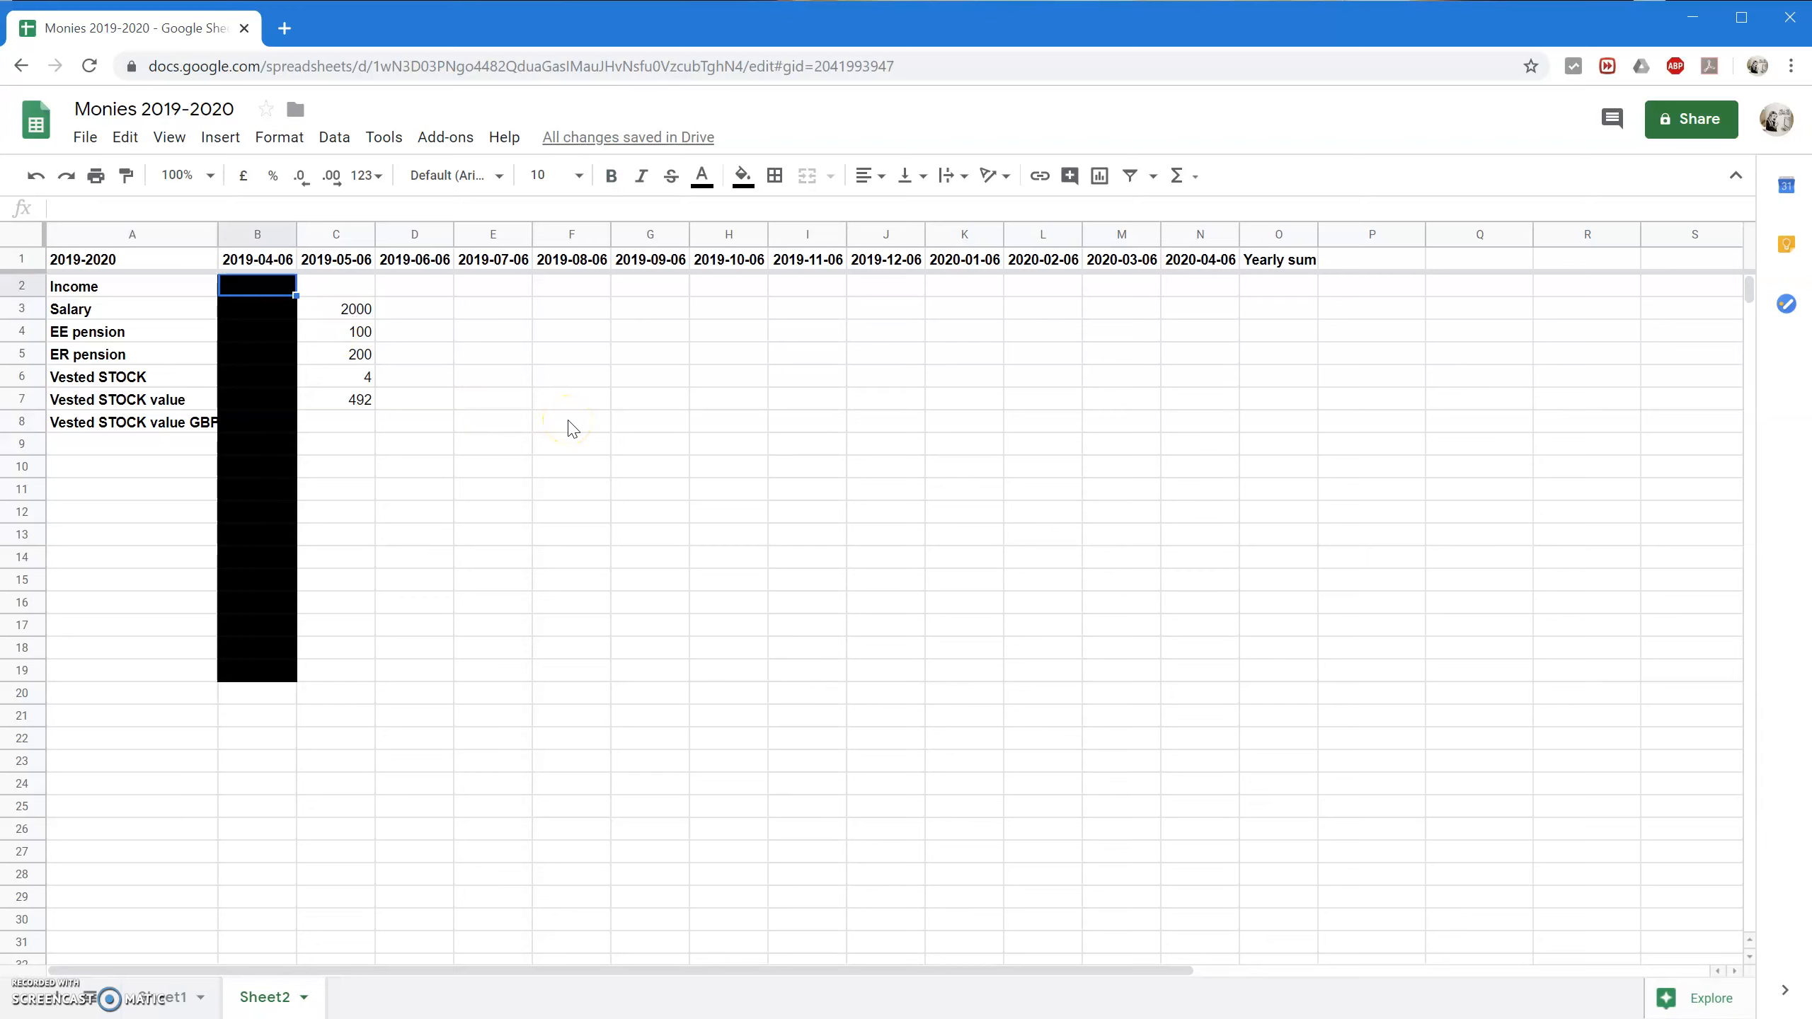
# Fill the Income header row black from C2 to O2.
pyautogui.moveTo(349, 288); pyautogui.dragTo(1282, 289)
pyautogui.click(742, 175)
pyautogui.click(748, 467)
pyautogui.click(391, 400)
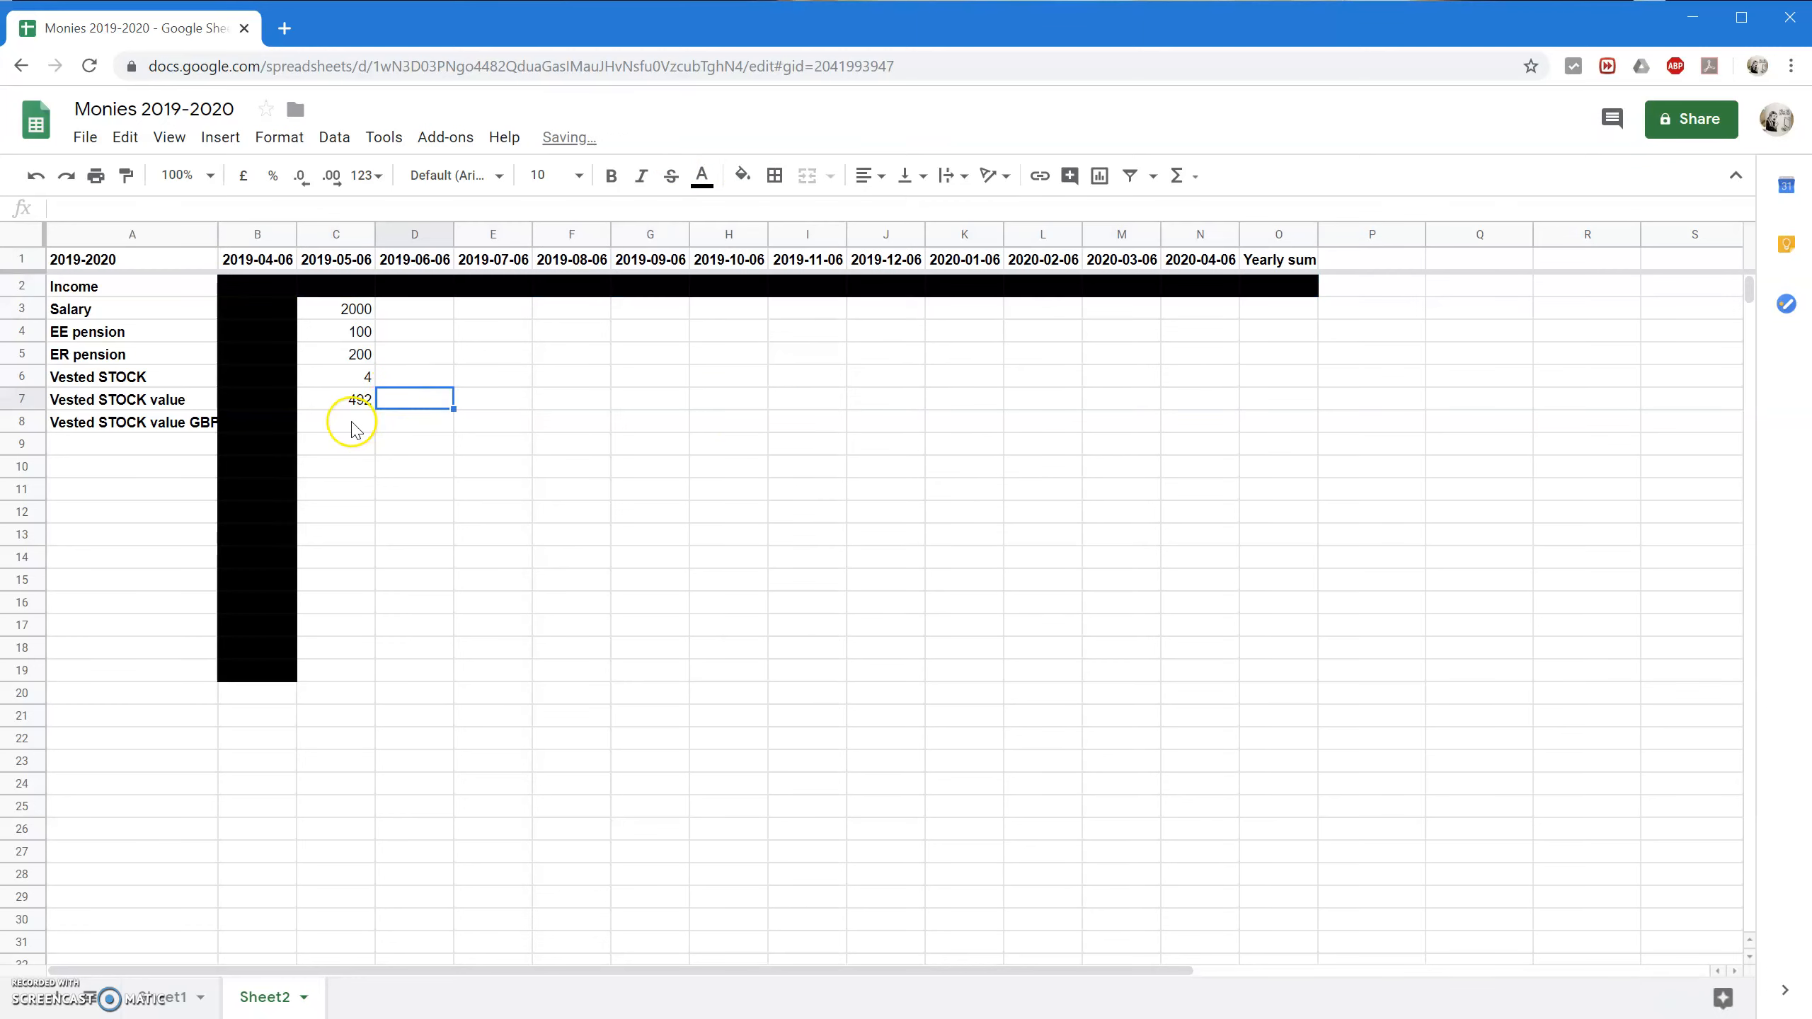
pyautogui.click(355, 399)
# Format the salary and pension cells C3:O5 and the GBP stock value cells C8:O8 as pounds currency.
pyautogui.moveTo(349, 316); pyautogui.dragTo(1262, 365)
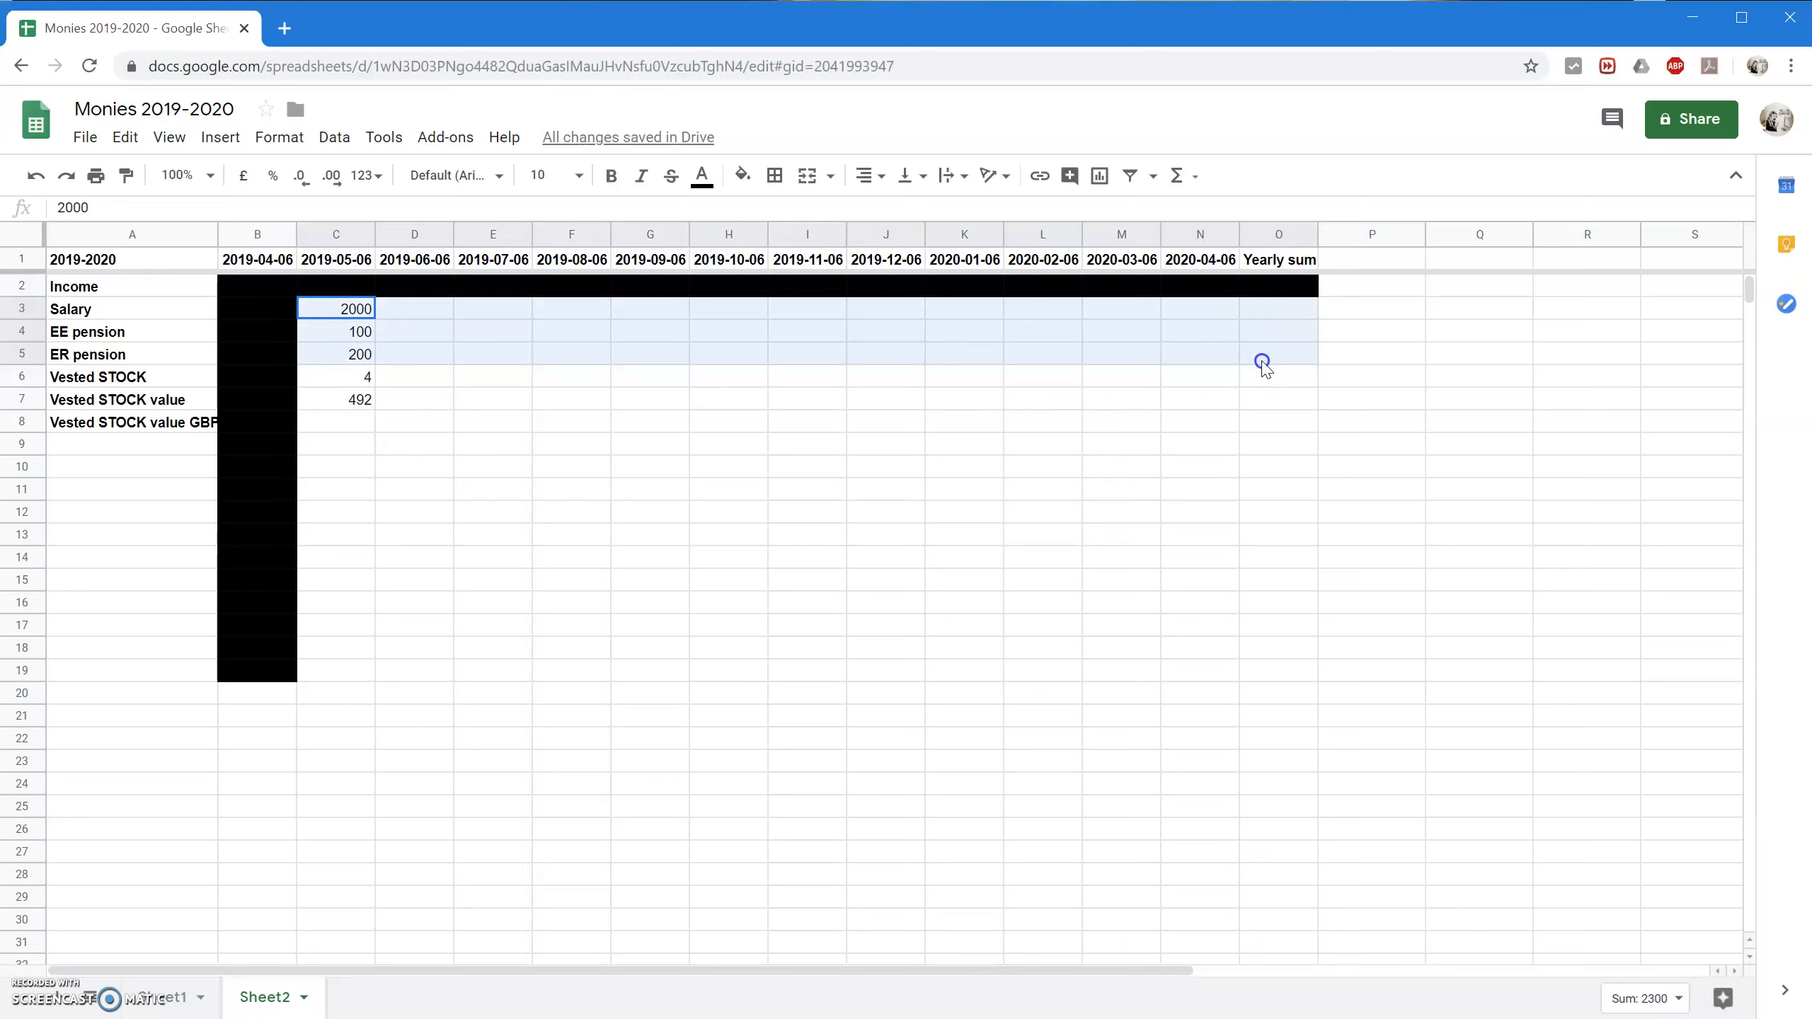
pyautogui.moveTo(346, 422); pyautogui.dragTo(1250, 427)
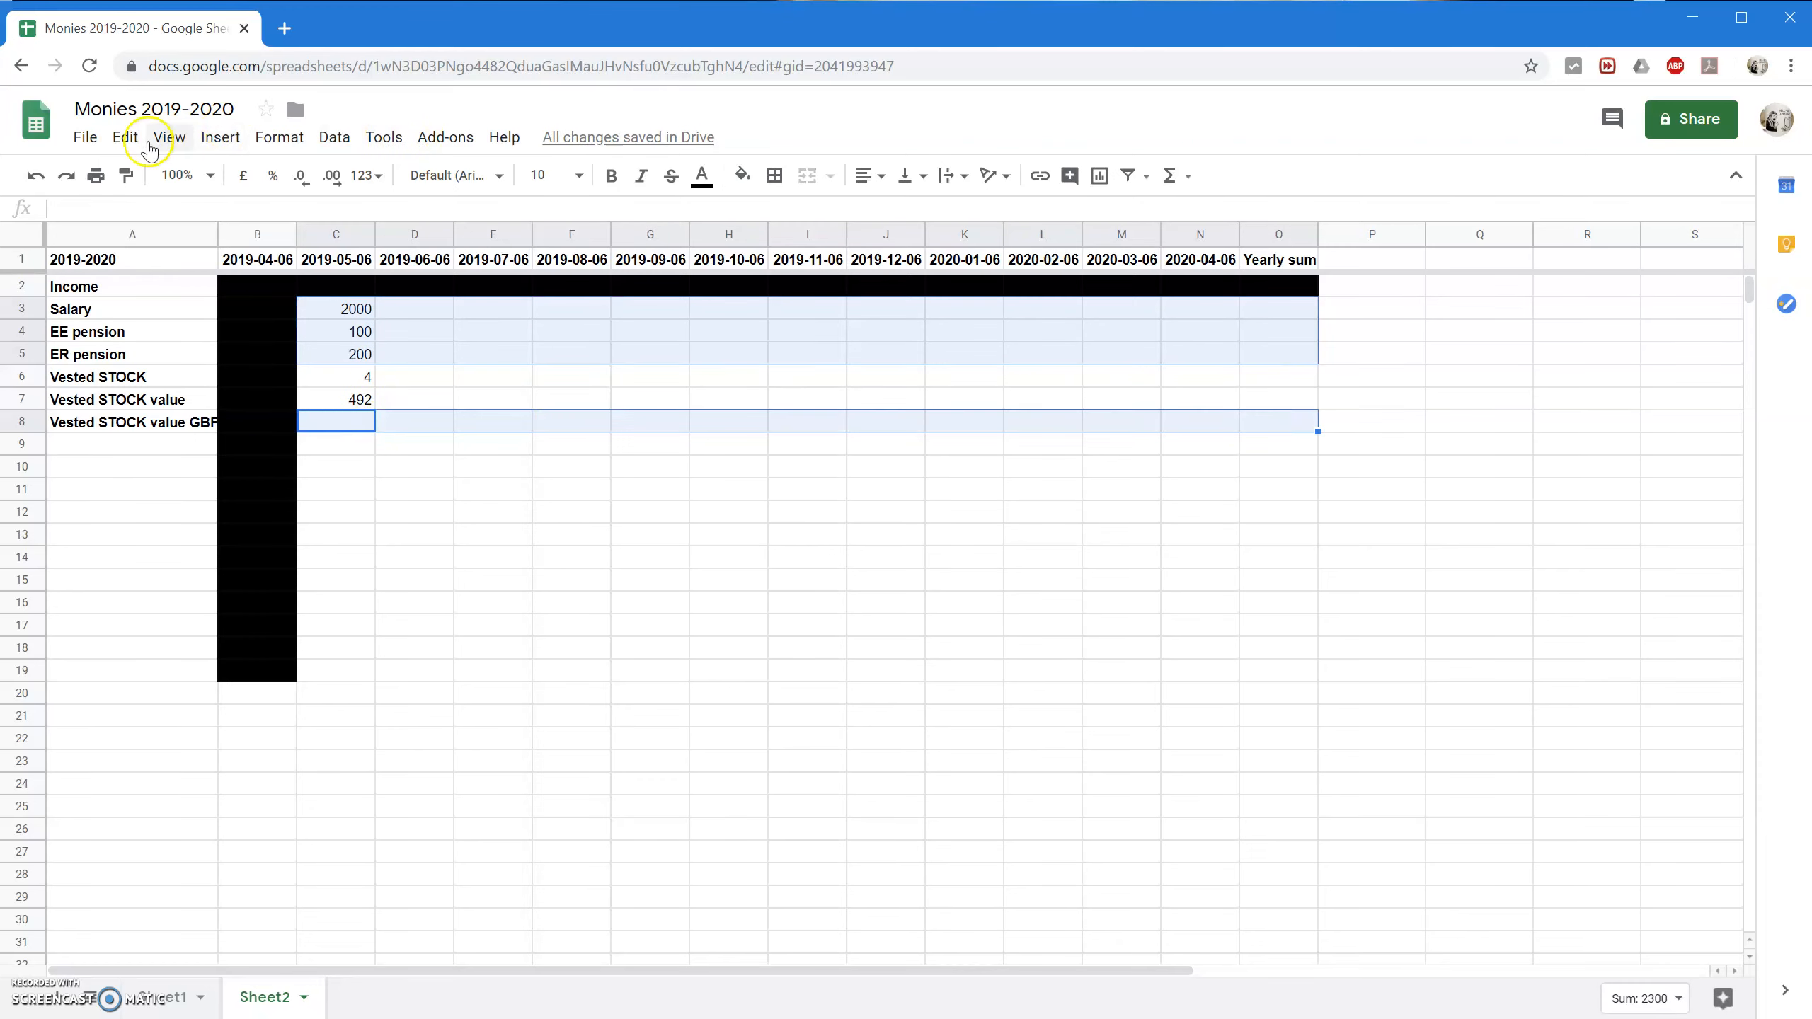
pyautogui.click(243, 175)
# Format the vested stock value row, C7:O7, as US Dollar.
pyautogui.moveTo(360, 399); pyautogui.dragTo(1278, 398)
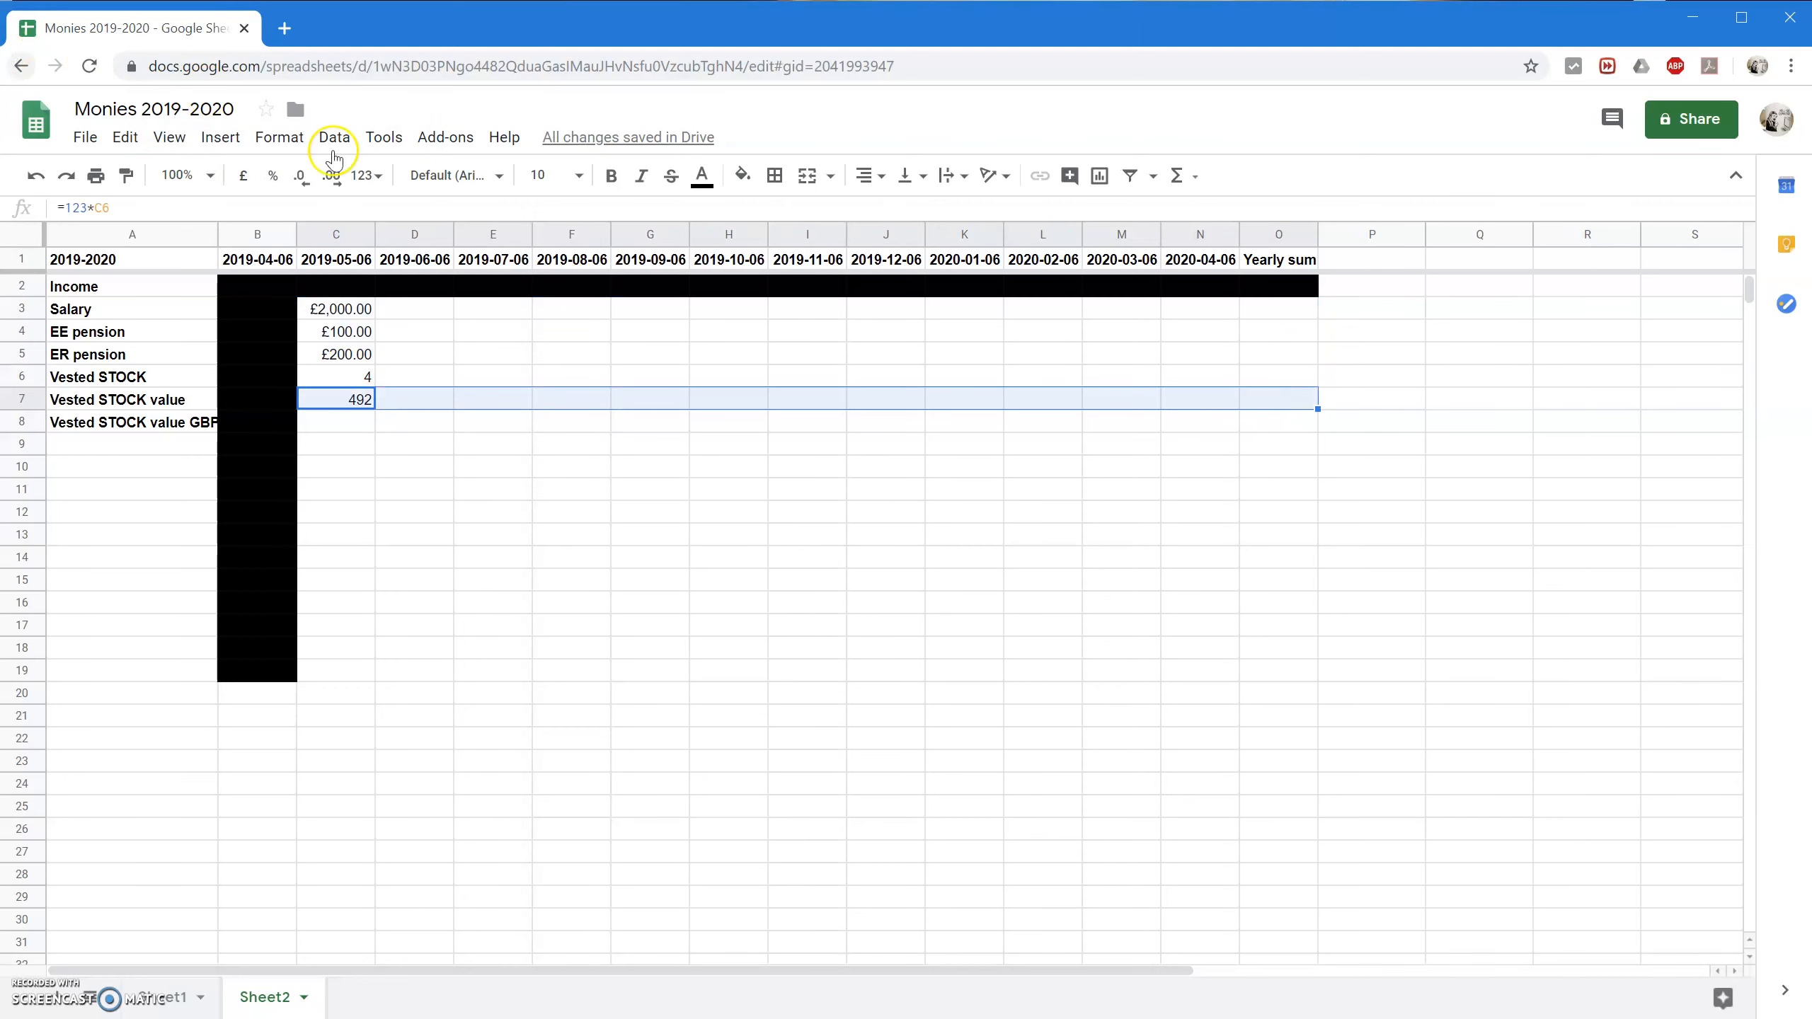
pyautogui.click(366, 176)
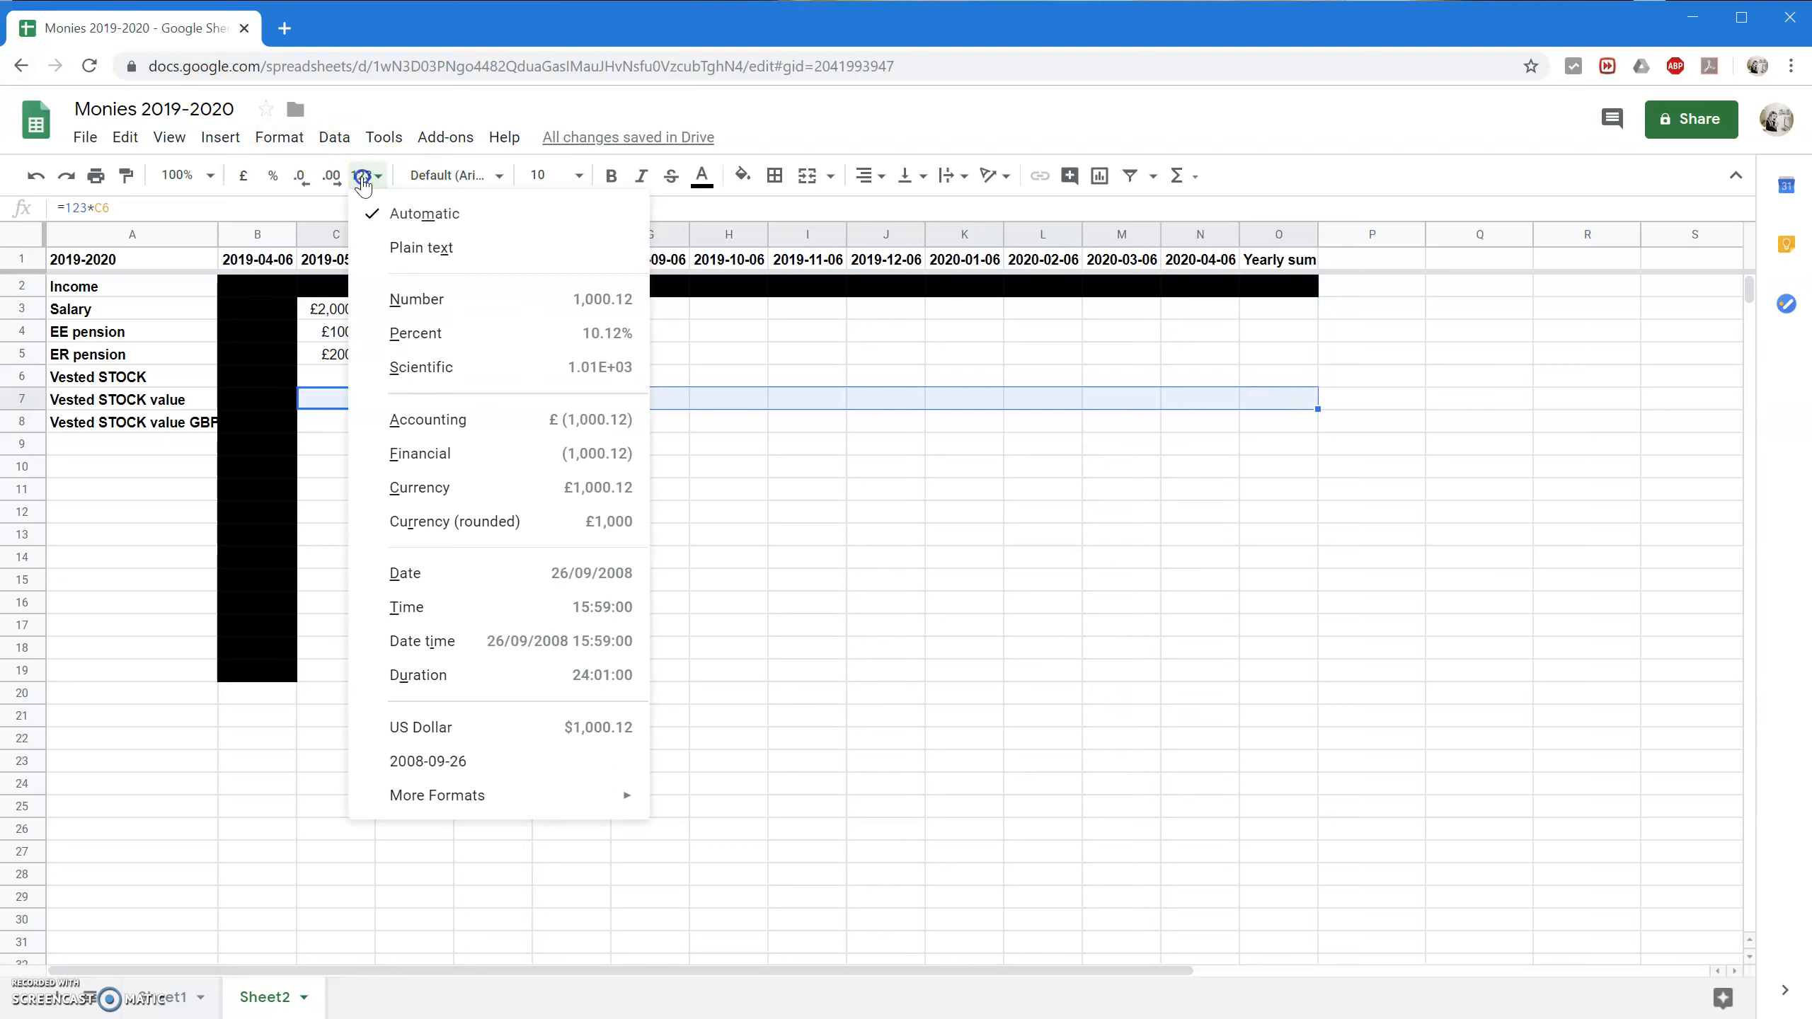
pyautogui.click(499, 728)
# Add the row labels "Other income" in A9 and "Total income" in A10.
pyautogui.press('Down')
pyautogui.press('Down')
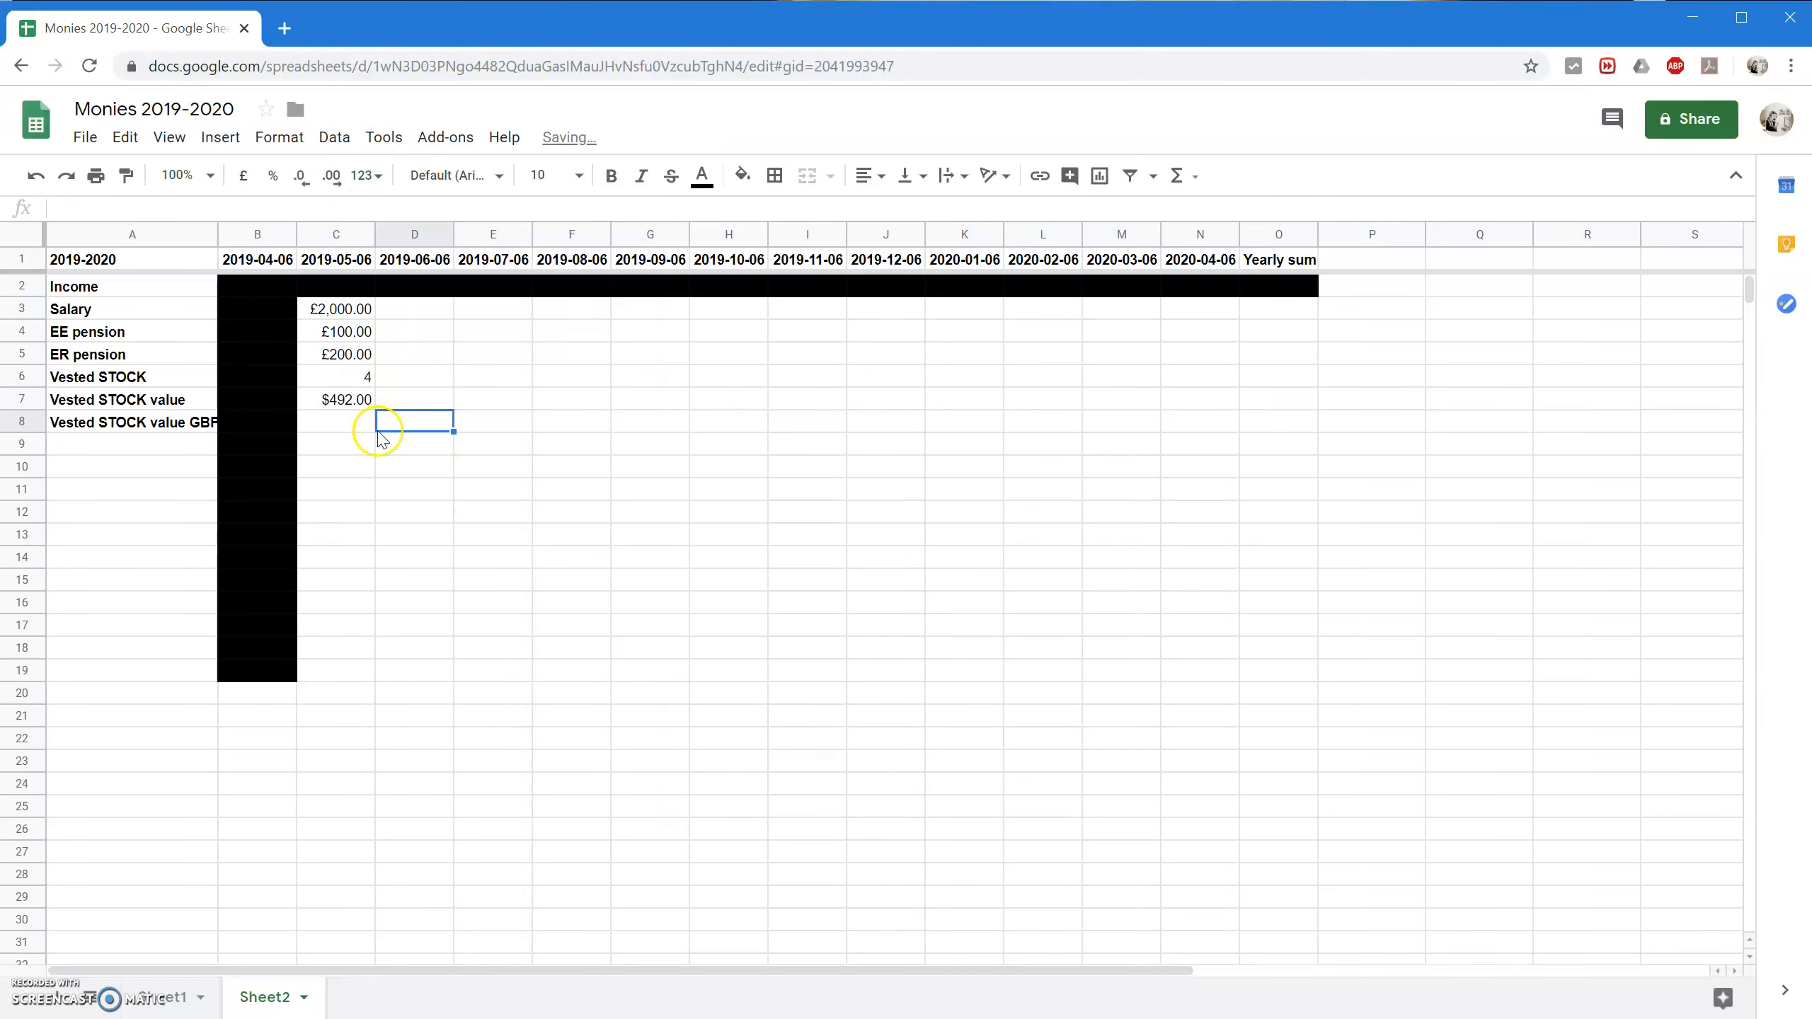
pyautogui.press('Down')
pyautogui.press('Up')
pyautogui.press('Up')
pyautogui.press('Down')
pyautogui.press('Left')
pyautogui.press('Left')
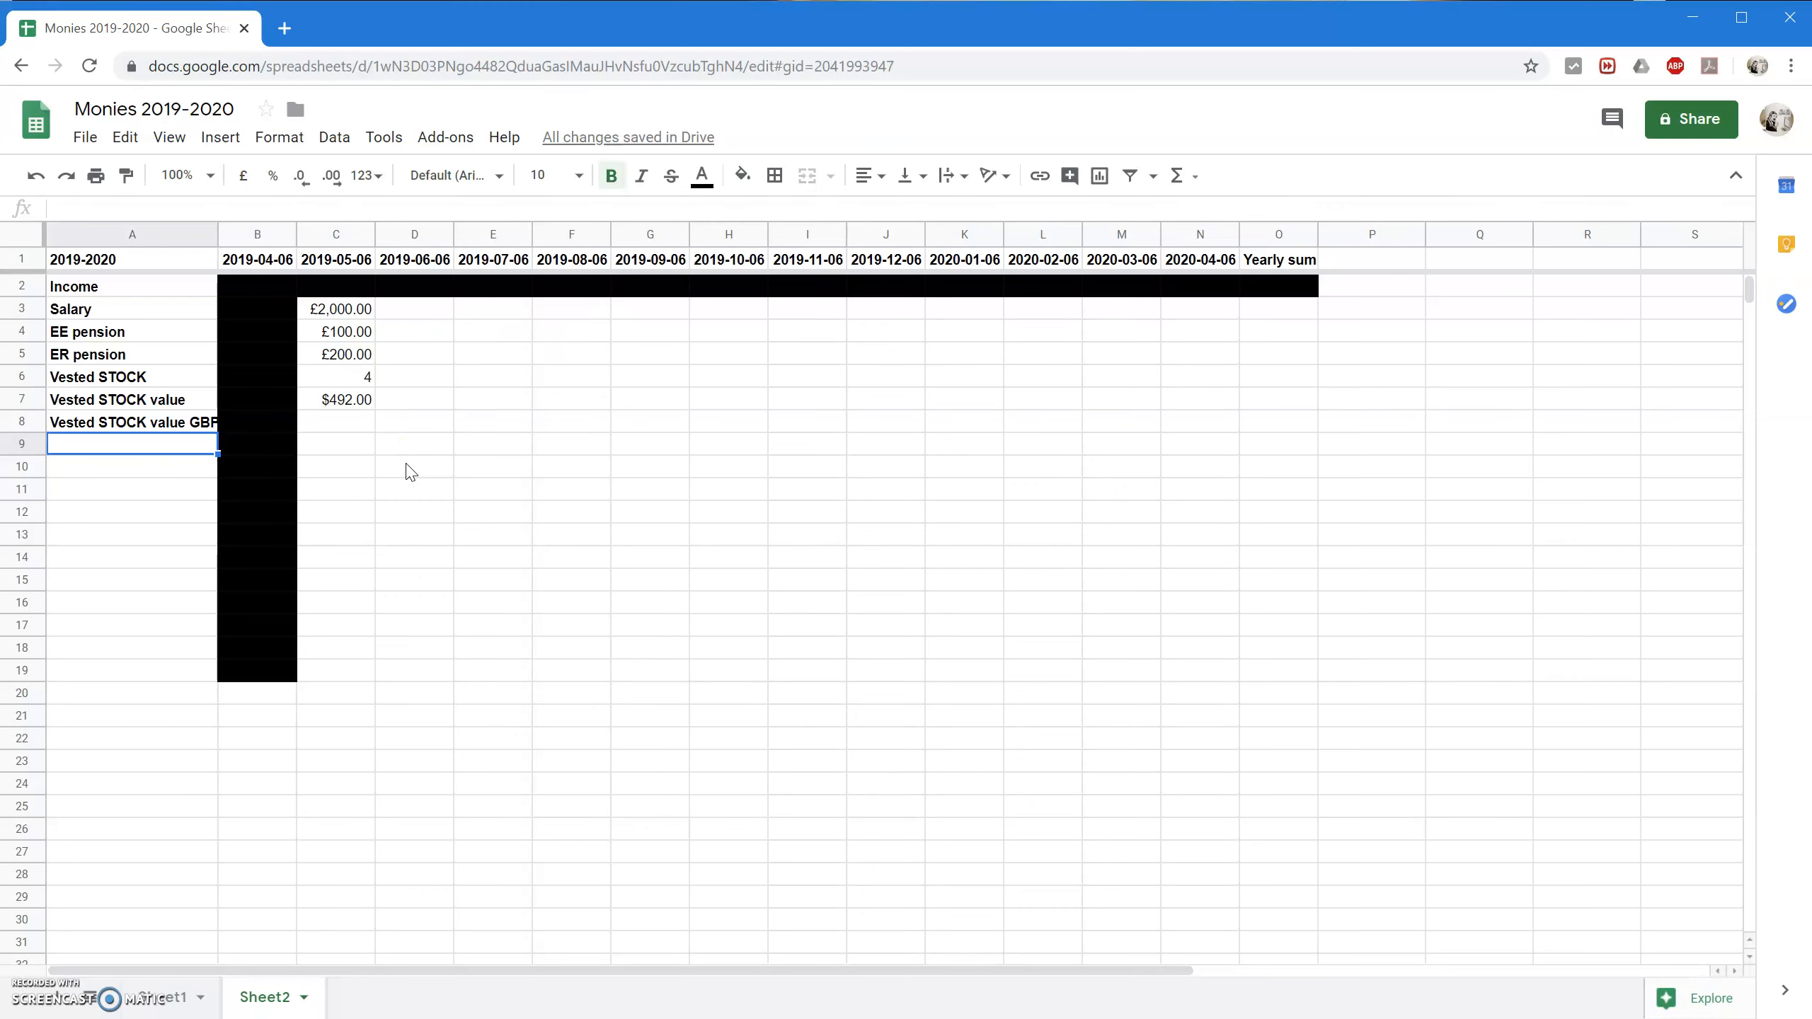
pyautogui.write('Other in')
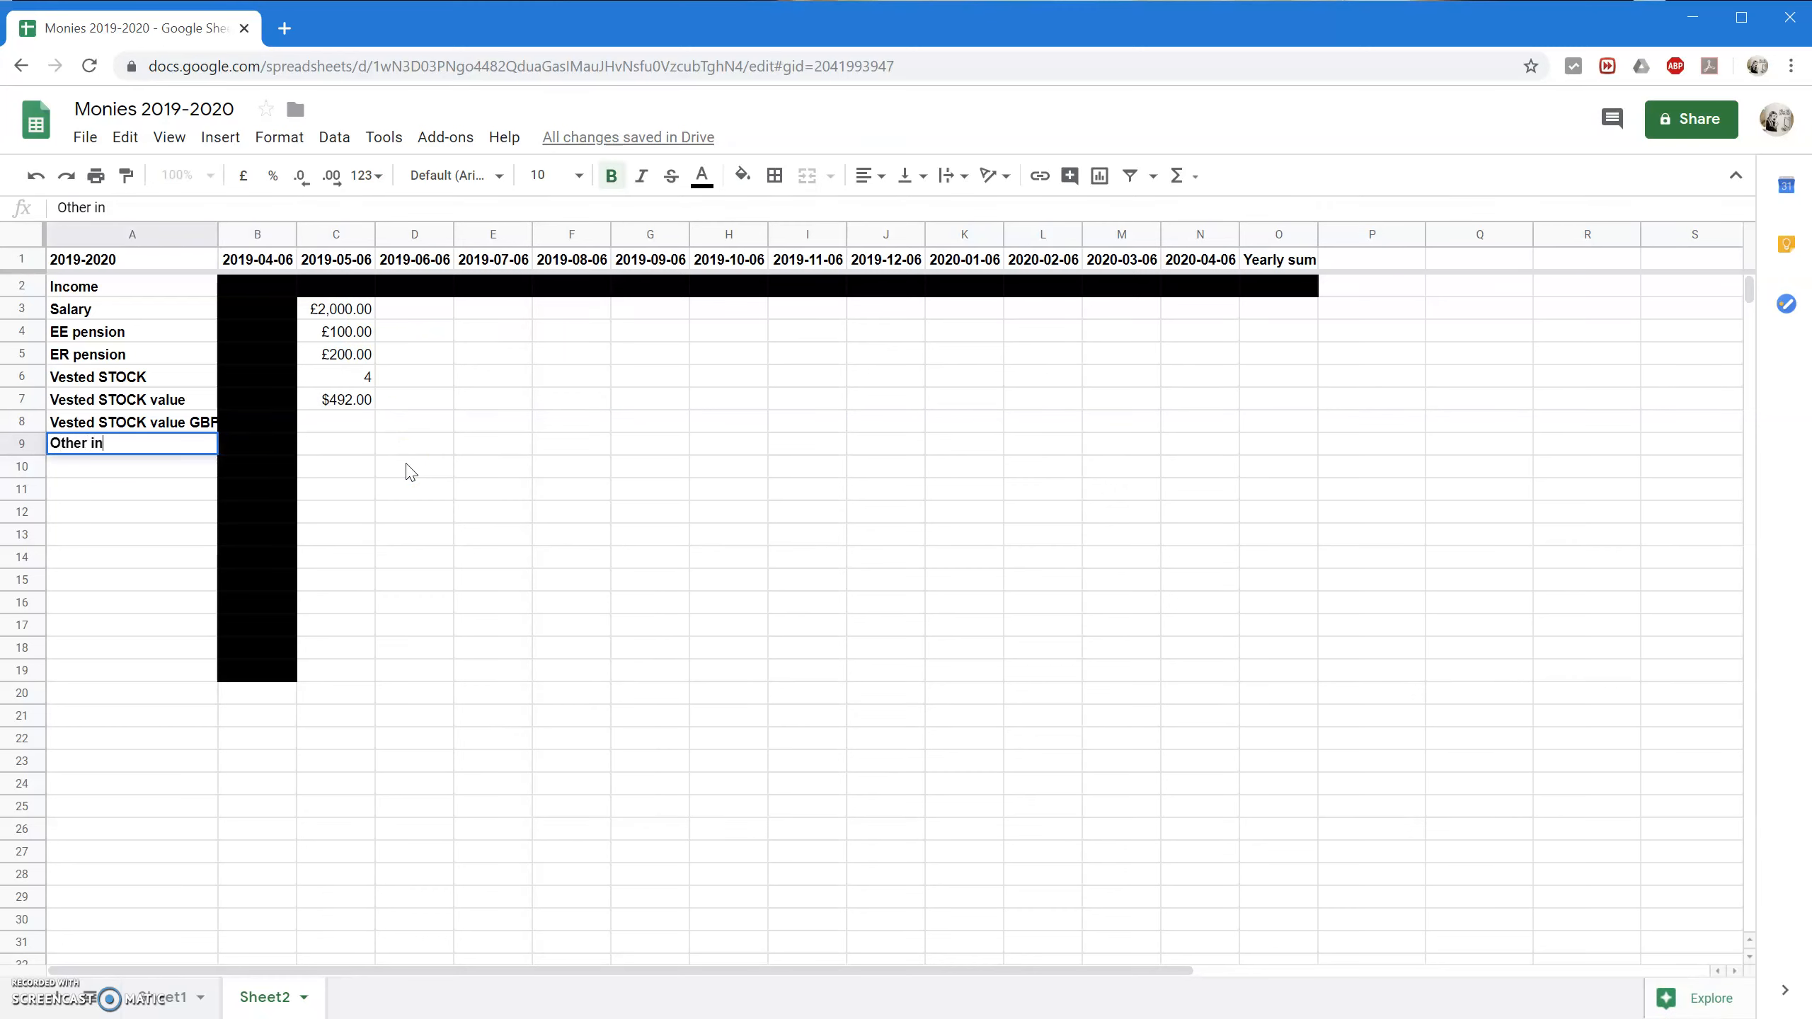
pyautogui.write('come')
pyautogui.press('Return')
pyautogui.write('Total in')
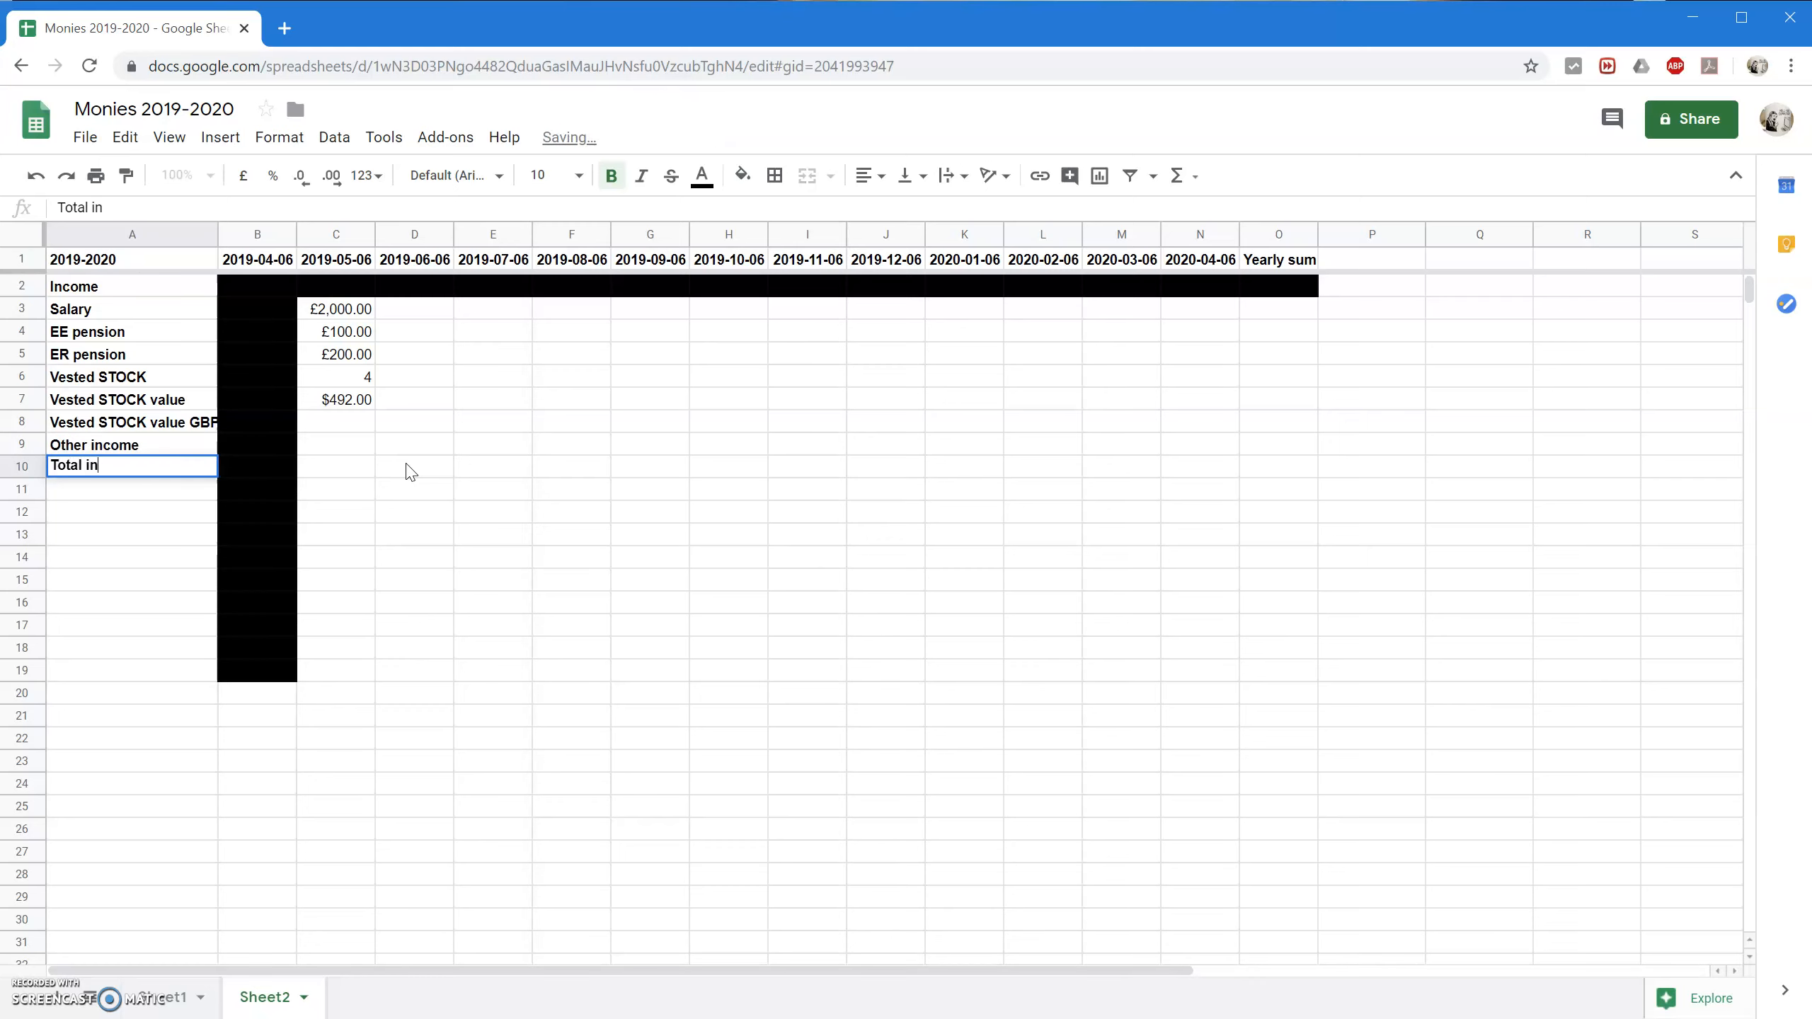
pyautogui.press('Tab')
pyautogui.press('Tab')
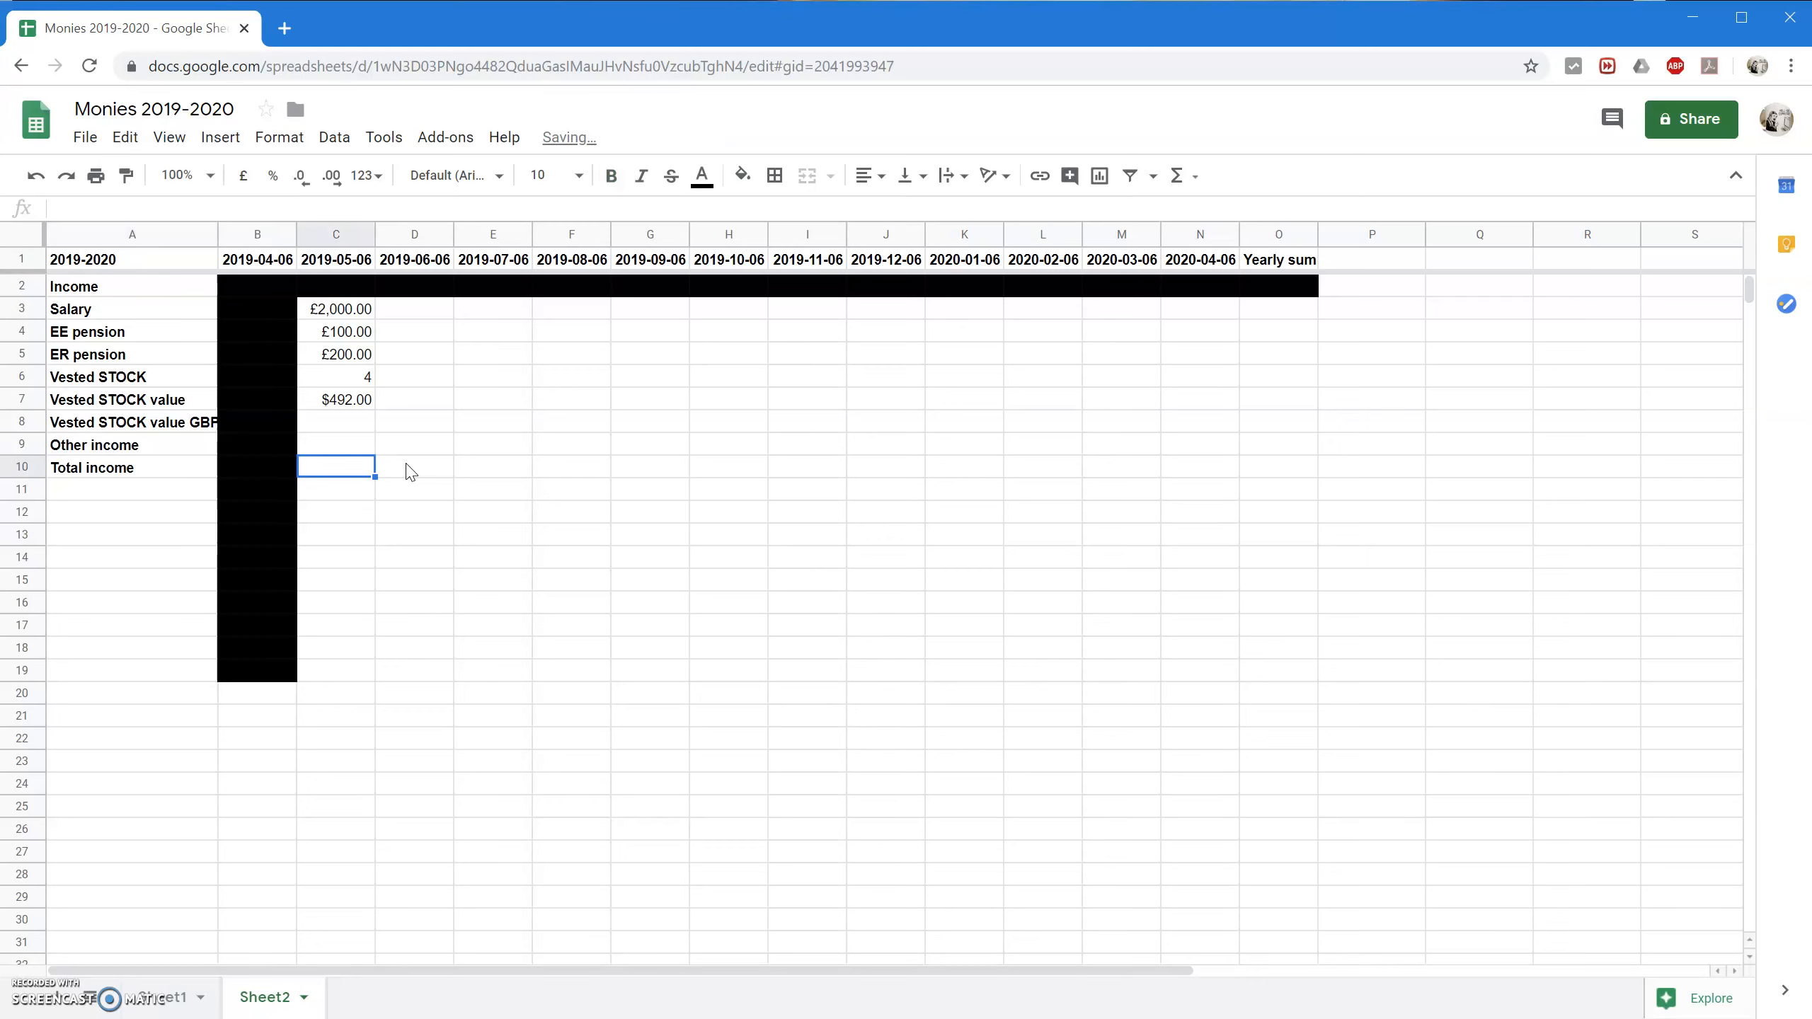
pyautogui.write('=')
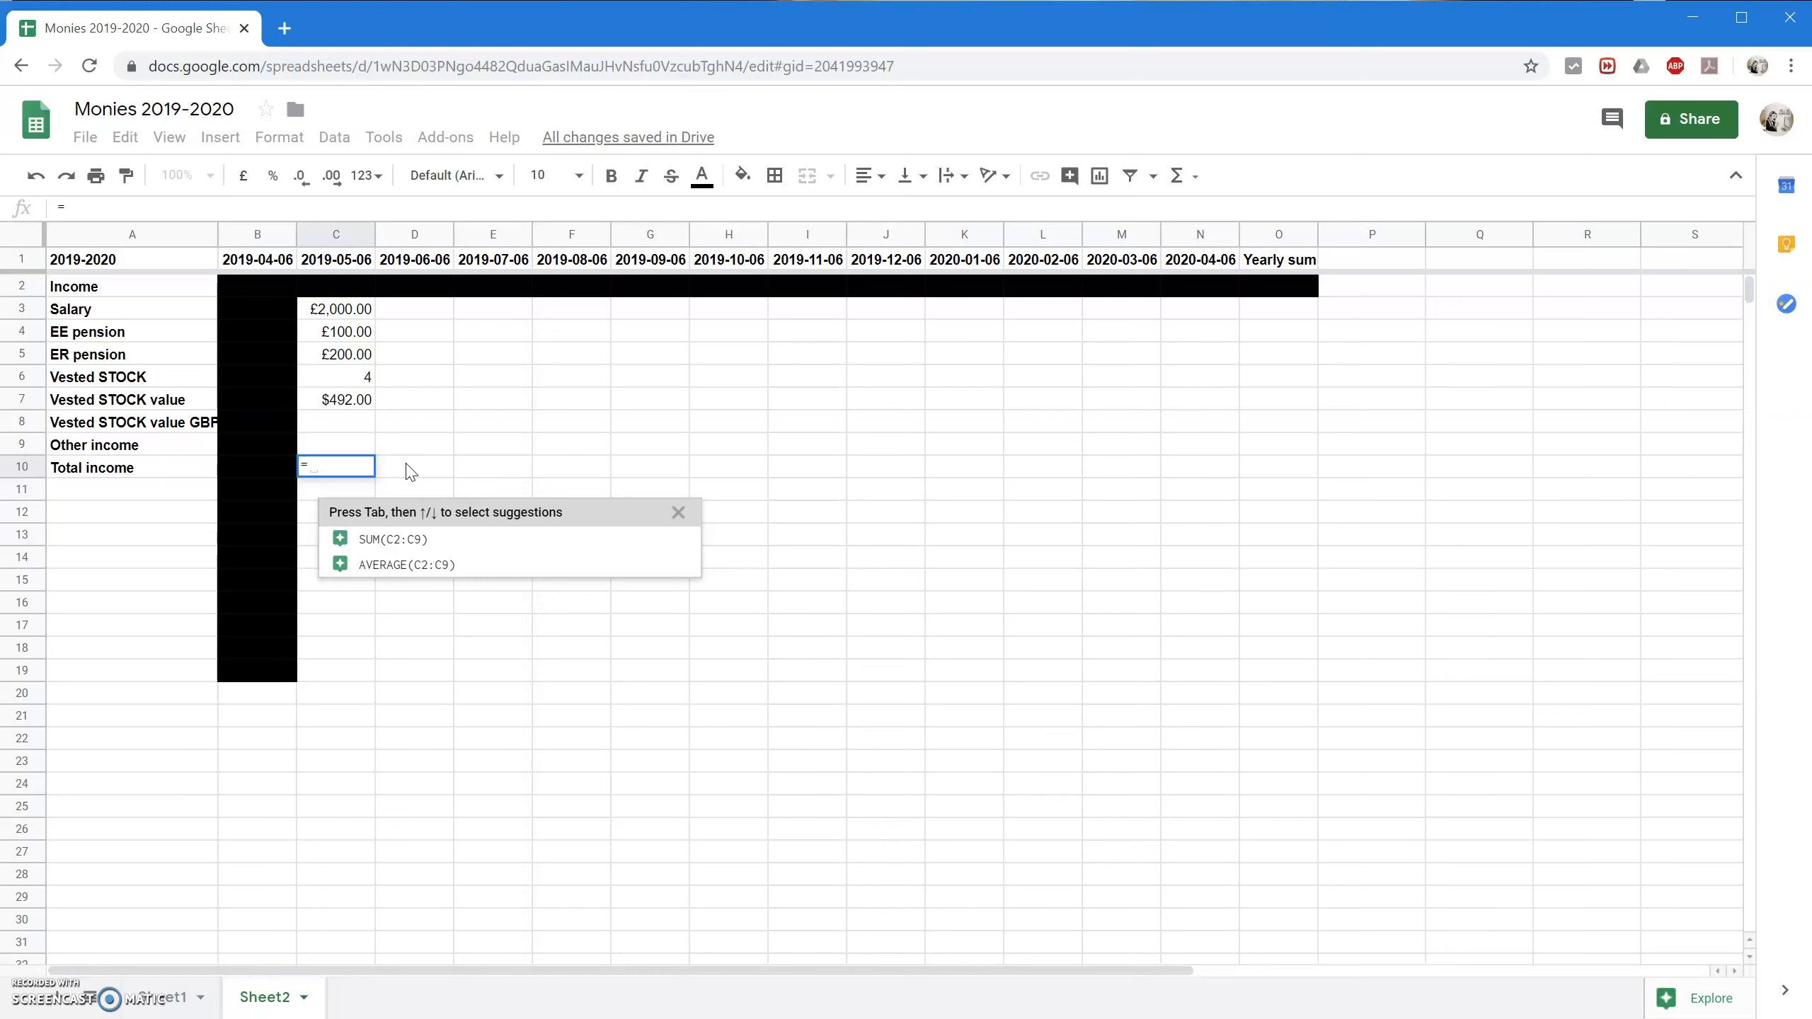
pyautogui.write('SUM(C3:C')
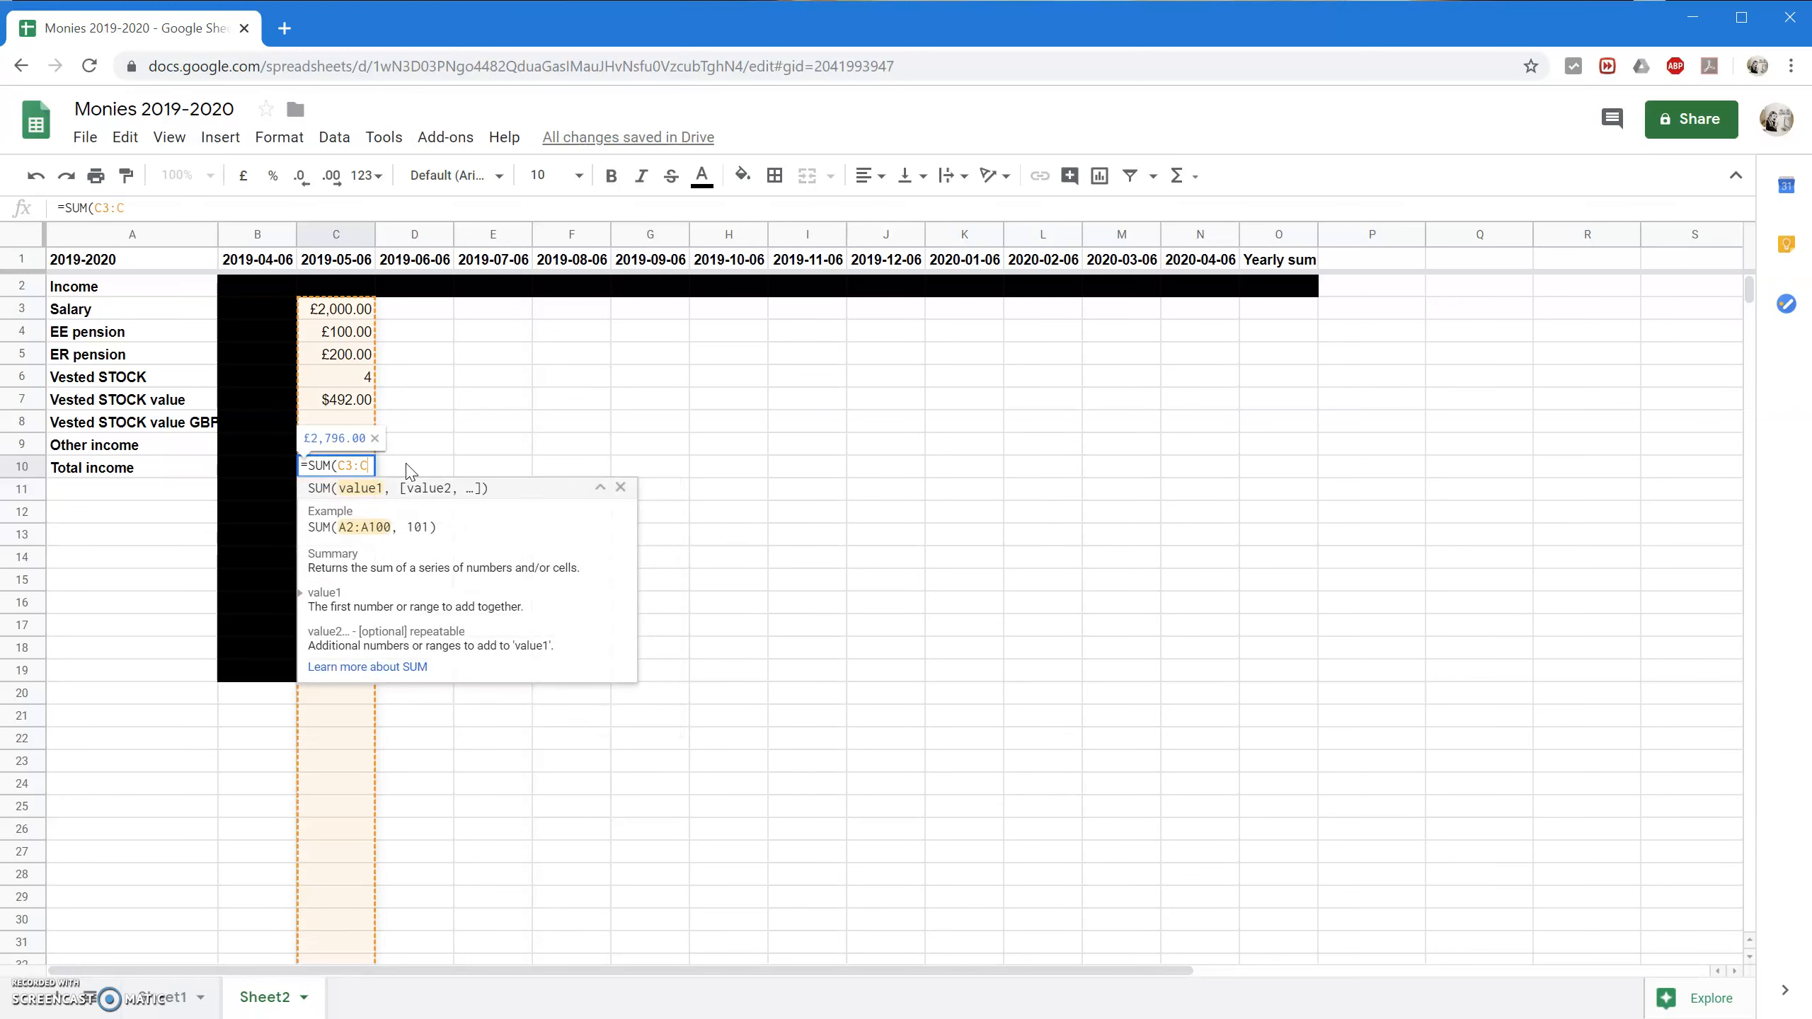
pyautogui.write('5')
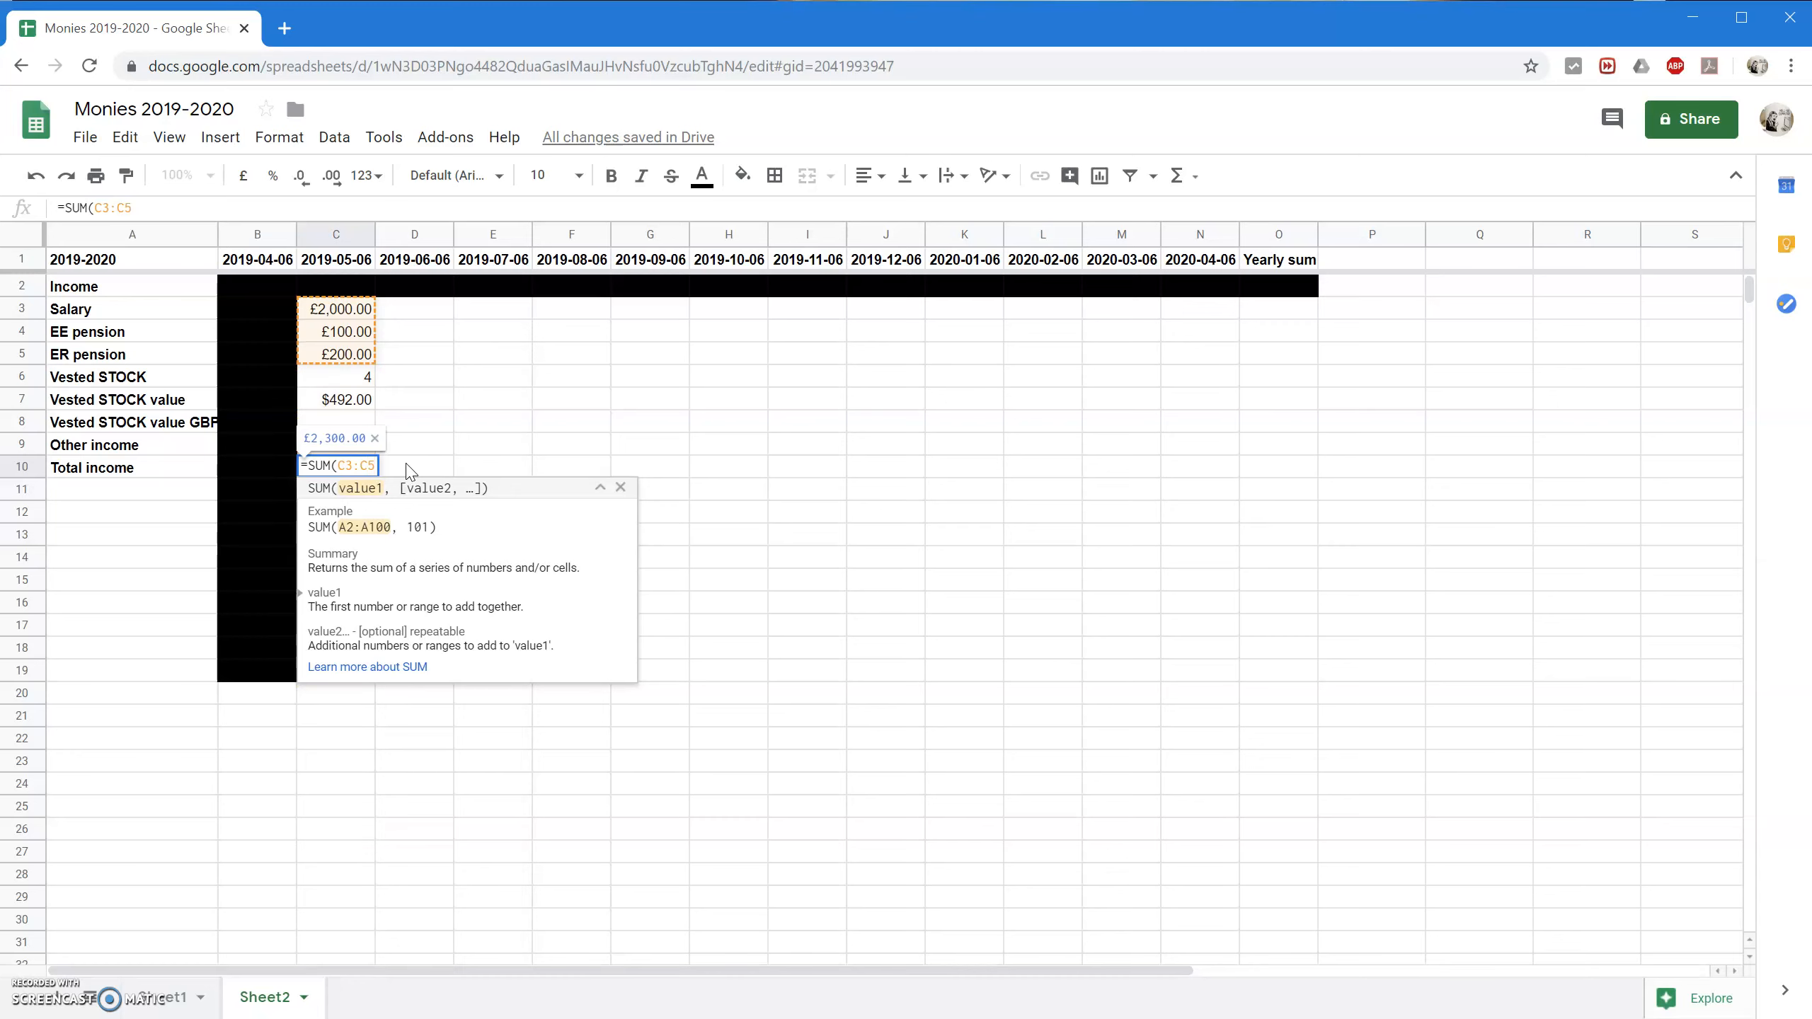
pyautogui.write(')')
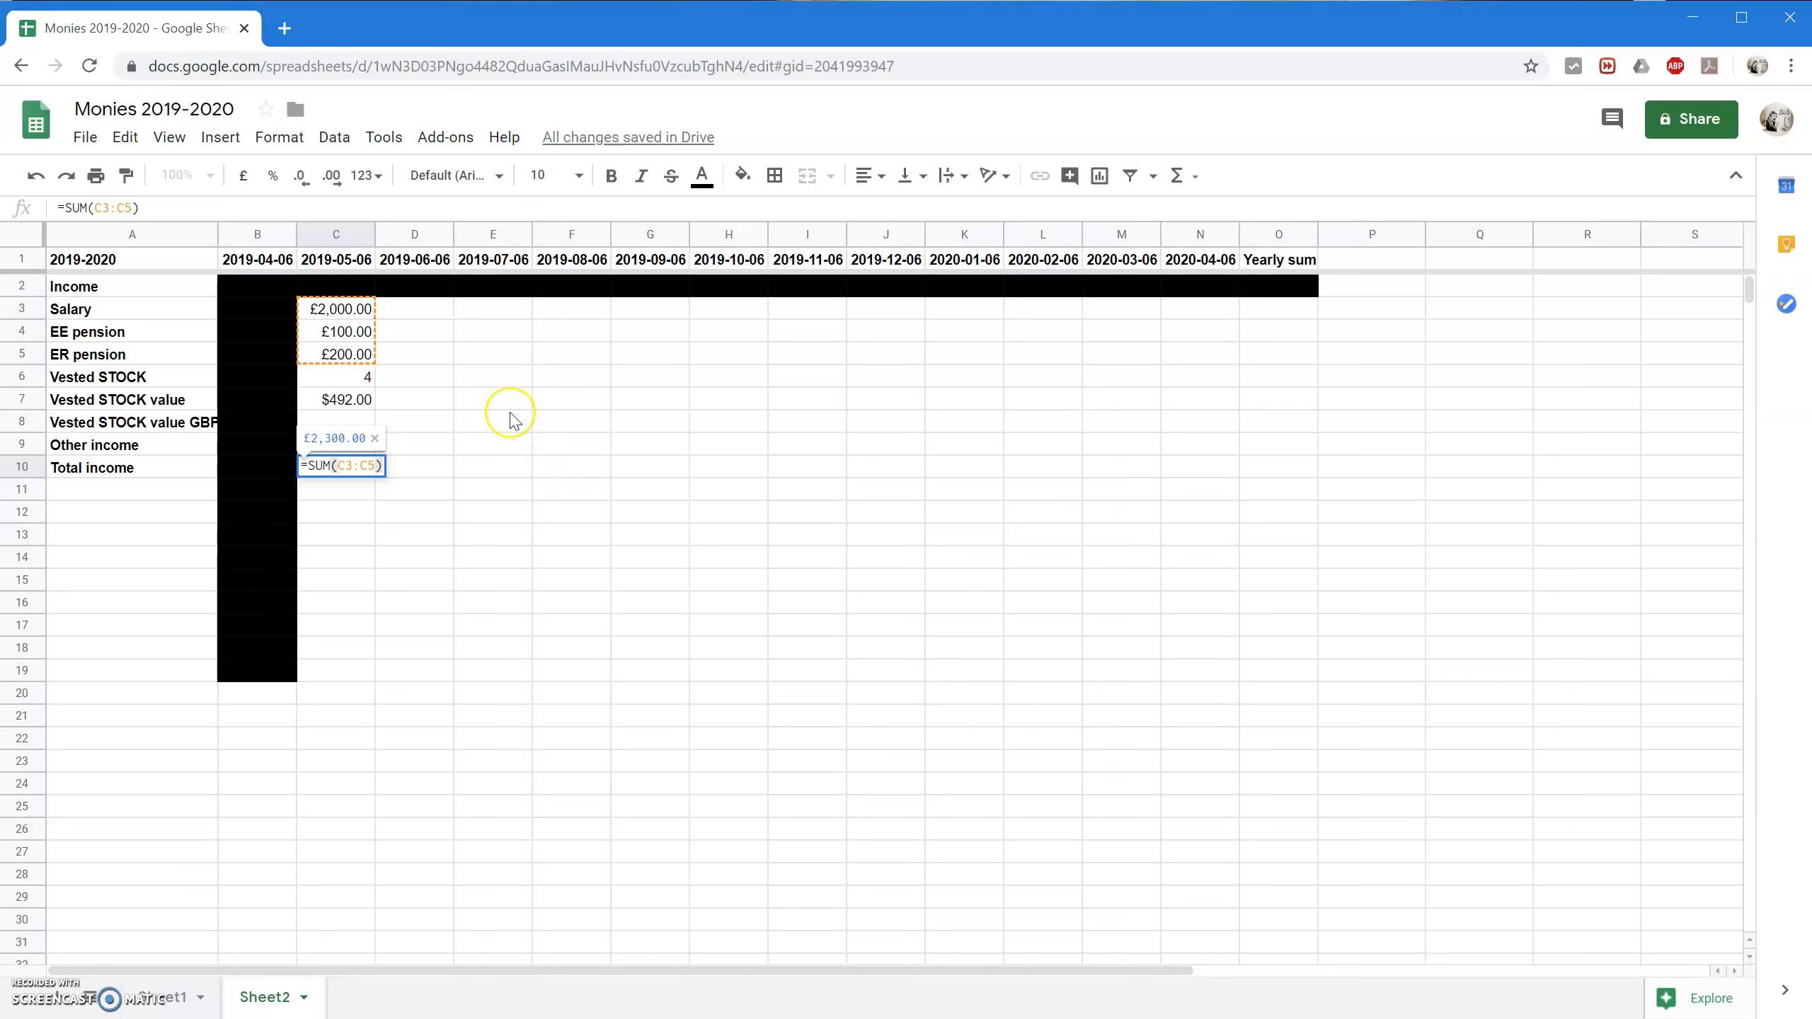
pyautogui.press('BackSpace')
pyautogui.press('BackSpace')
pyautogui.press('BackSpace')
pyautogui.press('BackSpace')
pyautogui.press('BackSpace')
pyautogui.press('BackSpace')
pyautogui.press('BackSpace')
pyautogui.press('BackSpace')
pyautogui.press('BackSpace')
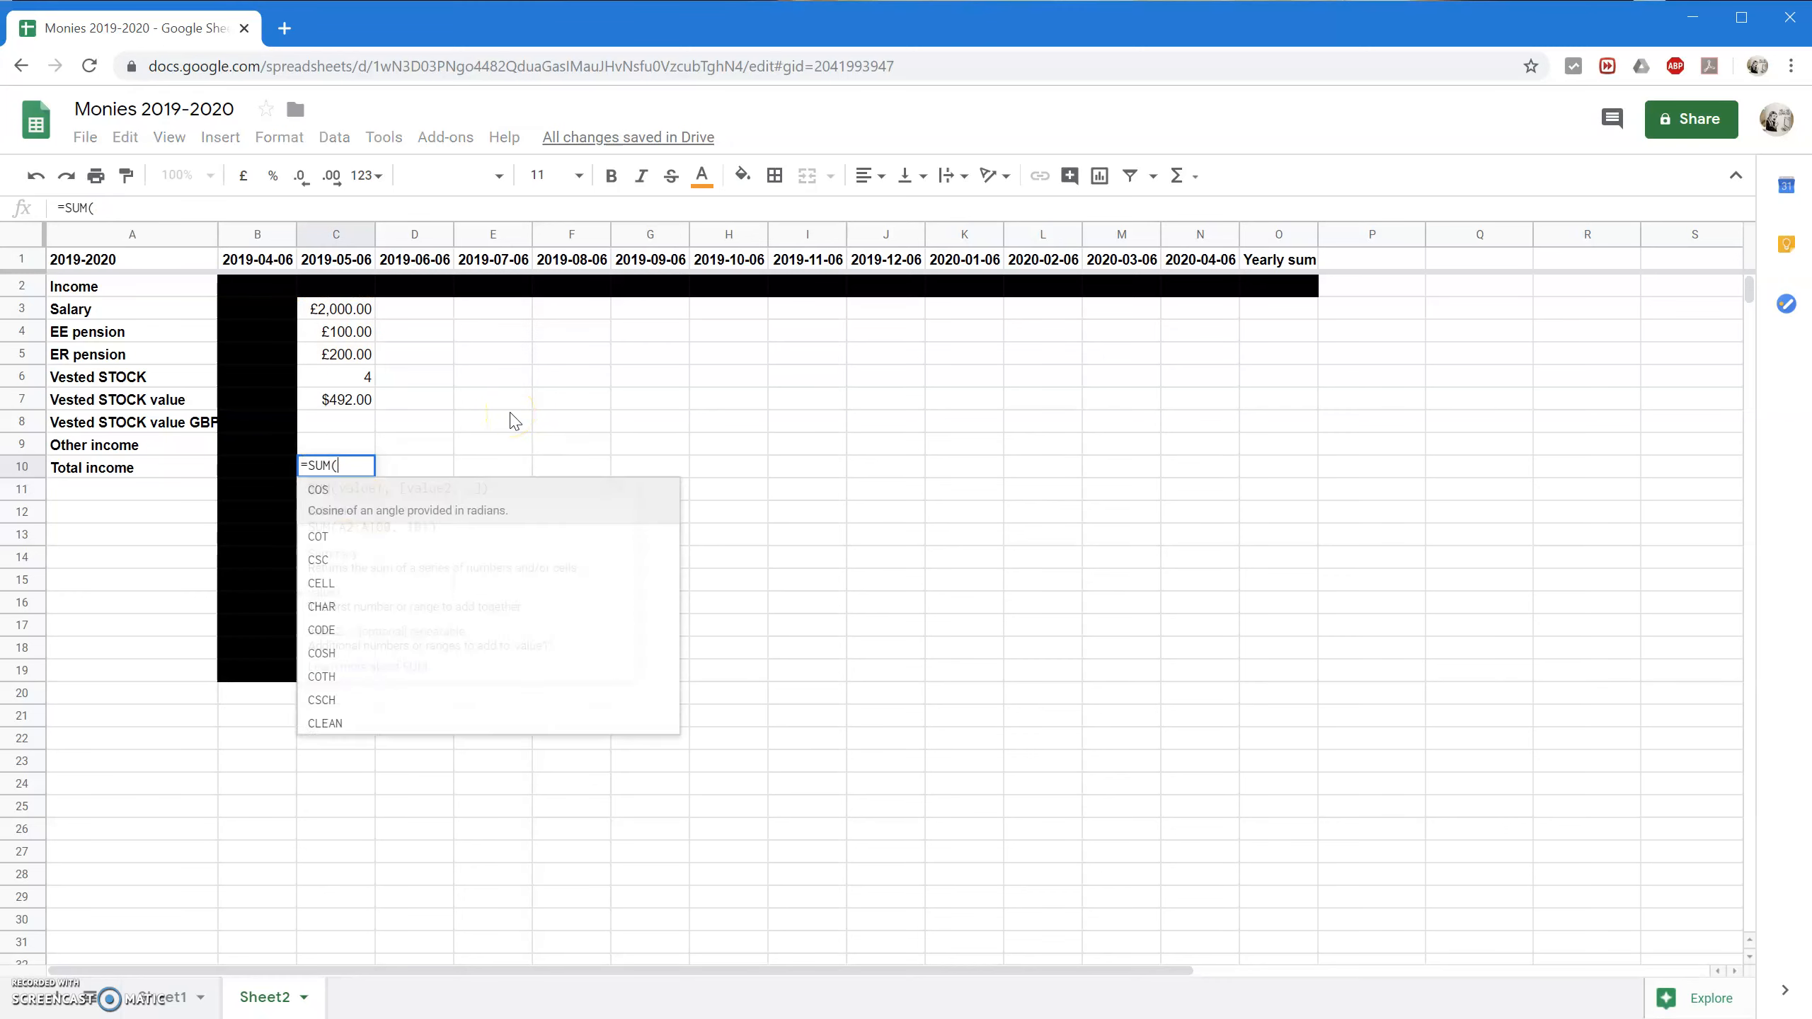
pyautogui.write('C')
pyautogui.press('BackSpace')
# Enter the total income formula =C3+C9+C7 in C10.
pyautogui.write('C3+')
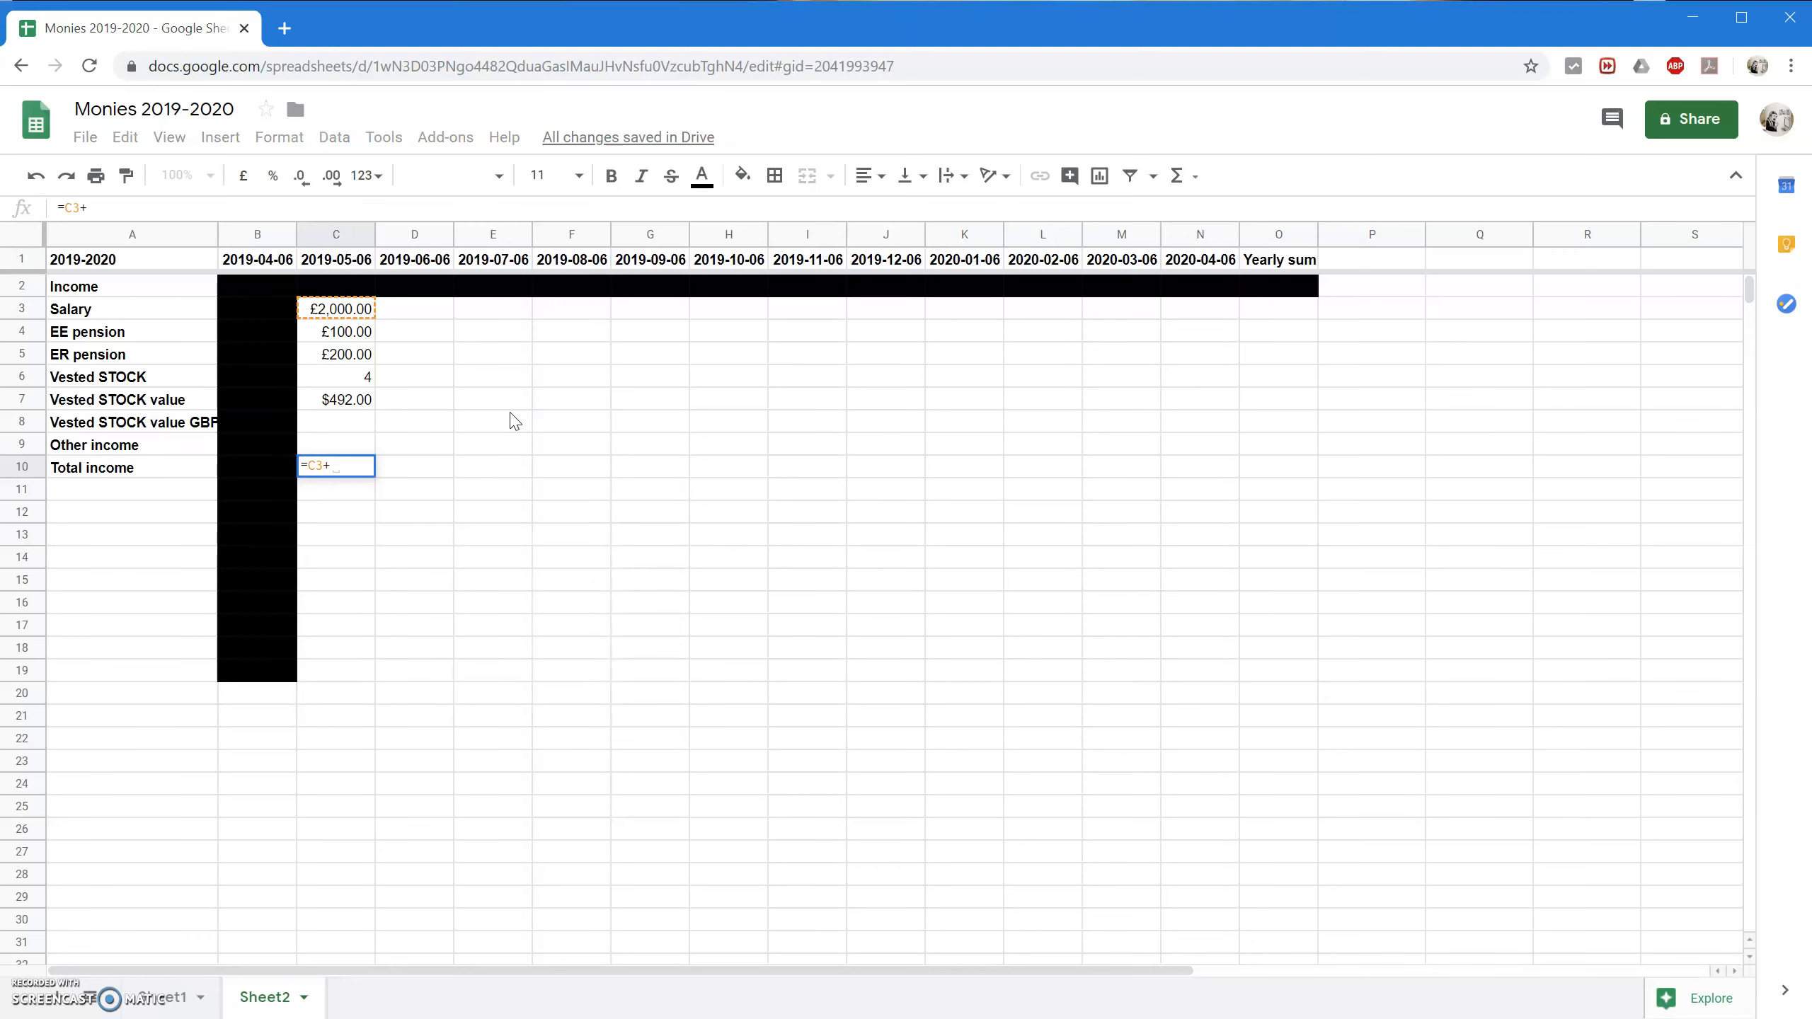
pyautogui.write('C9')
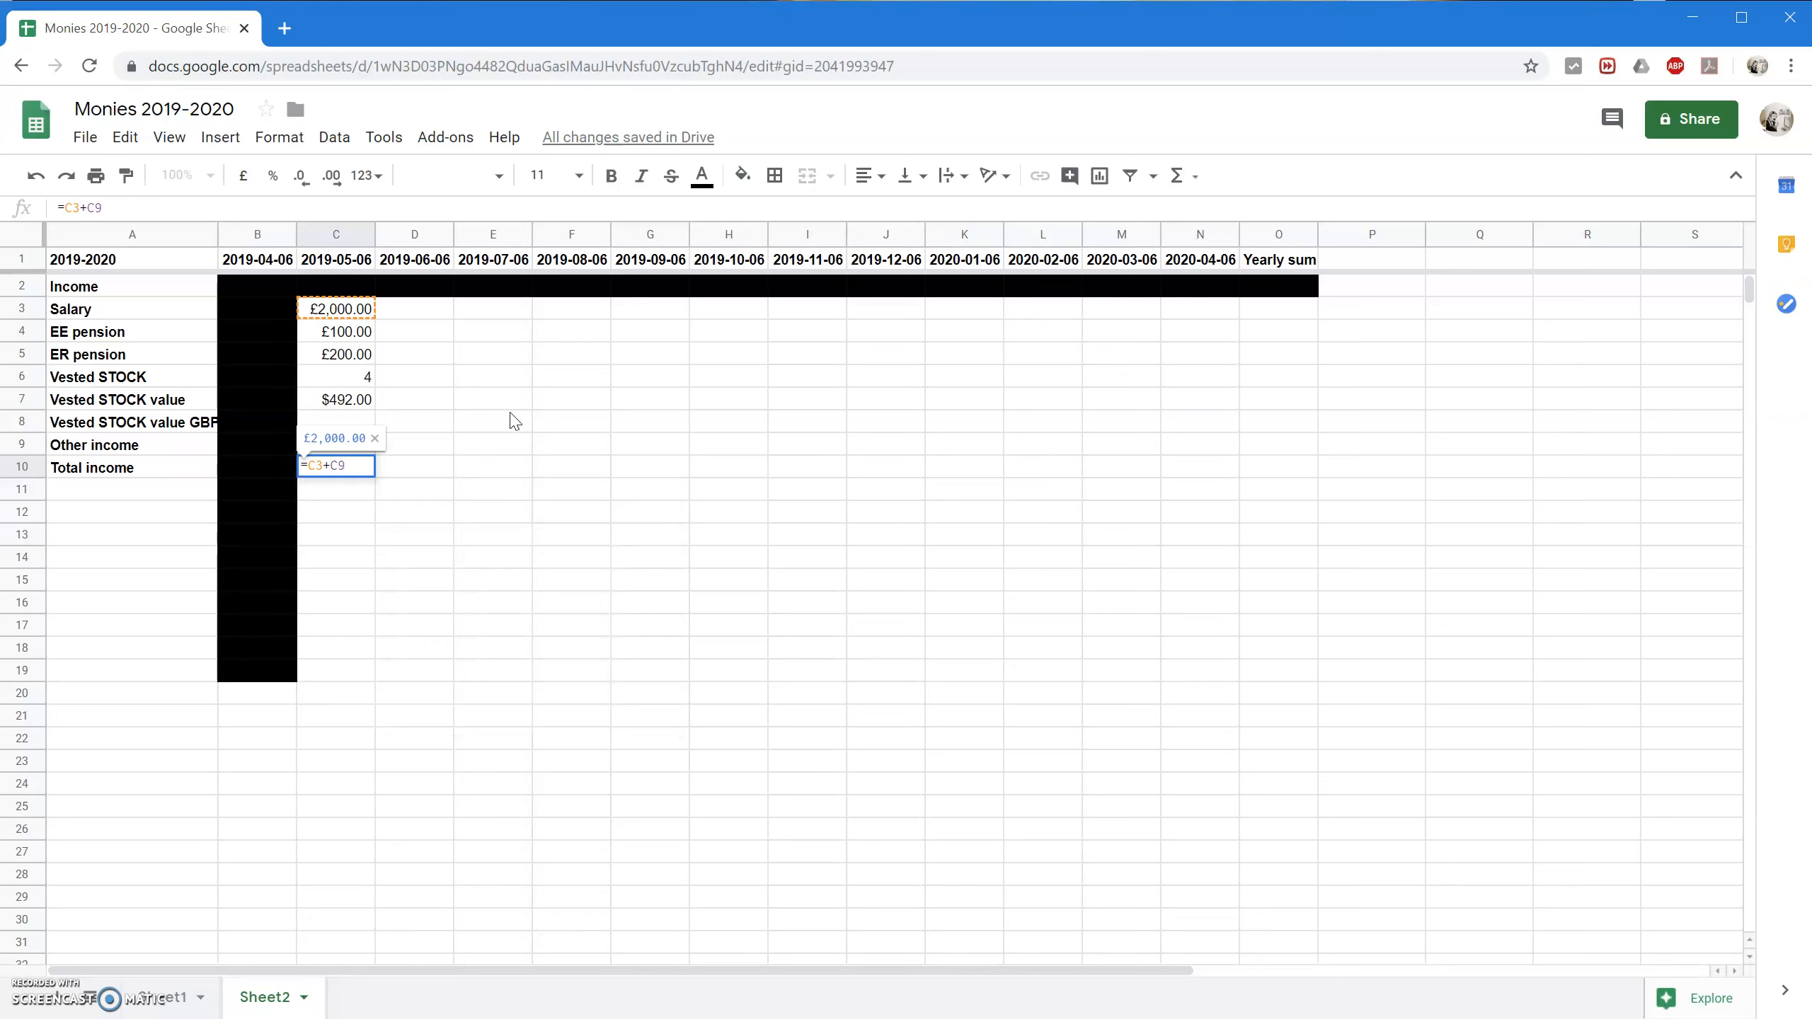
pyautogui.press('Return')
pyautogui.press('Up')
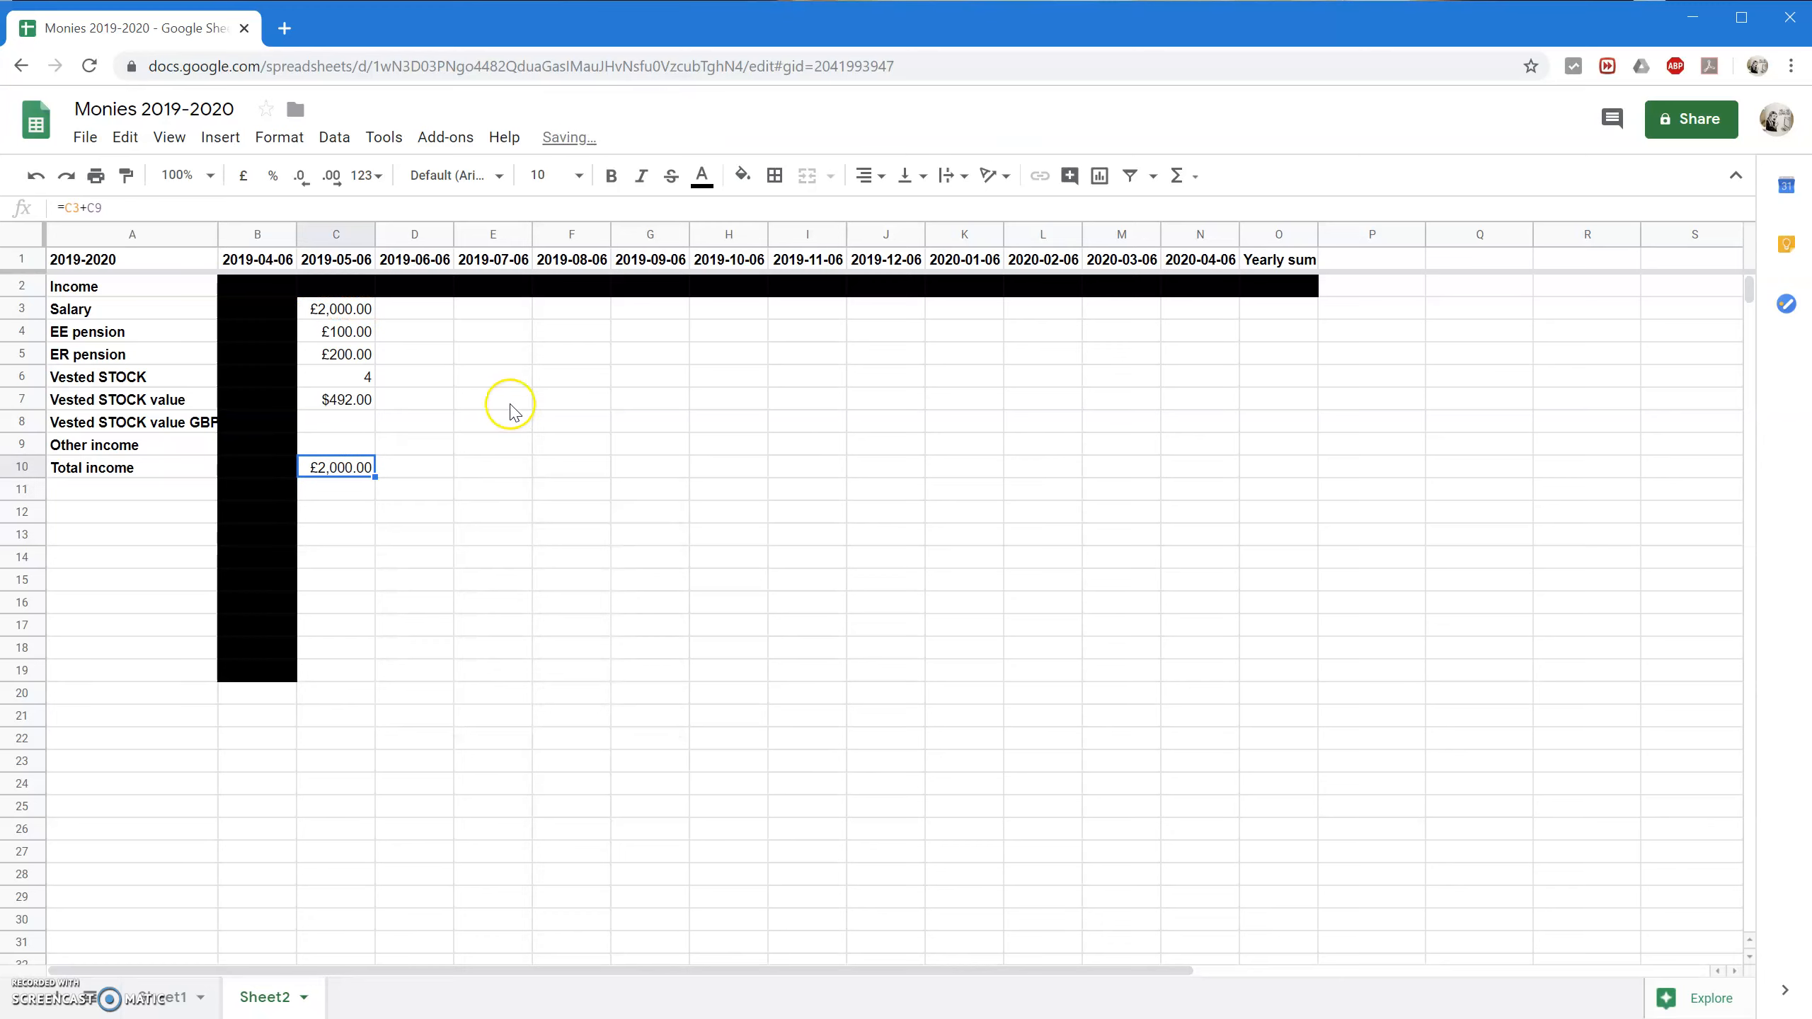
pyautogui.click(197, 208)
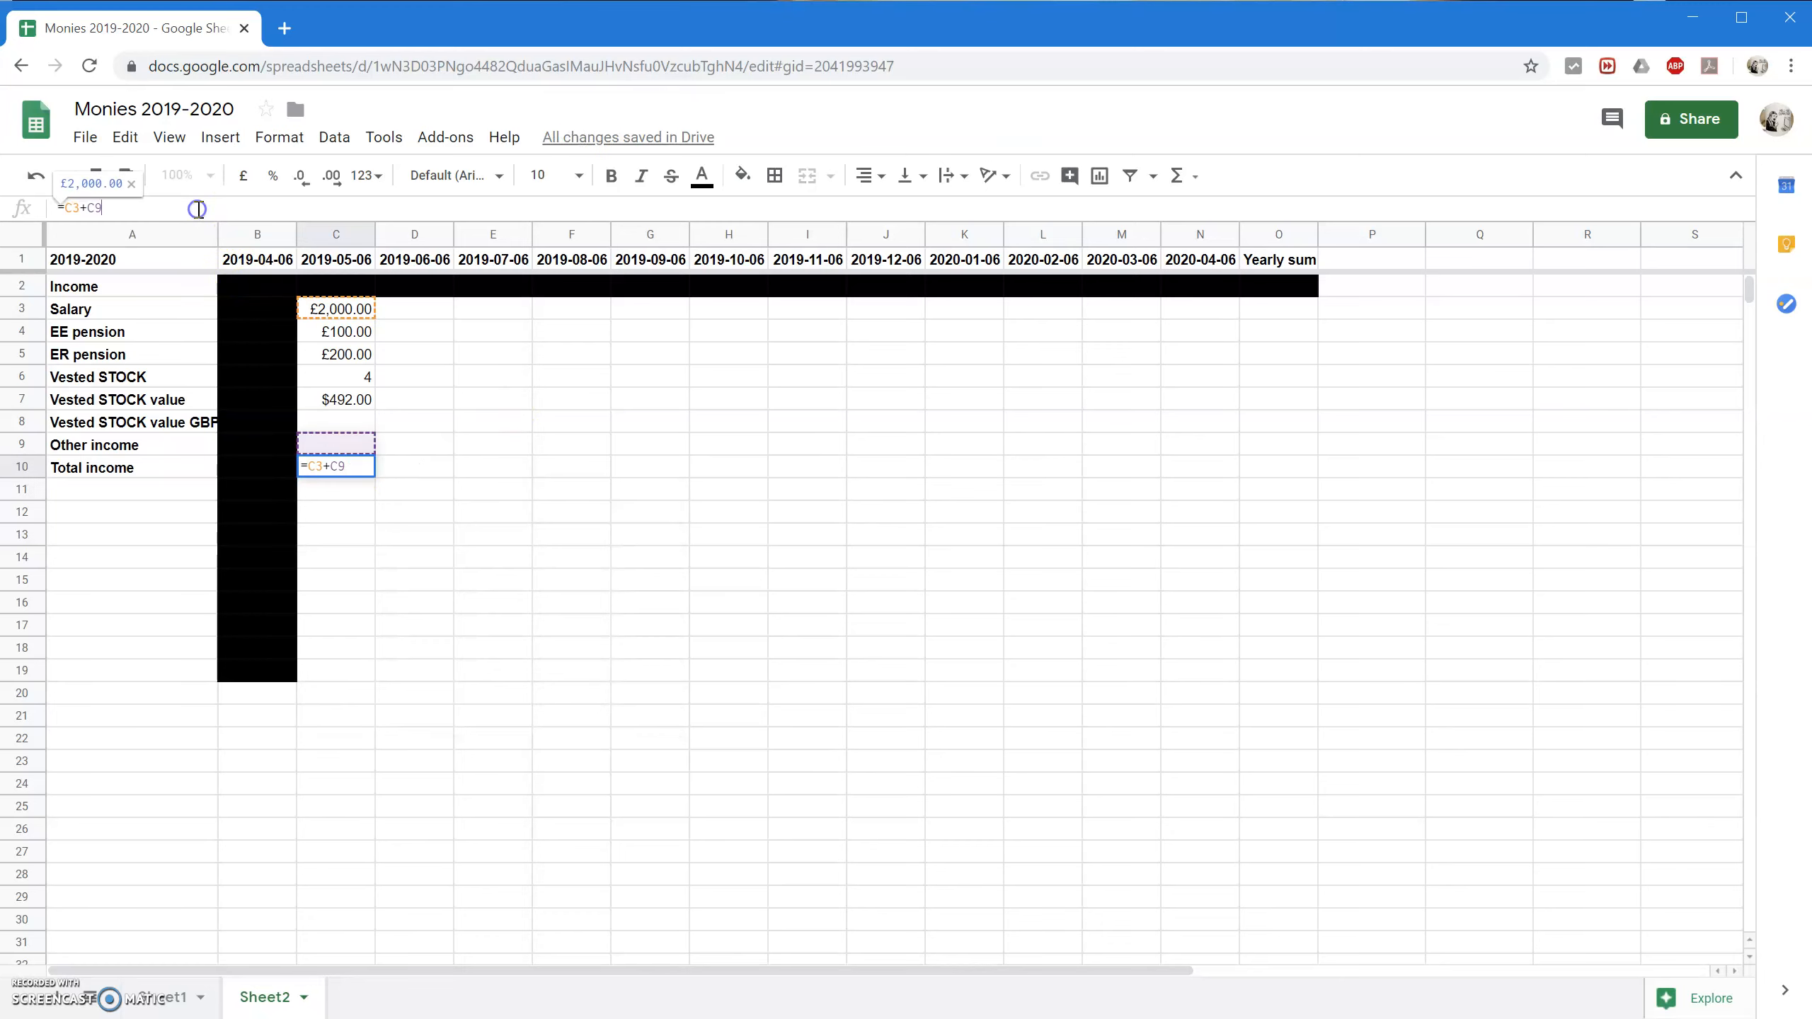
pyautogui.write('+B')
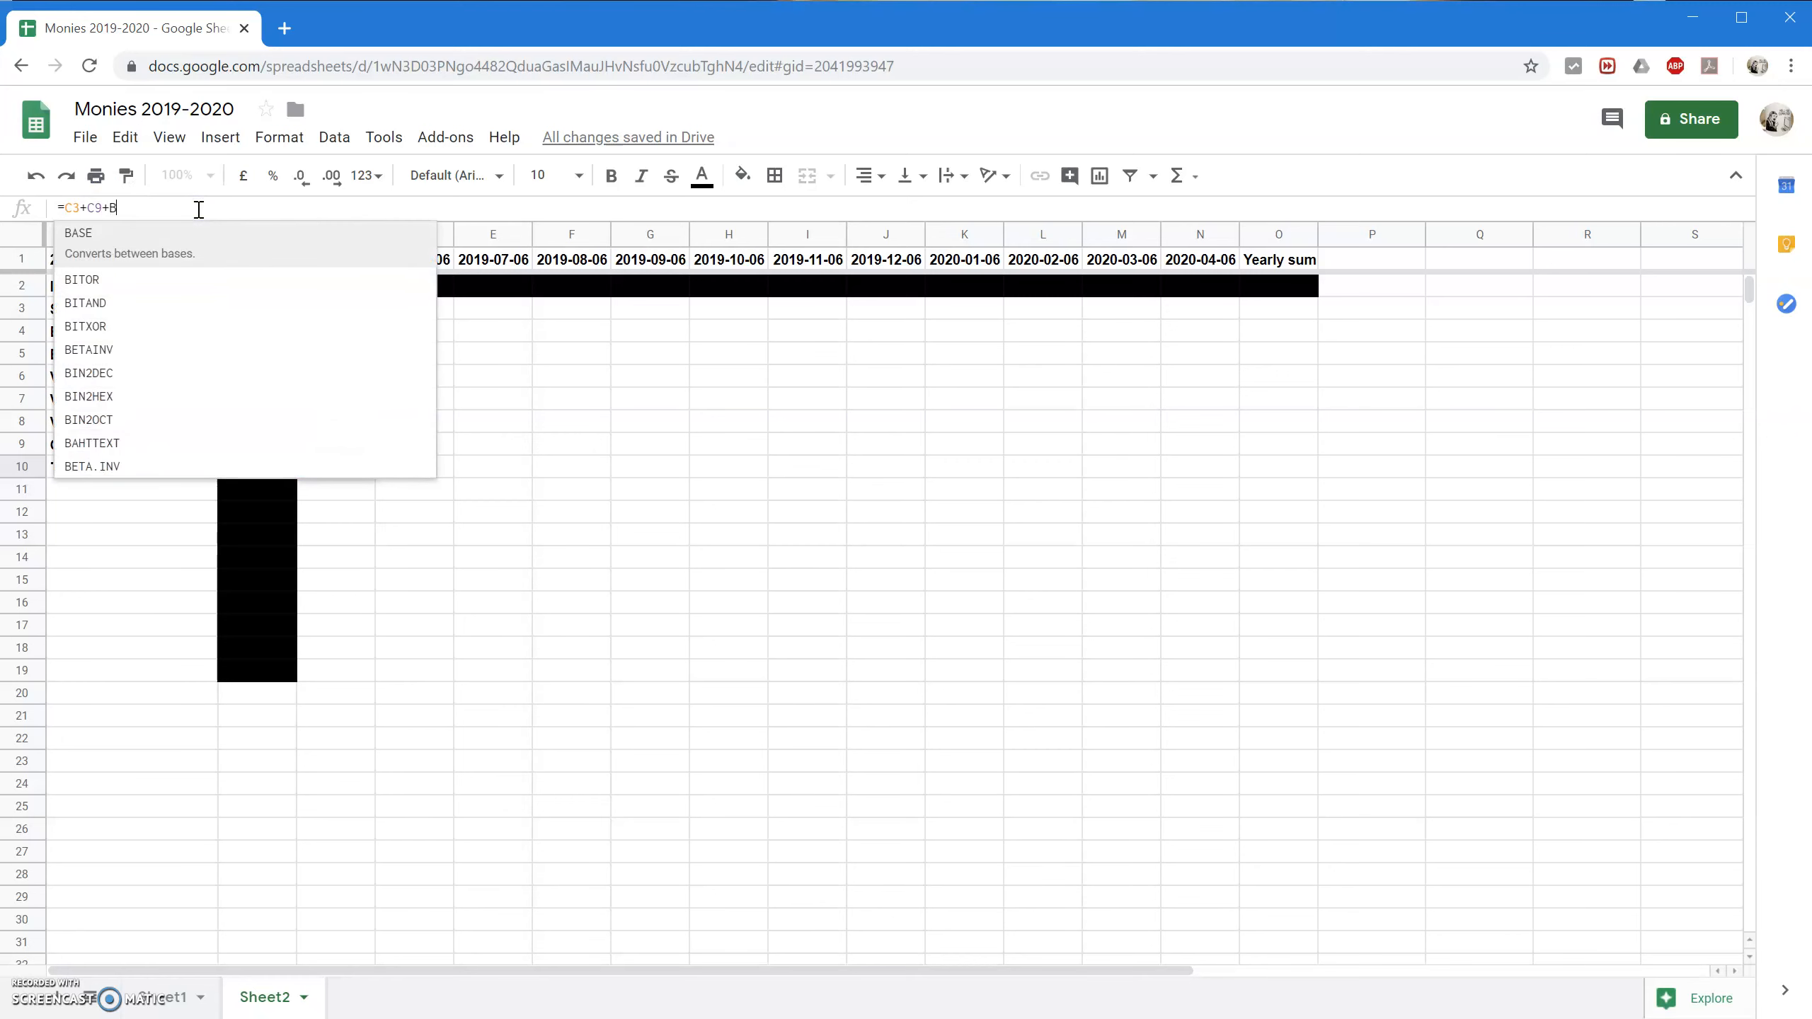
pyautogui.write('7')
pyautogui.press('Return')
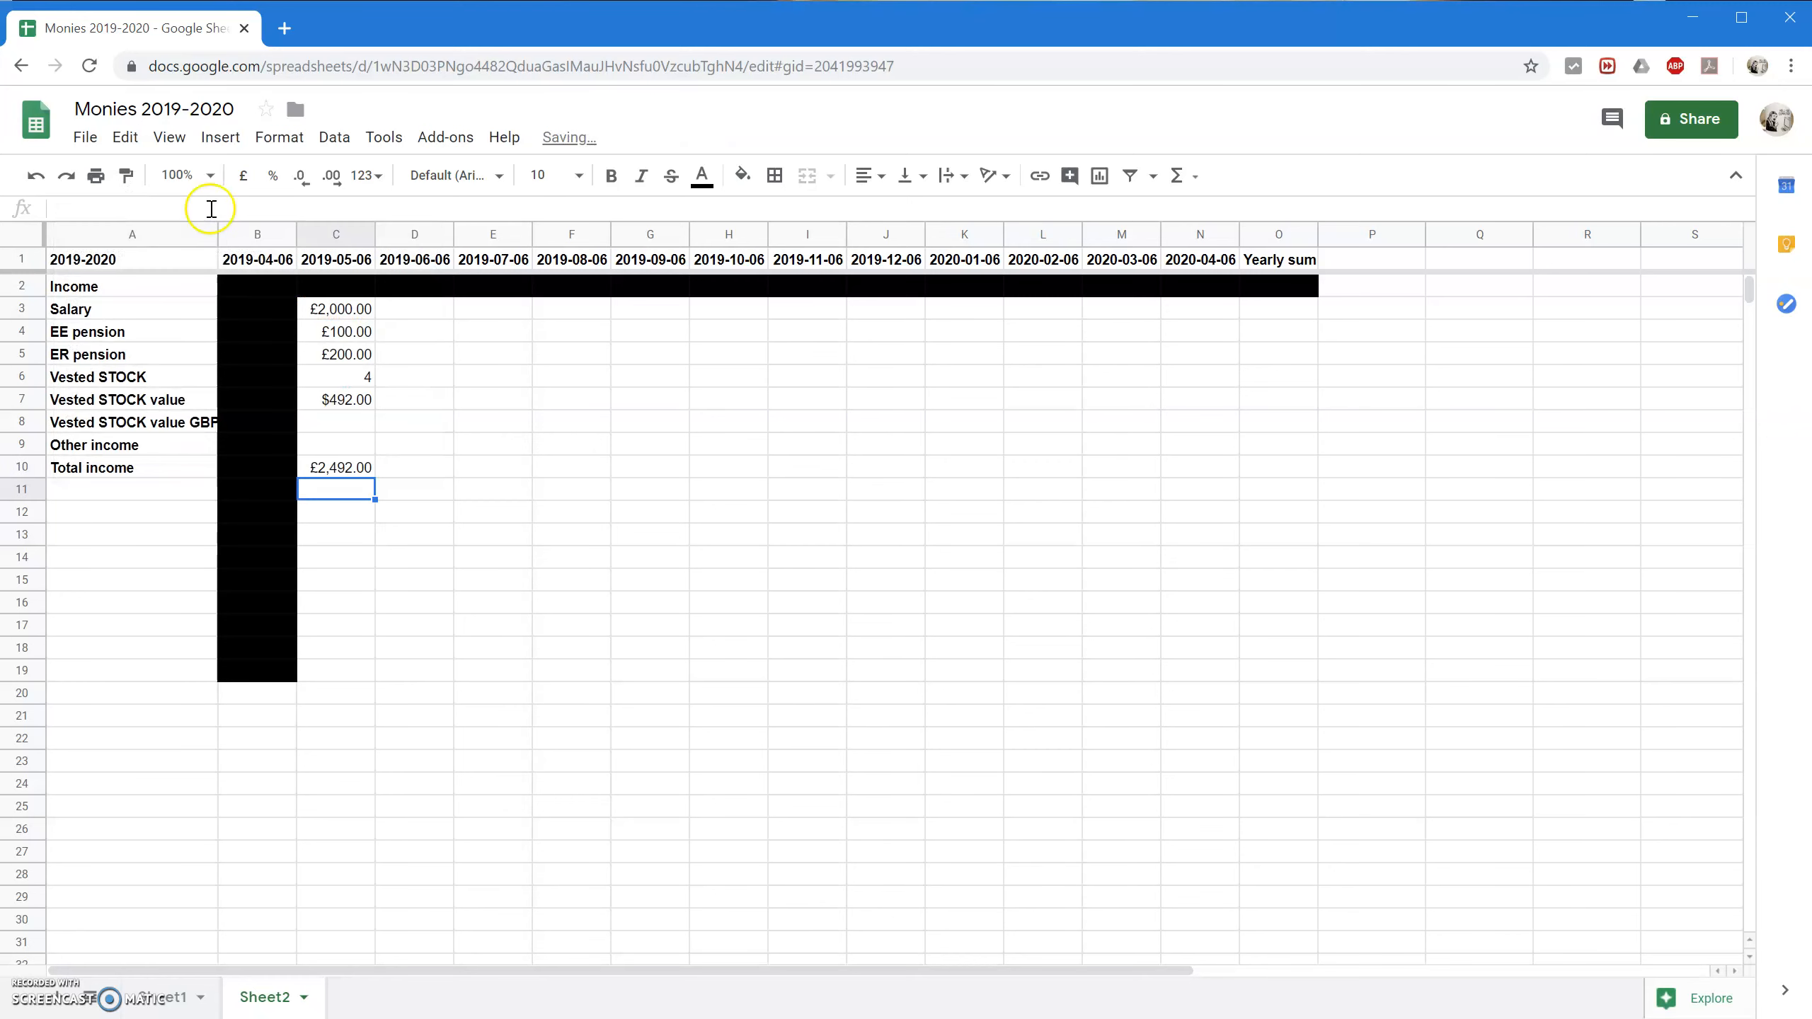
# Fill the GBP stock value cells C8:O8 and the total income cells C10:O10 with light blue.
pyautogui.click(346, 445)
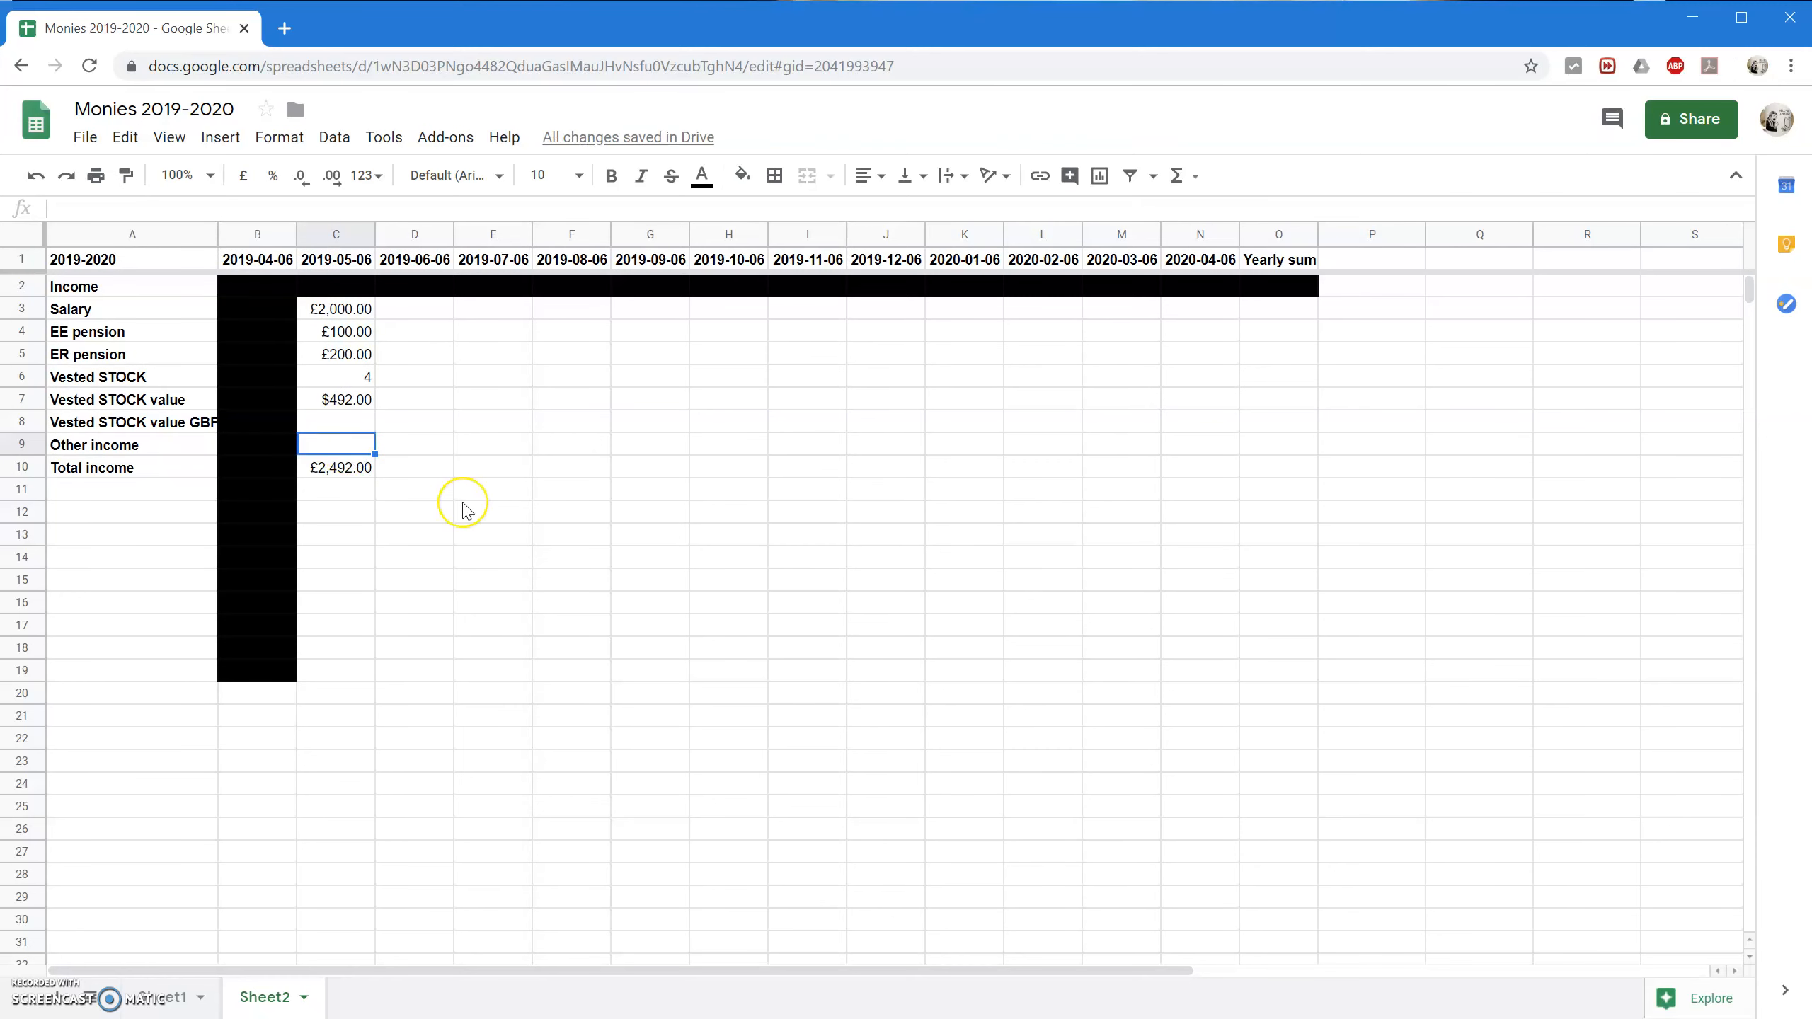
pyautogui.press('Down')
pyautogui.moveTo(338, 471); pyautogui.dragTo(1280, 473)
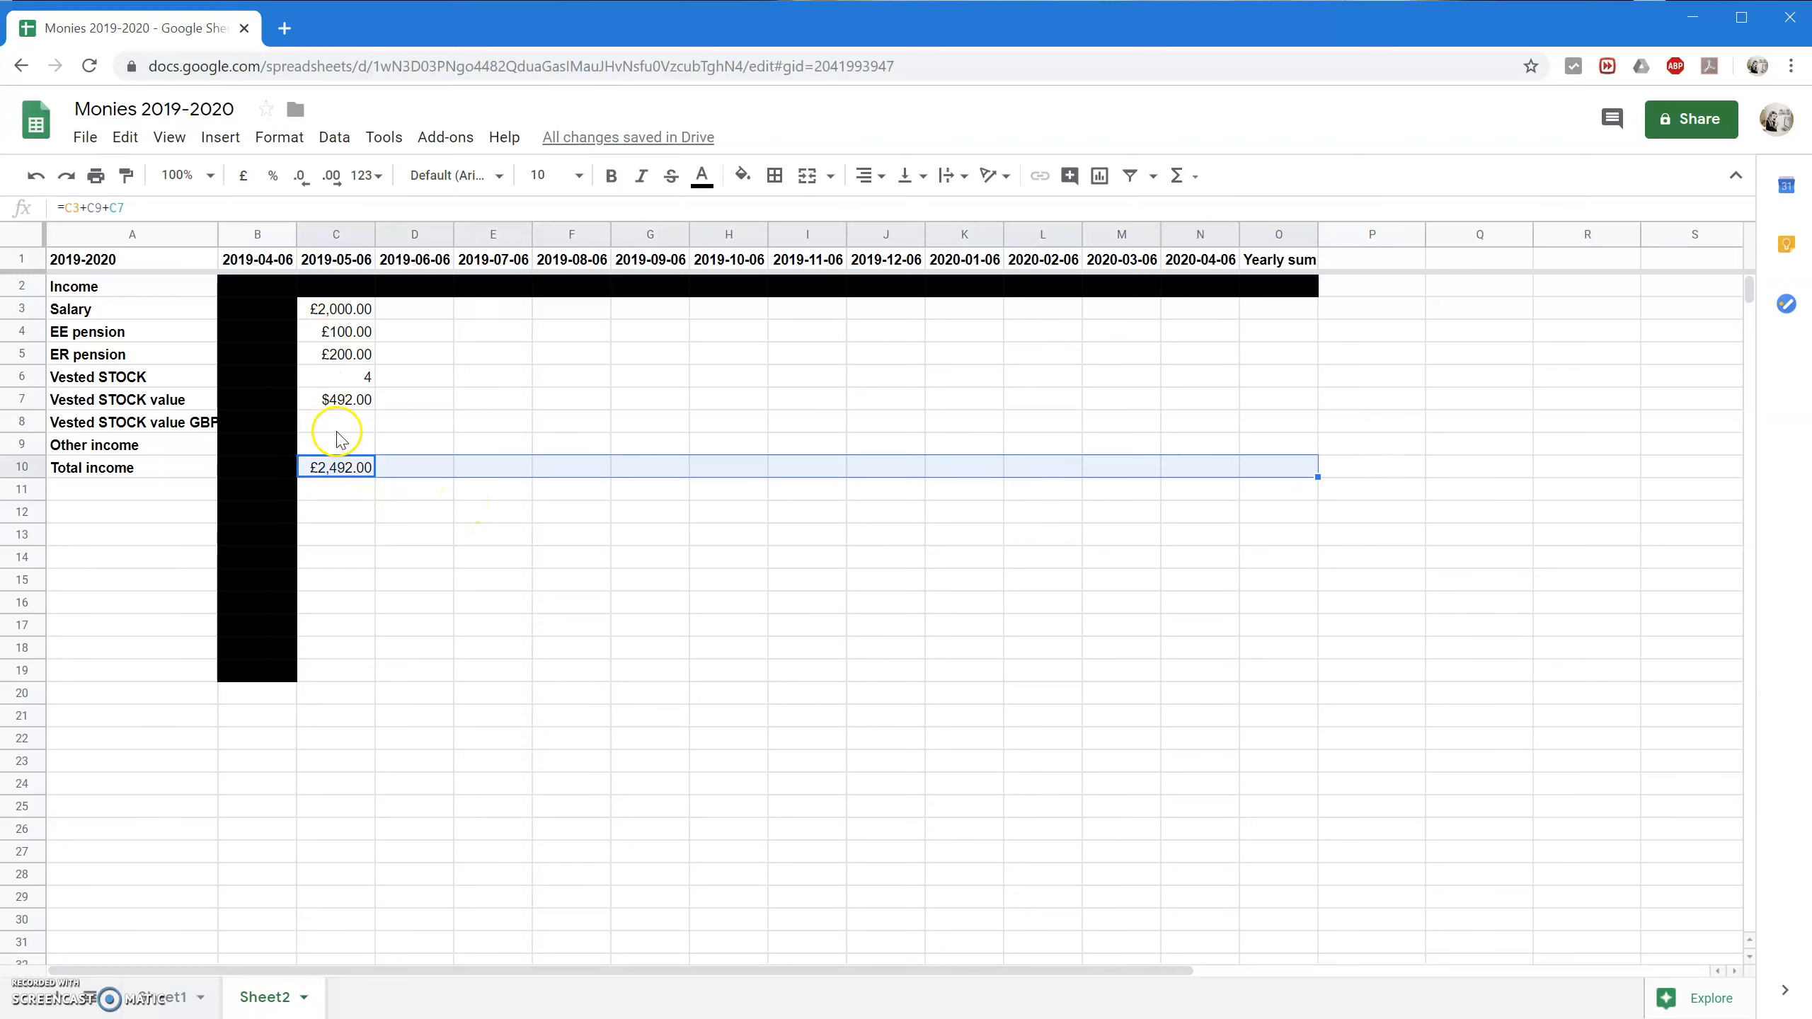
pyautogui.keyDown('ctrl'); pyautogui.moveTo(335, 411); pyautogui.dragTo(1256, 428); pyautogui.keyUp('ctrl')
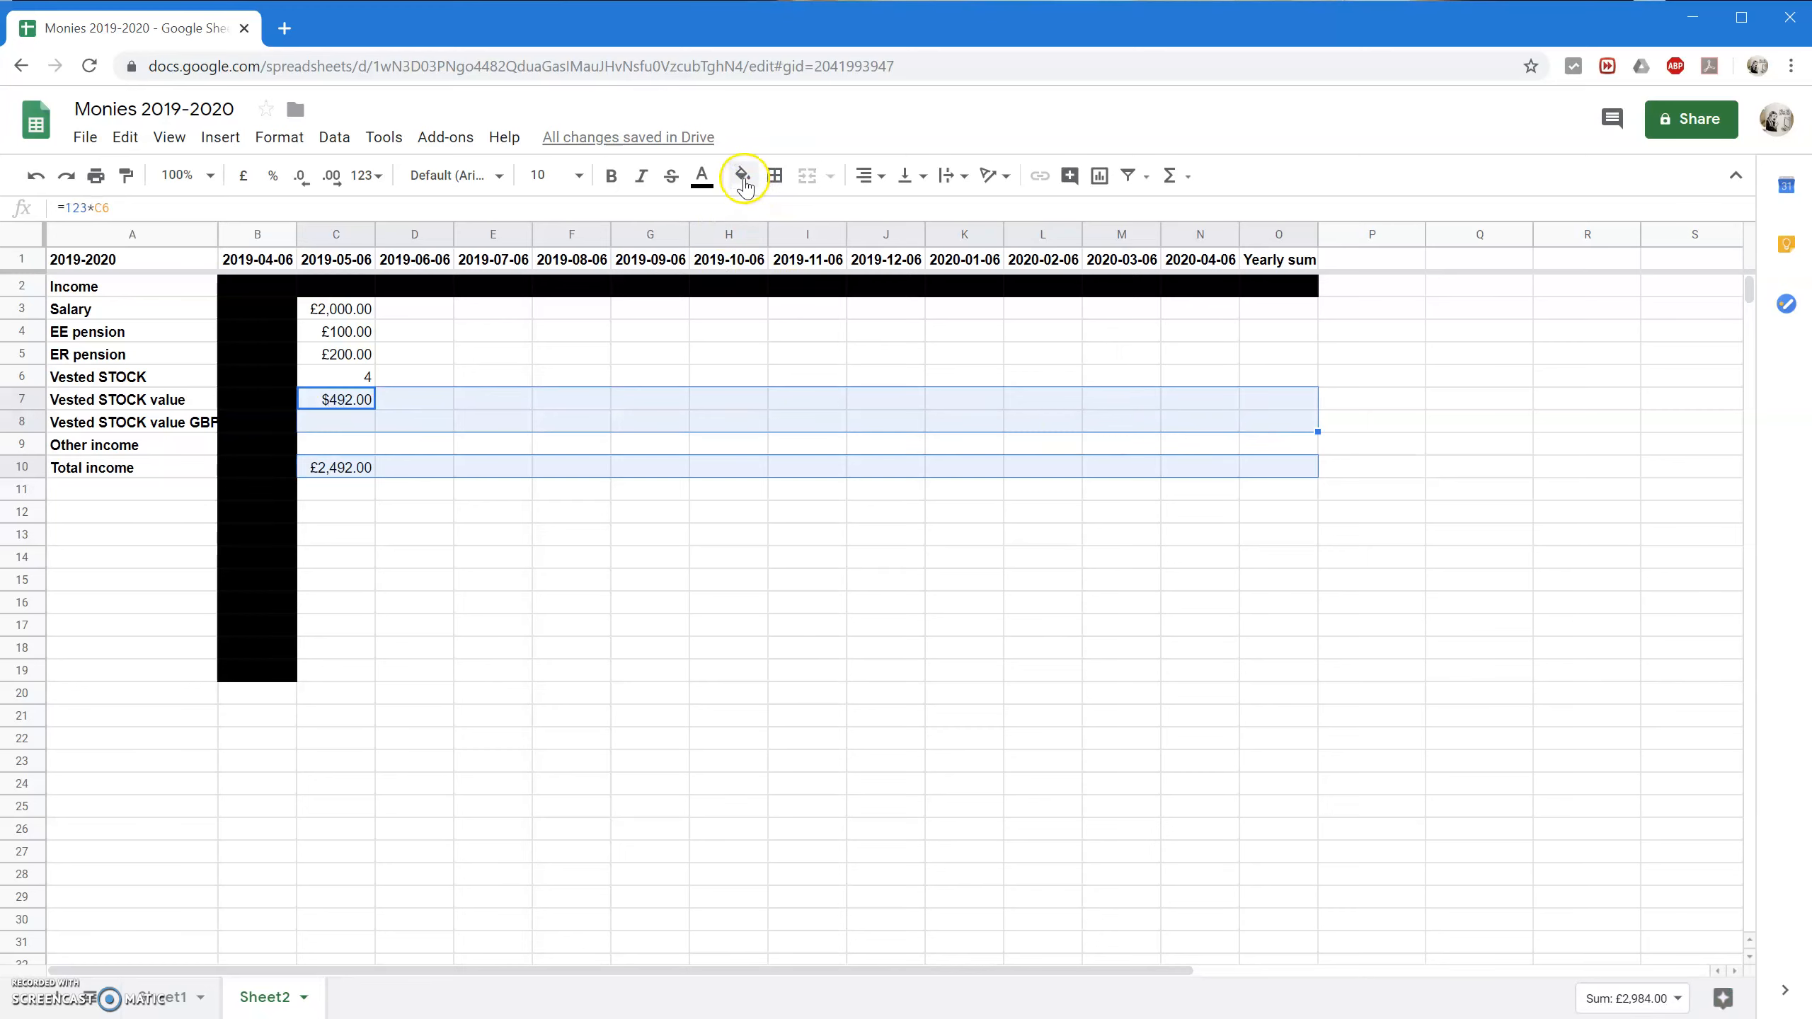
pyautogui.keyDown('ctrl'); pyautogui.click(326, 404); pyautogui.keyUp('ctrl')
pyautogui.keyDown('ctrl'); pyautogui.moveTo(325, 405); pyautogui.dragTo(1273, 398); pyautogui.keyUp('ctrl')
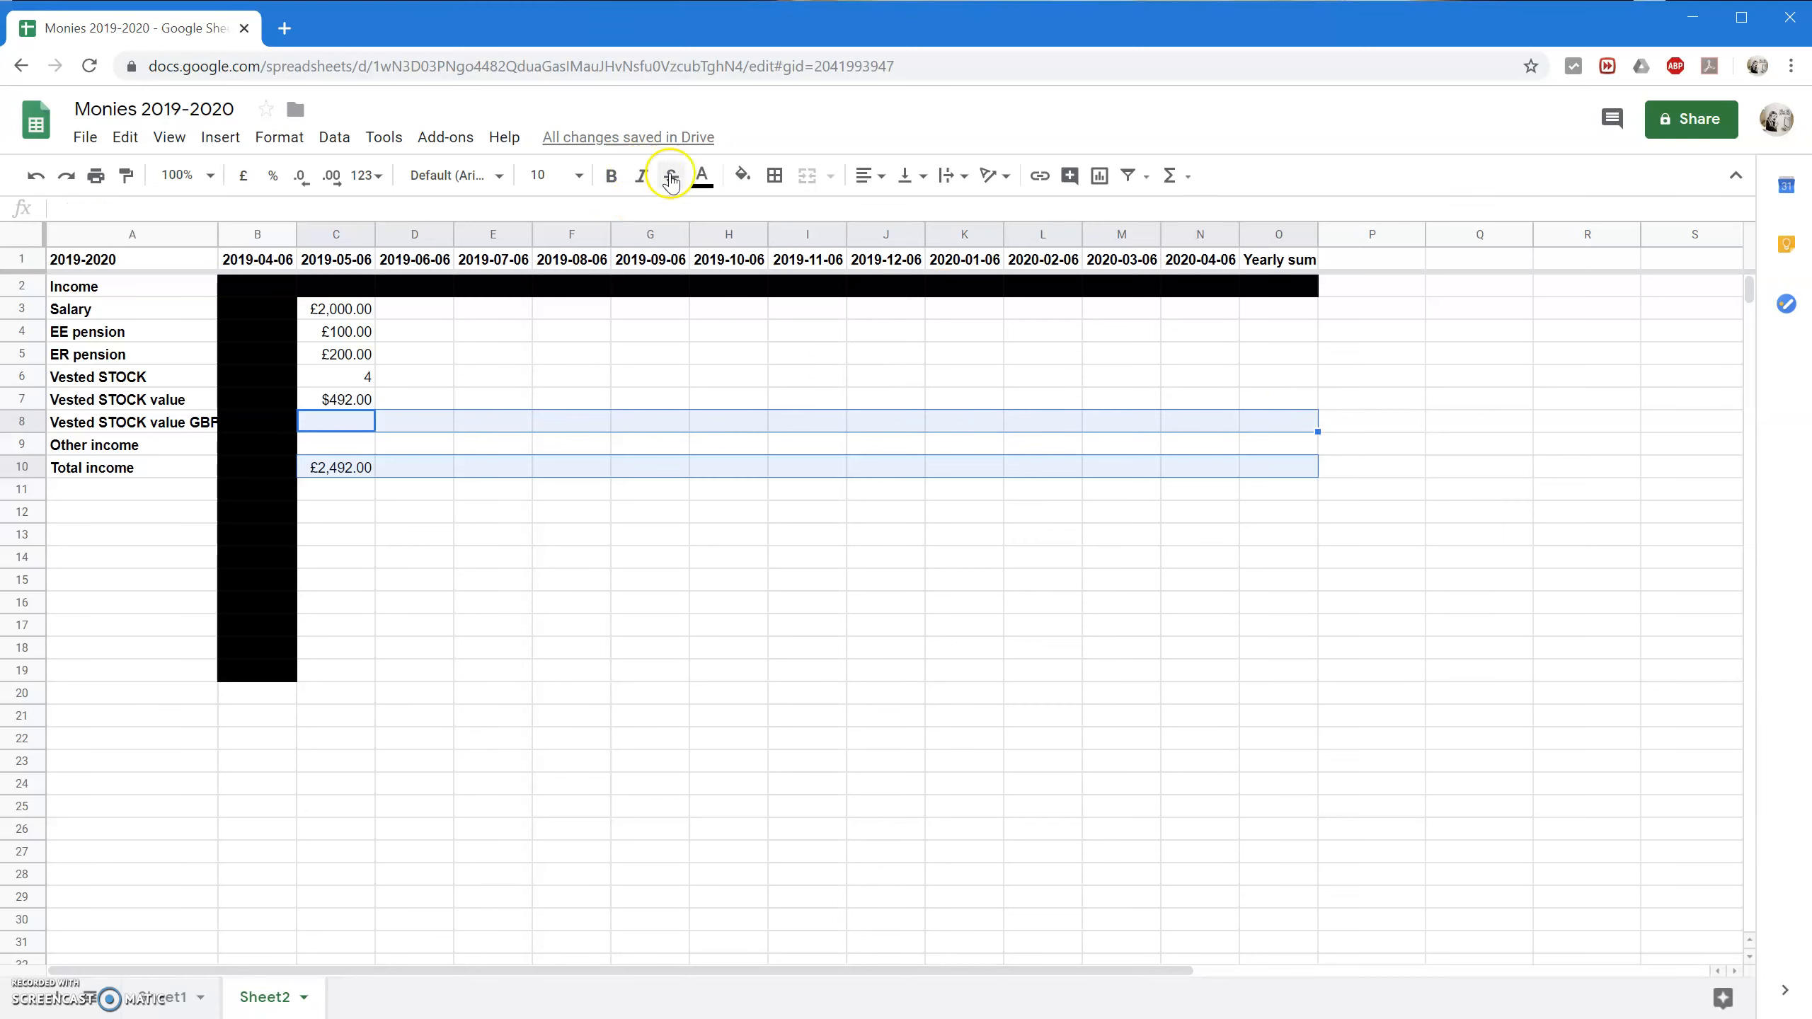
pyautogui.click(741, 174)
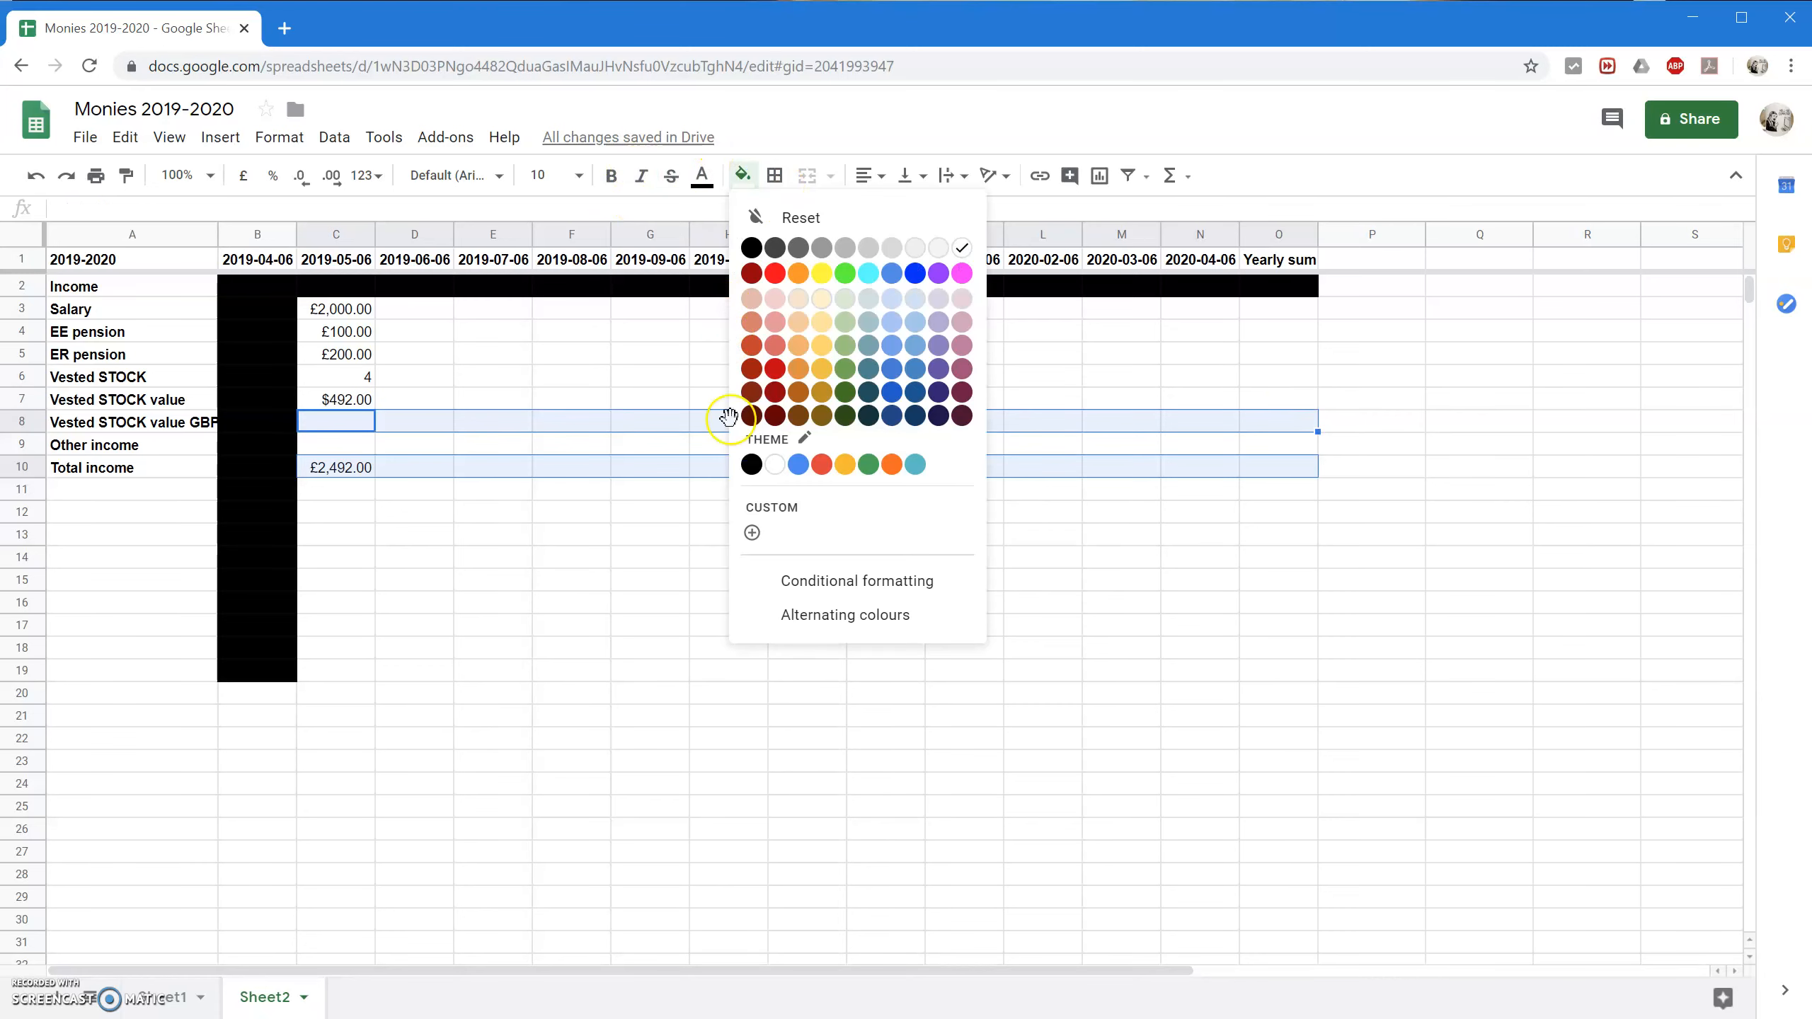
pyautogui.click(892, 322)
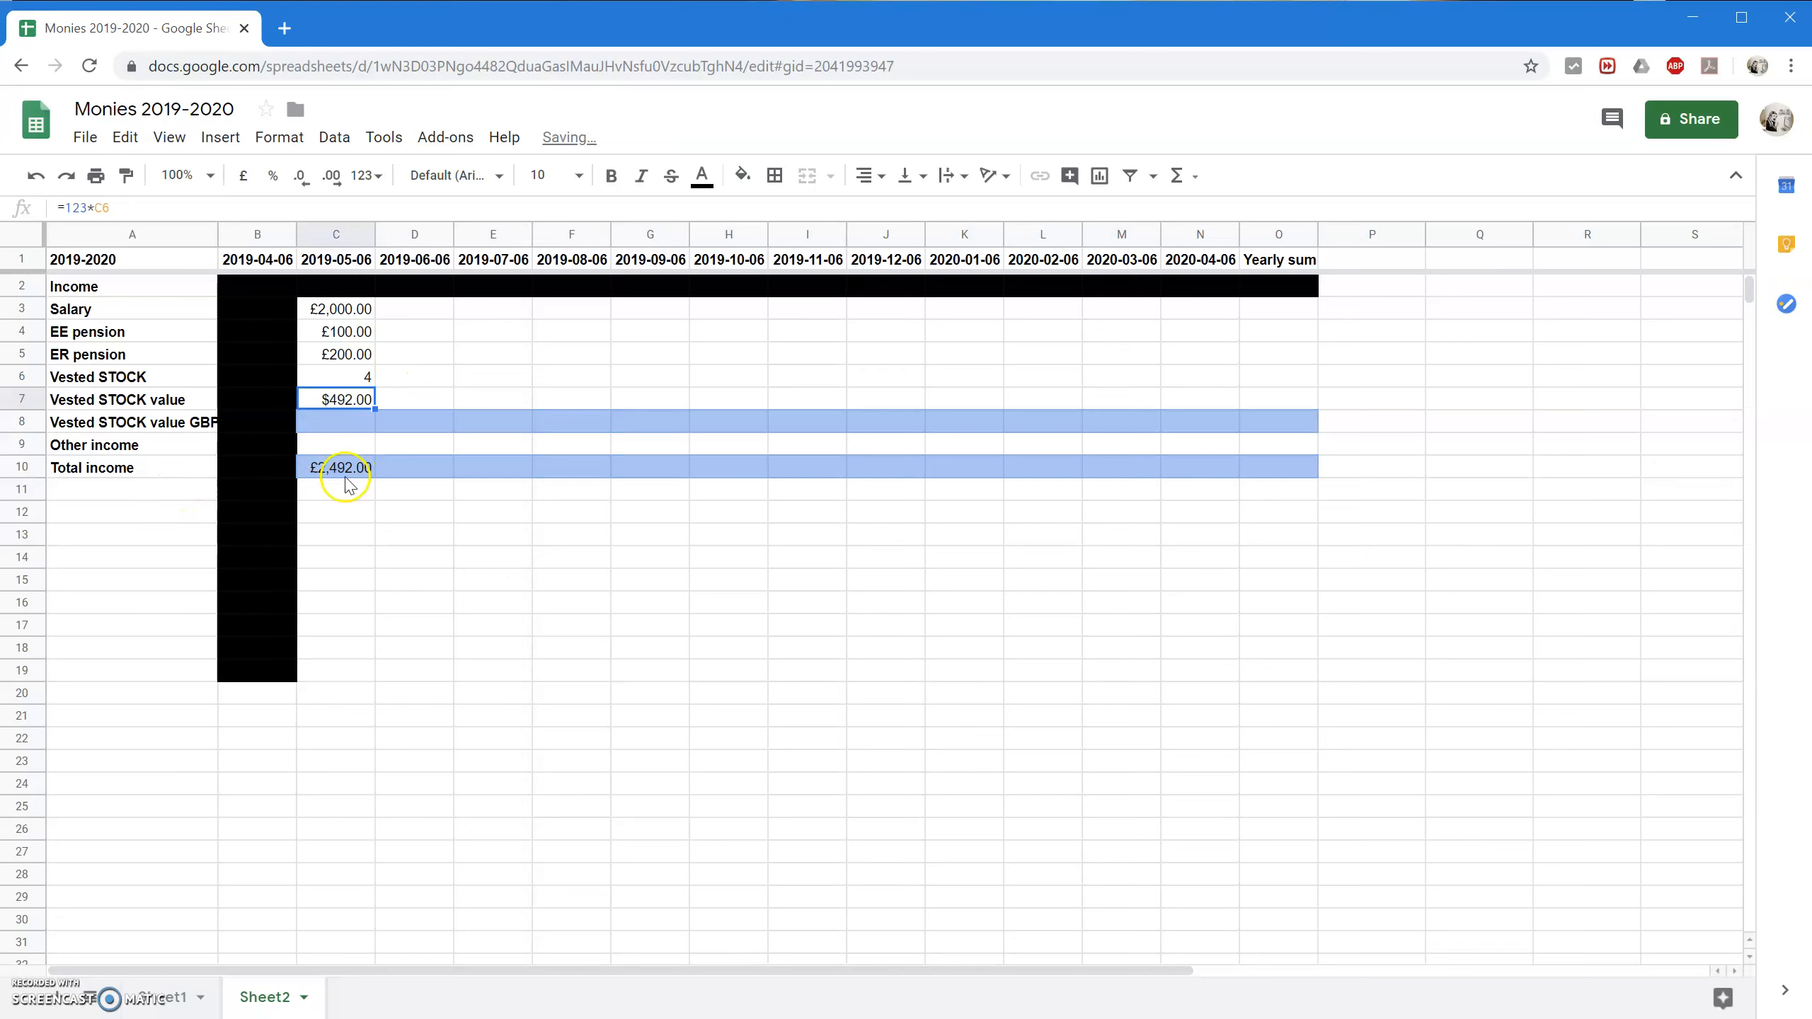
# Start an expenses section in column A from A12 with the labels Expenses, Rent, Commute, Internet and Electricity.
pyautogui.click(169, 494)
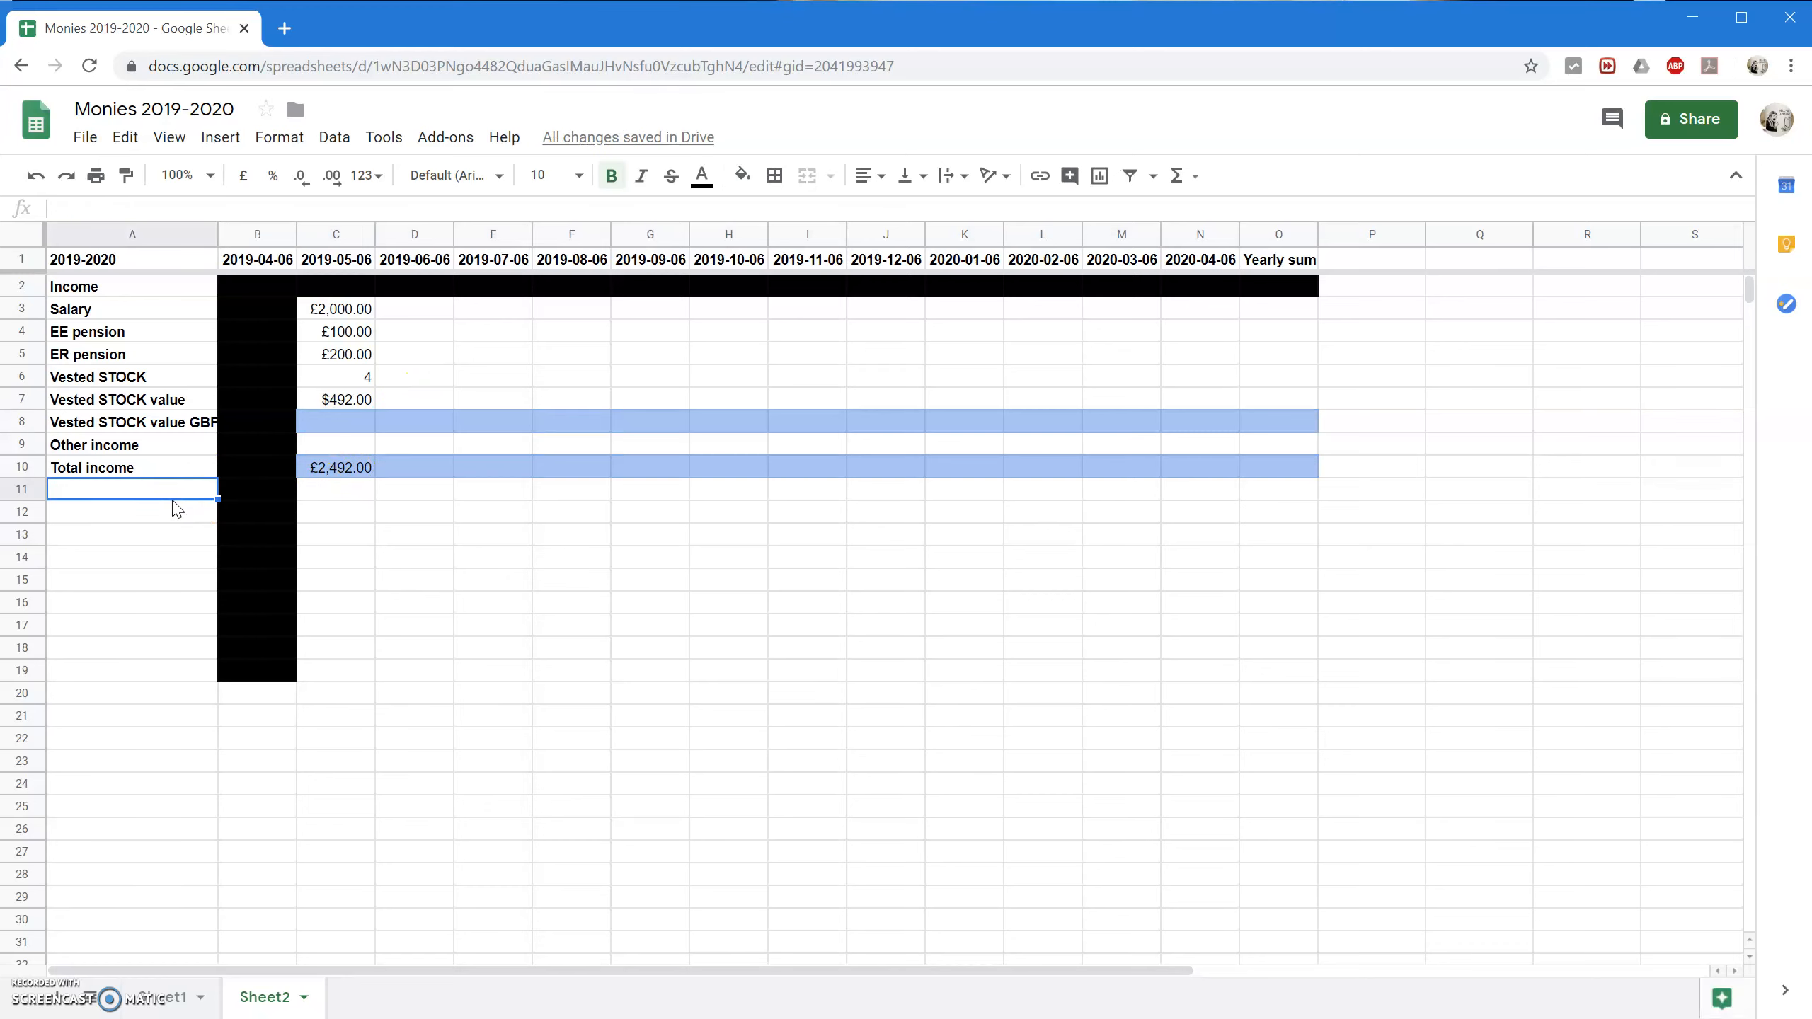
pyautogui.click(173, 505)
pyautogui.write('Ex')
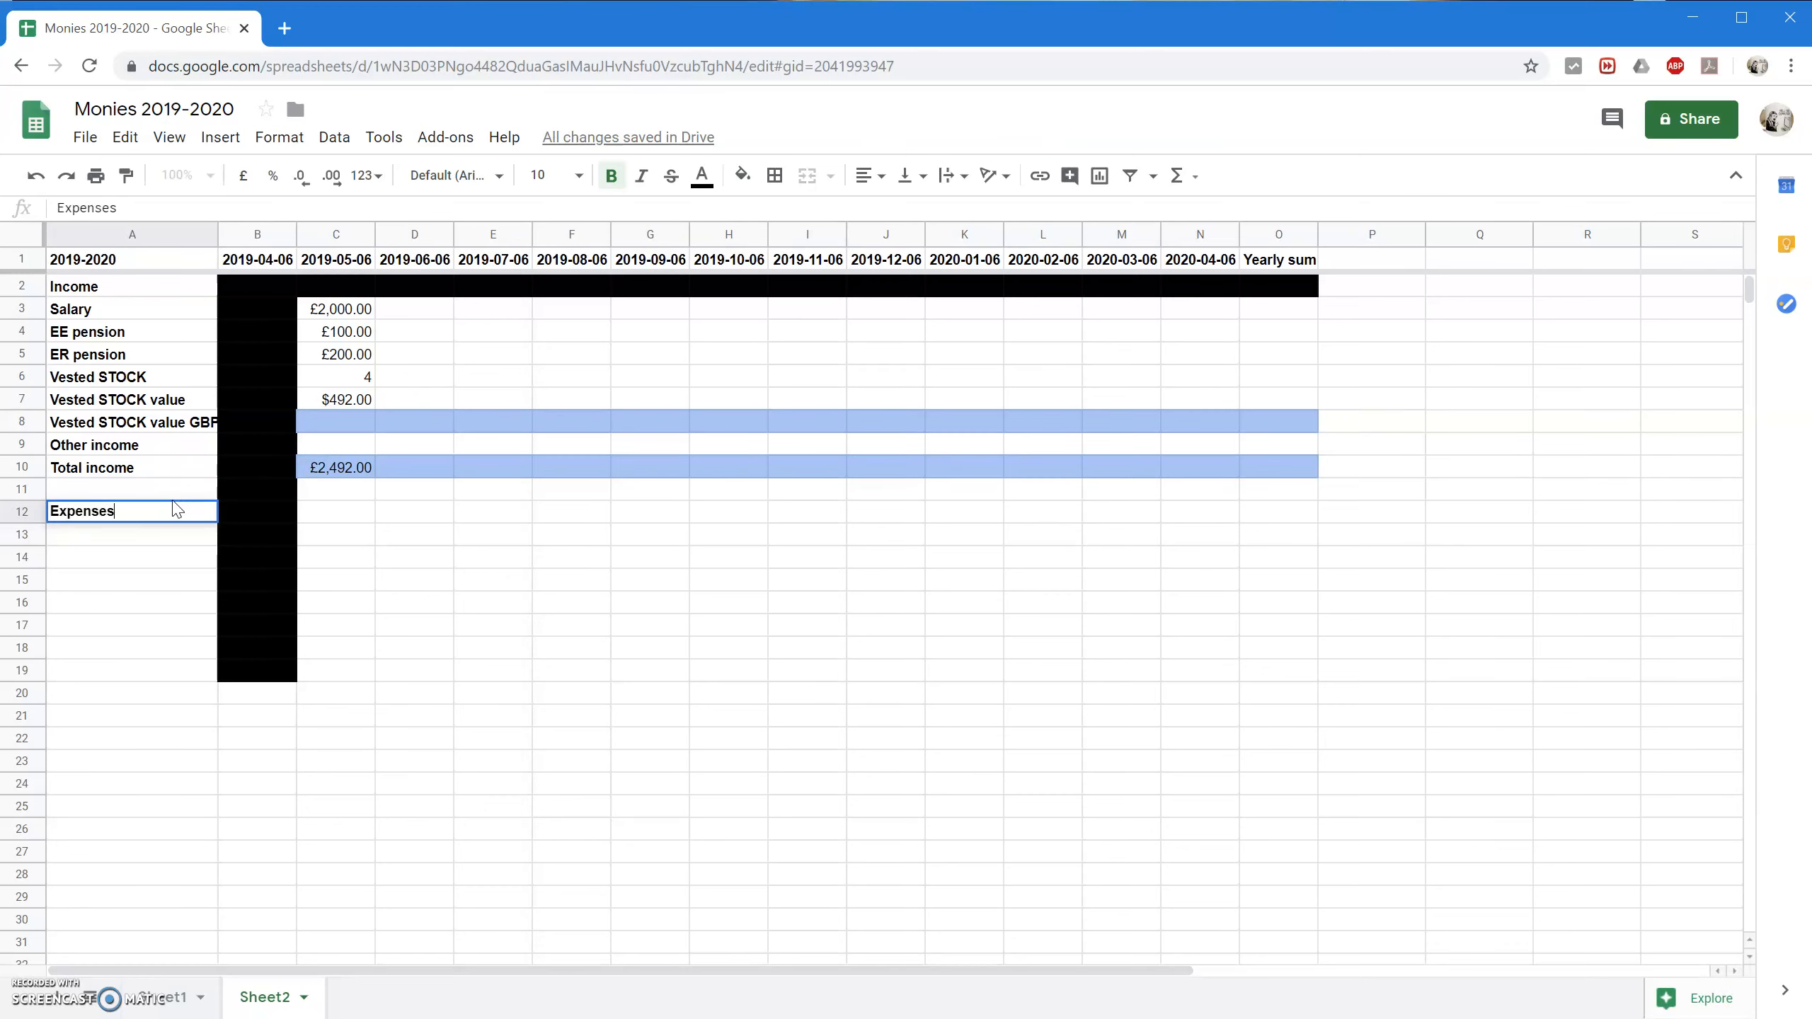
pyautogui.write('penses')
pyautogui.press('Return')
pyautogui.write('Rent')
pyautogui.press('Return')
pyautogui.write('Commute')
pyautogui.press('Return')
pyautogui.write('Internet')
pyautogui.press('Return')
pyautogui.write('Electricity')
pyautogui.press('Return')
# Add the expense labels Eat out, Food, Cash and Other in A17 to A20.
pyautogui.write('G')
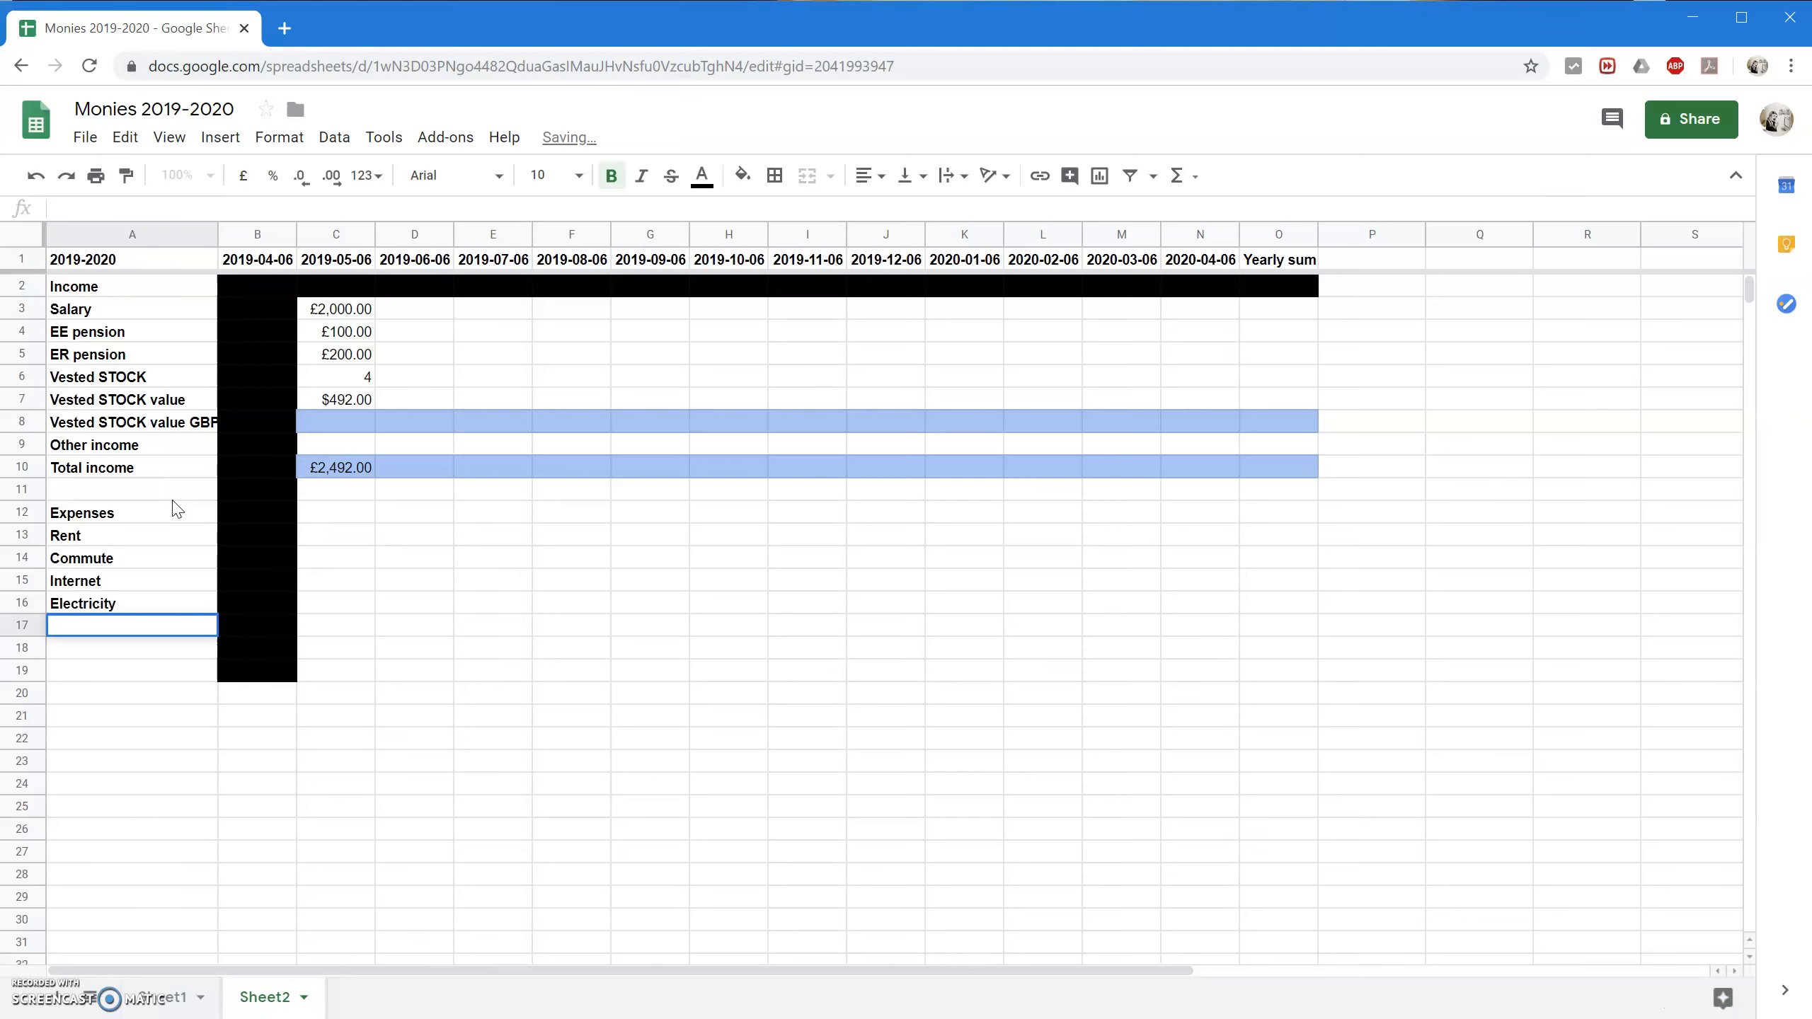
pyautogui.write('Eat out')
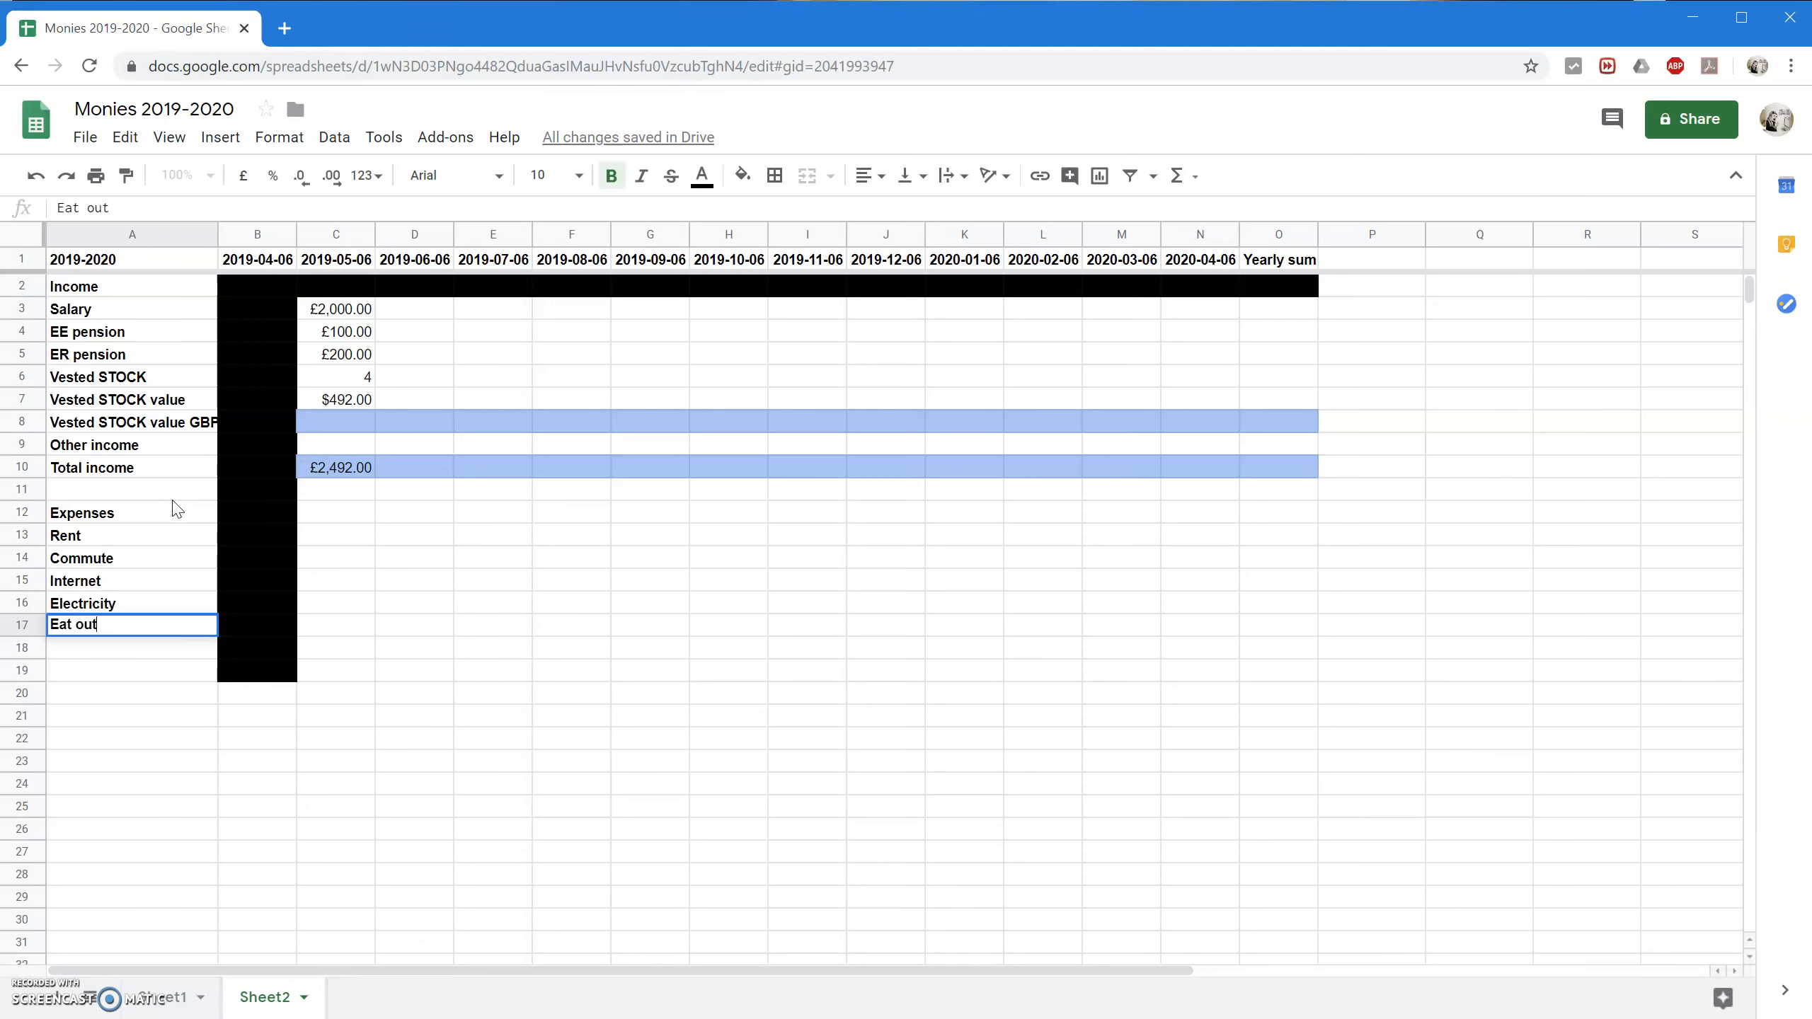
pyautogui.press('Return')
pyautogui.write('Food')
pyautogui.press('Return')
pyautogui.write('Cash')
pyautogui.press('Return')
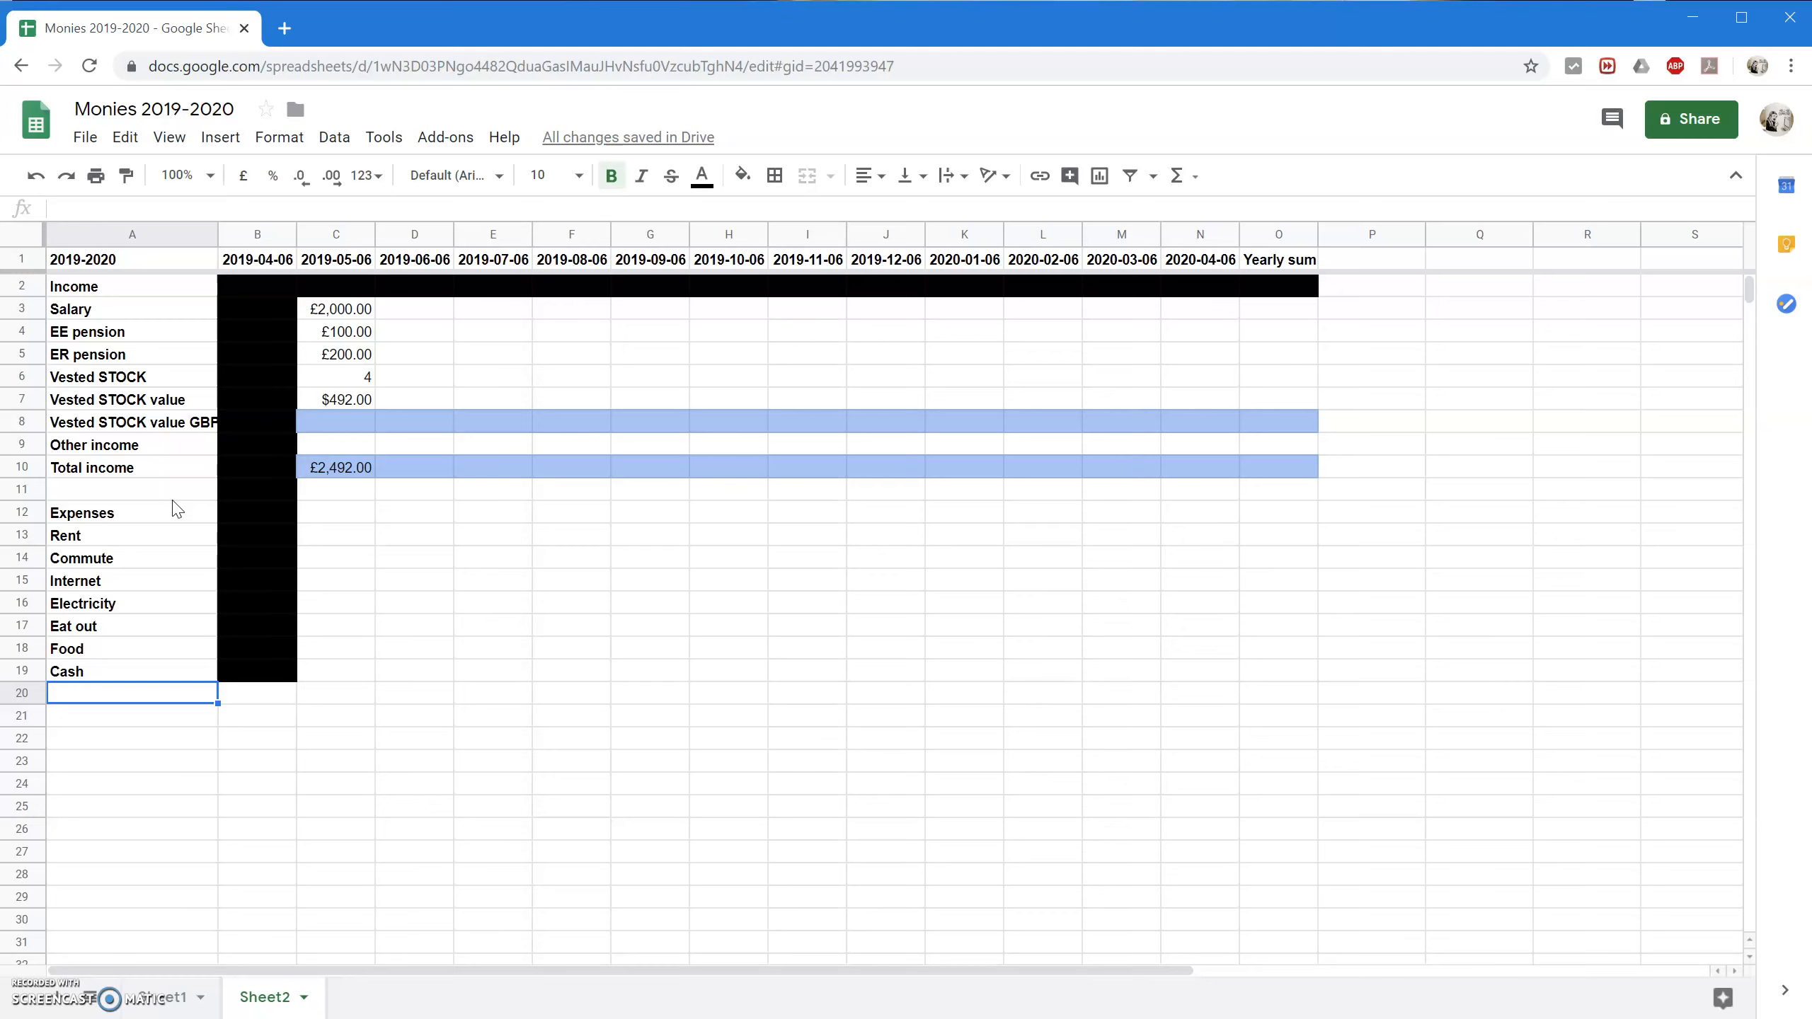
pyautogui.write('Othe')
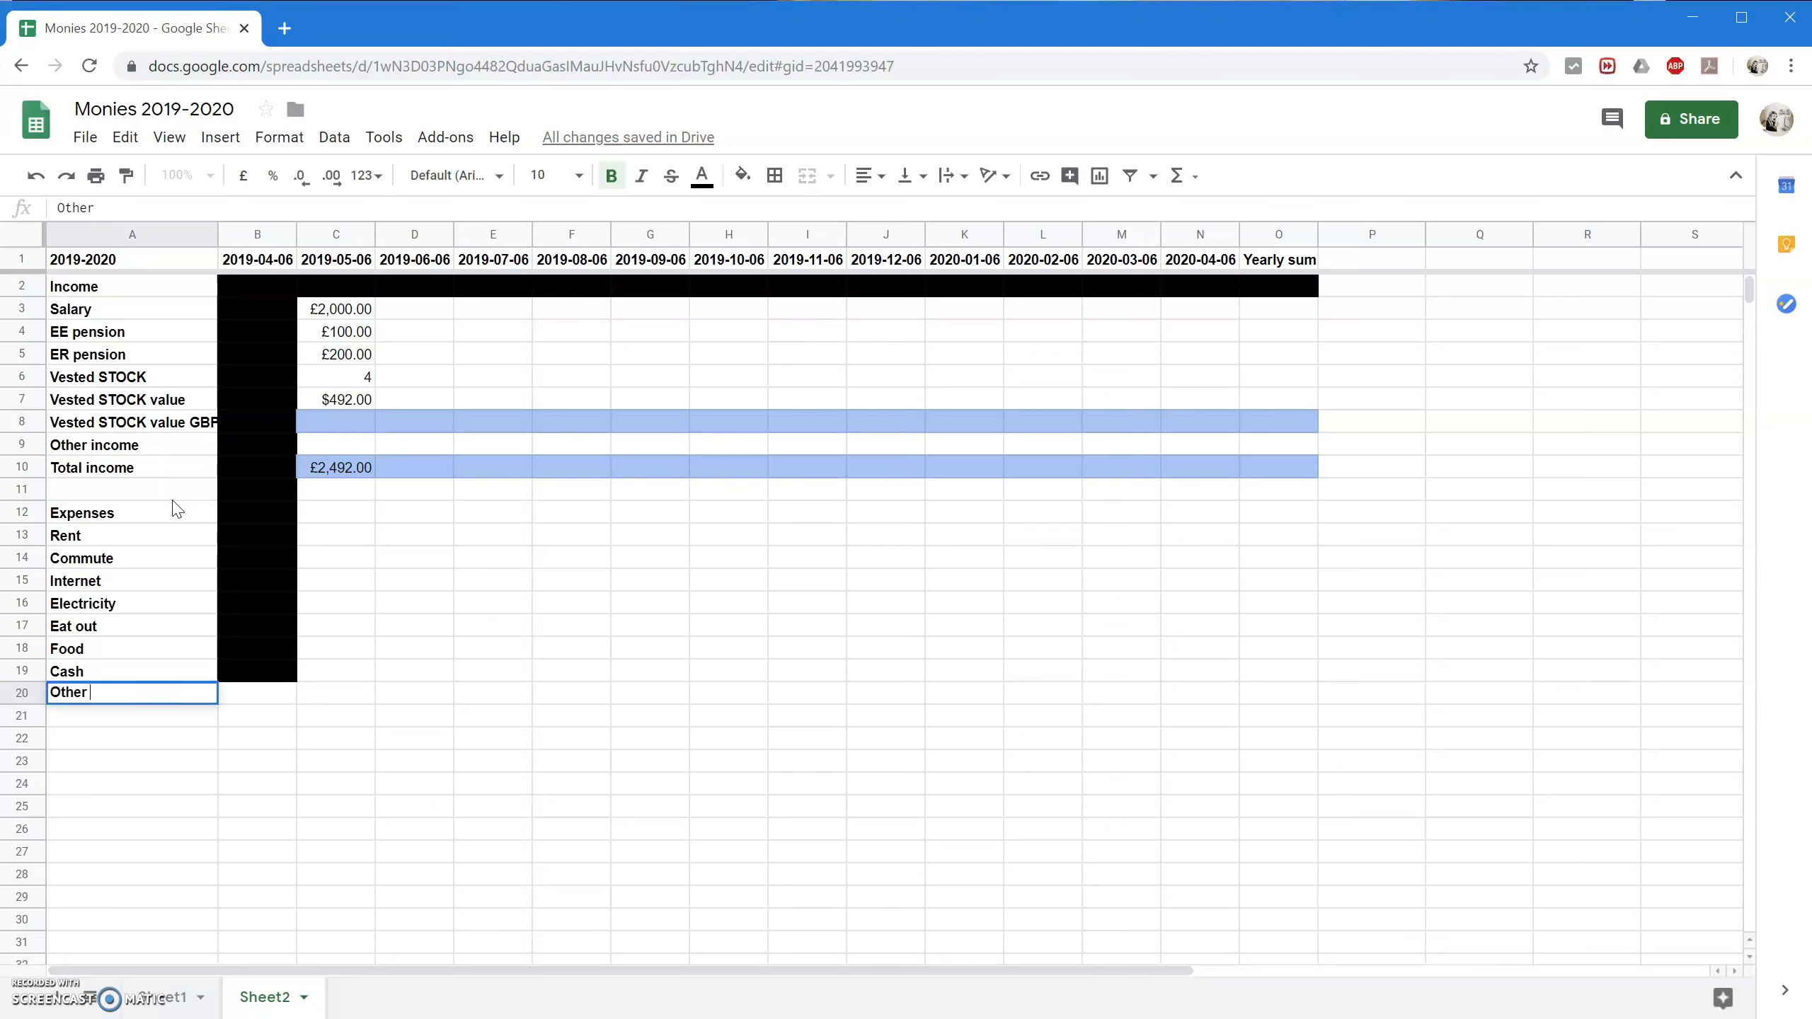
pyautogui.write('r')
pyautogui.press('Return')
# Add the label Living expenses in A21 and enter its total formula =SUM(C13:C20) in C21.
pyautogui.write('Living expen')
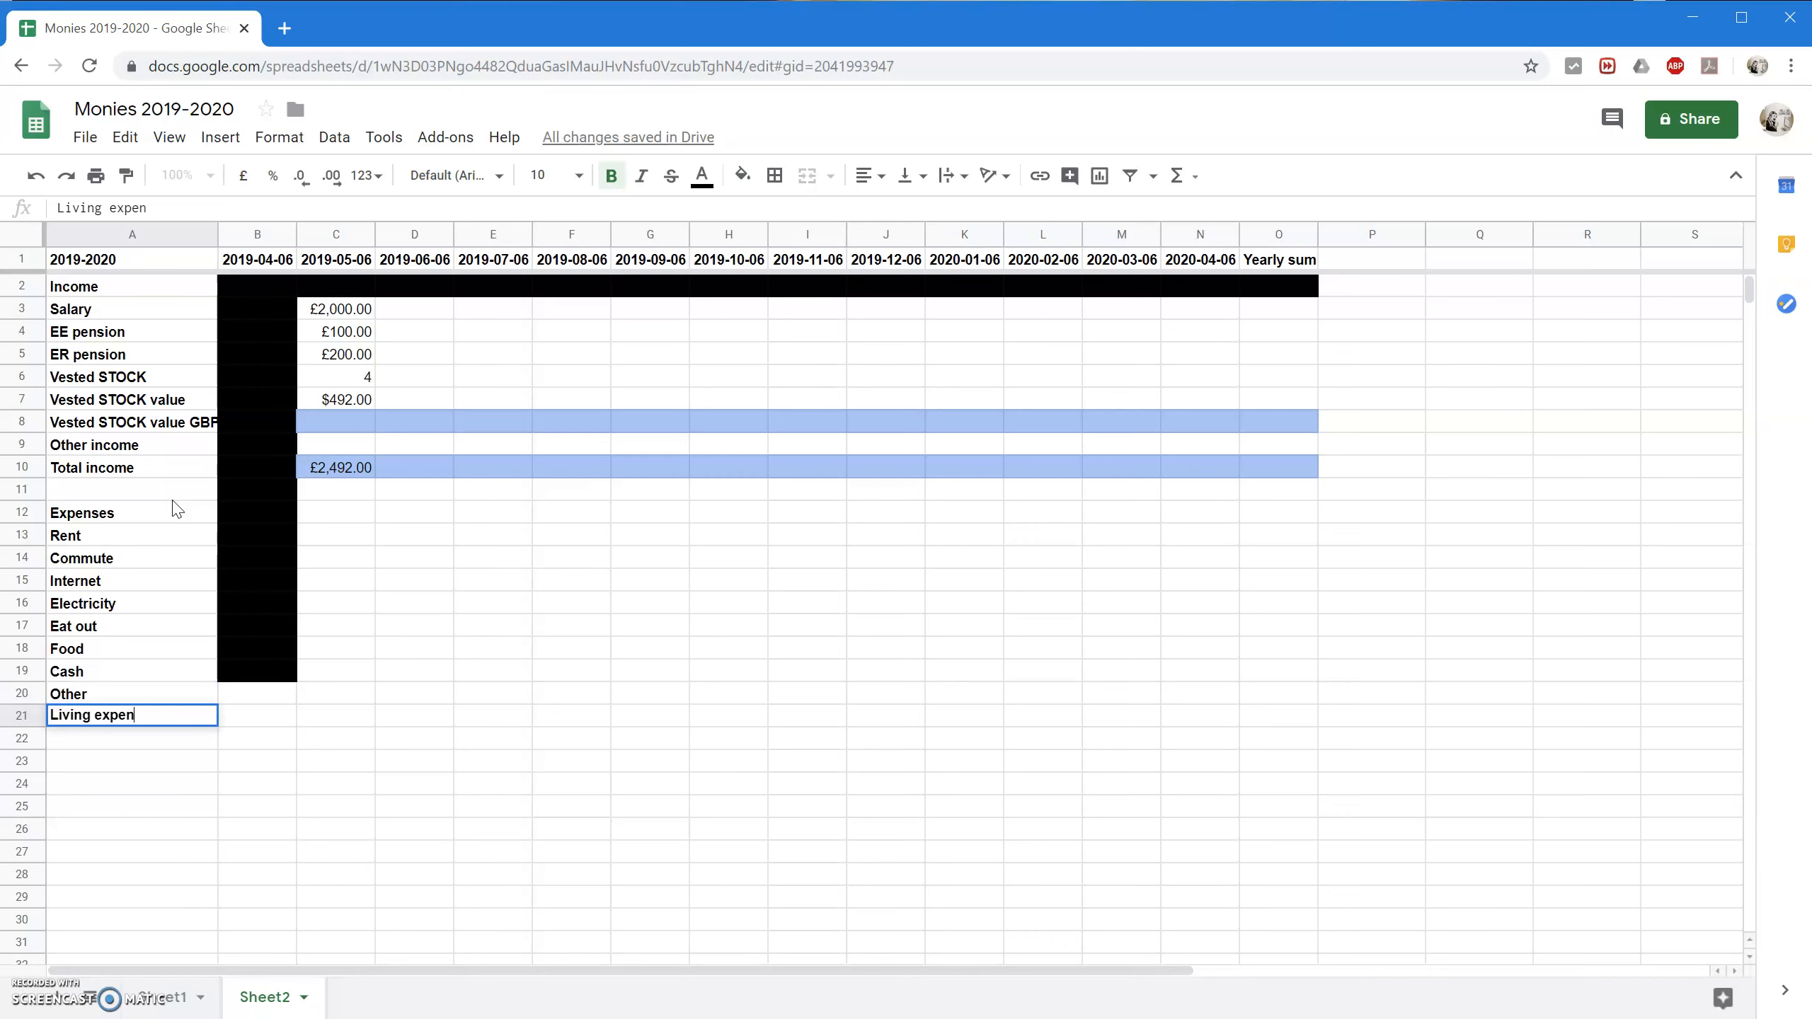
pyautogui.press('Tab')
pyautogui.press('Tab')
pyautogui.write('=SUM(C')
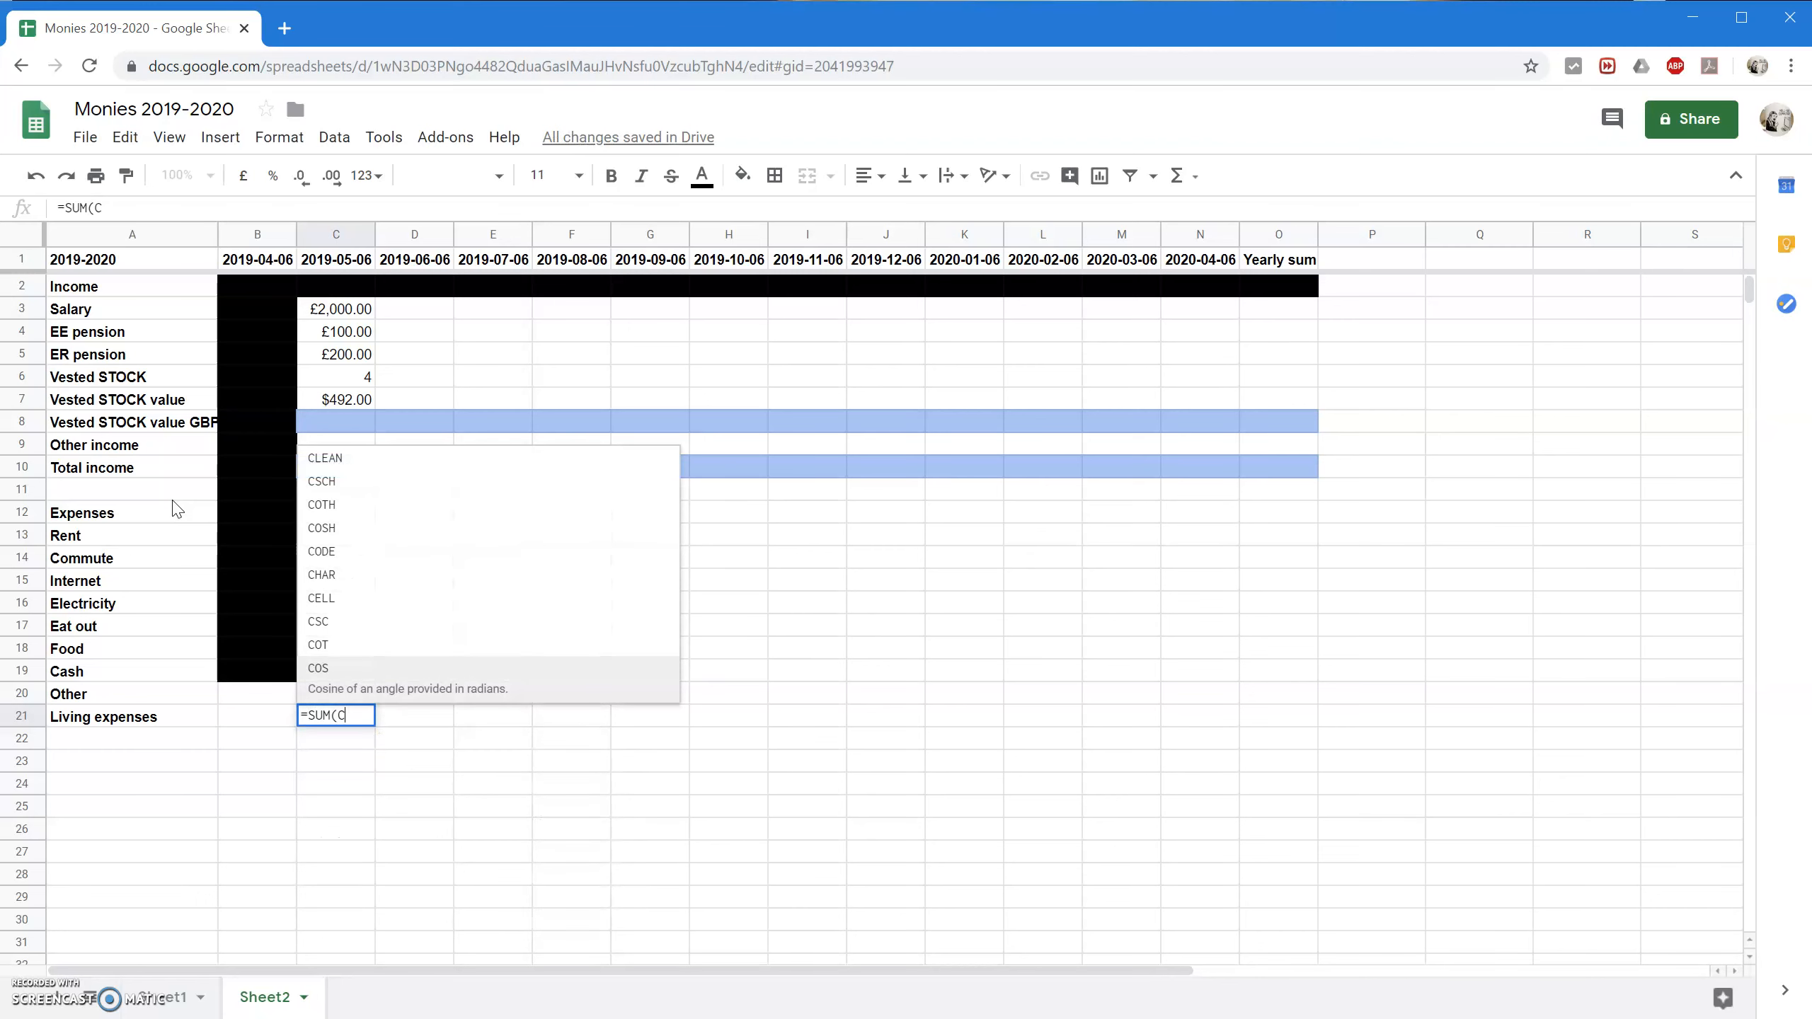
pyautogui.write('13:C20)')
pyautogui.press('Return')
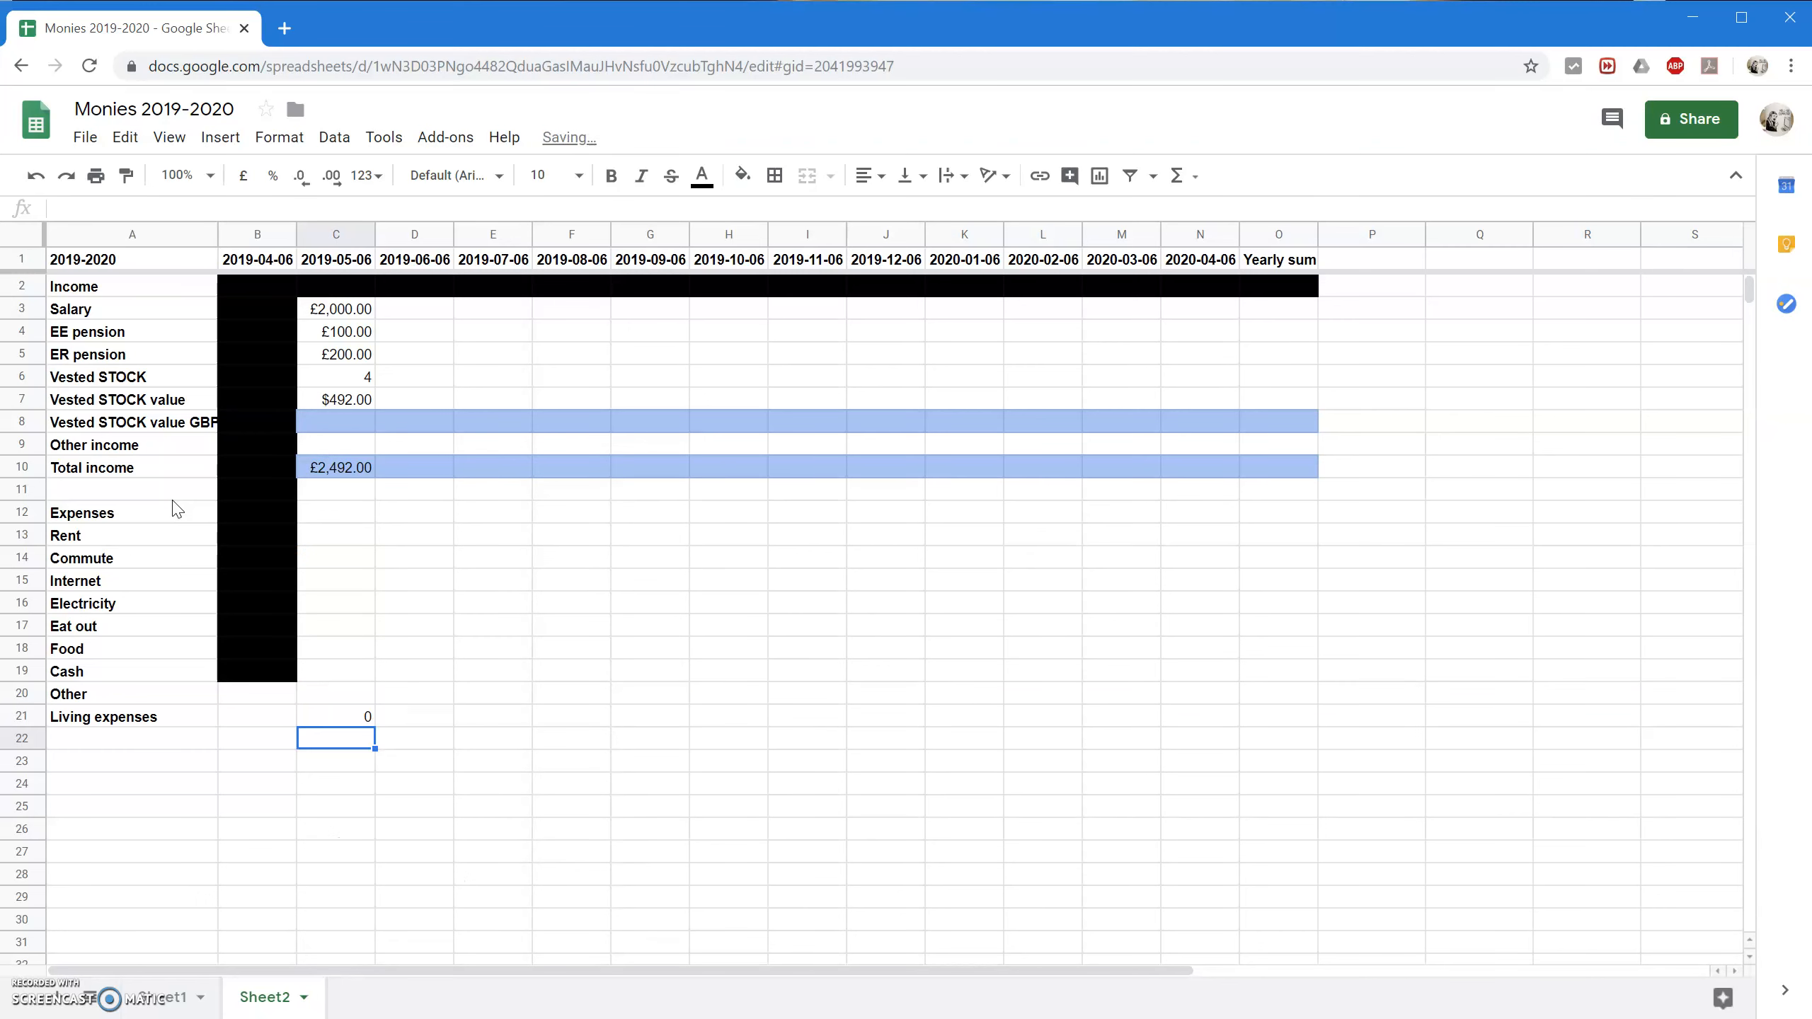
# Add the labels Vacation, Misc fun, Fun expenses and Total expenses in A22 to A25.
pyautogui.press('Left')
pyautogui.press('Left')
pyautogui.write('V')
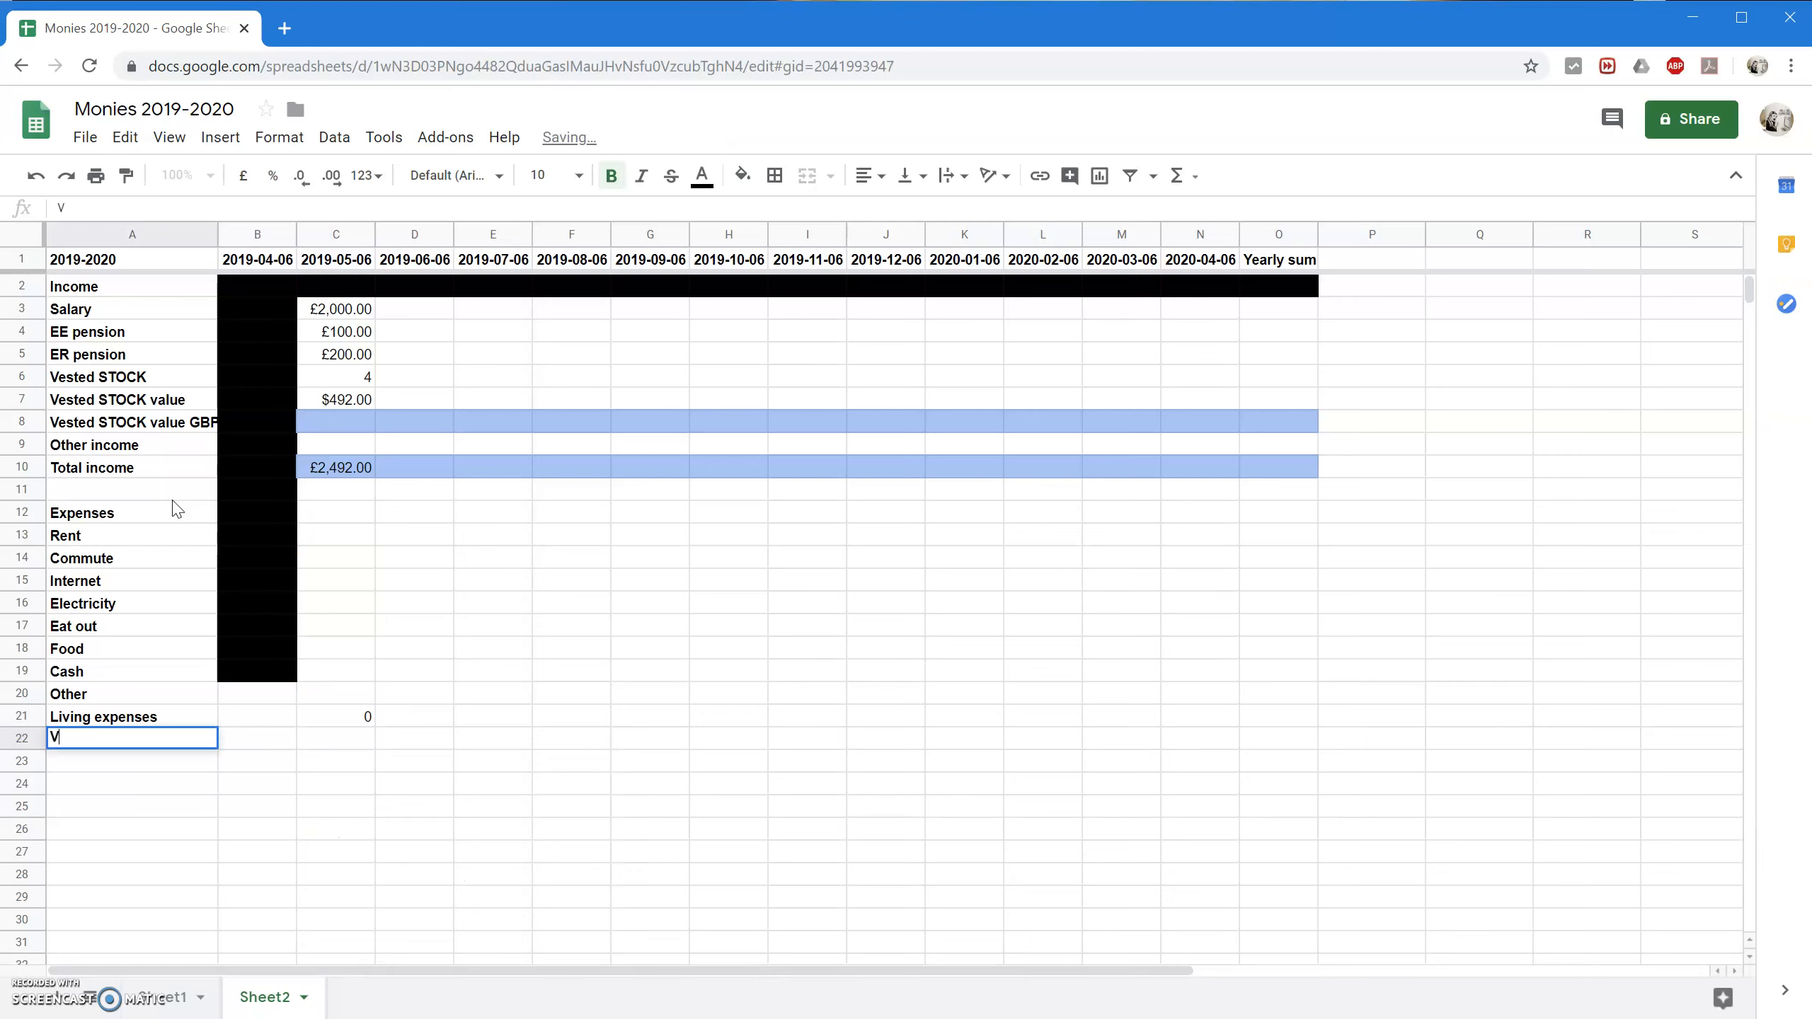
pyautogui.write('acation')
pyautogui.press('Return')
pyautogui.write('Misc fun')
pyautogui.press('Return')
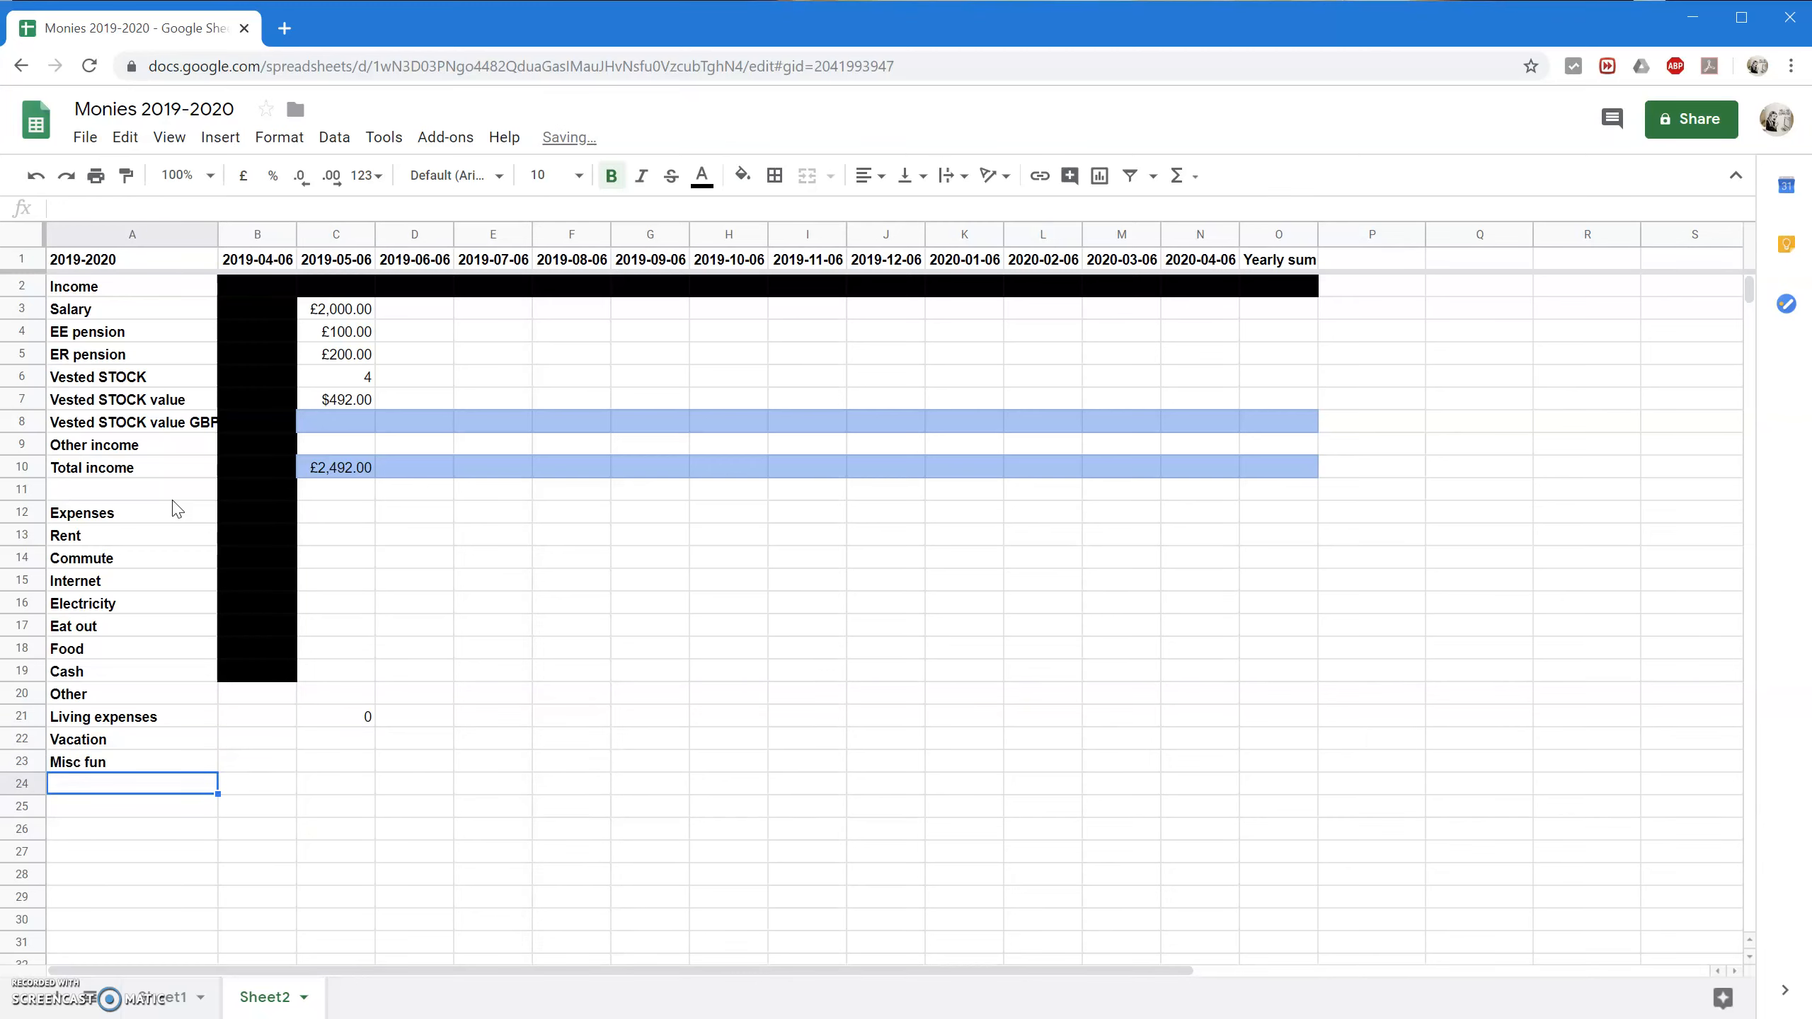
pyautogui.write('Fun expense')
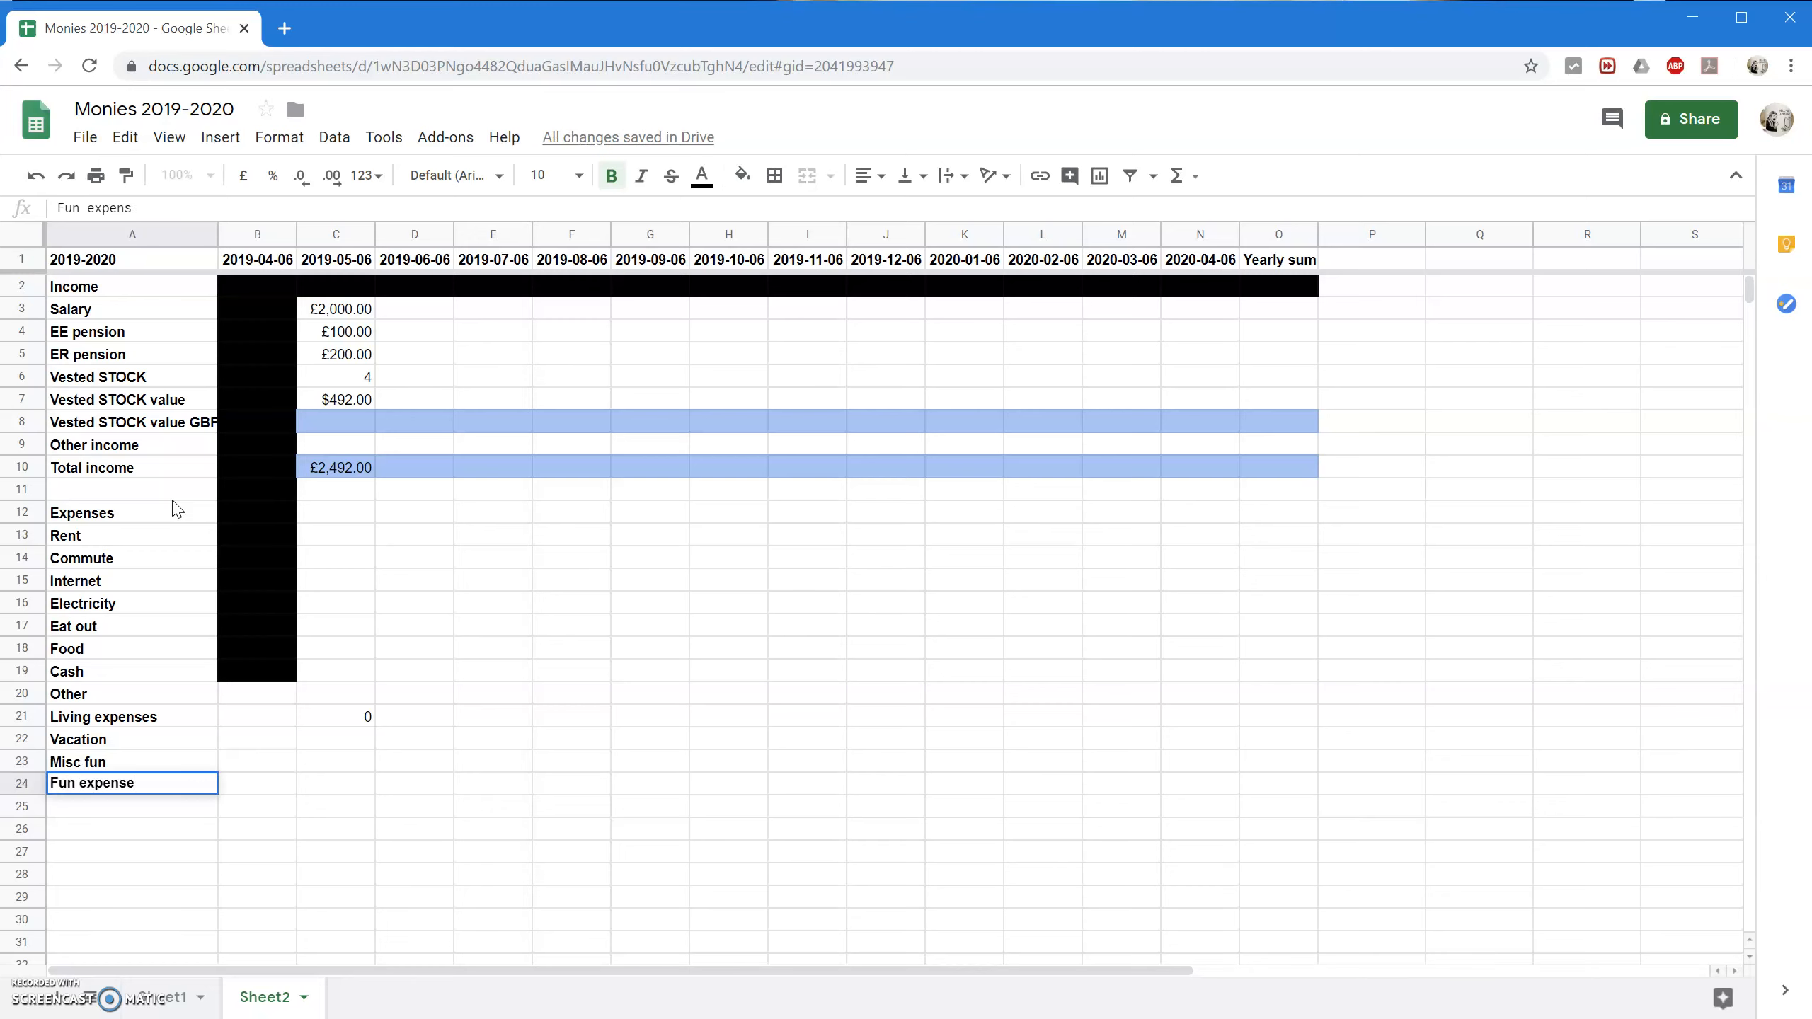
pyautogui.write('s')
pyautogui.press('Return')
pyautogui.write('Total expens')
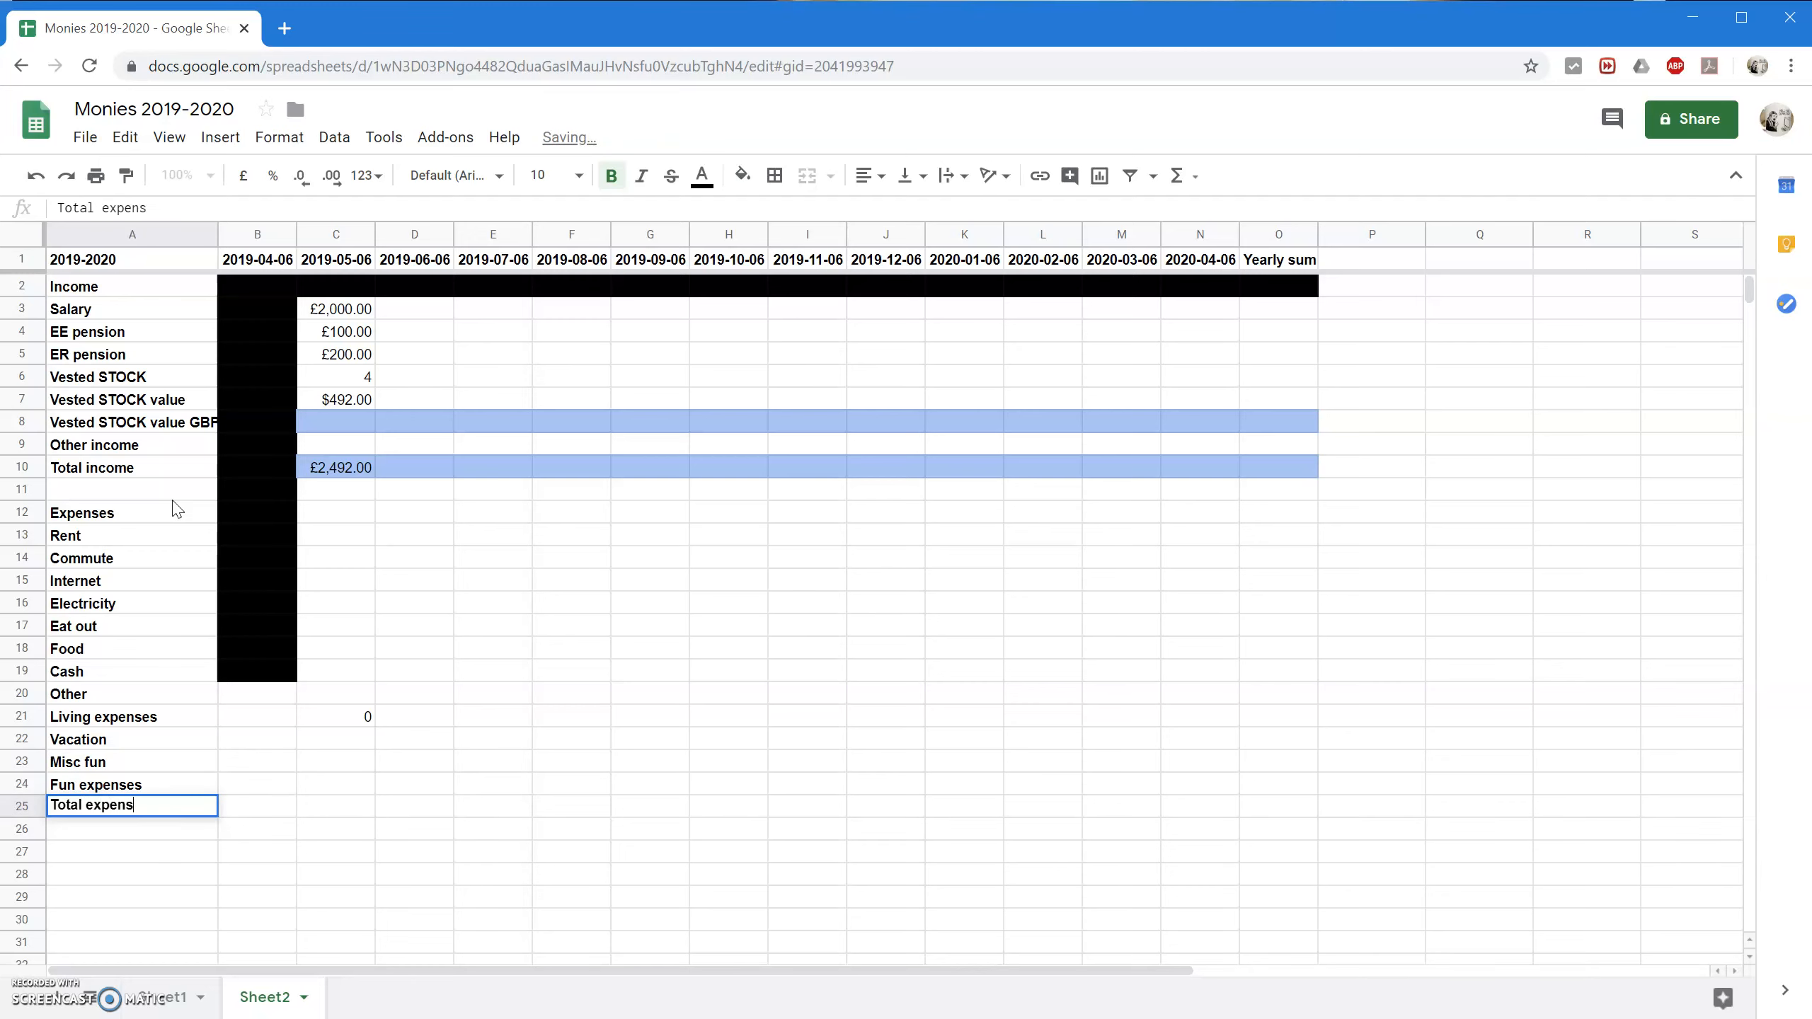
pyautogui.write('es')
# Enter a SUM formula in C24 that adds the Vacation and Misc fun cells C22:C23.
pyautogui.press('Tab')
pyautogui.press('Tab')
pyautogui.press('Up')
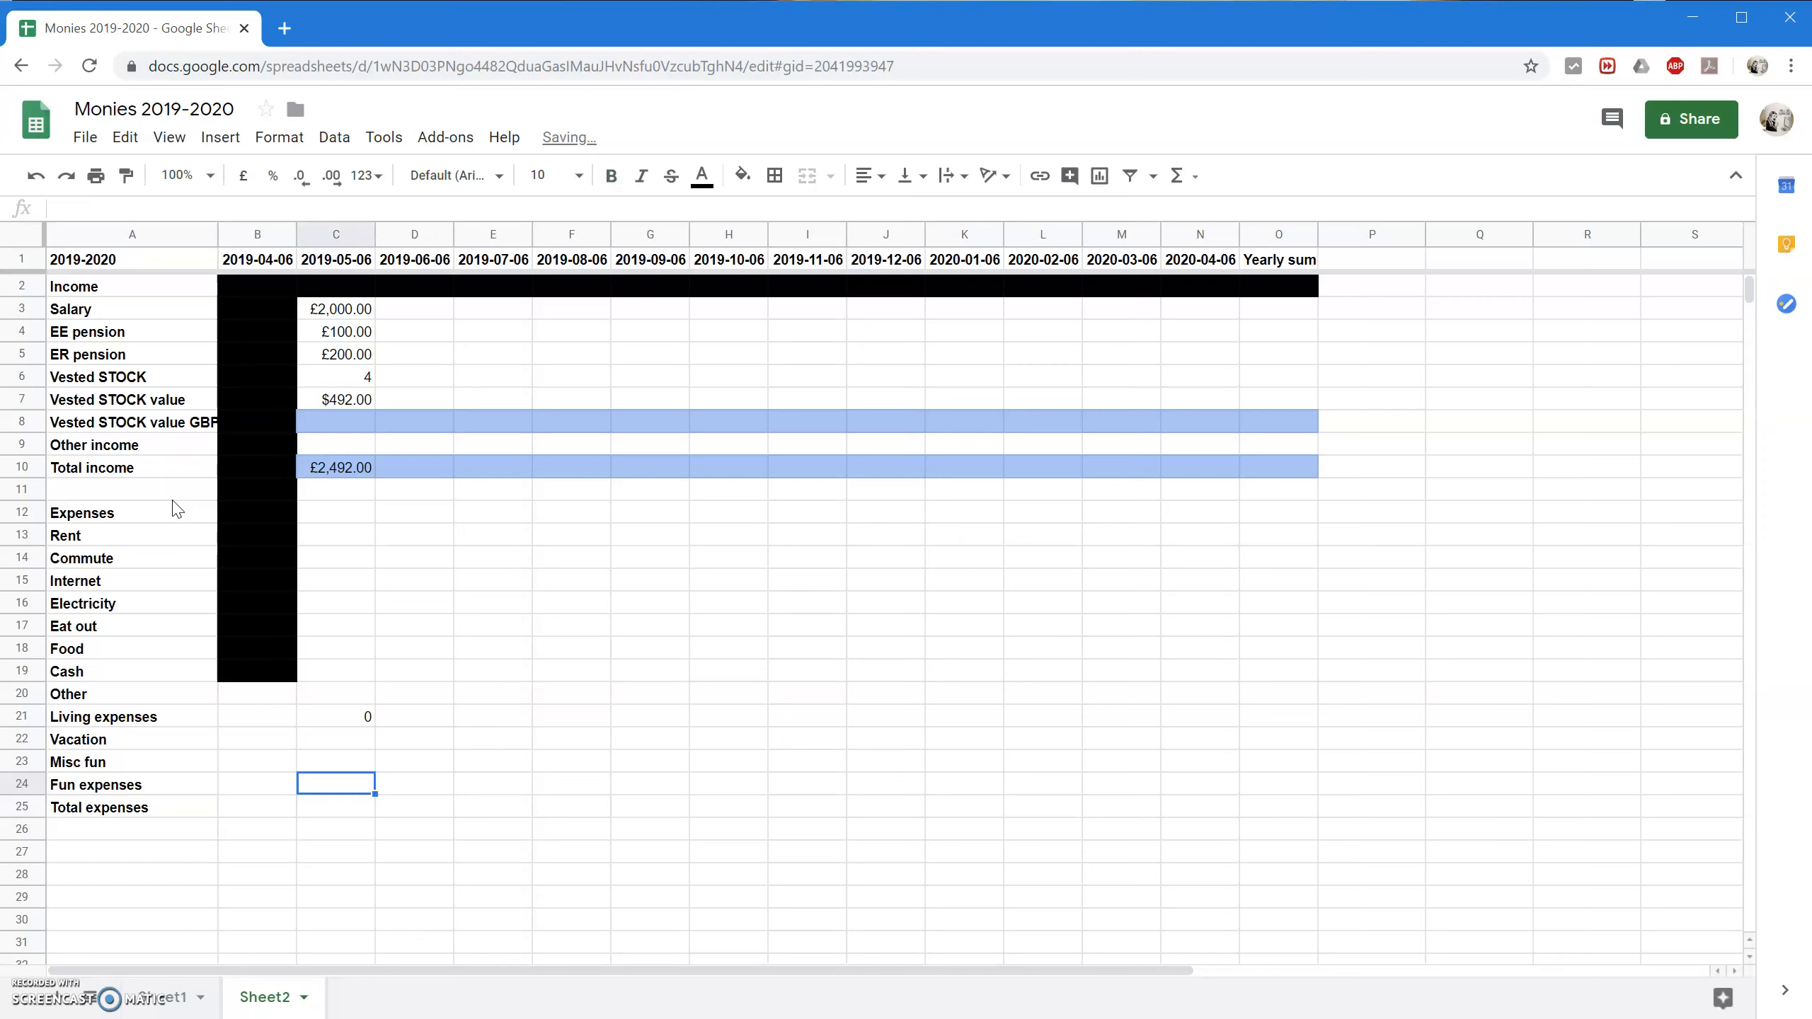
pyautogui.write('=SUM(B')
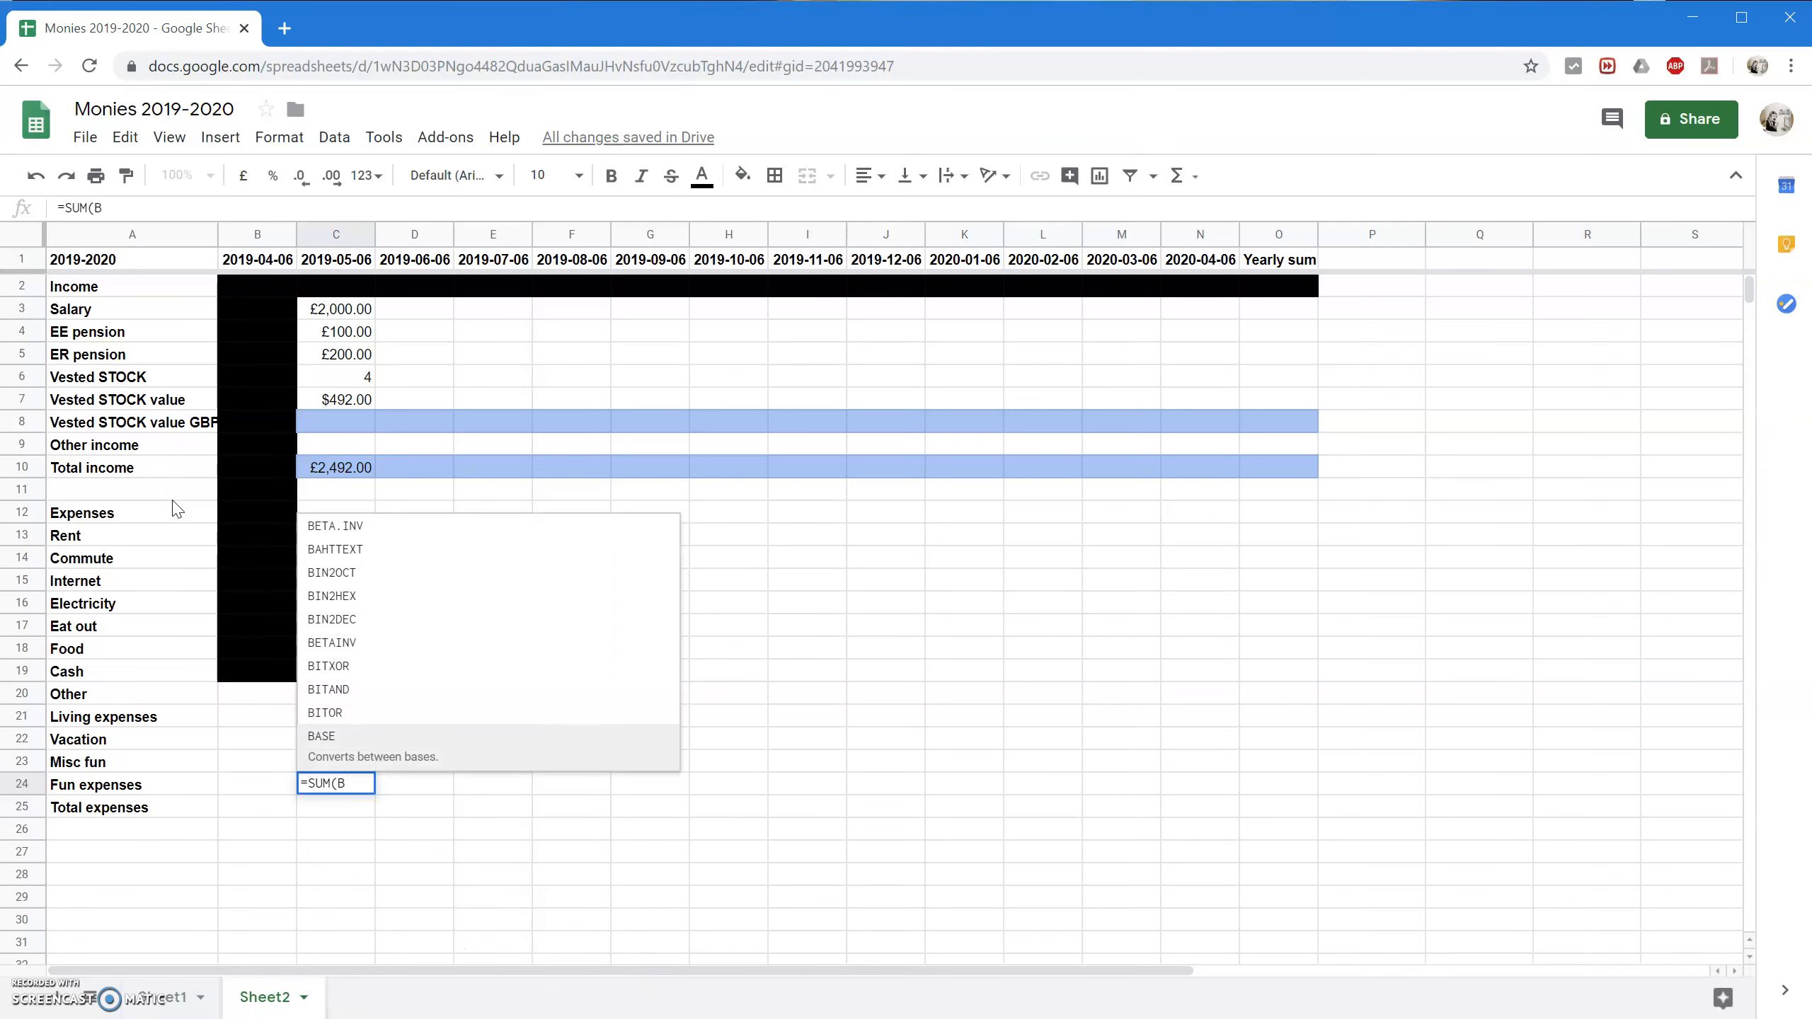
pyautogui.press('BackSpace')
pyautogui.write('C22:C2')
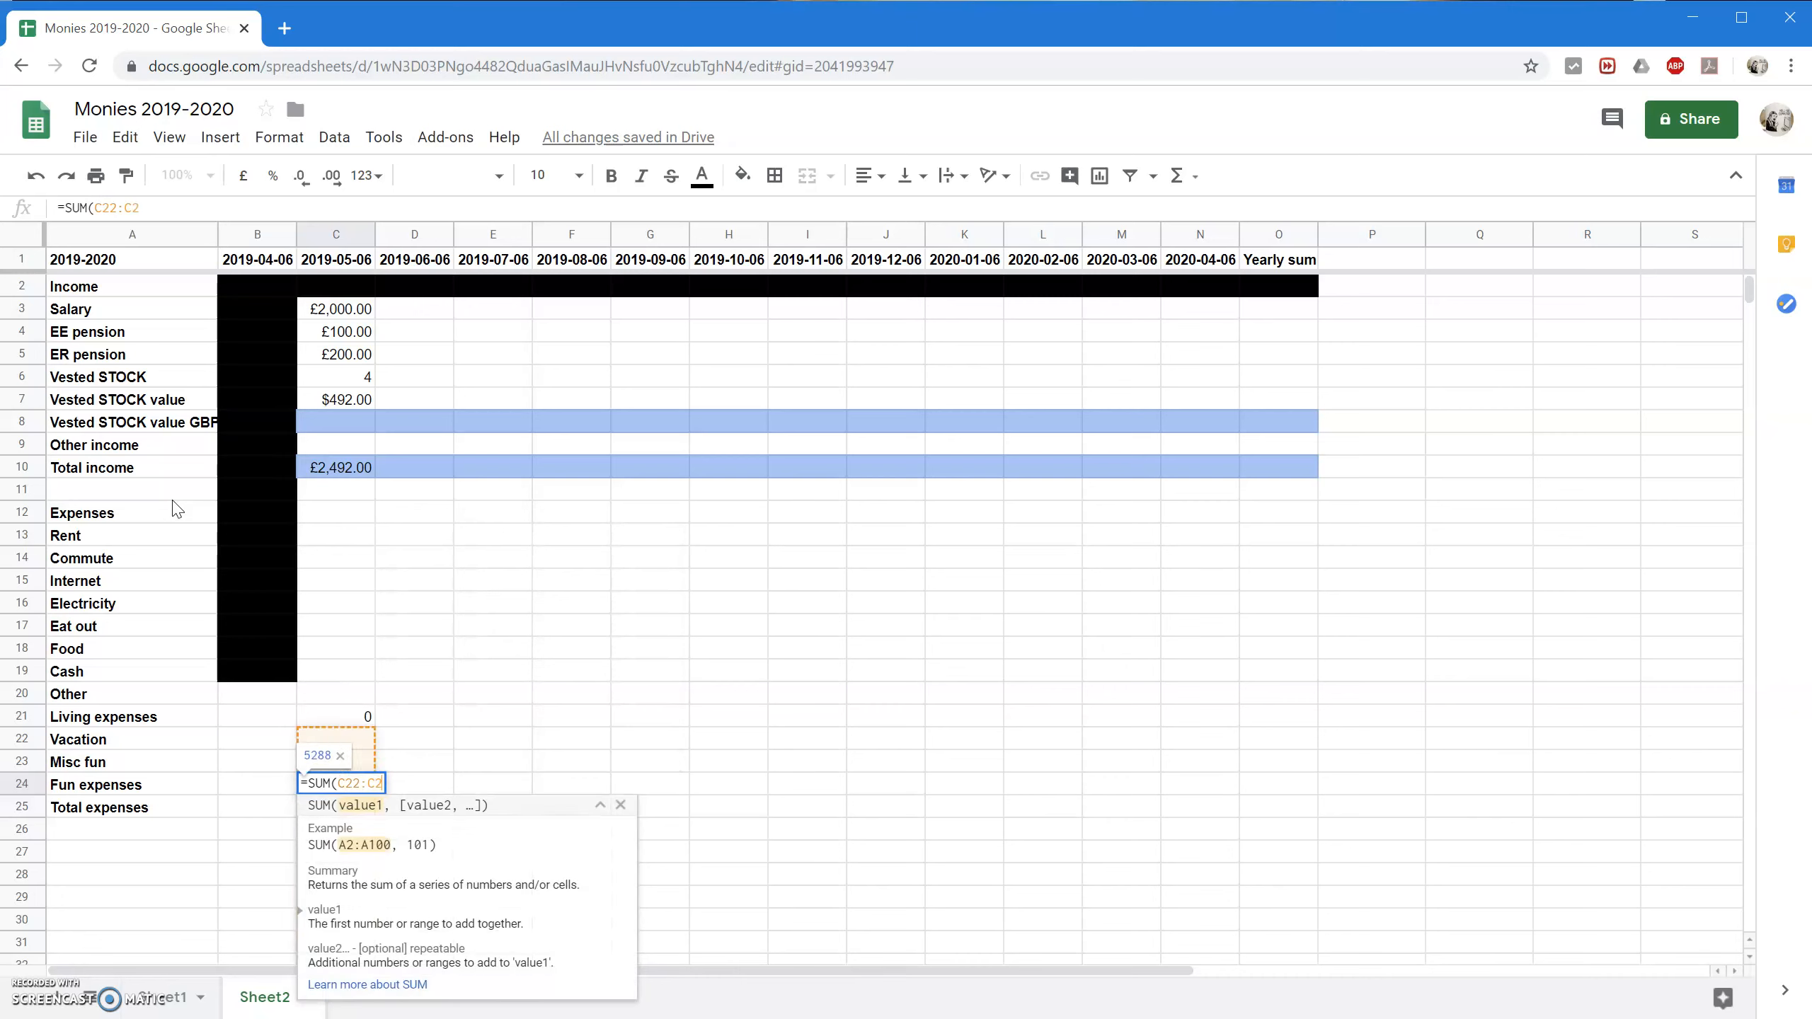
pyautogui.press('Return')
# Enter the total expenses formula =C21+C24 in C25.
pyautogui.write('=C')
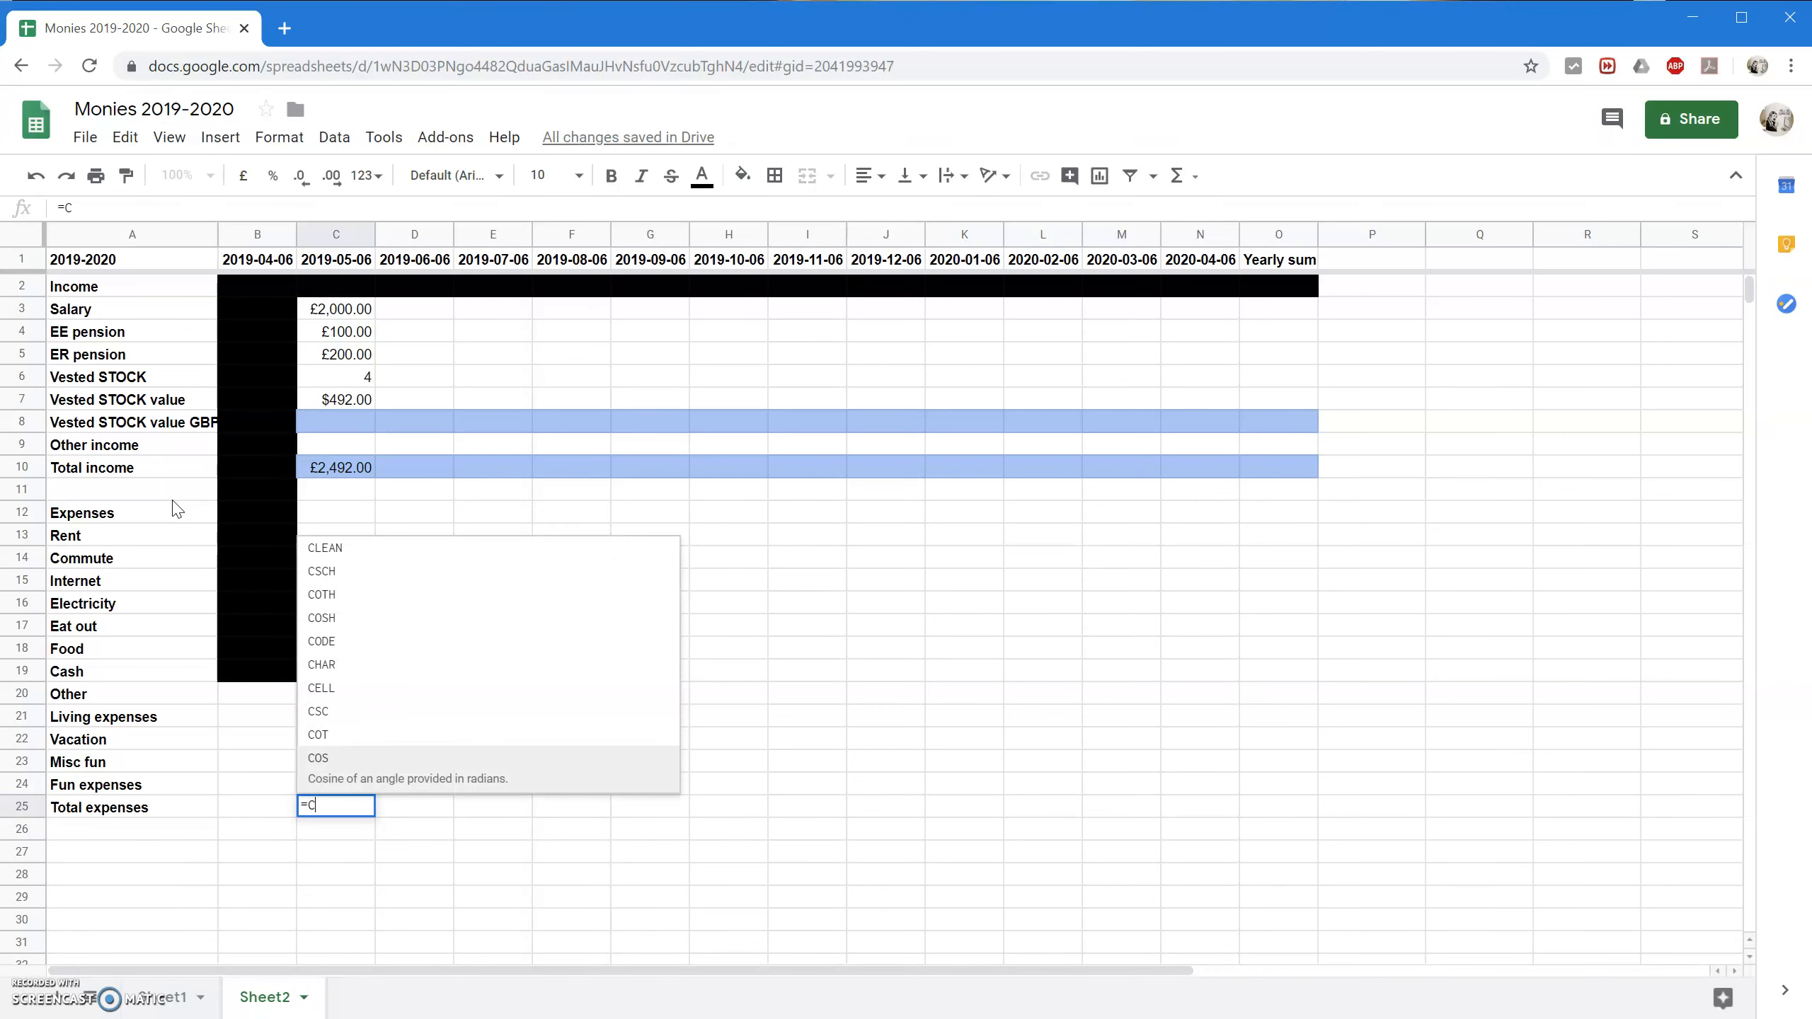
pyautogui.write('21+C24)')
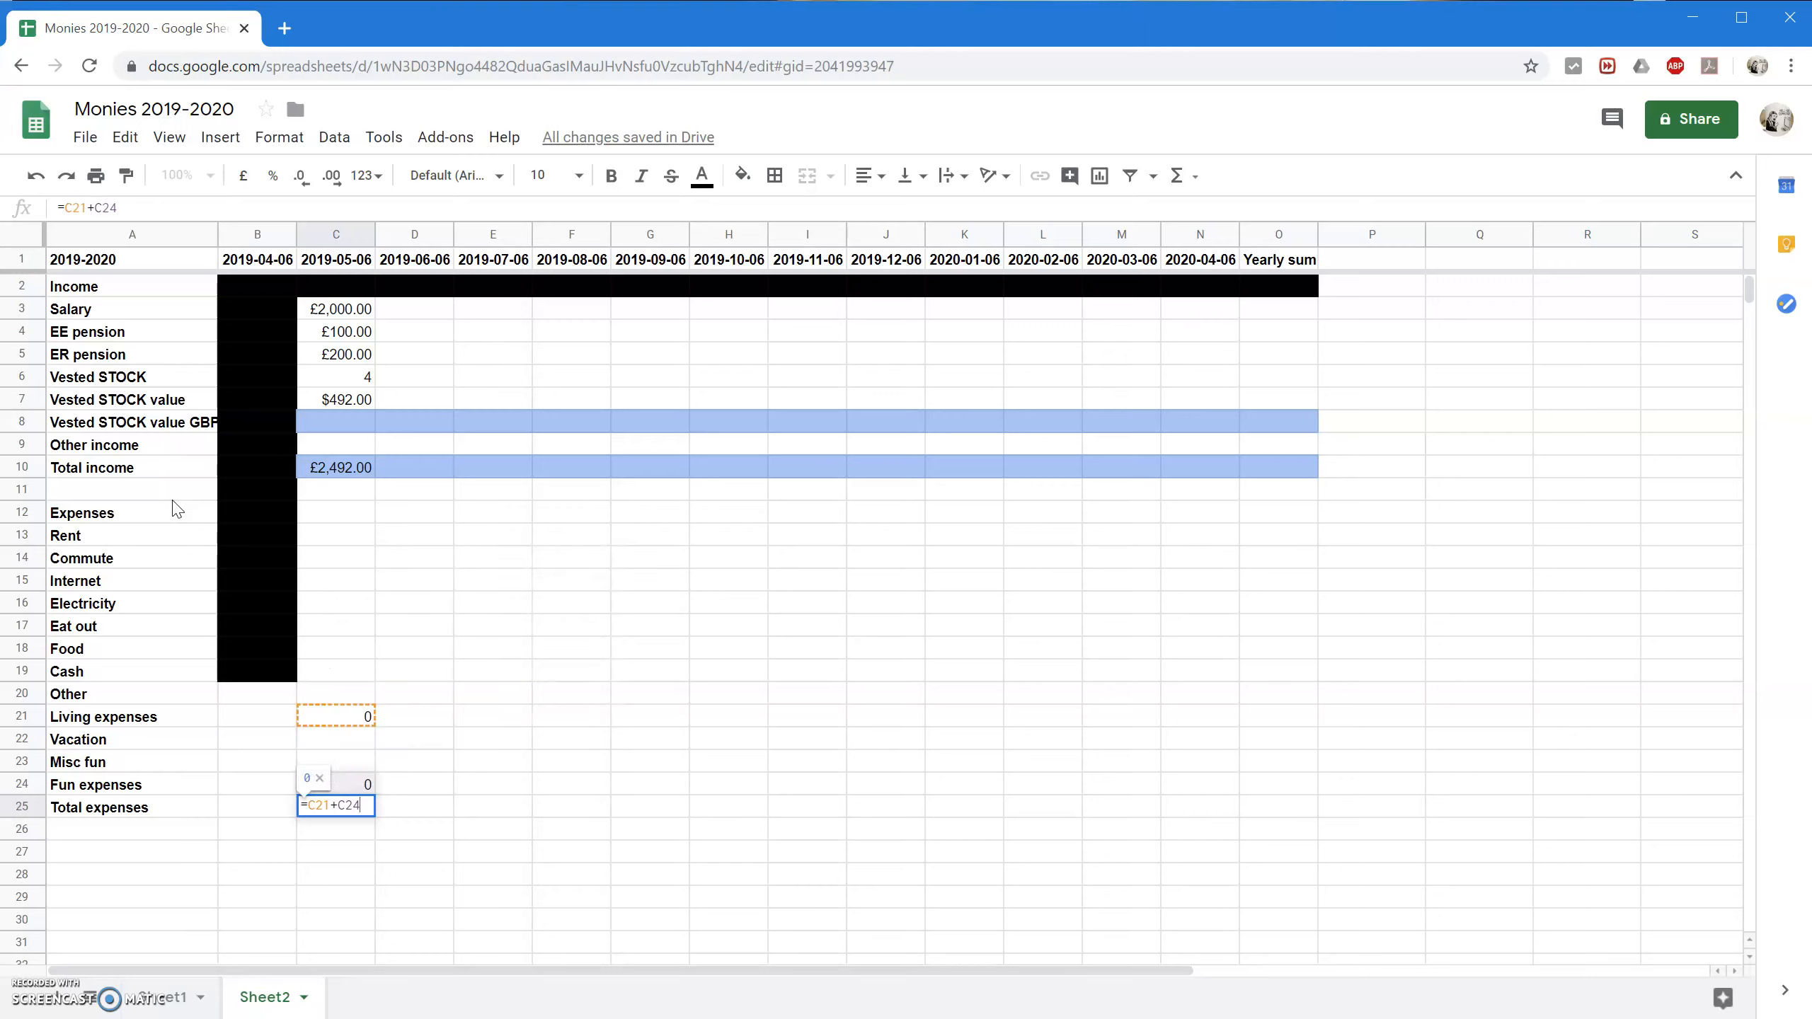
pyautogui.press('Return')
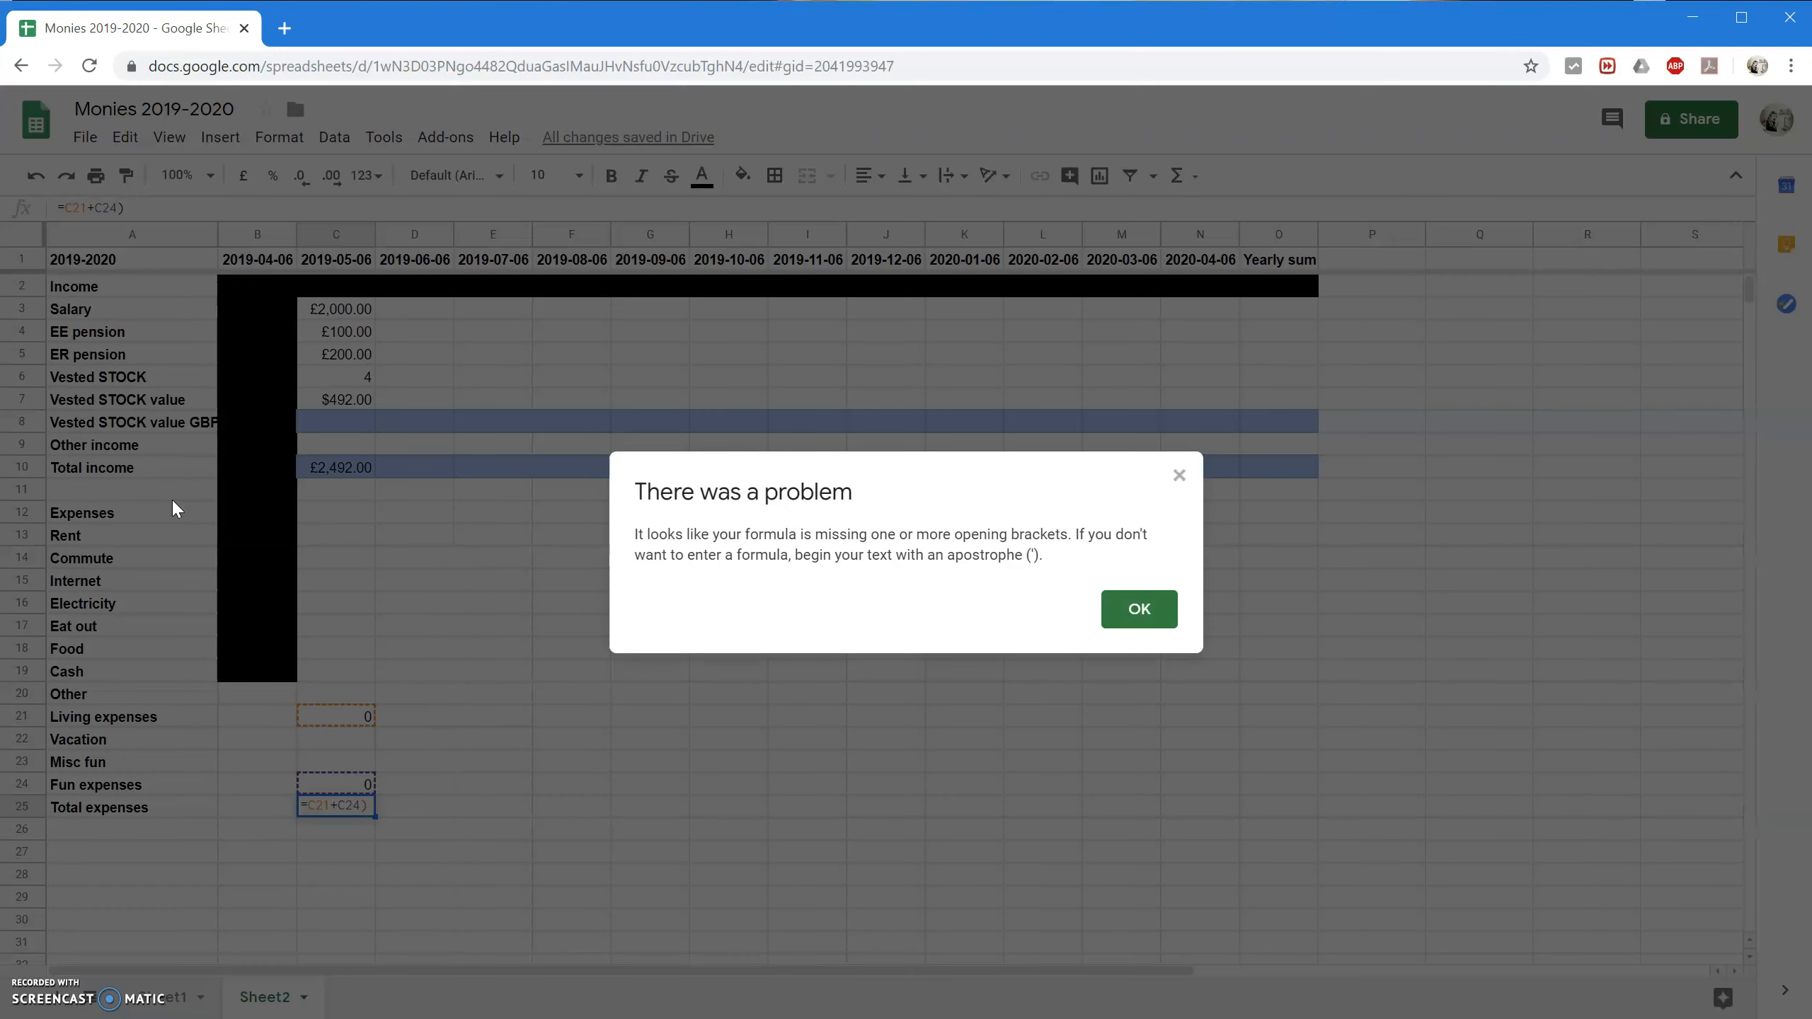
pyautogui.press('Return')
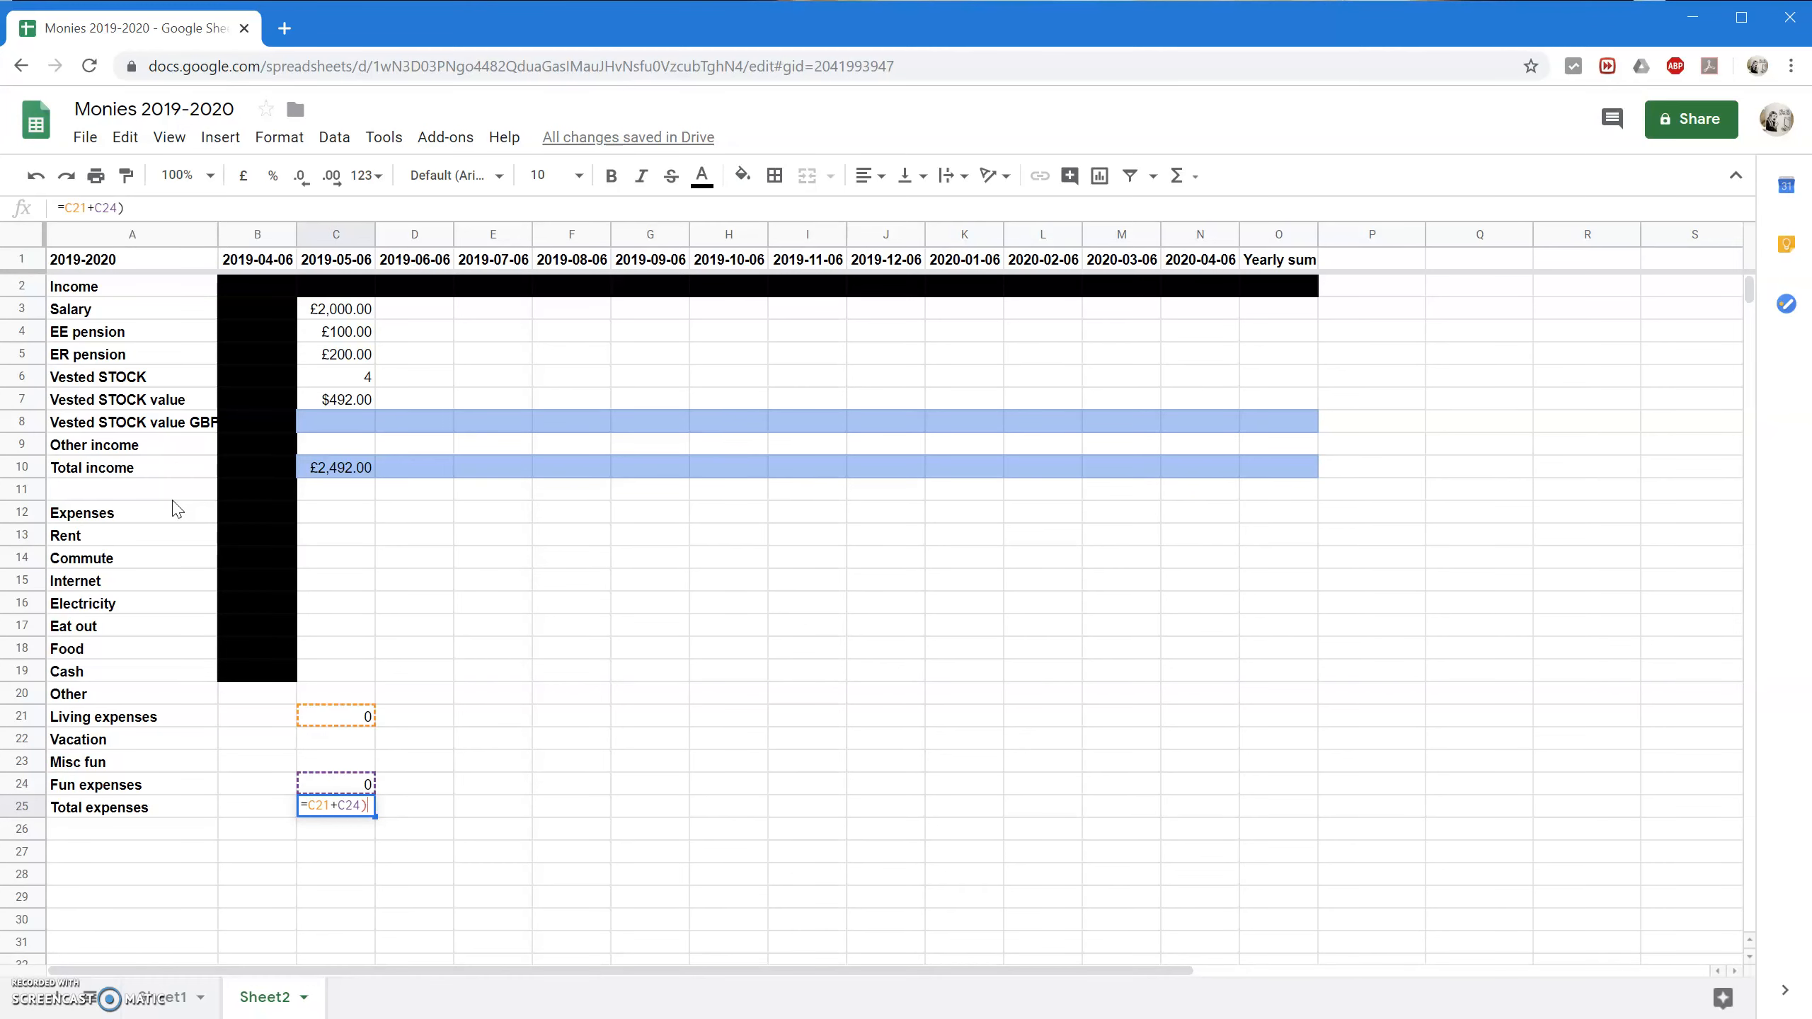
pyautogui.press('Return')
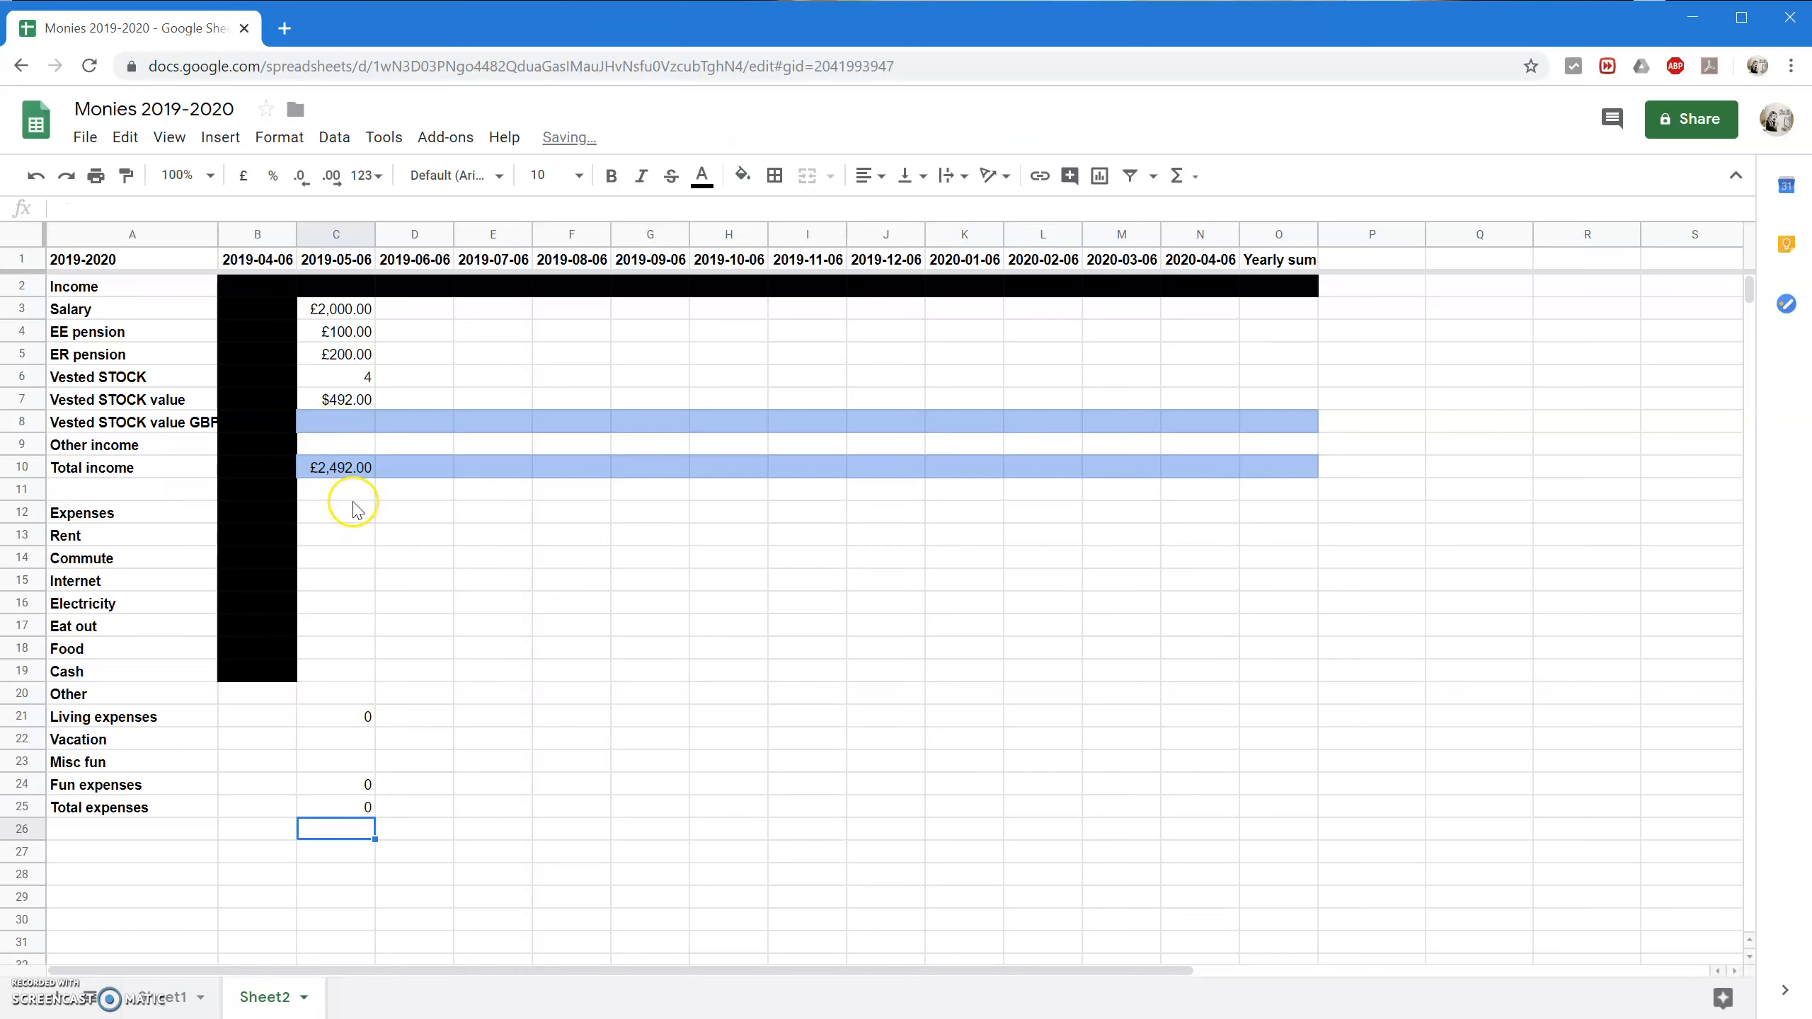
# Format the expense cells C11:O25 as pound currency.
pyautogui.moveTo(349, 498); pyautogui.dragTo(1274, 810)
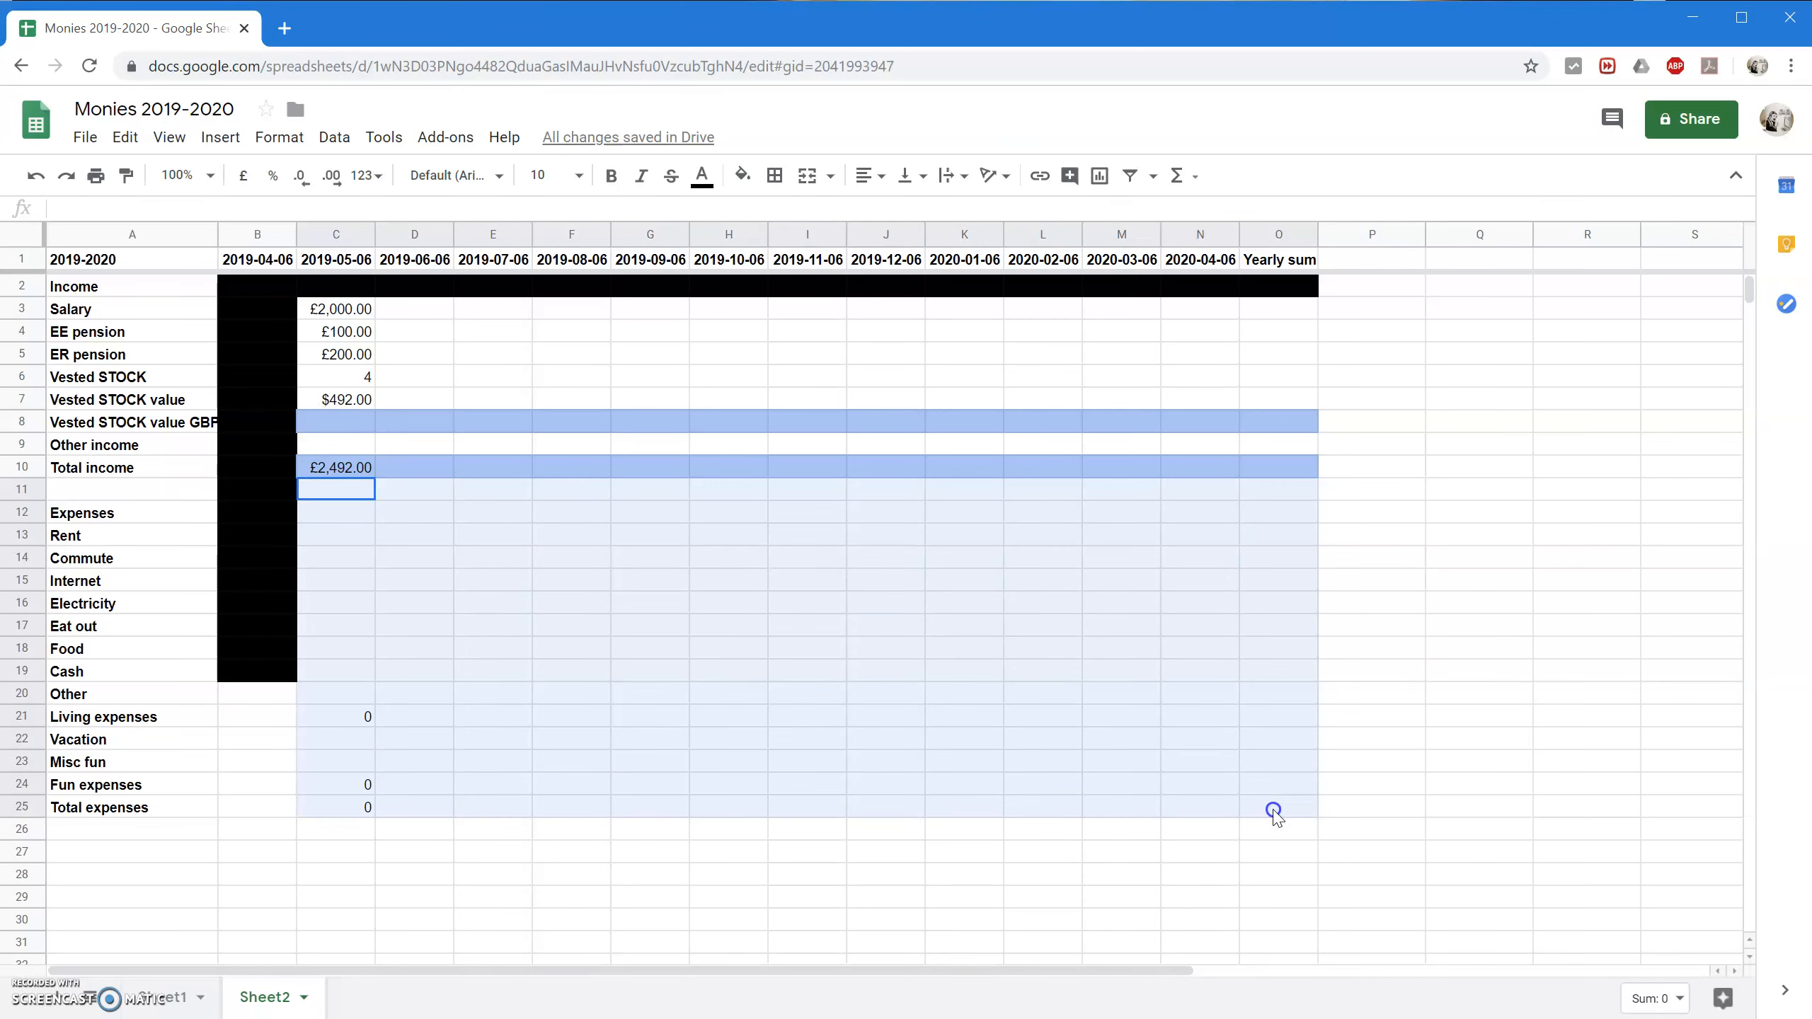
pyautogui.click(243, 176)
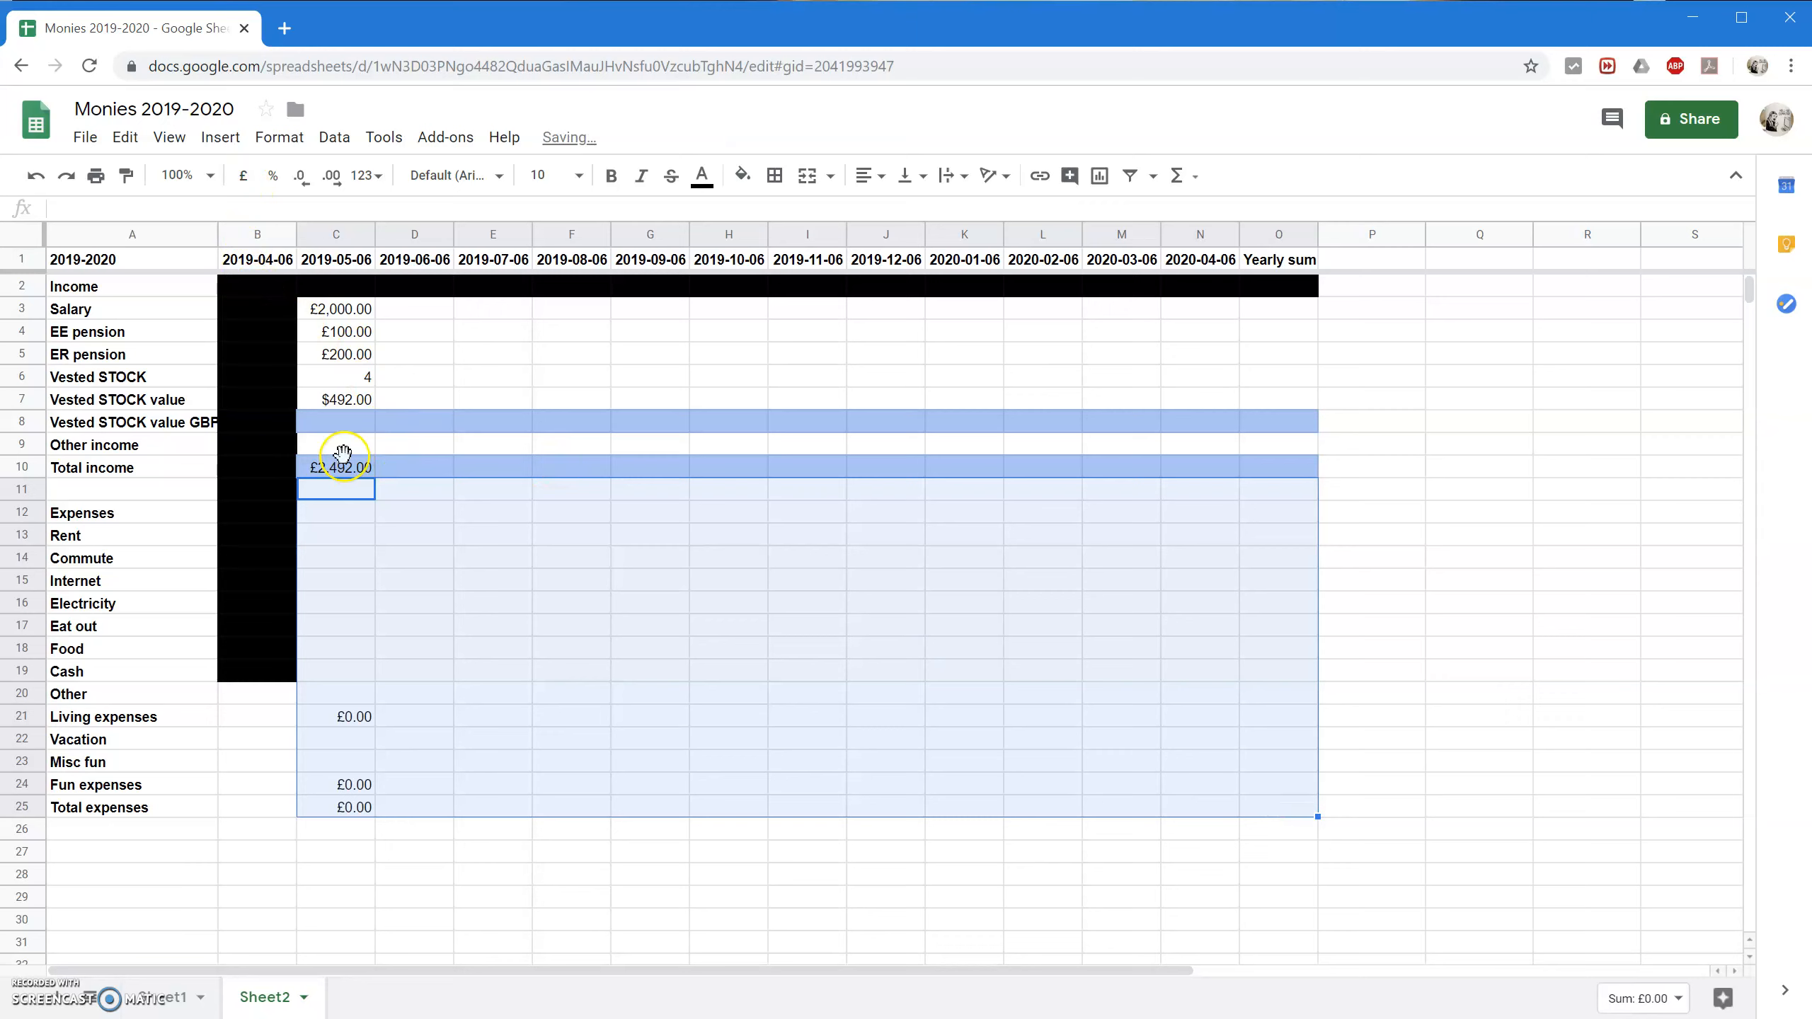
pyautogui.click(340, 447)
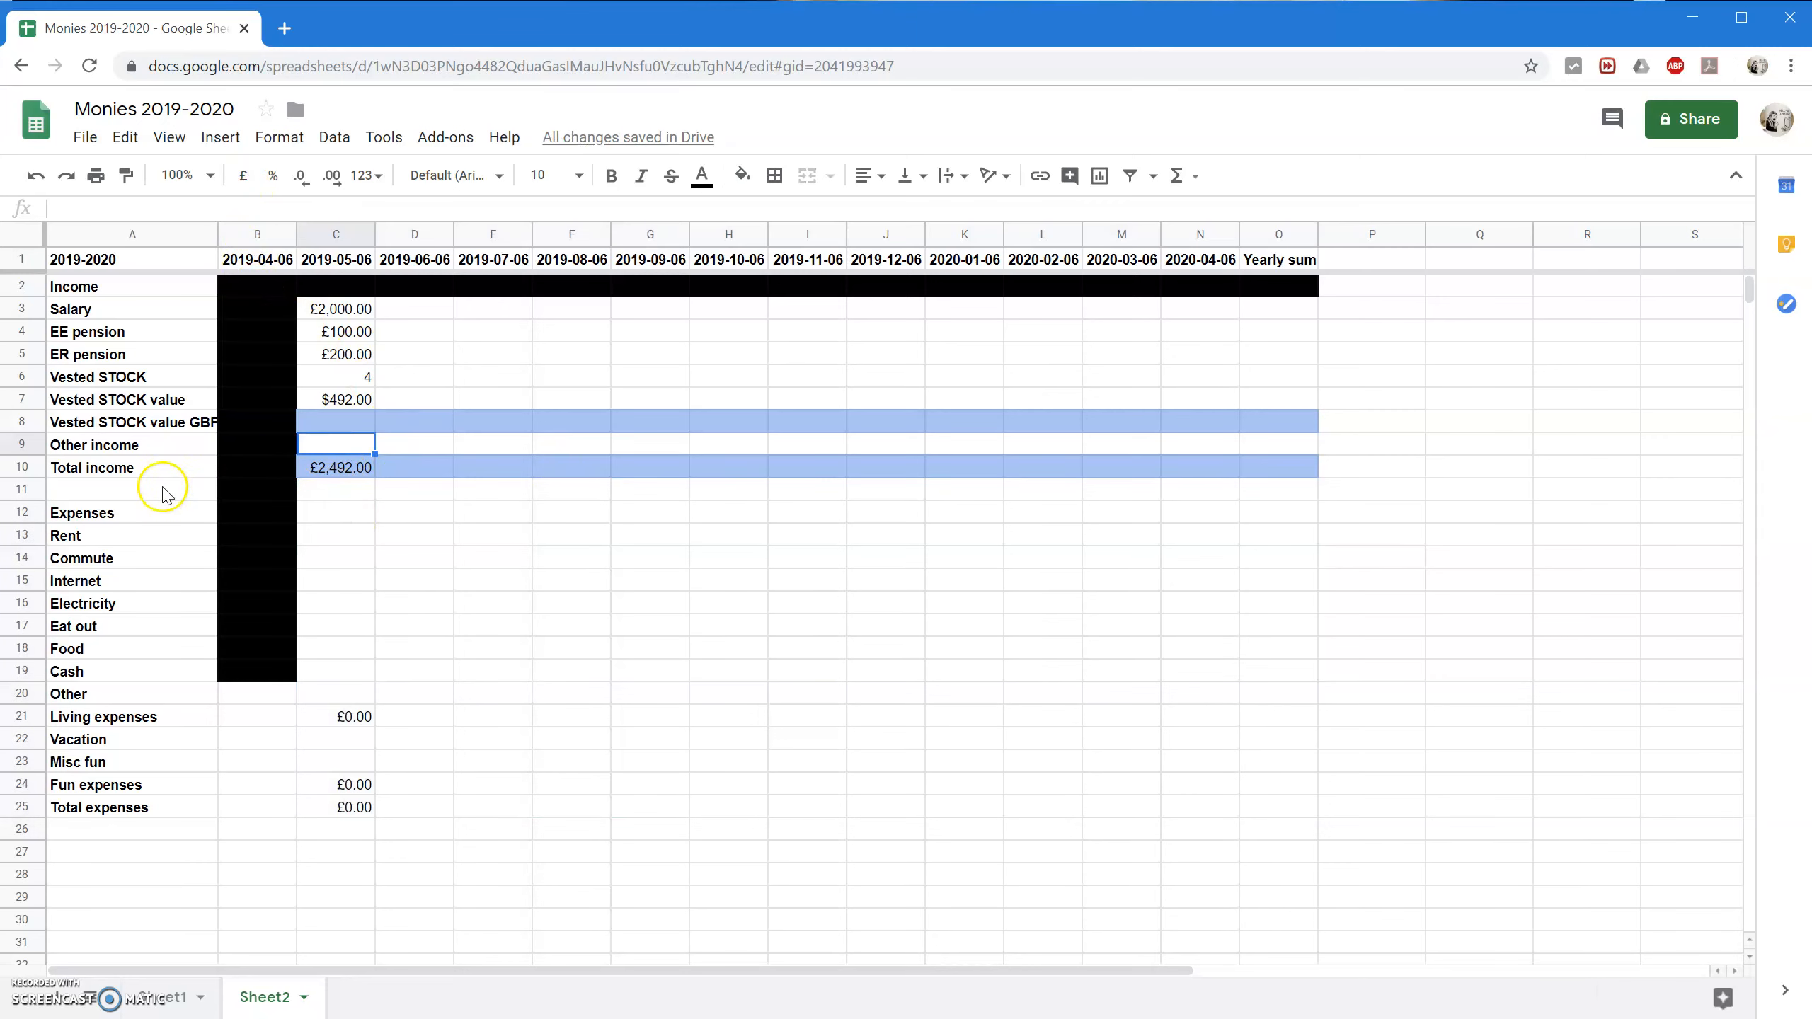
# Fill the whole of row 11 with black to separate income from expenses.
pyautogui.click(7, 491)
pyautogui.click(741, 174)
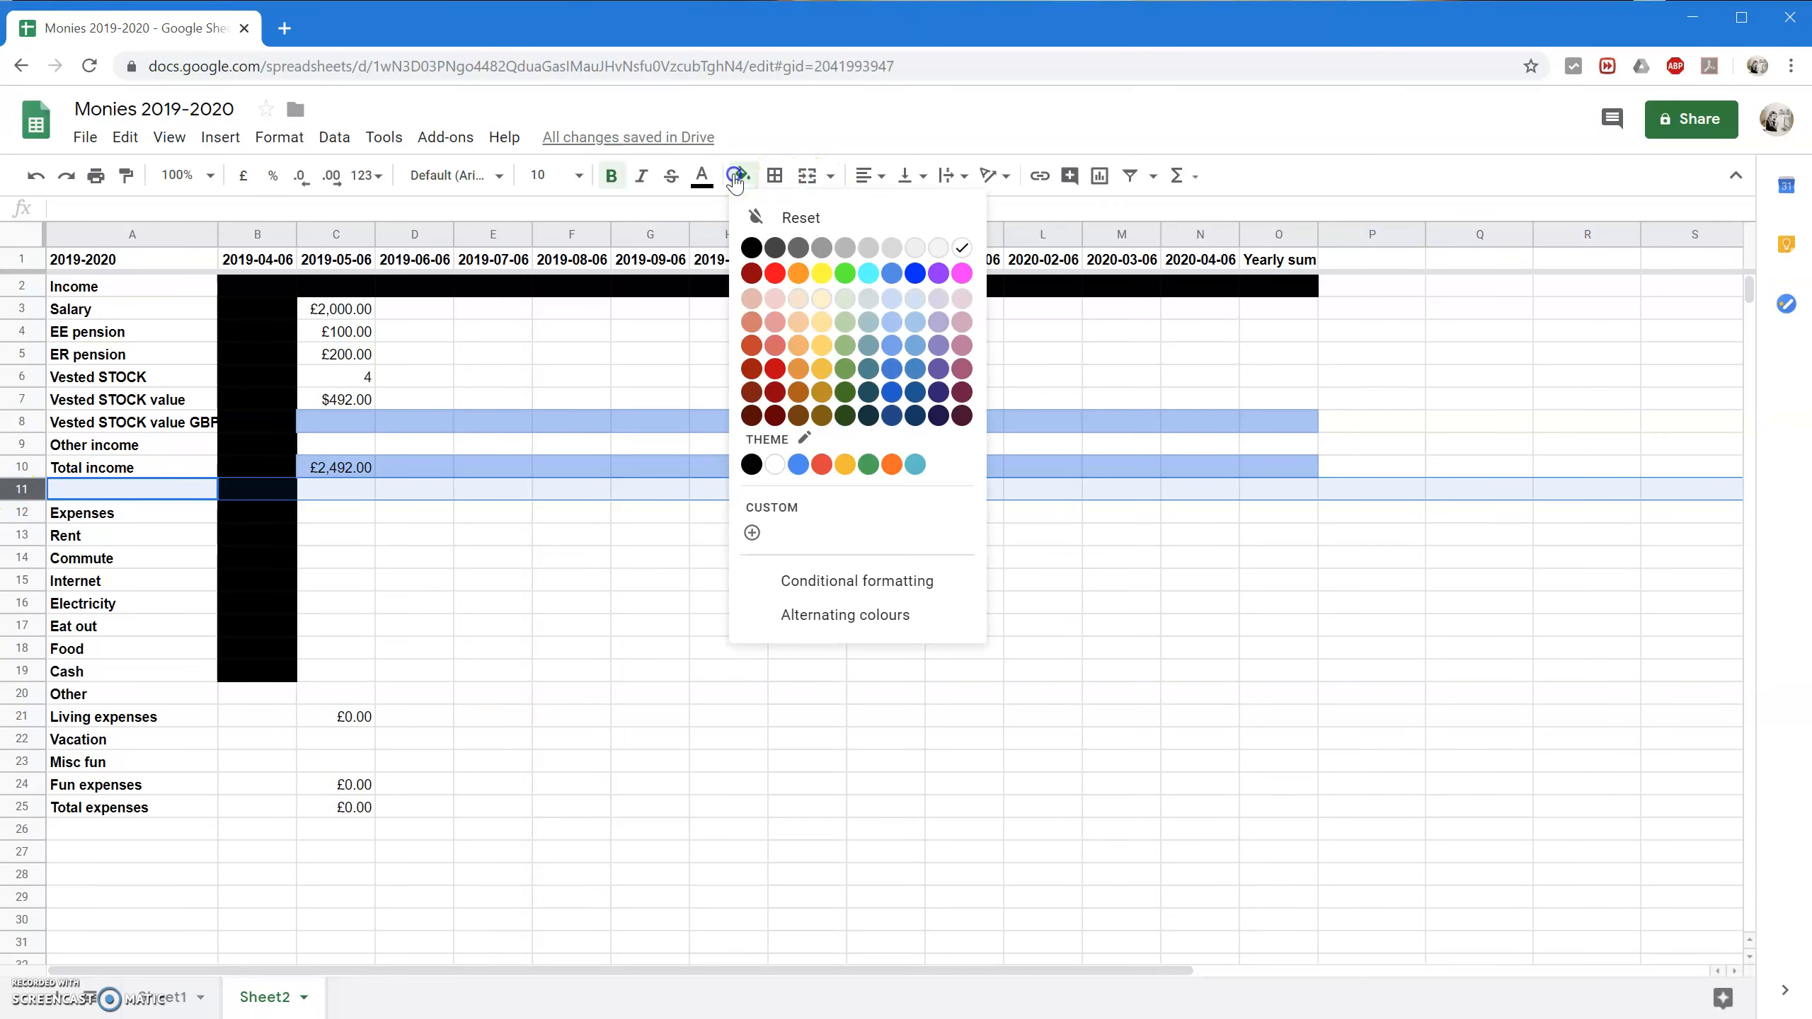
pyautogui.click(751, 248)
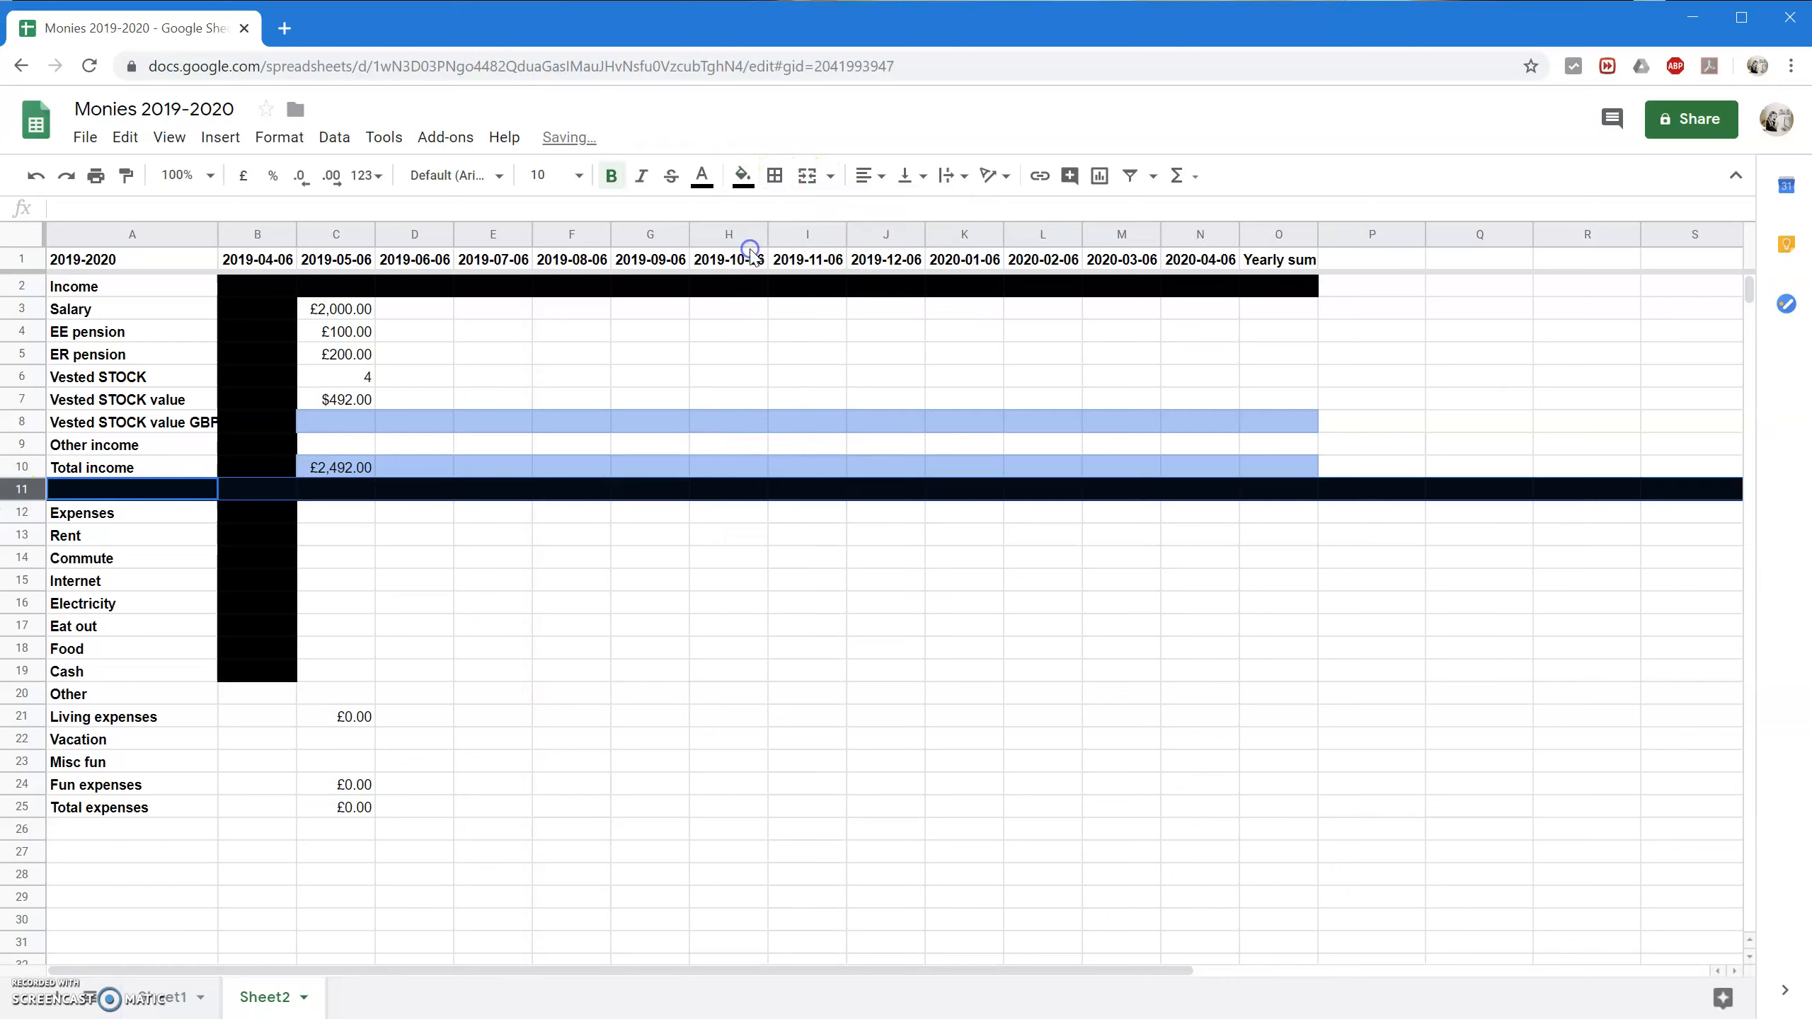
pyautogui.click(474, 671)
# Fill the 2019-04-06 column cells B20:B25 with black.
pyautogui.click(335, 806)
pyautogui.moveTo(257, 693); pyautogui.dragTo(257, 807)
pyautogui.click(742, 177)
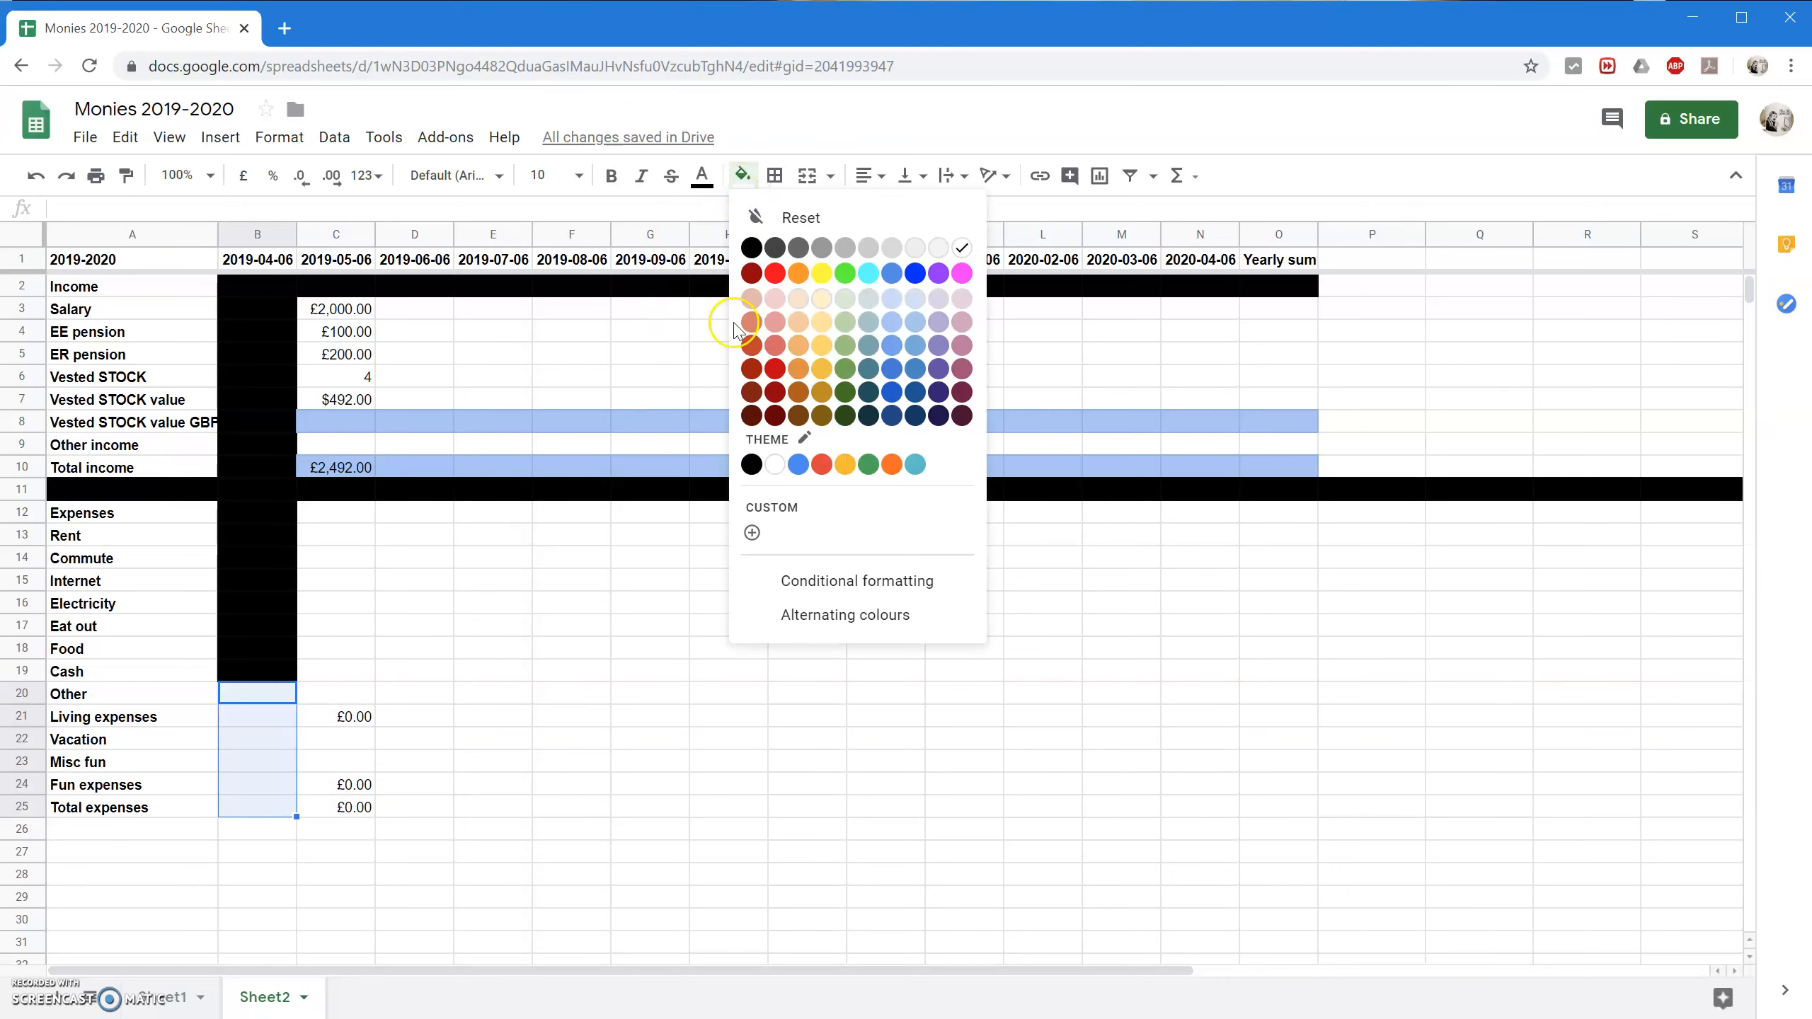
pyautogui.click(745, 477)
pyautogui.click(492, 625)
# Fill the Expenses heading cells C12:O12 with black.
pyautogui.moveTo(346, 513); pyautogui.dragTo(1267, 511)
pyautogui.click(742, 176)
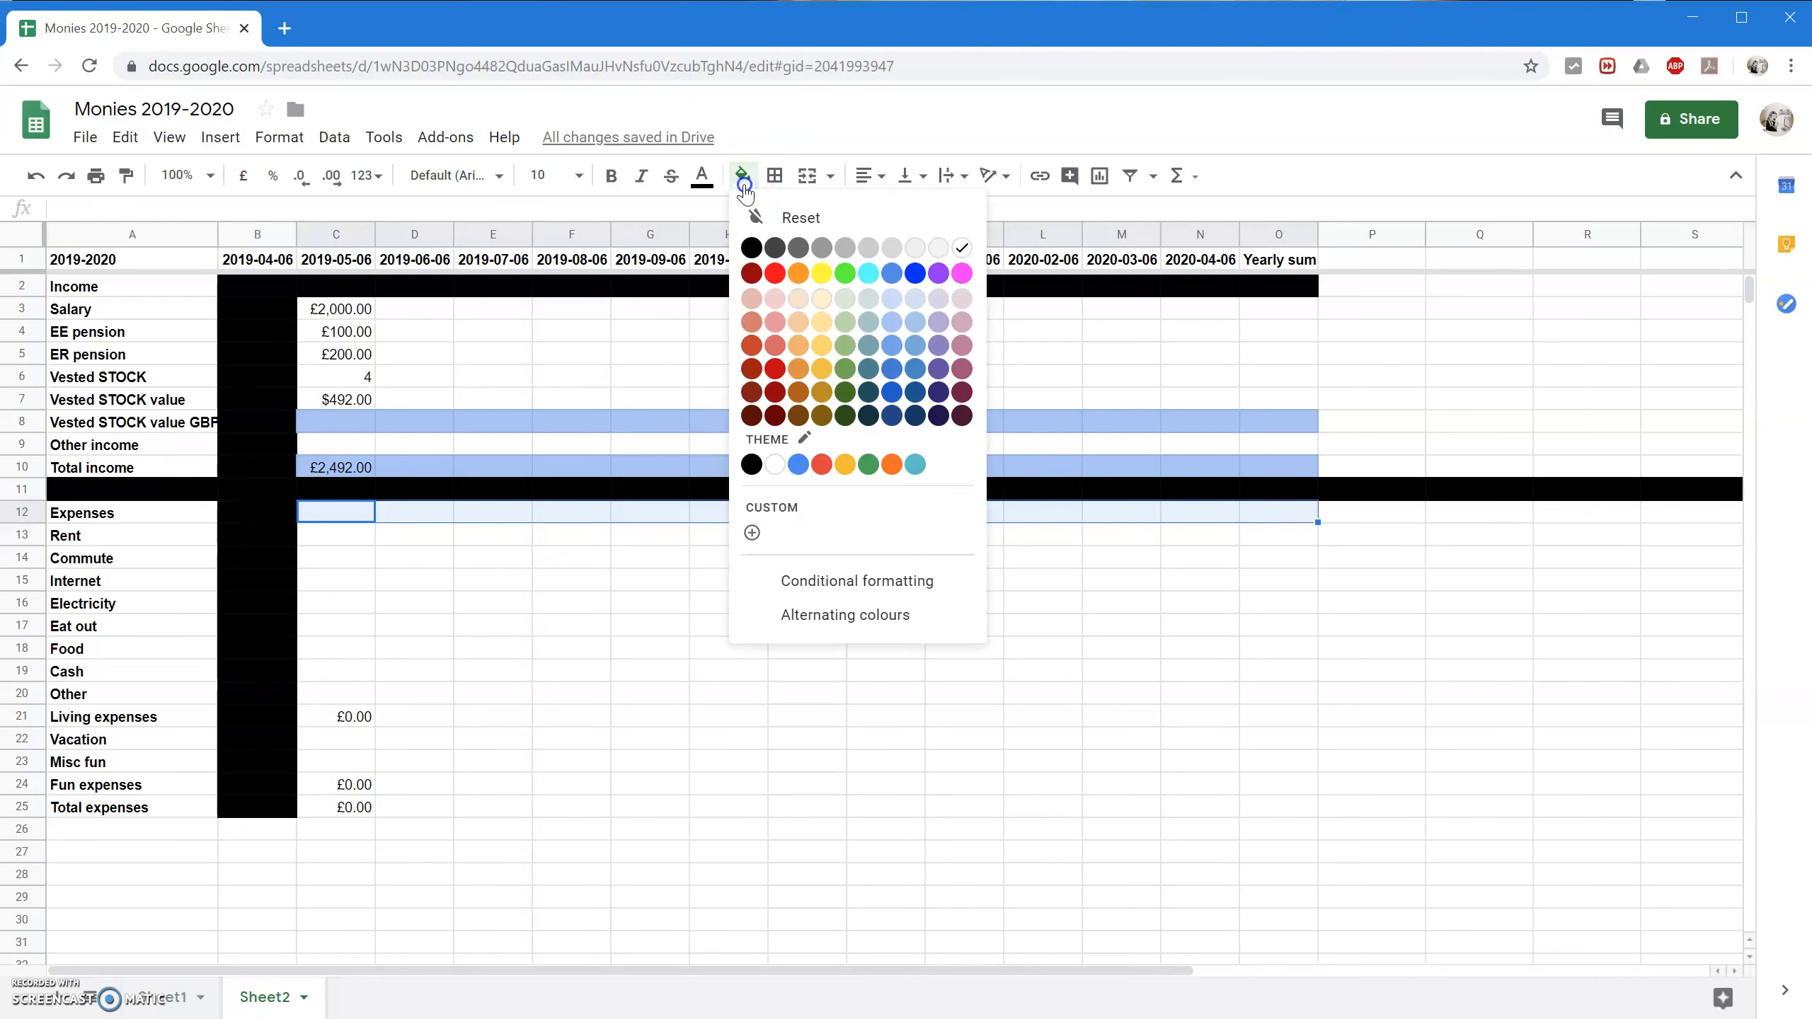
pyautogui.click(751, 464)
# Enter the 2019-05-06 expenses from C13 down: Rent -£1,000, Commute -£100, Internet -£50 and Electricity -£50.
pyautogui.click(346, 536)
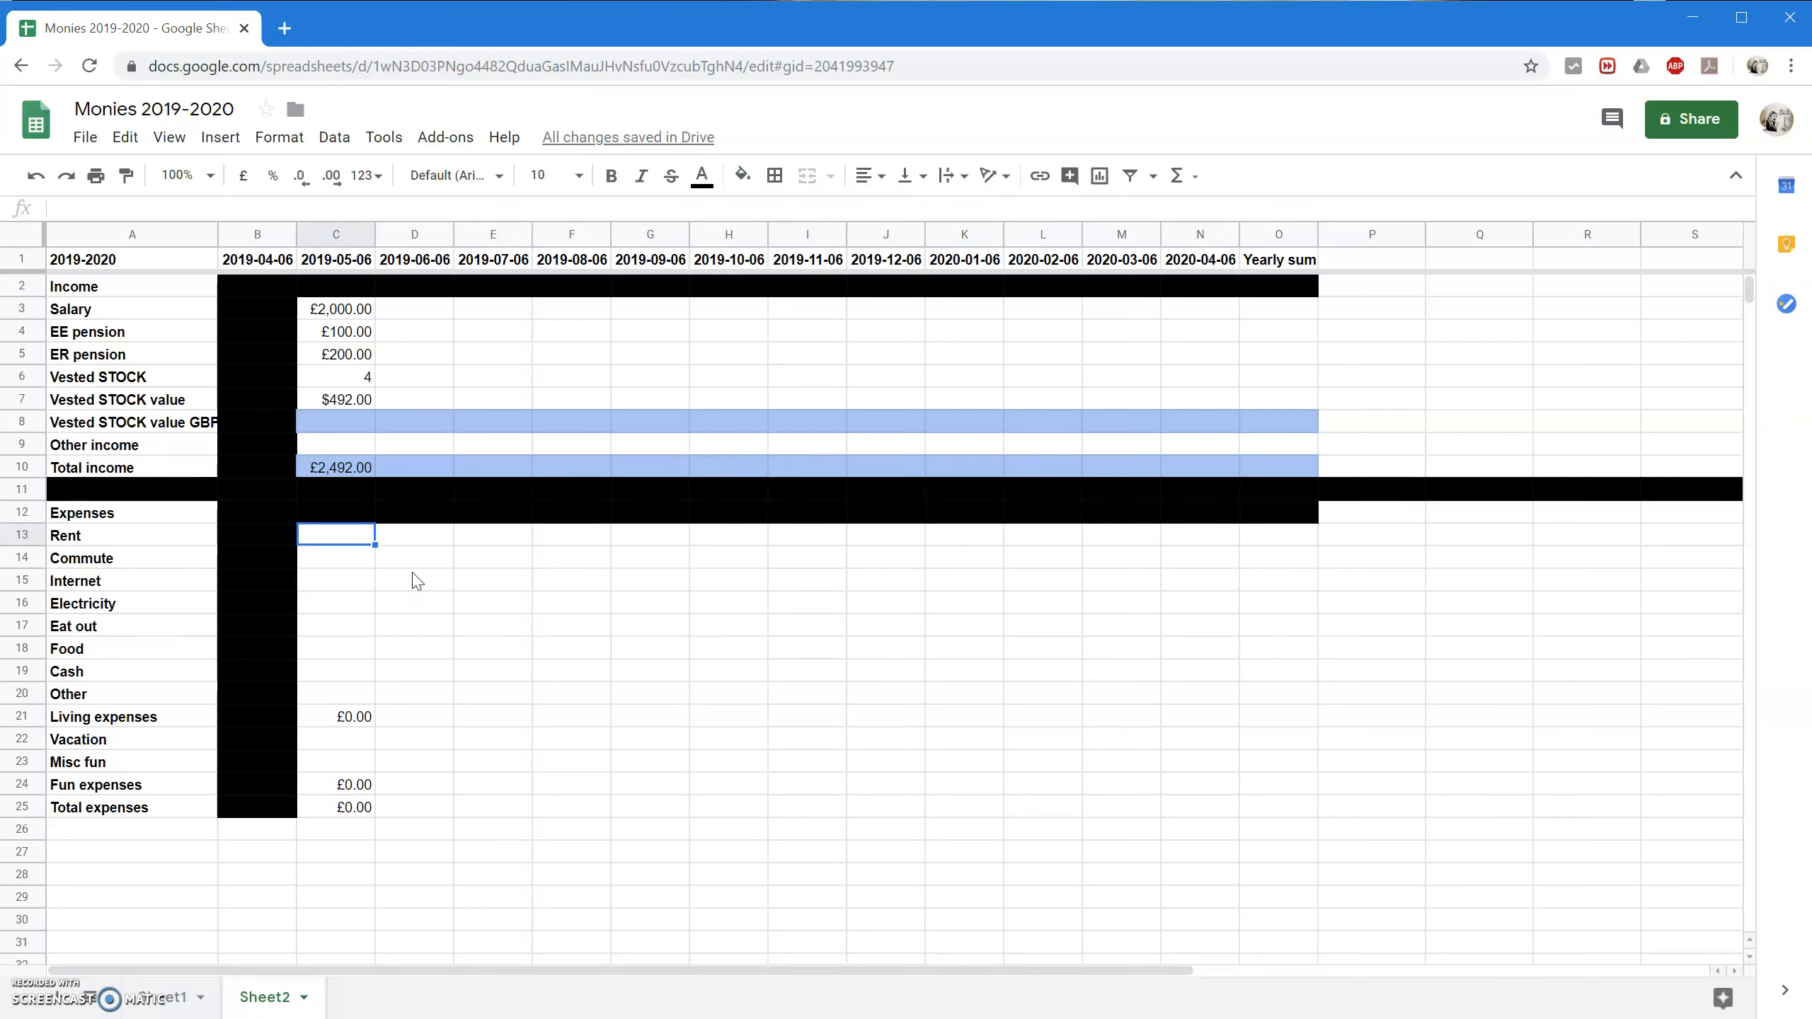
pyautogui.write('-£1,000')
pyautogui.press('Return')
pyautogui.write('-100')
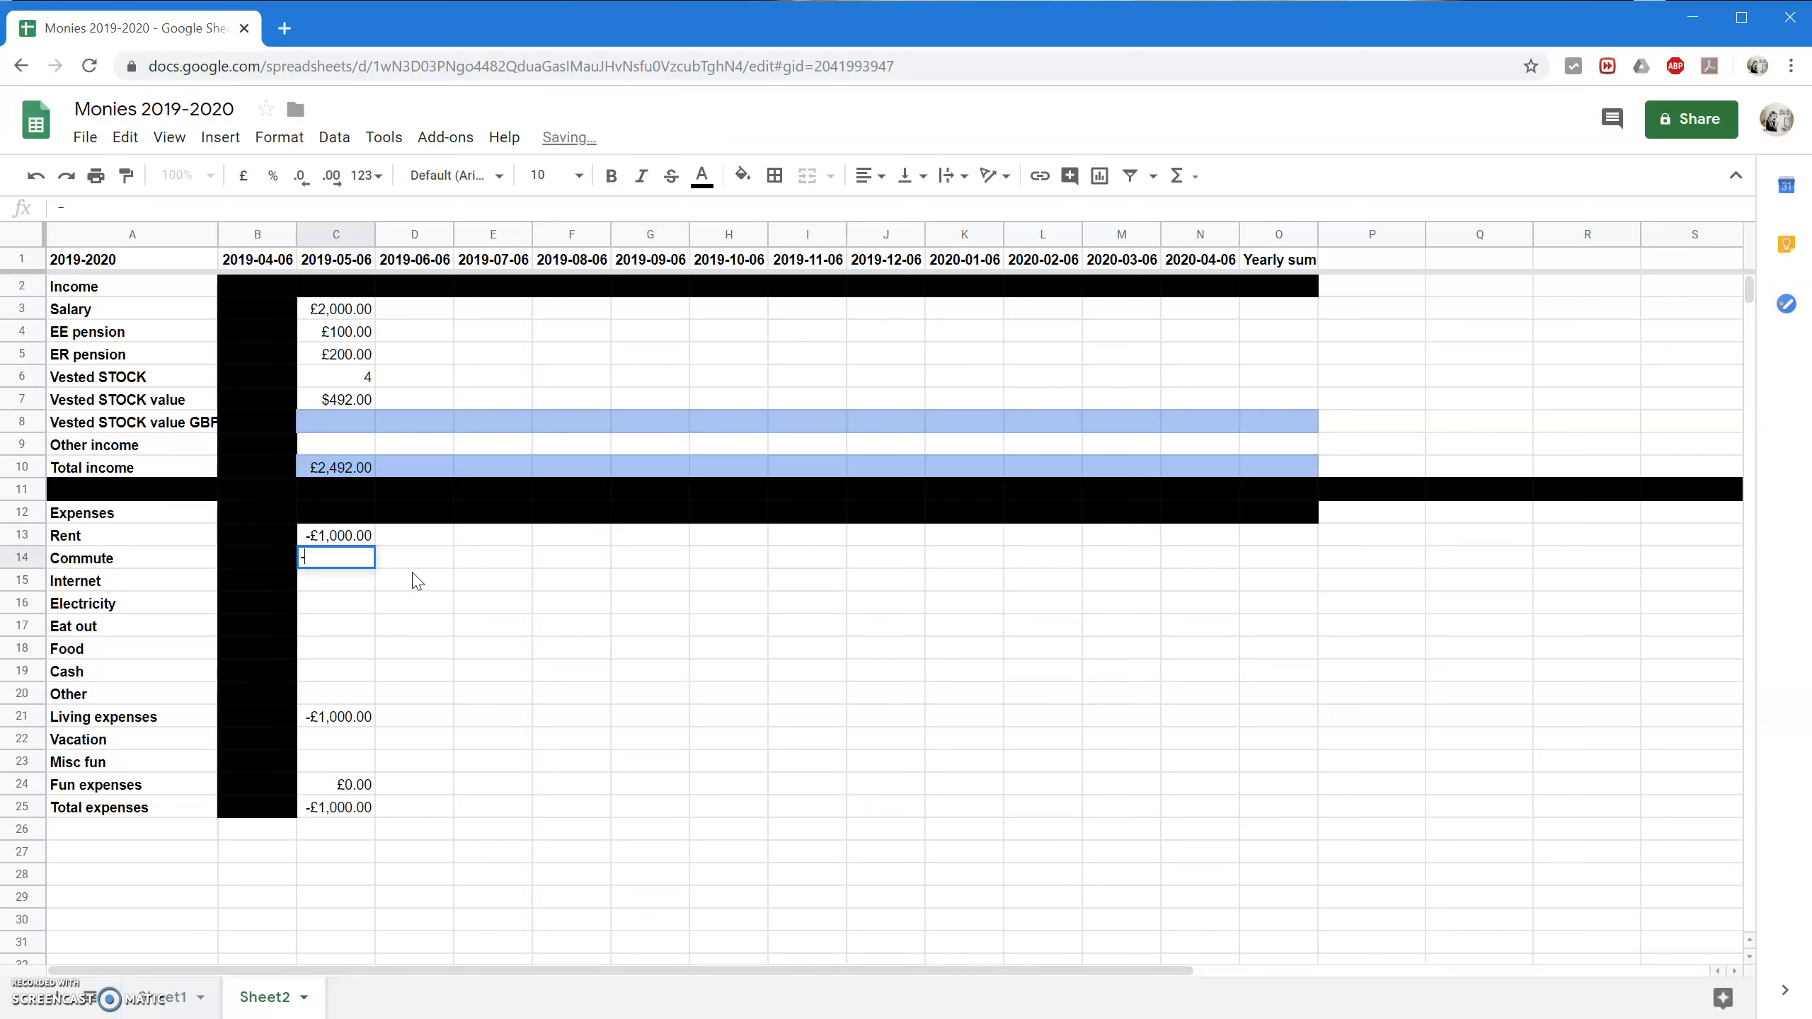
pyautogui.press('Return')
pyautogui.write('-£50')
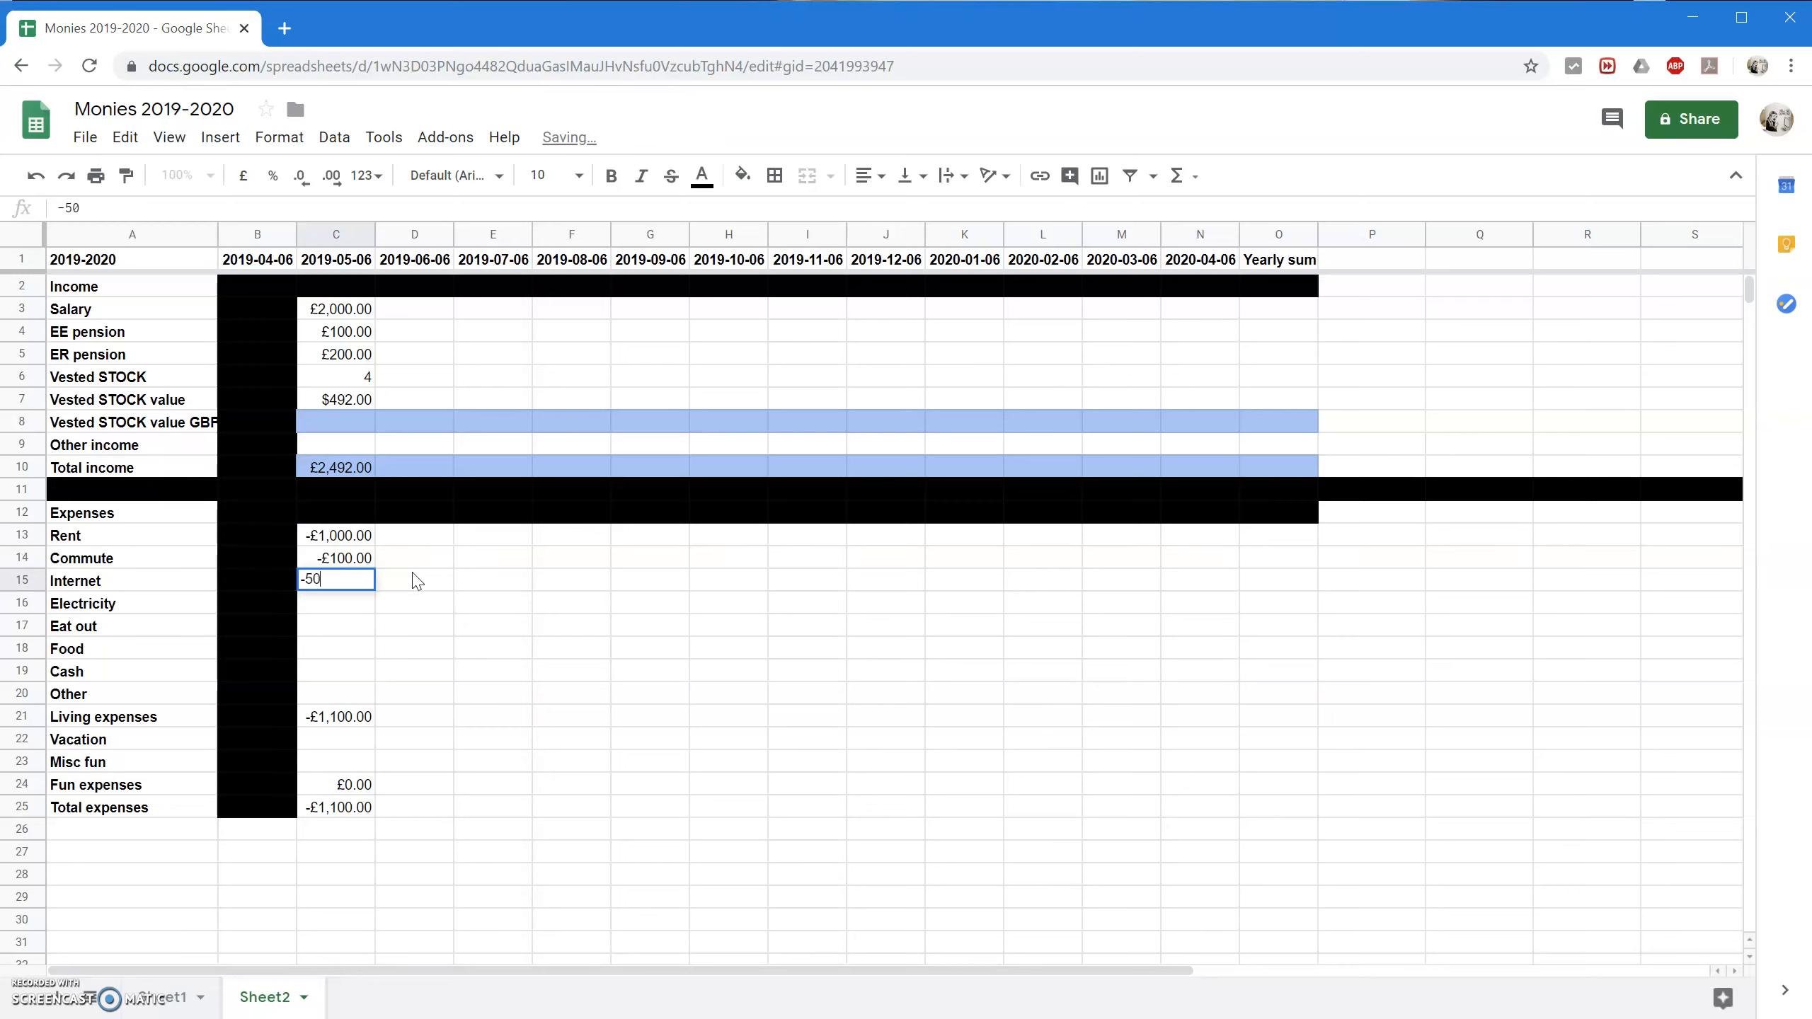
pyautogui.press('Return')
pyautogui.write('-£50')
pyautogui.press('Return')
# Enter Eat out -£120, Food -£120 and Cash -£200 in C17 to C19.
pyautogui.write('-£')
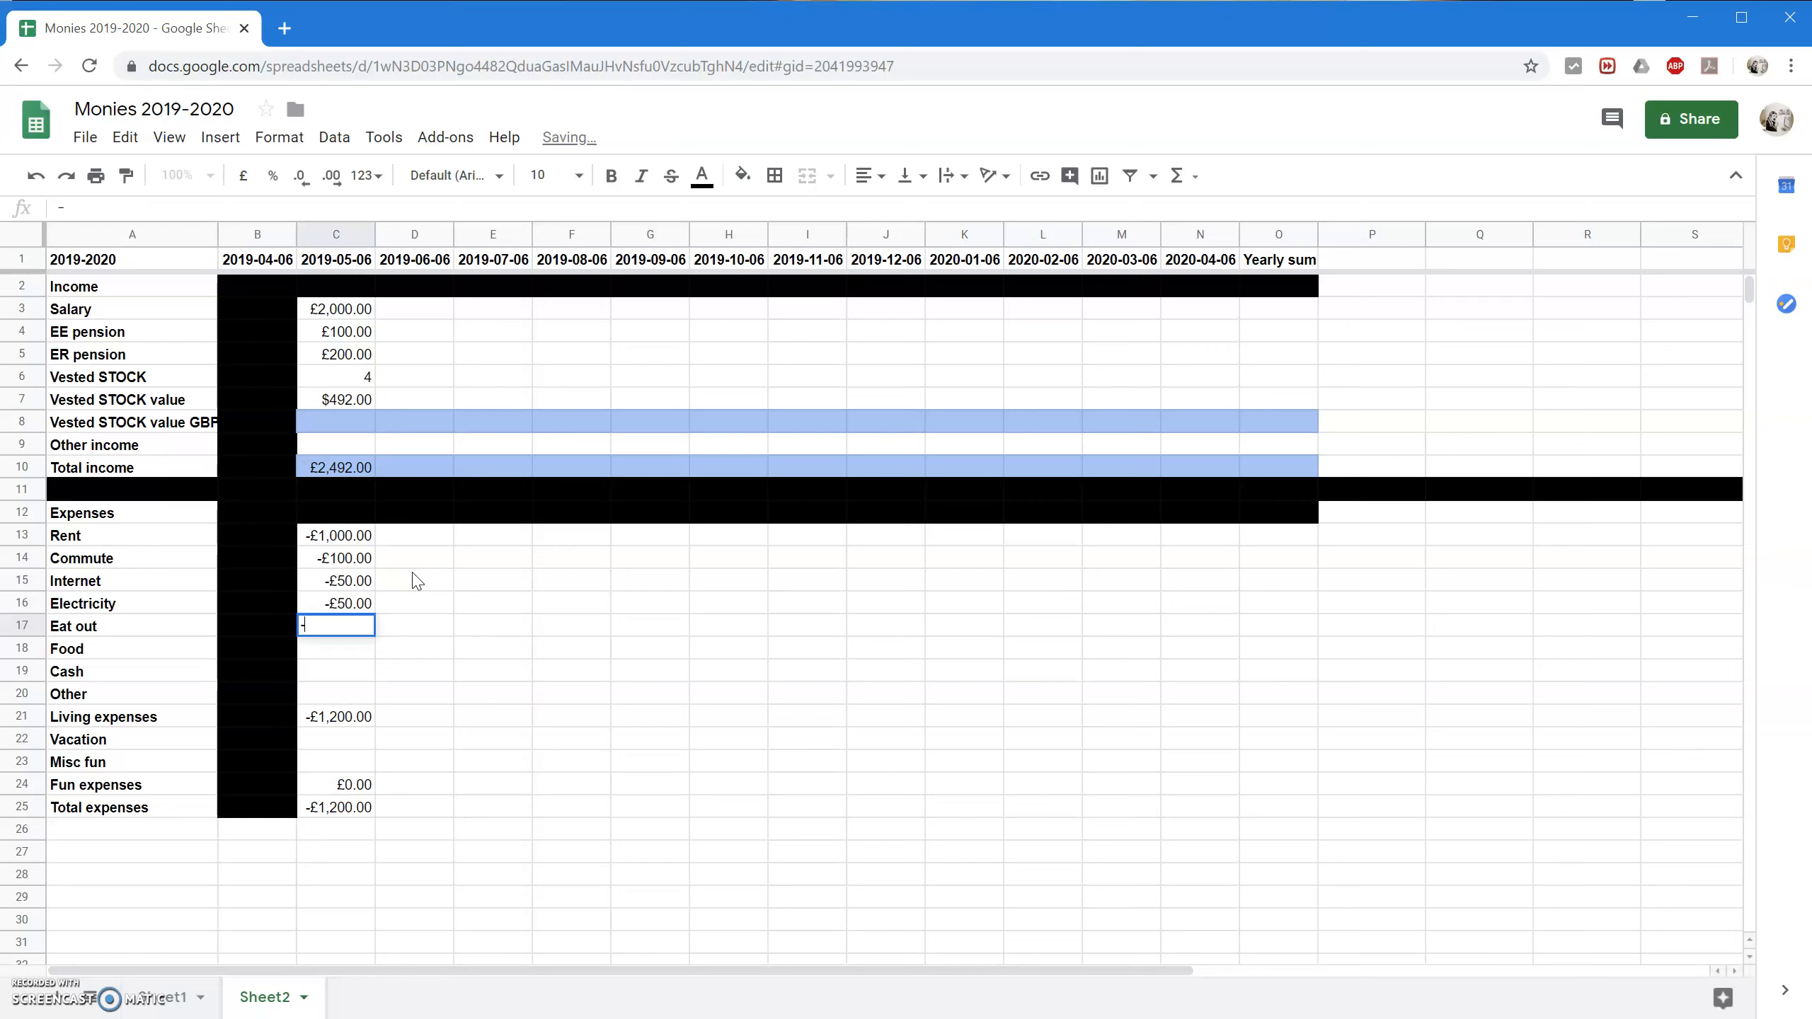
pyautogui.write('120')
pyautogui.press('Return')
pyautogui.write('-£120')
pyautogui.press('Return')
pyautogui.write('-£200')
pyautogui.press('Return')
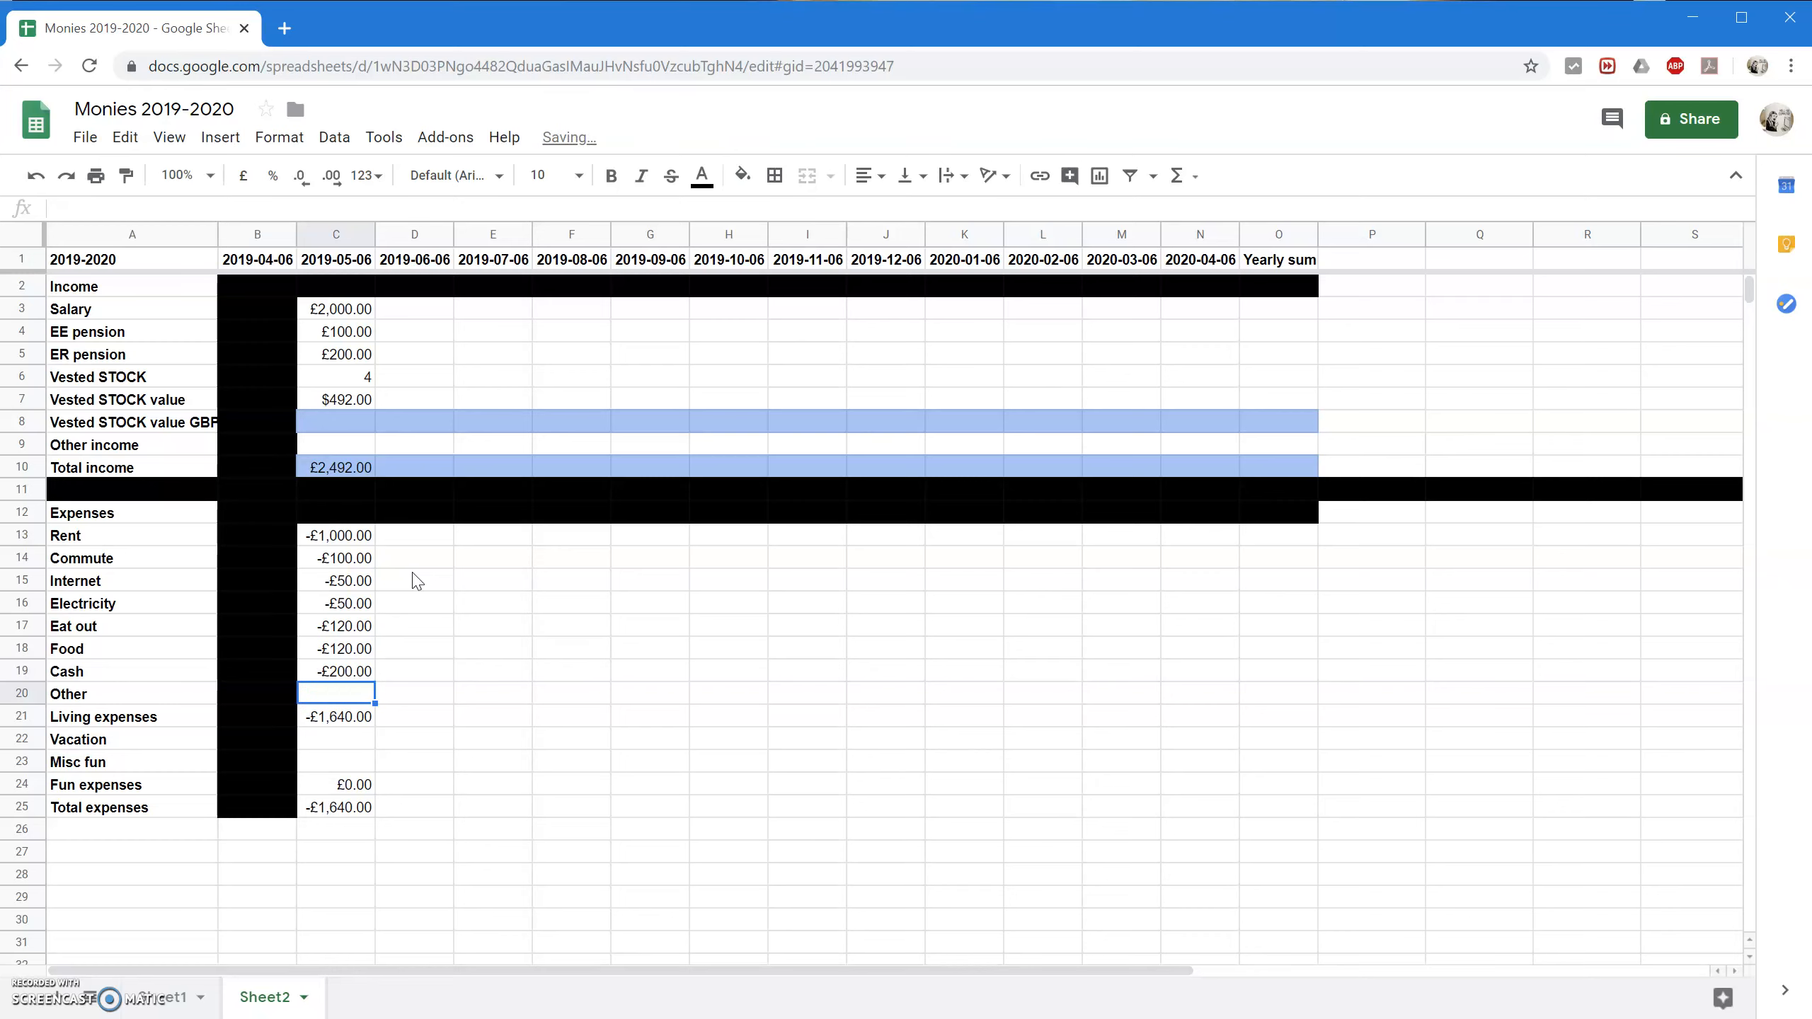
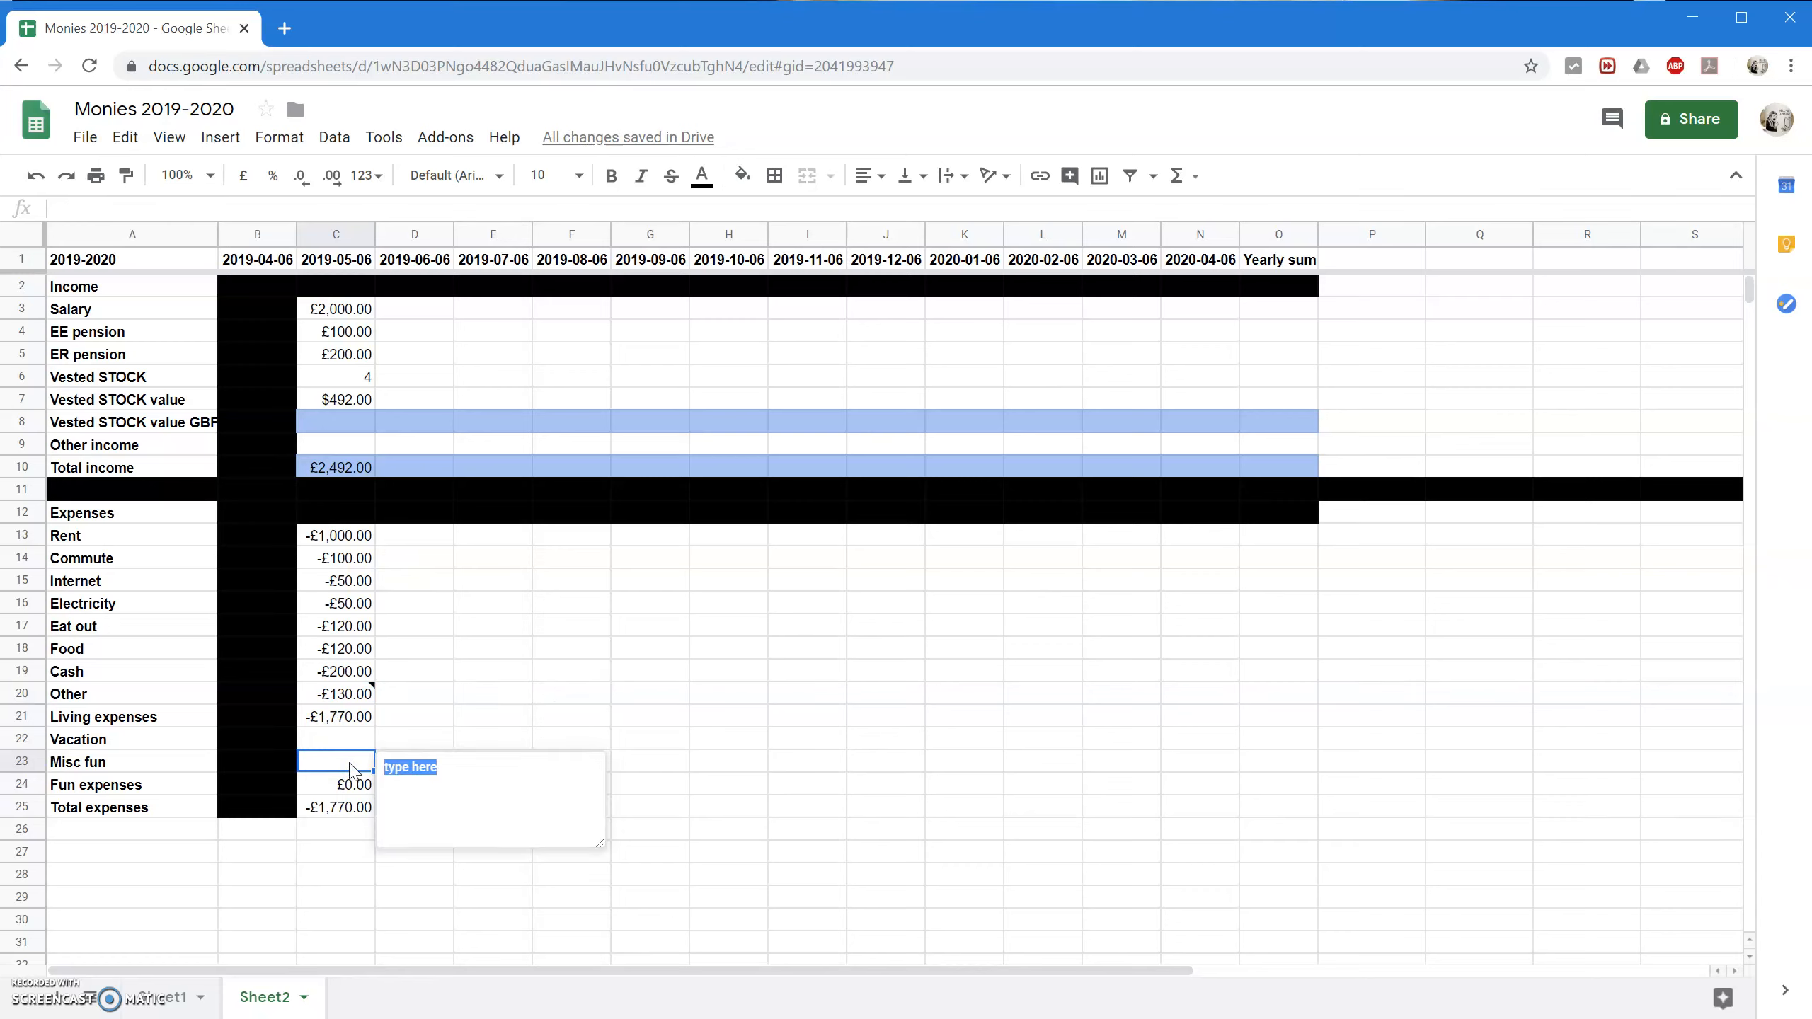
# Write the note Radio on the Misc fun cell C23 and enter -400 as its amount.
pyautogui.write('Radio')
pyautogui.click(350, 763)
pyautogui.write('-400')
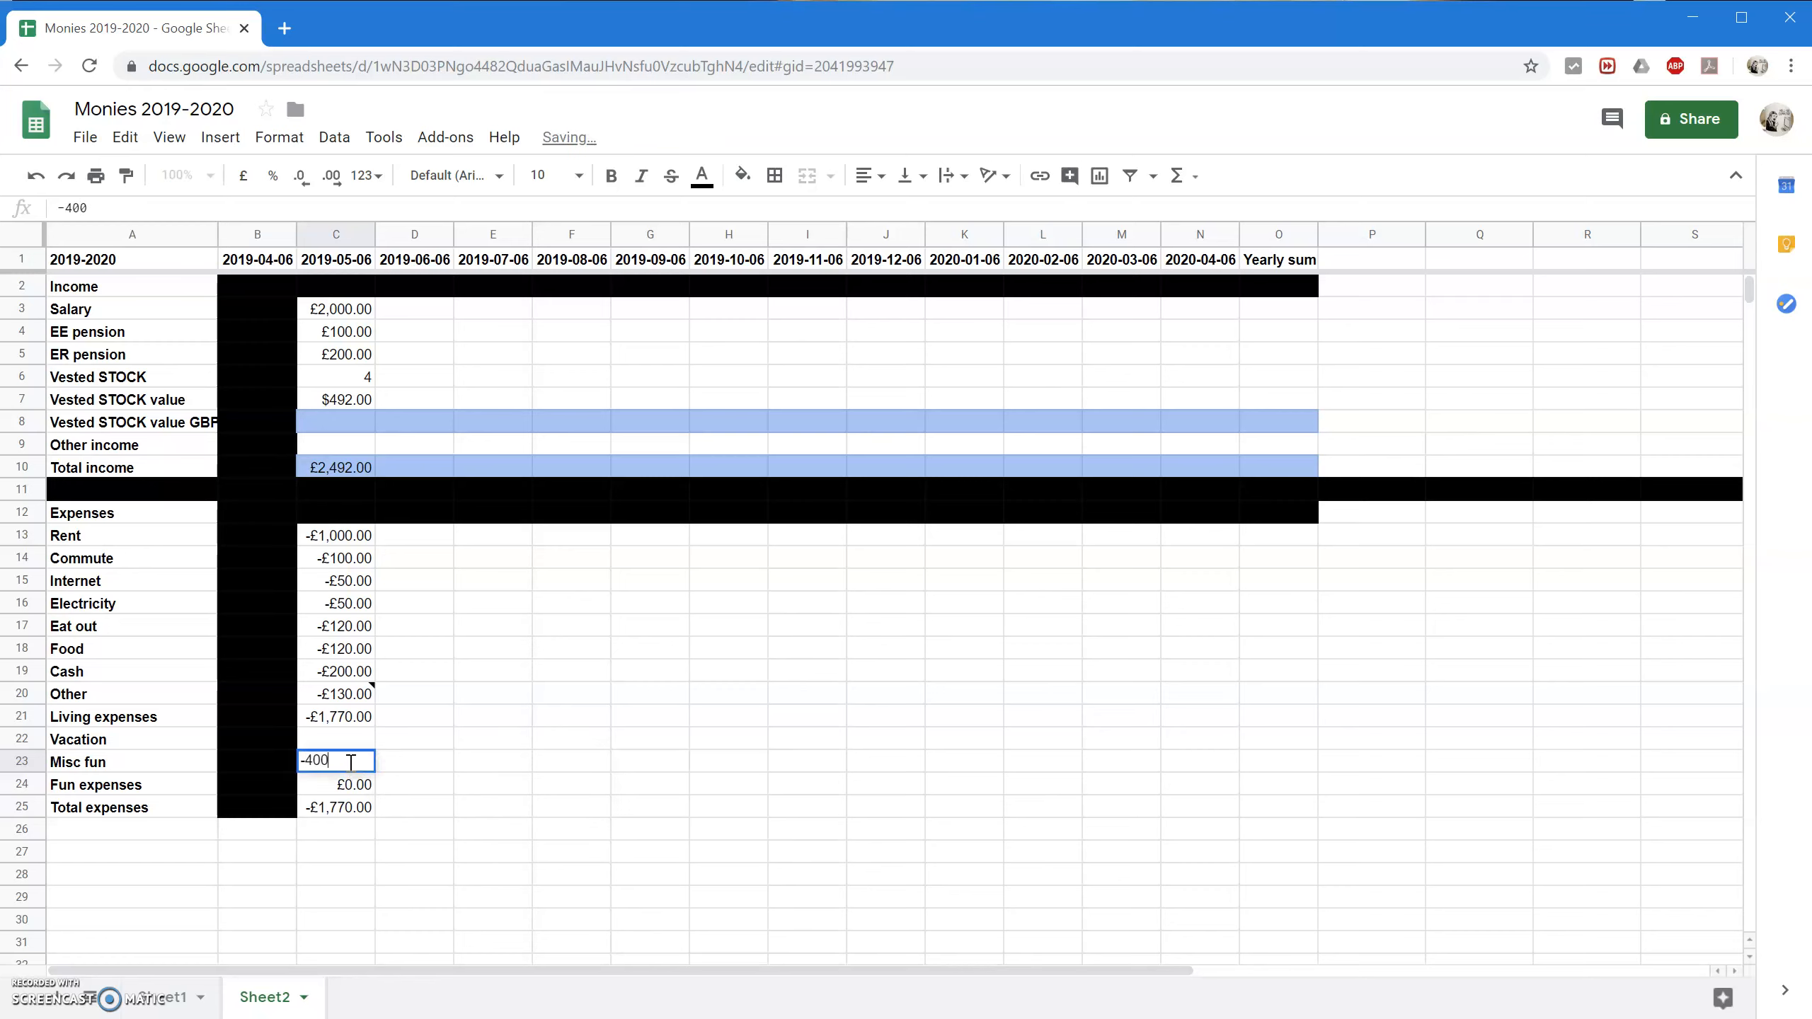
pyautogui.press('Return')
# Make the Total expenses row 25 bold.
pyautogui.press('Down')
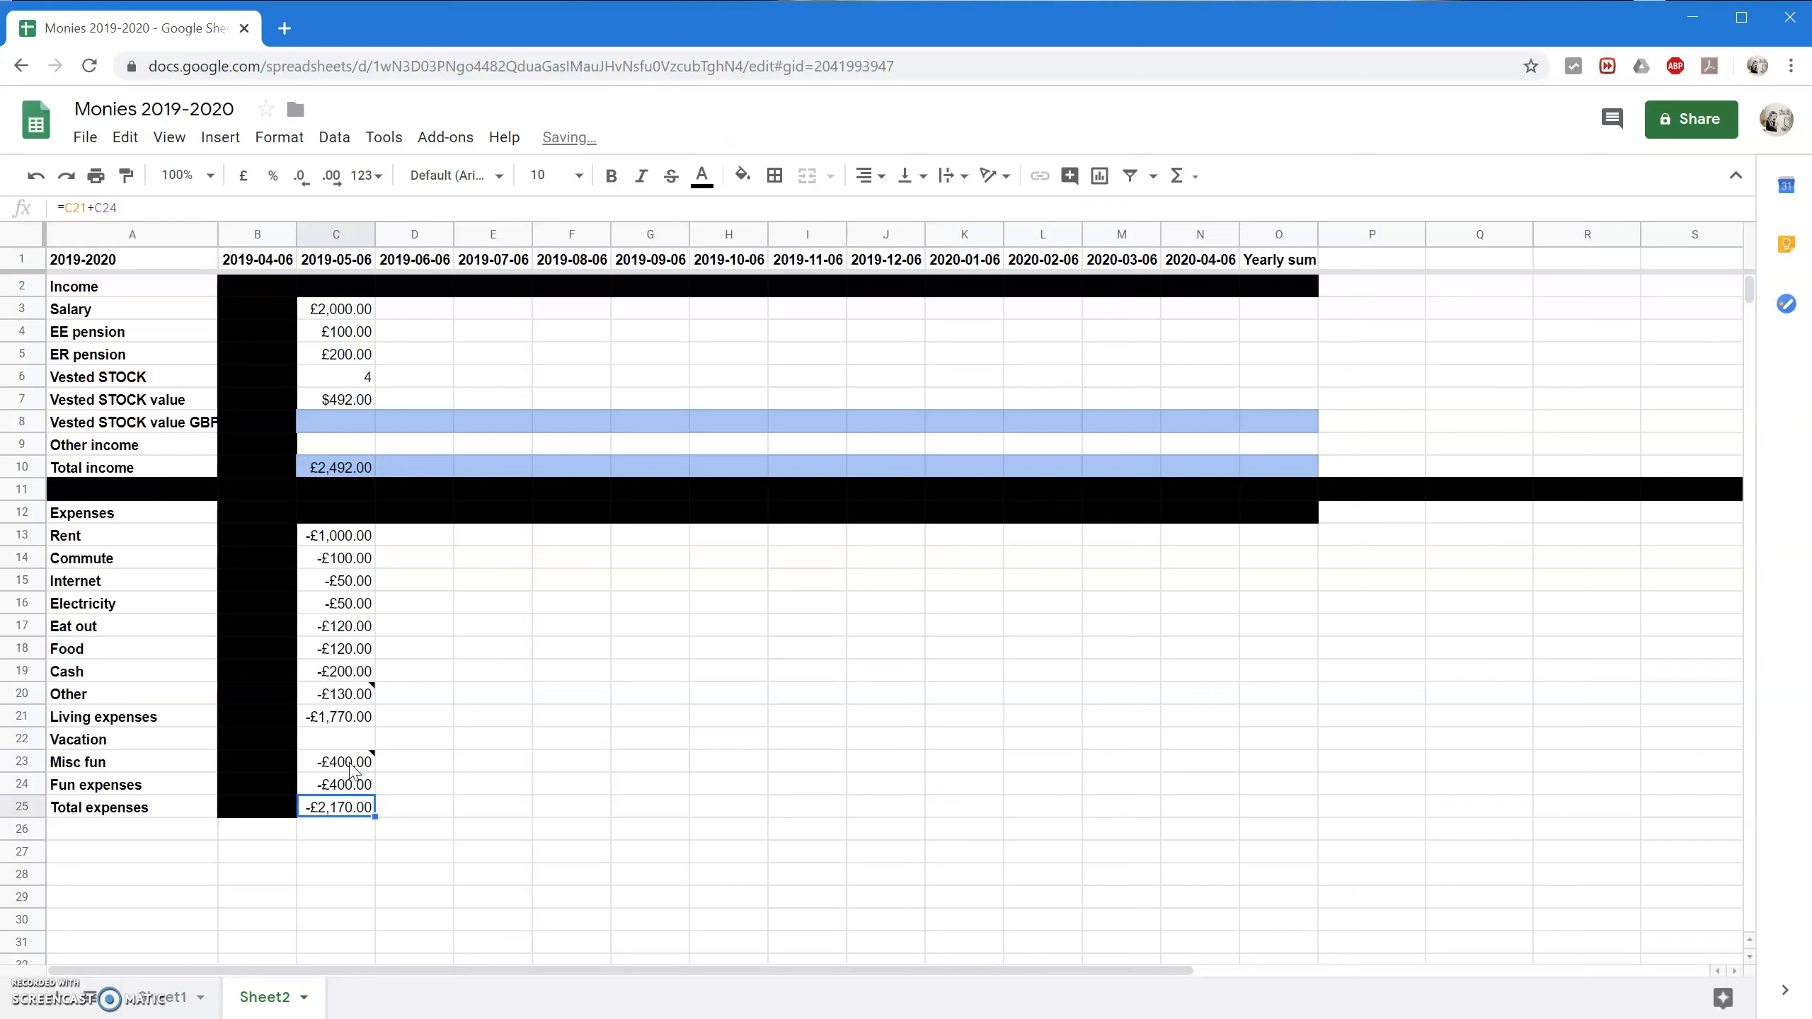
pyautogui.click(22, 806)
pyautogui.moveTo(24, 799); pyautogui.dragTo(26, 785)
pyautogui.hotkey('ctrl', 'b')
pyautogui.hotkey('ctrl', 'b')
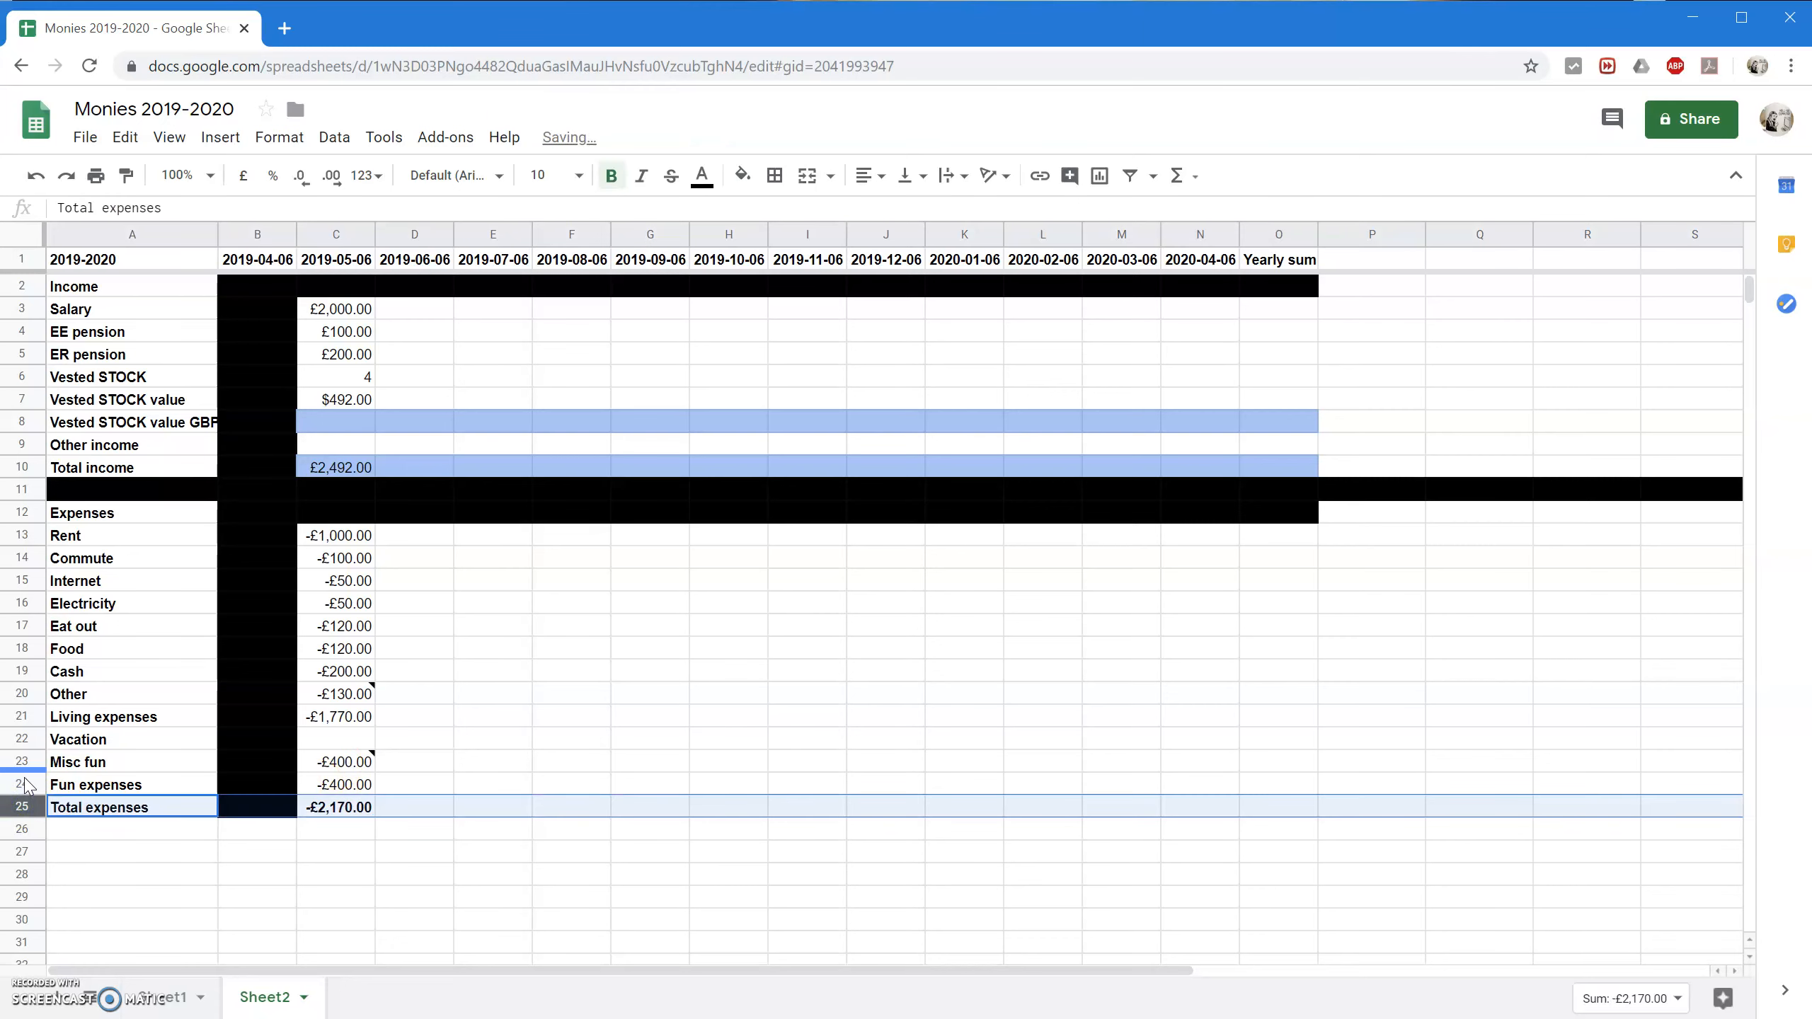
# Enter the yearly salary sum formula =SUM(C3:N3) in O3.
pyautogui.click(1271, 307)
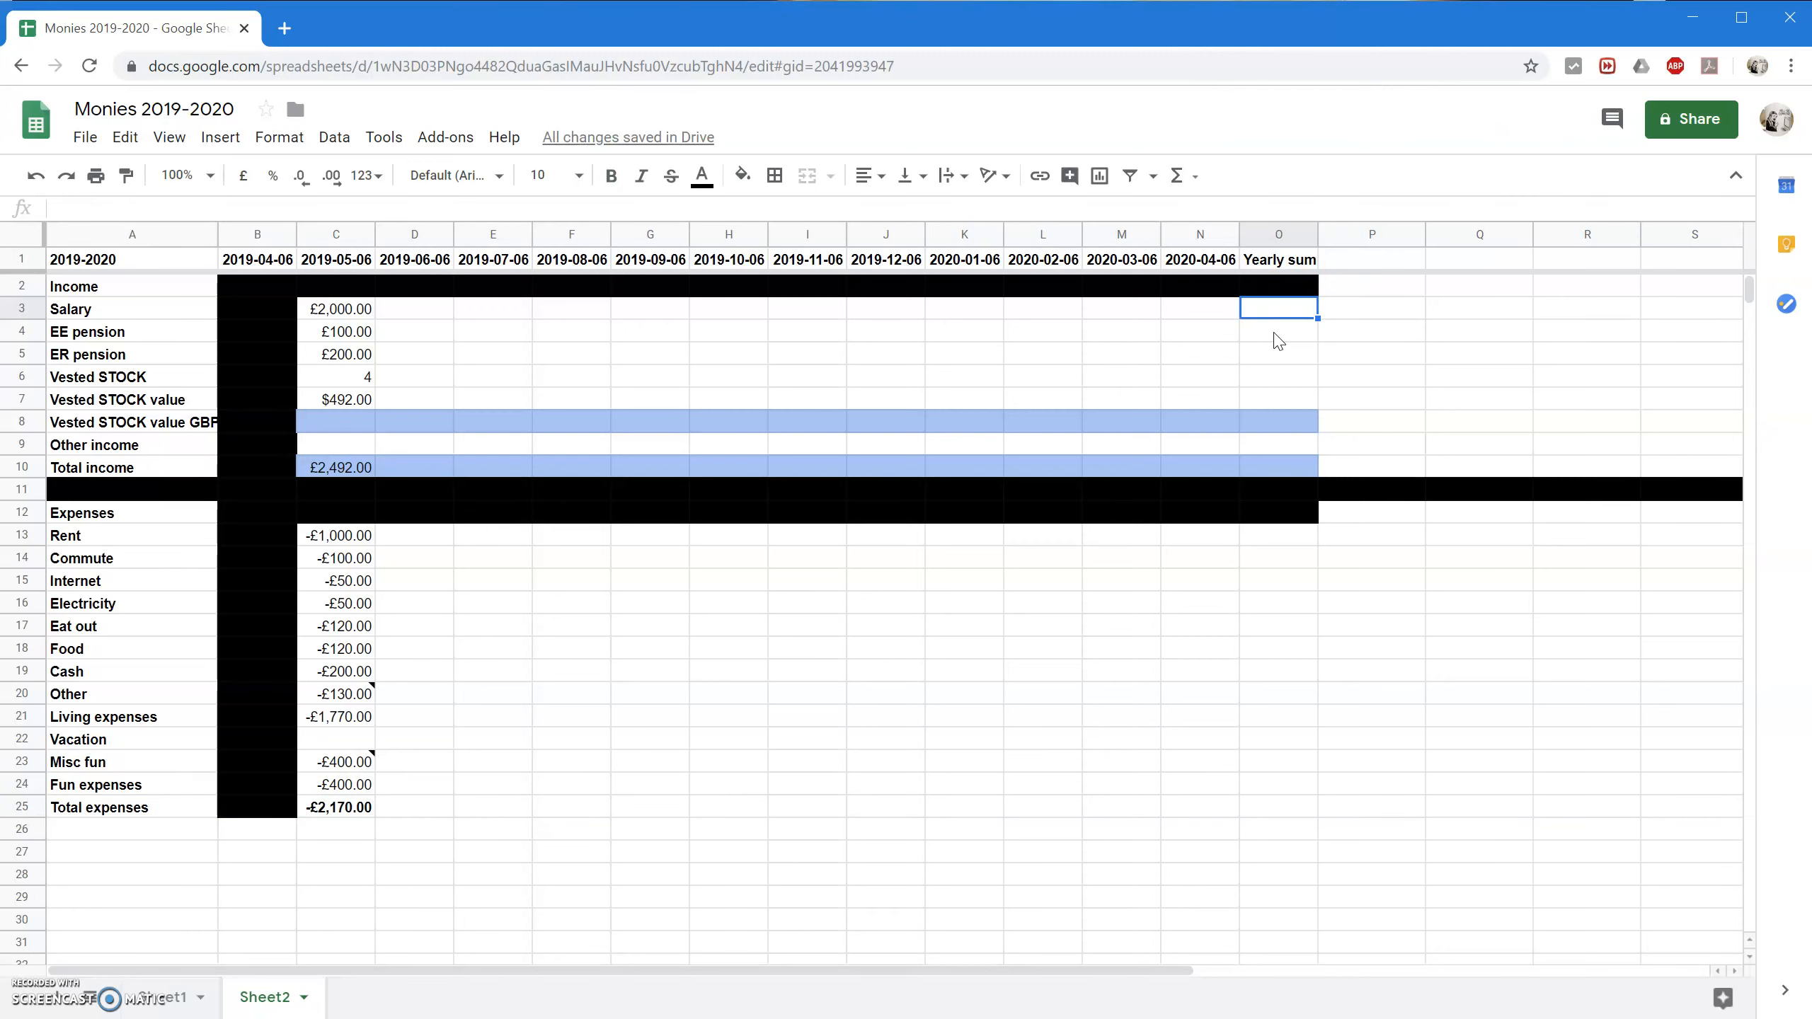
pyautogui.write('=SUM(')
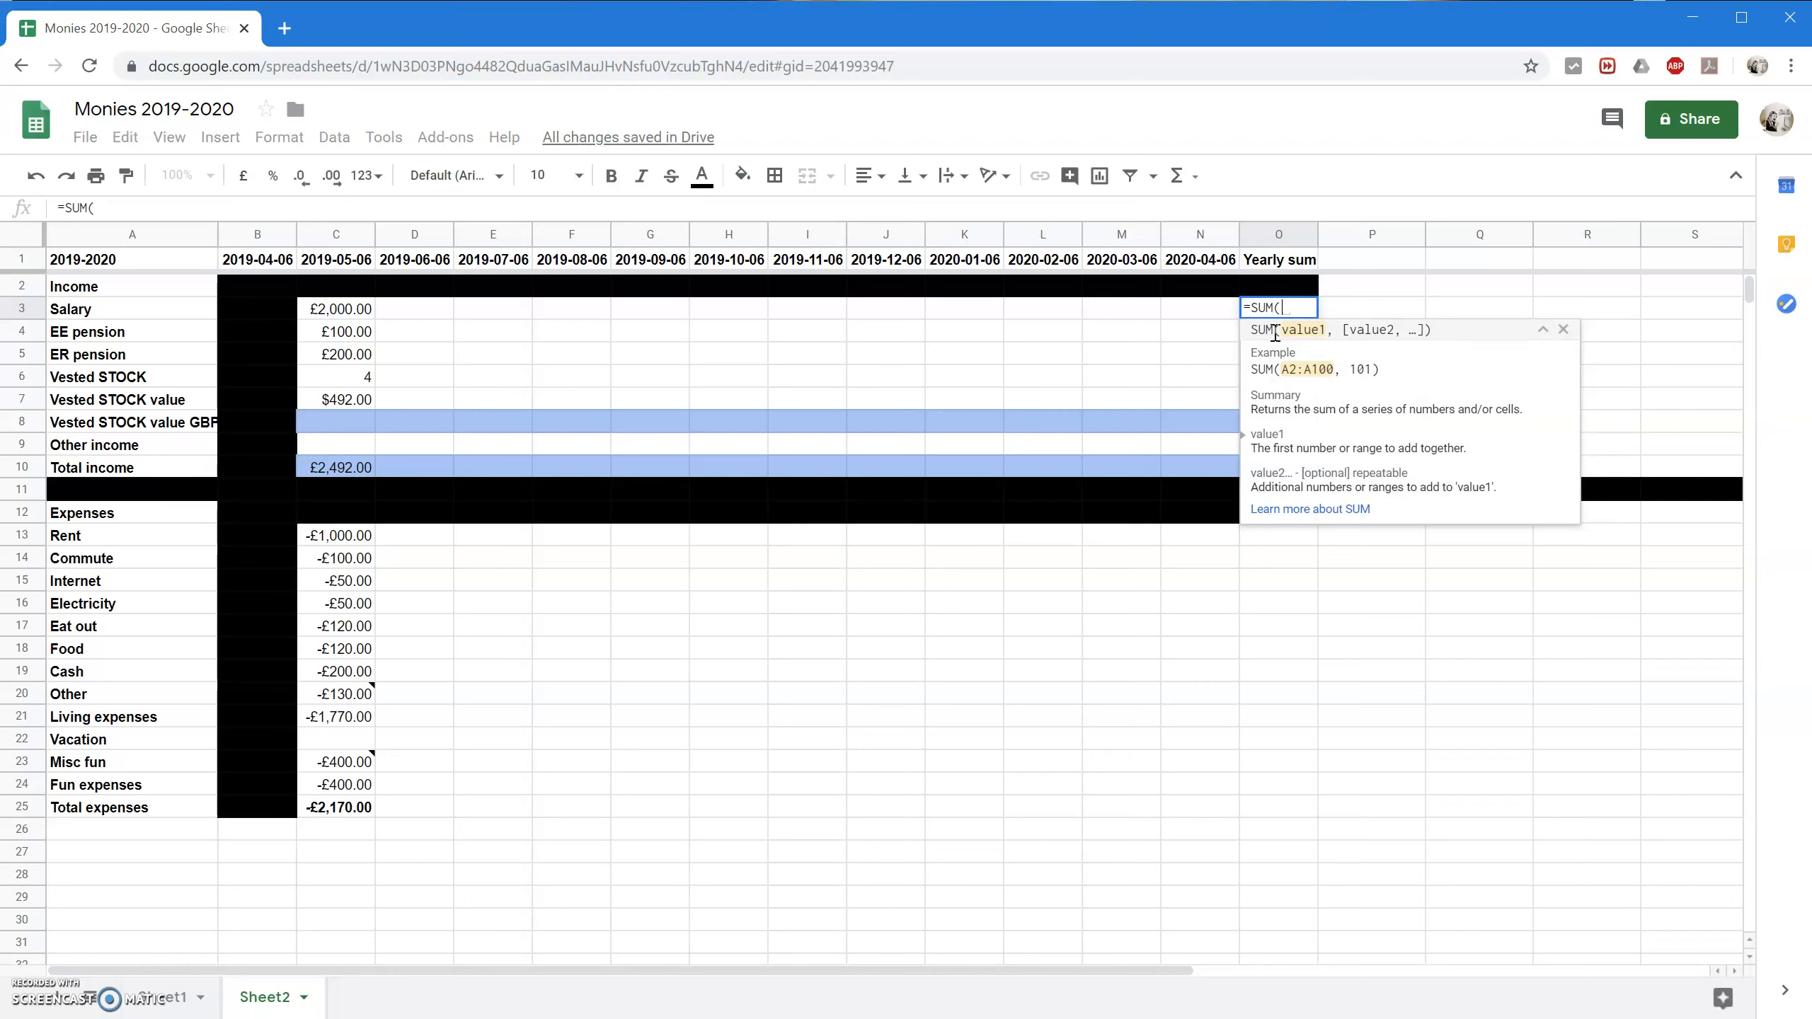
pyautogui.write('C3:')
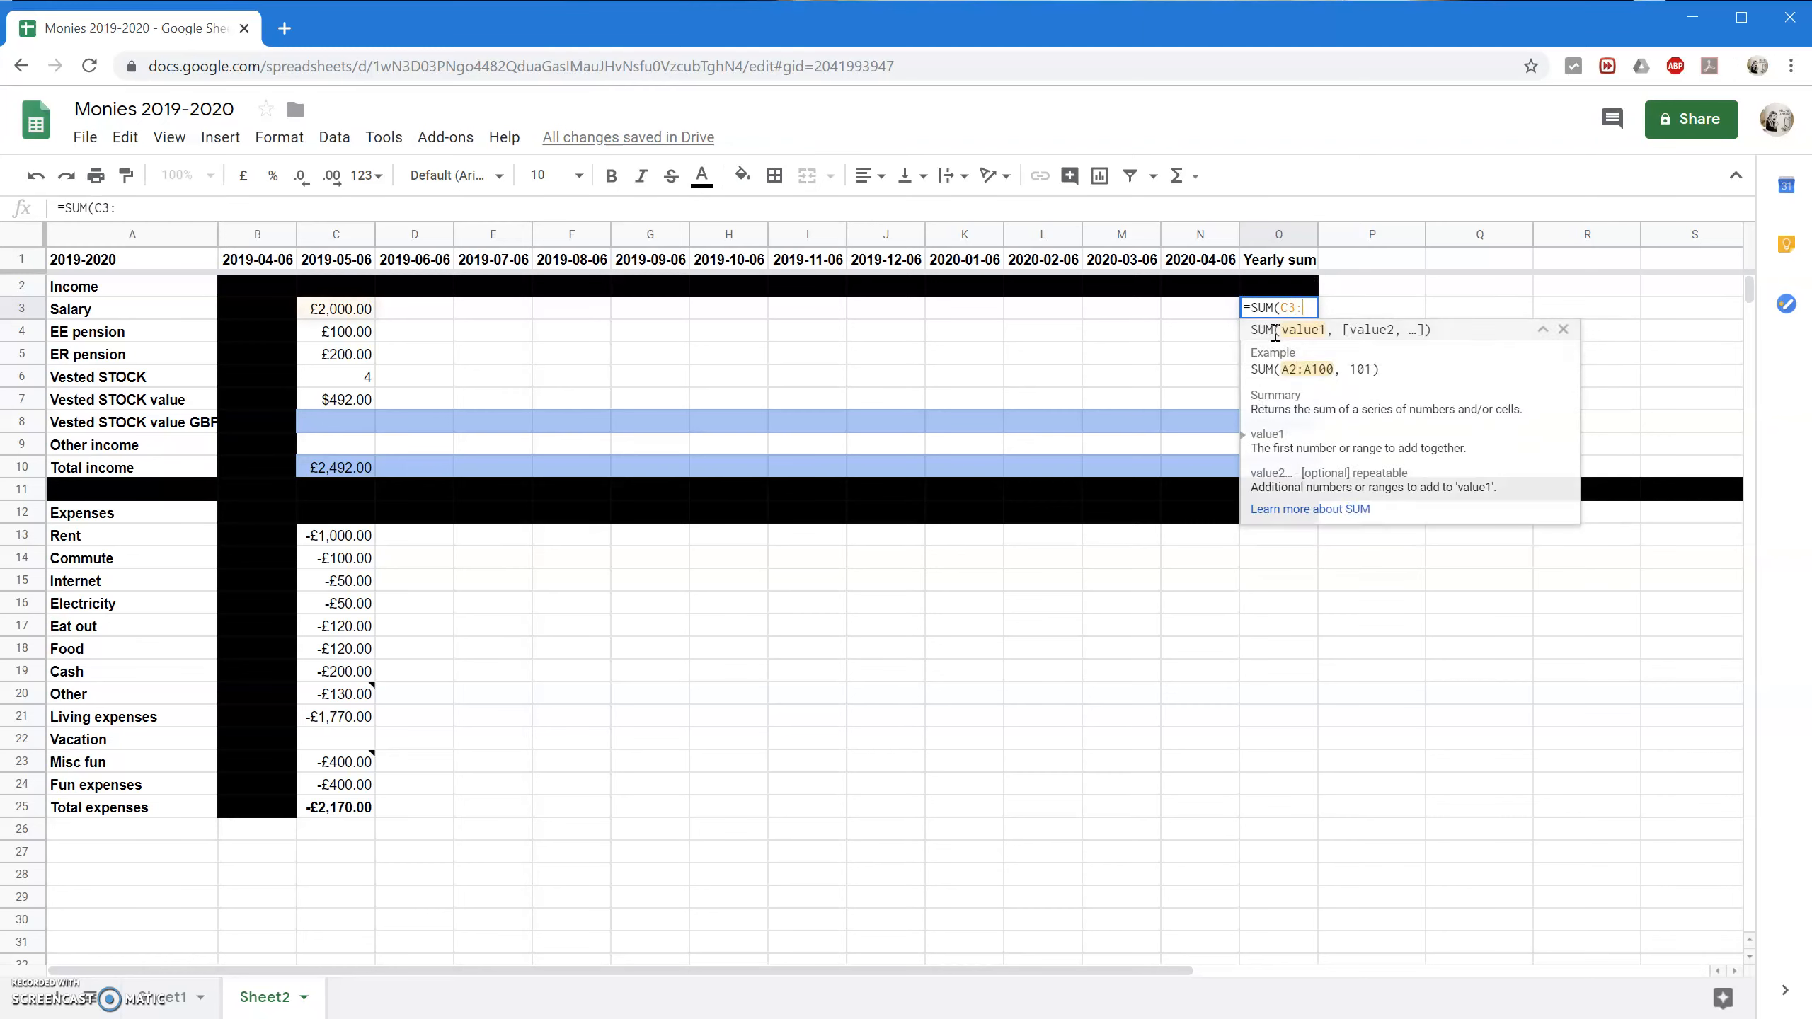
pyautogui.write('N3)')
pyautogui.press('Return')
# Copy the yearly sum formula from O3 down through O10 and select the GBP stock value sum O8.
pyautogui.click(1283, 309)
pyautogui.moveTo(1315, 318); pyautogui.dragTo(1306, 467)
pyautogui.click(1228, 421)
pyautogui.click(1287, 422)
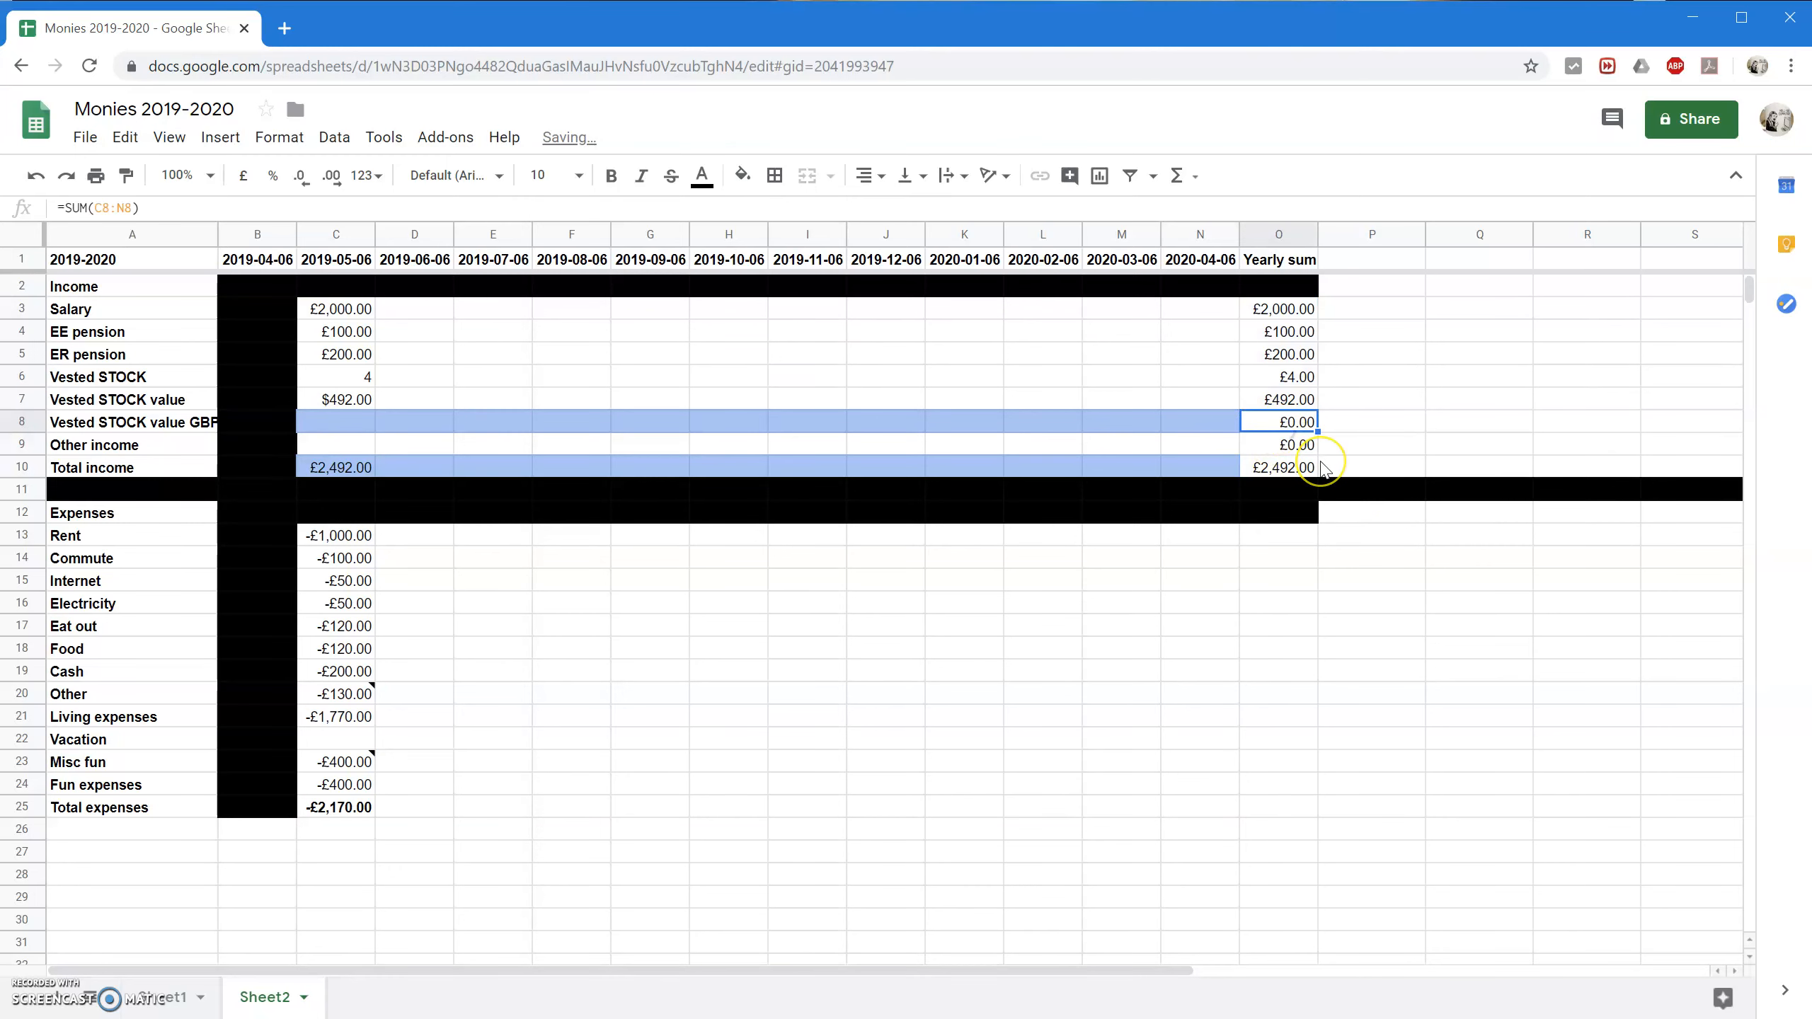
# Make the yearly total income sum O10 bold and fill O8 and O10 with a darker blue than the monthly cells.
pyautogui.click(1291, 471)
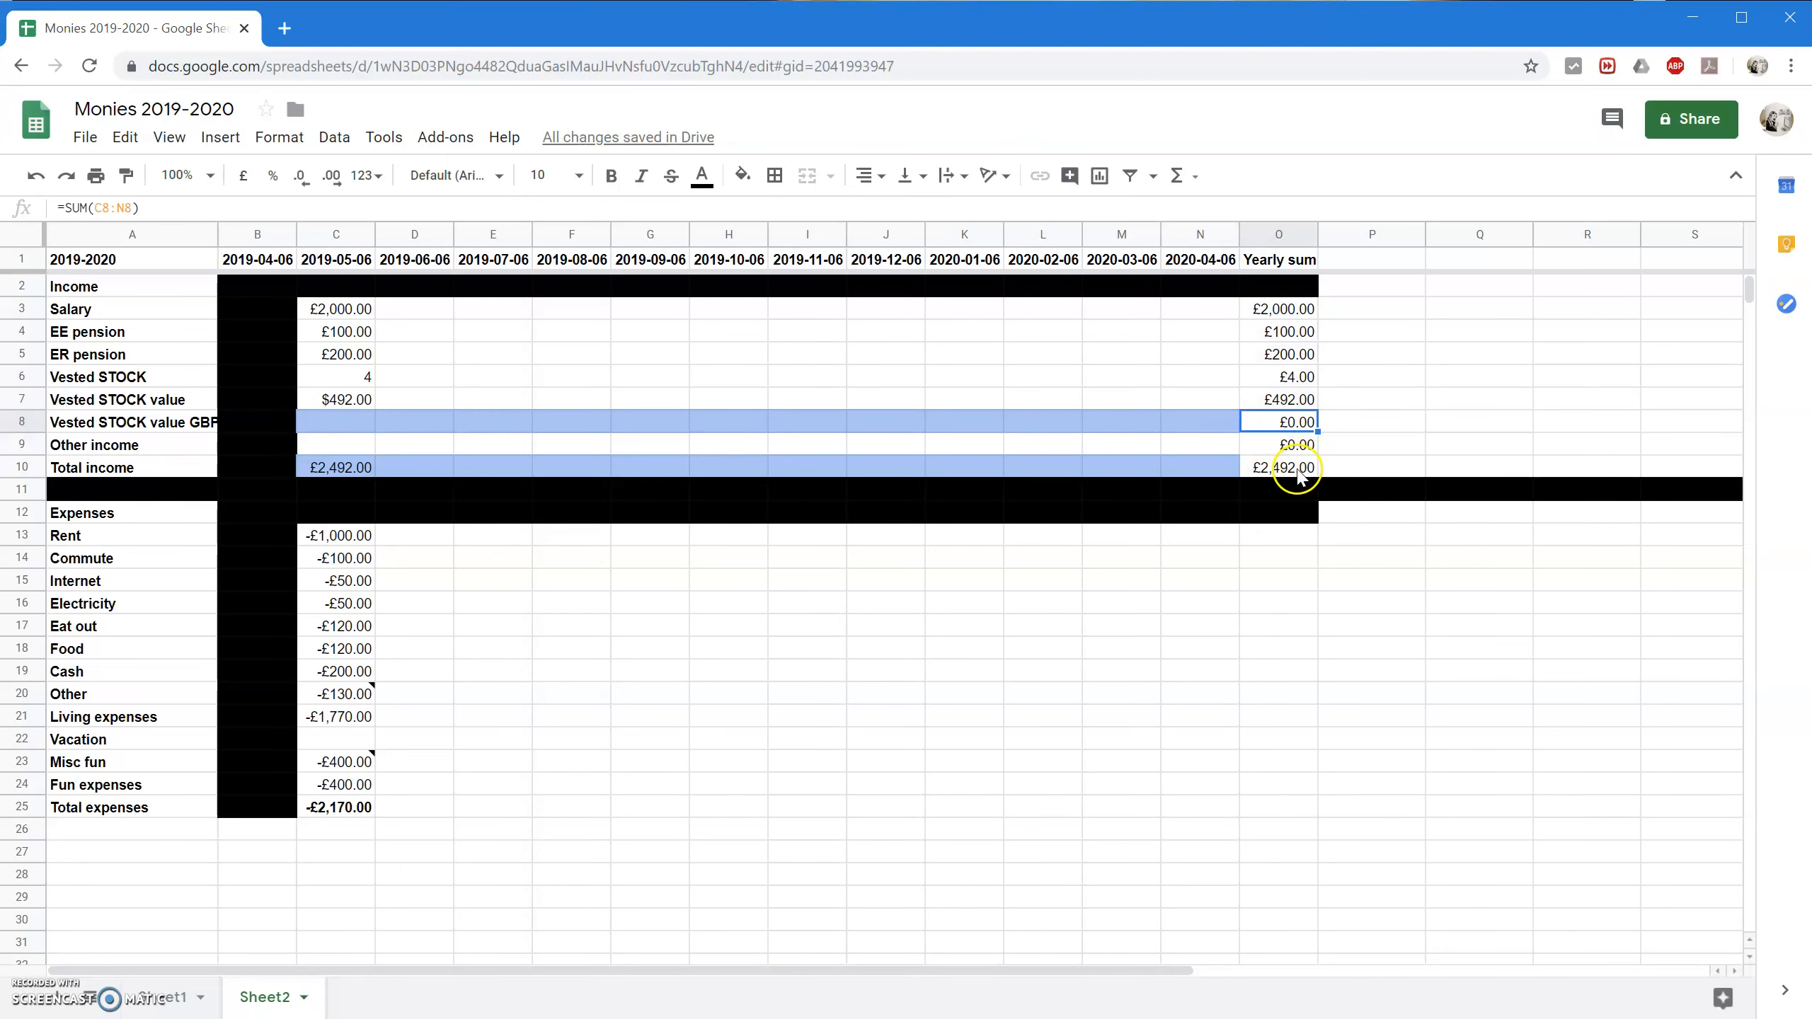
pyautogui.hotkey('ctrl', 'b')
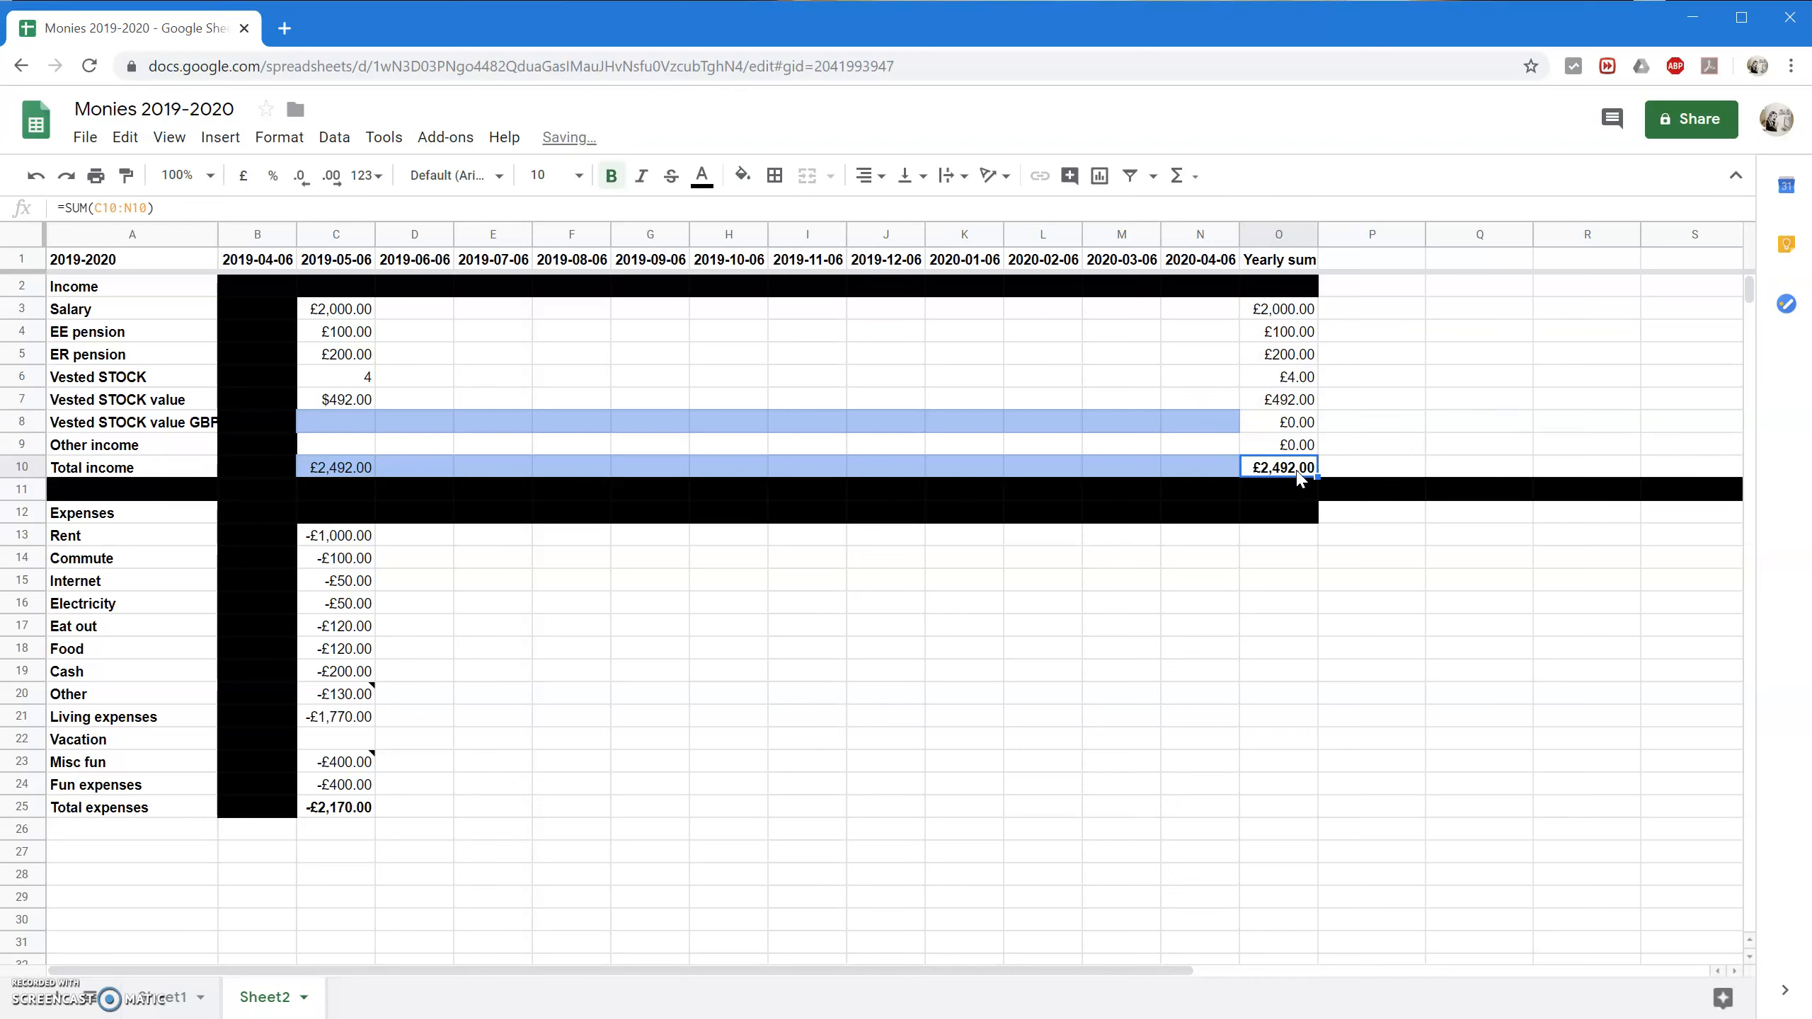
pyautogui.click(1286, 427)
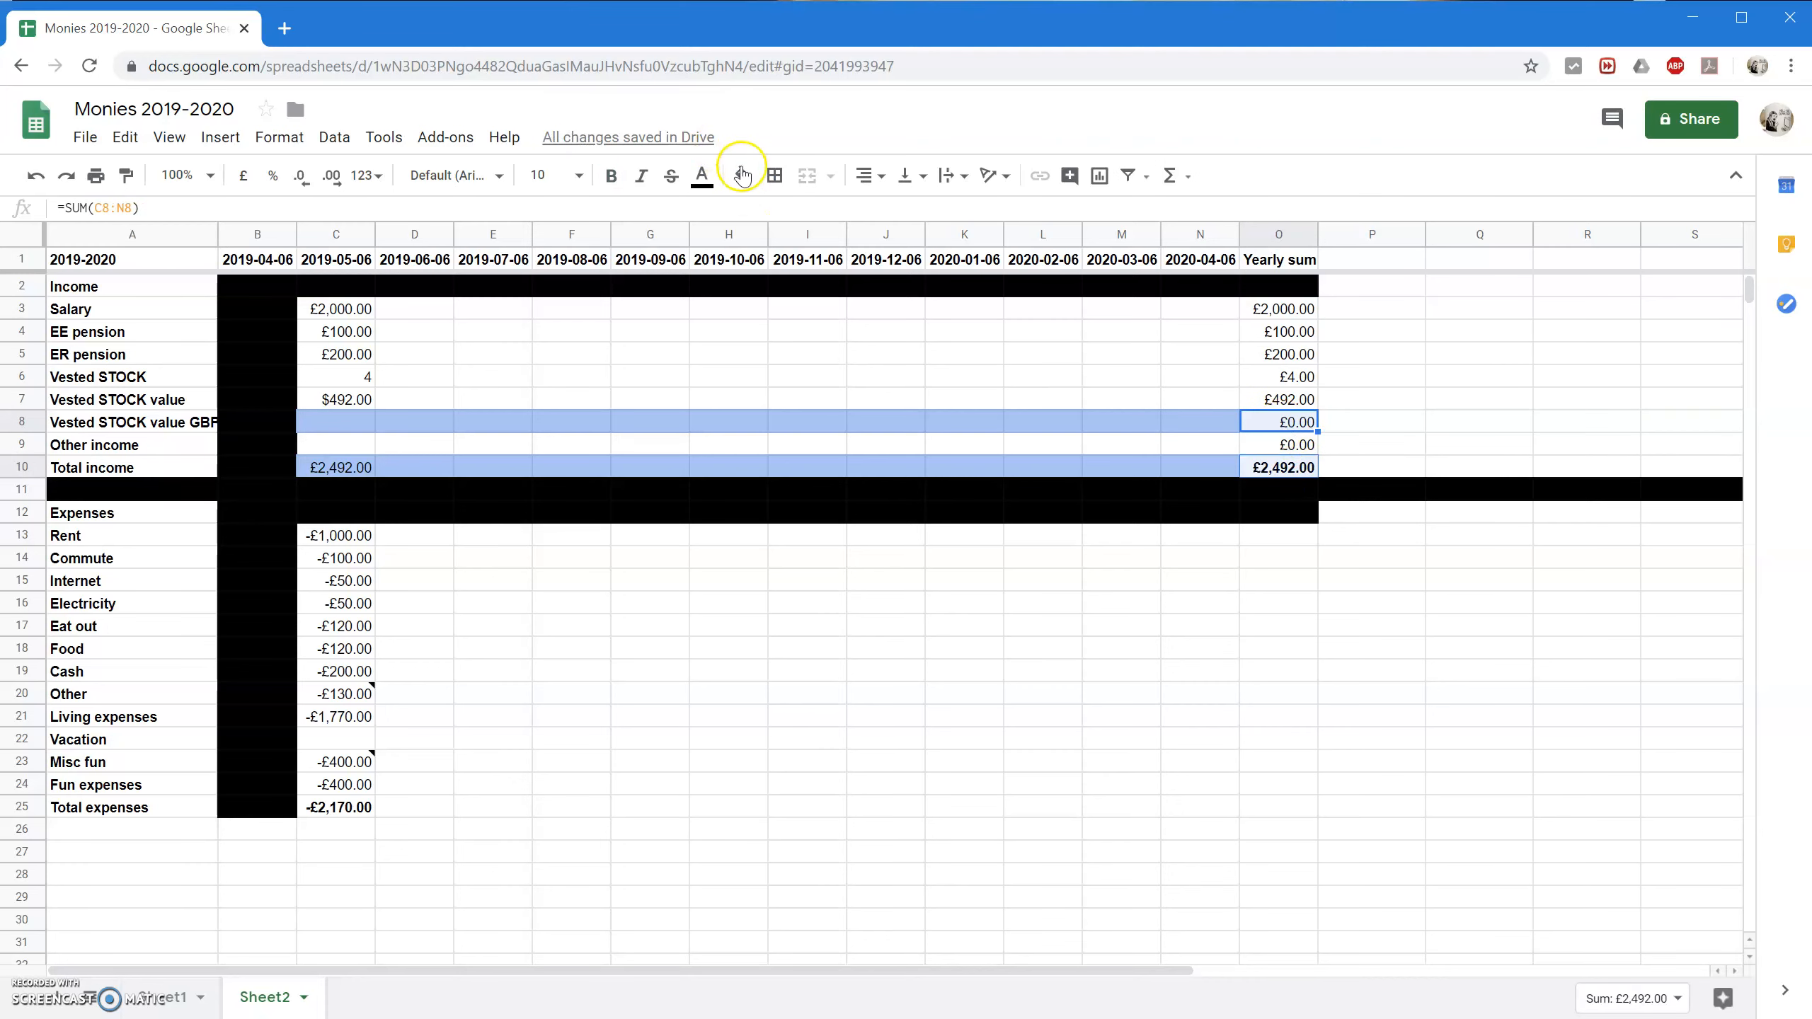
pyautogui.click(742, 175)
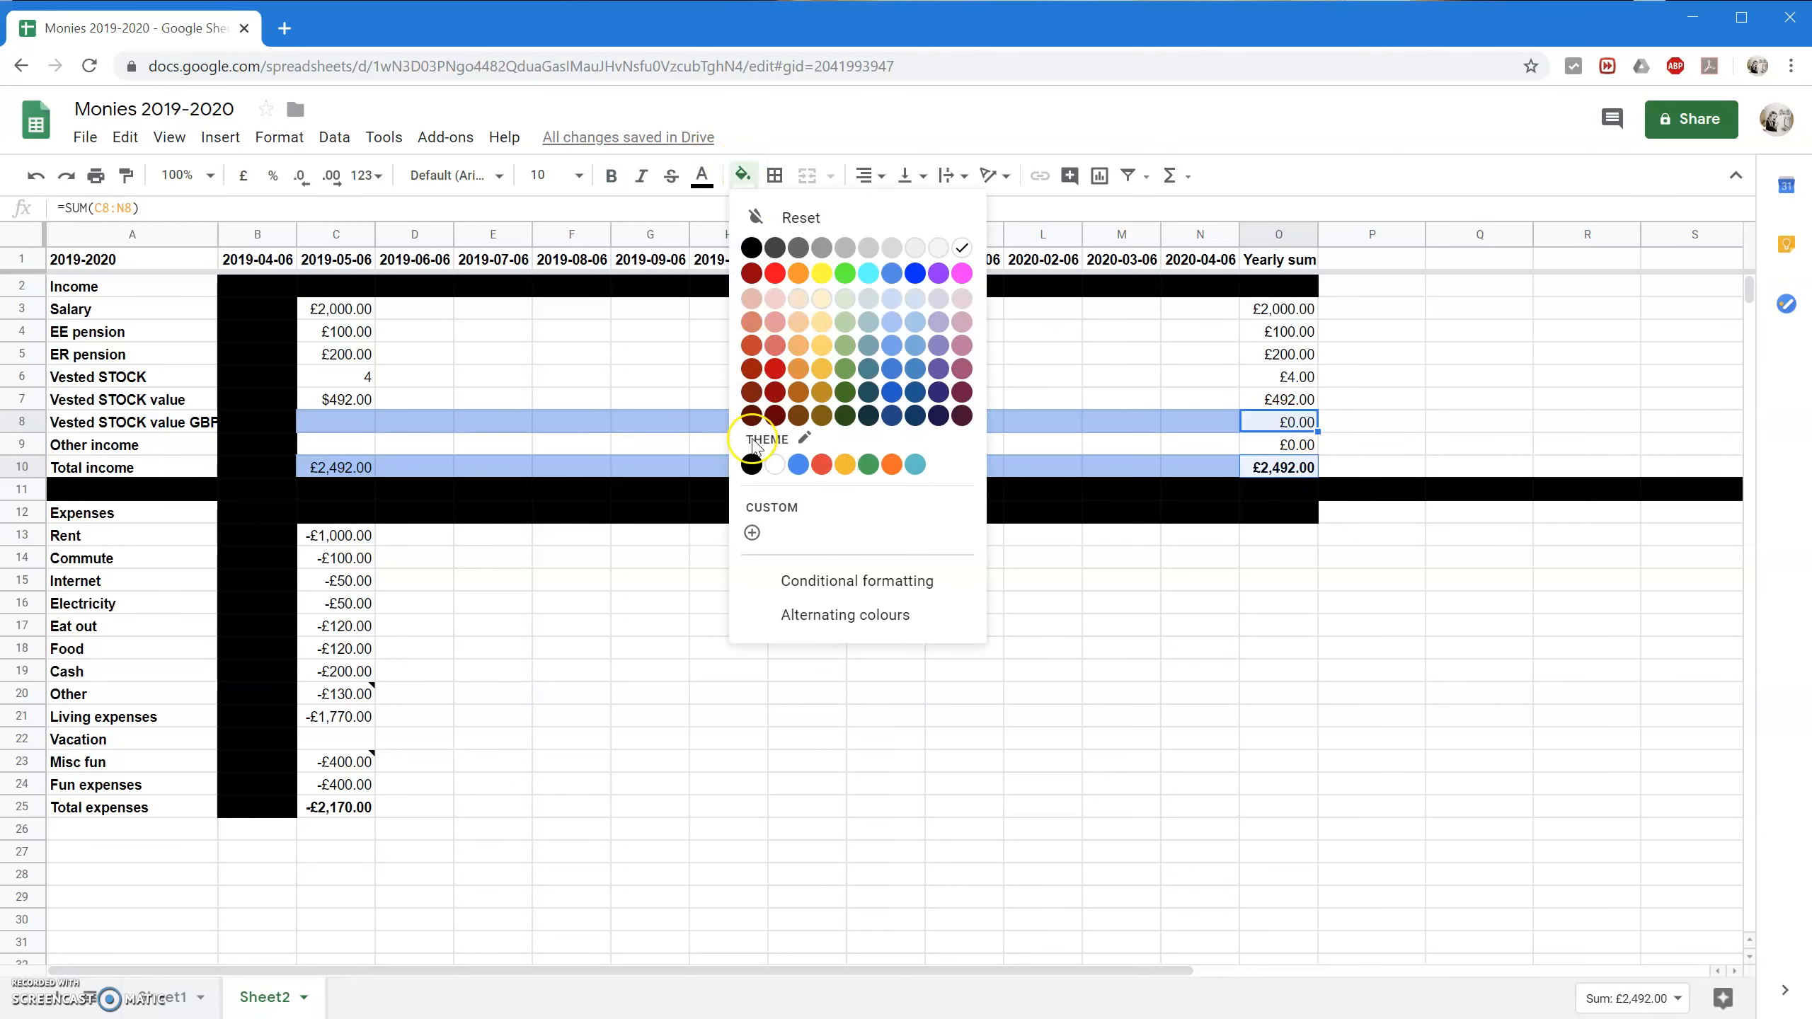
pyautogui.click(892, 347)
pyautogui.click(1299, 556)
# Copy the yearly sum formula from O10 down through O25 and clear the contents of O11:O12.
pyautogui.click(1284, 467)
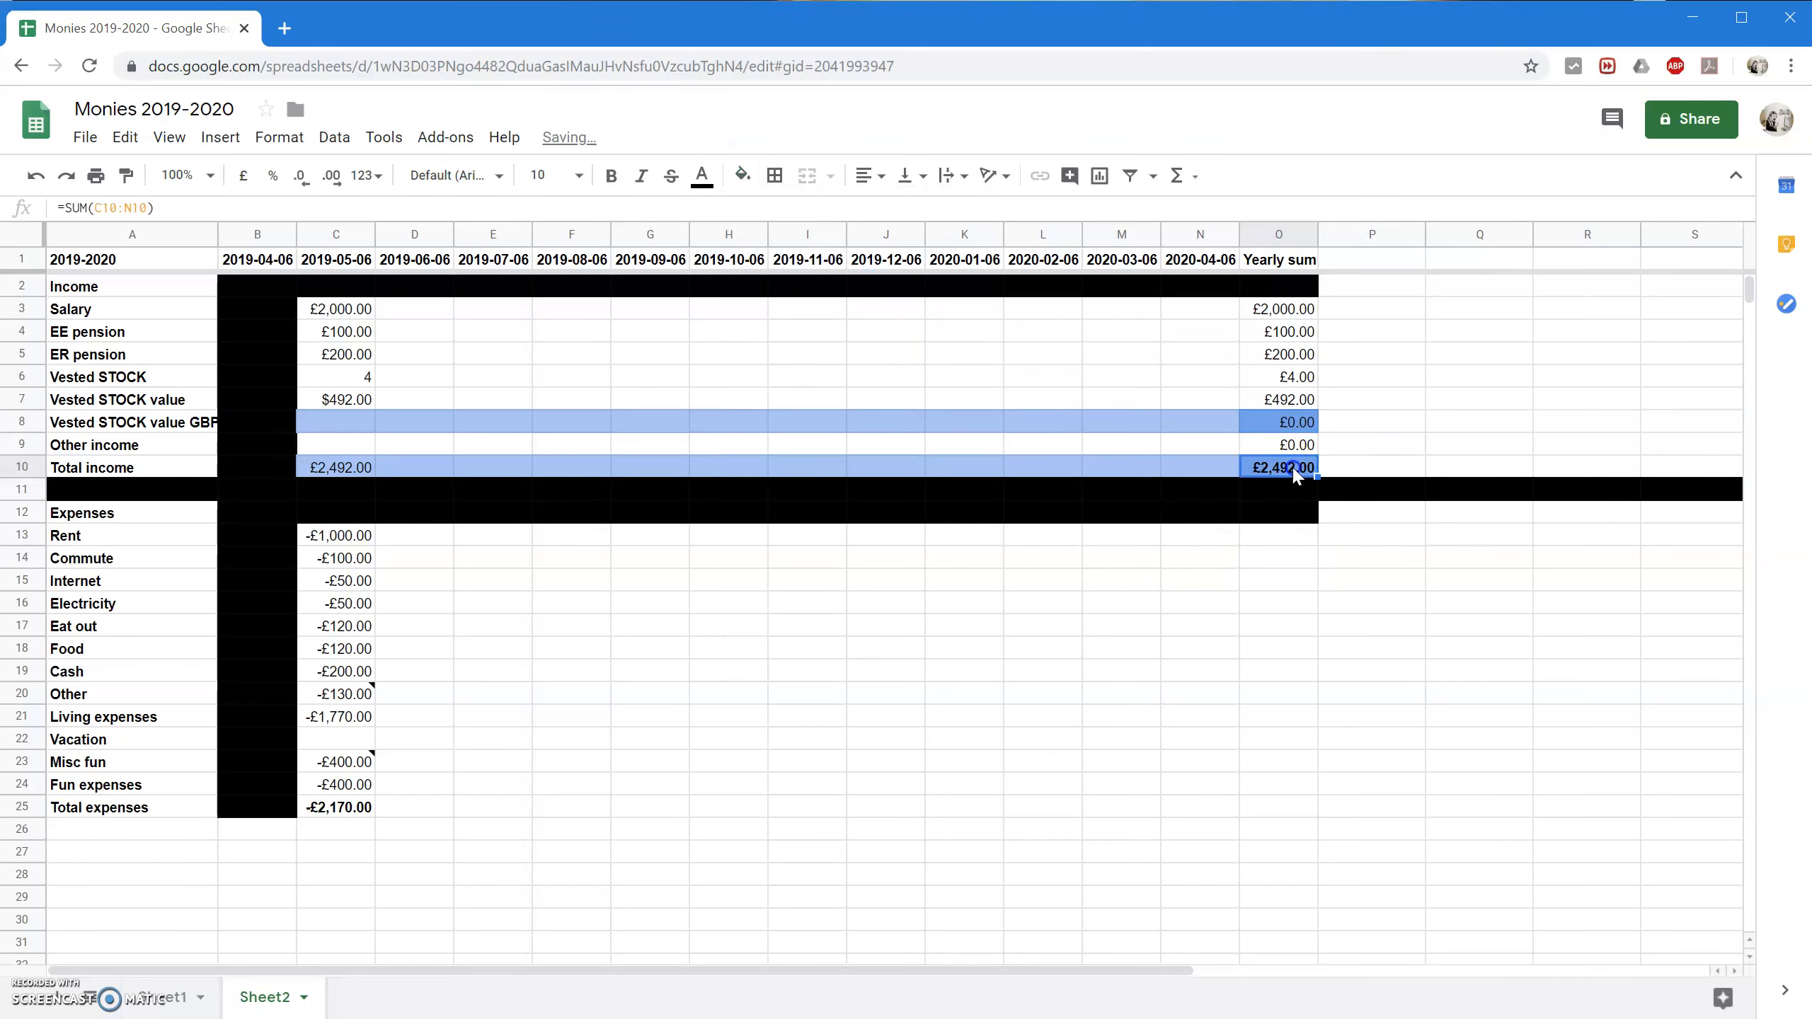
pyautogui.moveTo(1316, 476); pyautogui.dragTo(1303, 816)
pyautogui.moveTo(1257, 489); pyautogui.dragTo(1280, 524)
pyautogui.press('Delete')
# Remove bold from the yearly expense sums O13:O24 and make the total expenses sum O25 bold.
pyautogui.click(1302, 562)
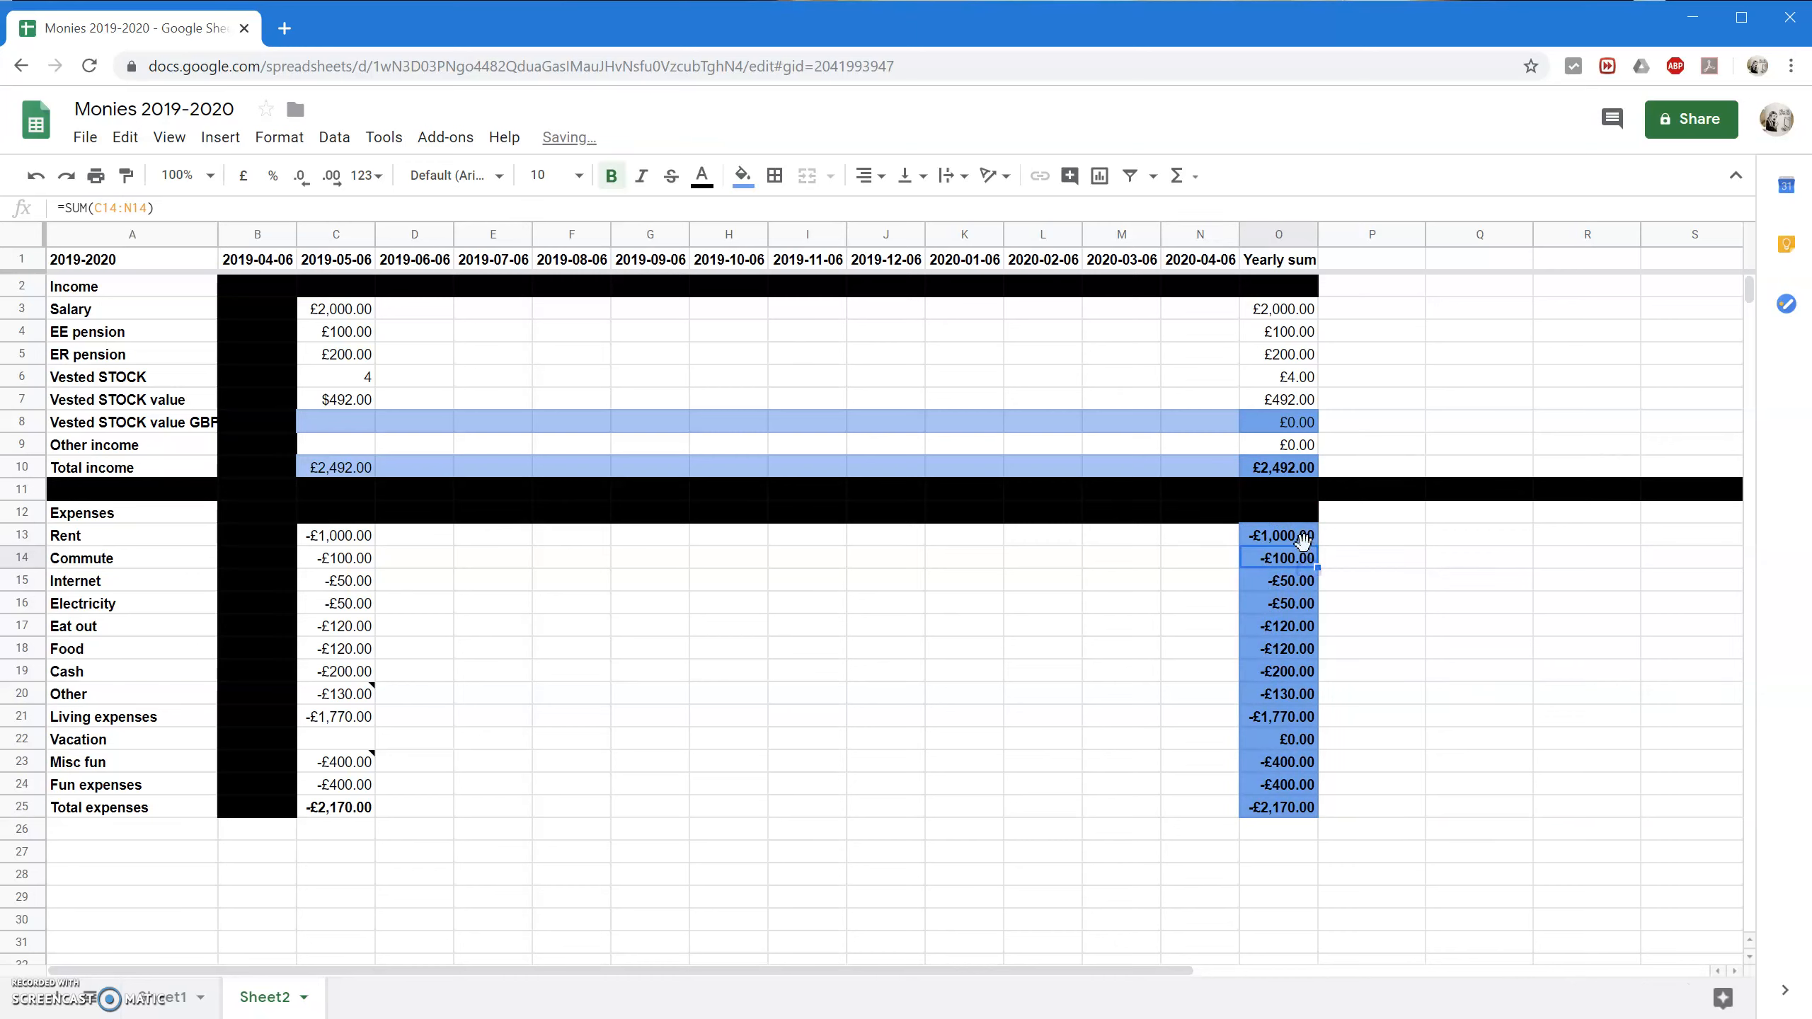
pyautogui.keyDown('shift'); pyautogui.click(1288, 803); pyautogui.keyUp('shift')
pyautogui.hotkey('ctrl', 'b')
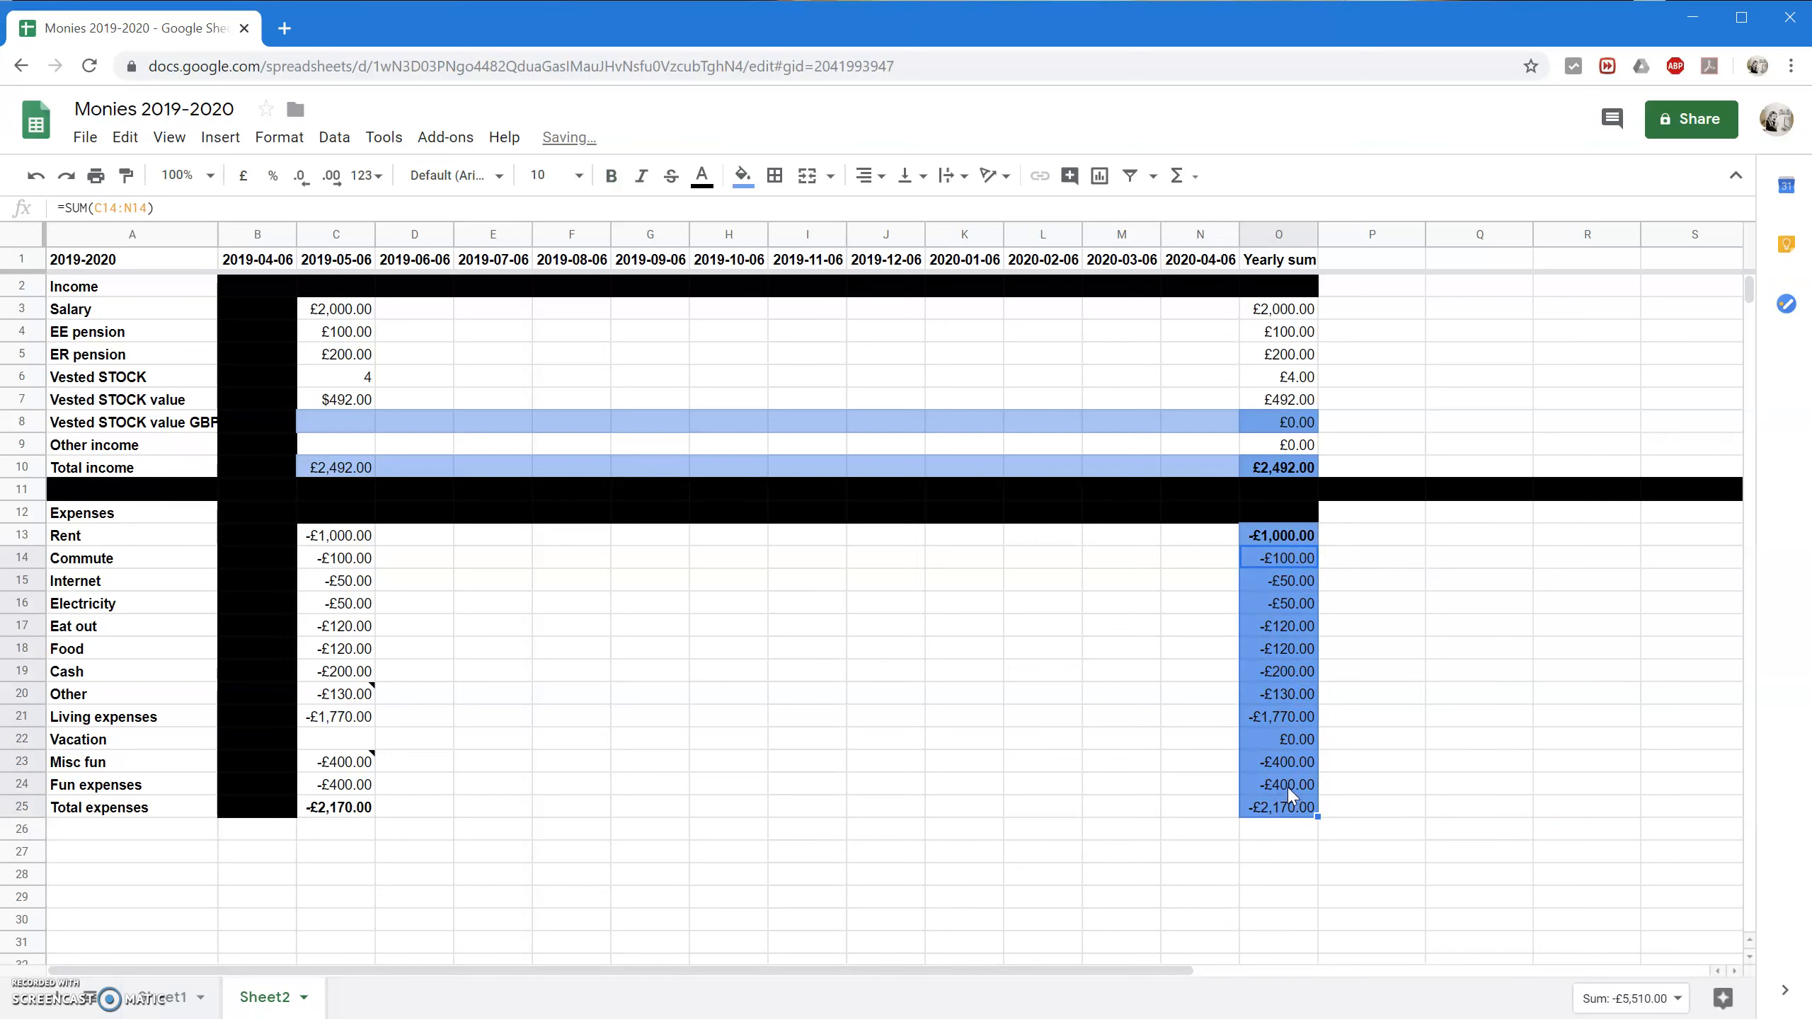
pyautogui.click(1308, 541)
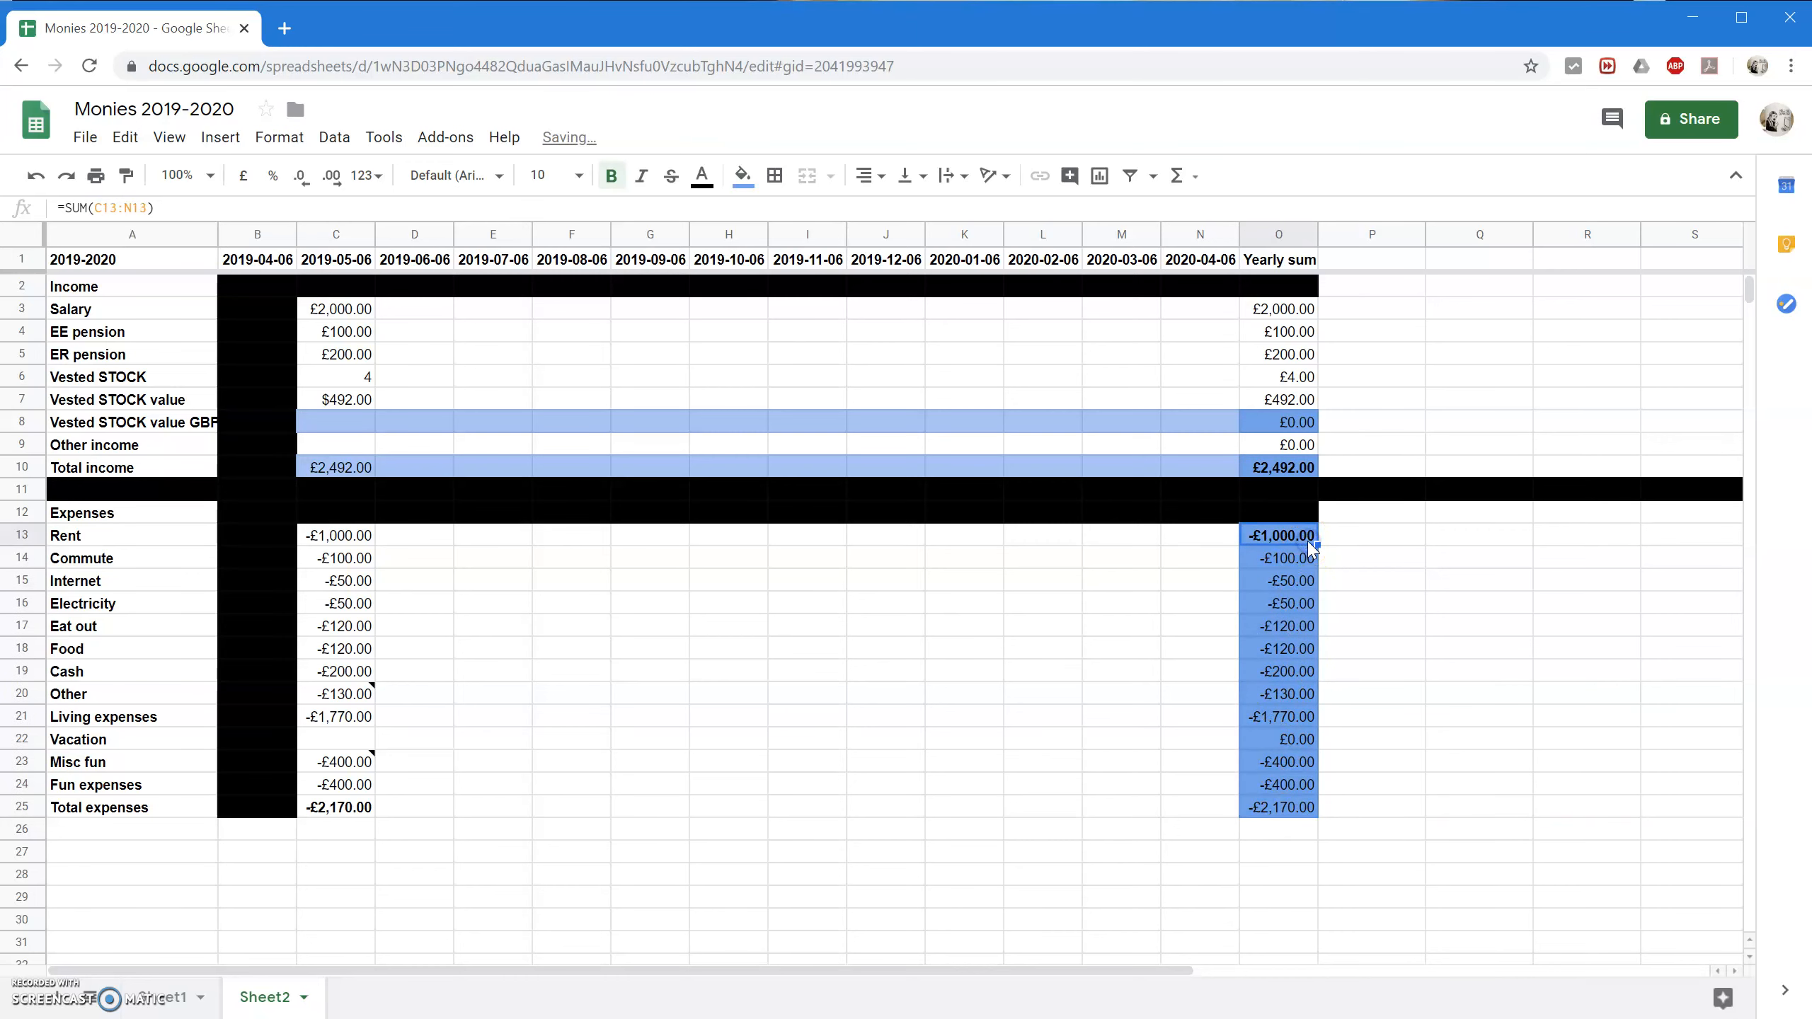
pyautogui.hotkey('ctrl', 'b')
pyautogui.click(1291, 740)
pyautogui.click(1302, 811)
pyautogui.hotkey('ctrl', 'b')
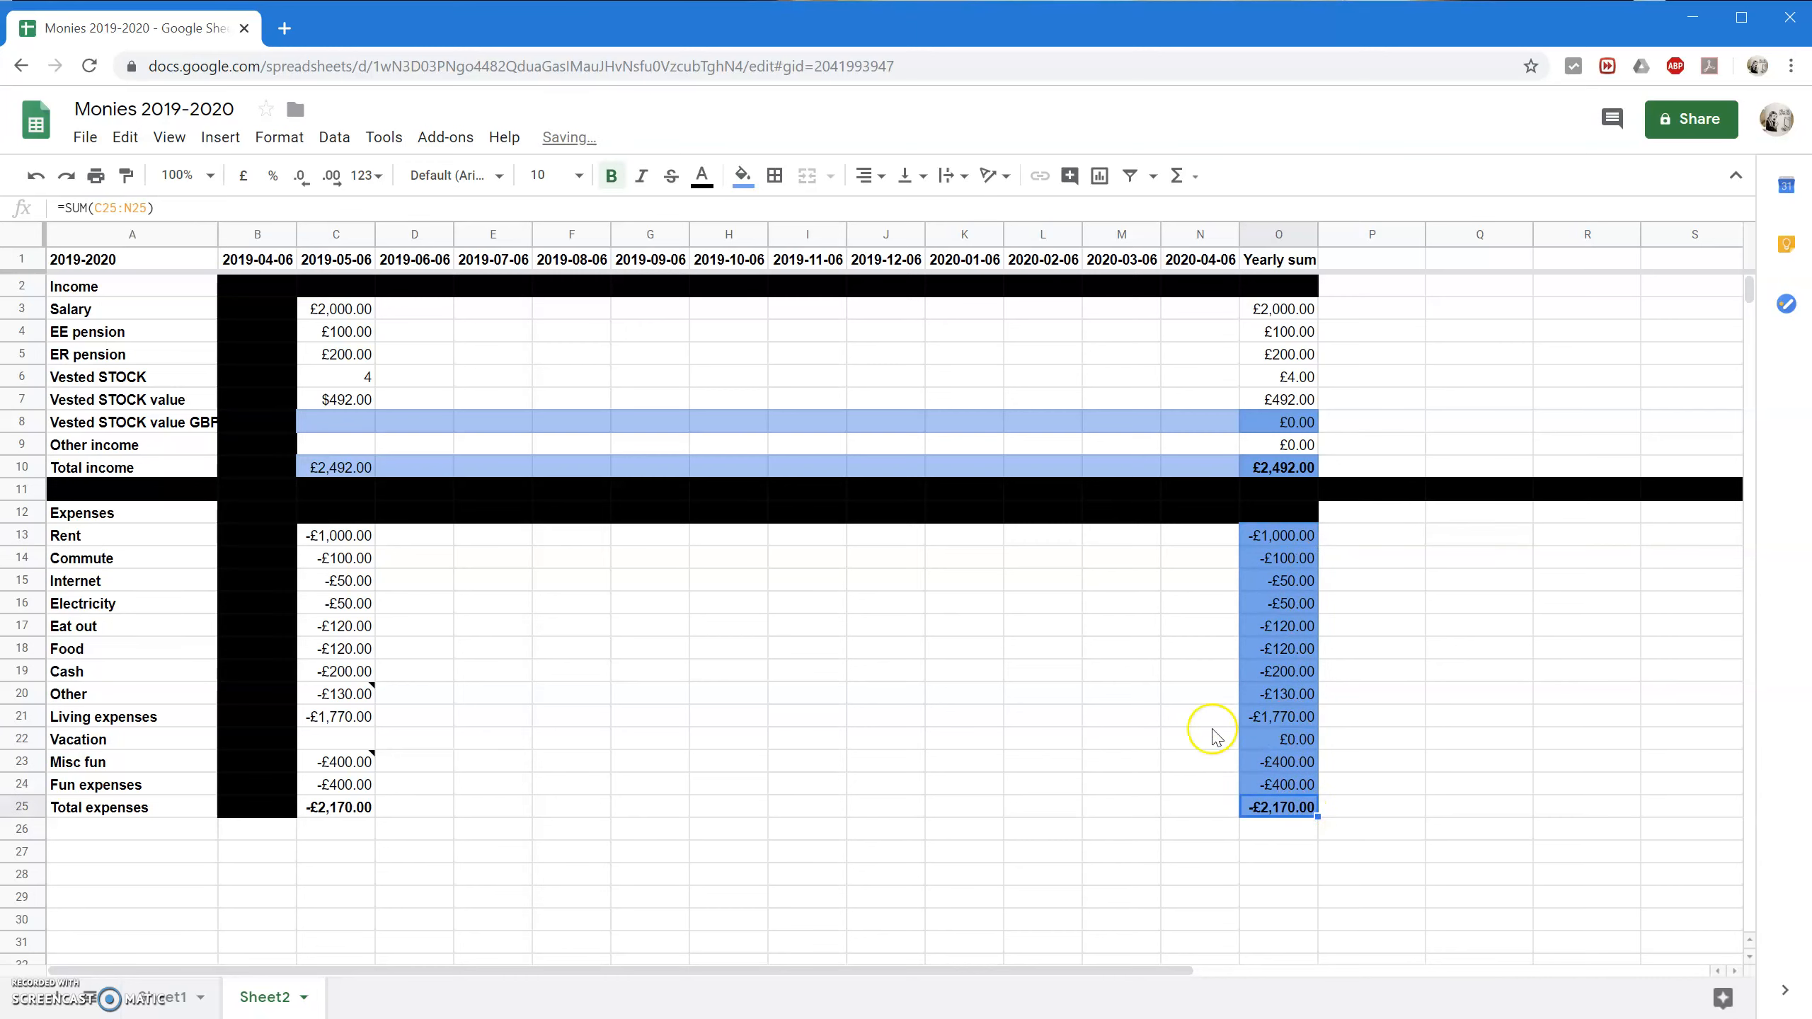
# Add top and bottom borders to the Total expenses row across A25:O25.
pyautogui.moveTo(178, 810); pyautogui.dragTo(1283, 810)
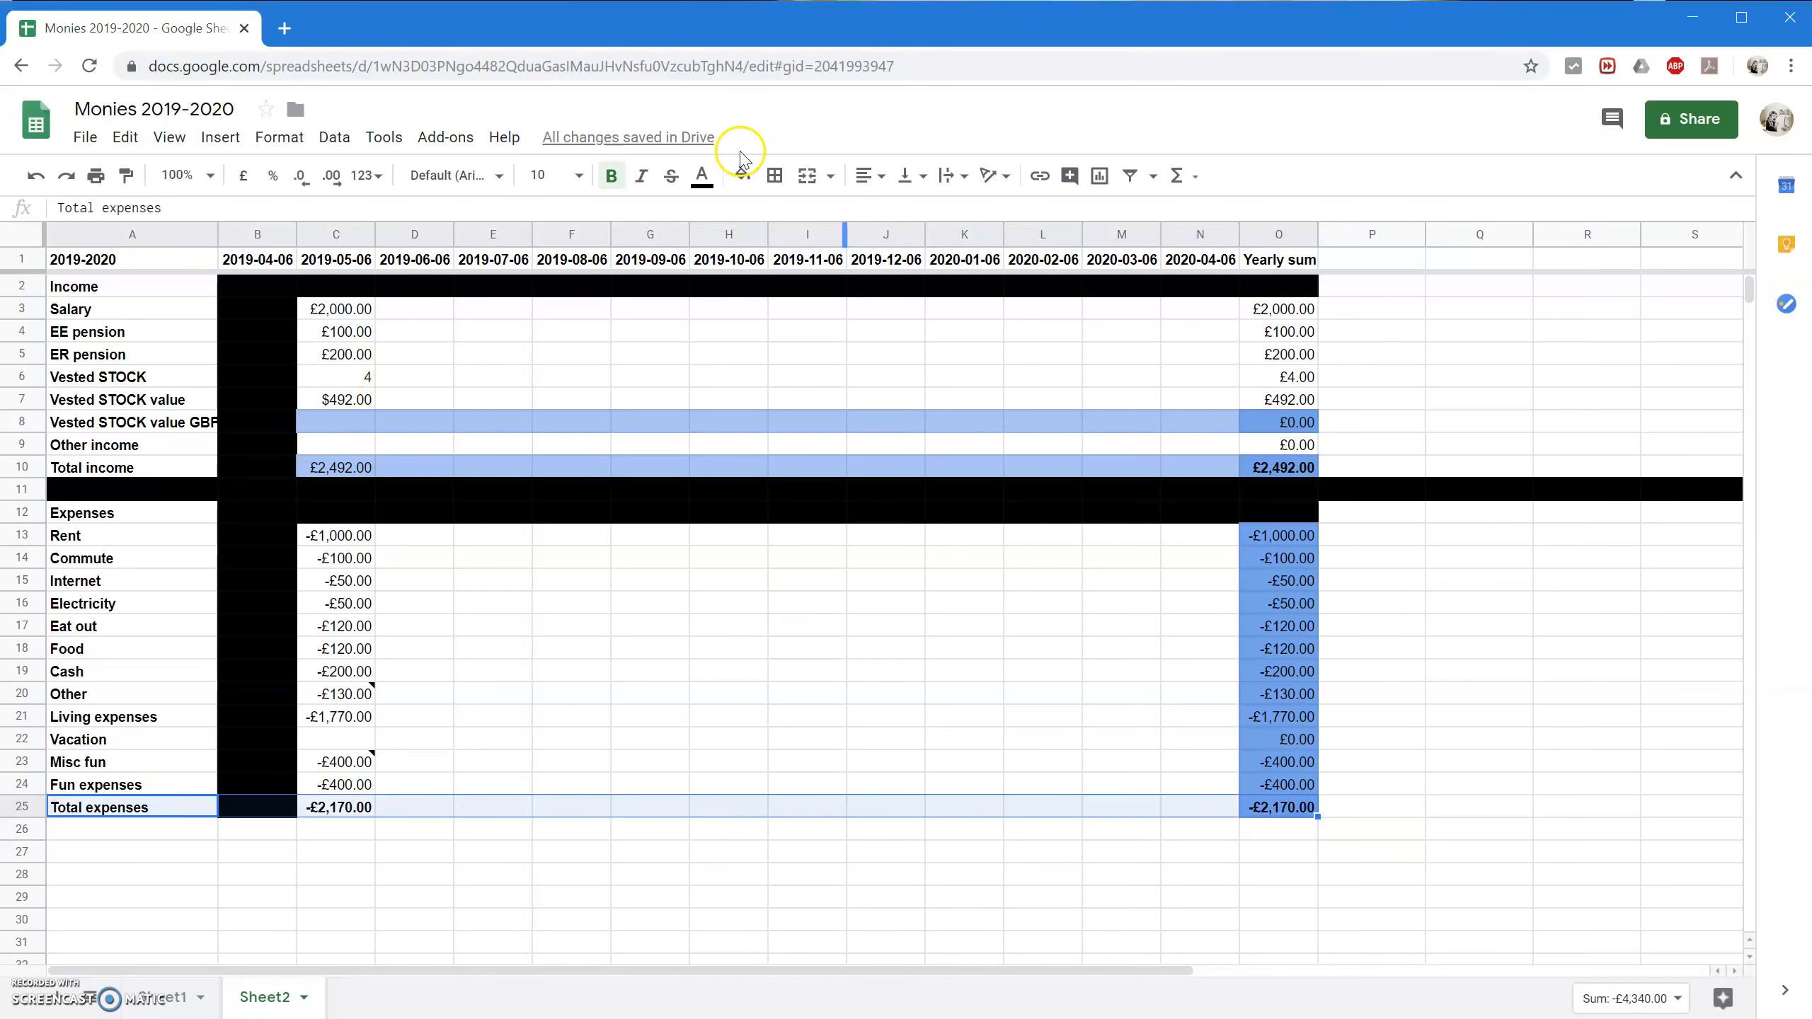
pyautogui.click(778, 176)
pyautogui.click(812, 248)
pyautogui.click(871, 248)
pyautogui.click(841, 407)
# Add top and bottom borders to the blue Vested STOCK value GBP and Total income cells, C8:O8 and C10:O10.
pyautogui.moveTo(336, 421); pyautogui.dragTo(318, 467)
pyautogui.click(775, 175)
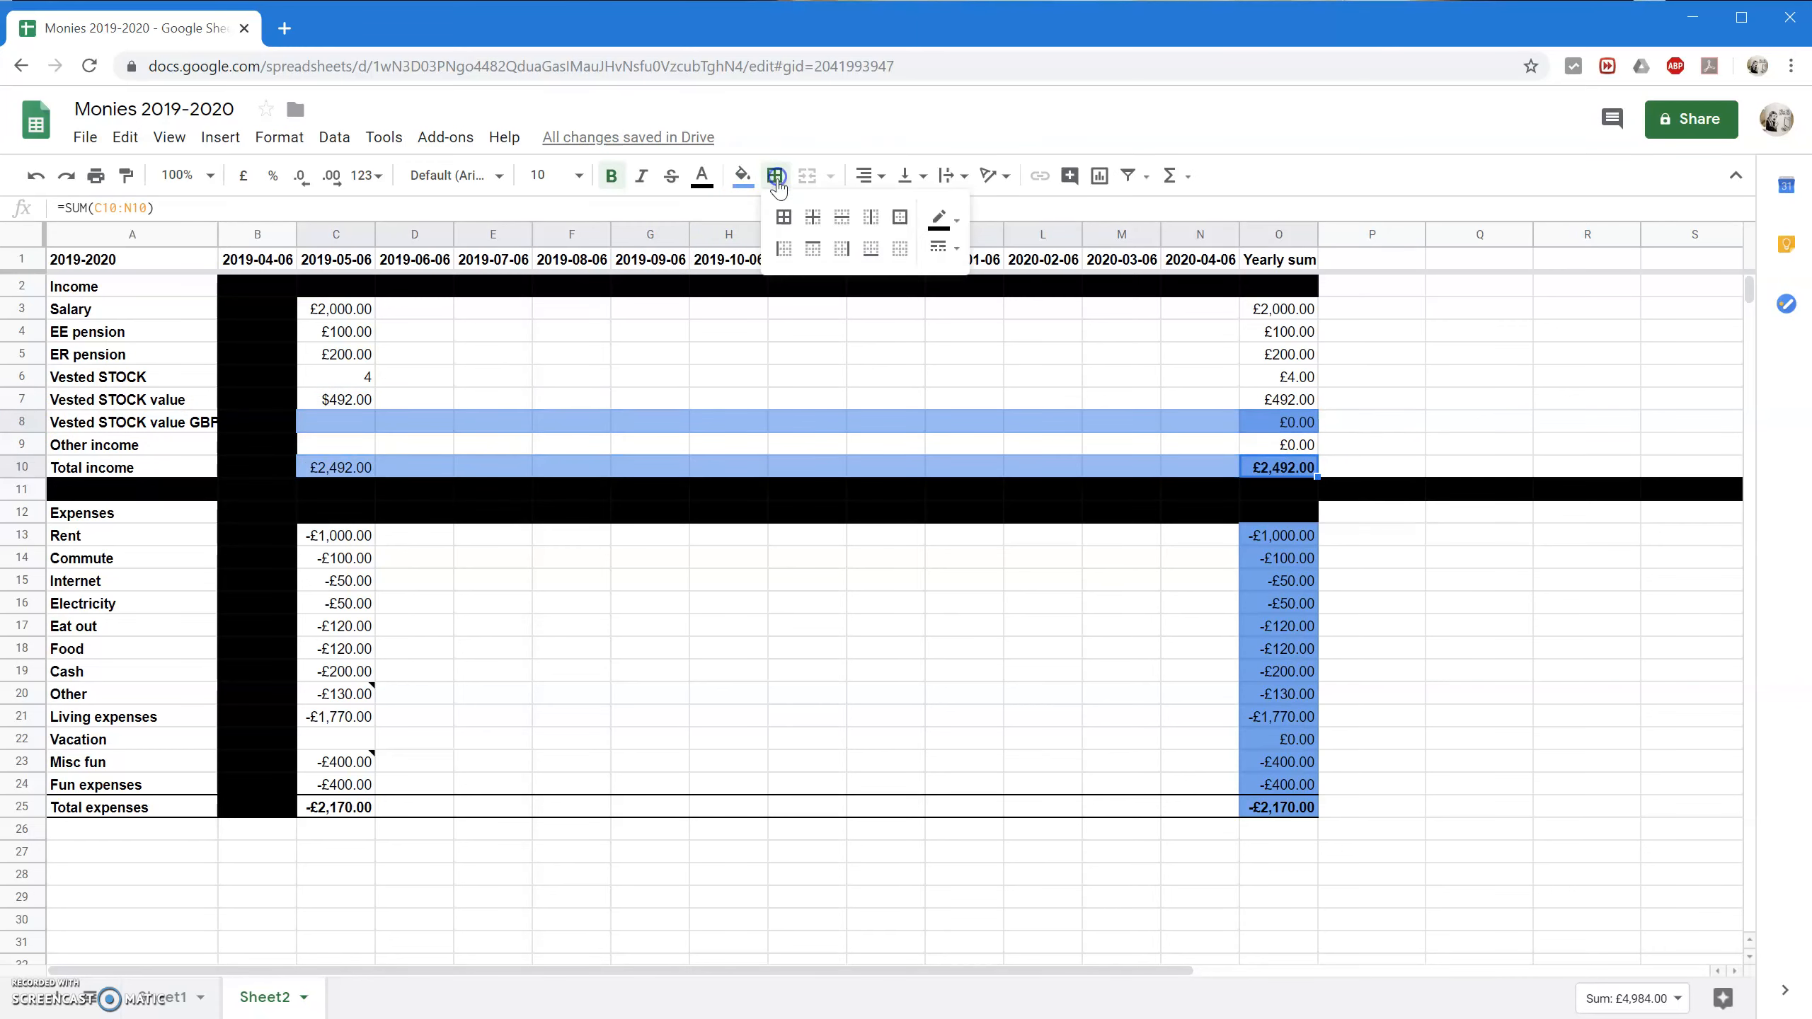
pyautogui.click(808, 257)
pyautogui.click(871, 249)
pyautogui.click(807, 444)
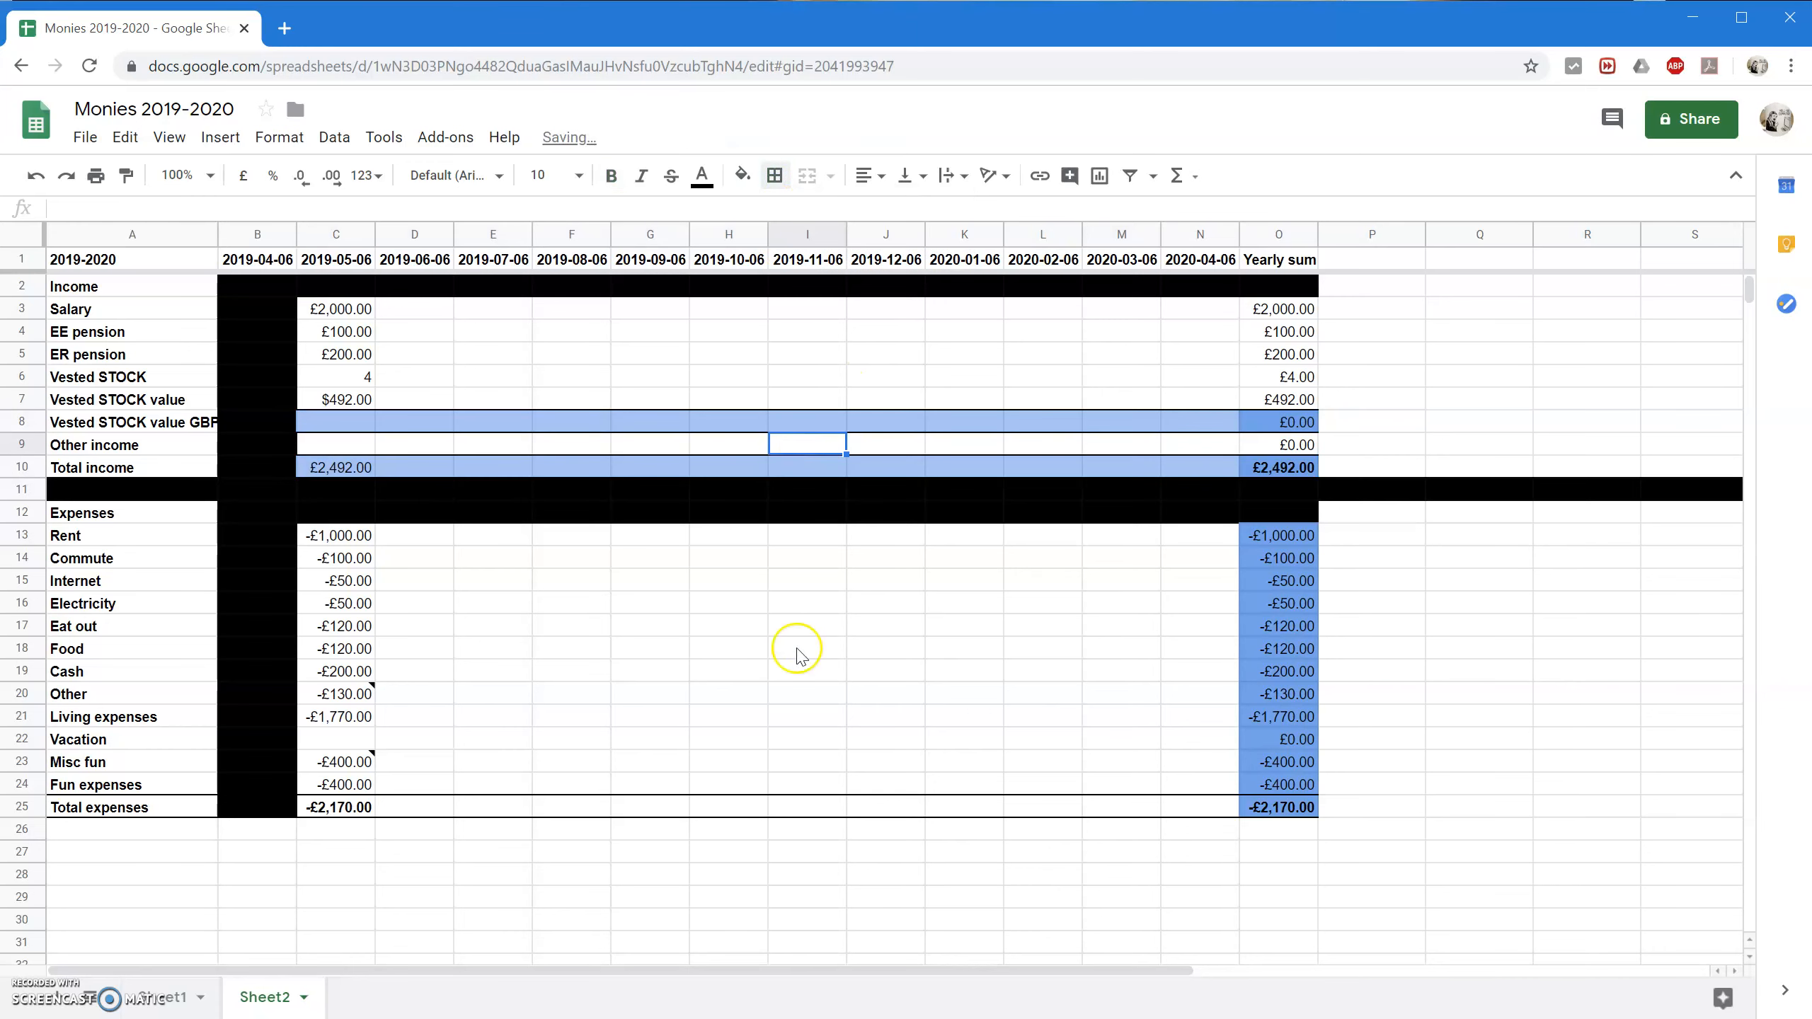
pyautogui.click(336, 423)
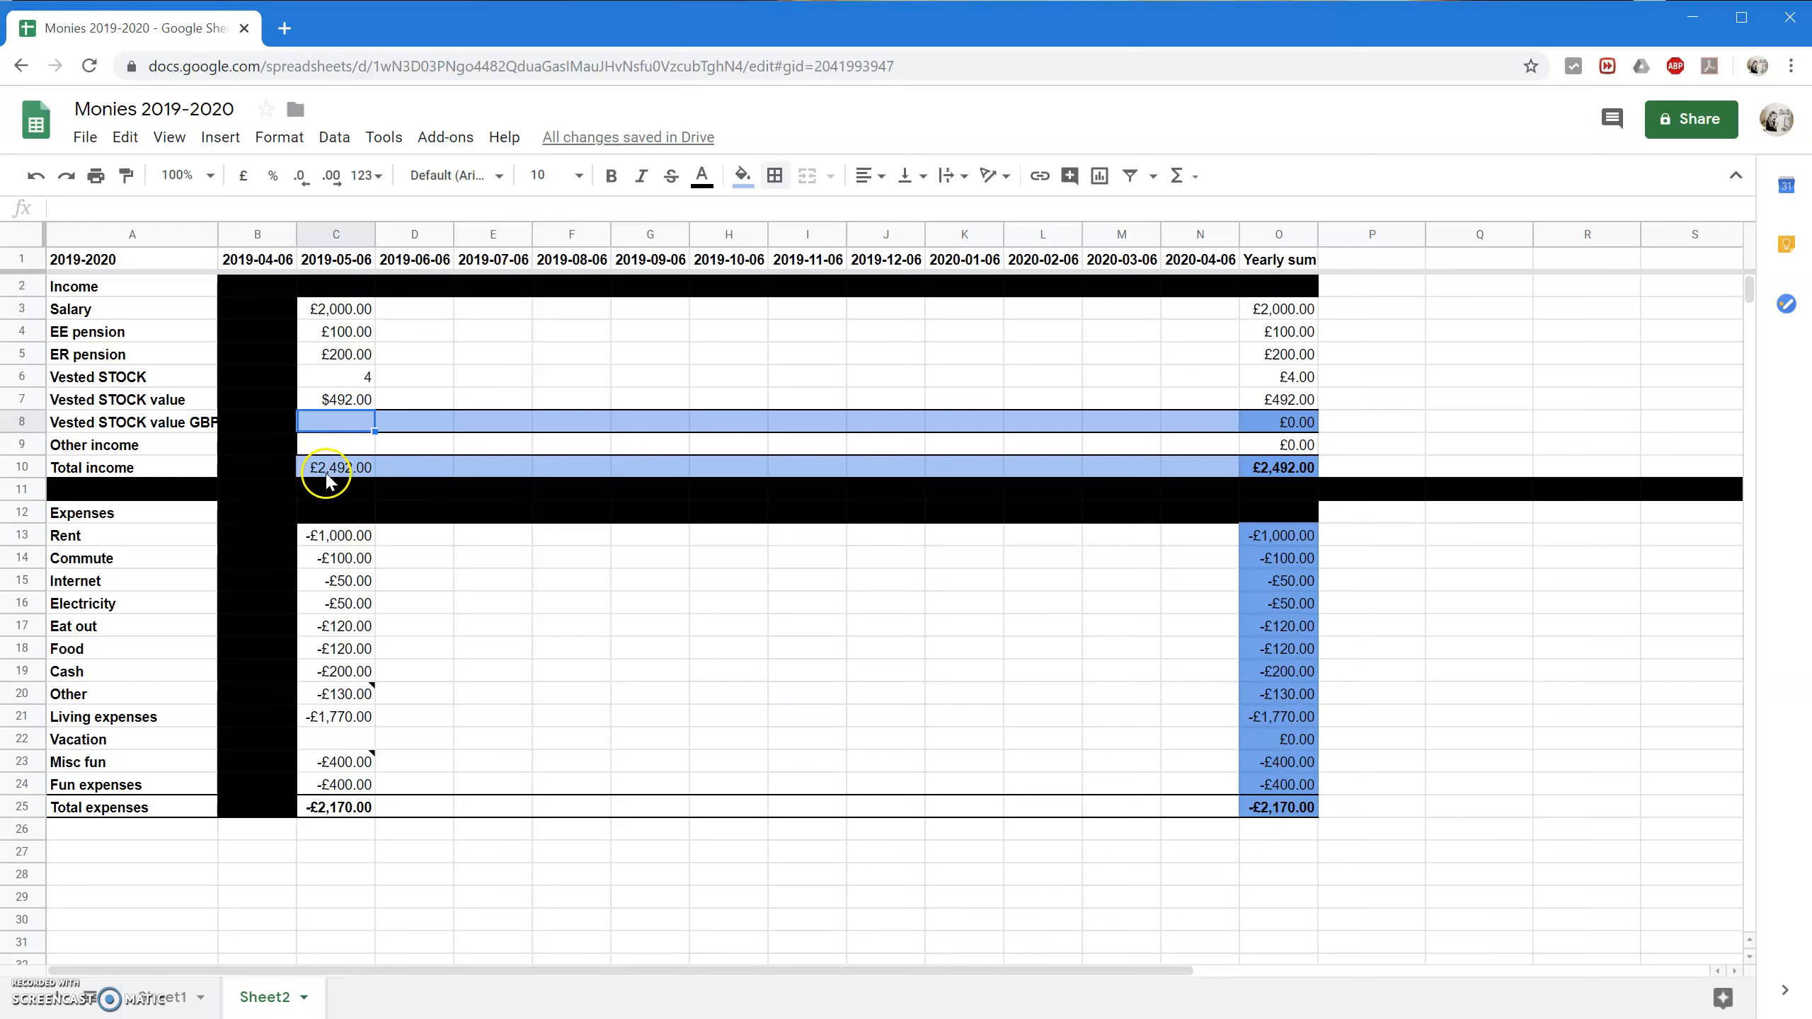
pyautogui.click(200, 829)
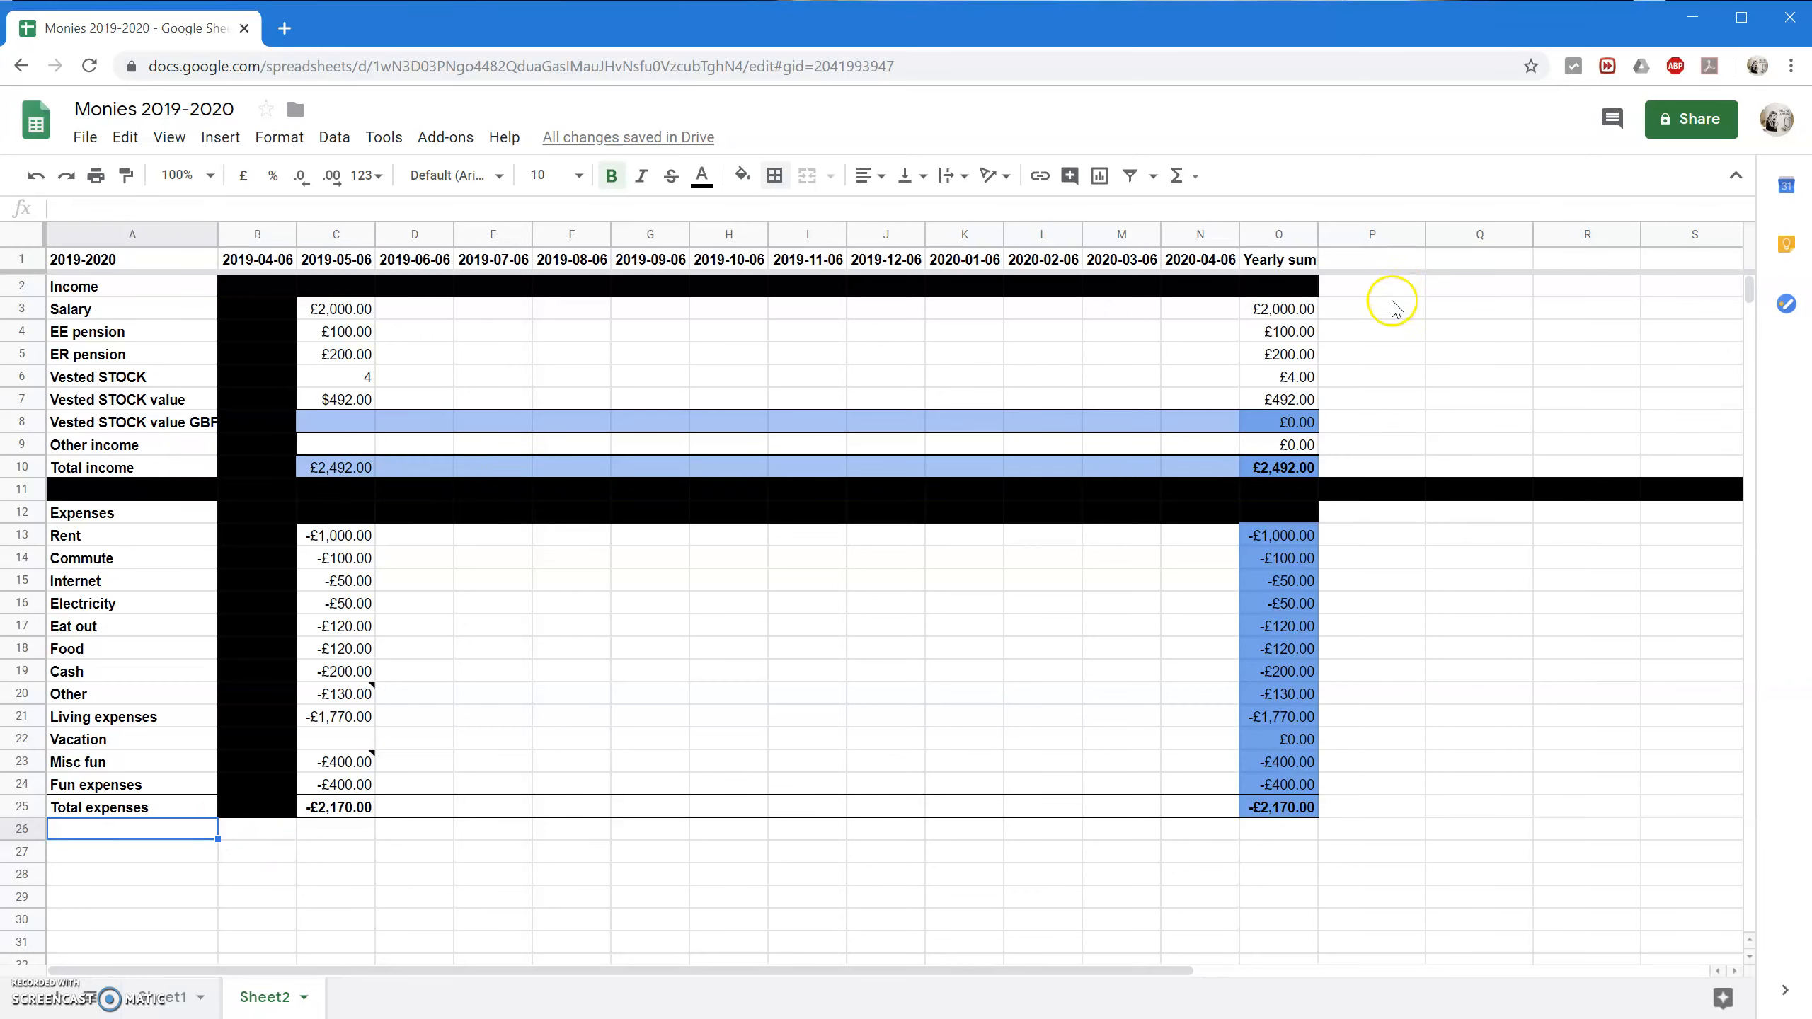
# Enter the column header Projected in P1.
pyautogui.click(1360, 264)
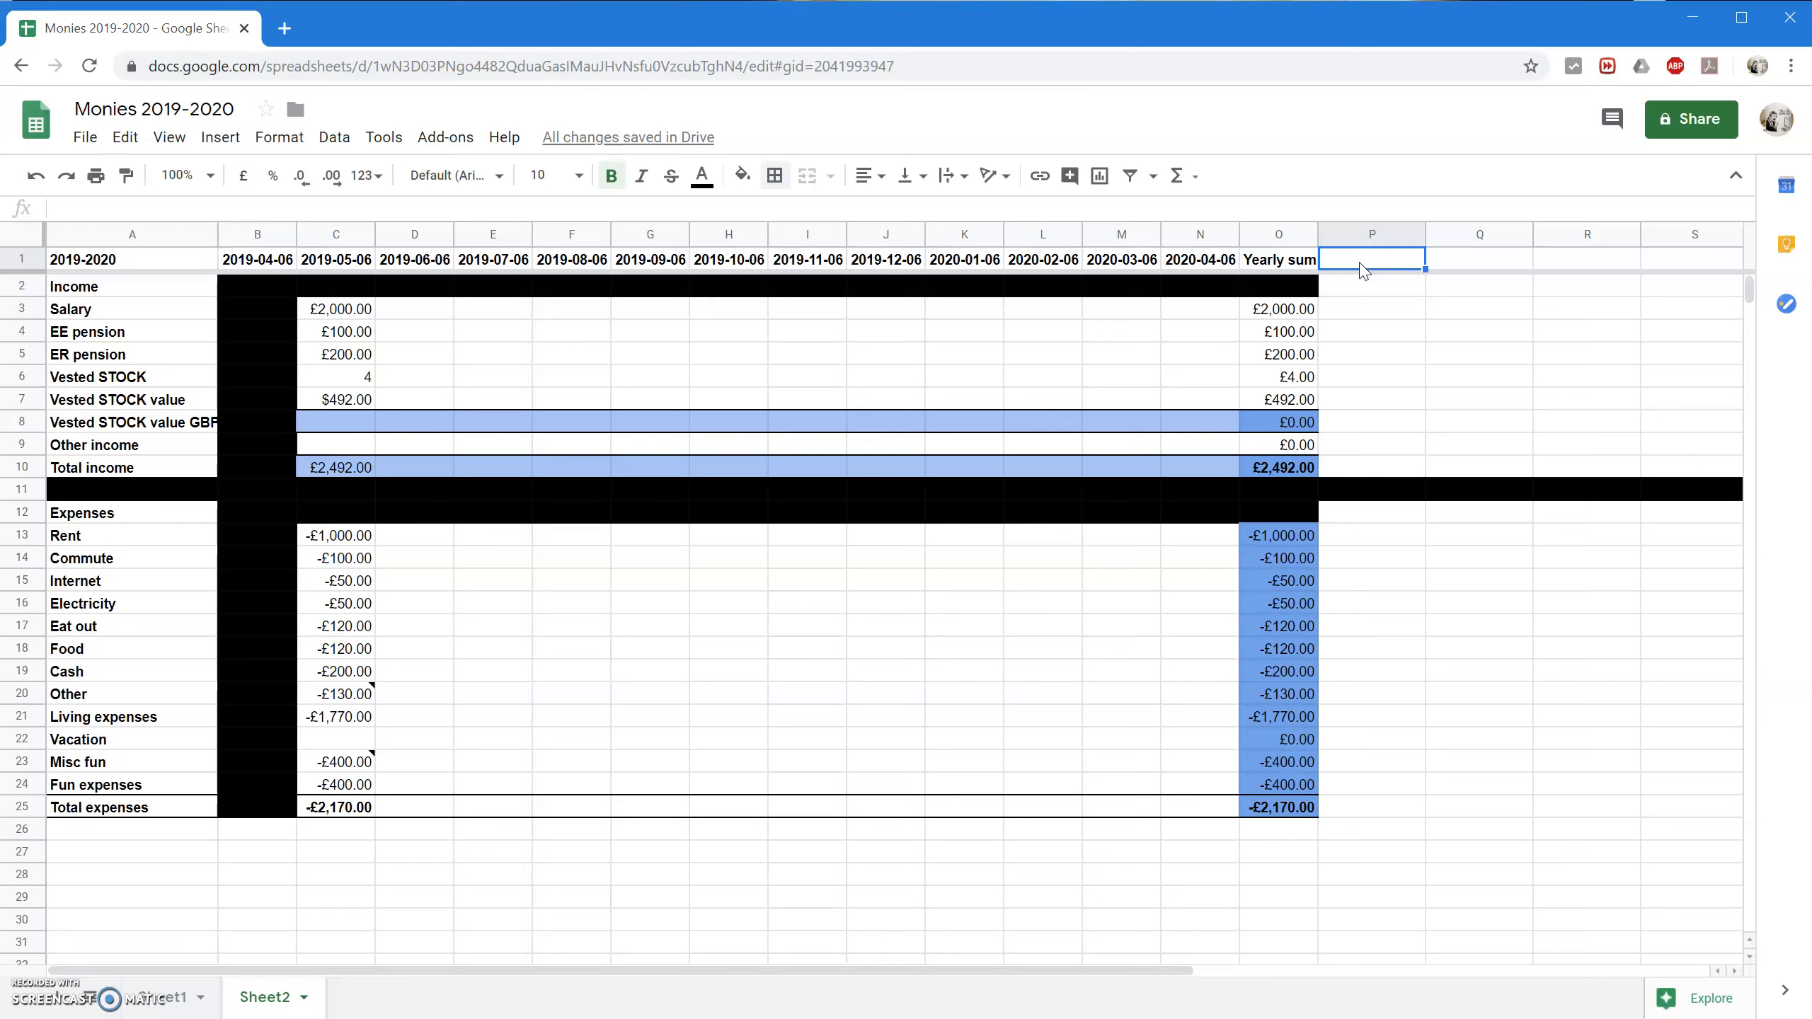
pyautogui.click(1383, 283)
pyautogui.write('Projected')
pyautogui.press('Return')
# Enter the yearly salary projection formula =12*AVERAGE(C3:N3) in P3.
pyautogui.press('Down')
pyautogui.write('=')
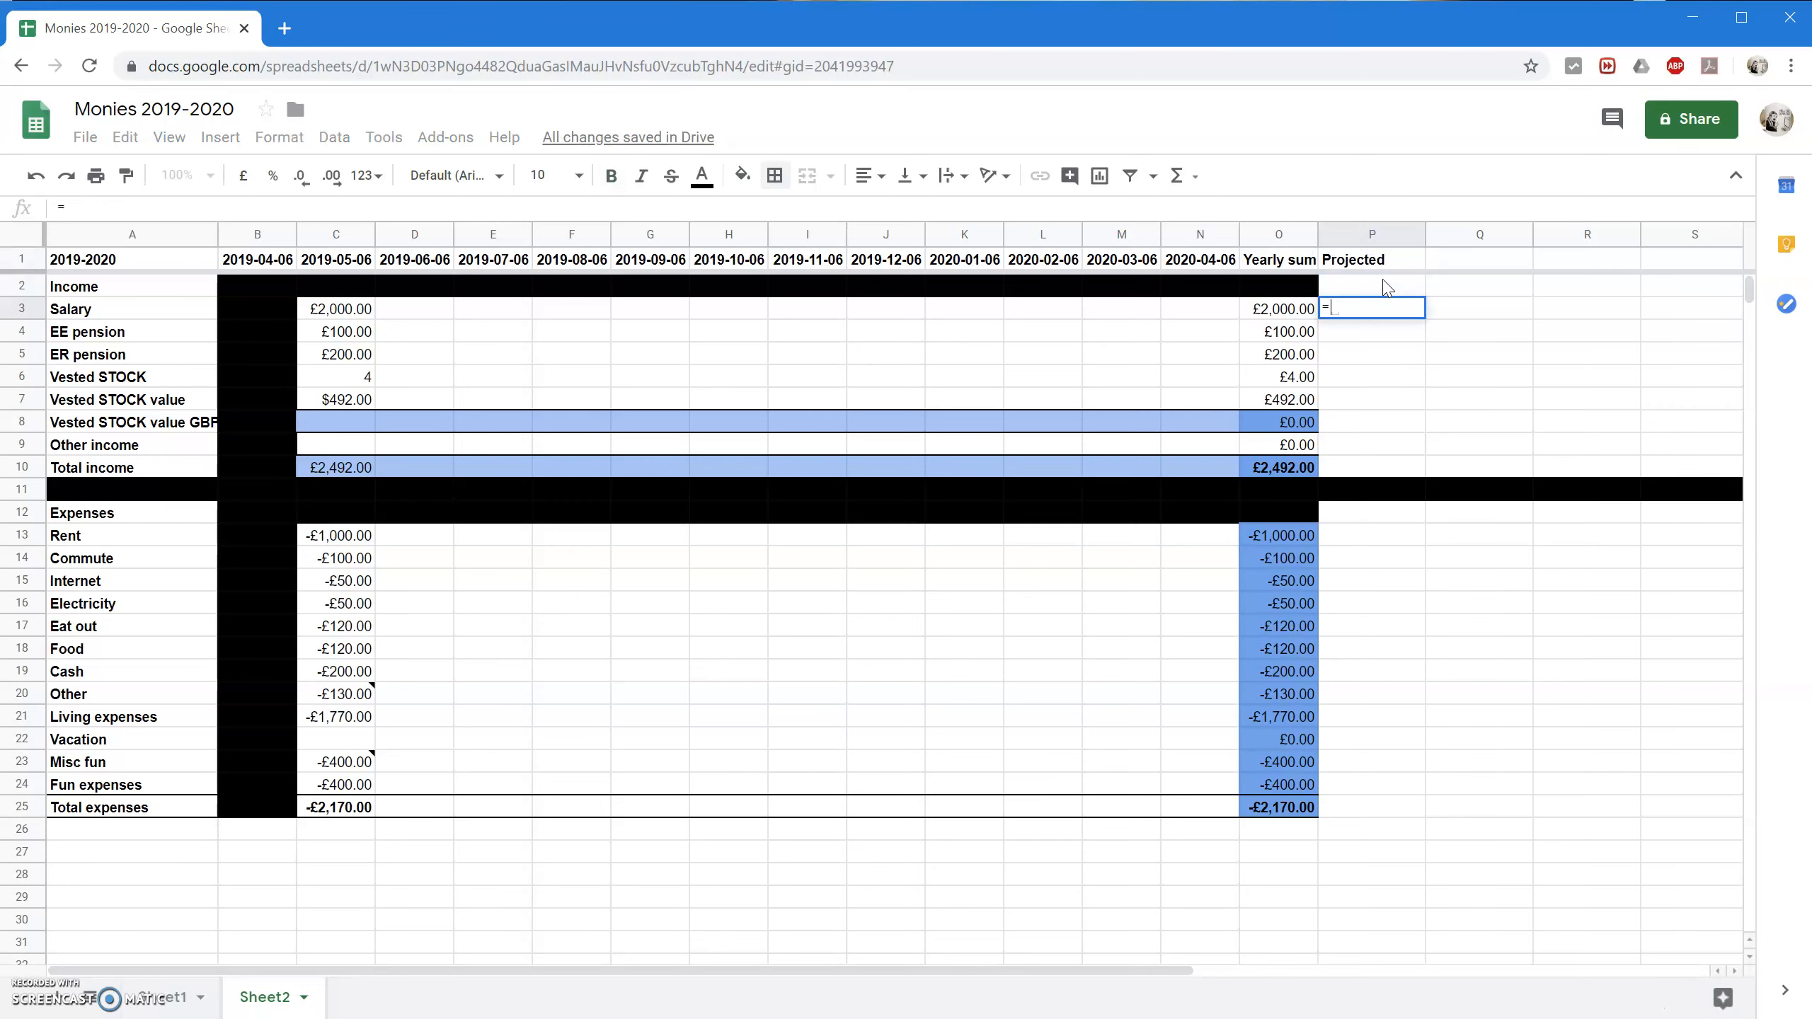
pyautogui.write('12*AVERAG')
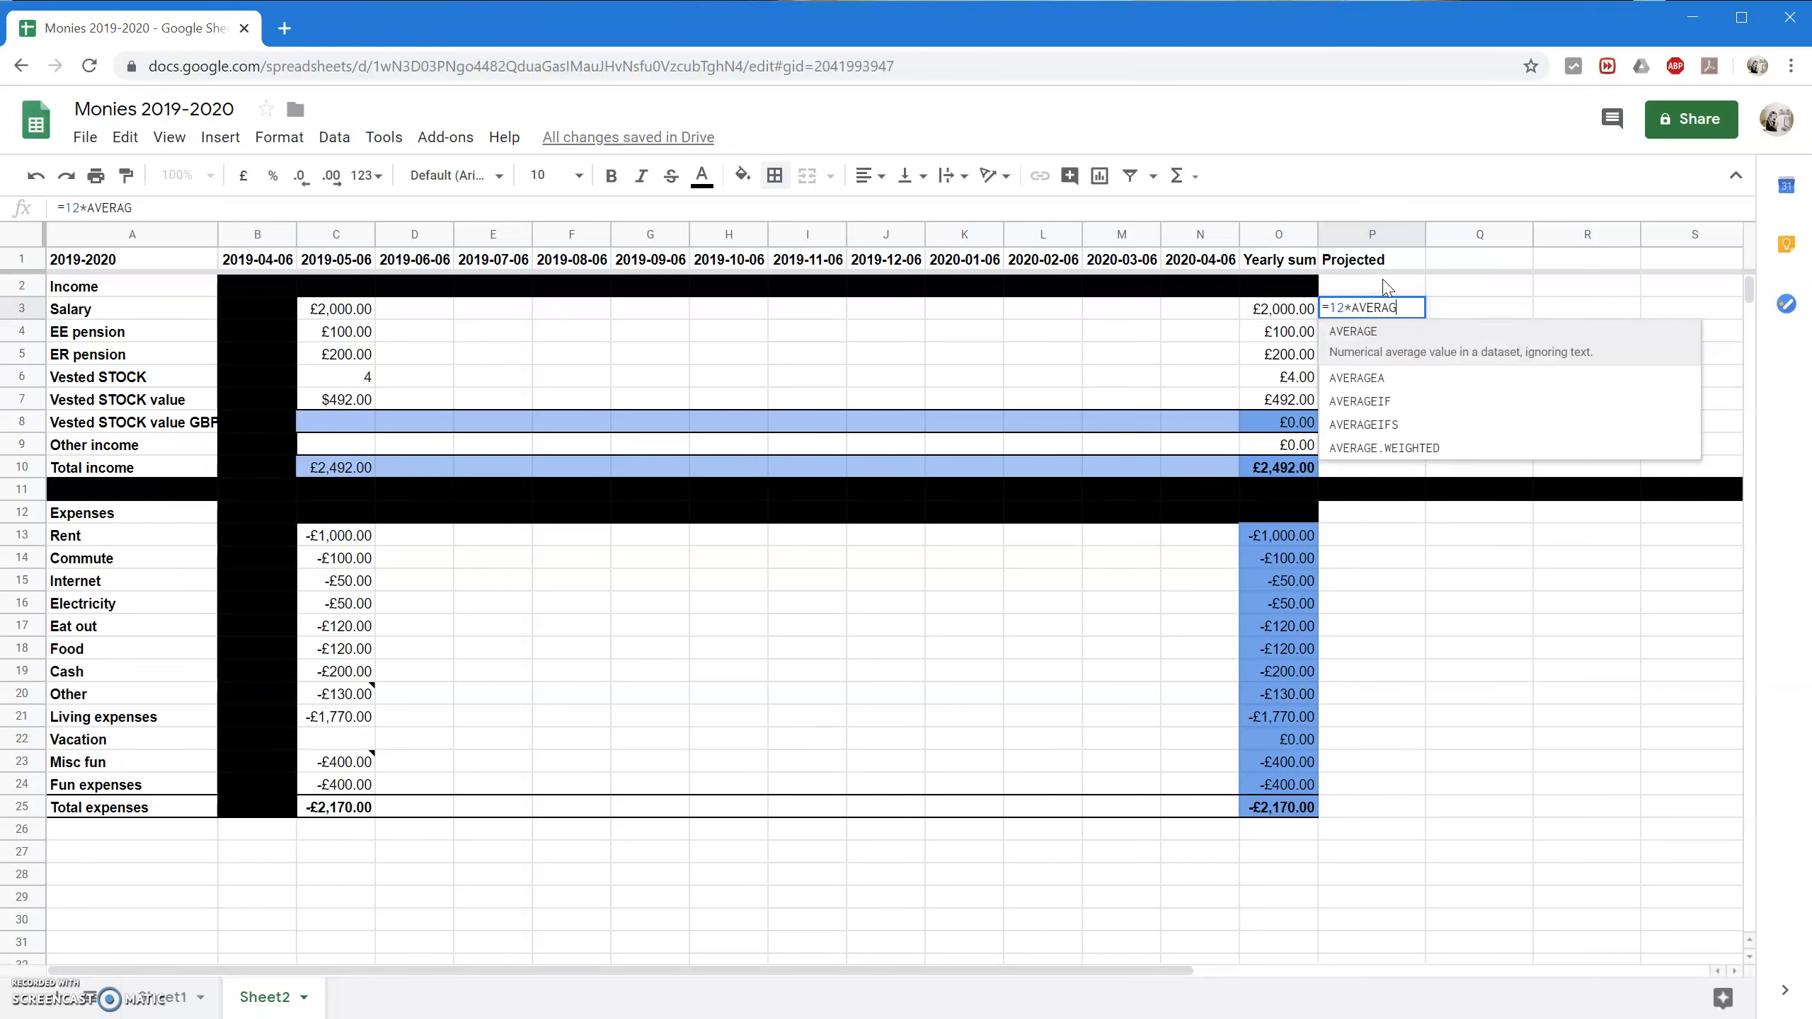
pyautogui.write('E(')
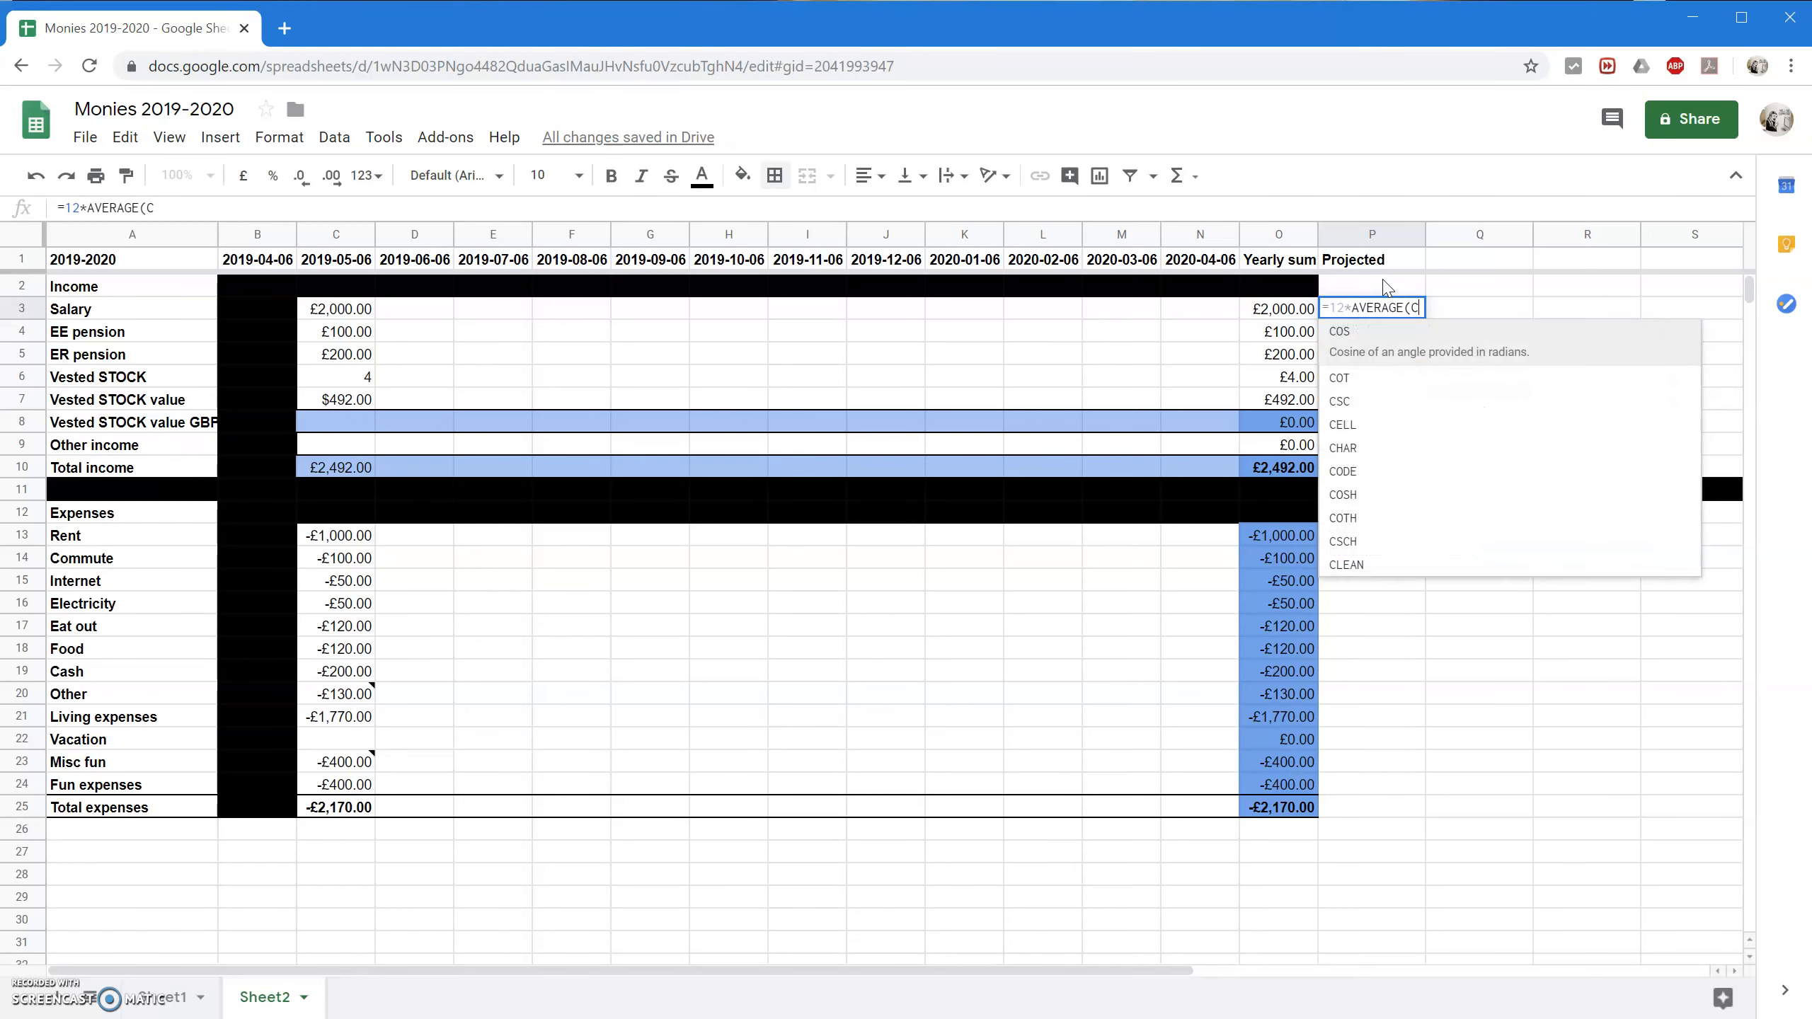
pyautogui.write('C3:N3)')
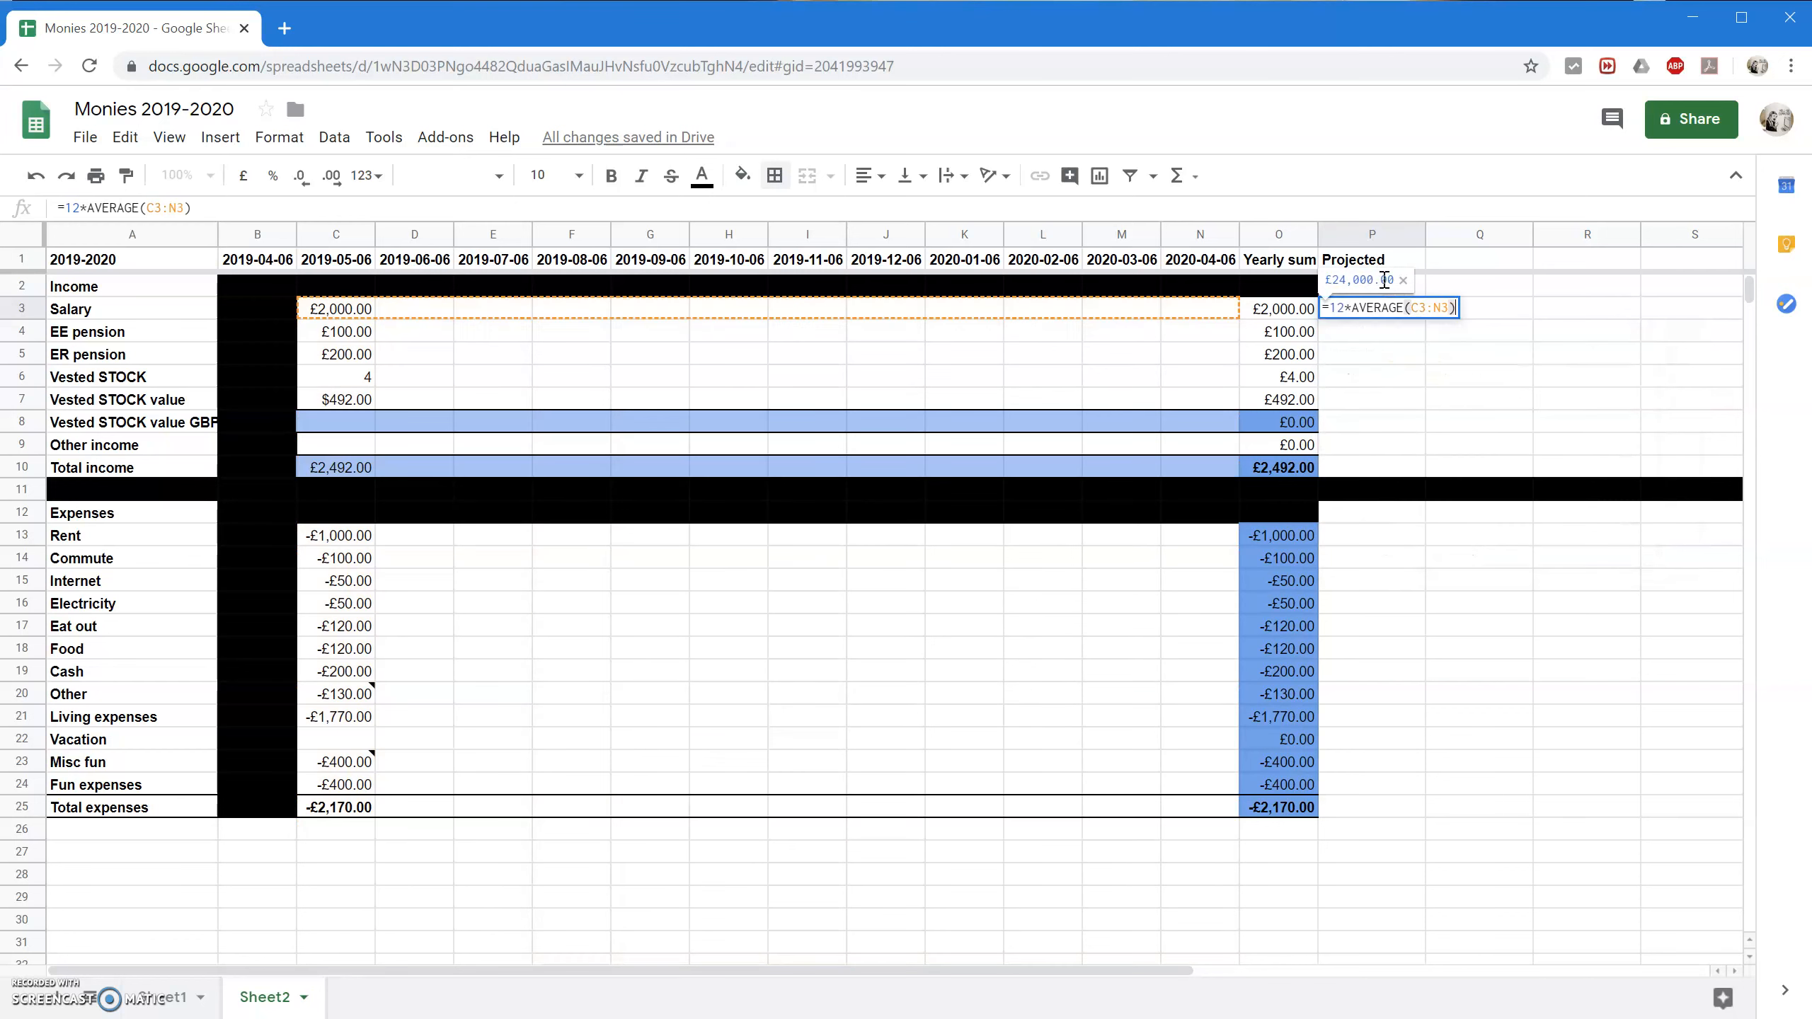
pyautogui.press('Return')
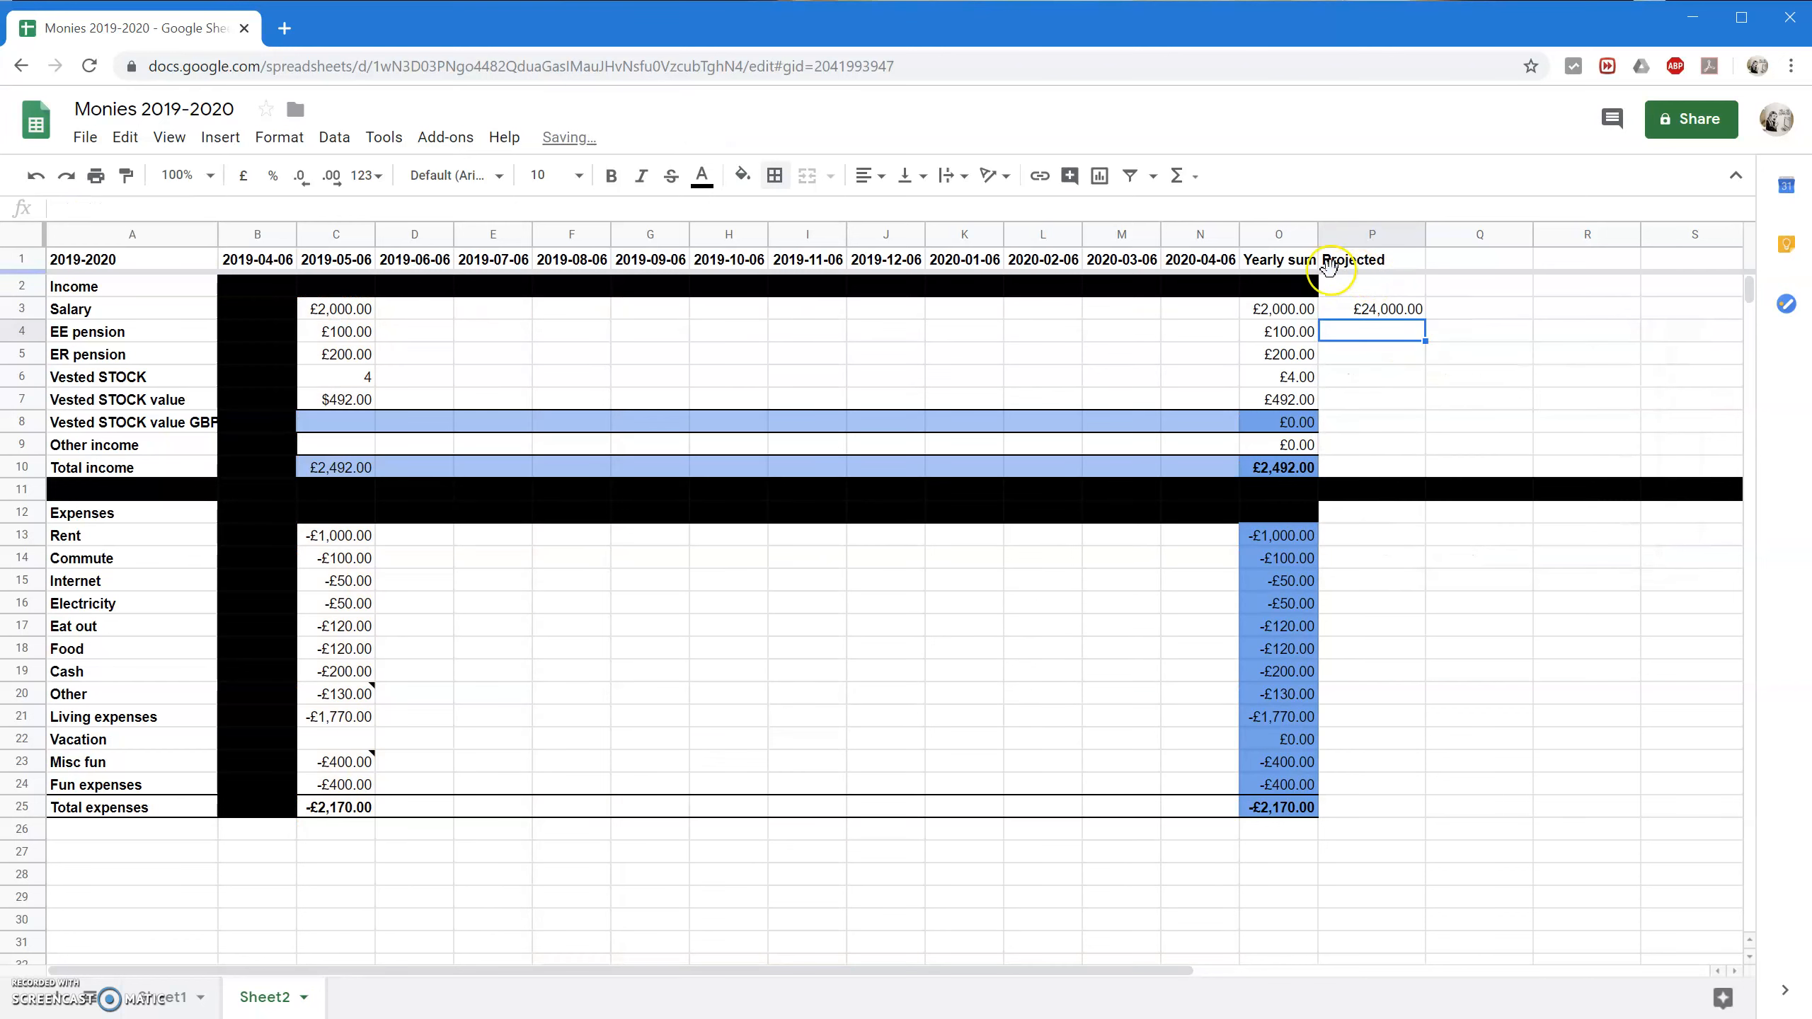
# Extend the black fill from O2 to P2 and copy the projection formula from P3 down through P25.
pyautogui.click(1309, 288)
pyautogui.moveTo(1320, 295); pyautogui.dragTo(1387, 294)
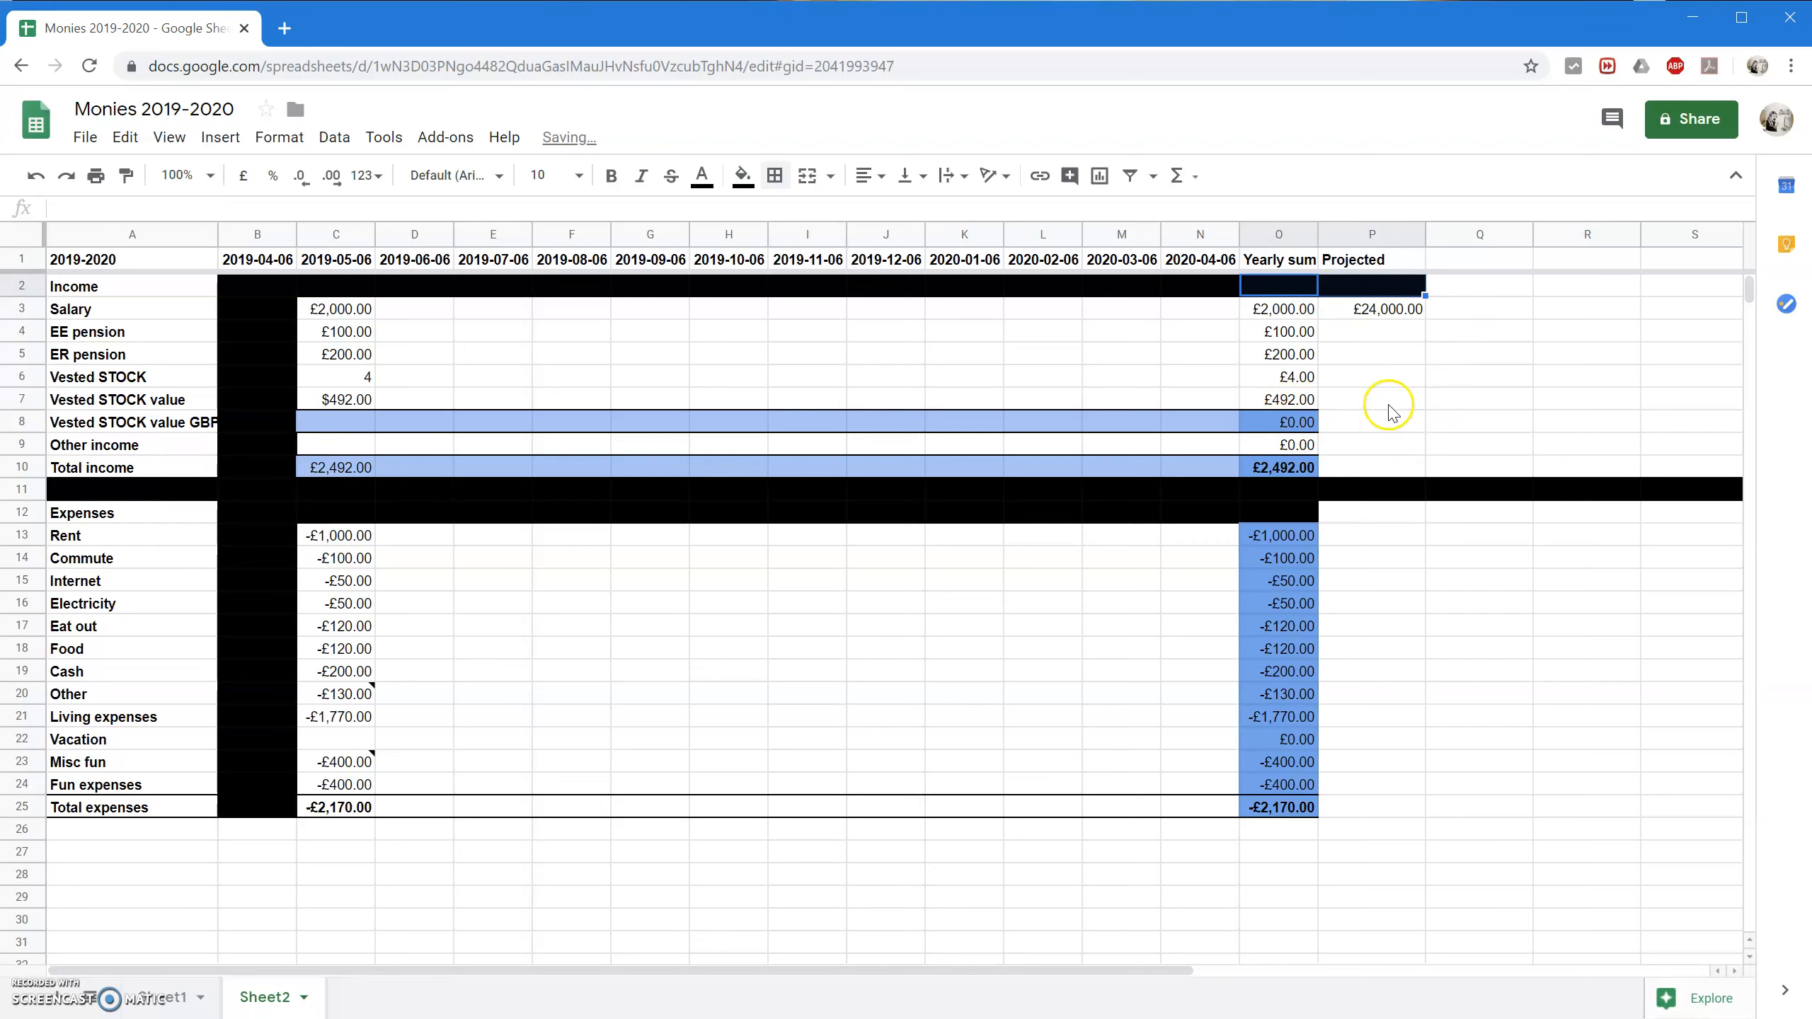
pyautogui.click(1390, 307)
pyautogui.moveTo(1423, 319); pyautogui.dragTo(1410, 810)
# Clear the copied projection formulas from P11:P12, P8 and P9.
pyautogui.moveTo(1383, 489); pyautogui.dragTo(1403, 512)
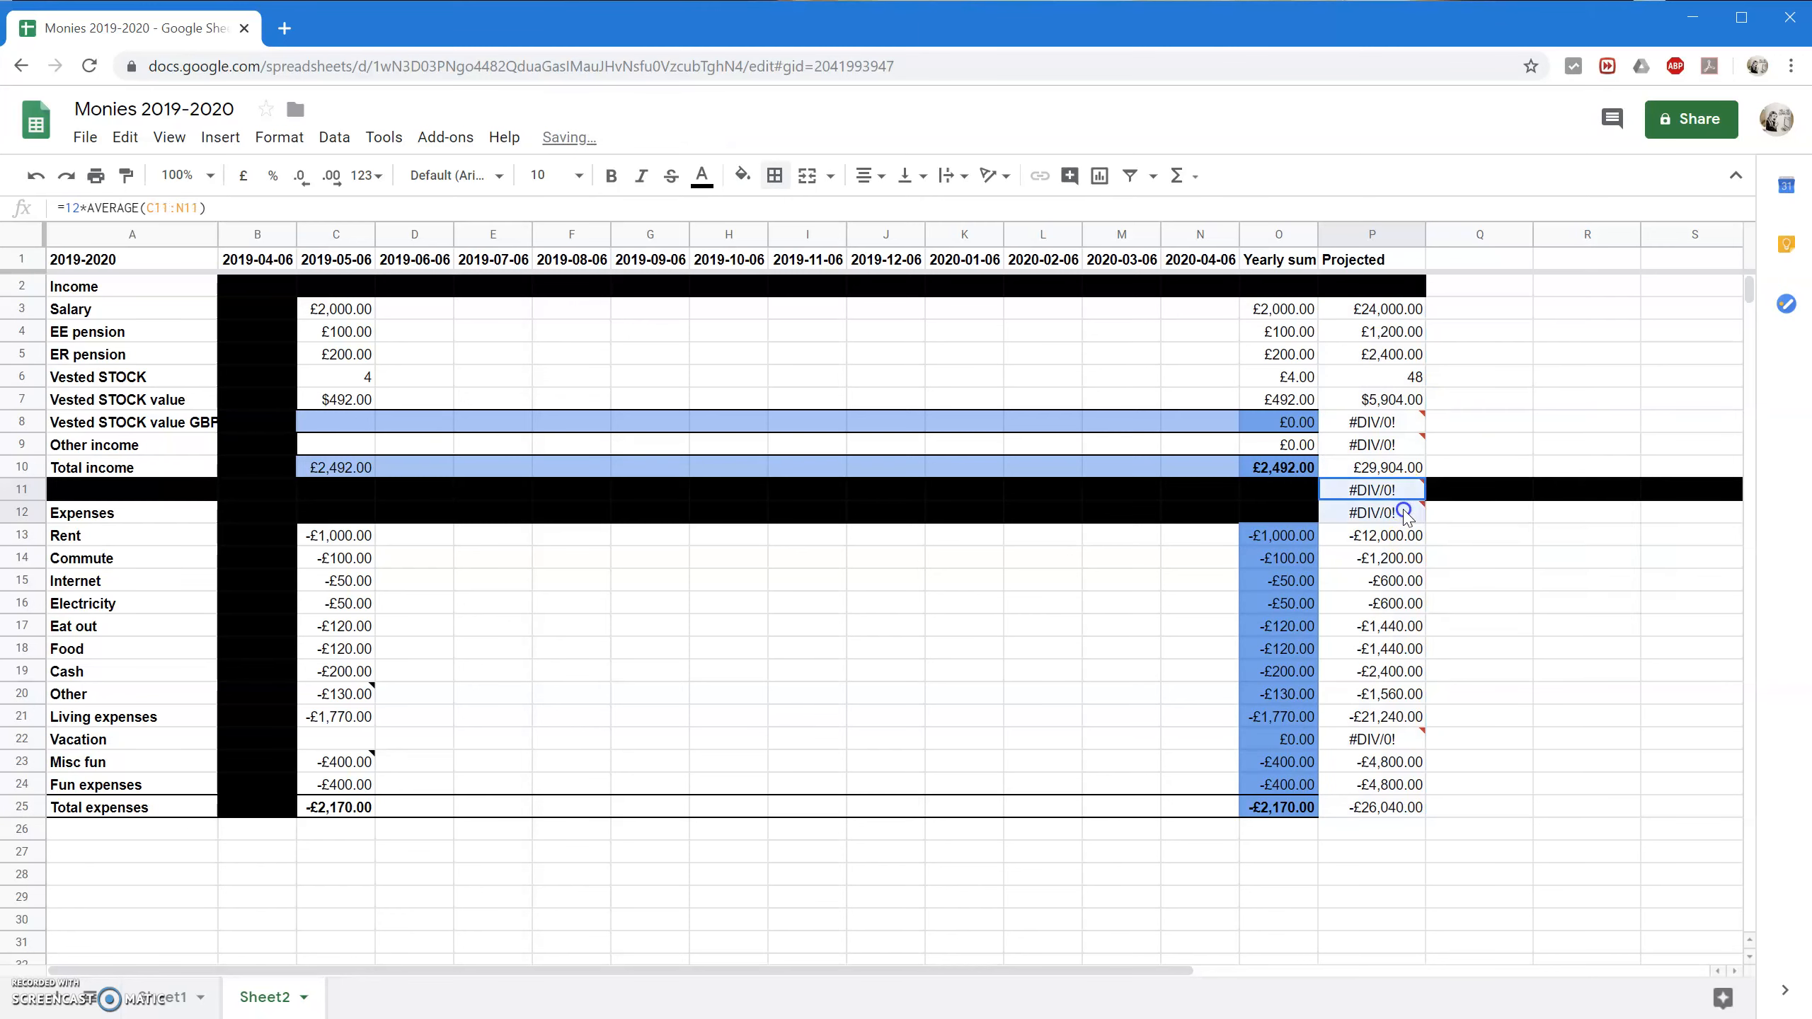
pyautogui.press('Delete')
pyautogui.click(1380, 421)
pyautogui.press('Delete')
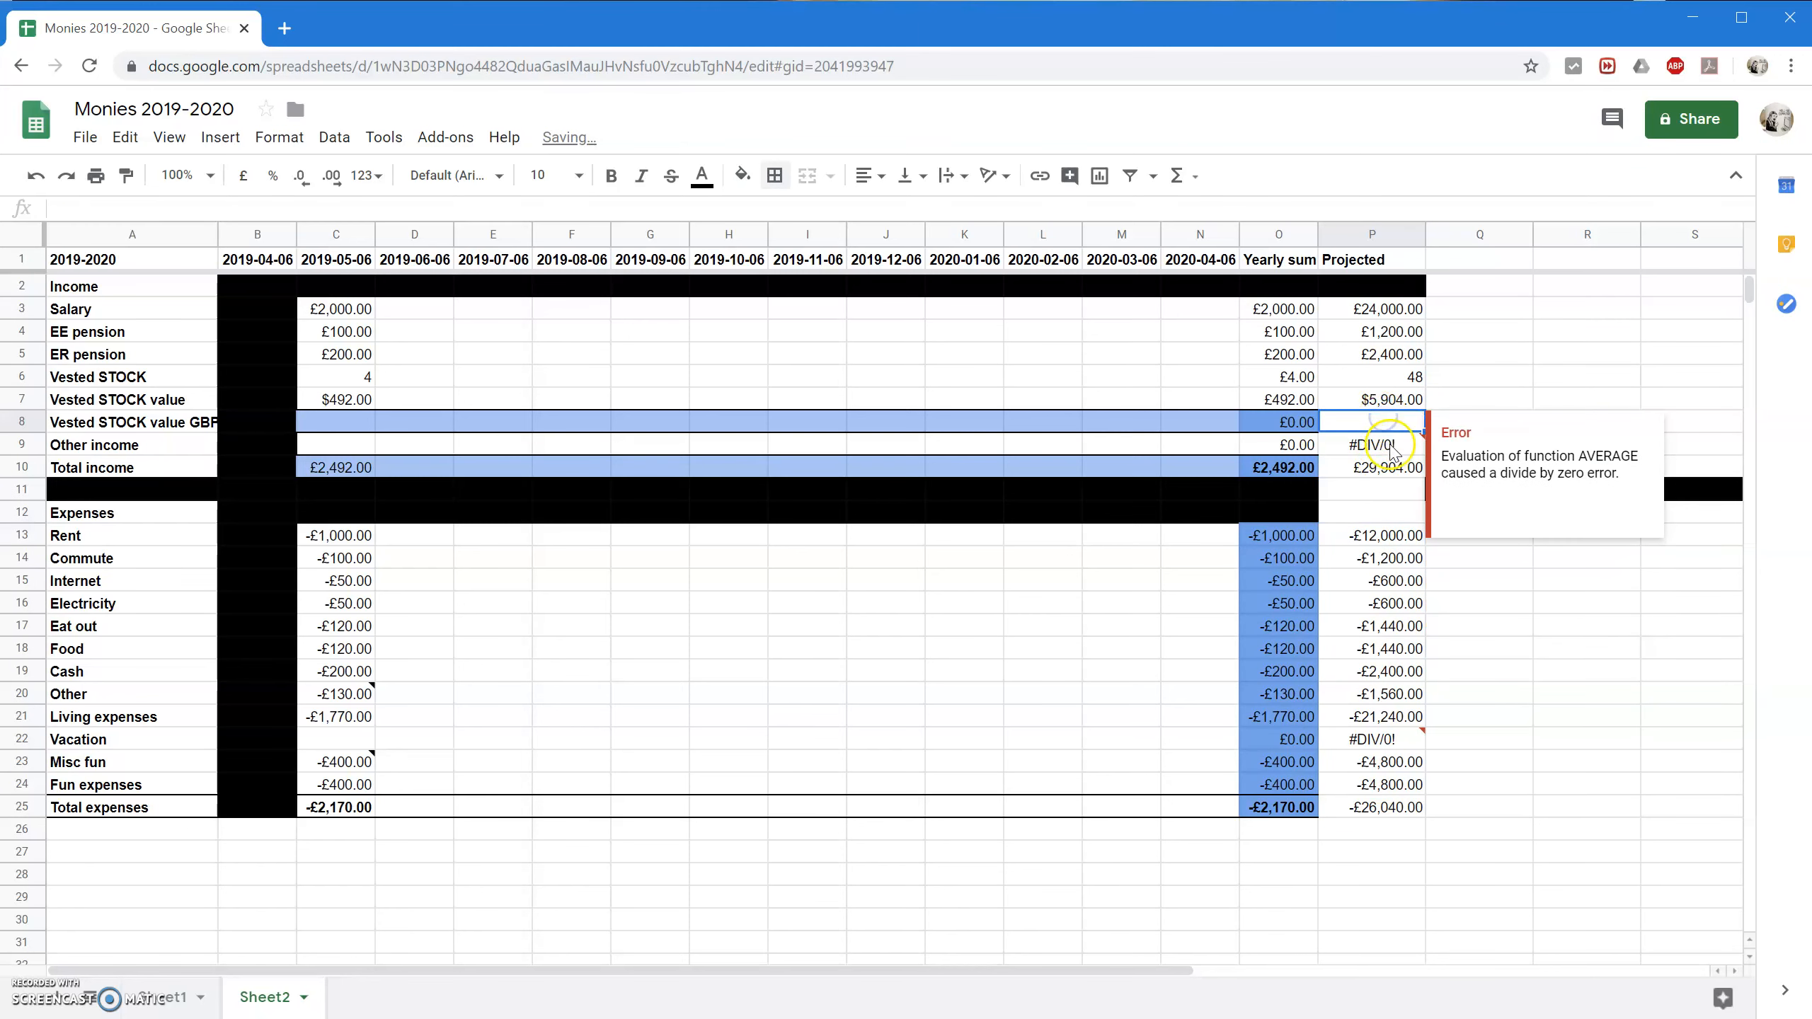
pyautogui.click(1387, 447)
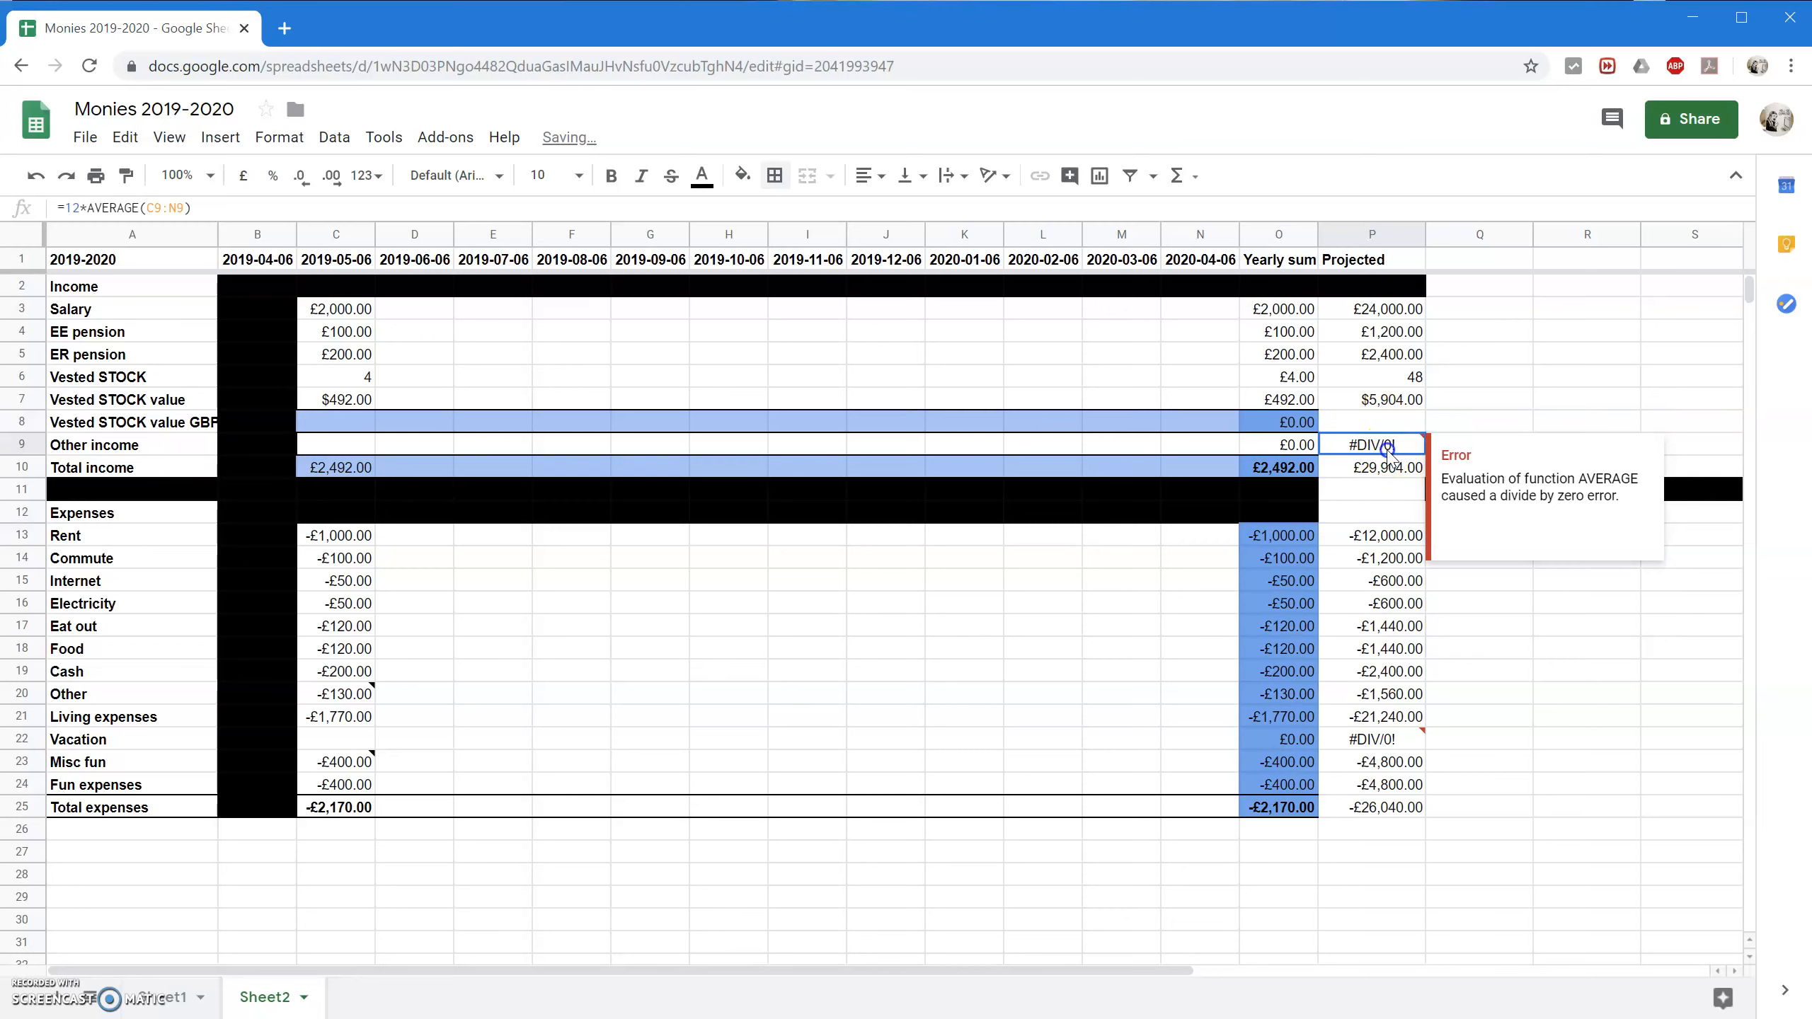
pyautogui.press('Delete')
# Fill the separator cells P11:S12 black.
pyautogui.click(1384, 490)
pyautogui.moveTo(1384, 490); pyautogui.dragTo(1692, 514)
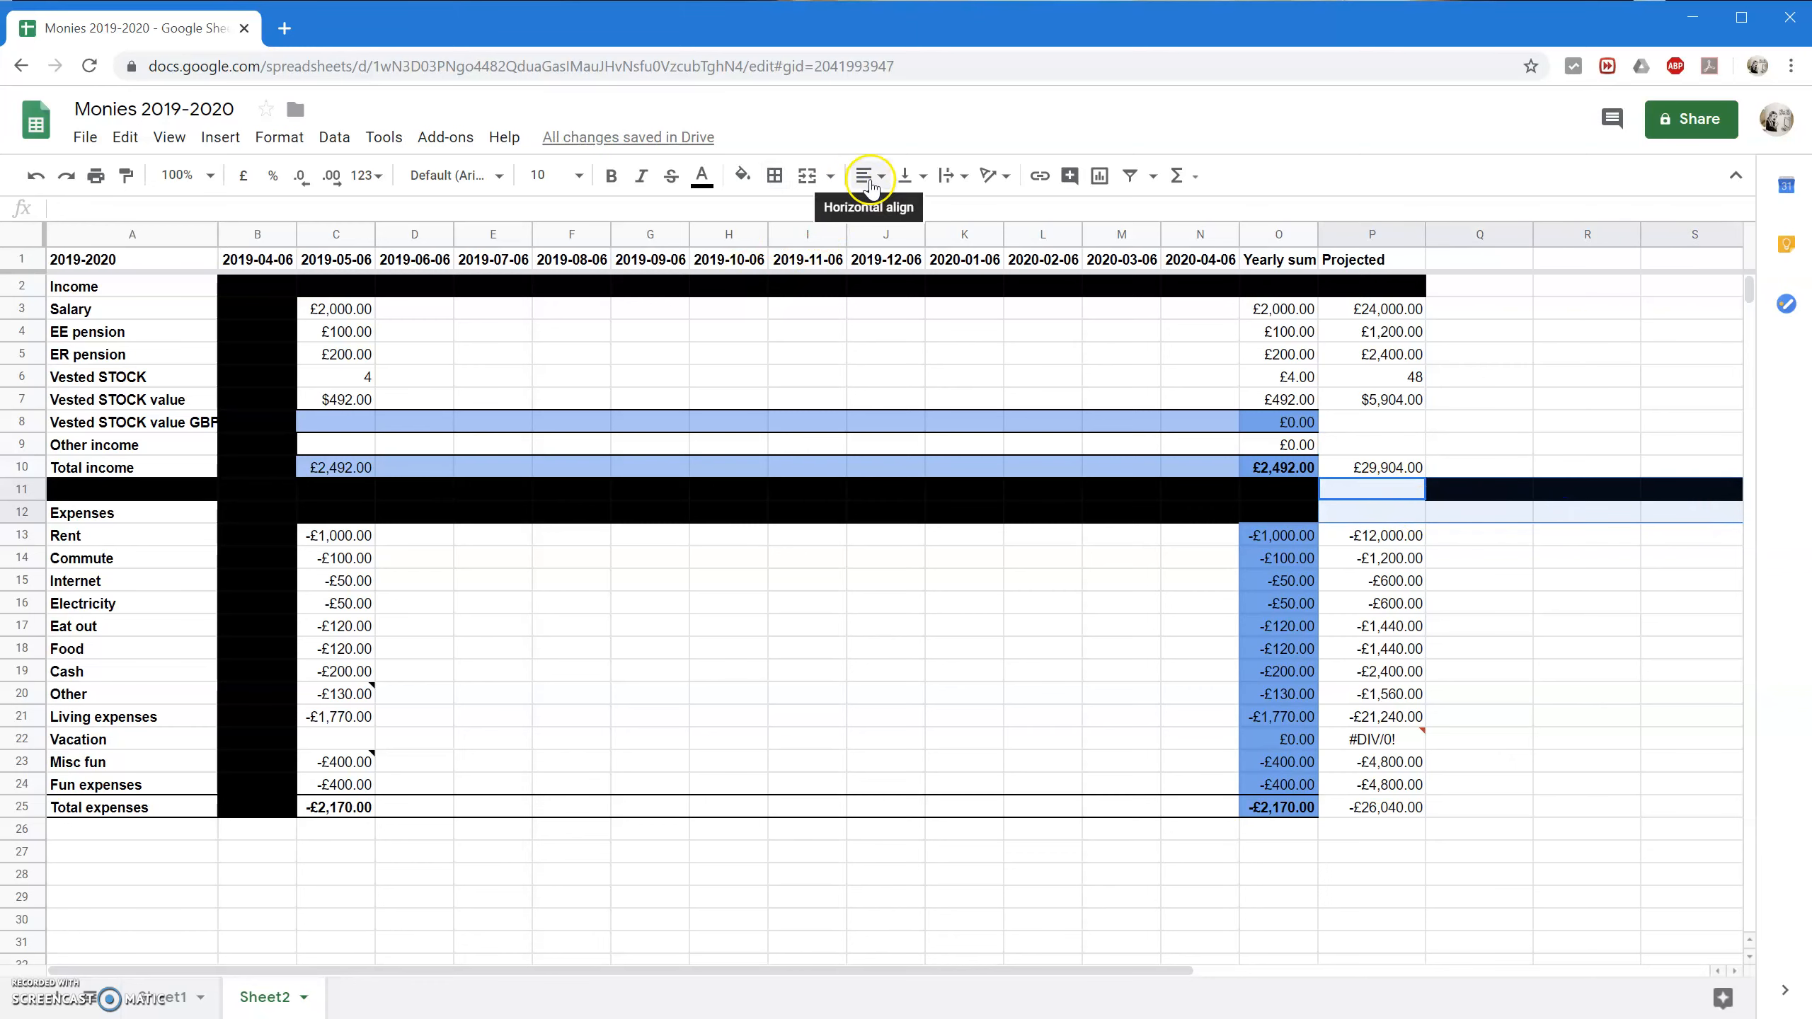
pyautogui.click(742, 175)
pyautogui.click(751, 464)
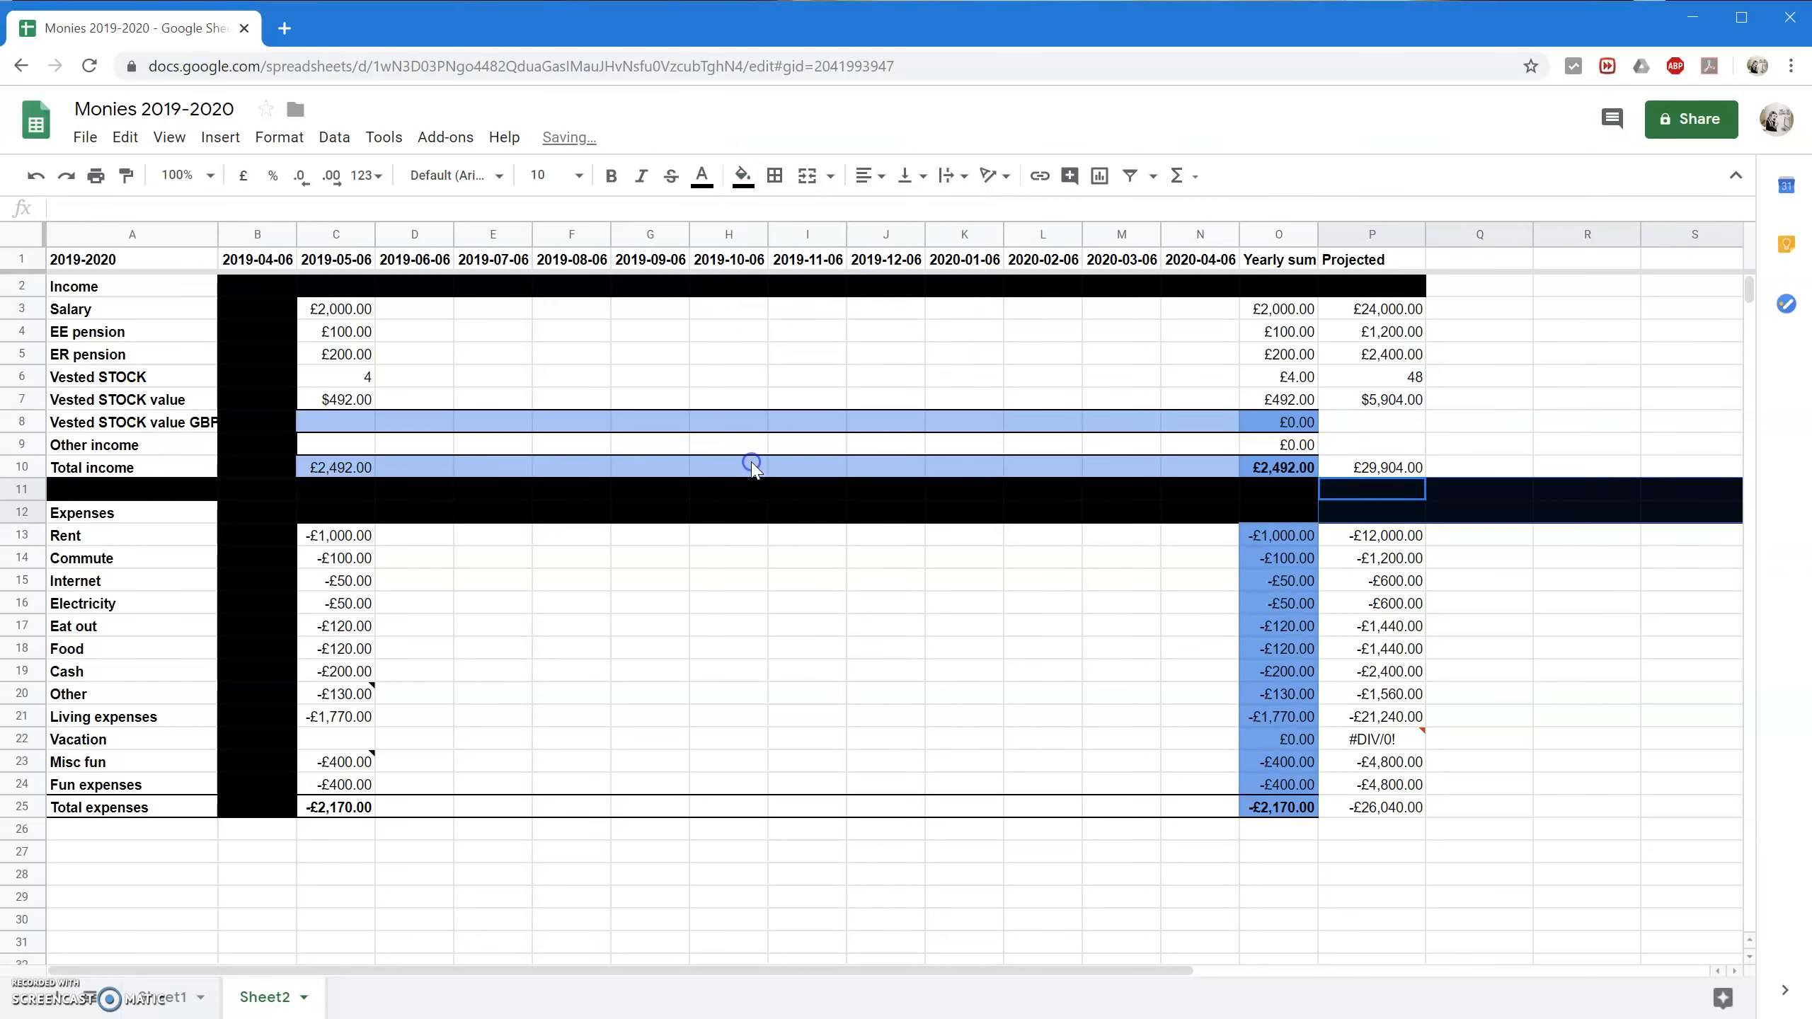
pyautogui.click(1455, 606)
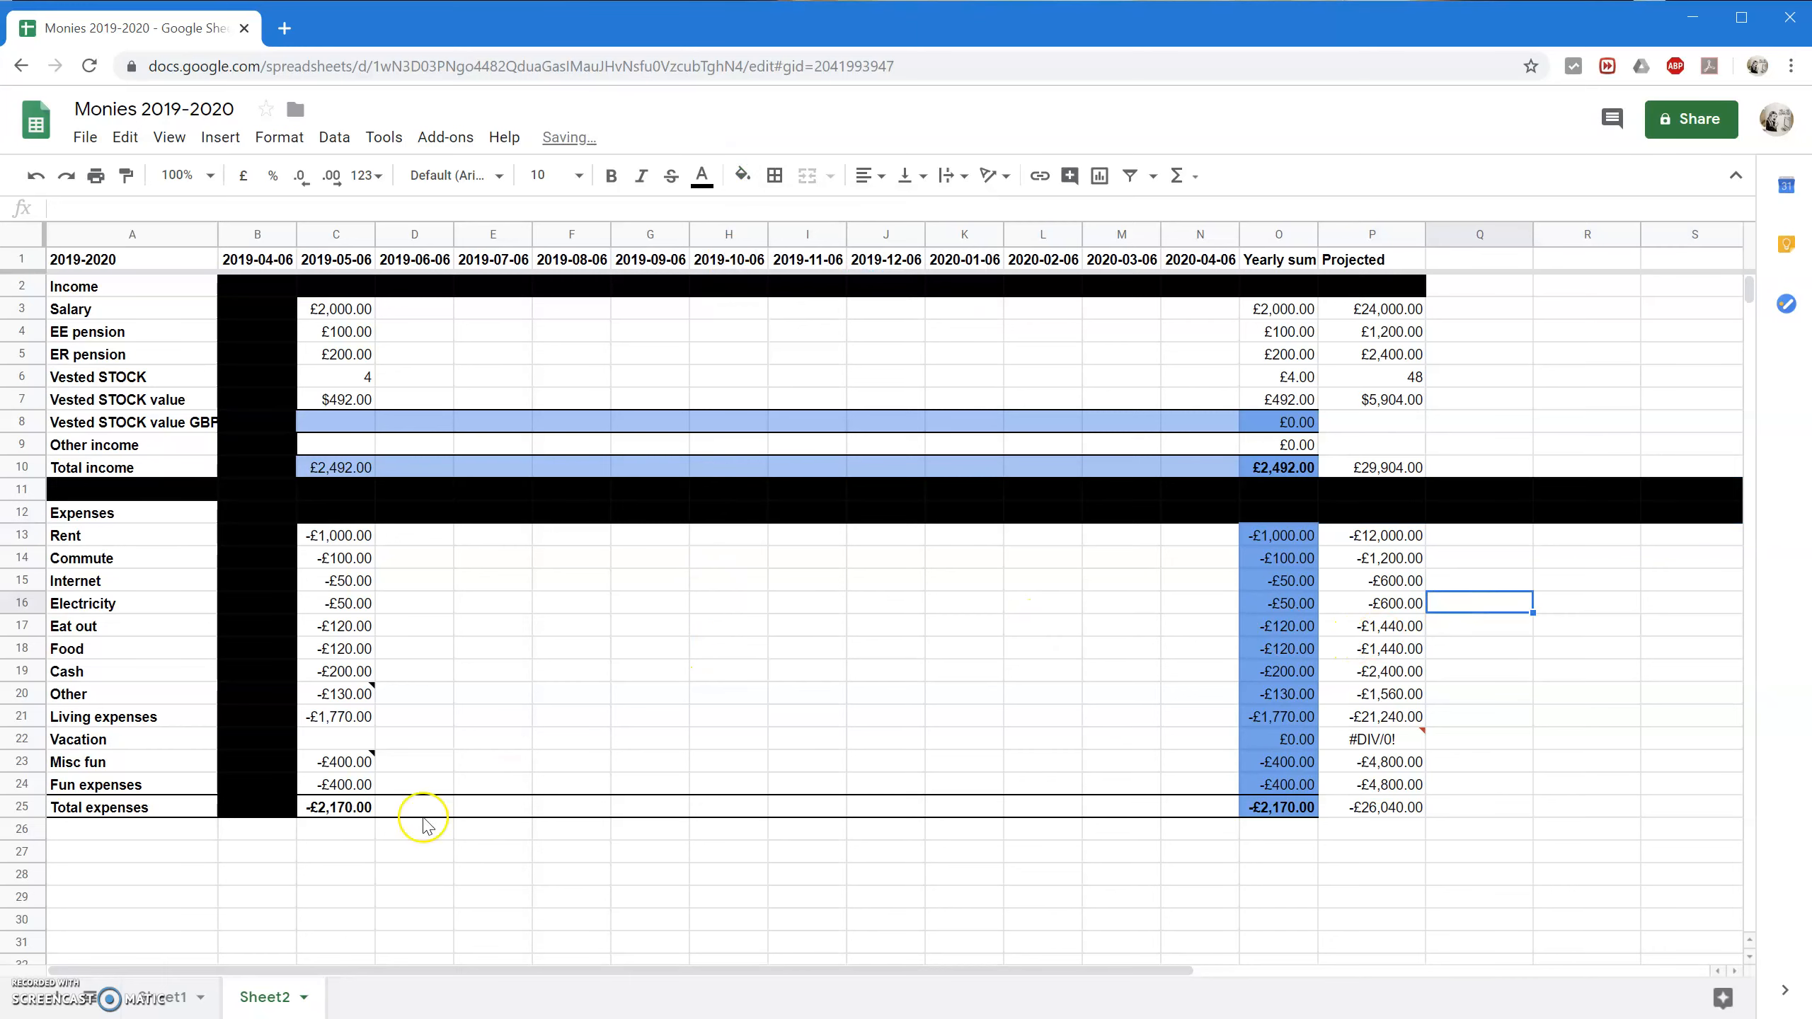
pyautogui.click(500, 672)
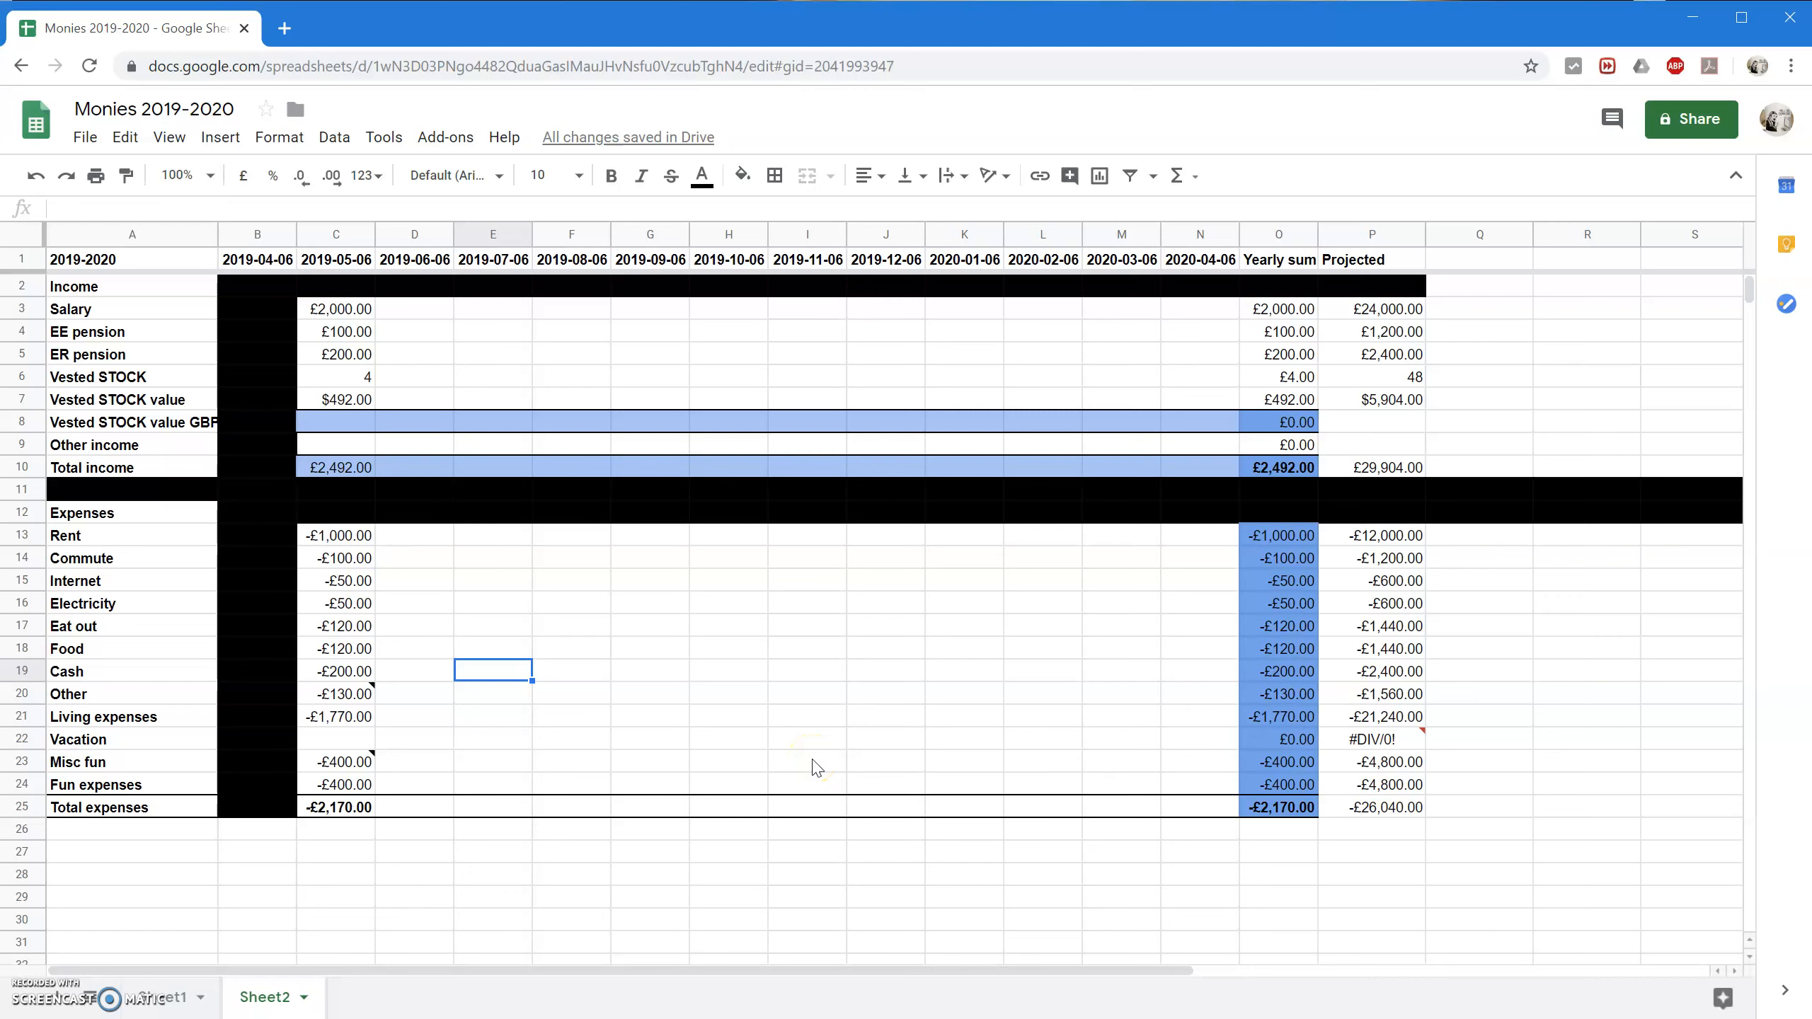
pyautogui.press('Up')
pyautogui.press('Left')
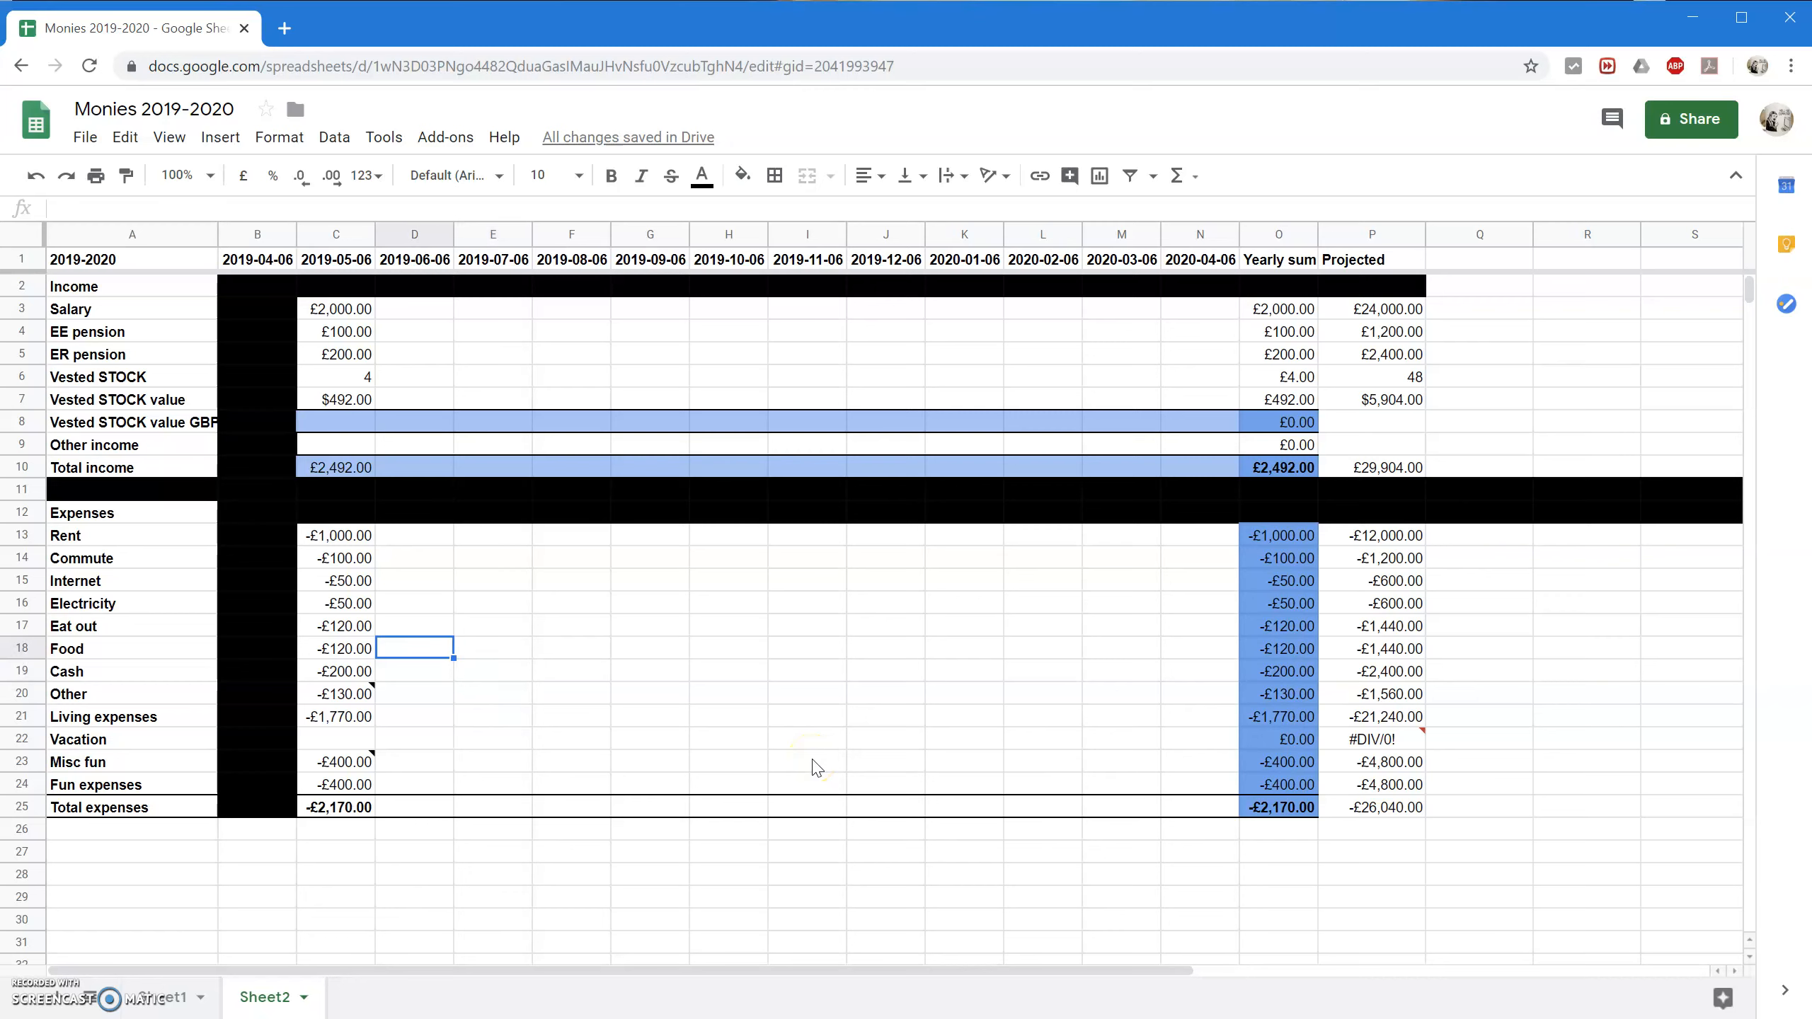
pyautogui.press('Right')
pyautogui.press('Left')
pyautogui.press('Left')
pyautogui.press('Left')
pyautogui.press('Left')
pyautogui.press('Right')
pyautogui.press('Right')
pyautogui.press('Right')
pyautogui.press('Right')
# Enter a trial Misc fun amount of -100 for 2019-10-06 in H23.
pyautogui.press('Down')
pyautogui.press('Down')
pyautogui.press('Down')
pyautogui.press('Down')
pyautogui.press('Down')
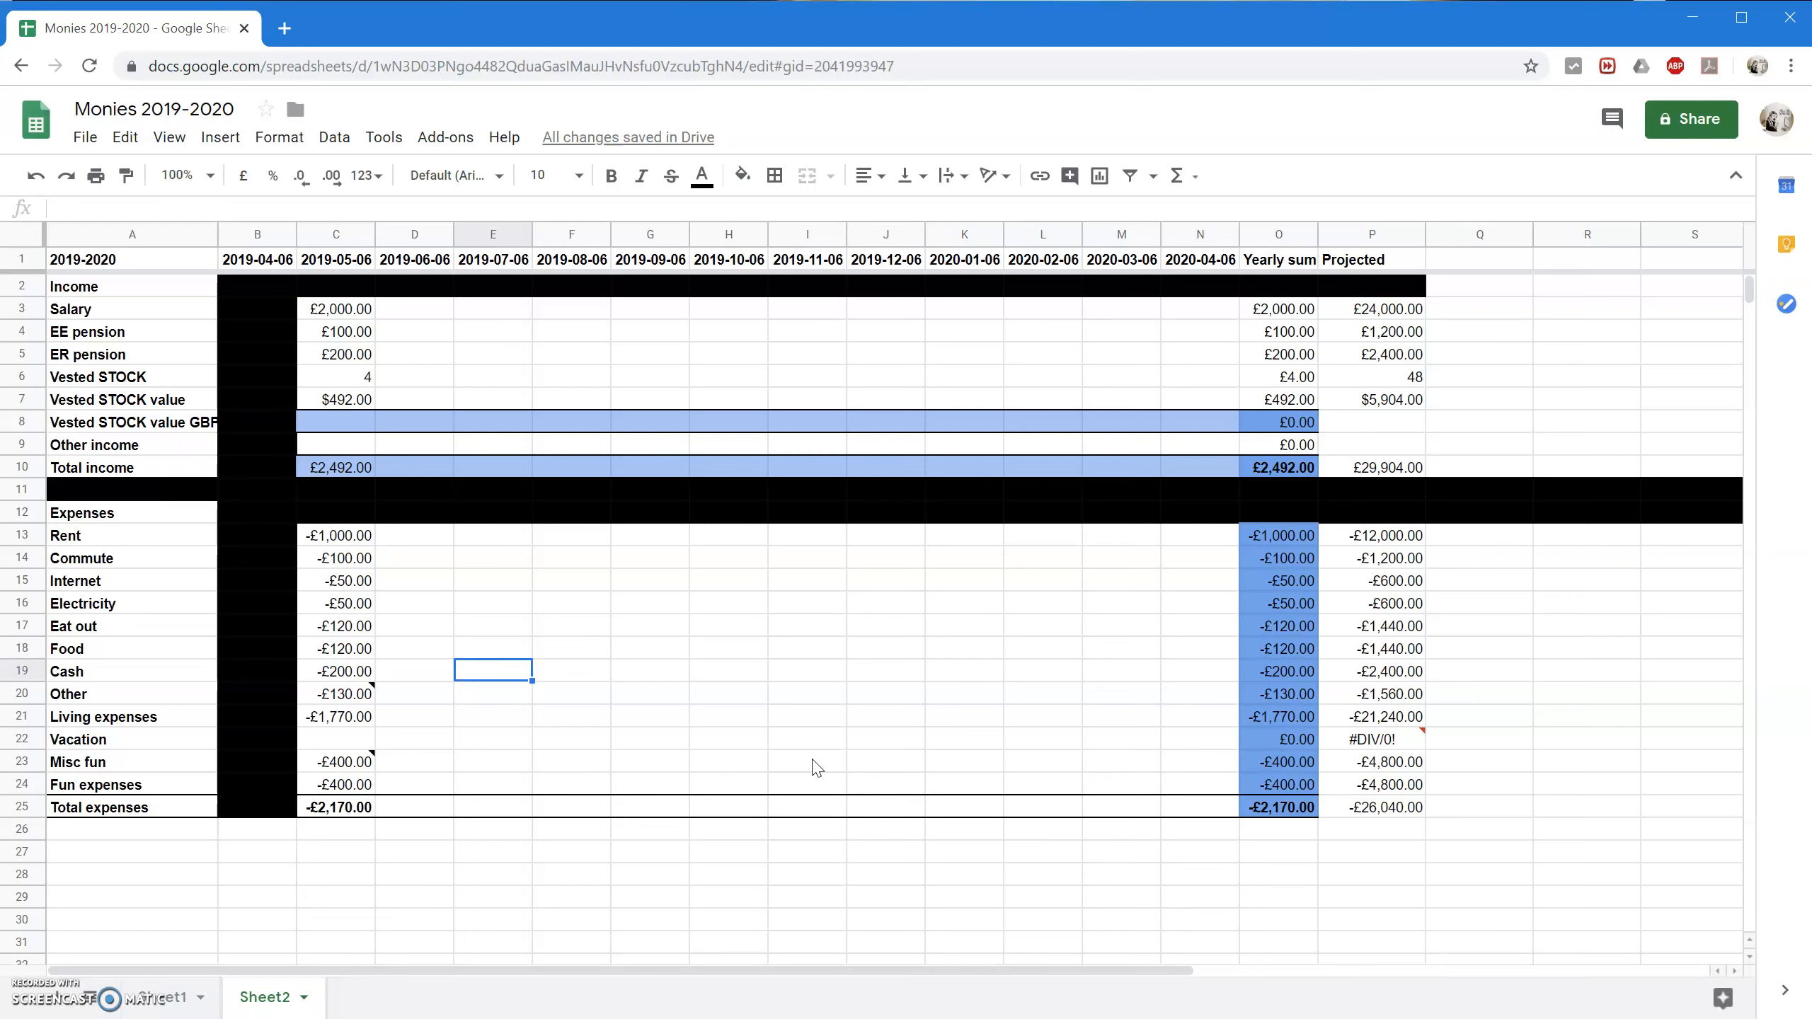
pyautogui.press('Right')
pyautogui.press('Right')
pyautogui.press('Right')
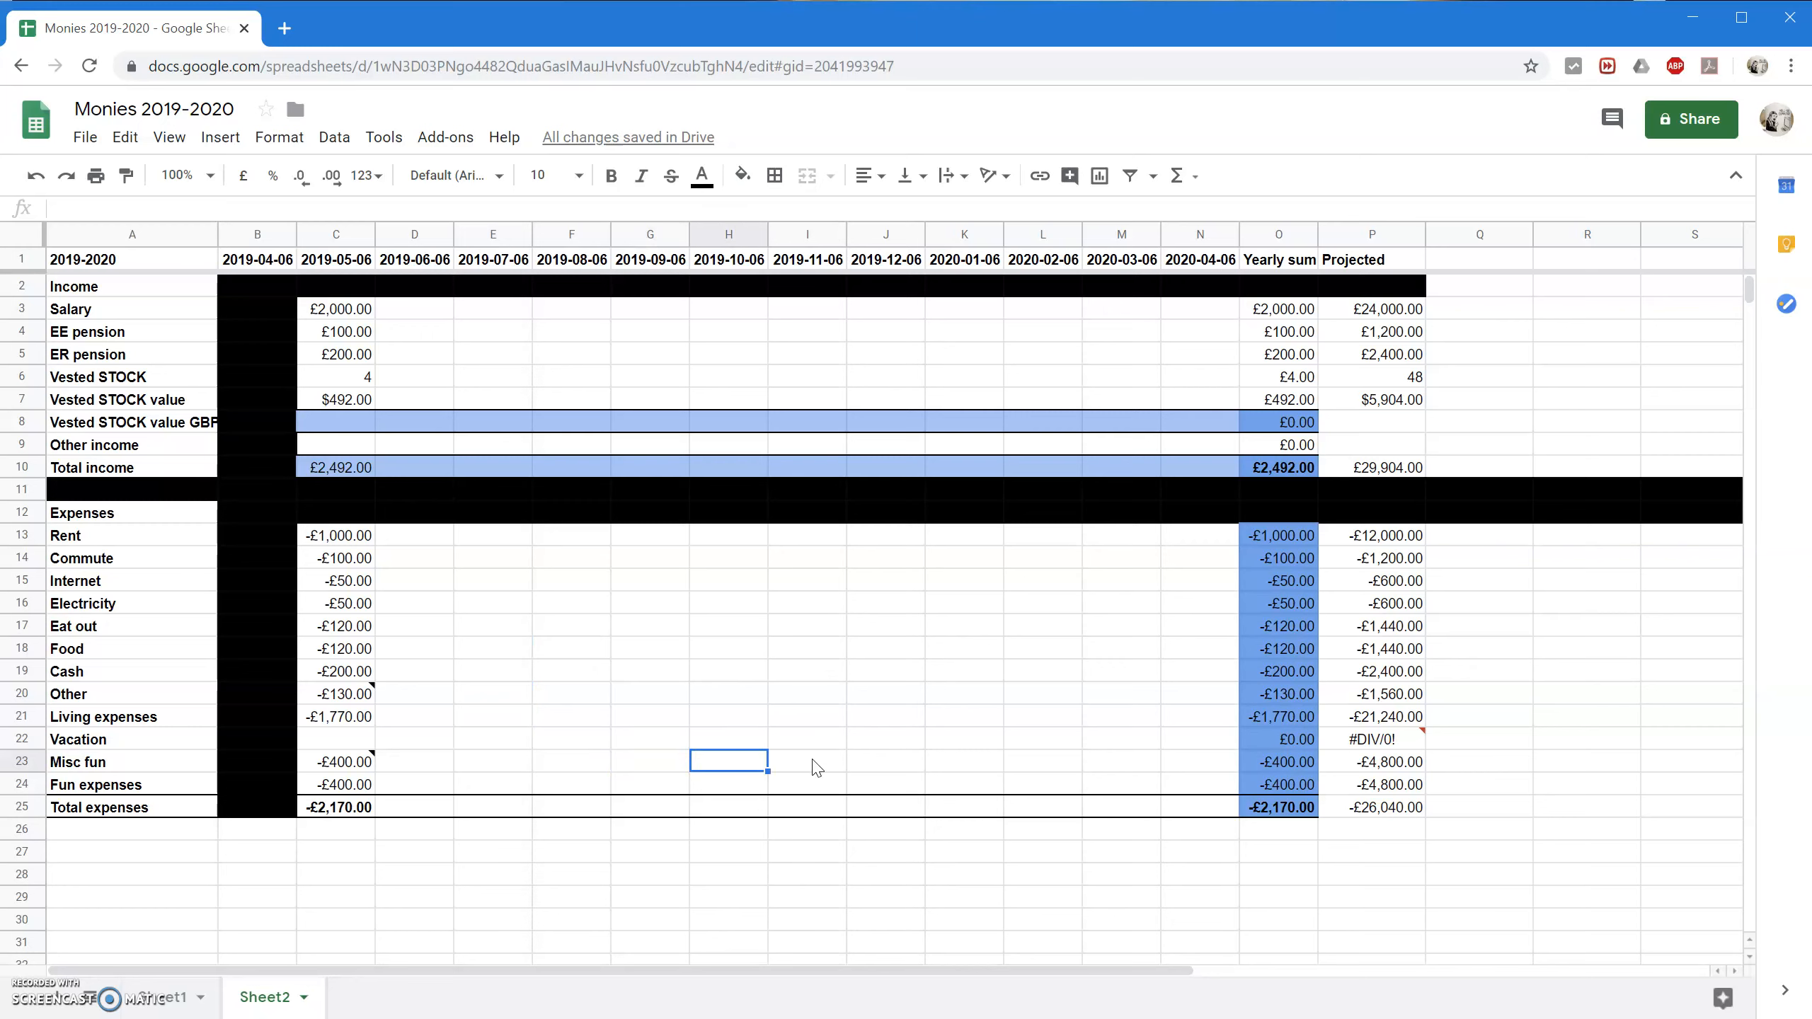
pyautogui.write('10')
pyautogui.write('-100')
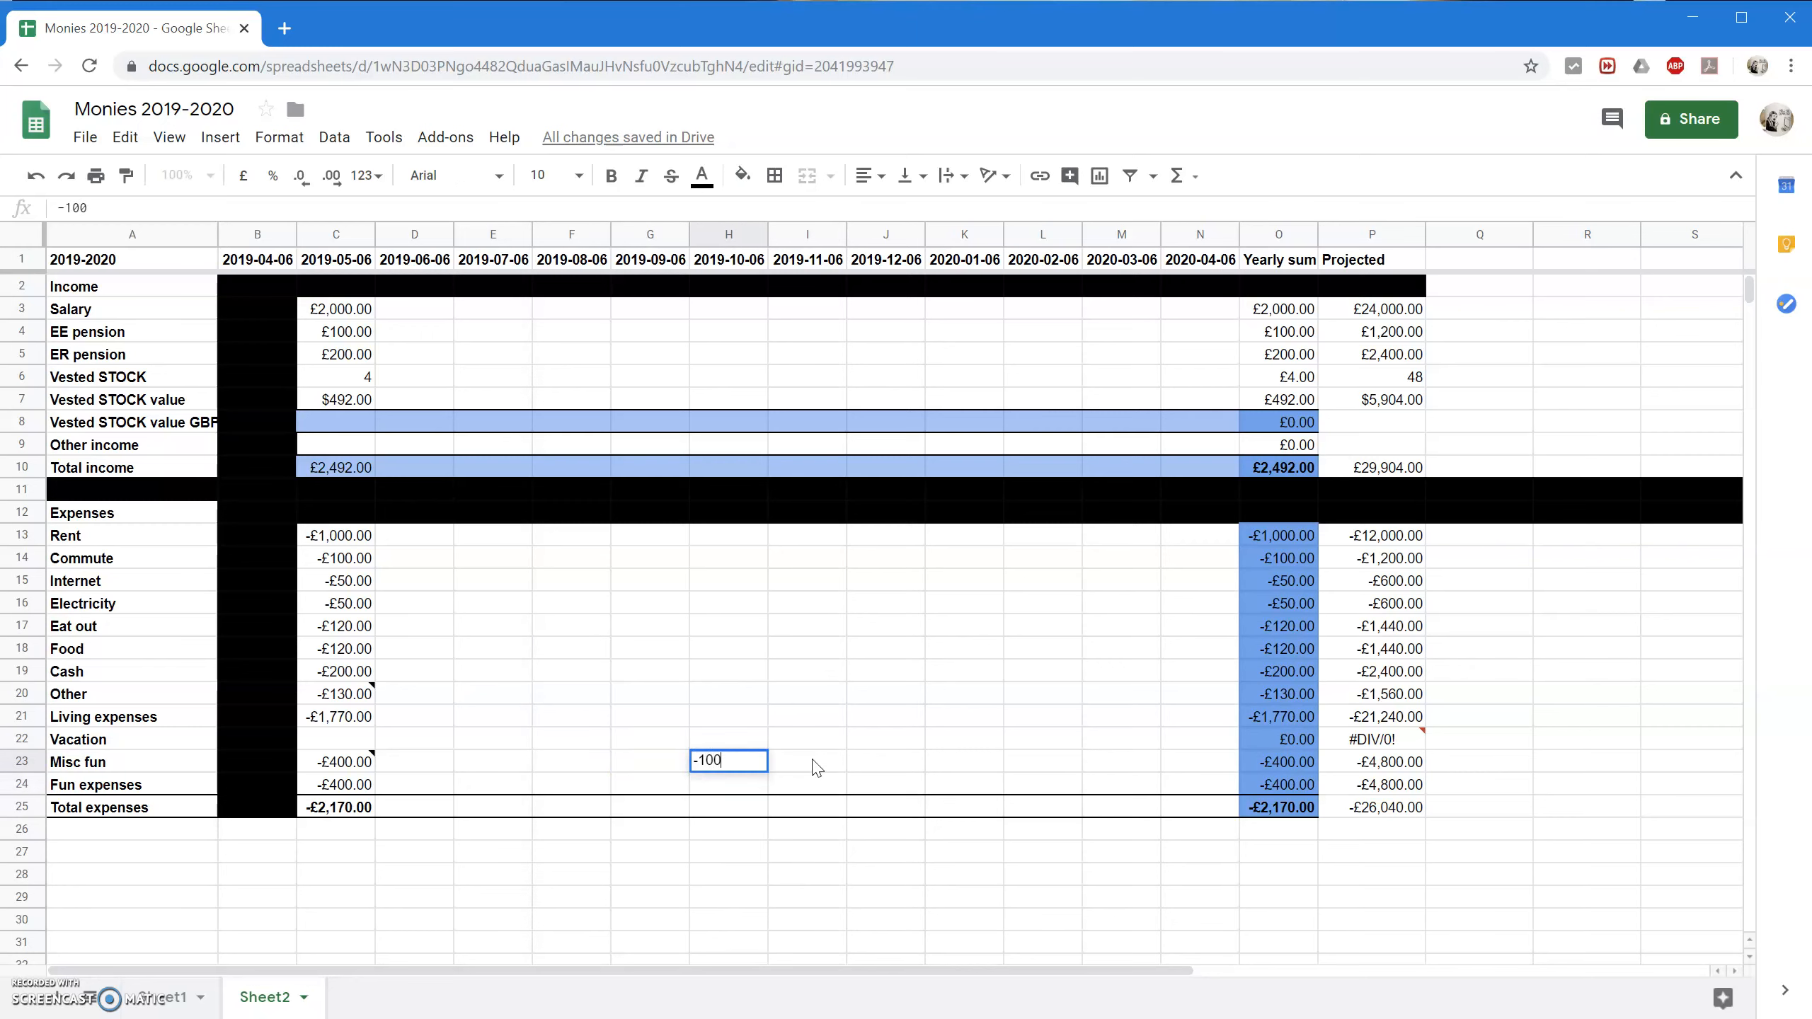
pyautogui.press('Return')
pyautogui.press('Up')
pyautogui.press('Right')
pyautogui.press('Right')
pyautogui.press('Left')
pyautogui.press('Left')
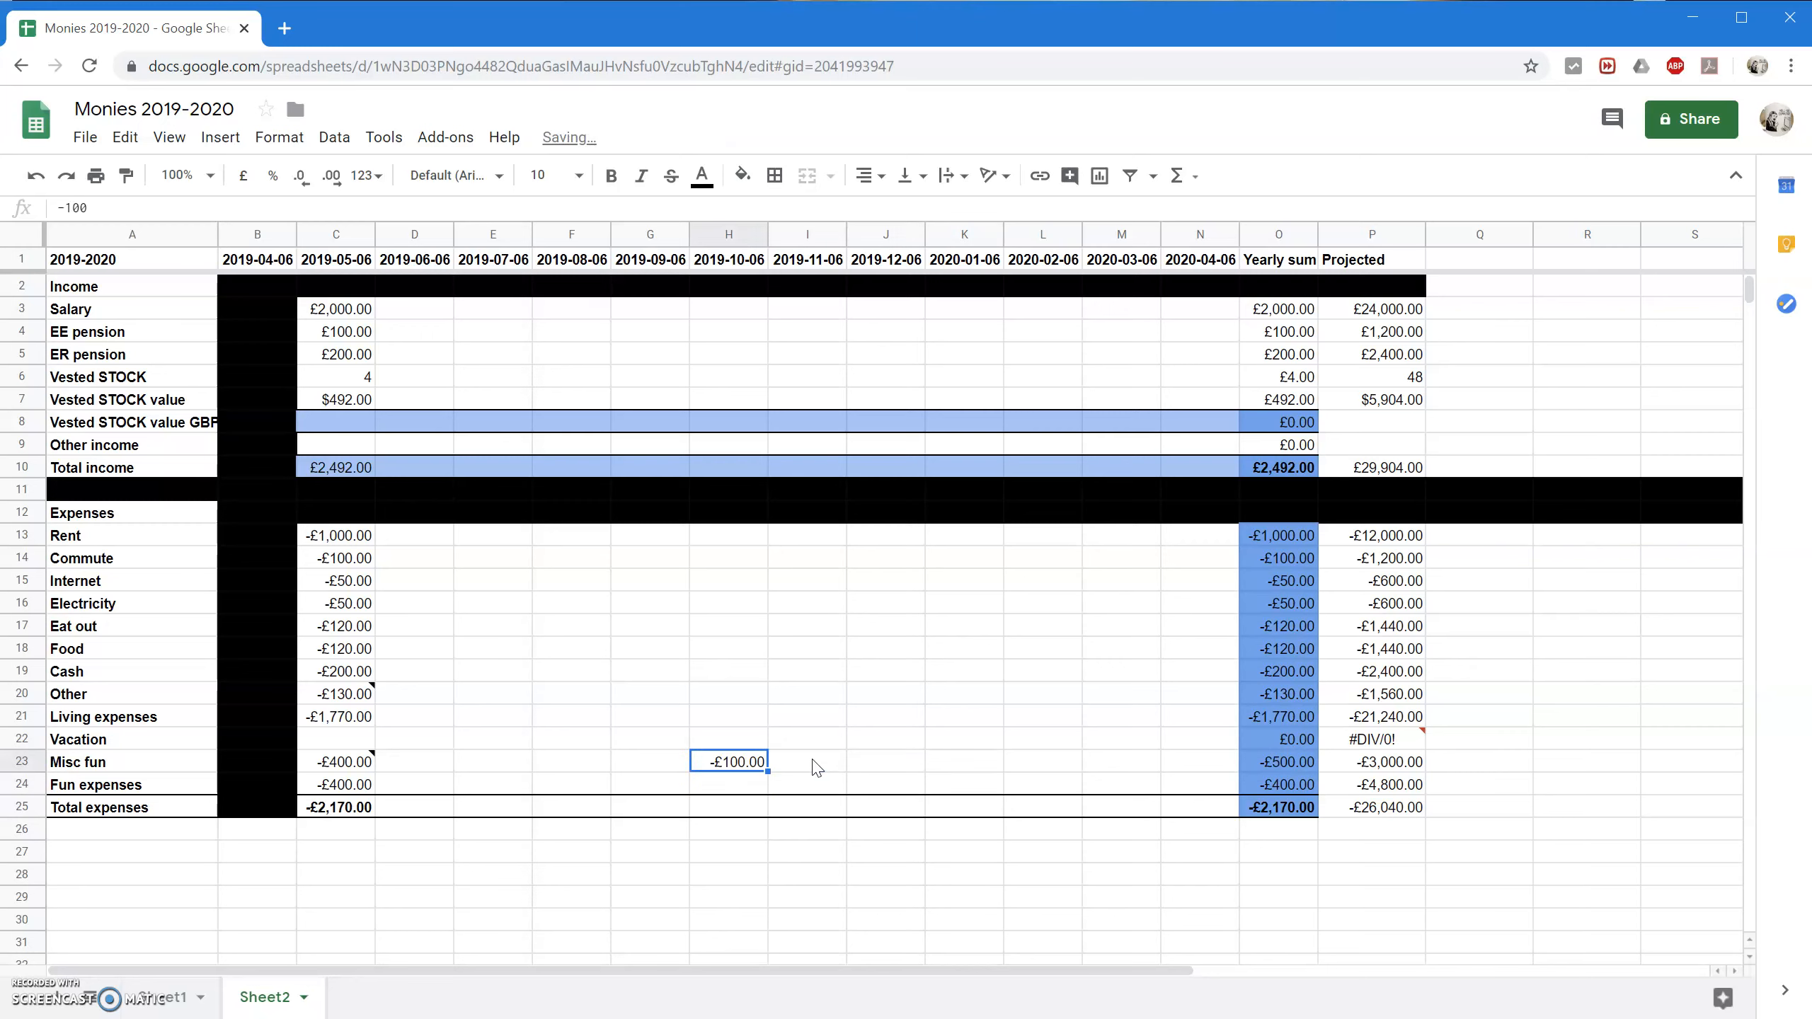
# Clear the trial Misc fun amount from H23.
pyautogui.write('-40')
pyautogui.press('Escape')
pyautogui.press('Delete')
# Enter a trial Misc fun amount of -400 for 2020-04-06 in N23 and check the projection in P23.
pyautogui.press('Right')
pyautogui.press('Right')
pyautogui.press('Right')
pyautogui.press('Right')
pyautogui.press('Right')
pyautogui.press('Right')
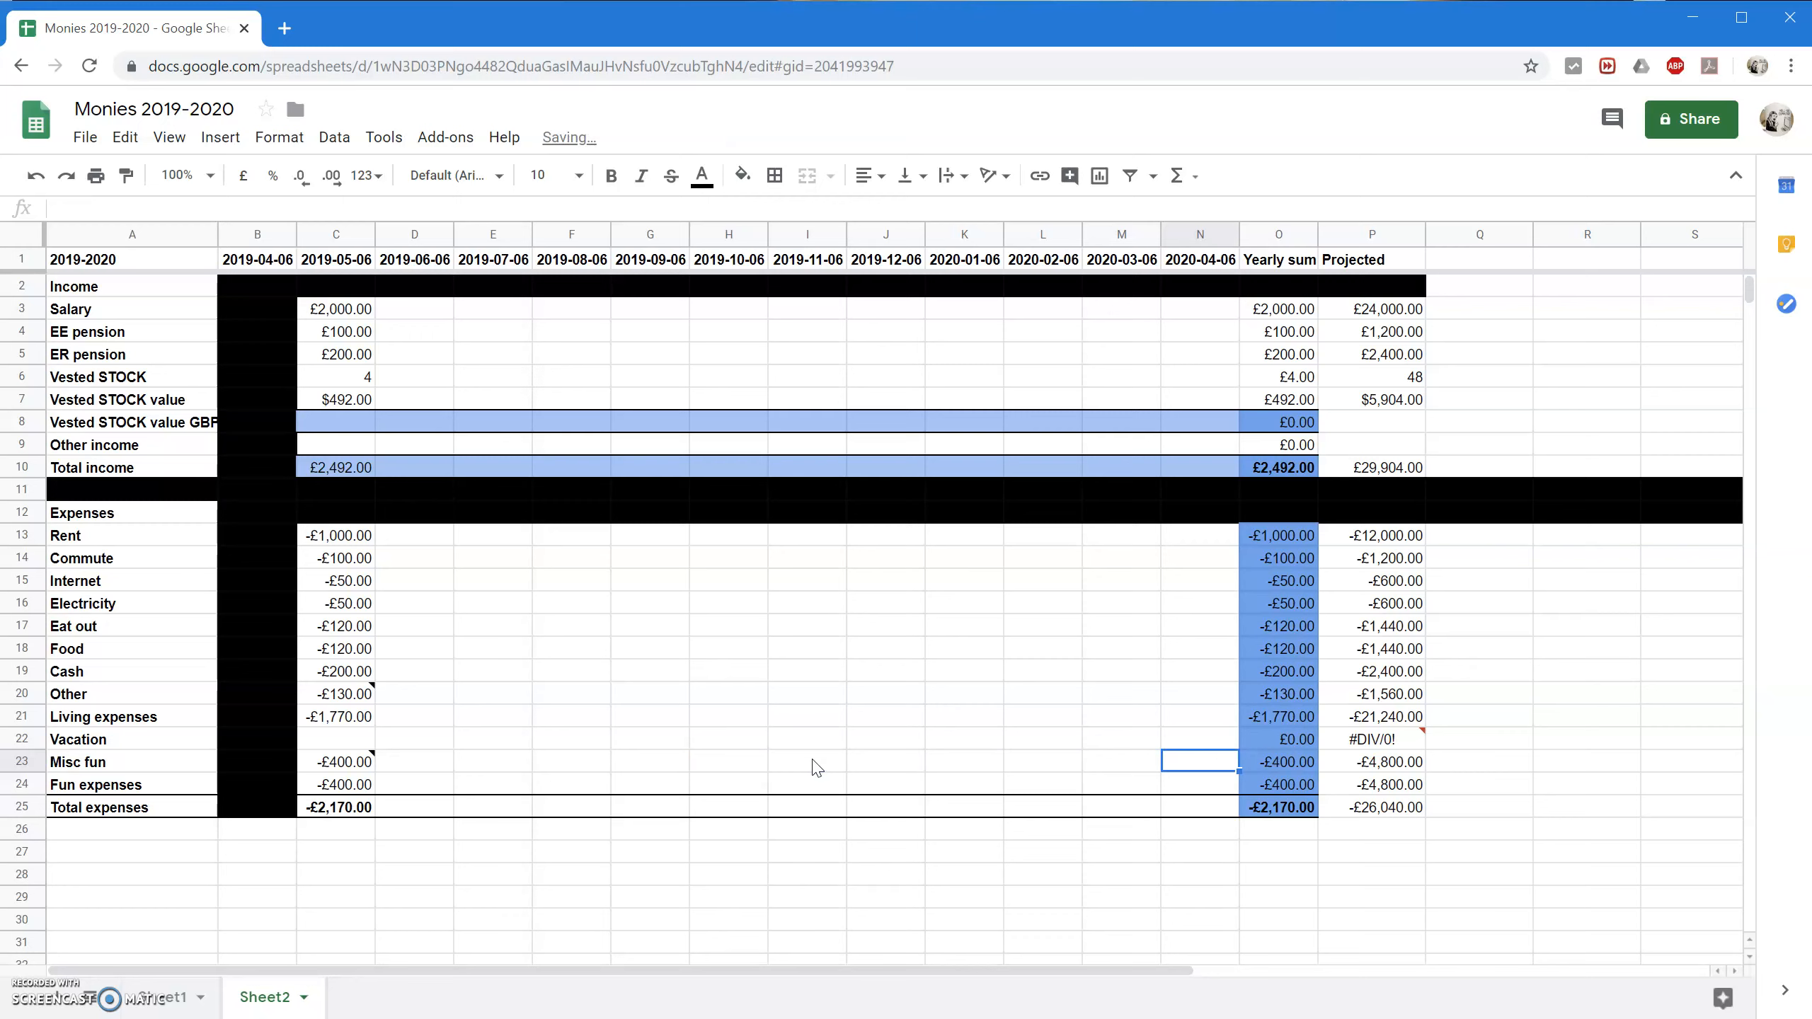
pyautogui.write('-400')
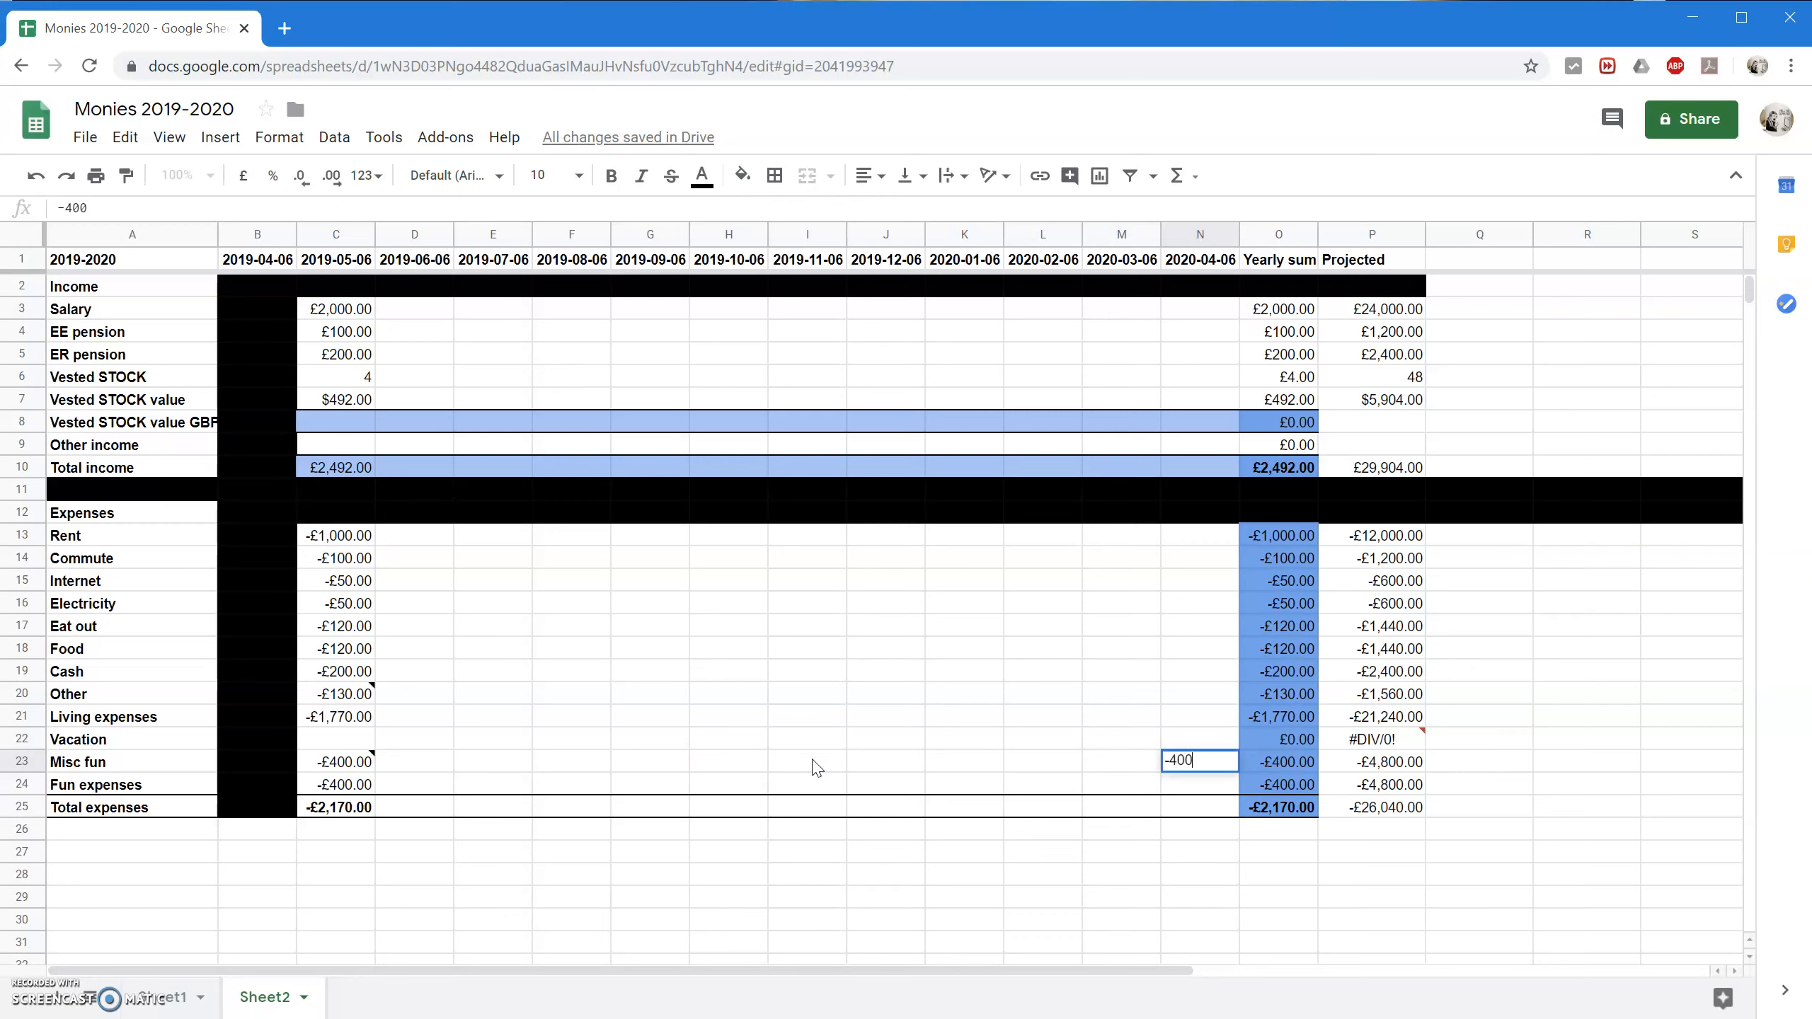
pyautogui.press('Return')
pyautogui.press('Up')
pyautogui.press('Right')
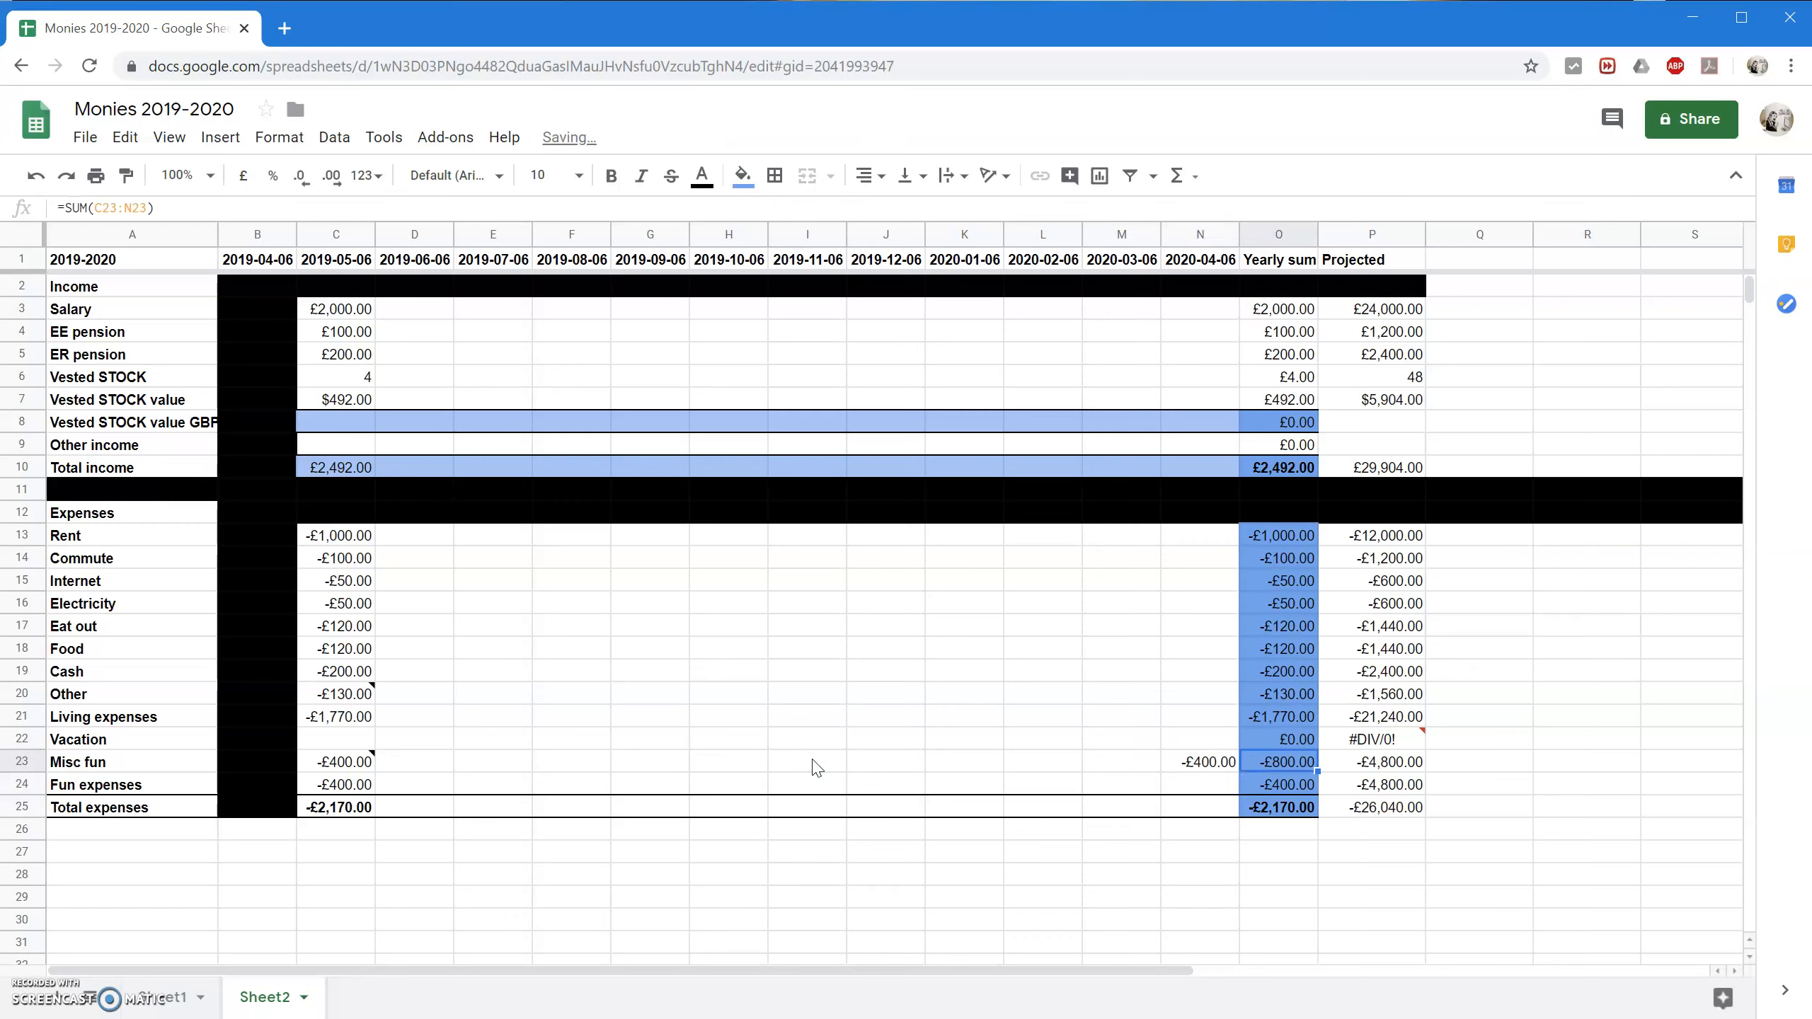
pyautogui.press('Right')
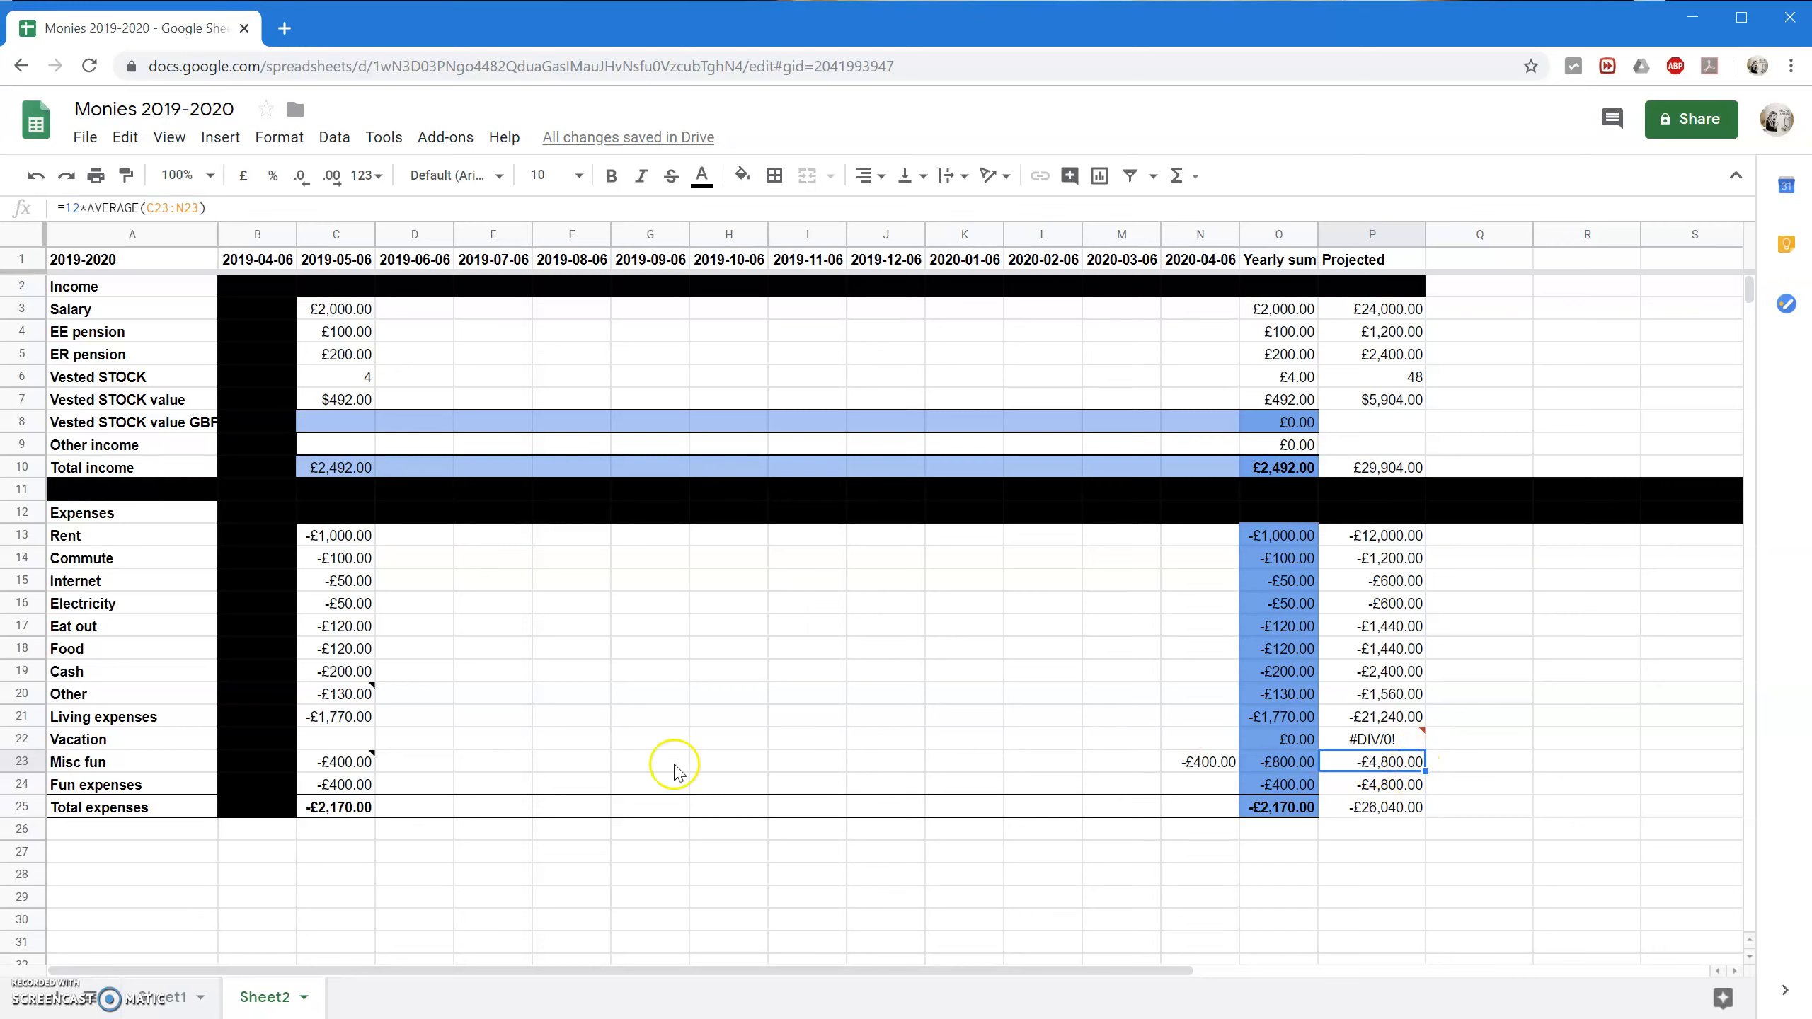
pyautogui.moveTo(350, 762)
pyautogui.click(739, 769)
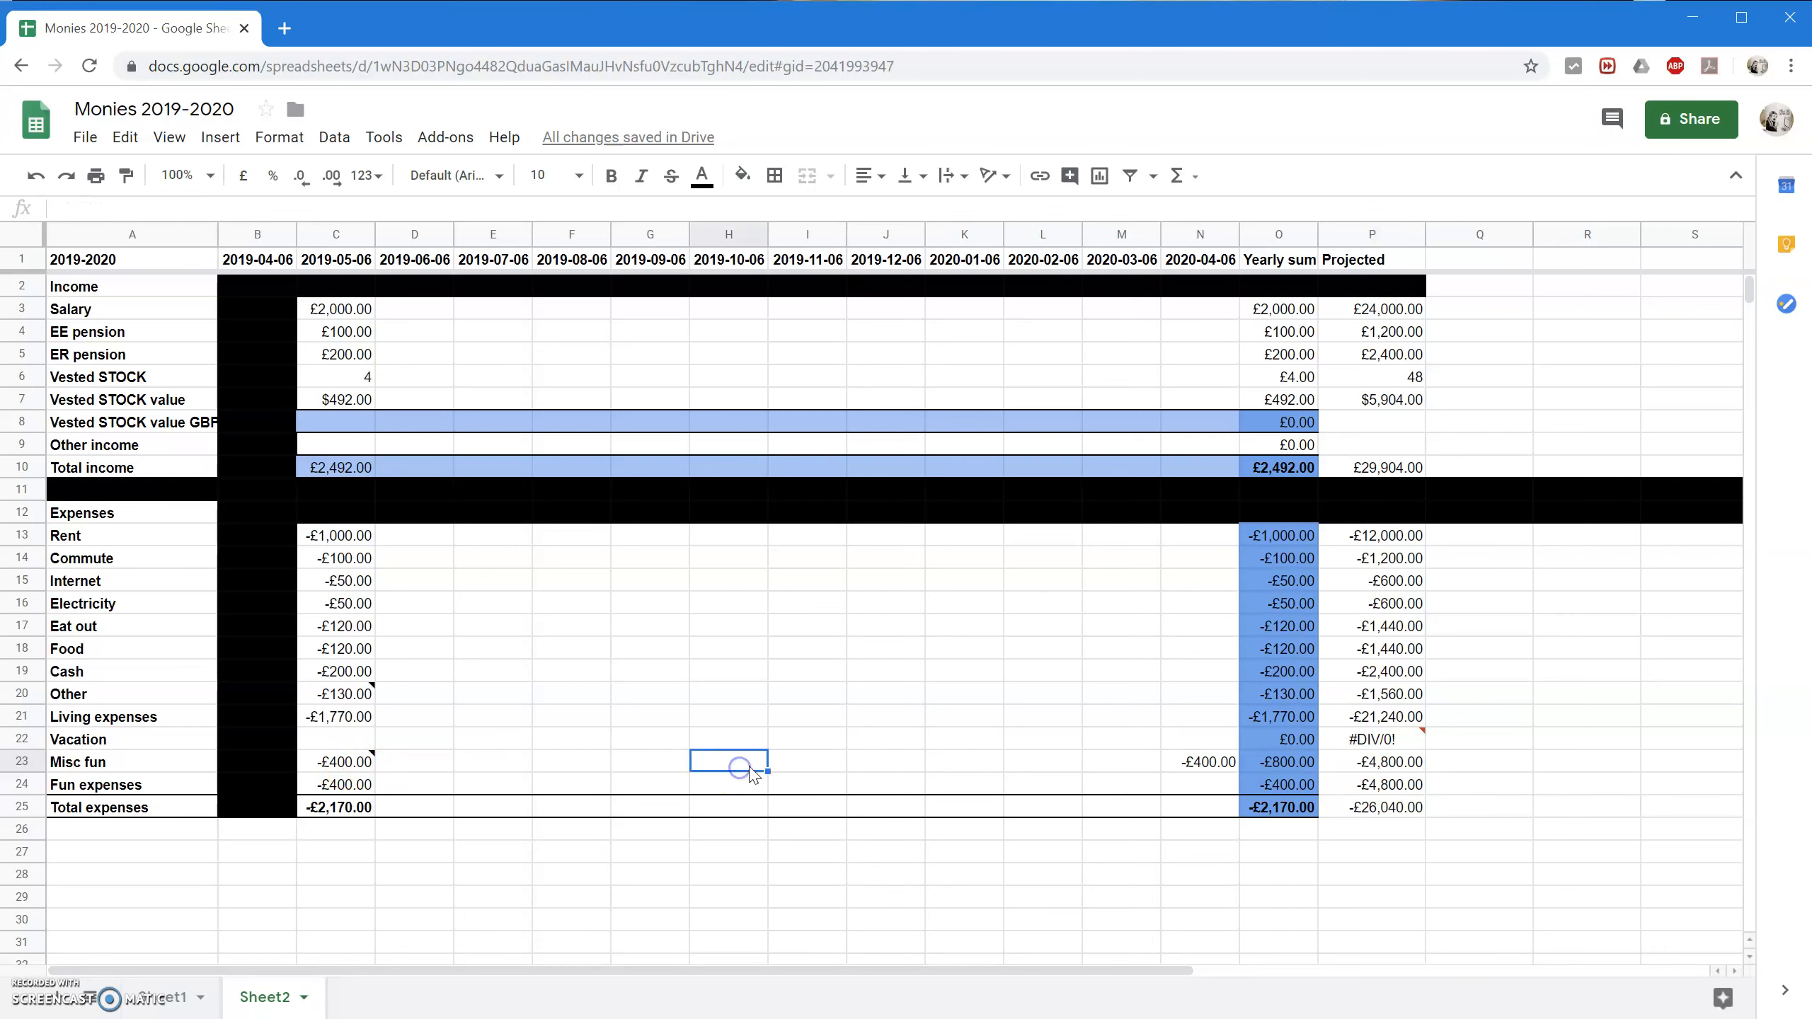
# Clear the trial Misc fun amount from N23 and enter -400 as the 2020-04-06 Vacation amount in N22.
pyautogui.click(1198, 762)
pyautogui.press('Delete')
pyautogui.press('Up')
pyautogui.write('-40')
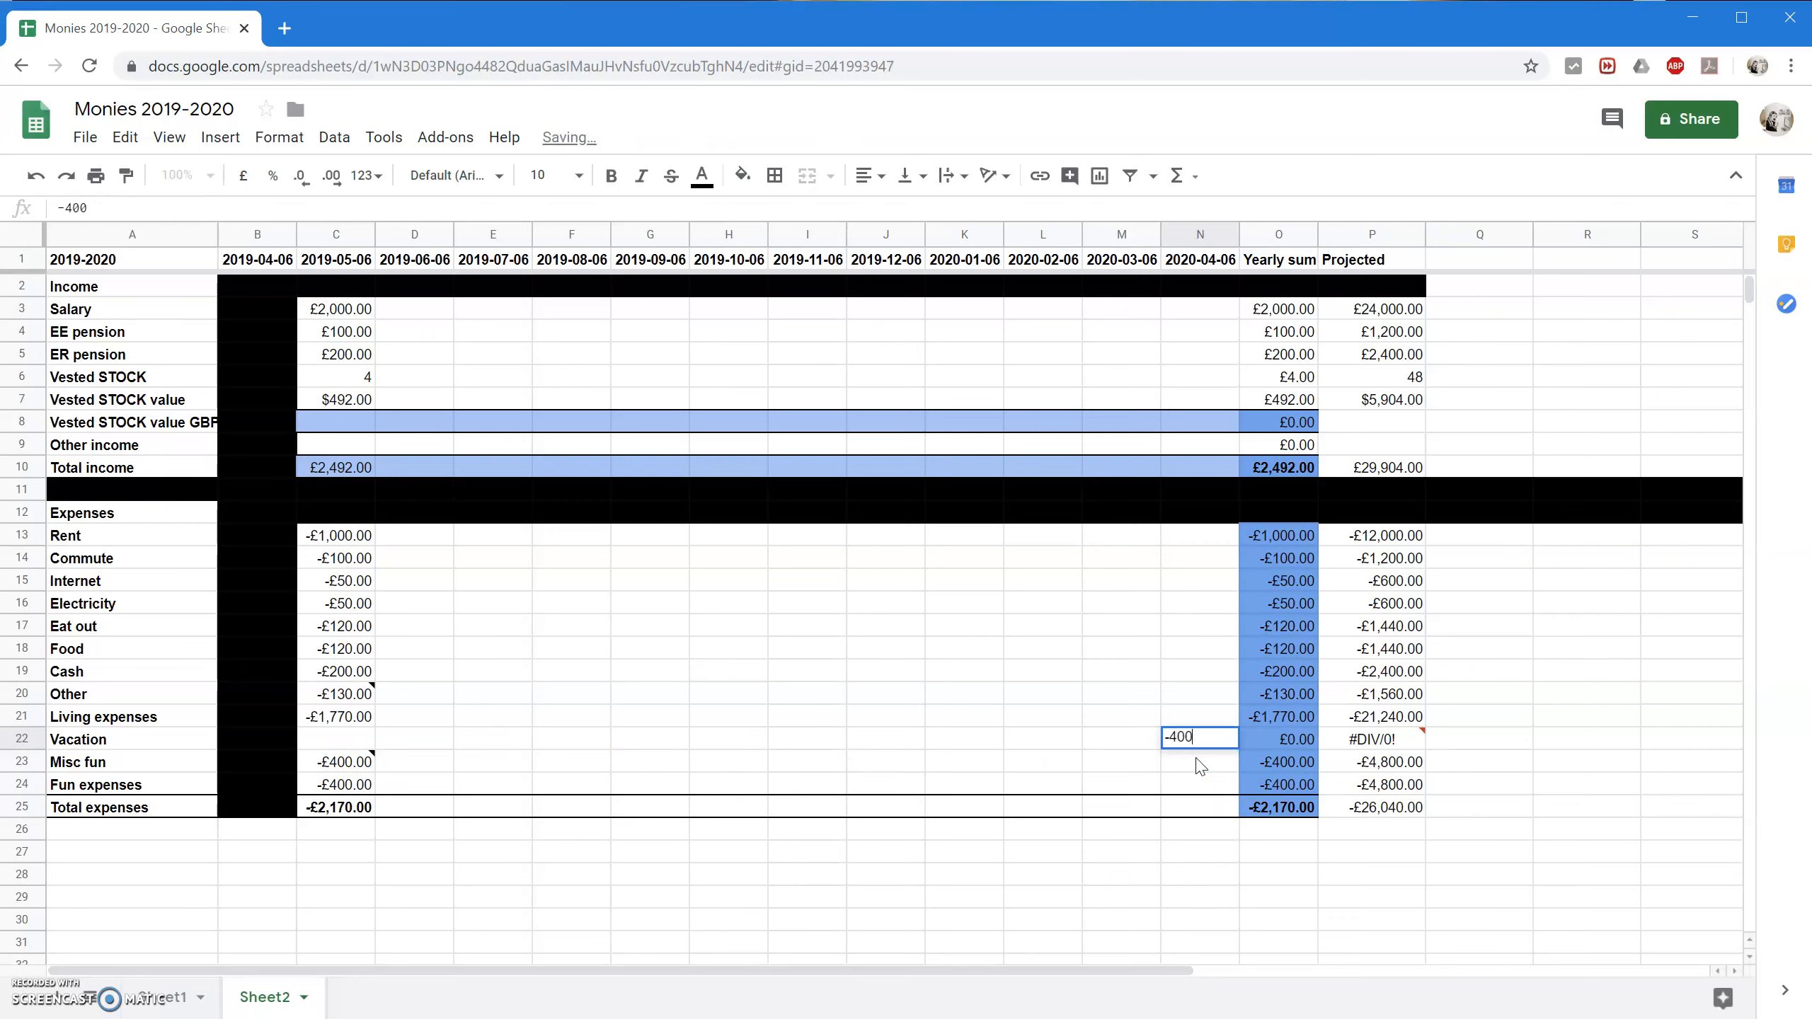
pyautogui.press('Left')
# Enter -400 as the 2019-05-06 Vacation amount in C22.
pyautogui.press('Left')
pyautogui.press('Left')
pyautogui.press('Left')
pyautogui.press('Left')
pyautogui.press('Left')
pyautogui.press('Left')
pyautogui.press('Left')
pyautogui.press('Left')
pyautogui.press('Left')
pyautogui.press('Left')
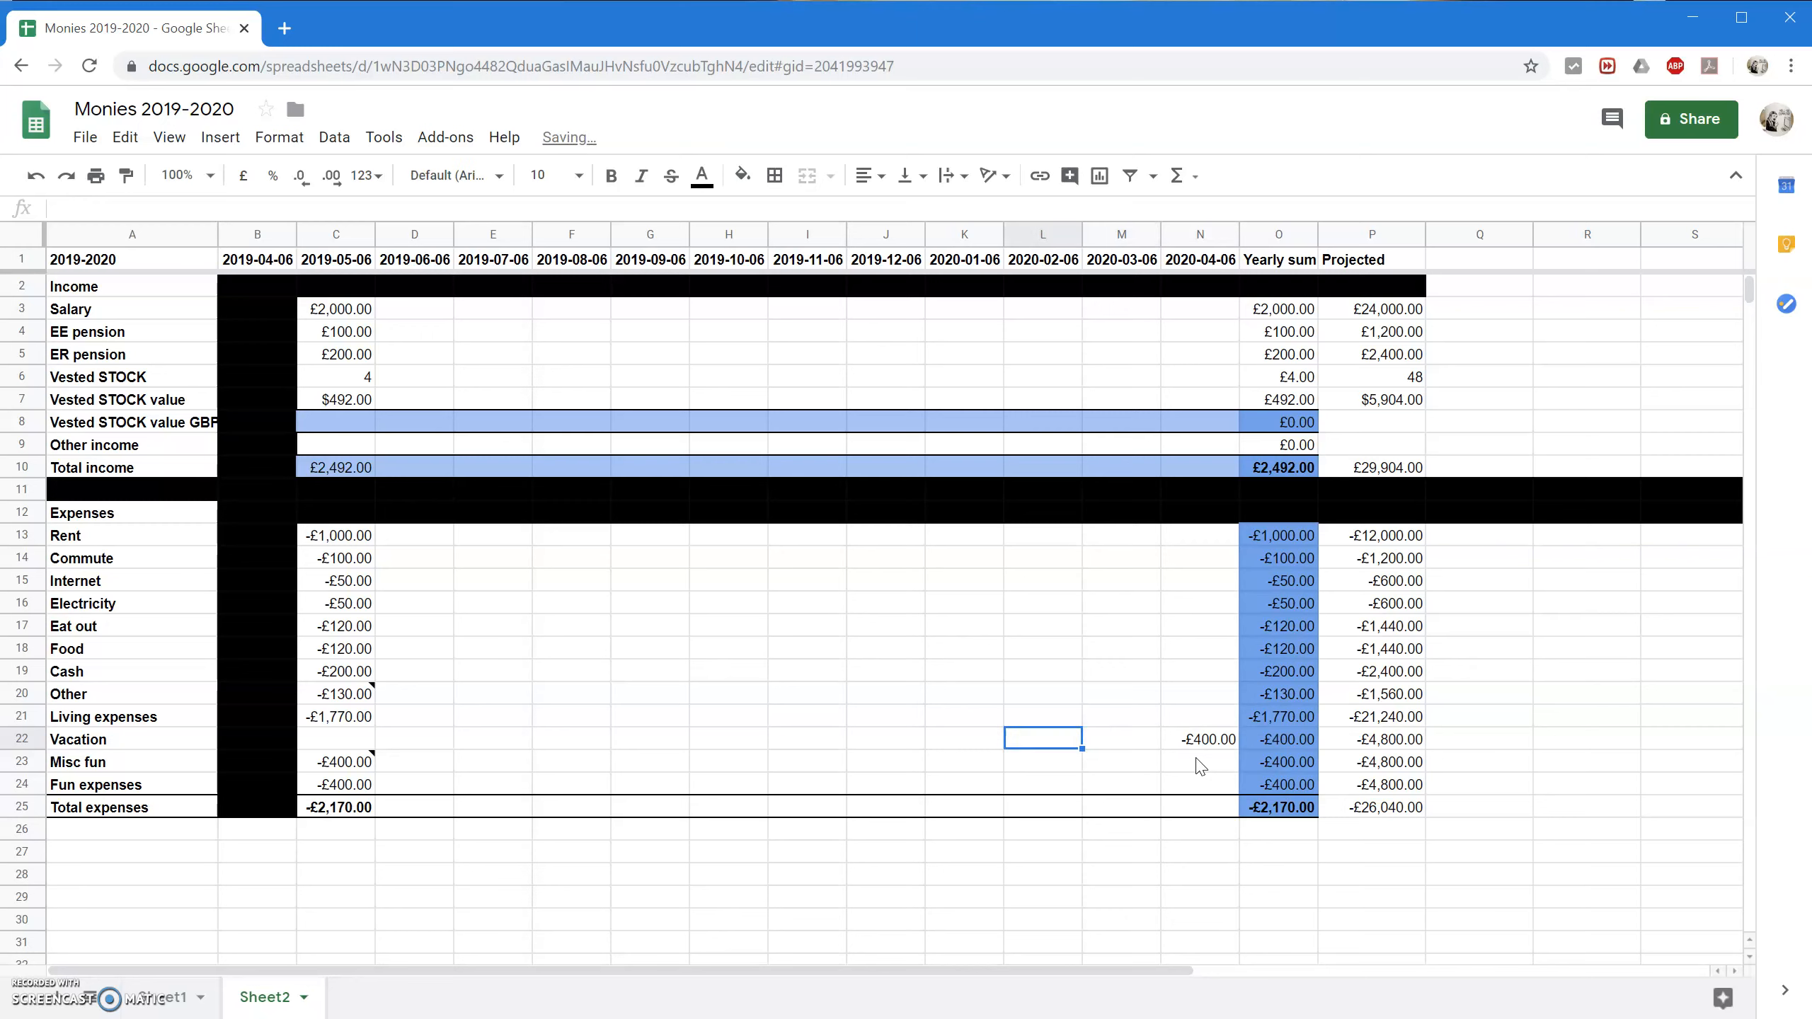
pyautogui.write('-400')
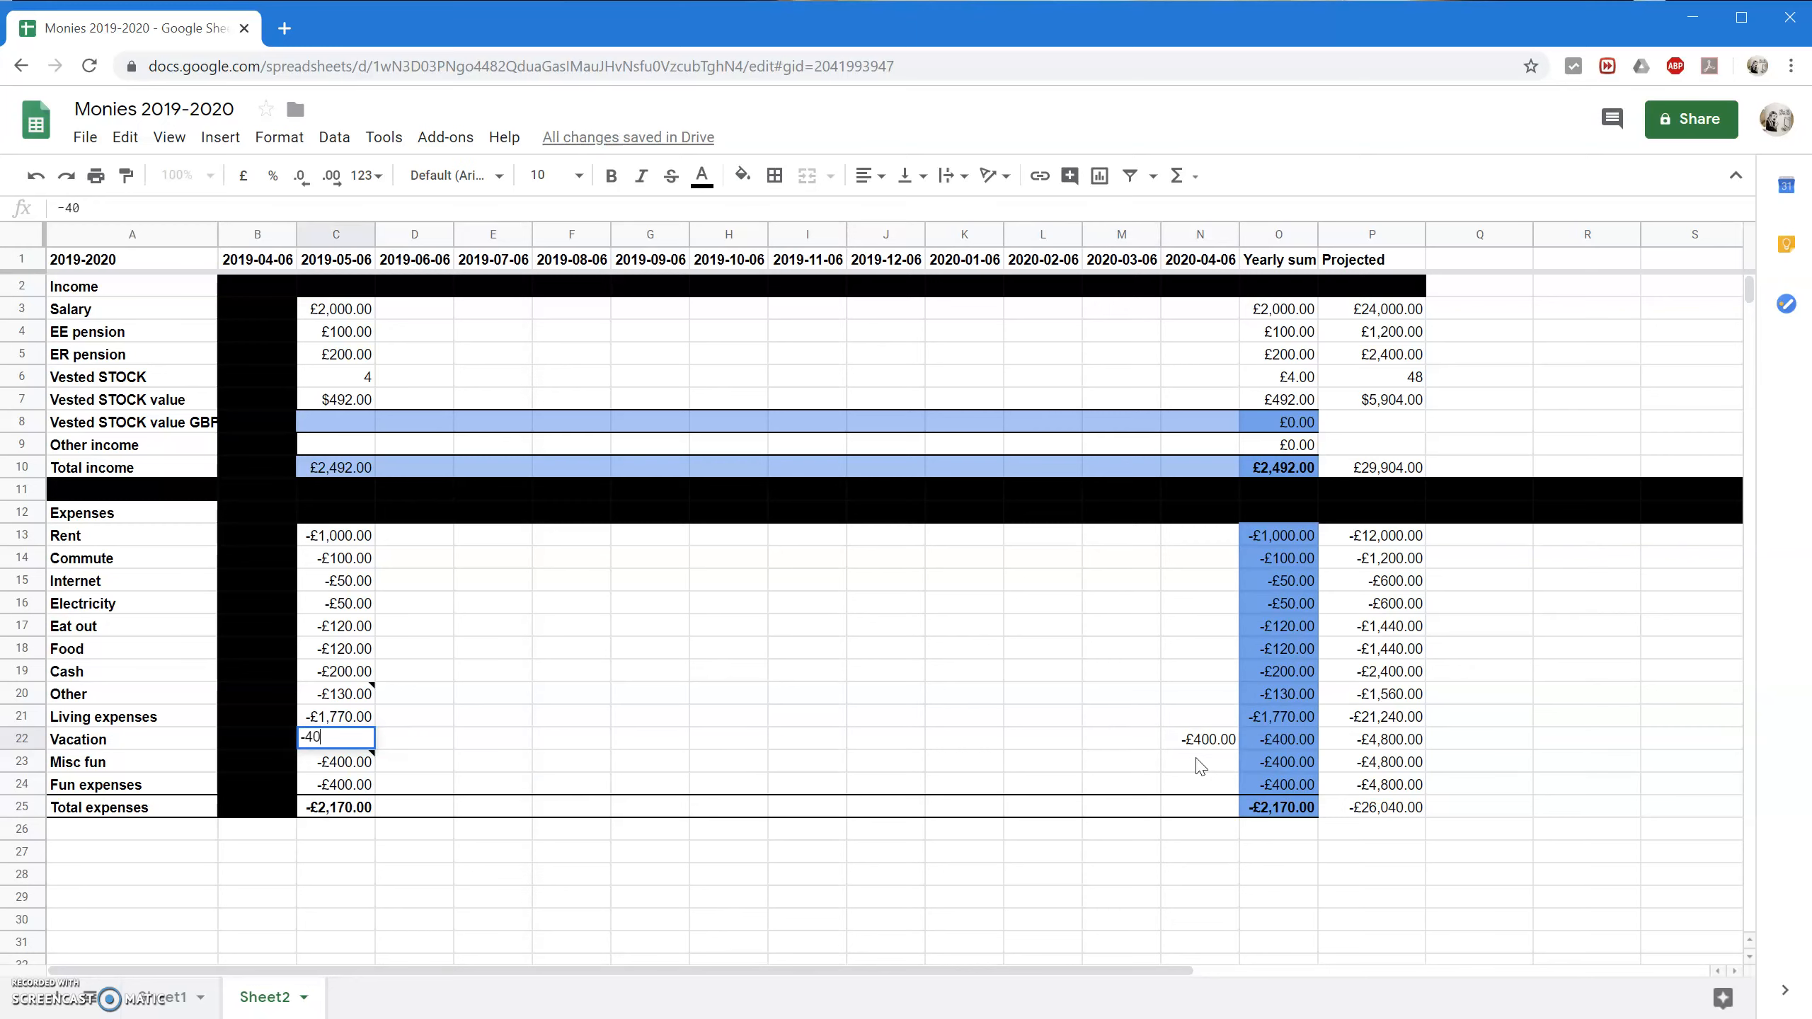
pyautogui.press('Right')
# Replace the Vacation projection in P22 with =MATCH(1e99,C13:N13,1) to find the last filled Rent month.
pyautogui.press('Right')
pyautogui.press('Right')
pyautogui.press('Right')
pyautogui.press('Right')
pyautogui.press('Right')
pyautogui.press('Right')
pyautogui.press('Right')
pyautogui.press('Right')
pyautogui.press('Right')
pyautogui.press('Right')
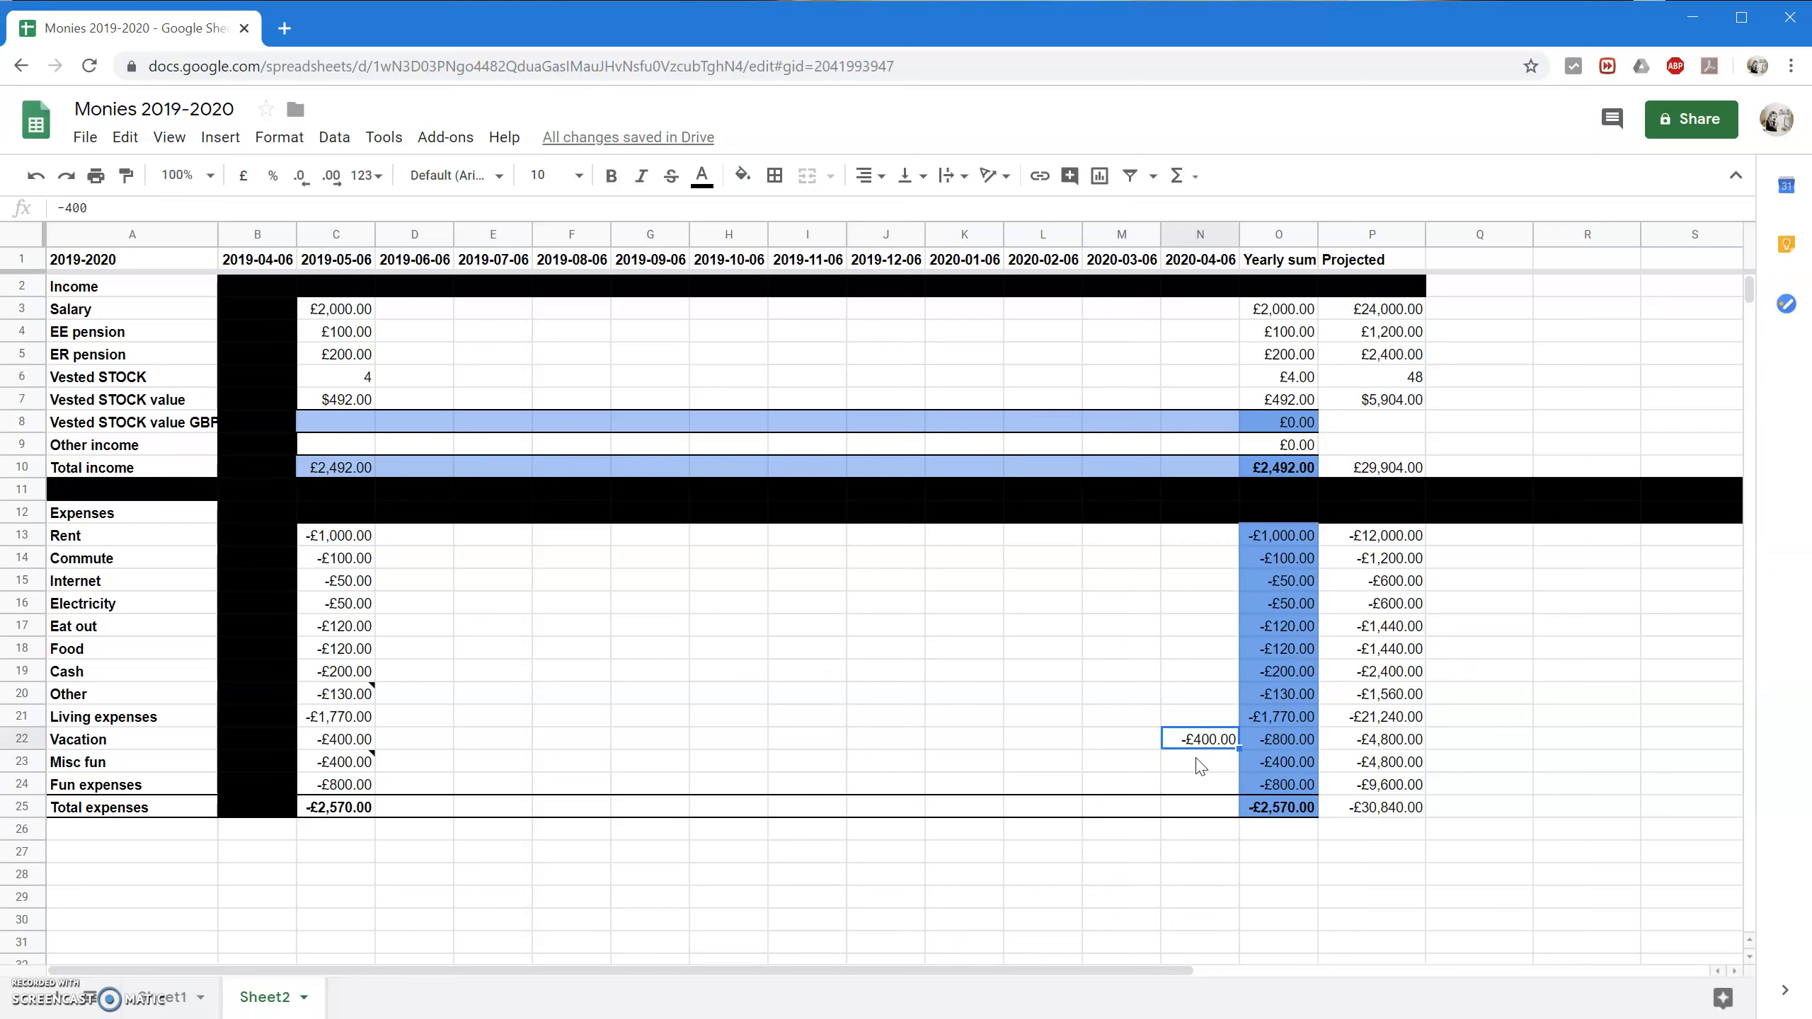
pyautogui.press('Right')
pyautogui.press('Right')
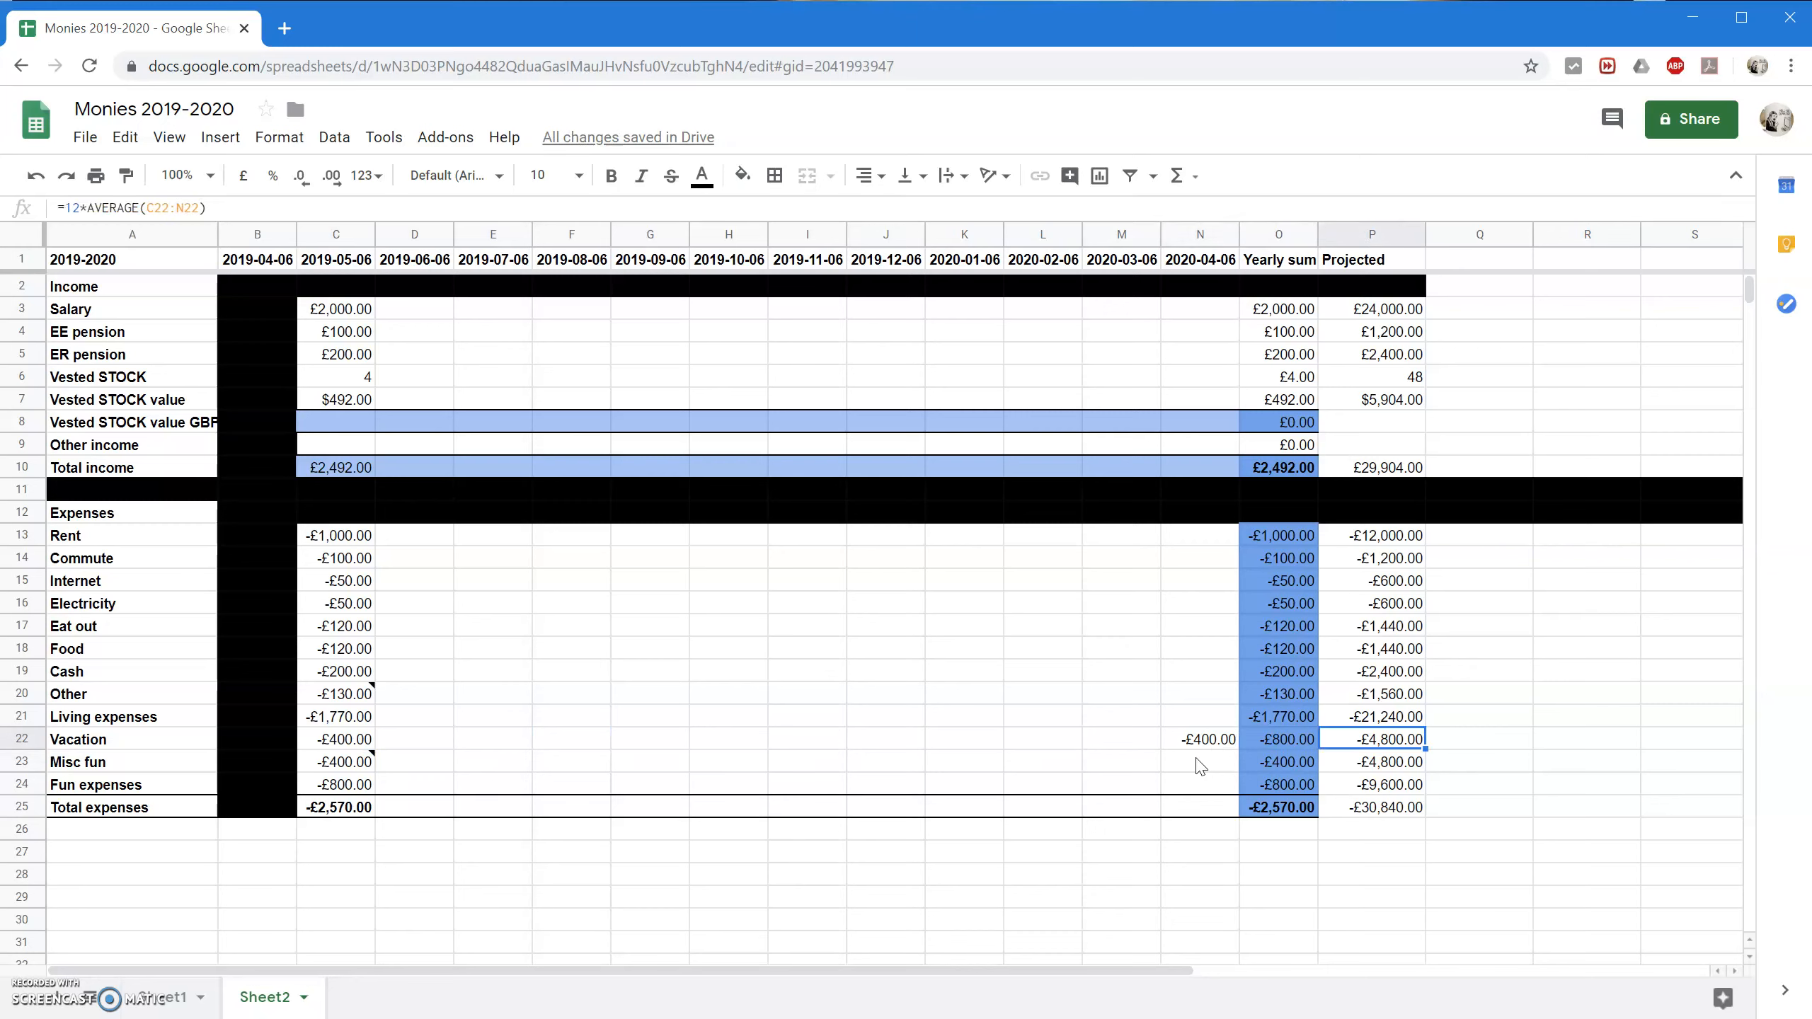
pyautogui.write('=')
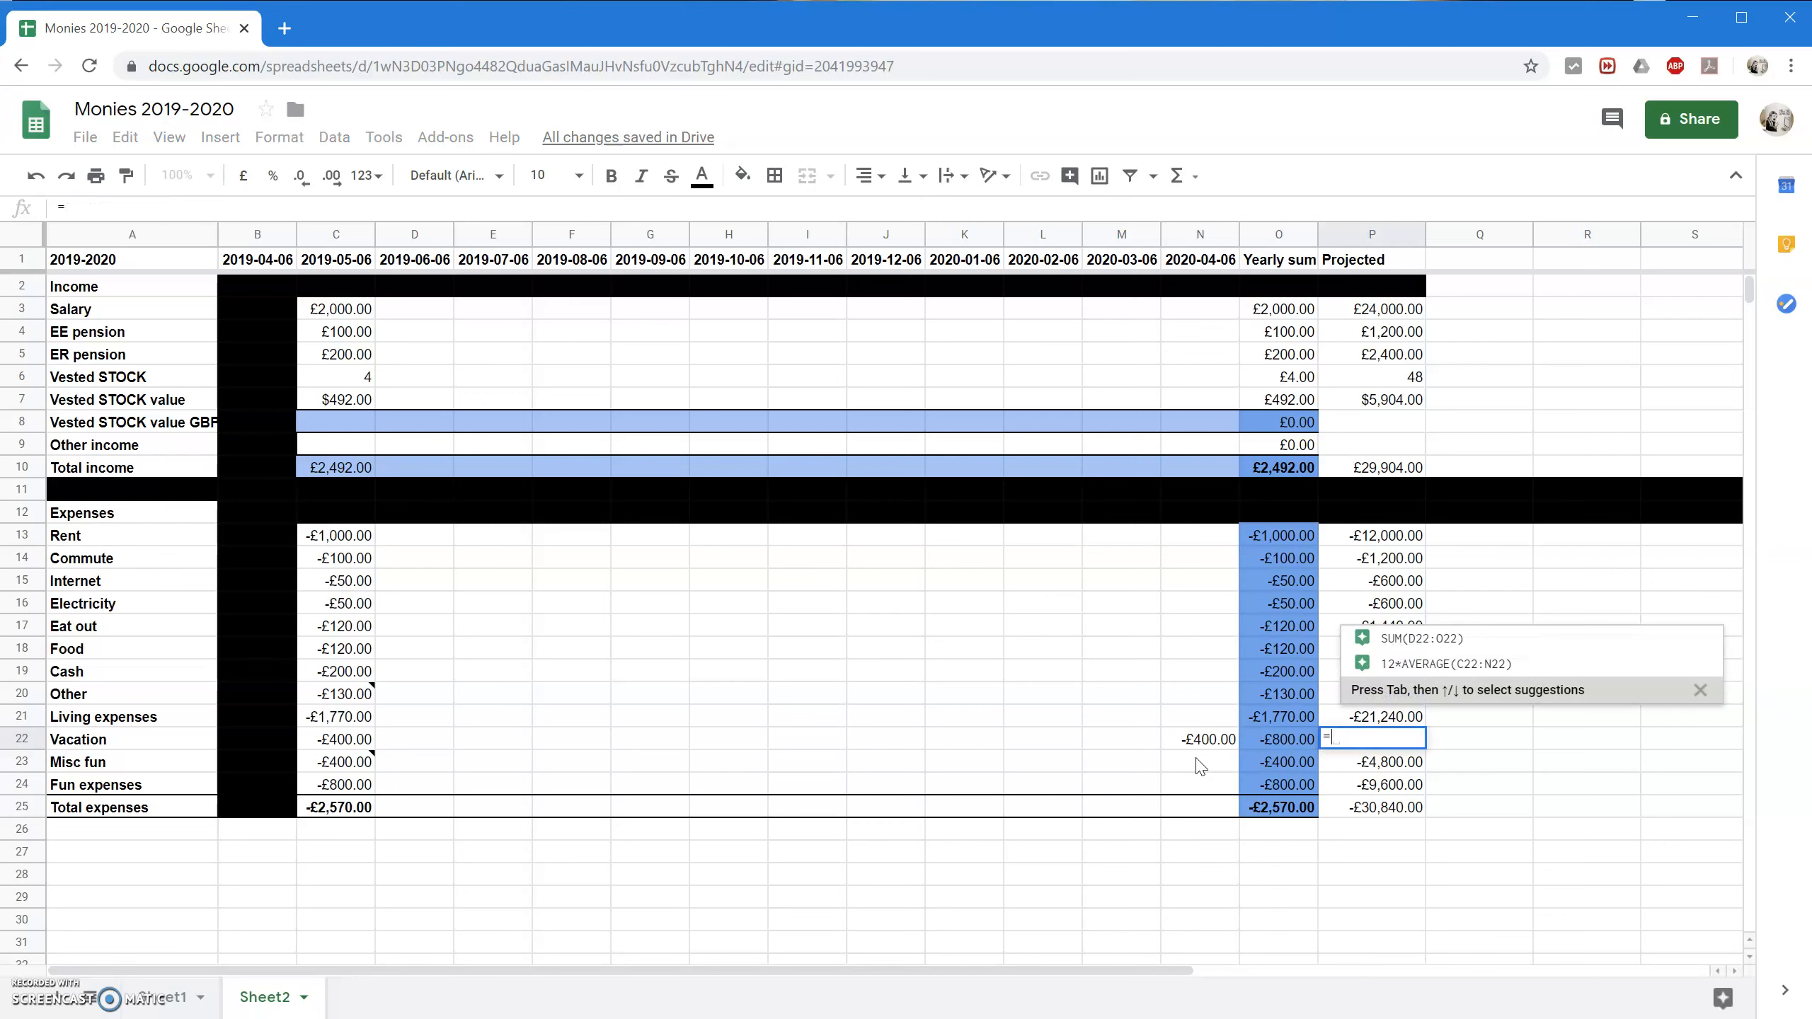
pyautogui.write('MATCH(*')
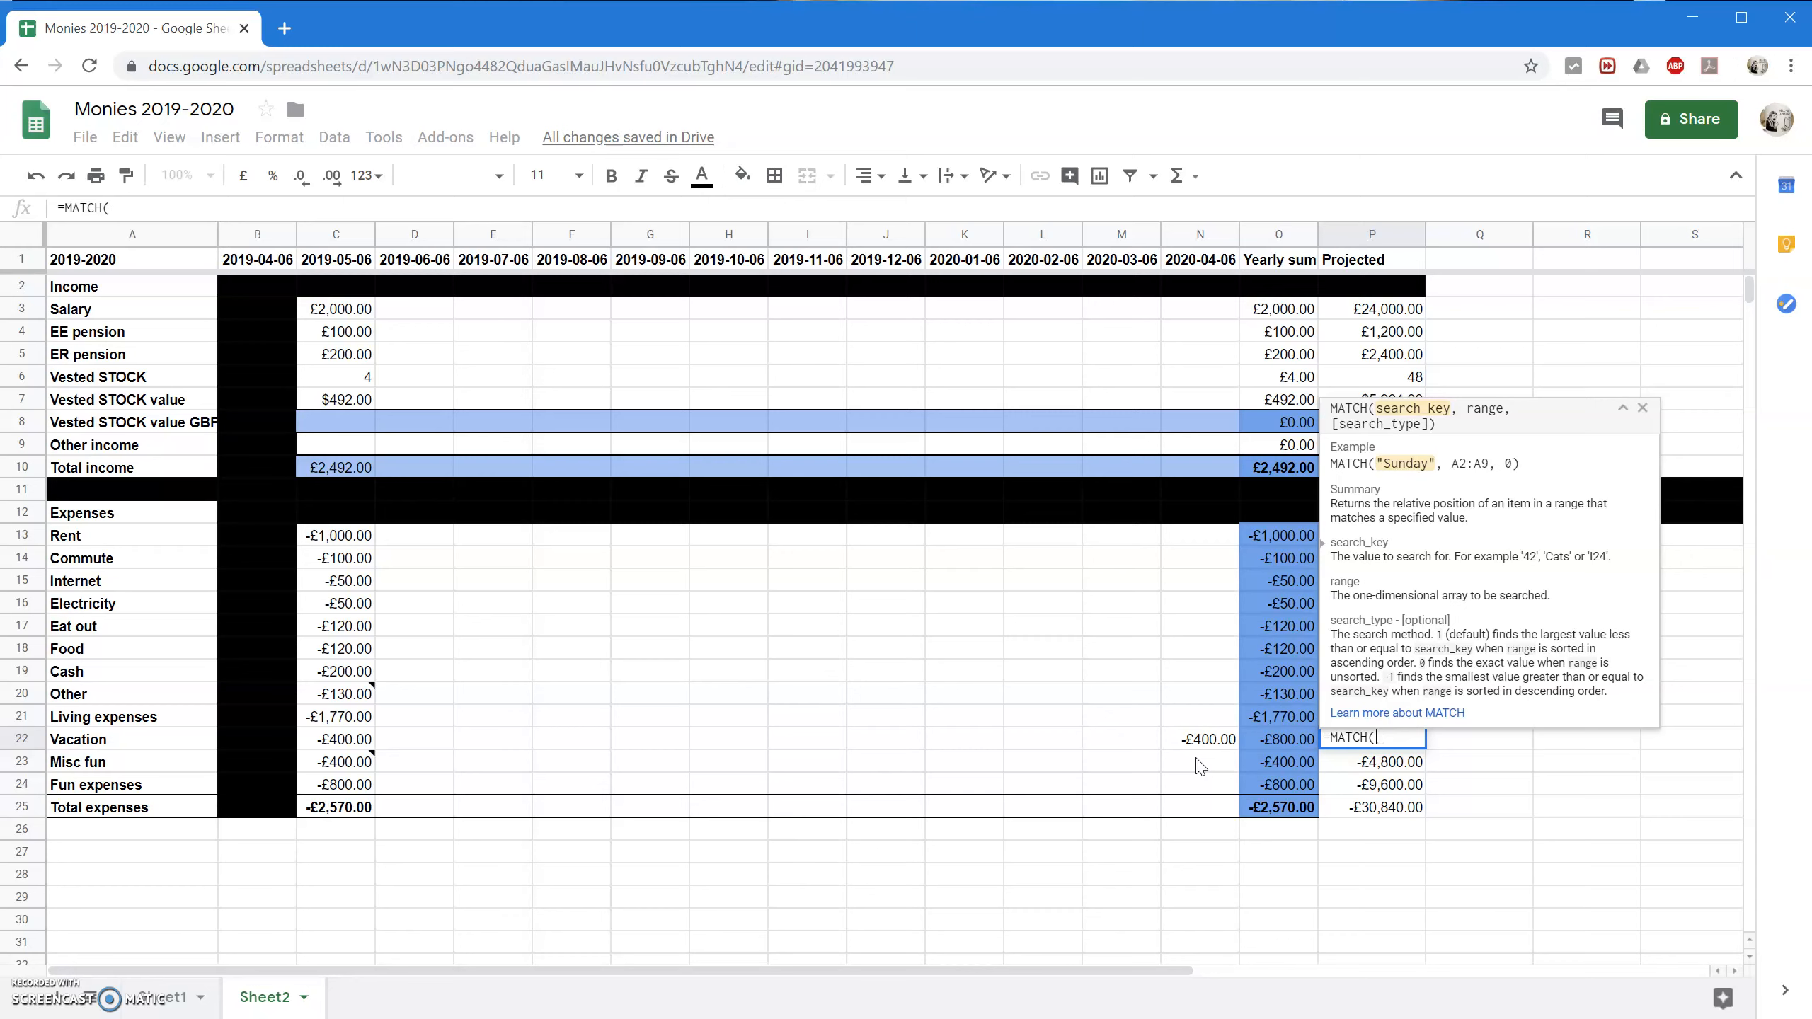
pyautogui.write('1e99,')
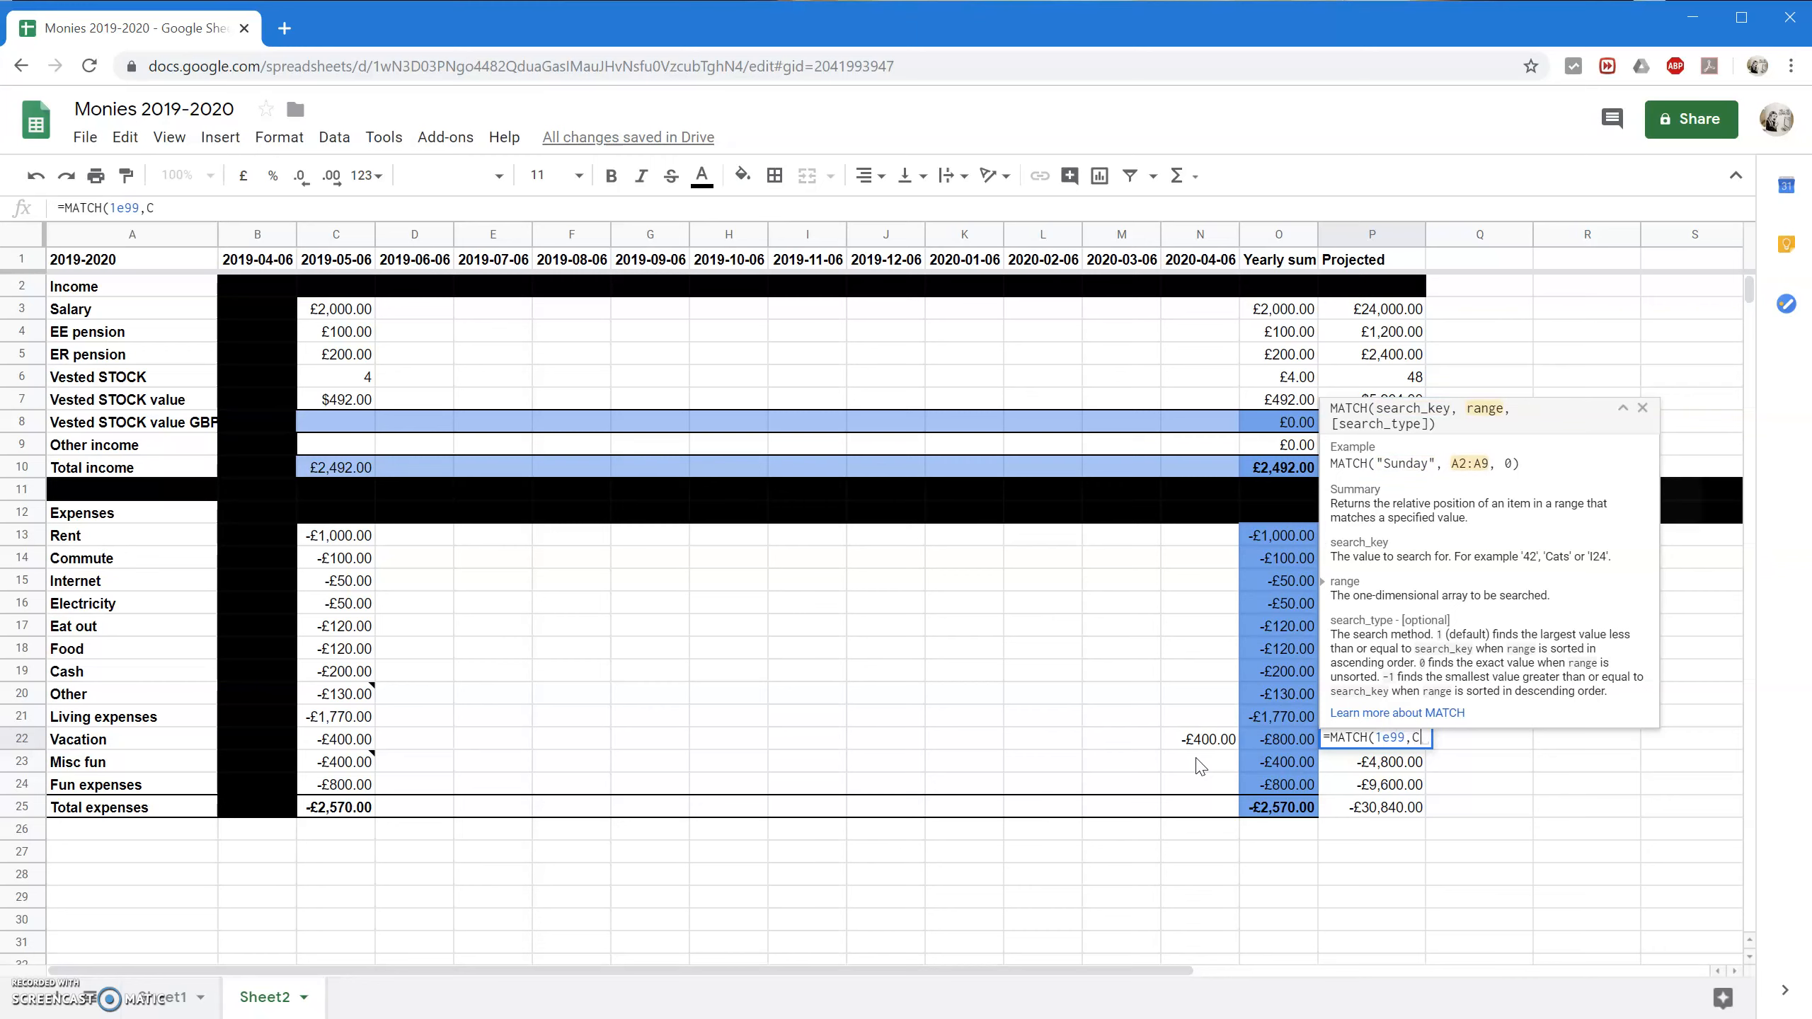
pyautogui.write('C13:N')
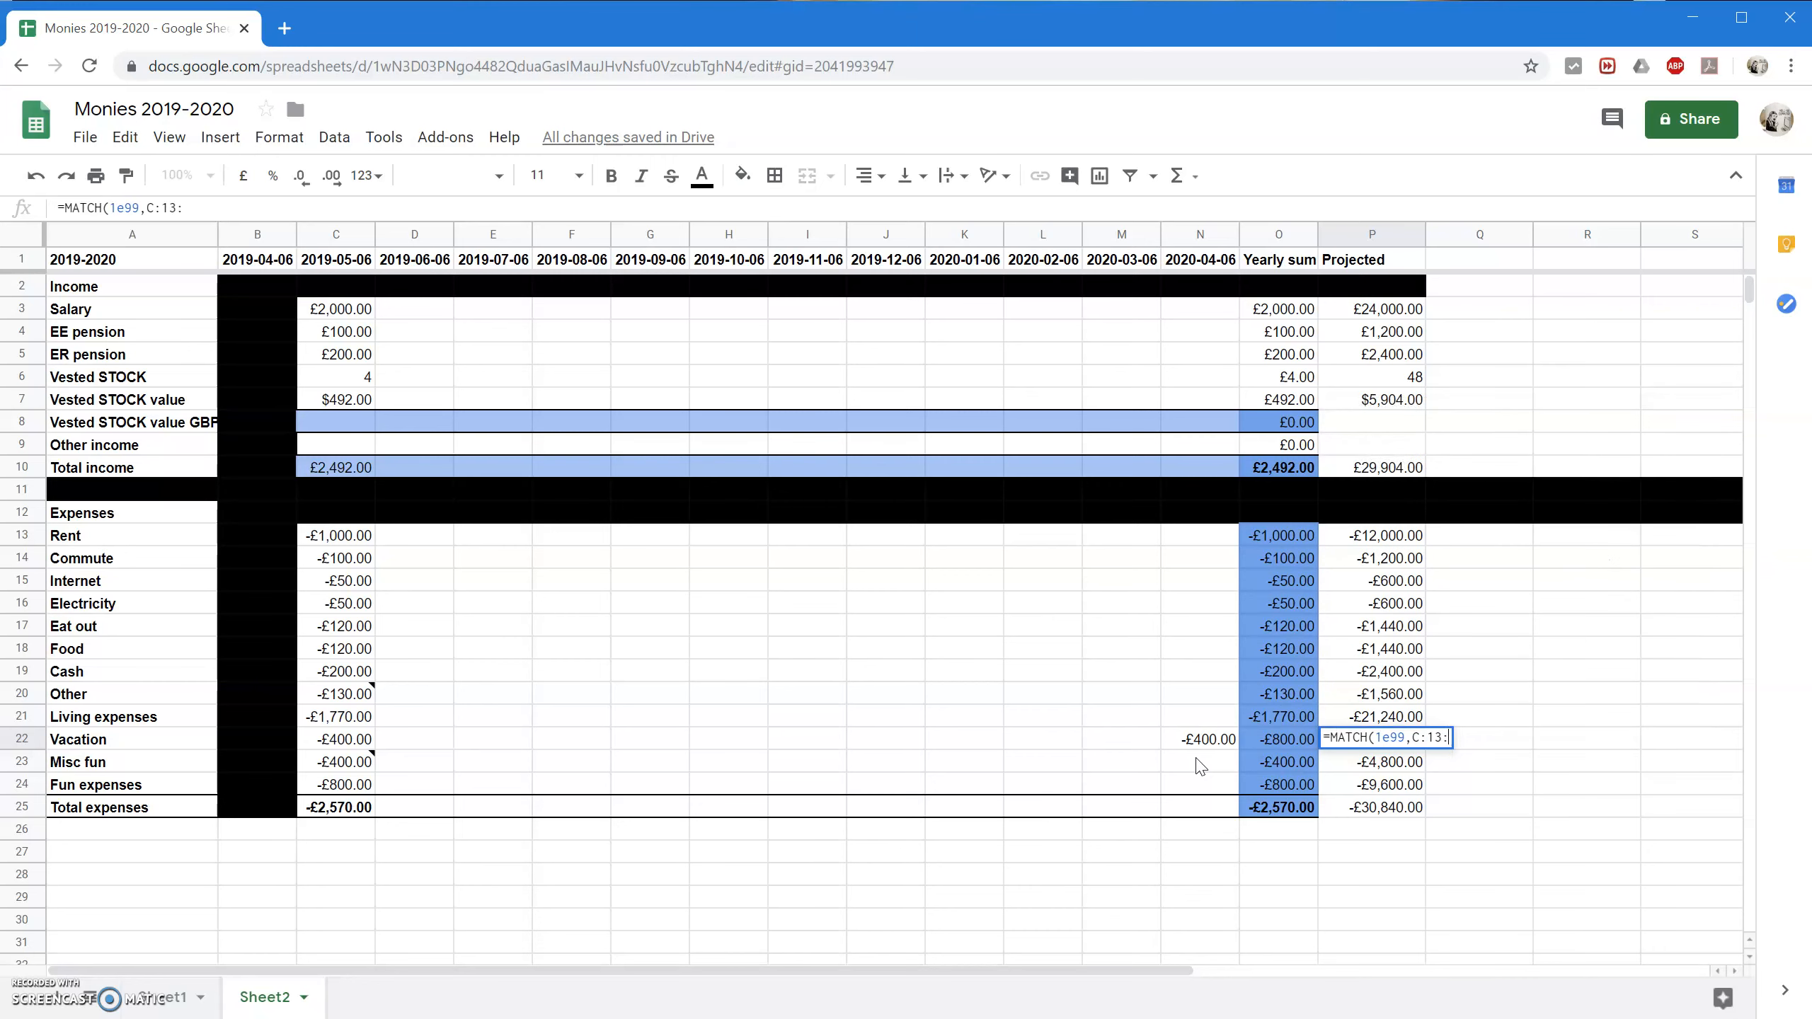
pyautogui.write('1')
pyautogui.press('BackSpace')
pyautogui.press('BackSpace')
pyautogui.write('13:N13)')
pyautogui.press('BackSpace')
pyautogui.write(',1')
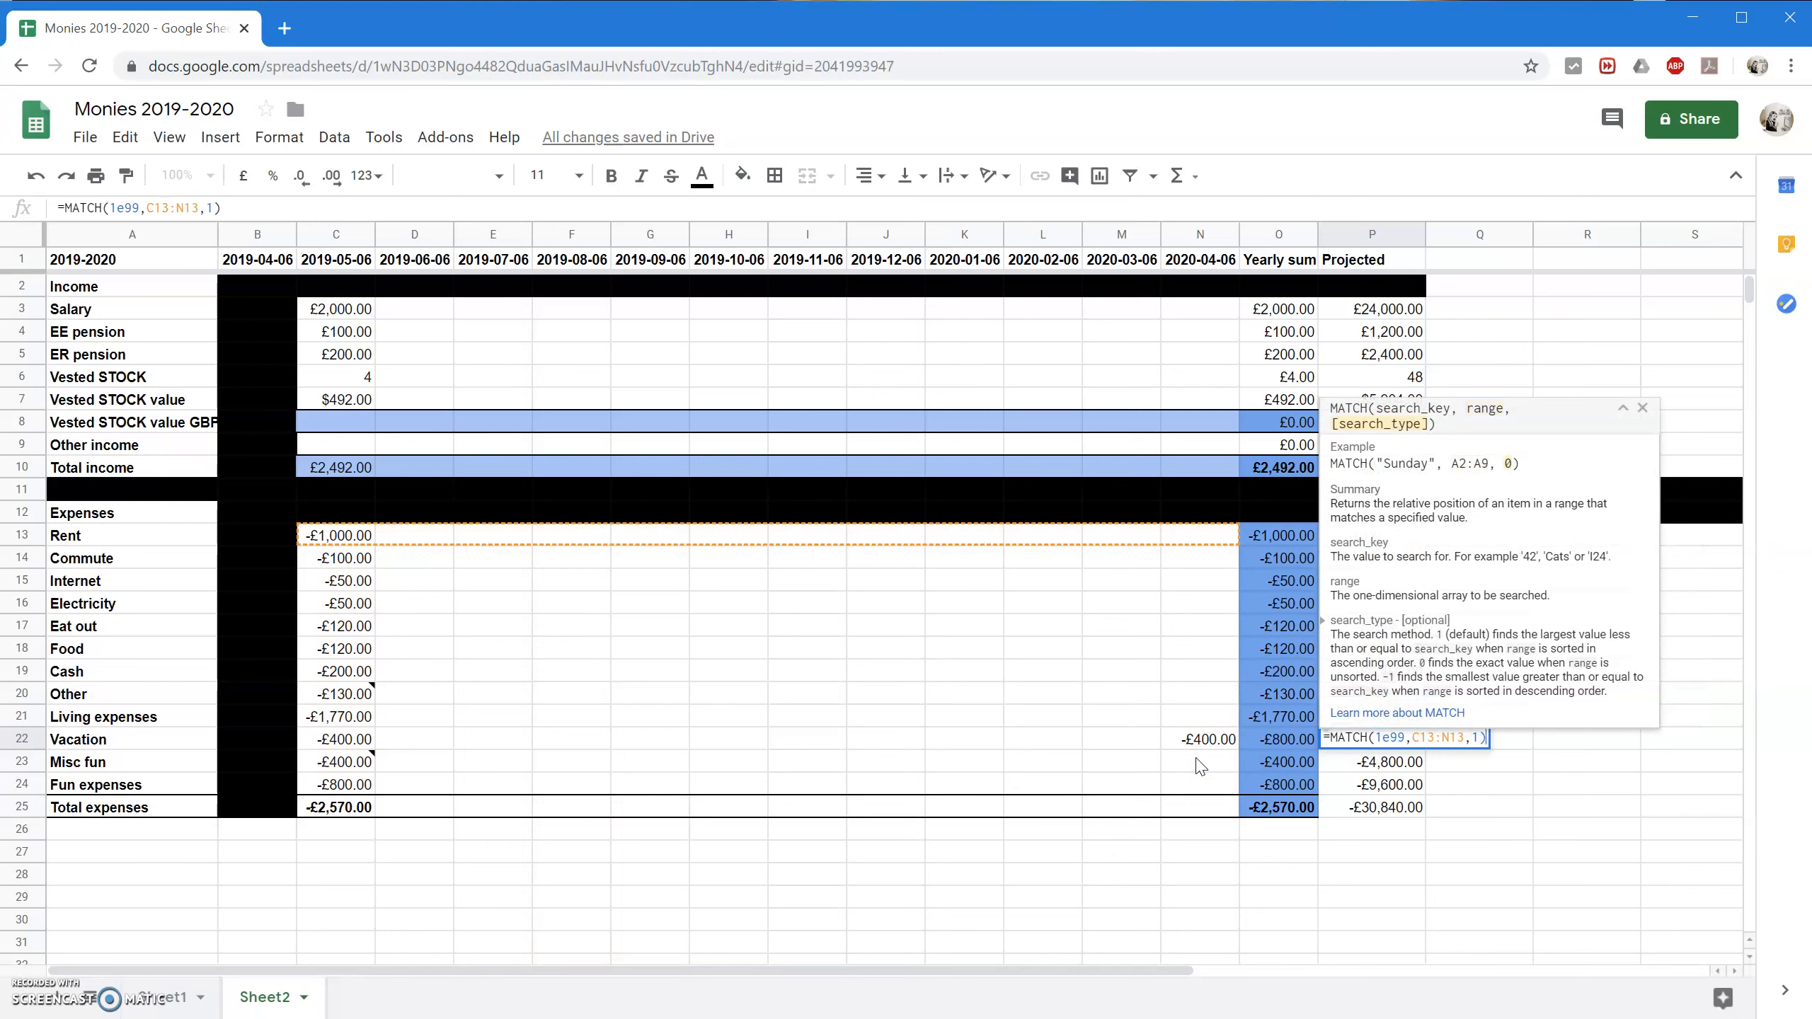
pyautogui.press('Return')
pyautogui.press('Up')
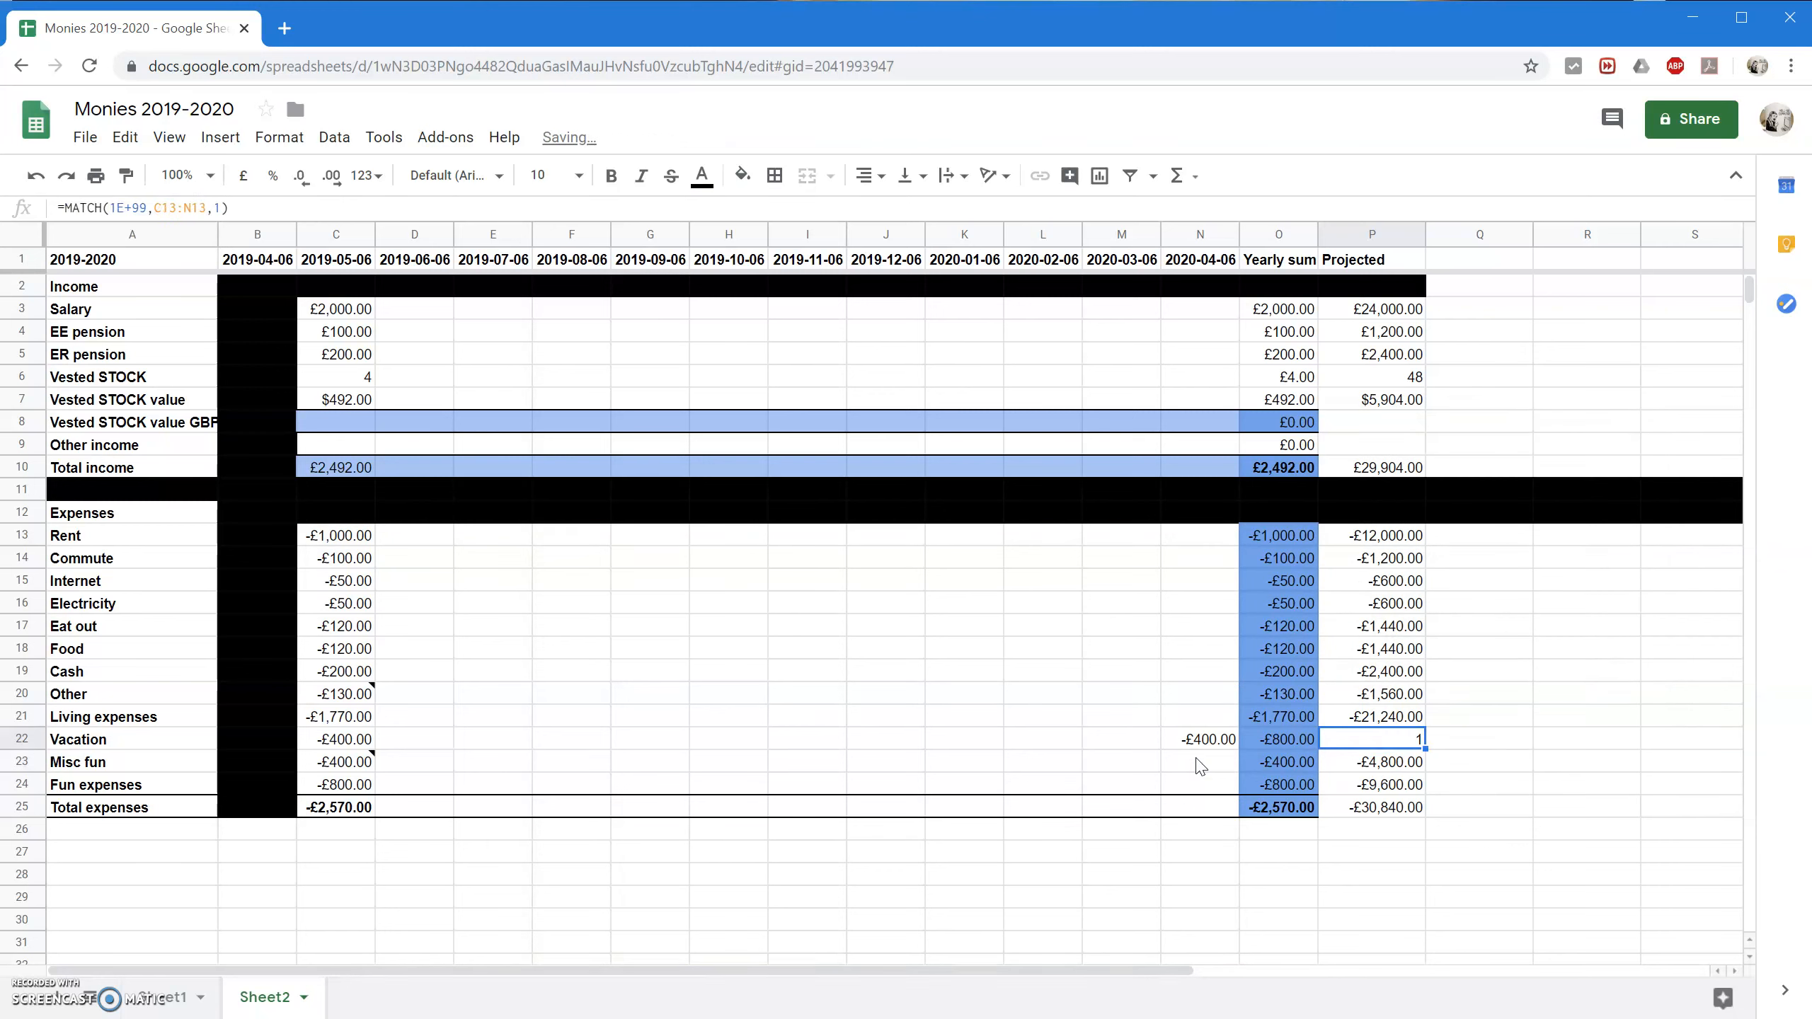
# Enter trial Rent amounts of 1 in D13 and 3 in E13 to test the MATCH formula.
pyautogui.press('Left')
pyautogui.press('Left')
pyautogui.press('Left')
pyautogui.press('Left')
pyautogui.press('Left')
pyautogui.press('Left')
pyautogui.press('Left')
pyautogui.press('Left')
pyautogui.press('Left')
pyautogui.press('Left')
pyautogui.press('Left')
pyautogui.press('Left')
pyautogui.press('Left')
pyautogui.press('Left')
pyautogui.press('Left')
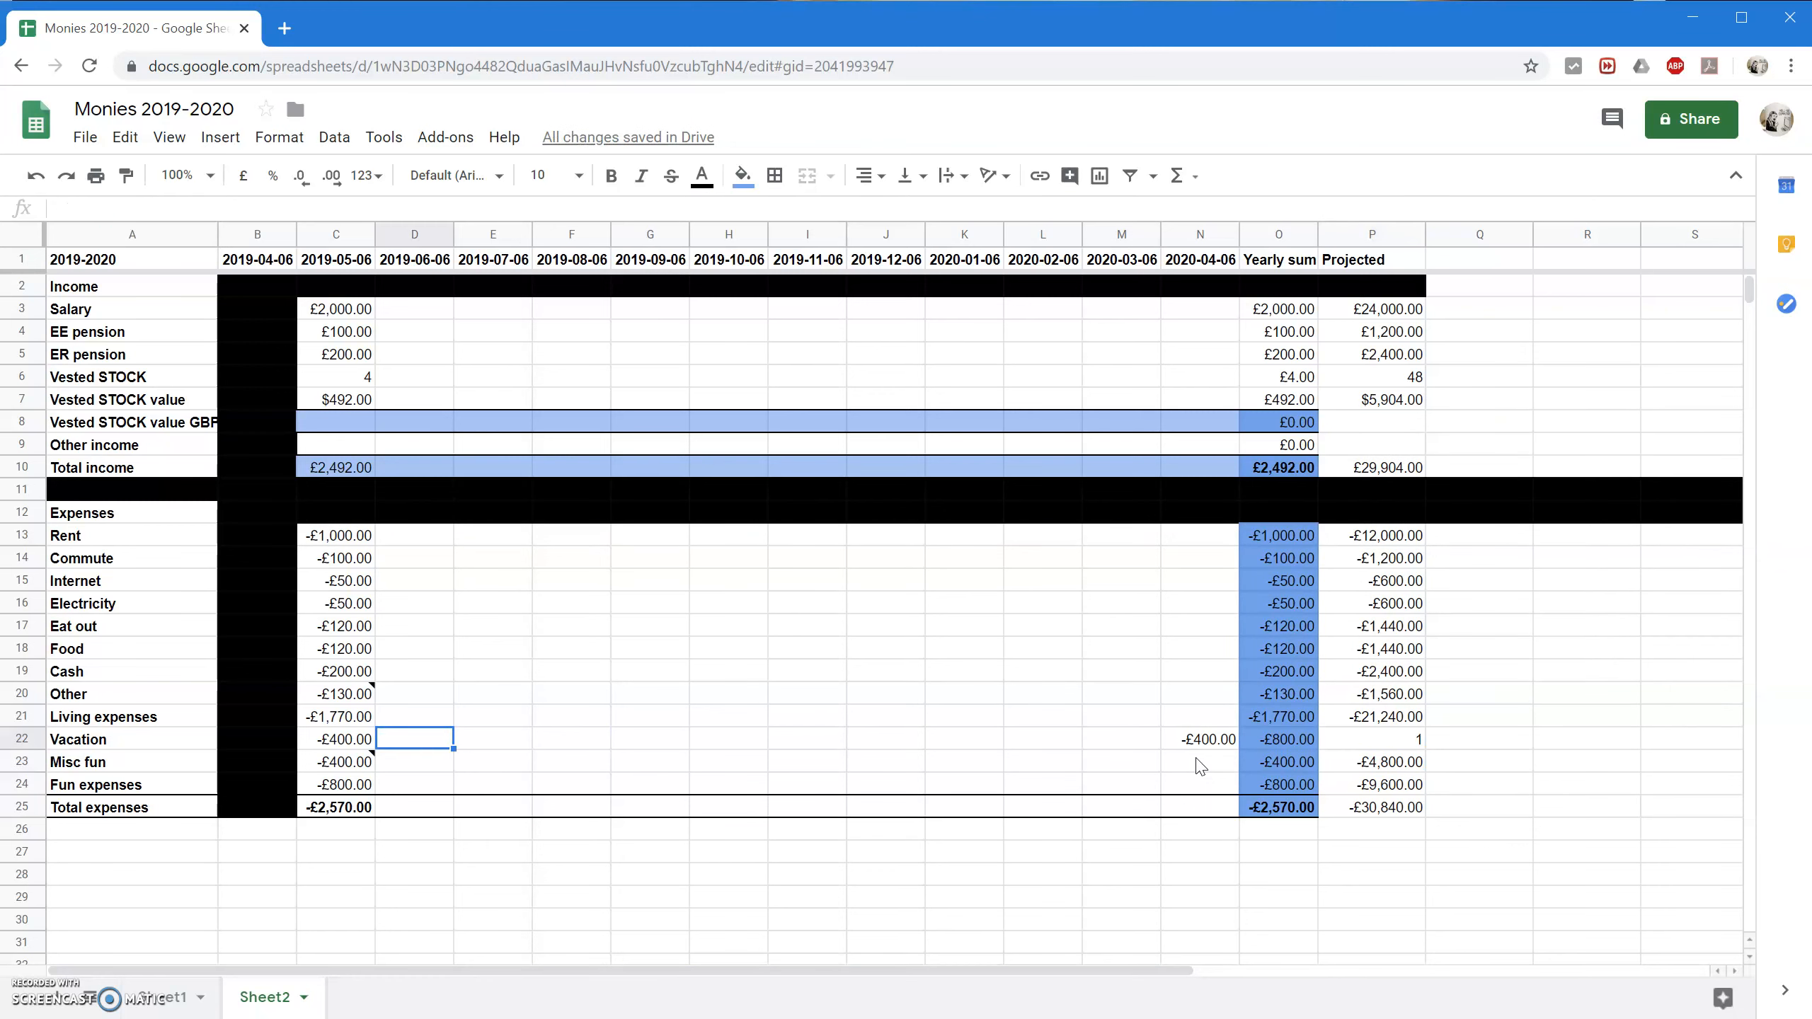
pyautogui.press('Up')
pyautogui.press('Up')
pyautogui.press('Up')
pyautogui.press('Up')
pyautogui.press('Up')
pyautogui.press('Up')
pyautogui.press('Up')
pyautogui.press('Up')
pyautogui.press('Up')
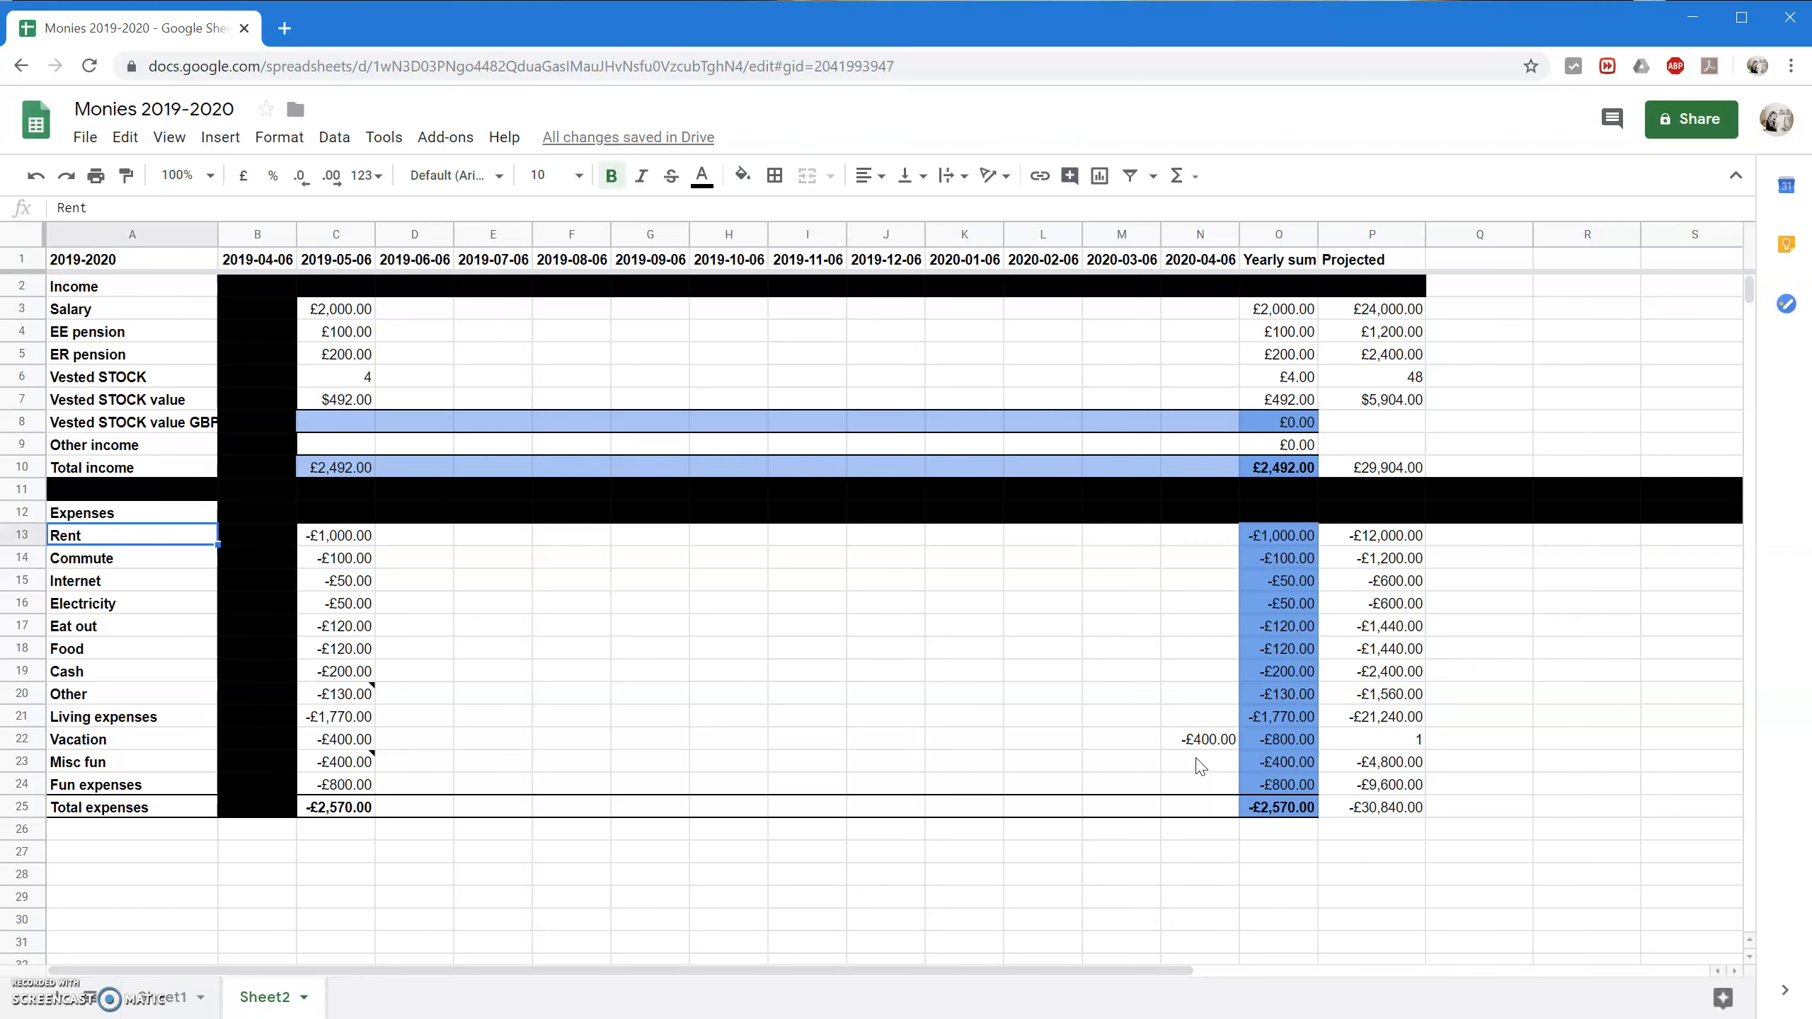
pyautogui.press('Right')
pyautogui.press('Right')
pyautogui.press('Right')
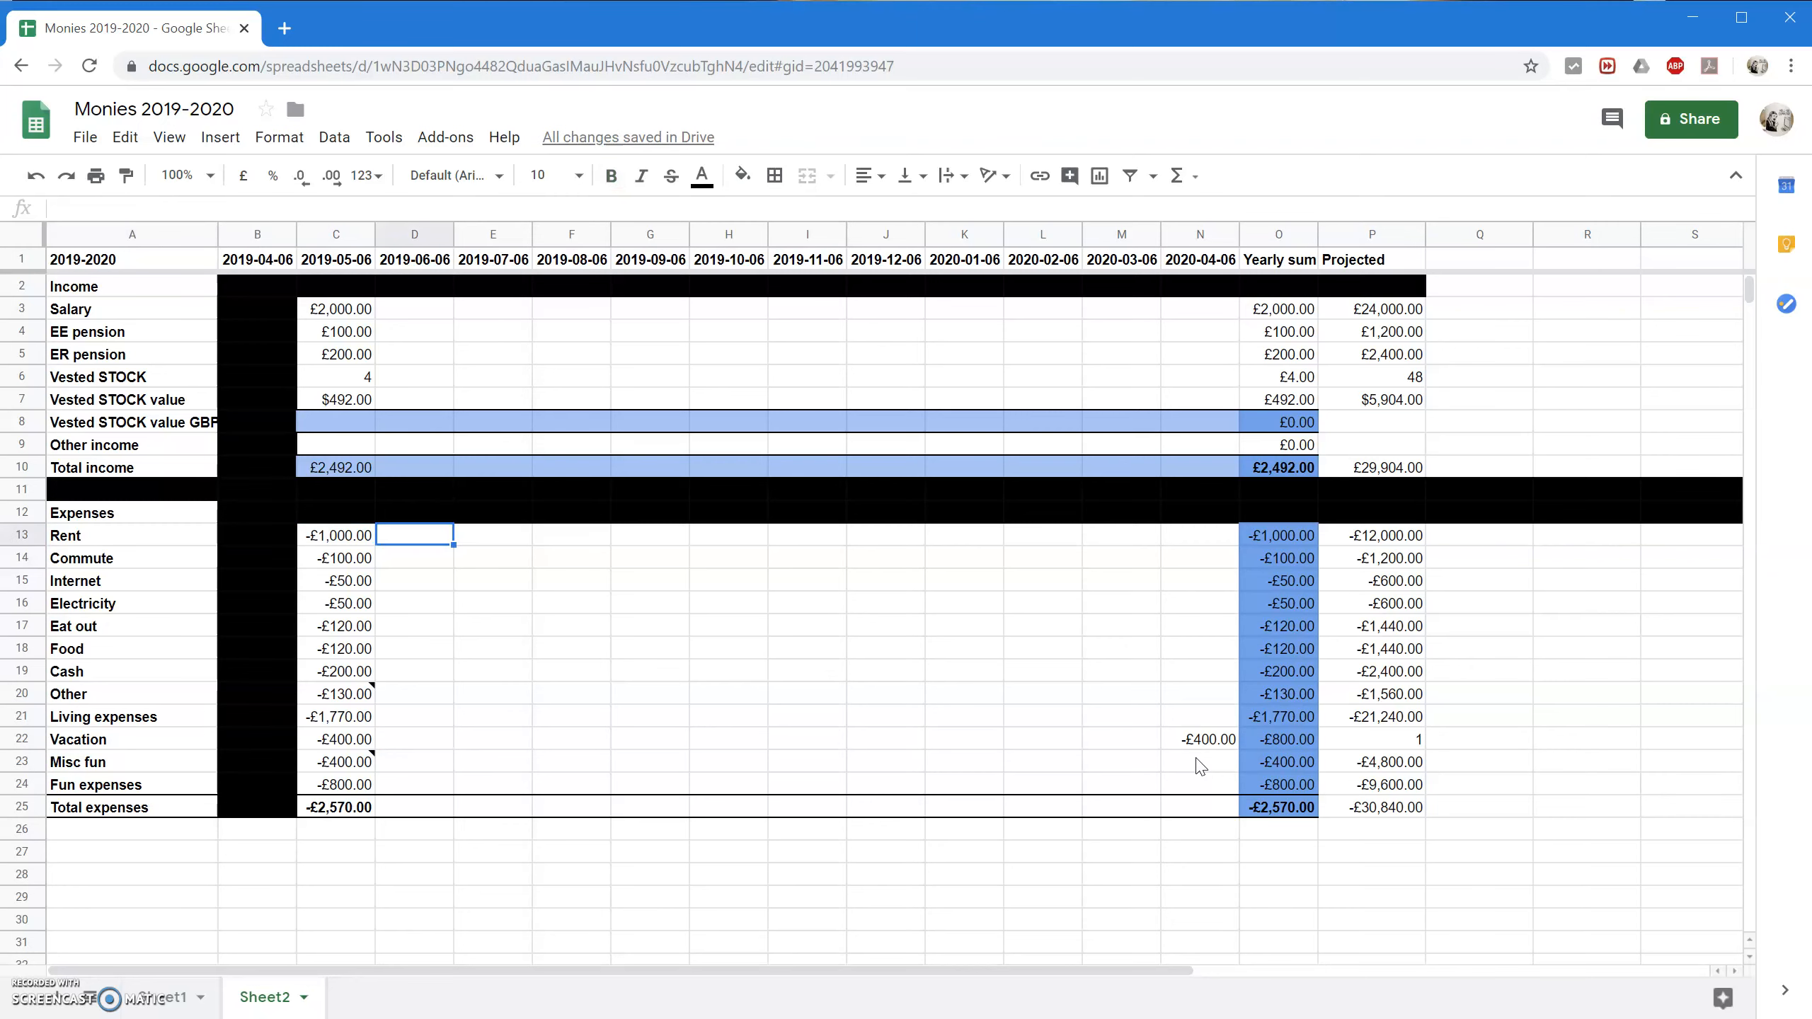
pyautogui.press('Tab')
pyautogui.press('Right')
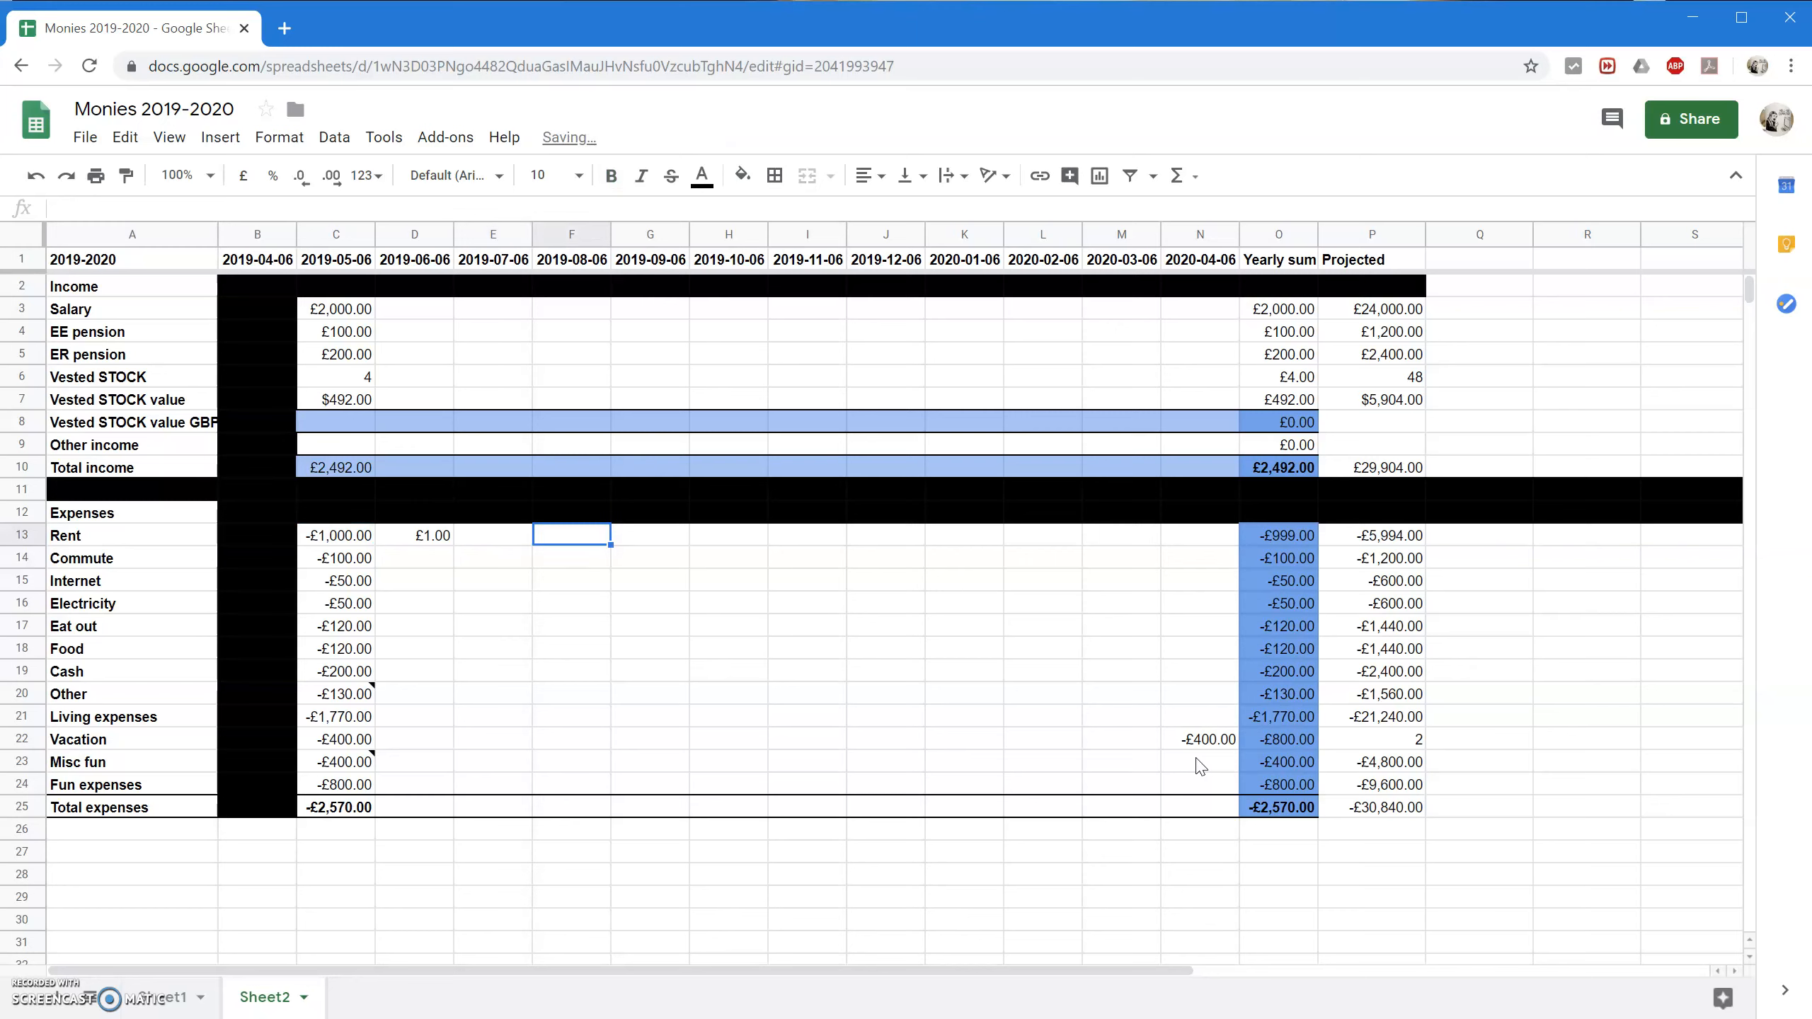
pyautogui.press('Left')
pyautogui.write('3')
pyautogui.press('Tab')
# Enter a trial Rent amount of 77 for 2019-12-06 in J13 and check the MATCH formula in P22.
pyautogui.press('Right')
pyautogui.press('Right')
pyautogui.press('Right')
pyautogui.press('Right')
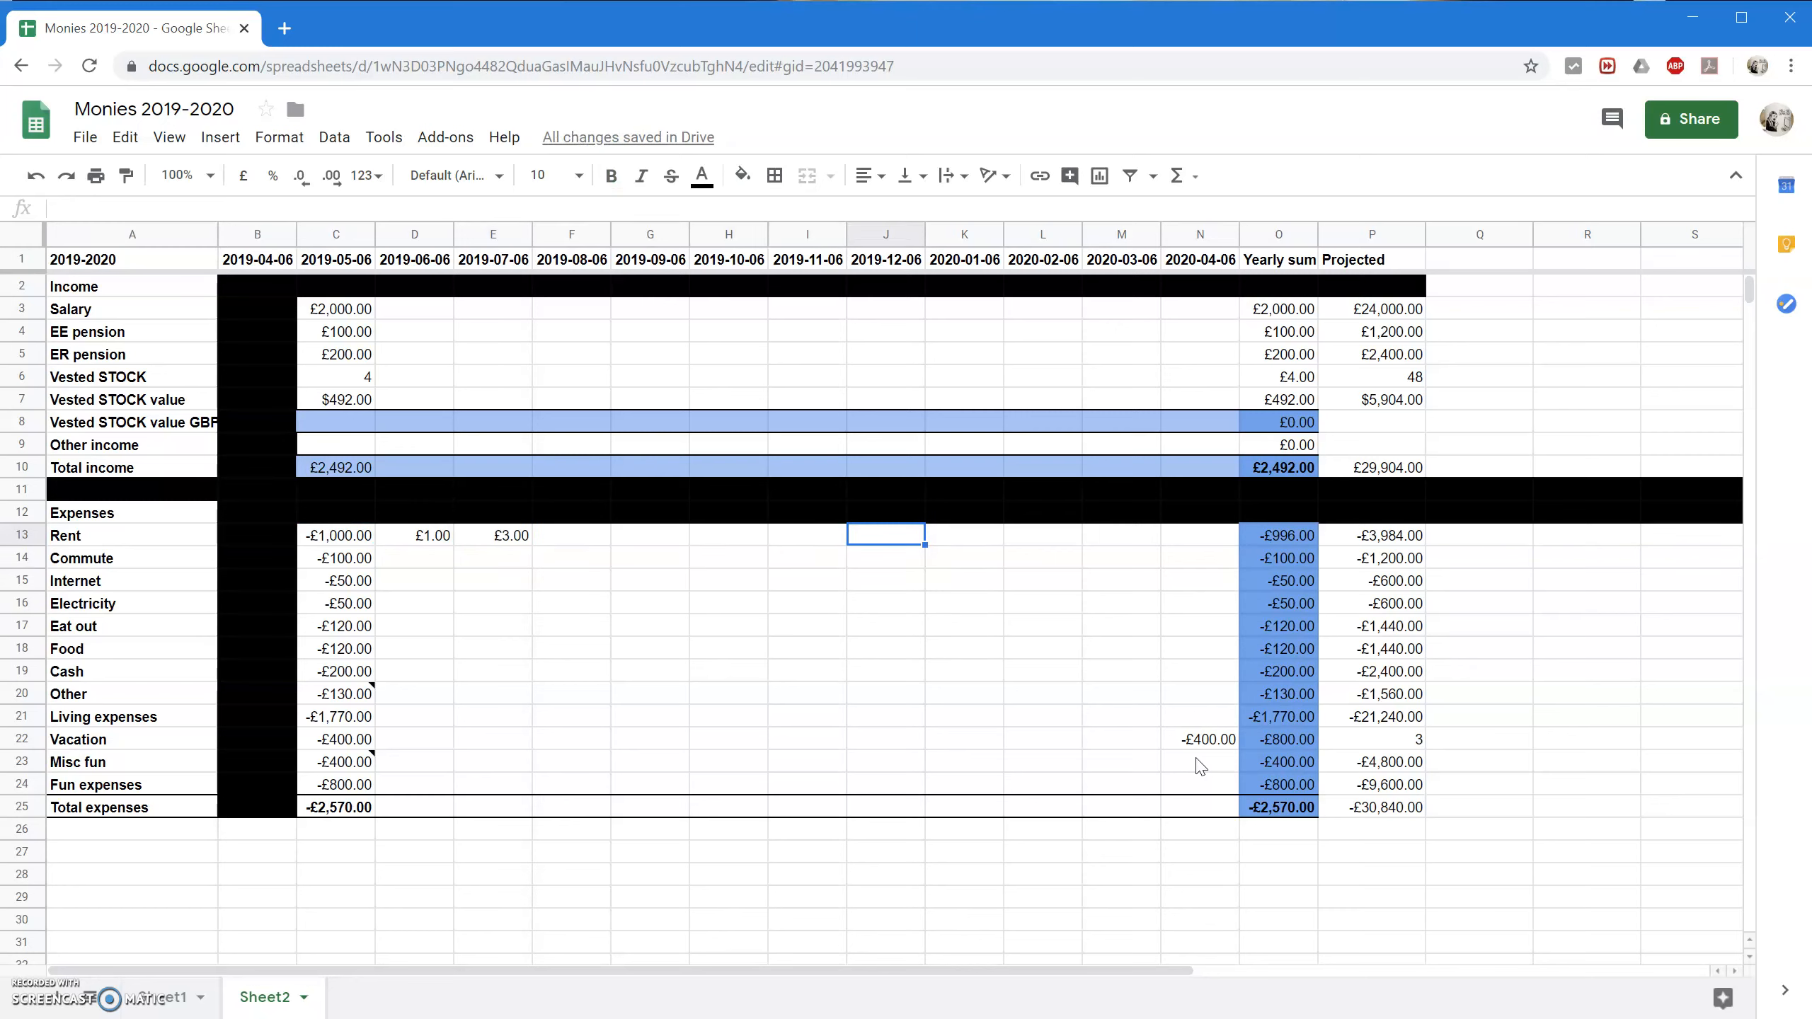
pyautogui.write('77')
pyautogui.press('Return')
pyautogui.press('Down')
pyautogui.press('Down')
pyautogui.press('Down')
pyautogui.press('Down')
pyautogui.press('Down')
pyautogui.press('Down')
pyautogui.press('Down')
pyautogui.press('Down')
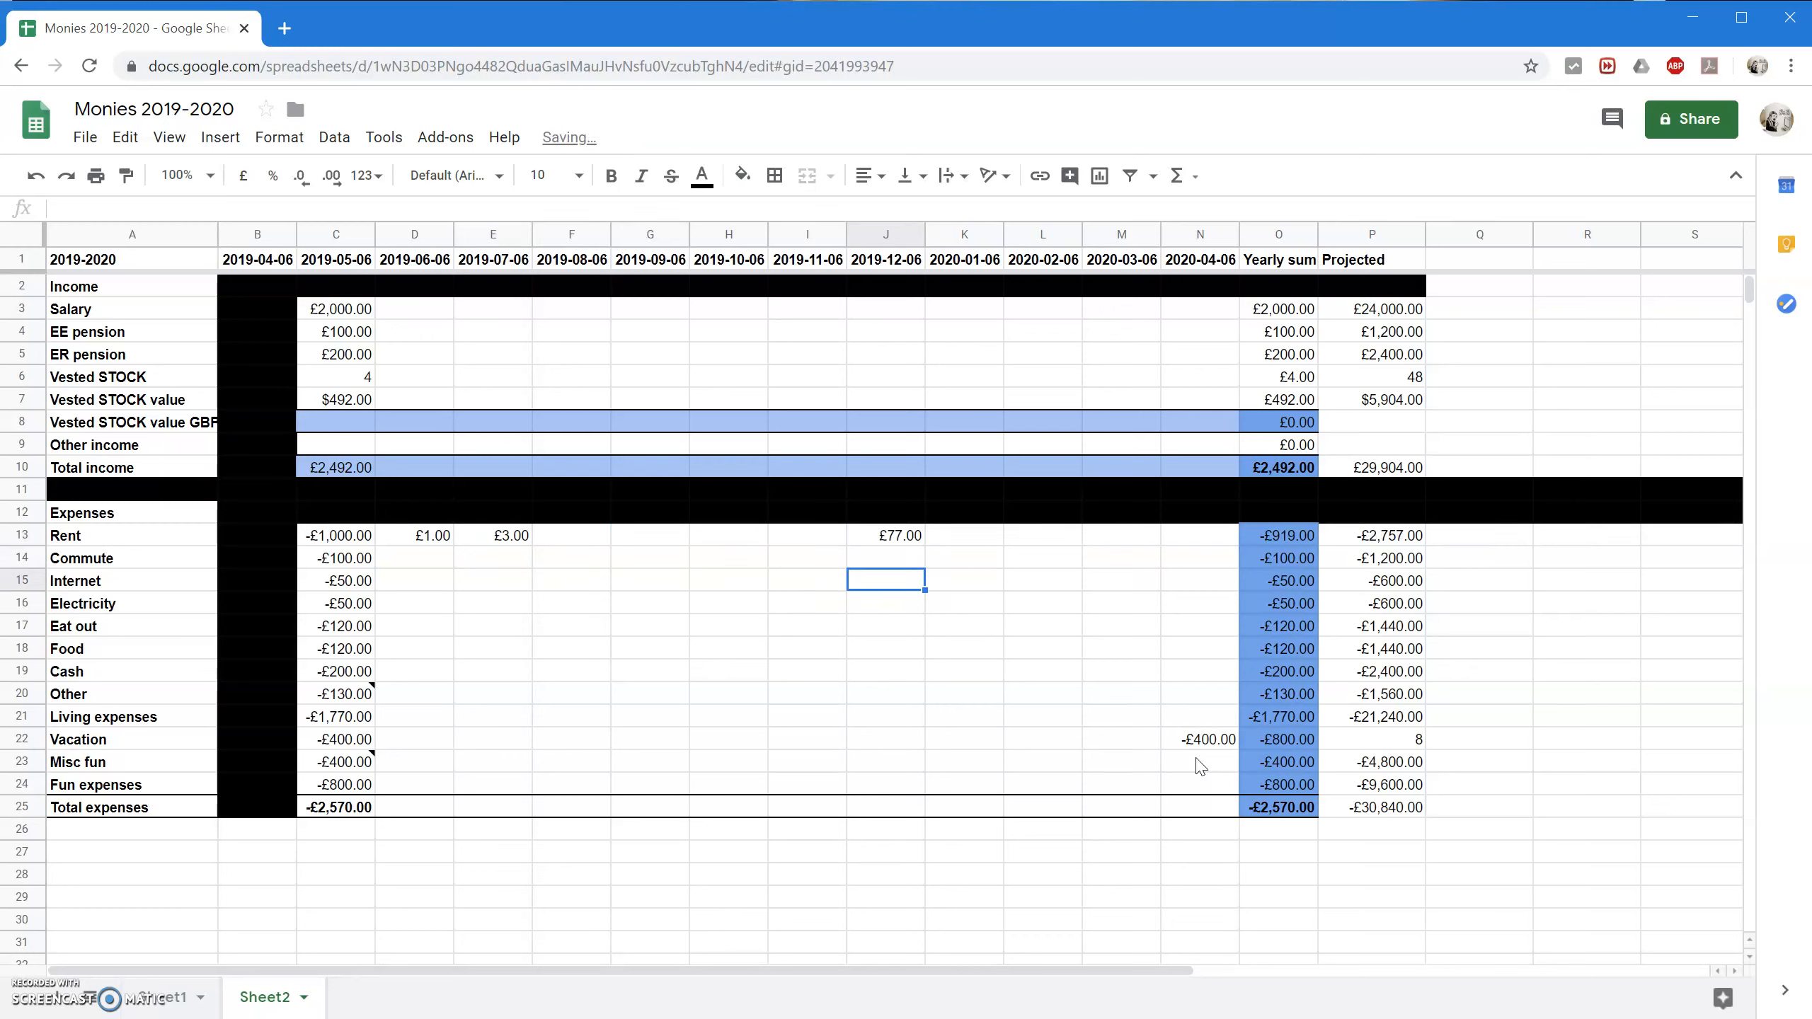
pyautogui.press('Right')
pyautogui.press('Right')
pyautogui.press('Right')
pyautogui.press('Right')
pyautogui.press('Right')
pyautogui.press('Right')
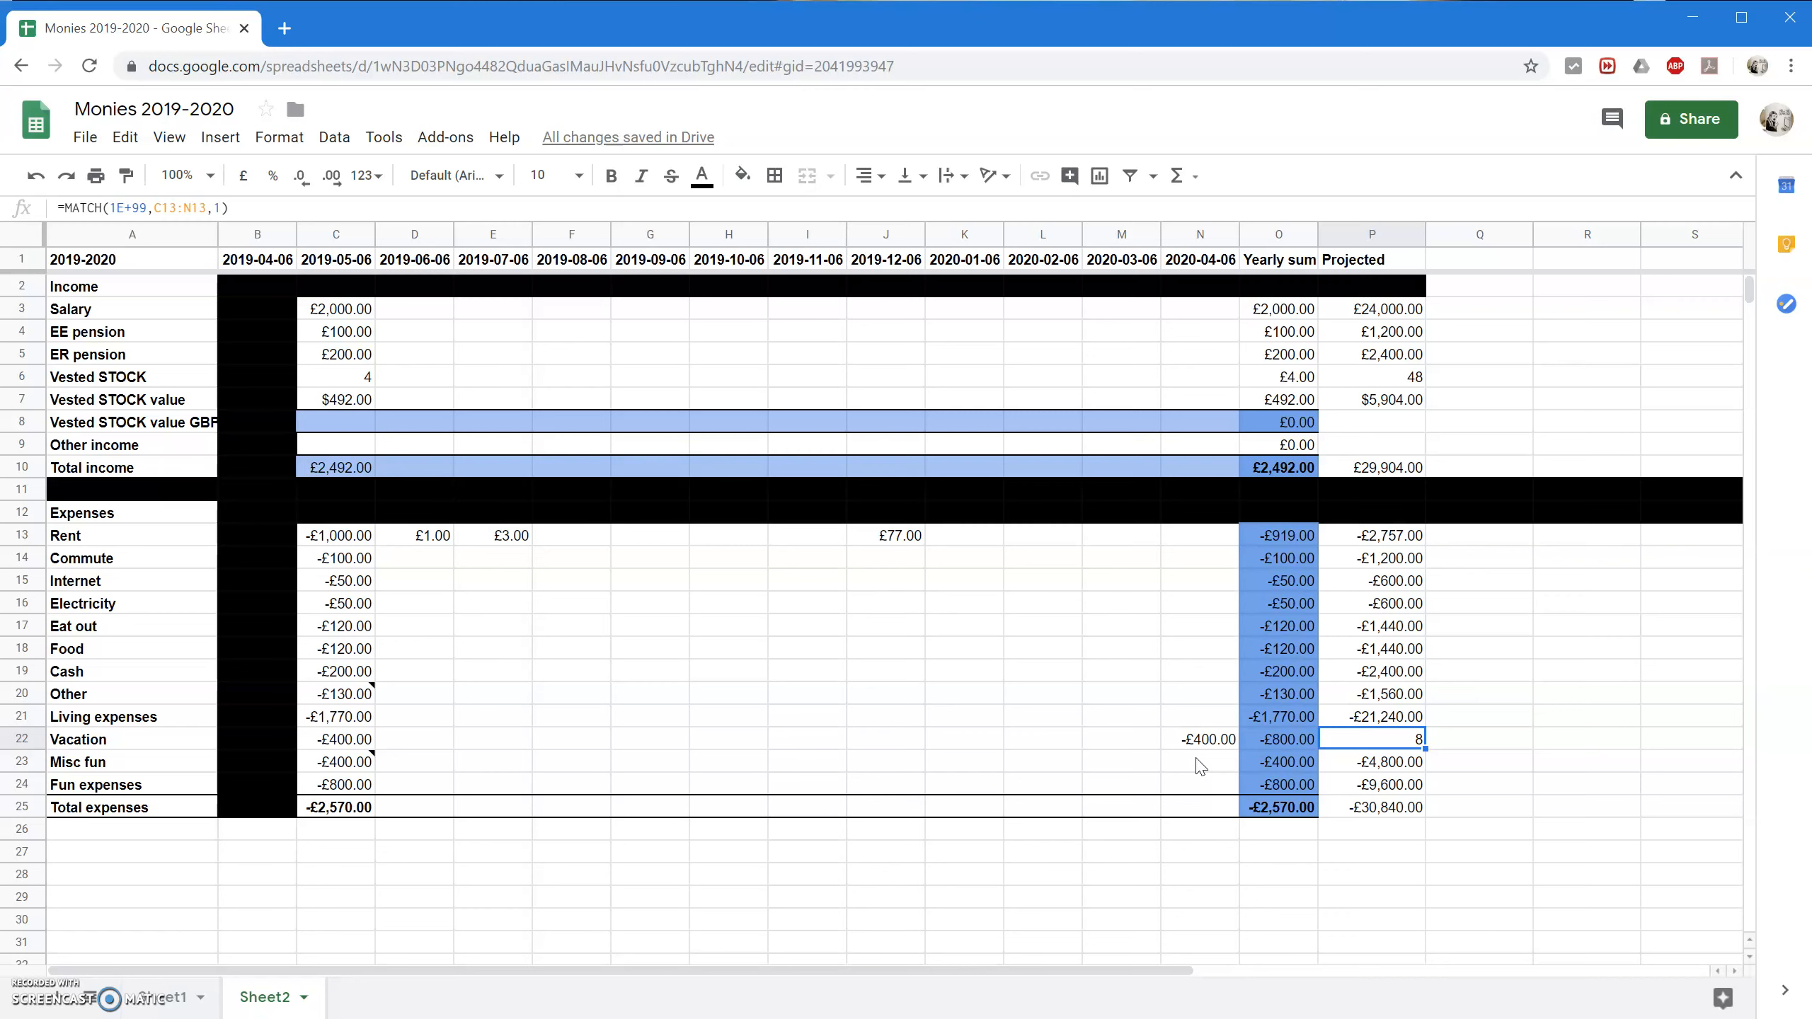
# Clear the trial Rent amounts from D13:J13, keeping the 2019-05-06 amount.
pyautogui.press('Left')
pyautogui.press('Up')
pyautogui.press('Up')
pyautogui.press('Up')
pyautogui.press('Up')
pyautogui.press('Up')
pyautogui.press('Up')
pyautogui.press('Up')
pyautogui.press('Up')
pyautogui.press('Up')
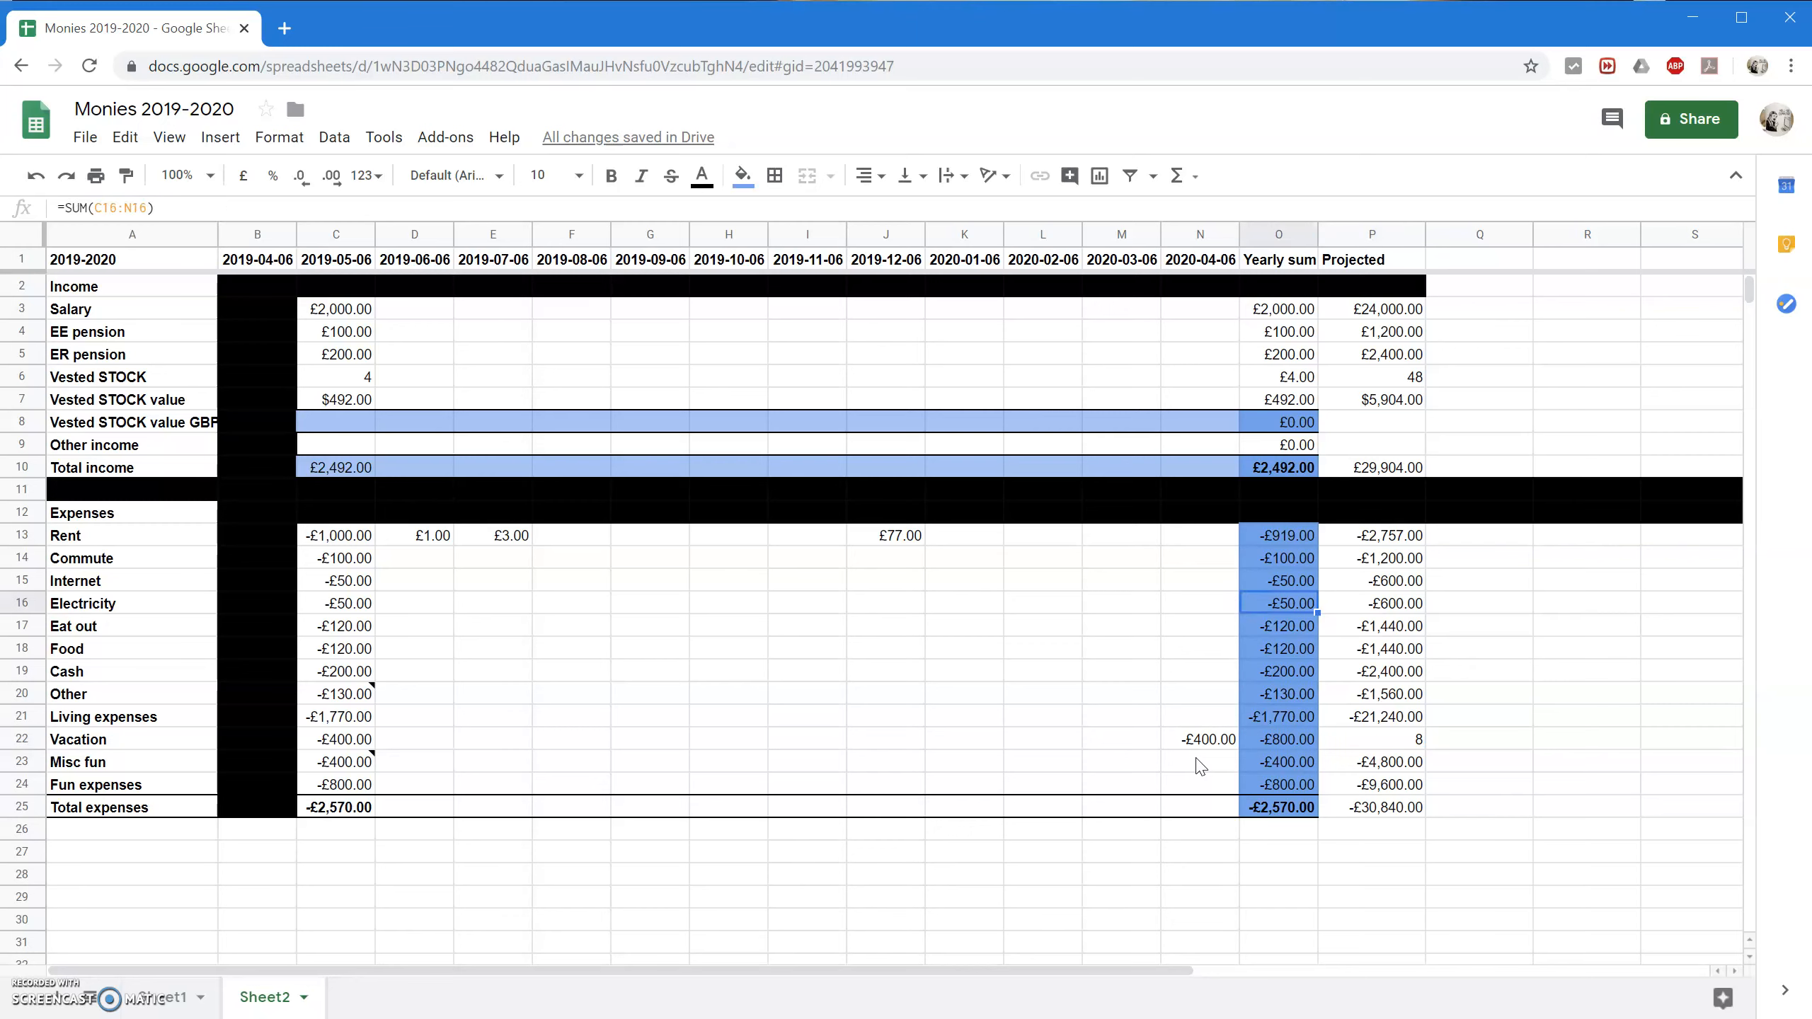
pyautogui.press('Left')
pyautogui.press('Left')
pyautogui.press('Left')
pyautogui.press('Left')
pyautogui.press('Left')
pyautogui.hotkey('shift', 'Left')
pyautogui.hotkey('shift', 'Left')
pyautogui.hotkey('shift', 'Left')
pyautogui.hotkey('shift', 'Left')
pyautogui.hotkey('shift', 'Left')
pyautogui.hotkey('shift', 'Left')
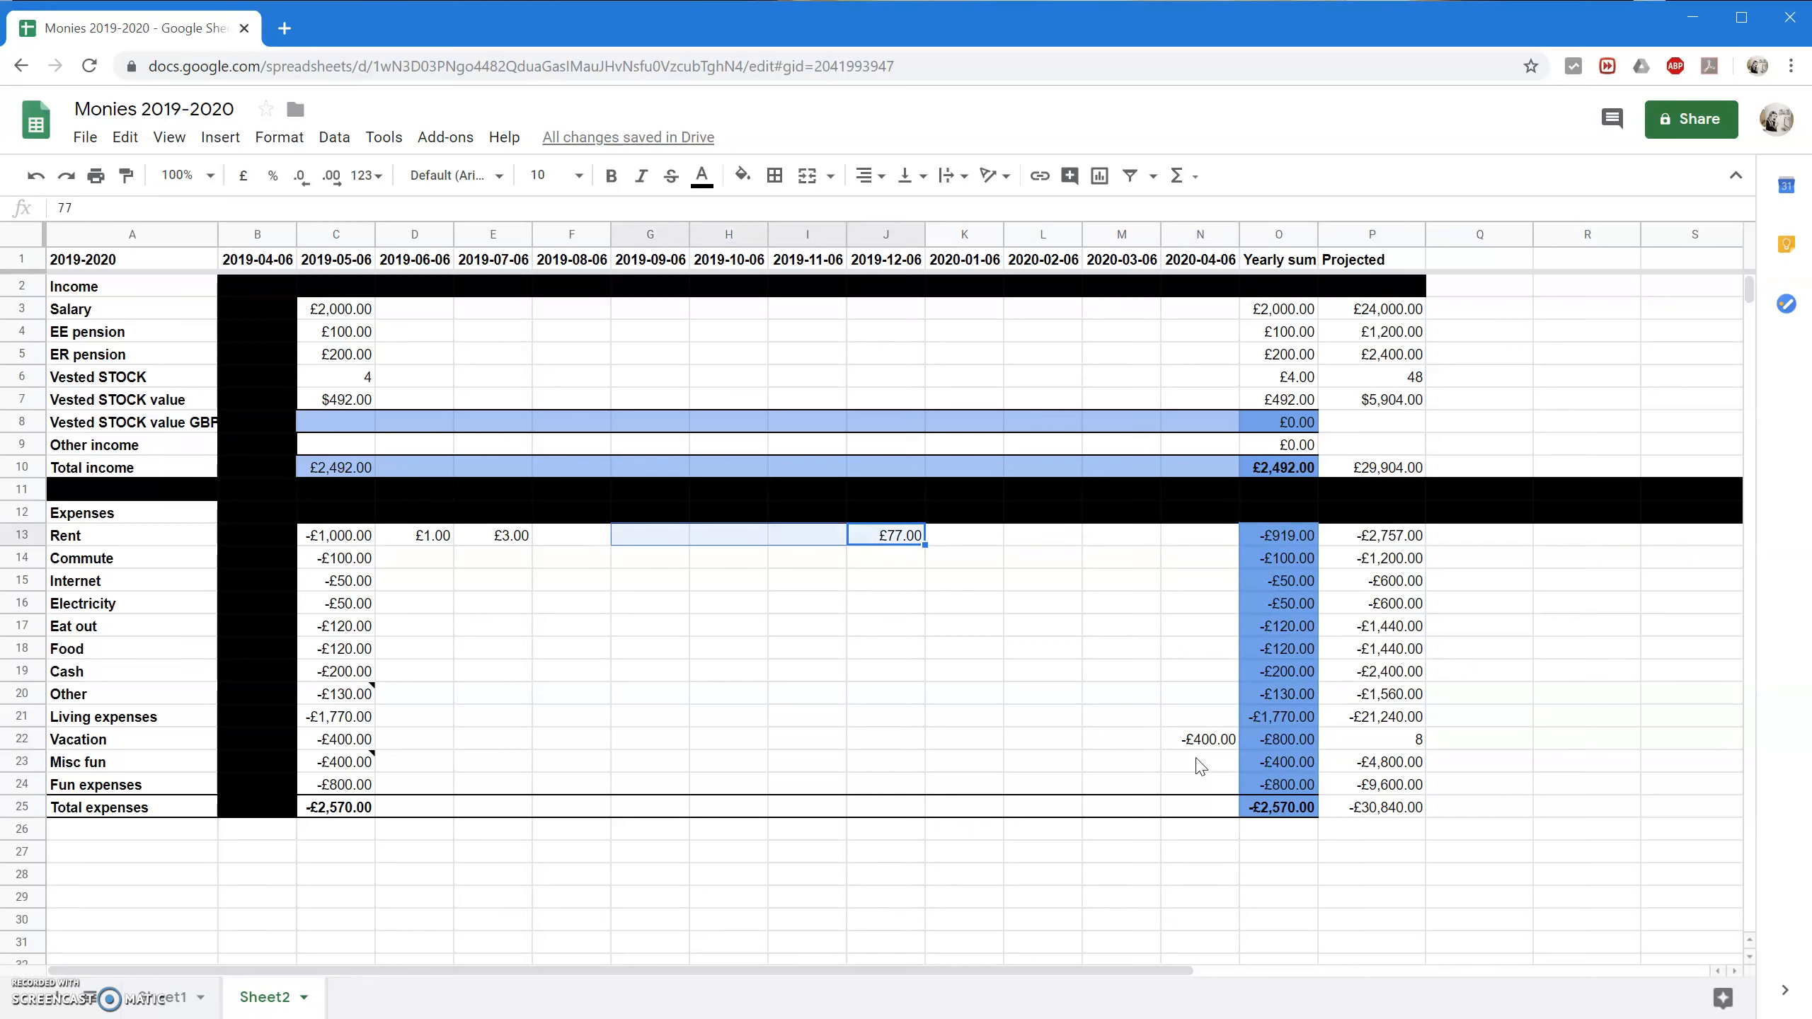
pyautogui.press('Delete')
# Extend the Vacation projection formula in P22 to =12*SUM(C22:N22)/MATCH(1E+99,C13:N13,1).
pyautogui.press('Down')
pyautogui.press('Down')
pyautogui.press('Down')
pyautogui.press('Down')
pyautogui.press('Down')
pyautogui.press('Down')
pyautogui.press('Down')
pyautogui.press('Down')
pyautogui.press('Down')
pyautogui.press('Right')
pyautogui.press('Right')
pyautogui.press('Right')
pyautogui.press('Right')
pyautogui.press('Right')
pyautogui.press('Right')
pyautogui.press('Right')
pyautogui.press('Left')
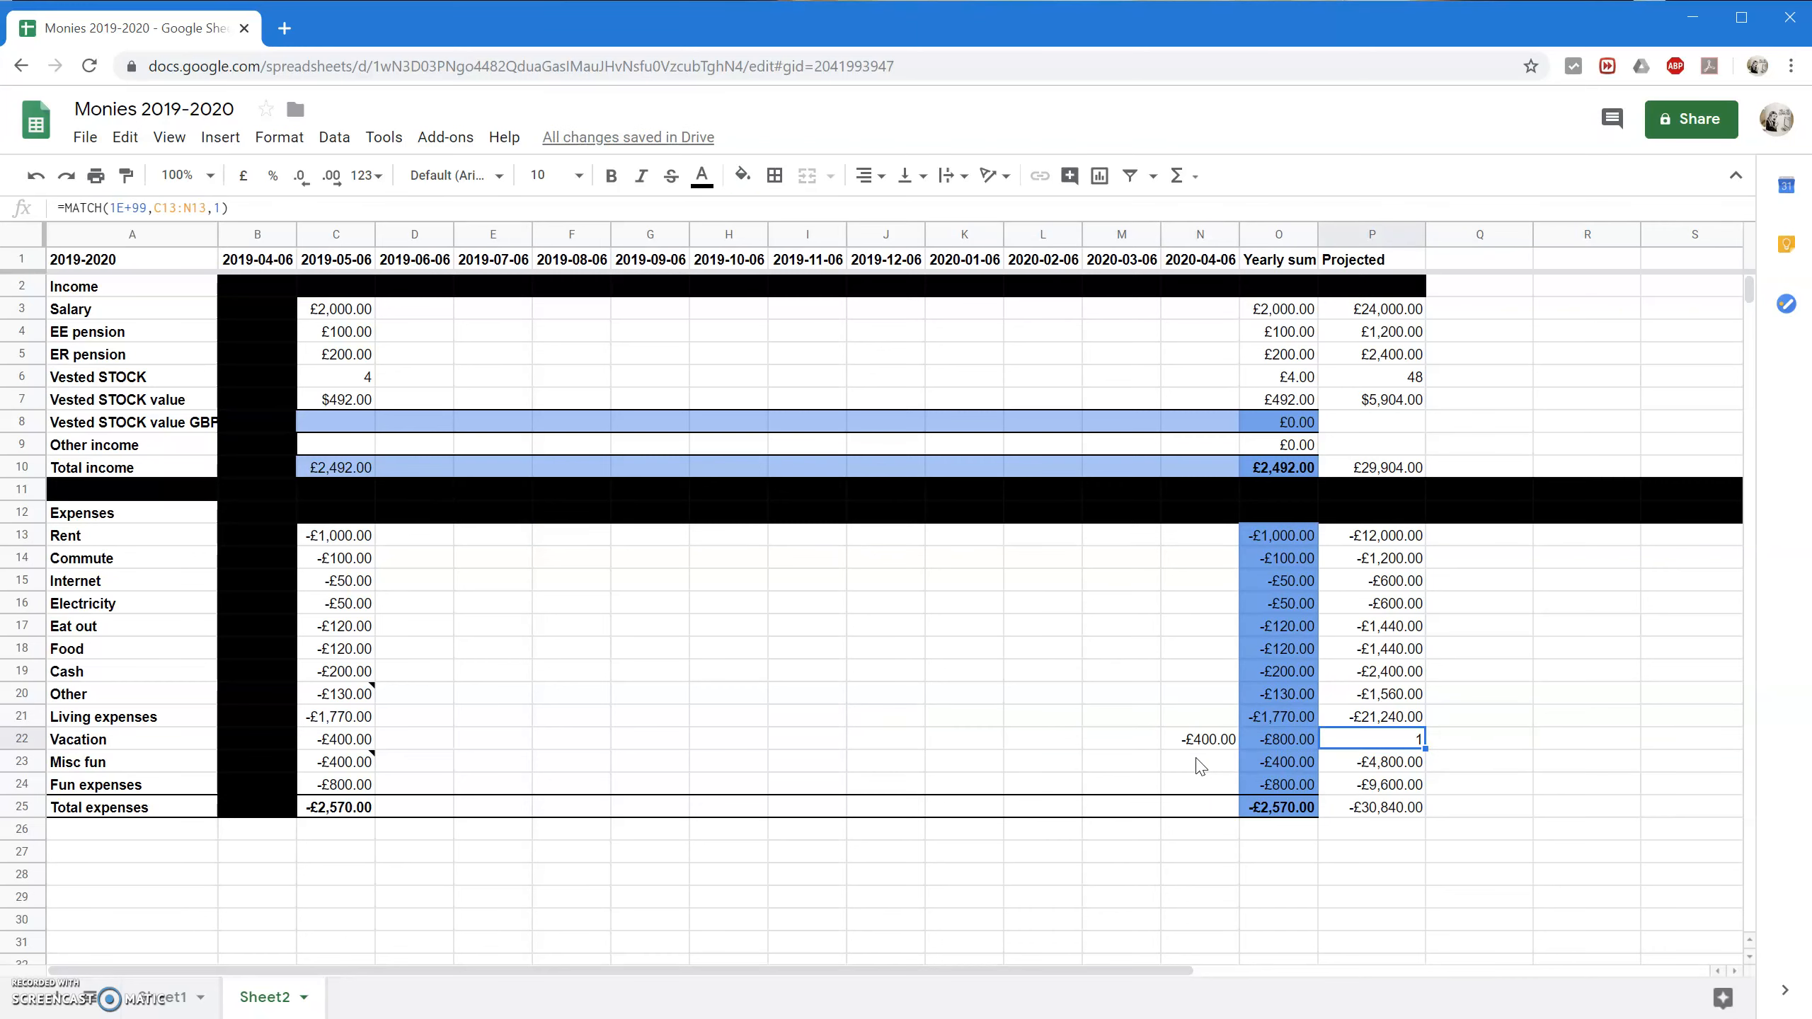
pyautogui.click(1373, 744)
pyautogui.click(63, 206)
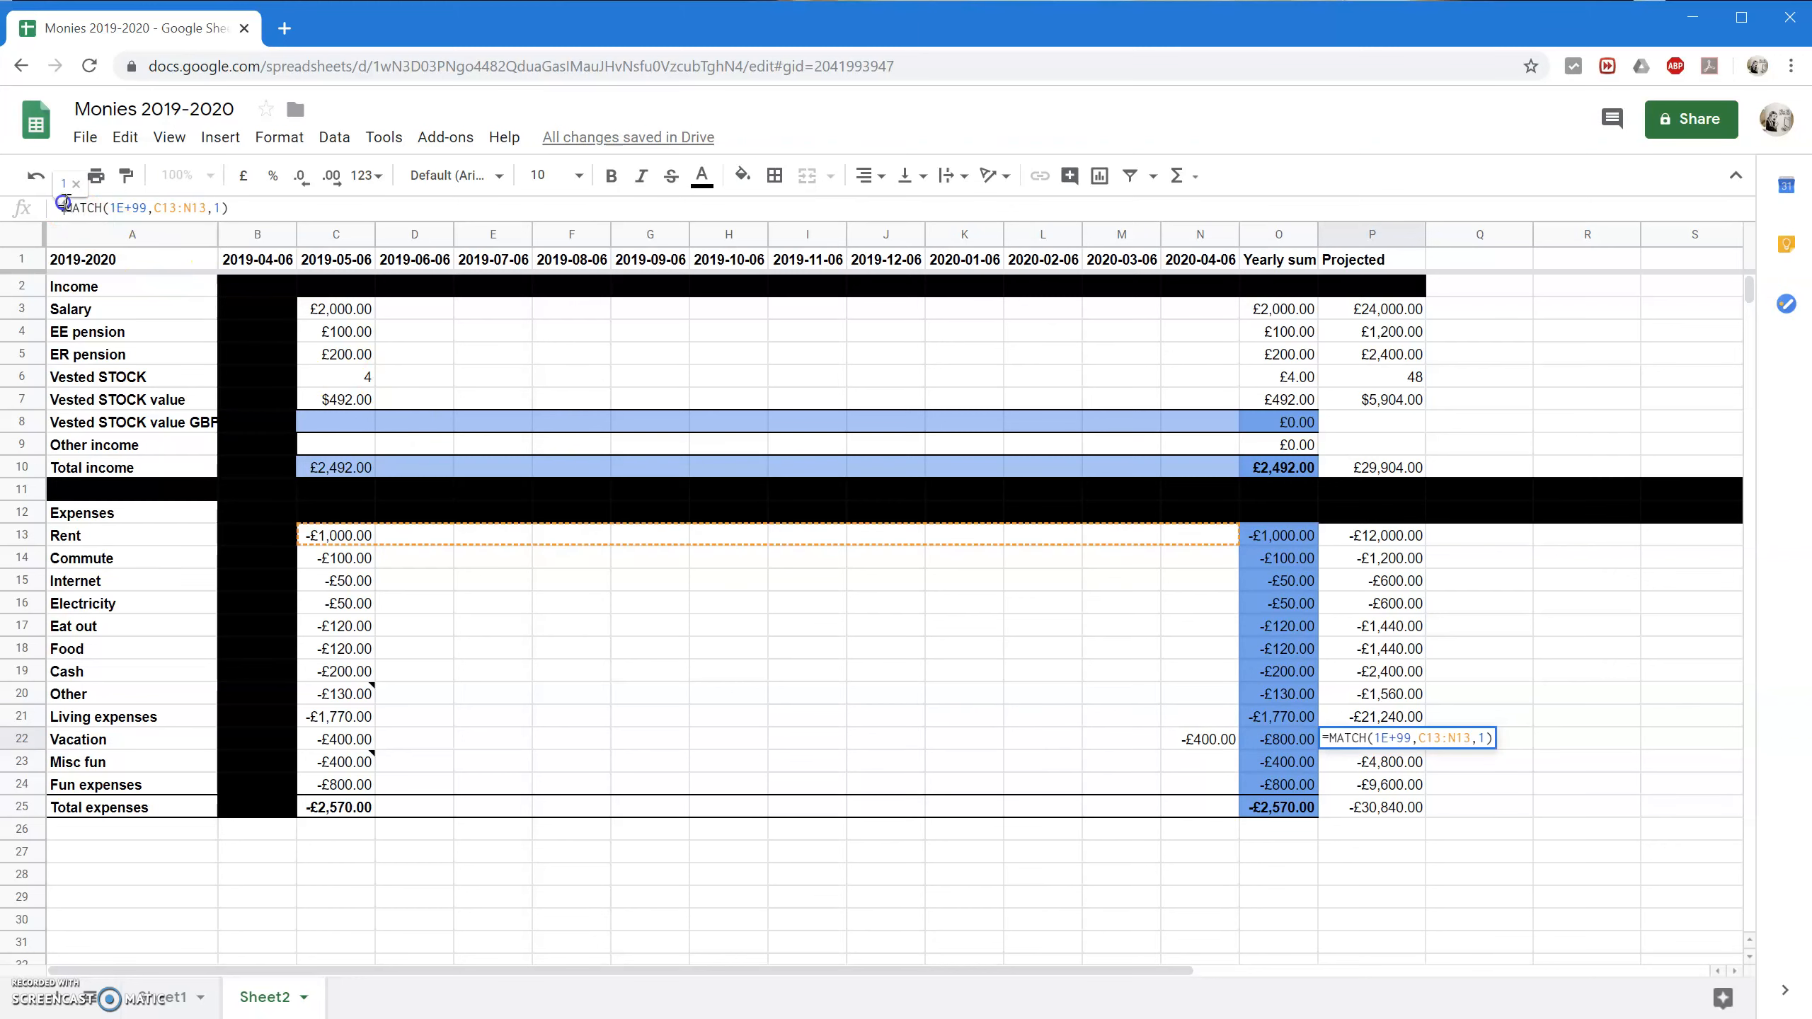
pyautogui.write('12*SUM(')
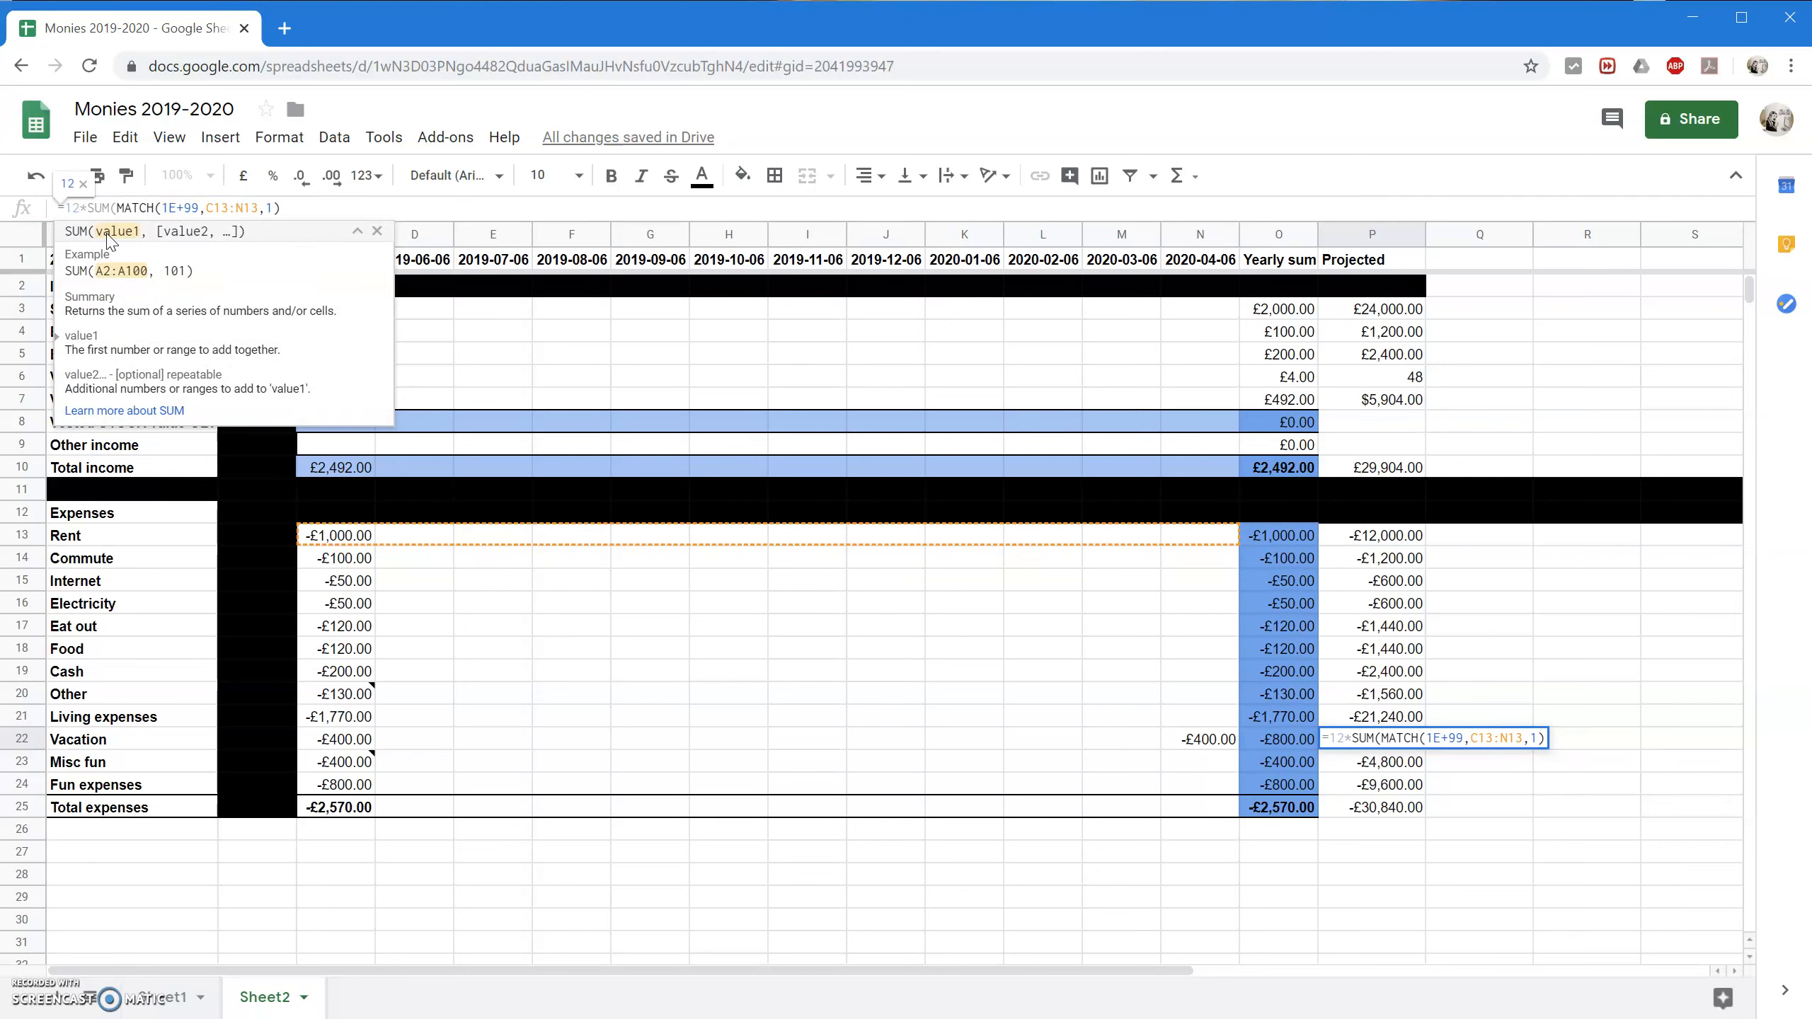
pyautogui.write('C')
pyautogui.write('22:')
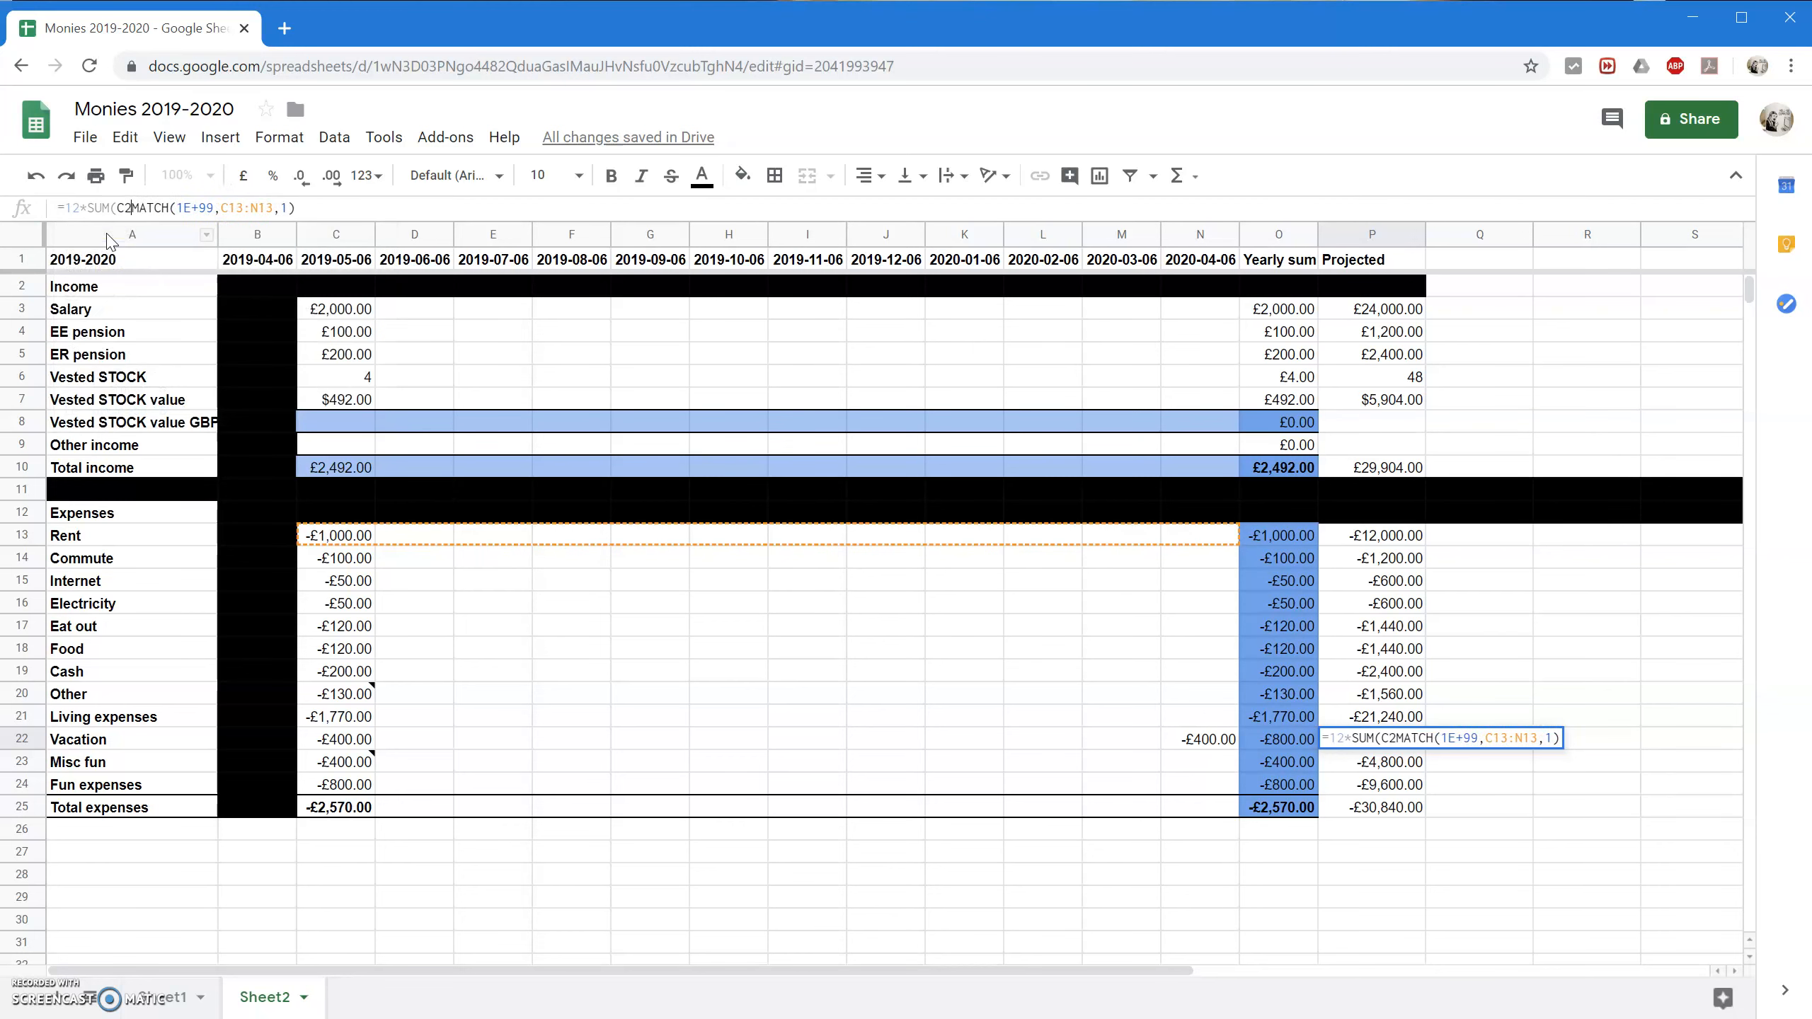
pyautogui.write('N22)')
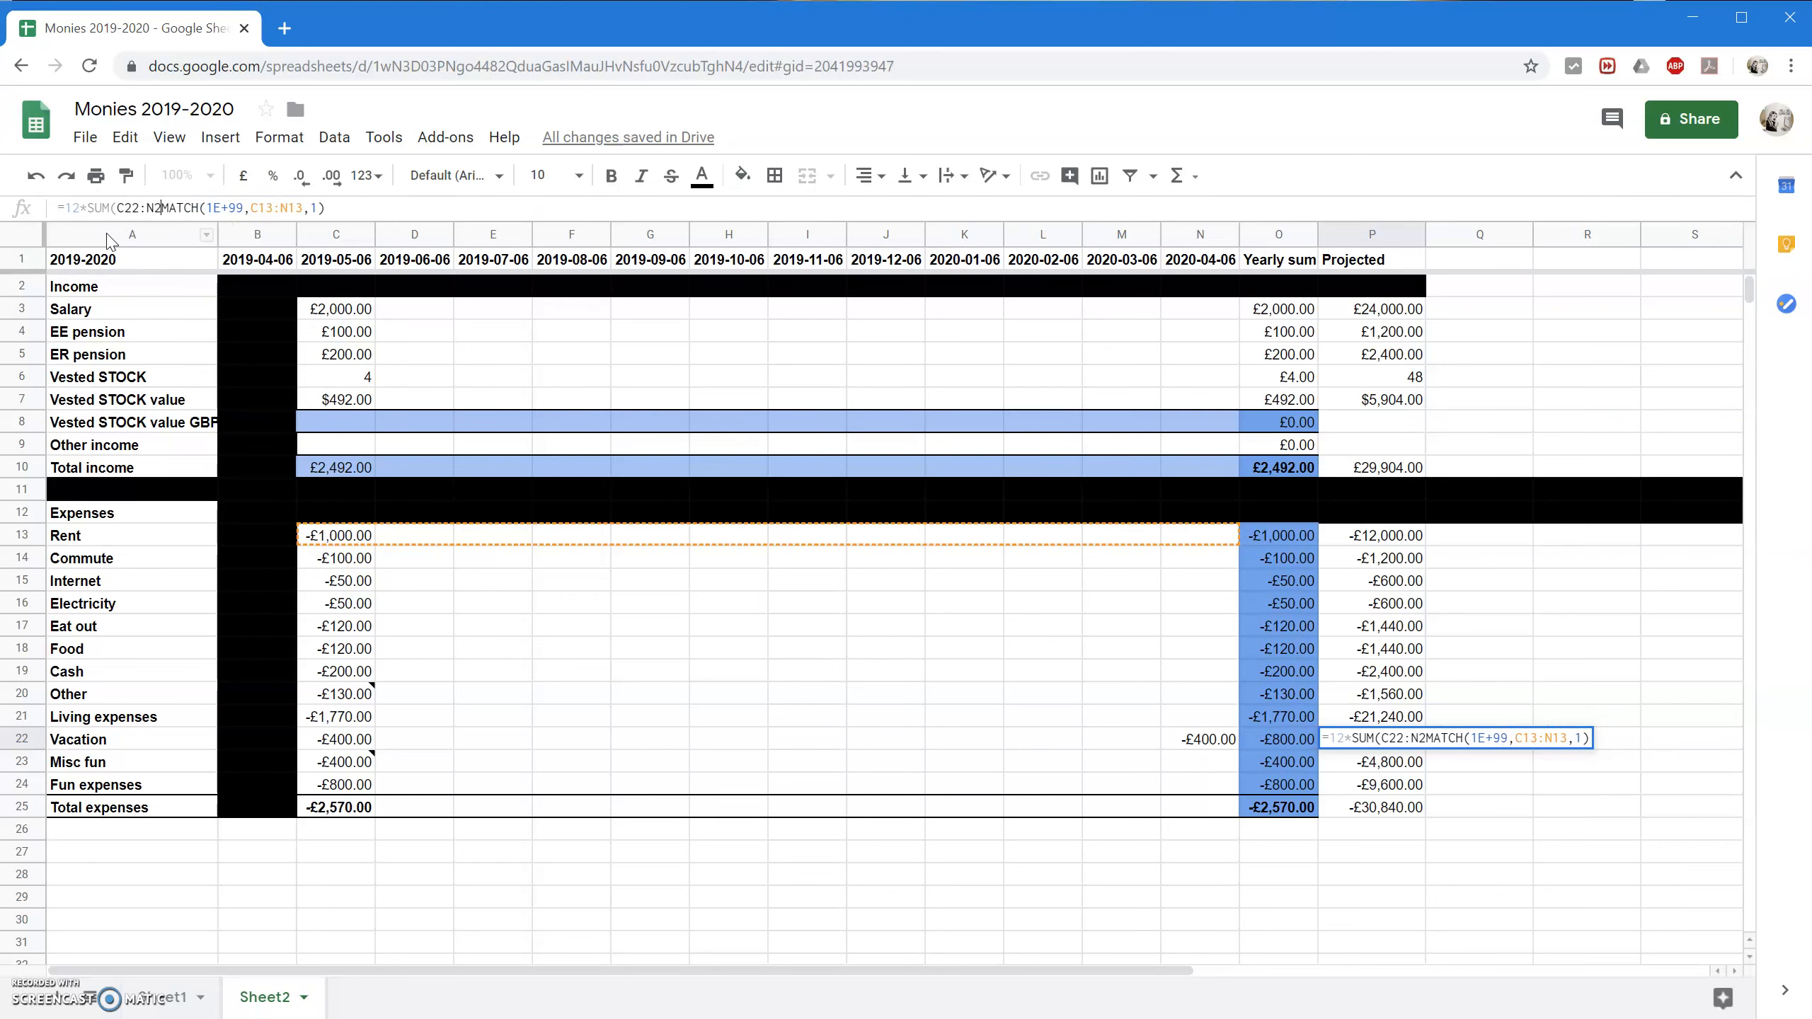
pyautogui.write('/')
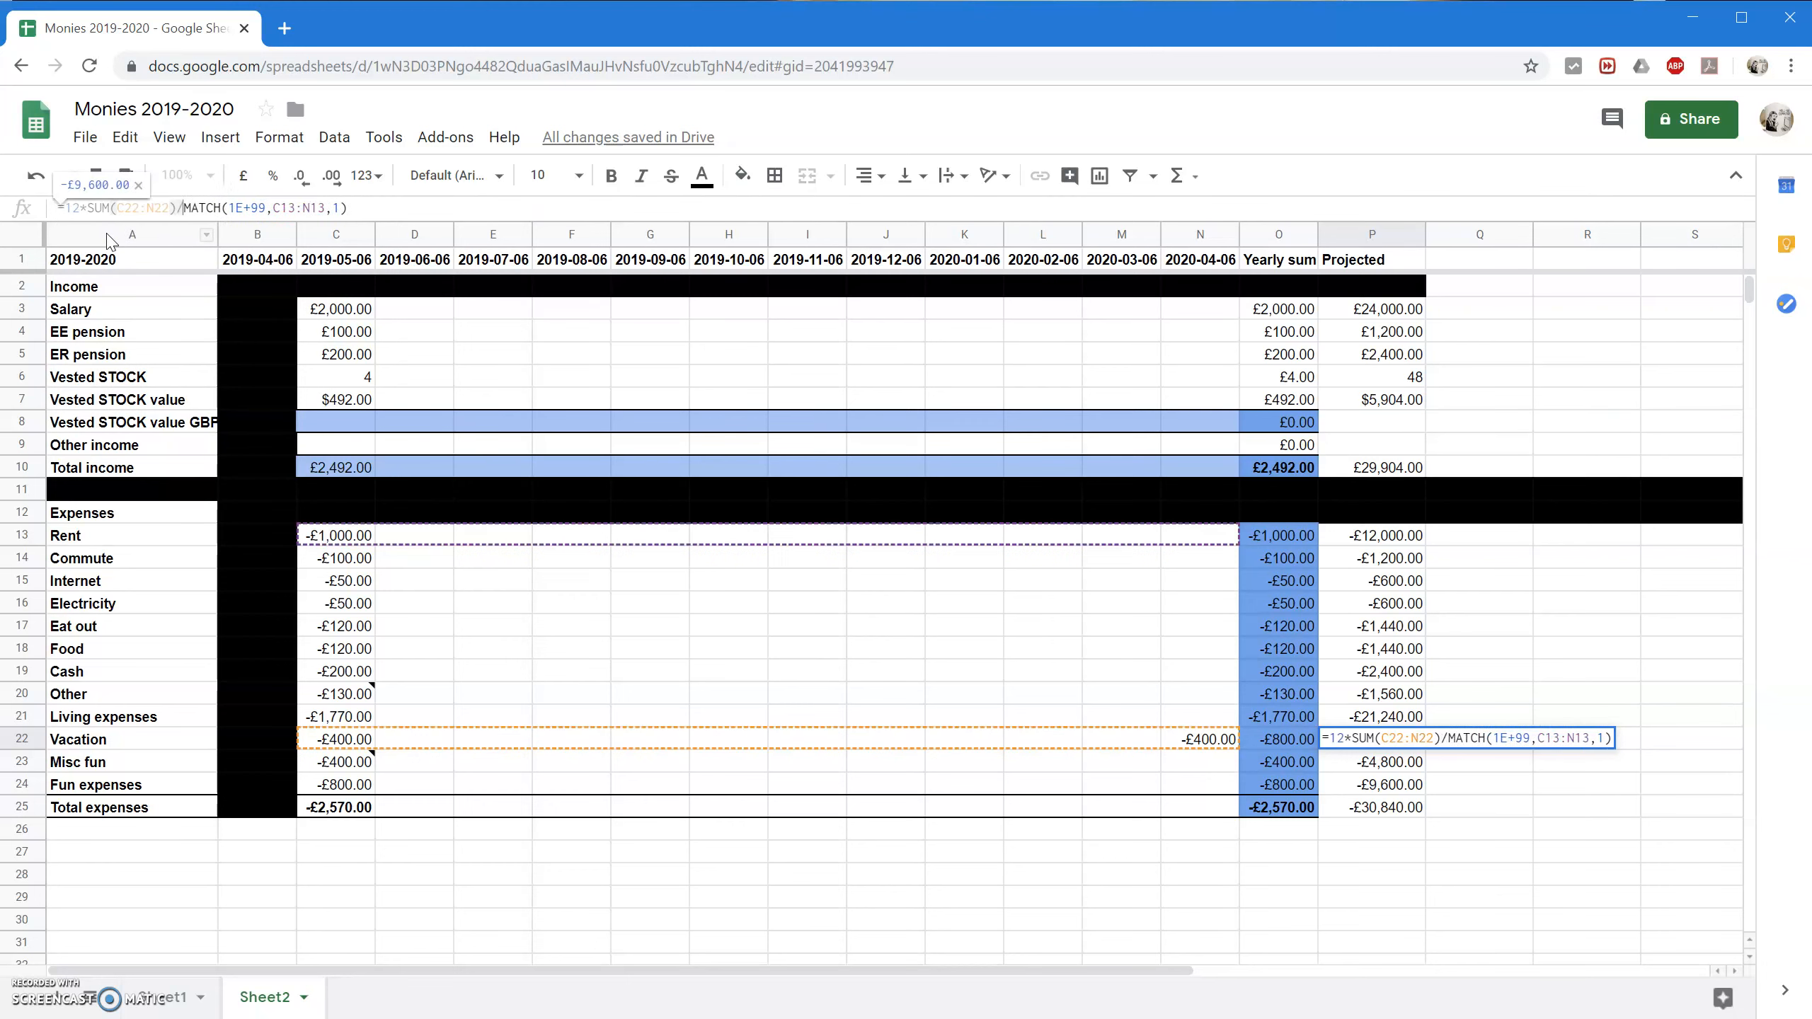
pyautogui.click(429, 208)
pyautogui.press('Return')
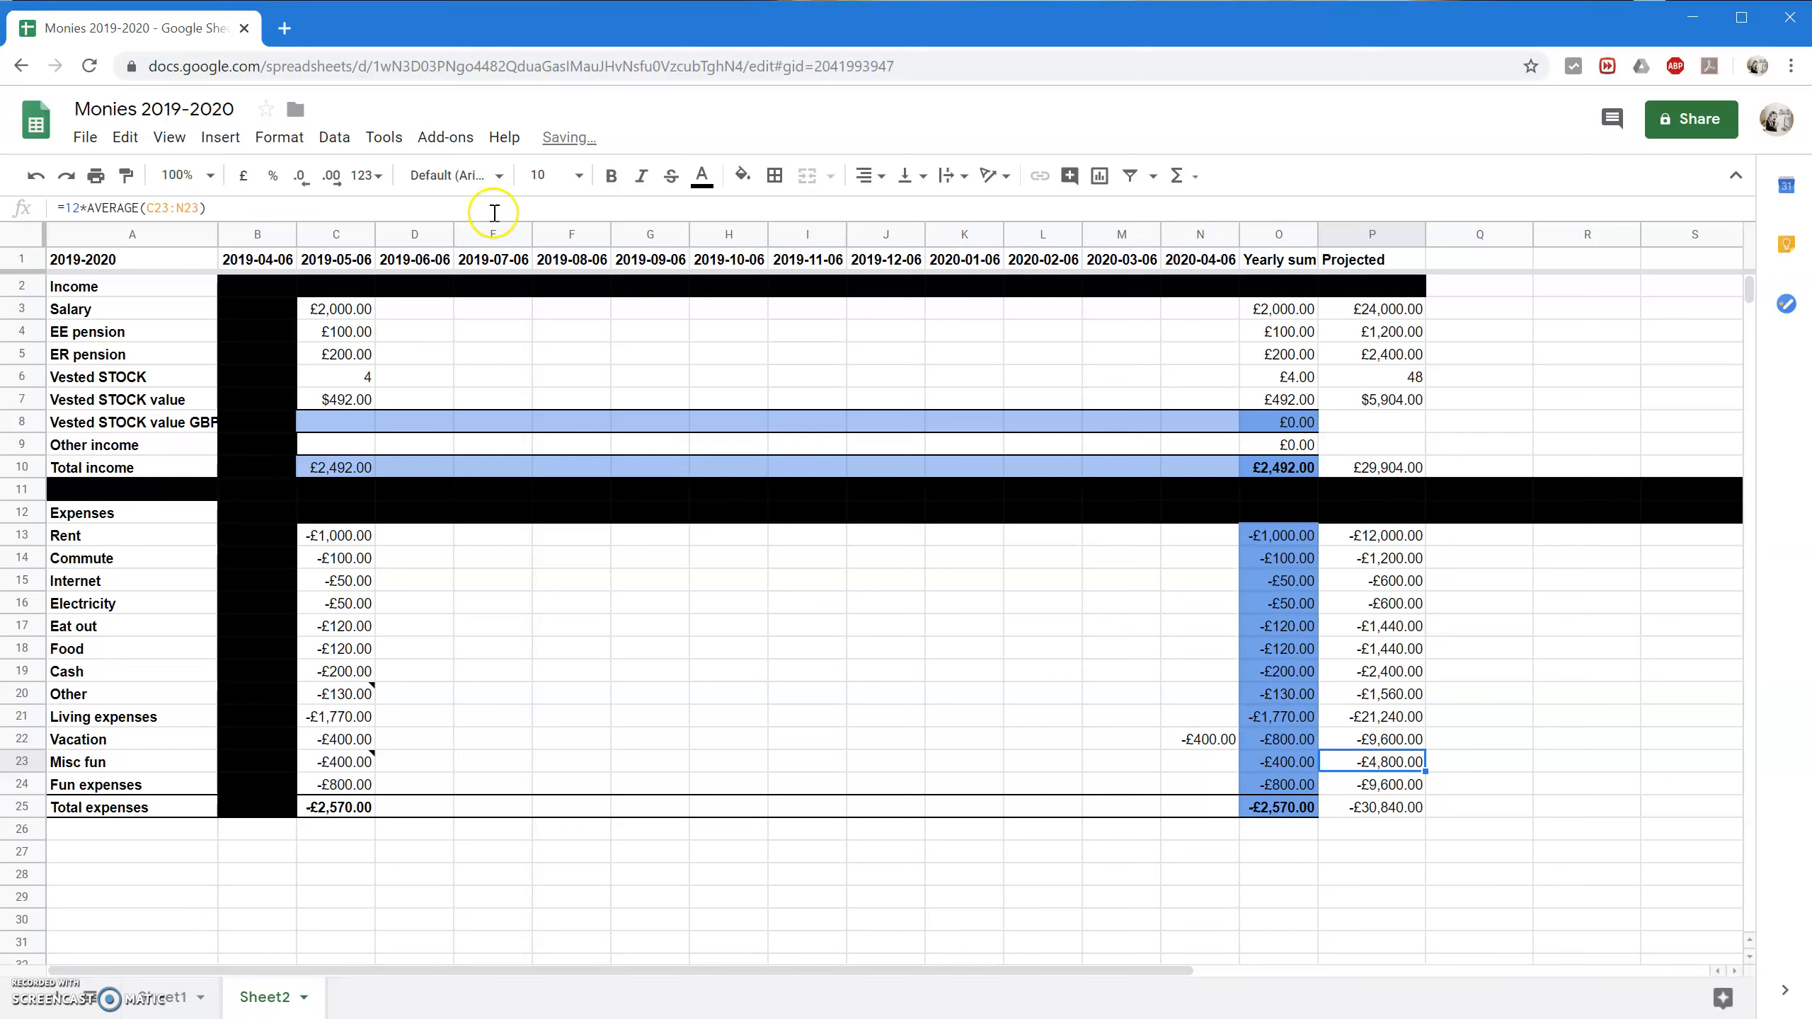
# Review the Vacation projection formula in P22 and select the 2020-04-06 Vacation amount in N22.
pyautogui.click(1352, 739)
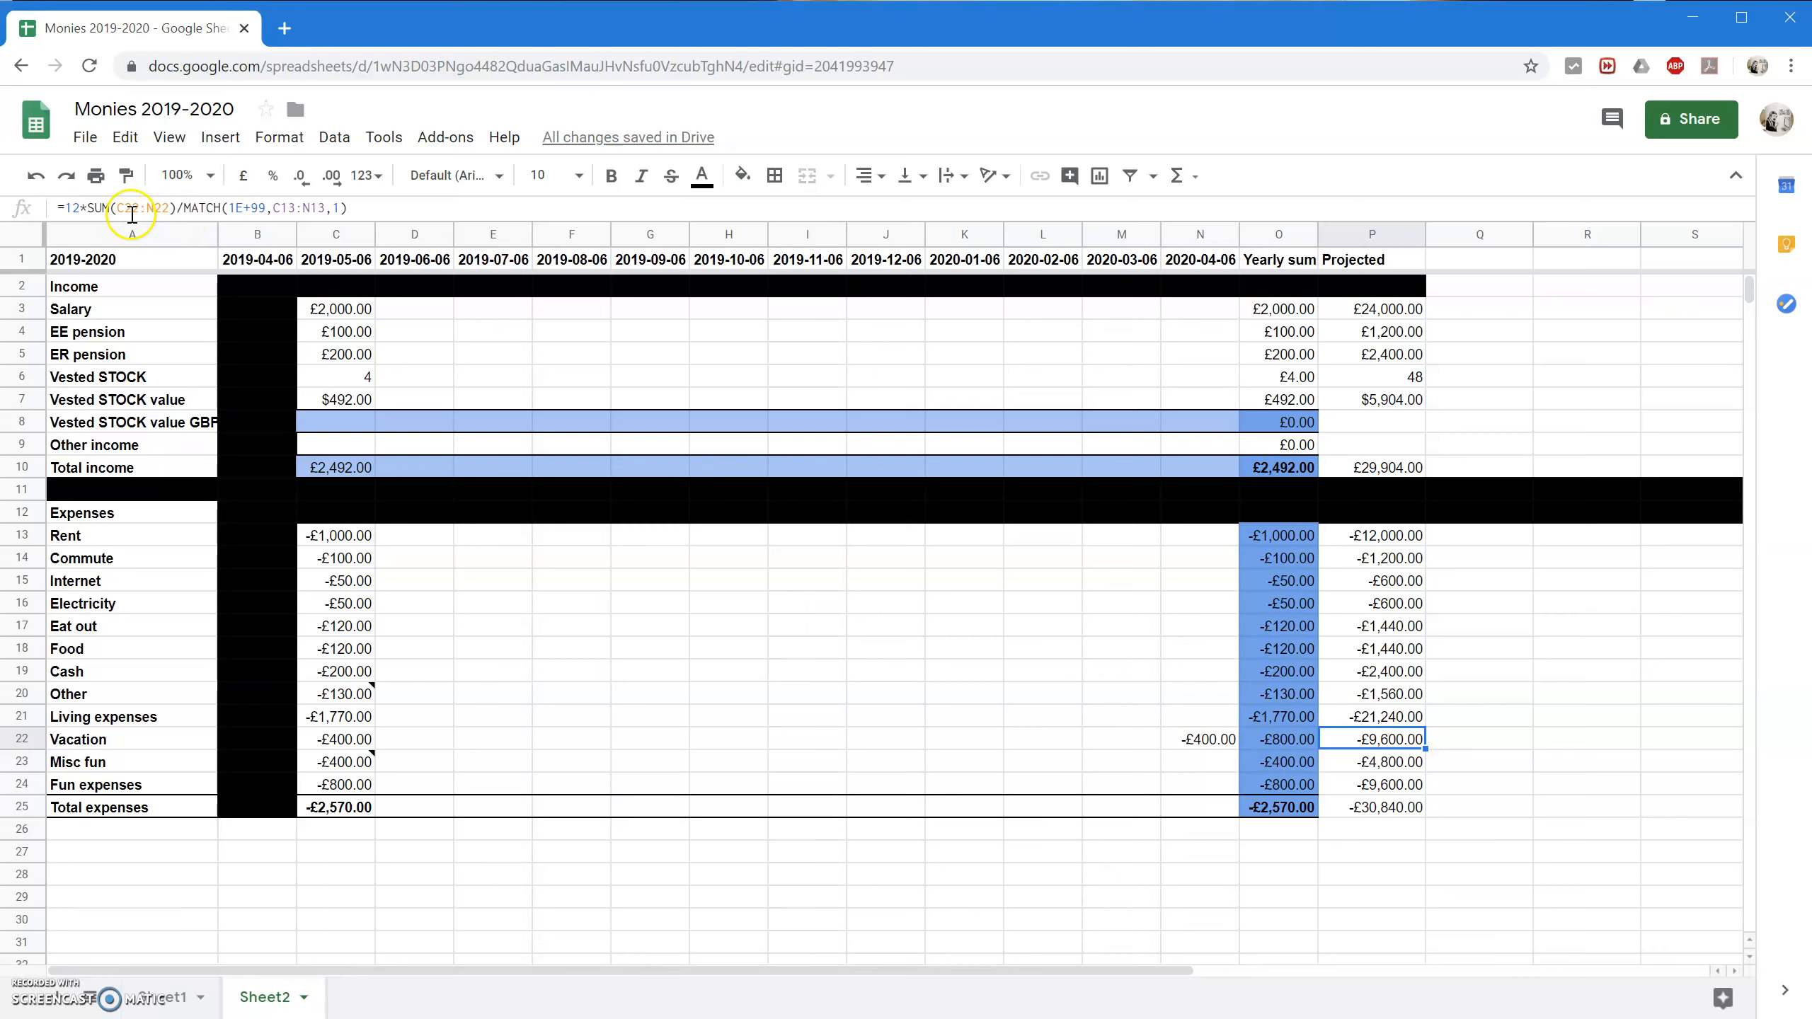
pyautogui.moveTo(318, 698)
pyautogui.click(1204, 741)
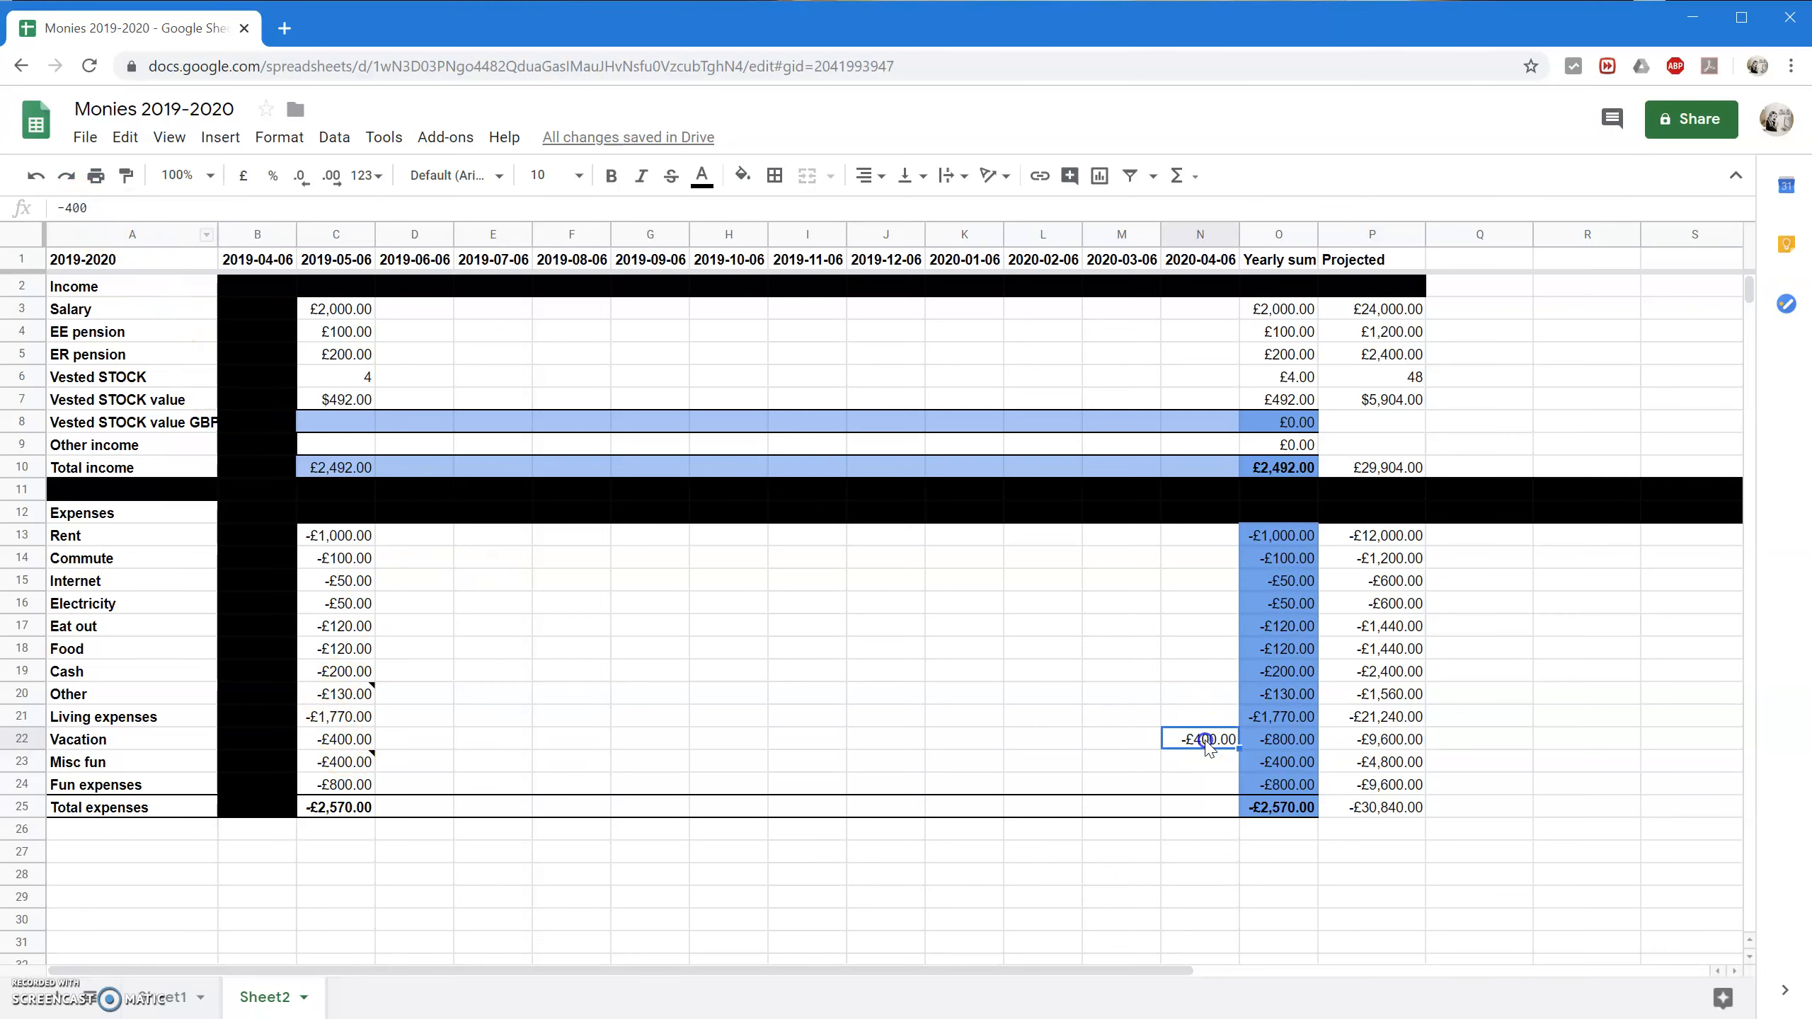
# Clear the 2020-04-06 Vacation amount in N22.
pyautogui.press('Delete')
pyautogui.press('Left')
pyautogui.press('Left')
pyautogui.press('Left')
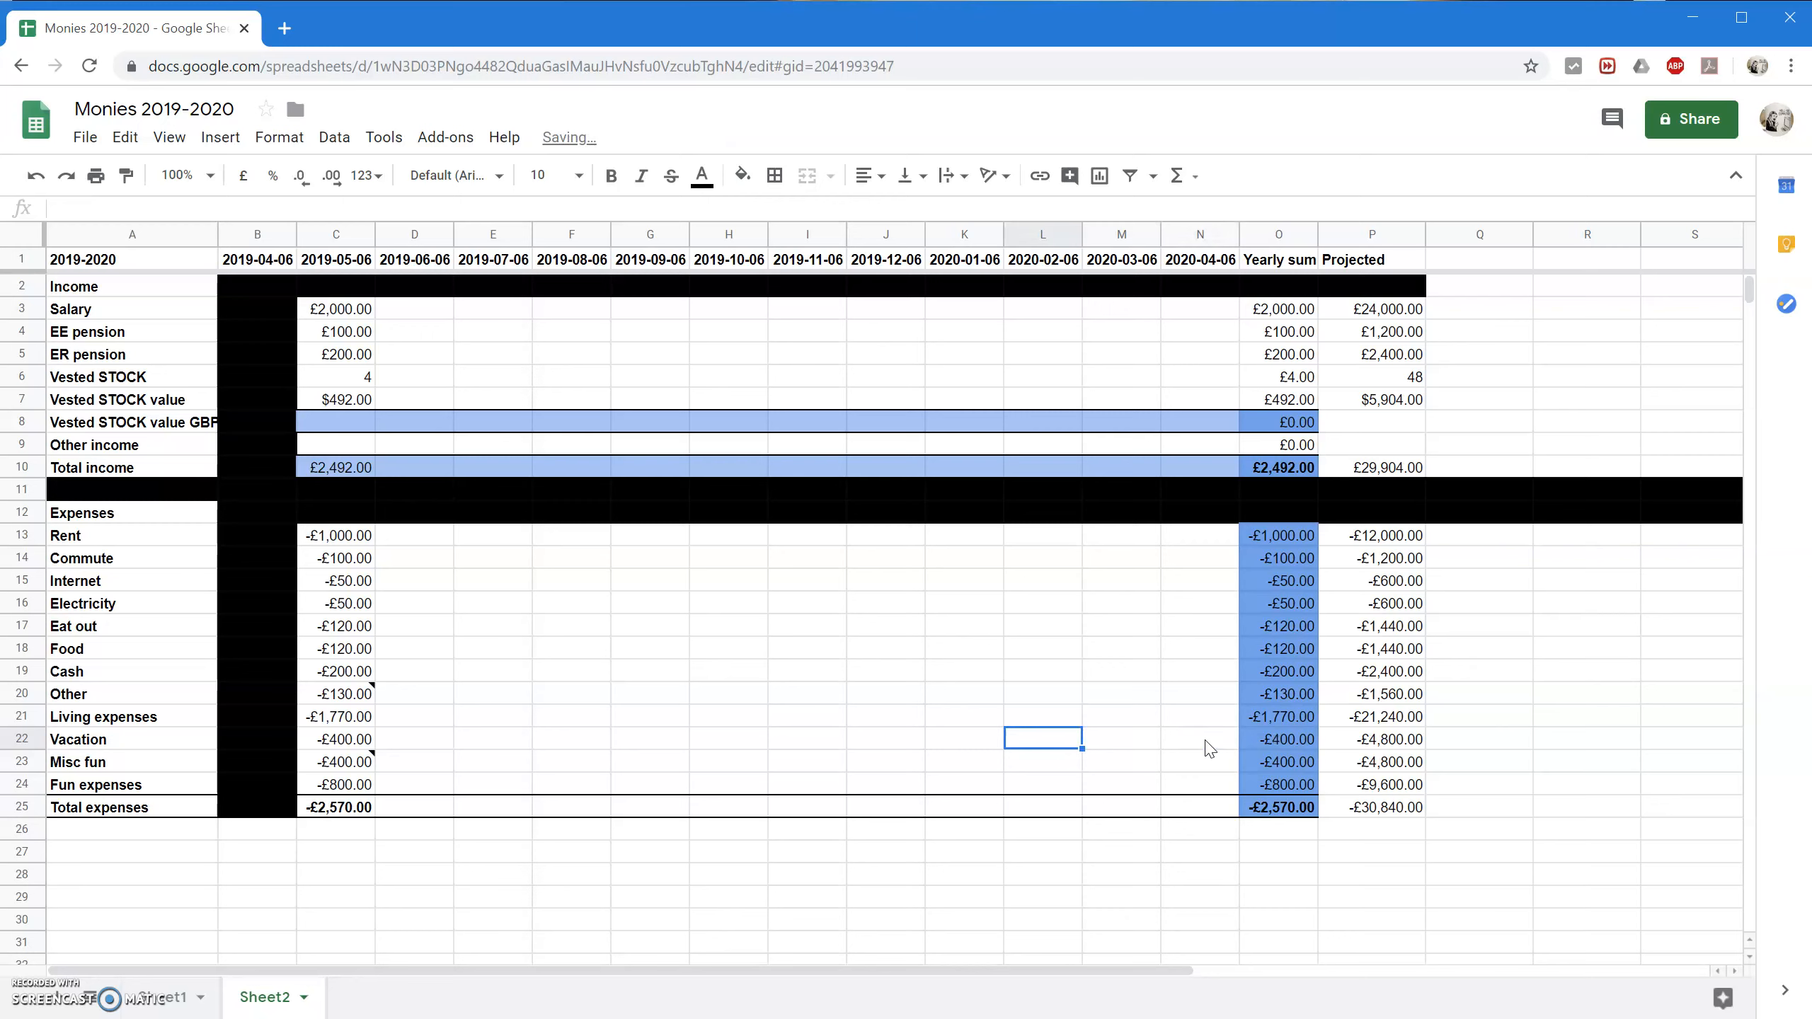
# Try a Rent amount of 1,000 for 2020-04-06 in N13 and remove it again.
pyautogui.press('Left')
pyautogui.press('Left')
pyautogui.press('Left')
pyautogui.press('Left')
pyautogui.press('Left')
pyautogui.press('Left')
pyautogui.press('Left')
pyautogui.press('Up')
pyautogui.press('Up')
pyautogui.press('Up')
pyautogui.press('Up')
pyautogui.press('Up')
pyautogui.press('Up')
pyautogui.press('Up')
pyautogui.press('Up')
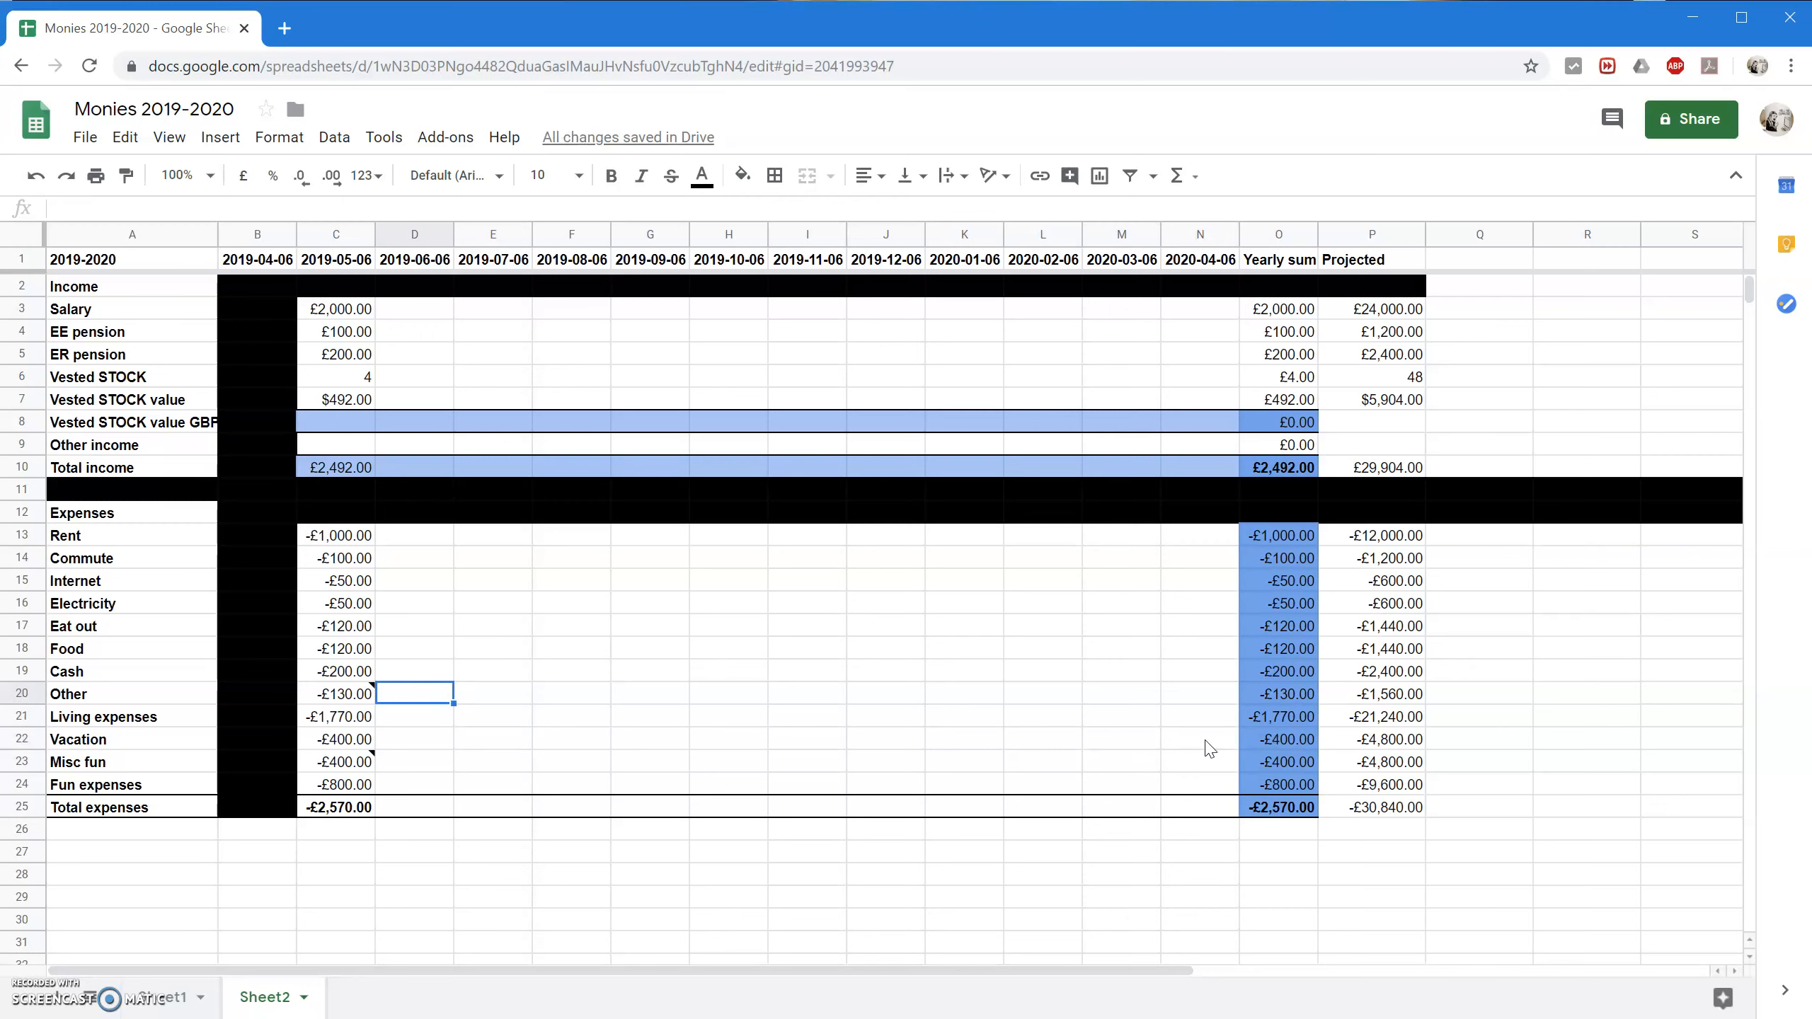
pyautogui.press('Up')
pyautogui.press('Right')
pyautogui.press('Right')
pyautogui.press('Right')
pyautogui.press('Right')
pyautogui.press('Right')
pyautogui.press('Right')
pyautogui.press('Right')
pyautogui.press('Right')
pyautogui.press('Right')
pyautogui.press('Right')
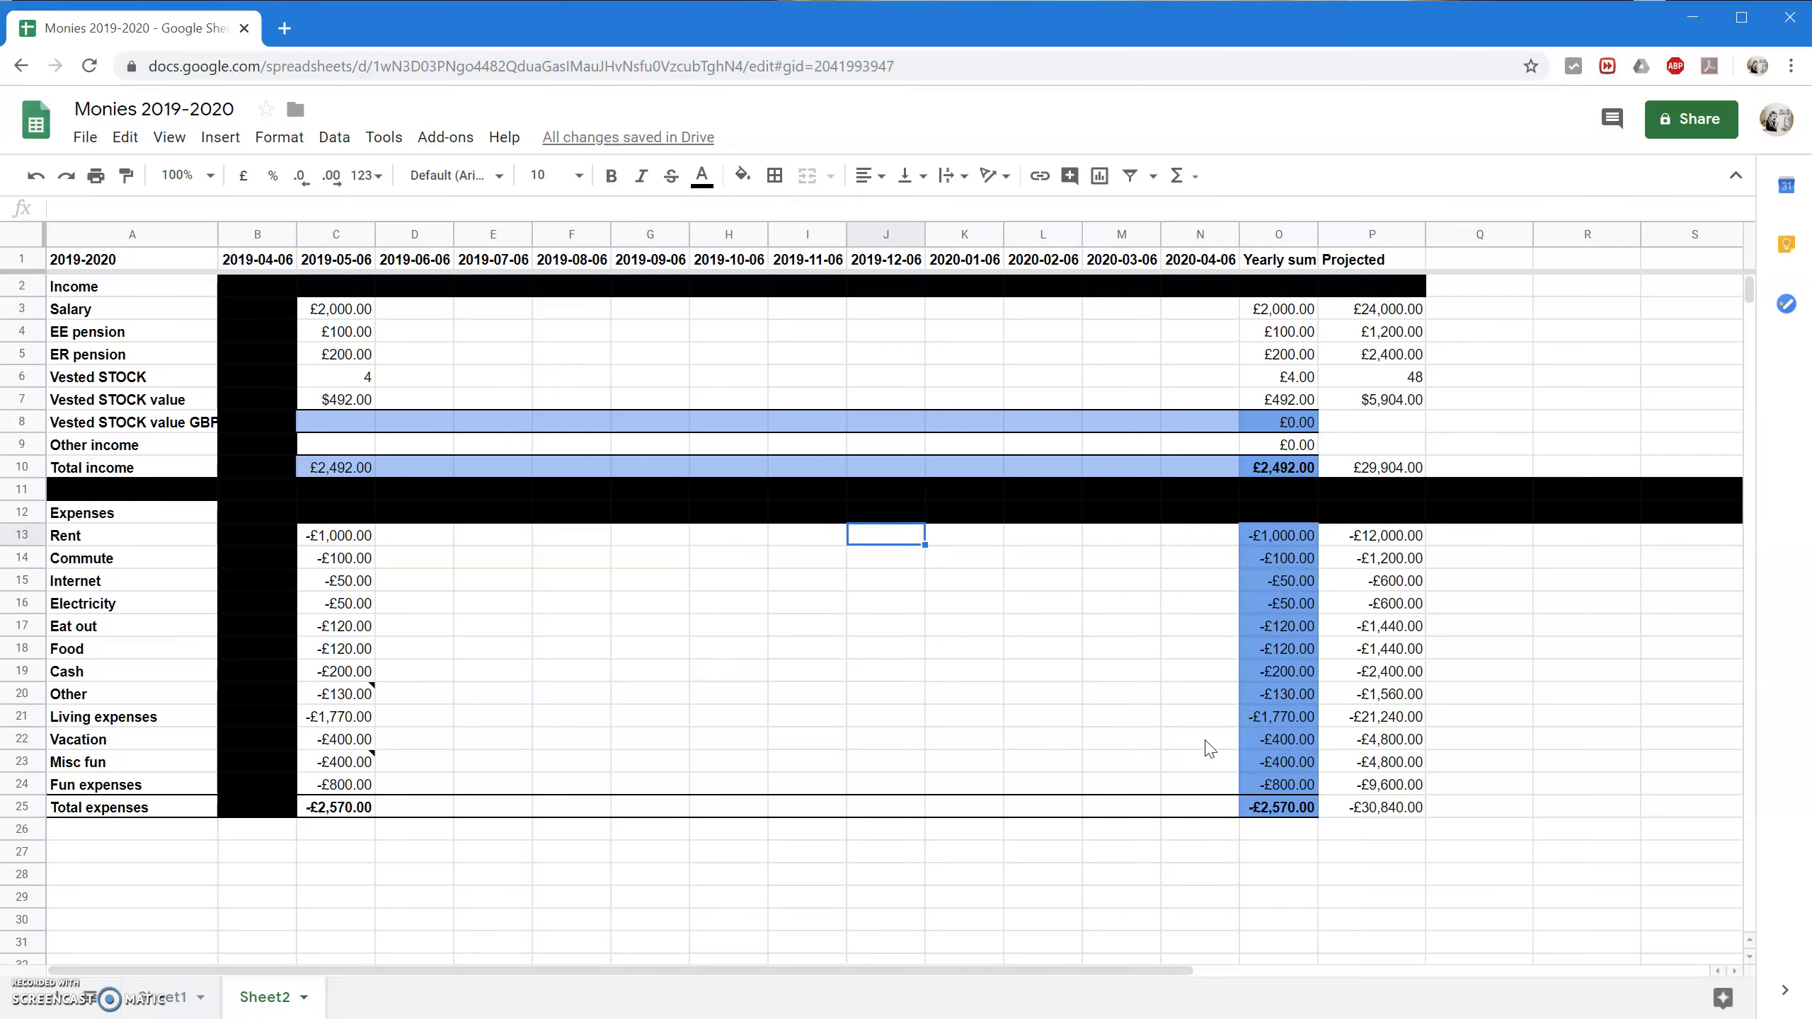
pyautogui.write('1,000')
pyautogui.press('Return')
pyautogui.press('Down')
pyautogui.press('Up')
pyautogui.press('Up')
pyautogui.press('Delete')
# Enter a trial Rent amount of 100 for 2019-11-06 in I13 and compare it with the Vacation row.
pyautogui.press('Left')
pyautogui.press('Left')
pyautogui.press('Left')
pyautogui.press('Left')
pyautogui.press('Left')
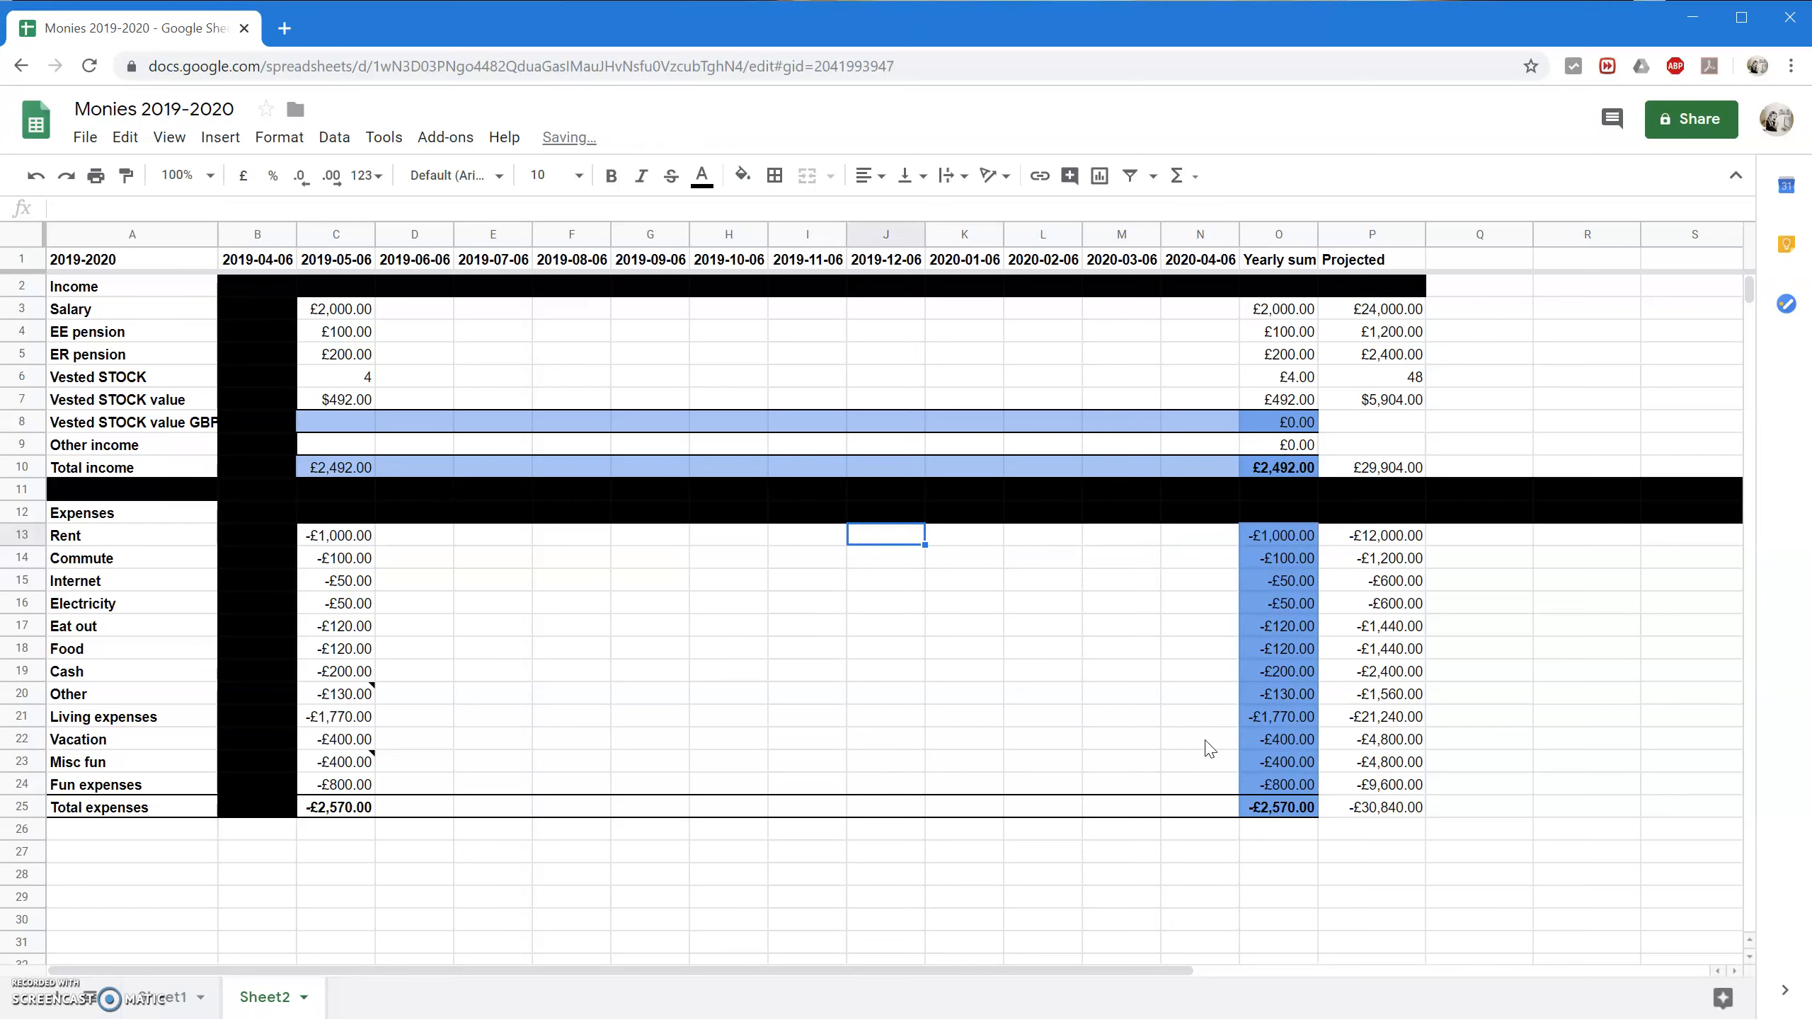
pyautogui.write('100')
pyautogui.press('Return')
pyautogui.press('Down')
pyautogui.press('Down')
pyautogui.press('Down')
pyautogui.press('Down')
pyautogui.press('Down')
pyautogui.press('Down')
pyautogui.press('Down')
pyautogui.press('Down')
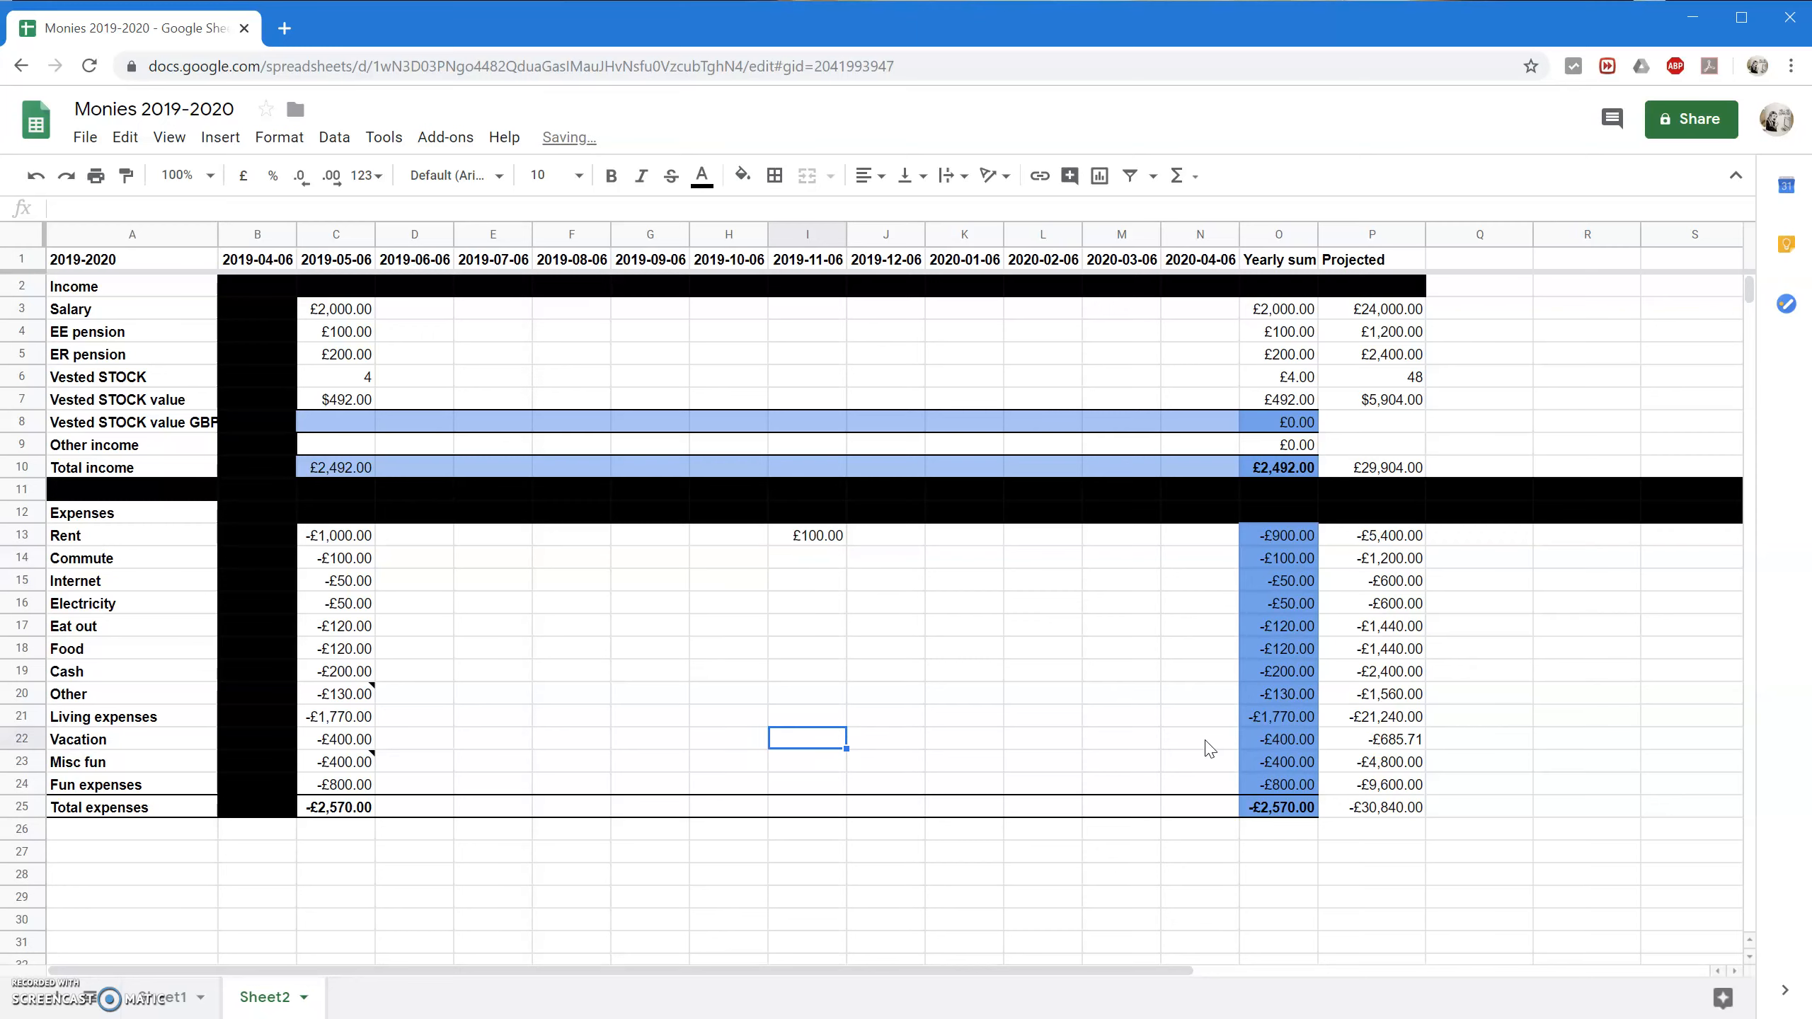
# Clear the trial Rent amount for 2019-11-06 in I13.
pyautogui.press('Up')
pyautogui.press('Up')
pyautogui.press('Up')
pyautogui.press('Up')
pyautogui.press('Up')
pyautogui.press('Up')
pyautogui.press('Up')
pyautogui.press('Up')
pyautogui.press('Up')
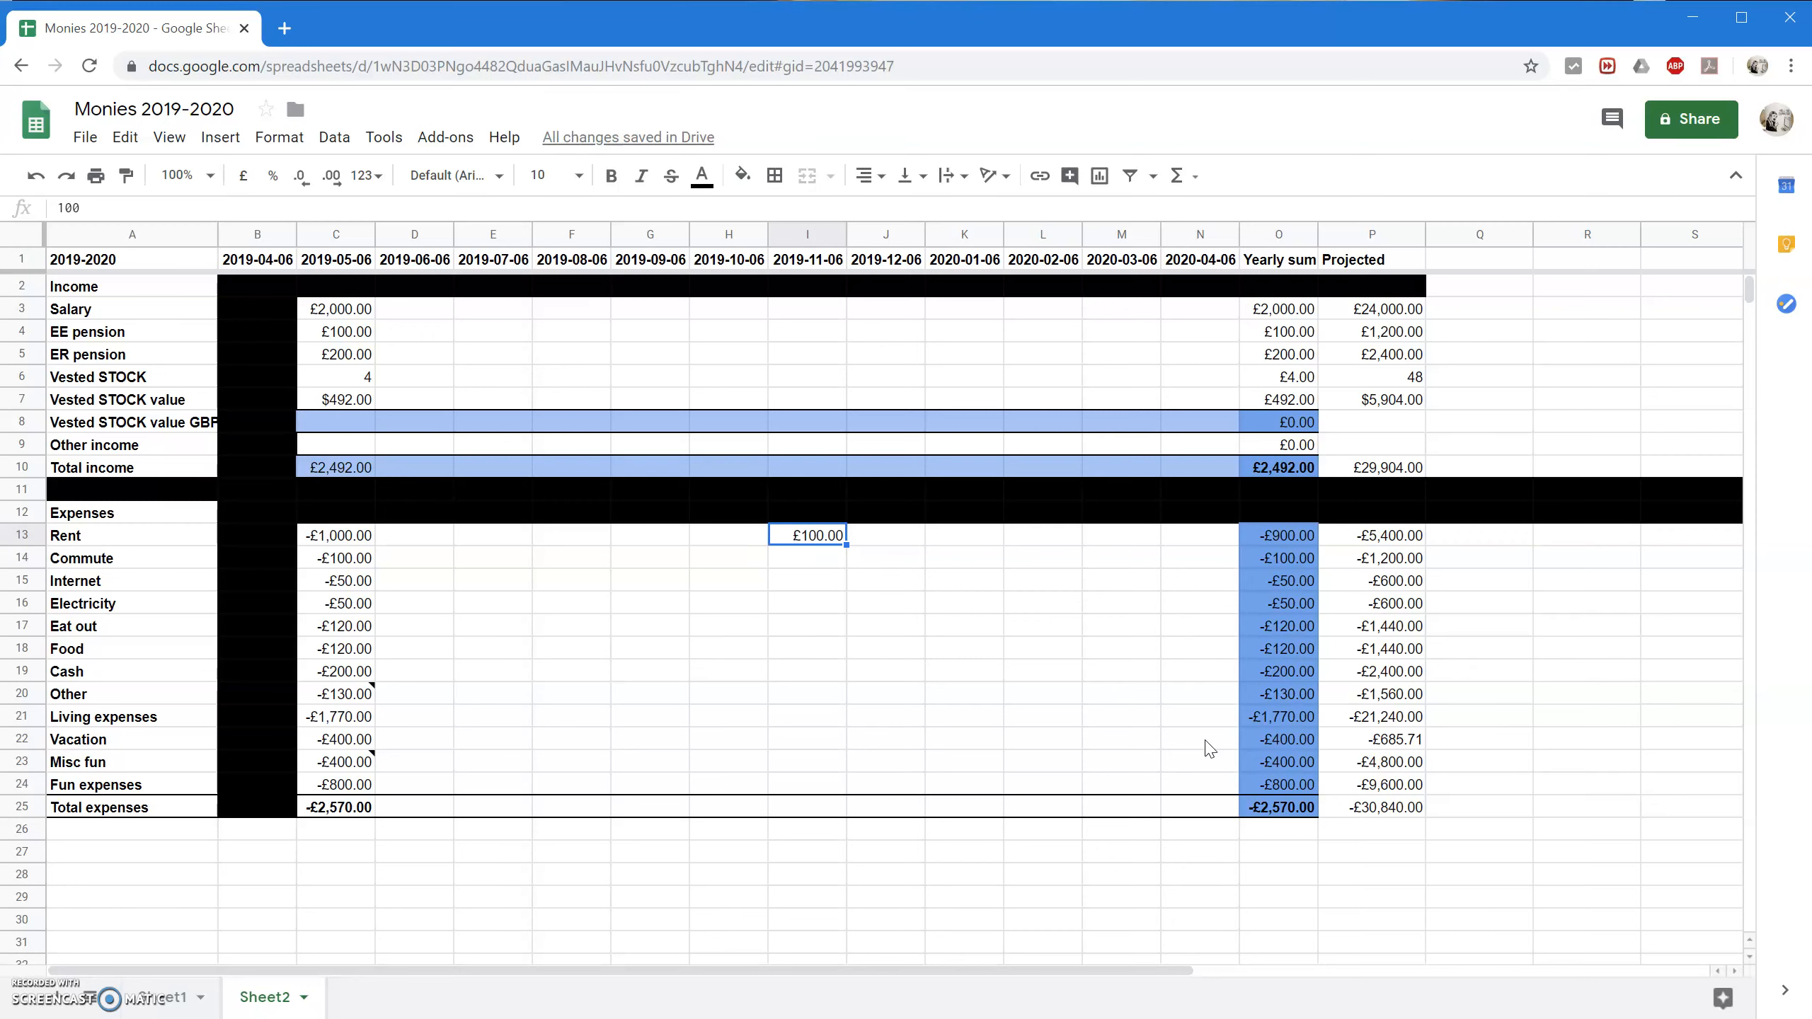
pyautogui.press('Delete')
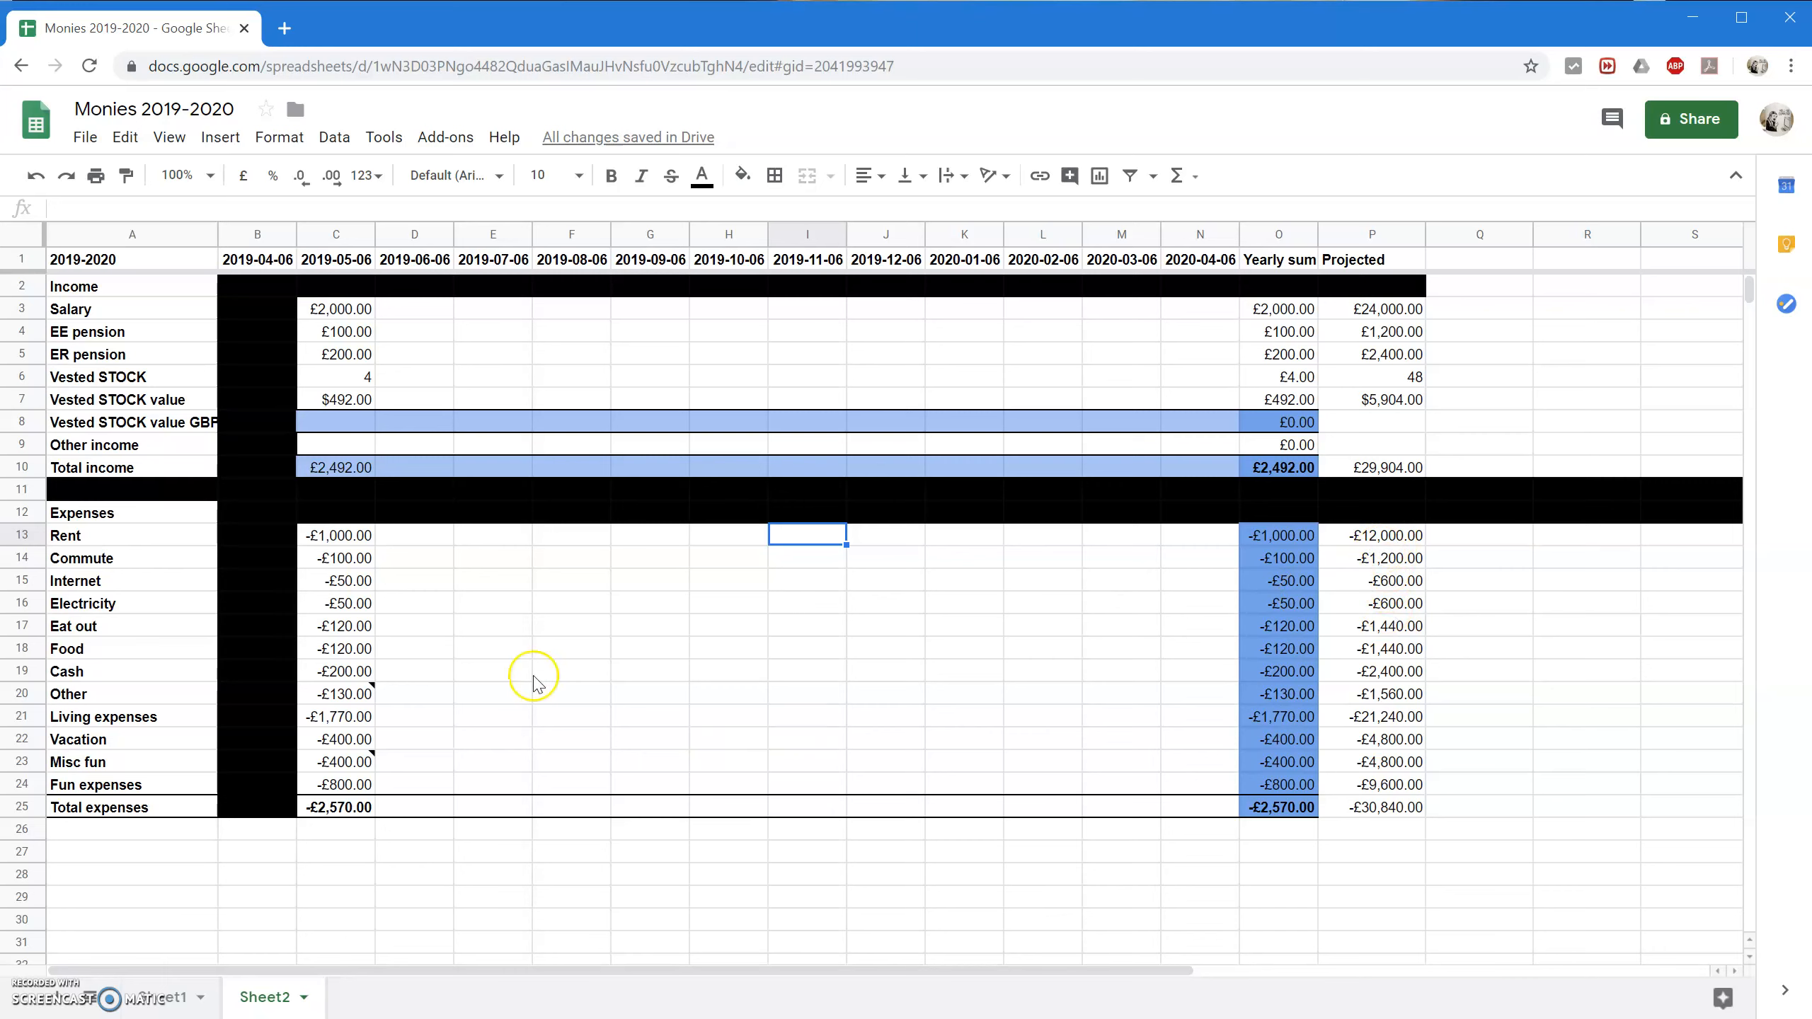
# Enter trial Rent amounts of 123, 231, 231, 231 and 123 in D13:H13.
pyautogui.click(424, 546)
pyautogui.press('Right')
pyautogui.press('Right')
pyautogui.press('Right')
pyautogui.press('Left')
pyautogui.press('Left')
pyautogui.press('Left')
pyautogui.write('123\t231\t231\t231\t123')
# Examine the Vacation row against the filled Rent months and inspect the Vacation projection formula in P22.
pyautogui.press('Down')
pyautogui.press('Down')
pyautogui.press('Down')
pyautogui.press('Left')
pyautogui.press('Down')
pyautogui.press('Down')
pyautogui.press('Down')
pyautogui.press('Down')
pyautogui.press('Down')
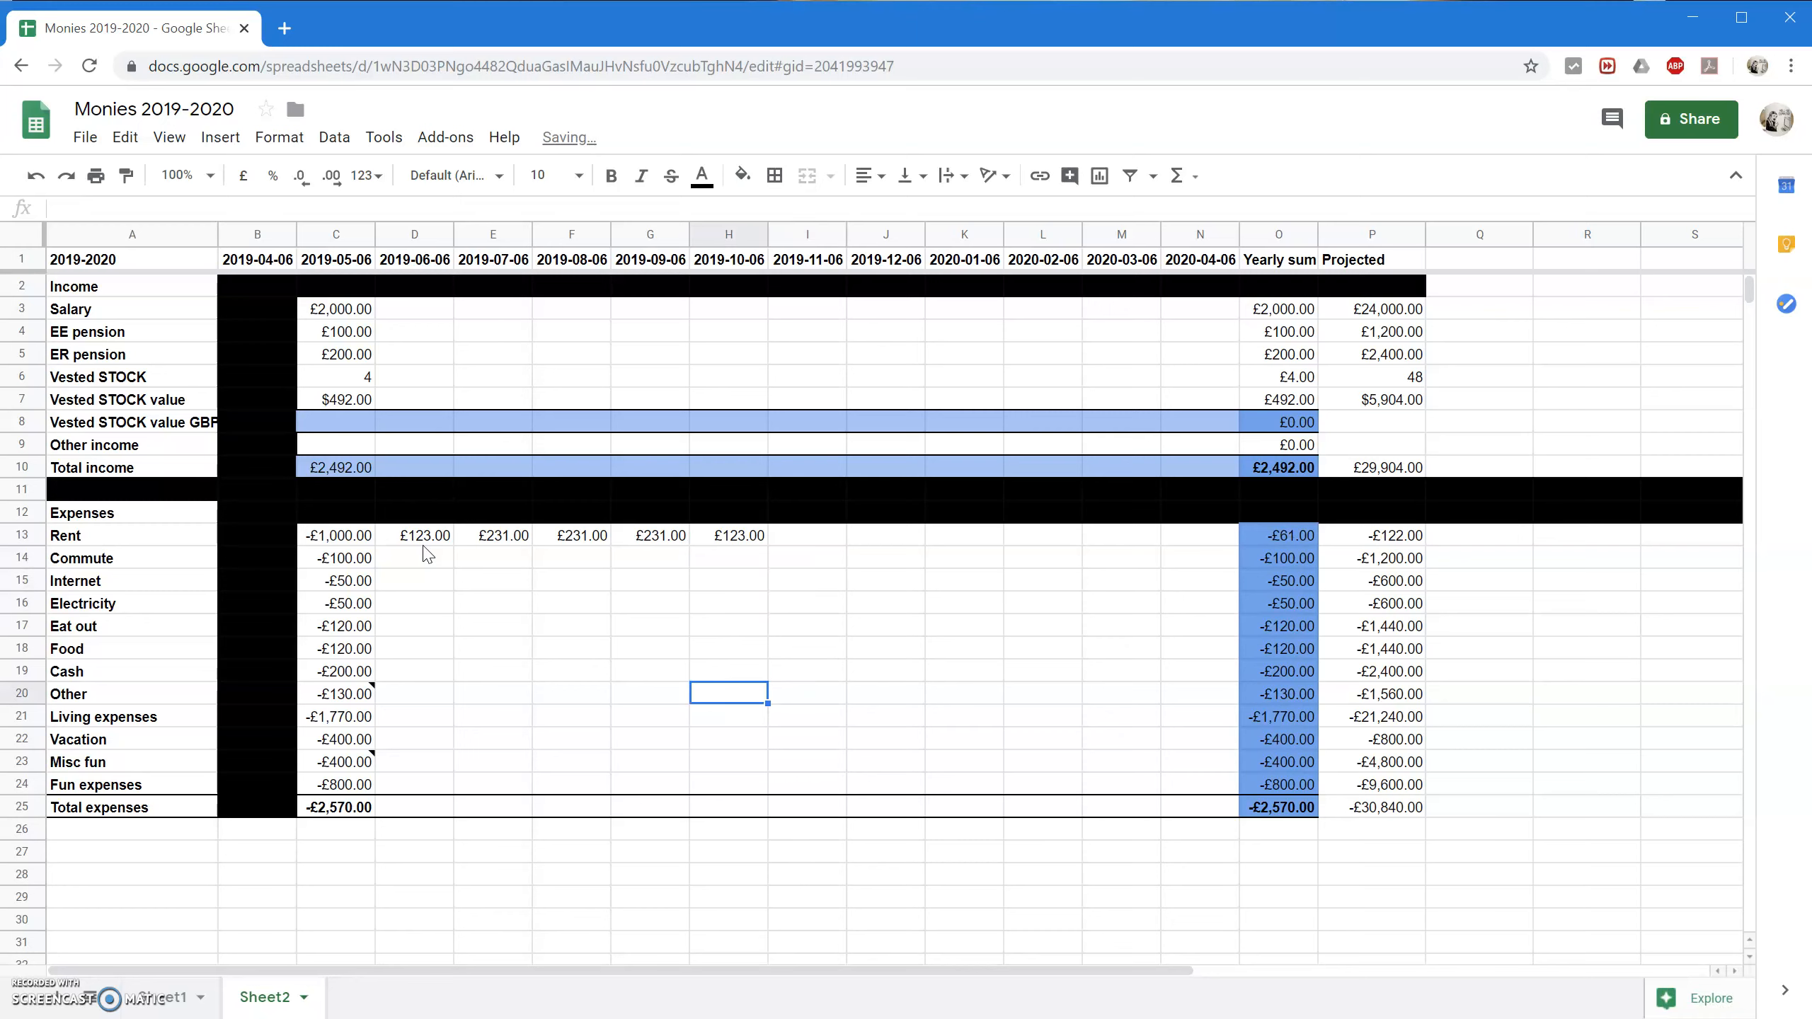
pyautogui.press('Up')
pyautogui.press('Up')
pyautogui.press('Down')
pyautogui.press('Down')
pyautogui.press('Down')
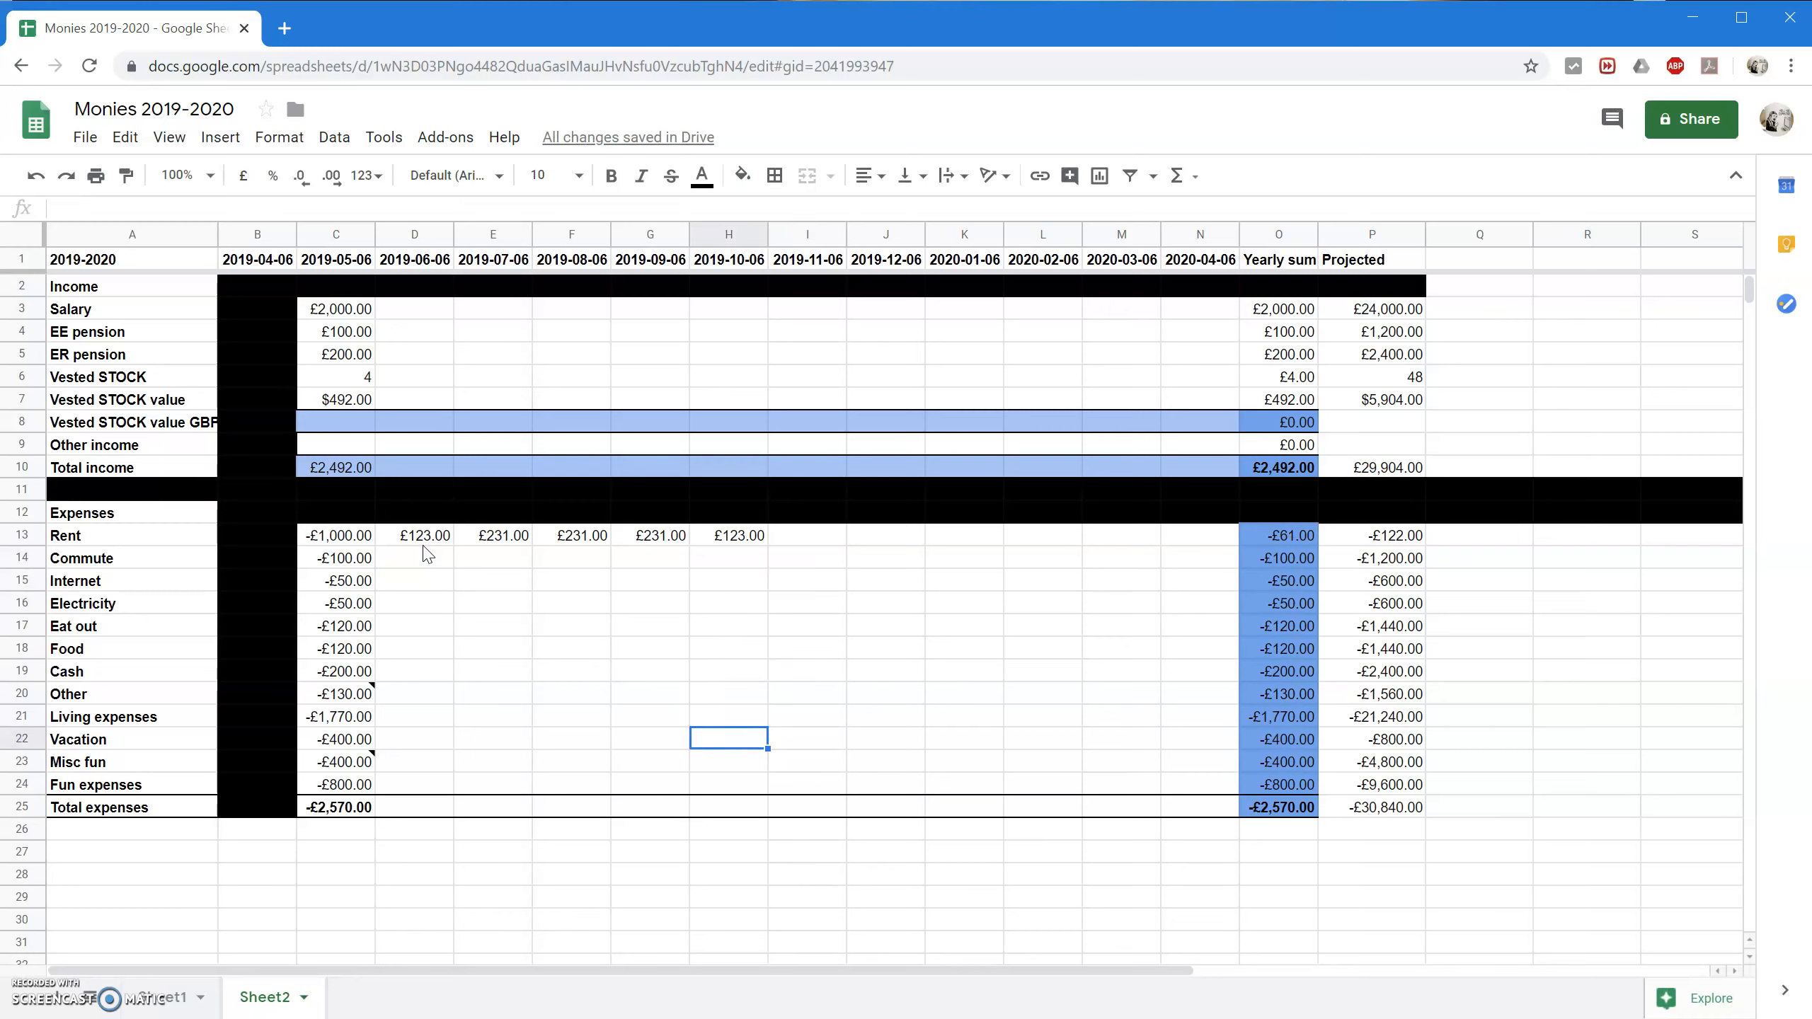
pyautogui.press('Left')
pyautogui.press('Up')
pyautogui.press('Up')
pyautogui.press('Up')
pyautogui.press('Up')
pyautogui.press('Up')
pyautogui.press('Up')
pyautogui.press('Up')
pyautogui.press('Up')
pyautogui.press('Up')
pyautogui.press('Down')
pyautogui.press('Down')
pyautogui.press('Down')
pyautogui.press('Down')
pyautogui.press('Down')
pyautogui.press('Down')
pyautogui.press('Down')
pyautogui.press('Down')
pyautogui.press('Left')
pyautogui.press('Left')
pyautogui.press('Left')
pyautogui.press('Left')
pyautogui.press('Down')
pyautogui.hotkey('shift', 'Down')
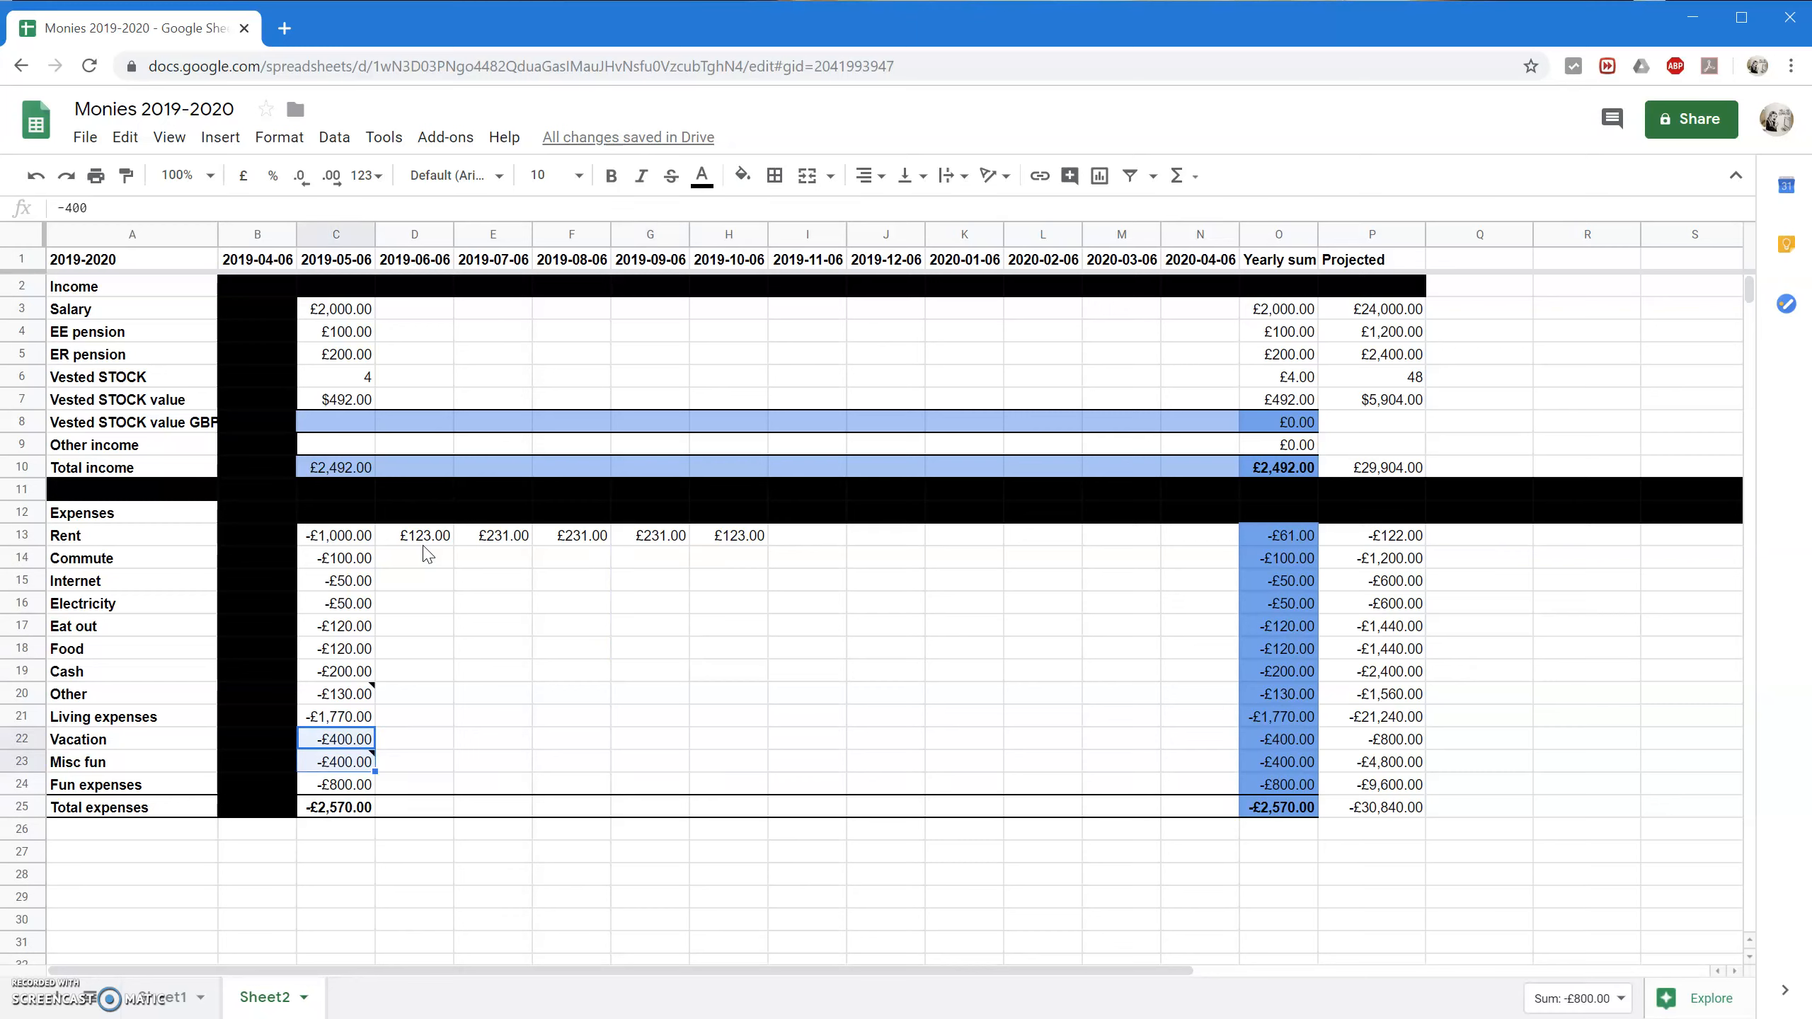
pyautogui.press('Right')
pyautogui.press('Right')
pyautogui.press('Right')
pyautogui.press('Right')
pyautogui.press('Right')
pyautogui.press('Right')
pyautogui.press('Right')
pyautogui.press('Right')
pyautogui.press('Right')
pyautogui.press('Right')
pyautogui.press('Right')
pyautogui.press('Right')
pyautogui.press('Right')
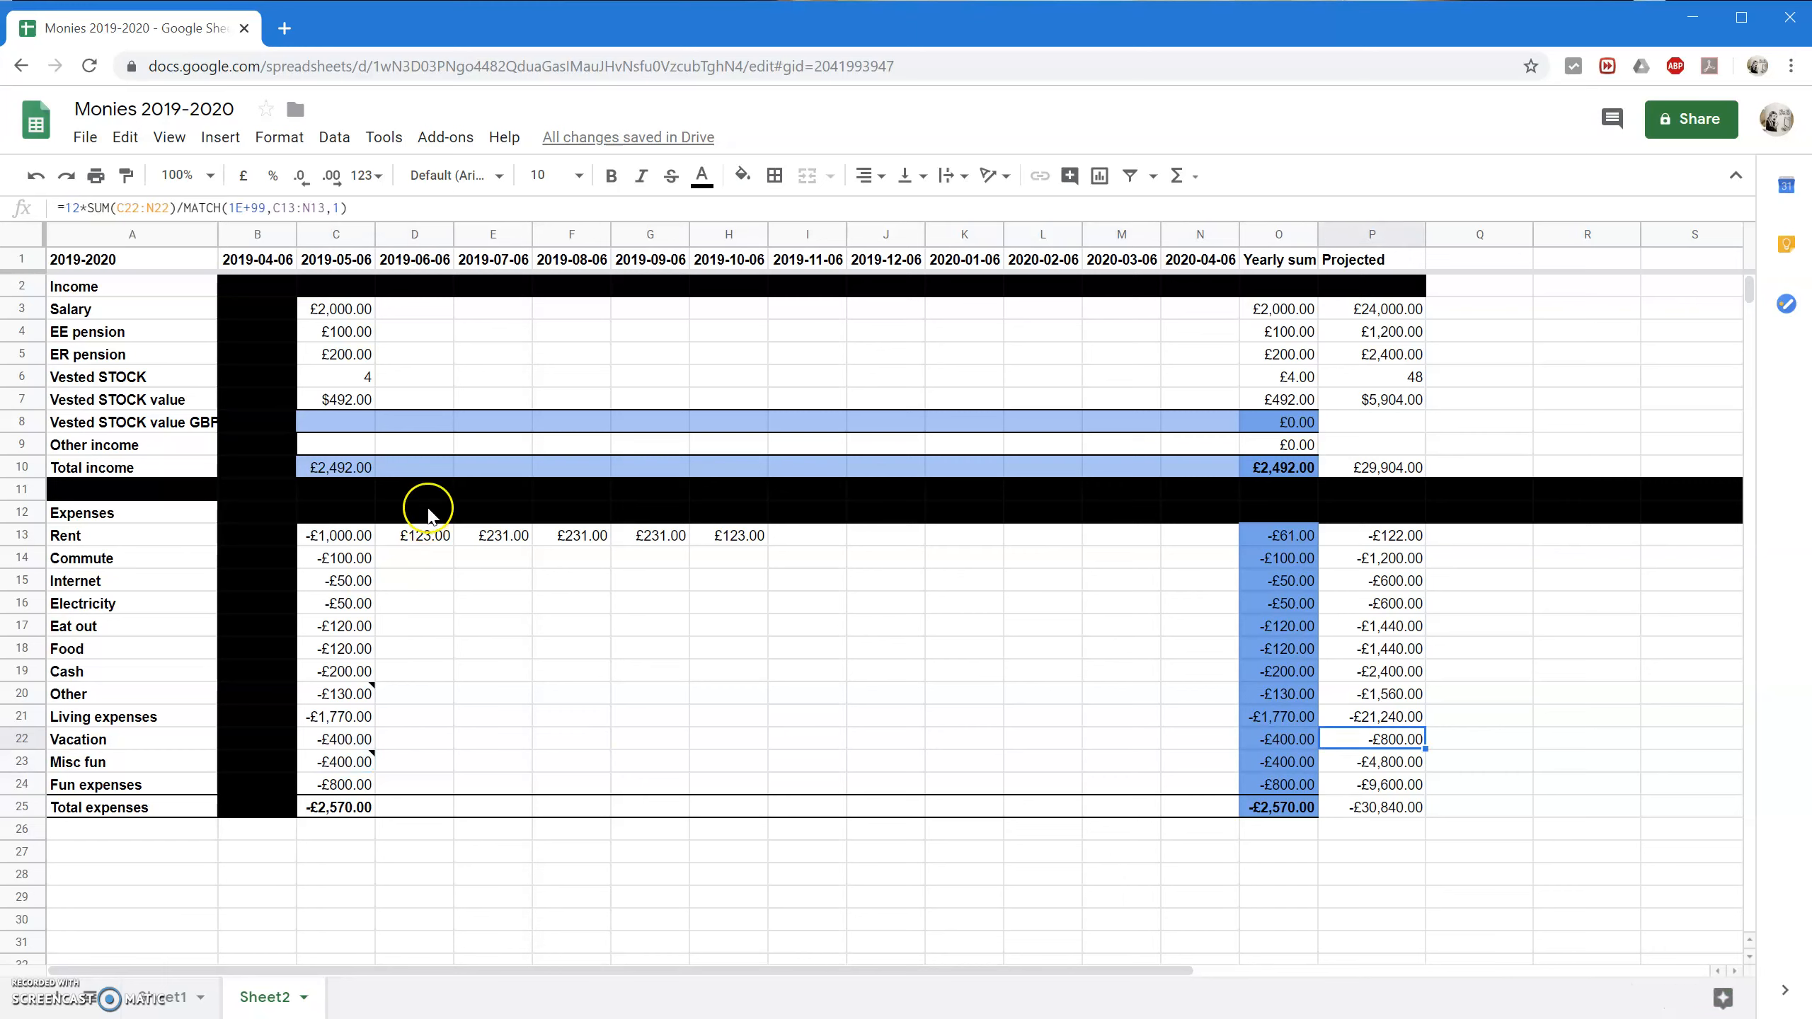
# Lock the MATCH range in the Vacation projection formula in P22 to rows C$13:N$13.
pyautogui.moveTo(1418, 806); pyautogui.dragTo(1418, 806)
pyautogui.click(1409, 739)
pyautogui.click(272, 208)
pyautogui.write('$14:N$')
pyautogui.press('Return')
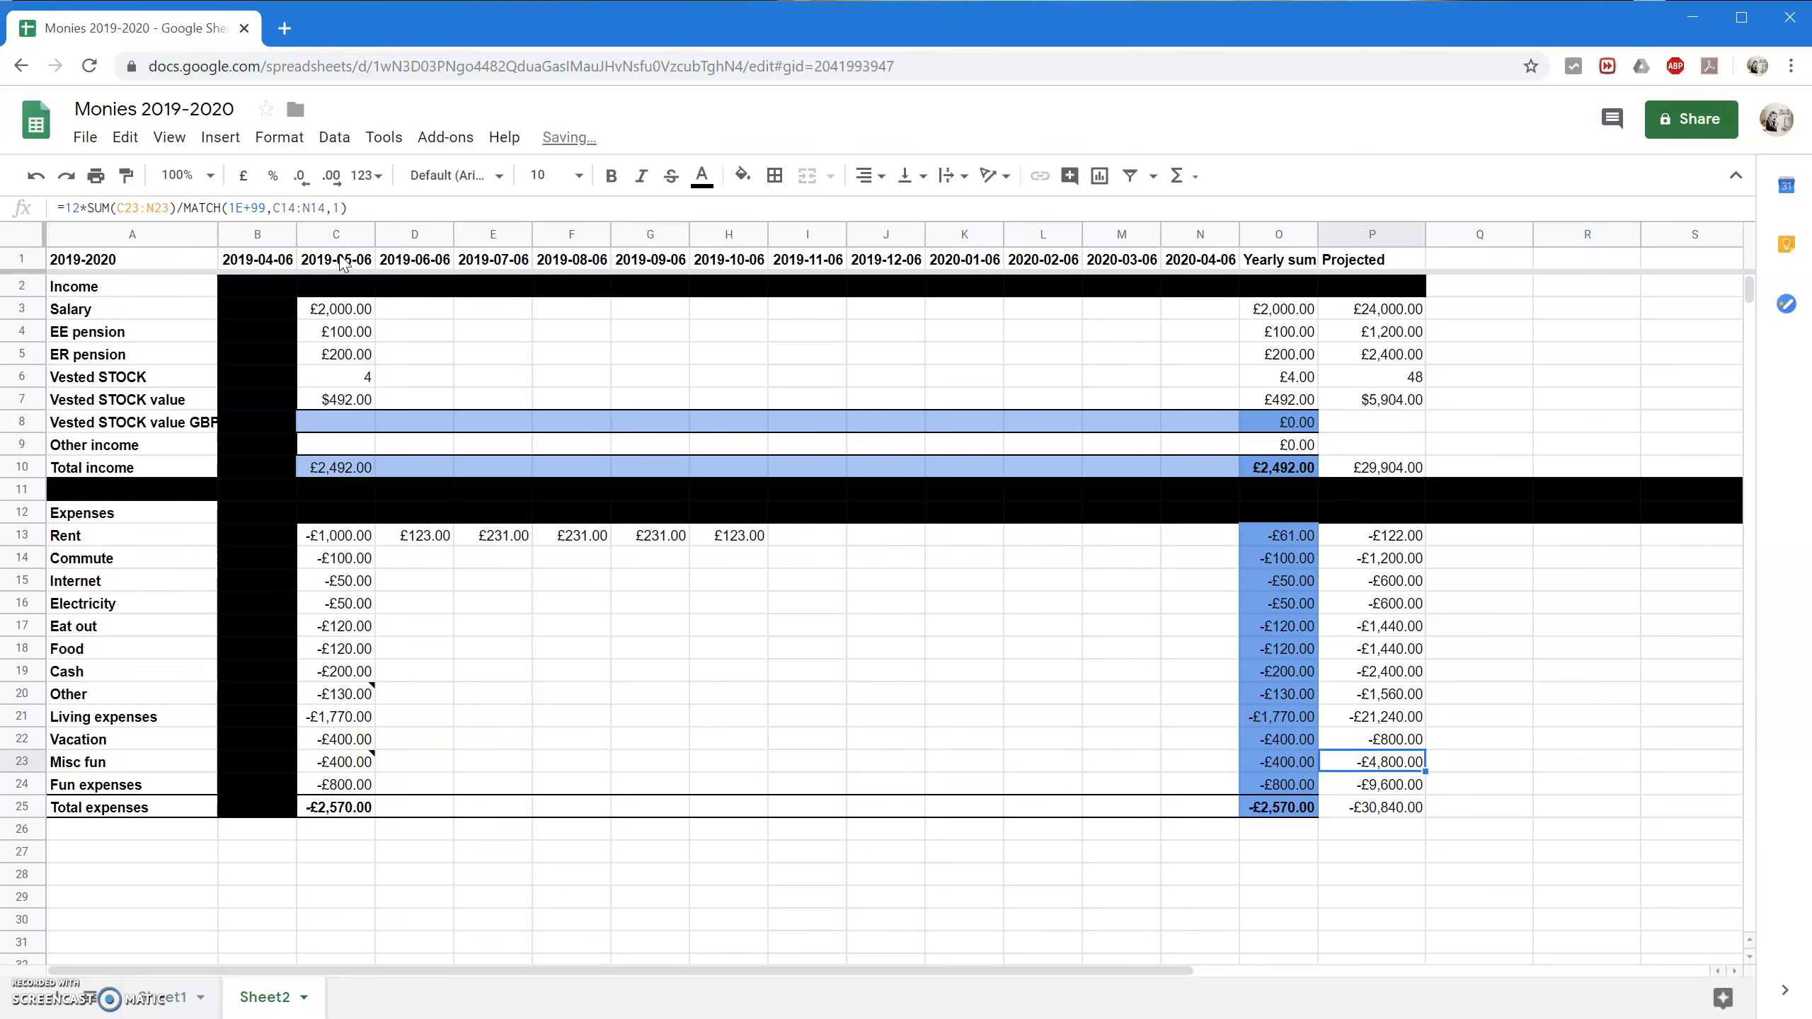
# Copy the P22 projection formula down to P25 and up to P13 so it covers all expense rows.
pyautogui.click(1390, 743)
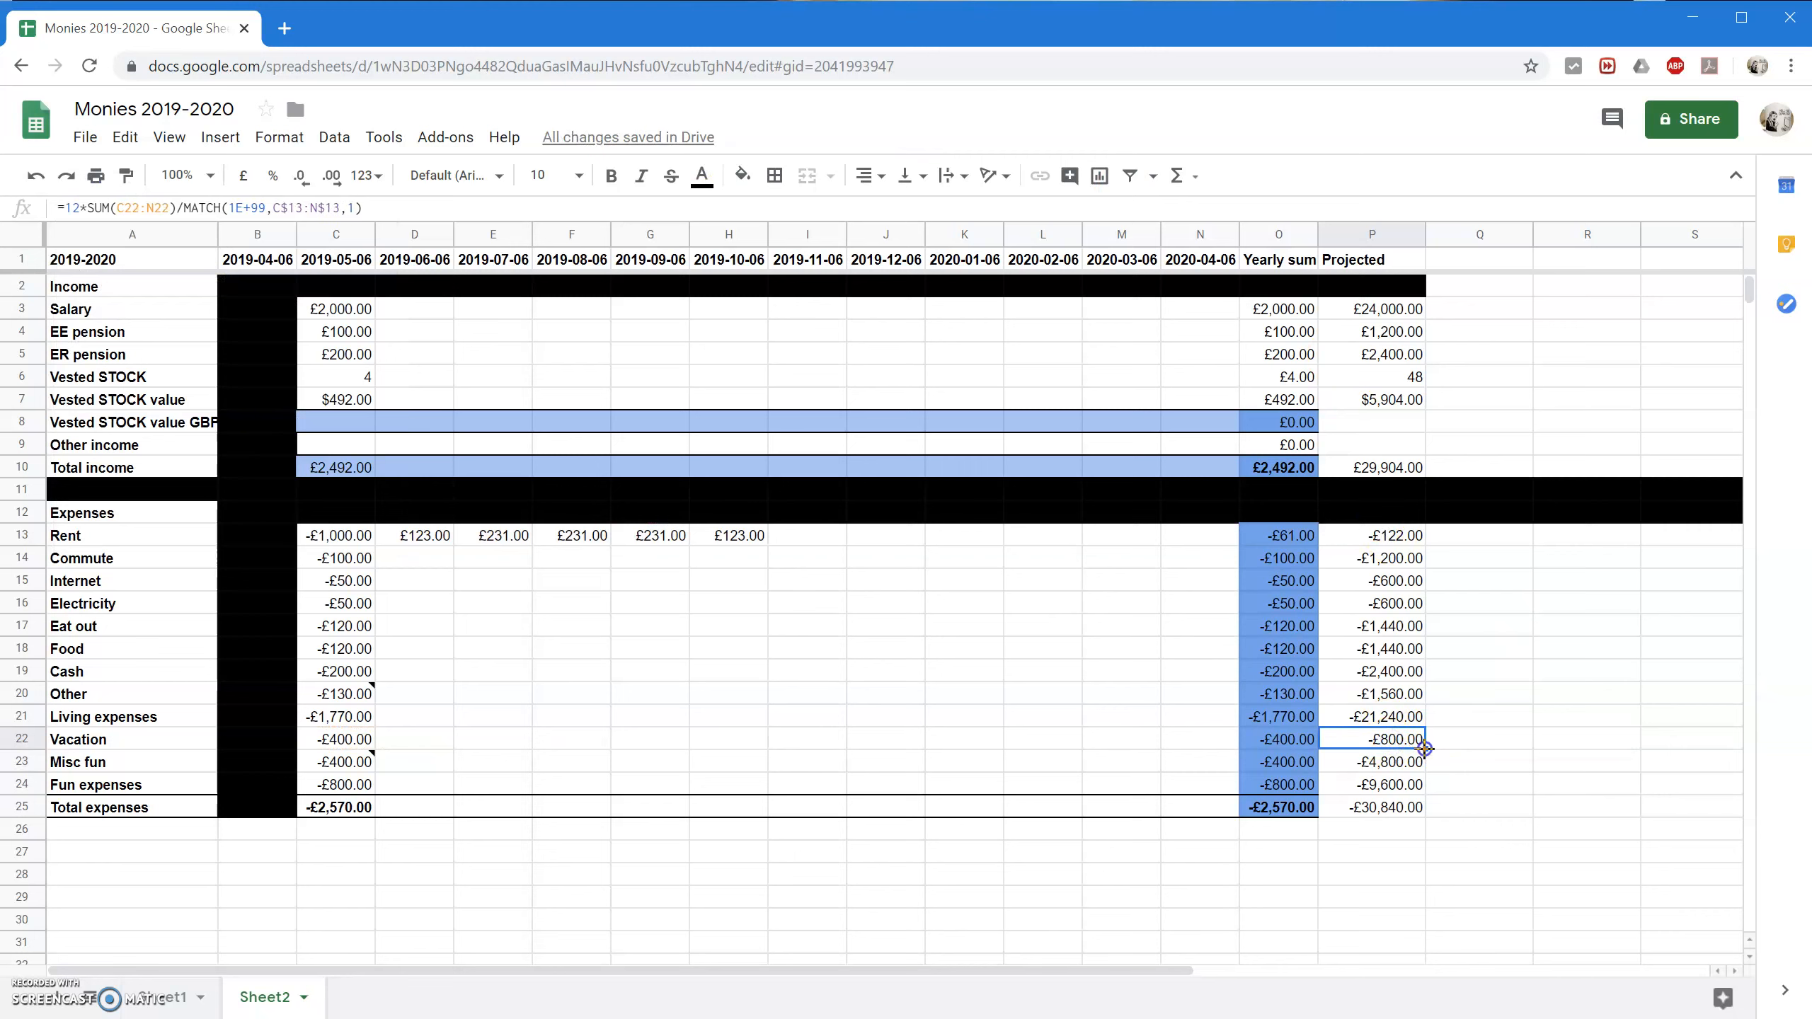
pyautogui.moveTo(1424, 820); pyautogui.dragTo(1424, 820)
pyautogui.click(1419, 743)
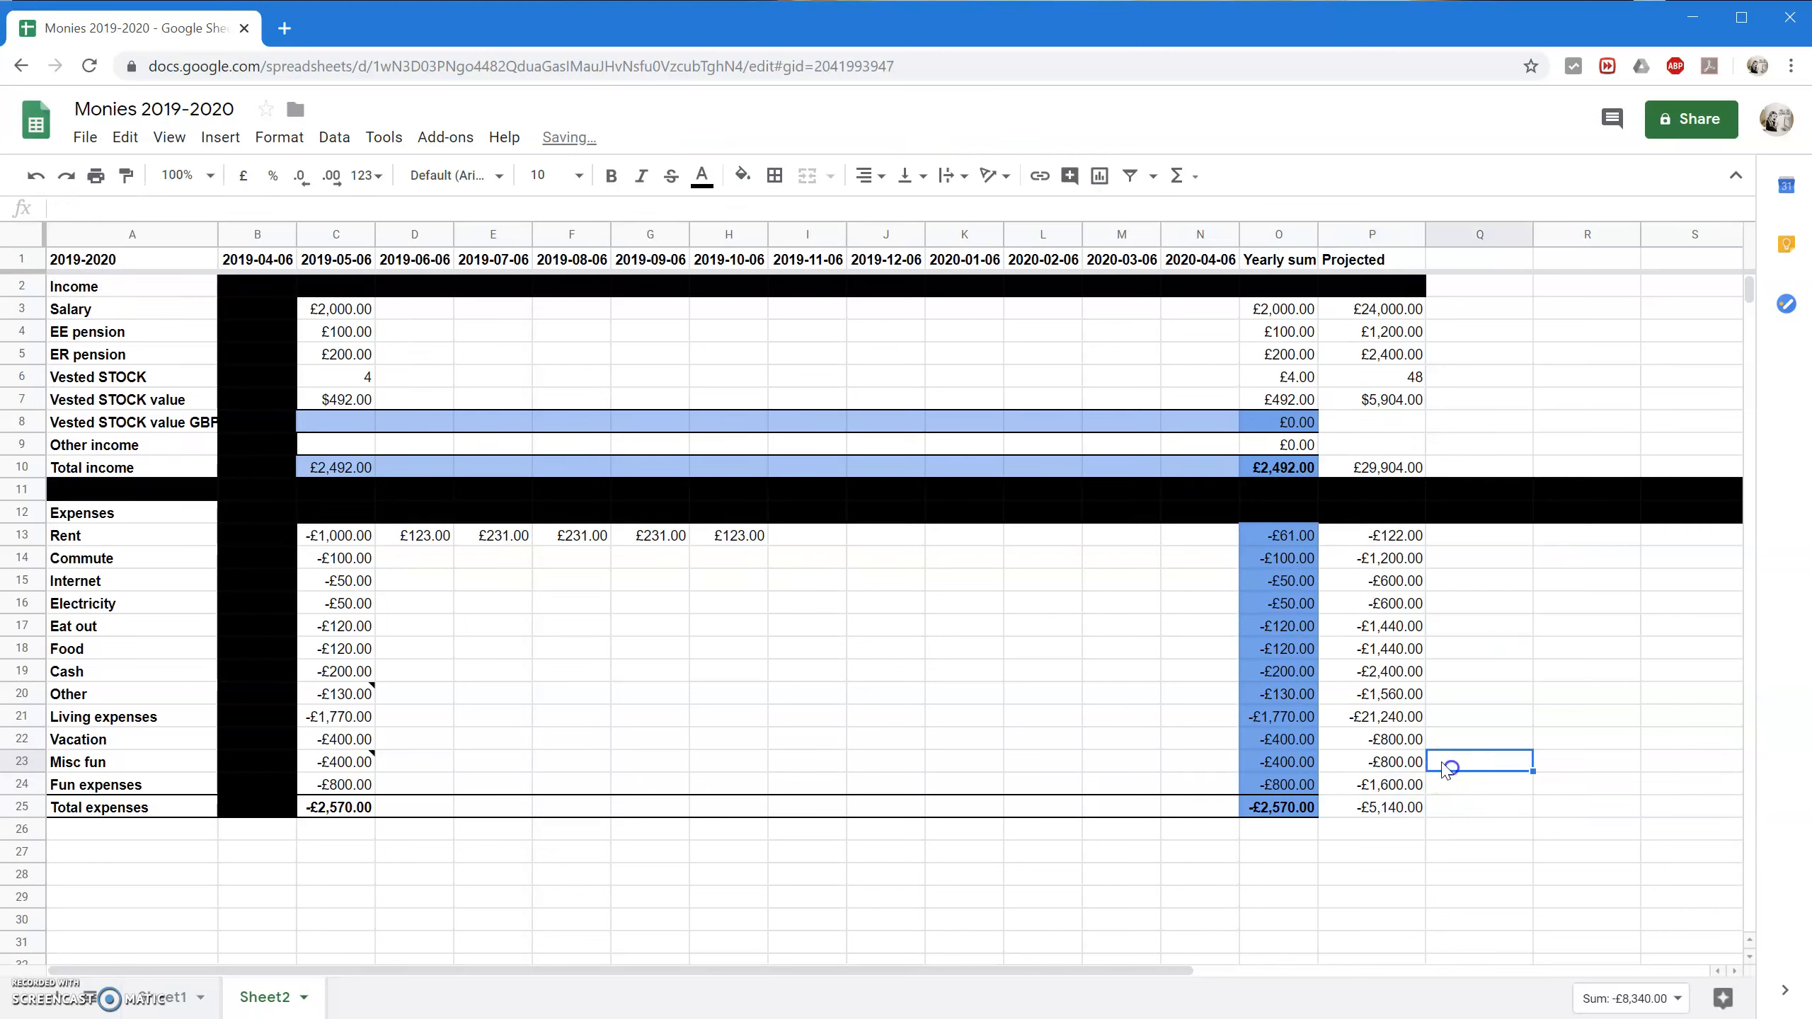
pyautogui.moveTo(1426, 748); pyautogui.dragTo(1418, 538)
pyautogui.click(1501, 696)
# Set the 2019-06-06 Rent in D13 to -123, copy it across E13:H13 and check the Rent projection formula.
pyautogui.click(809, 558)
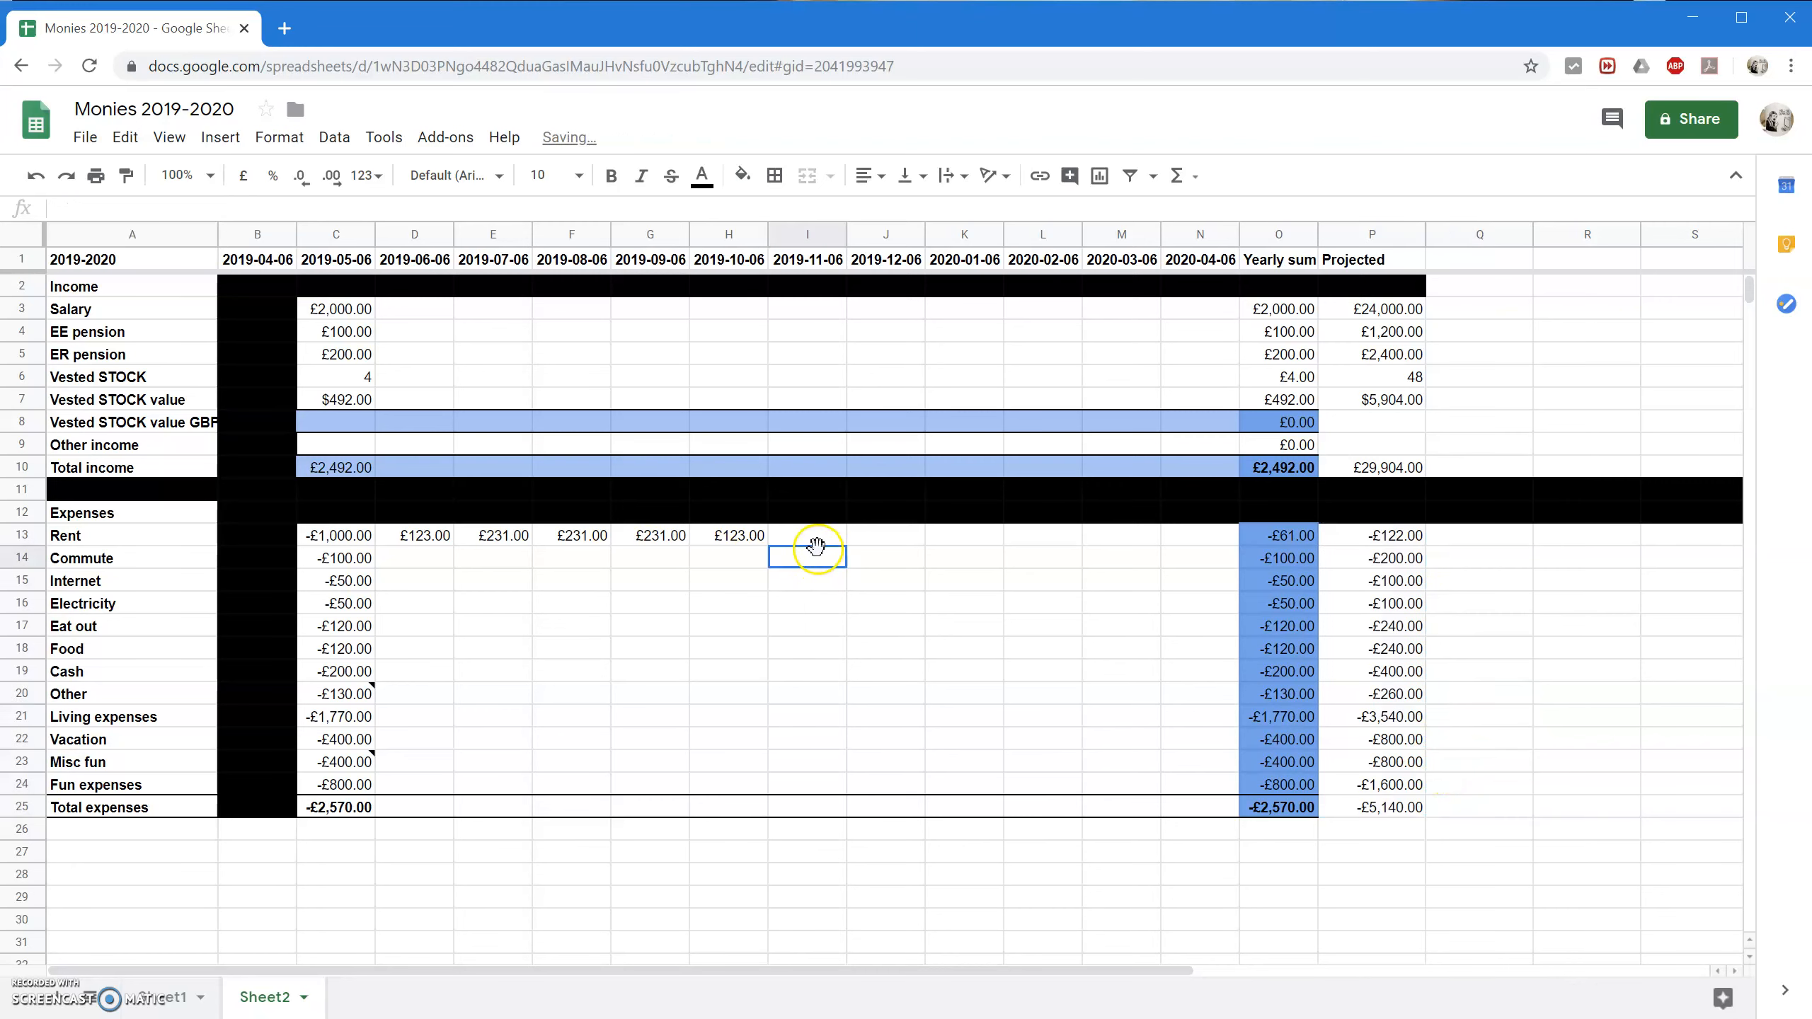
pyautogui.click(413, 537)
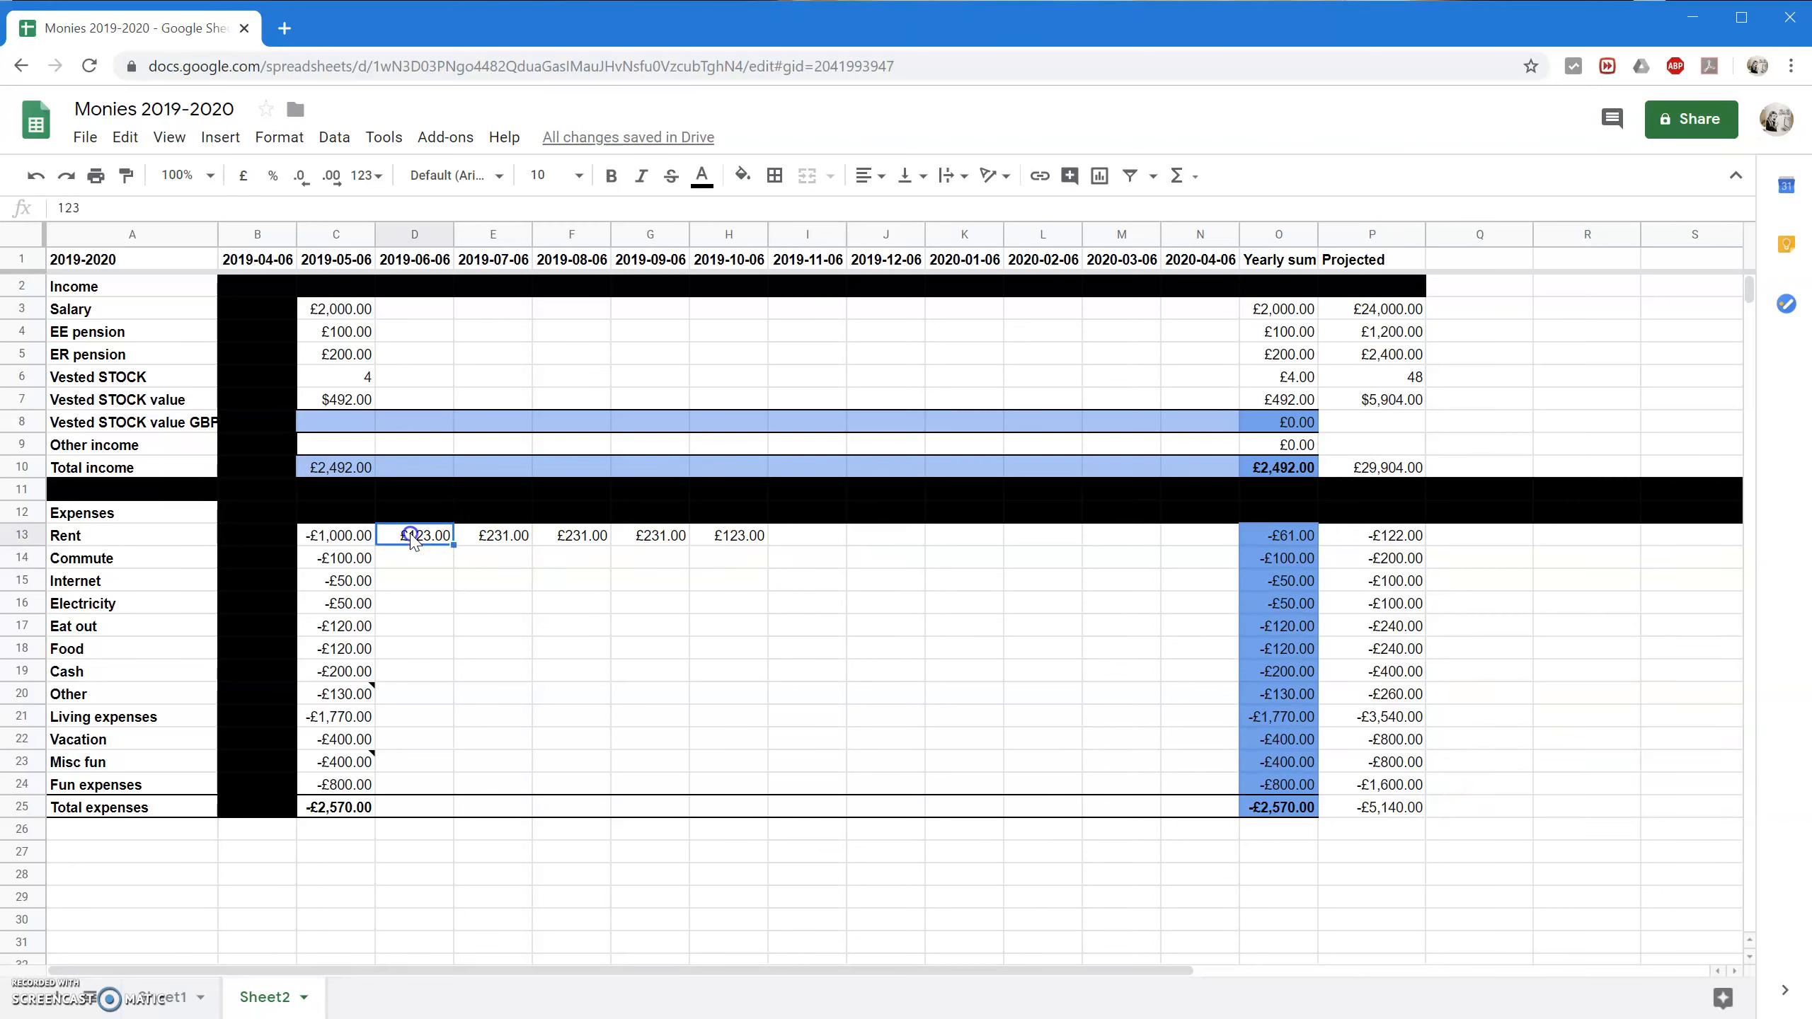
pyautogui.write('-120')
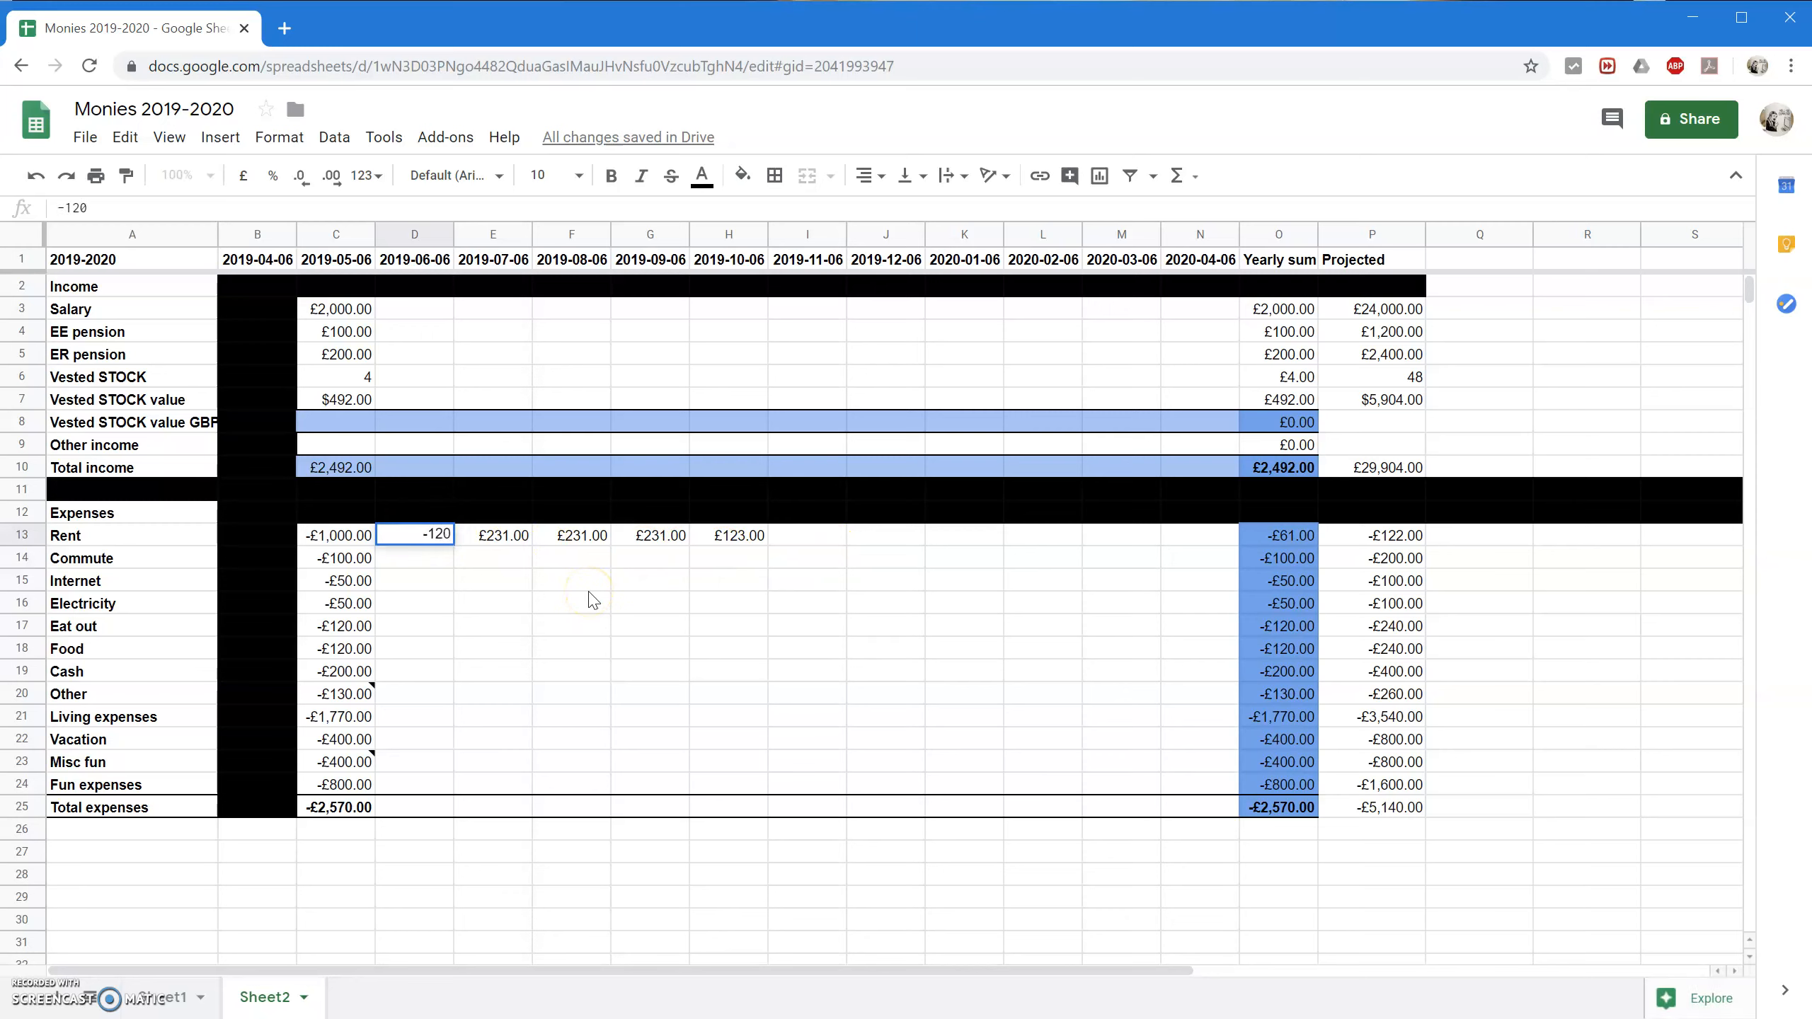
pyautogui.press('BackSpace')
pyautogui.write('3')
pyautogui.press('Return')
pyautogui.click(414, 535)
pyautogui.moveTo(454, 545); pyautogui.dragTo(735, 542)
pyautogui.click(808, 647)
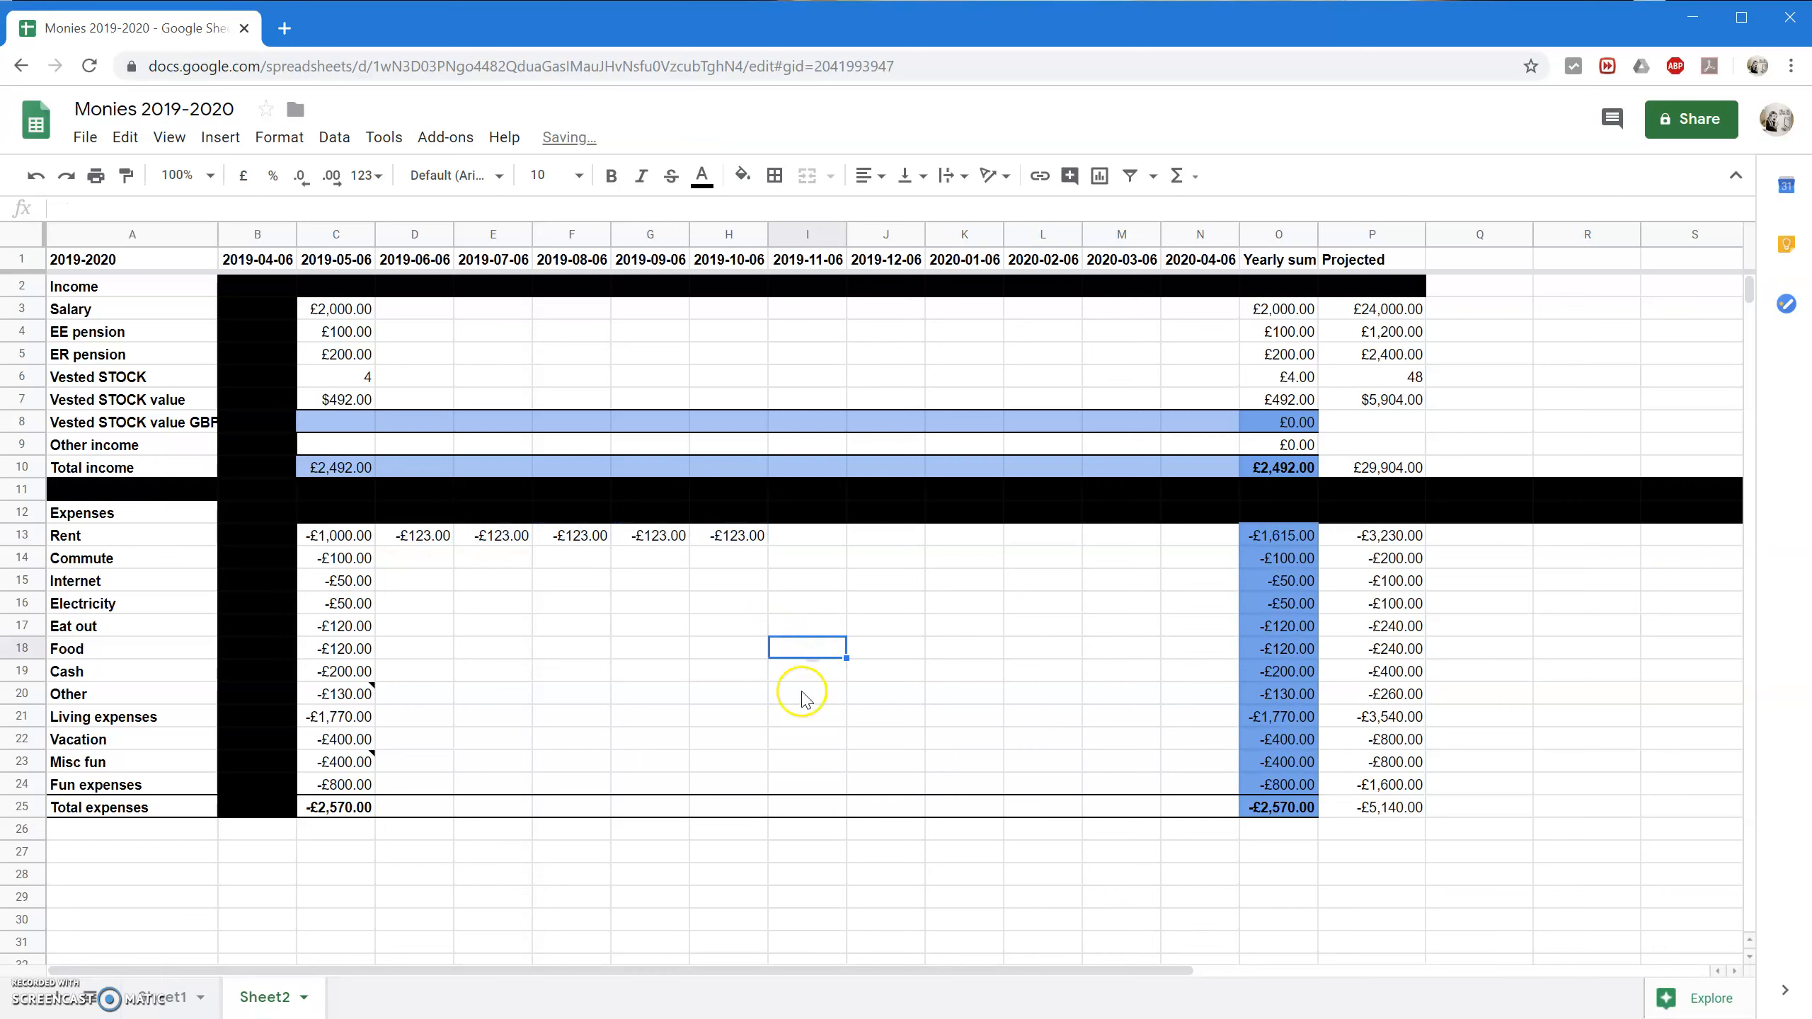
pyautogui.click(1387, 536)
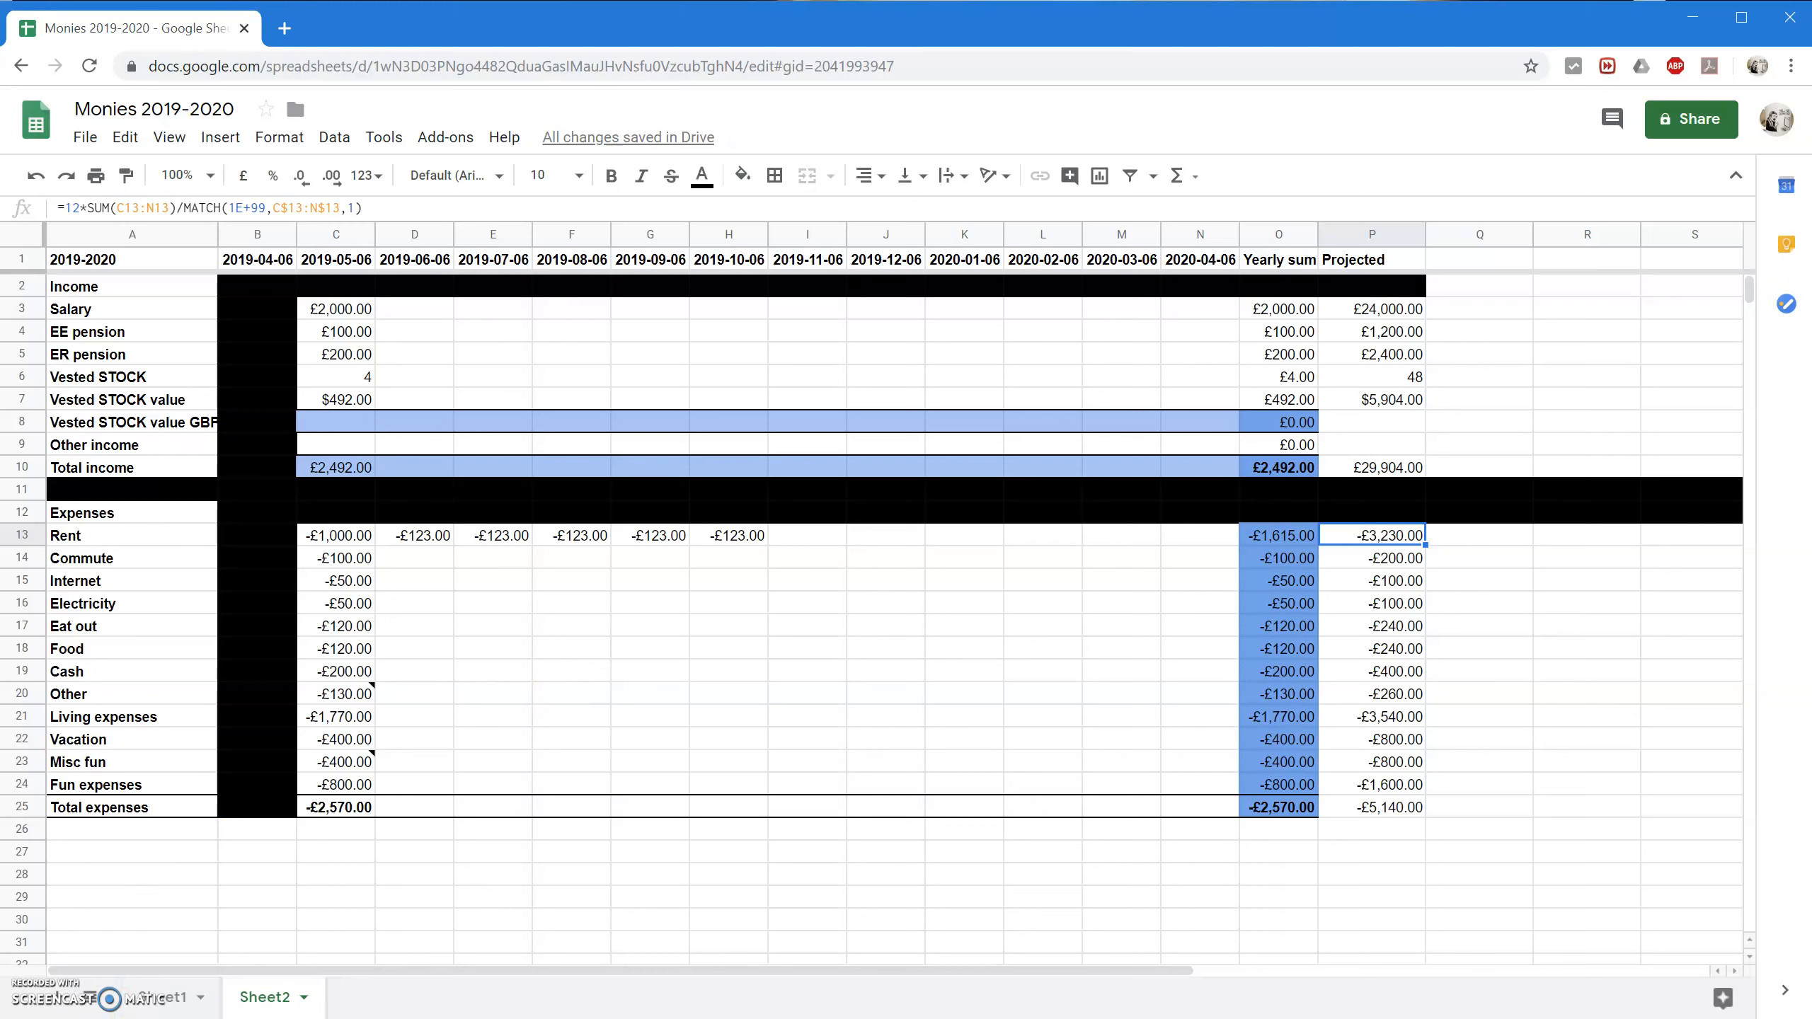
# Copy the yearly sum cell O8 into P8, and make the projected Total income in P10 bold with a light blue fill.
pyautogui.click(1315, 429)
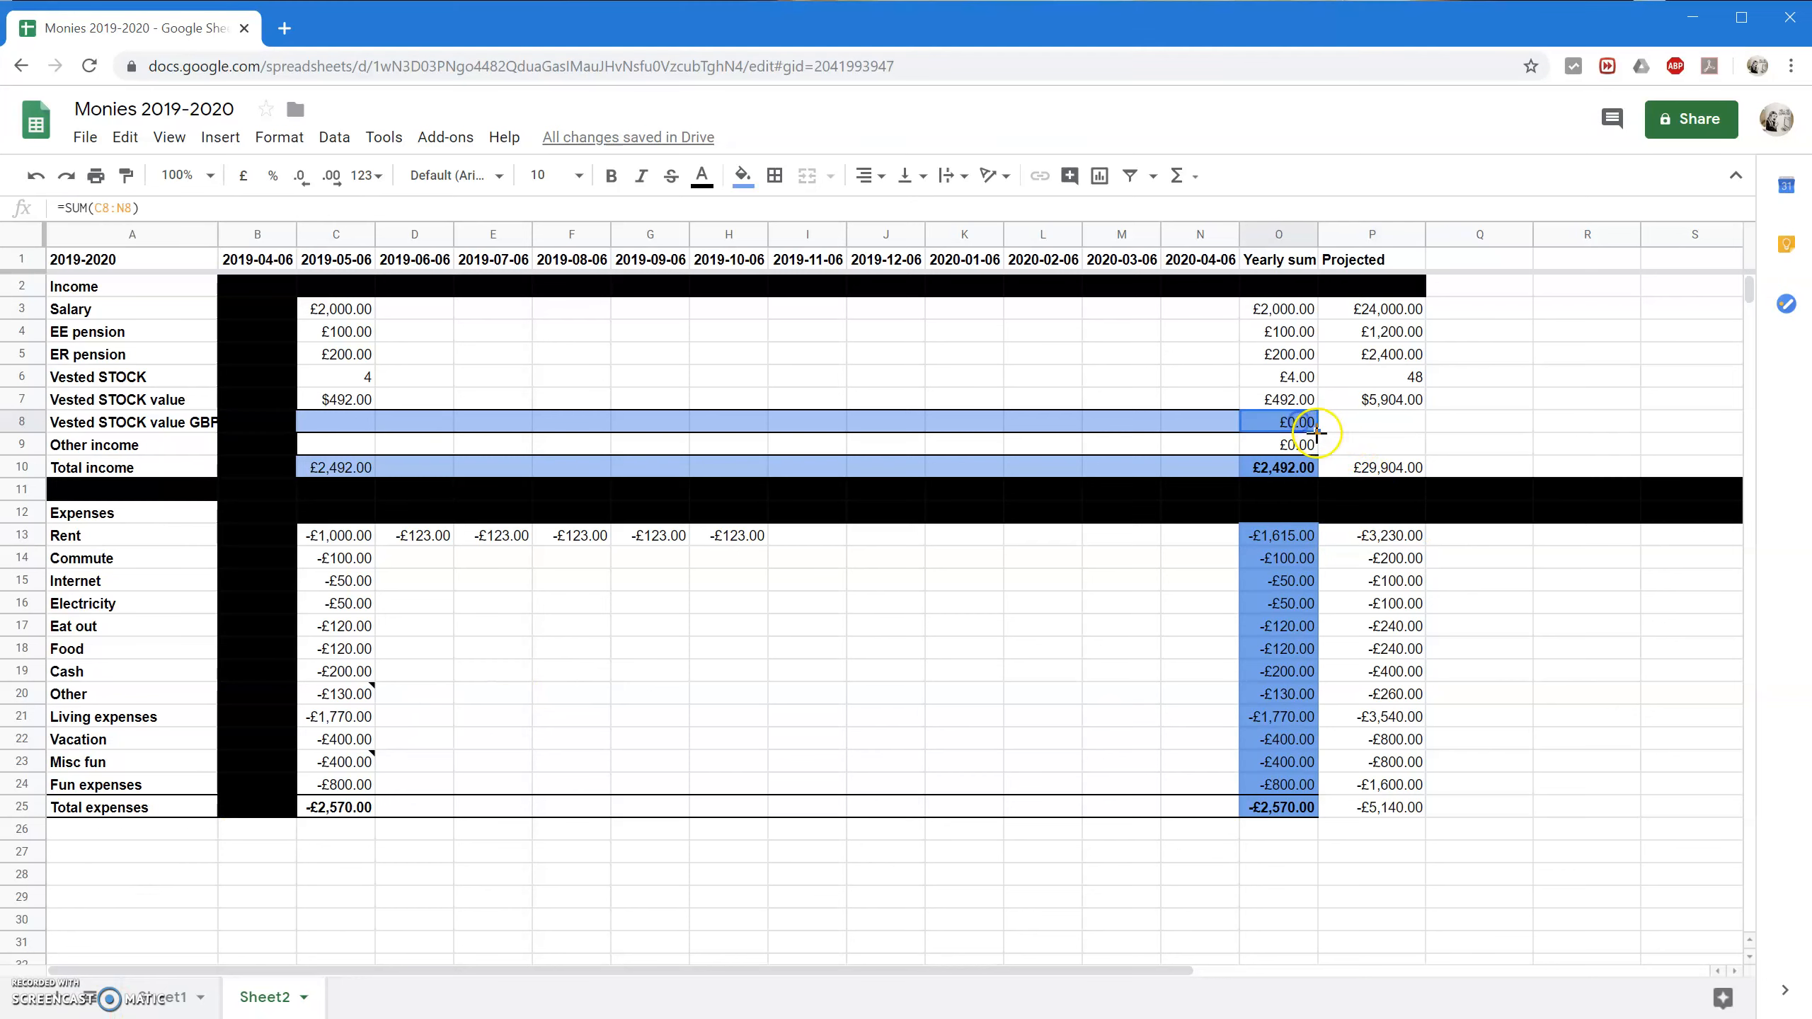
pyautogui.moveTo(1407, 429); pyautogui.dragTo(1405, 430)
pyautogui.click(1370, 468)
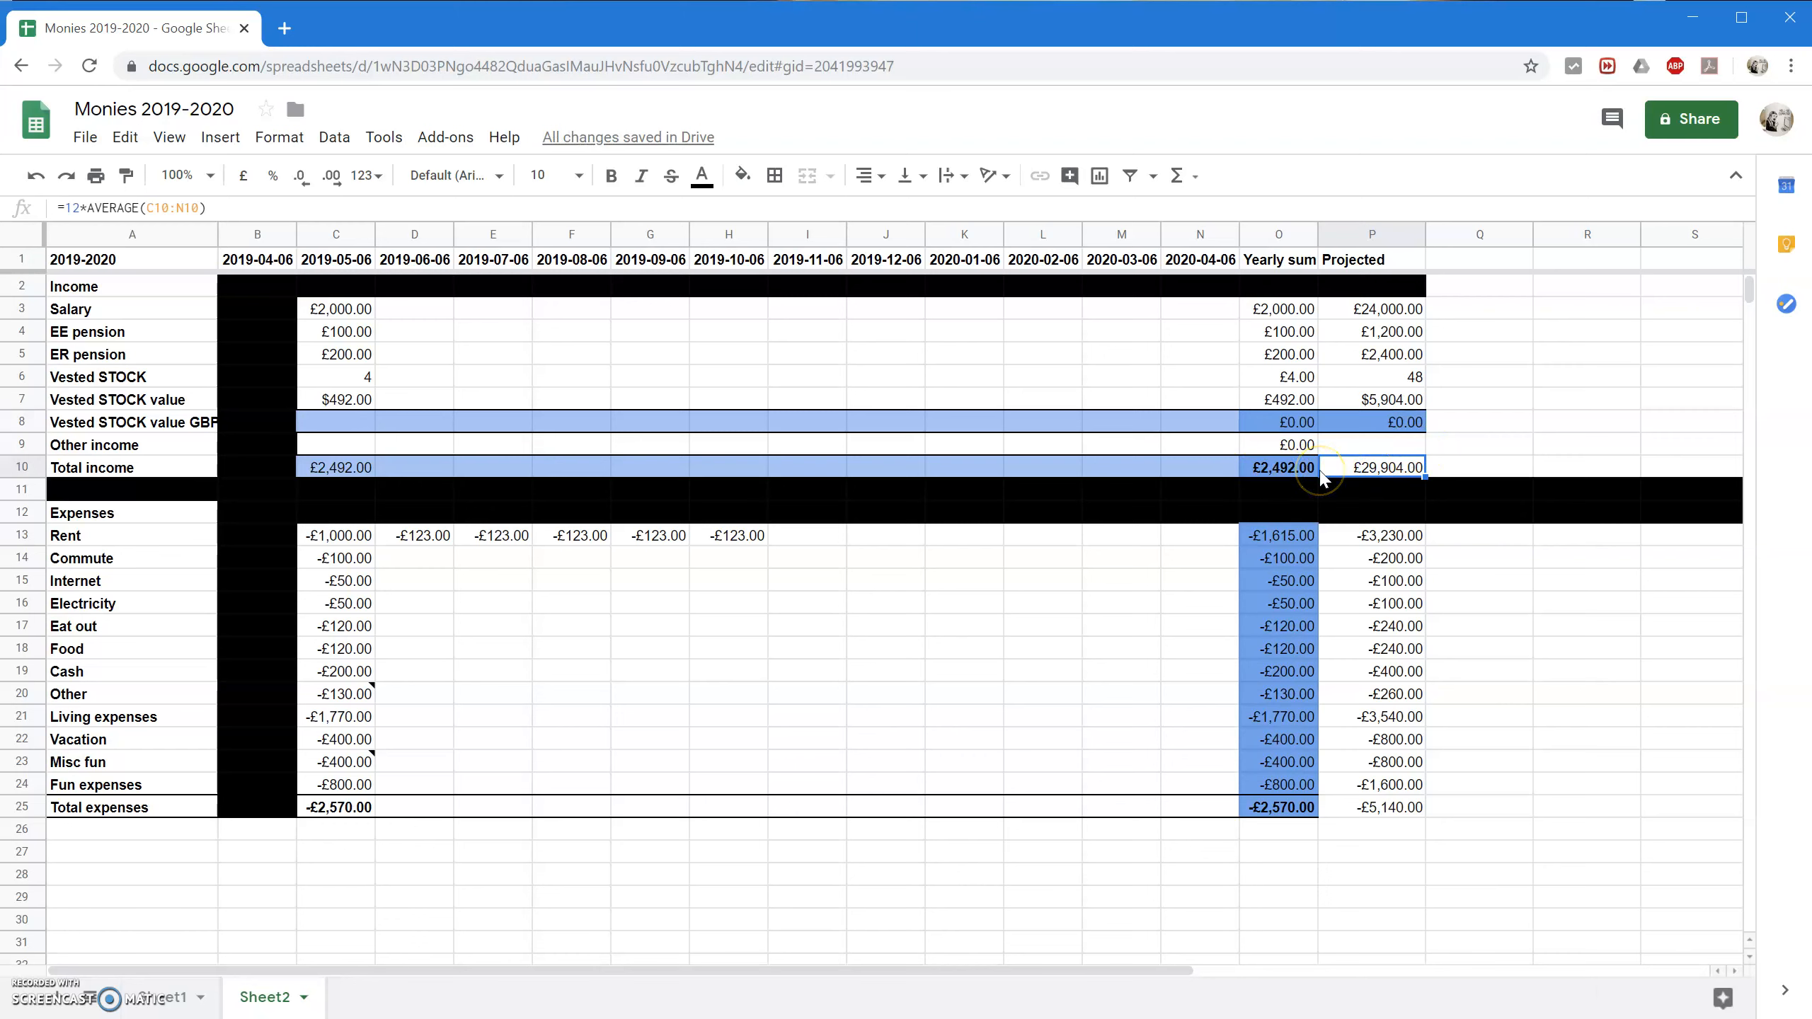
pyautogui.hotkey('ctrl', 'b')
pyautogui.click(742, 175)
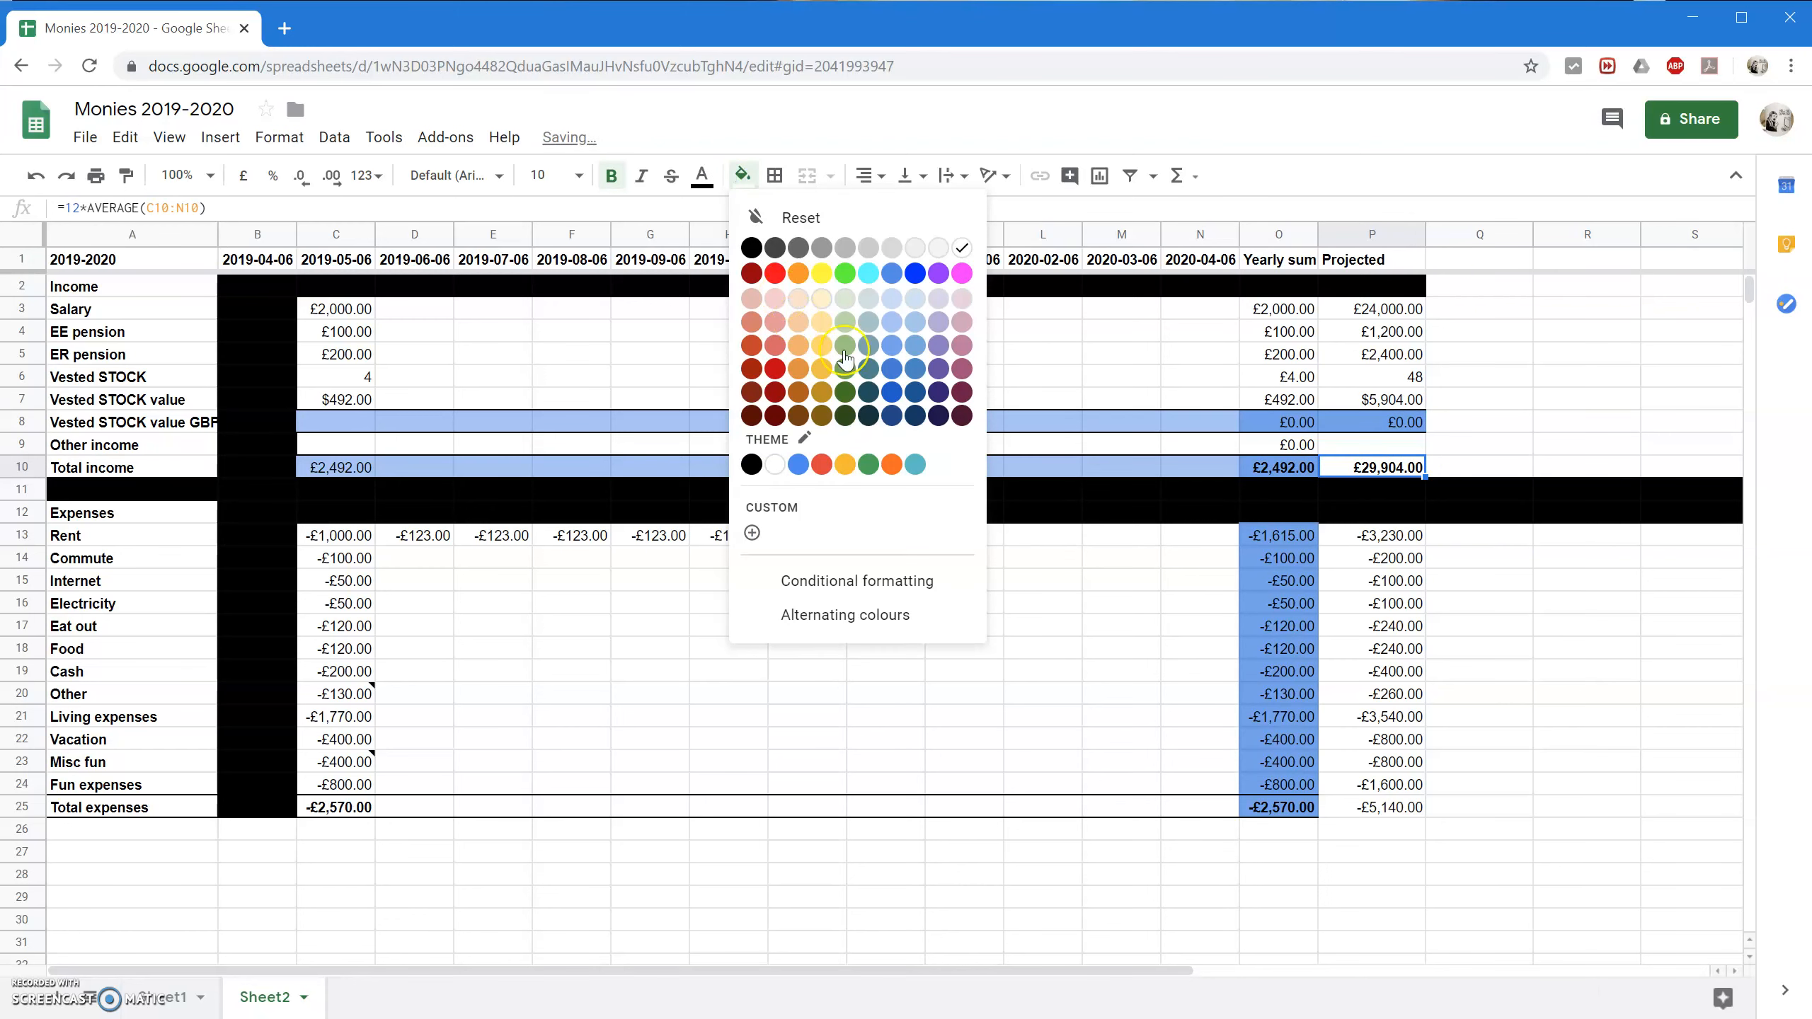
pyautogui.click(891, 325)
# Fill the yearly sums in O10 and O13:O25 with the same light blue as the Total income row.
pyautogui.click(1298, 471)
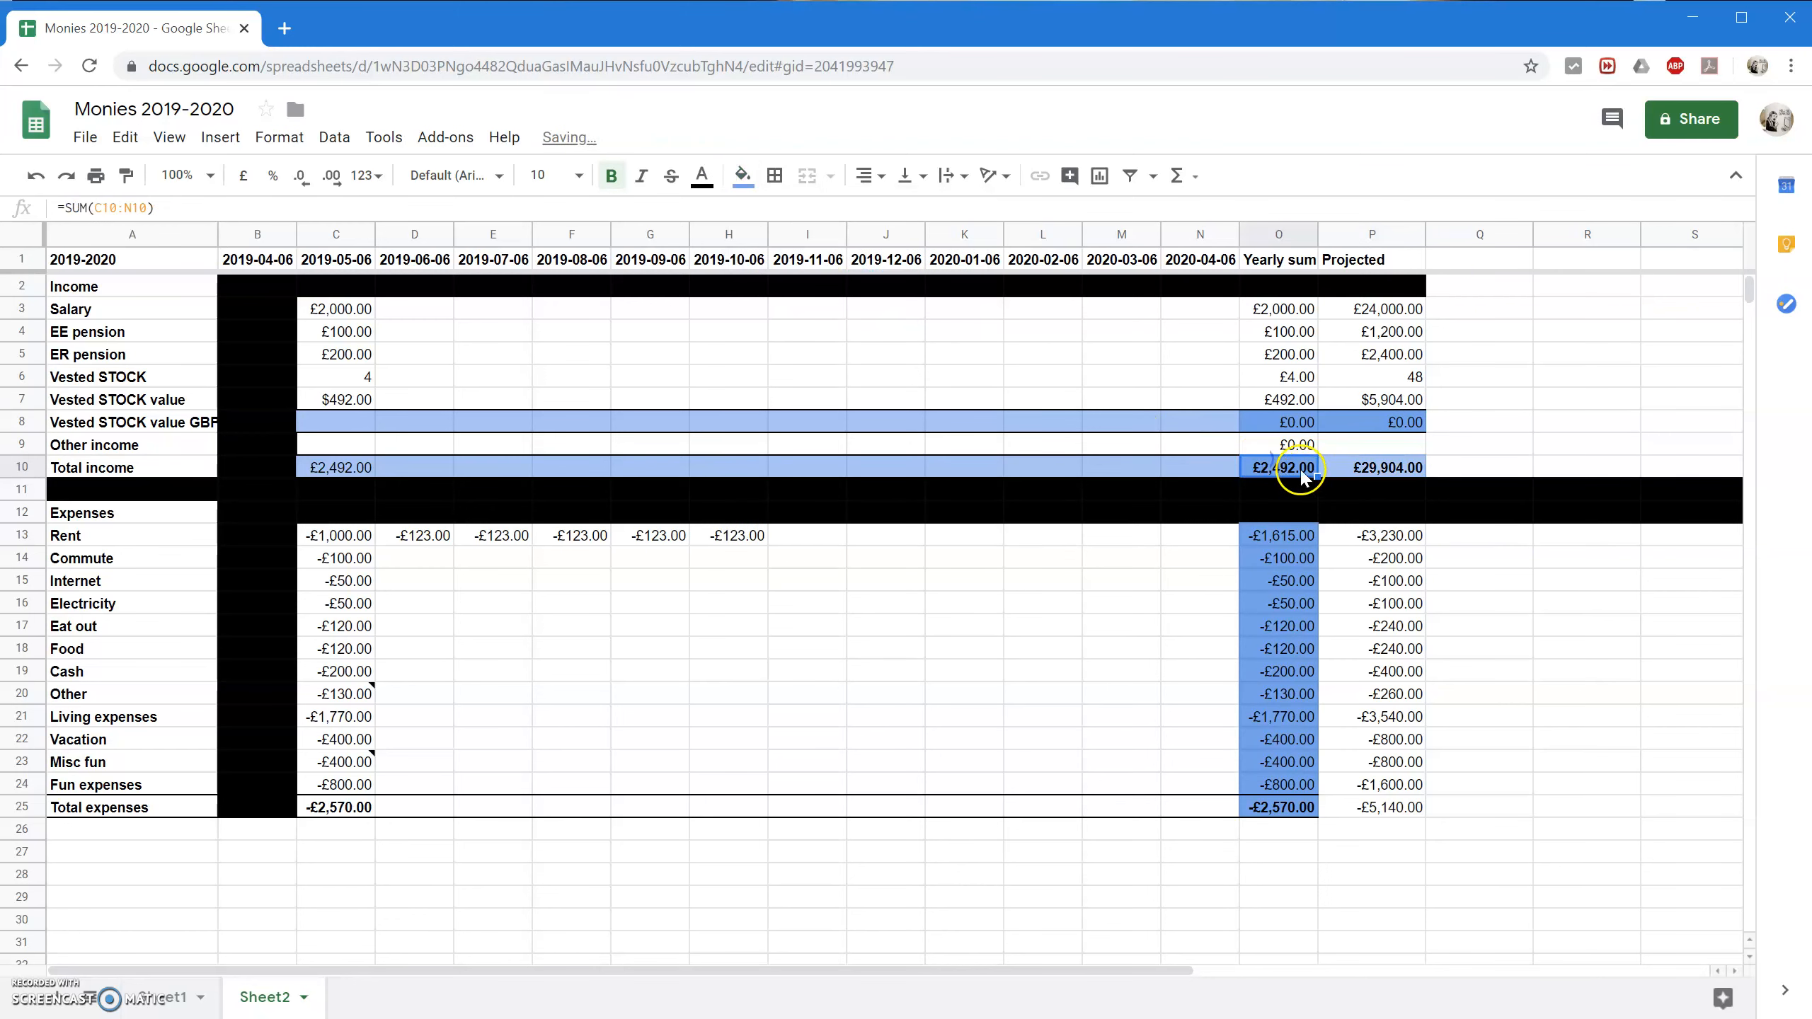
pyautogui.moveTo(1281, 541); pyautogui.dragTo(1282, 821)
pyautogui.click(742, 174)
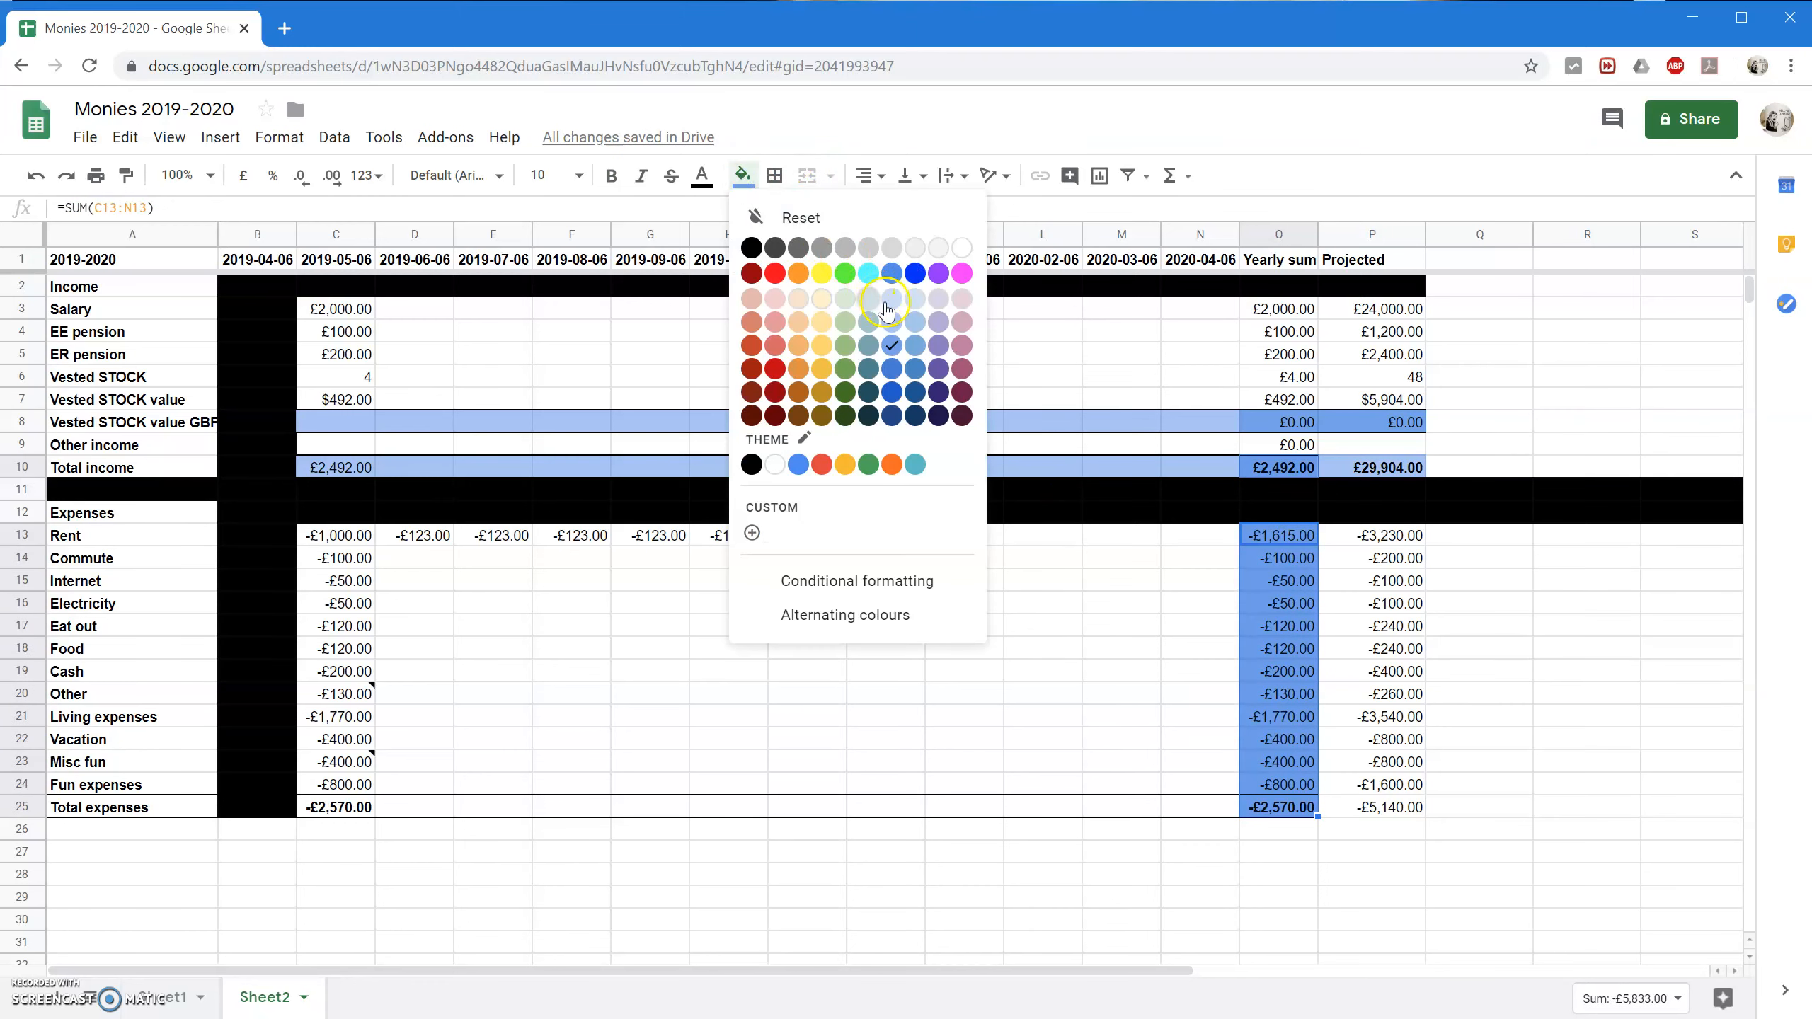
pyautogui.click(891, 325)
pyautogui.click(1135, 623)
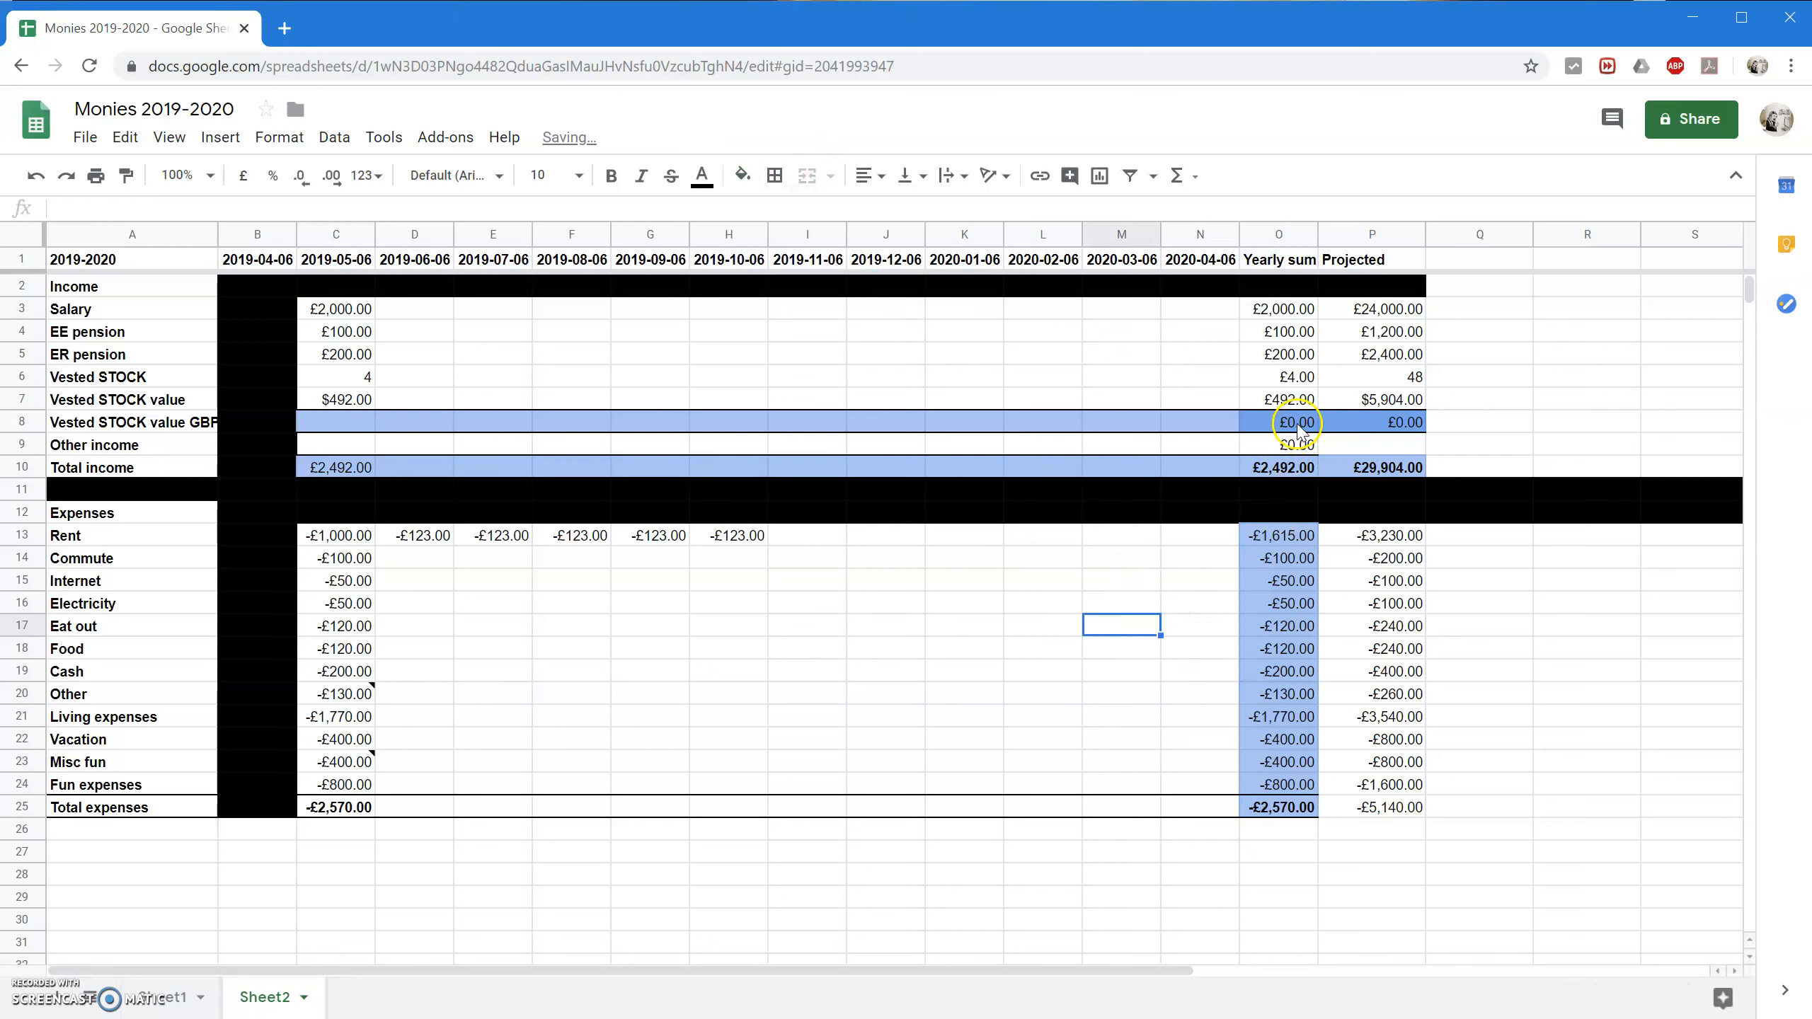
# Fill the Vested STOCK value GBP cells O8:P8 with the same light blue.
pyautogui.moveTo(1284, 422); pyautogui.dragTo(1377, 422)
pyautogui.click(741, 175)
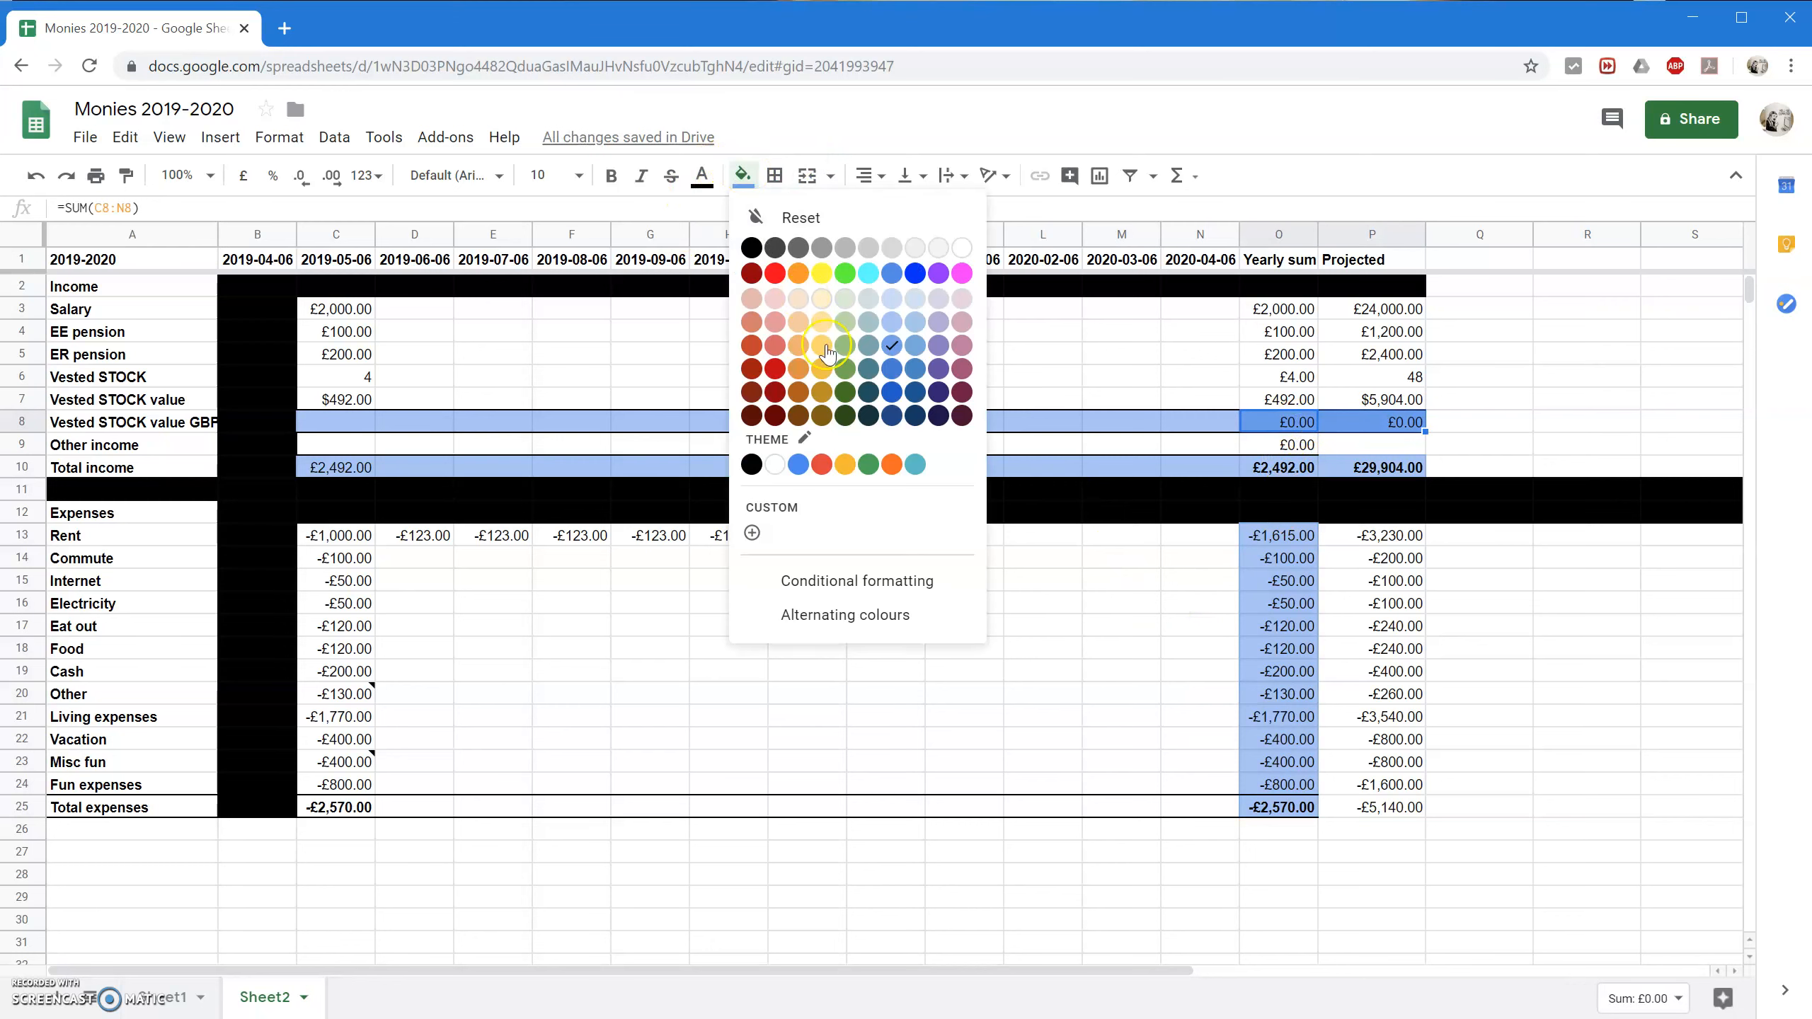
pyautogui.click(890, 325)
pyautogui.click(1392, 422)
# Copy the Rent projection formula from P13 into the projected Other income cell P9.
pyautogui.click(1399, 446)
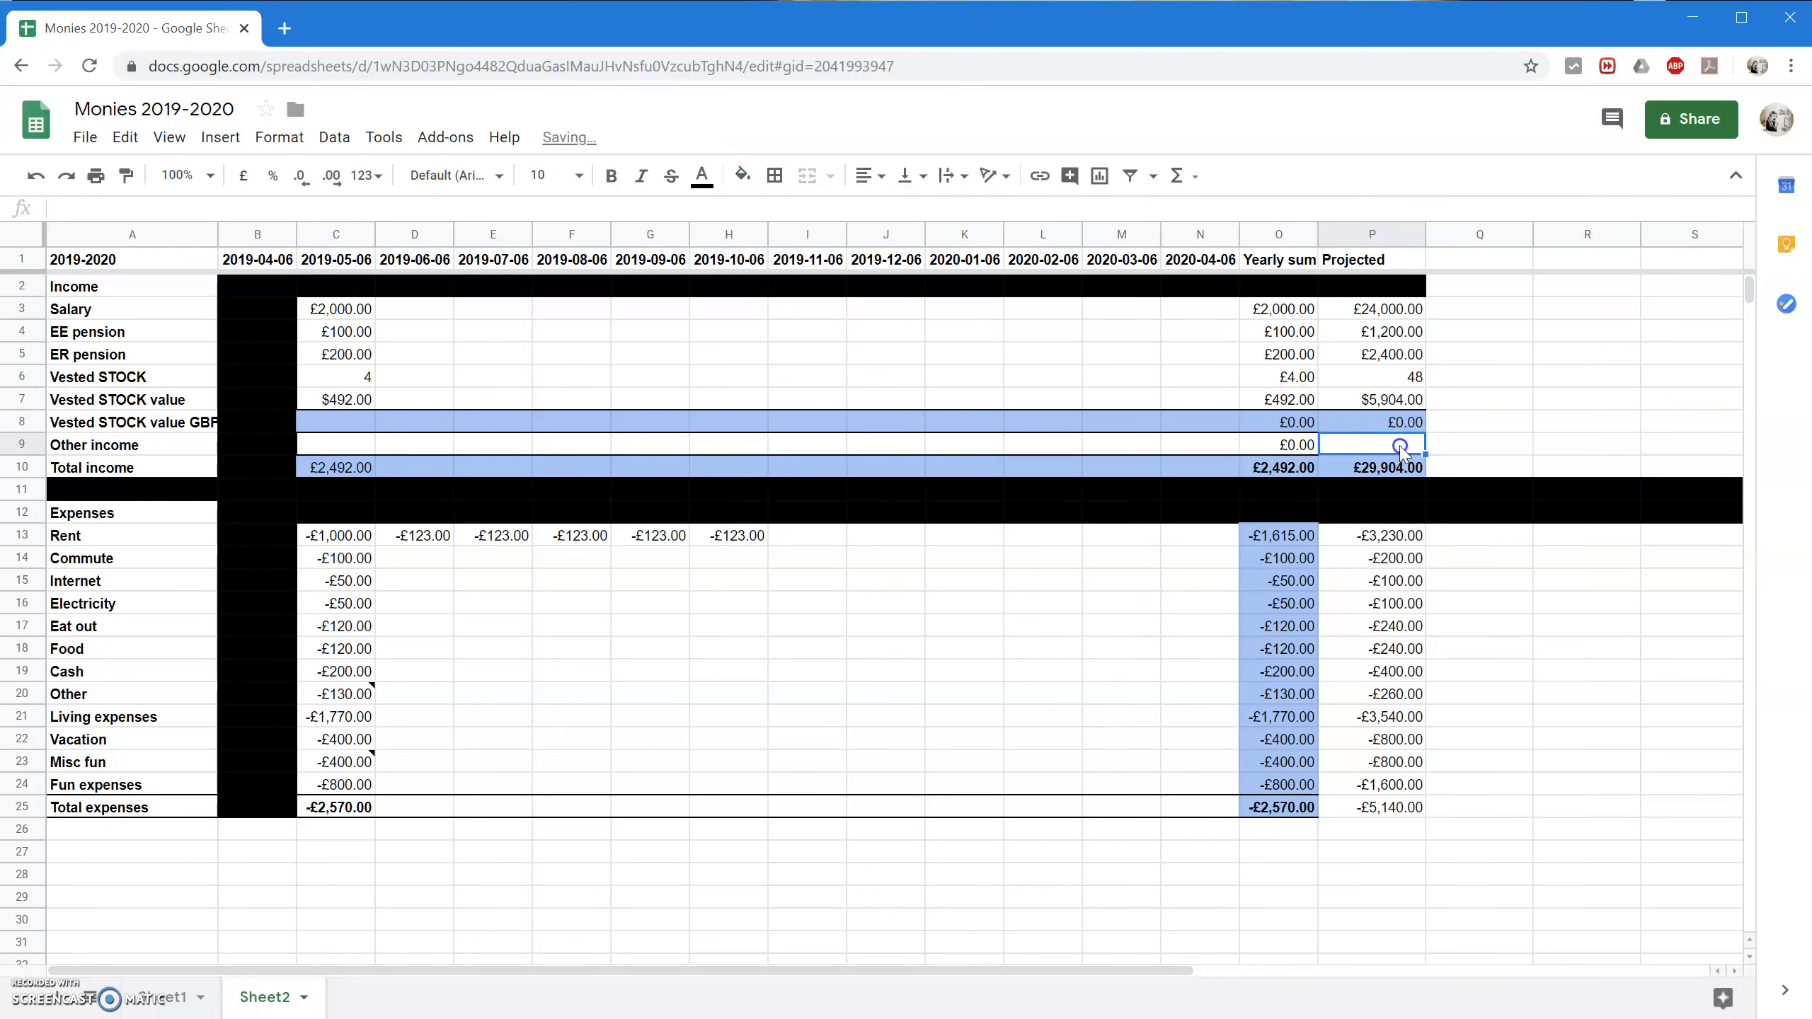
pyautogui.click(1394, 471)
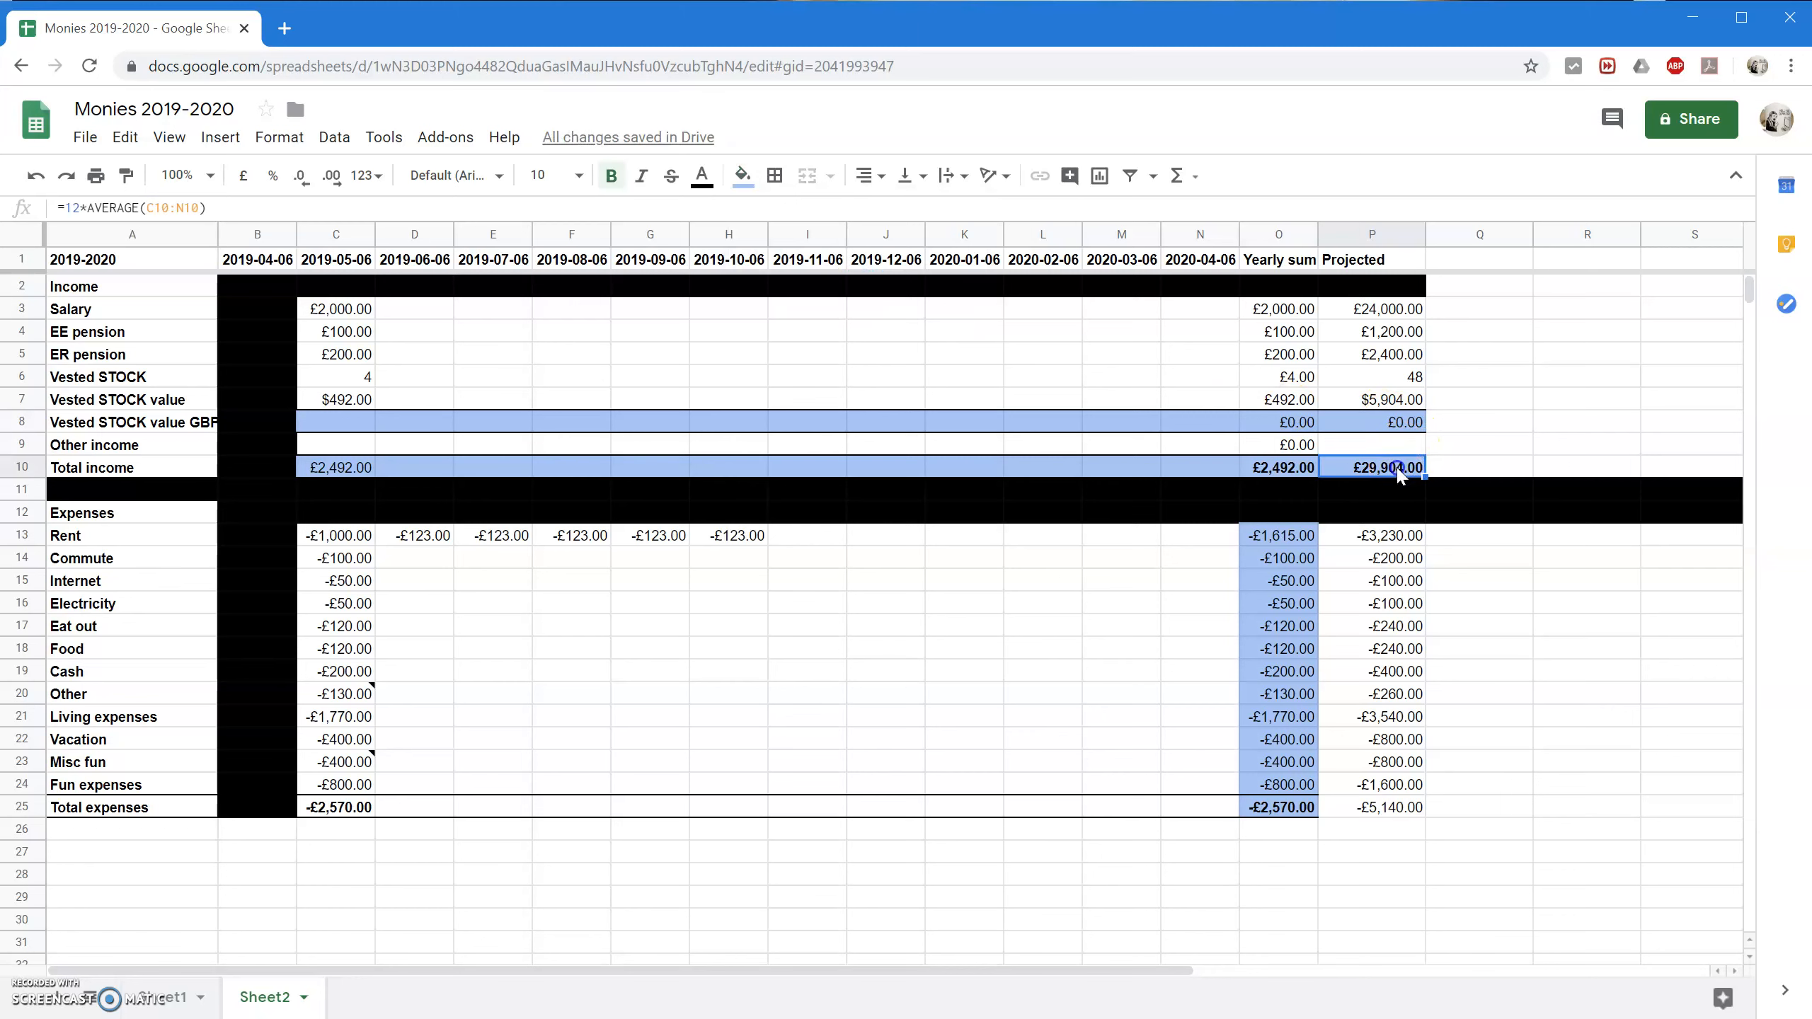
pyautogui.click(1399, 536)
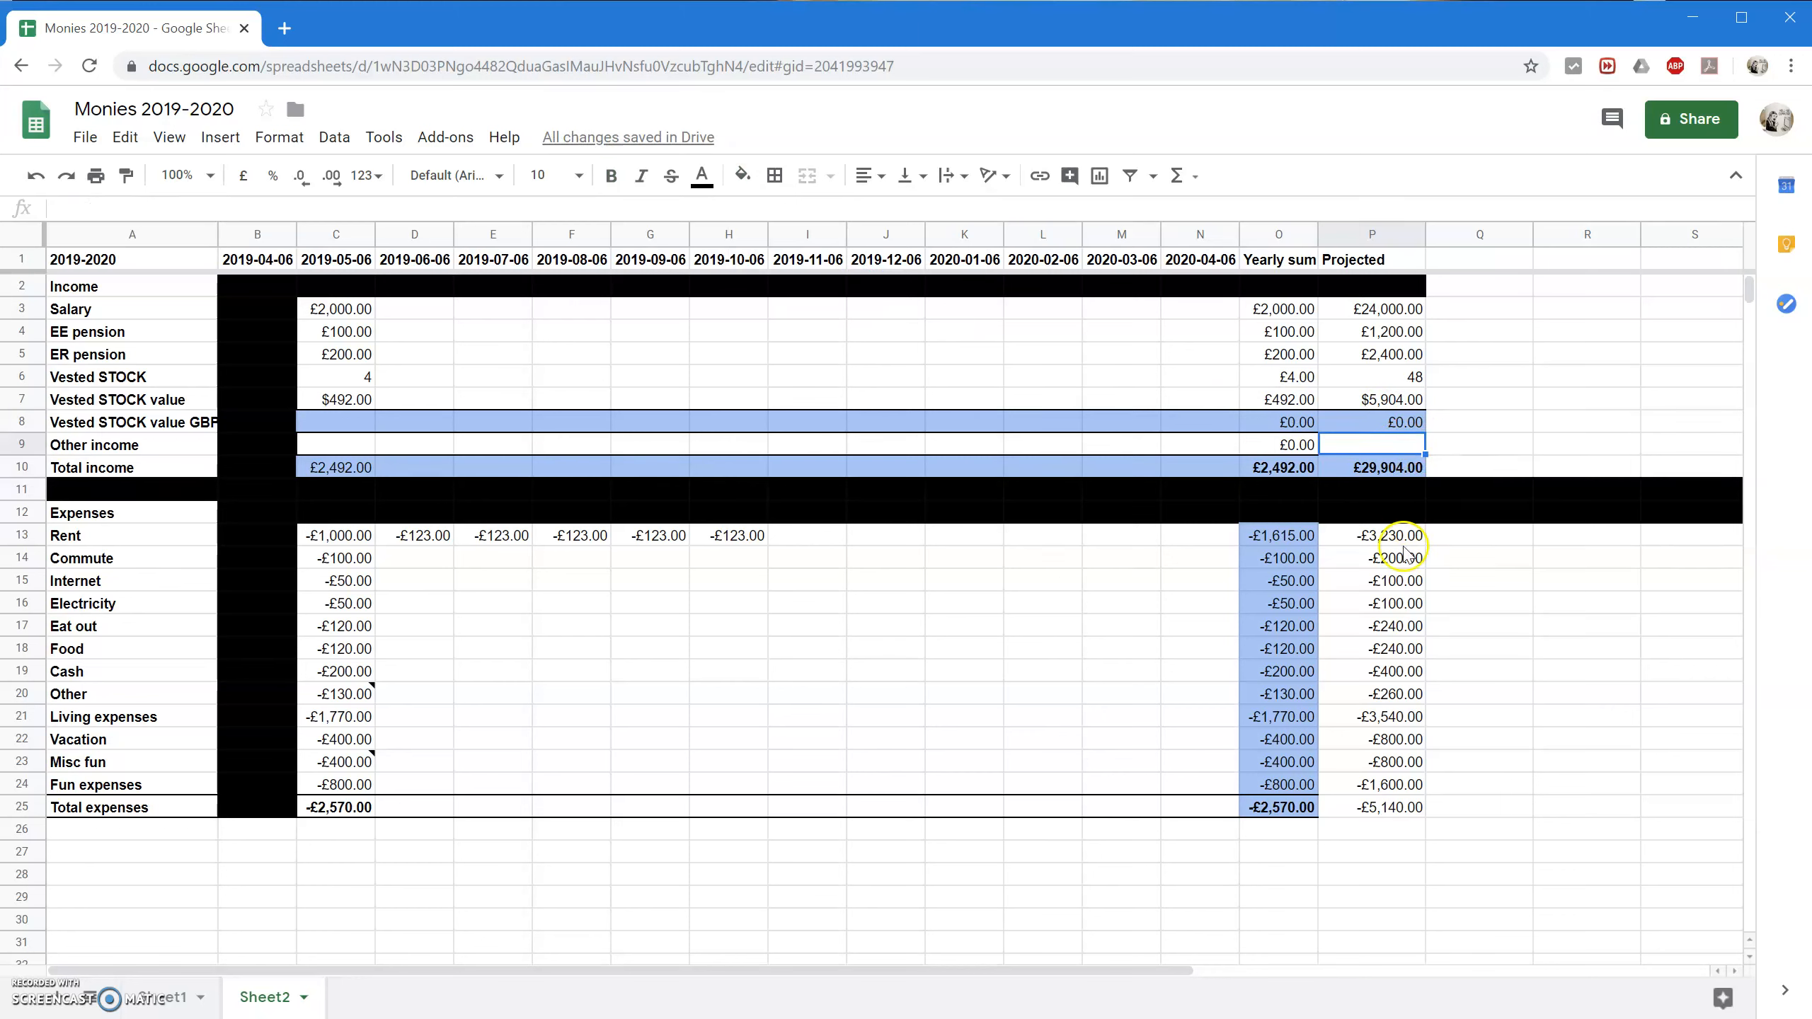
pyautogui.tripleClick(359, 205)
pyautogui.hotkey('ctrl', 'c')
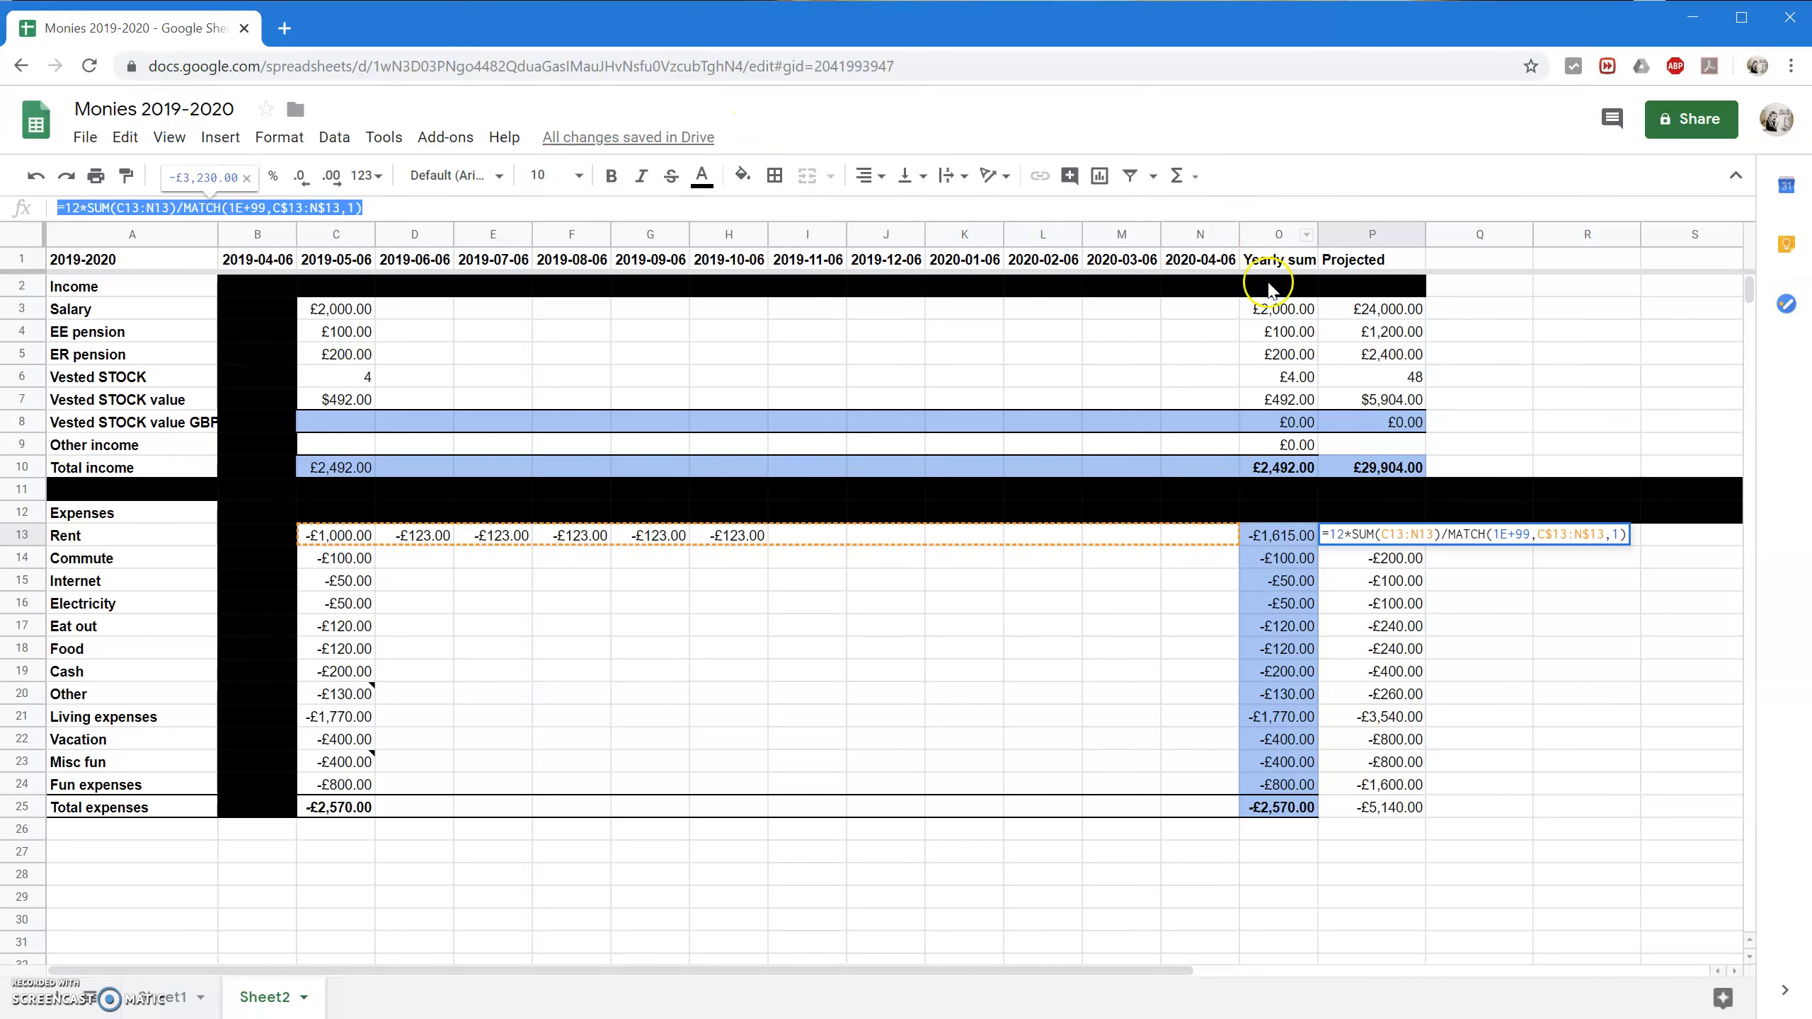
pyautogui.click(1359, 445)
pyautogui.click(414, 206)
pyautogui.hotkey('ctrl', 'v')
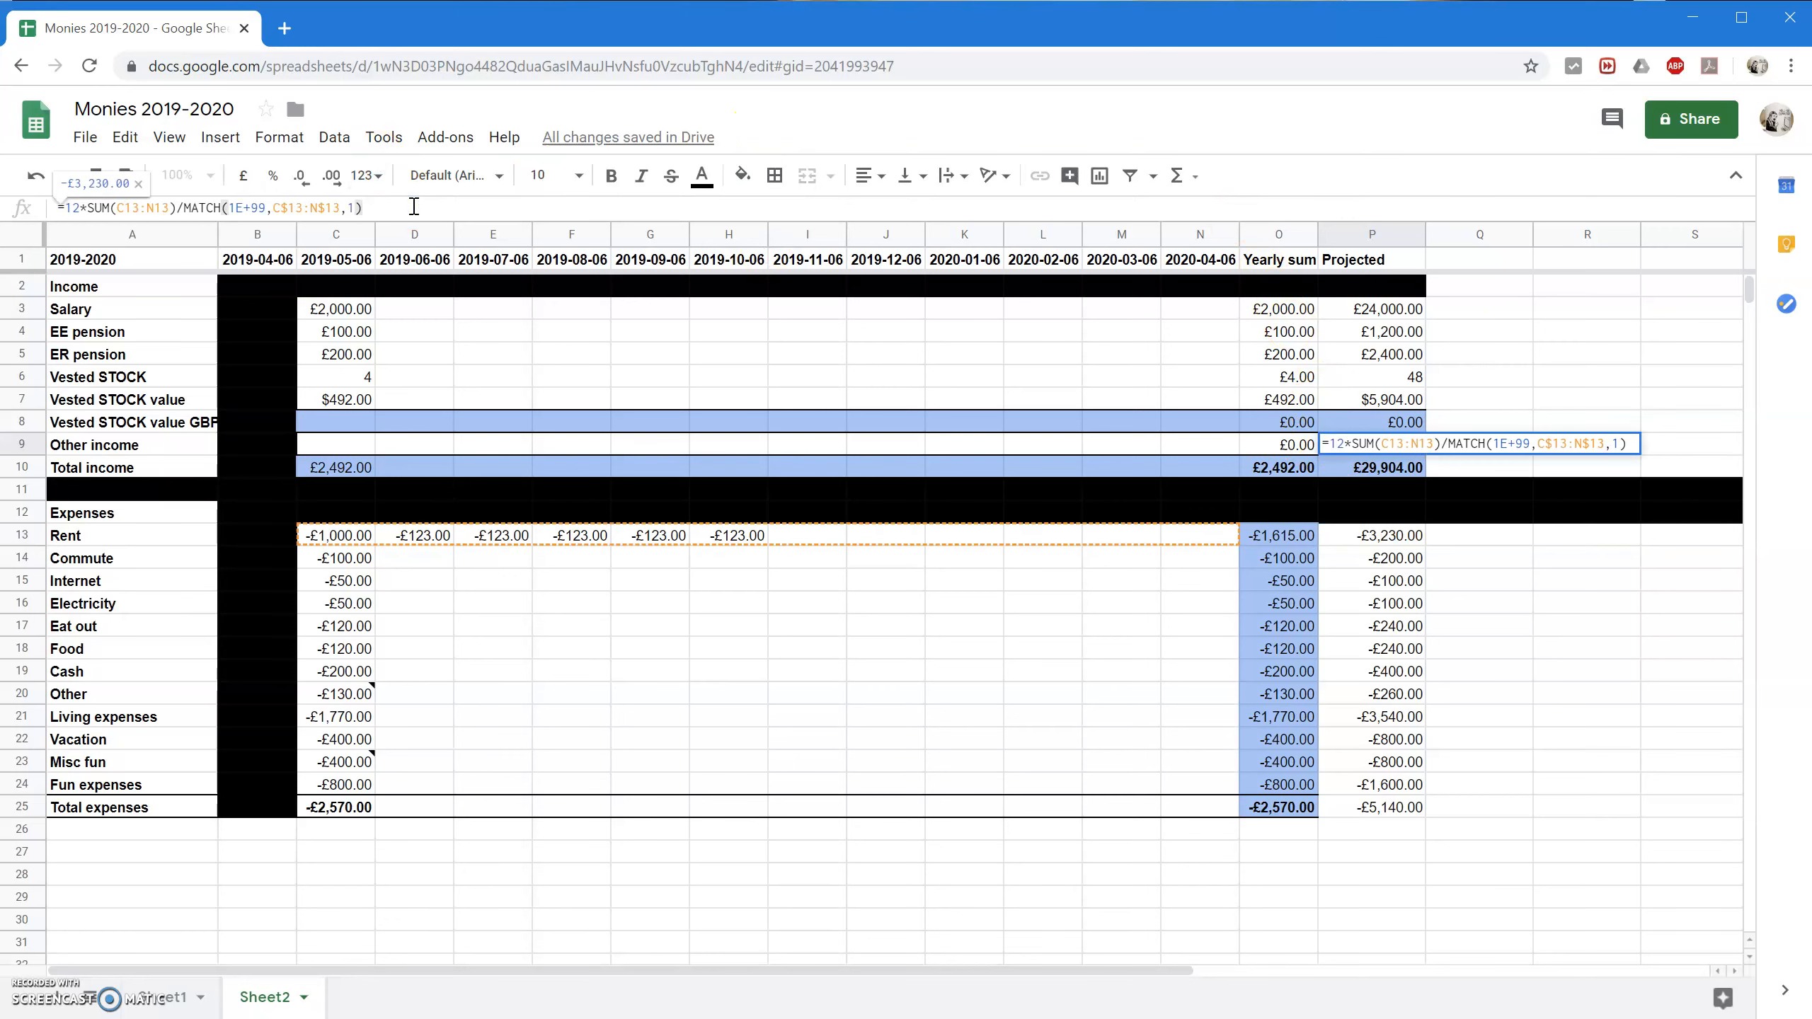
# Change the summed range in the P9 projection formula to C9:N9, keeping the Rent row as the month count.
pyautogui.press('Left')
pyautogui.press('Left')
pyautogui.press('Left')
pyautogui.press('Left')
pyautogui.press('Left')
pyautogui.press('Left')
pyautogui.press('Left')
pyautogui.press('Left')
pyautogui.press('Left')
pyautogui.press('Left')
pyautogui.press('Left')
pyautogui.press('Left')
pyautogui.press('Left')
pyautogui.press('Left')
pyautogui.press('Left')
pyautogui.press('Left')
pyautogui.press('Left')
pyautogui.press('Left')
pyautogui.press('Left')
pyautogui.press('Left')
pyautogui.press('Left')
pyautogui.press('Left')
pyautogui.press('Delete')
pyautogui.press('Delete')
pyautogui.write('9')
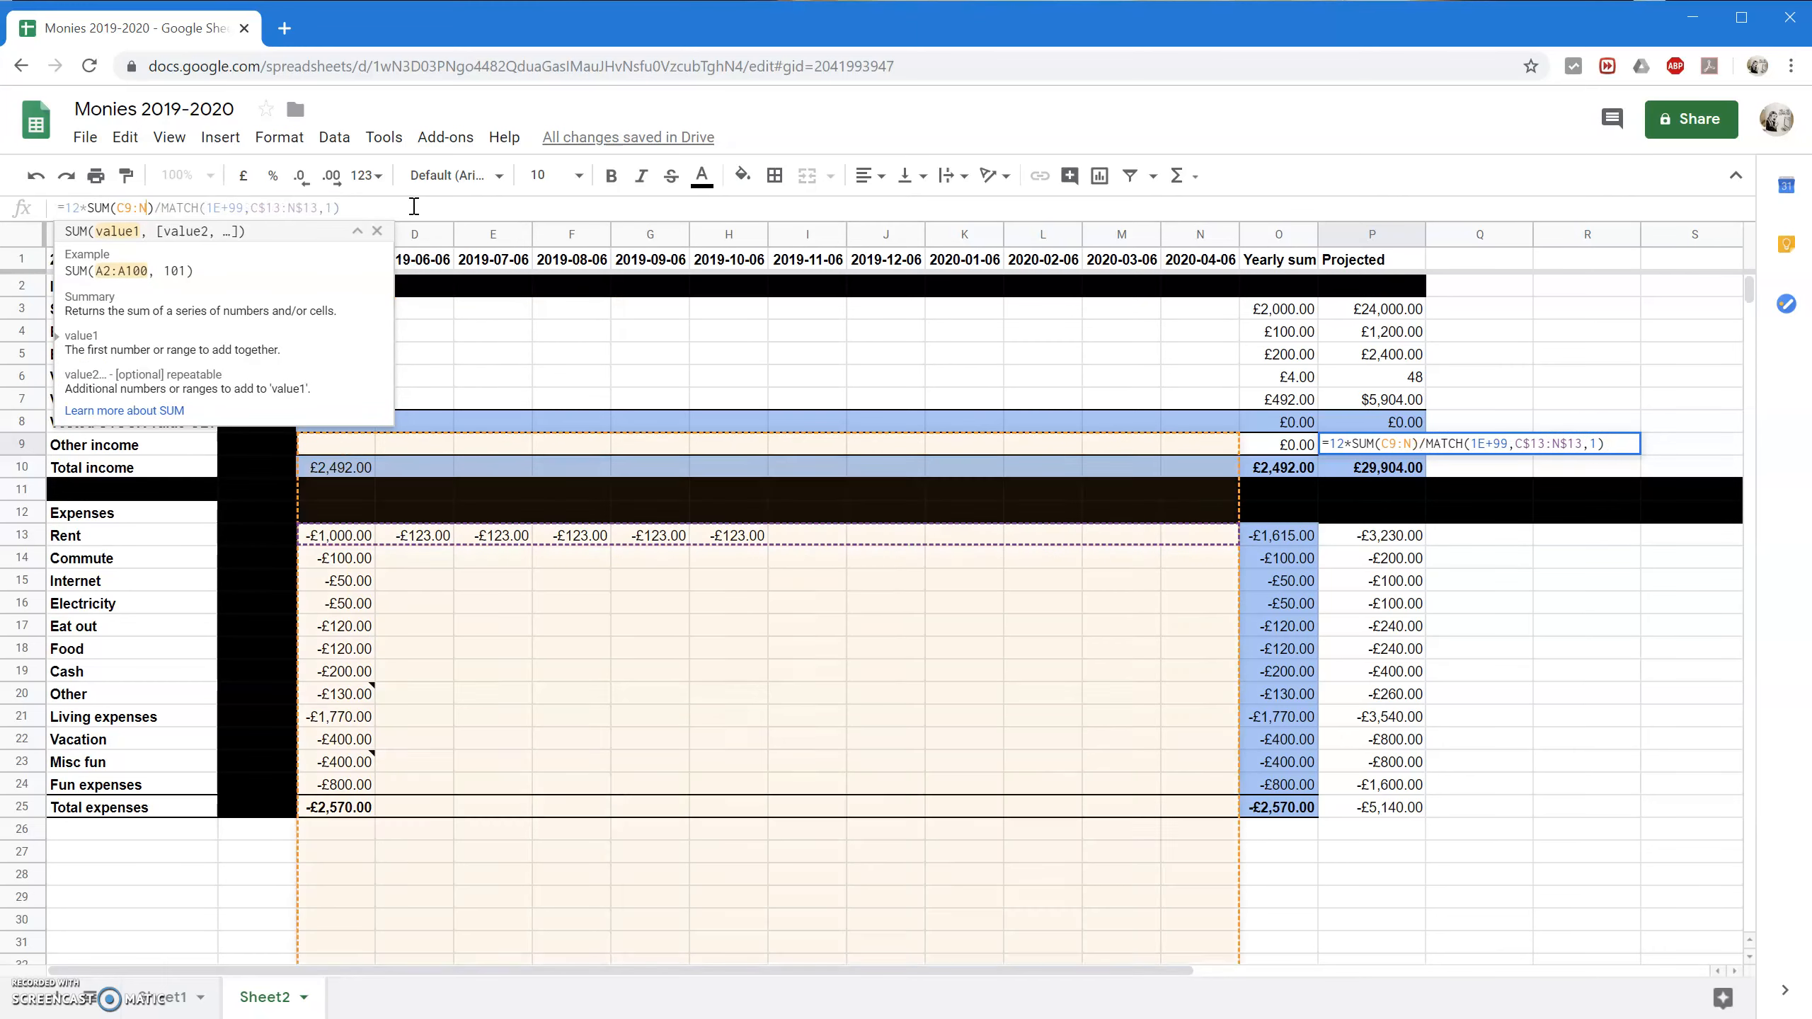
pyautogui.press('Return')
# Format the projected Other income in P9 as pounds.
pyautogui.click(1407, 445)
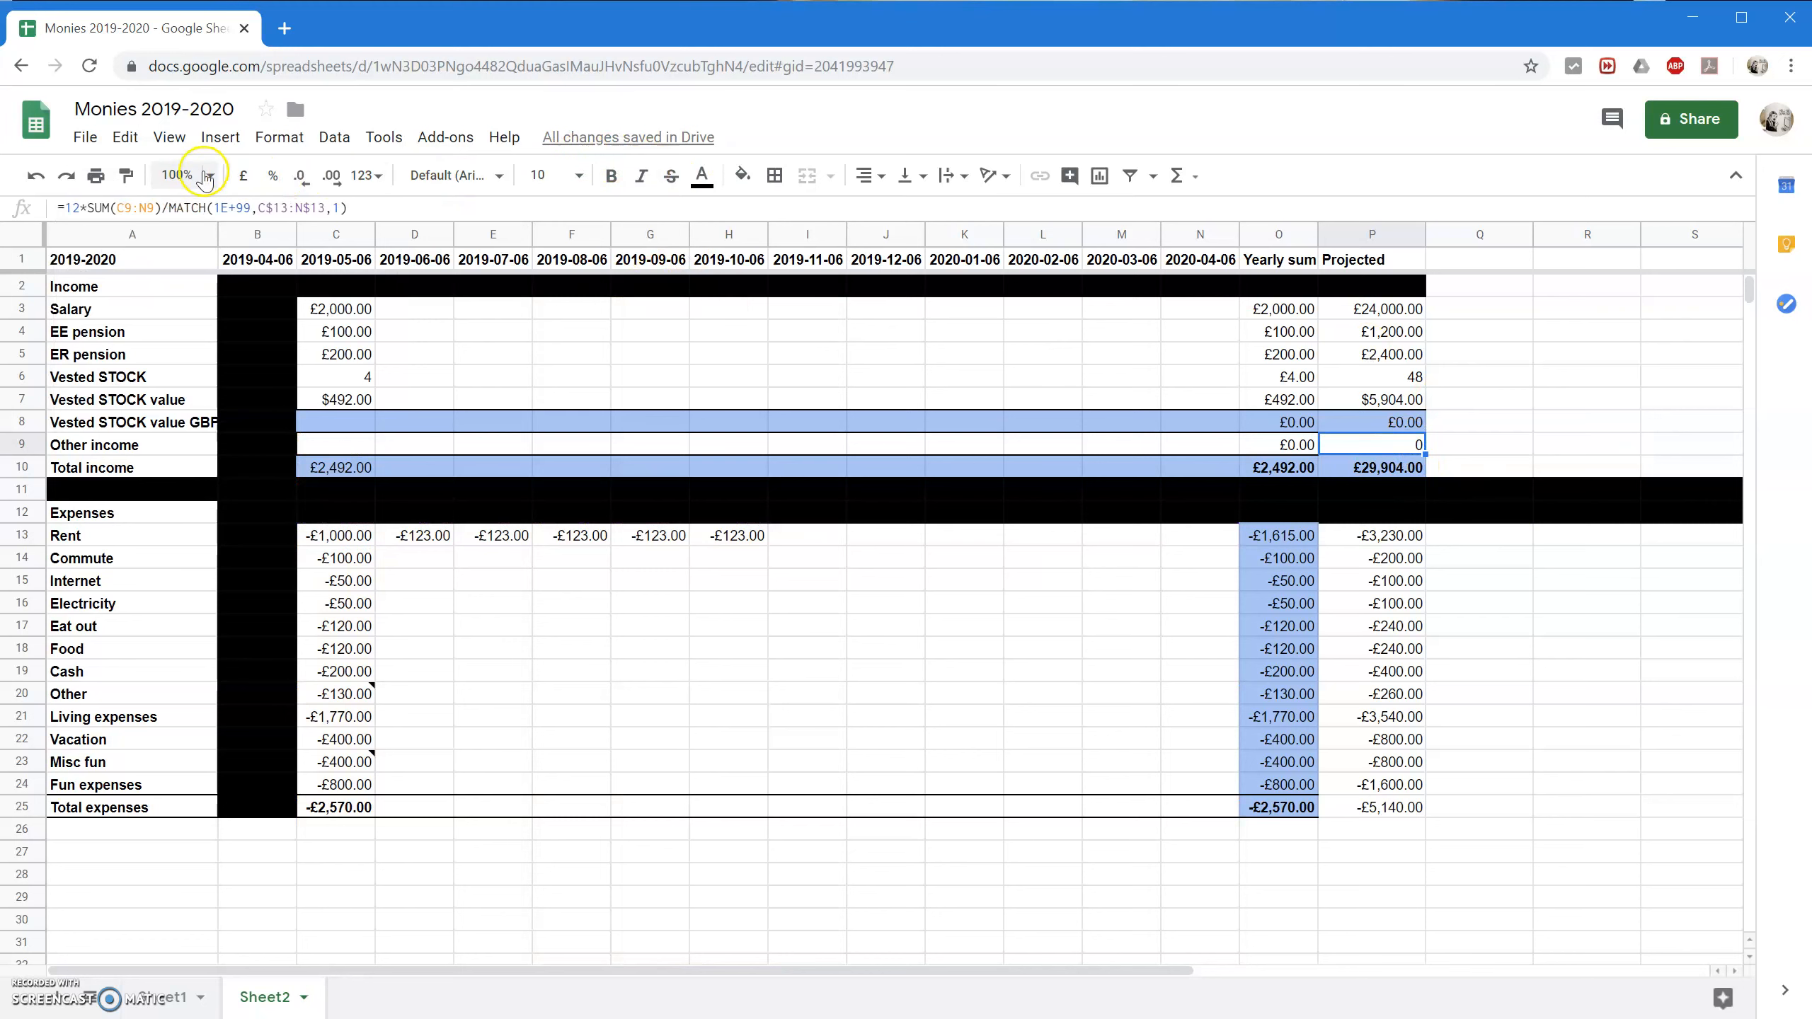
pyautogui.click(241, 175)
pyautogui.click(1436, 446)
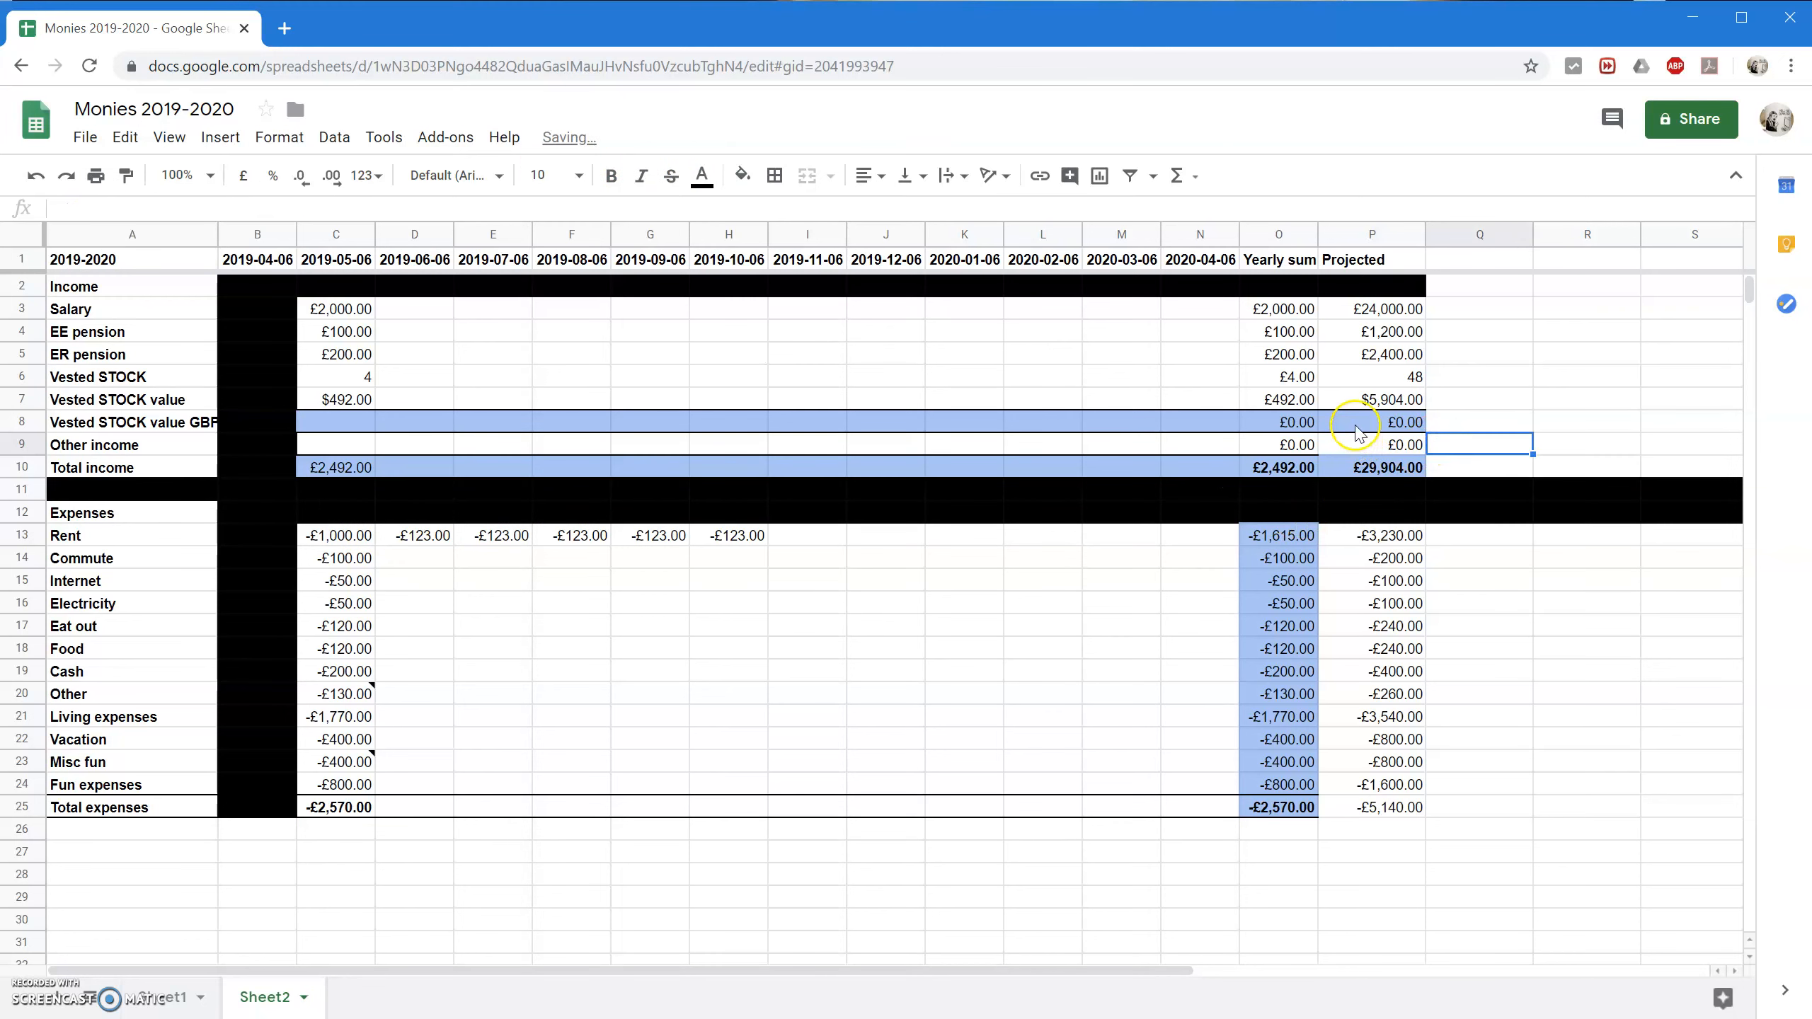
# Format the Vested STOCK value yearly sum and projection in O7:P7 as US Dollar.
pyautogui.moveTo(1362, 399); pyautogui.dragTo(1278, 399)
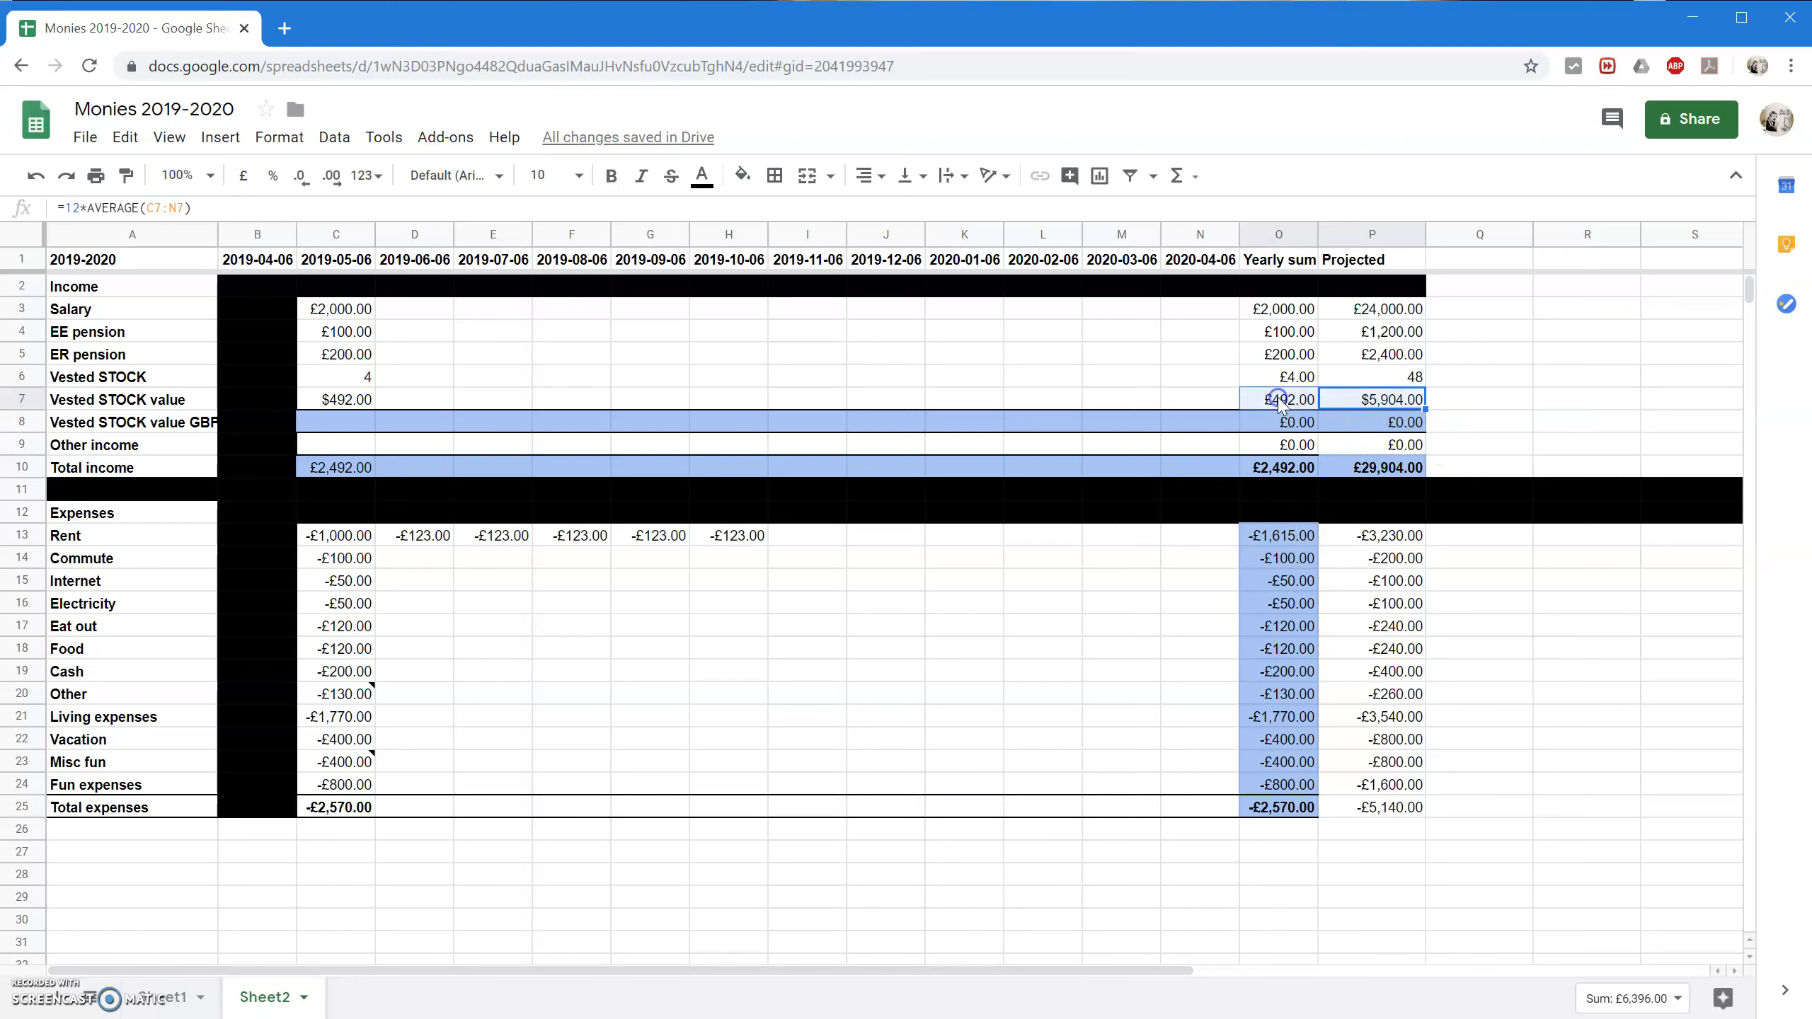
pyautogui.click(366, 175)
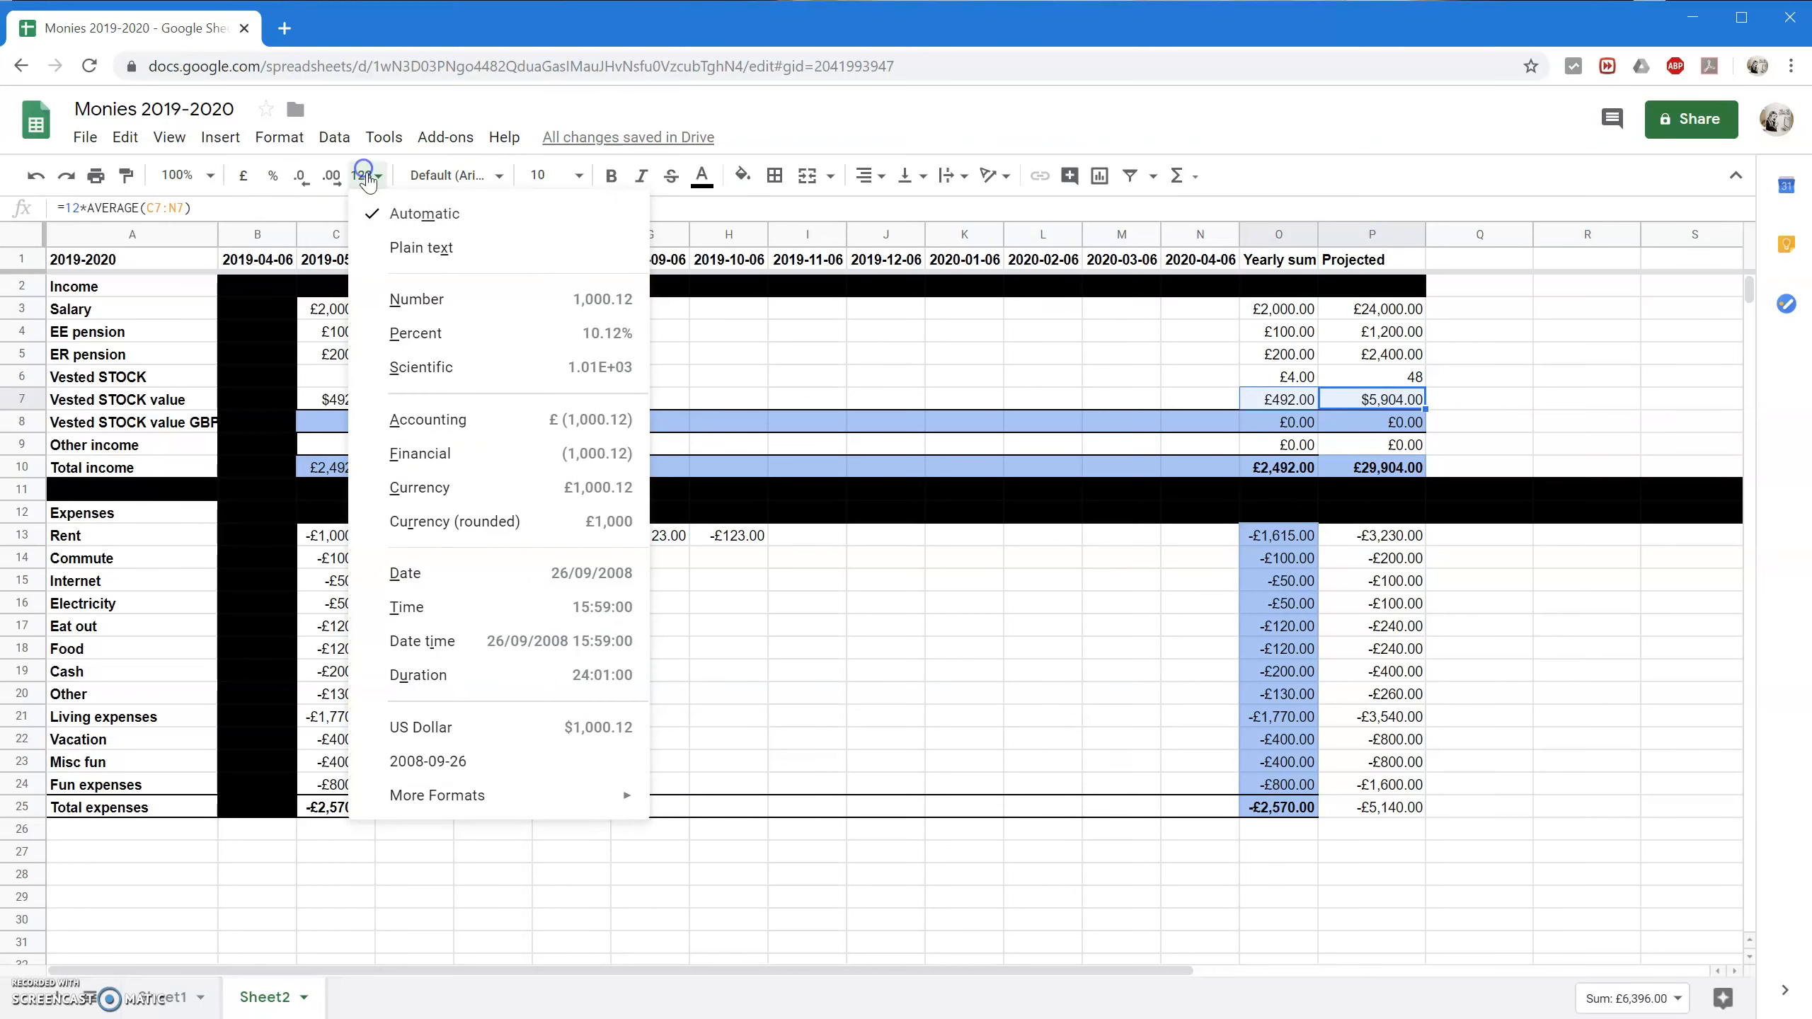
pyautogui.click(477, 725)
pyautogui.click(1107, 643)
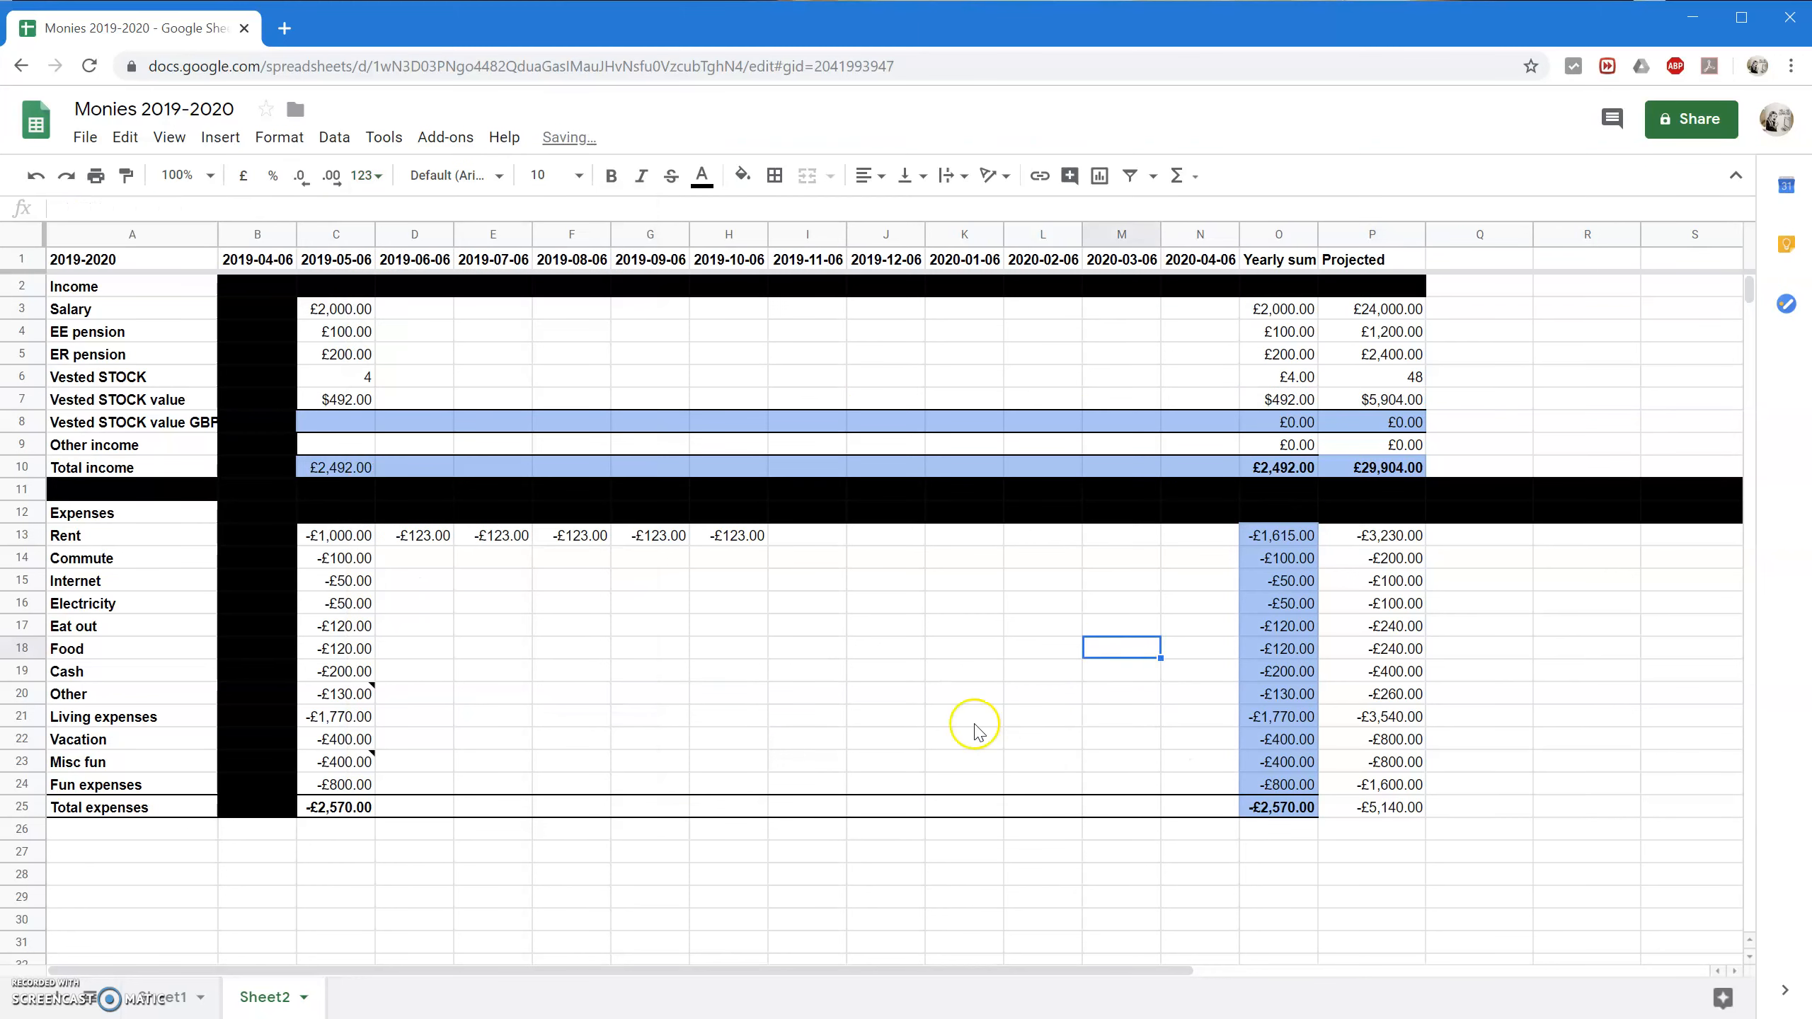
# Copy the Total income formula from C10 across the remaining months D10:N10.
pyautogui.click(339, 468)
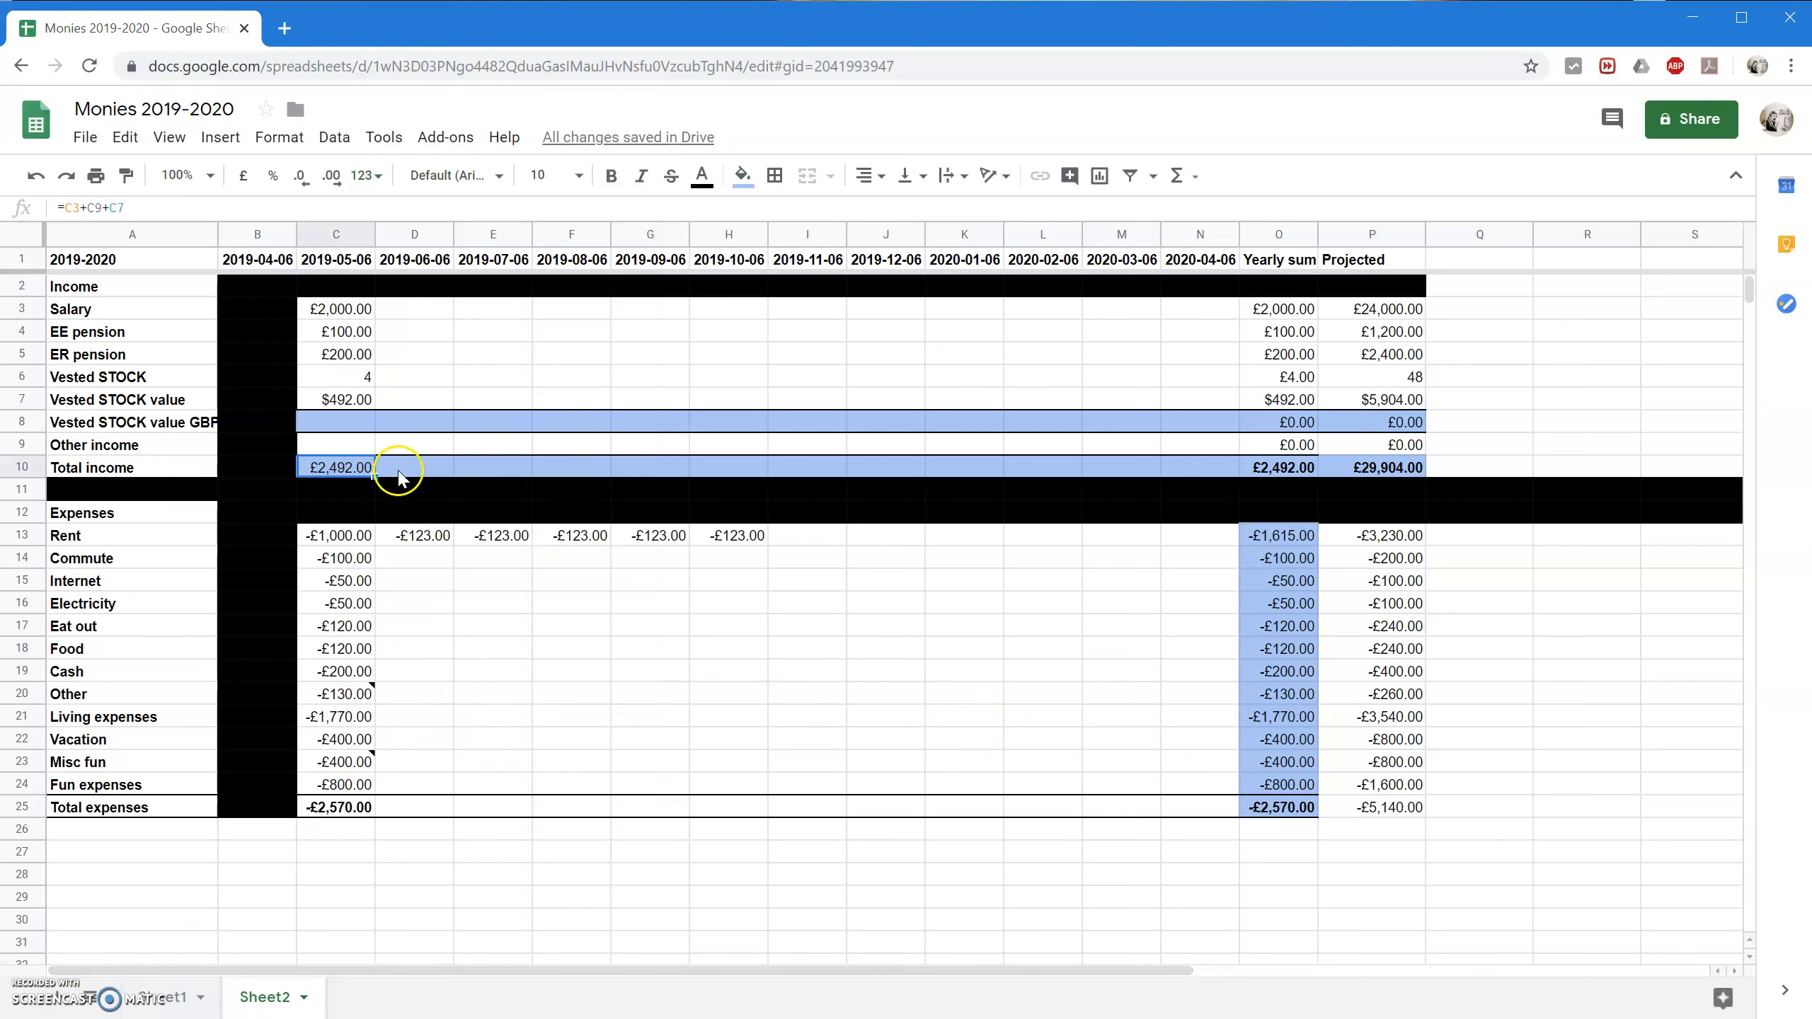
pyautogui.moveTo(374, 477); pyautogui.dragTo(1204, 478)
pyautogui.click(885, 557)
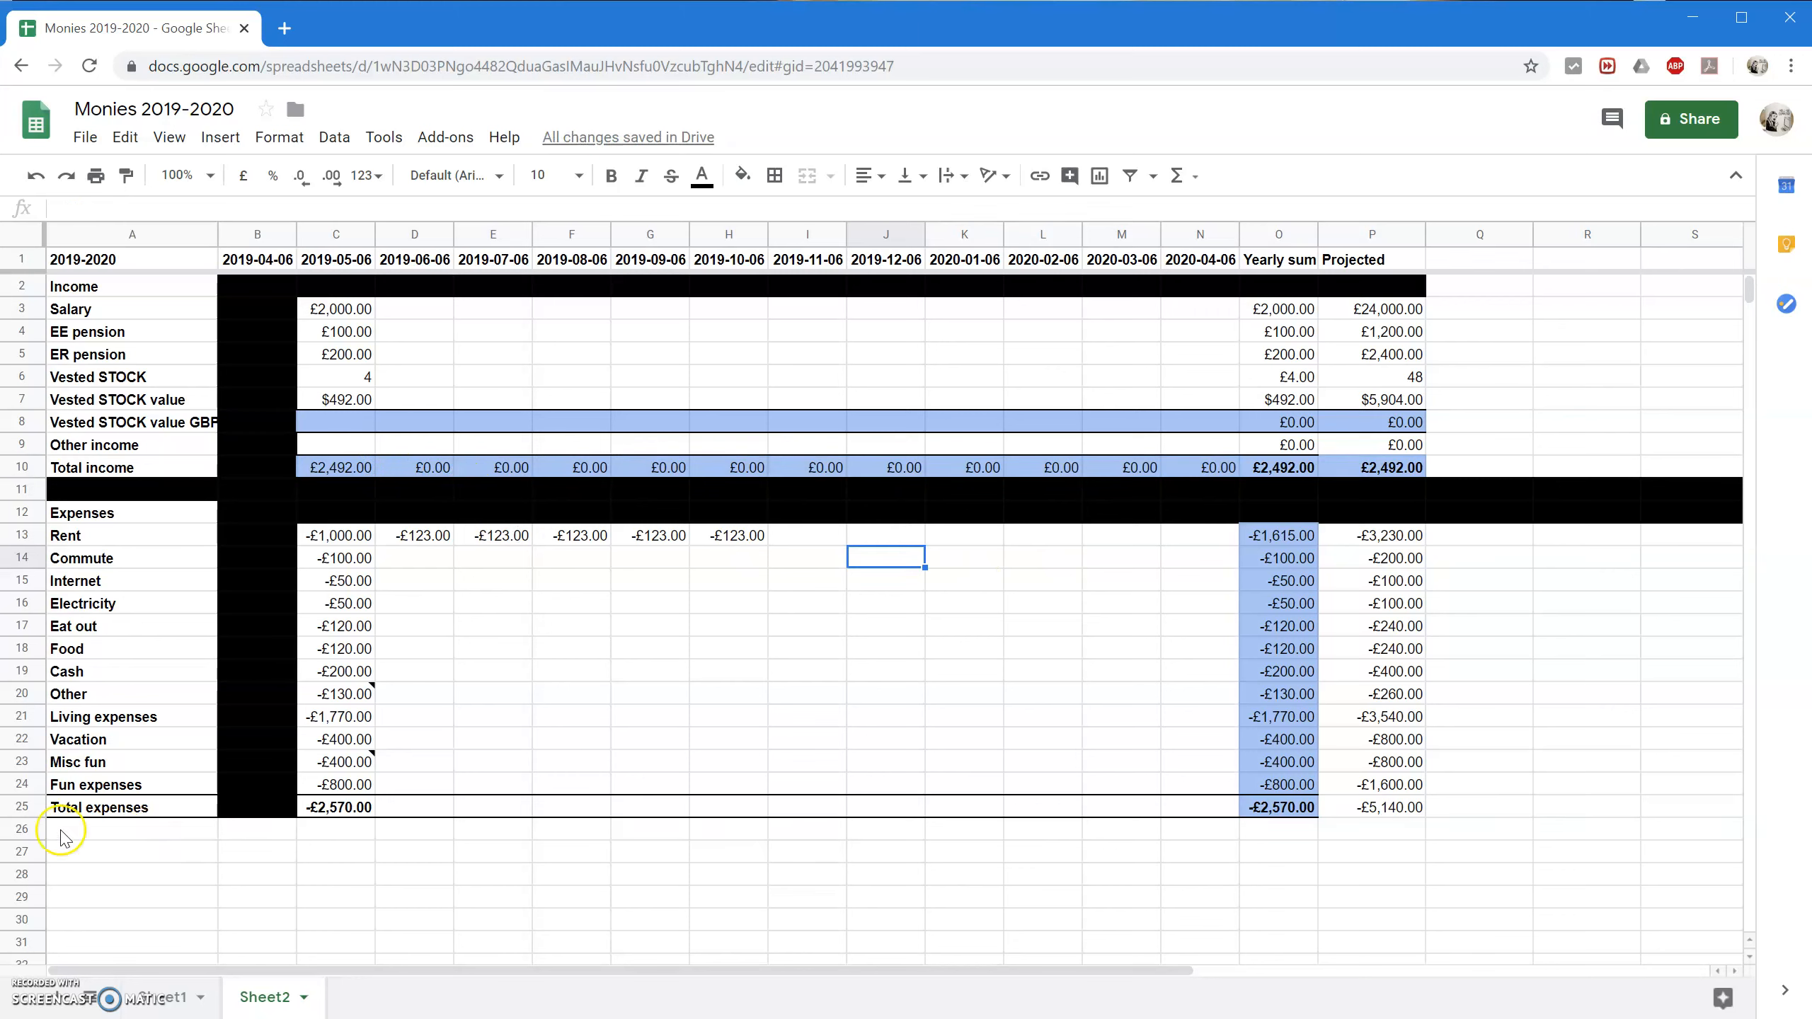
# Fill the whole of row 26, just below Total expenses, with black.
pyautogui.click(21, 829)
pyautogui.click(740, 177)
pyautogui.click(754, 243)
pyautogui.click(1512, 357)
# Delete the unused columns Q through Z beyond the Projected column.
pyautogui.moveTo(1478, 239); pyautogui.dragTo(1726, 234)
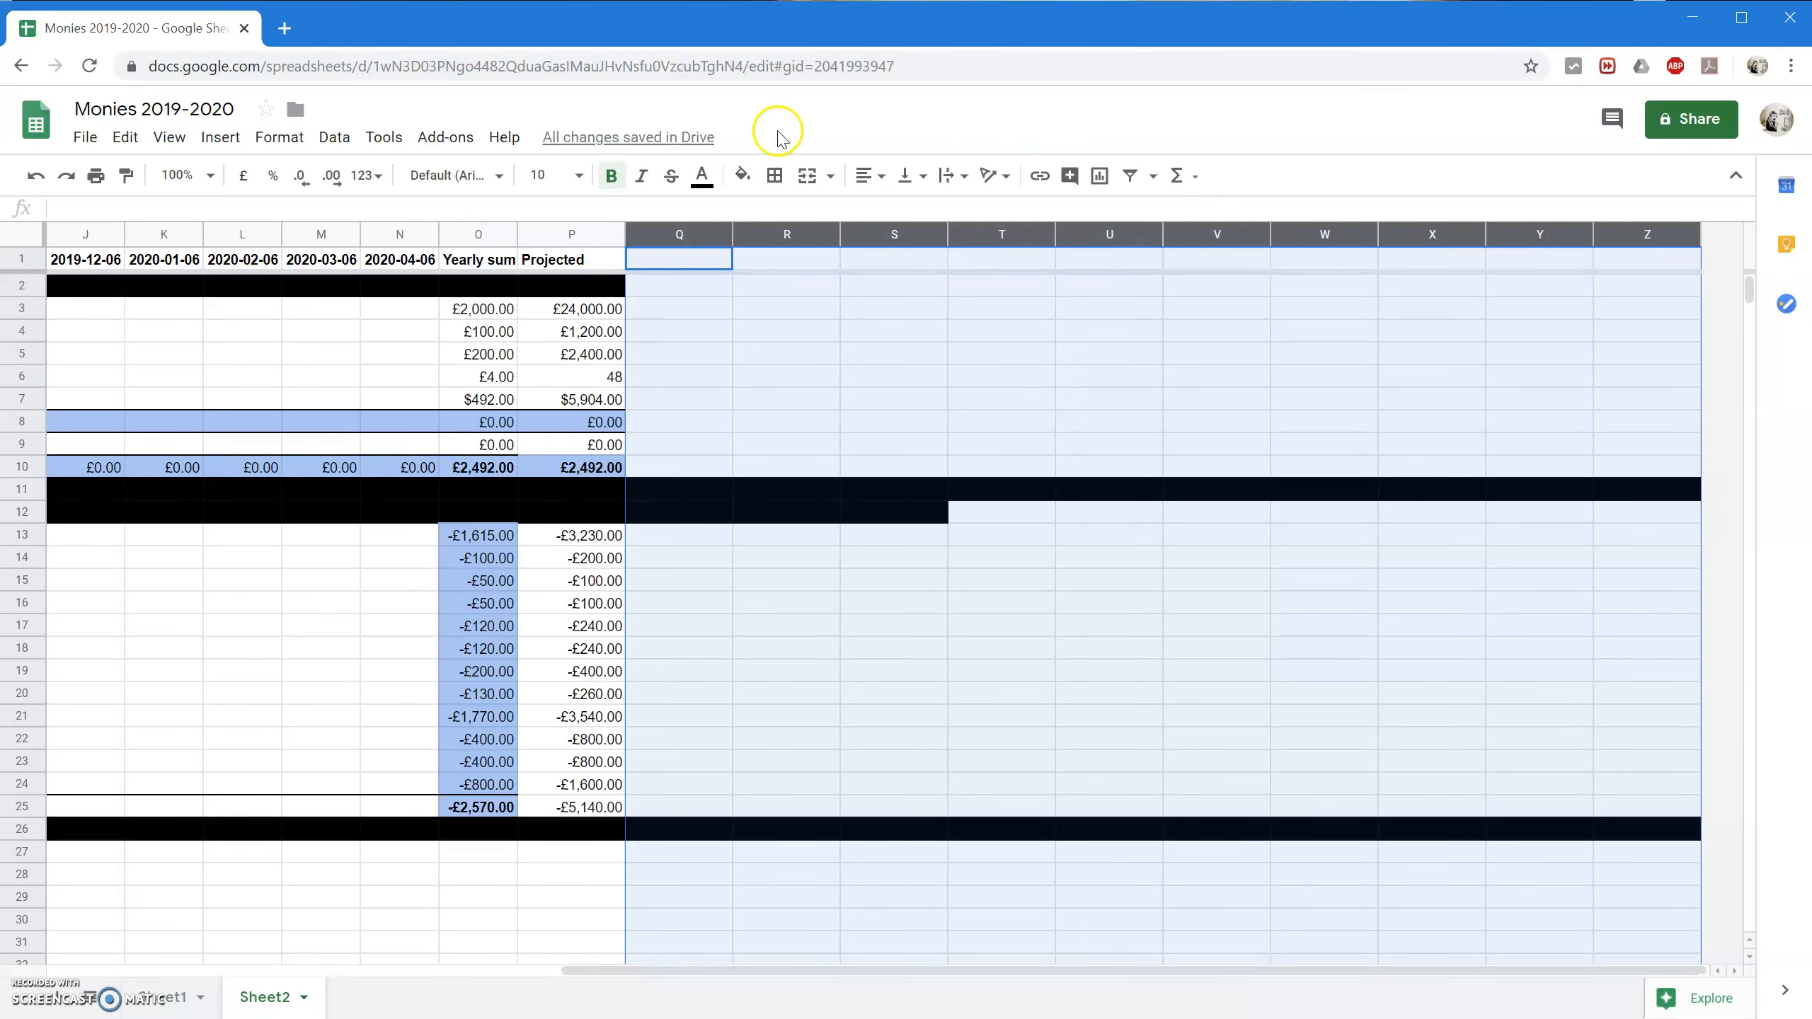
pyautogui.rightClick(681, 234)
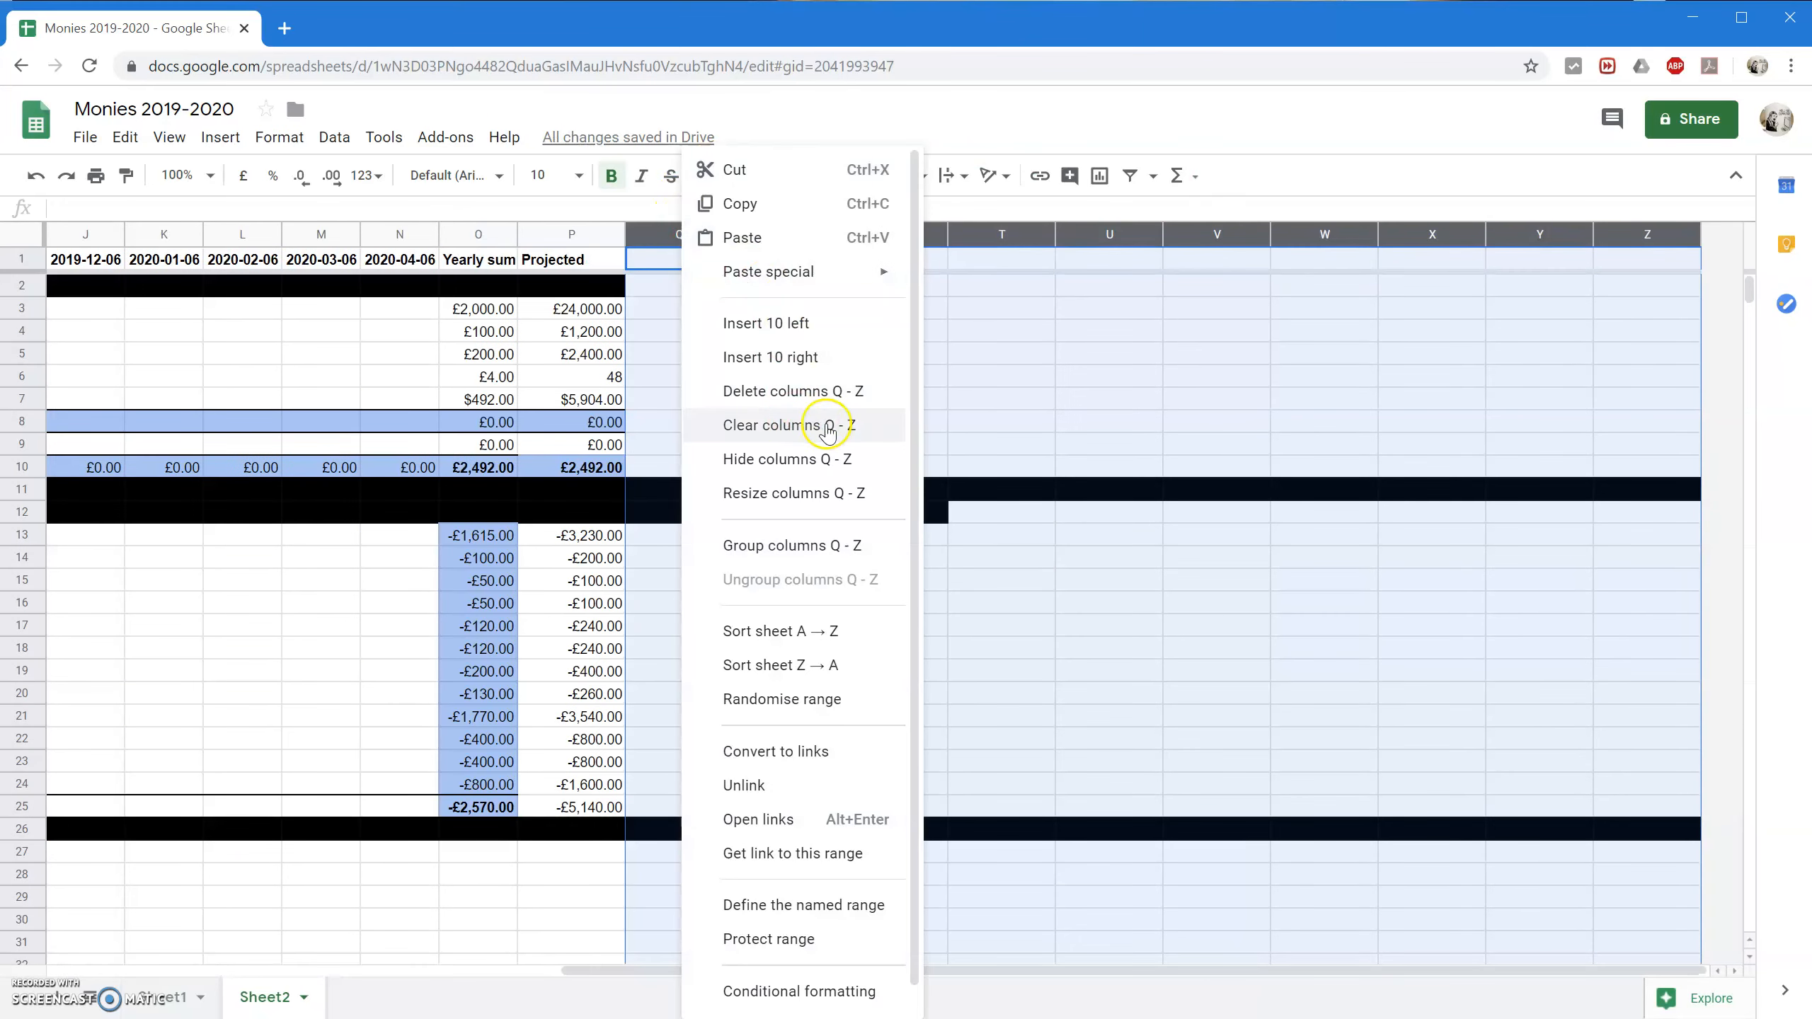
pyautogui.click(837, 392)
pyautogui.click(596, 863)
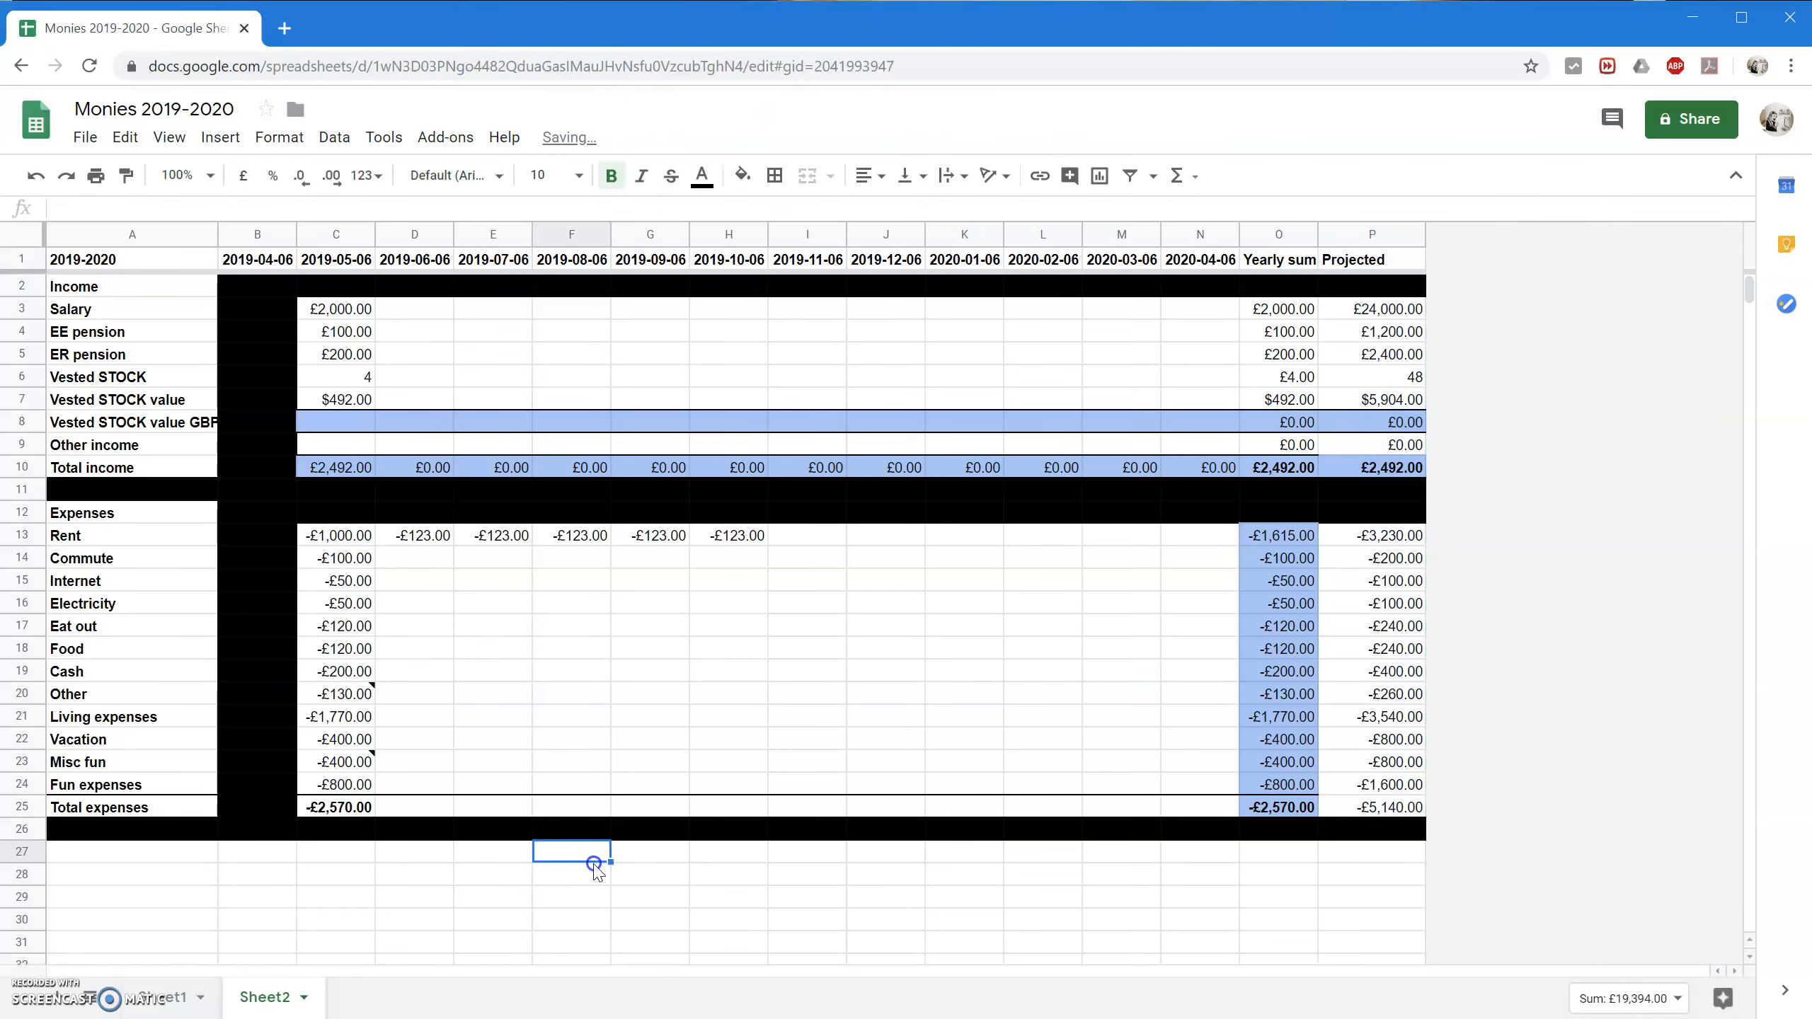
pyautogui.scroll(-5, 275, 854)
pyautogui.scroll(5, 275, 850)
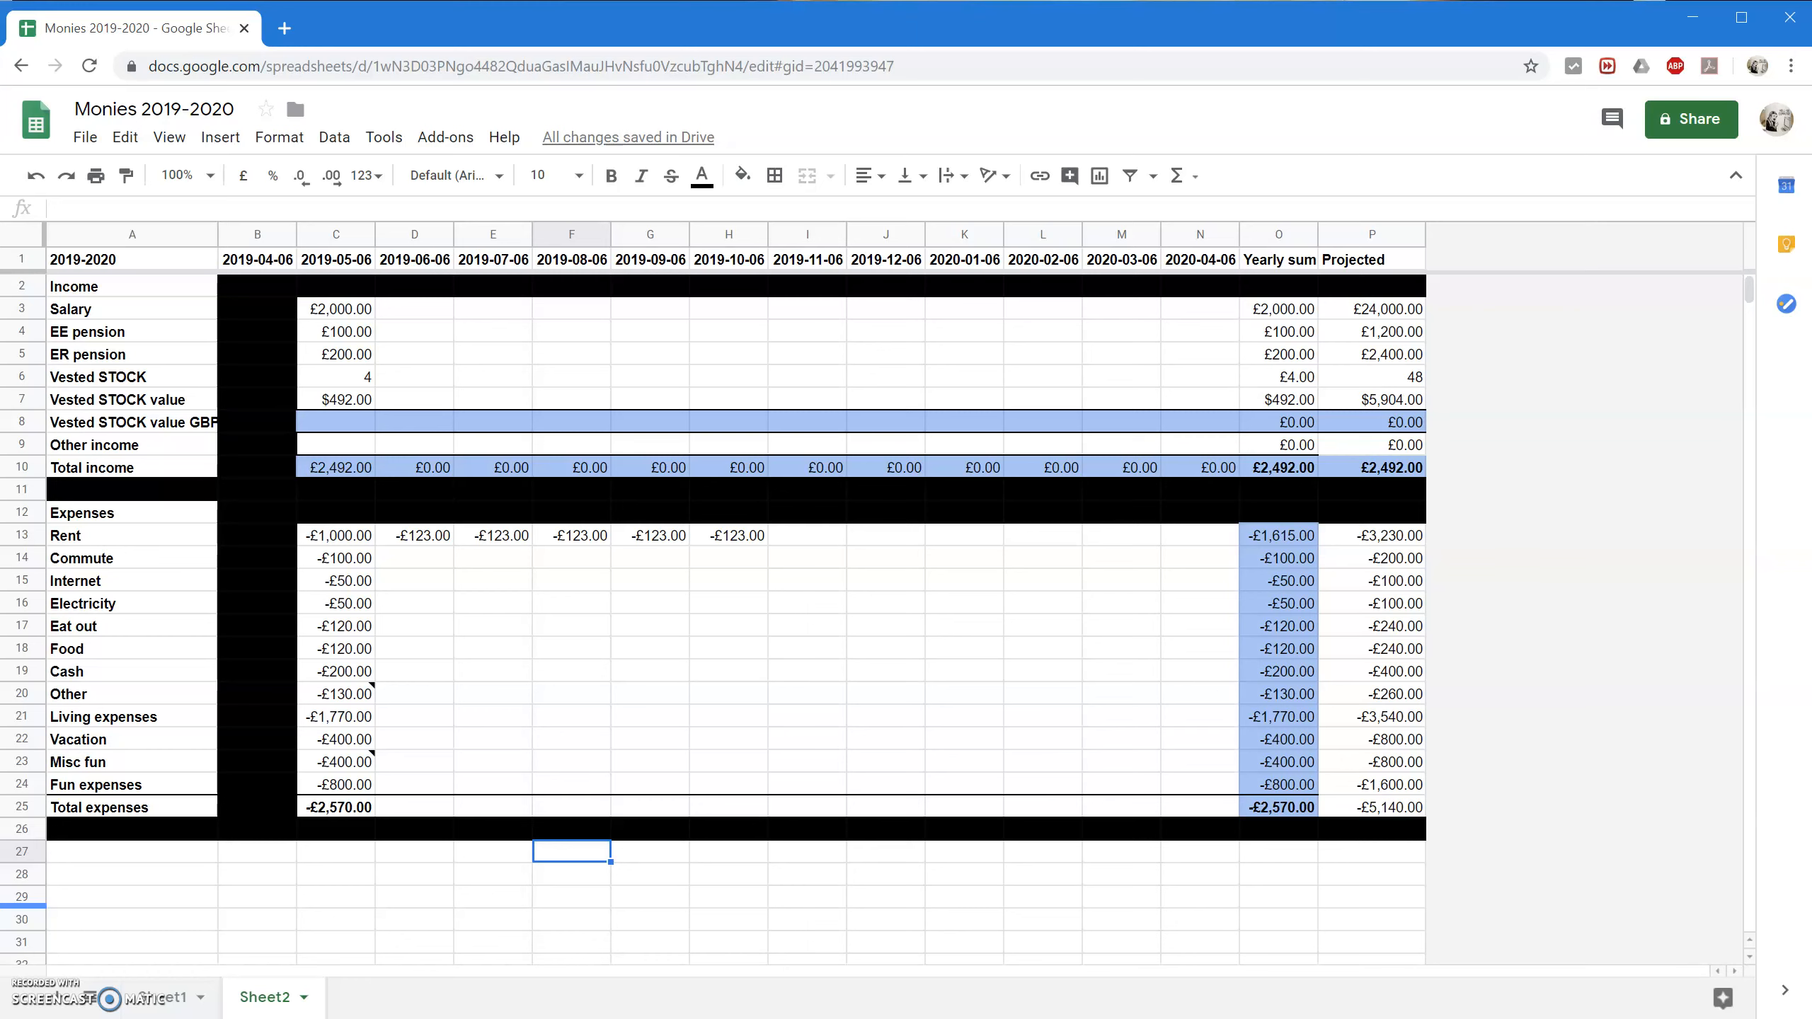
# Add a left border along the entire Yearly sum column O.
pyautogui.click(1273, 234)
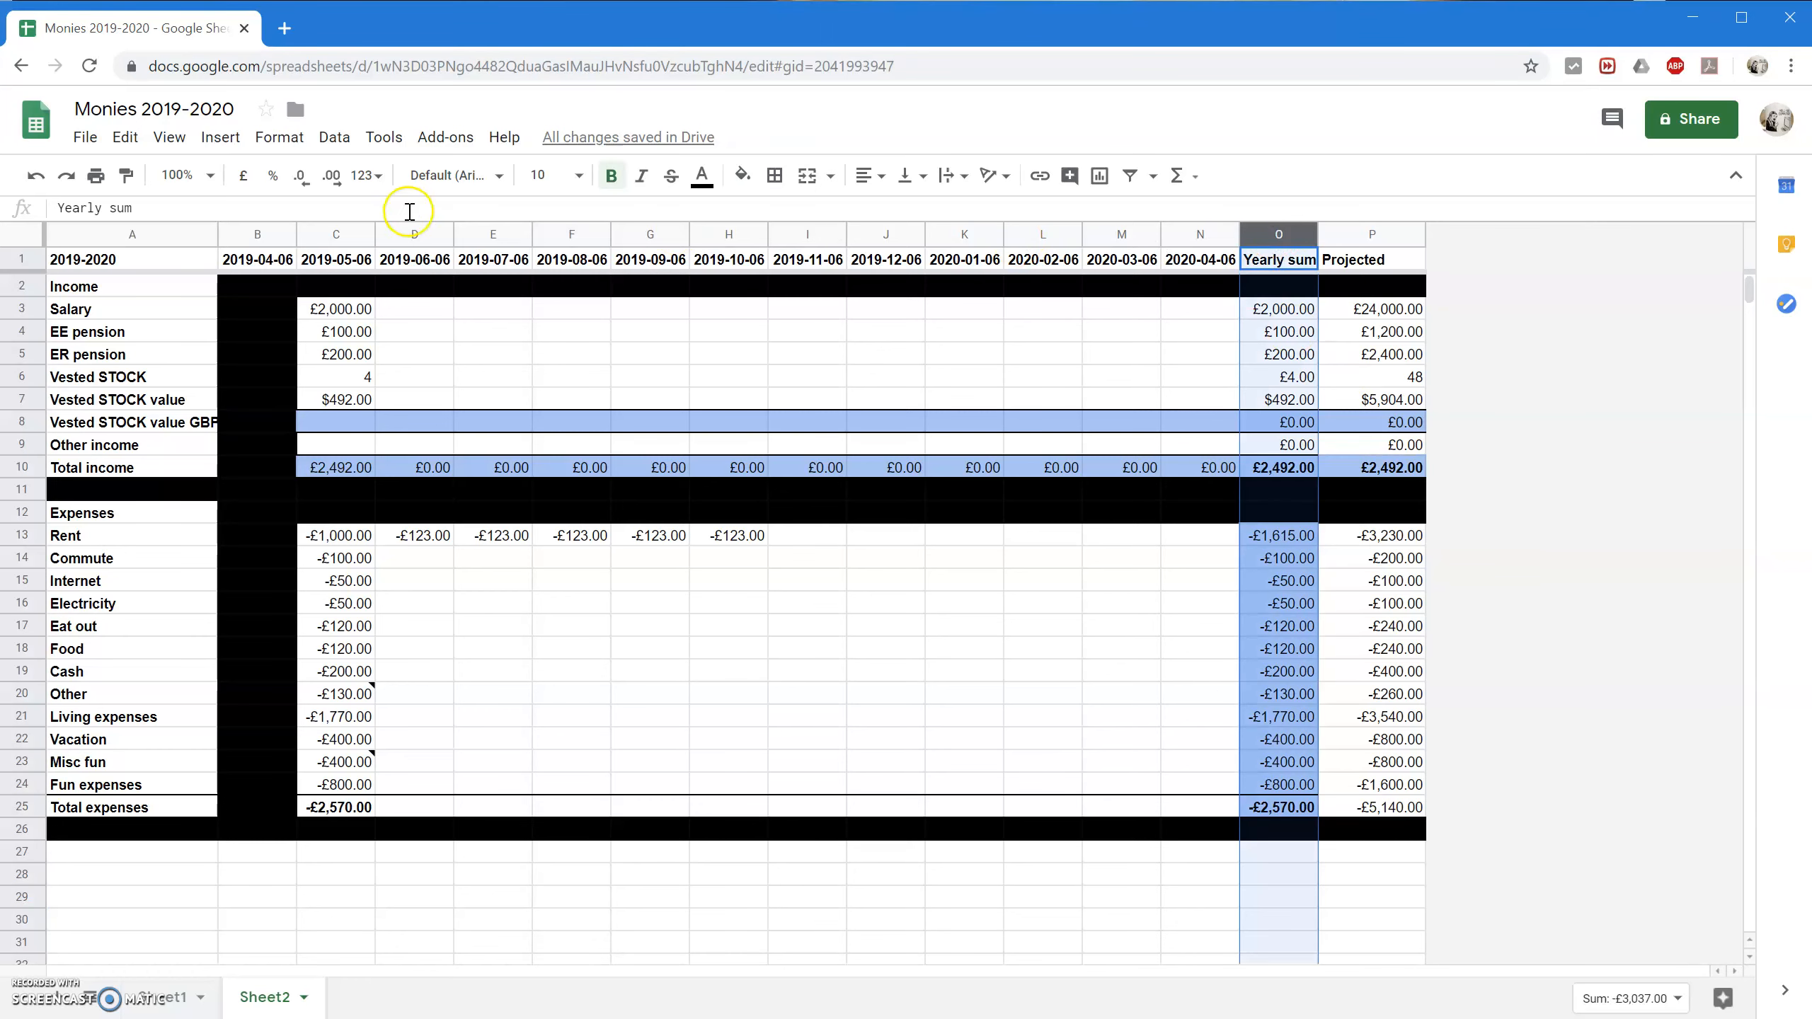
pyautogui.click(774, 175)
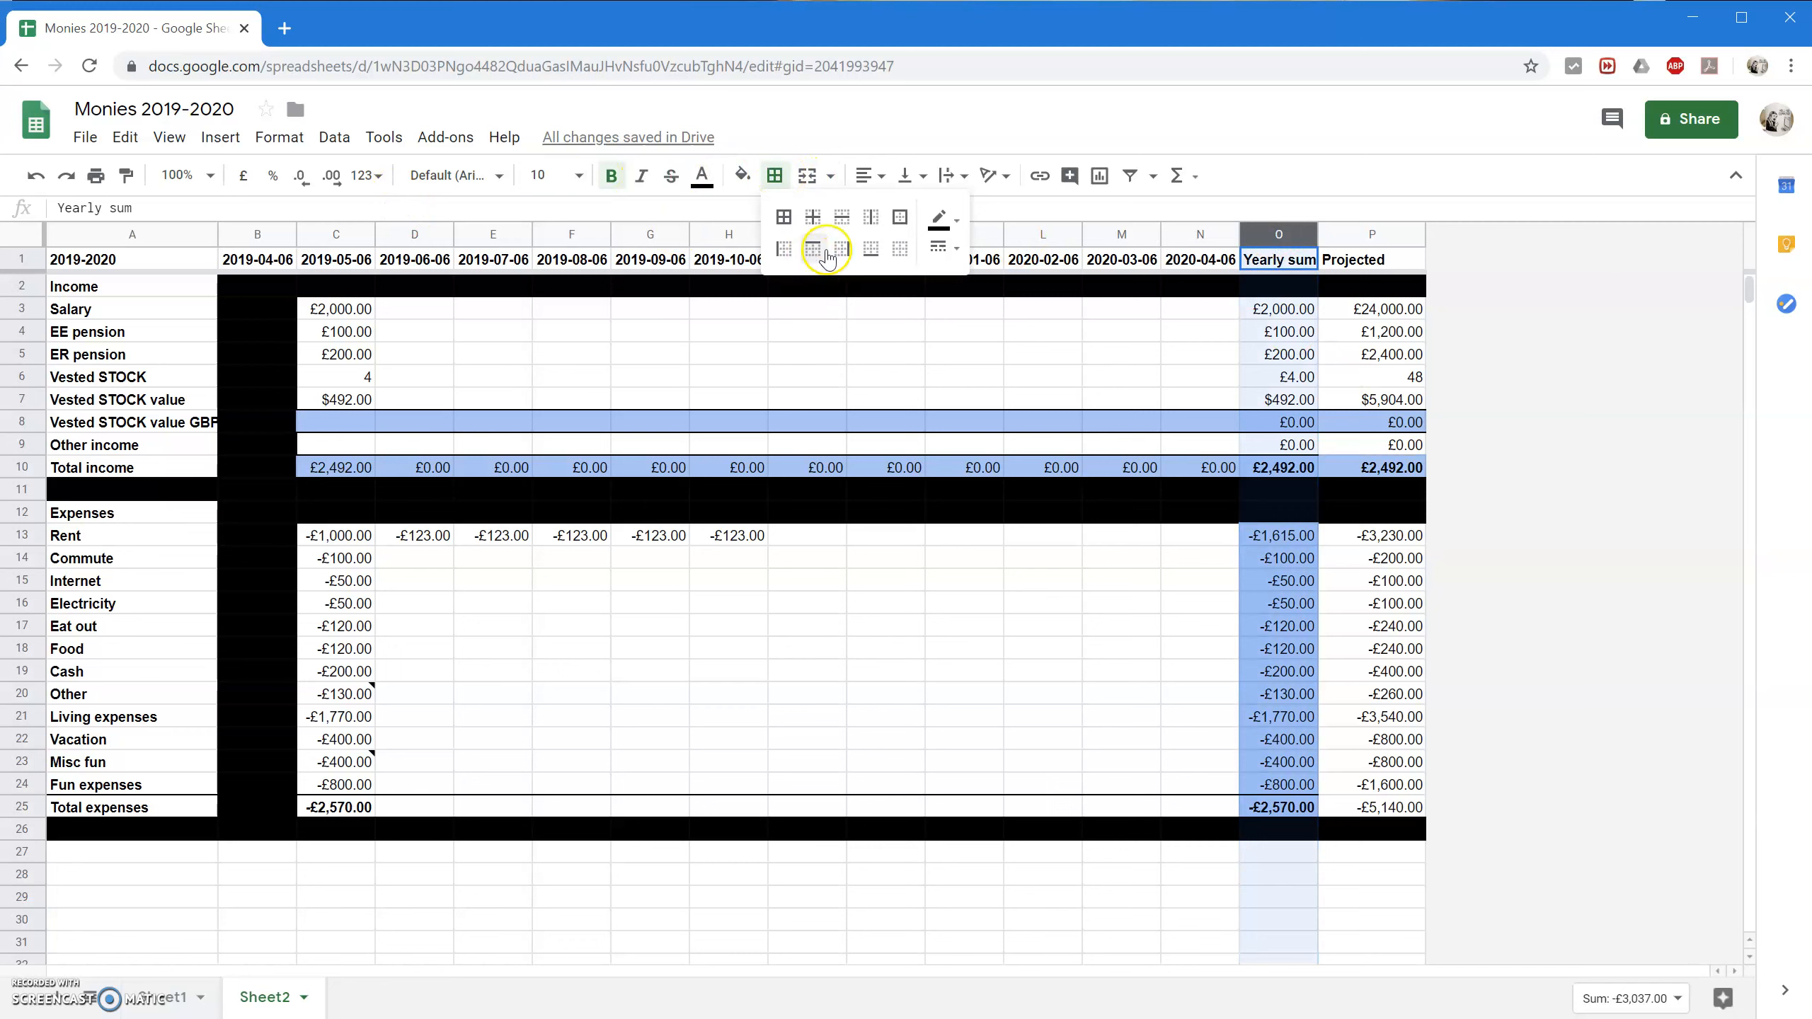
pyautogui.click(783, 249)
pyautogui.click(1342, 355)
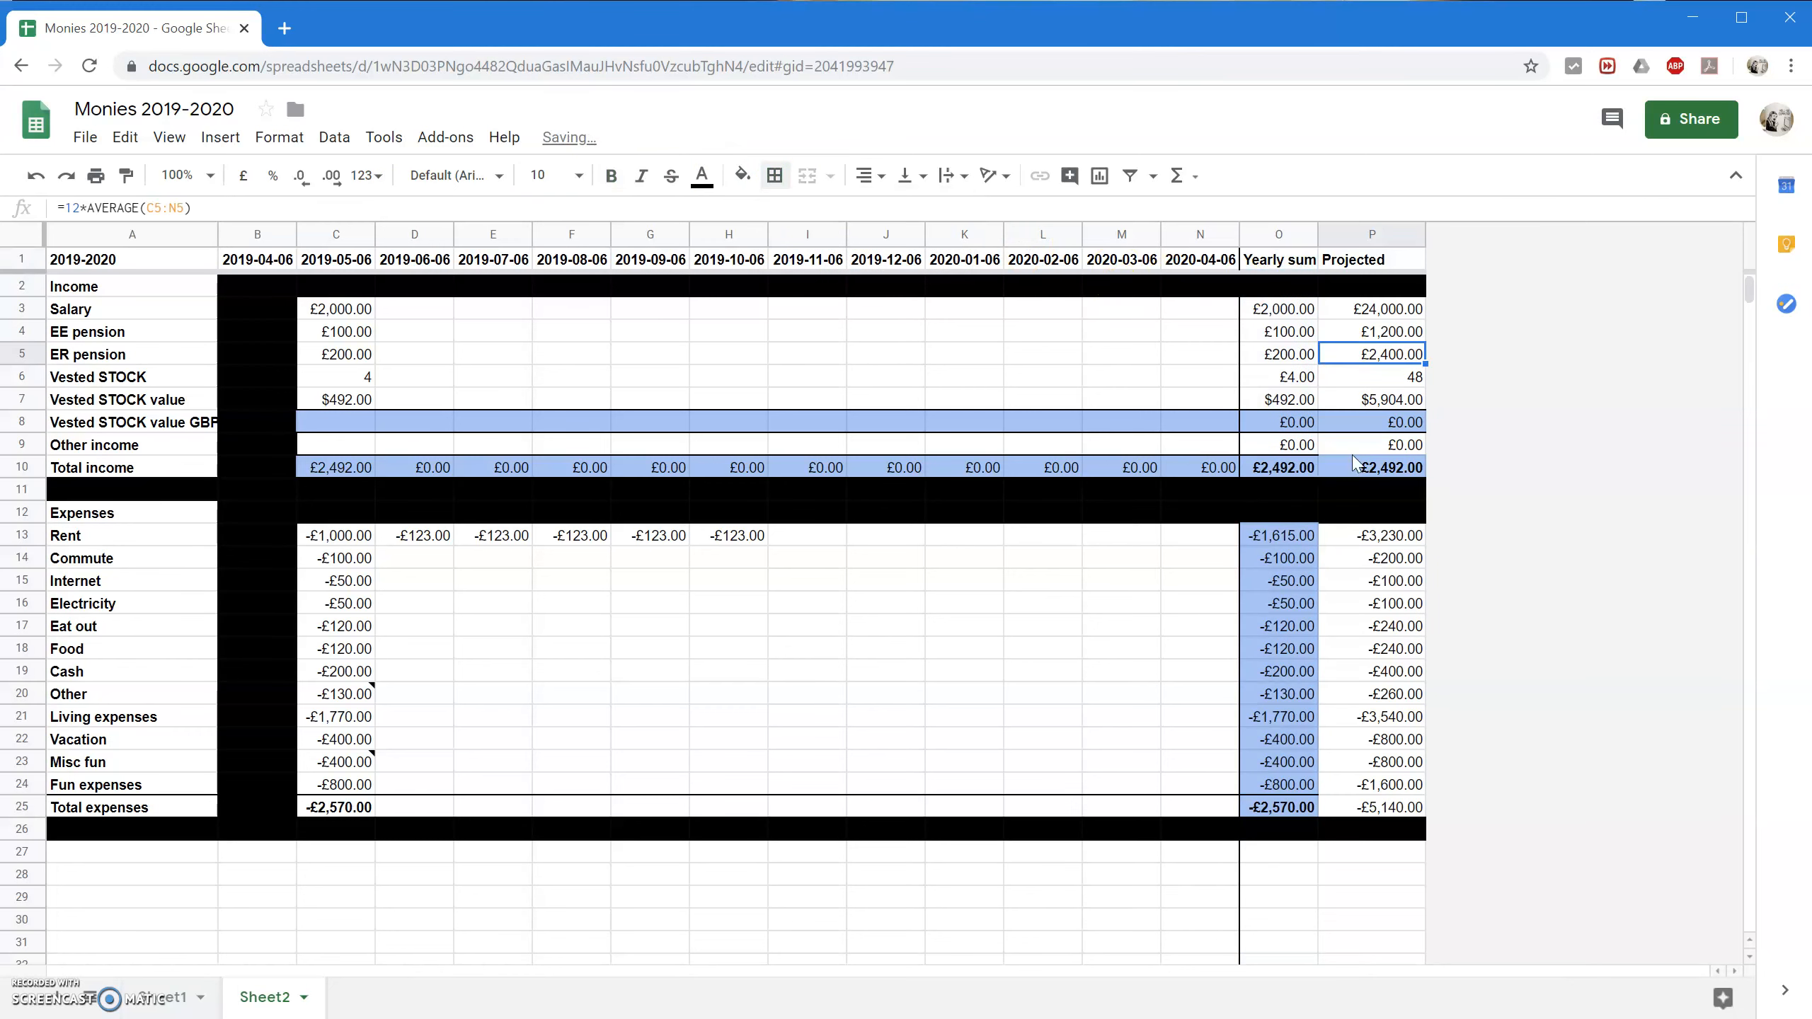
# Add a top border to the projected Total income cell P10 and the projected Total expenses cell P25.
pyautogui.click(1359, 806)
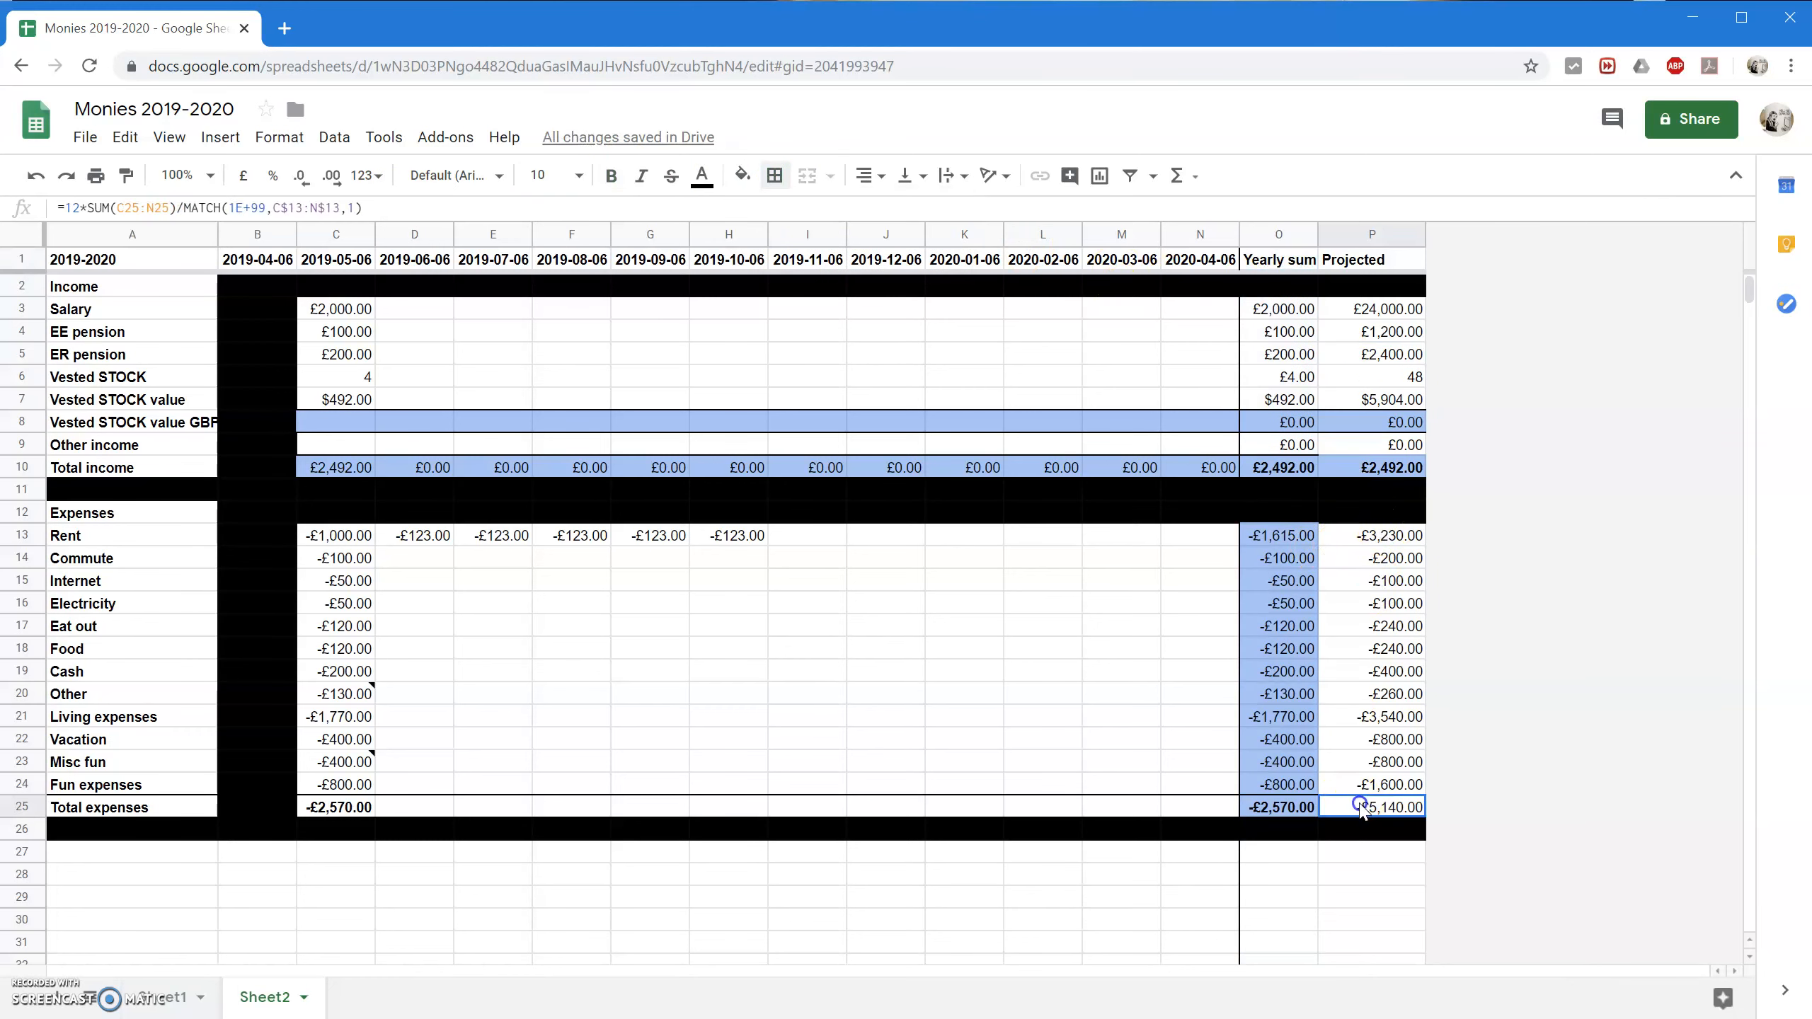
pyautogui.click(1384, 468)
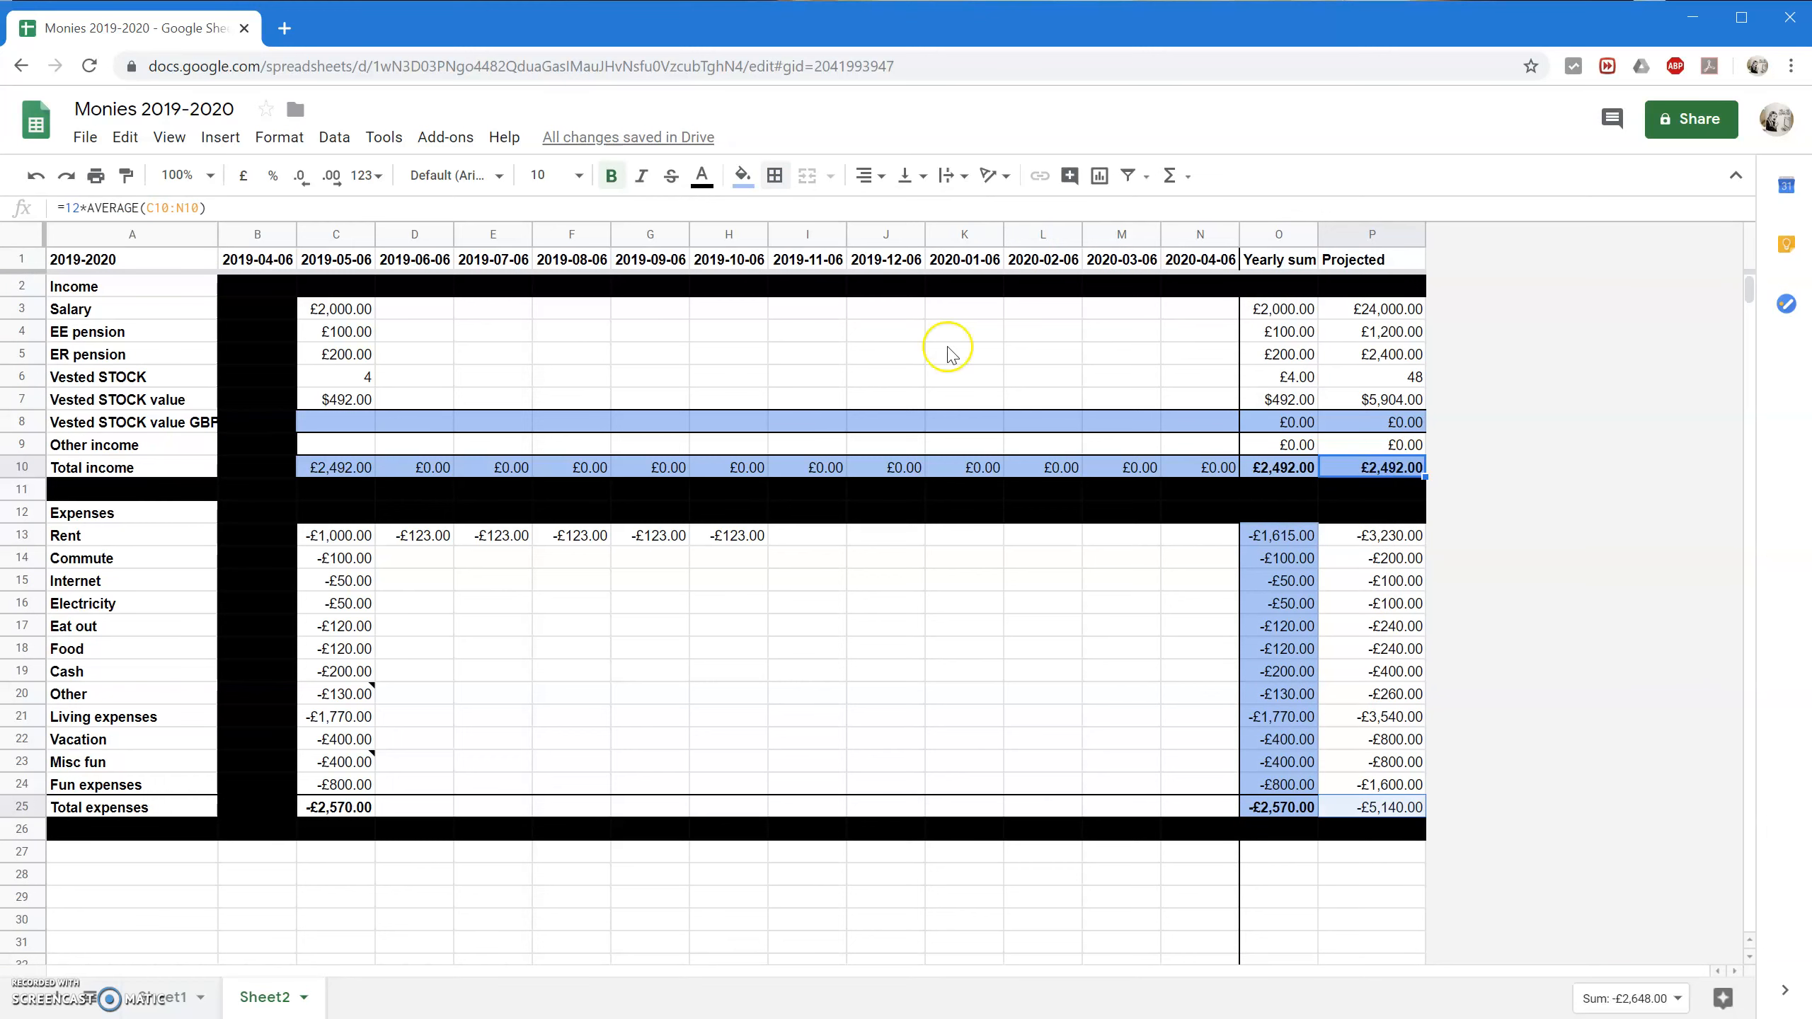
pyautogui.click(775, 176)
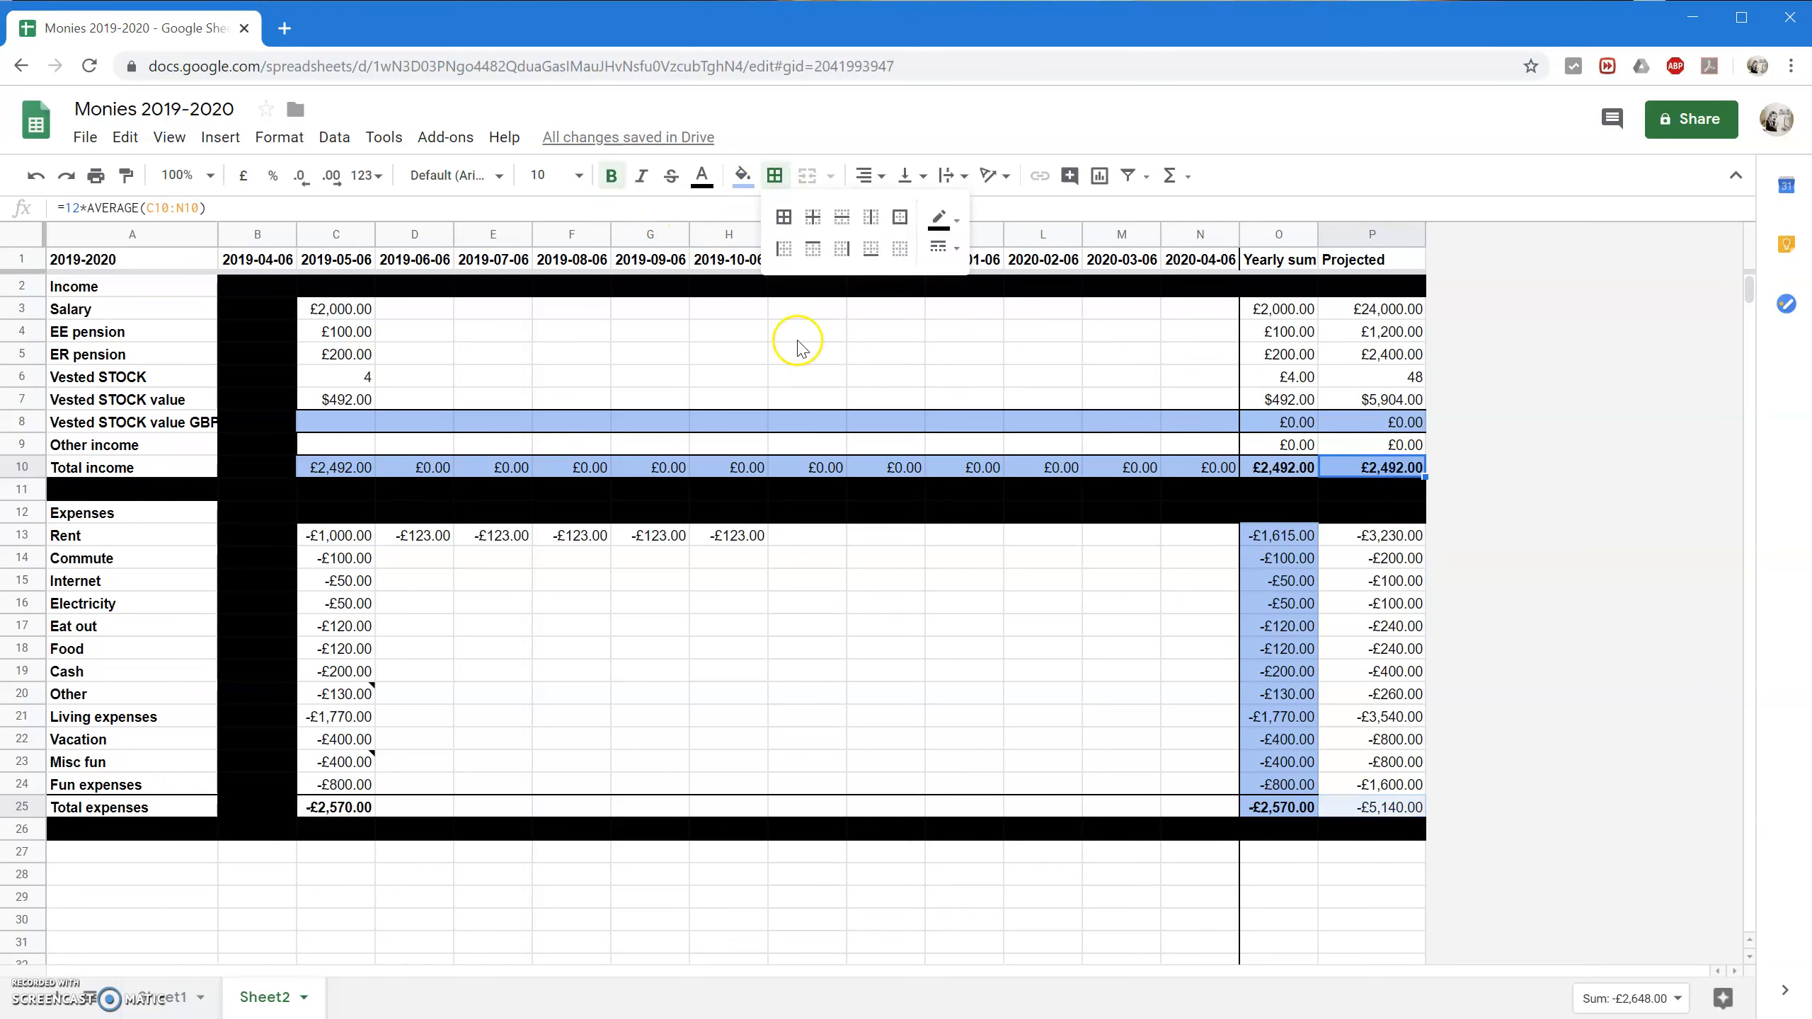
pyautogui.click(812, 250)
pyautogui.click(1185, 694)
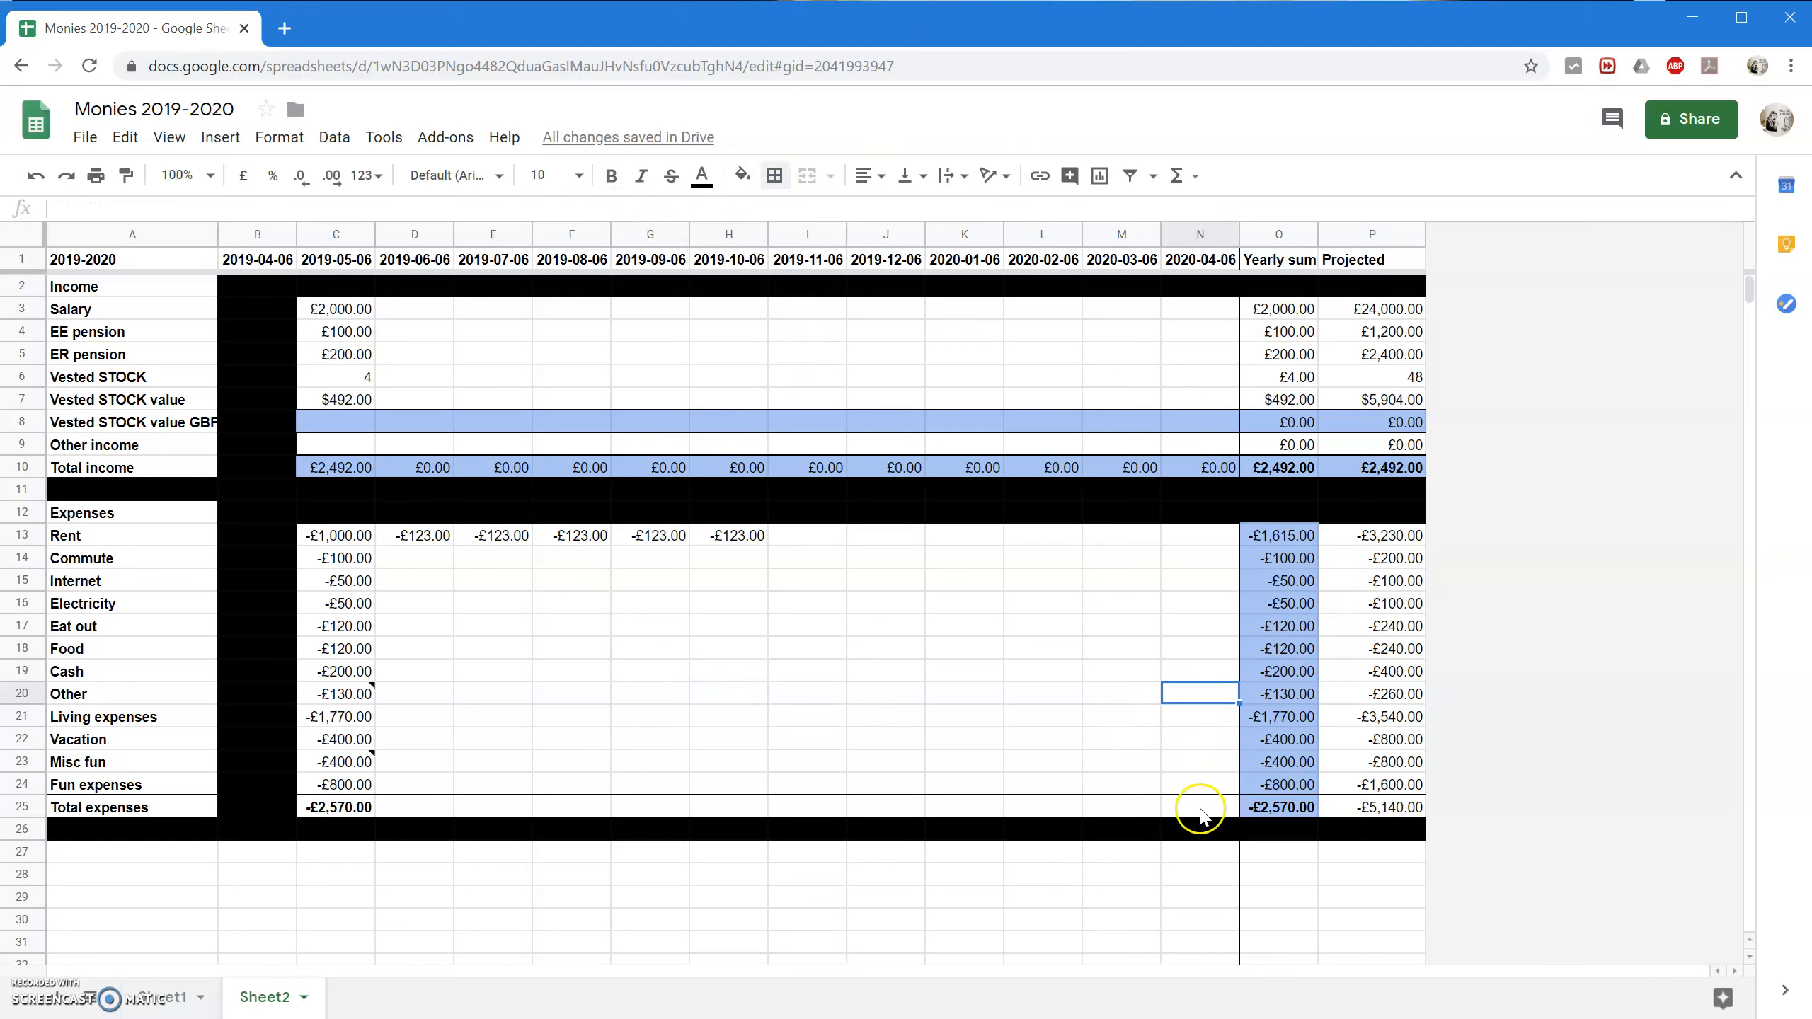
# Rename Sheet2 as 2019-2020.
pyautogui.click(303, 997)
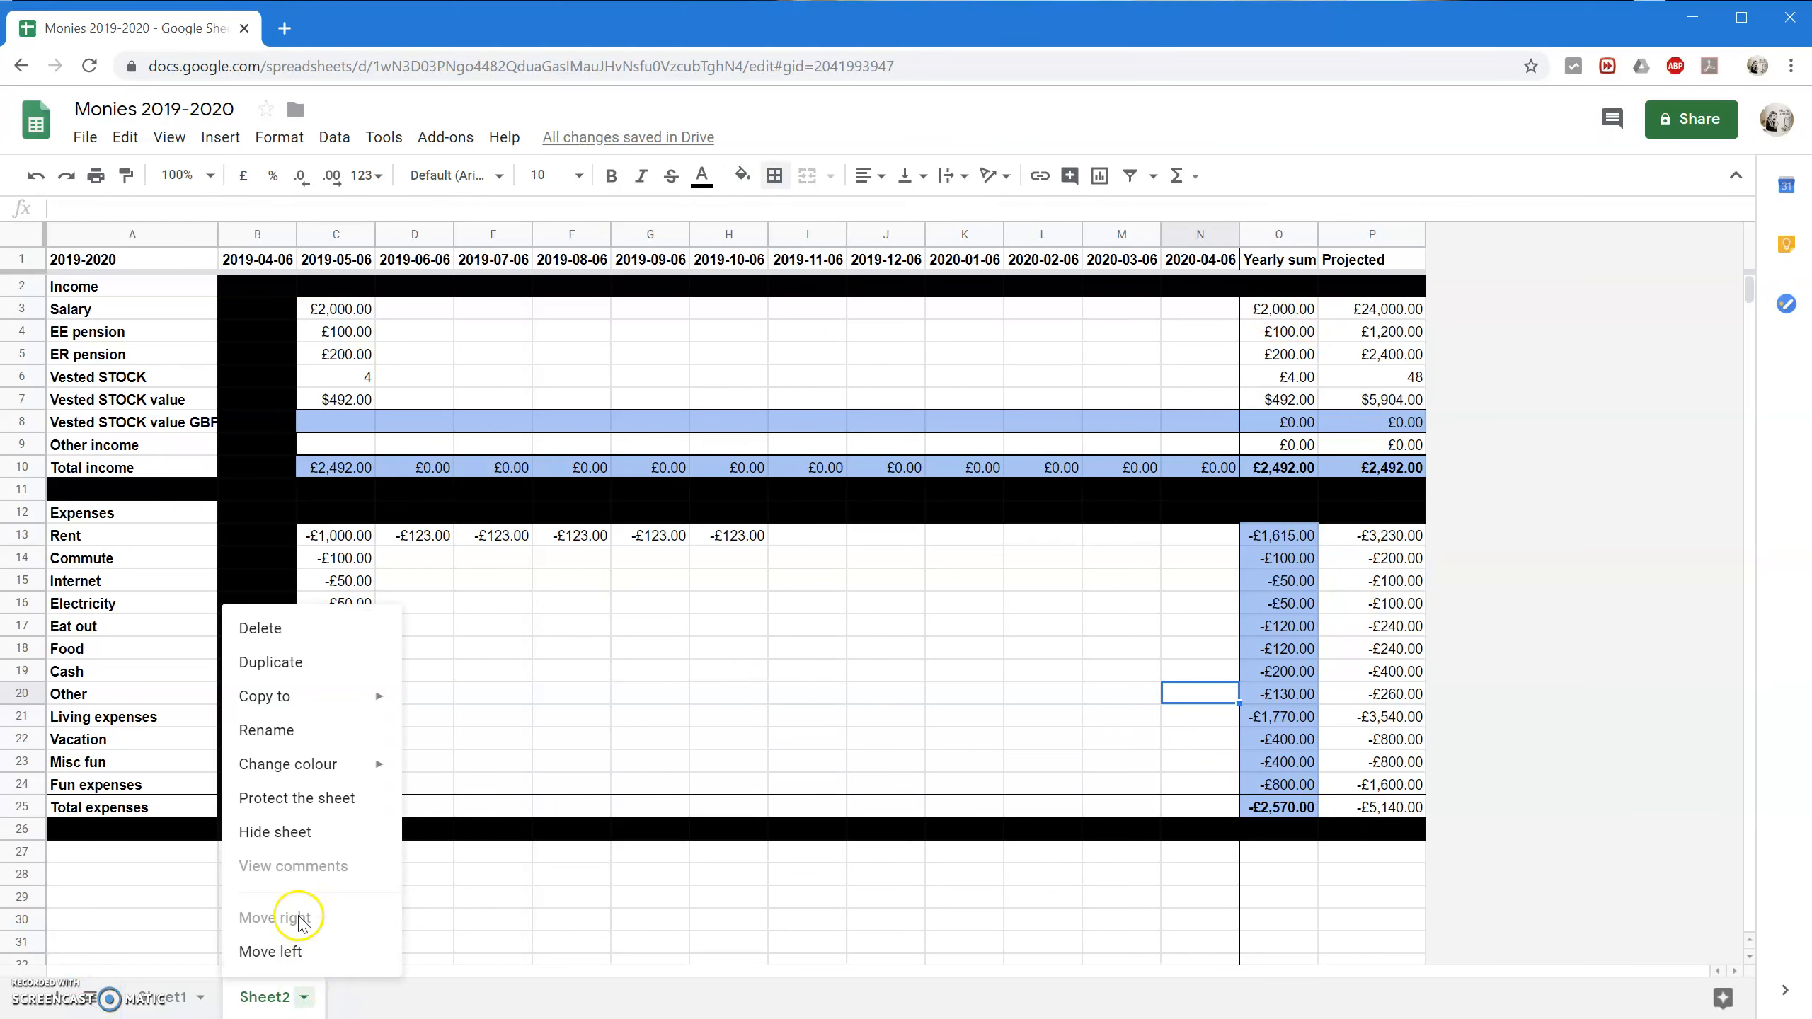
pyautogui.click(315, 730)
pyautogui.write('2019-2020')
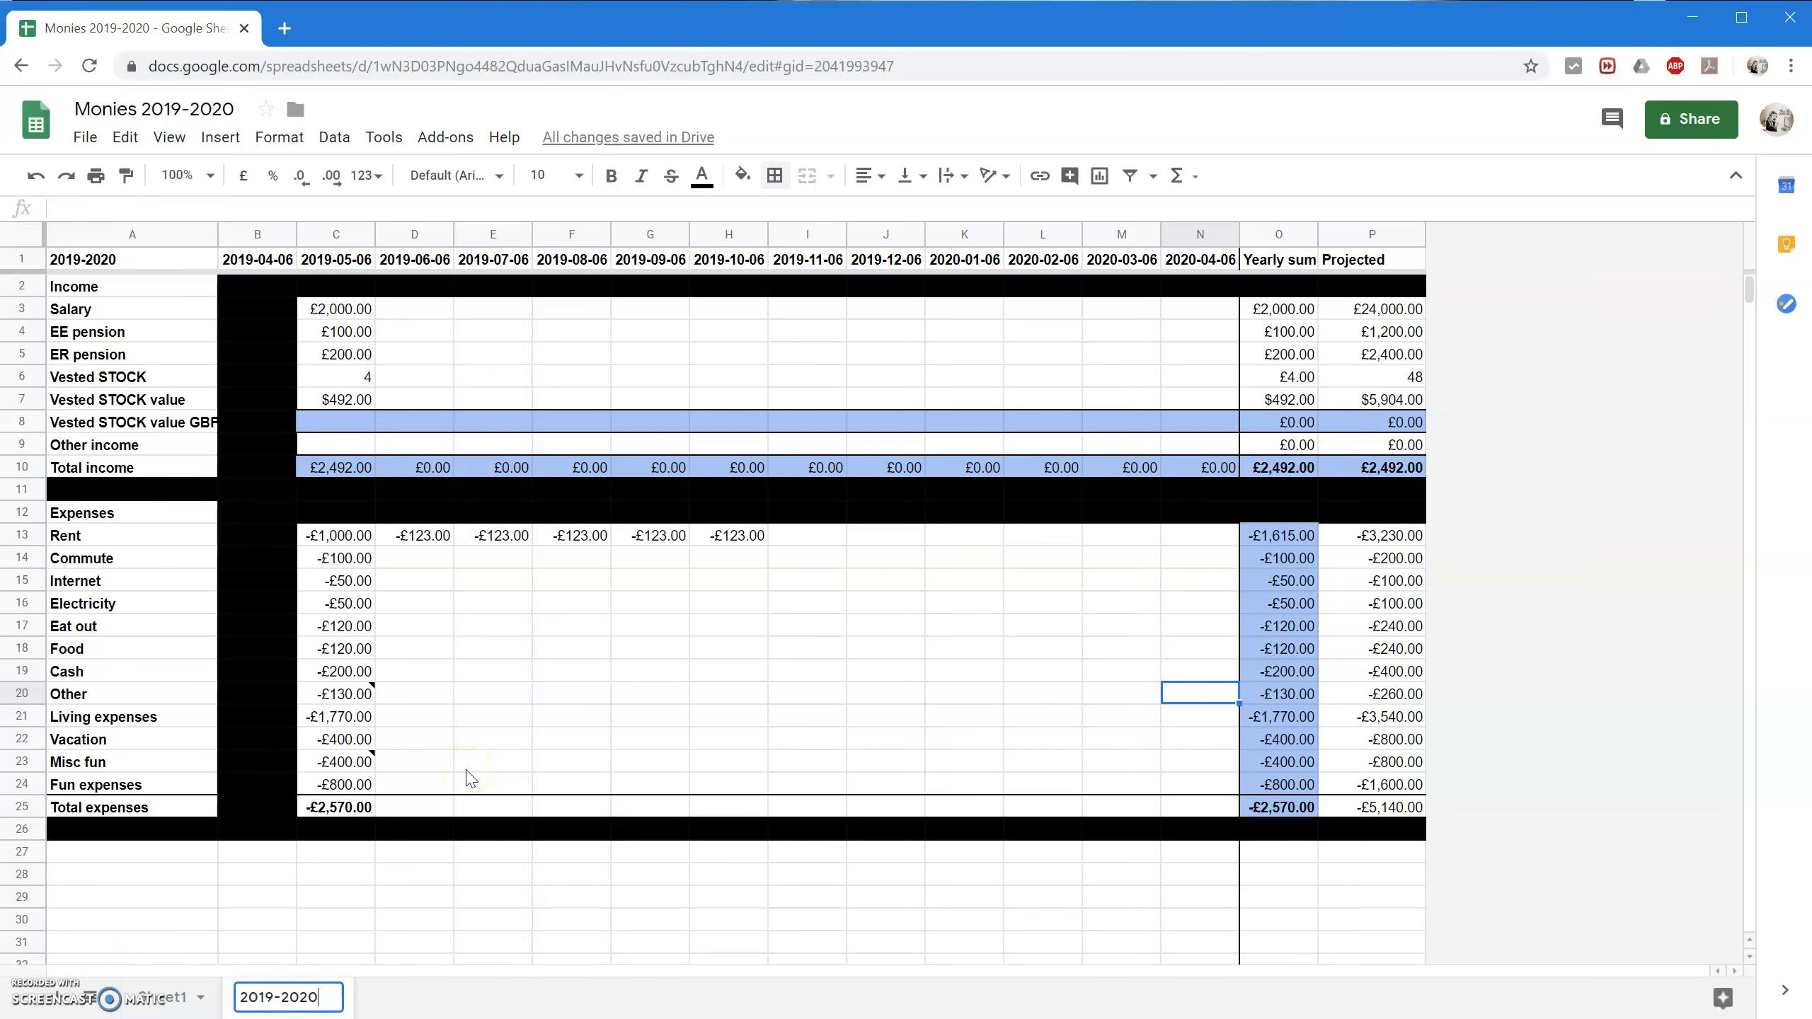
pyautogui.press('Return')
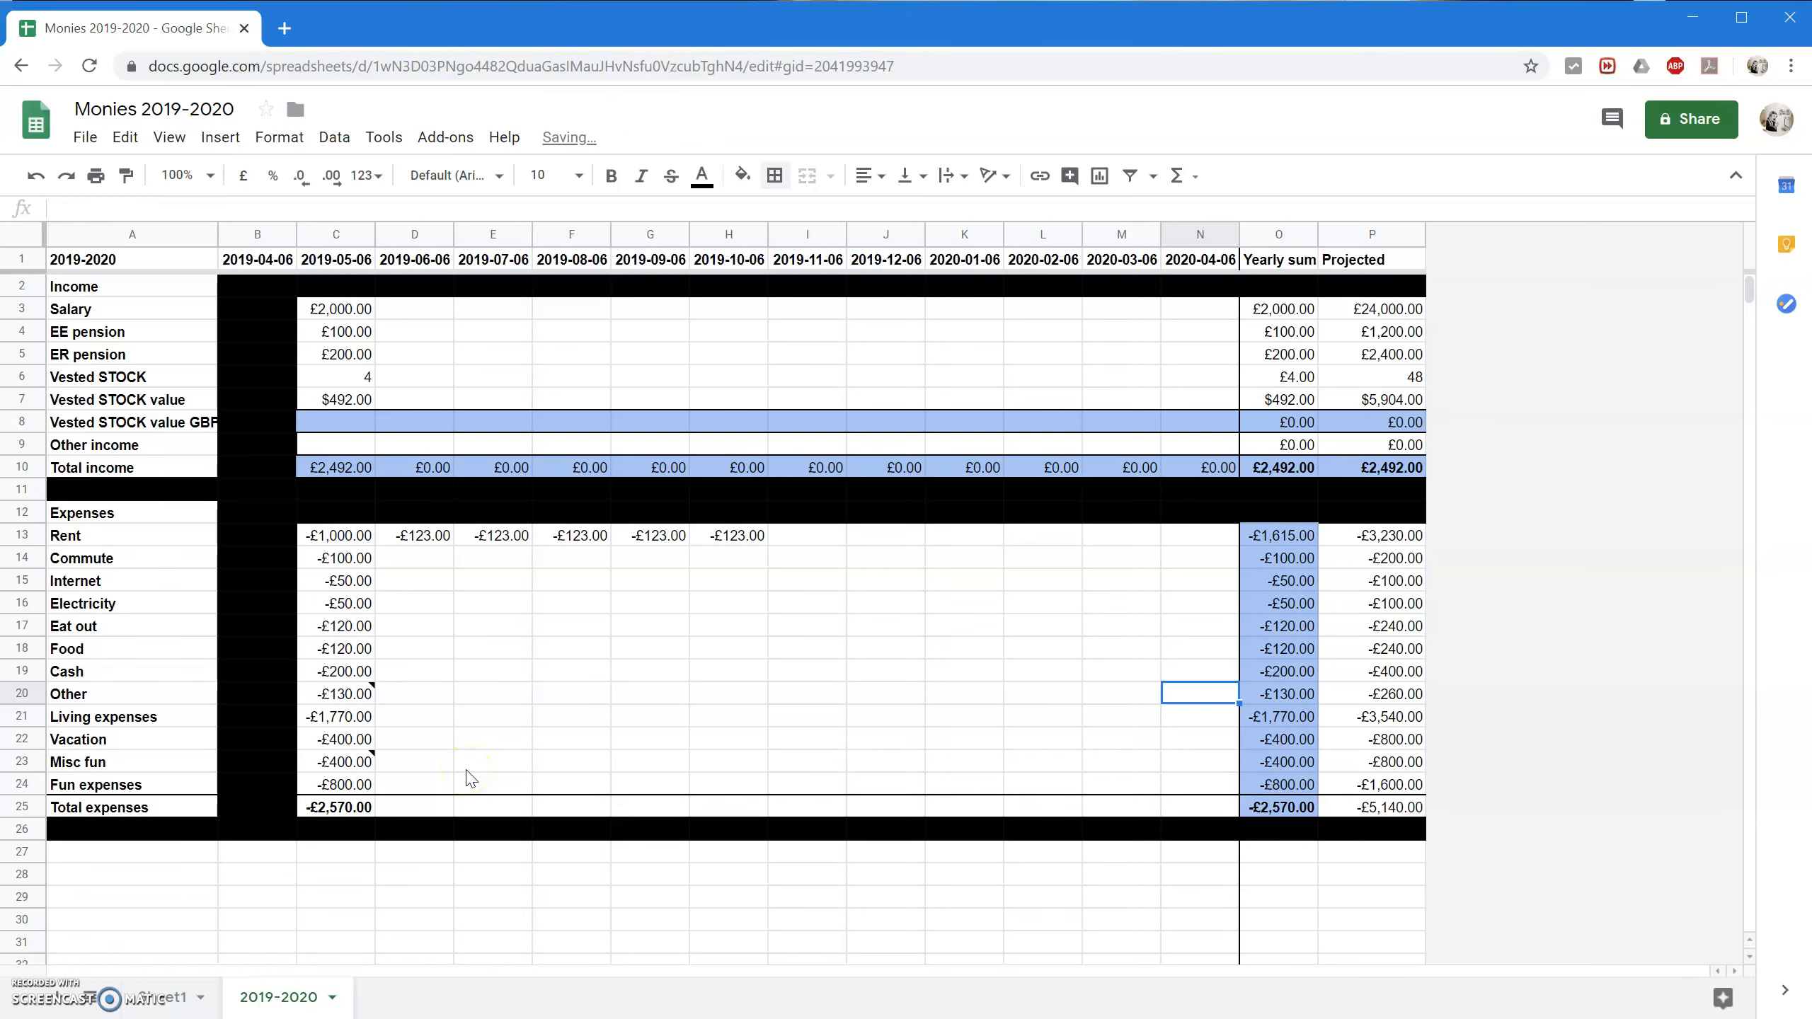
# Enter the note "Don't put any one year's data here!" in cell A1 of Sheet1.
pyautogui.click(165, 997)
pyautogui.write('Don')
pyautogui.write("'t put anything ")
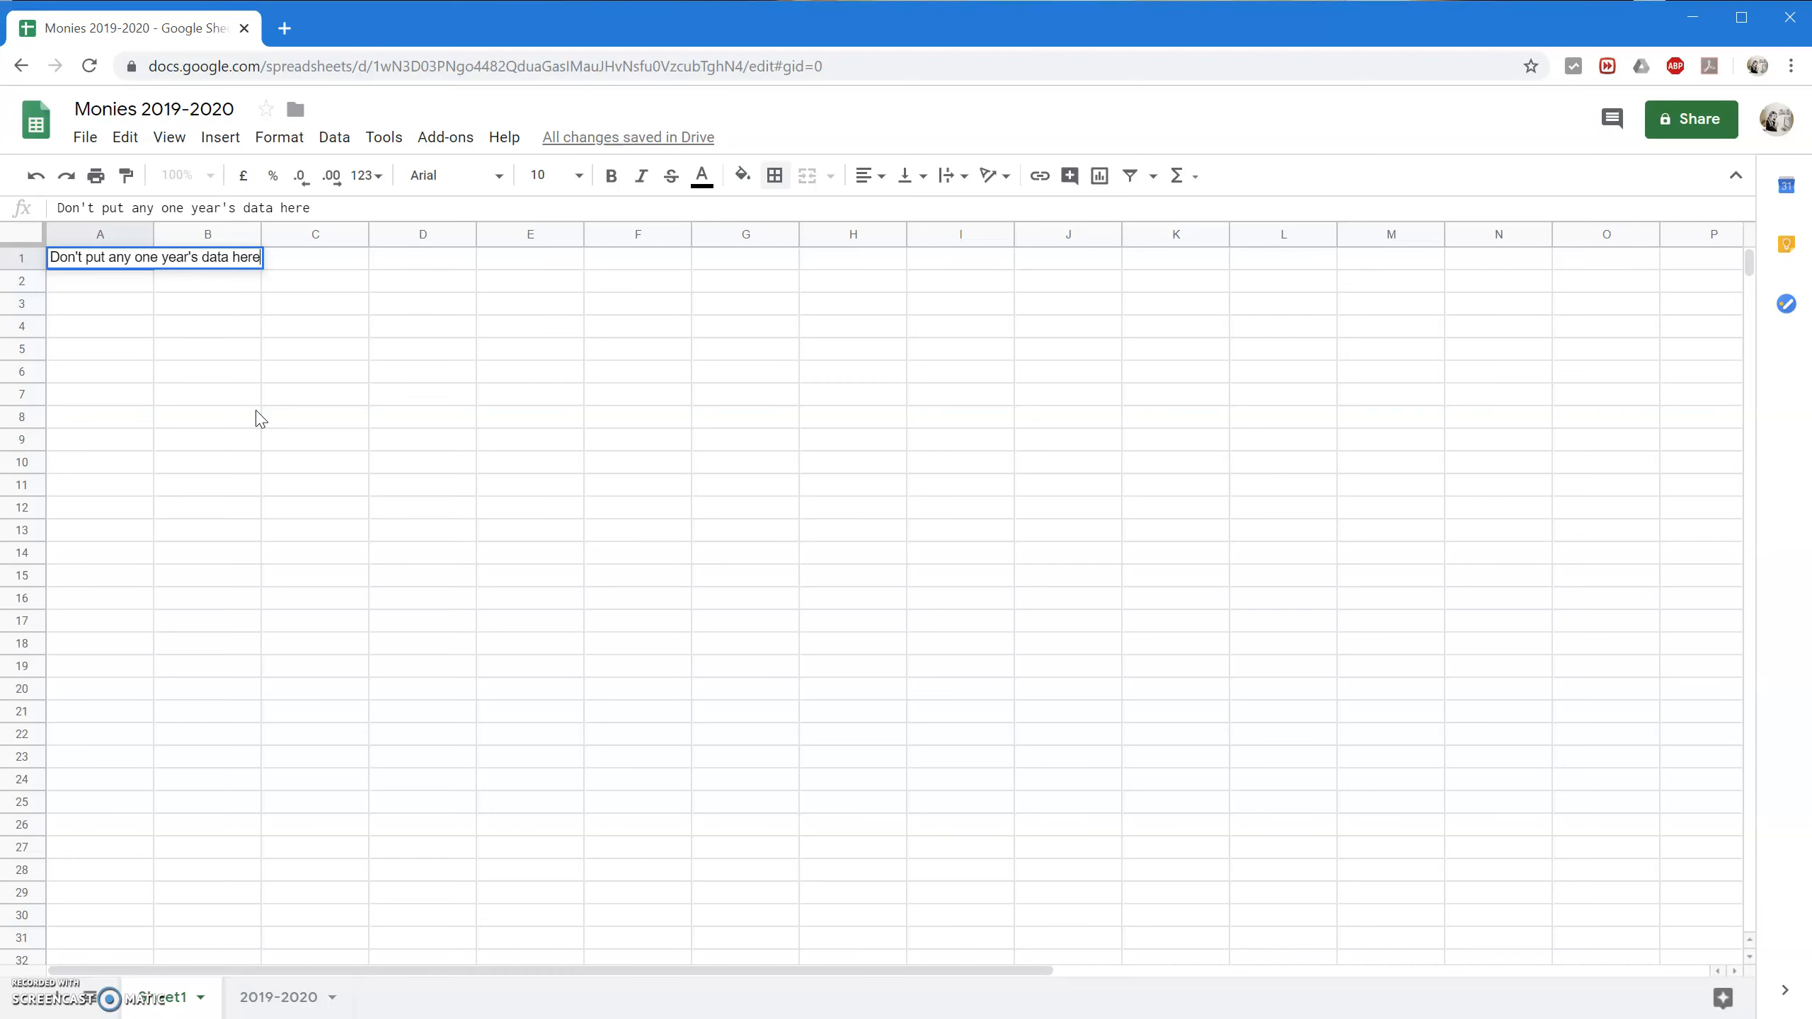
pyautogui.write('!')
pyautogui.press('Return')
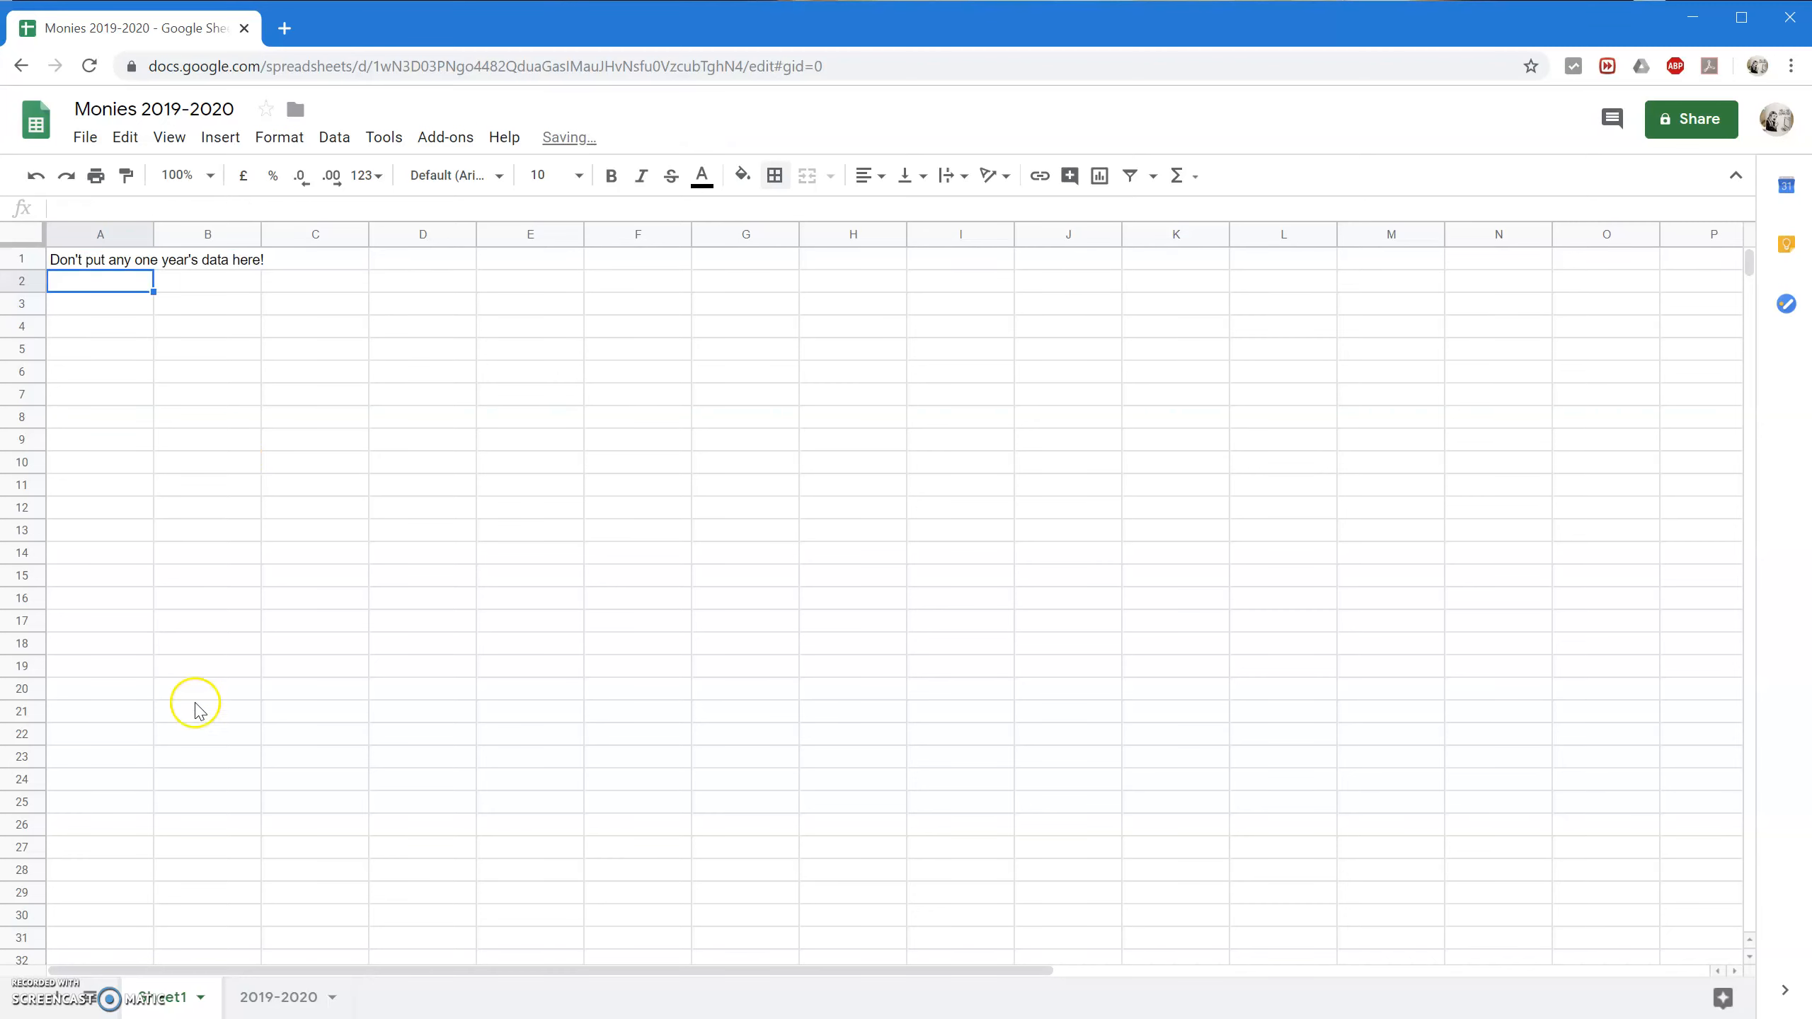
# On the 2019-2020 sheet, fill the Living, Fun and Total expenses rows (C21:P21, C24:P24, C25:P25) with light blue.
pyautogui.click(278, 997)
pyautogui.click(335, 716)
pyautogui.keyDown('shift'); pyautogui.click(1387, 719); pyautogui.keyUp('shift')
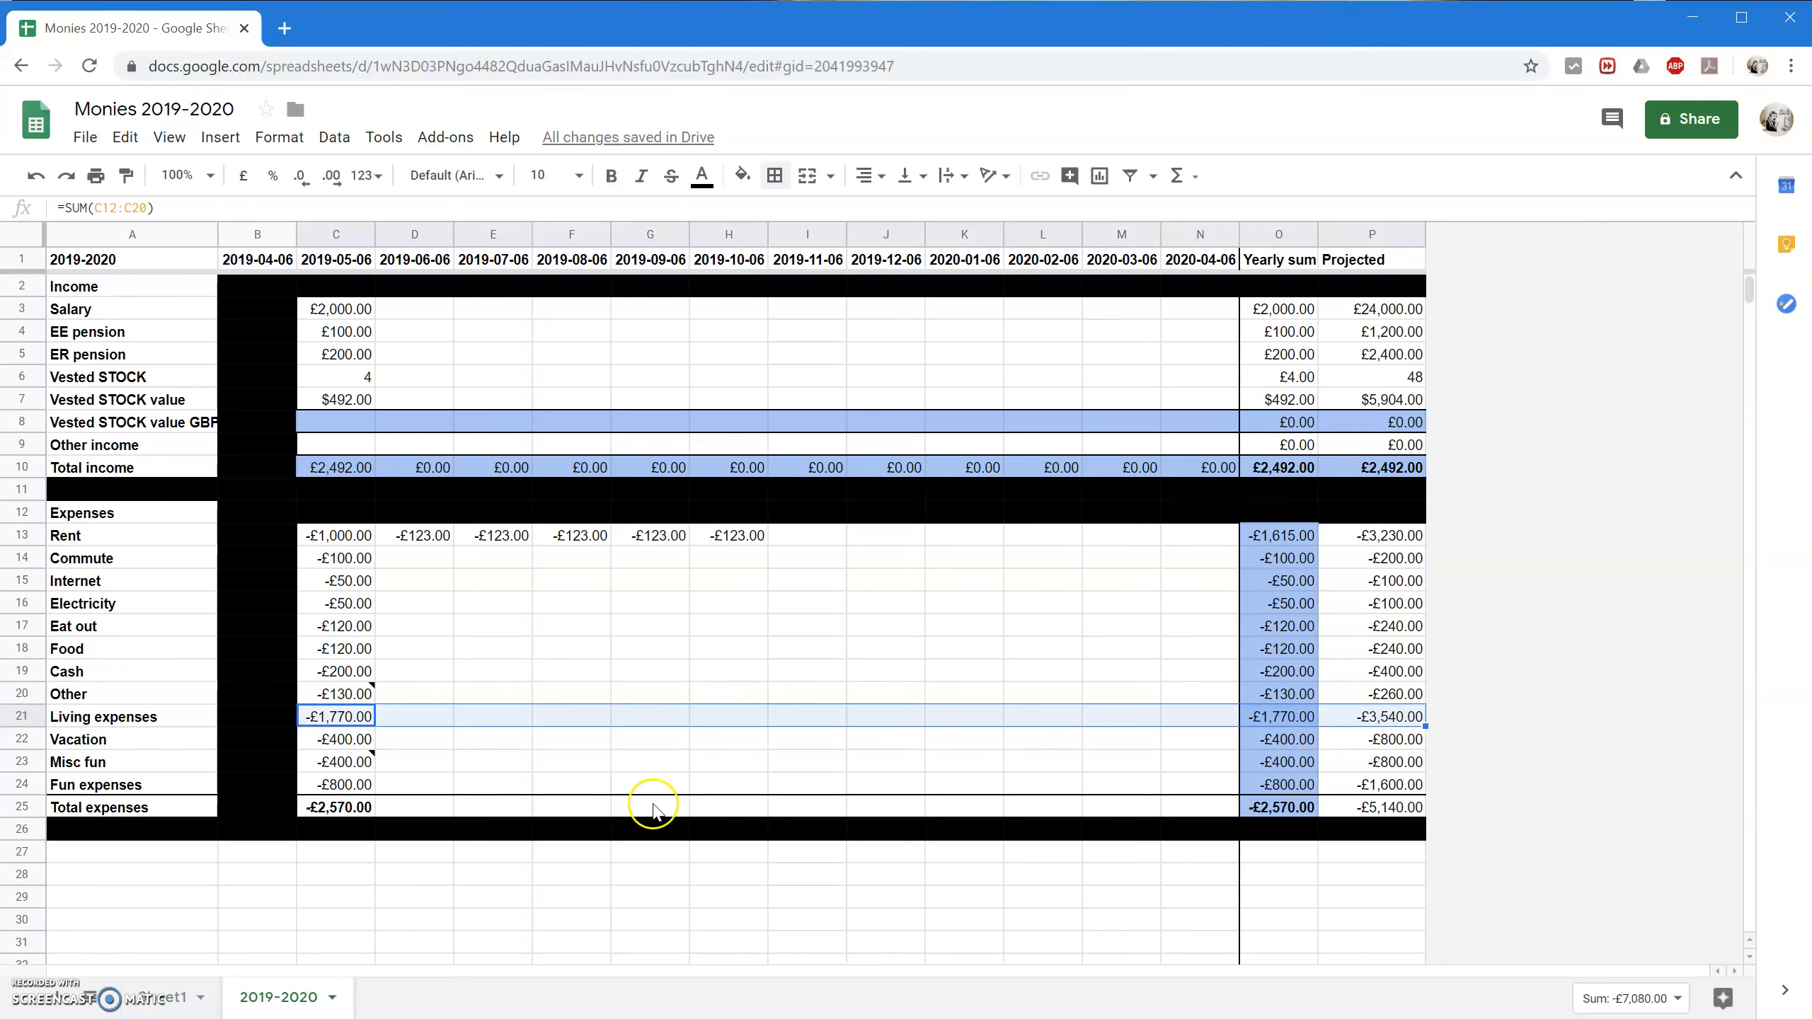
pyautogui.moveTo(336, 784); pyautogui.dragTo(1387, 799)
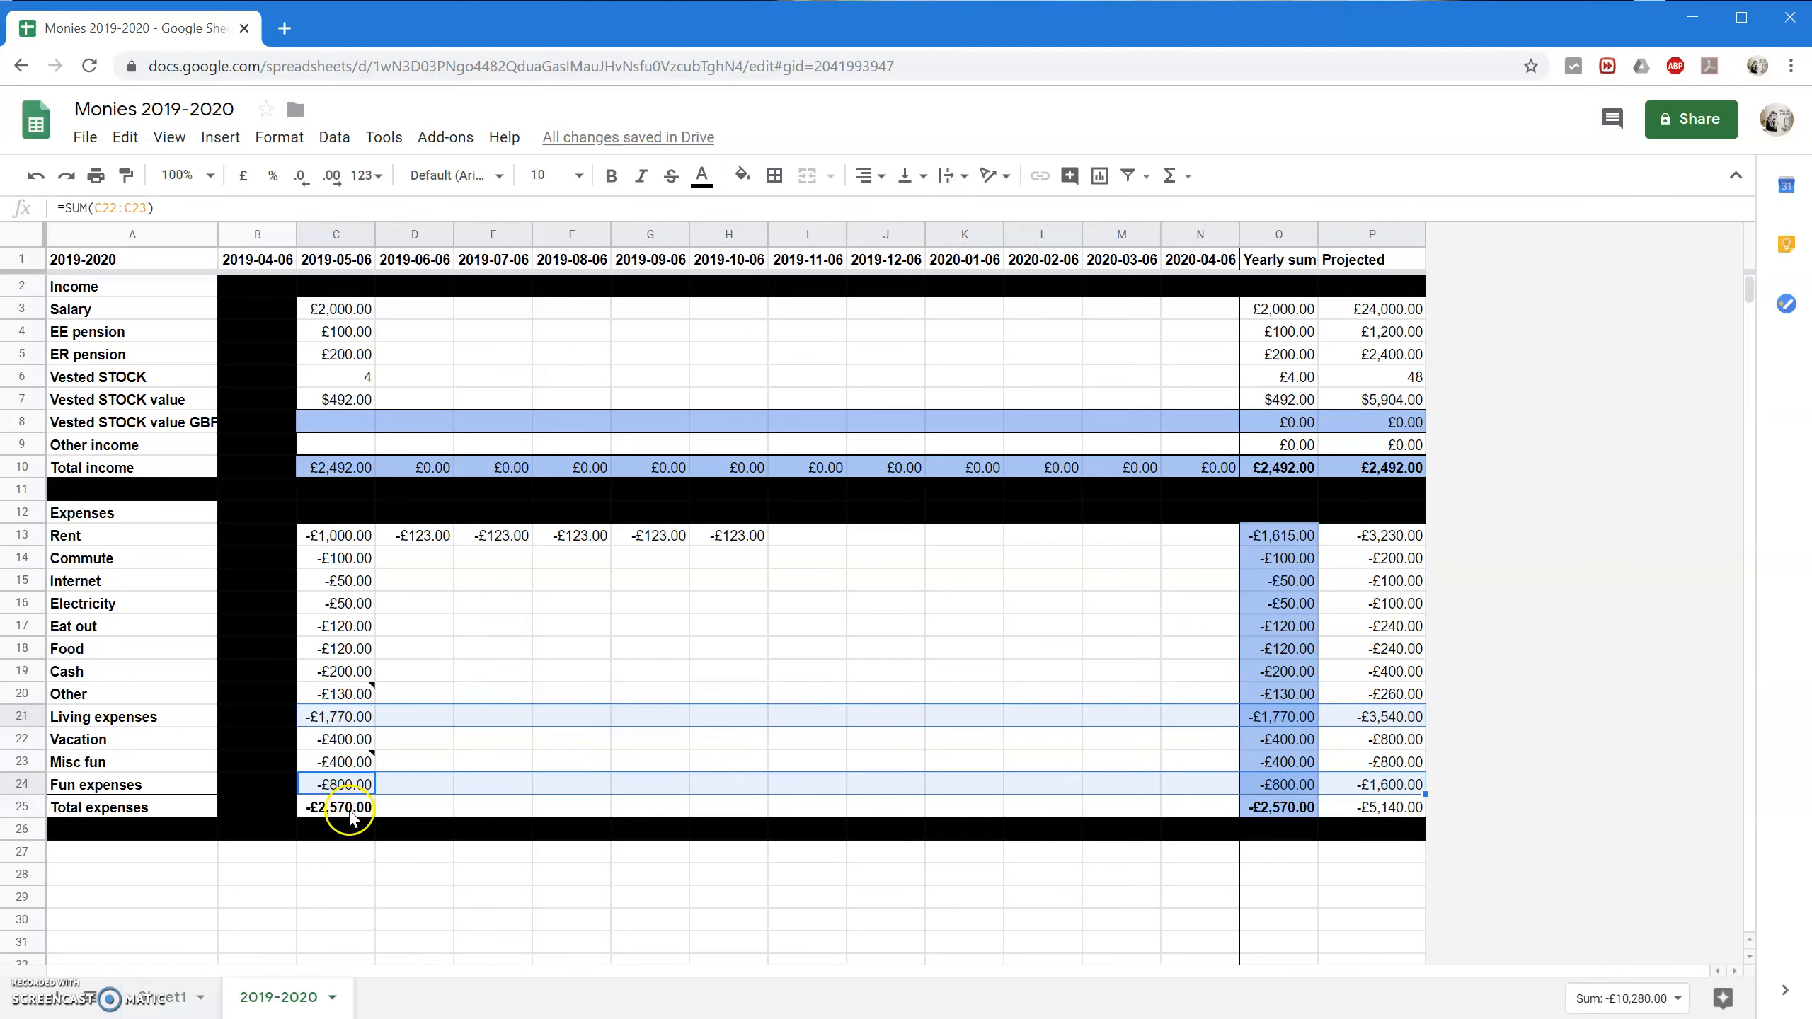
pyautogui.moveTo(350, 817); pyautogui.dragTo(1391, 814)
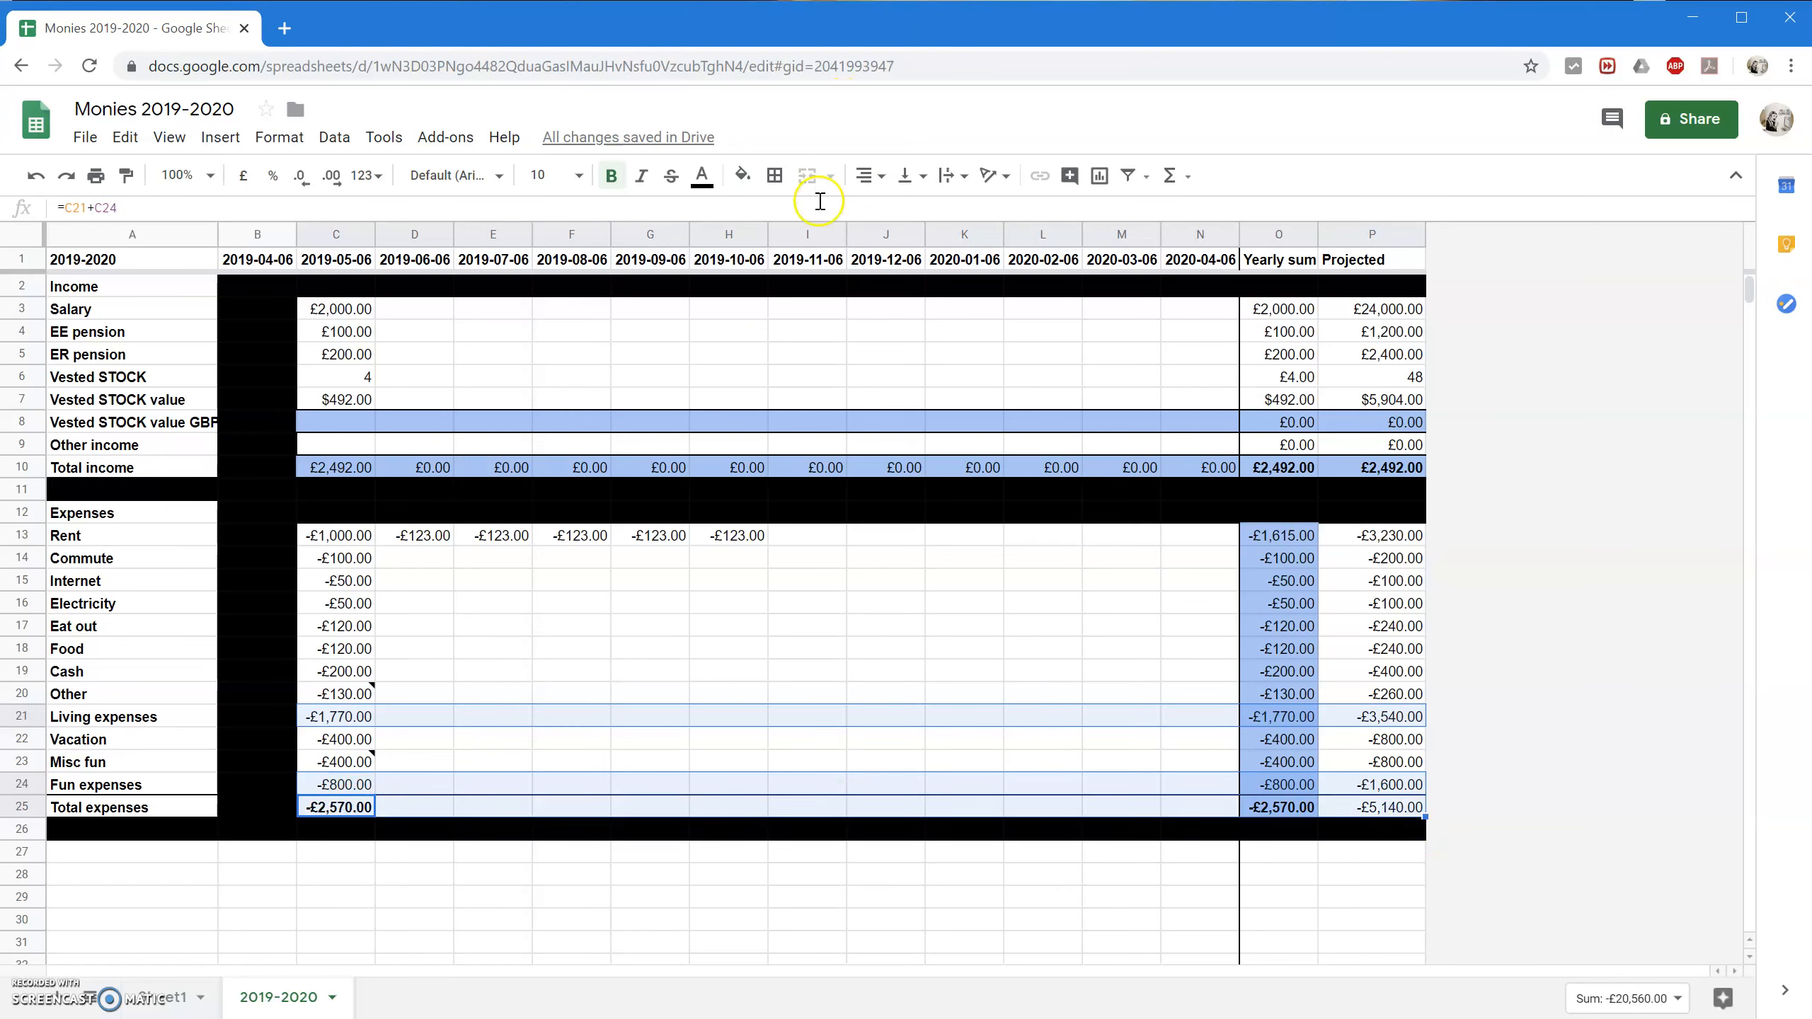
pyautogui.click(742, 175)
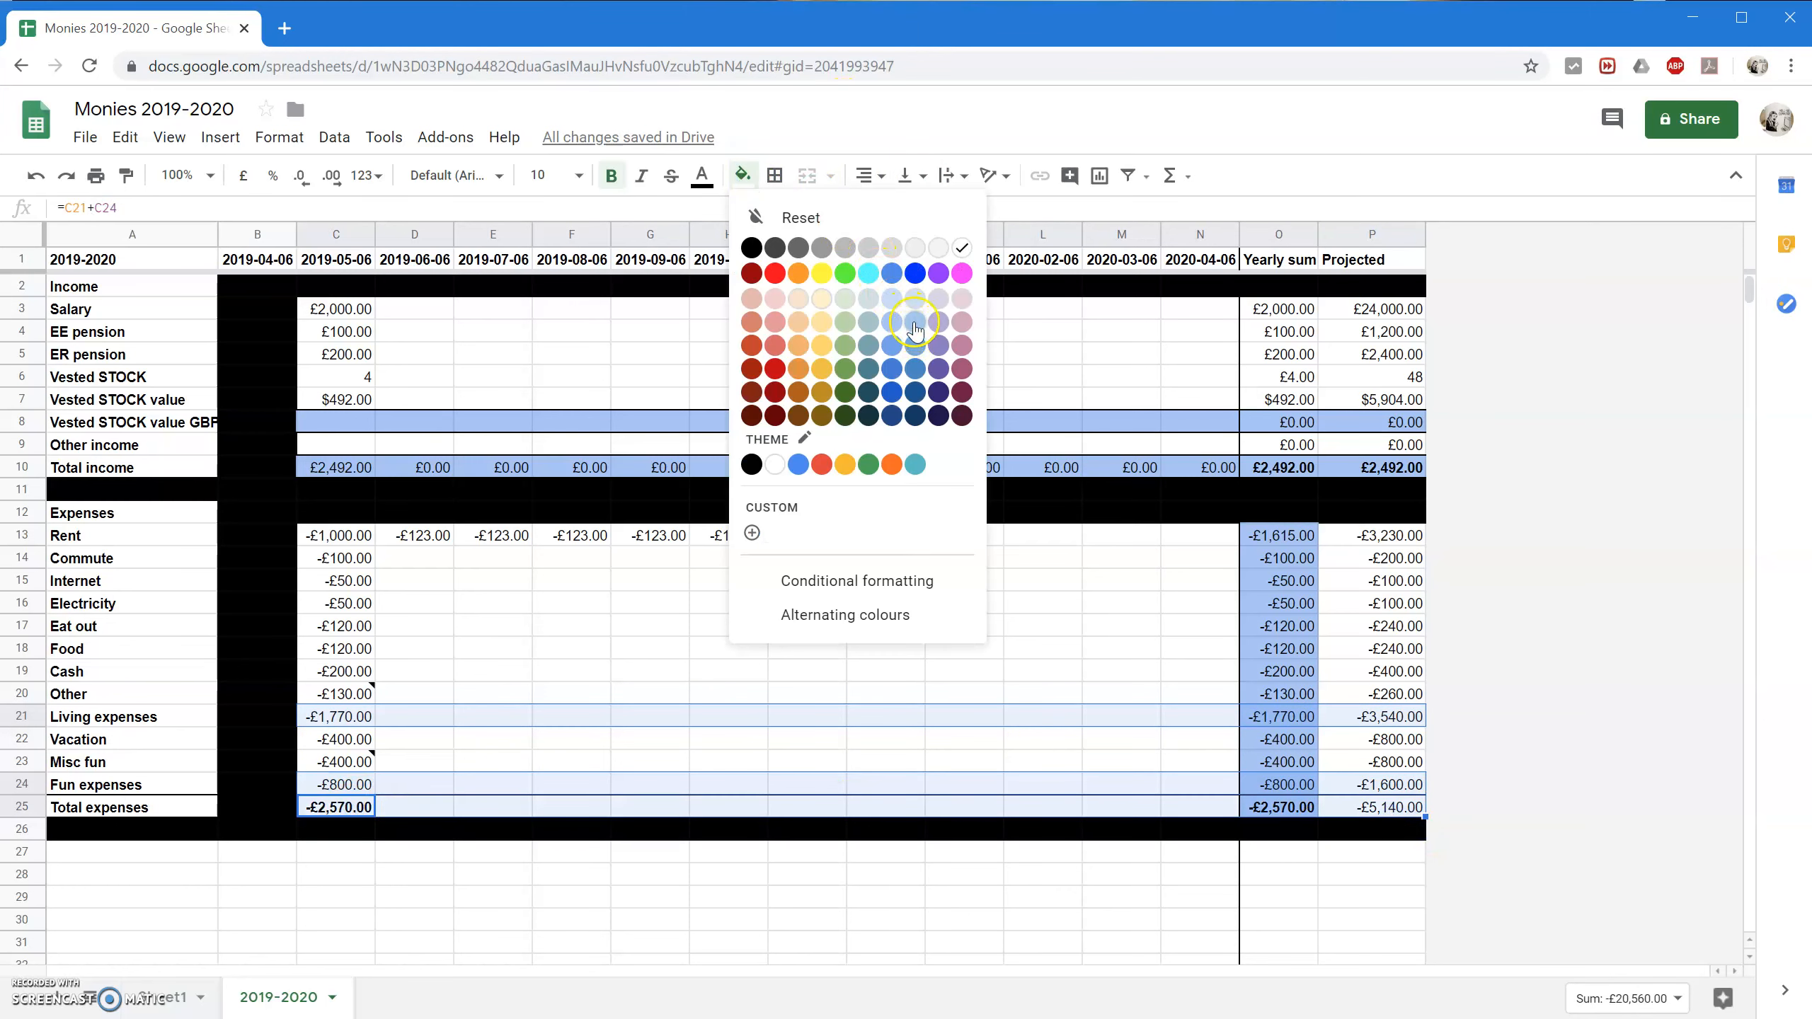
pyautogui.click(914, 325)
# Add top and bottom borders to the Living expenses, Fun expenses and Total expenses rows from C to P.
pyautogui.click(775, 175)
pyautogui.click(812, 248)
pyautogui.click(871, 248)
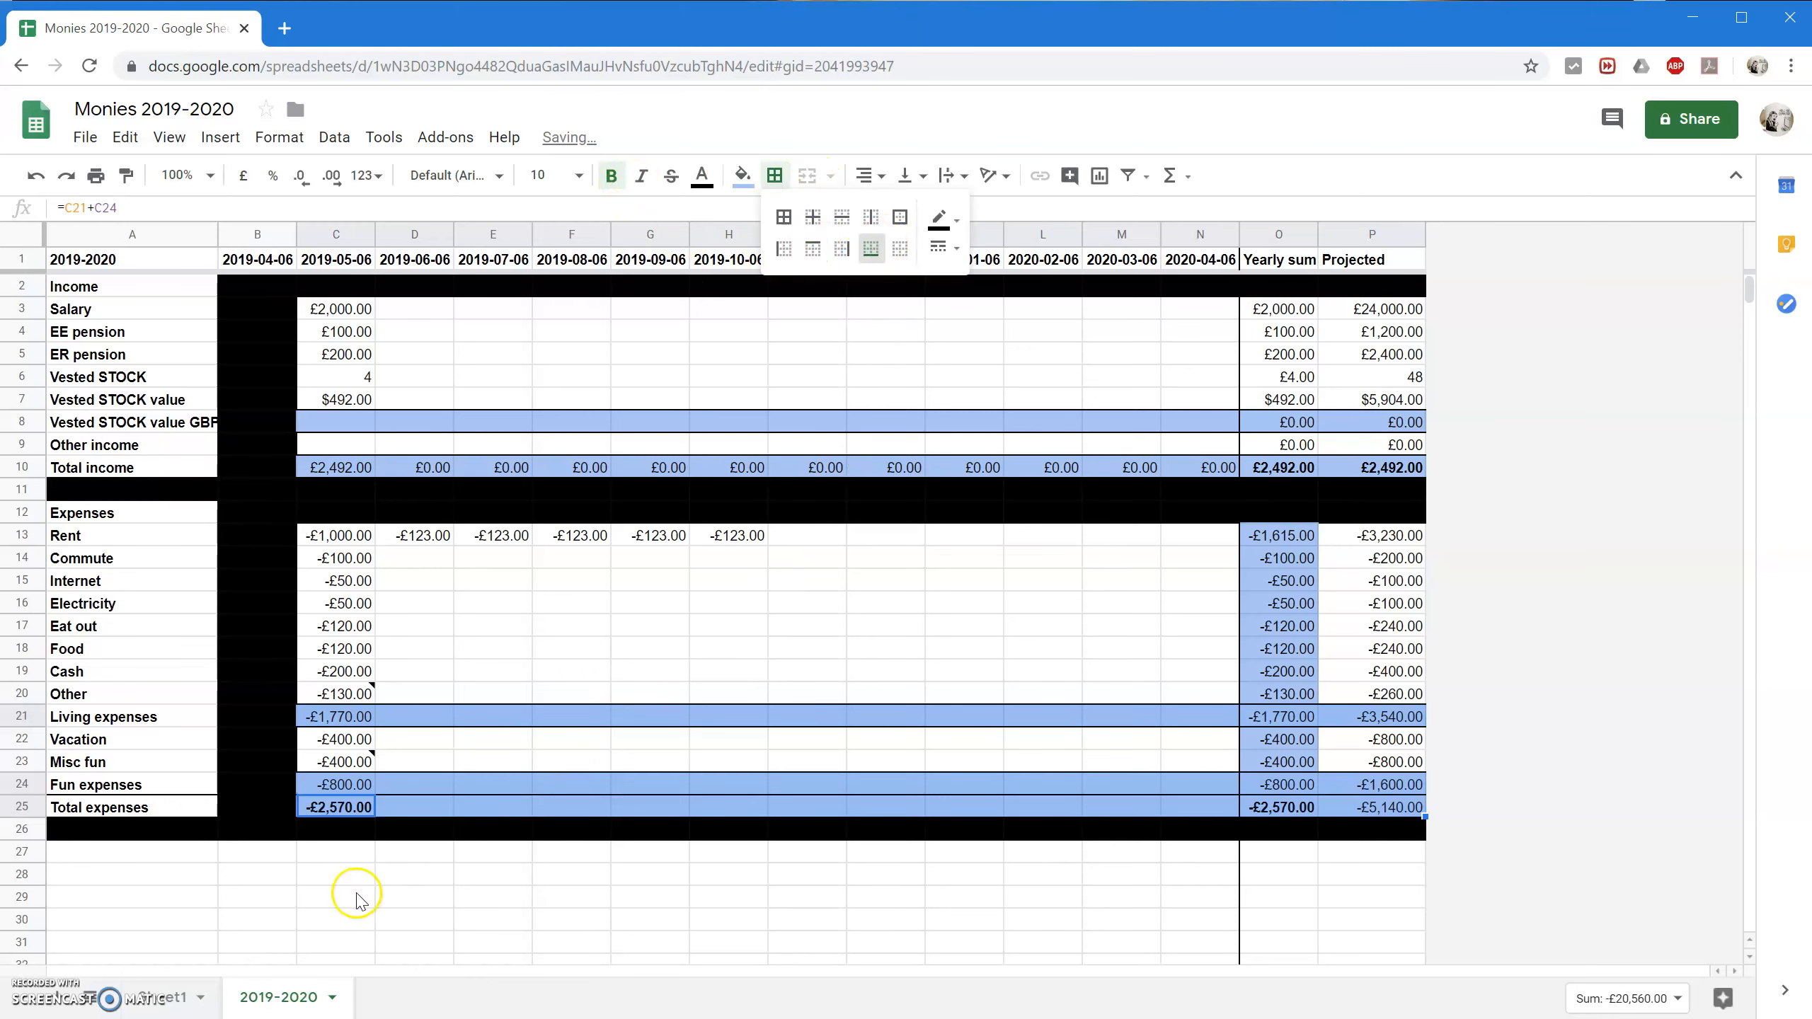
pyautogui.click(347, 854)
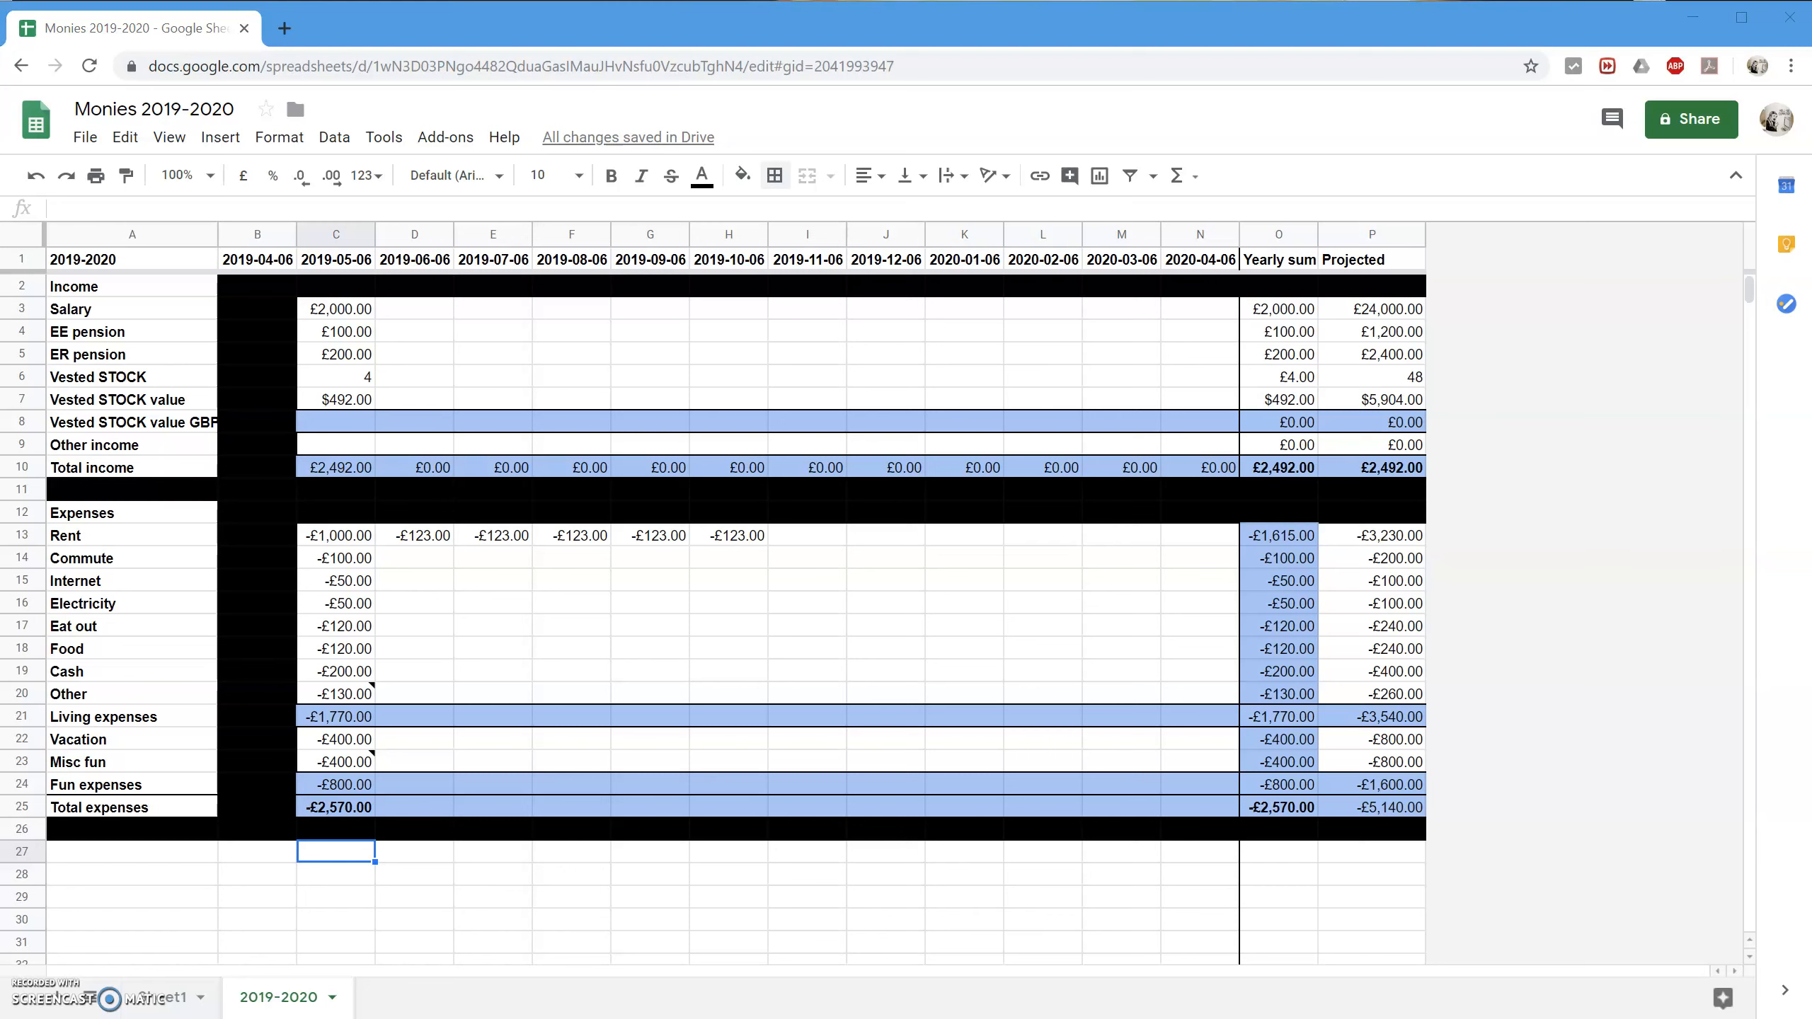
# Label cells A27 to A30 as Dynamic, GBP -> USD, STOCK and GBP -> EUR.
pyautogui.click(150, 854)
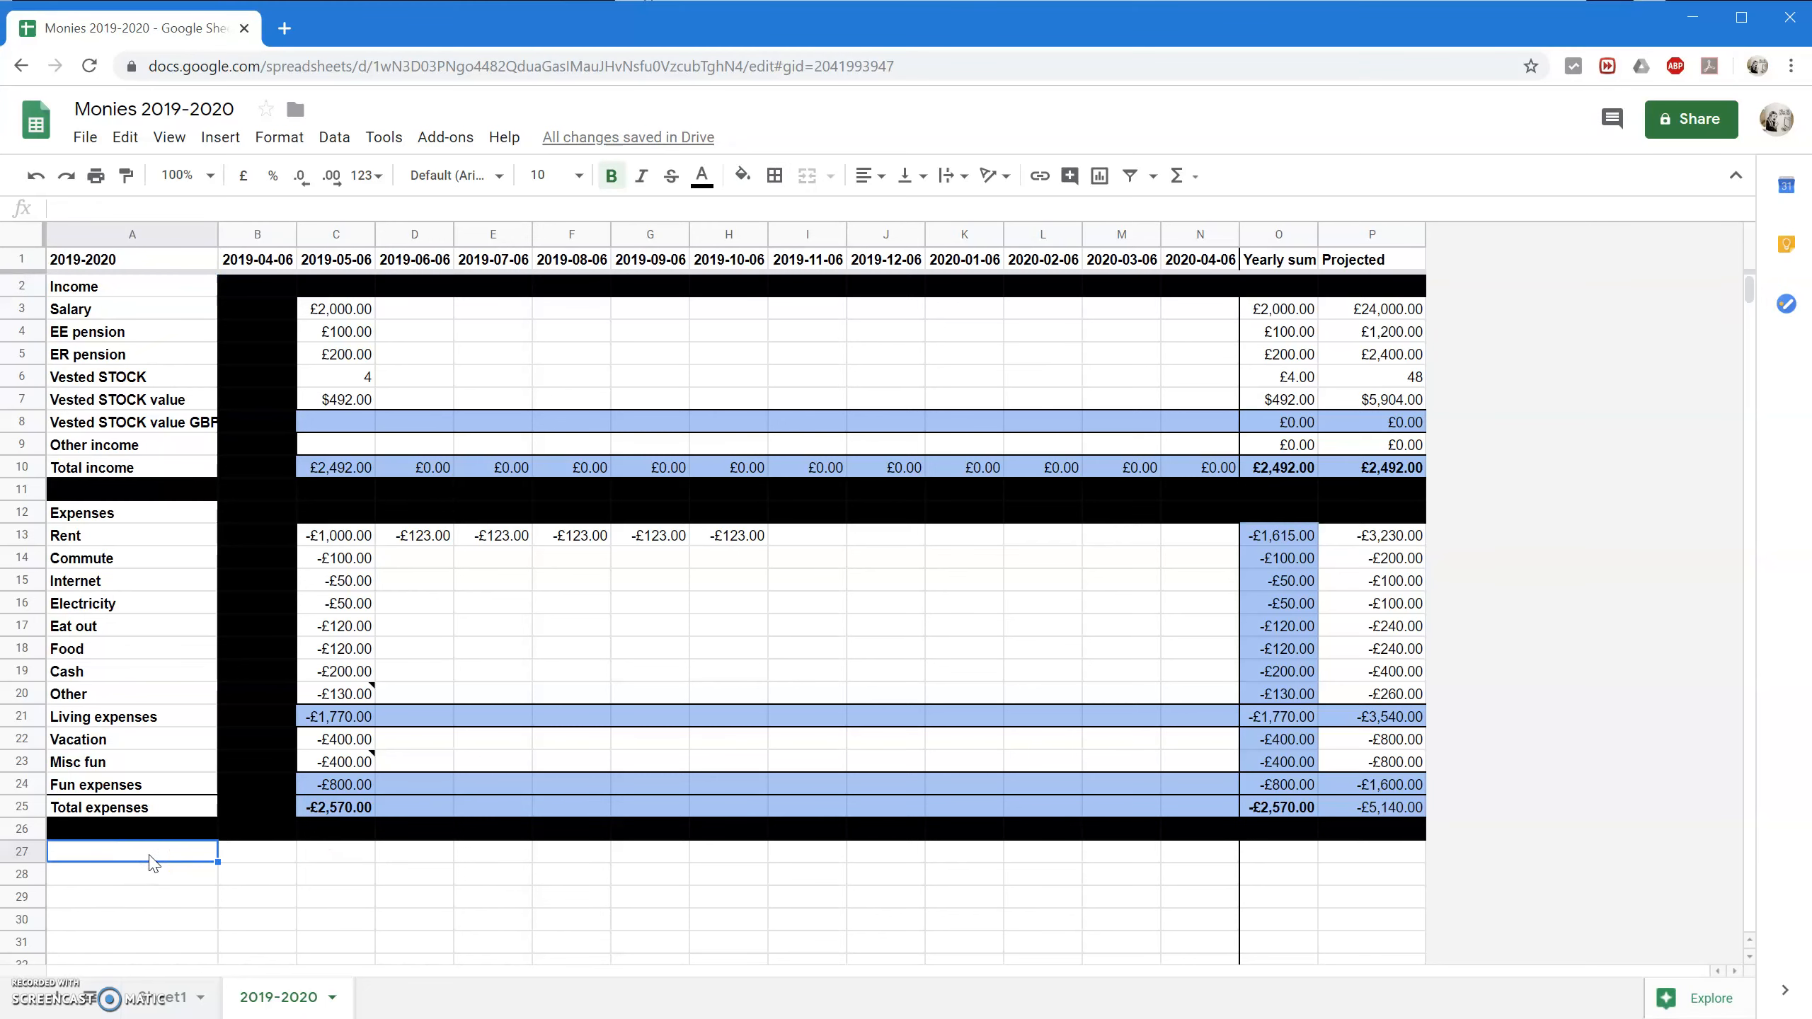
pyautogui.write('Dynamic')
pyautogui.press('Return')
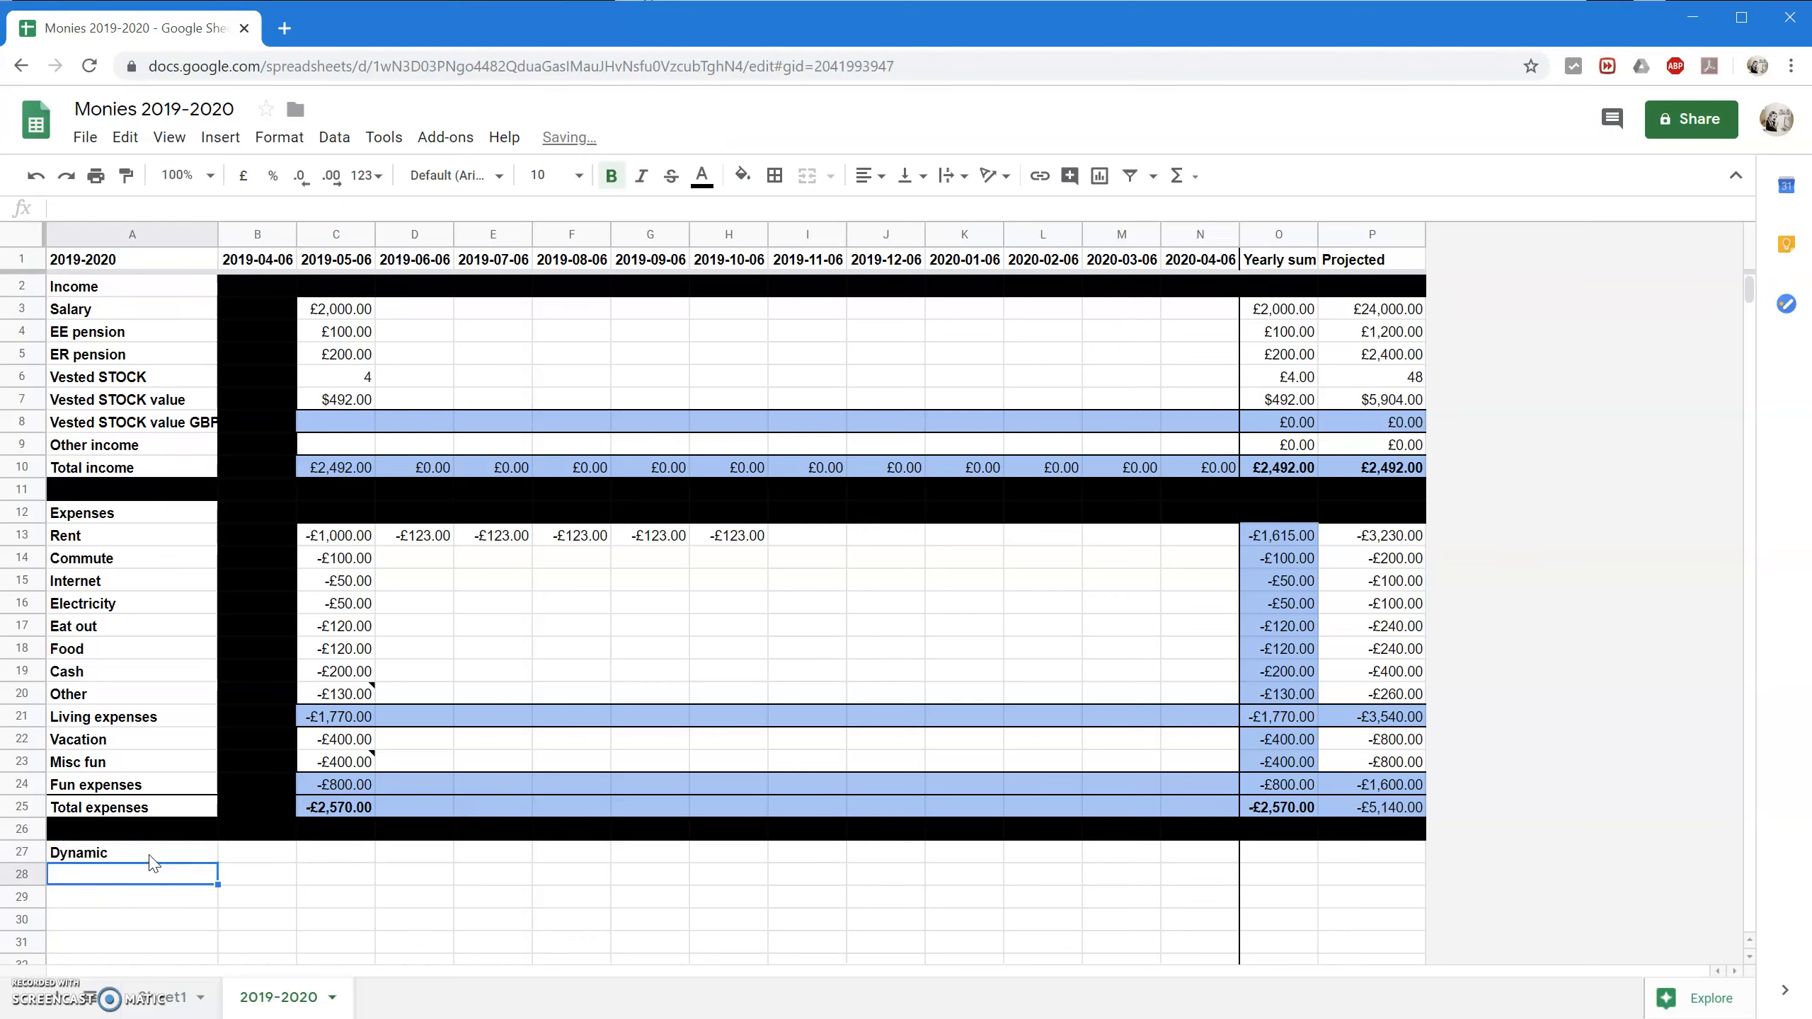
pyautogui.write('GBP -> USD')
pyautogui.press('Return')
pyautogui.write('STOCK')
pyautogui.press('Return')
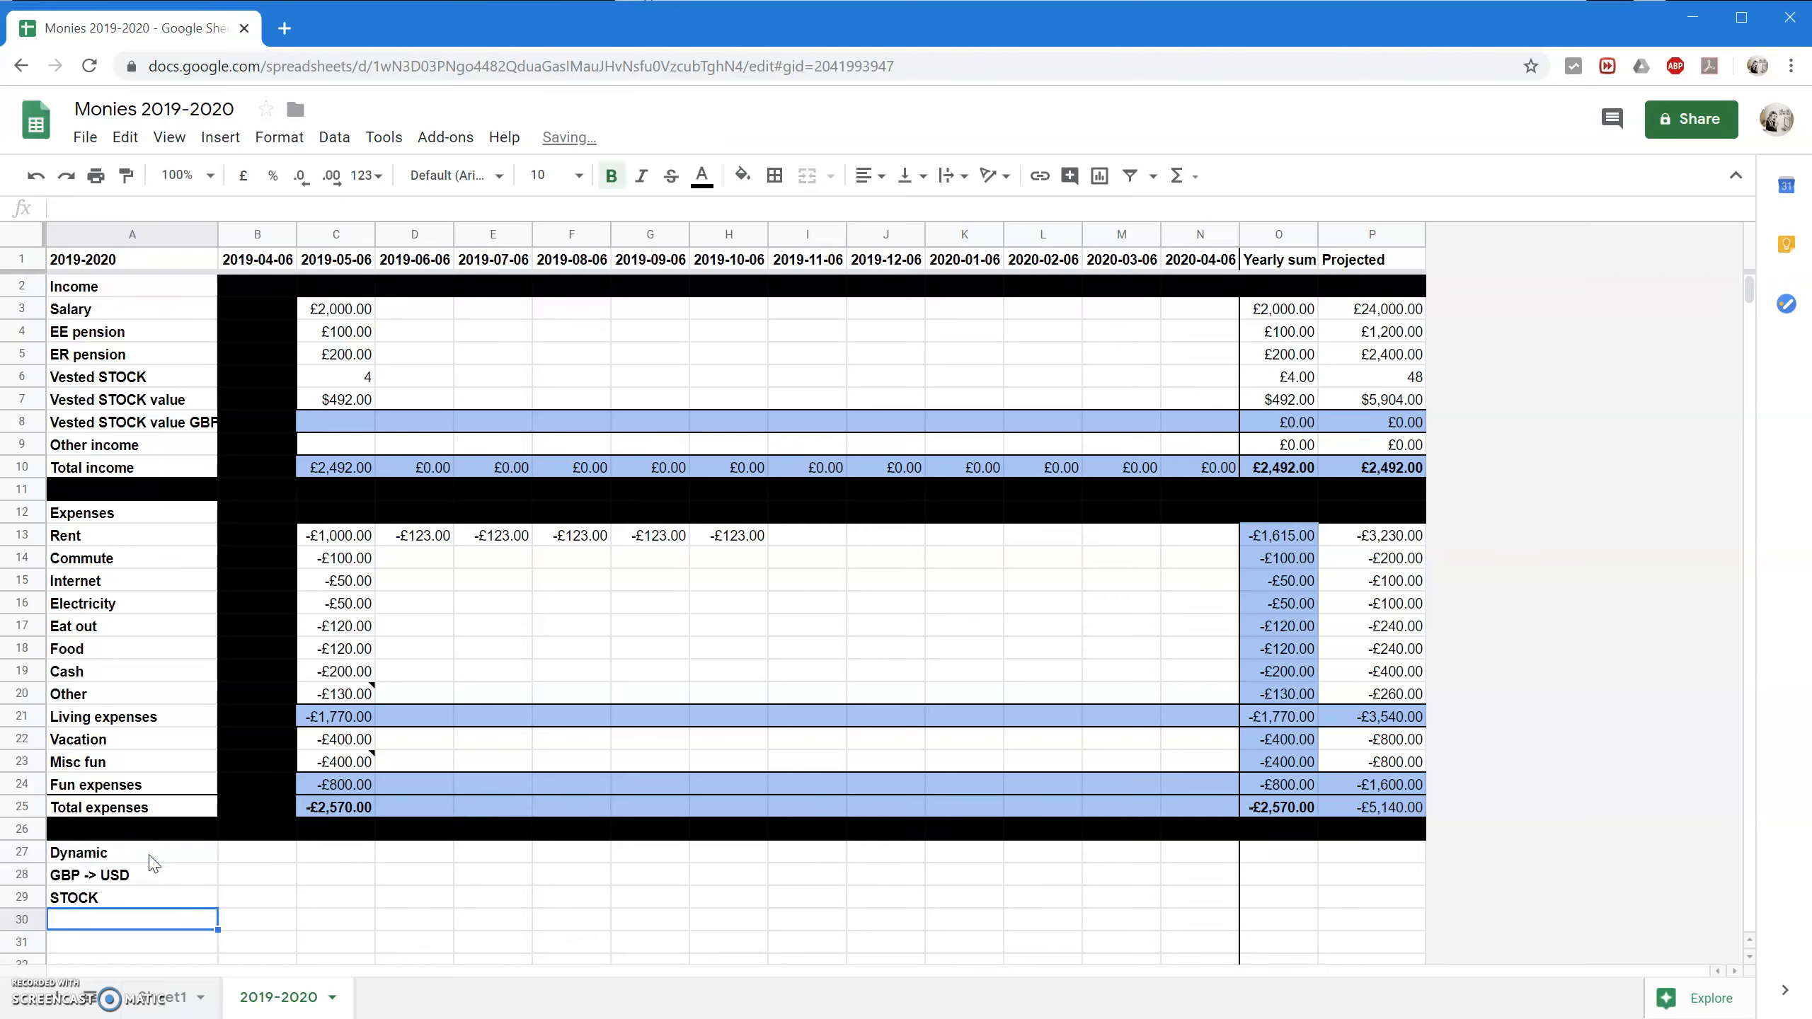
pyautogui.write('GBP -')
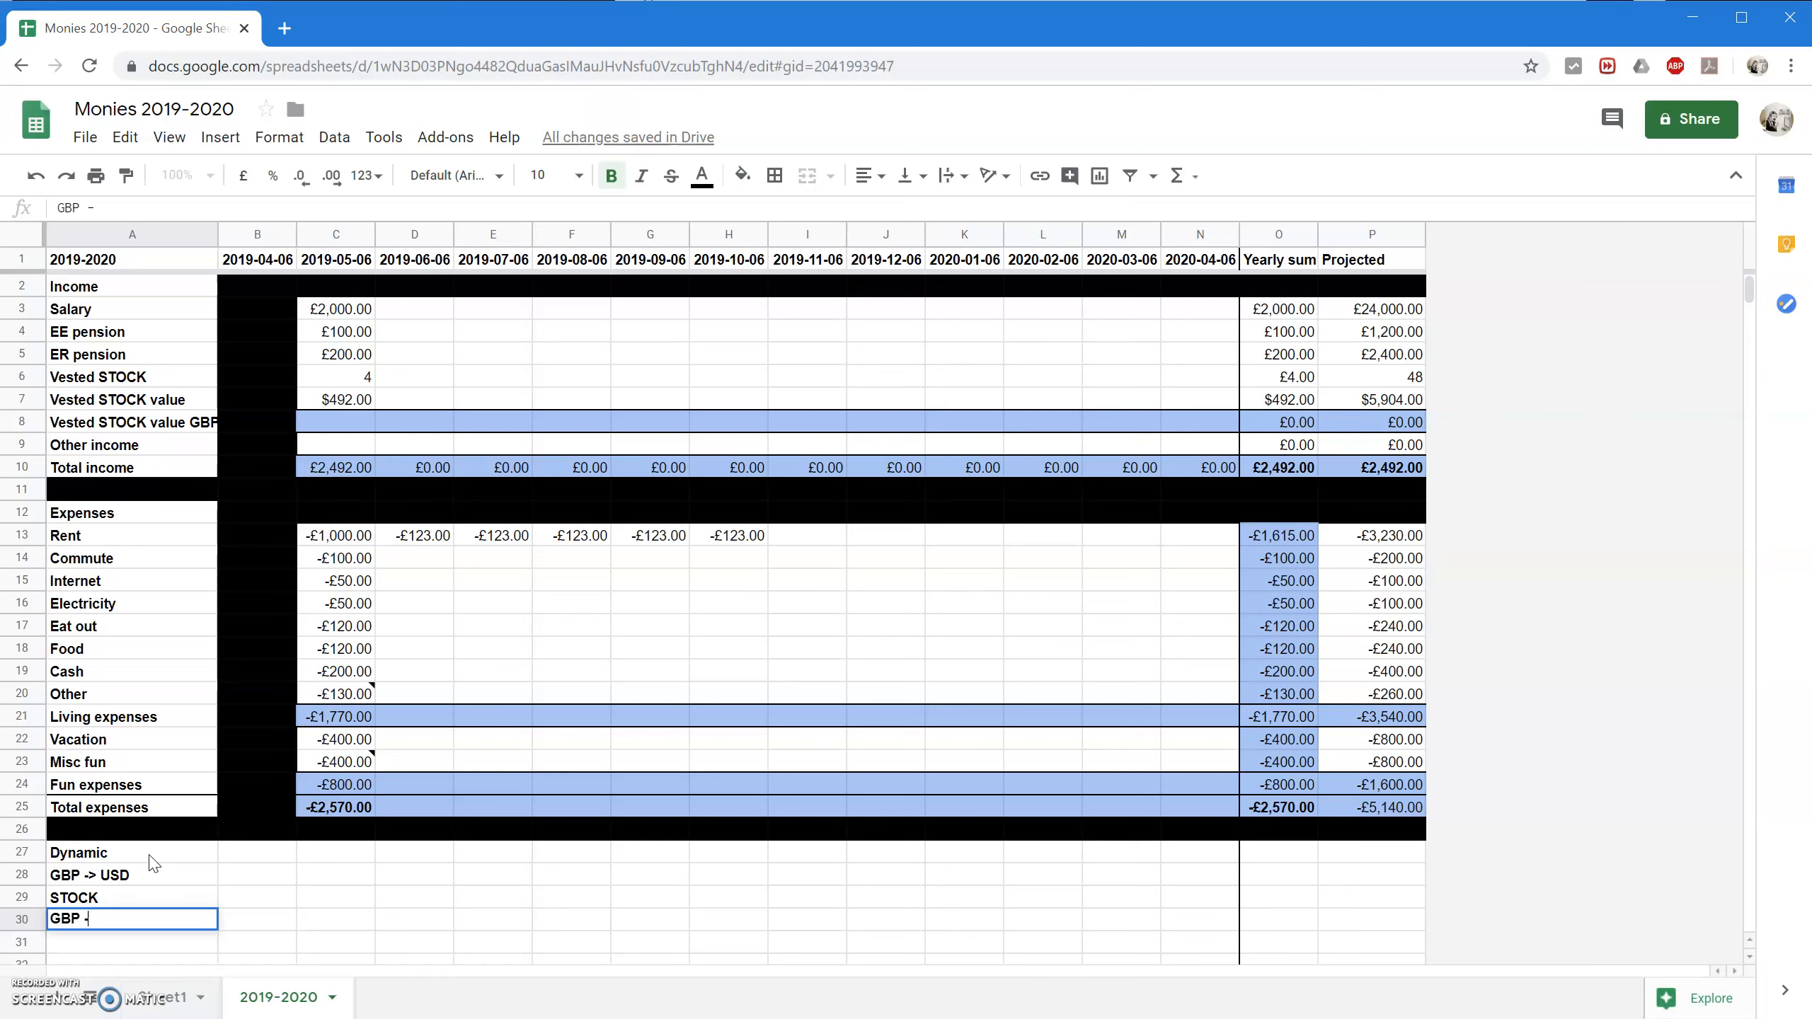
pyautogui.write('> EUR')
# Enter =GoogleFinance("GBPUSD","price", C1,20) in cell C28 of the GBP -> USD row.
pyautogui.press('Up')
pyautogui.press('Up')
pyautogui.press('Right')
pyautogui.press('Right')
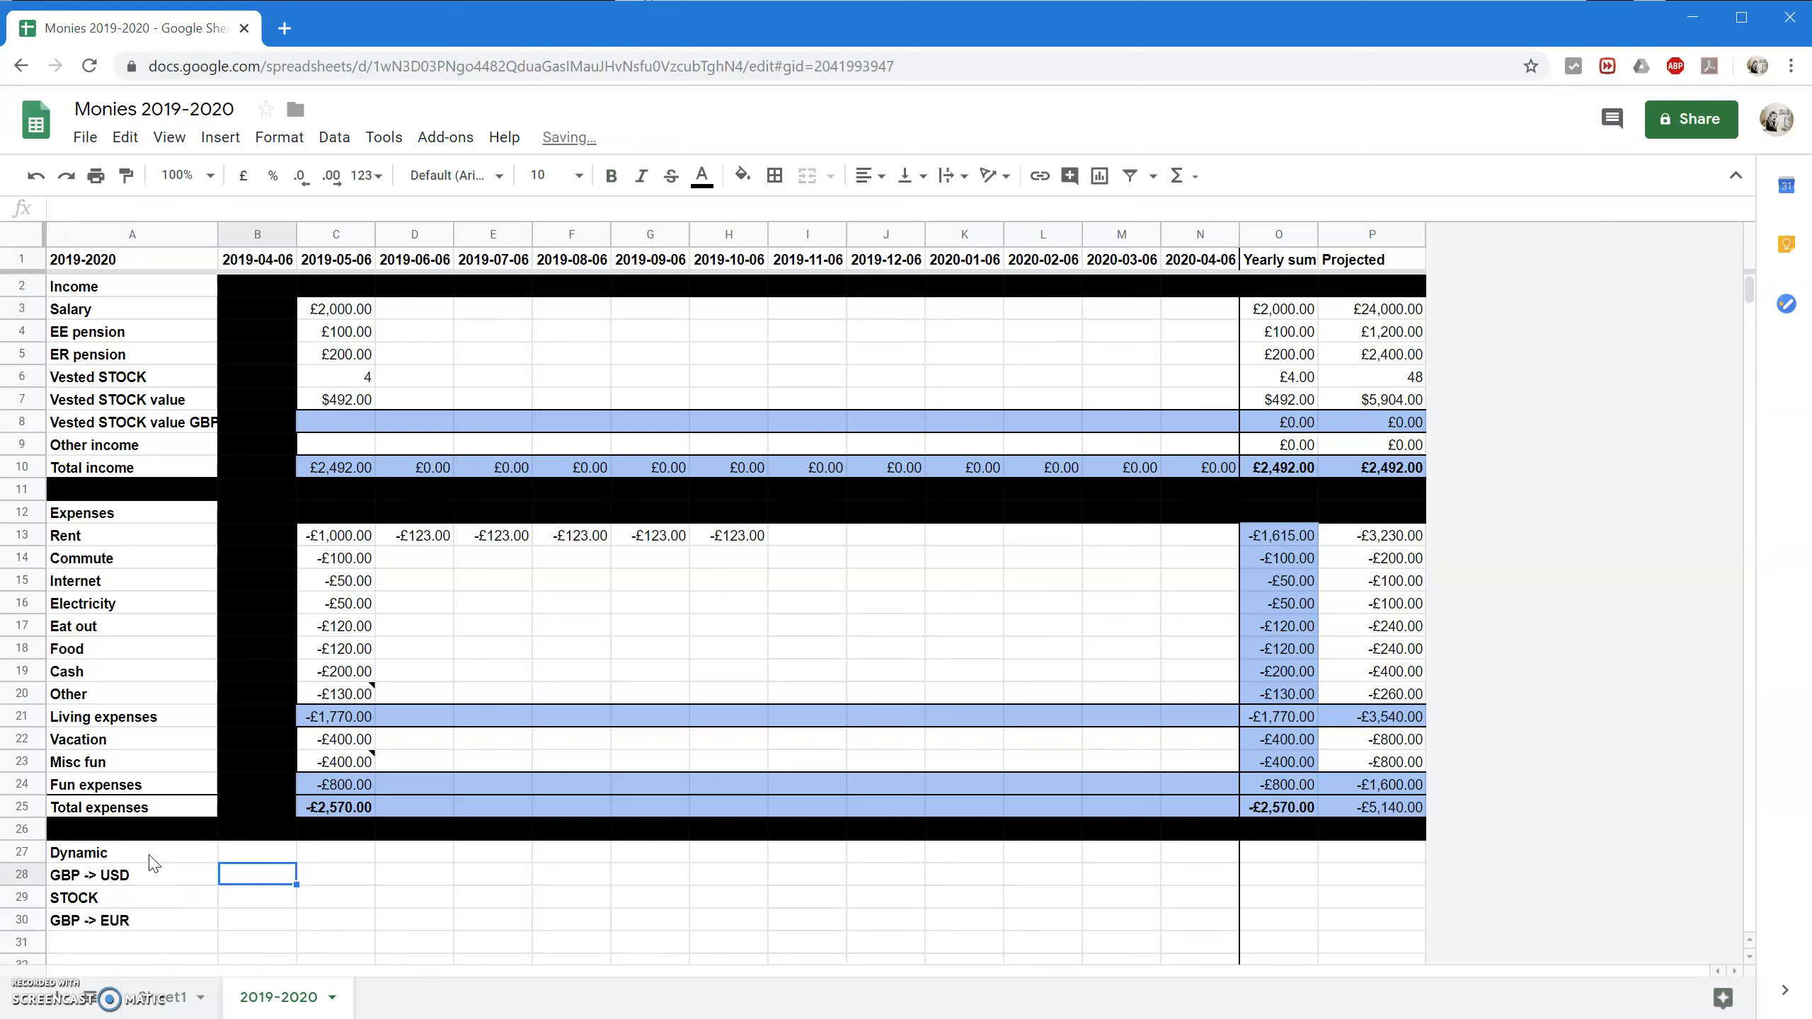
pyautogui.write('=')
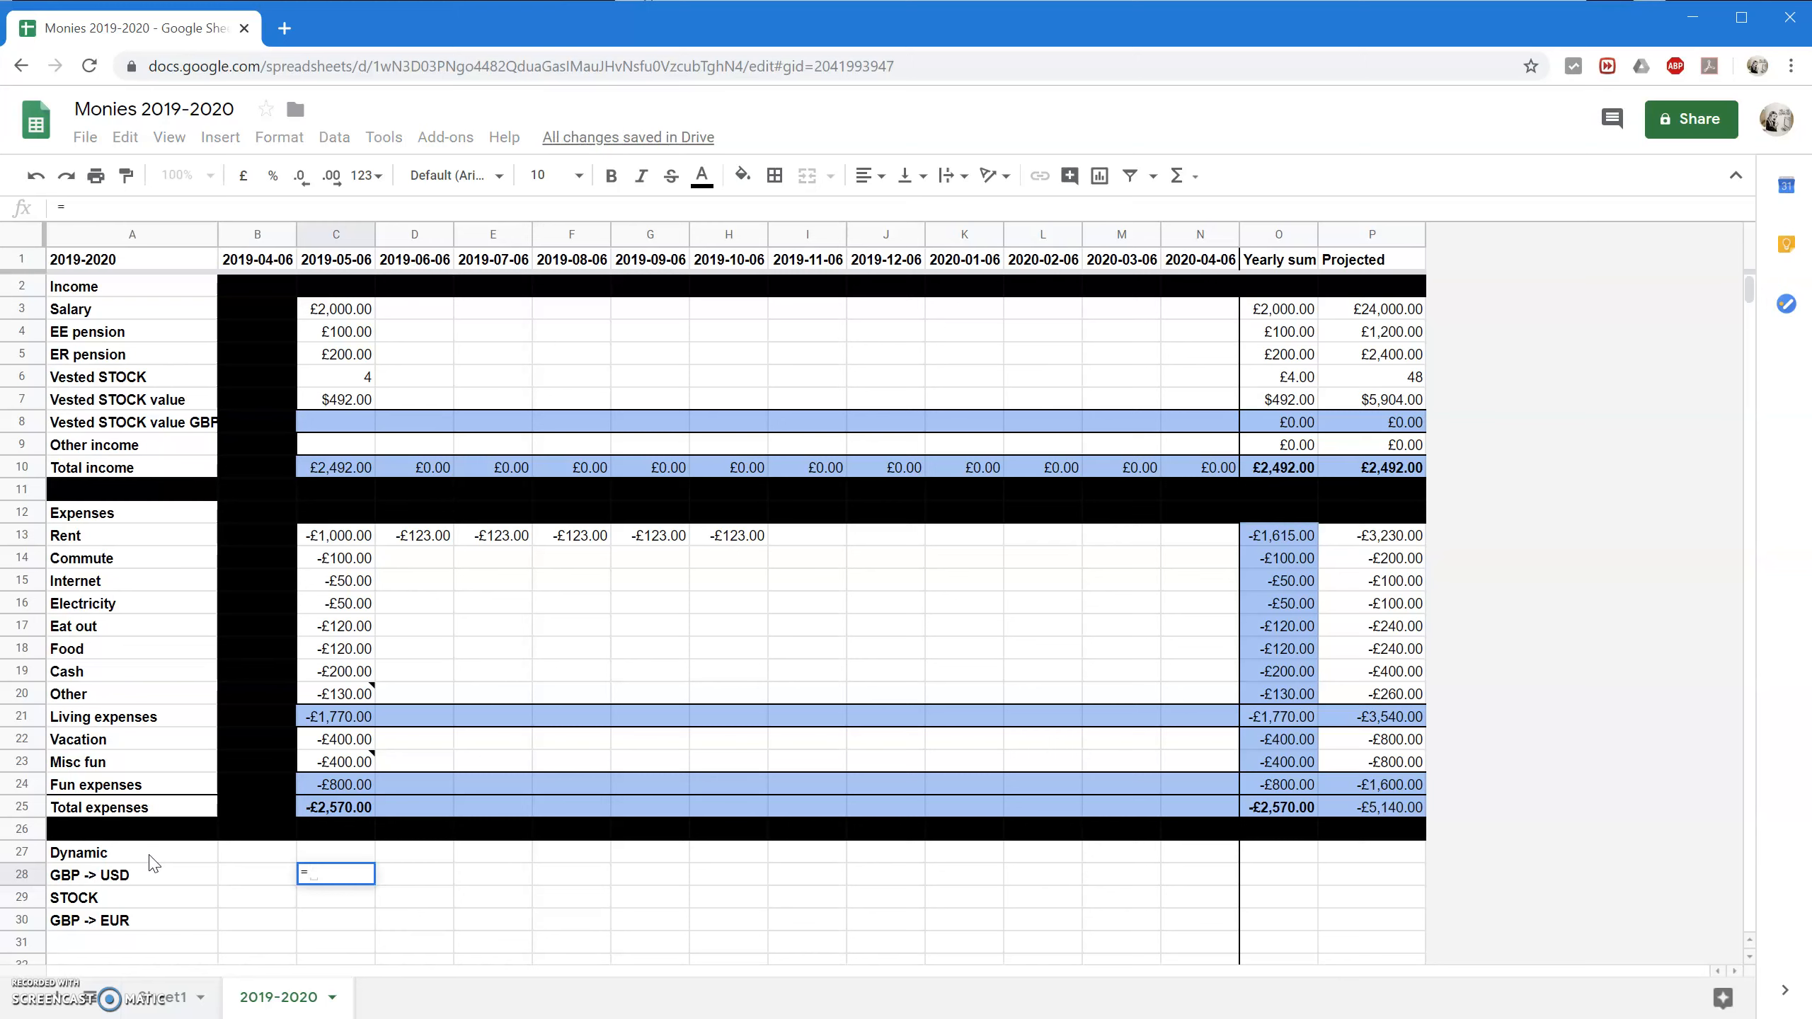
pyautogui.write('Google')
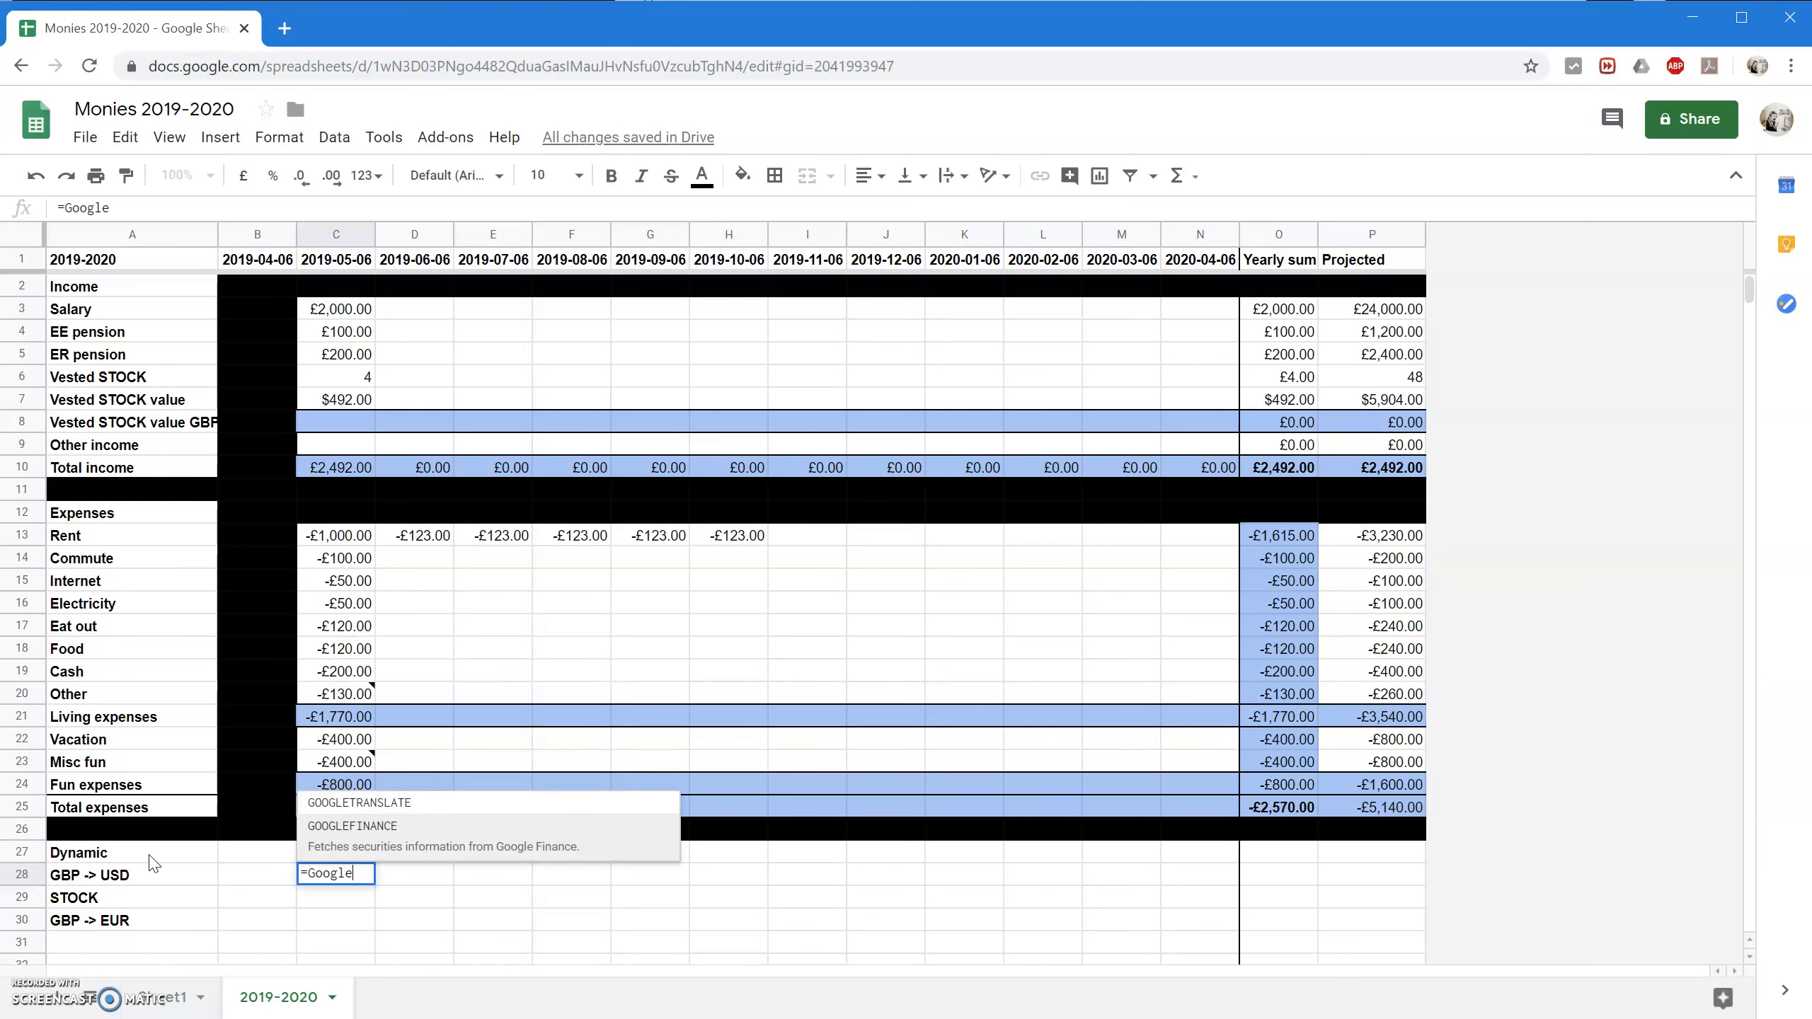
pyautogui.write('Finance("')
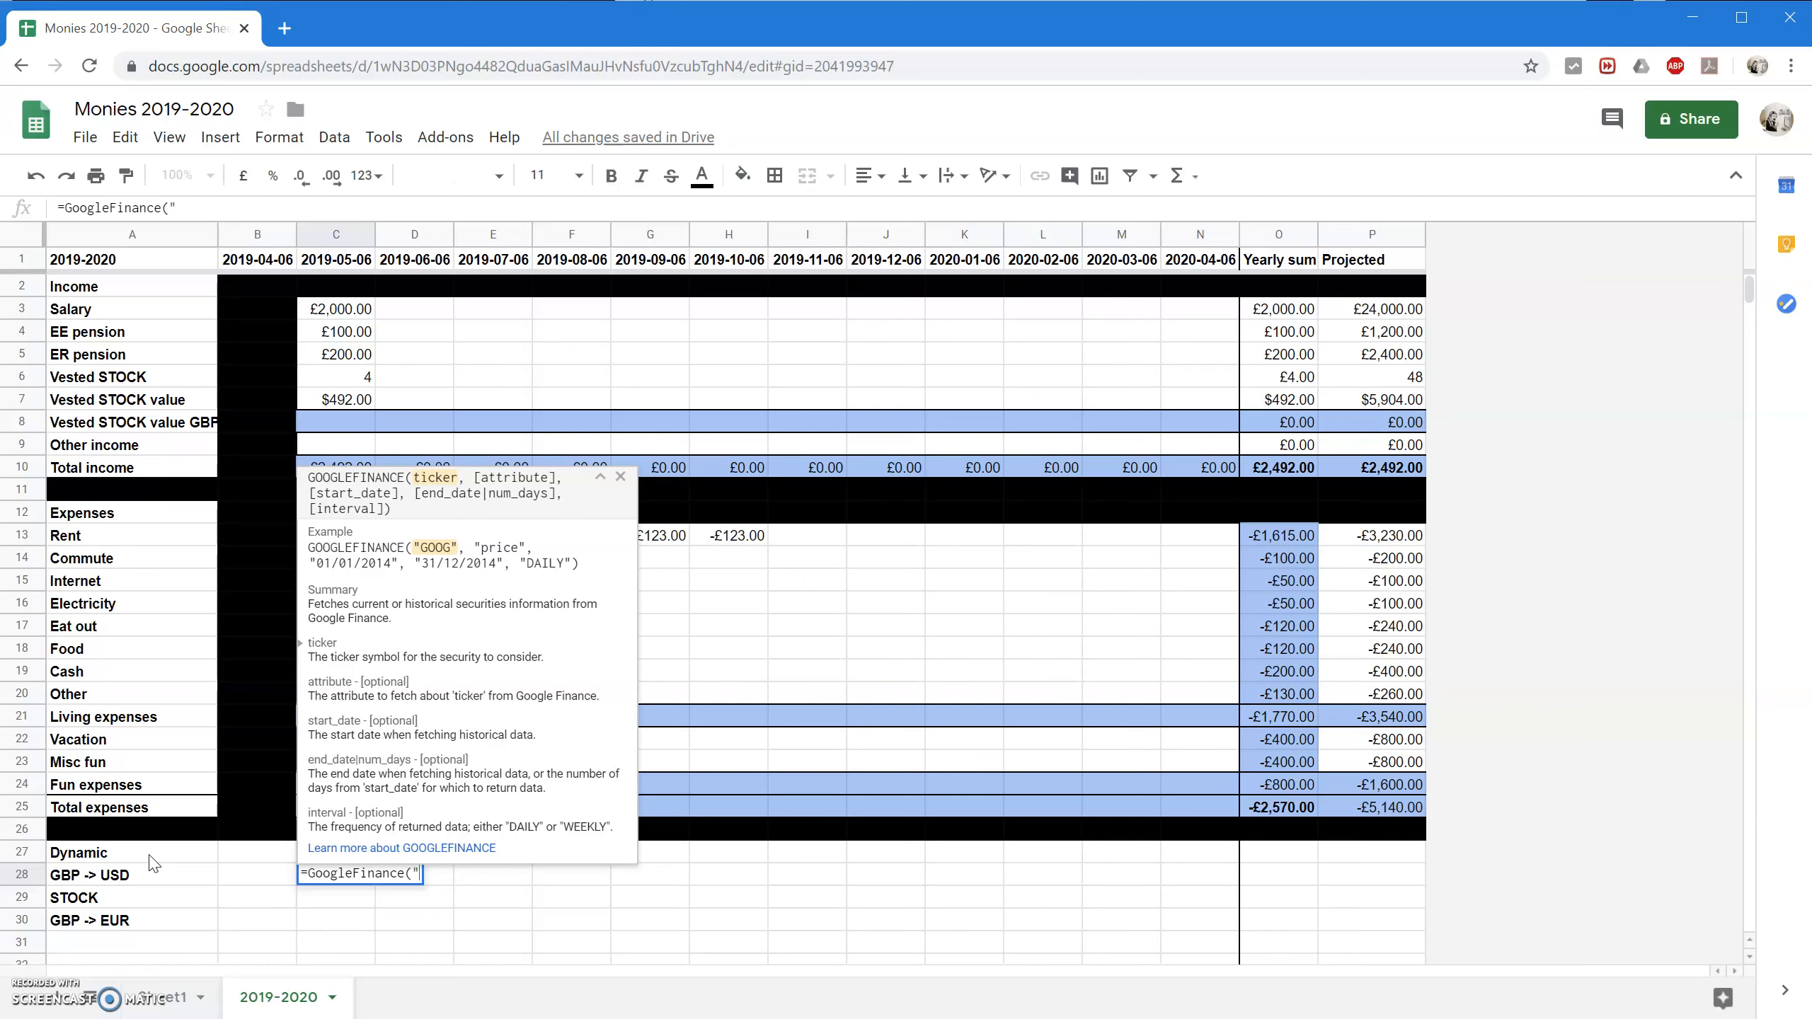
pyautogui.write('GBPUSD","price"')
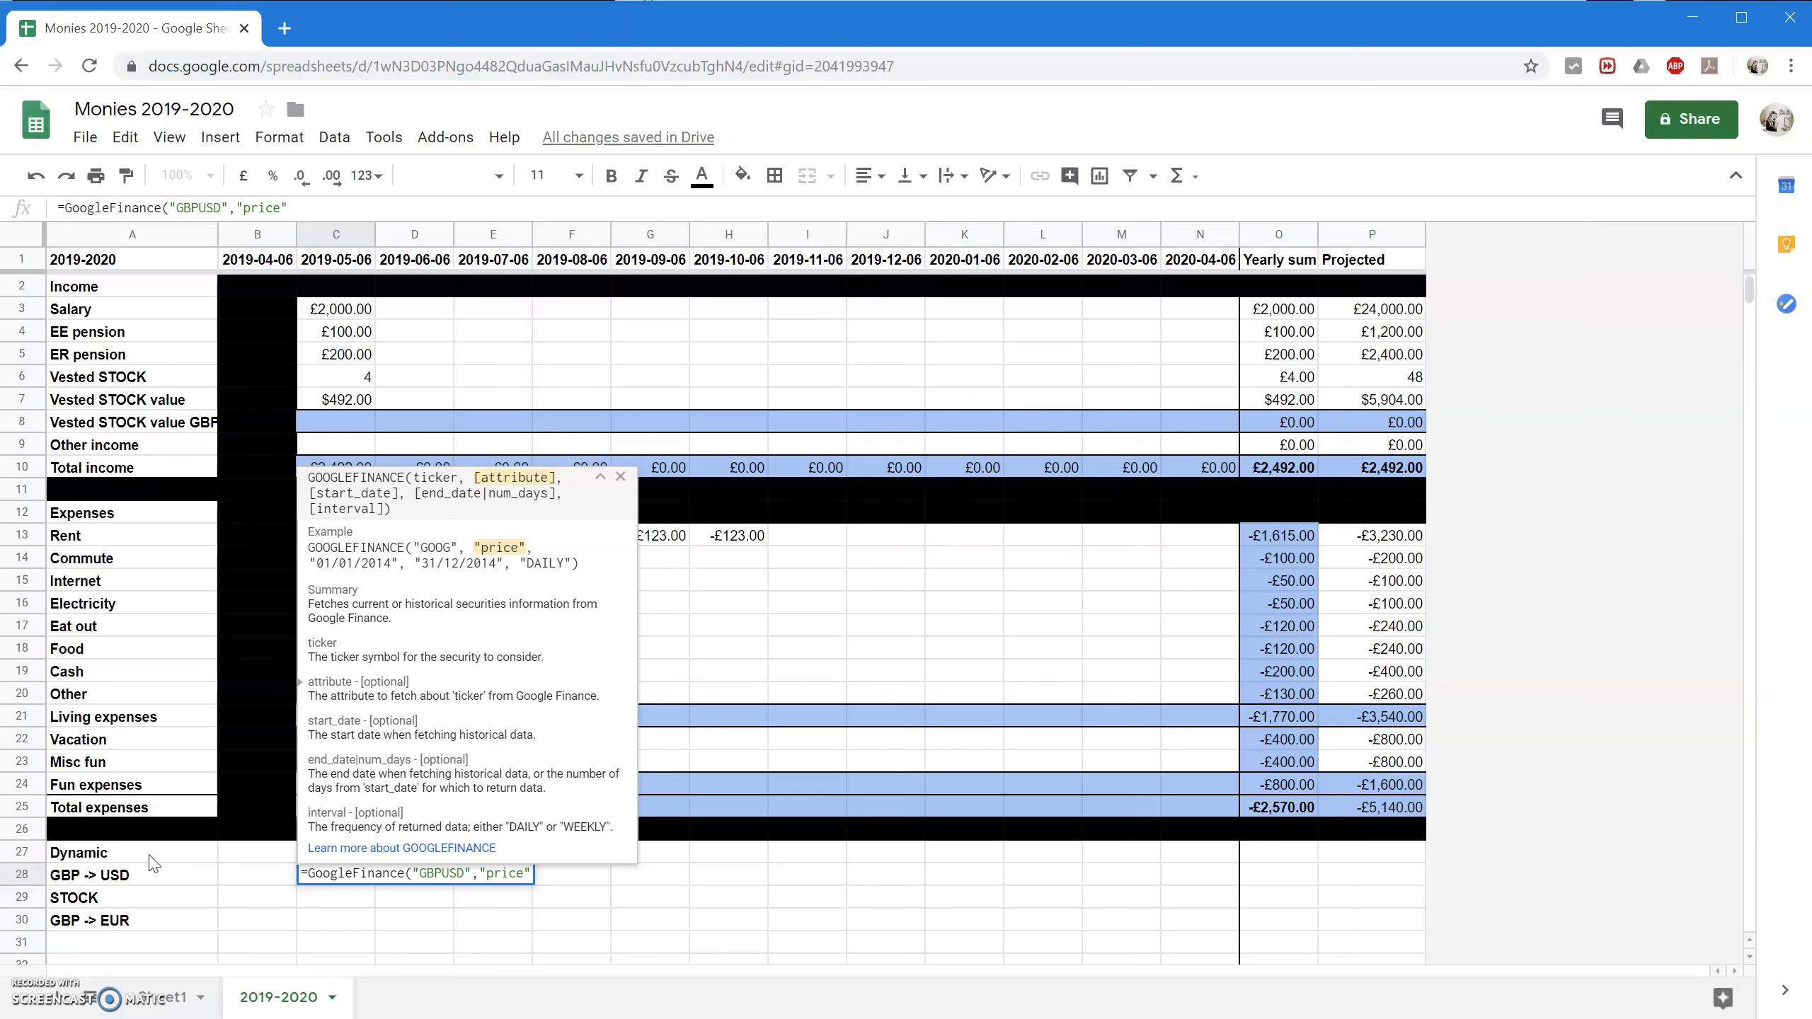
pyautogui.click(511, 878)
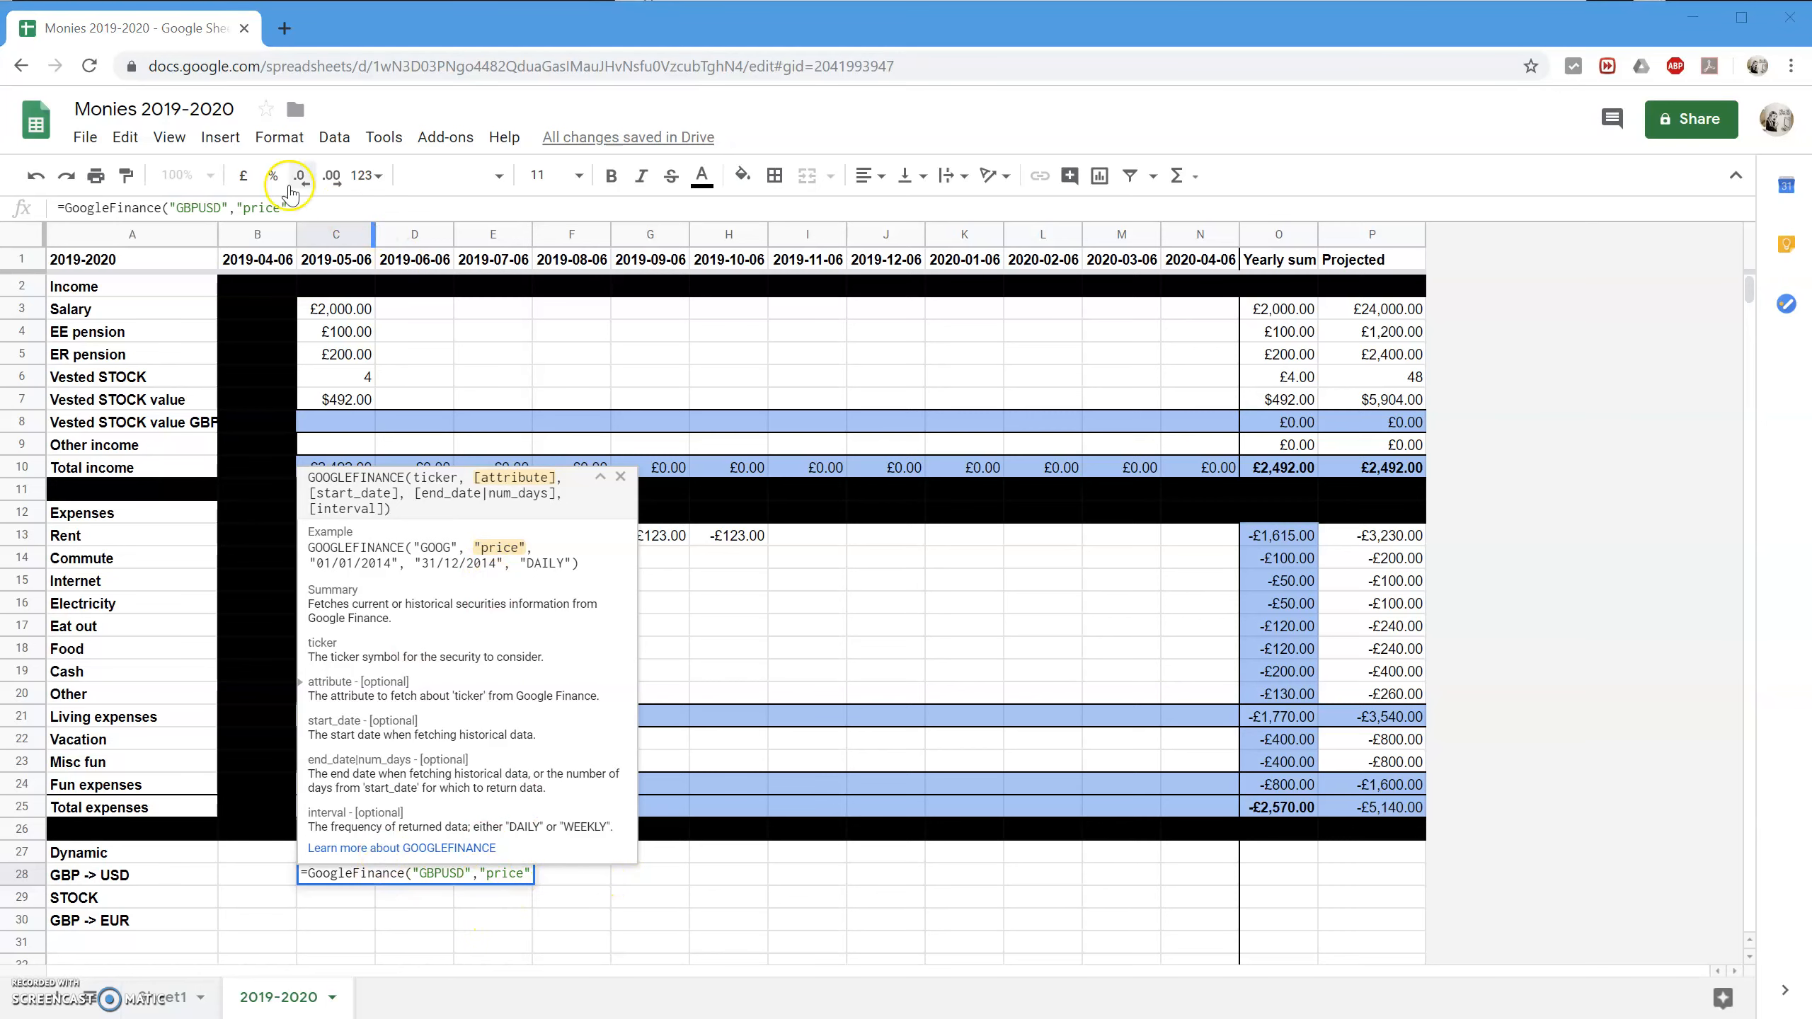
pyautogui.click(364, 206)
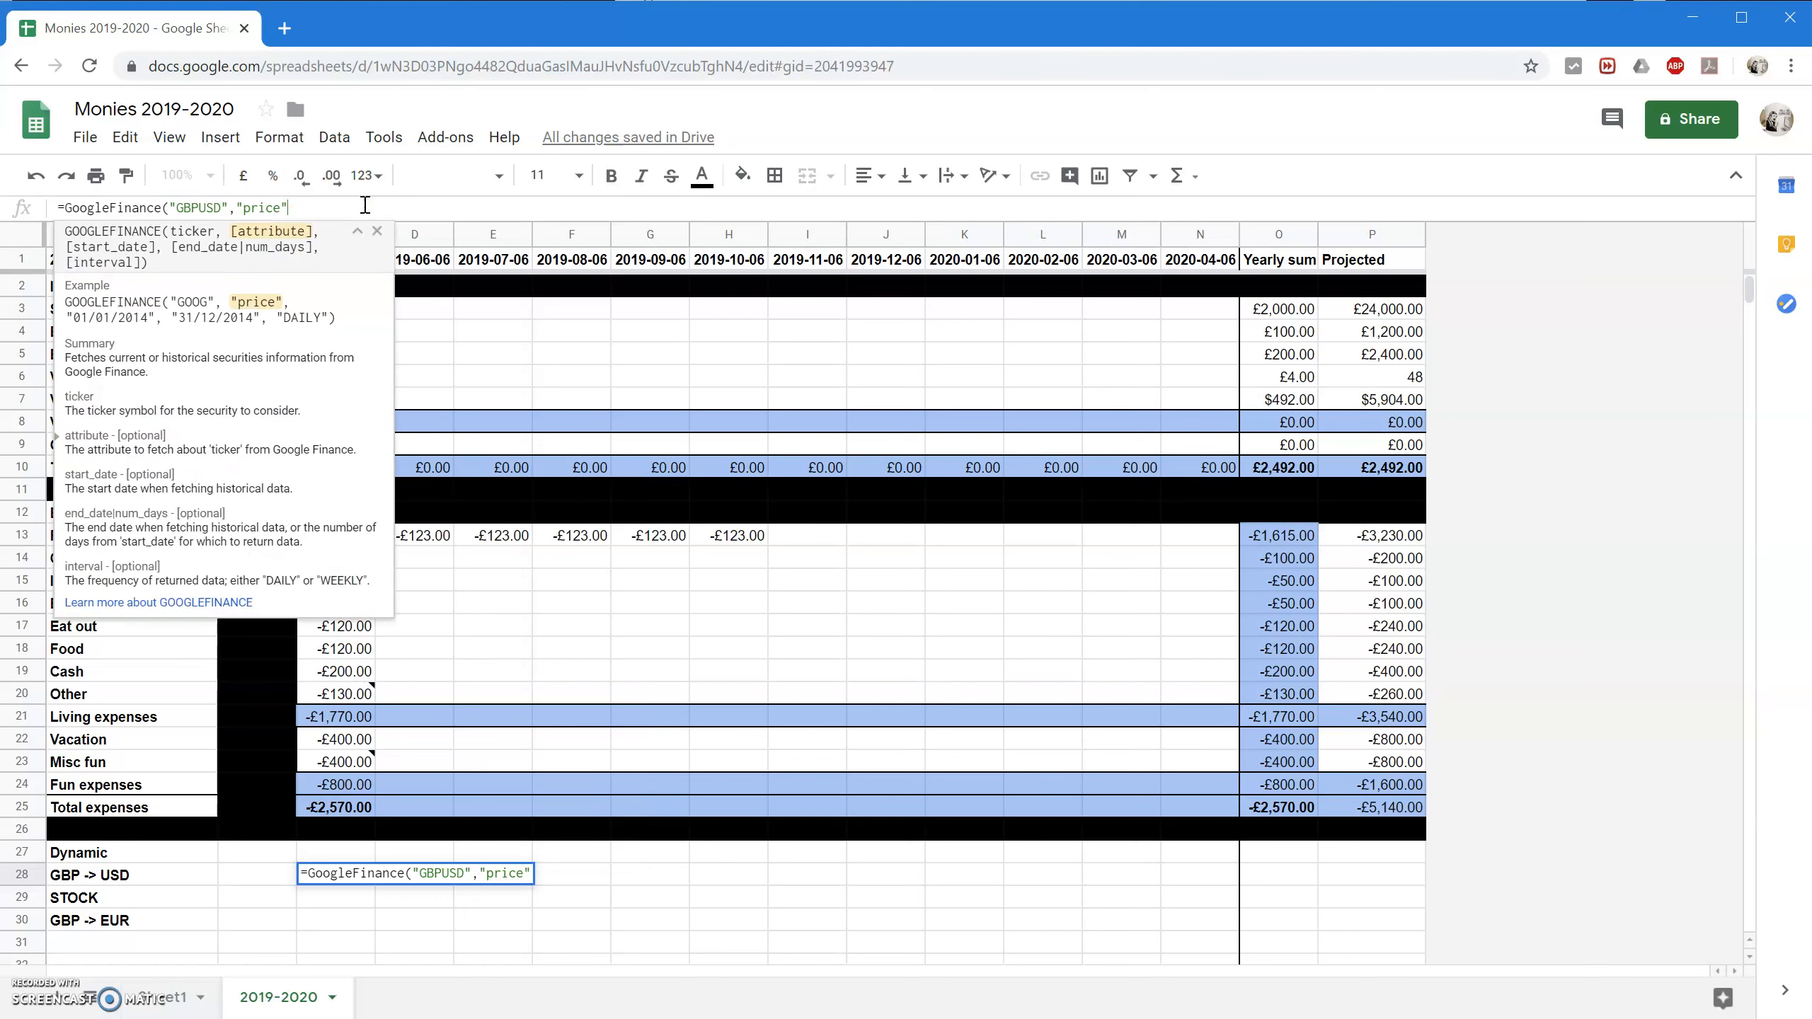
pyautogui.write(', ')
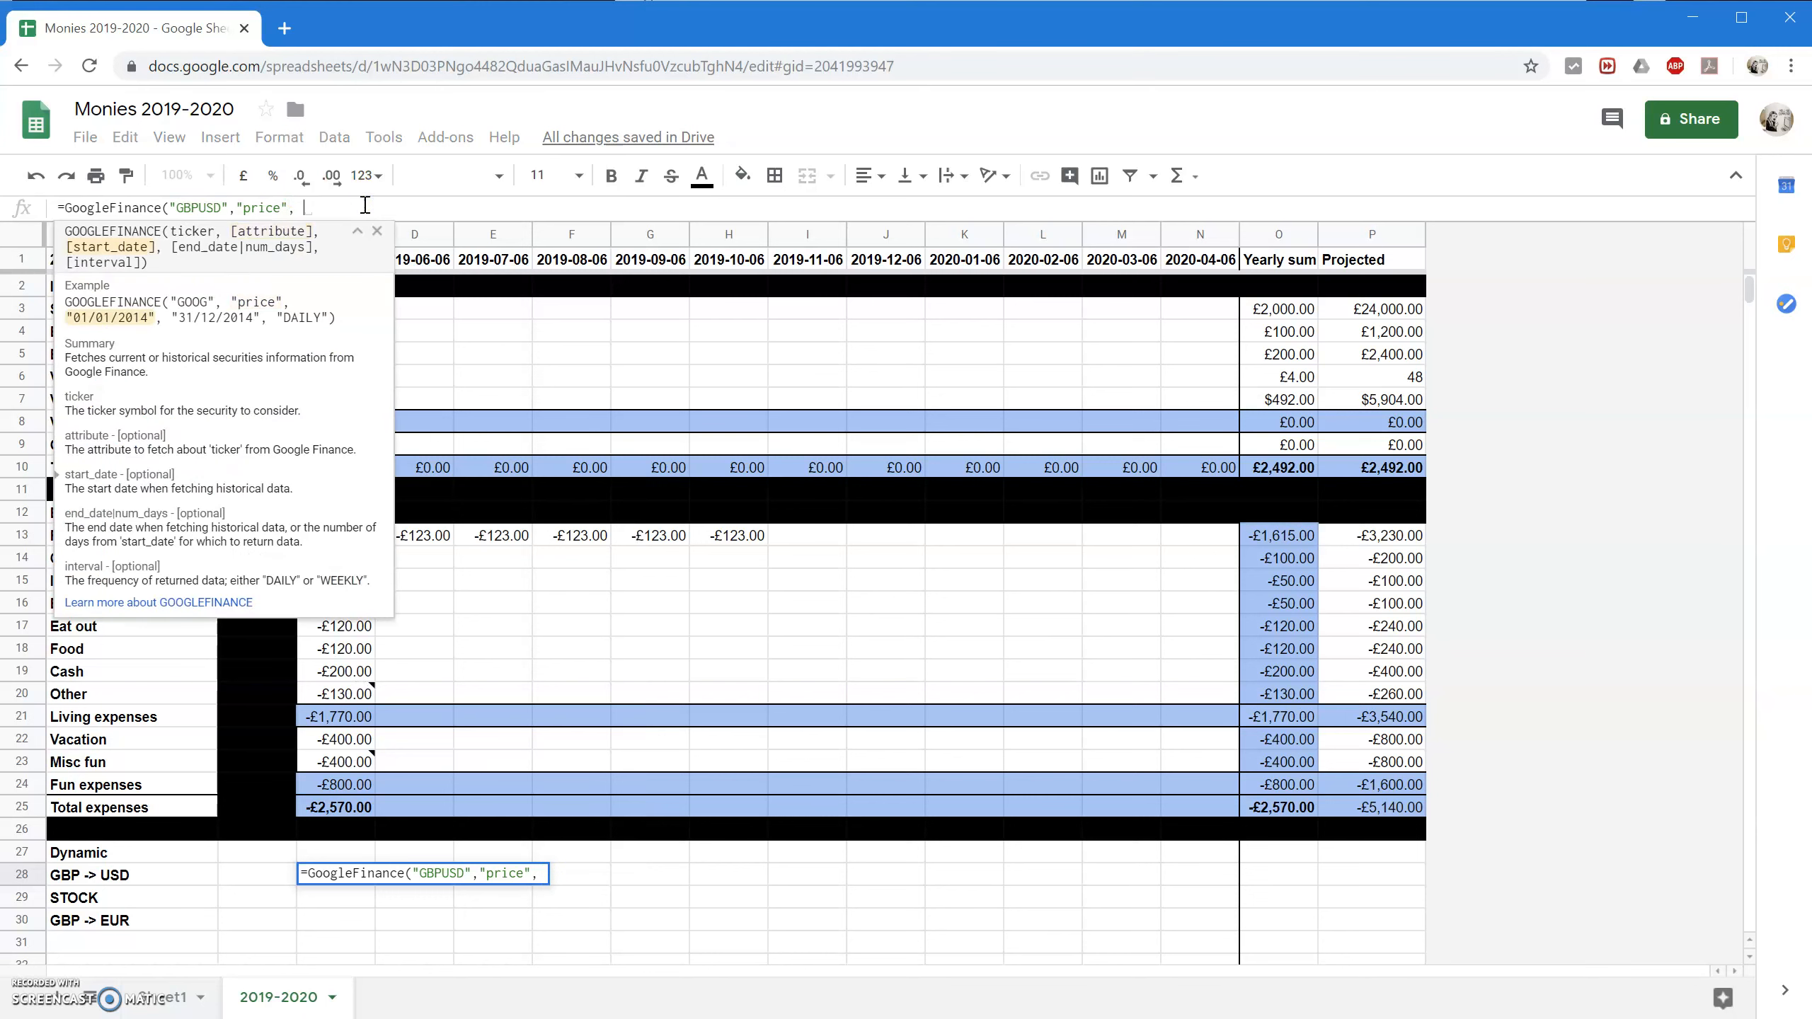
pyautogui.write('C1,')
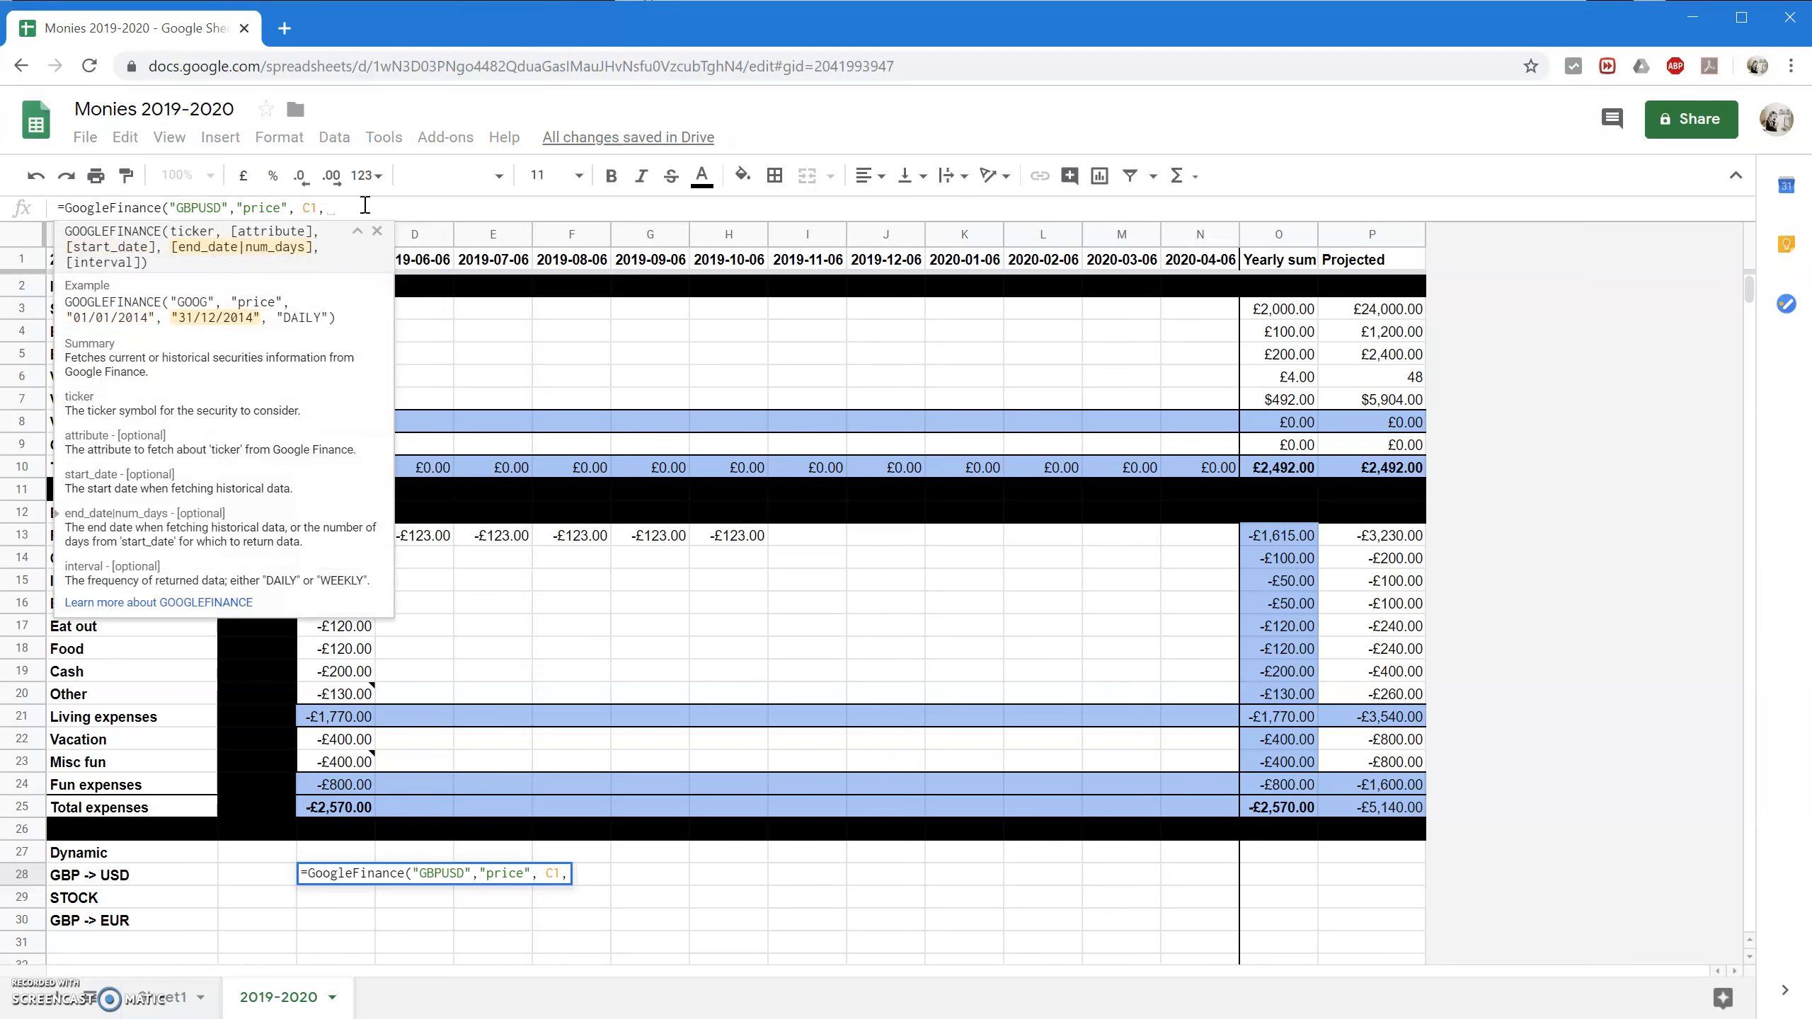
pyautogui.write(' 30)')
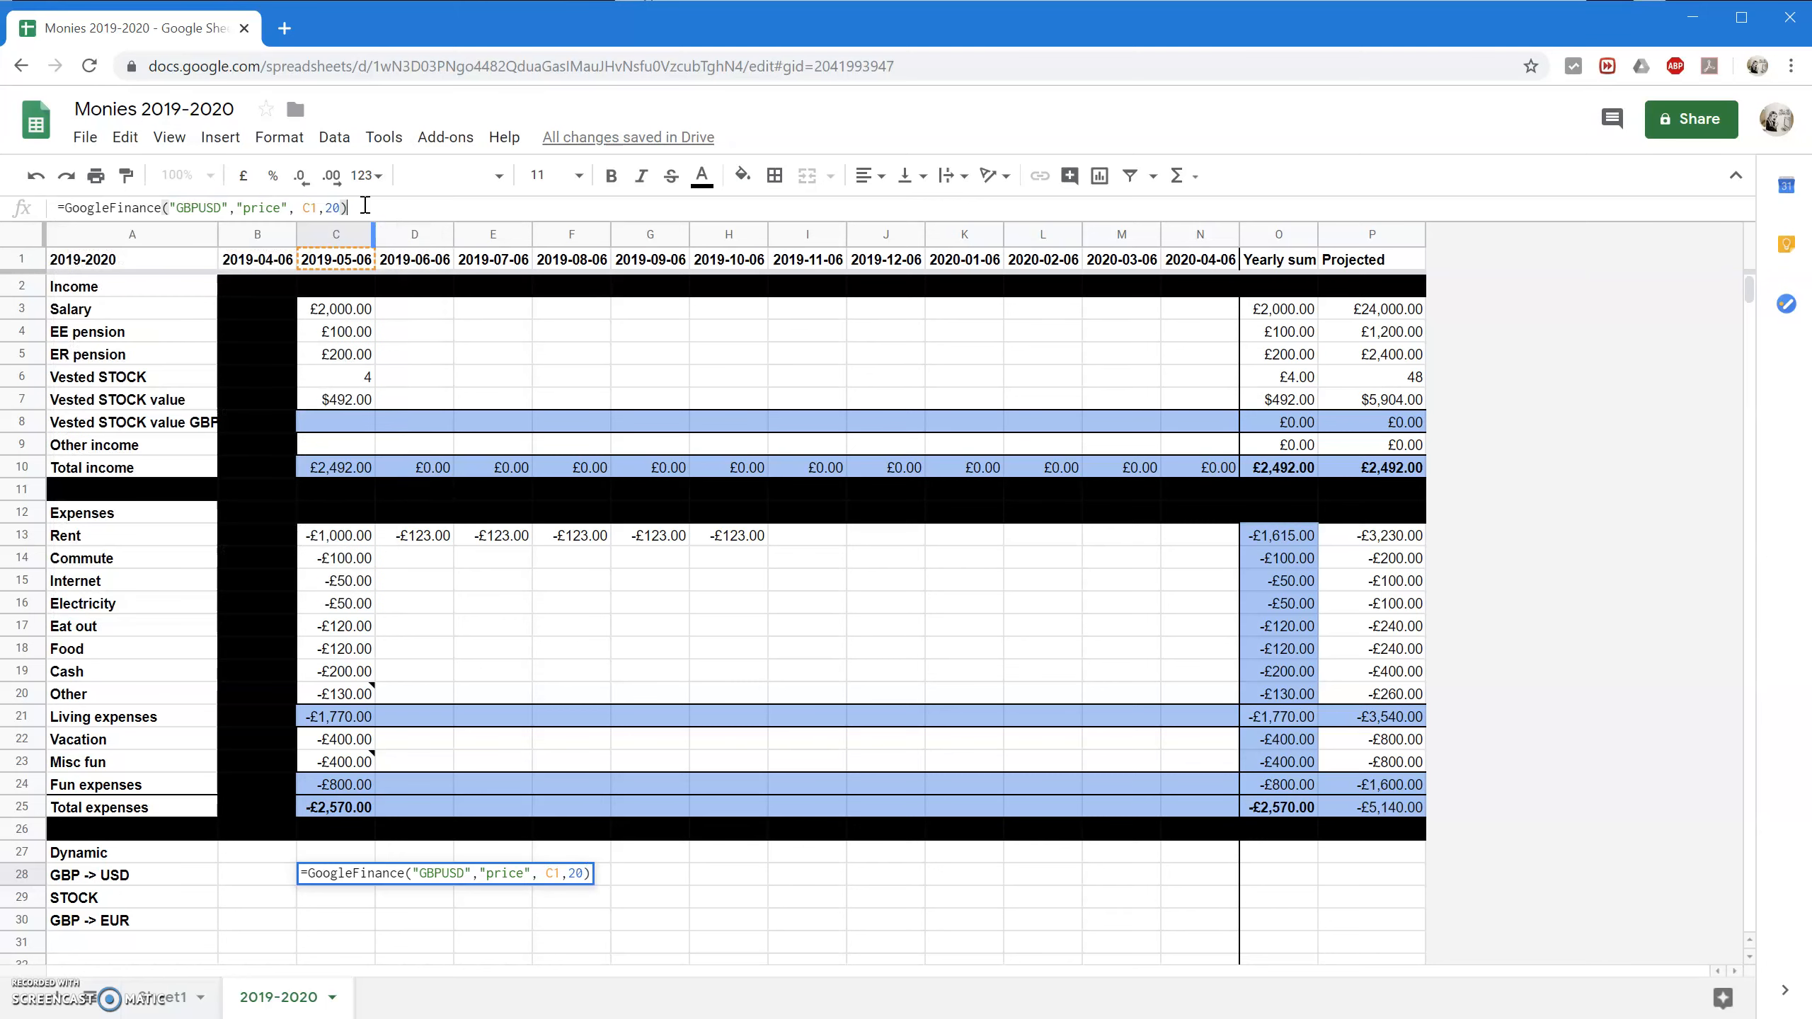
pyautogui.press('Return')
# Wrap the formula in C28 in INDEX with row 2 and column 2, and fill it across to N28.
pyautogui.scroll(-5, 695, 664)
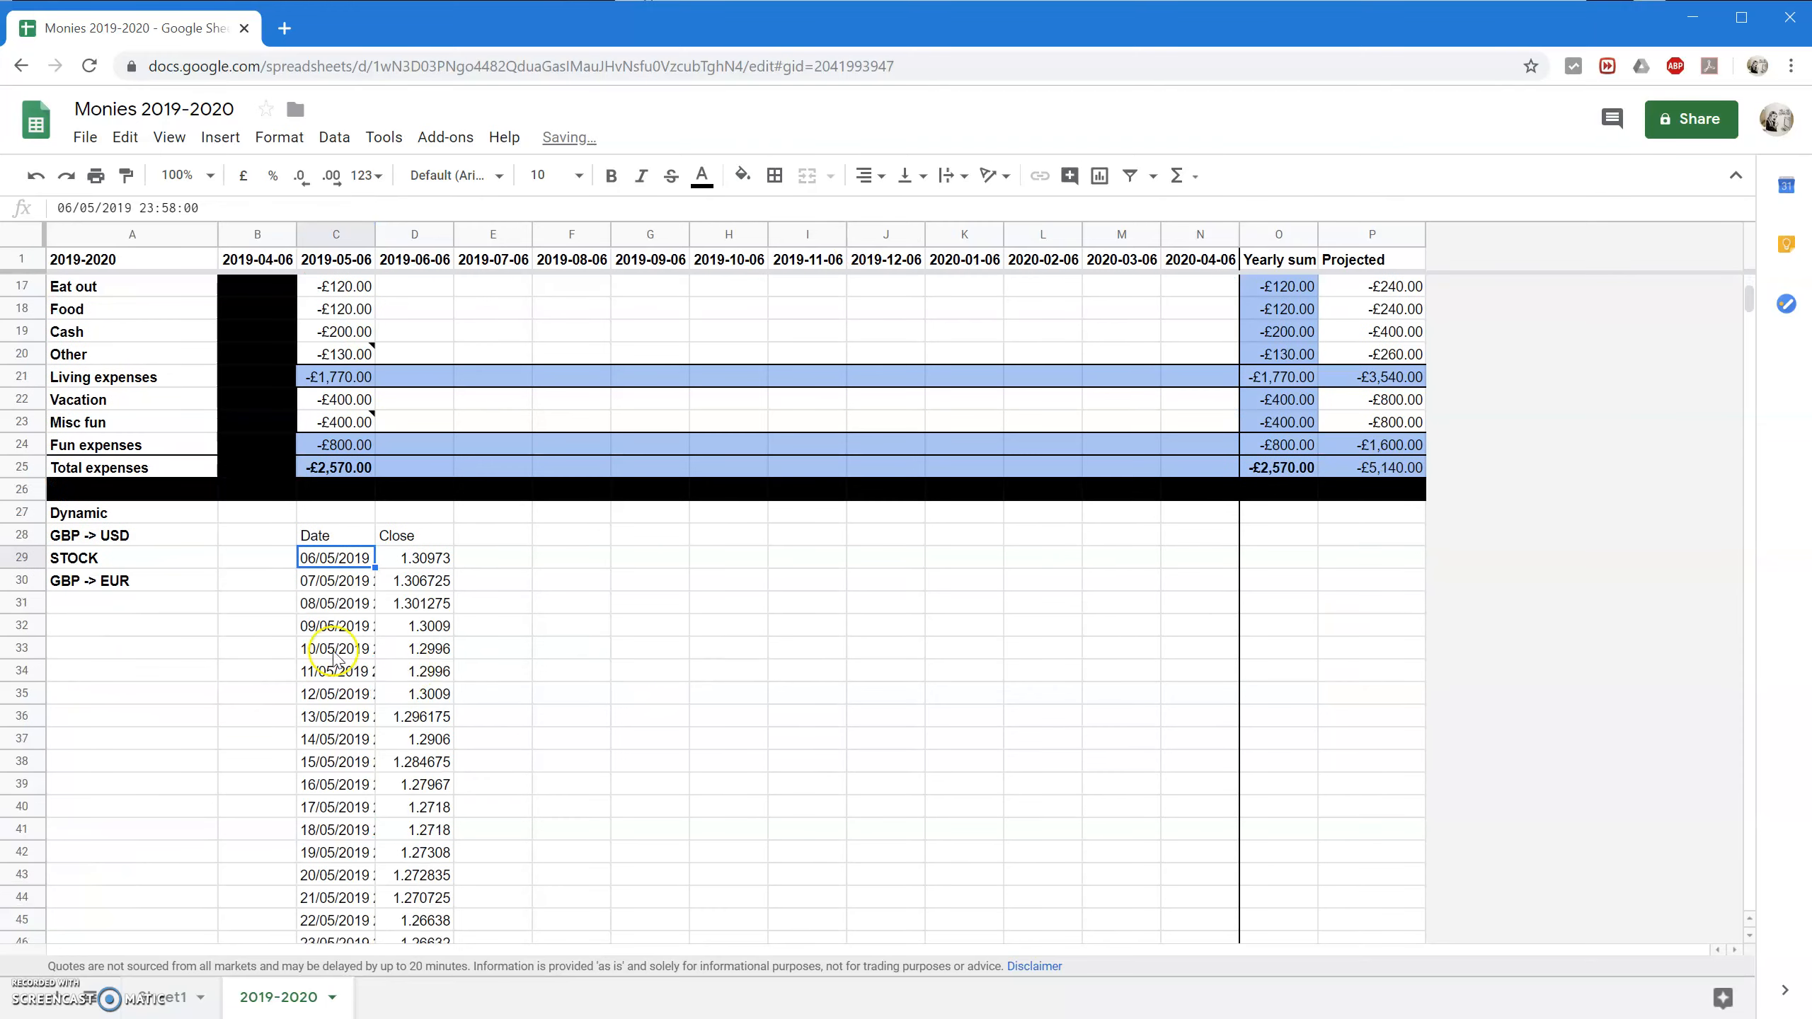
pyautogui.scroll(1, 342, 642)
pyautogui.click(350, 608)
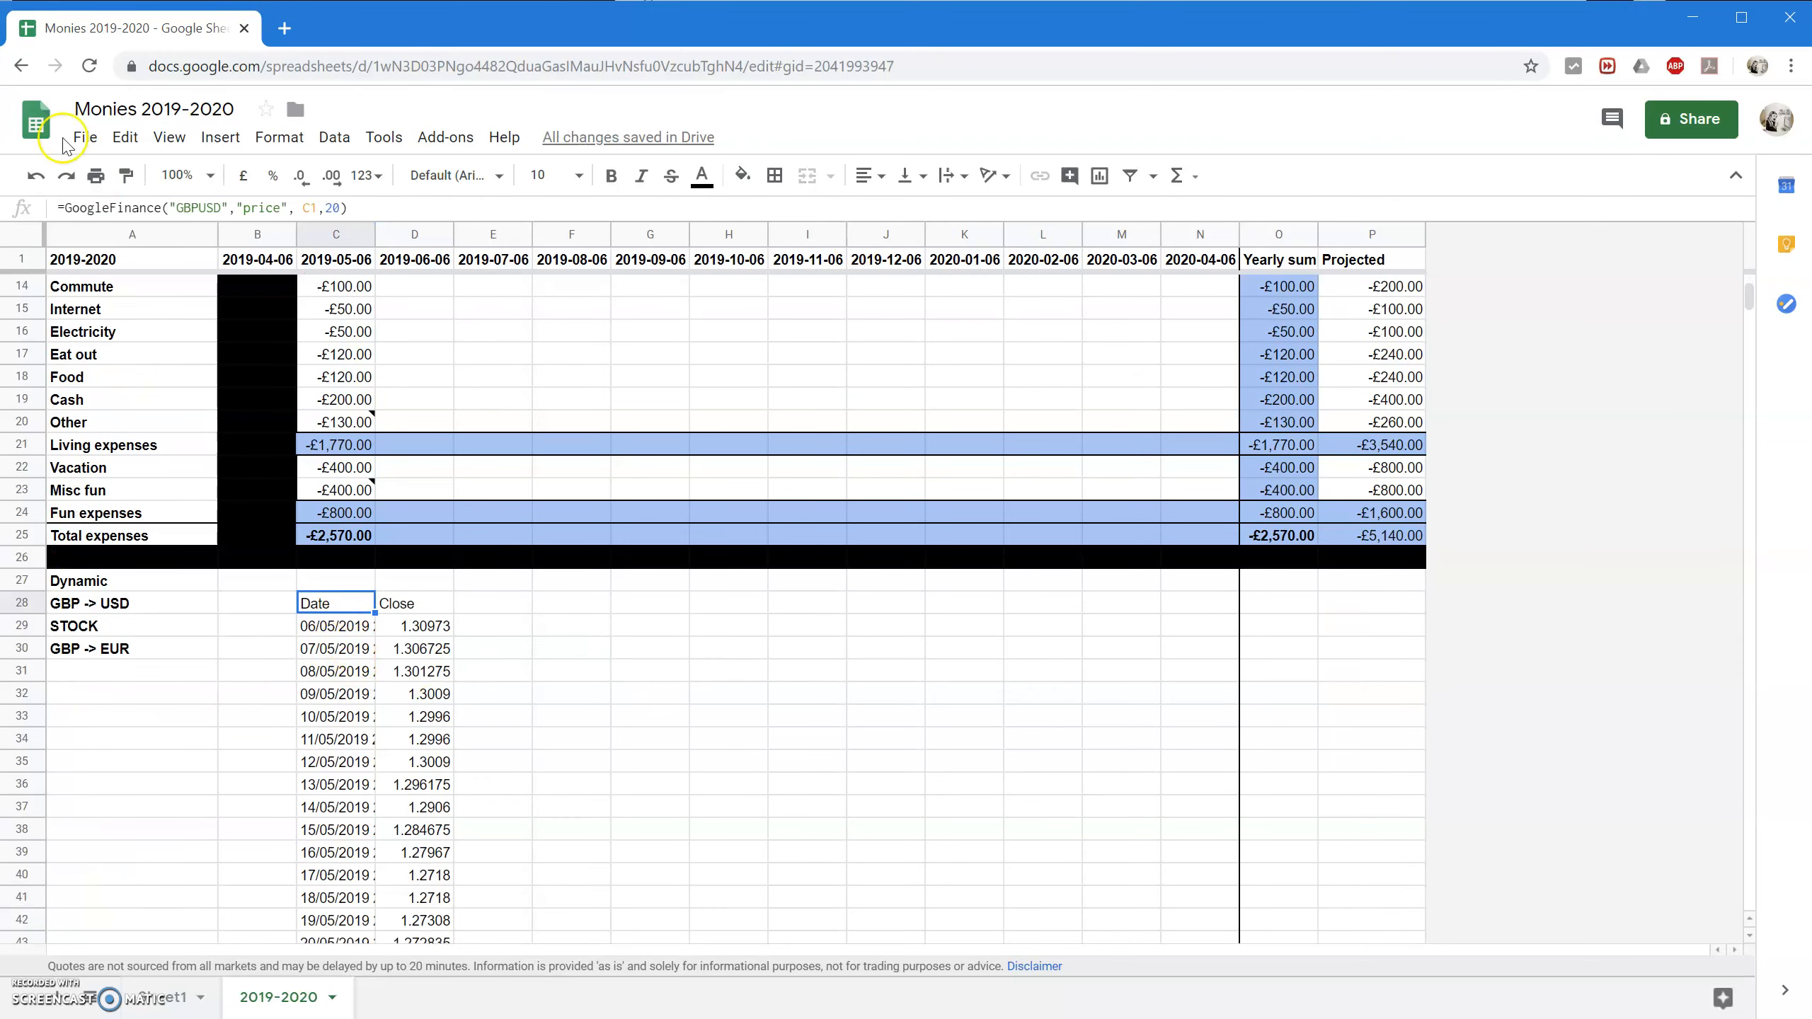
pyautogui.click(64, 206)
pyautogui.write('INDEX(')
pyautogui.write(',2,2)')
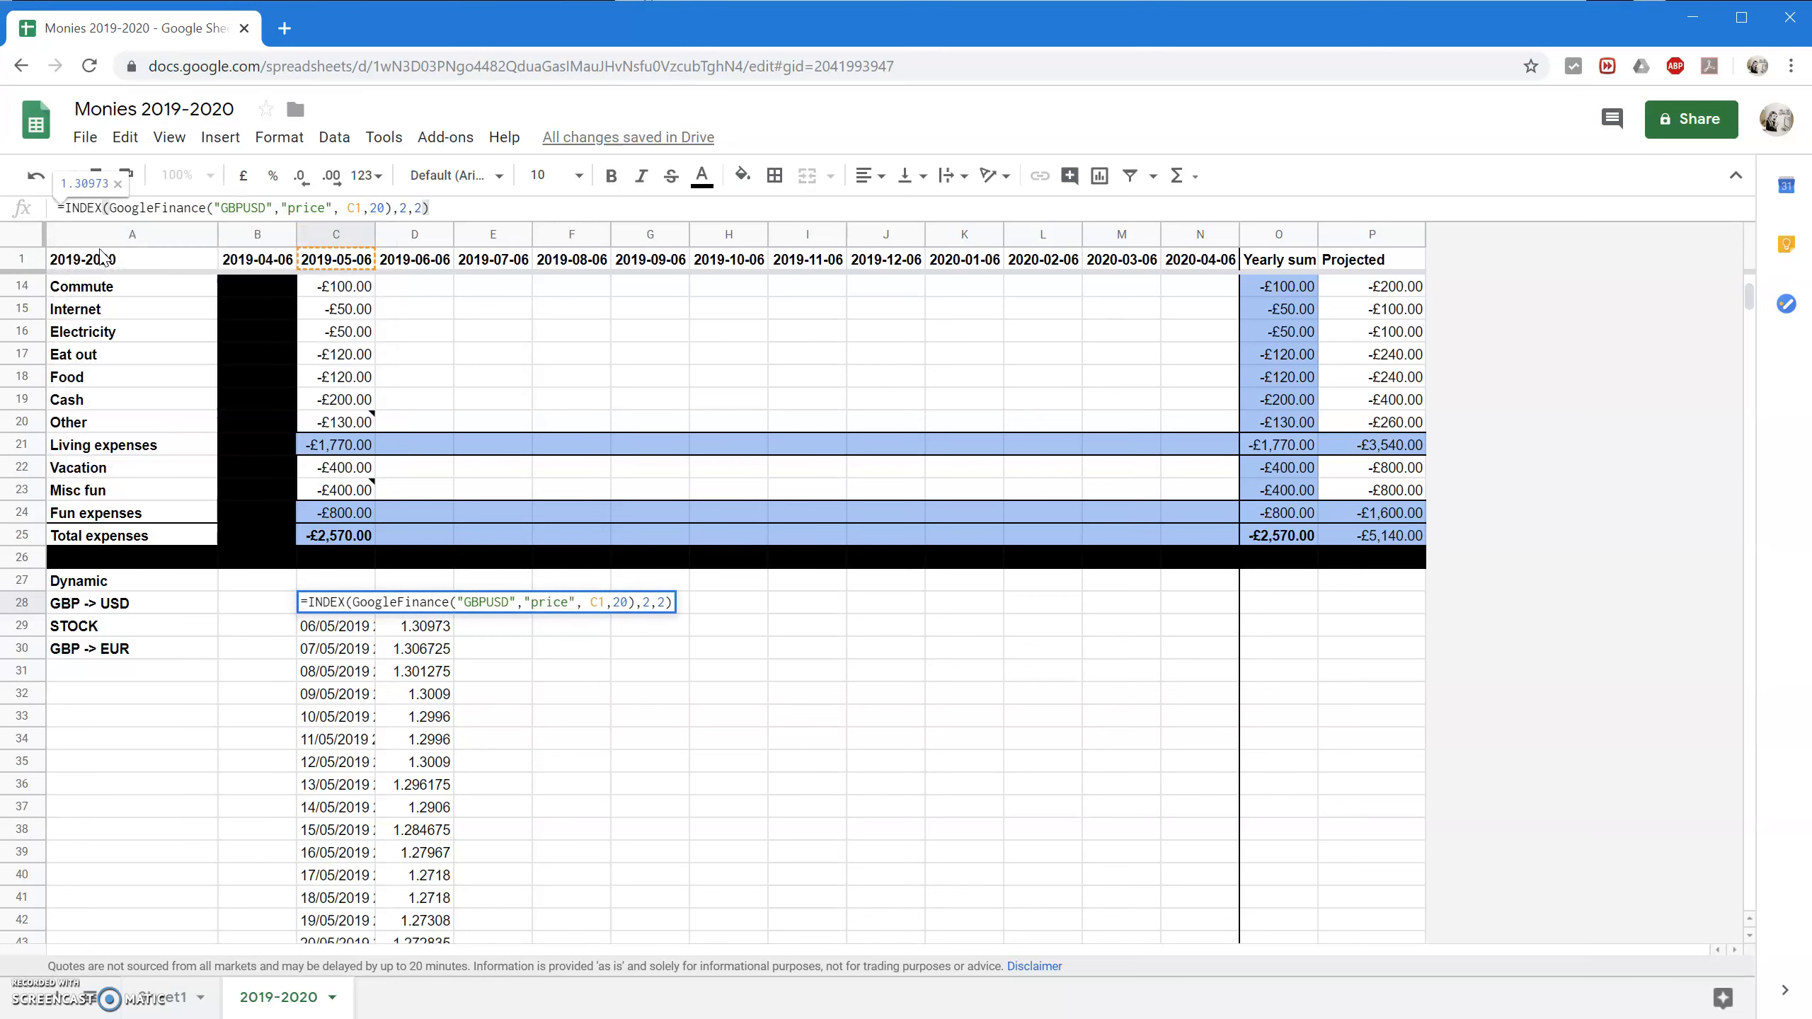
pyautogui.press('Return')
pyautogui.click(331, 606)
pyautogui.moveTo(376, 613); pyautogui.dragTo(1181, 611)
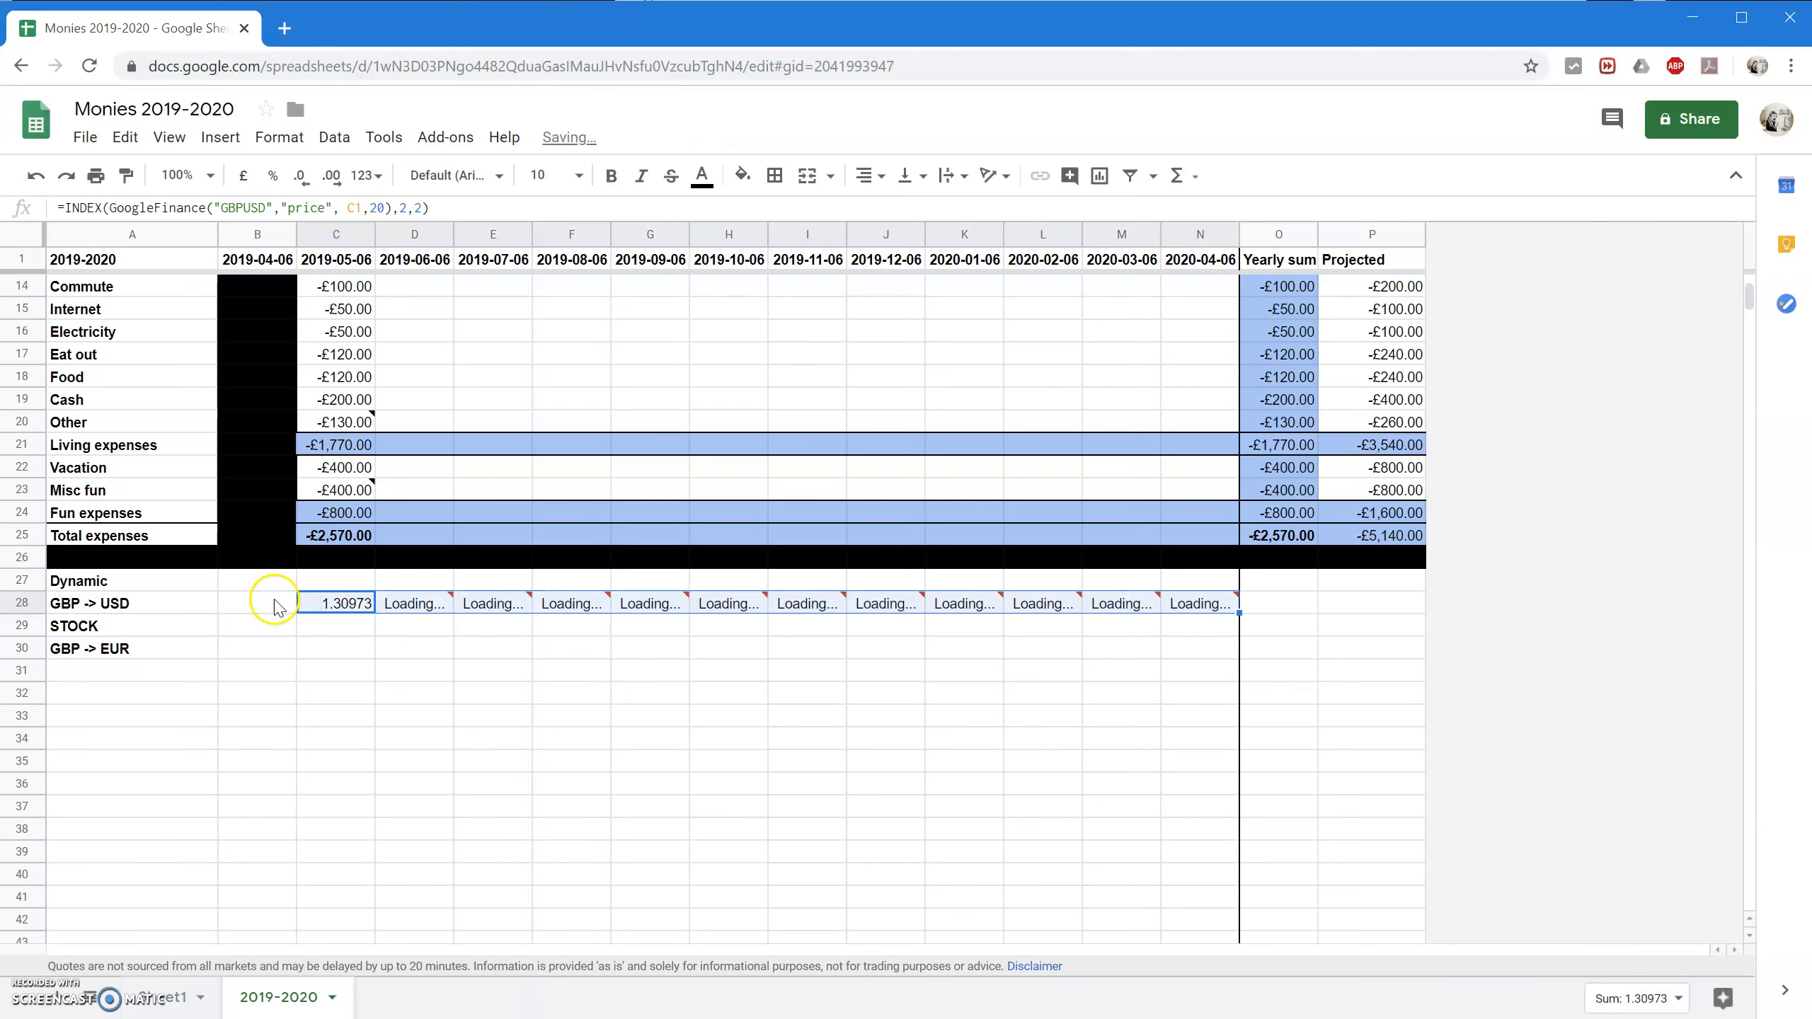
# Fill cells B27 to B30 with black.
pyautogui.click(257, 582)
pyautogui.moveTo(257, 600); pyautogui.dragTo(257, 646)
pyautogui.click(741, 178)
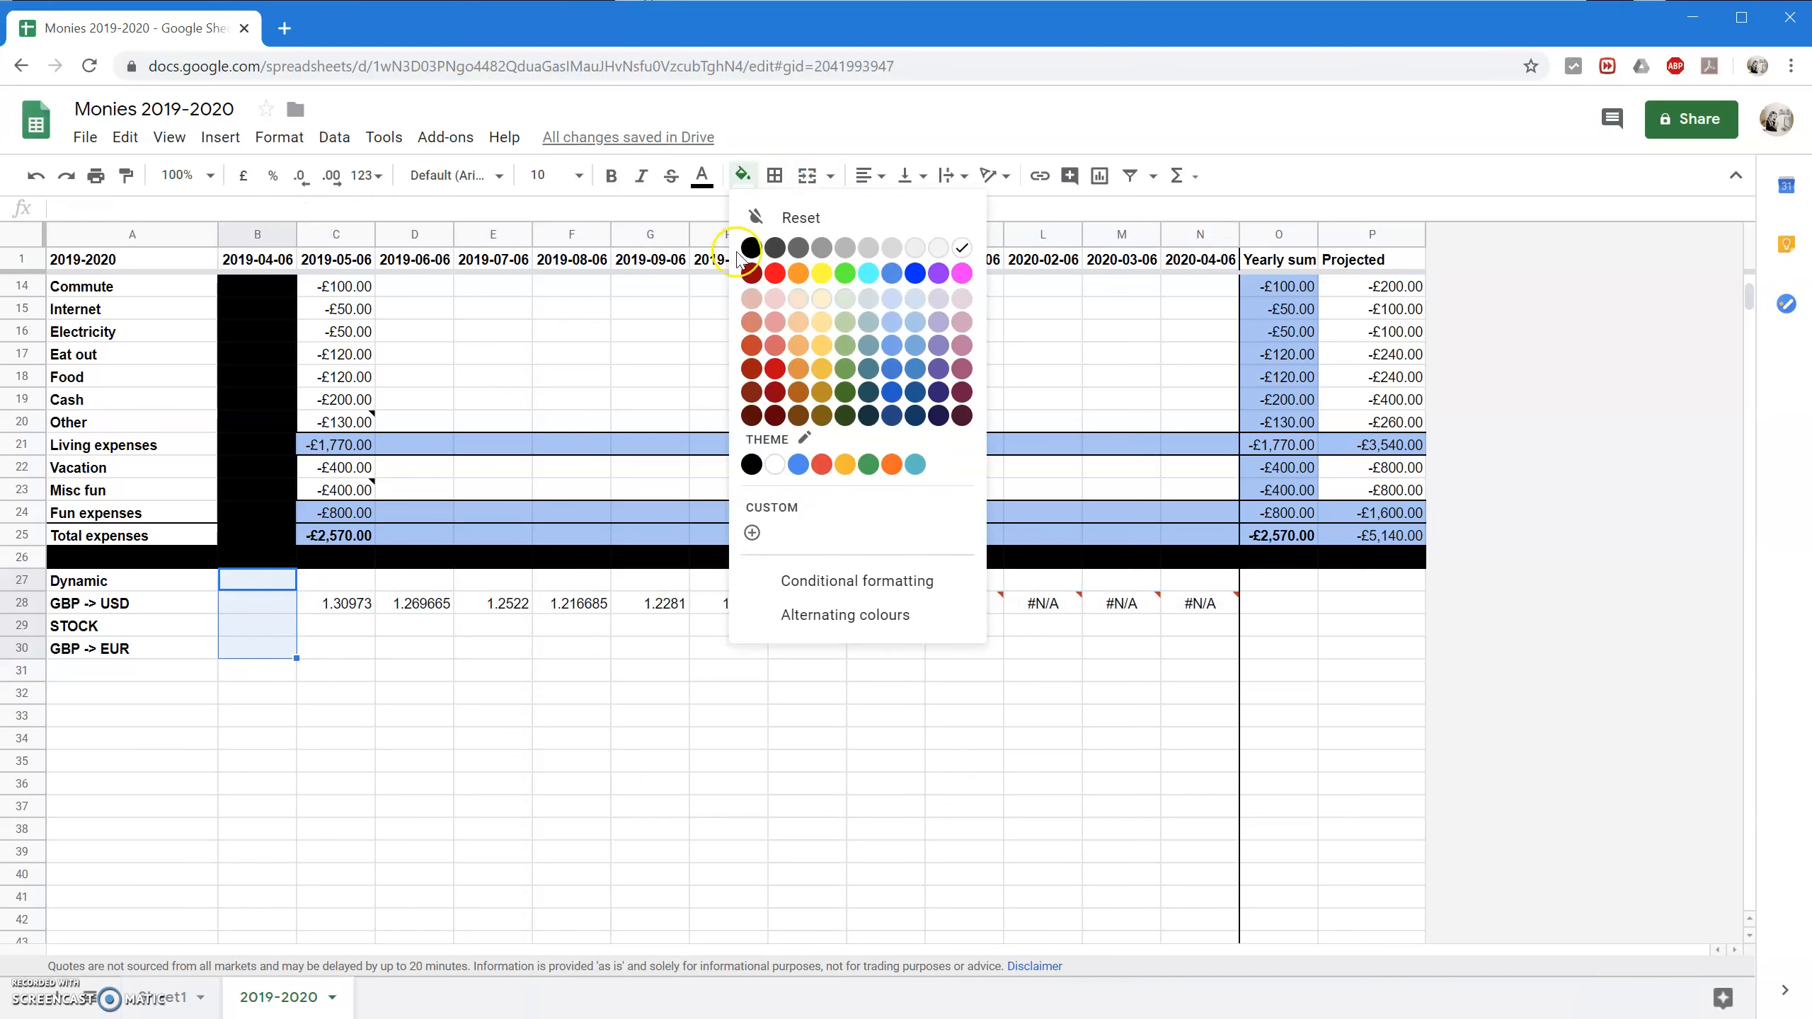
pyautogui.click(747, 248)
pyautogui.click(418, 624)
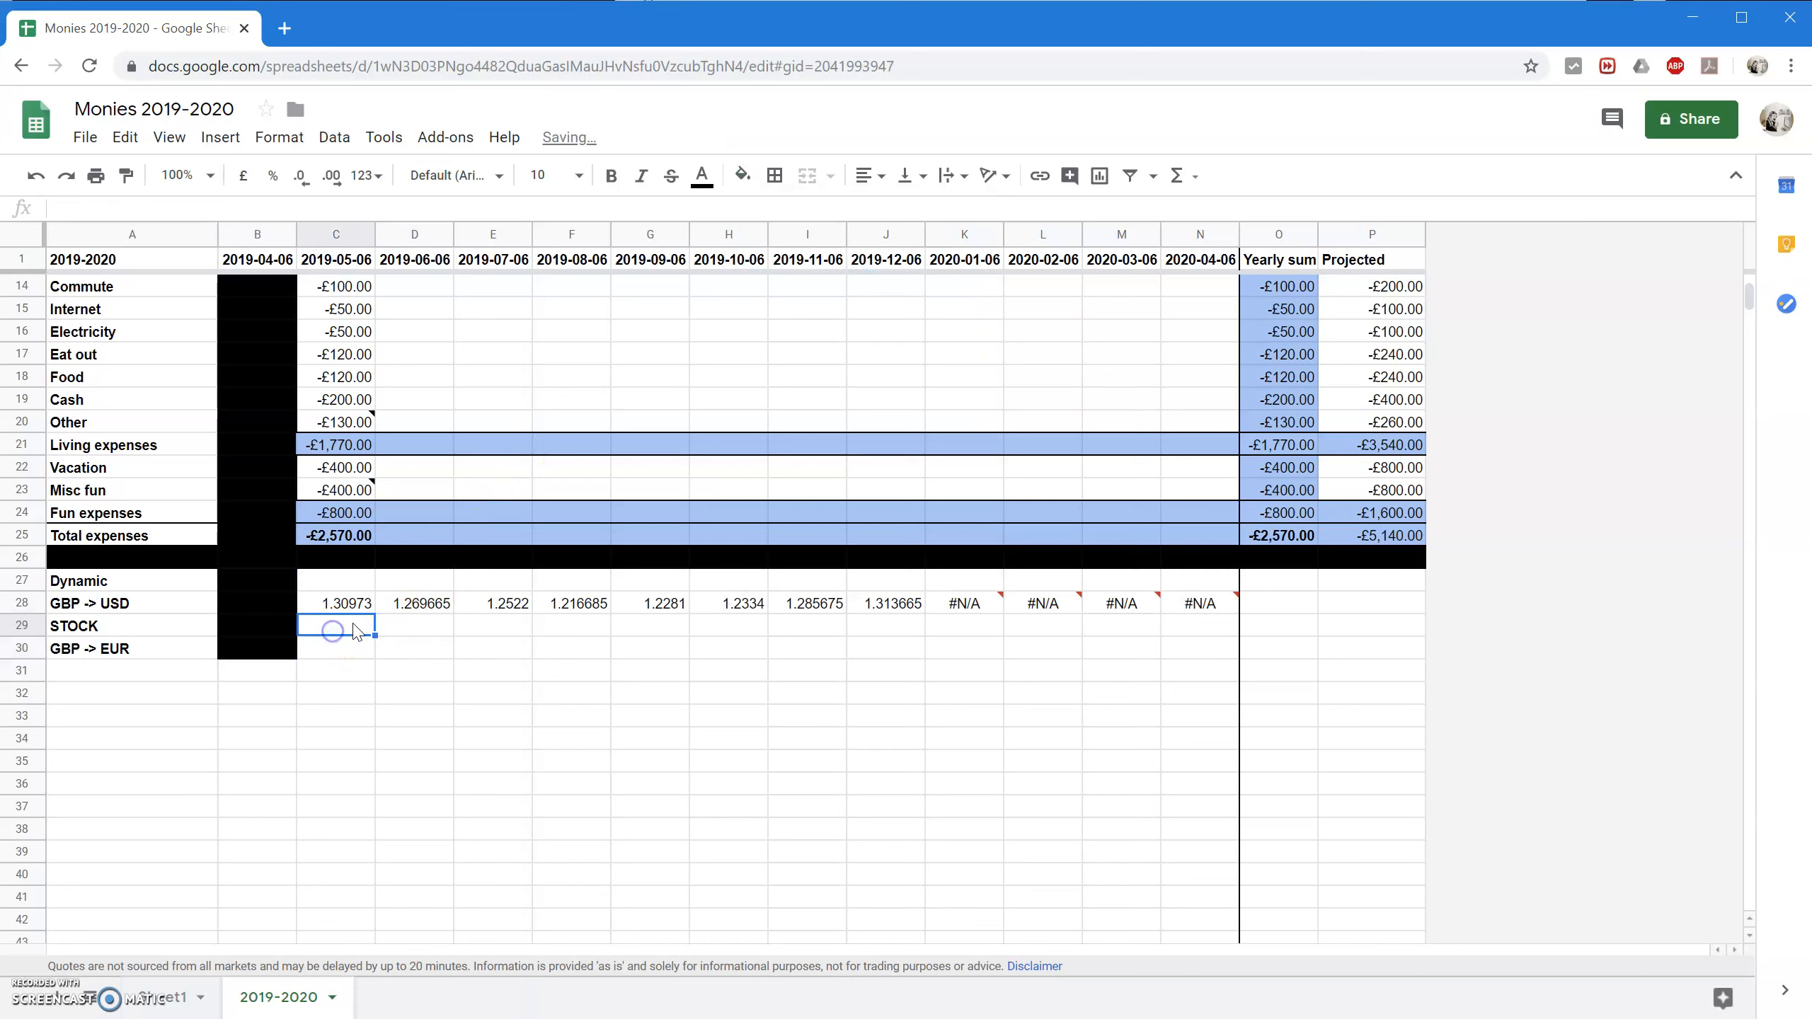
# Try to copy the GBP -> USD formulas in C28:N28 down into rows 29 and 30.
pyautogui.click(350, 605)
pyautogui.hotkey('shift', 'Right')
pyautogui.hotkey('shift', 'Right')
pyautogui.hotkey('shift', 'Right')
pyautogui.hotkey('shift', 'Right')
pyautogui.hotkey('shift', 'Right')
pyautogui.hotkey('shift', 'Right')
pyautogui.hotkey('shift', 'Right')
pyautogui.hotkey('shift', 'Right')
pyautogui.hotkey('shift', 'Right')
pyautogui.hotkey('shift', 'Right')
pyautogui.hotkey('shift', 'Right')
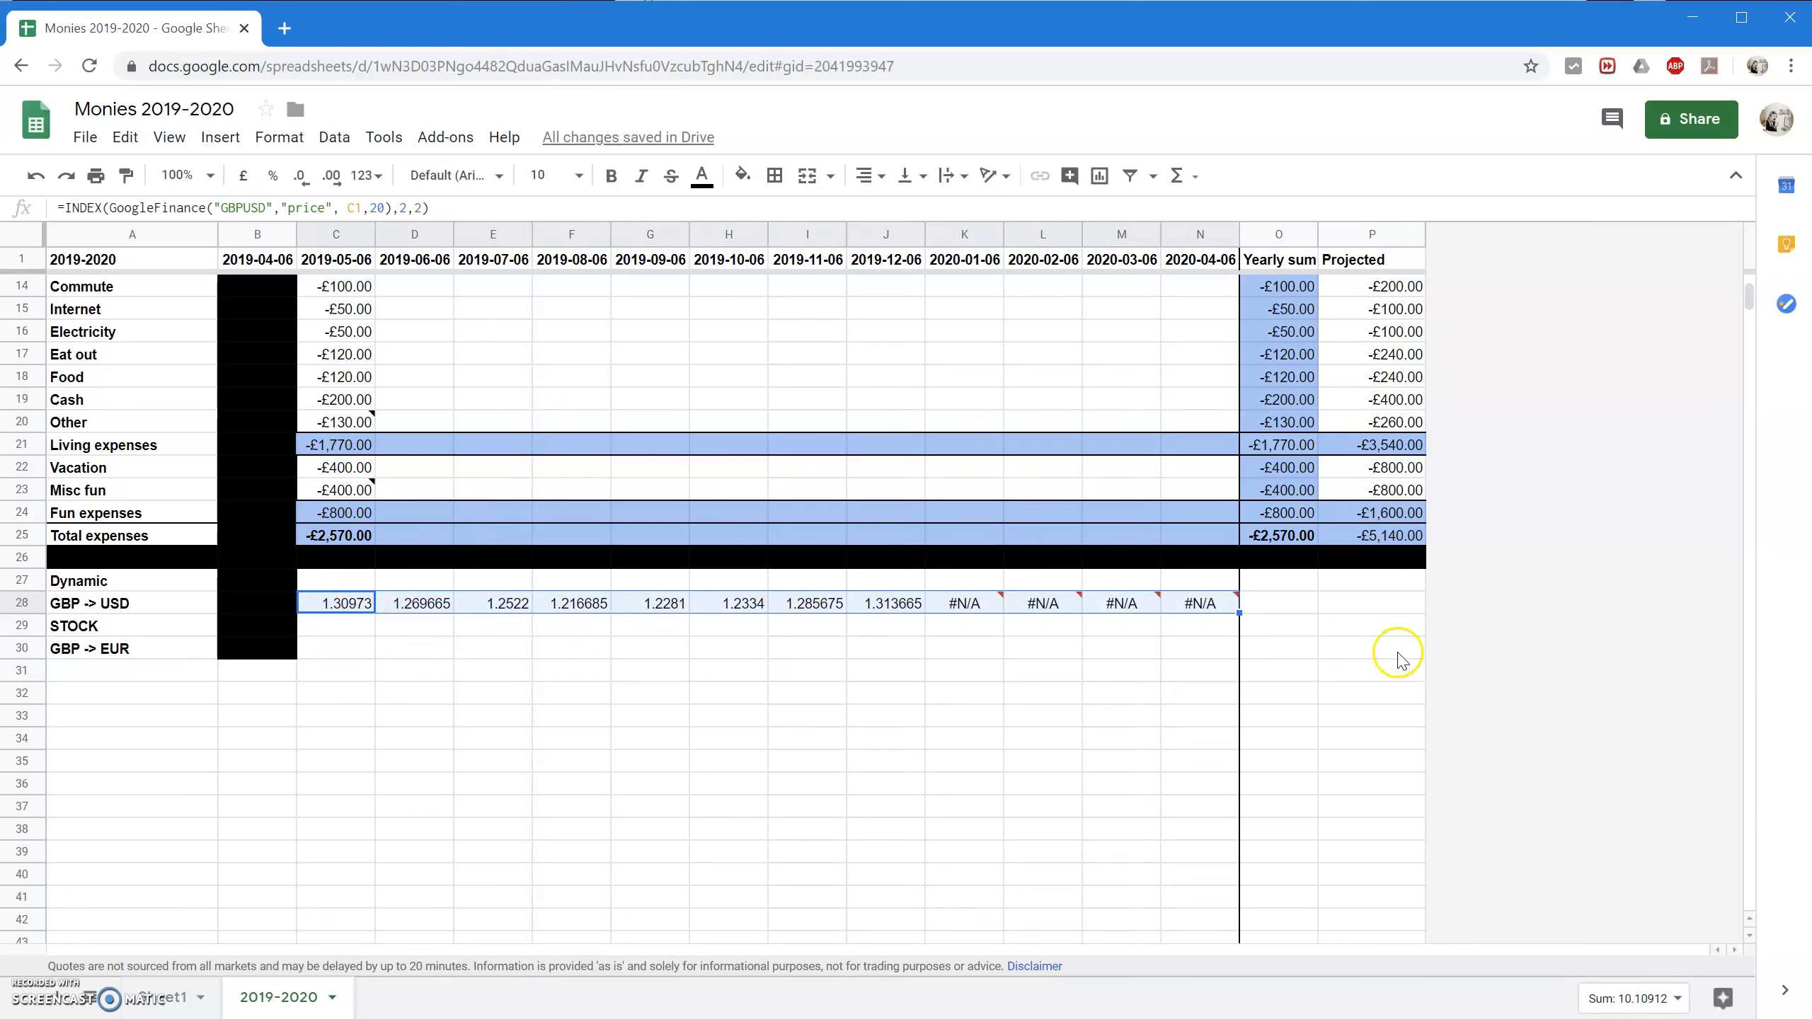
pyautogui.moveTo(1241, 620)
pyautogui.moveTo(1239, 614); pyautogui.dragTo(1277, 646)
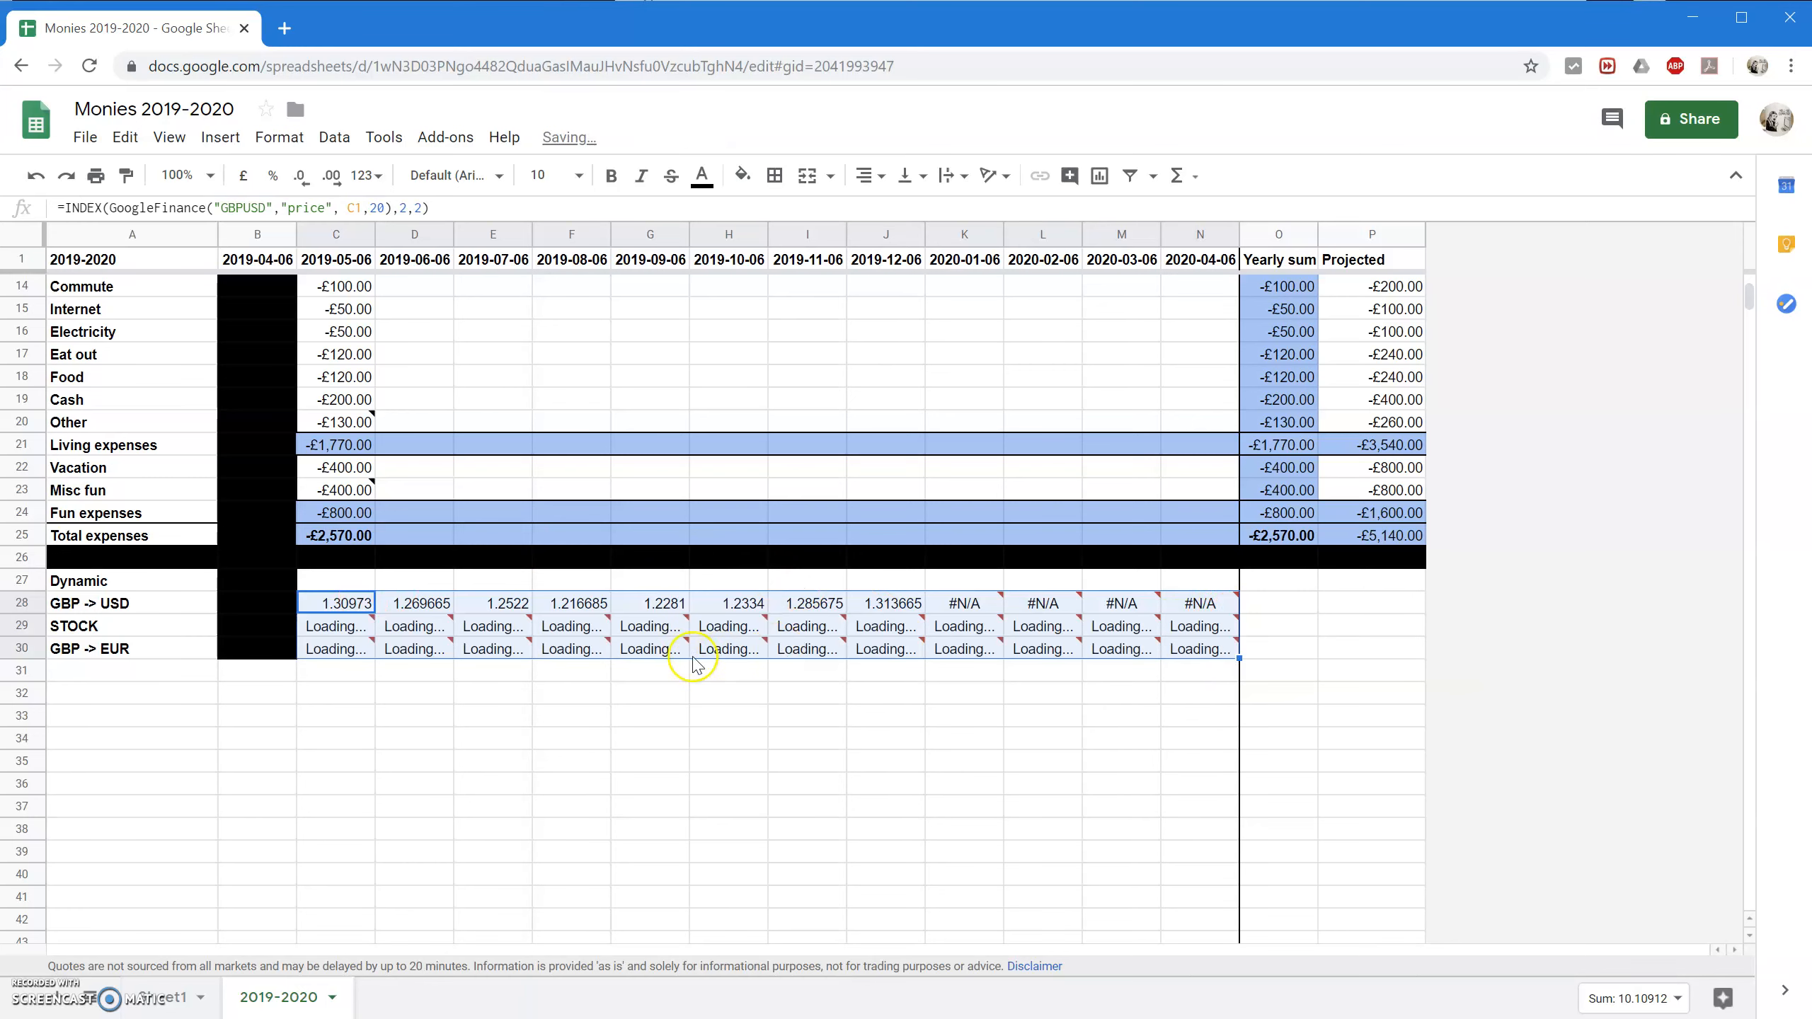
# Lock the date reference in C28's formula as C$1 and fill the formula across C28:N30.
pyautogui.click(413, 619)
pyautogui.click(313, 620)
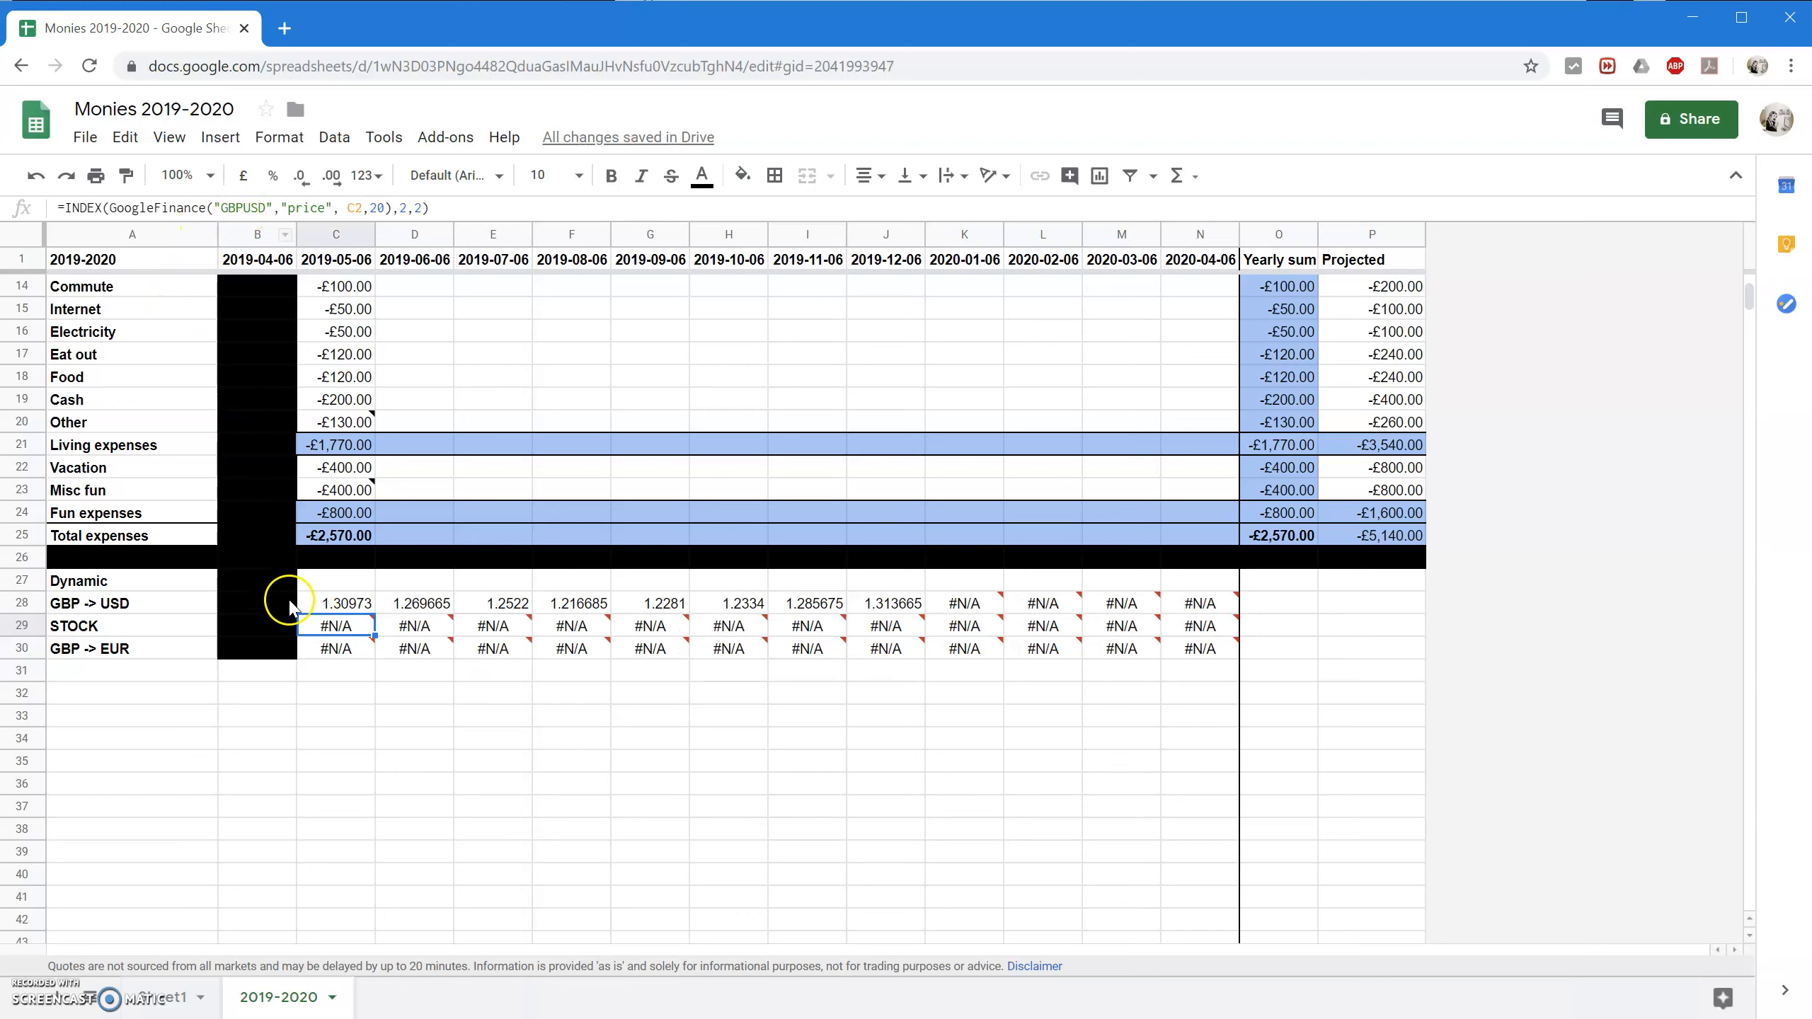
pyautogui.click(346, 654)
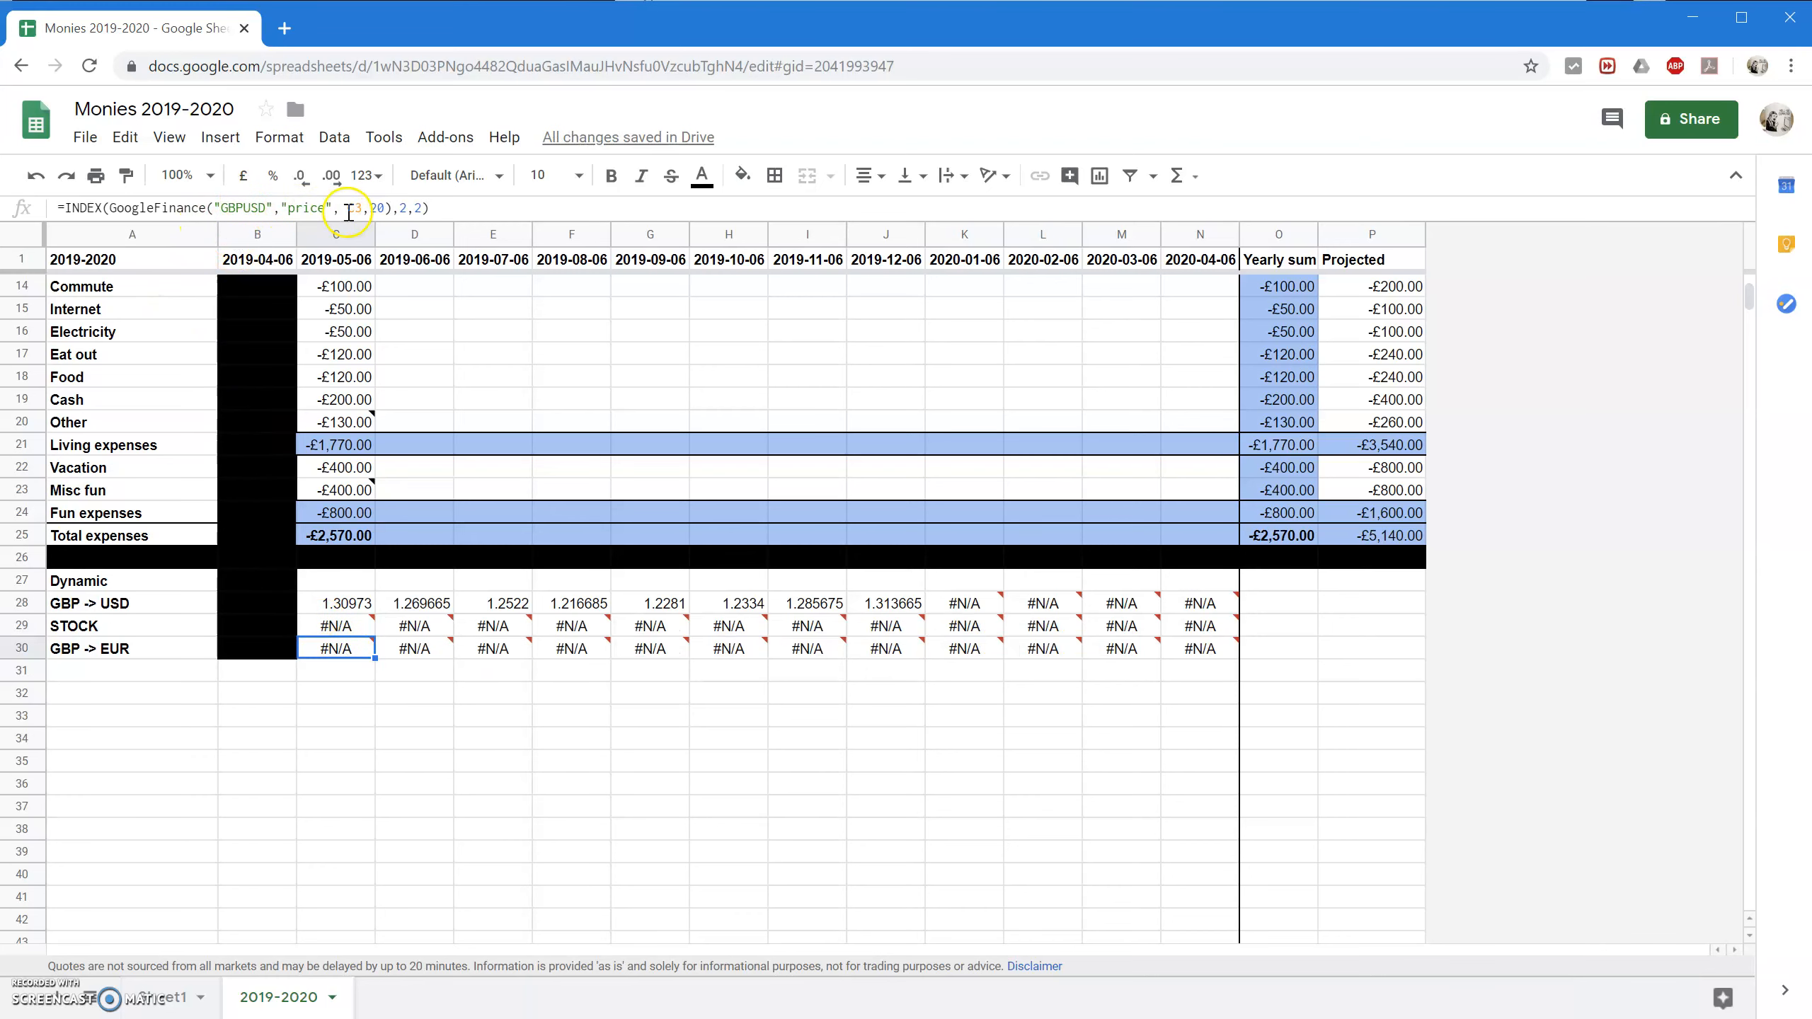
pyautogui.click(341, 604)
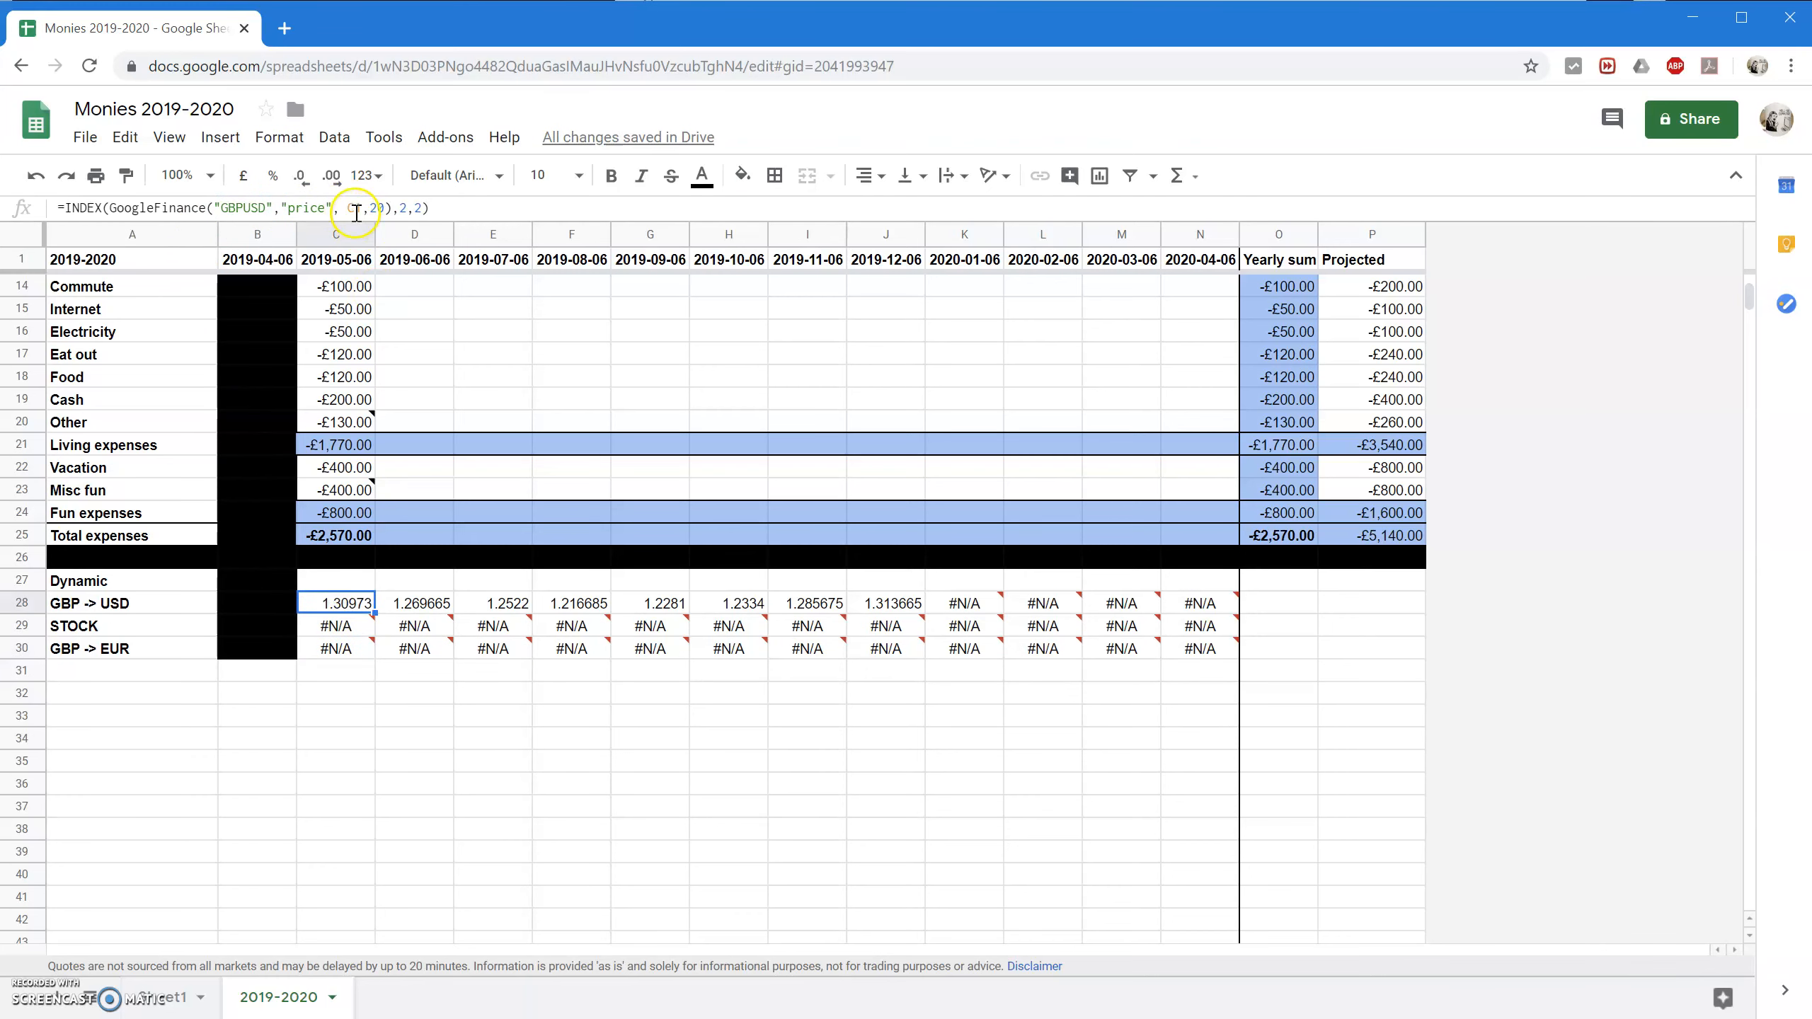
pyautogui.click(355, 208)
pyautogui.press('Return')
pyautogui.click(342, 603)
pyautogui.moveTo(374, 613); pyautogui.dragTo(1213, 648)
pyautogui.click(650, 714)
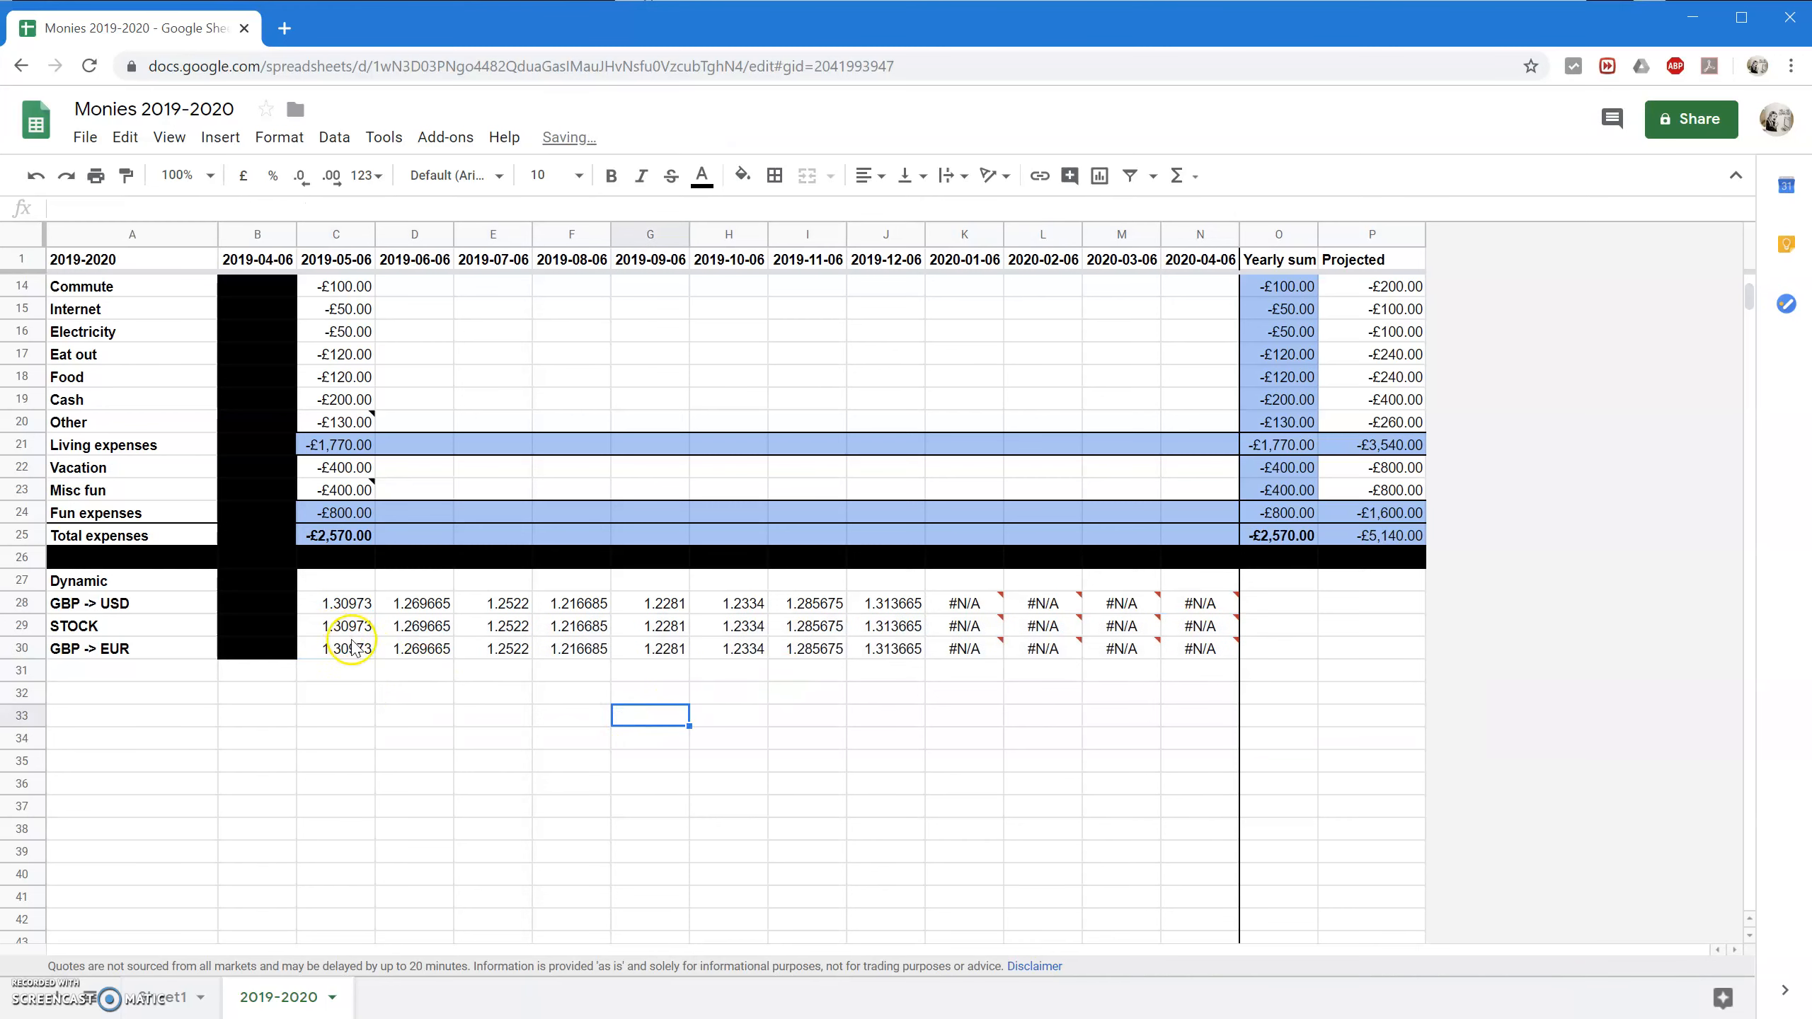
pyautogui.click(352, 646)
pyautogui.click(254, 208)
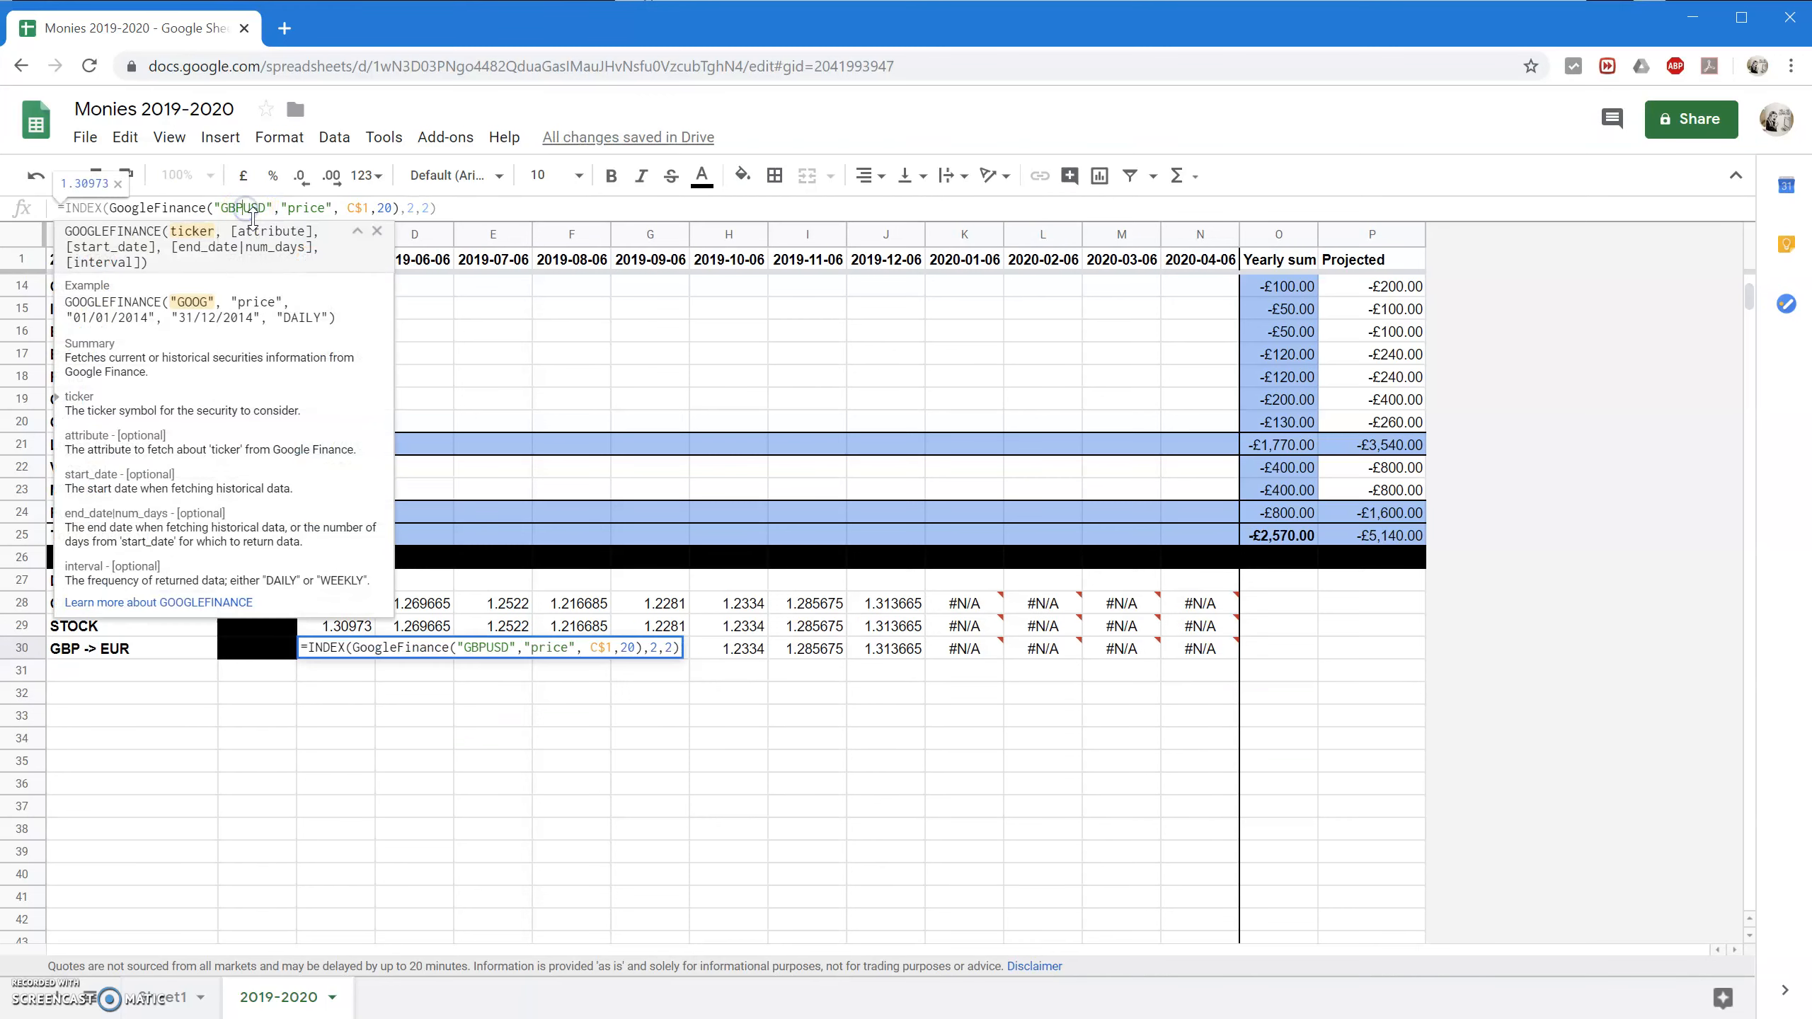
pyautogui.press('Escape')
# Swap the last two labels so that A29 reads GBP -> EUR and A30 reads STOCK.
pyautogui.press('Up')
pyautogui.press('Left')
pyautogui.press('Left')
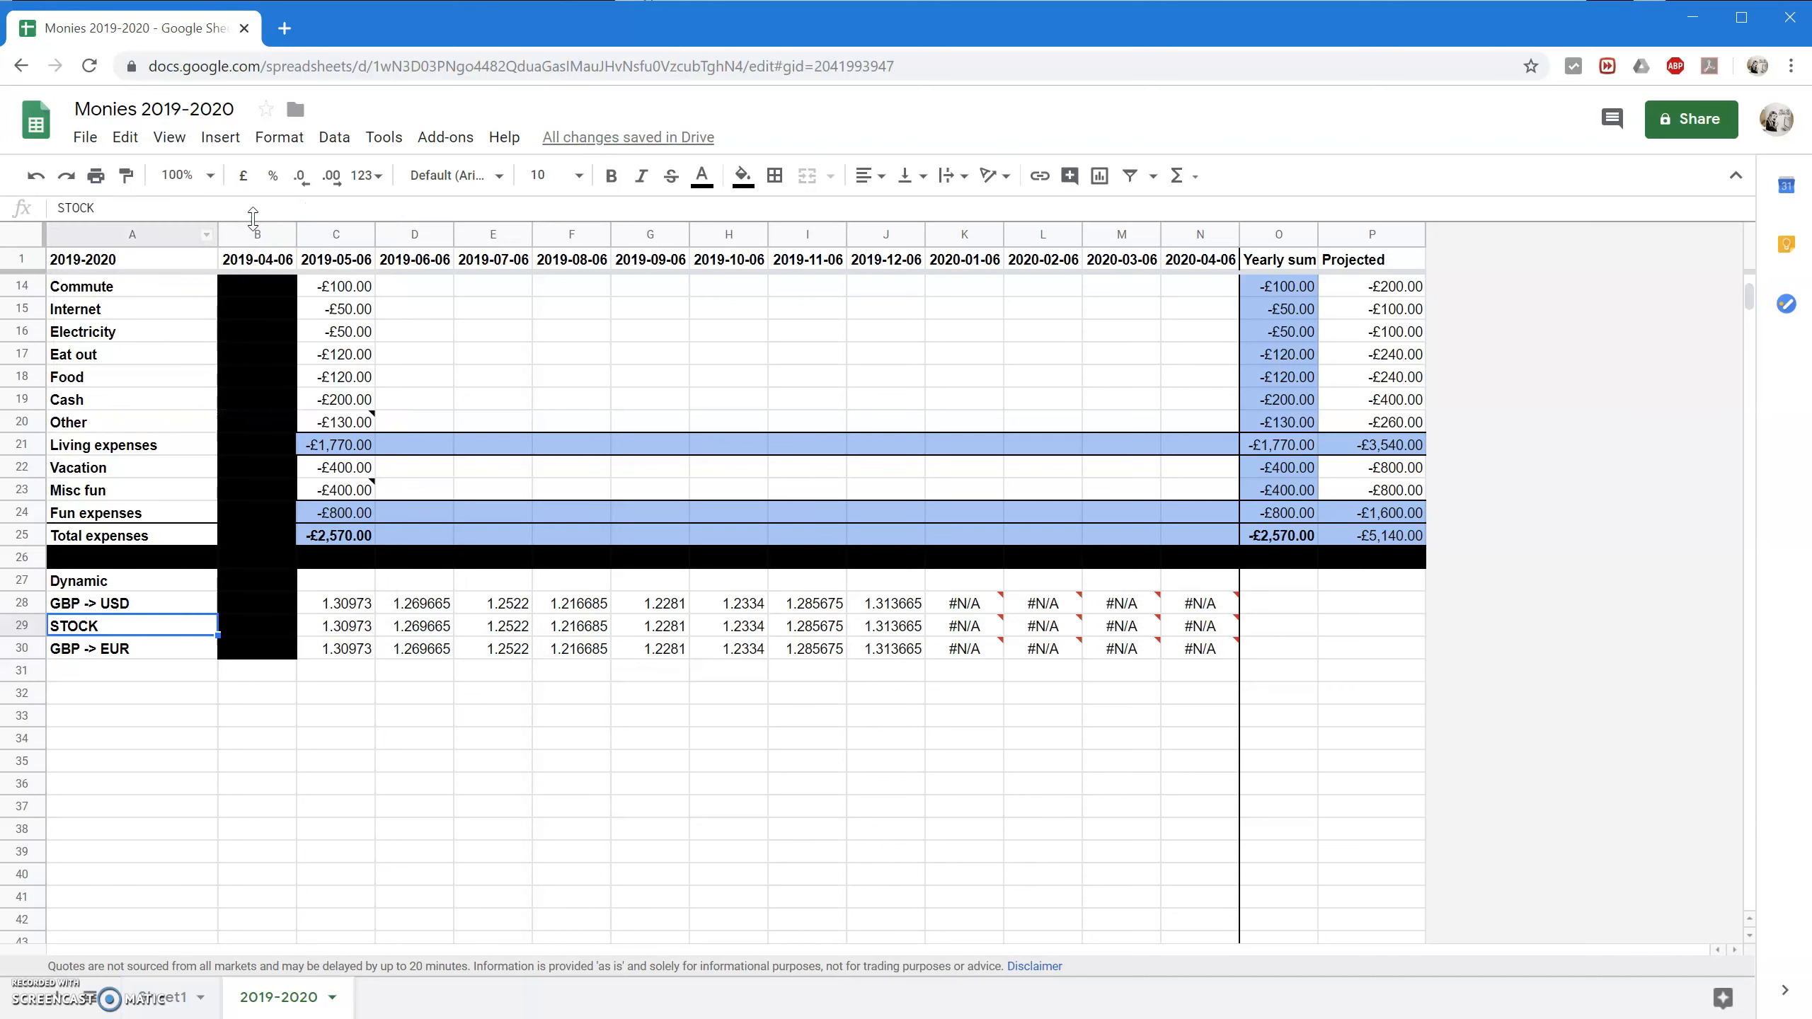
pyautogui.press('Delete')
pyautogui.press('Down')
pyautogui.hotkey('ctrl', 'c')
pyautogui.press('Up')
pyautogui.hotkey('ctrl', 'v')
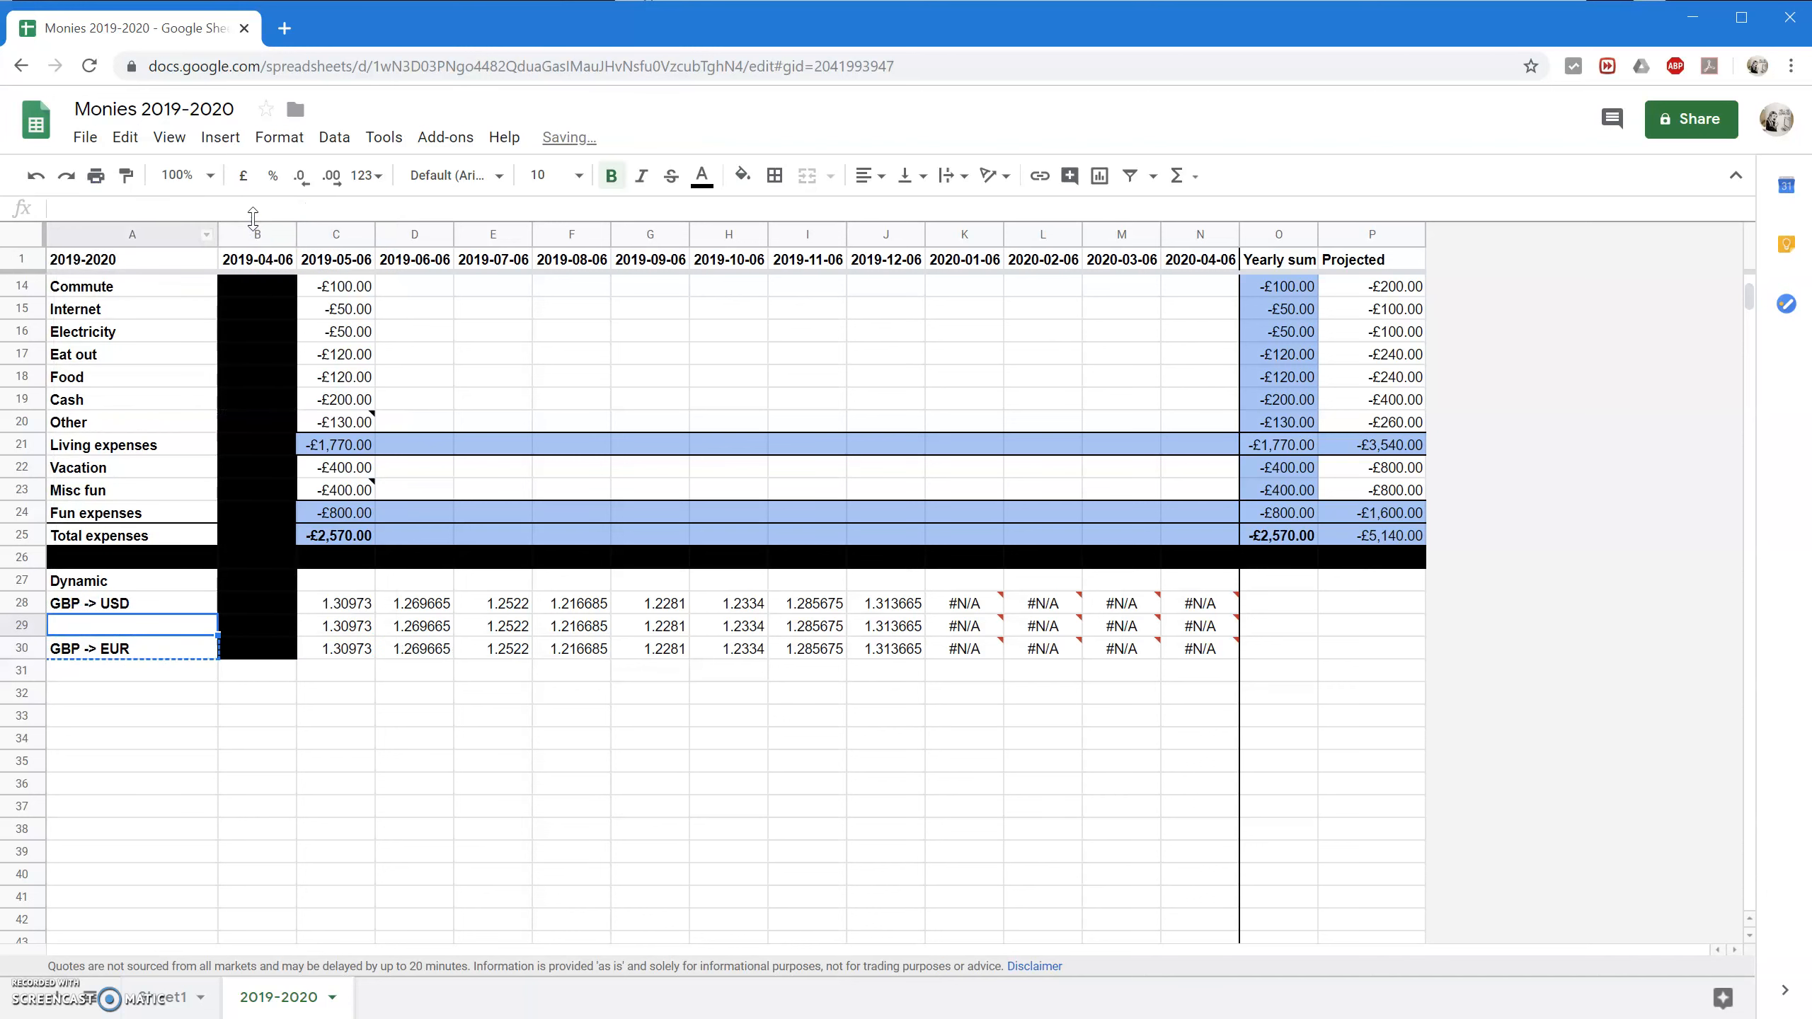
pyautogui.press('Down')
pyautogui.write('STOCK')
pyautogui.press('Tab')
pyautogui.press('Tab')
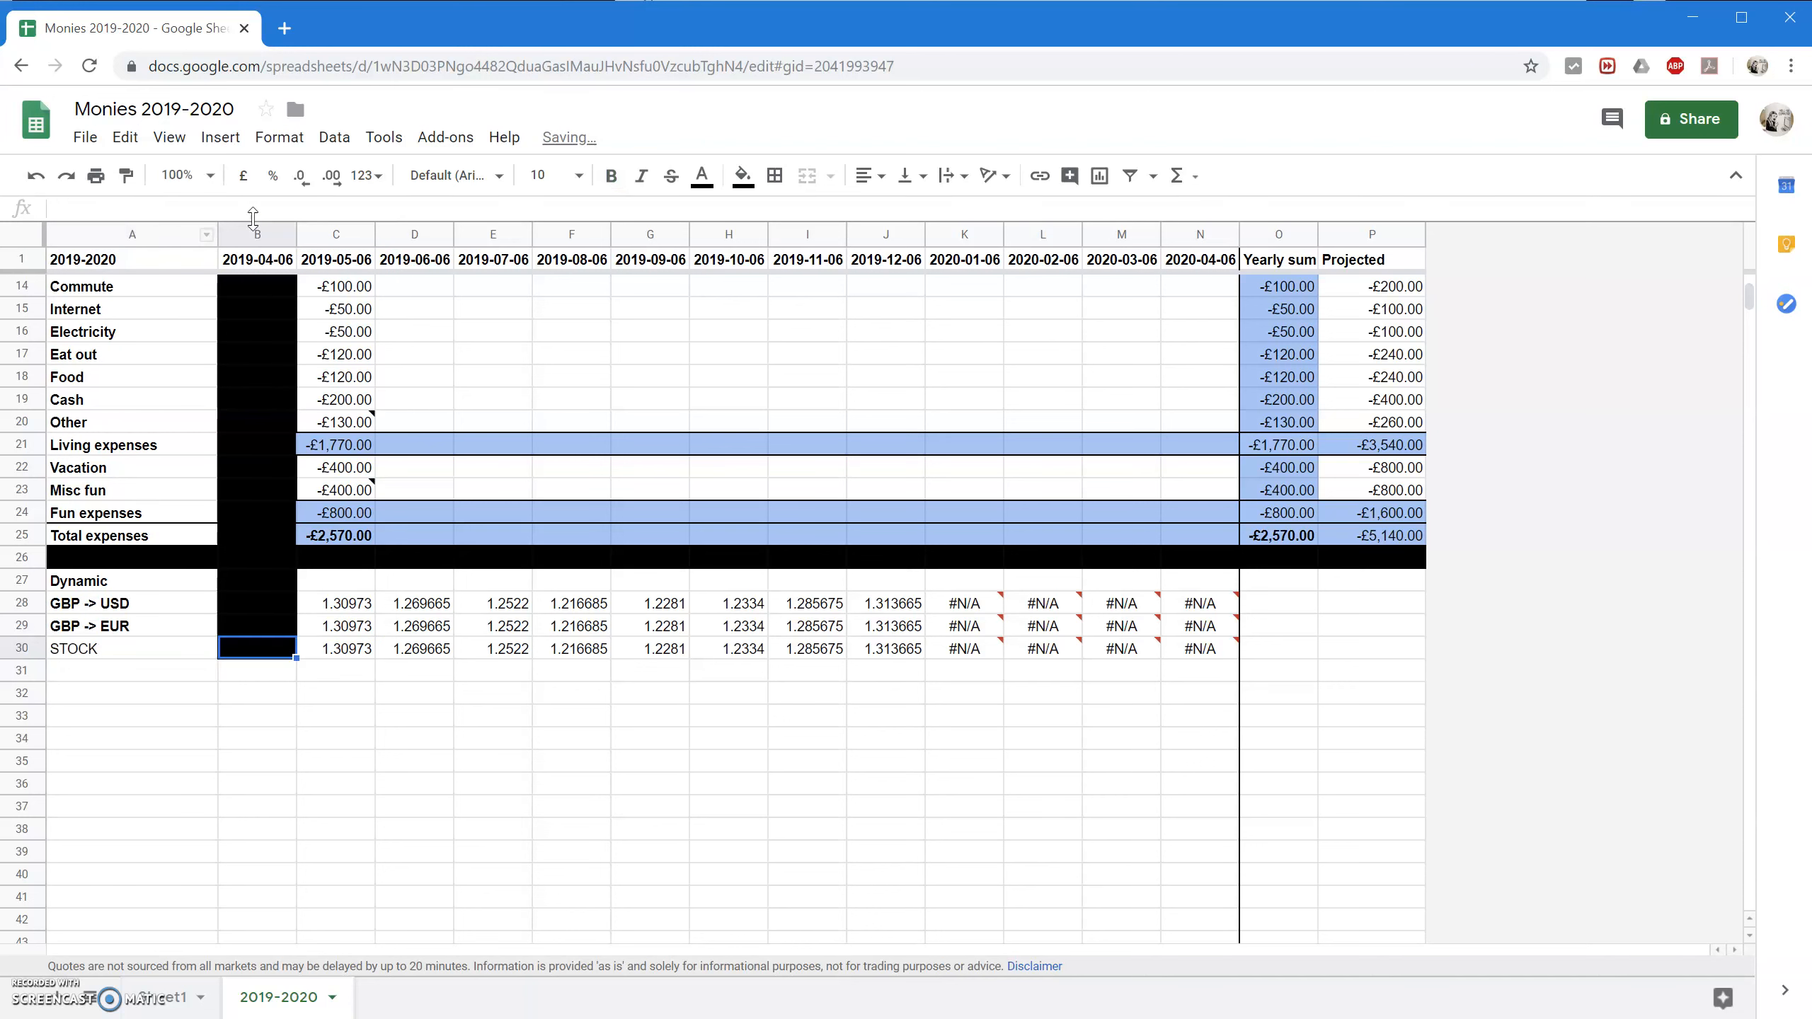
# Change the ticker in C29's formula to GBPEUR and fill the formula across to N29.
pyautogui.click(353, 628)
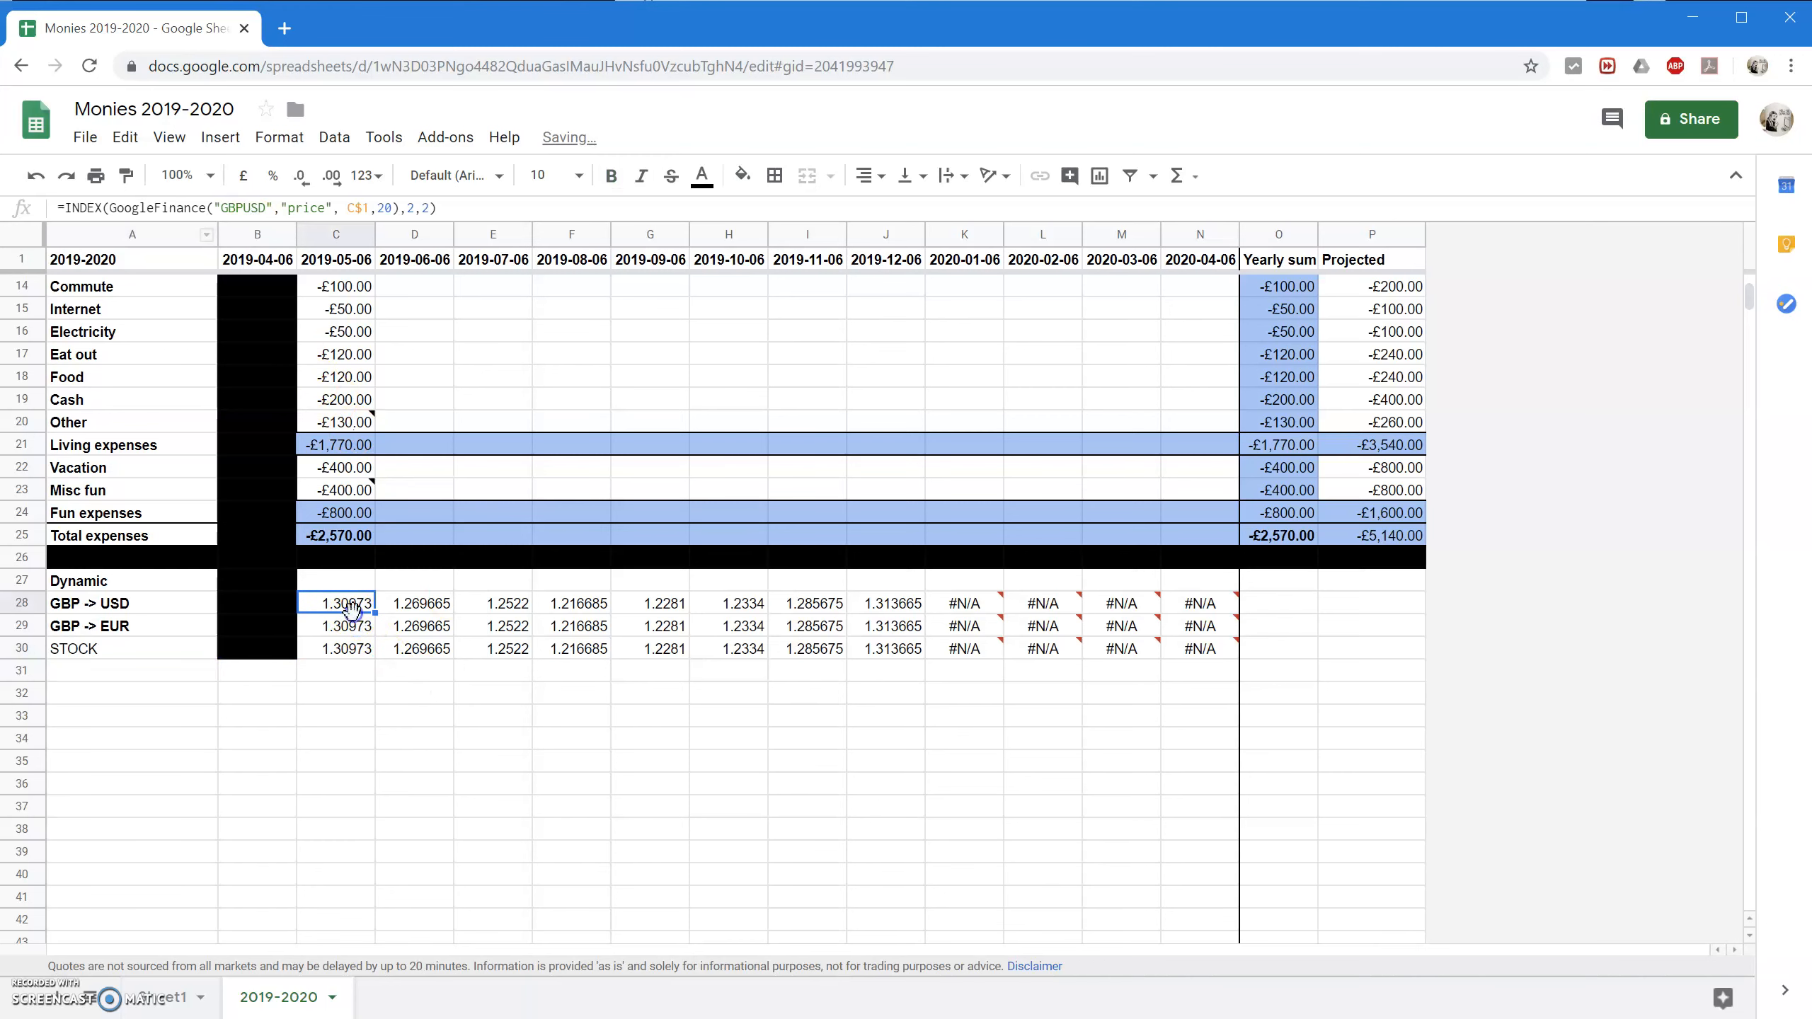
pyautogui.click(245, 209)
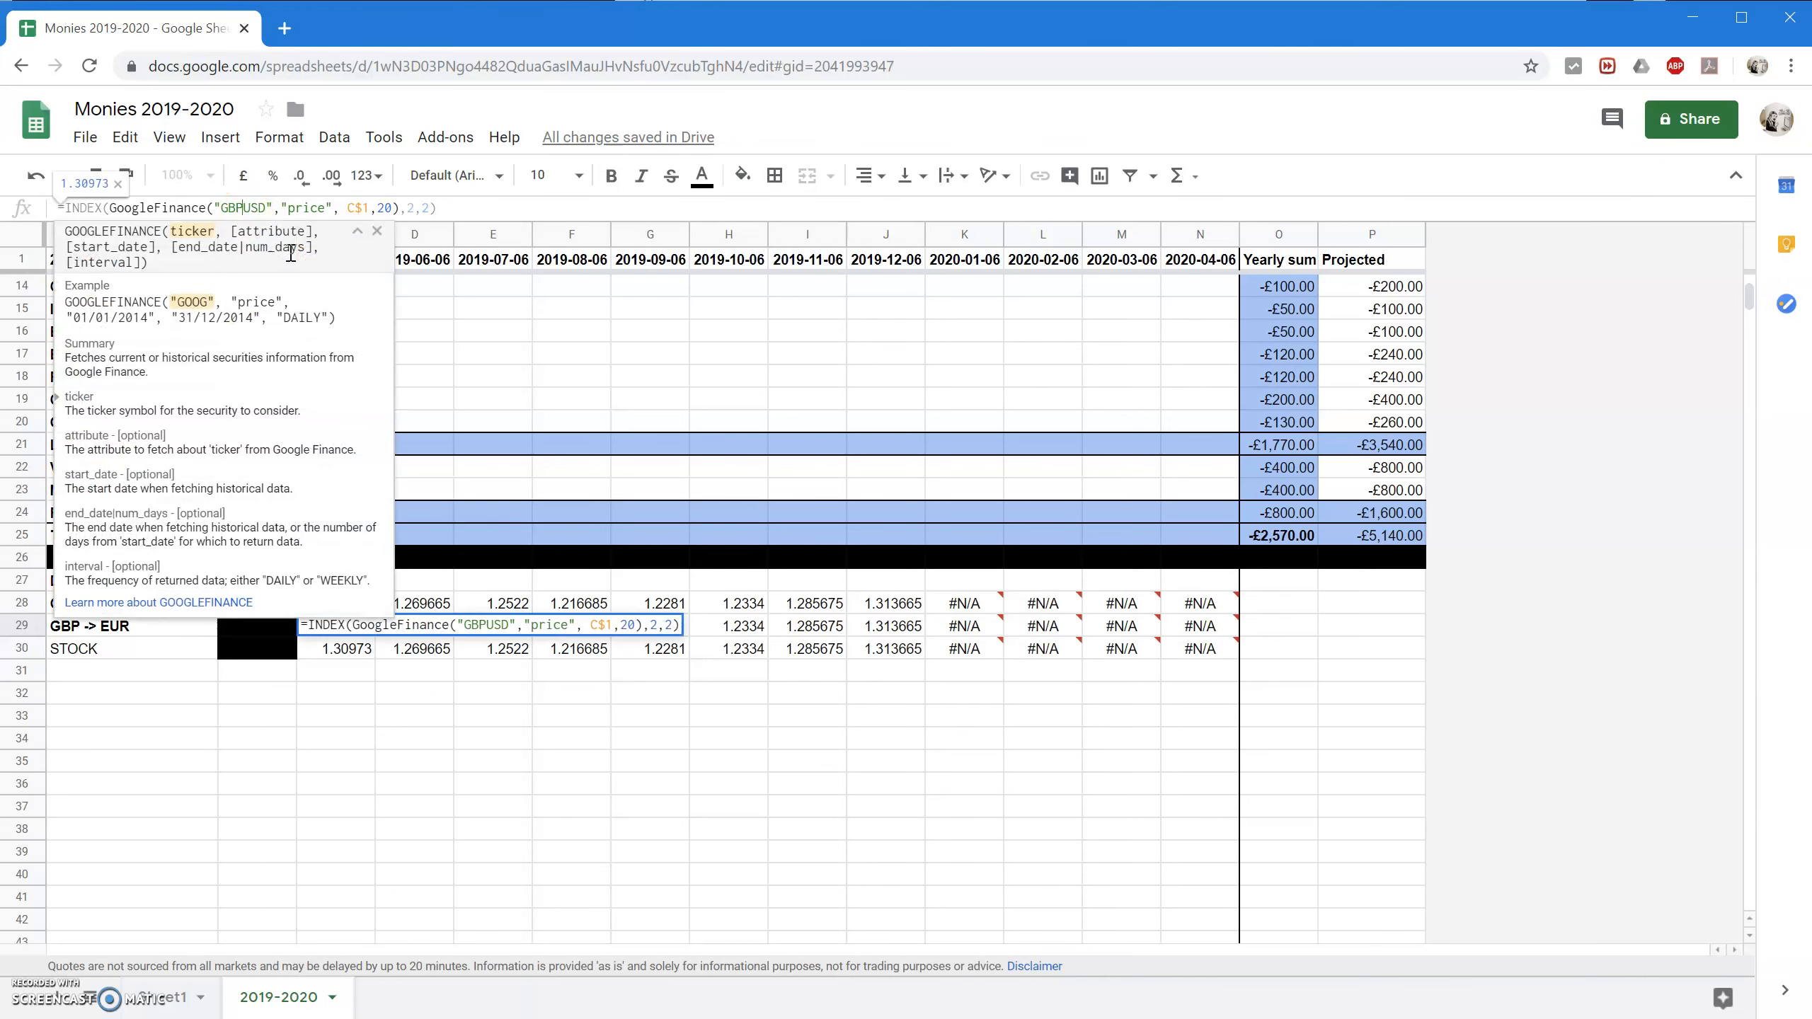
pyautogui.press('Delete')
pyautogui.press('Delete')
pyautogui.press('Delete')
pyautogui.write('EUR')
pyautogui.press('Return')
pyautogui.moveTo(347, 637); pyautogui.dragTo(346, 633)
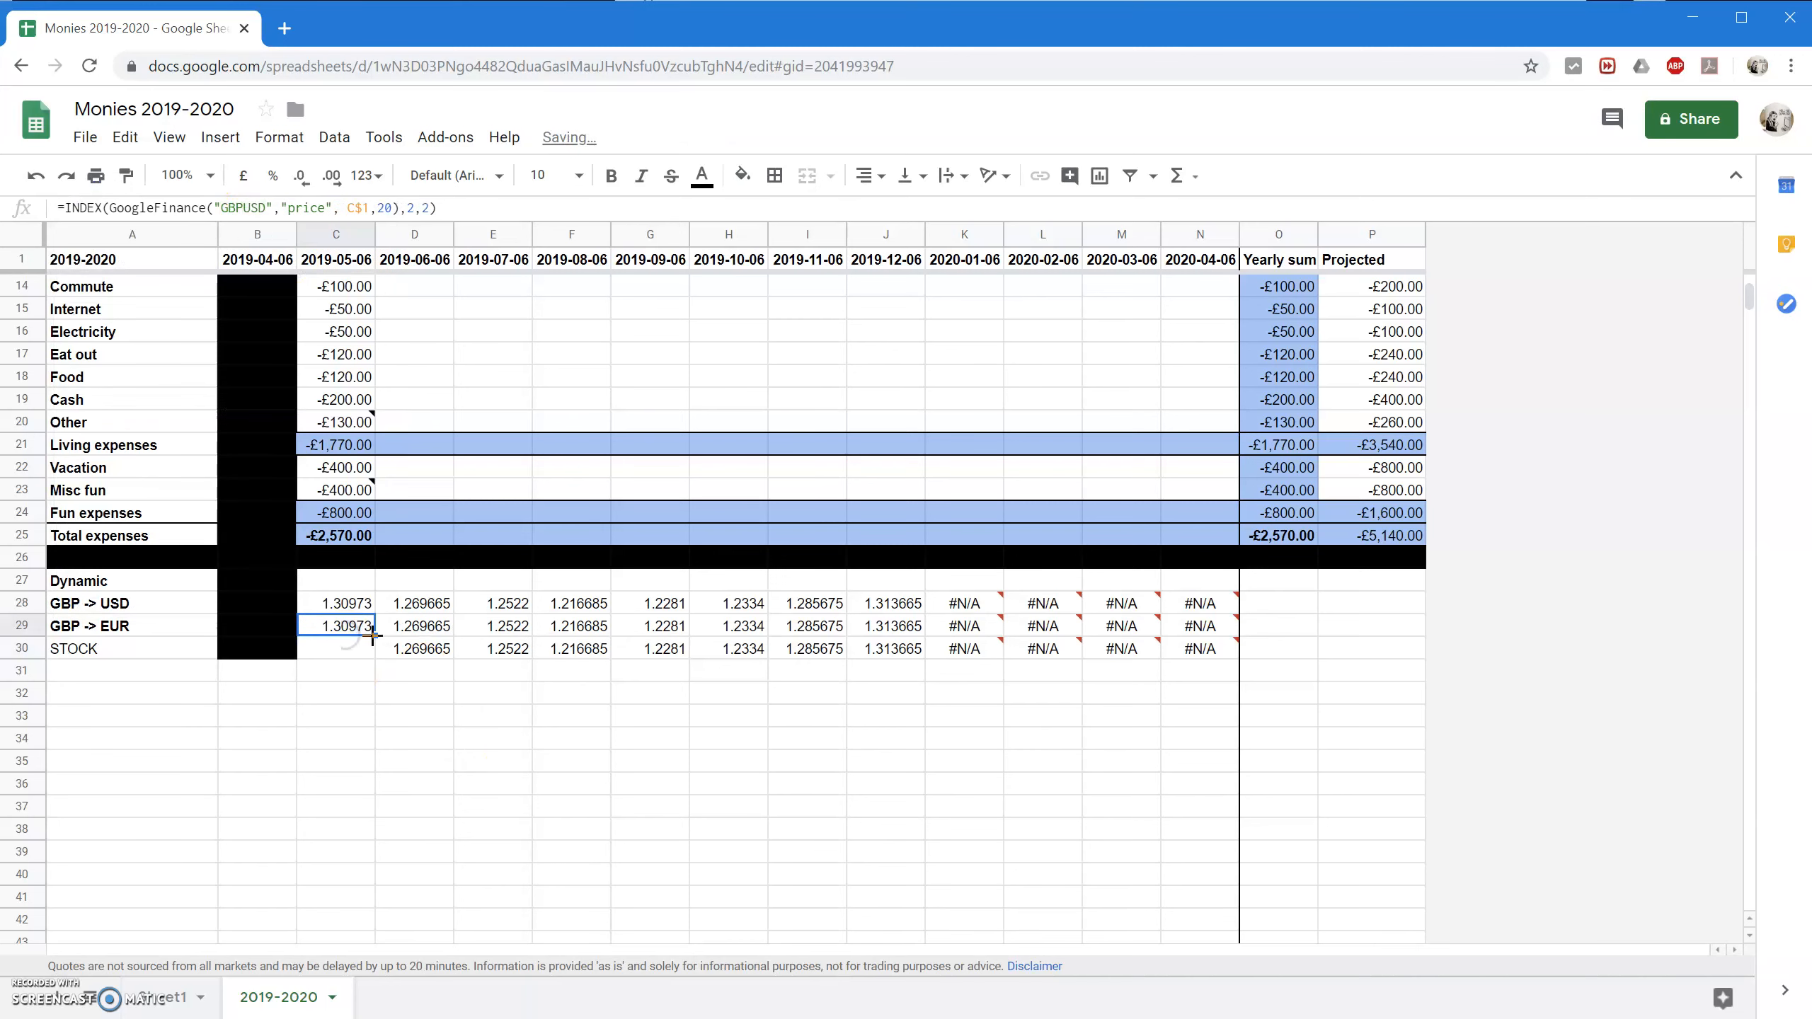
pyautogui.hotkey('ctrl', 'z')
pyautogui.moveTo(373, 632); pyautogui.dragTo(1224, 631)
pyautogui.click(646, 649)
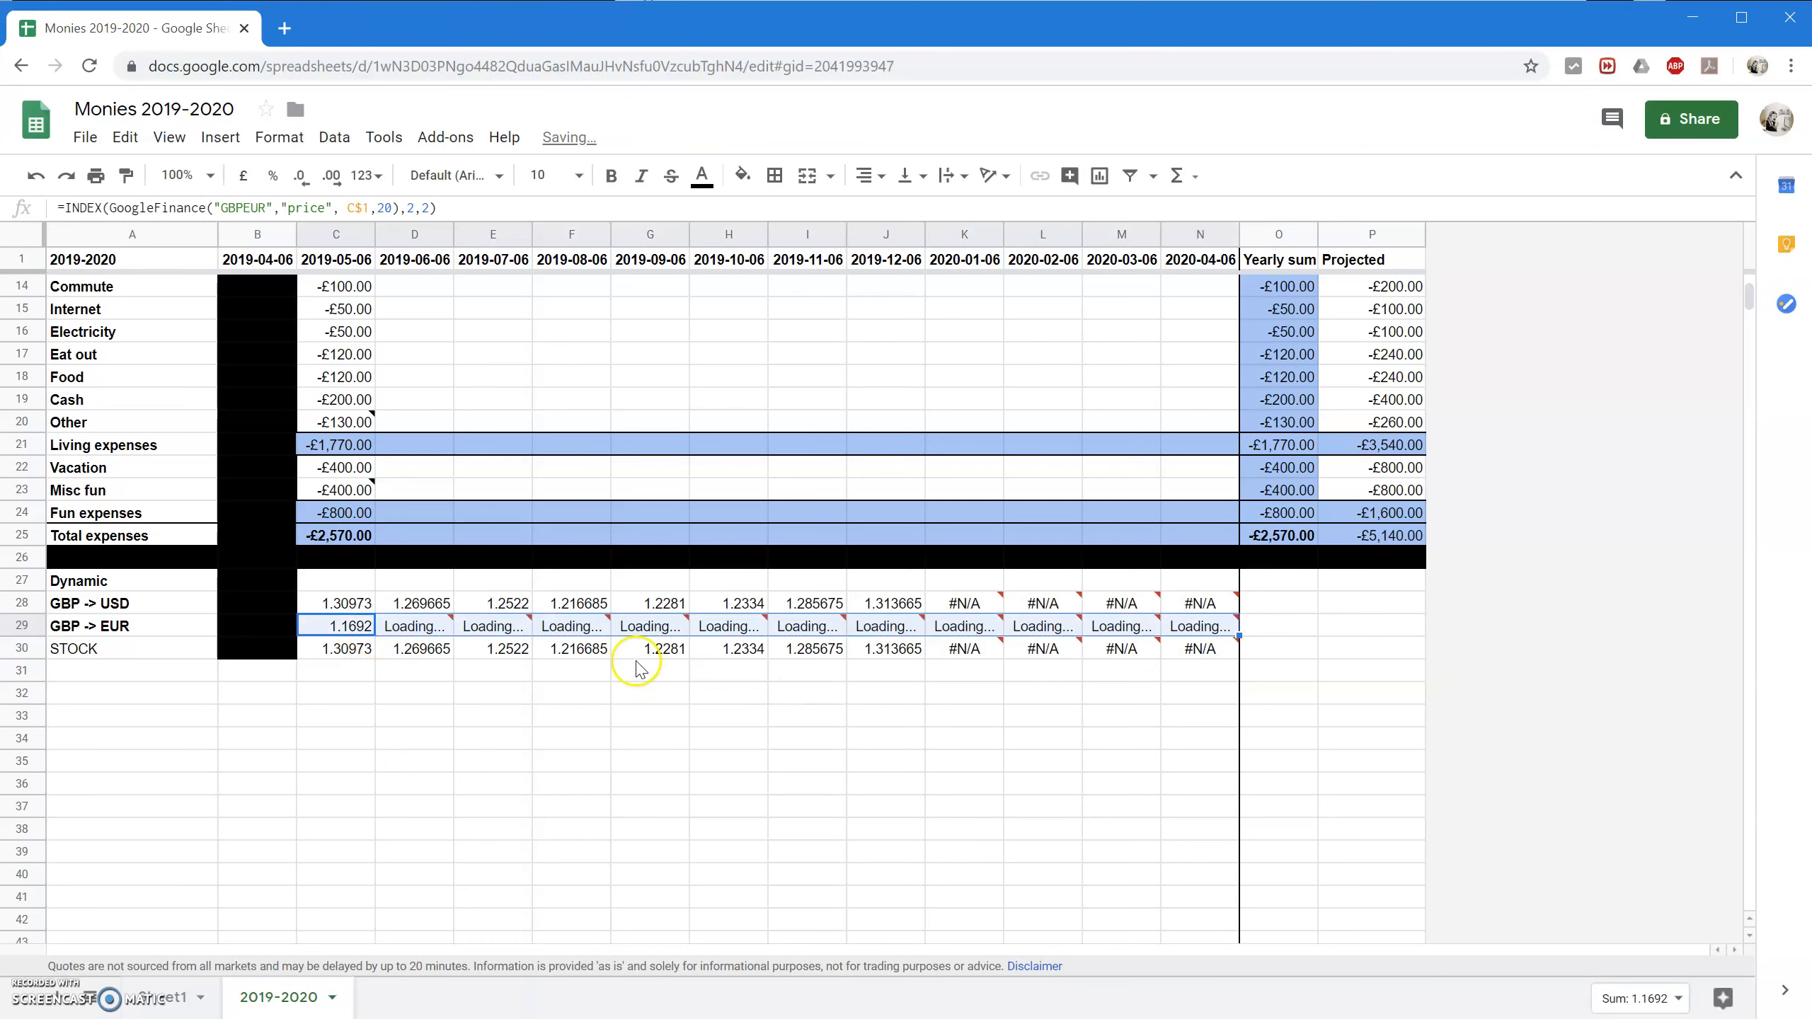
# Change the ticker in C30's formula to AMZN and fill the formula across to N30.
pyautogui.click(173, 649)
pyautogui.click(308, 653)
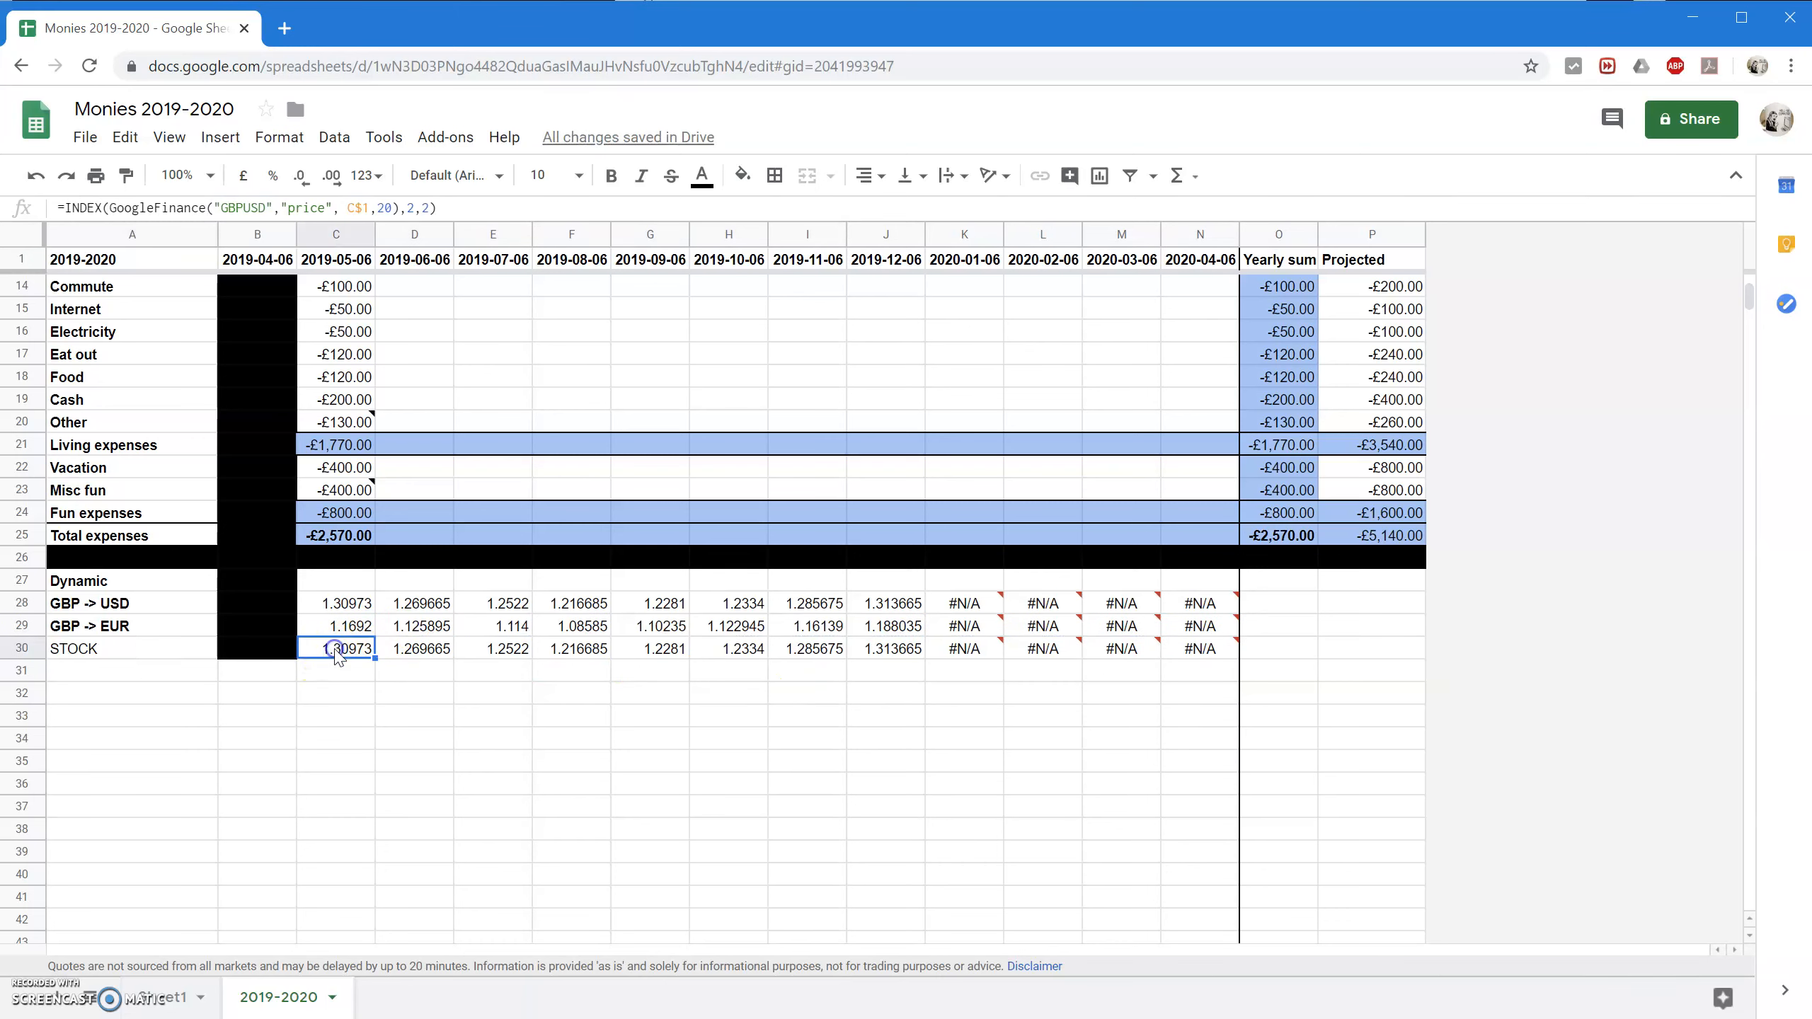
pyautogui.doubleClick(245, 208)
pyautogui.write('"AMZN')
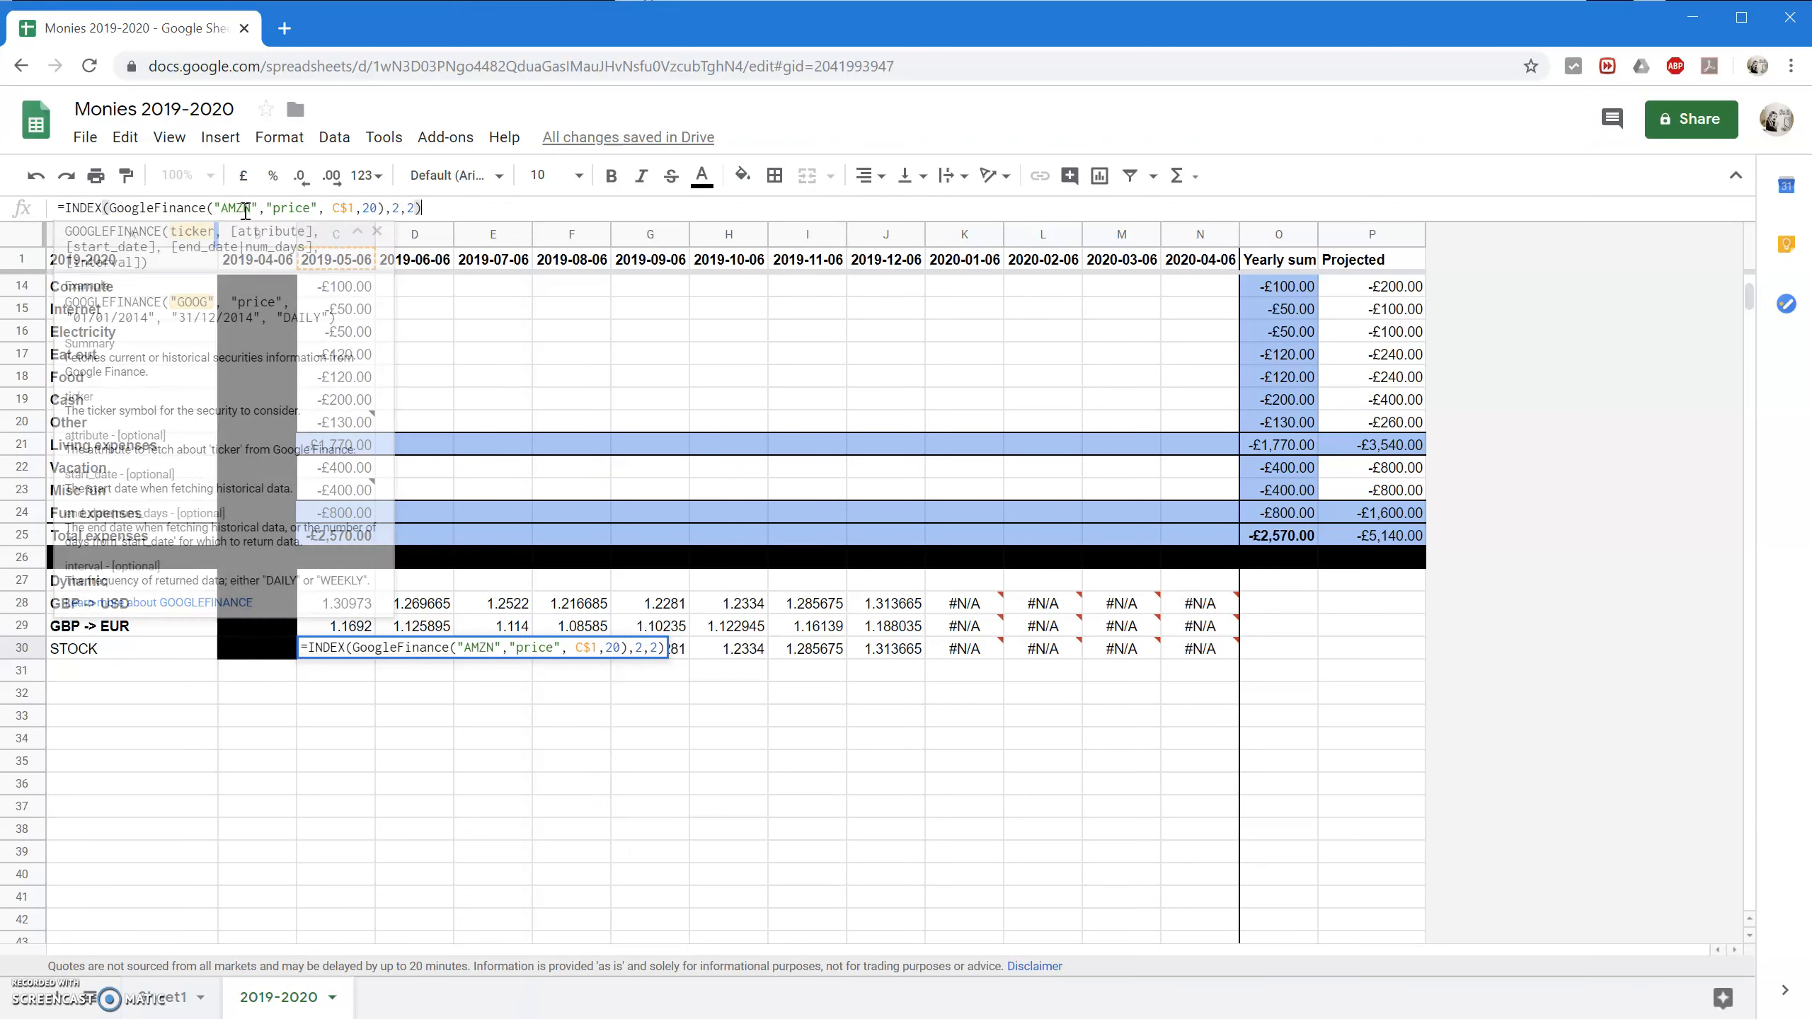
pyautogui.press('Return')
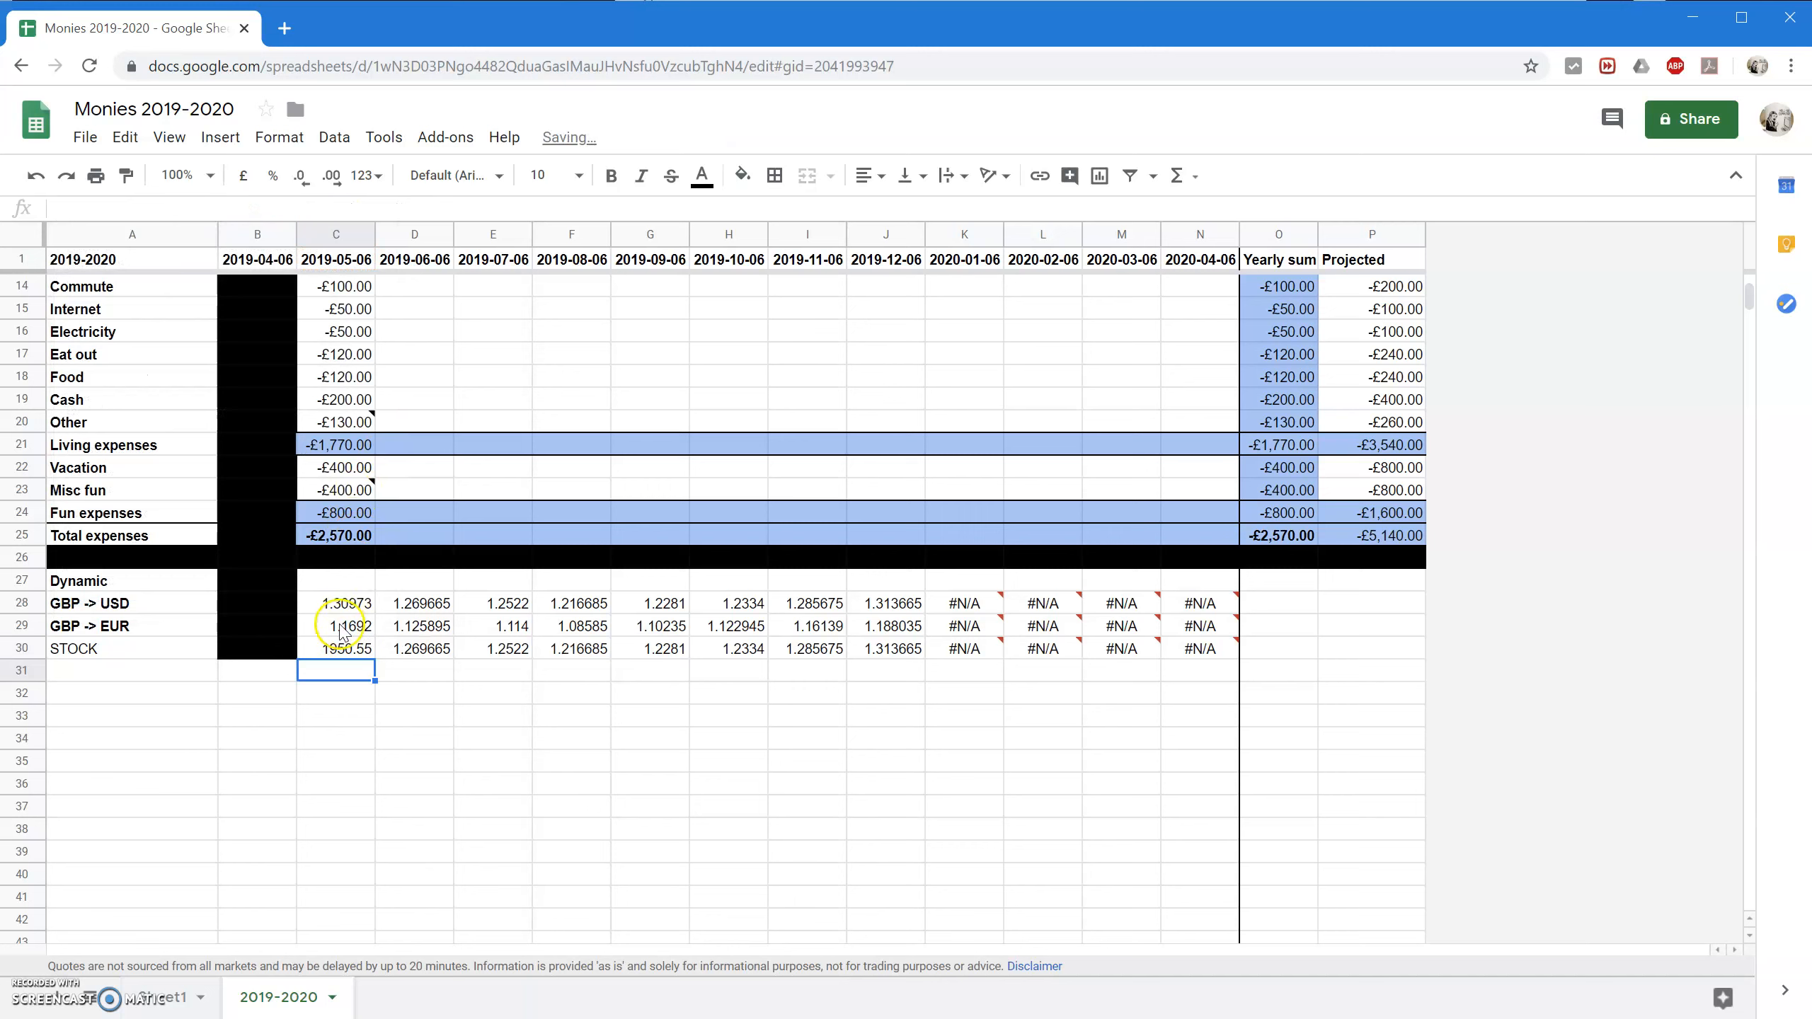
pyautogui.click(341, 648)
pyautogui.moveTo(375, 658); pyautogui.dragTo(1205, 650)
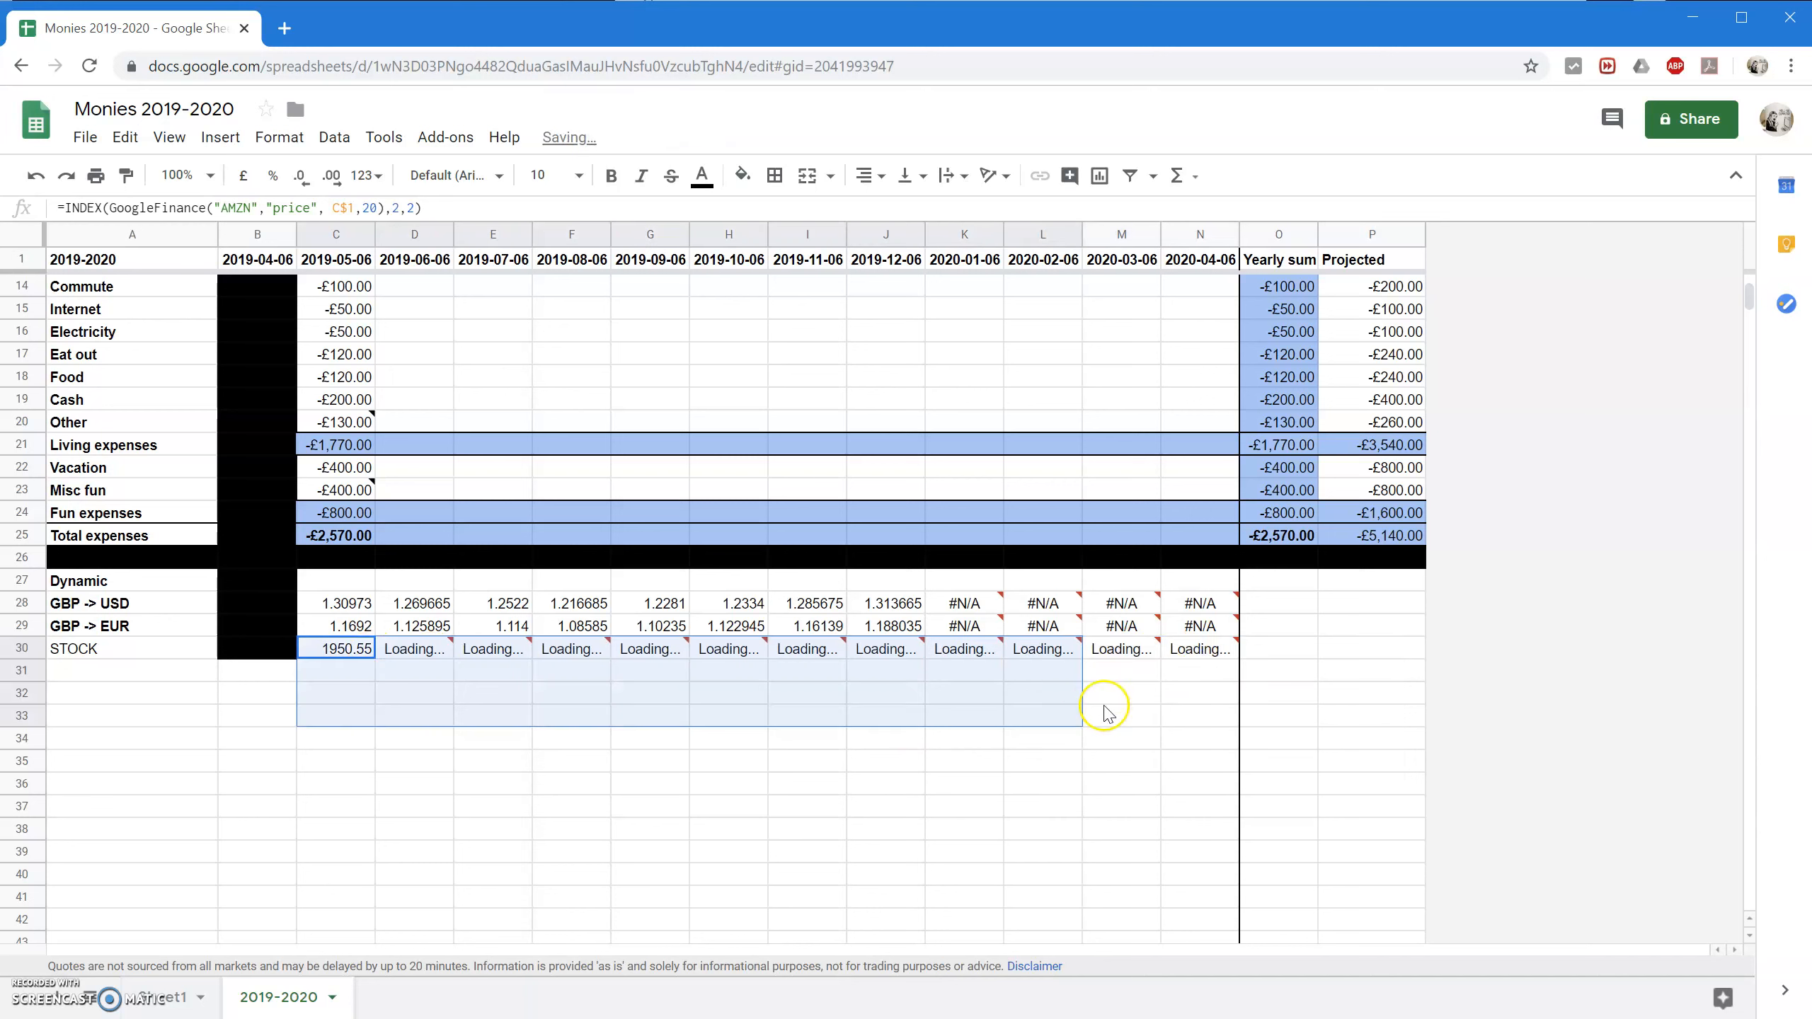
pyautogui.click(883, 714)
# Make the STOCK label in A30 bold and fill C27:P27 in the Dynamic heading row with black.
pyautogui.click(143, 648)
pyautogui.hotkey('ctrl', 'b')
pyautogui.scroll(1, 449, 727)
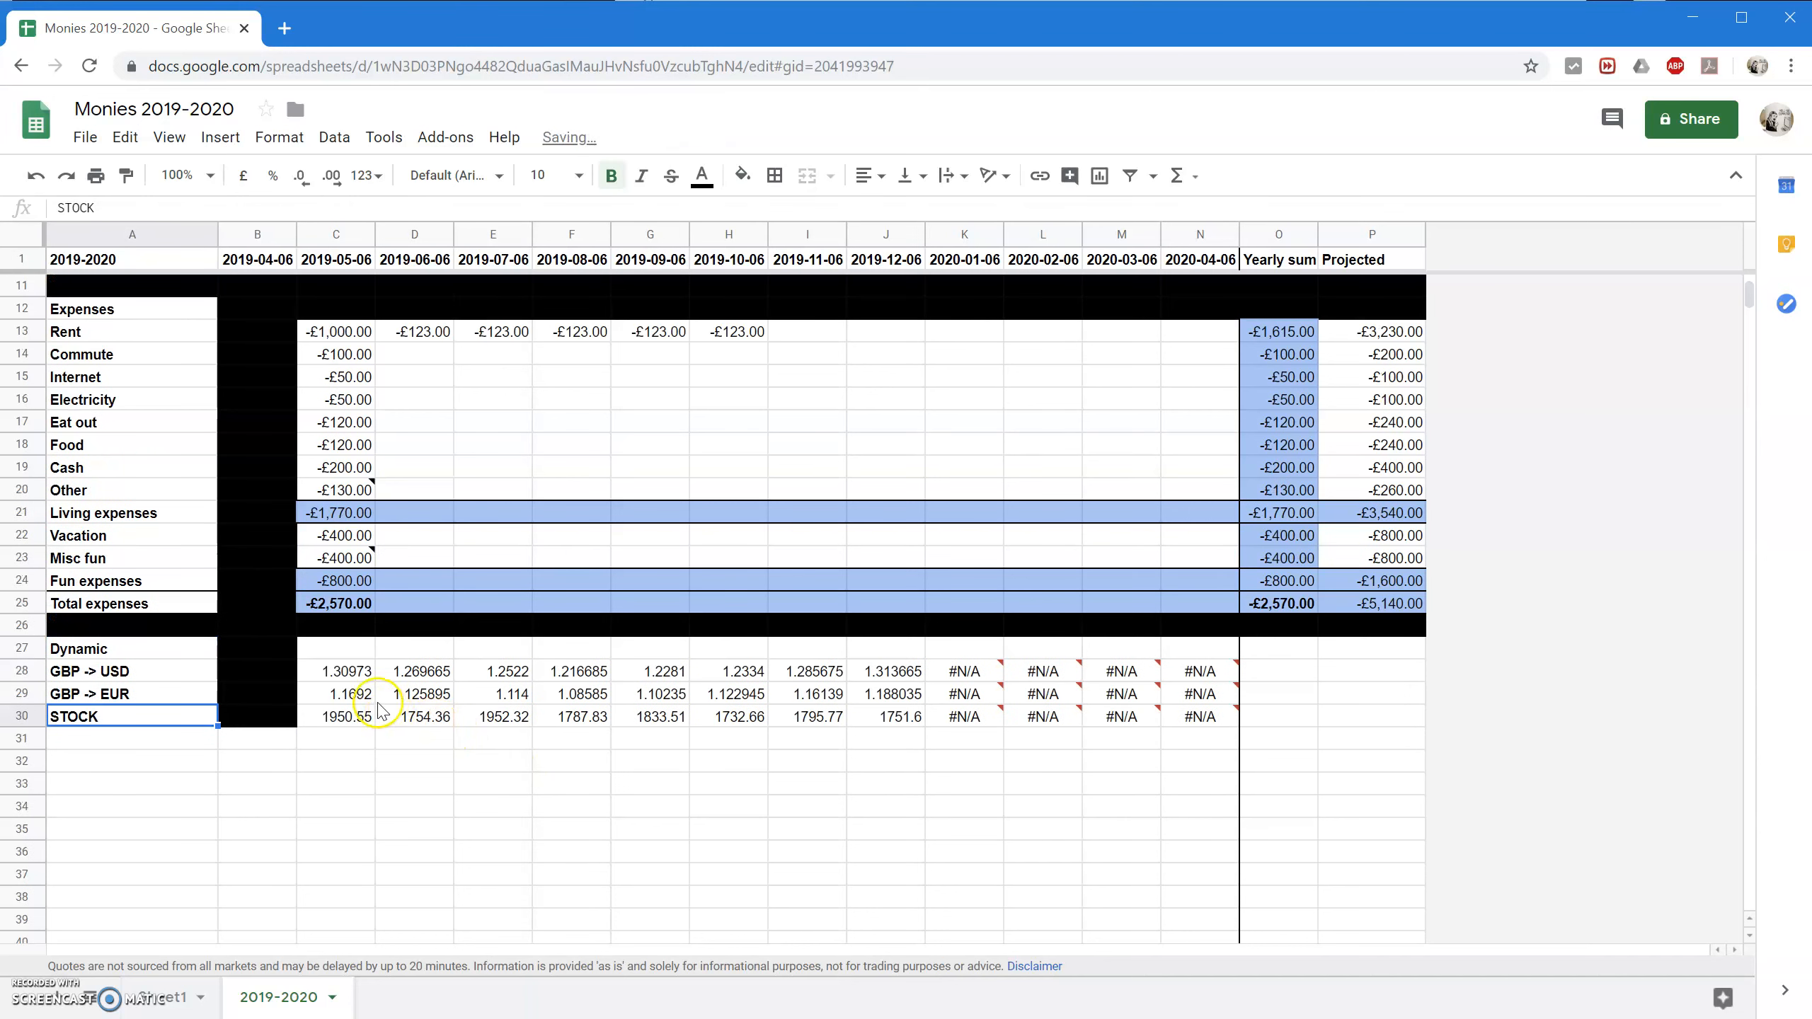
pyautogui.click(350, 675)
pyautogui.click(325, 651)
pyautogui.moveTo(325, 651); pyautogui.dragTo(1370, 653)
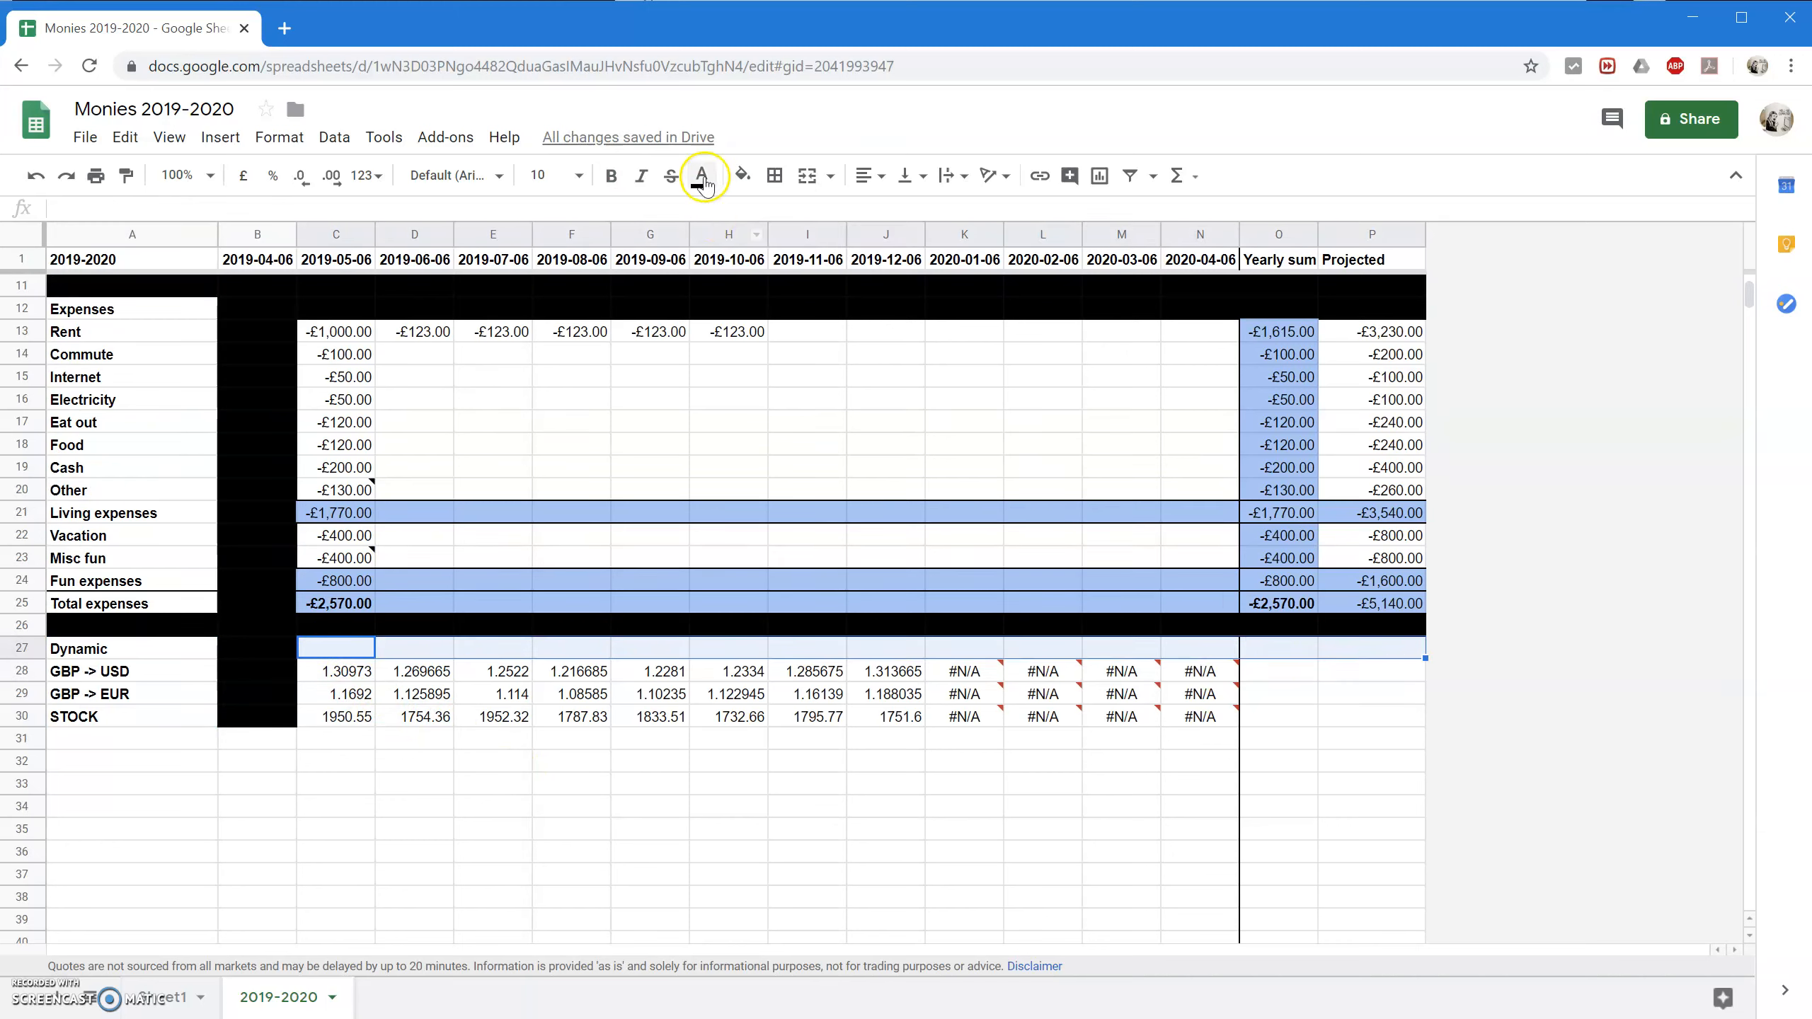
pyautogui.click(741, 175)
pyautogui.click(750, 464)
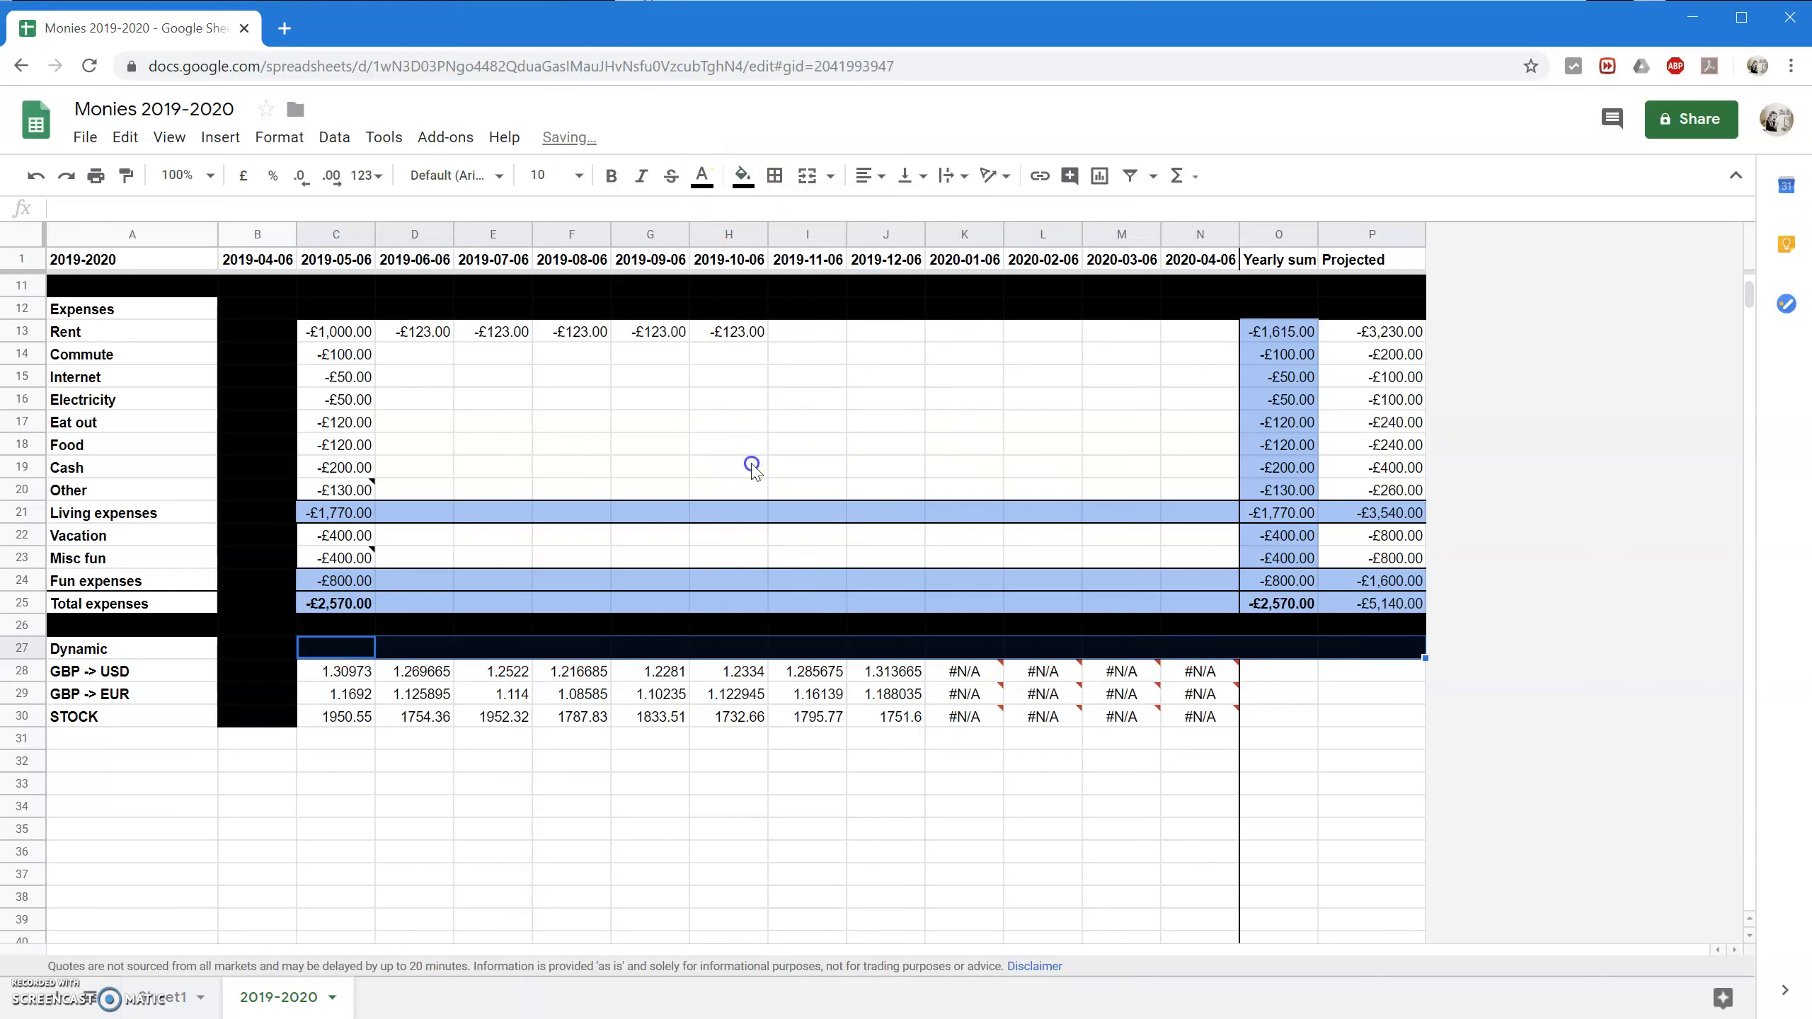
# Enter =C7/C28 in C8 to convert the vested stock value to GBP, and fill the formula across to N8.
pyautogui.click(427, 700)
pyautogui.scroll(3, 424, 742)
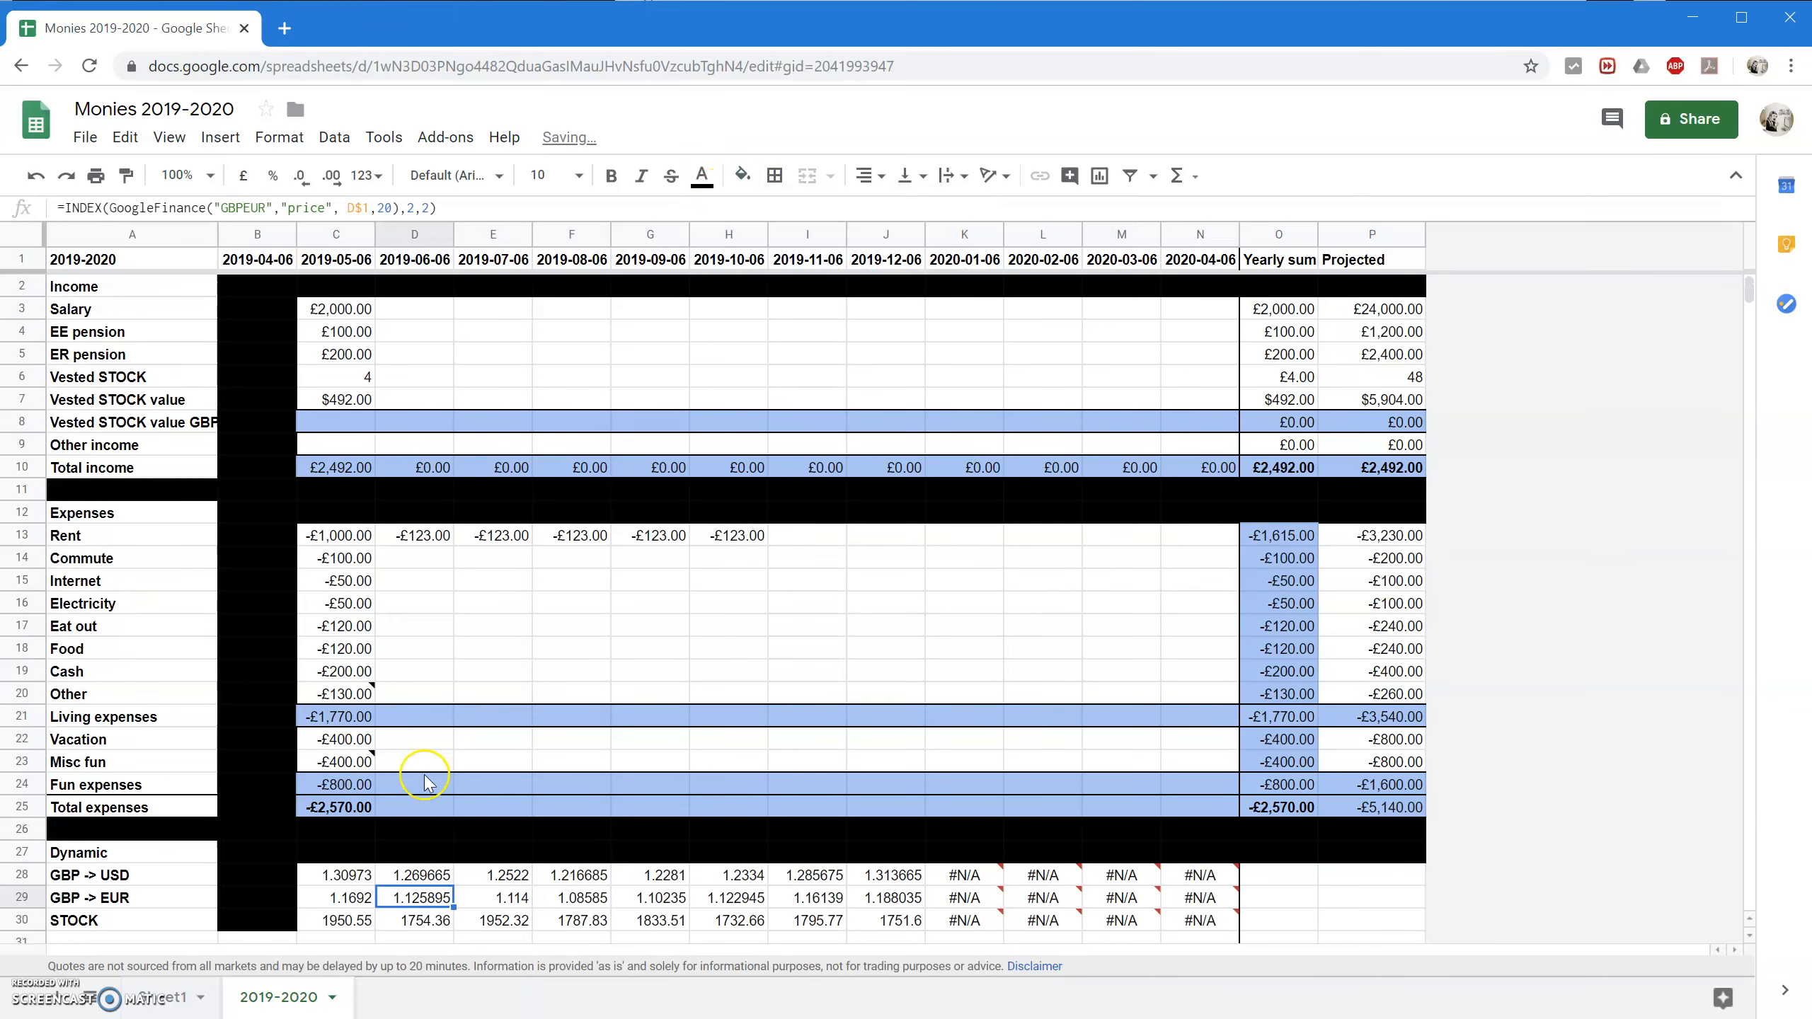
pyautogui.scroll(-2, 399, 799)
pyautogui.scroll(3, 376, 835)
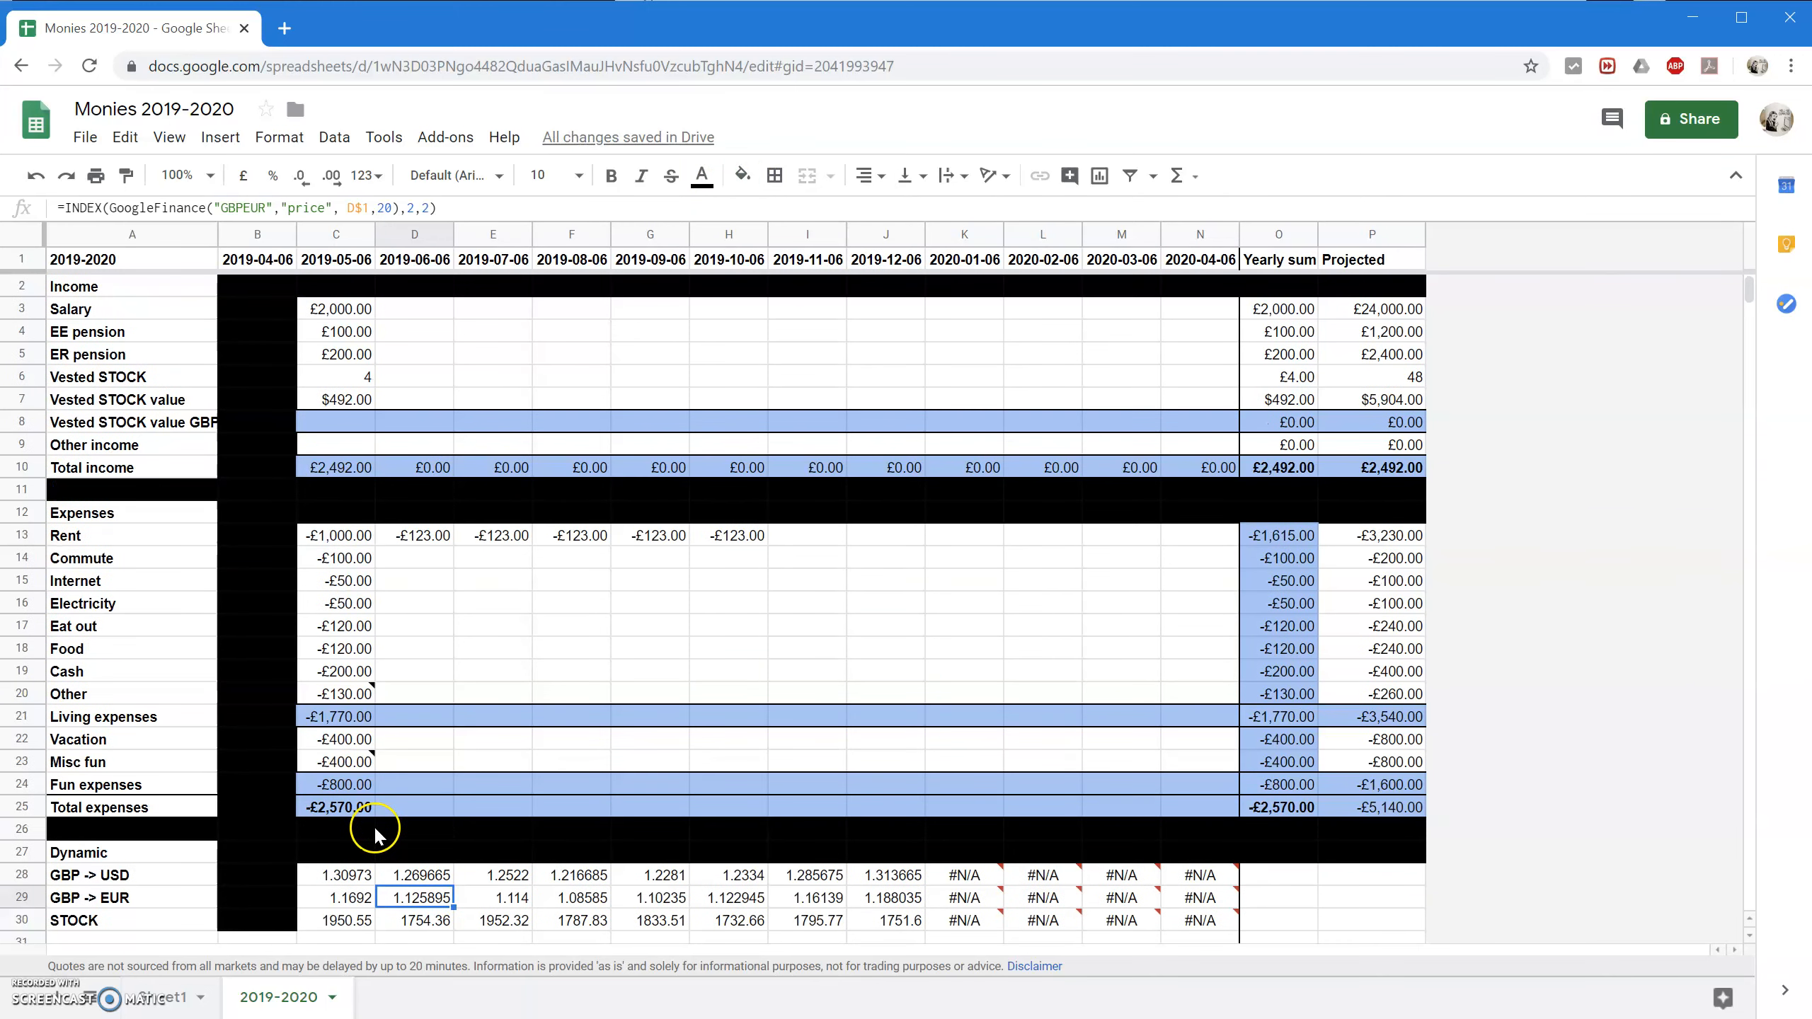
pyautogui.click(343, 425)
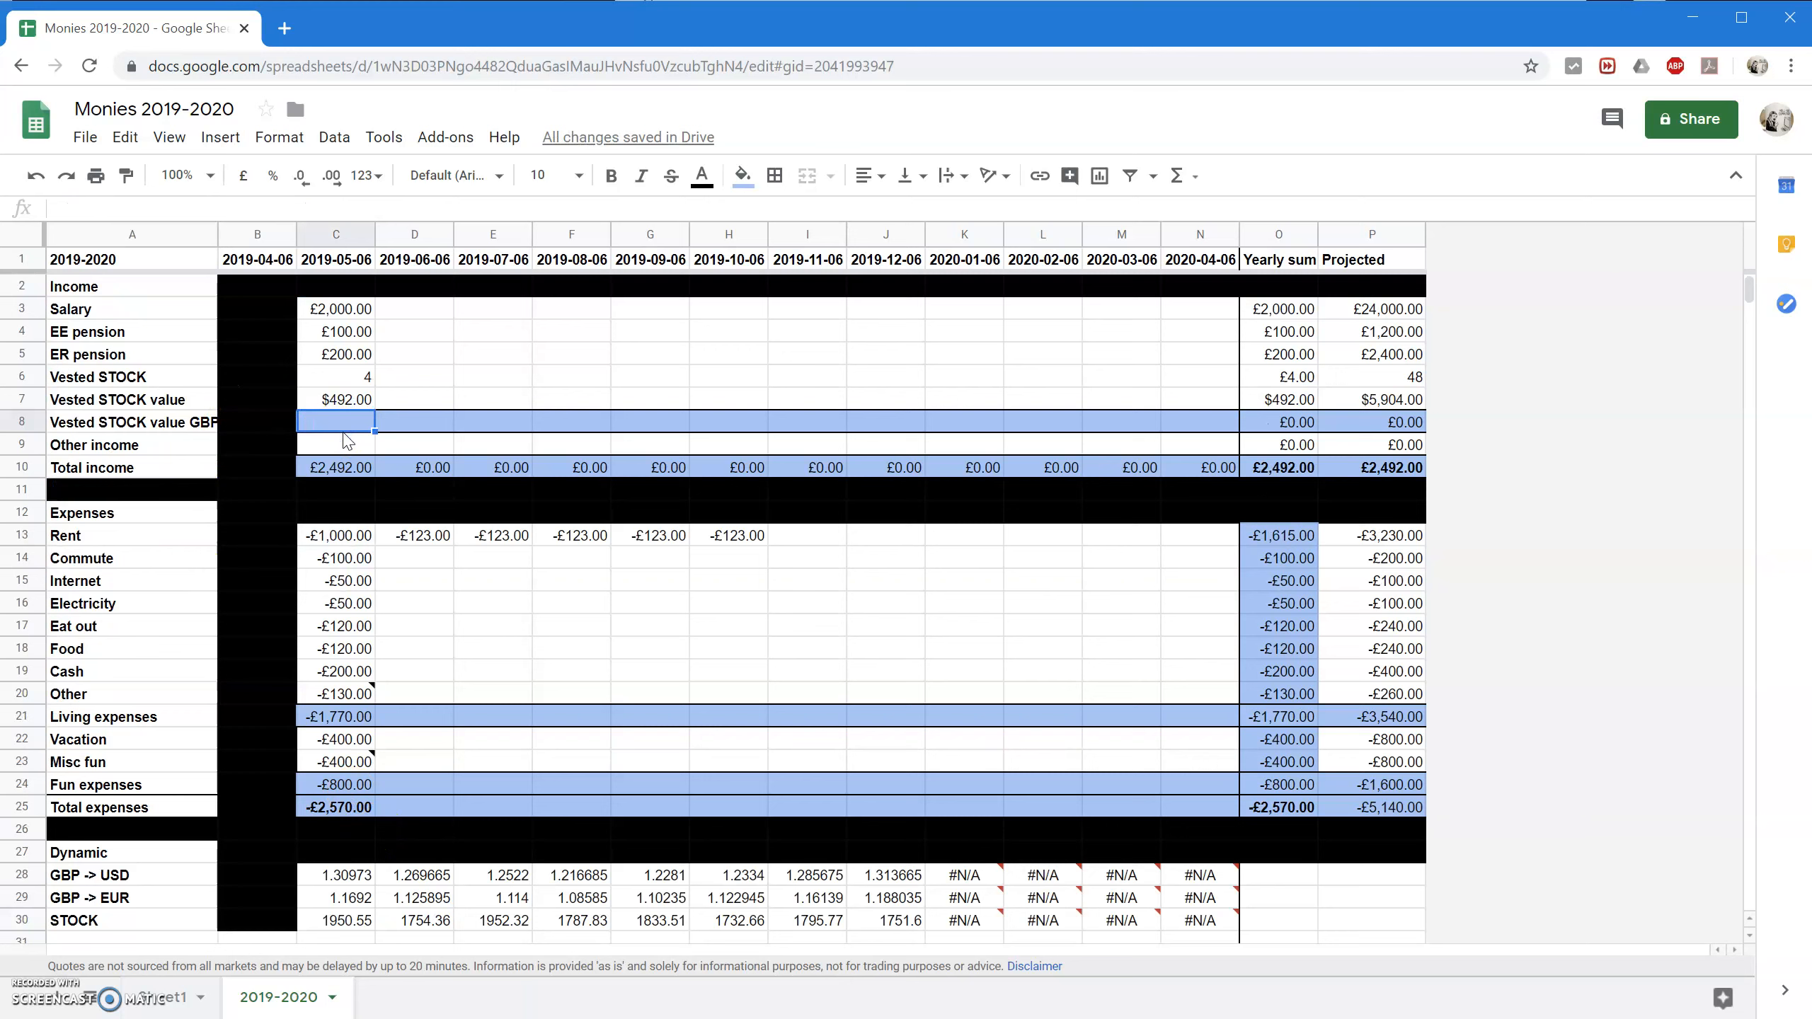
pyautogui.write('=C3')
pyautogui.press('BackSpace')
pyautogui.write('7/')
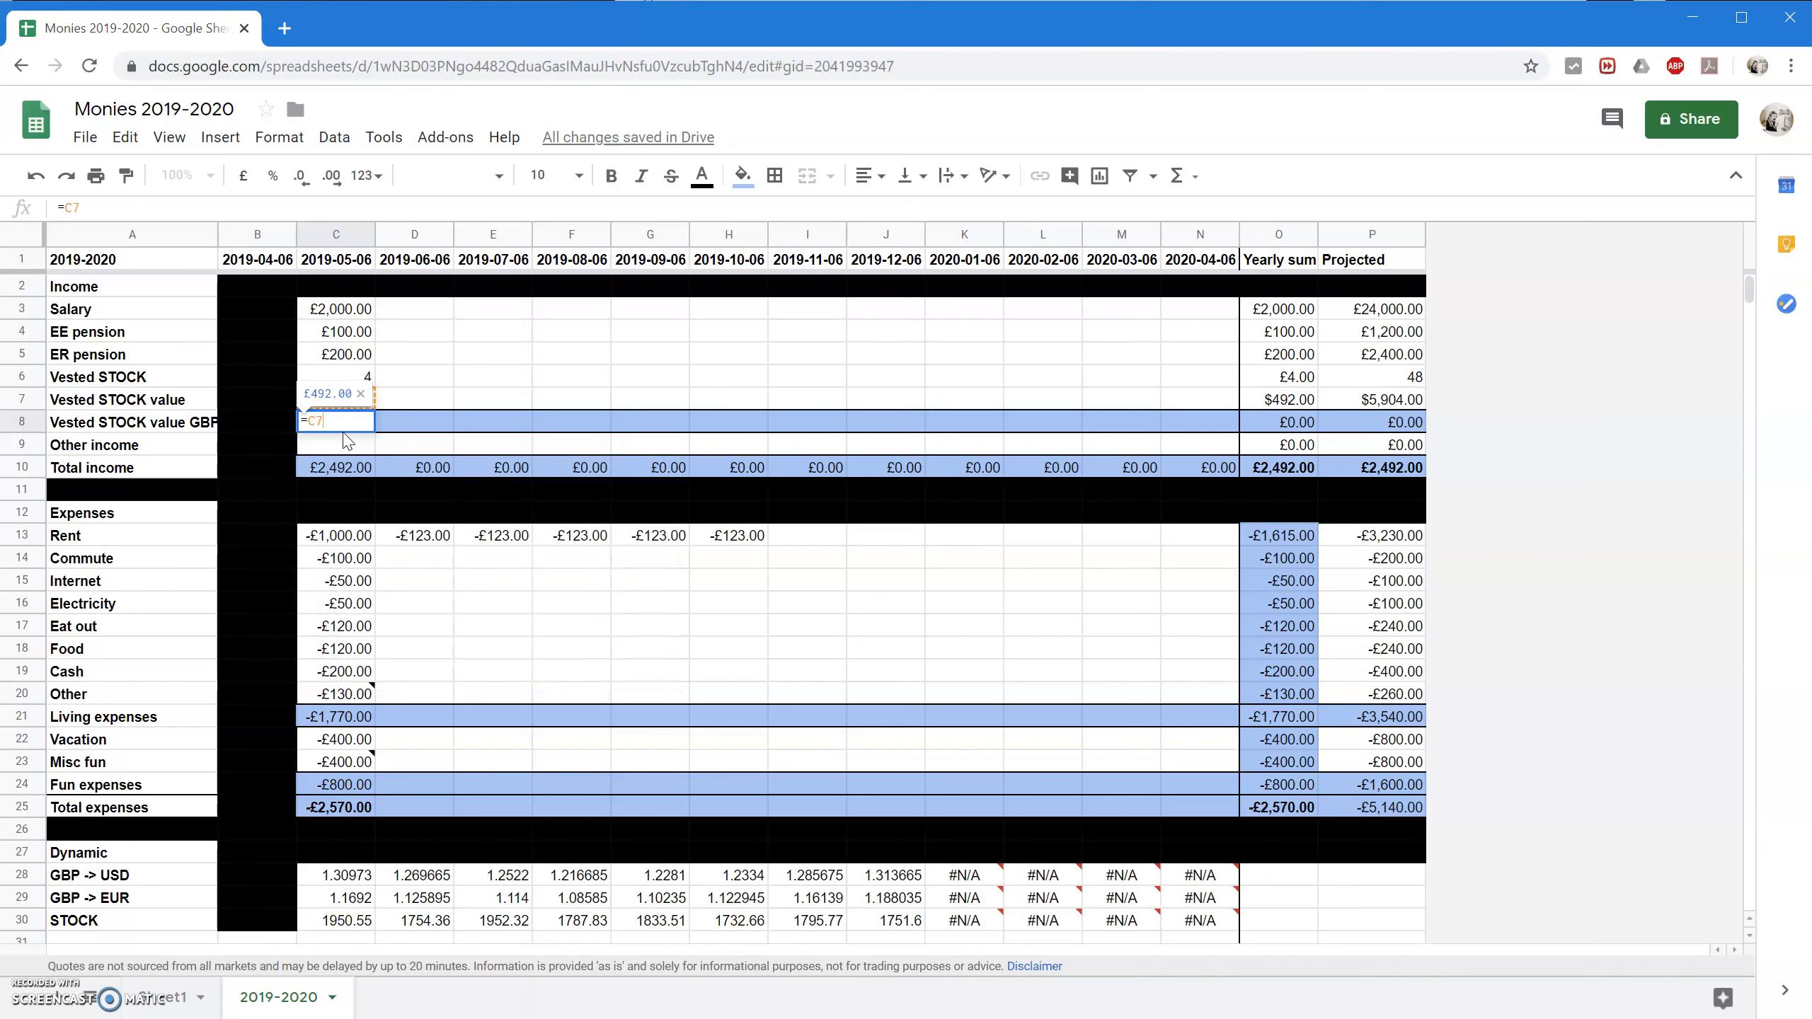
pyautogui.write('C')
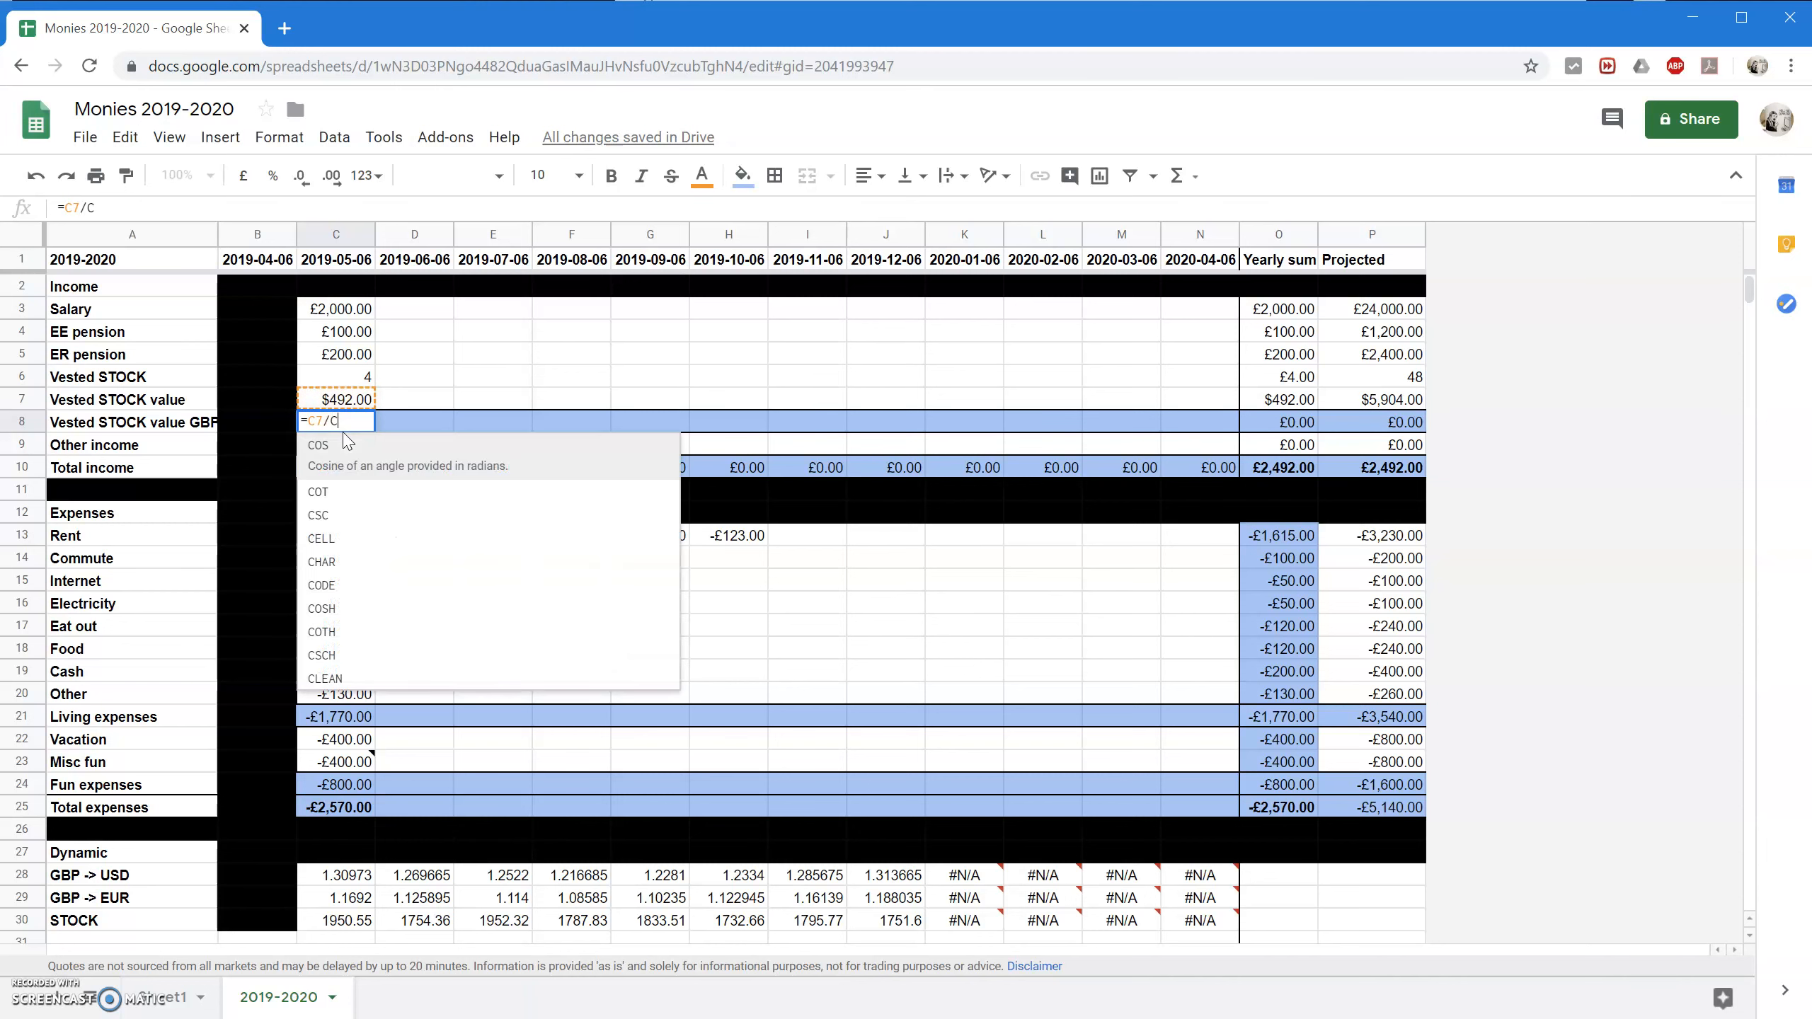
pyautogui.write('28')
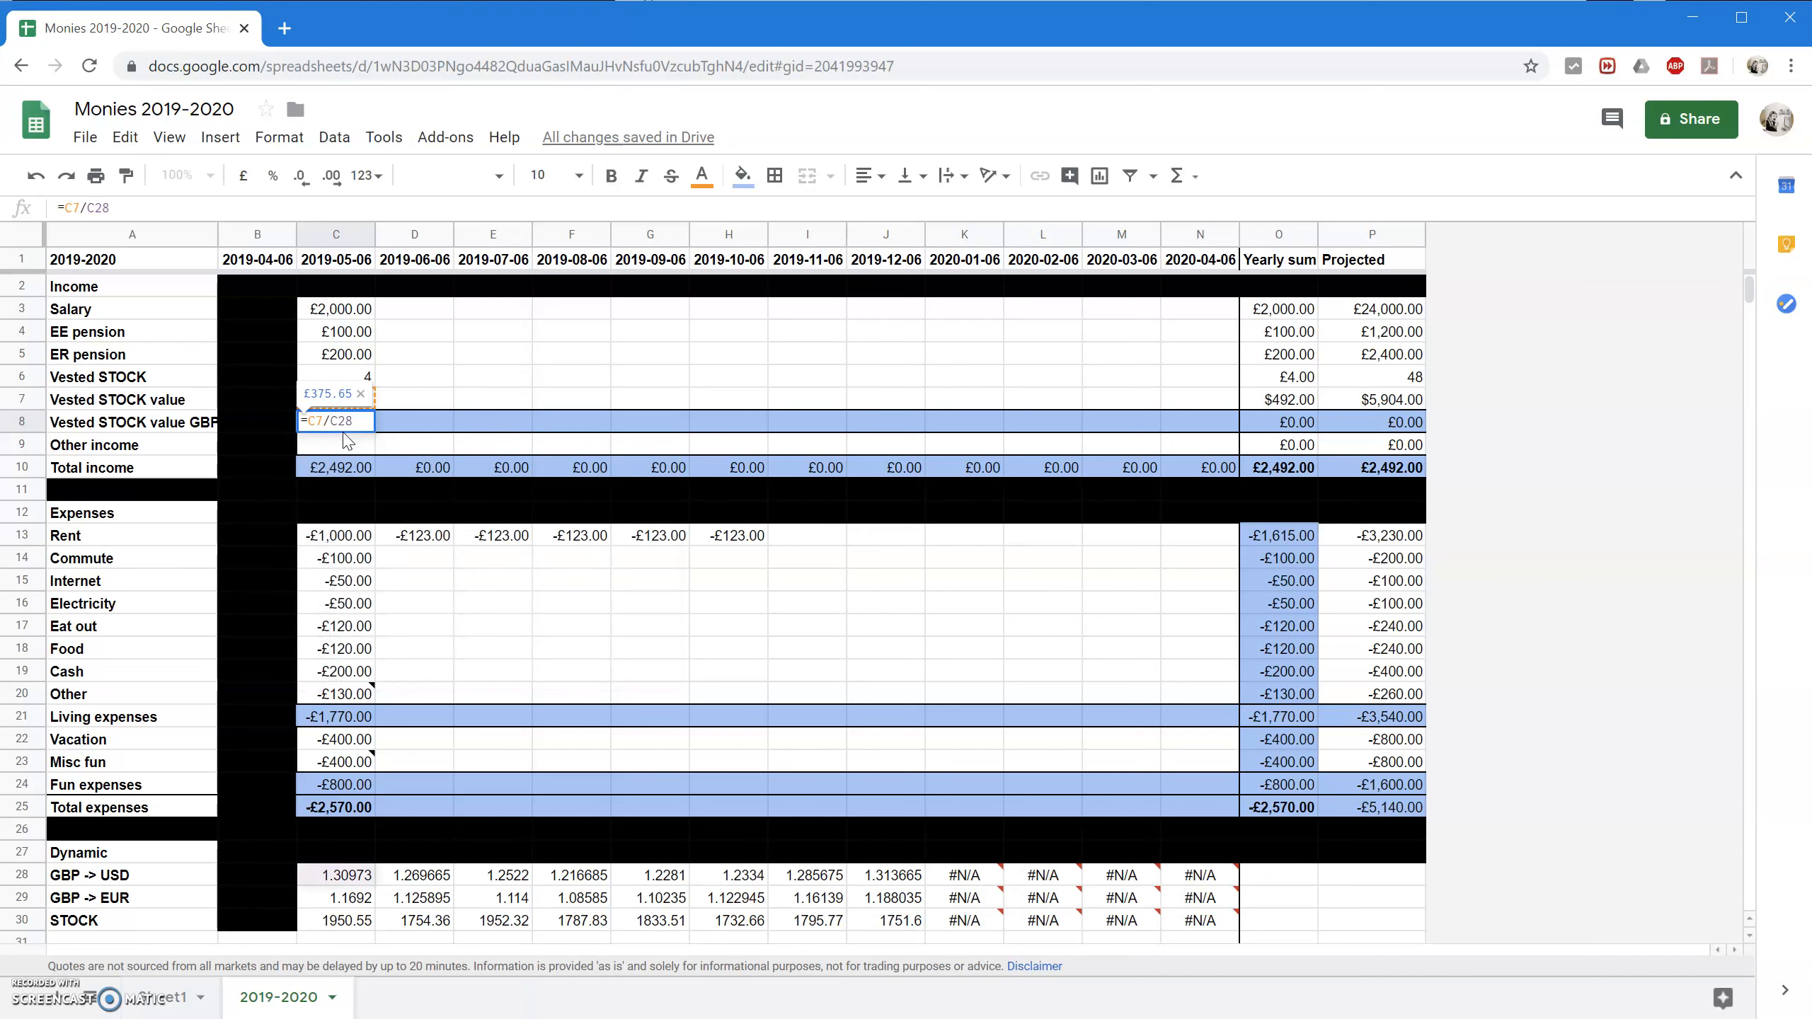
pyautogui.press('Return')
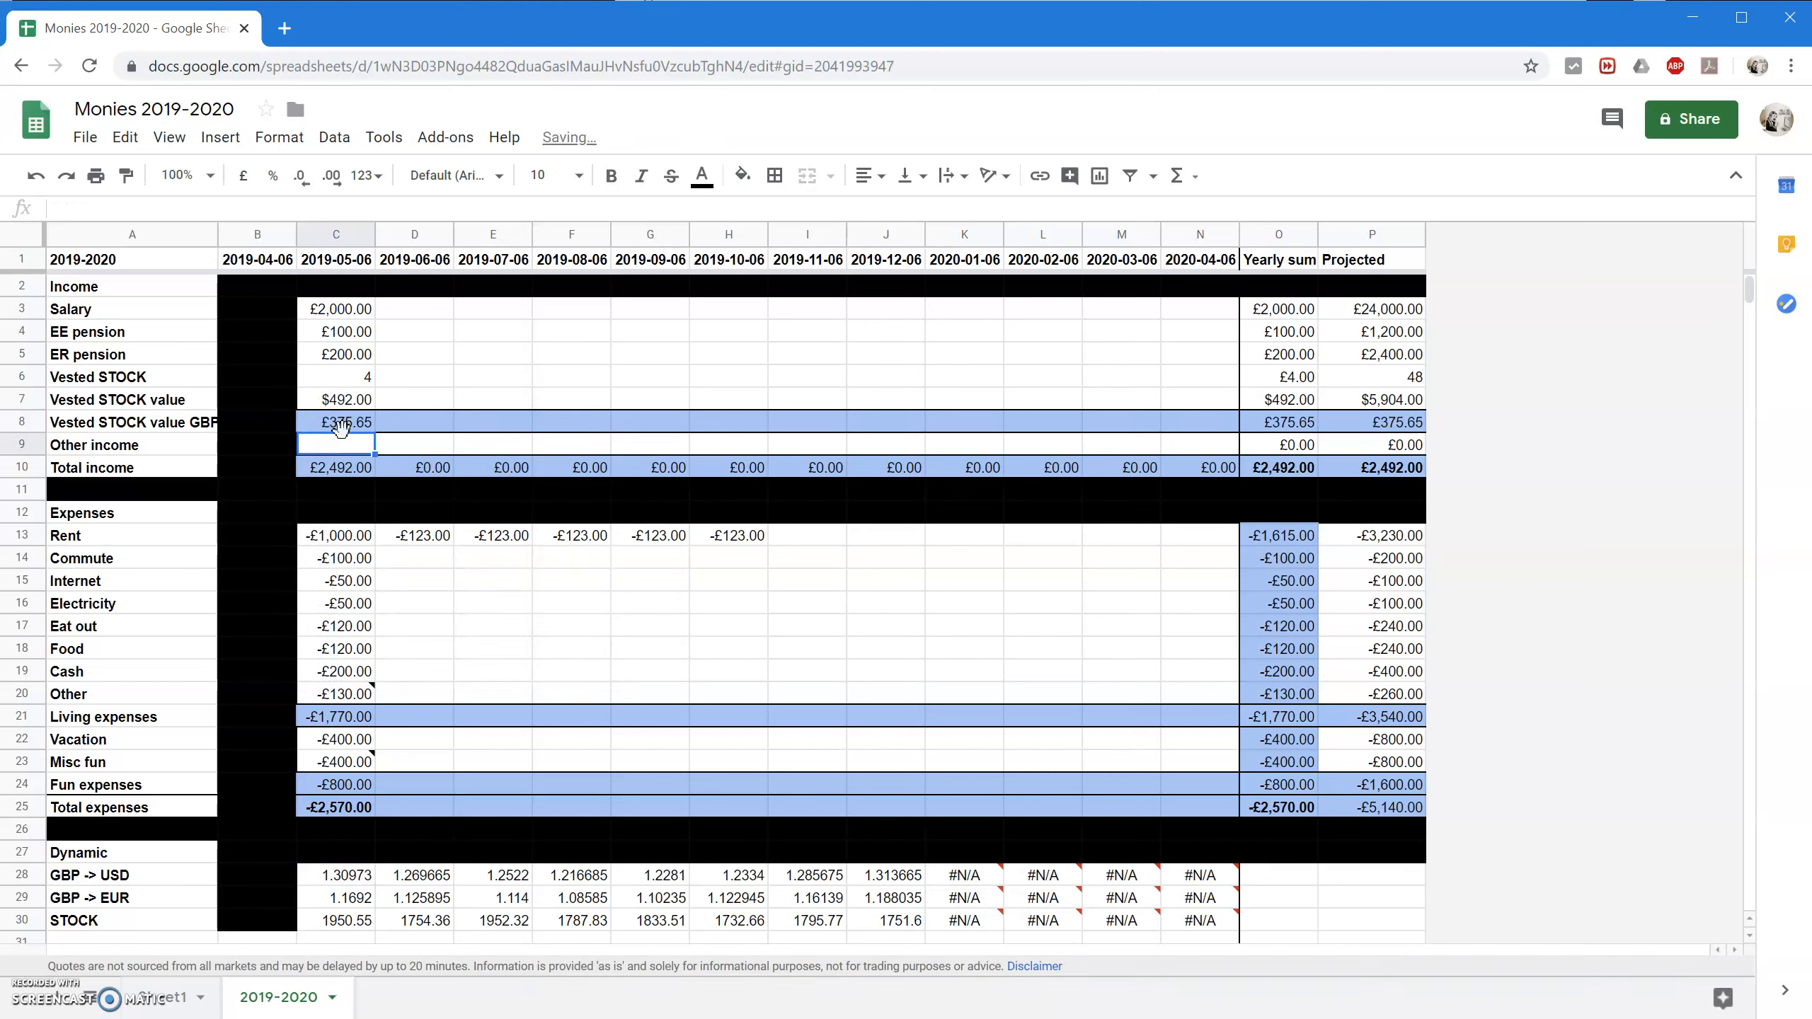
pyautogui.click(350, 426)
pyautogui.moveTo(374, 432); pyautogui.dragTo(1206, 425)
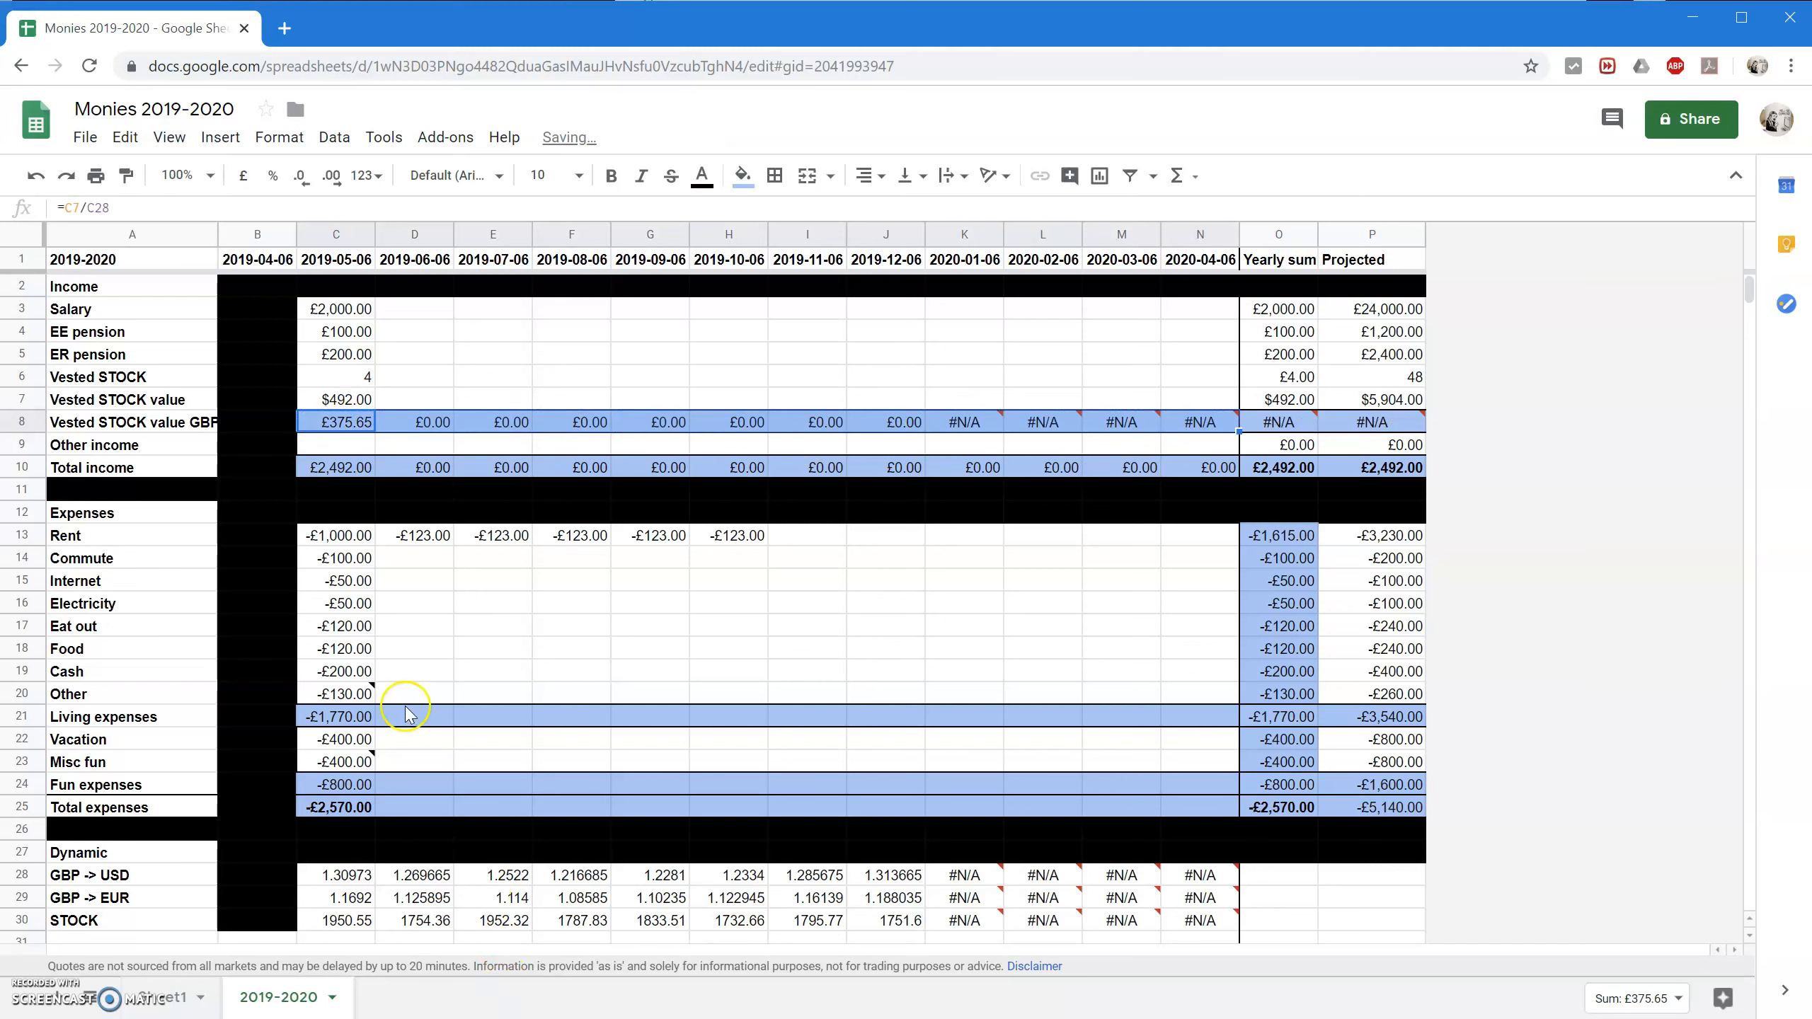
# Insert a row below Total income and label it "Total income incl pension" in A11.
pyautogui.click(331, 448)
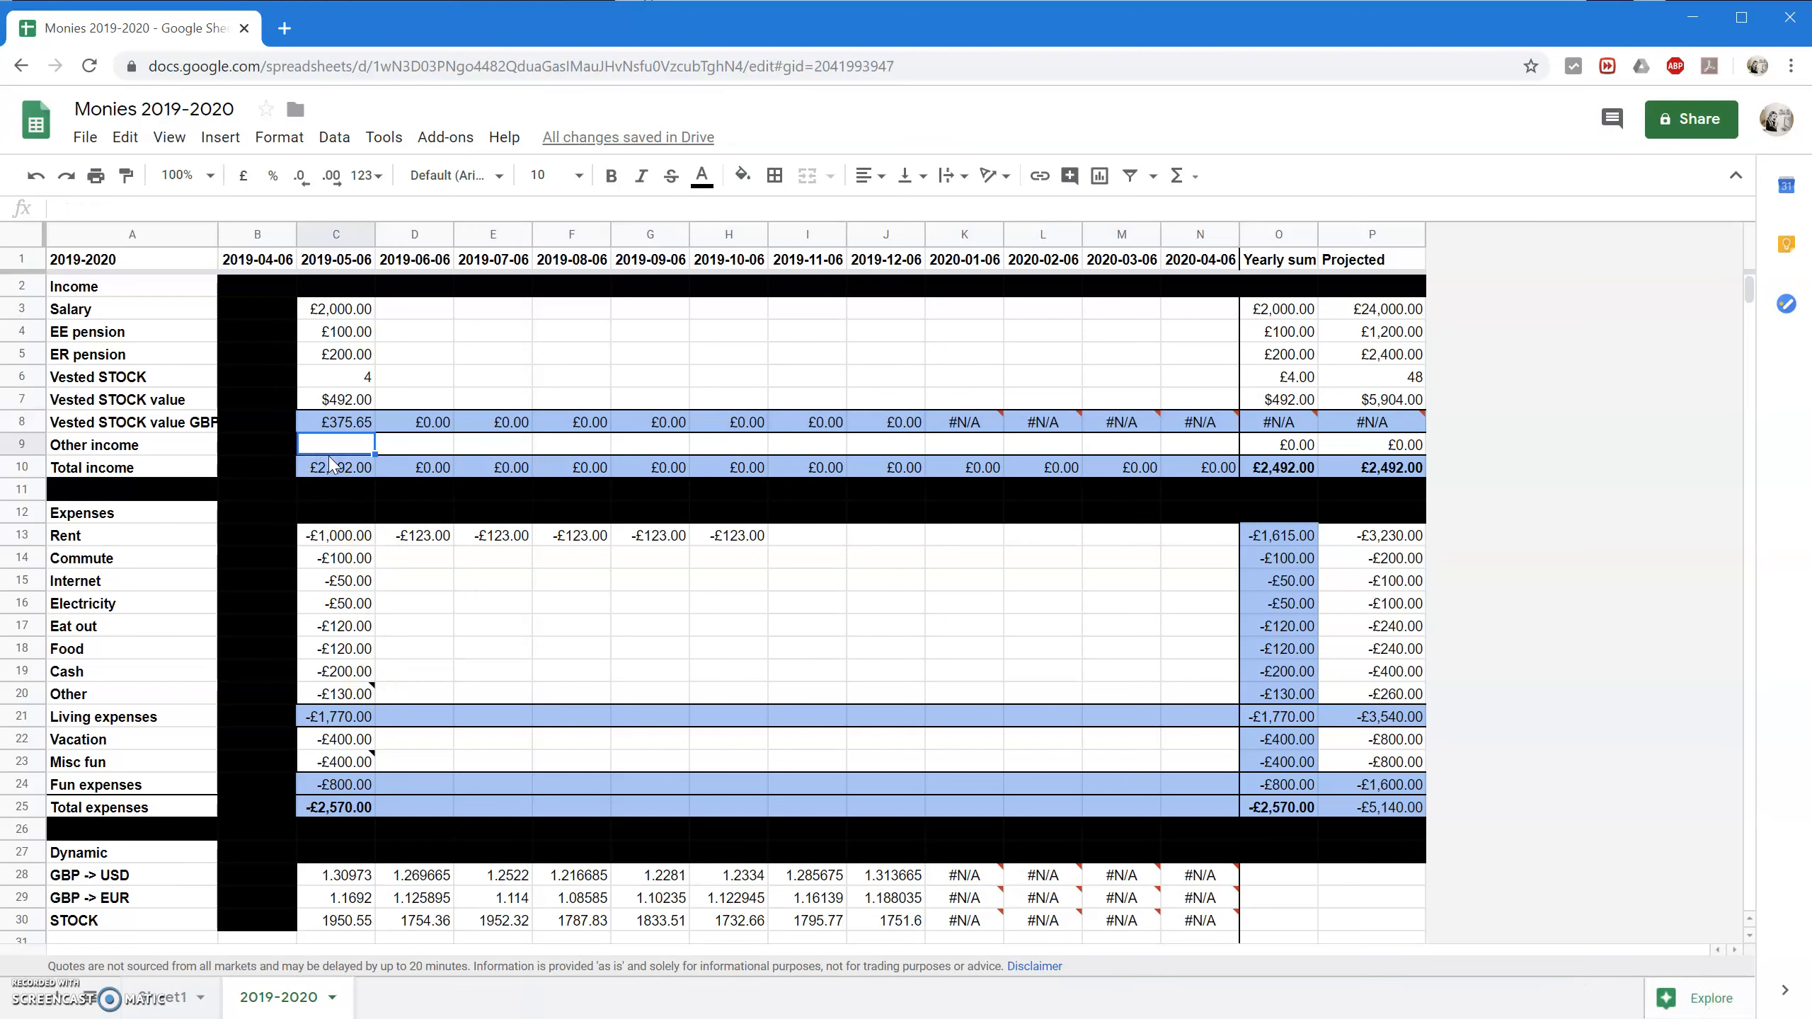
pyautogui.click(333, 470)
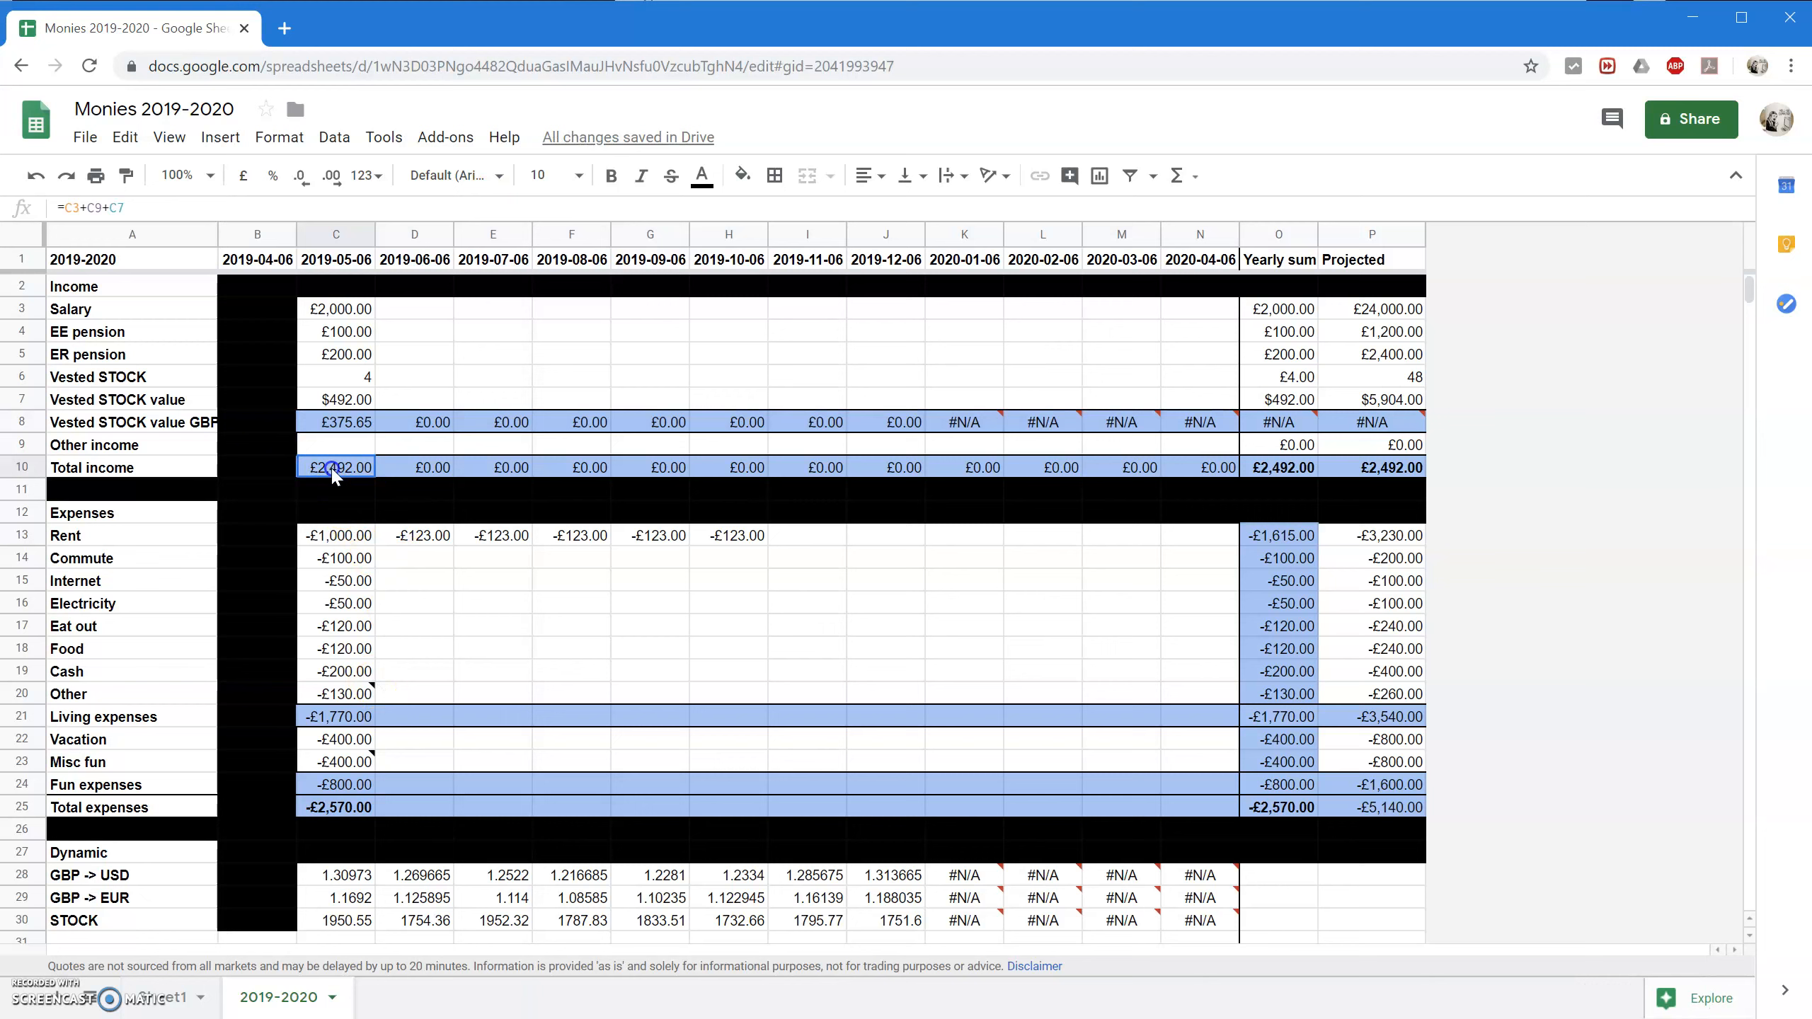
pyautogui.rightClick(20, 468)
pyautogui.click(149, 573)
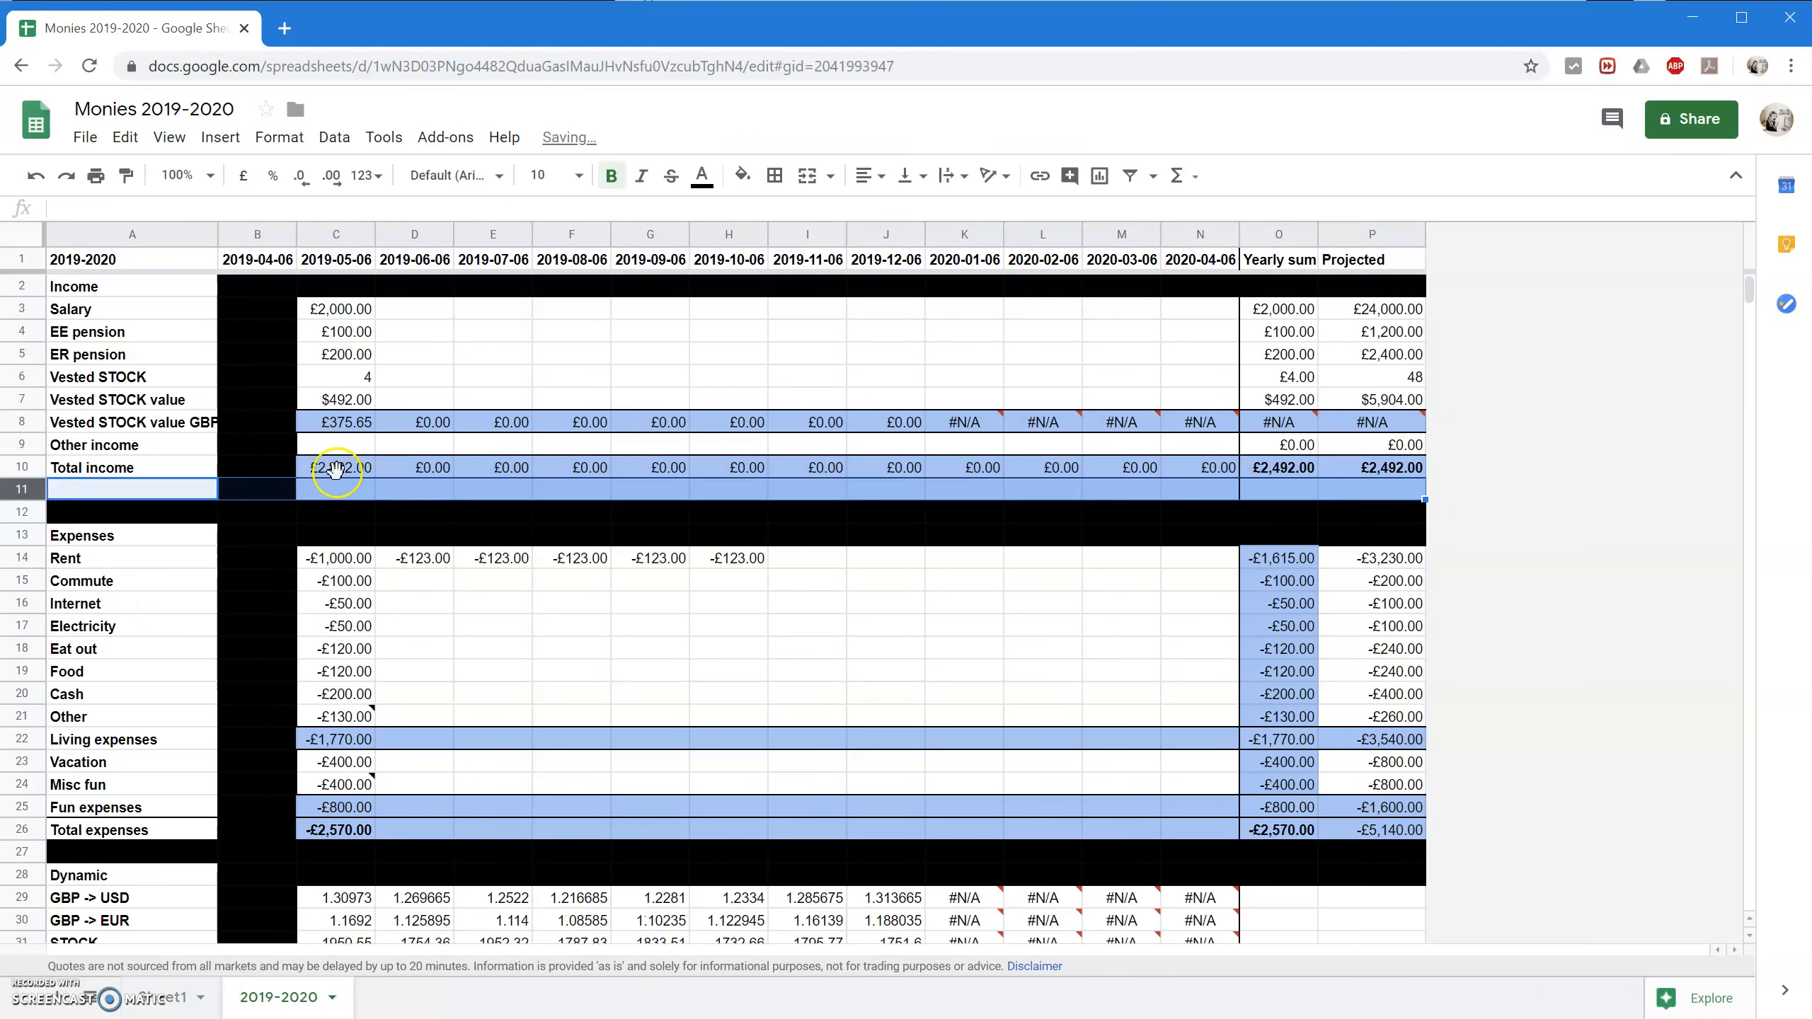
pyautogui.click(171, 469)
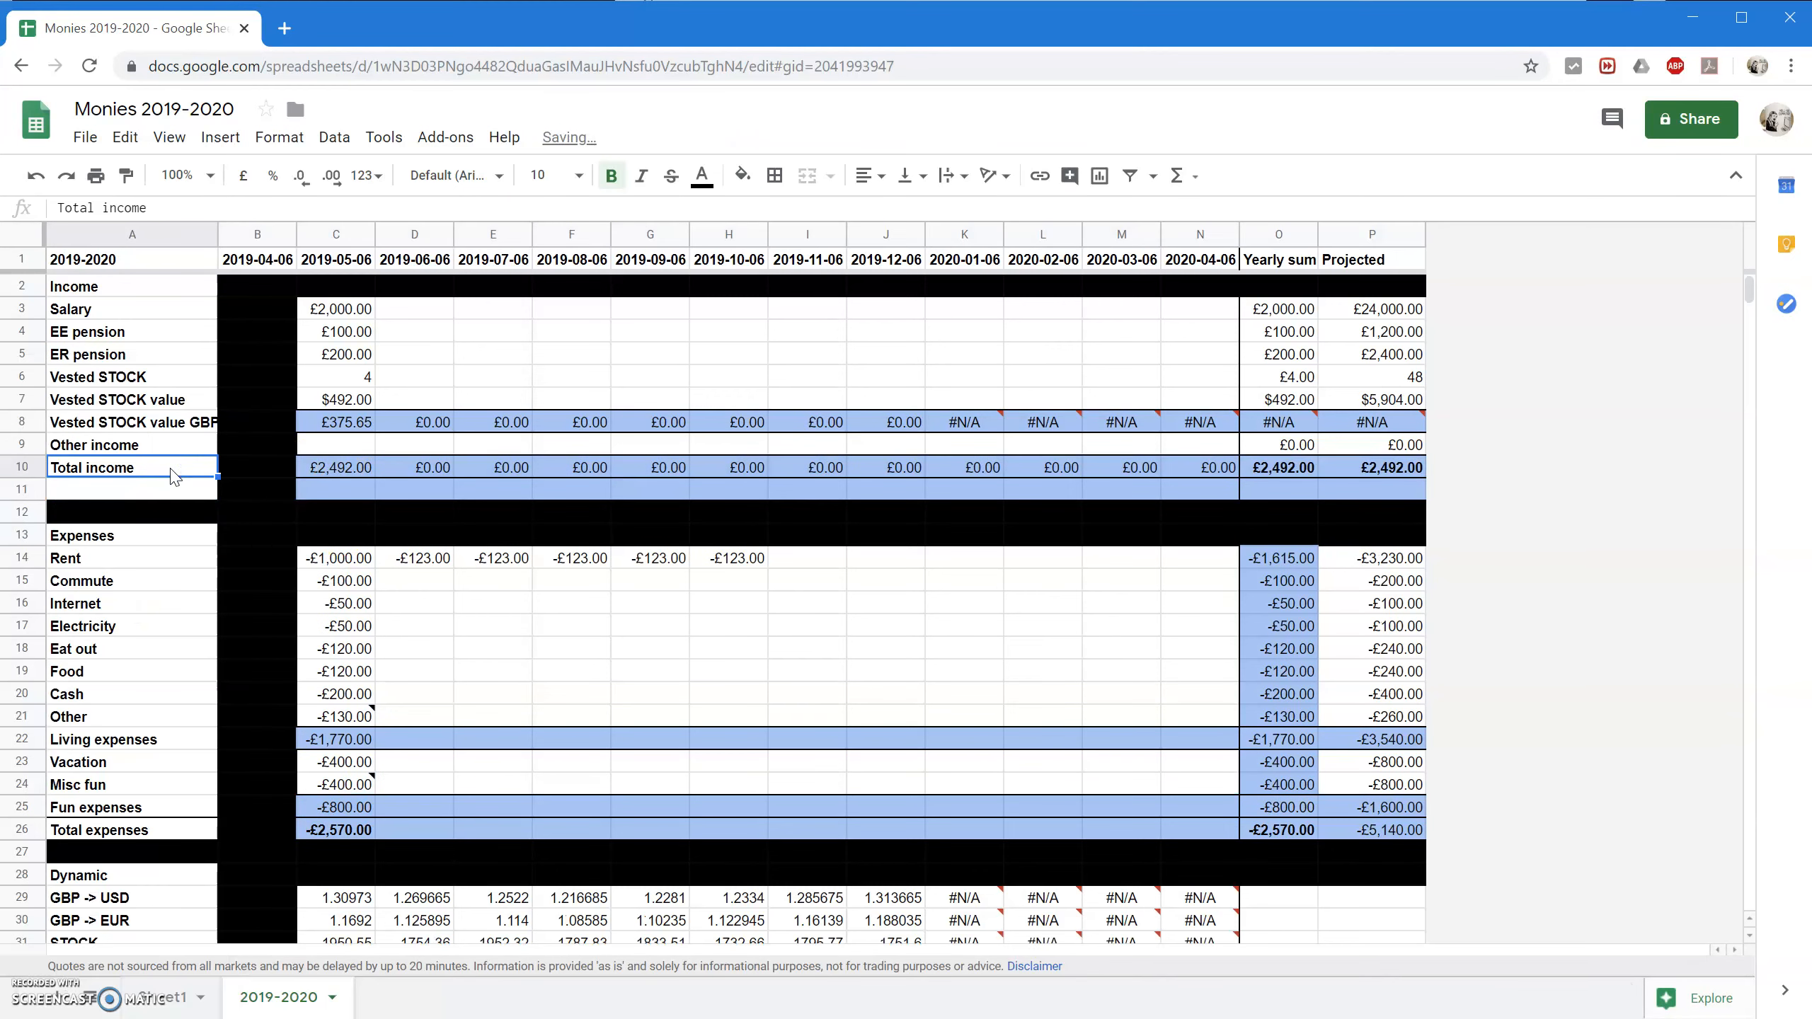
pyautogui.press('Down')
pyautogui.write('To')
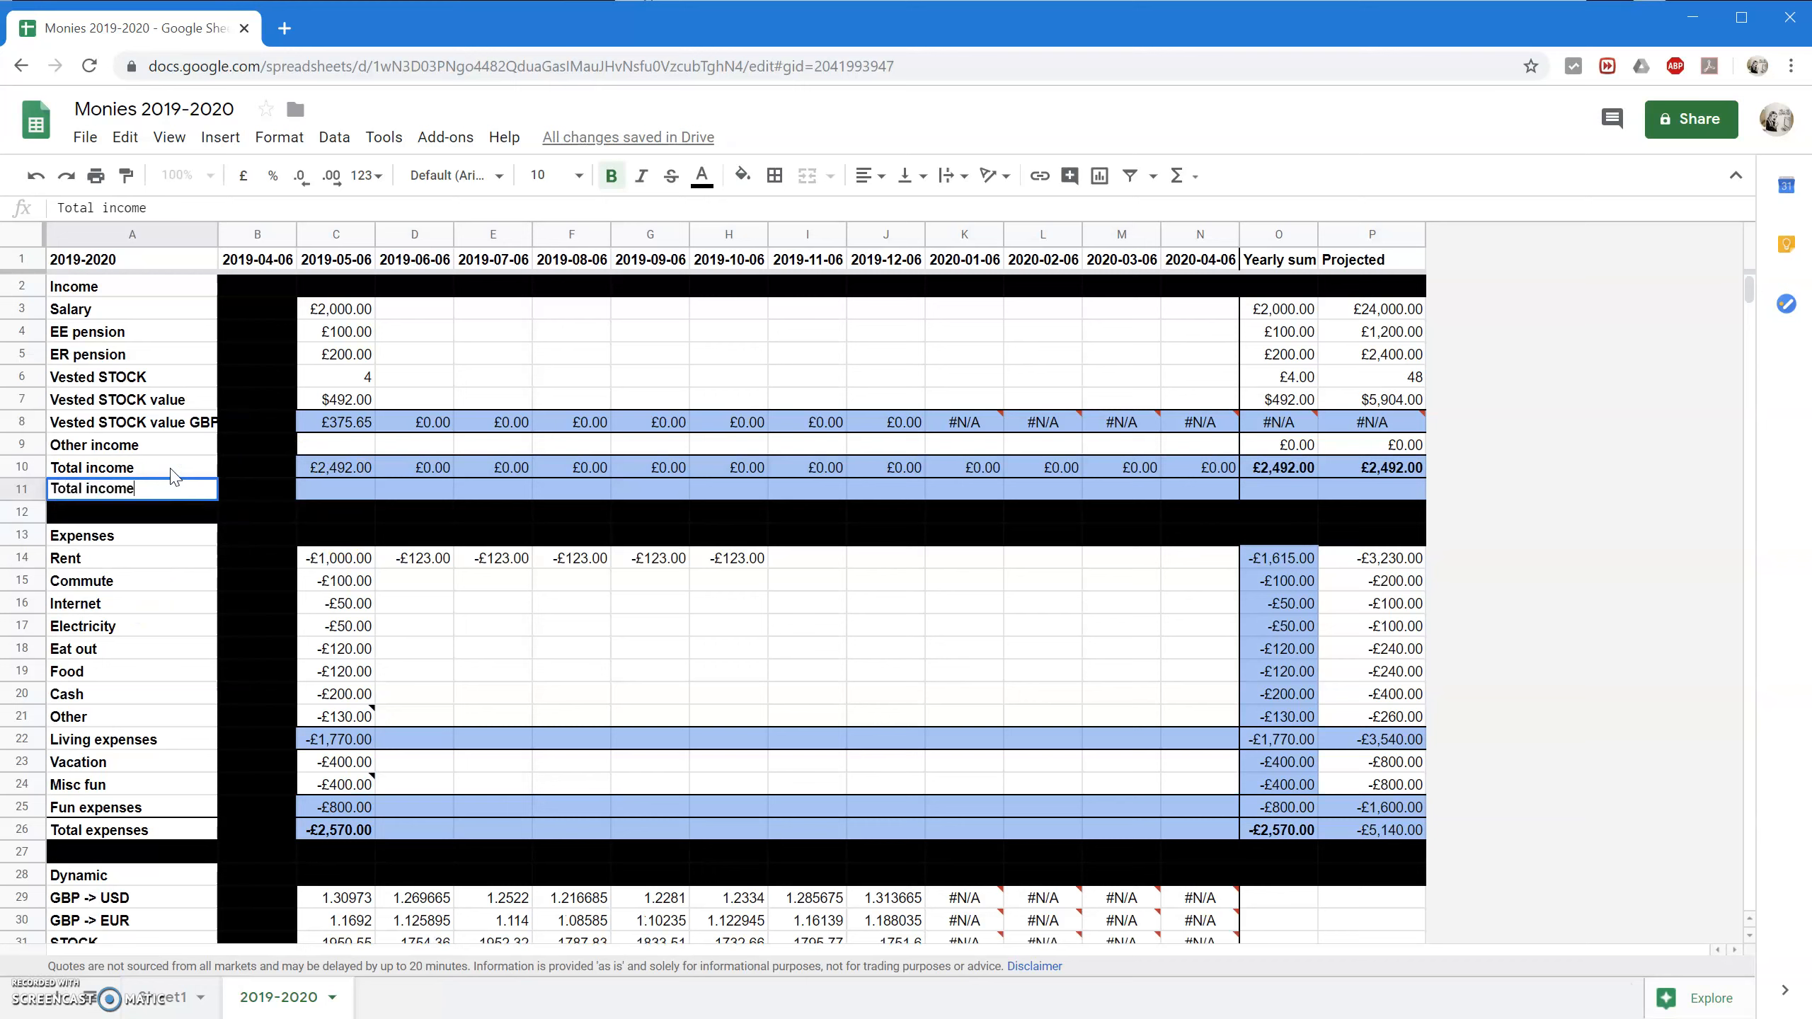
pyautogui.write('tal income incl pension')
pyautogui.press('Up')
# Change the C7 reference in C10's Total income formula to C8 and fill the formula across to N10.
pyautogui.press('Right')
pyautogui.press('Right')
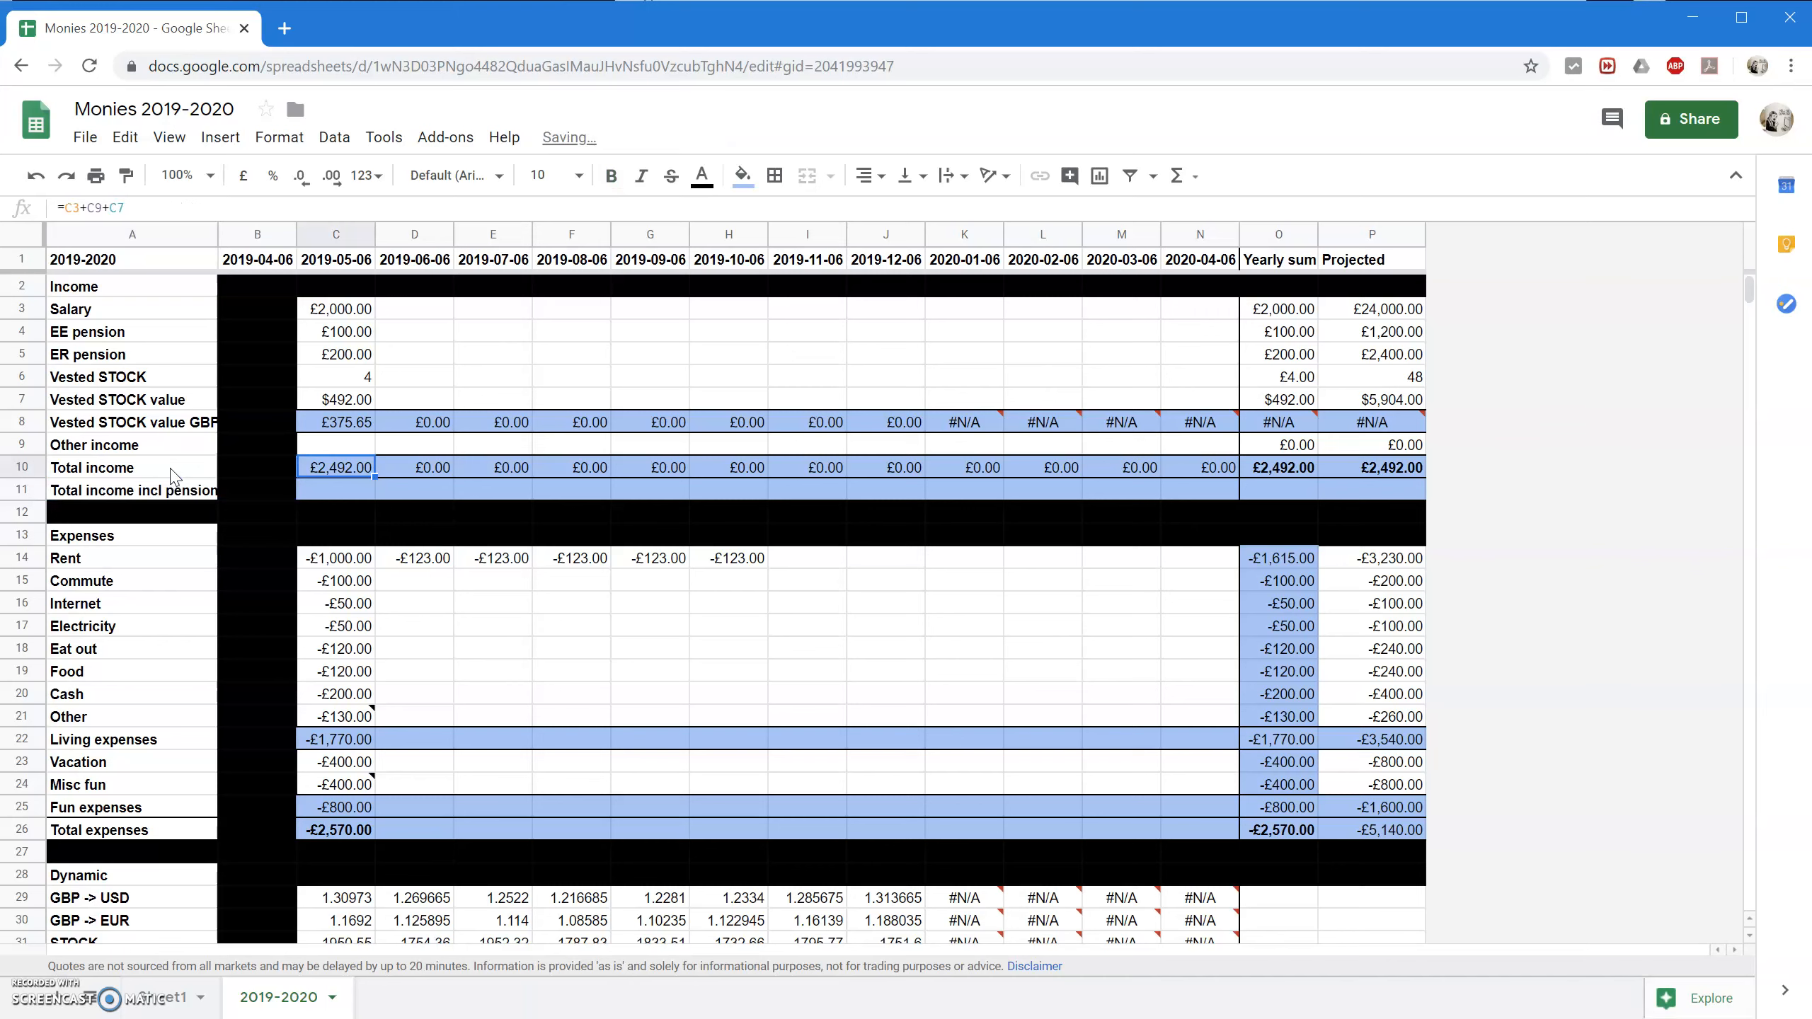
pyautogui.click(335, 472)
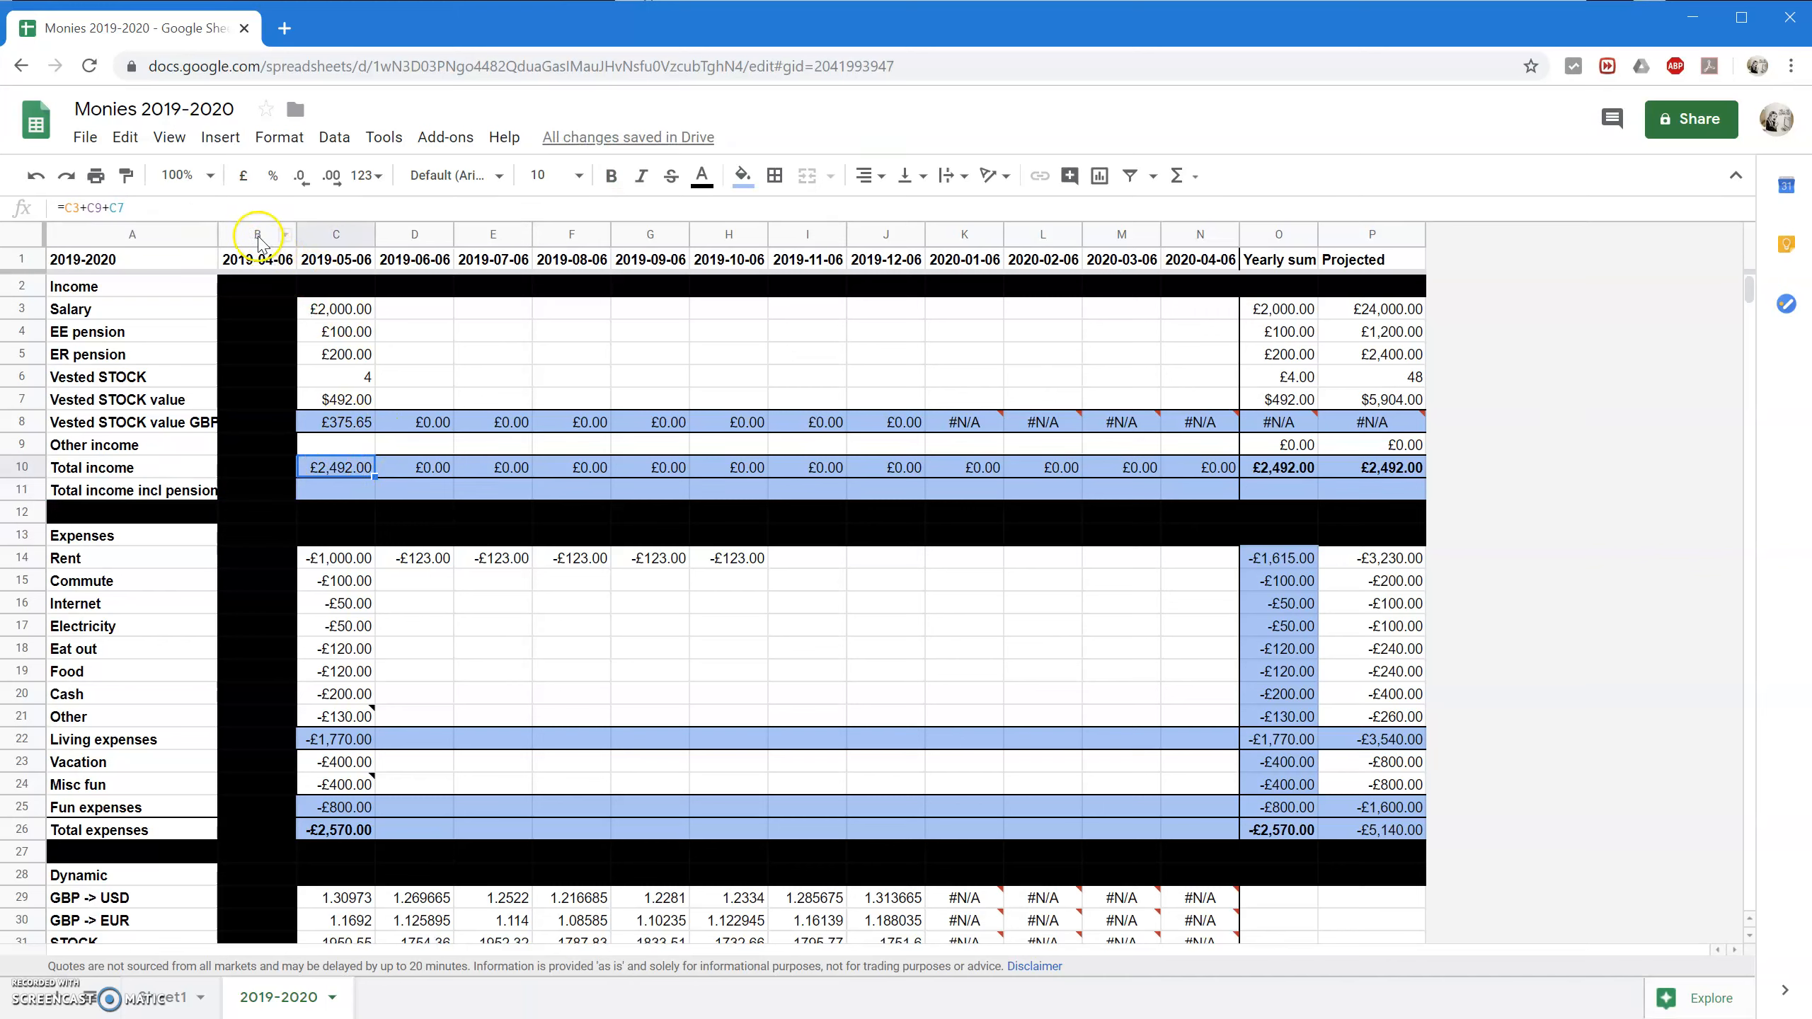
pyautogui.click(232, 206)
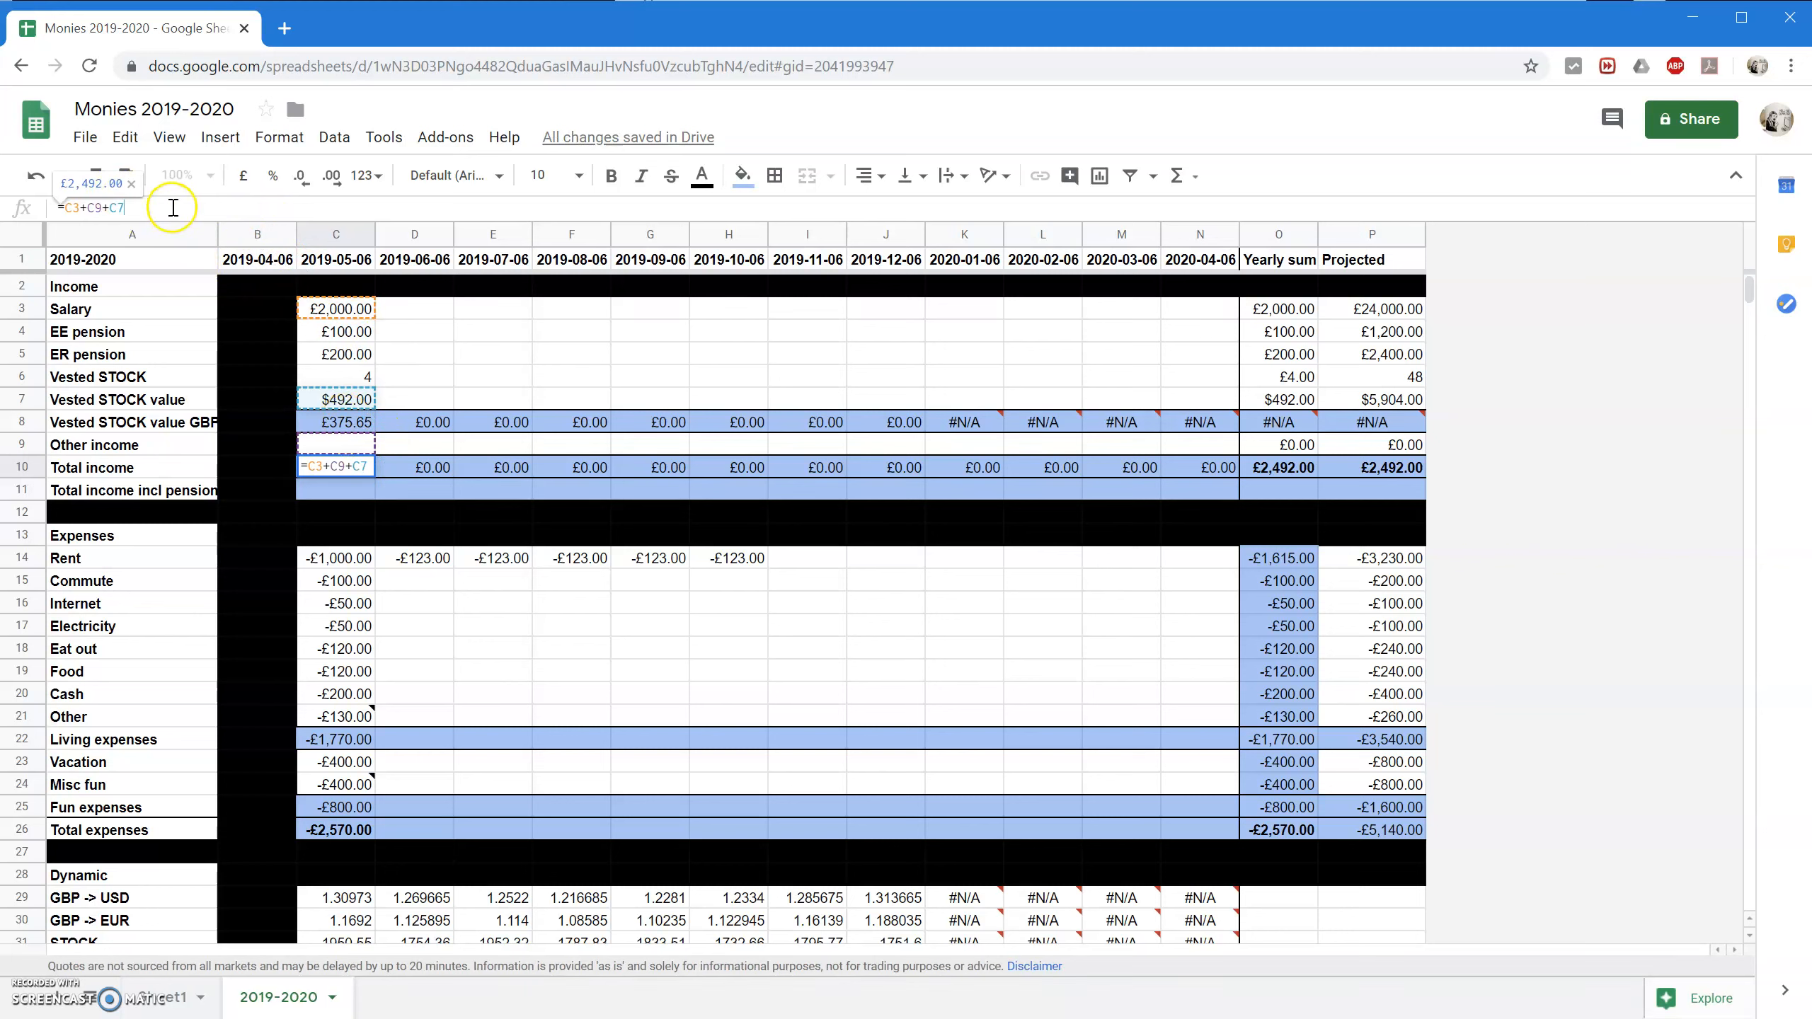
pyautogui.press('BackSpace')
pyautogui.write('8')
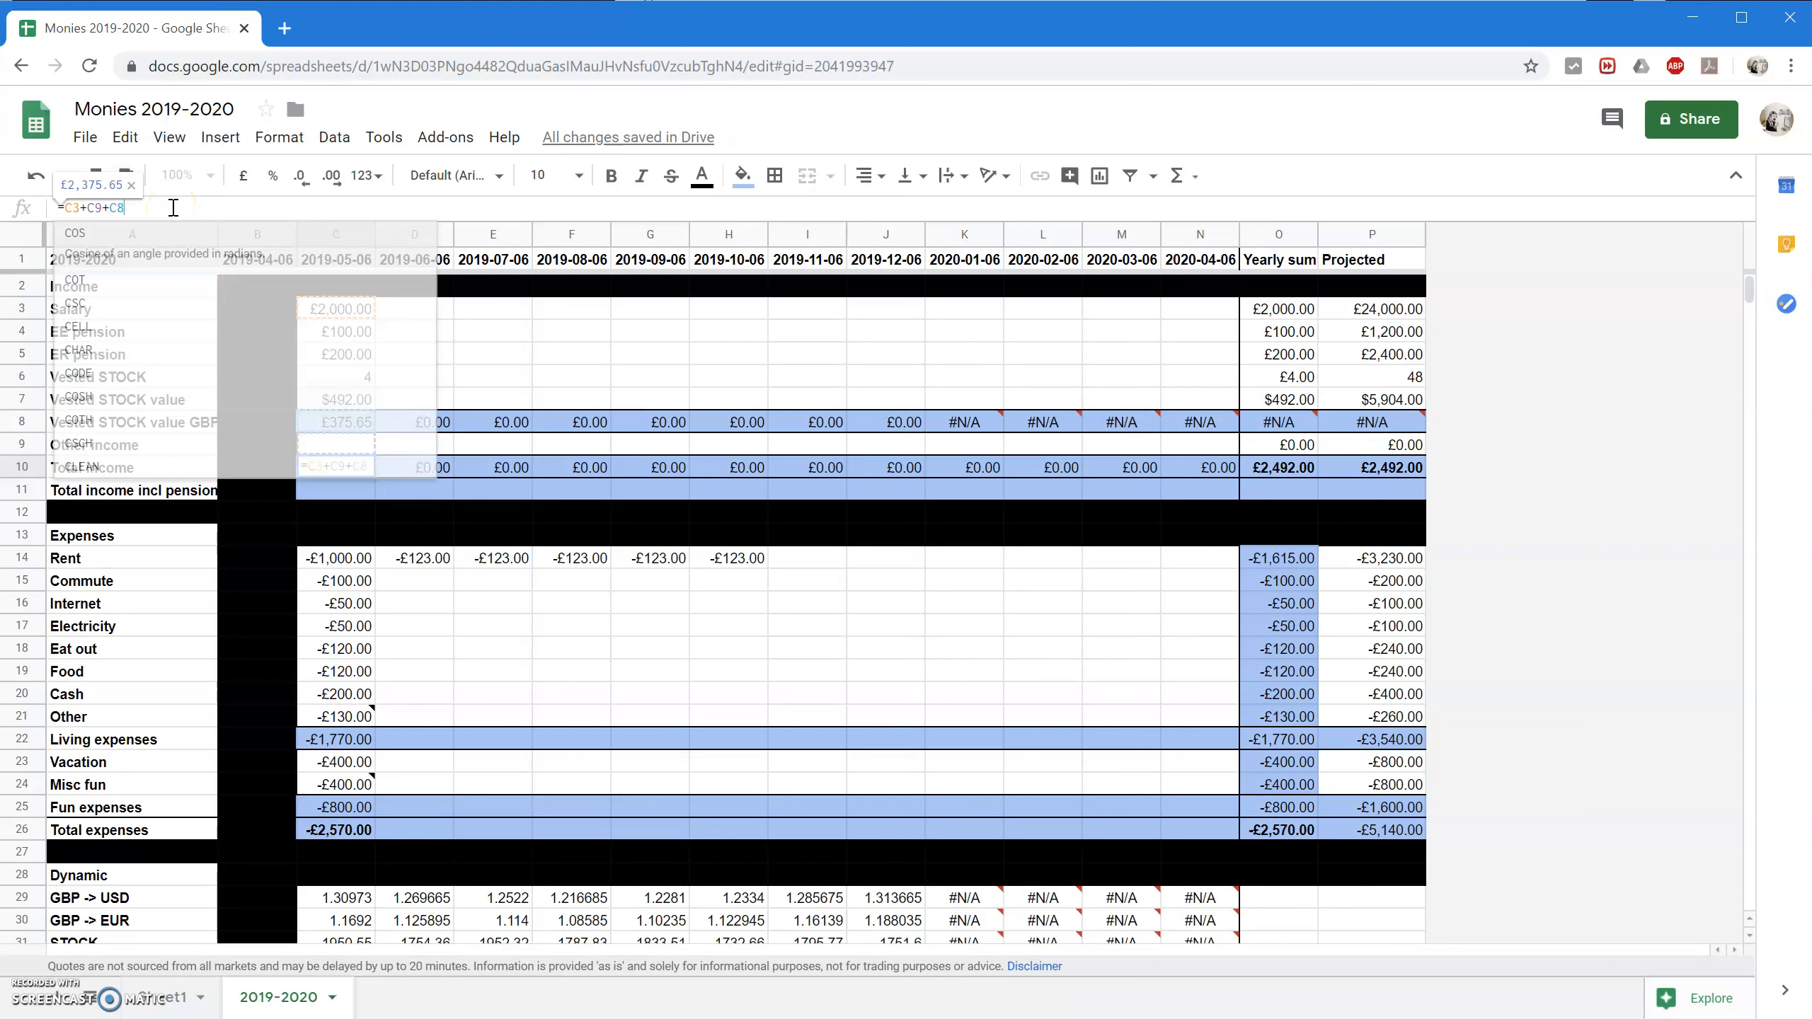
pyautogui.press('Return')
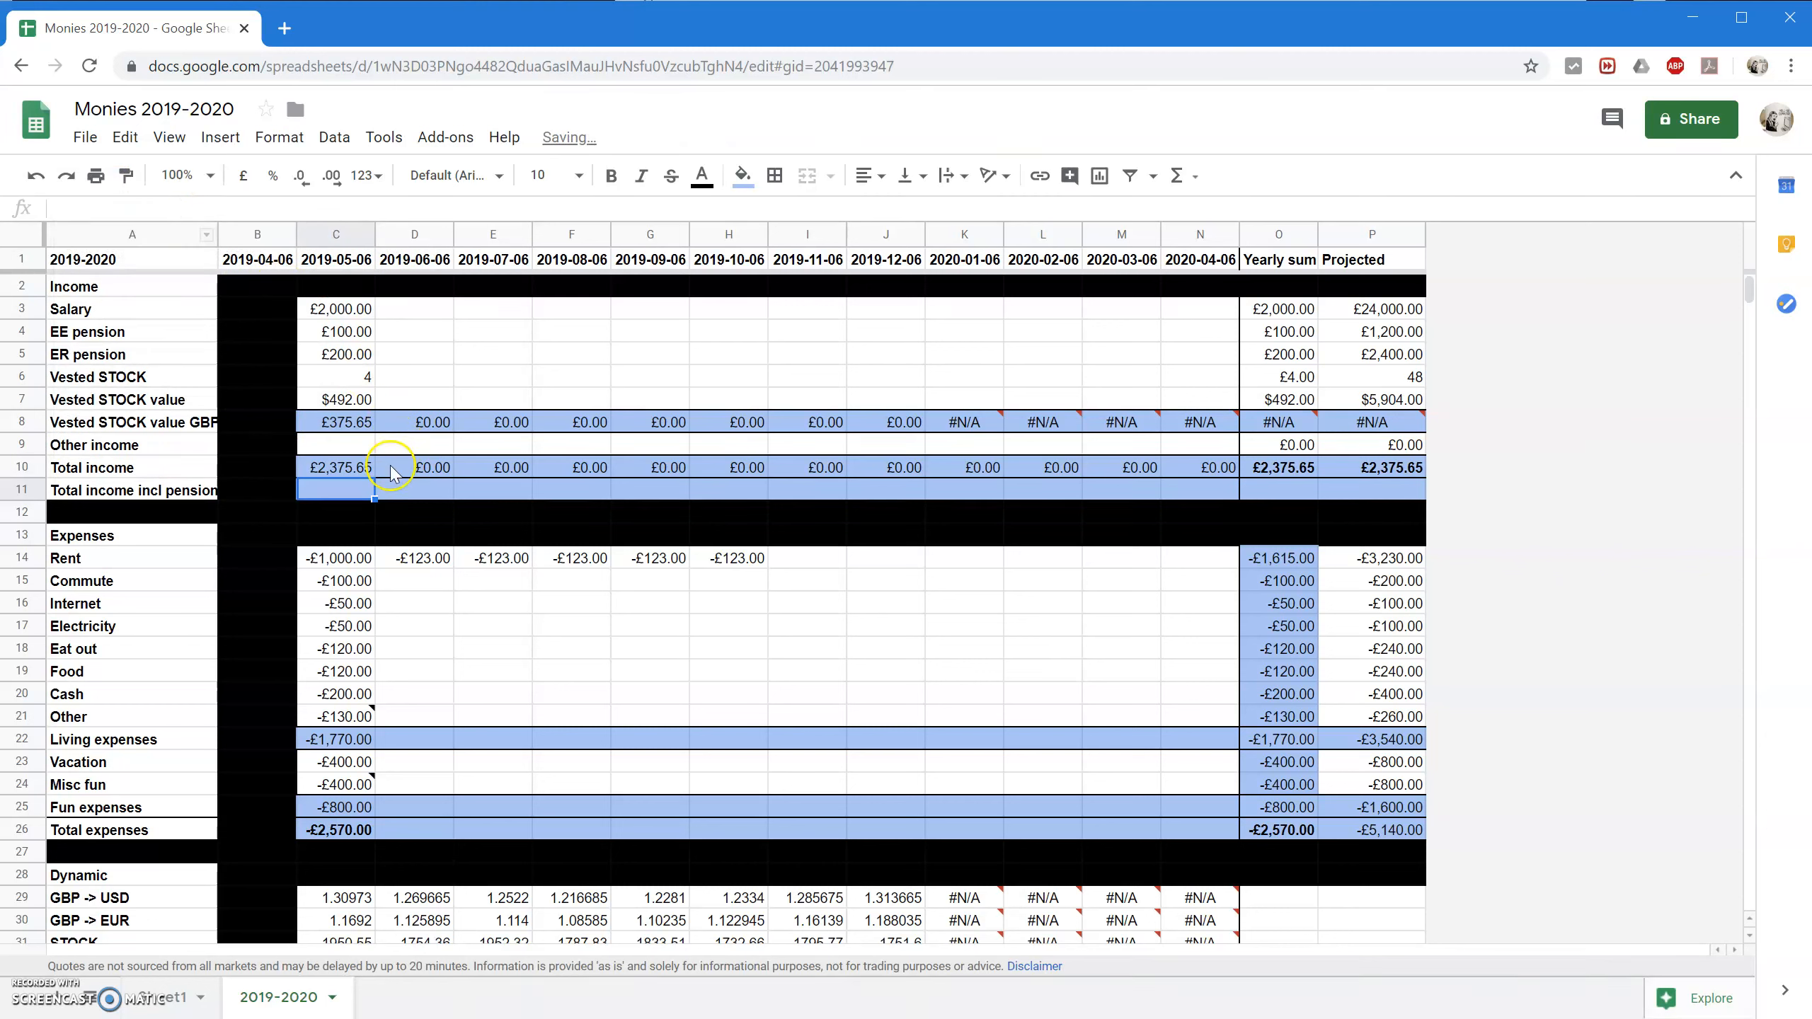
pyautogui.click(364, 471)
pyautogui.moveTo(377, 478); pyautogui.dragTo(1227, 479)
# Enter =C10+SUM(C4:C5) in C11 and fill the formula across to P11.
pyautogui.click(350, 489)
pyautogui.write('=C')
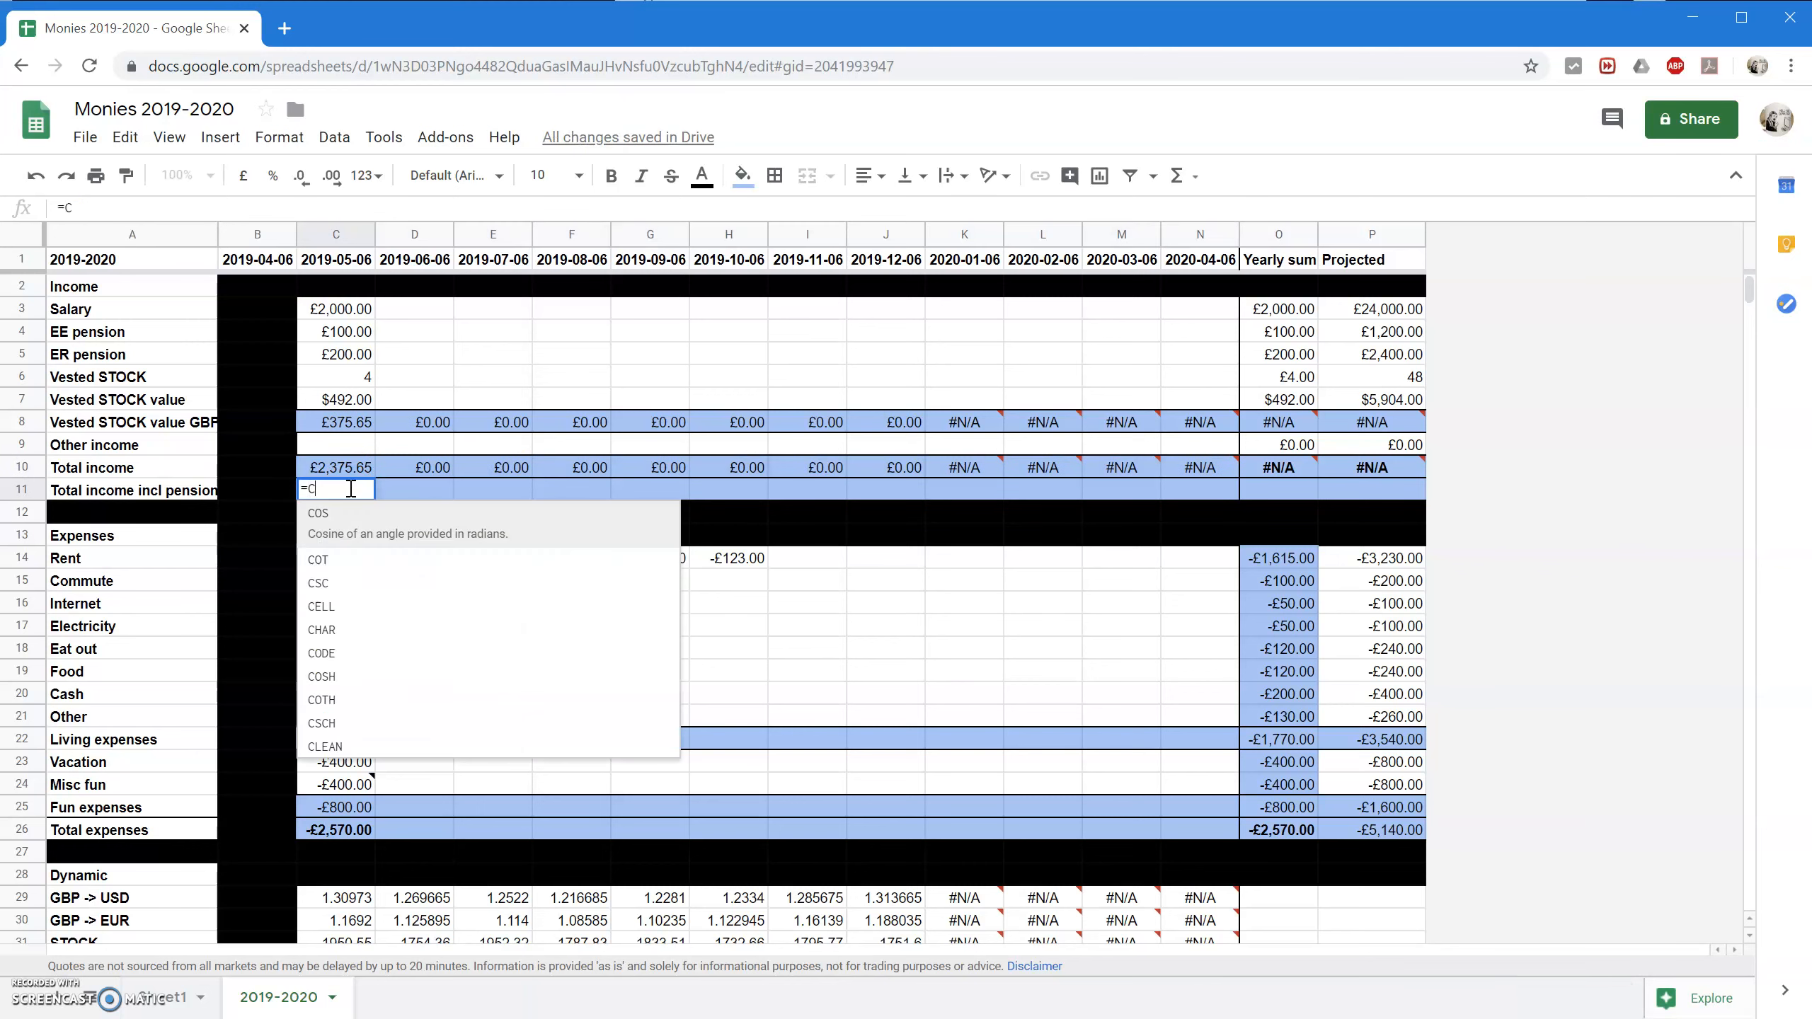
pyautogui.write('10+SUM(C4:C5)')
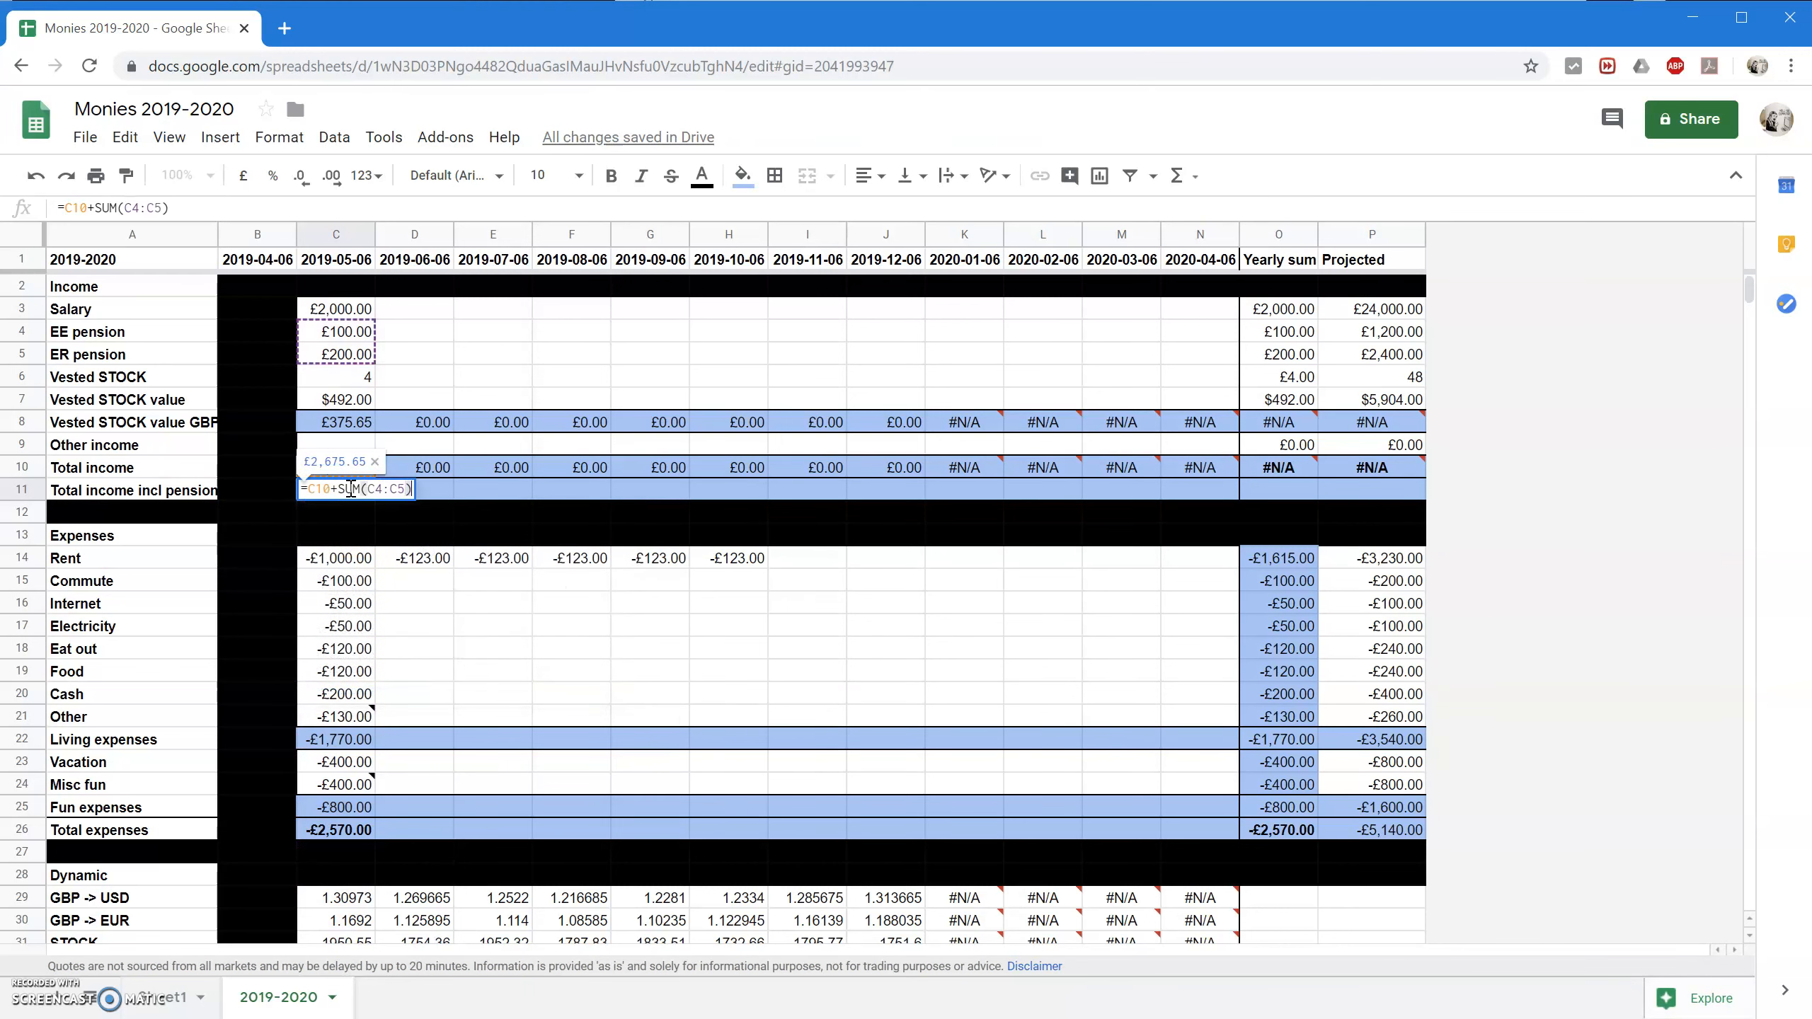
pyautogui.press('Return')
pyautogui.click(349, 491)
pyautogui.moveTo(372, 499); pyautogui.dragTo(1099, 485)
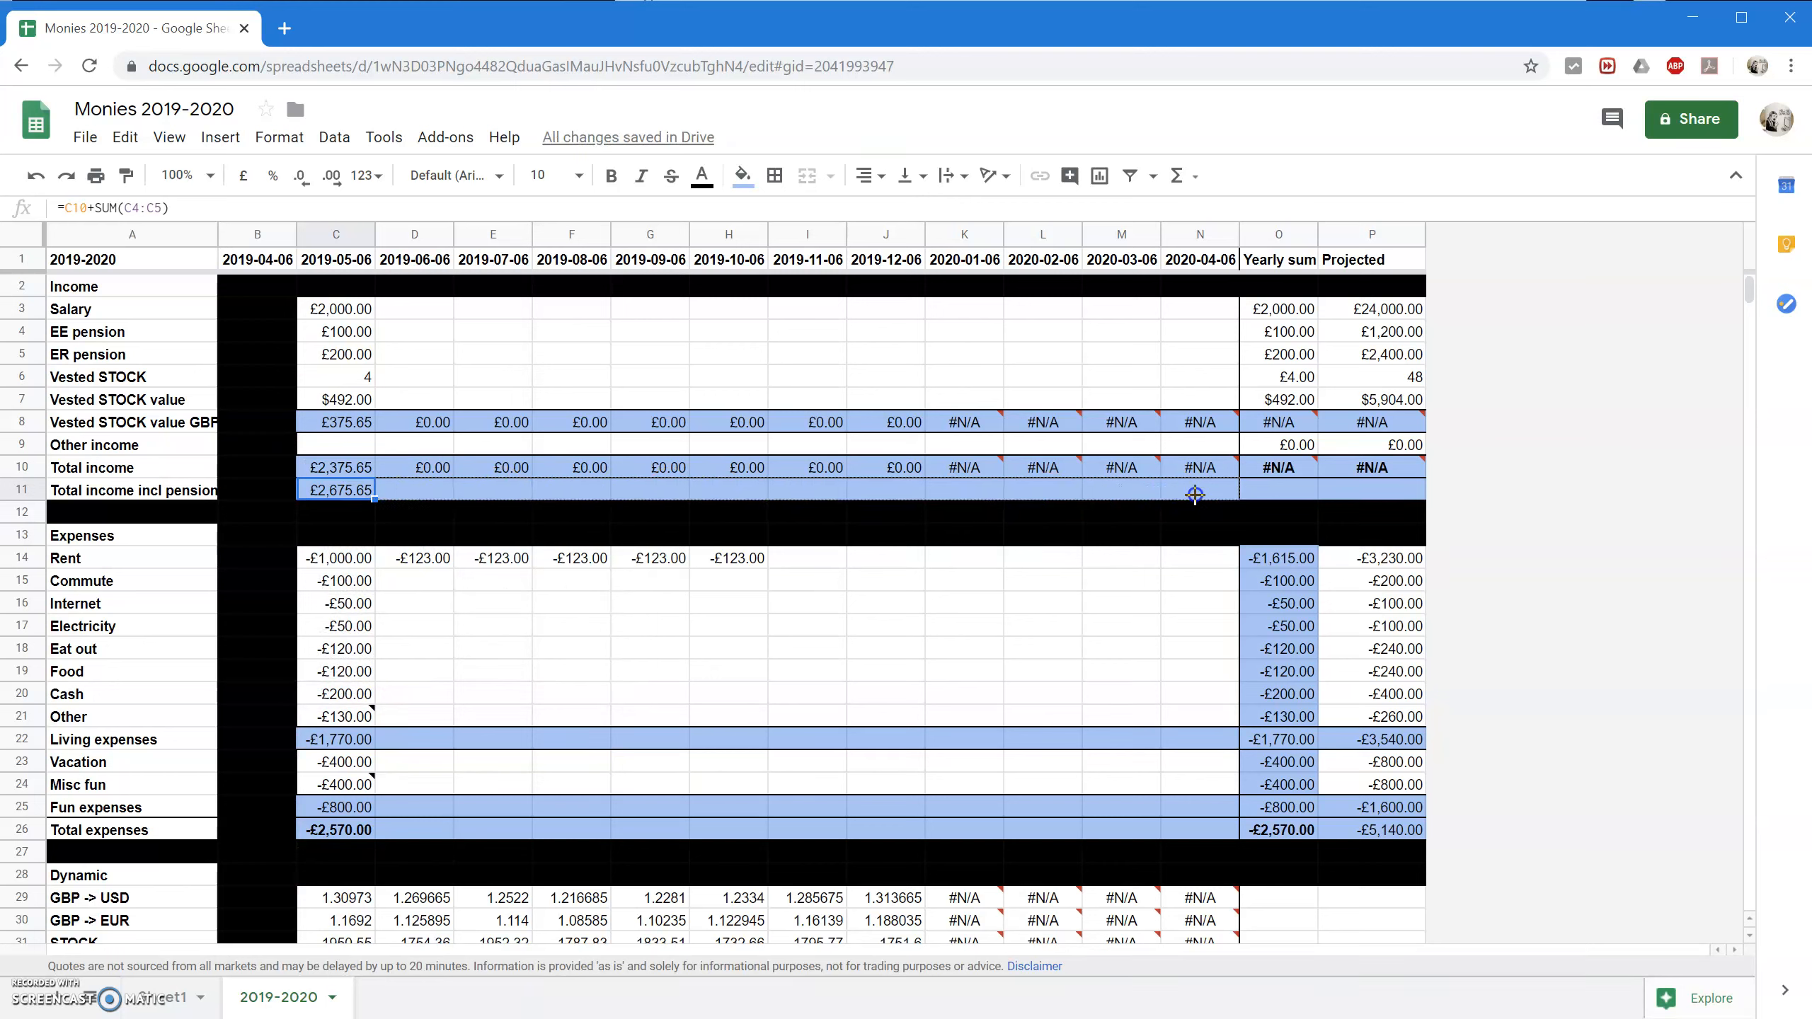
pyautogui.moveTo(1379, 504); pyautogui.dragTo(1382, 504)
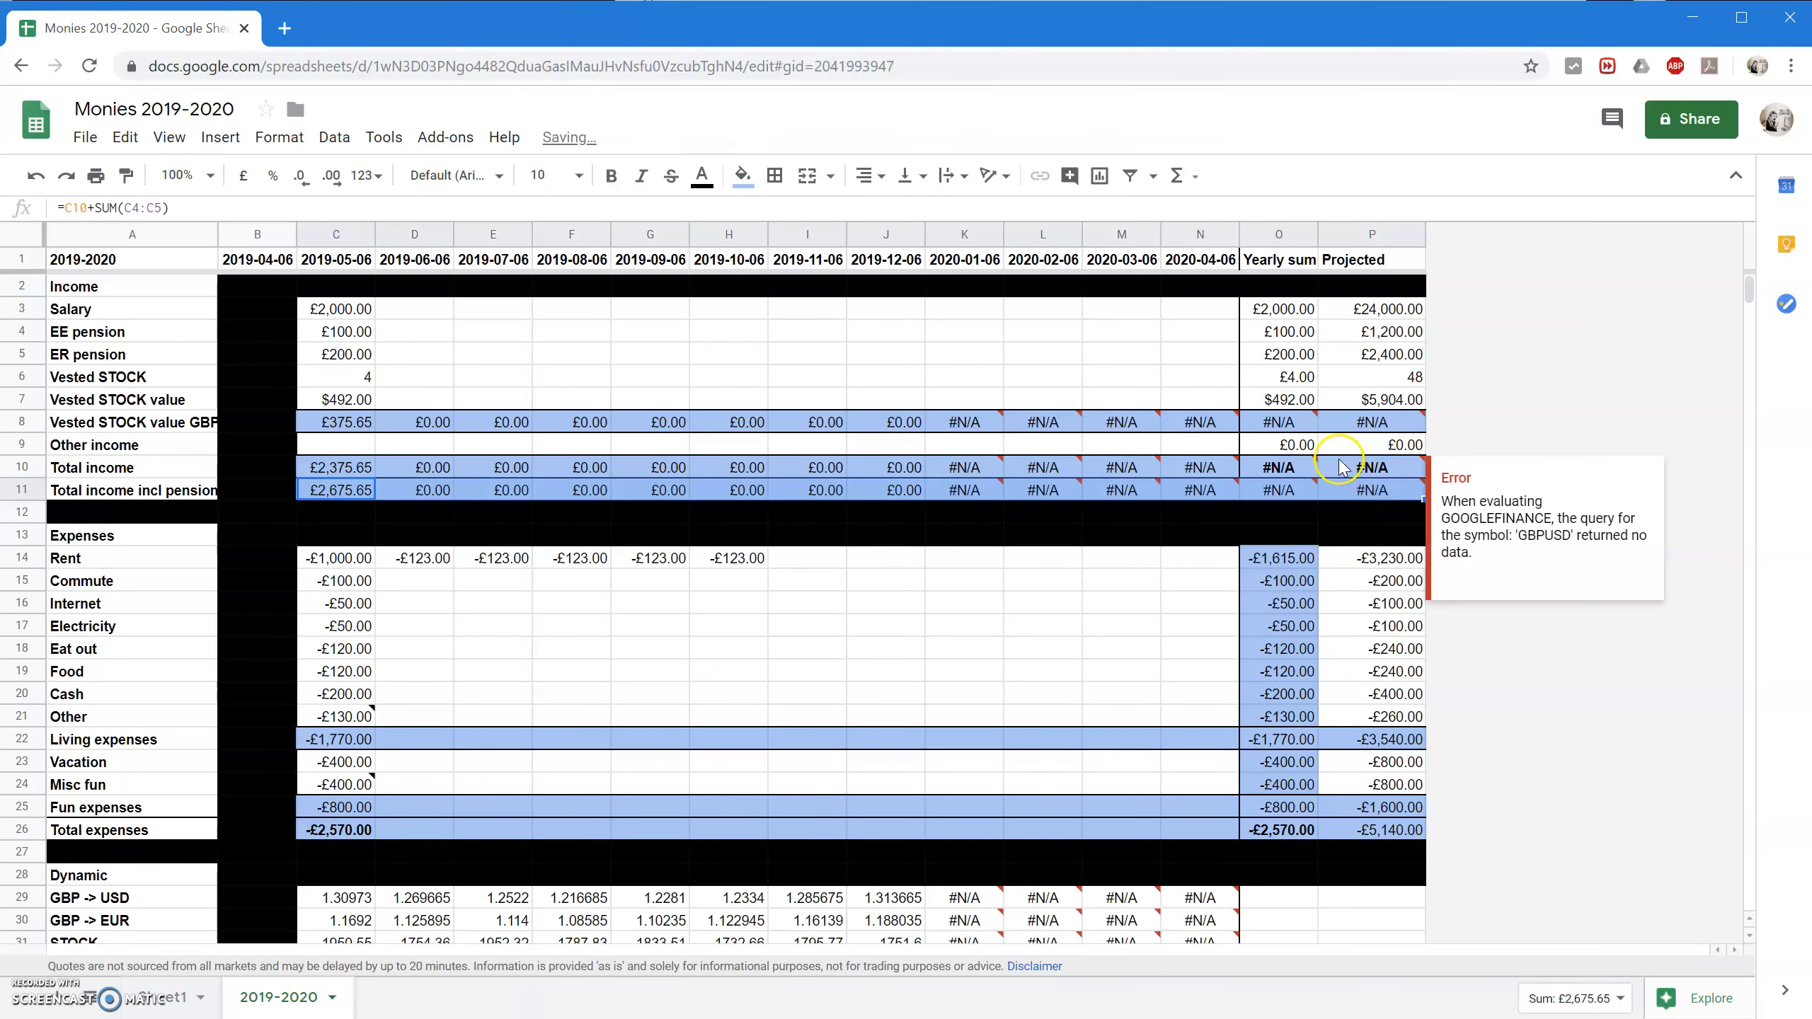
# Copy the projection formula from P9 into P10:P11 and fill those two cells with light blue.
pyautogui.click(1273, 428)
pyautogui.click(1398, 465)
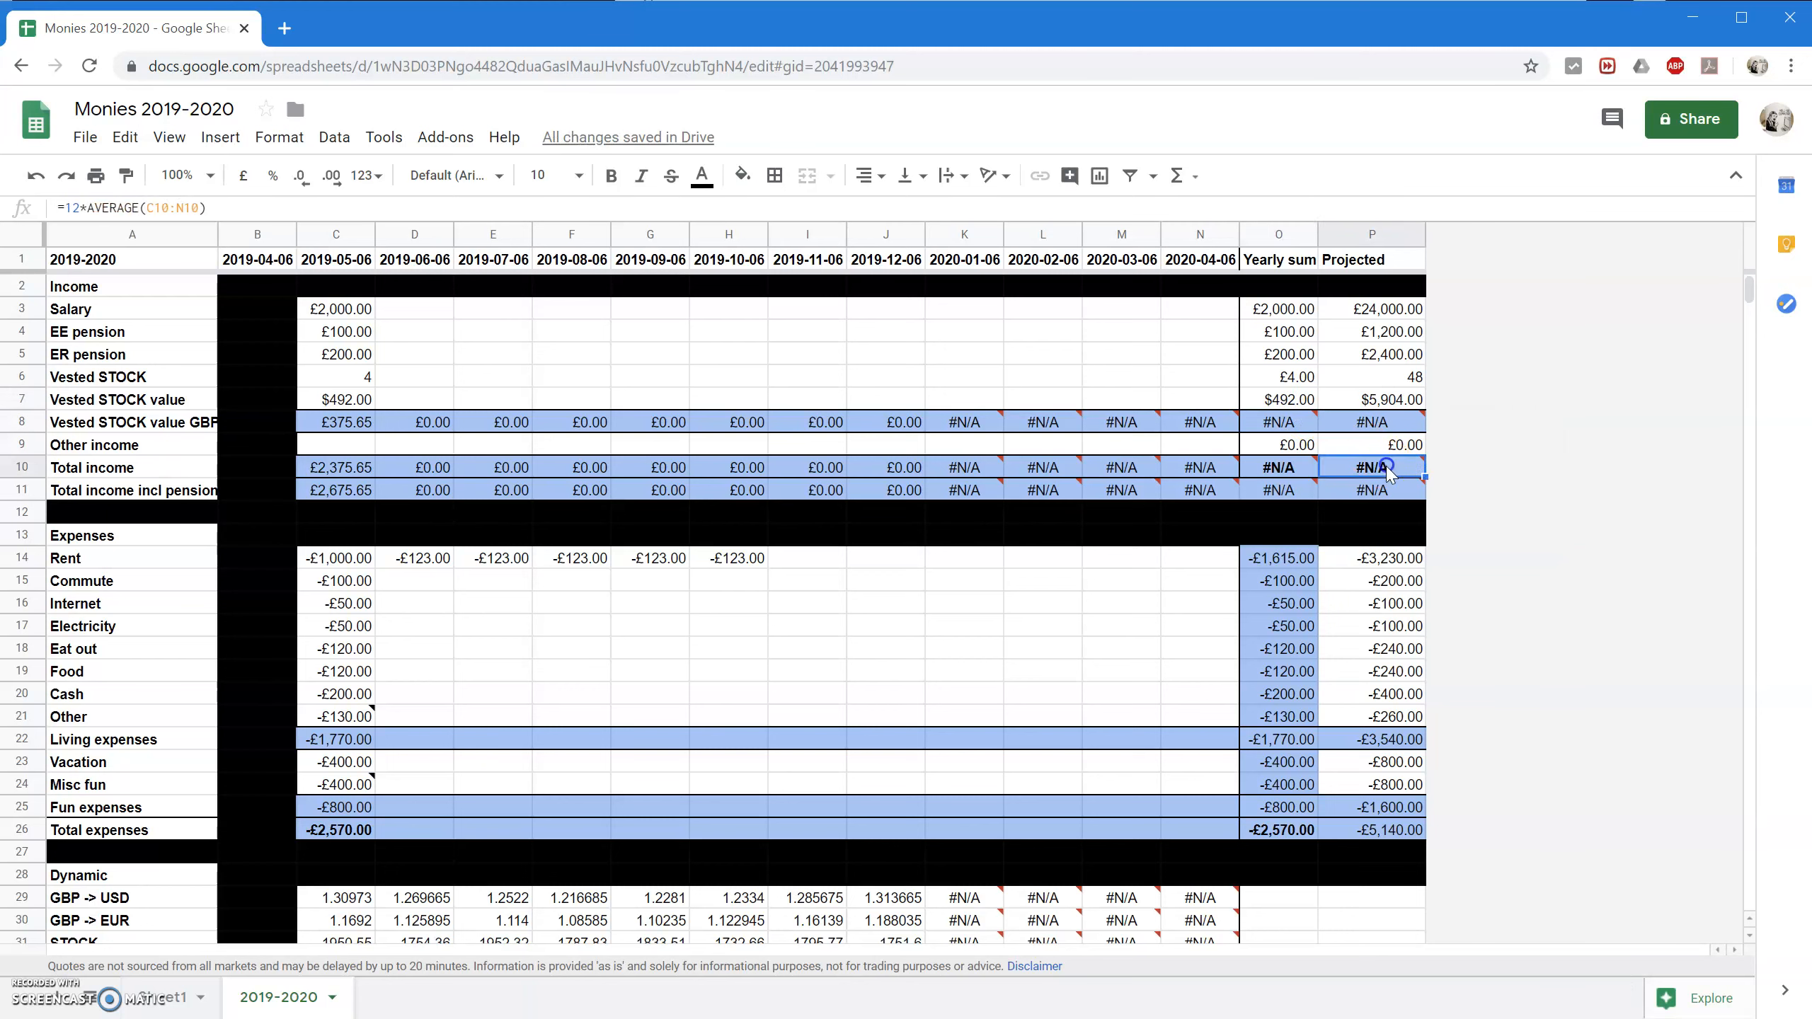
pyautogui.click(1410, 450)
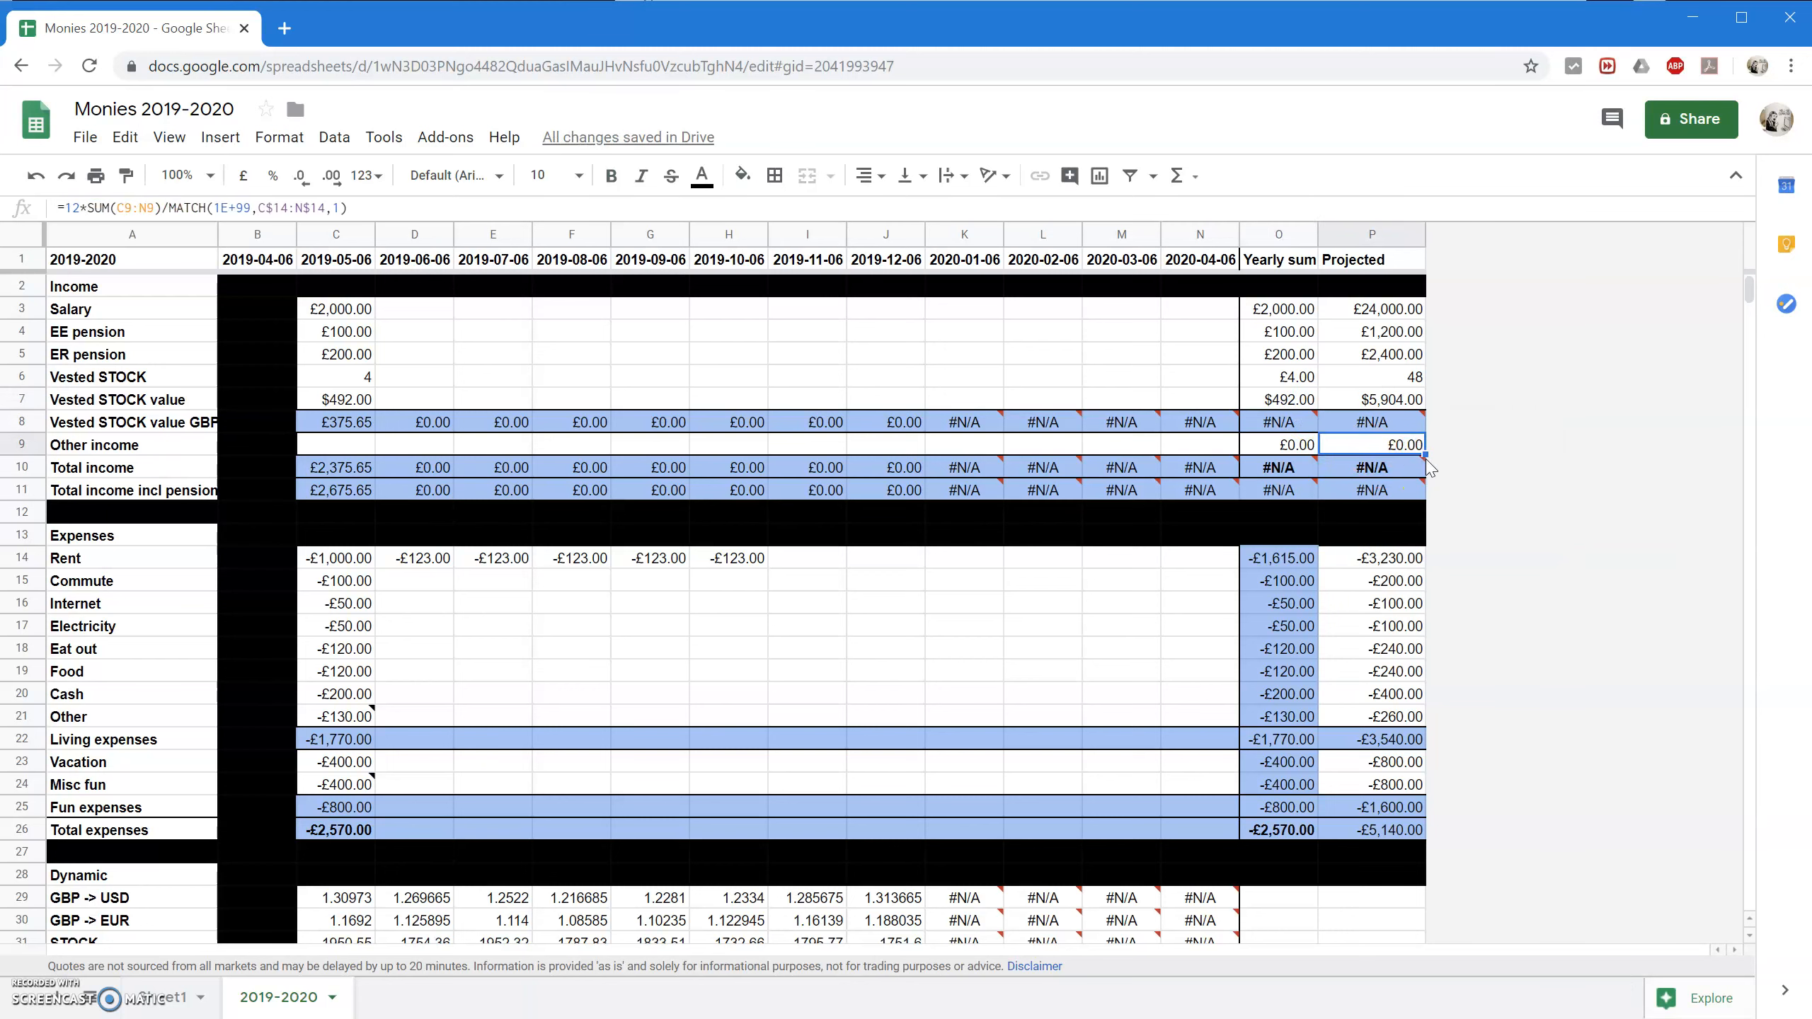
pyautogui.moveTo(1417, 495); pyautogui.dragTo(1344, 483)
pyautogui.click(1006, 448)
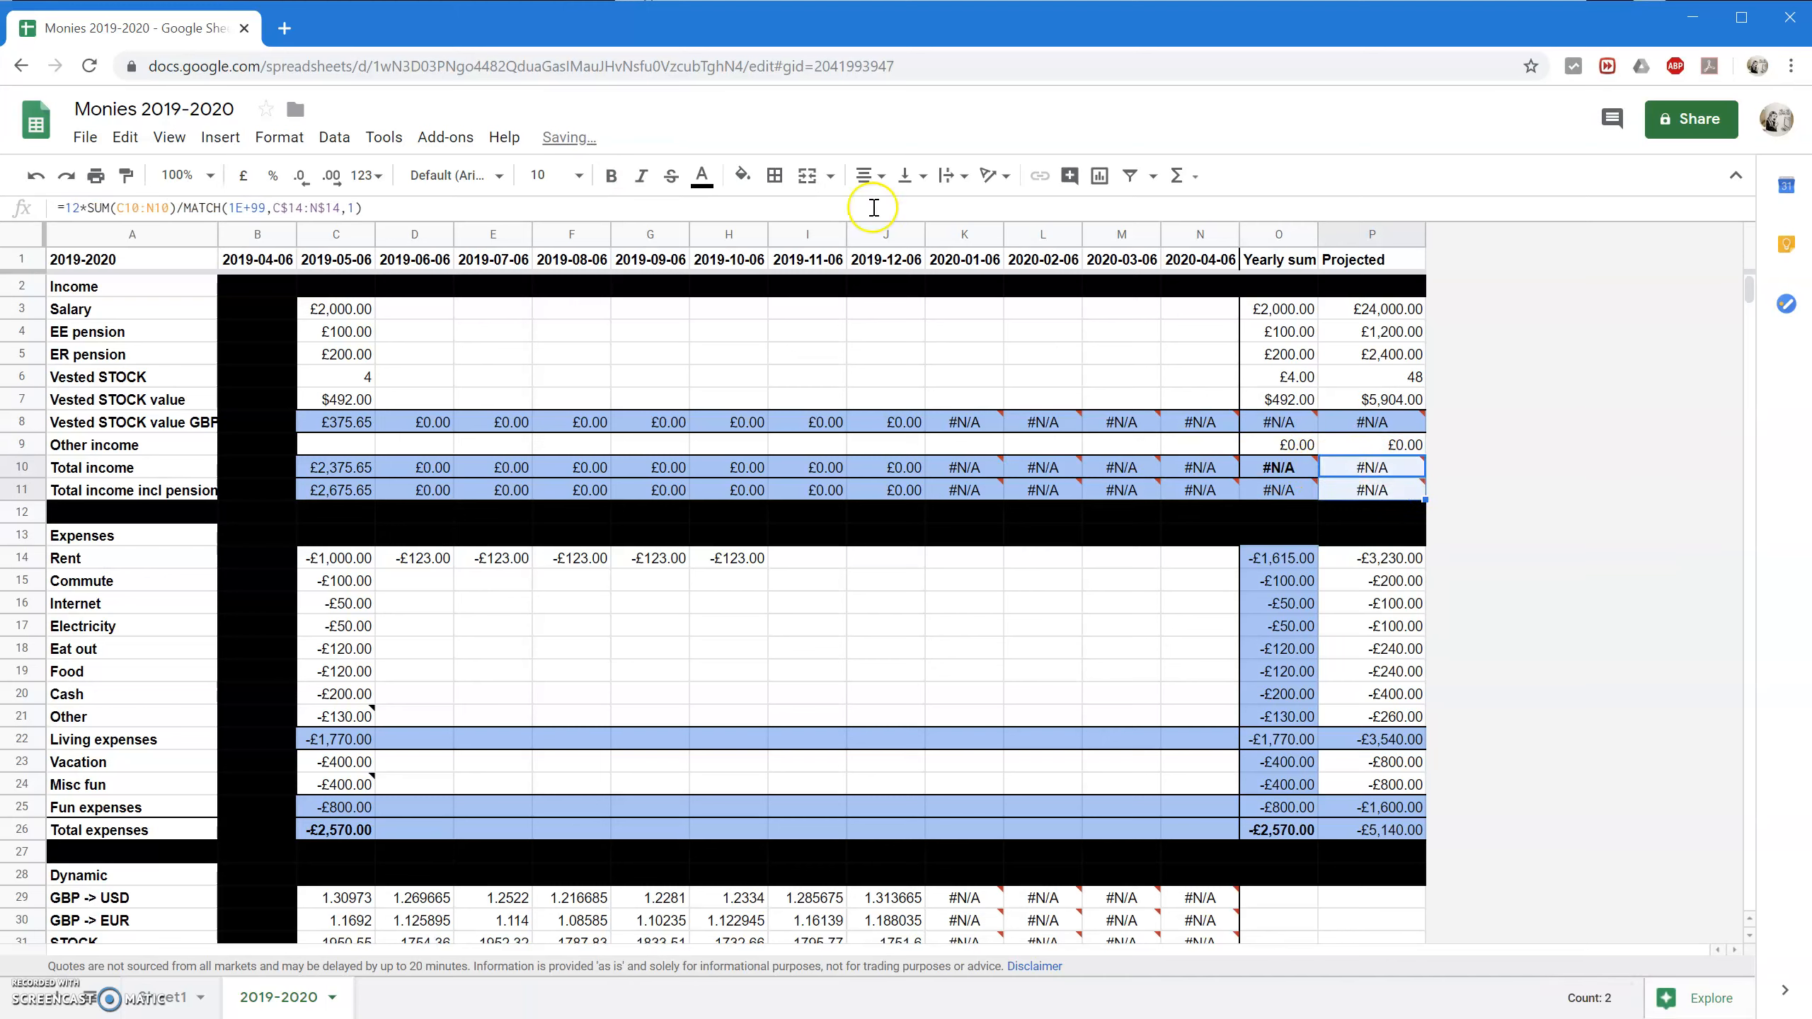
pyautogui.click(742, 177)
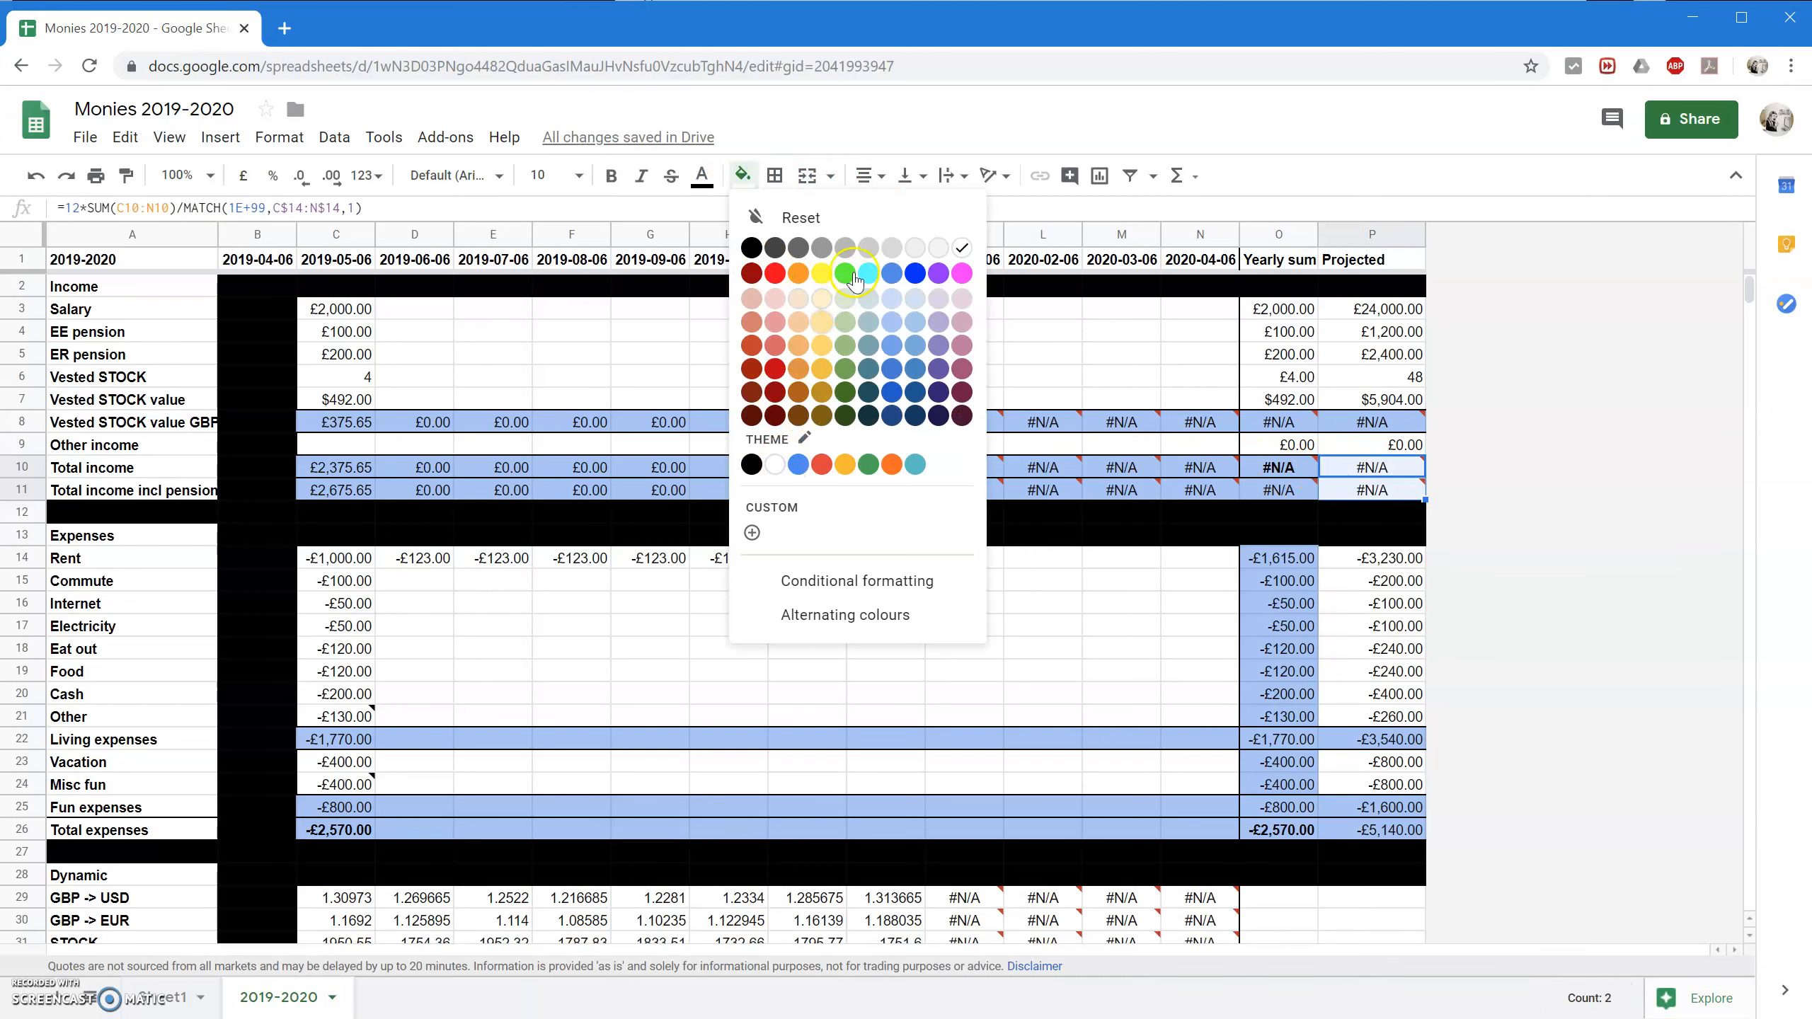
pyautogui.click(885, 333)
pyautogui.click(884, 650)
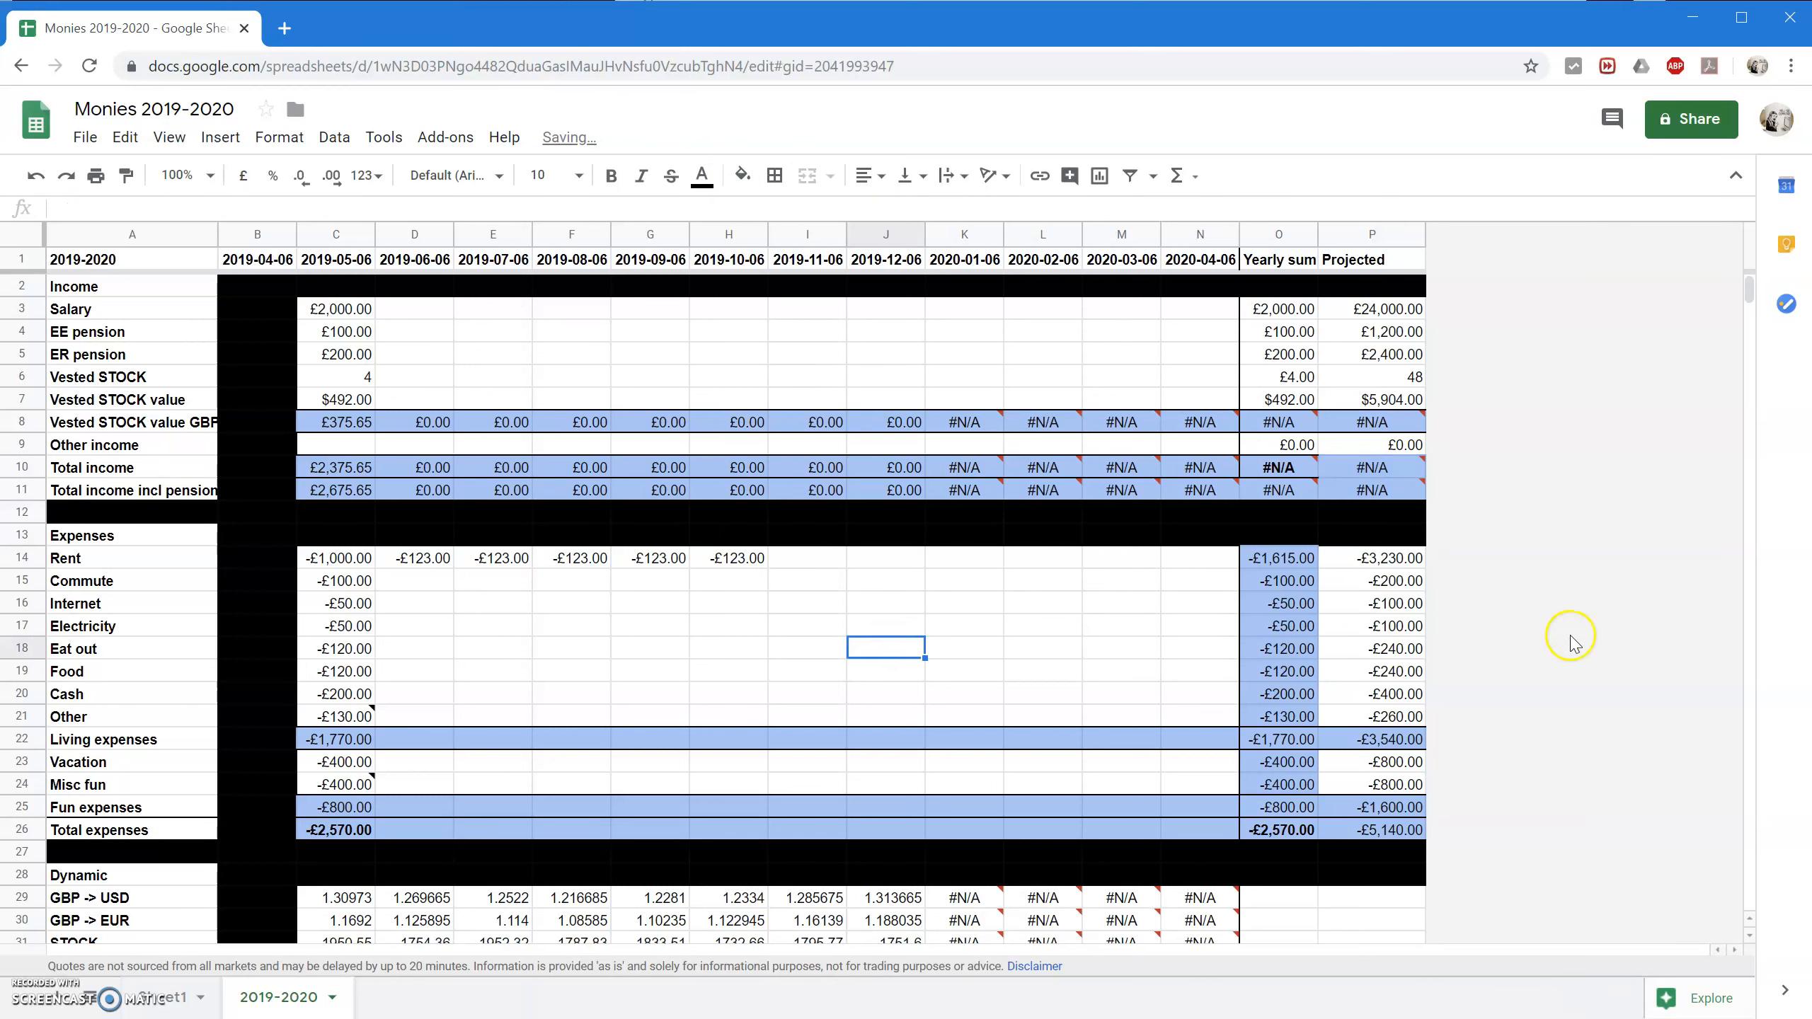
# Add a conditional format rule to columns O:P that applies the default green style to values greater than 0.
pyautogui.moveTo(1282, 312); pyautogui.dragTo(1298, 493)
pyautogui.moveTo(1266, 559); pyautogui.dragTo(1280, 832)
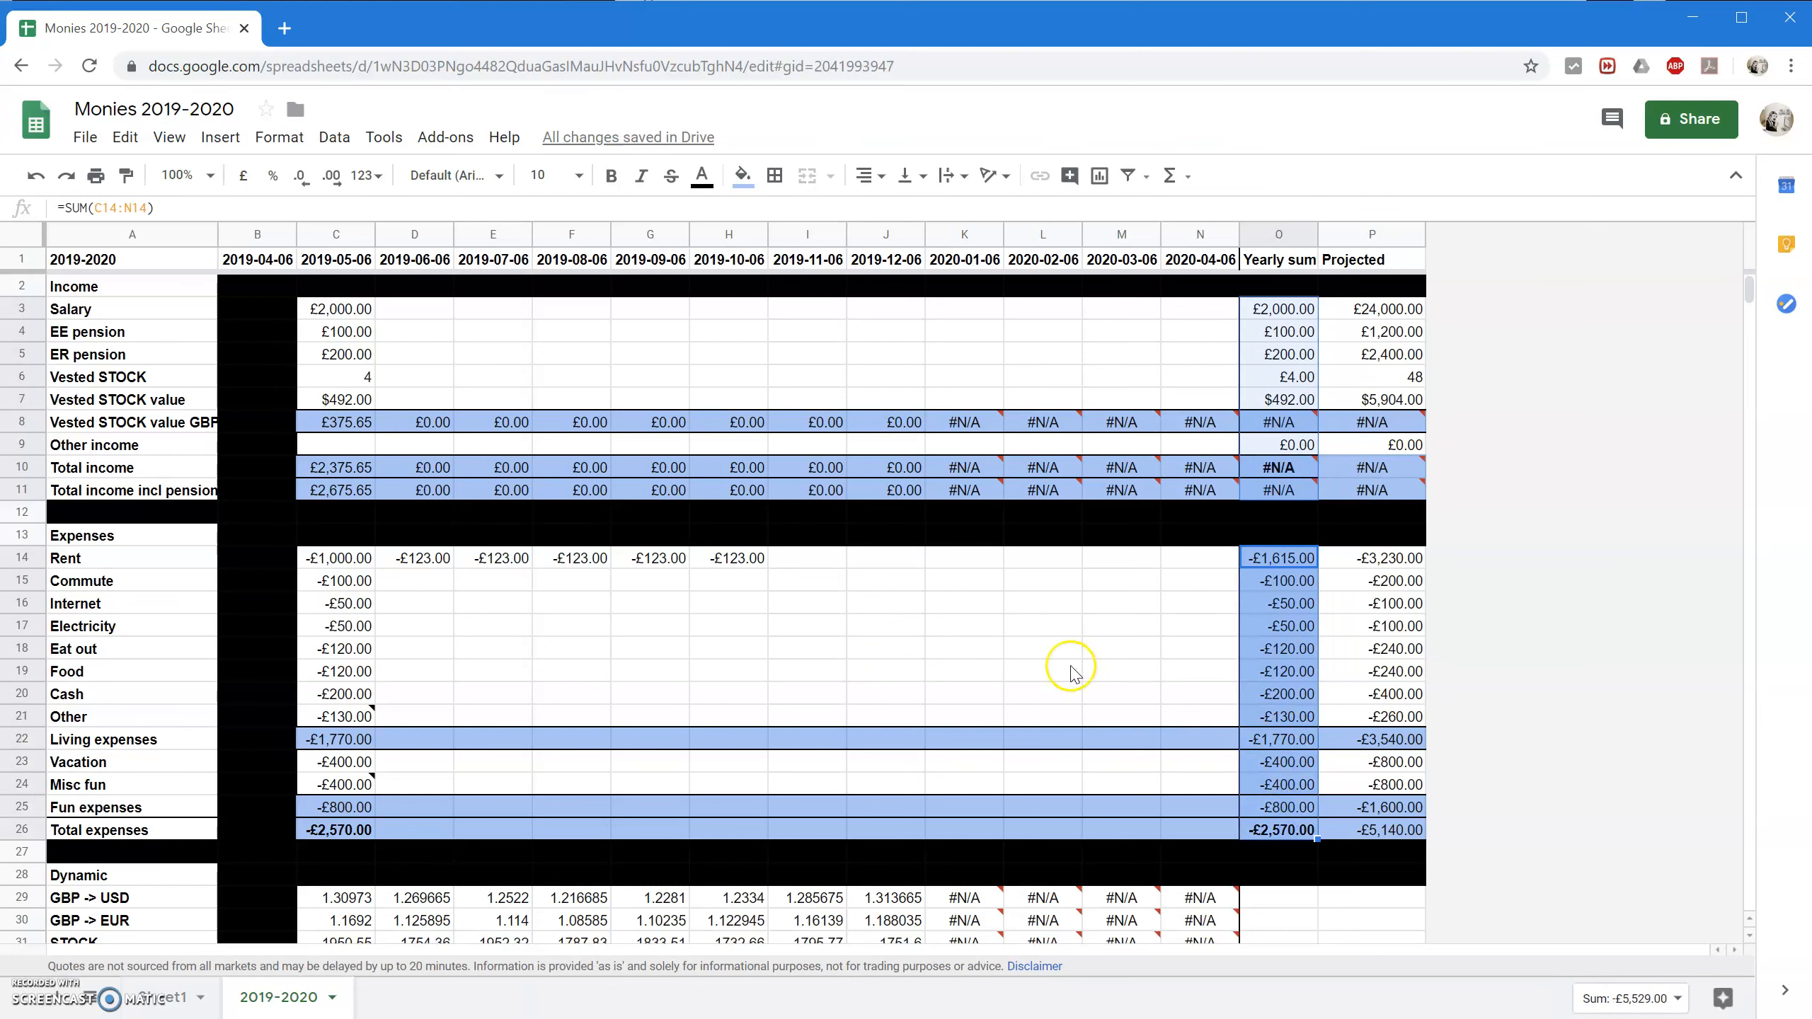
pyautogui.click(1043, 670)
pyautogui.moveTo(1271, 238); pyautogui.dragTo(1371, 236)
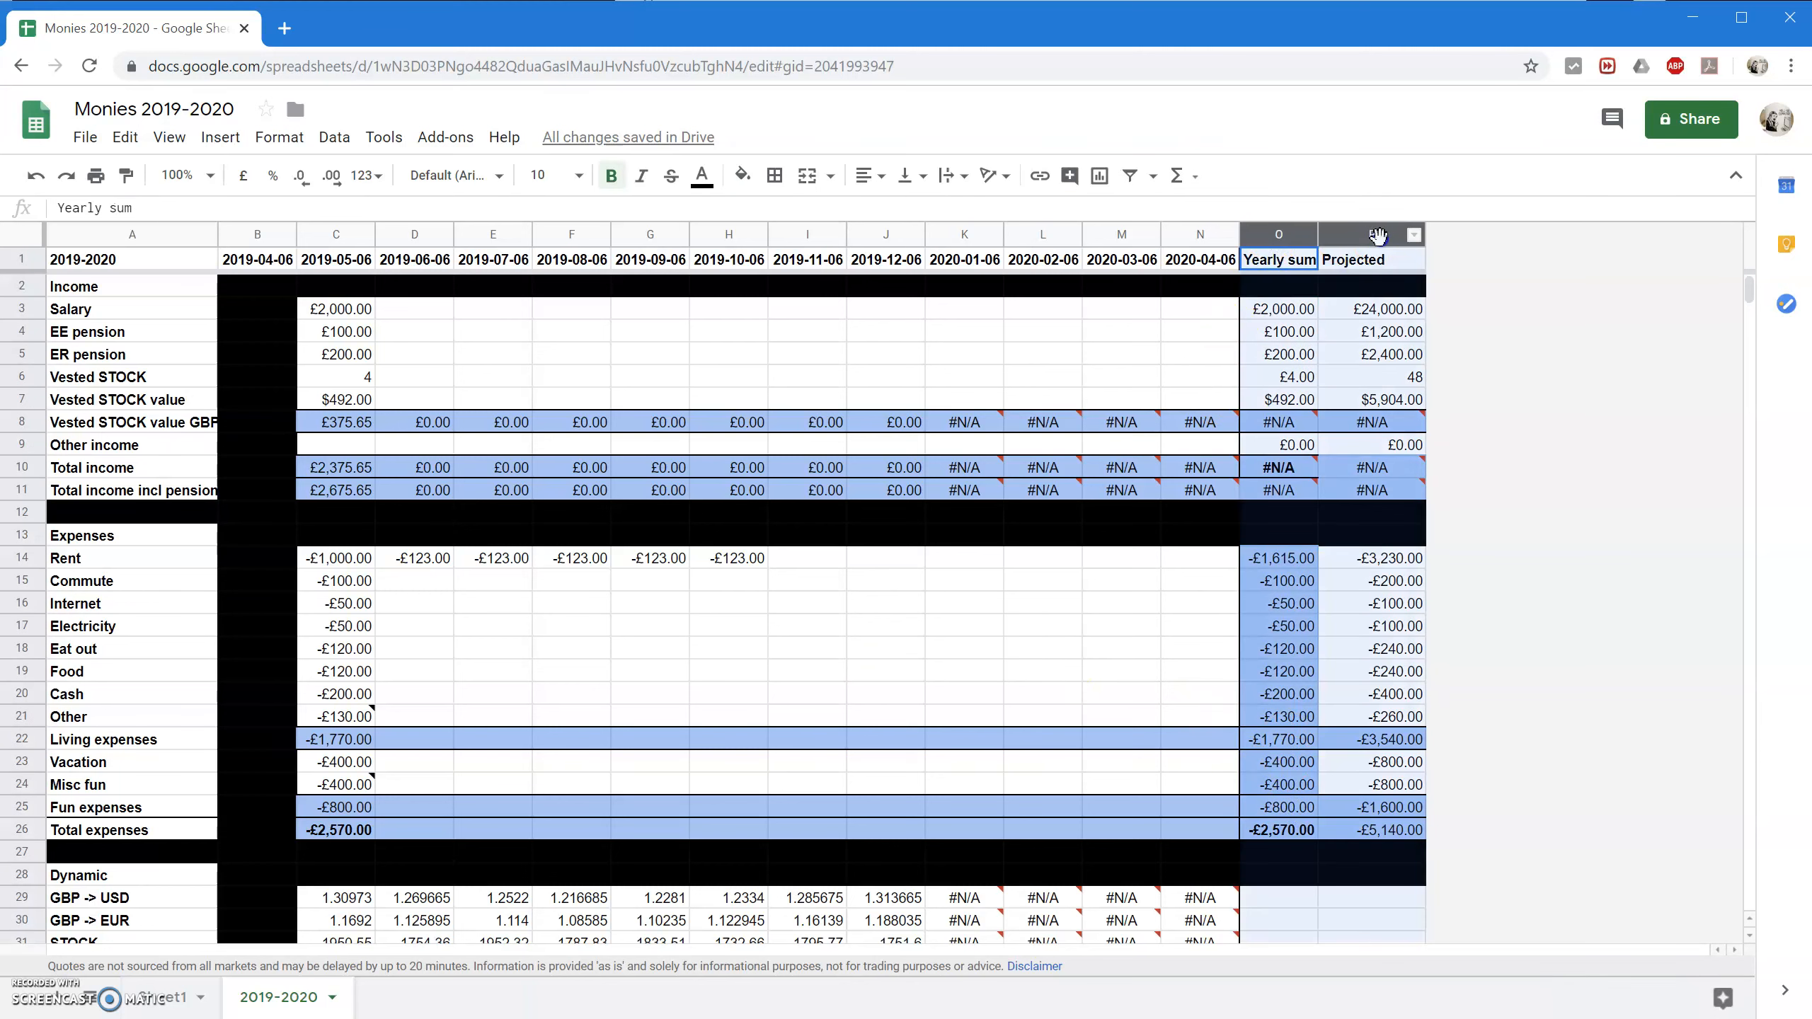
pyautogui.click(282, 137)
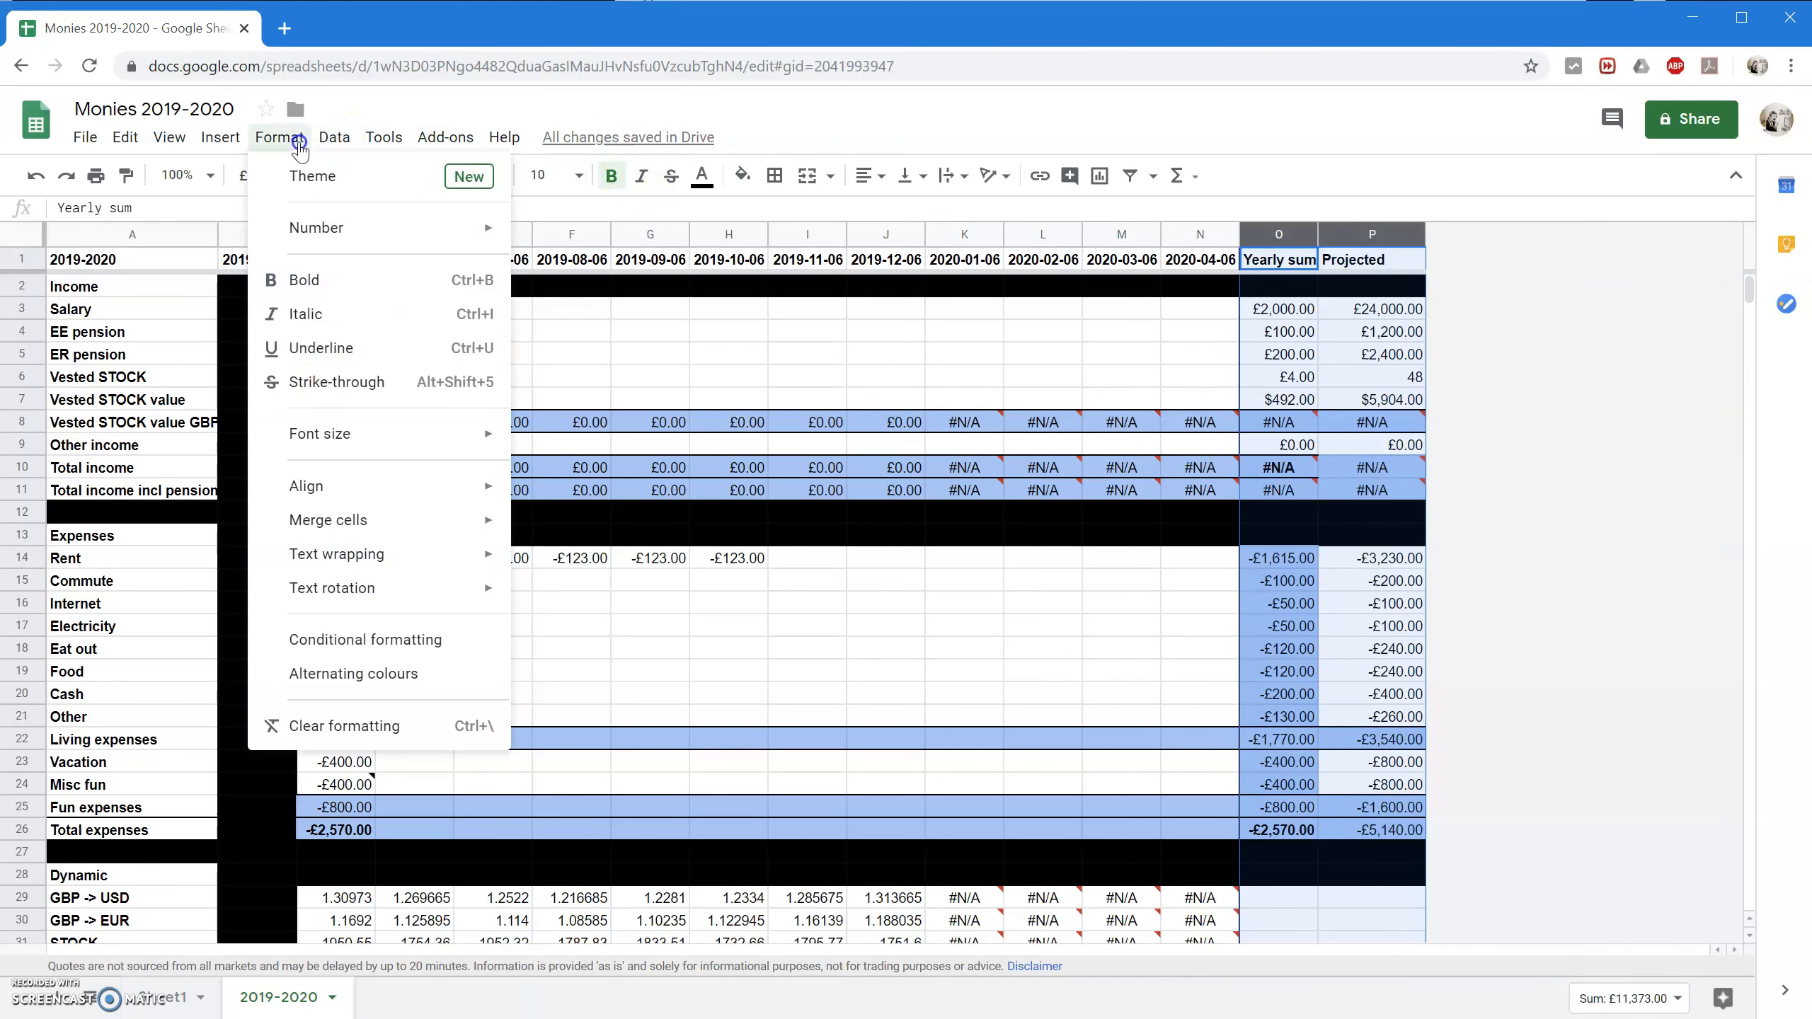
pyautogui.click(421, 637)
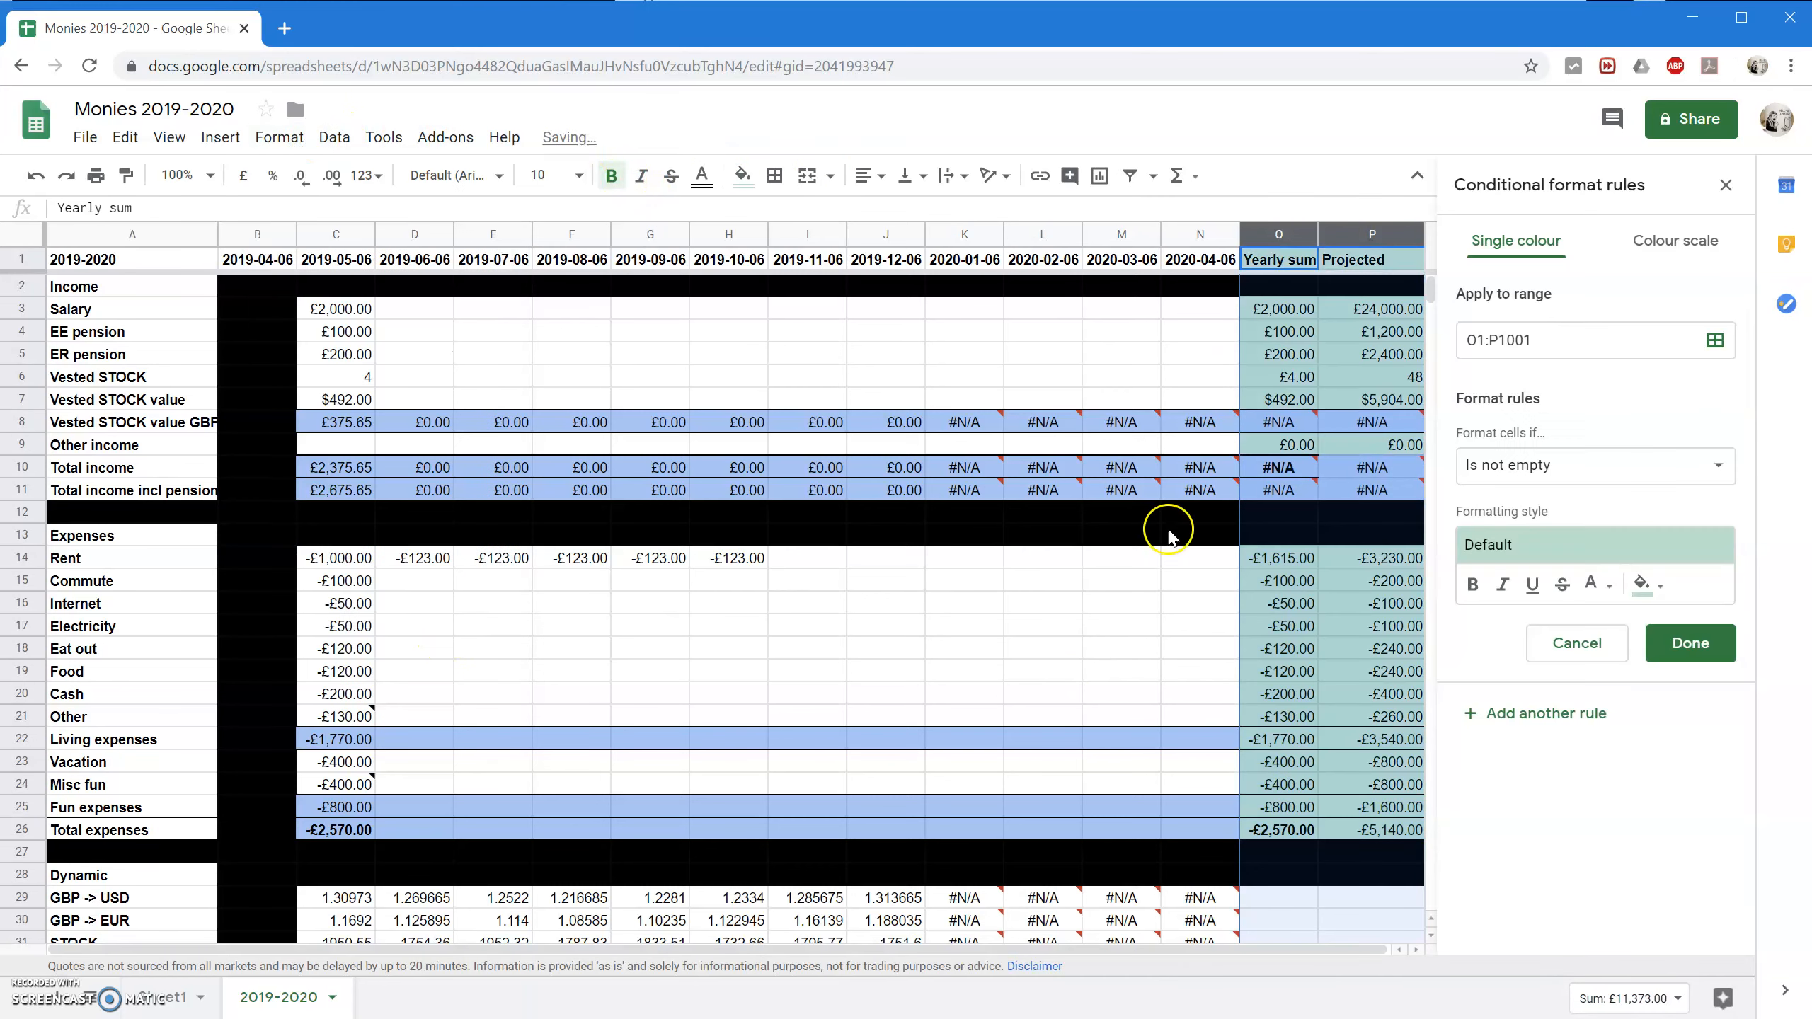
pyautogui.click(1552, 470)
pyautogui.click(1538, 826)
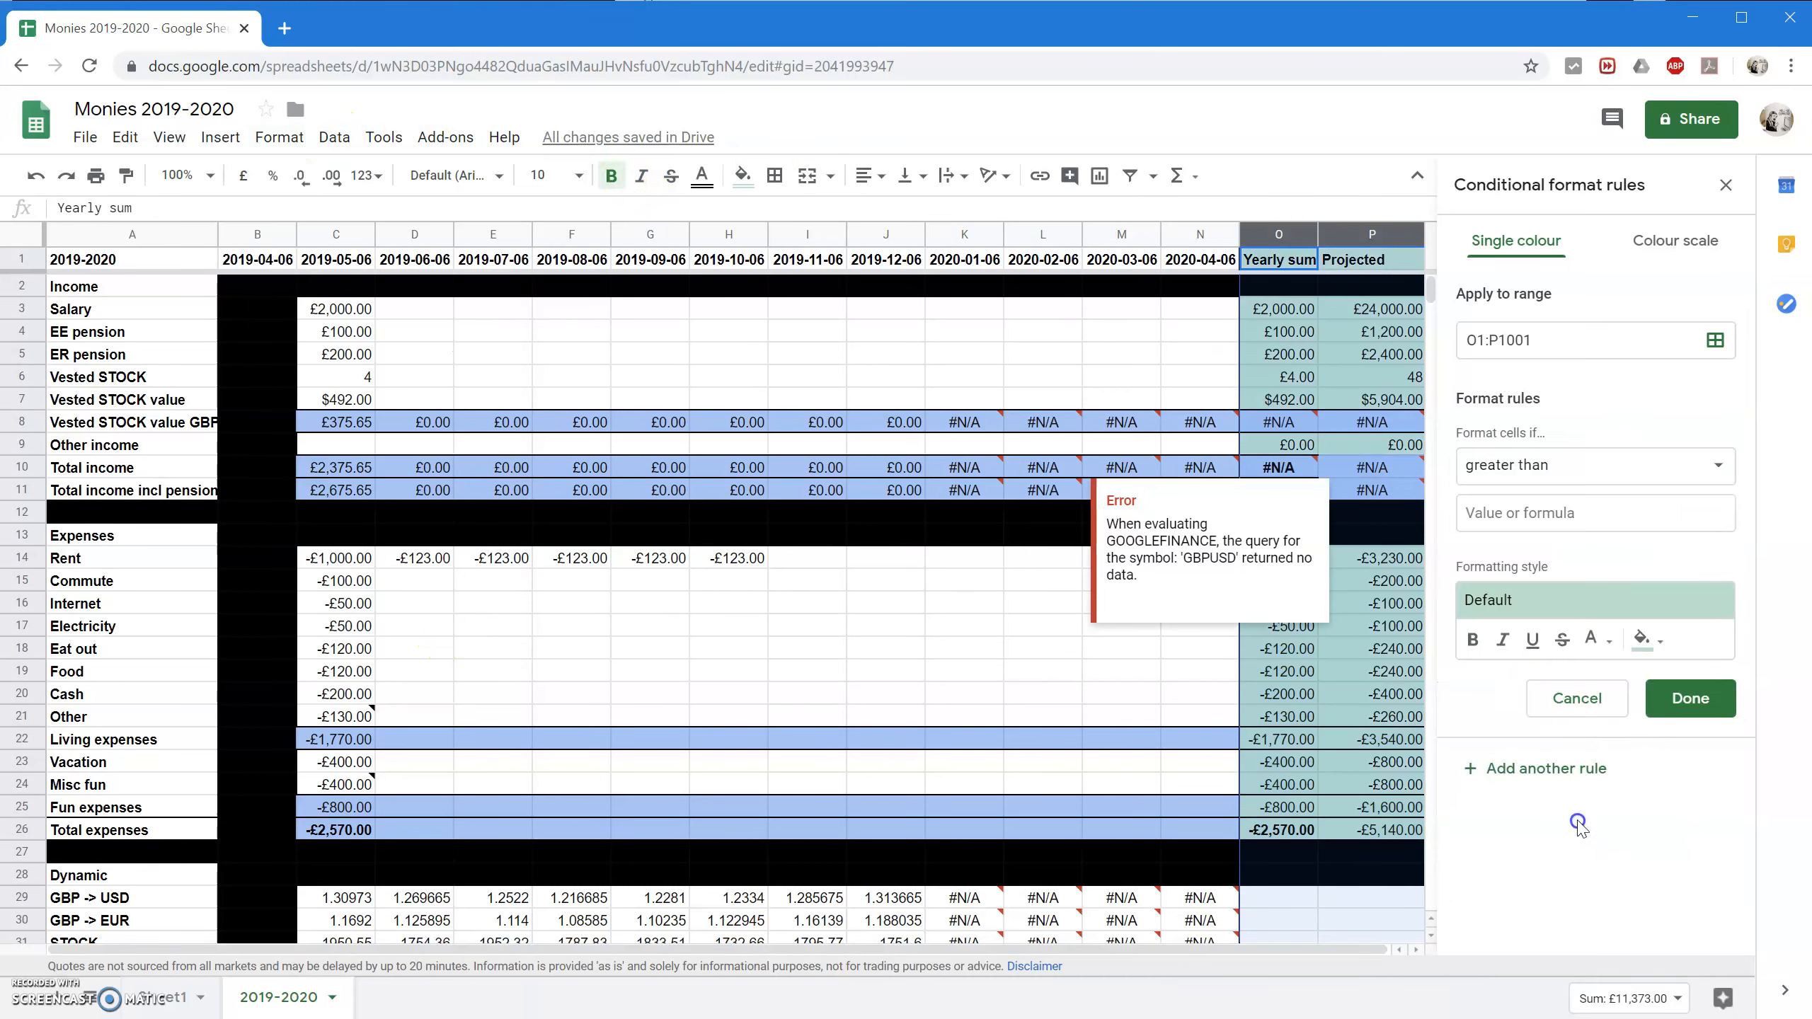
pyautogui.click(1553, 506)
pyautogui.write('0')
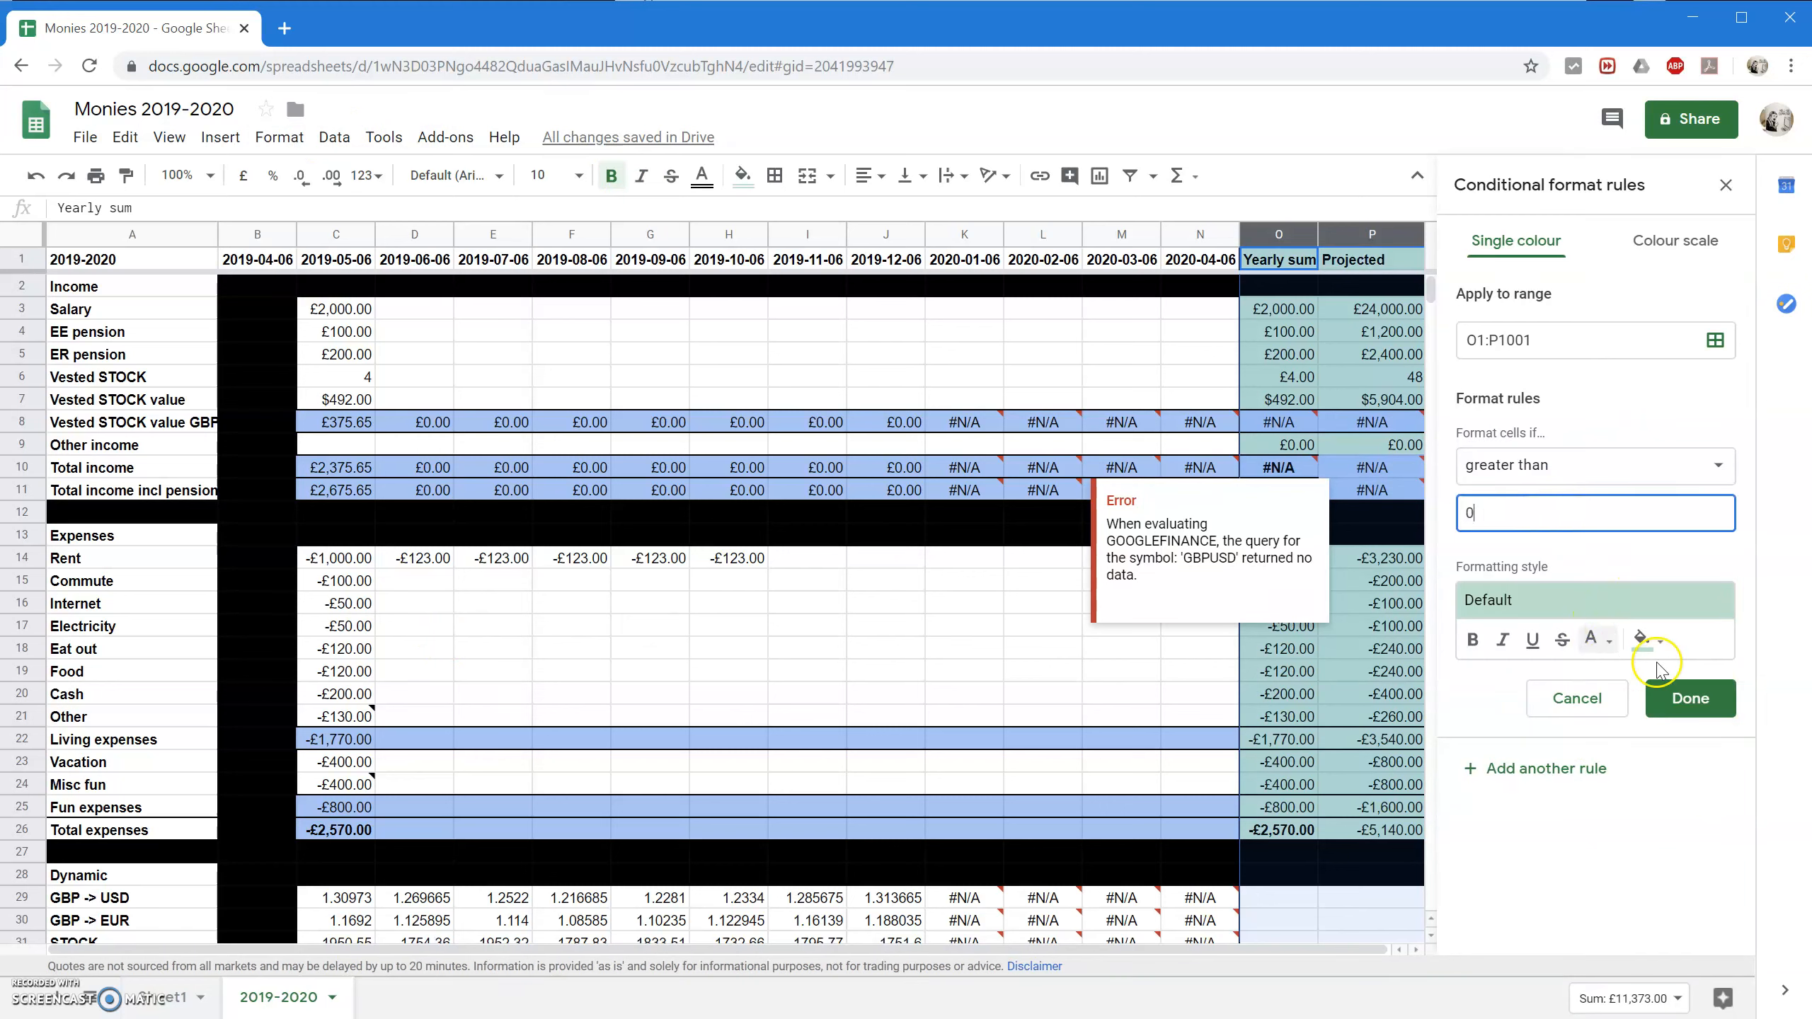
pyautogui.click(1694, 701)
# Add a second conditional format rule to O1:P1001 that applies the light red fill to values less than 0.
pyautogui.click(1541, 769)
pyautogui.click(1565, 465)
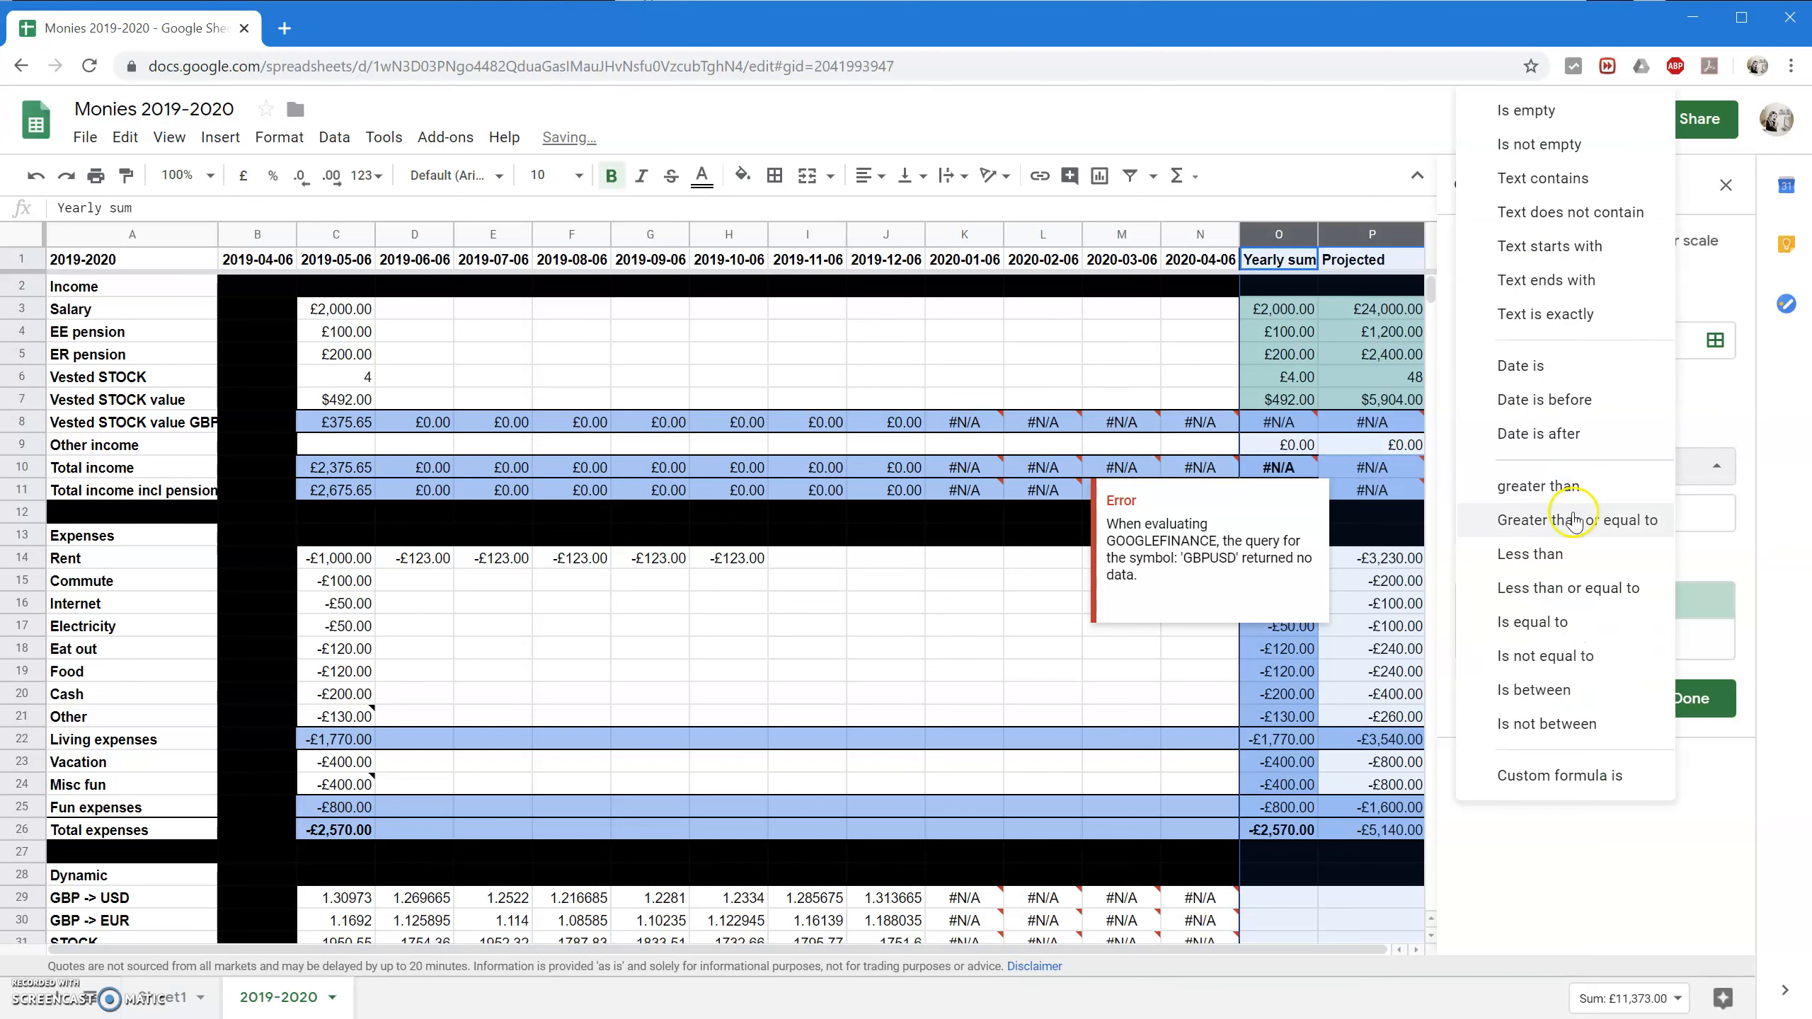
pyautogui.click(1597, 553)
pyautogui.click(1620, 622)
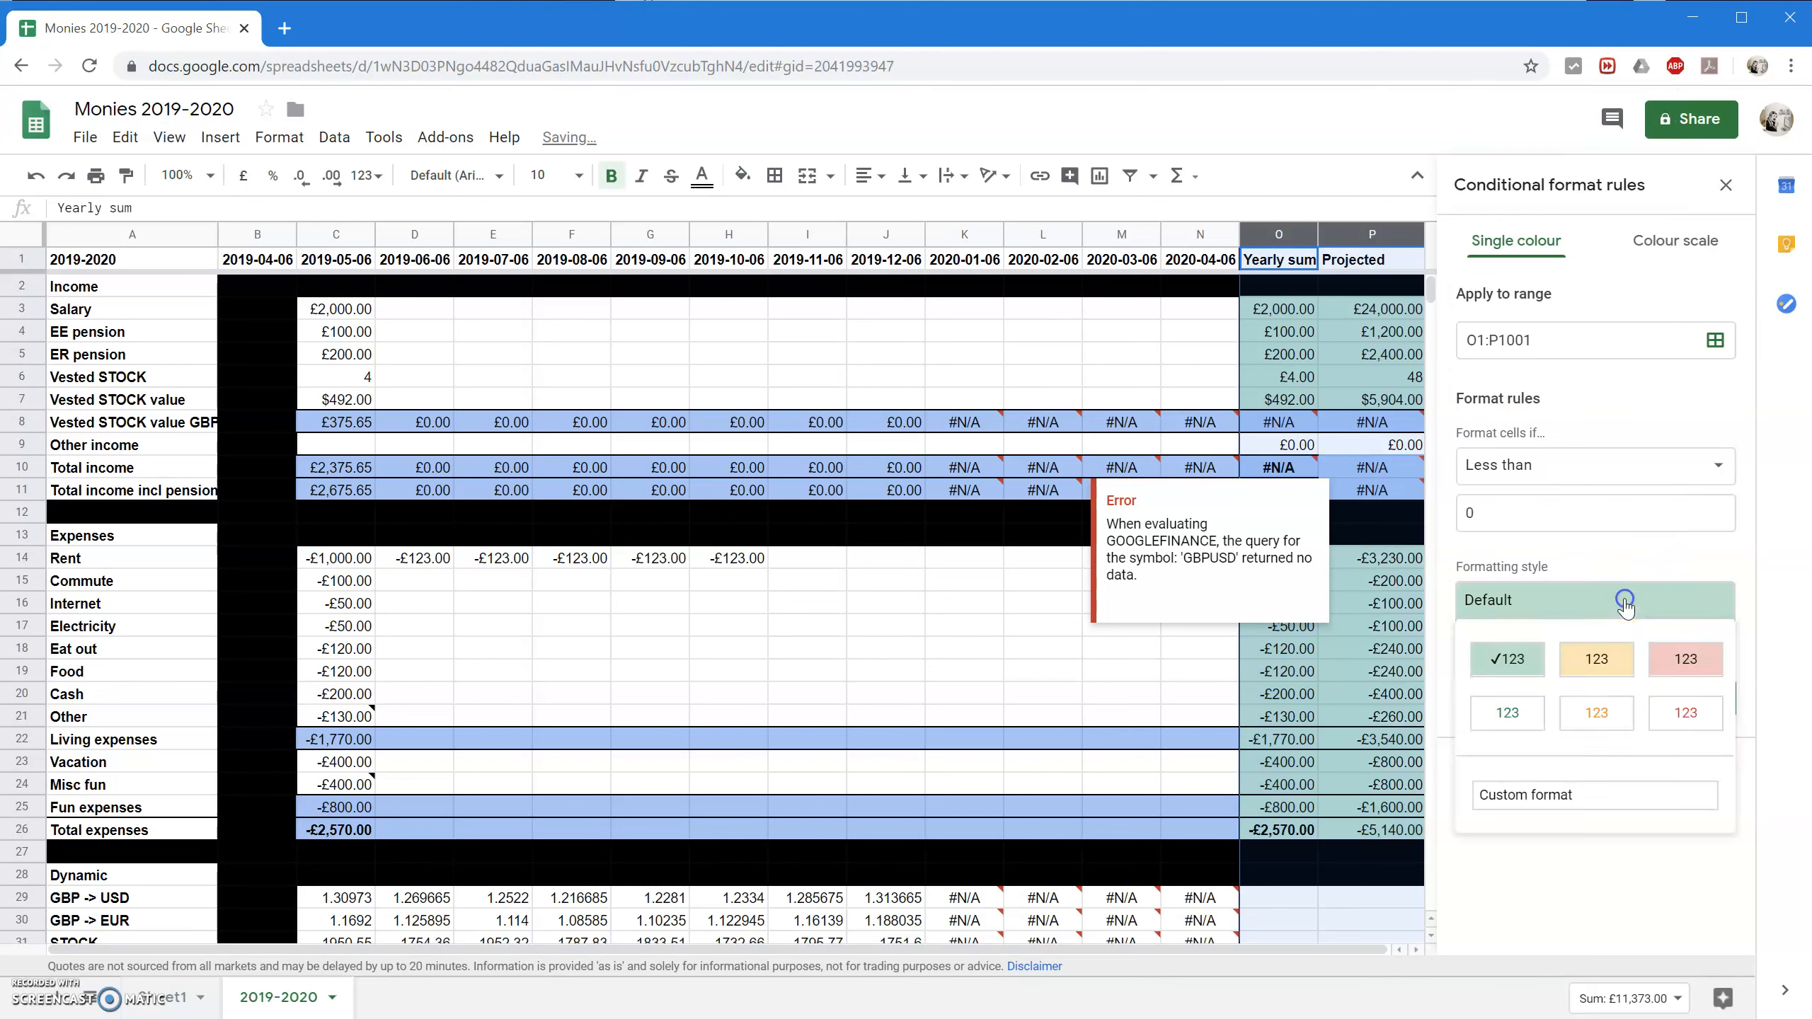
pyautogui.click(1690, 656)
pyautogui.click(1691, 698)
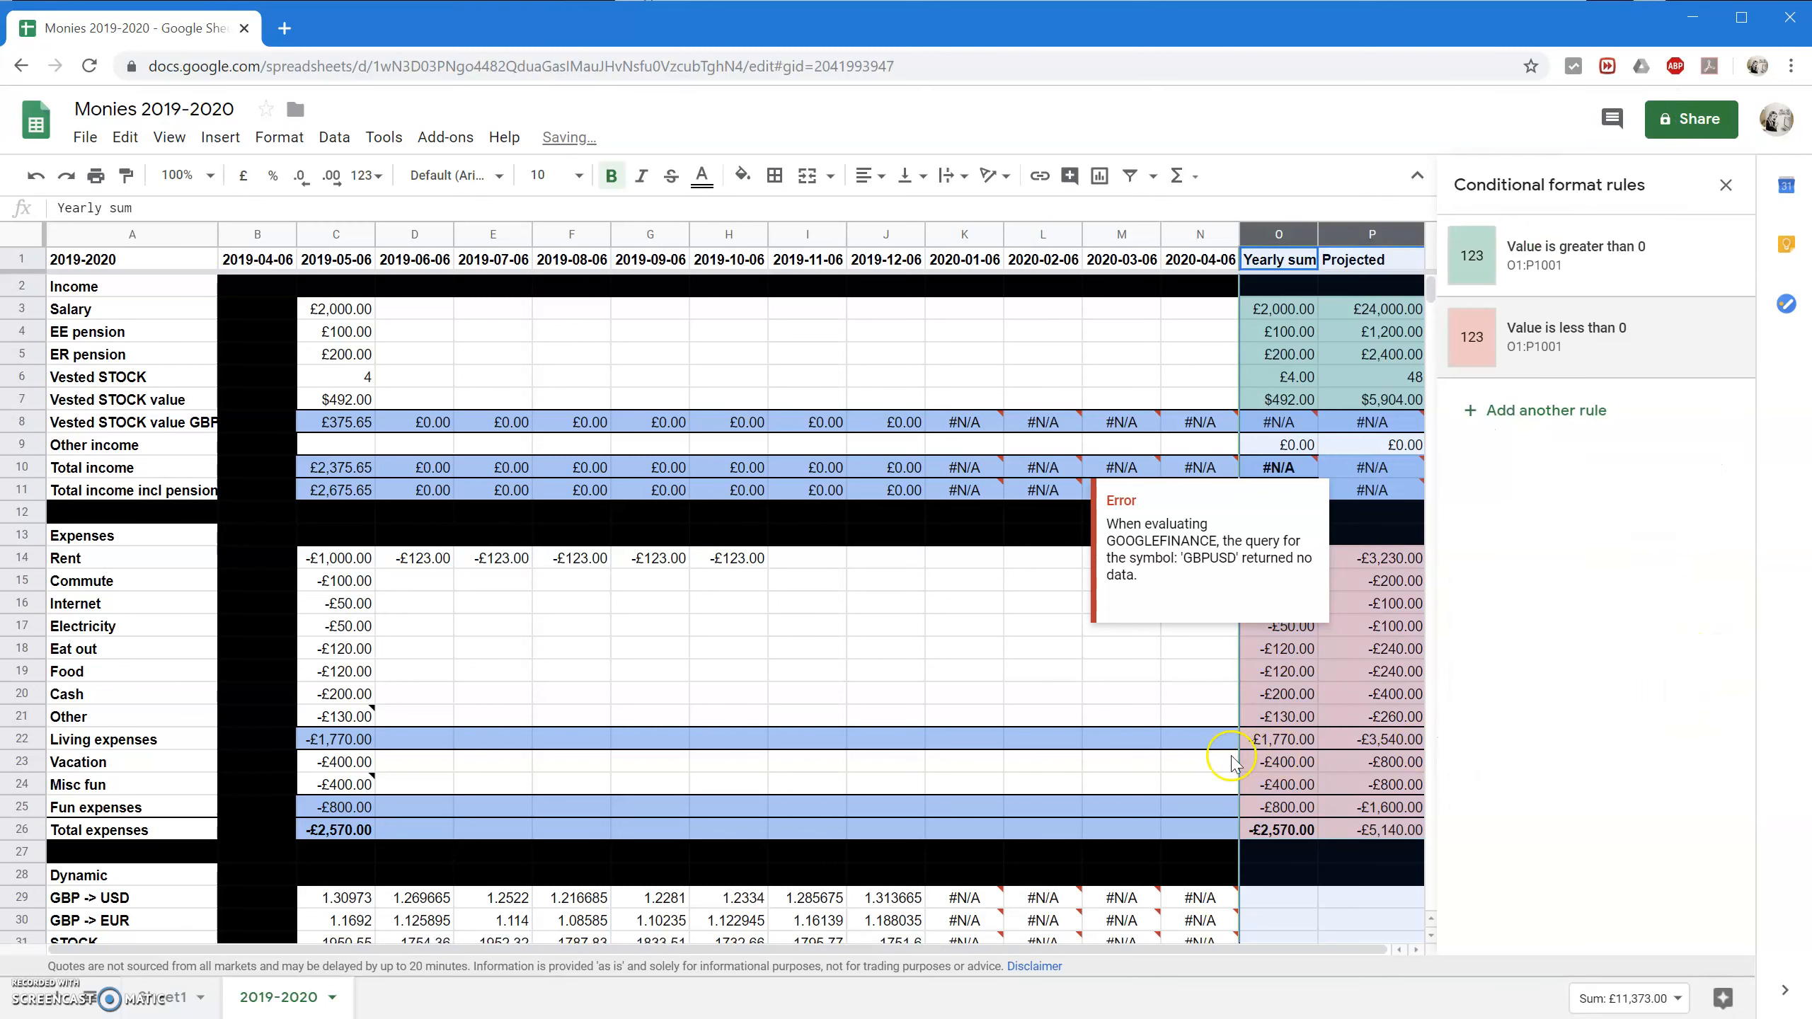
pyautogui.click(1725, 185)
pyautogui.scroll(-4, 1095, 667)
pyautogui.scroll(4, 1095, 667)
pyautogui.click(1121, 648)
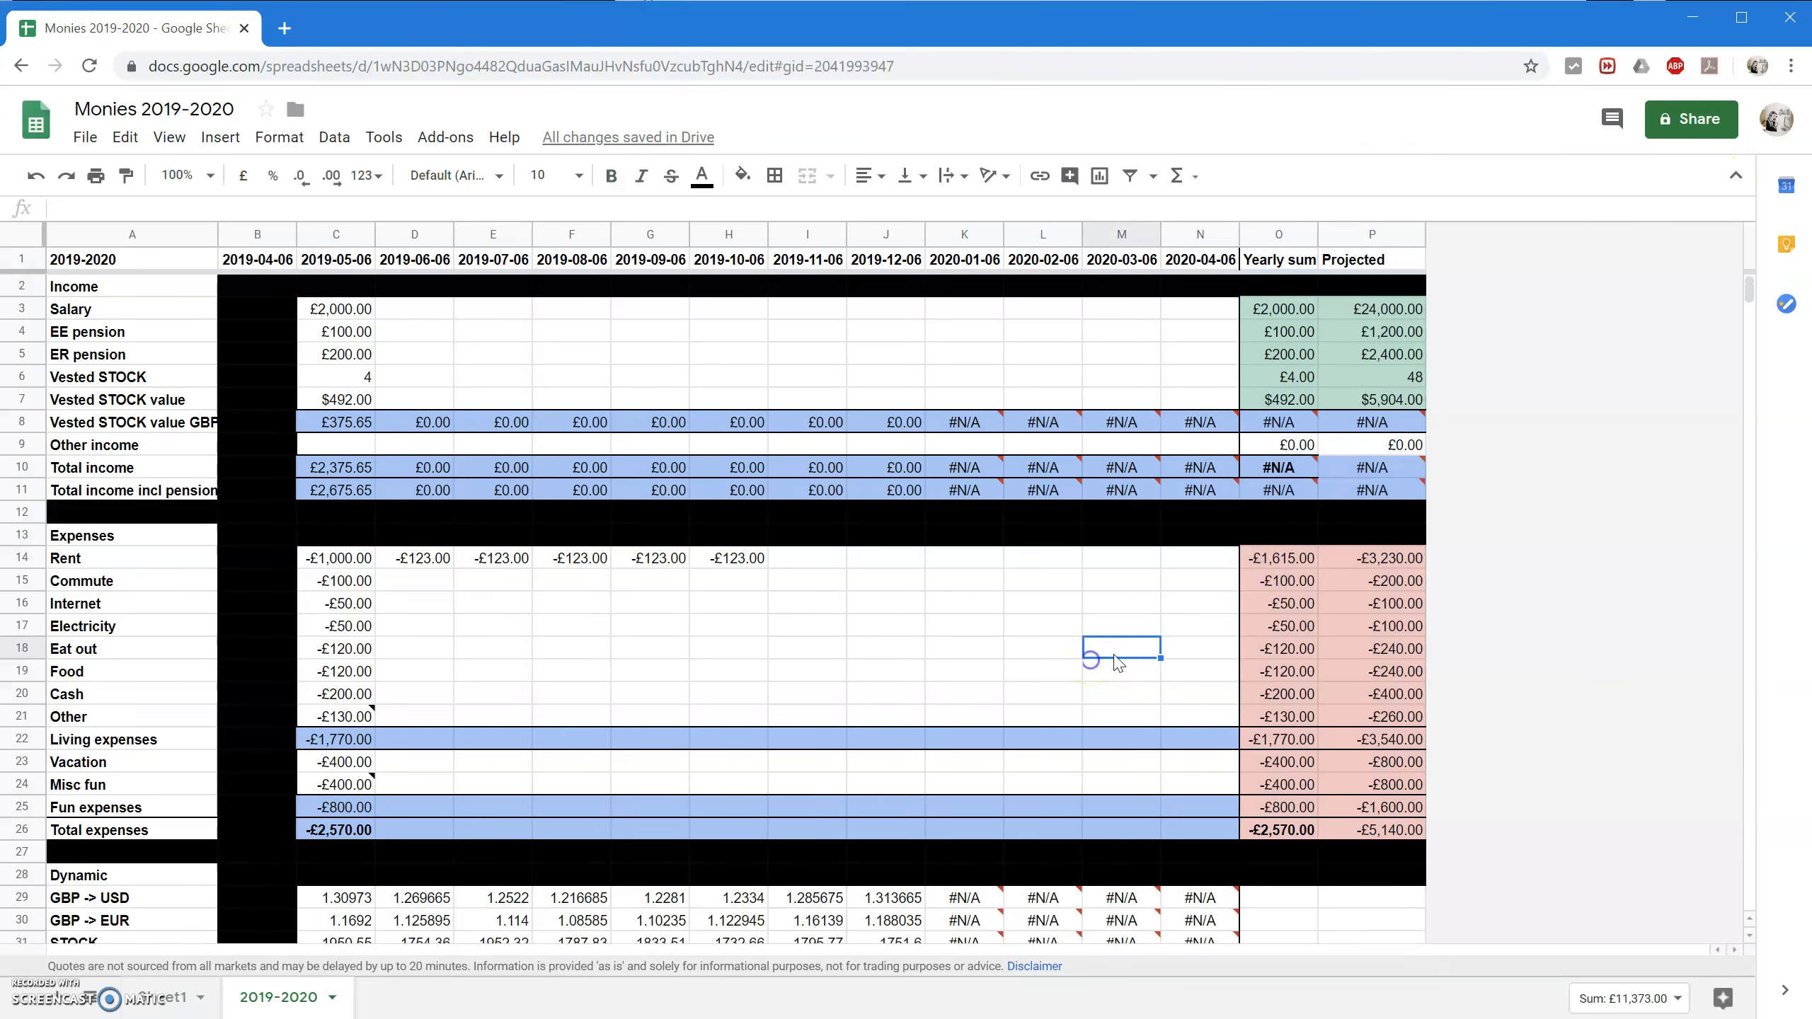
# Apply top and bottom borders to the projected income totals in P10:P11.
pyautogui.click(1371, 467)
pyautogui.keyDown('shift'); pyautogui.click(1369, 492); pyautogui.keyUp('shift')
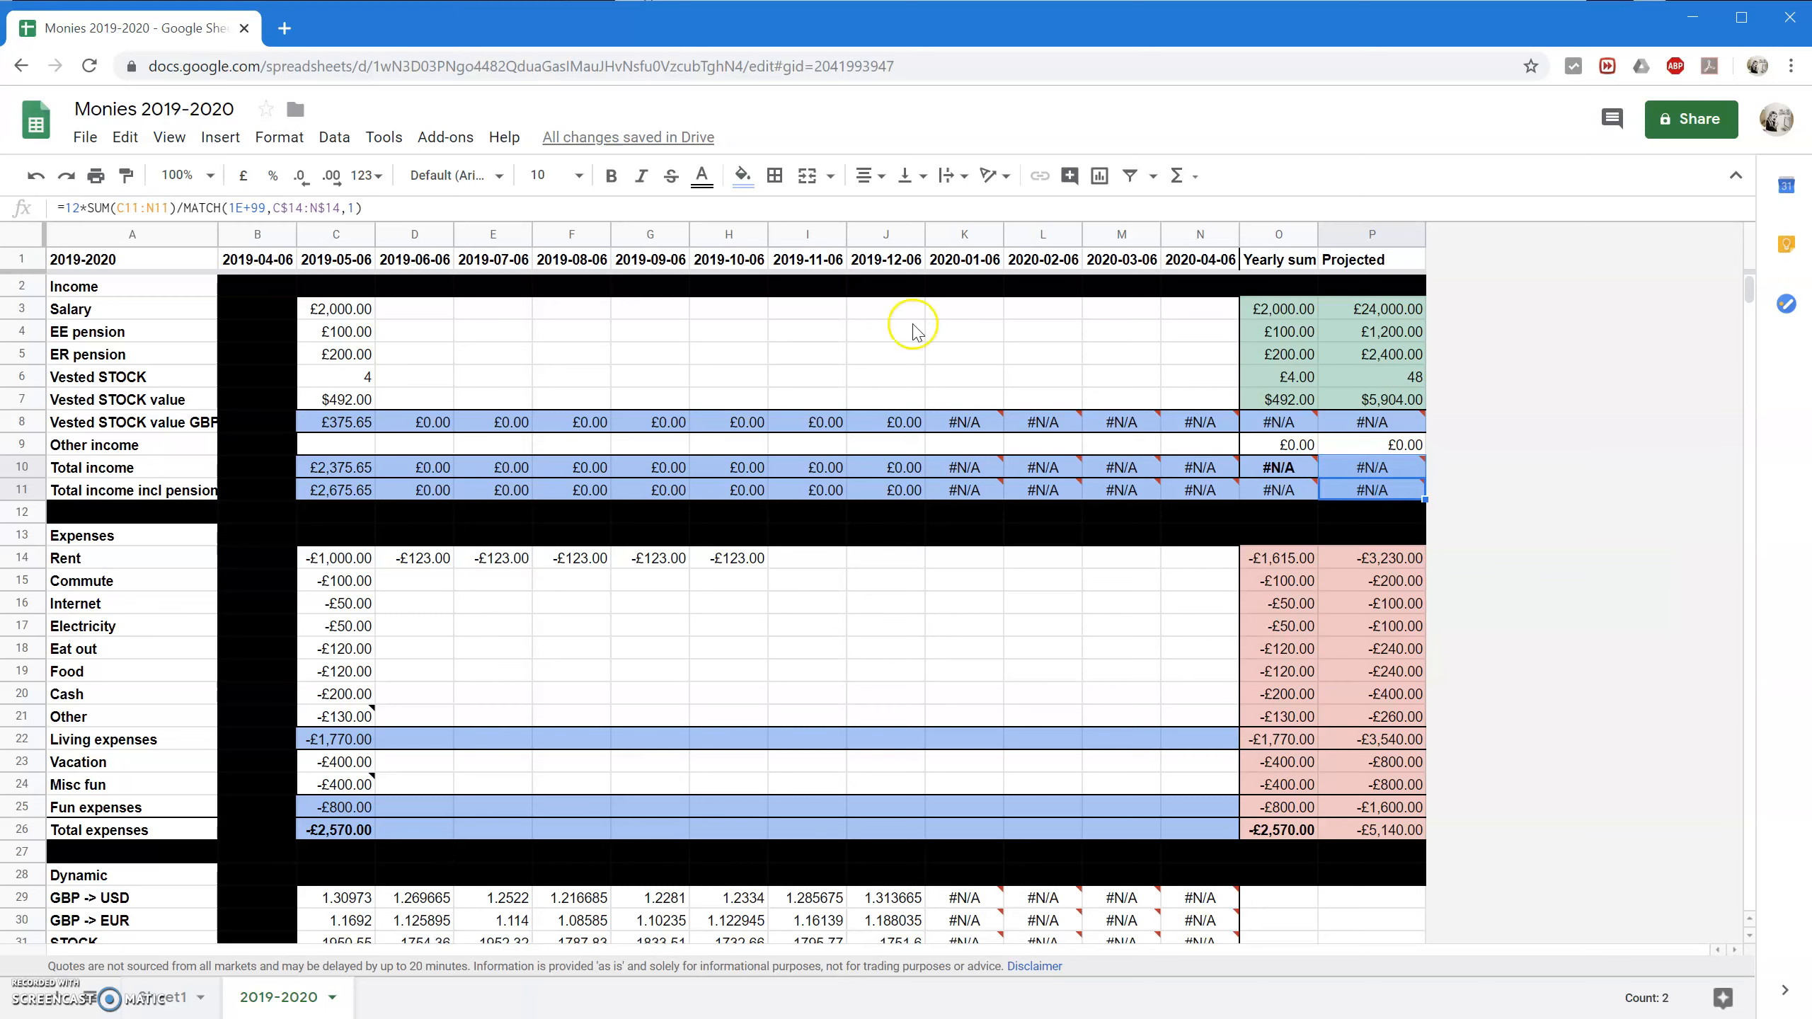
pyautogui.click(776, 178)
pyautogui.click(871, 248)
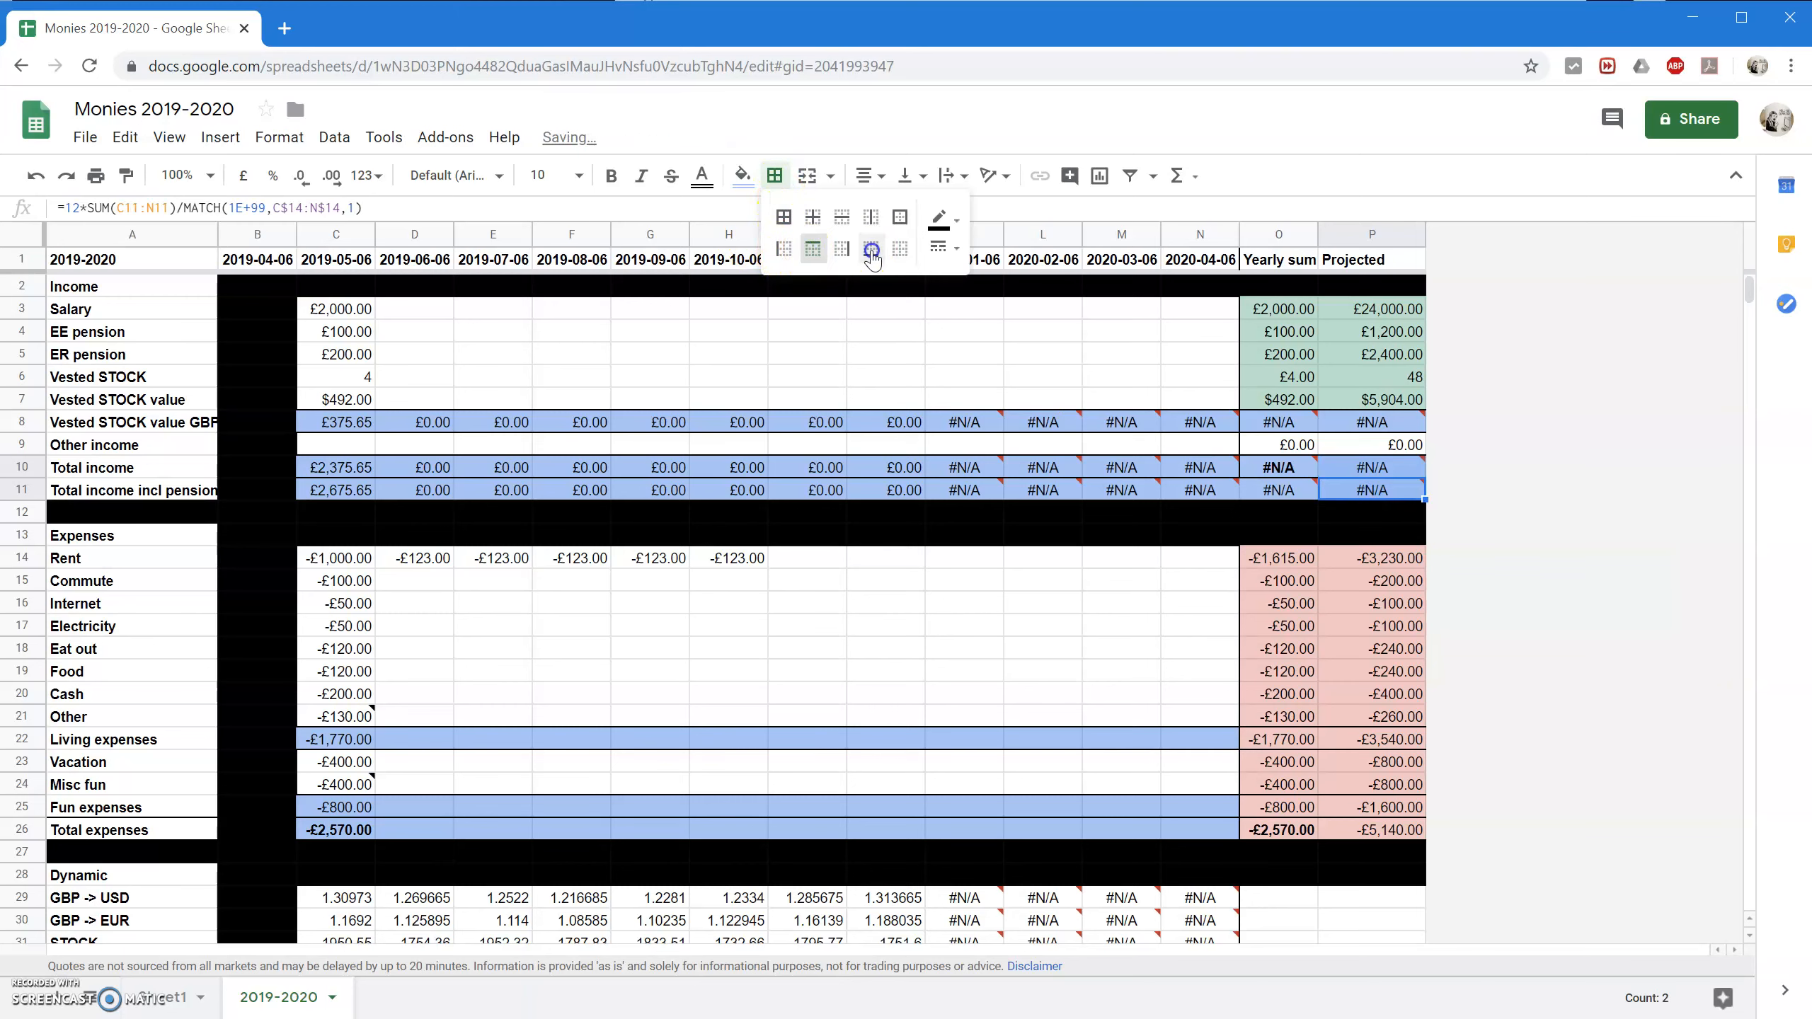
pyautogui.click(1100, 568)
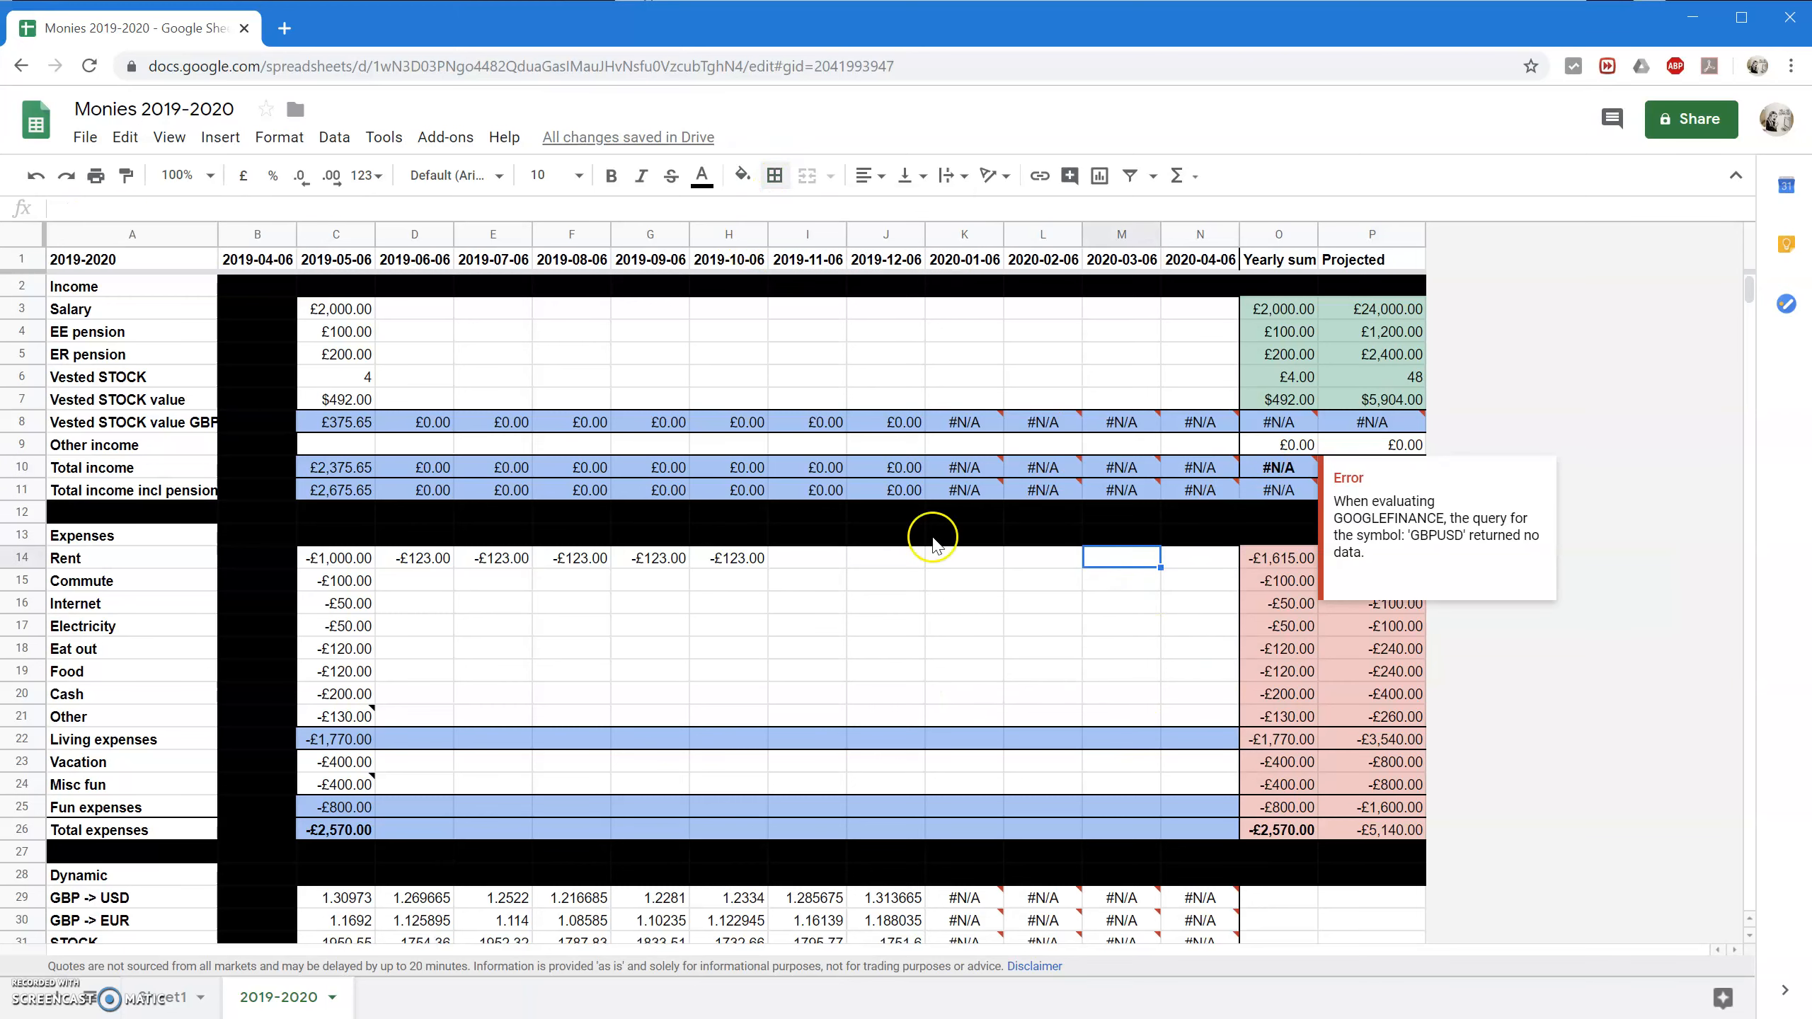
pyautogui.scroll(-5, 849, 695)
pyautogui.scroll(5, 542, 714)
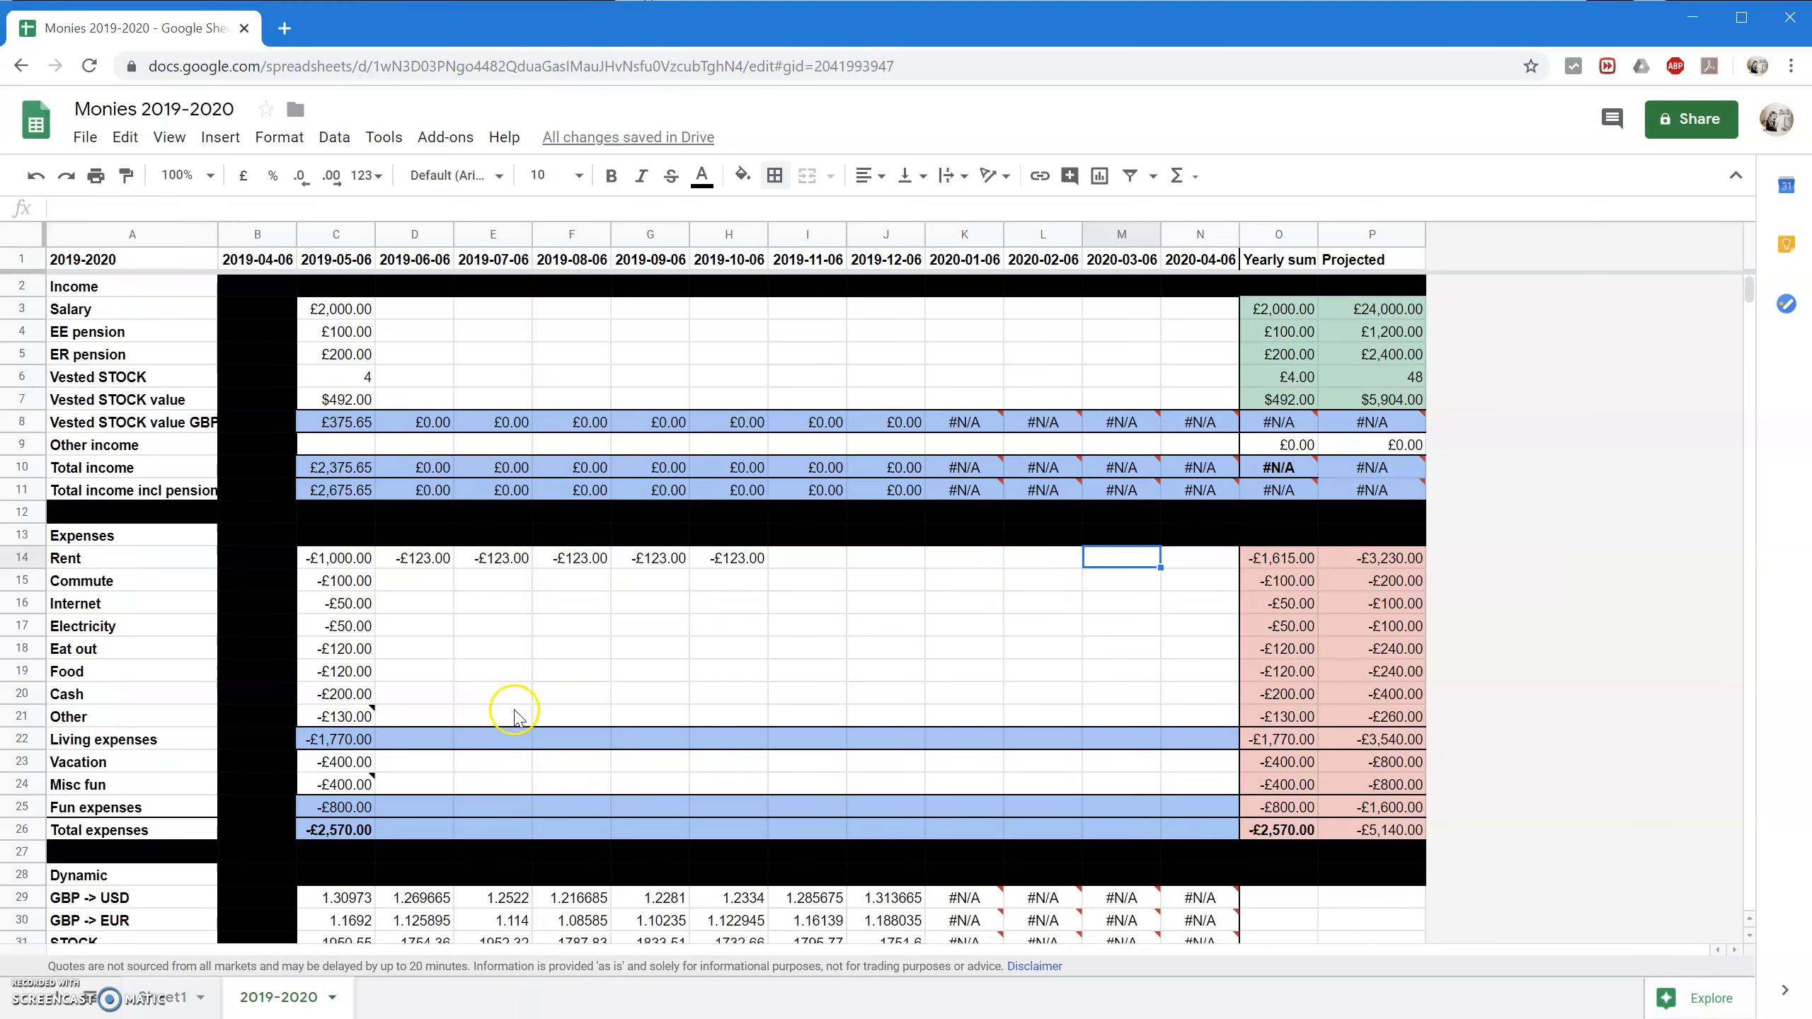
# Fill column A and header row 1 with light grey 2.
pyautogui.click(93, 234)
pyautogui.keyDown('ctrl'); pyautogui.click(21, 256); pyautogui.keyUp('ctrl')
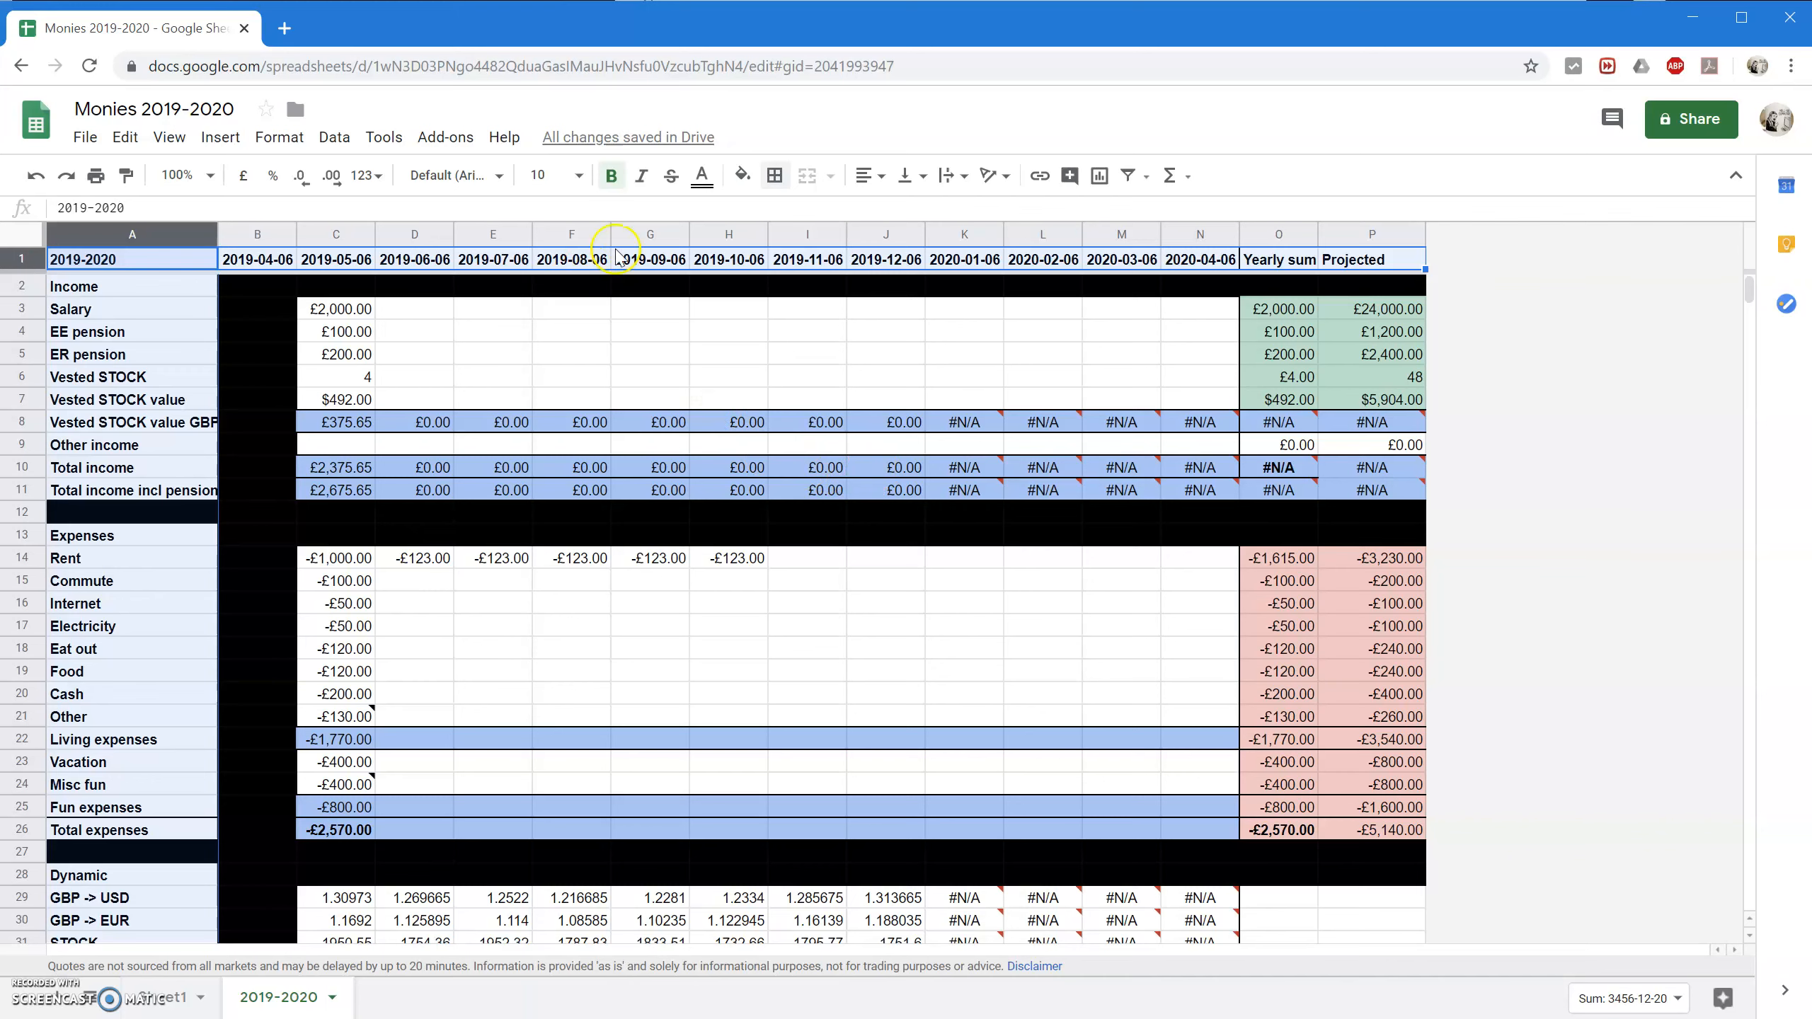
pyautogui.click(741, 175)
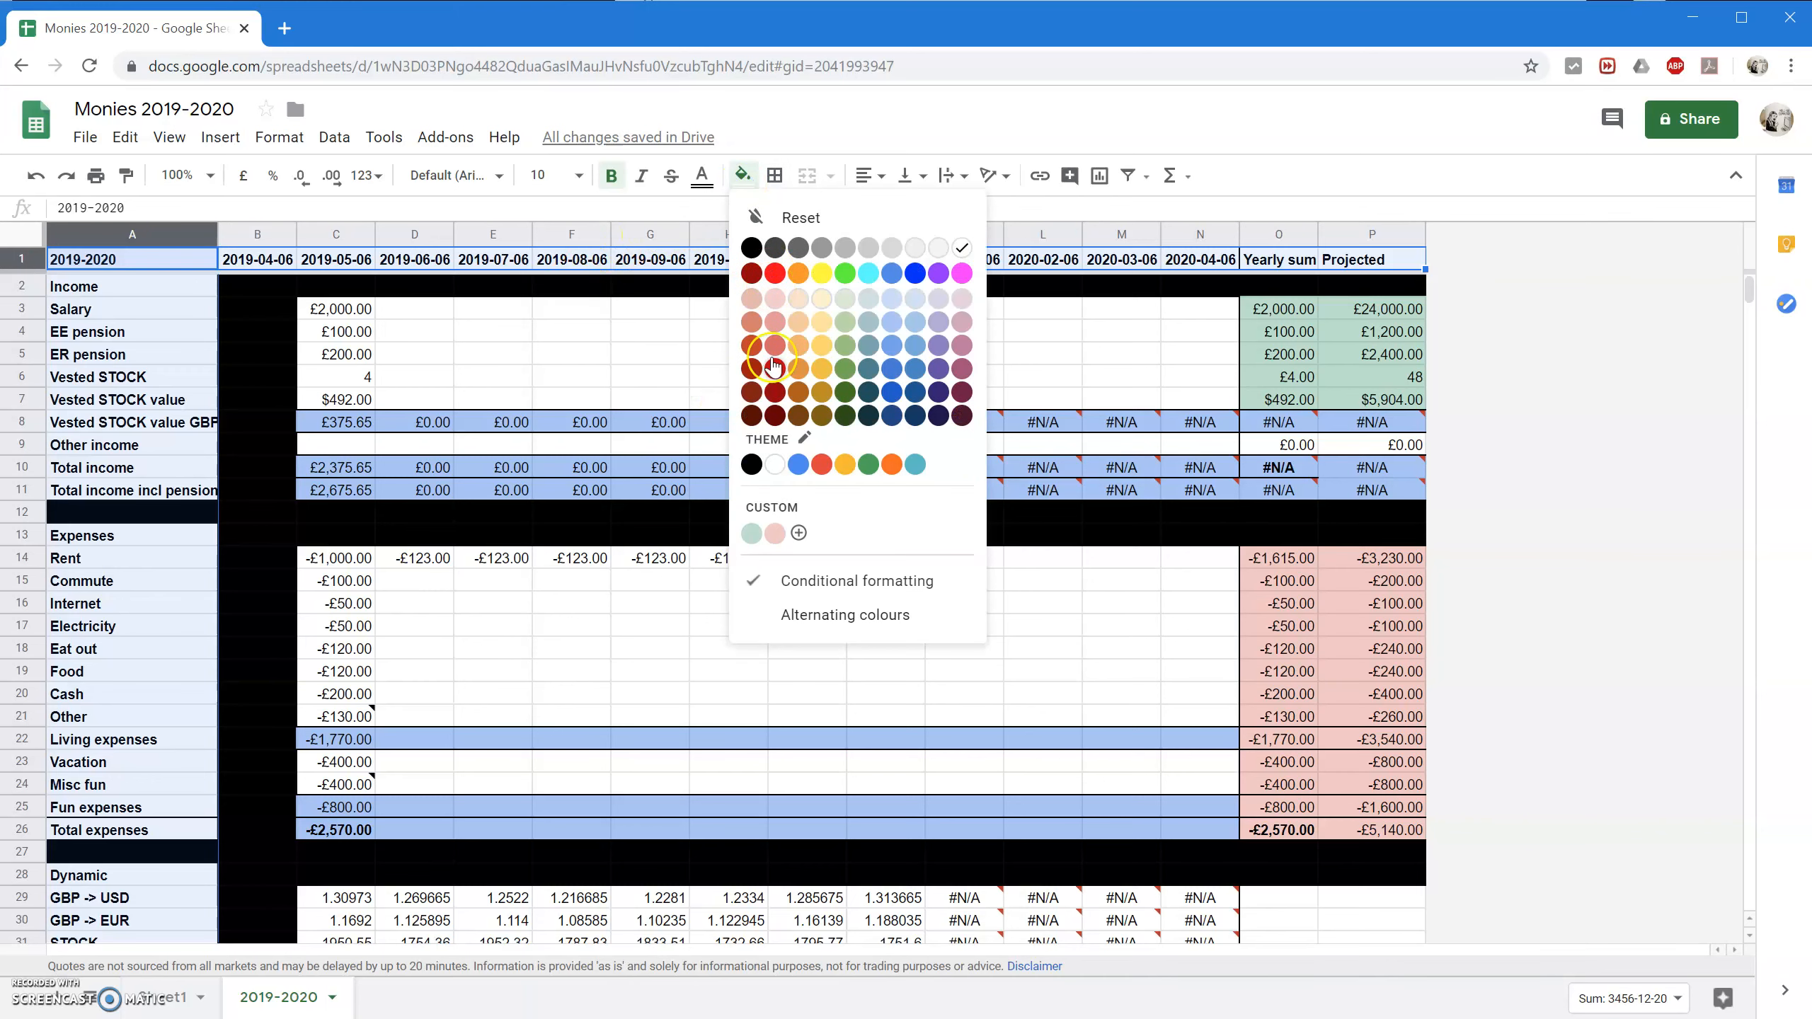
pyautogui.click(912, 250)
pyautogui.click(571, 580)
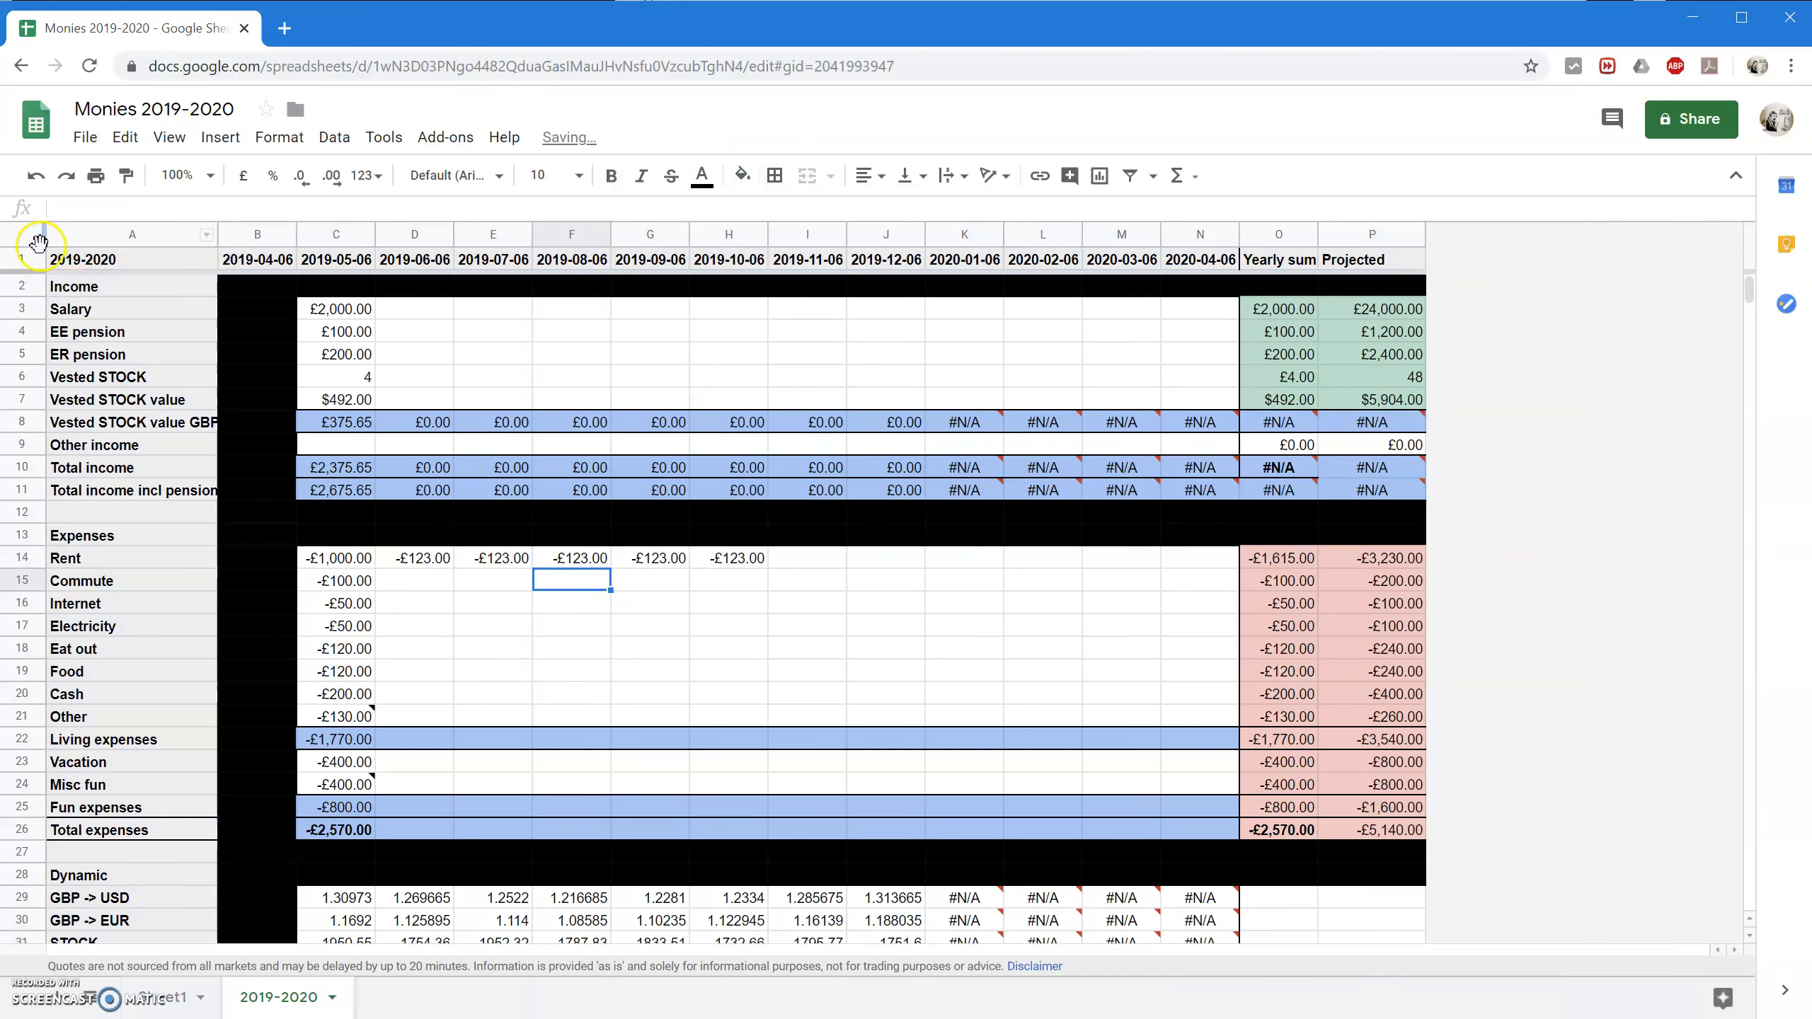
# Fill column A and header row 1 with the darker light grey 1.
pyautogui.click(98, 236)
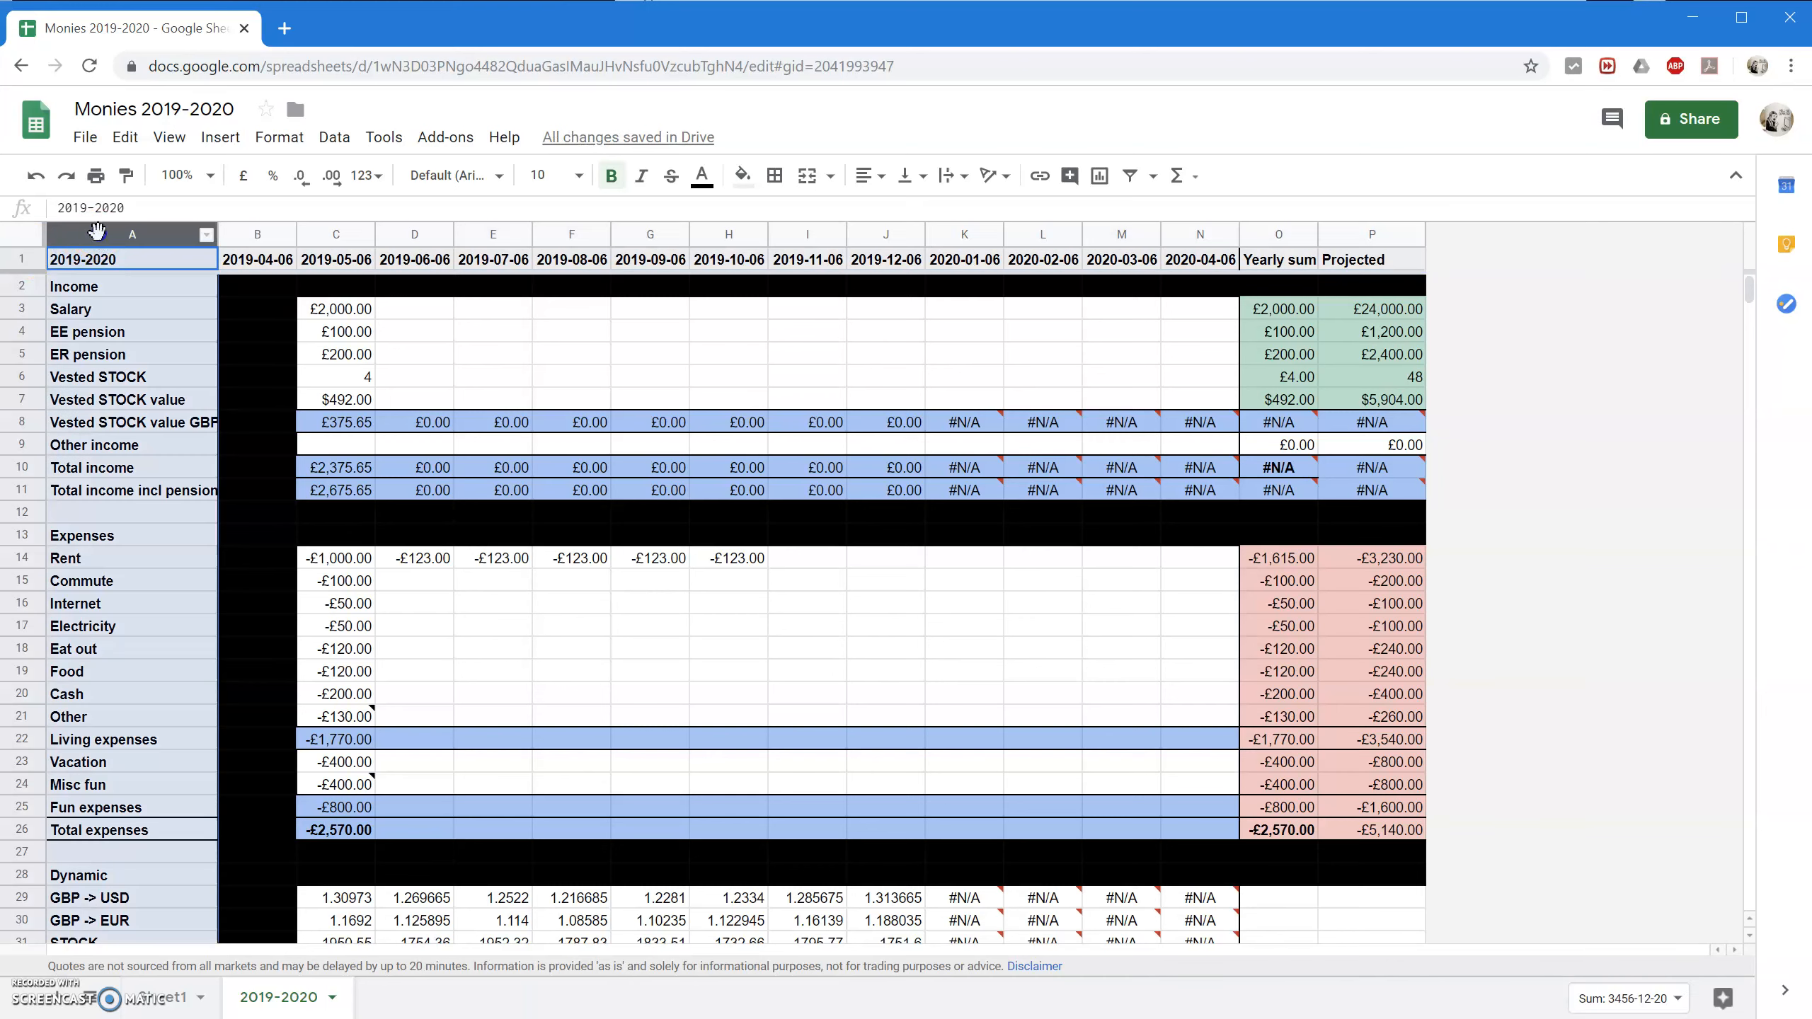
pyautogui.keyDown('ctrl'); pyautogui.click(16, 259); pyautogui.keyUp('ctrl')
pyautogui.click(741, 175)
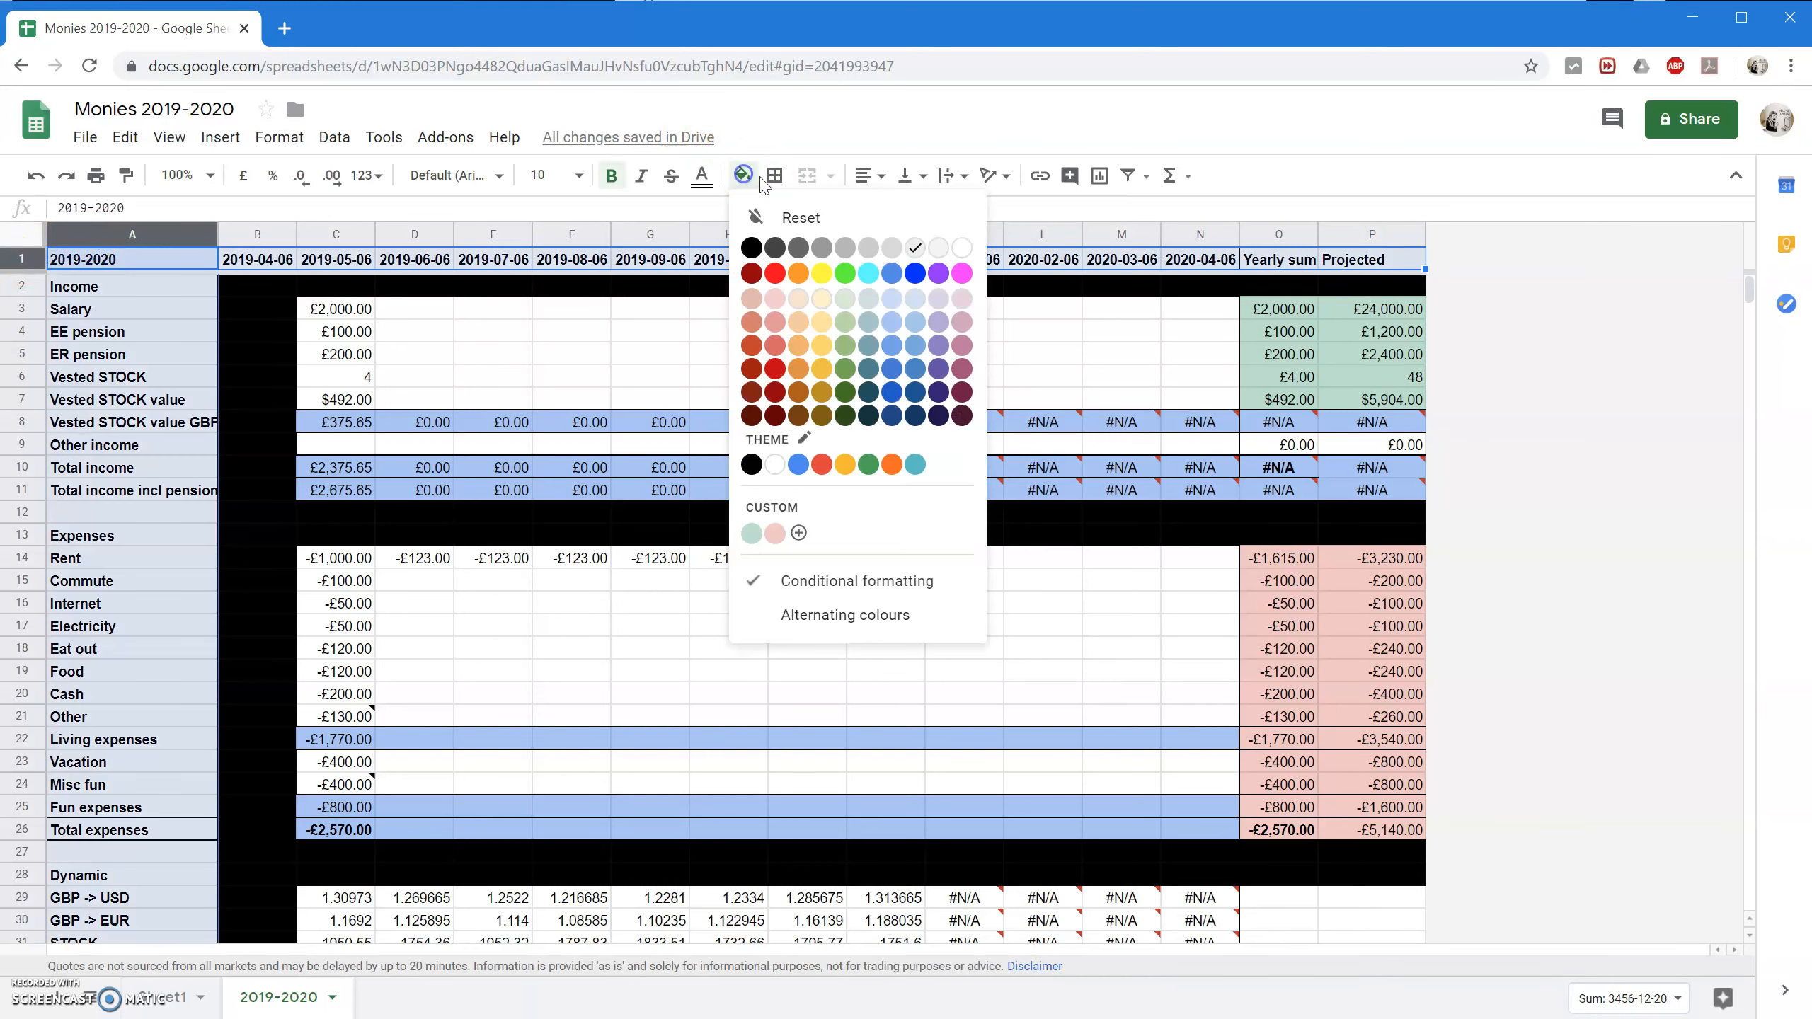
pyautogui.click(904, 252)
pyautogui.click(960, 421)
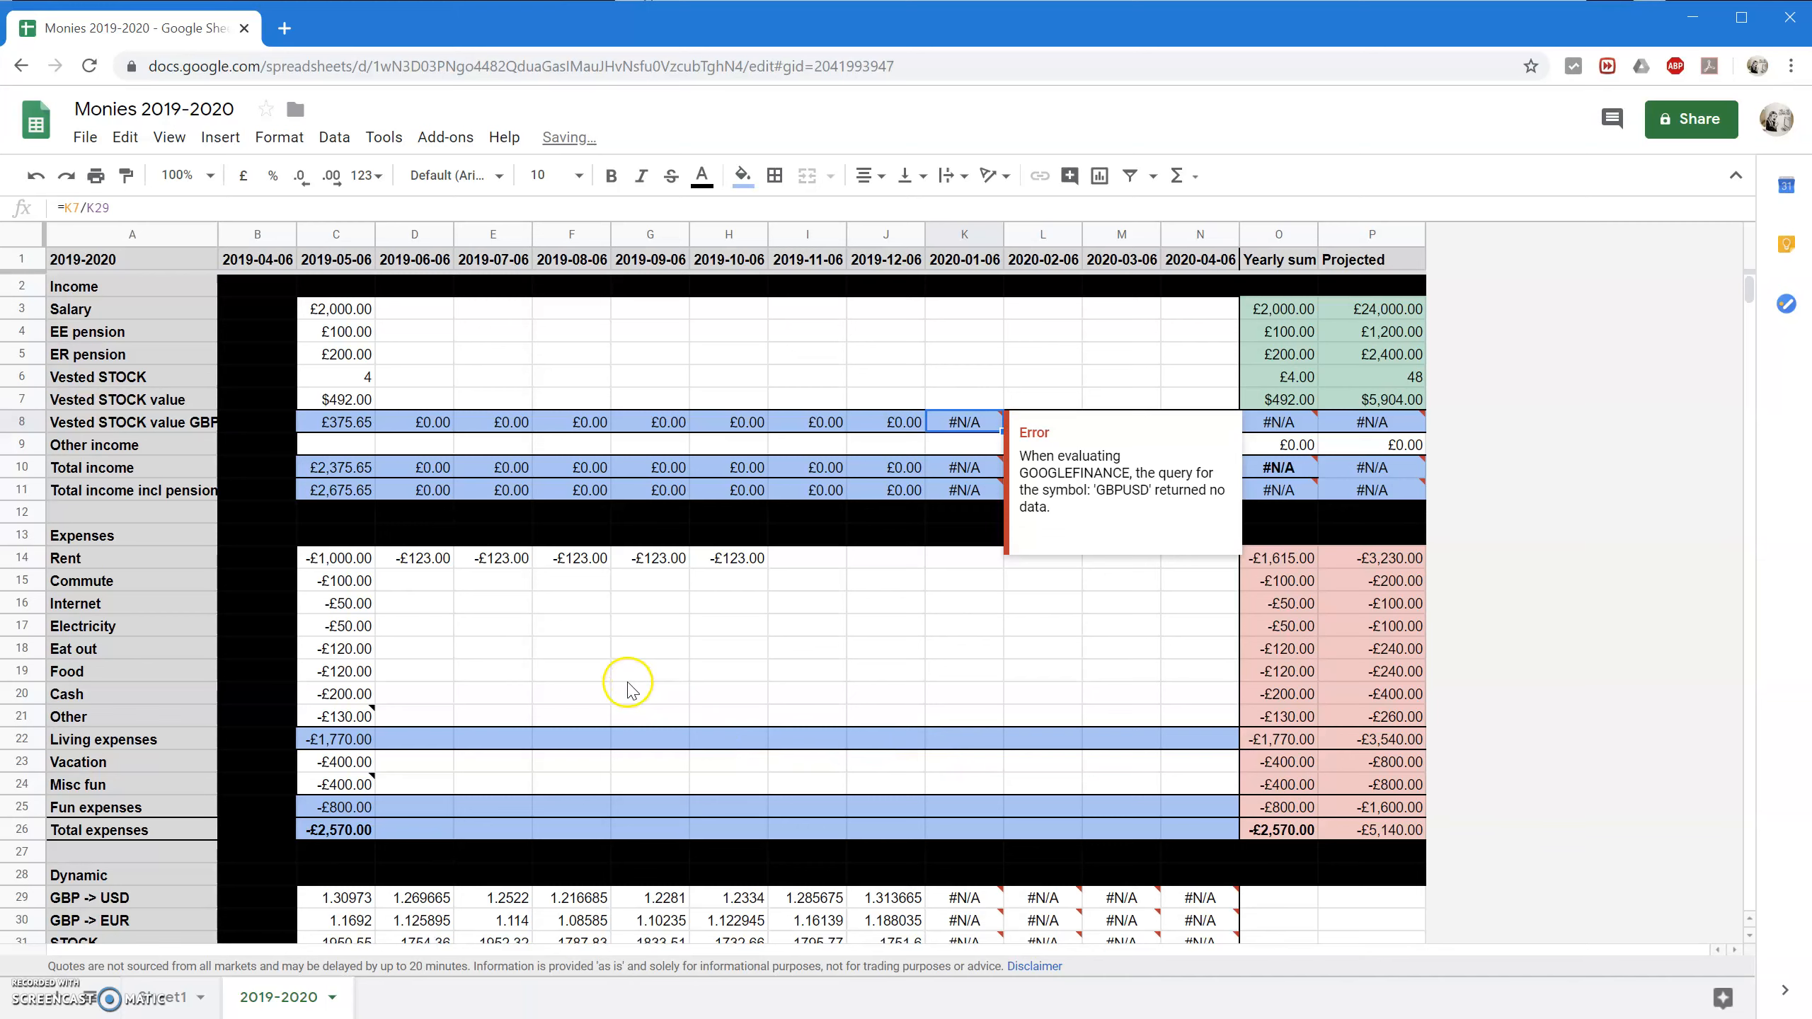
# Fill the Other income yearly sum and projection cells O9:P9 with the same light blue as the total rows.
pyautogui.click(1275, 446)
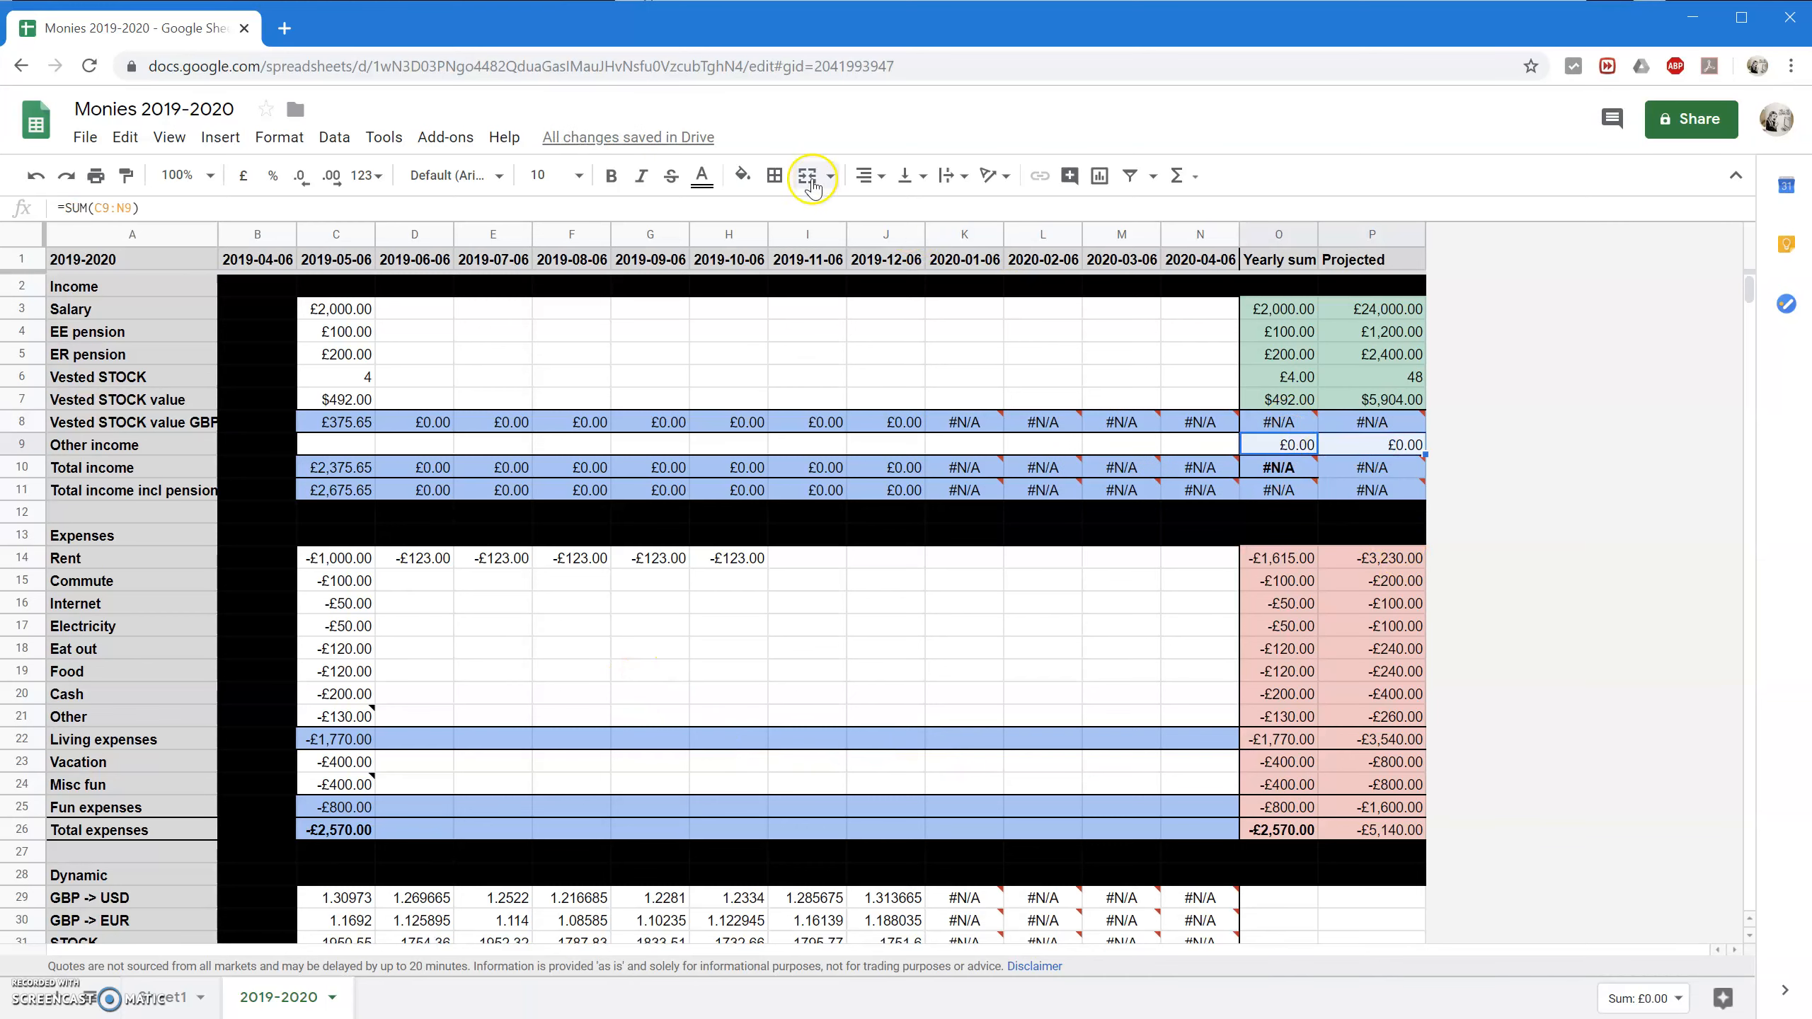
pyautogui.click(741, 175)
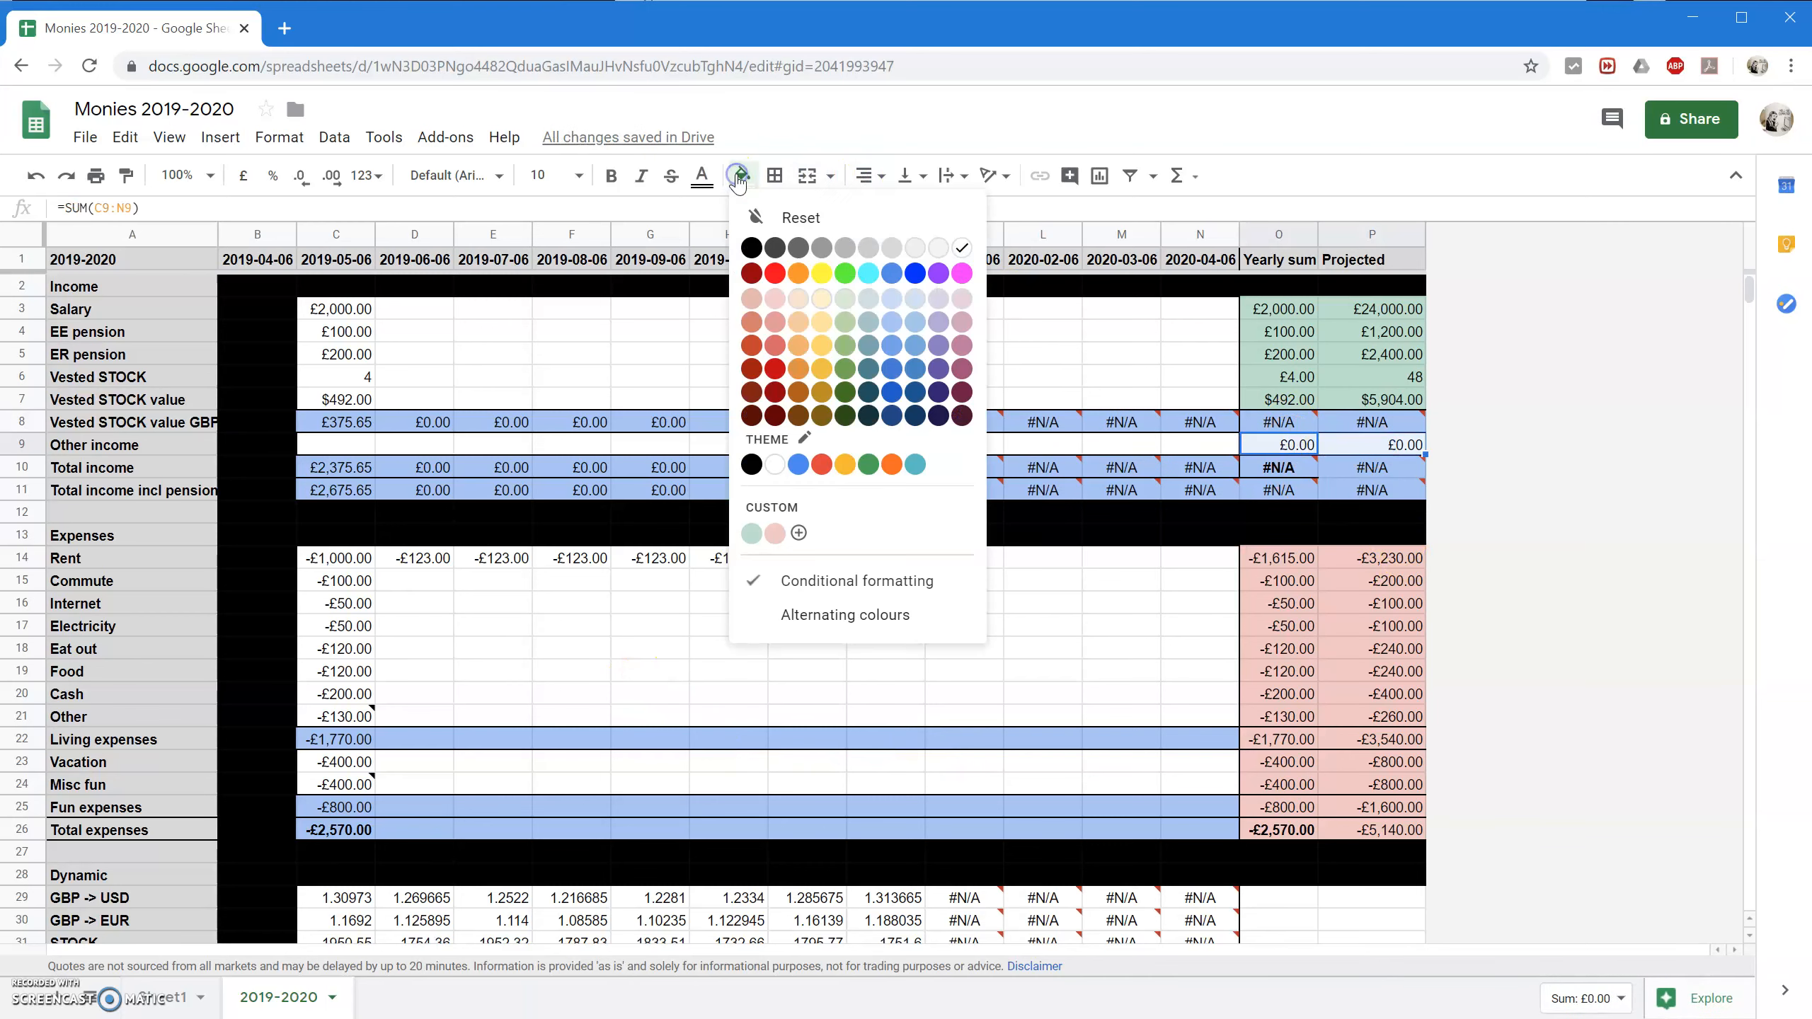
pyautogui.click(892, 321)
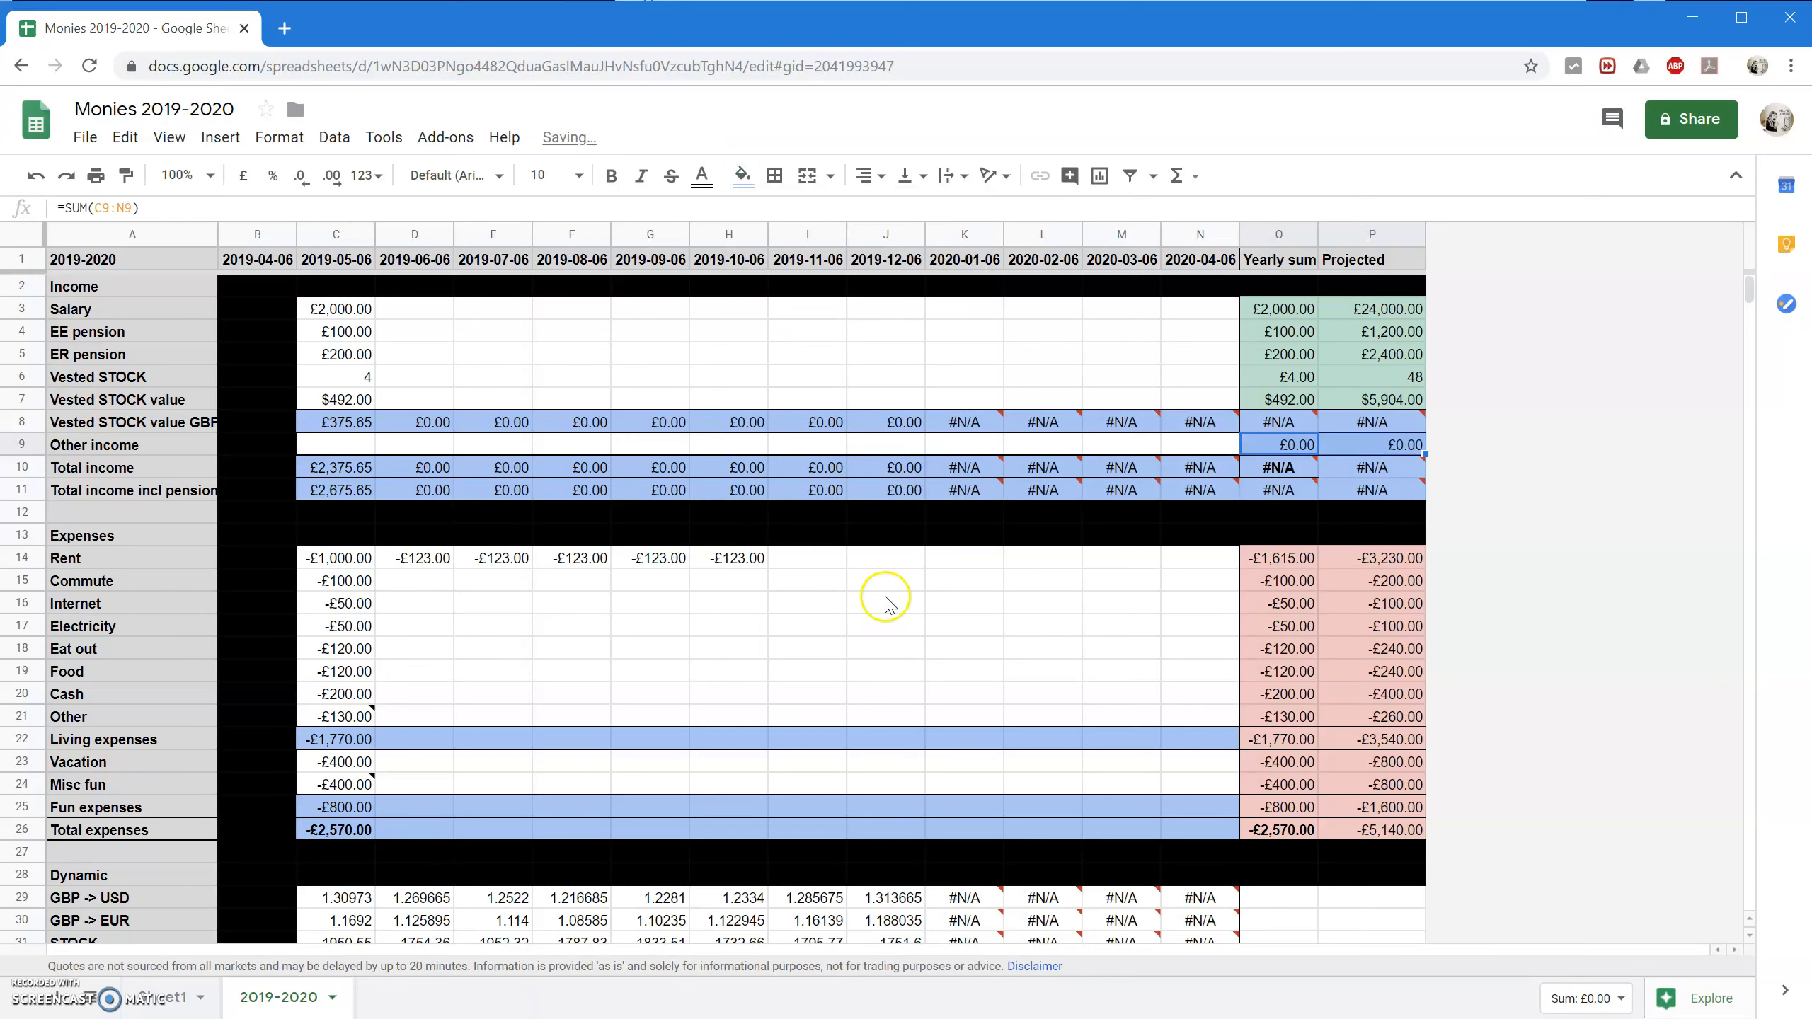
pyautogui.click(884, 599)
pyautogui.scroll(-6, 934, 671)
pyautogui.scroll(6, 856, 685)
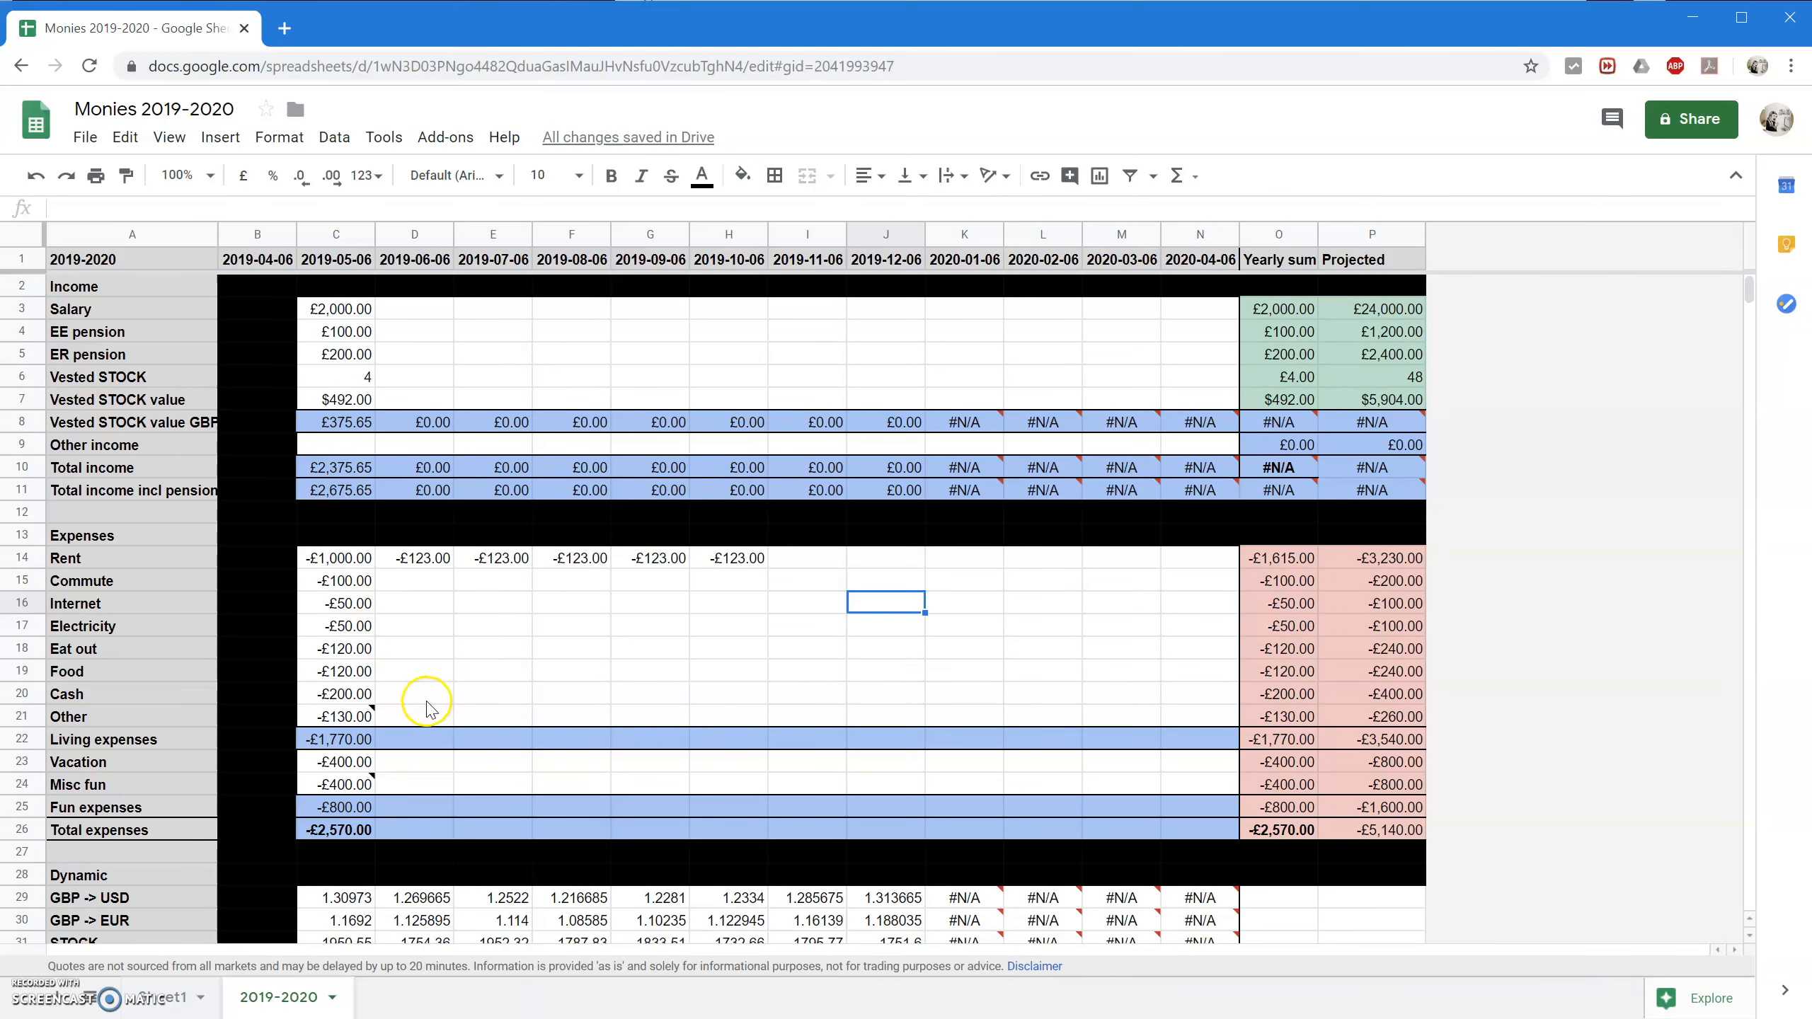
# Fill cell A27 and the whole of row 32 with black to form section dividers.
pyautogui.scroll(-4, 470, 785)
pyautogui.scroll(1, 471, 788)
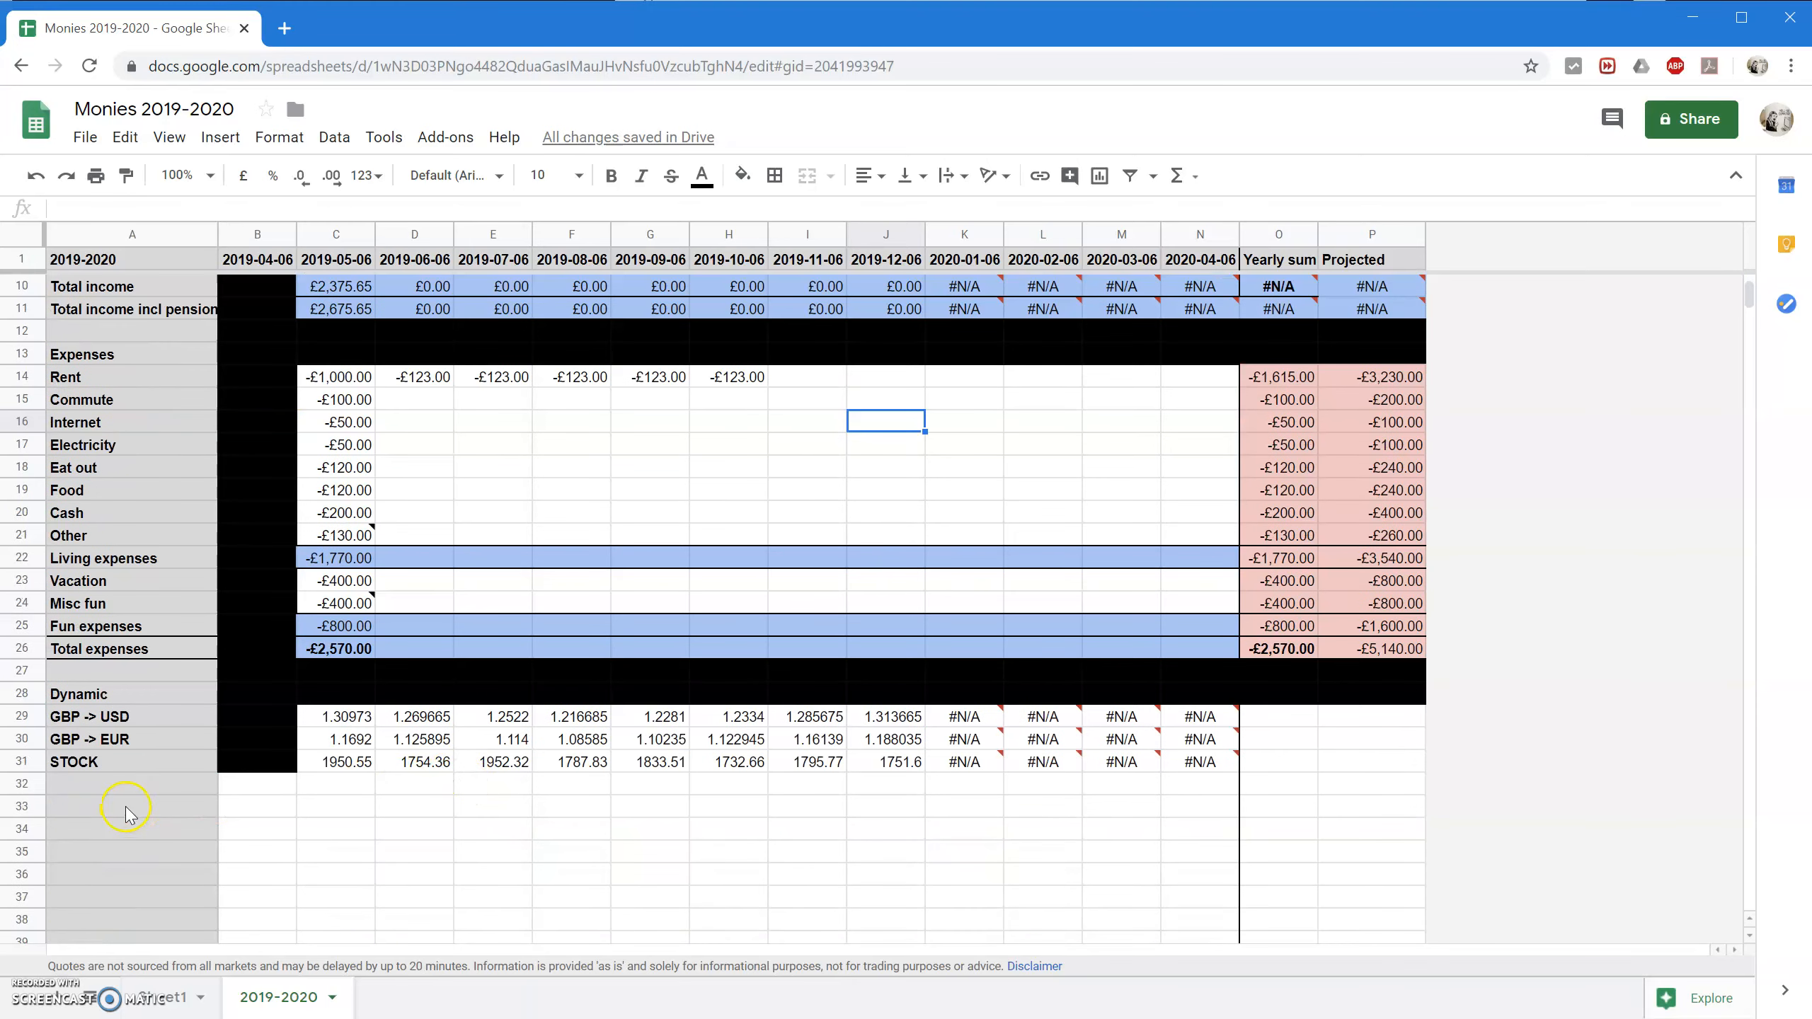
pyautogui.click(211, 671)
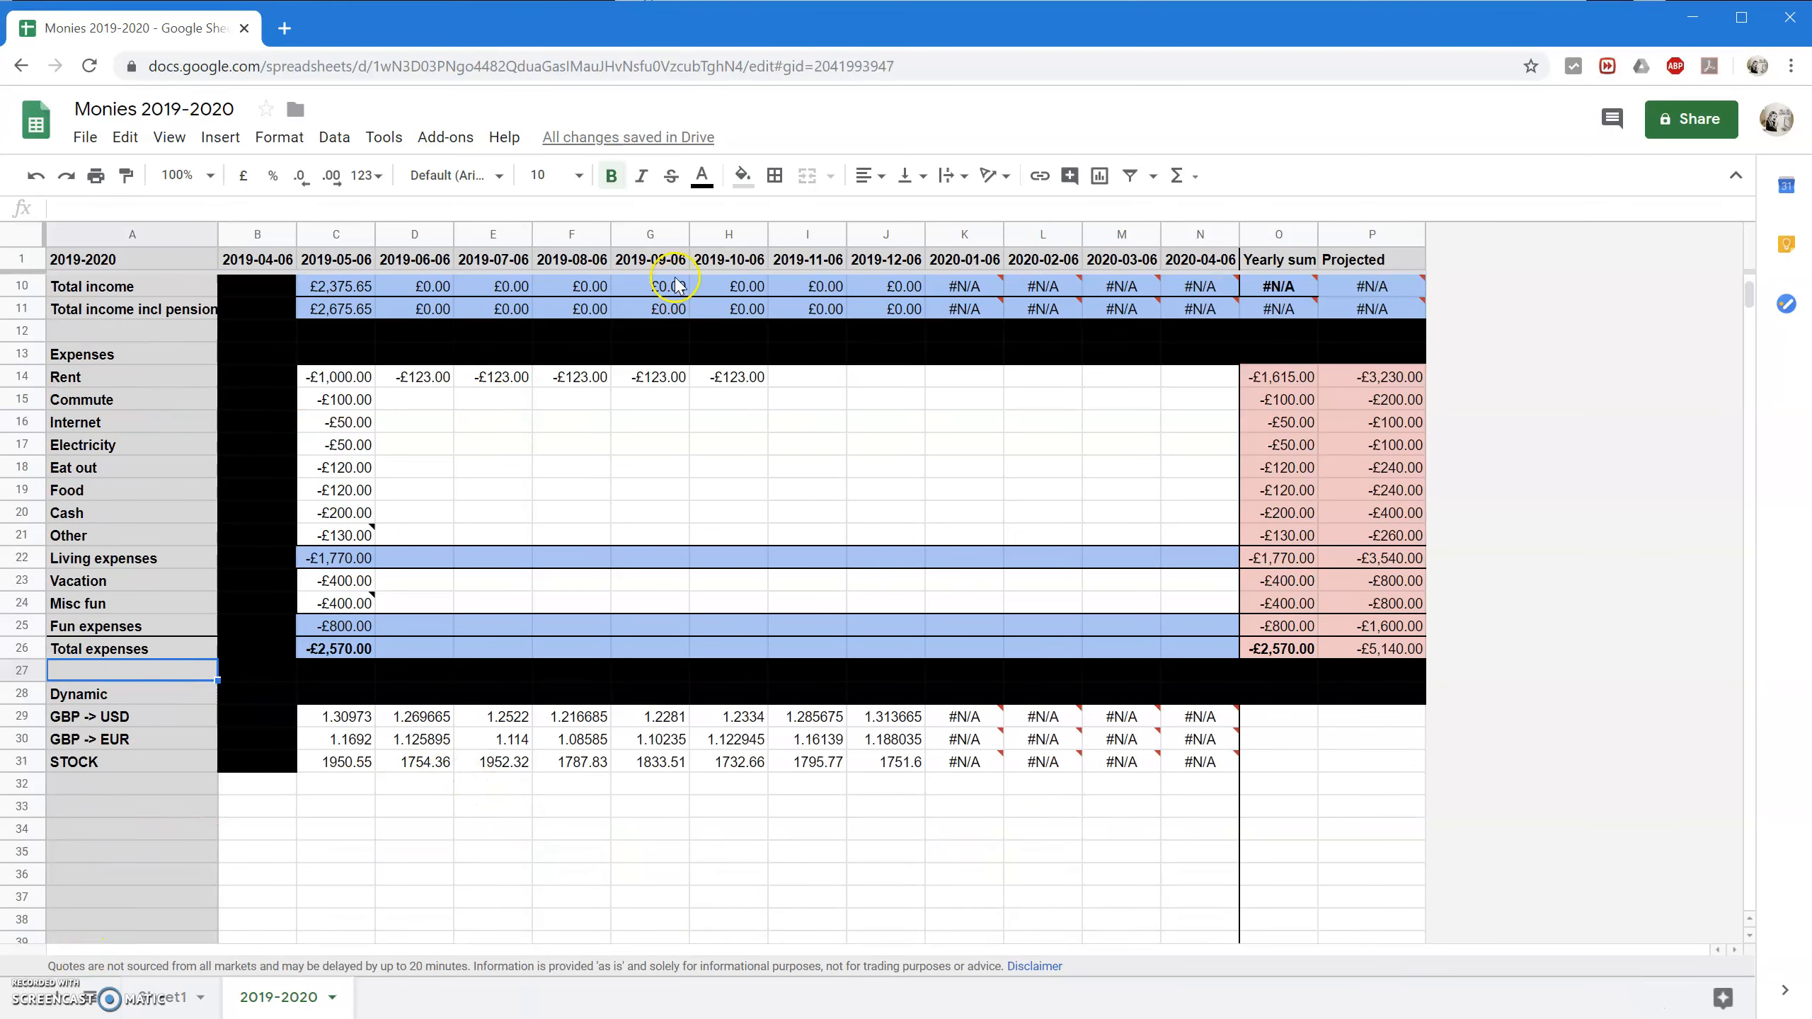
pyautogui.click(744, 174)
pyautogui.click(750, 247)
pyautogui.click(123, 792)
pyautogui.click(19, 785)
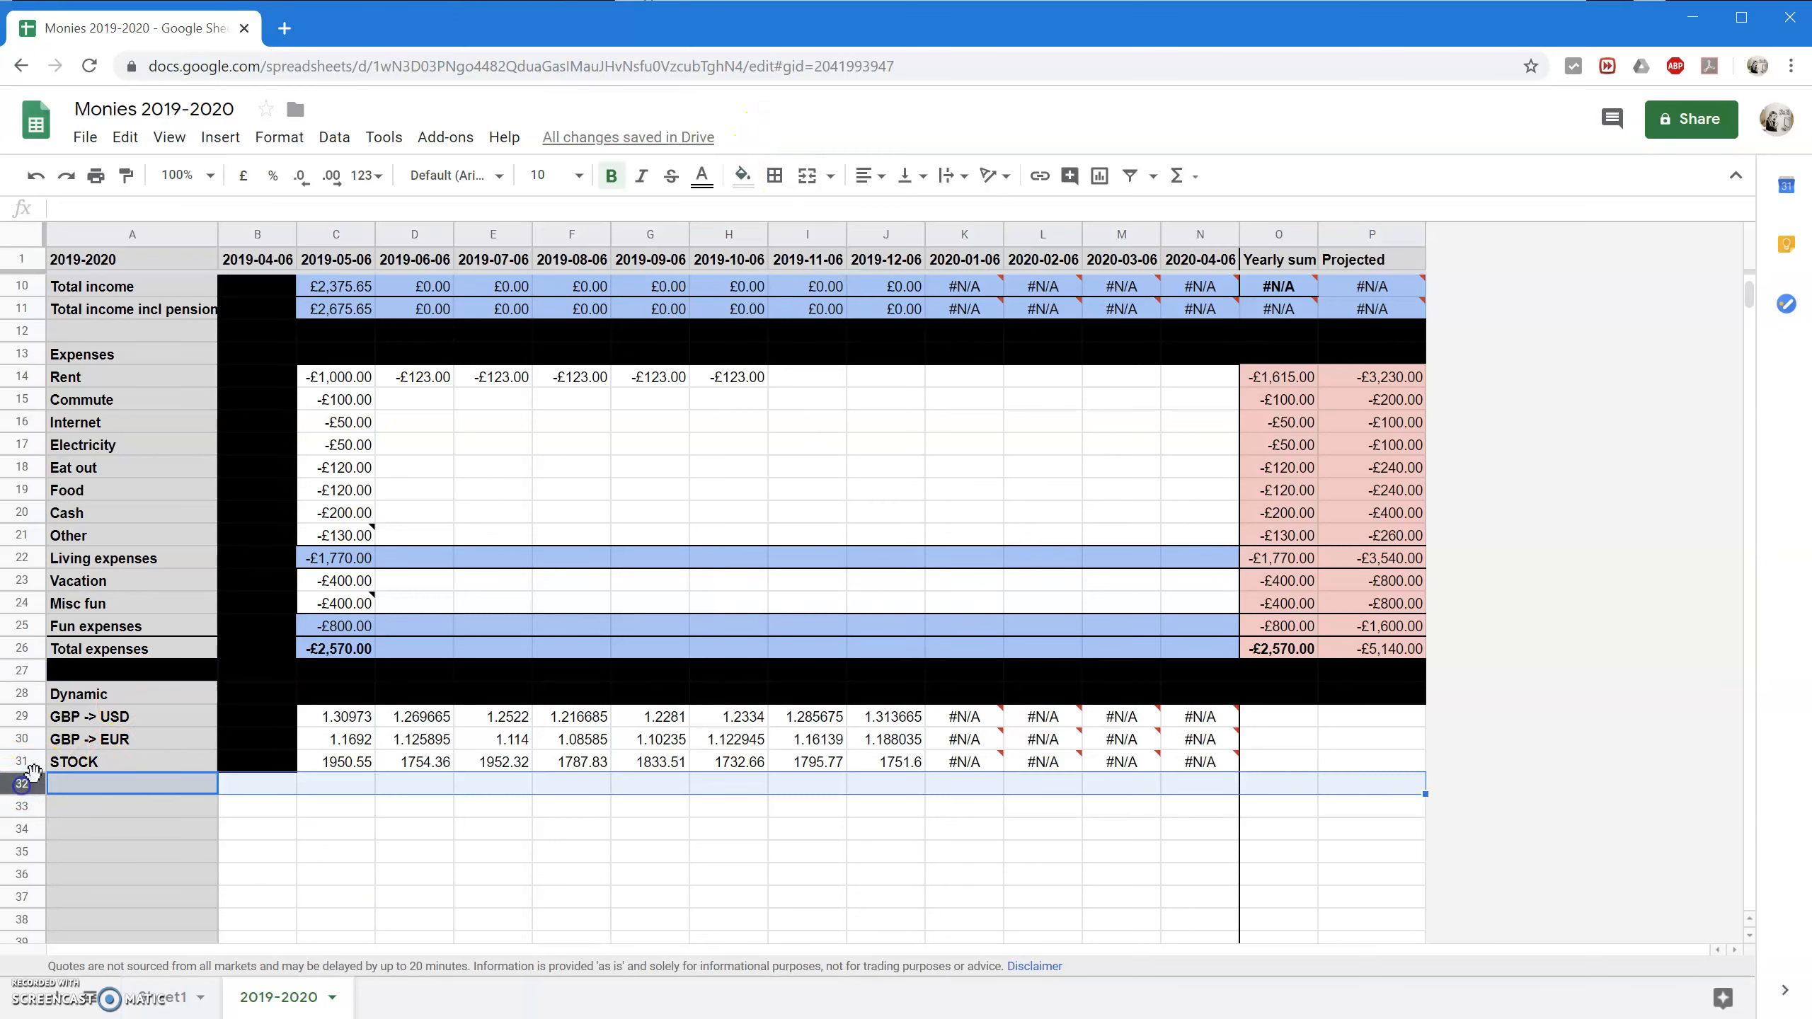
pyautogui.click(742, 175)
pyautogui.click(750, 248)
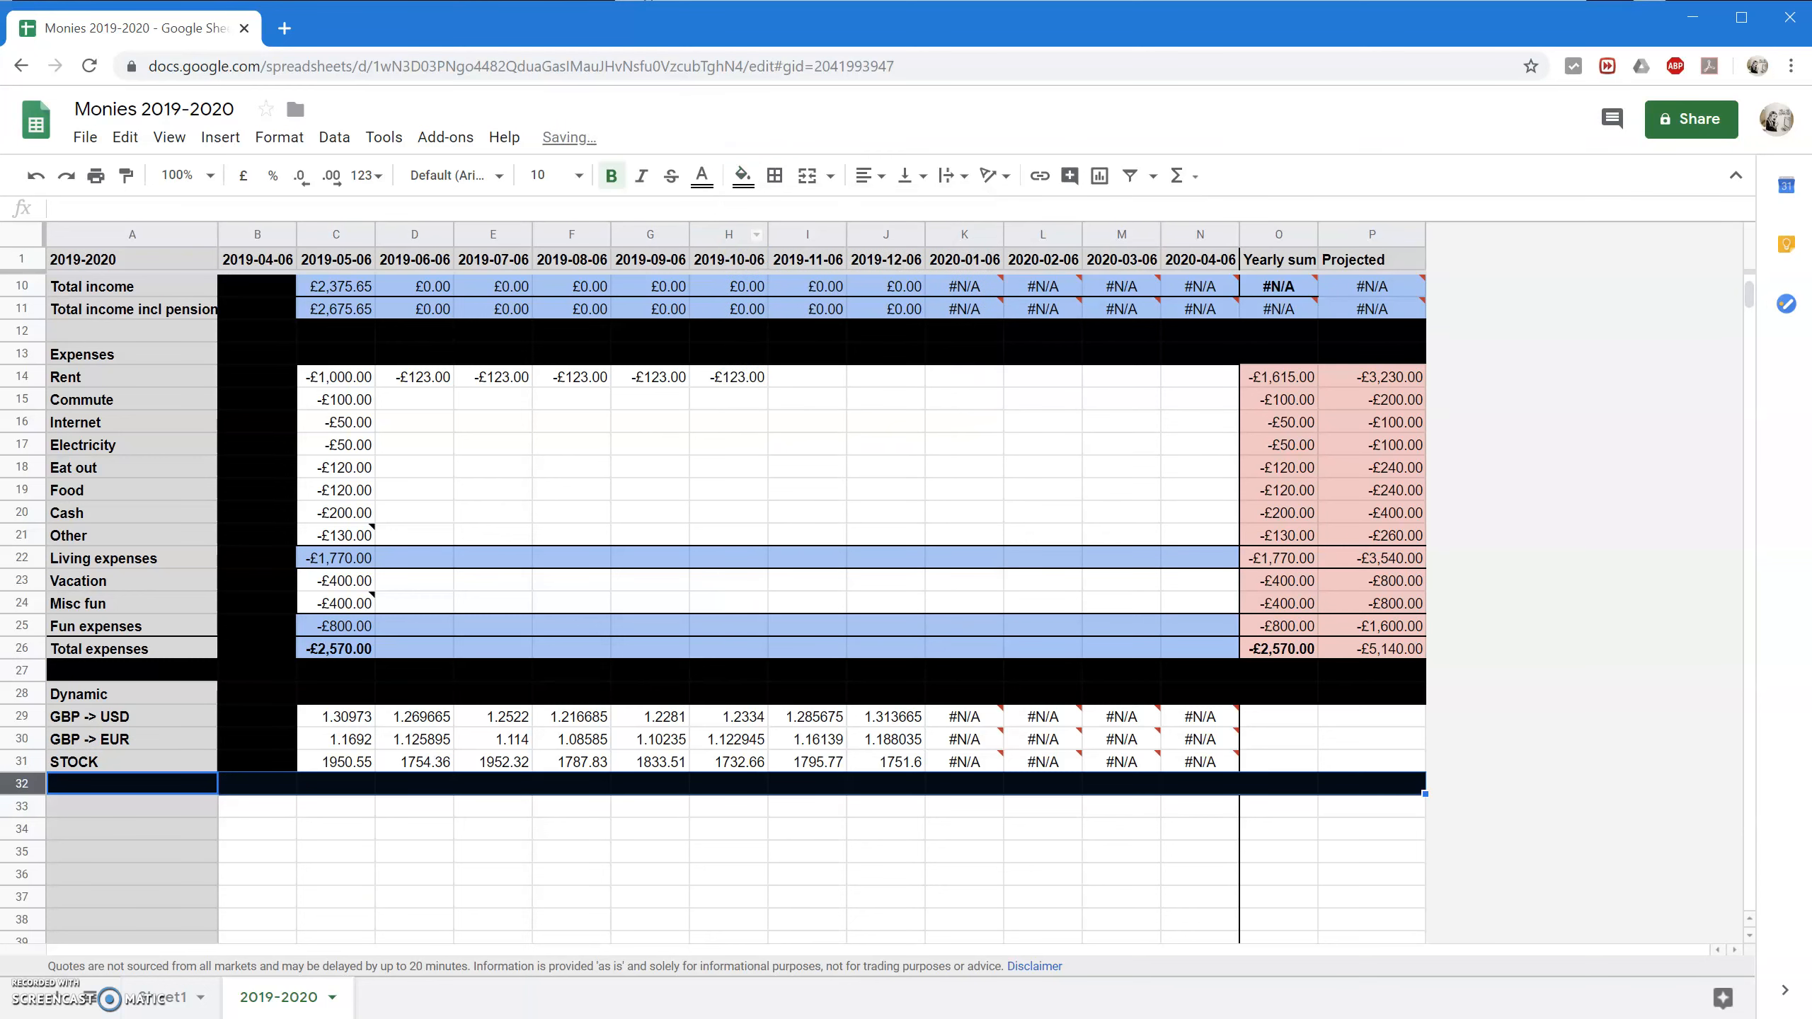
# Enter the section heading "Cash" in A33 and the account labels "HSBC Current" and "HSBC Savings" in A34:A35.
pyautogui.click(158, 805)
pyautogui.write('Cash')
pyautogui.press('Return')
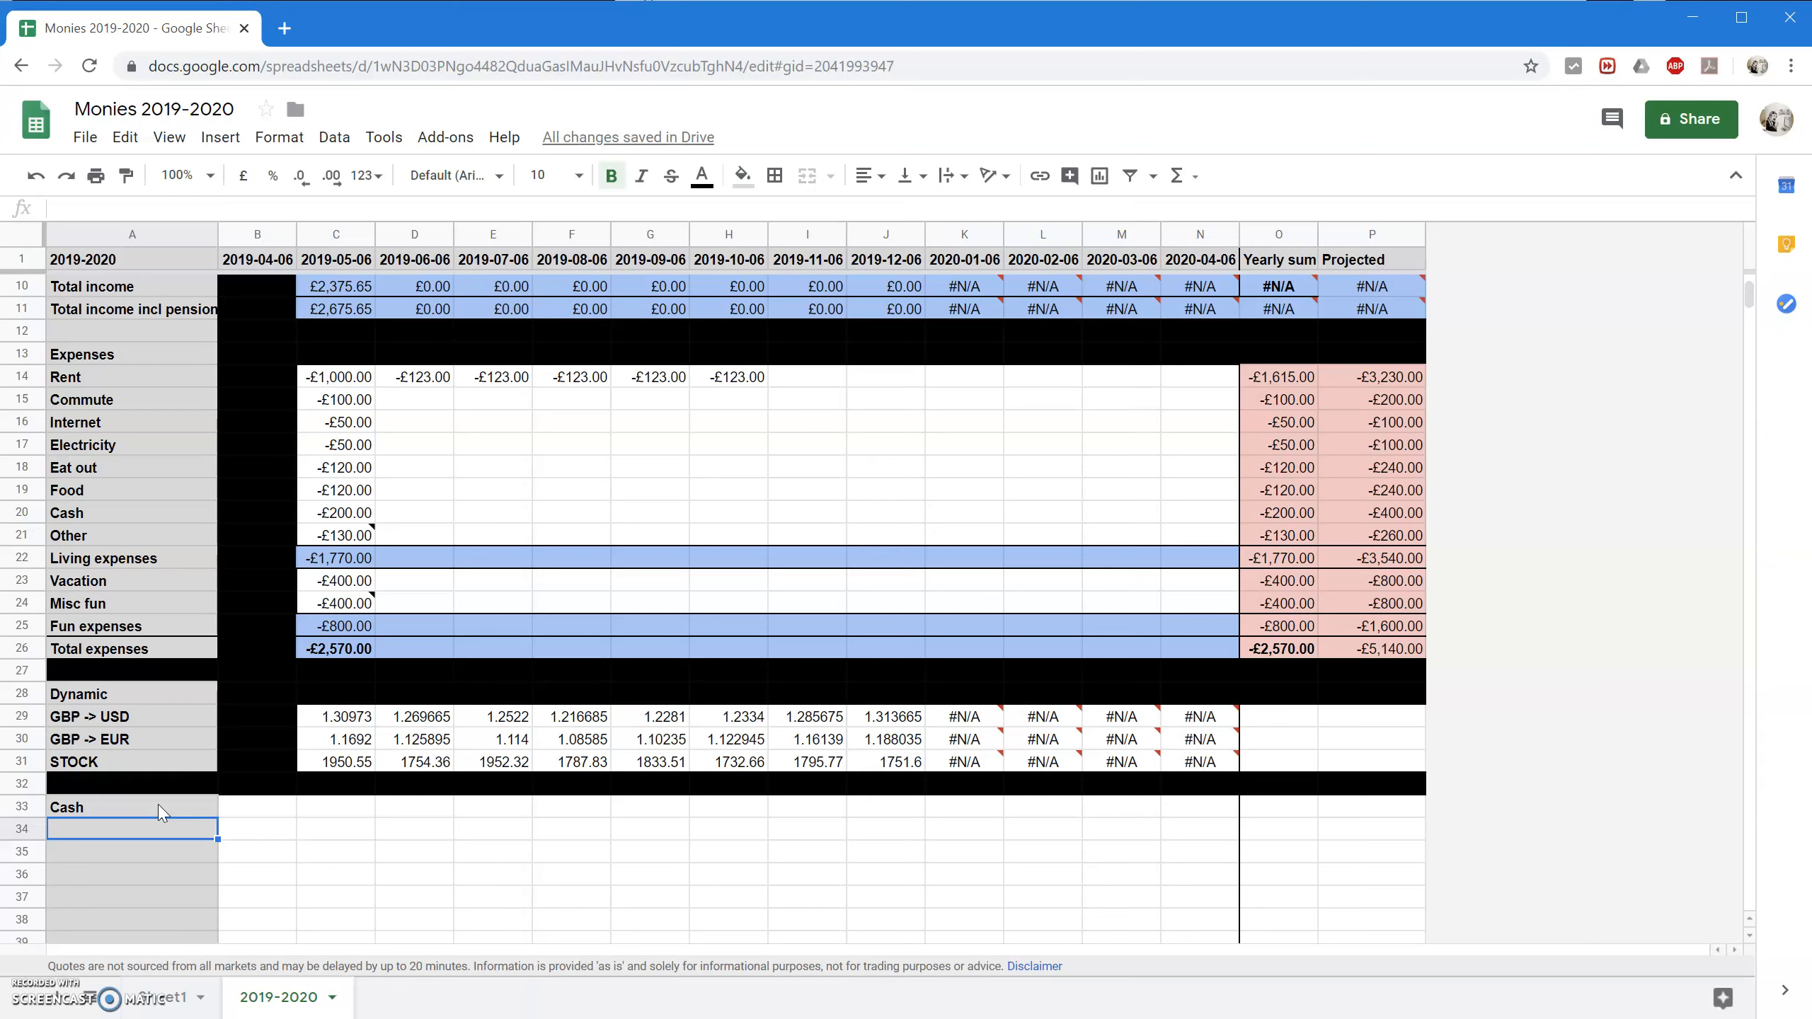
pyautogui.write('HSBC Current')
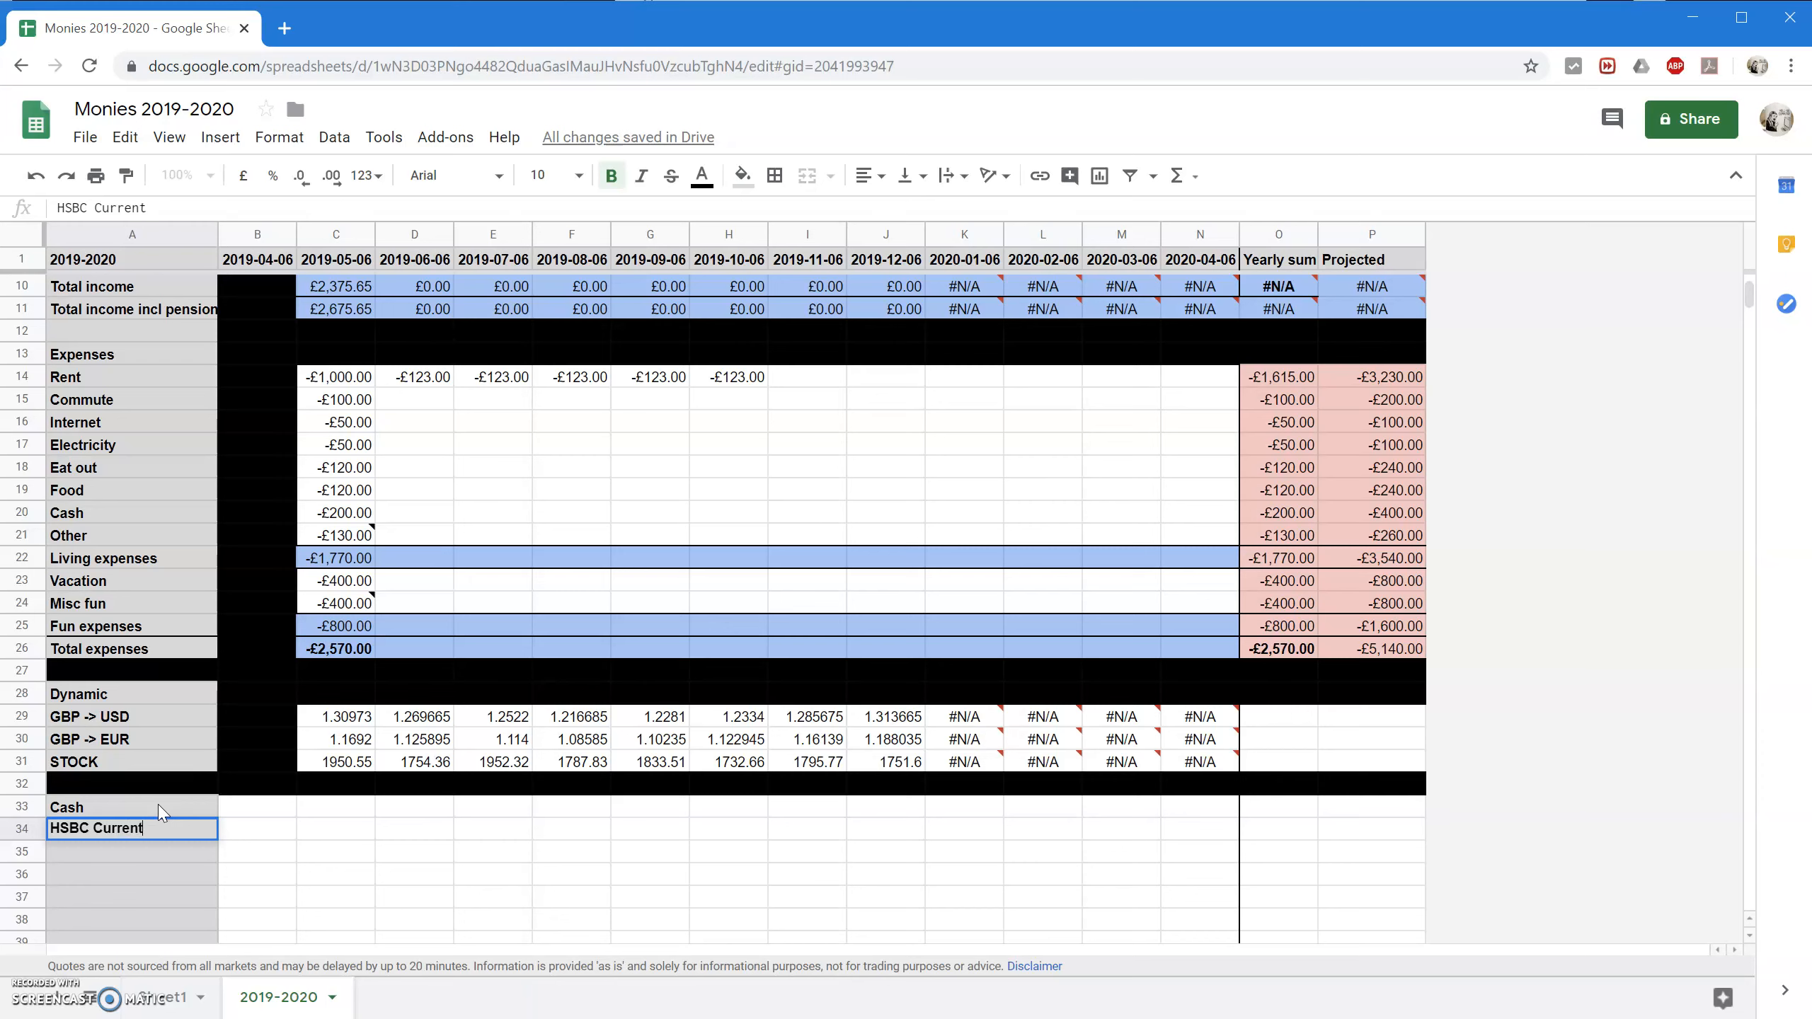
pyautogui.press('Return')
pyautogui.write('HSBC Savings')
pyautogui.press('Return')
# Enter the account labels "HSBC Iinvest cash acct" in A36 and "HSBC US" in A37.
pyautogui.write('HSBC ')
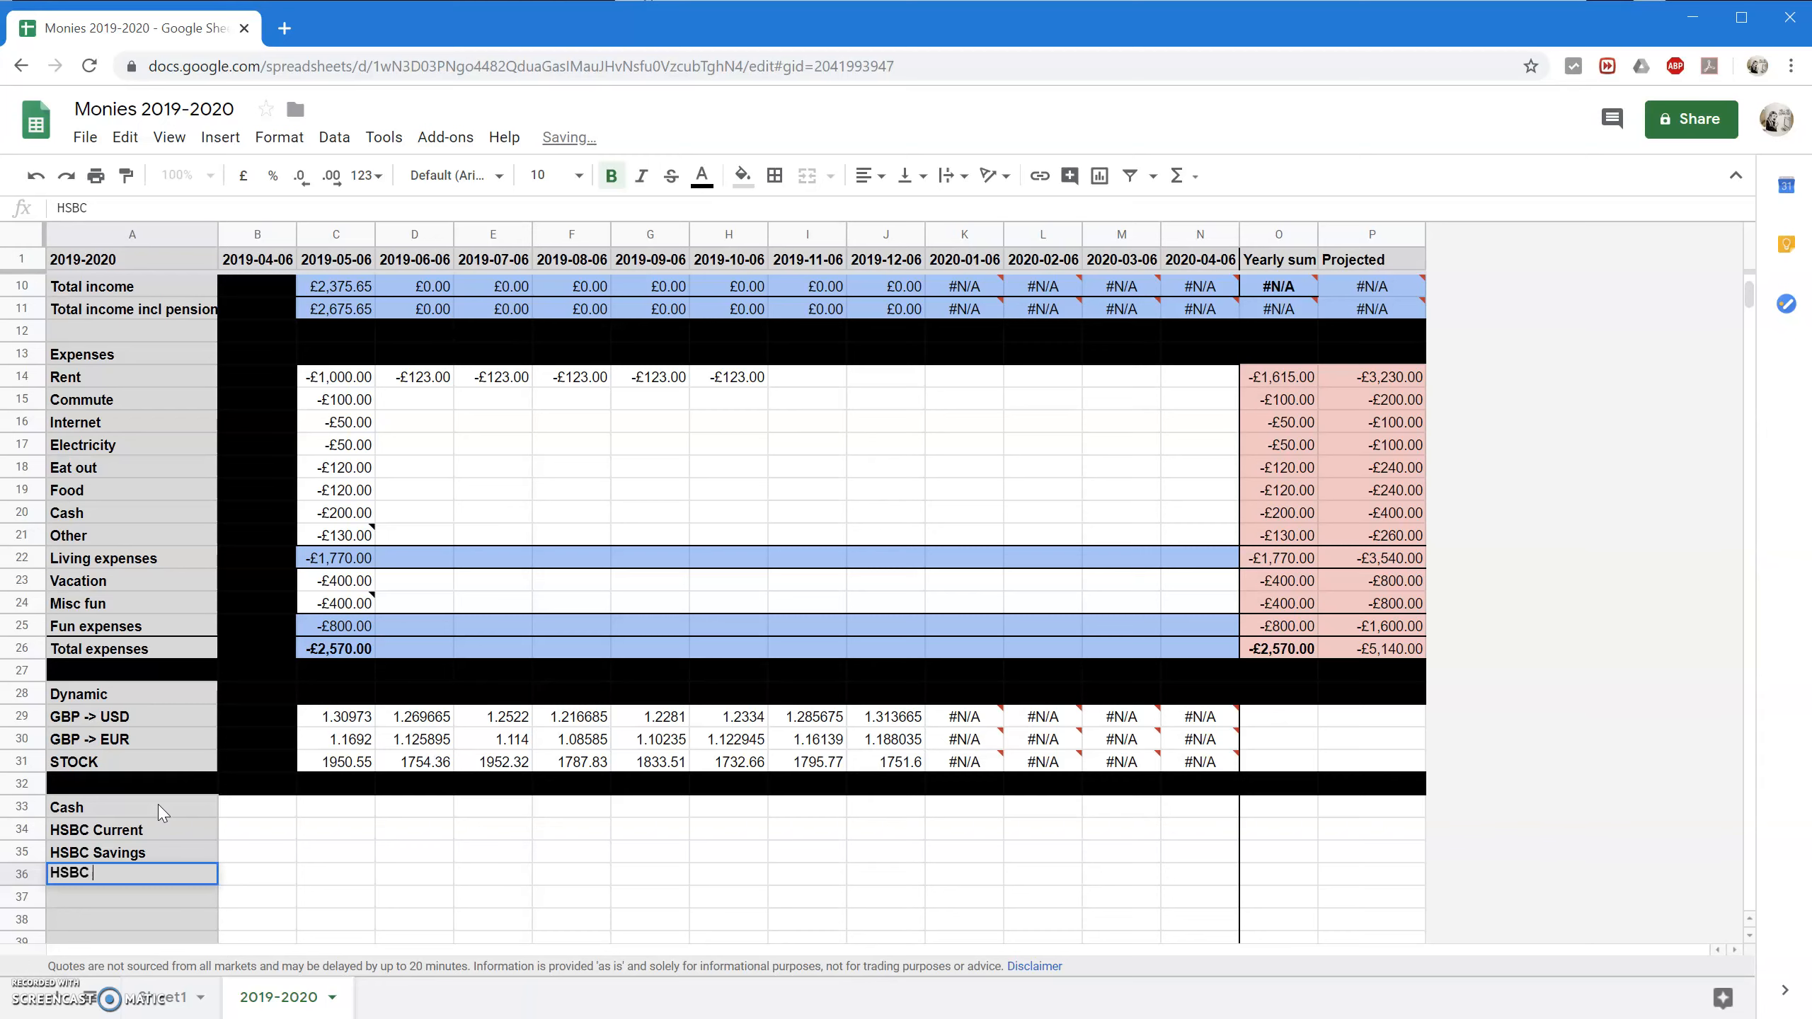
pyautogui.write('IN')
pyautogui.press('BackSpace')
pyautogui.write('in')
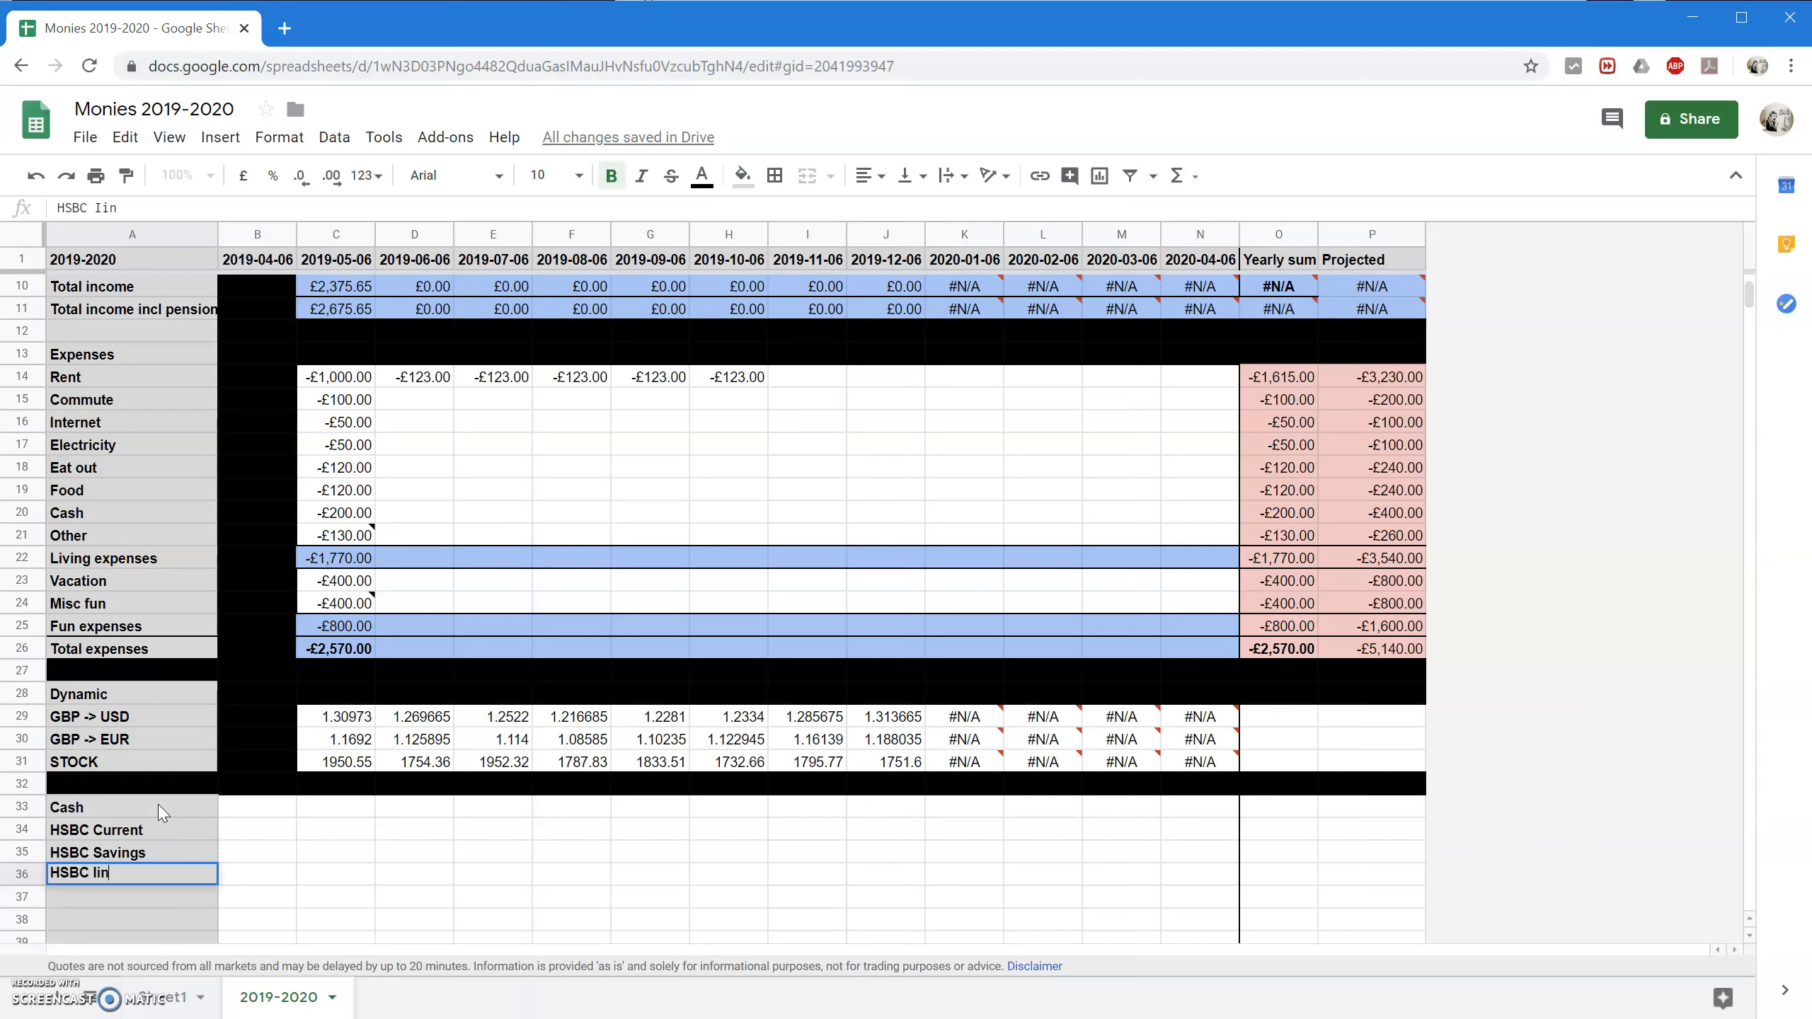
pyautogui.write('vest account')
pyautogui.hotkey('ctrl', 'BackSpace')
pyautogui.write('cash acct')
pyautogui.press('Return')
pyautogui.write('HSBC US')
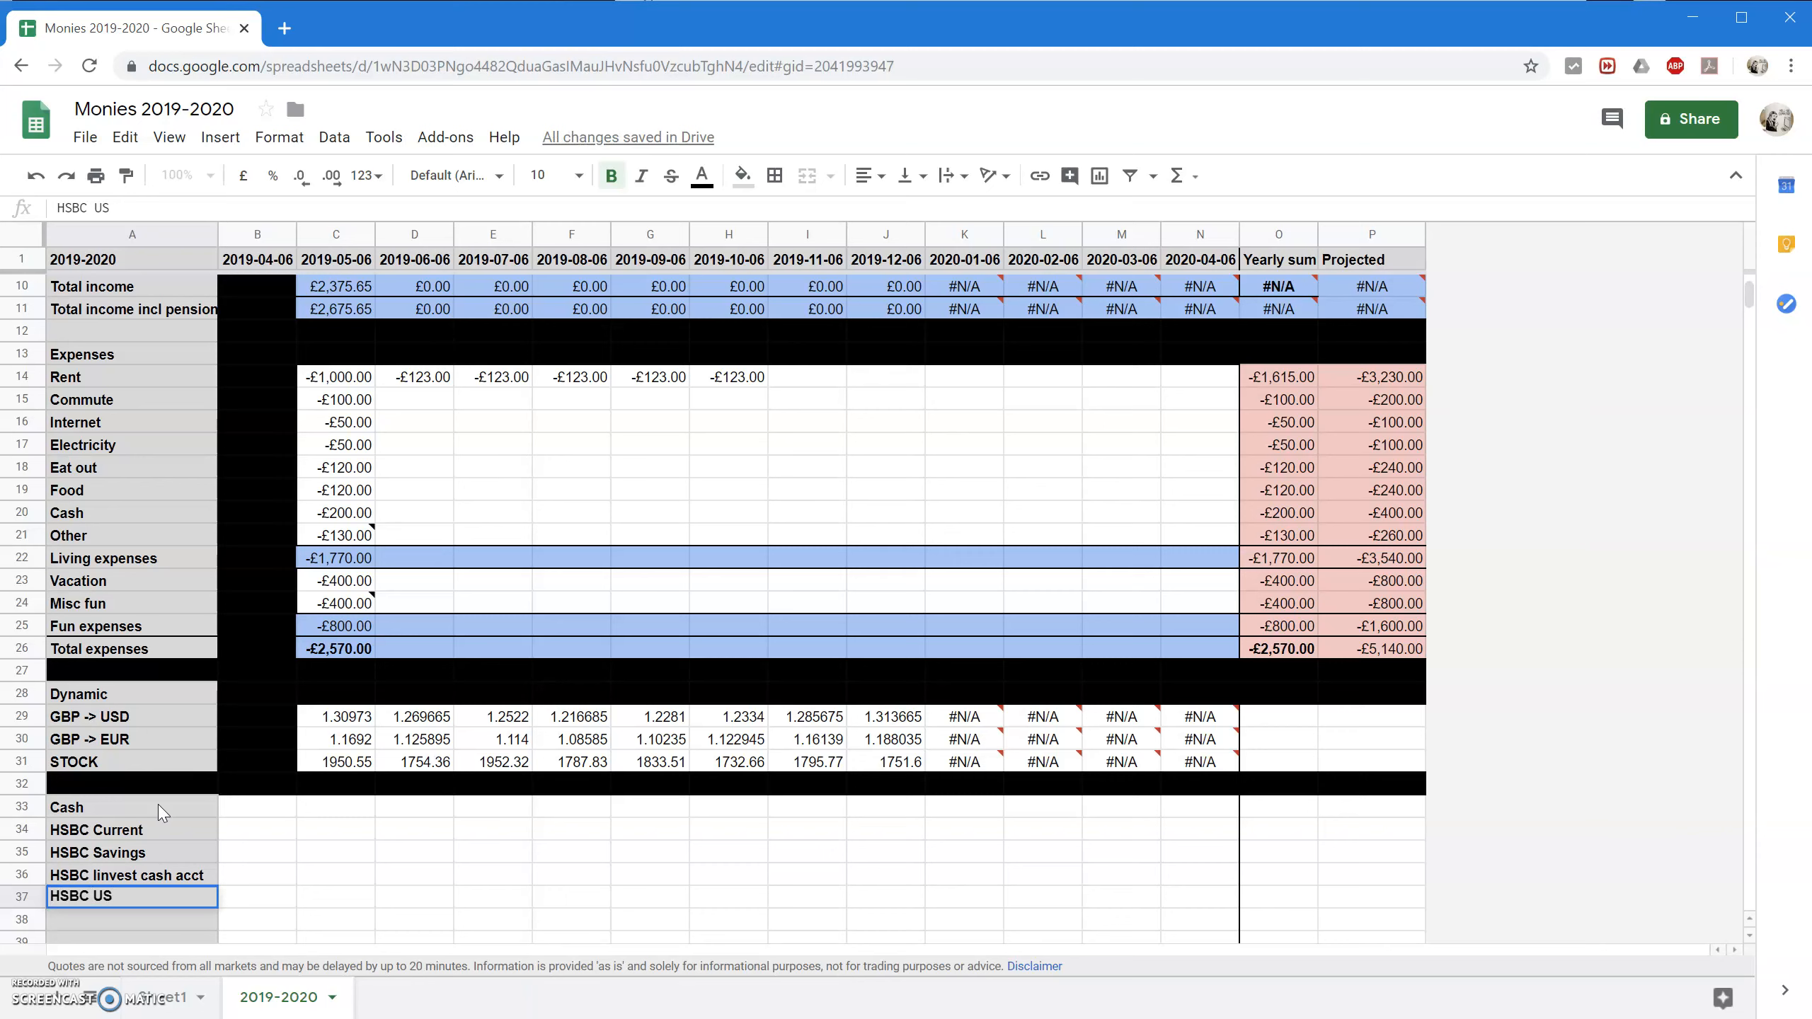
pyautogui.press('Return')
pyautogui.press('Down')
pyautogui.press('Down')
pyautogui.press('Down')
pyautogui.press('Down')
pyautogui.press('Down')
pyautogui.press('Down')
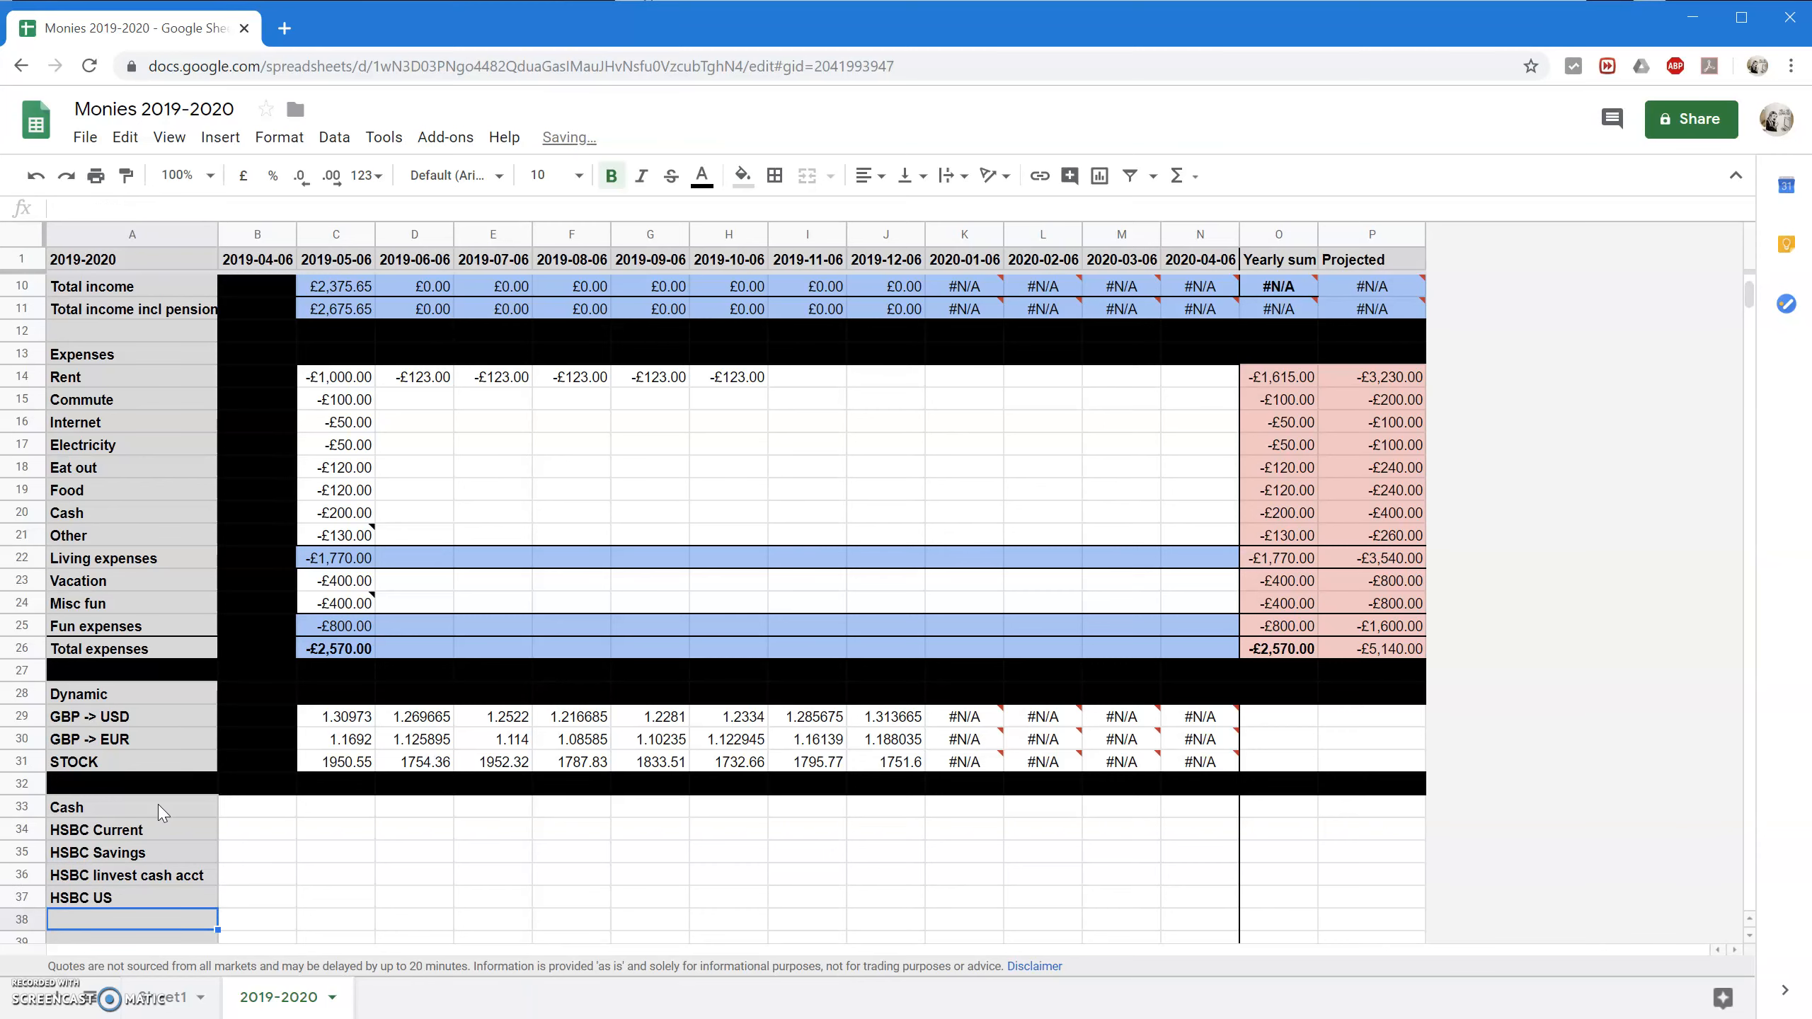
pyautogui.press('Up')
pyautogui.press('Up')
pyautogui.press('Up')
pyautogui.press('Up')
pyautogui.press('Up')
pyautogui.press('Up')
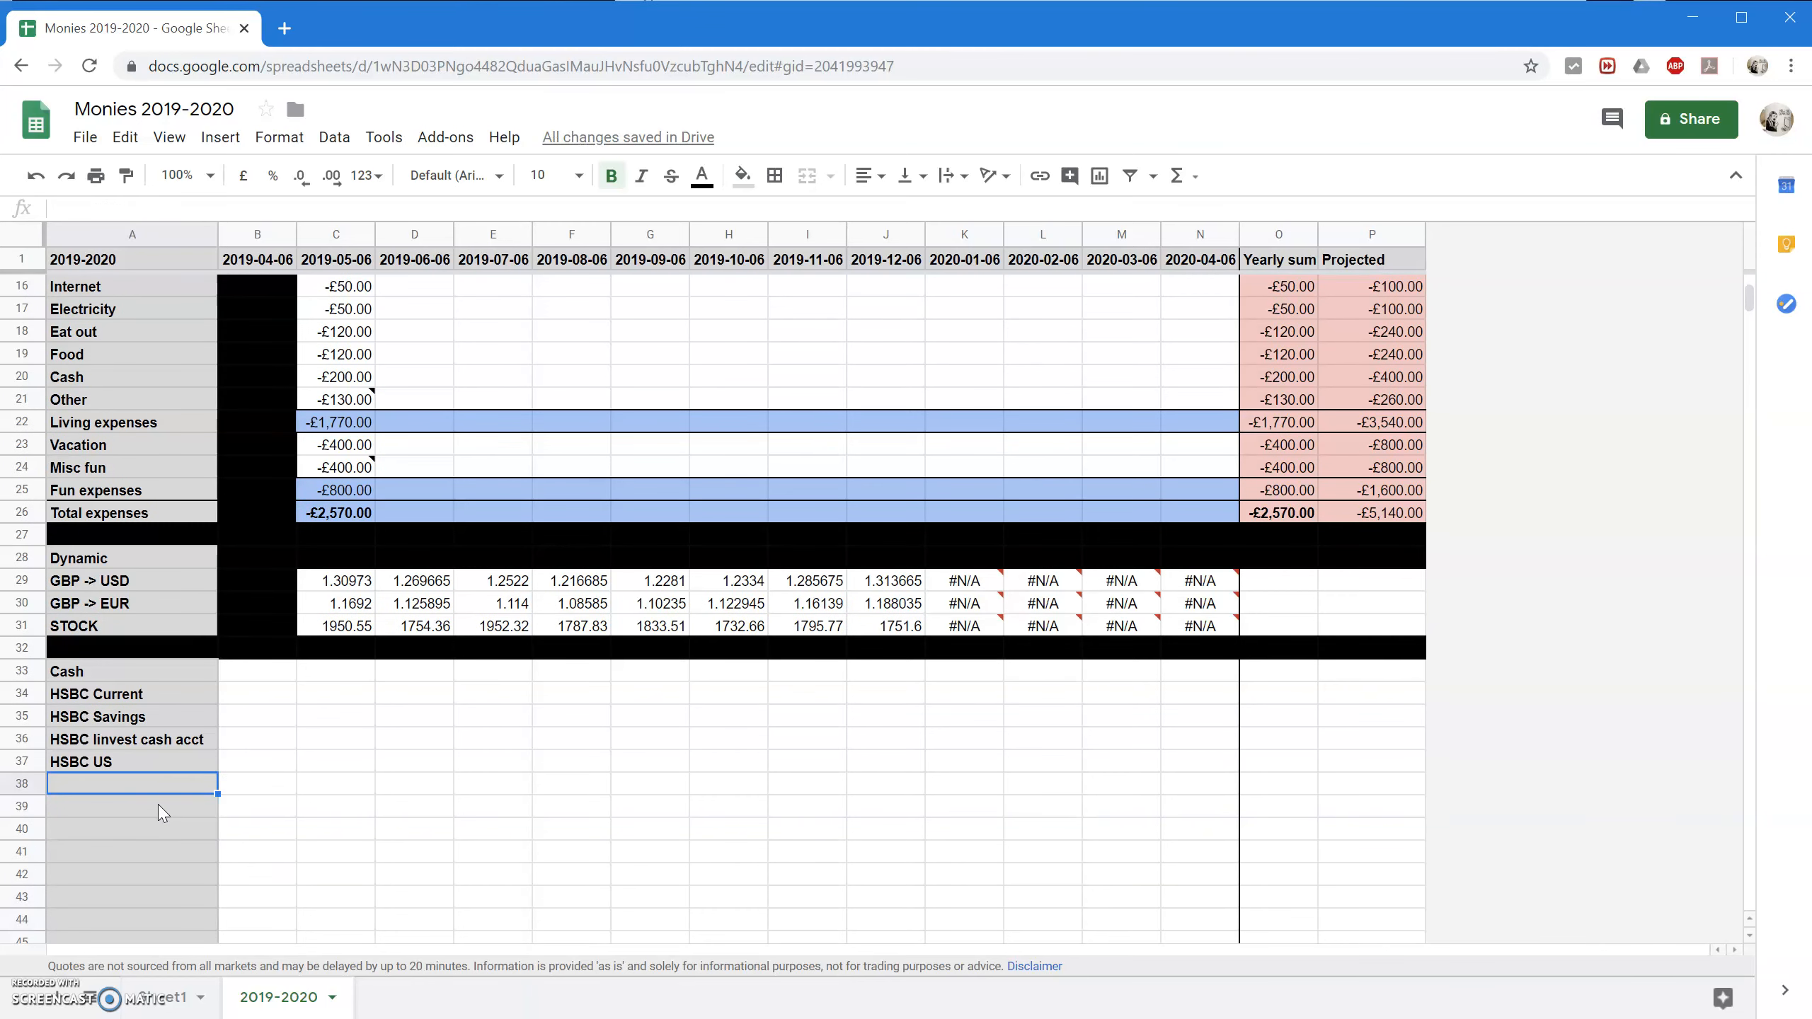
# Enter the account label "II cash account" in A38 and the section heading "Noncash" in A40.
pyautogui.write('II cash account')
pyautogui.press('Return')
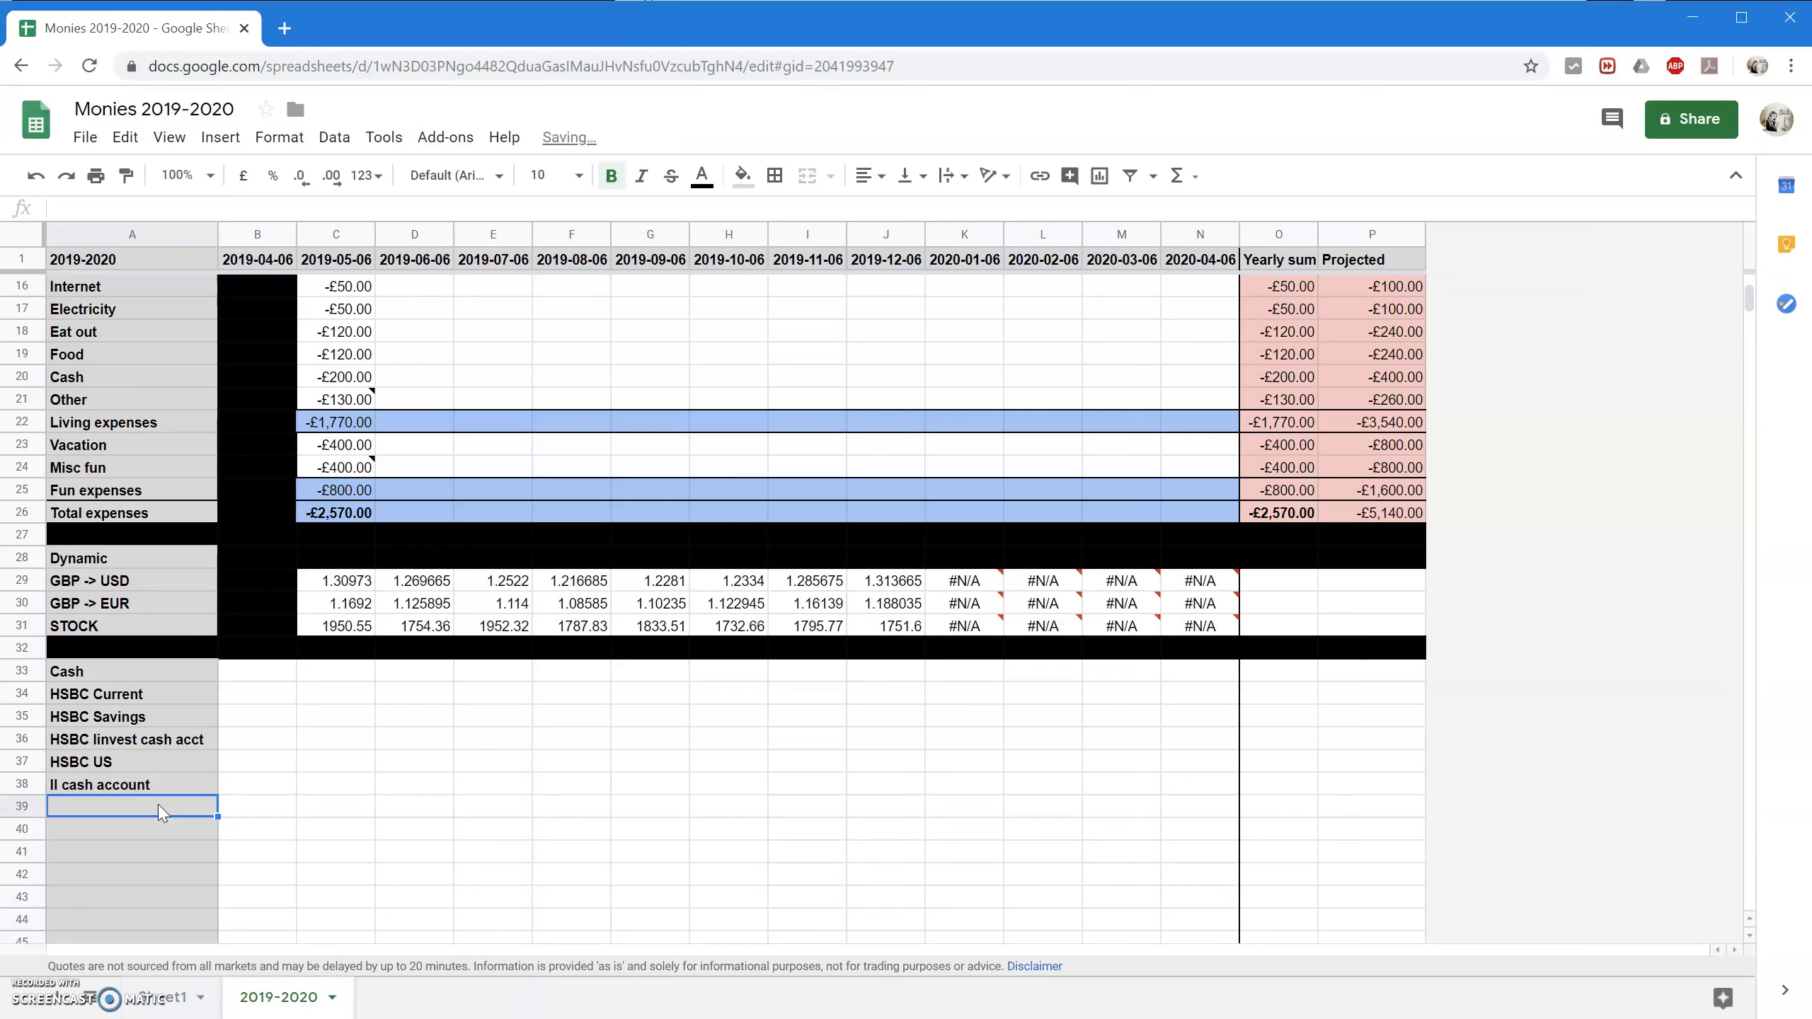
pyautogui.press('Return')
pyautogui.write('Noncash')
pyautogui.press('Return')
# Enter the account labels "HSBC Funds", "HSBC Stocks GBP", "HSBC Stocks USD" and "II Funds" in A41:A44.
pyautogui.write('HS')
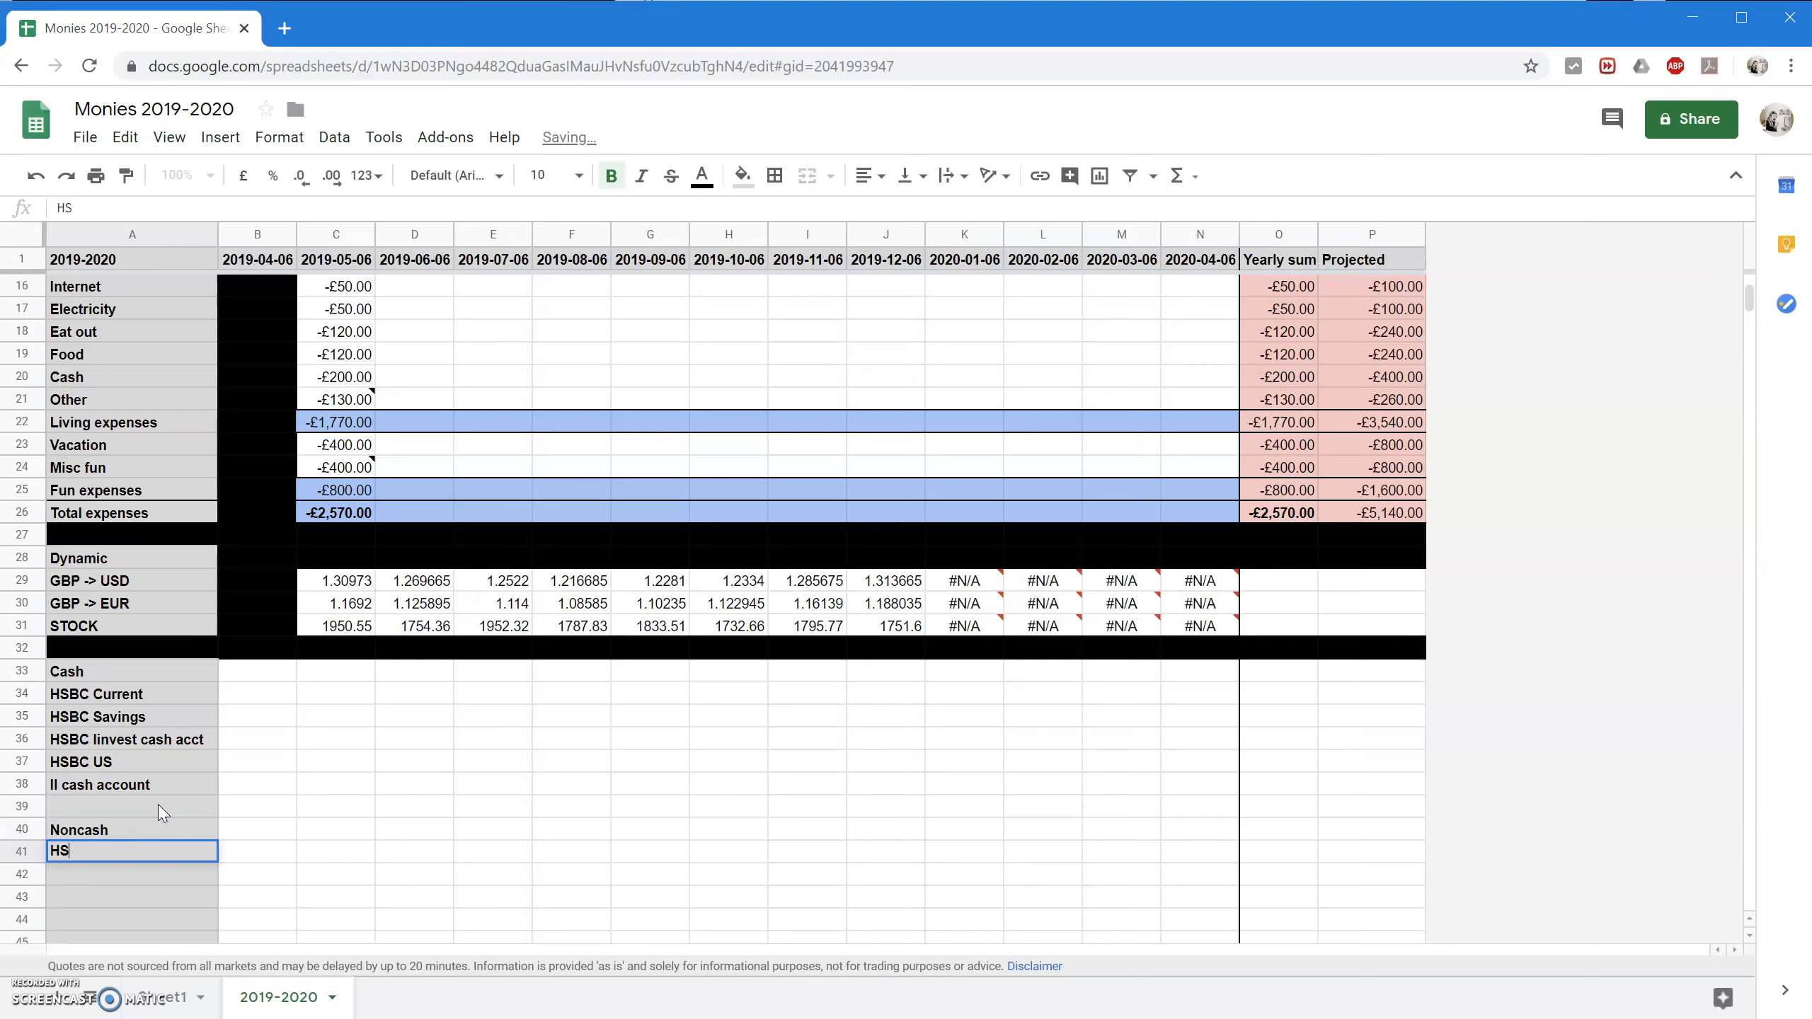
pyautogui.write('BC Funds')
pyautogui.press('Return')
pyautogui.write('HSBC ')
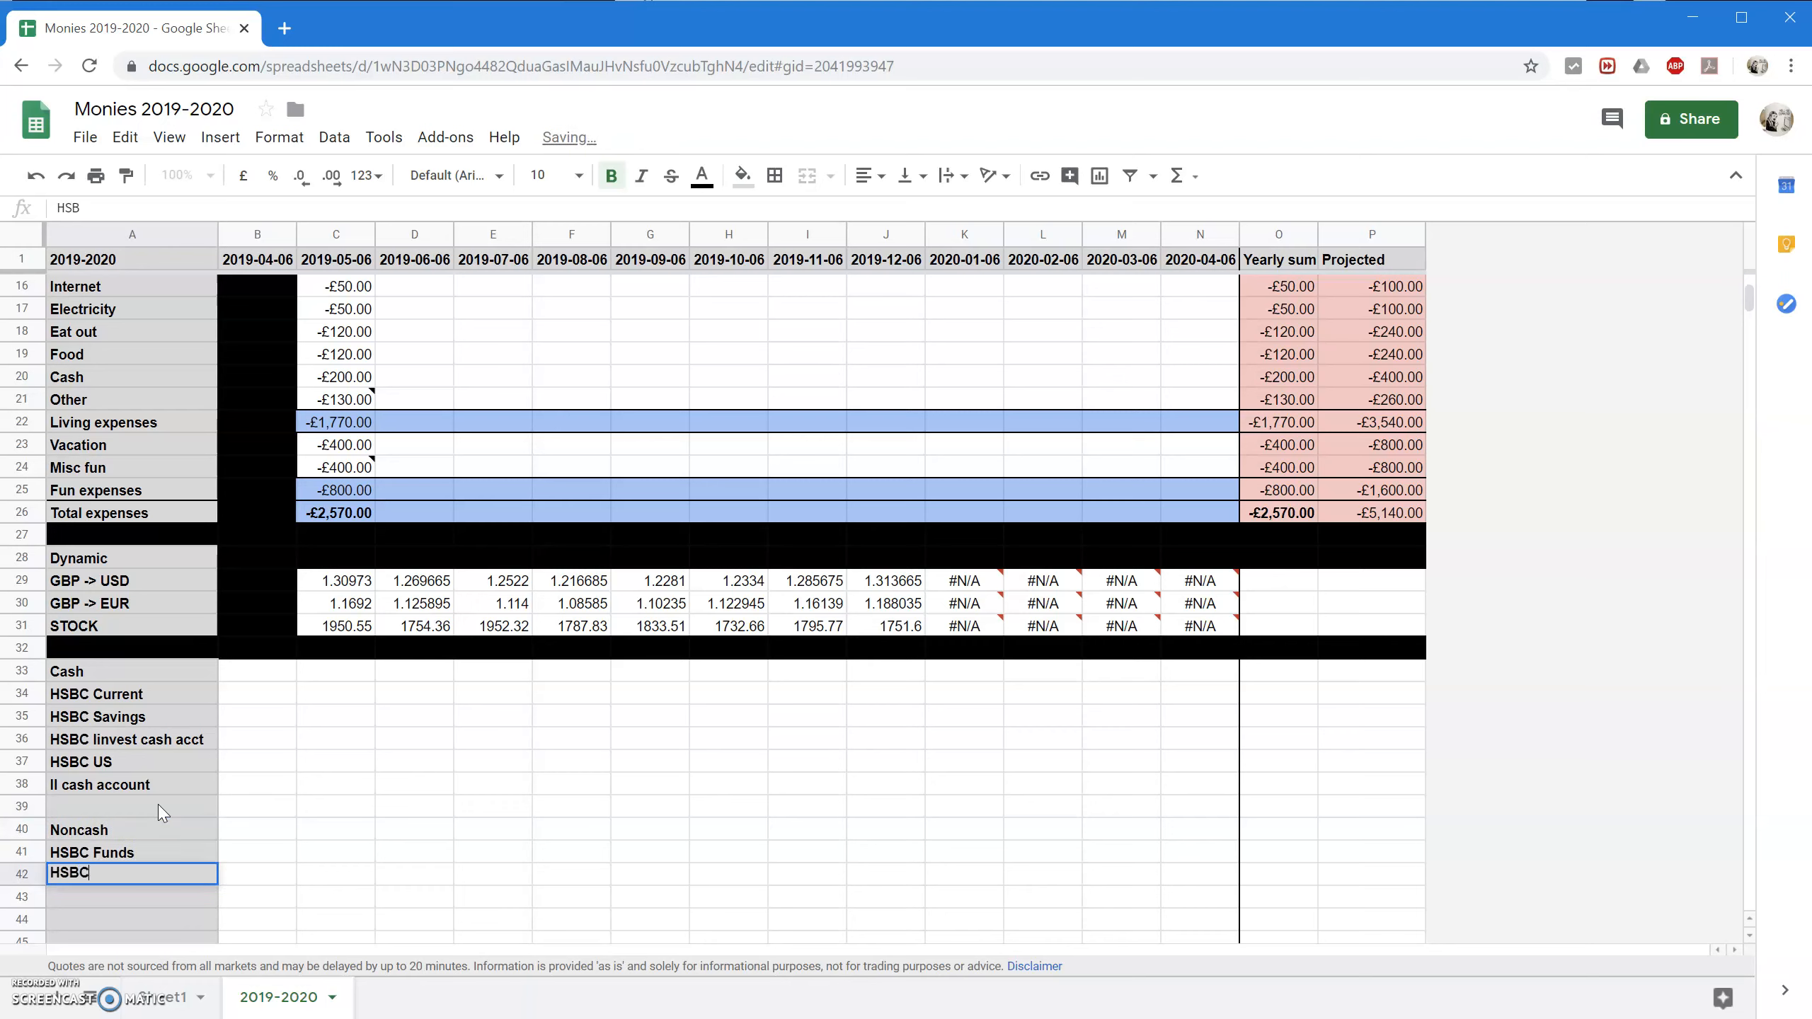
pyautogui.write('Stocks GBP')
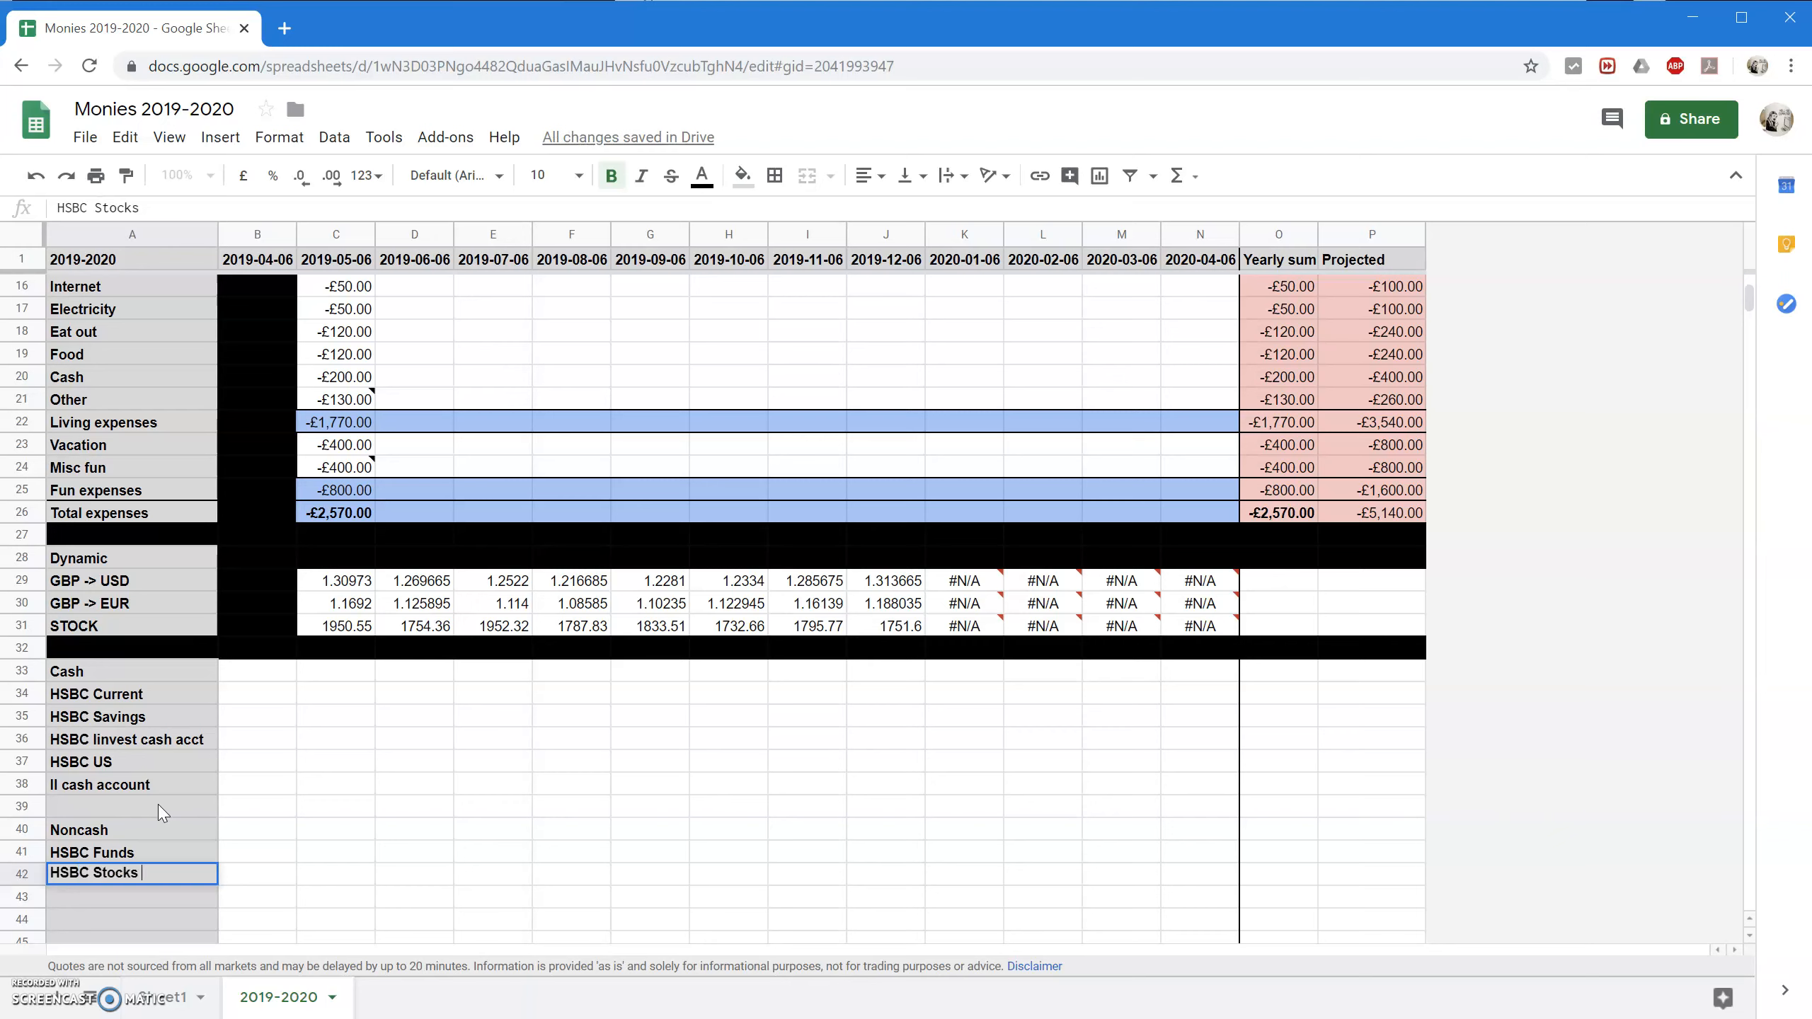
pyautogui.press('Return')
pyautogui.write('HSBC Stocks USD')
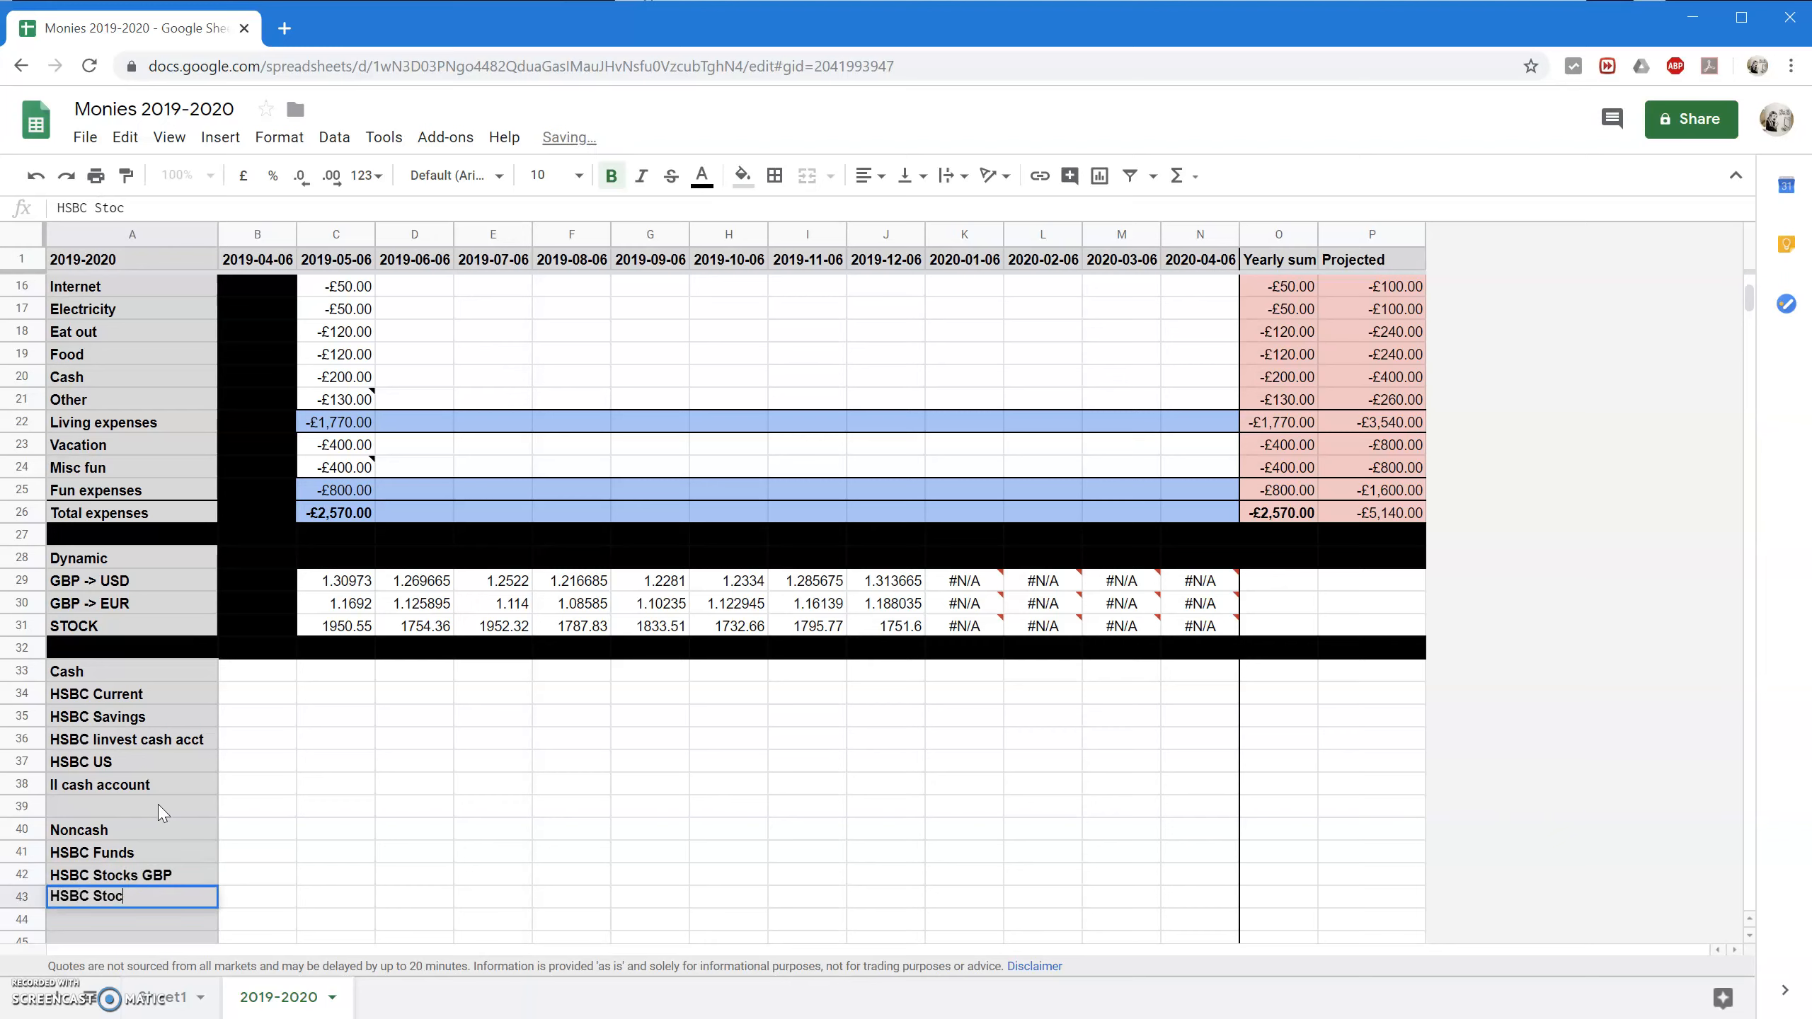
pyautogui.press('Return')
pyautogui.write('II')
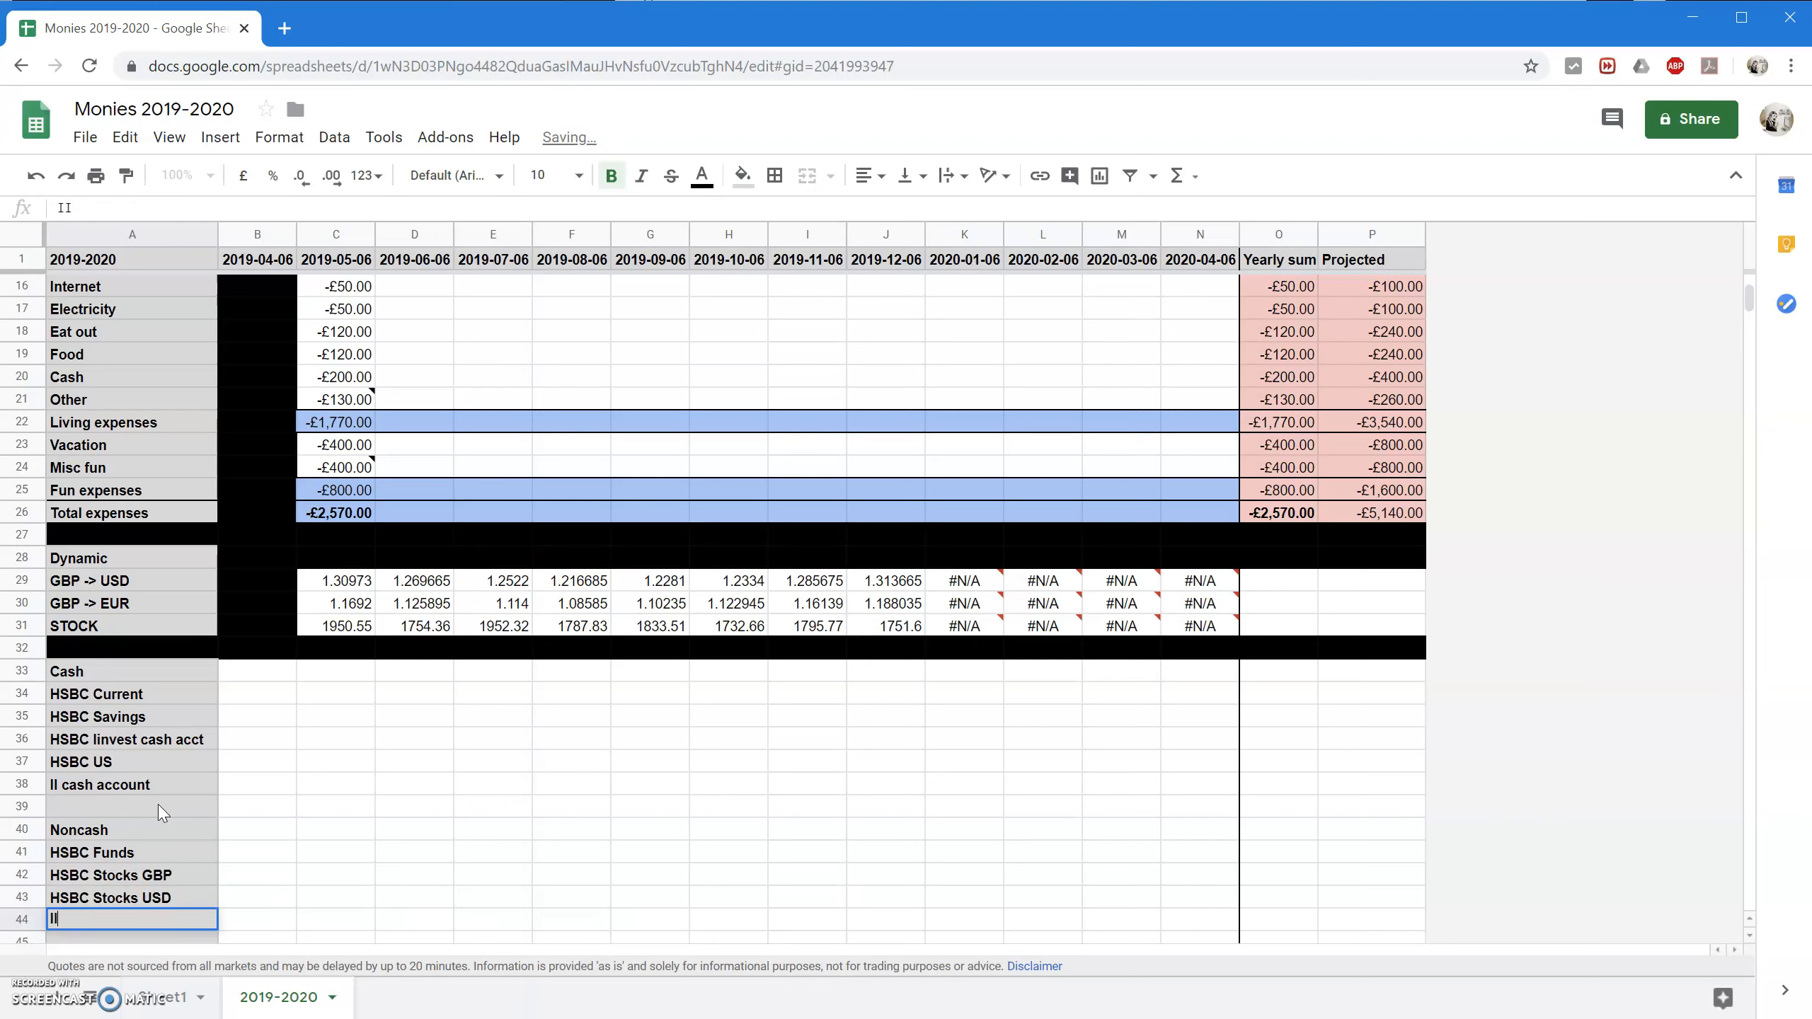
pyautogui.write(' Funds')
pyautogui.press('Return')
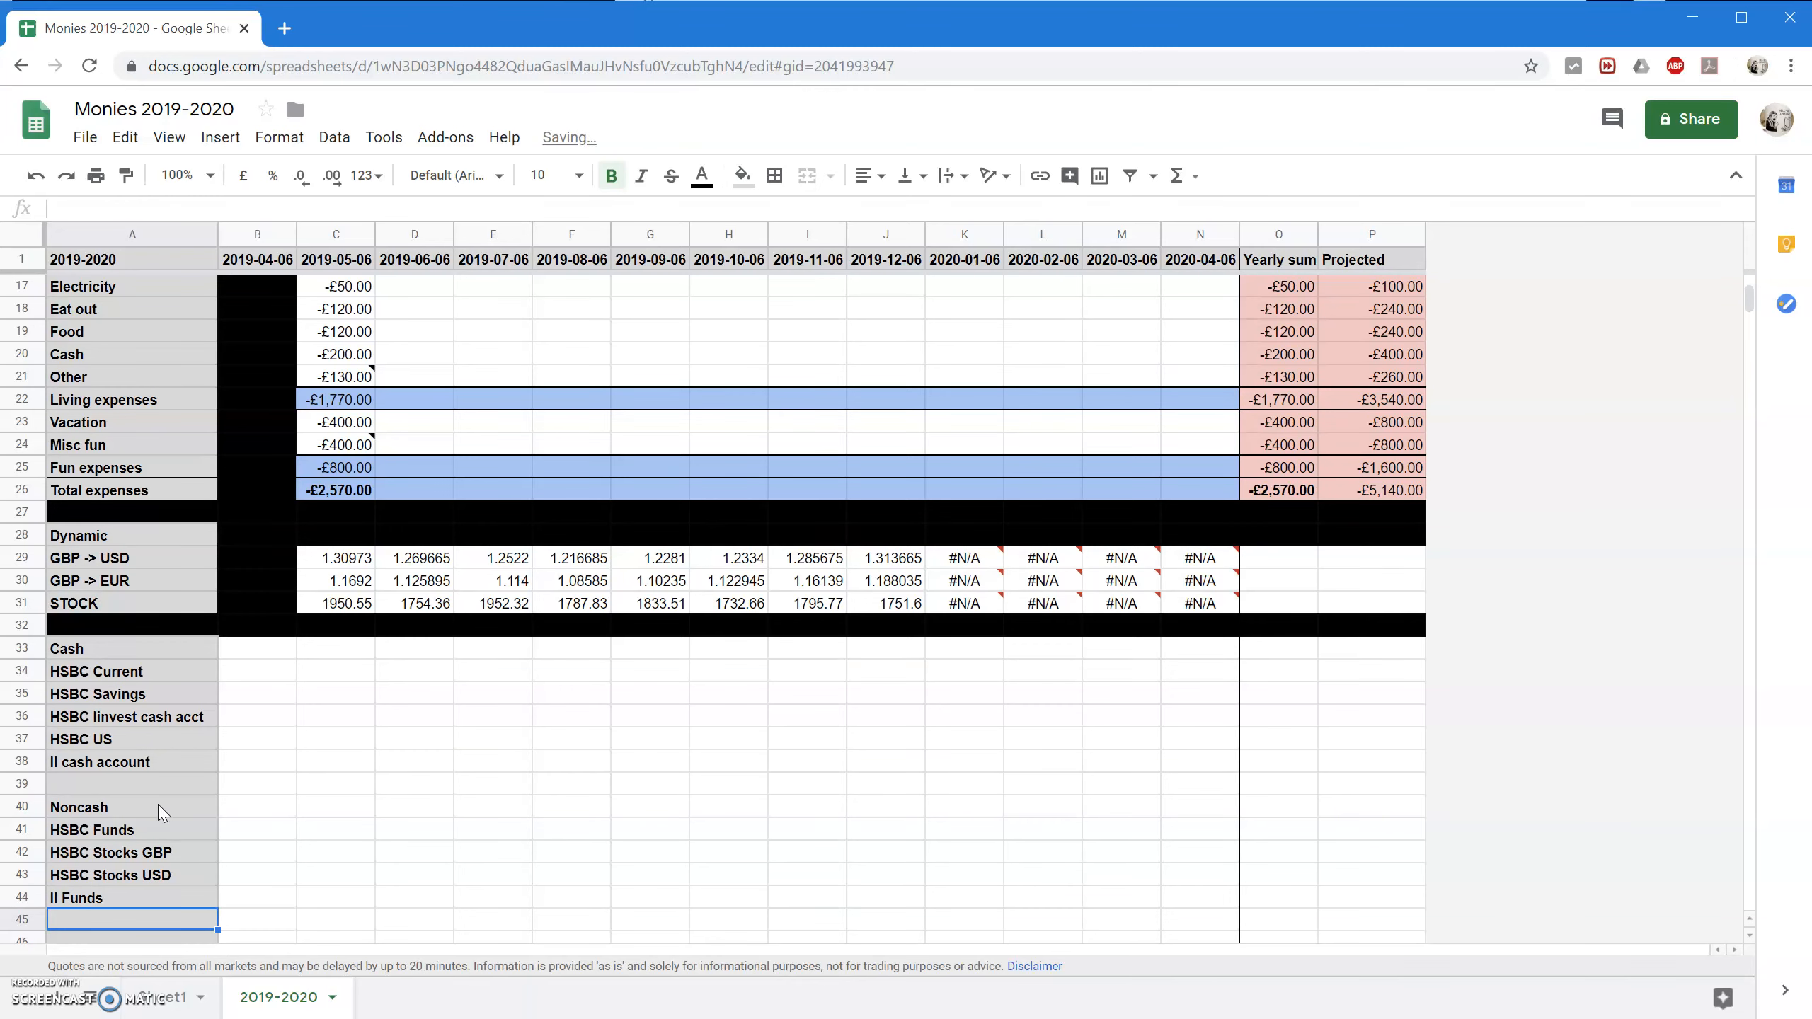
# Insert one blank row above the empty row 39, between the cash accounts and the Noncash heading.
pyautogui.press('Up')
pyautogui.press('Up')
pyautogui.press('Up')
pyautogui.press('Up')
pyautogui.press('Up')
pyautogui.press('Up')
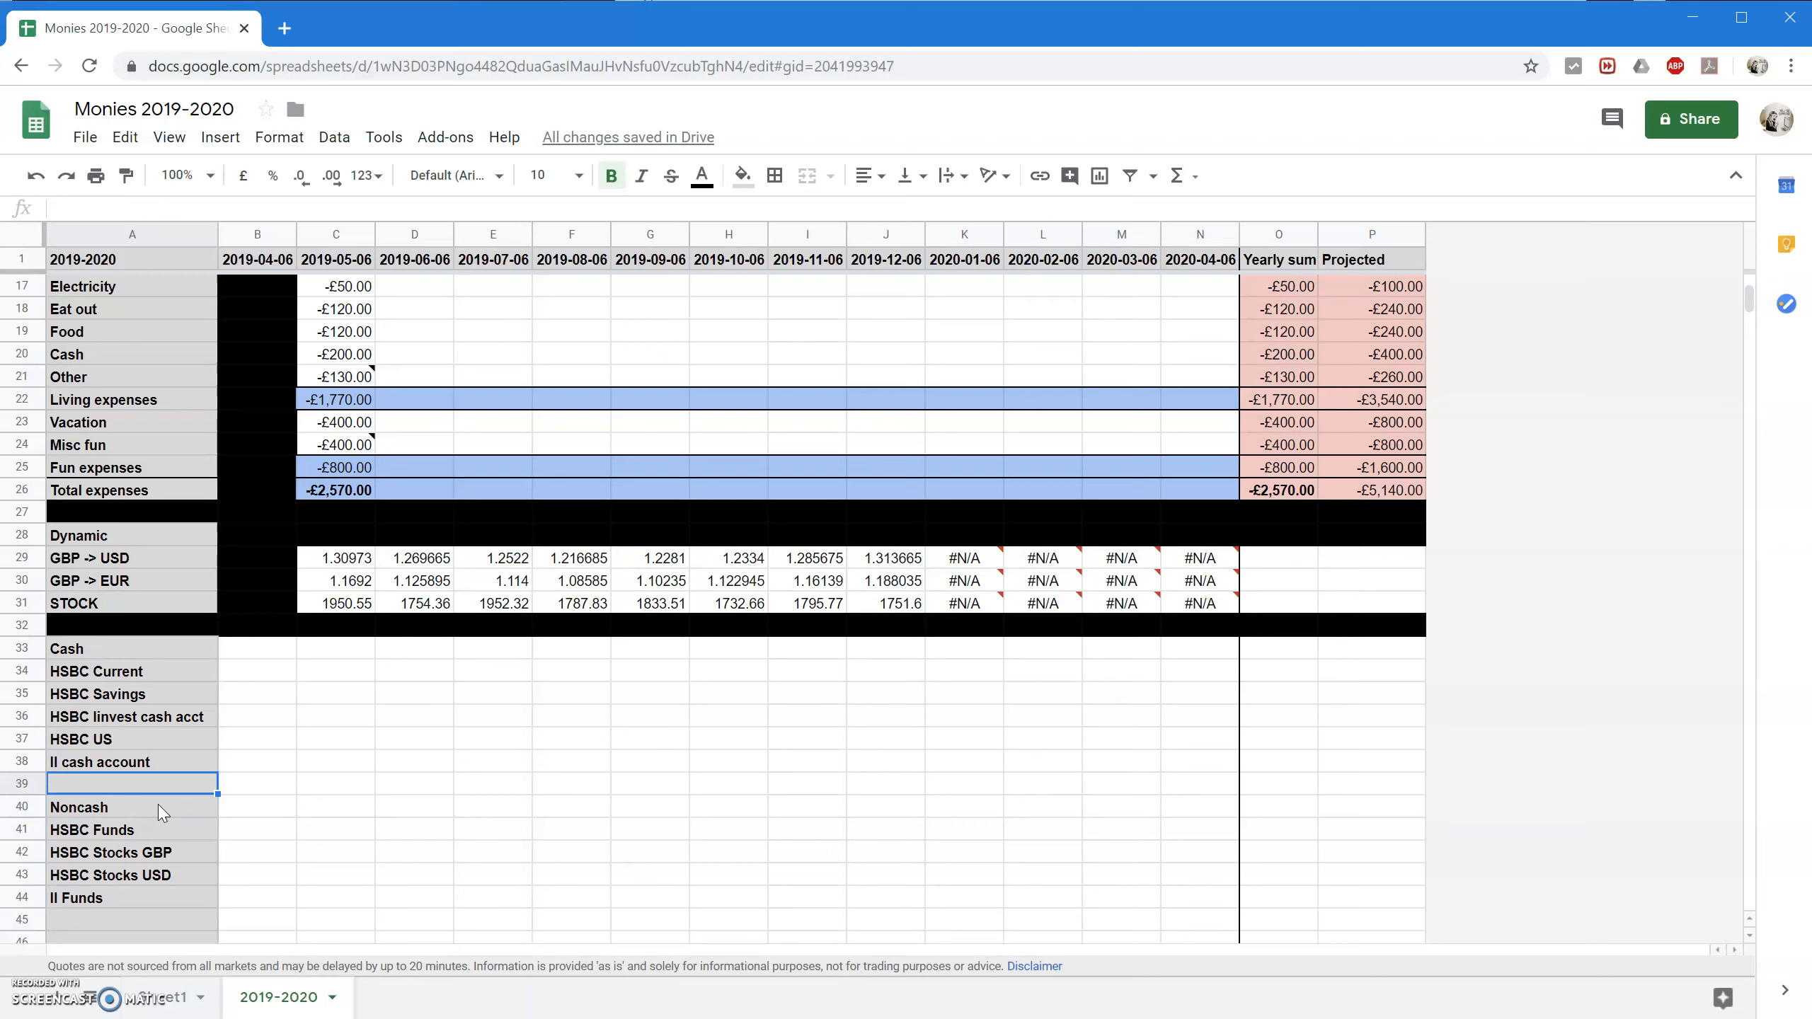
pyautogui.rightClick(23, 783)
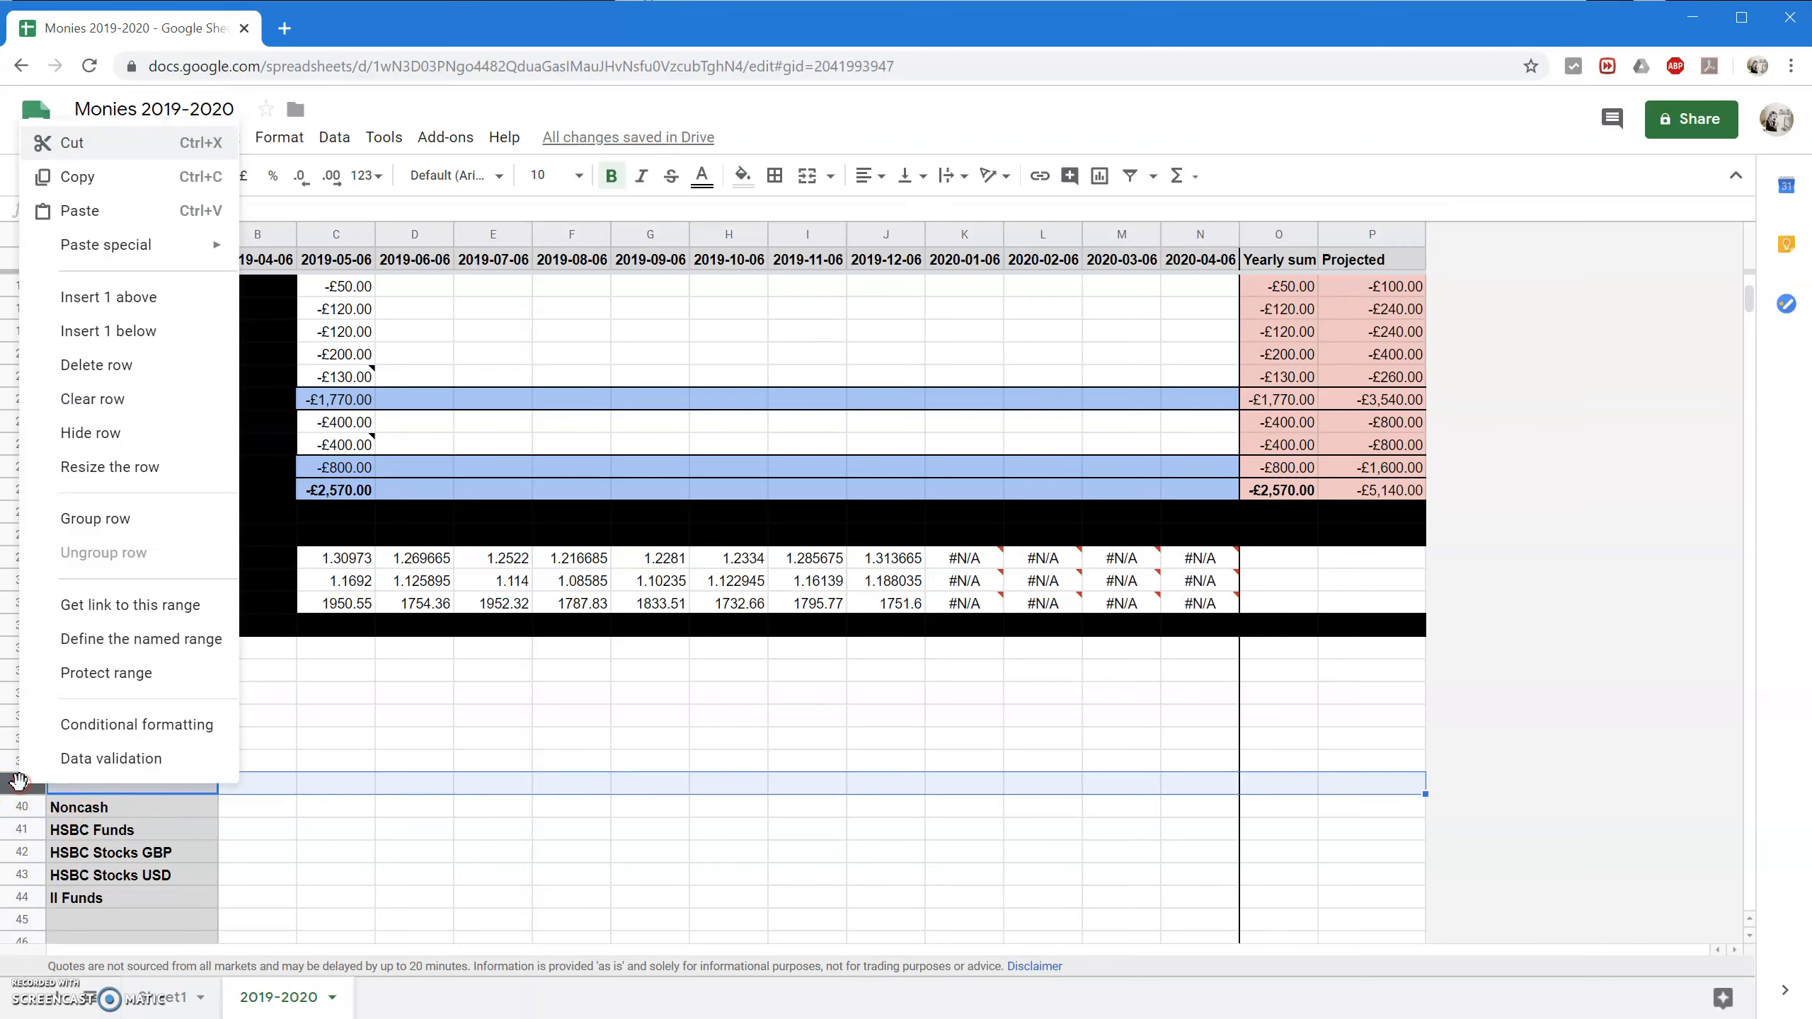
pyautogui.click(150, 298)
# Enter the label "Total cash" in A39, directly below the II cash account.
pyautogui.click(164, 788)
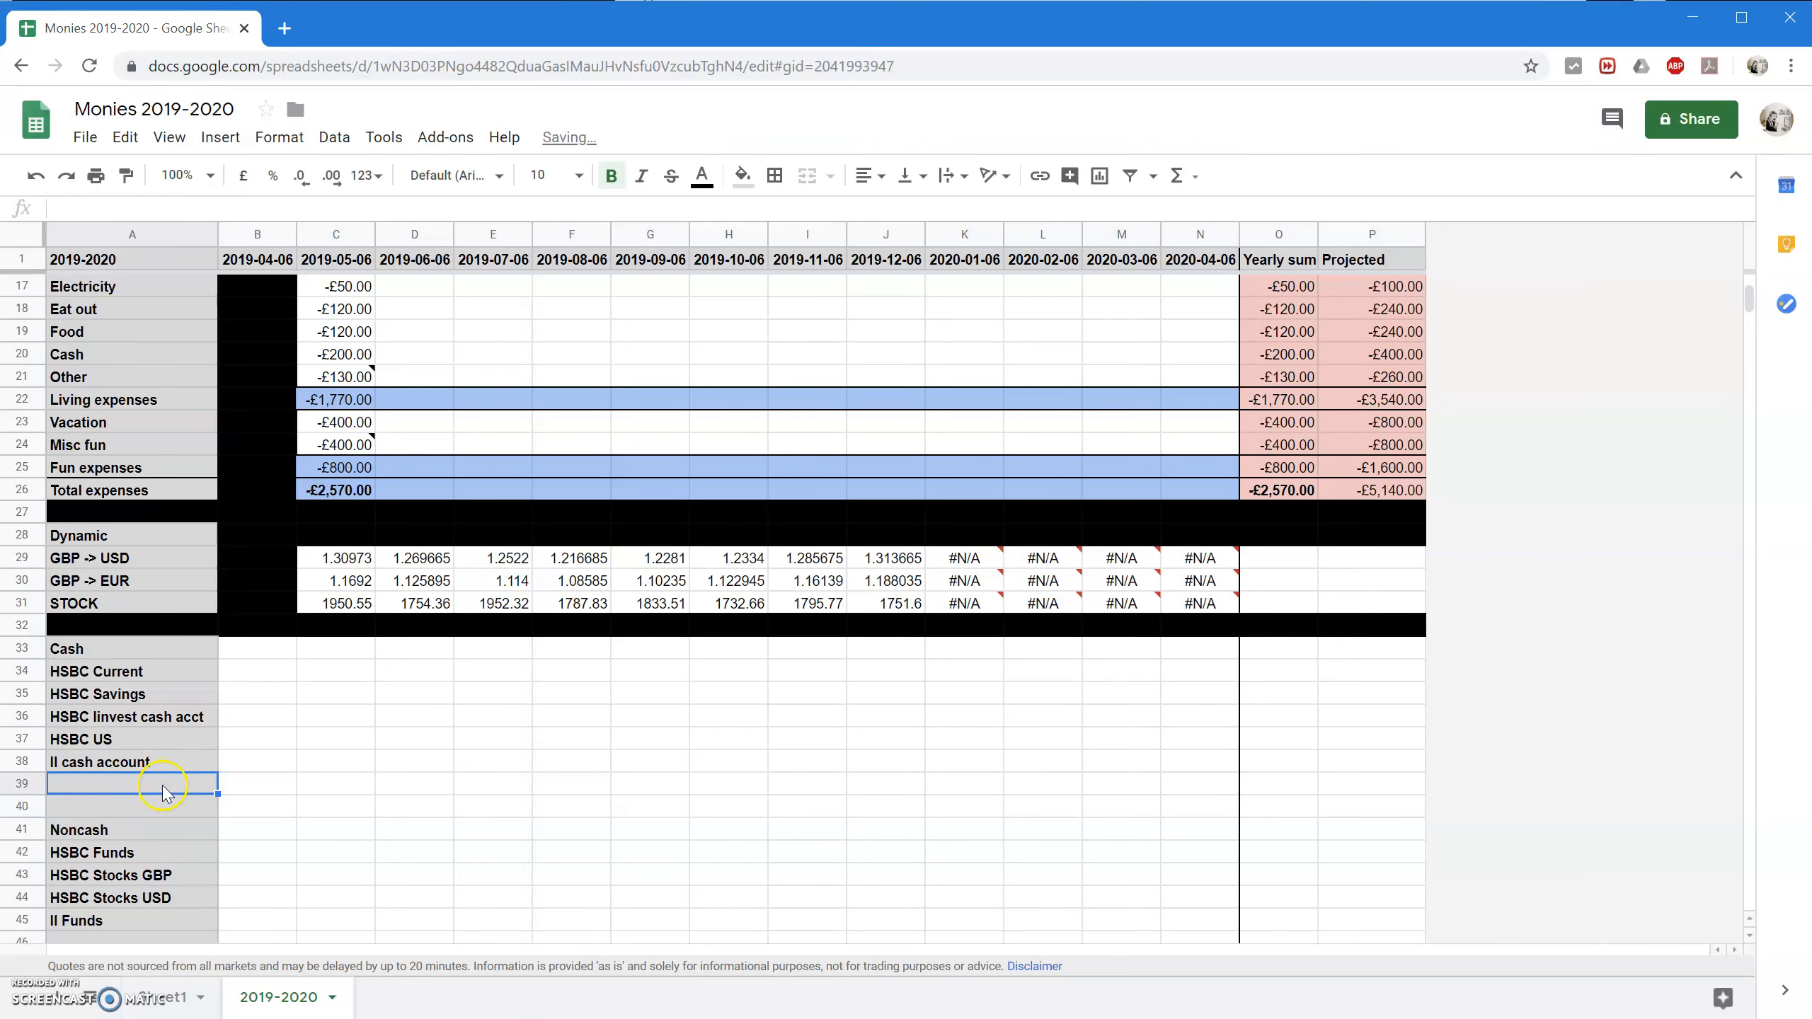
pyautogui.write('Total cash')
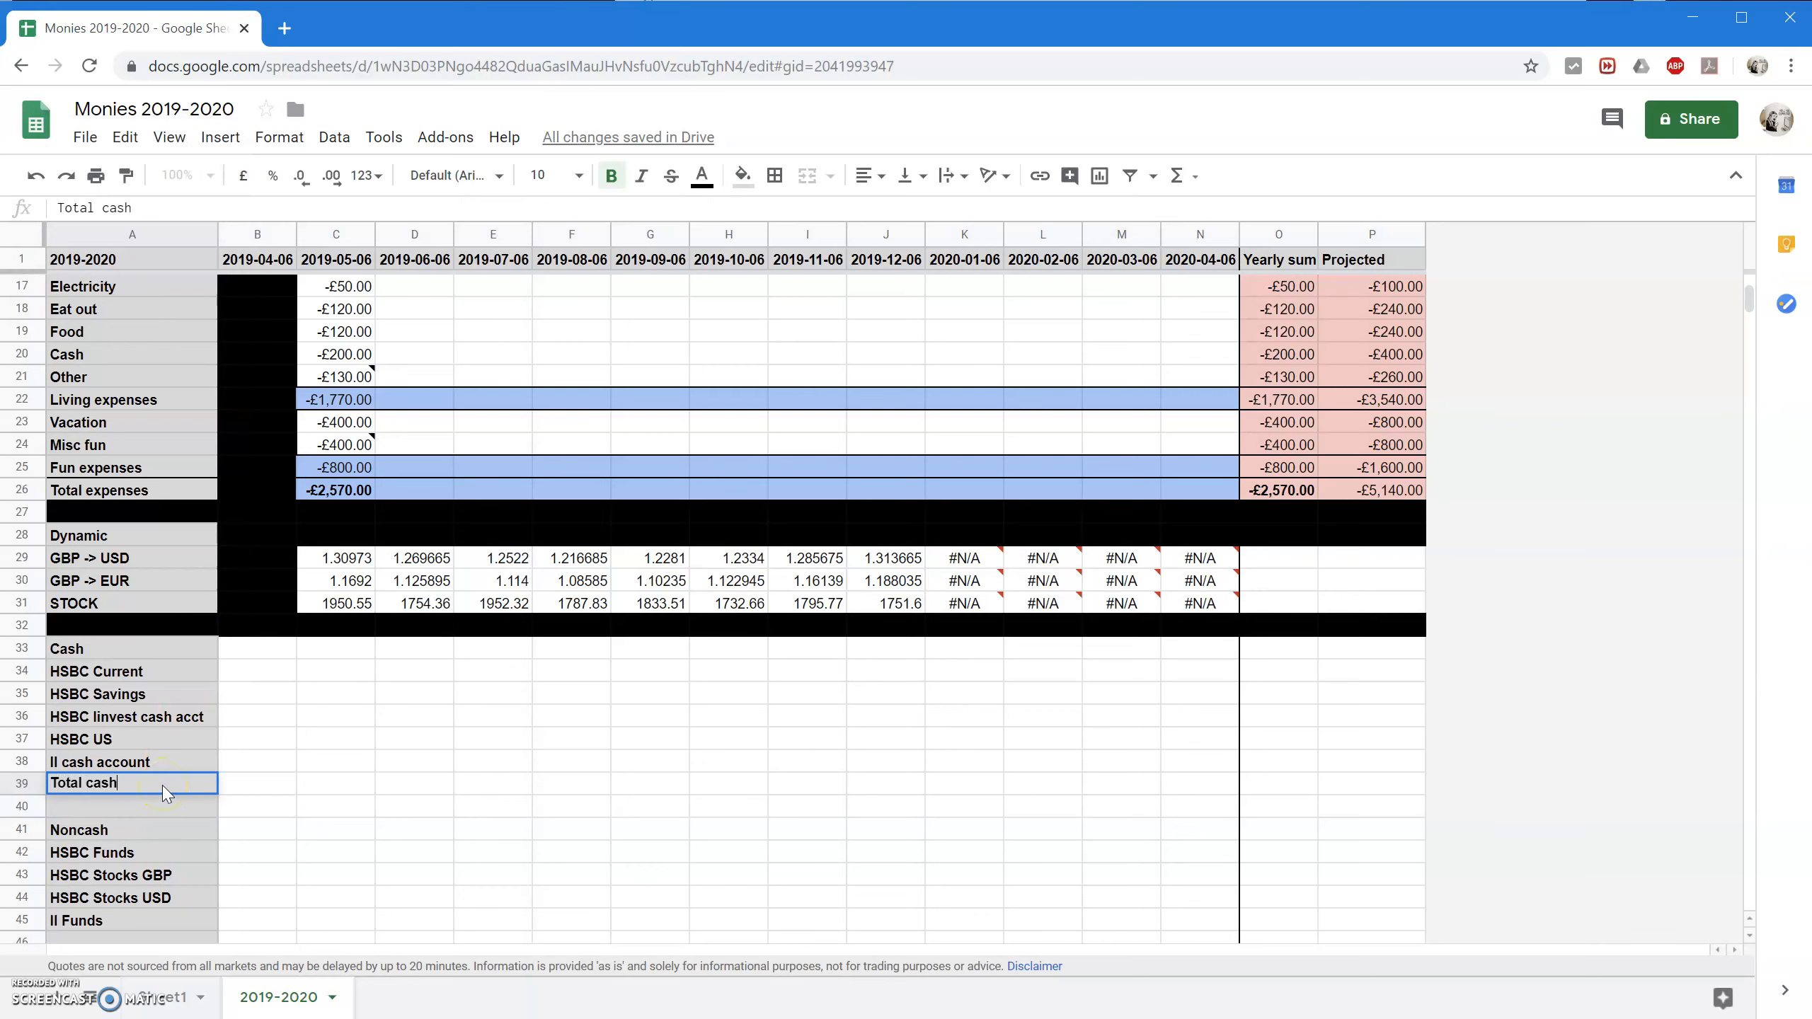
pyautogui.press('Return')
pyautogui.press('Up')
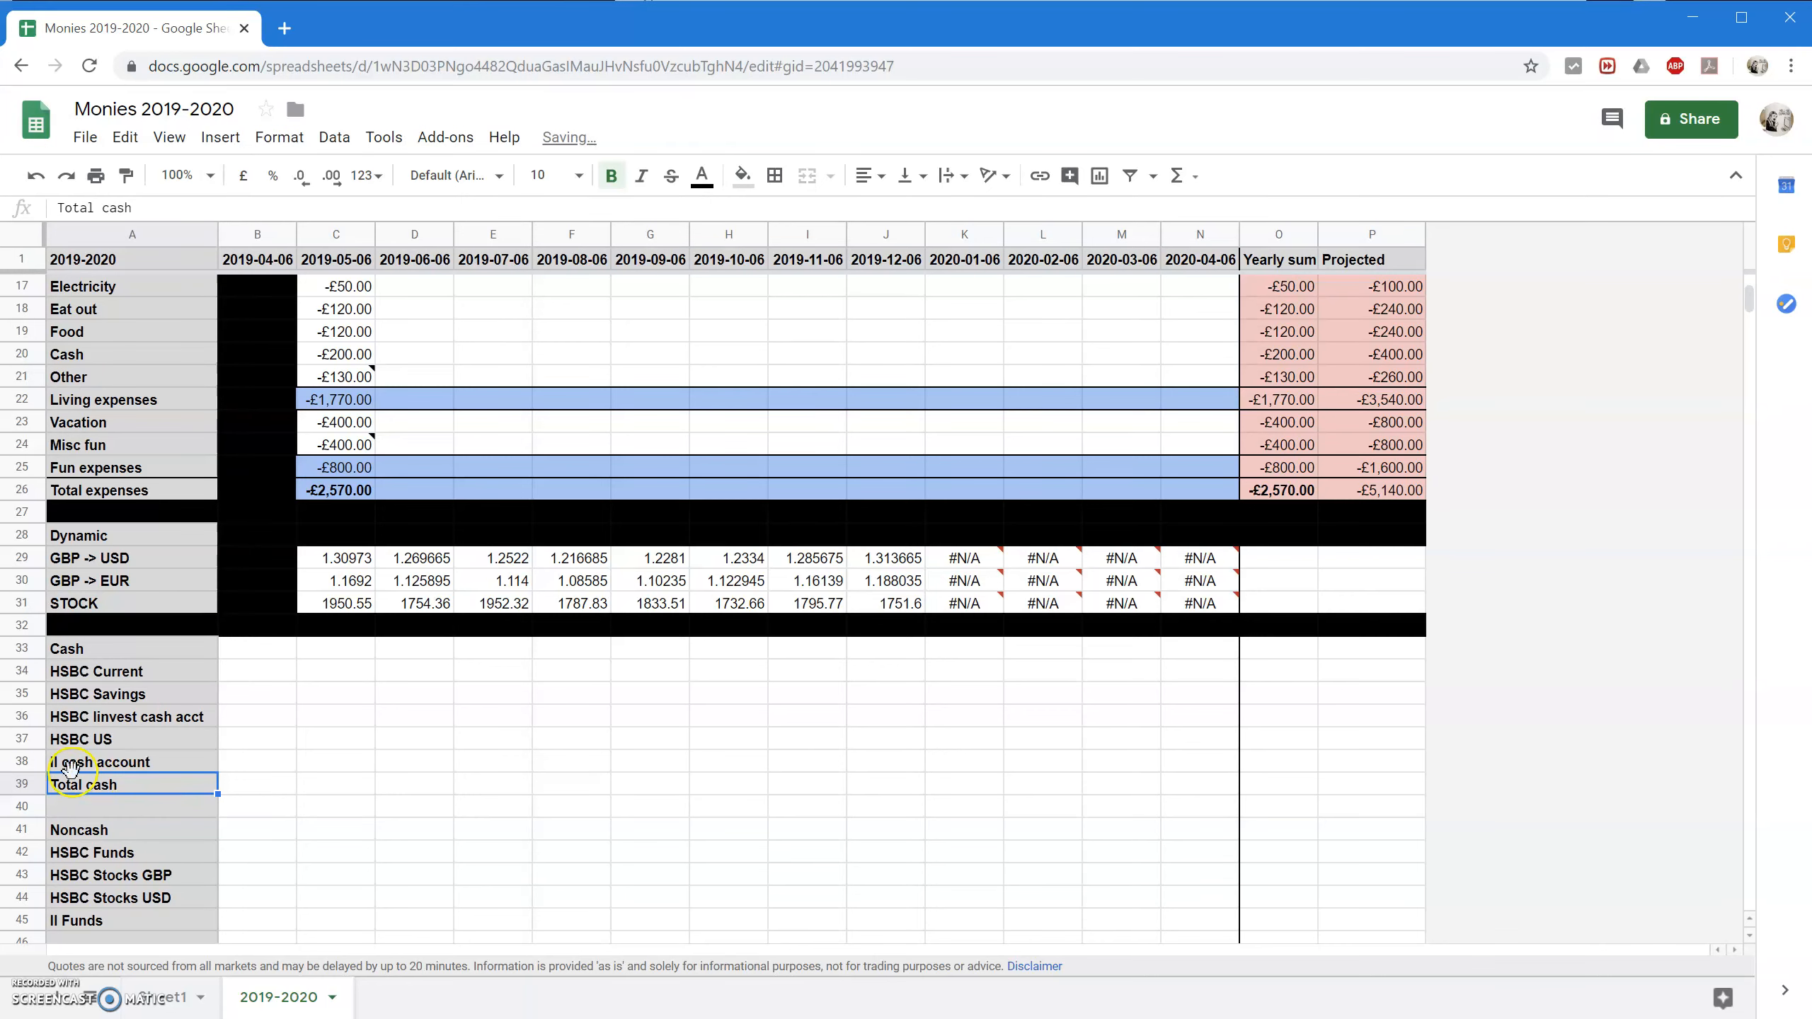
pyautogui.rightClick(17, 782)
pyautogui.click(157, 866)
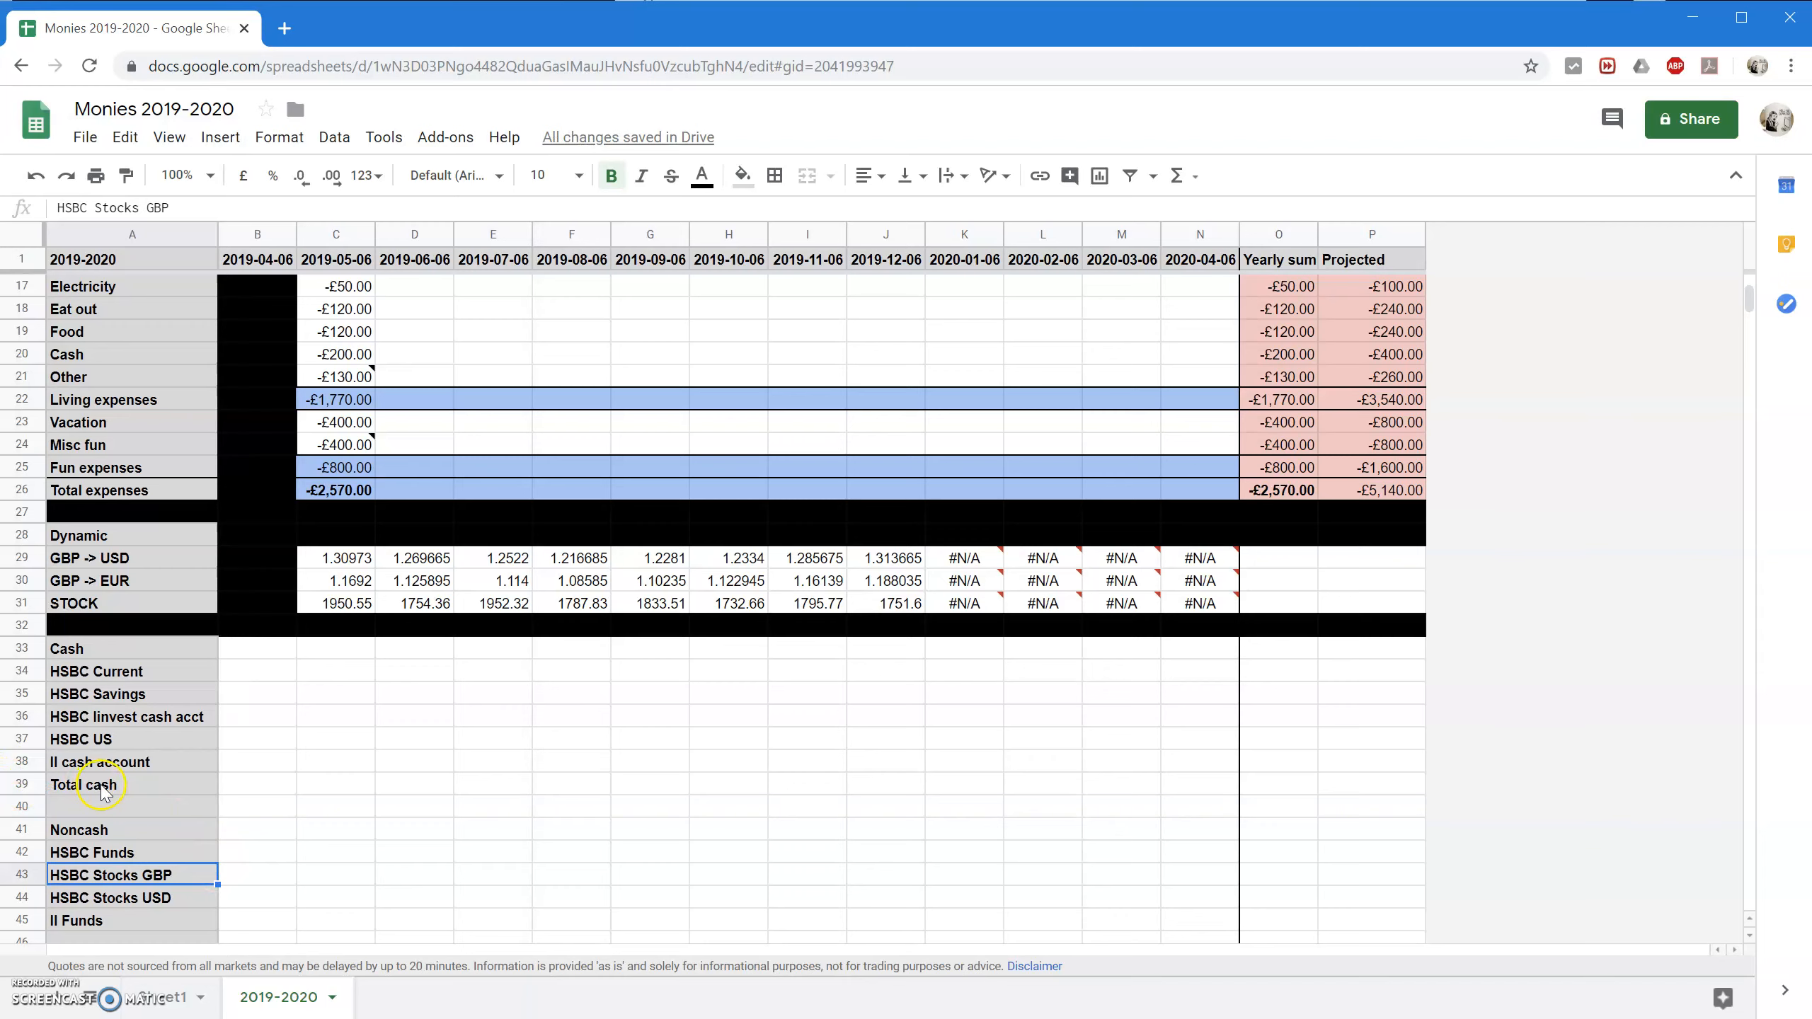
# Enter the label "Total noncash" in A46, directly below II Funds.
pyautogui.click(22, 806)
pyautogui.scroll(-5, 205, 861)
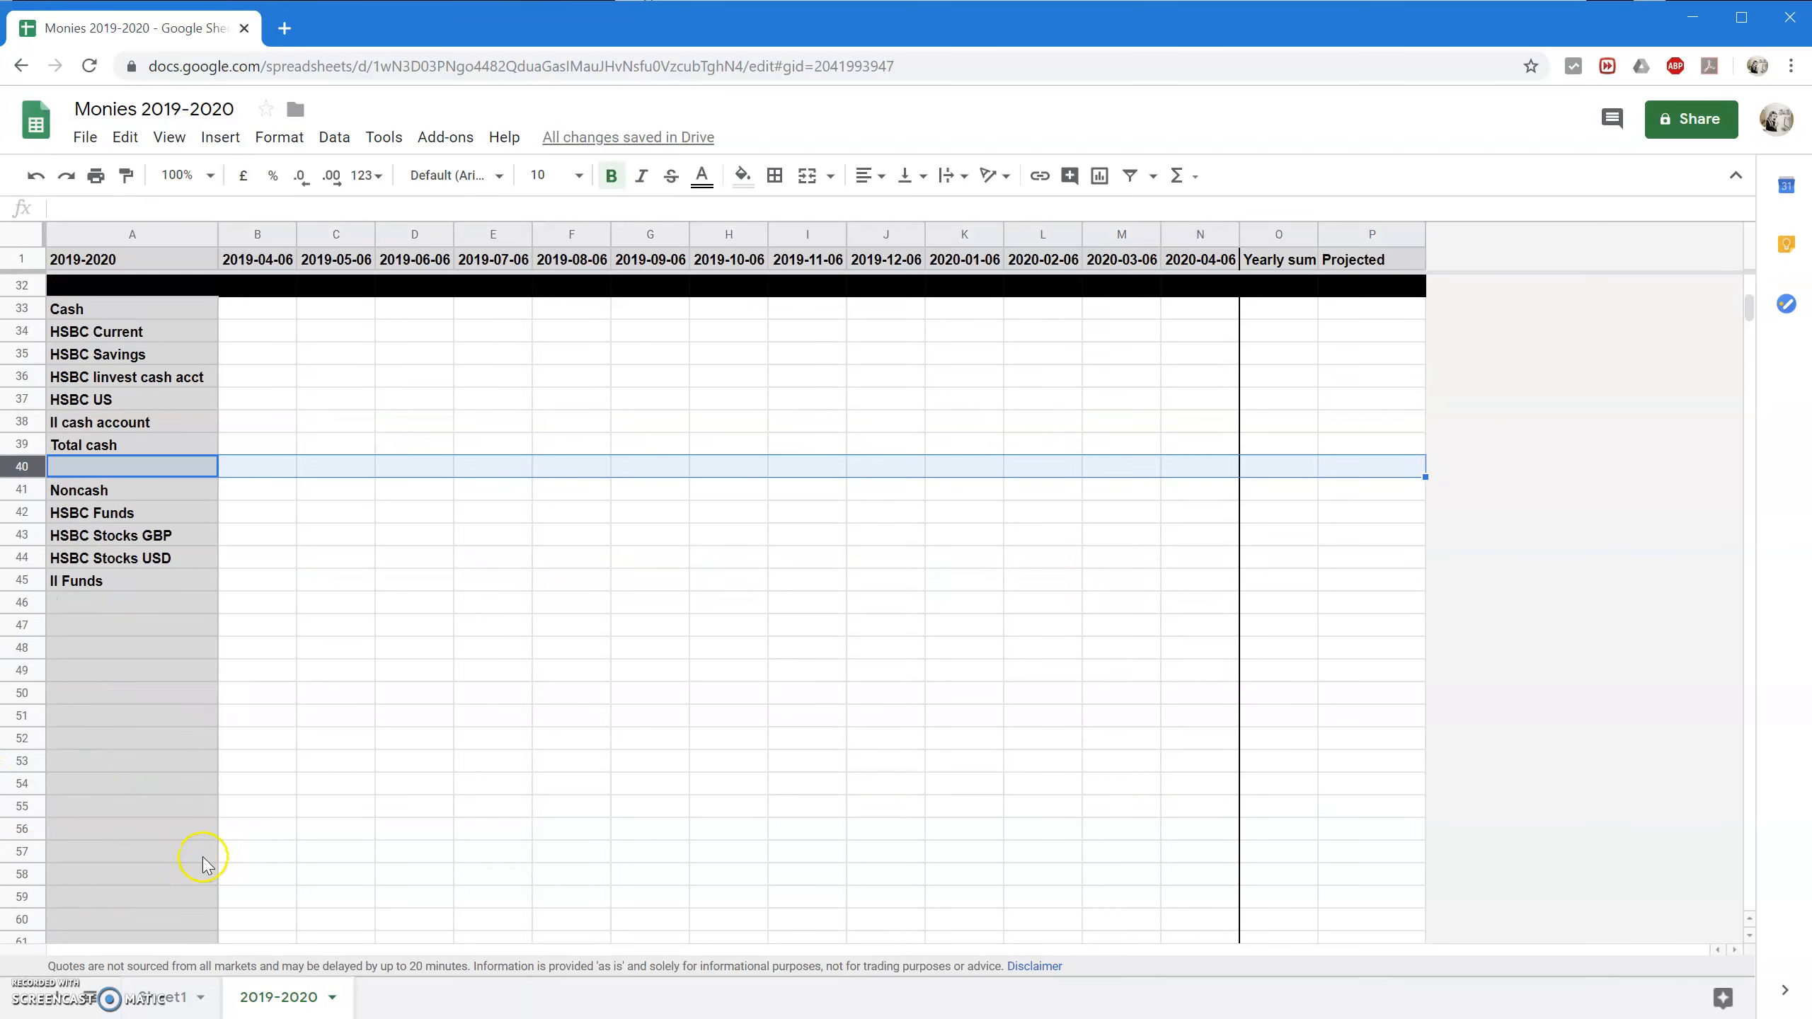
pyautogui.click(90, 607)
pyautogui.write('Total')
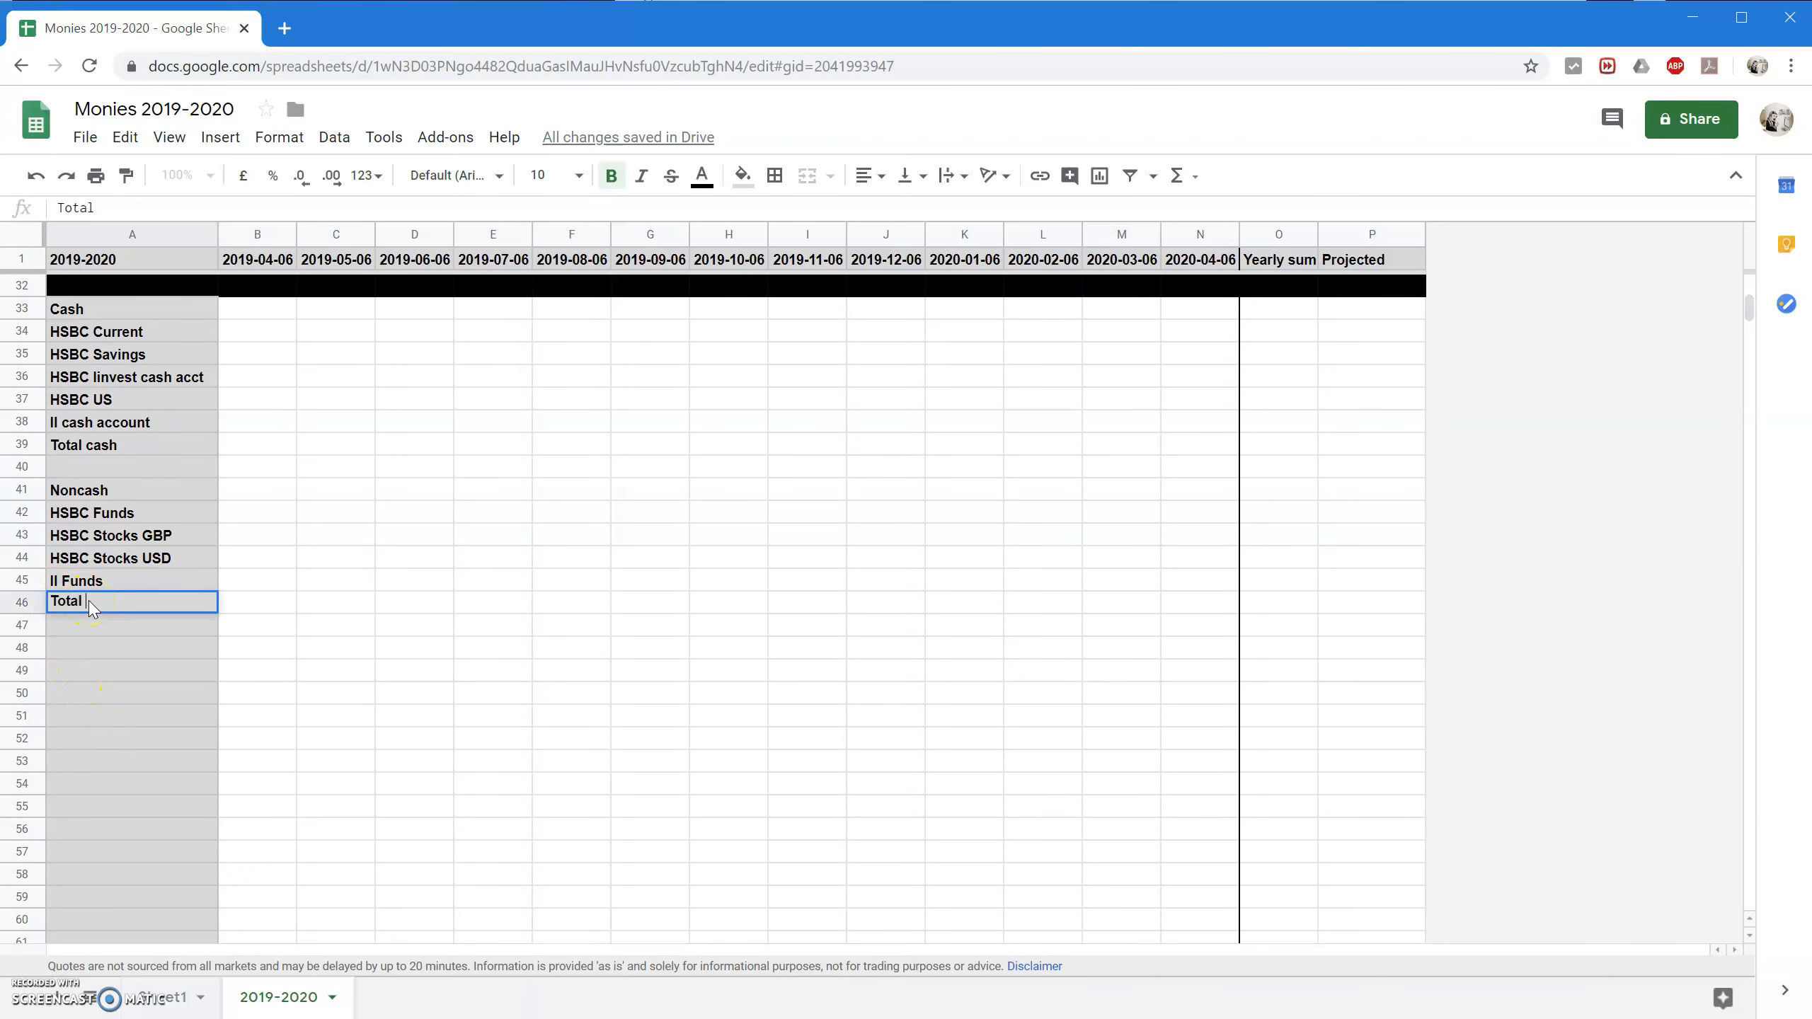
pyautogui.write(' noncash')
pyautogui.press('Return')
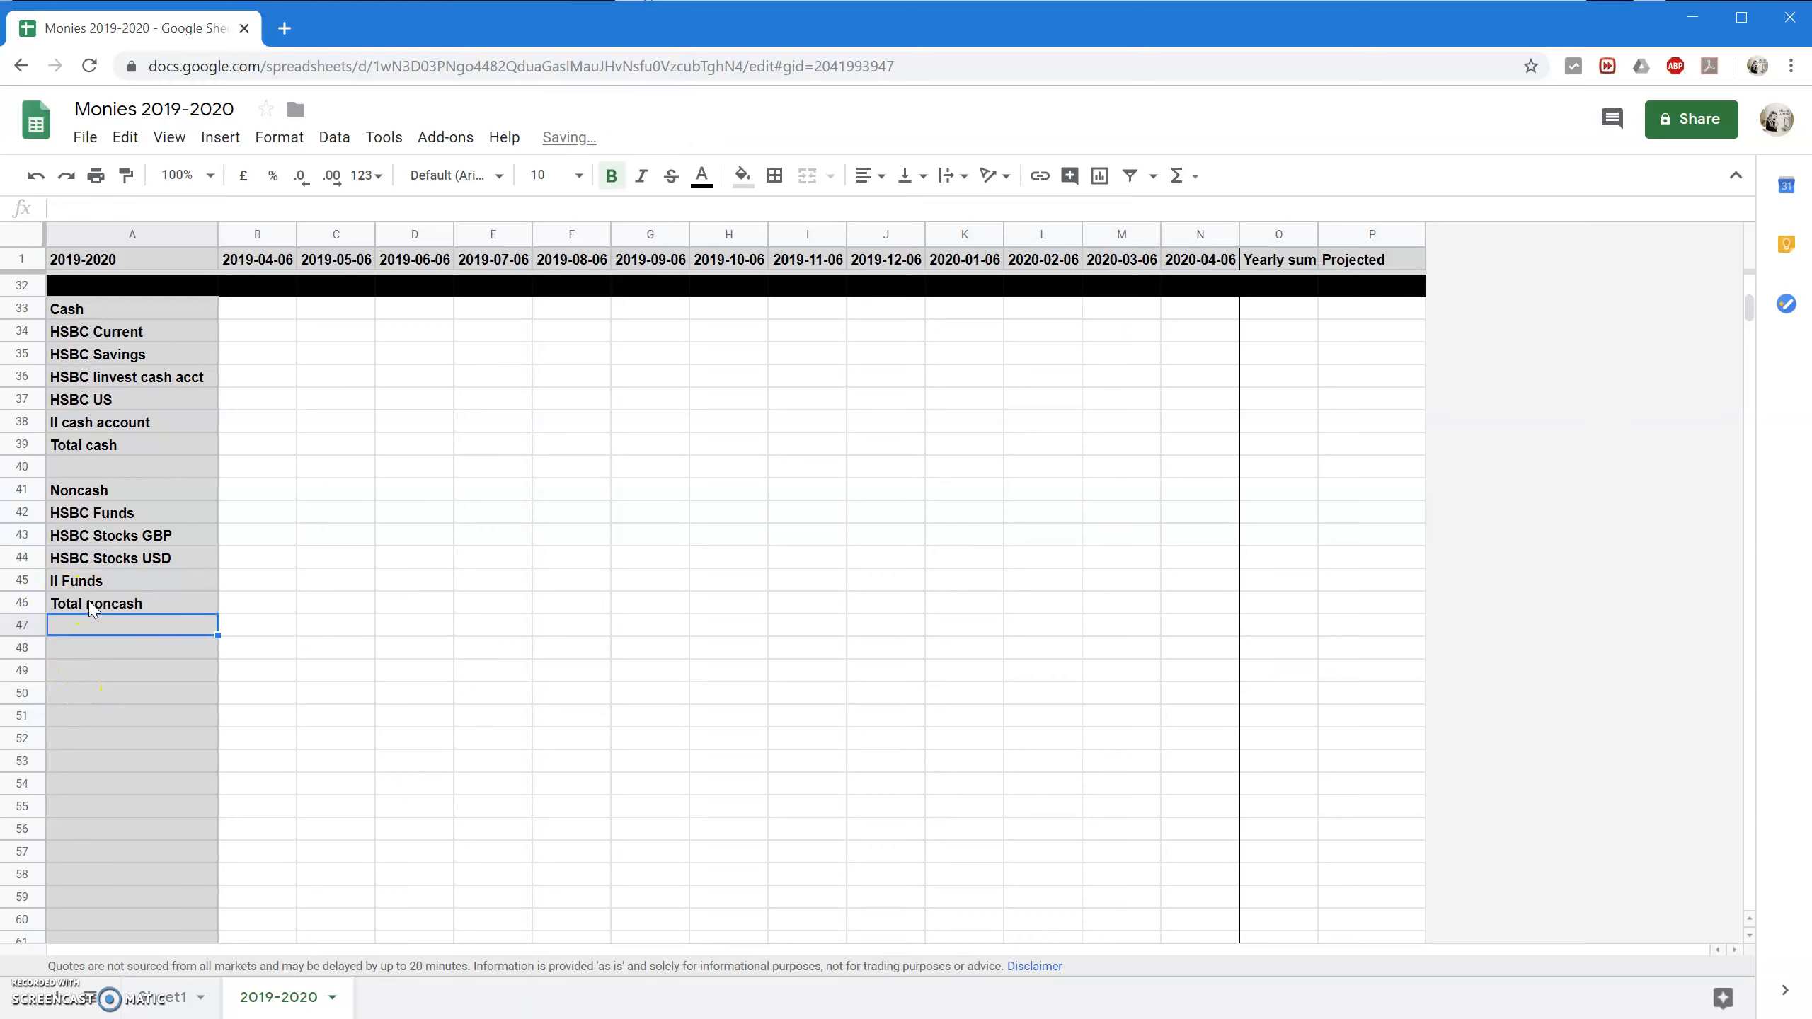
# Fill the empty rows 40 and 47 with black to form section dividers.
pyautogui.click(21, 624)
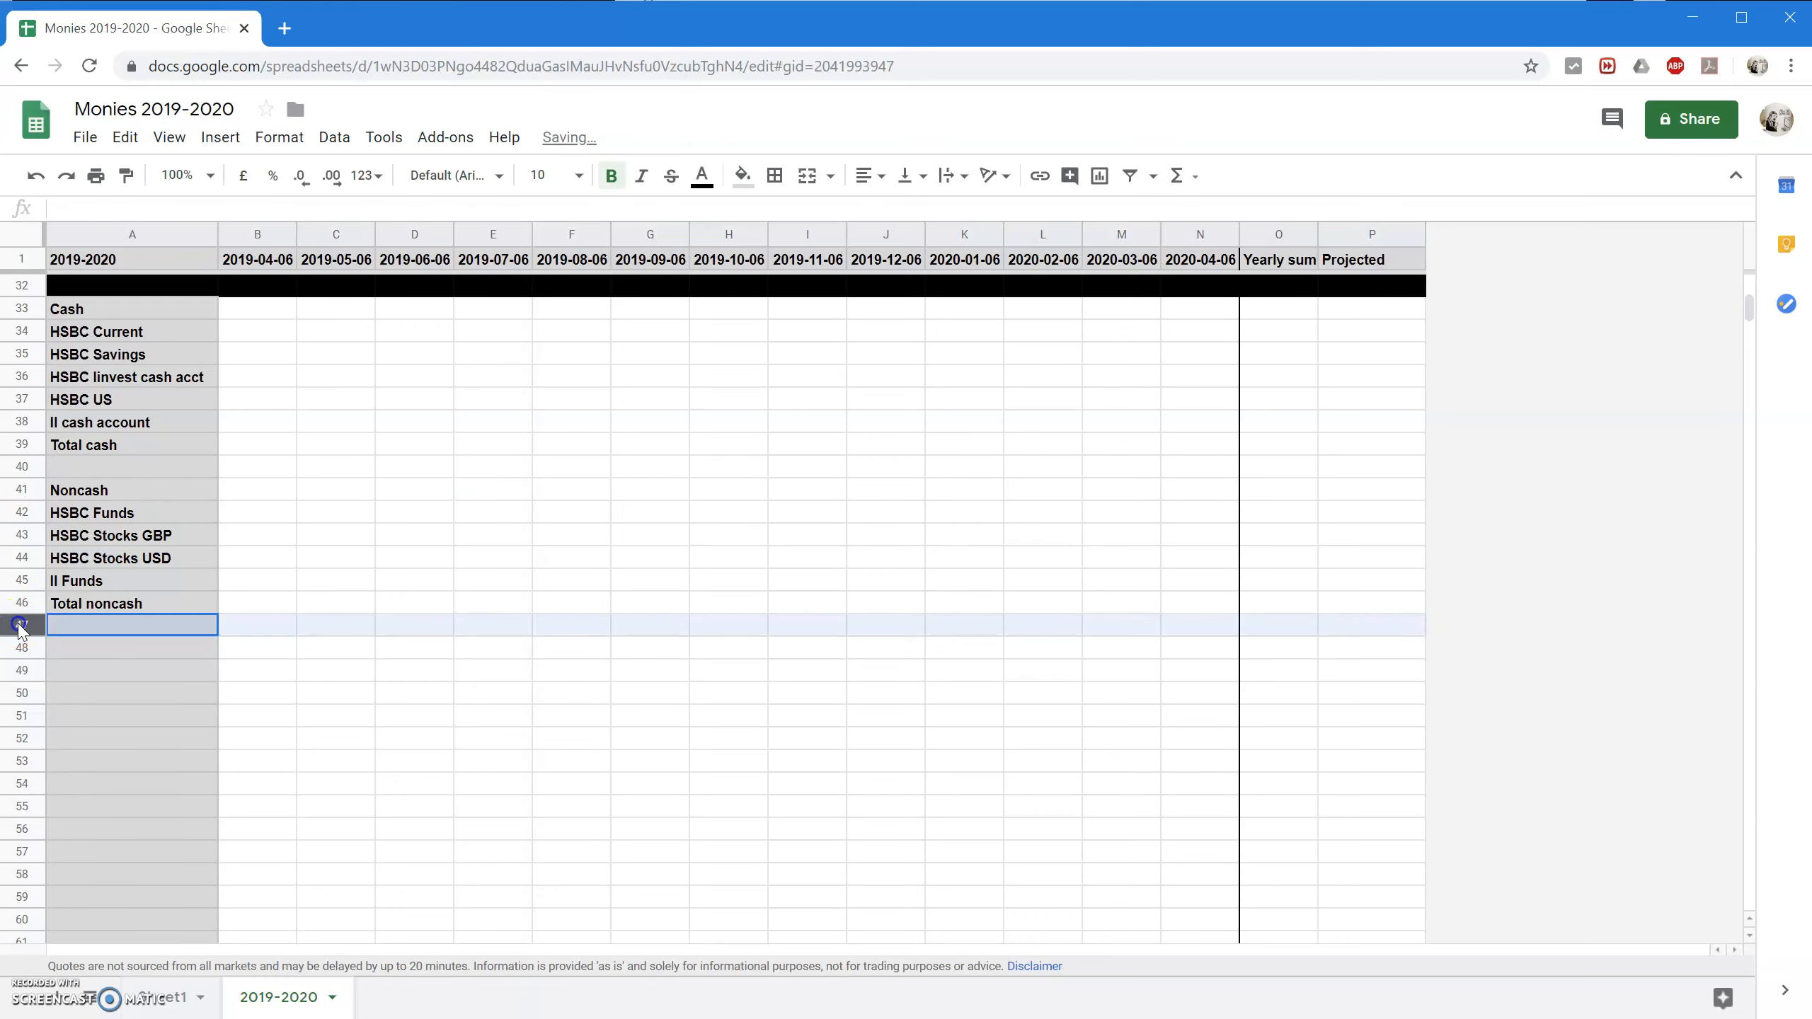
pyautogui.keyDown('ctrl'); pyautogui.click(22, 465); pyautogui.keyUp('ctrl')
pyautogui.click(742, 174)
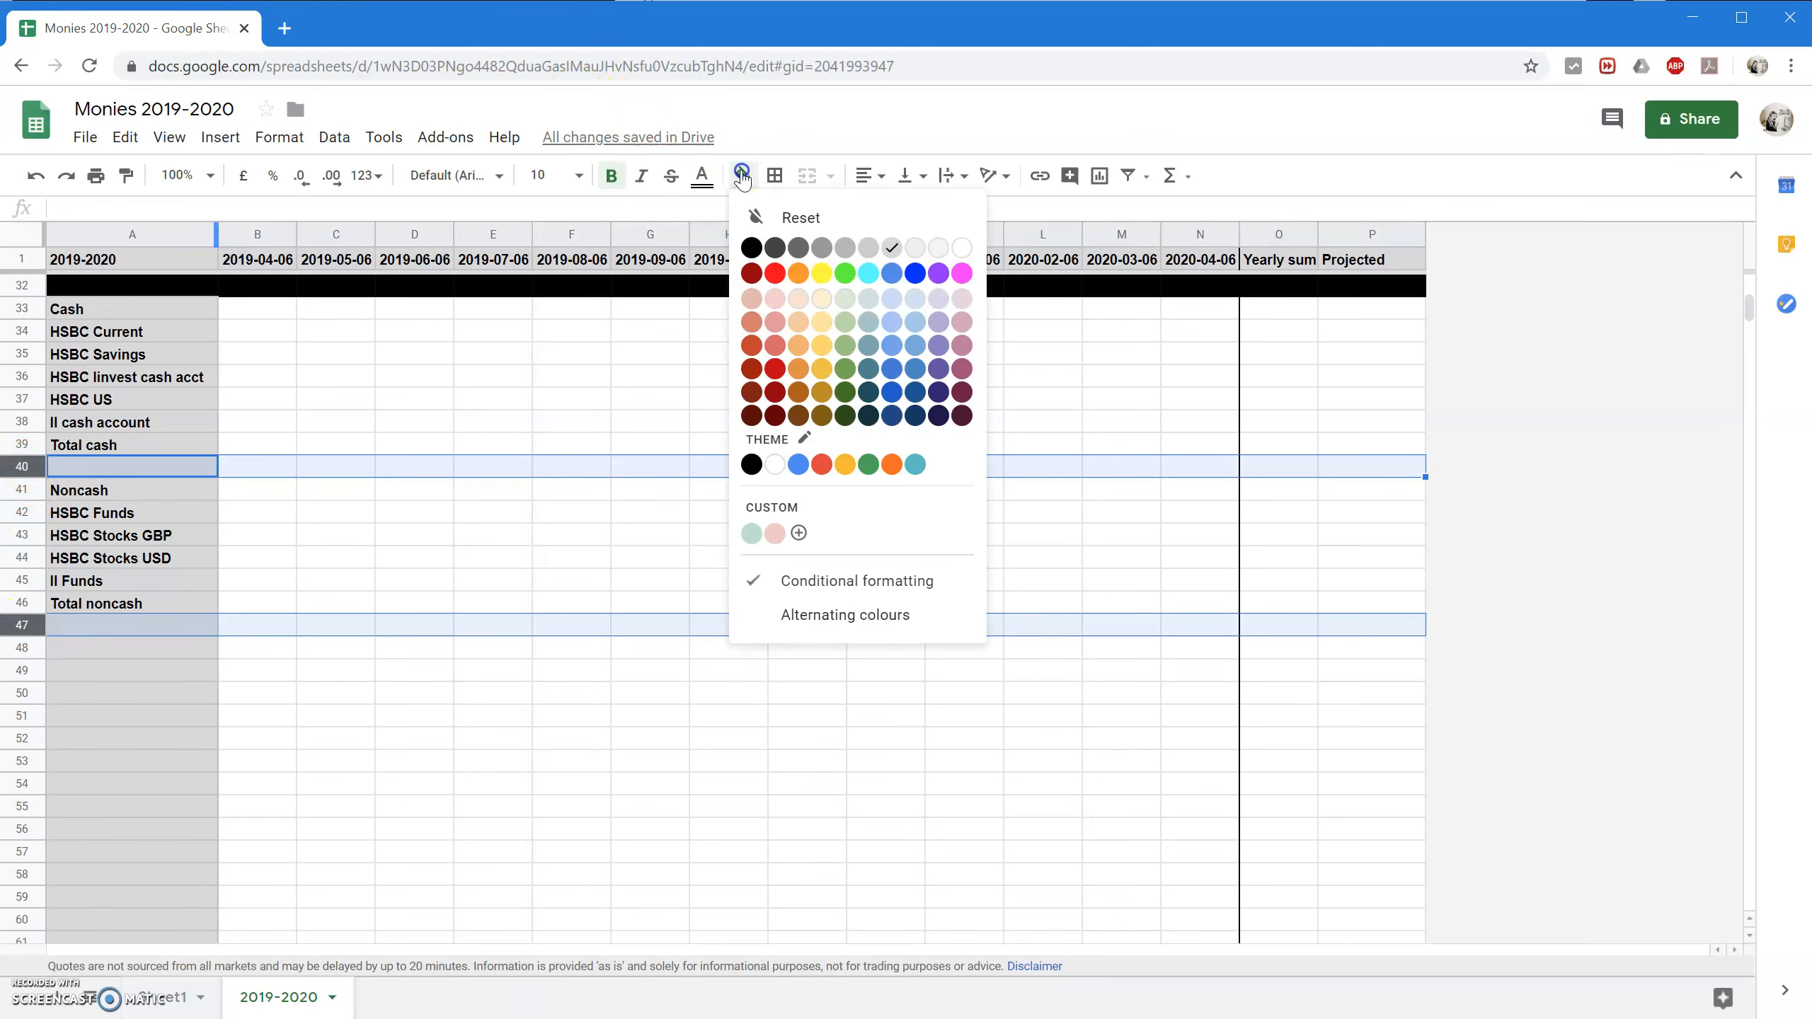
pyautogui.click(747, 248)
pyautogui.click(468, 404)
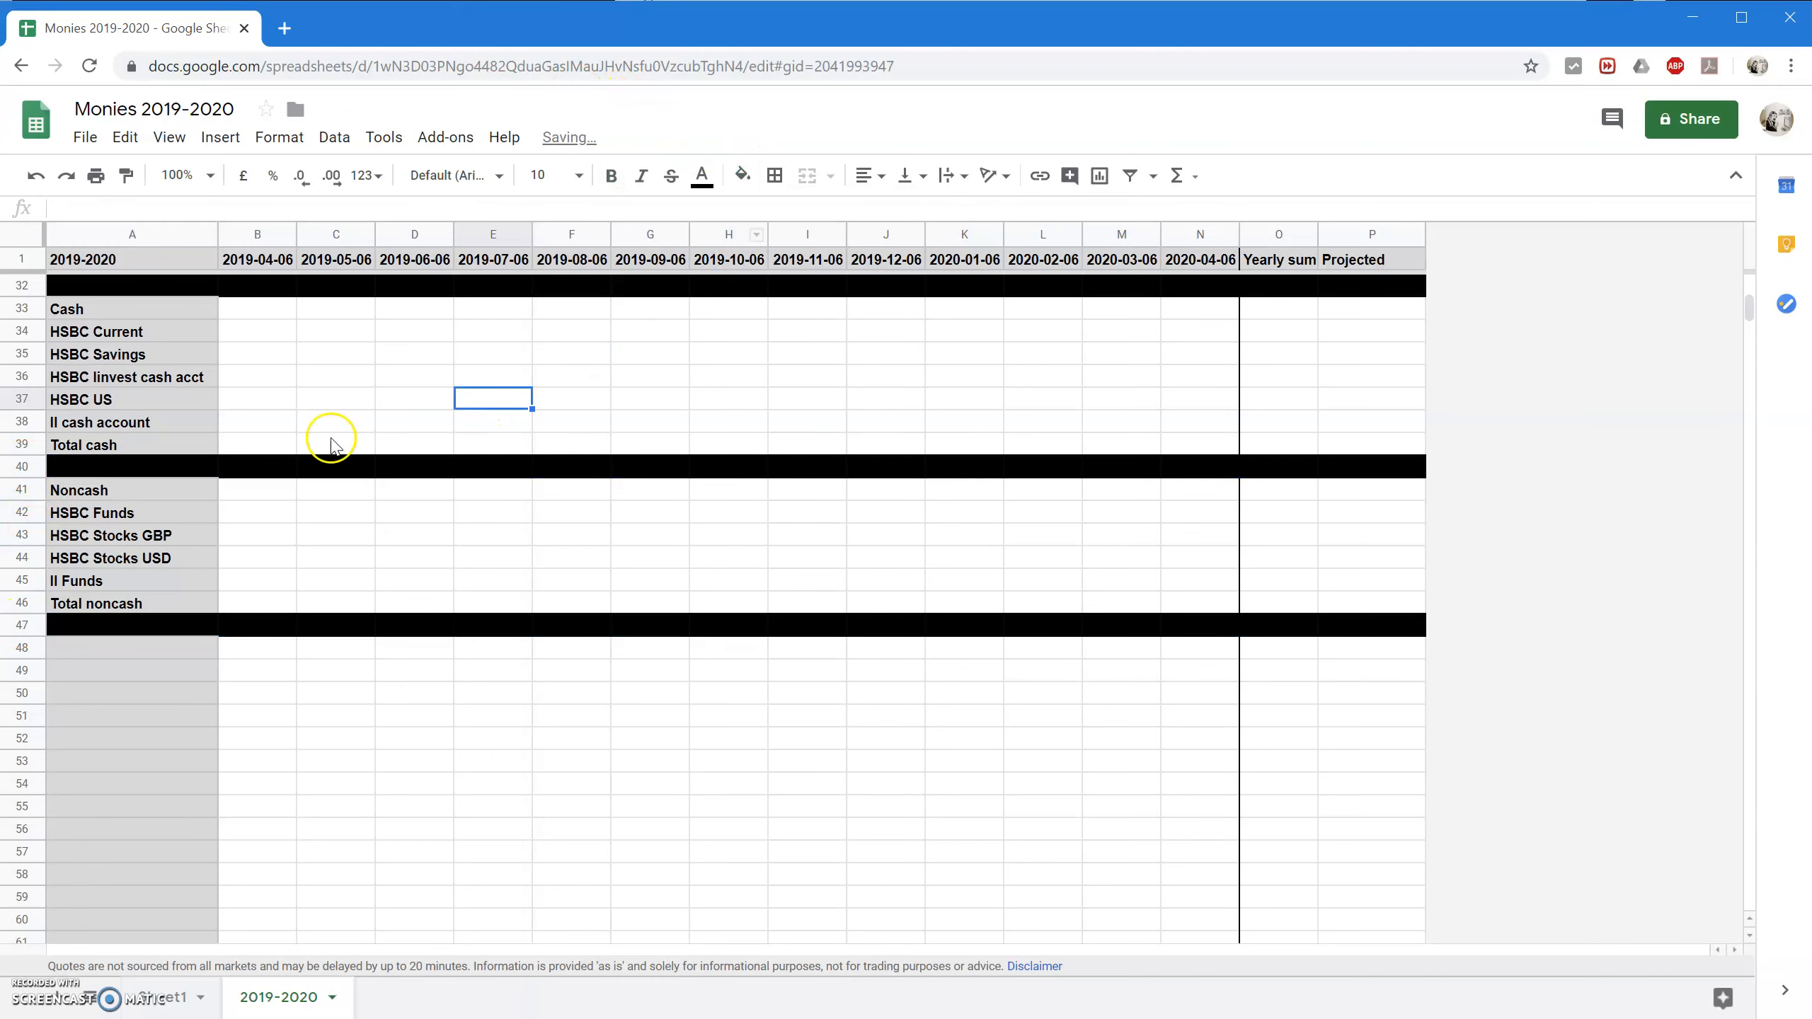
# Add a top border to the Total cash and Total noncash rows (39 and 46) and fill both with light blue.
pyautogui.click(21, 444)
pyautogui.keyDown('ctrl'); pyautogui.click(15, 598); pyautogui.keyUp('ctrl')
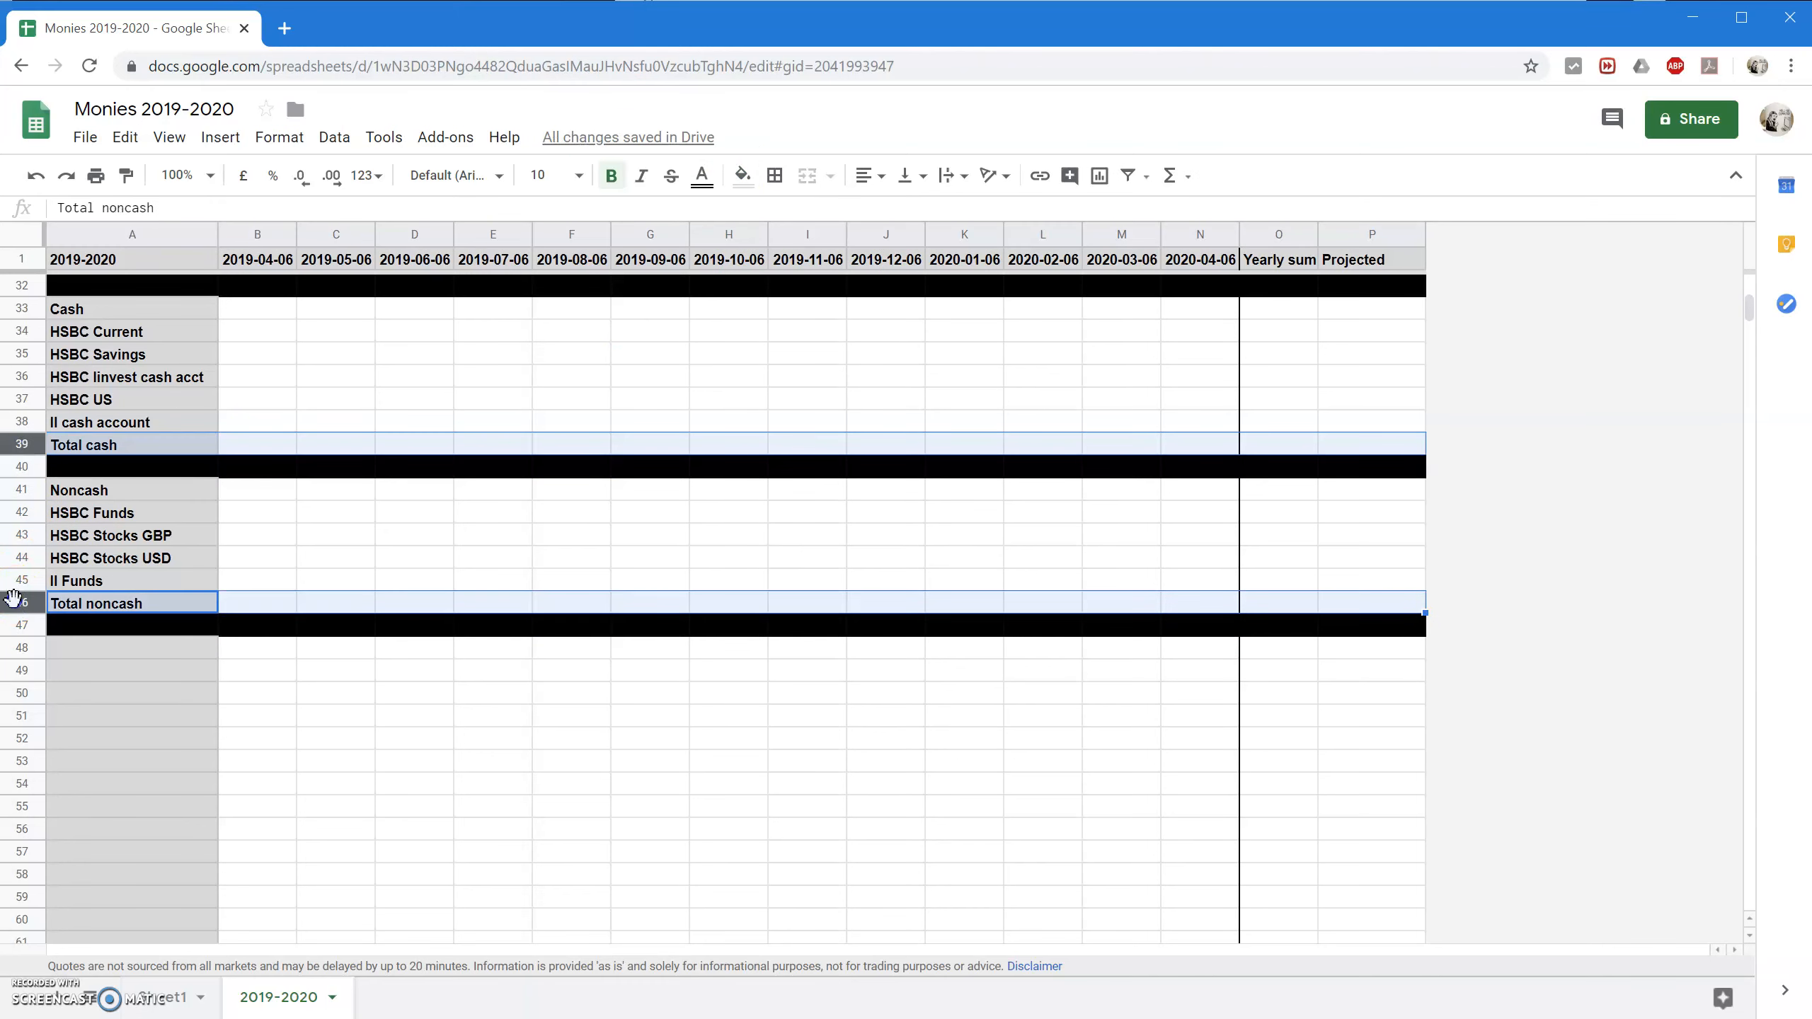
pyautogui.click(774, 175)
pyautogui.click(812, 248)
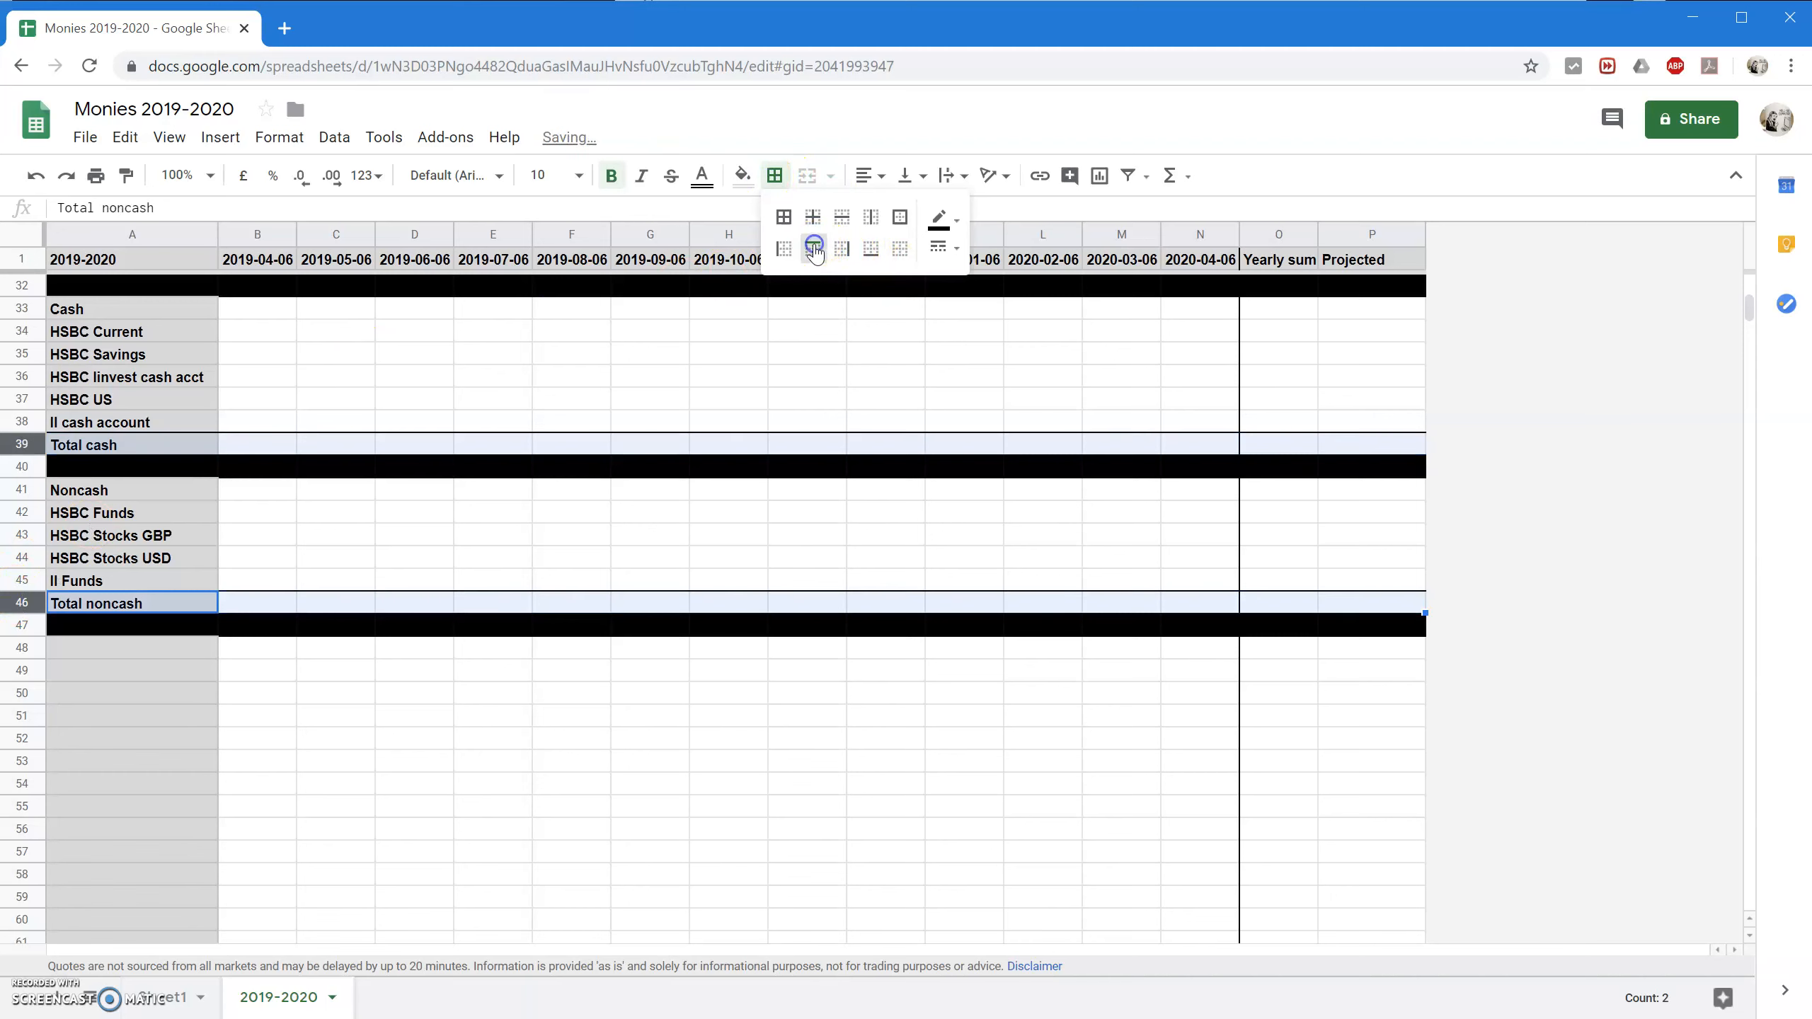
pyautogui.click(742, 175)
pyautogui.click(892, 322)
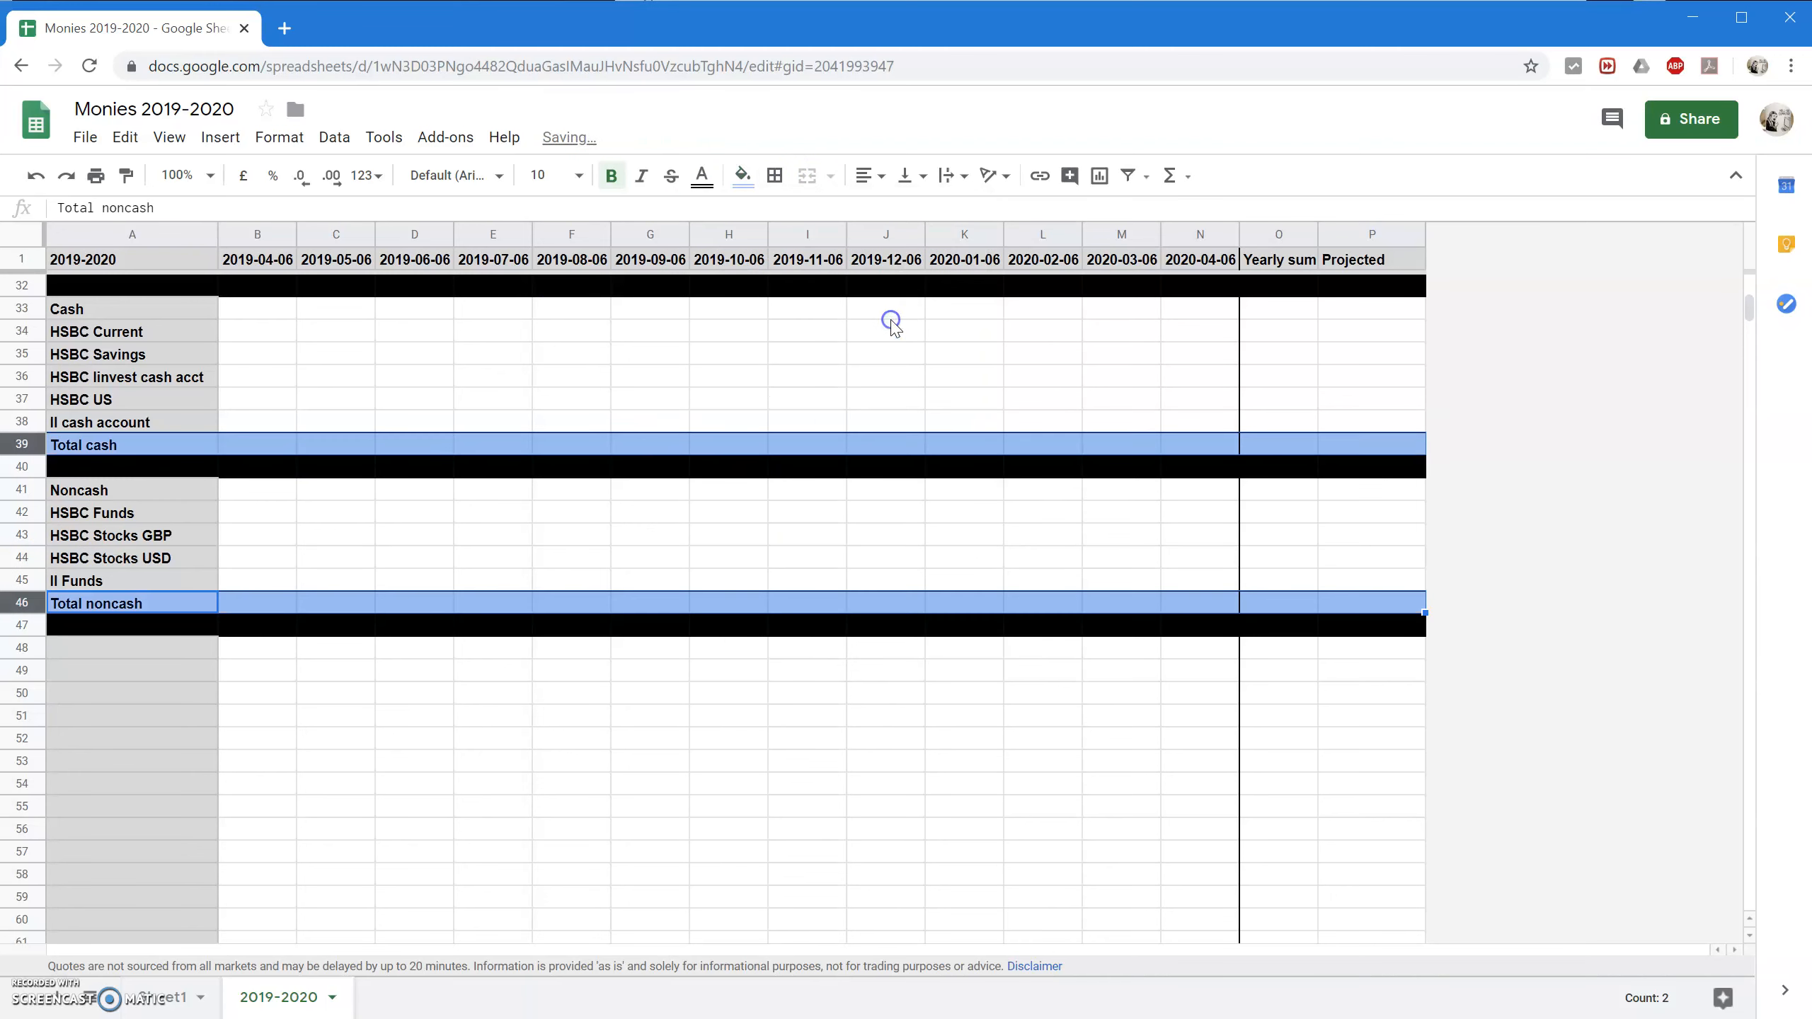
# Enter the 2019-04-06 balances 200, 300 and 100 in B33:B35 for Cash, HSBC Current and HSBC Savings.
pyautogui.scroll(2, 409, 584)
pyautogui.click(323, 580)
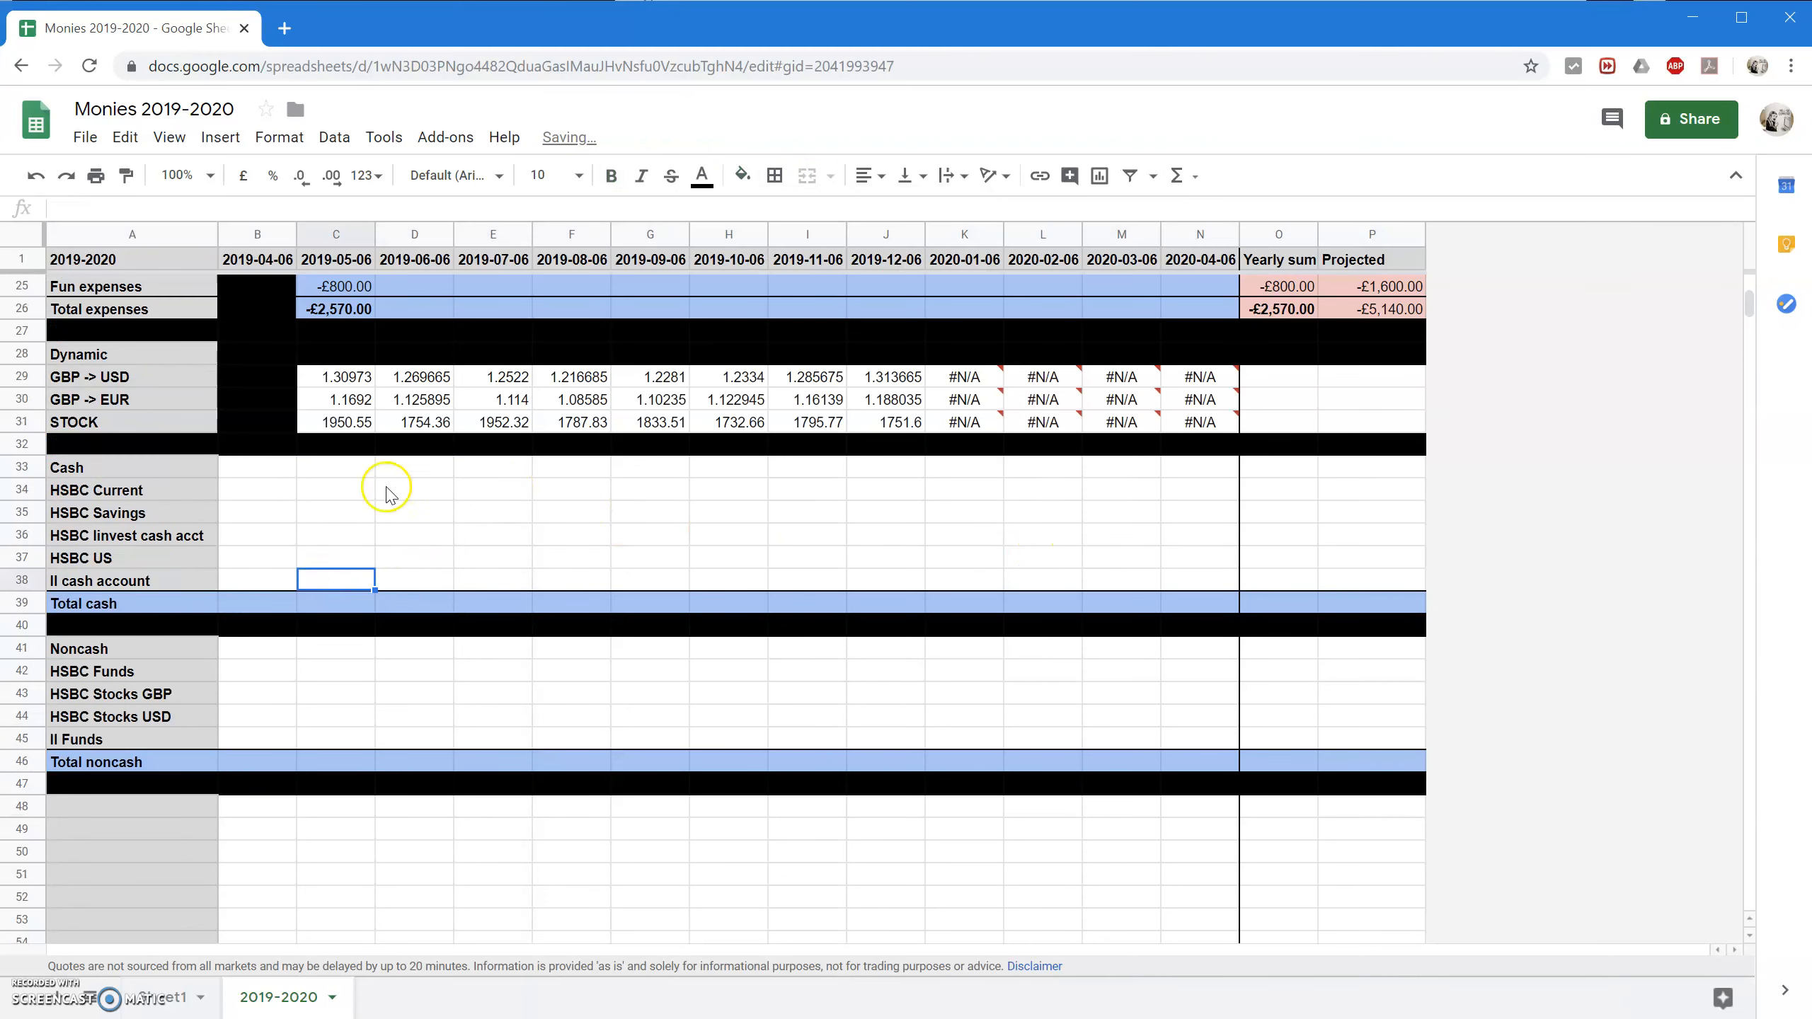
pyautogui.click(245, 471)
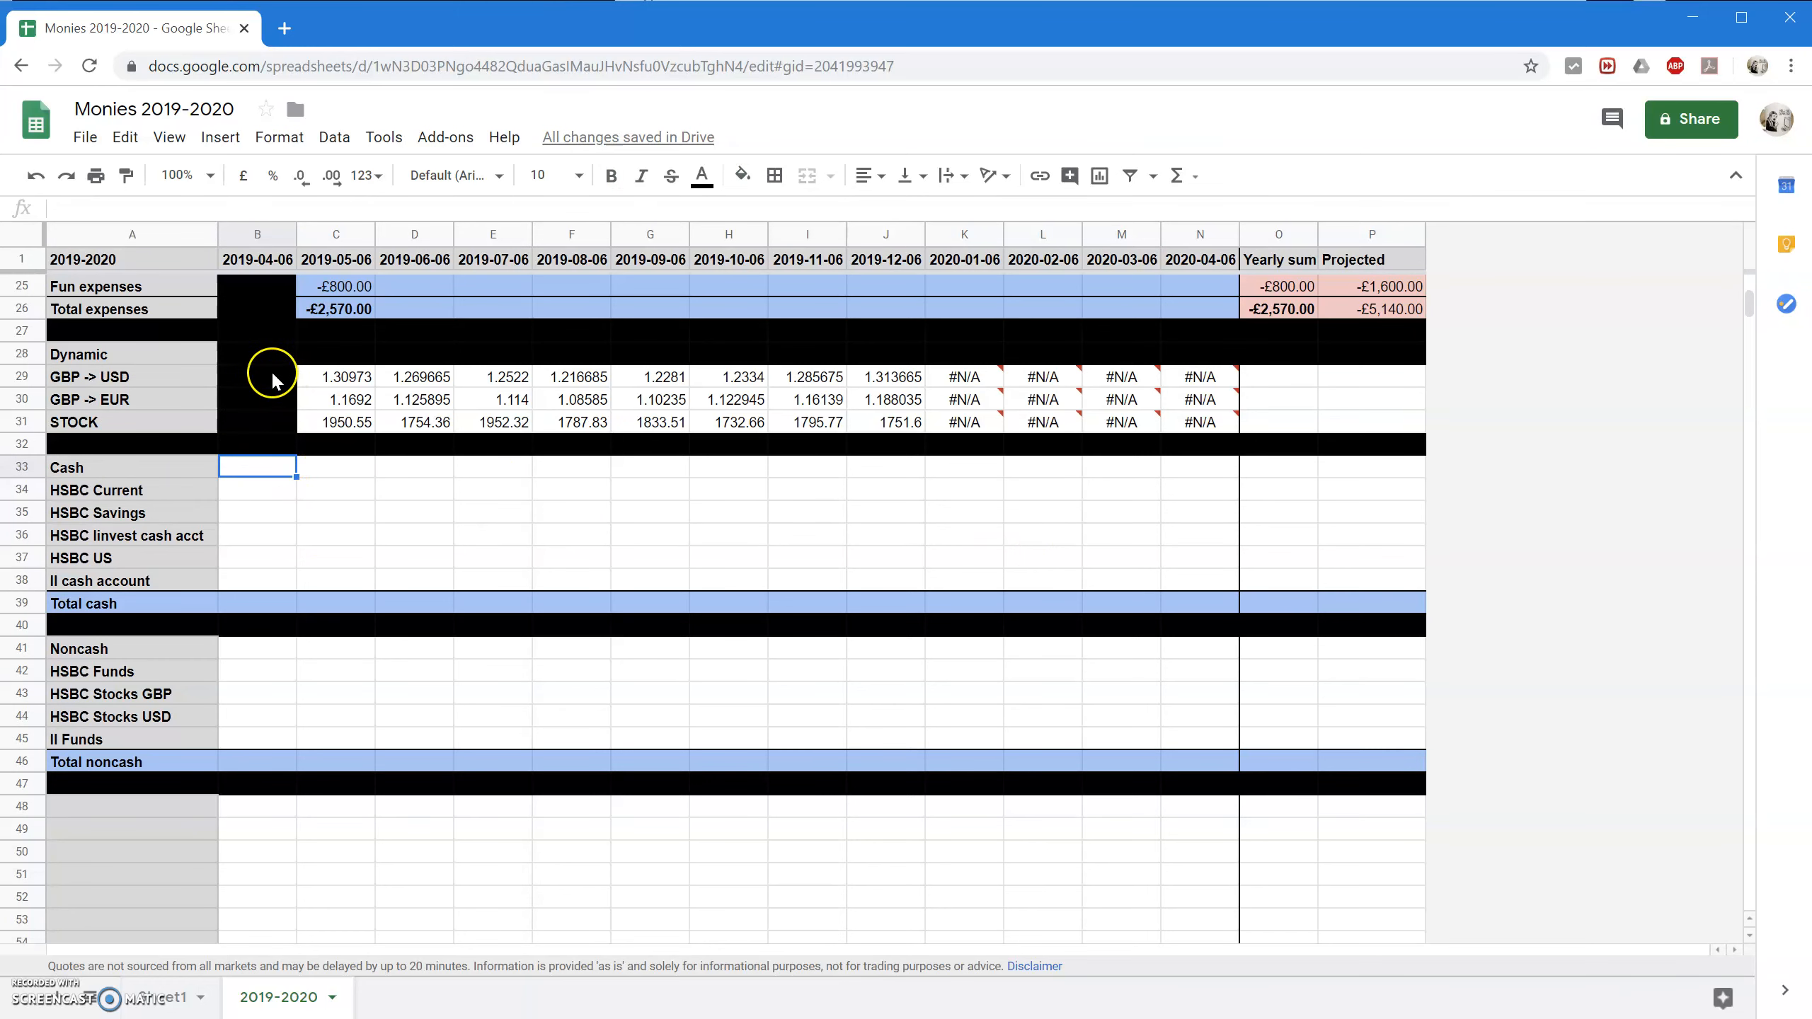
pyautogui.scroll(3, 284, 367)
pyautogui.scroll(-3, 284, 400)
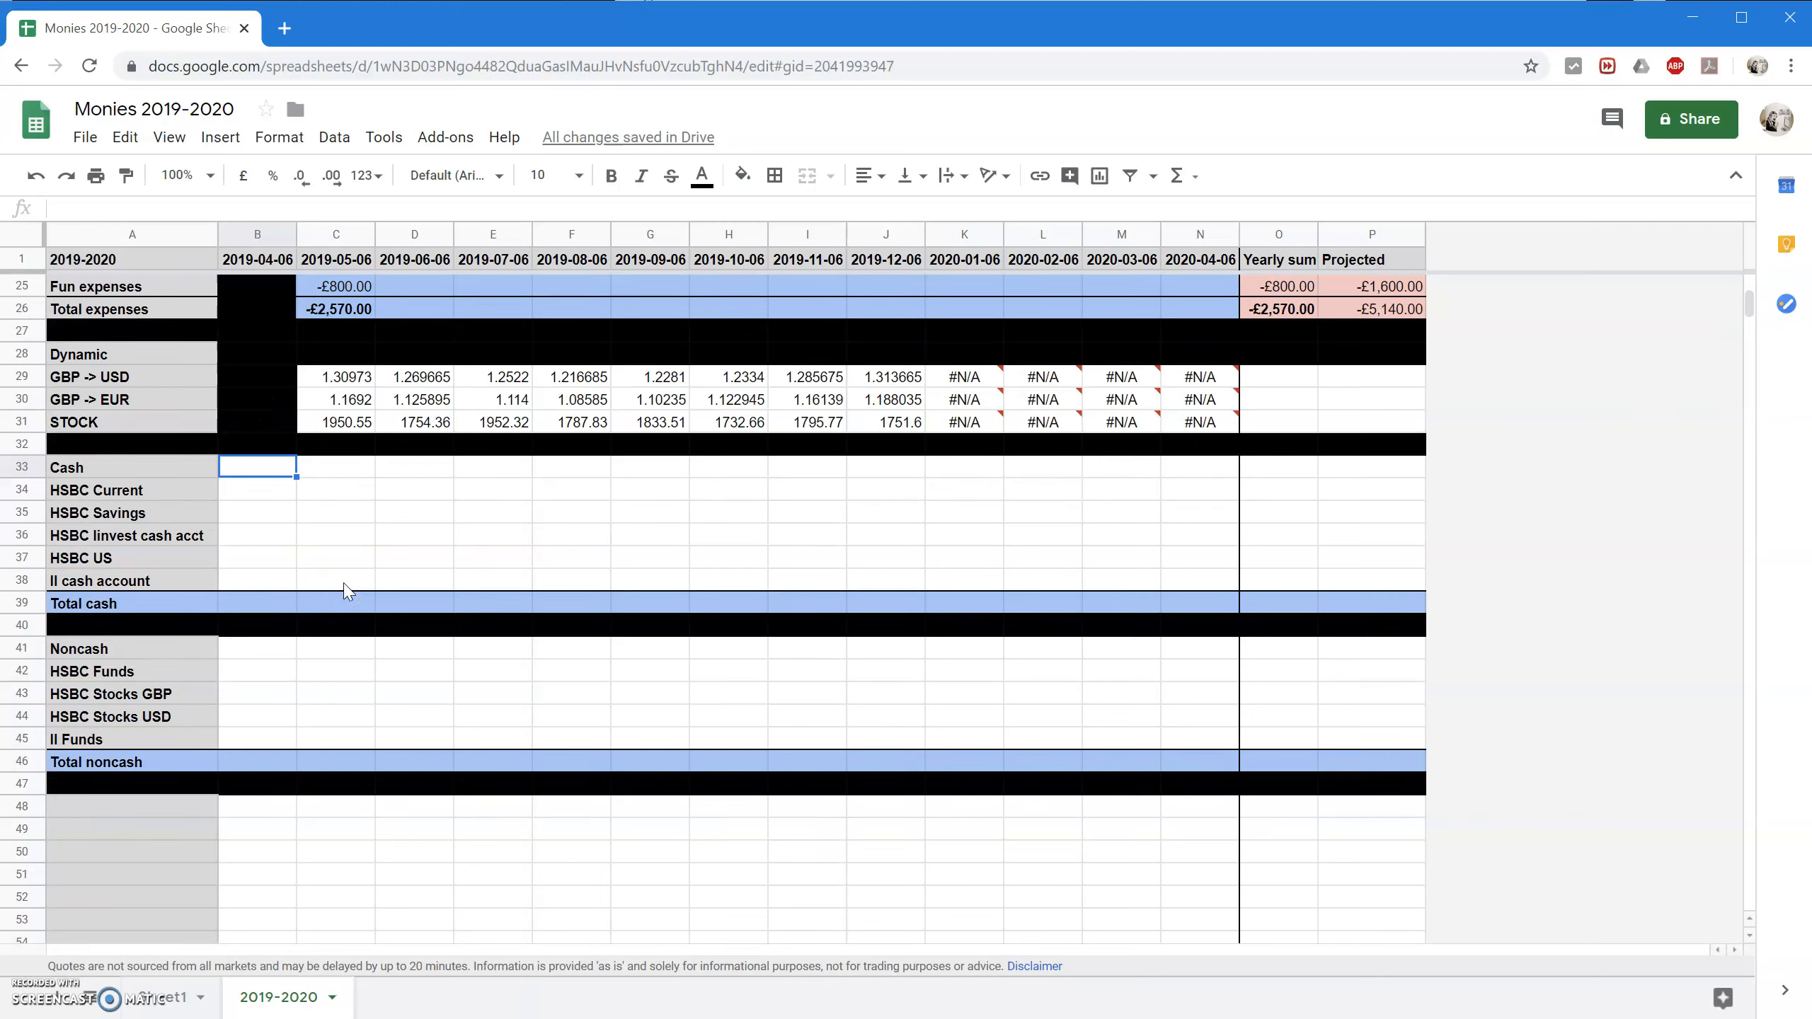
pyautogui.write('200')
pyautogui.press('Return')
pyautogui.write('300')
pyautogui.press('Return')
pyautogui.write('100')
pyautogui.press('Return')
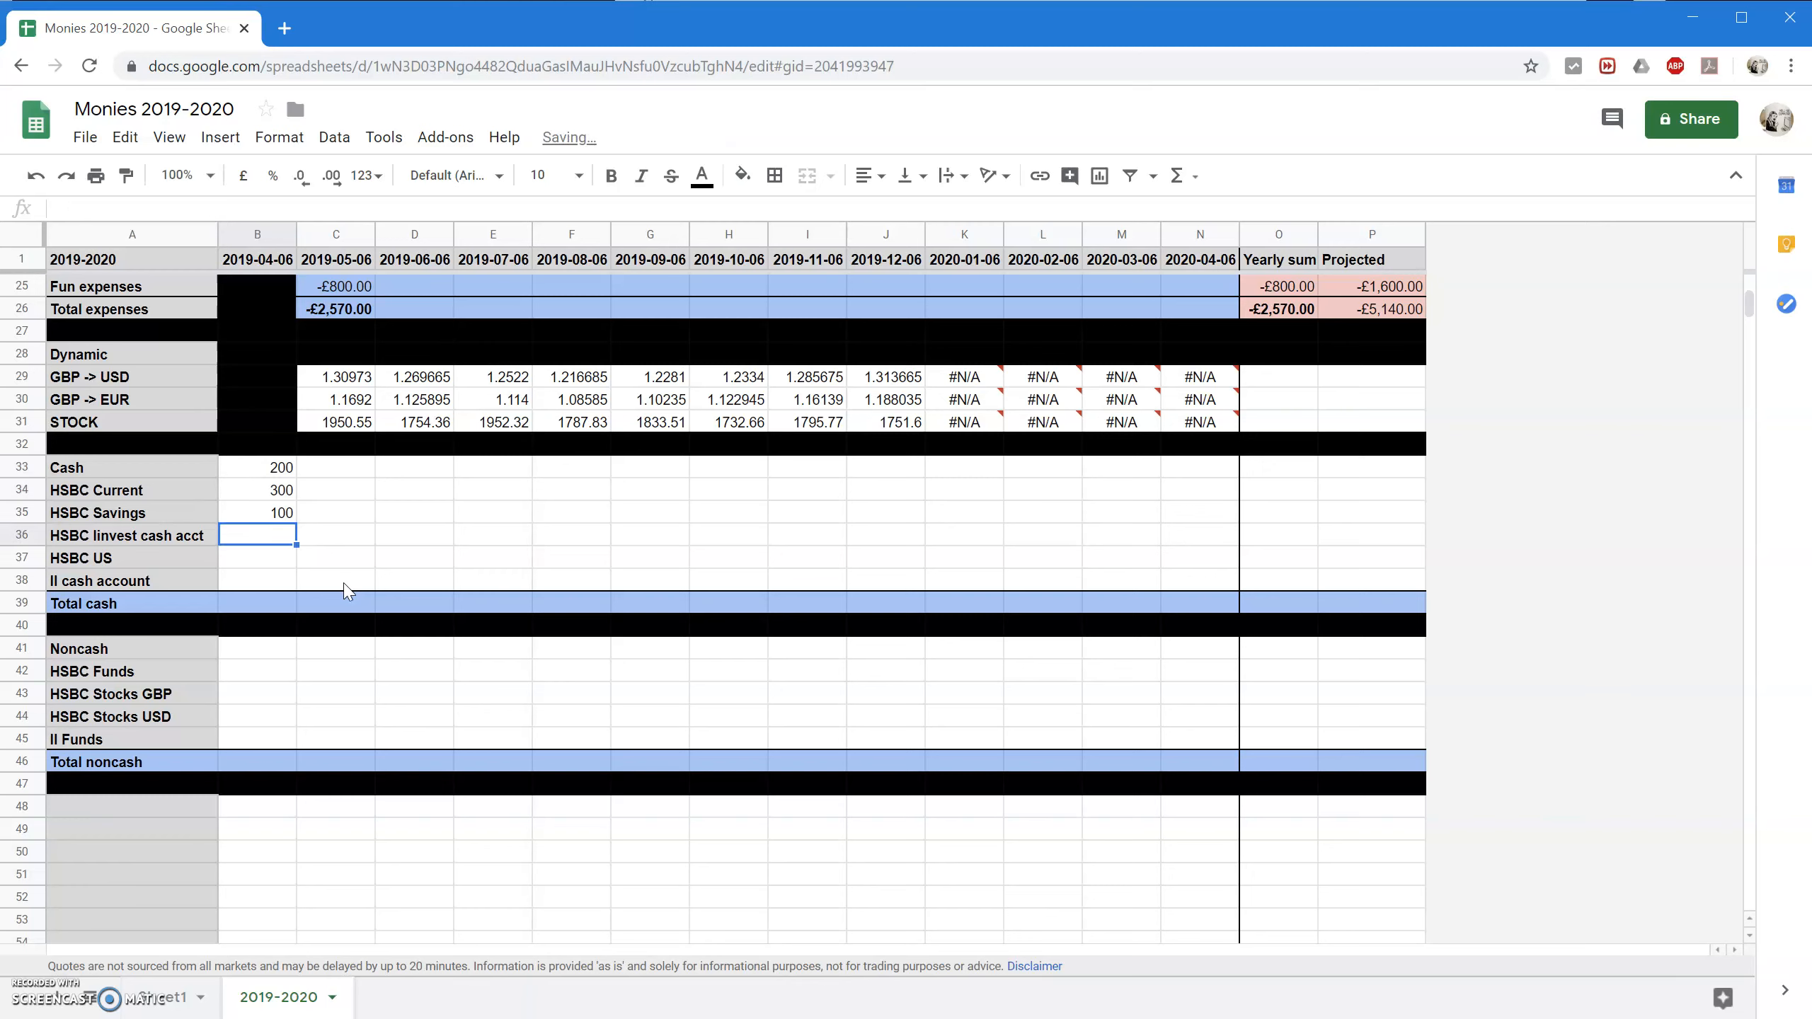
# Enter the 2019-04-06 balances 10, 450 and 10 in B36:B38 for the remaining cash accounts.
pyautogui.write('10')
pyautogui.press('Return')
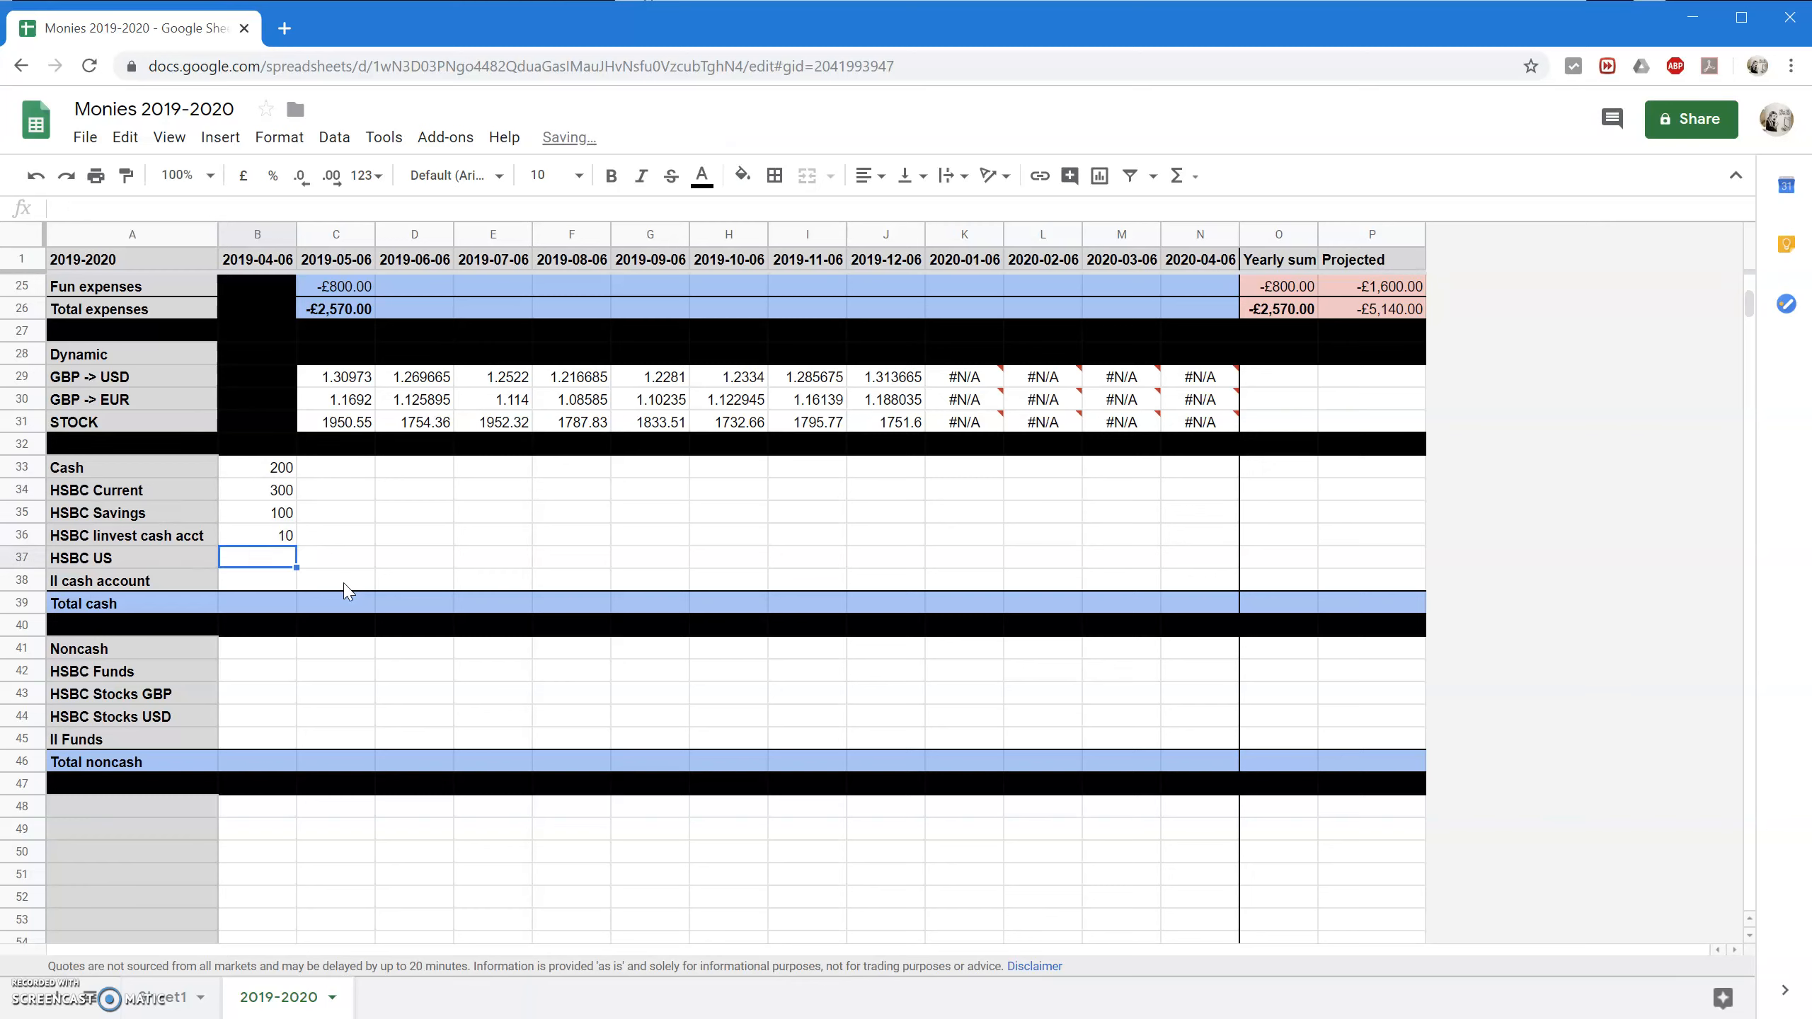
pyautogui.write('450')
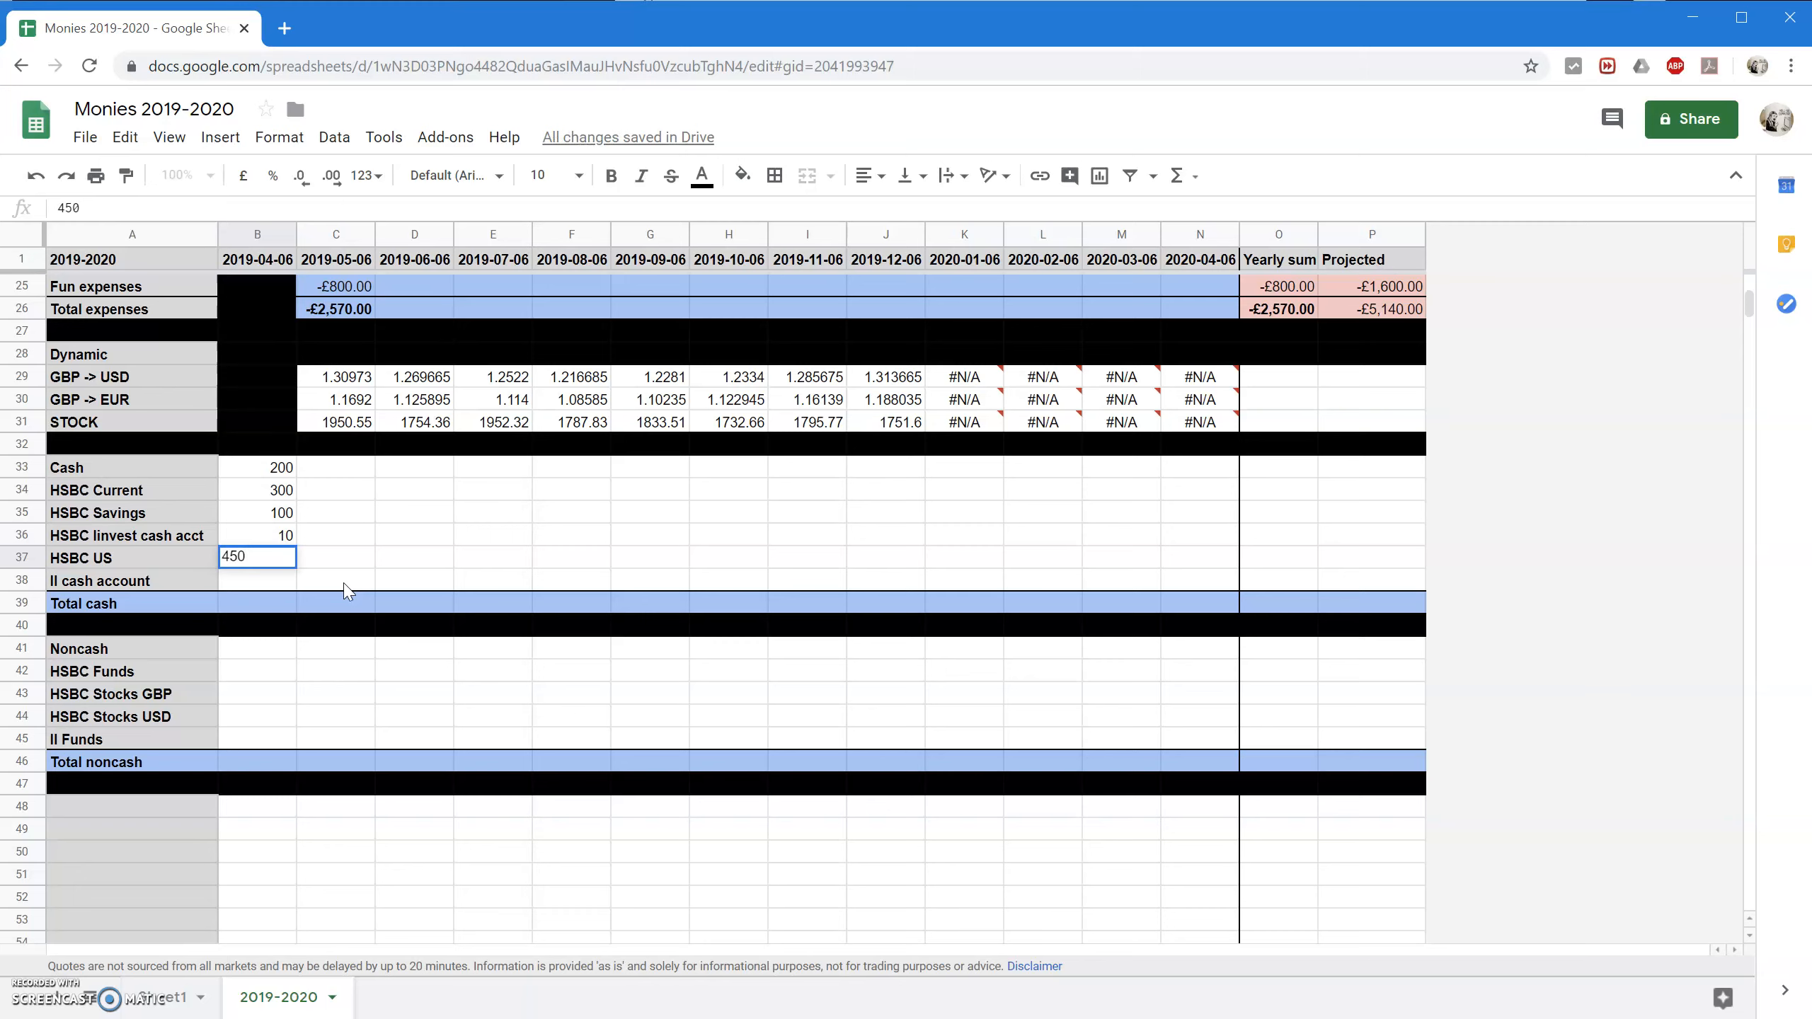
pyautogui.press('Return')
pyautogui.press('Return')
pyautogui.press('Up')
pyautogui.press('Up')
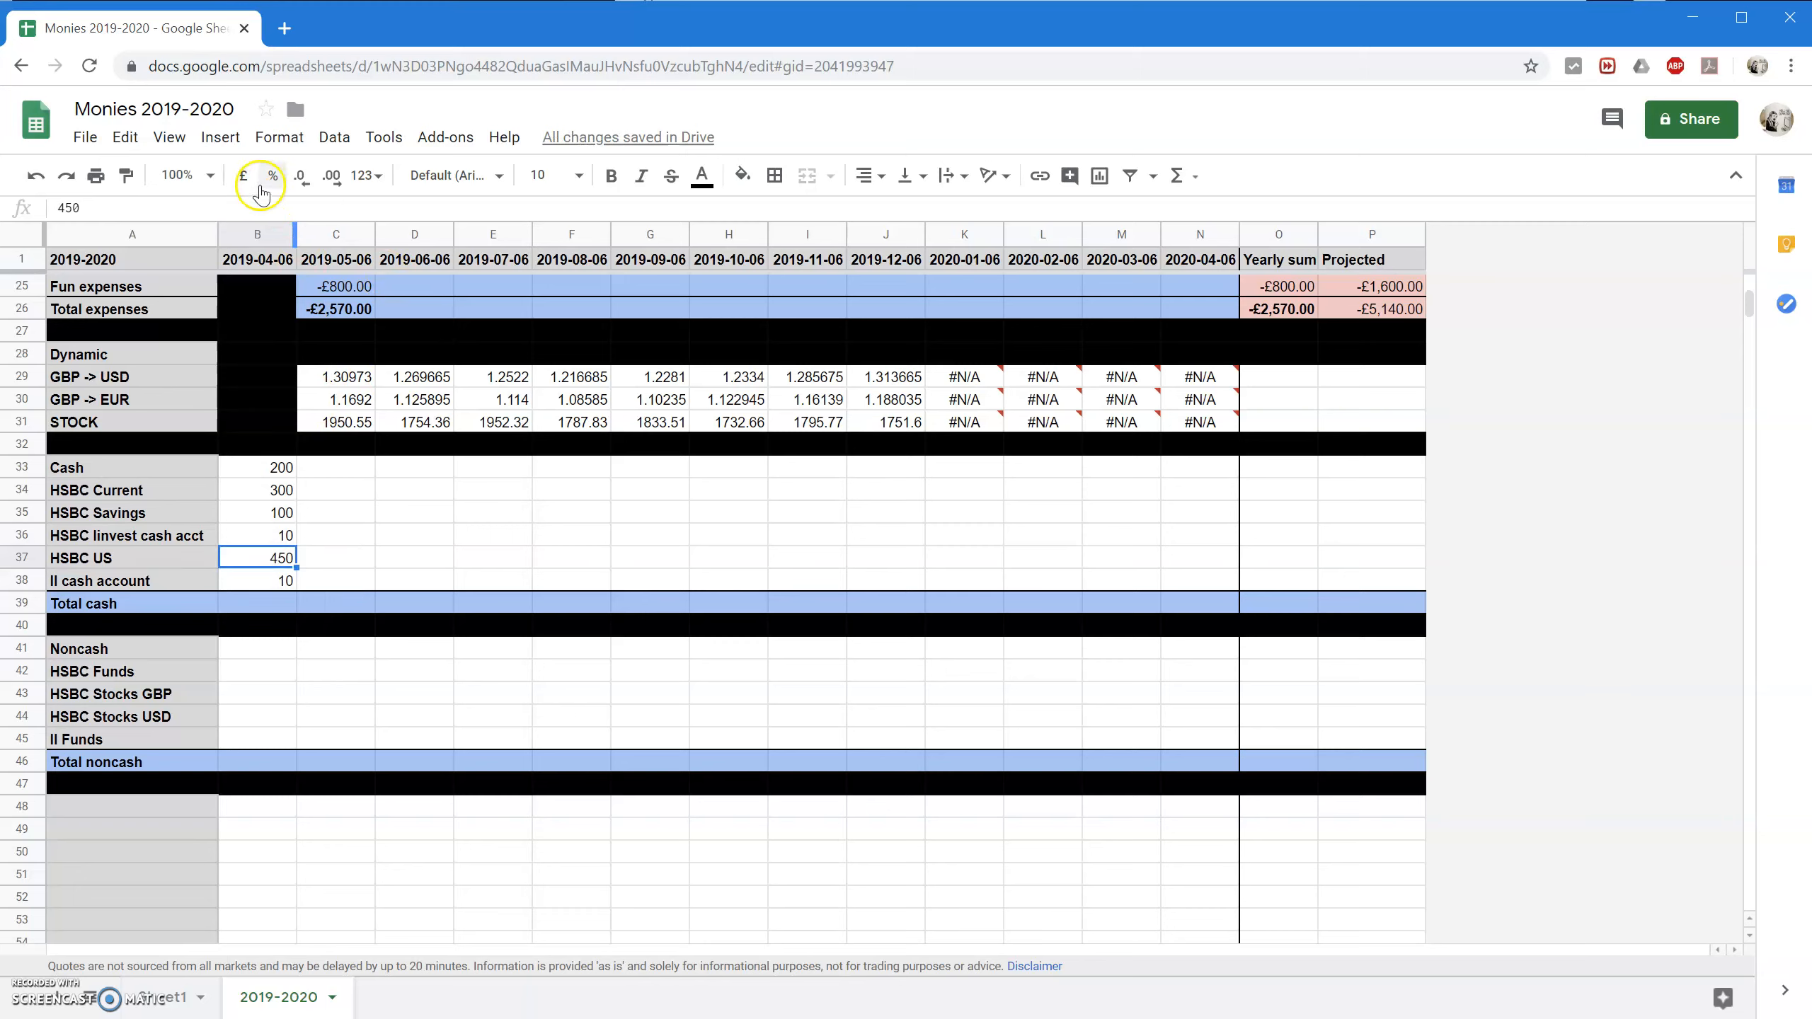
# Format the cash account cells B33:N38 as pound currency.
pyautogui.click(266, 467)
pyautogui.moveTo(266, 468); pyautogui.dragTo(1205, 579)
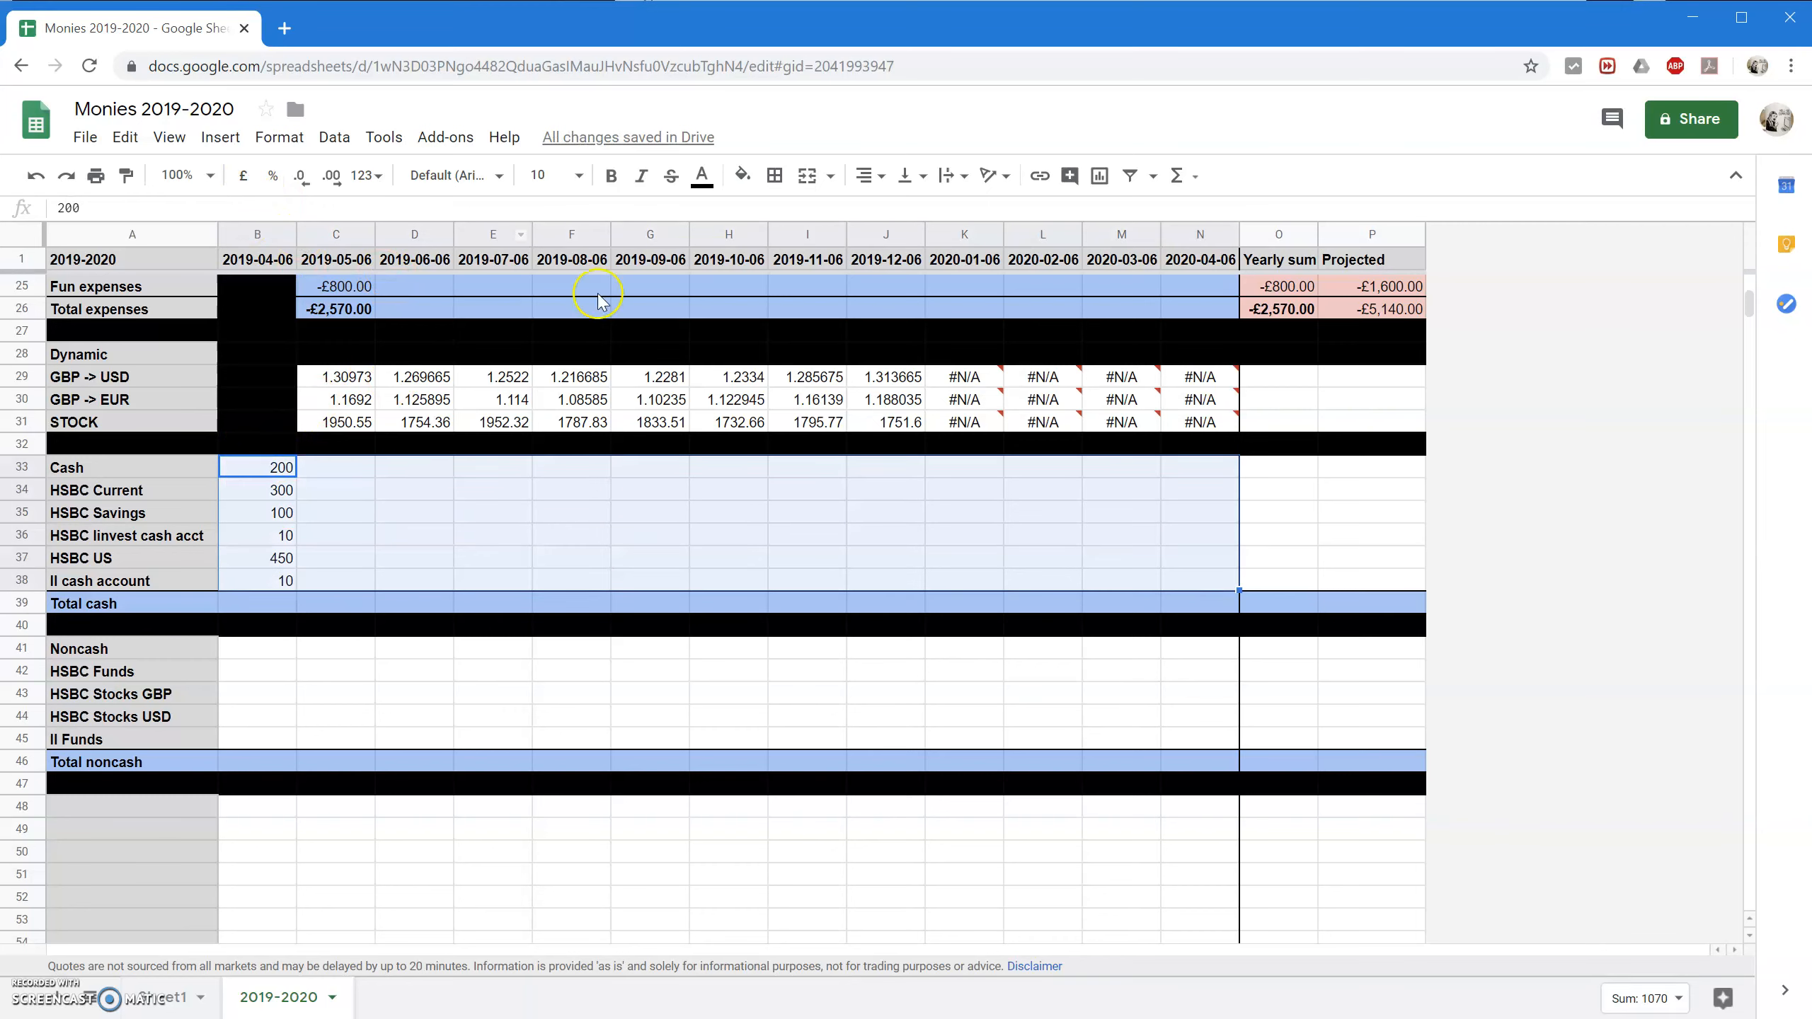
pyautogui.click(243, 175)
# Format the HSBC US cells B37:N37 and the HSBC Stocks USD cells B44:N44 as US dollar currency.
pyautogui.moveTo(258, 557); pyautogui.dragTo(1172, 553)
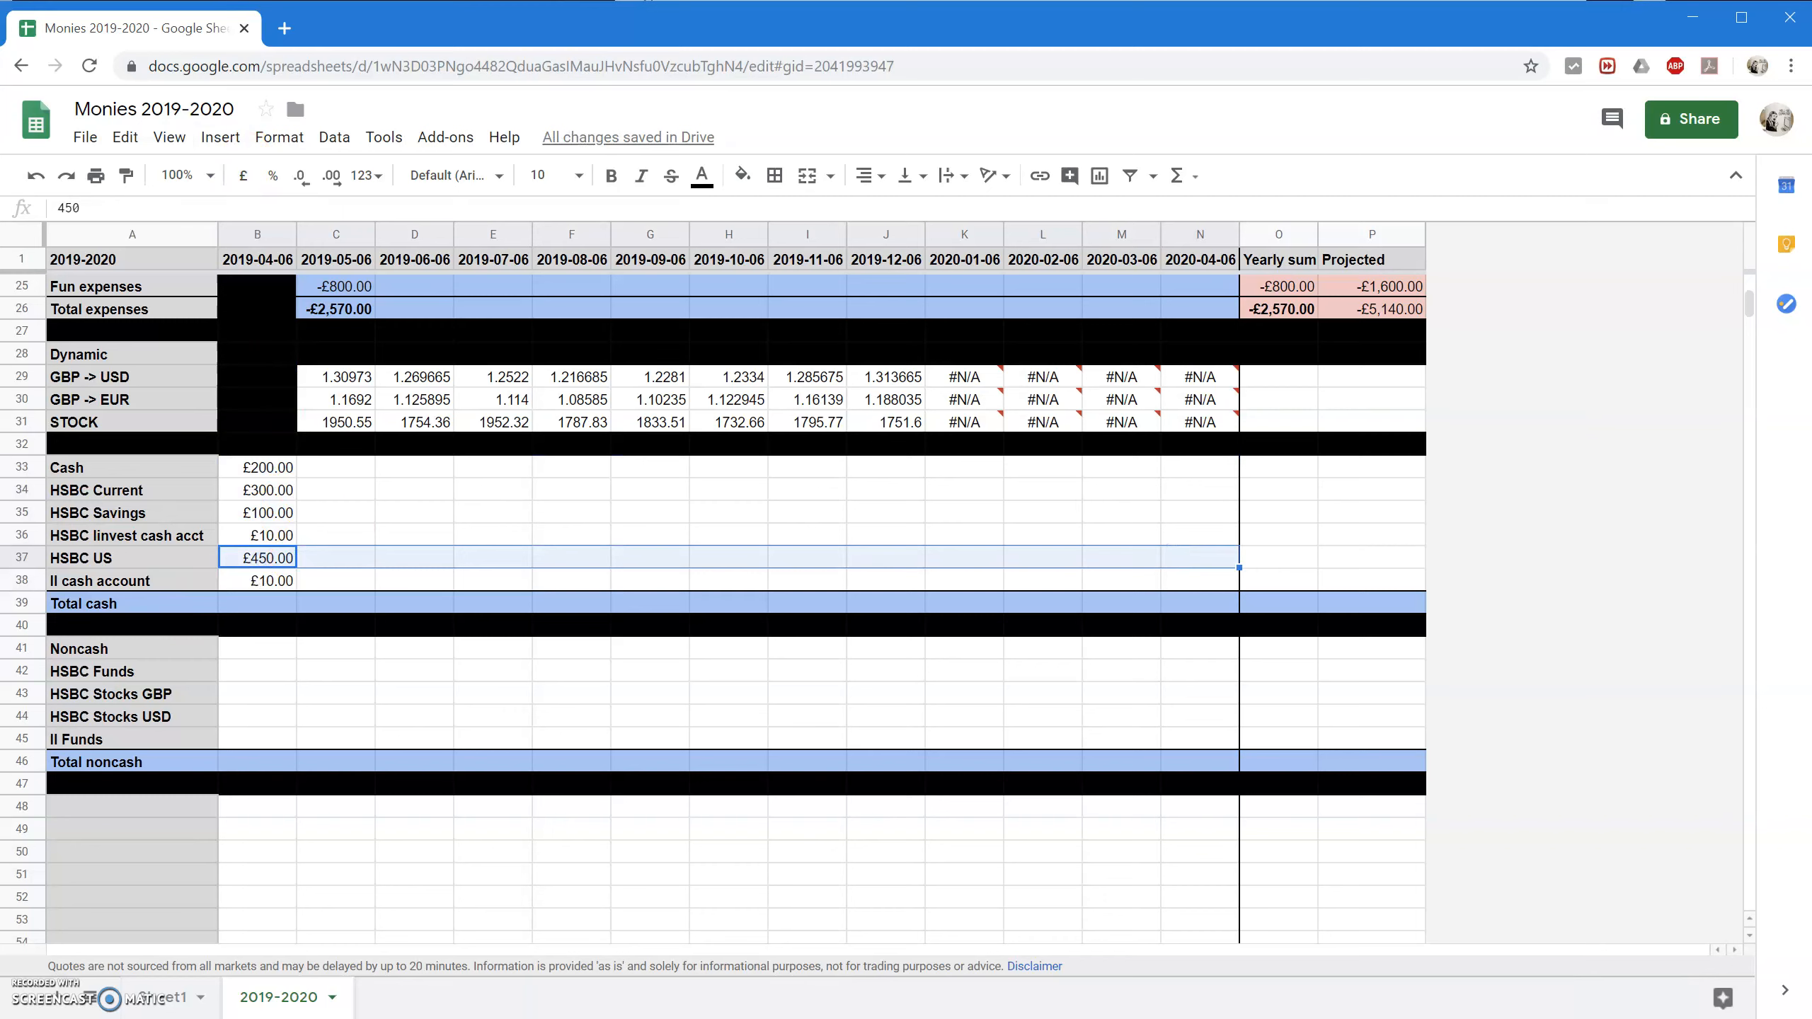
pyautogui.moveTo(274, 715); pyautogui.dragTo(1203, 716)
pyautogui.click(367, 176)
pyautogui.click(426, 720)
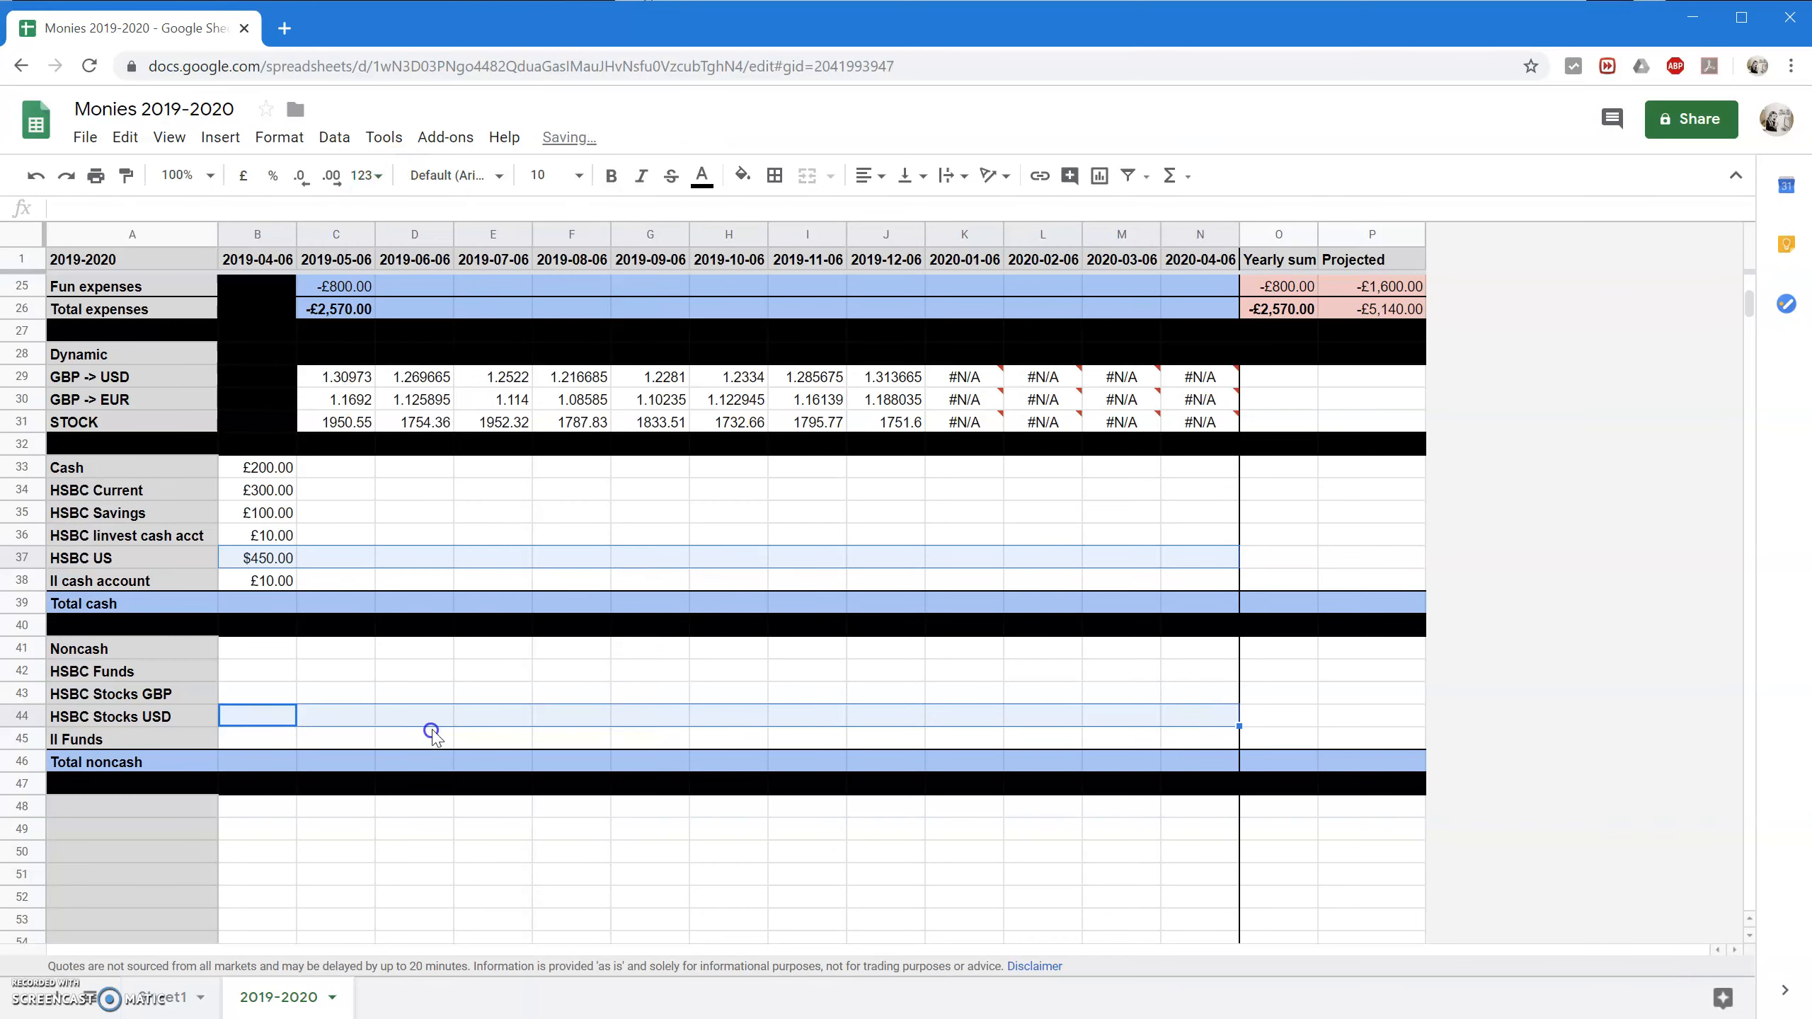
# Format the noncash cells B41:N43 and the II Funds cells B45:N45 as pound currency.
pyautogui.click(255, 647)
pyautogui.moveTo(255, 647); pyautogui.dragTo(1185, 696)
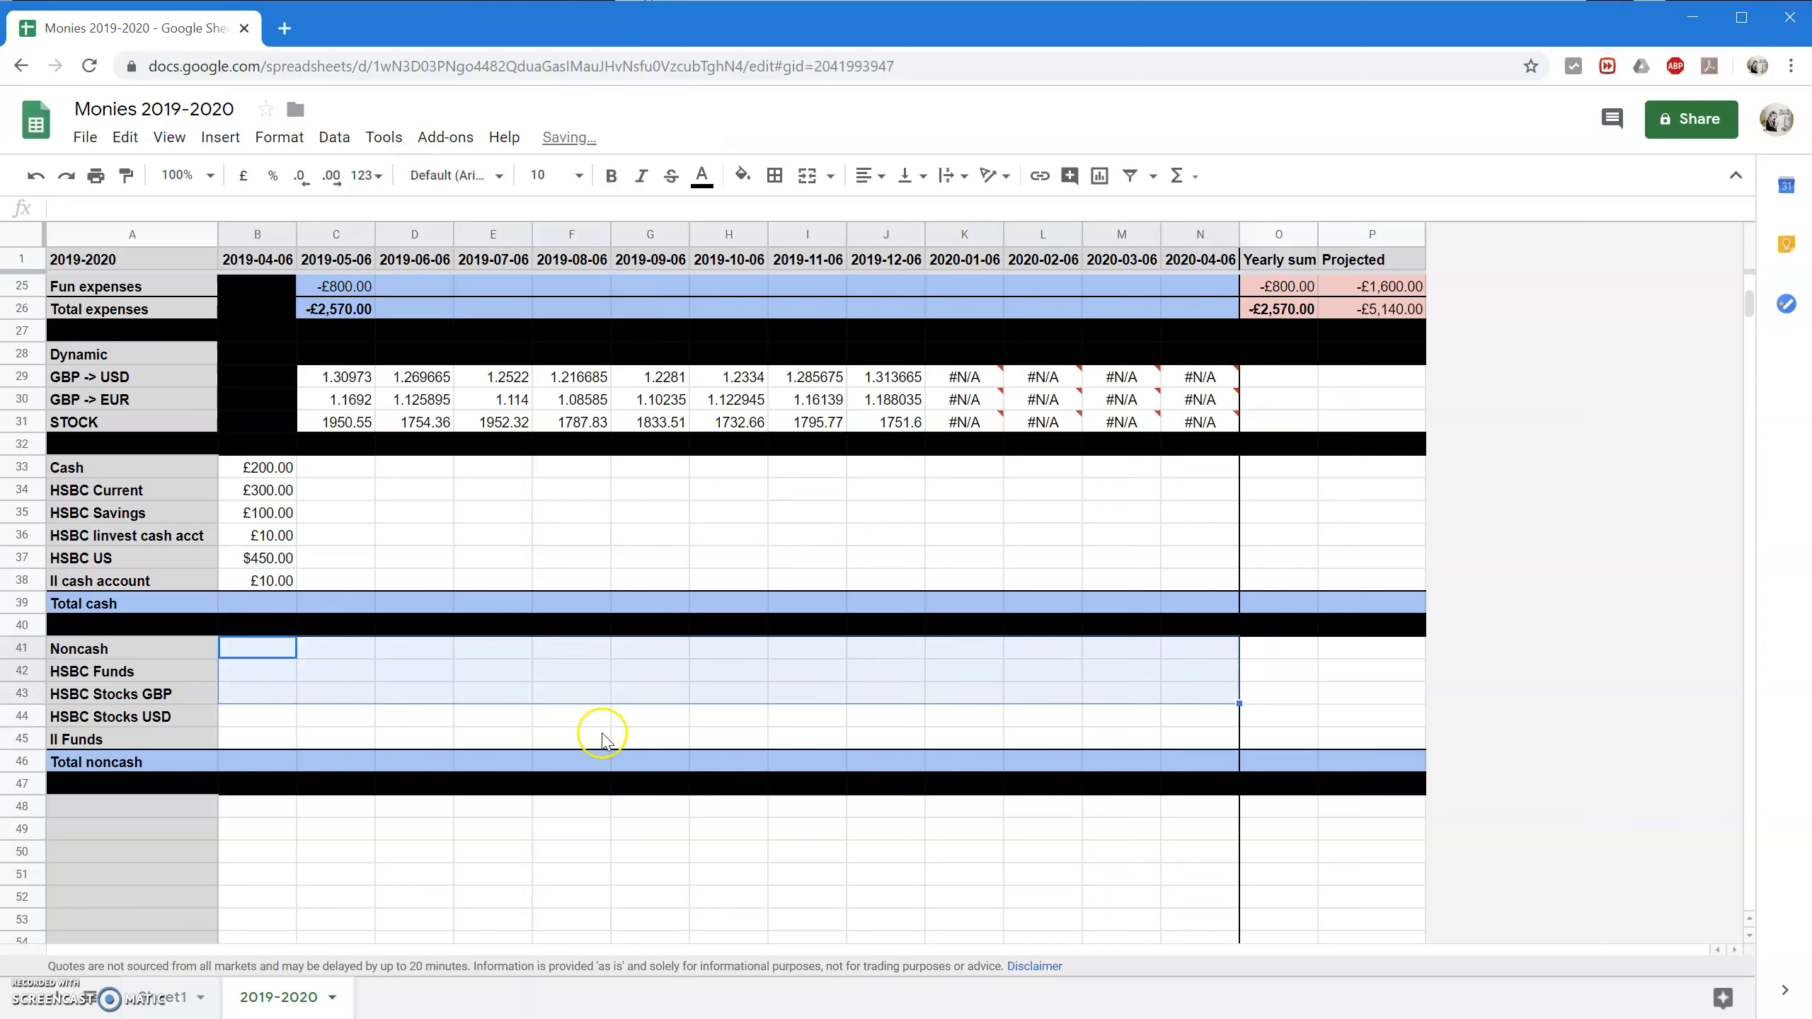
pyautogui.moveTo(264, 742); pyautogui.dragTo(1217, 748)
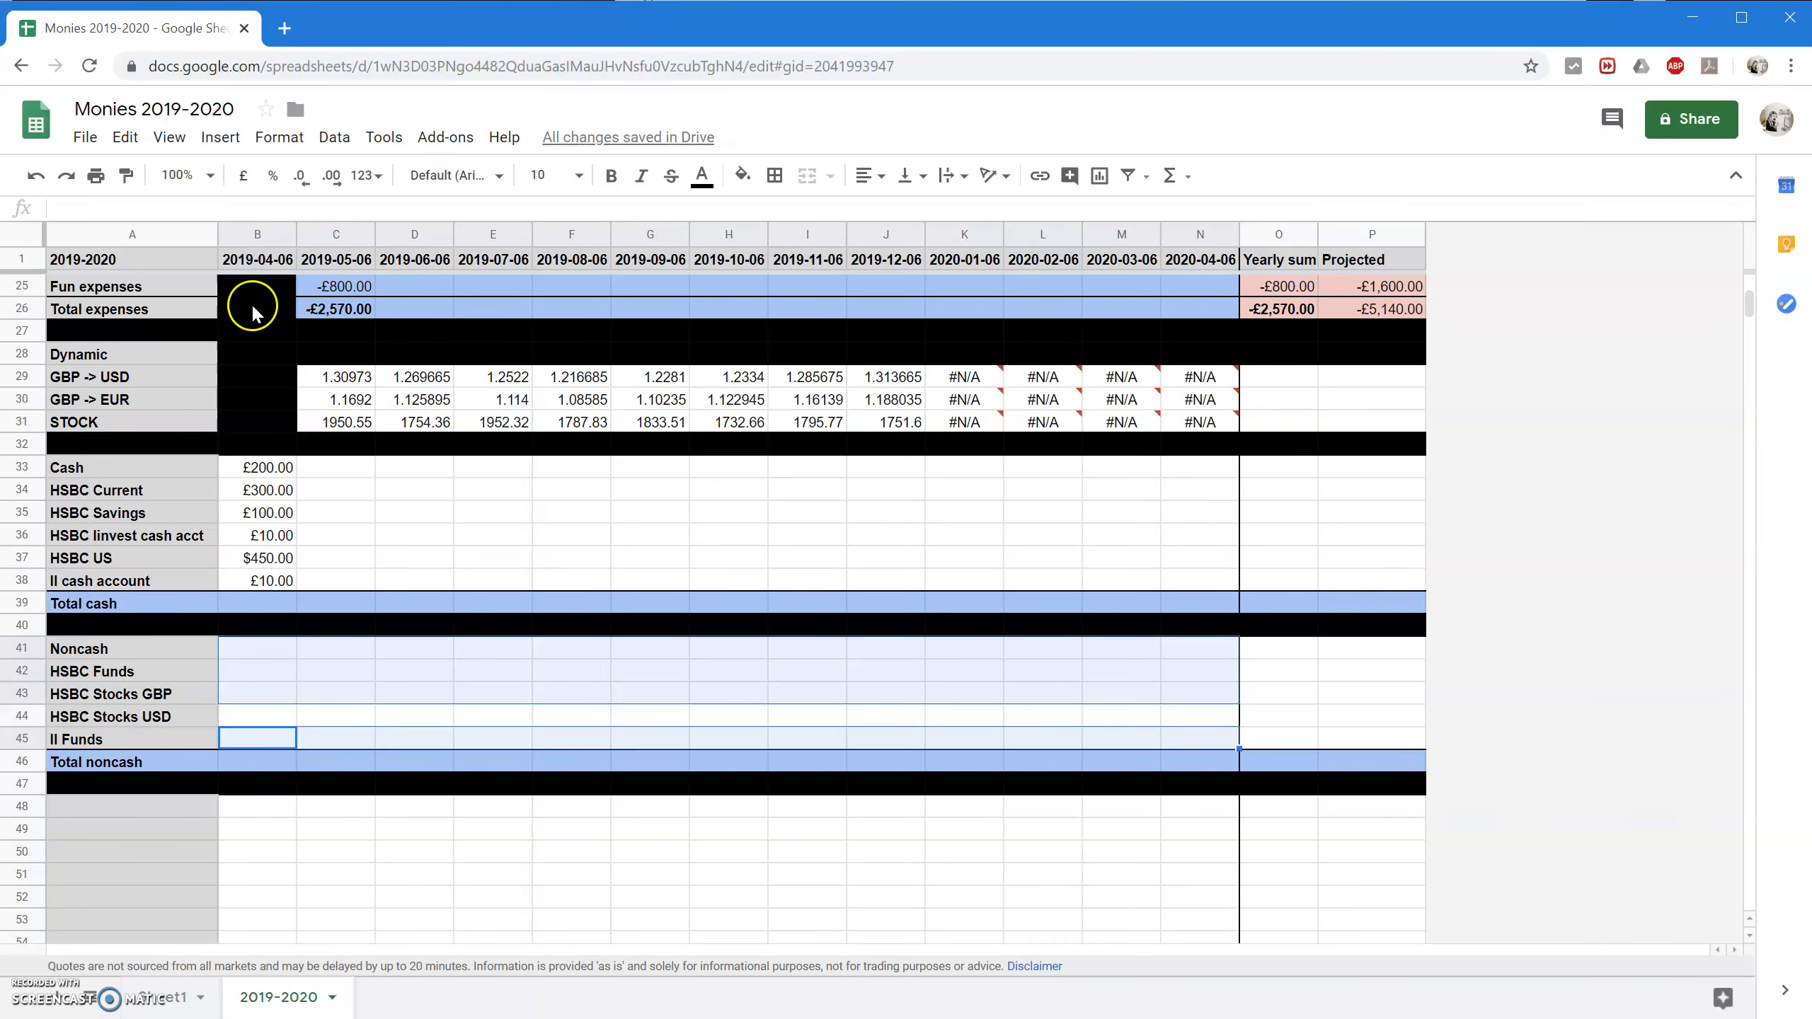
pyautogui.click(232, 187)
pyautogui.click(244, 649)
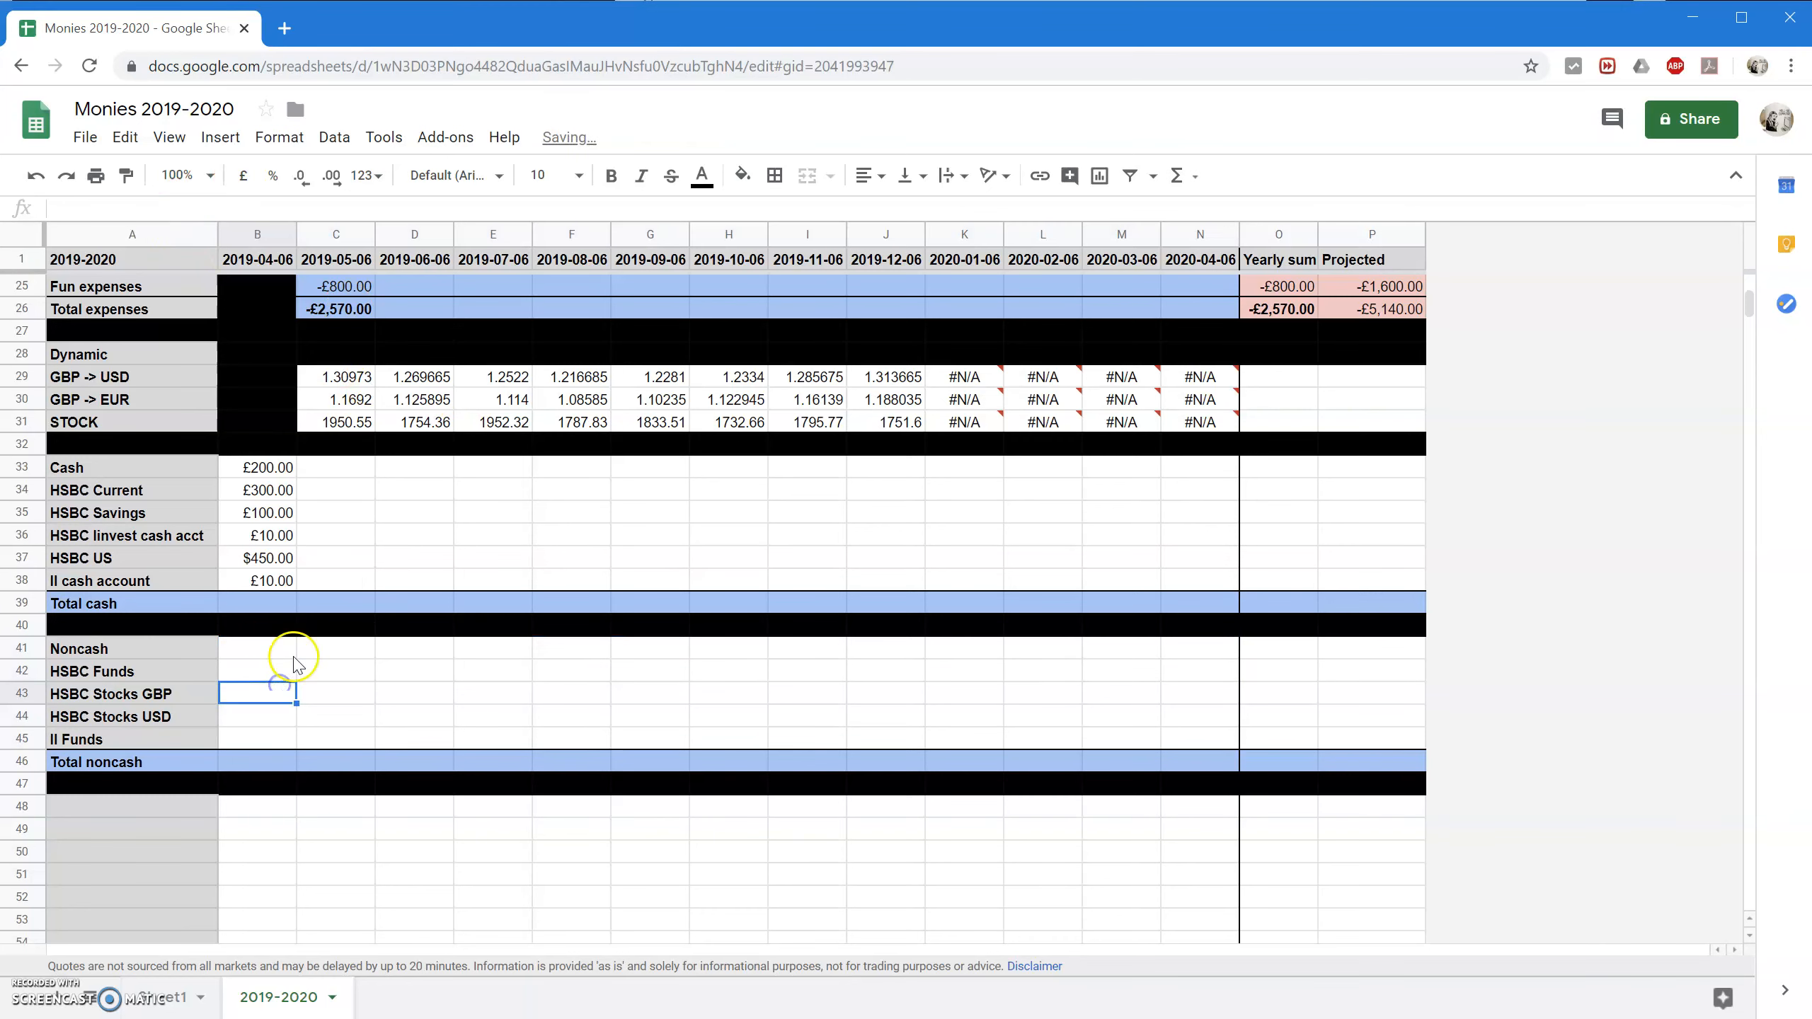
# Fill the Cash row cells C33:P33 and the Noncash row cells B41:P41 with black.
pyautogui.moveTo(243, 650); pyautogui.dragTo(1371, 646)
pyautogui.moveTo(1355, 468); pyautogui.dragTo(360, 463)
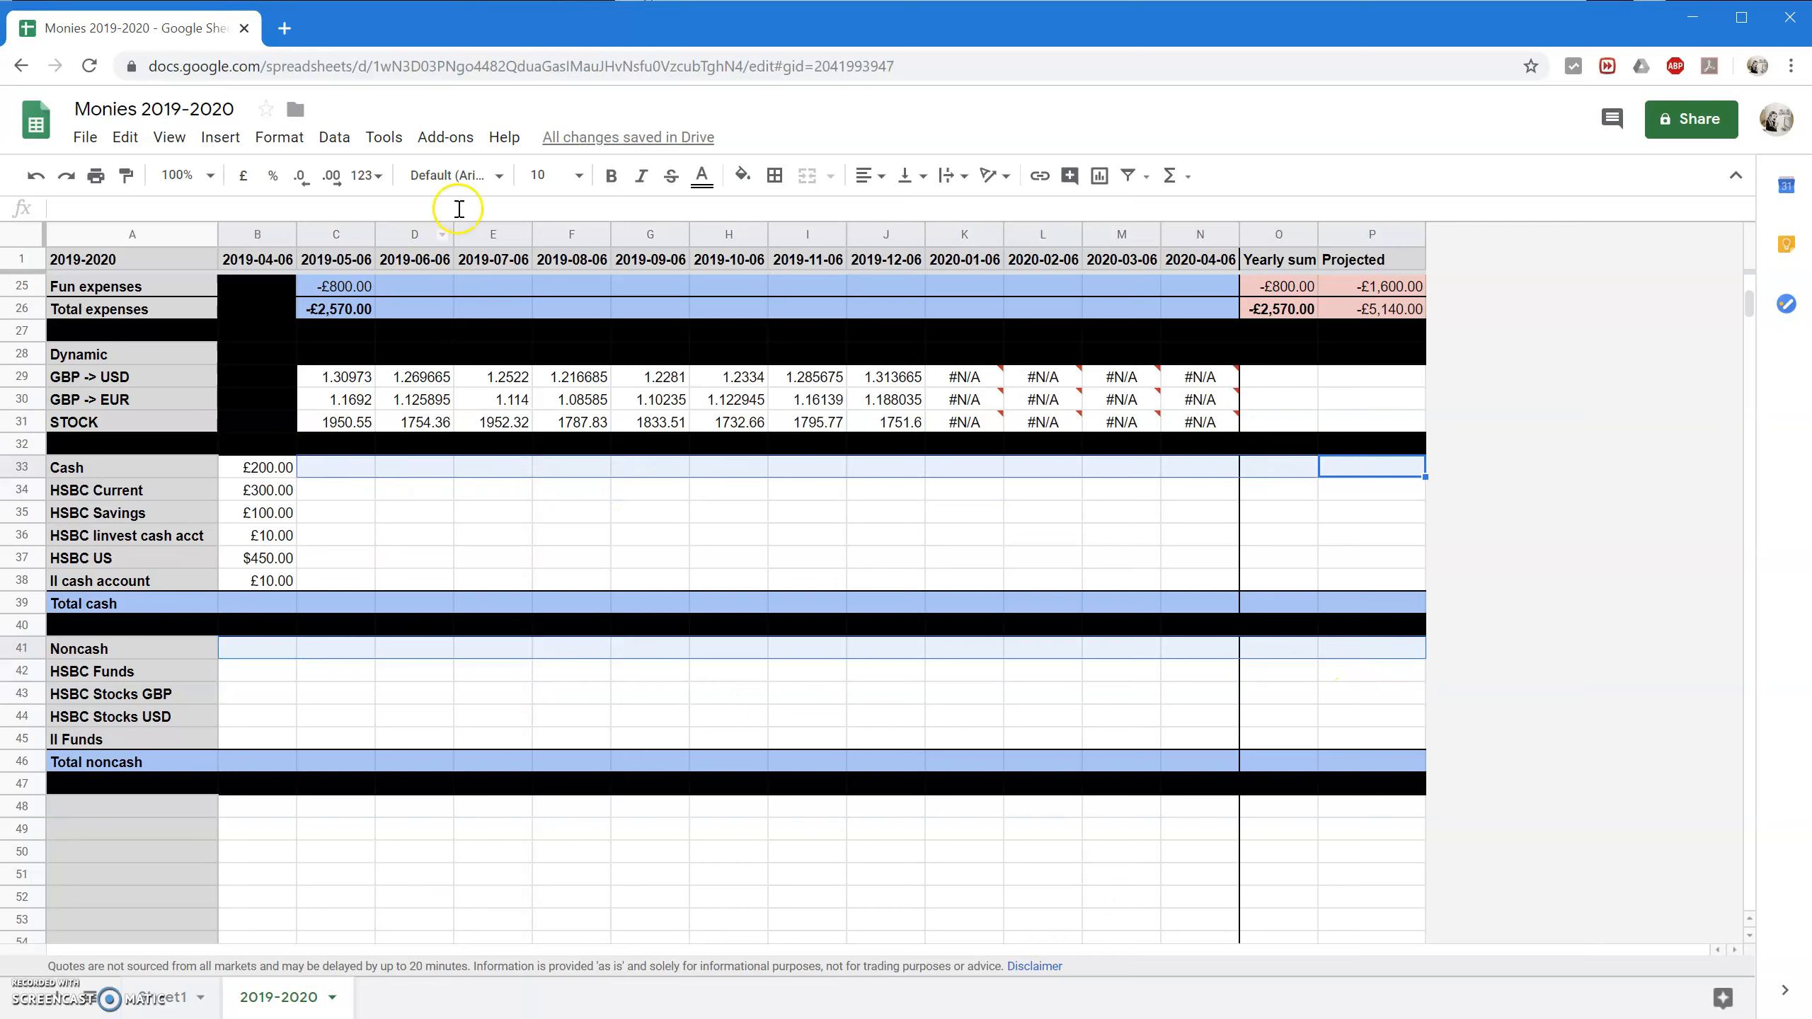
pyautogui.click(743, 175)
pyautogui.click(751, 252)
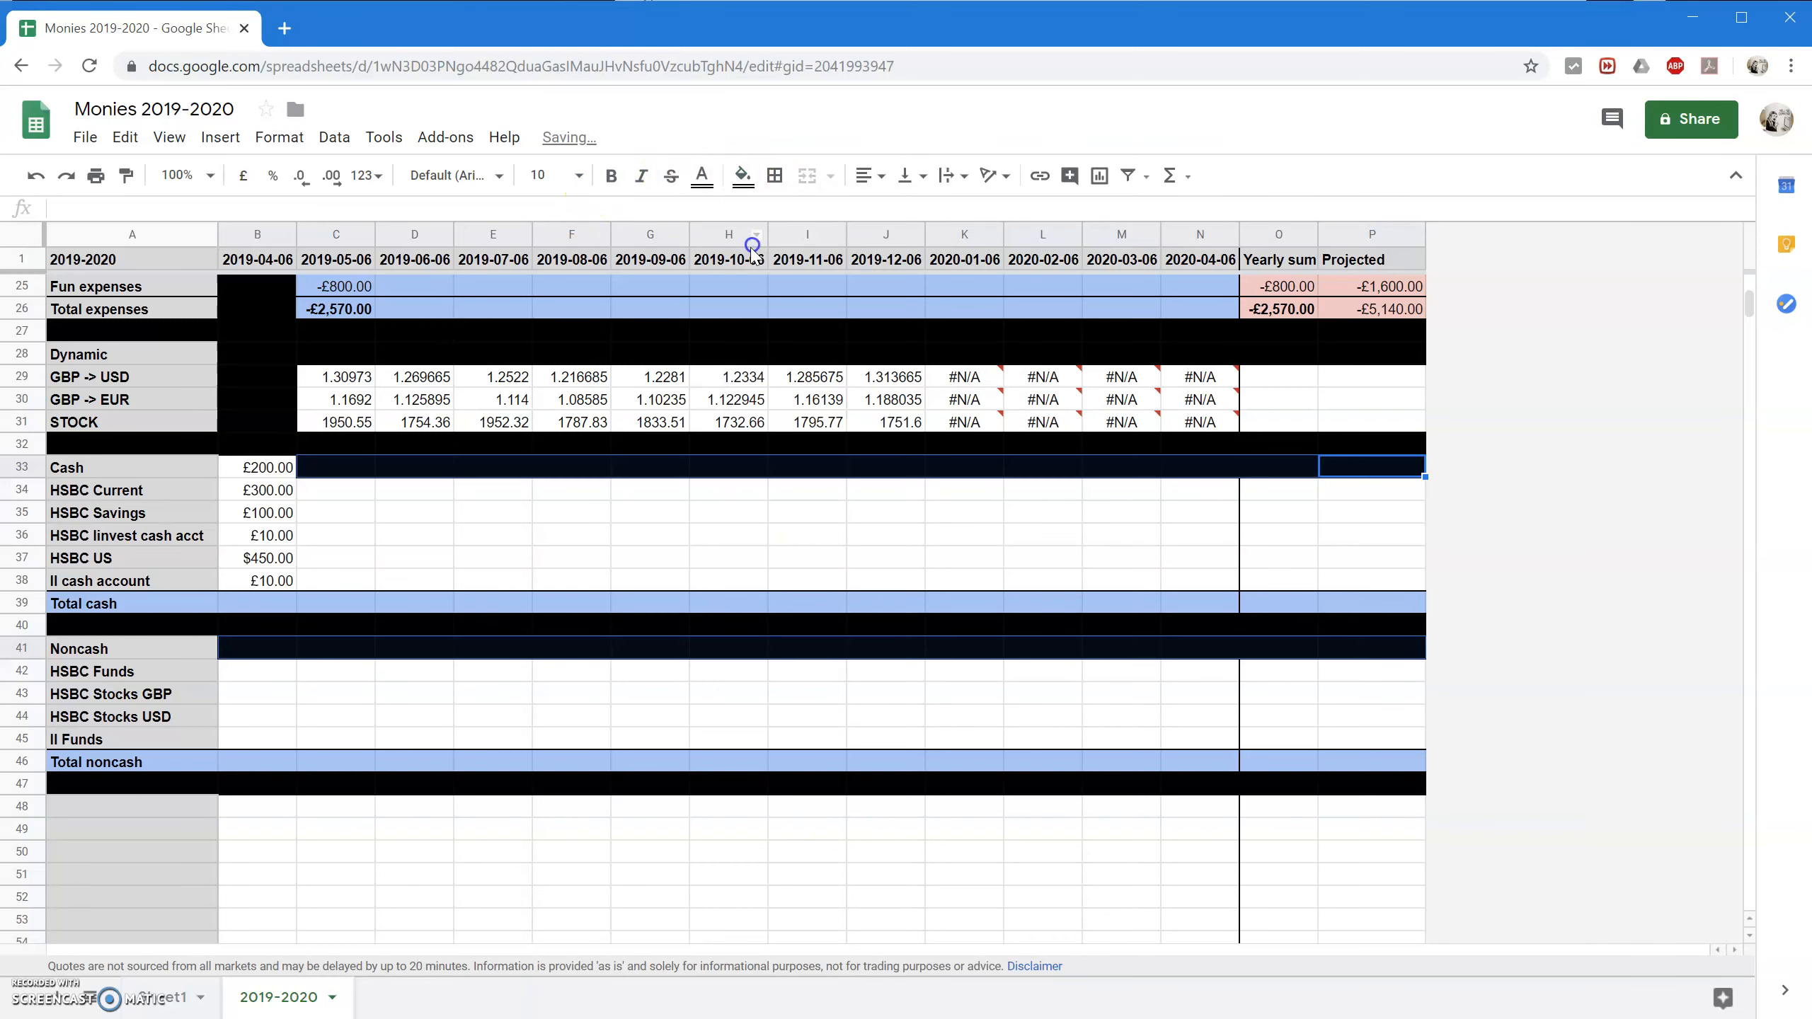
# Clear the balance in B33 on the Cash heading row and fill that cell black.
pyautogui.click(238, 473)
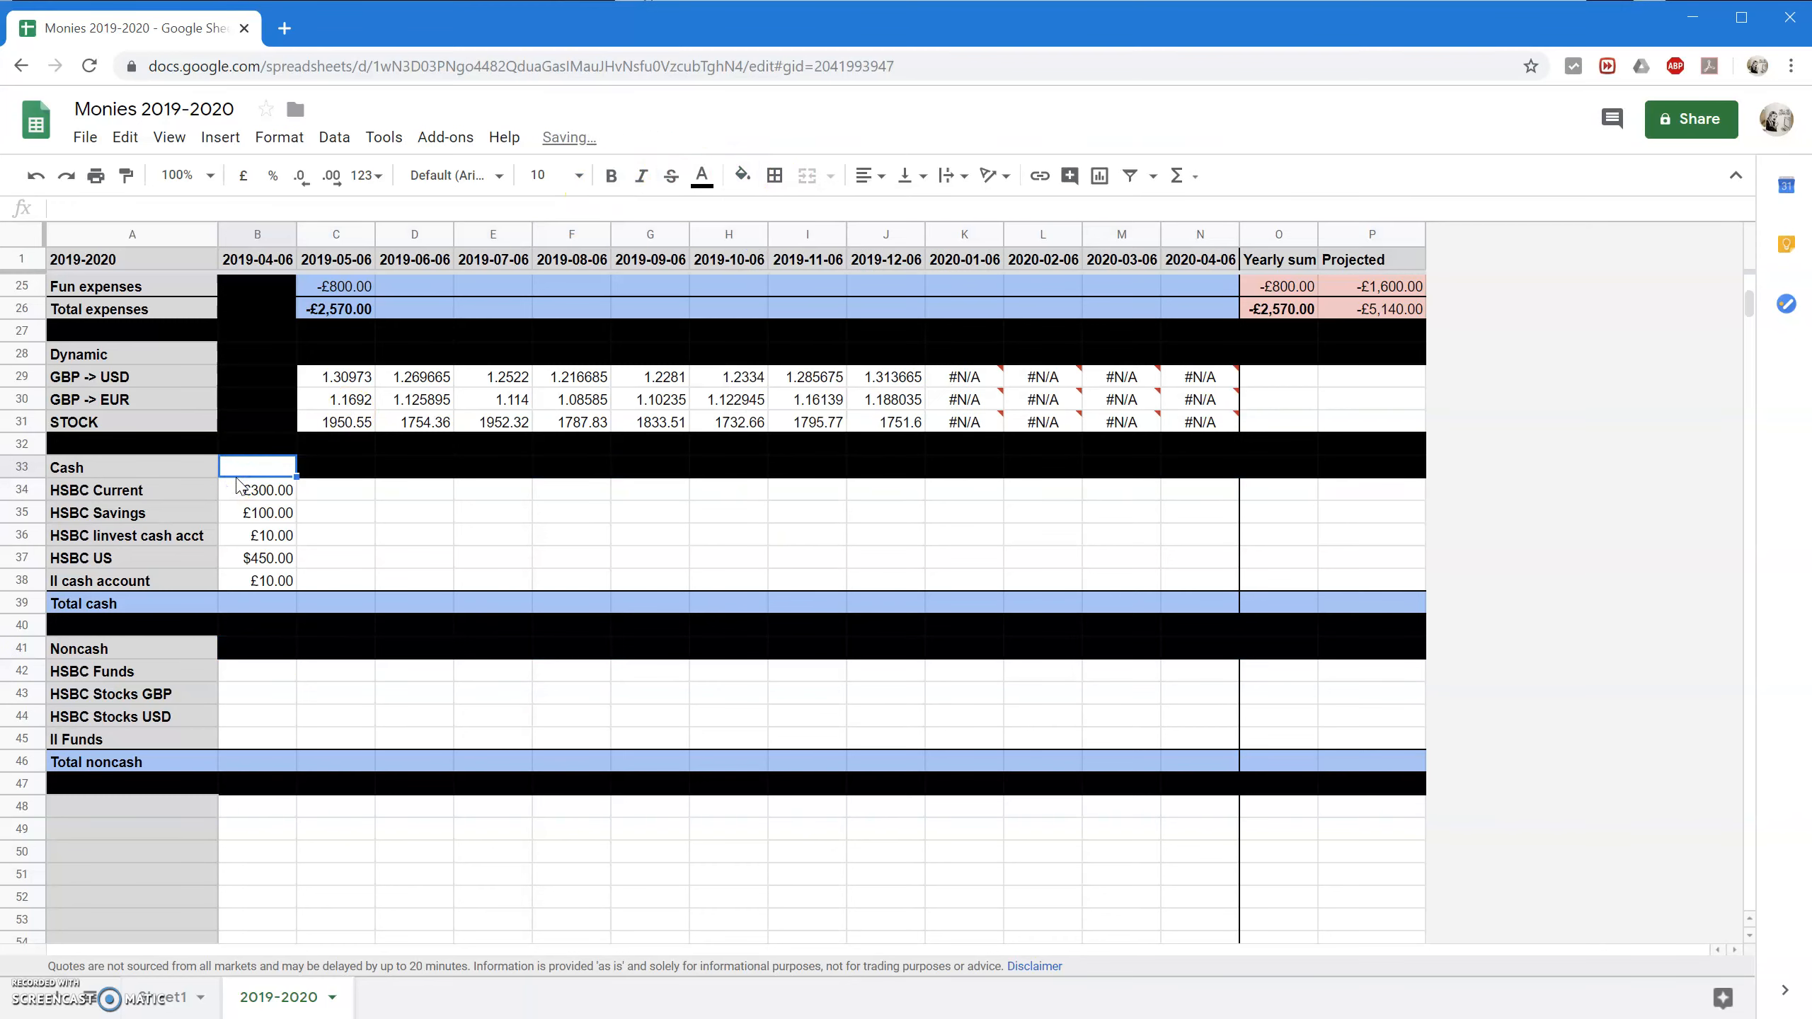
pyautogui.click(743, 175)
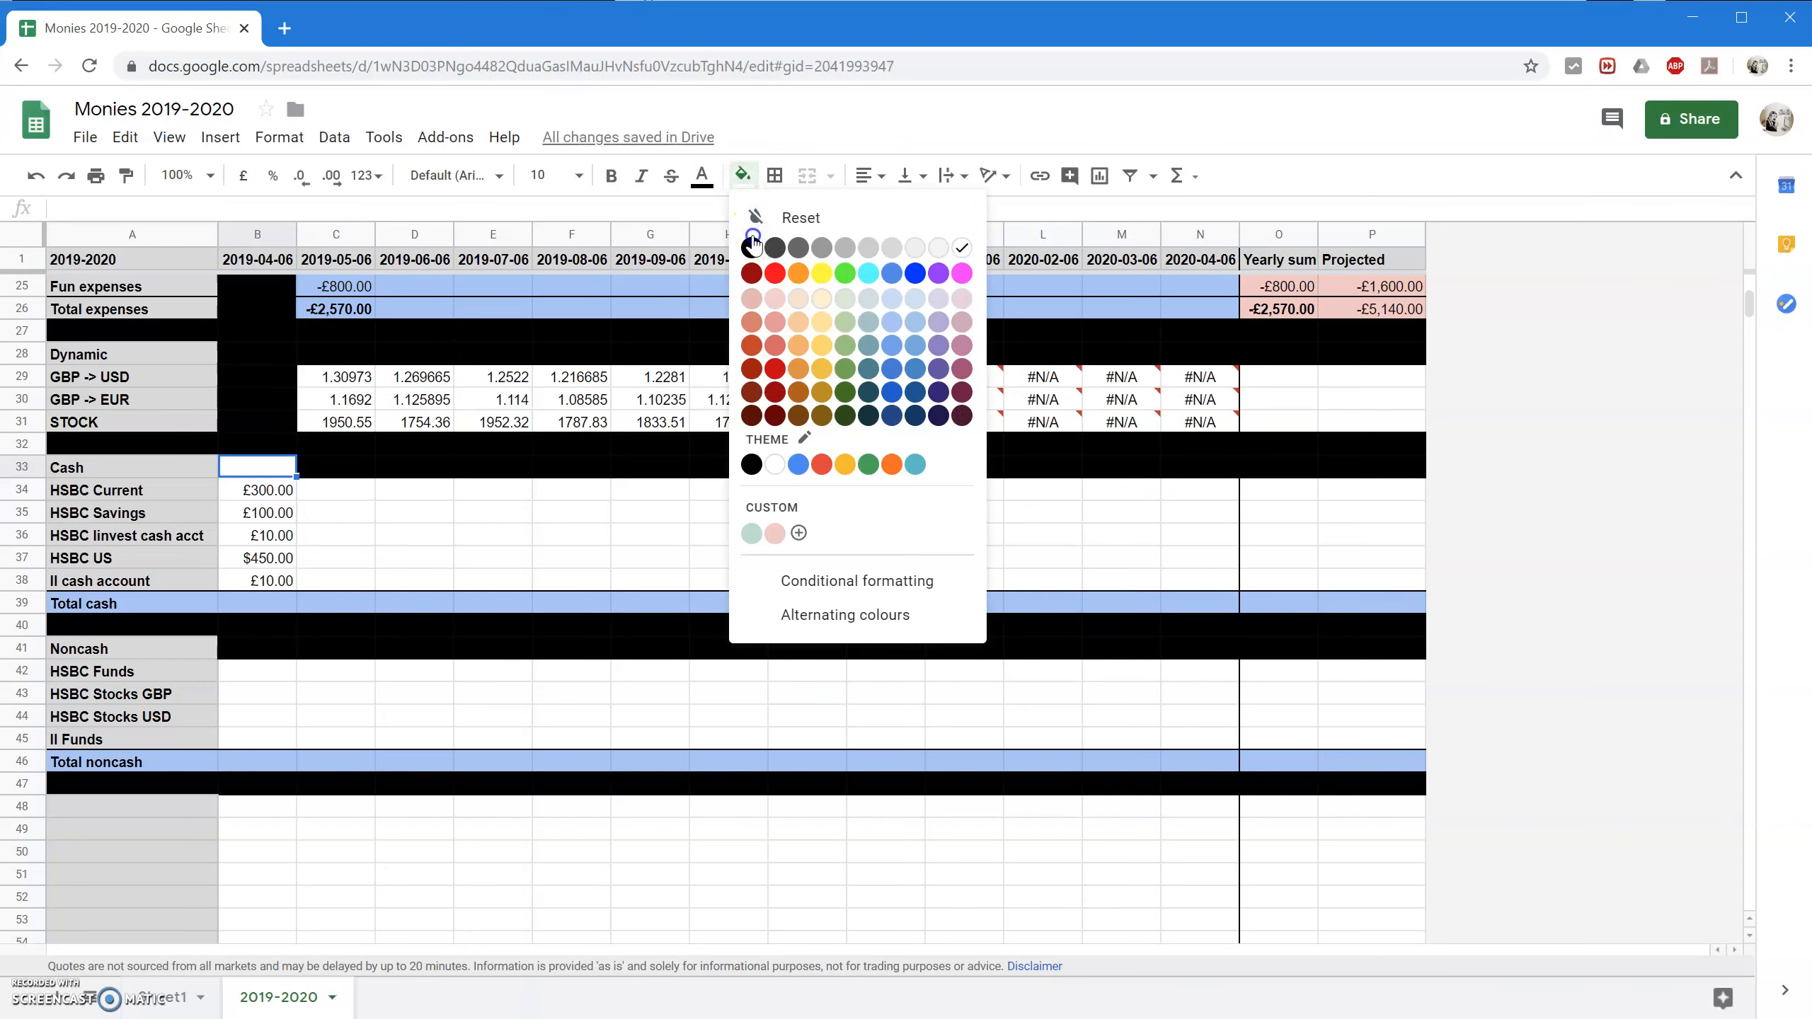
pyautogui.click(752, 237)
pyautogui.click(742, 174)
pyautogui.click(750, 247)
# Enter the 2019-04-06 noncash balances 10000, 400, 4000 and 11000 in B42:B45.
pyautogui.click(251, 672)
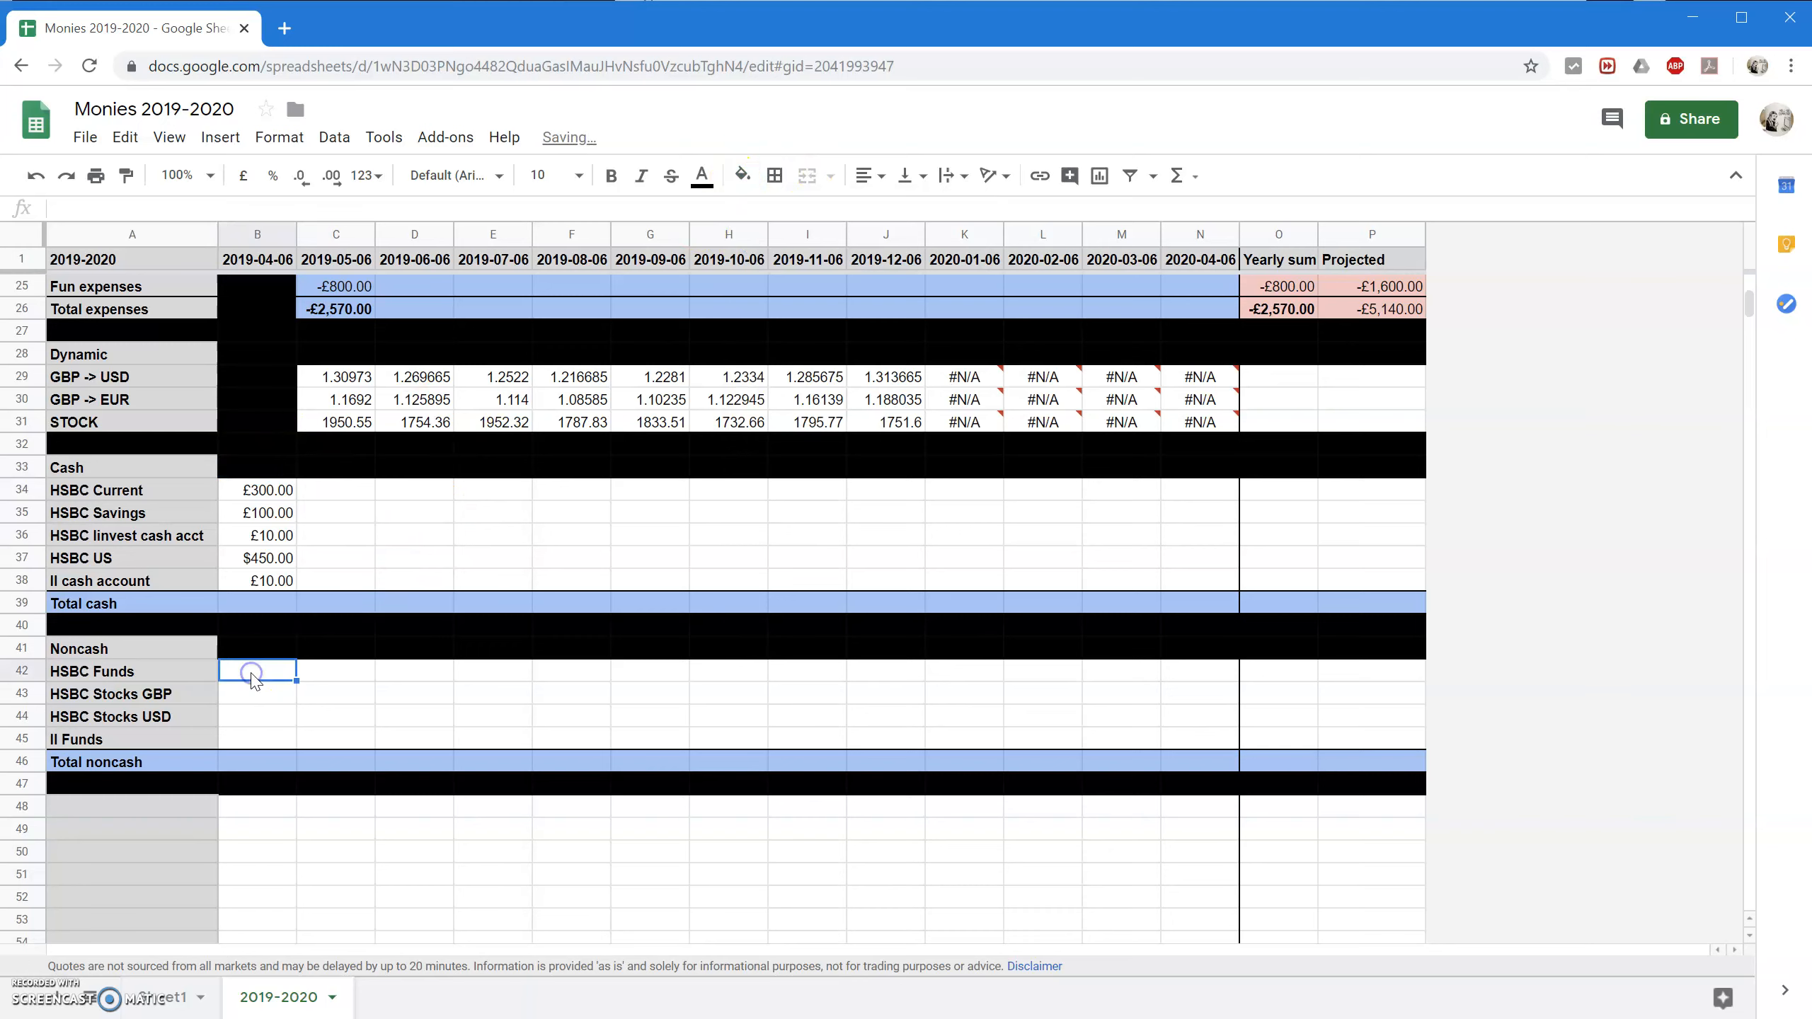
pyautogui.write('10000')
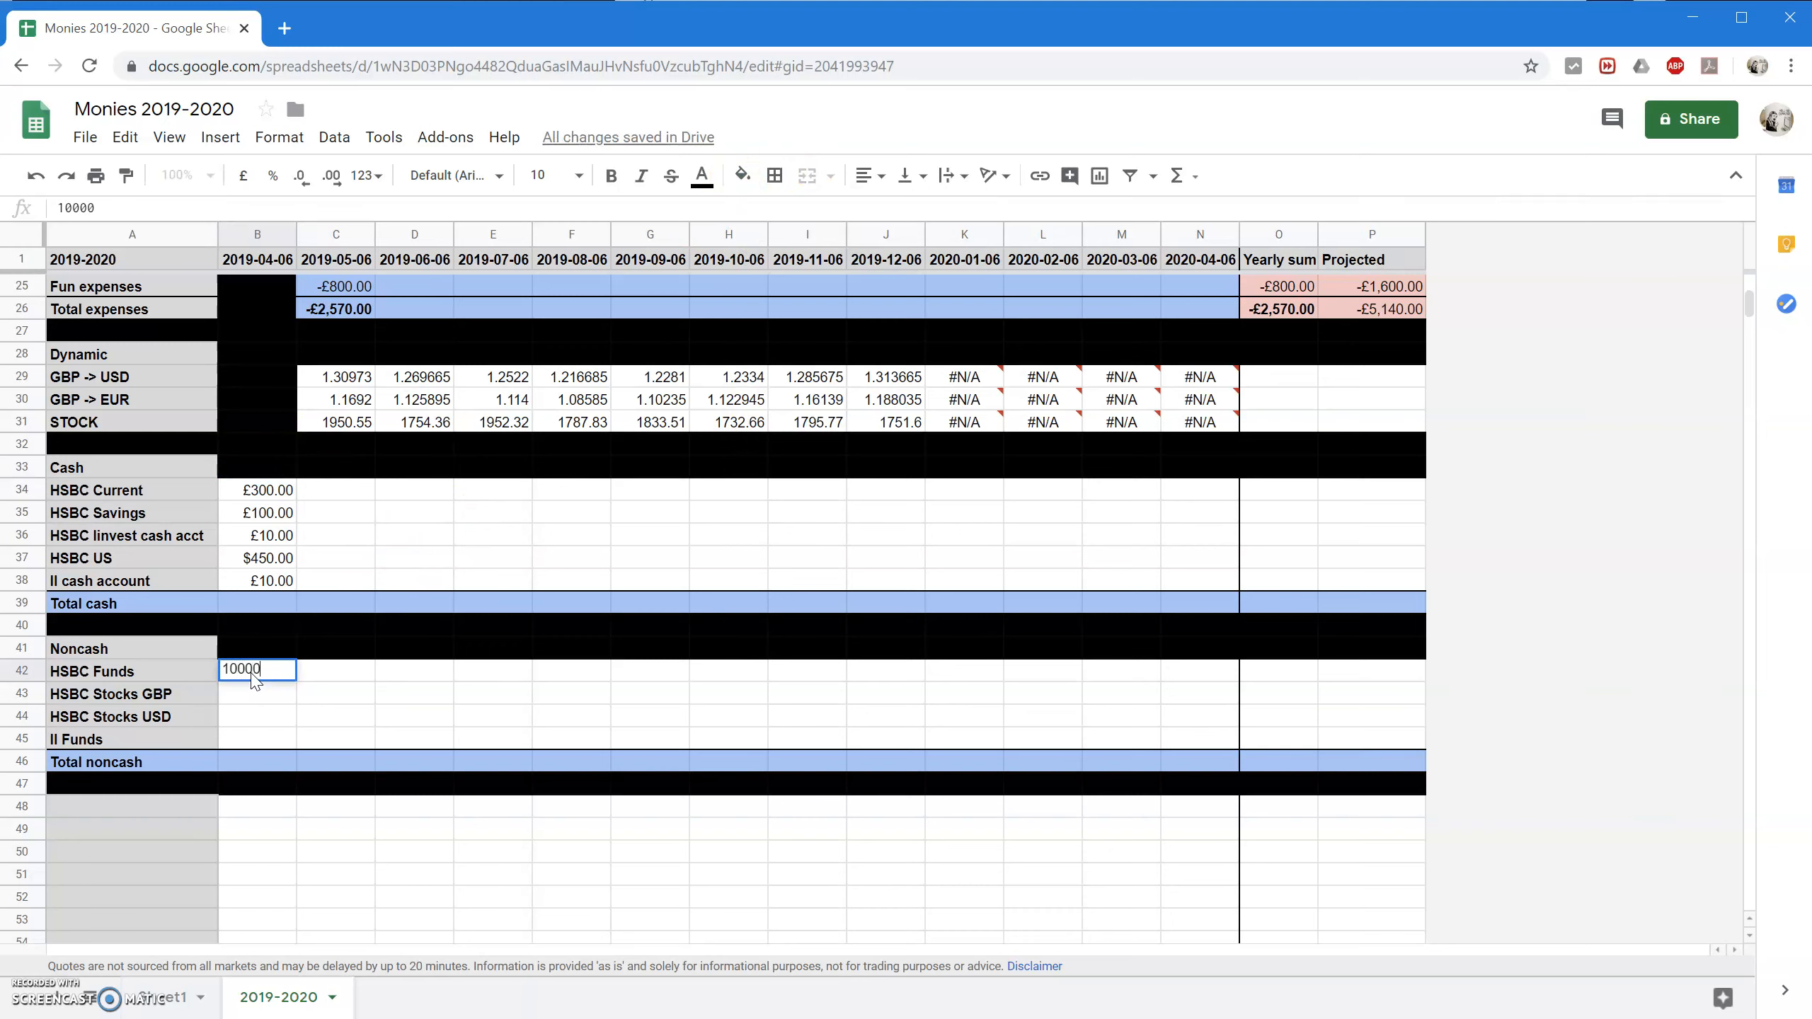
pyautogui.press('Return')
pyautogui.write('400')
pyautogui.press('Return')
pyautogui.write('40')
pyautogui.press('Return')
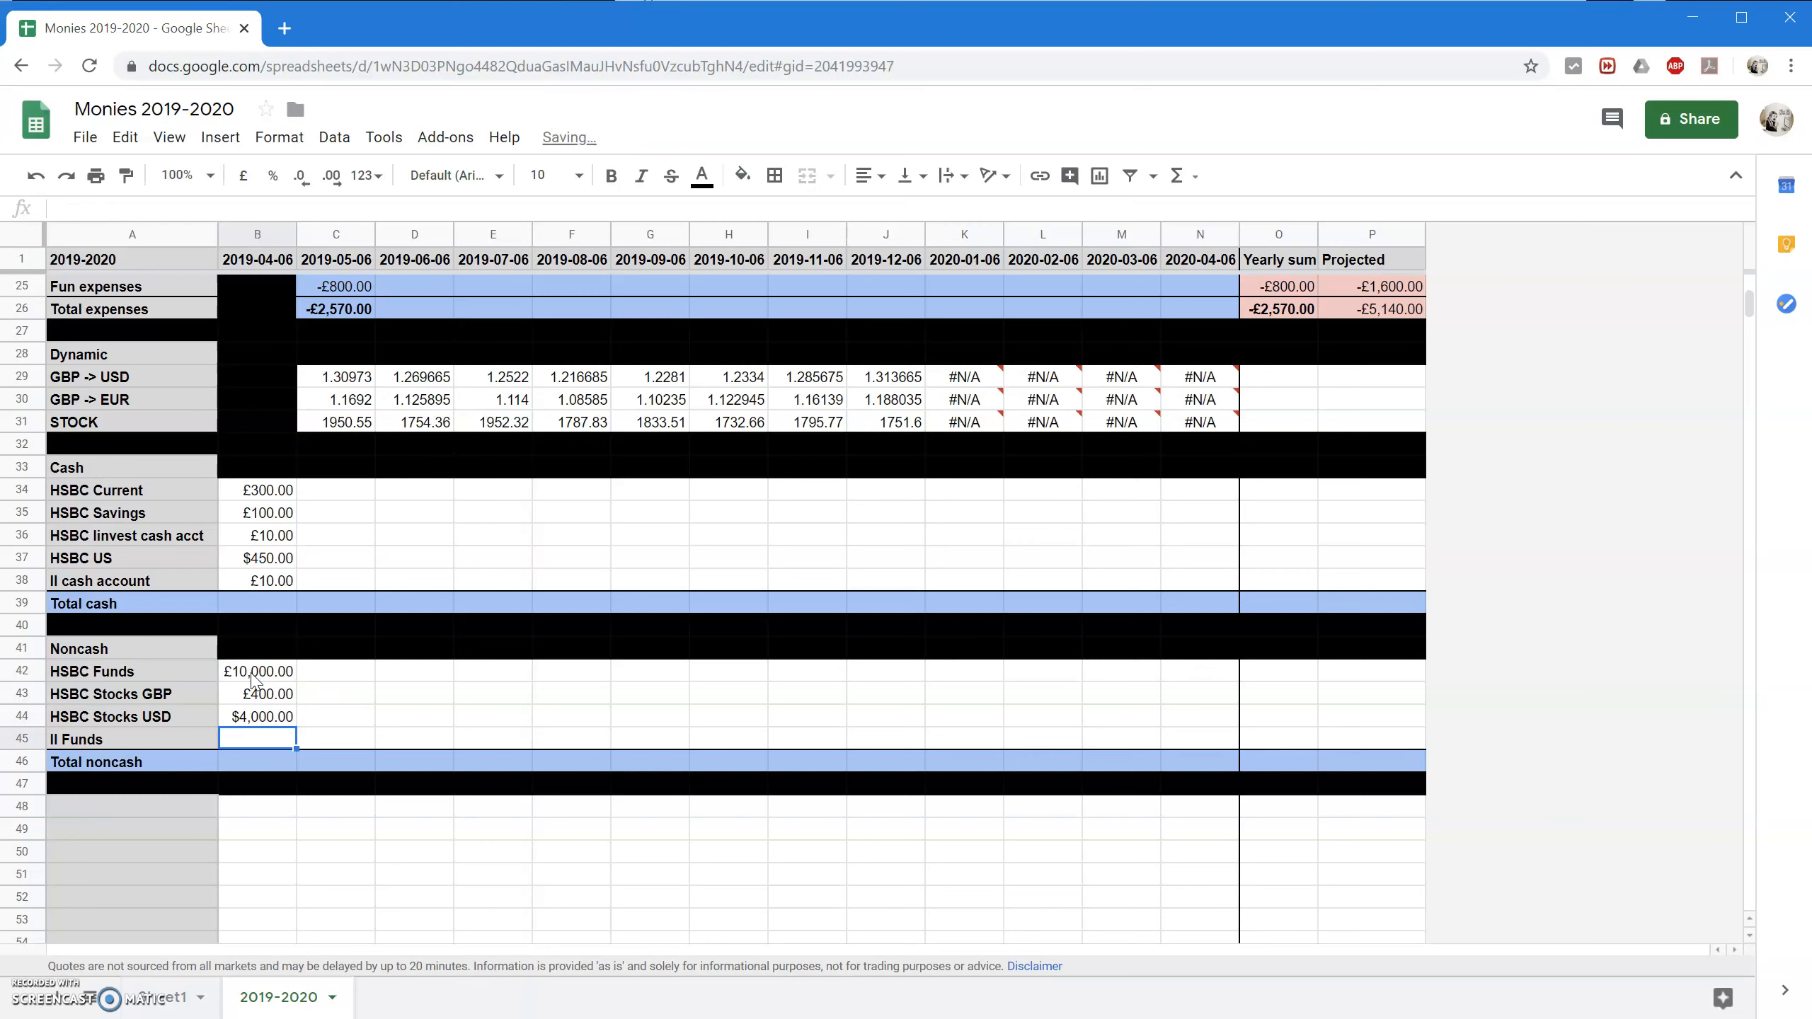
pyautogui.write('10,000.')
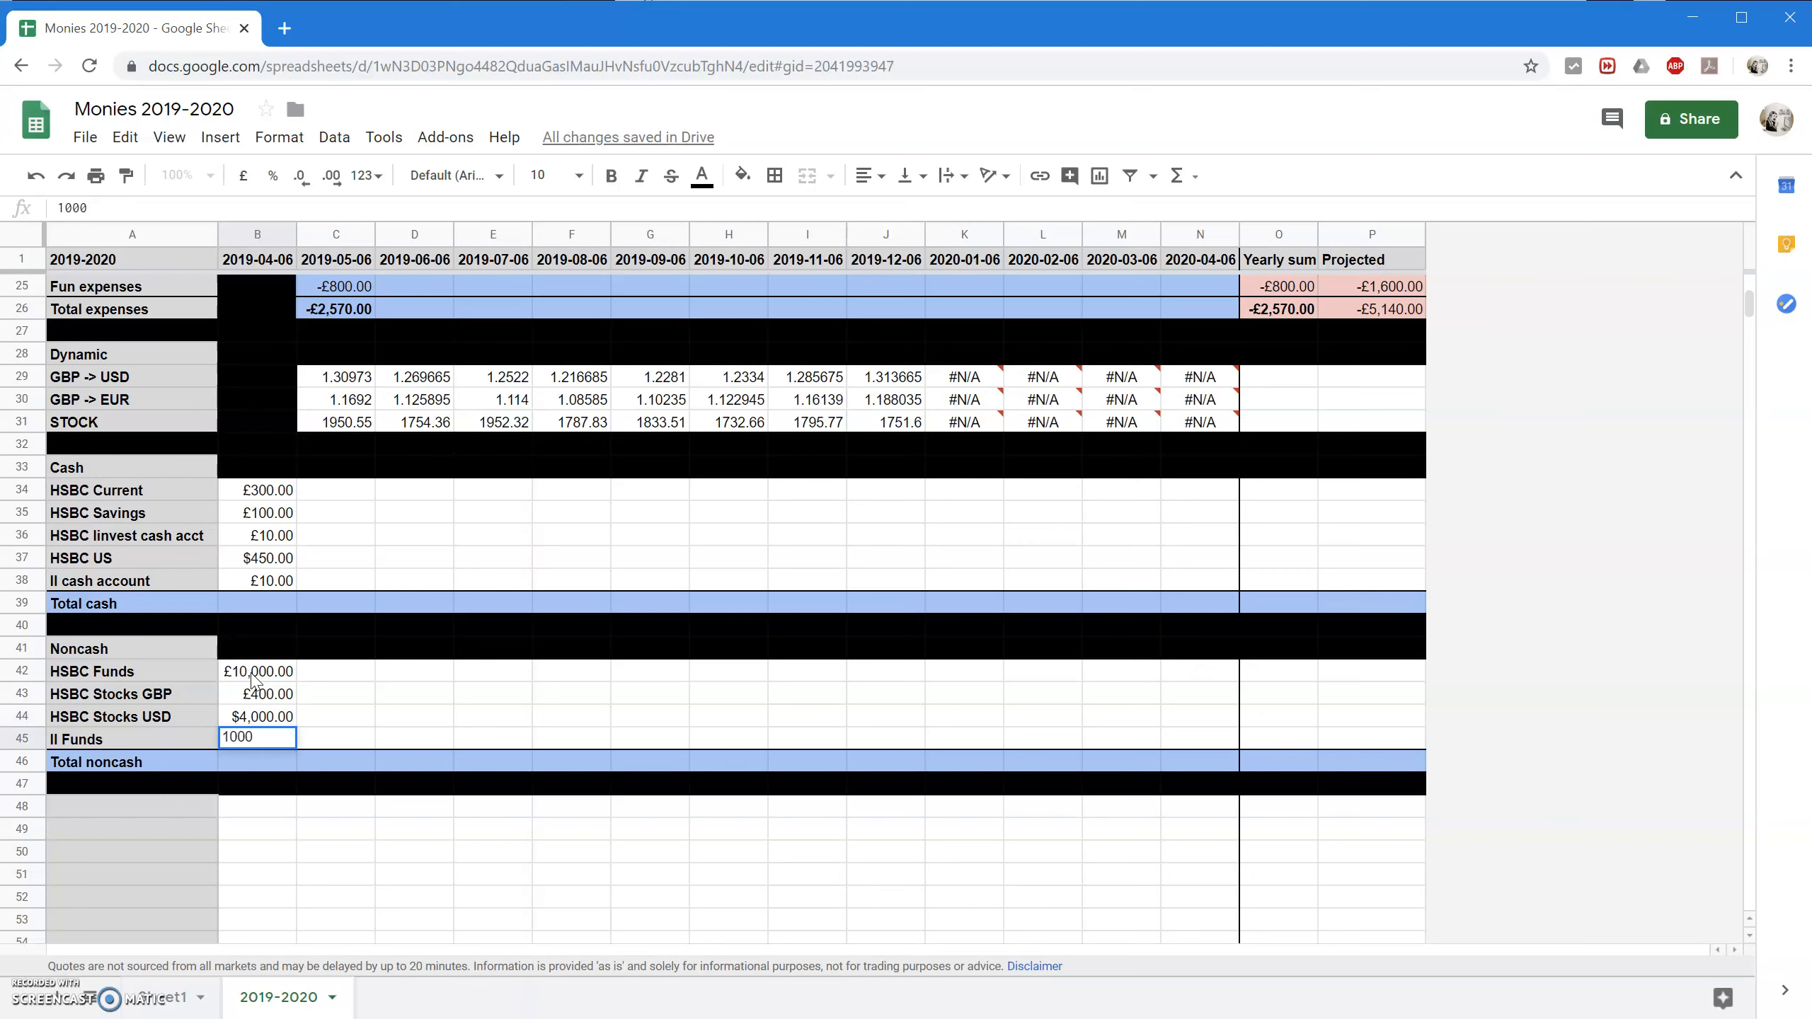
pyautogui.write('0')
pyautogui.press('Return')
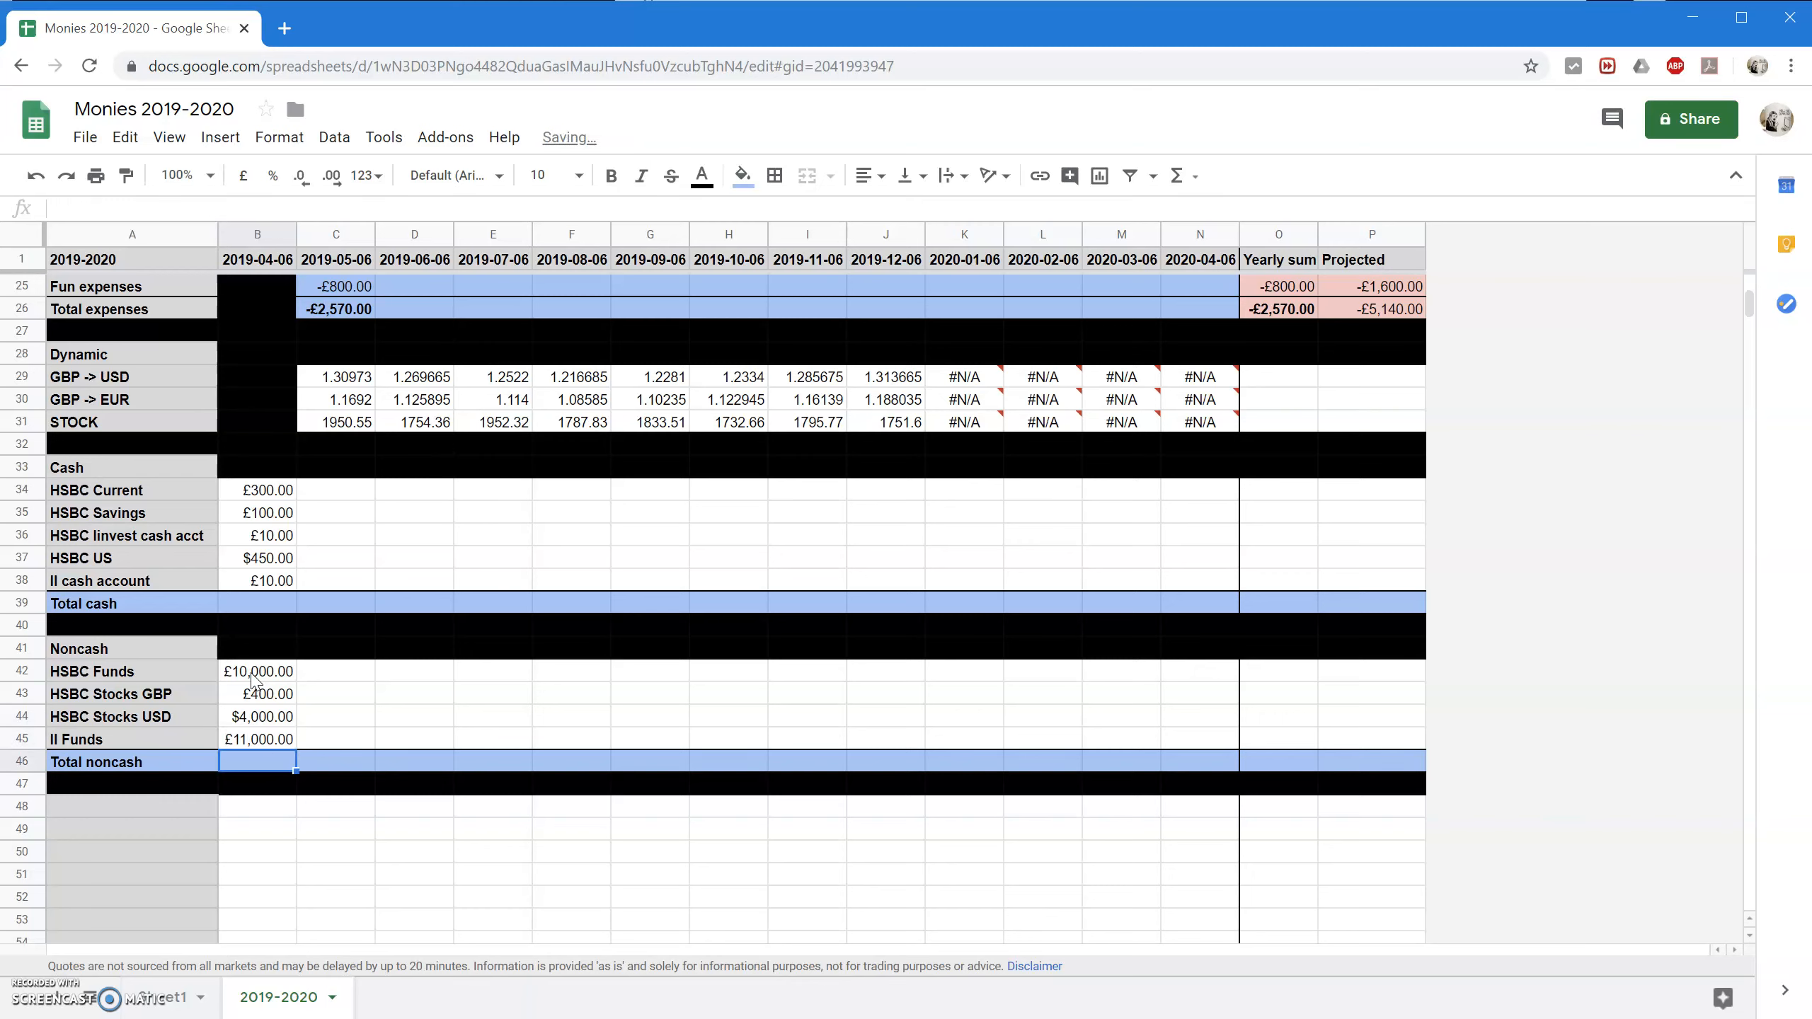
# Total the noncash accounts in B46 with =B42+B43+B44/B29+B45, converting the dollar stocks to pounds.
pyautogui.write('=')
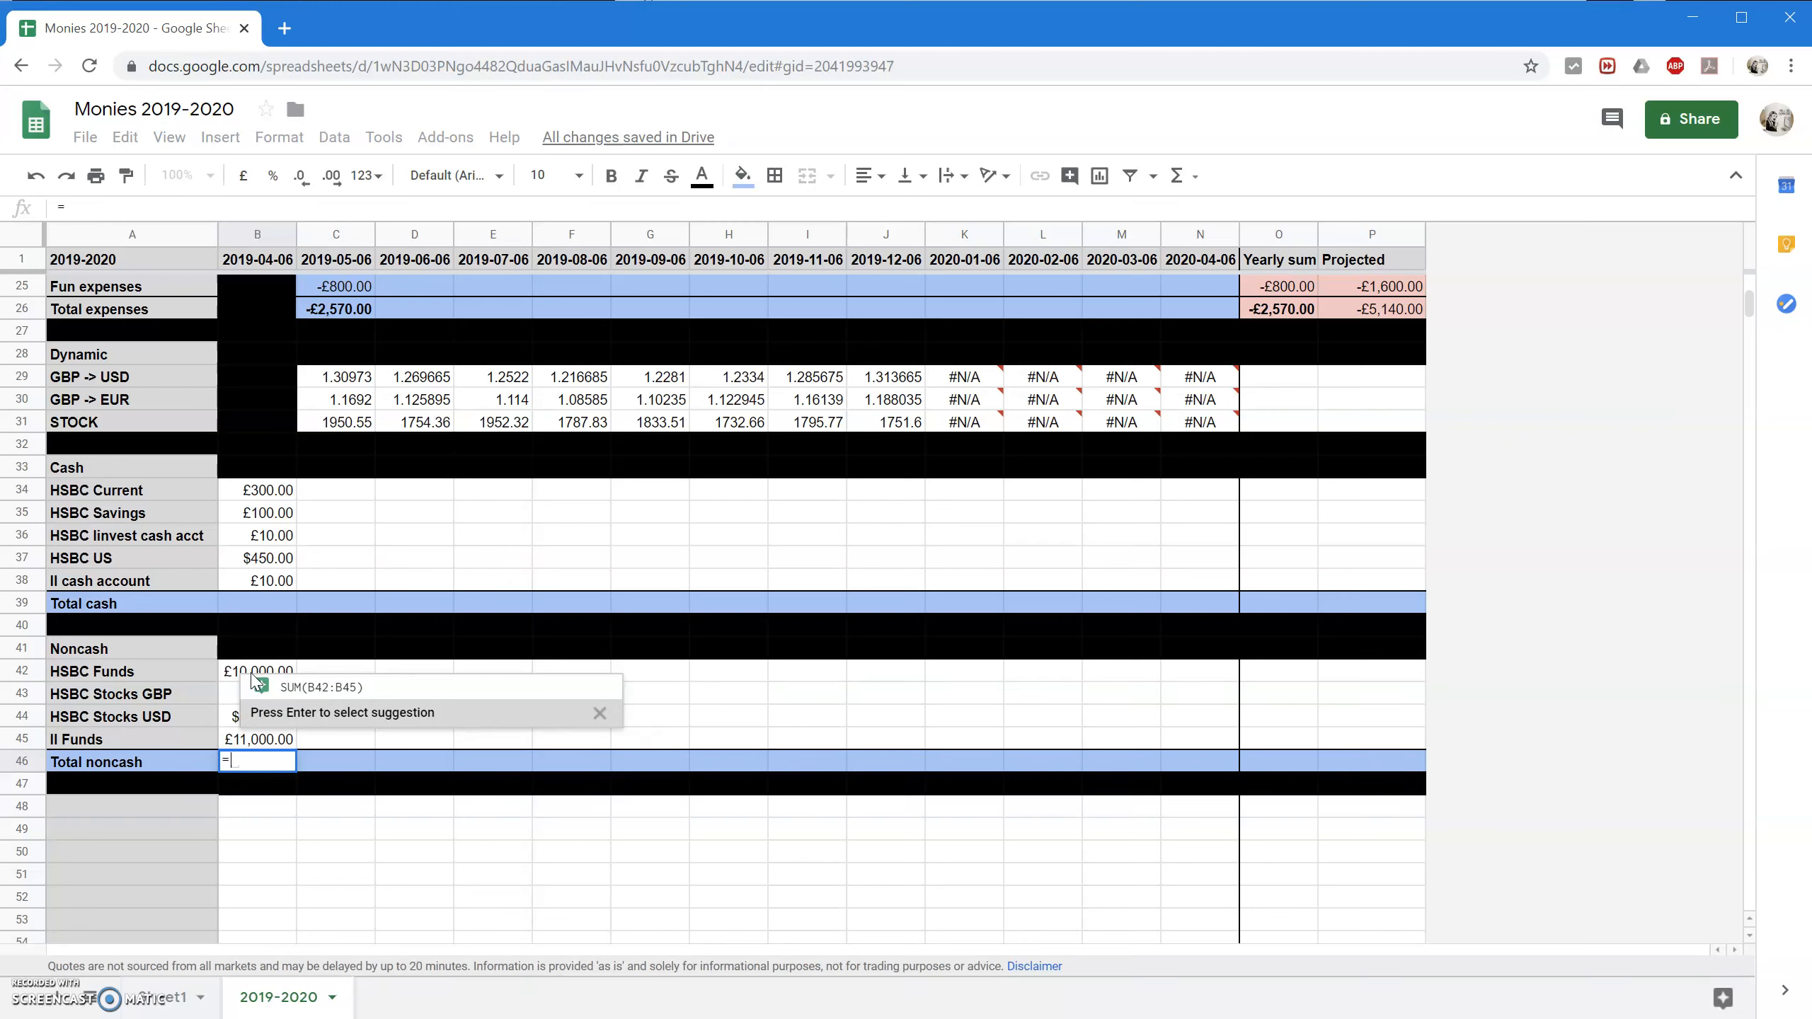
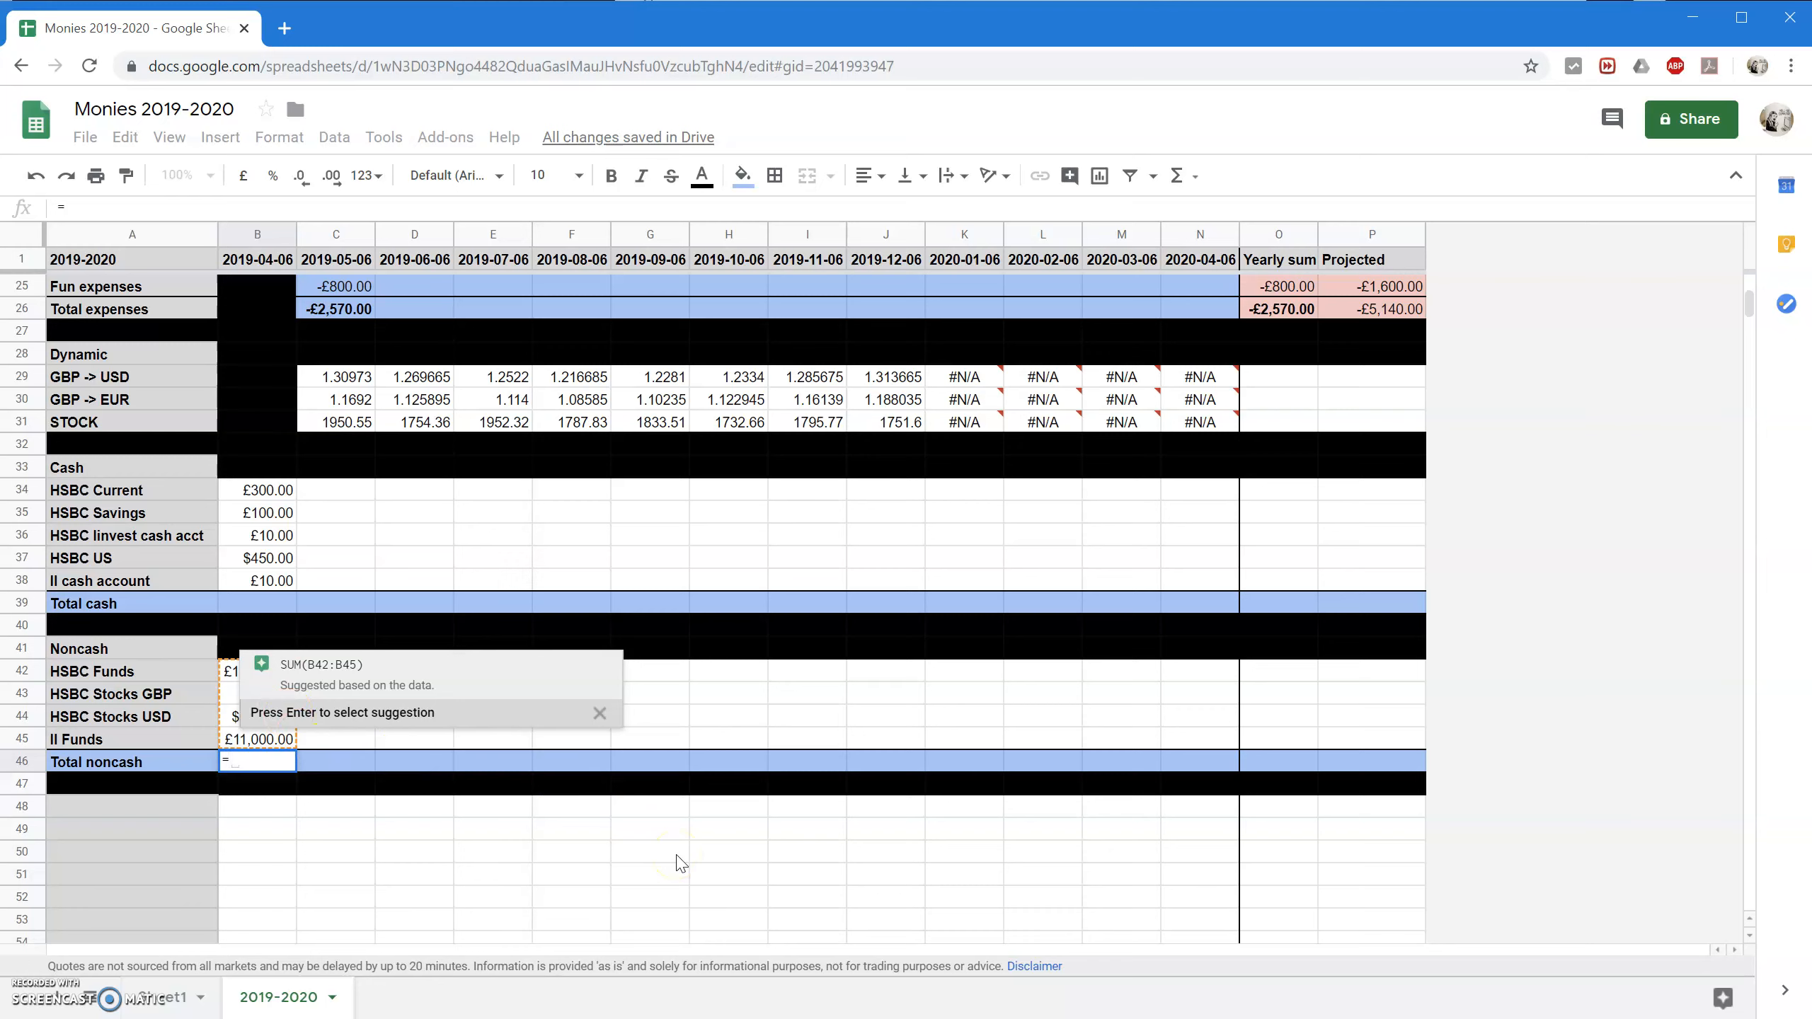
pyautogui.write('B42+B43')
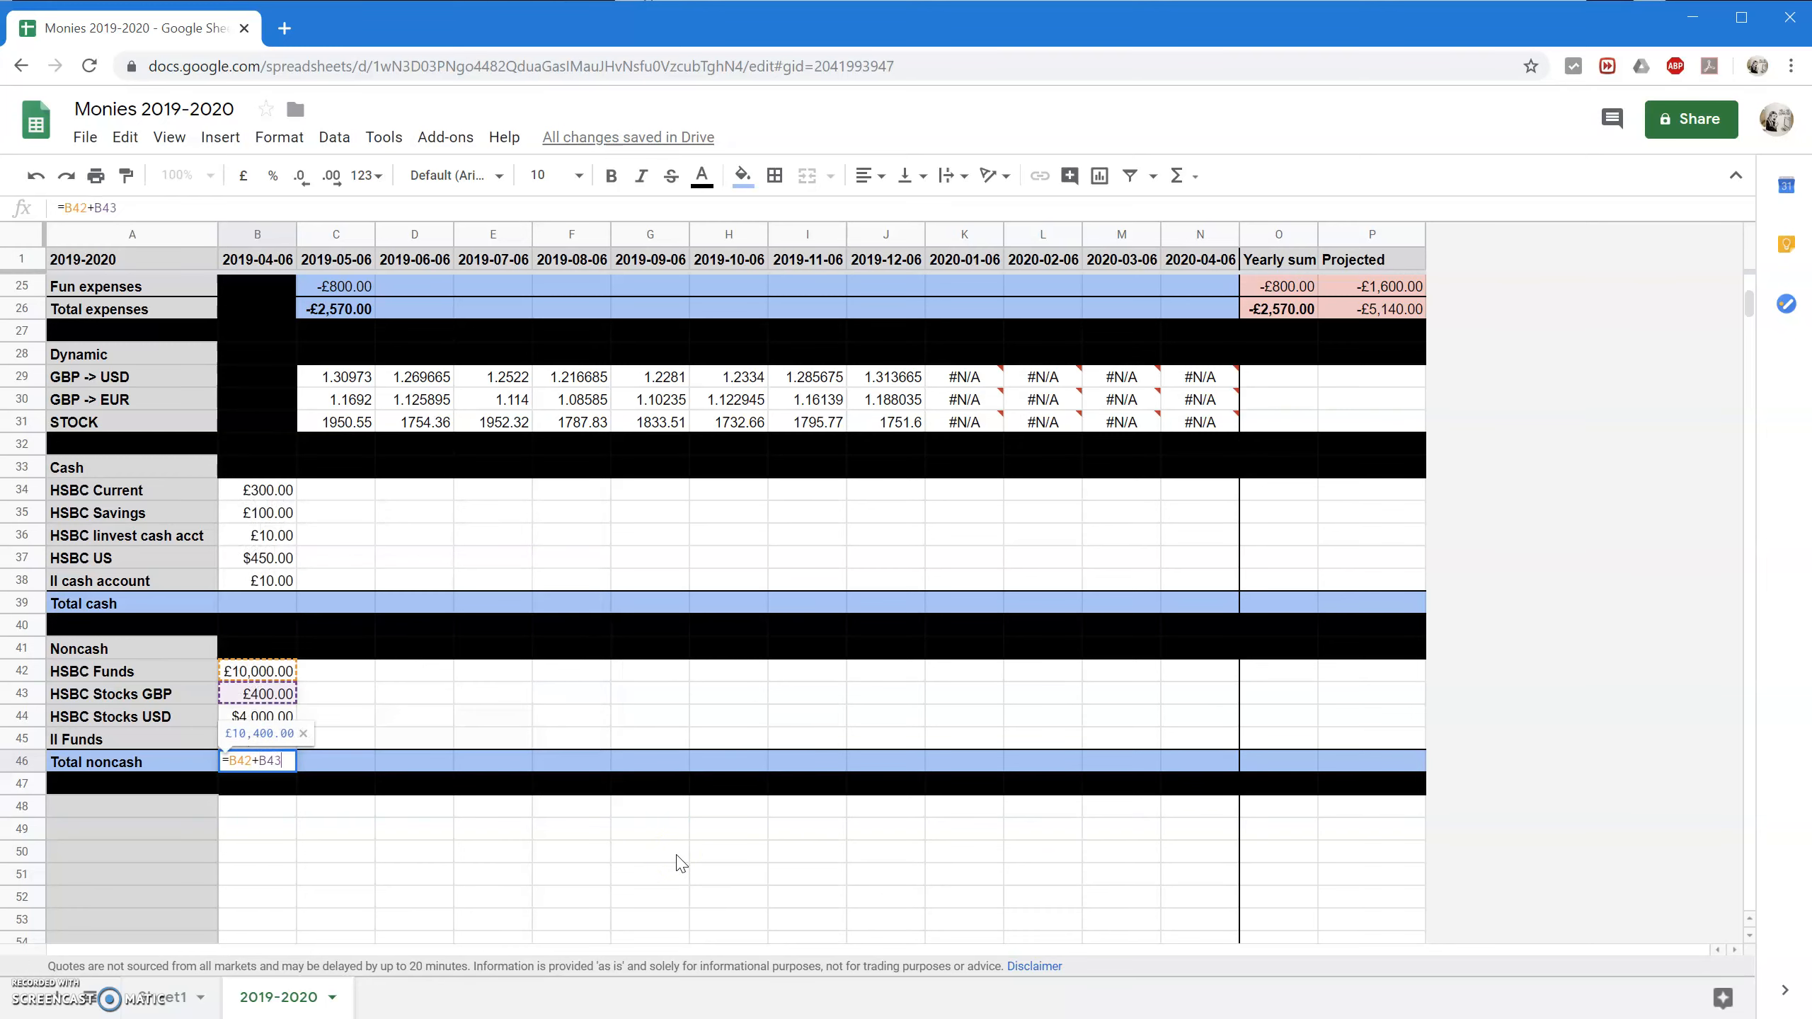
pyautogui.write('+B')
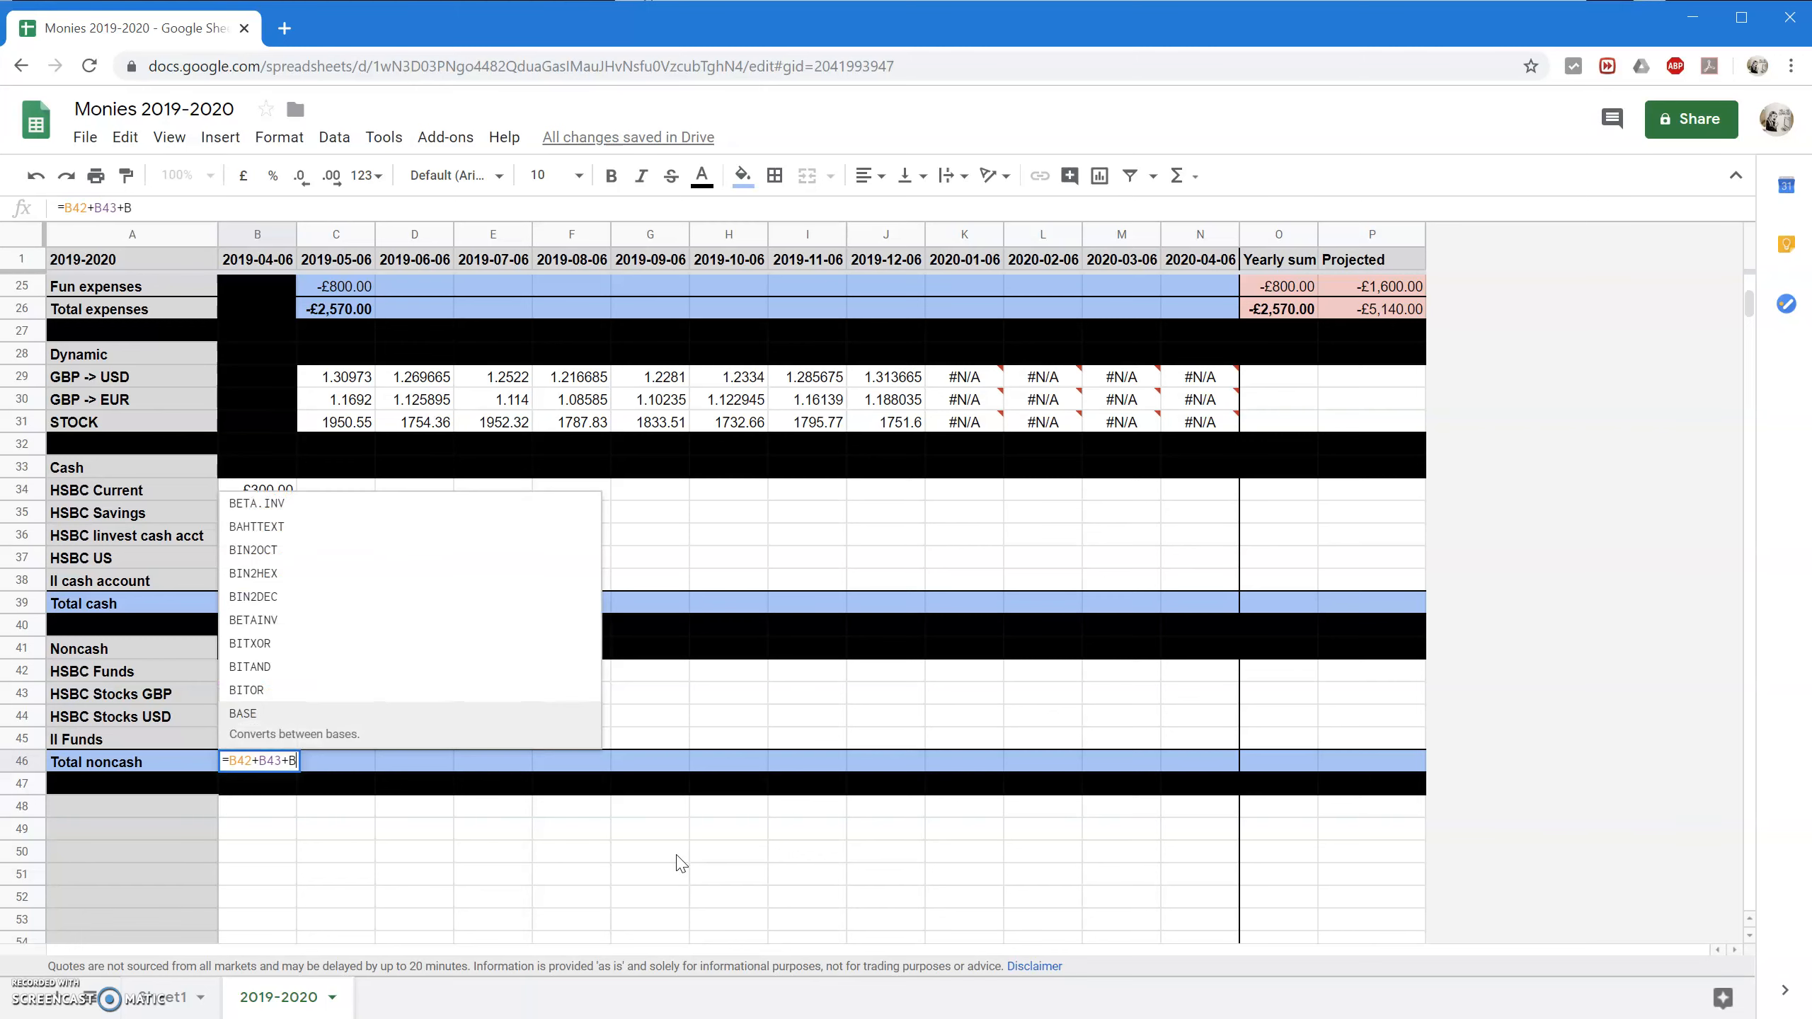
pyautogui.write('44/')
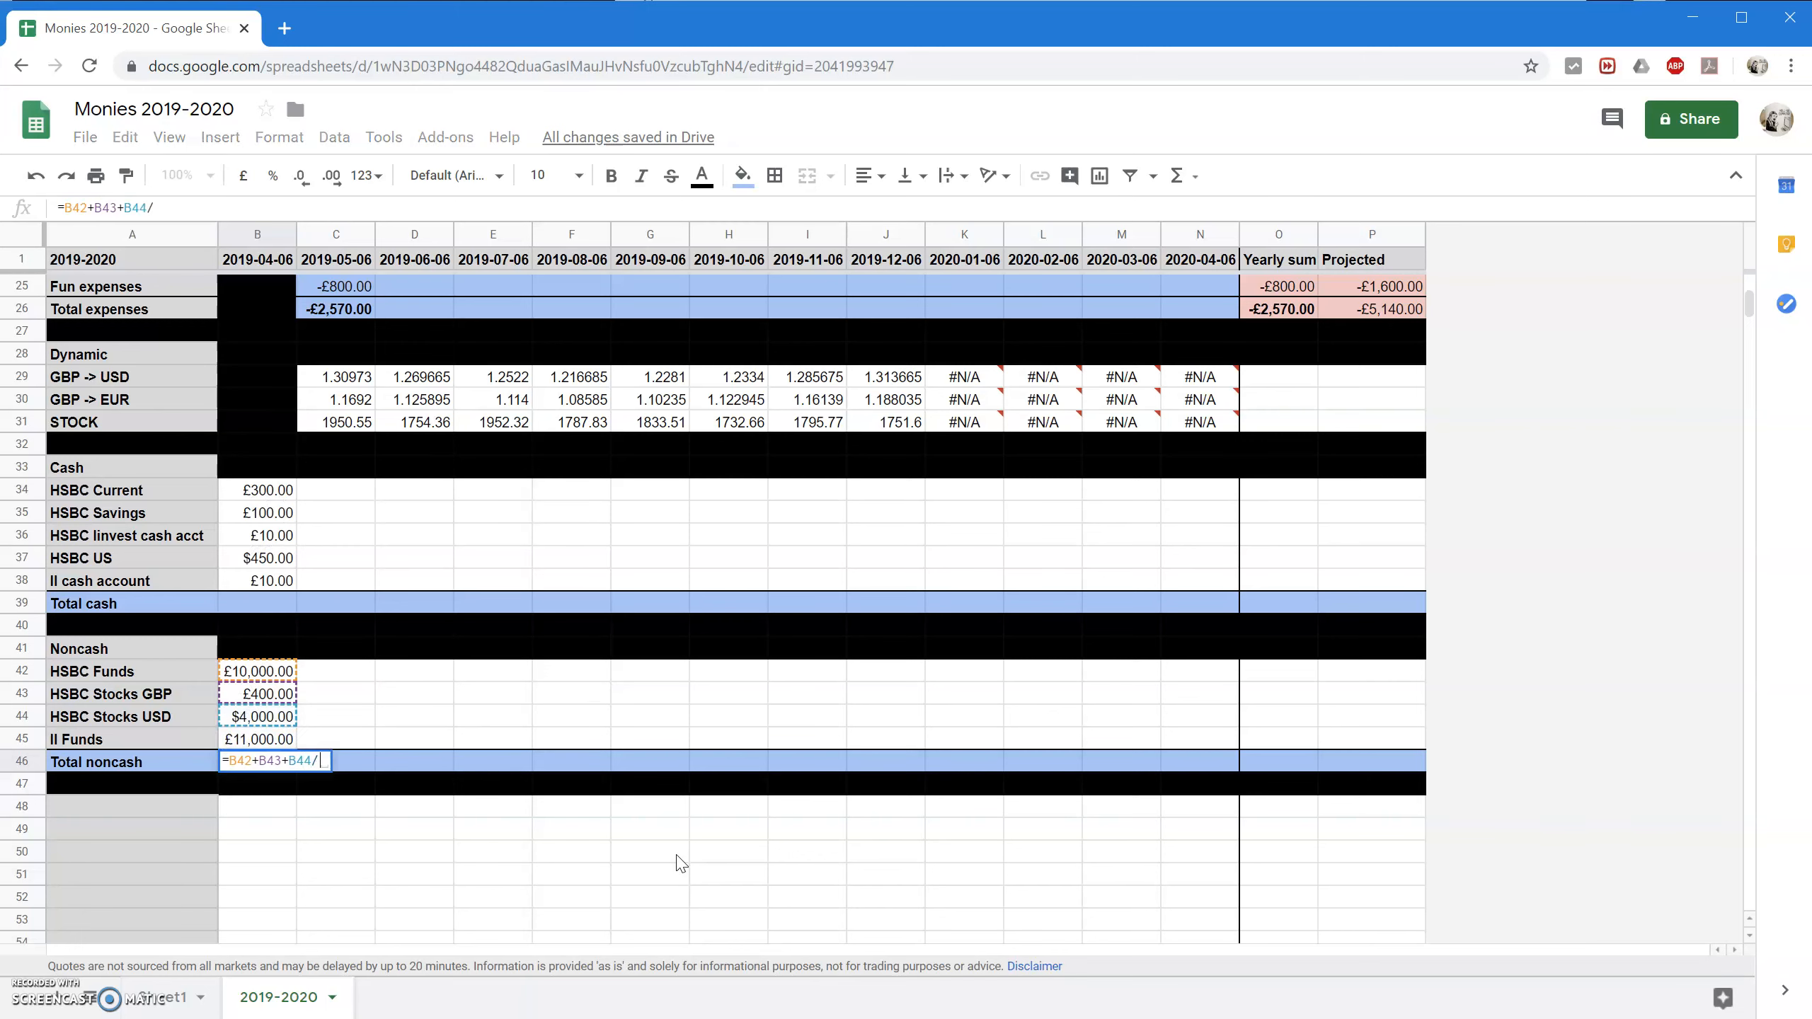
pyautogui.write('B2')
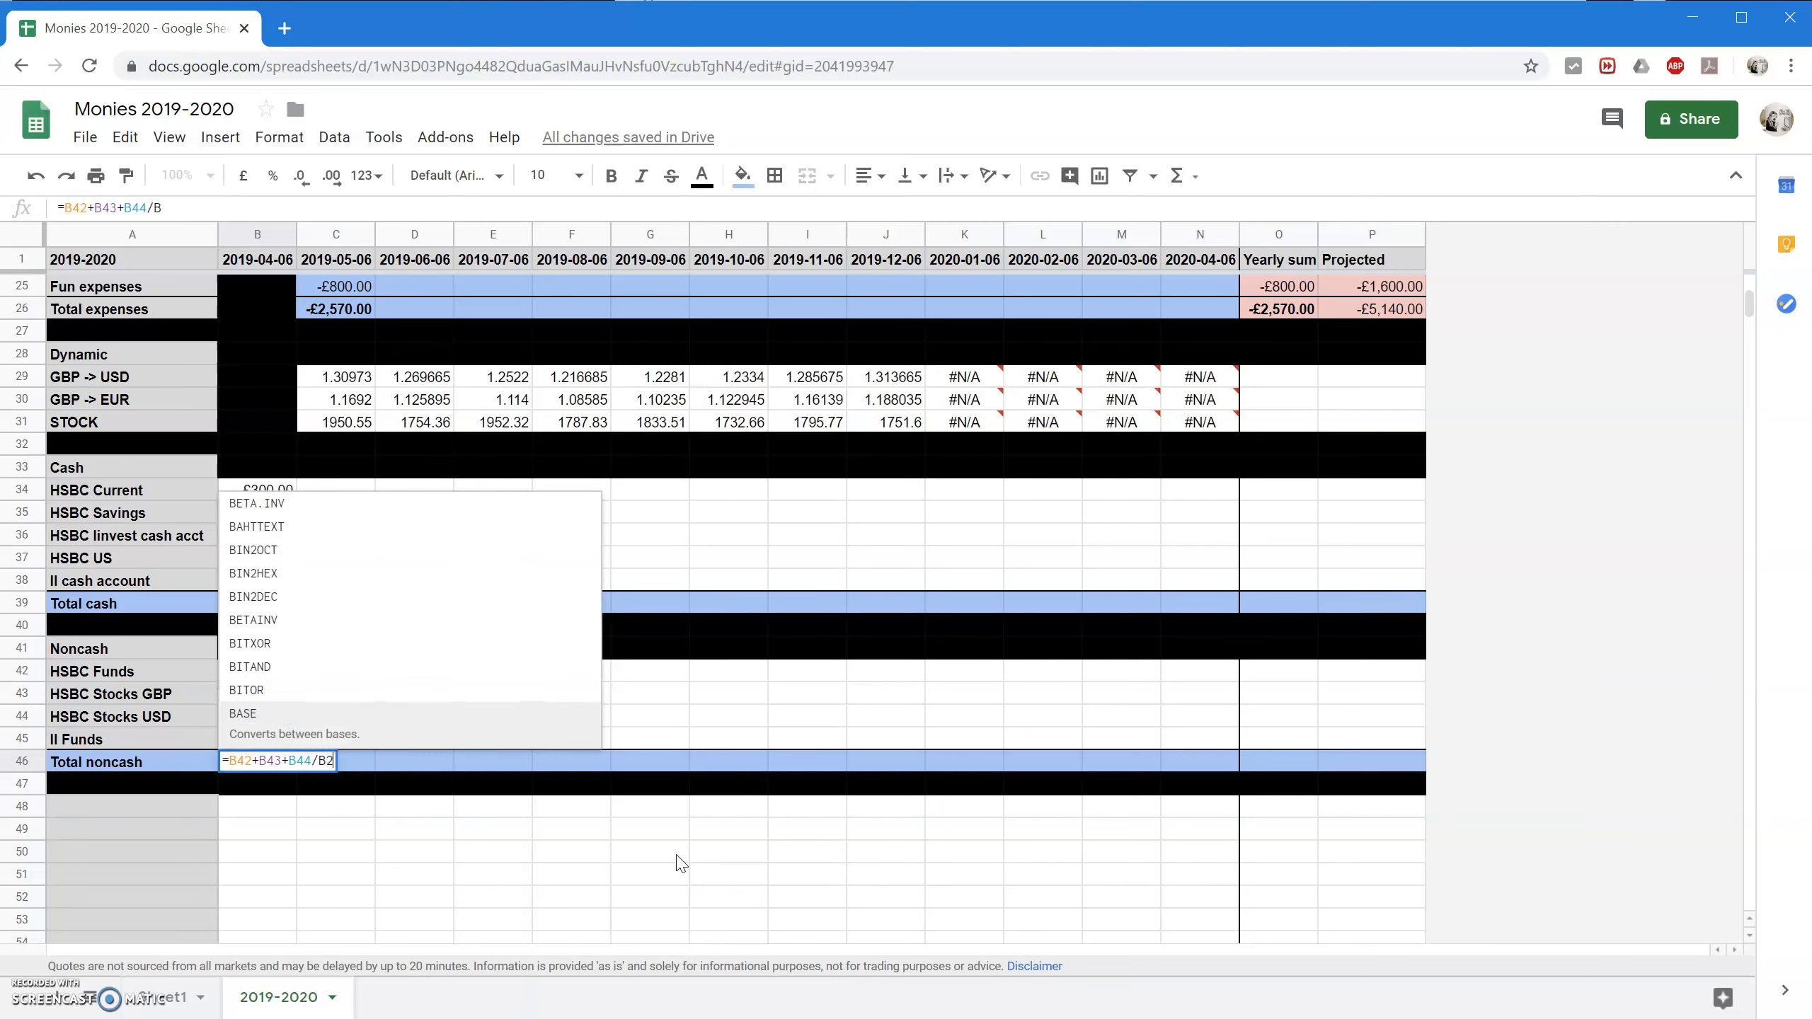
pyautogui.write('9')
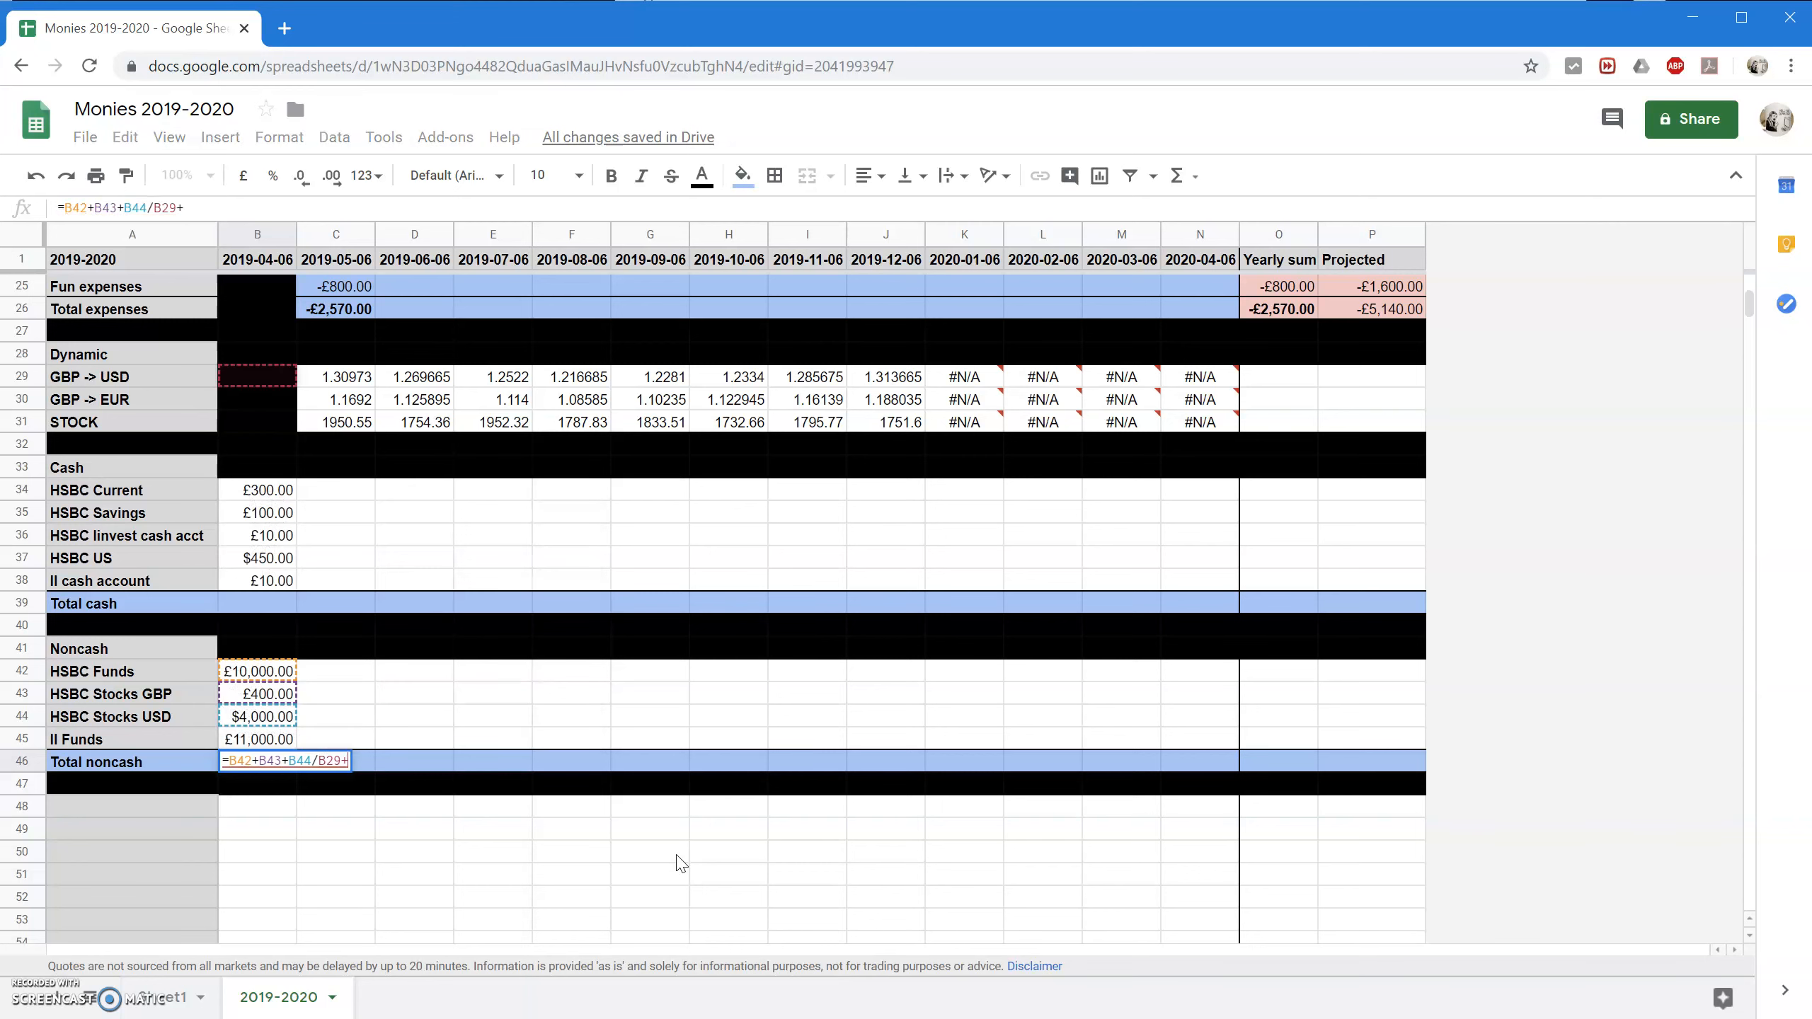
pyautogui.write('+B45')
pyautogui.press('Return')
pyautogui.press('Up')
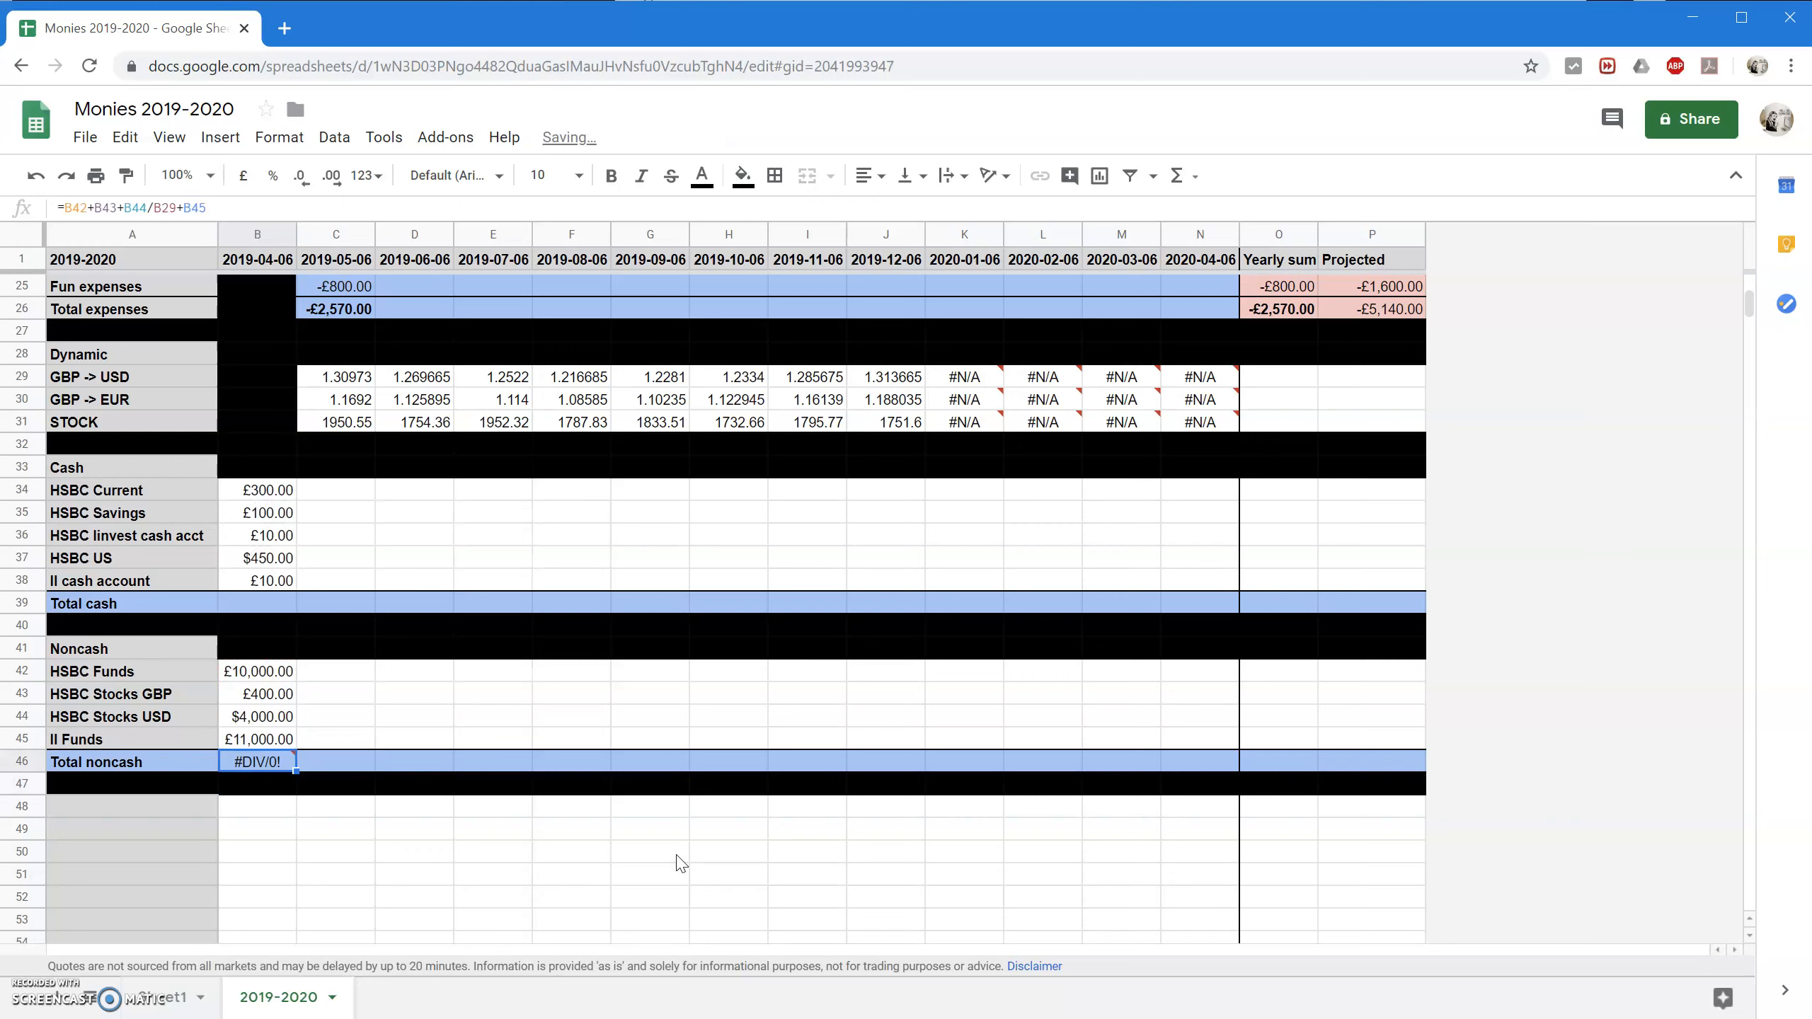
# Extend the GBP to USD, GBP to EUR and STOCK formulas from C29:C31 back into B29:B31.
pyautogui.moveTo(344, 376); pyautogui.dragTo(273, 428)
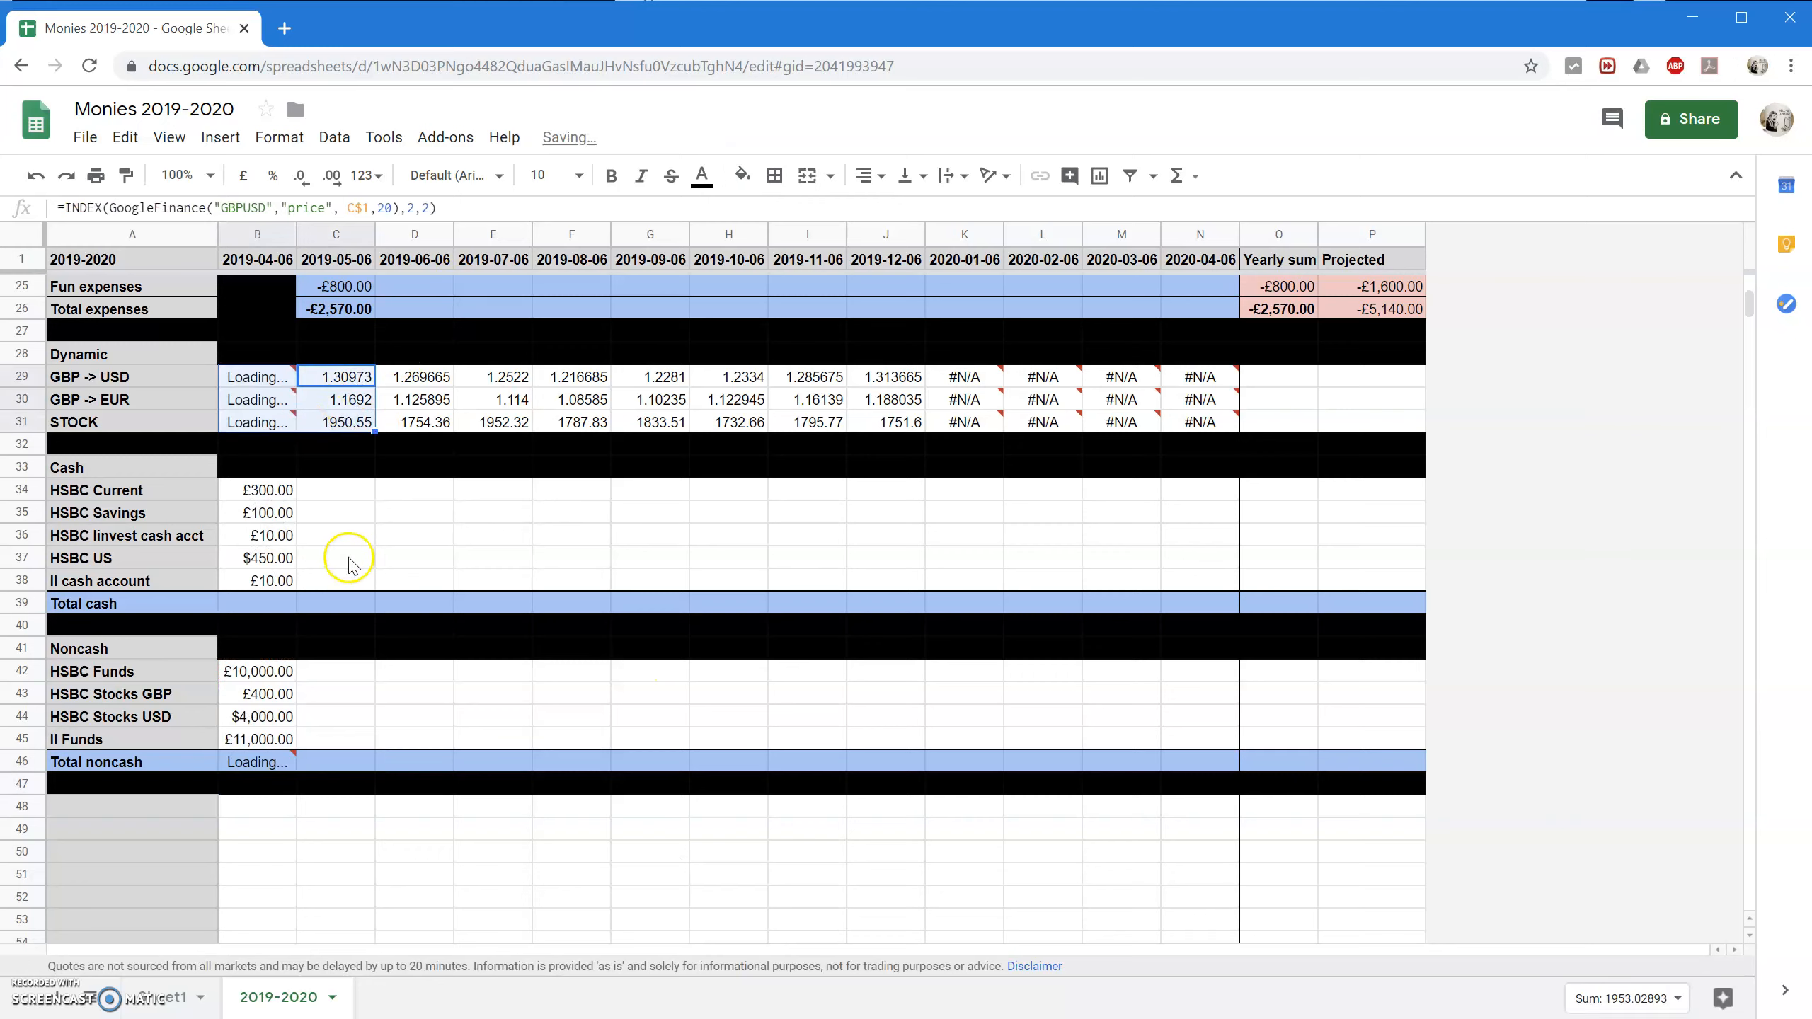
pyautogui.click(344, 537)
pyautogui.click(311, 739)
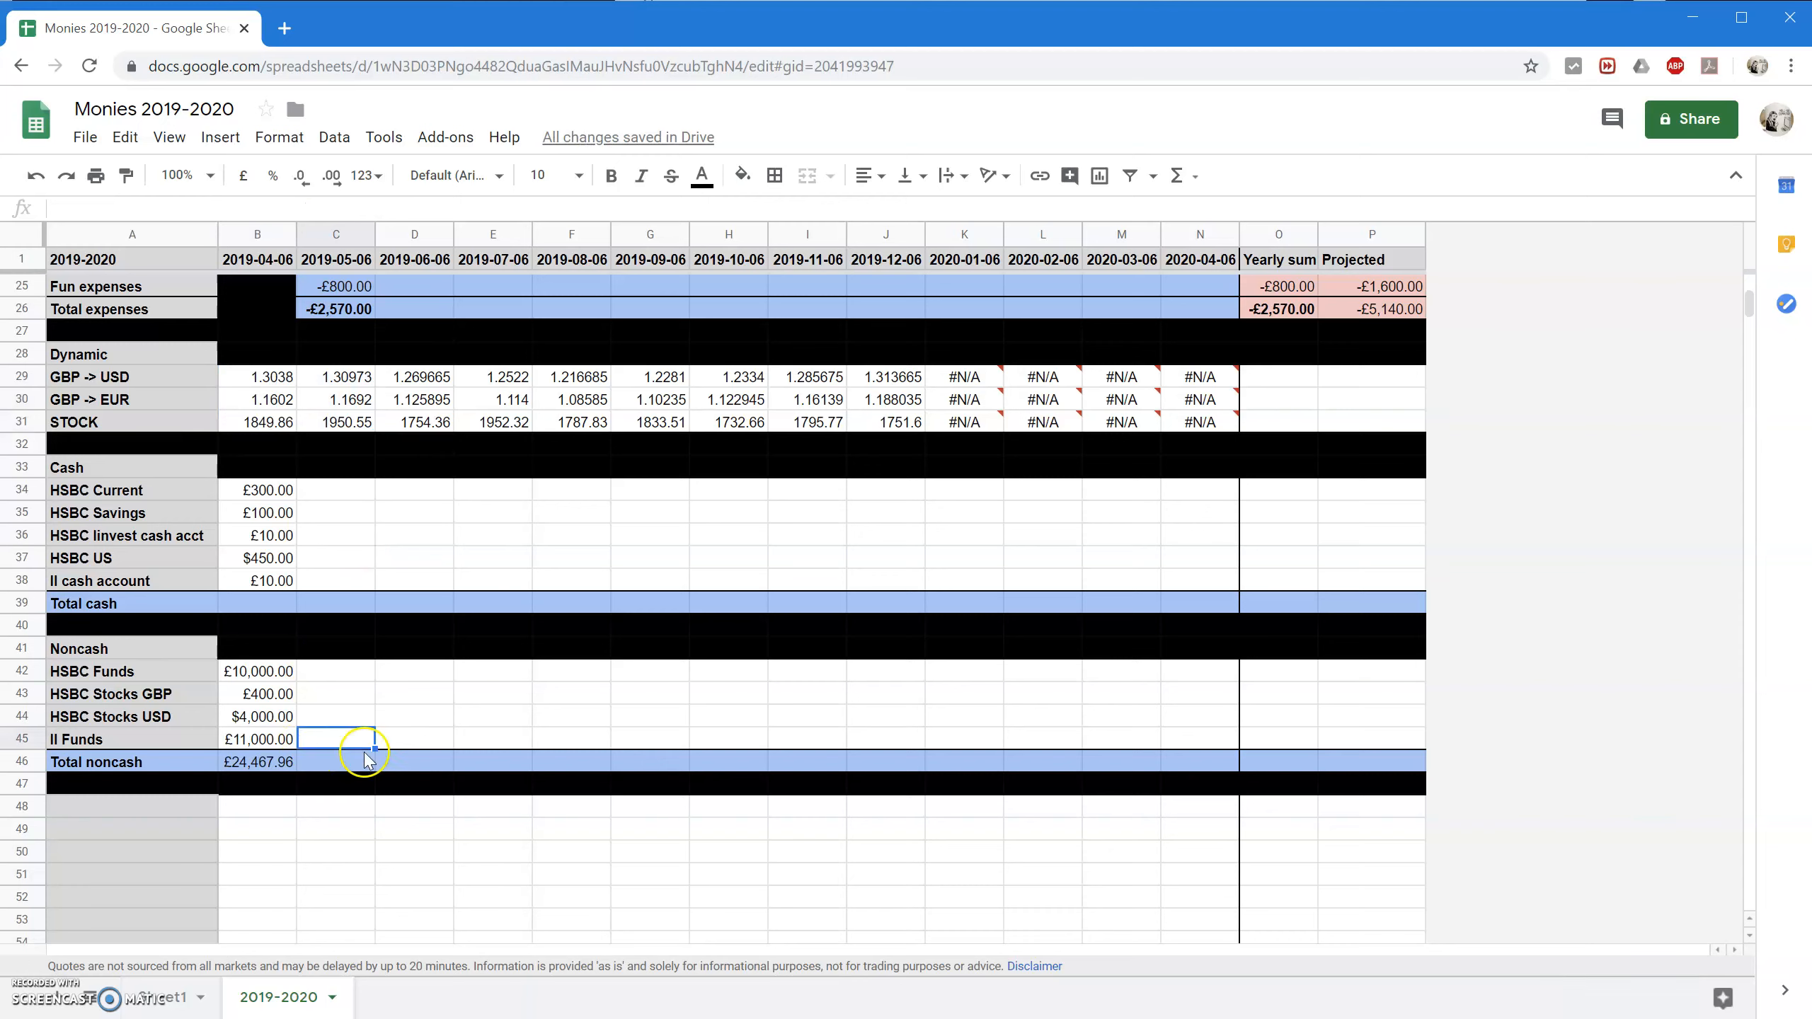
pyautogui.click(122, 809)
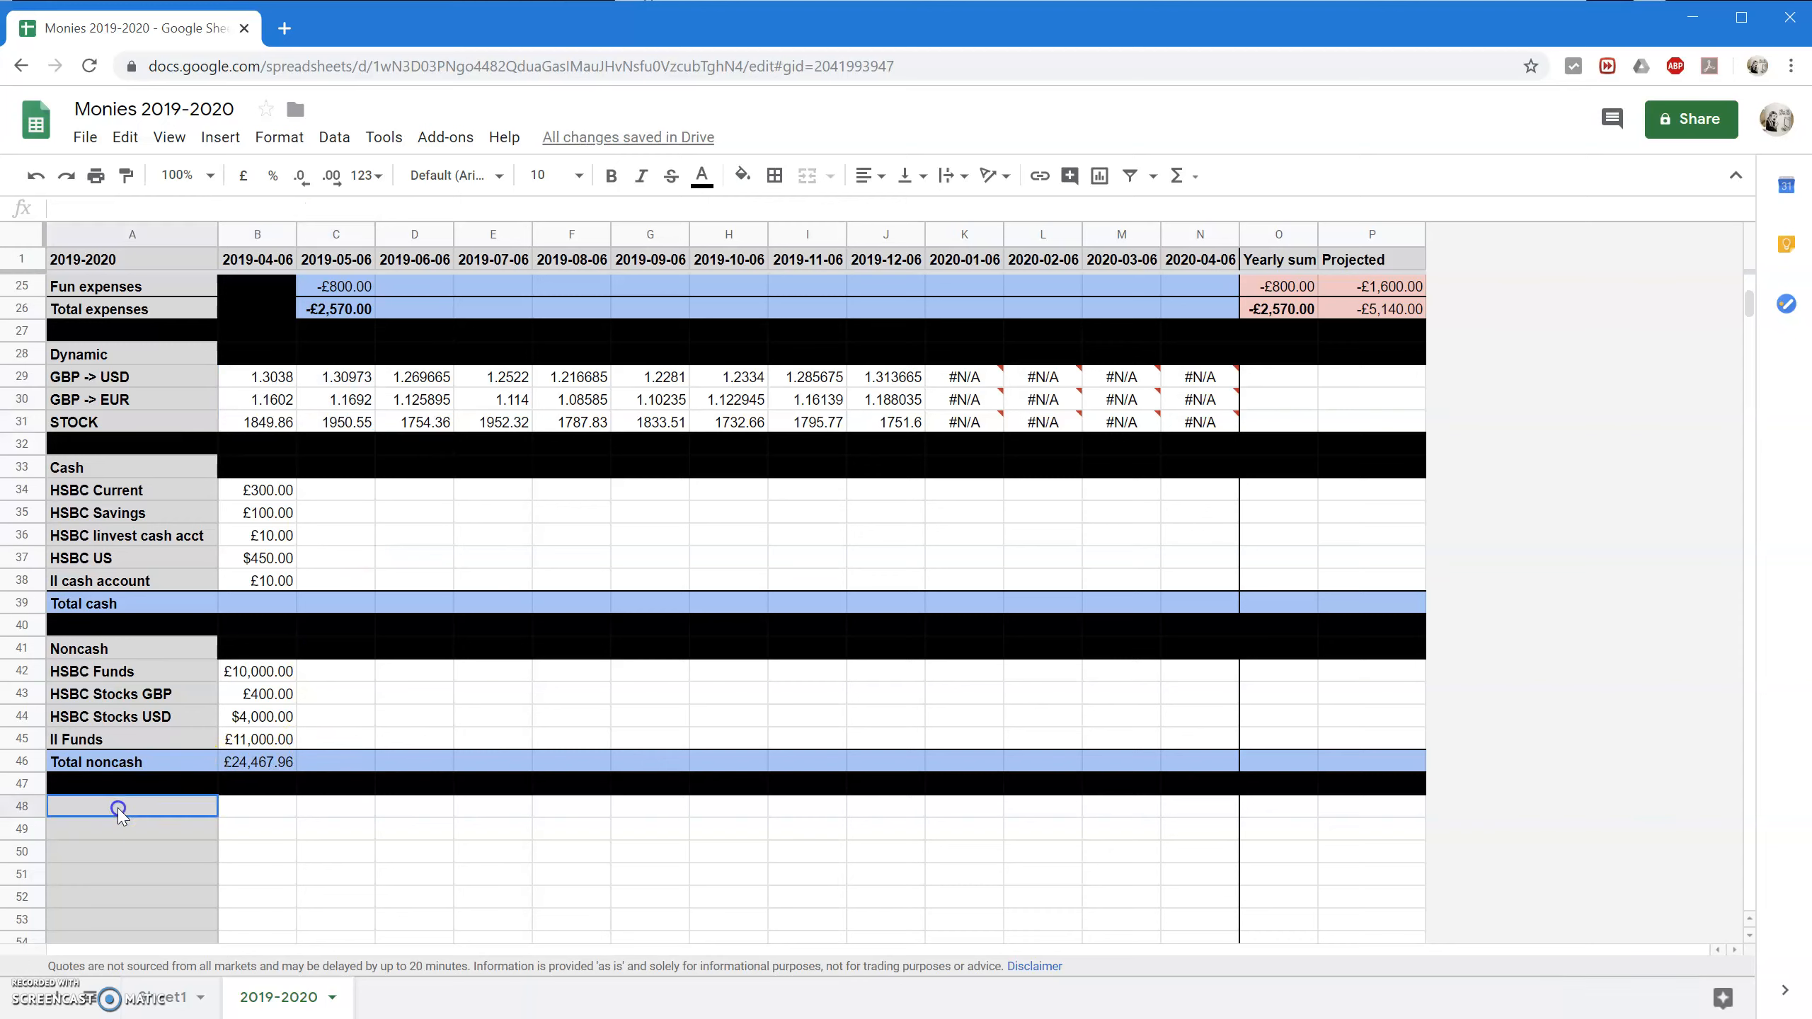
# Total the cash accounts in B39 with =SUM(B34:B36)+B38+B37/B29, converting the HSBC US balance to pounds.
pyautogui.click(255, 605)
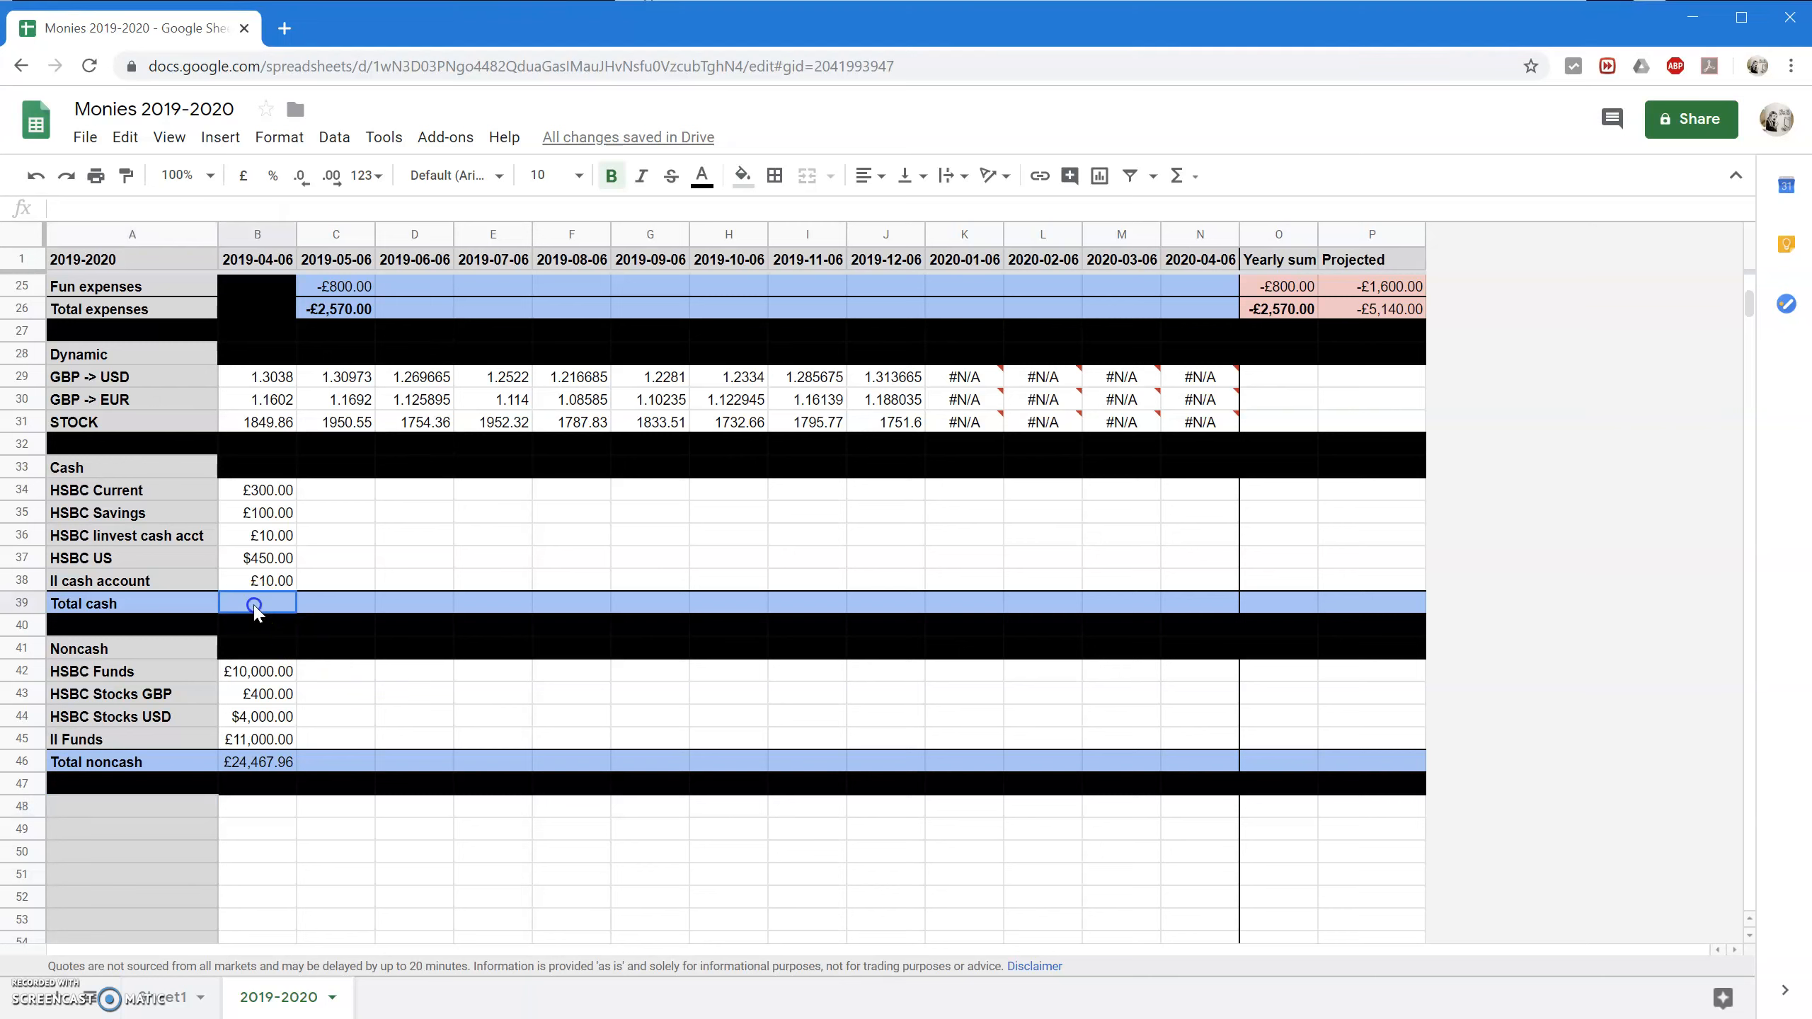
pyautogui.write('=SUM')
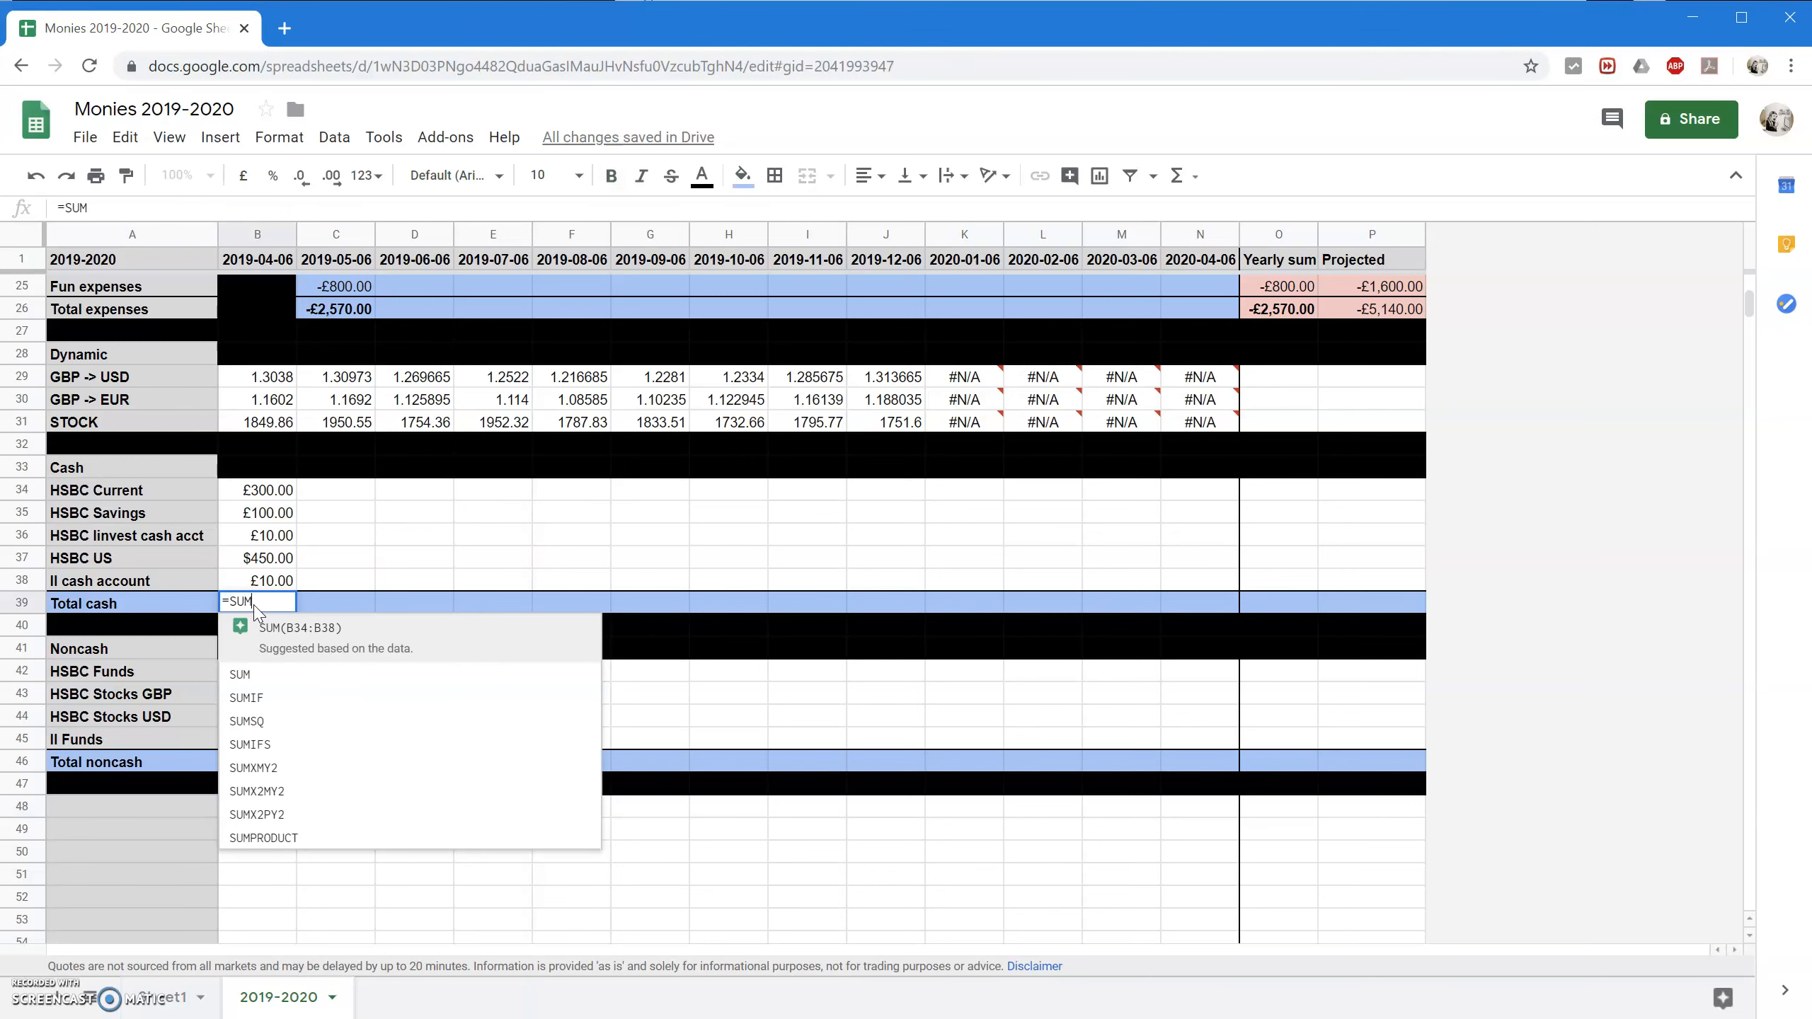
pyautogui.write('(')
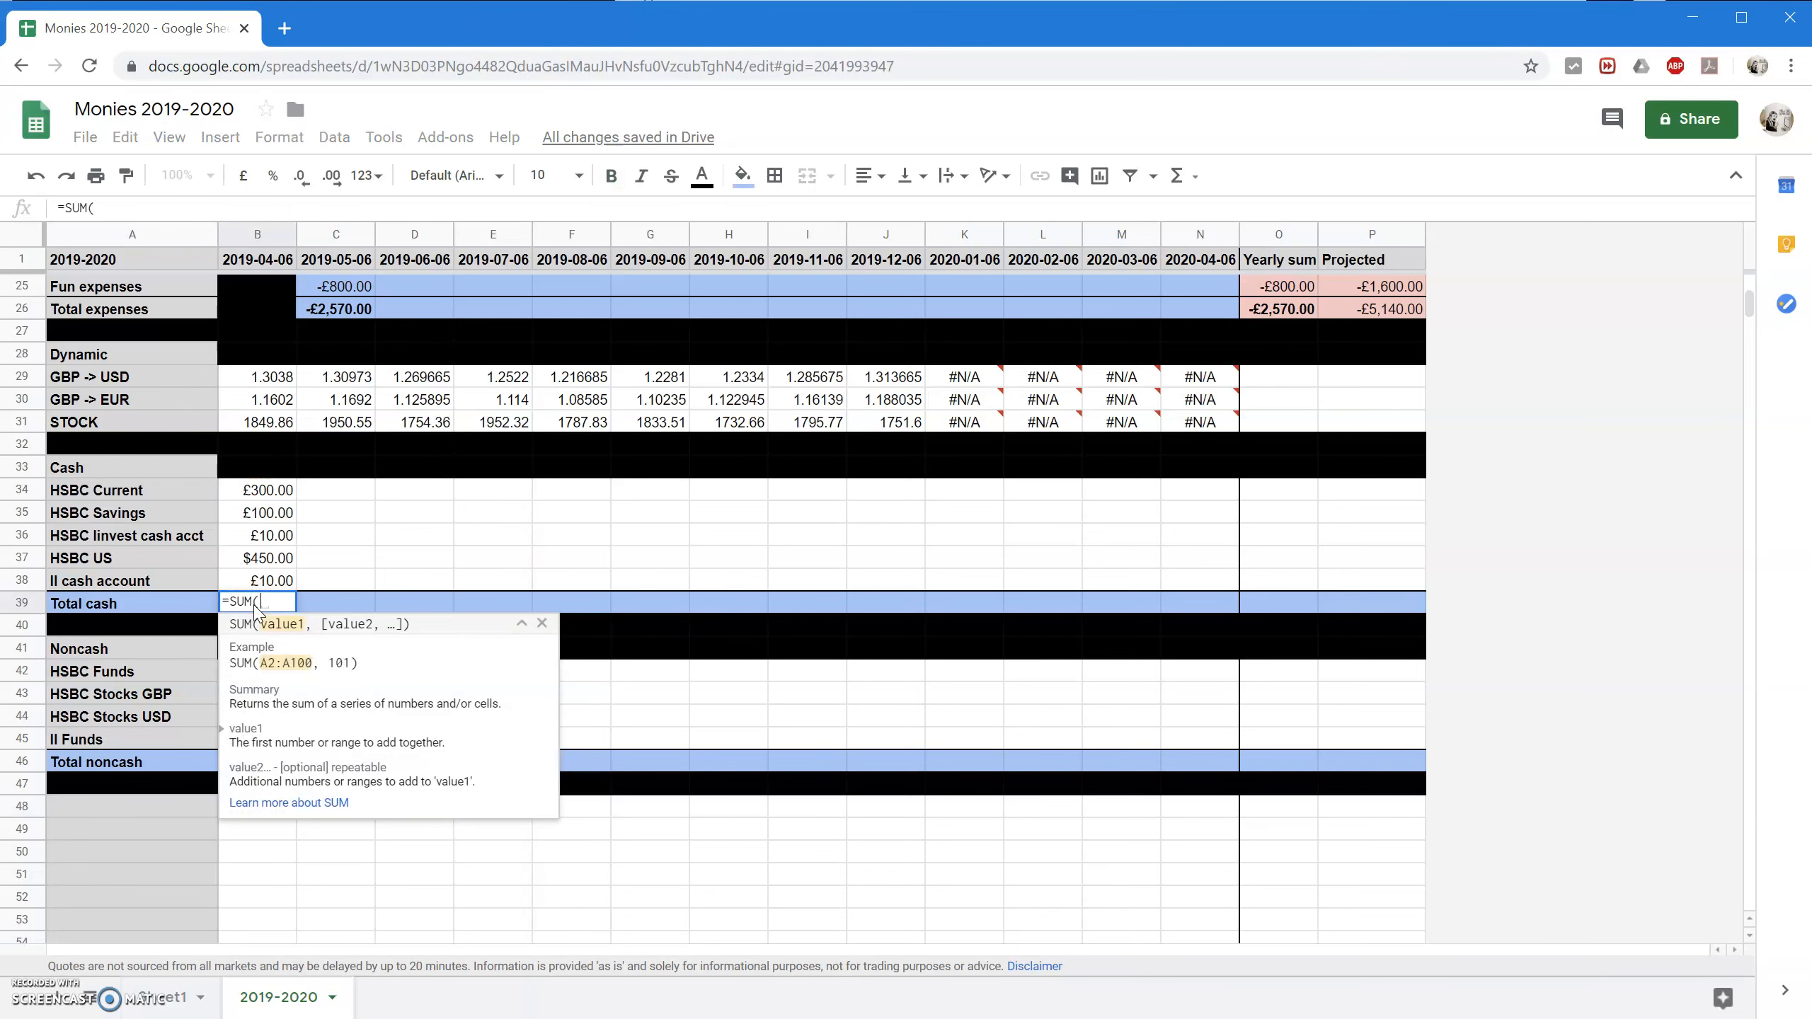
pyautogui.write('B')
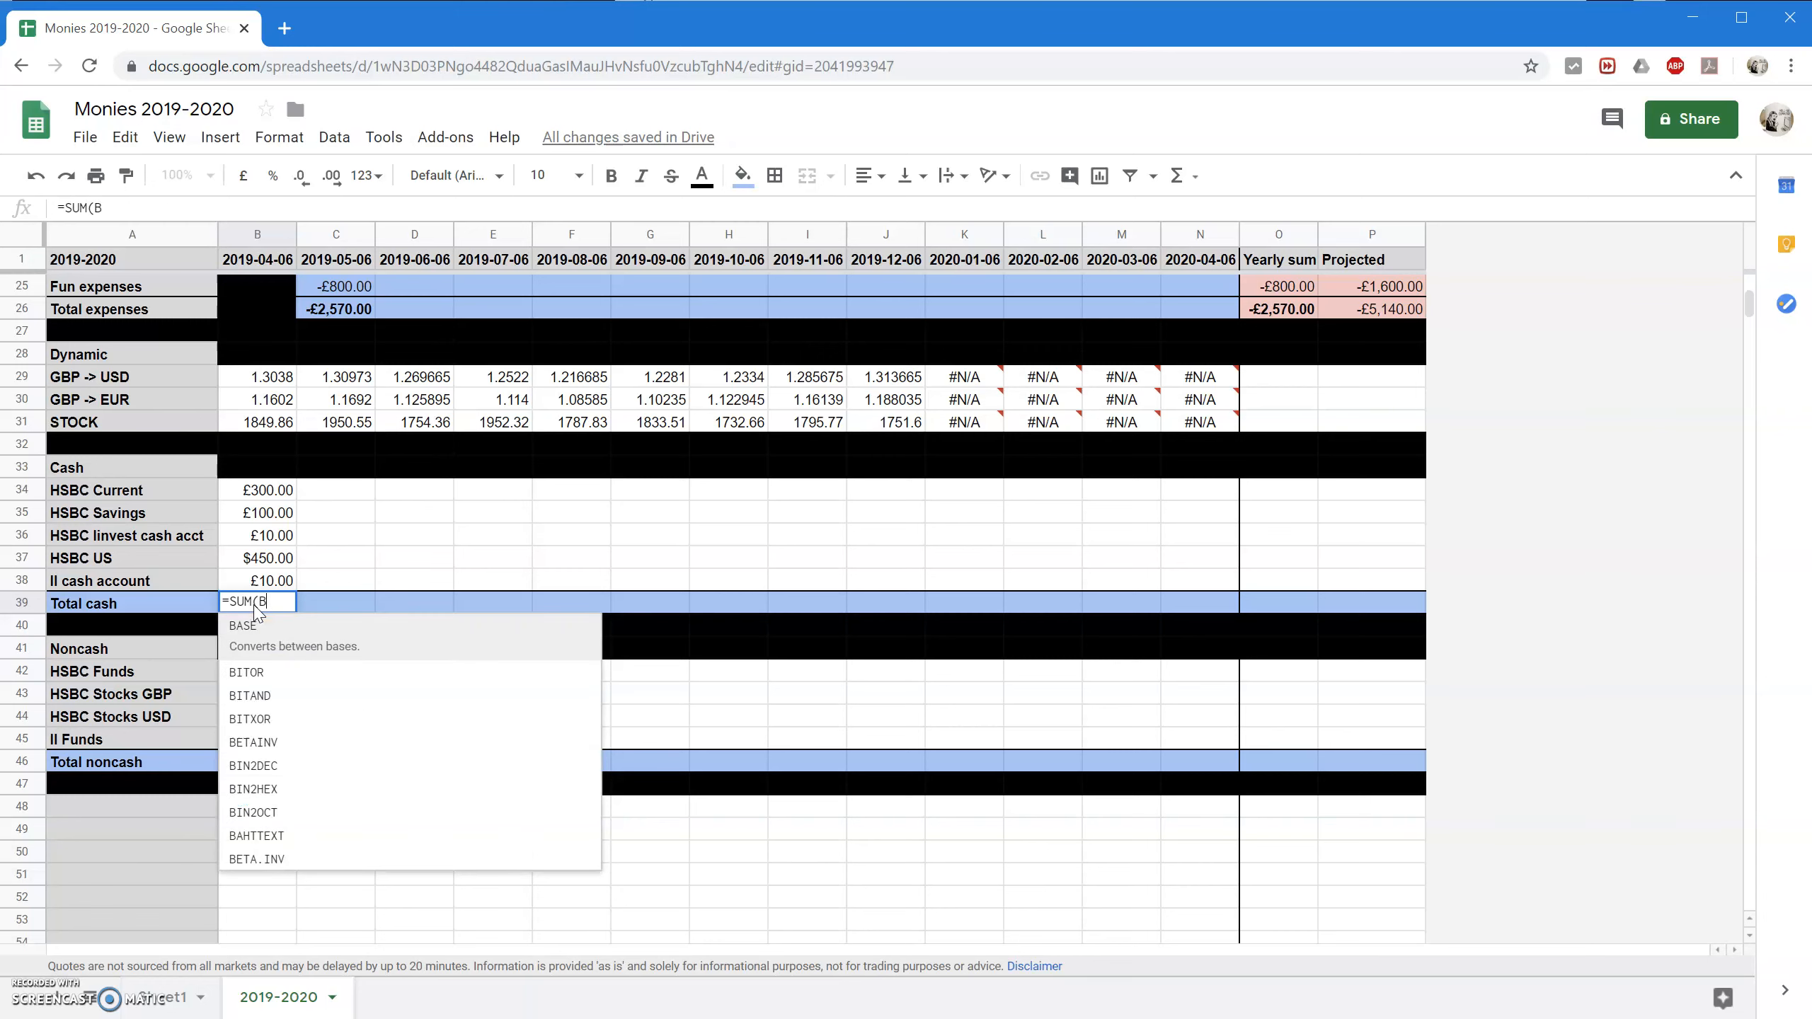
pyautogui.write('34:')
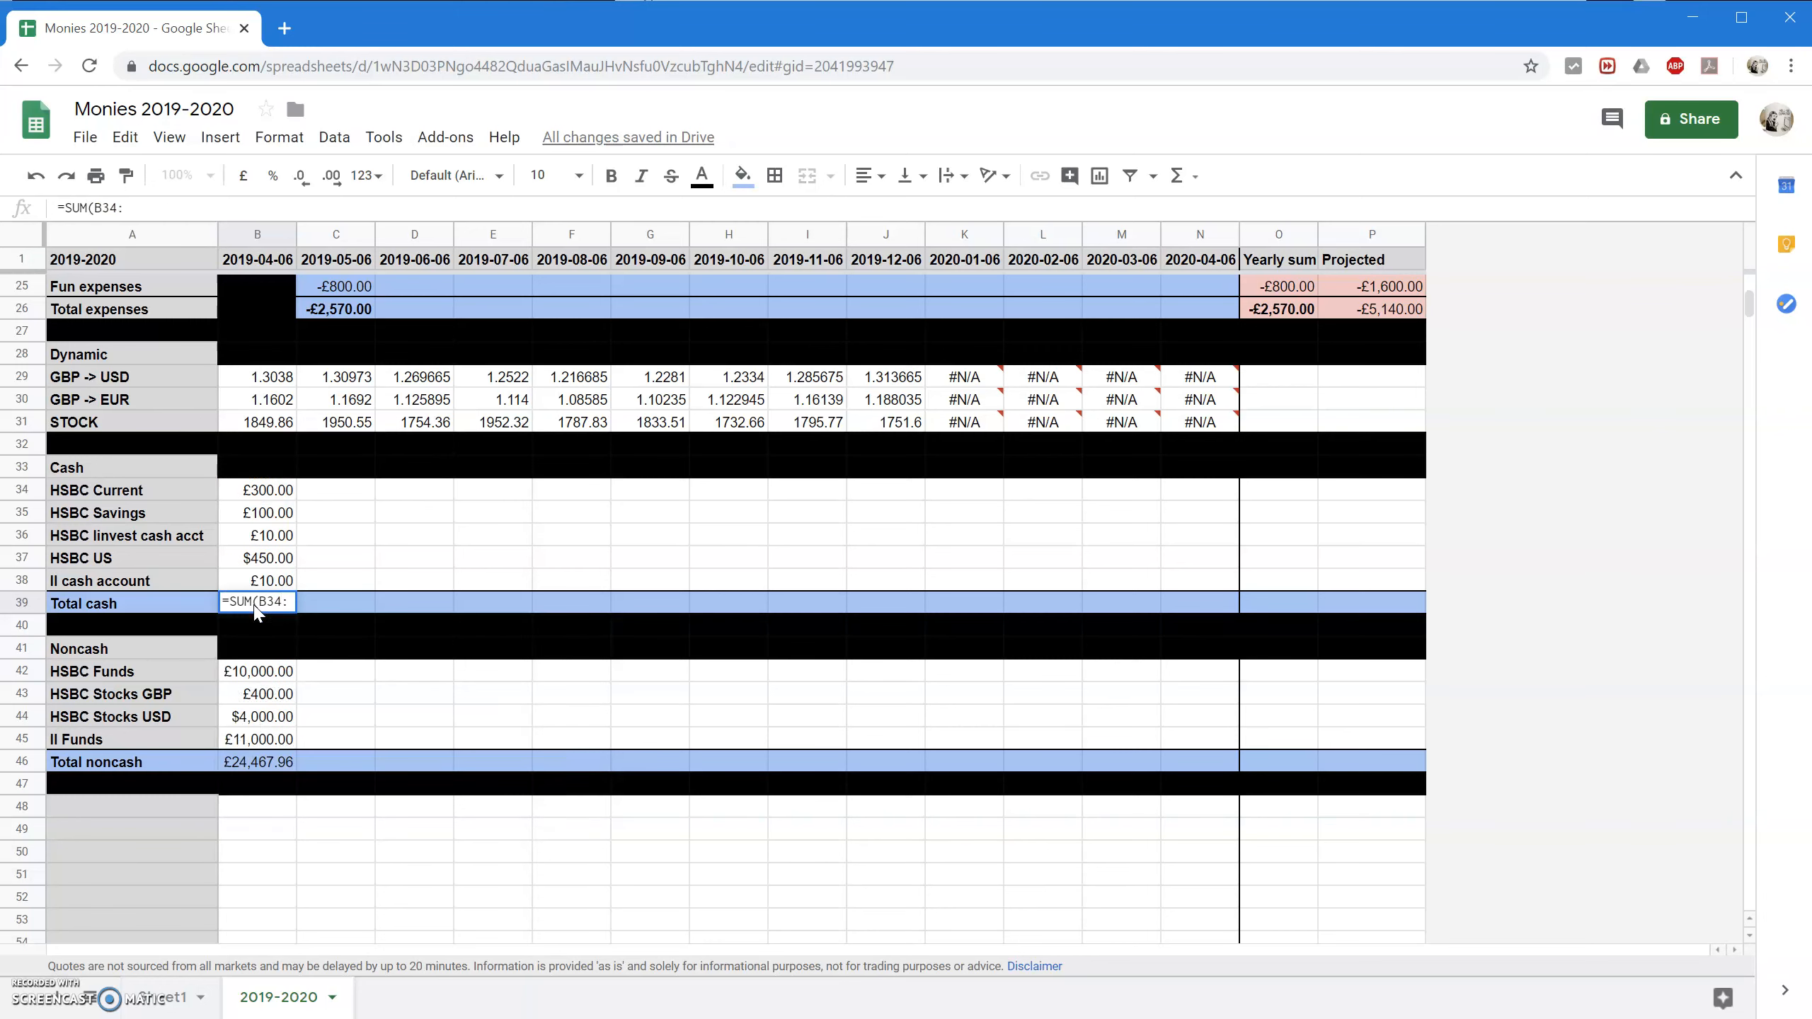
pyautogui.write('B36)+B')
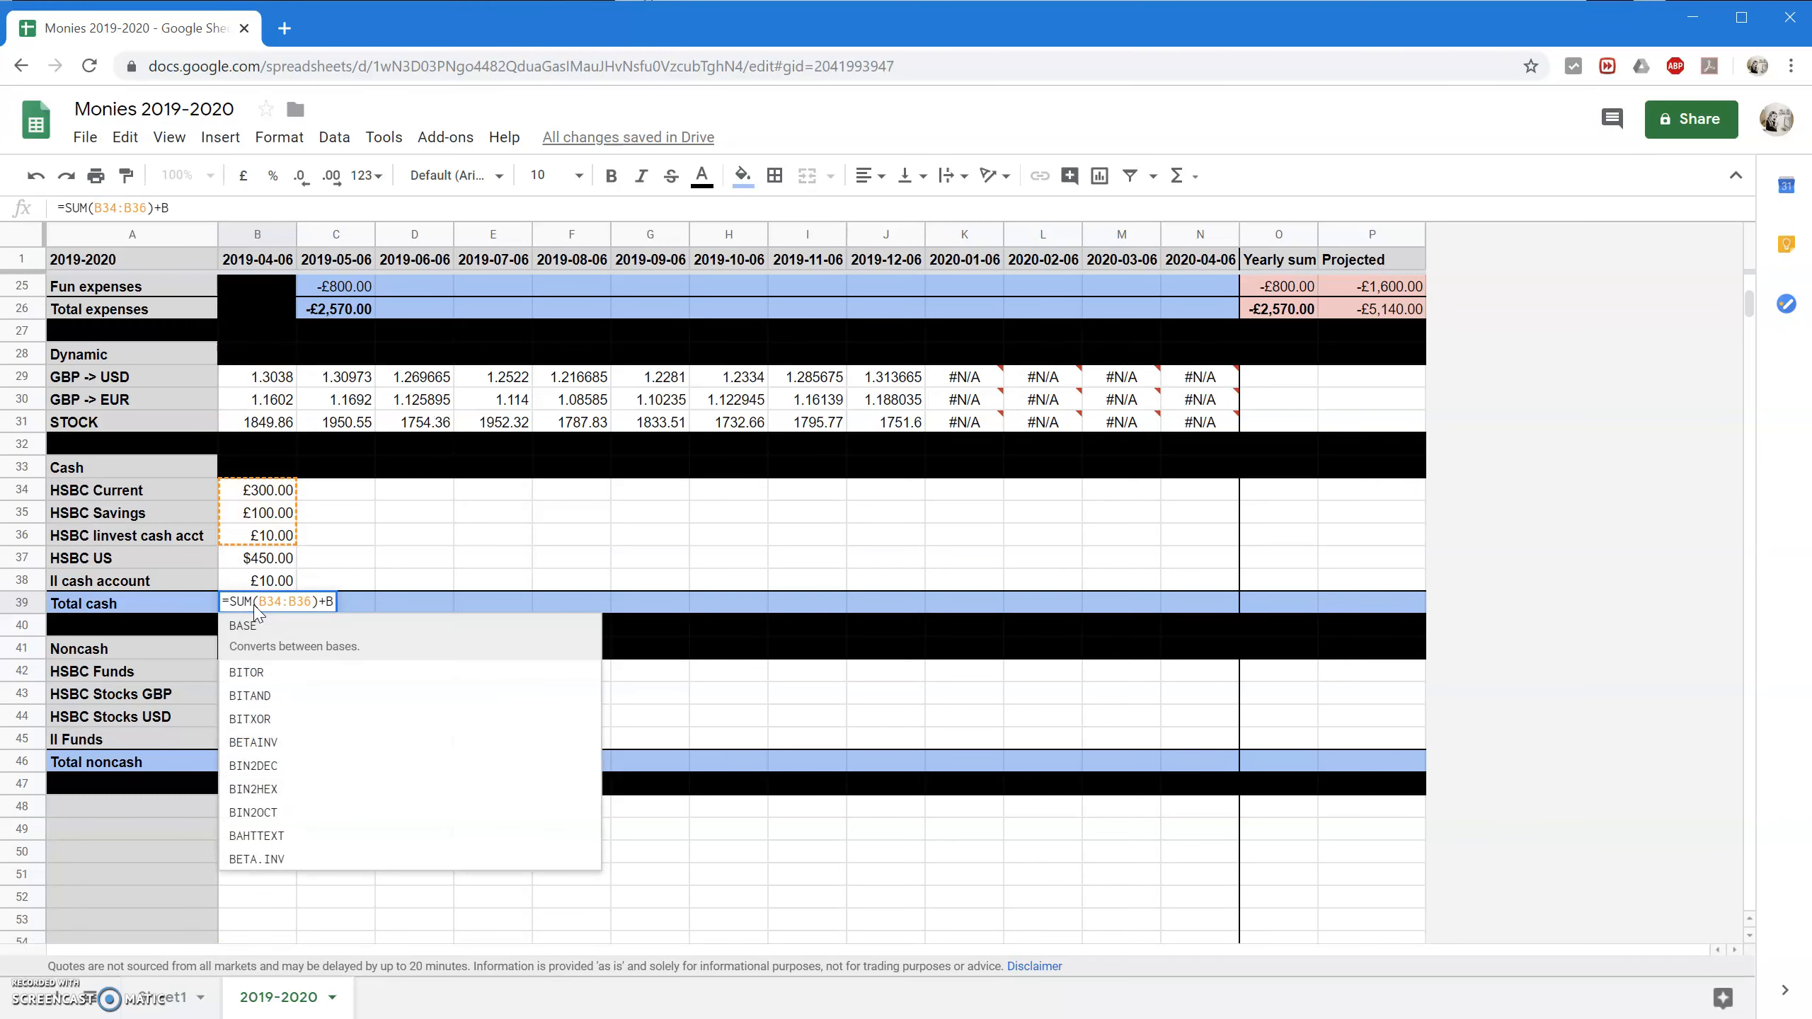
pyautogui.write('38+B')
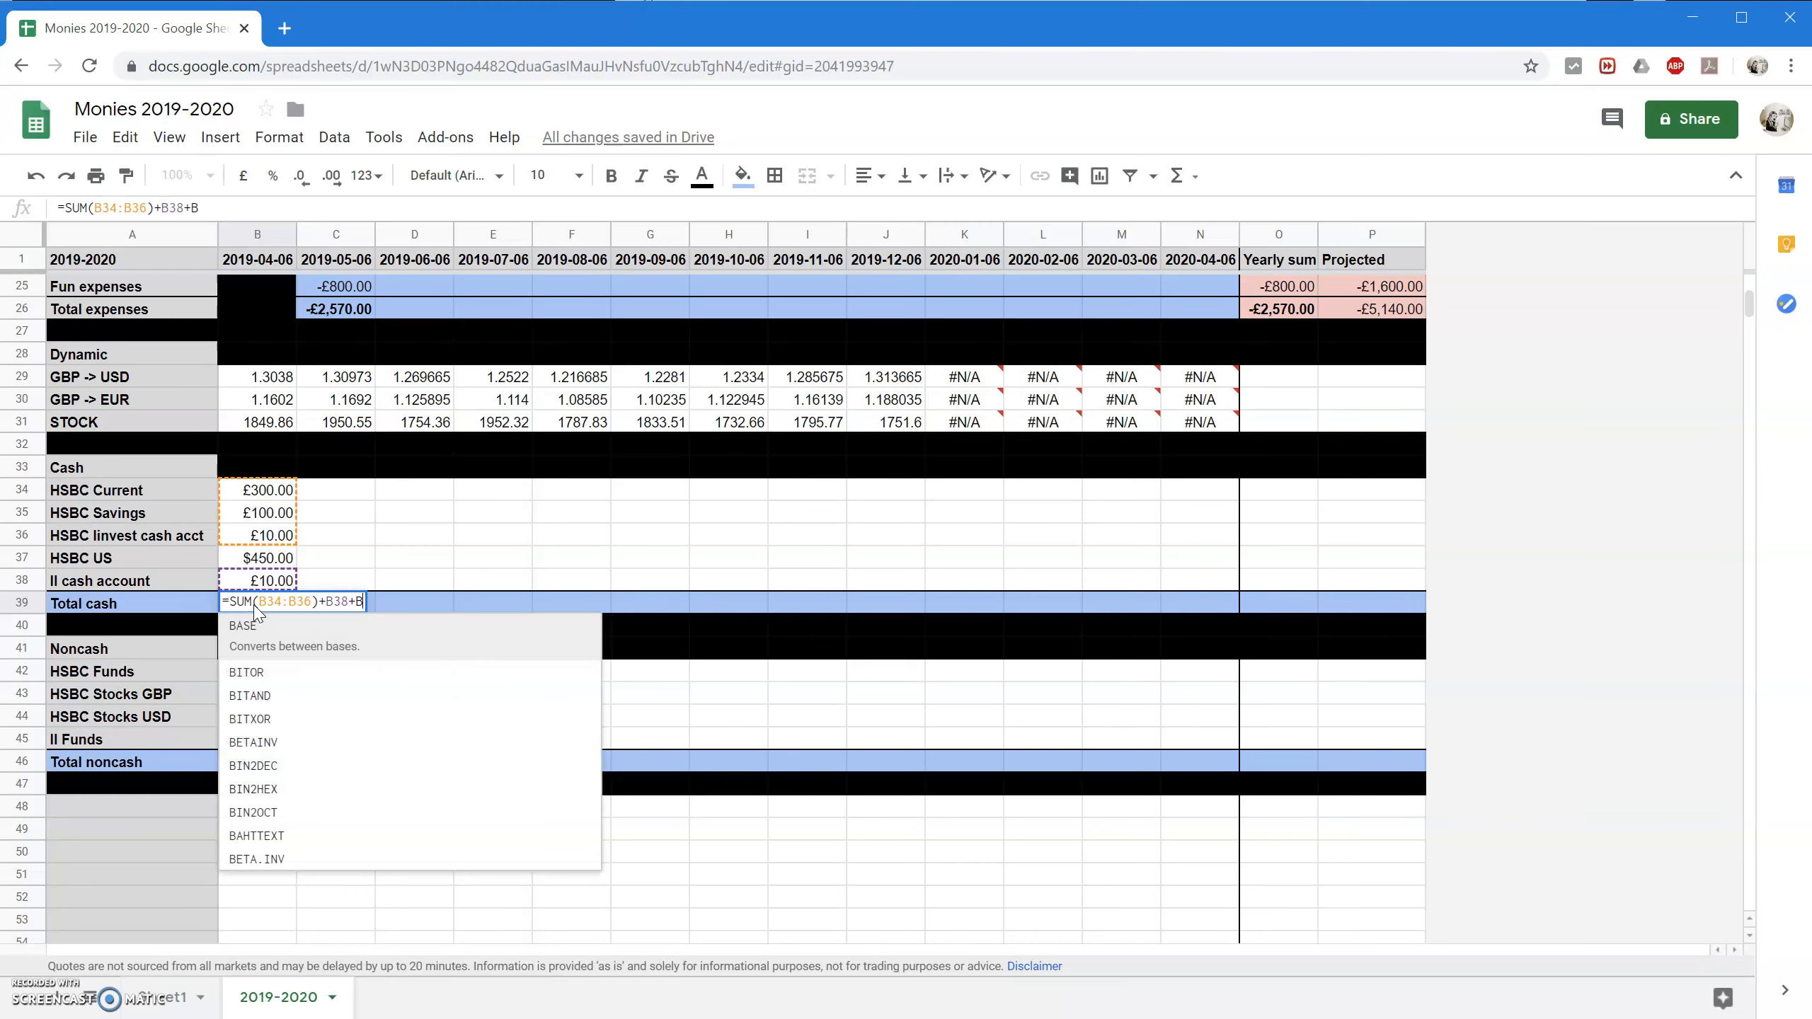
pyautogui.write('37/B29')
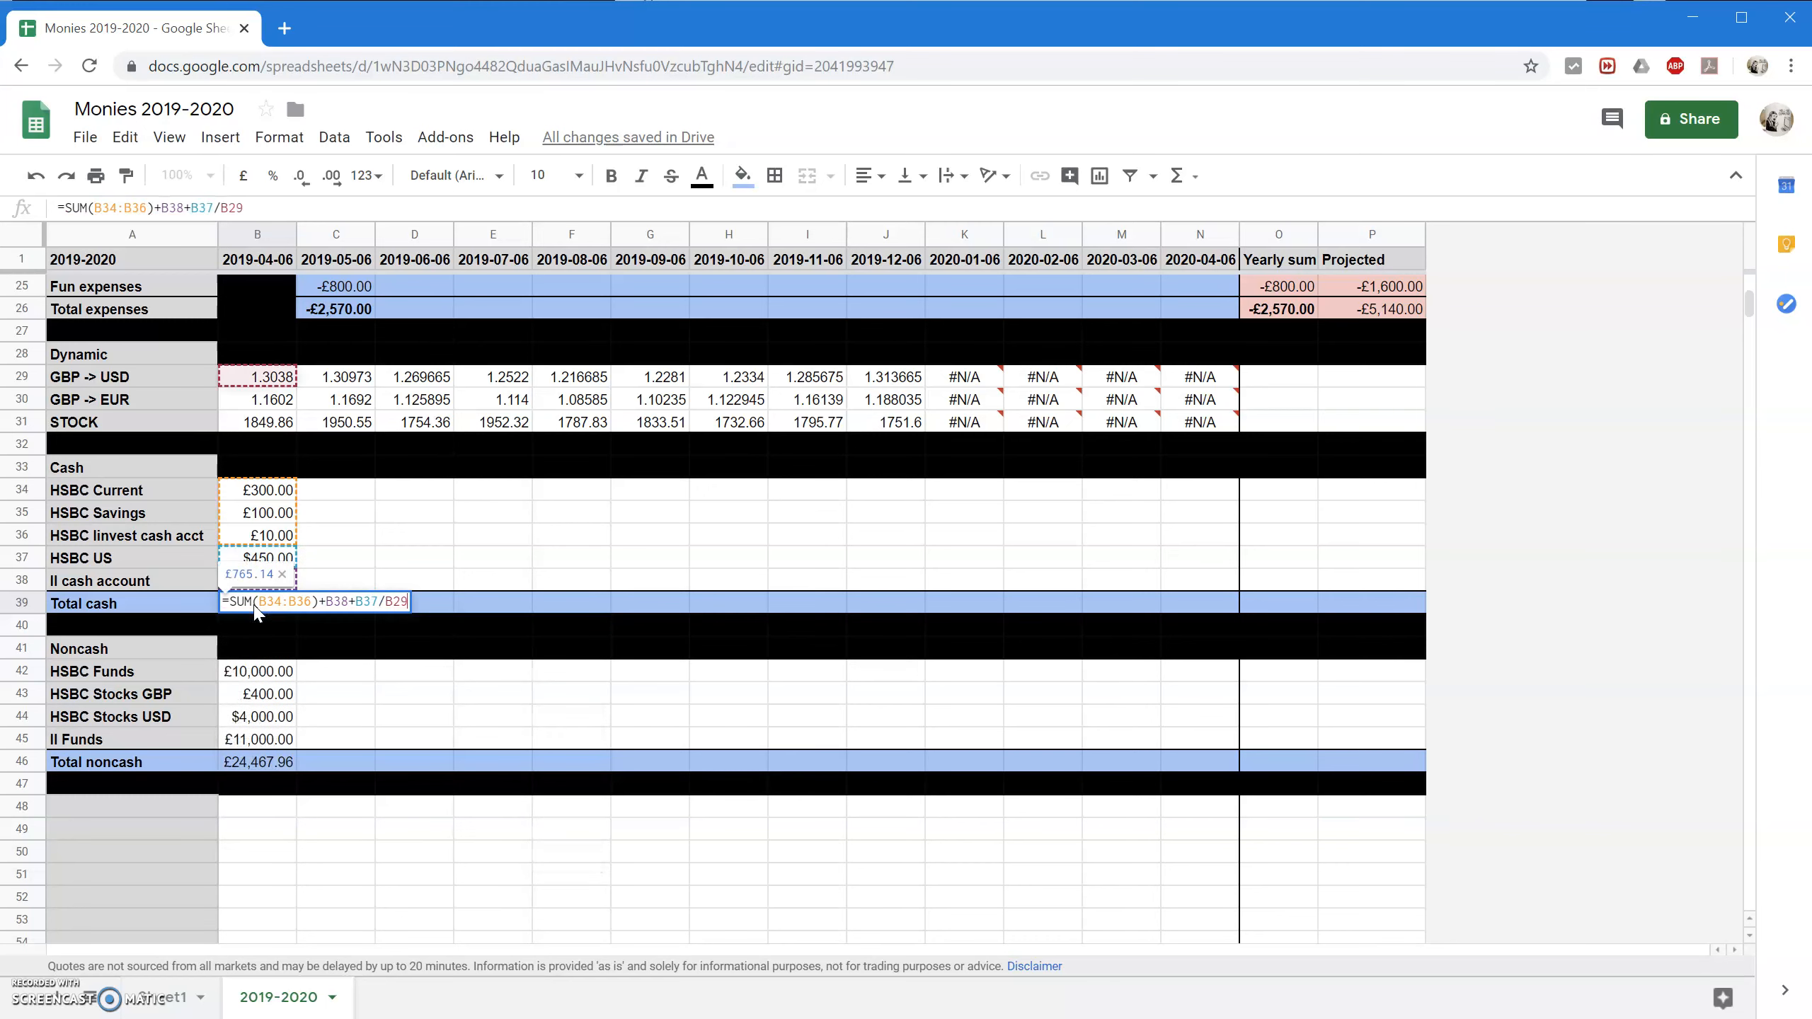
pyautogui.press('Return')
# Copy the Total cash formula in B39 and the Total noncash formula in B46 across to column N.
pyautogui.click(255, 602)
pyautogui.moveTo(295, 611); pyautogui.dragTo(1201, 606)
pyautogui.click(277, 762)
pyautogui.moveTo(295, 771); pyautogui.dragTo(1196, 760)
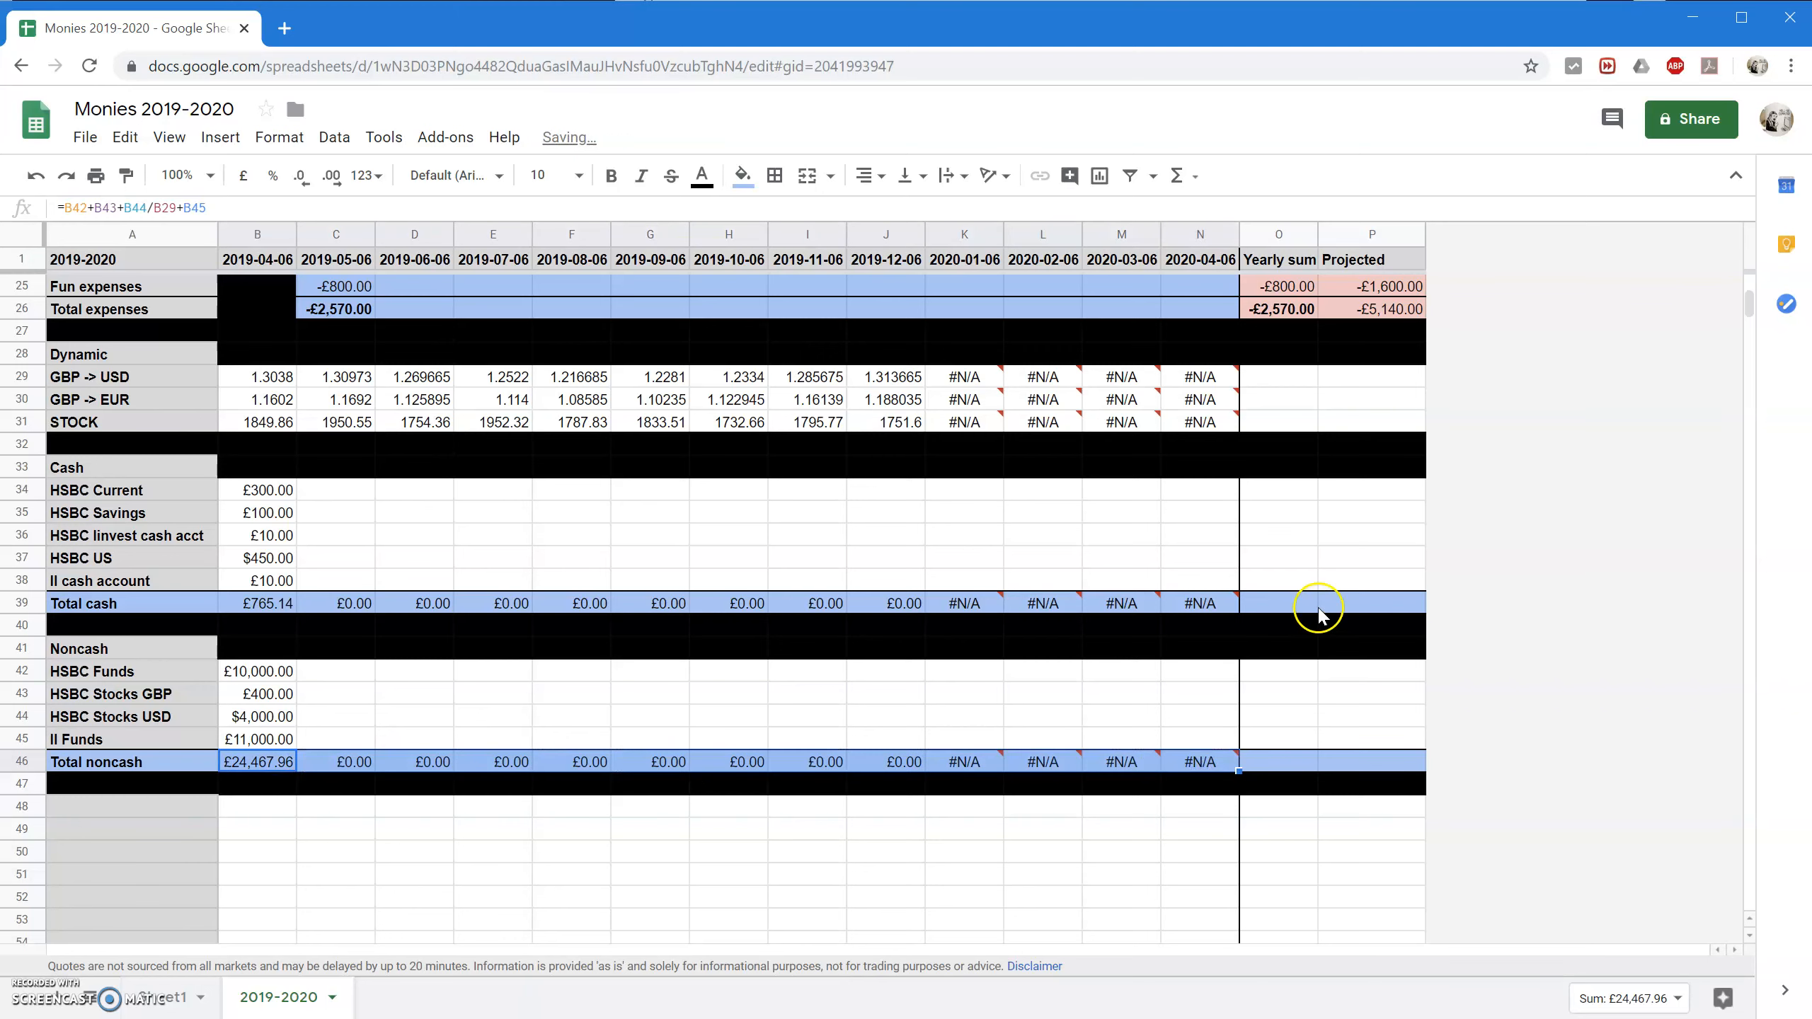
# Insert a new column after Projected and give it the heading "Latest value" in Q1.
pyautogui.click(1278, 491)
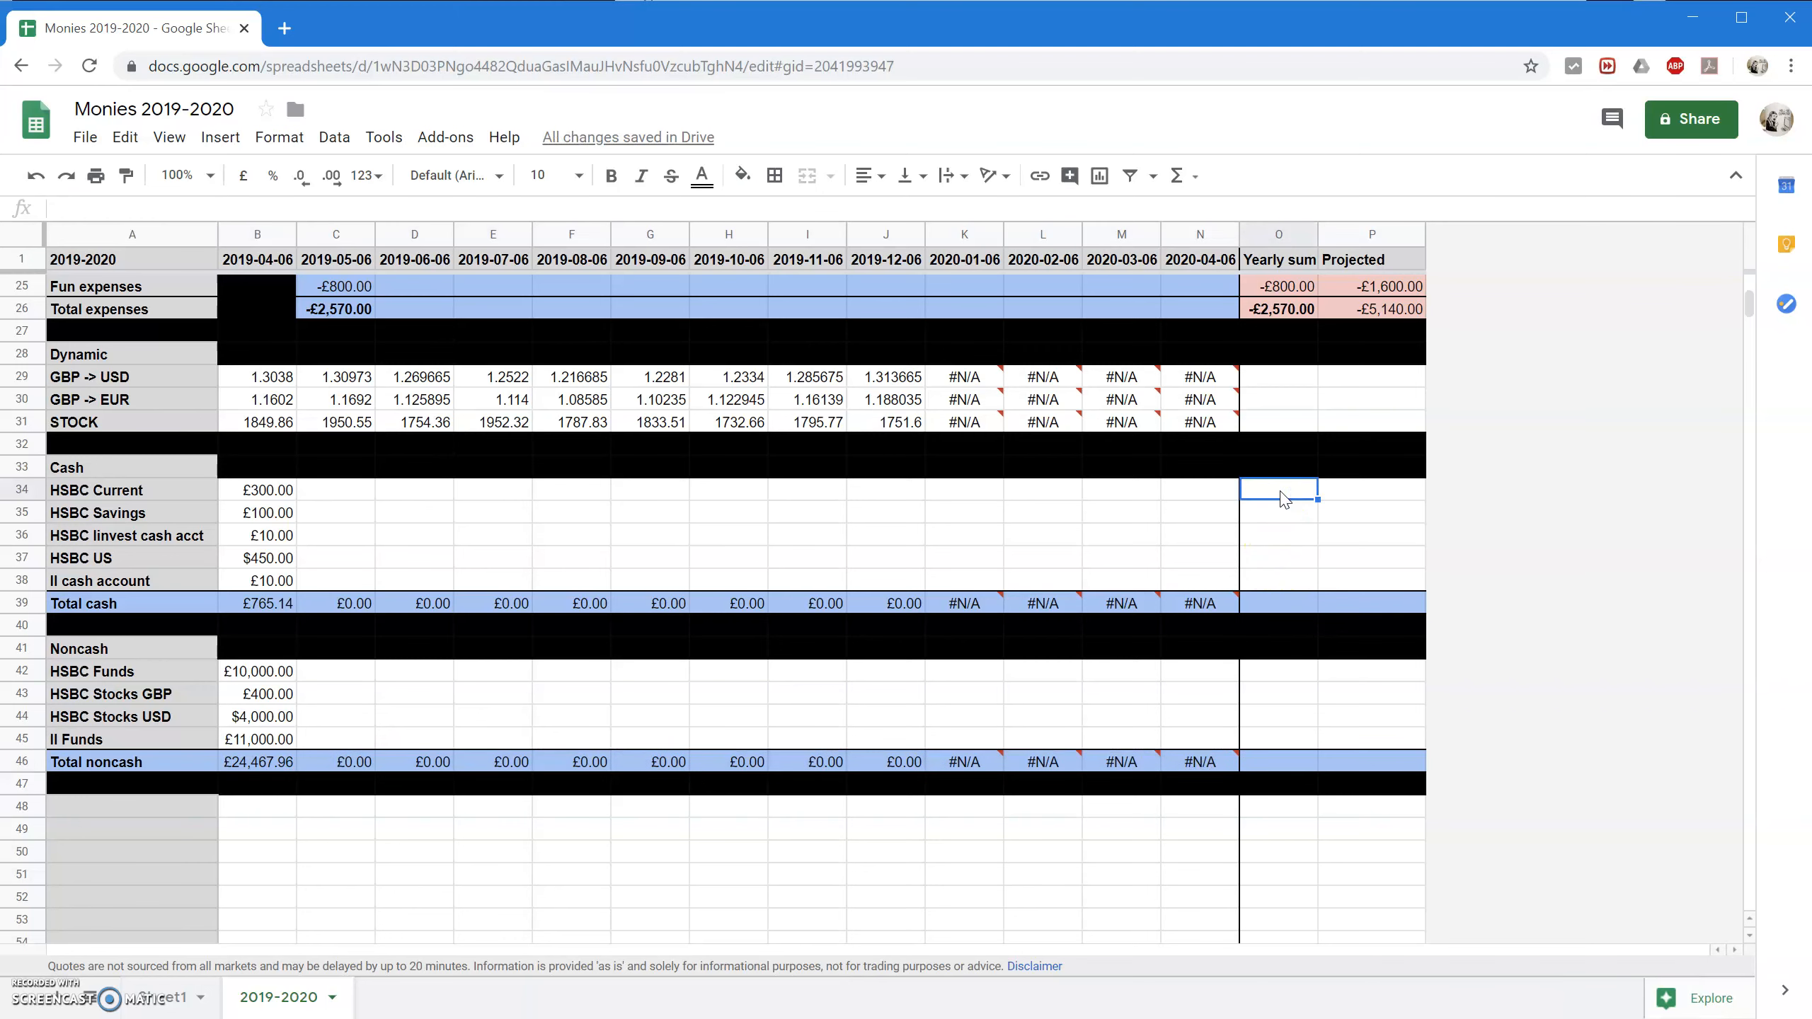
pyautogui.scroll(3, 1284, 498)
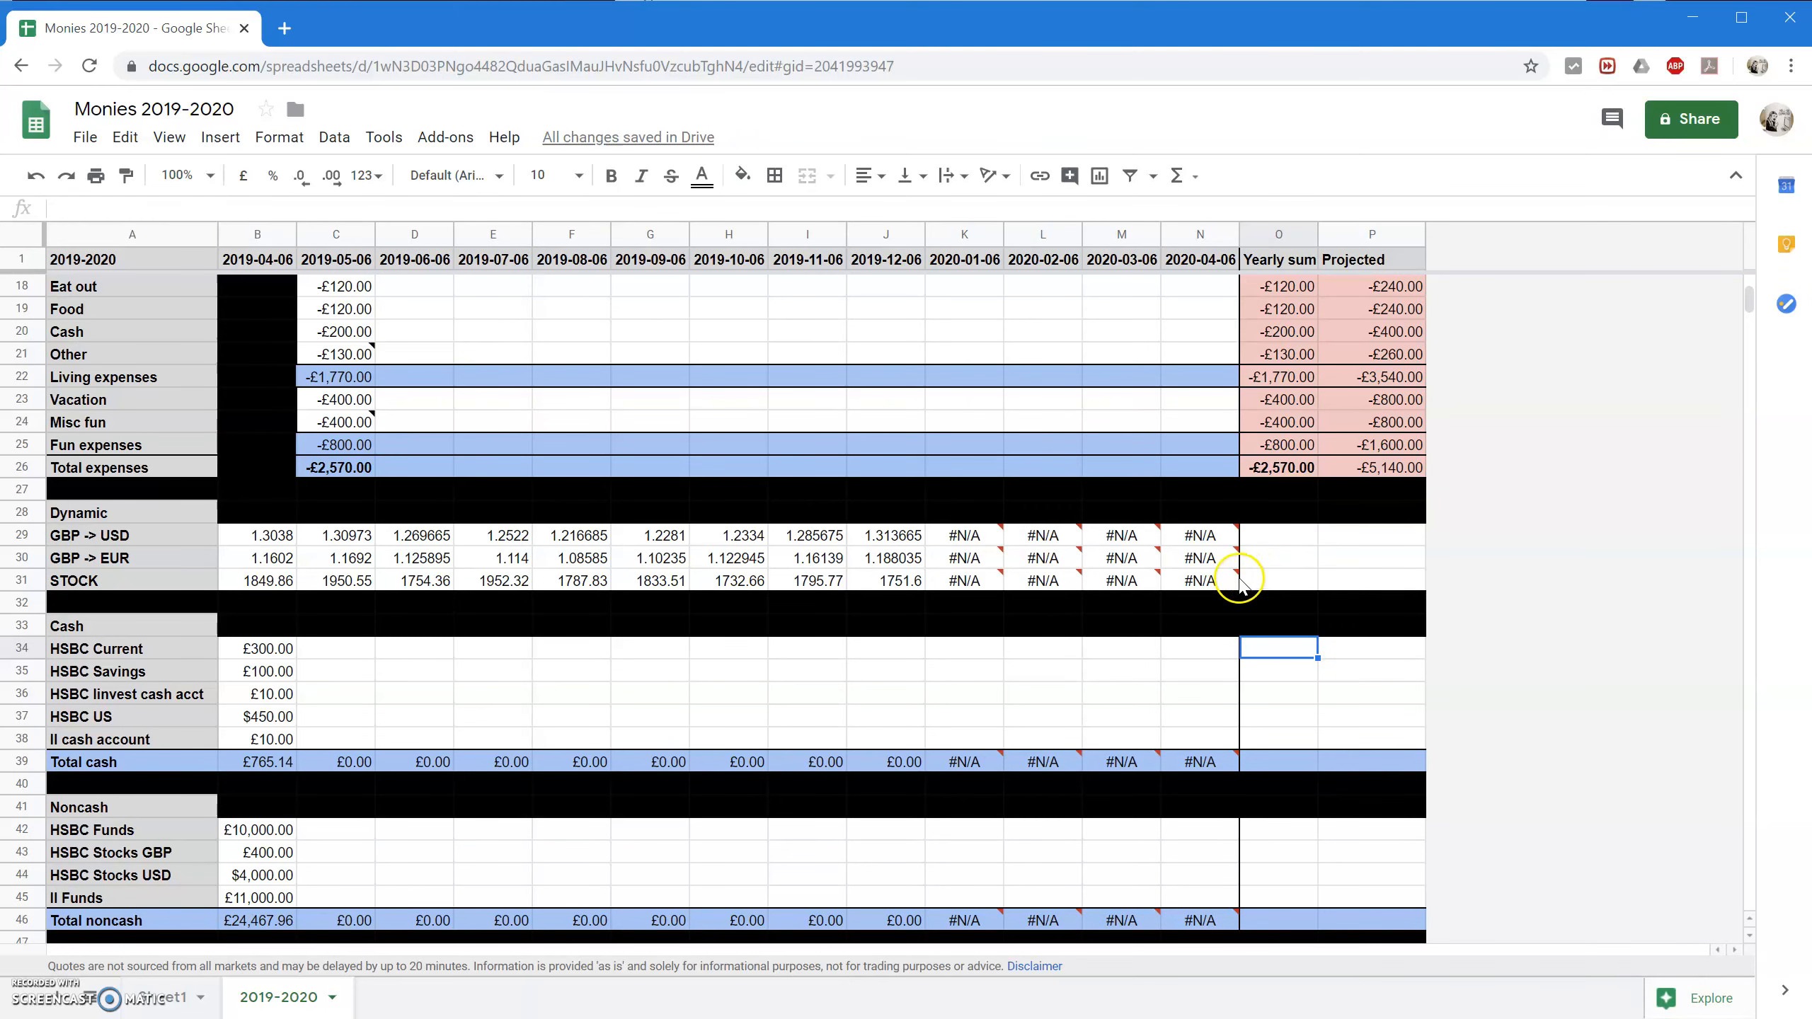
pyautogui.click(1371, 236)
pyautogui.rightClick(1371, 236)
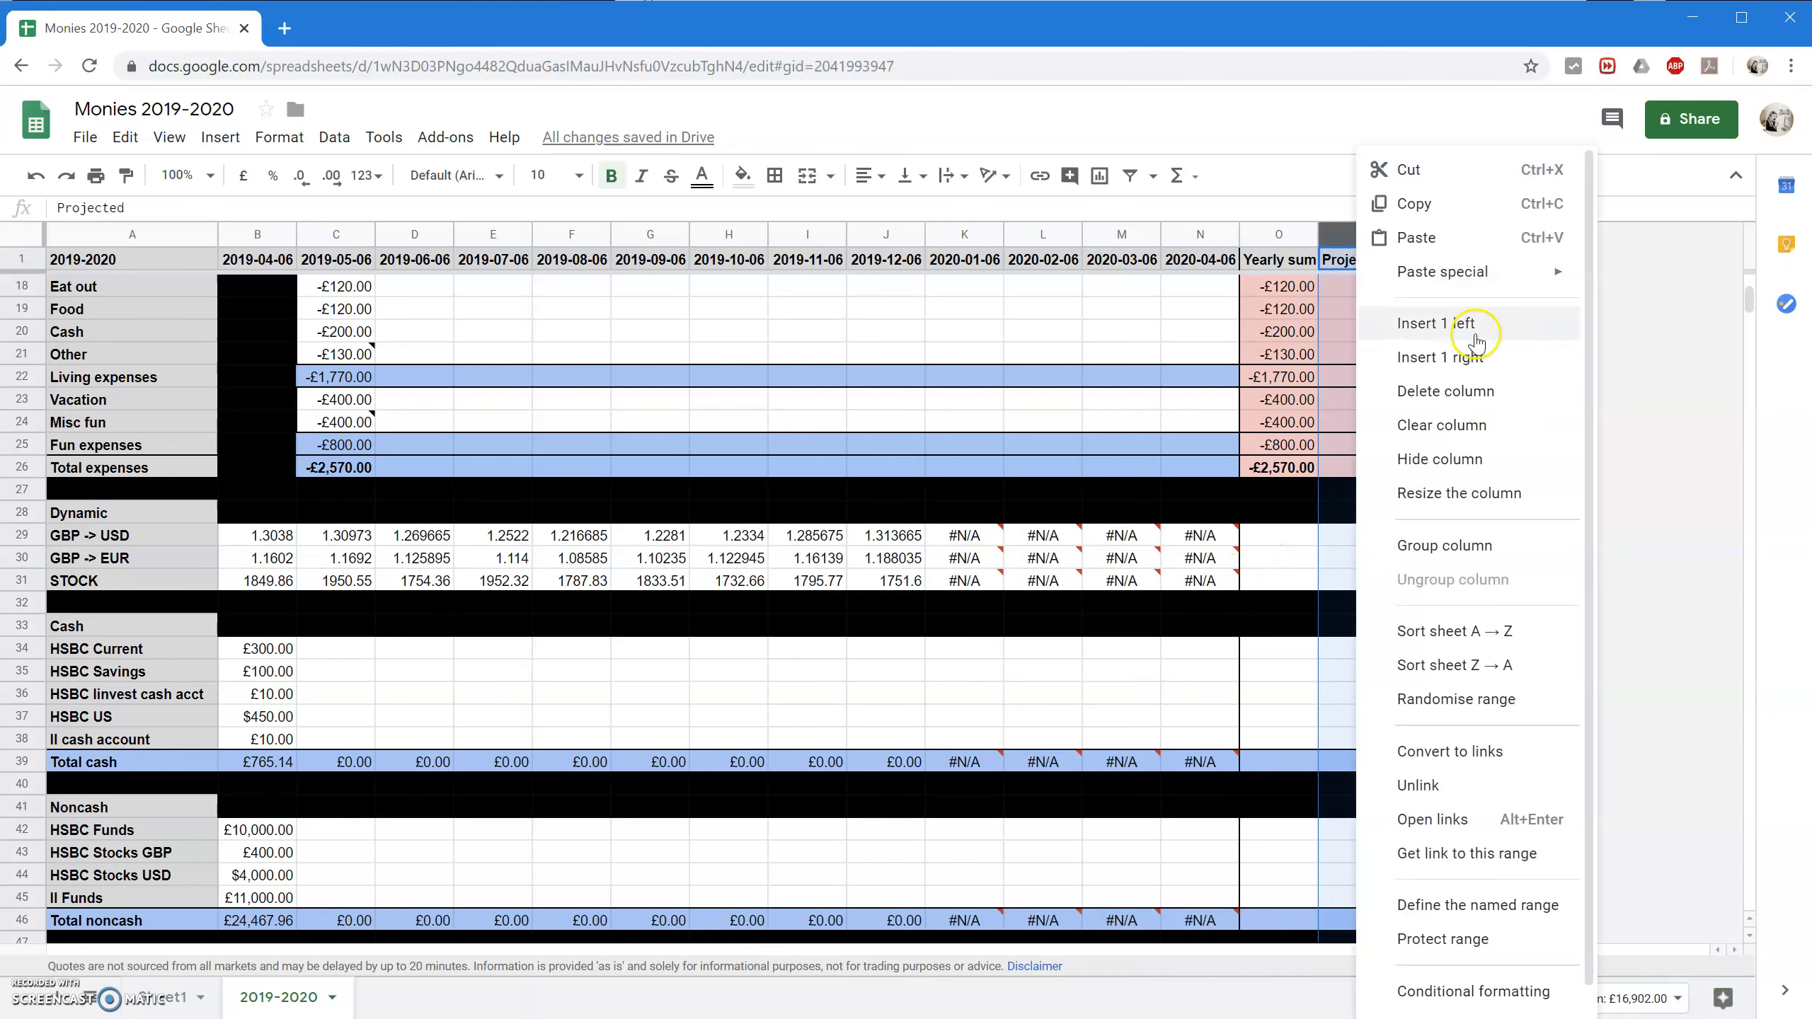
pyautogui.click(1470, 355)
pyautogui.click(1461, 259)
pyautogui.write('Latest value')
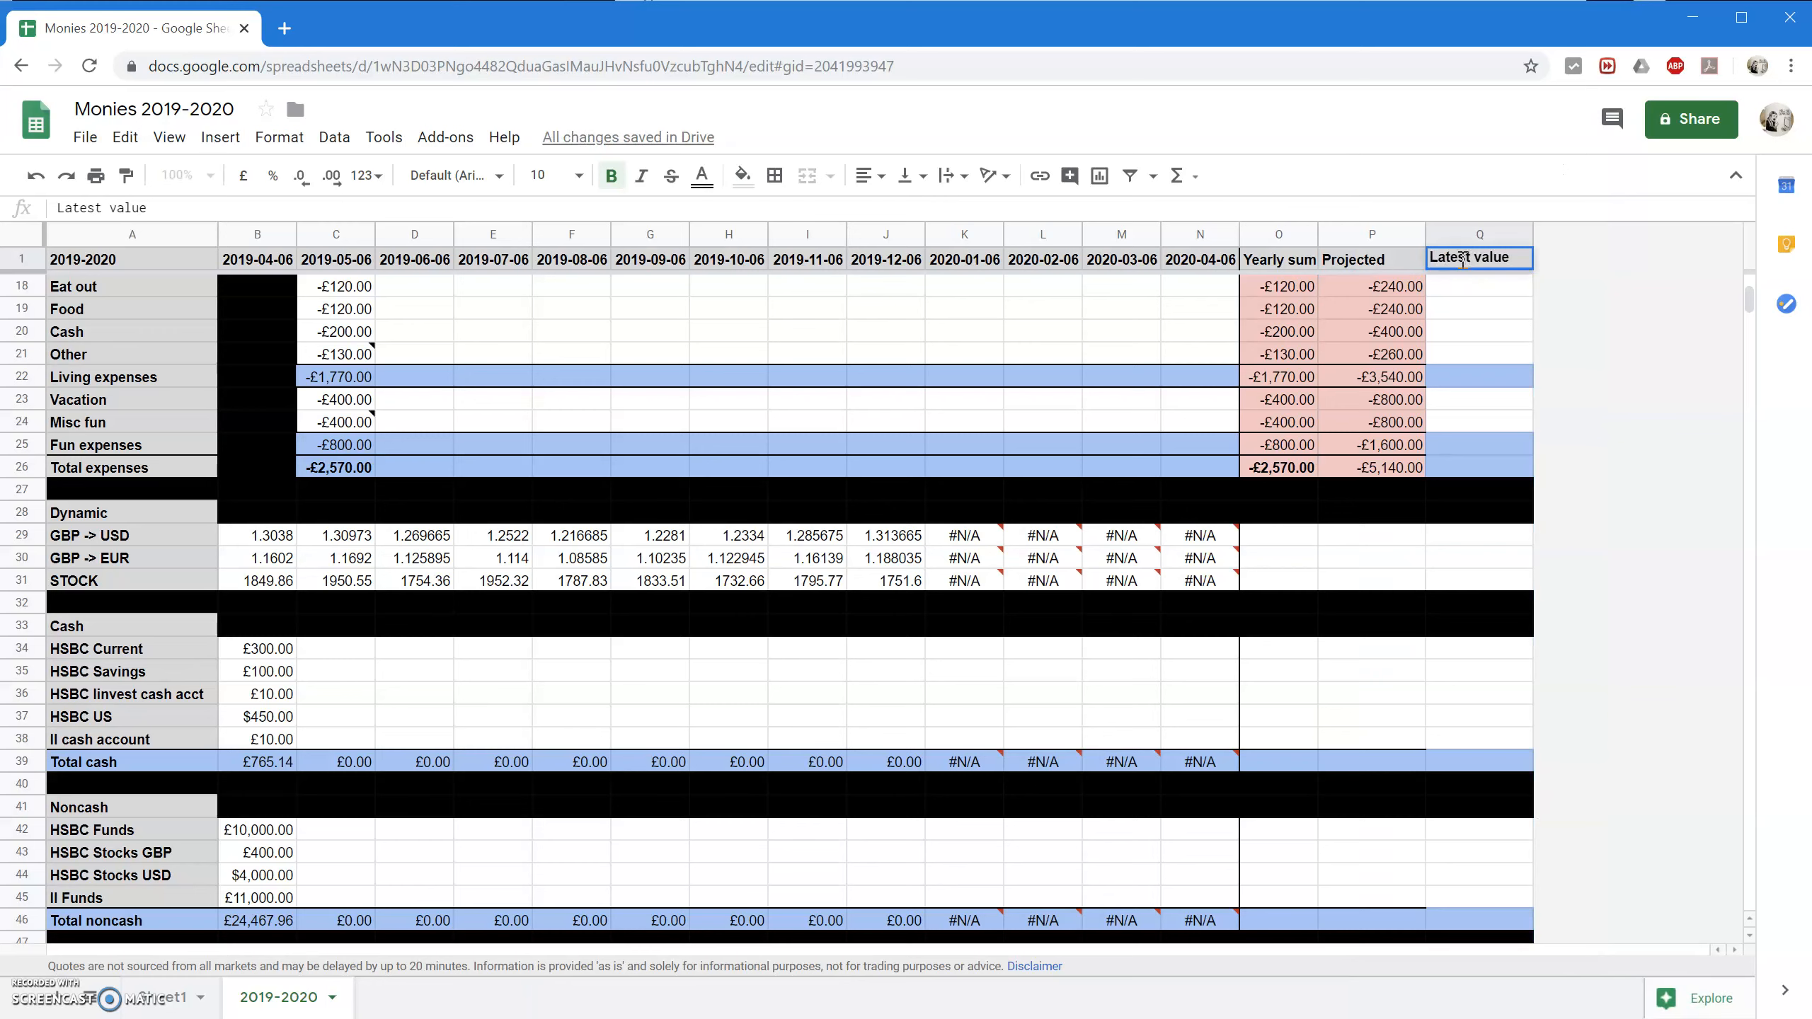
pyautogui.click(1487, 656)
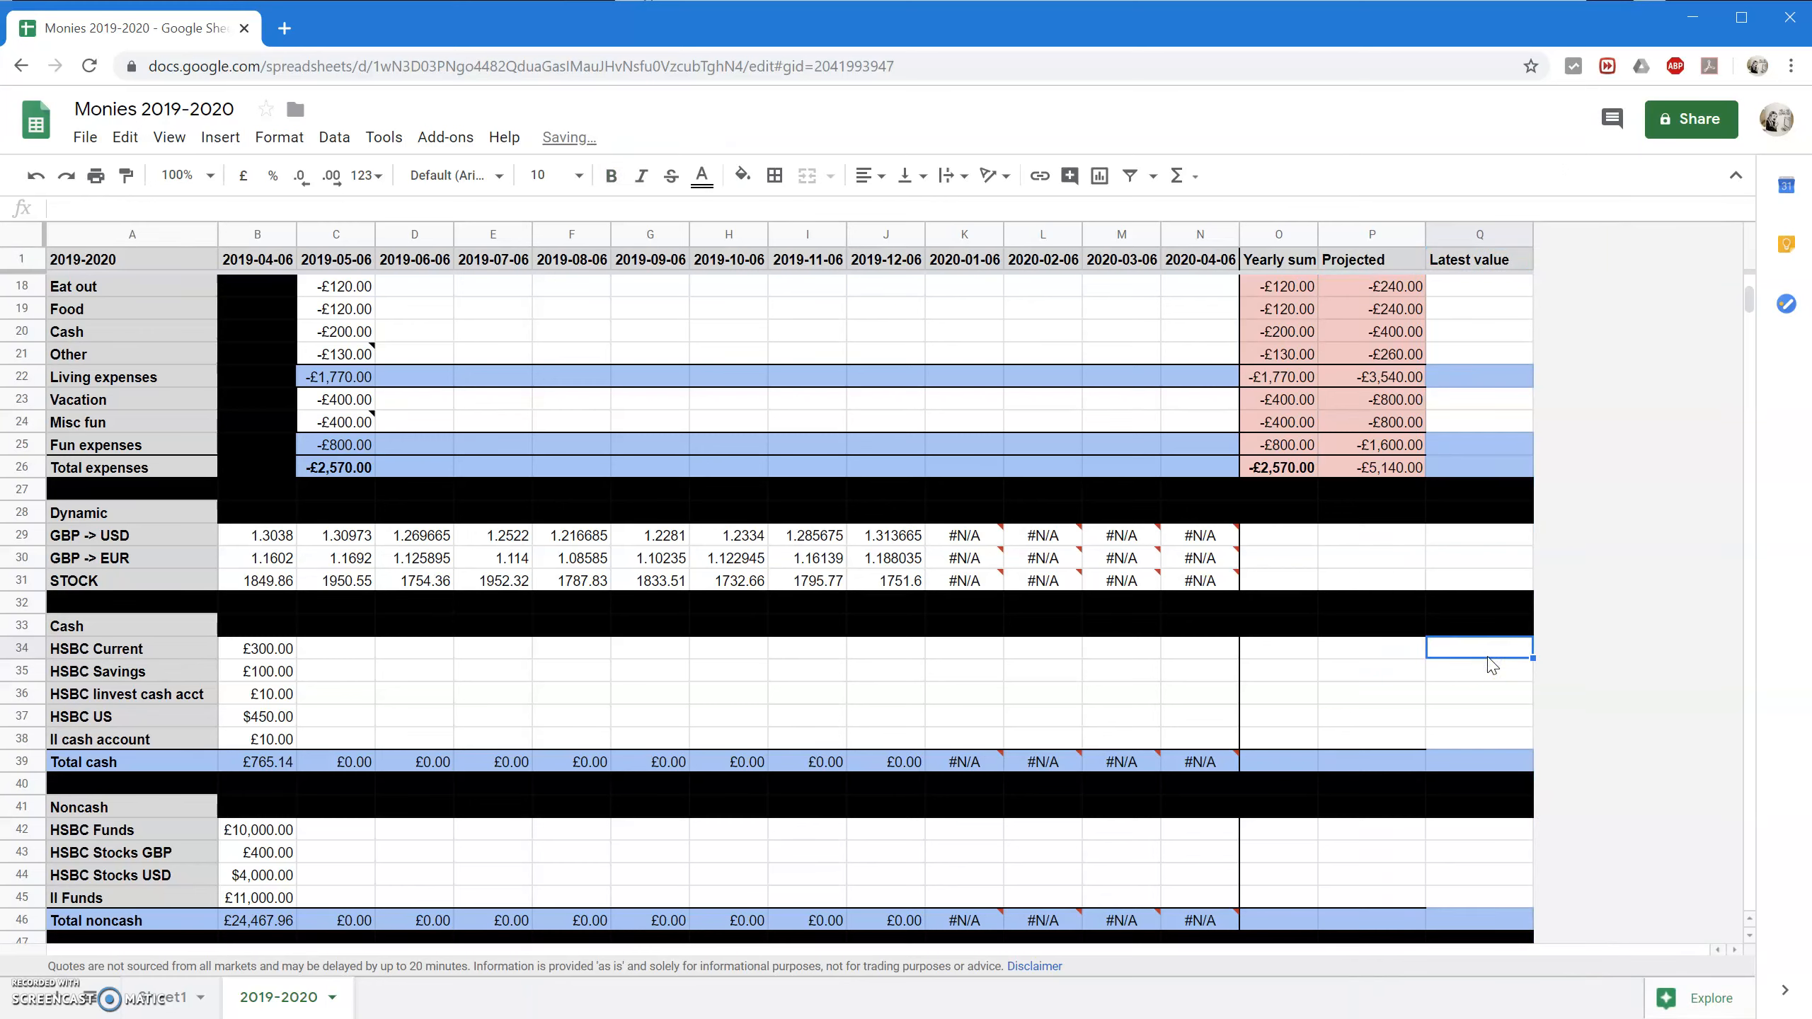
pyautogui.click(1476, 650)
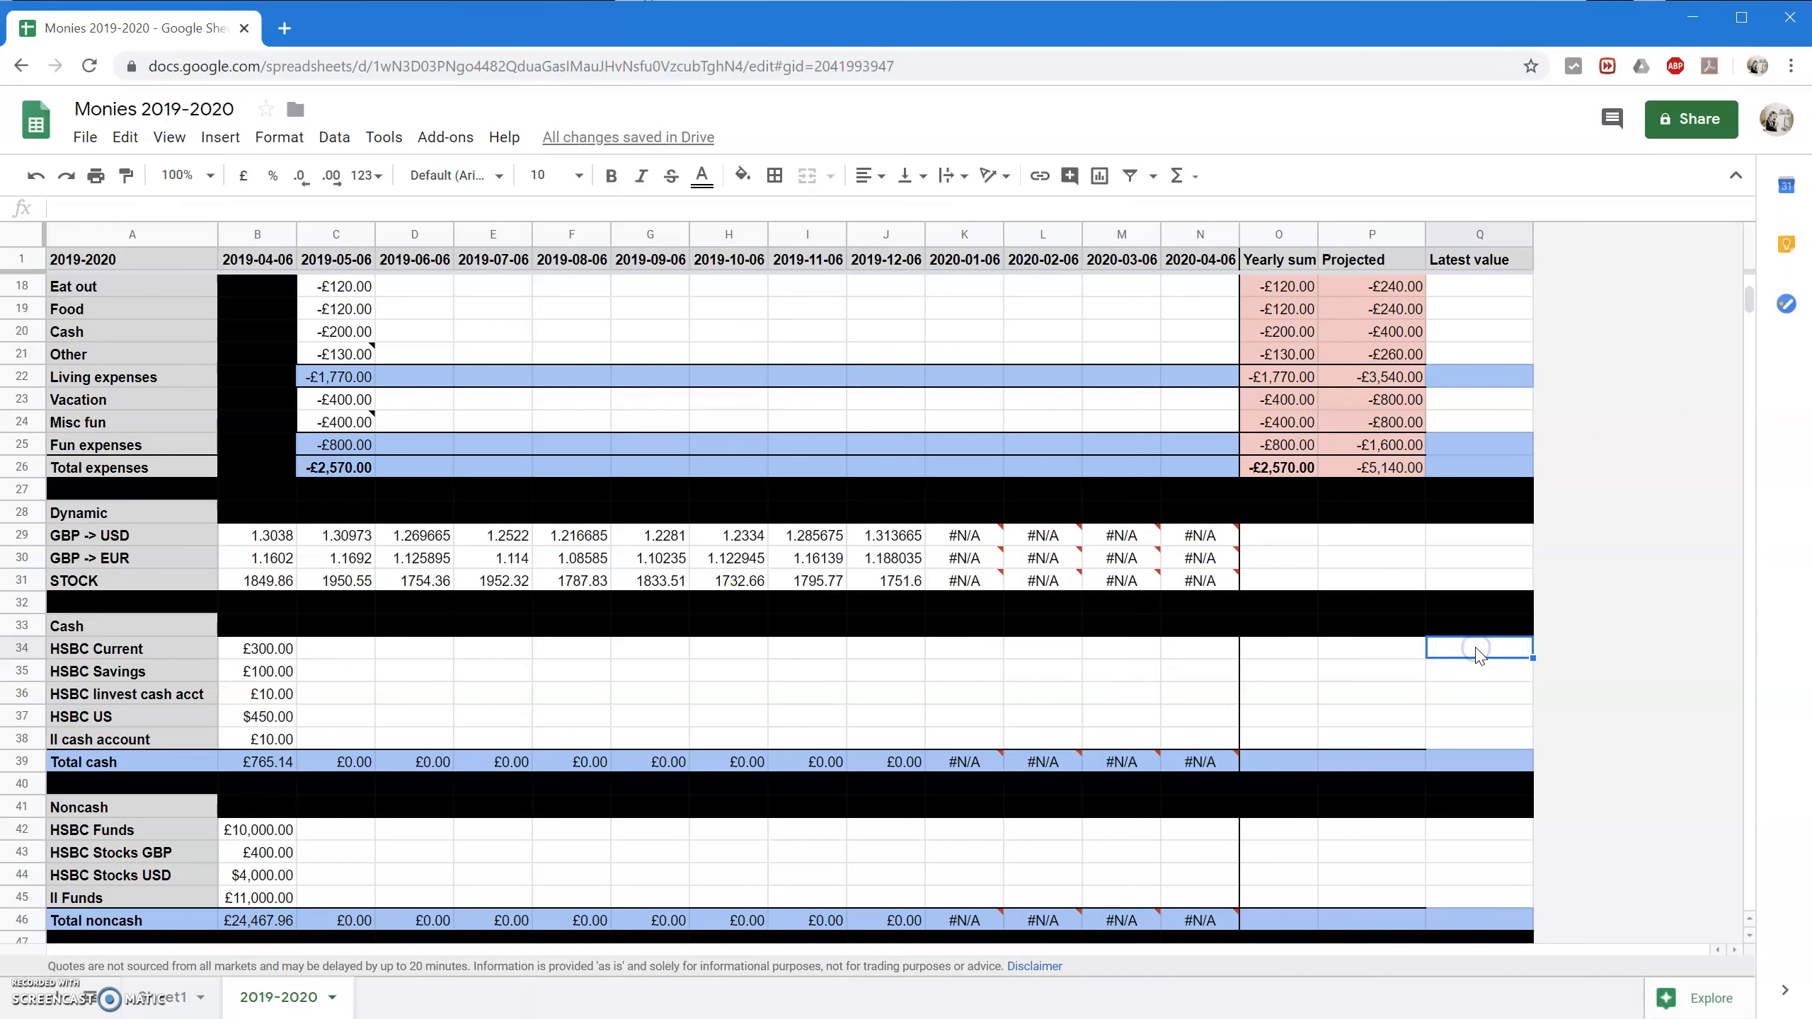
# Write the formula =INDEX(B34:N34,MATCH(1e99,B34:N34,1)) in Q34 to return the latest HSBC Current balance.
pyautogui.write('=INDXE')
pyautogui.press('BackSpace')
pyautogui.write('EX(')
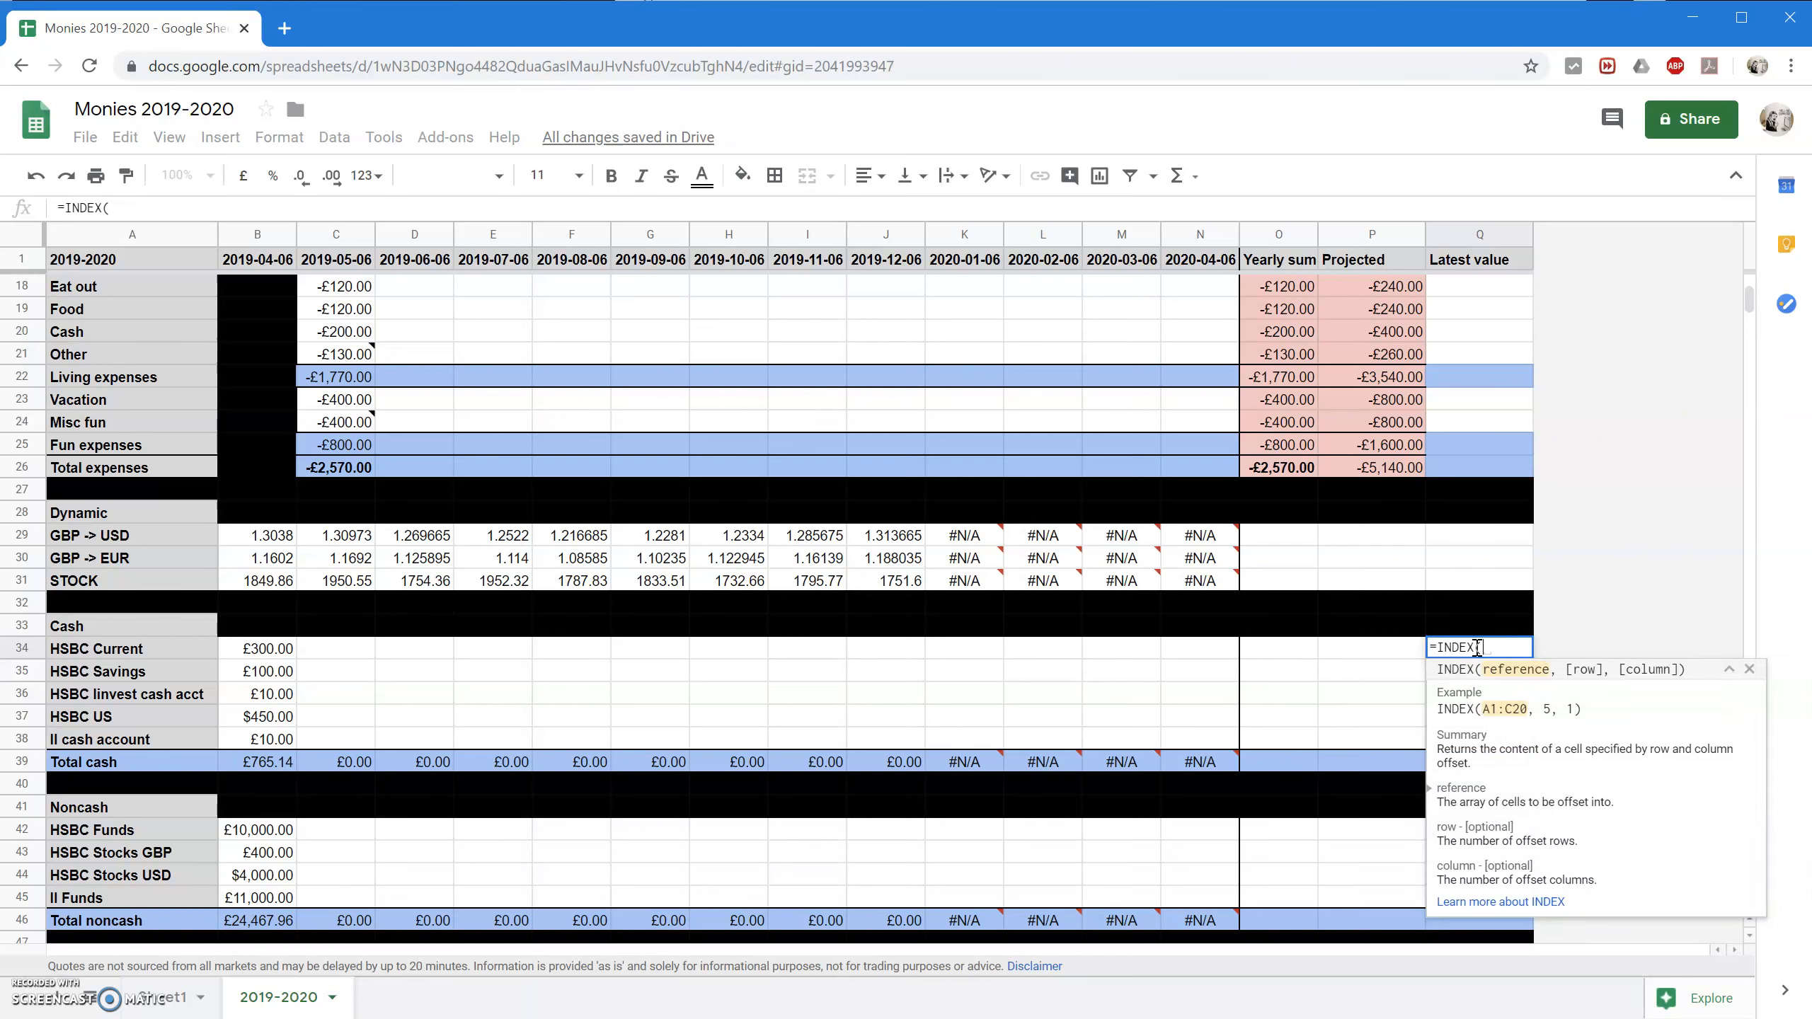
pyautogui.write('B34:N34')
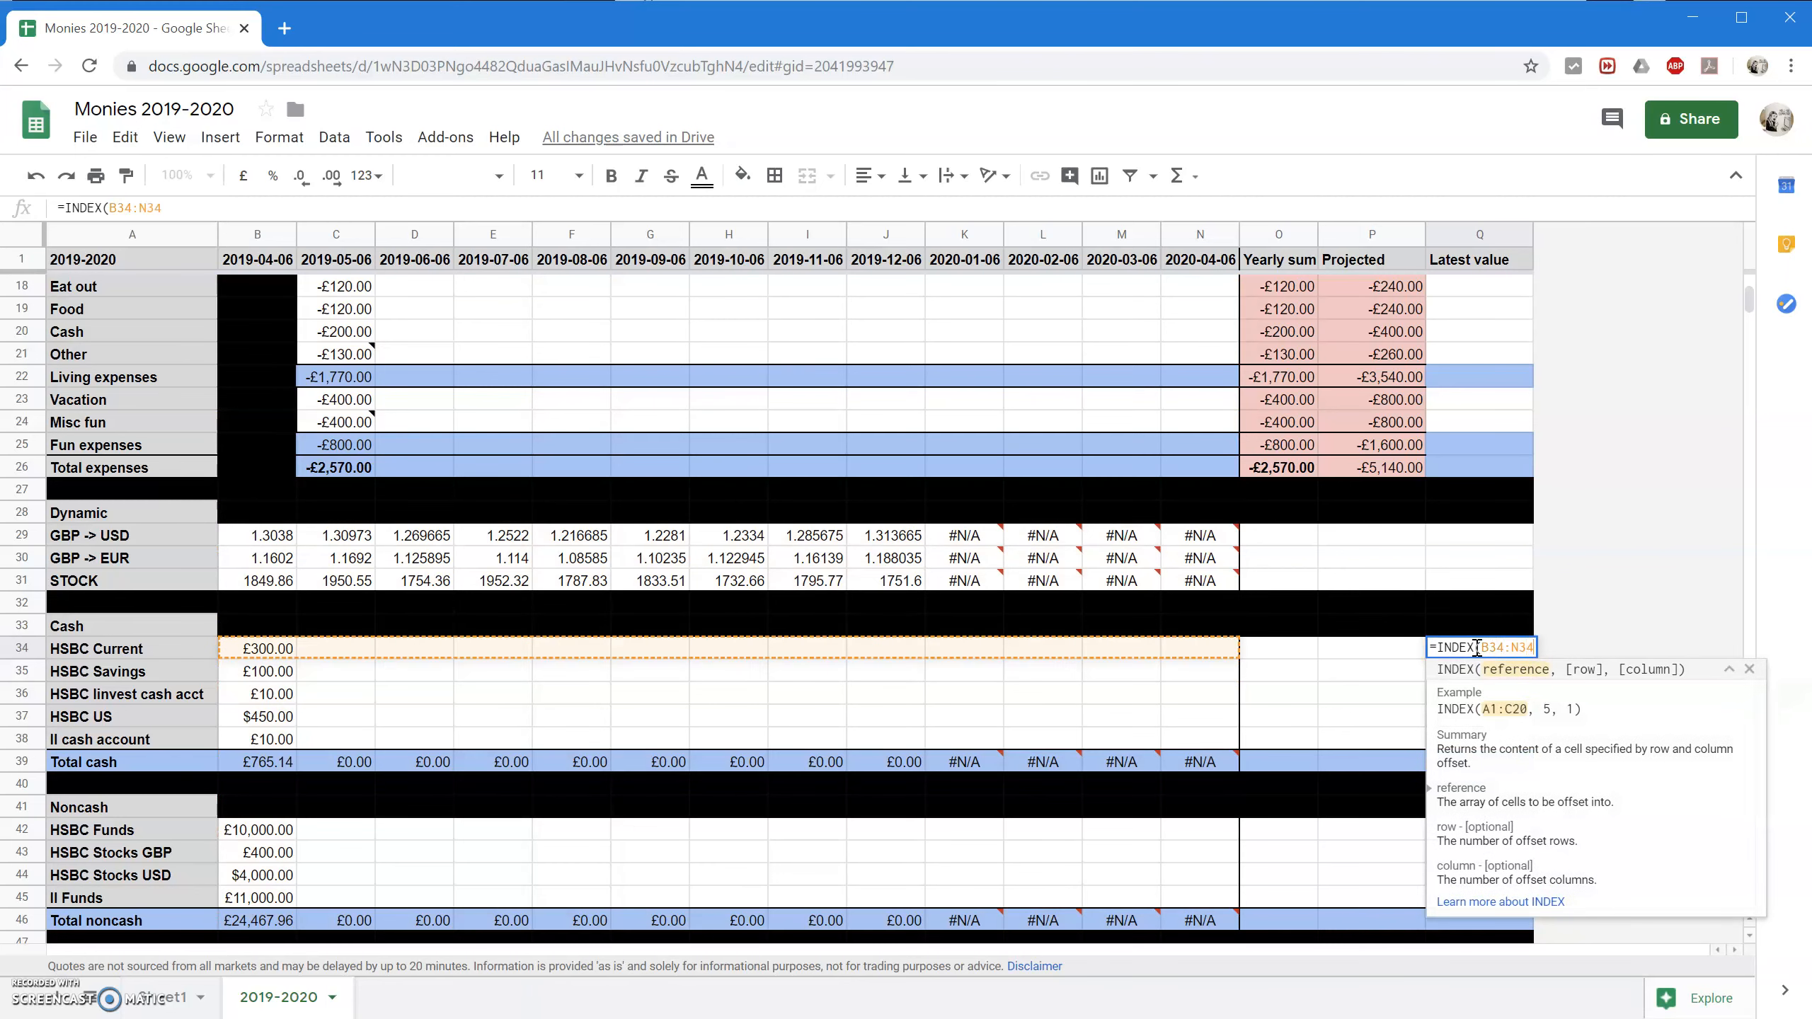
pyautogui.write(',')
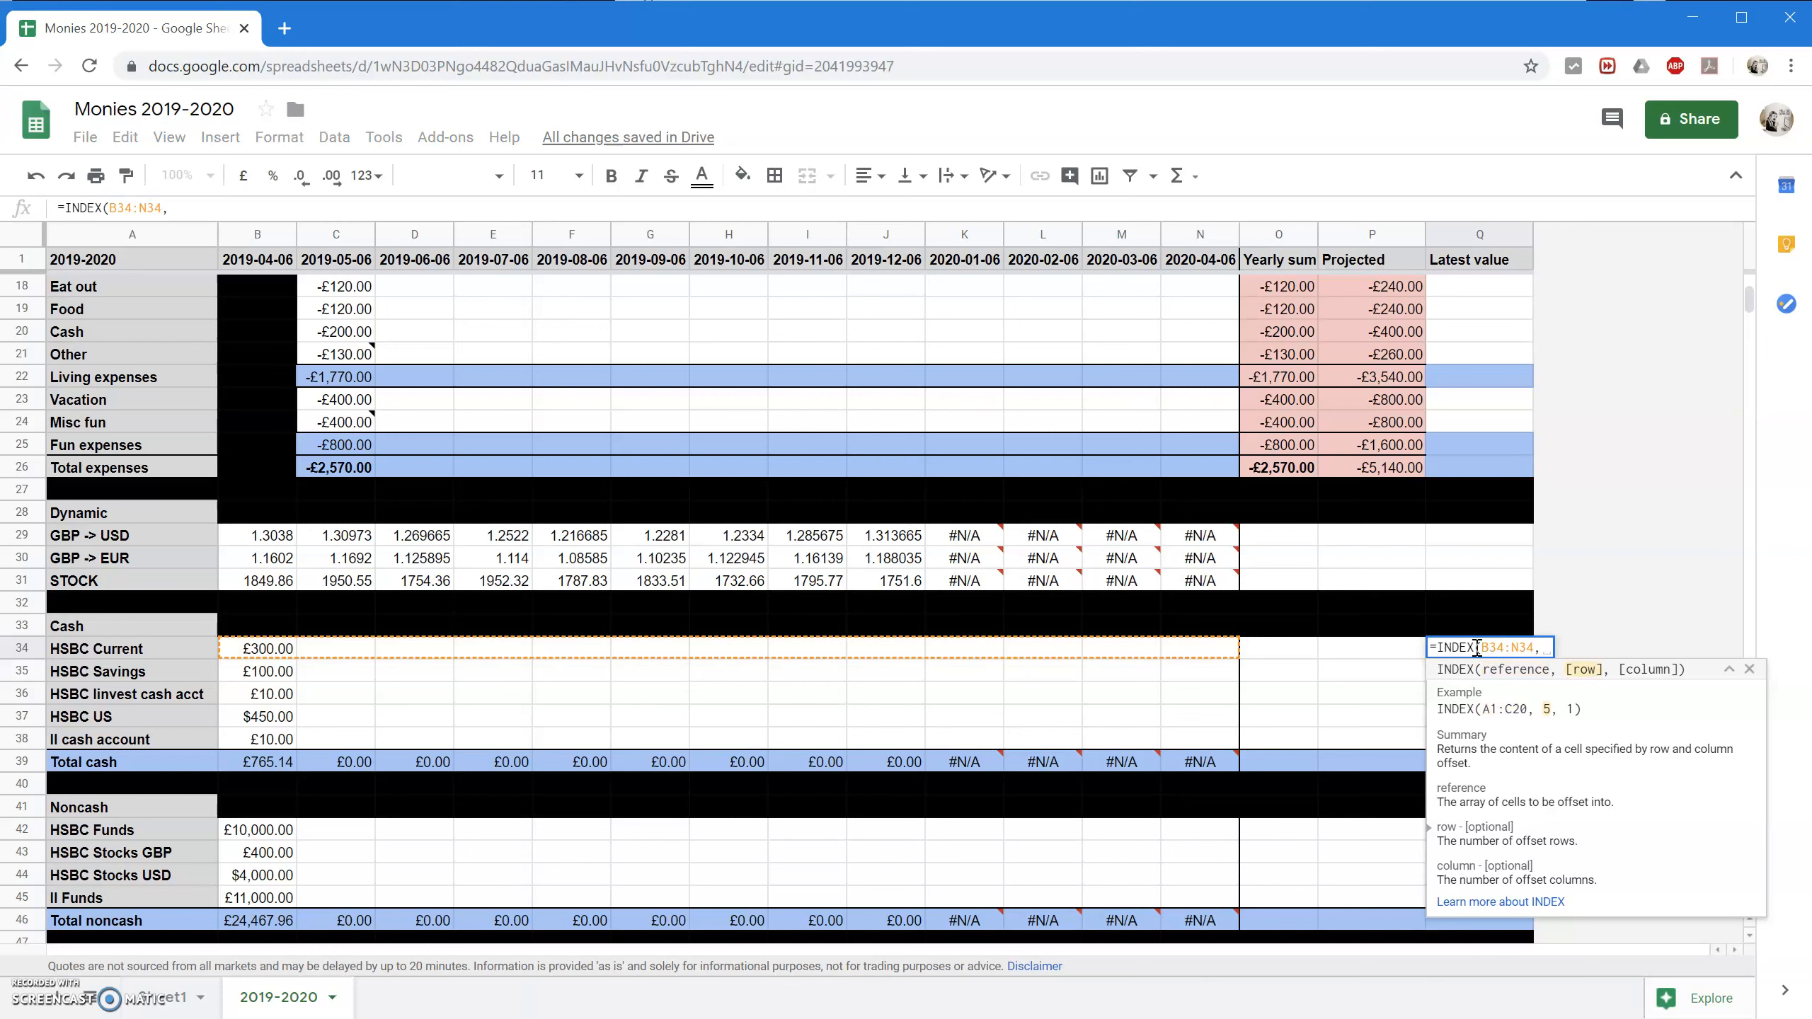
pyautogui.write('MATCH(1e')
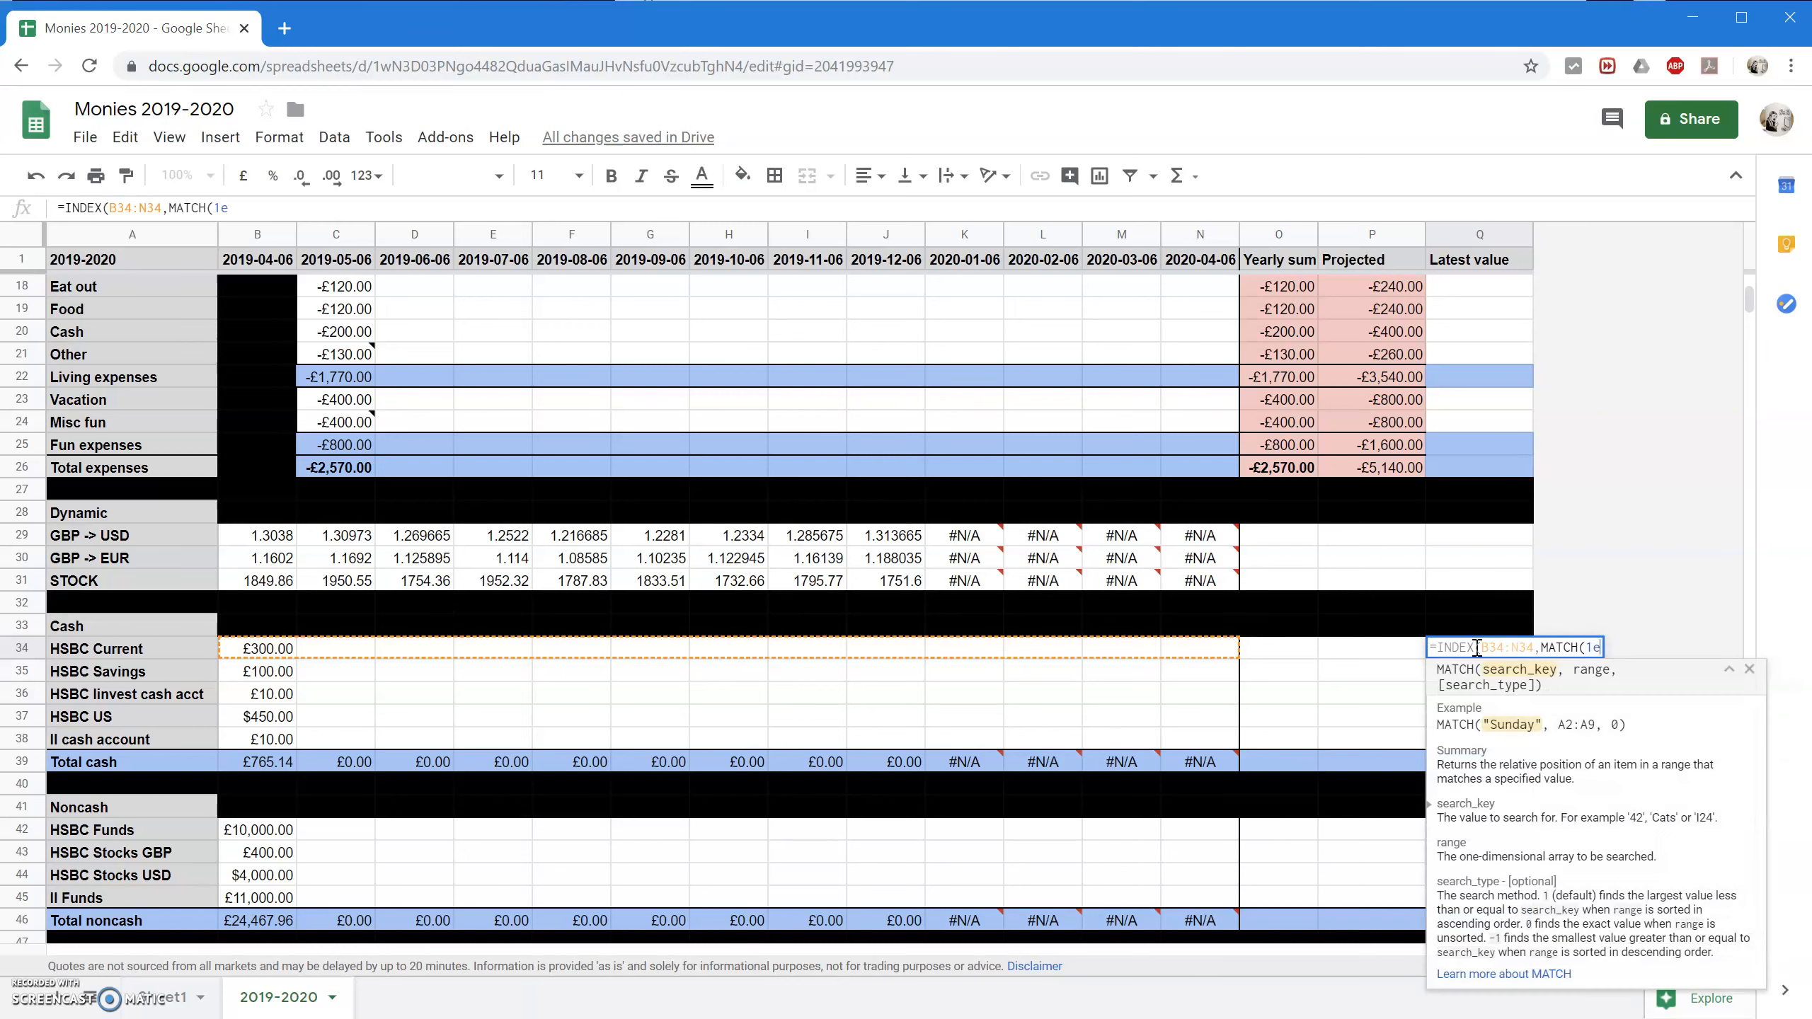
pyautogui.write('99,')
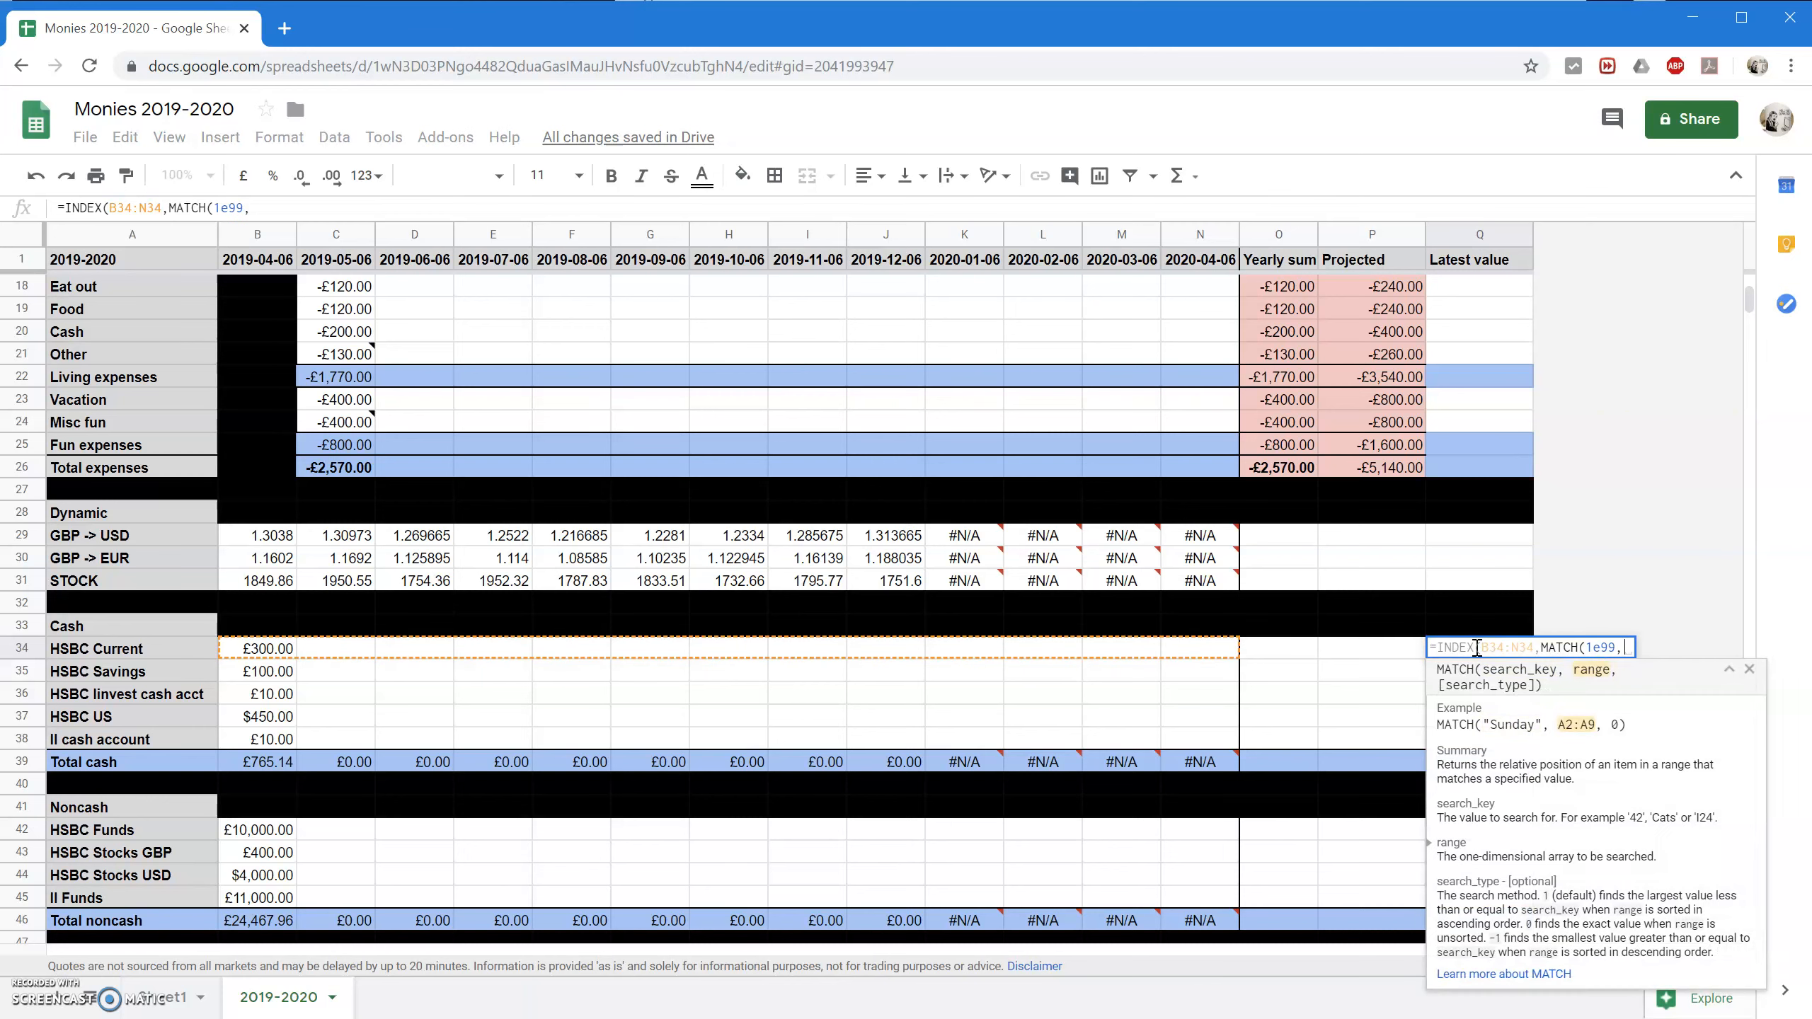
pyautogui.write('B34:N')
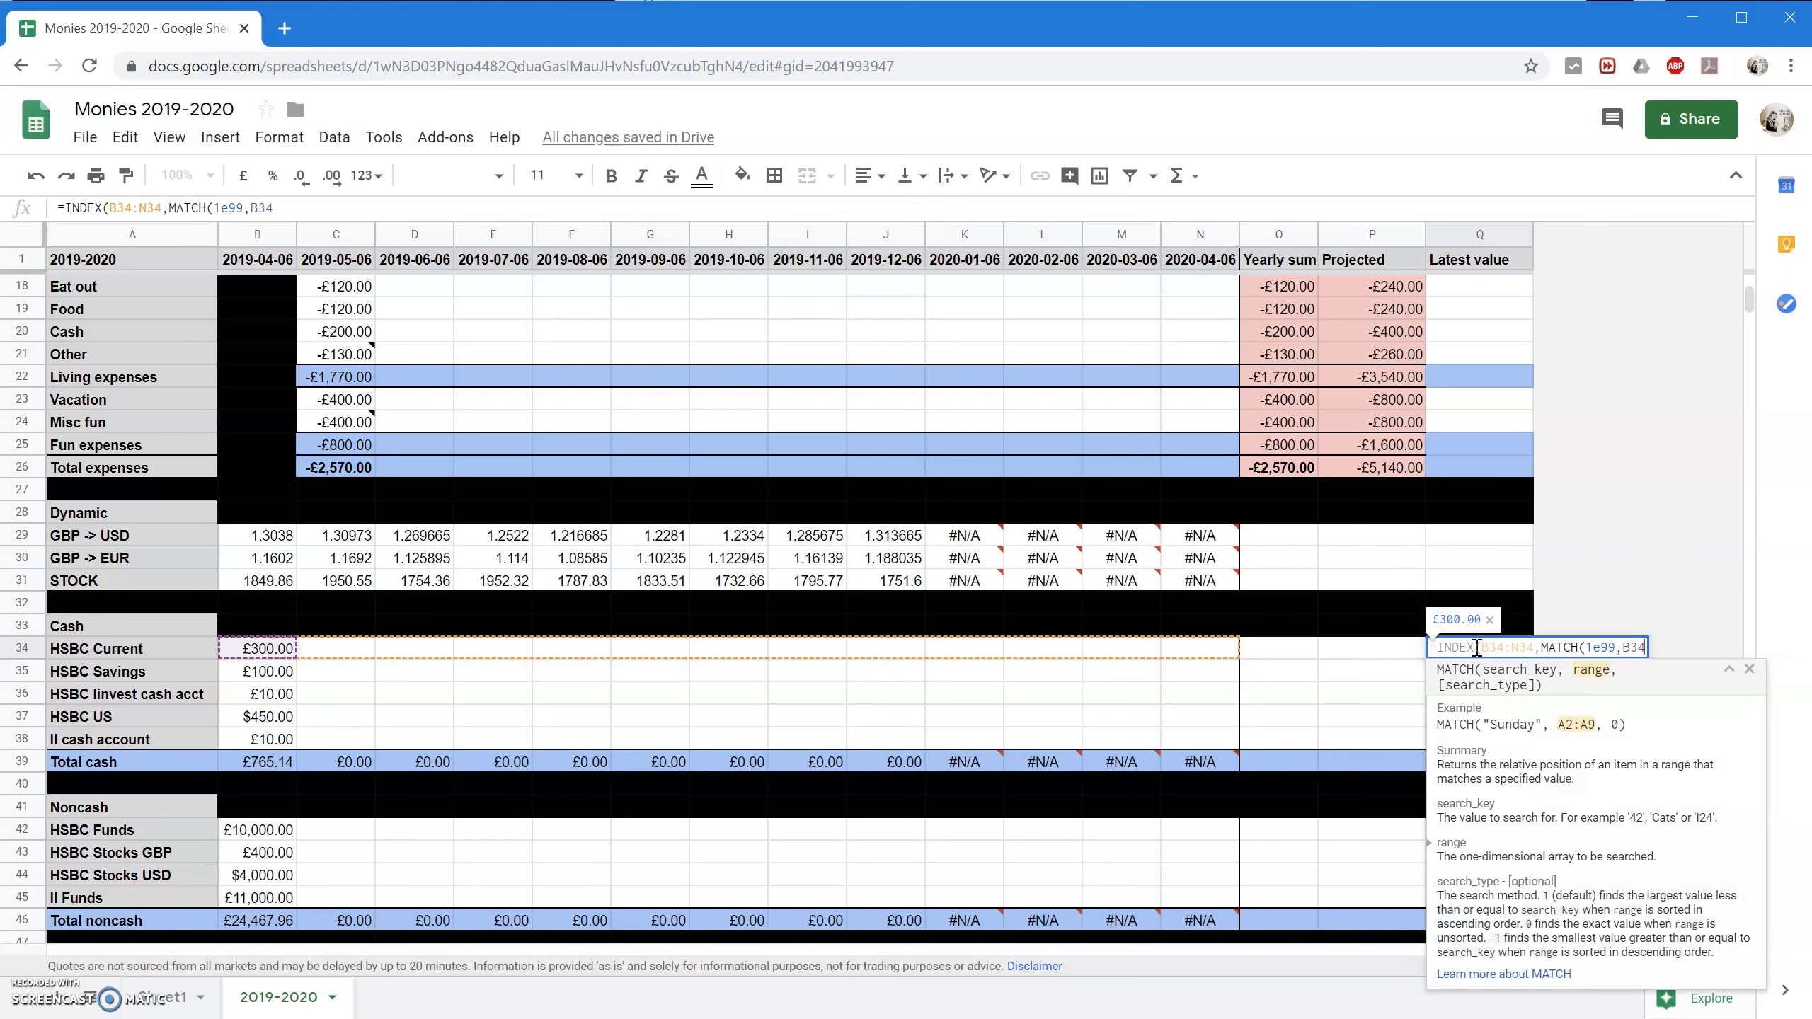
pyautogui.write('34')
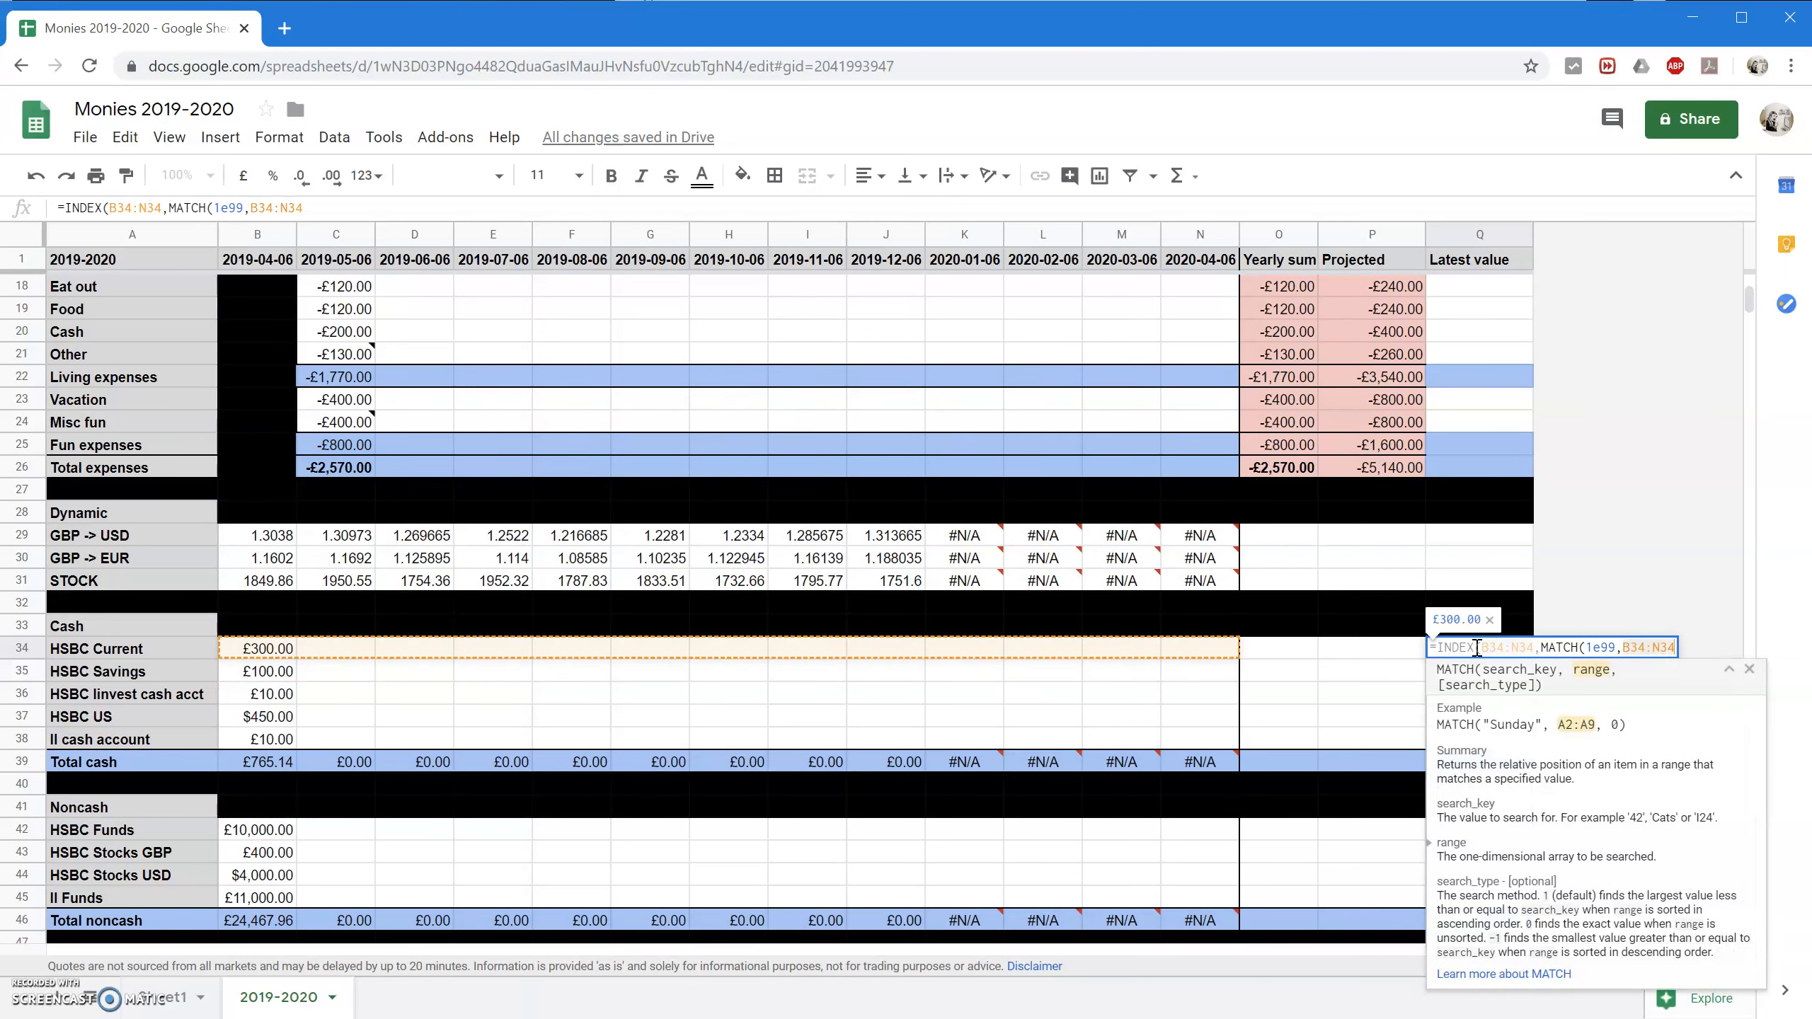
pyautogui.write(',1))')
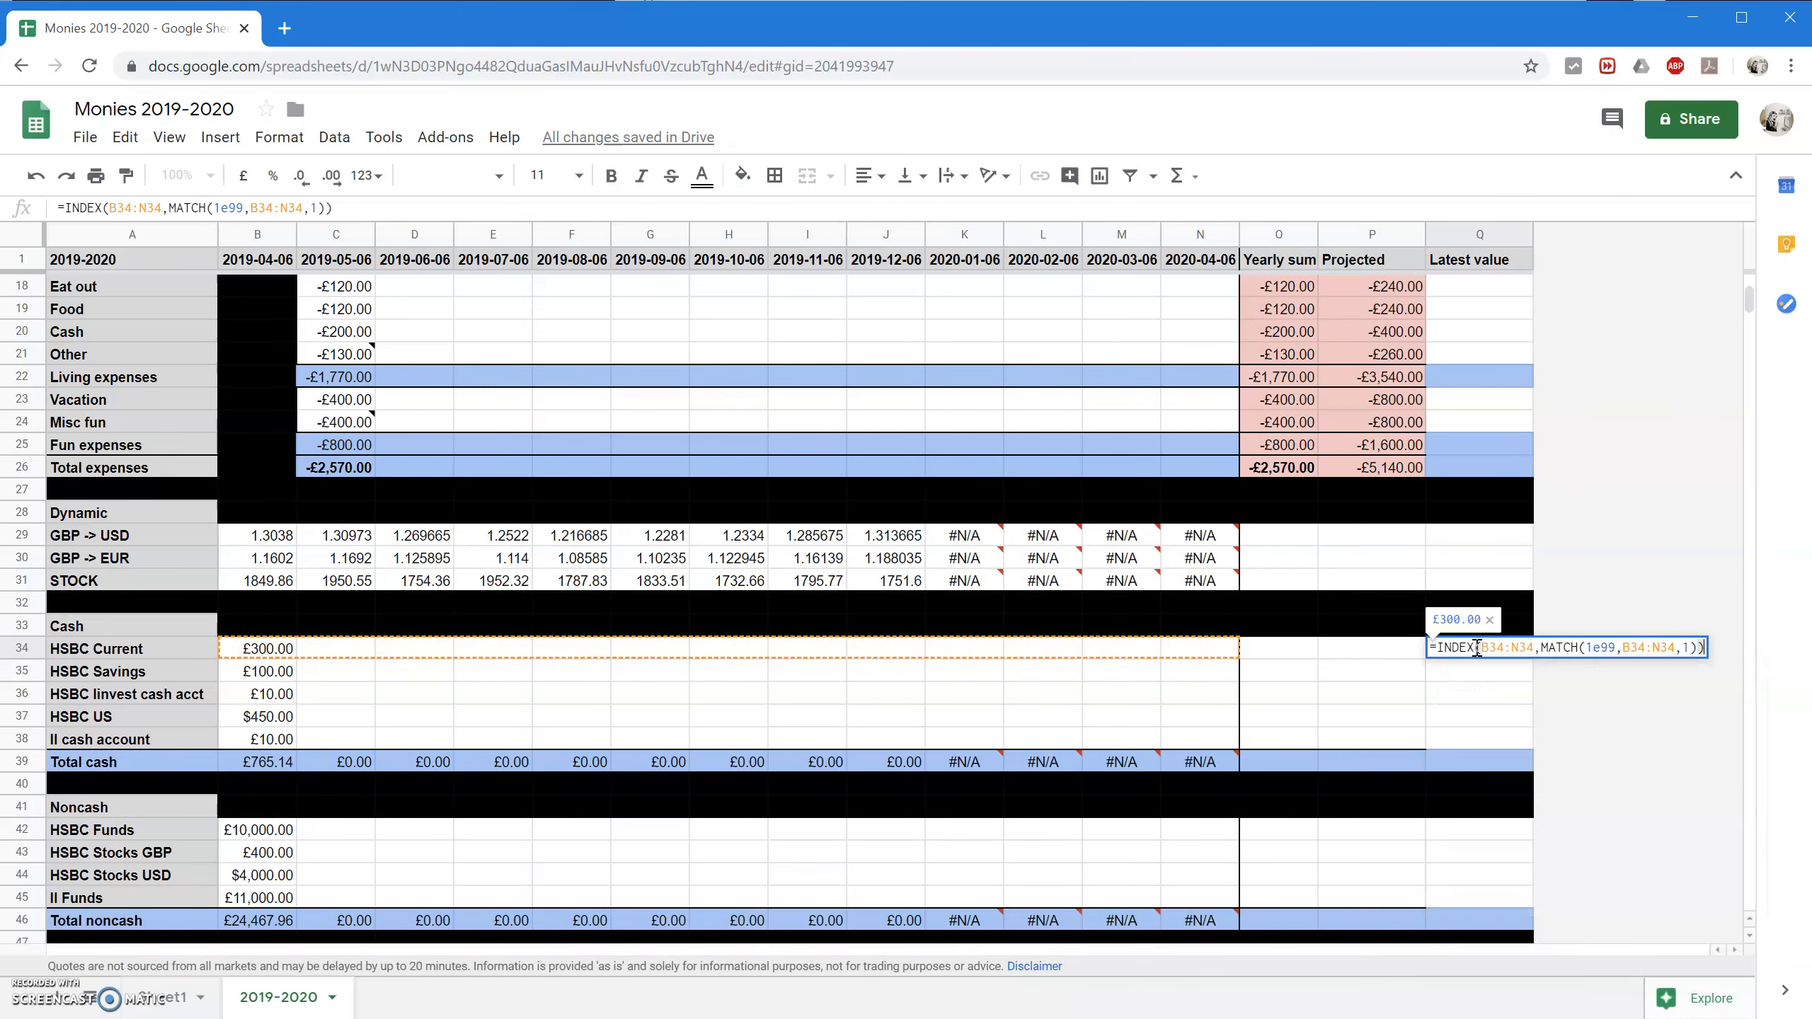
# Enter =INDEX(B34:N34,MATCH(1e99,B34:N34,1)) as the Latest value formula for HSBC Current.
pyautogui.press('Return')
# Test the HSBC Current latest-value formula with trial monthly entries of 1 and 2, and clear them.
pyautogui.press('Up')
pyautogui.press('Left')
pyautogui.press('Left')
pyautogui.press('Left')
pyautogui.press('Left')
pyautogui.press('Left')
pyautogui.press('Left')
pyautogui.press('Left')
pyautogui.press('Left')
pyautogui.press('Left')
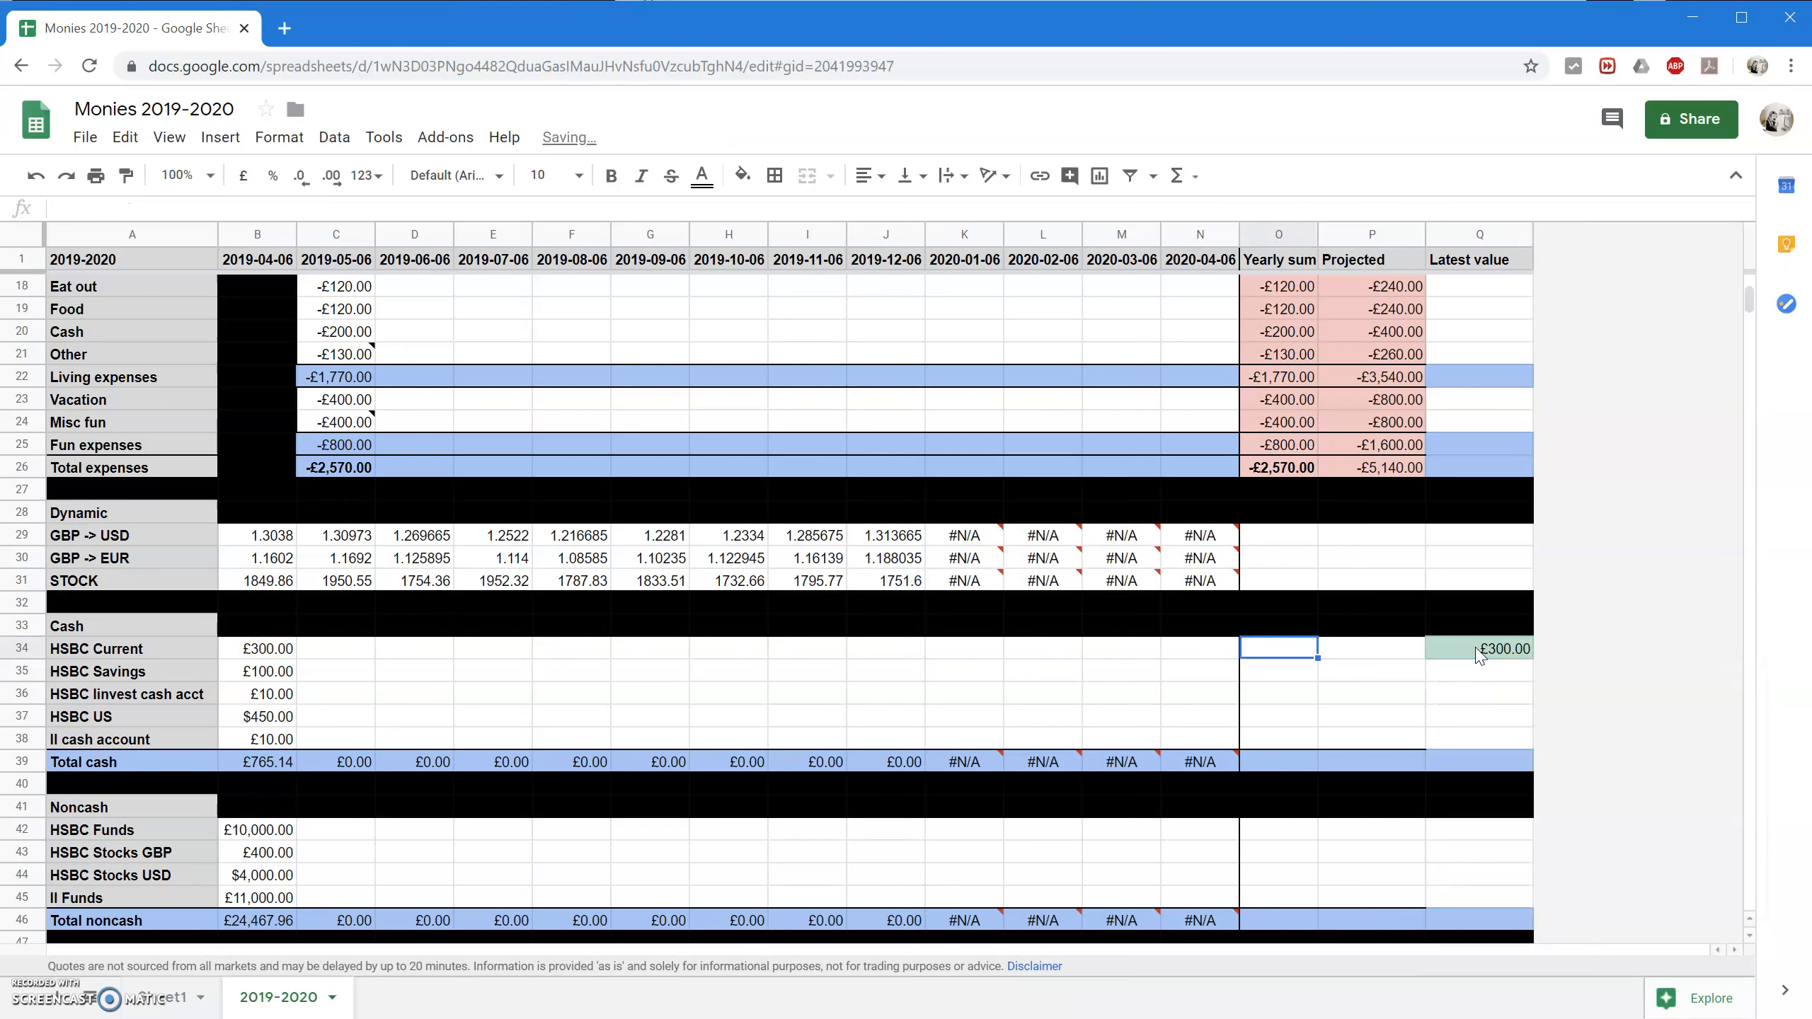
pyautogui.press('Left')
pyautogui.press('Left')
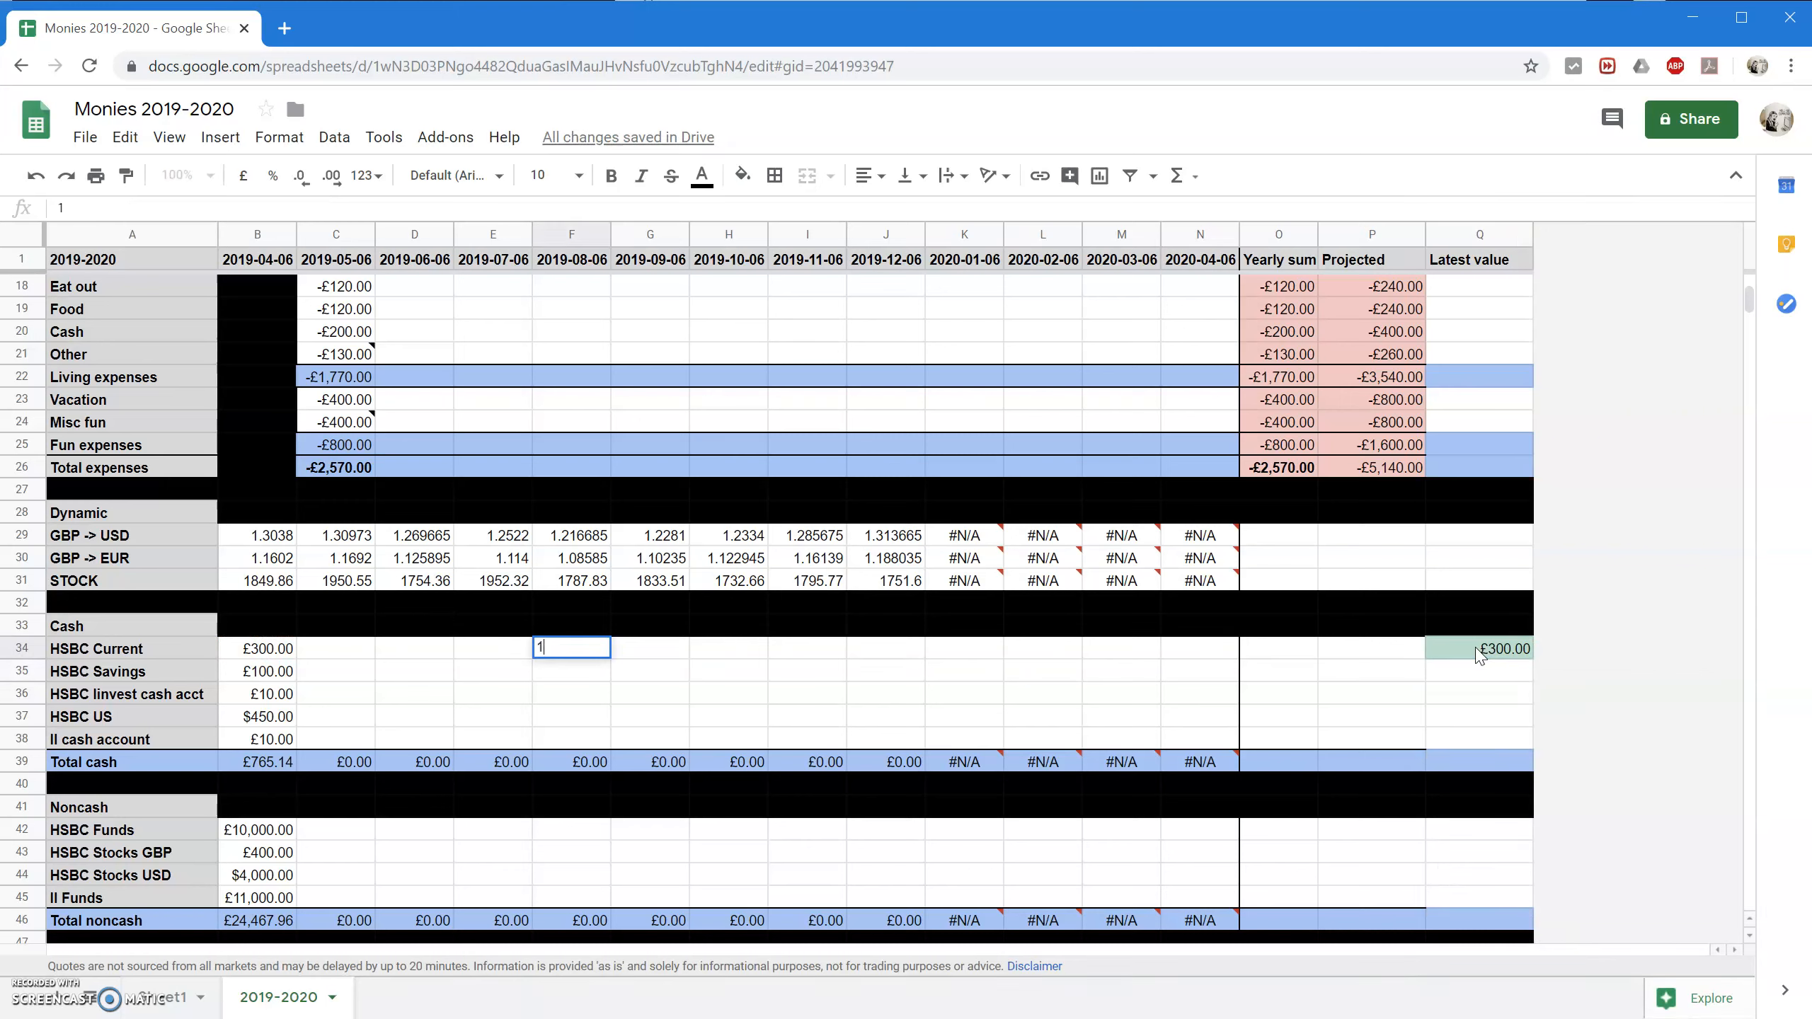
pyautogui.press('Tab')
pyautogui.press('Left')
pyautogui.press('Left')
pyautogui.write('2')
pyautogui.press('Left')
pyautogui.press('Right')
pyautogui.press('Delete')
# Copy the HSBC Current latest-value formula to the other cash accounts and to the noncash rows through Total noncash.
pyautogui.press('Right')
pyautogui.press('Right')
pyautogui.press('Right')
pyautogui.press('Right')
pyautogui.press('Right')
pyautogui.press('Right')
pyautogui.press('Right')
pyautogui.press('Right')
pyautogui.press('Right')
pyautogui.press('Right')
pyautogui.press('Right')
pyautogui.press('Right')
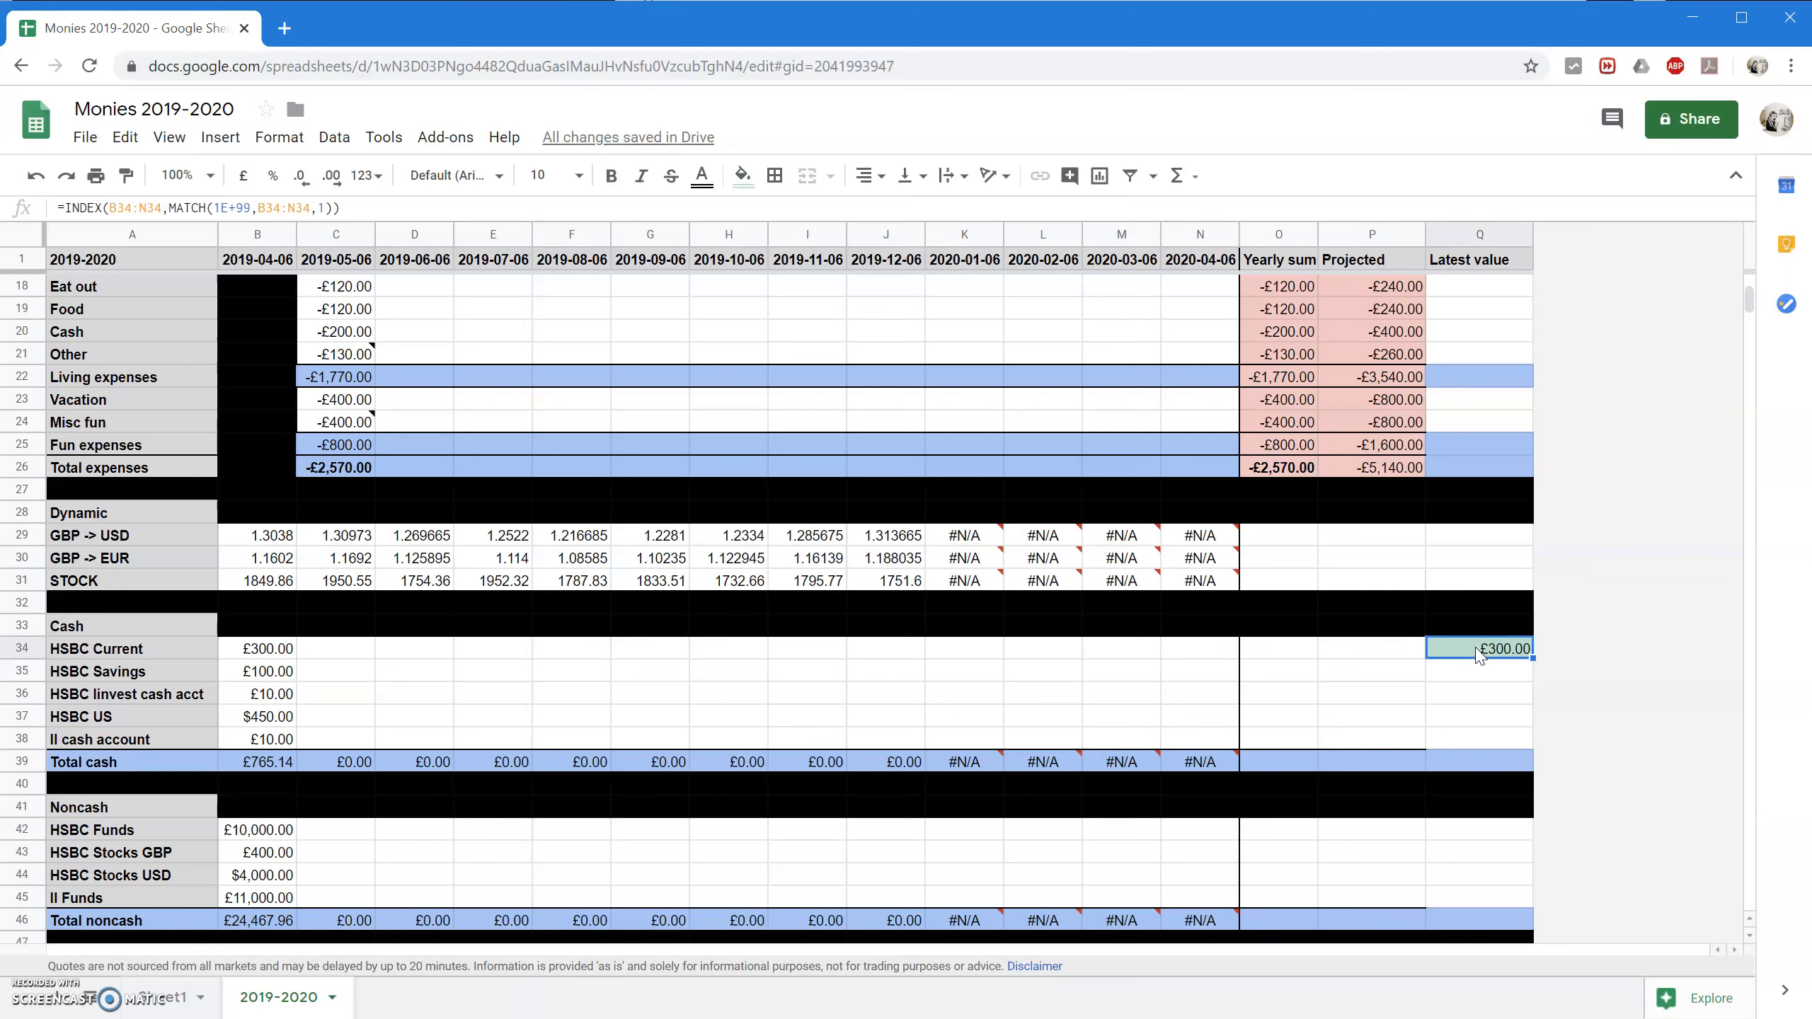
pyautogui.moveTo(1531, 657)
pyautogui.mouseDown()
pyautogui.moveTo(1516, 931)
pyautogui.moveTo(1507, 626)
pyautogui.moveTo(1508, 653)
pyautogui.mouseUp()
pyautogui.moveTo(1387, 492); pyautogui.dragTo(1480, 542)
# Fill the Latest value cell of the Total noncash row with the light blue of the total rows.
pyautogui.click(1420, 621)
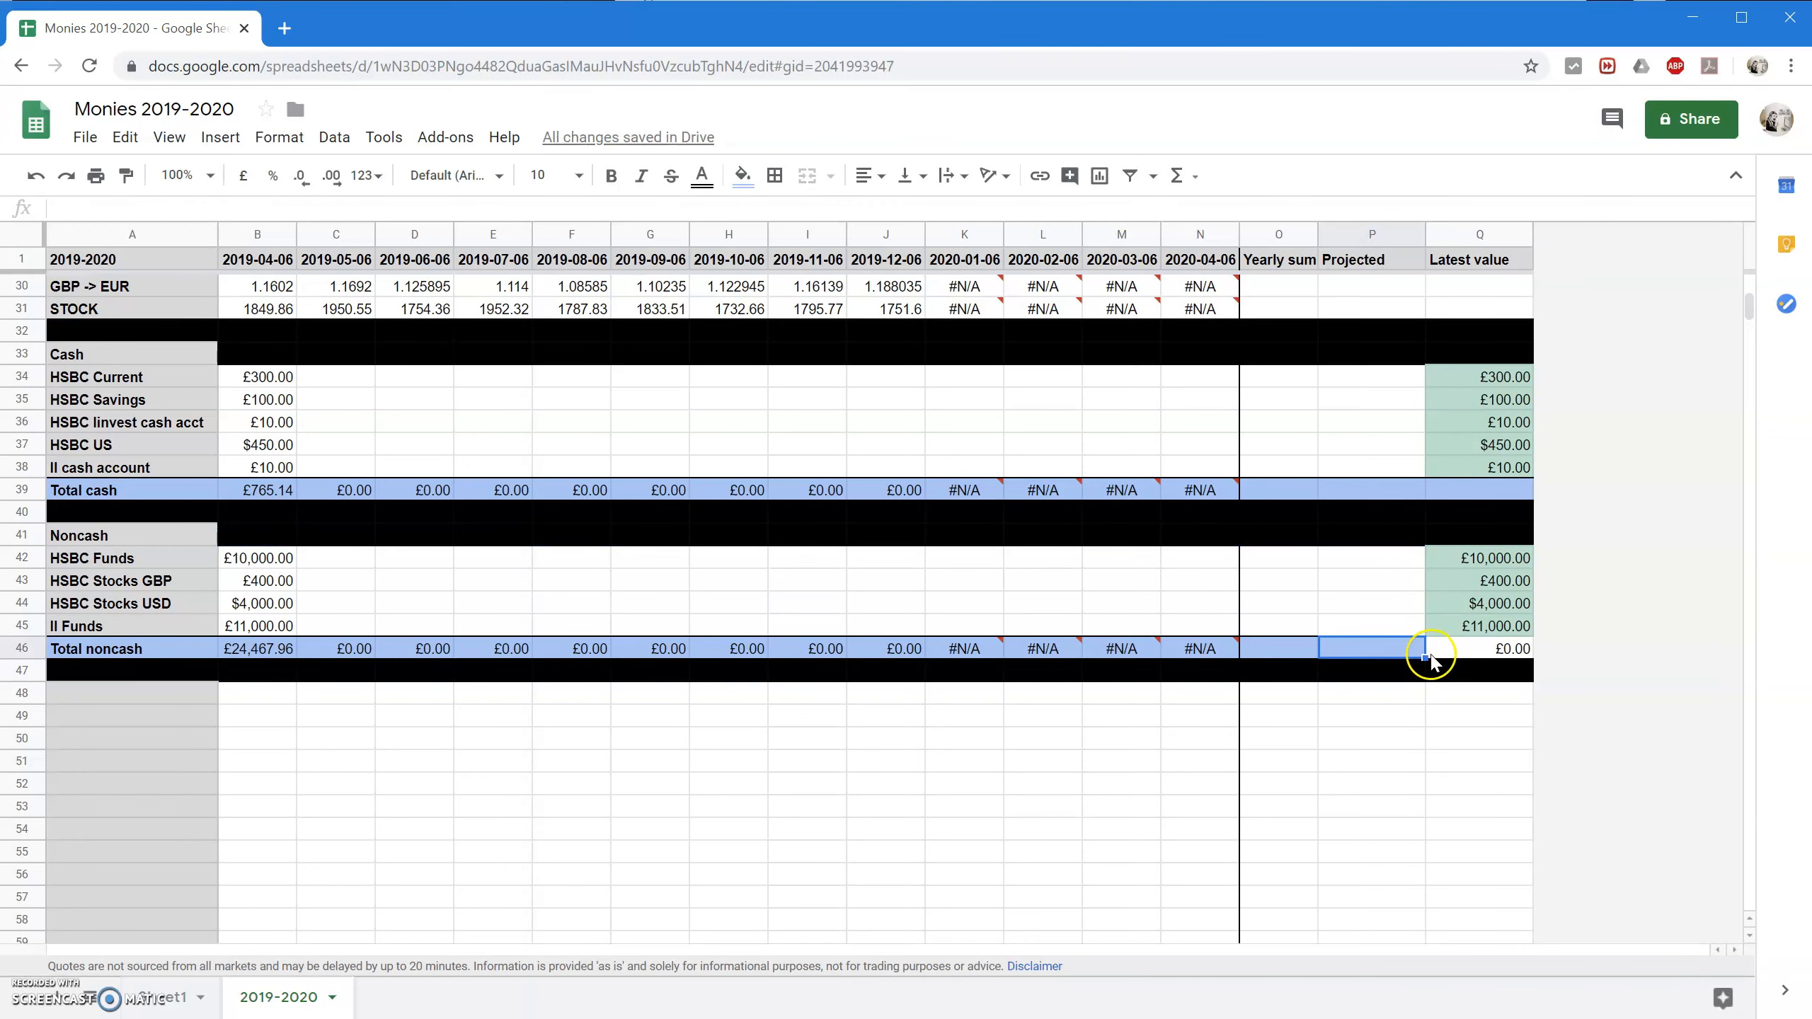
pyautogui.click(1462, 651)
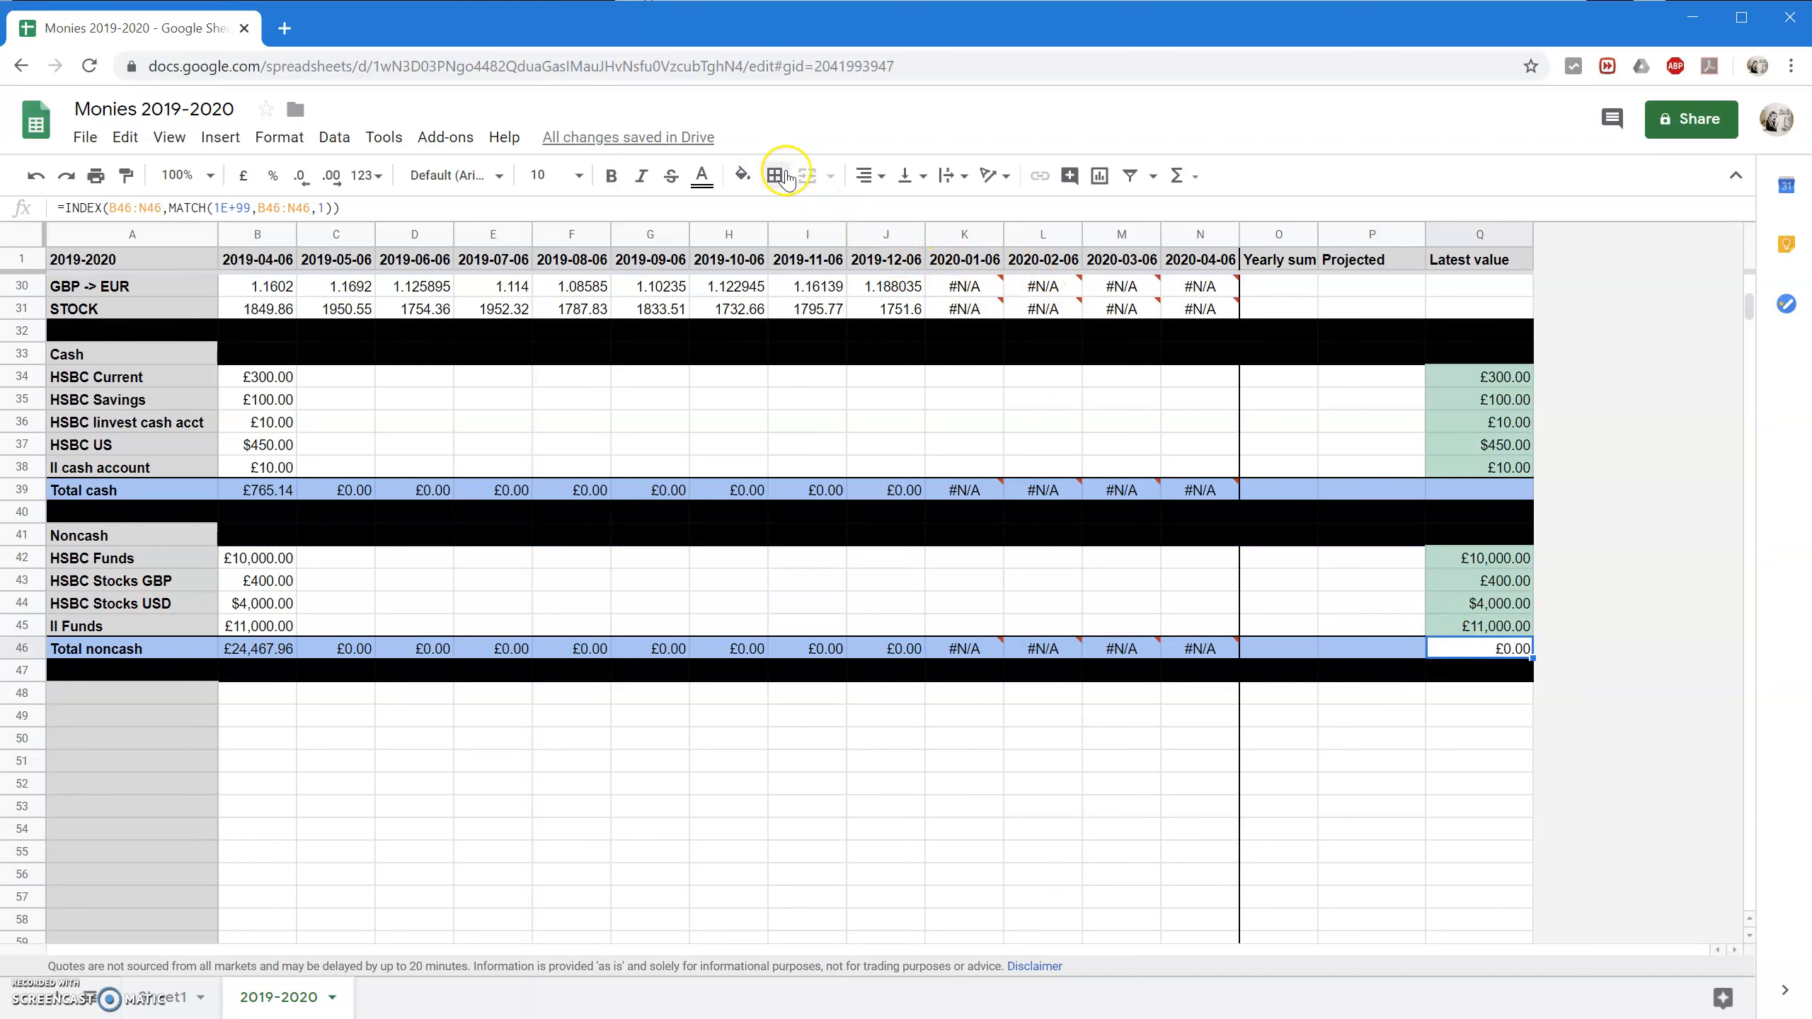
pyautogui.click(742, 175)
pyautogui.click(891, 321)
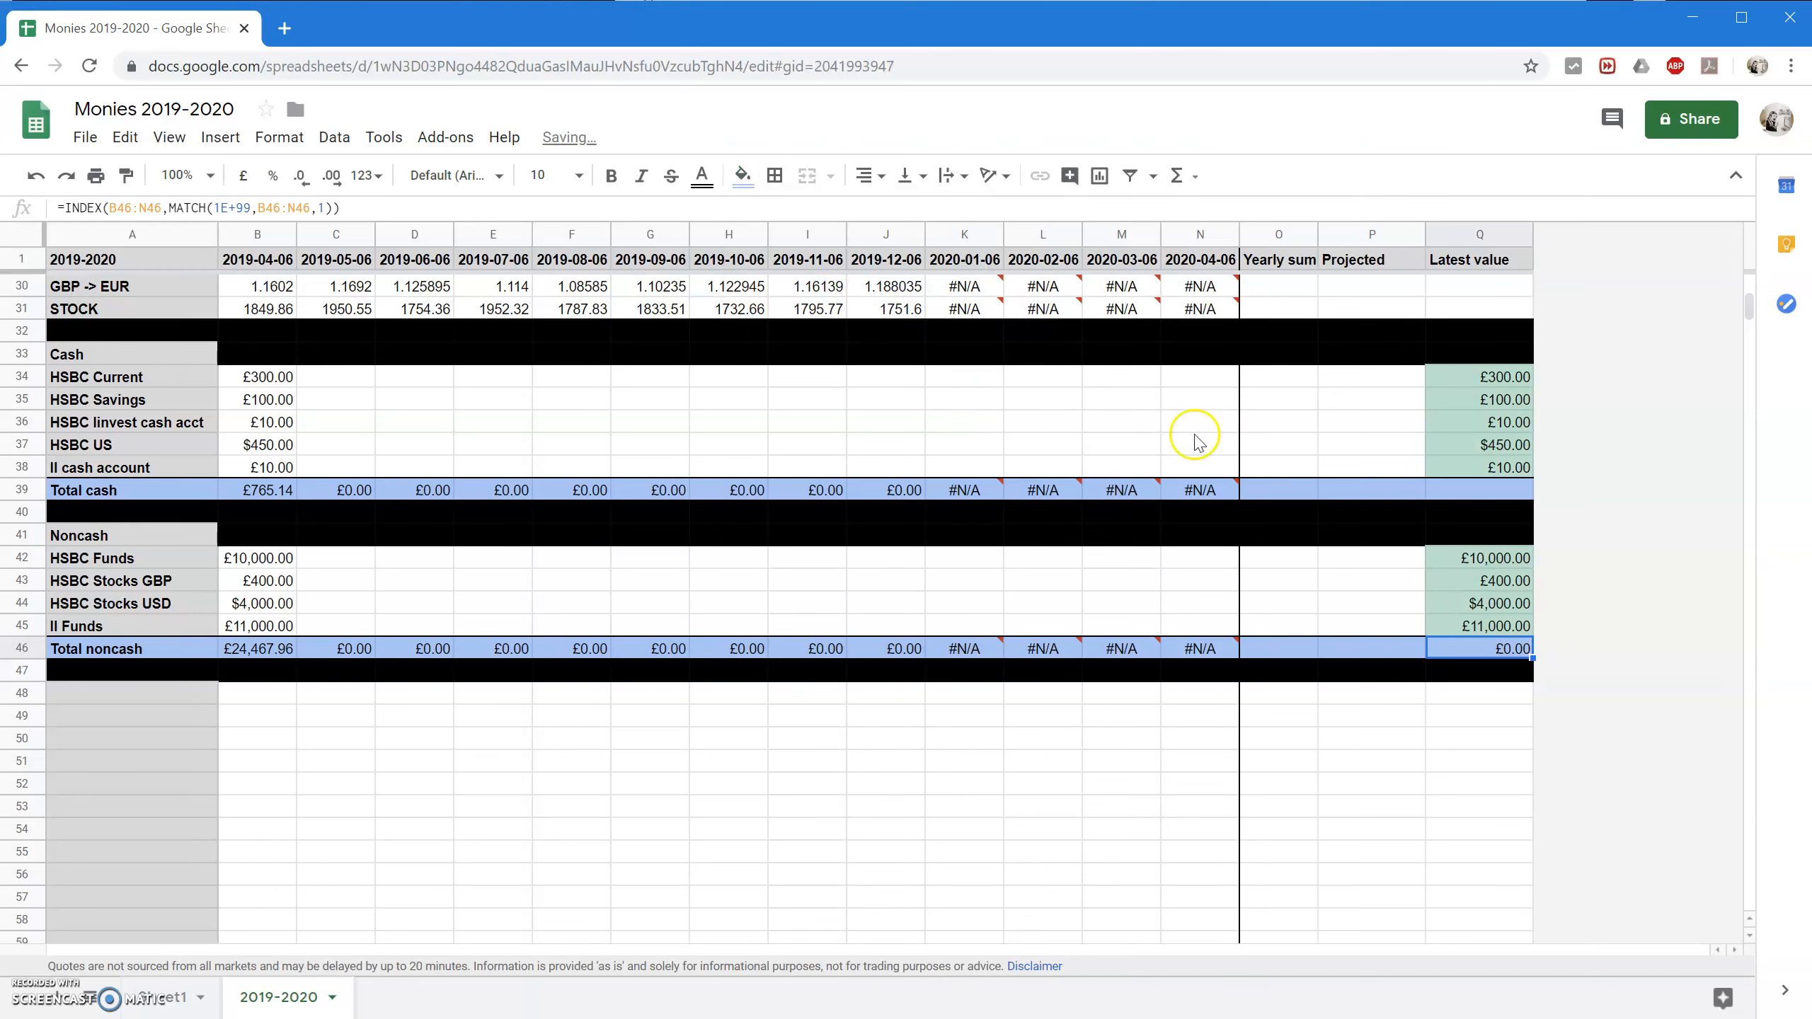
# Extend the Total cash formula from the 2020-04-06 column across Yearly sum, Projected and Latest value.
pyautogui.scroll(3, 1390, 571)
pyautogui.click(1458, 785)
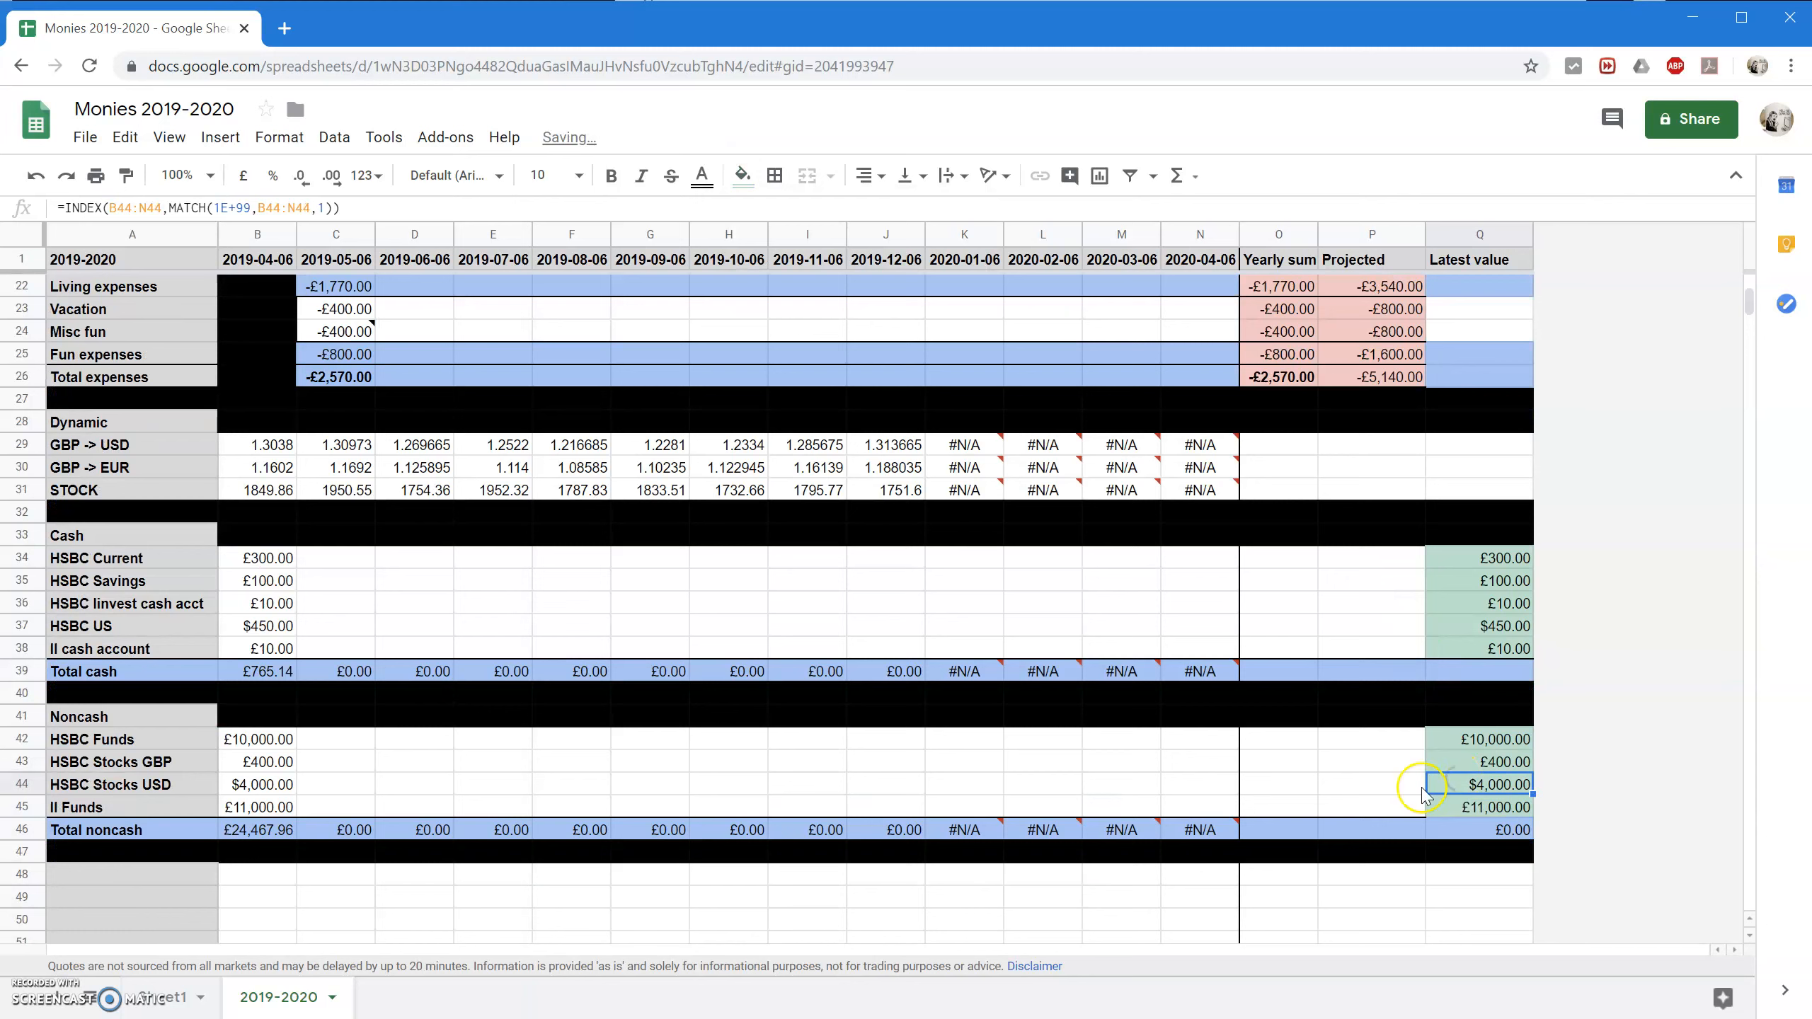
pyautogui.click(1496, 672)
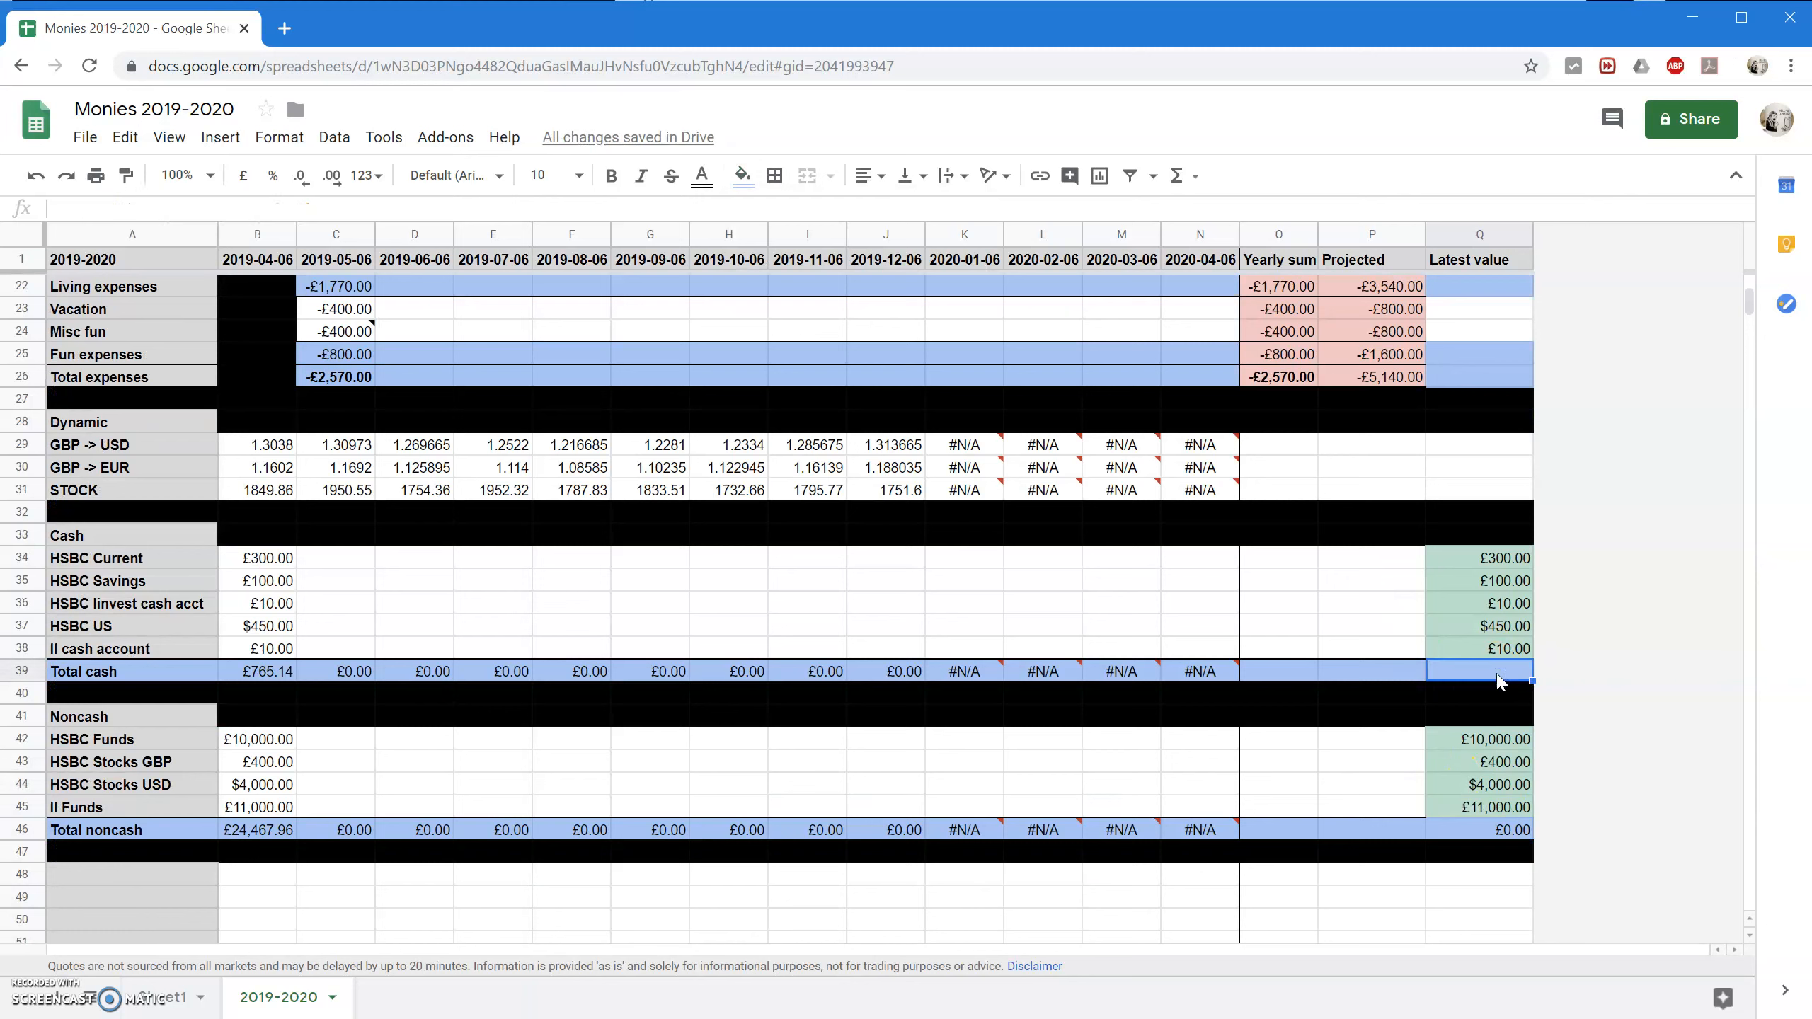
pyautogui.click(1184, 671)
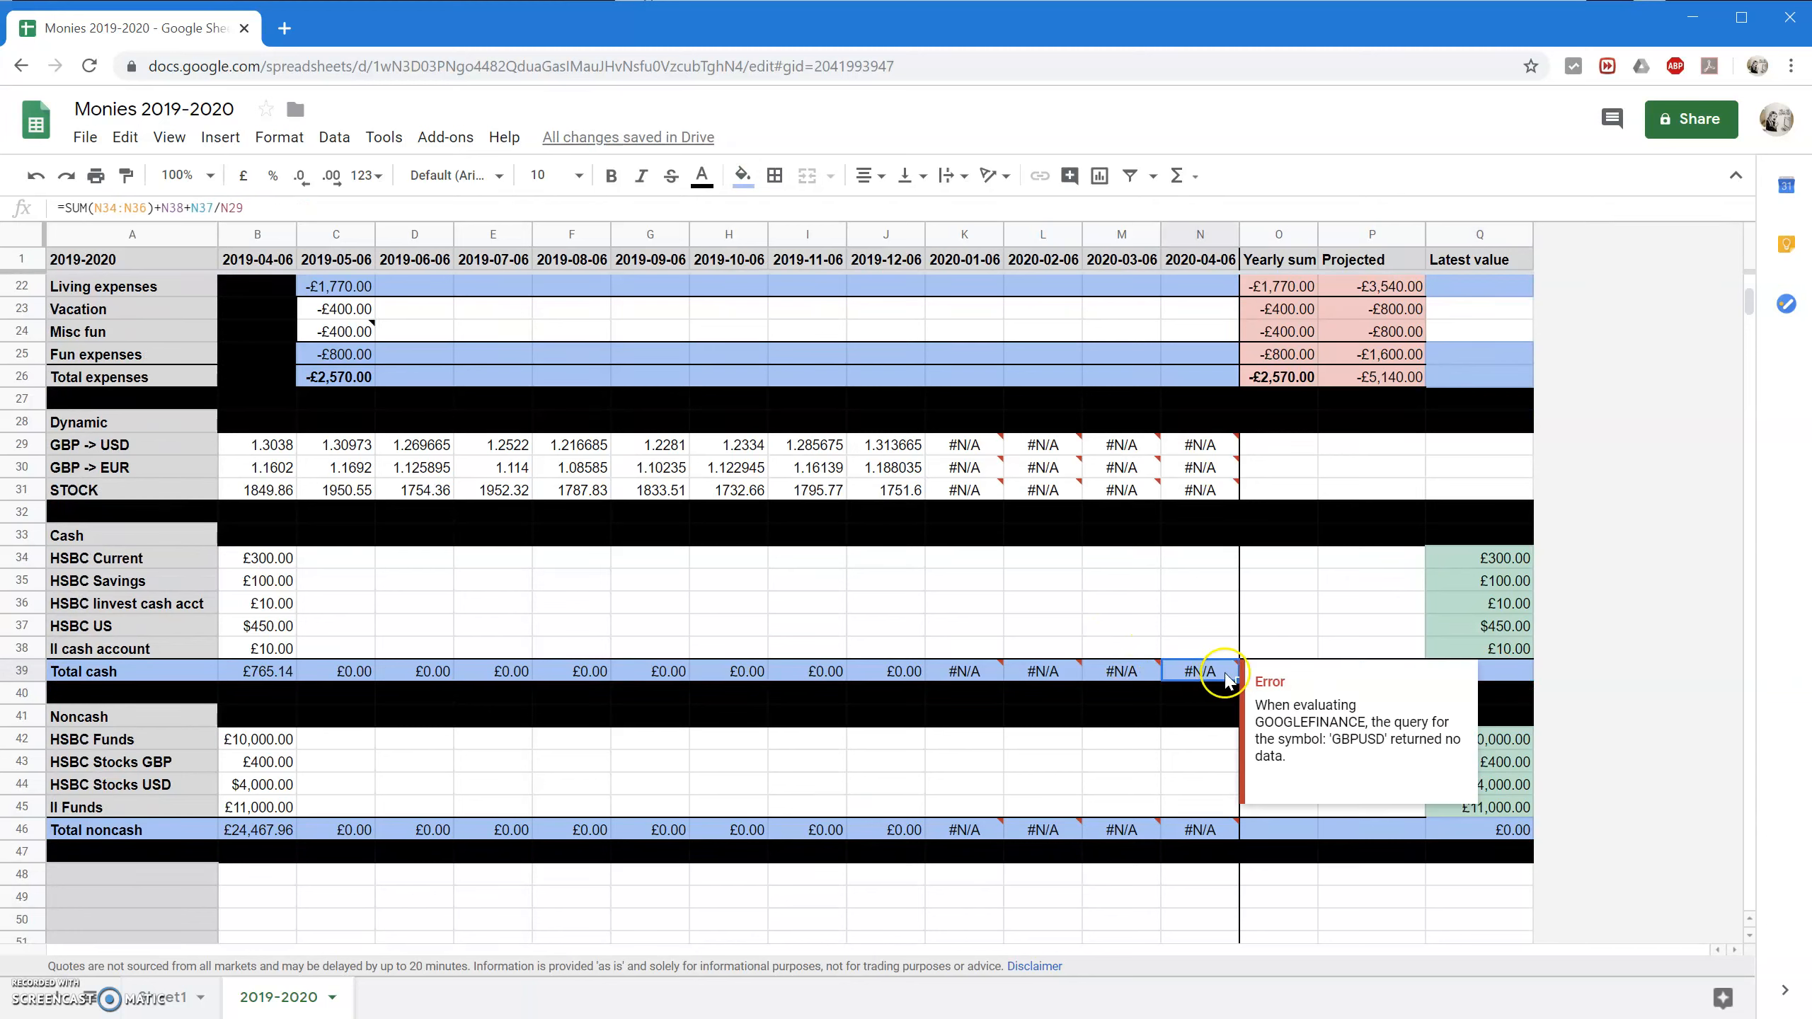
pyautogui.moveTo(1239, 682); pyautogui.dragTo(1470, 685)
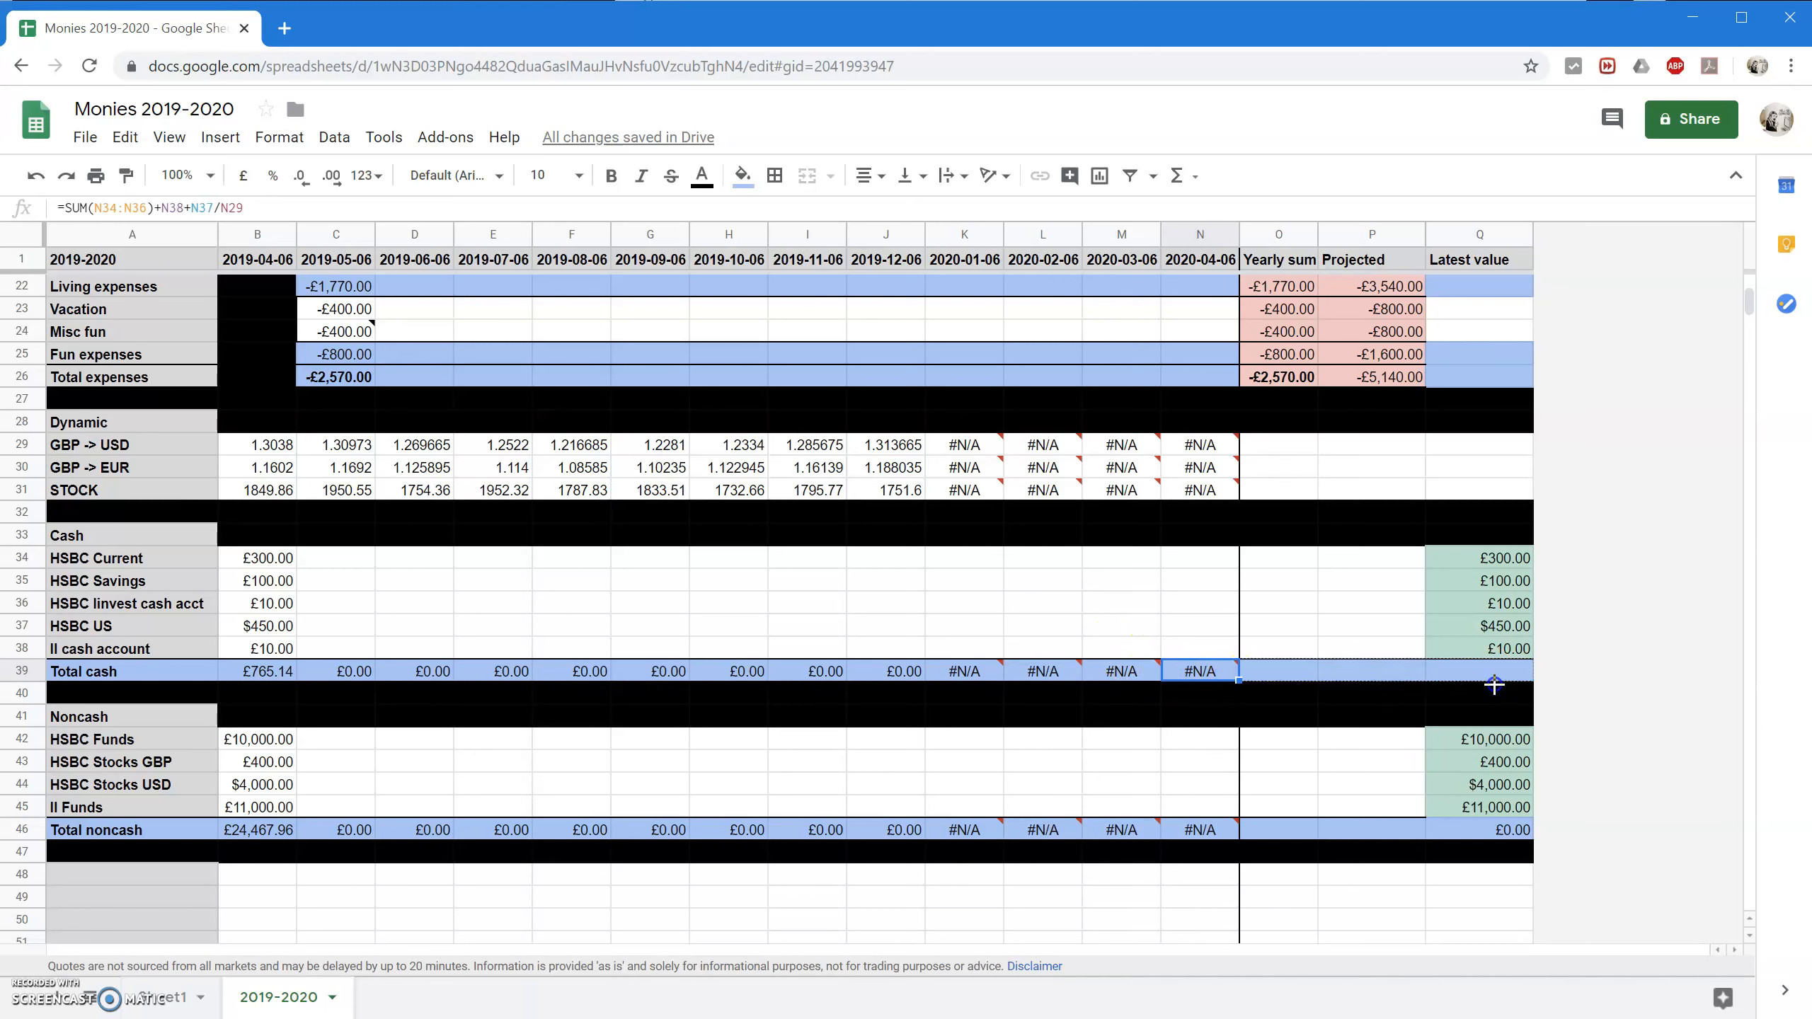
pyautogui.click(1456, 725)
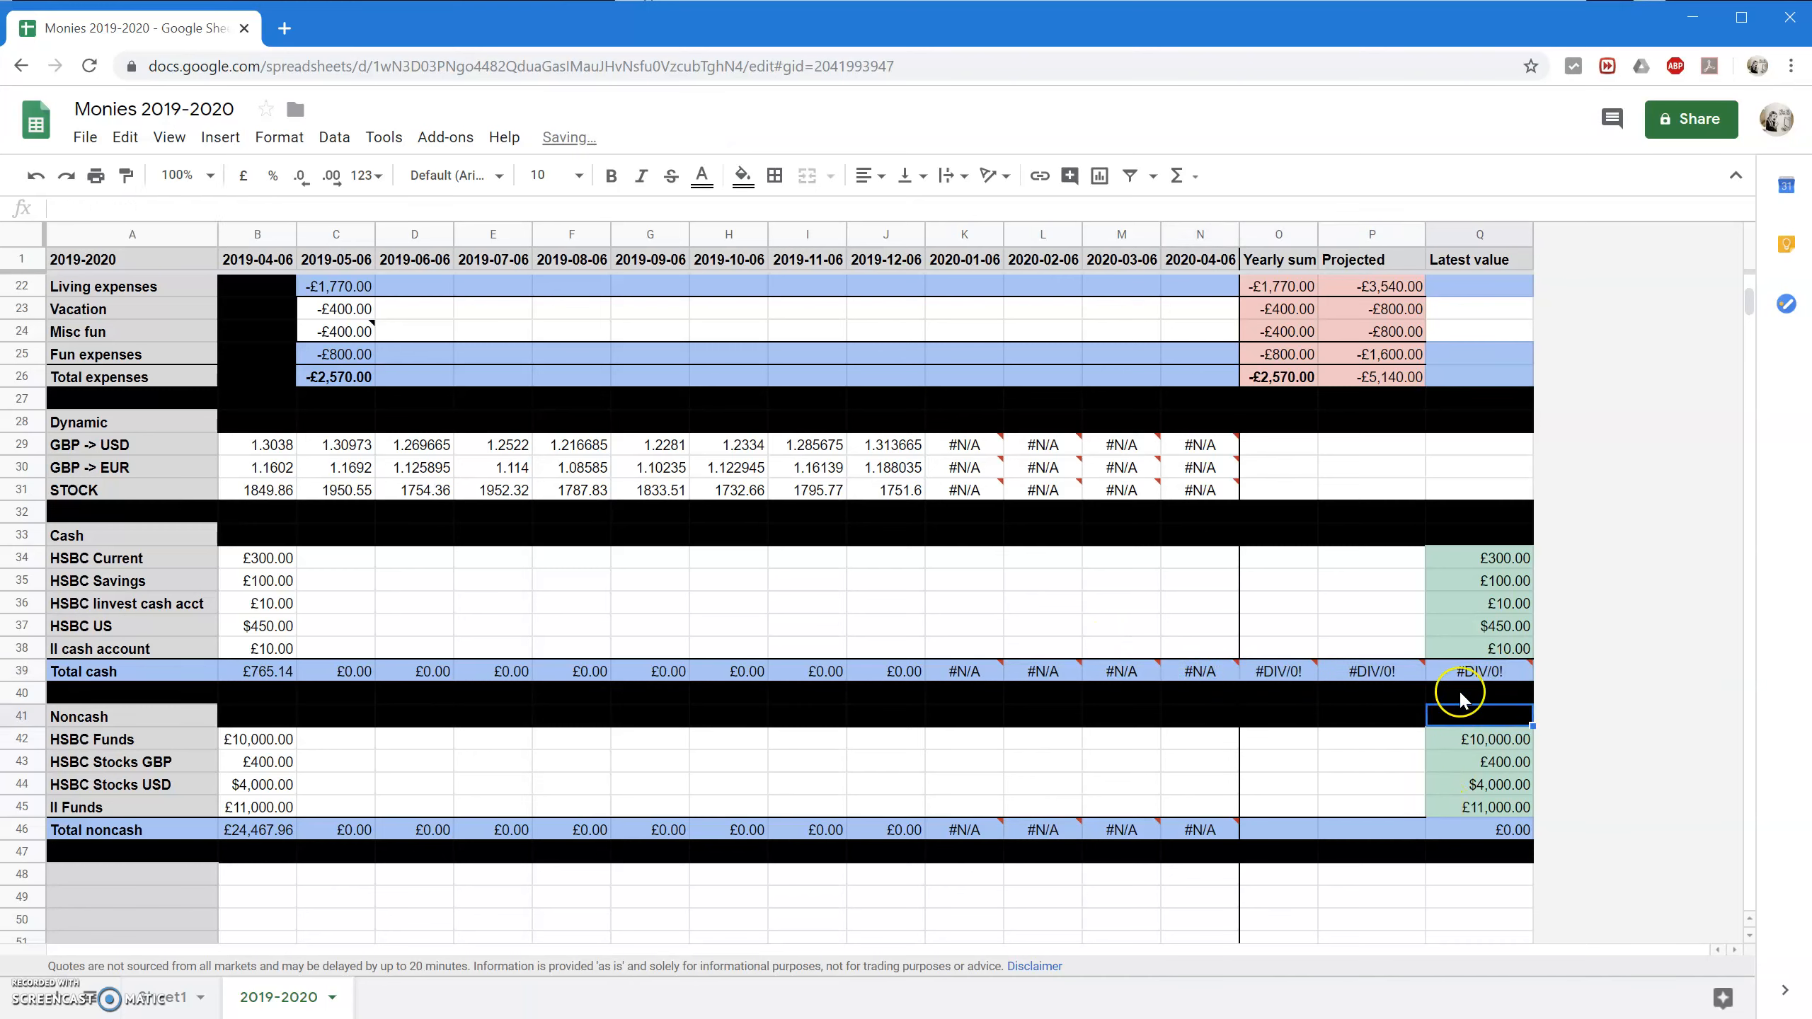
# Copy the latest-value formula from the account rows directly above into the Total cash and Total noncash cells.
pyautogui.click(1505, 646)
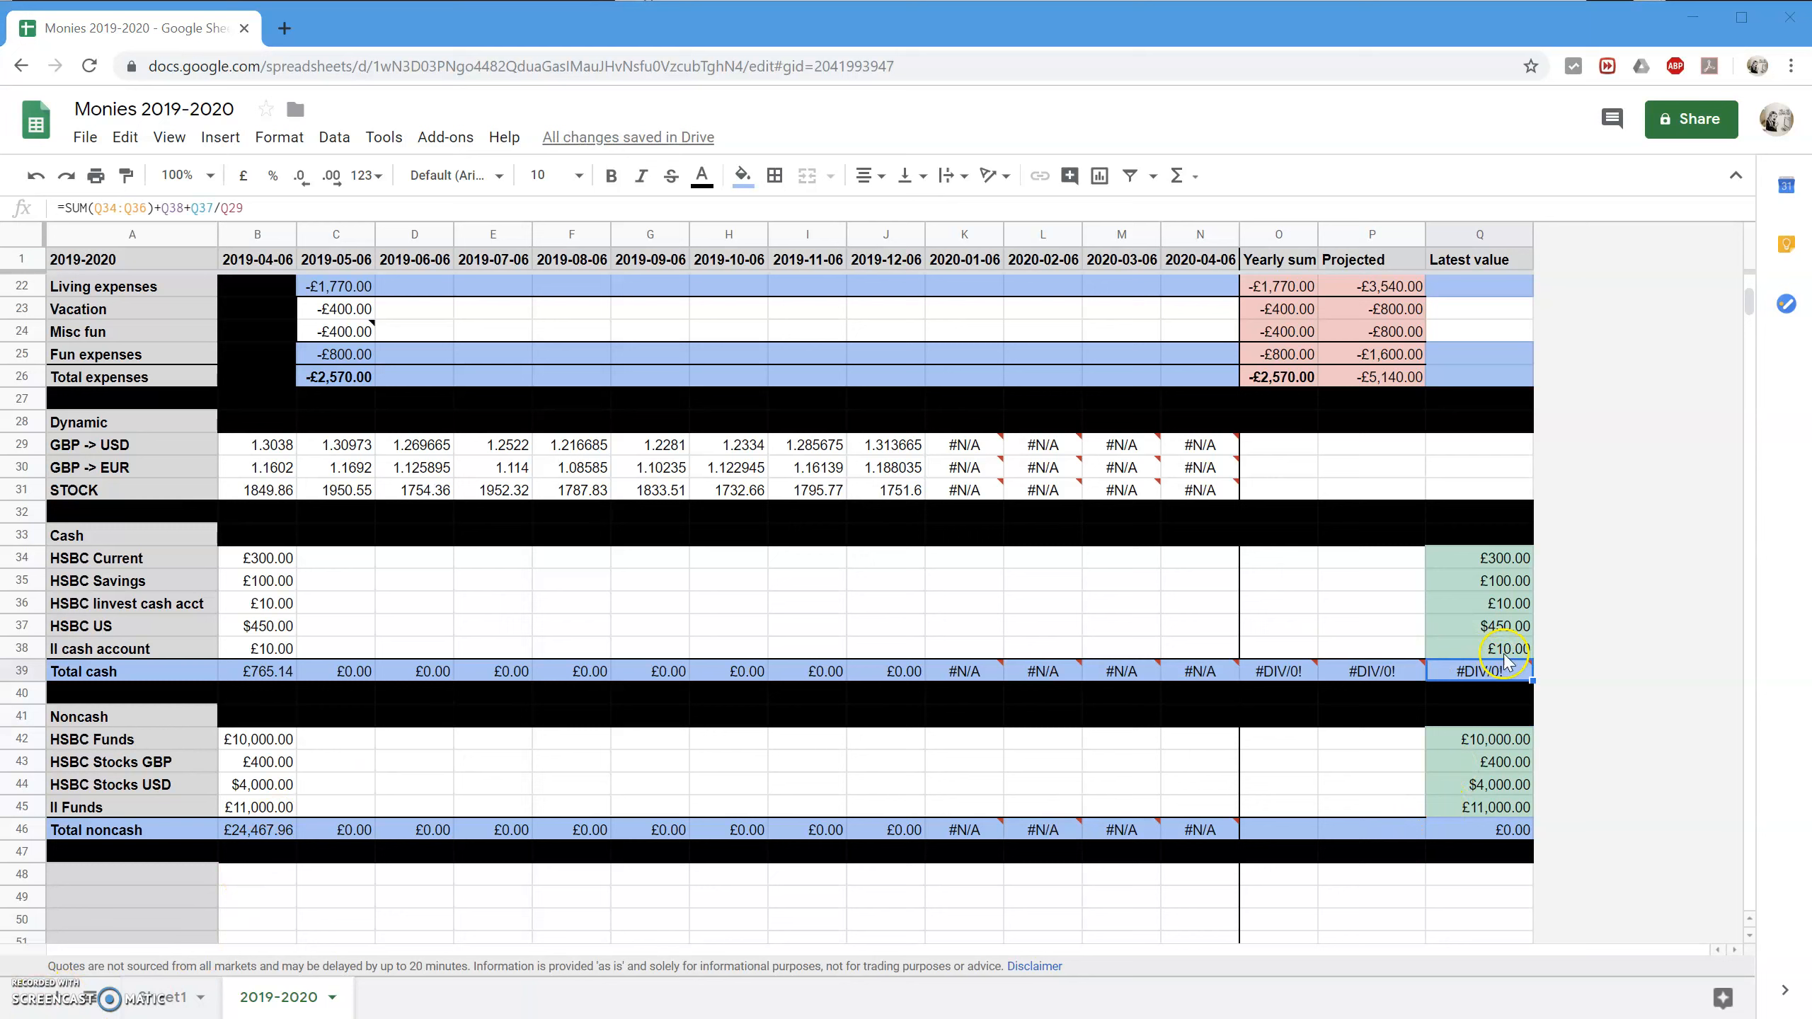
pyautogui.moveTo(1531, 659); pyautogui.dragTo(1529, 682)
pyautogui.click(1515, 808)
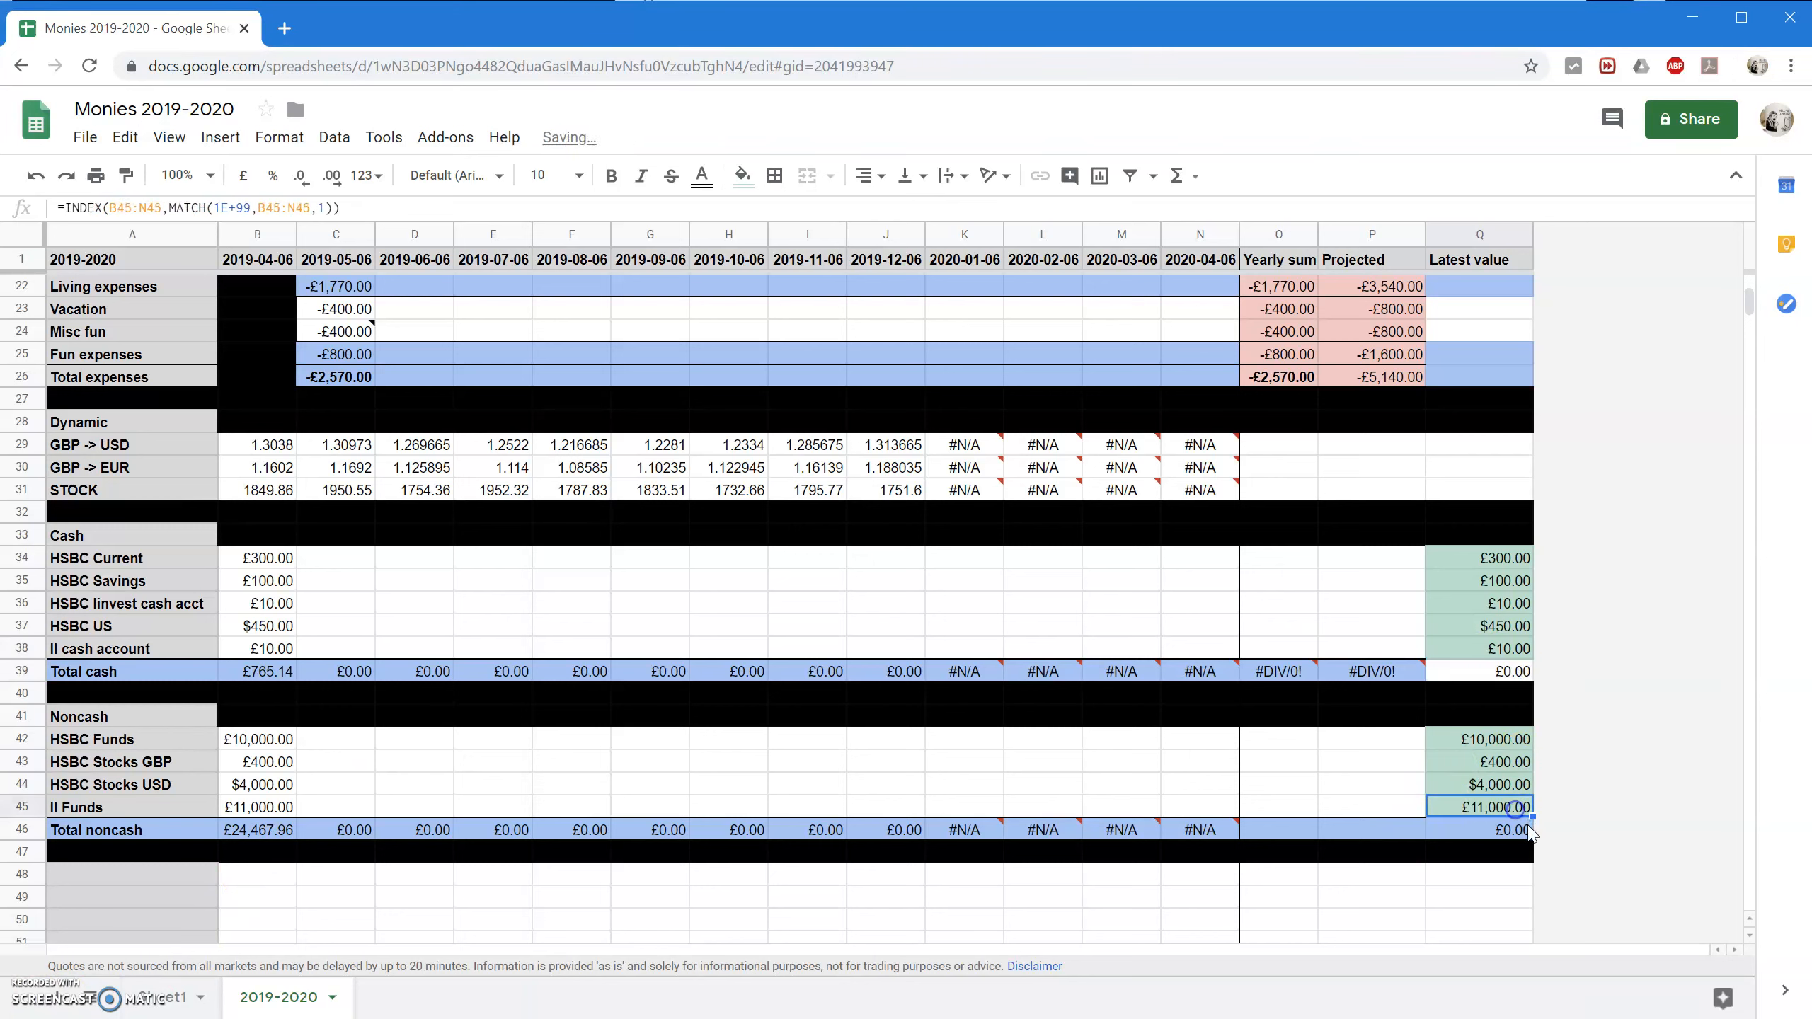
pyautogui.moveTo(1531, 816); pyautogui.dragTo(1530, 835)
# Color the Latest value cells of Total cash and Total noncash light blue to match their rows.
pyautogui.click(1489, 833)
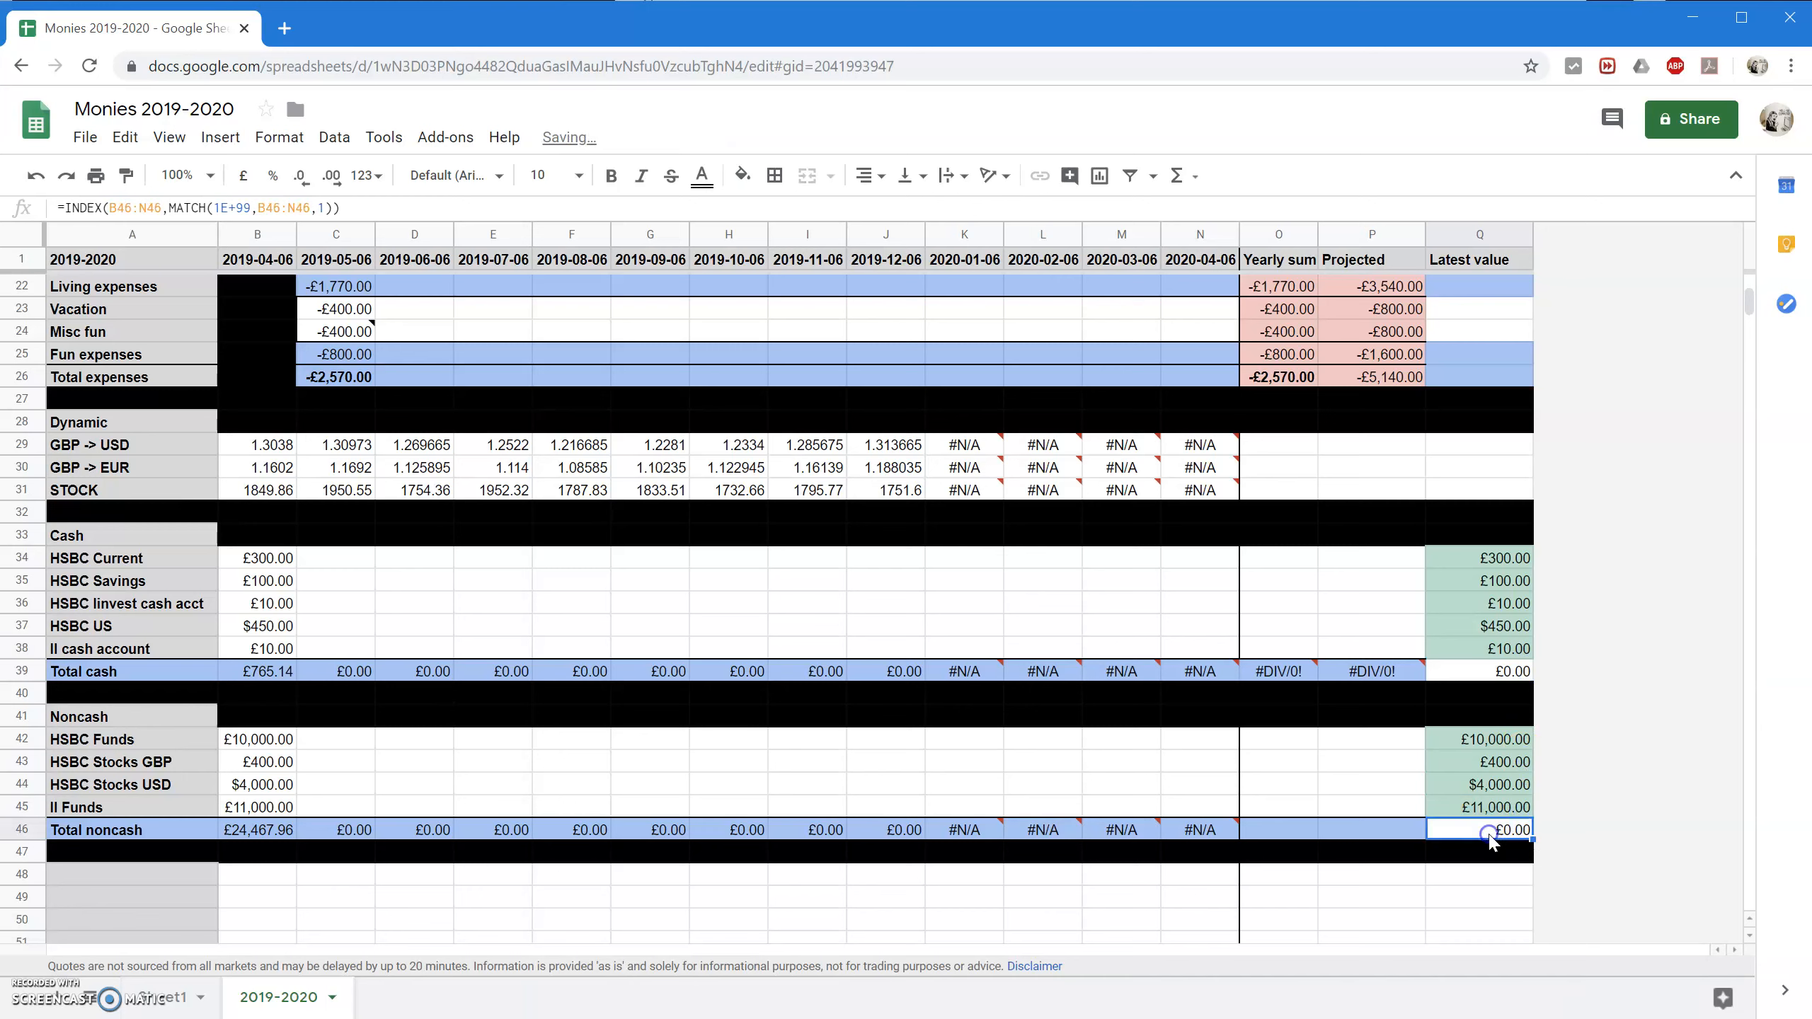
pyautogui.click(1483, 678)
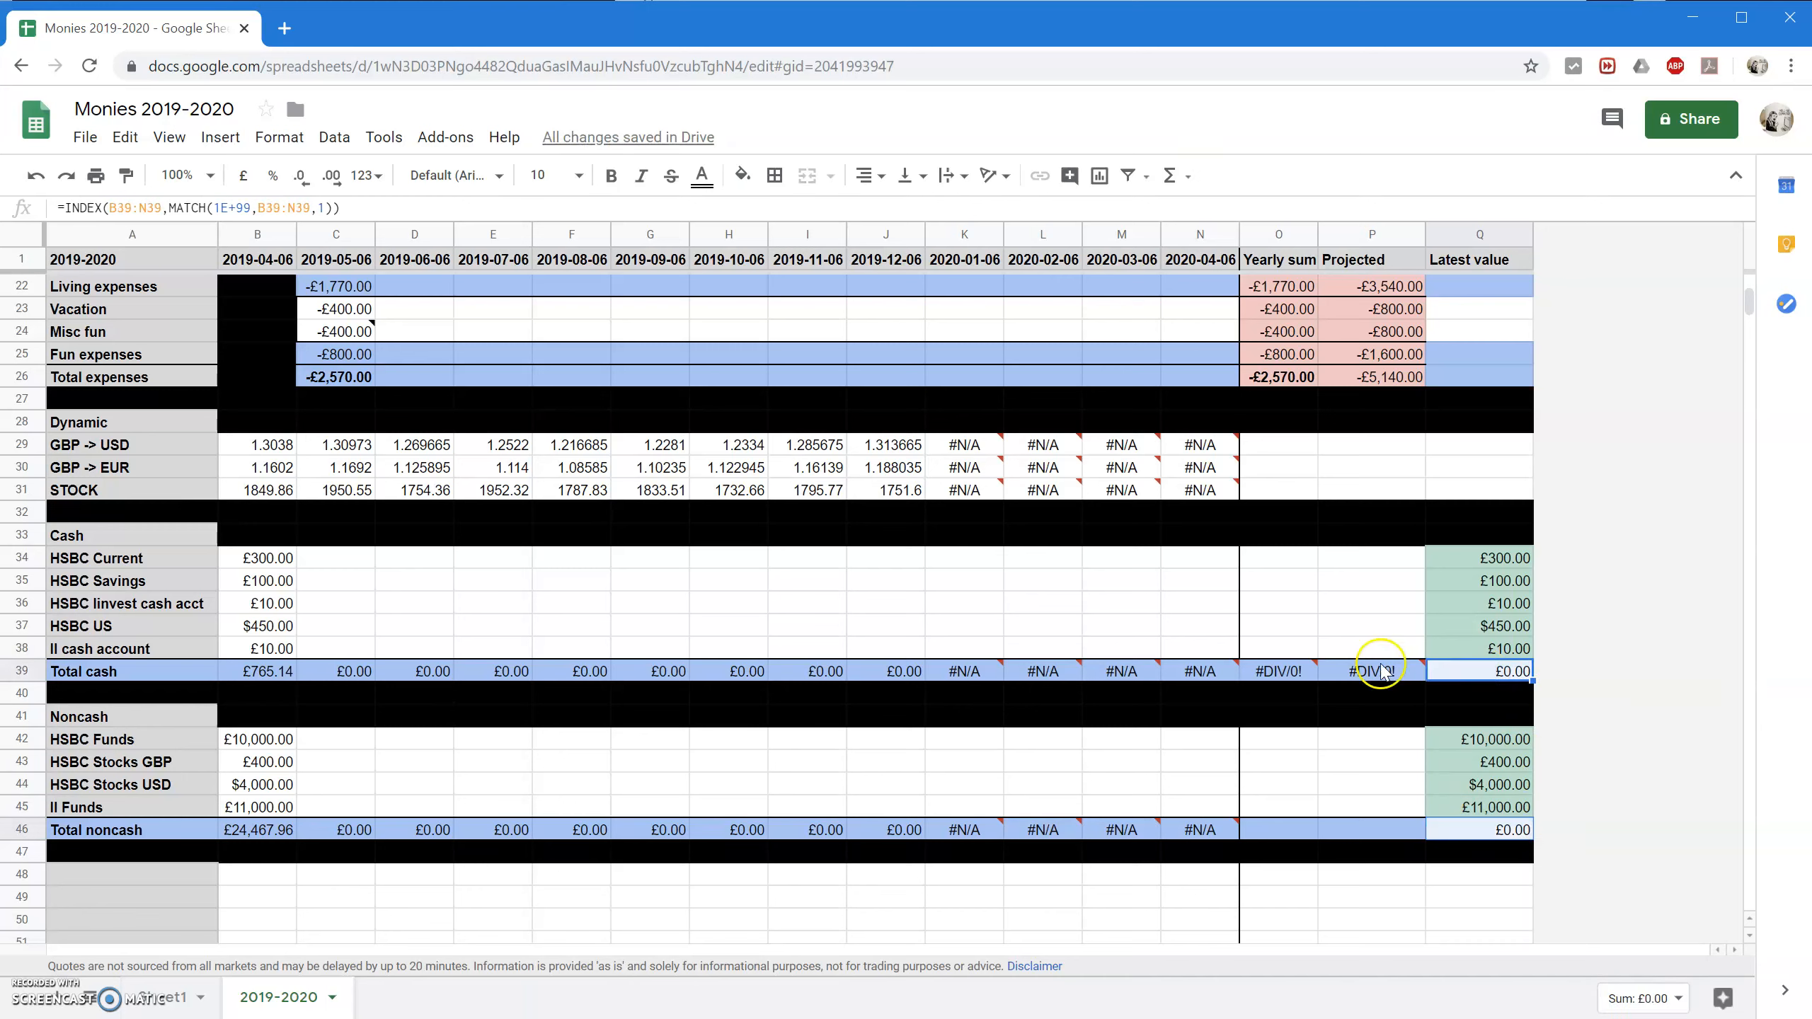
pyautogui.click(742, 175)
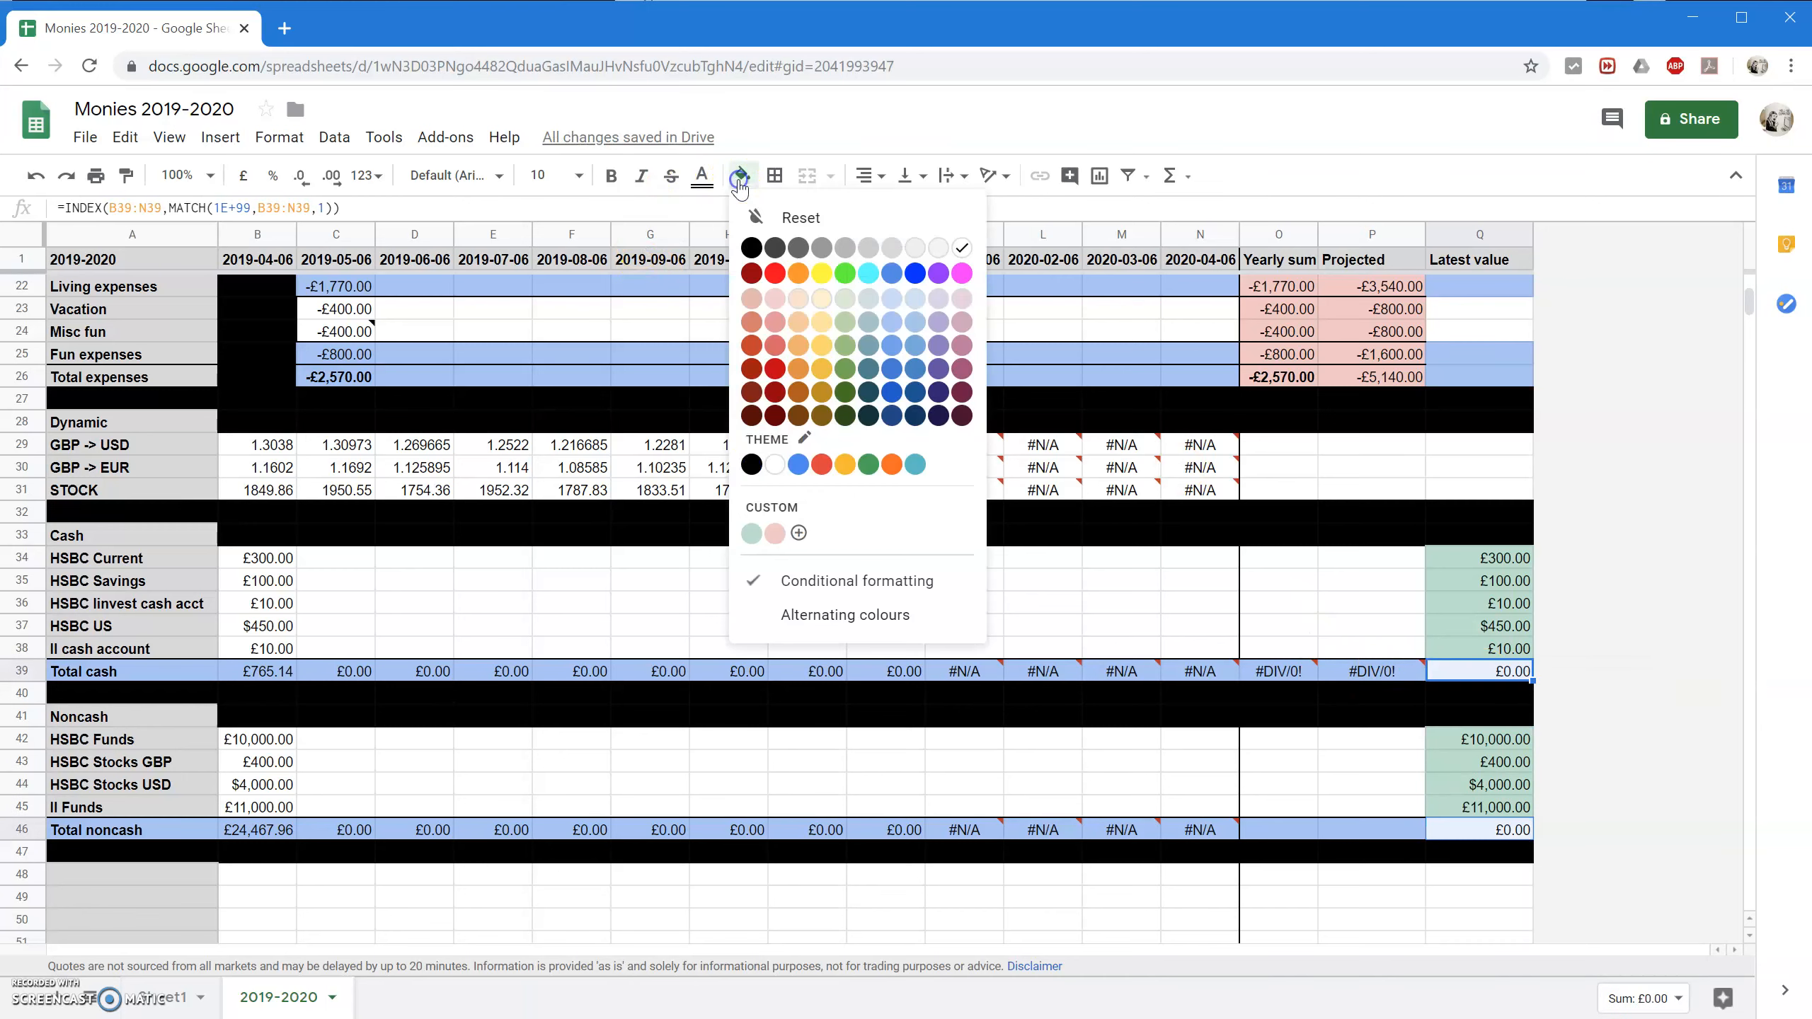
pyautogui.click(901, 327)
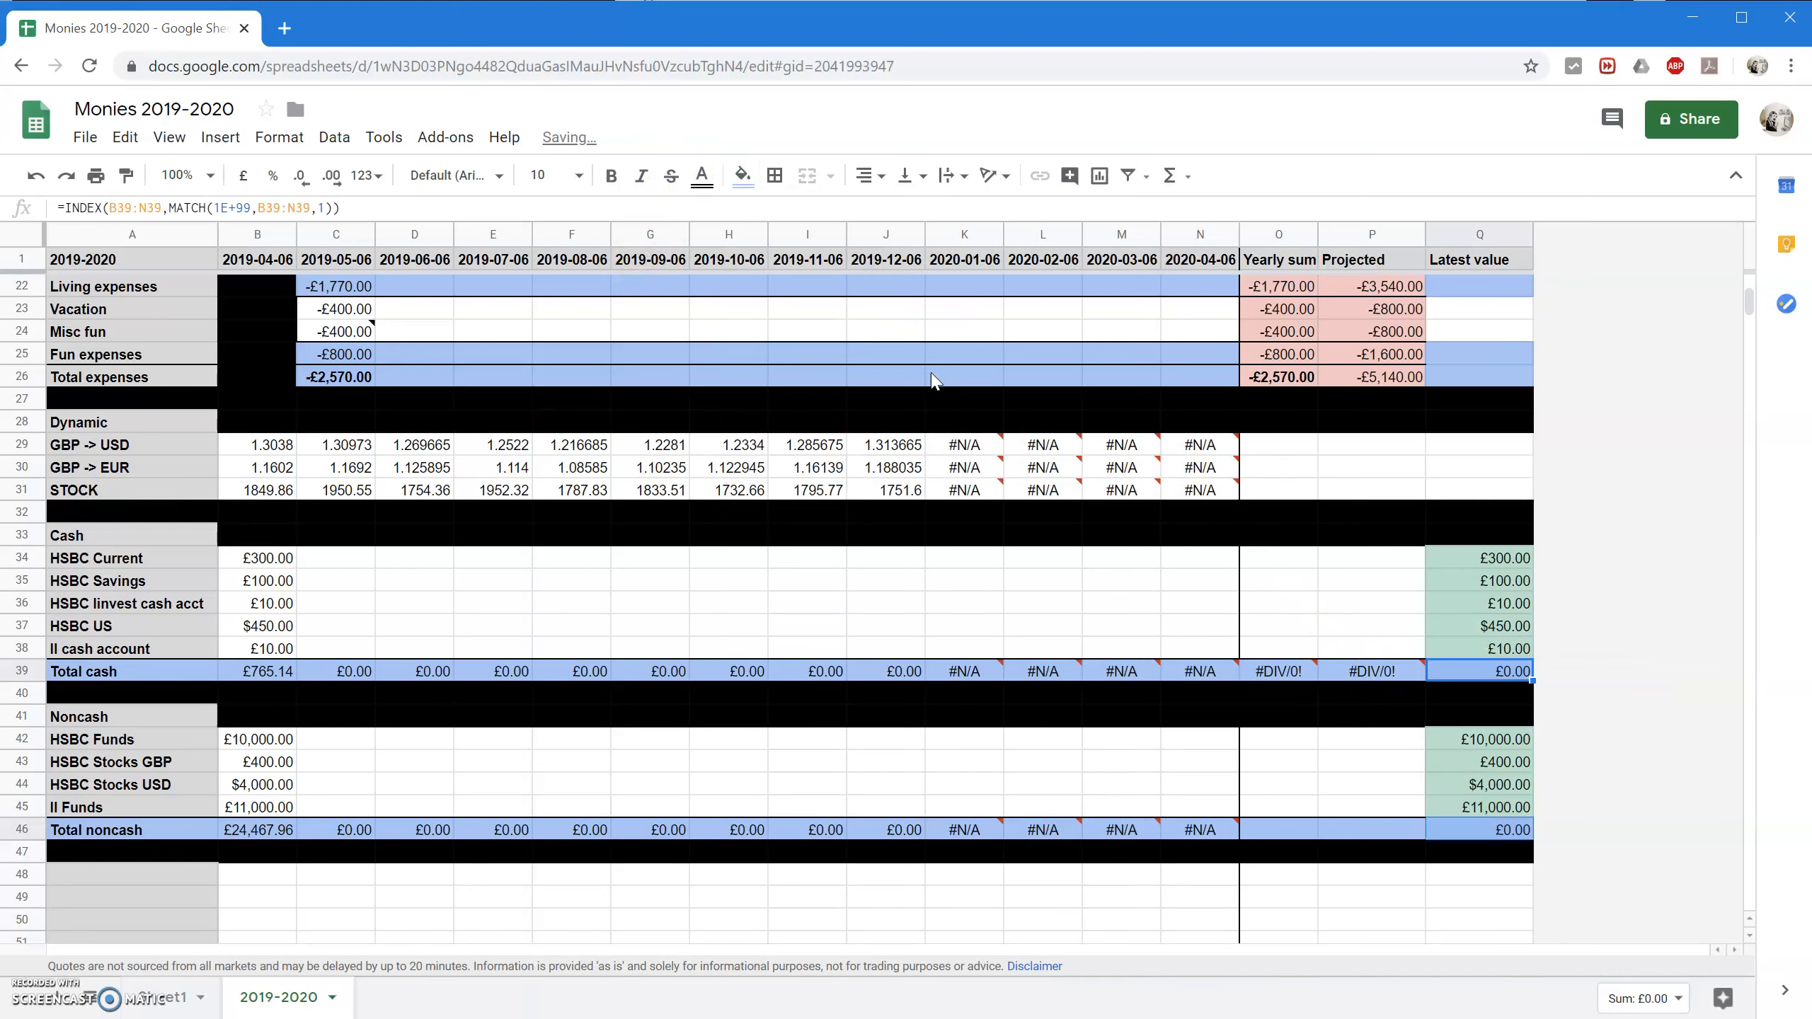
# Test the Total cash latest value by entering 100 for HSBC Current under 2019-12-06, and clear the entry.
pyautogui.click(460, 678)
pyautogui.press('Right')
pyautogui.press('Right')
pyautogui.press('Right')
pyautogui.press('Right')
pyautogui.press('Right')
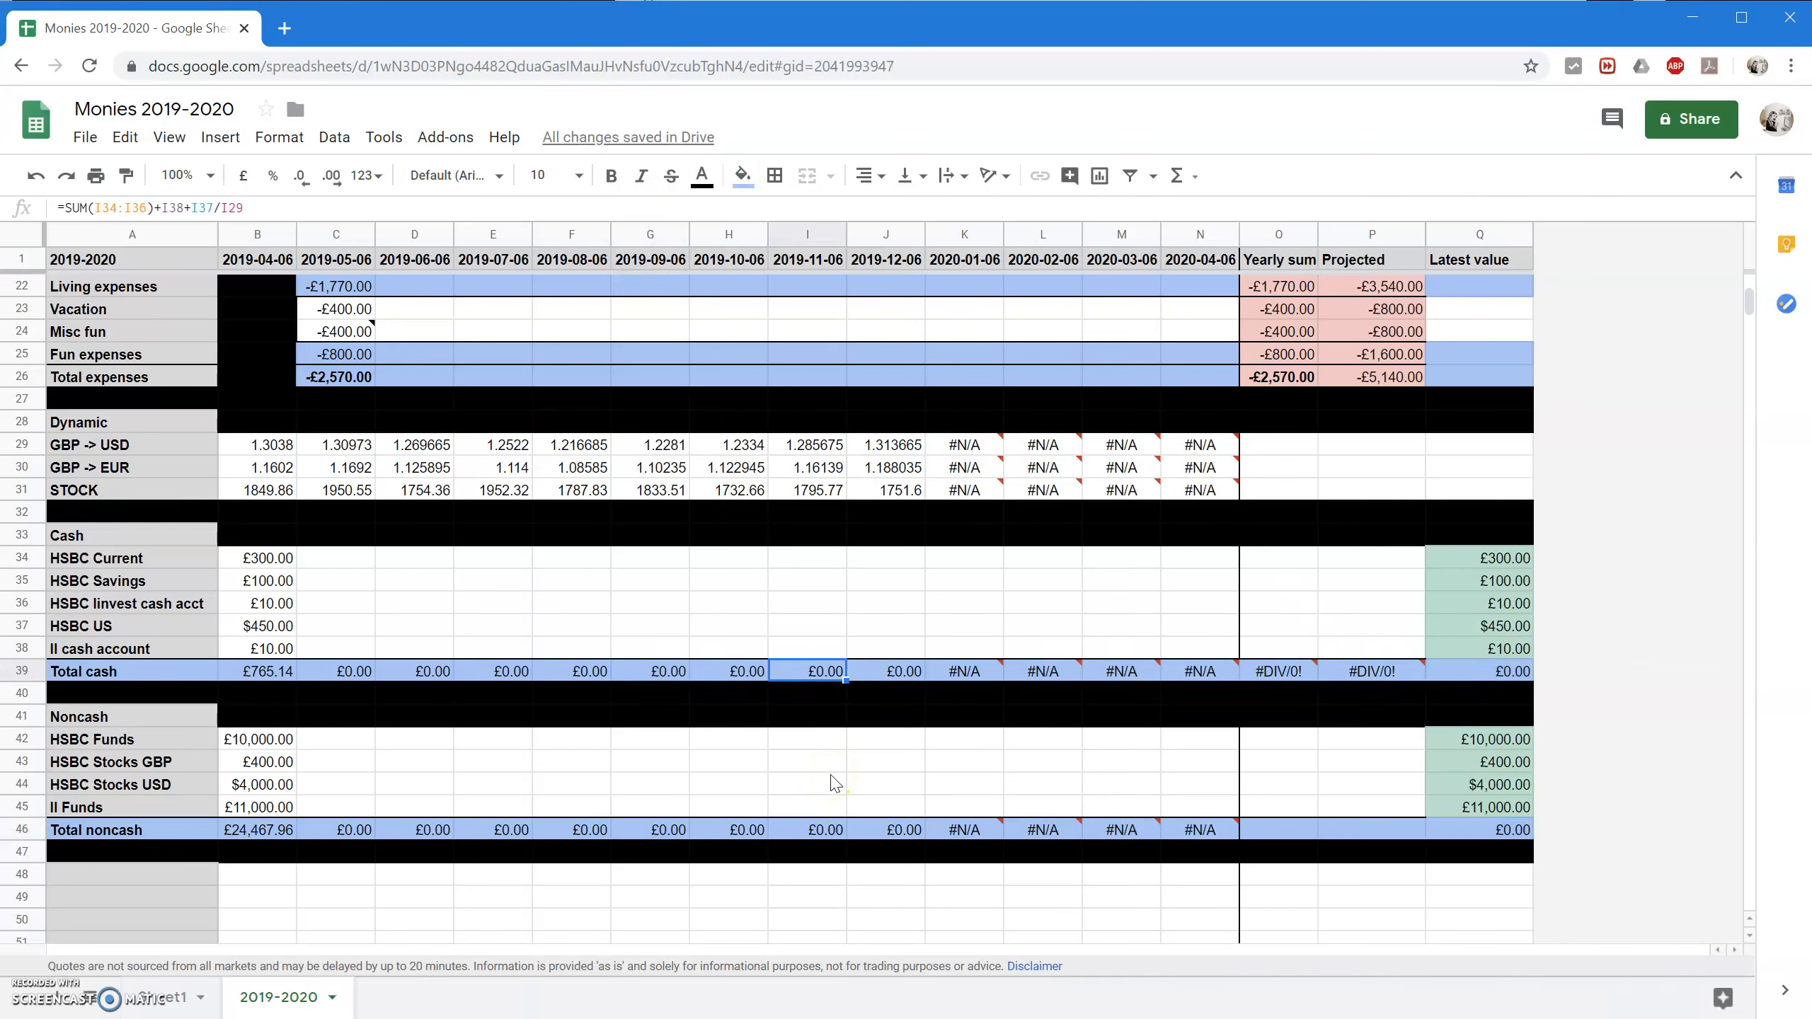
pyautogui.press('Up')
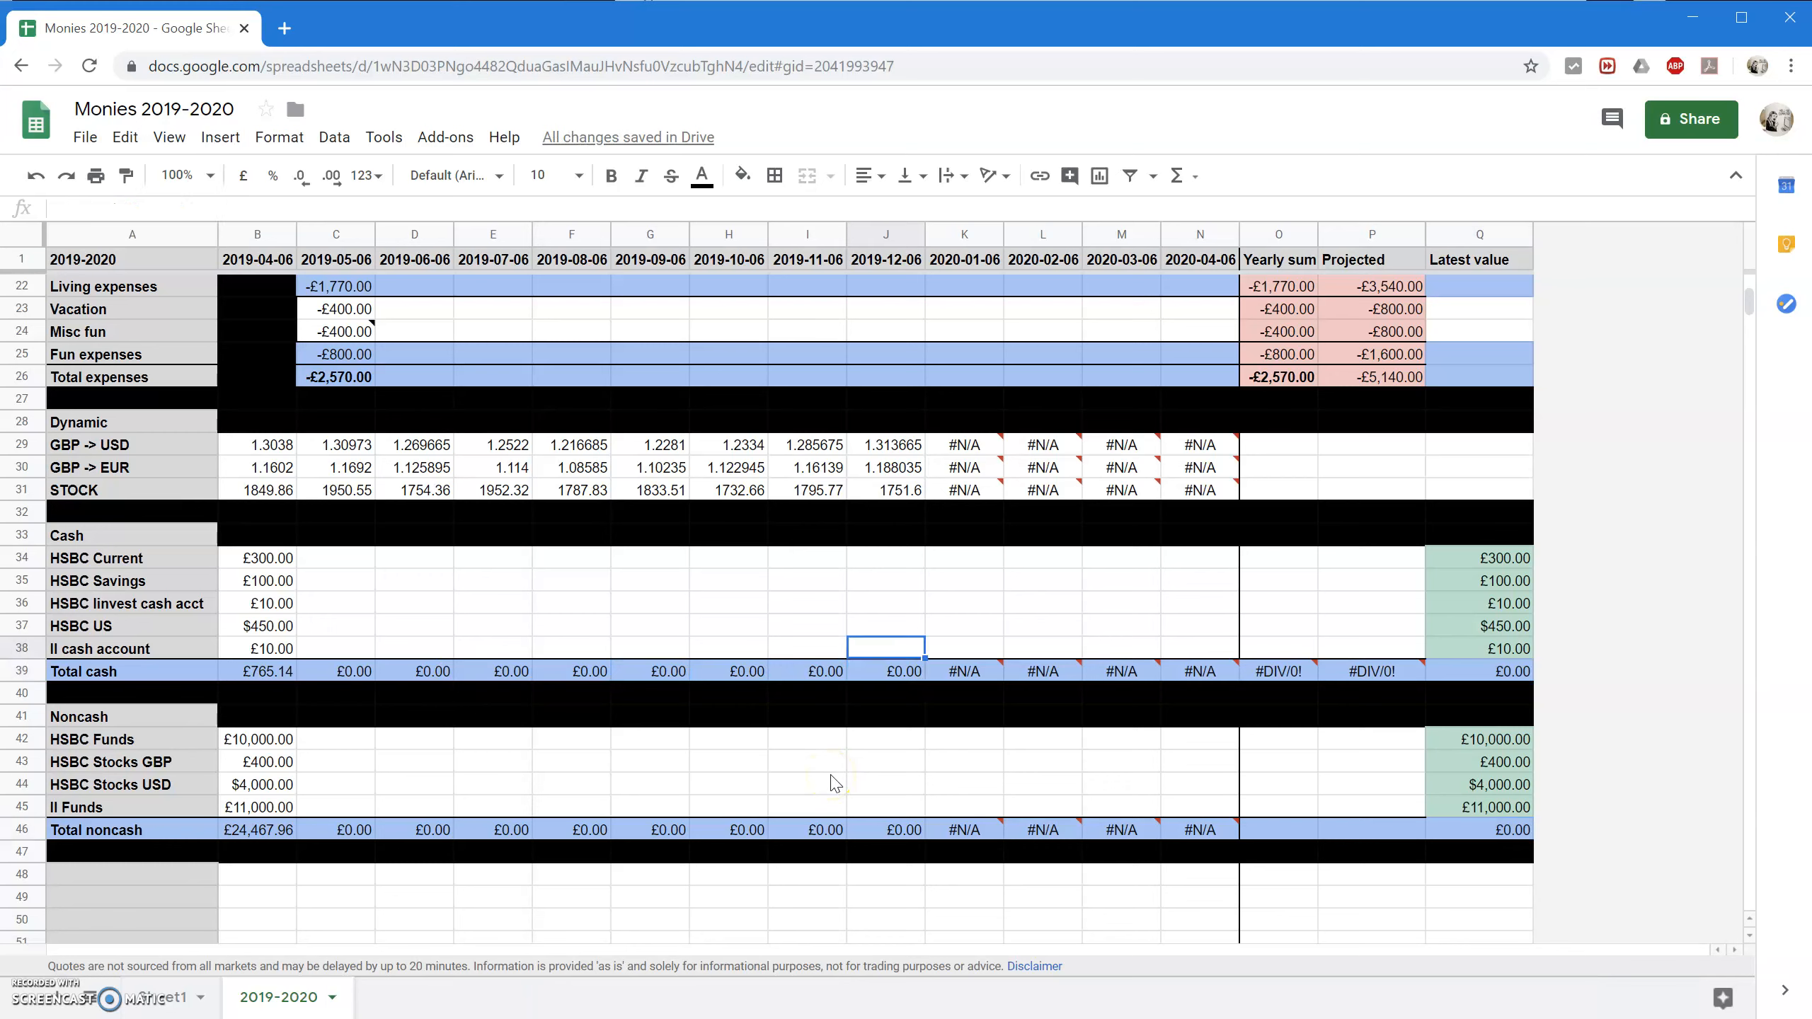
pyautogui.press('Up')
pyautogui.press('Up')
pyautogui.press('Up')
pyautogui.press('Up')
pyautogui.write('100')
pyautogui.press('Return')
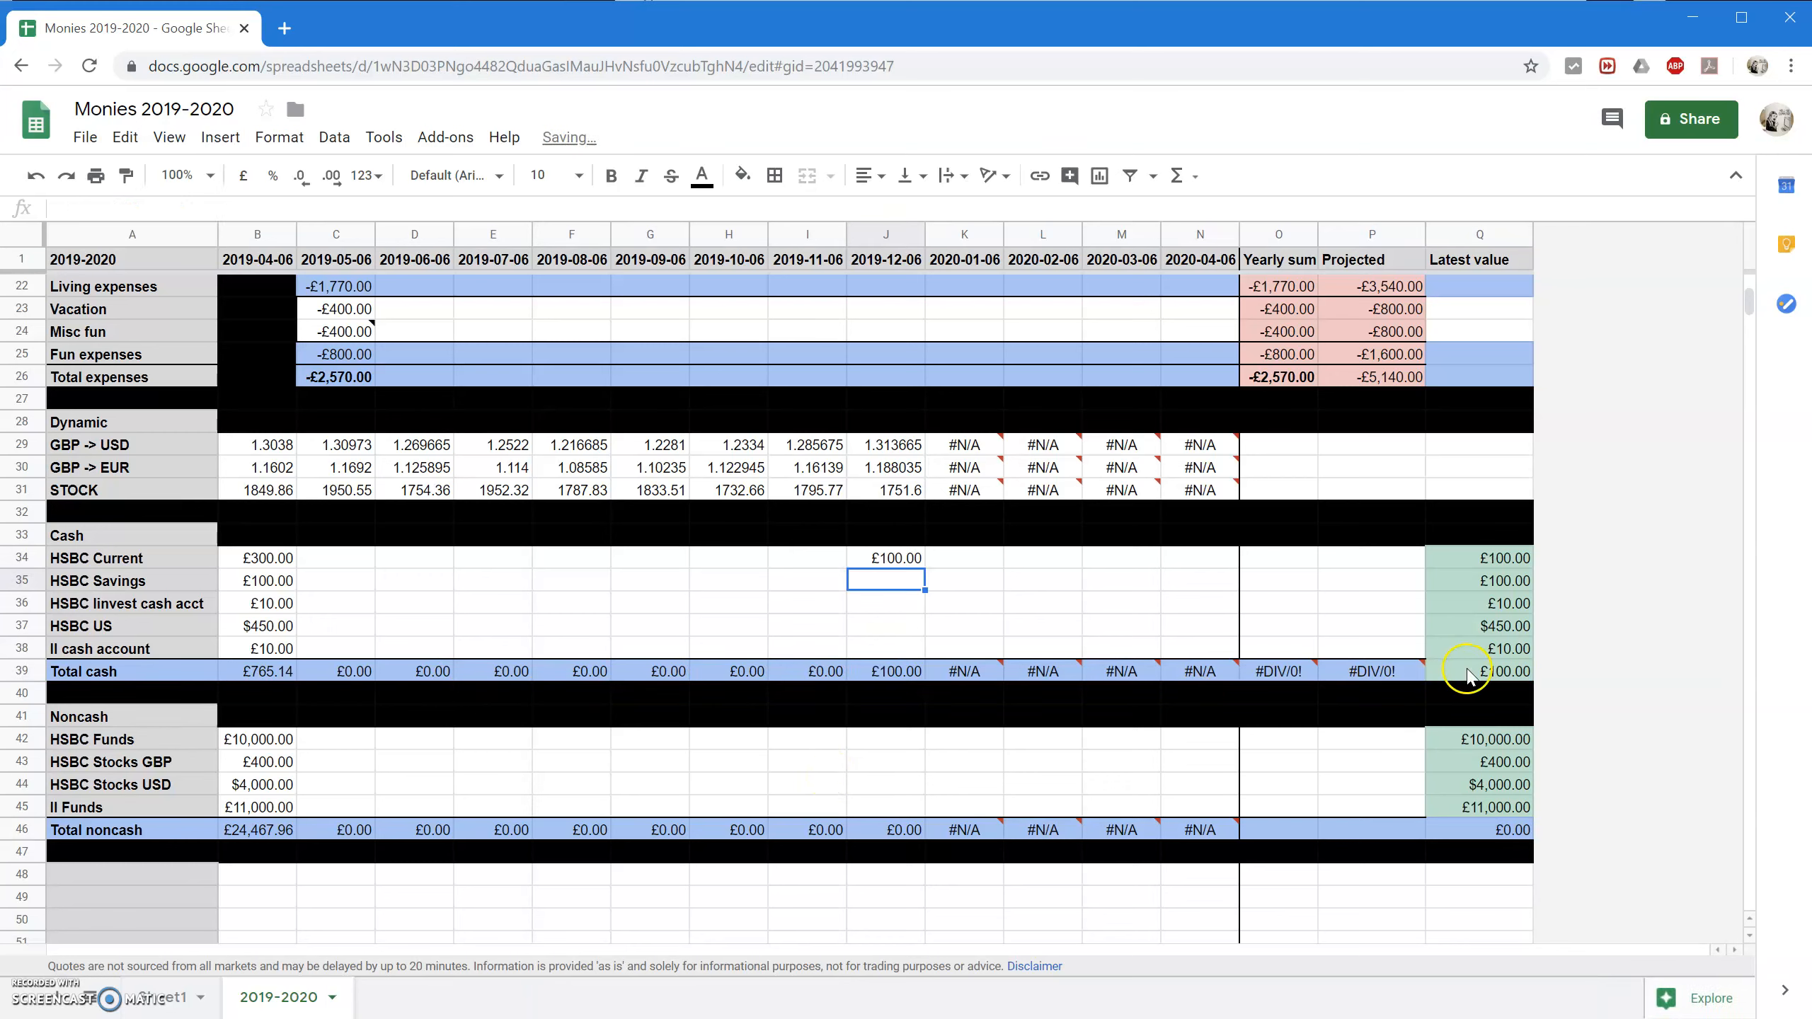
pyautogui.click(1460, 670)
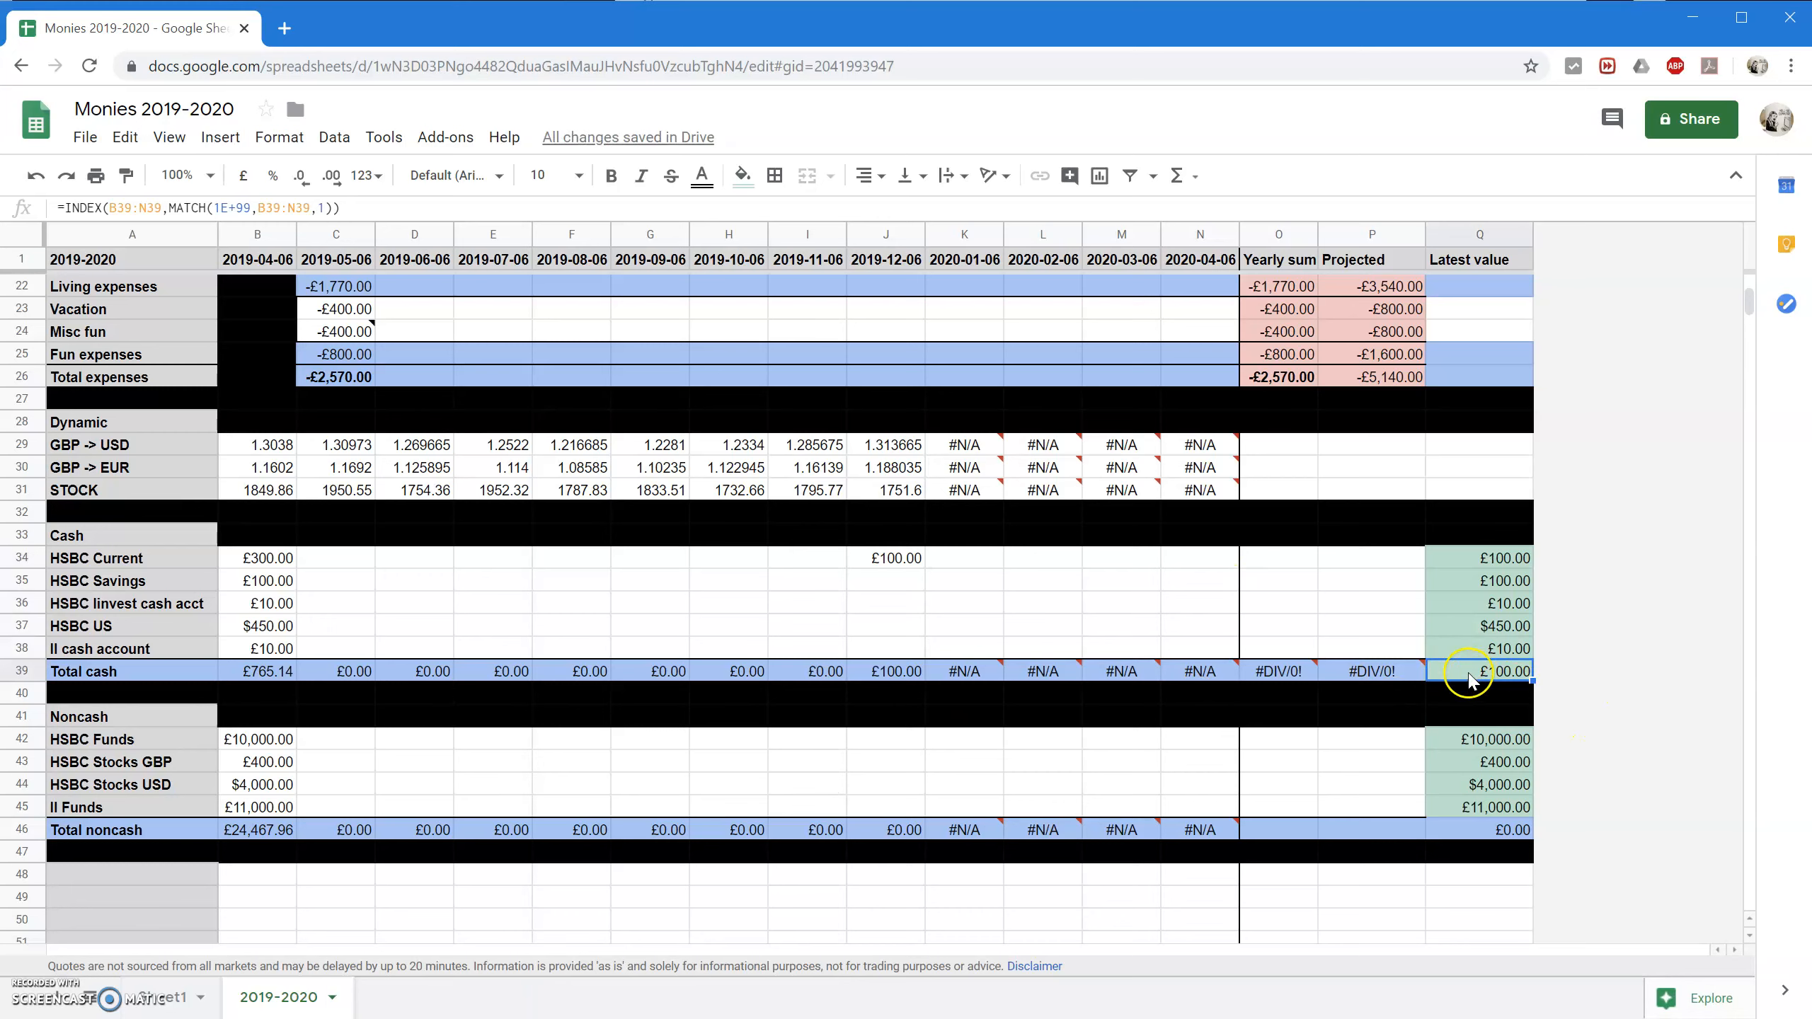
pyautogui.click(878, 562)
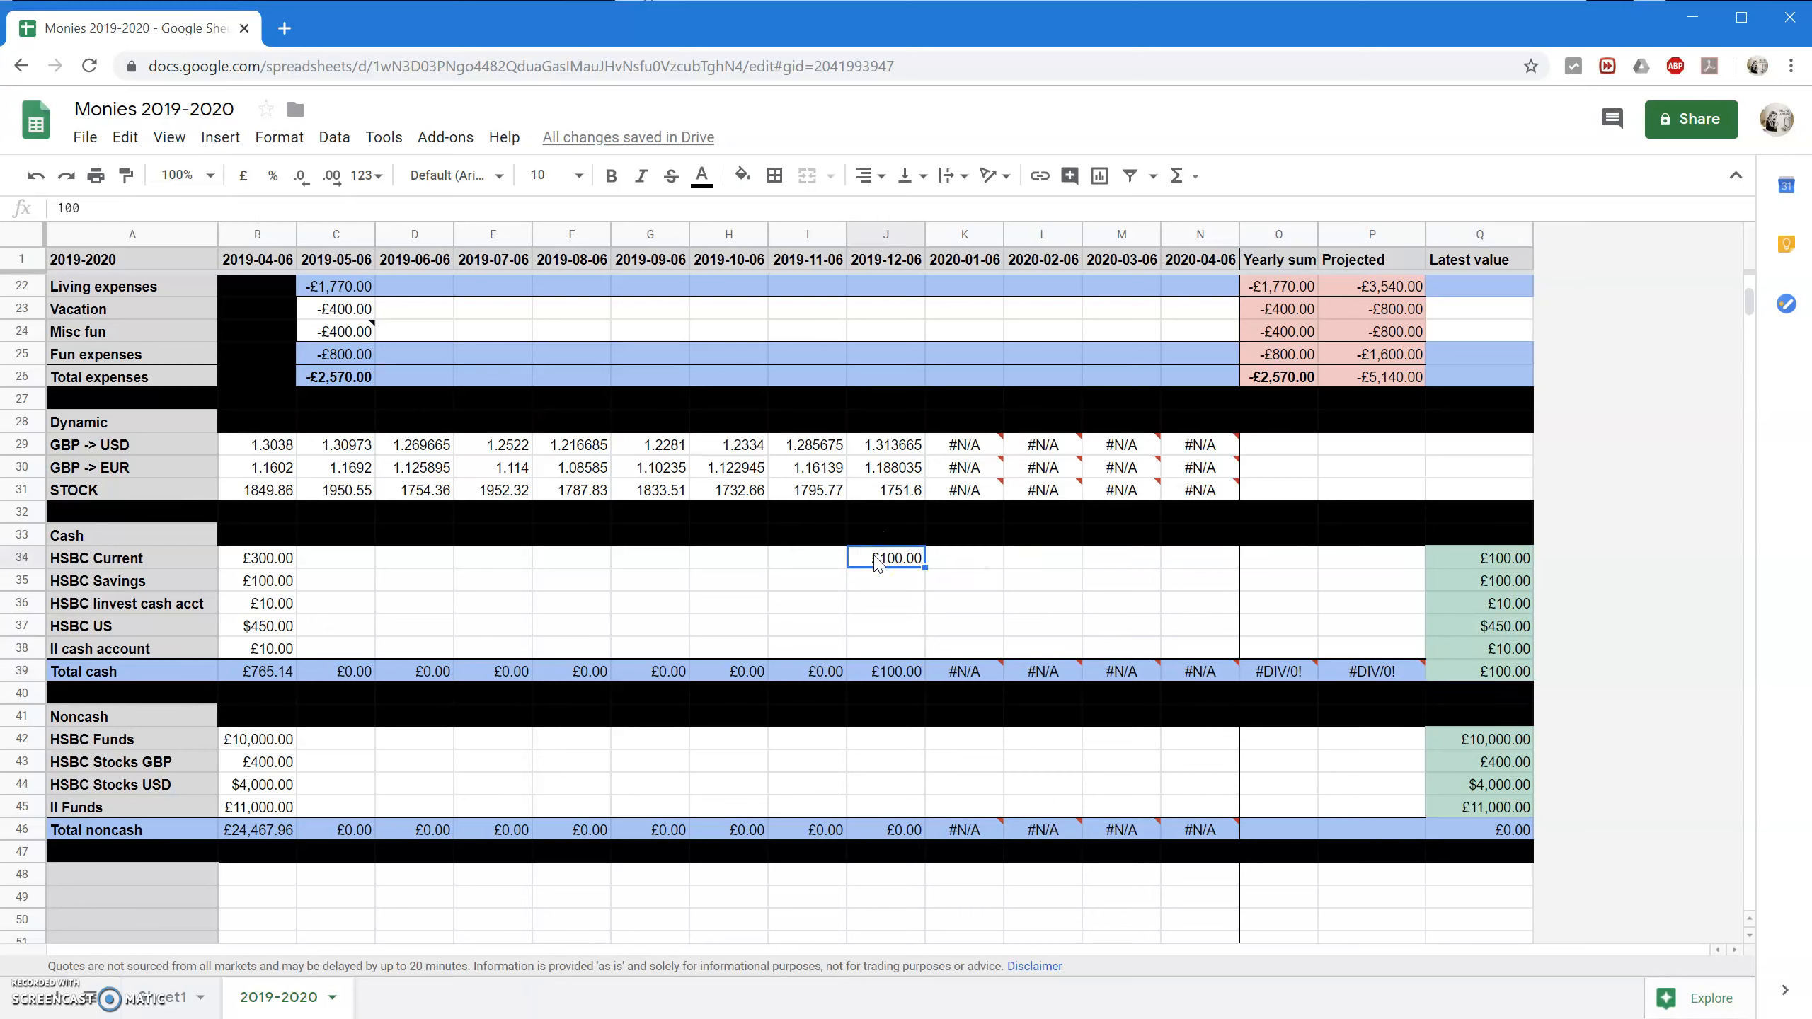
pyautogui.press('Delete')
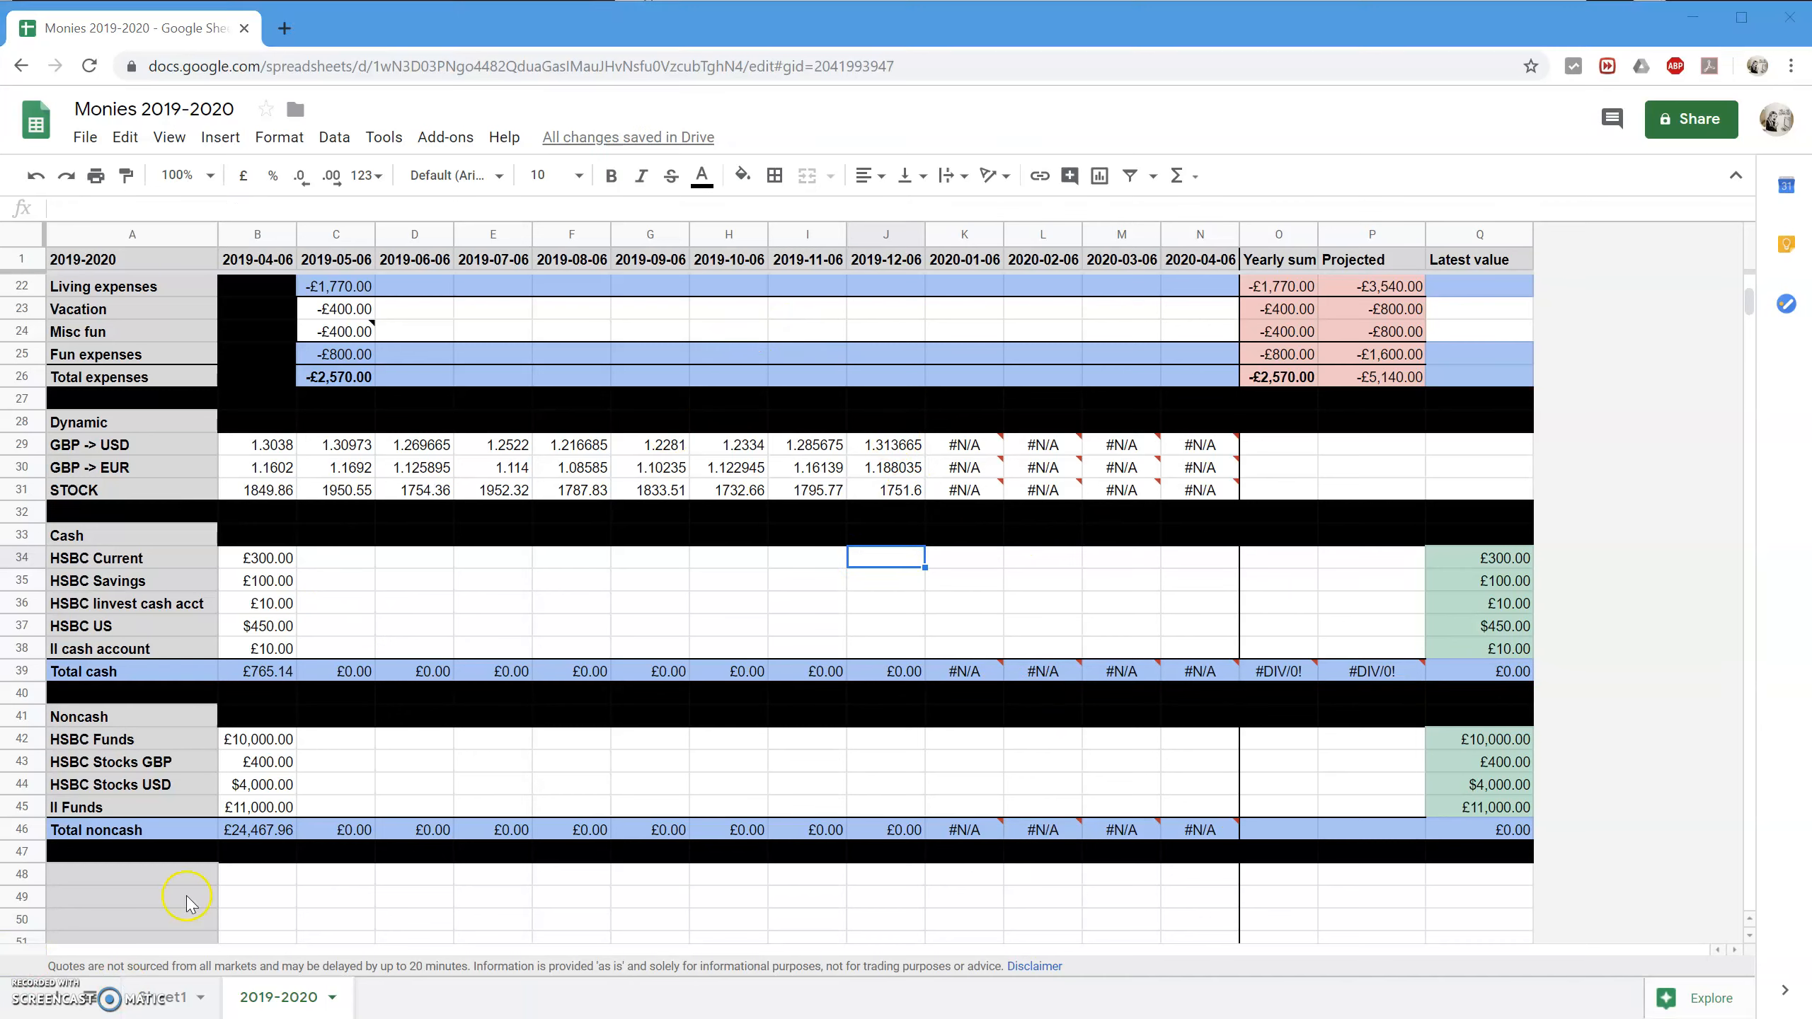
# Add the heading "Totals" in A48 and the row label "Liquid" in A49.
pyautogui.click(184, 874)
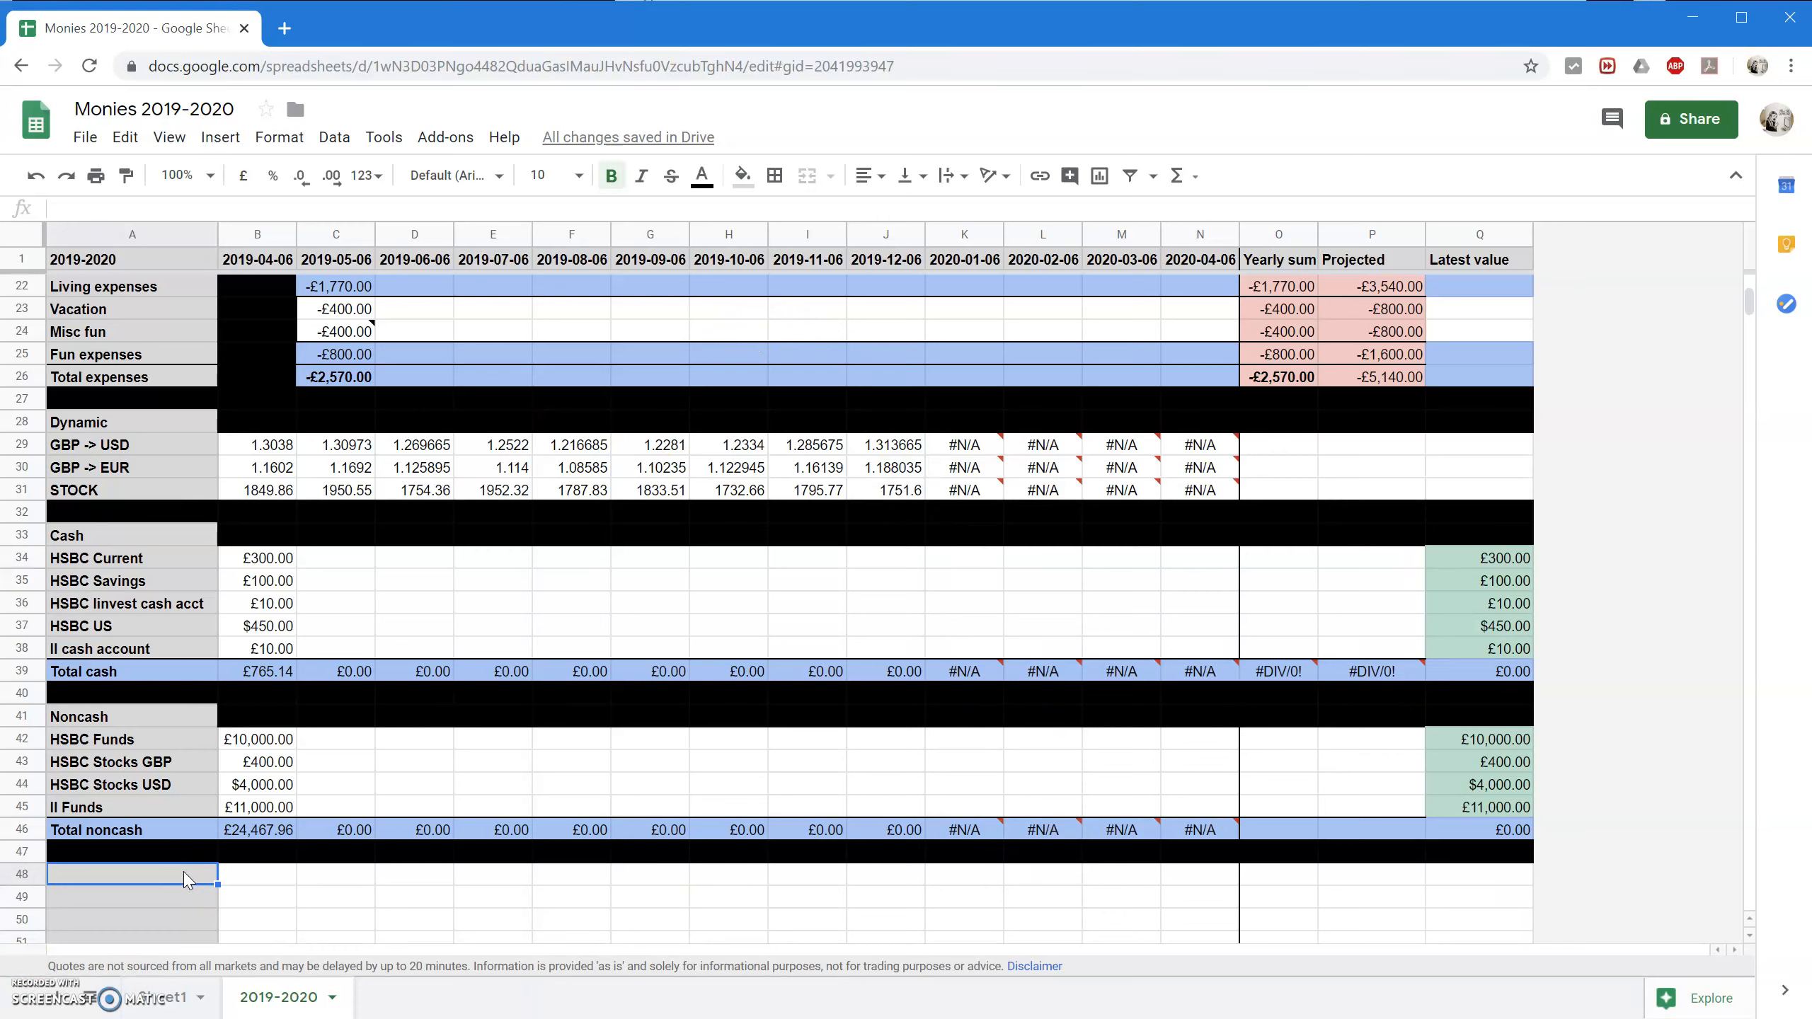
pyautogui.write('Totals')
pyautogui.press('Return')
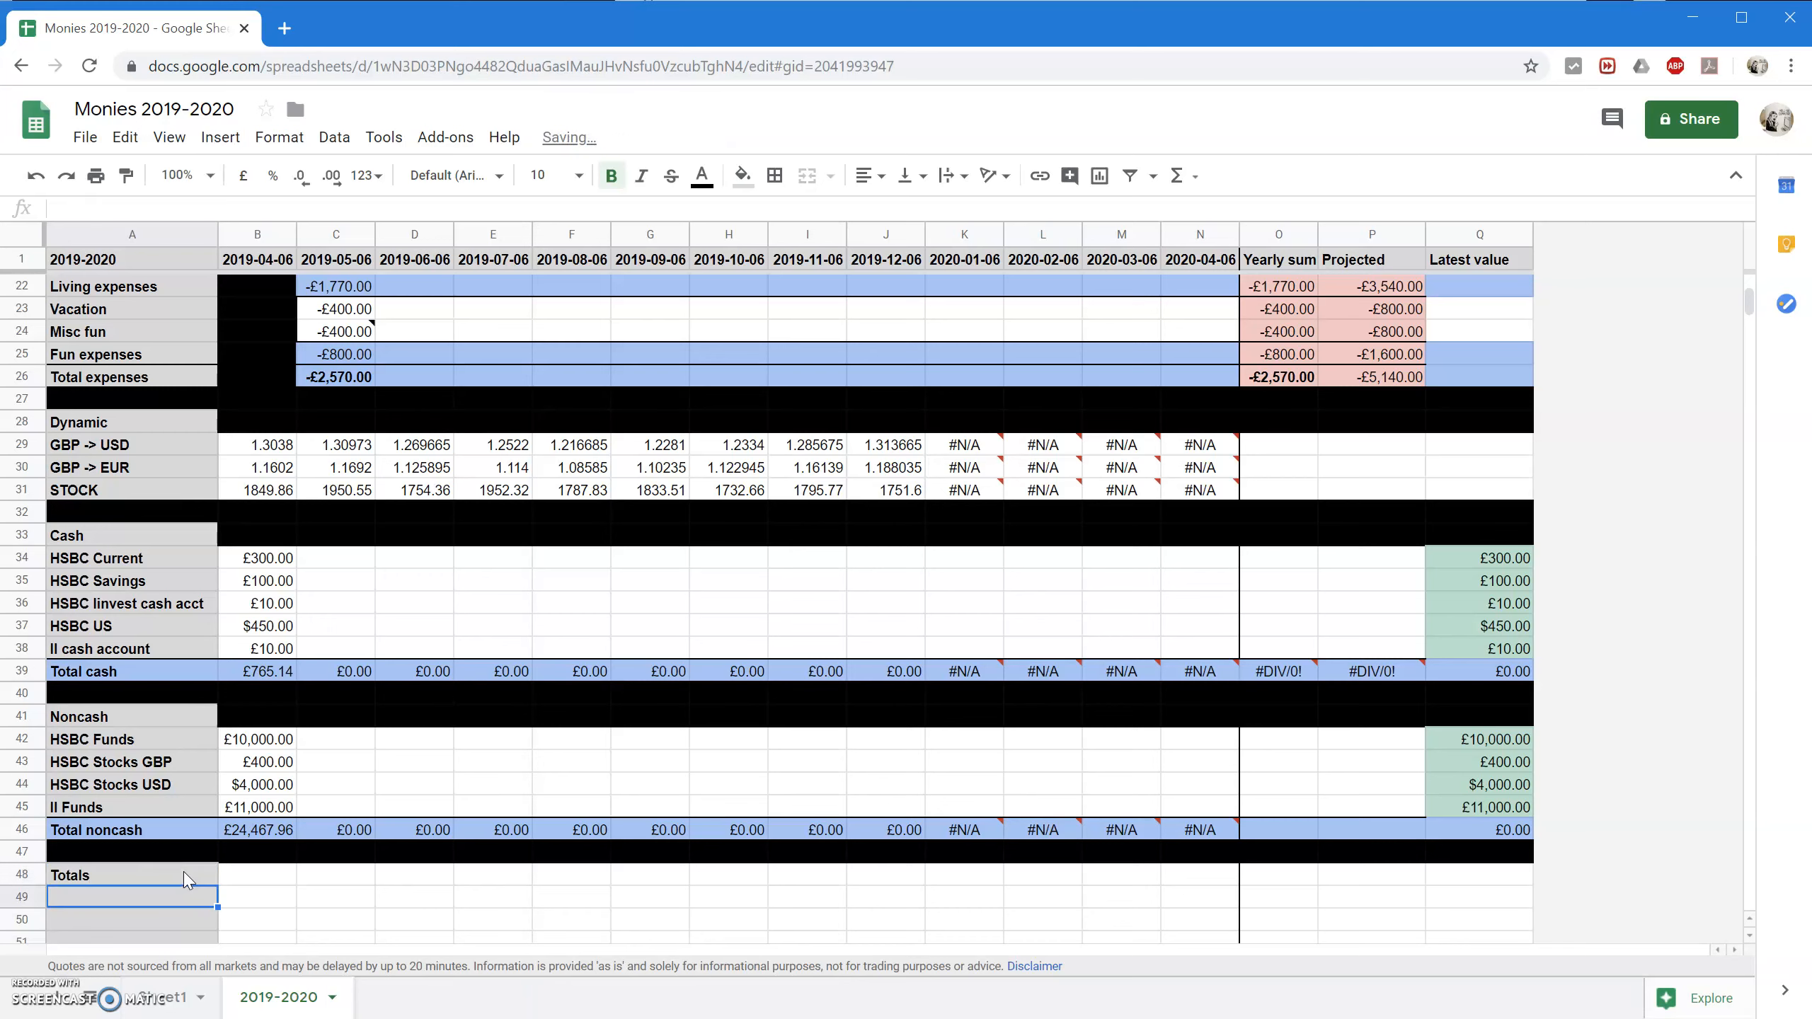
pyautogui.write('Liquid')
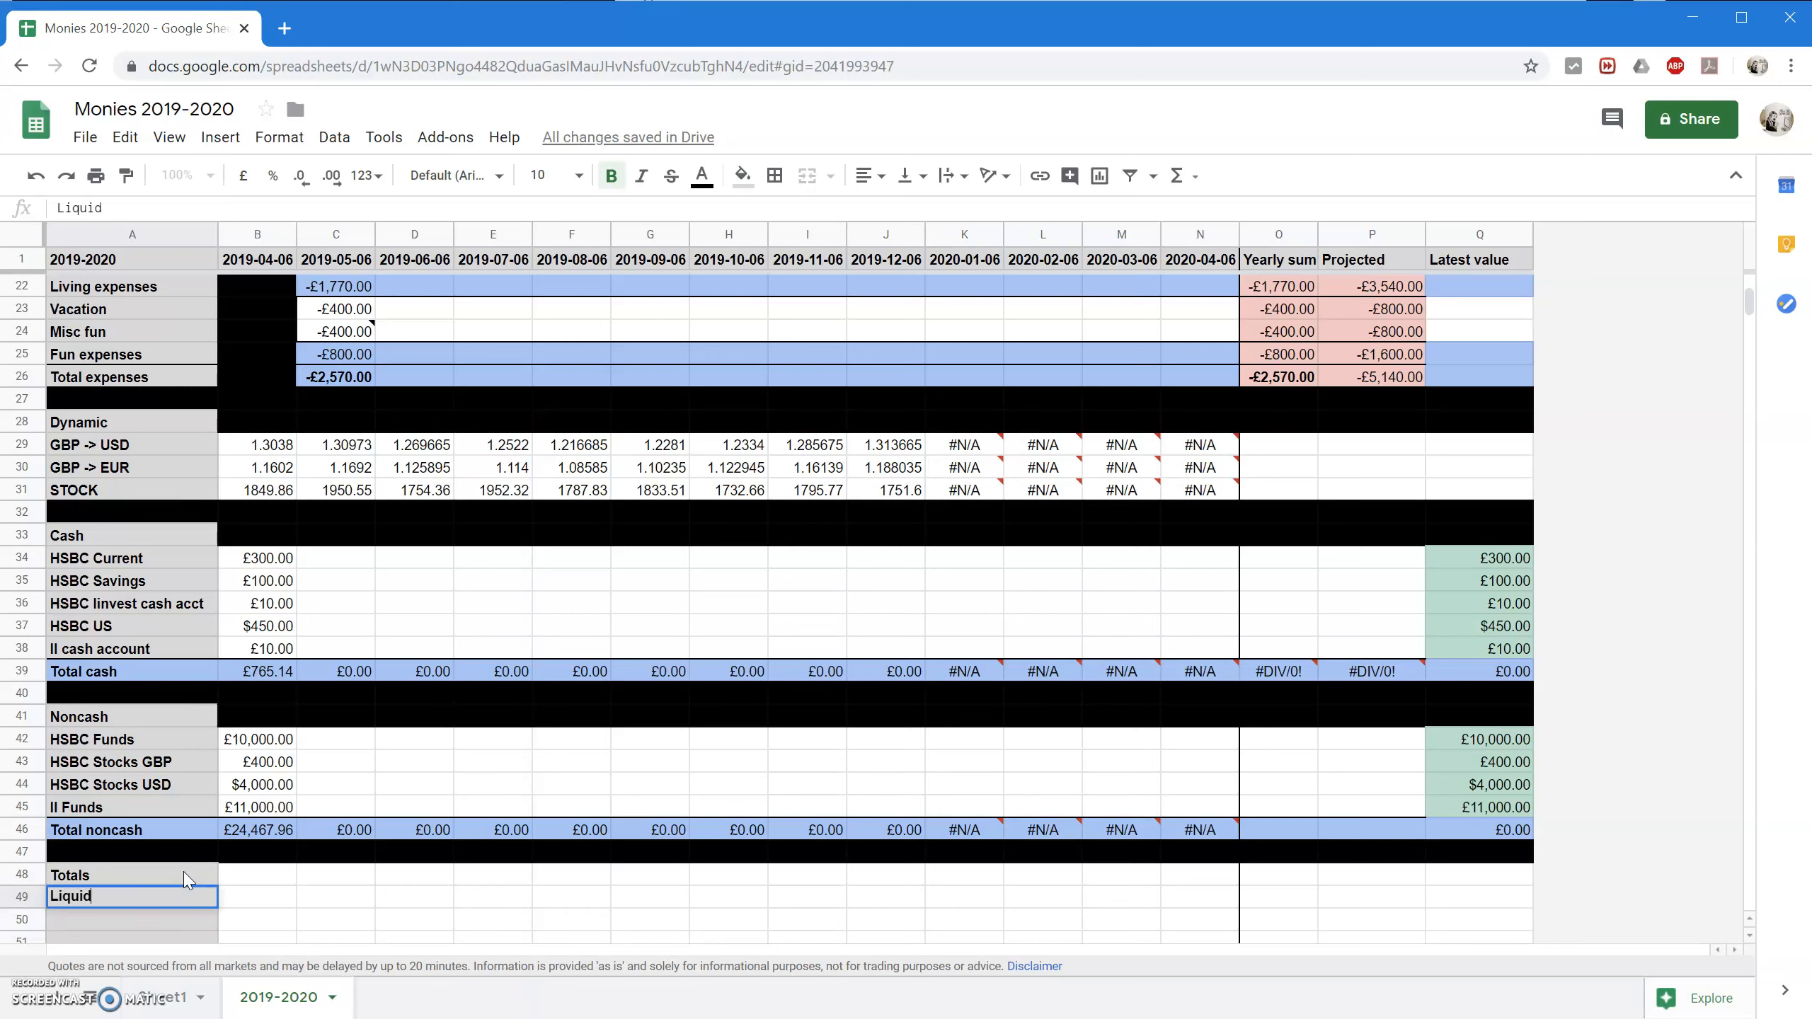
pyautogui.press('Tab')
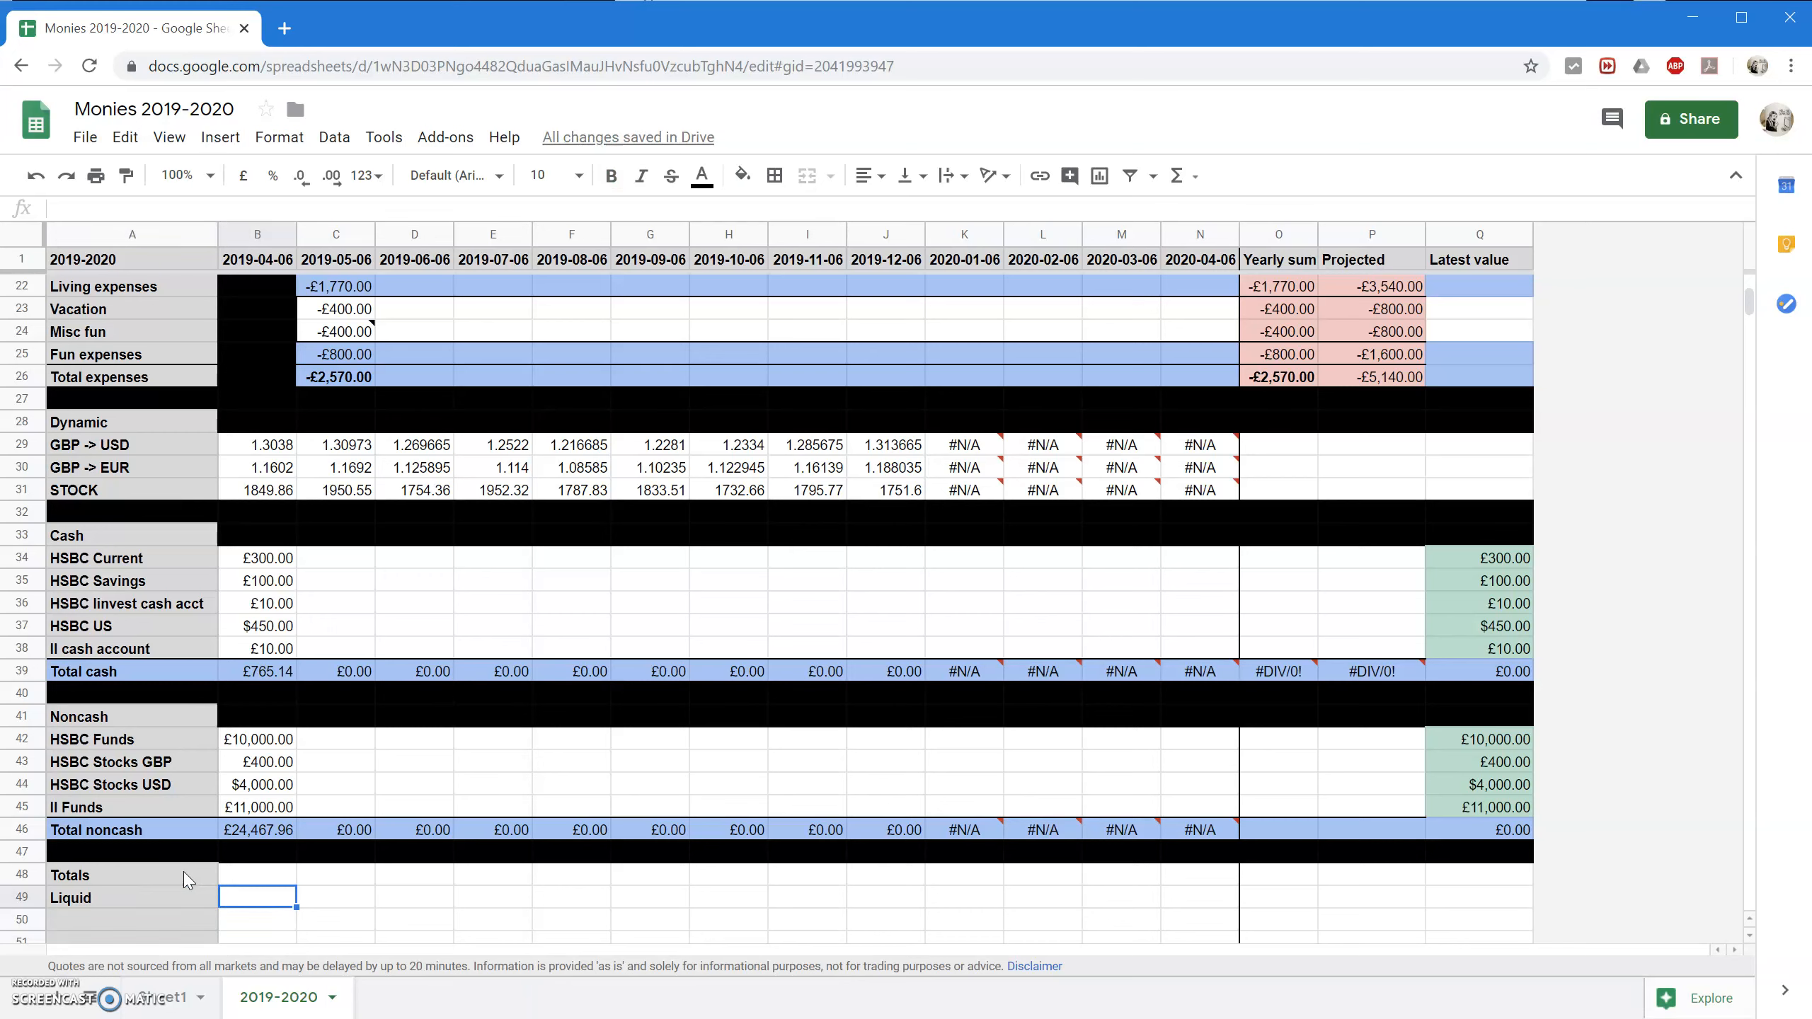
# Enter the formula =B39+B46 for Liquid in the 2019-04-06 column.
pyautogui.write('B39+B46')
pyautogui.press('Return')
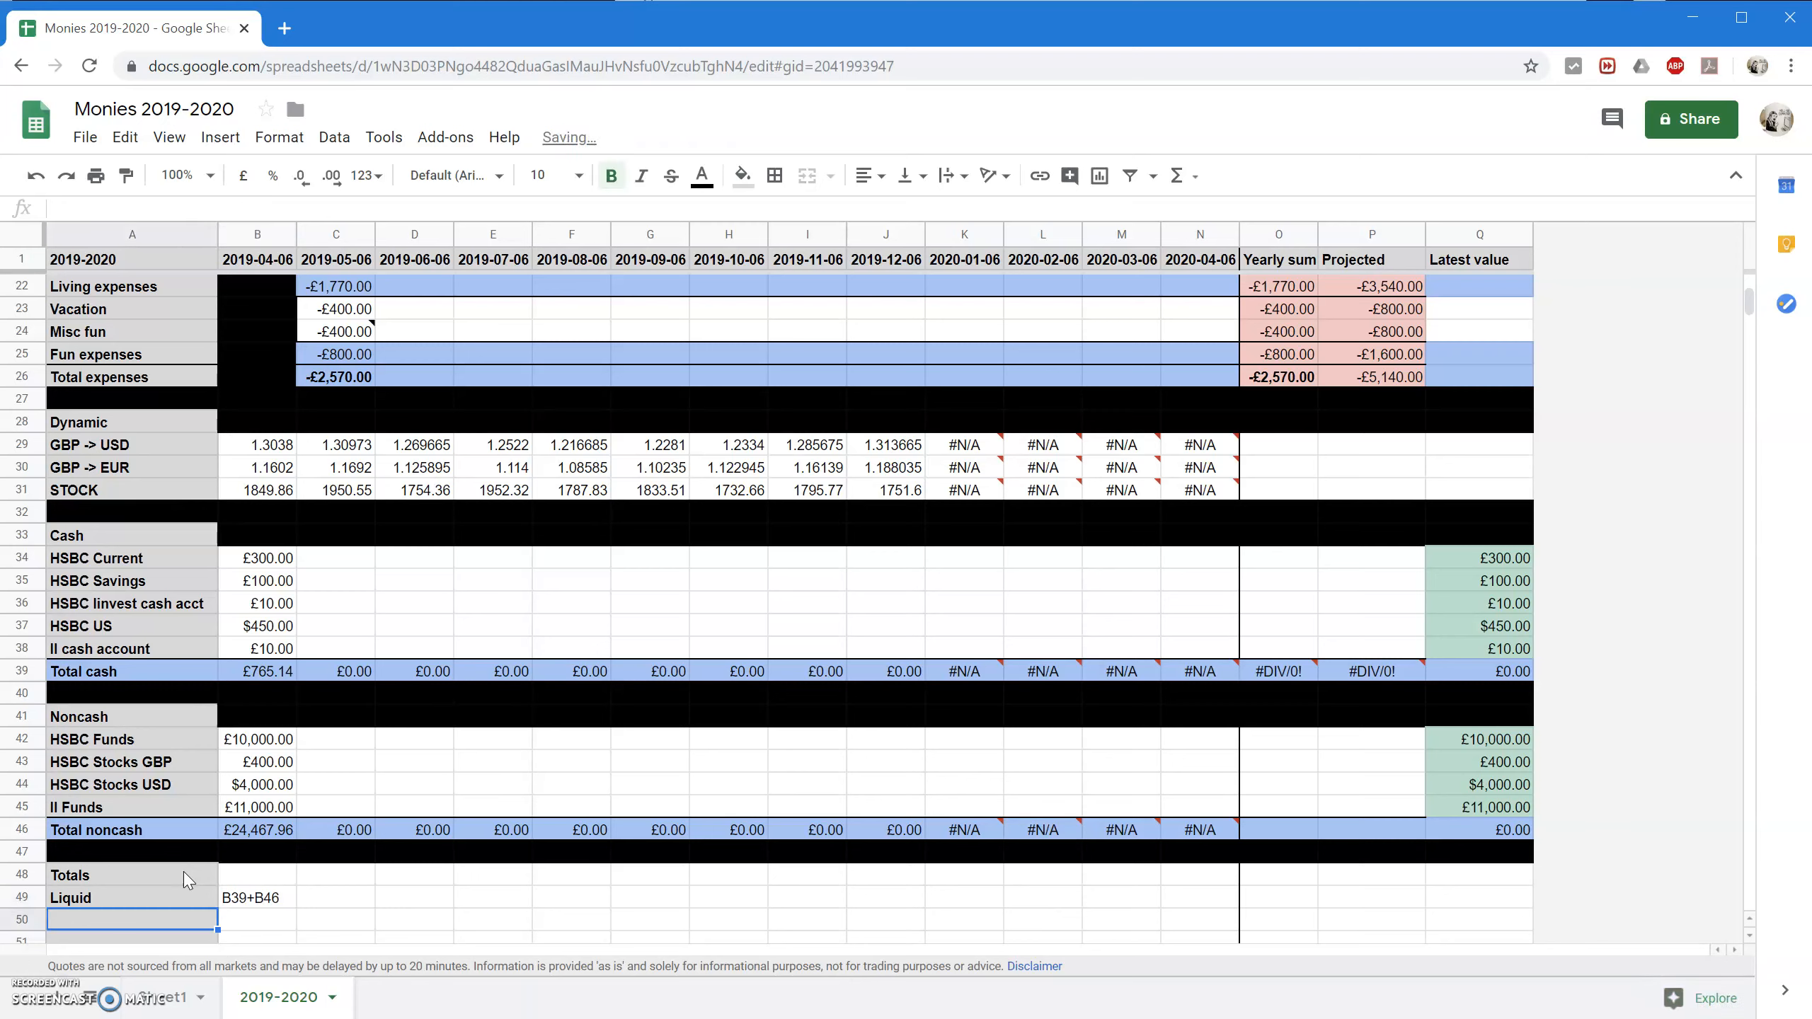
pyautogui.press('Up')
pyautogui.press('Right')
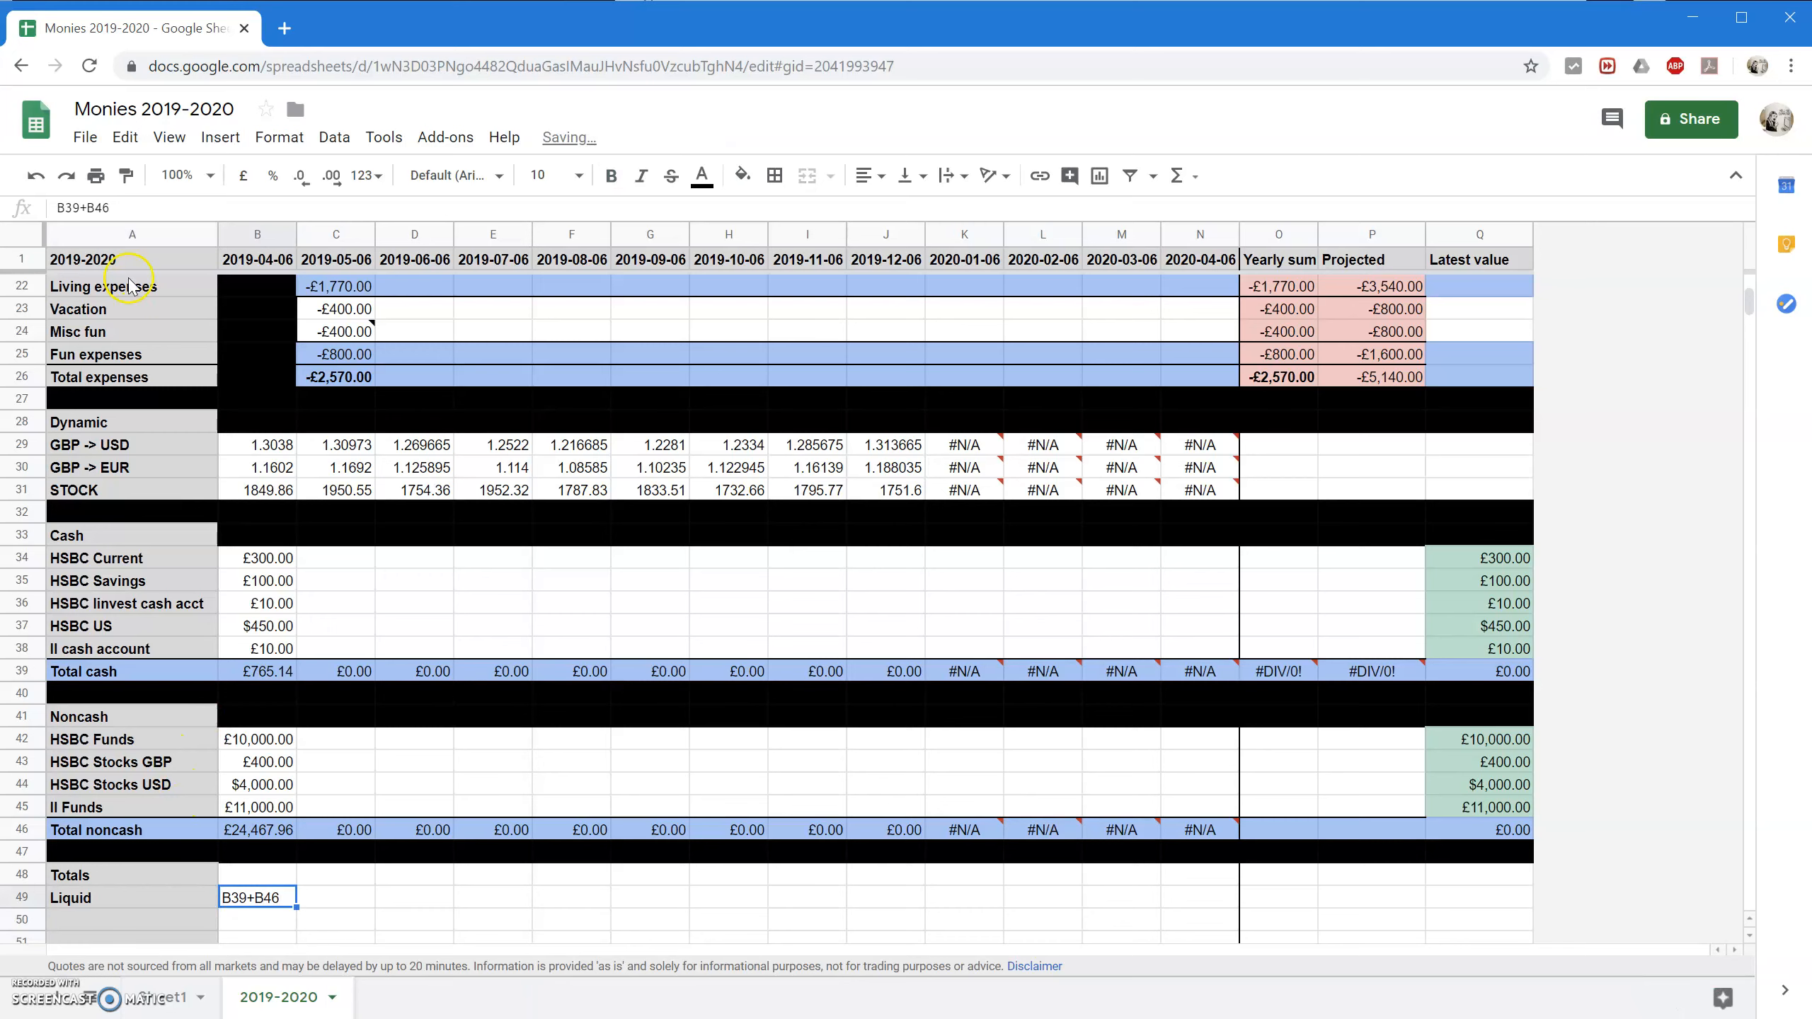
pyautogui.click(56, 213)
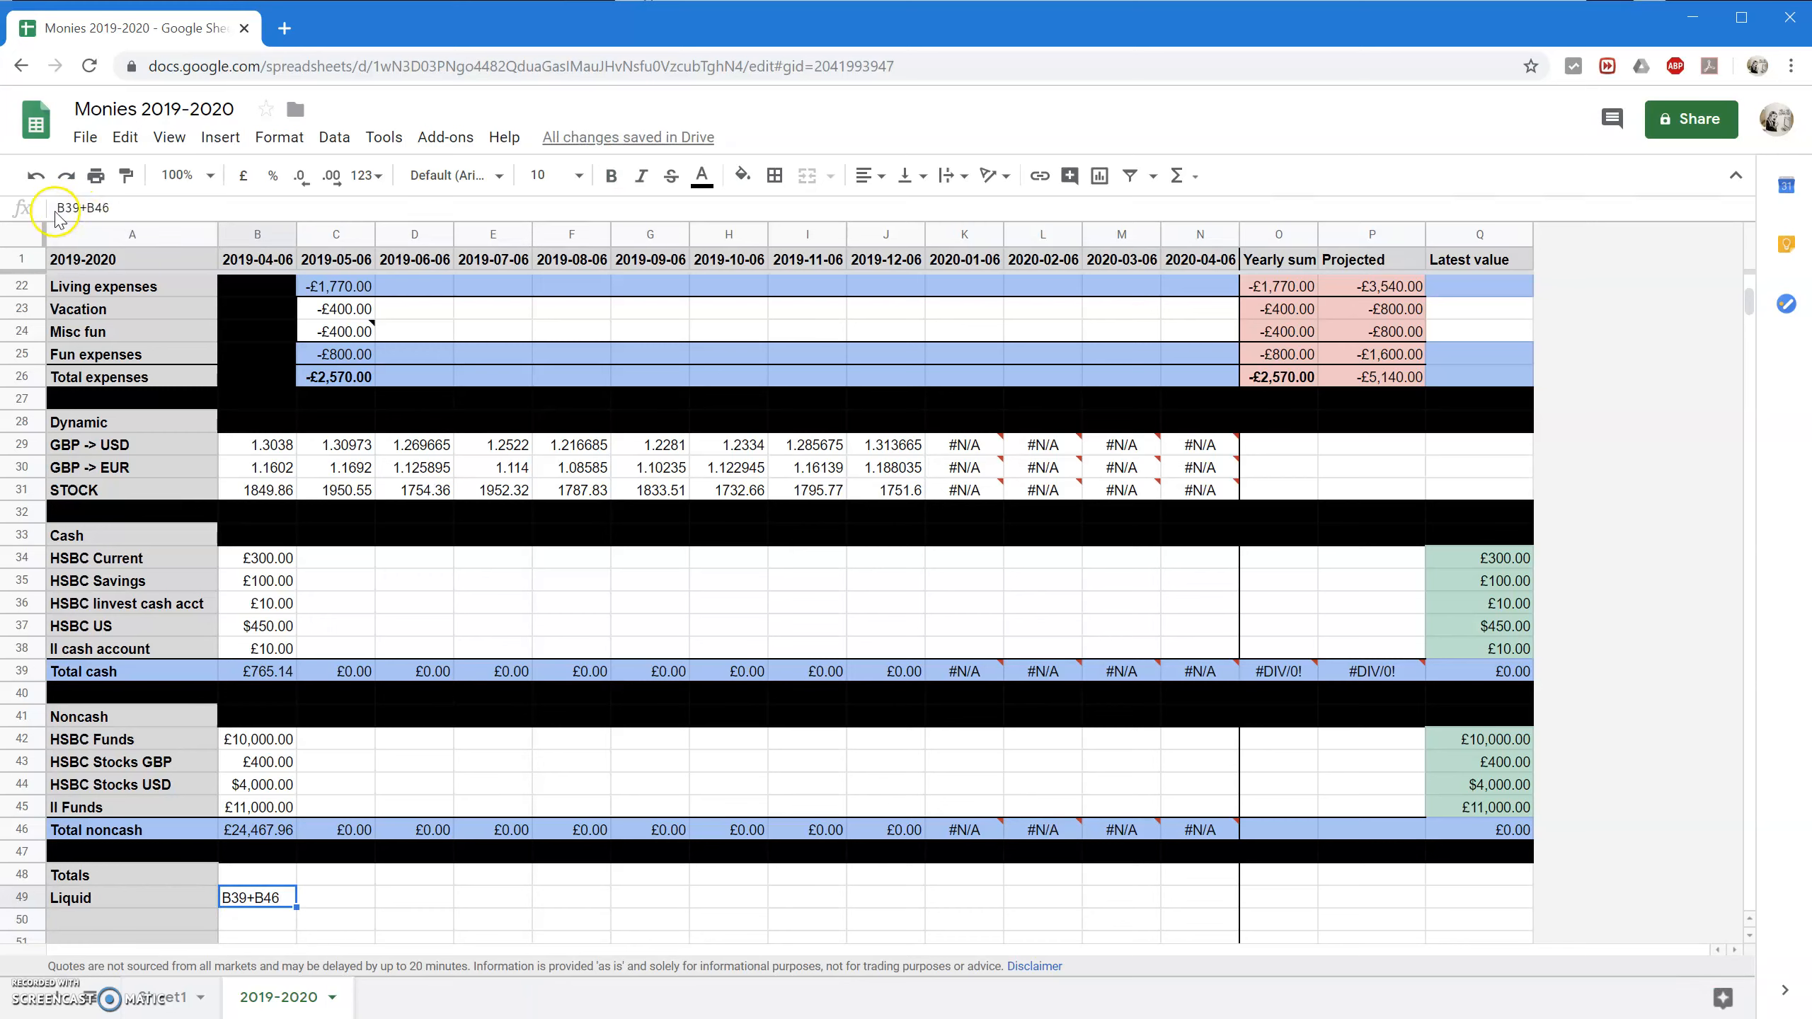
pyautogui.write('=')
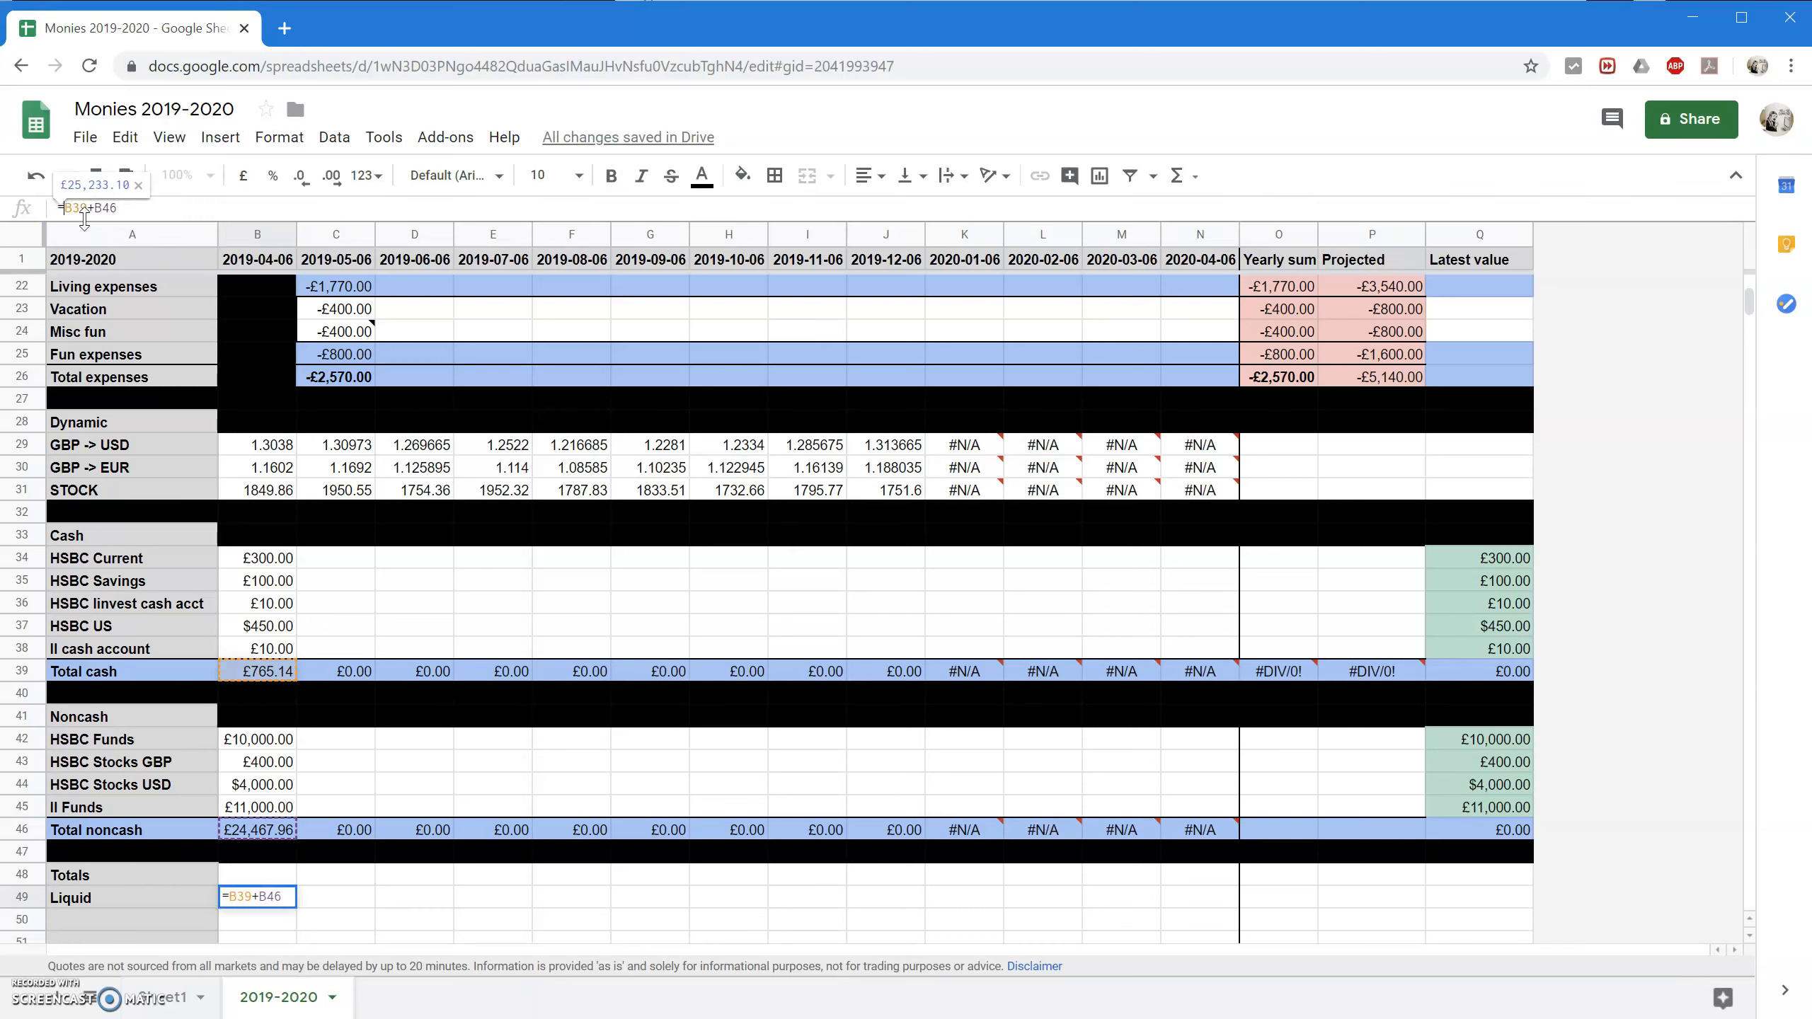
pyautogui.press('Return')
# Copy the Liquid formula across the row through the Latest value column.
pyautogui.click(275, 900)
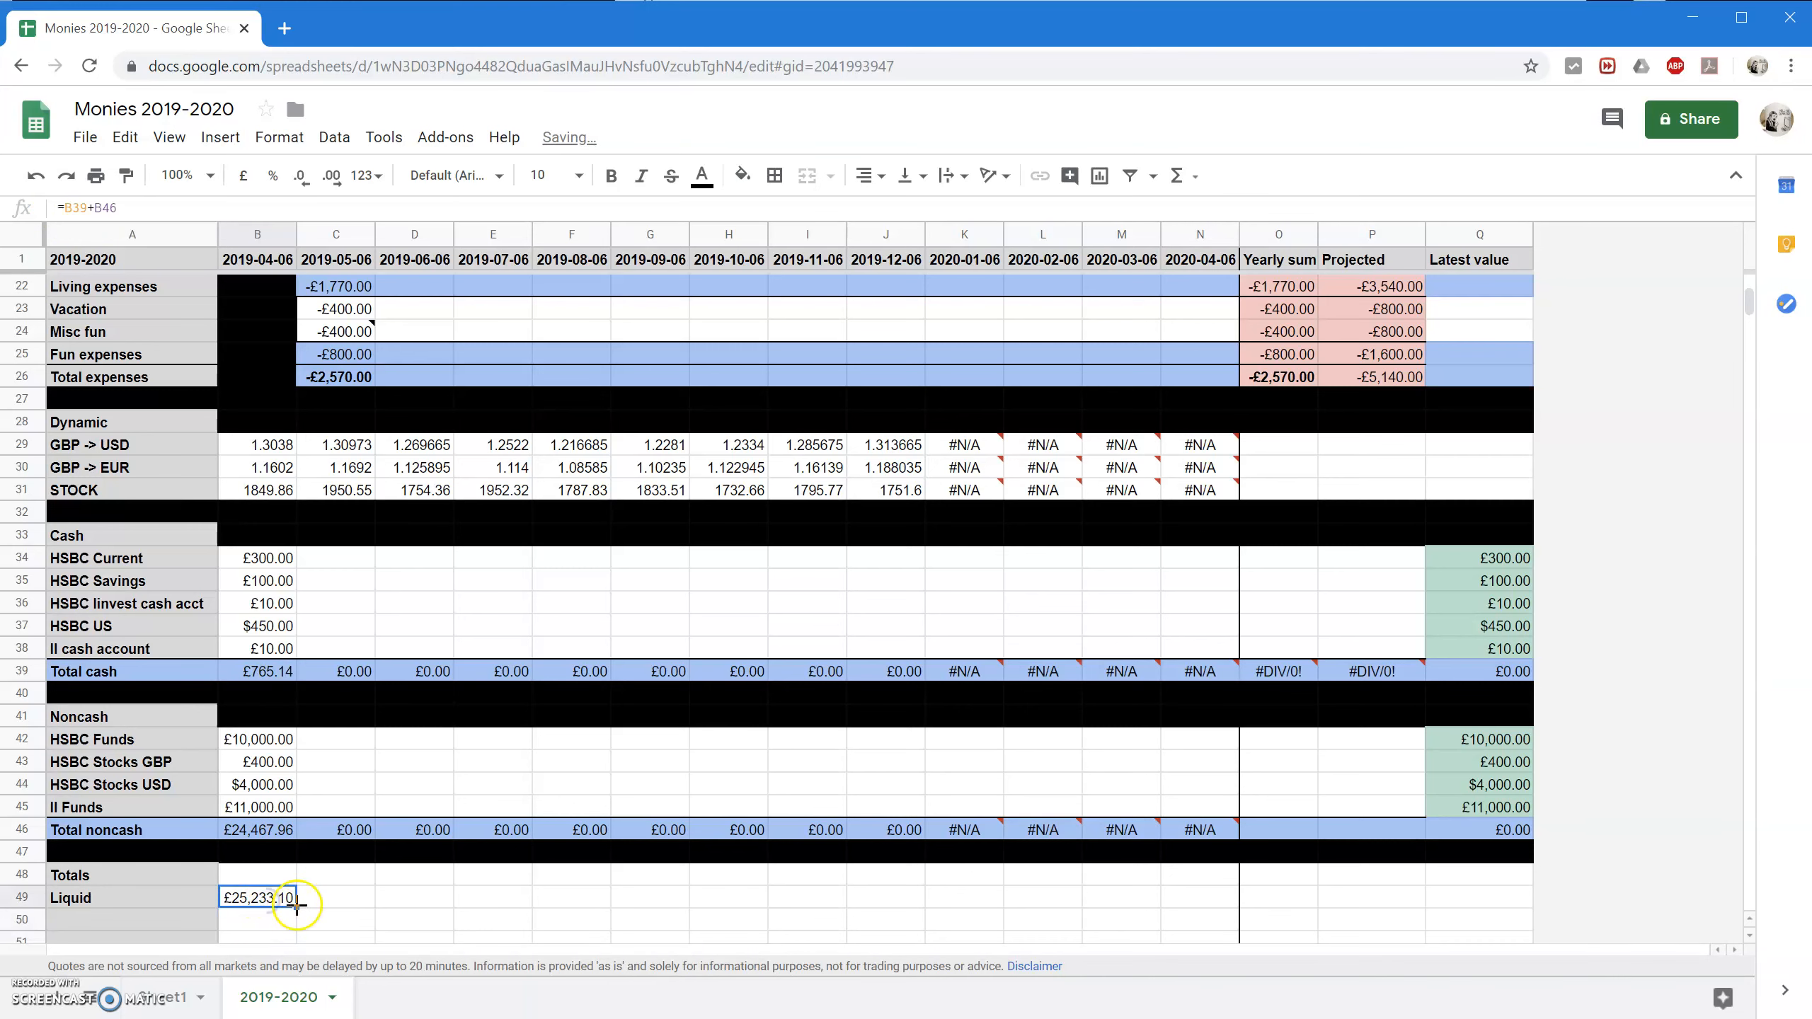
pyautogui.moveTo(299, 907); pyautogui.dragTo(1512, 906)
pyautogui.scroll(-2, 325, 746)
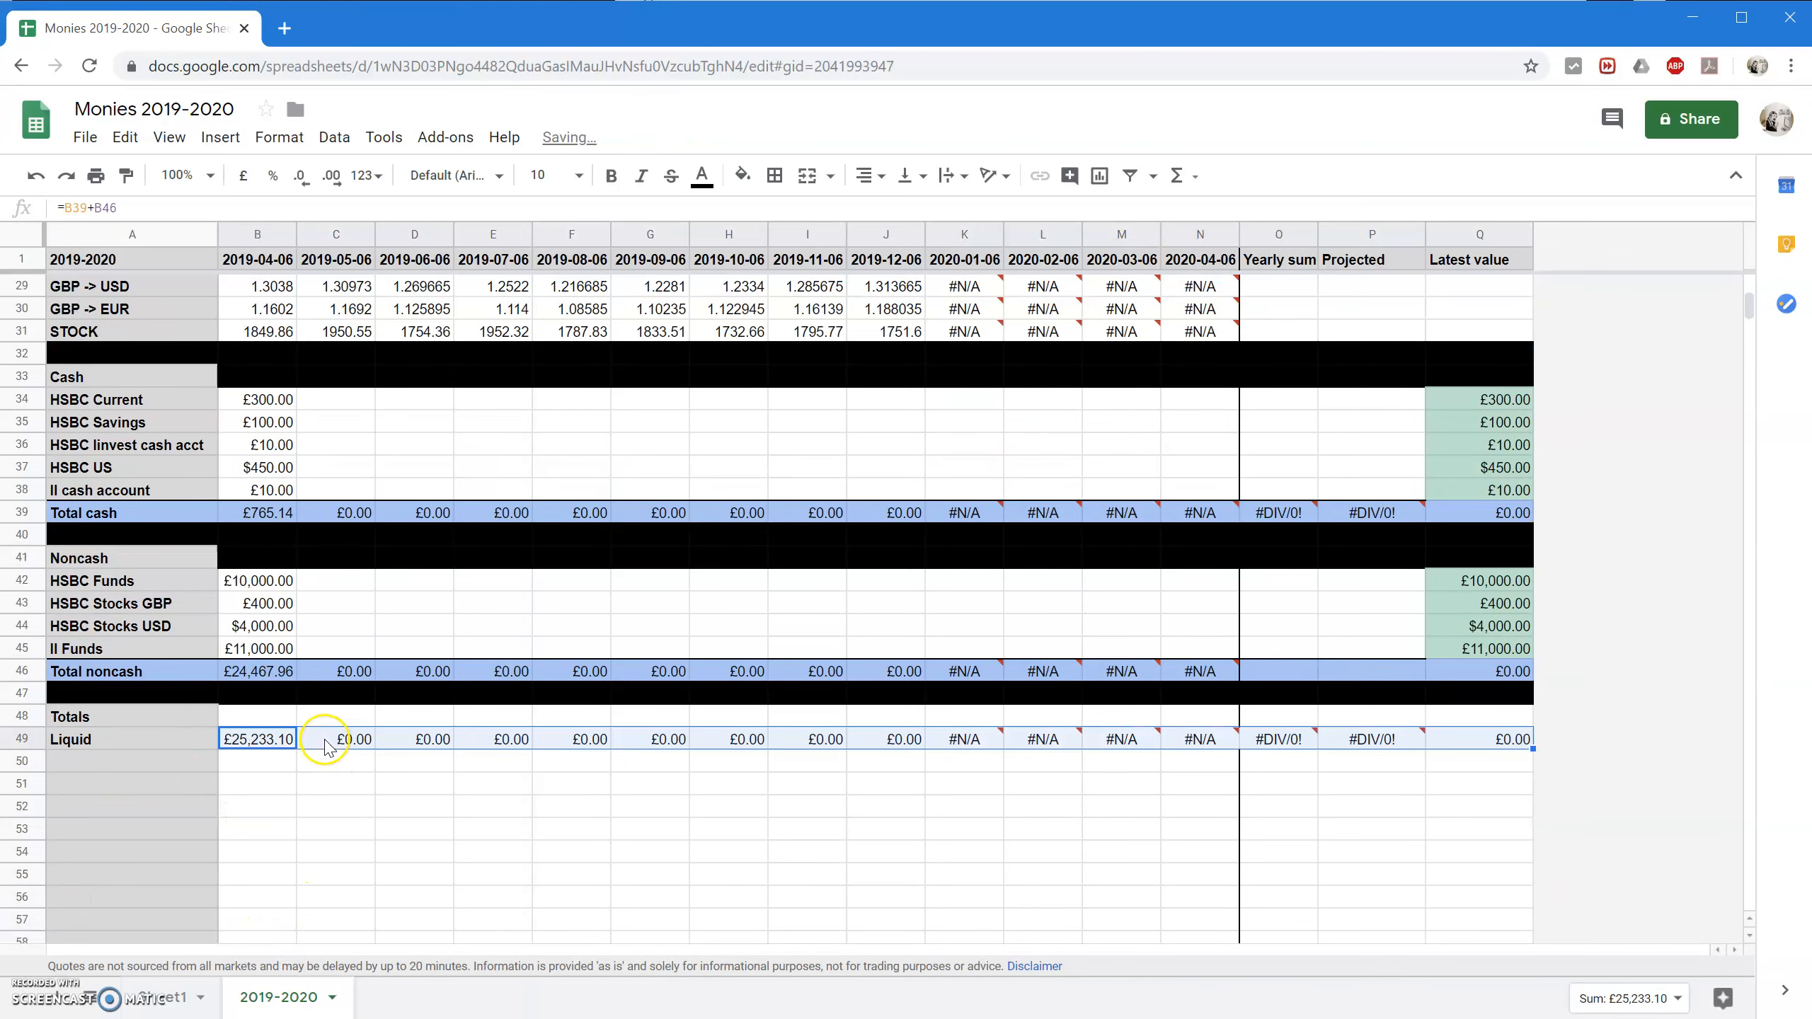
# Add the row label "... in USD" in A50 and enter the formula =B49*B29 for it in the 2019-04-06 column.
pyautogui.click(158, 761)
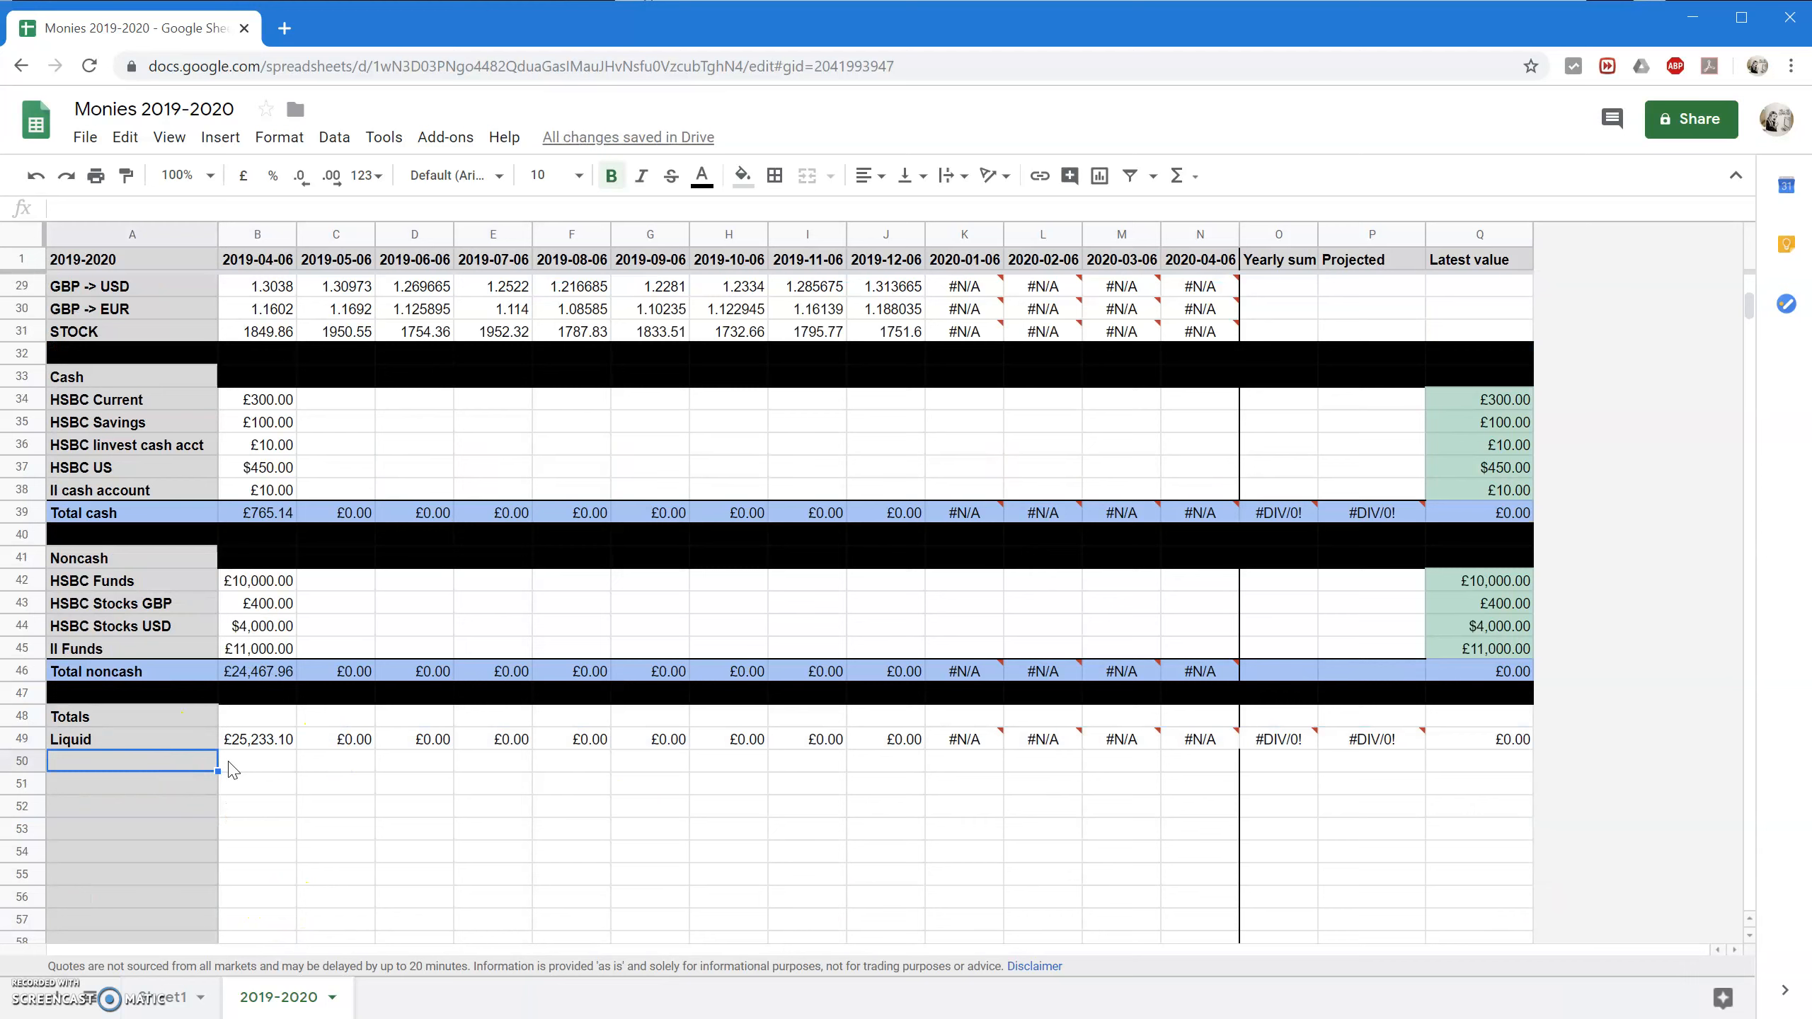
pyautogui.write('...')
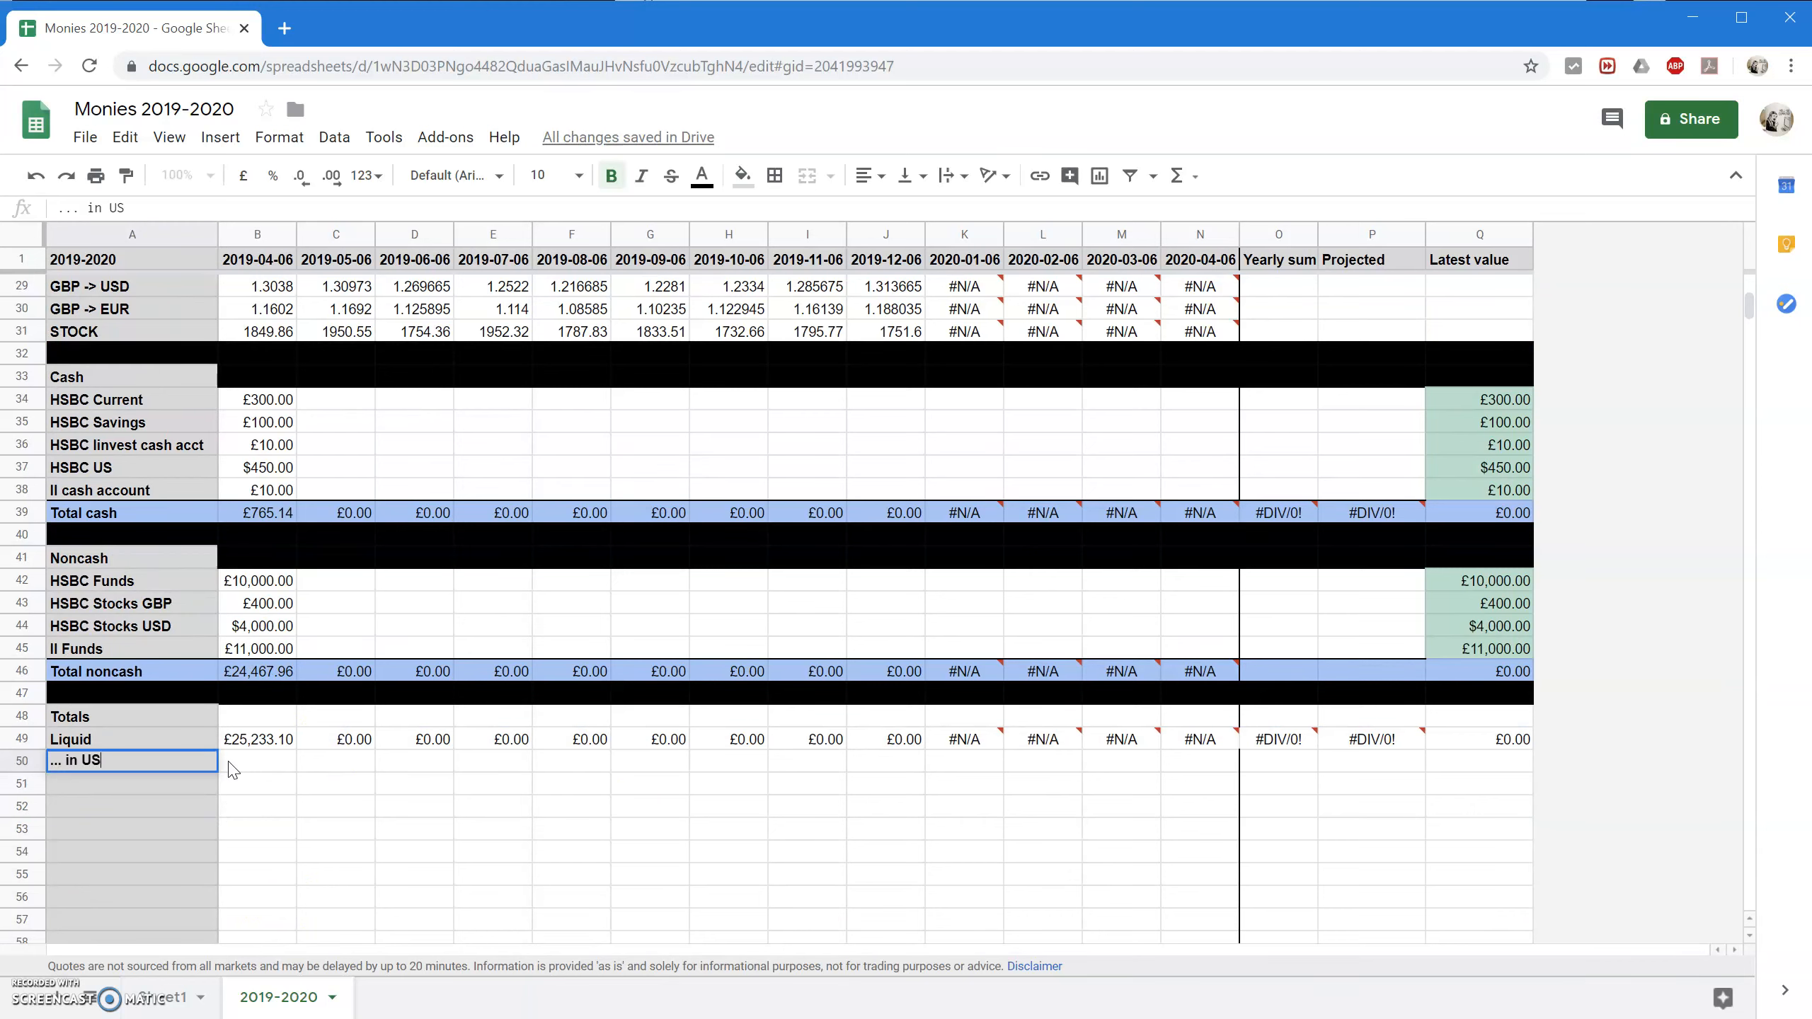
pyautogui.click(232, 770)
pyautogui.write('=')
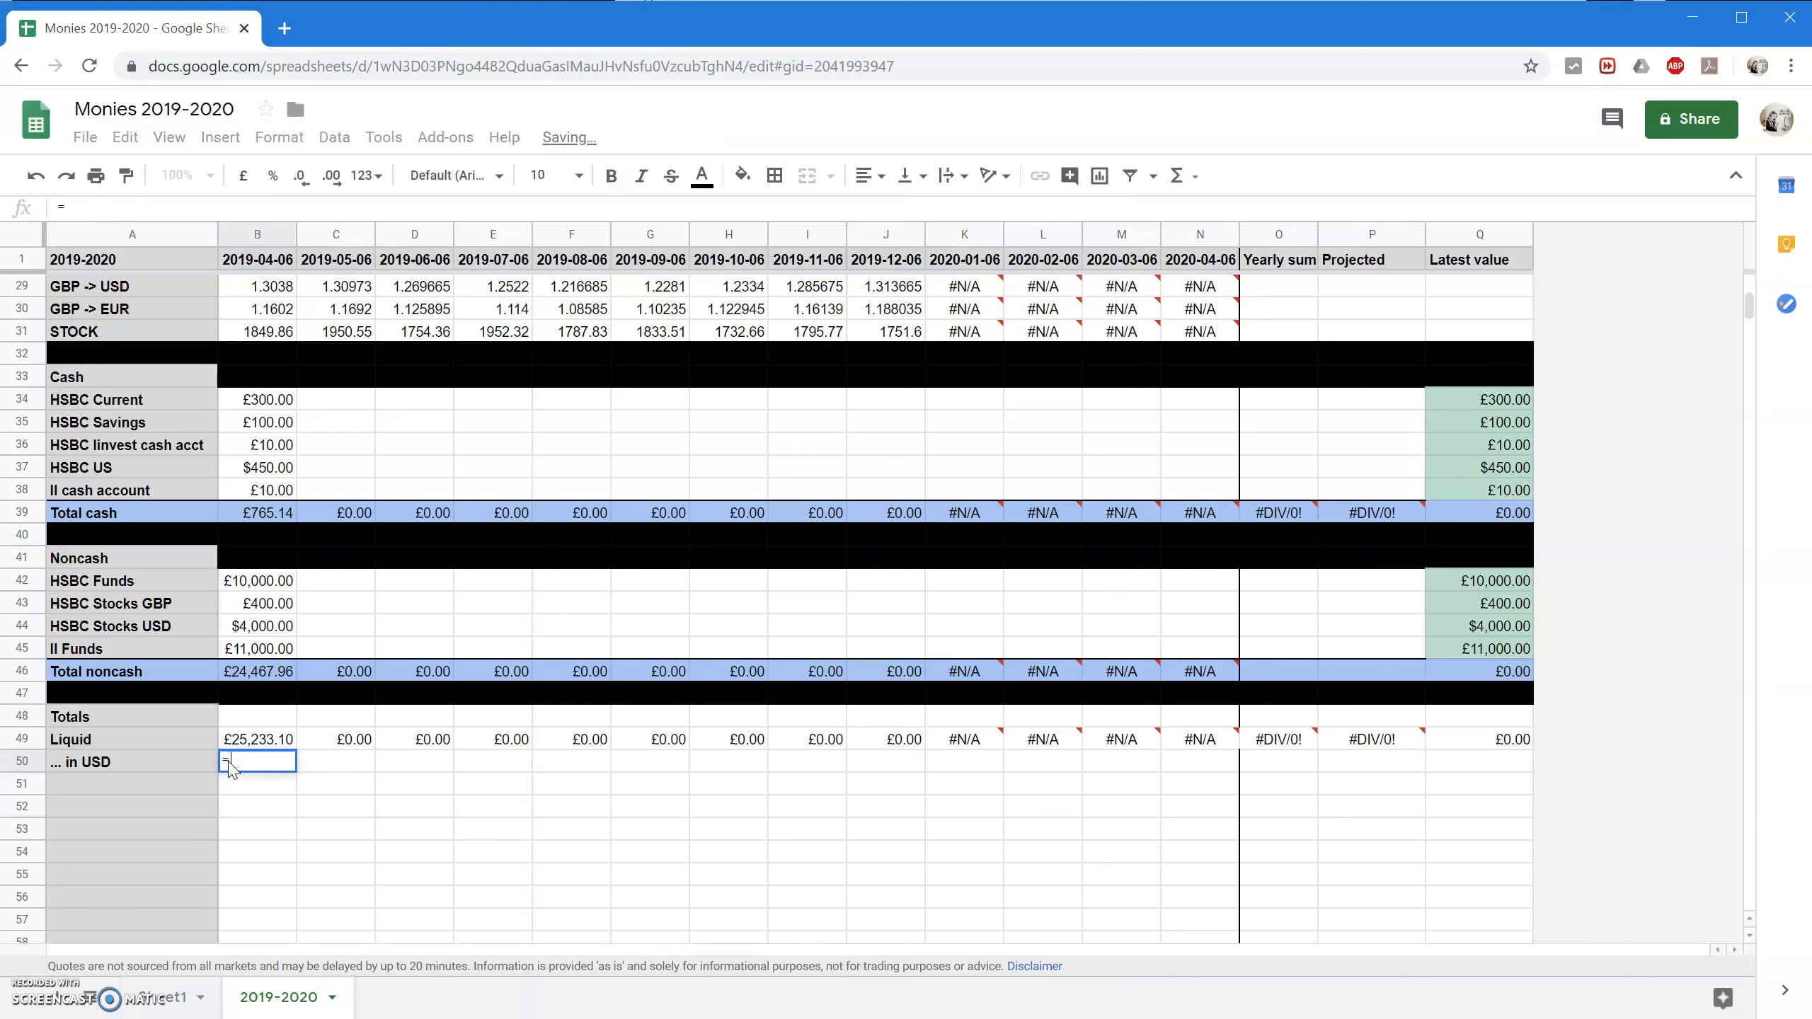
pyautogui.write('B4')
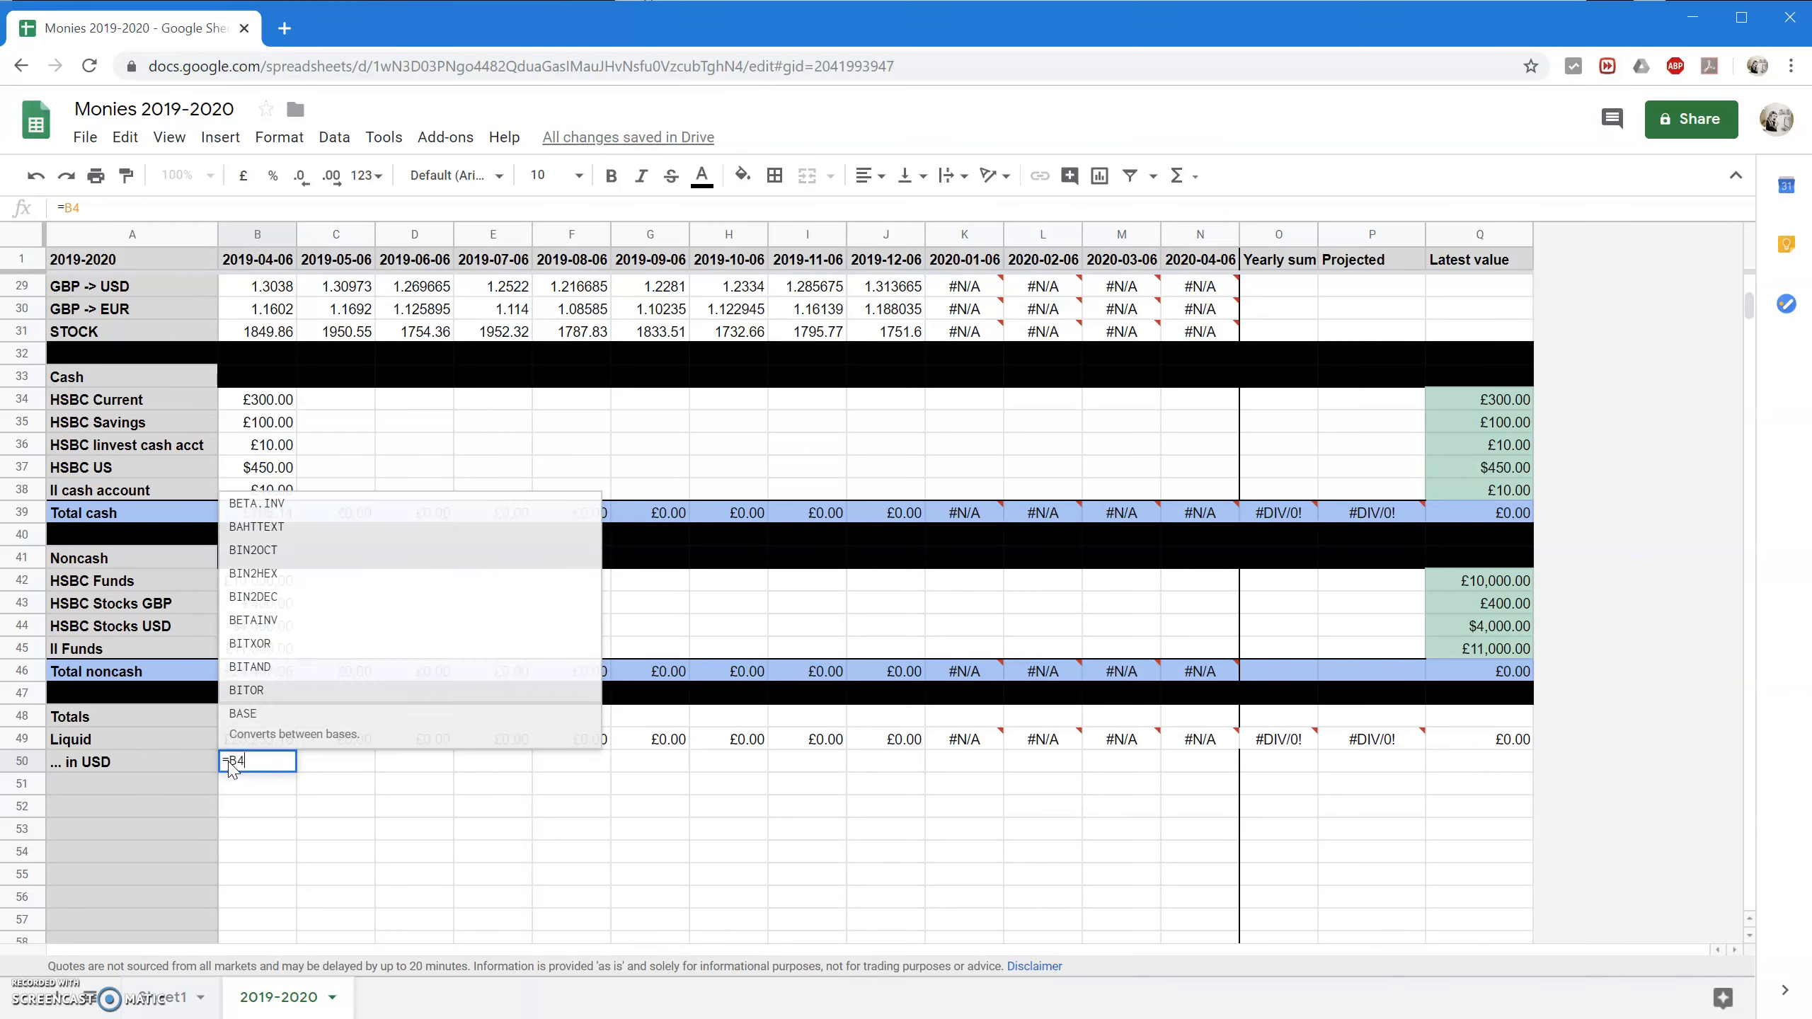
pyautogui.write('9*B29')
pyautogui.press('Return')
# Copy the "... in USD" formula across the row through the Latest value column and format the range as US Dollar.
pyautogui.click(229, 767)
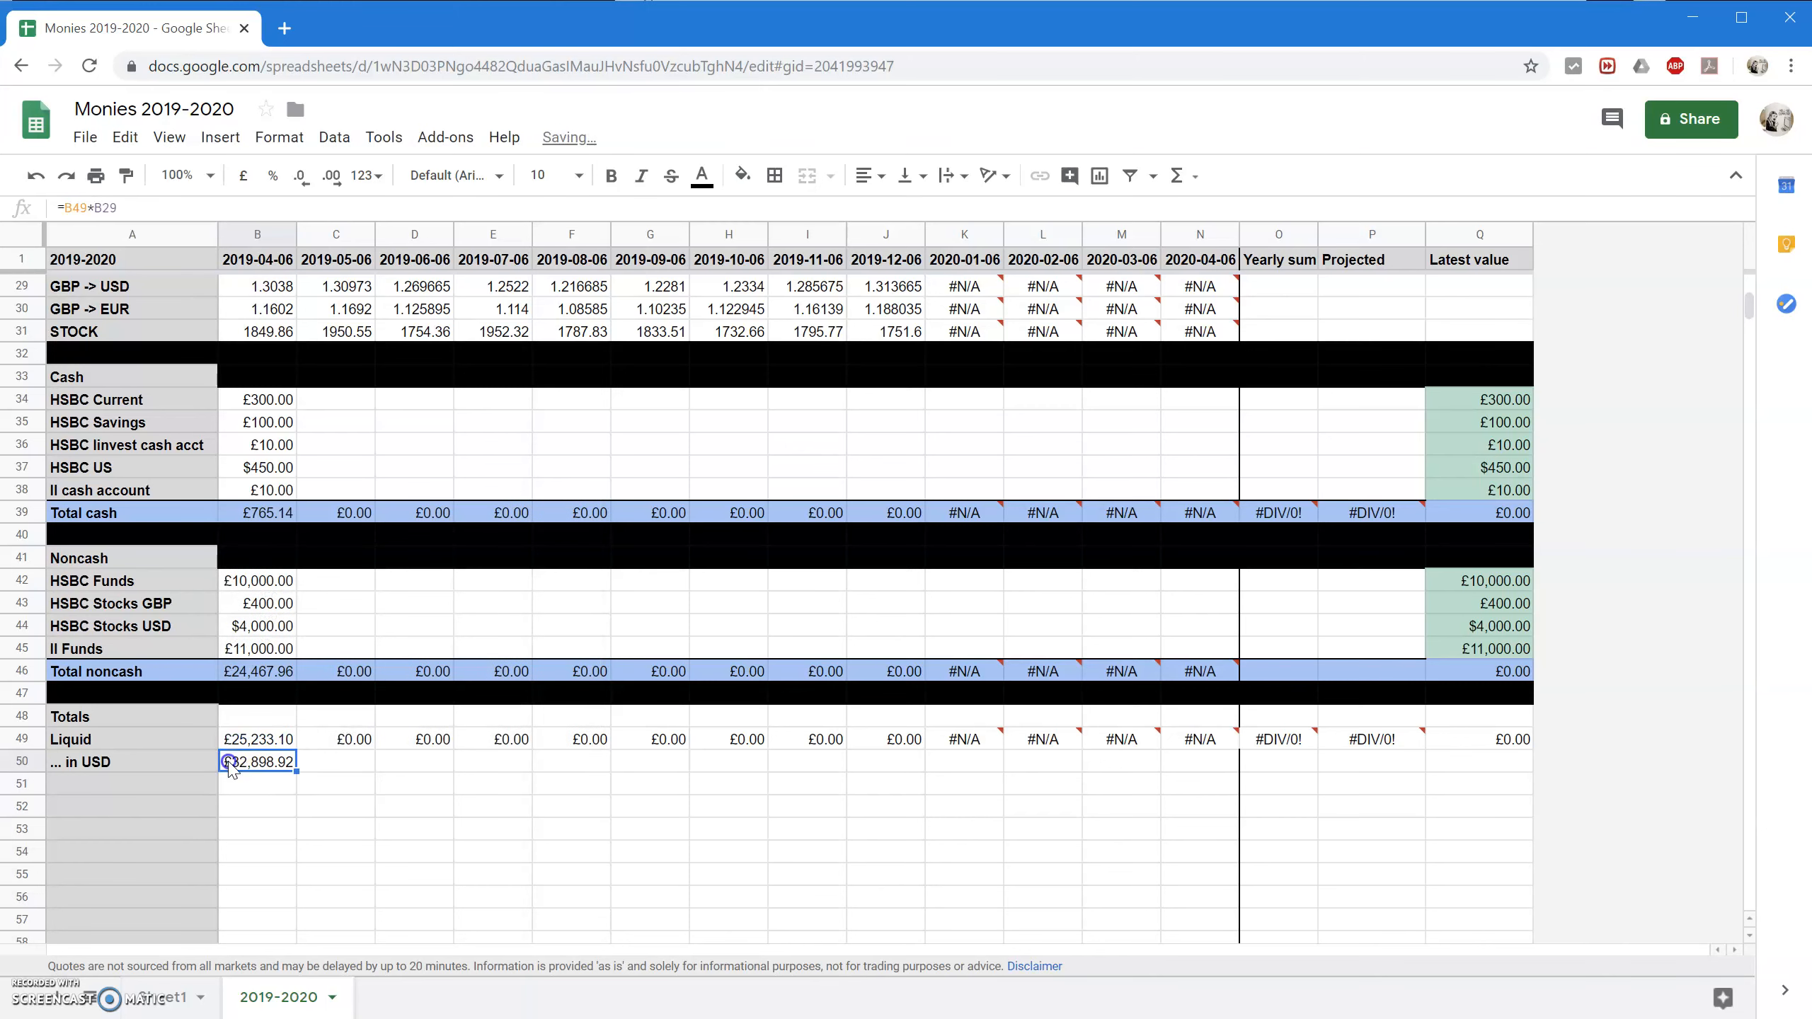
pyautogui.moveTo(296, 771); pyautogui.dragTo(1508, 772)
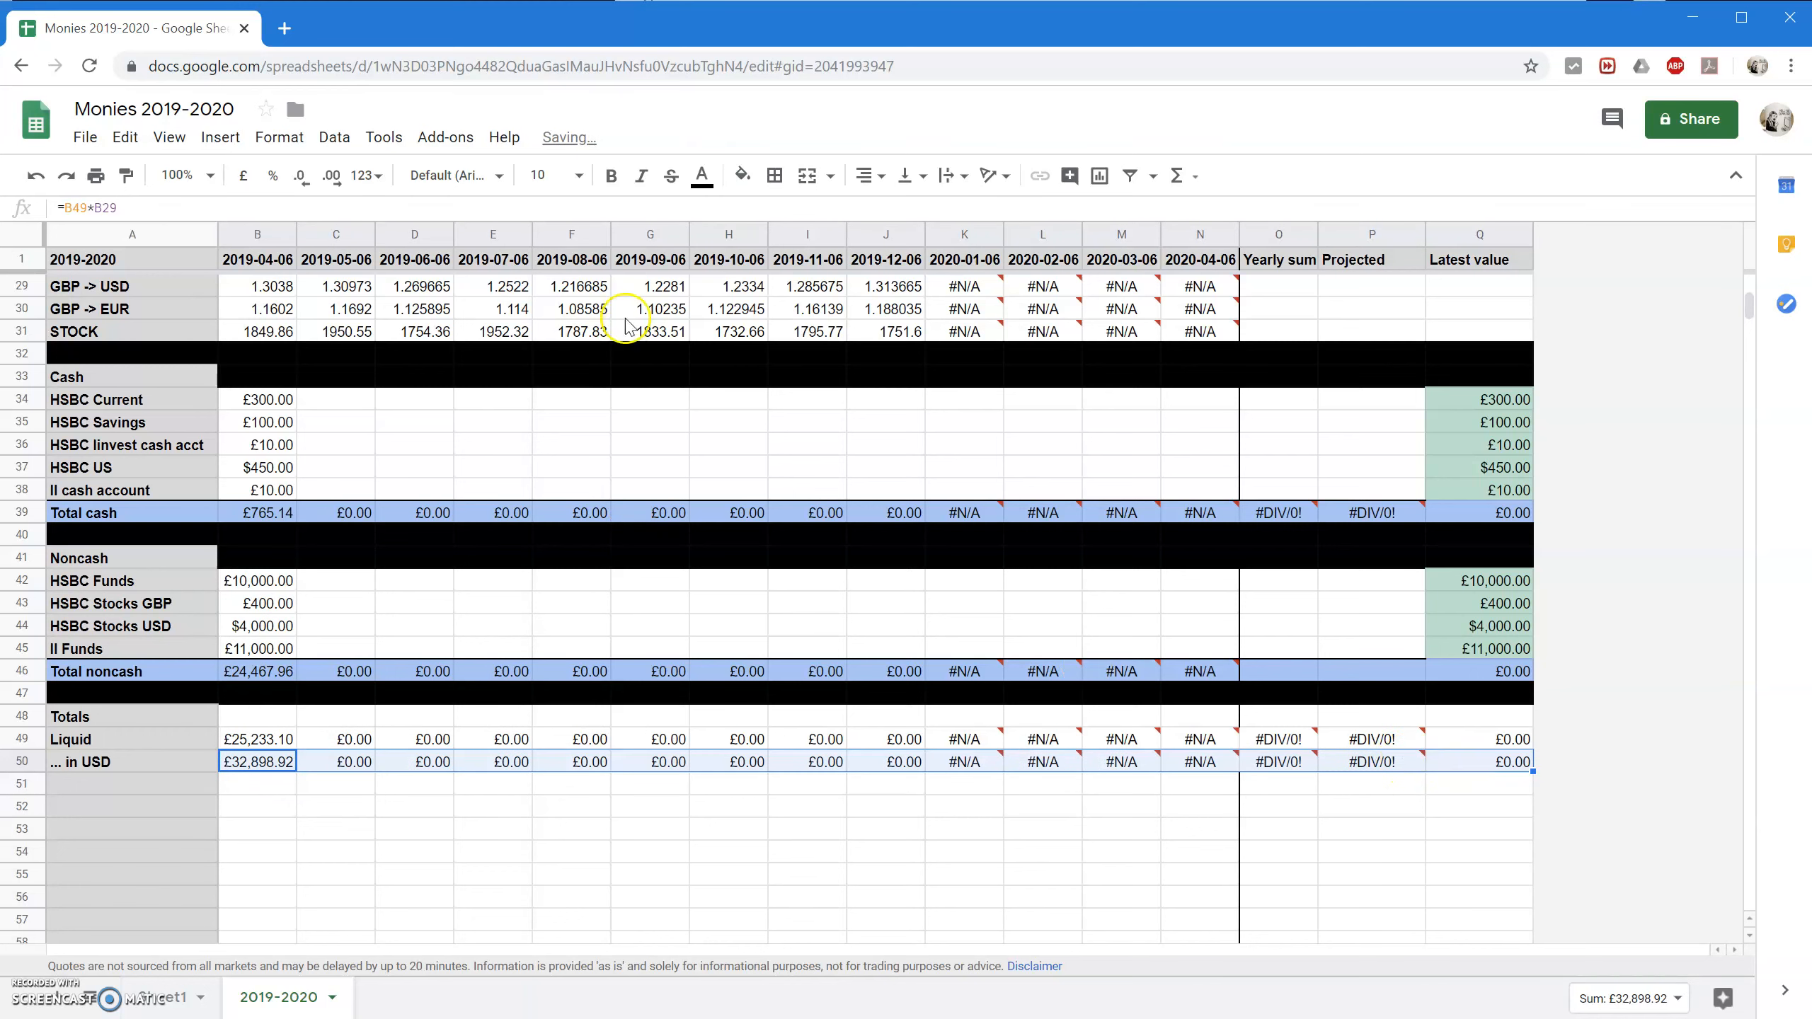
pyautogui.click(370, 175)
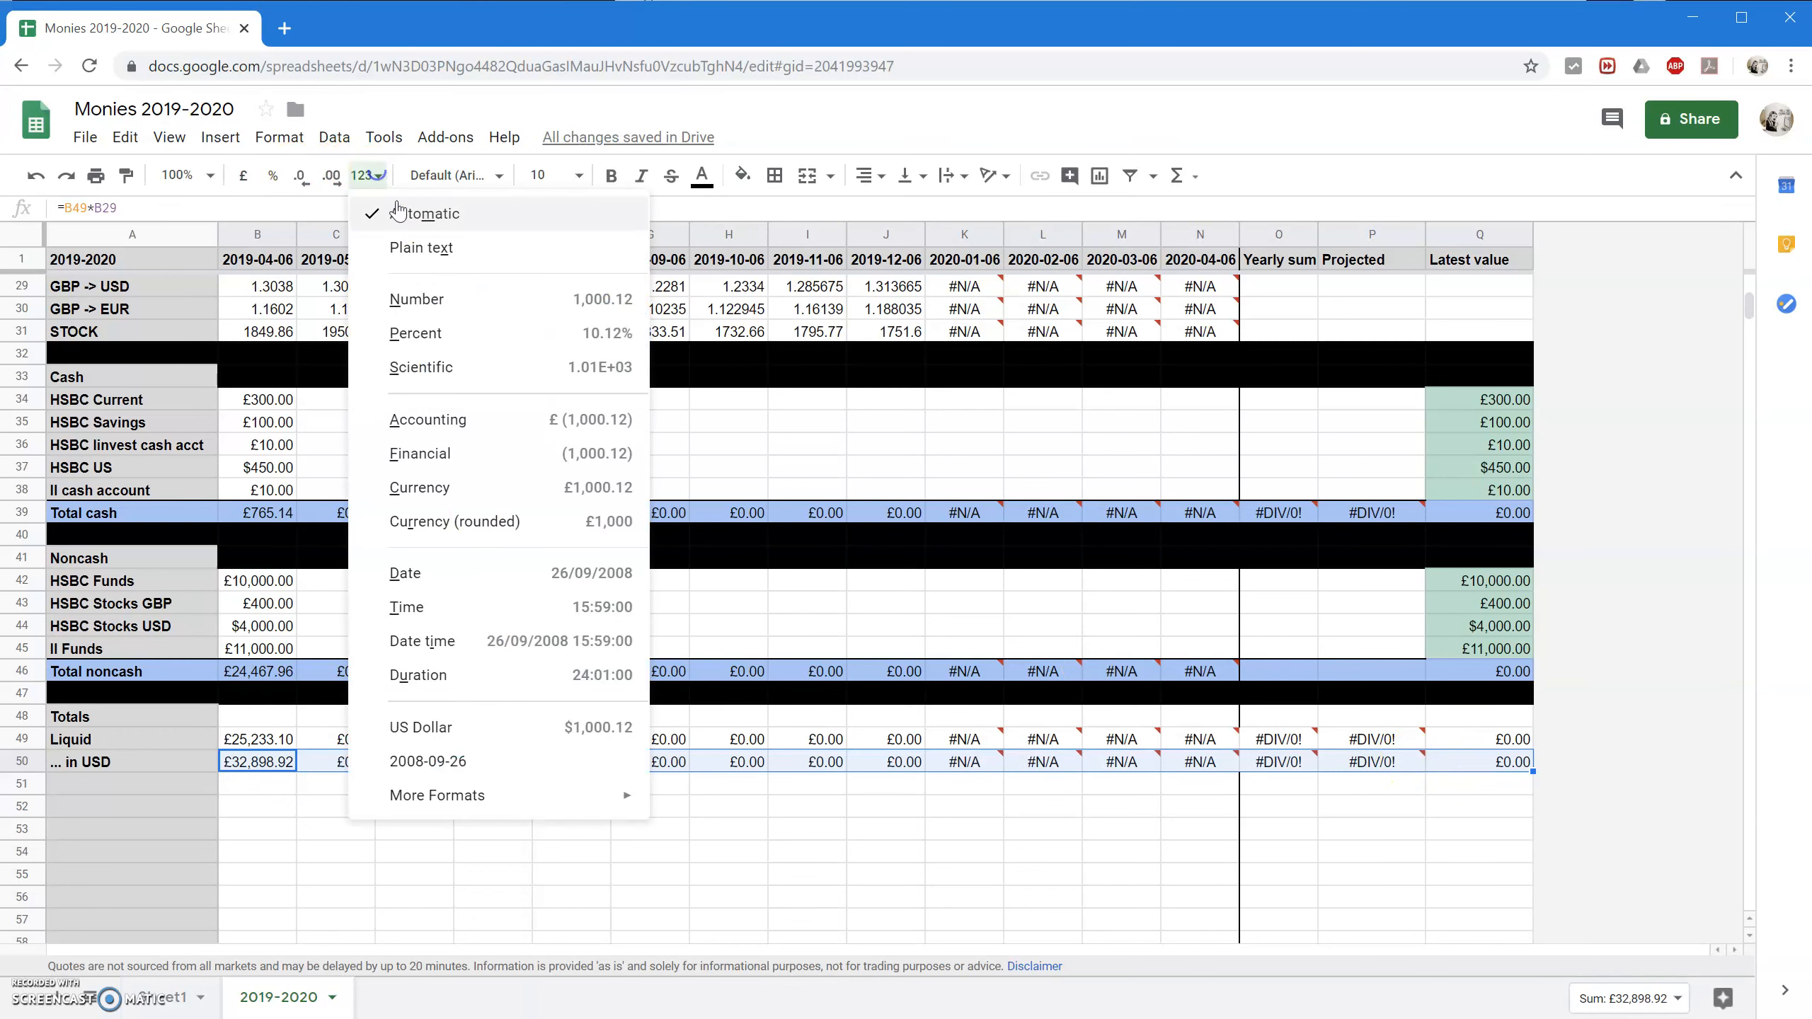
pyautogui.click(485, 727)
pyautogui.click(327, 815)
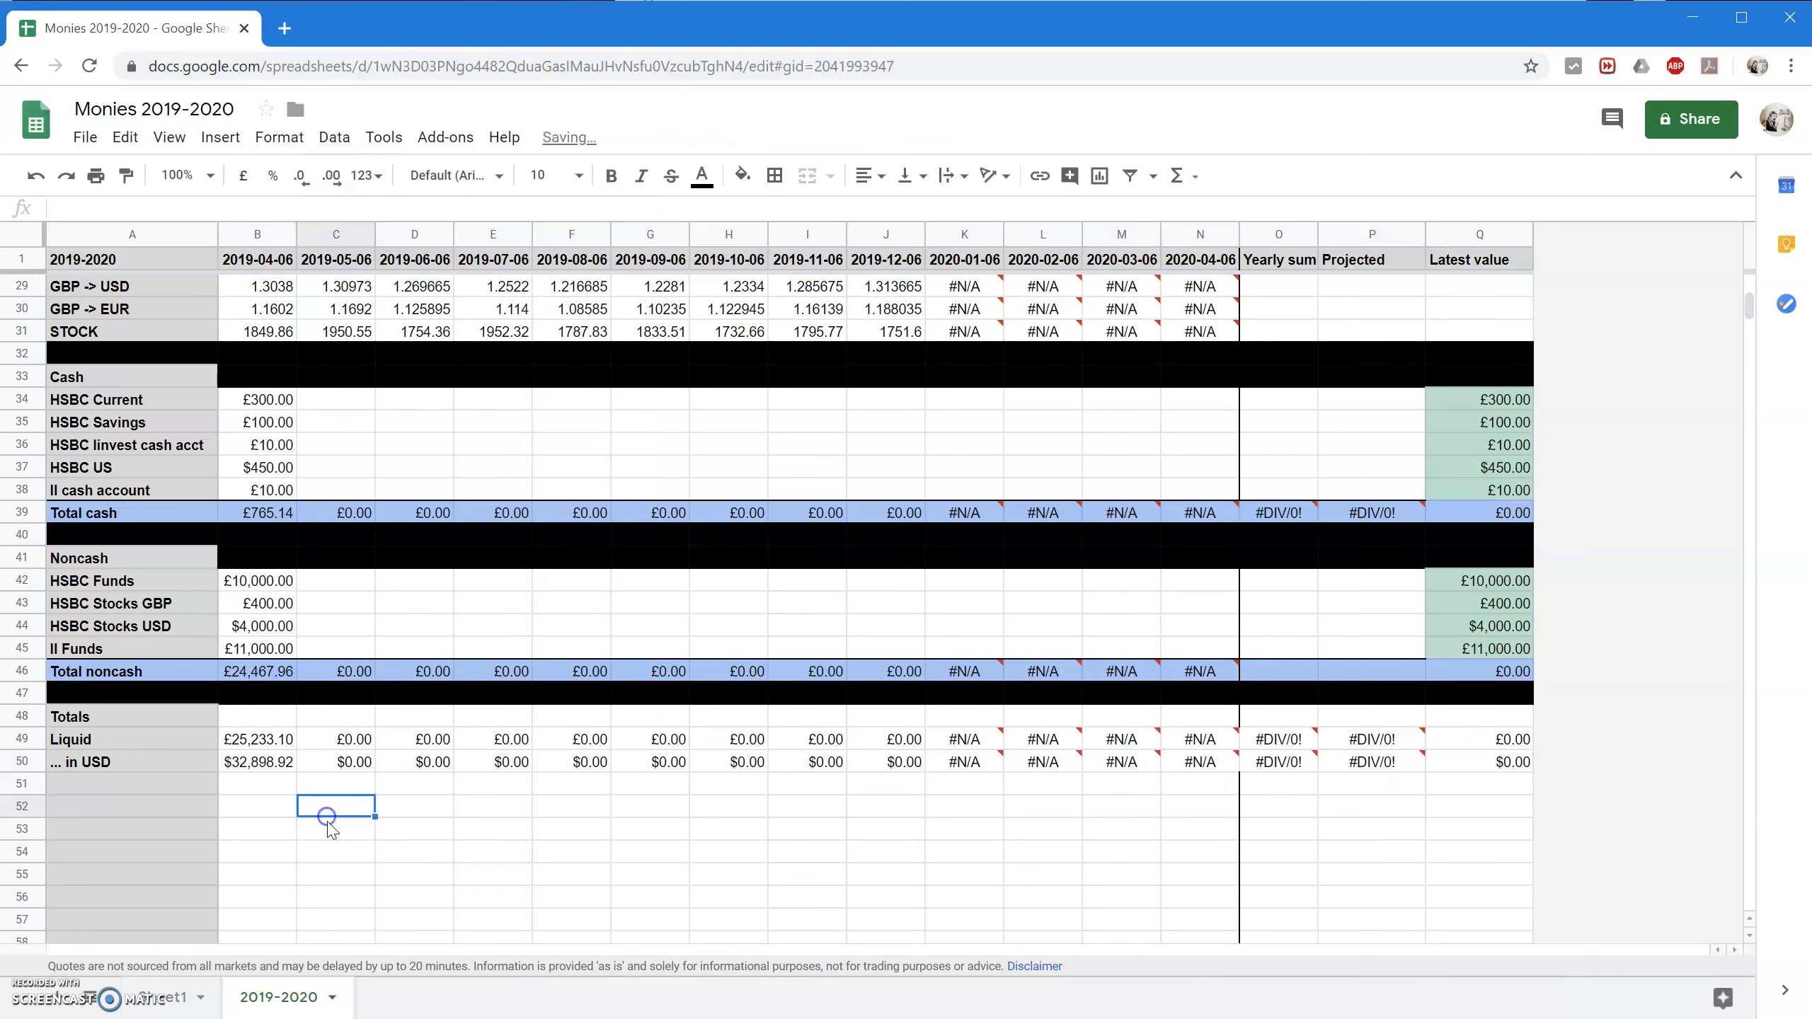
# Fill all of row 51 and the Totals heading row from column B onward with black.
pyautogui.click(96, 787)
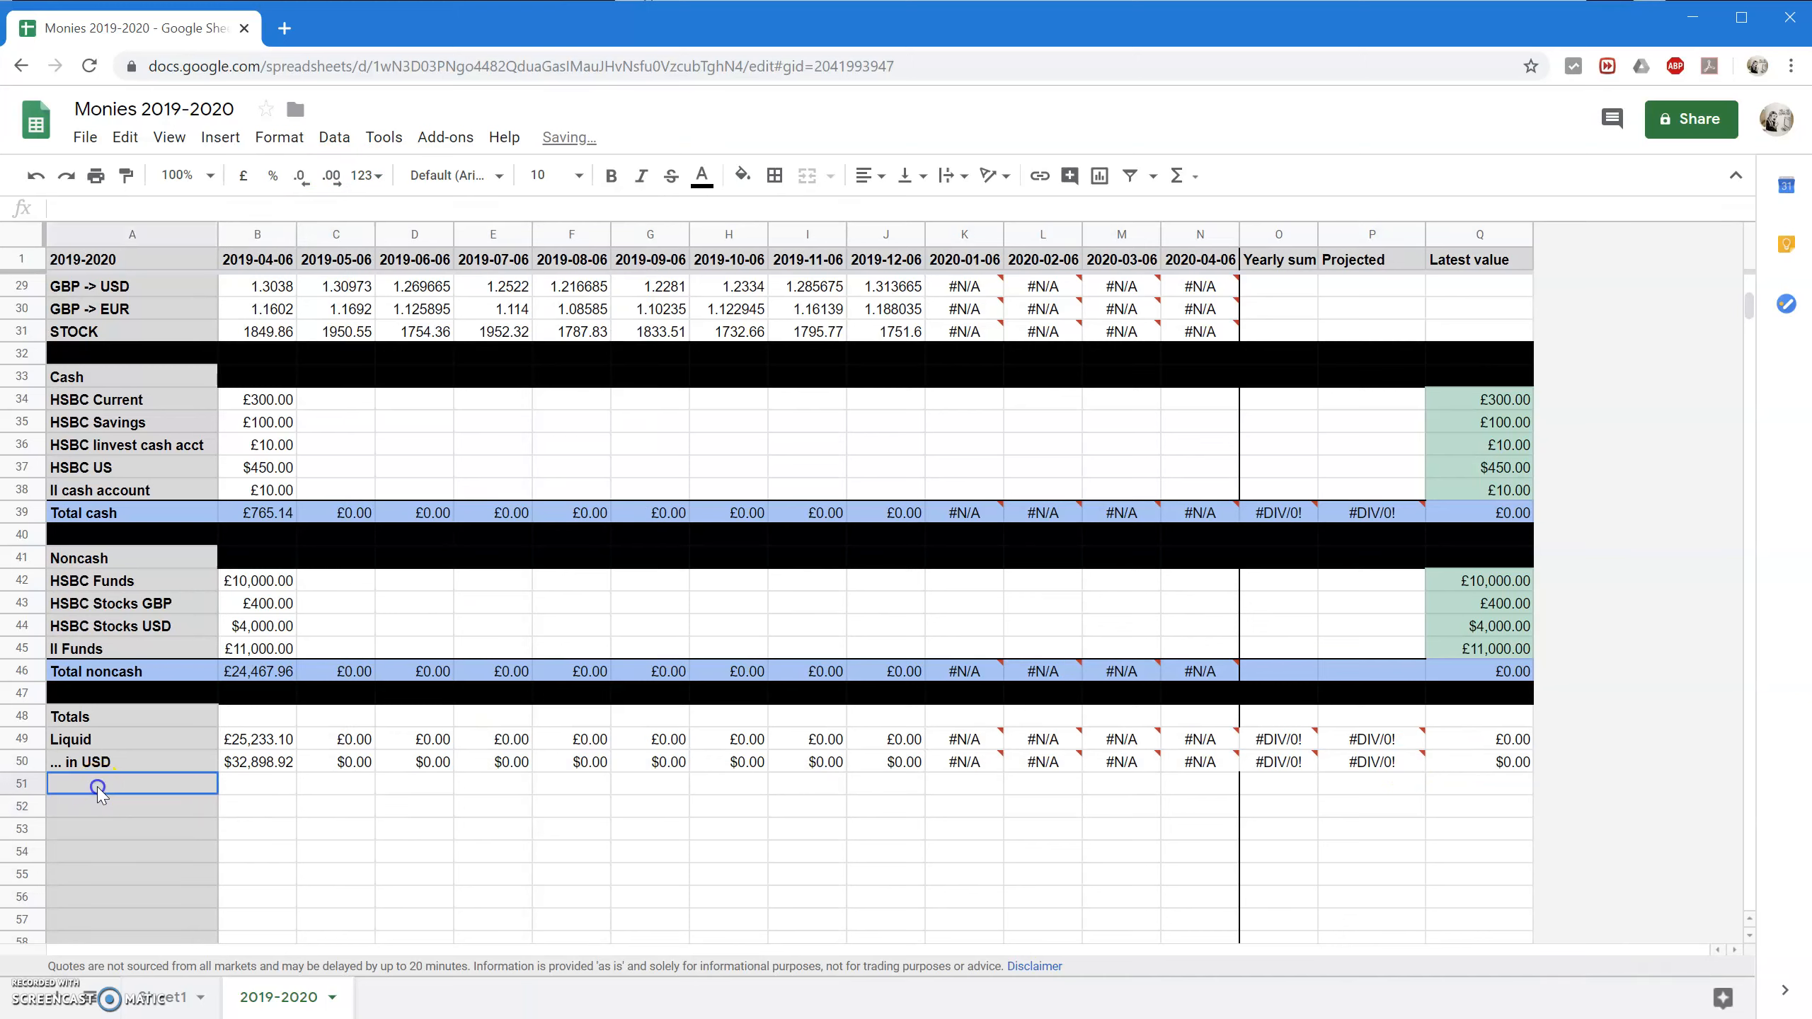
pyautogui.click(29, 783)
pyautogui.click(742, 176)
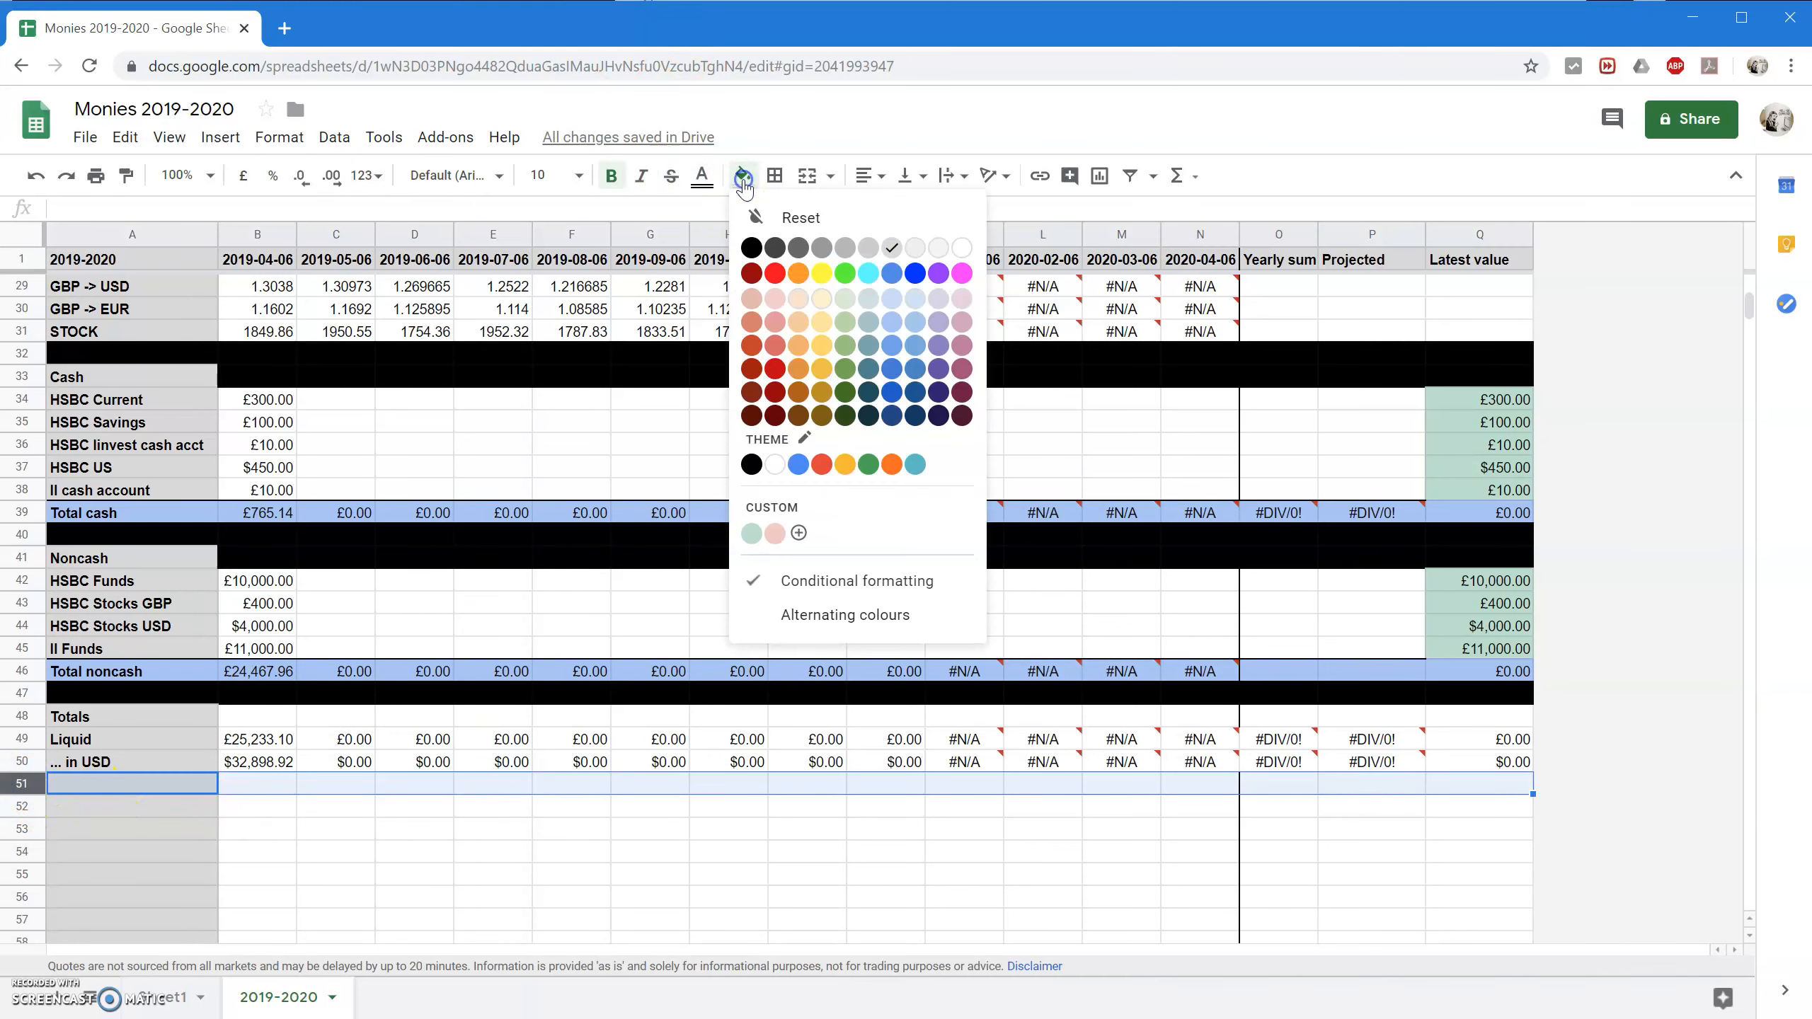
pyautogui.click(751, 464)
pyautogui.moveTo(271, 713); pyautogui.dragTo(1776, 703)
pyautogui.click(742, 176)
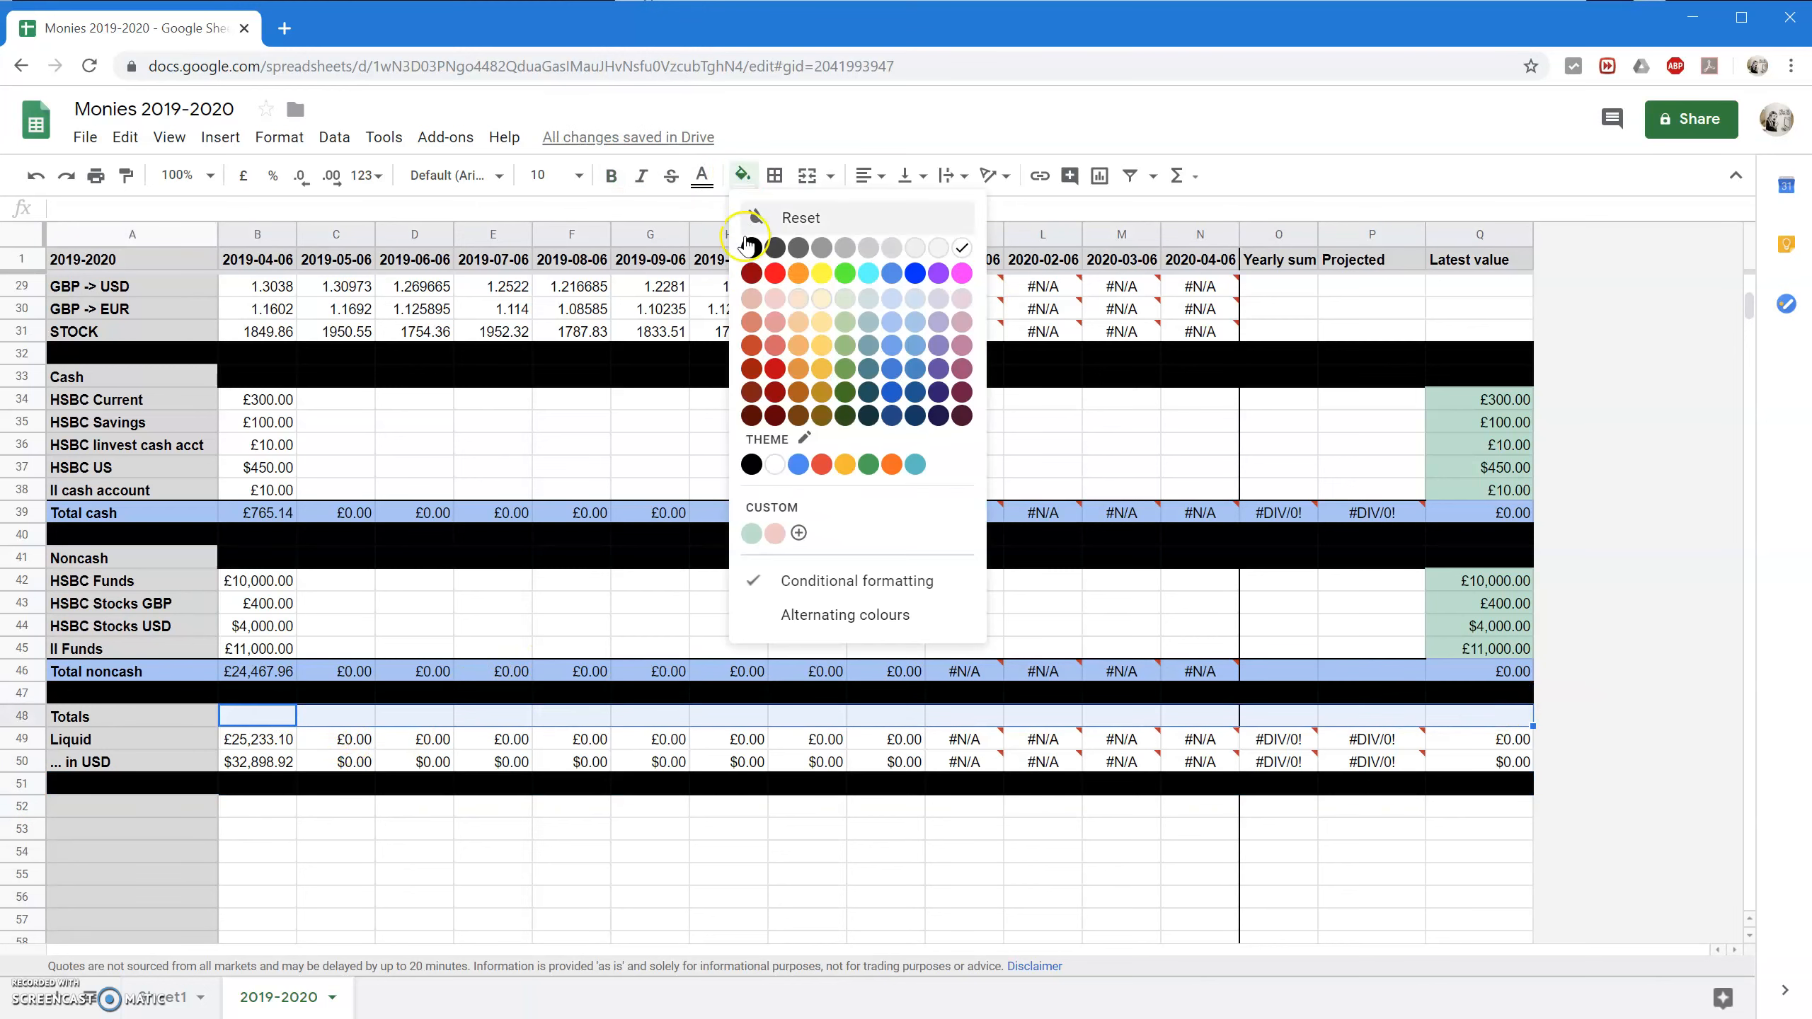
pyautogui.click(750, 247)
pyautogui.click(471, 764)
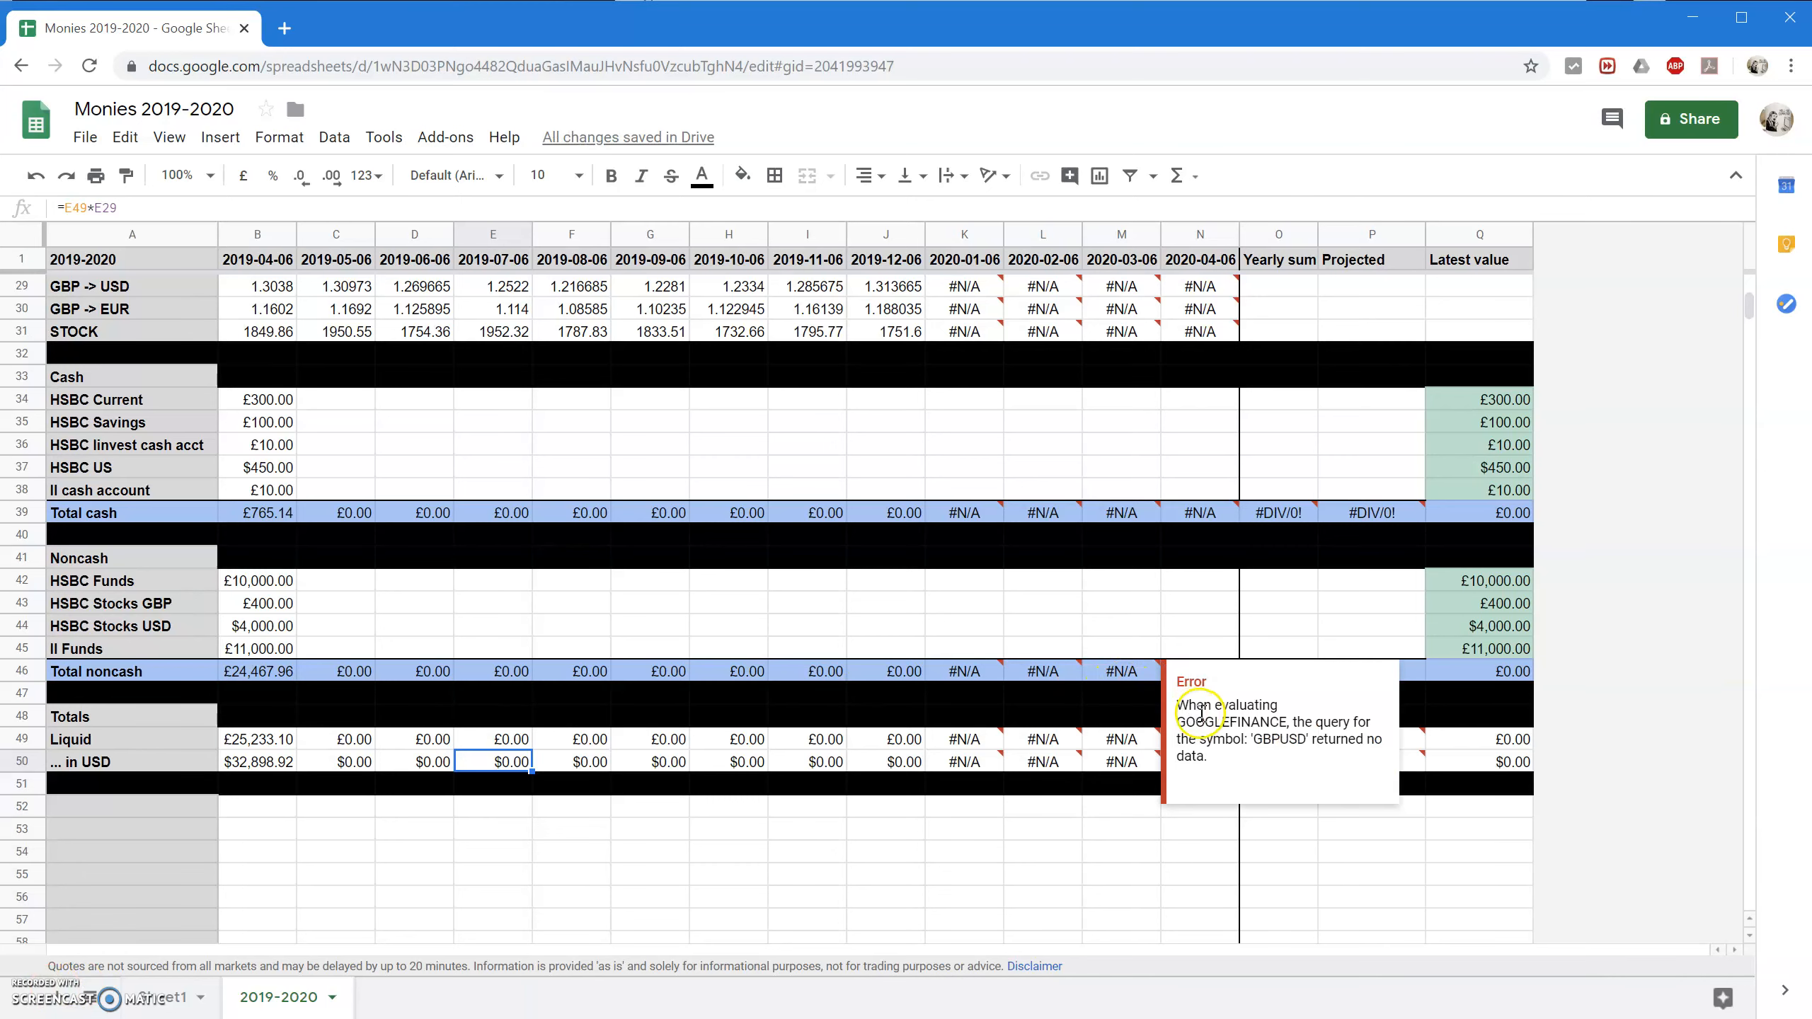
# Insert one new column directly after the Latest value column.
pyautogui.click(1311, 451)
pyautogui.scroll(5, 1387, 429)
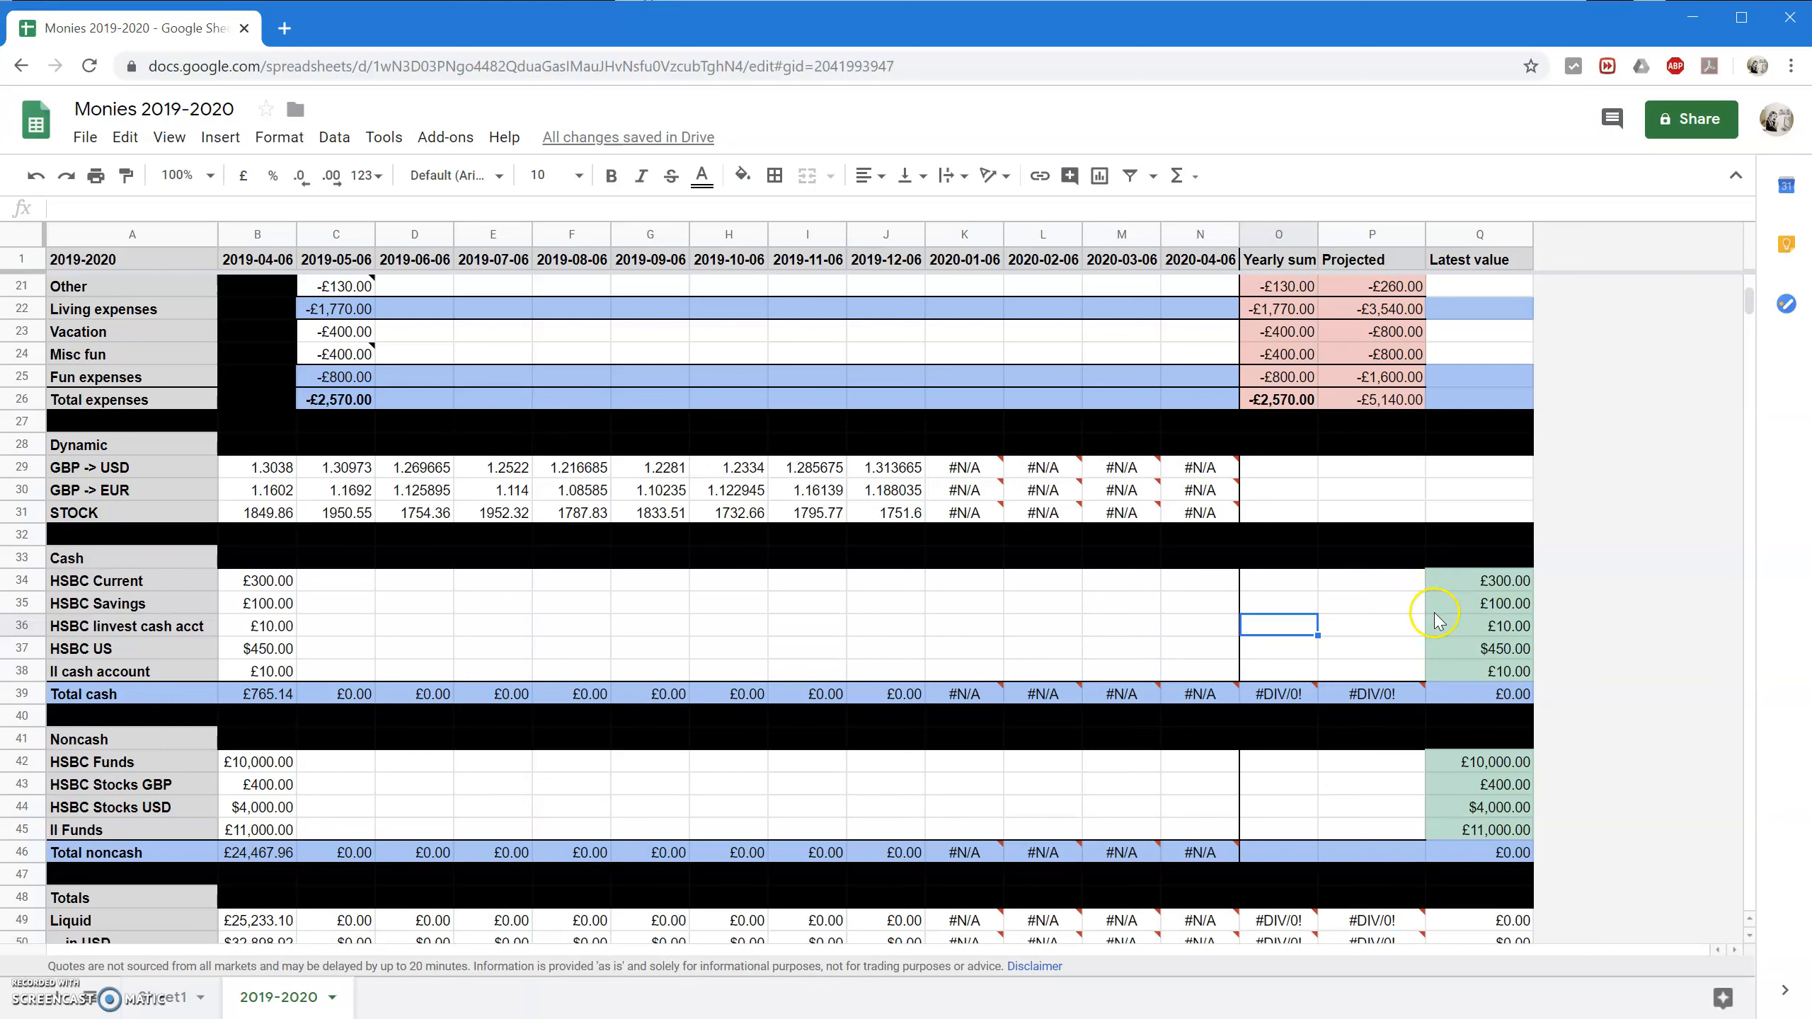
pyautogui.scroll(-1, 1435, 621)
pyautogui.click(1469, 234)
pyautogui.rightClick(1469, 234)
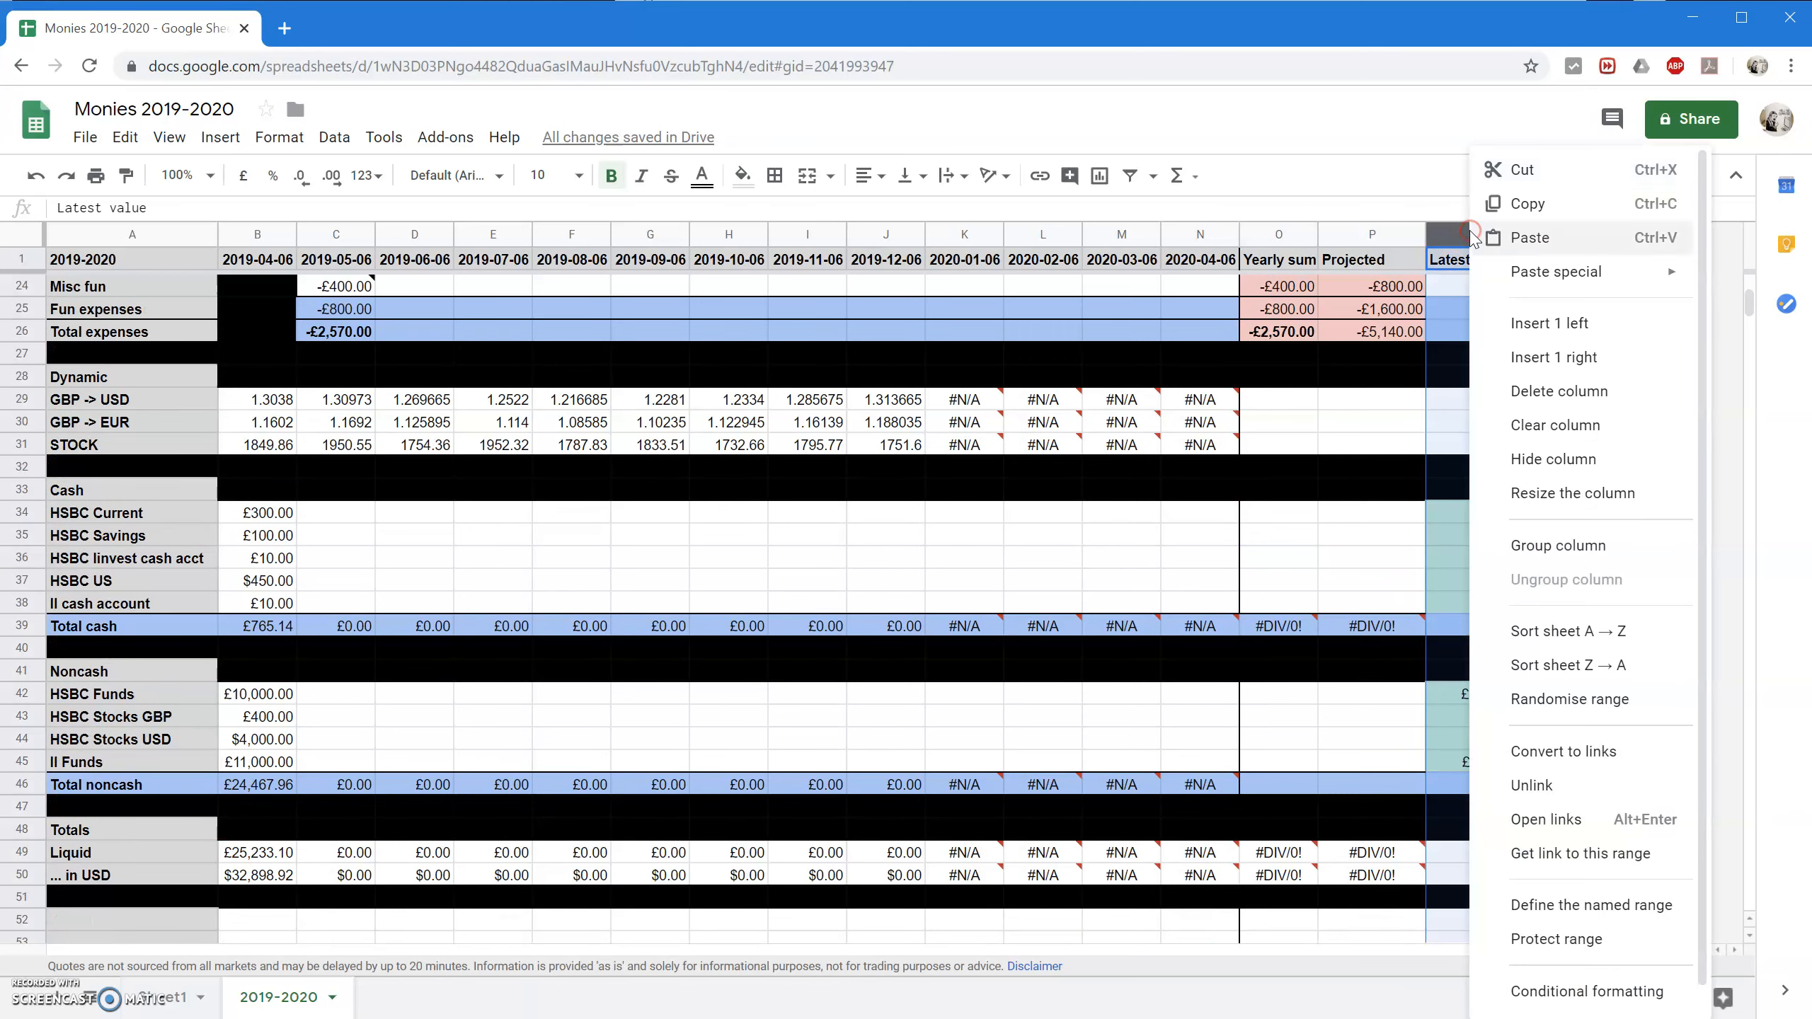
pyautogui.click(1575, 357)
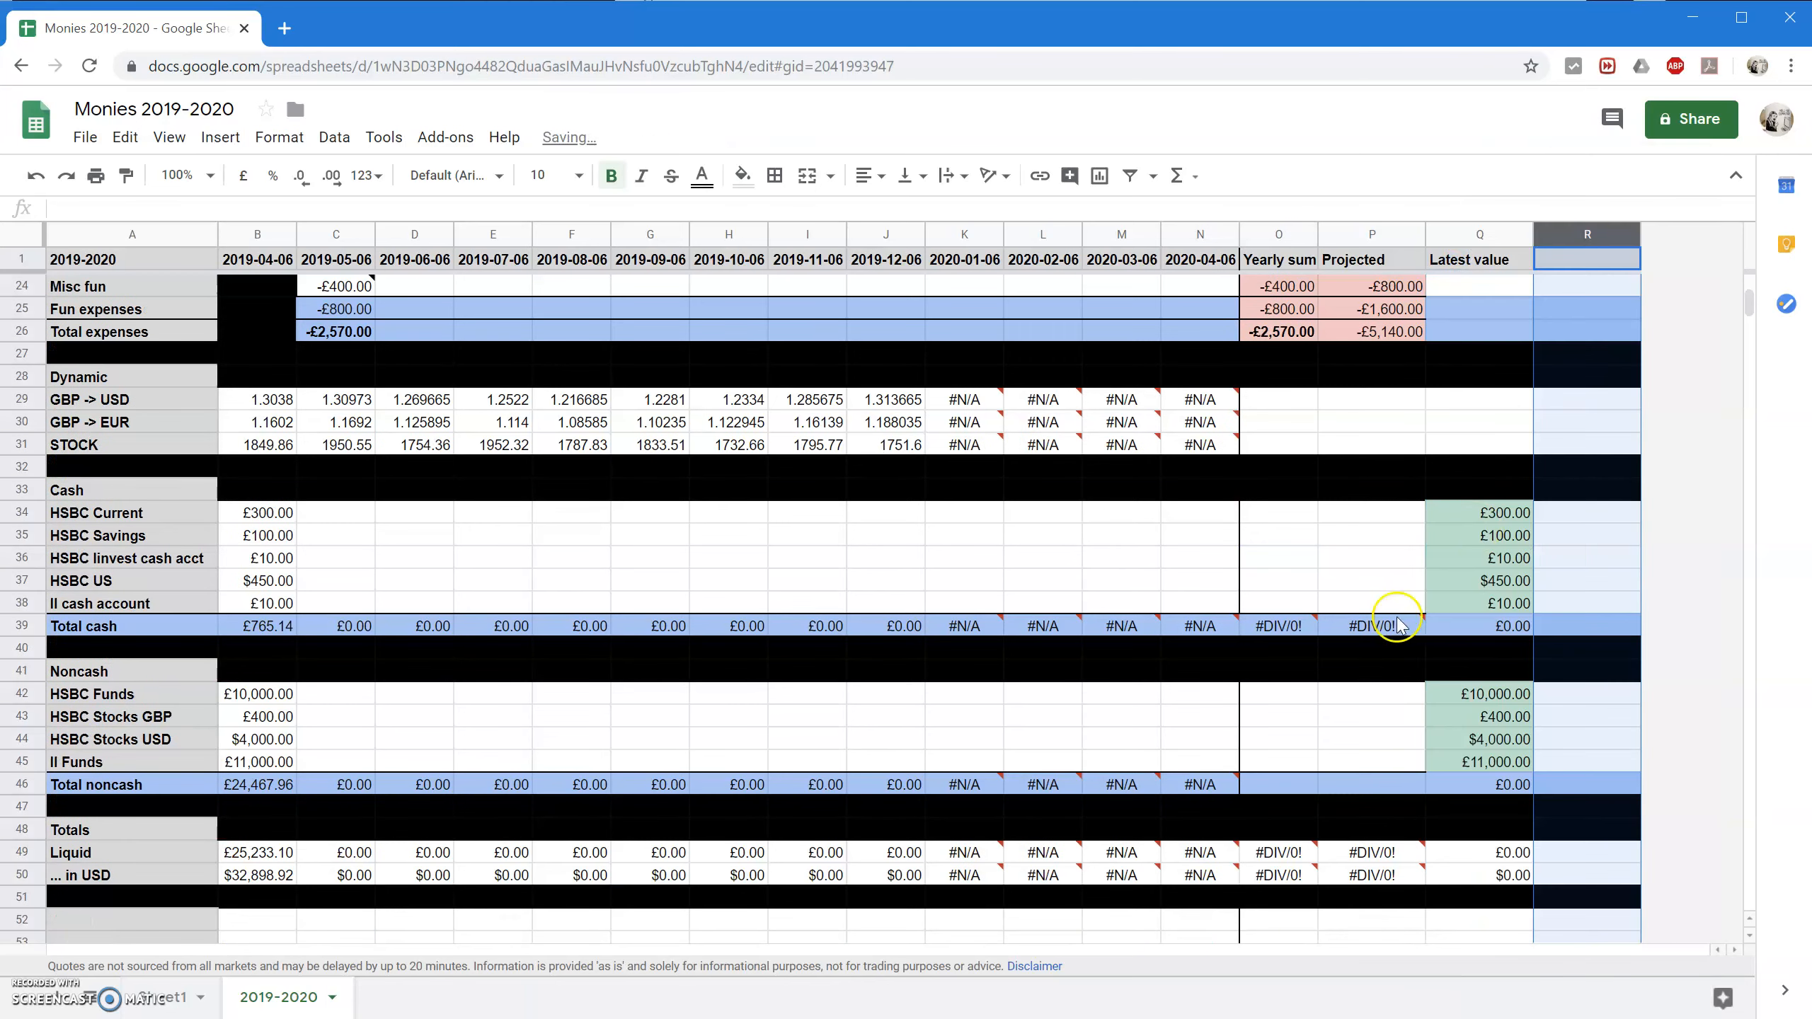
# Enter the formula =Q34/Q49 in R34 to calculate HSBC Current's share of the liquid total.
pyautogui.click(1455, 582)
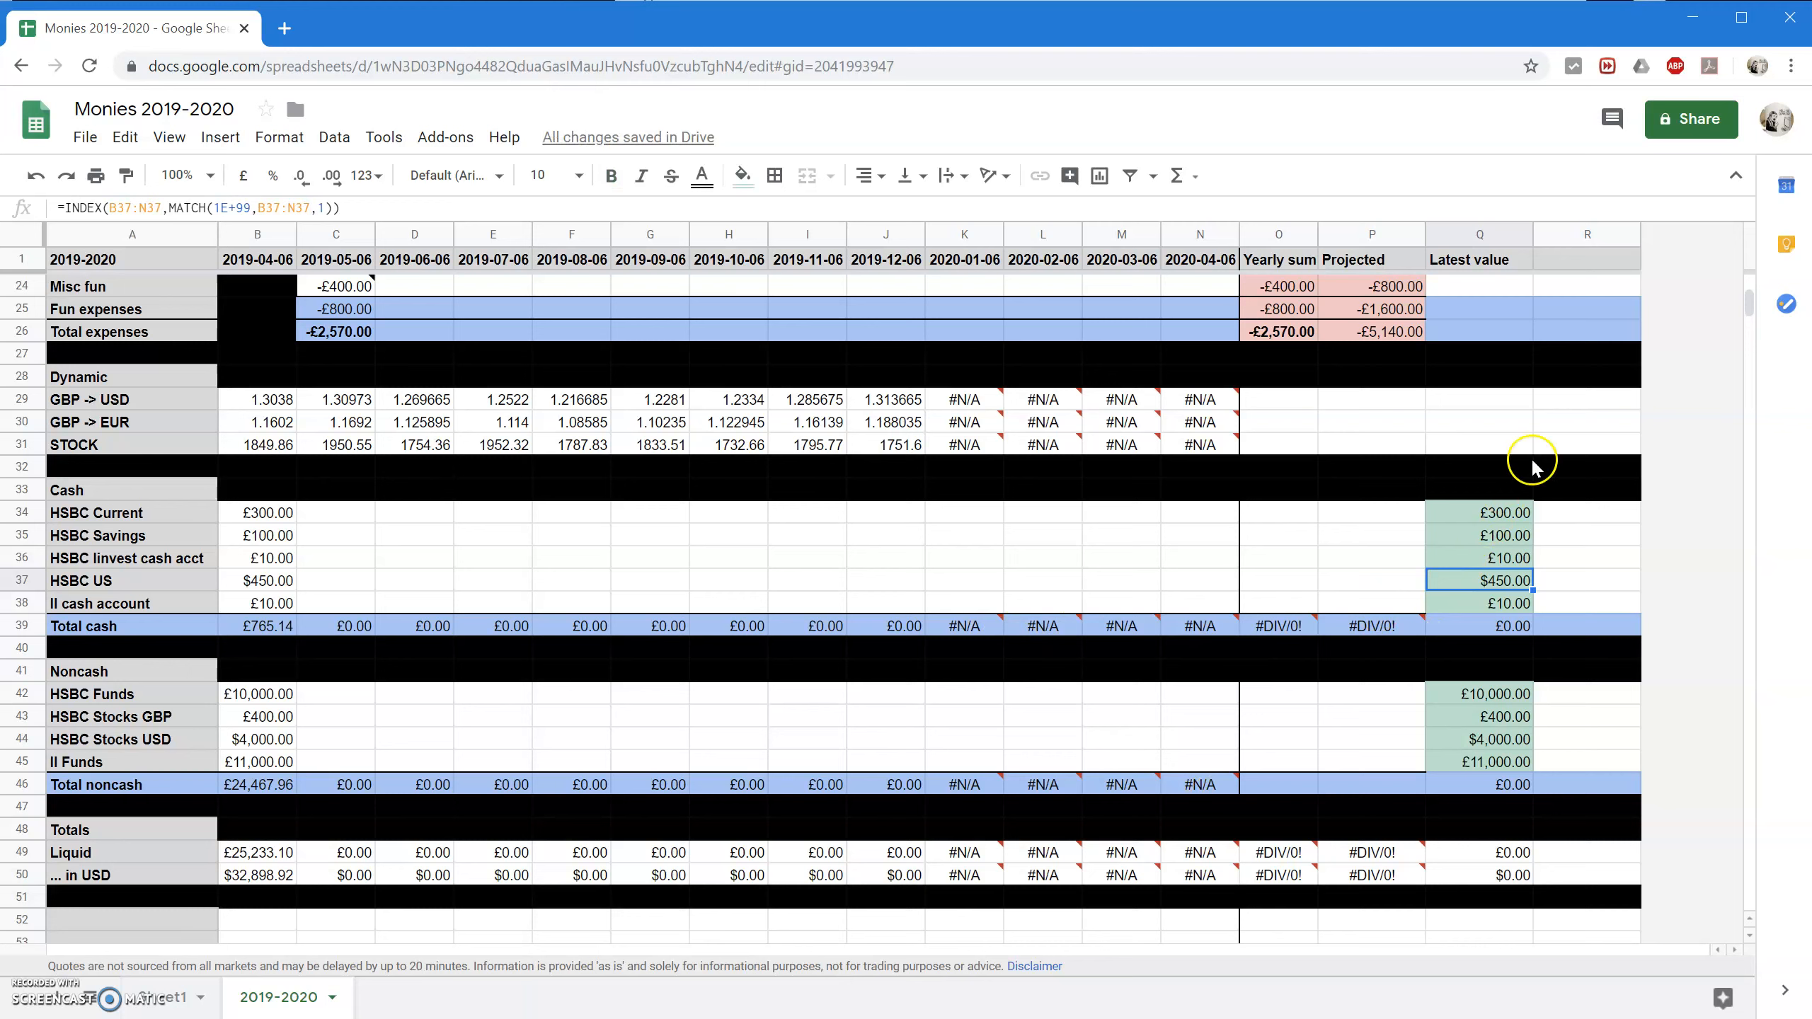
pyautogui.click(1572, 512)
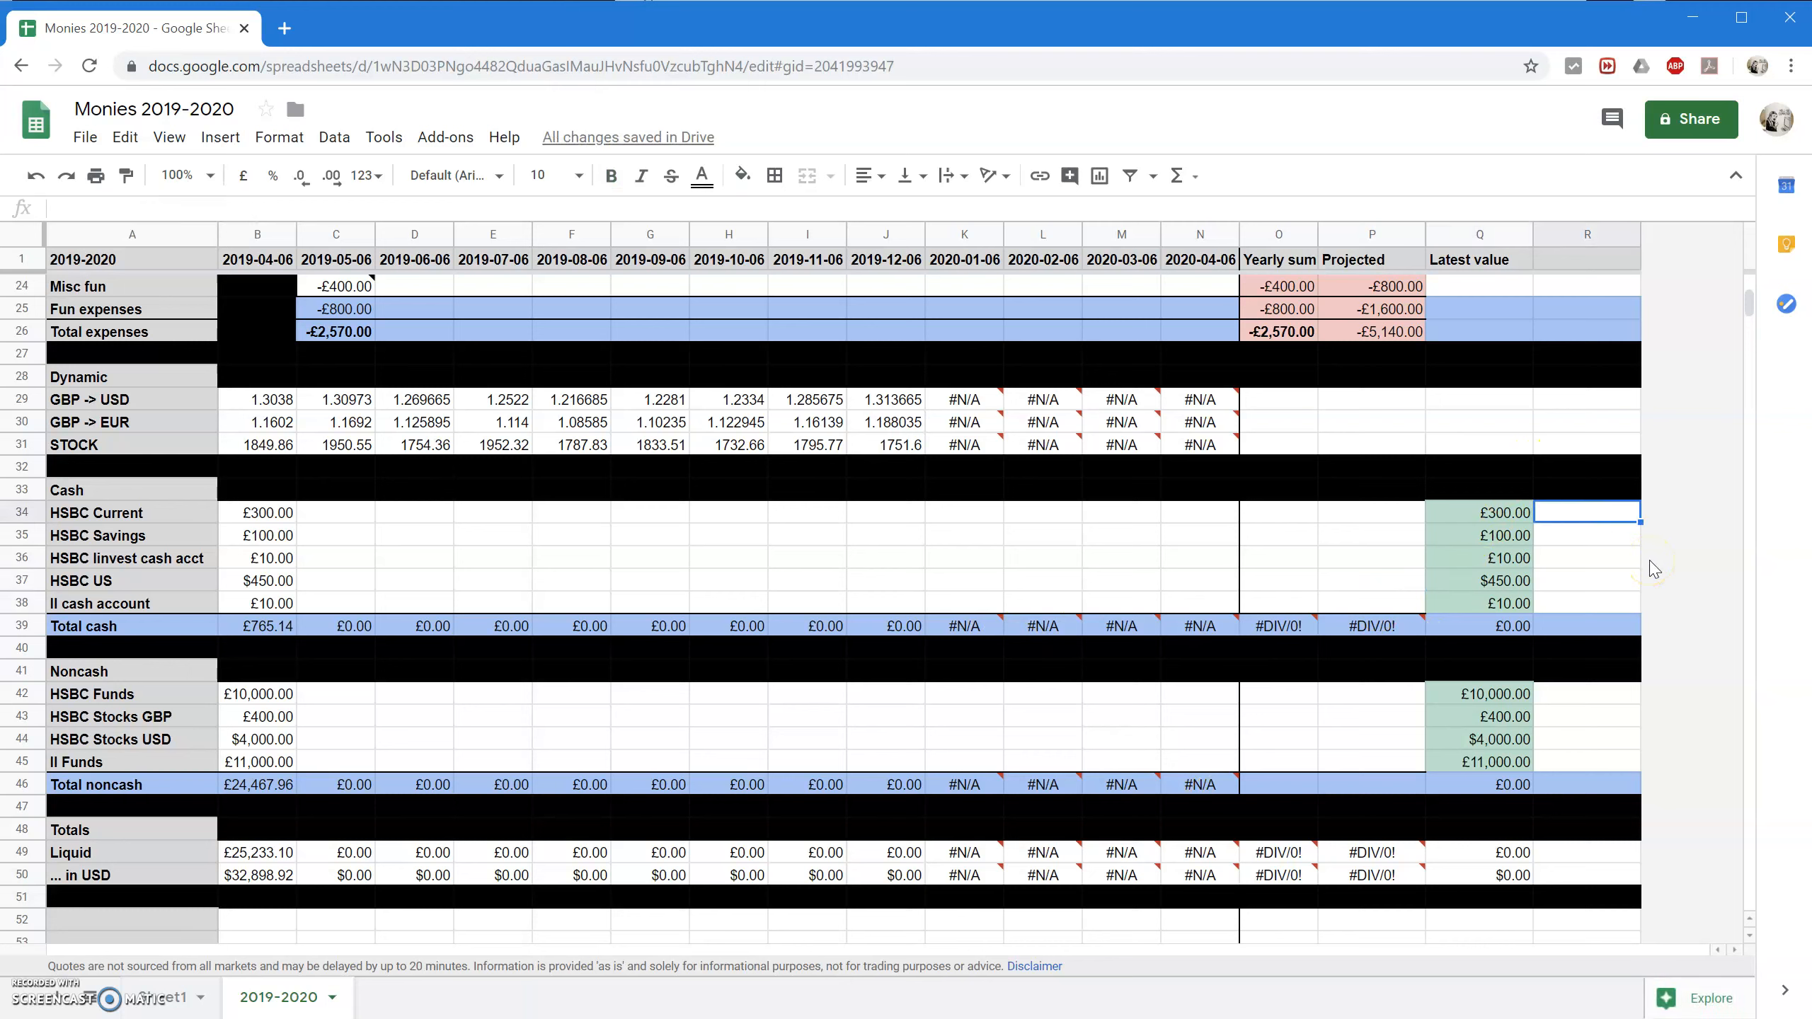
pyautogui.write('=')
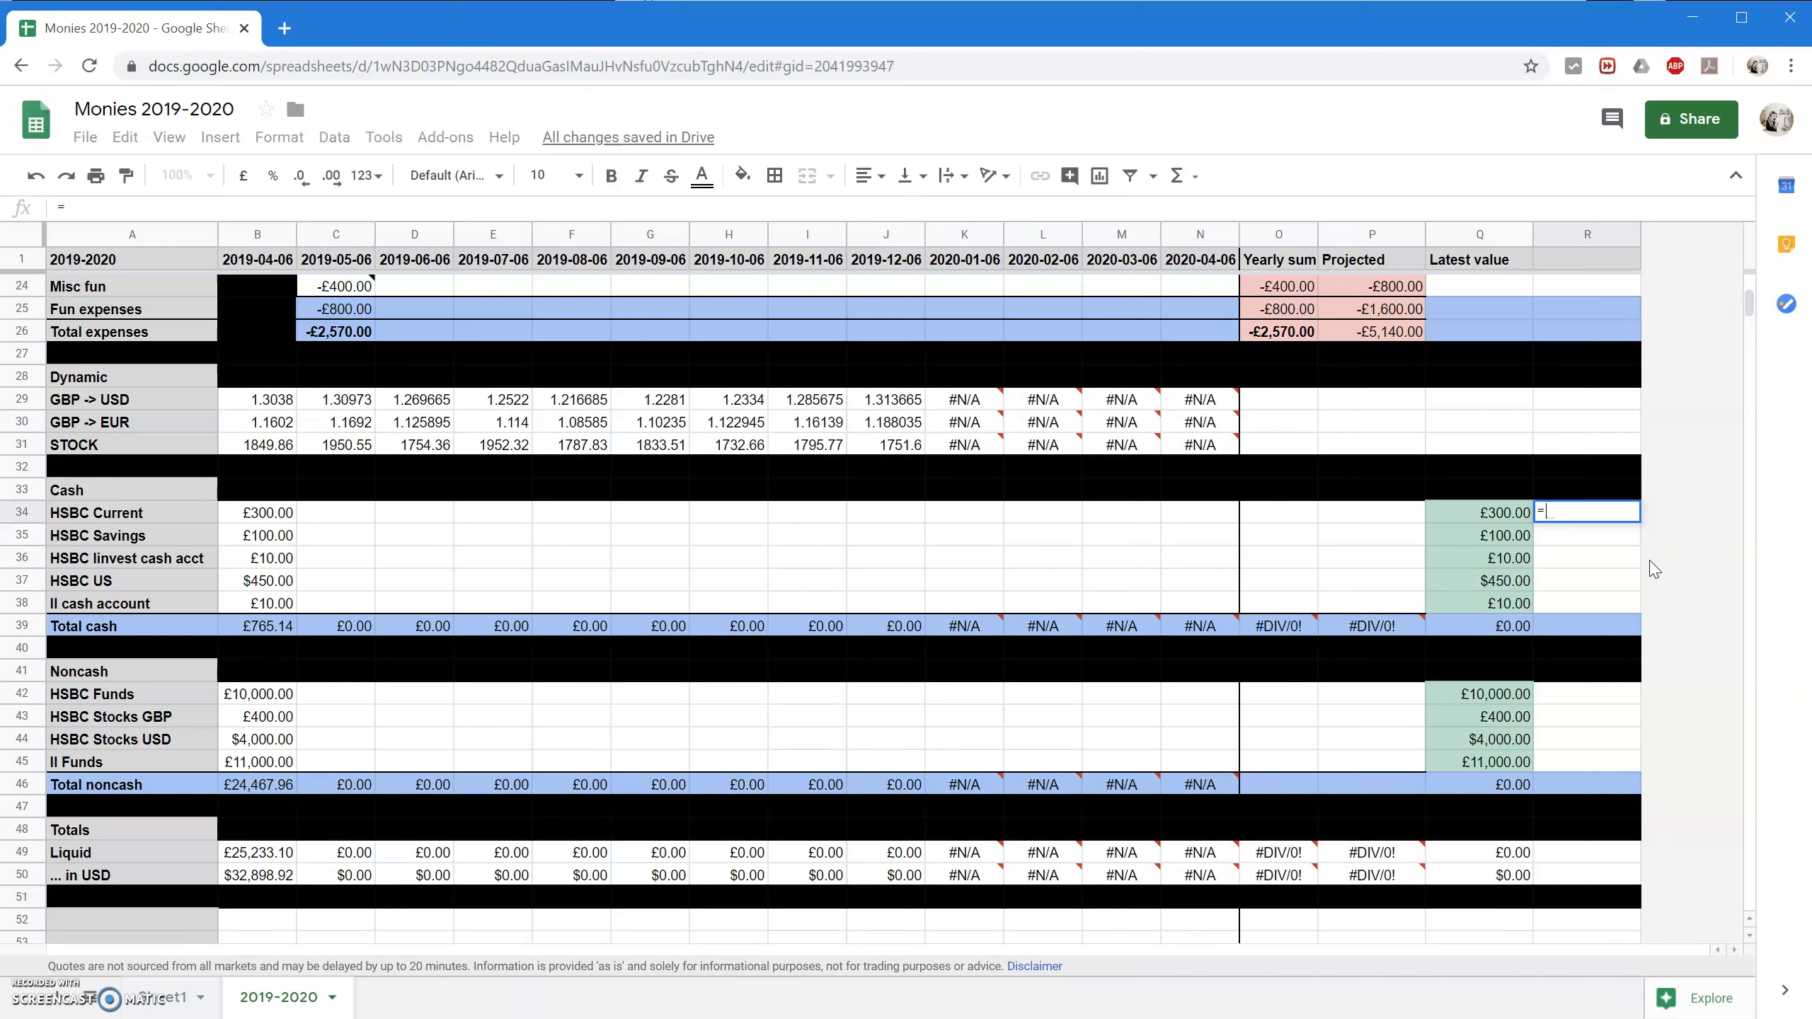
pyautogui.write('Q34/')
pyautogui.write('Q49')
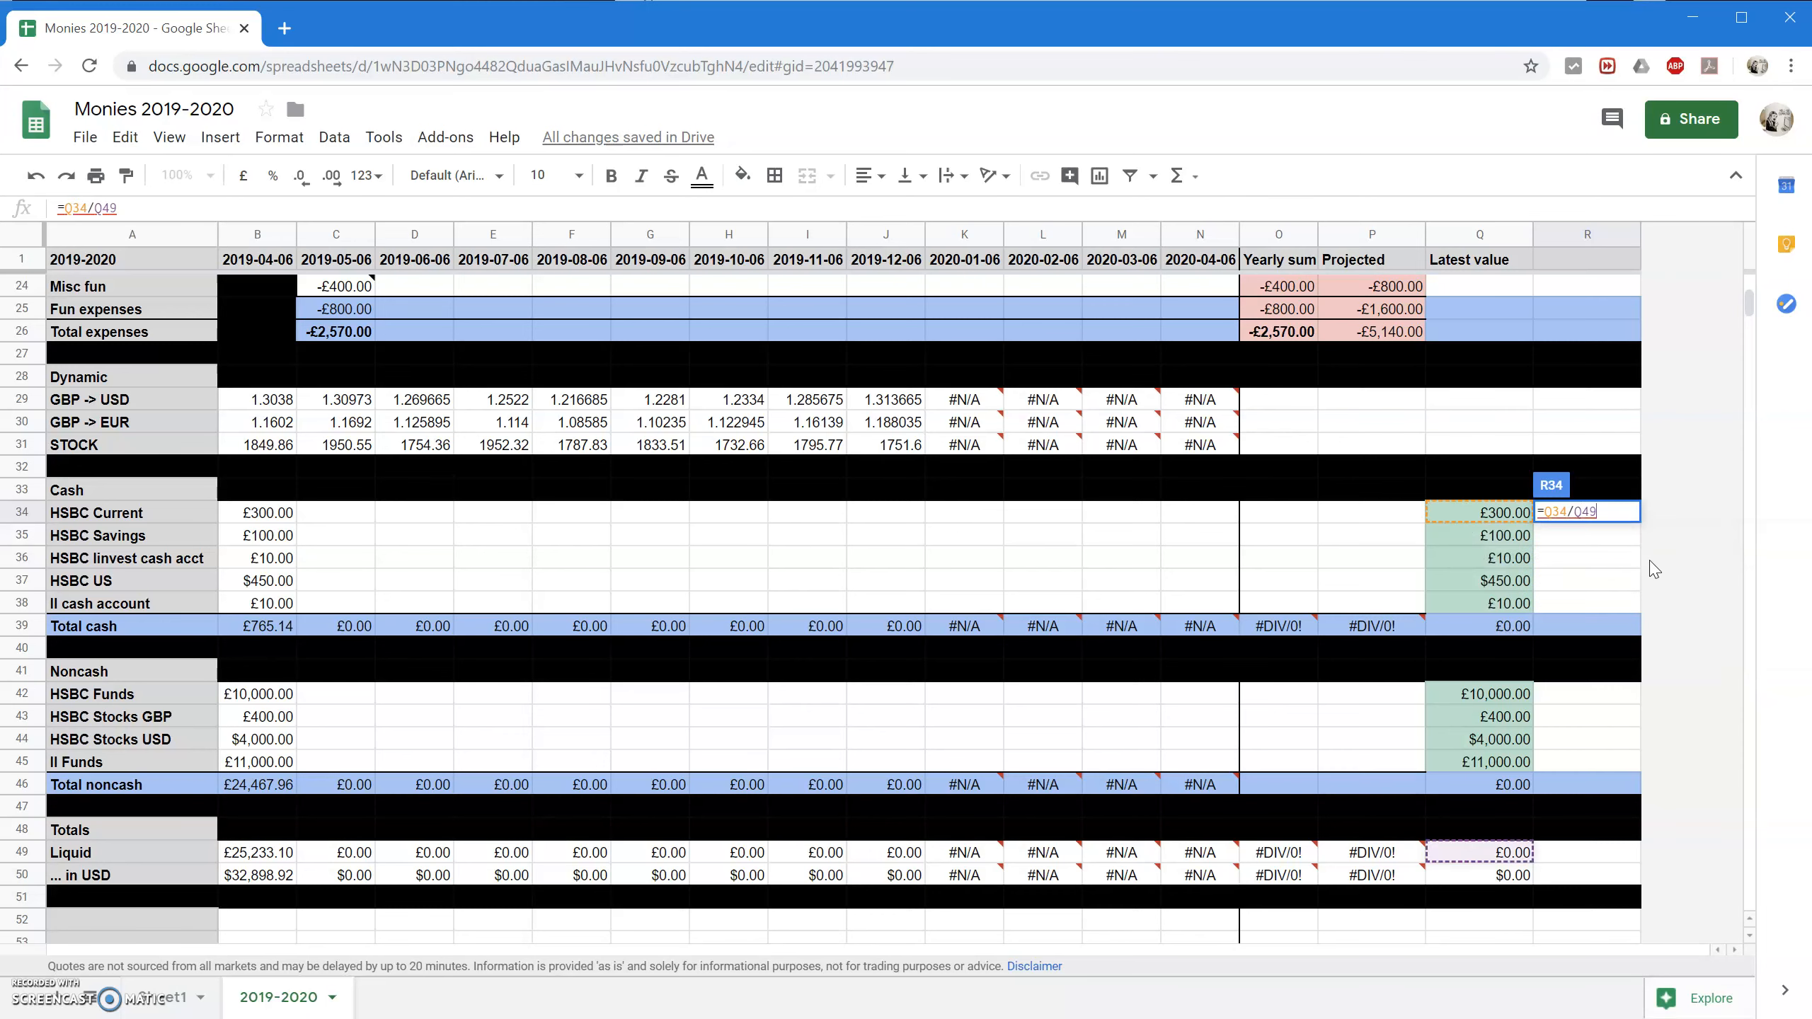
pyautogui.press('Return')
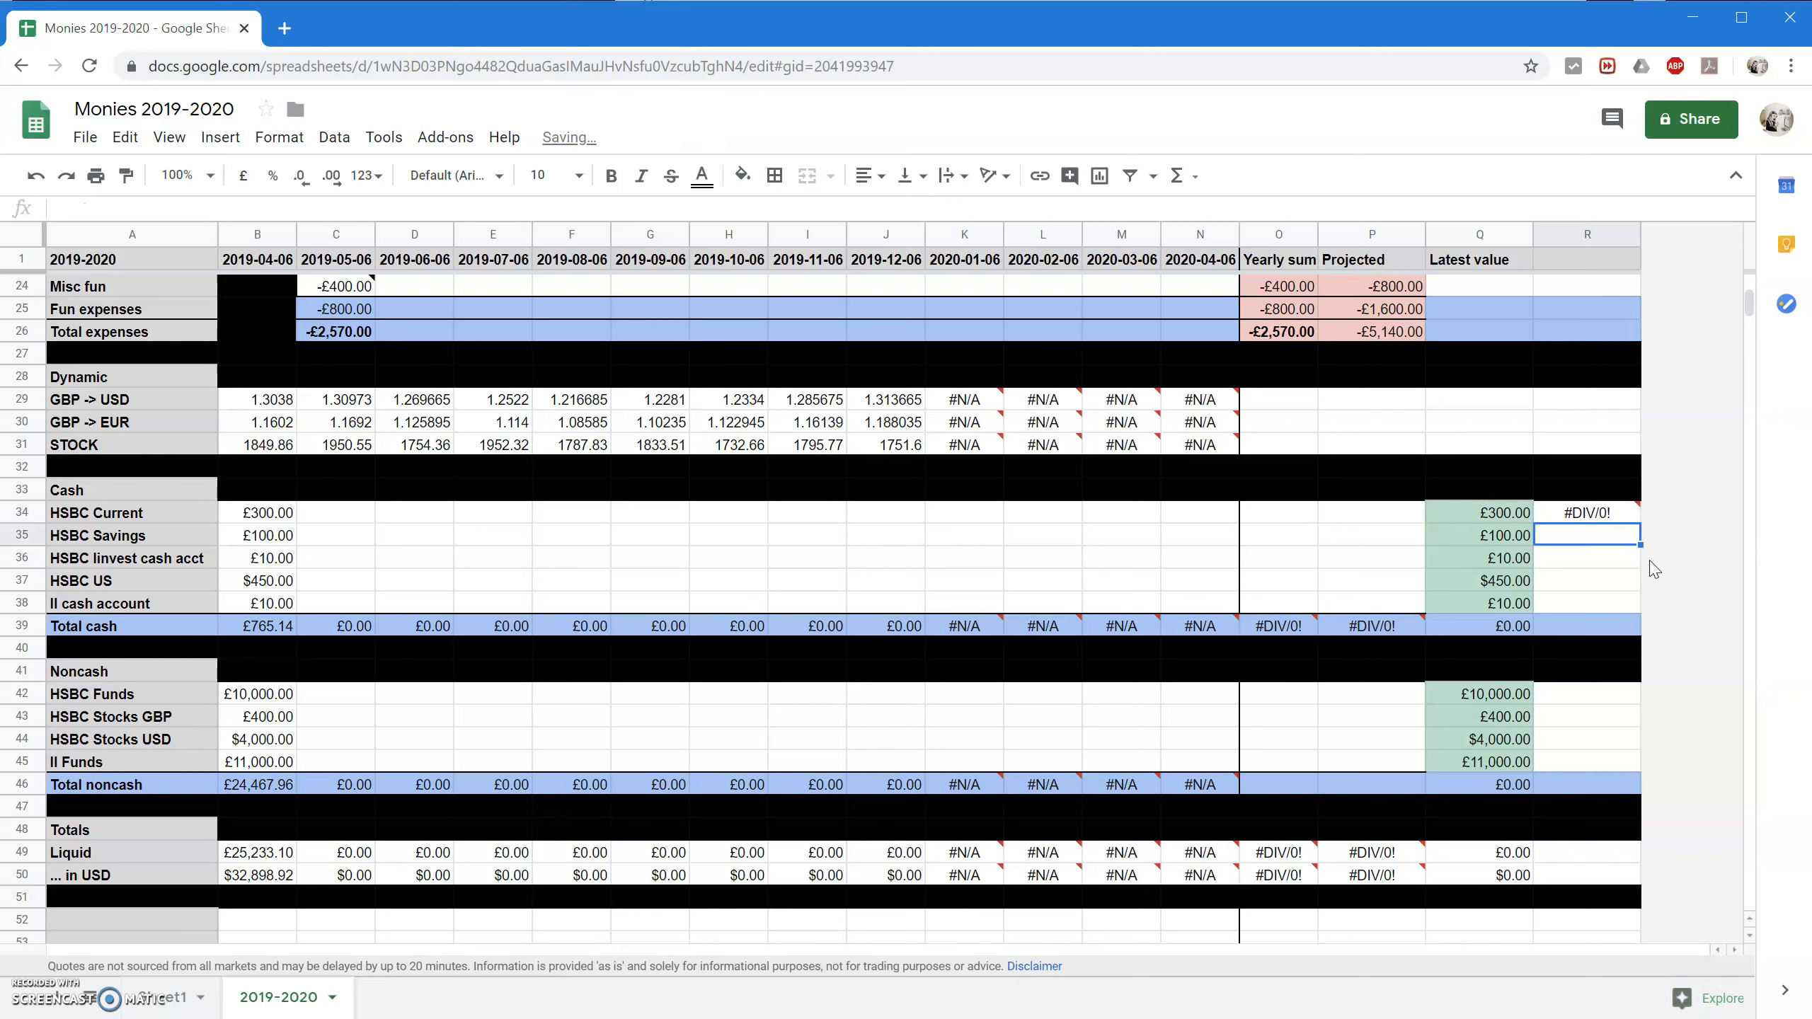
# Enter 300 for HSBC Savings under 2019-12-06, and format the HSBC Current share in R34 as a percentage.
pyautogui.click(1461, 853)
pyautogui.click(883, 535)
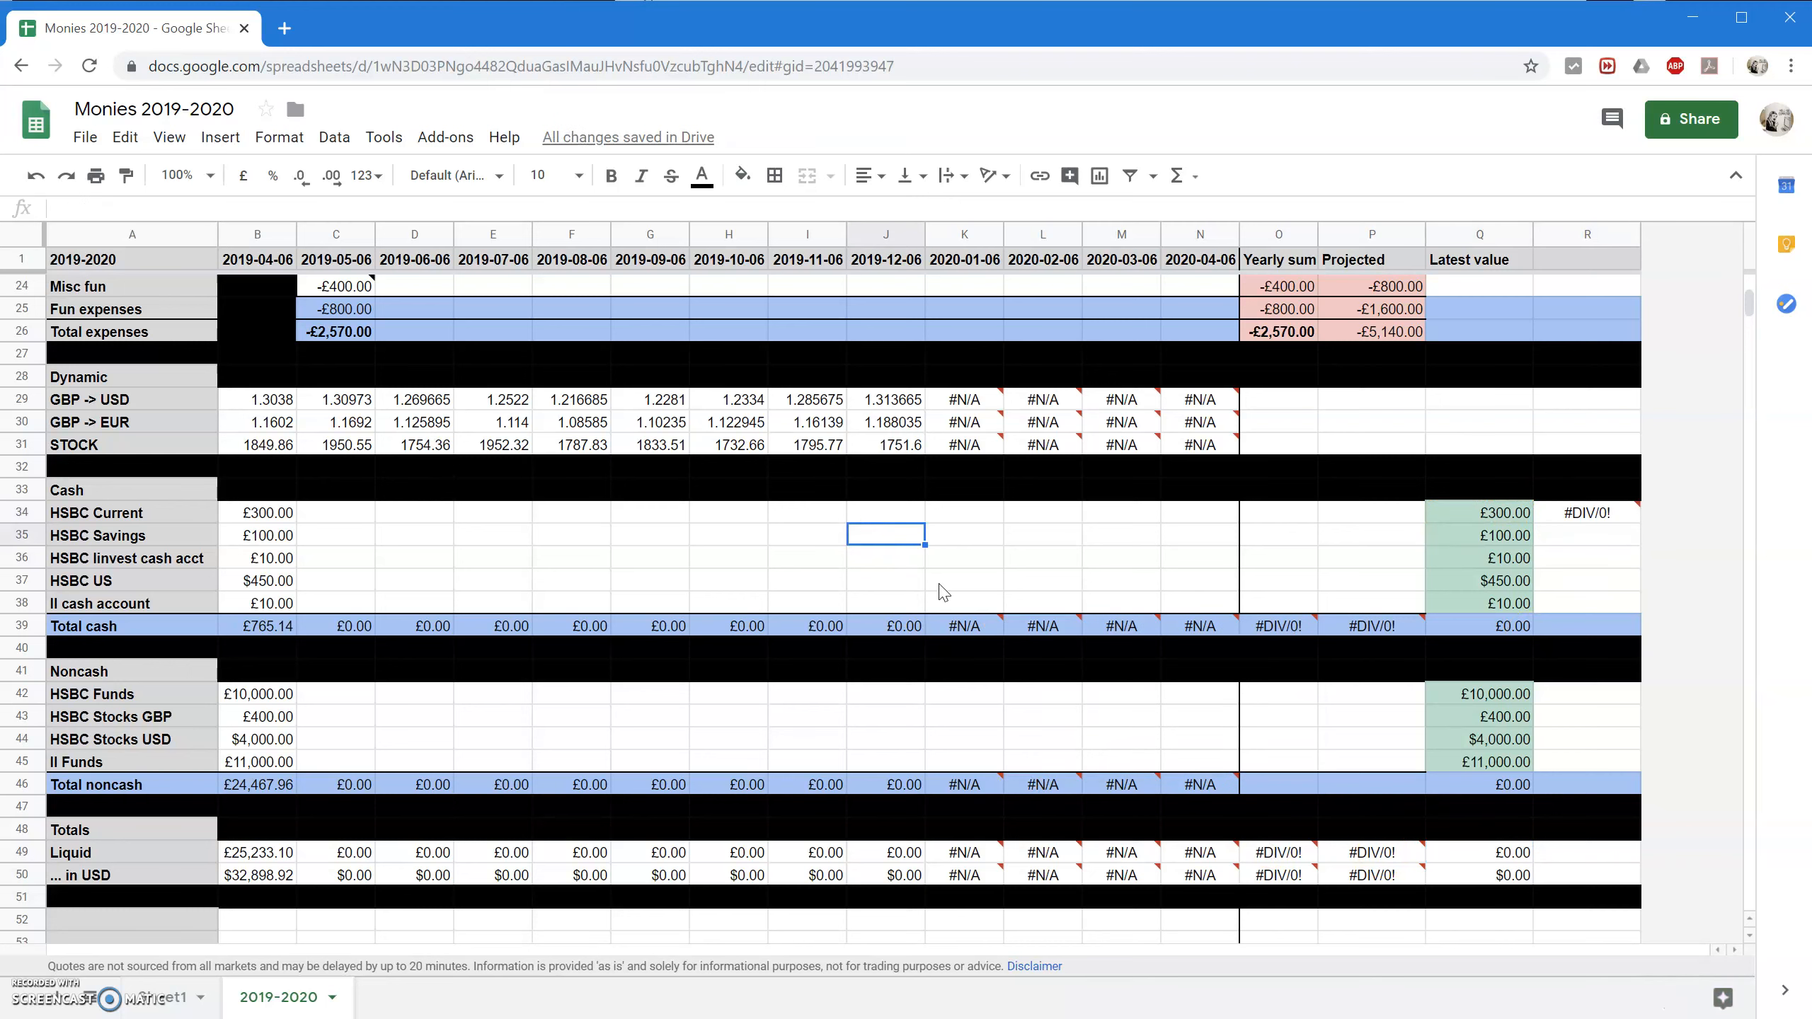
pyautogui.moveTo(969, 644)
pyautogui.write('300')
pyautogui.press('Return')
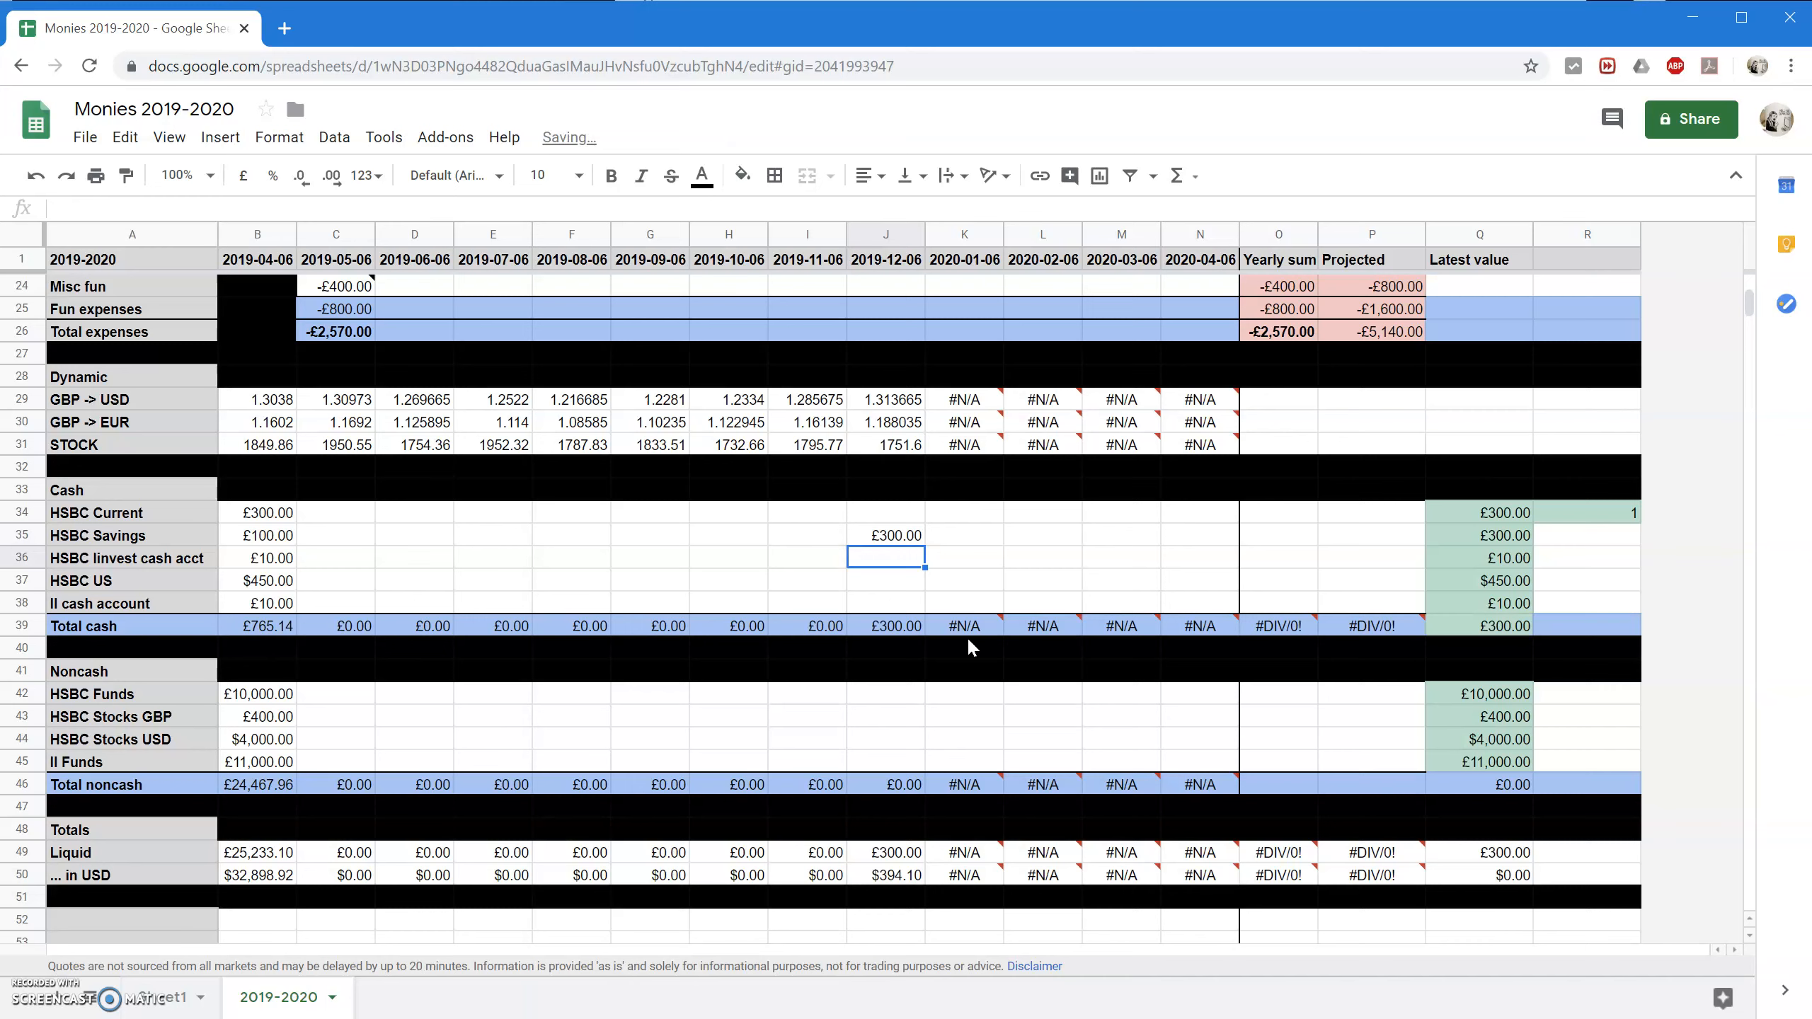
pyautogui.click(1614, 514)
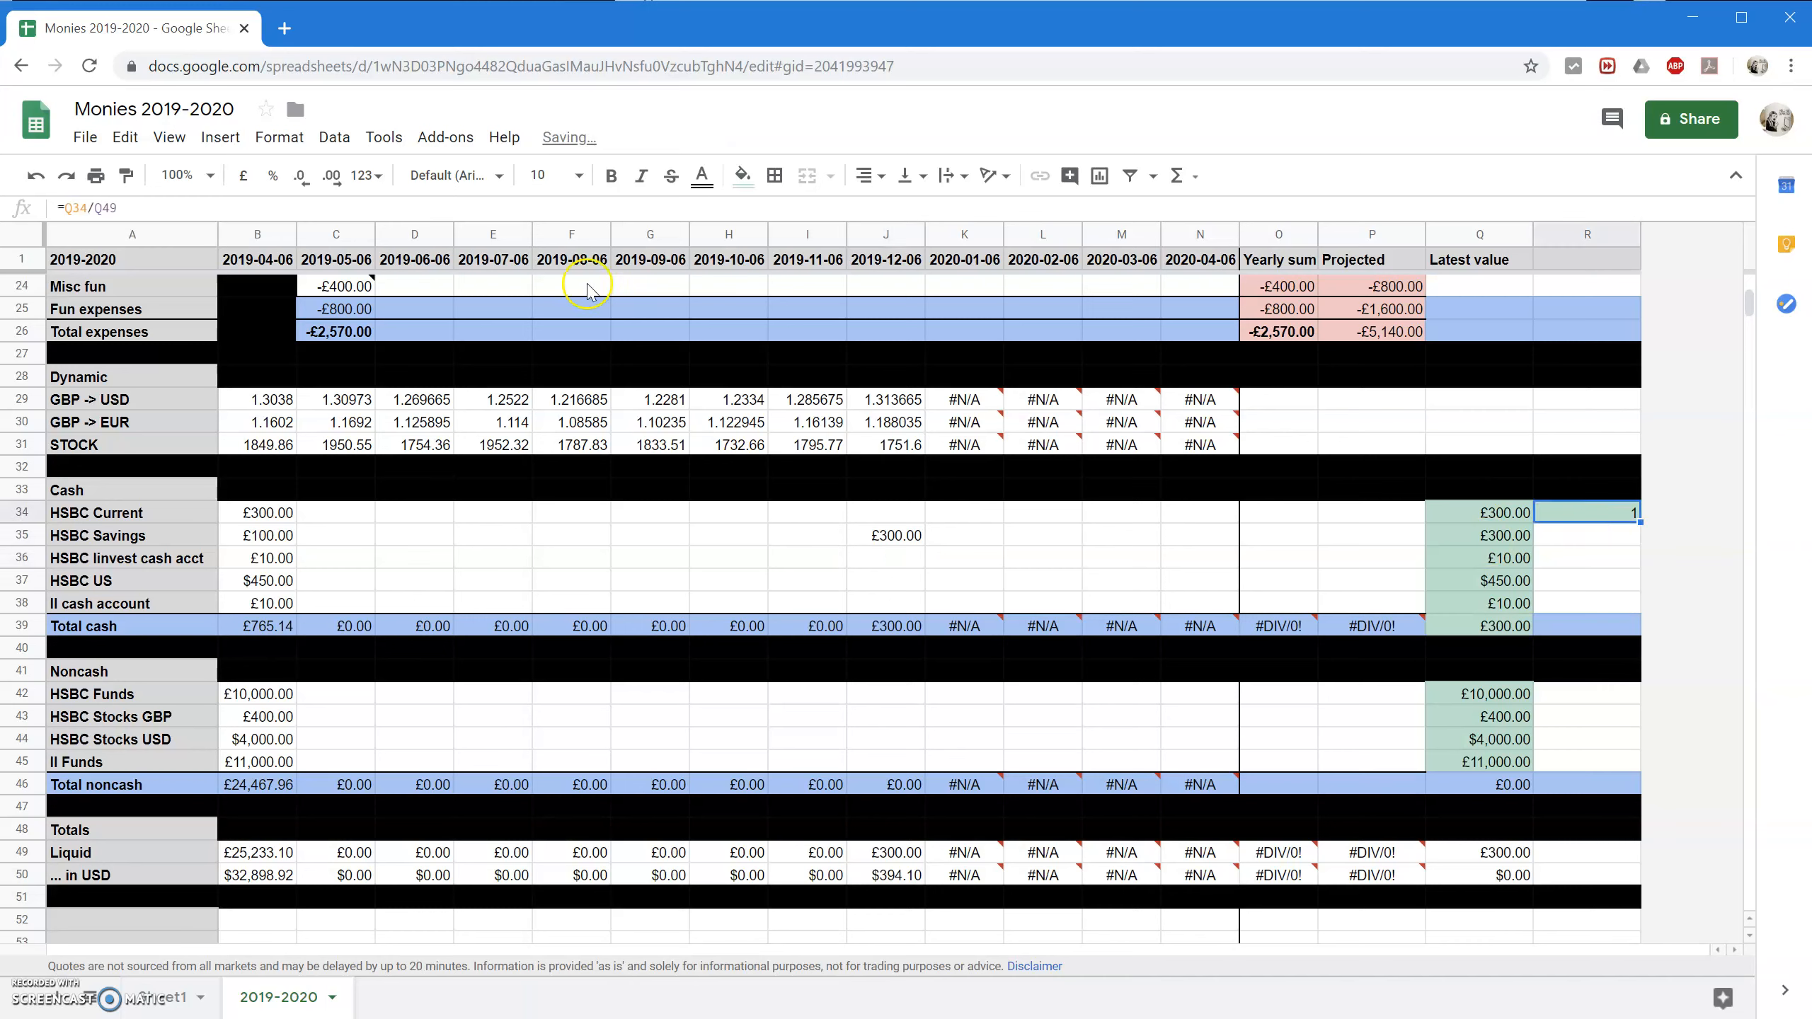
pyautogui.click(273, 175)
# Under 2019-12-06, enter 100 for HSBC Current, 12 for HSBC Iinvest cash acct, 2 for HSBC US and 3 for II cash account.
pyautogui.click(888, 533)
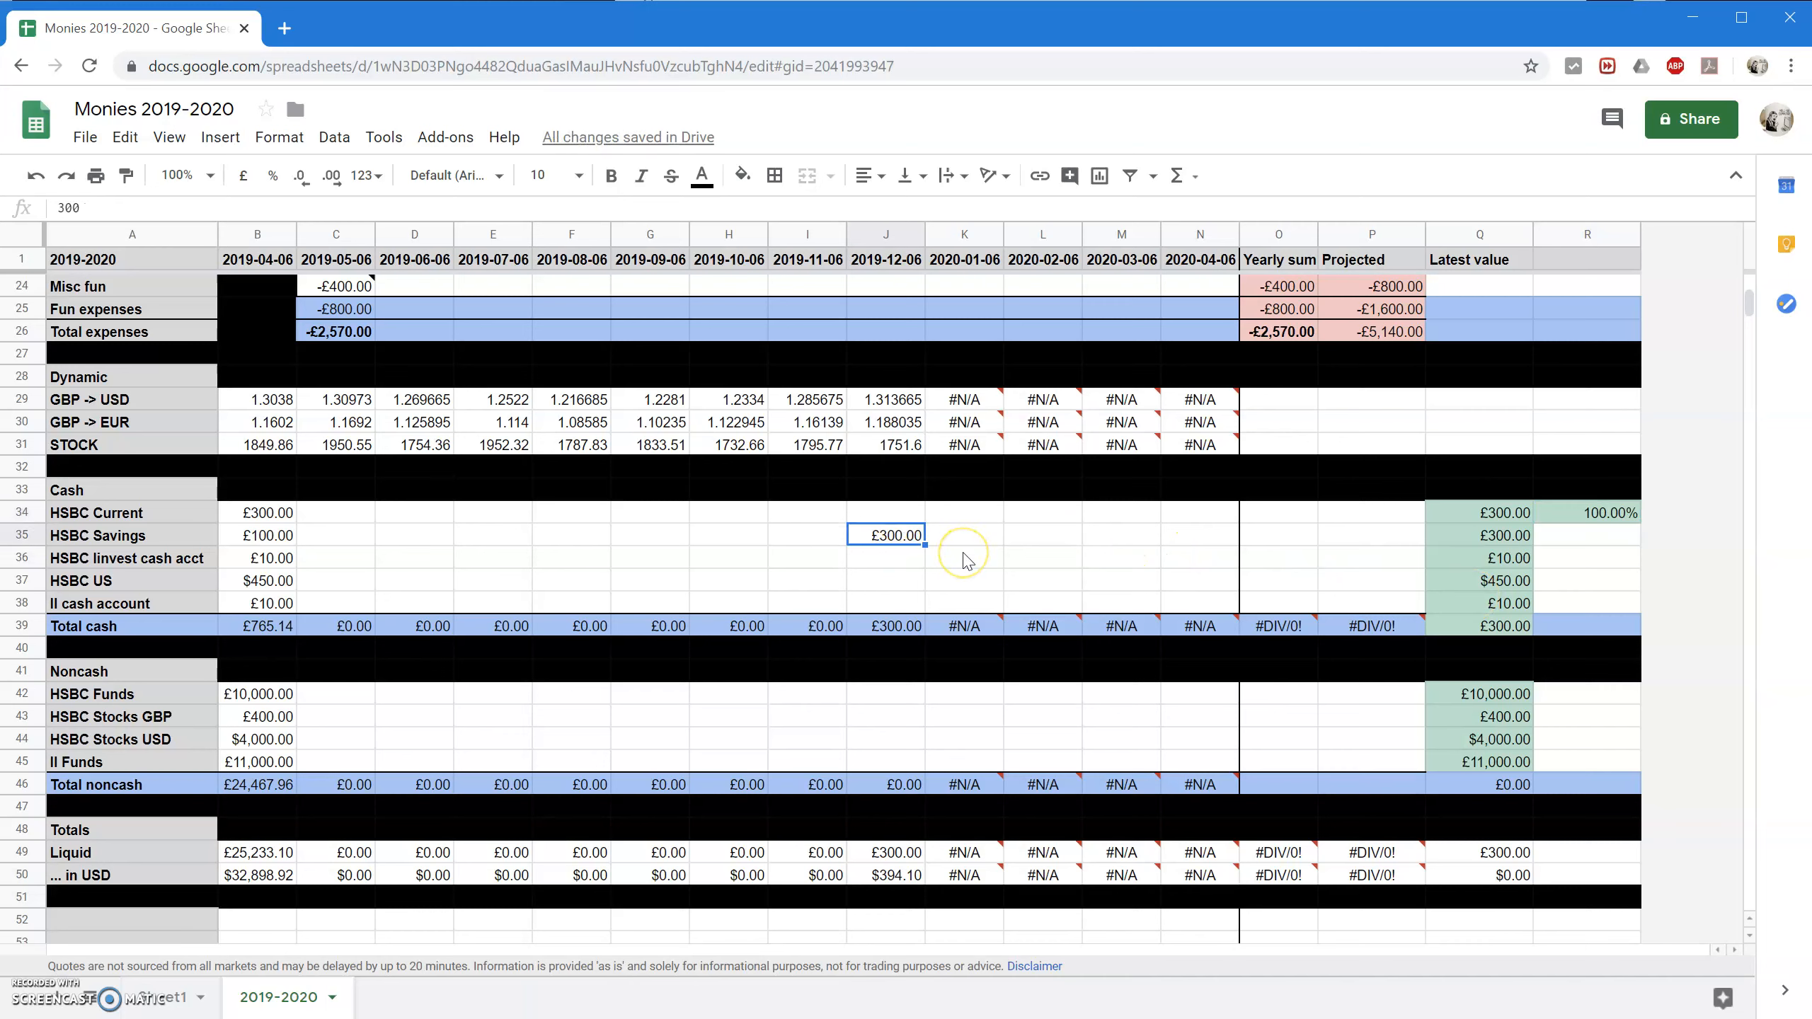
pyautogui.press('Up')
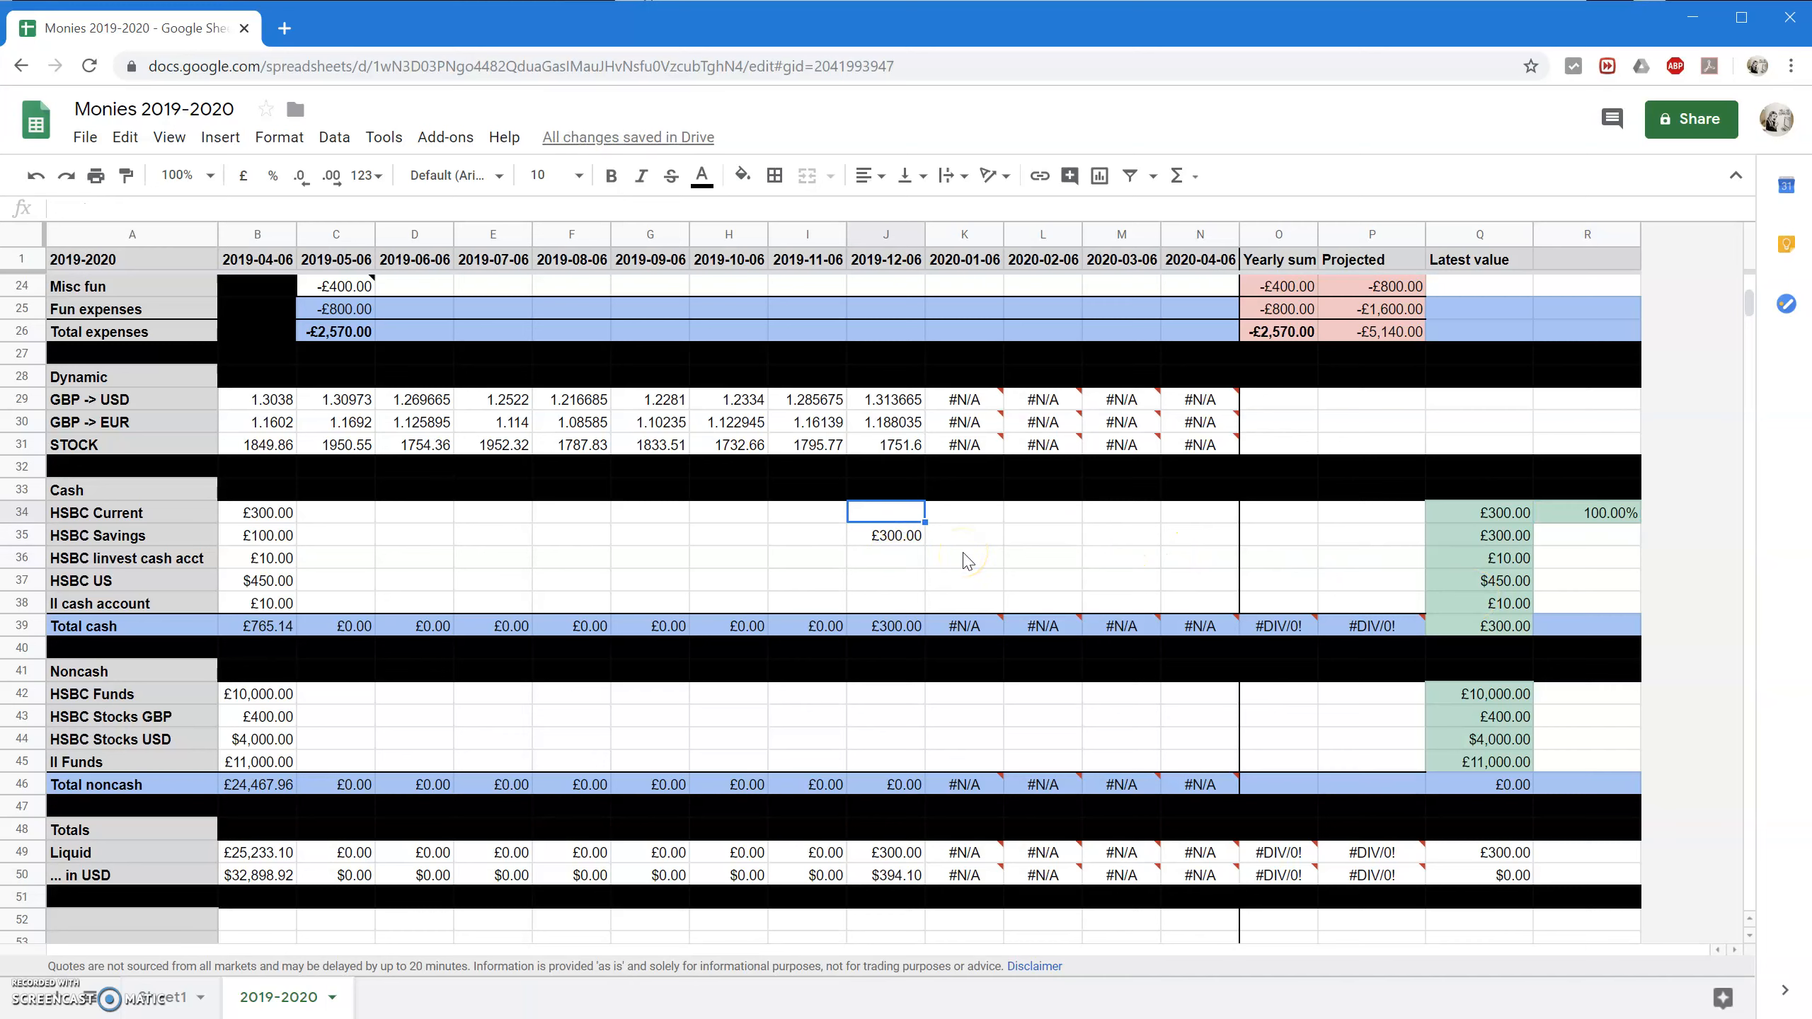
pyautogui.write('100')
pyautogui.press('Return')
pyautogui.press('Down')
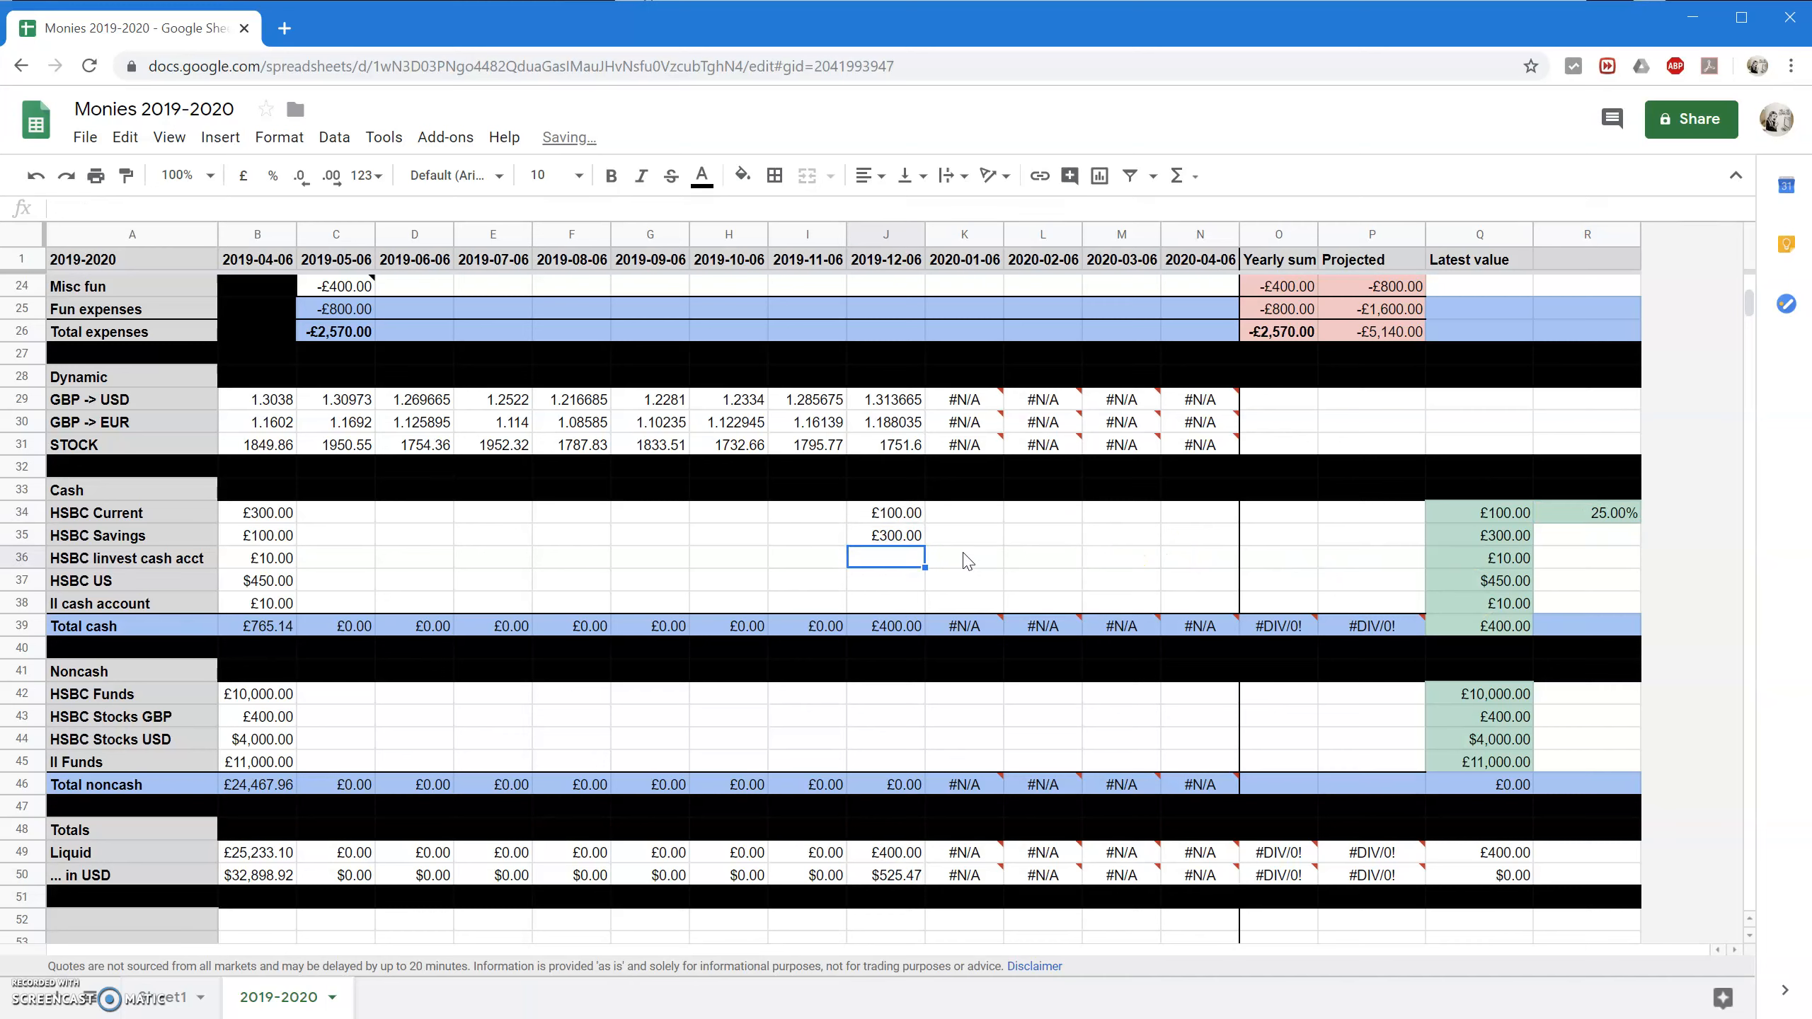
pyautogui.write('12')
pyautogui.press('Return')
pyautogui.write('2')
pyautogui.press('Return')
pyautogui.write('3')
pyautogui.press('Return')
# Examine the Latest value formulas for Liquid, HSBC Current and HSBC Funds.
pyautogui.press('Up')
pyautogui.press('Up')
pyautogui.press('Up')
pyautogui.press('Up')
pyautogui.press('Right')
pyautogui.press('Right')
pyautogui.press('Right')
pyautogui.press('Right')
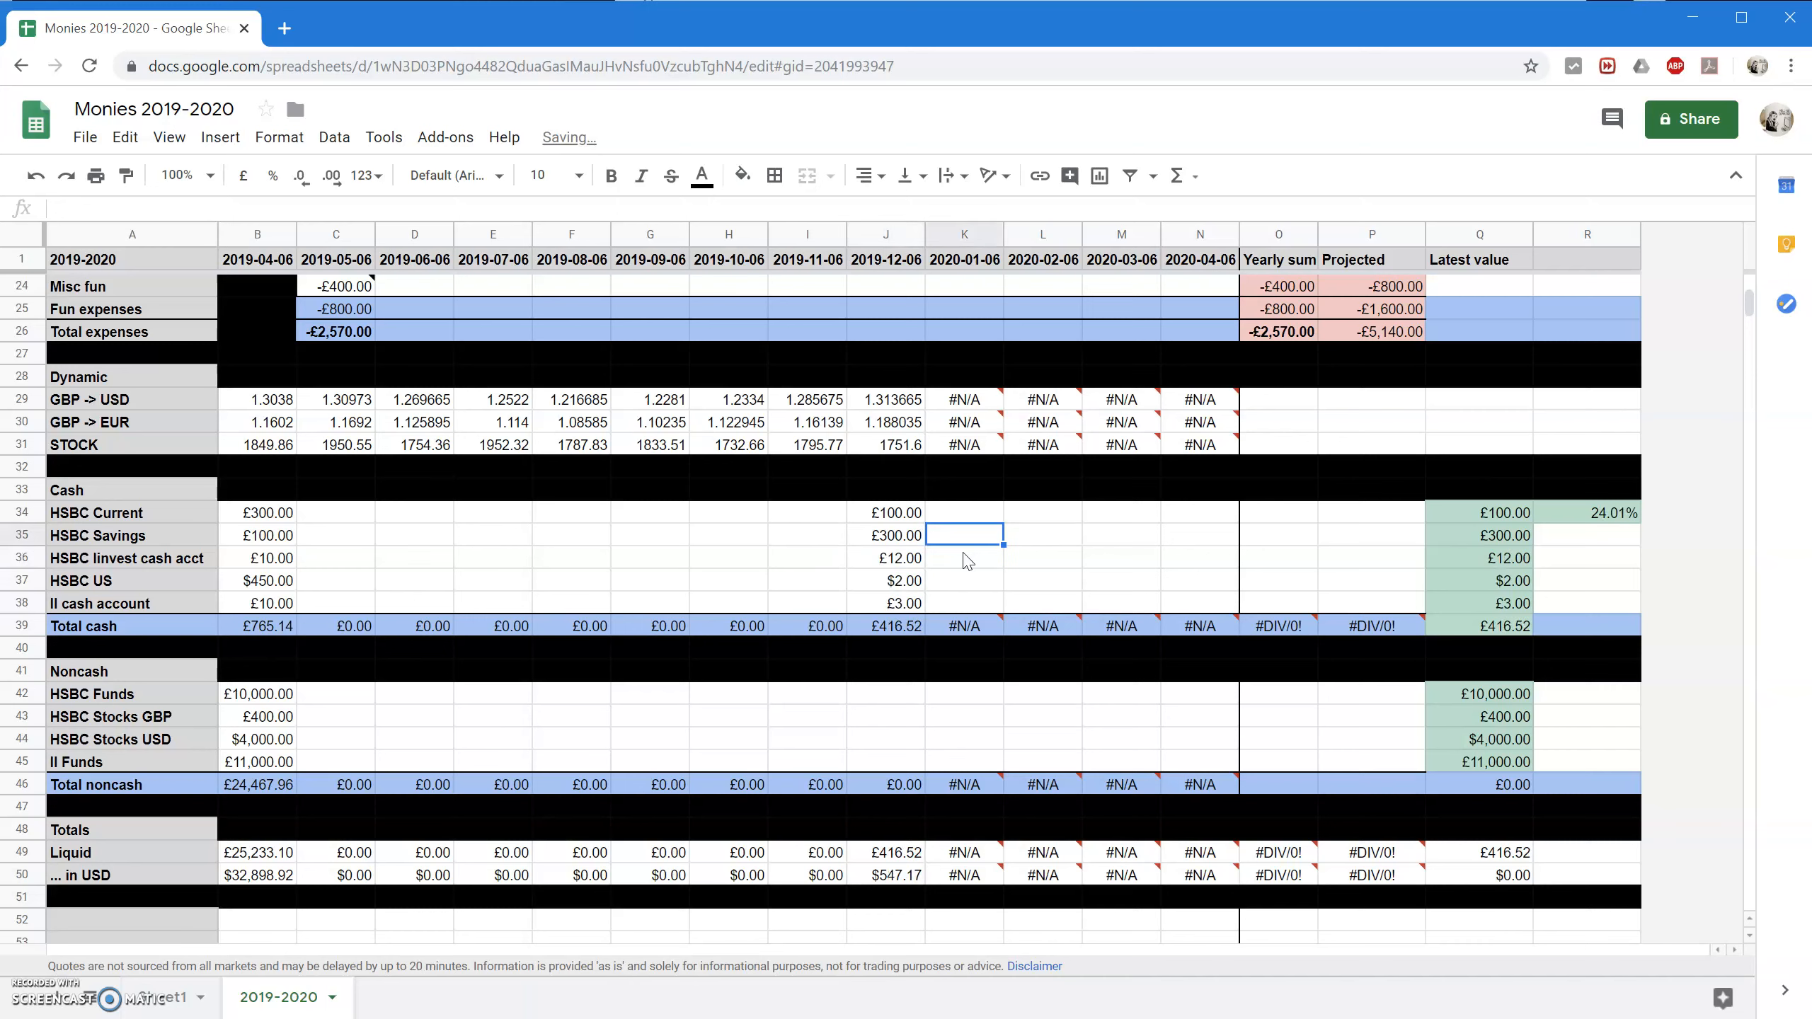
pyautogui.press('Right')
pyautogui.press('Right')
pyautogui.press('Right')
pyautogui.press('Right')
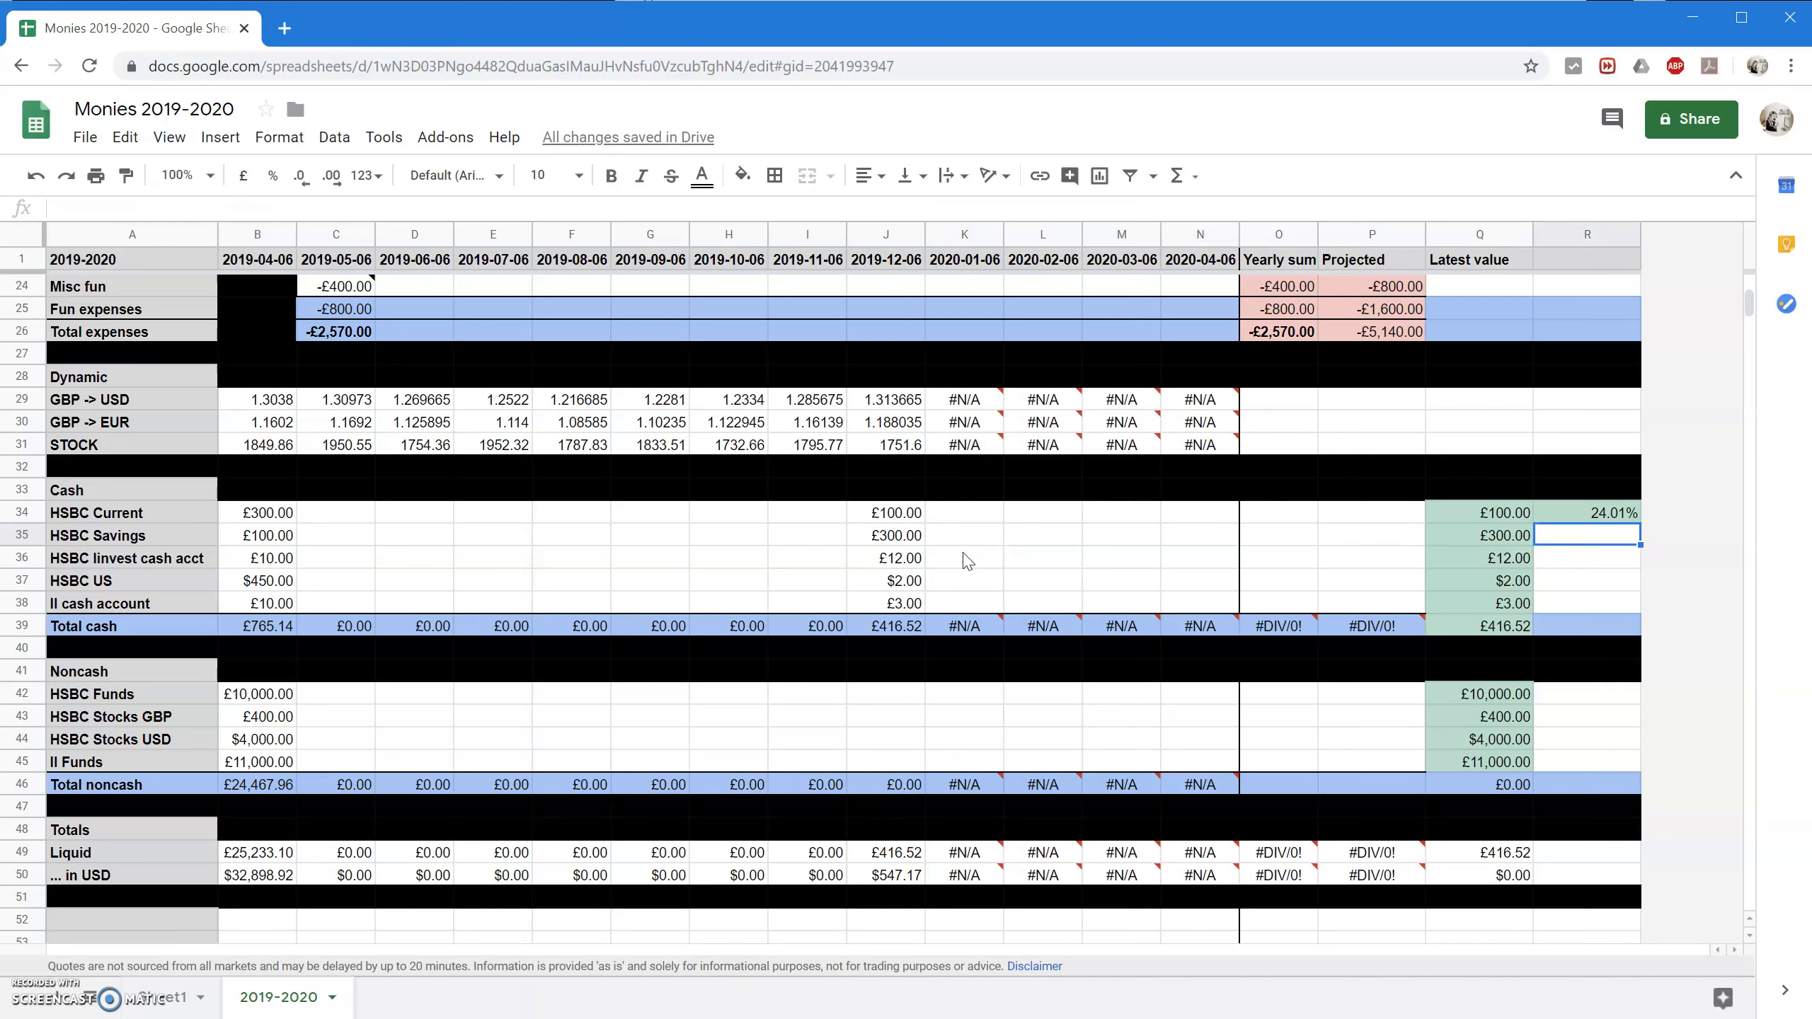
pyautogui.click(1507, 856)
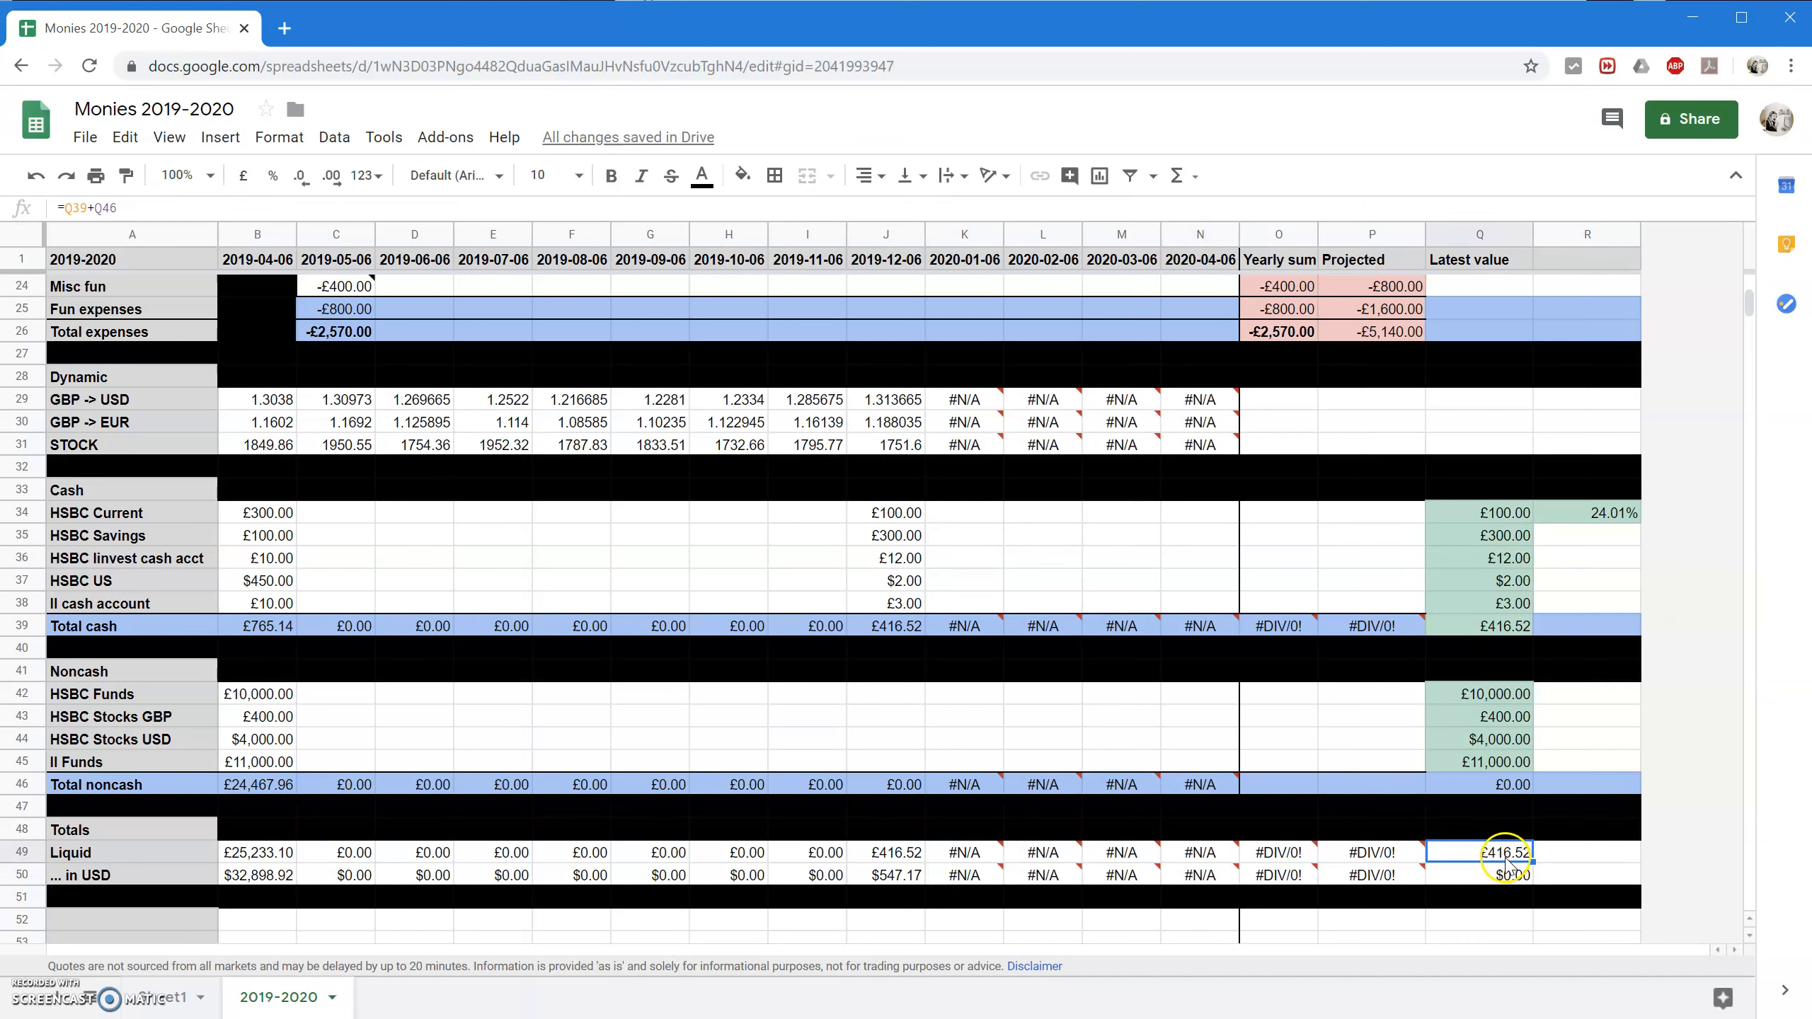
pyautogui.click(1511, 515)
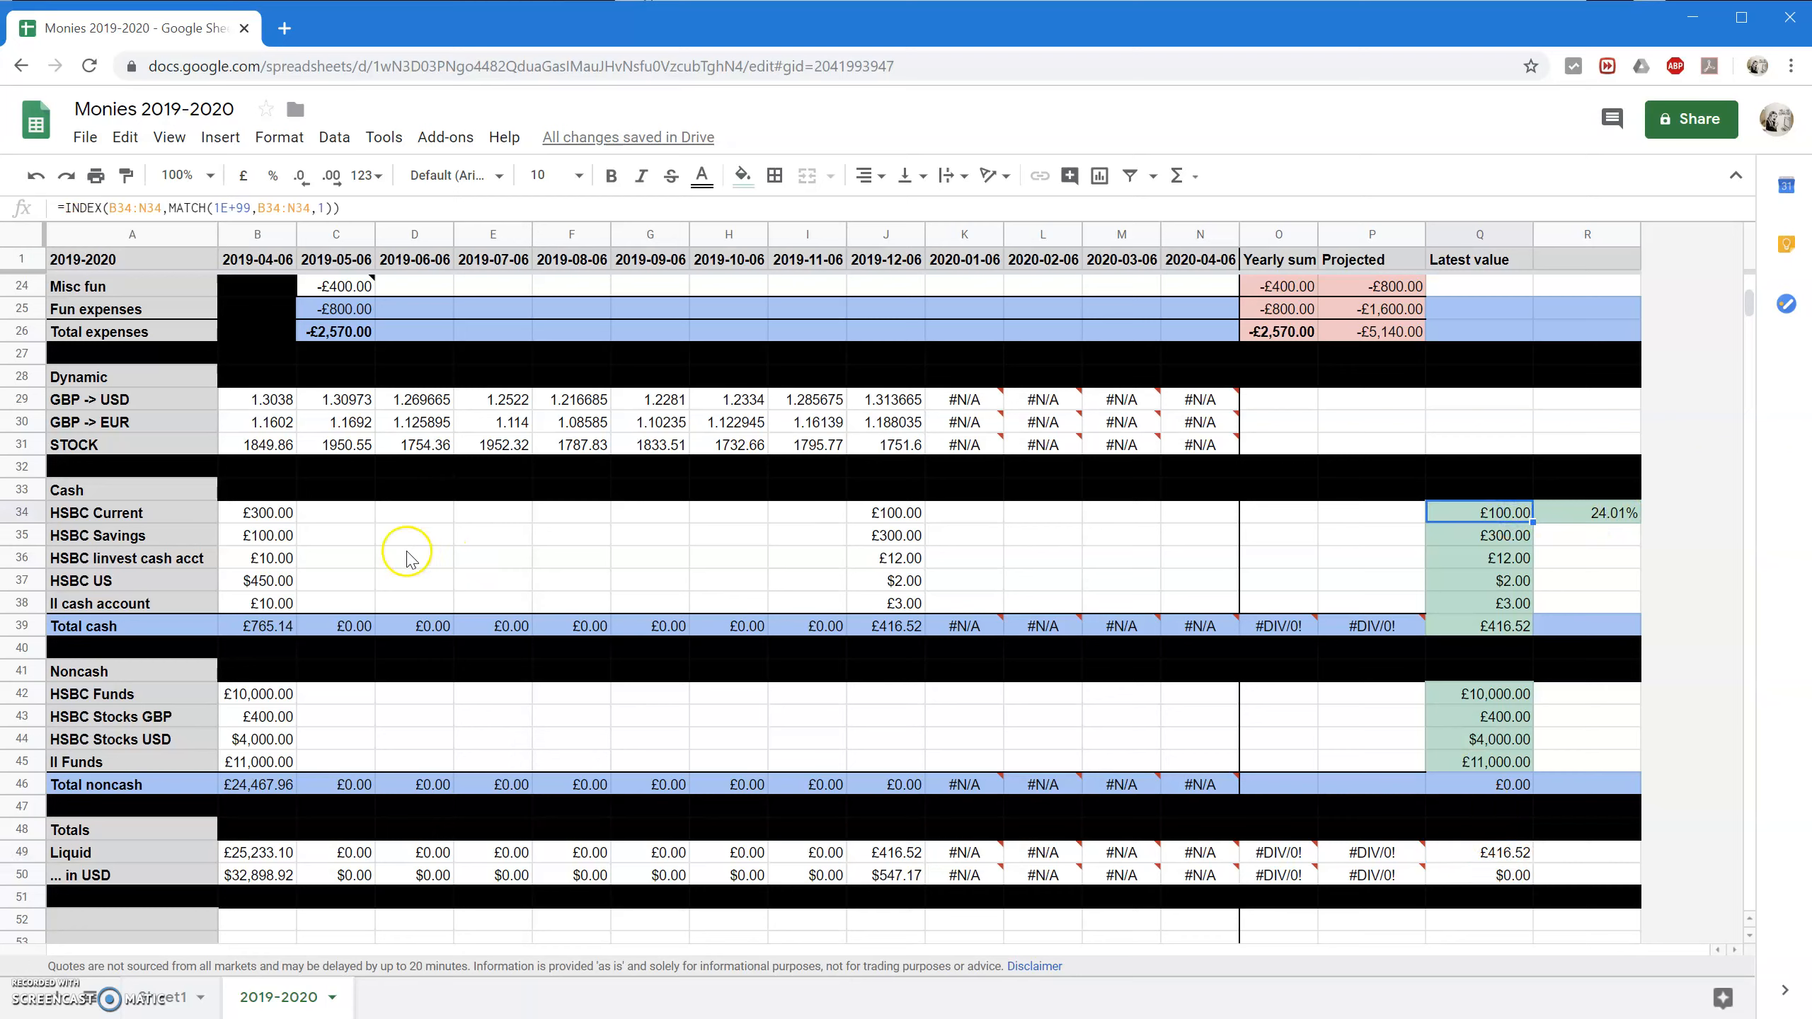
pyautogui.click(1502, 698)
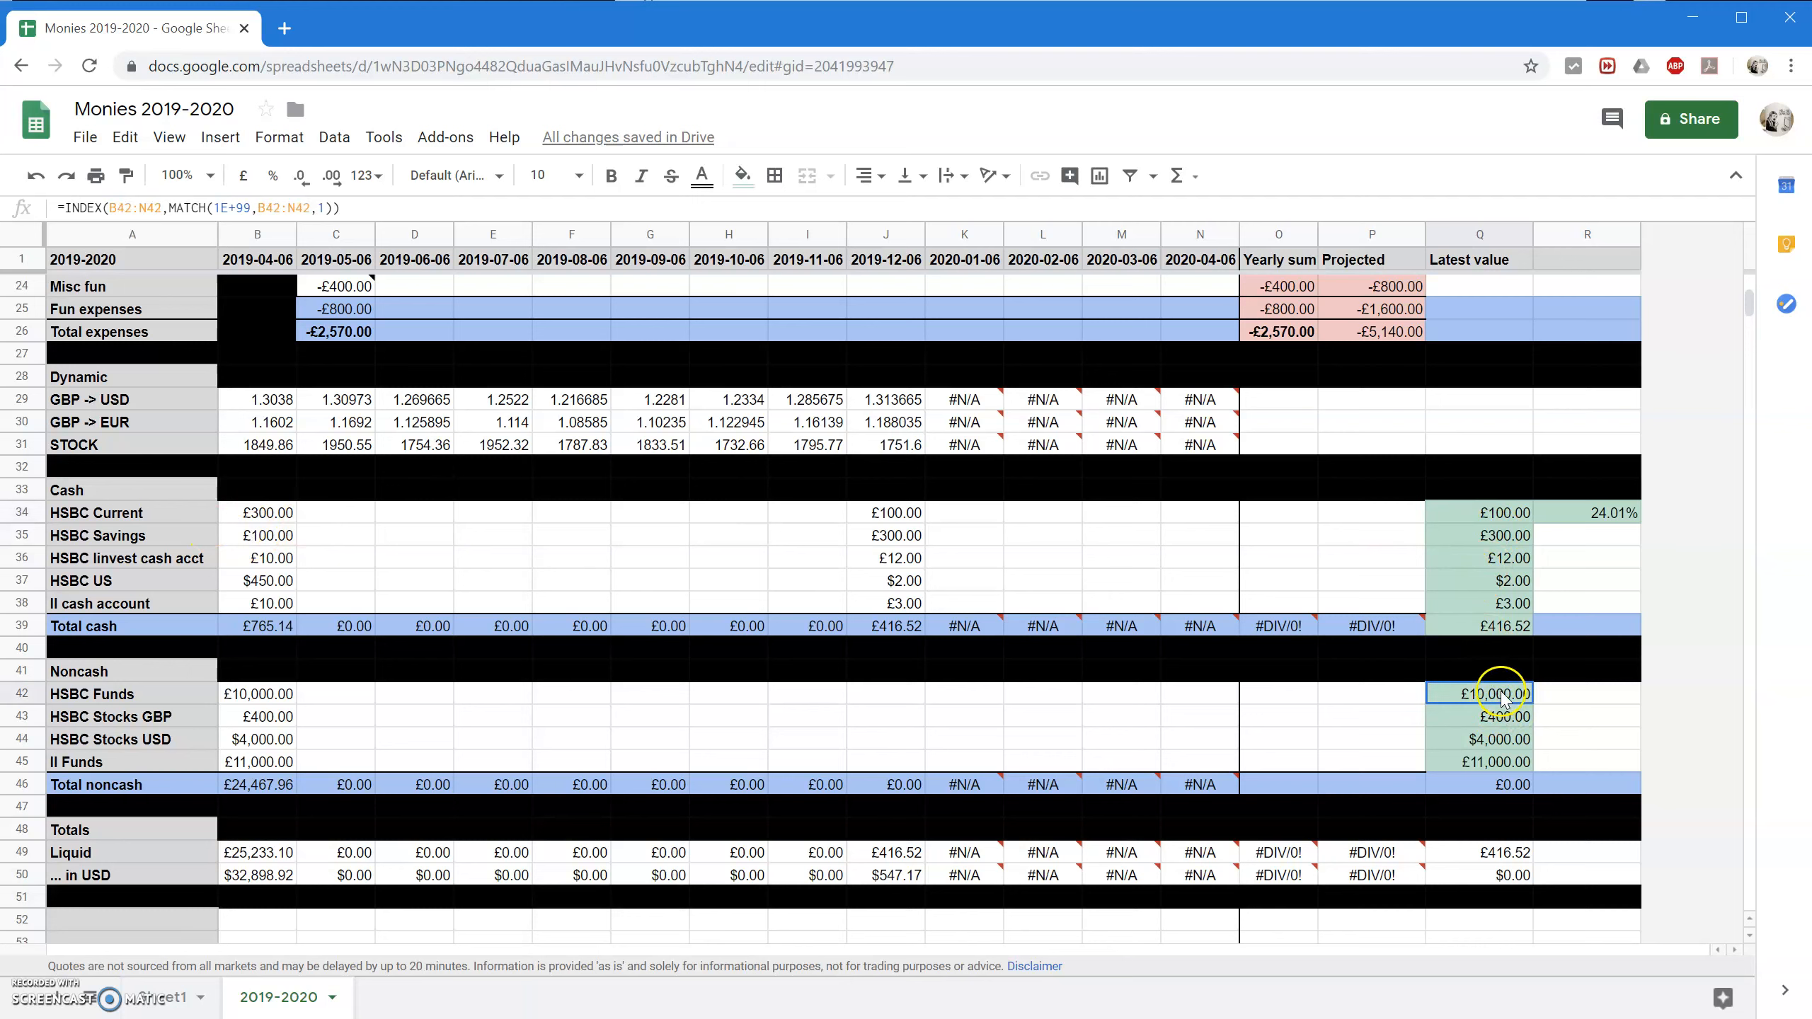
# Under 2019-12-06, enter 1000 for HSBC Funds, 1,000 for HSBC Stocks GBP, 100,000 for HSBC Stocks USD and 1000 for II Funds.
pyautogui.click(905, 702)
pyautogui.write('1000')
pyautogui.press('Return')
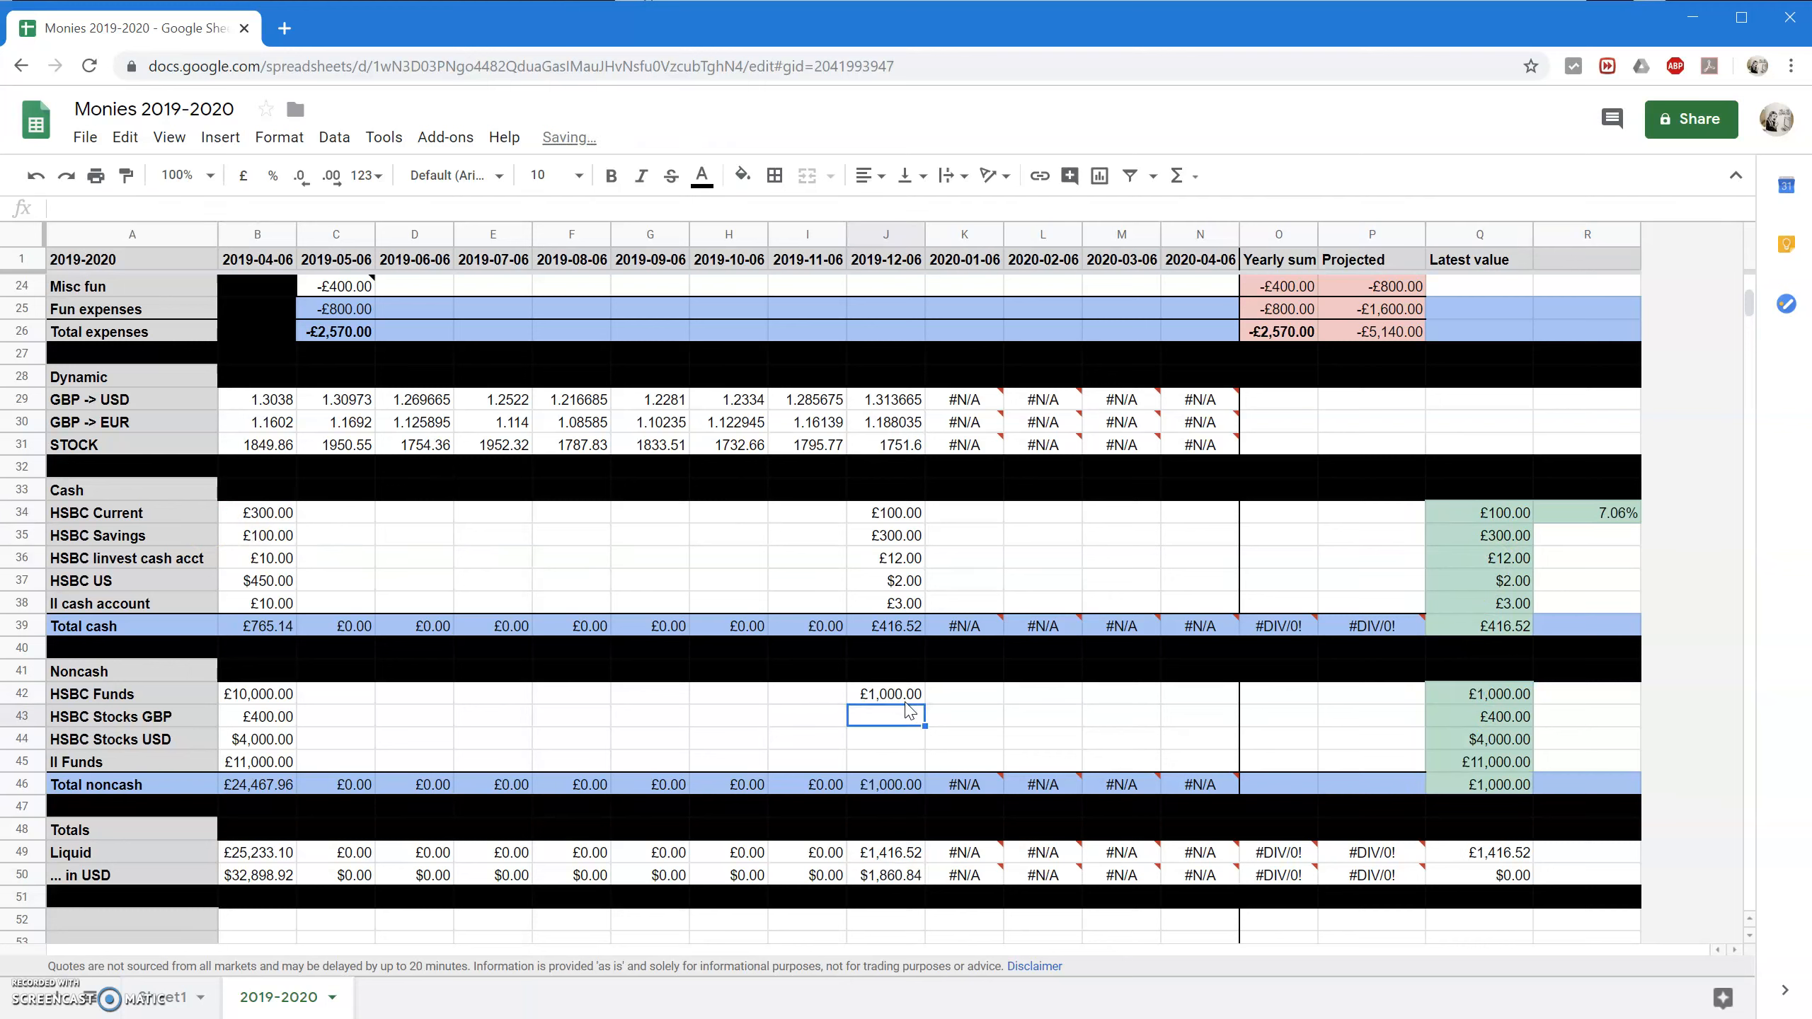
pyautogui.write('1,000')
pyautogui.press('Return')
pyautogui.write('100')
pyautogui.press('Return')
pyautogui.write('1000')
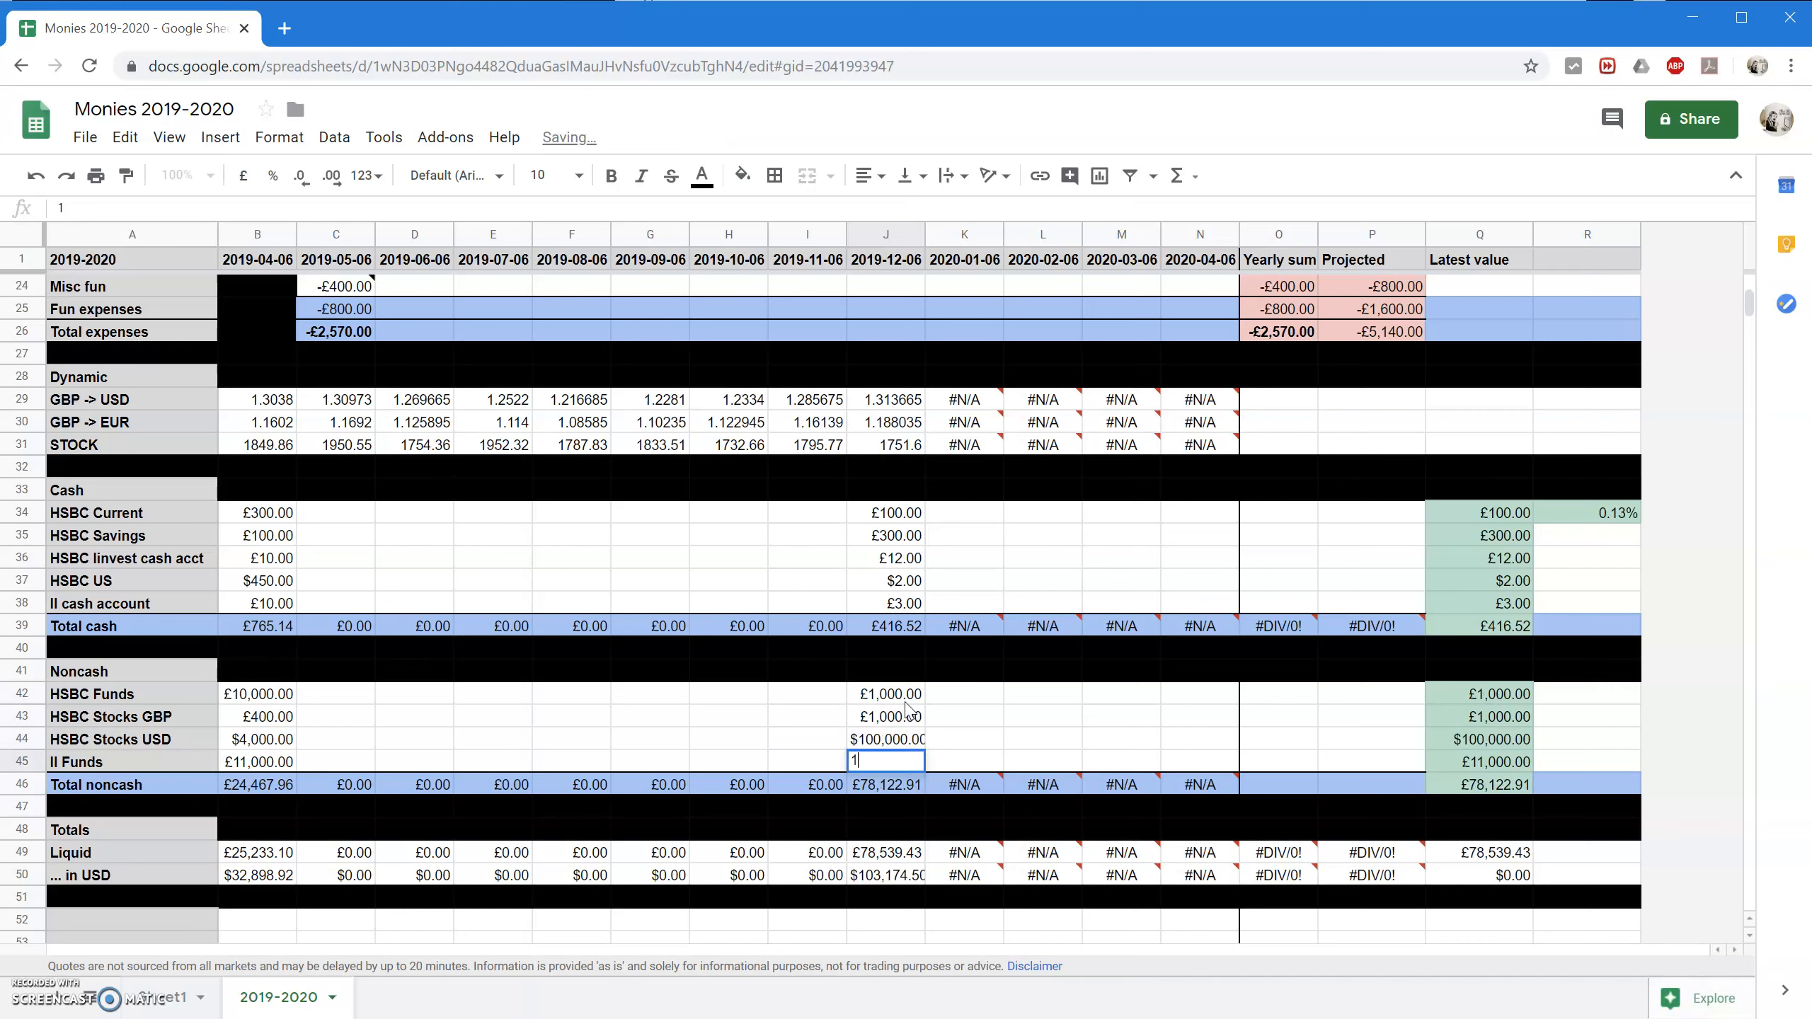
pyautogui.press('Return')
# Set the 2019-12-06 value of HSBC Stocks USD to 10,000, and select the HSBC Current percentage in R34.
pyautogui.press('Up')
pyautogui.press('Up')
pyautogui.write('10,000')
pyautogui.press('Return')
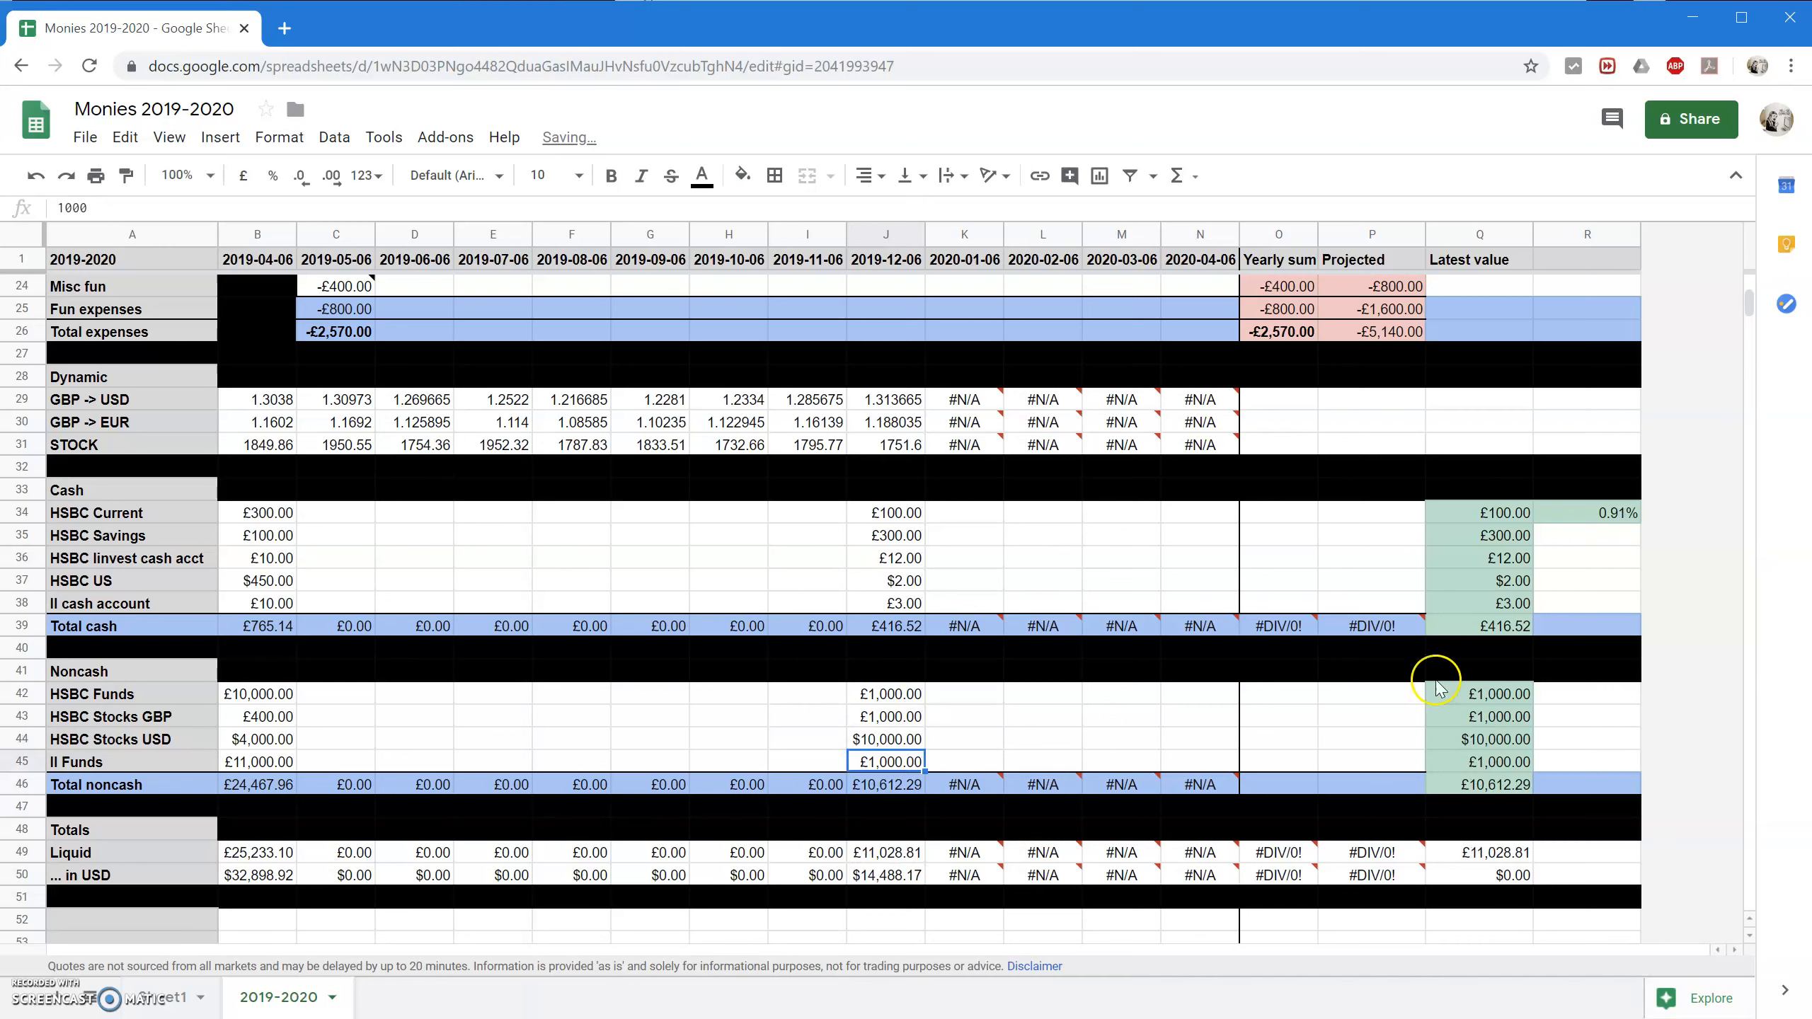
pyautogui.click(1587, 513)
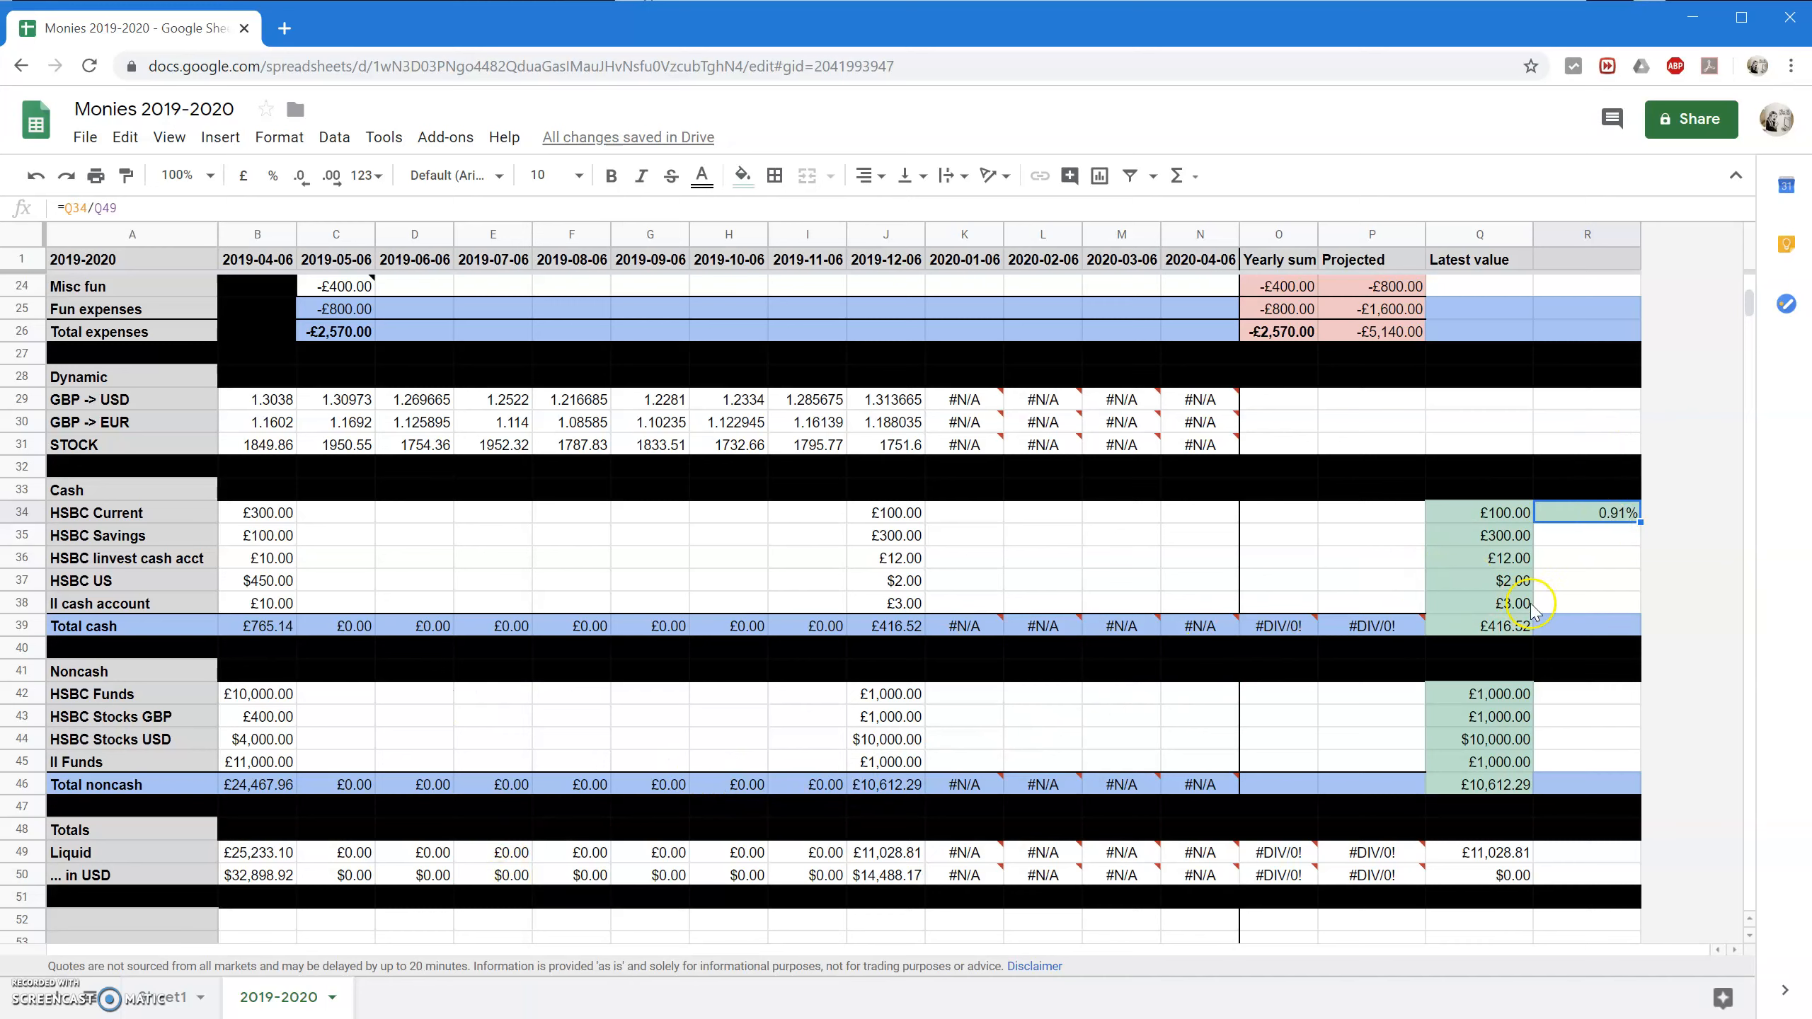
# Add a top border to columns Q and R of the Total cash and Total noncash rows.
pyautogui.click(1494, 627)
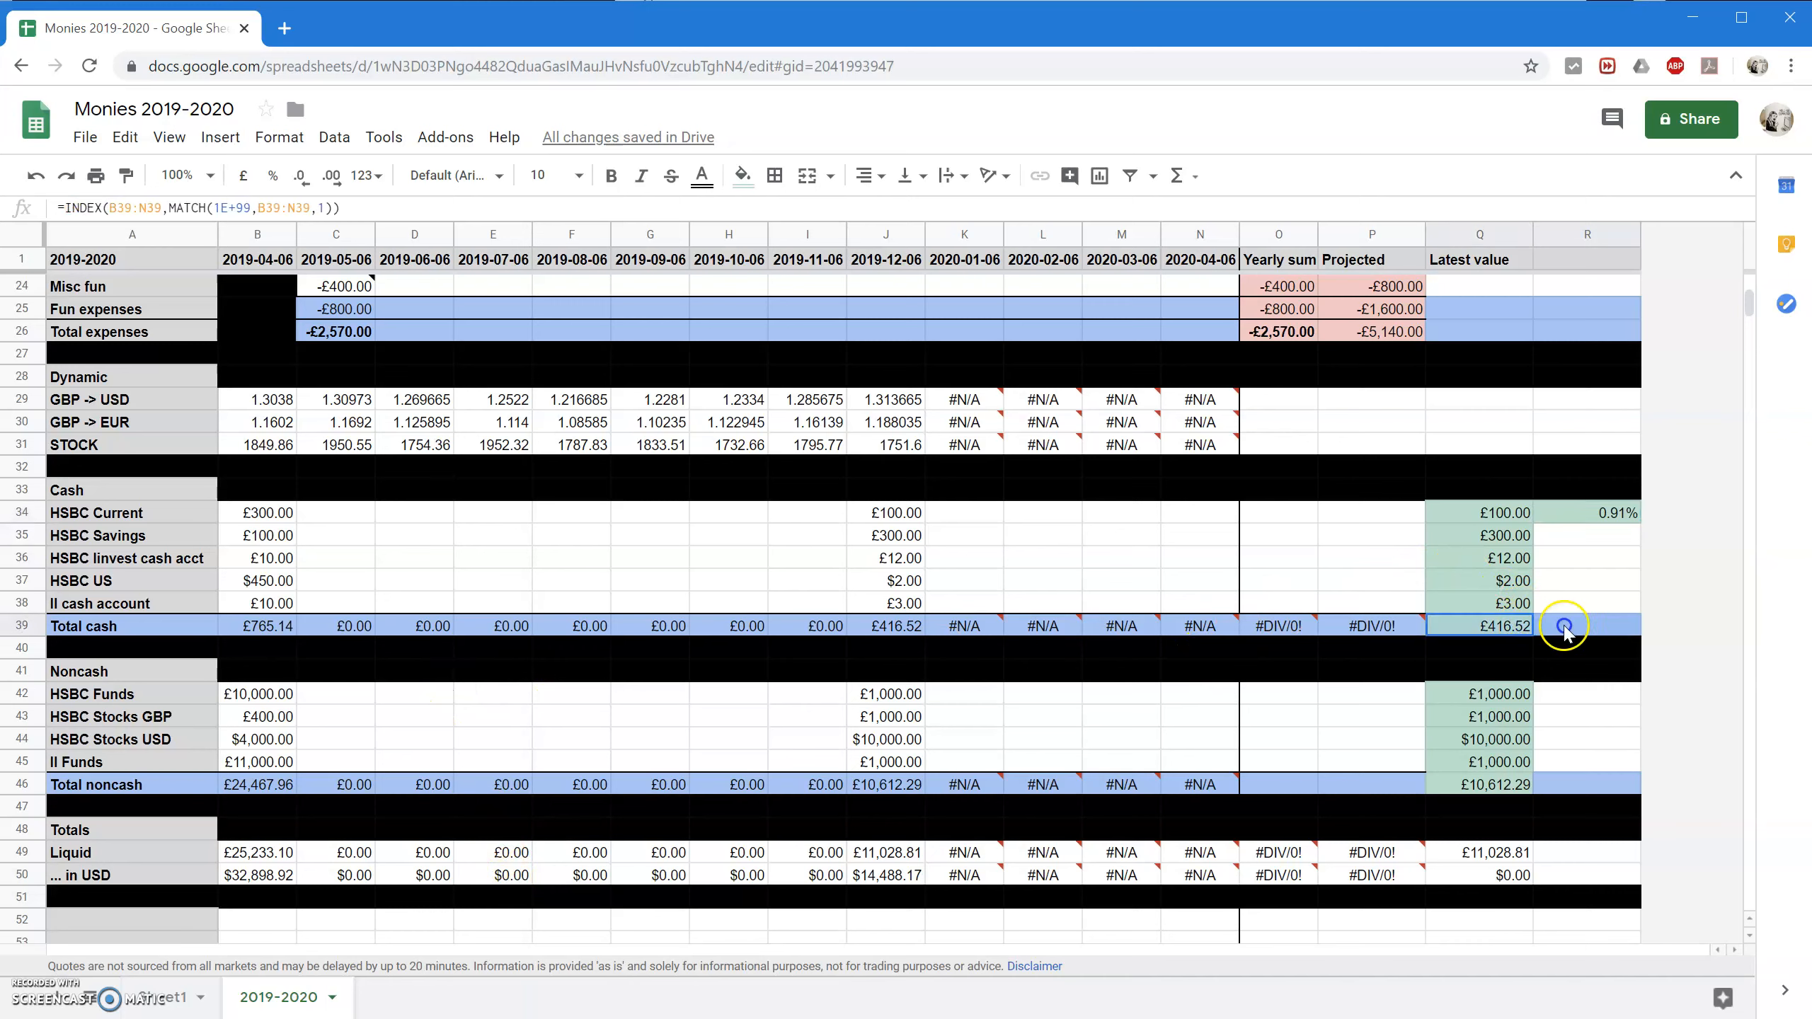
pyautogui.click(1538, 786)
pyautogui.moveTo(1538, 785); pyautogui.dragTo(1482, 785)
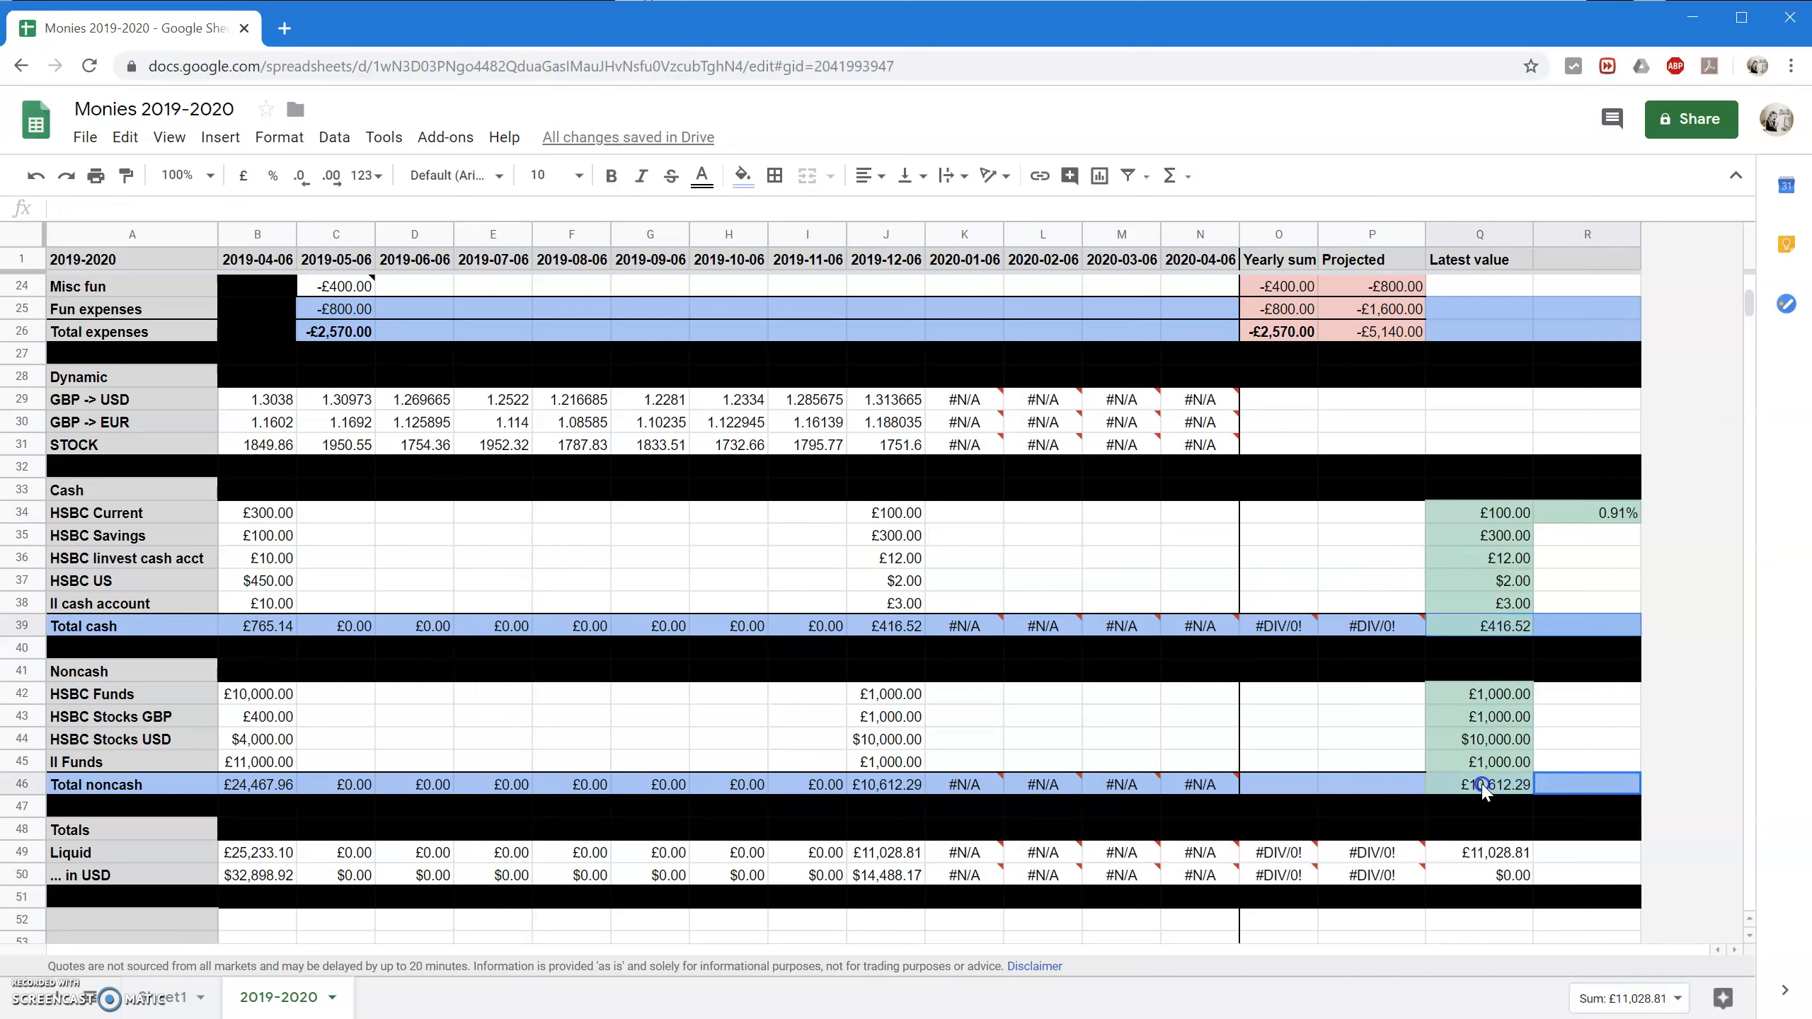
pyautogui.click(774, 174)
pyautogui.click(813, 248)
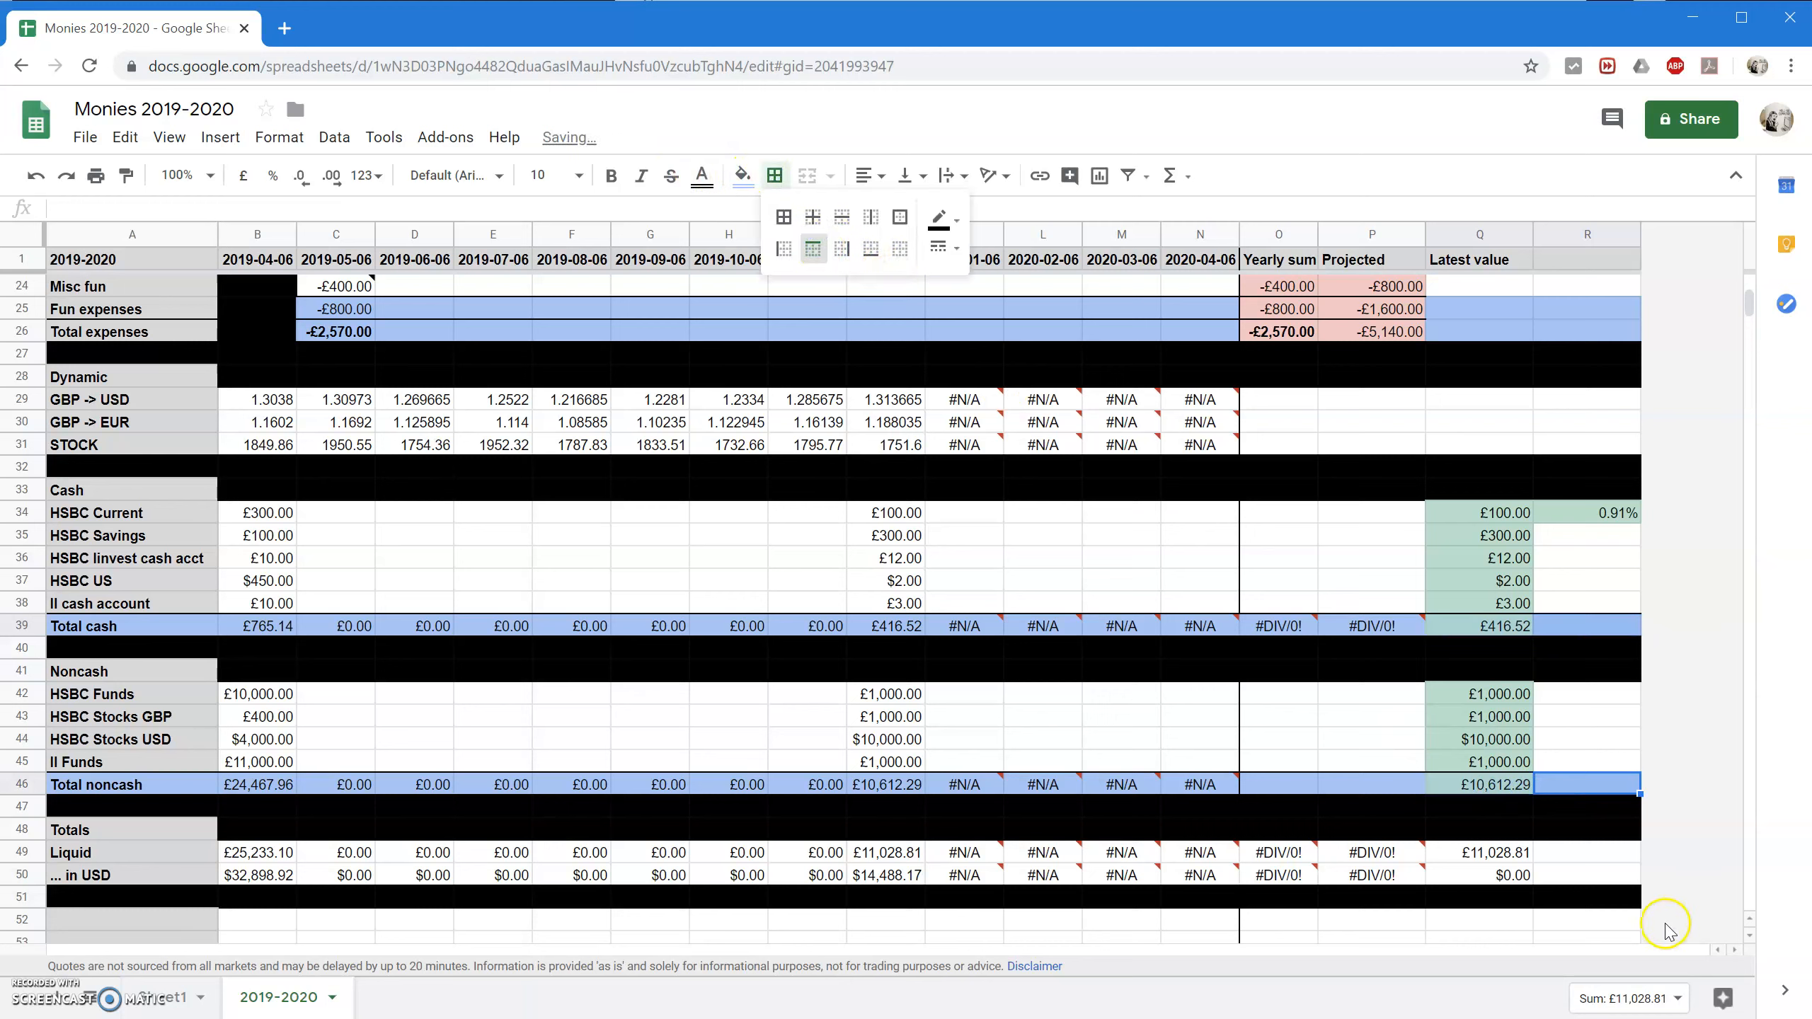
pyautogui.click(1409, 813)
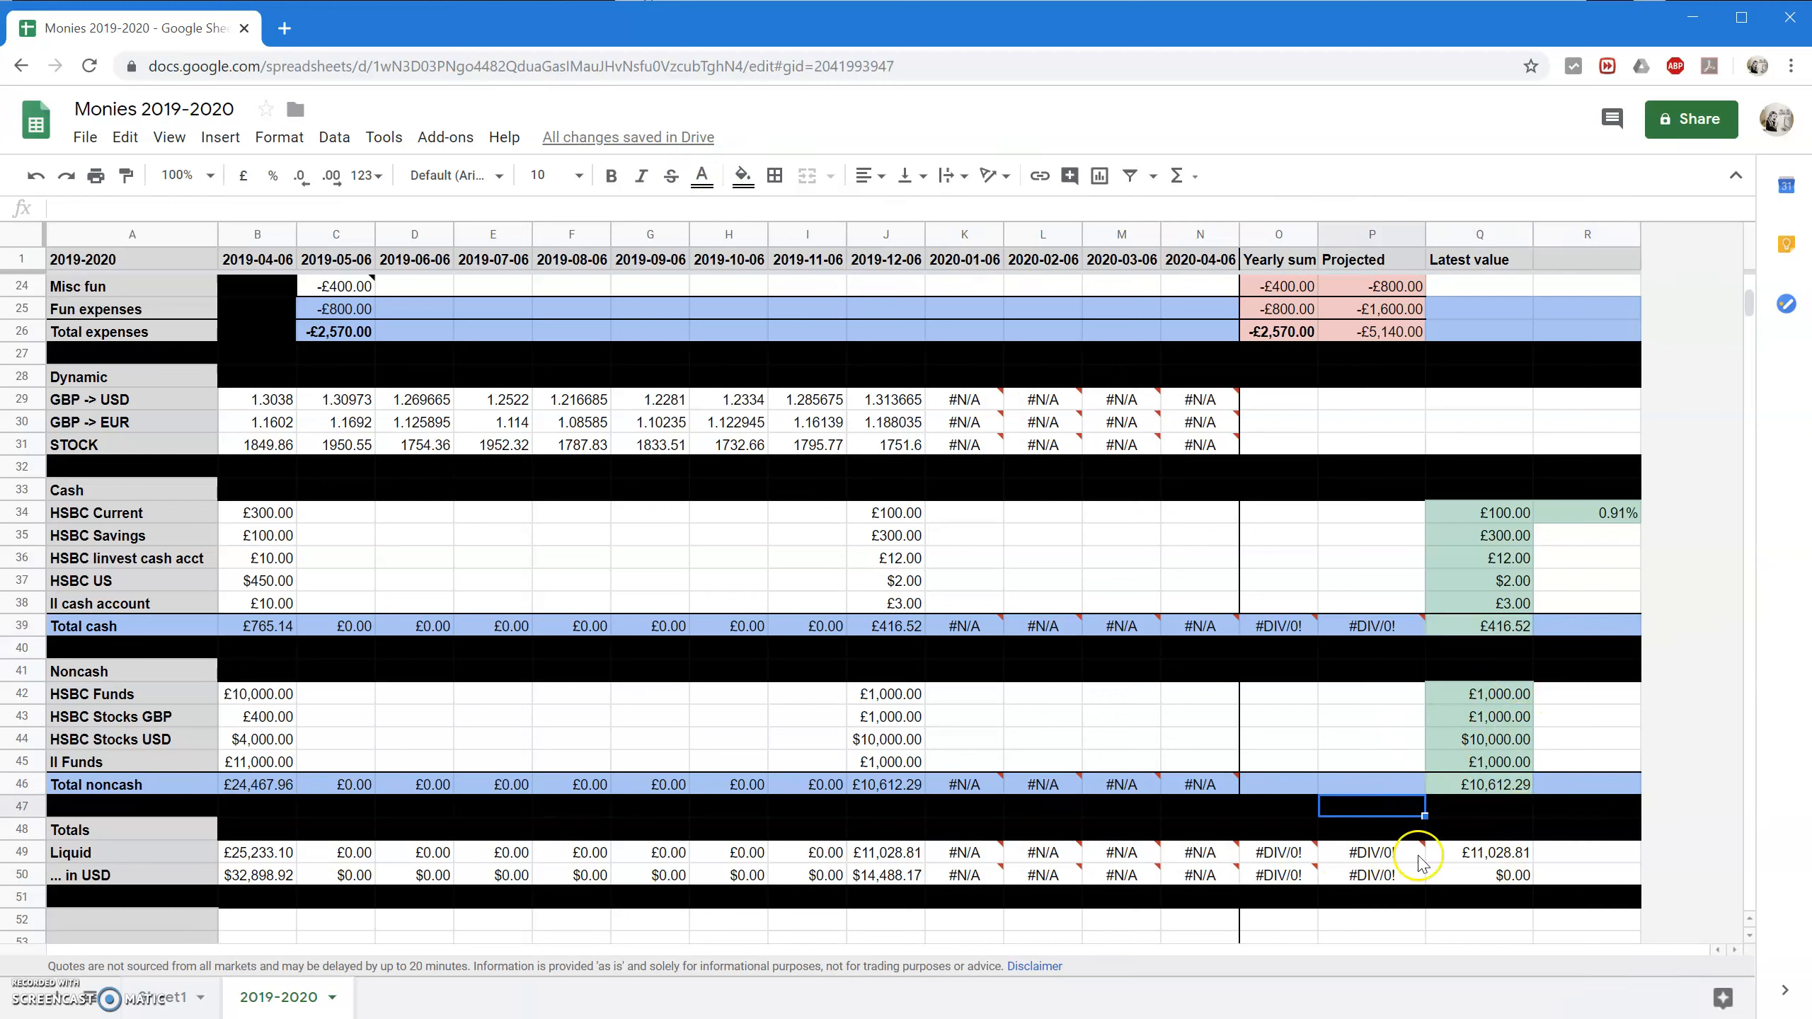
# Fill the unused cells R49:R50 and the Q and R cells beside the income and expense rows with black.
pyautogui.moveTo(1590, 853); pyautogui.dragTo(1596, 876)
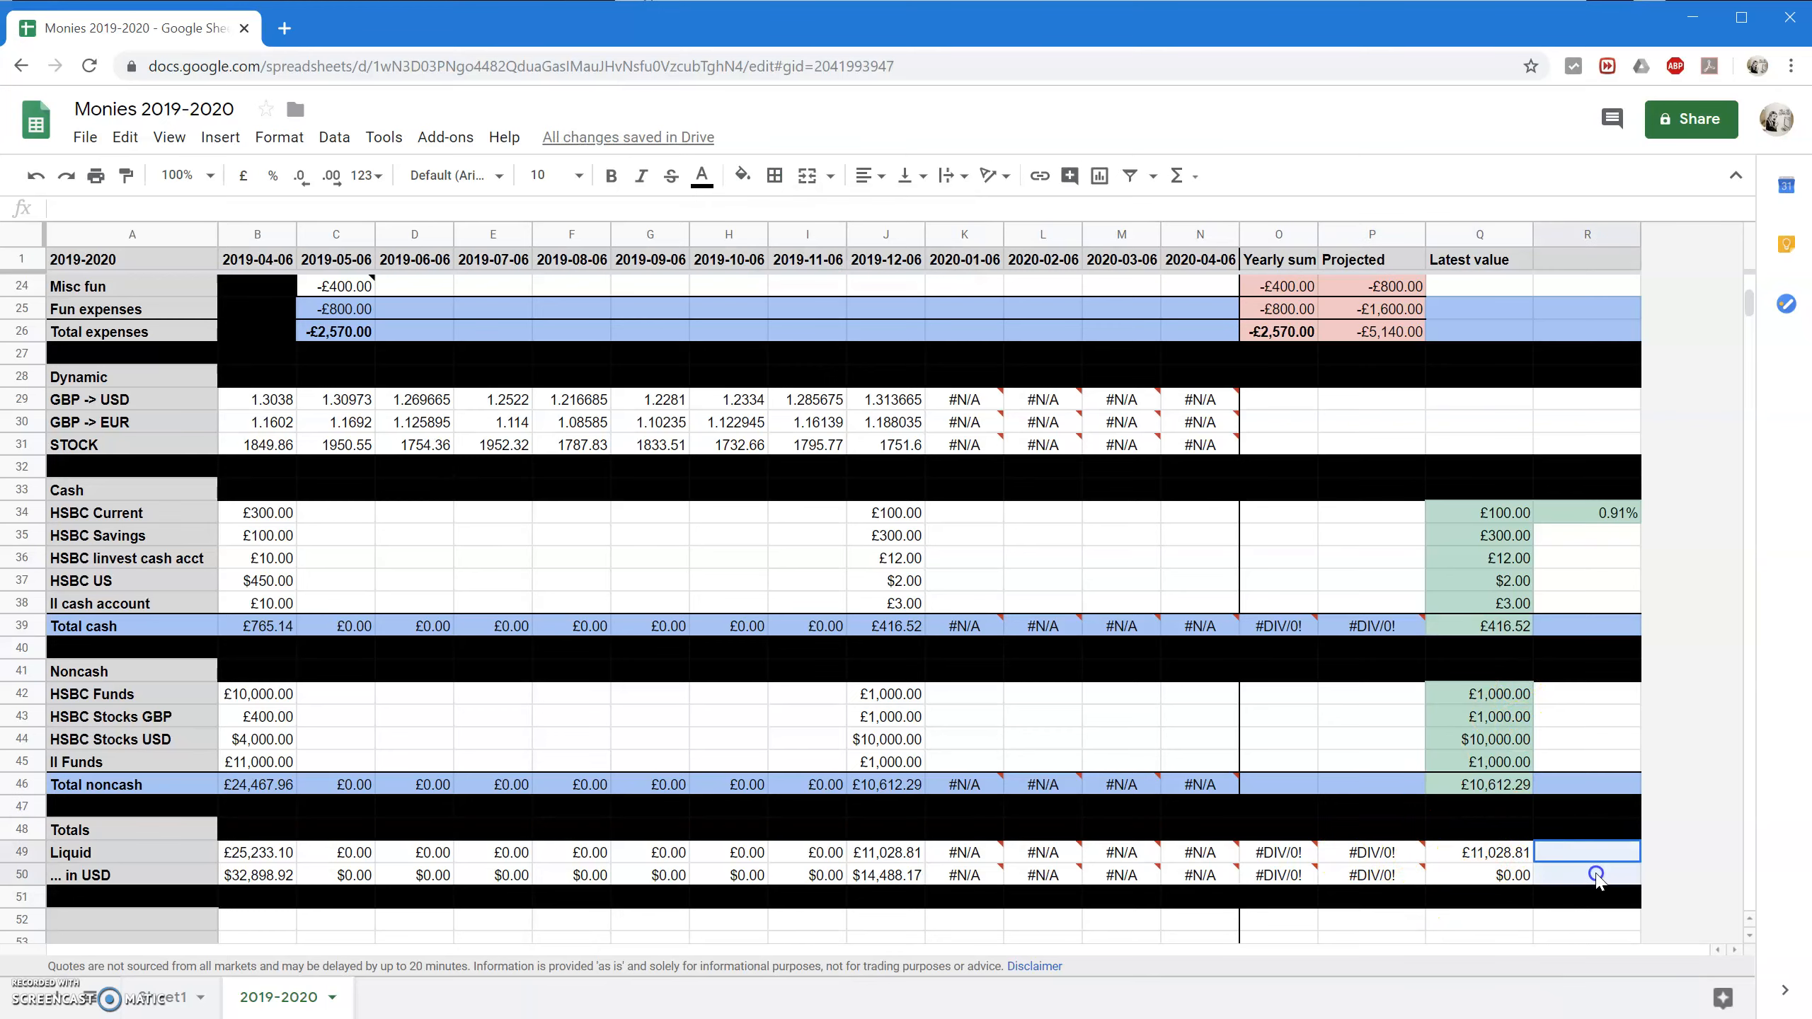
pyautogui.scroll(7, 1551, 318)
pyautogui.moveTo(1589, 287); pyautogui.dragTo(1596, 847)
pyautogui.moveTo(1483, 285); pyautogui.dragTo(1510, 879)
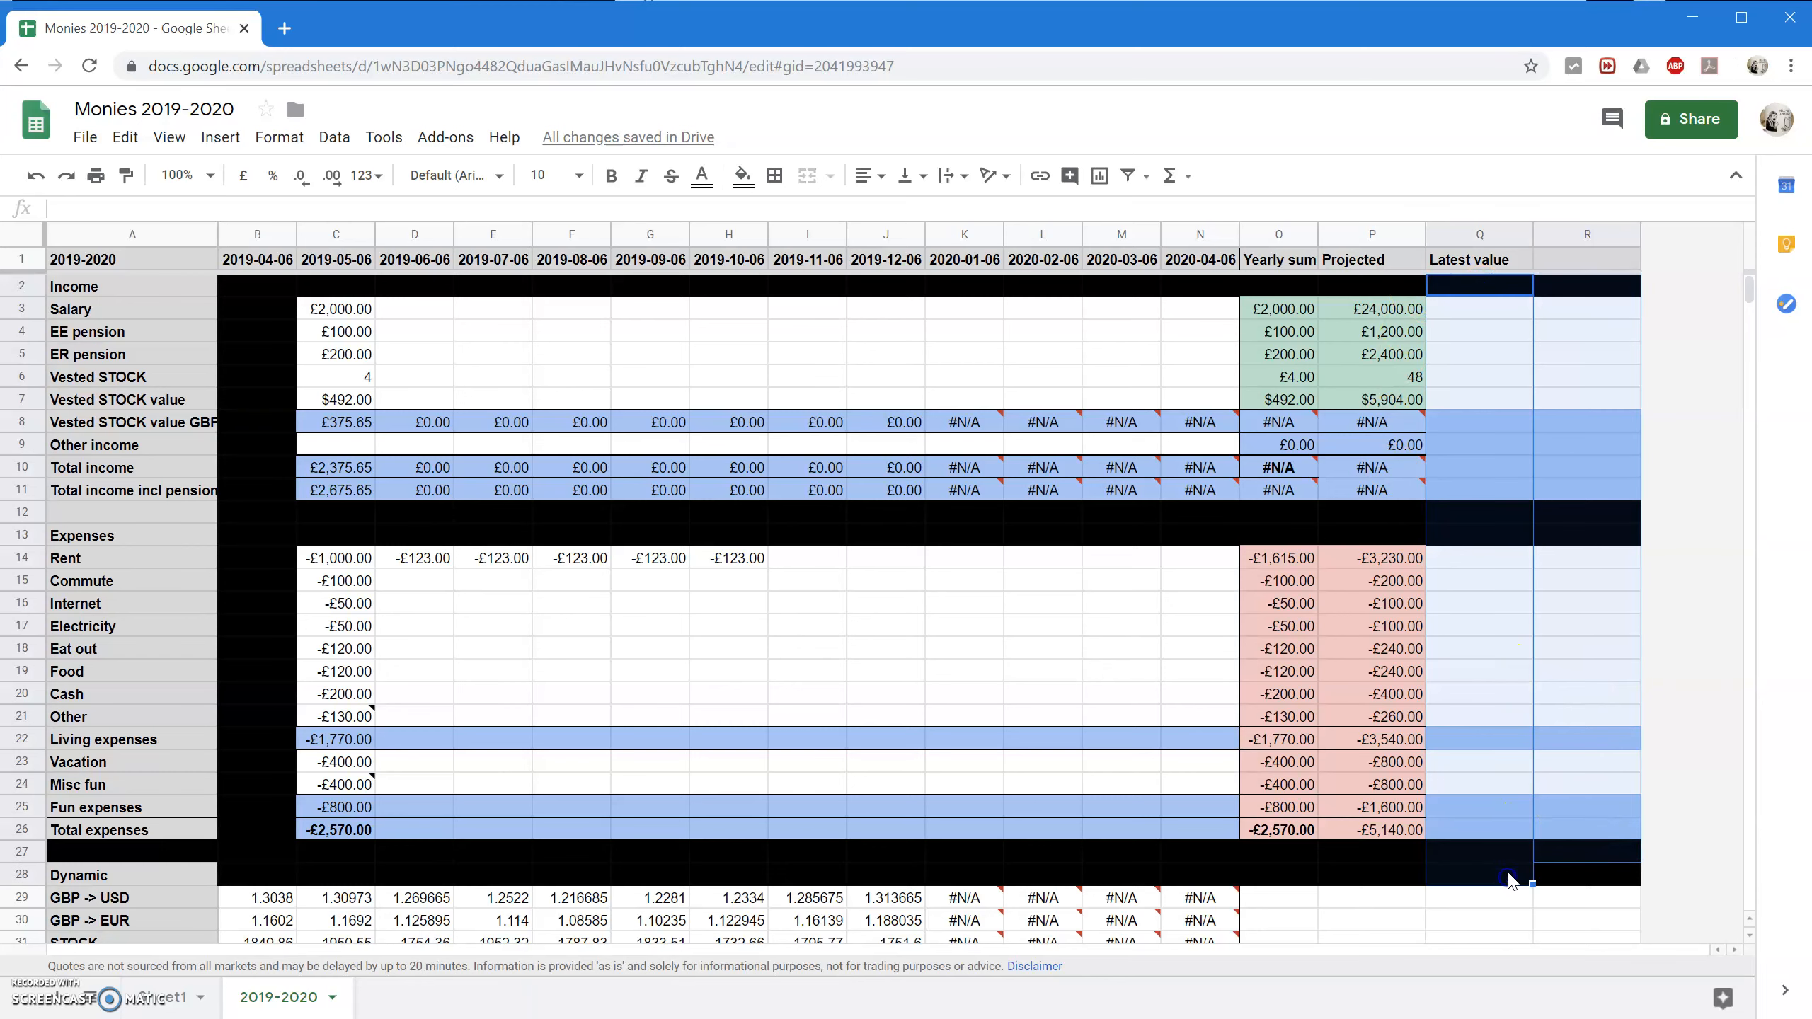
pyautogui.click(743, 175)
pyautogui.click(750, 248)
pyautogui.scroll(-10, 1332, 588)
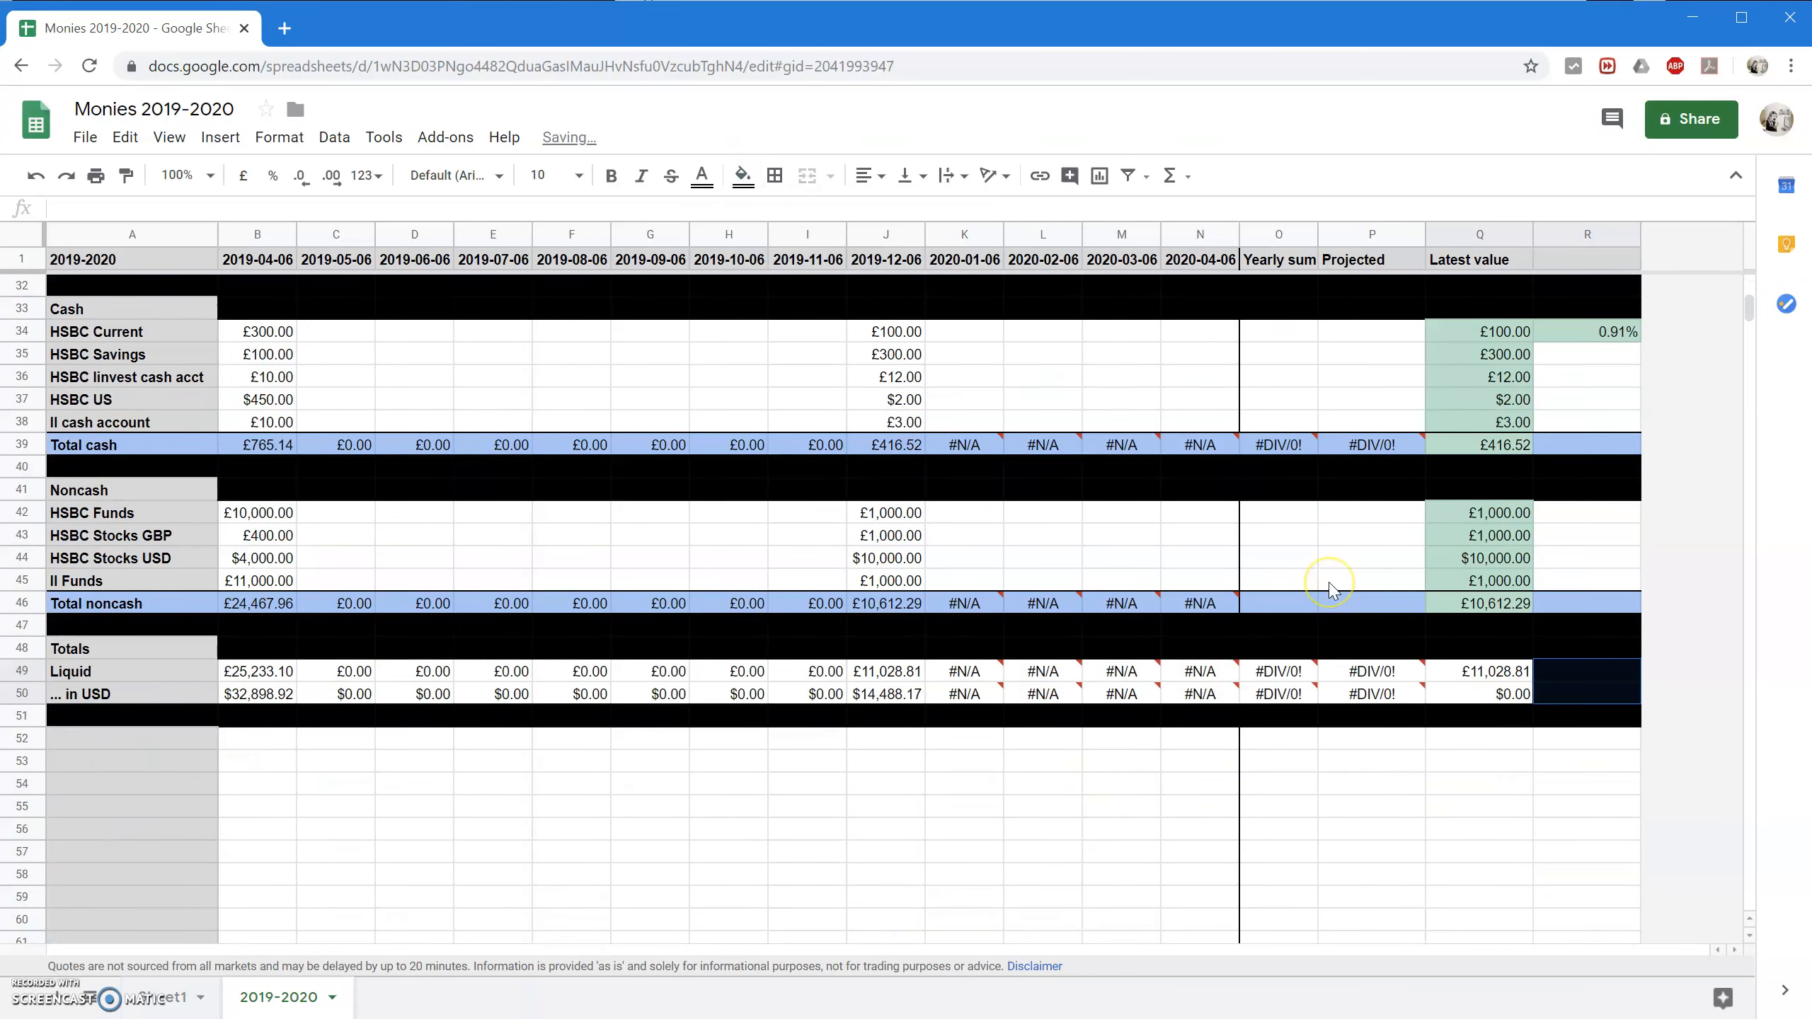
# Fill the empty cells O28:R31 beside the Dynamic section with black.
pyautogui.scroll(5, 1331, 582)
pyautogui.click(1567, 512)
pyautogui.moveTo(1269, 535); pyautogui.dragTo(1591, 606)
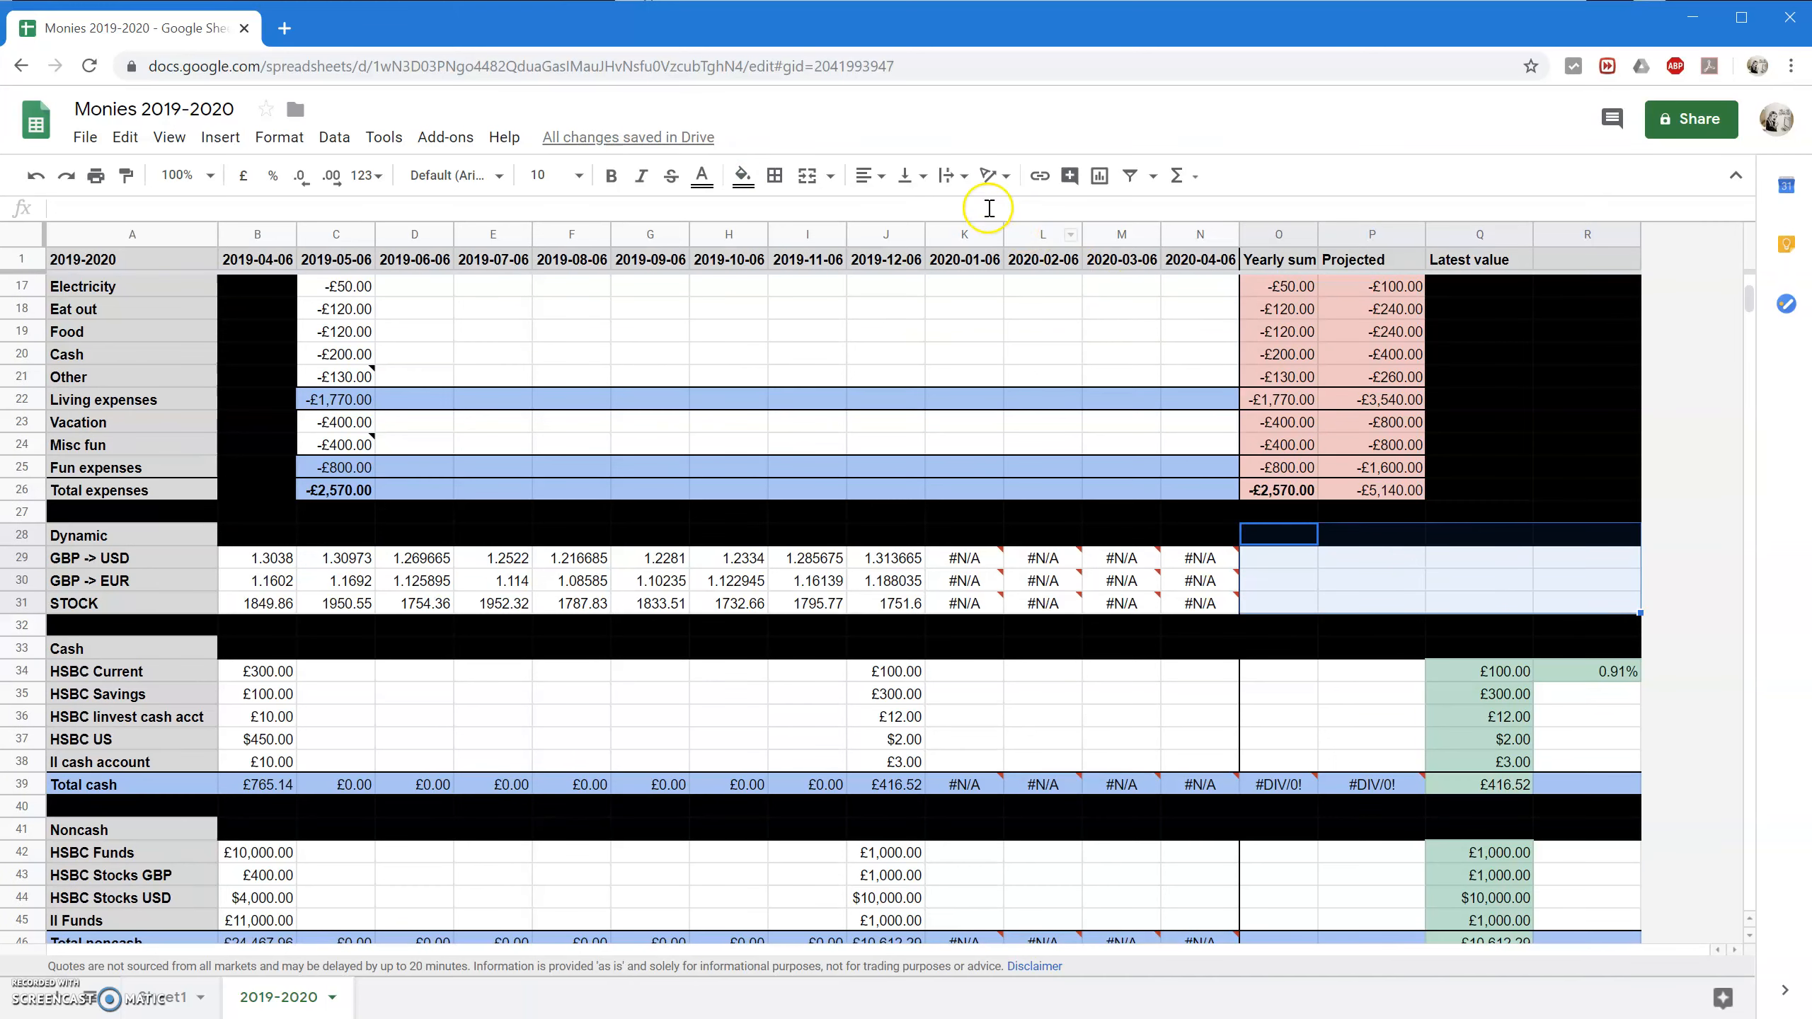
pyautogui.click(742, 176)
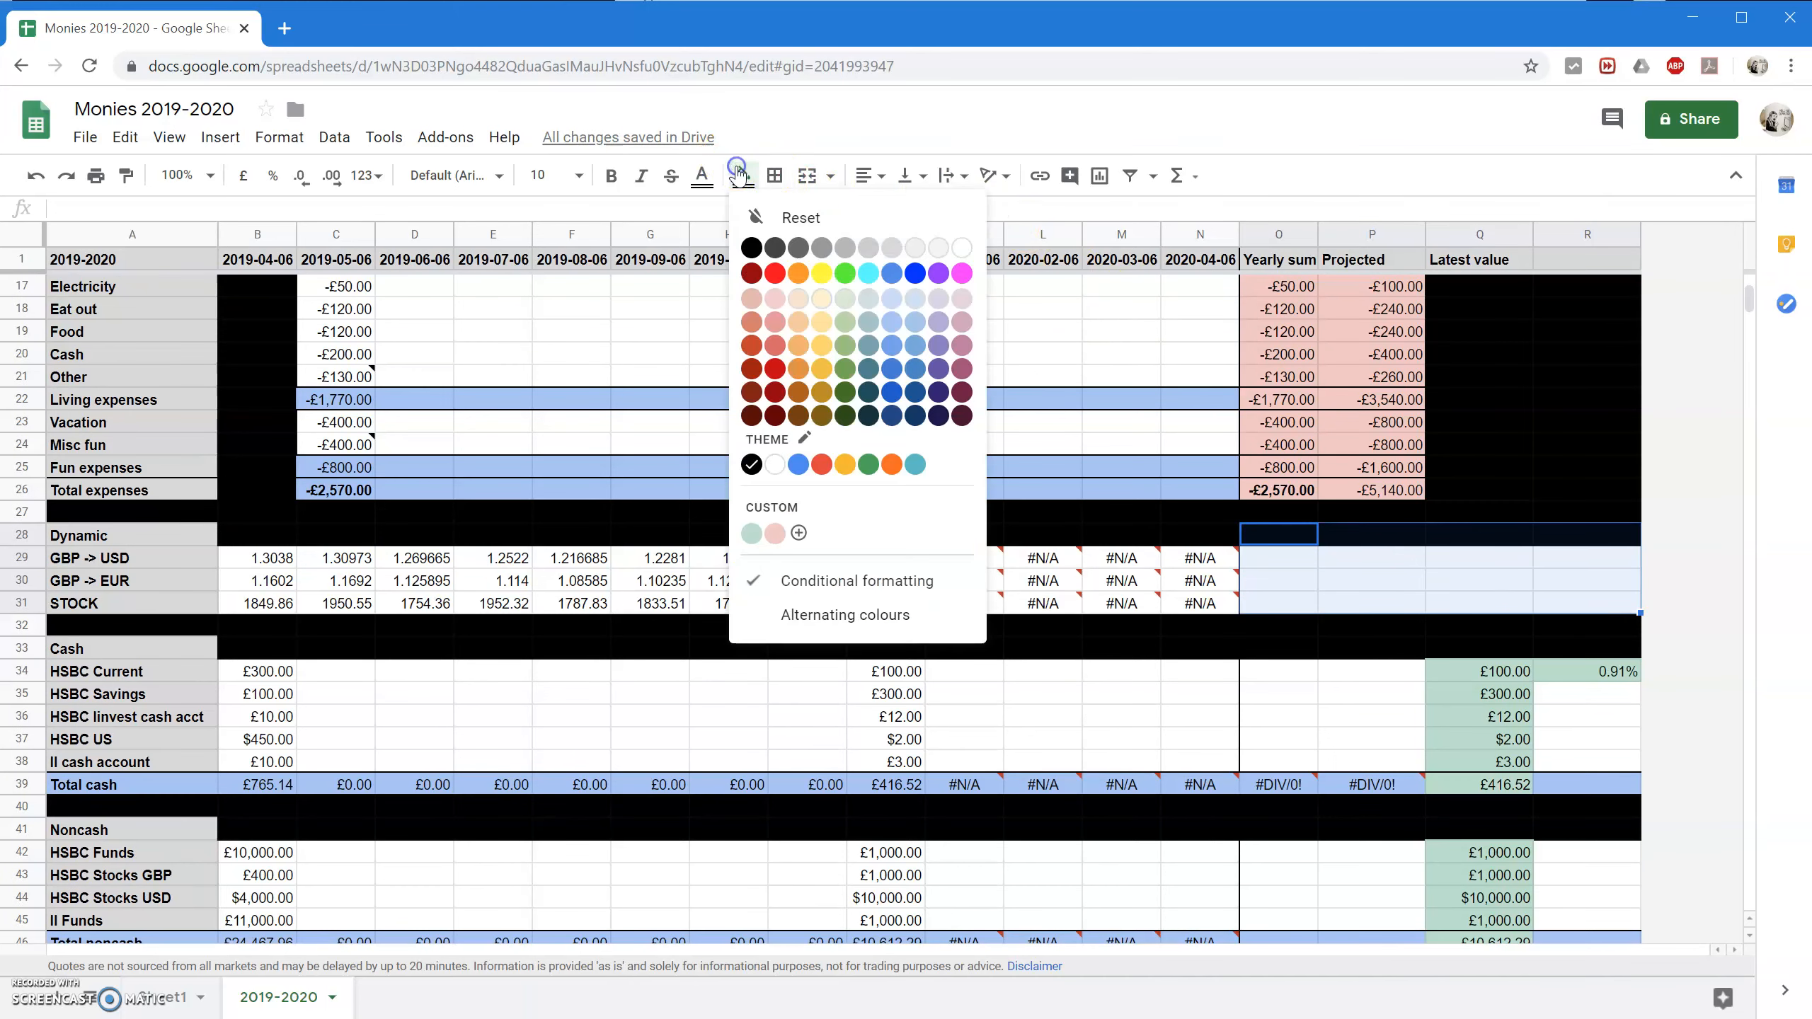
pyautogui.click(751, 247)
pyautogui.scroll(-3, 1448, 785)
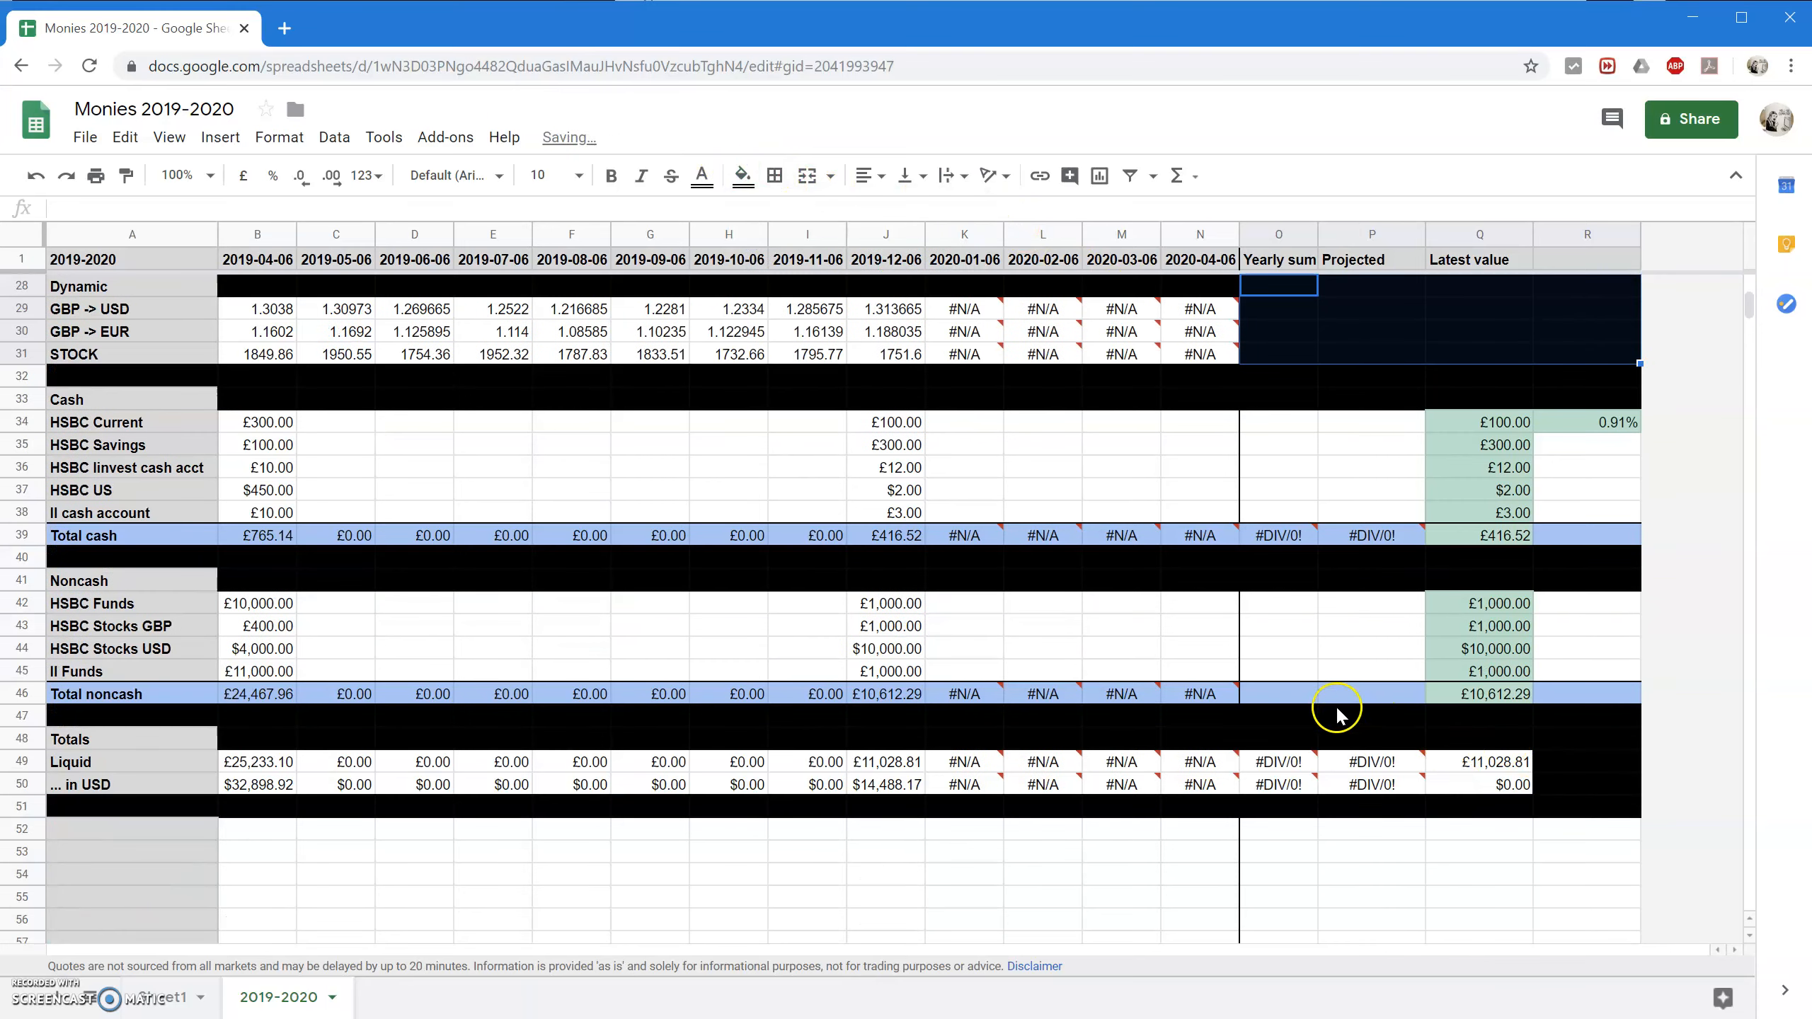
pyautogui.scroll(1, 1286, 428)
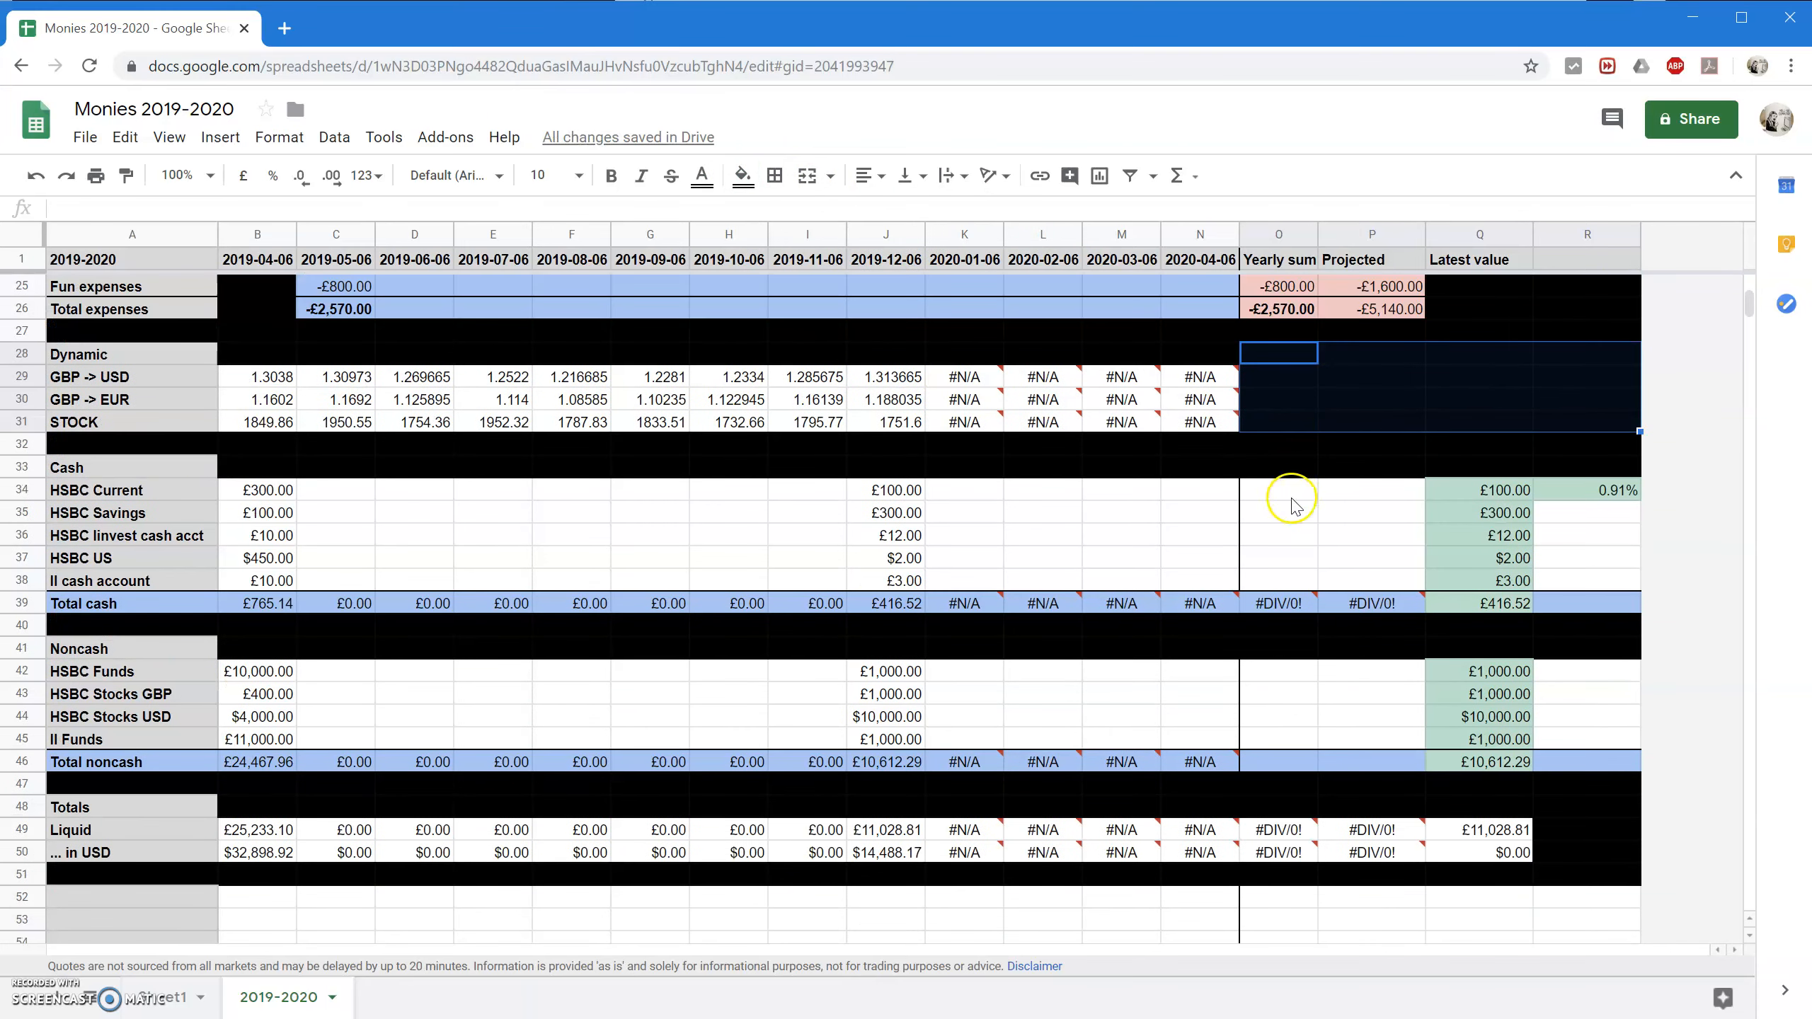
# Enter =Q34-B34 as the Yearly sum of HSBC Current and fill the formula down to Total noncash in O46.
pyautogui.moveTo(1285, 465); pyautogui.dragTo(1295, 635)
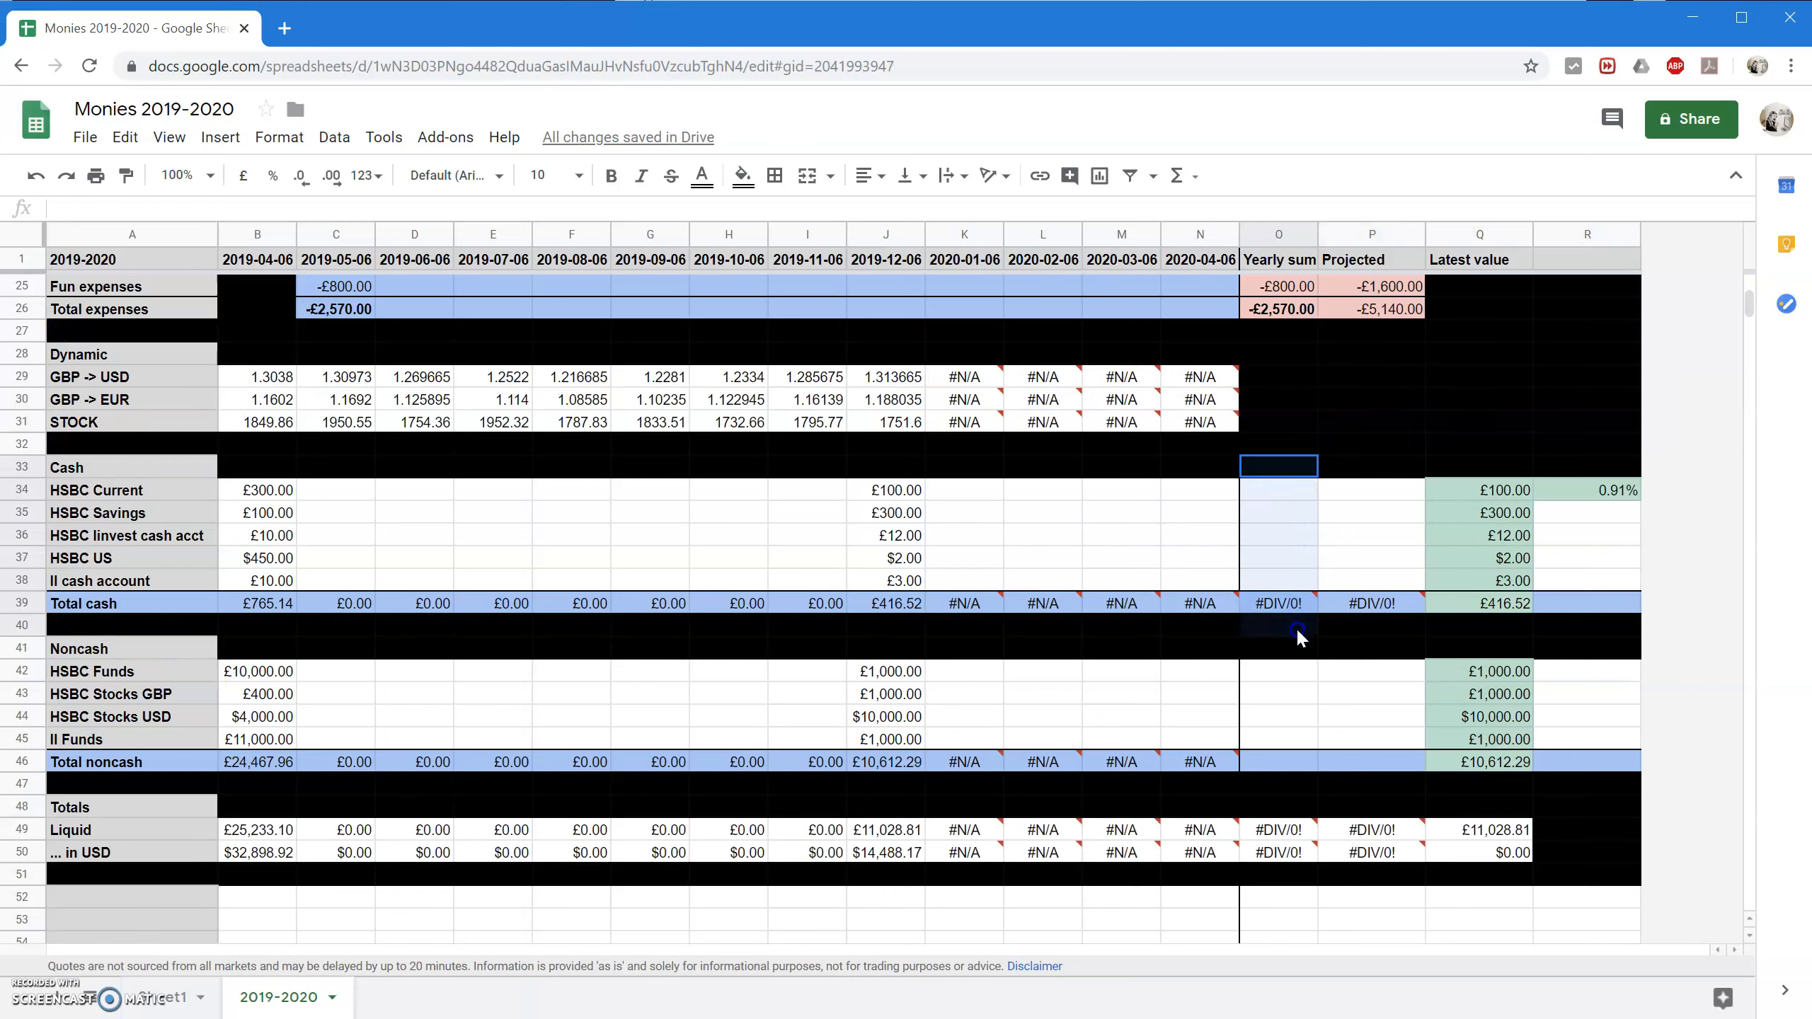
pyautogui.click(1301, 428)
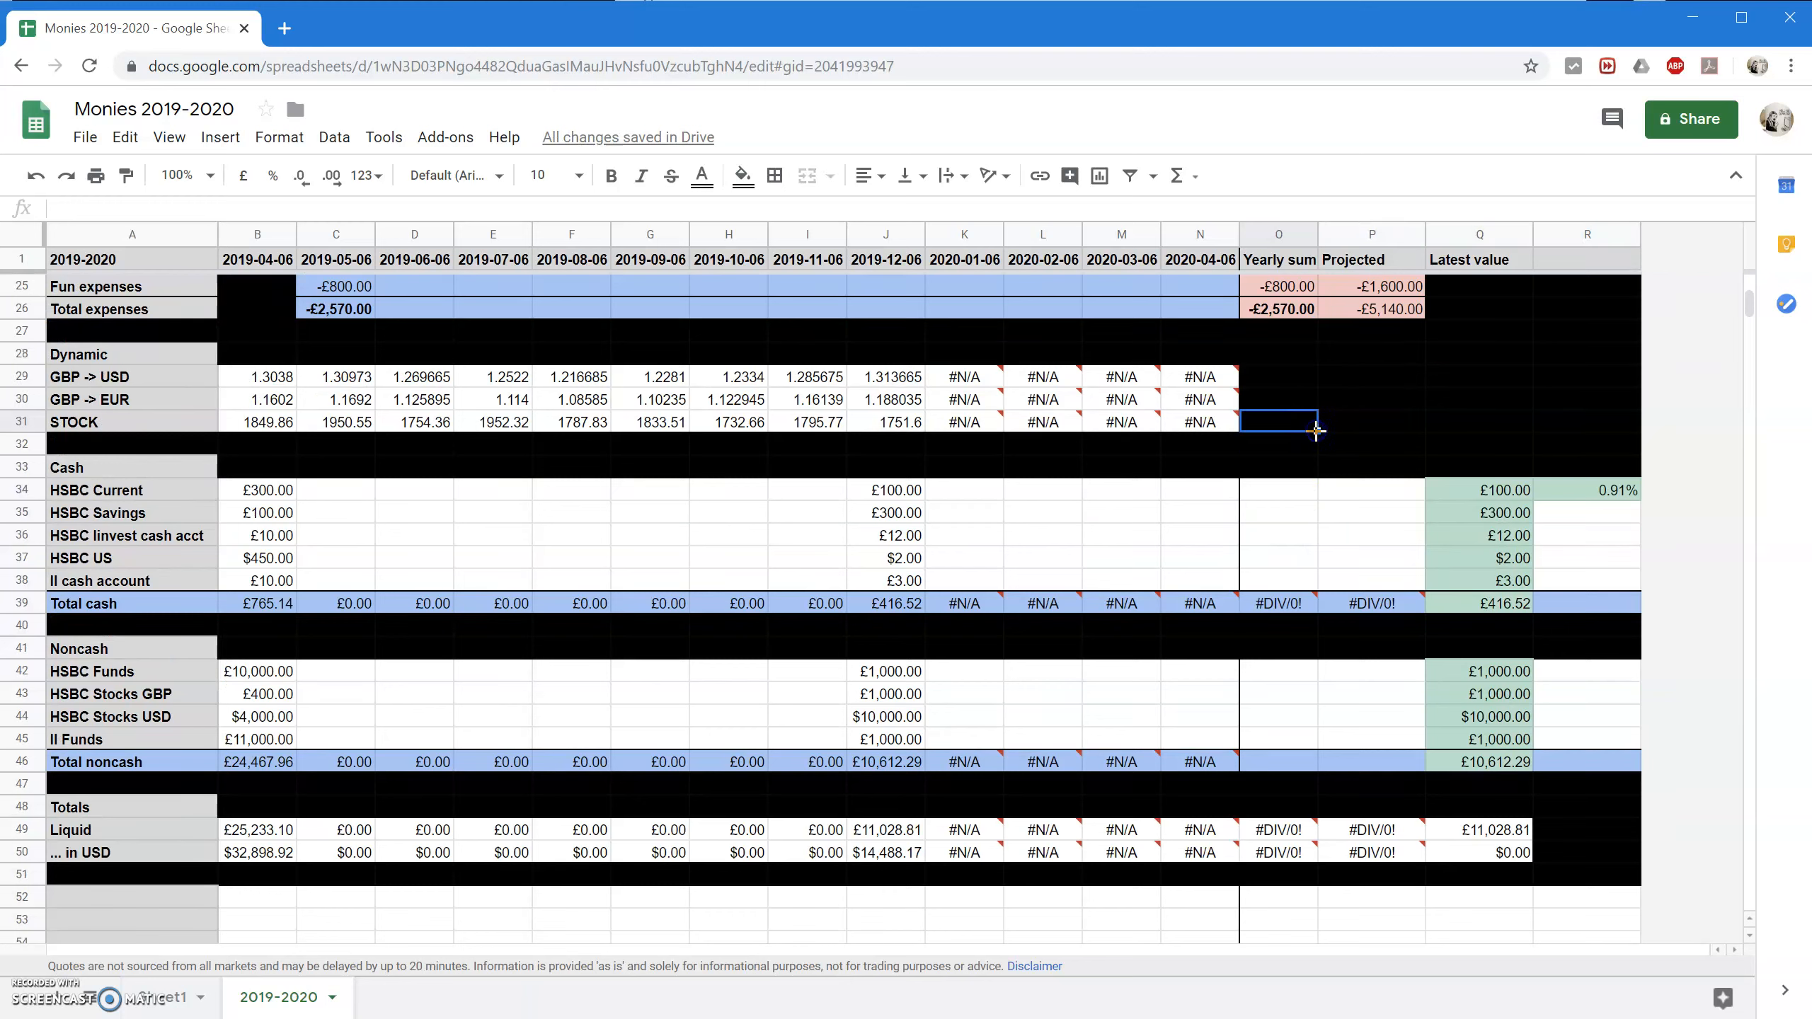
pyautogui.click(1288, 490)
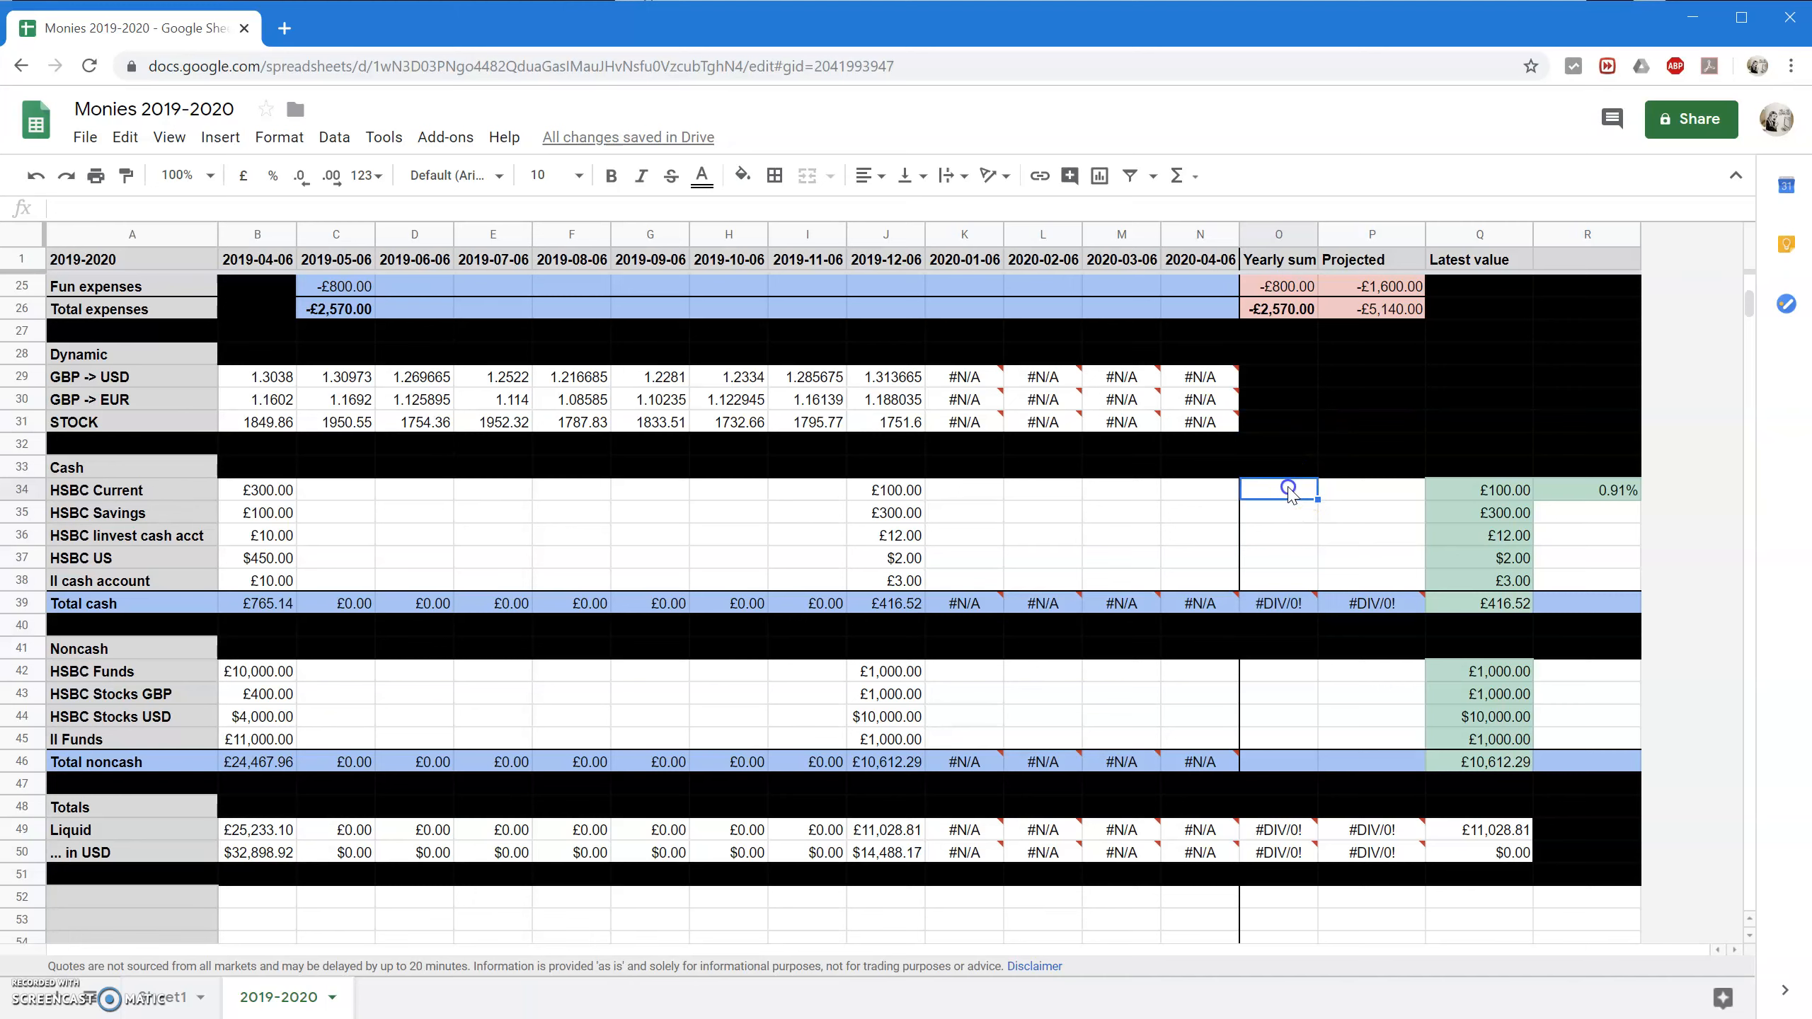
pyautogui.write('=Q34-')
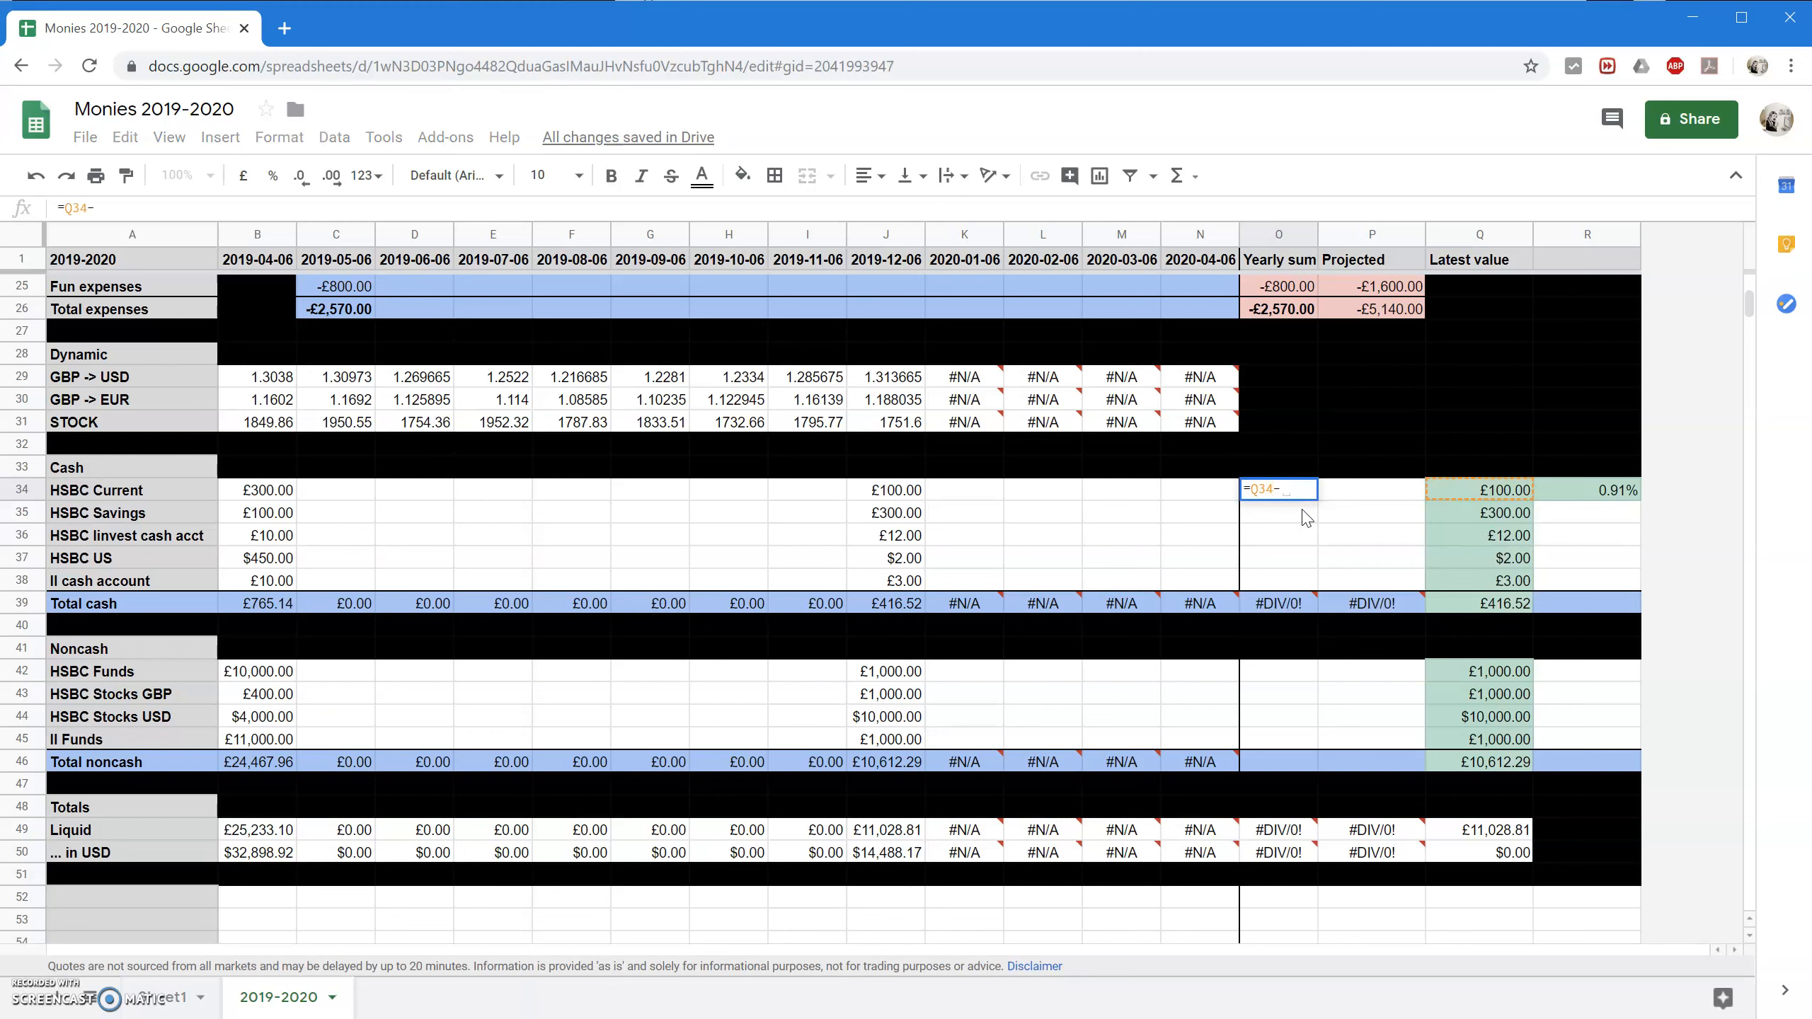
pyautogui.write('B34')
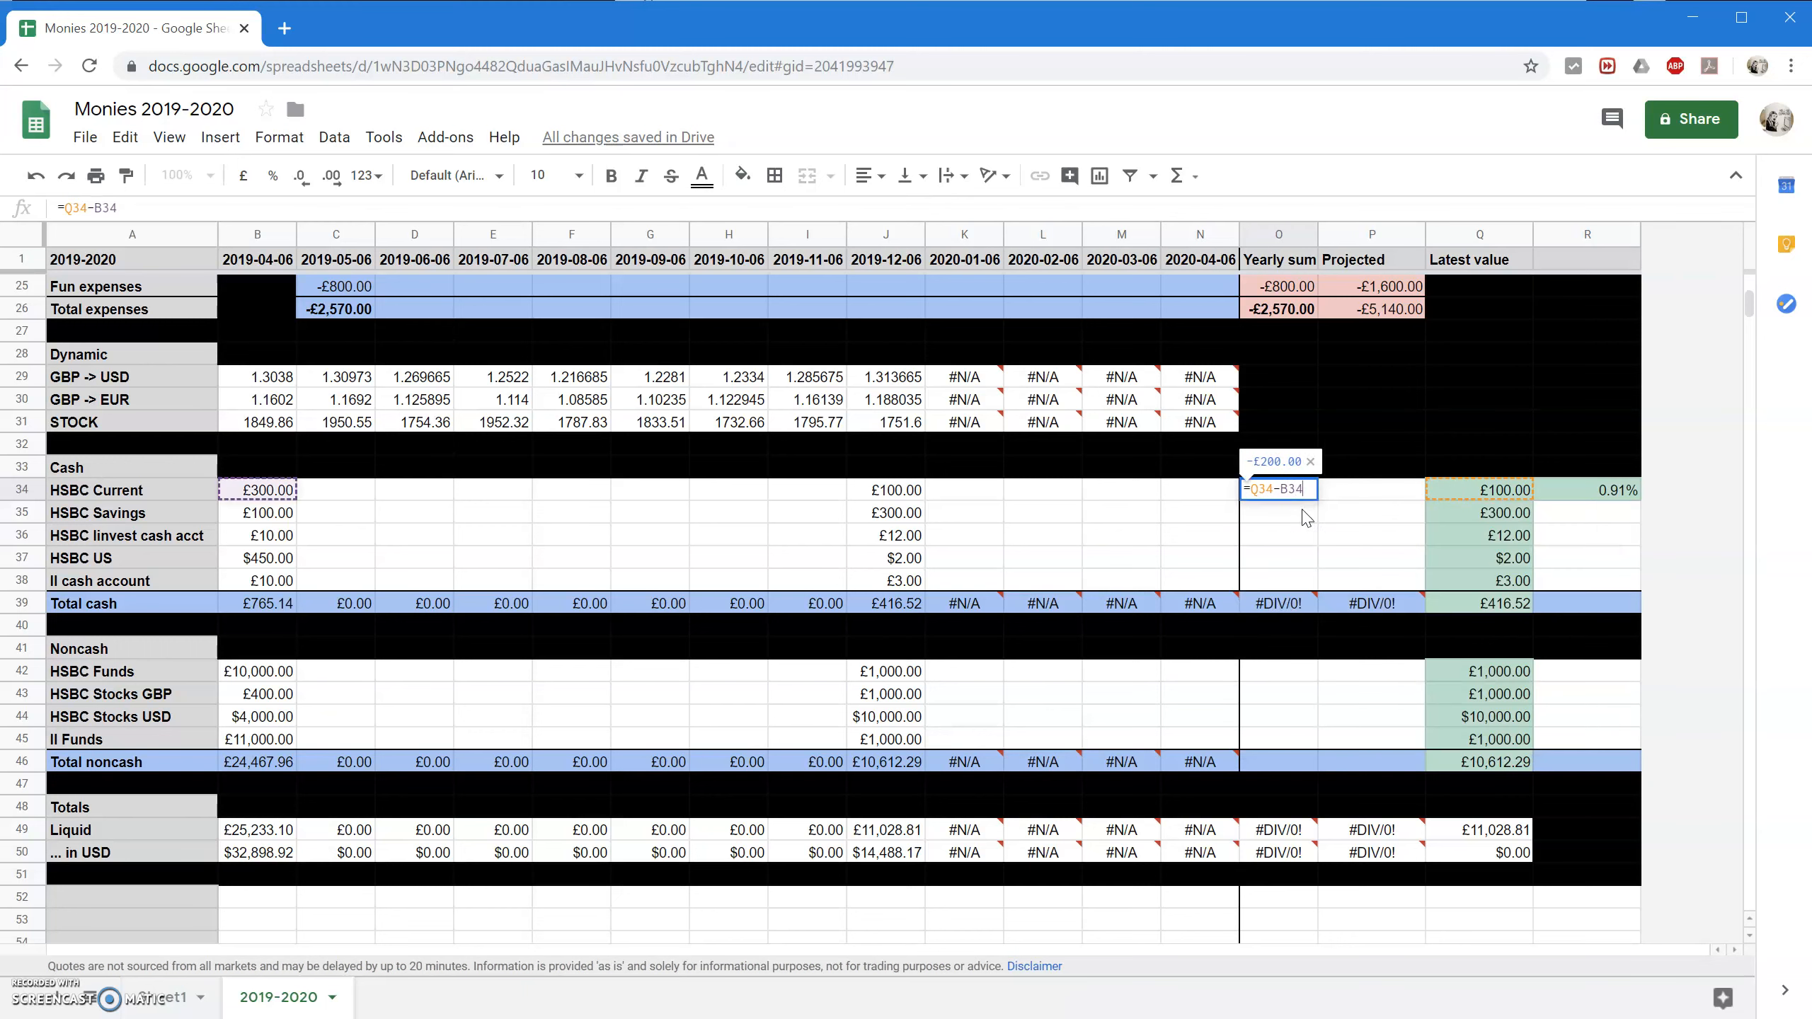
pyautogui.press('Return')
pyautogui.click(1302, 497)
pyautogui.moveTo(1318, 501); pyautogui.dragTo(1317, 585)
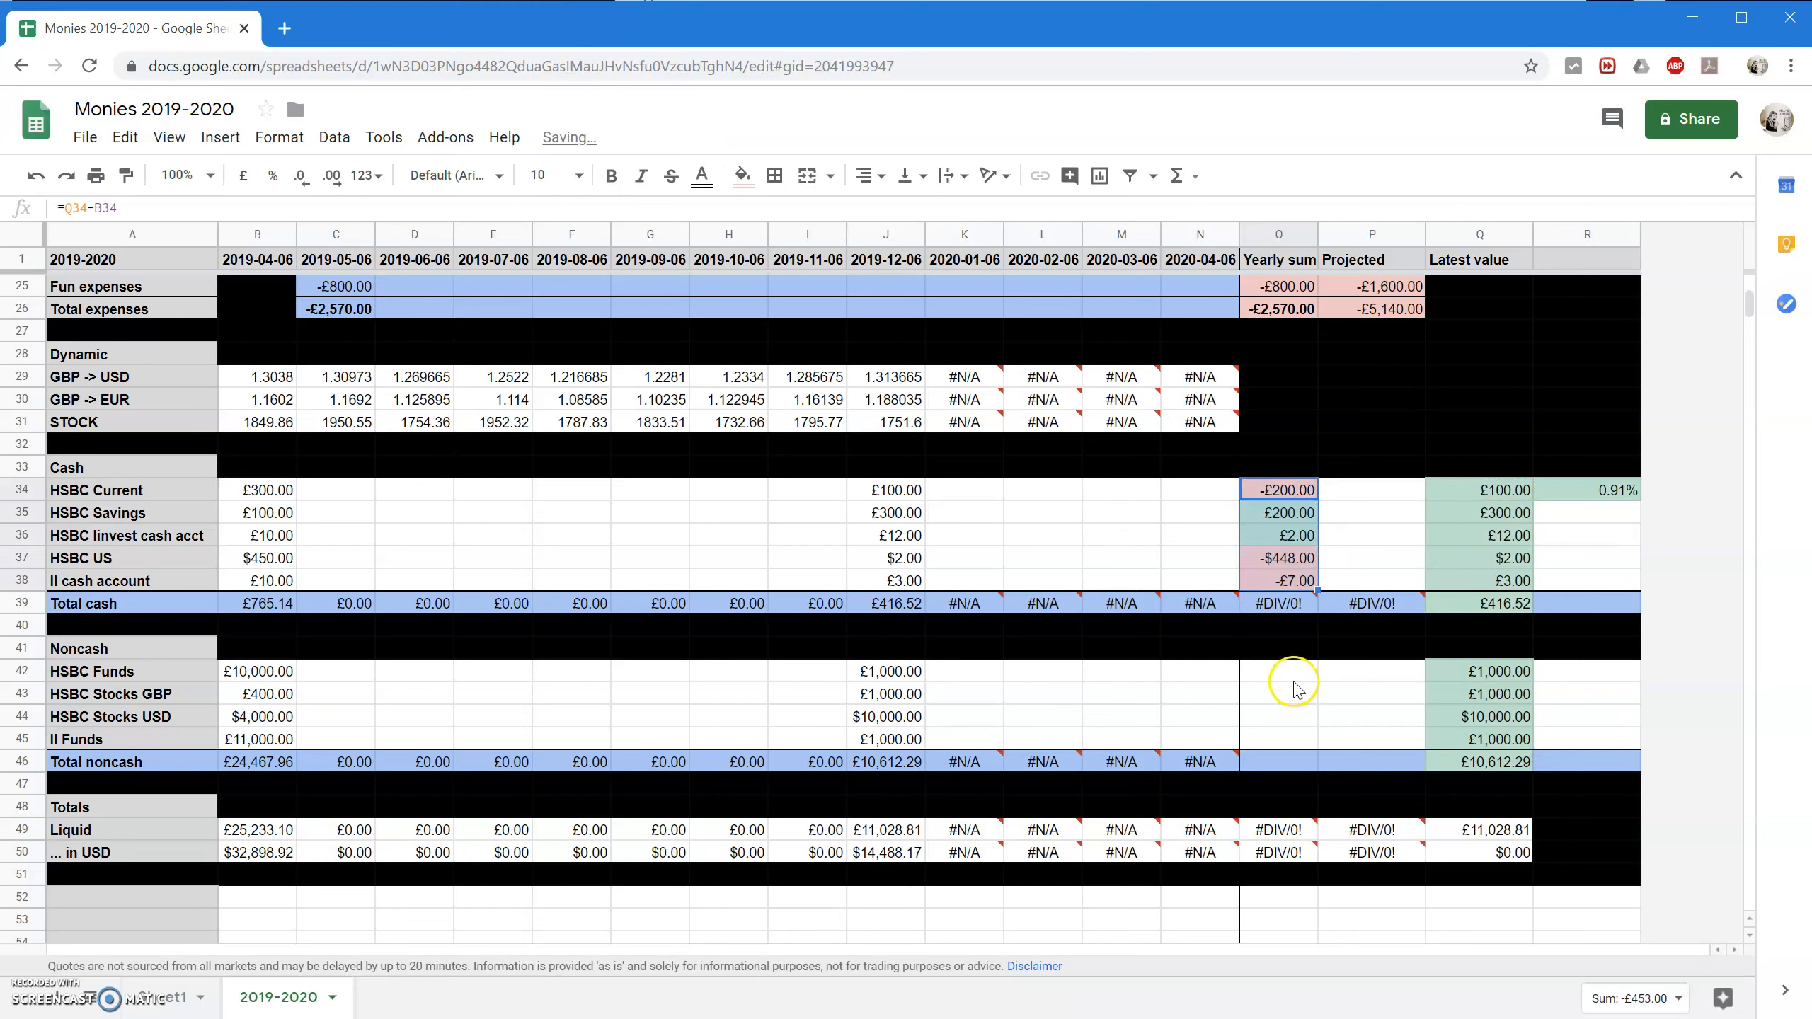
pyautogui.moveTo(1316, 590)
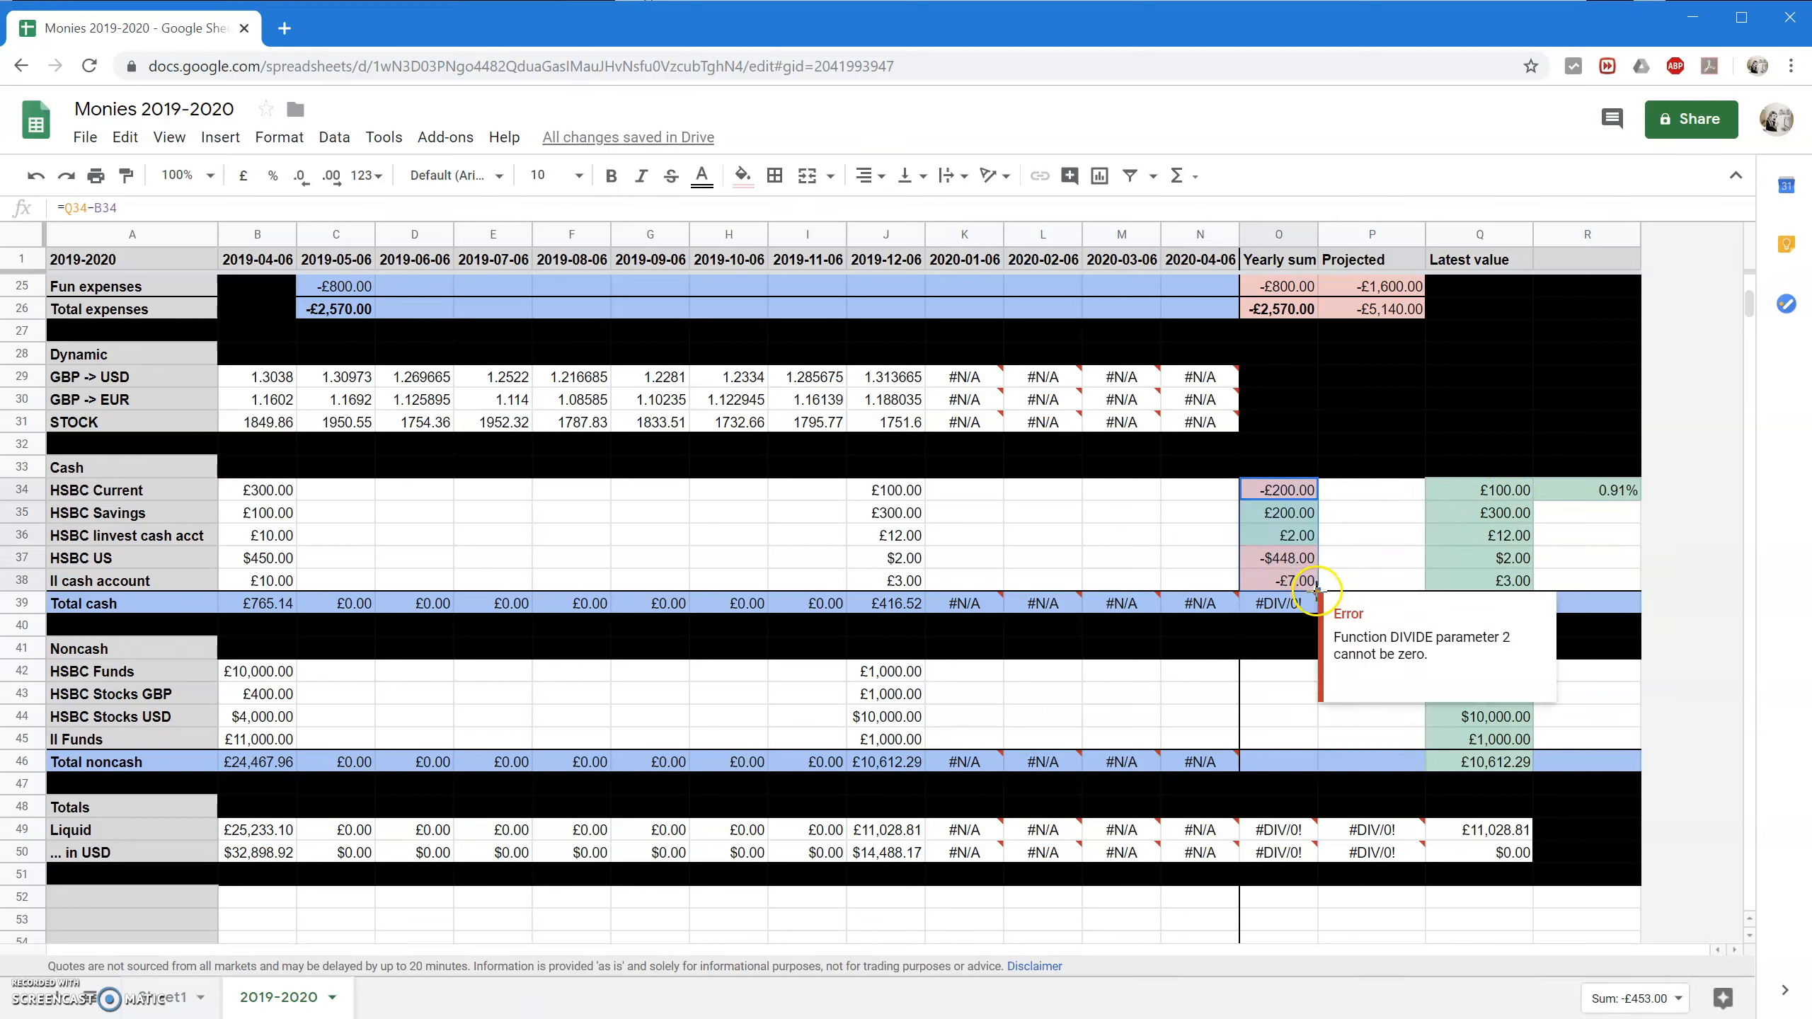
pyautogui.moveTo(1302, 699); pyautogui.dragTo(1293, 778)
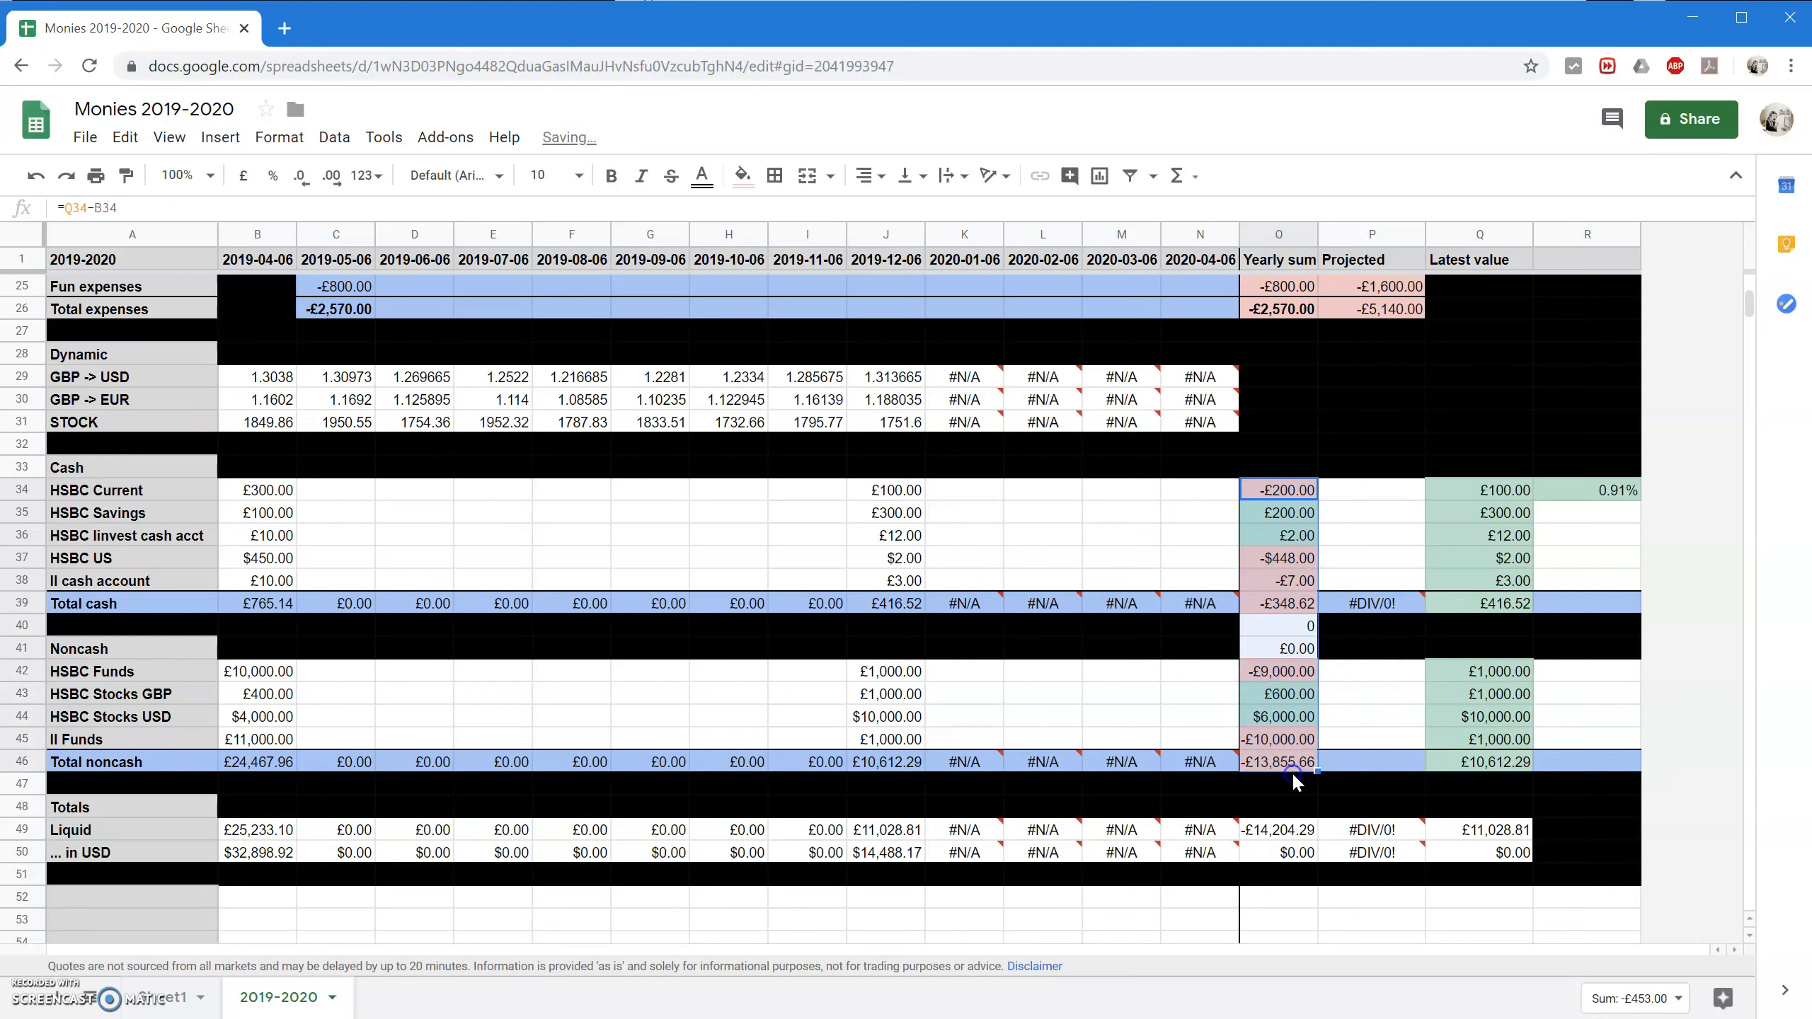
# Clear the copied formulas from O40:O41 and restore the black separator fill from P40:P41.
pyautogui.click(1333, 647)
pyautogui.moveTo(1306, 627); pyautogui.dragTo(1296, 651)
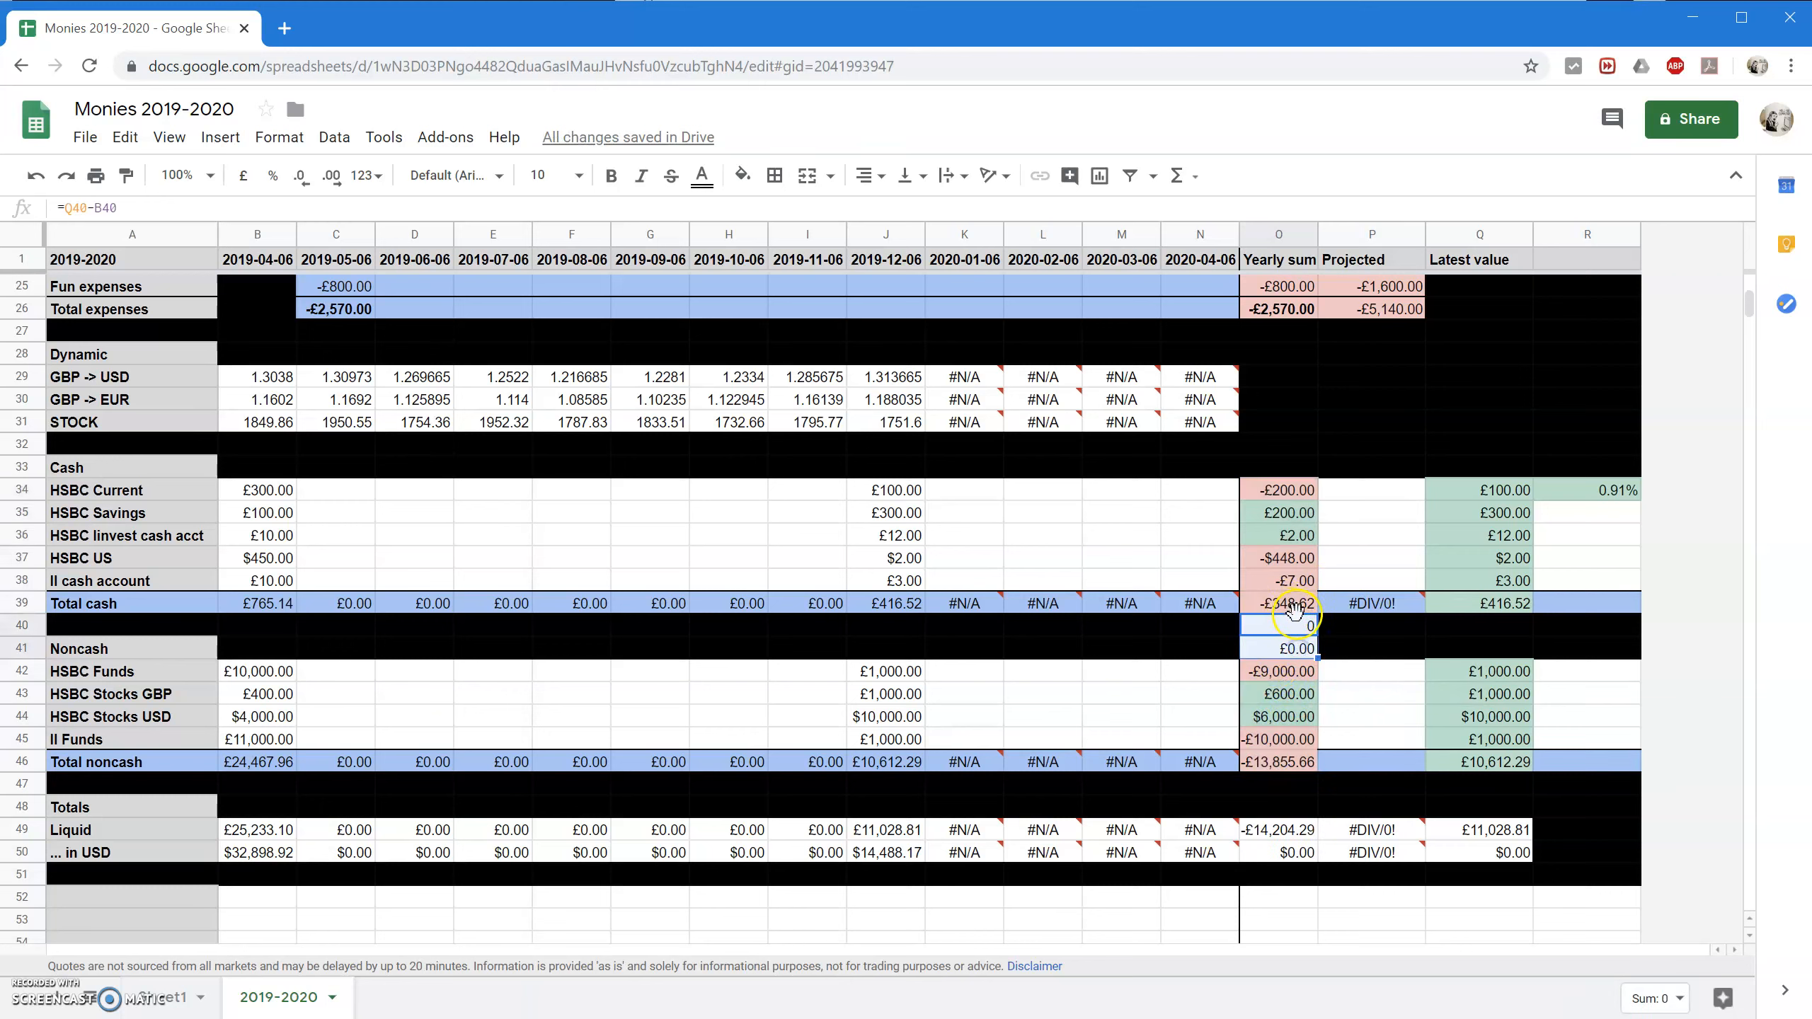
pyautogui.press('Delete')
pyautogui.click(1354, 626)
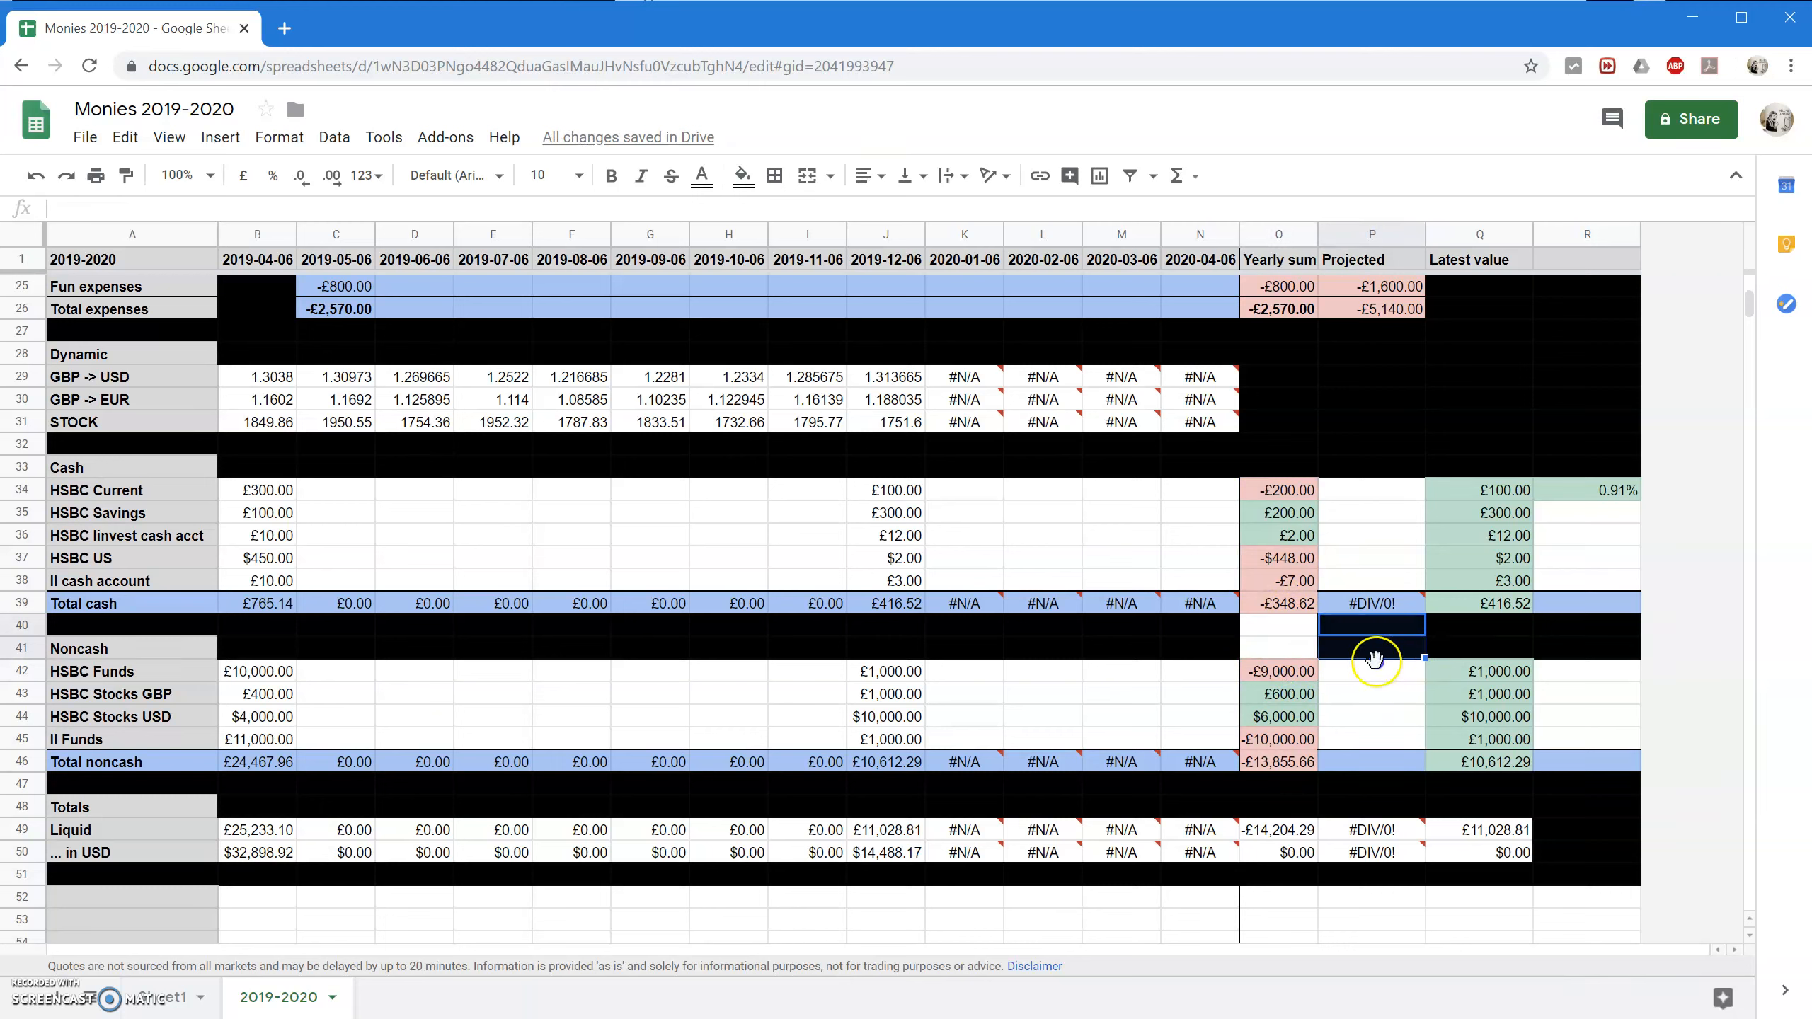
pyautogui.moveTo(1374, 658); pyautogui.dragTo(1296, 658)
# Add a top border to the Yearly sum cell of Total cash.
pyautogui.click(1297, 603)
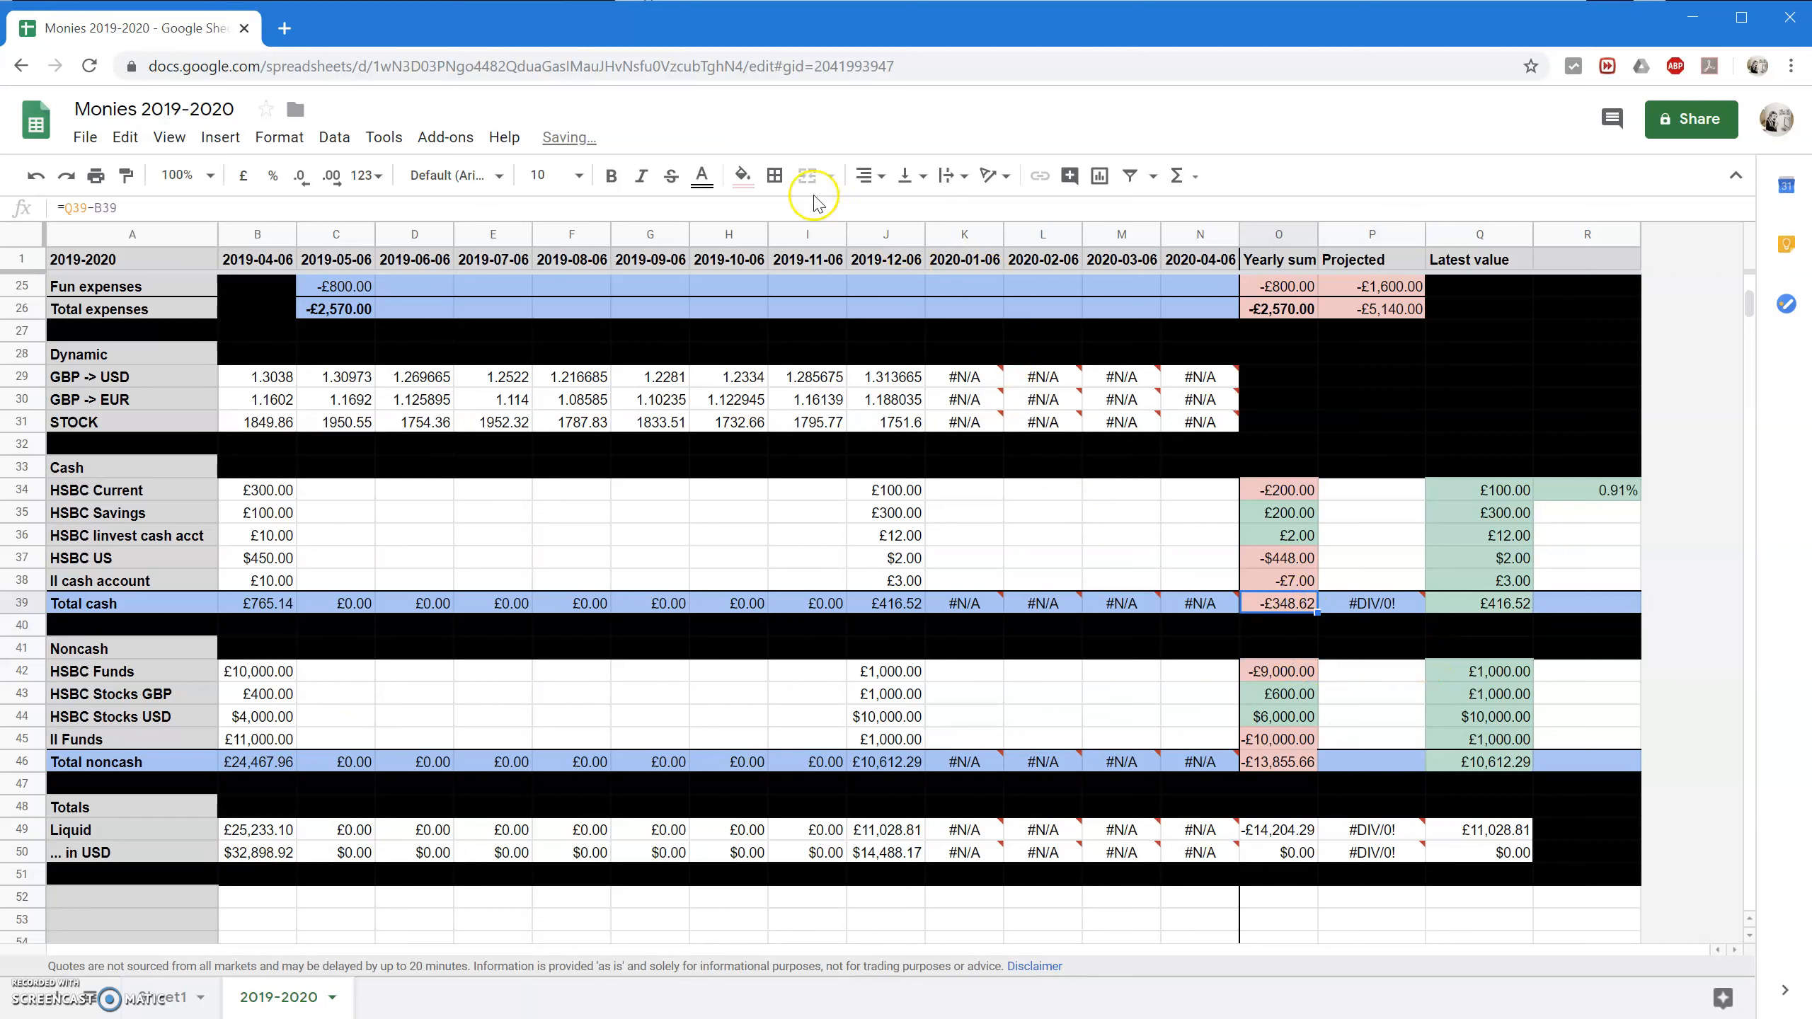
pyautogui.click(774, 176)
pyautogui.click(813, 249)
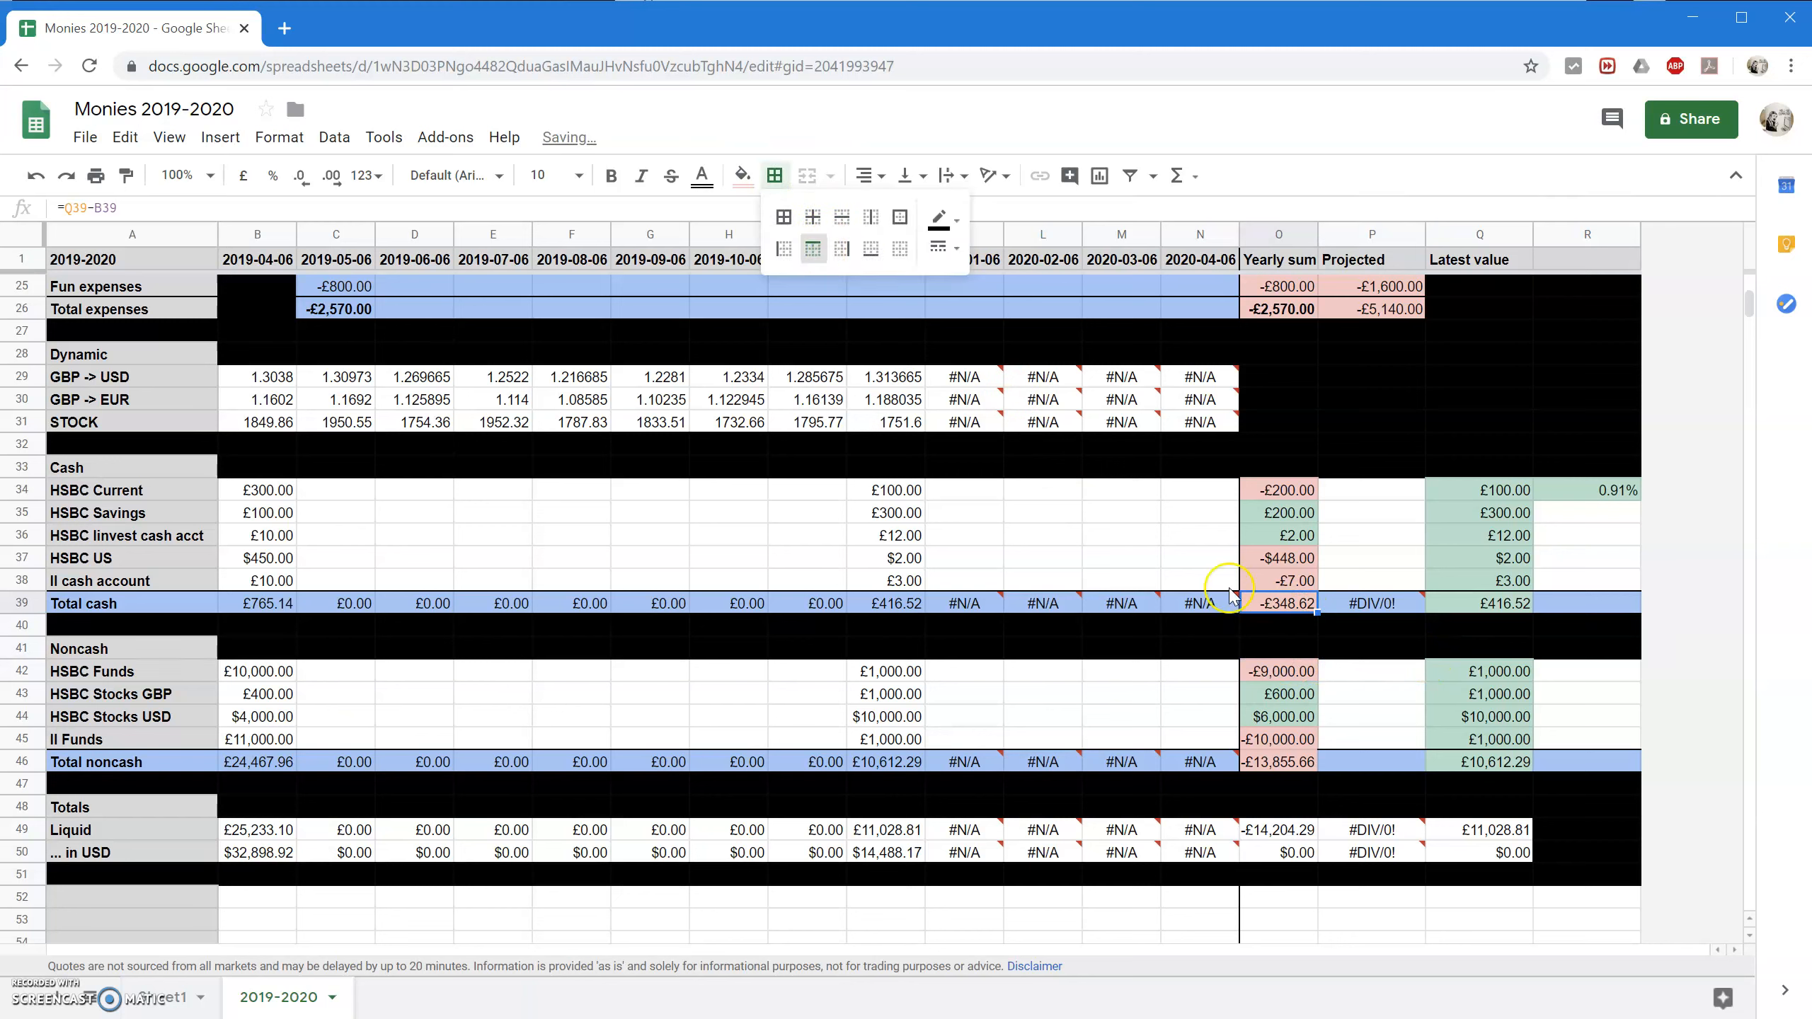
pyautogui.click(1294, 642)
# Check the Yearly sum formulas from HSBC Current down to Total noncash, and add a top border to O46.
pyautogui.click(1290, 494)
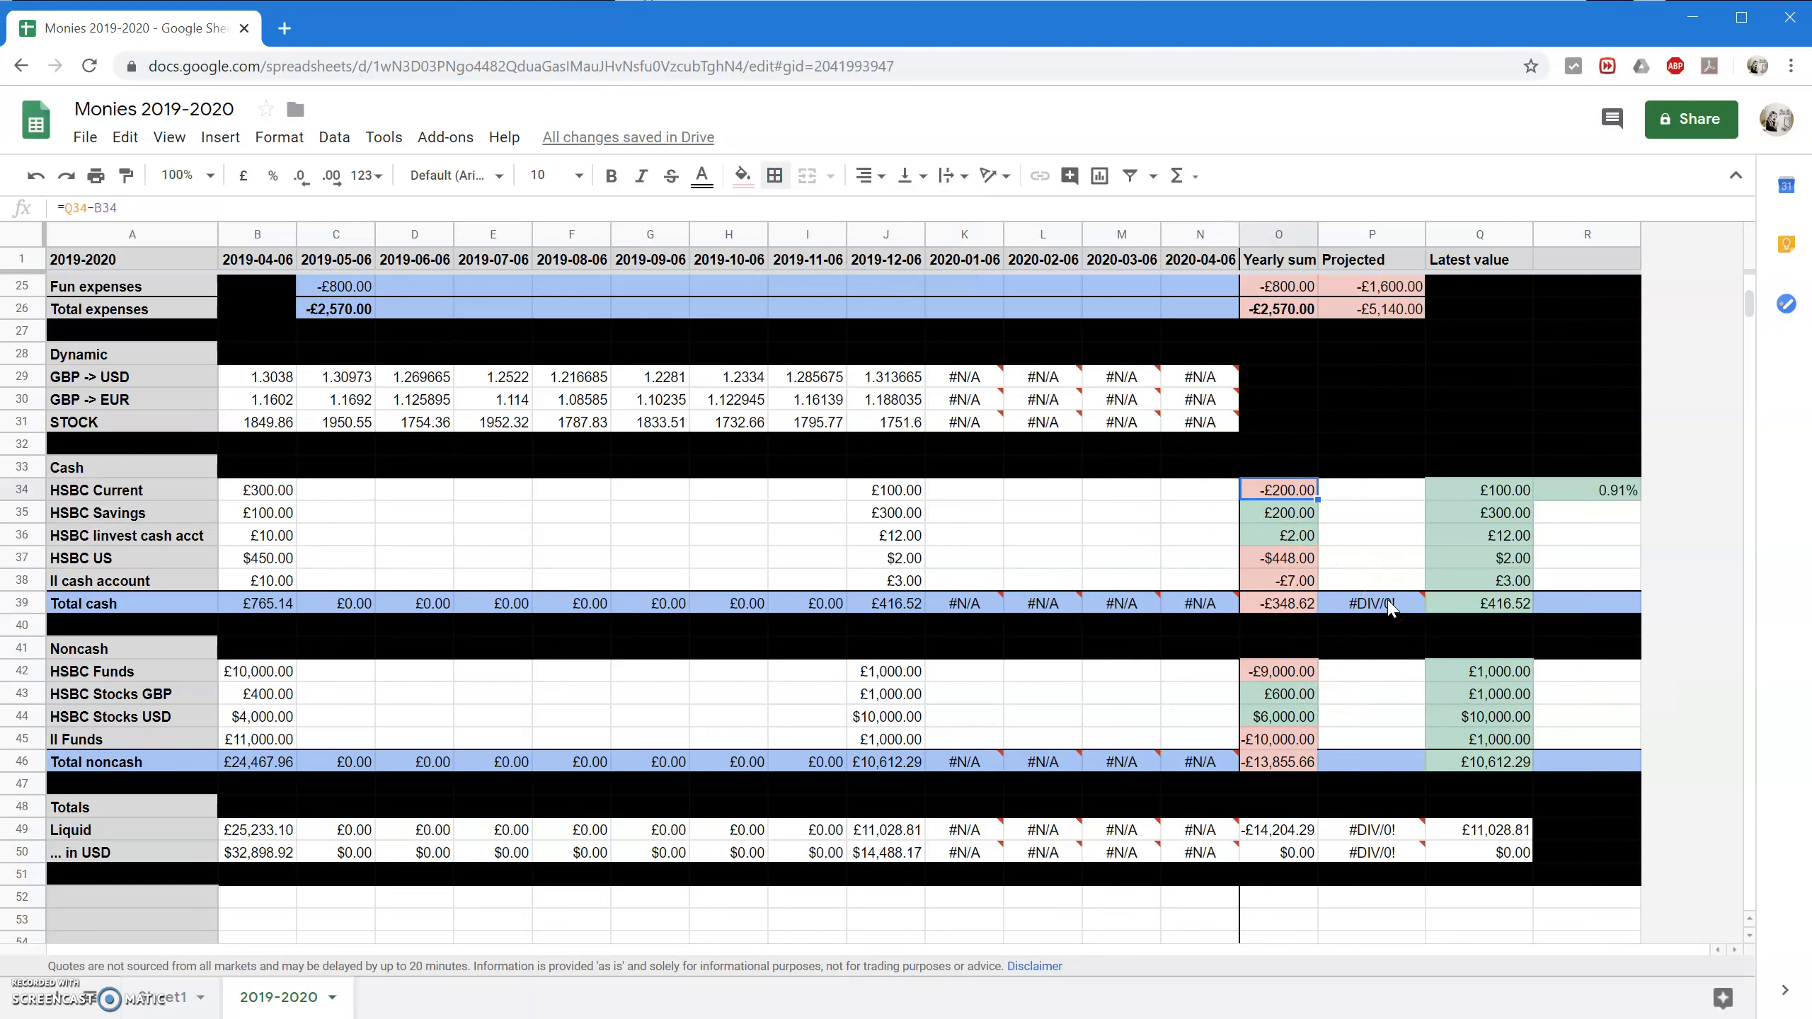
pyautogui.press('Down')
pyautogui.press('Down')
pyautogui.press('Down')
pyautogui.press('Down')
pyautogui.press('Down')
pyautogui.press('Down')
pyautogui.press('Down')
pyautogui.press('Down')
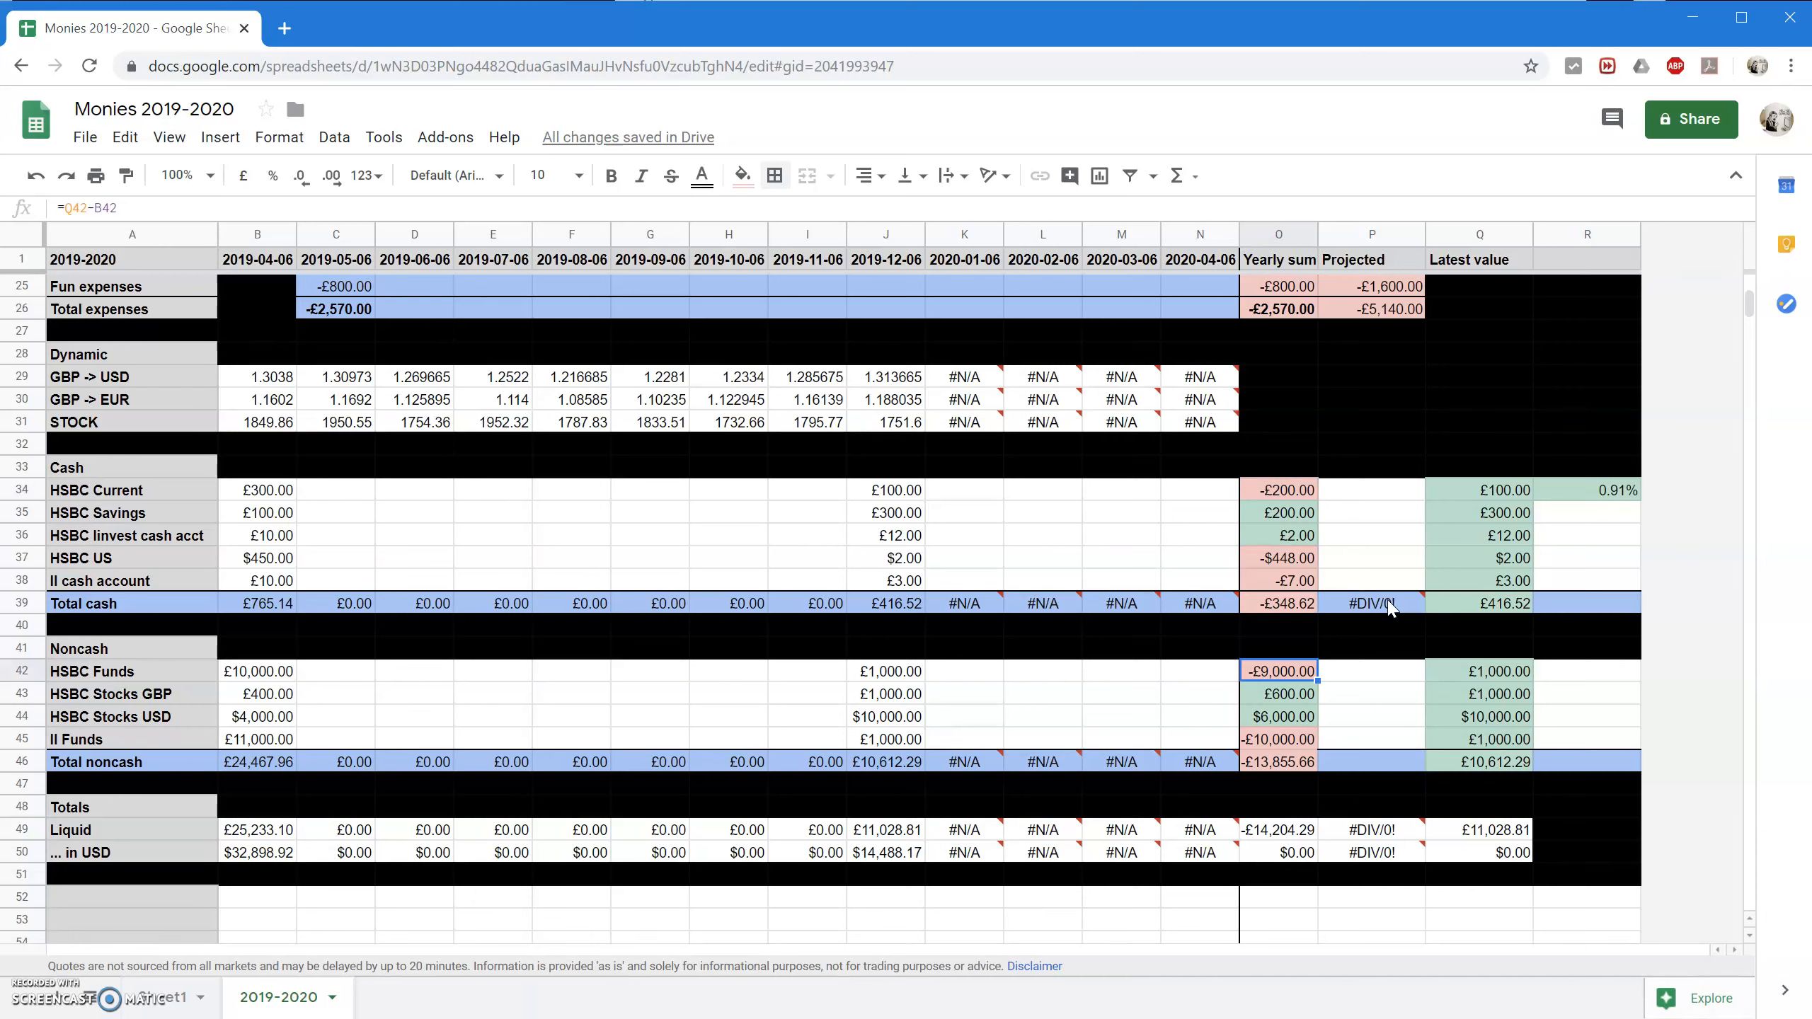
pyautogui.press('Down')
pyautogui.press('Down')
pyautogui.press('Down')
pyautogui.press('Down')
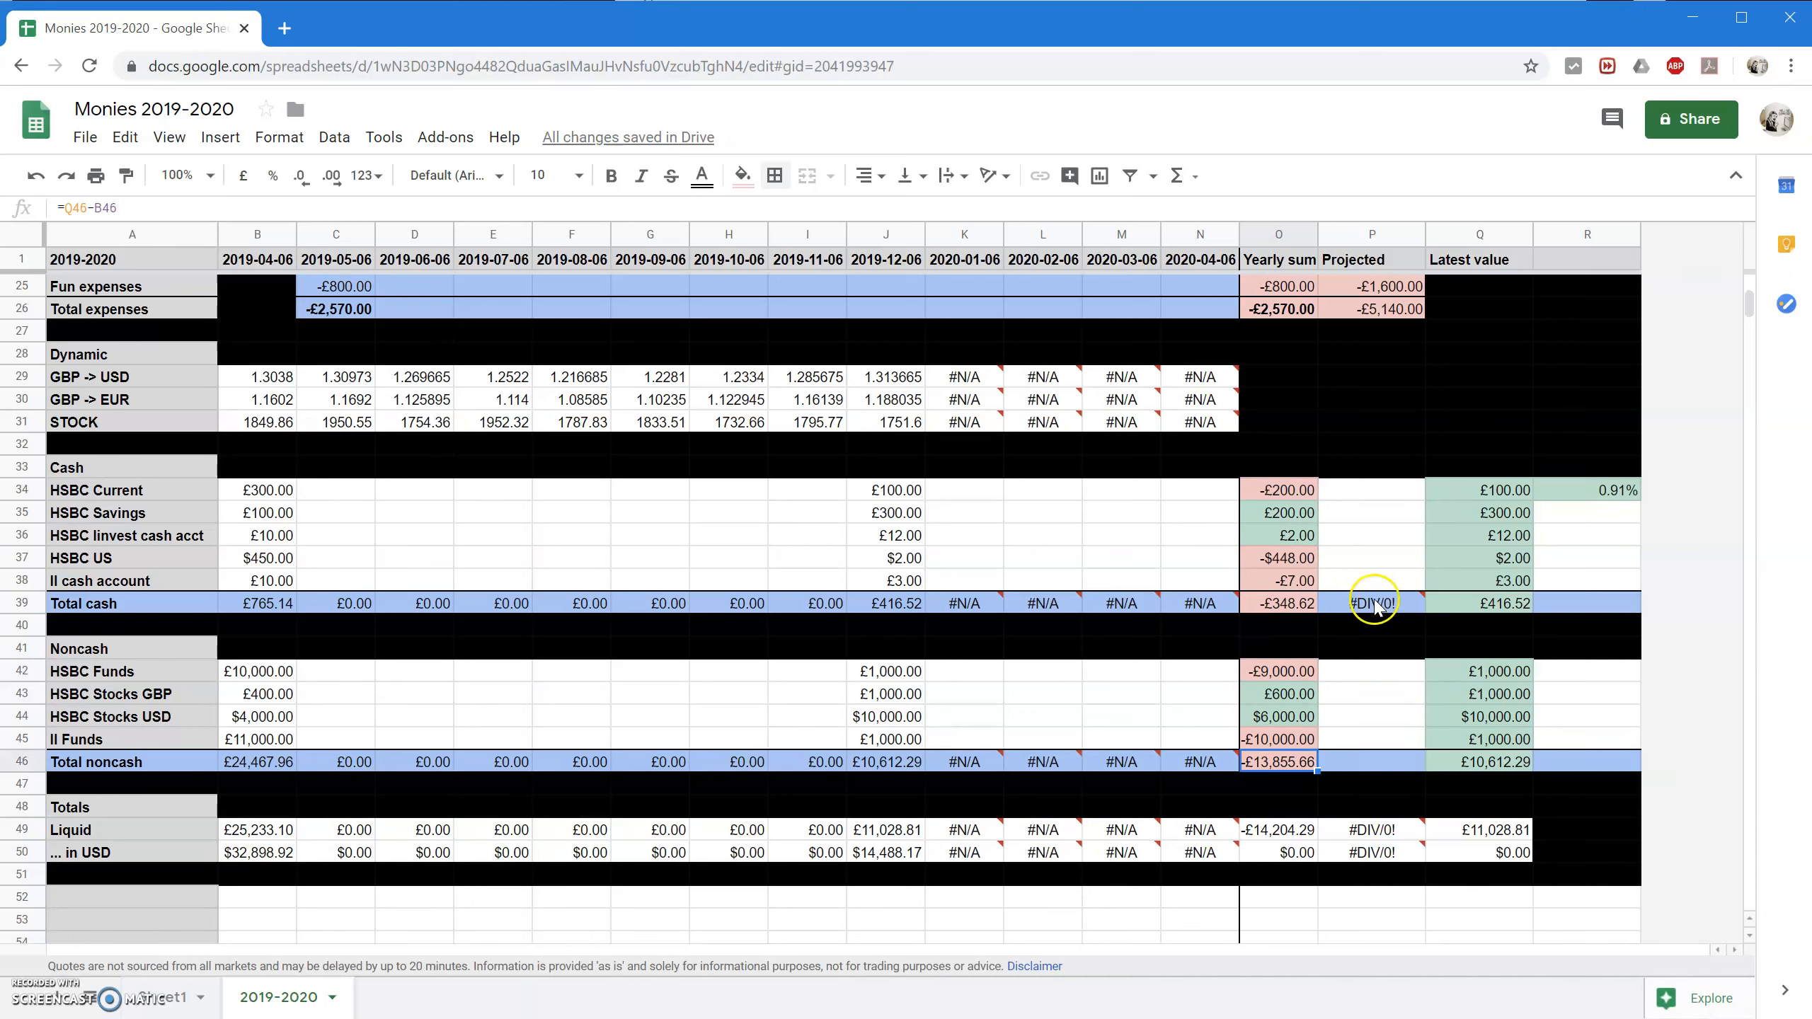
pyautogui.click(775, 175)
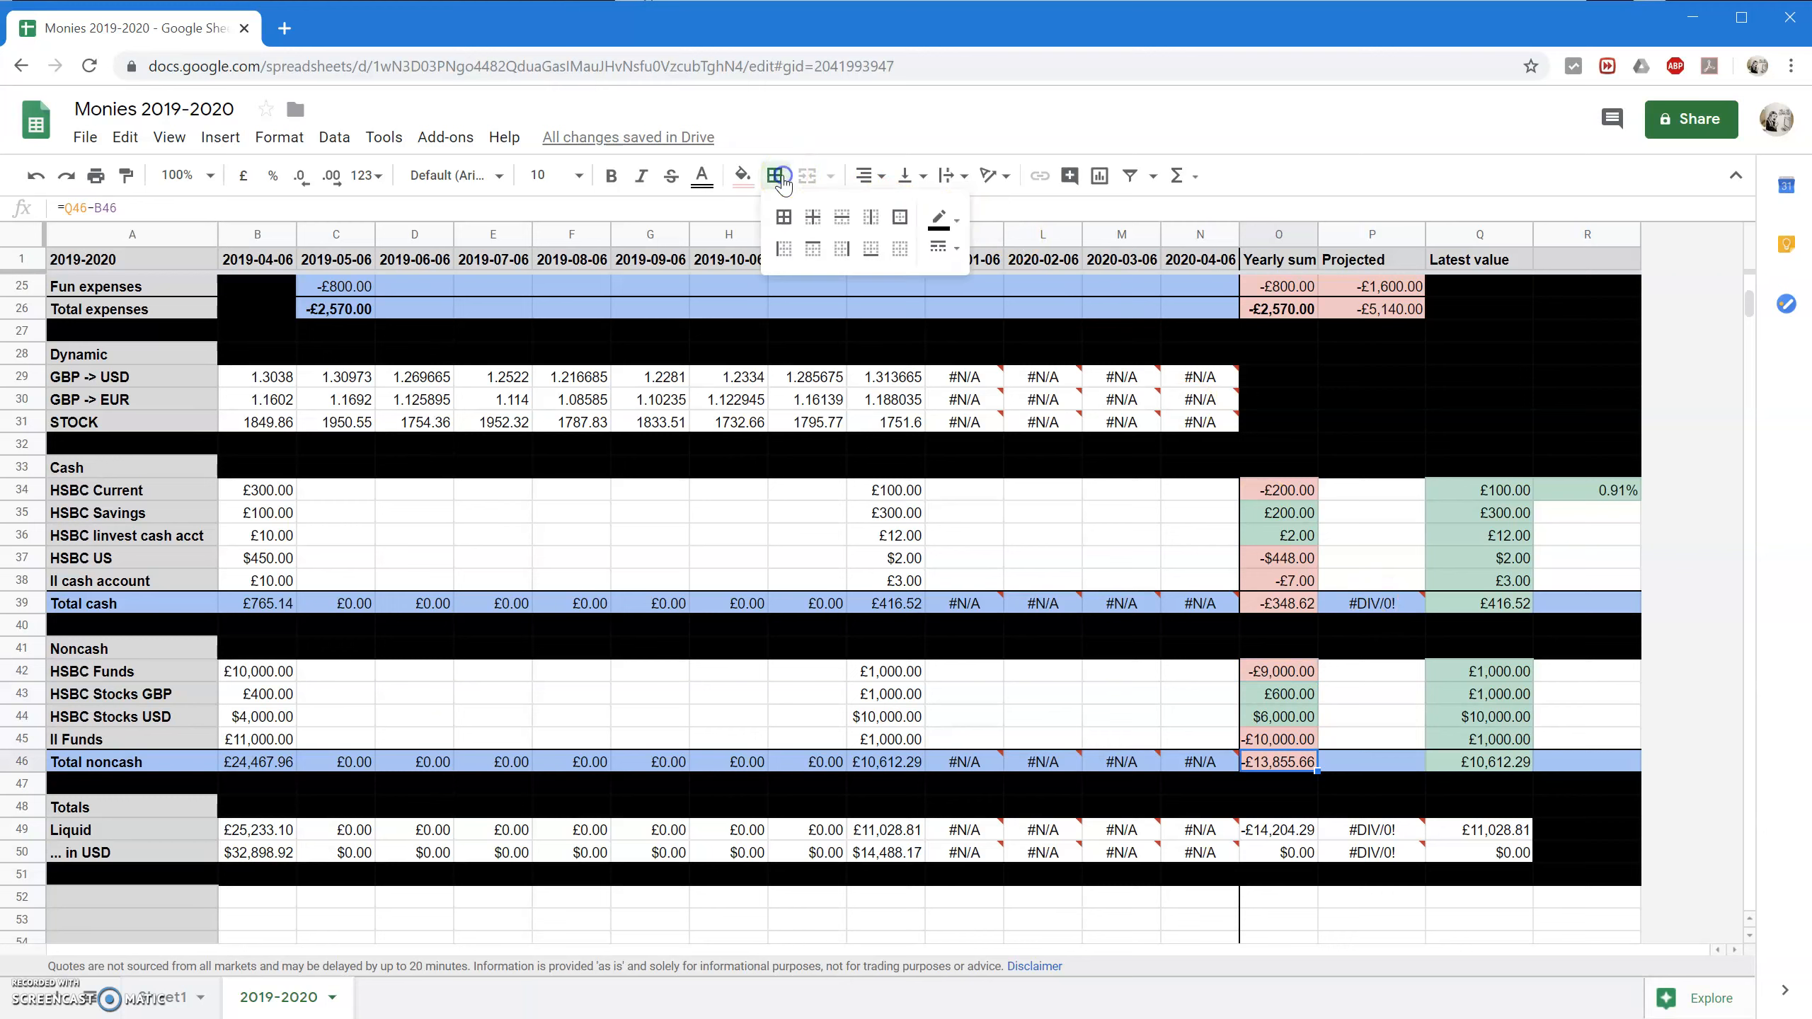
pyautogui.click(809, 258)
pyautogui.click(1439, 718)
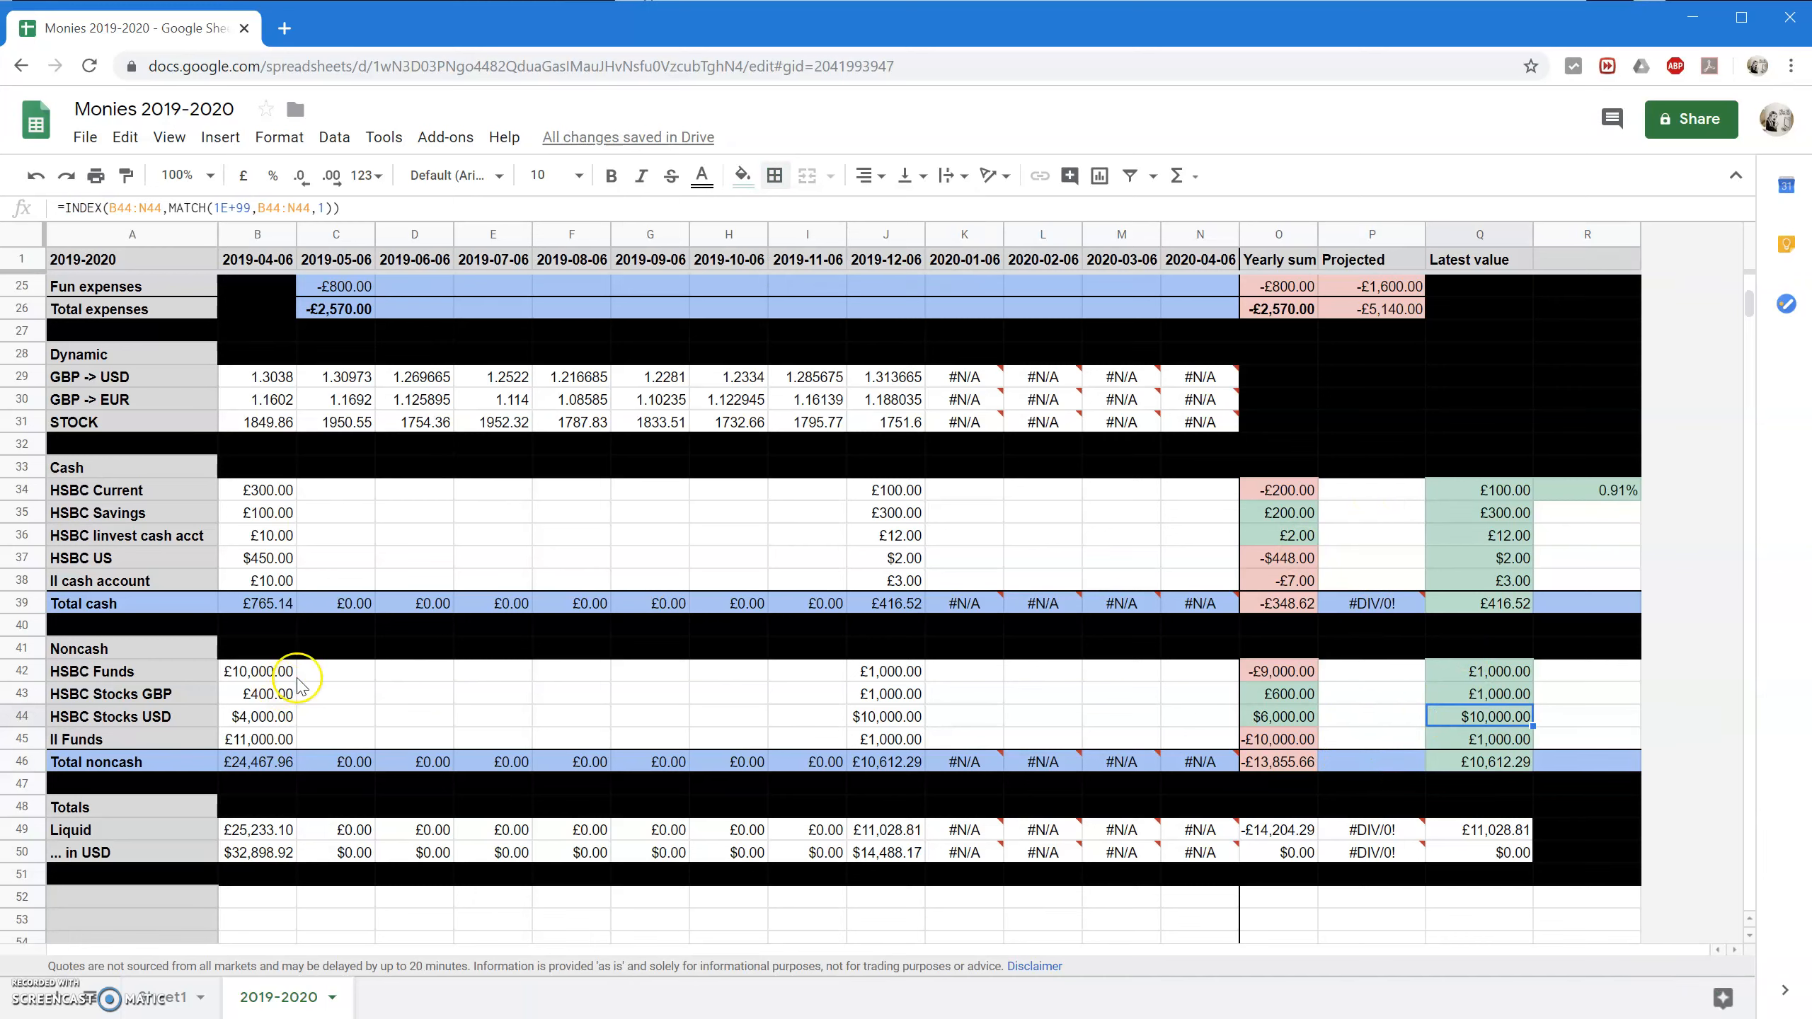
# Fill the Projected cells from HSBC Current down to Total noncash with black.
pyautogui.moveTo(1366, 490); pyautogui.dragTo(1372, 782)
pyautogui.click(742, 175)
pyautogui.click(755, 243)
pyautogui.click(1249, 535)
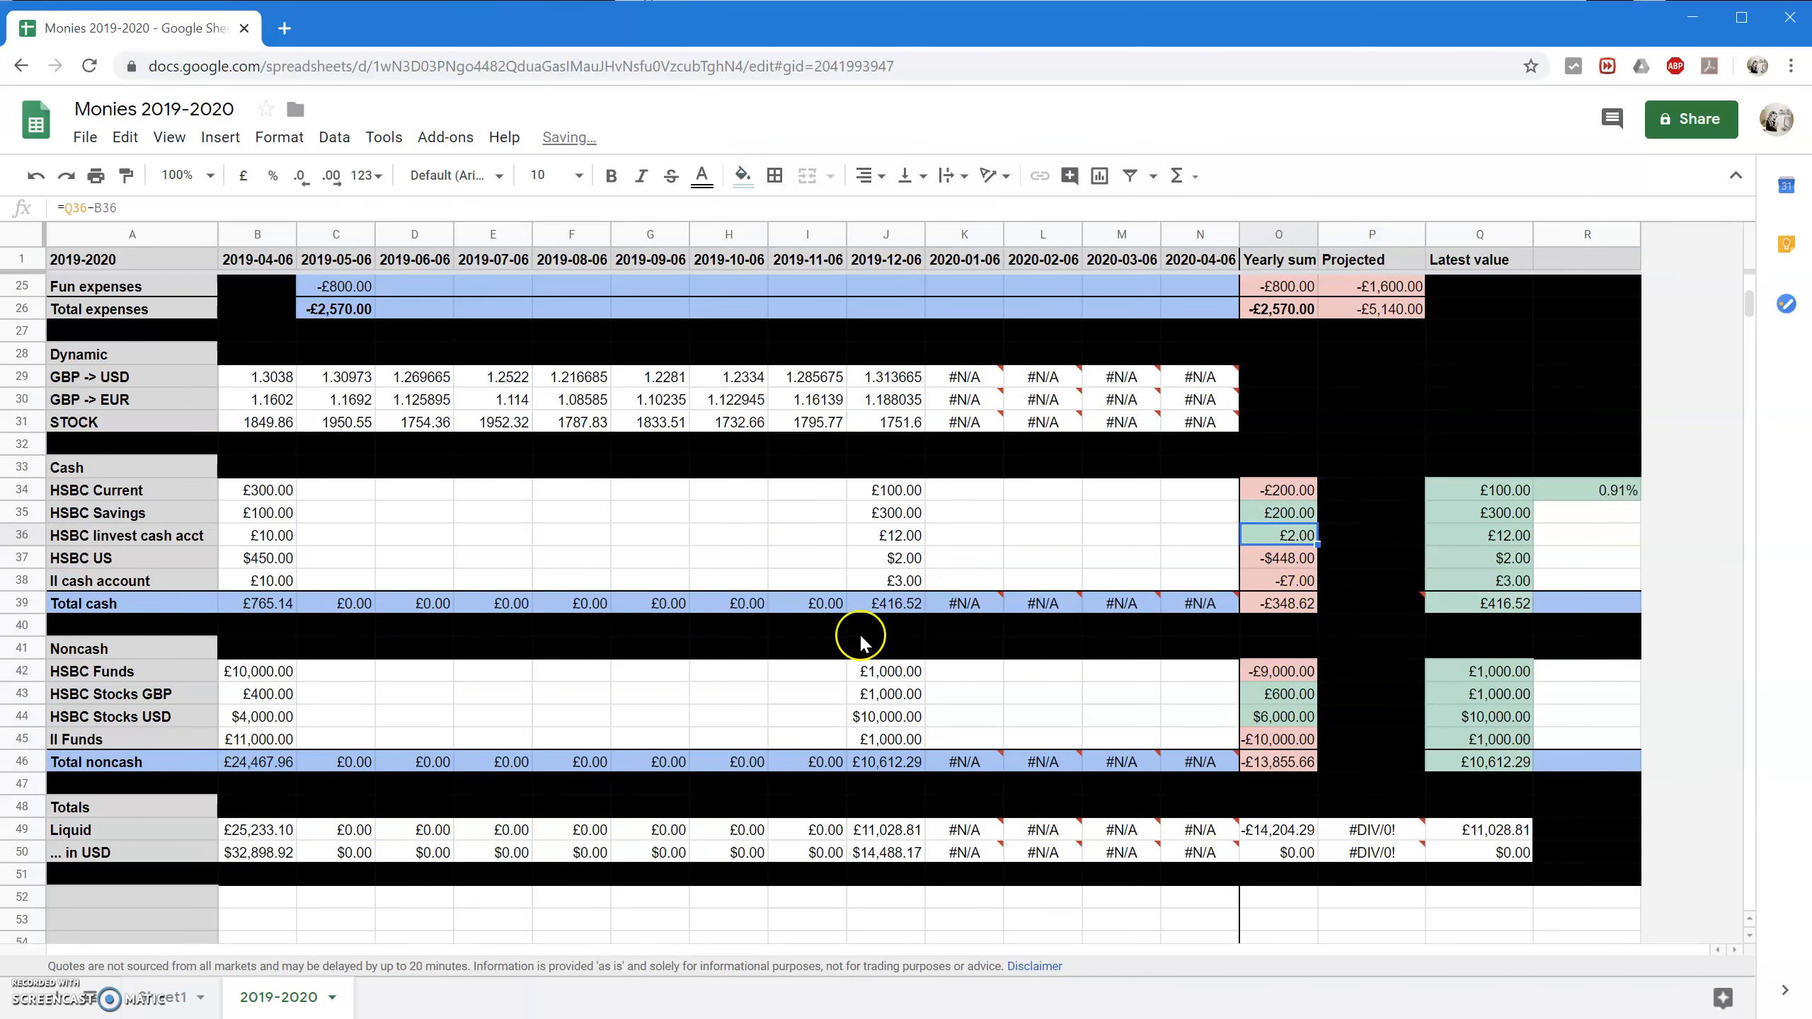
# Try to fill the HSBC Current percentage formula down through the other cash accounts.
pyautogui.click(1615, 496)
pyautogui.moveTo(1638, 500); pyautogui.dragTo(1625, 583)
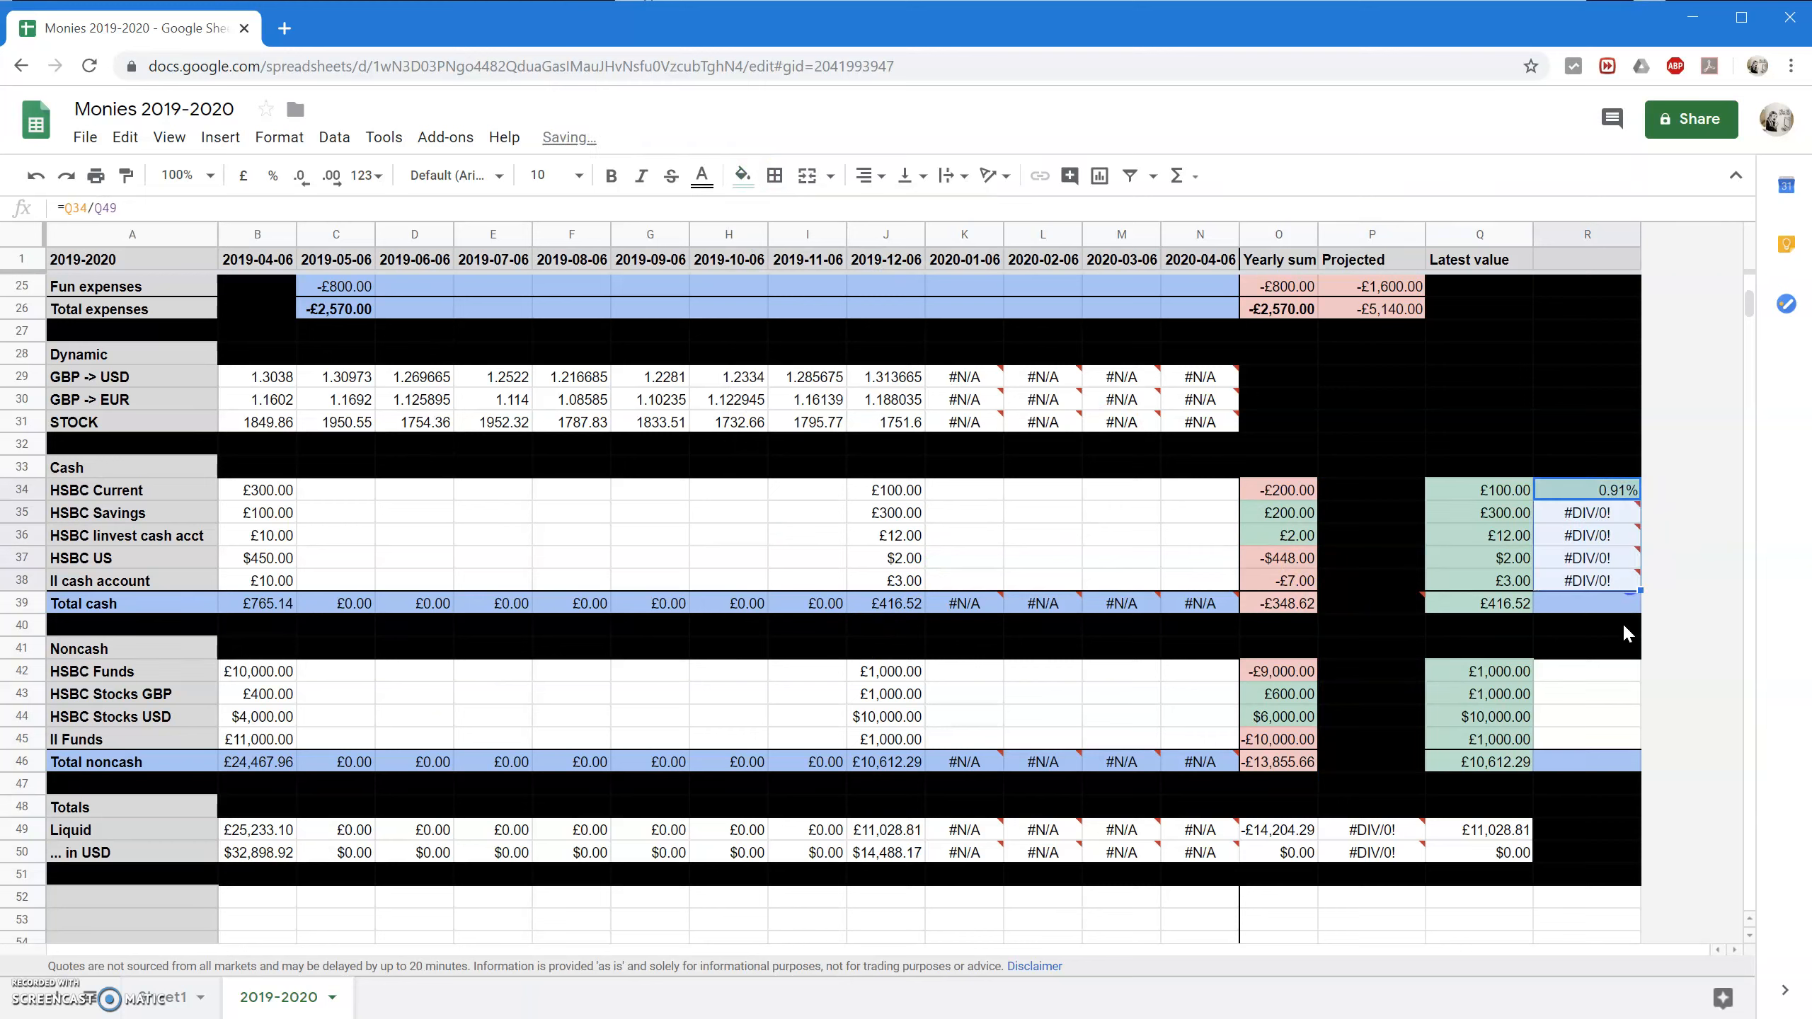
pyautogui.click(1621, 582)
# Change the HSBC Current percentage formula to =Q34/Q$49 and fill it down to Total noncash in R46.
pyautogui.click(1613, 492)
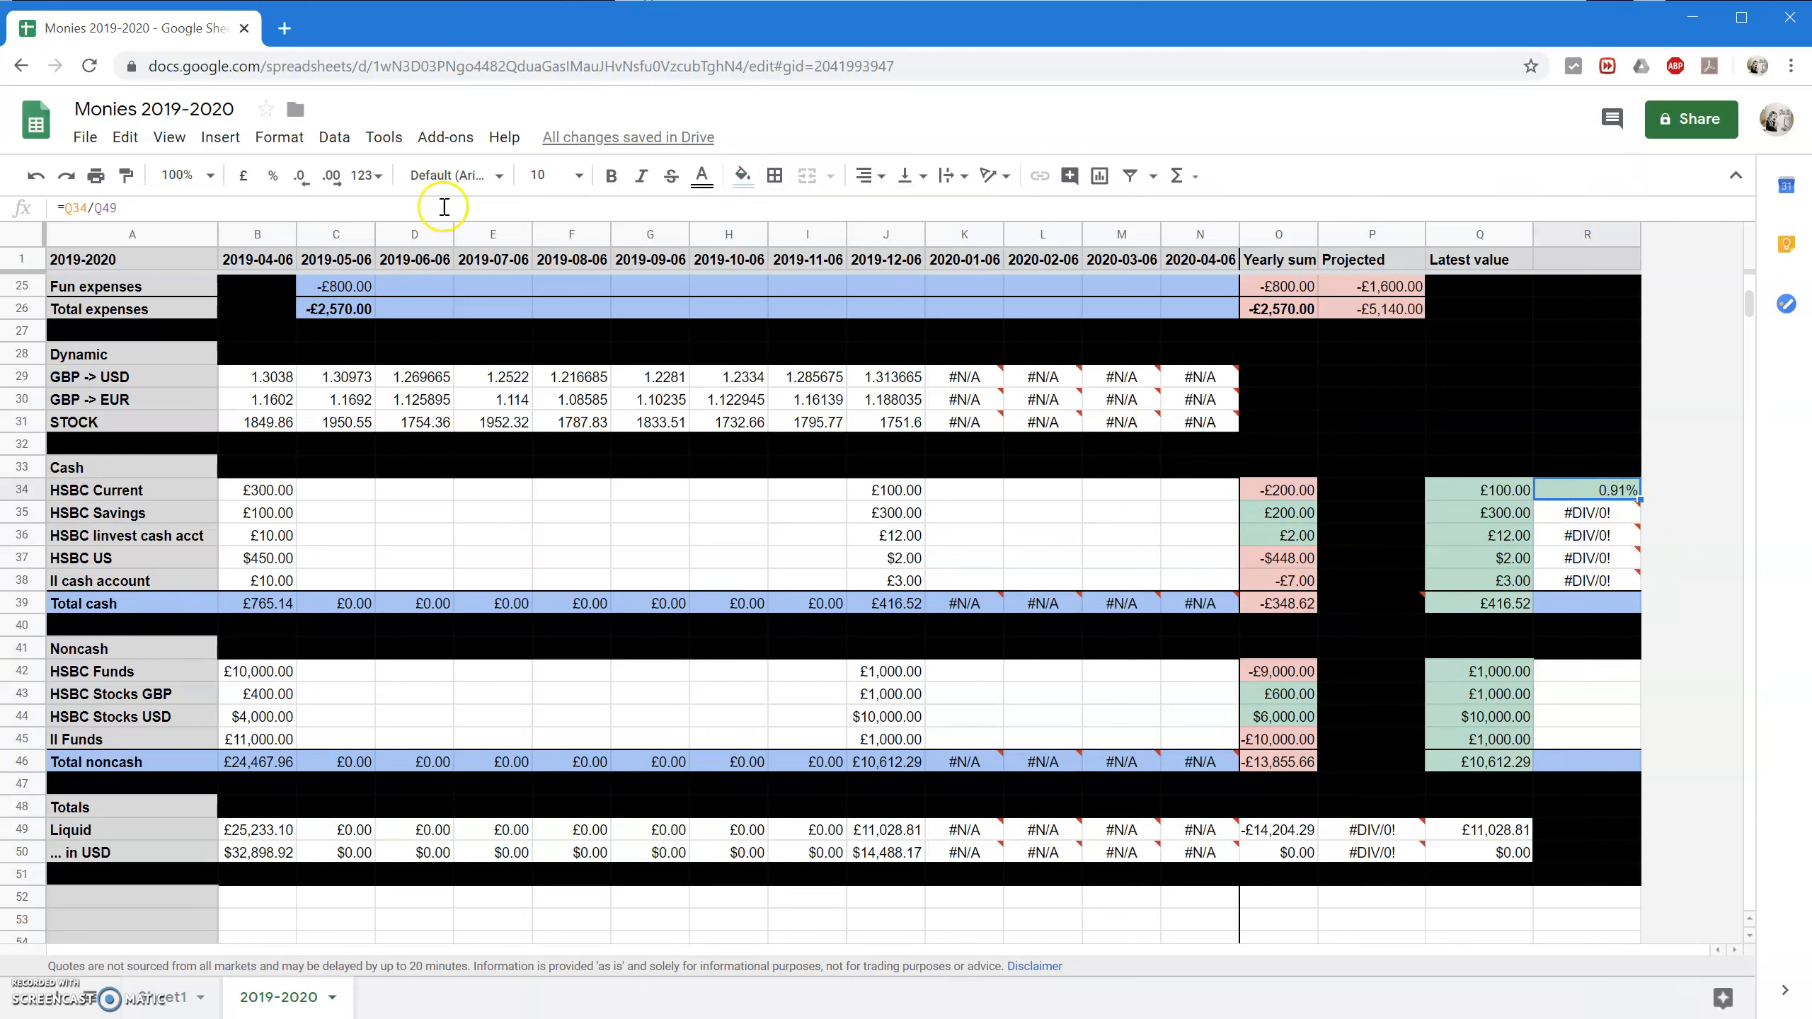
pyautogui.click(104, 206)
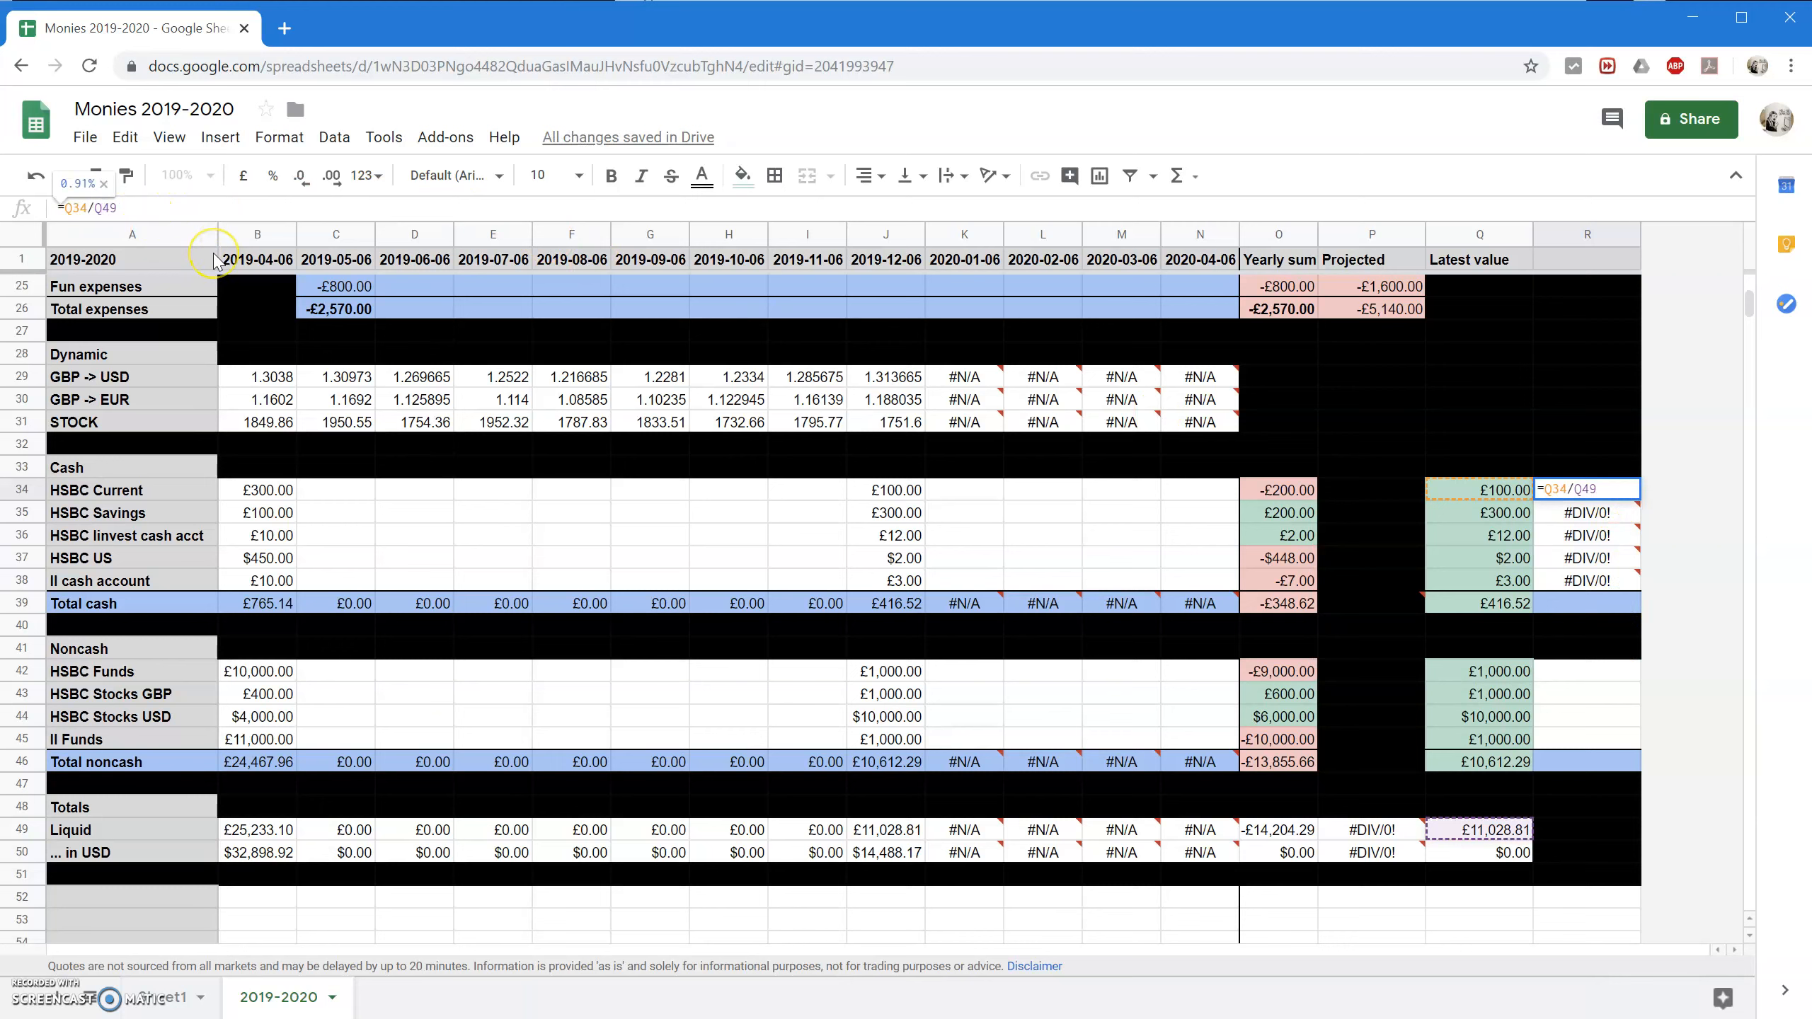
pyautogui.press('Return')
pyautogui.click(1558, 491)
pyautogui.moveTo(1639, 498); pyautogui.dragTo(1633, 763)
# Clear the percentages in R40:R41 and apply the black formatting of Q40:Q41 to those cells.
pyautogui.moveTo(1613, 627); pyautogui.dragTo(1614, 646)
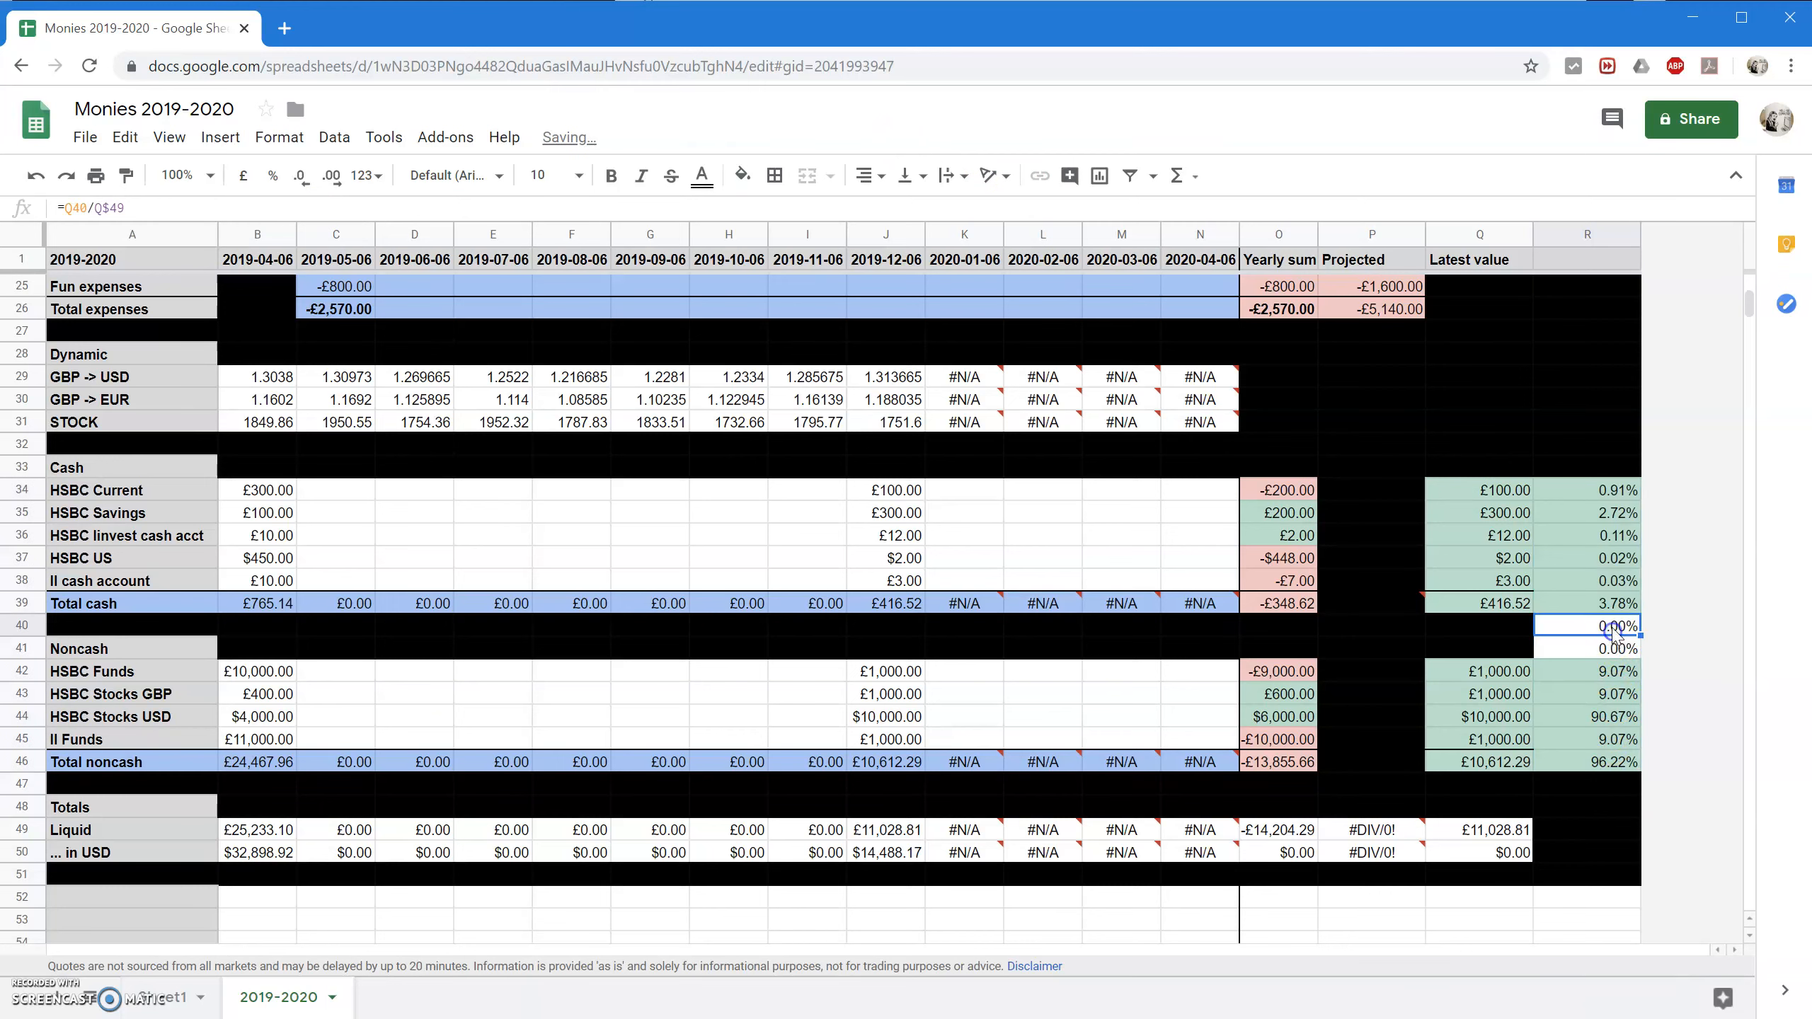
pyautogui.press('Delete')
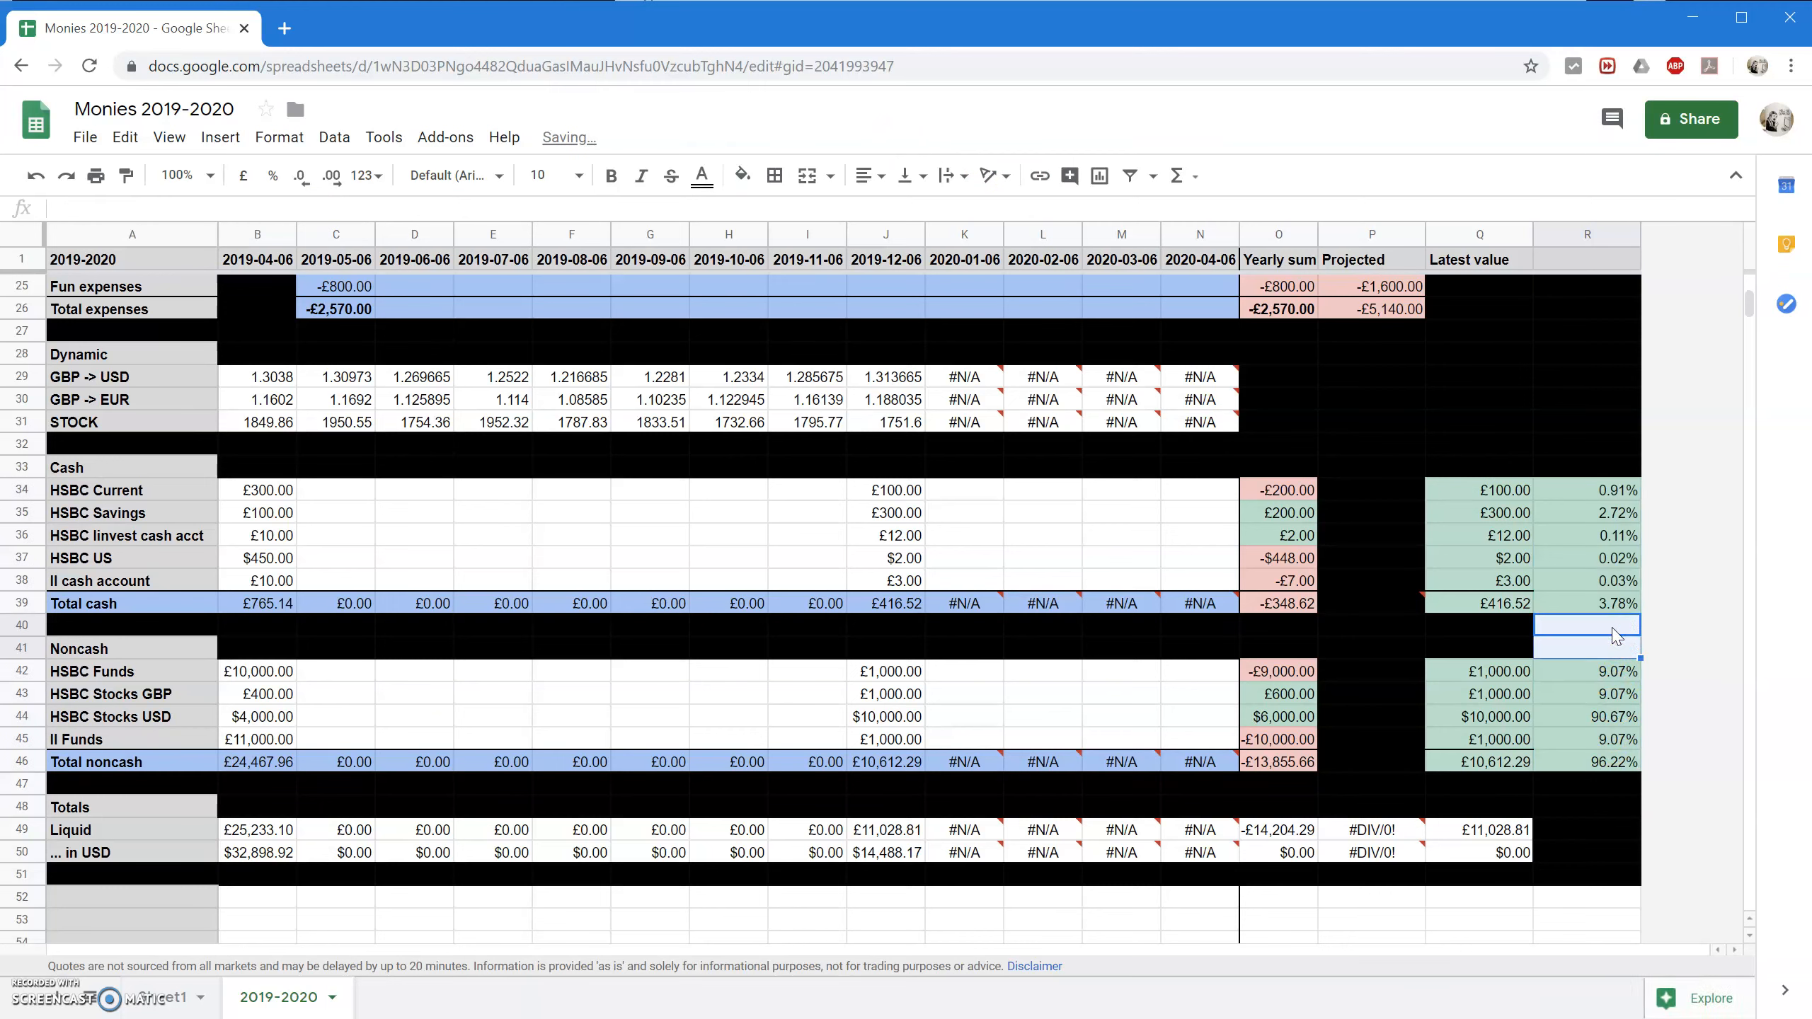
pyautogui.moveTo(1455, 625); pyautogui.dragTo(1462, 646)
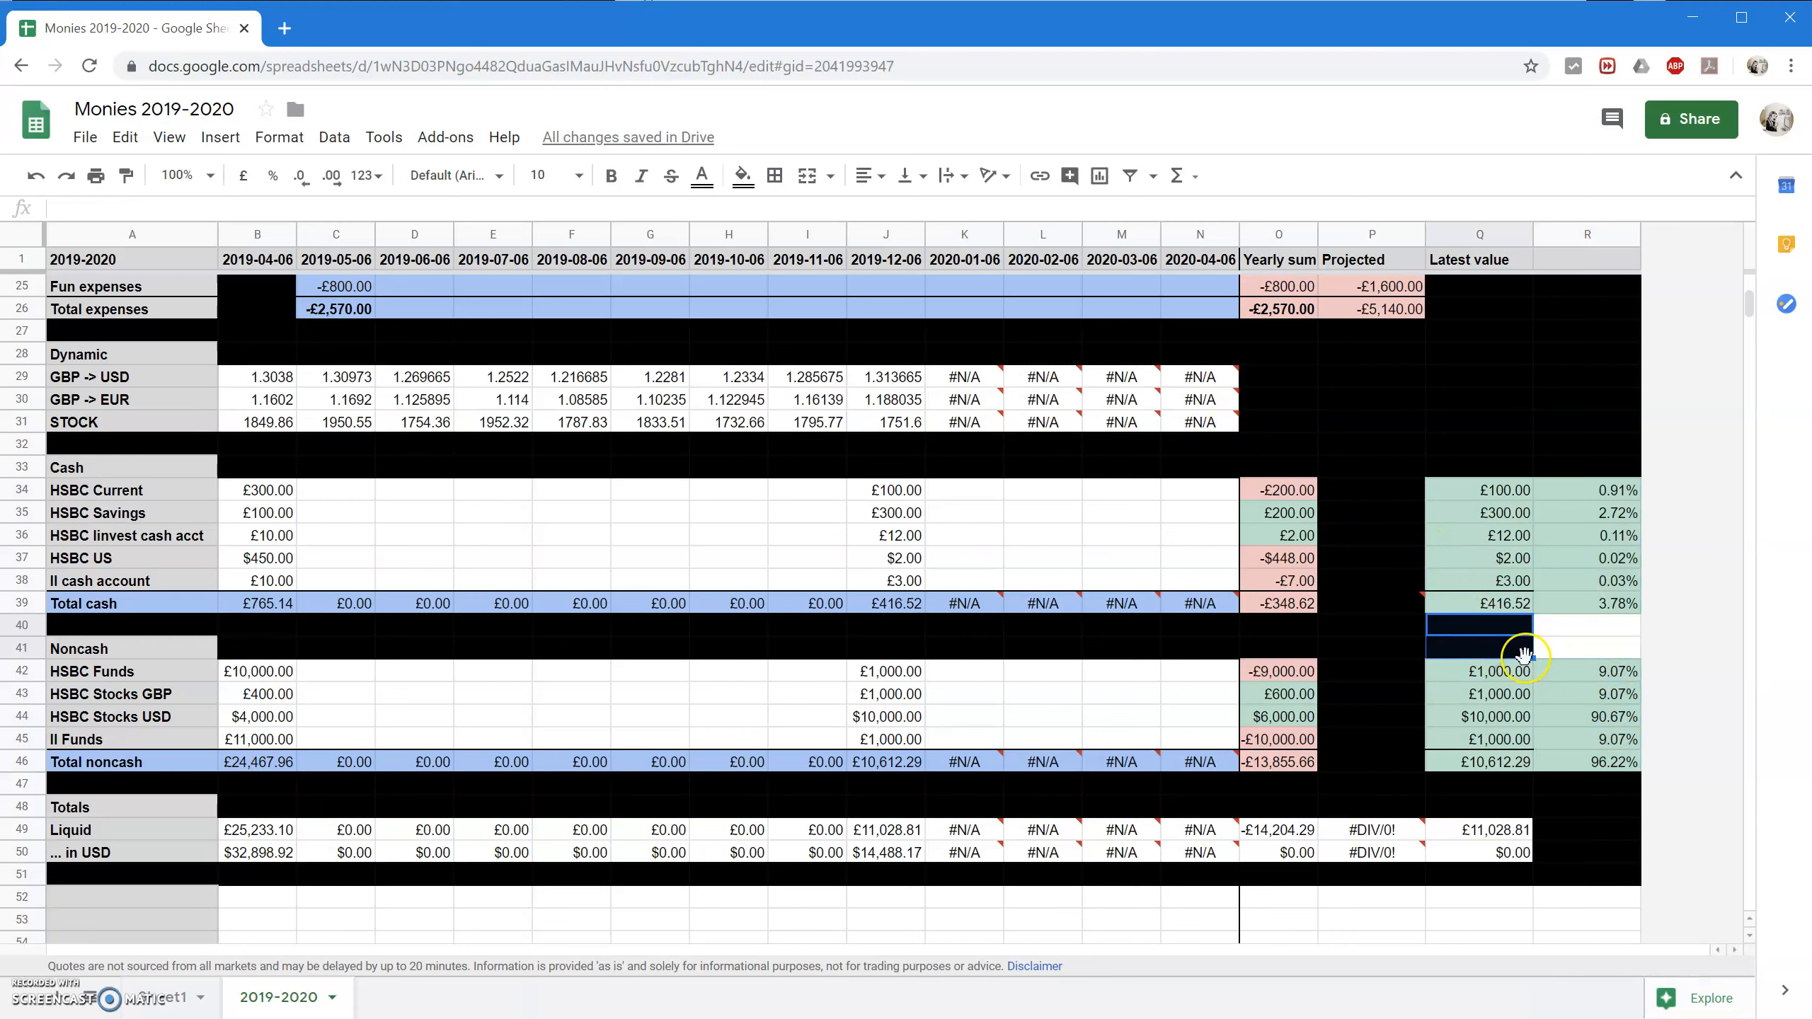
pyautogui.moveTo(1619, 652); pyautogui.dragTo(1620, 651)
# Add a top border to the percentage cells of Total cash and Total noncash, R39 and R46.
pyautogui.click(1626, 604)
pyautogui.keyDown('ctrl'); pyautogui.click(1597, 765); pyautogui.keyUp('ctrl')
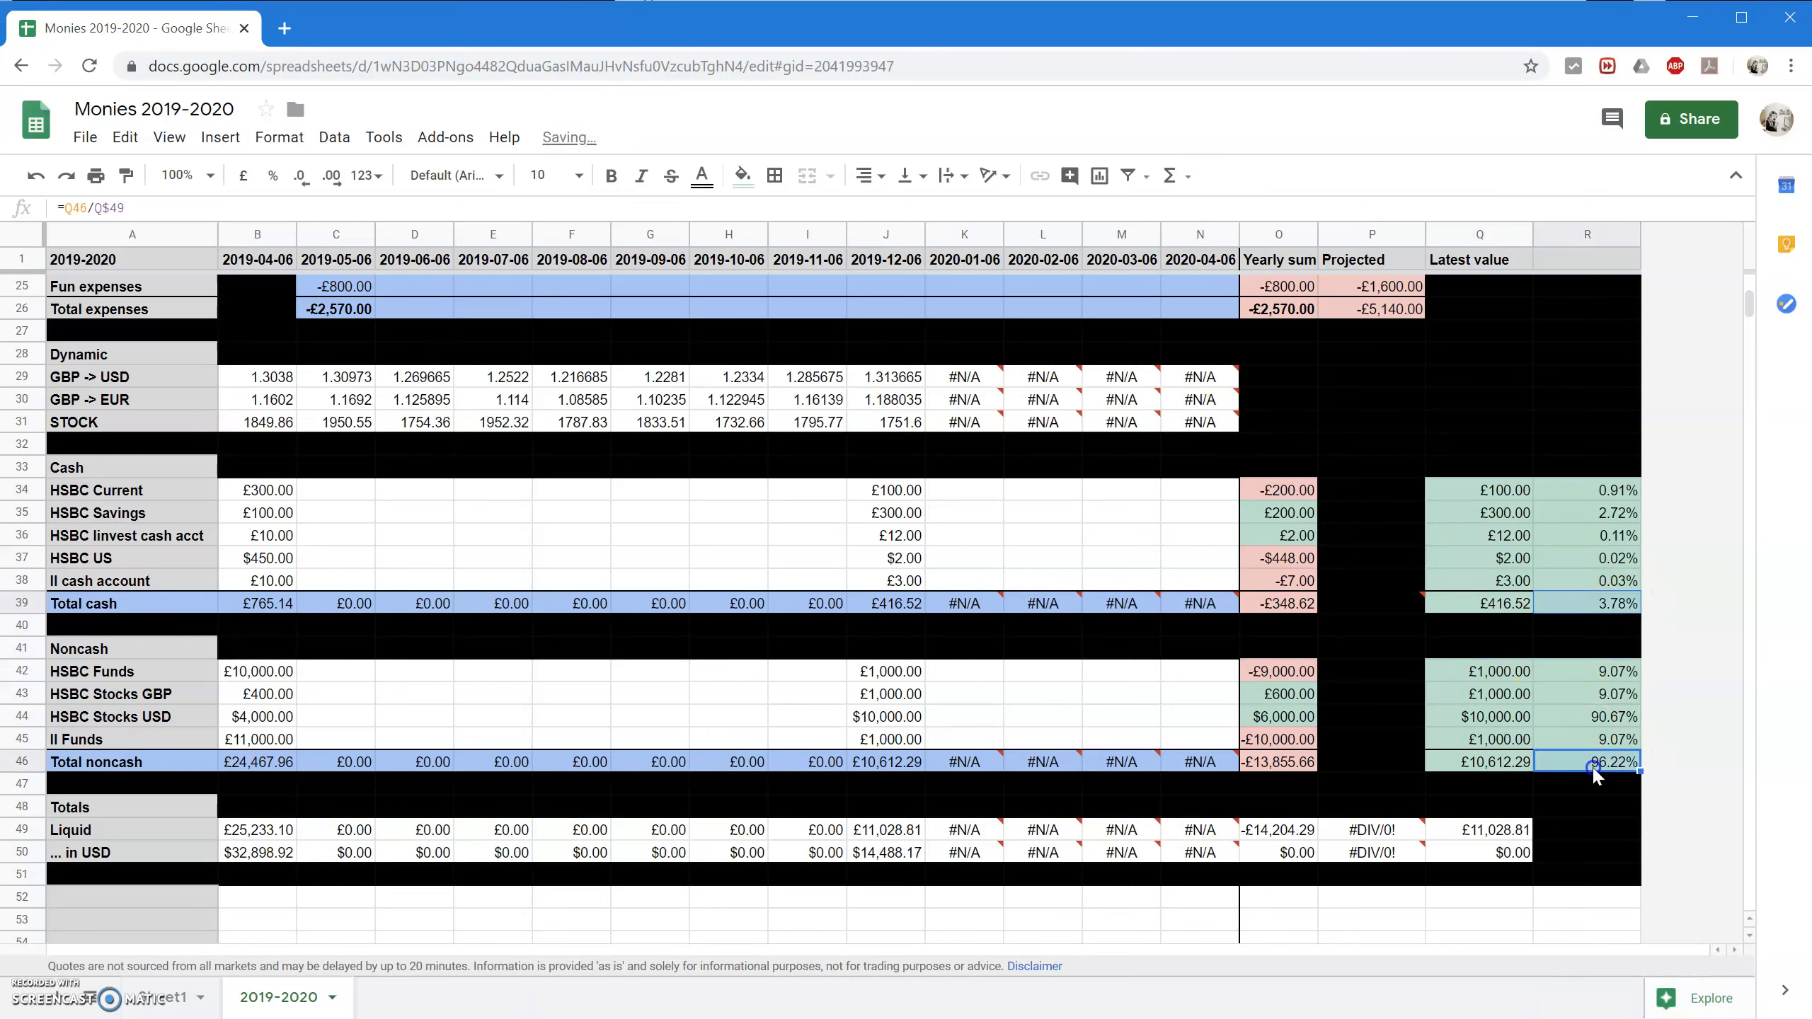
pyautogui.click(775, 176)
pyautogui.click(811, 251)
pyautogui.click(1371, 715)
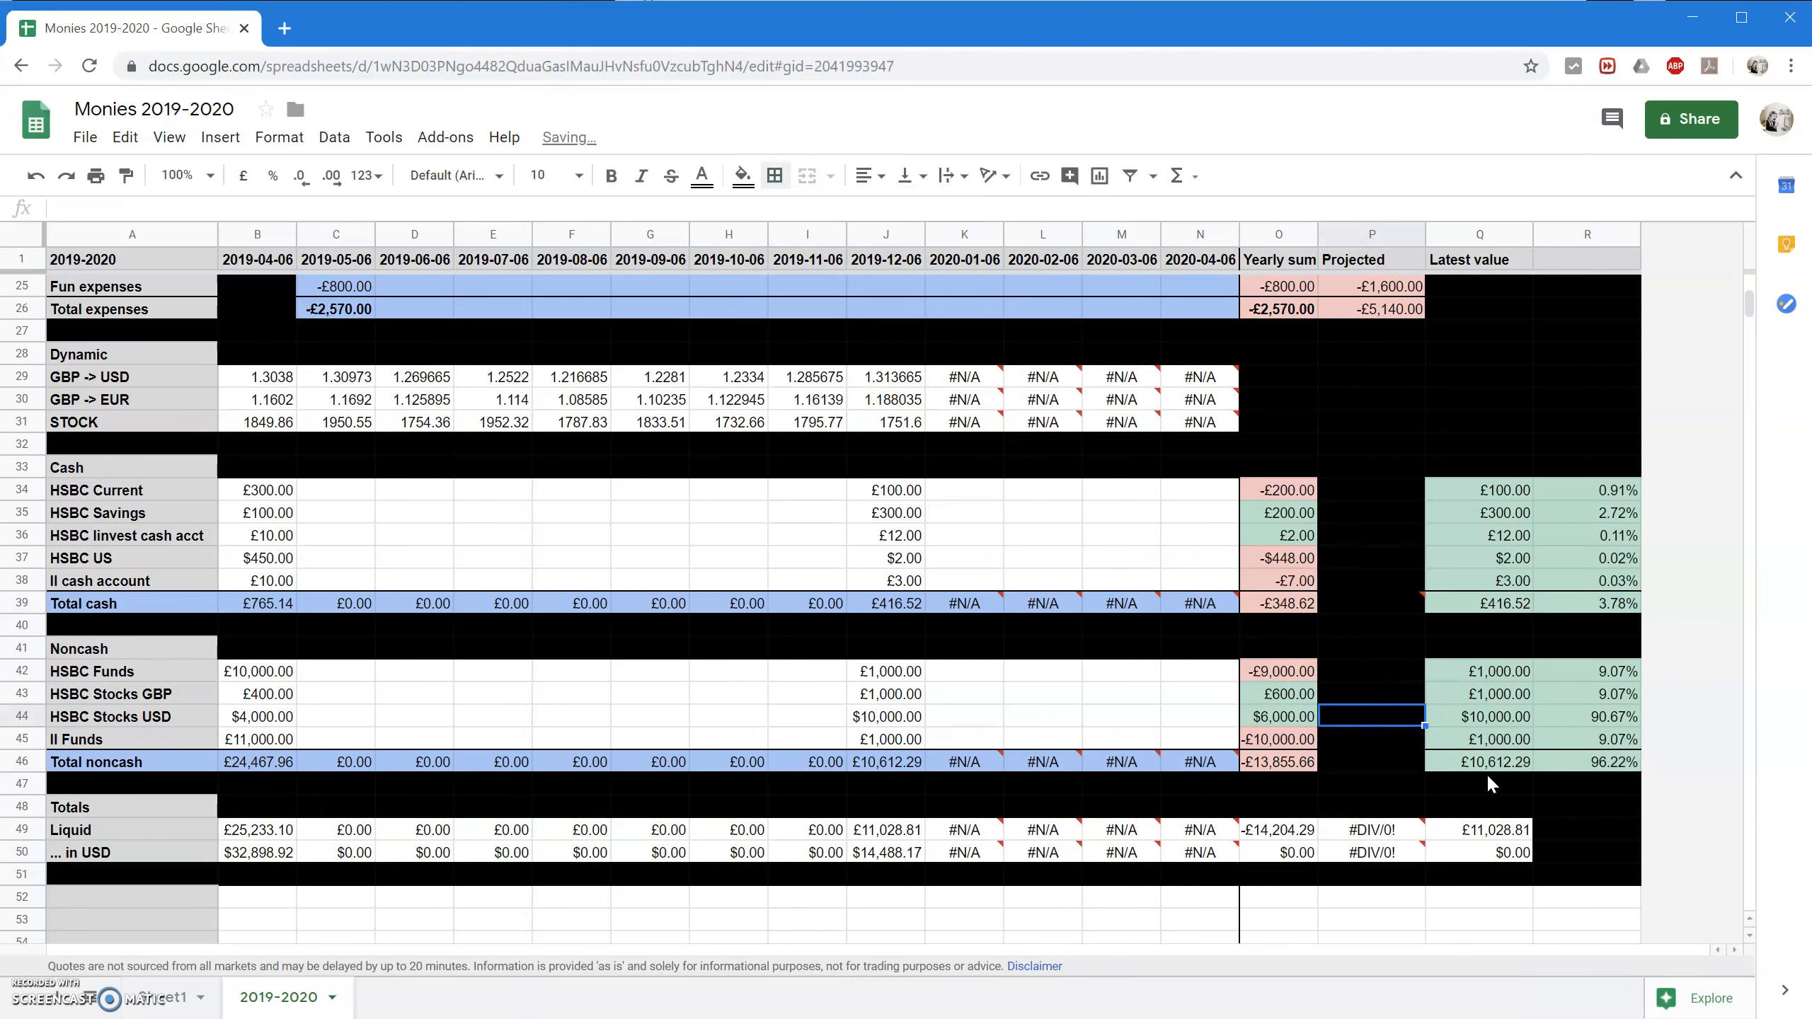
# Change the HSBC Stocks USD Latest value formula in Q44 to =INDEX(B44:N44,MATCH(1E+99,B44:N44,1))/Q29.
pyautogui.click(1502, 719)
pyautogui.click(1571, 717)
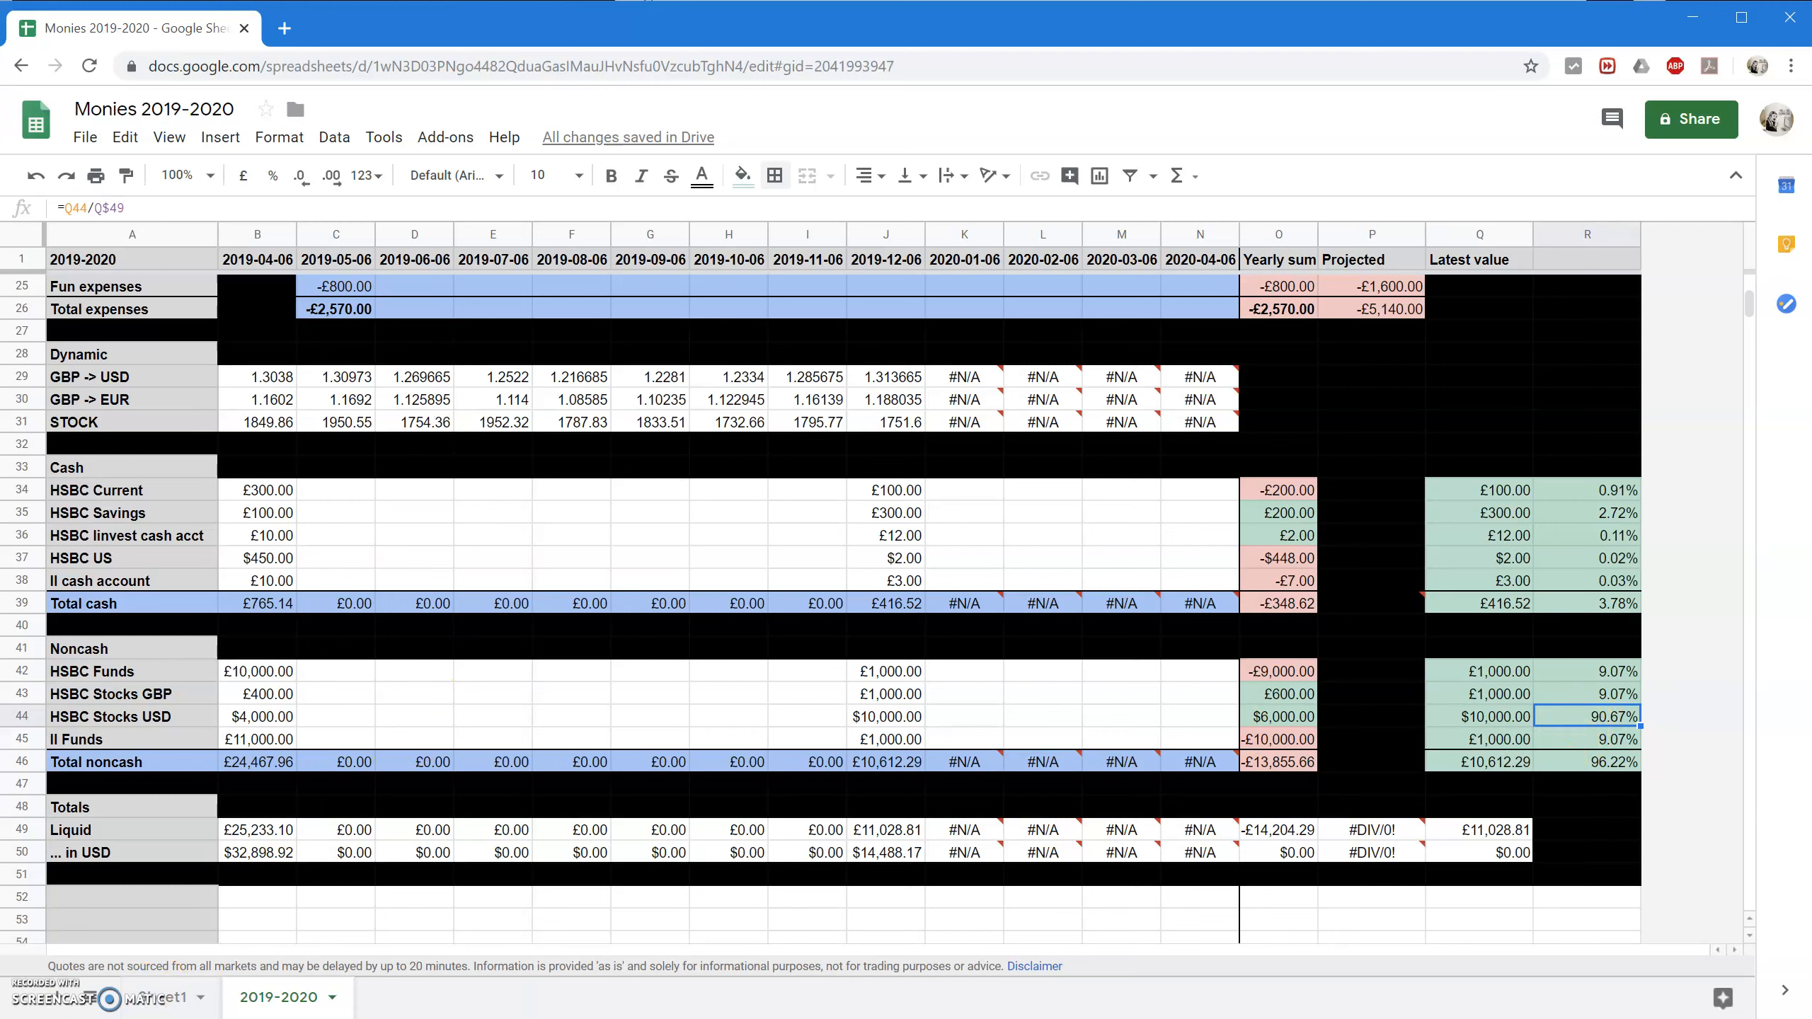
pyautogui.click(1480, 723)
pyautogui.click(378, 210)
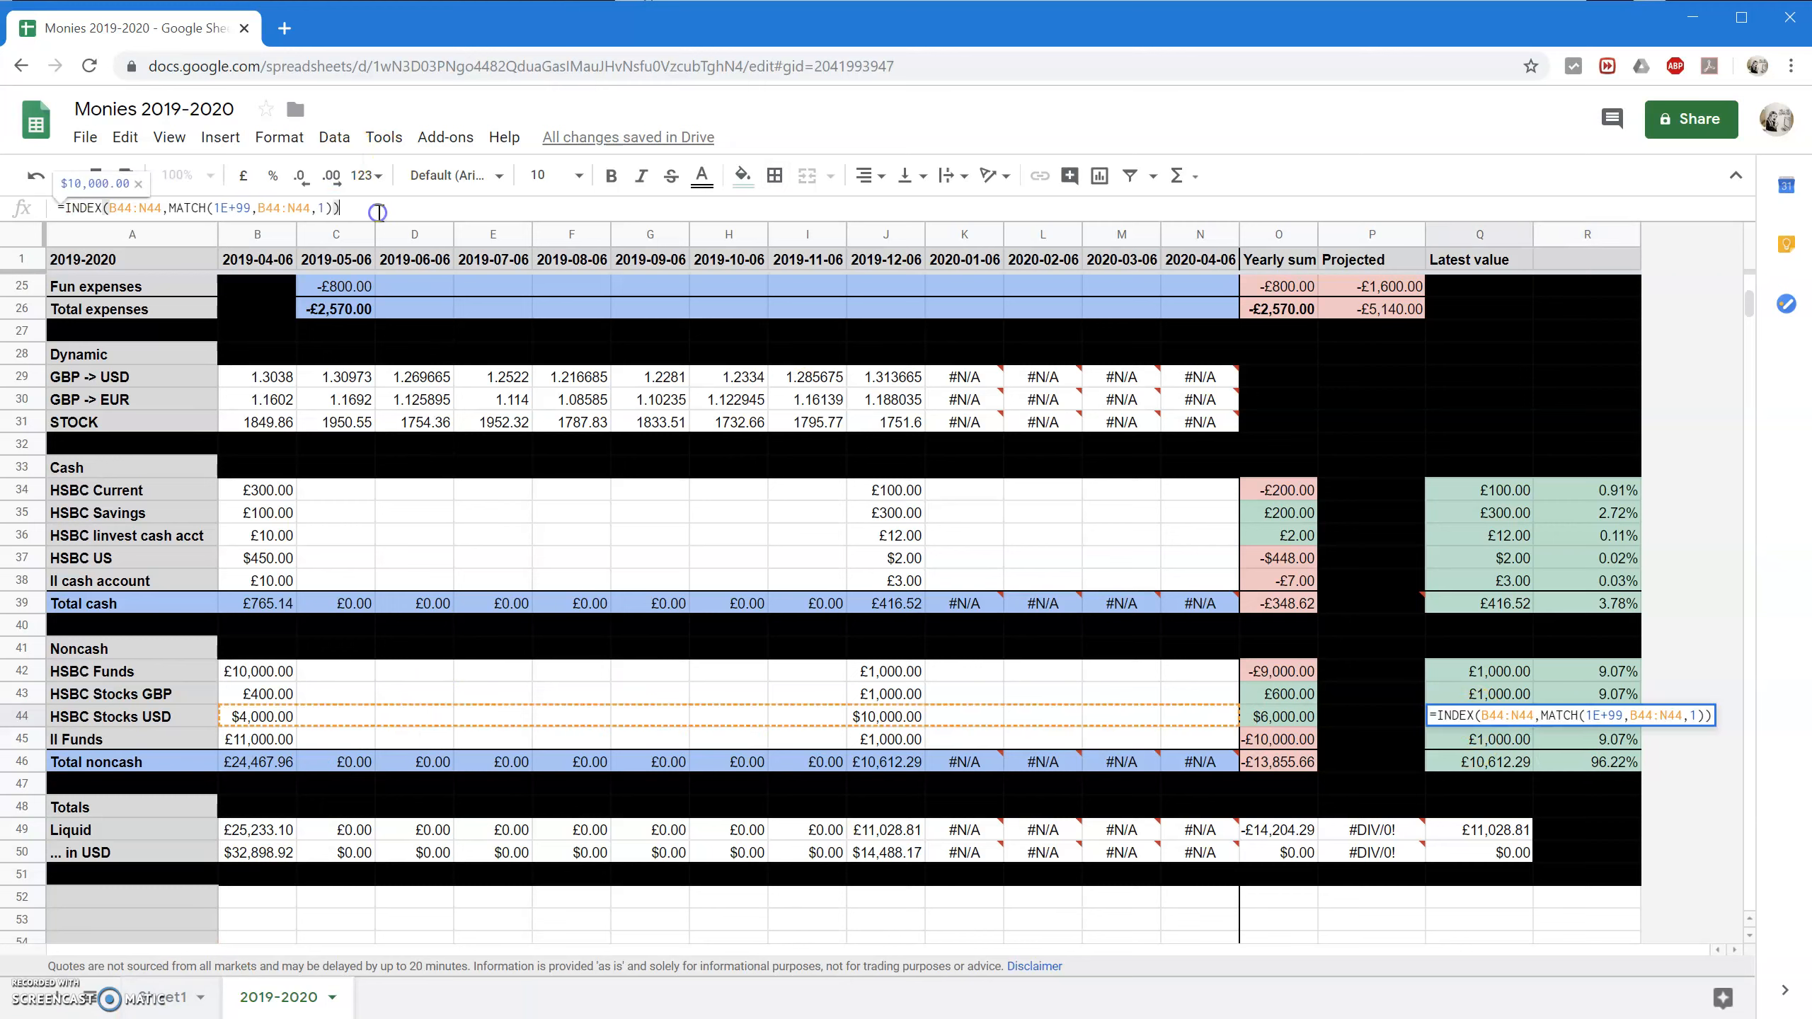
pyautogui.write('/B')
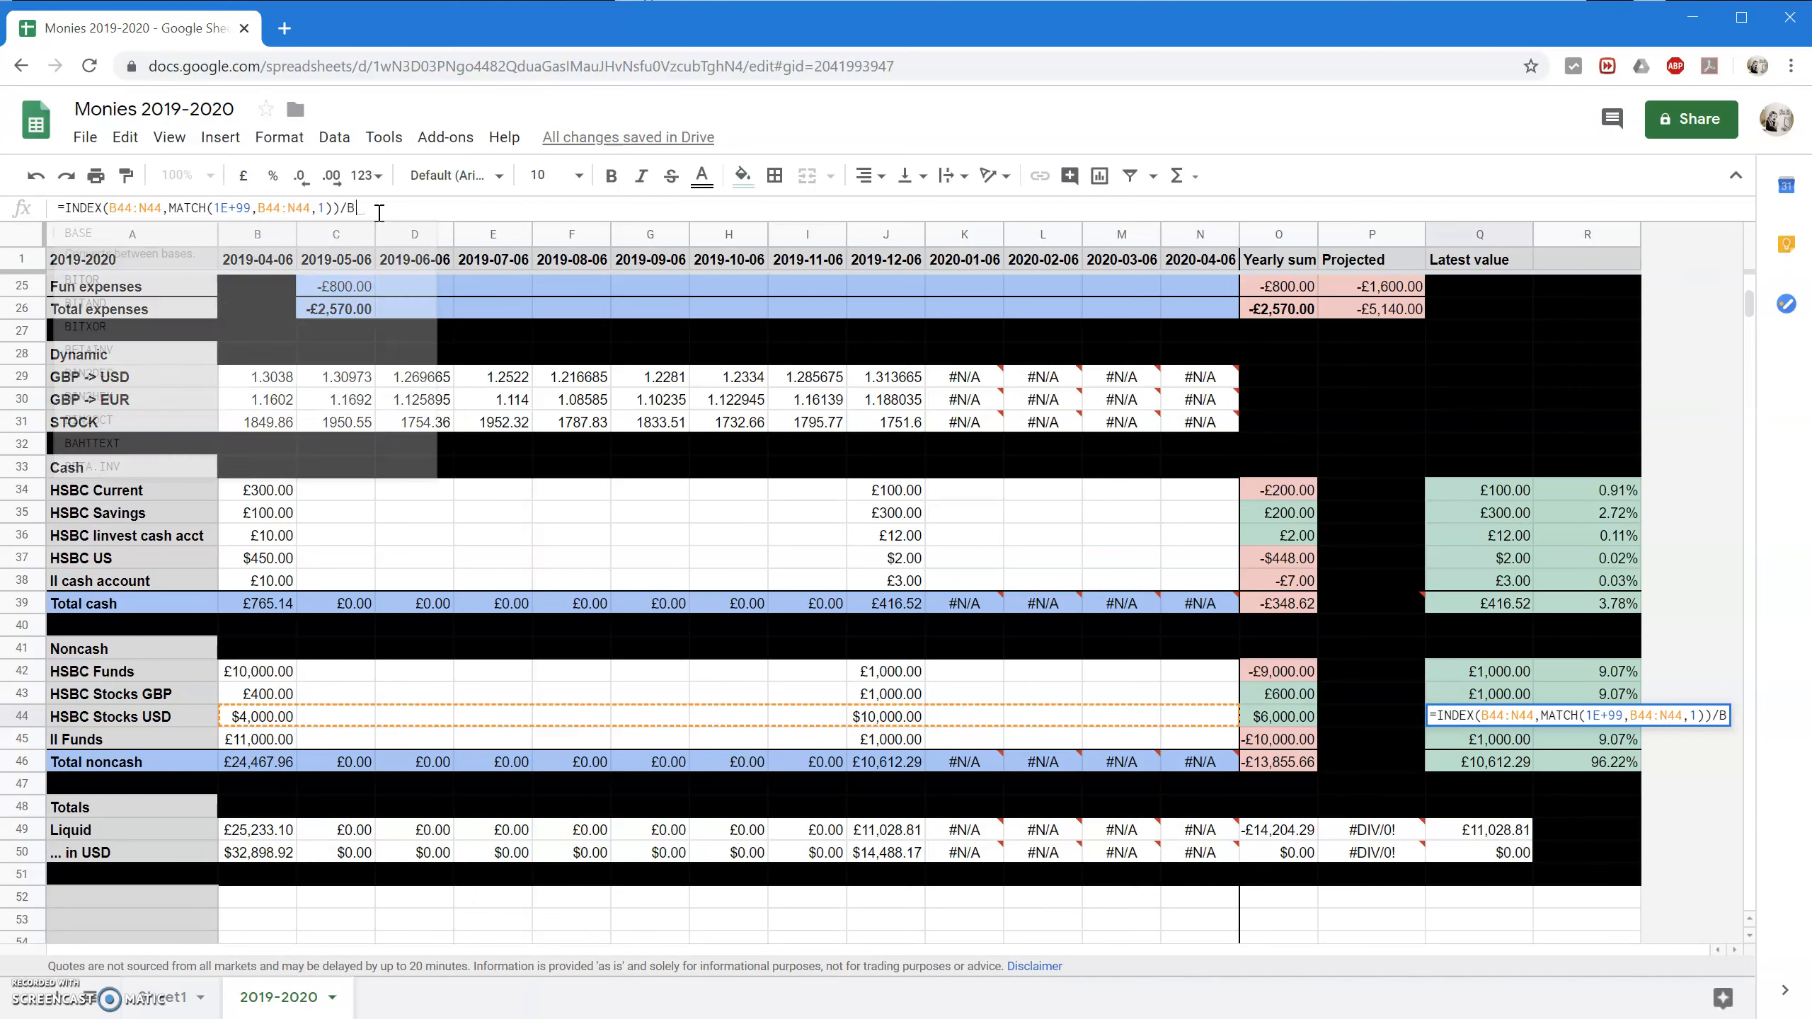
pyautogui.press('BackSpace')
pyautogui.write('Q29')
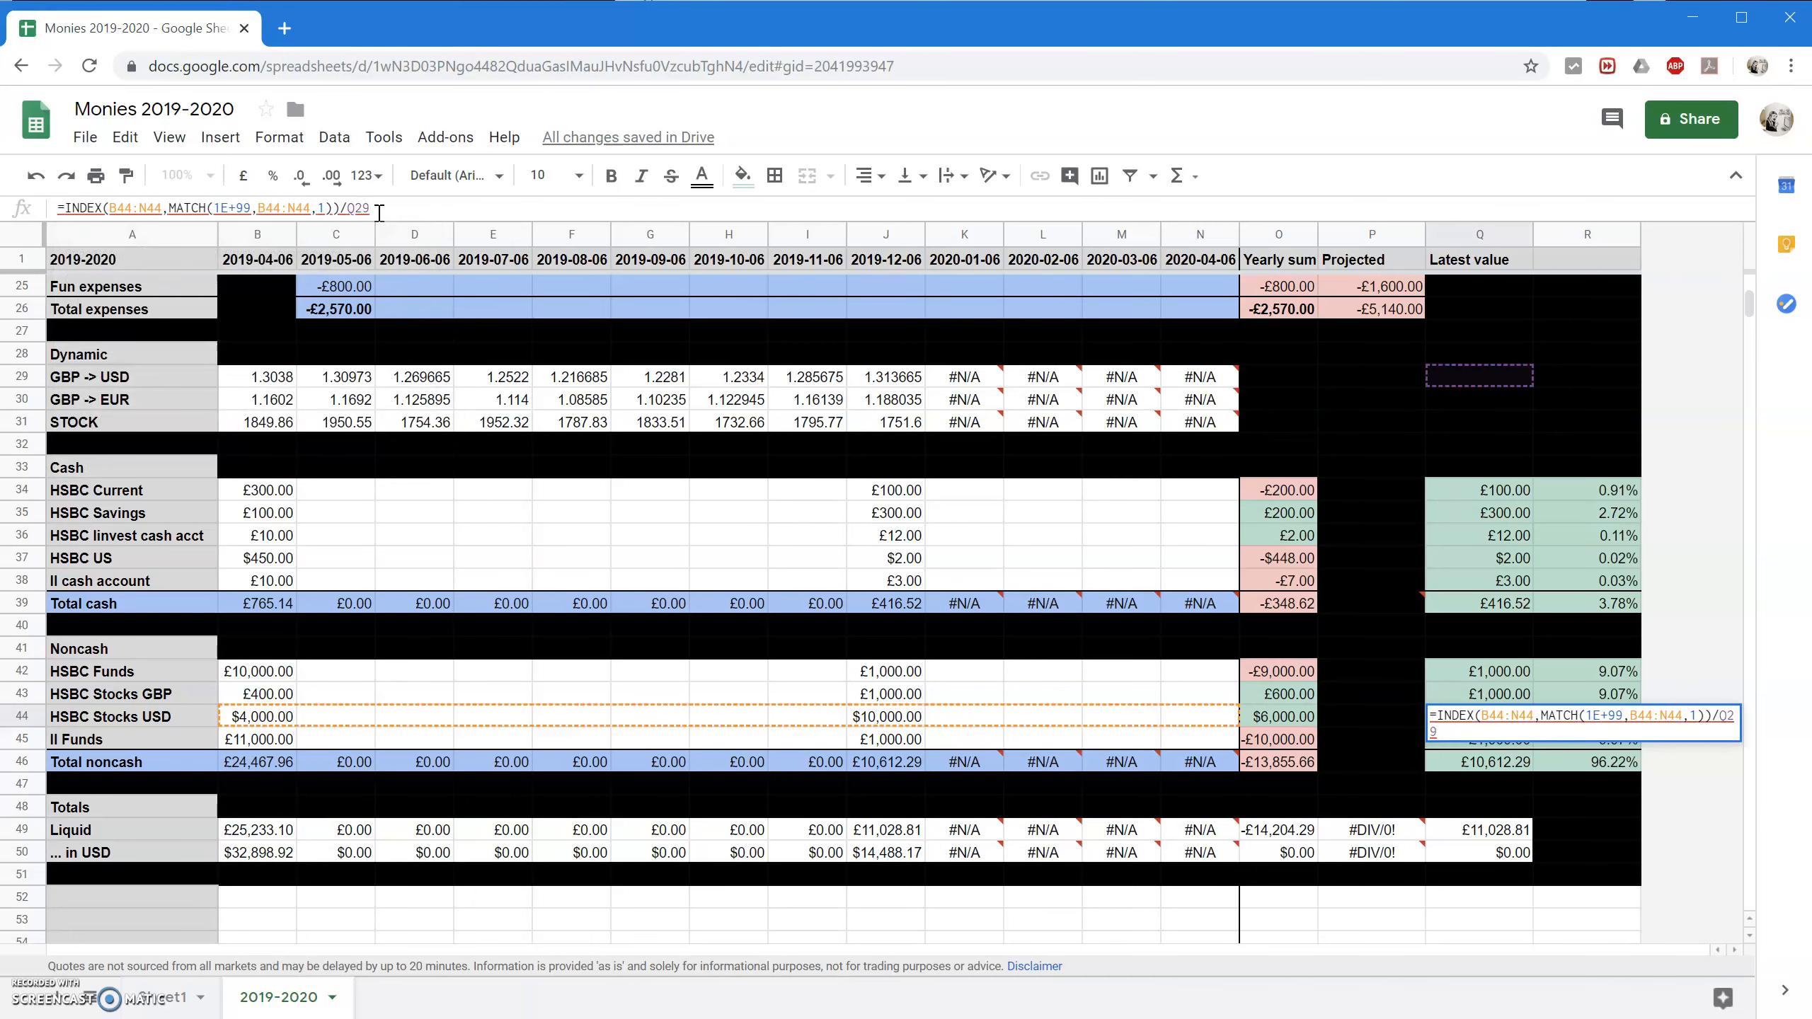
pyautogui.press('Return')
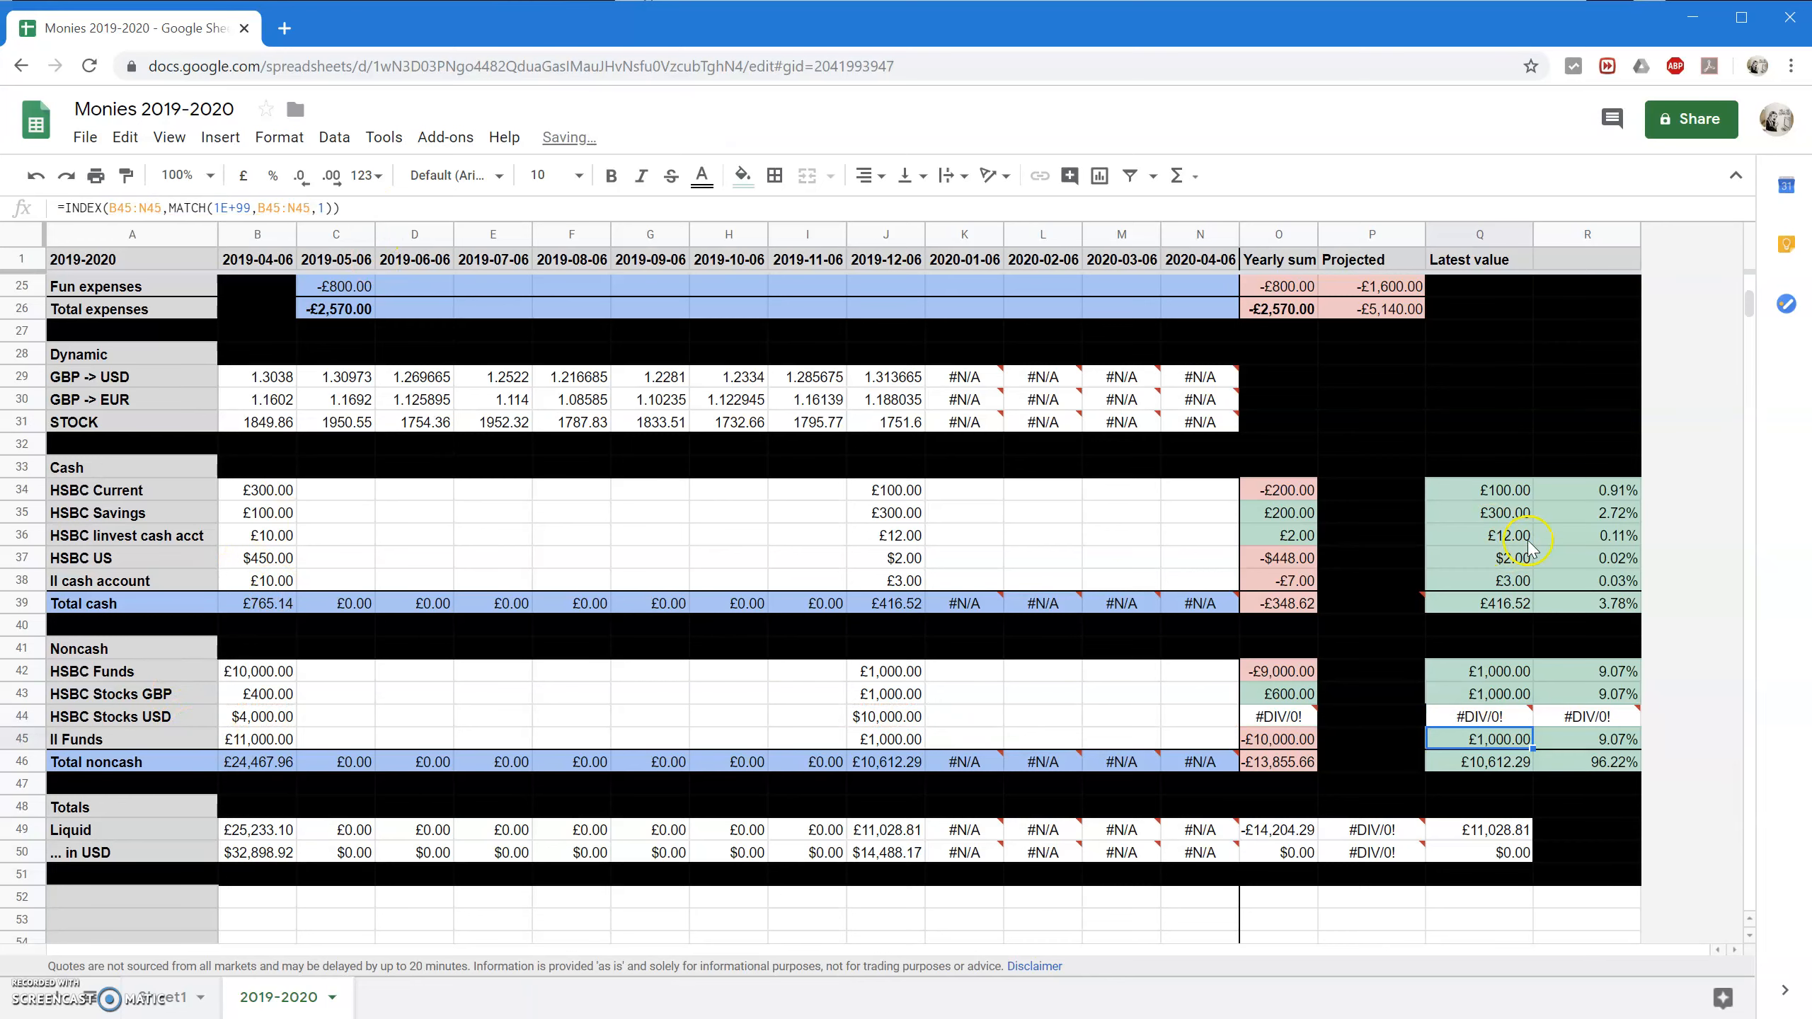
# Fill the HSBC Current Latest value formula from Q34 upward to the GBP -> USD row in Q29.
pyautogui.scroll(5, 1443, 578)
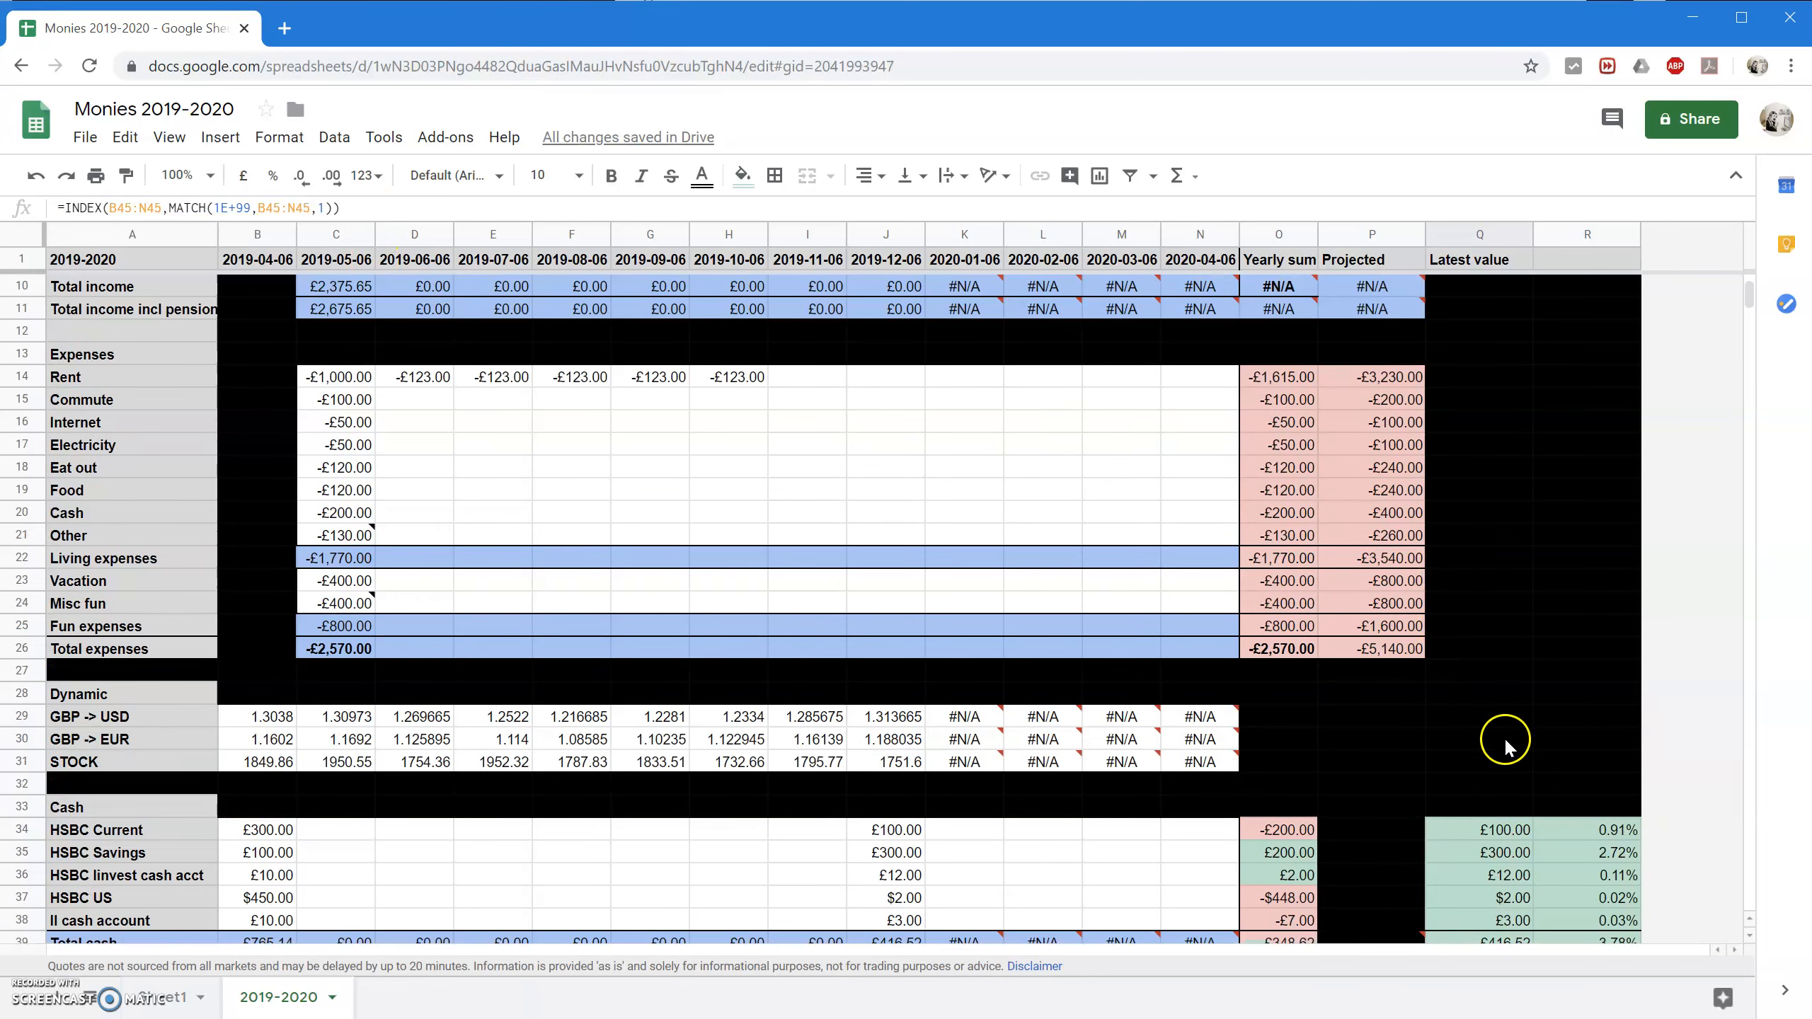
pyautogui.click(1503, 821)
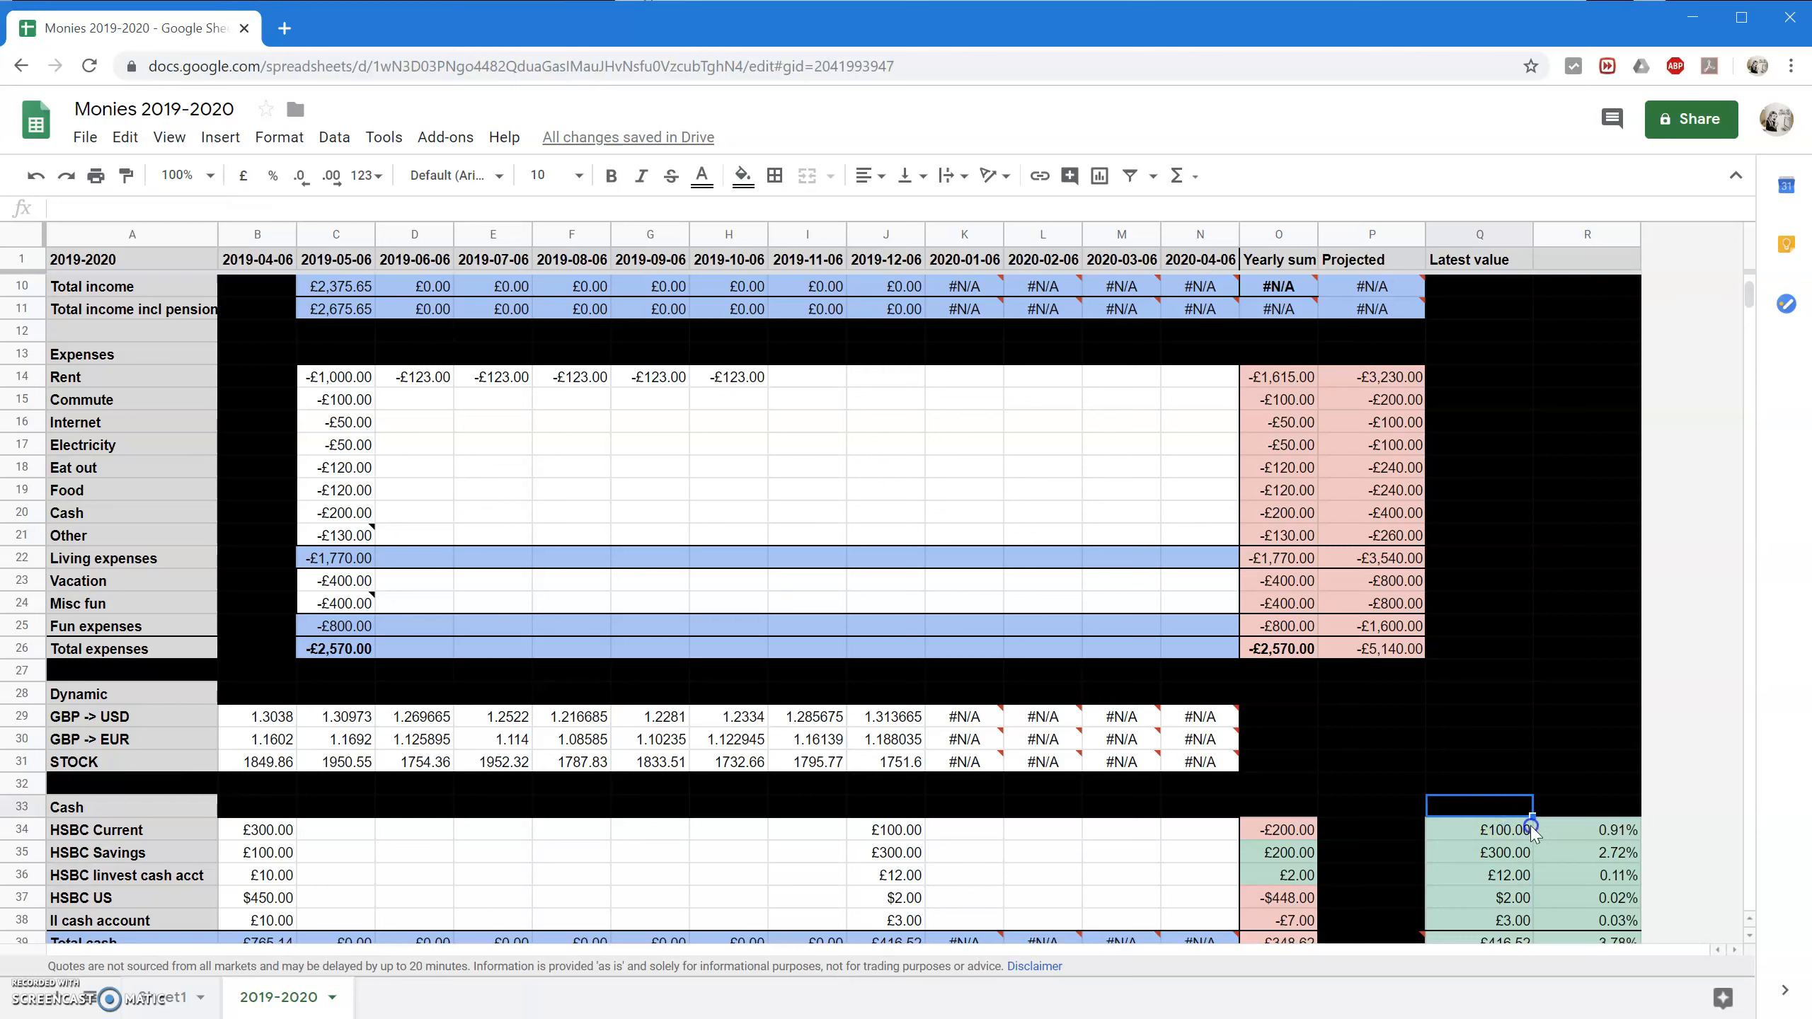
pyautogui.moveTo(1532, 840); pyautogui.dragTo(1523, 716)
# Clear the filled formulas in Q32:Q33 and fill both cells with black.
pyautogui.moveTo(1502, 783); pyautogui.dragTo(1511, 806)
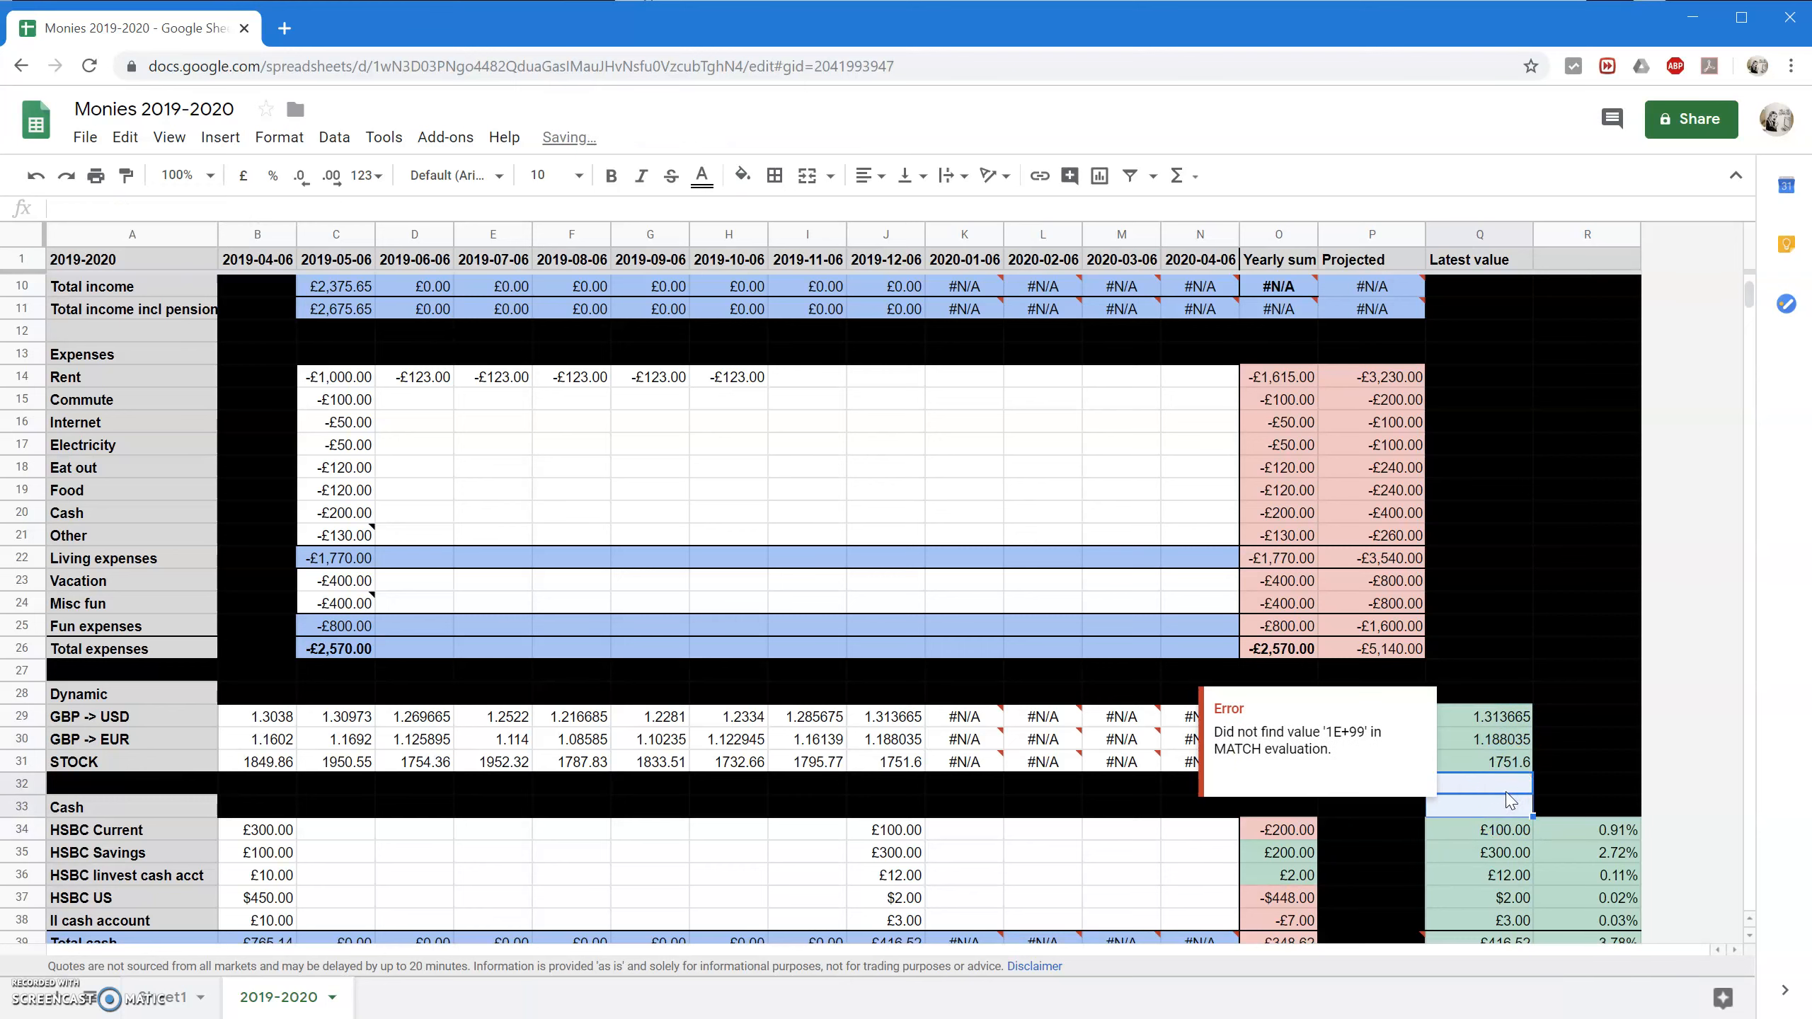
pyautogui.press('Delete')
pyautogui.click(746, 179)
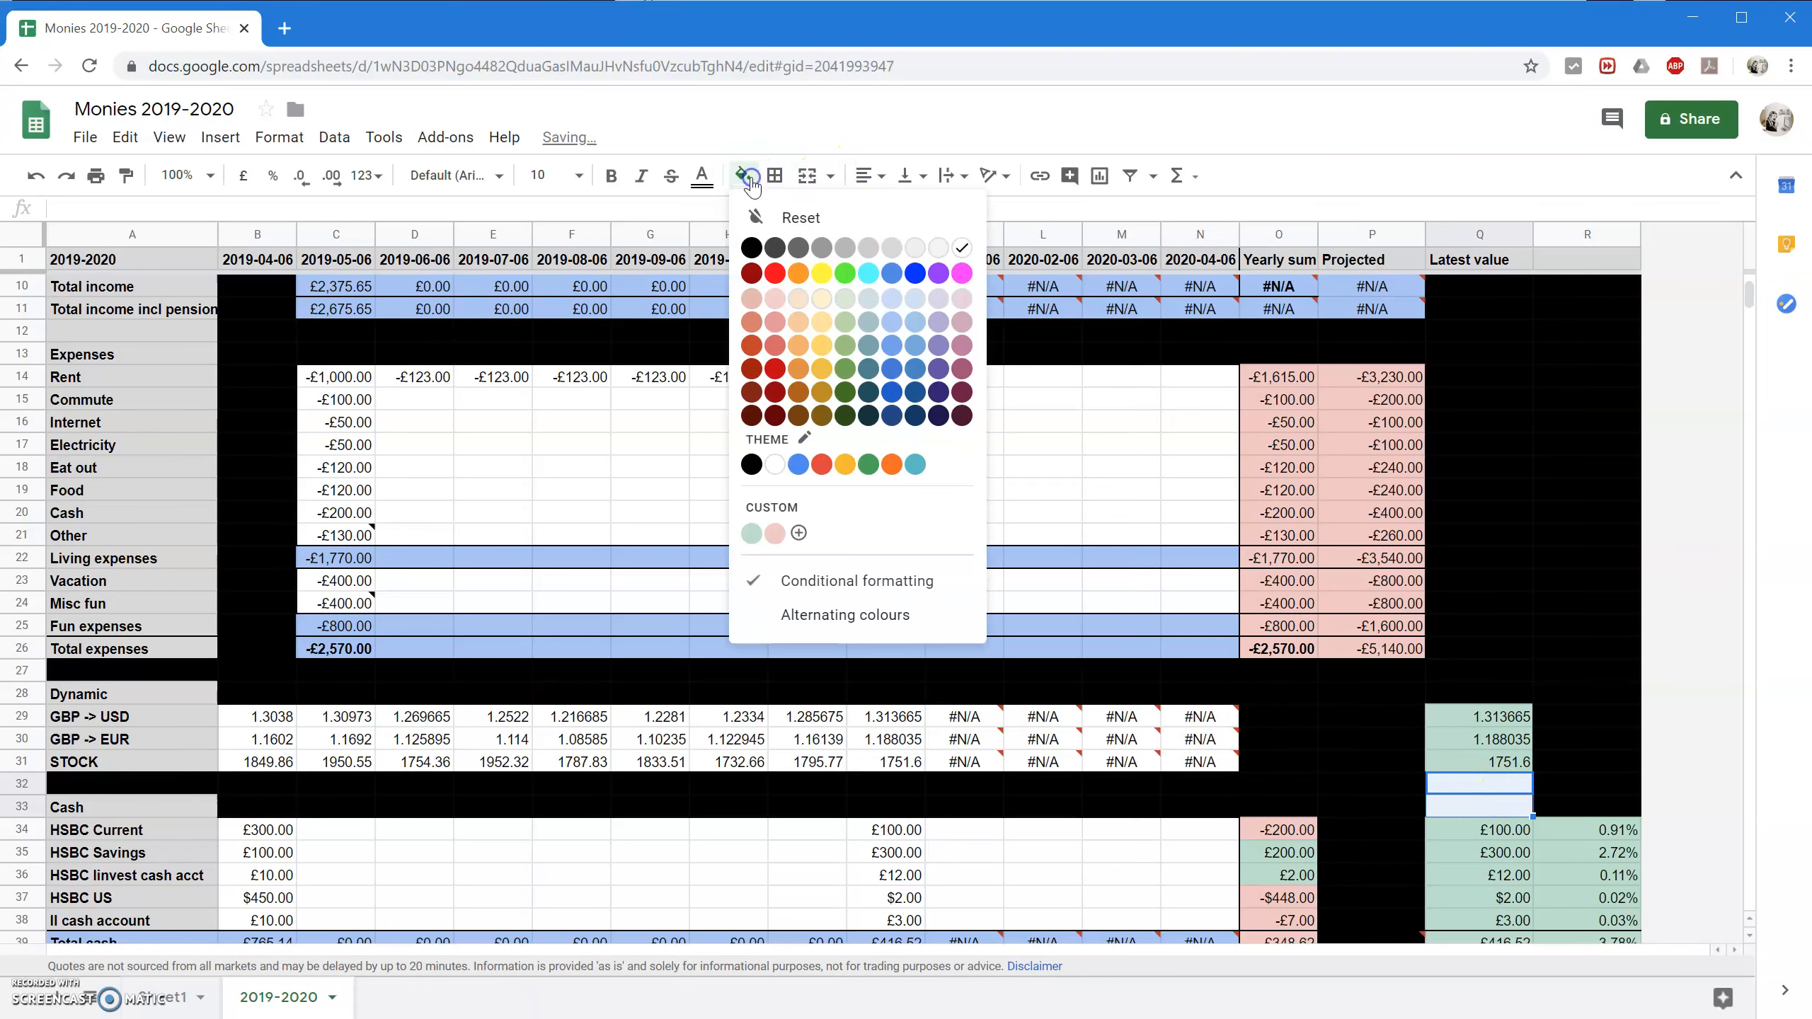
pyautogui.click(750, 247)
# Check the latest GBP -> USD rate formula, and format the HSBC Stocks USD Latest value in Q44 as pounds.
pyautogui.click(1476, 716)
pyautogui.scroll(-5, 1480, 725)
pyautogui.scroll(1, 1489, 699)
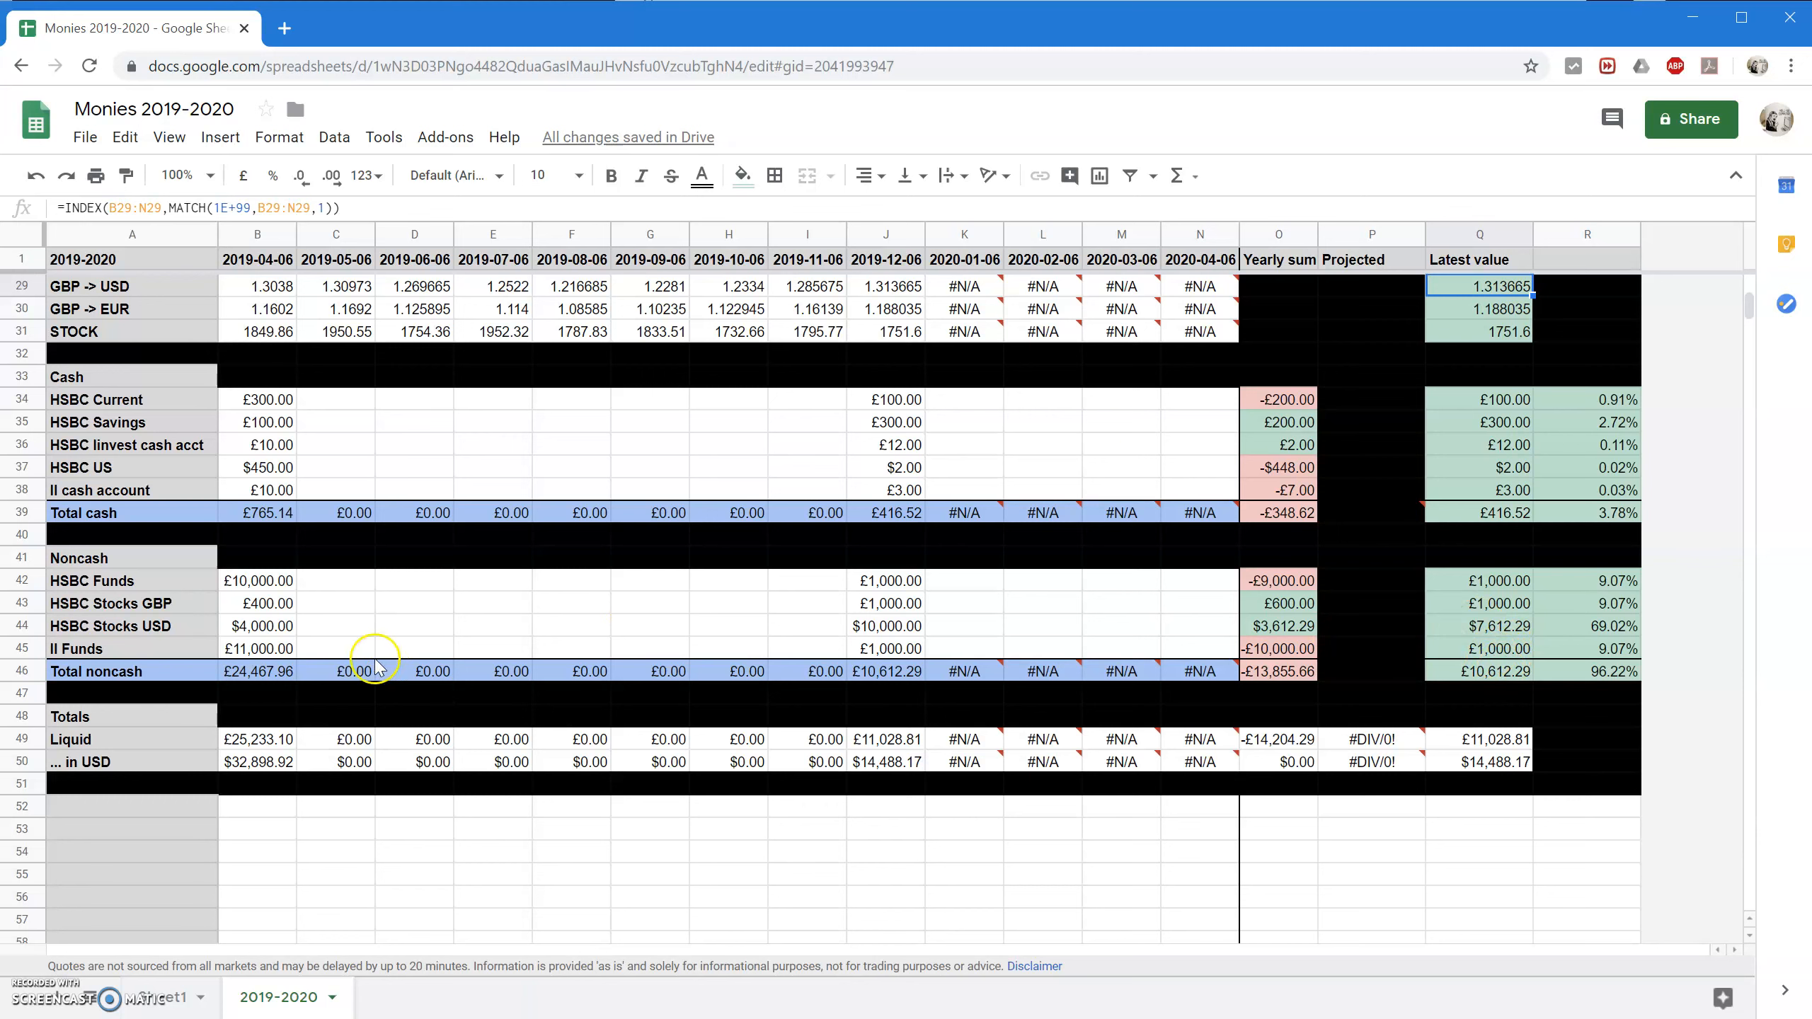
pyautogui.click(1475, 627)
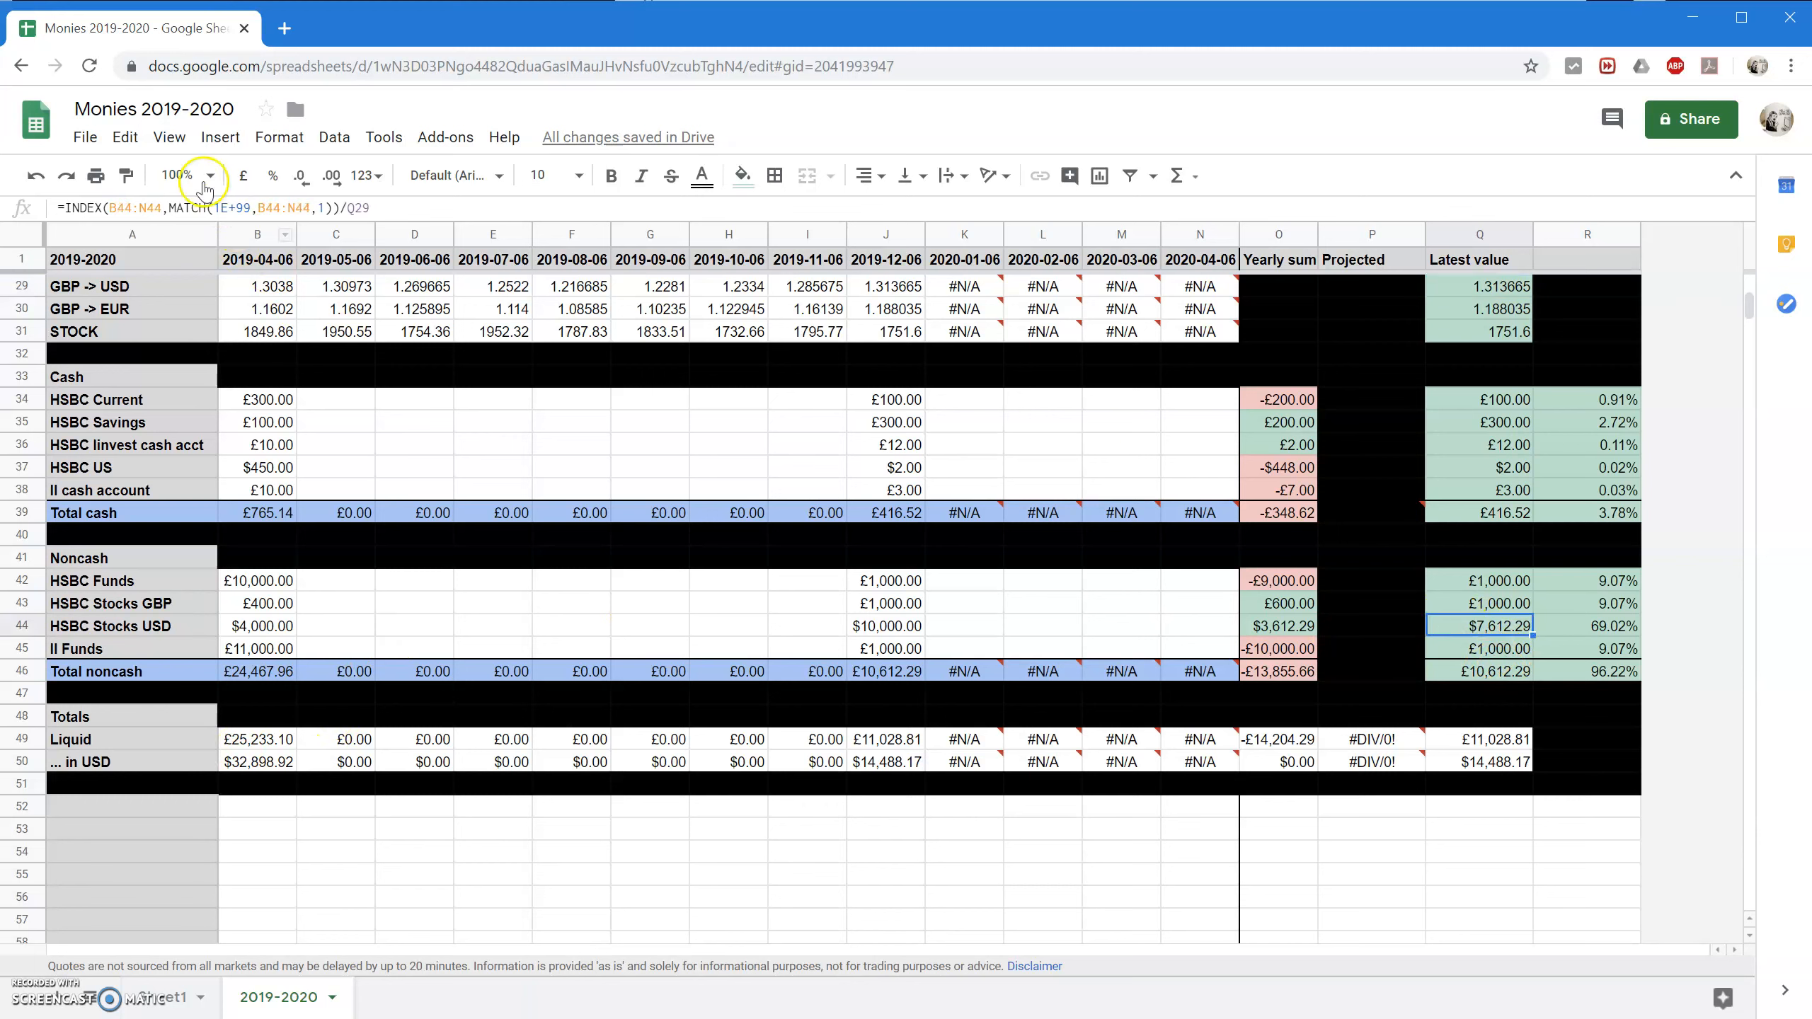
pyautogui.click(244, 176)
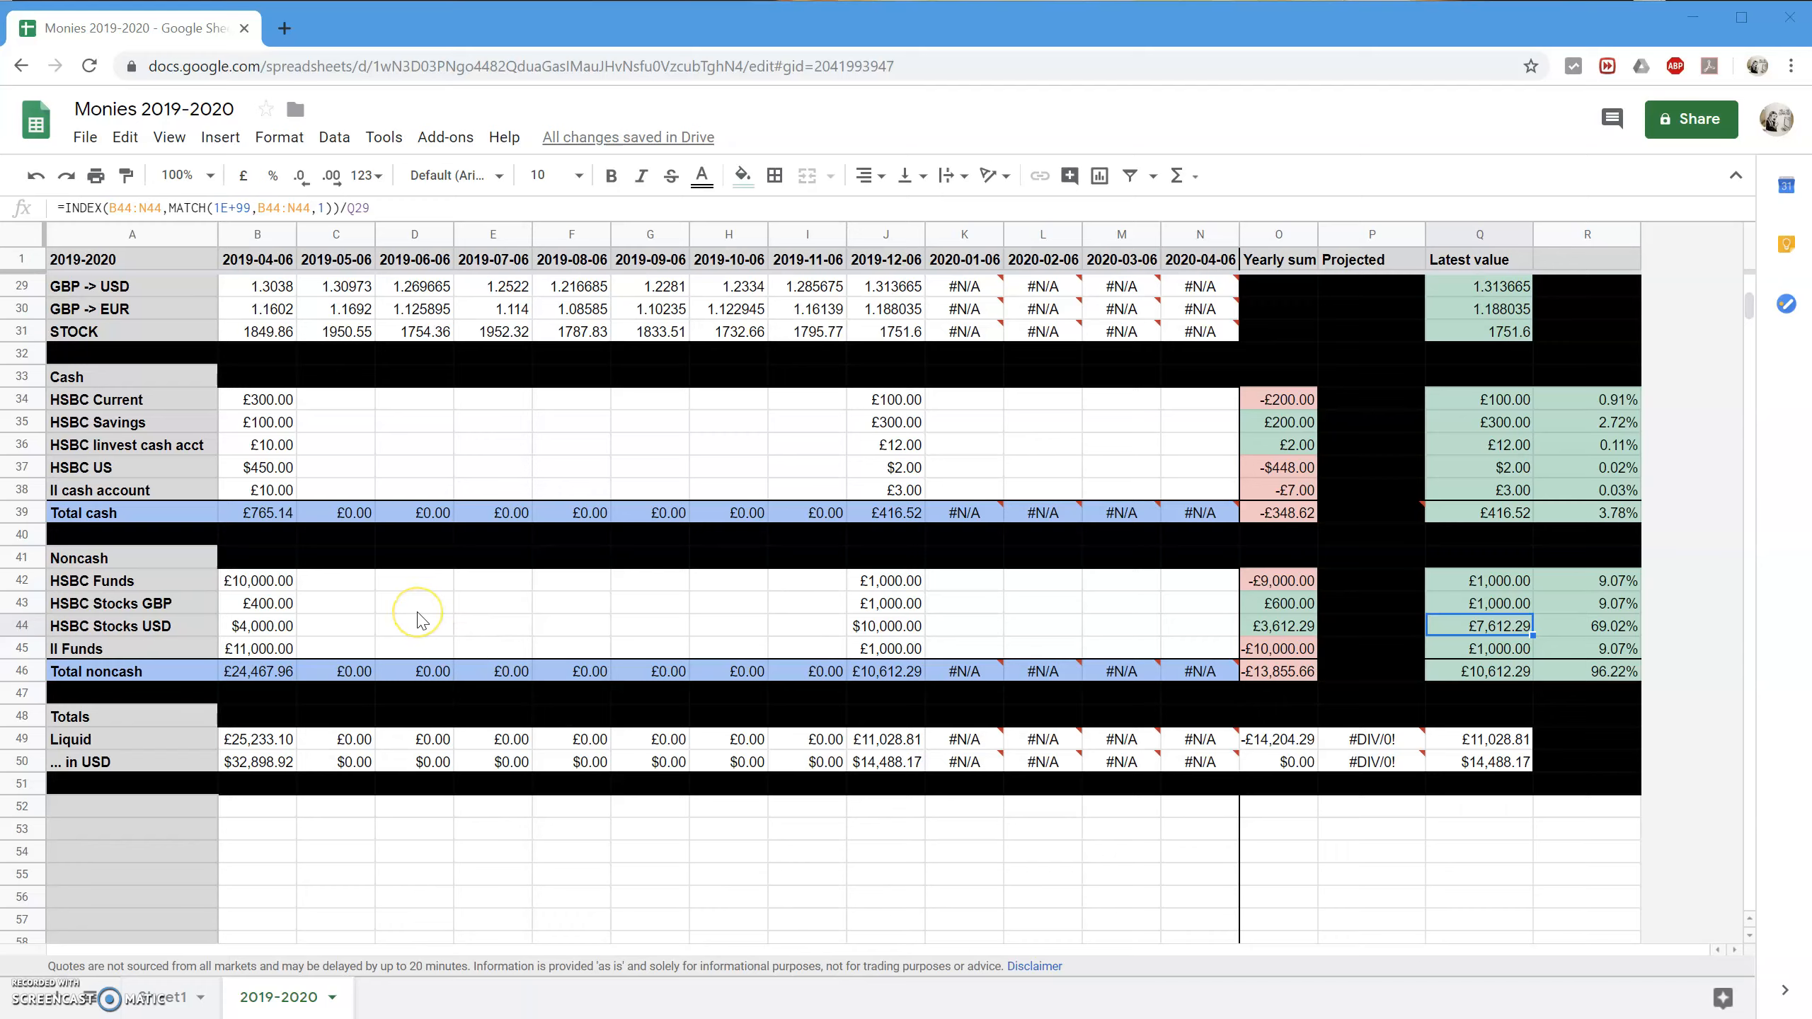
# Label A52 to A54 below the Totals section as Pension, Pension company A and Pension company B.
pyautogui.scroll(9, 416, 609)
pyautogui.scroll(-7, 227, 771)
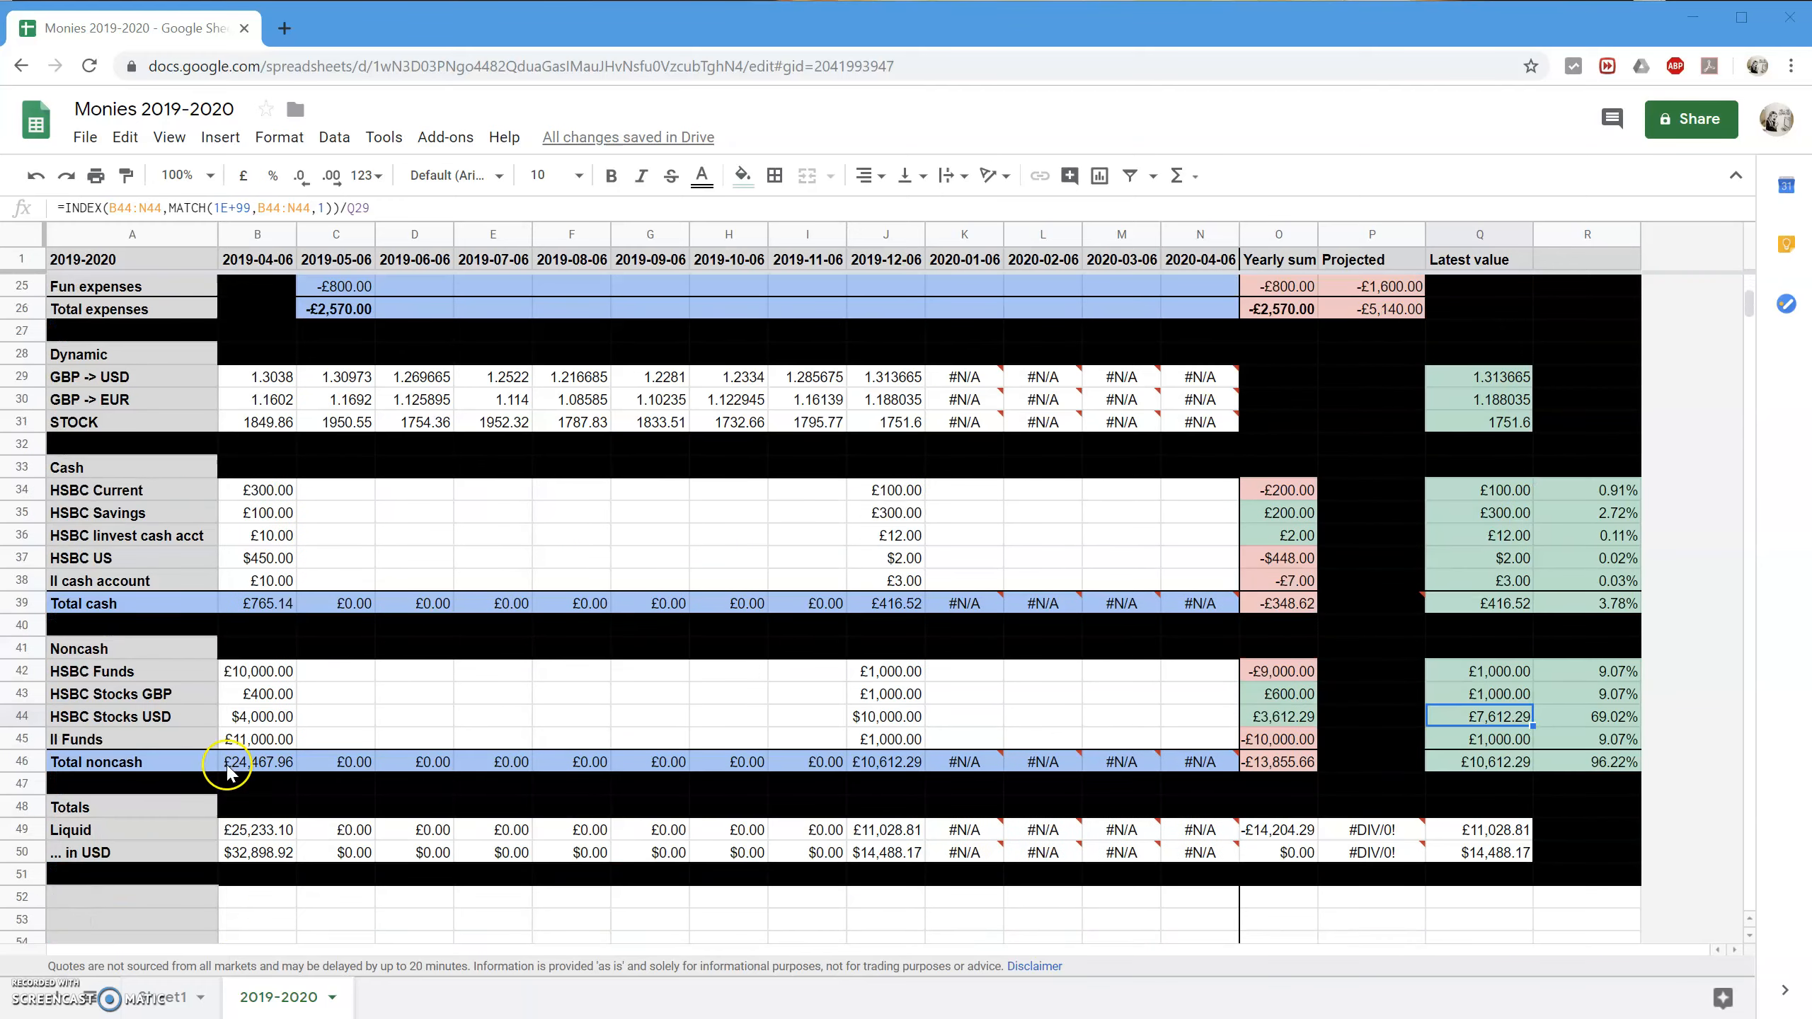
pyautogui.scroll(-4, 227, 770)
pyautogui.click(118, 647)
pyautogui.write('Pen')
pyautogui.press('Return')
pyautogui.write('Pension com')
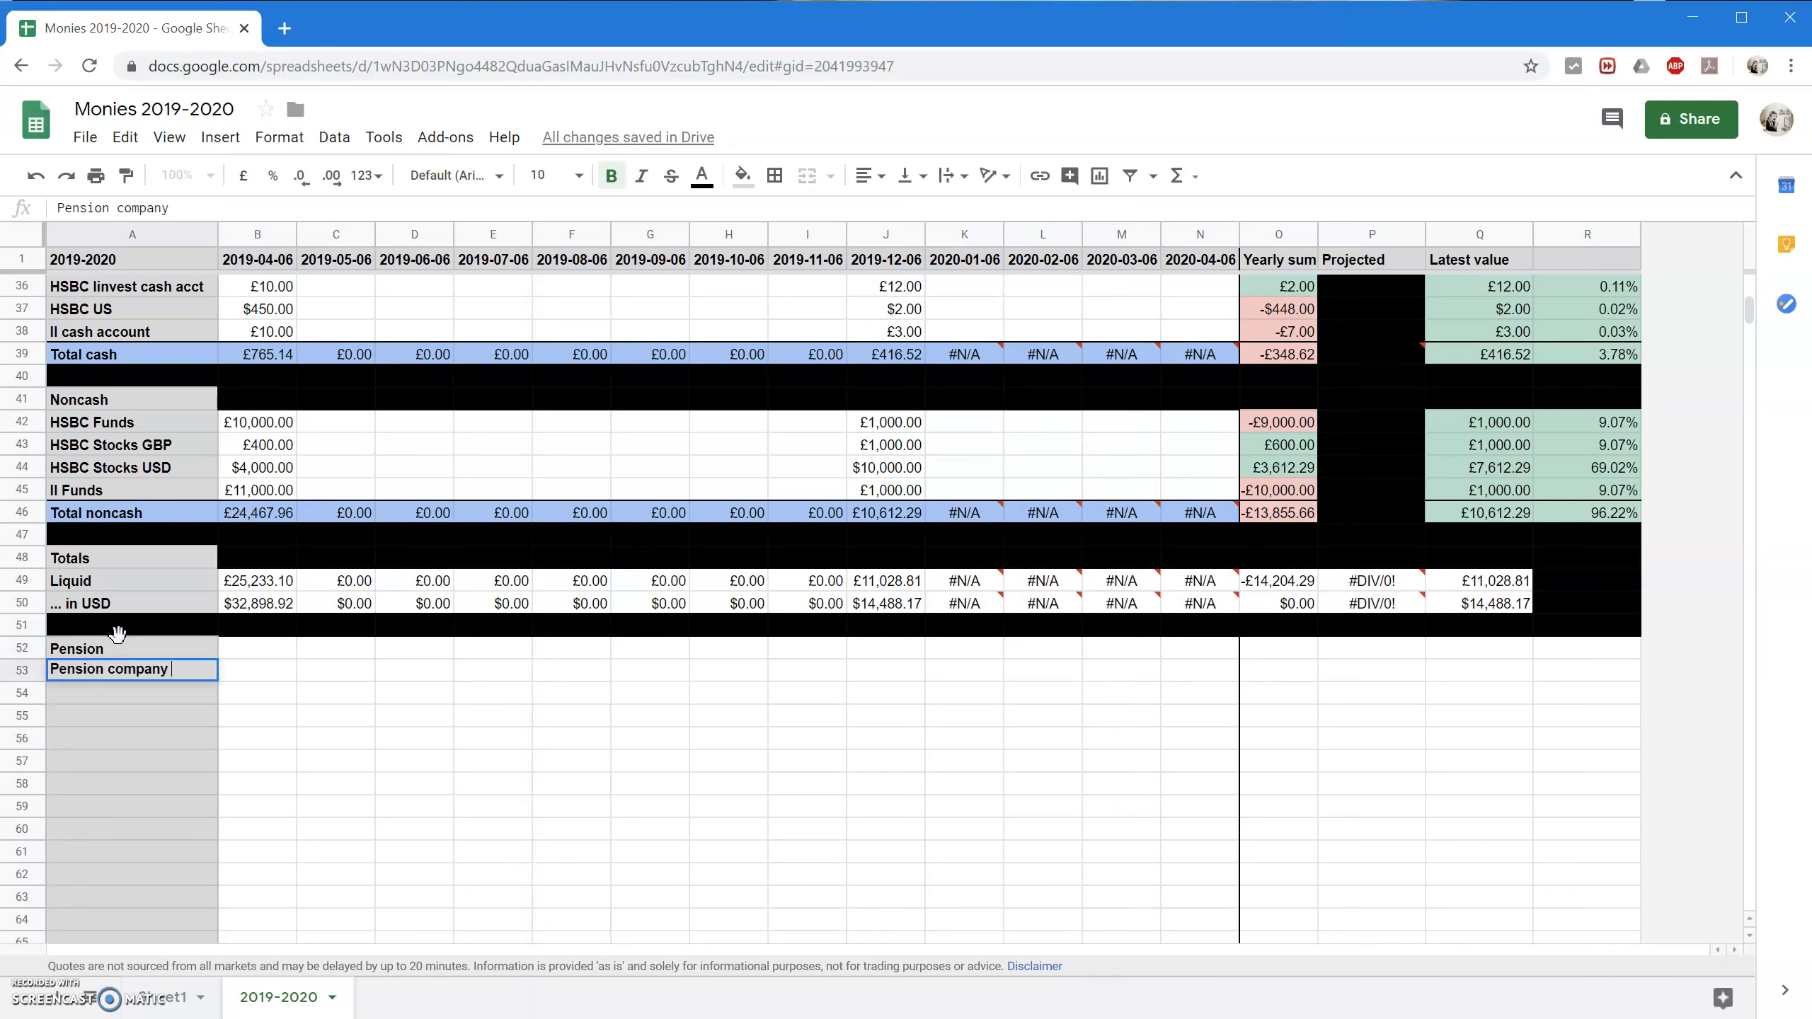
pyautogui.press('Return')
pyautogui.write('Pension ')
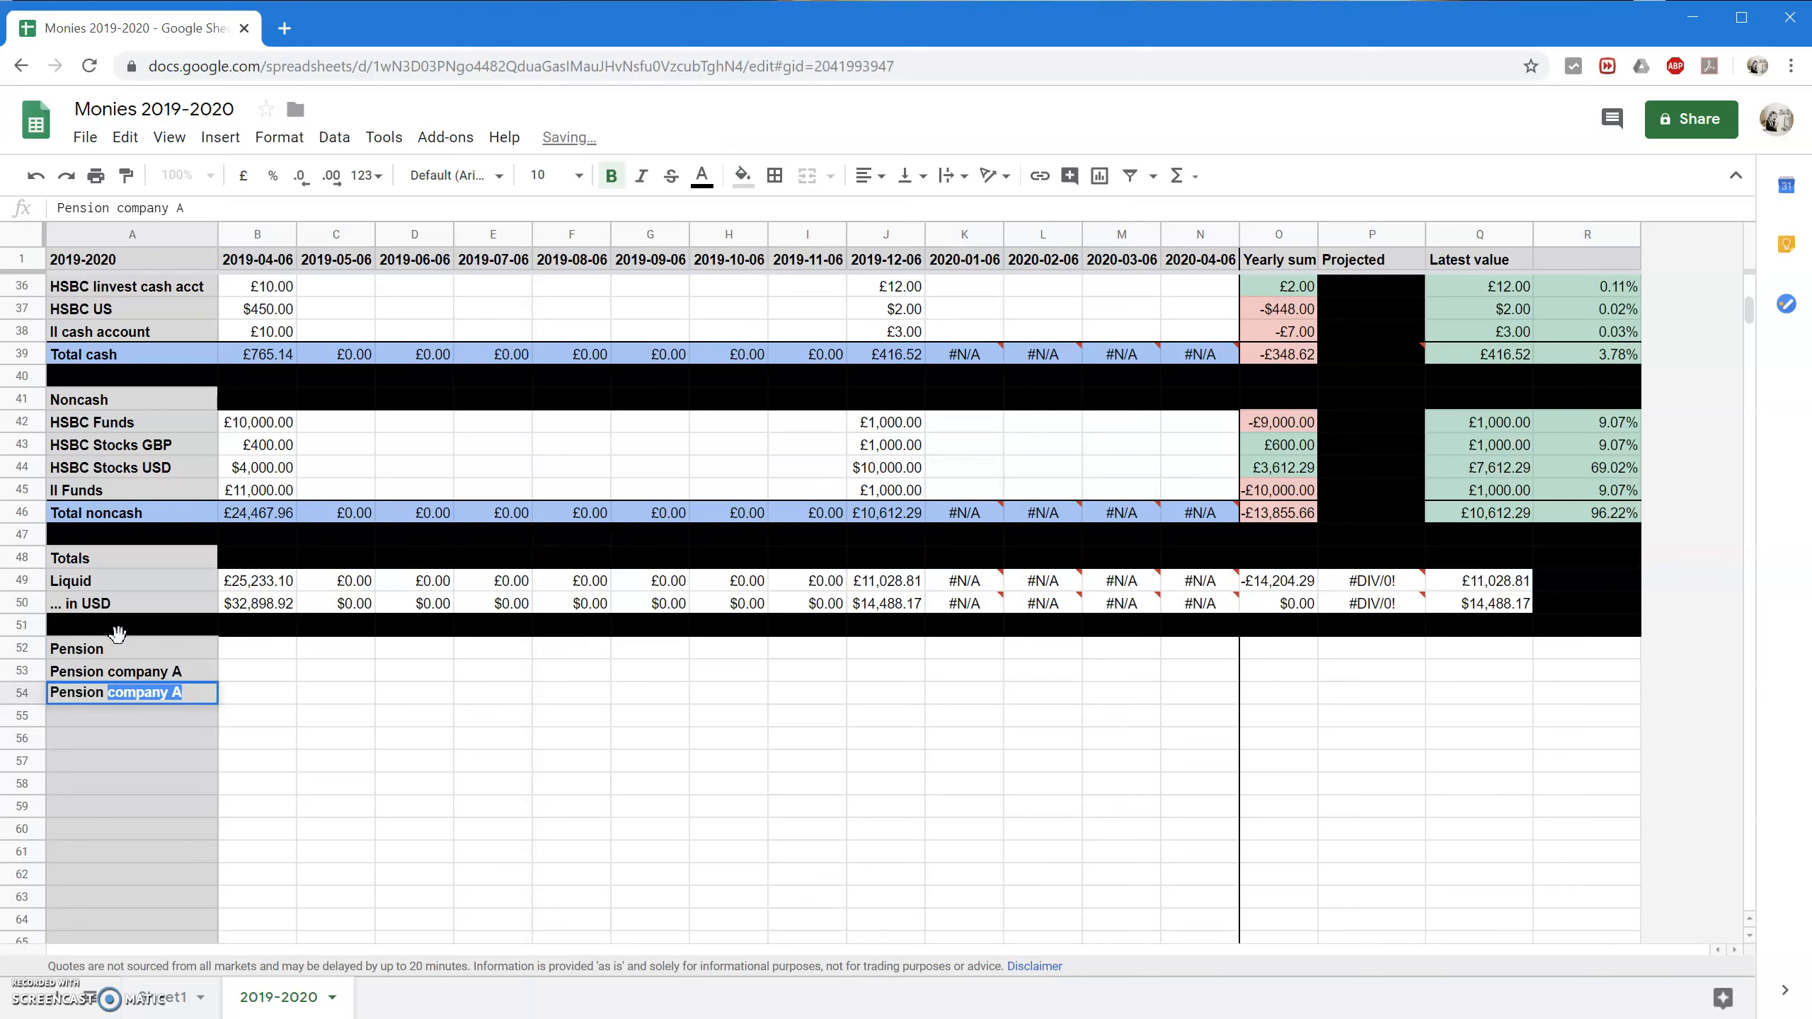
pyautogui.write('company B')
# Fill the Pension heading row with black from B52 to R52.
pyautogui.press('Up')
pyautogui.press('Right')
pyautogui.press('Up')
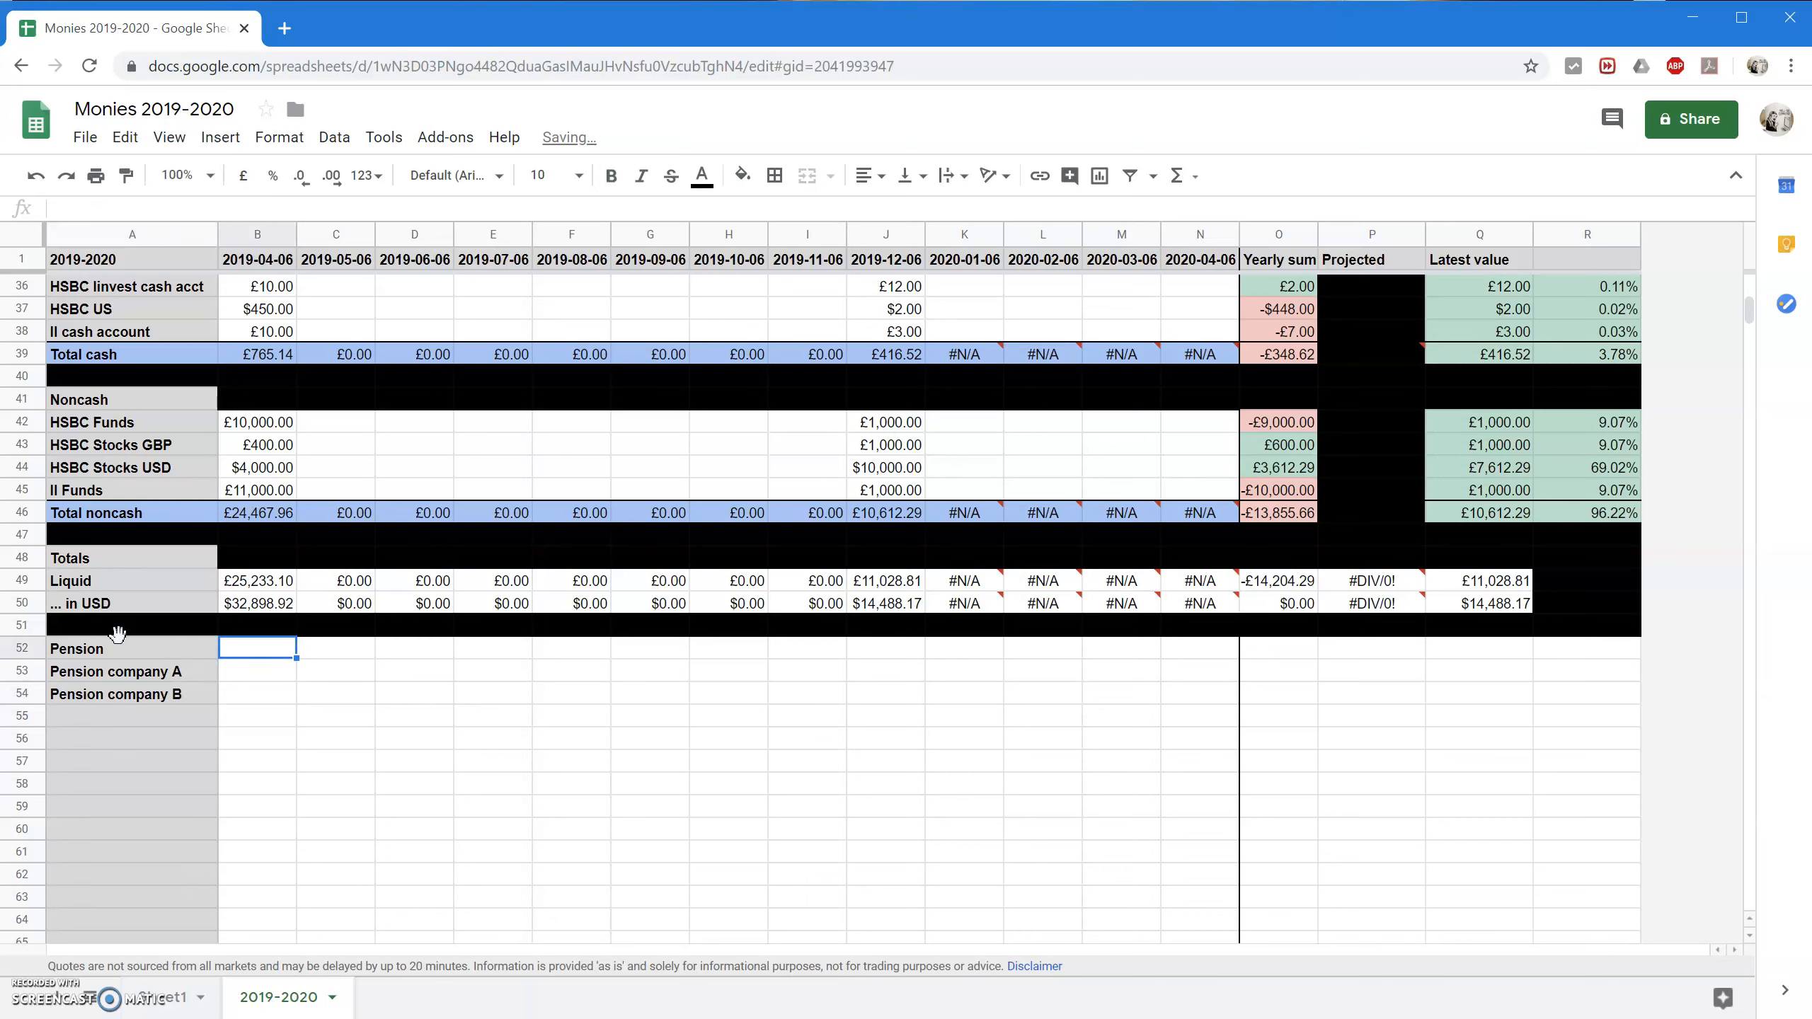
pyautogui.hotkey('shift', 'Right')
pyautogui.hotkey('shift', 'Right')
pyautogui.hotkey('shift', 'Right')
pyautogui.hotkey('shift', 'Right')
pyautogui.hotkey('shift', 'Right')
pyautogui.hotkey('shift', 'Right')
pyautogui.hotkey('shift', 'Right')
pyautogui.hotkey('shift', 'Right')
pyautogui.hotkey('shift', 'Right')
pyautogui.hotkey('shift', 'Right')
pyautogui.hotkey('shift', 'Right')
pyautogui.hotkey('shift', 'Right')
pyautogui.hotkey('shift', 'Right')
pyautogui.hotkey('shift', 'Right')
pyautogui.hotkey('shift', 'Right')
pyautogui.hotkey('shift', 'Right')
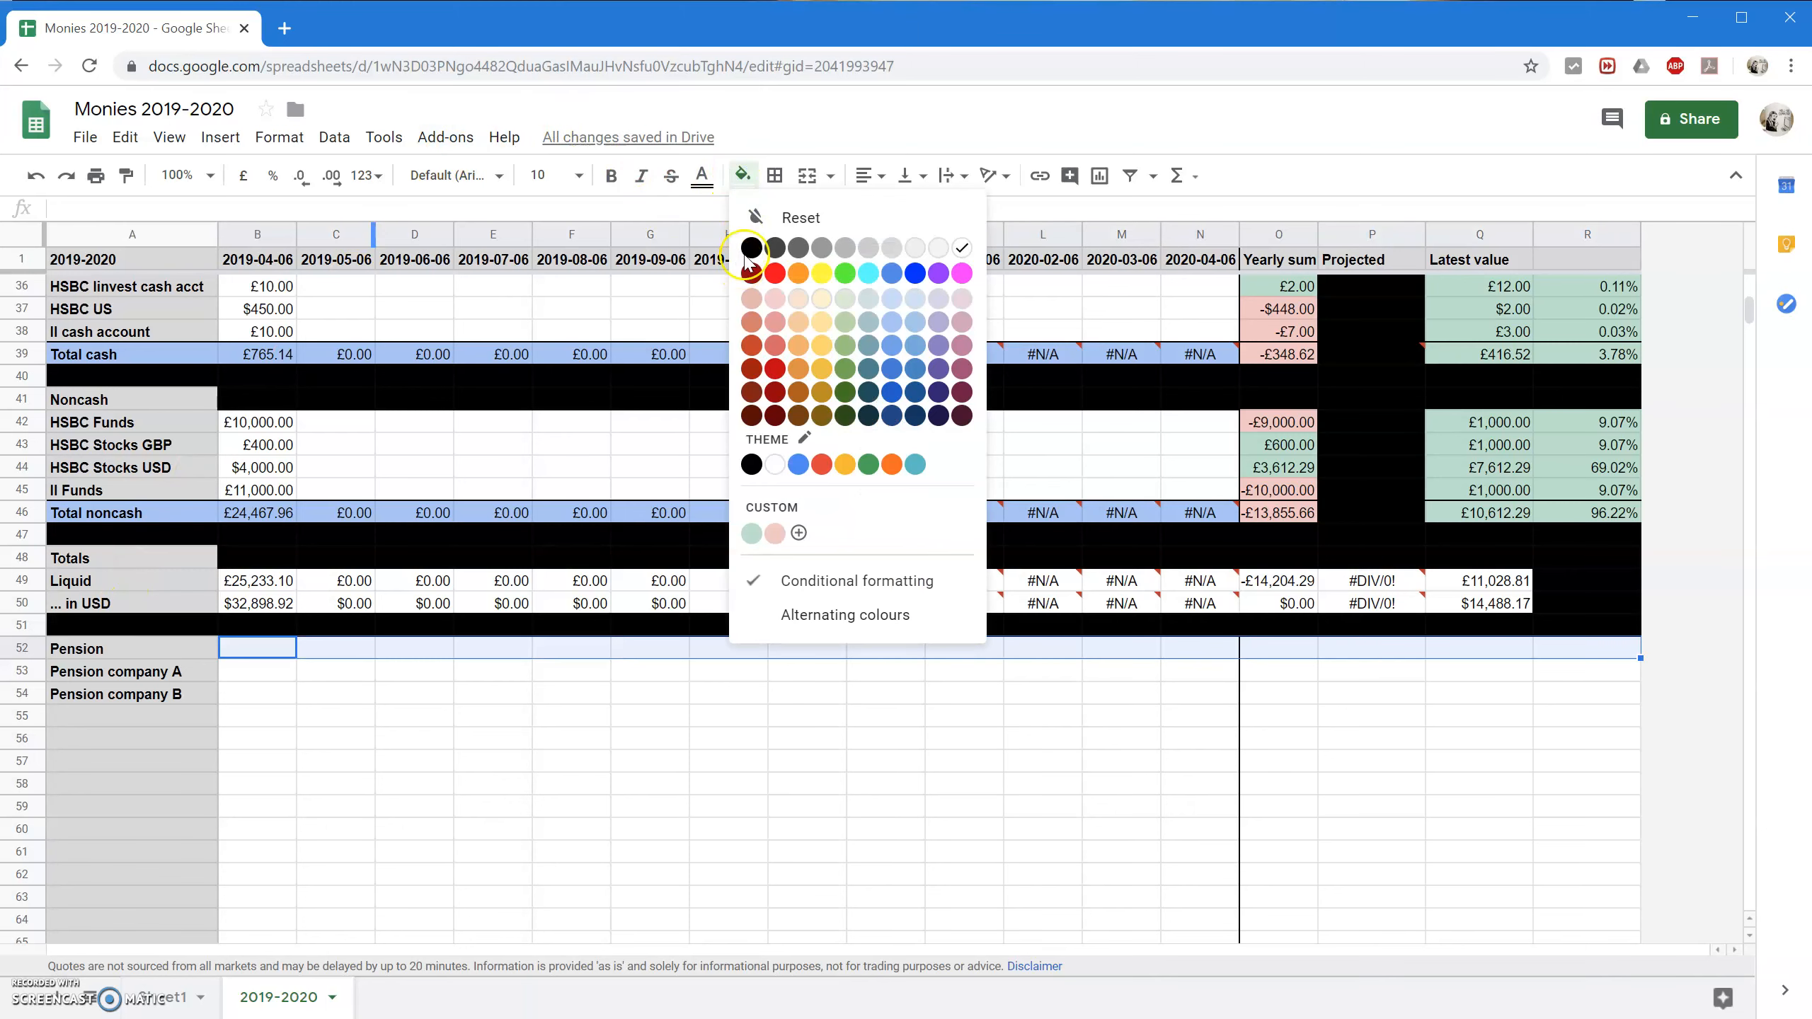
pyautogui.click(751, 248)
# Enter the 2019-04-06 values 10000 for Pension company A and 20000 for Pension company B.
pyautogui.click(261, 671)
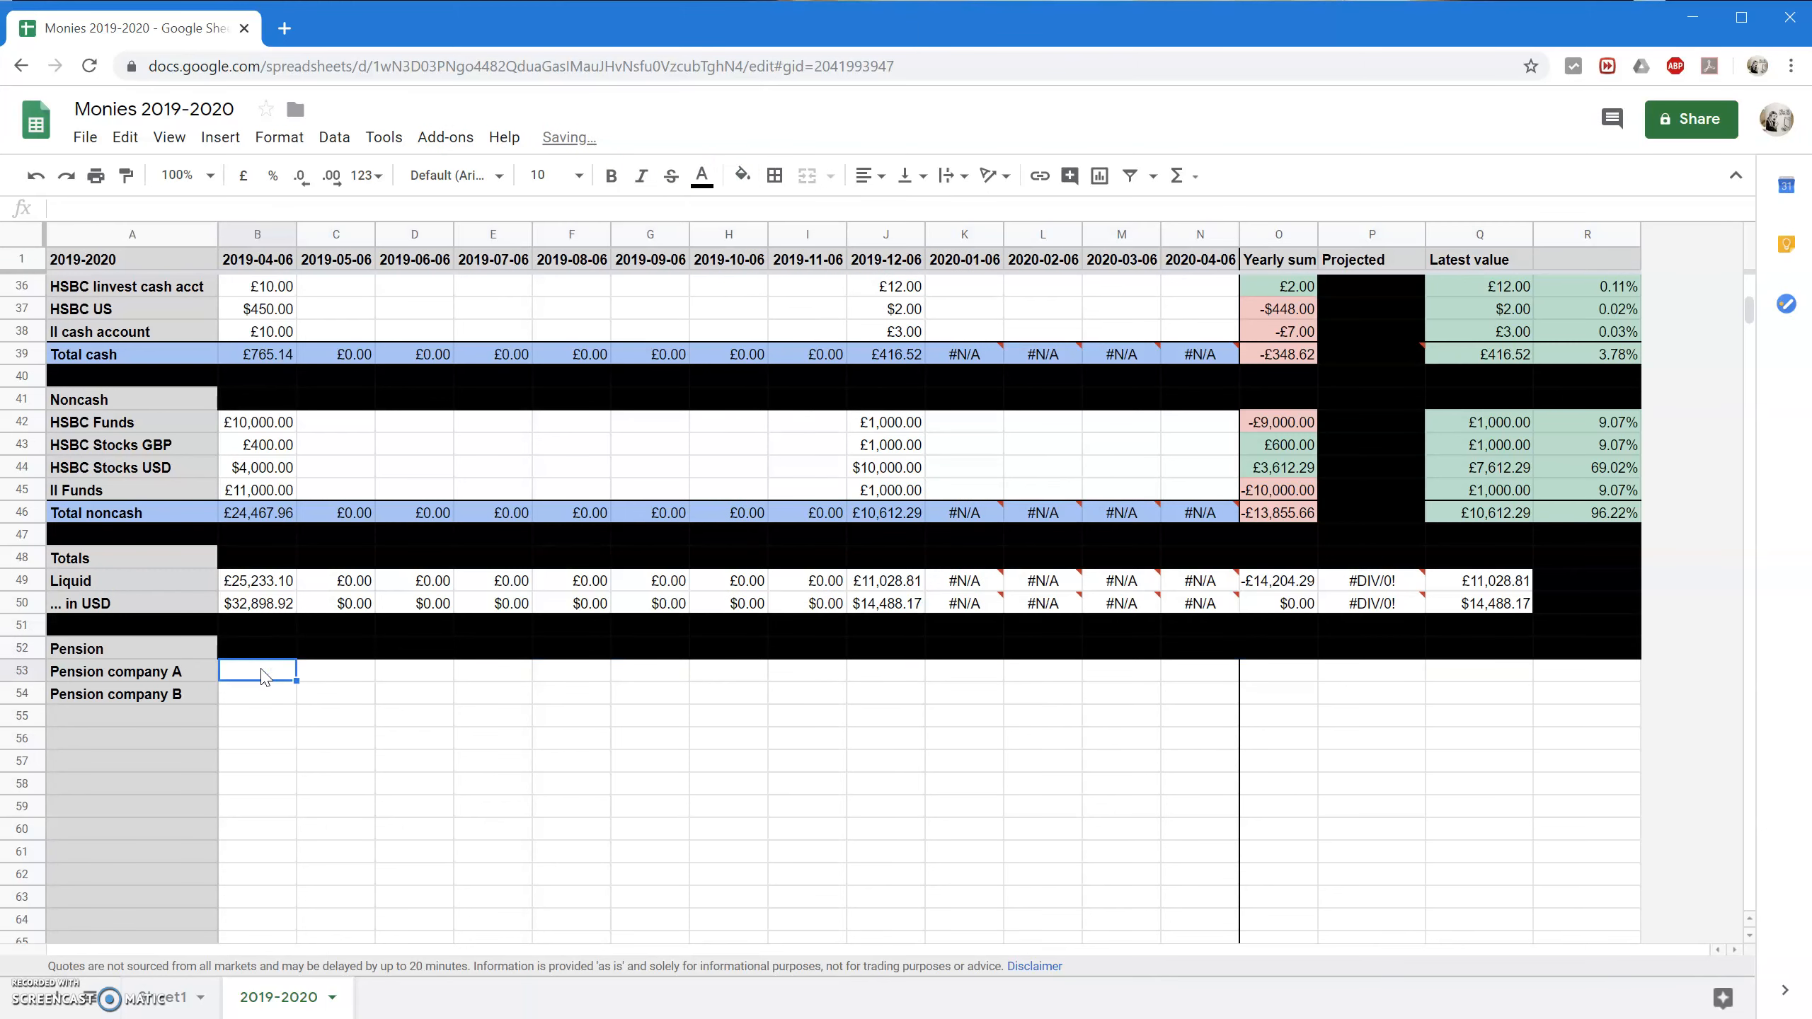
pyautogui.write('10000')
pyautogui.press('Return')
pyautogui.write('20000')
pyautogui.press('Return')
# Label A55 below the pension companies as Total pension.
pyautogui.press('Up')
pyautogui.press('Up')
pyautogui.press('Down')
pyautogui.press('Down')
pyautogui.press('Left')
pyautogui.write('Total pensio')
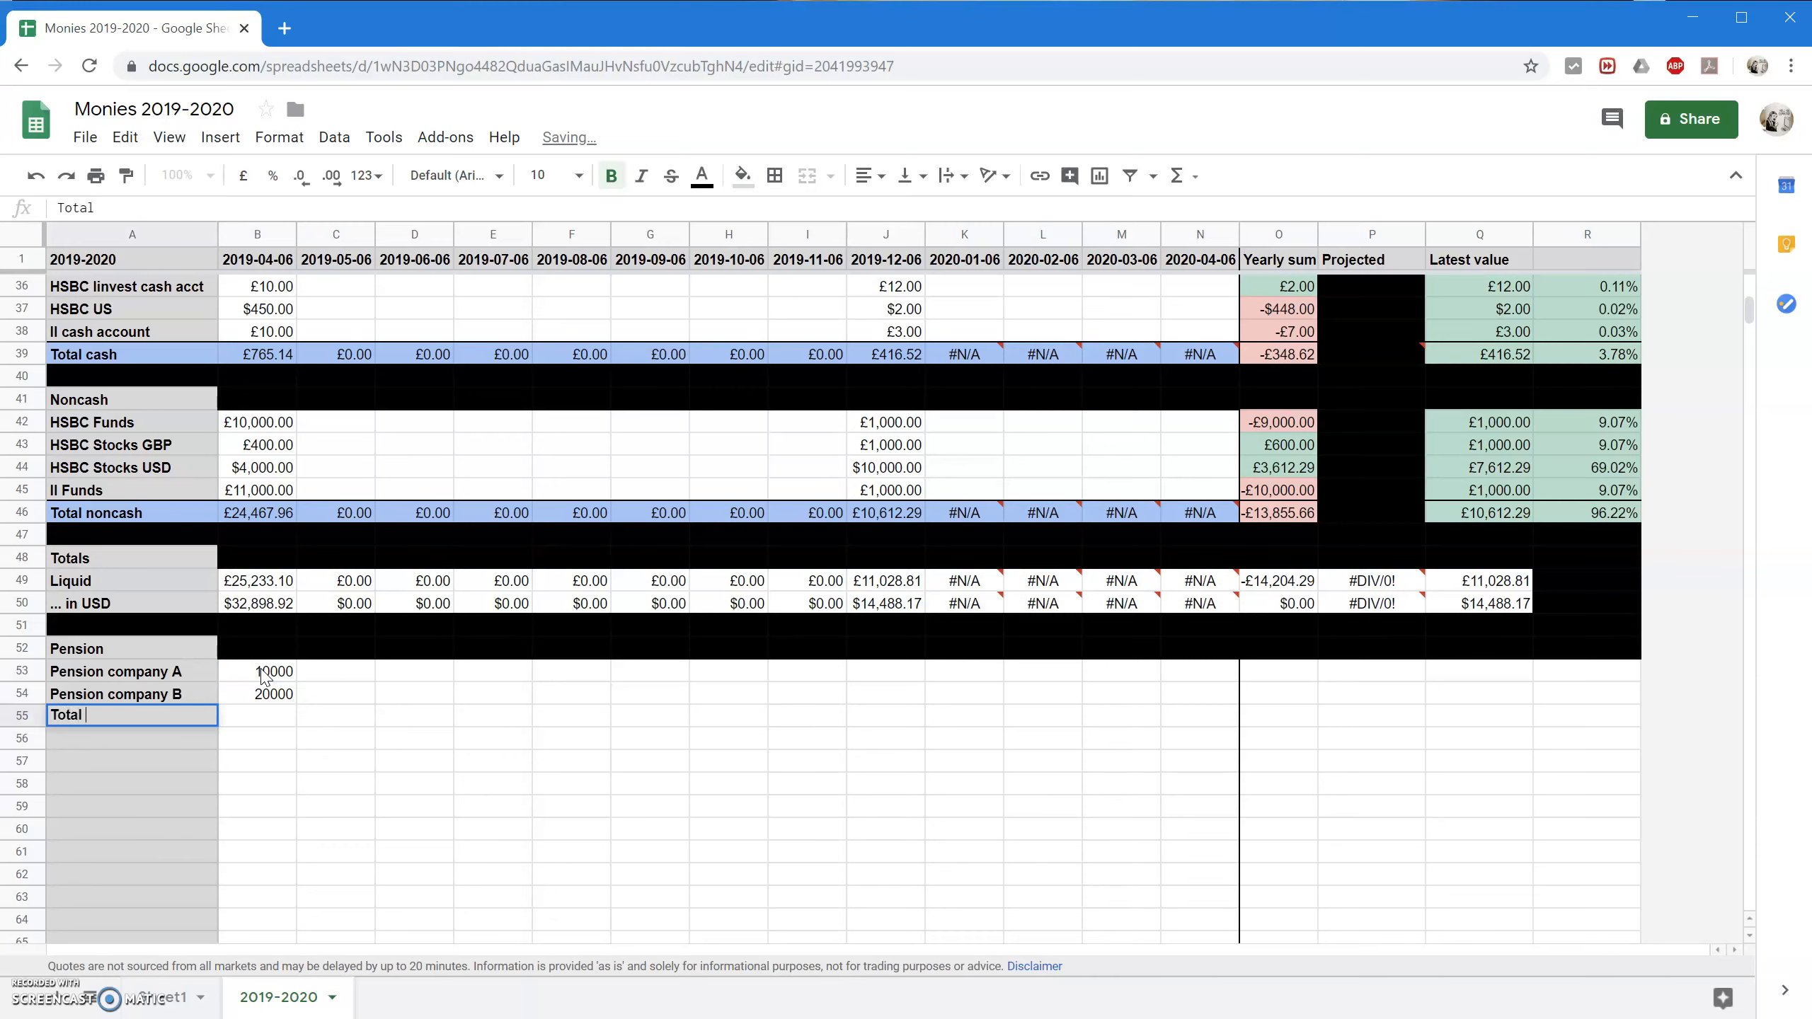
pyautogui.press('Return')
# Give the Total pension row from A55 to R55 a top border and a light blue fill.
pyautogui.press('Up')
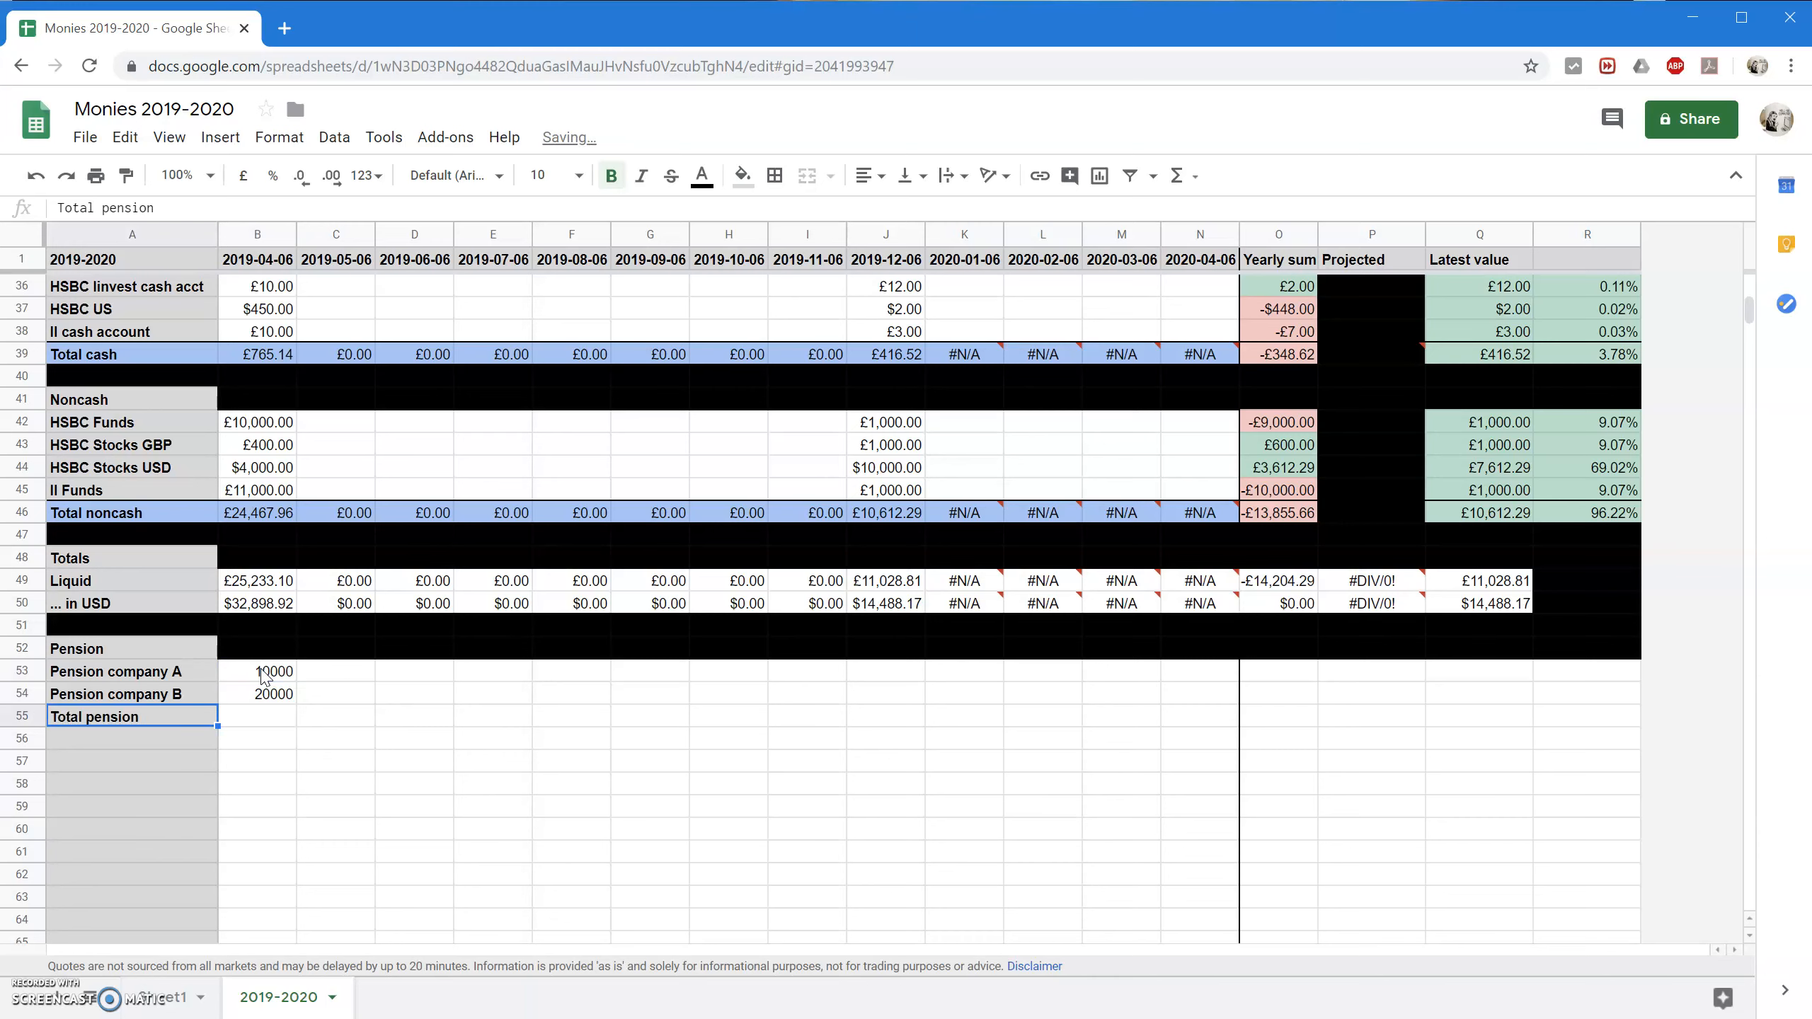
pyautogui.hotkey('shift', 'Right')
pyautogui.hotkey('shift', 'Right')
pyautogui.hotkey('shift', 'Right')
pyautogui.hotkey('shift', 'Right')
pyautogui.hotkey('shift', 'Right')
pyautogui.hotkey('shift', 'Right')
pyautogui.hotkey('shift', 'Right')
pyautogui.hotkey('shift', 'Right')
pyautogui.hotkey('shift', 'Right')
pyautogui.hotkey('shift', 'Right')
pyautogui.hotkey('shift', 'Right')
pyautogui.hotkey('shift', 'Right')
pyautogui.hotkey('shift', 'Right')
pyautogui.hotkey('shift', 'Right')
pyautogui.hotkey('shift', 'Right')
pyautogui.hotkey('shift', 'Right')
pyautogui.hotkey('shift', 'Right')
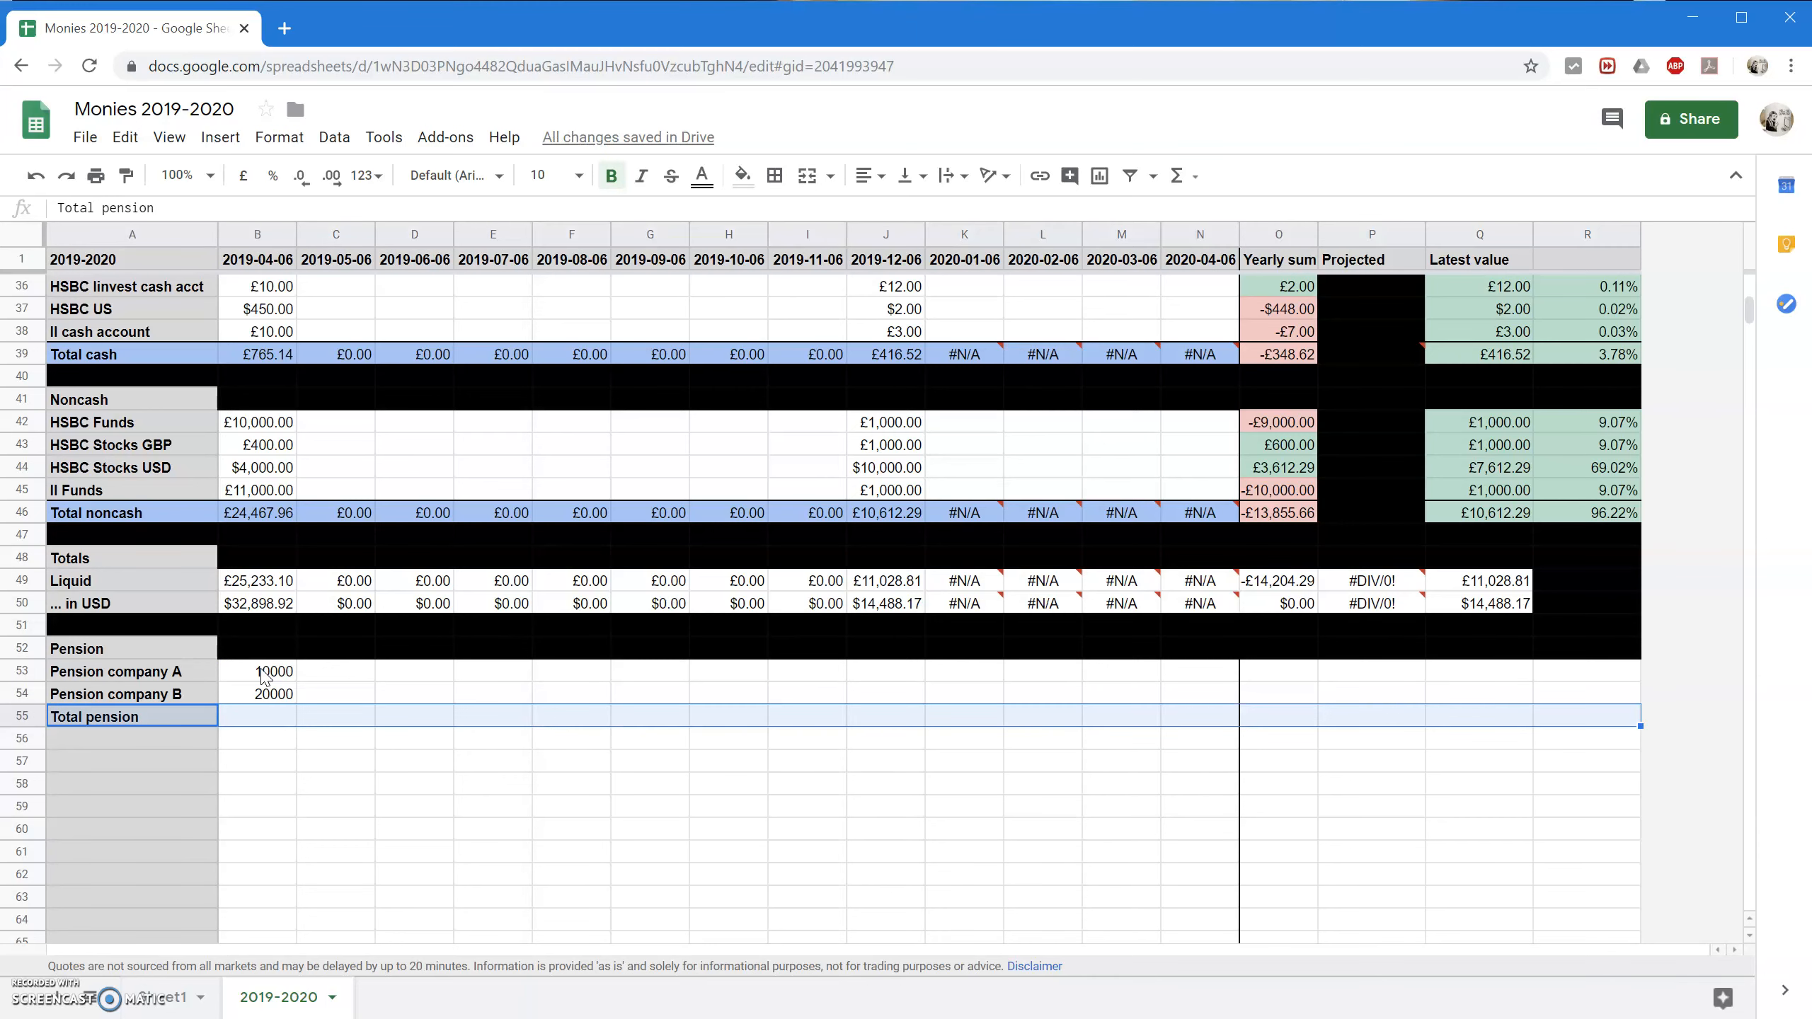
pyautogui.click(774, 175)
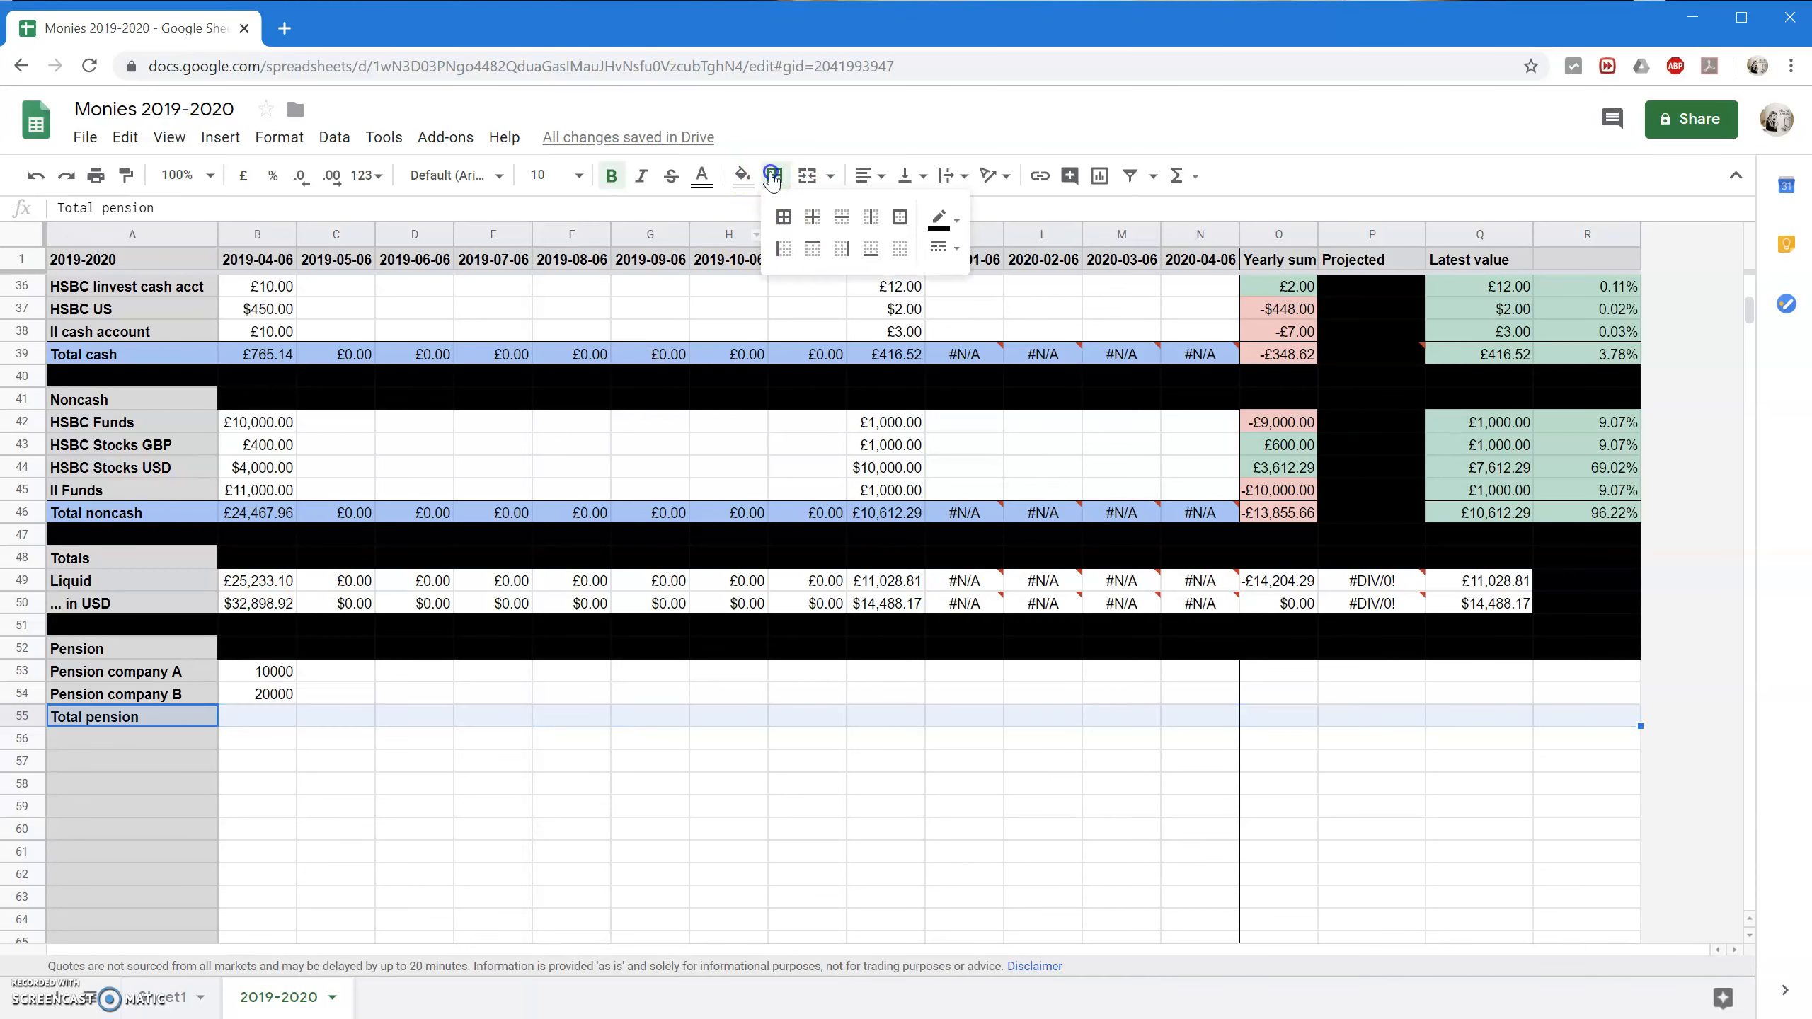
pyautogui.click(812, 250)
pyautogui.click(742, 175)
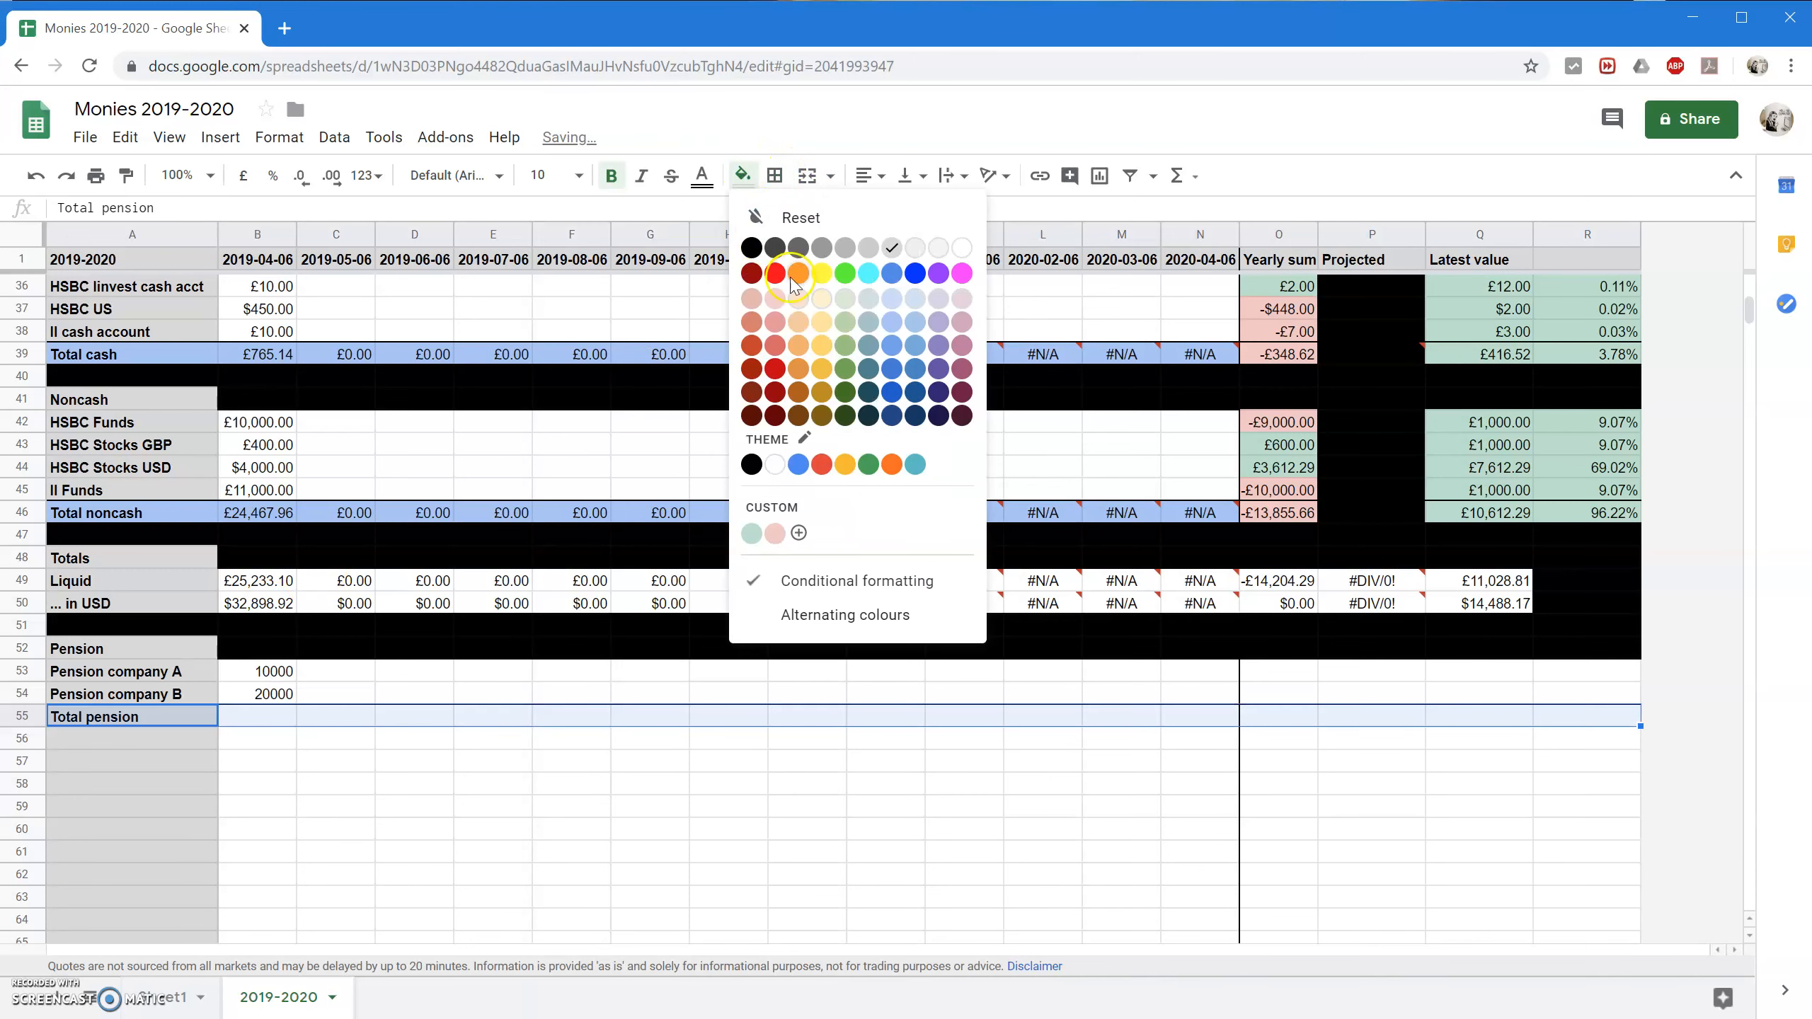
pyautogui.click(890, 325)
# Format the Pension company A, Pension company B and Total pension rows as pounds.
pyautogui.click(274, 694)
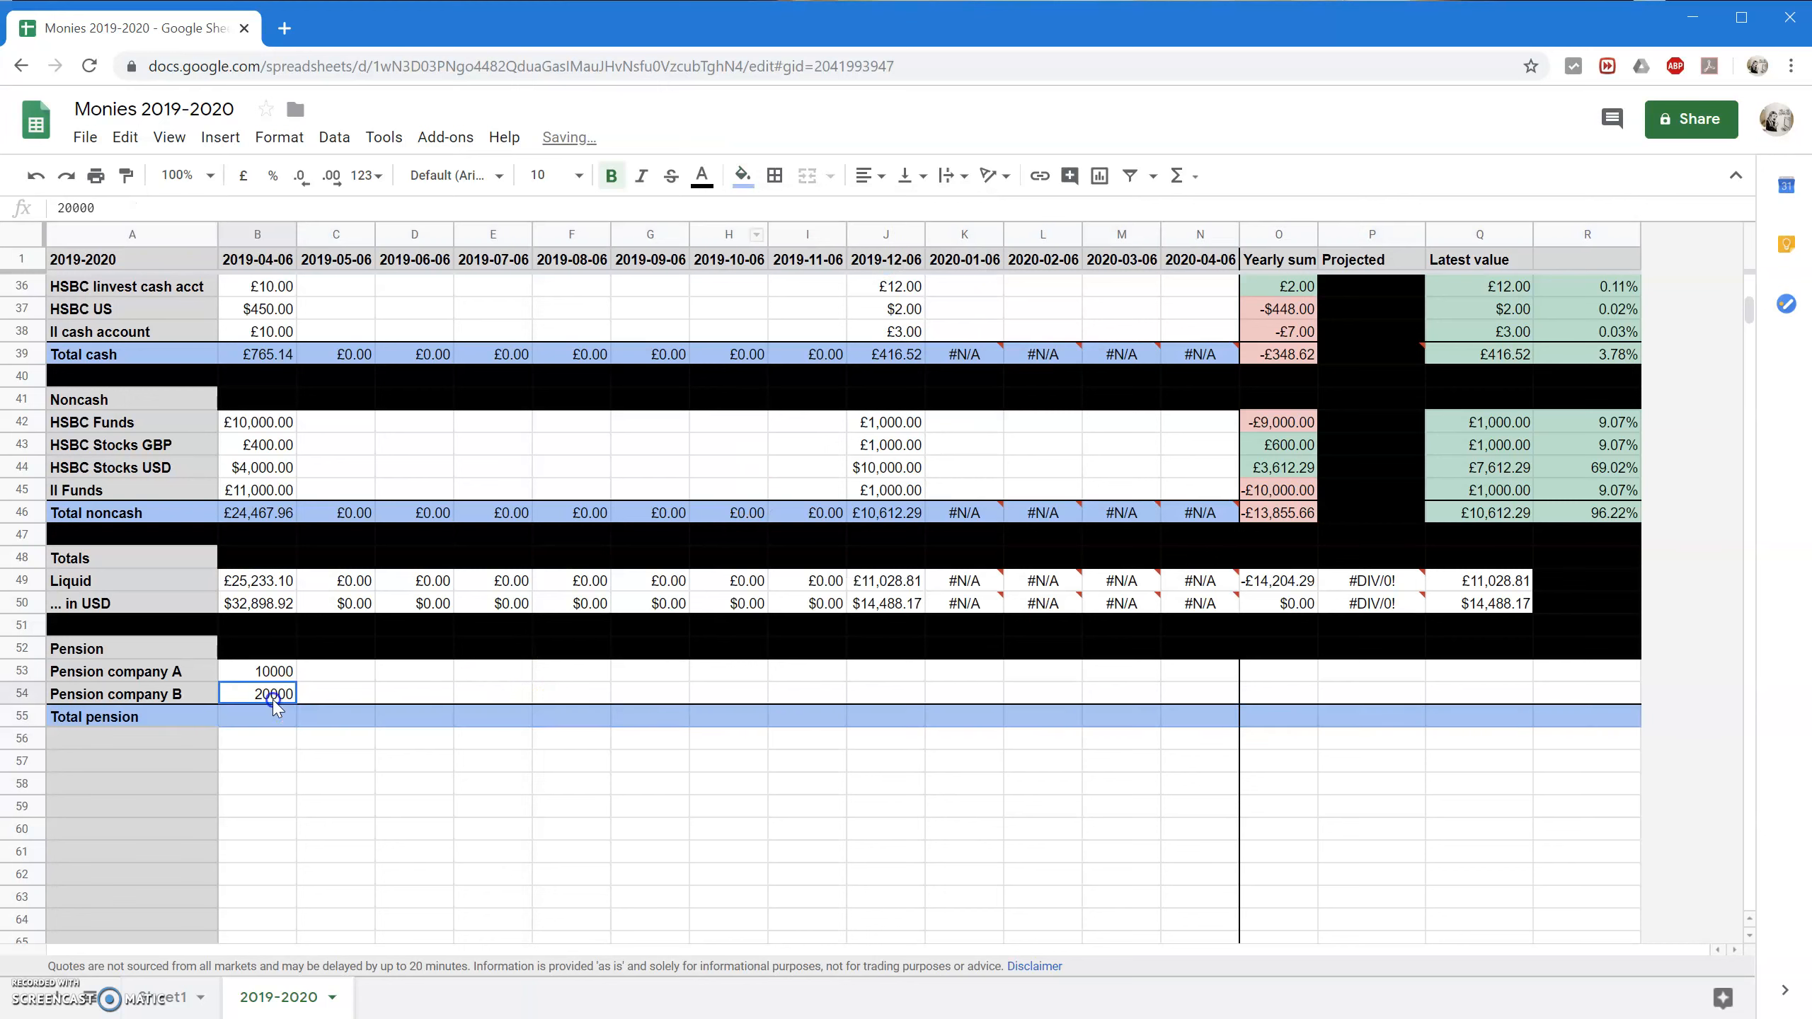
pyautogui.moveTo(274, 678); pyautogui.dragTo(1581, 696)
pyautogui.click(356, 690)
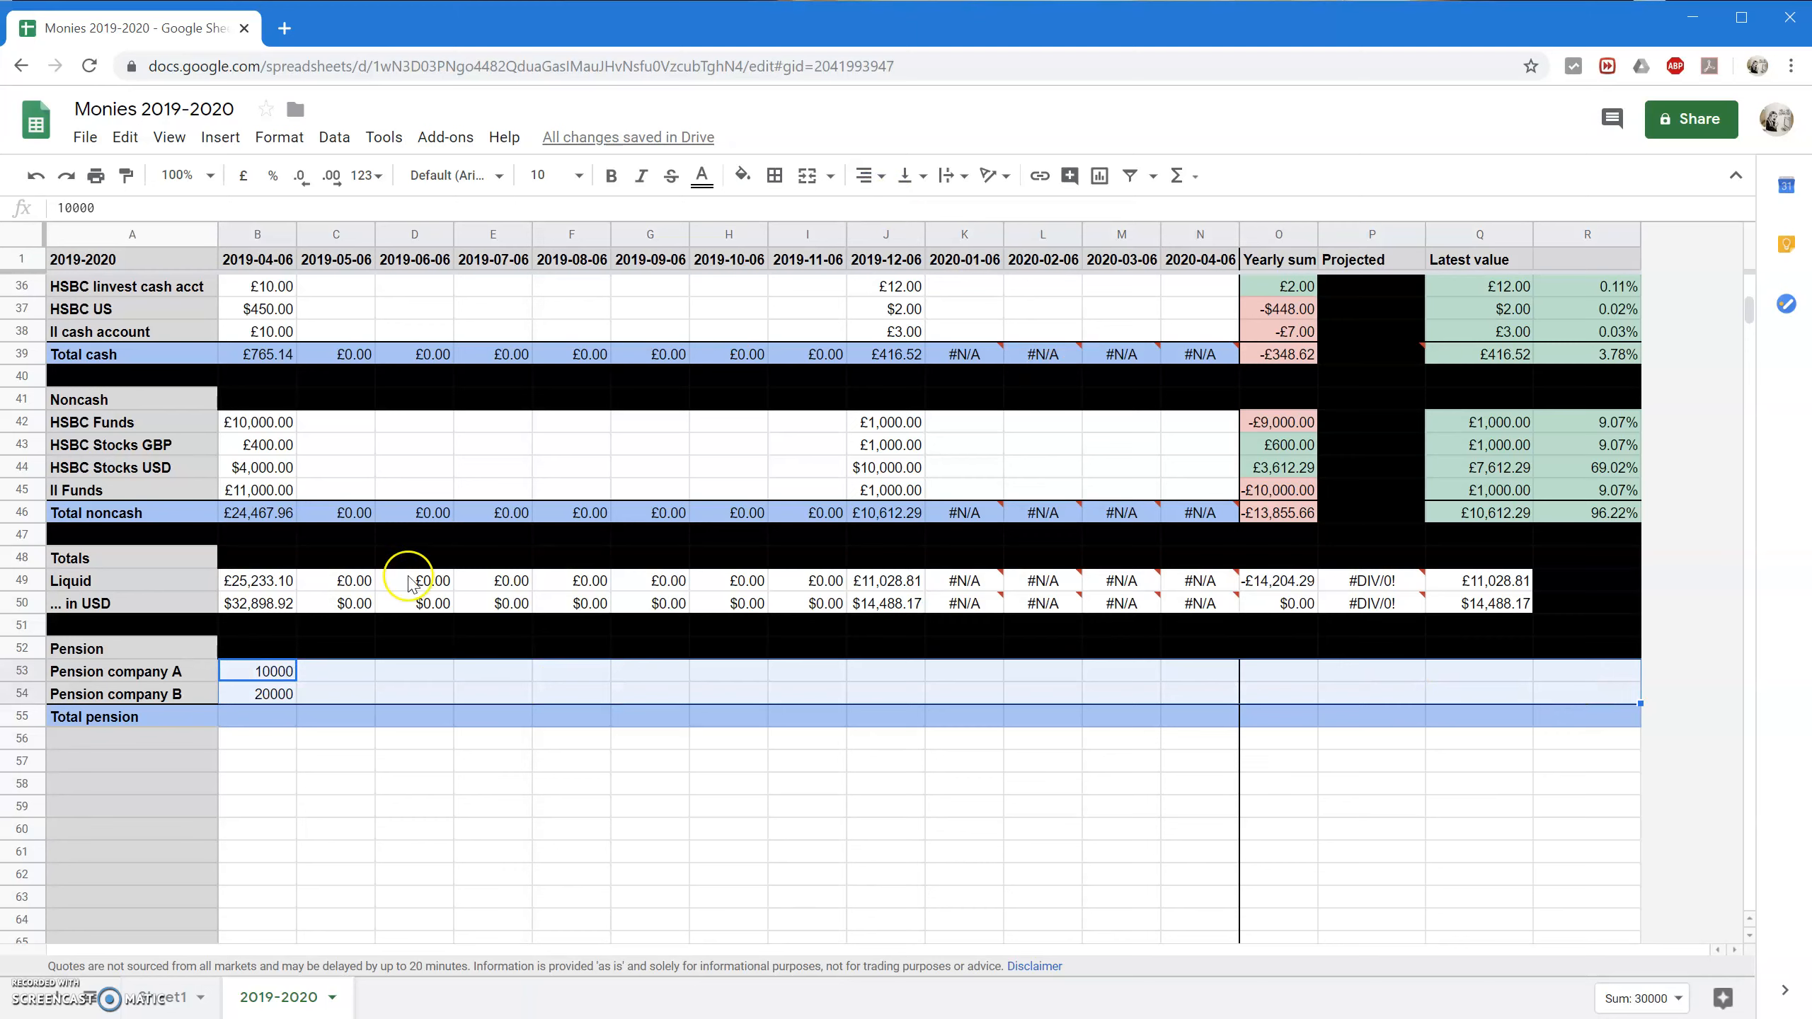
pyautogui.click(242, 175)
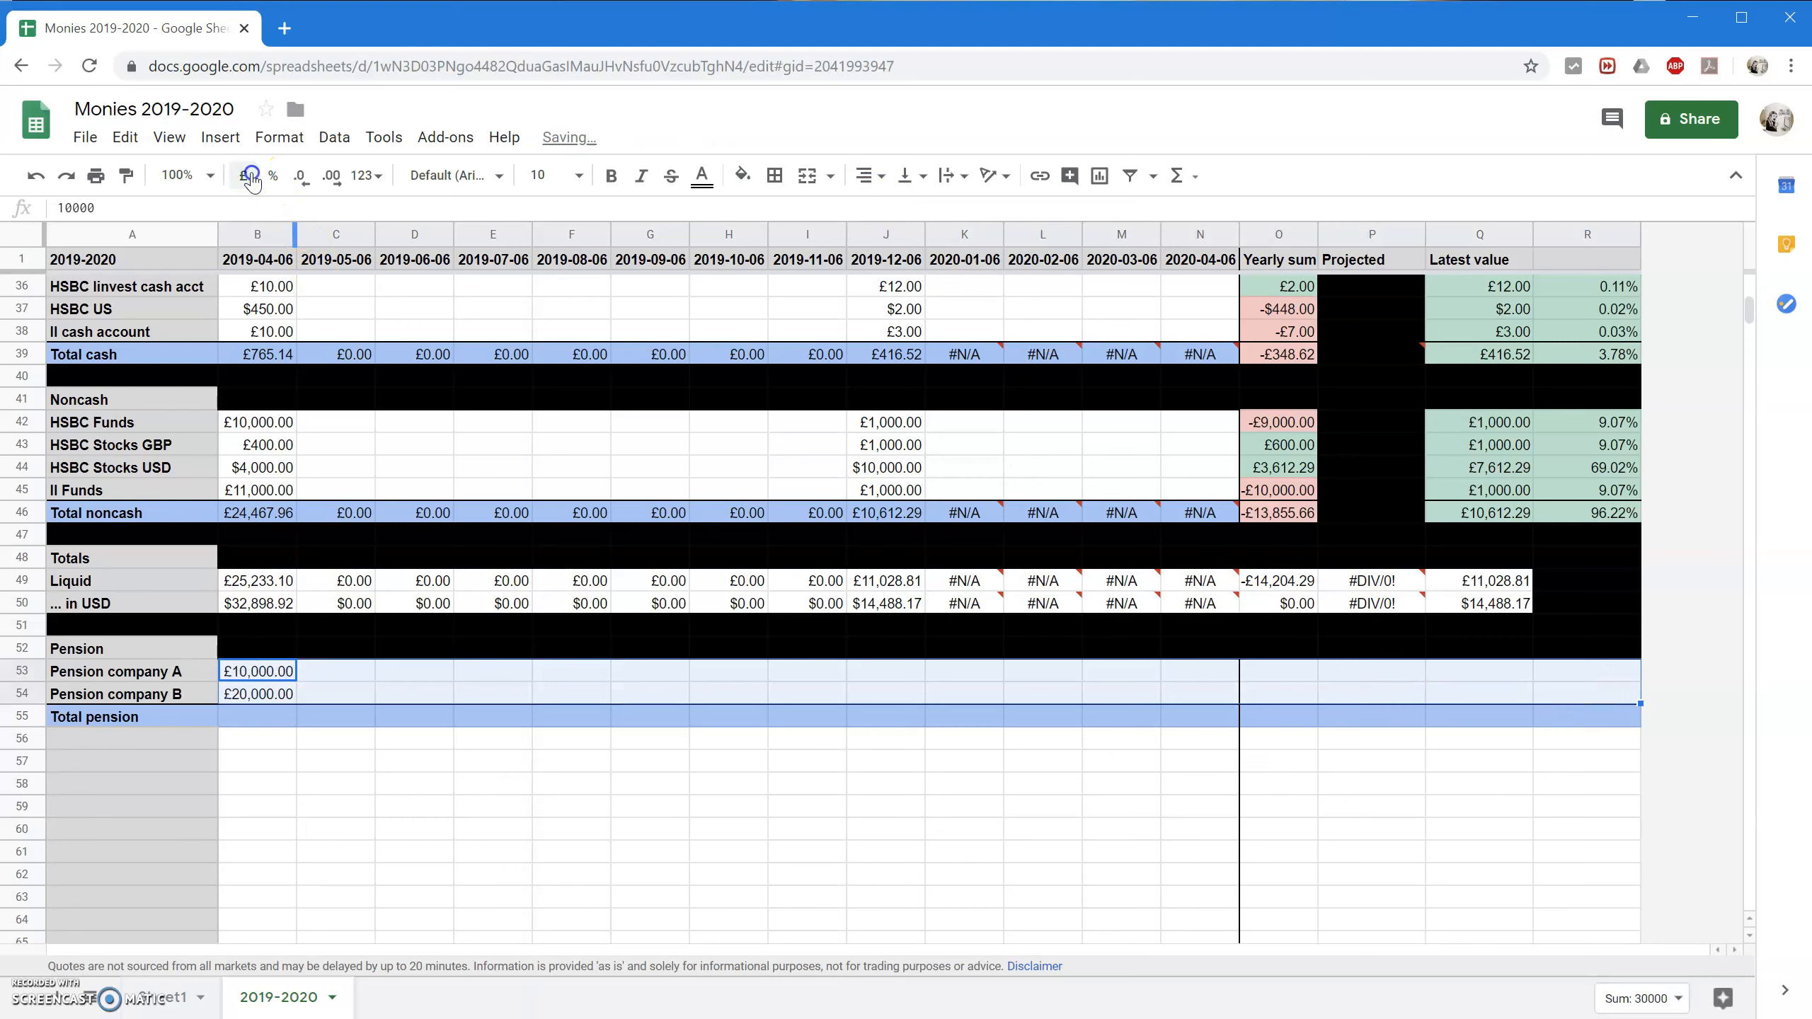
pyautogui.click(251, 715)
pyautogui.click(27, 715)
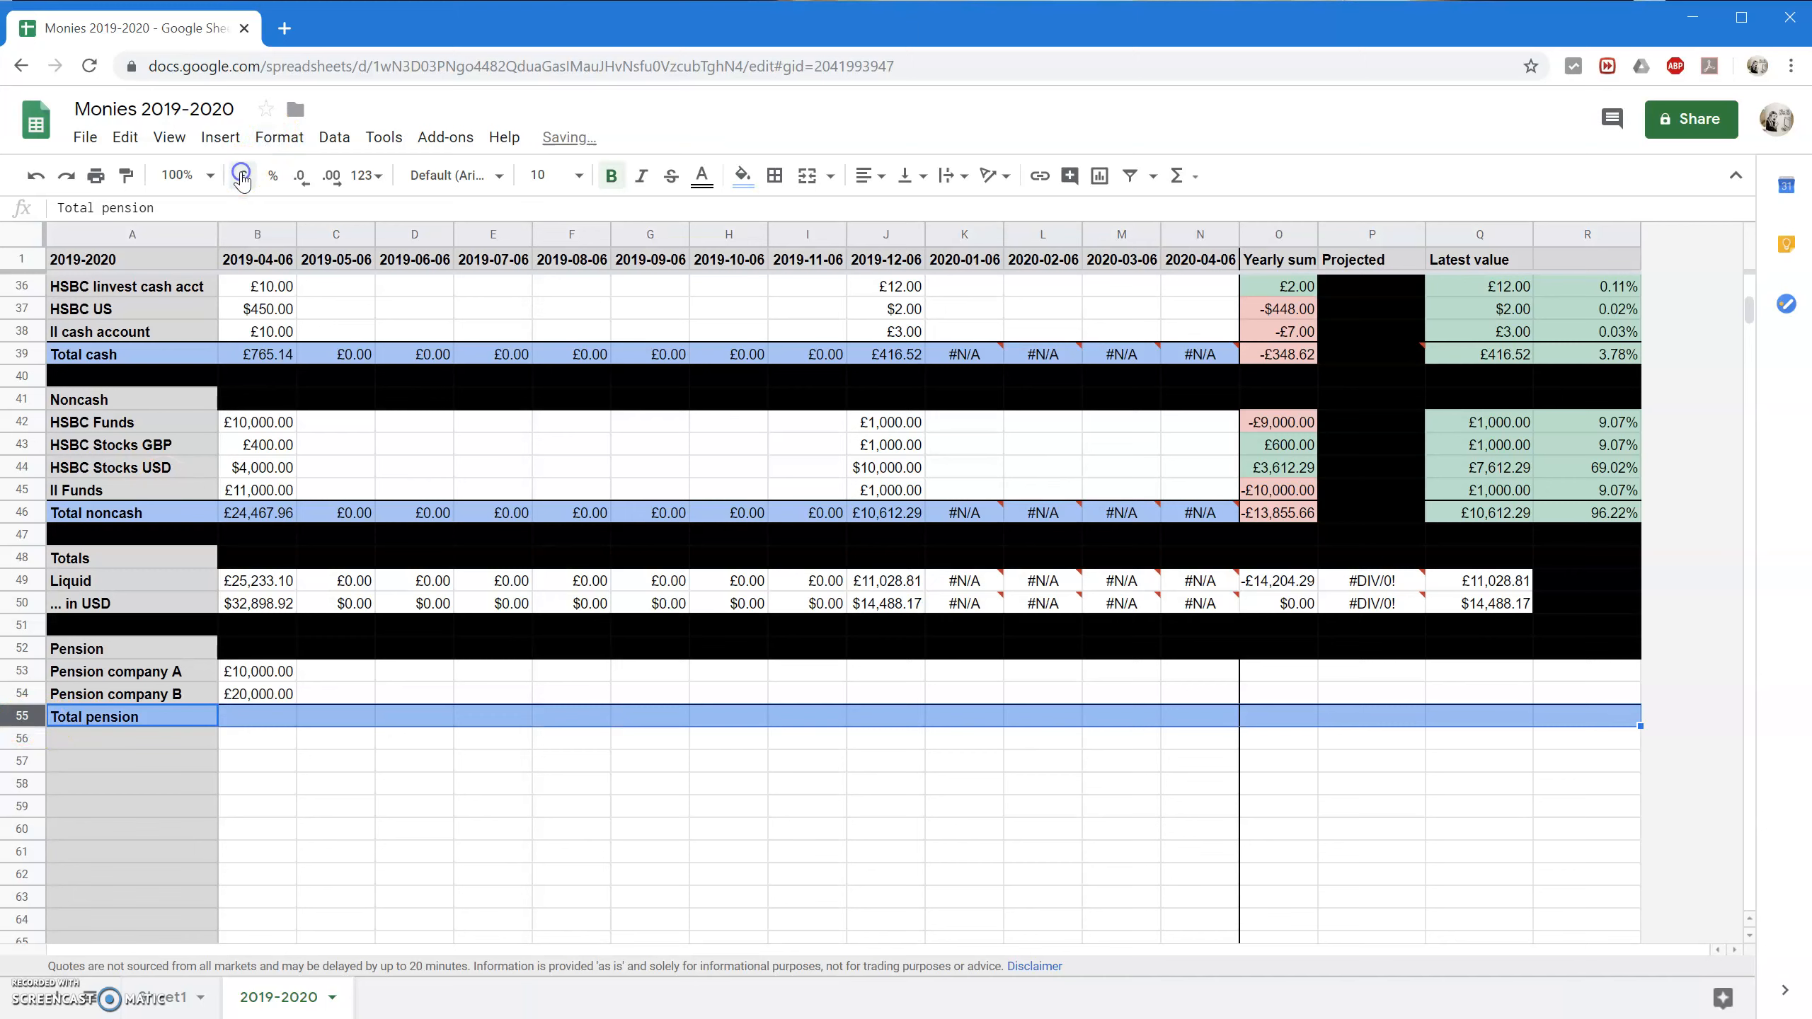
# Enter =SUM(B53:B54) as the 2019-04-06 Total pension in B55.
pyautogui.click(257, 722)
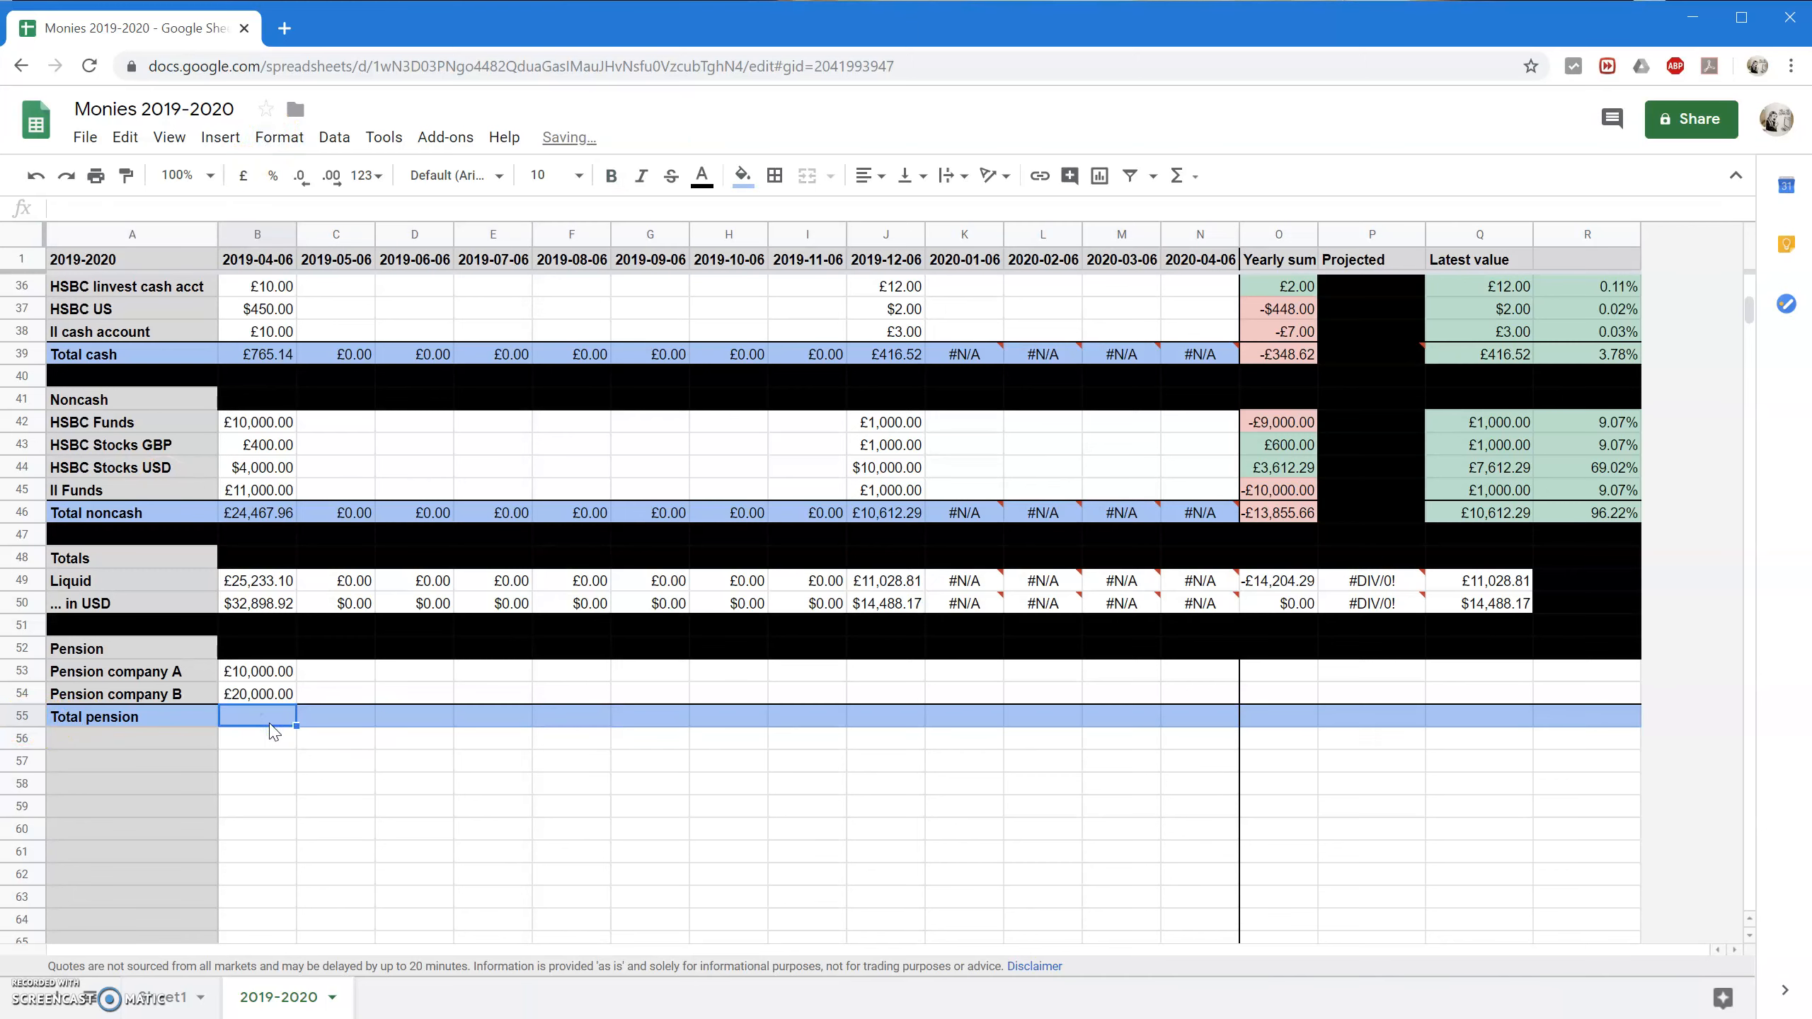
pyautogui.write('=SUM(B')
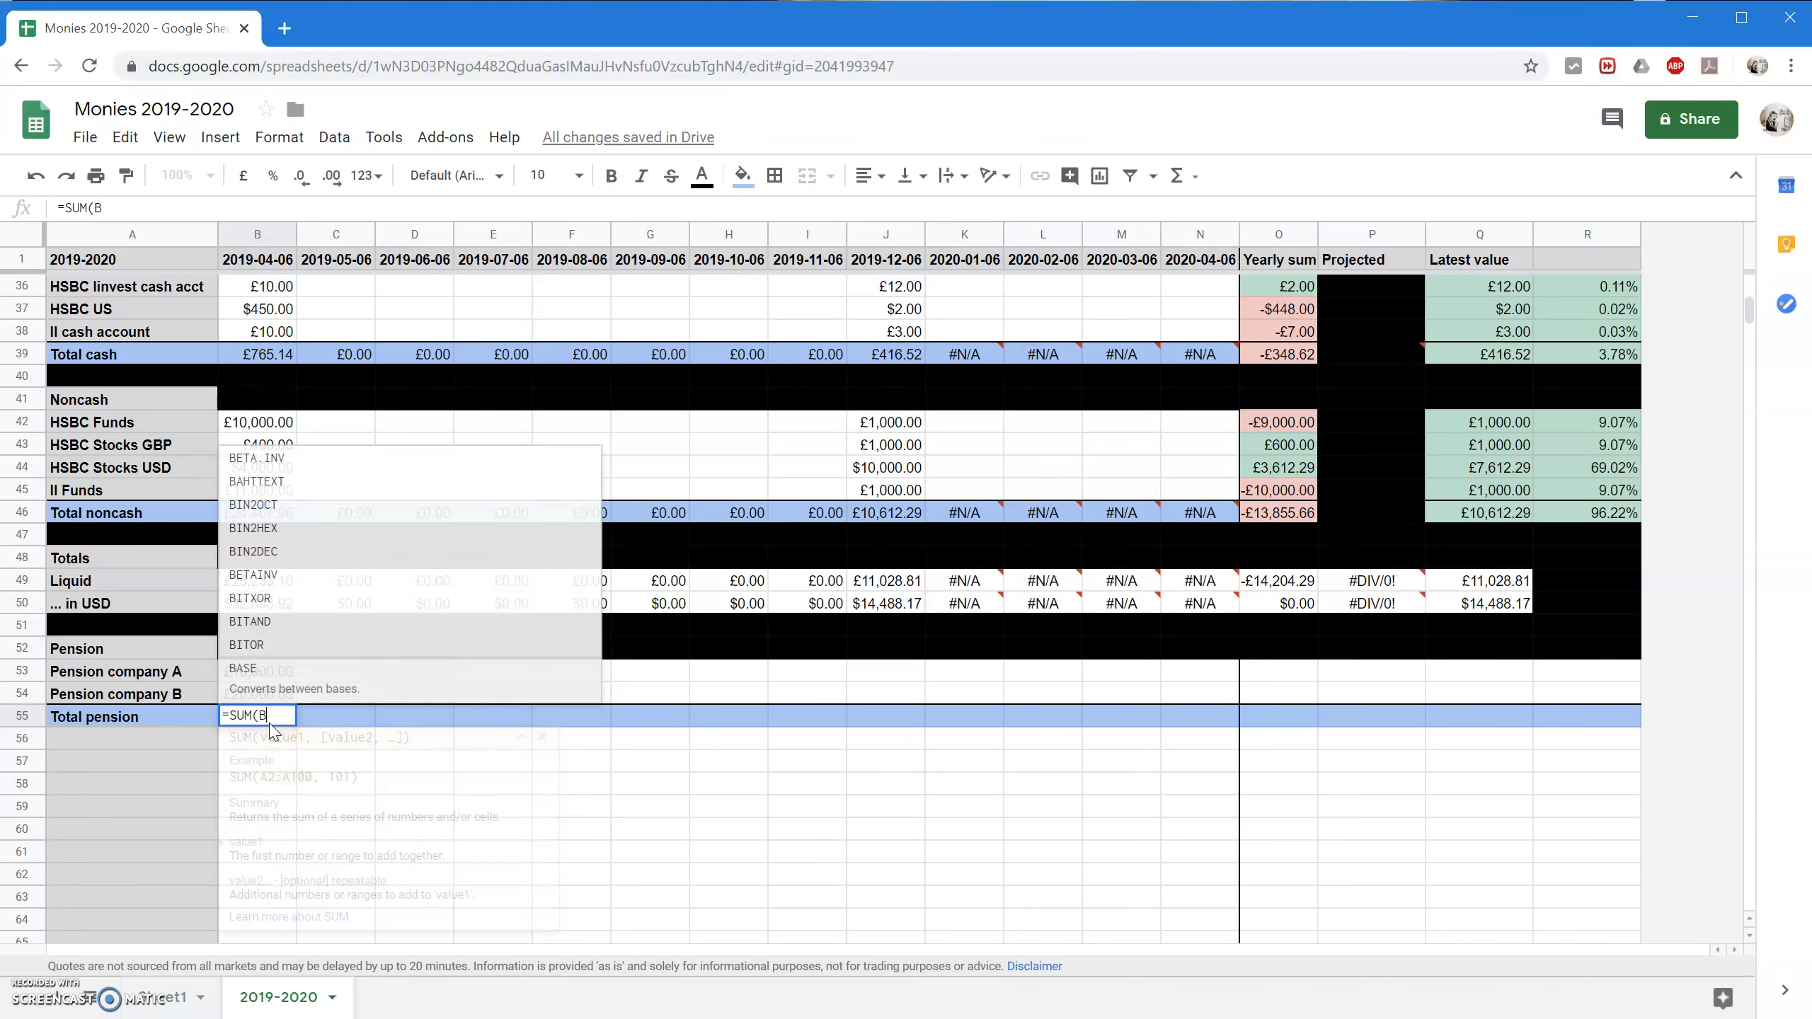
pyautogui.write('53:B54')
pyautogui.press('Return')
pyautogui.click(271, 722)
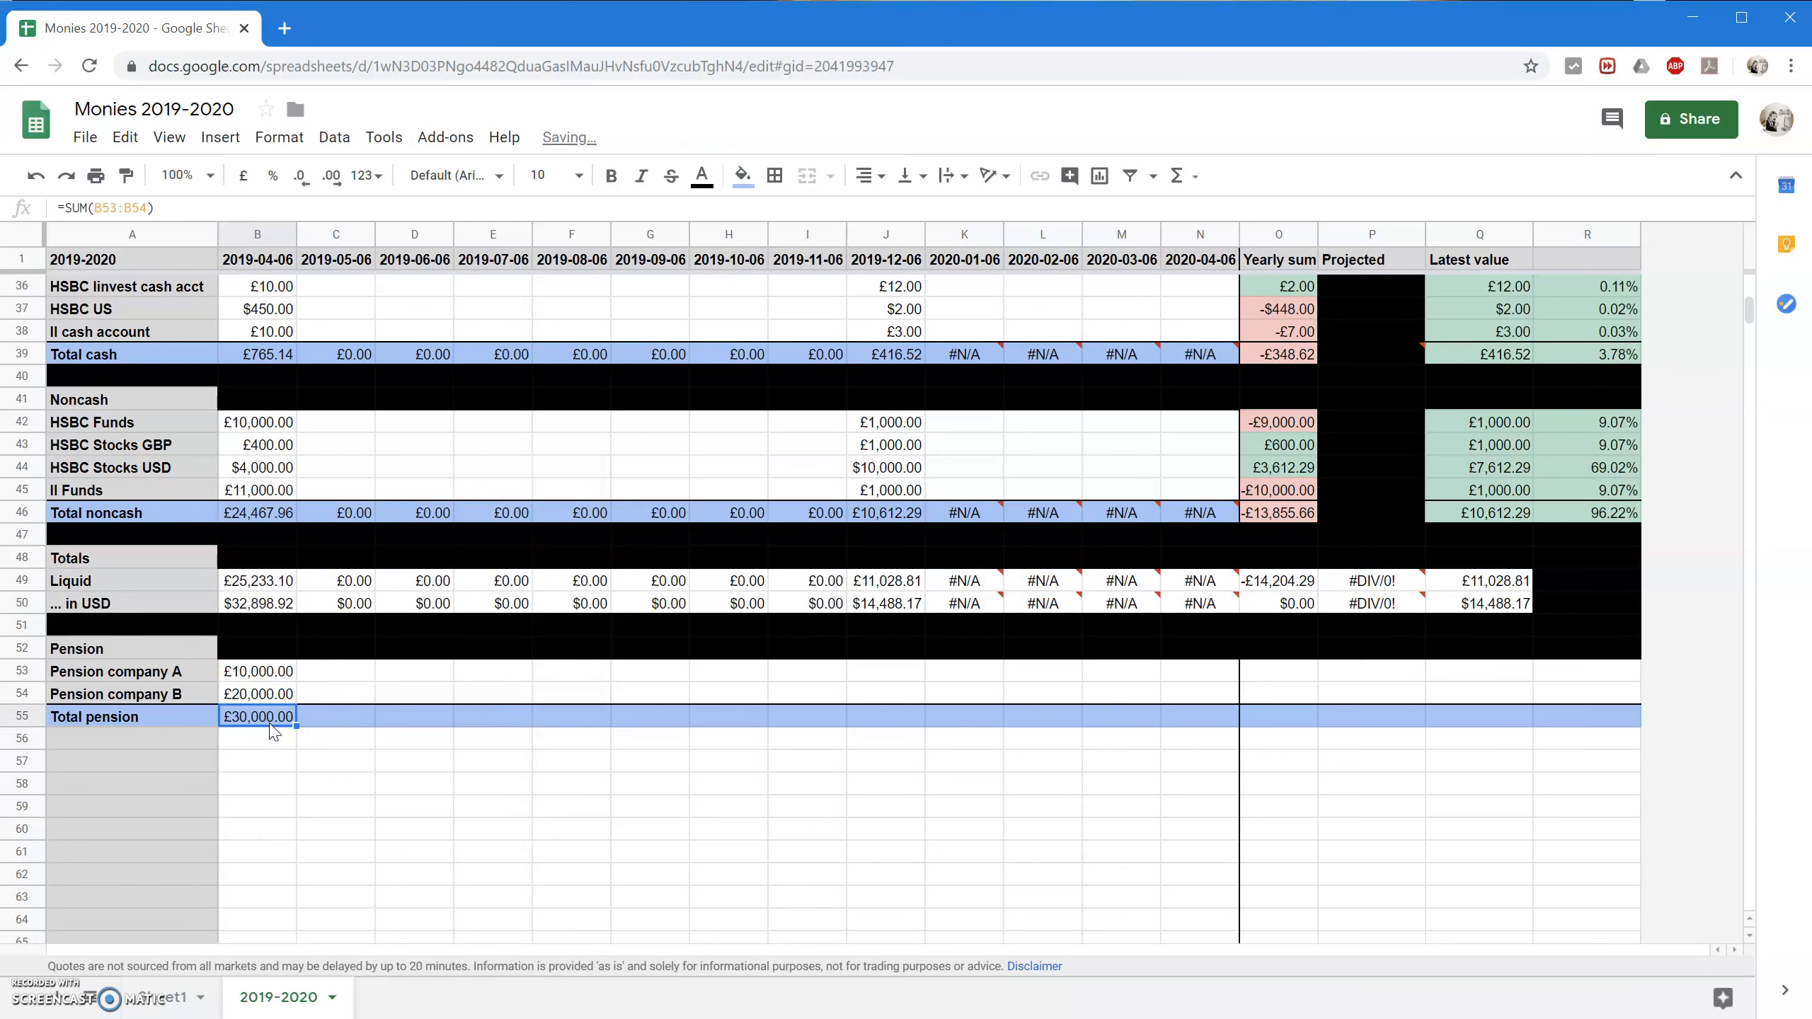
# Extend the B55 Total pension sum across the row and clear the copies in O55 to R55.
pyautogui.moveTo(295, 726); pyautogui.dragTo(1576, 729)
pyautogui.click(1269, 713)
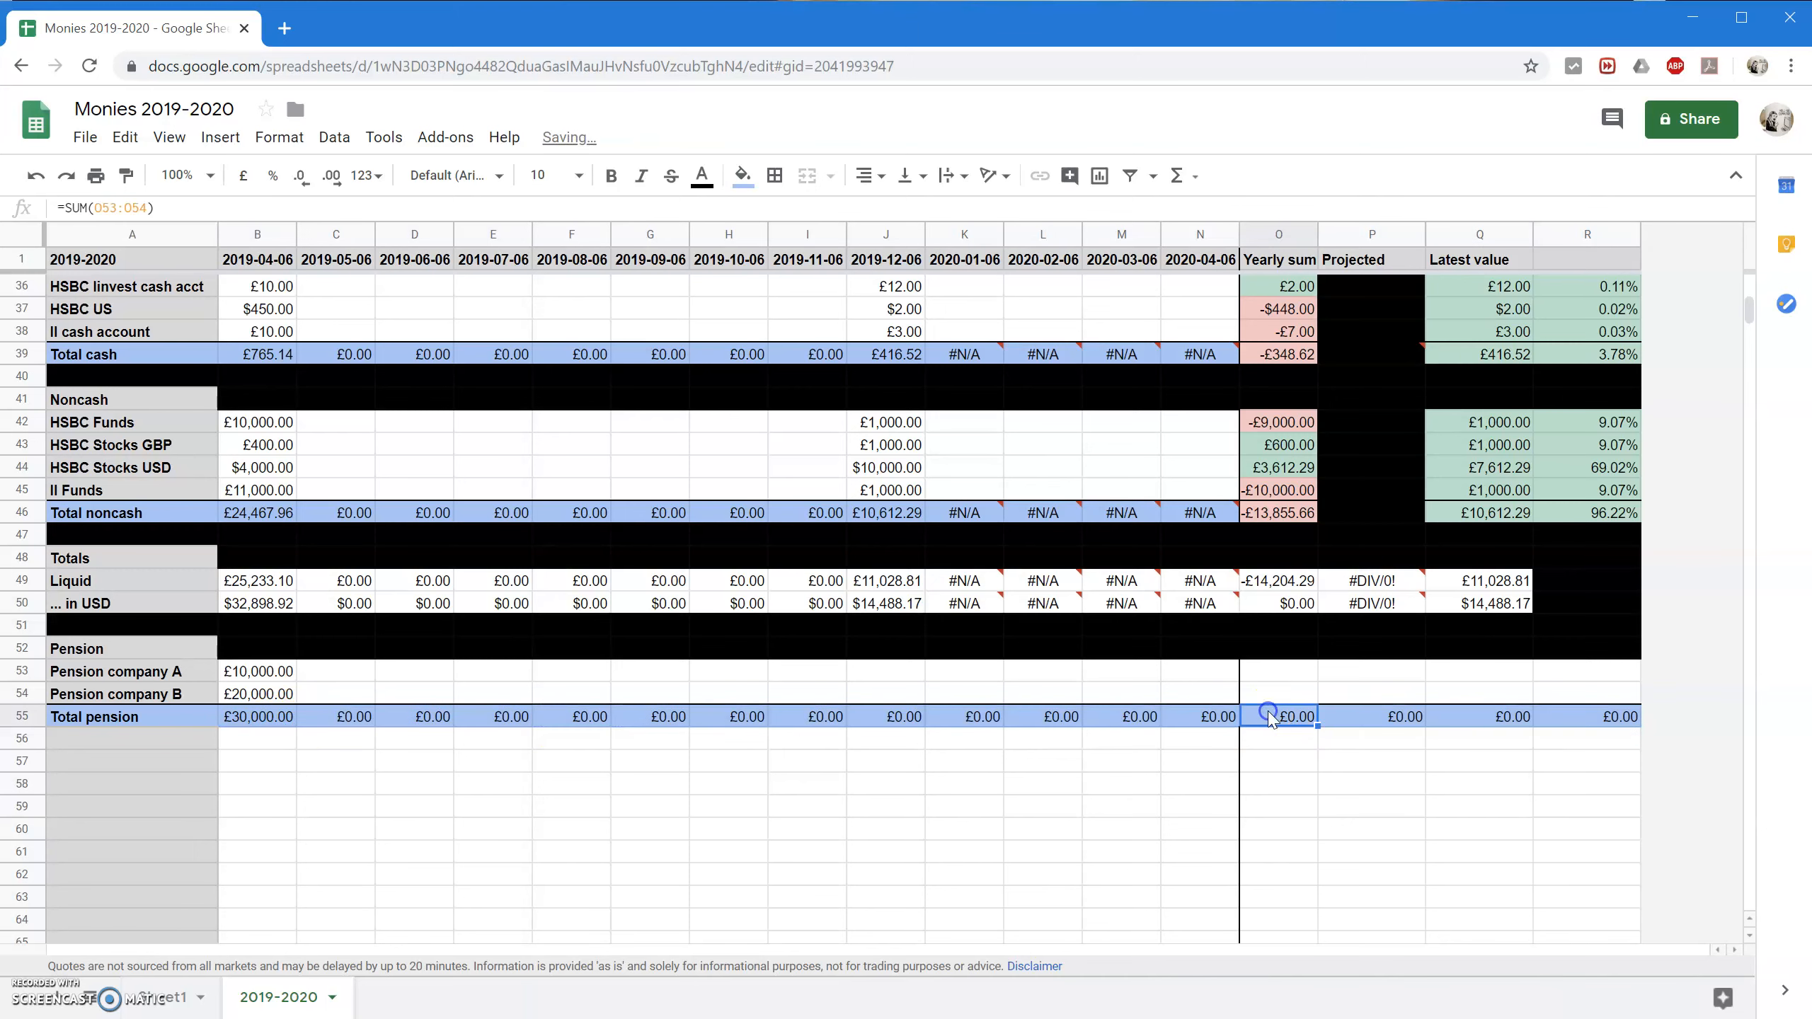
pyautogui.hotkey('shift', 'Right')
pyautogui.hotkey('shift', 'Right')
pyautogui.hotkey('shift', 'Right')
pyautogui.press('Delete')
pyautogui.press('Up')
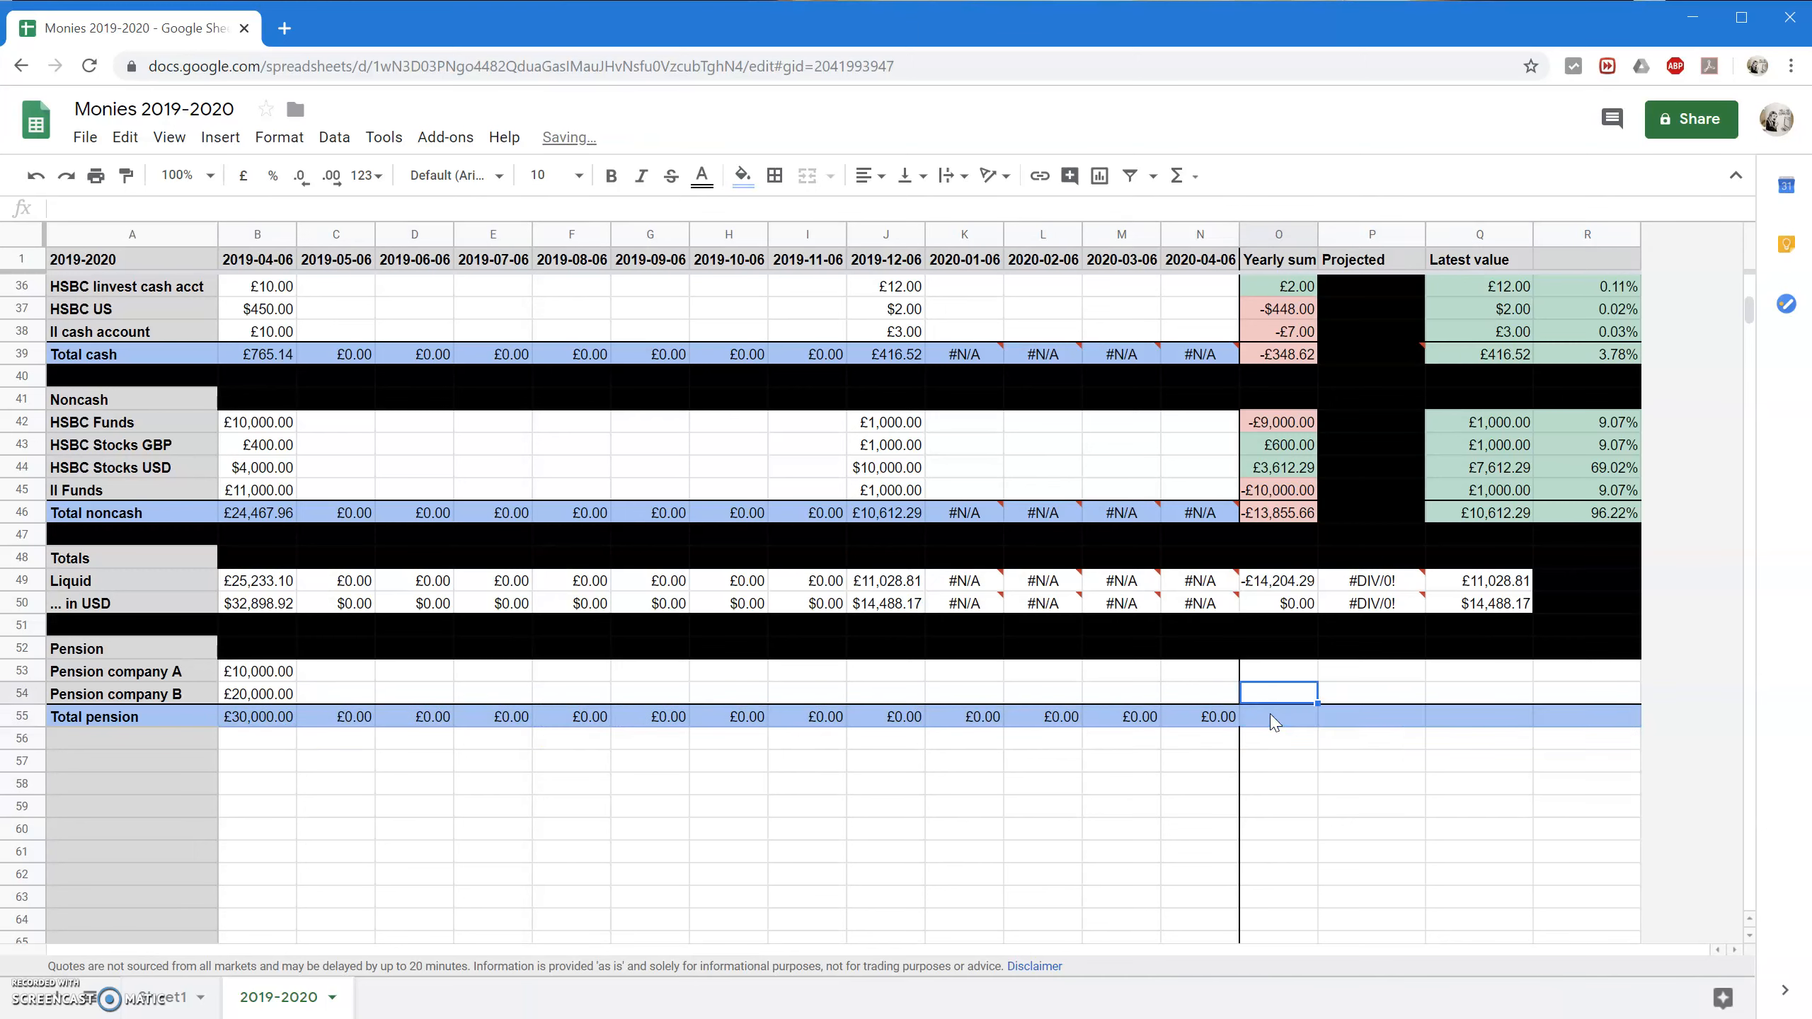
# Apply left, right and top borders to the 2020-04-06 Total pension cell, N55.
pyautogui.press('Down')
pyautogui.press('Left')
pyautogui.press('Right')
pyautogui.press('Left')
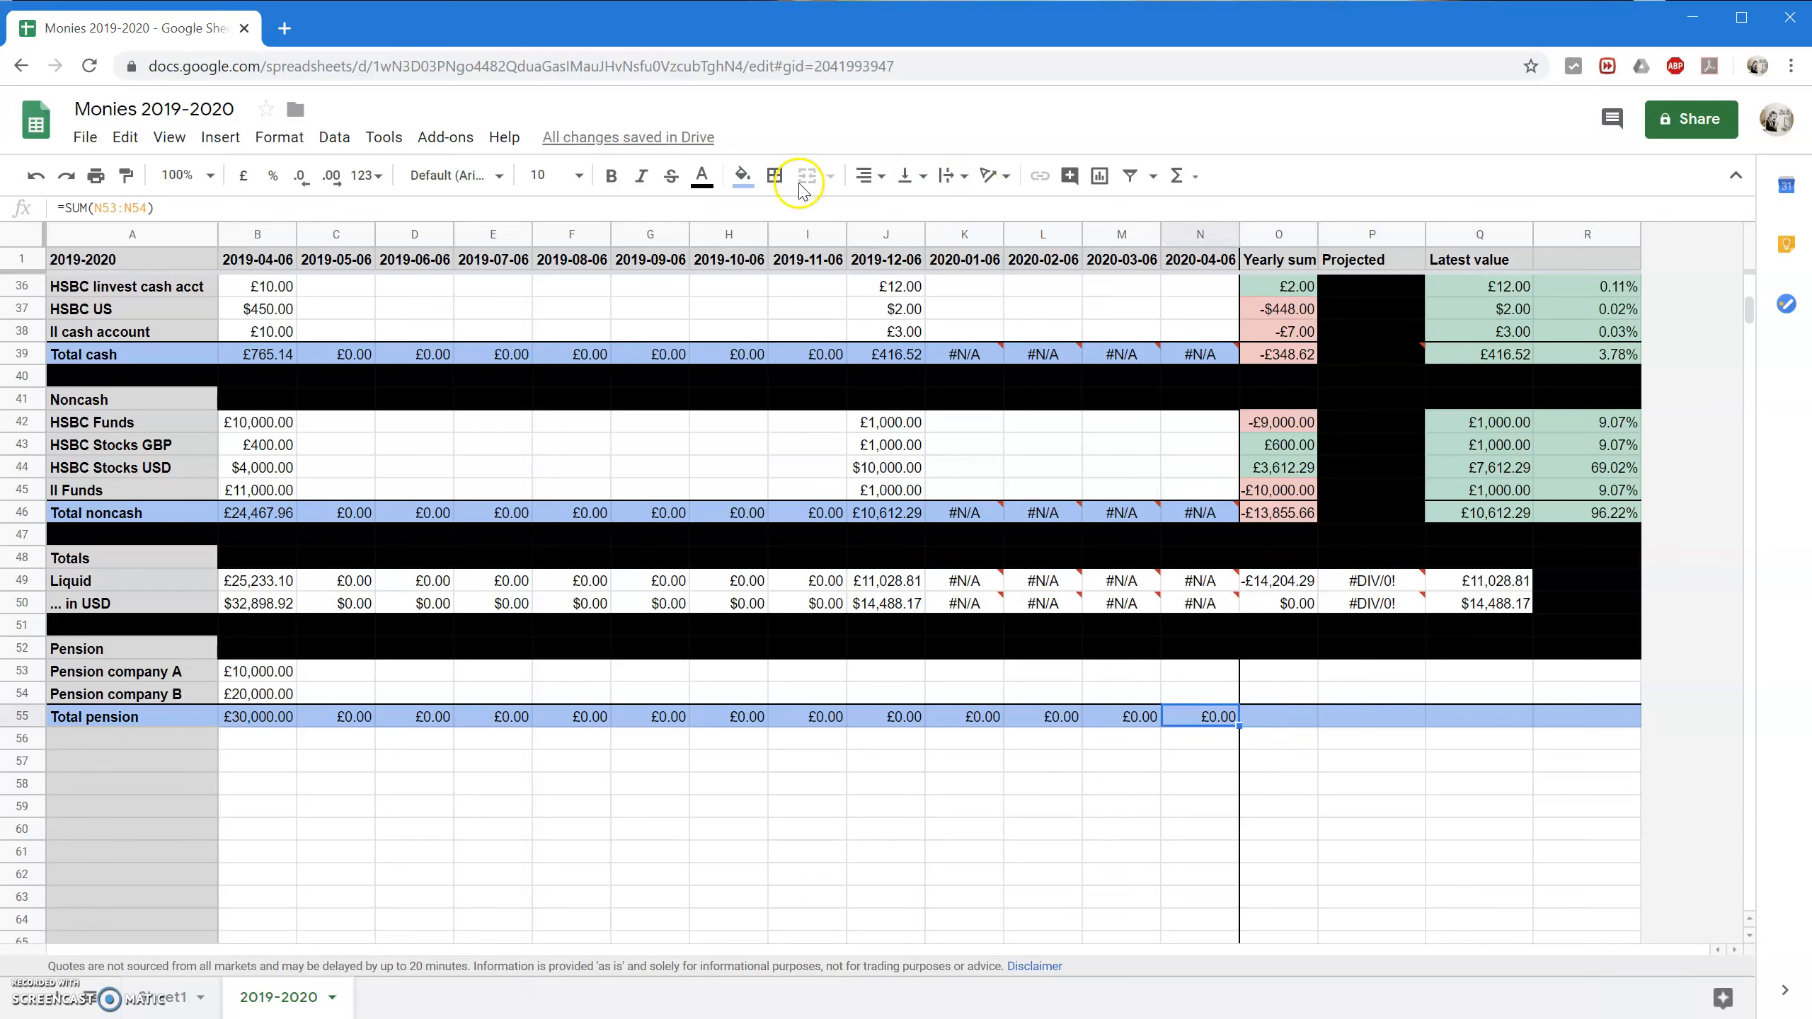
pyautogui.click(775, 175)
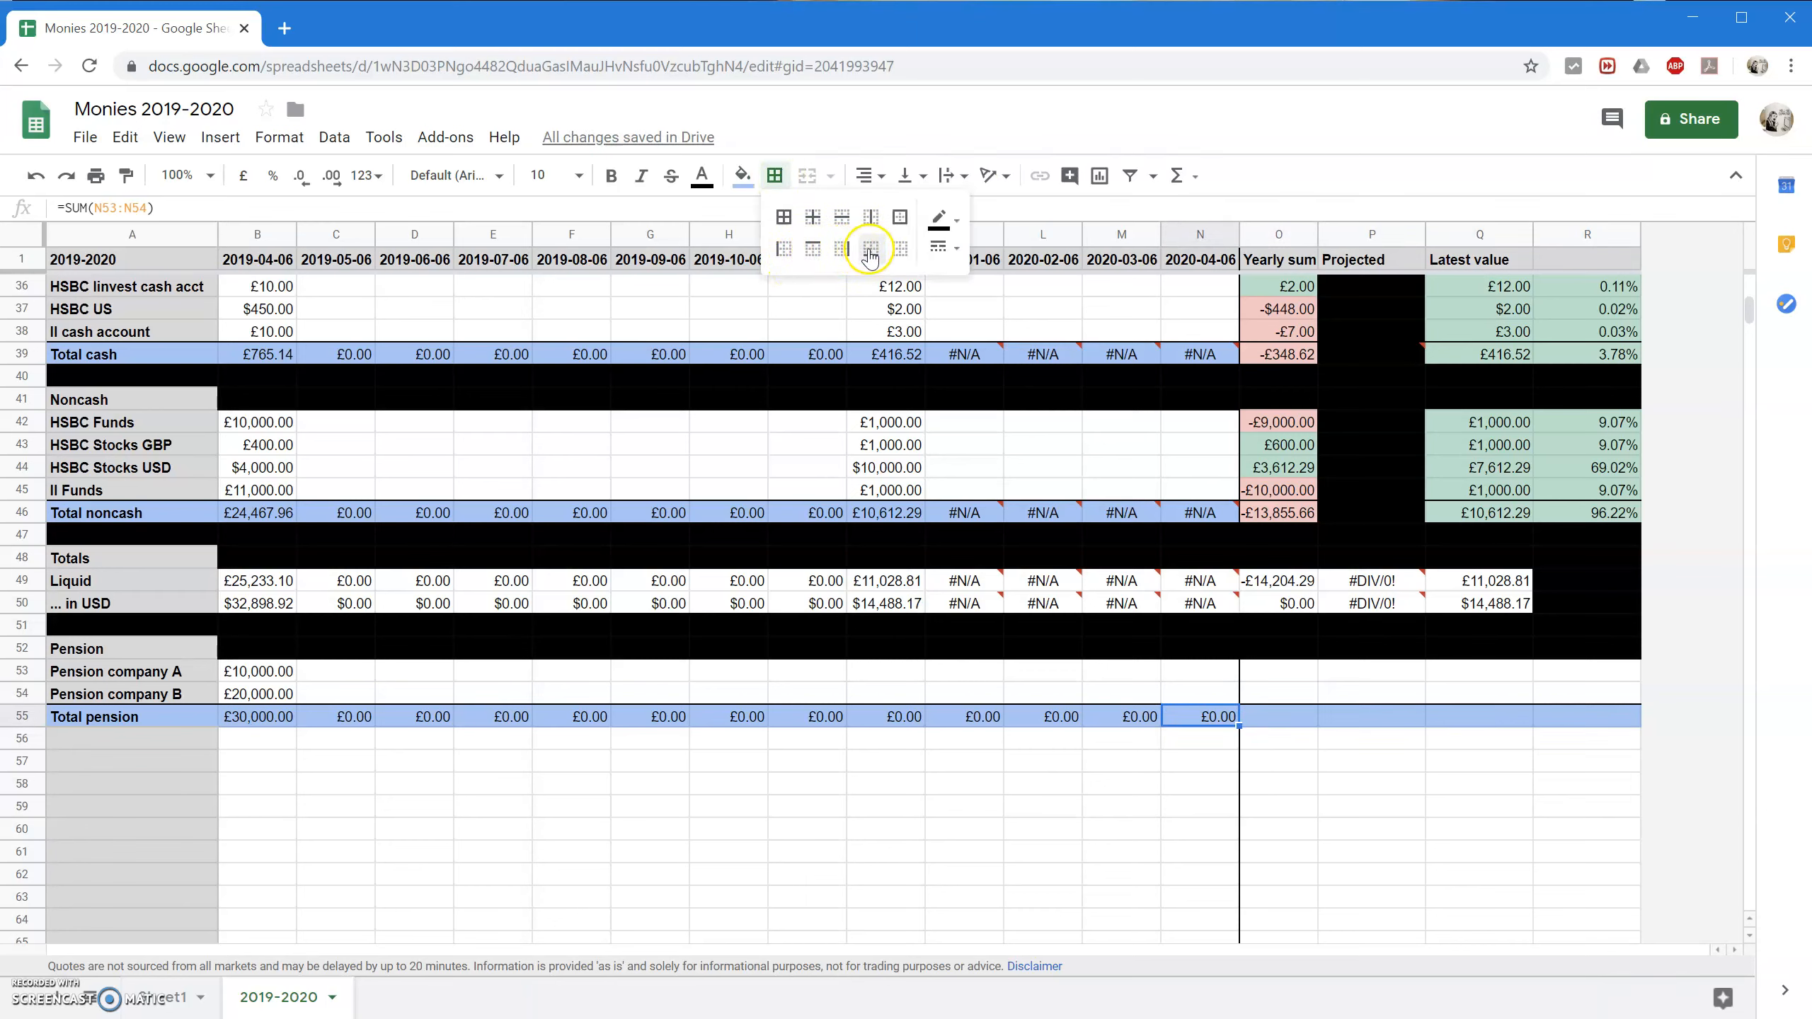
pyautogui.click(788, 250)
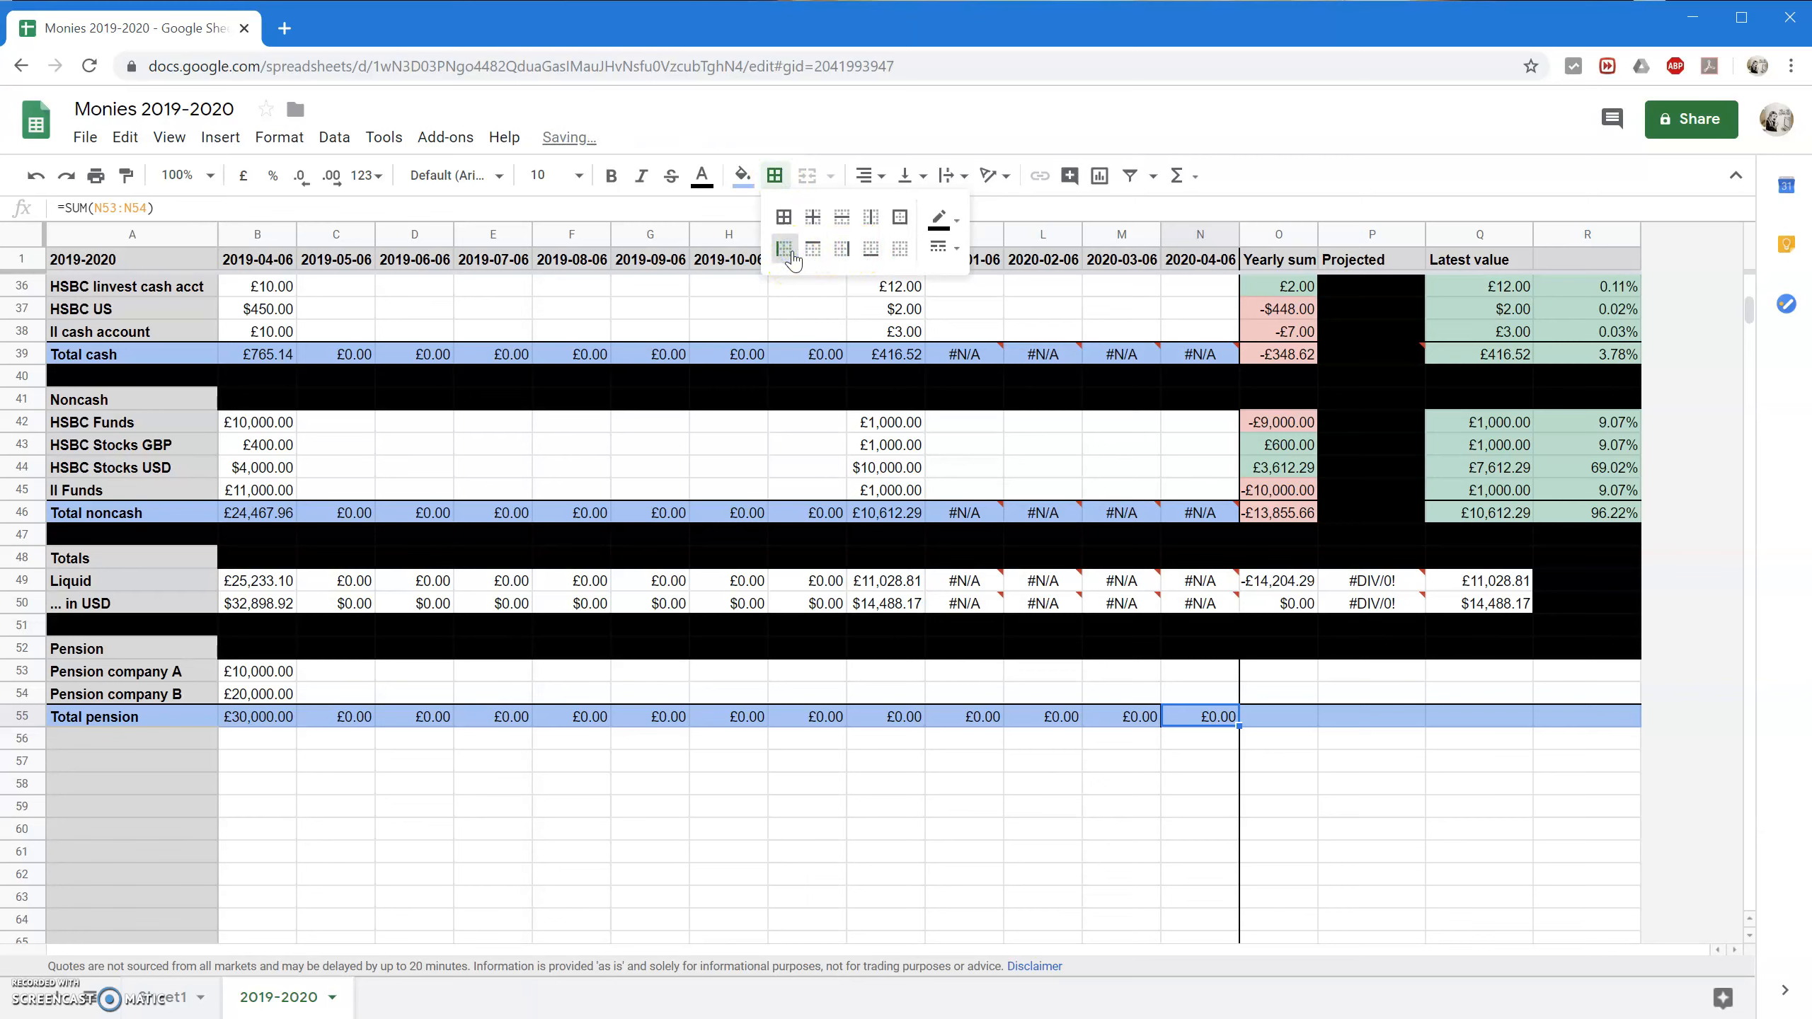
pyautogui.click(843, 252)
pyautogui.click(843, 252)
pyautogui.click(934, 714)
pyautogui.click(1176, 714)
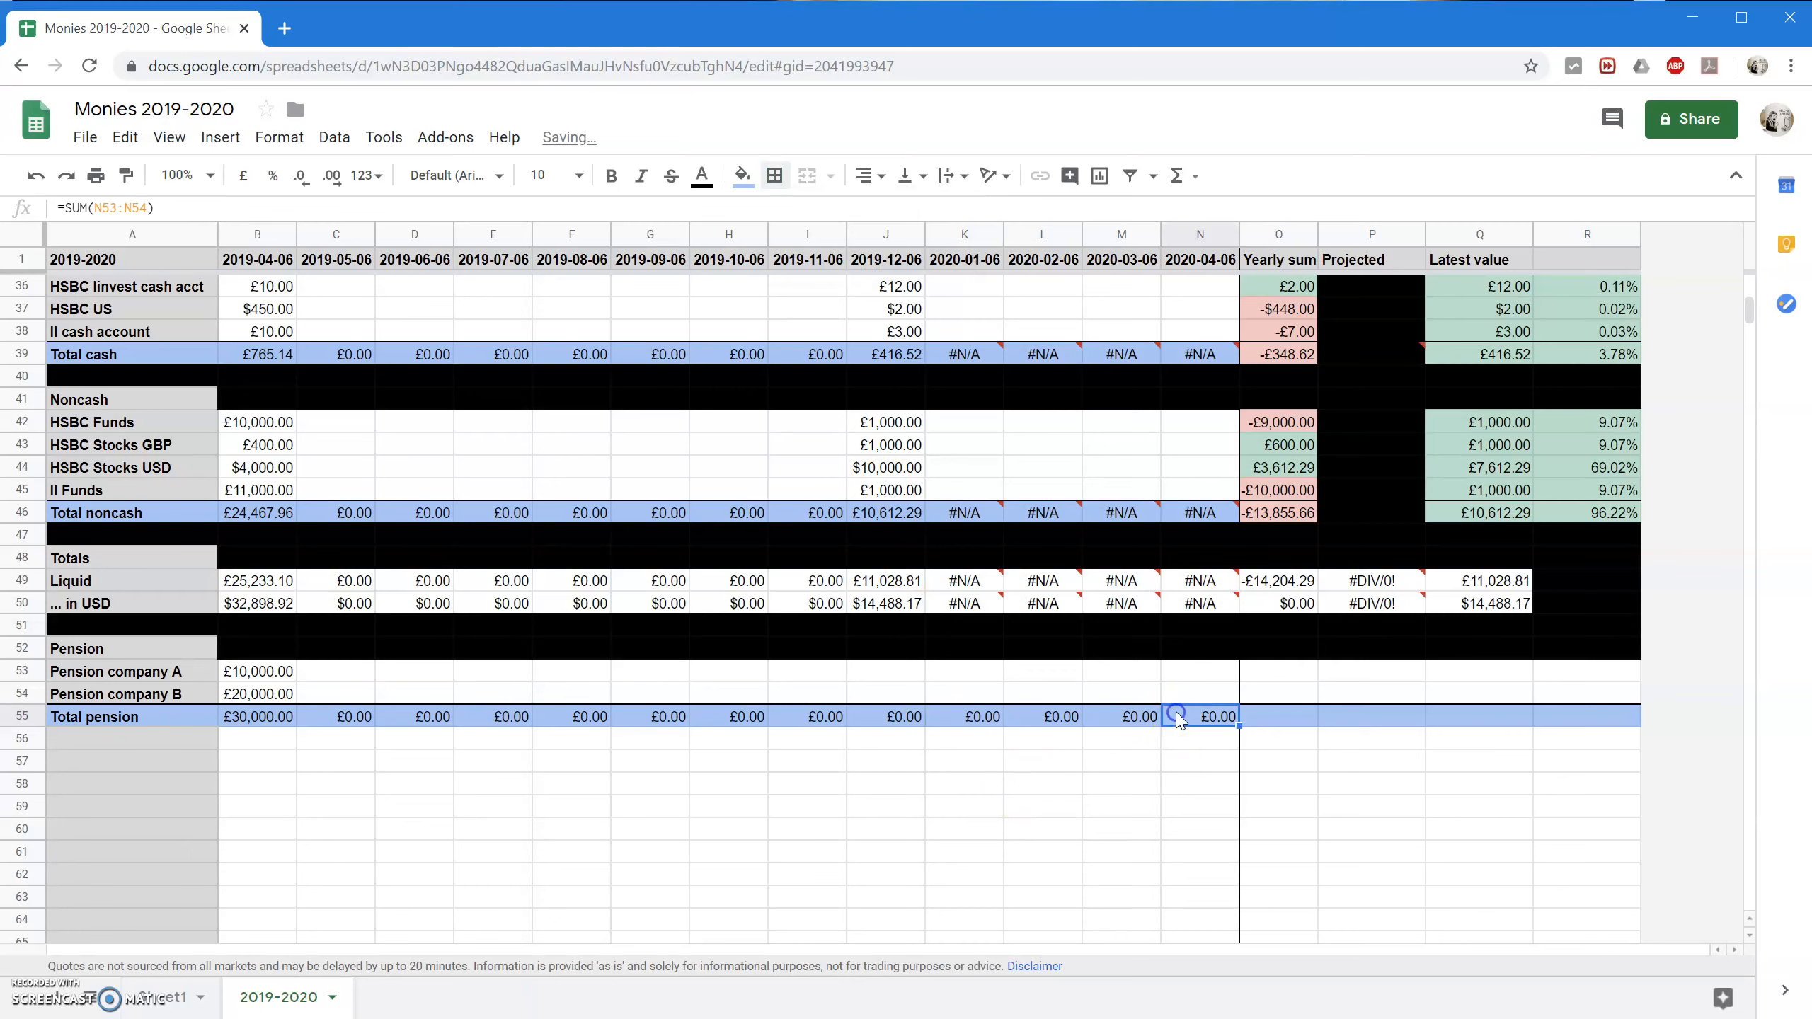
pyautogui.click(775, 176)
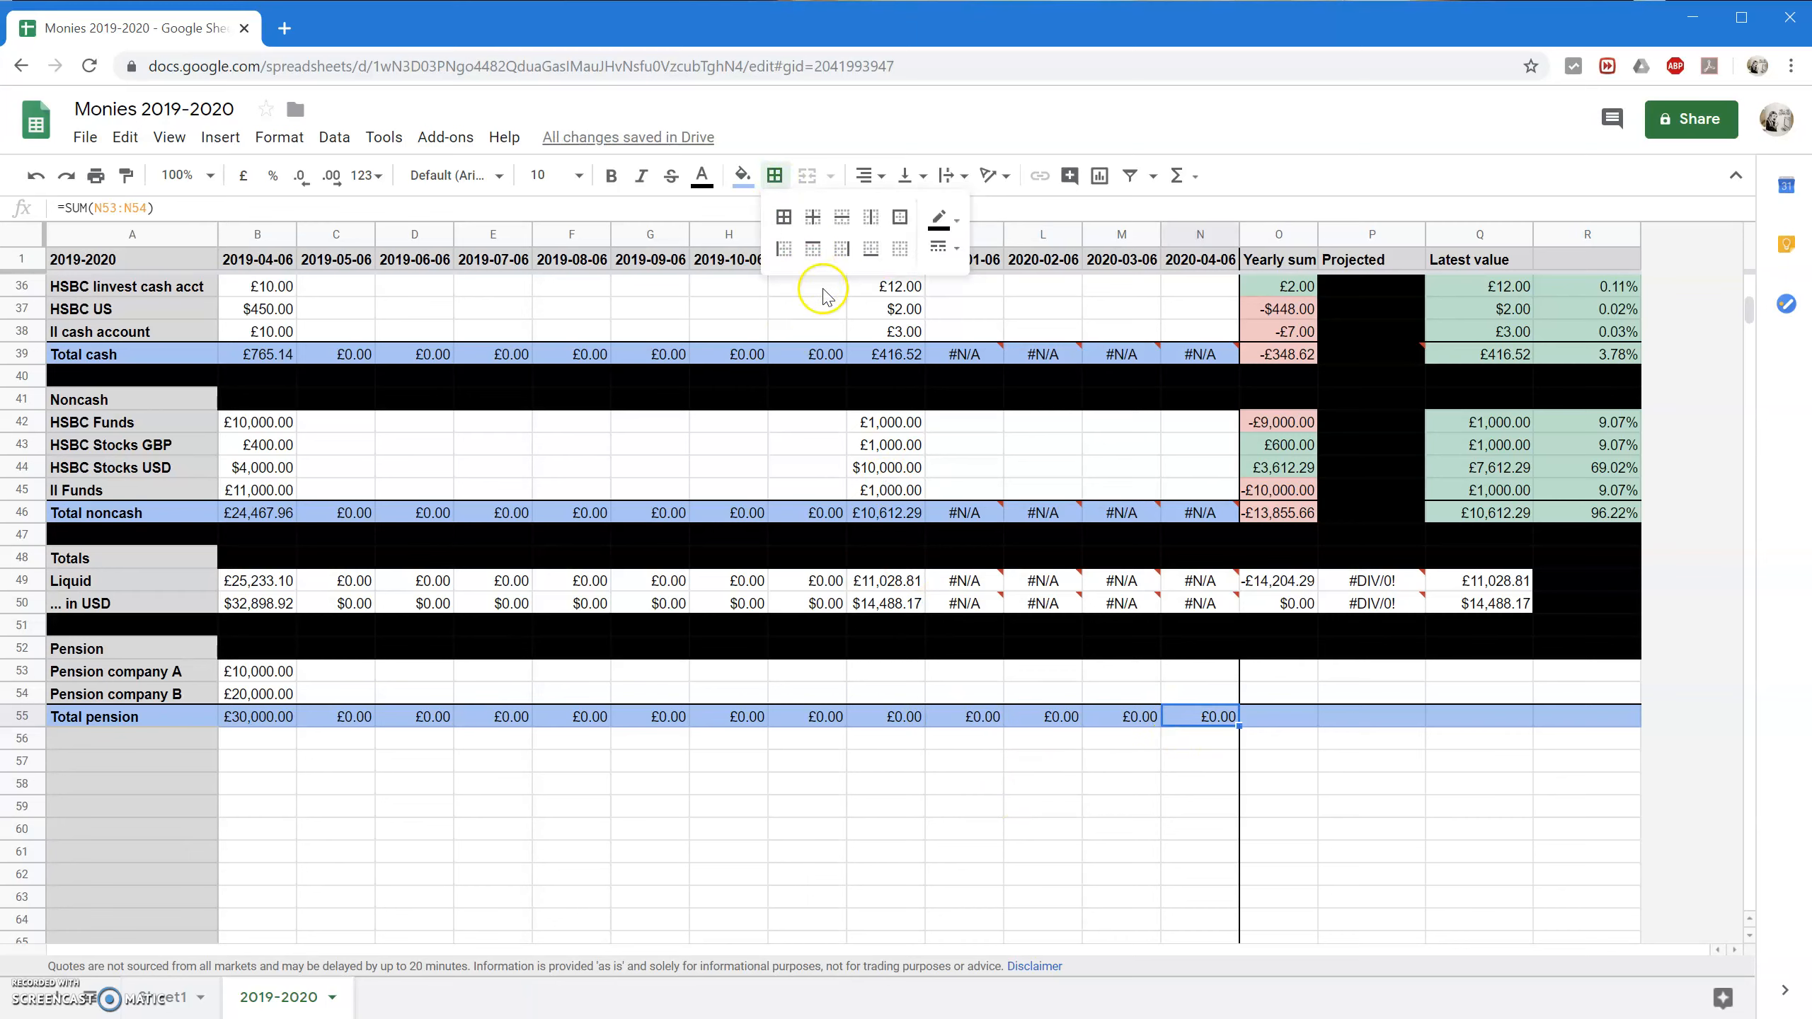
pyautogui.click(814, 251)
pyautogui.click(920, 779)
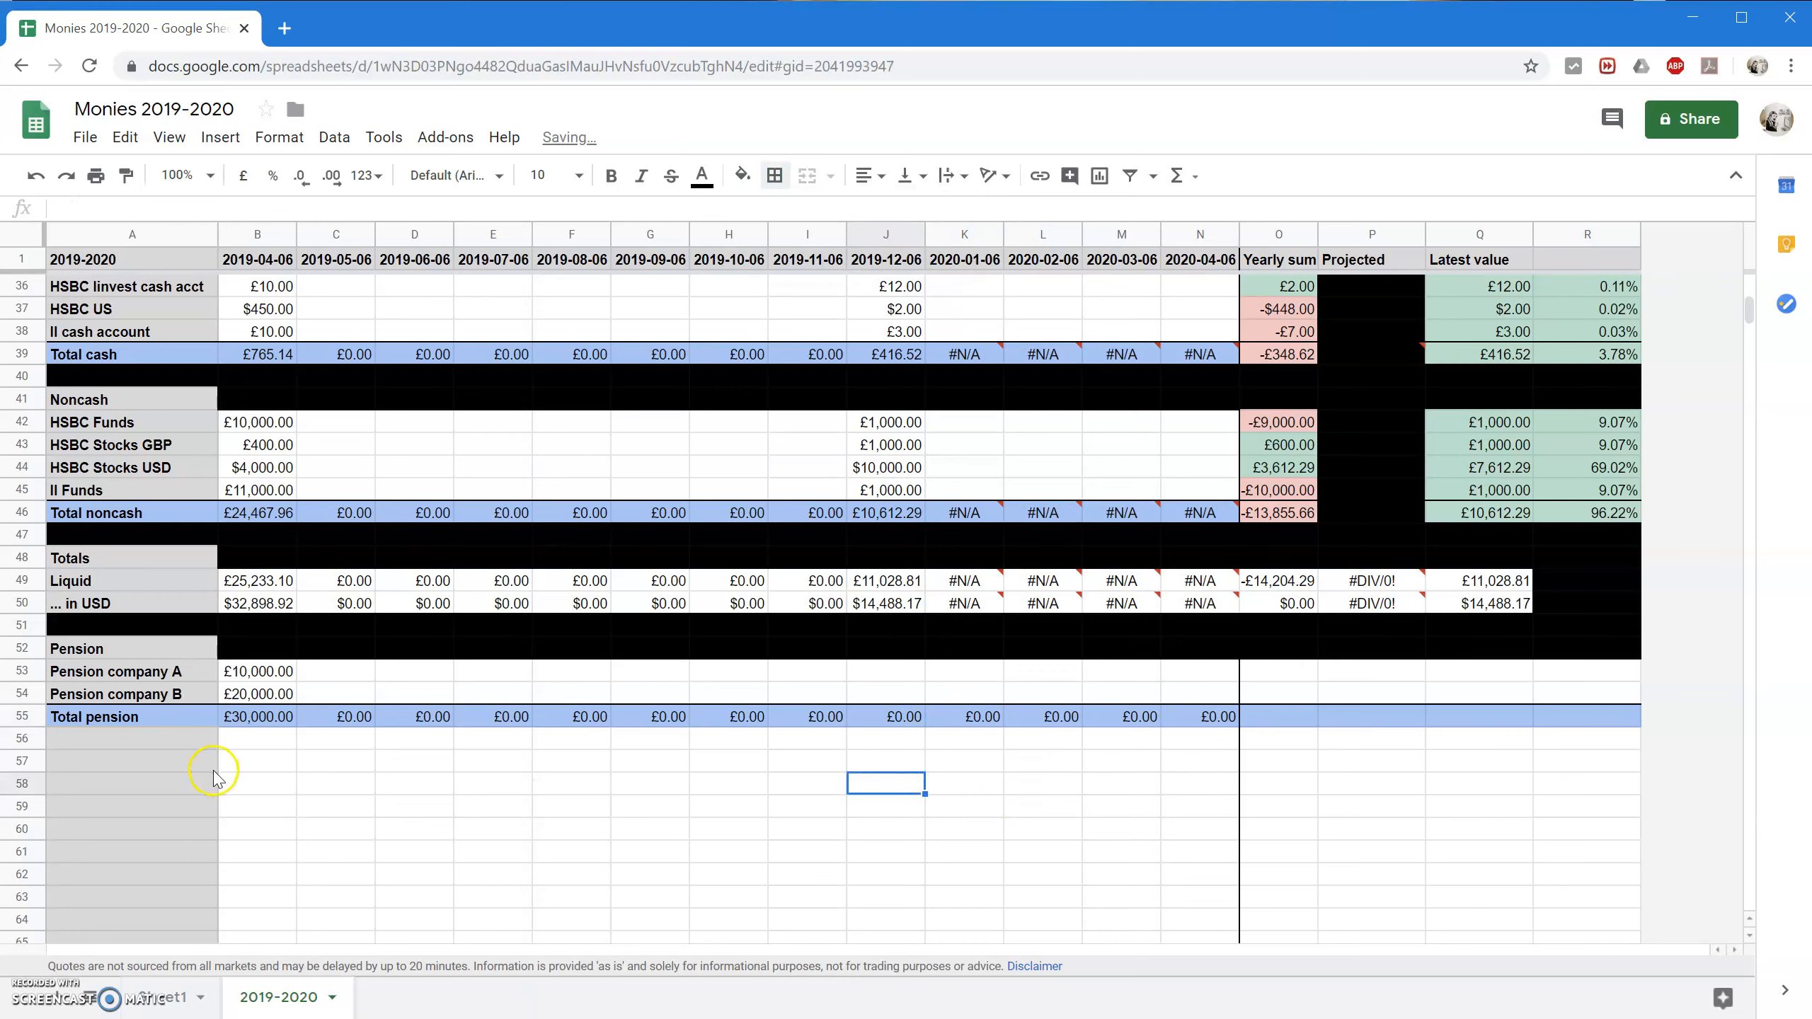
# Fill the whole of row 56, below Total pension, with black as a separator.
pyautogui.click(157, 762)
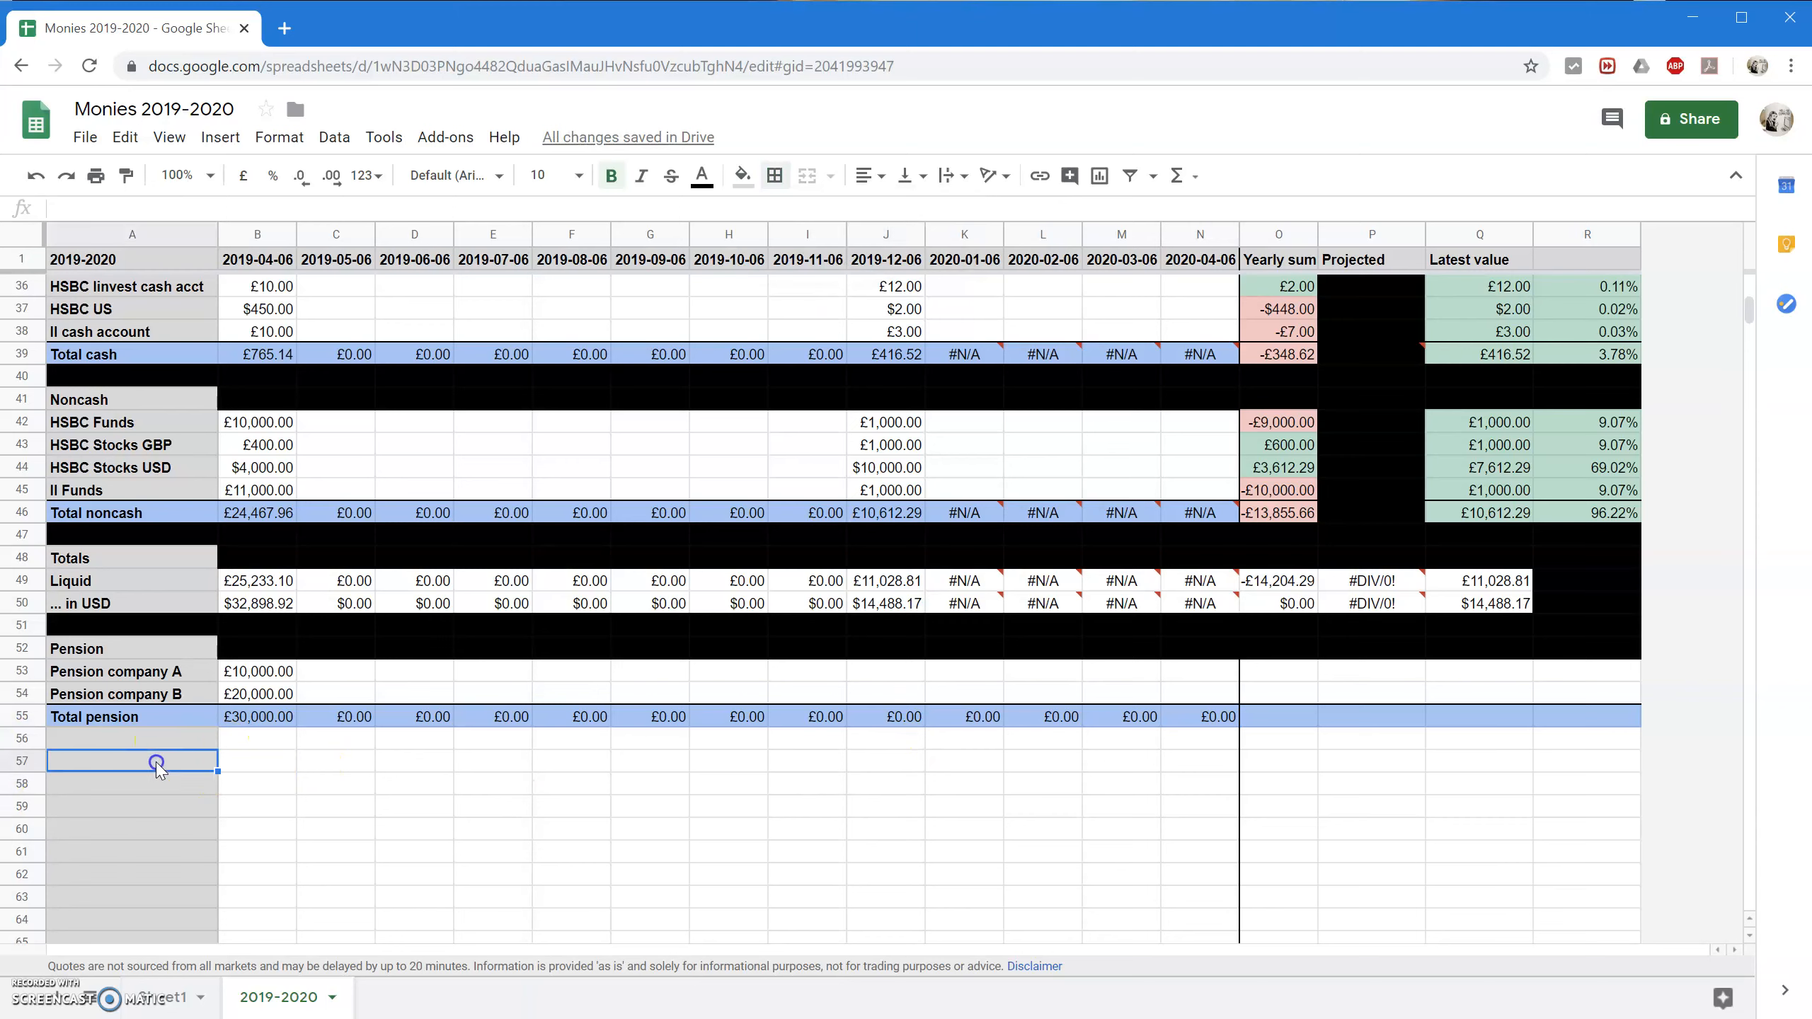
pyautogui.click(183, 742)
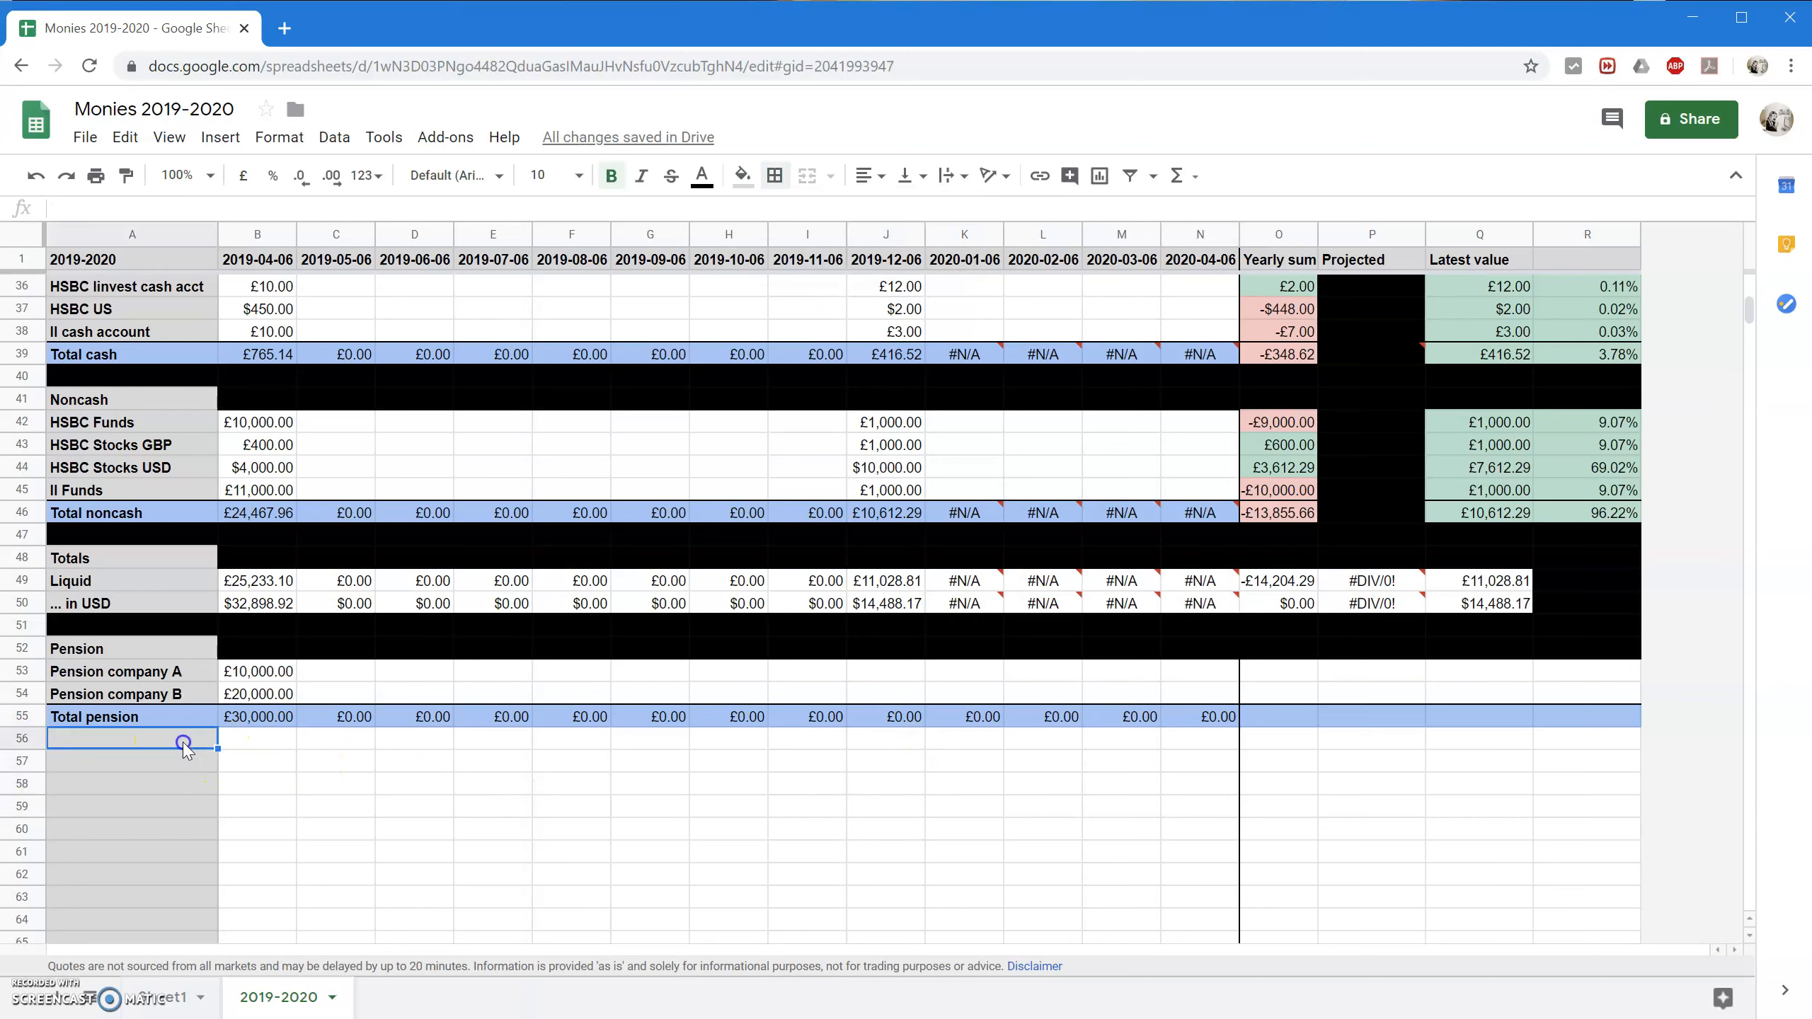
pyautogui.click(20, 743)
pyautogui.click(741, 175)
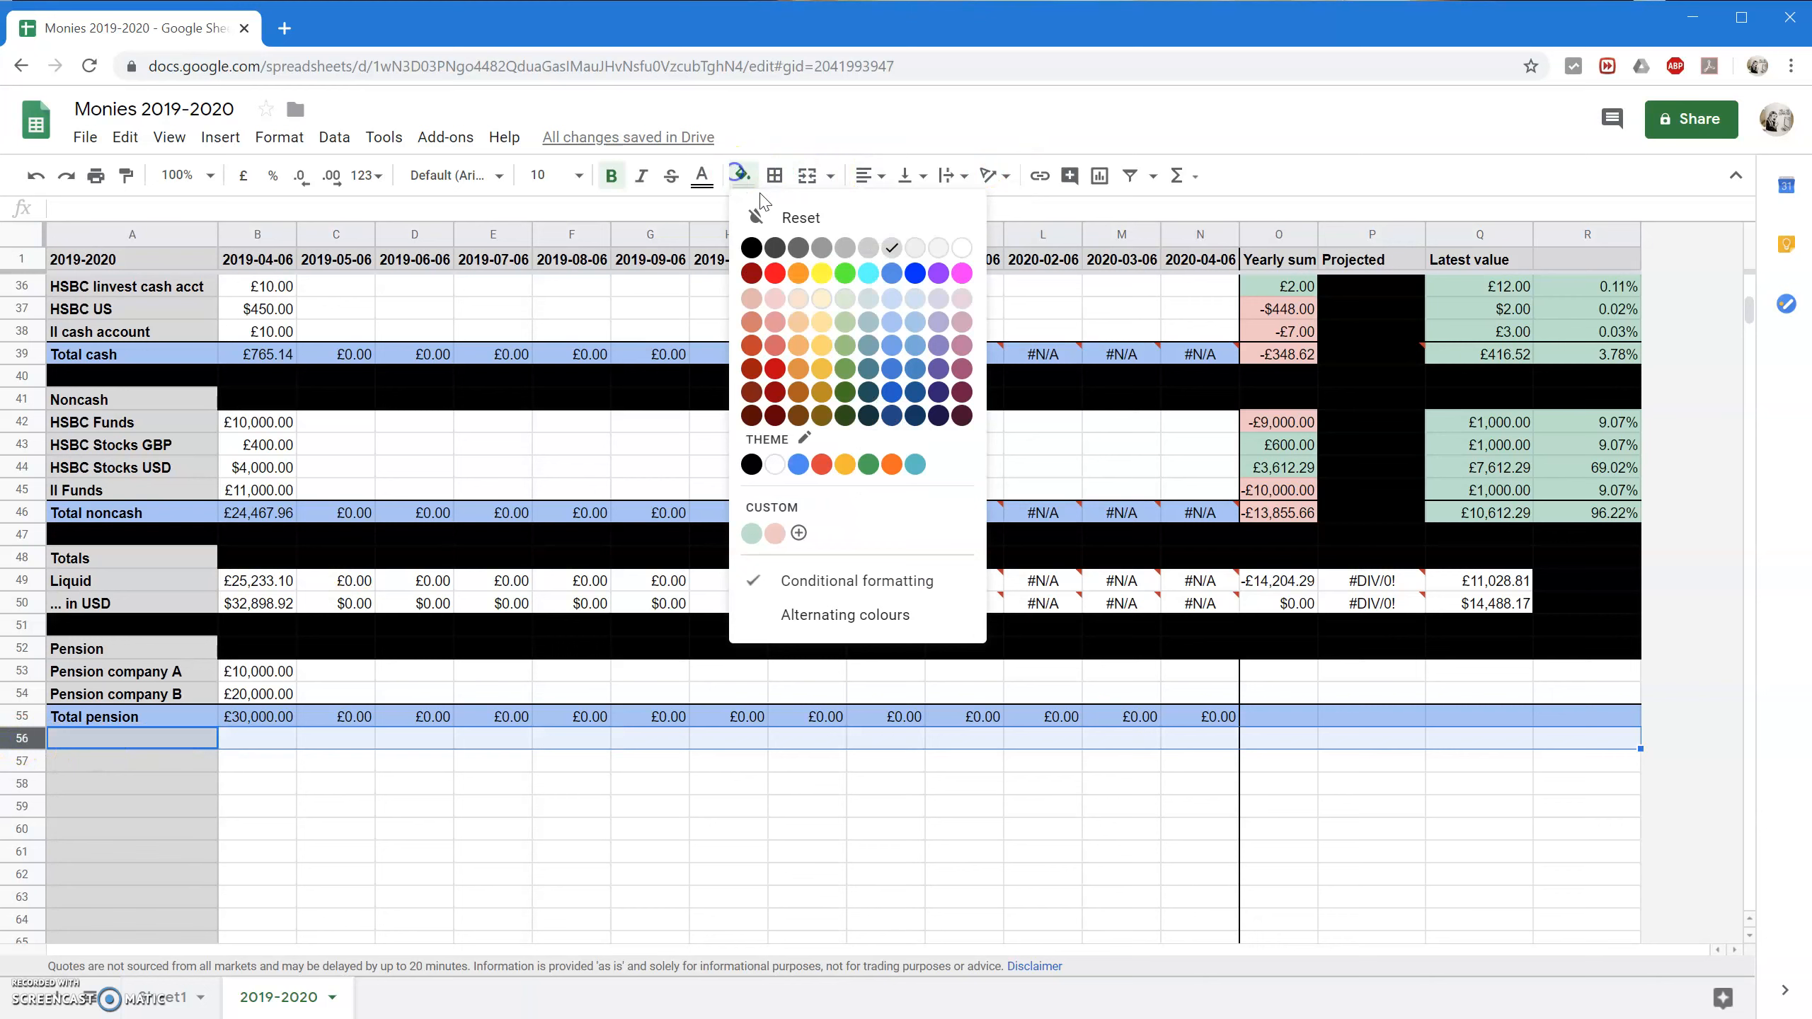
pyautogui.click(750, 248)
# Enter the section heading Transfers in A57 and the label GBP -> USD in A58.
pyautogui.click(162, 759)
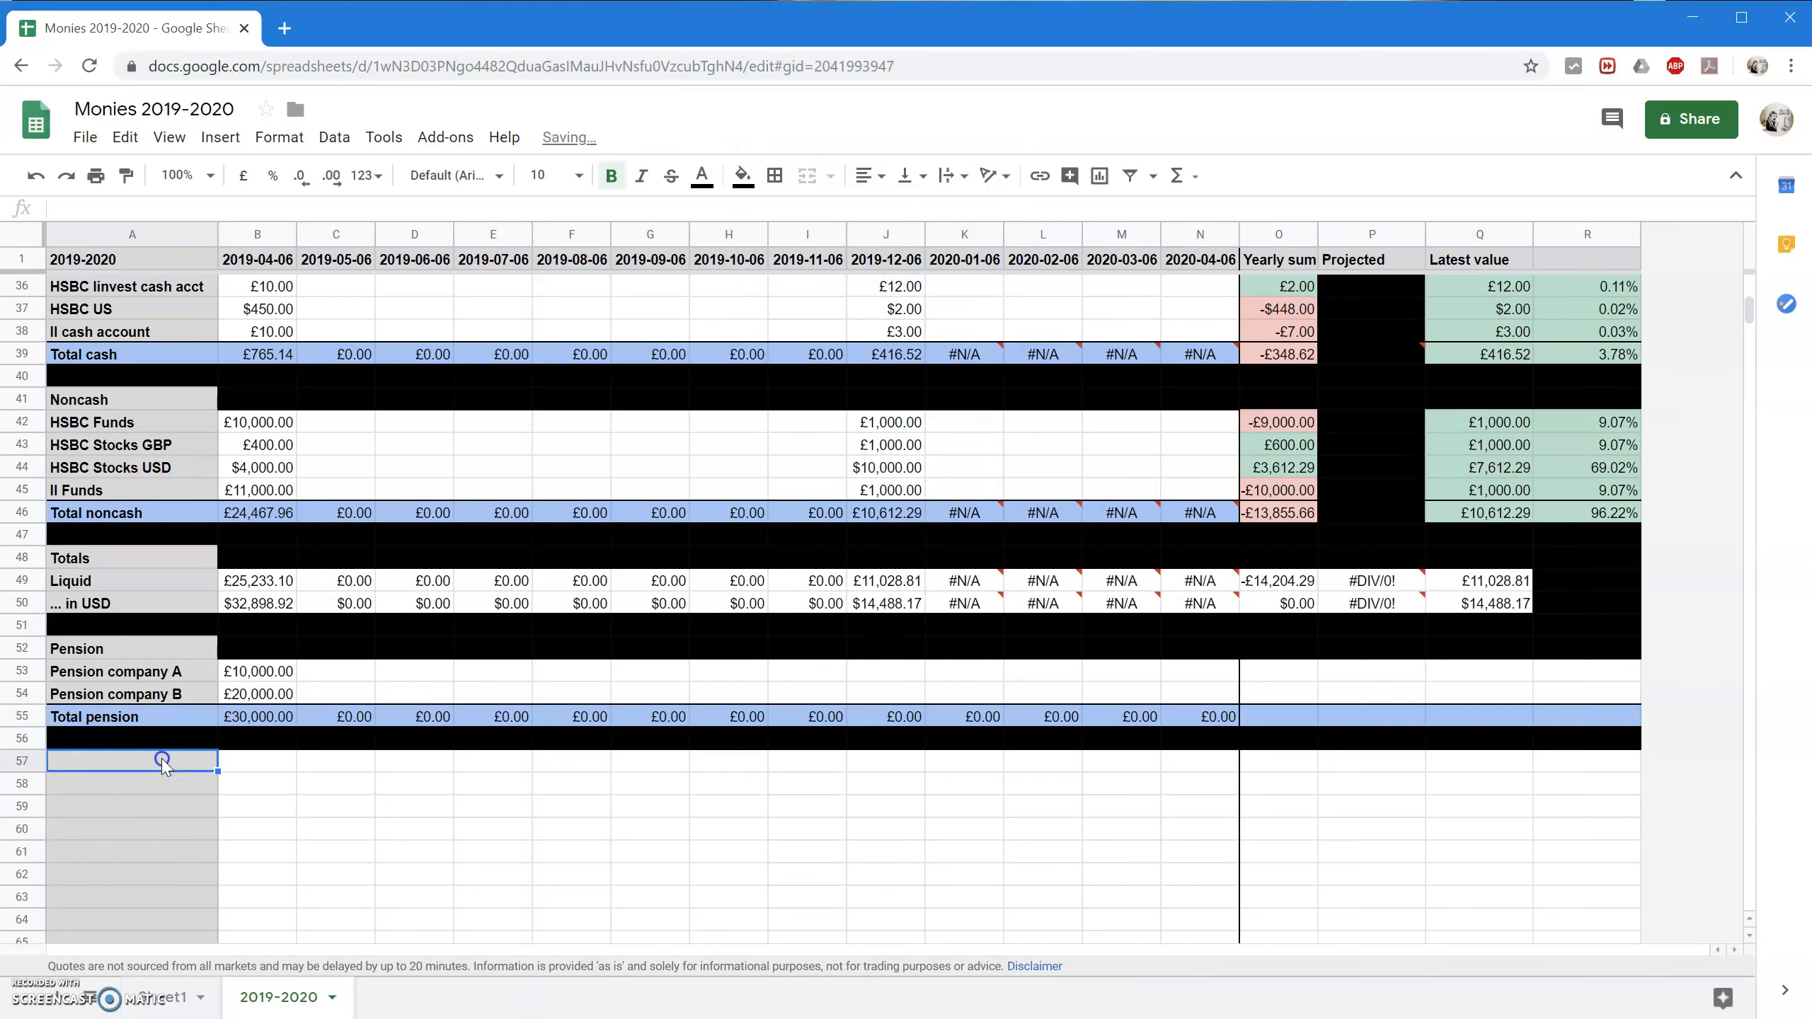
pyautogui.write('Tron')
pyautogui.write('sfers')
pyautogui.press('Return')
pyautogui.write('GBP -> USD')
pyautogui.press('Return')
# Label A59 as GBP -> EUR and A60 as Pension pay-in.
pyautogui.write('BGP -')
pyautogui.press('BackSpace')
pyautogui.press('BackSpace')
pyautogui.press('BackSpace')
pyautogui.press('BackSpace')
pyautogui.press('BackSpace')
pyautogui.write('GBP -> EUR')
pyautogui.press('Return')
pyautogui.write('Pen')
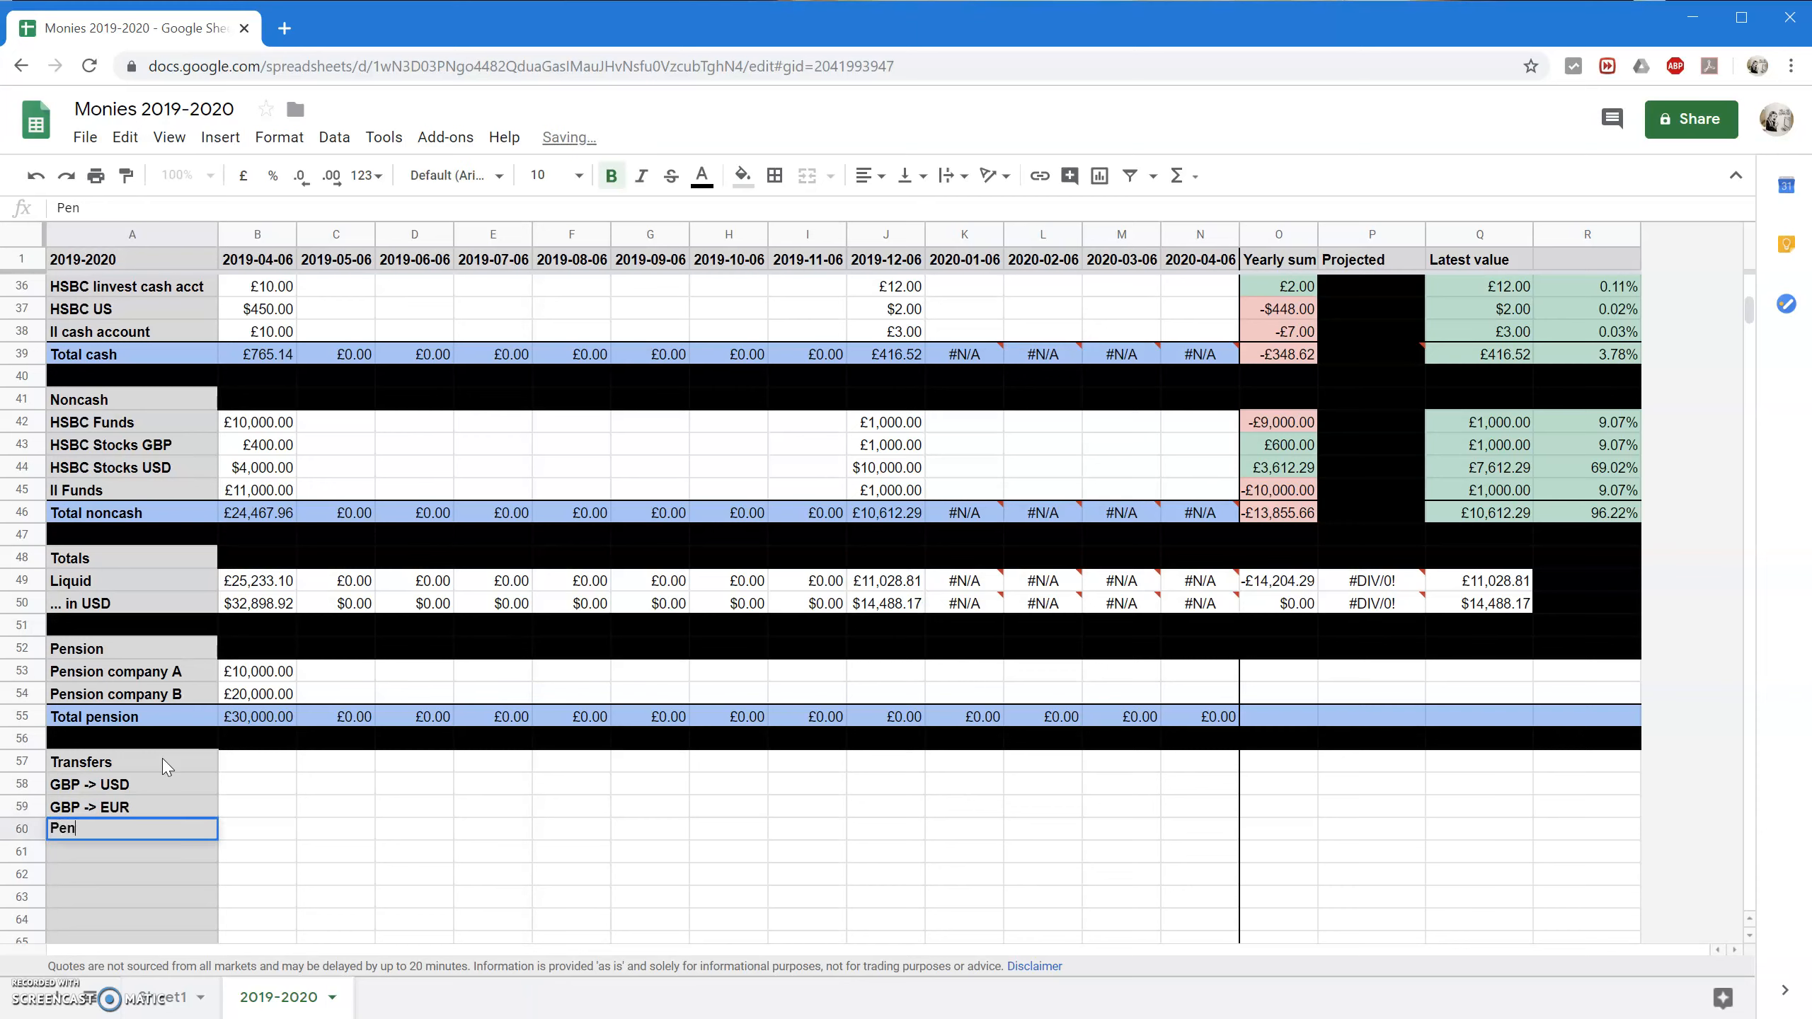
pyautogui.write('sion pay-in')
pyautogui.press('Return')
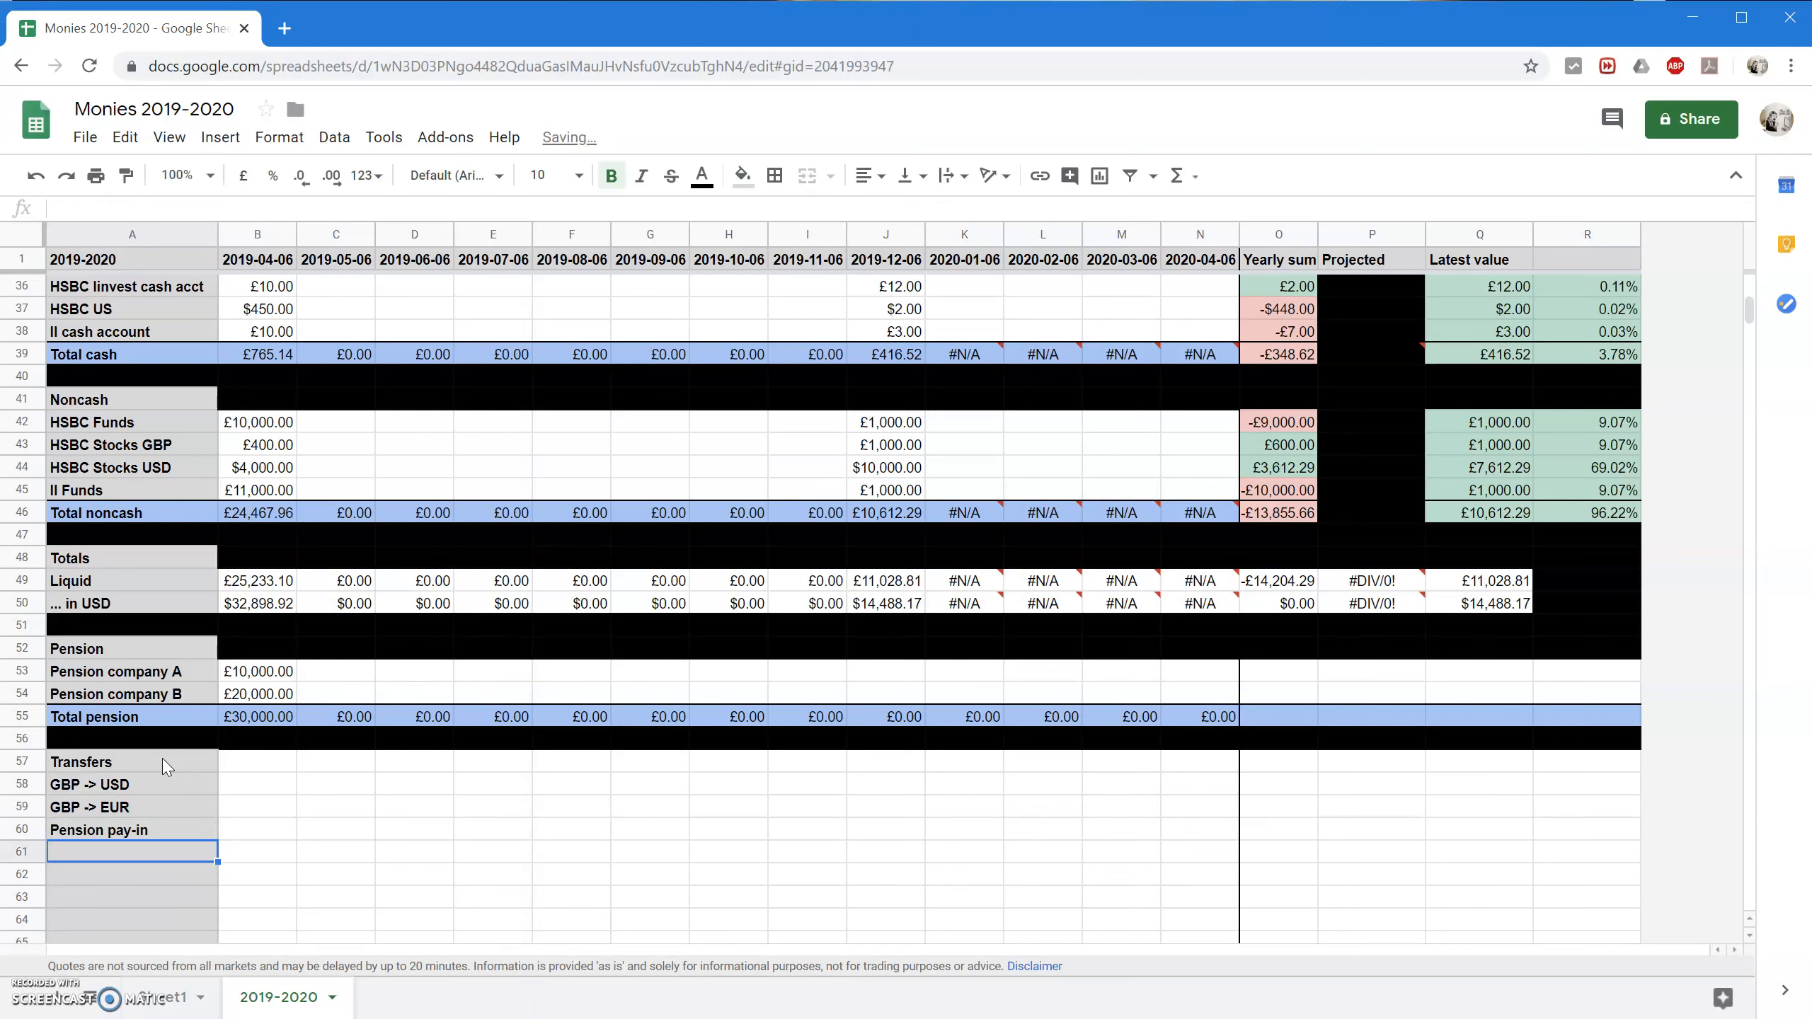
# Fill the 2019-04-06 cells of the Transfers section, B57 to B60, with black.
pyautogui.click(255, 832)
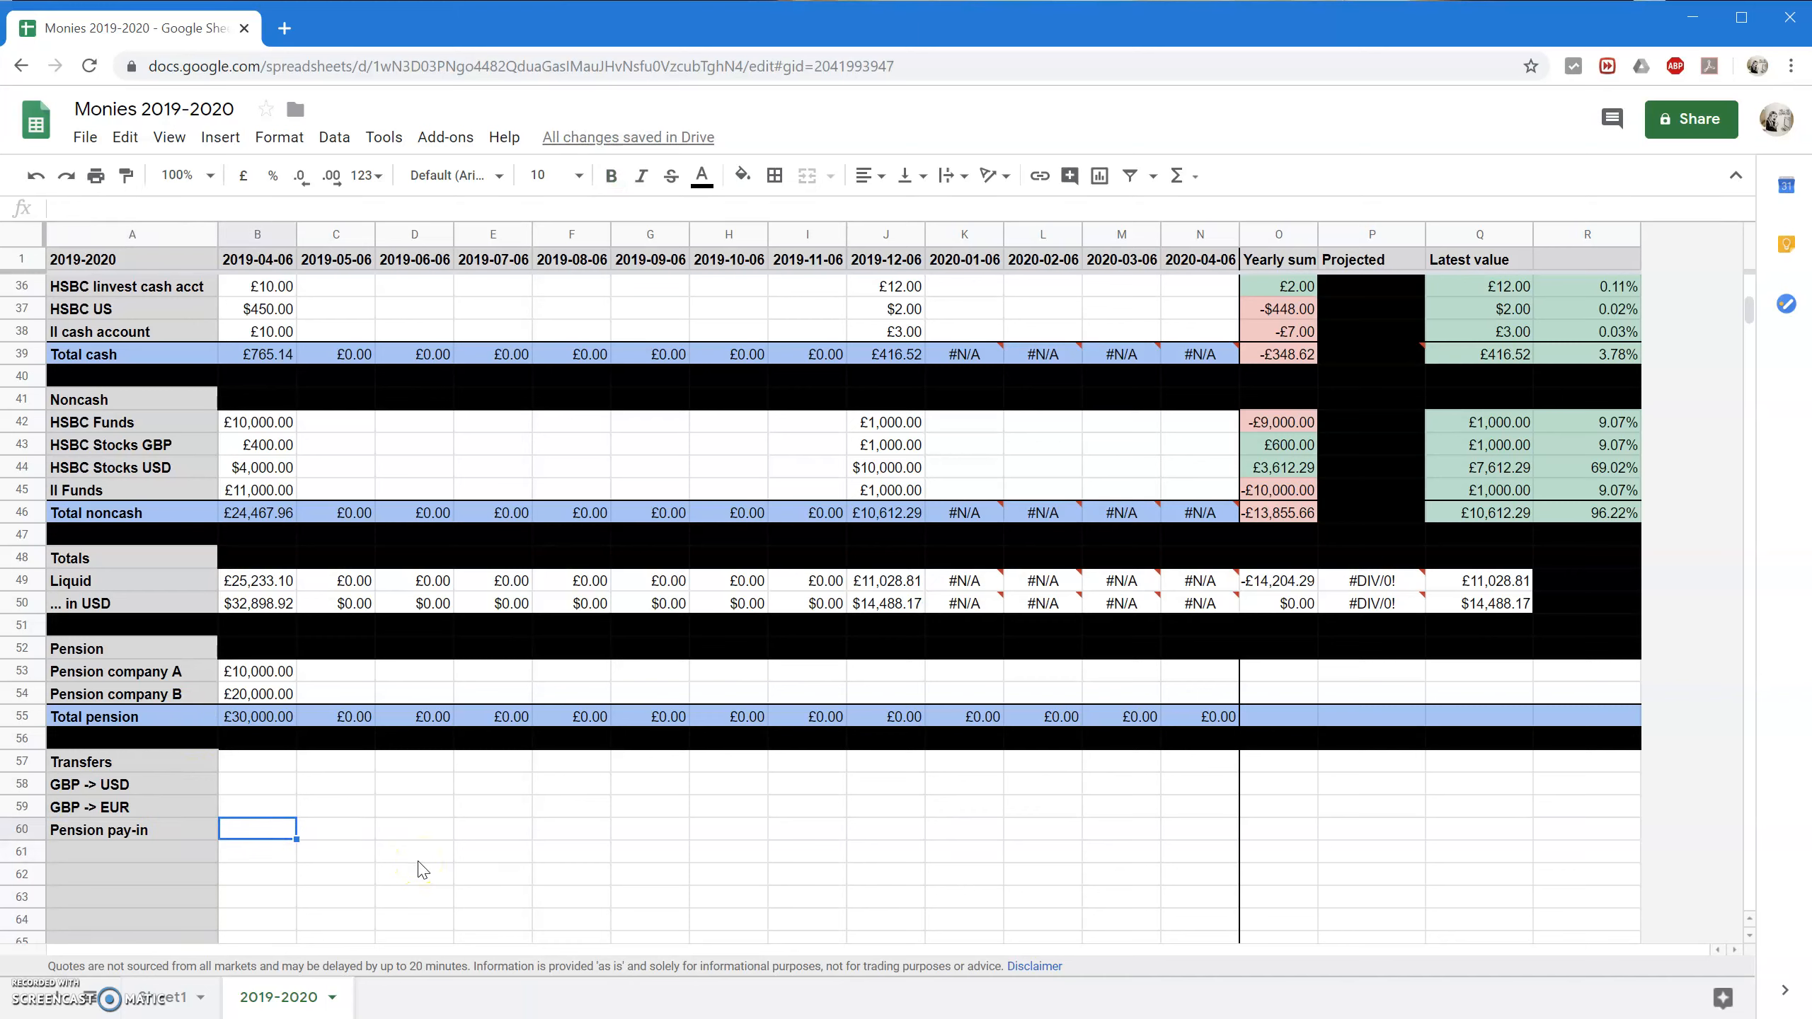
pyautogui.hotkey('shift', 'Up')
pyautogui.hotkey('shift', 'Up')
pyautogui.hotkey('shift', 'Up')
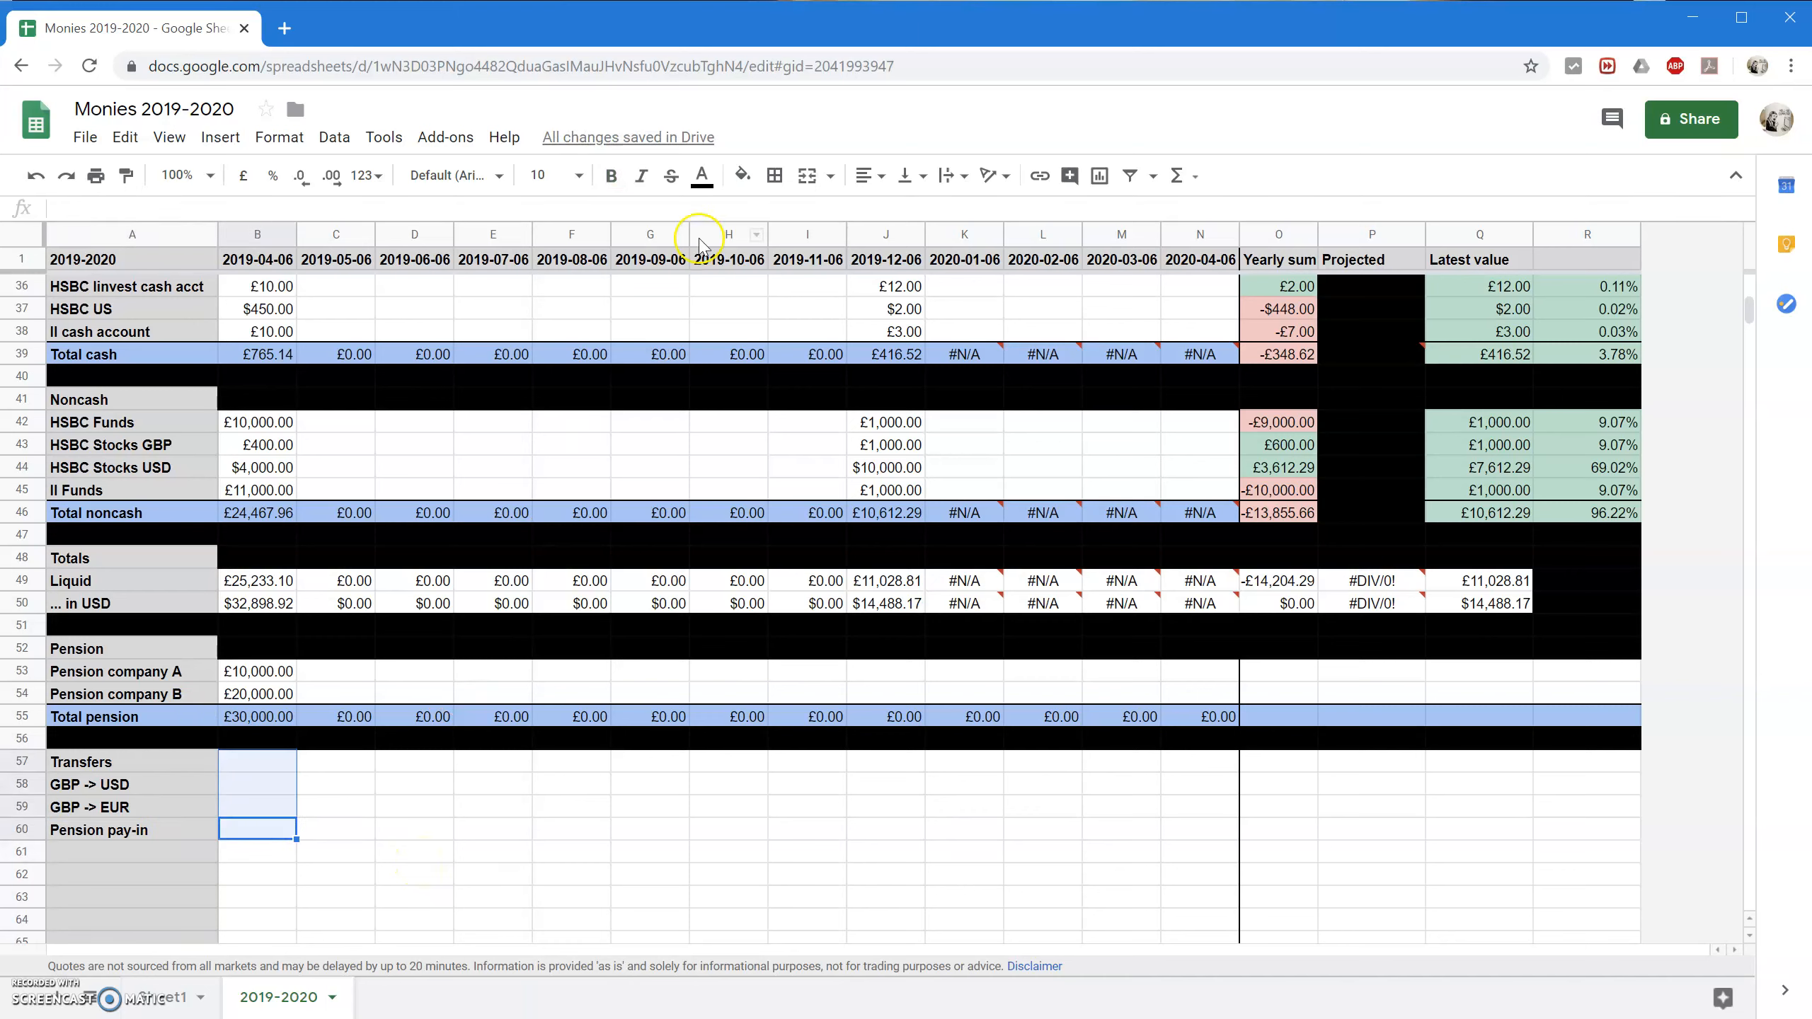
pyautogui.click(742, 174)
pyautogui.click(750, 464)
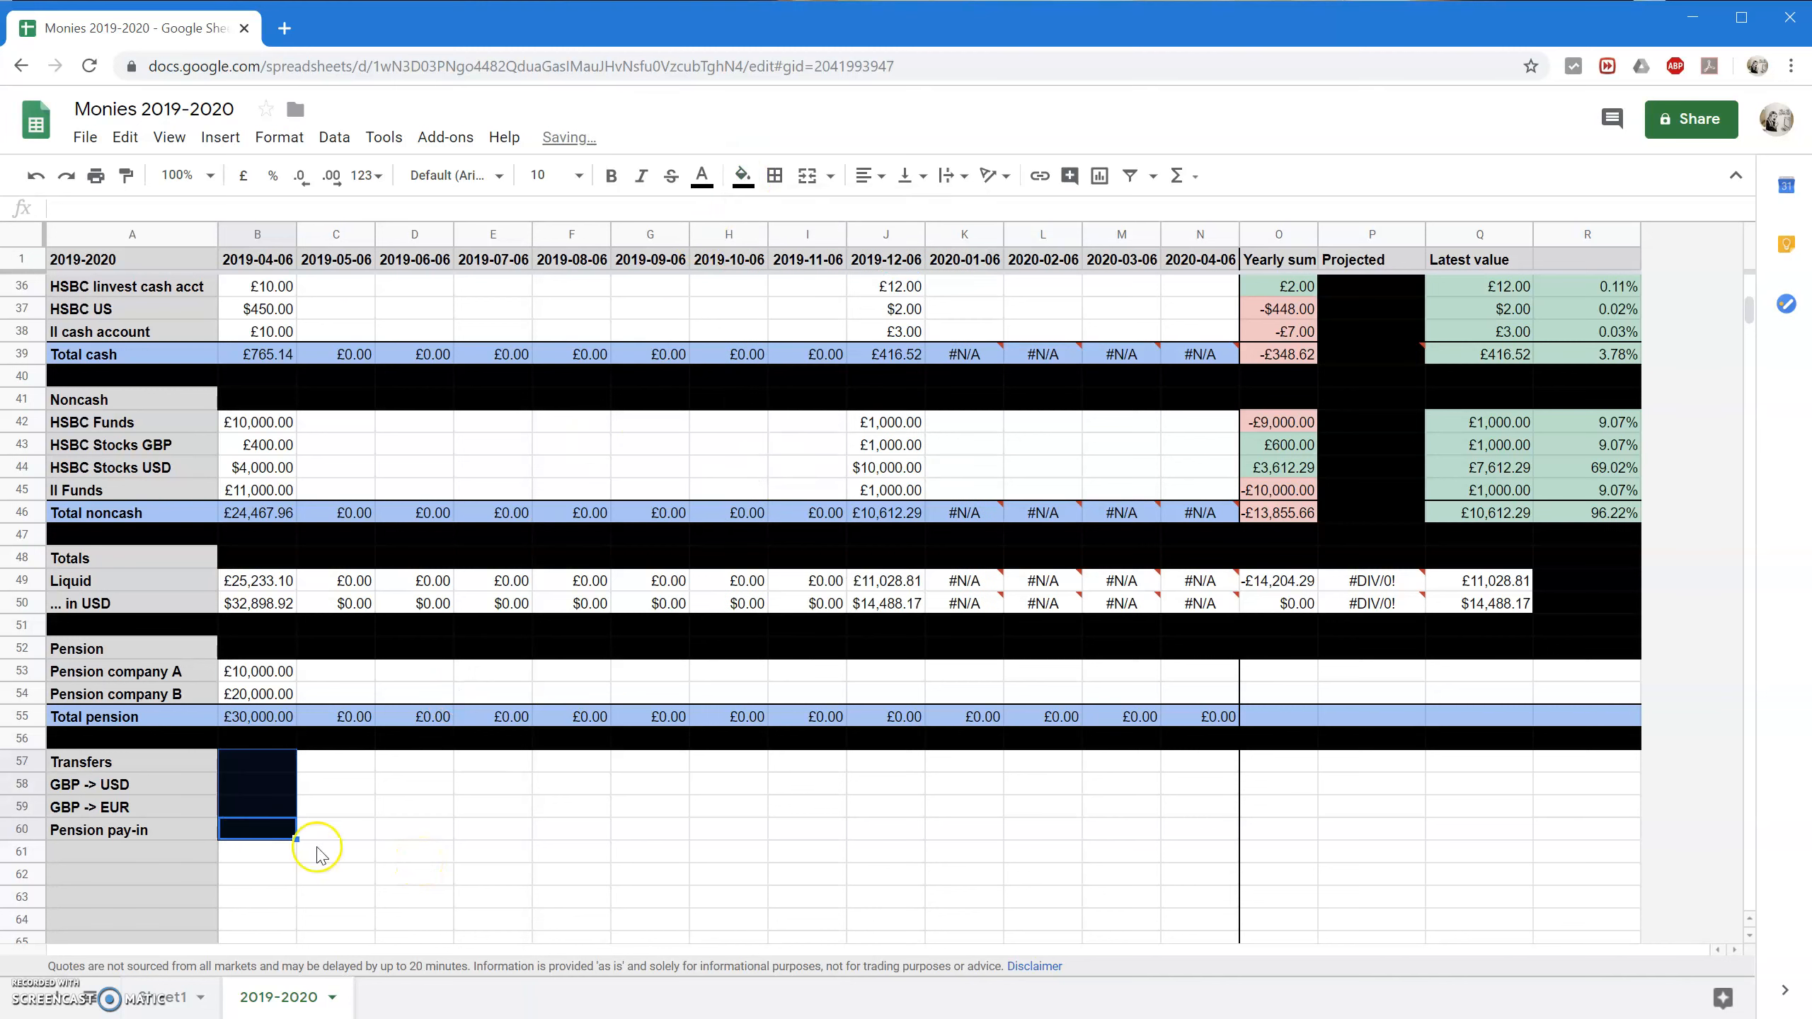
pyautogui.click(336, 805)
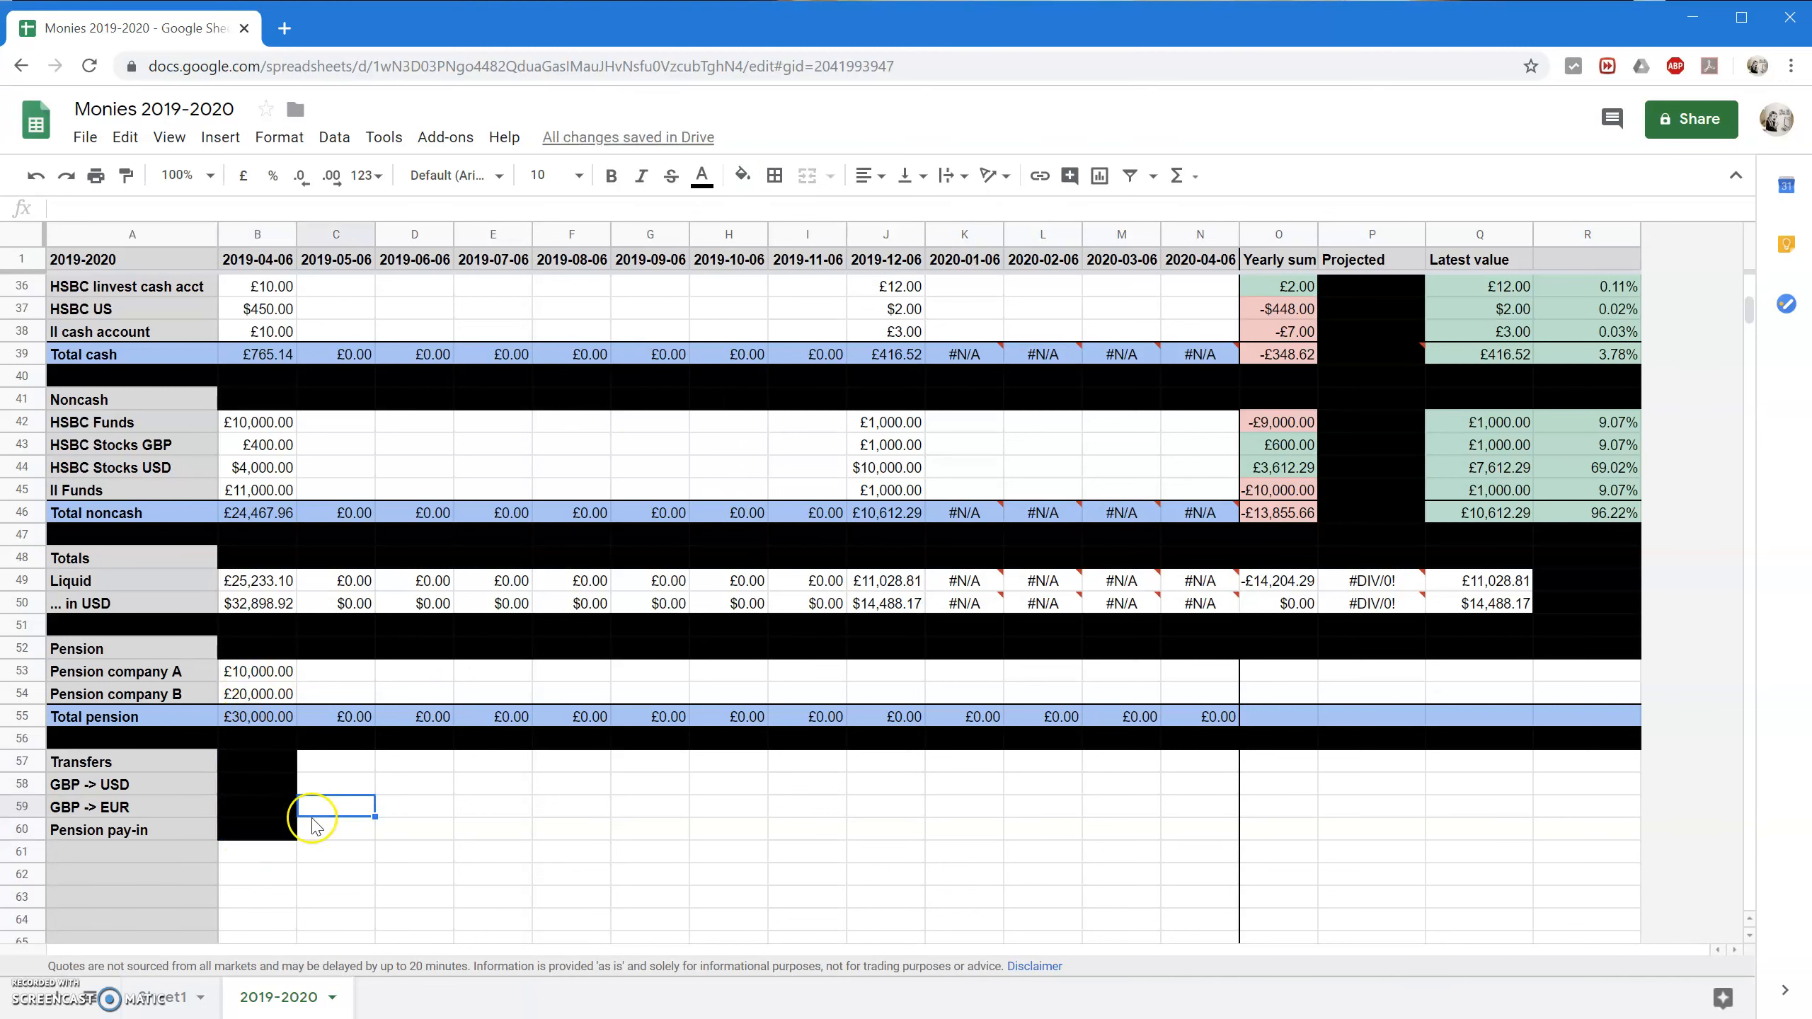
# Fill the whole of row 61, below Pension pay-in, with black as a separator.
pyautogui.click(29, 855)
pyautogui.click(741, 175)
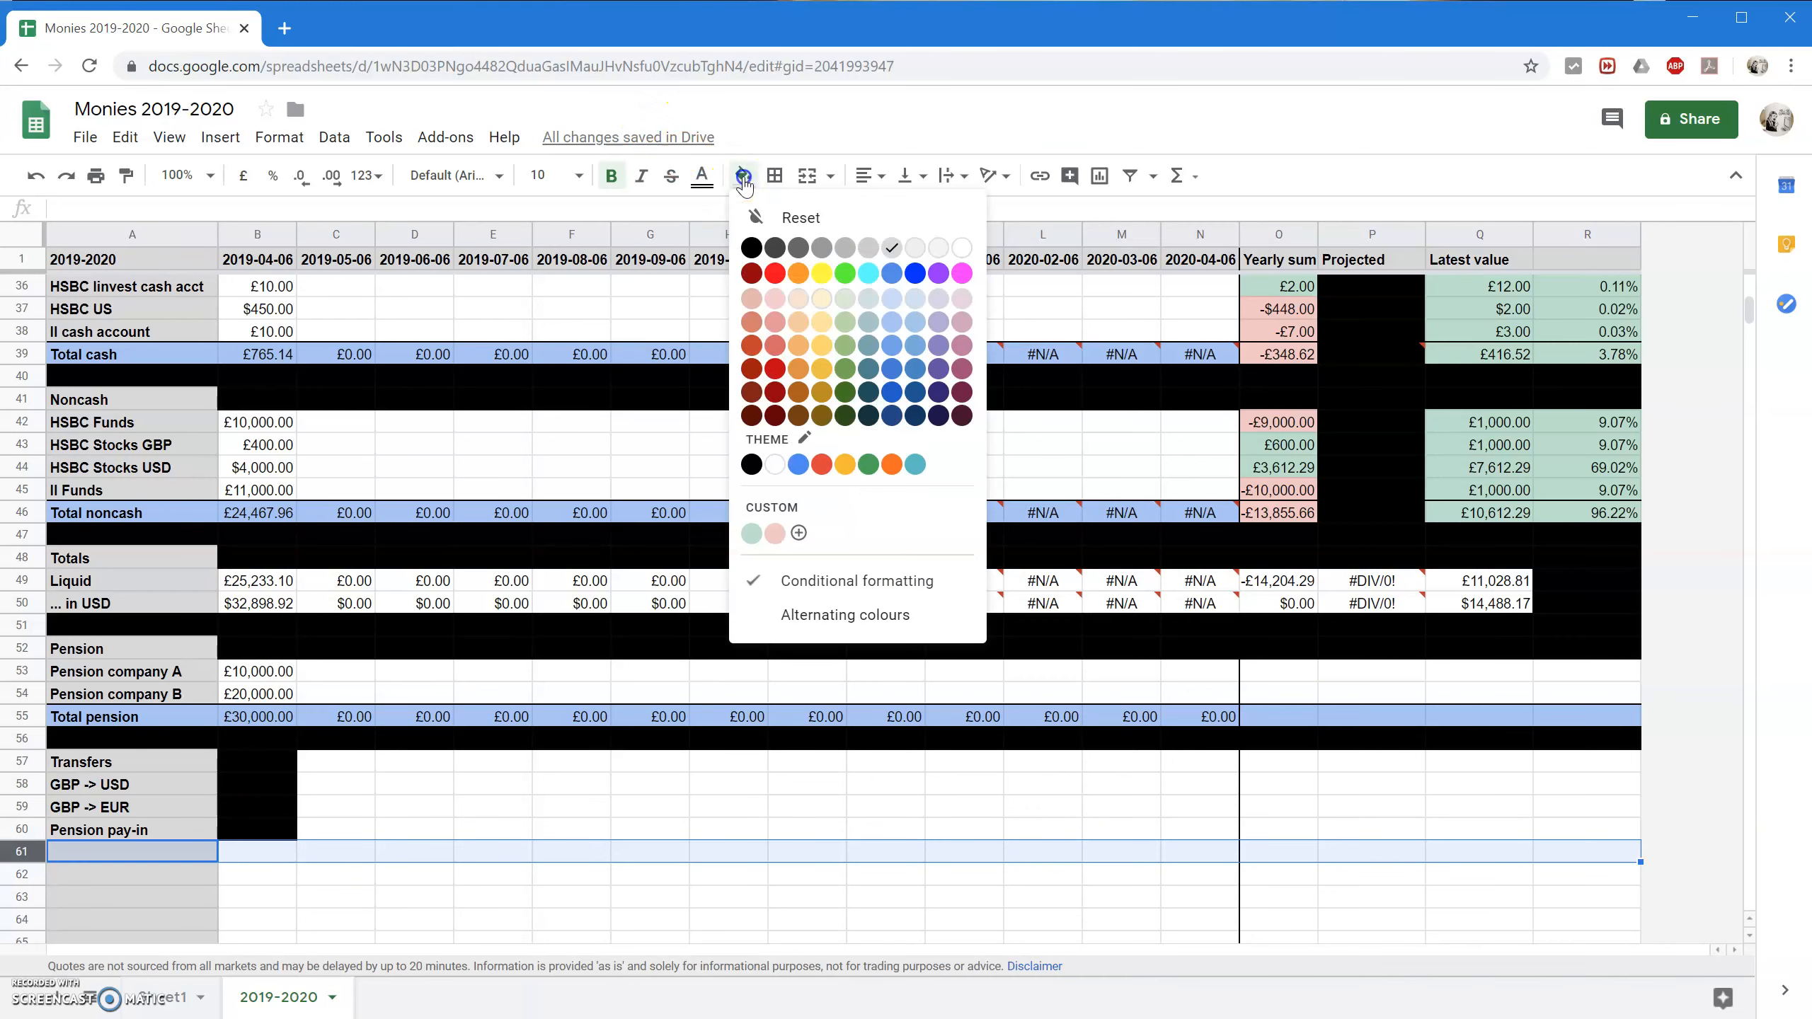
pyautogui.click(752, 465)
pyautogui.click(321, 826)
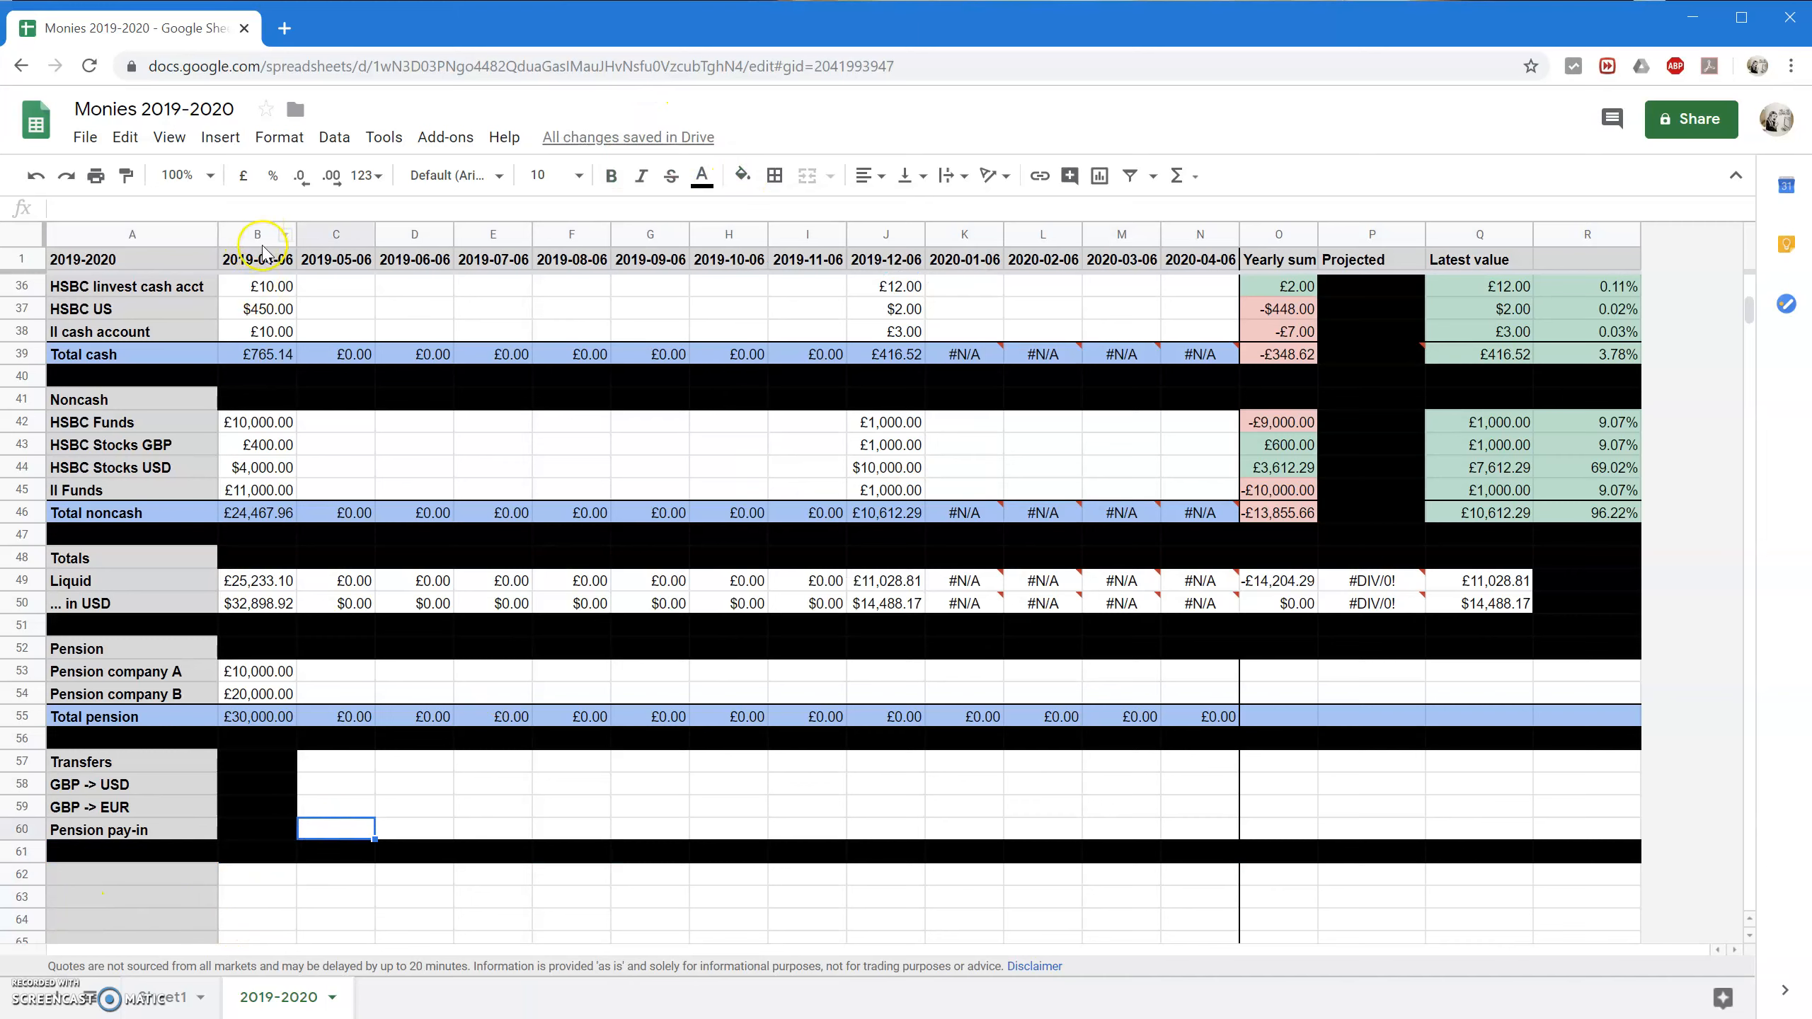
# Fill the rest of the Transfers heading row, C57 to R57, with black.
pyautogui.click(347, 765)
pyautogui.hotkey('shift', 'Right')
pyautogui.hotkey('shift', 'Right')
pyautogui.hotkey('shift', 'Right')
pyautogui.hotkey('shift', 'Right')
pyautogui.hotkey('shift', 'Right')
pyautogui.hotkey('shift', 'Right')
pyautogui.hotkey('shift', 'Right')
pyautogui.hotkey('shift', 'Right')
pyautogui.hotkey('shift', 'Right')
pyautogui.hotkey('shift', 'Right')
pyautogui.hotkey('shift', 'Right')
pyautogui.hotkey('shift', 'Right')
pyautogui.hotkey('shift', 'Right')
pyautogui.hotkey('shift', 'Right')
pyautogui.hotkey('shift', 'Right')
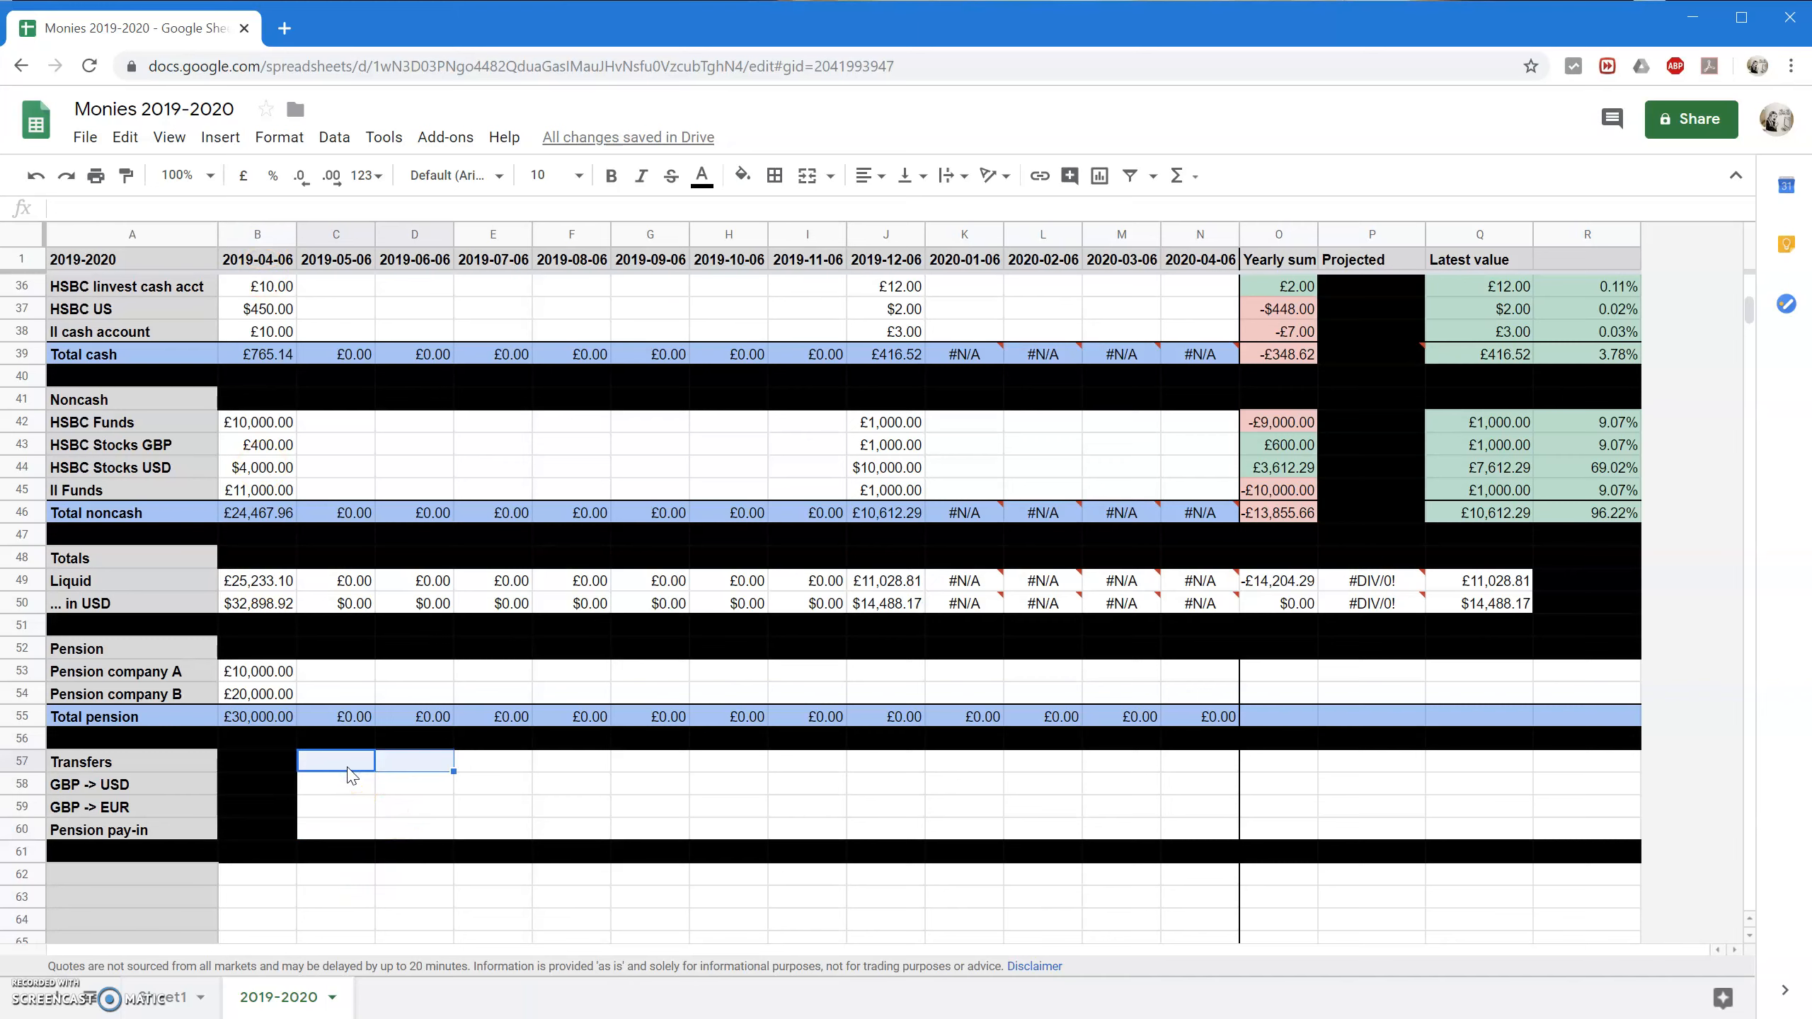
pyautogui.click(742, 175)
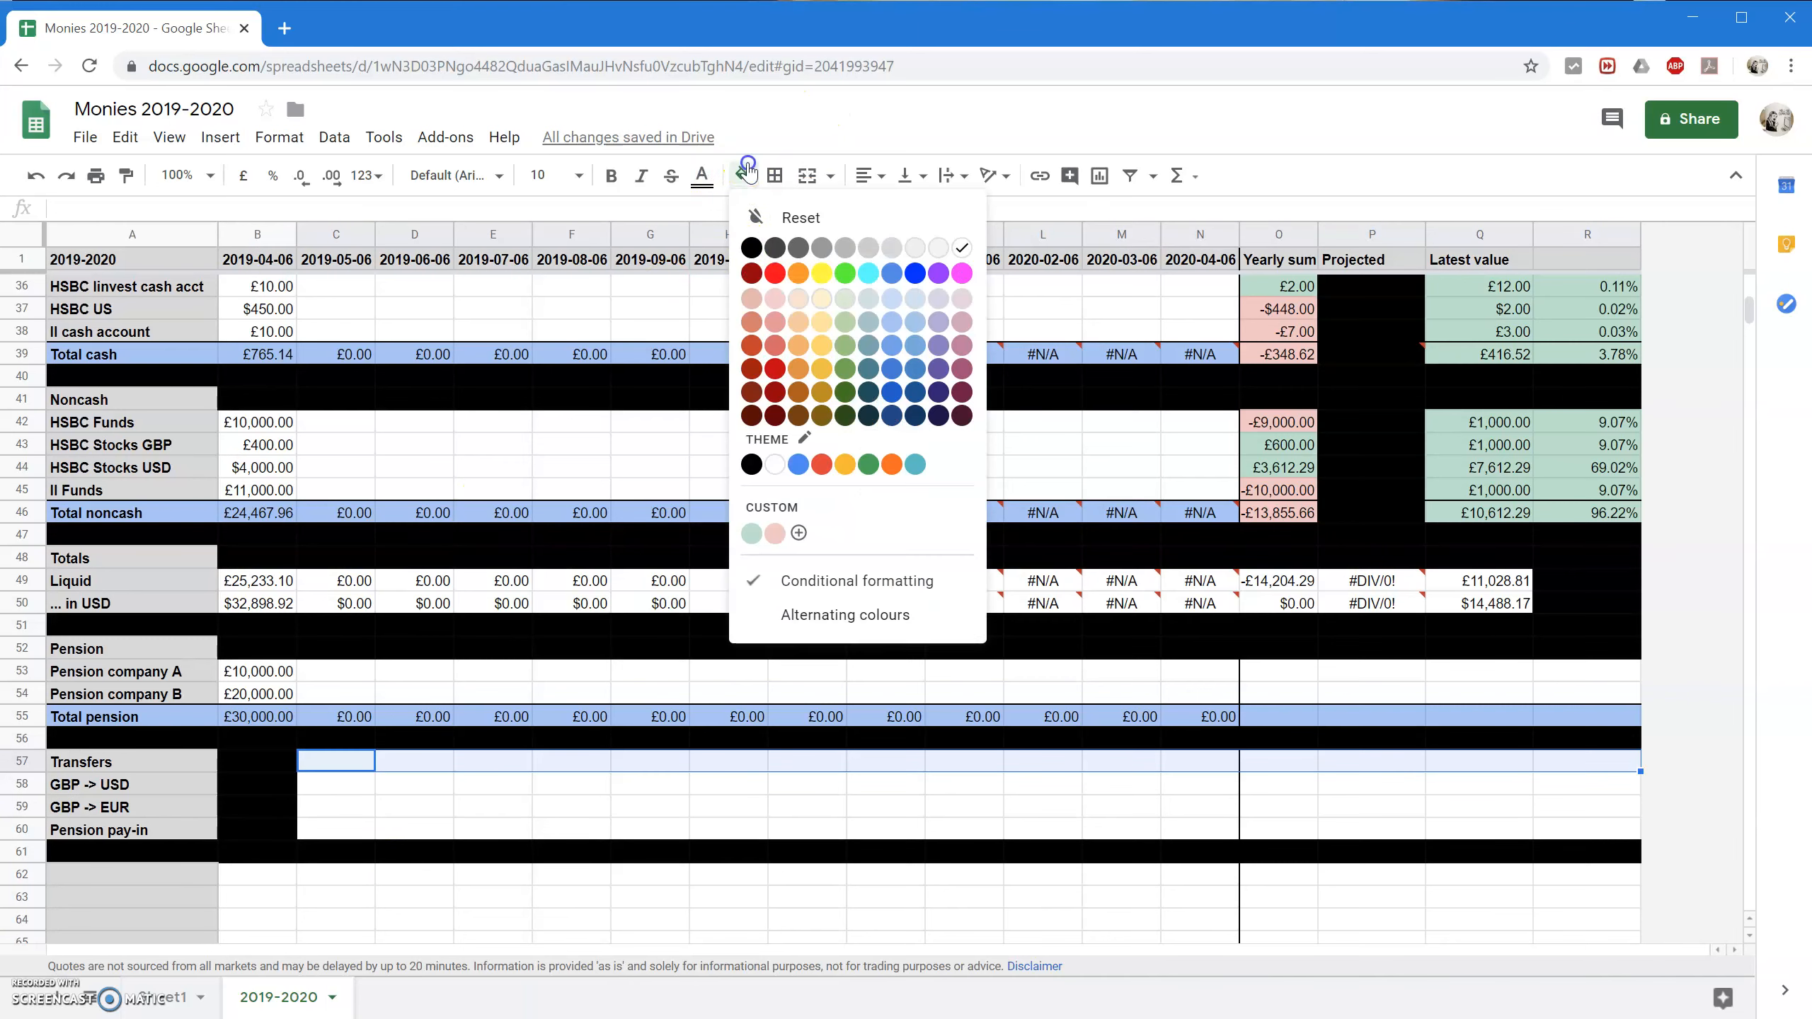
pyautogui.click(745, 260)
pyautogui.click(348, 784)
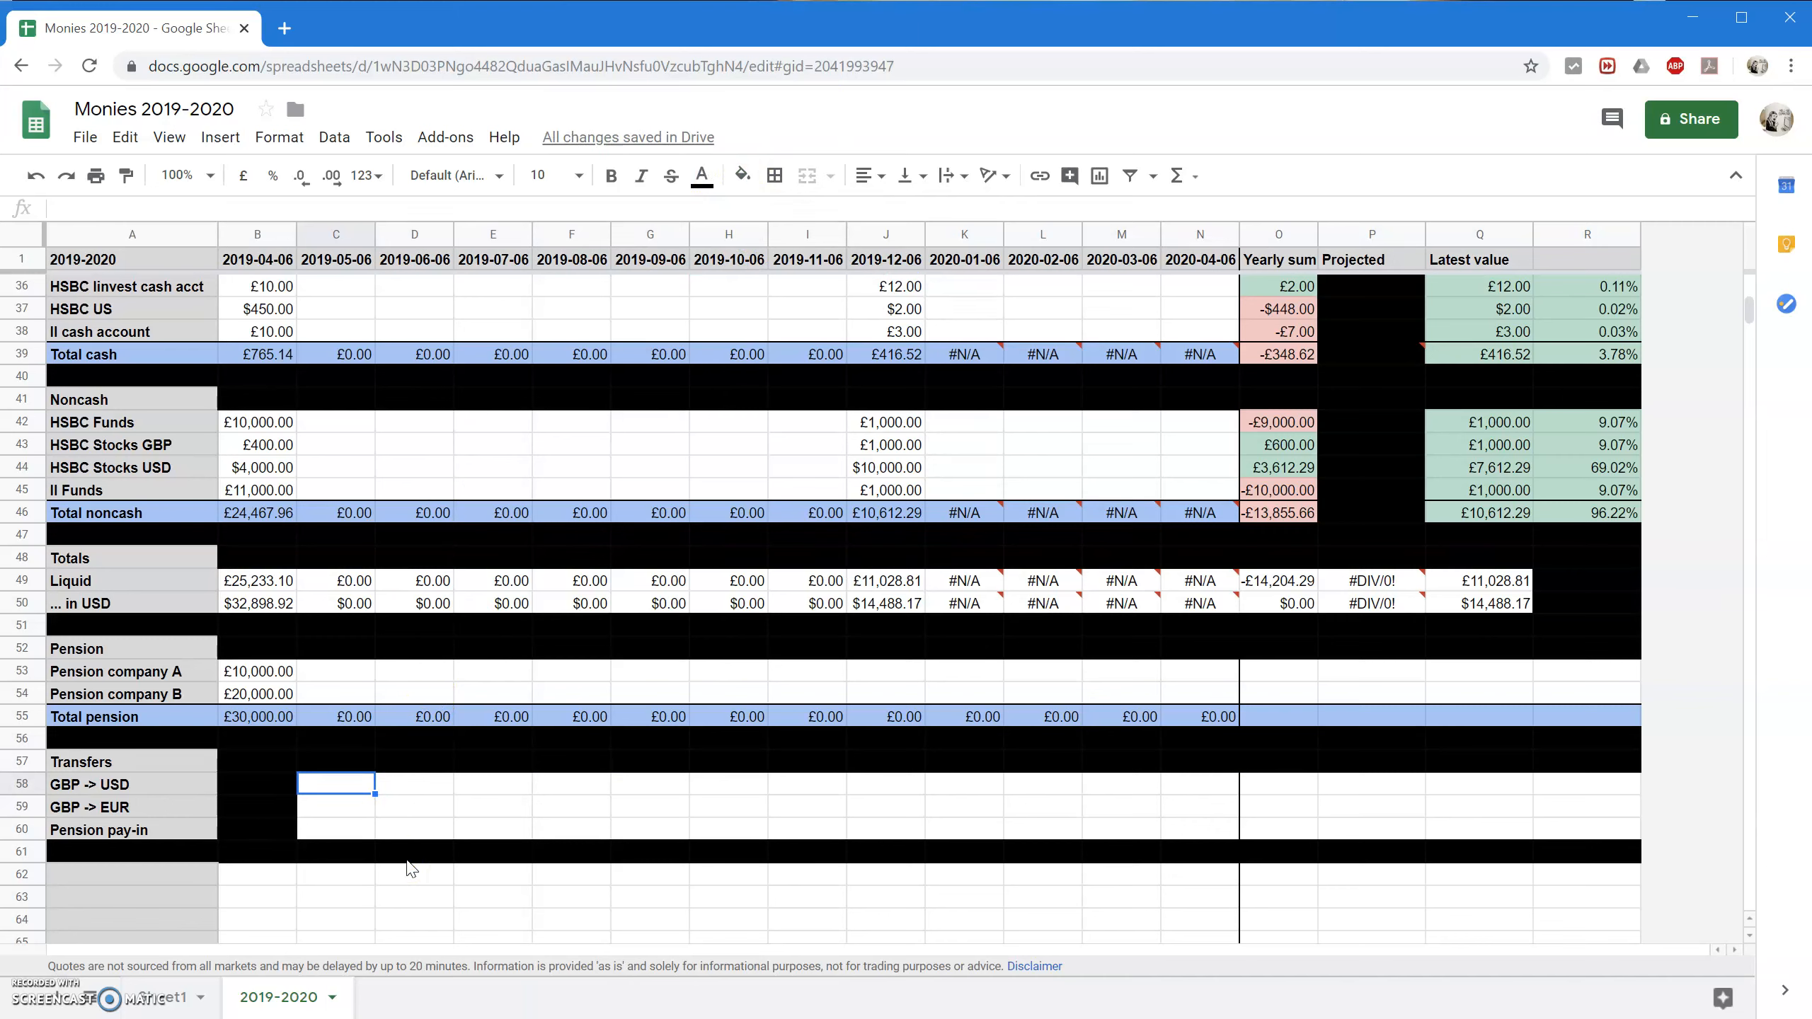
pyautogui.press('Right')
pyautogui.press('Down')
pyautogui.press('Down')
pyautogui.press('Left')
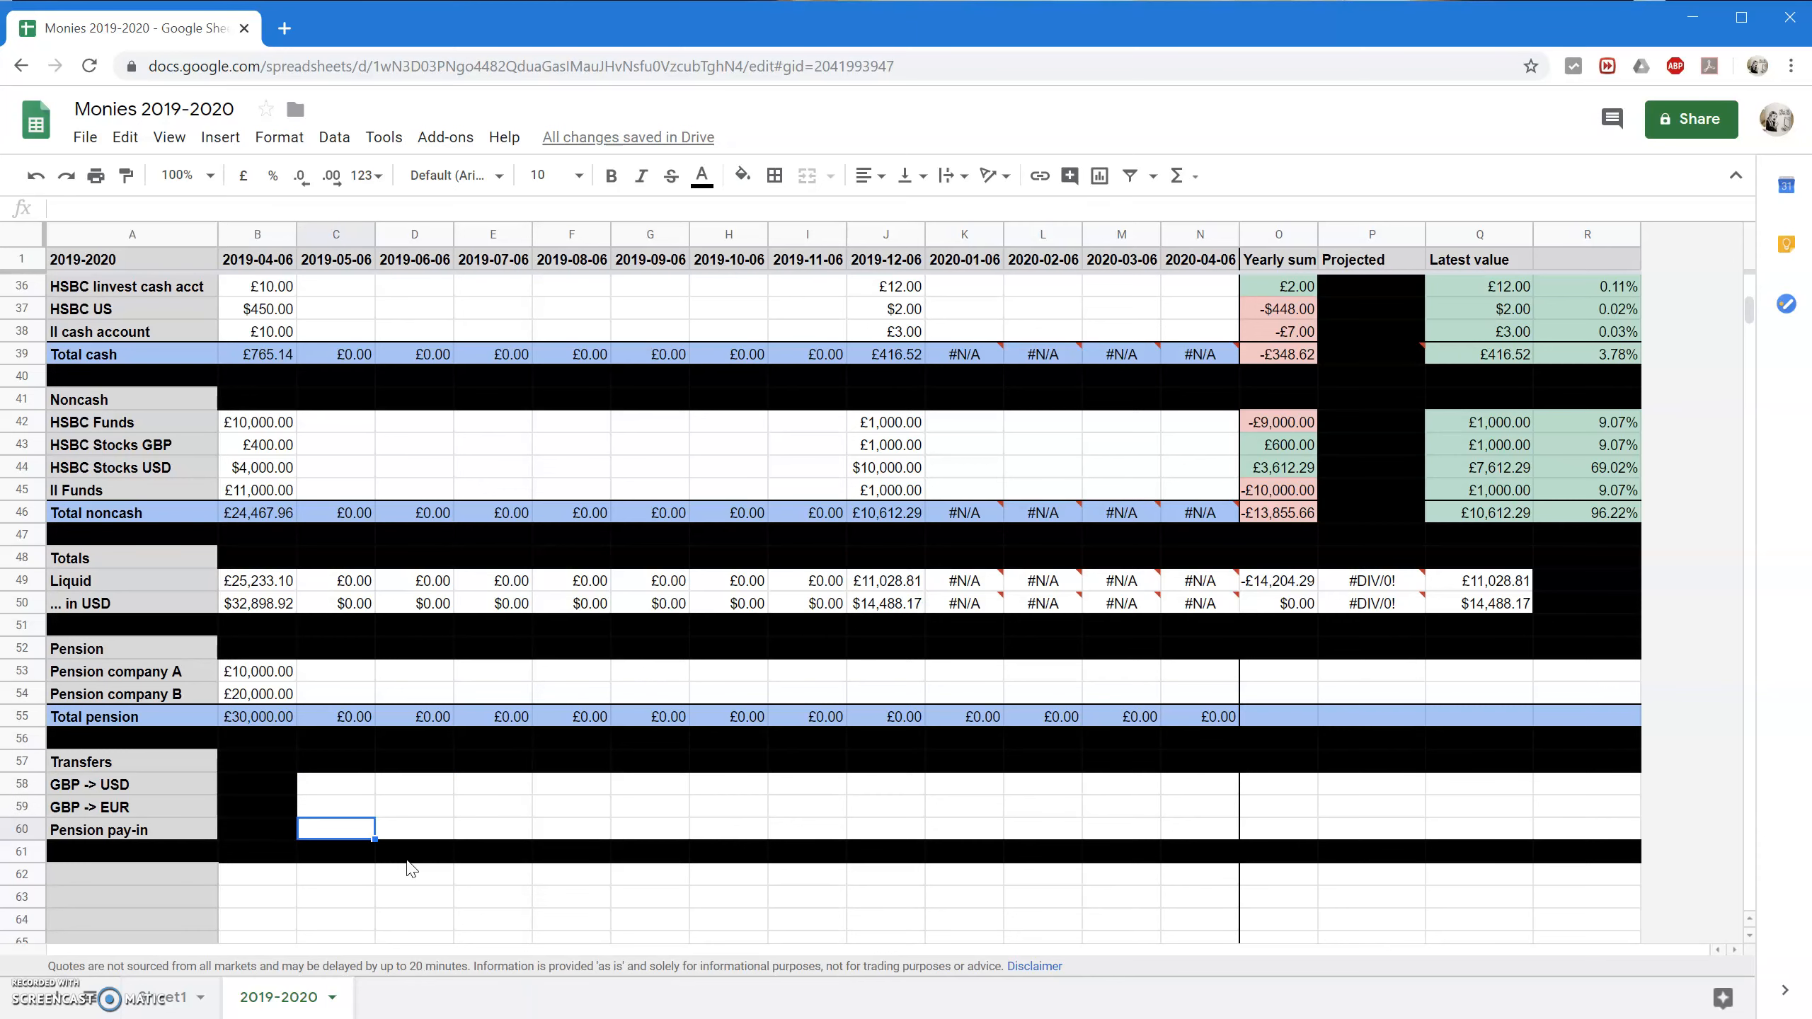
# Insert two rows between GBP -> EUR and Pension pay-in.
pyautogui.moveTo(21, 784); pyautogui.dragTo(21, 806)
pyautogui.rightClick(21, 807)
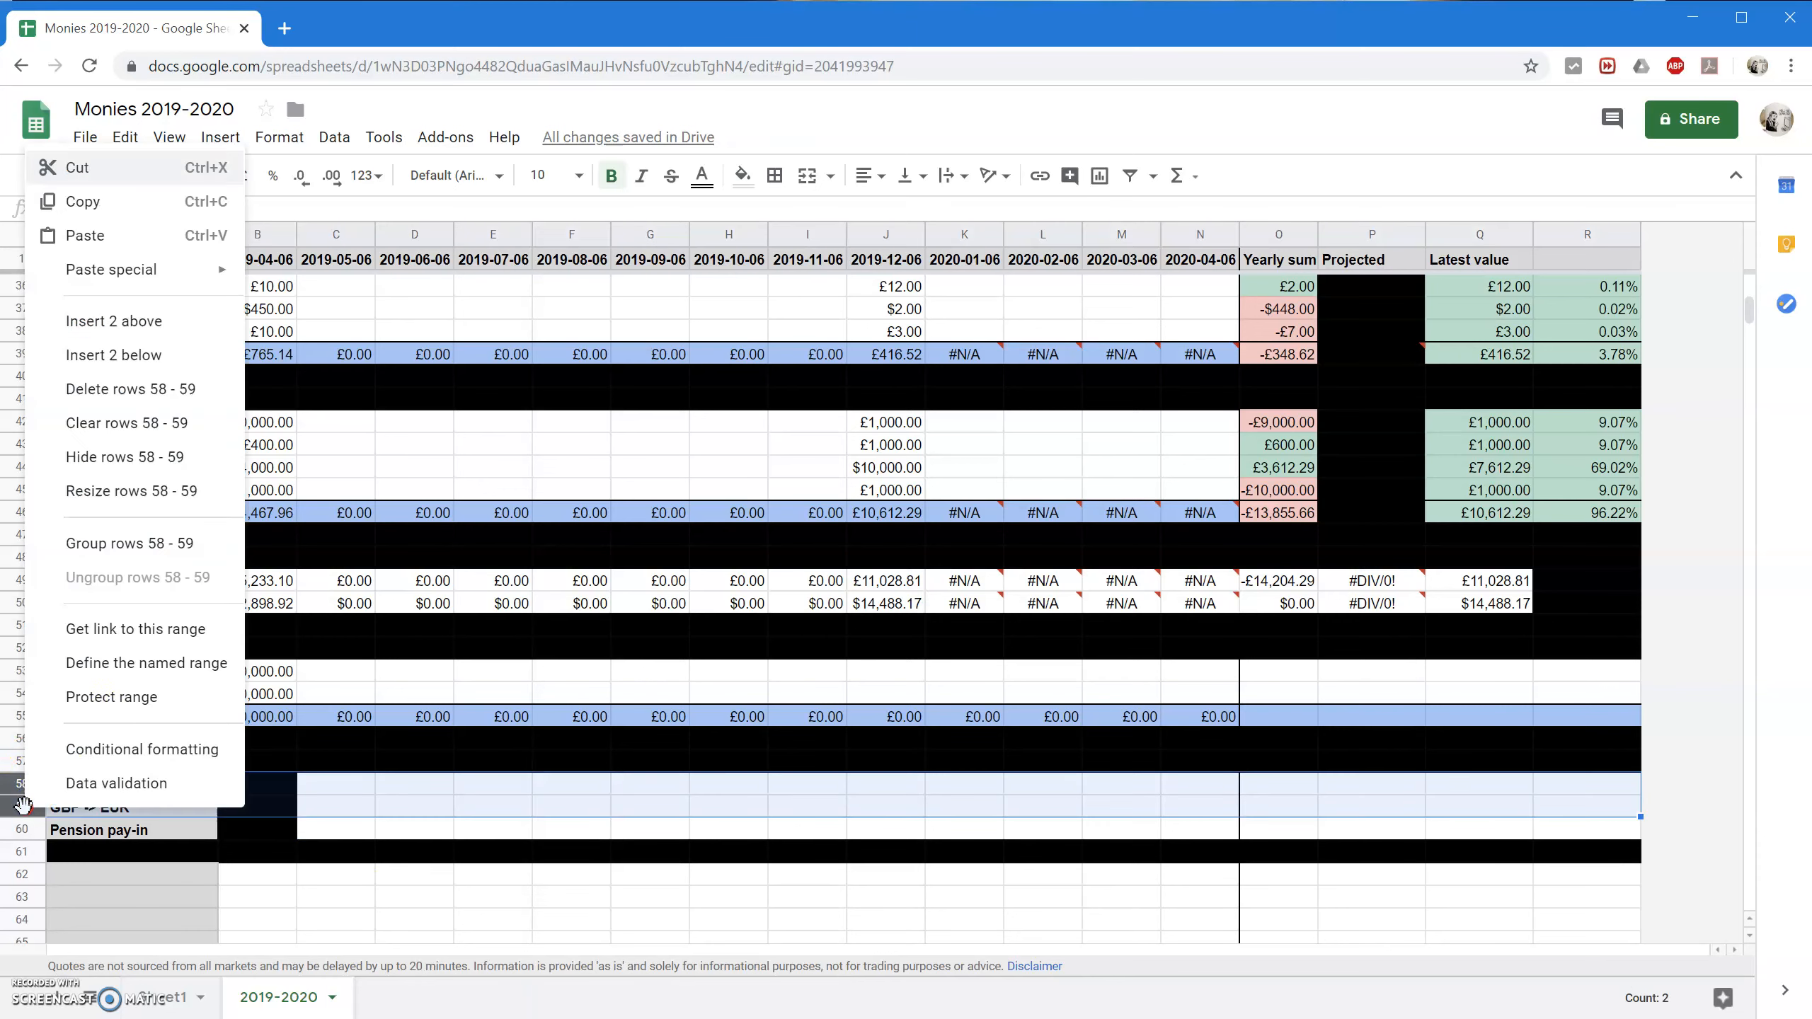
pyautogui.click(179, 354)
pyautogui.click(111, 831)
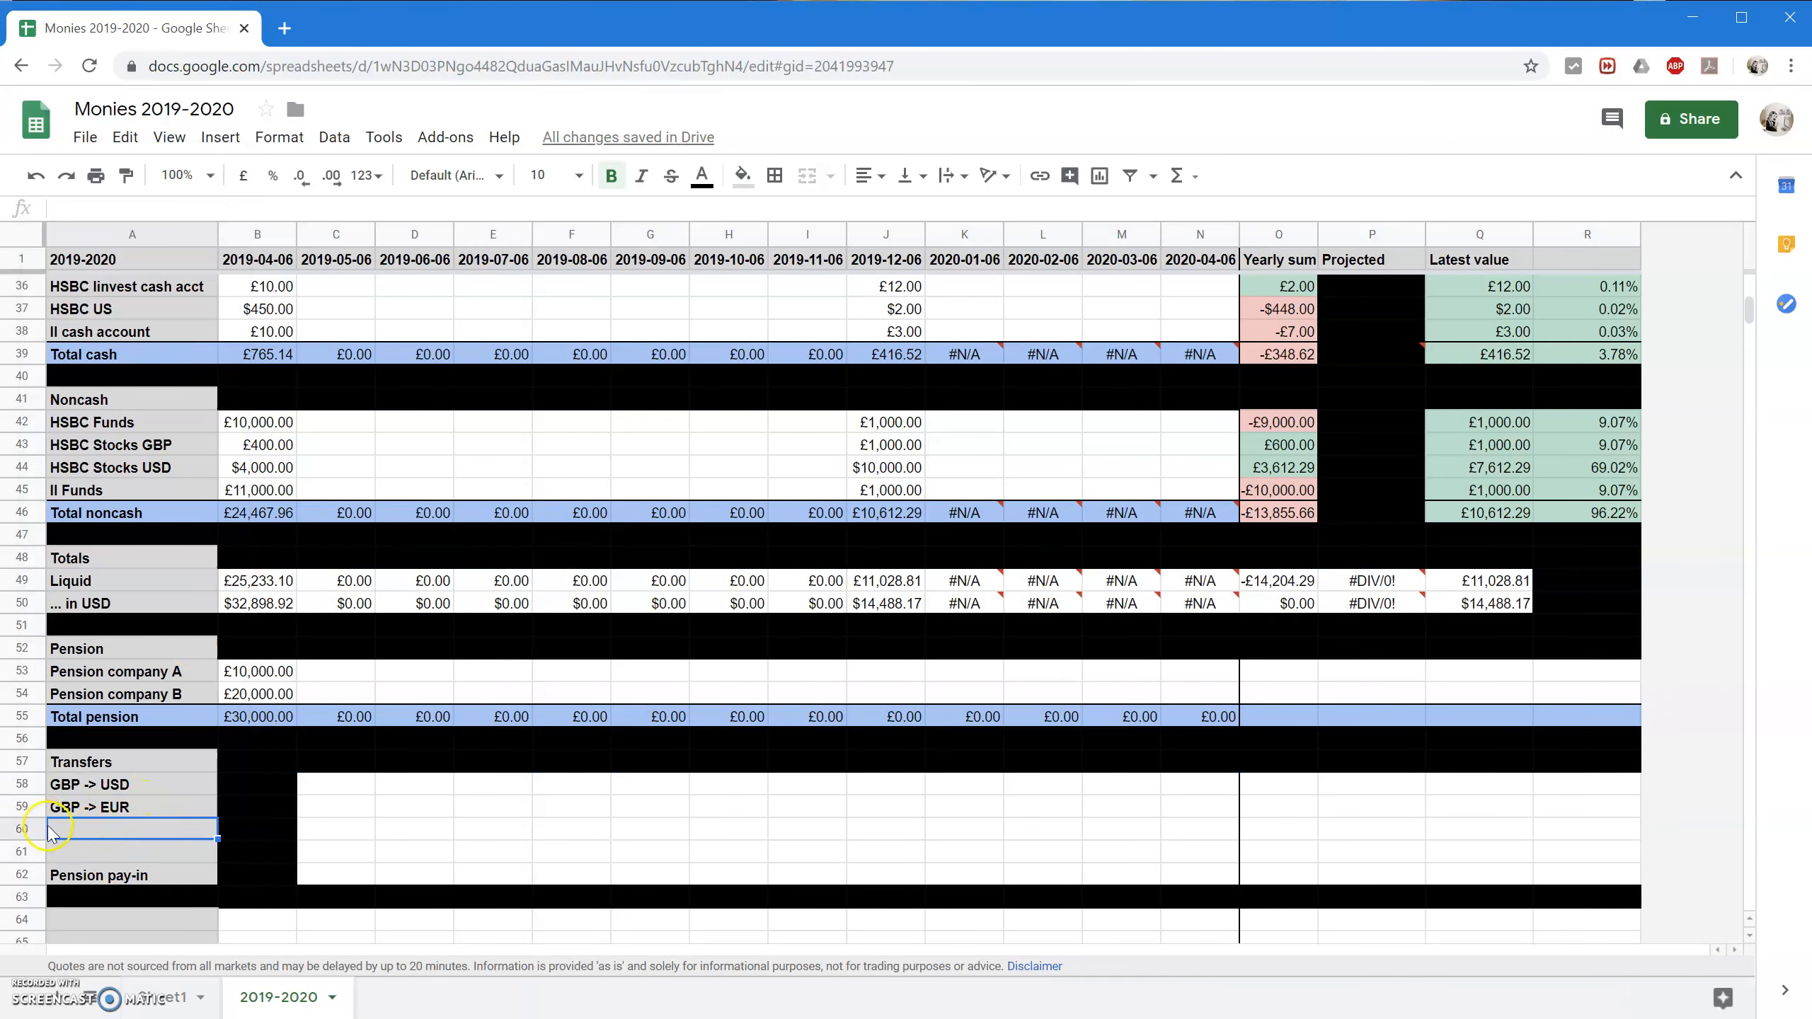
# Delete the empty row 60 and label the remaining blank row above Pension pay-in as Investments.
pyautogui.click(23, 829)
pyautogui.rightClick(25, 827)
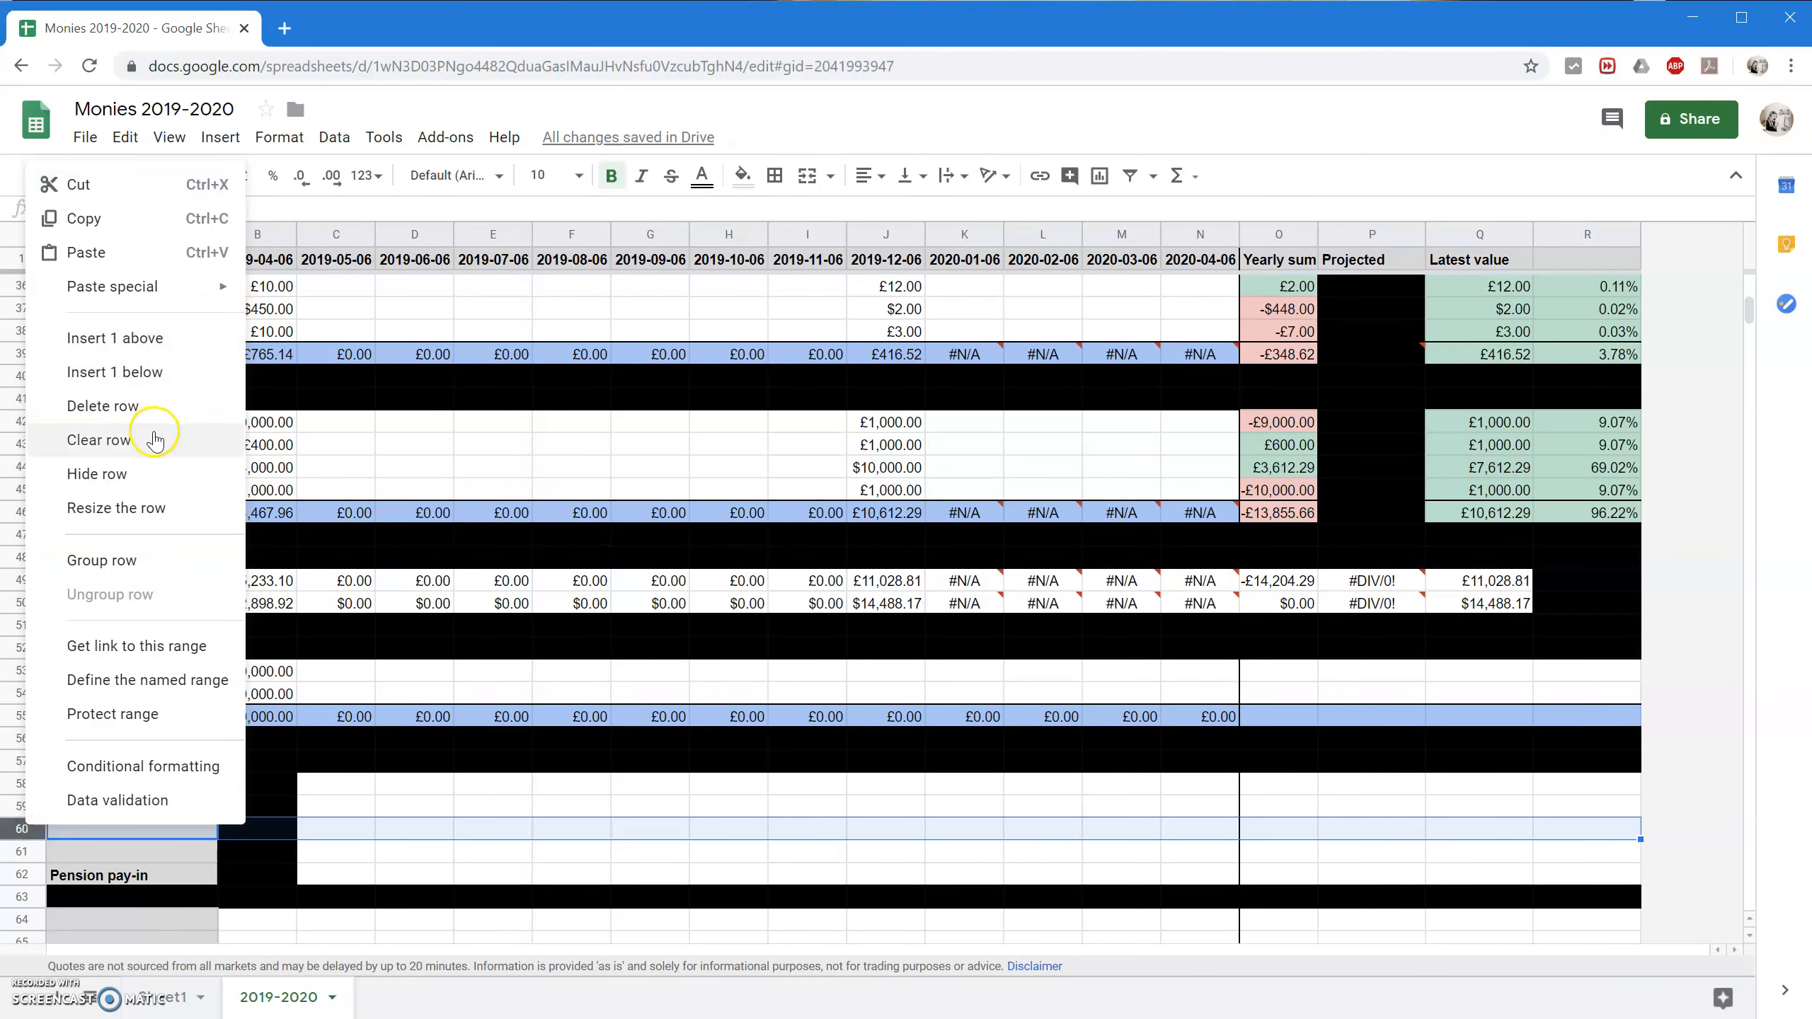
pyautogui.click(156, 407)
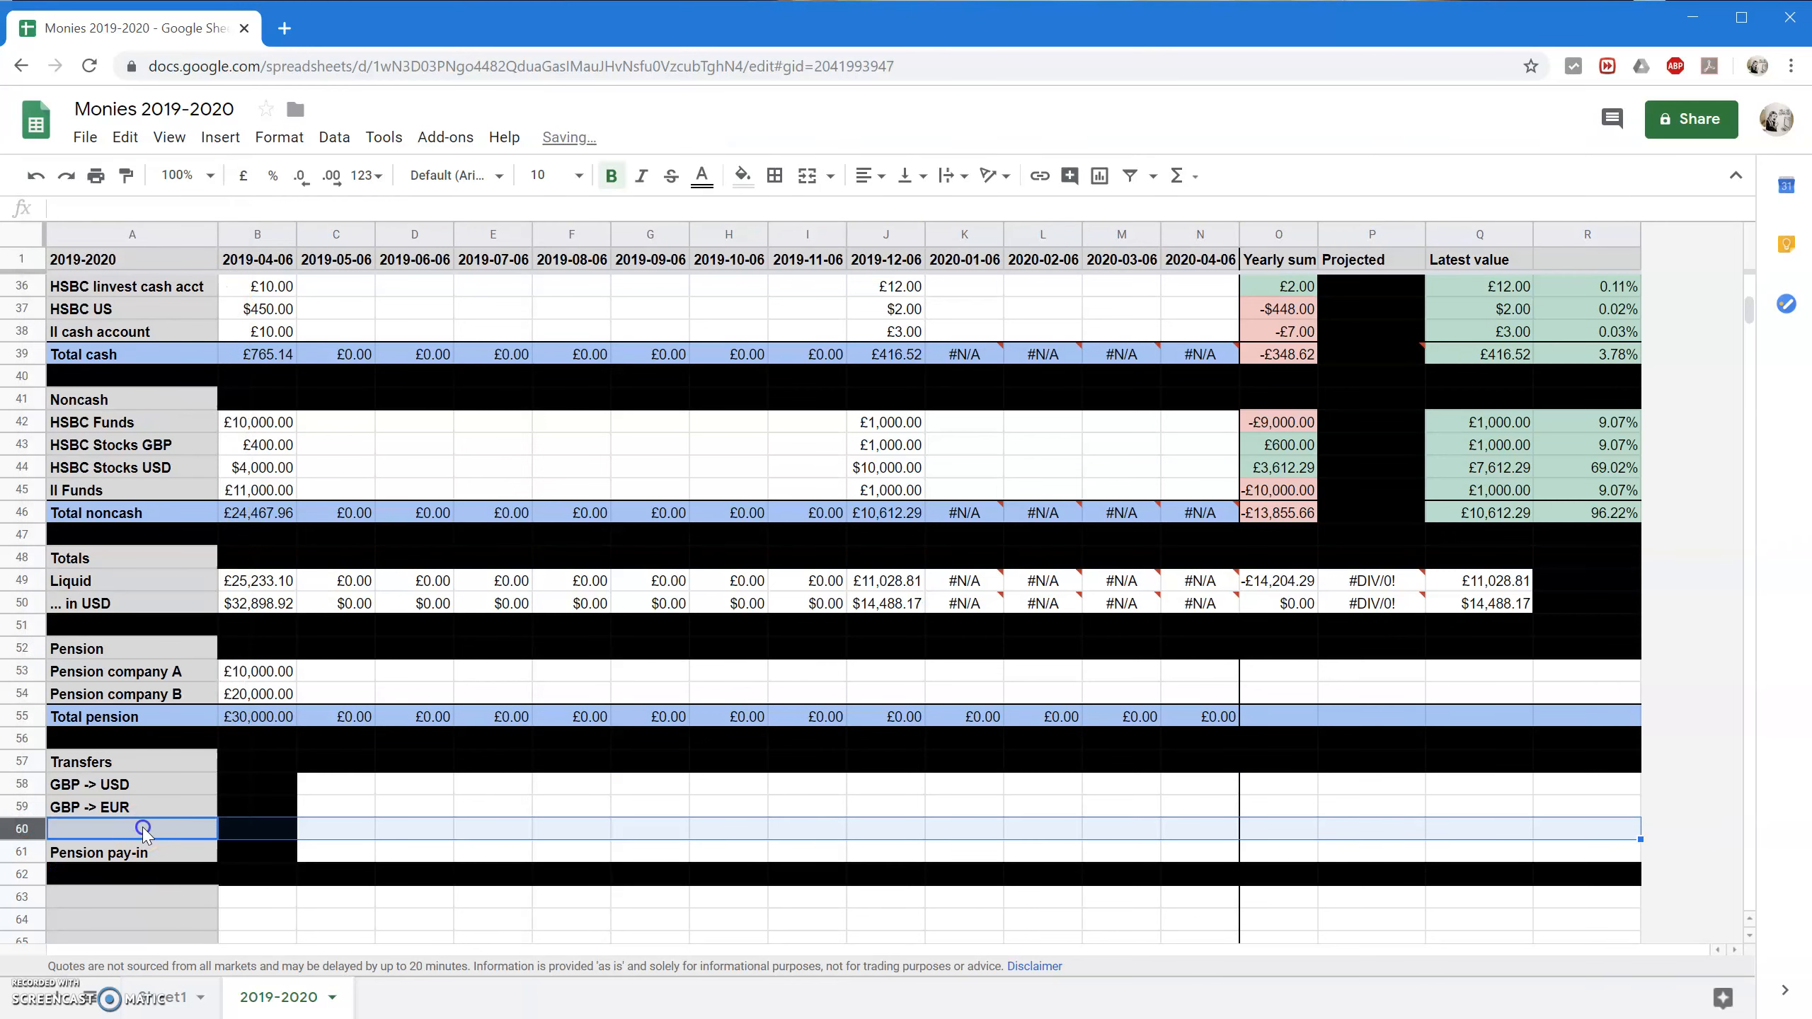
pyautogui.click(143, 830)
pyautogui.write('Investments')
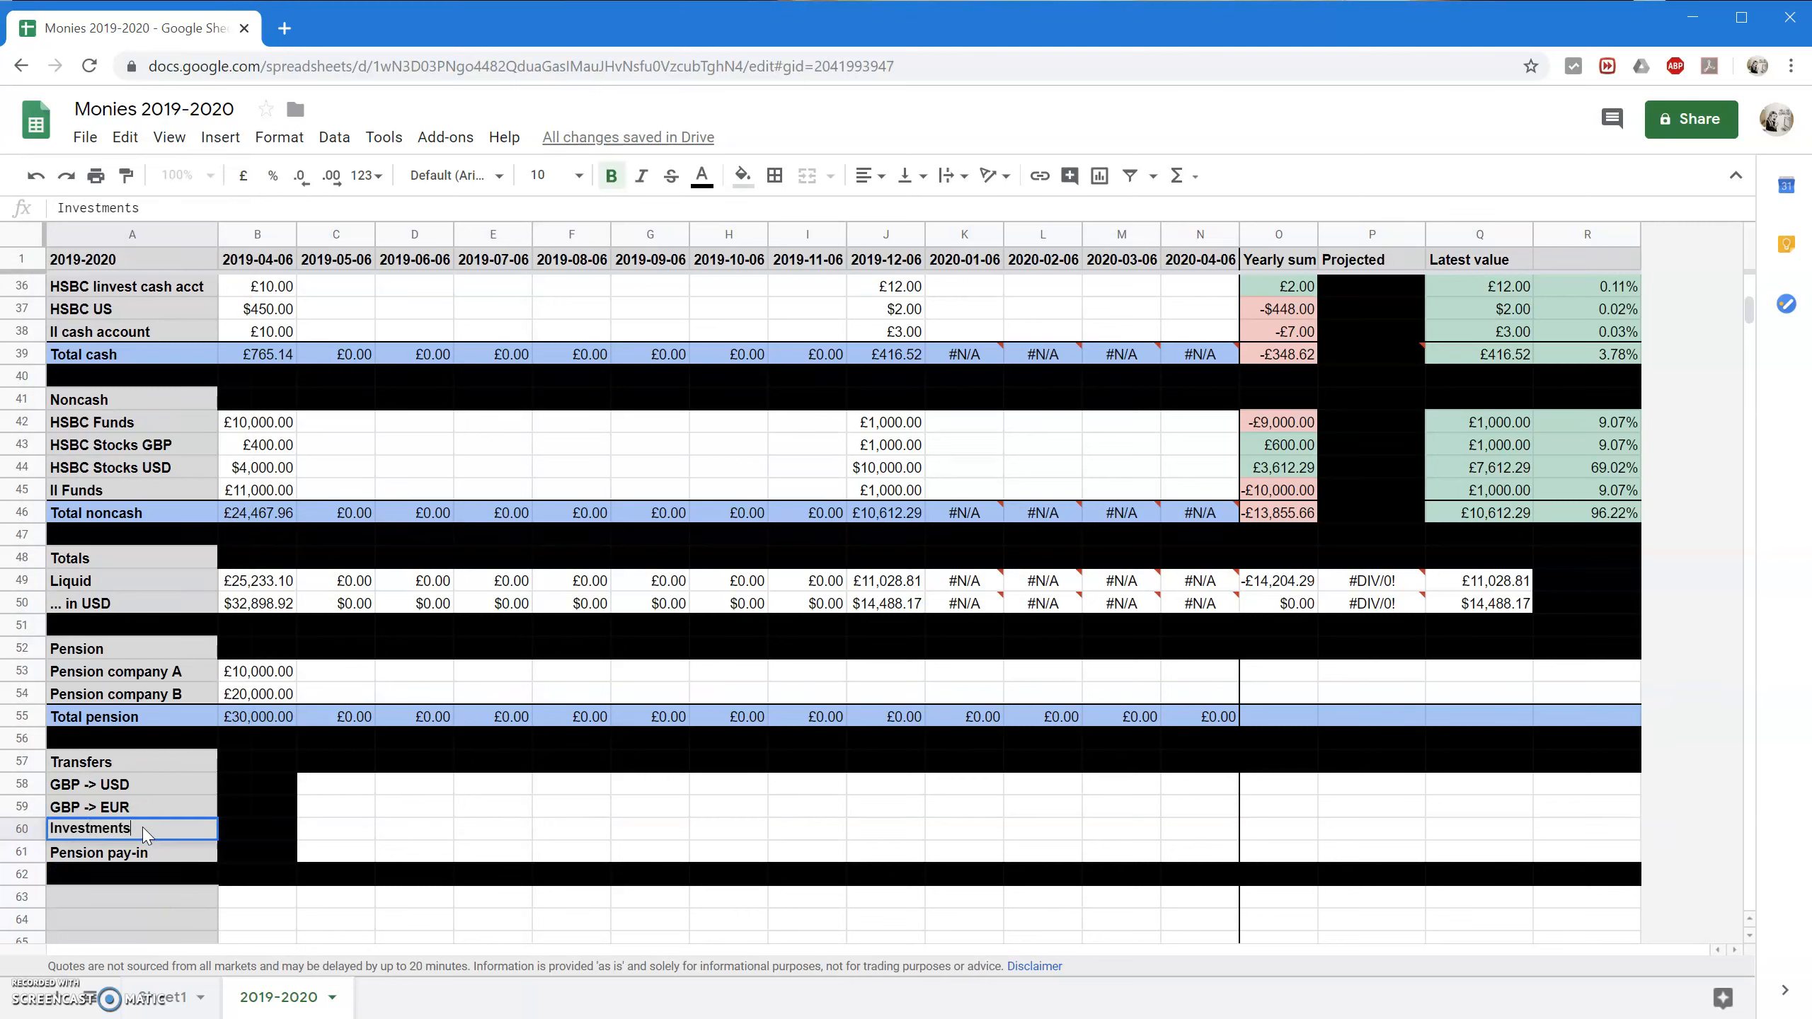
pyautogui.click(89, 808)
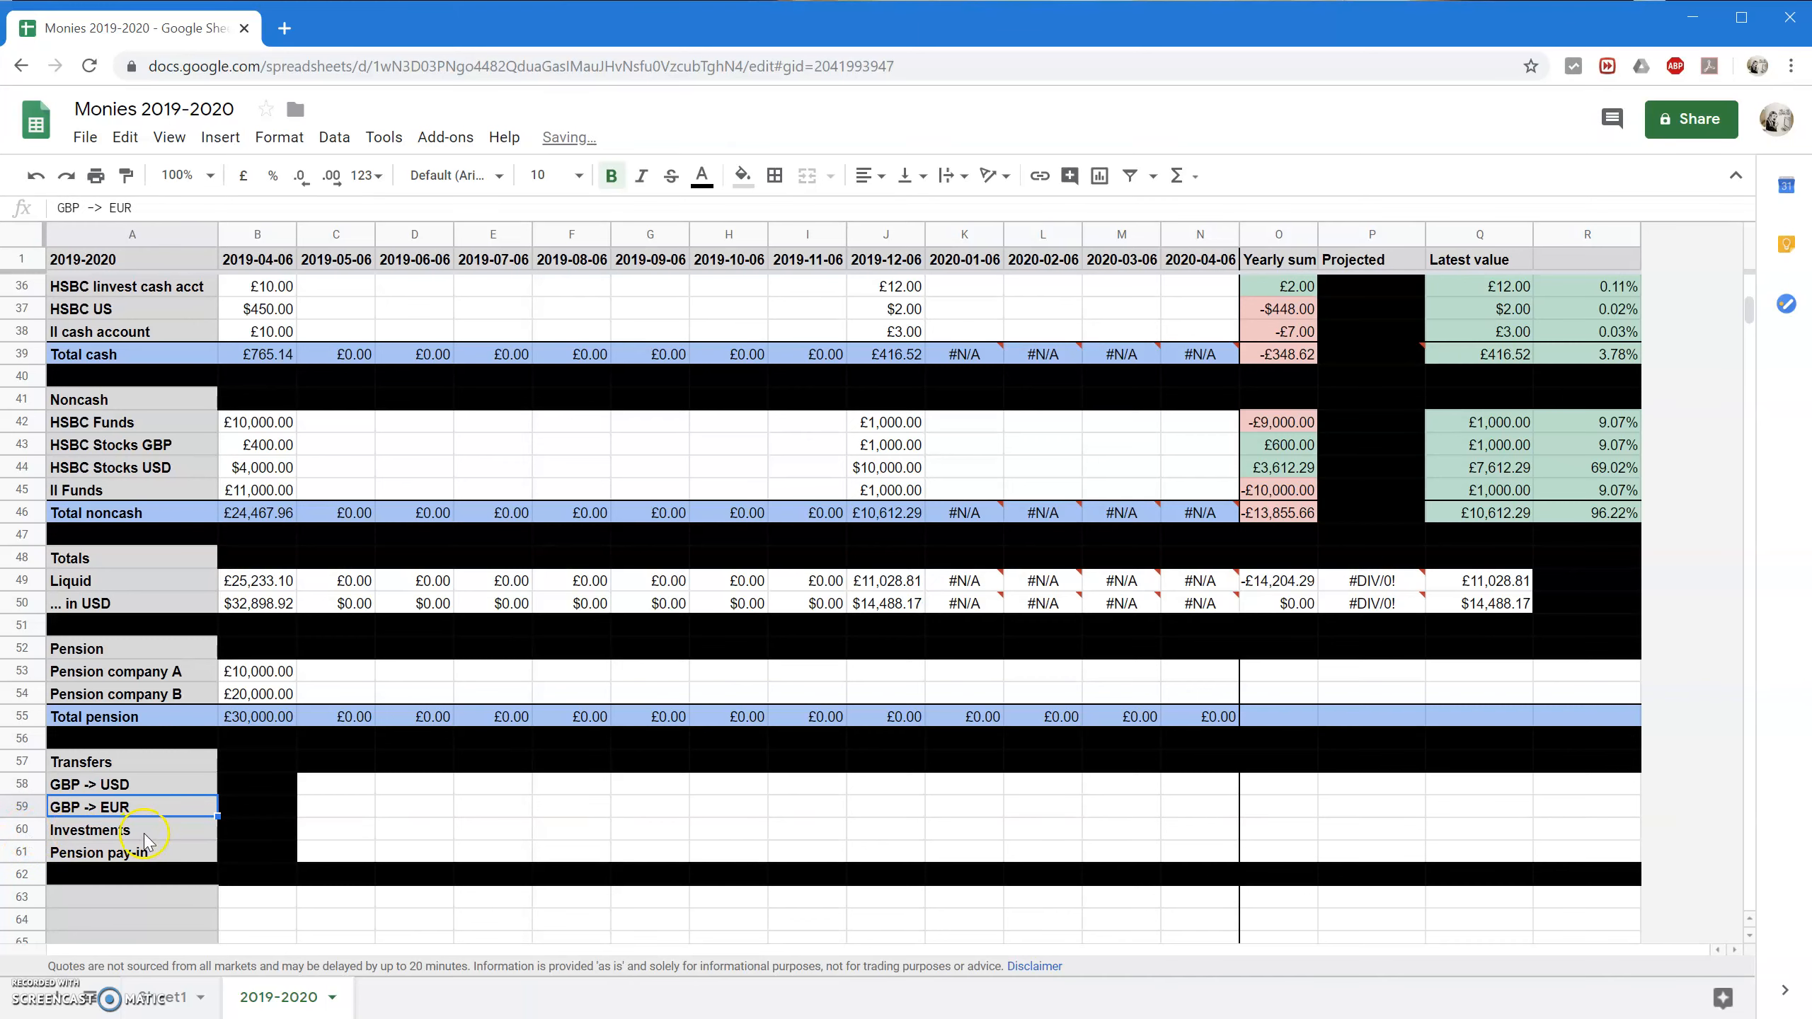
# Insert one row below Investments and rename the A60 label to Investments GBP.
pyautogui.click(24, 829)
pyautogui.rightClick(25, 830)
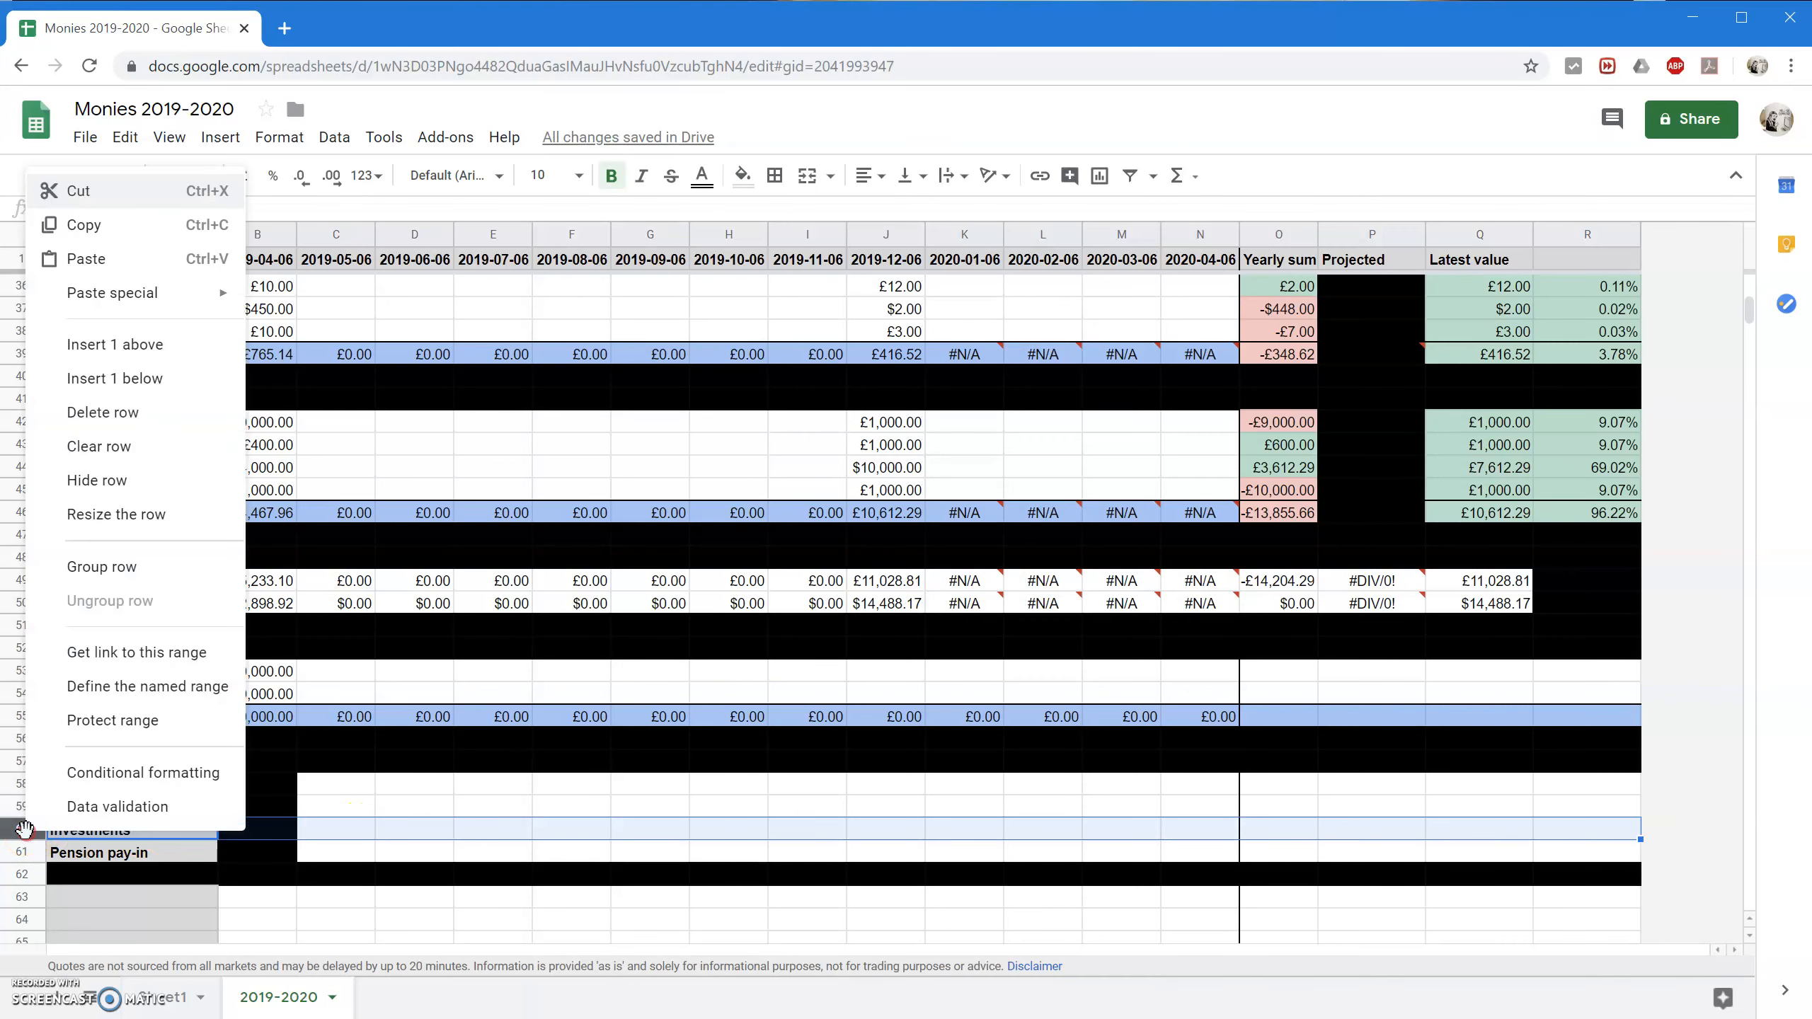
pyautogui.click(178, 378)
pyautogui.click(135, 828)
pyautogui.press('Return')
pyautogui.write('GBP')
pyautogui.press('Return')
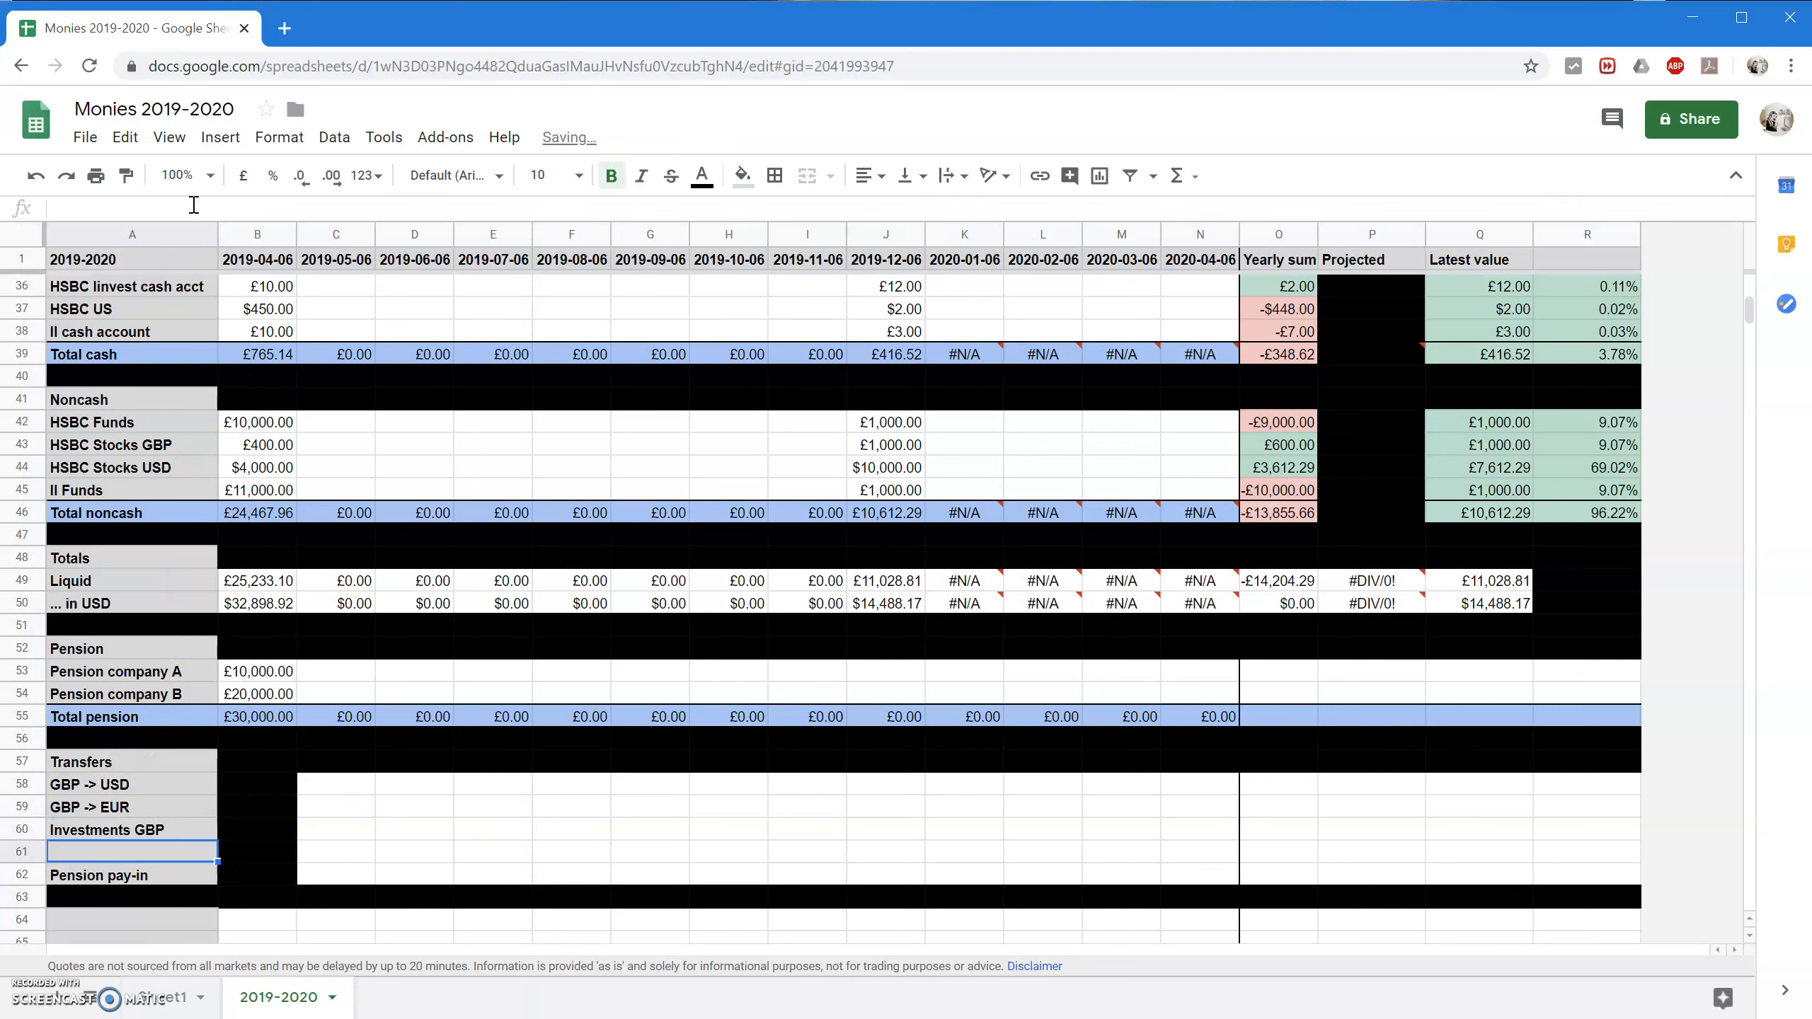
# Label the new row's A61 cell as Investments USD.
pyautogui.write('Investment')
pyautogui.press('BackSpace')
pyautogui.press('BackSpace')
pyautogui.write('tments')
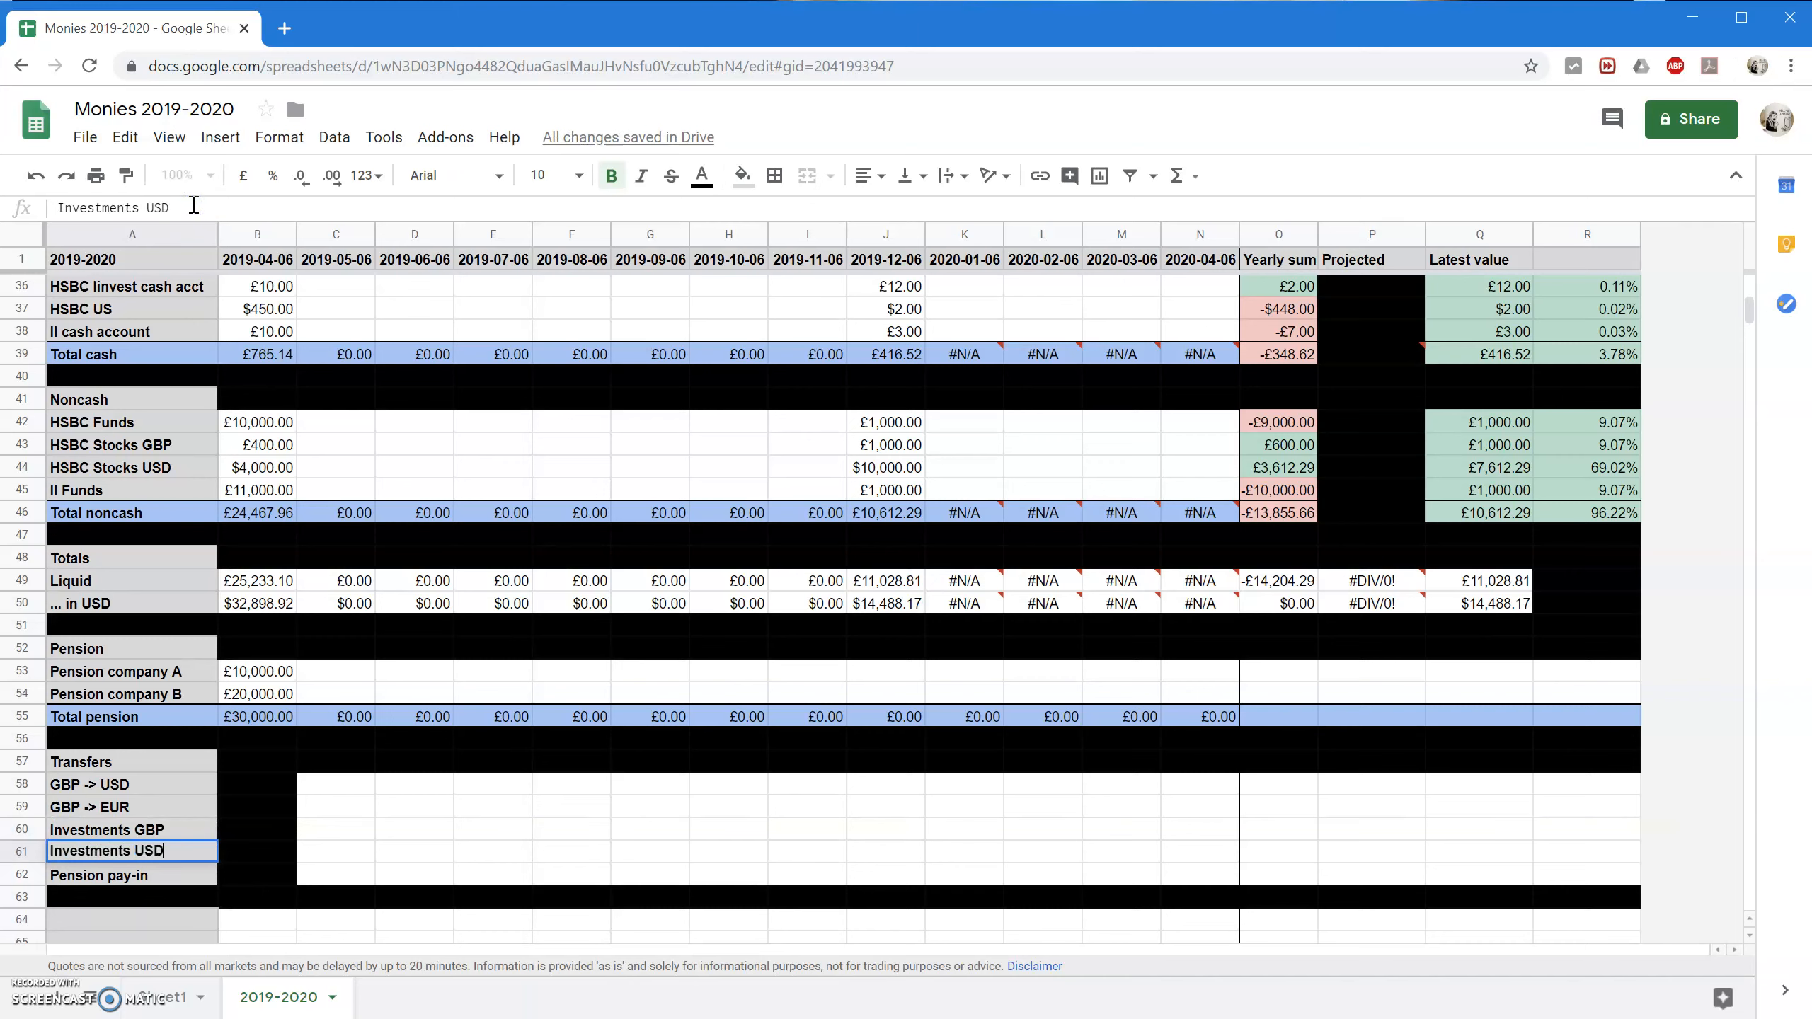
pyautogui.press('Return')
pyautogui.press('Up')
pyautogui.press('Right')
pyautogui.press('Right')
pyautogui.press('Right')
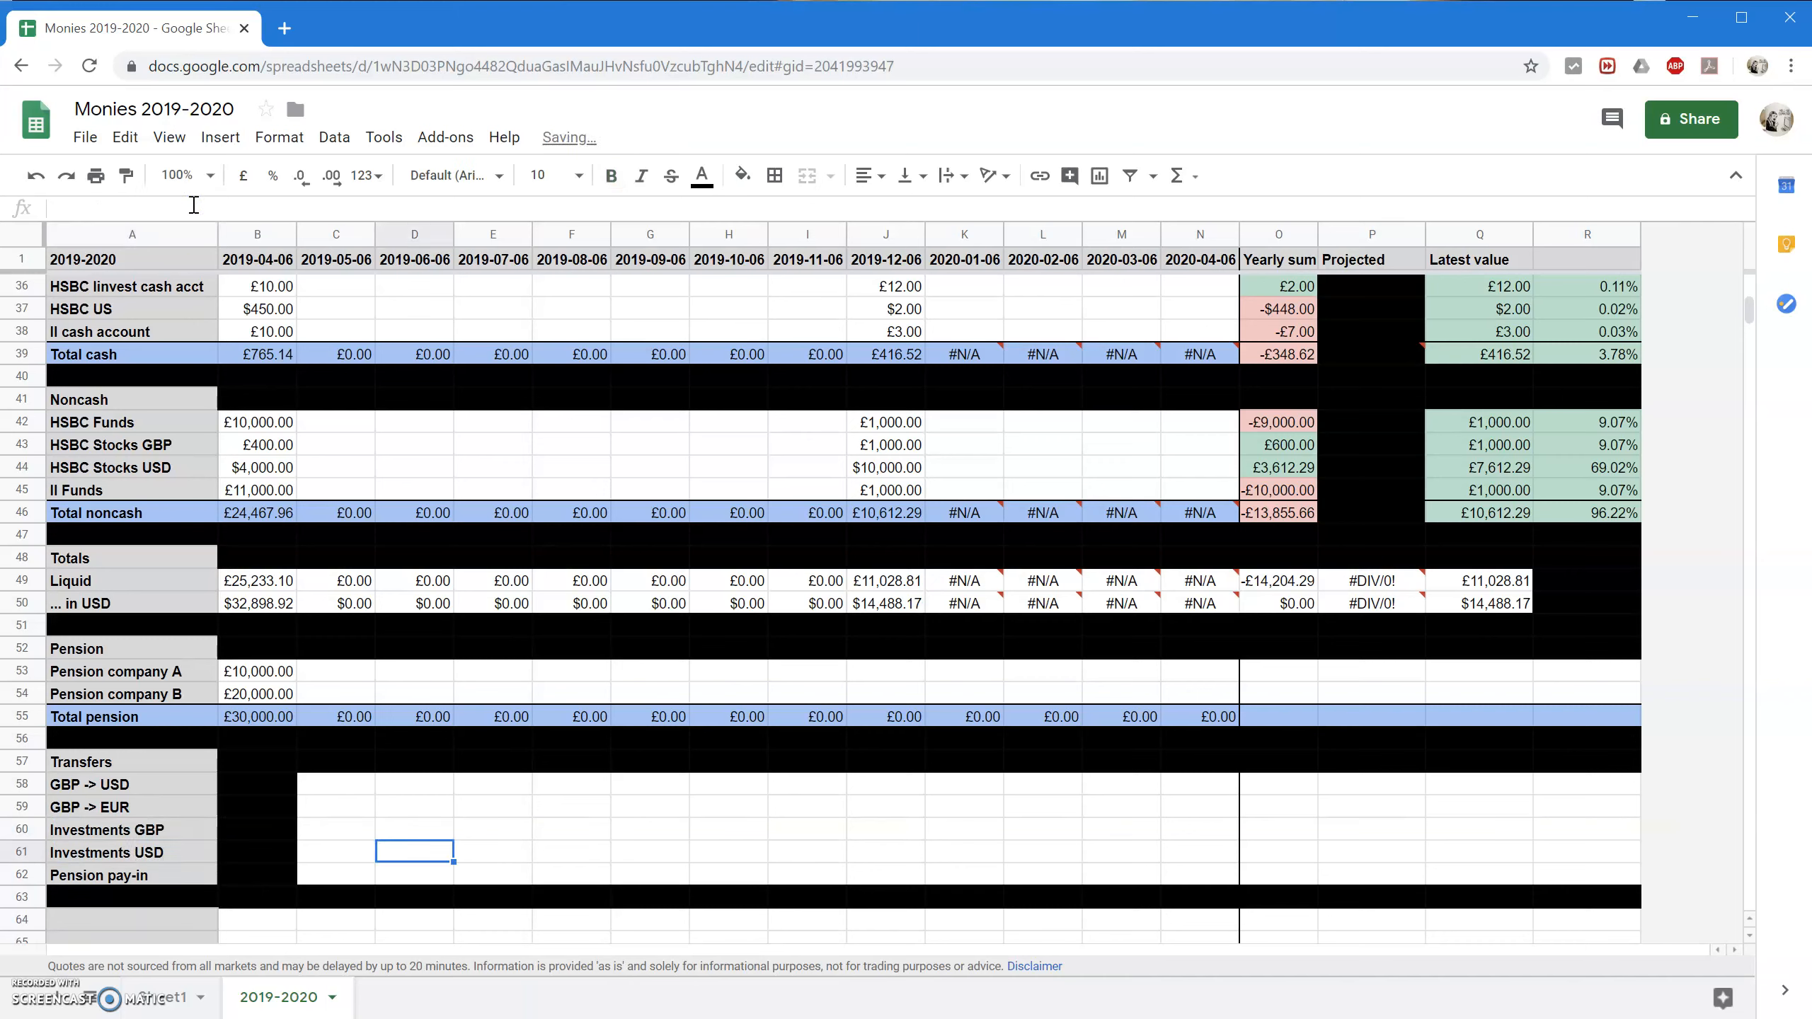
pyautogui.press('Left')
pyautogui.press('Up')
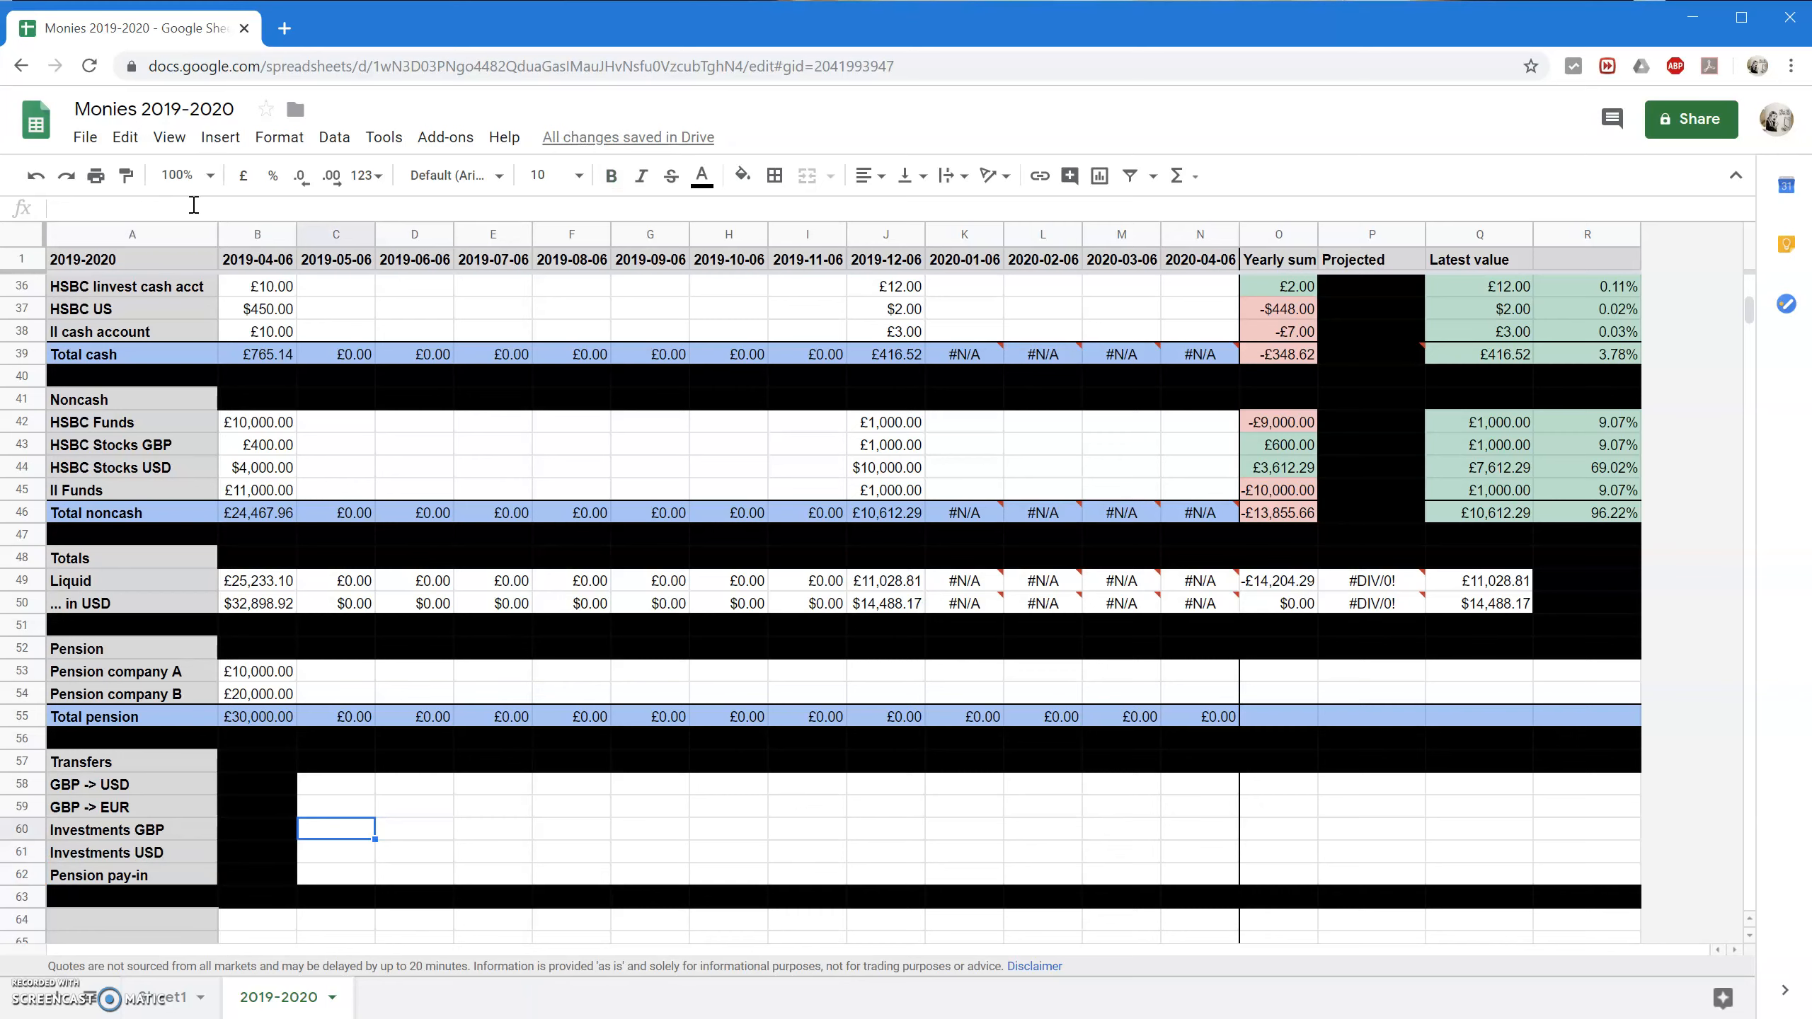
# Enter 1000 under 2019-05-06 and -1000 under 2019-10-06 in the Investments GBP row.
pyautogui.write('1000')
pyautogui.press('Return')
pyautogui.press('Up')
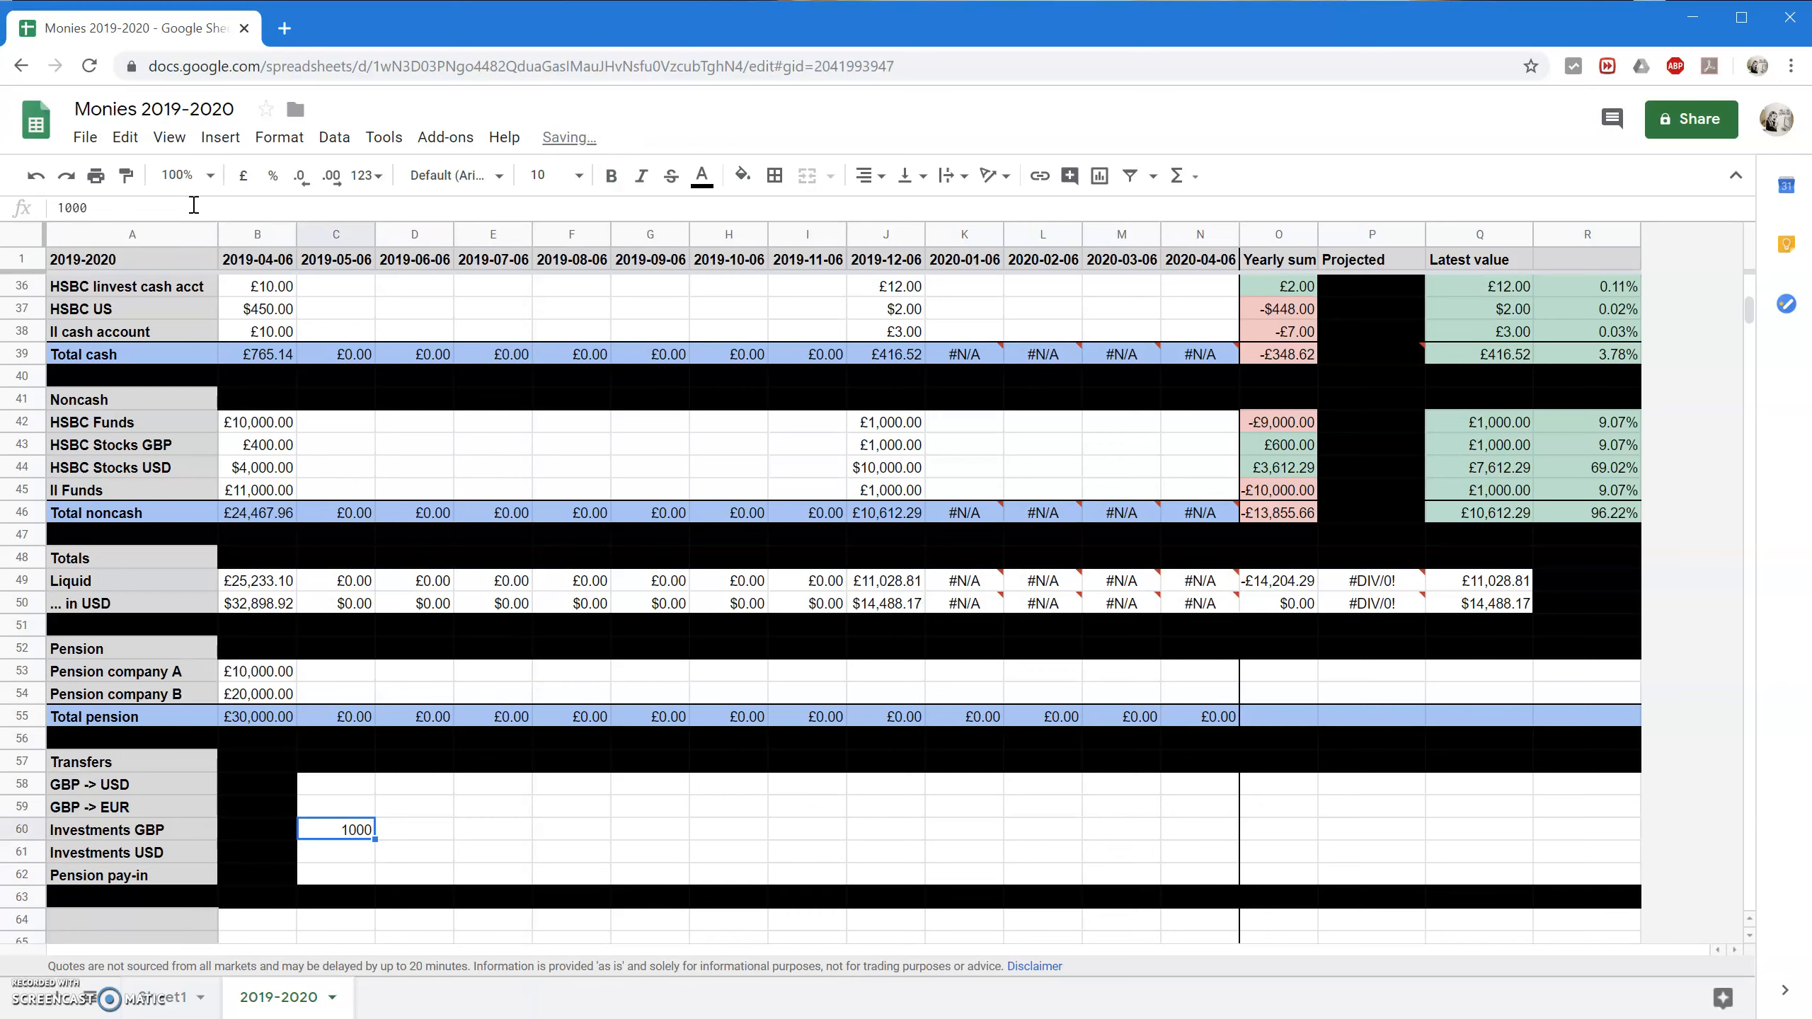
pyautogui.click(741, 828)
pyautogui.write('-1000')
pyautogui.press('Return')
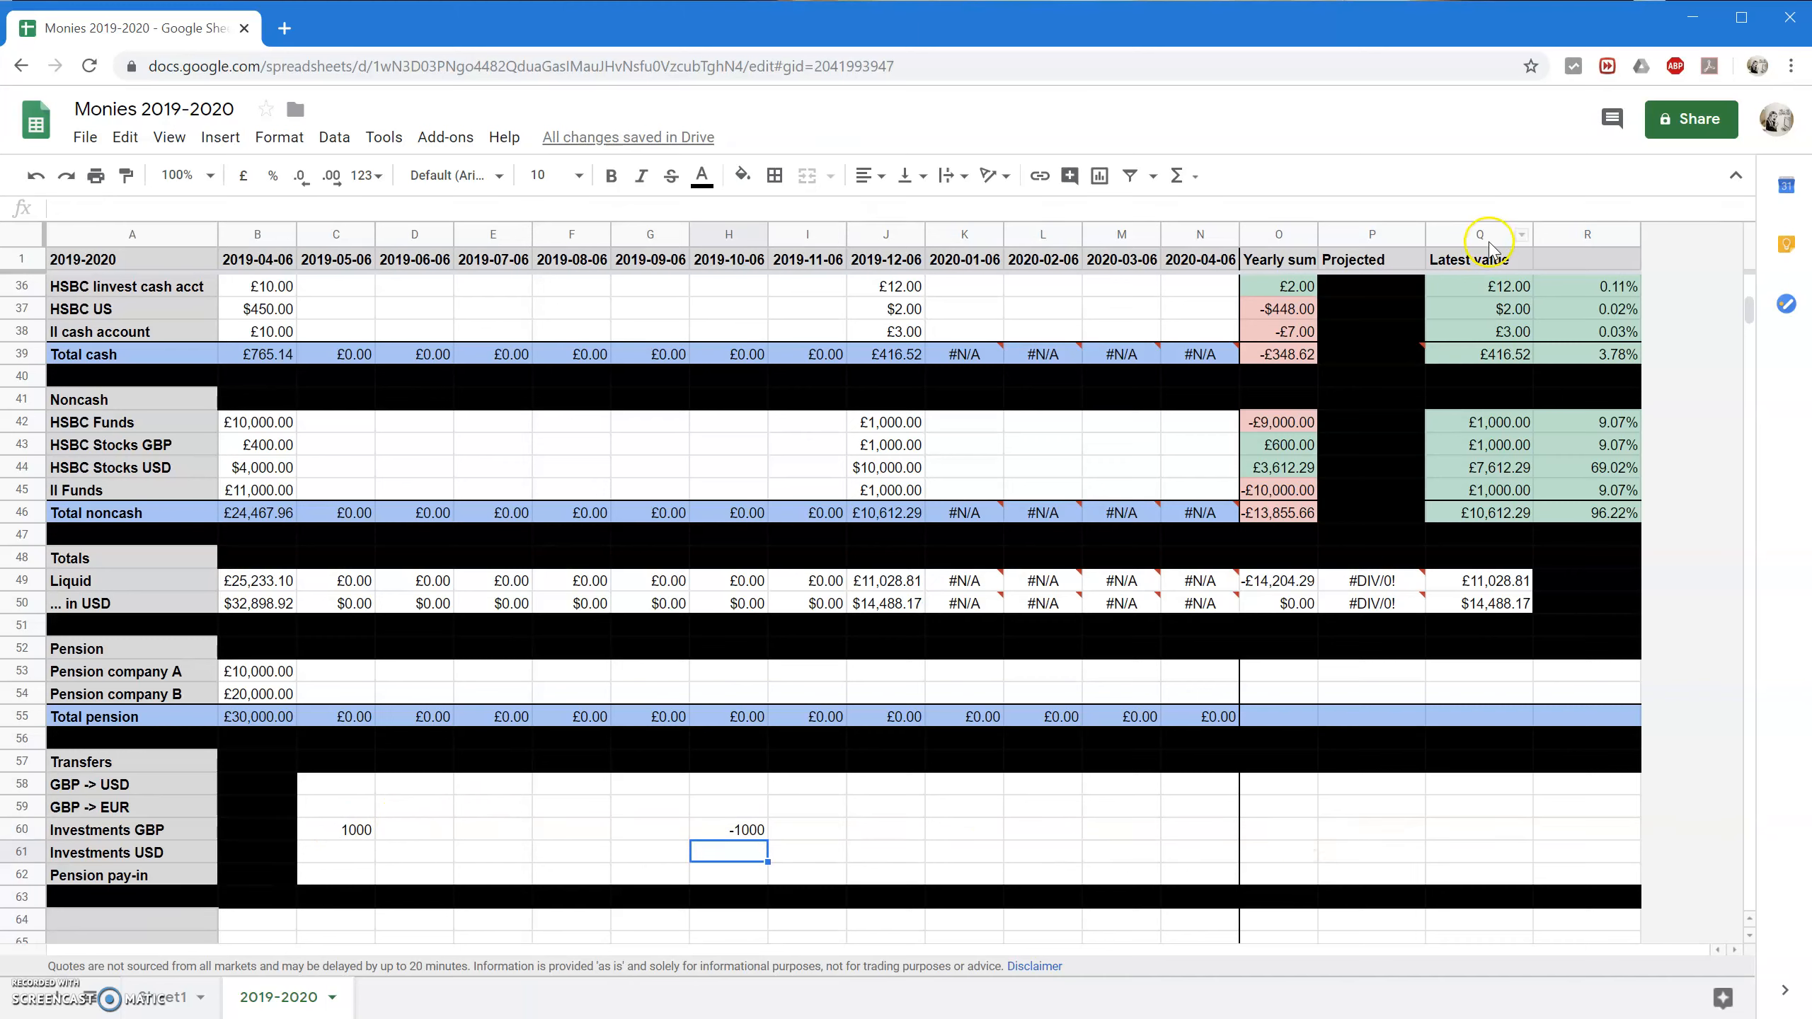
# Enter =SUM(C58:N58) as the yearly sum in O58 and copy the formula down to O62.
pyautogui.click(1469, 515)
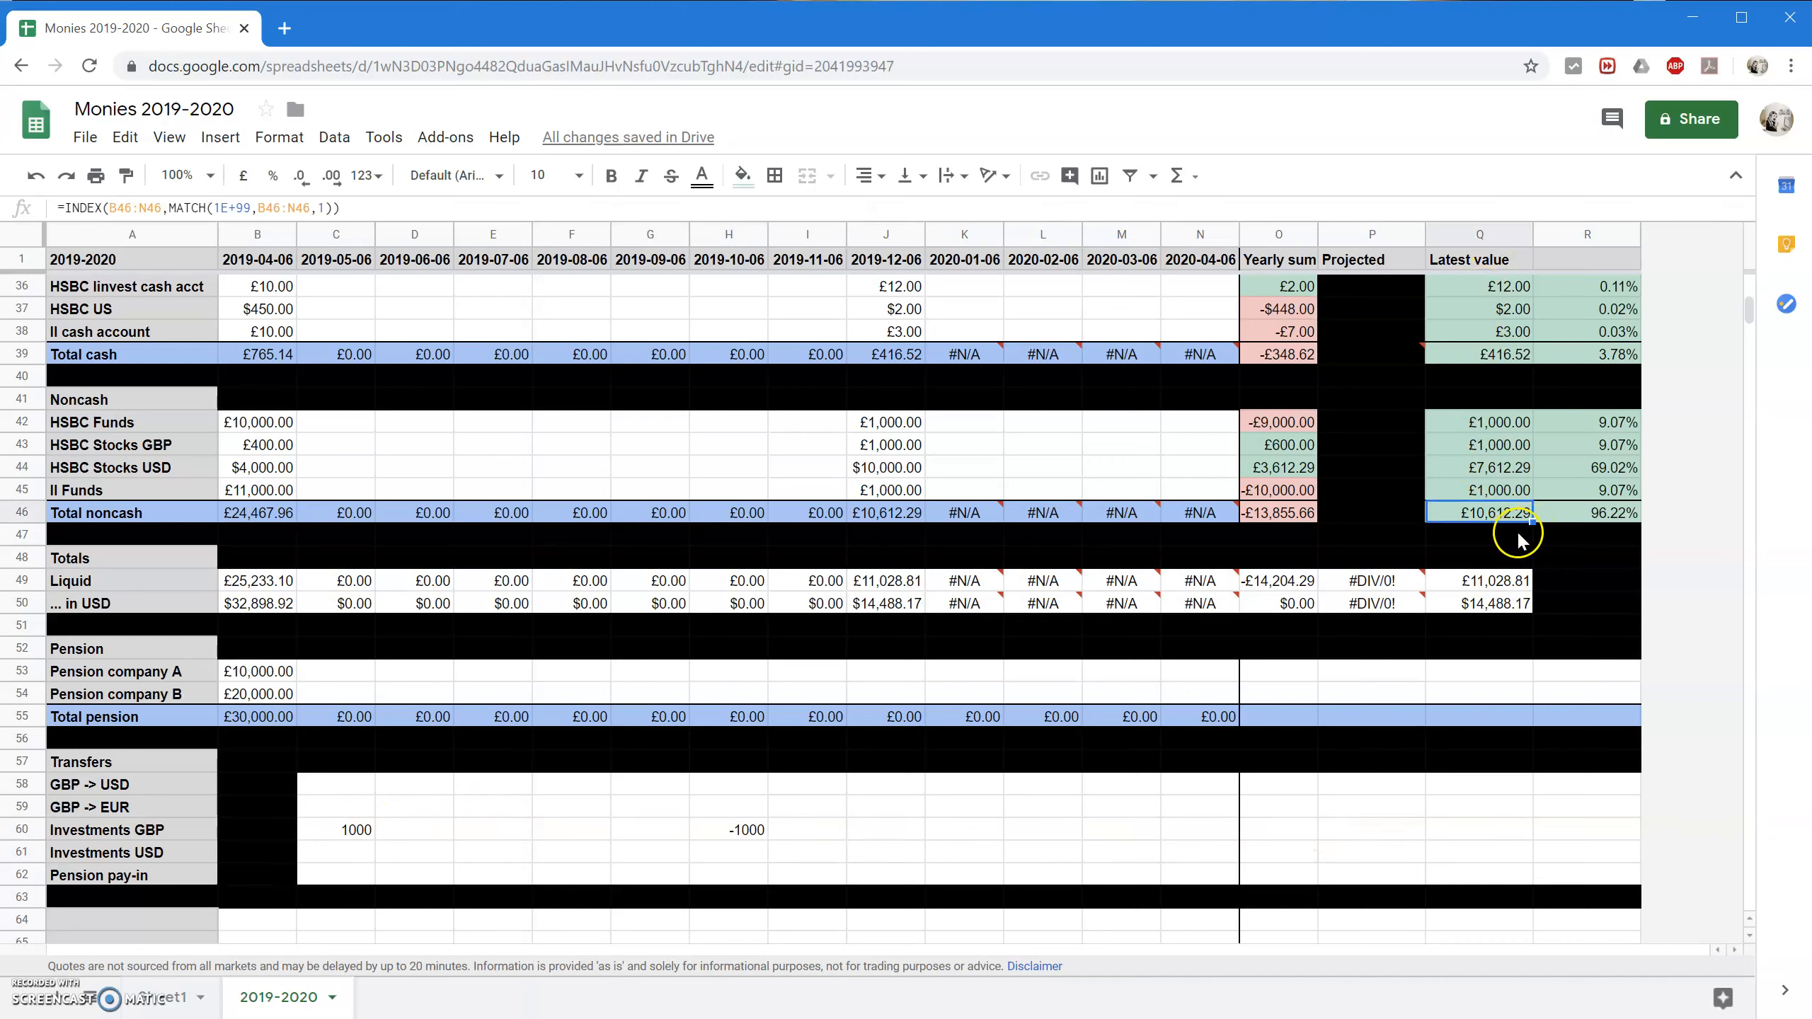
pyautogui.click(1270, 783)
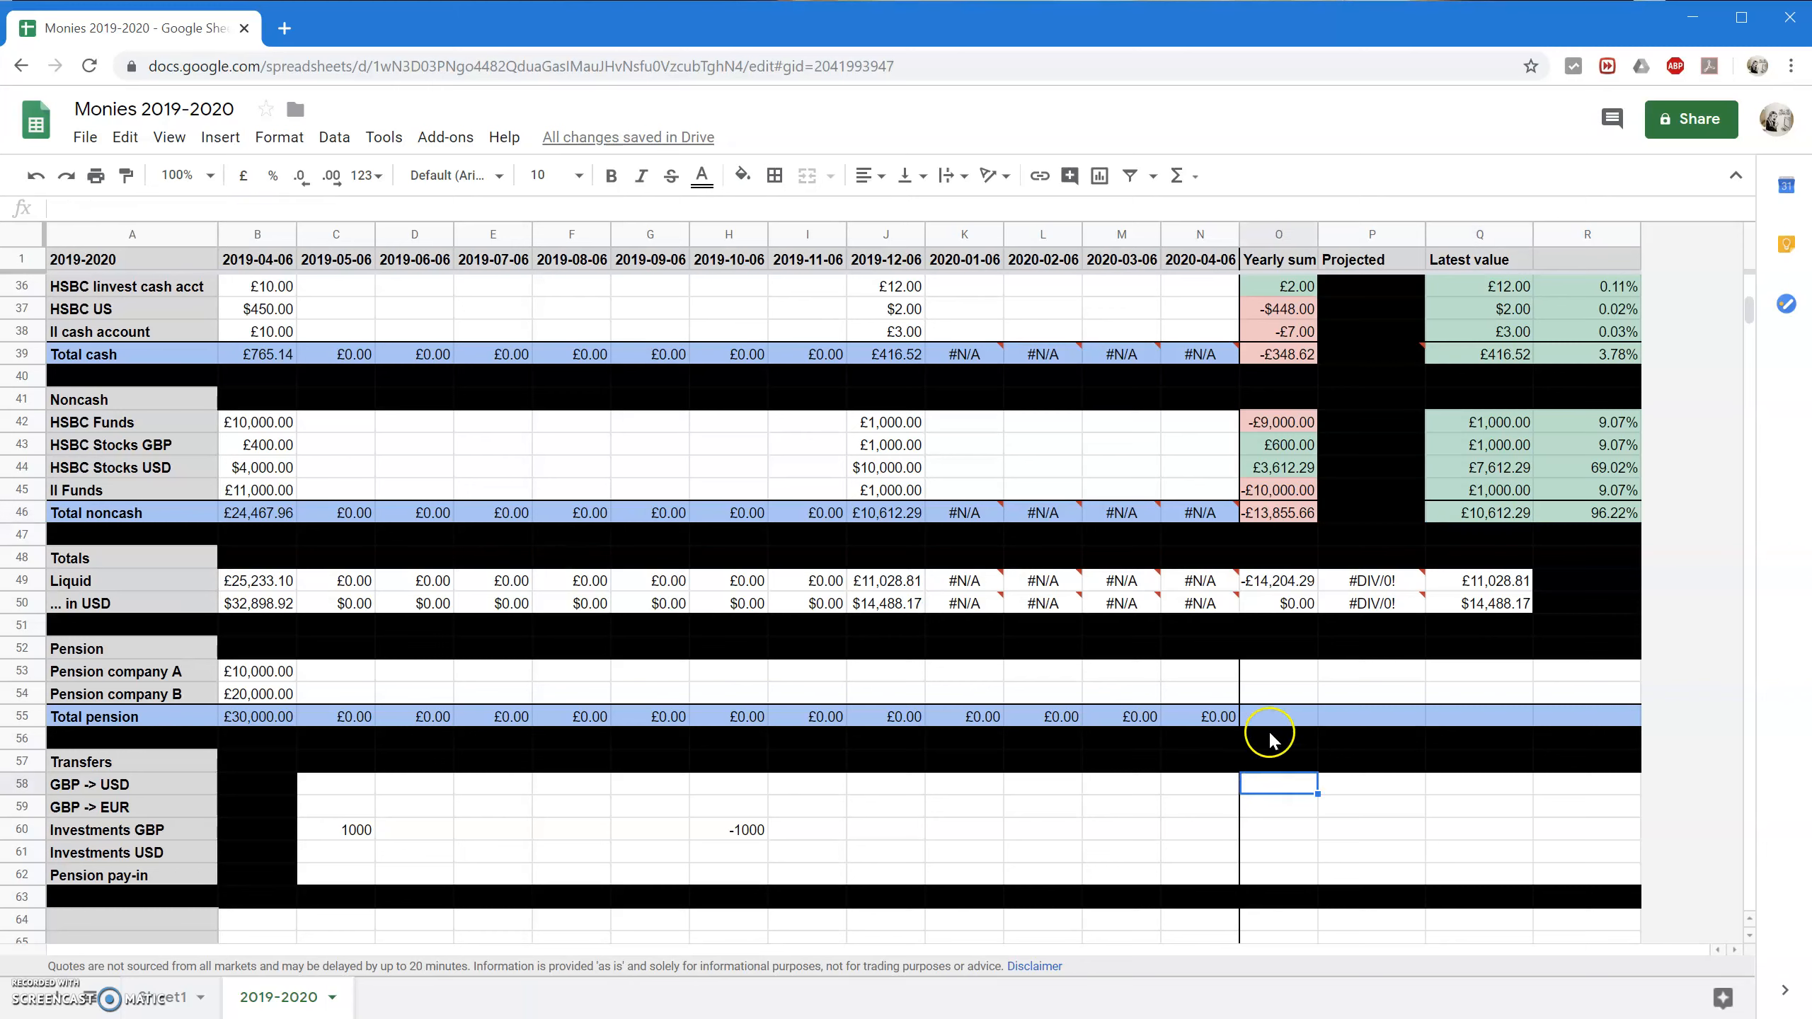
pyautogui.write('=SUM')
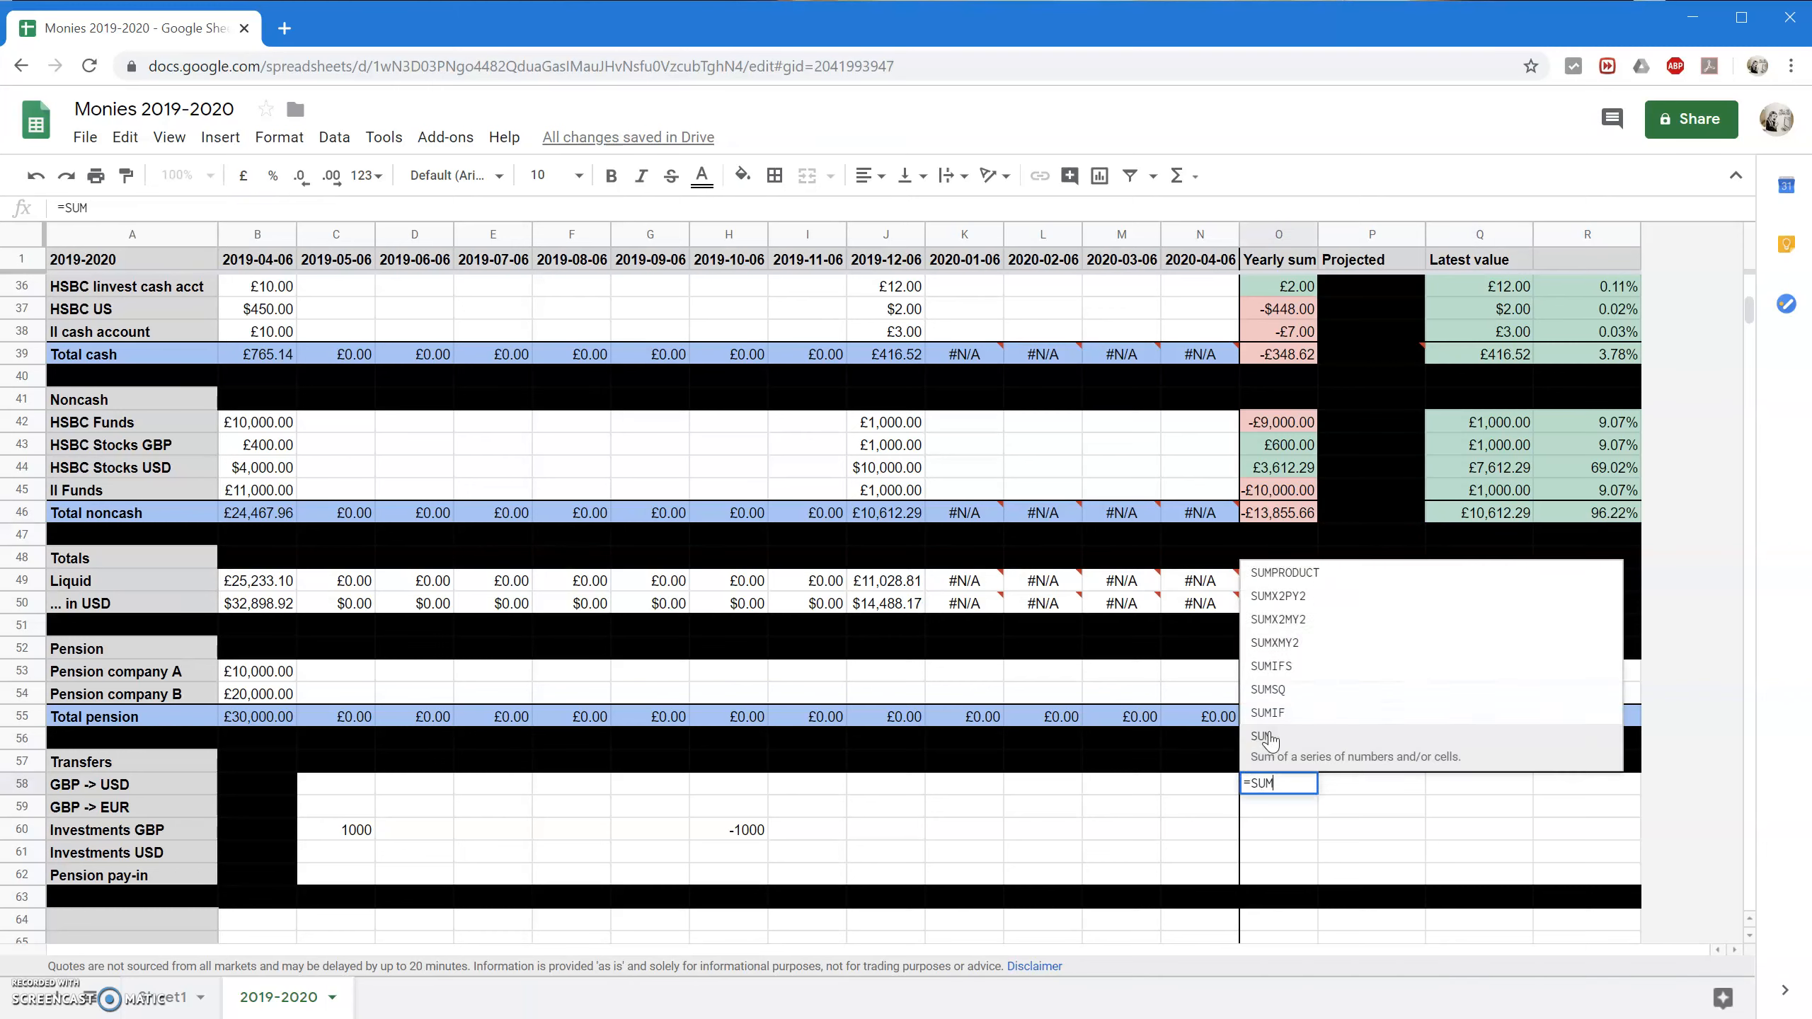
pyautogui.write('(B')
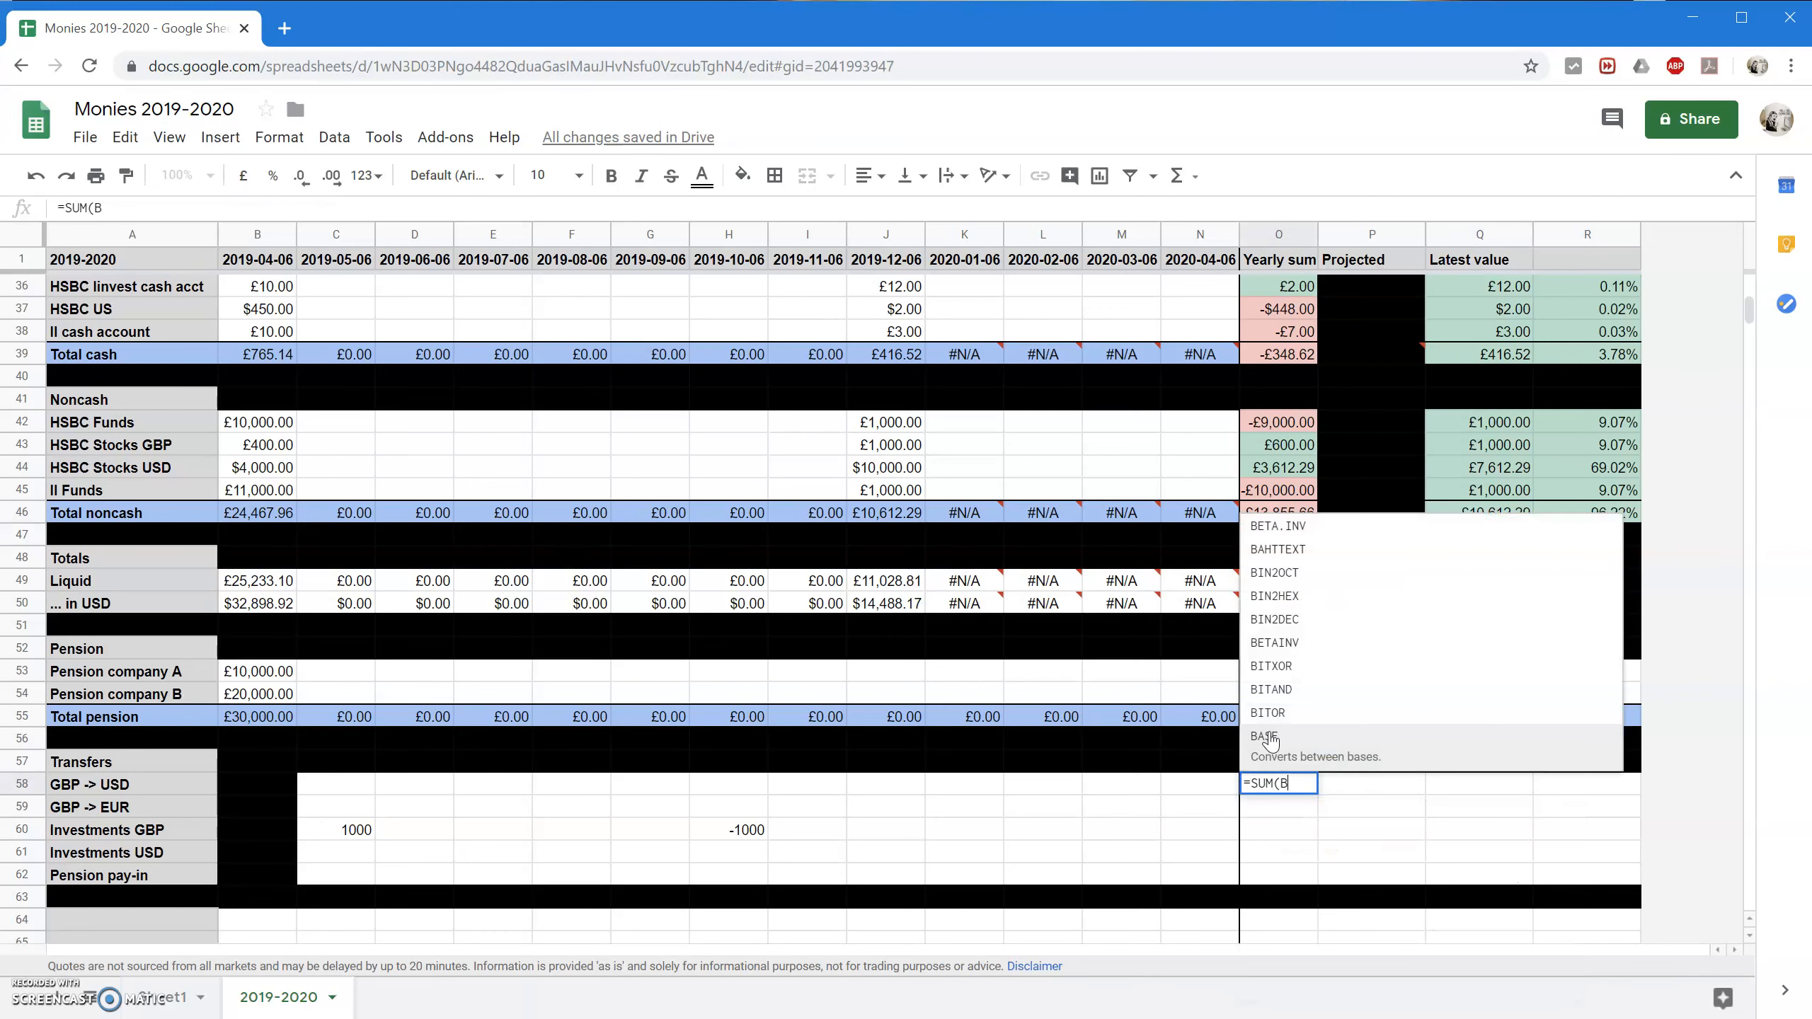
pyautogui.press('BackSpace')
pyautogui.write('C')
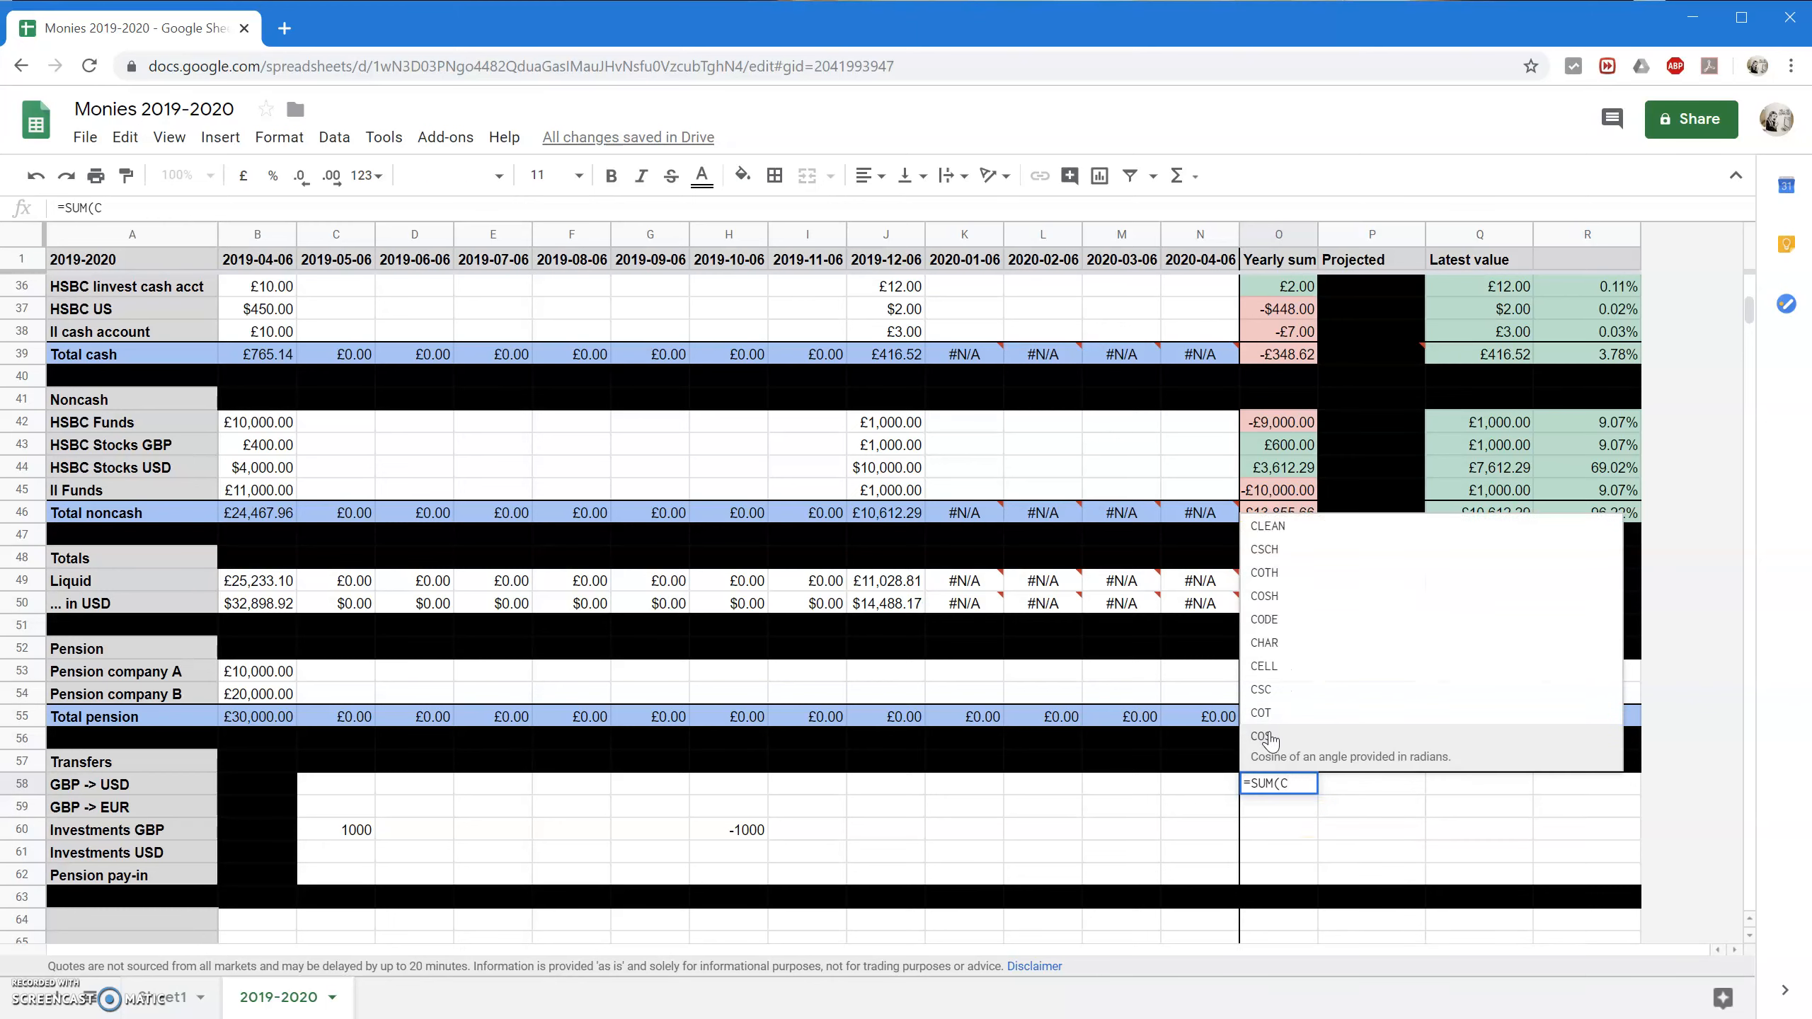
pyautogui.write('58')
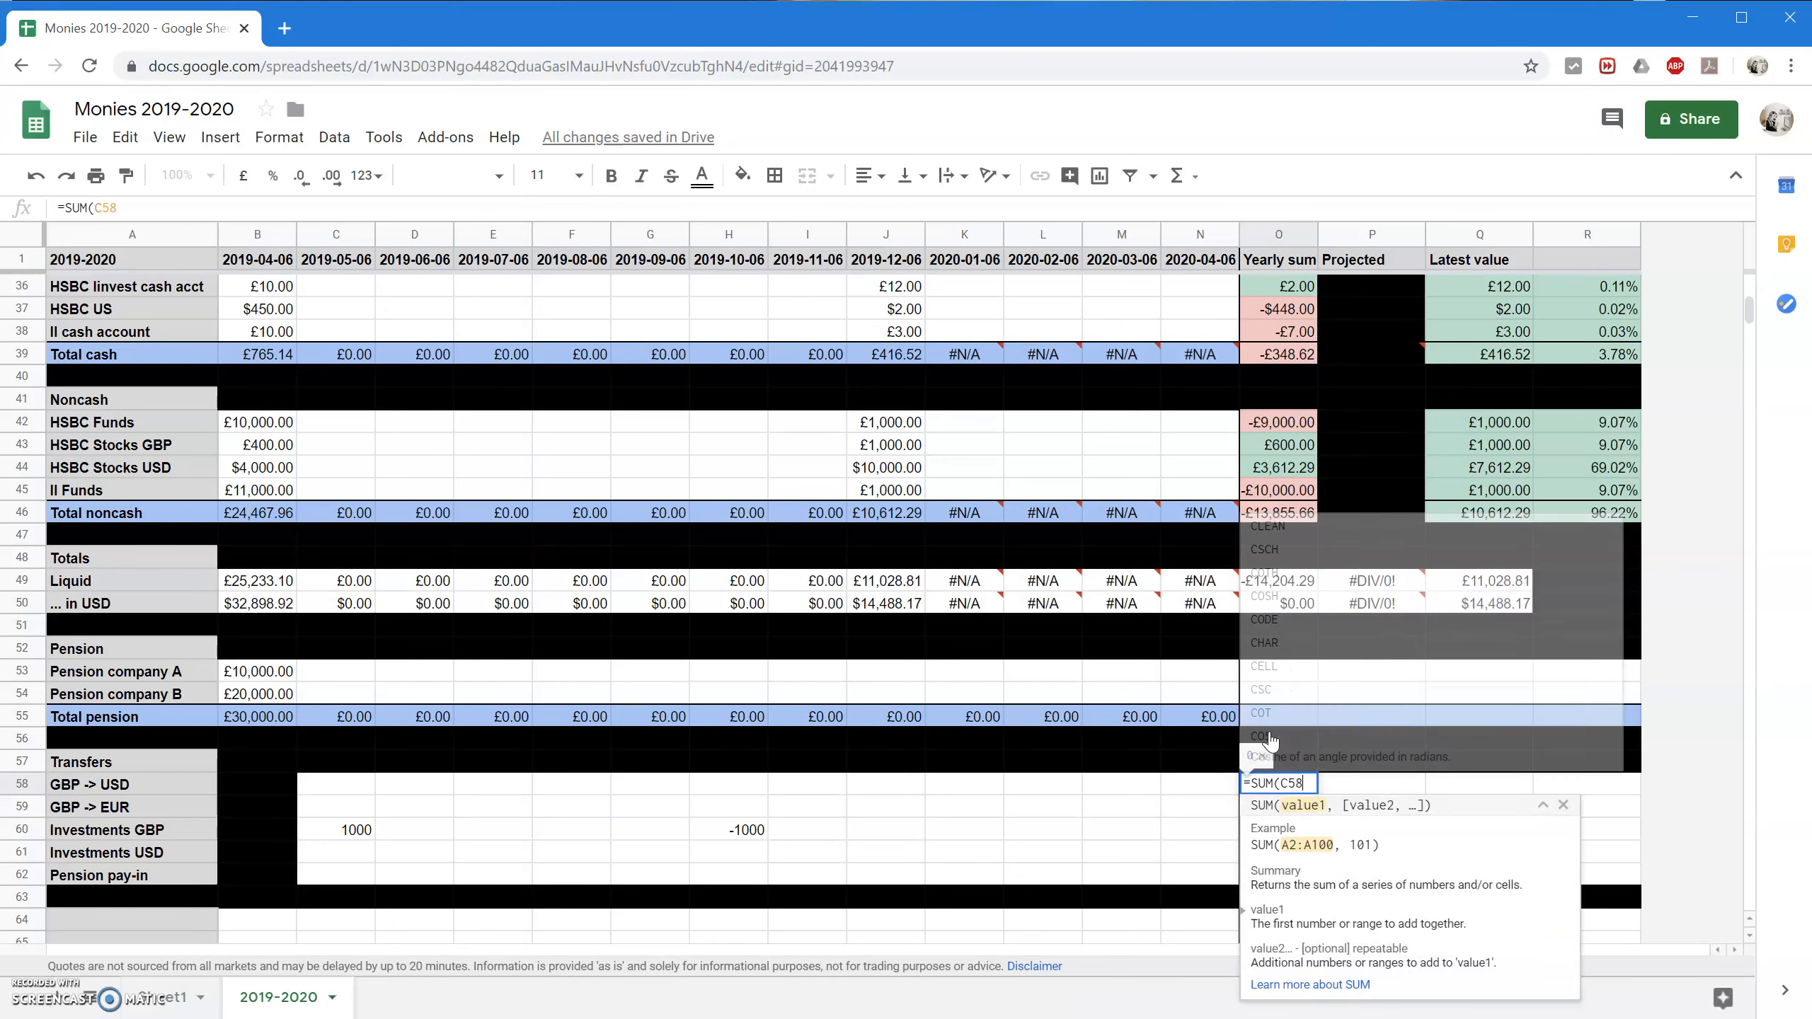
pyautogui.write(':N58')
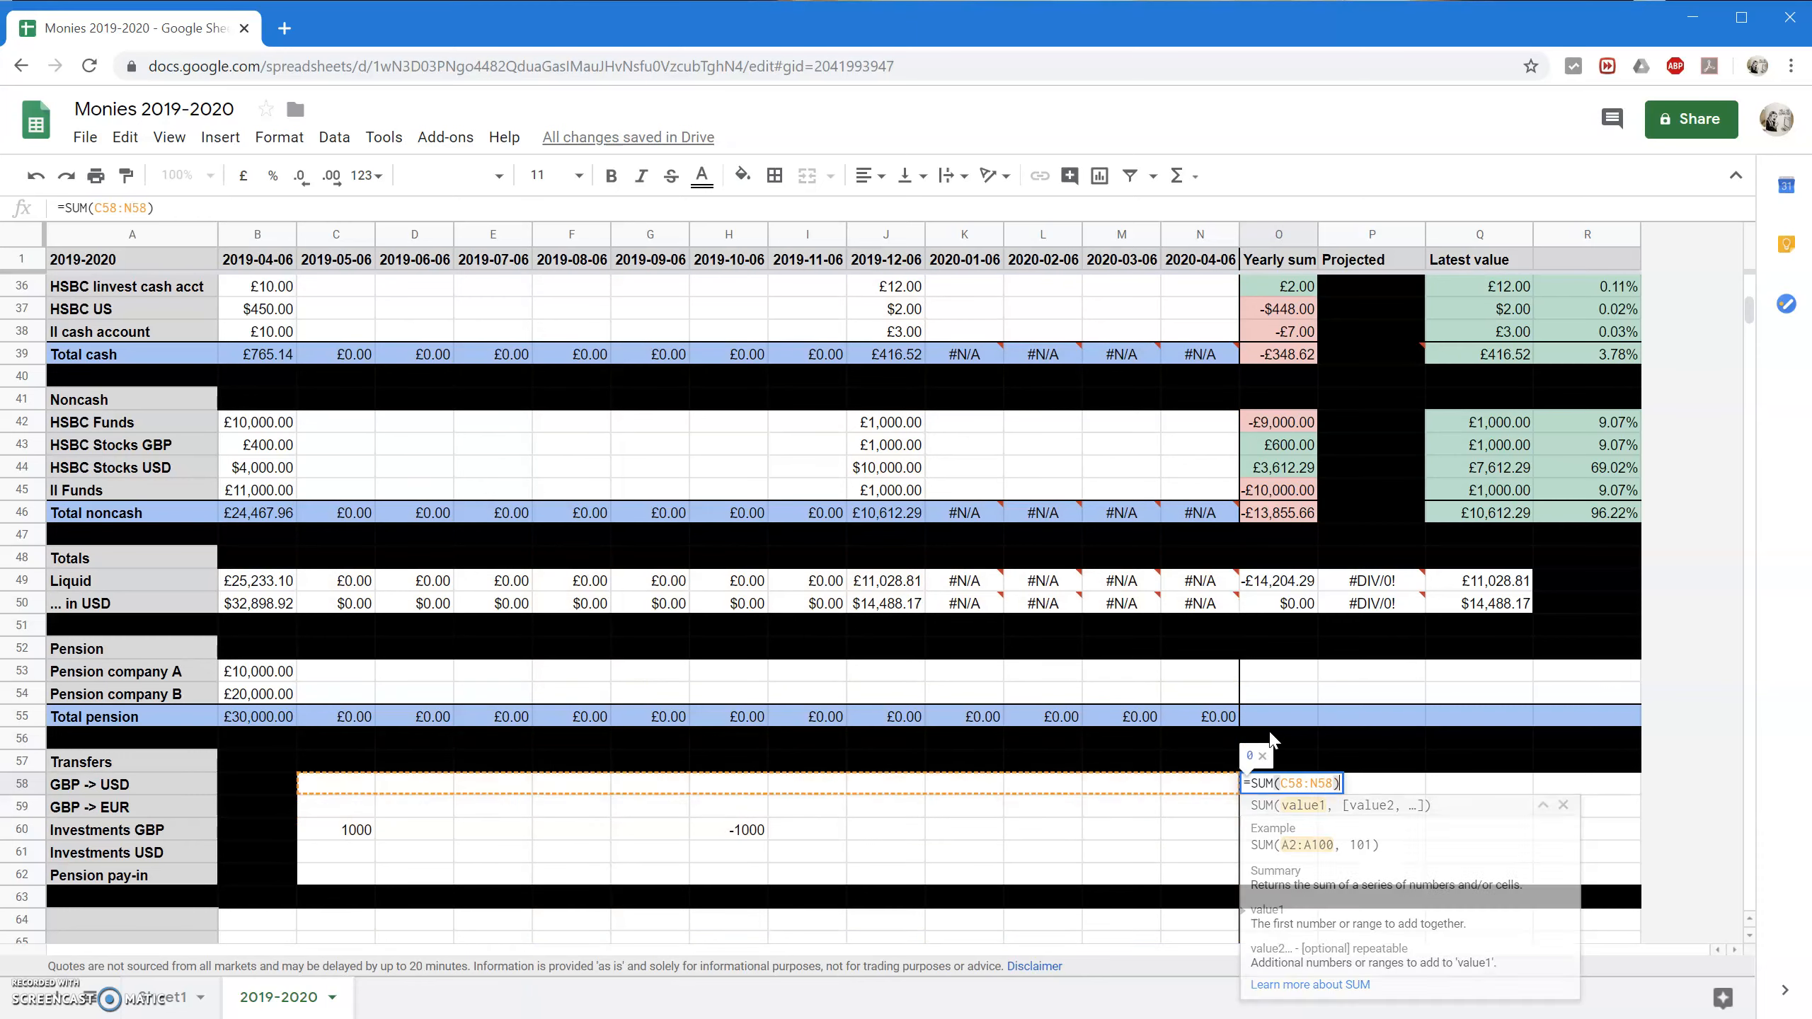
pyautogui.press('Return')
pyautogui.click(1307, 783)
pyautogui.moveTo(1316, 793); pyautogui.dragTo(1316, 881)
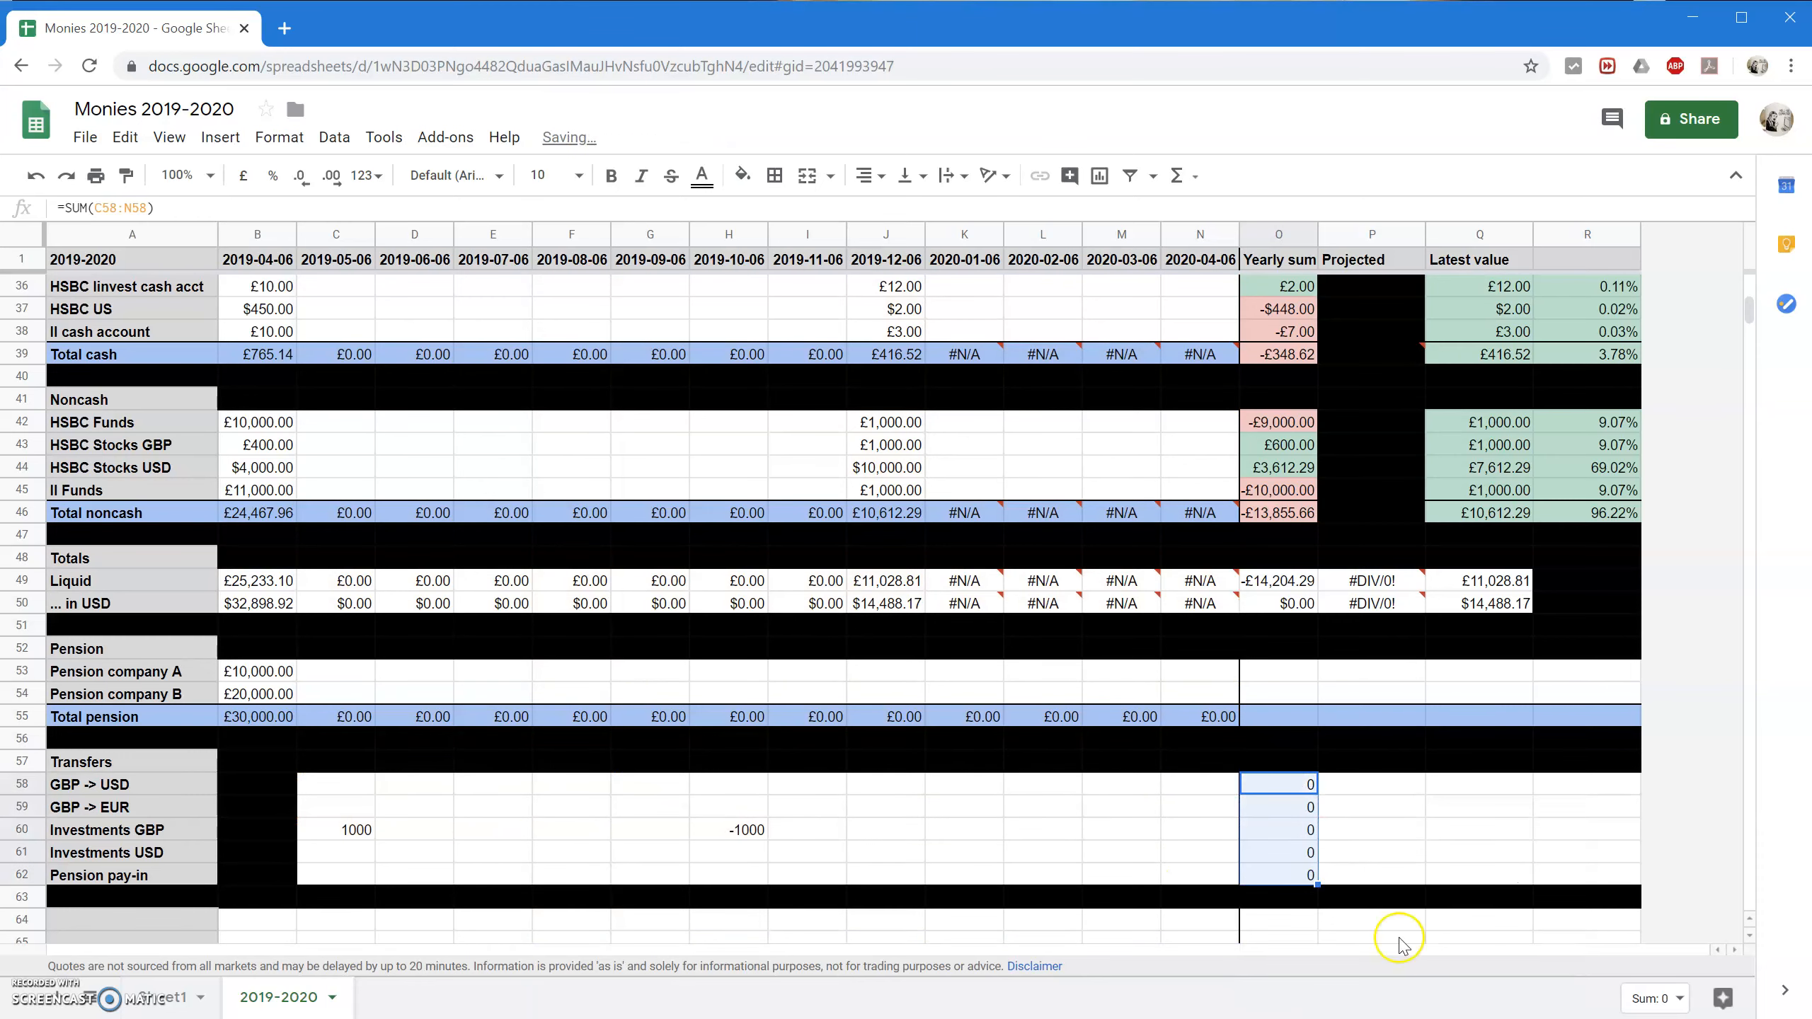
# Enter 1000 as the Pension pay-in for 2019-07-06.
pyautogui.click(1376, 897)
pyautogui.click(530, 875)
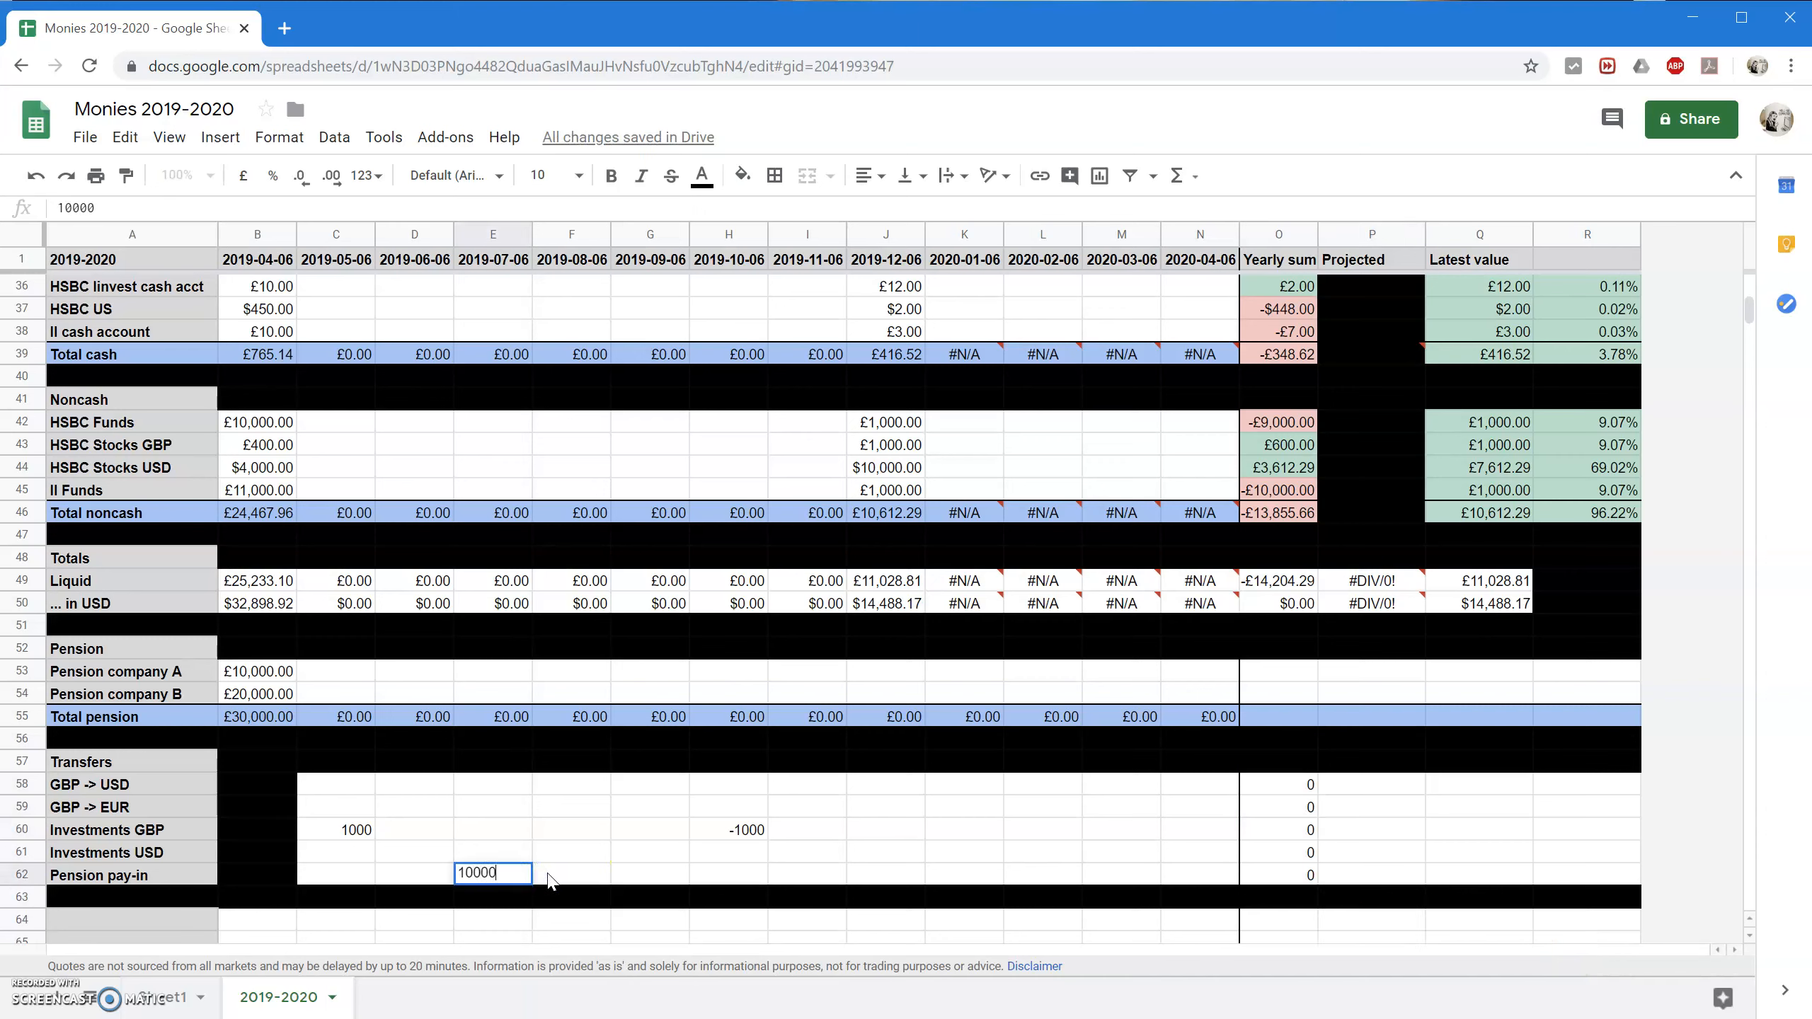
pyautogui.press('Return')
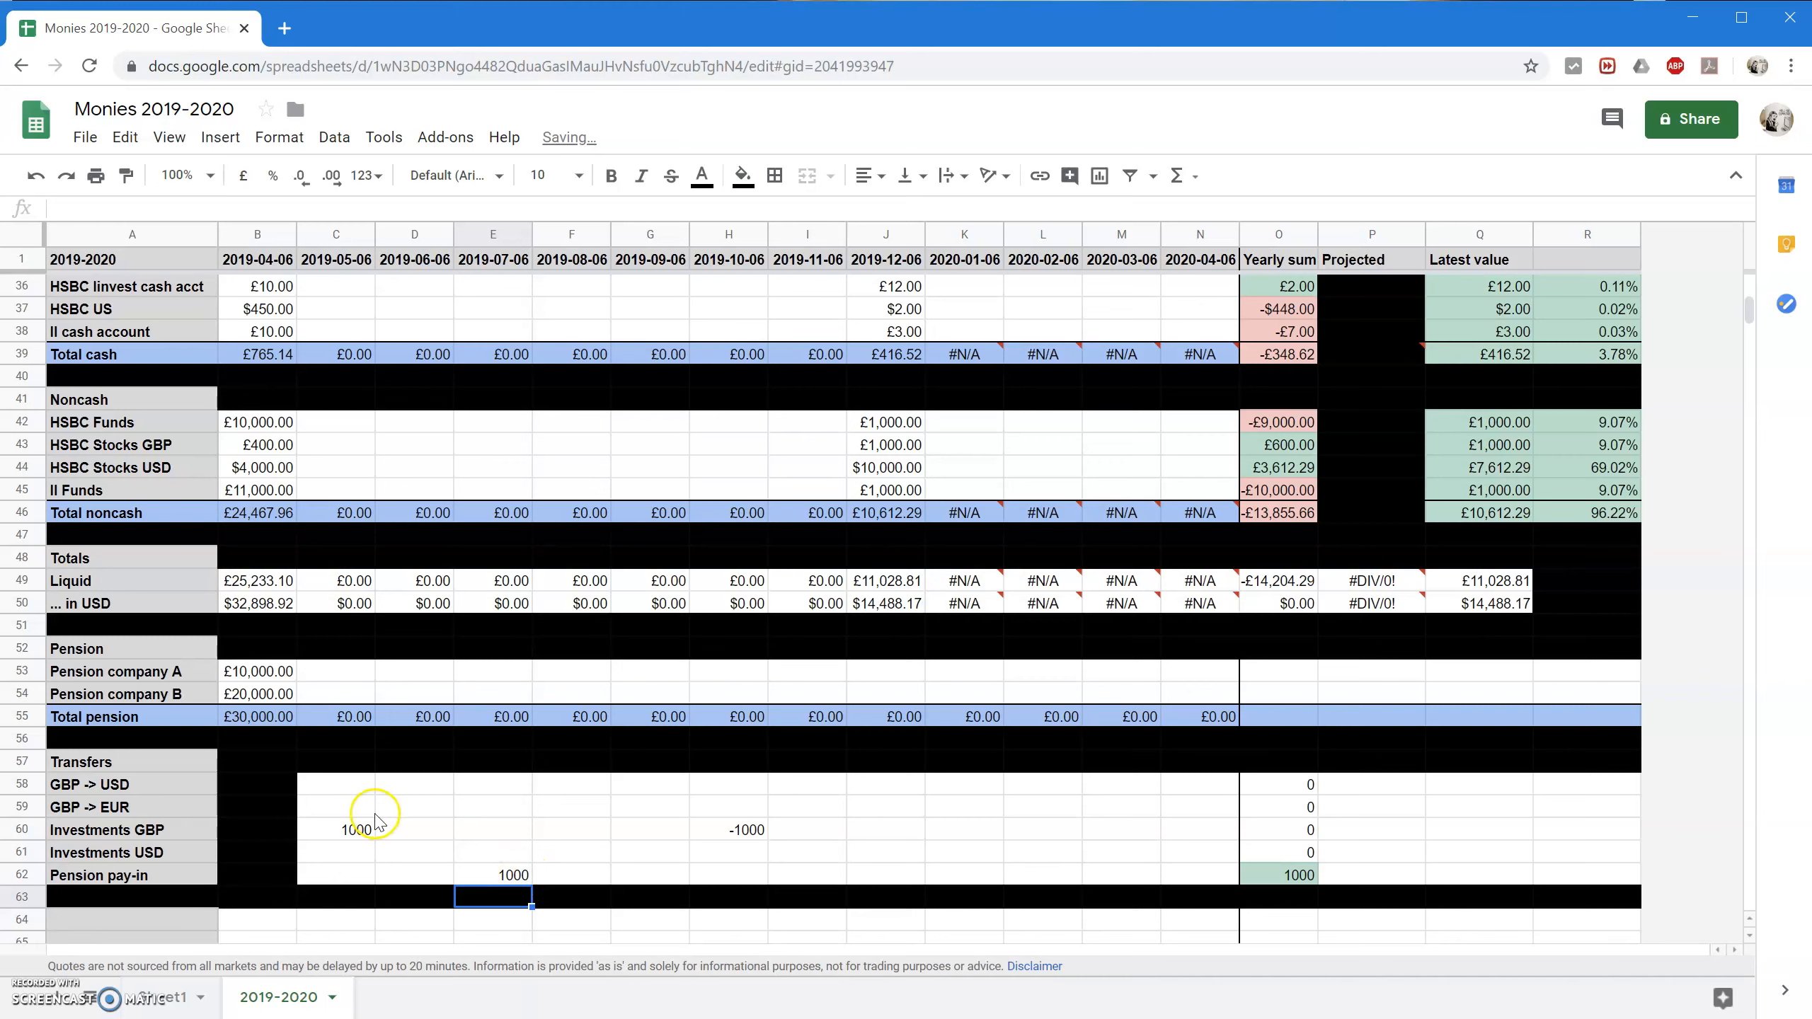
# Format the transfers range C58:R62 as pounds, with the Investments USD row C61:R61 in US Dollar format.
pyautogui.moveTo(324, 785); pyautogui.dragTo(1580, 875)
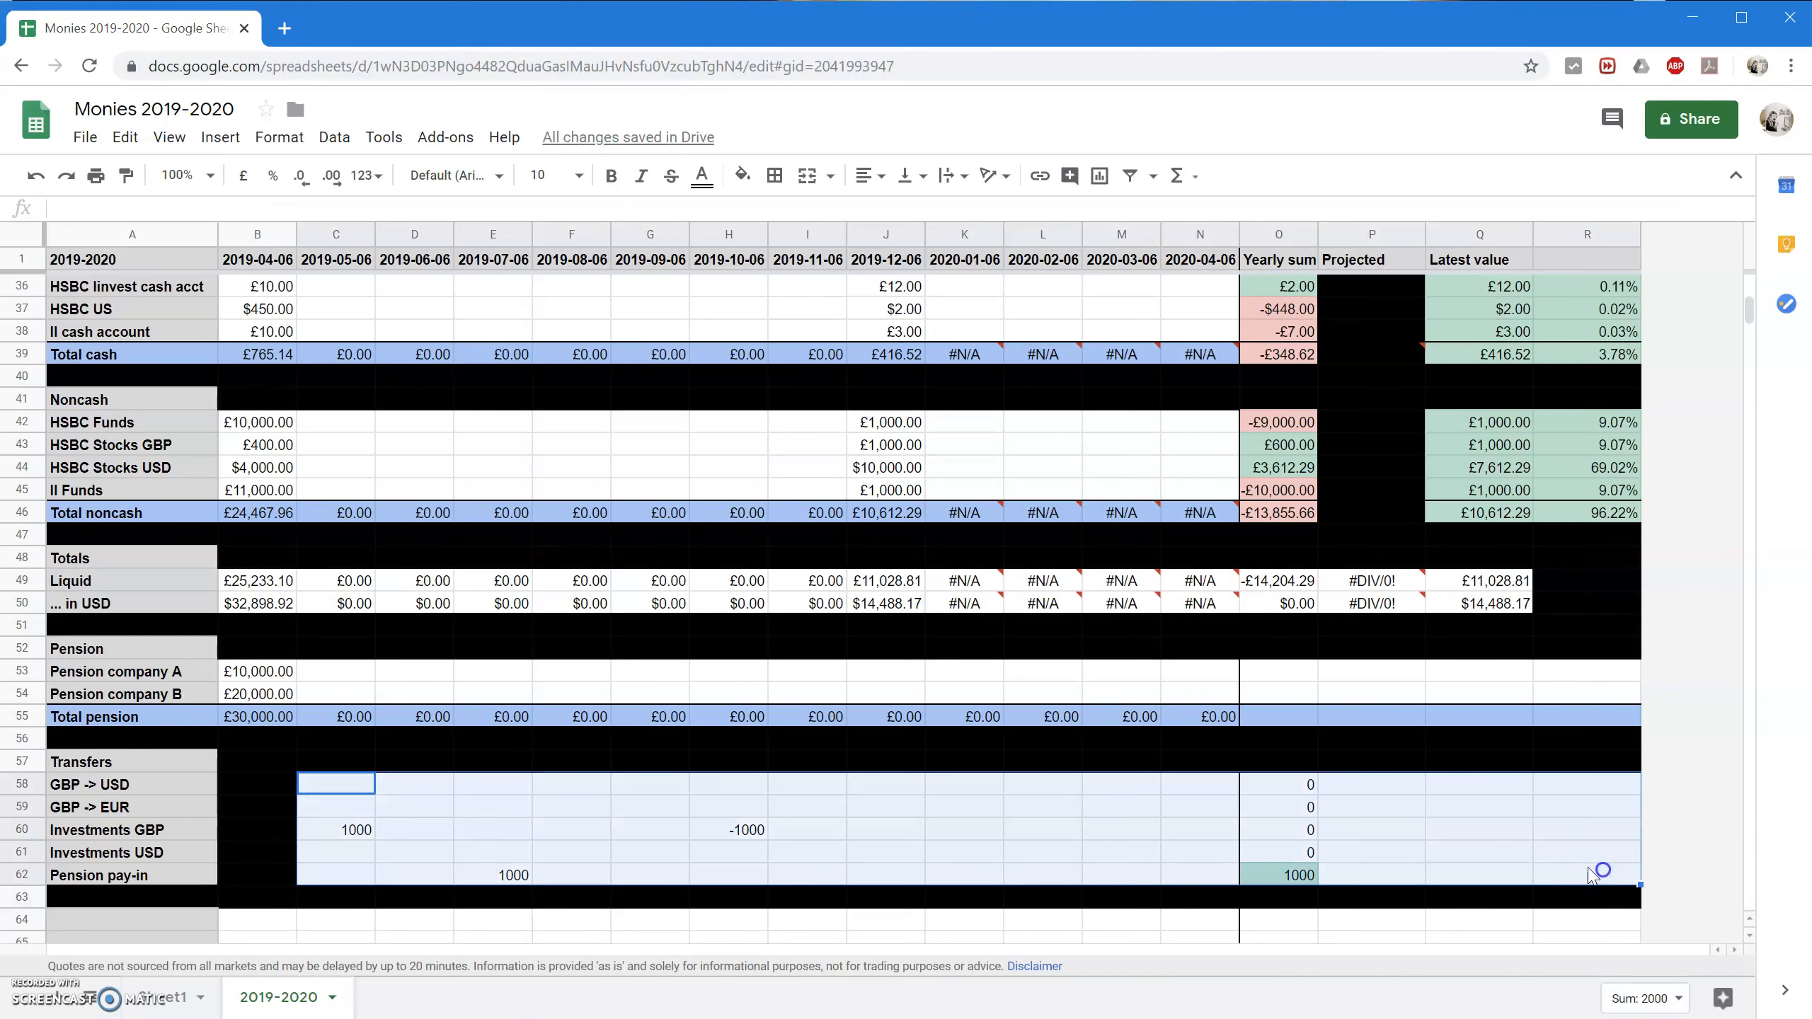
pyautogui.click(242, 176)
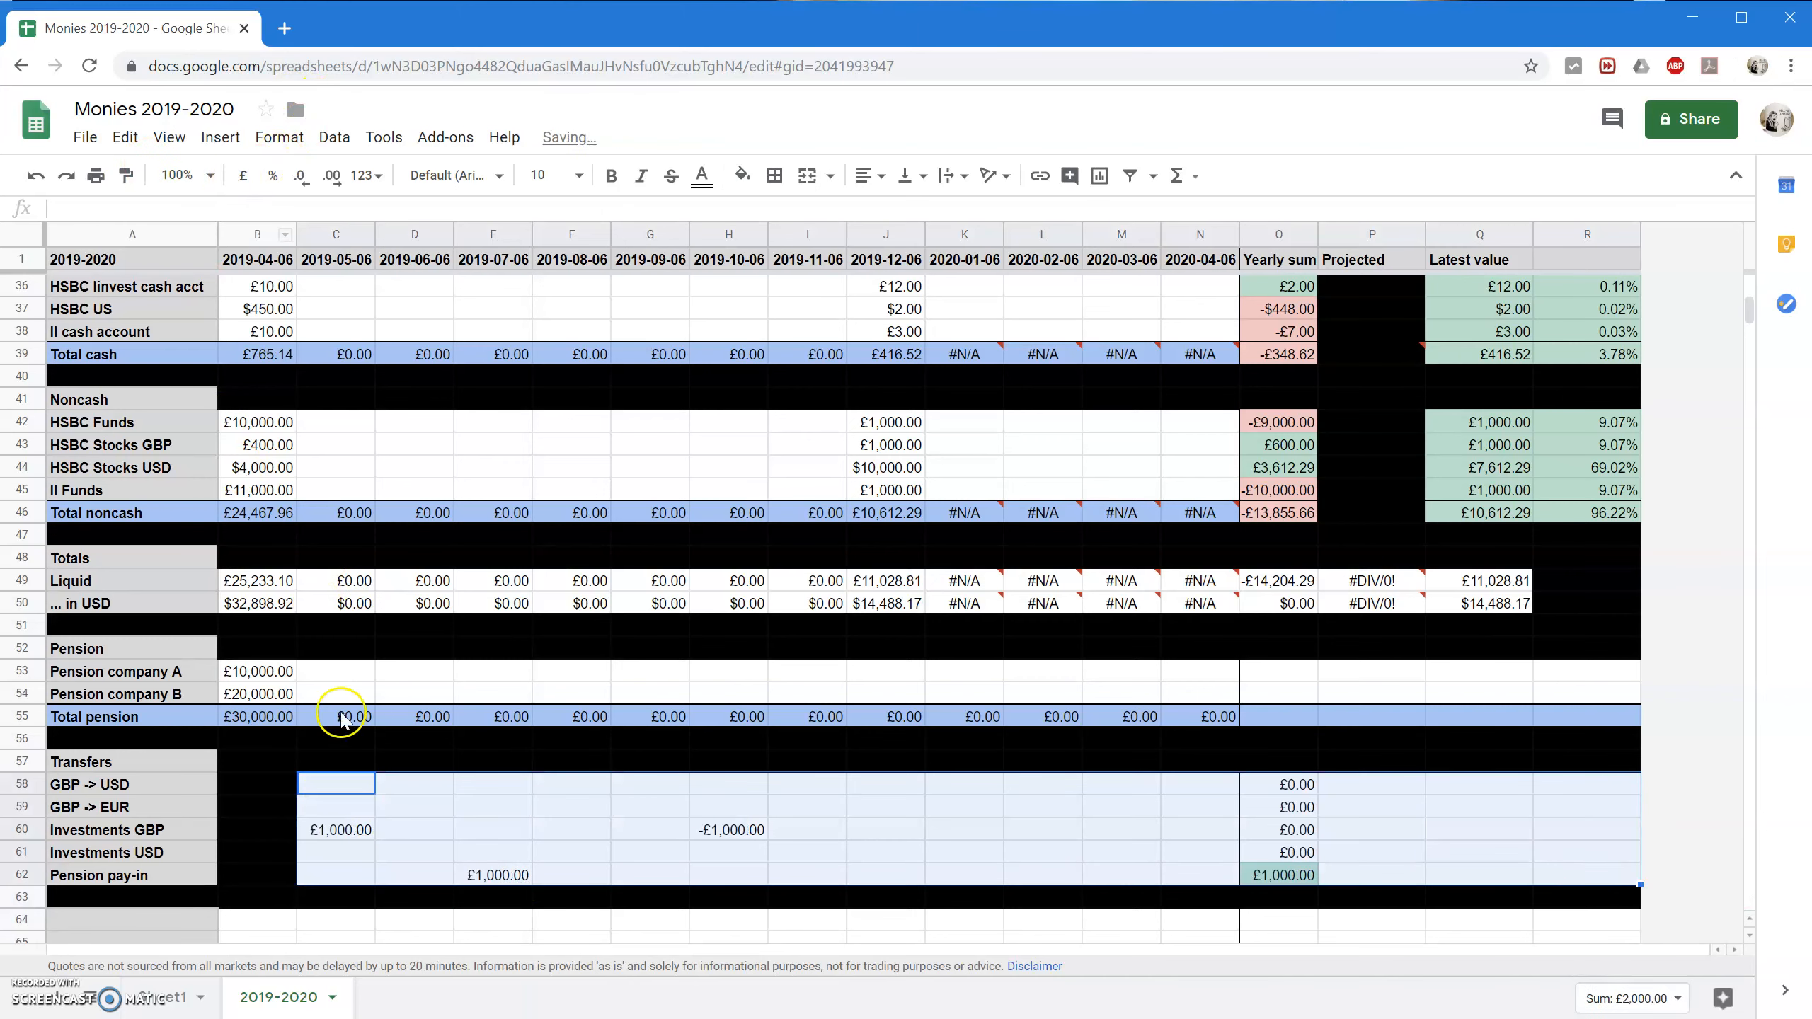
pyautogui.click(350, 852)
pyautogui.moveTo(306, 851); pyautogui.dragTo(1560, 854)
pyautogui.click(381, 175)
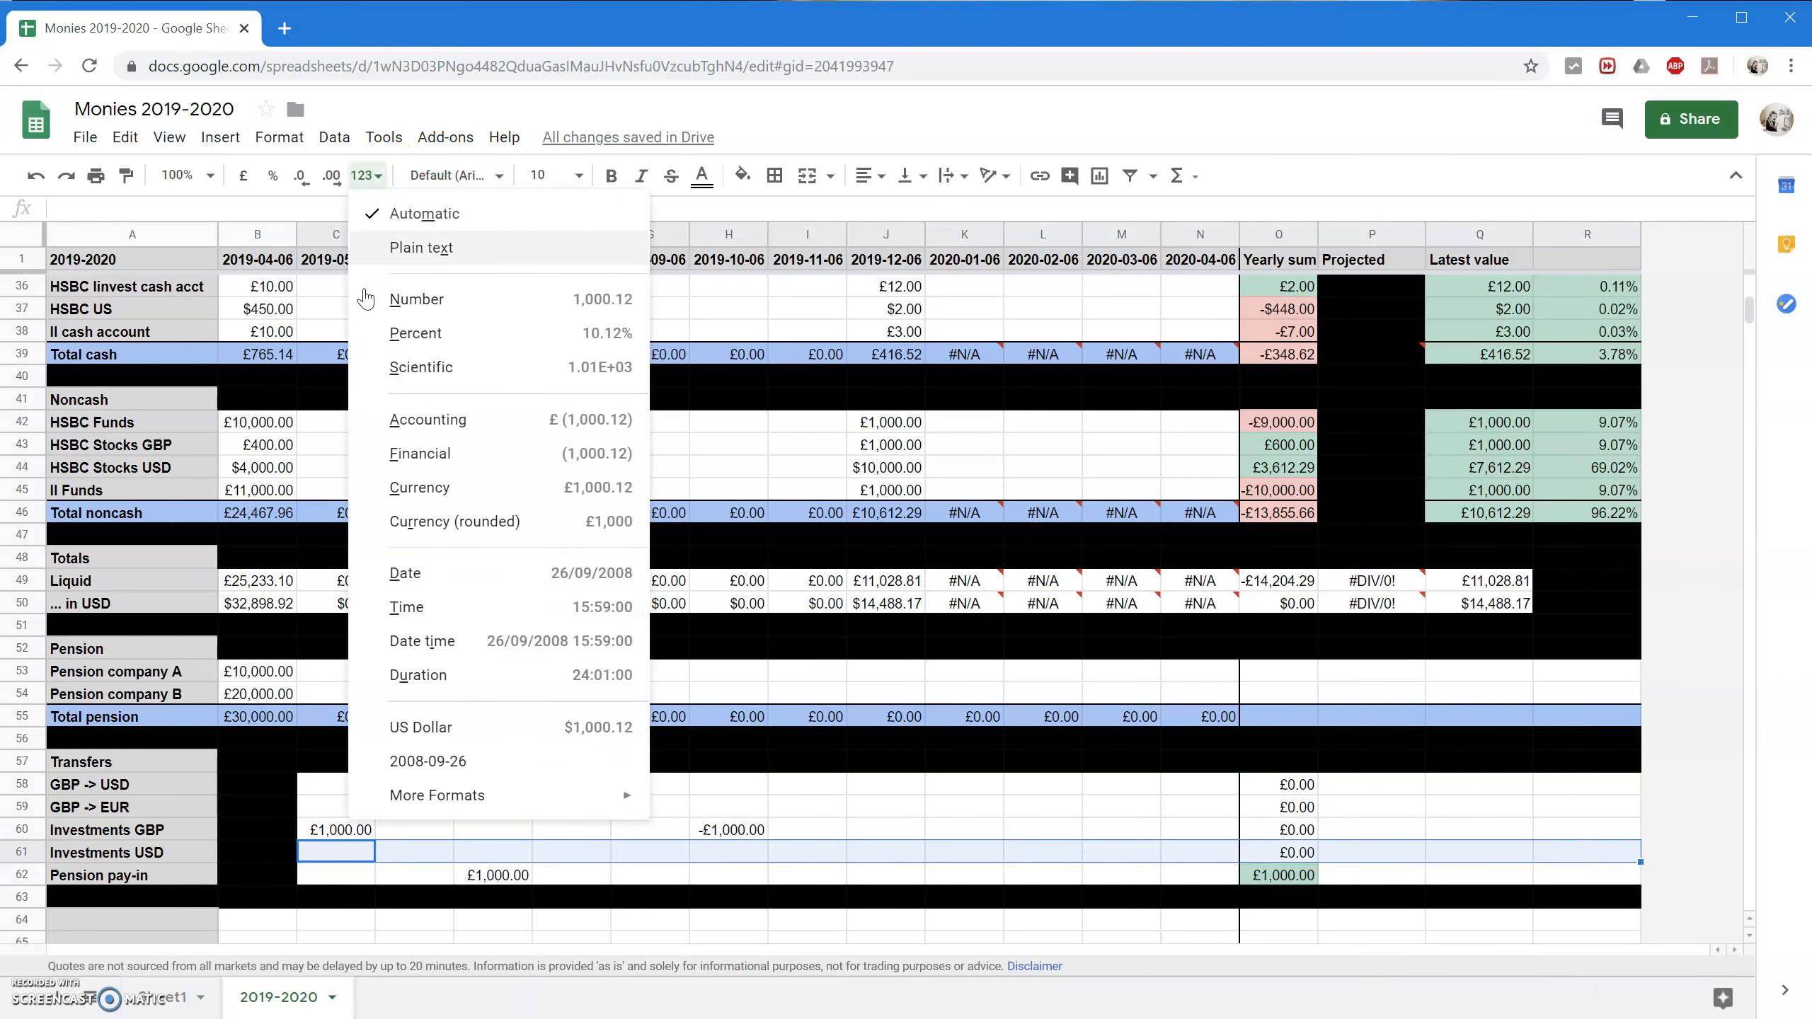
pyautogui.click(435, 720)
pyautogui.click(414, 898)
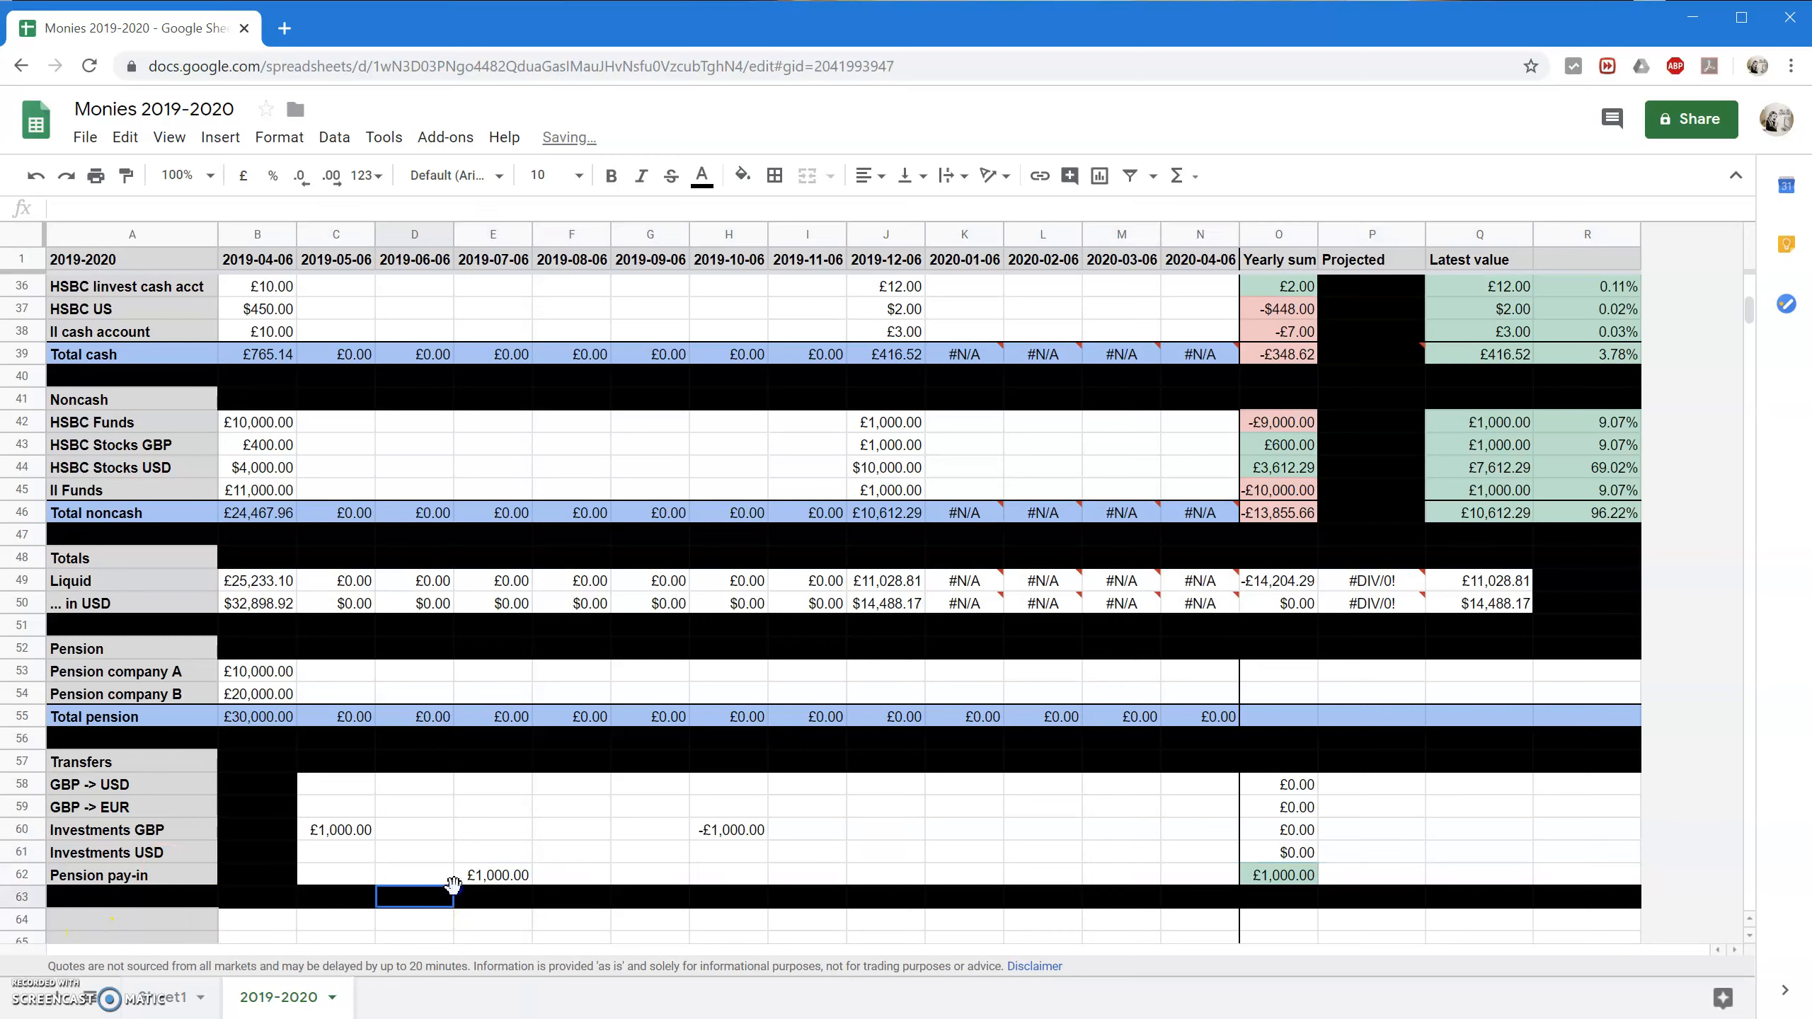
# Fill the Projected, Latest value and percentage cells of the Transfers section, P58:R62, with black.
pyautogui.scroll(-1, 1030, 877)
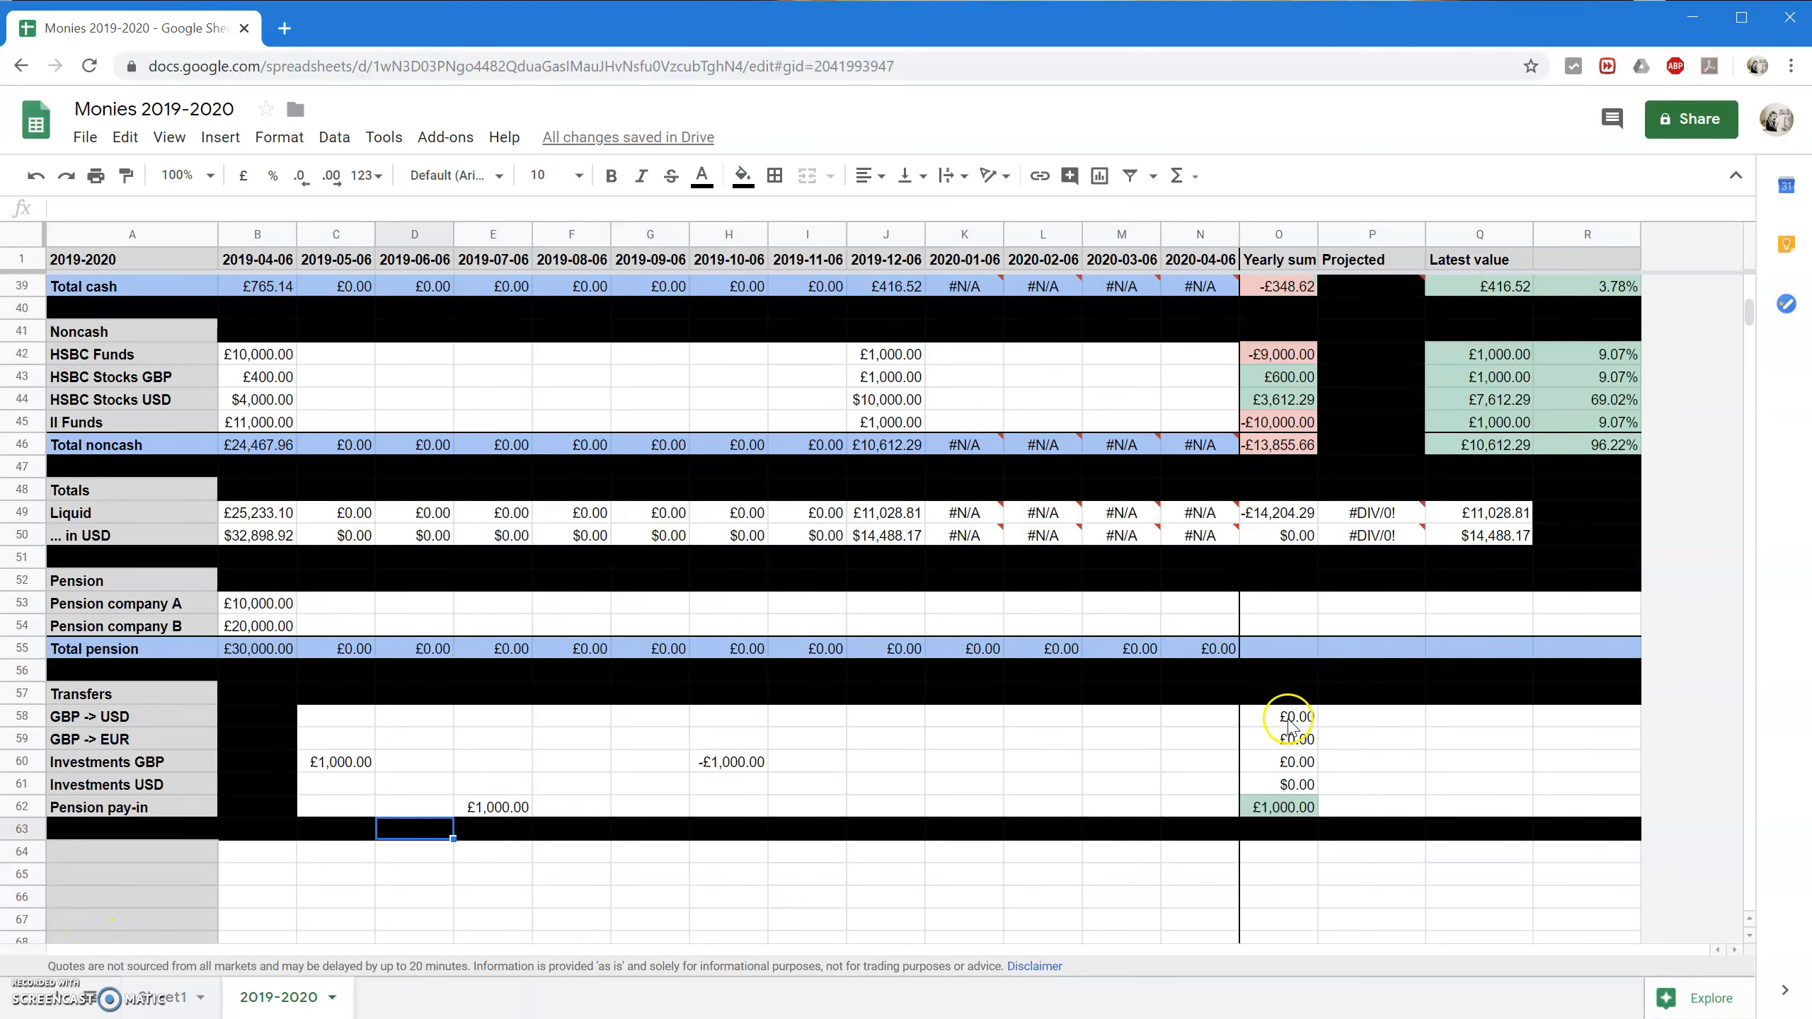
pyautogui.click(391, 738)
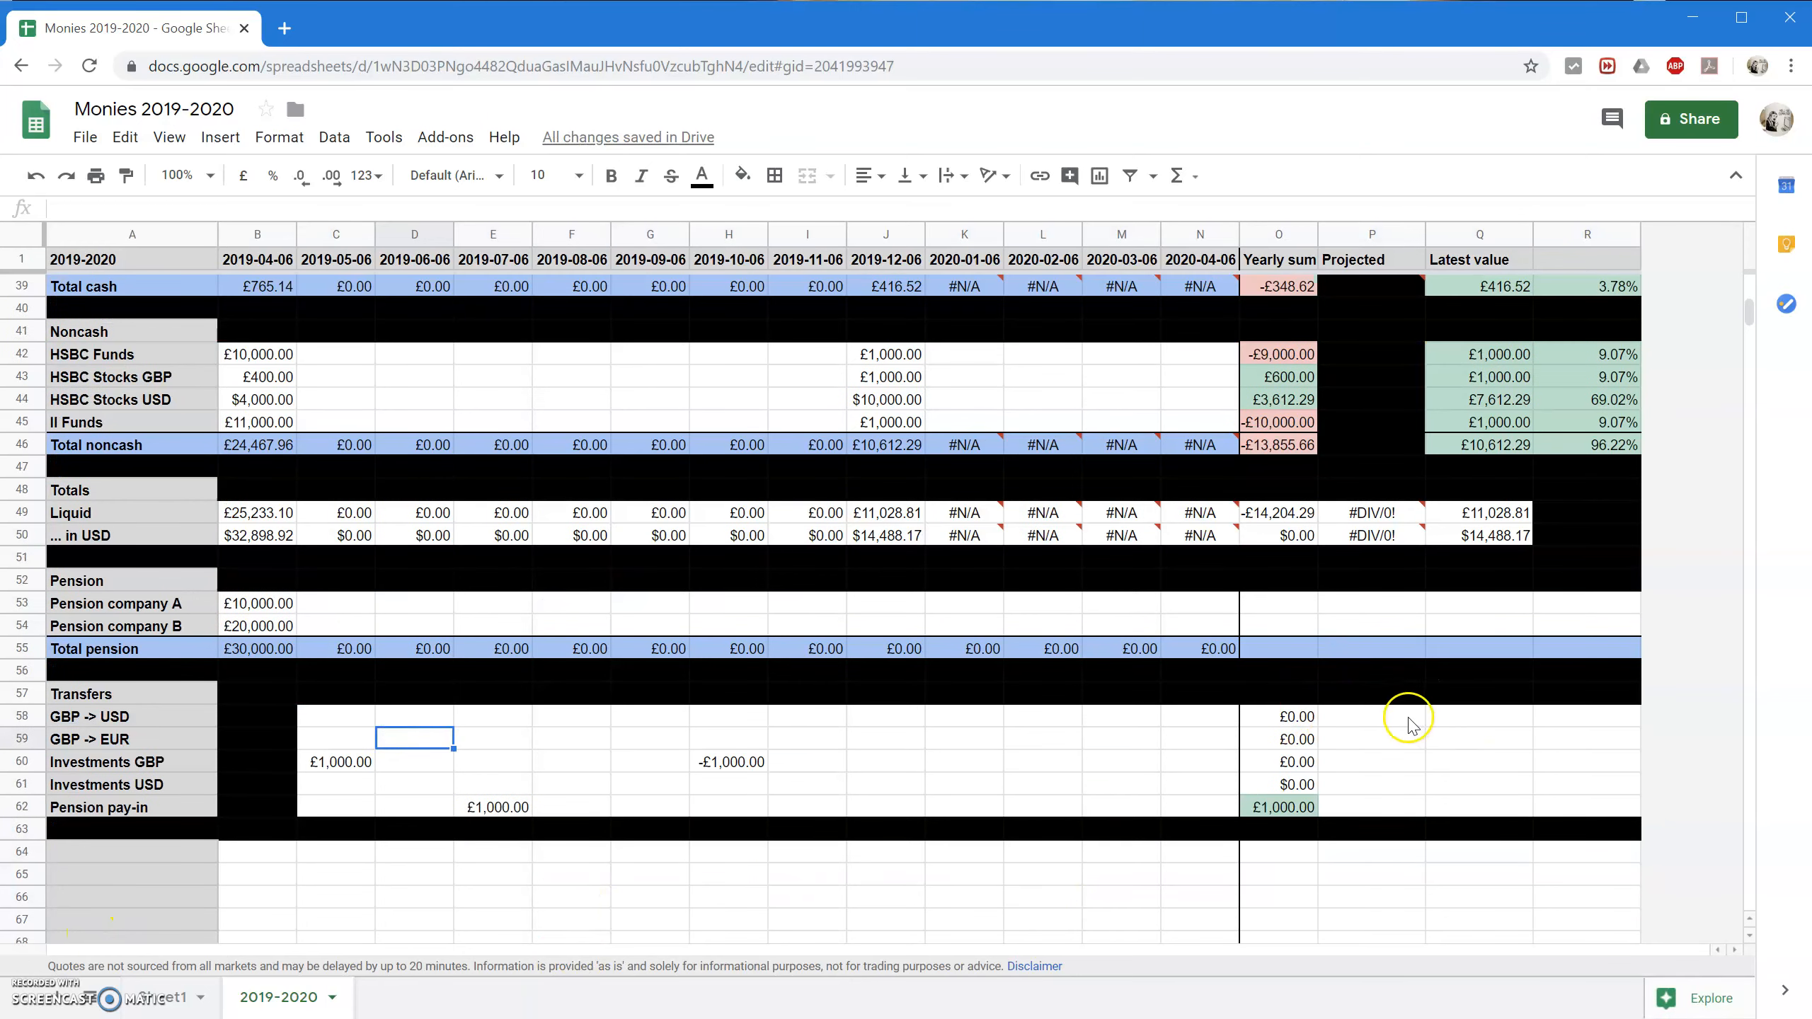
pyautogui.moveTo(1401, 716); pyautogui.dragTo(1387, 803)
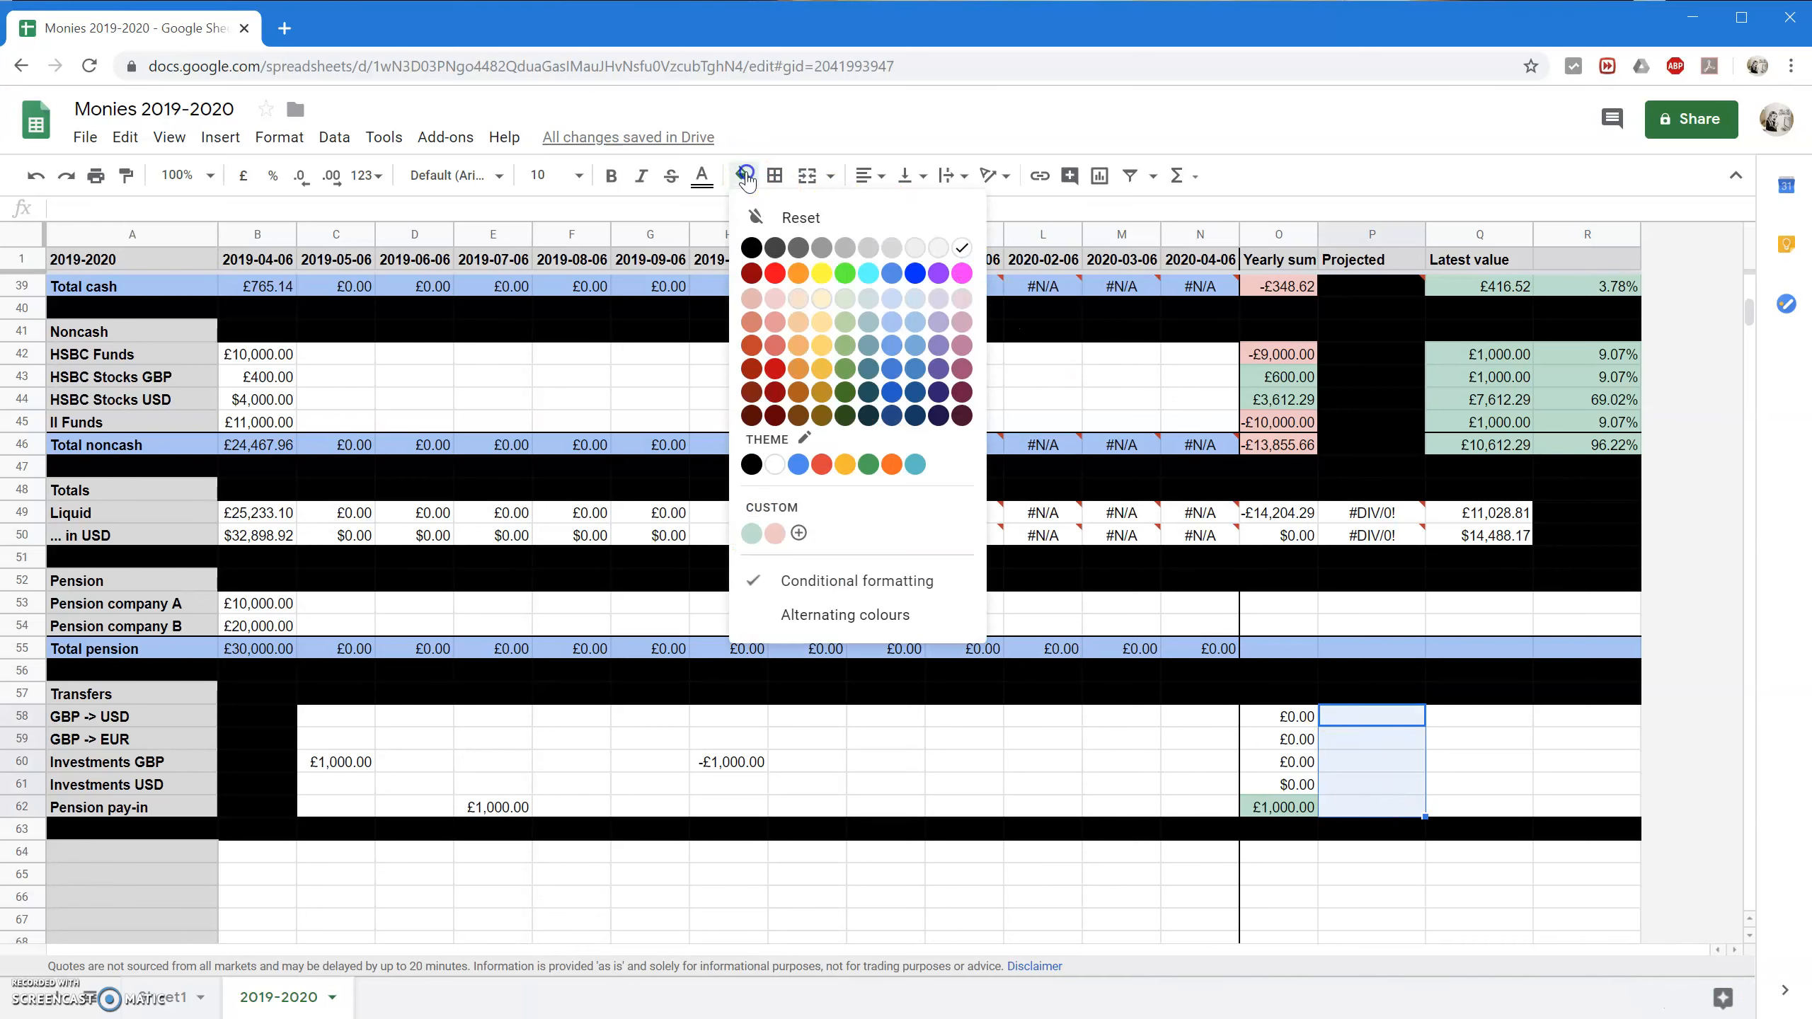
pyautogui.click(751, 248)
pyautogui.click(1503, 793)
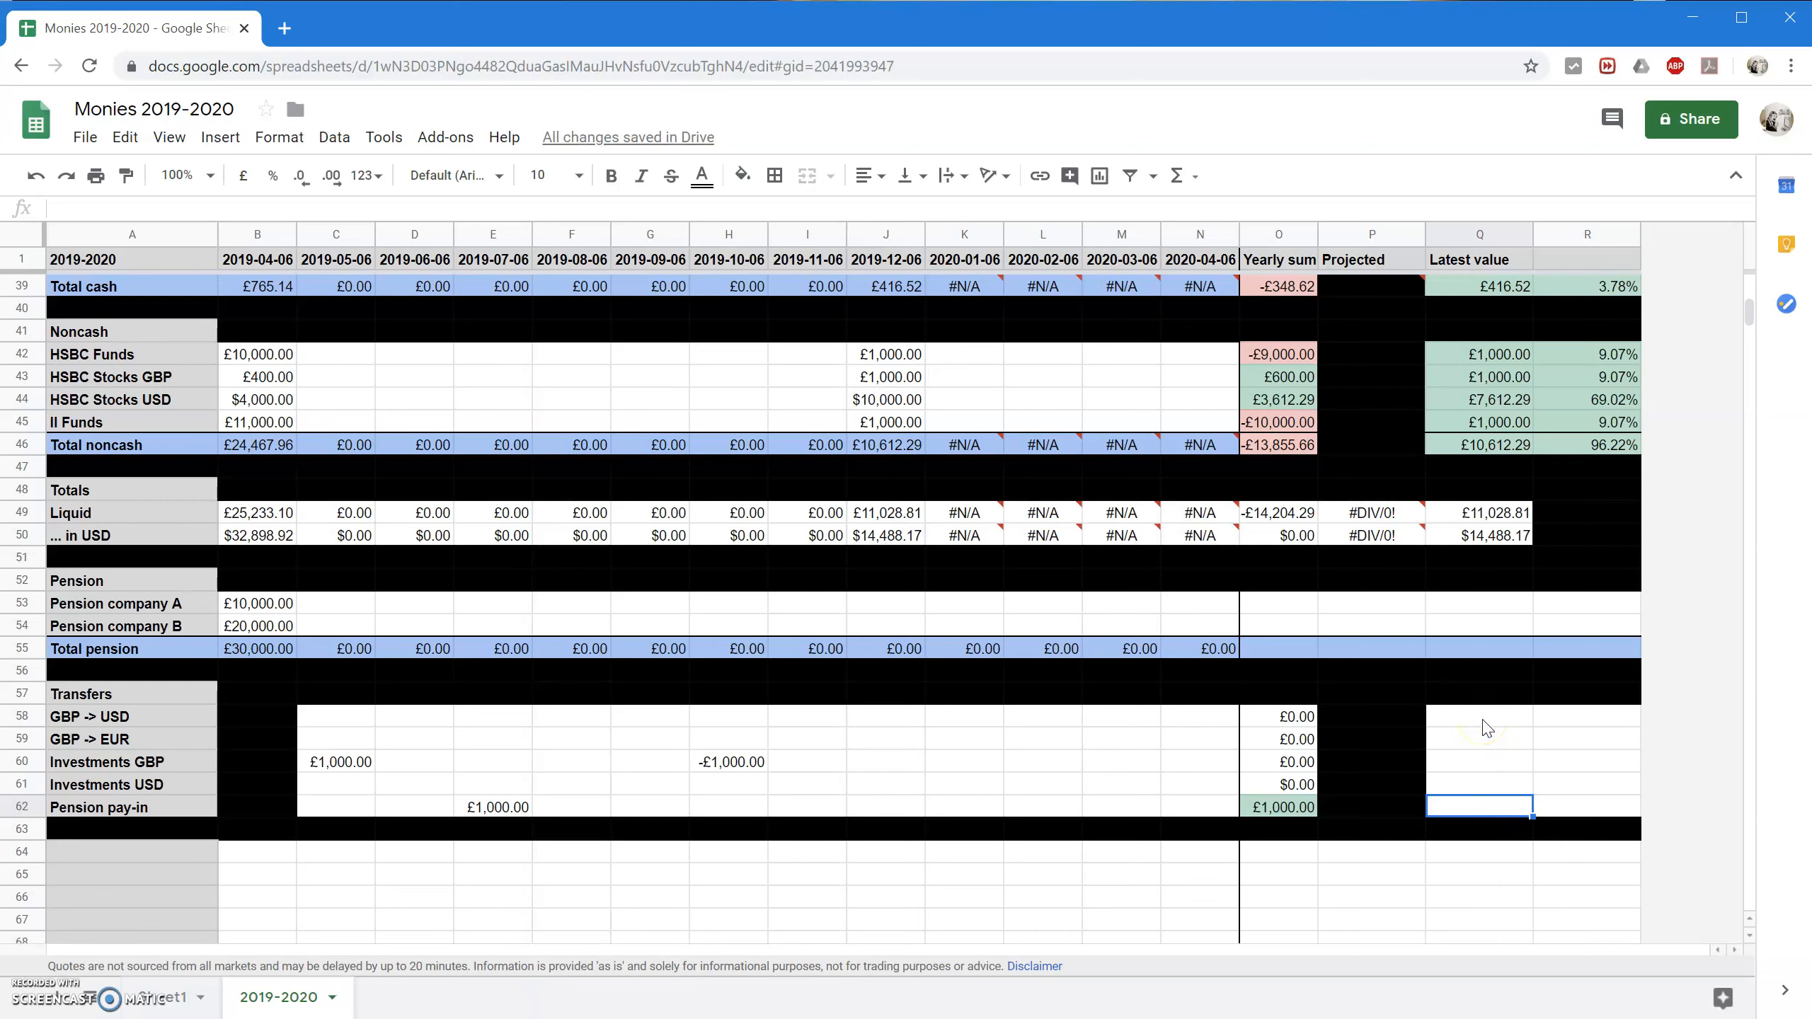
pyautogui.moveTo(1483, 713); pyautogui.dragTo(1615, 811)
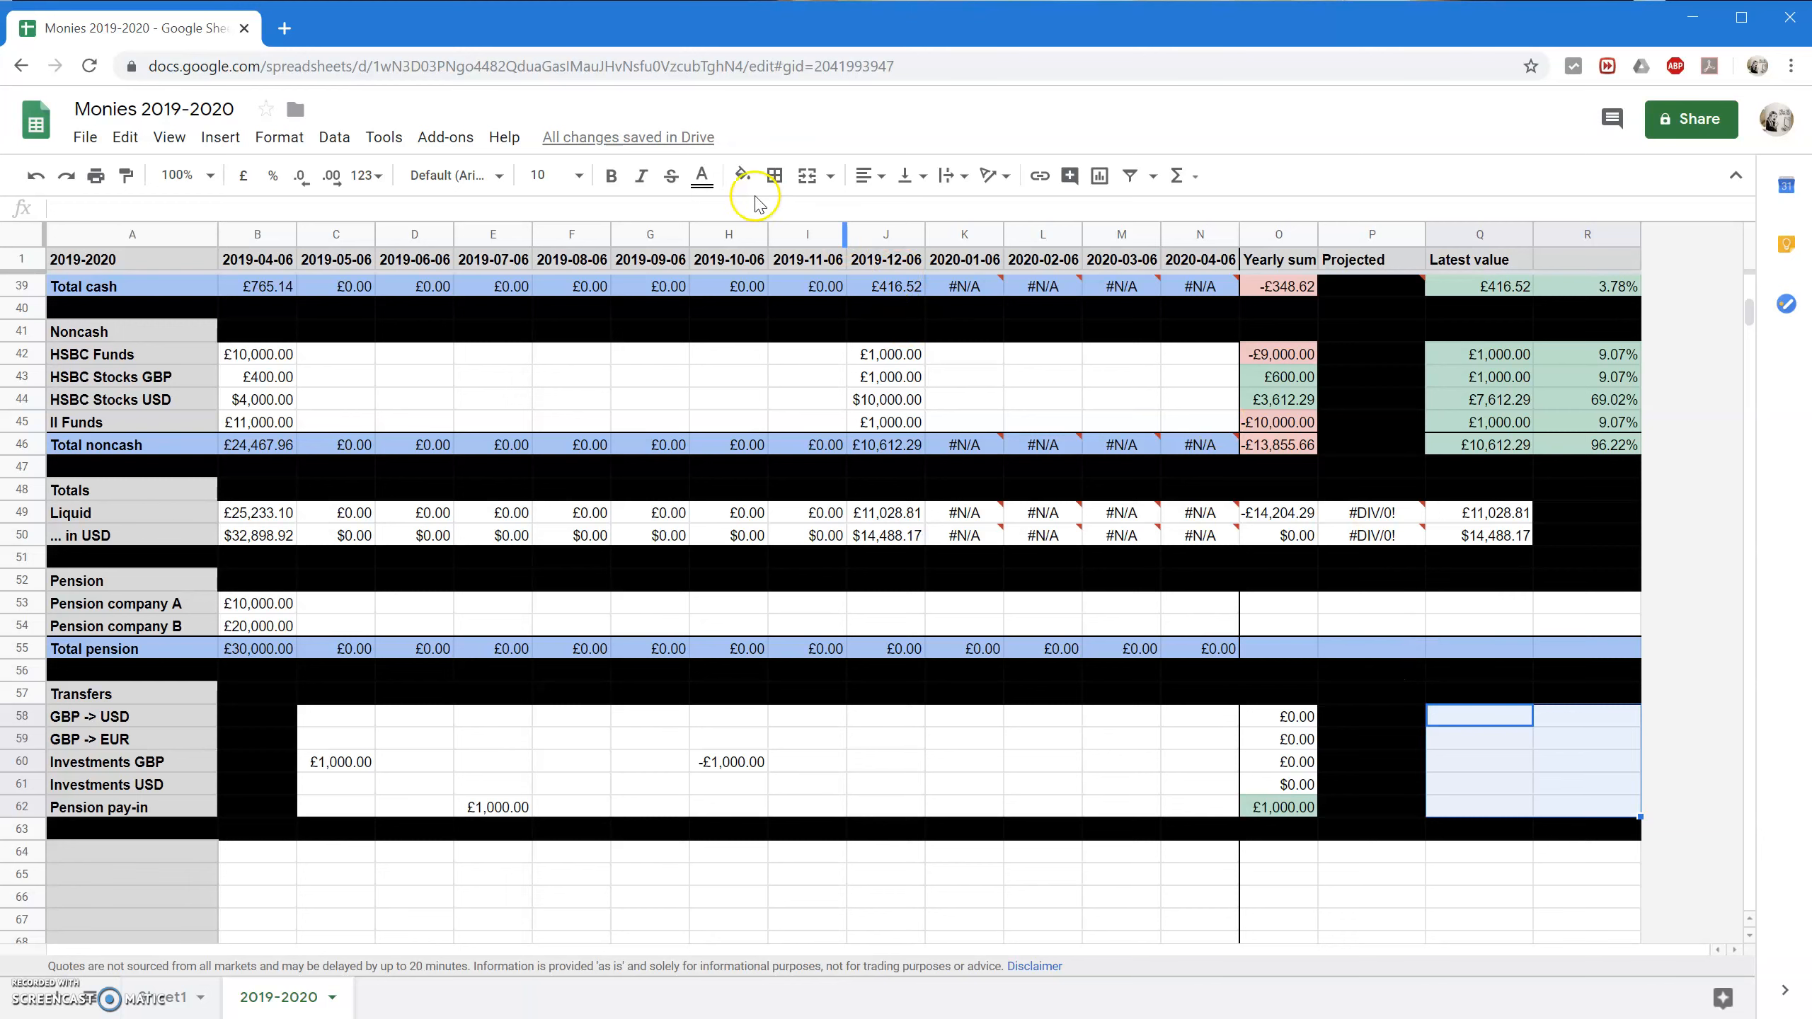
pyautogui.click(742, 177)
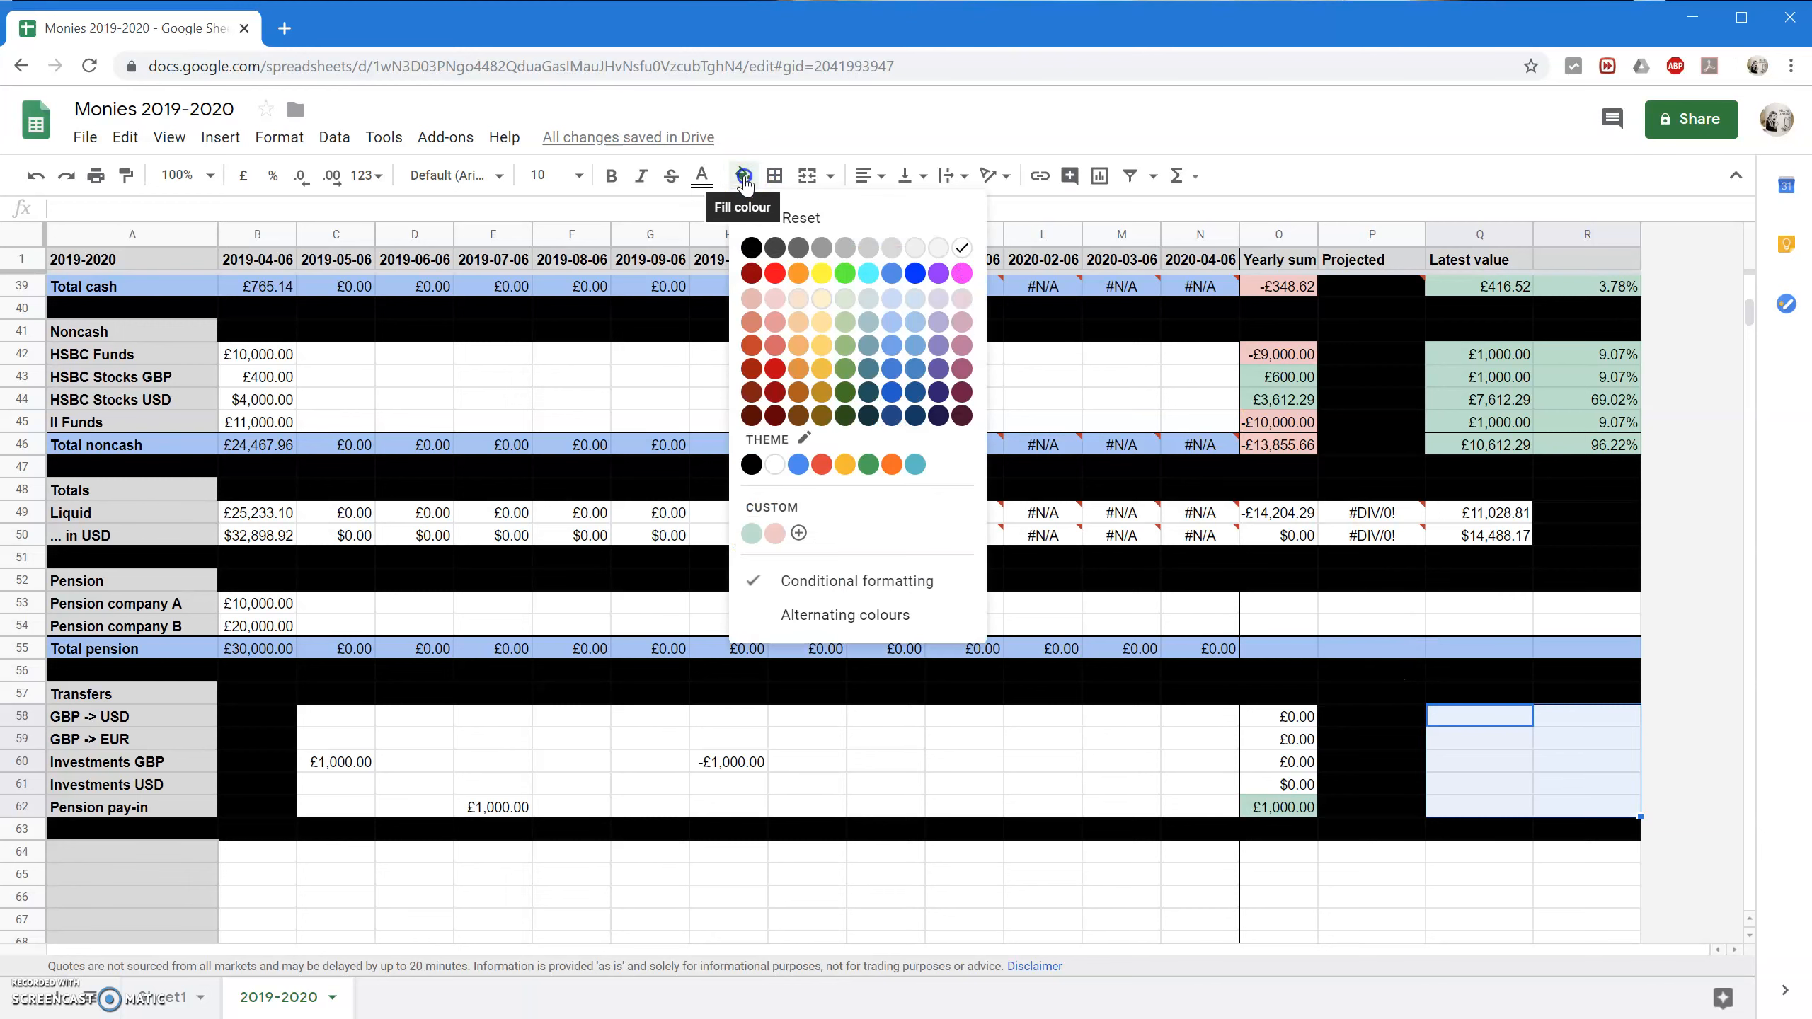
pyautogui.click(751, 468)
# Label the empty header cell R1 as "Latest in %".
pyautogui.click(1611, 261)
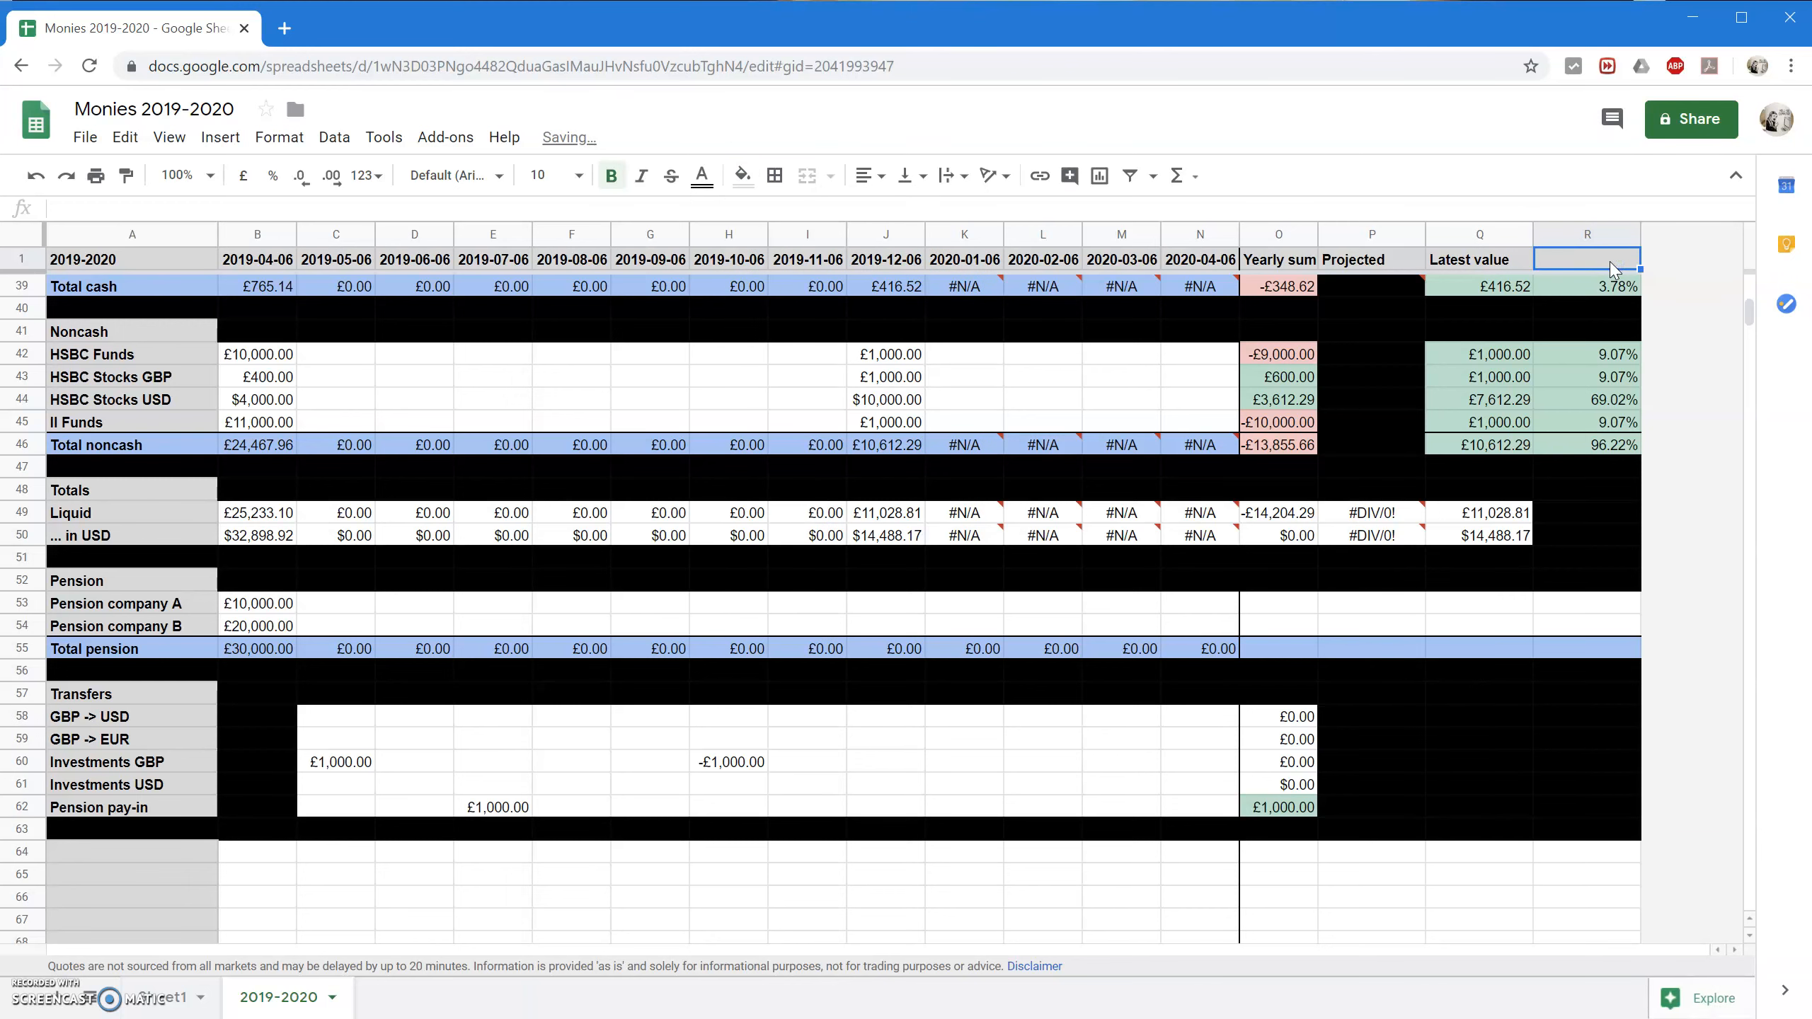
pyautogui.write('Latest value in %')
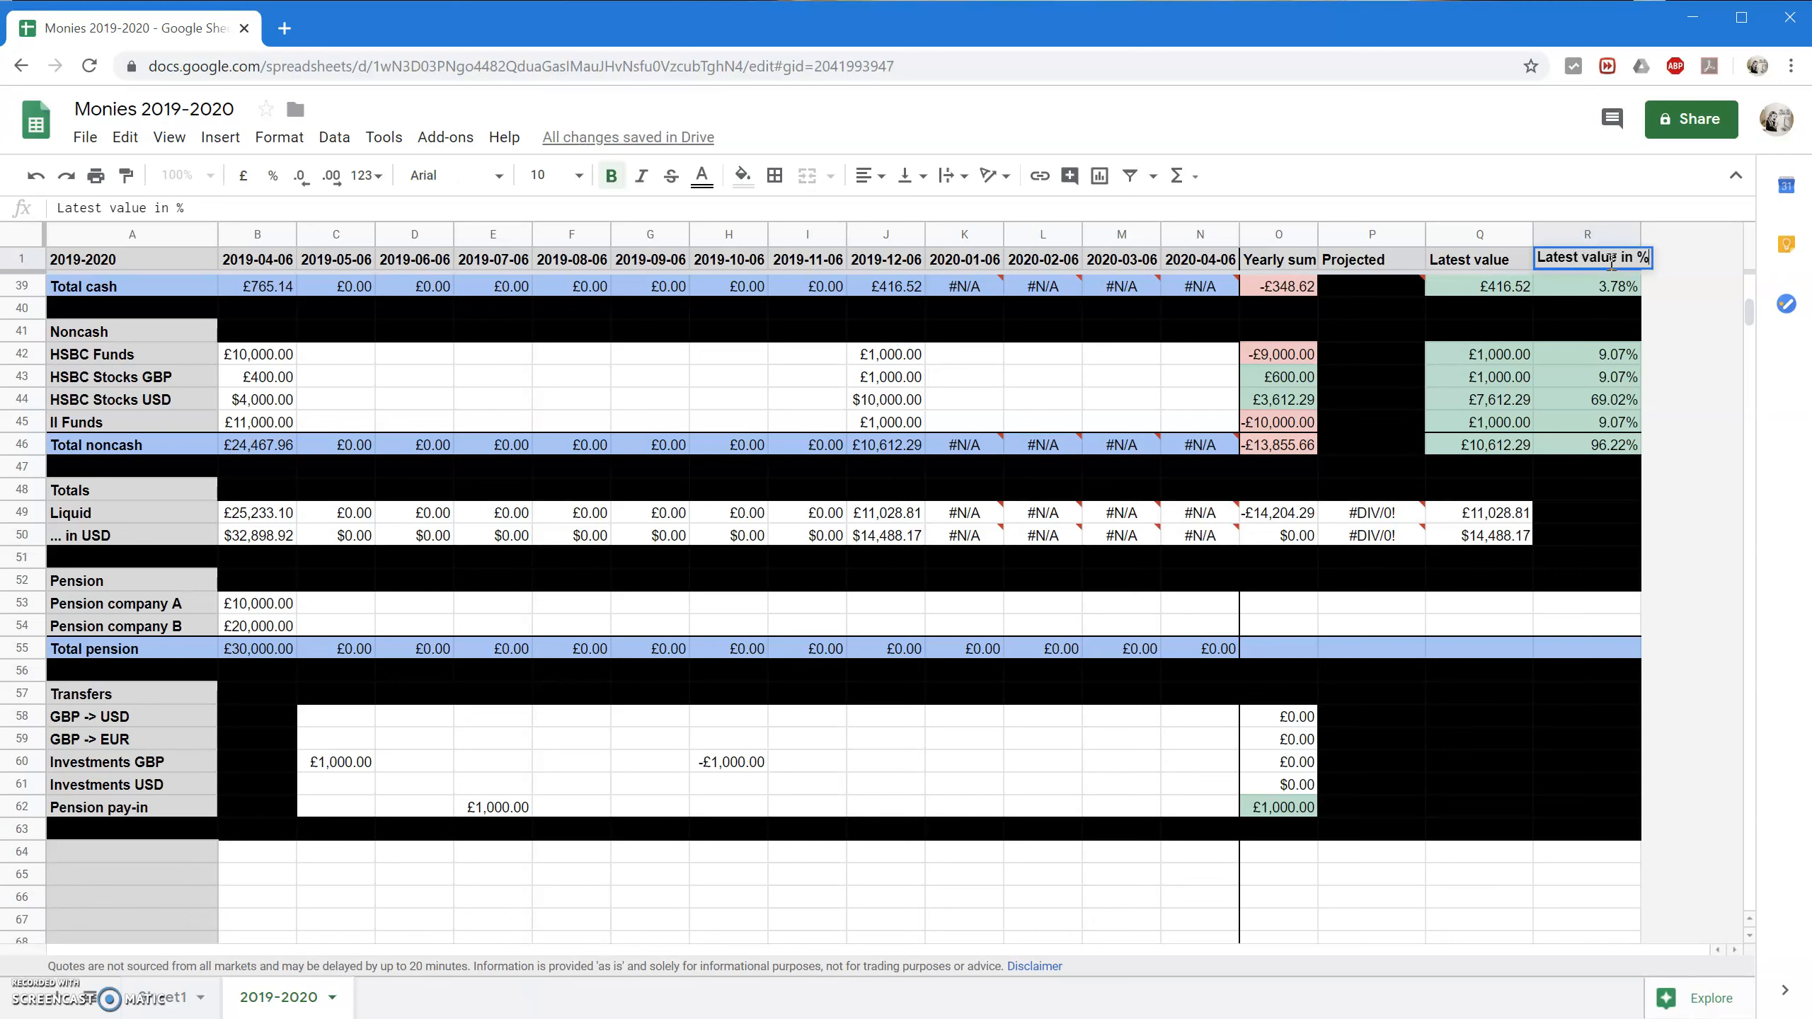
pyautogui.press('Left')
pyautogui.click(1614, 268)
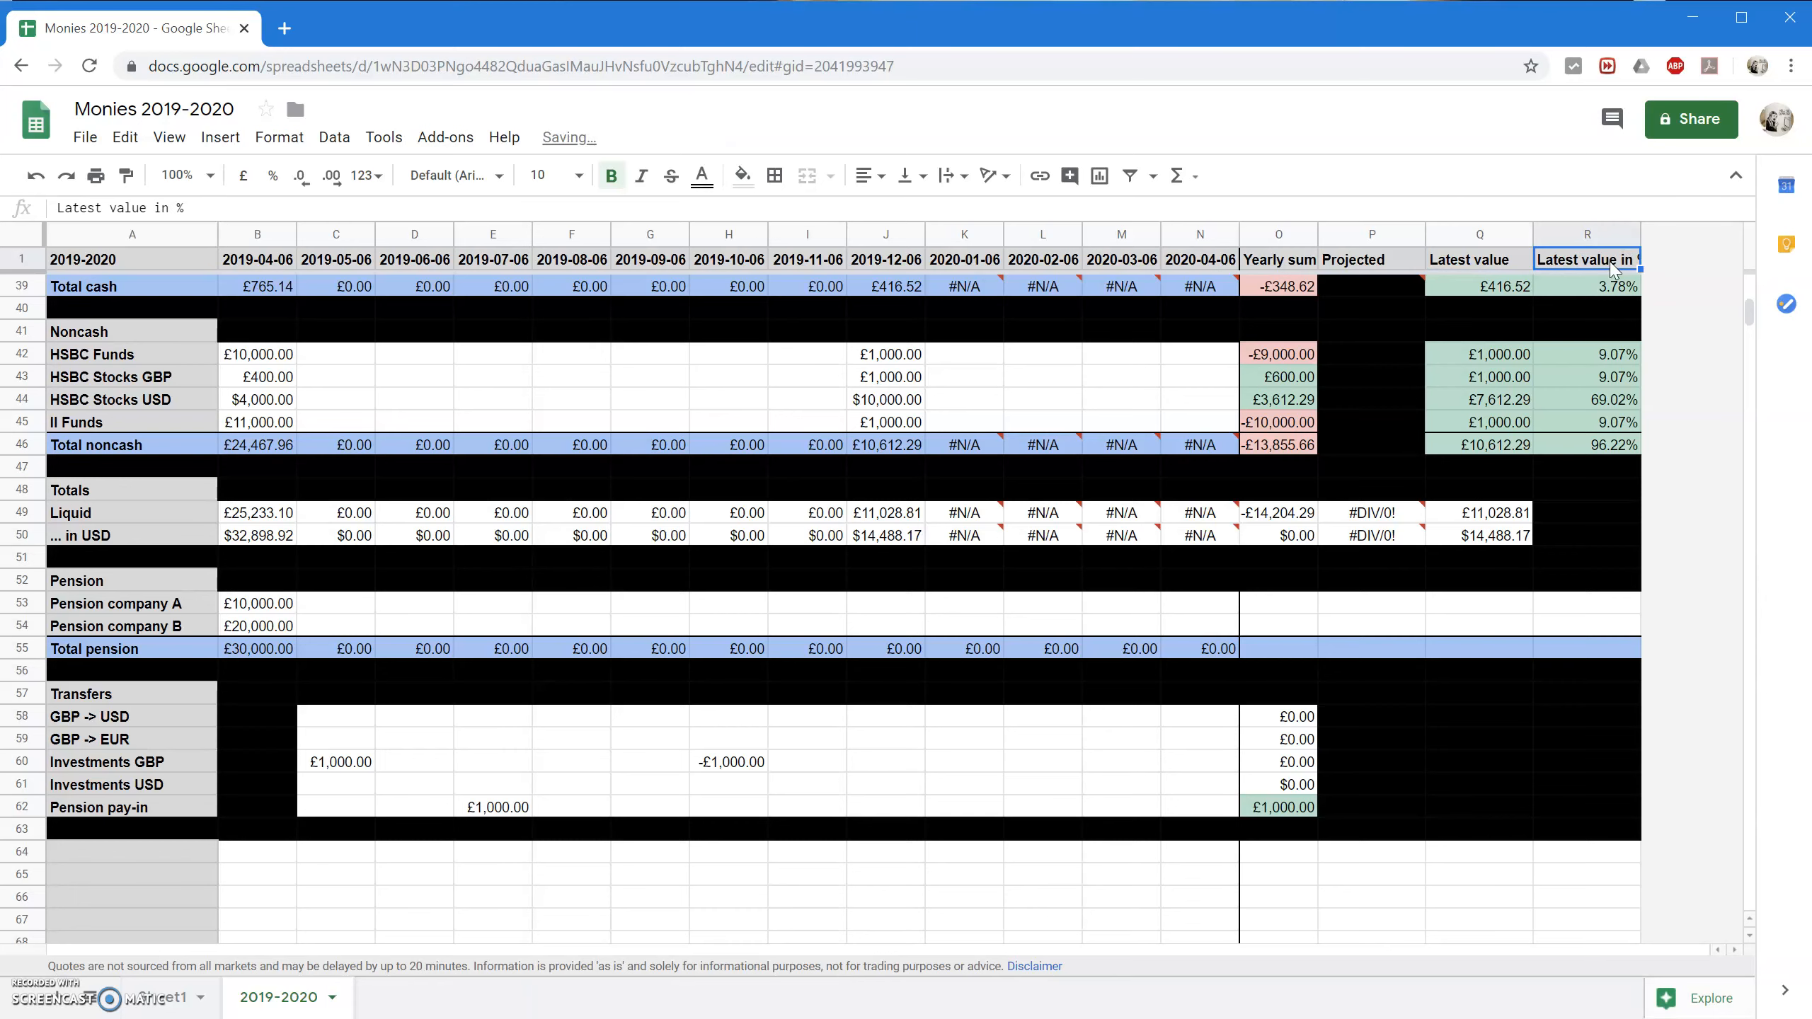
pyautogui.write('Late')
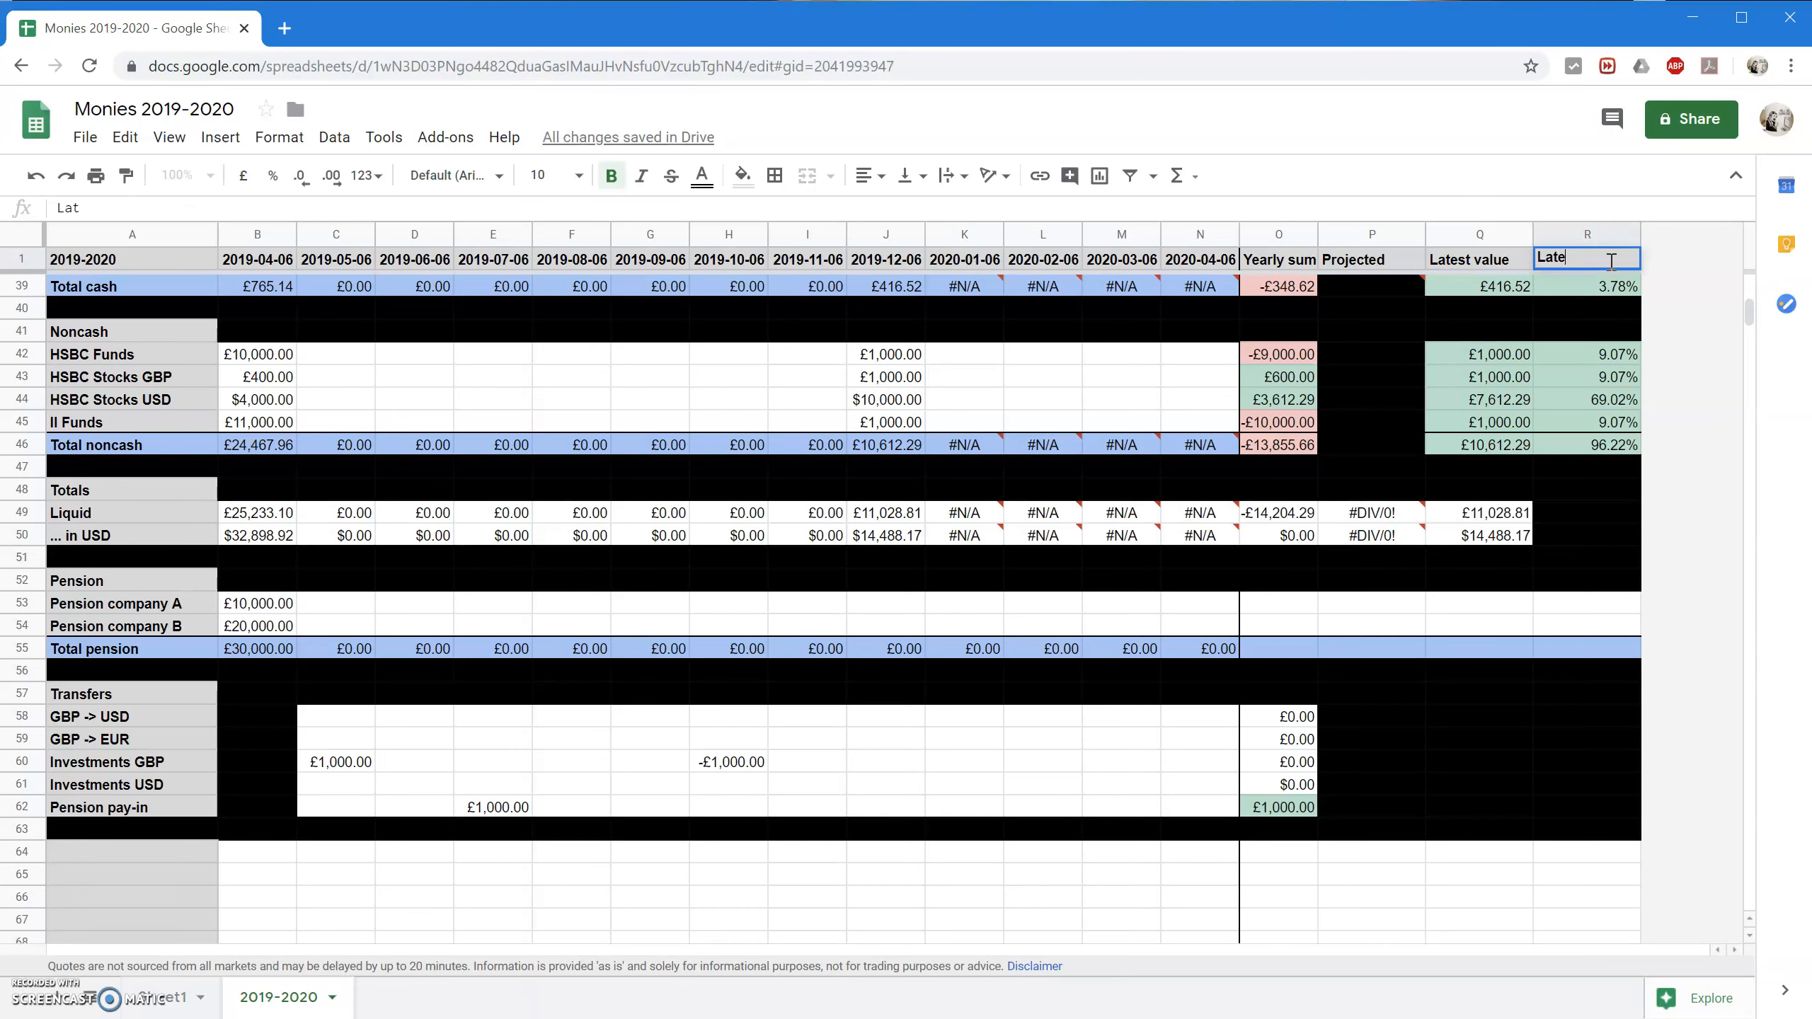
pyautogui.press('Return')
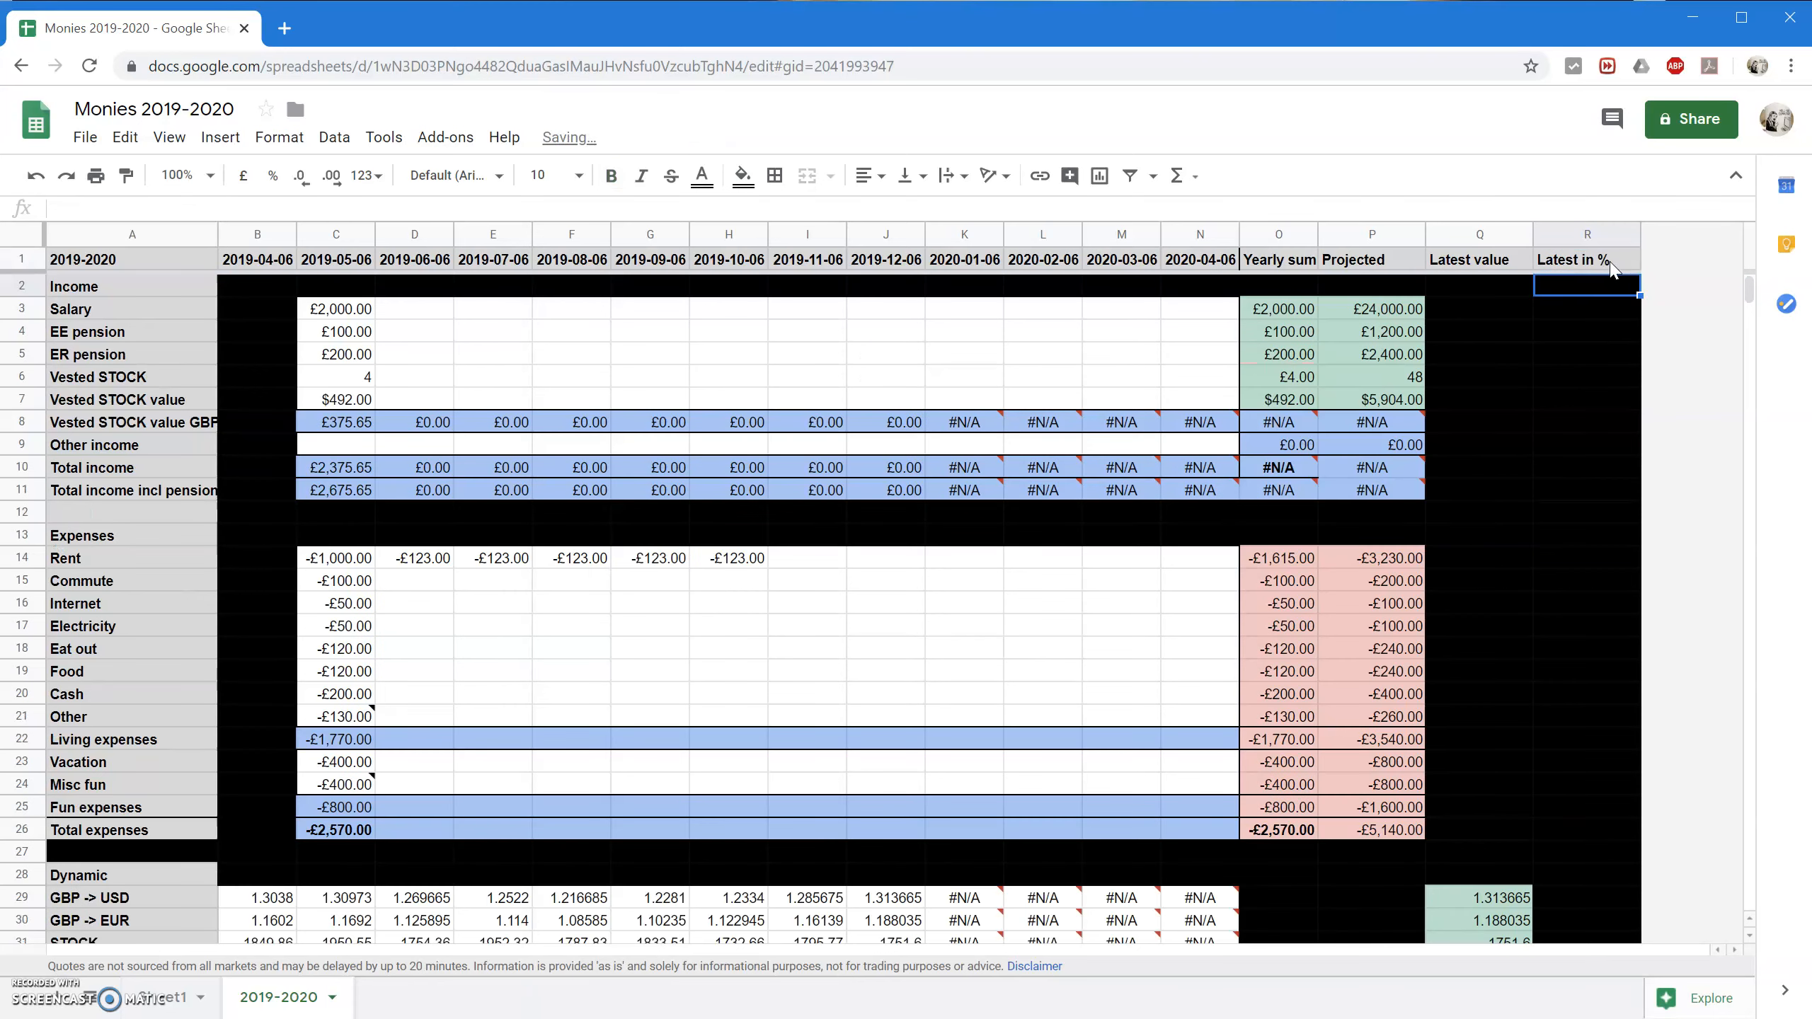
# Delete the Investments USD row and rename the Investments GBP label to Investments.
pyautogui.scroll(-20, 1572, 432)
pyautogui.scroll(20, 1573, 435)
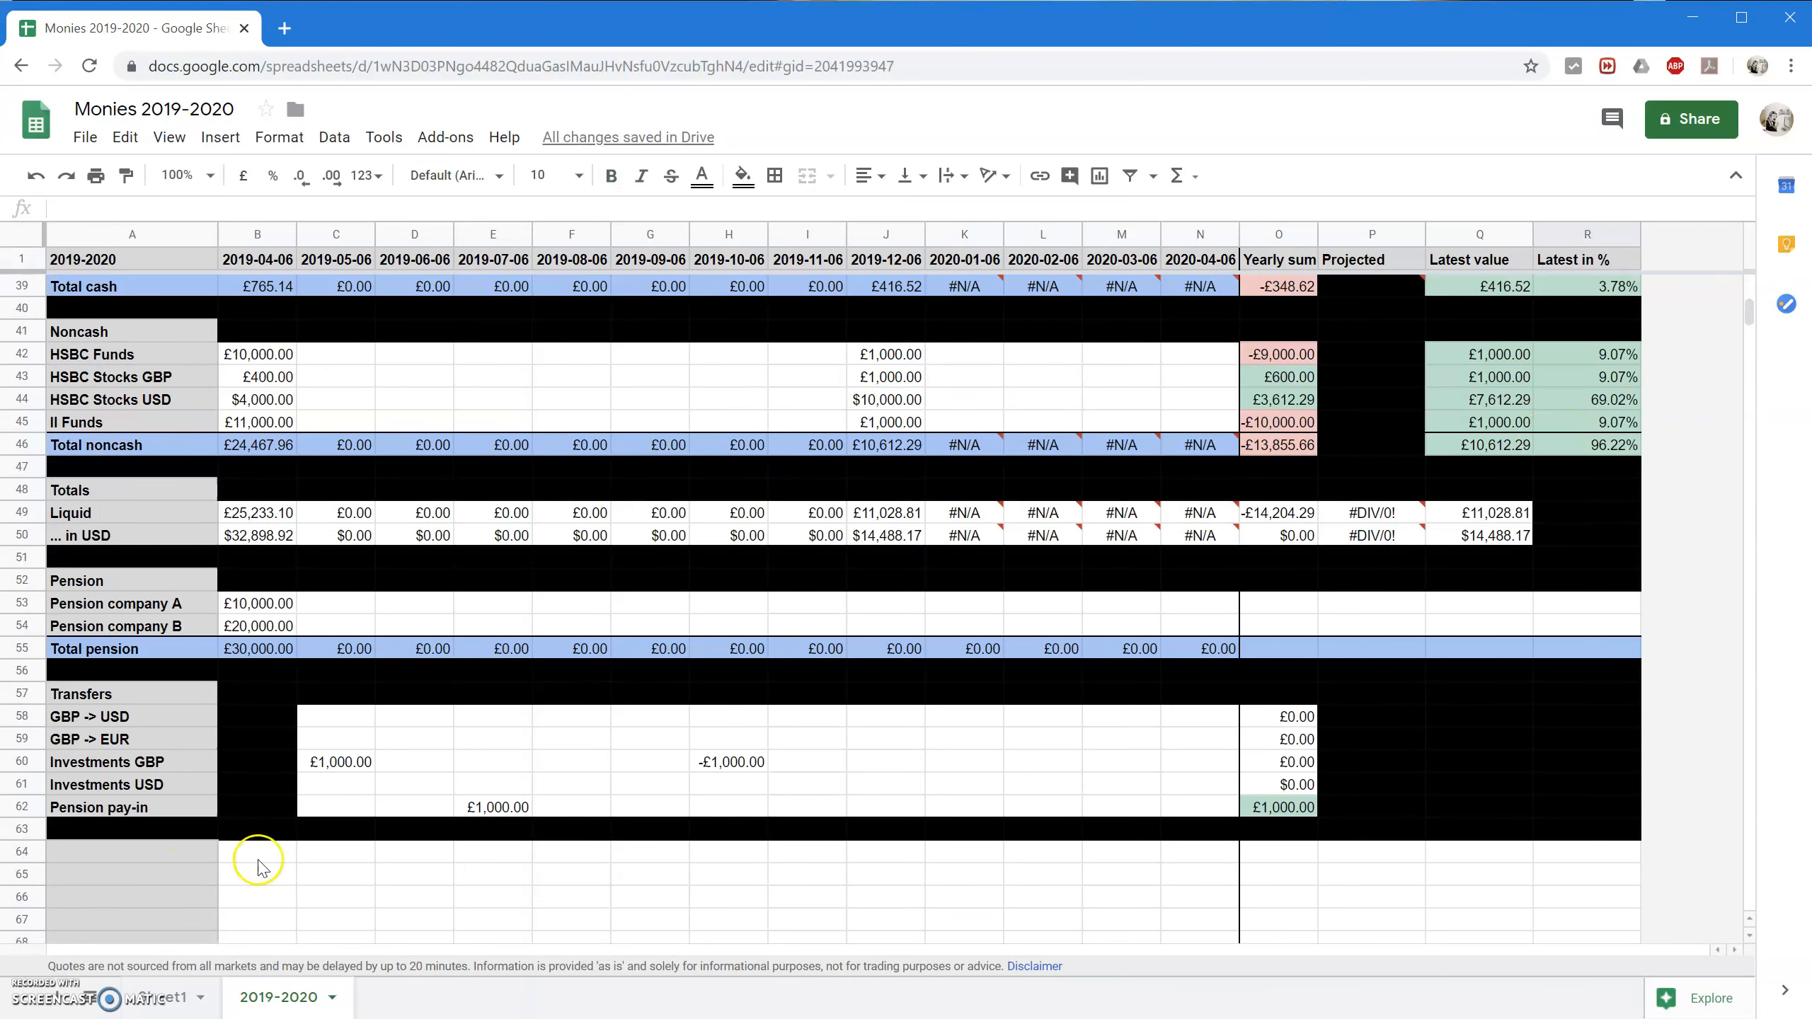
pyautogui.click(306, 811)
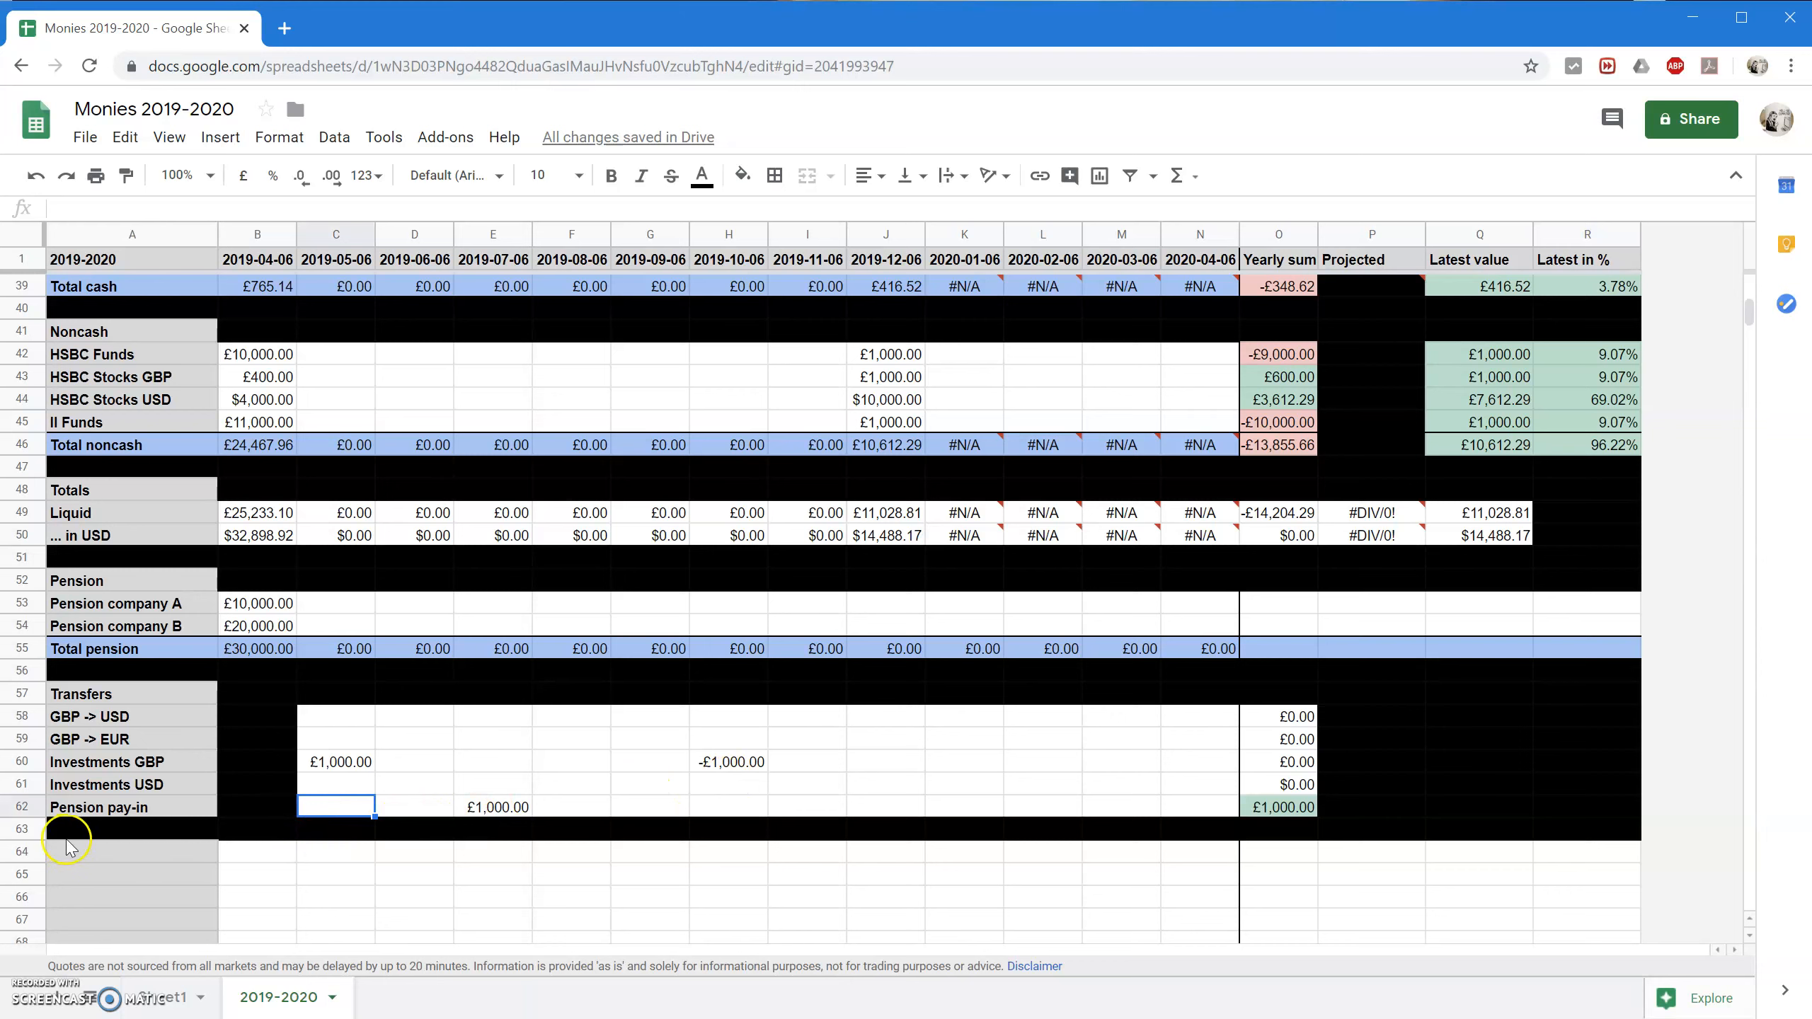
pyautogui.click(136, 853)
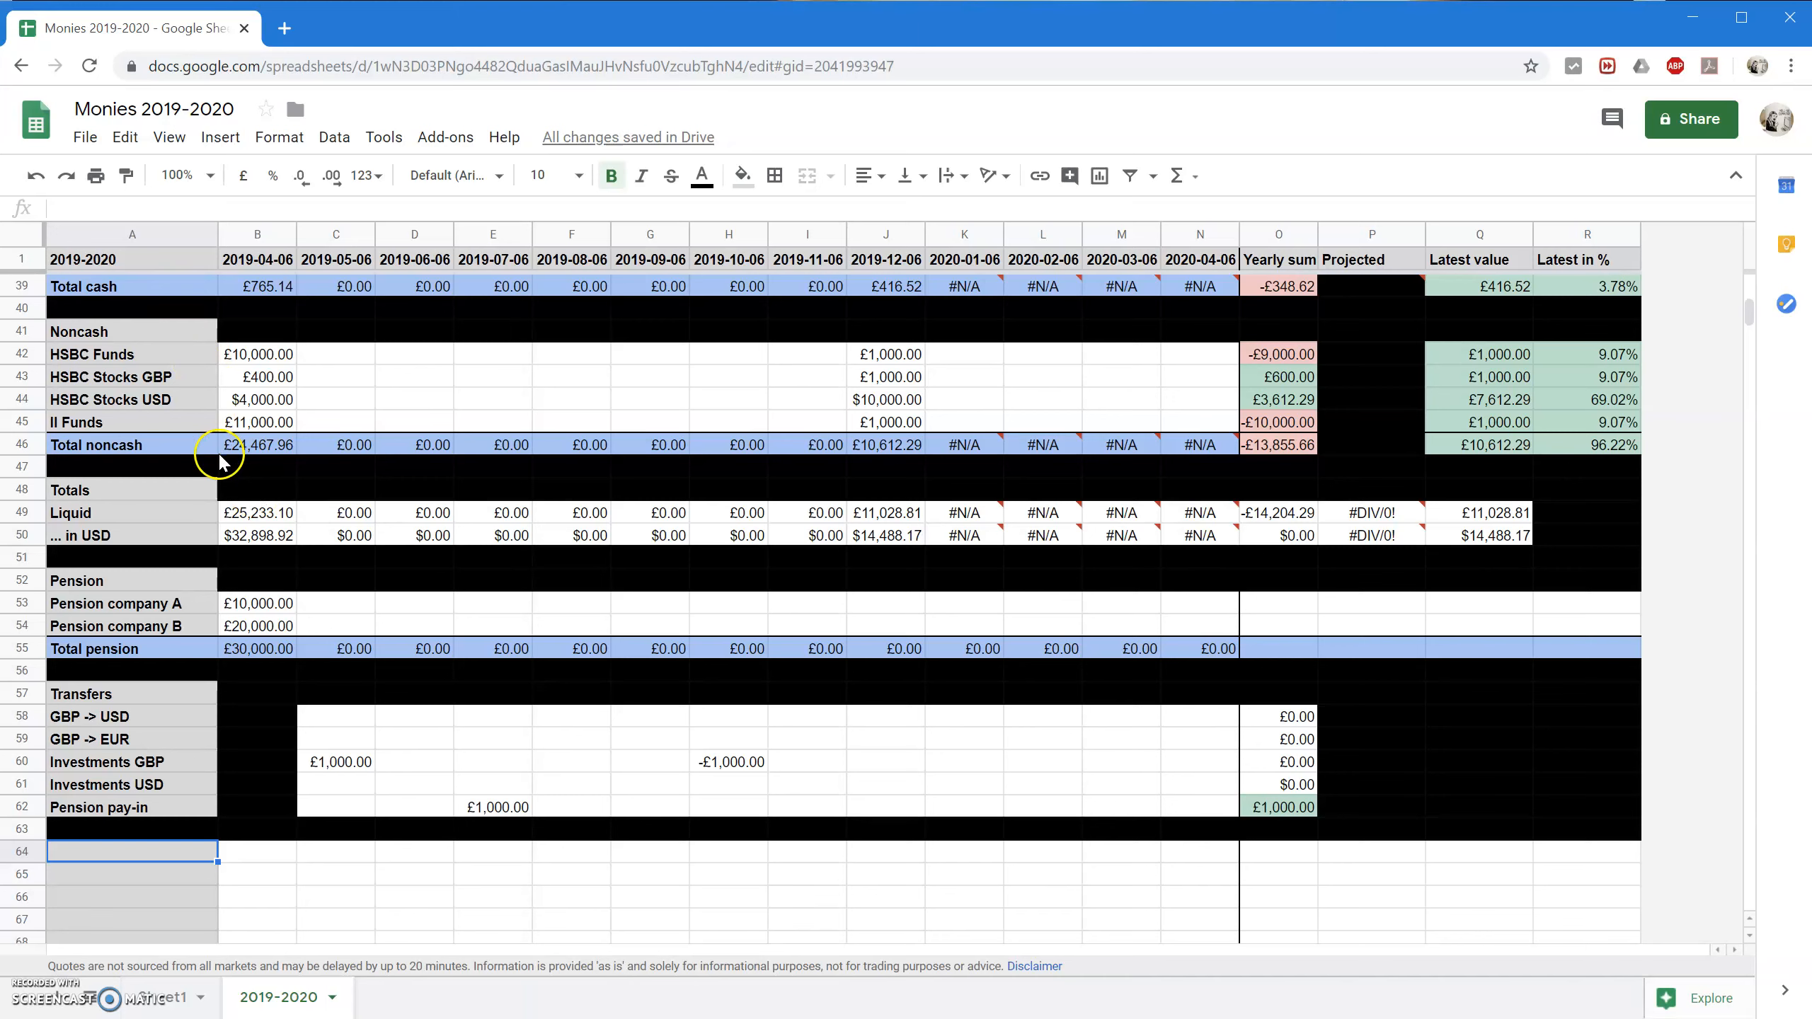
pyautogui.rightClick(21, 784)
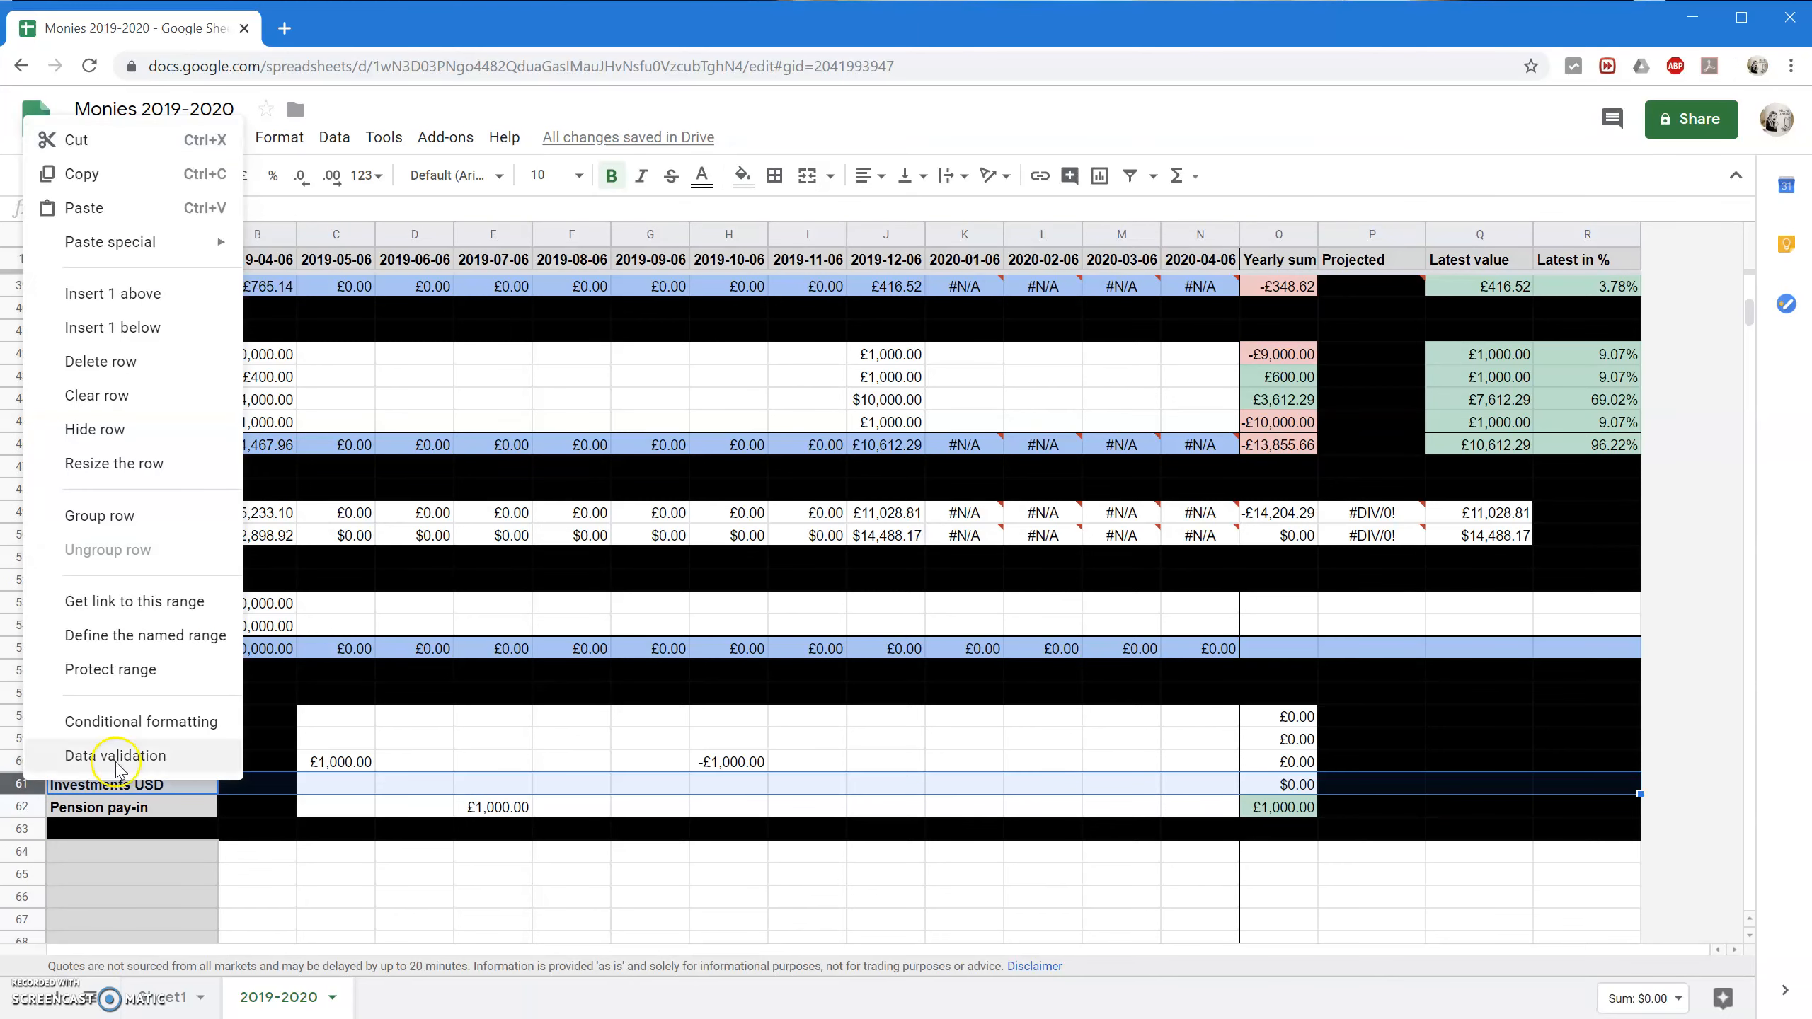
pyautogui.click(128, 361)
pyautogui.click(186, 761)
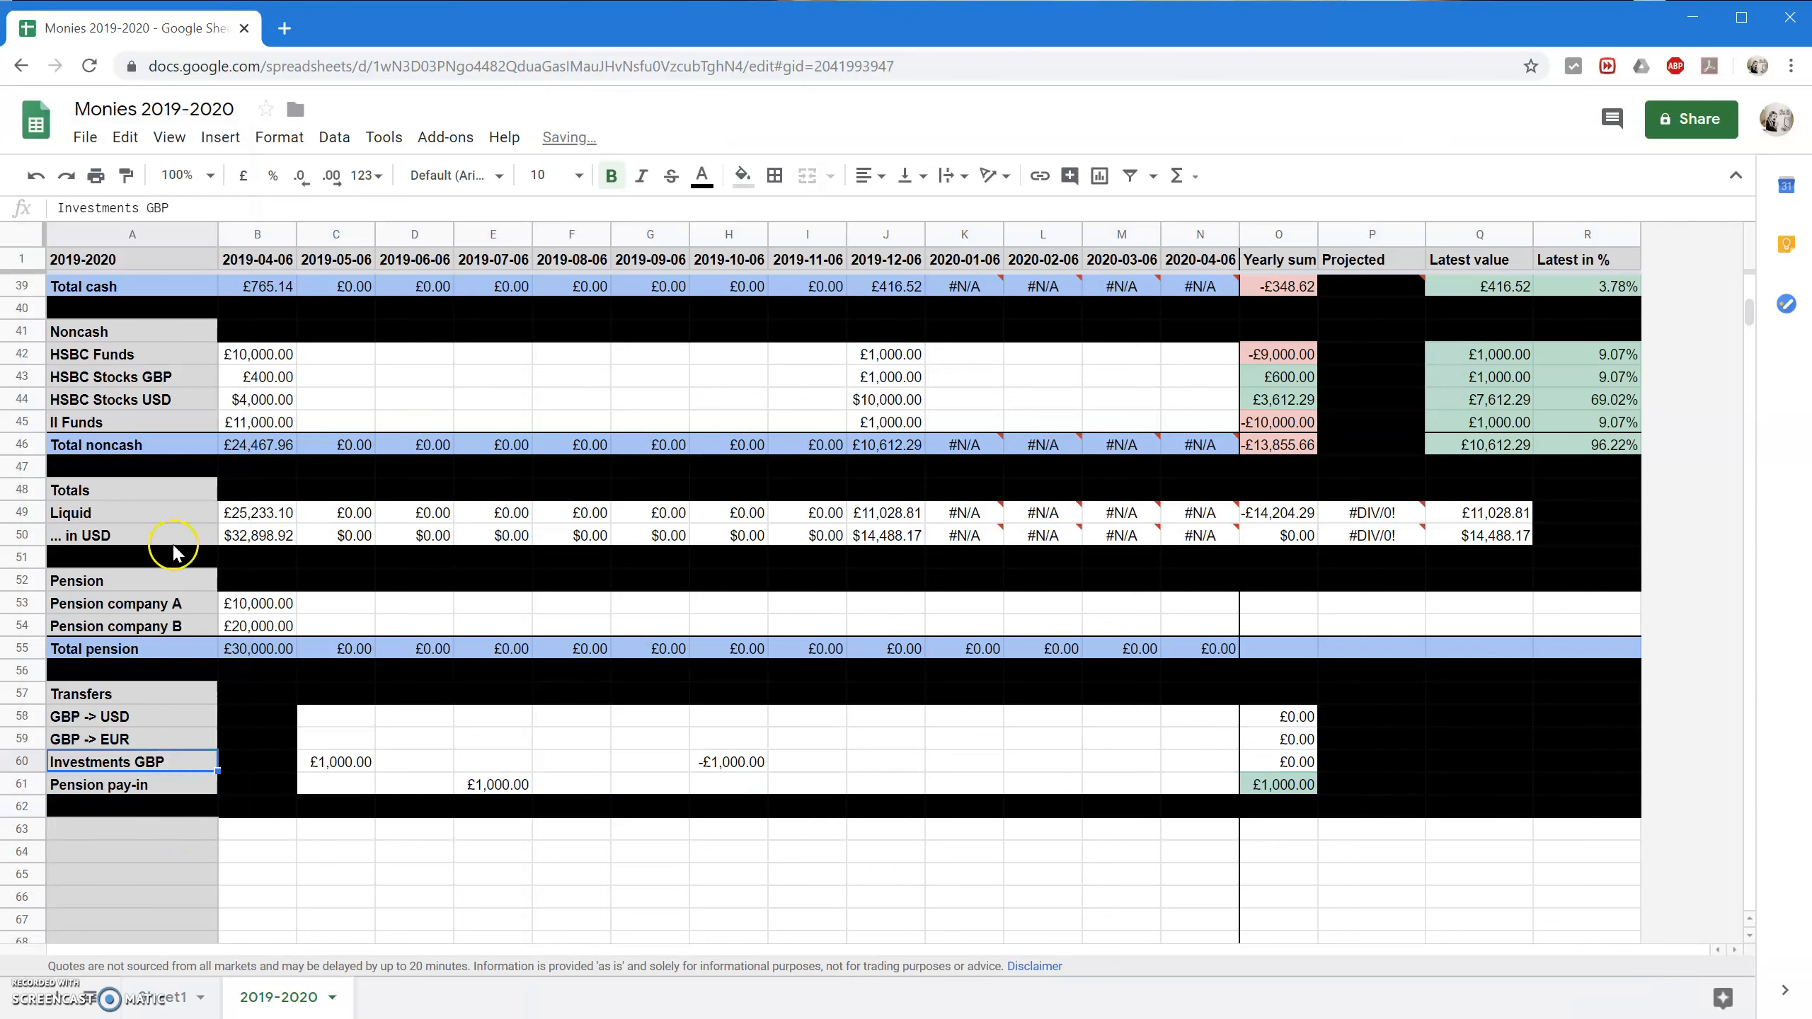
pyautogui.click(193, 205)
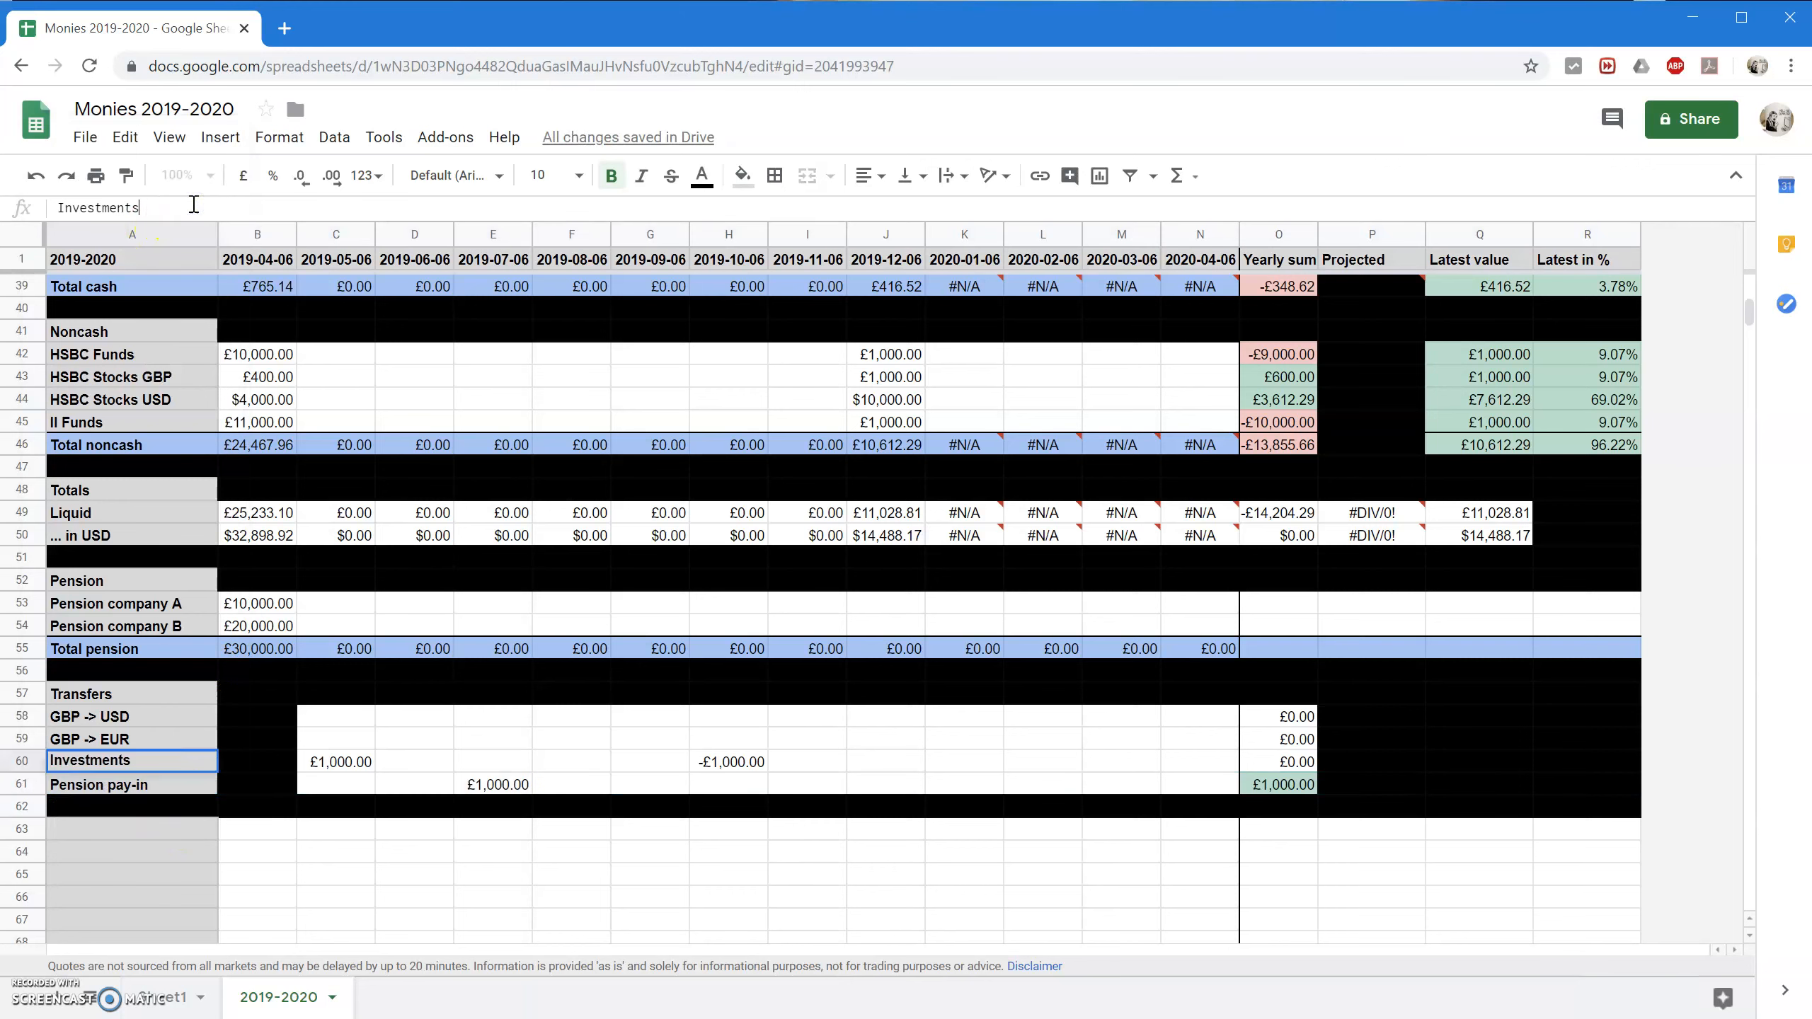
pyautogui.press('Return')
# Add the section heading "Profits" in cell A63 below the Transfers section.
pyautogui.click(150, 832)
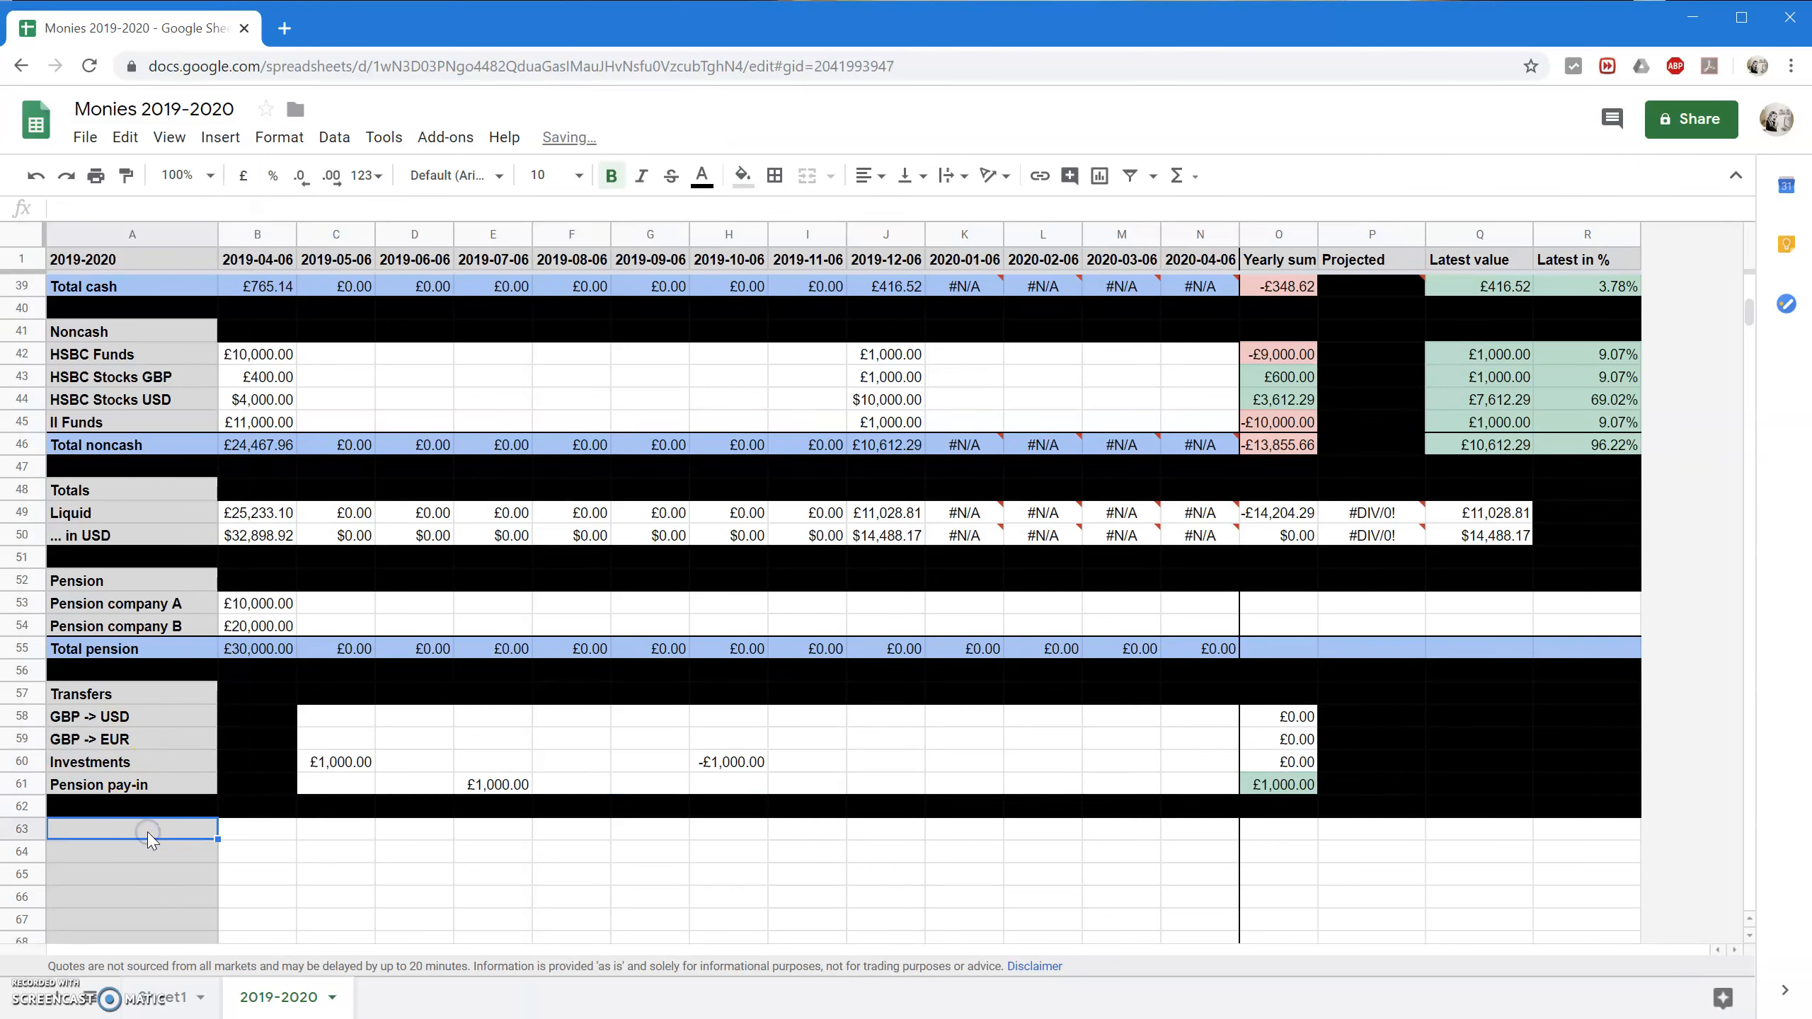
pyautogui.write('Profits')
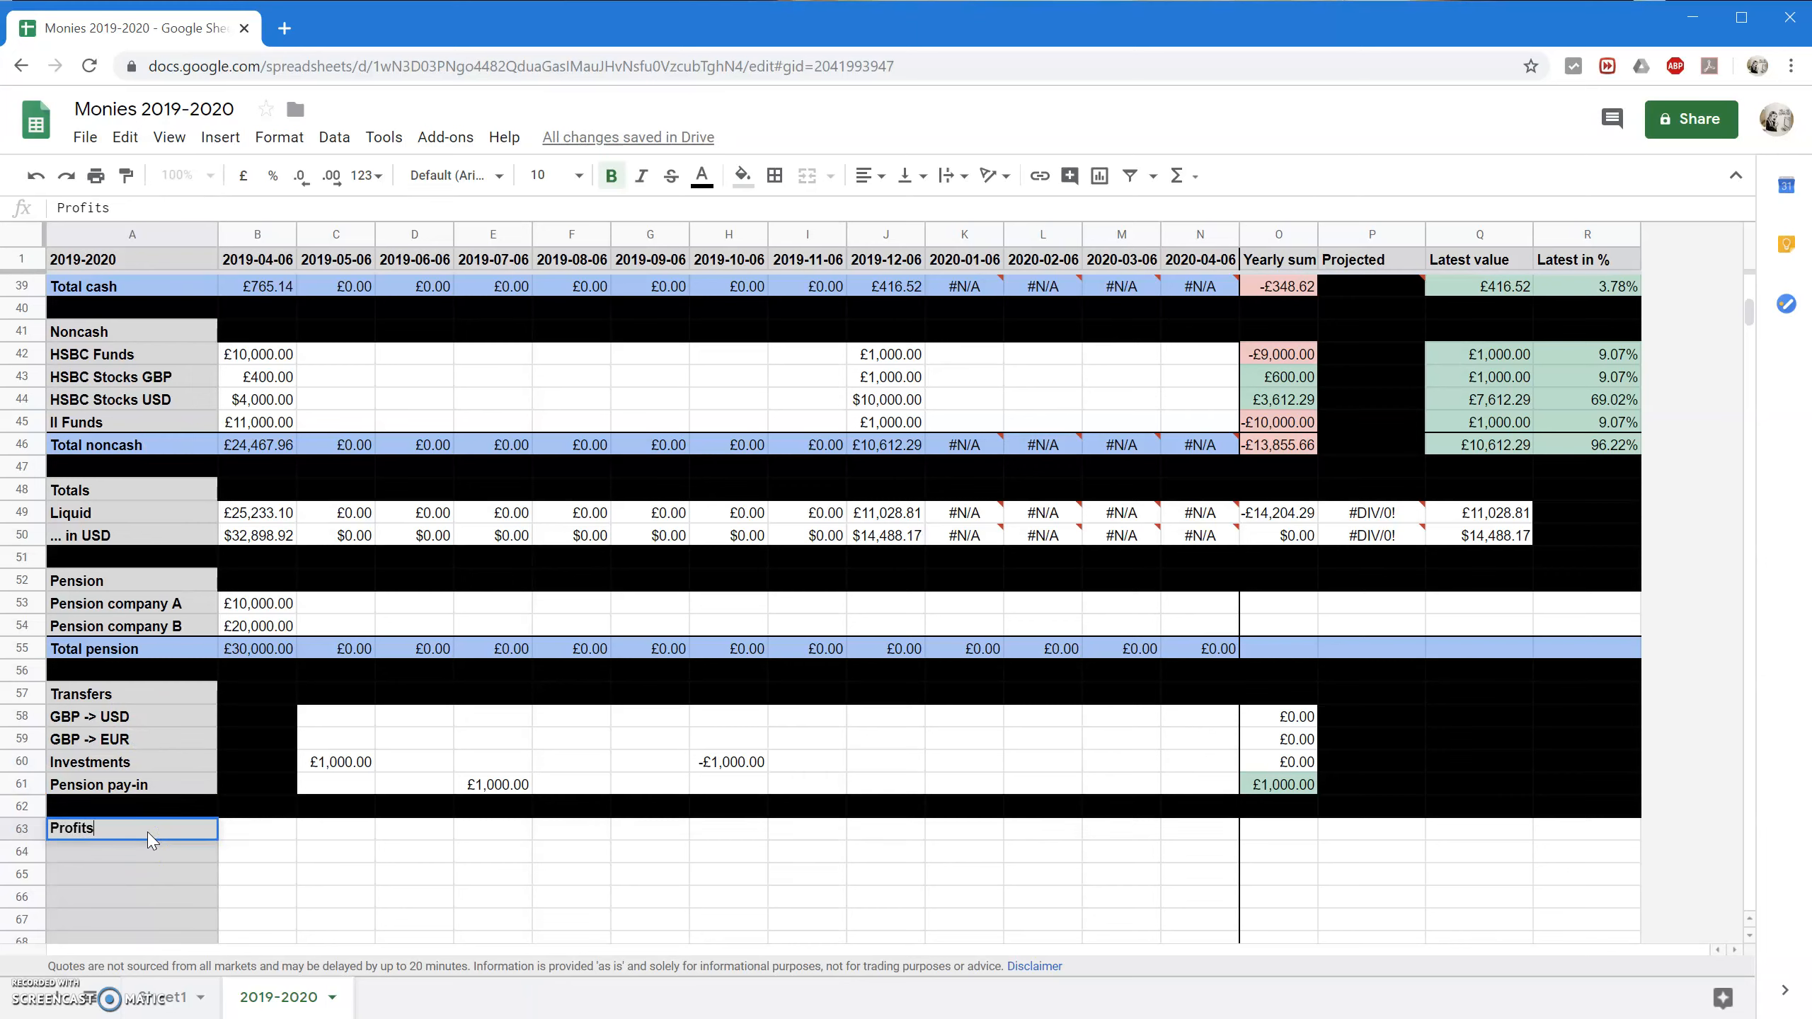
pyautogui.press('Return')
pyautogui.press('Right')
pyautogui.press('Up')
pyautogui.press('Left')
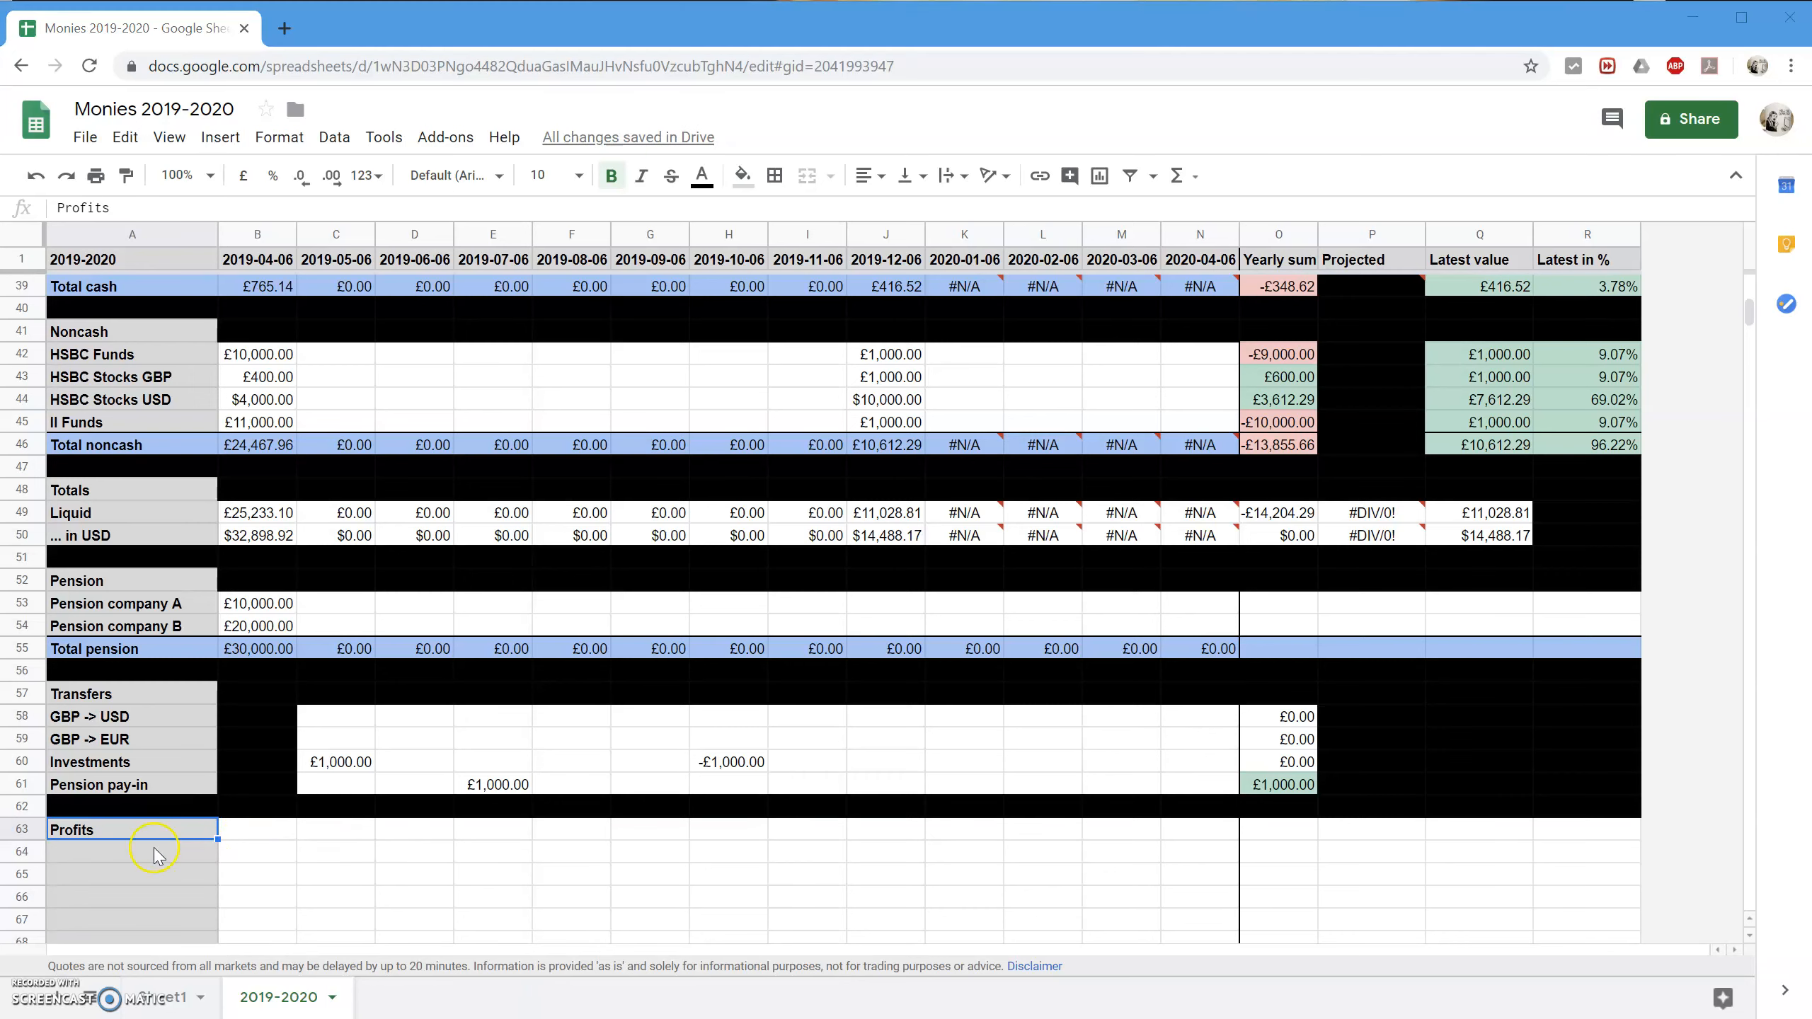
# Enter the formula =C46-B46 in cell C64 to calculate the month's change in total noncash.
pyautogui.click(153, 849)
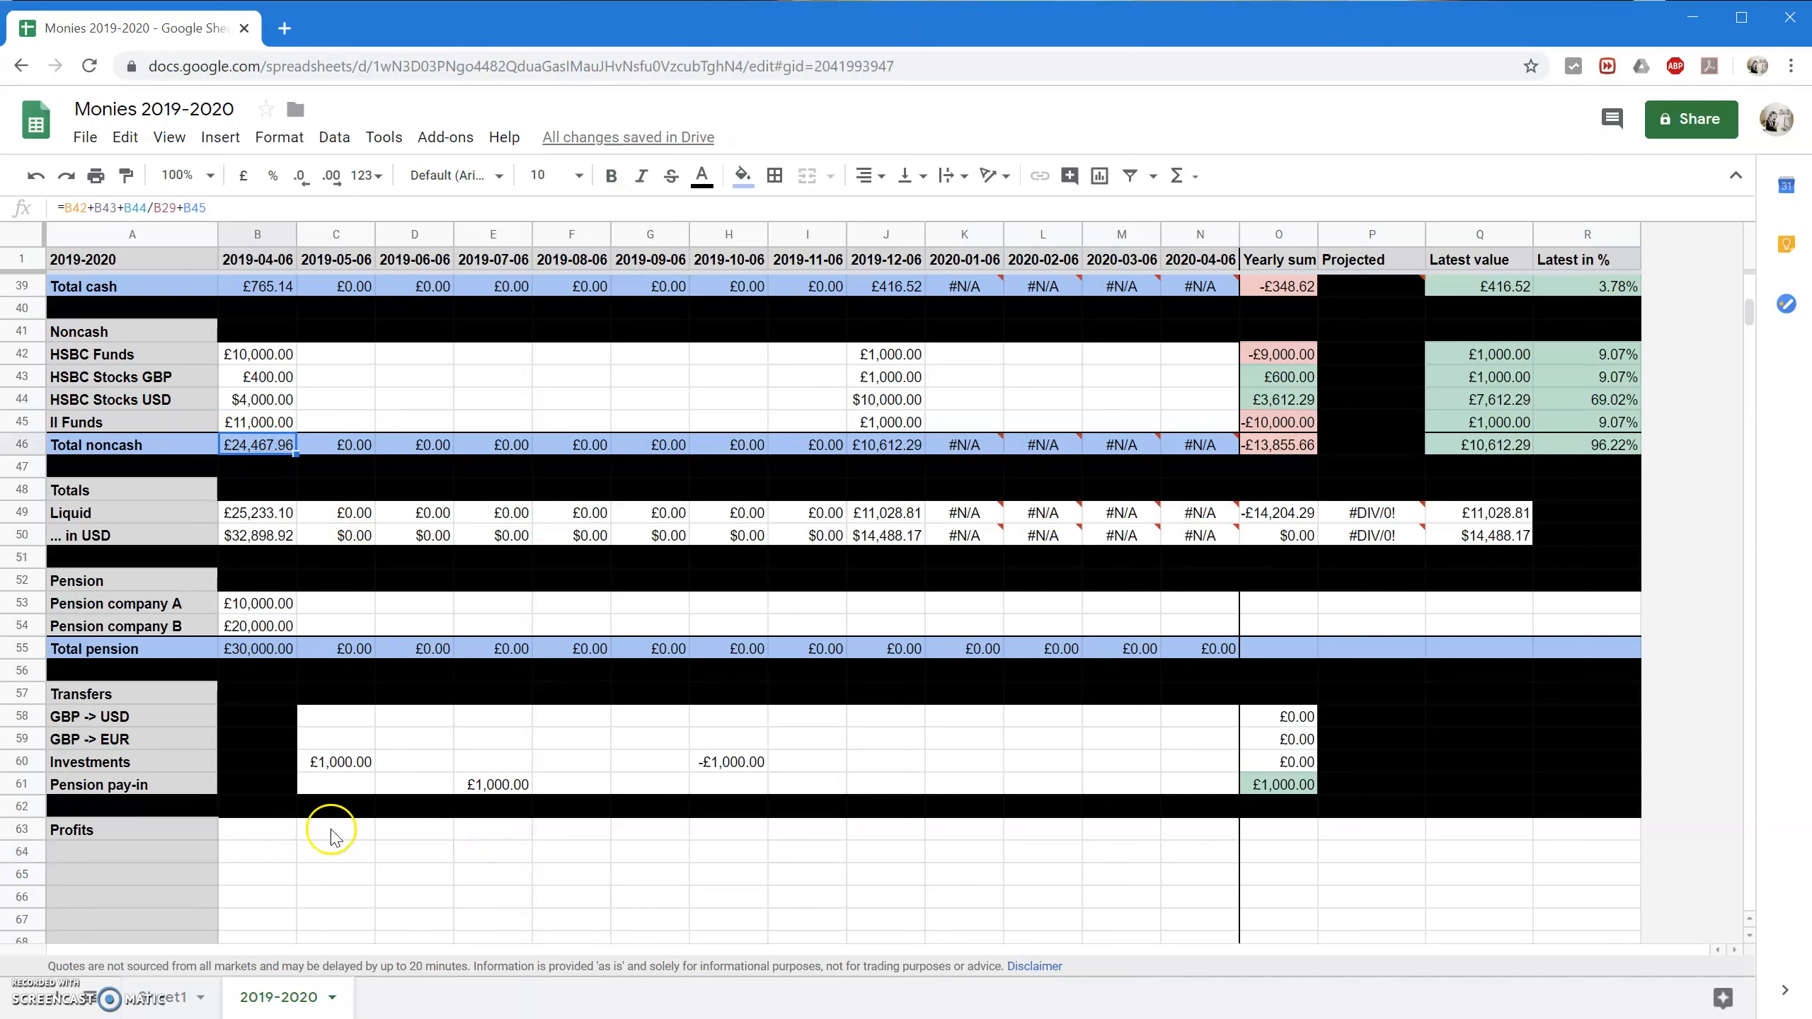
pyautogui.click(346, 852)
pyautogui.write('=C')
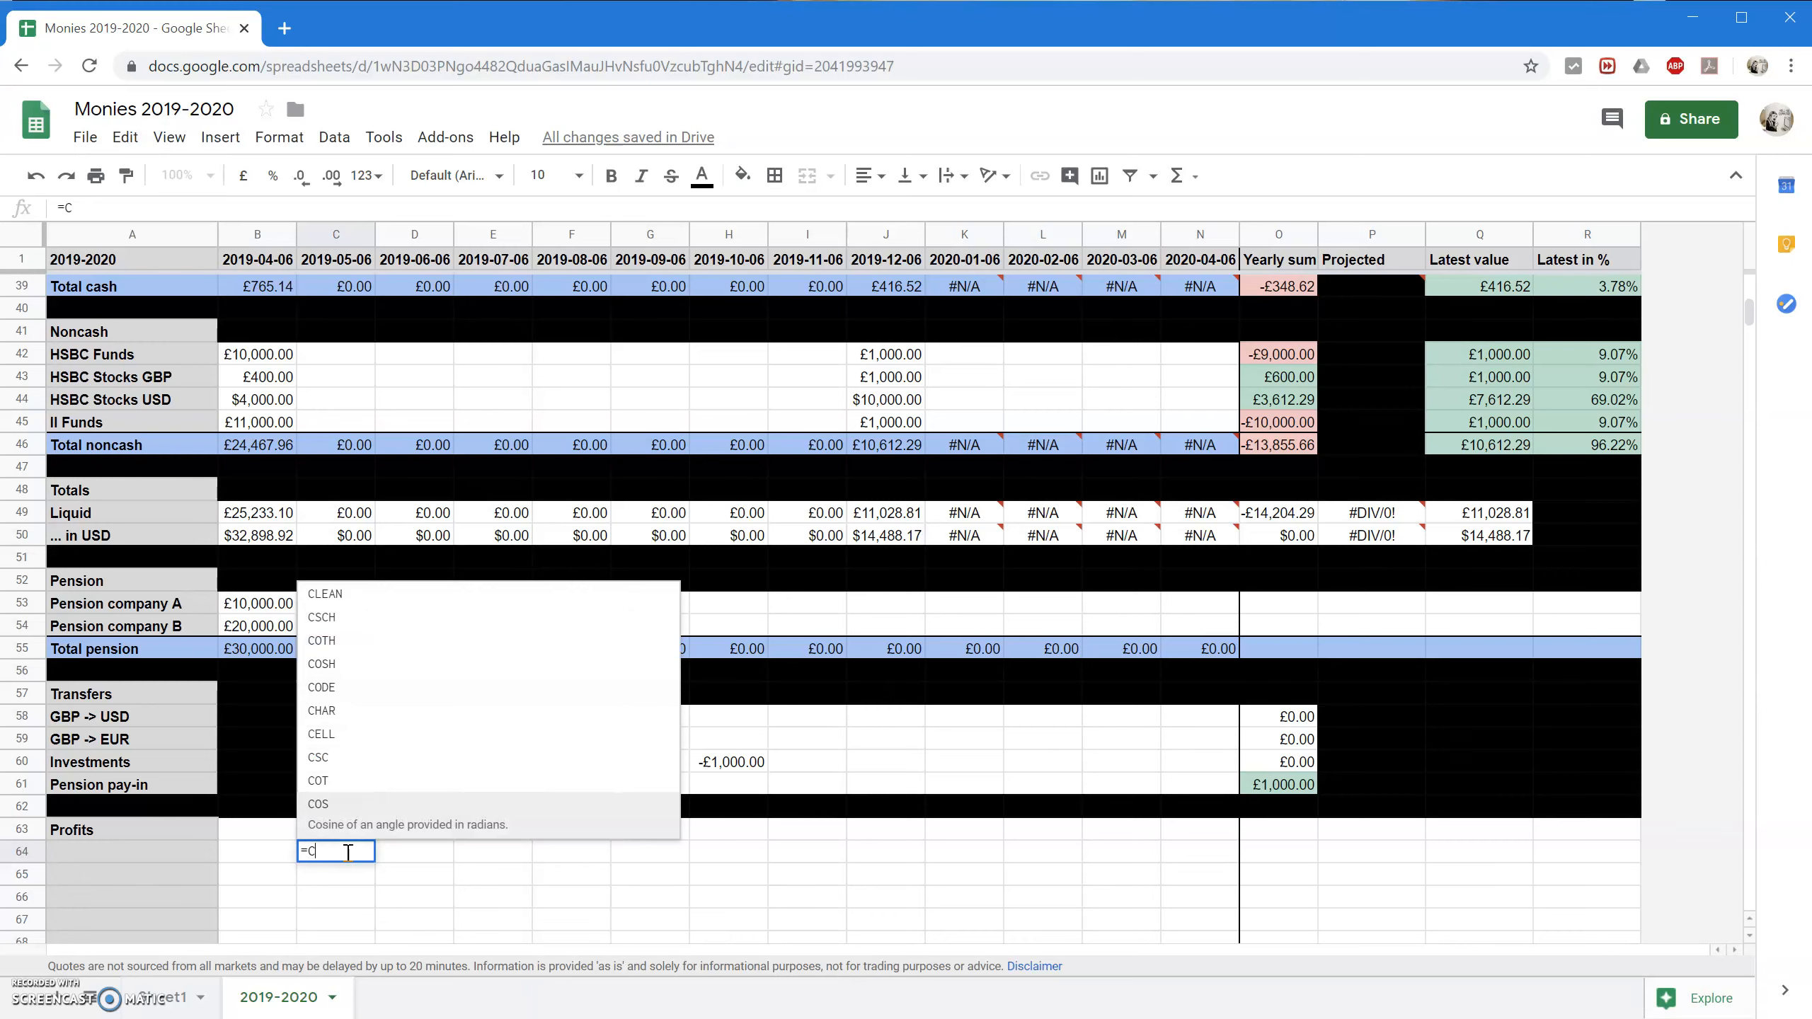
pyautogui.write('46')
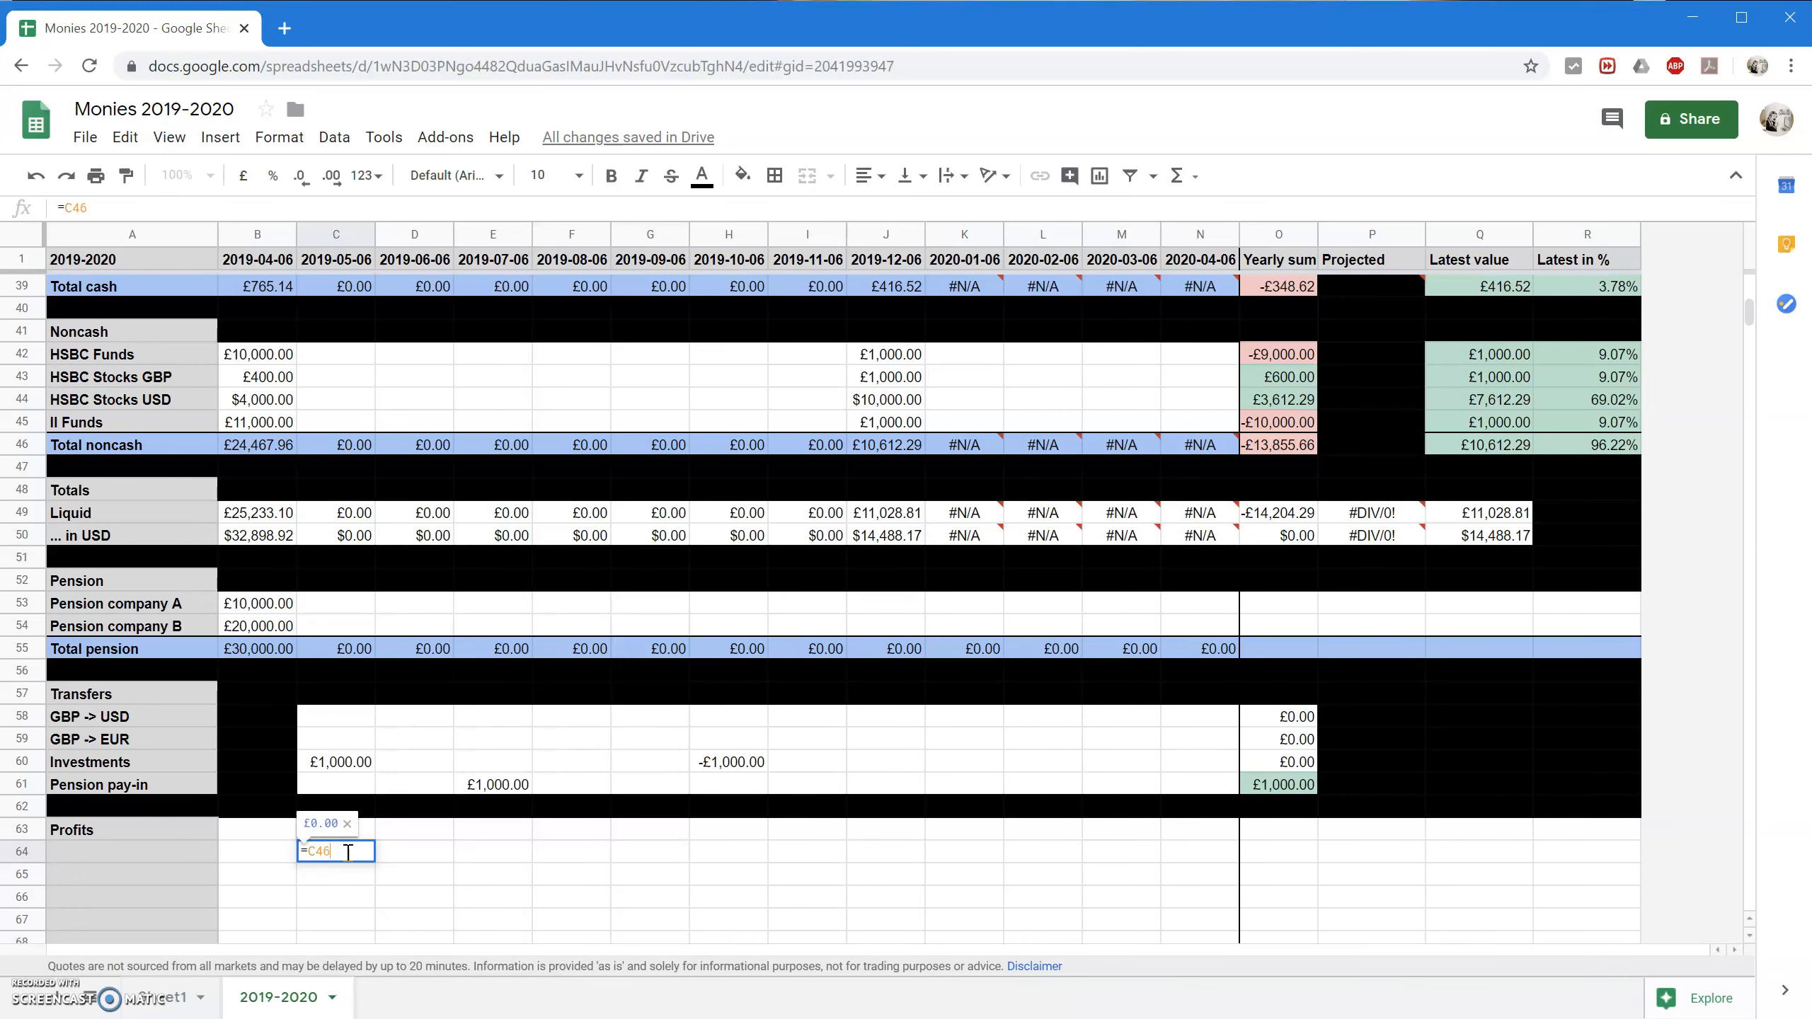
pyautogui.write('-B46')
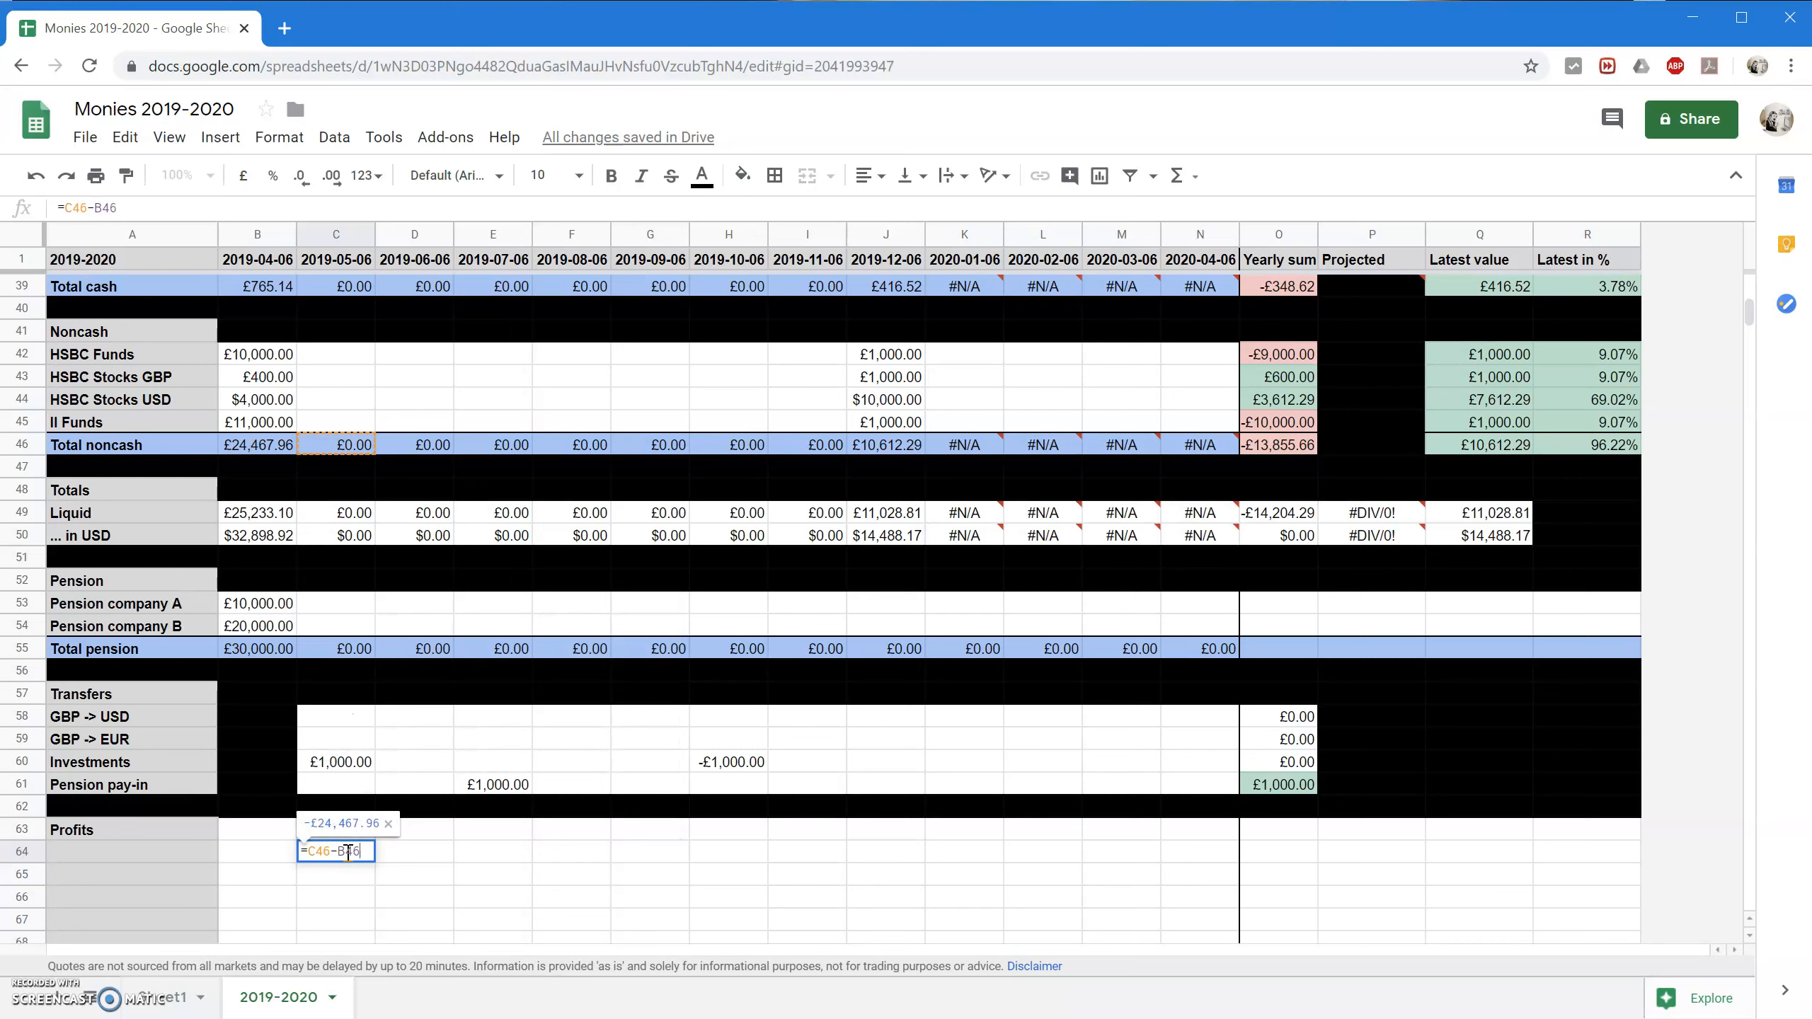
pyautogui.press('Return')
pyautogui.click(349, 857)
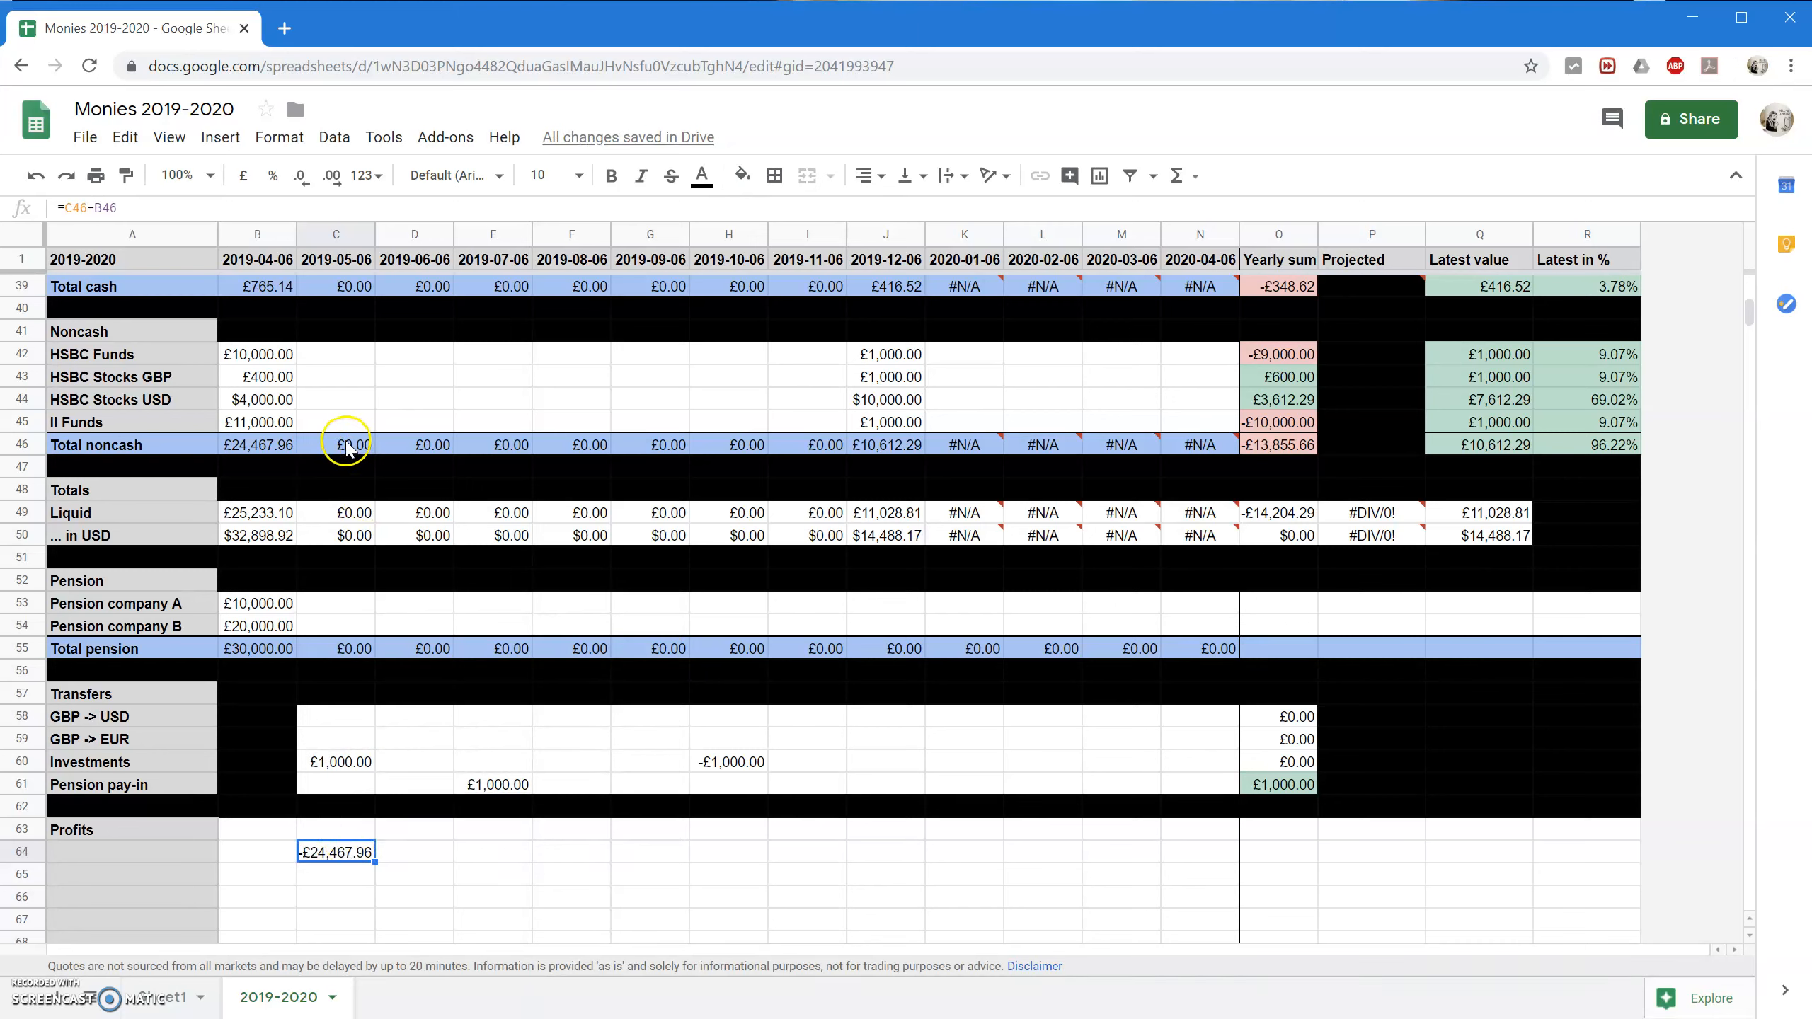
# Fill in the 2019-05-06 noncash values in C42:C45 with 11,000, 400, 4000 and 11,000.
pyautogui.click(340, 354)
pyautogui.write('11')
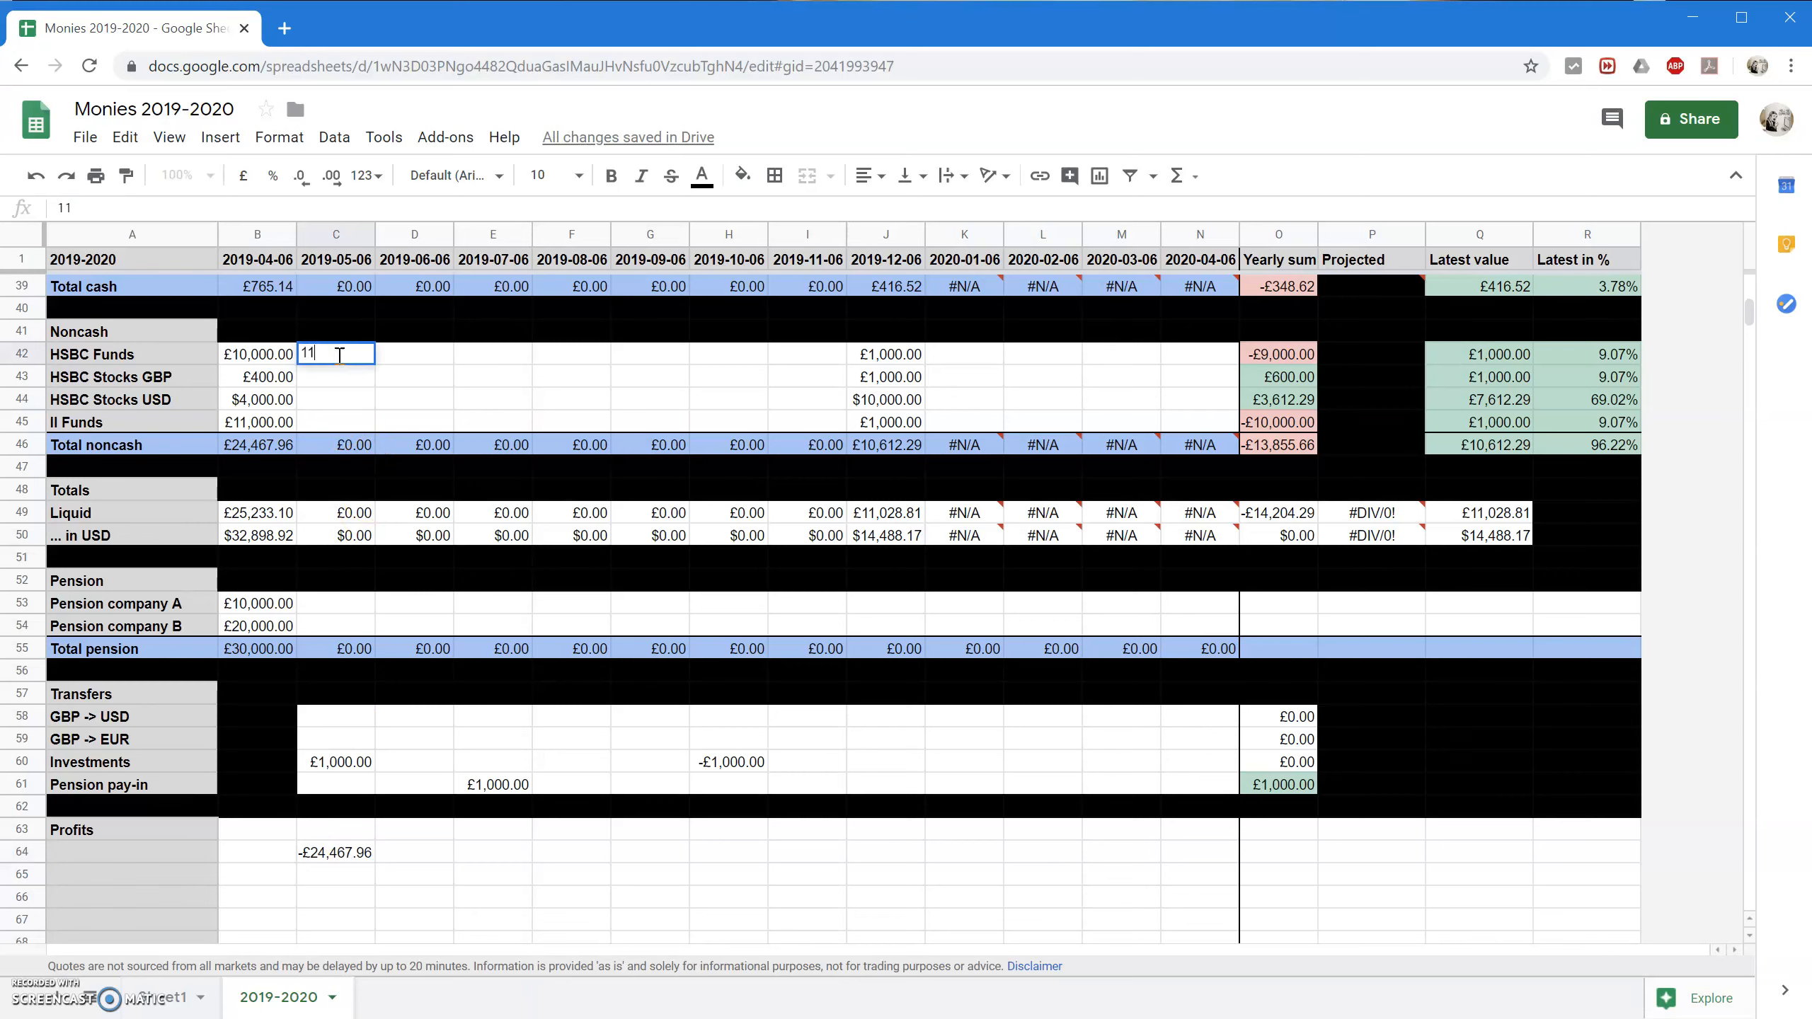
pyautogui.write(',000')
pyautogui.press('Return')
pyautogui.write('400')
pyautogui.press('Return')
pyautogui.write('4000')
pyautogui.press('Return')
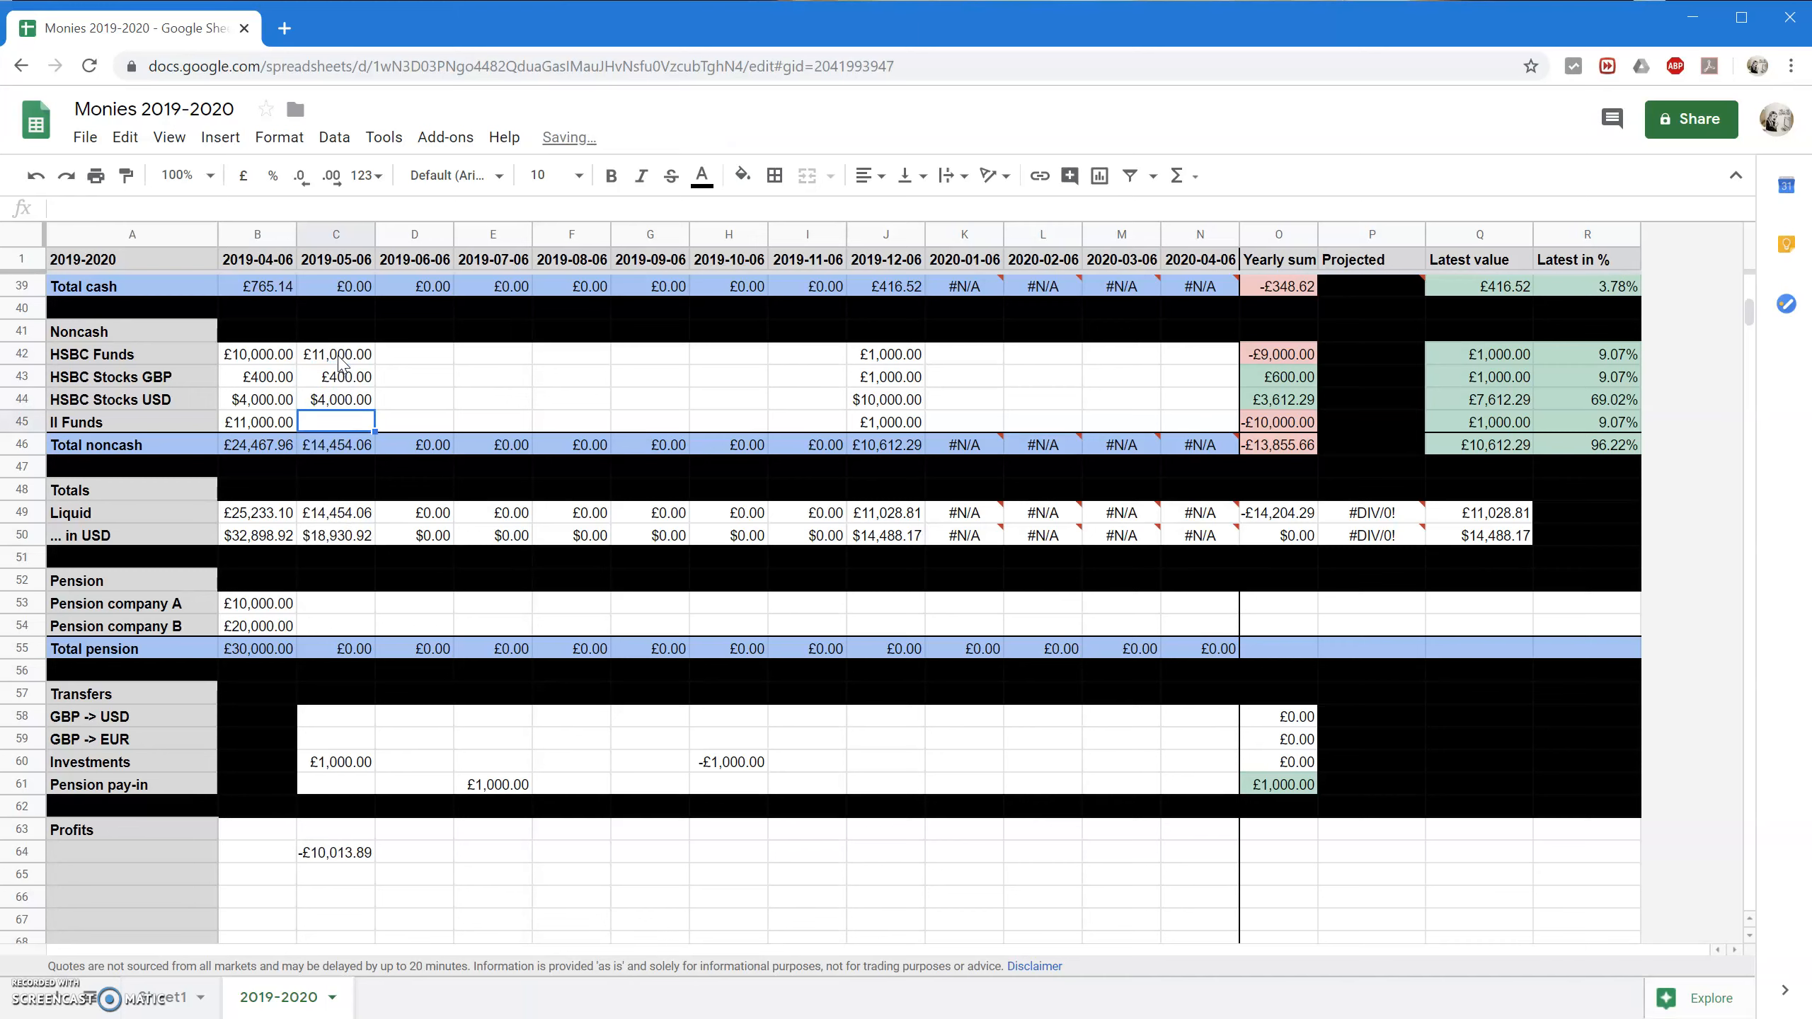
pyautogui.write('11')
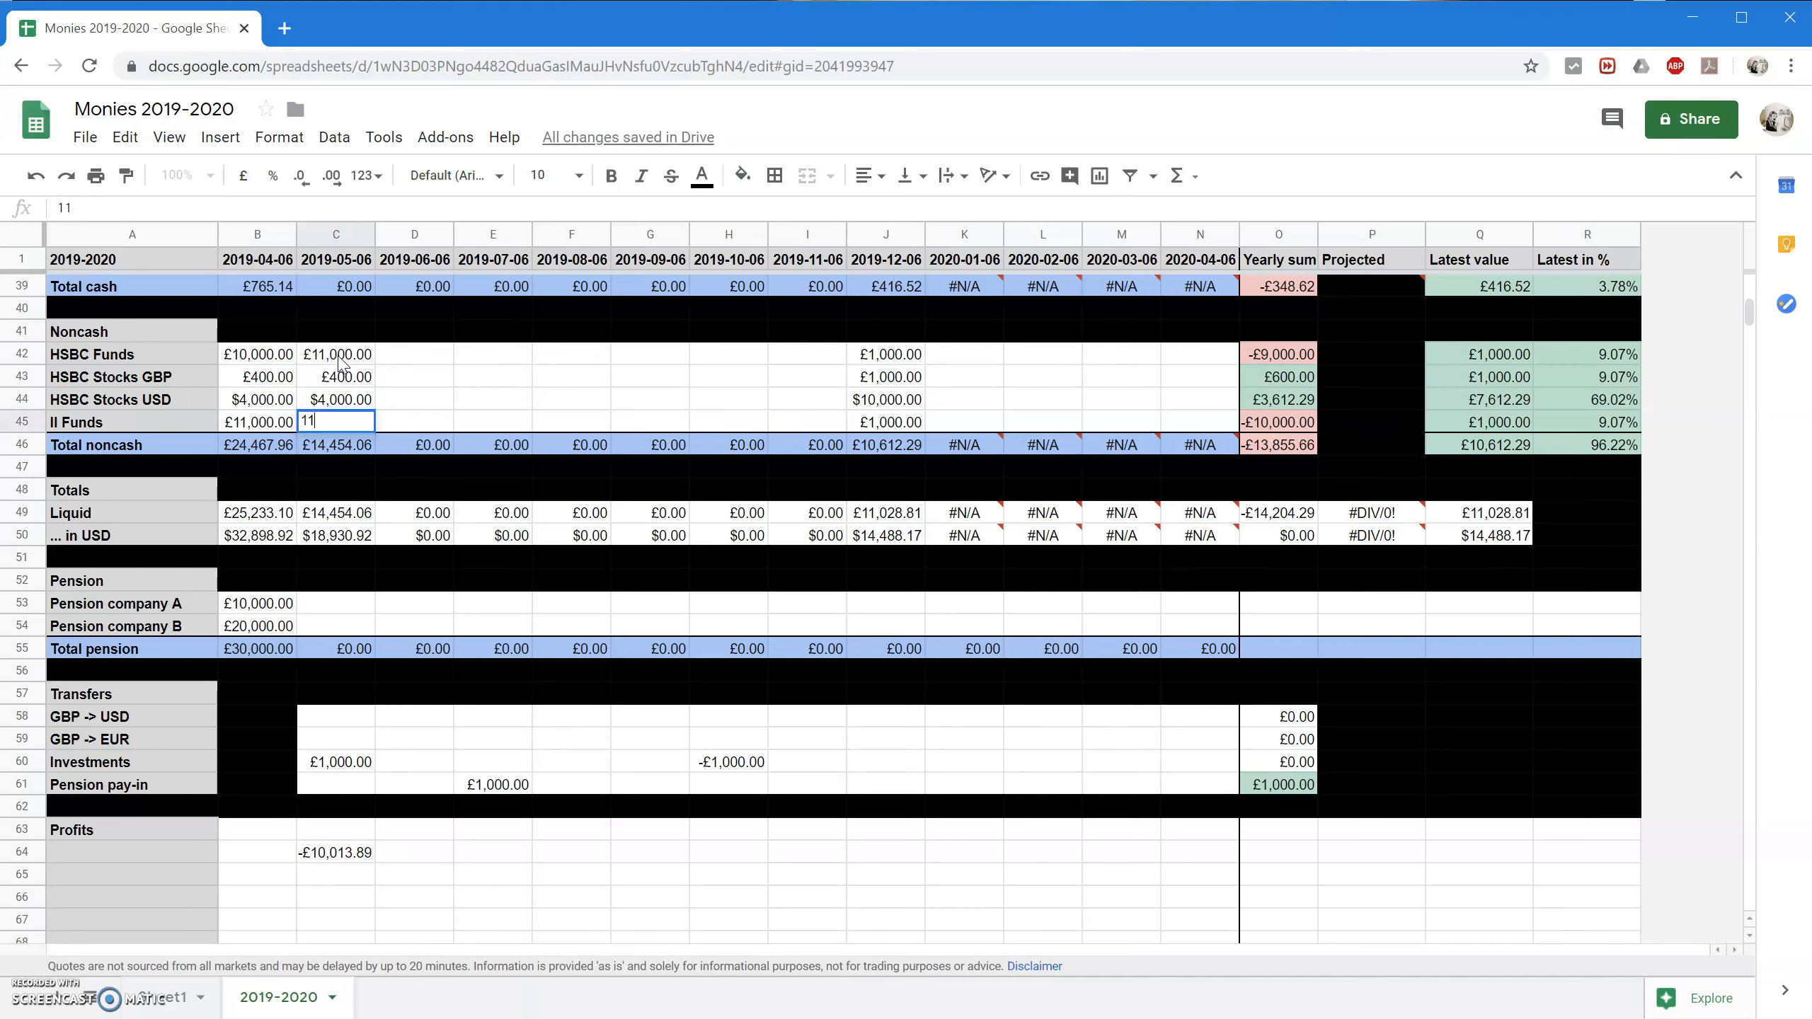
pyautogui.press('Return')
# Review the noncash profit formula in C64 alongside the opening HSBC Funds value and the GBP -> USD rates for the first two months.
pyautogui.press('Up')
pyautogui.press('Down')
pyautogui.press('Down')
pyautogui.press('Down')
pyautogui.press('Down')
pyautogui.press('Down')
pyautogui.press('Down')
pyautogui.press('Down')
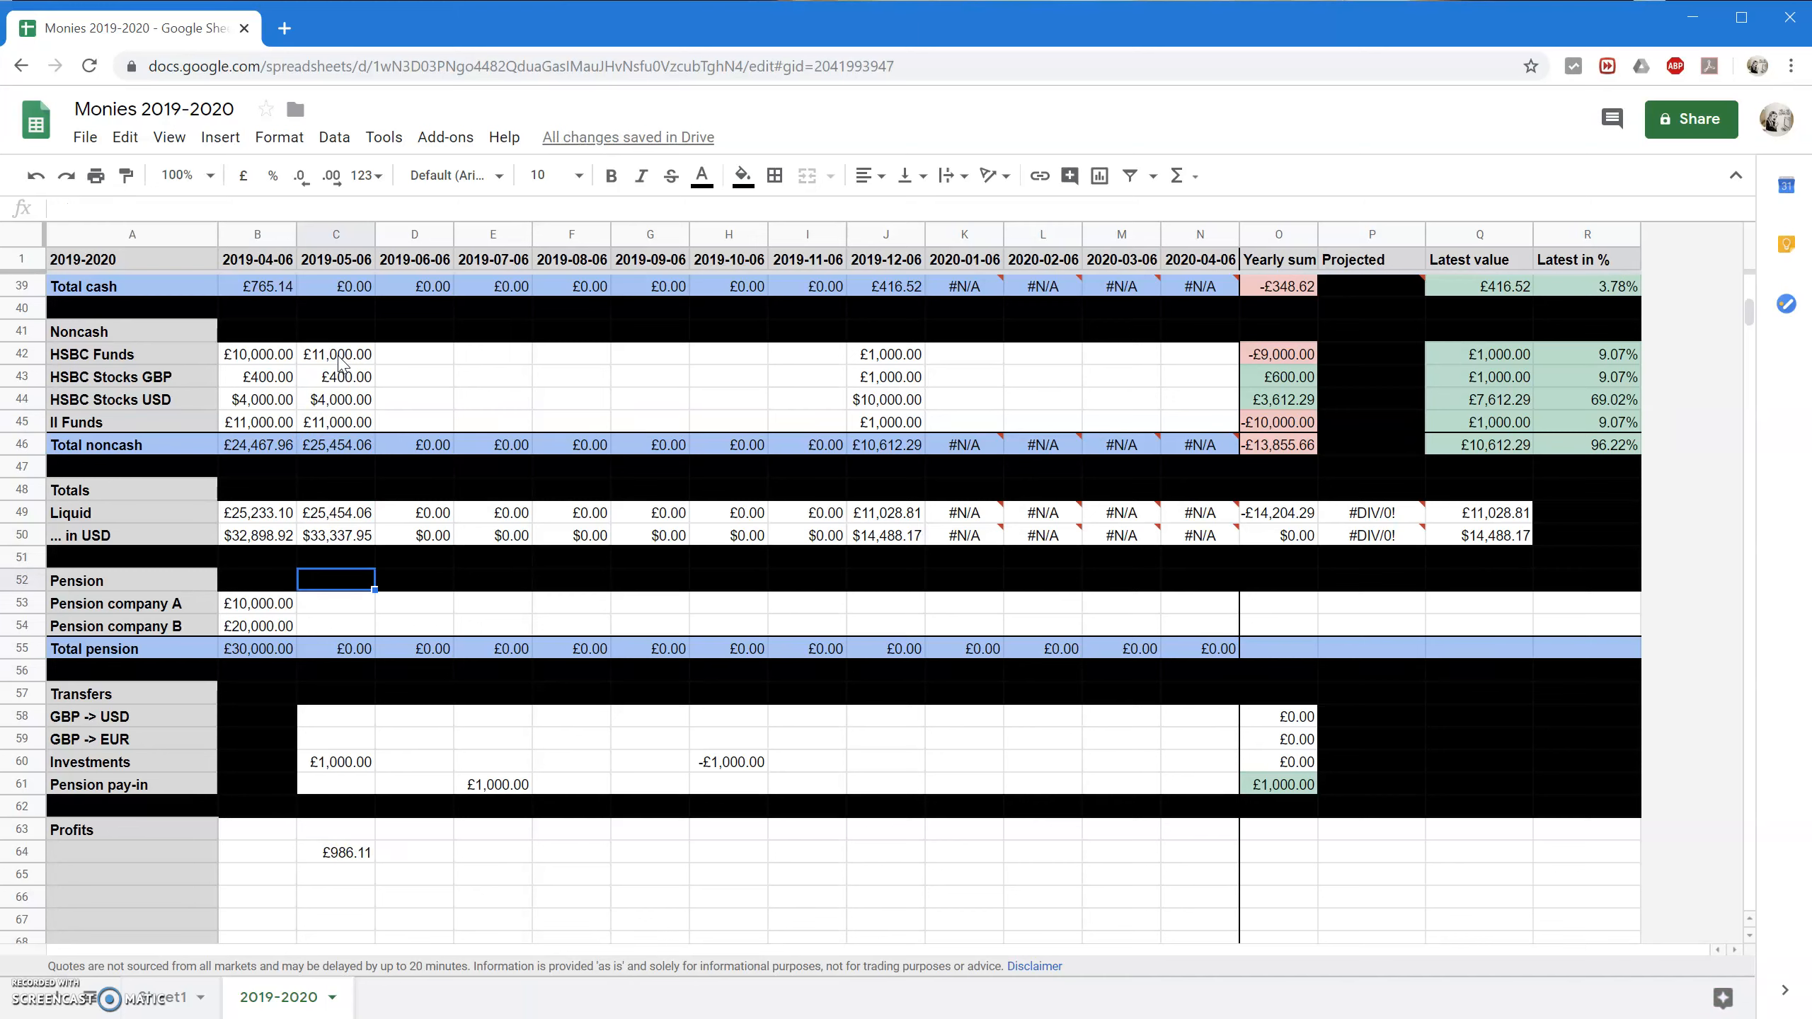
pyautogui.click(278, 356)
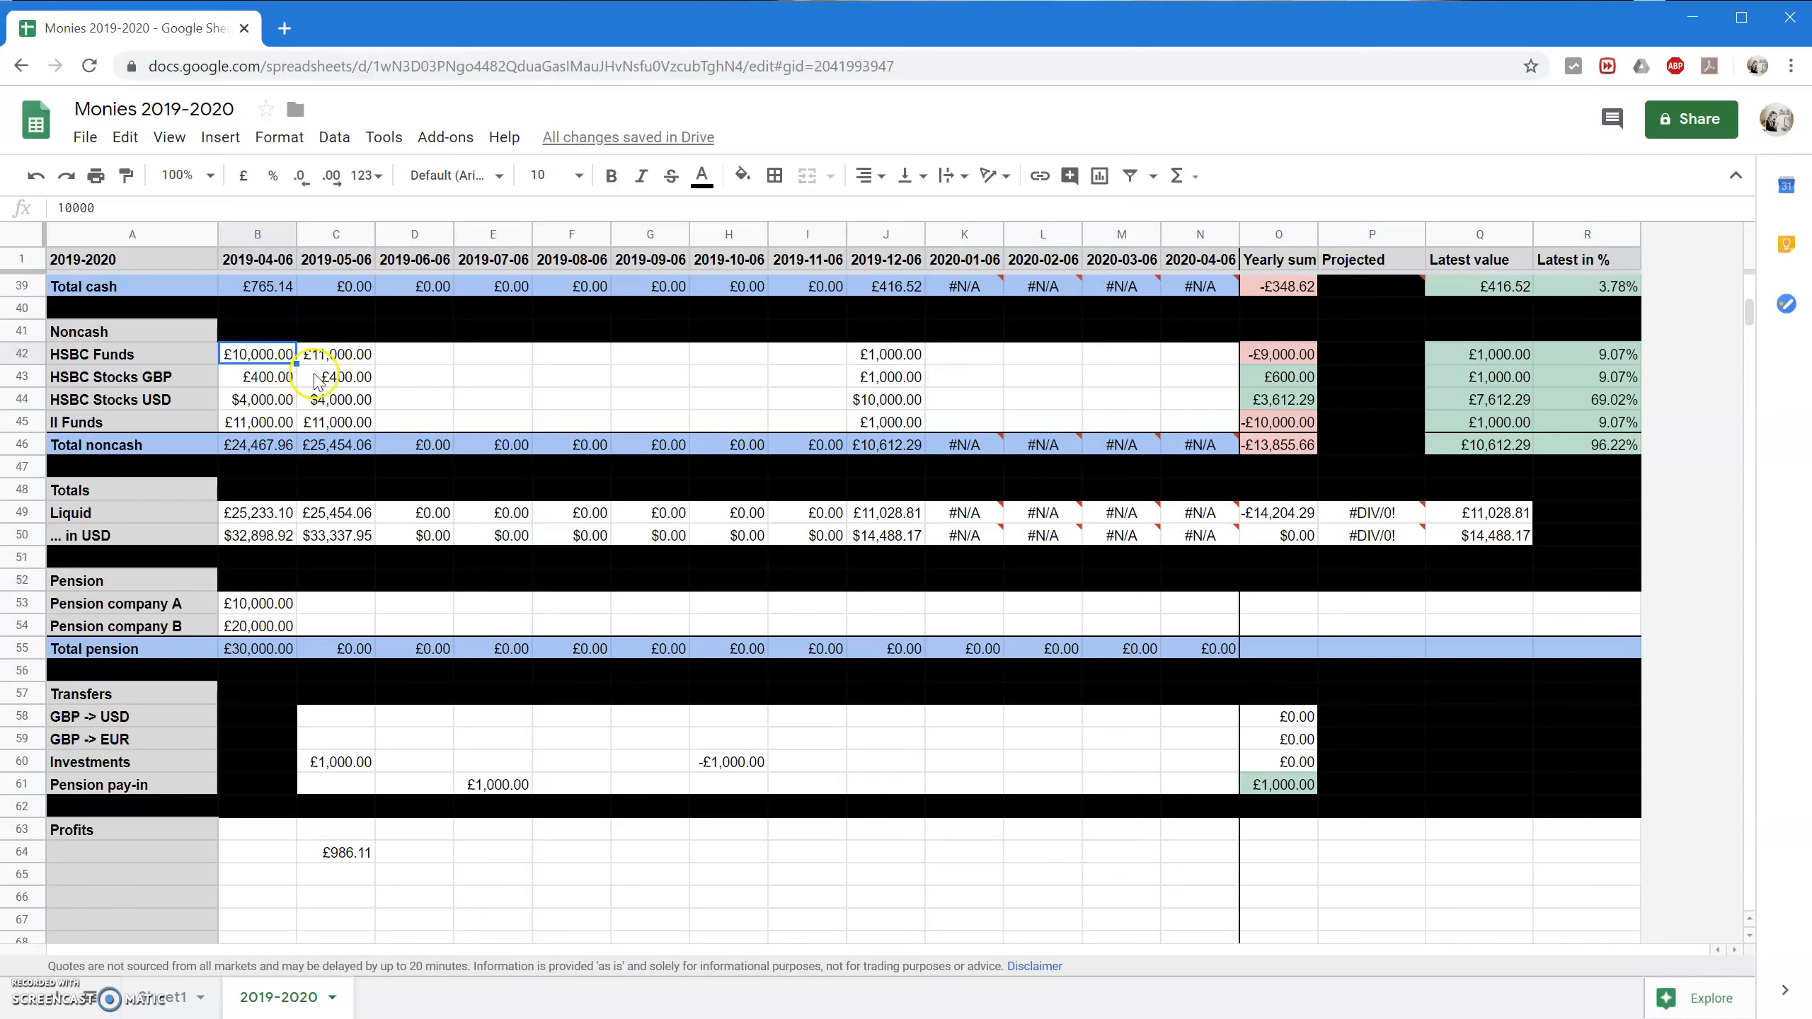
pyautogui.click(330, 851)
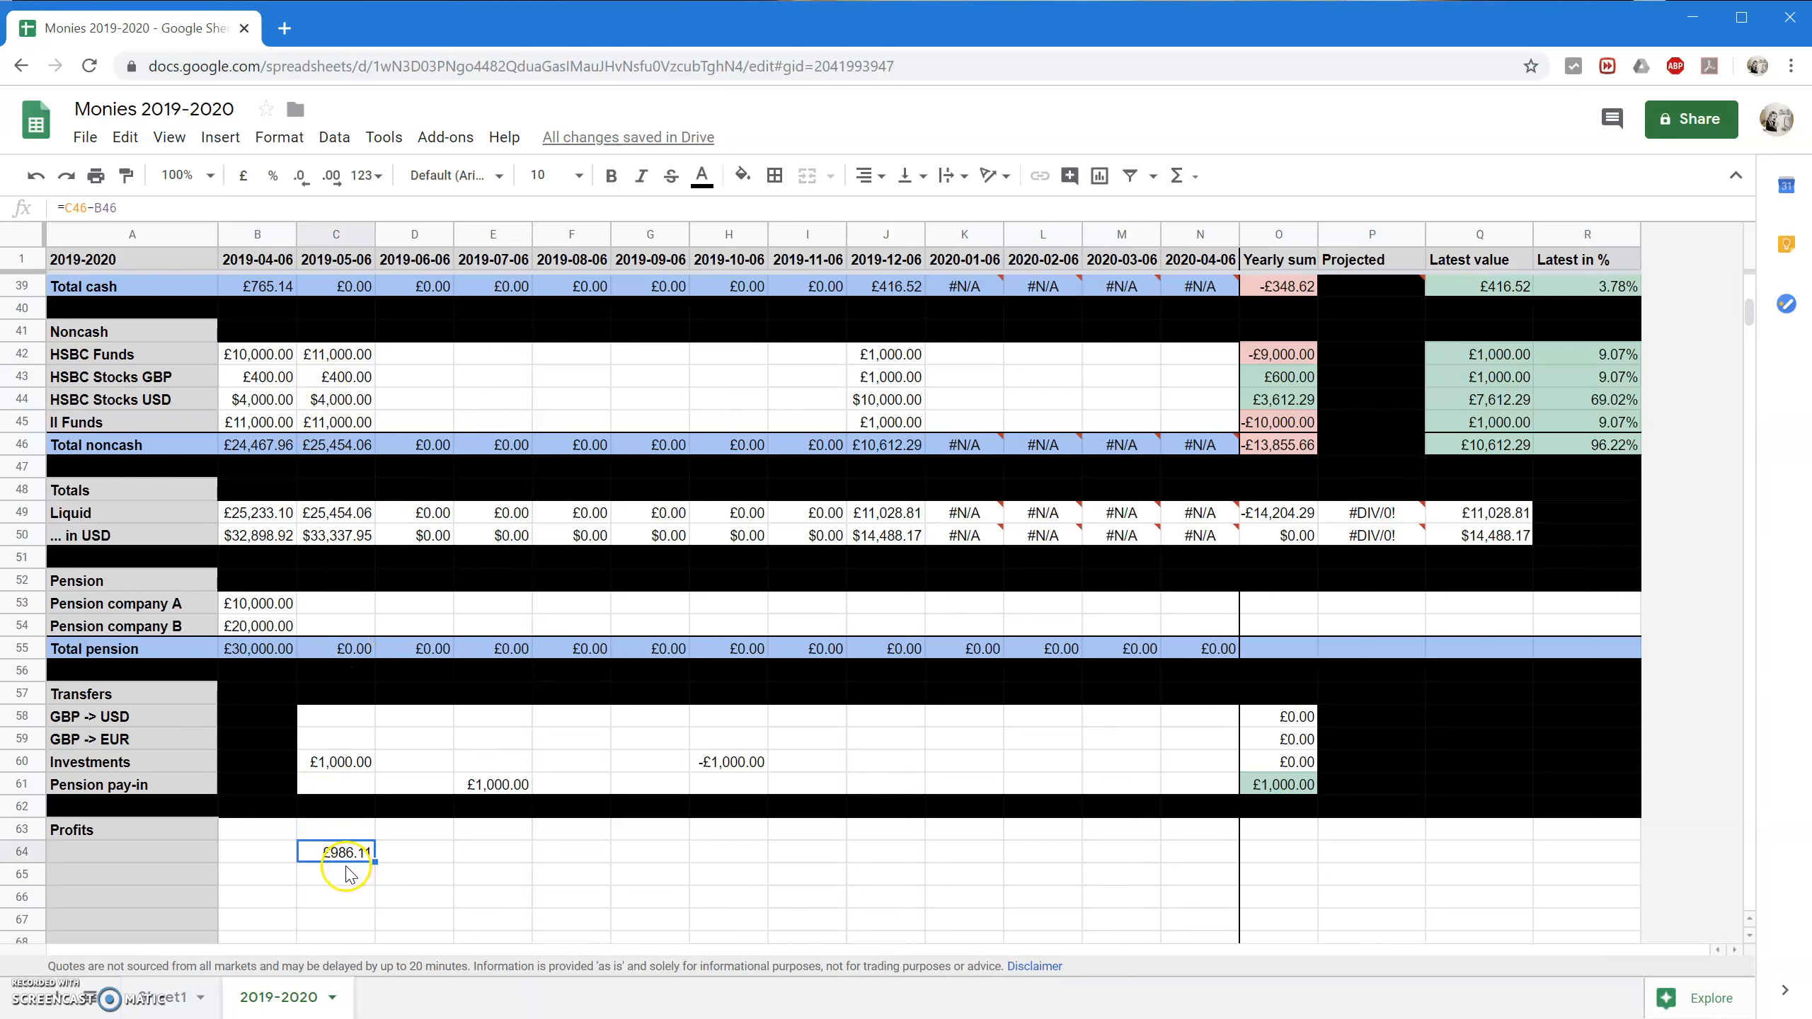
pyautogui.scroll(7, 364, 639)
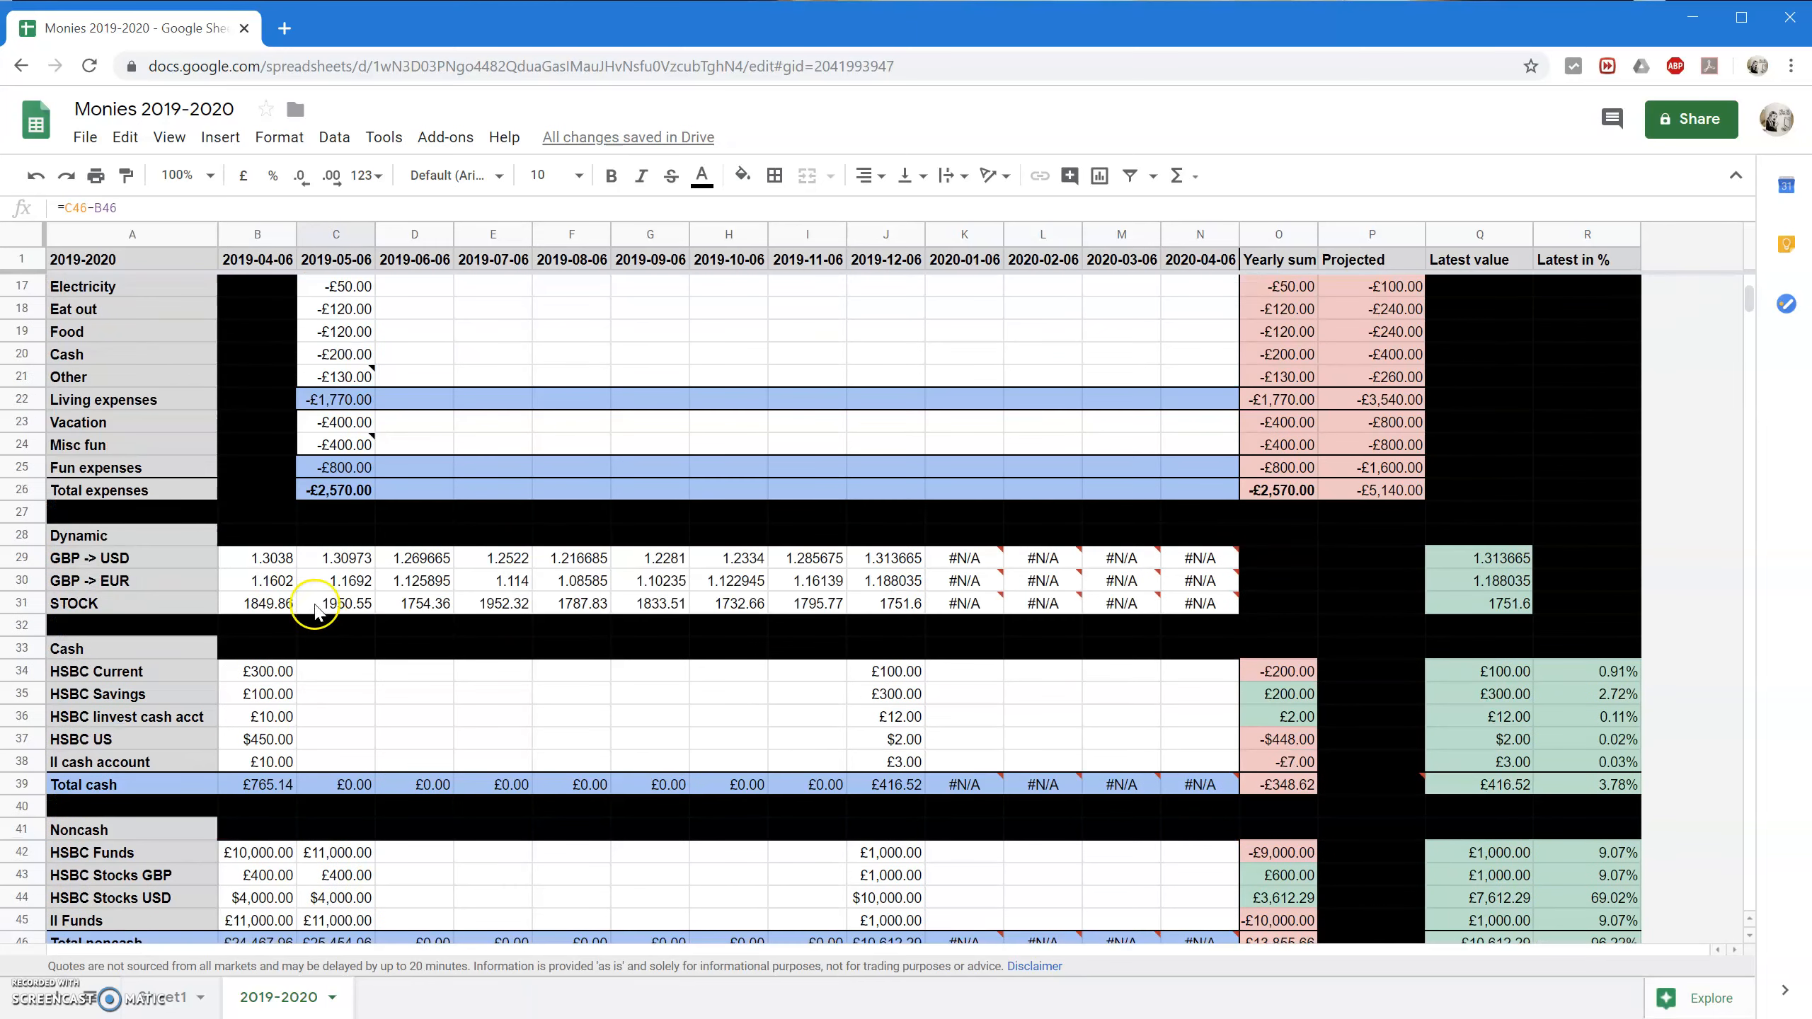
pyautogui.moveTo(264, 558); pyautogui.dragTo(336, 564)
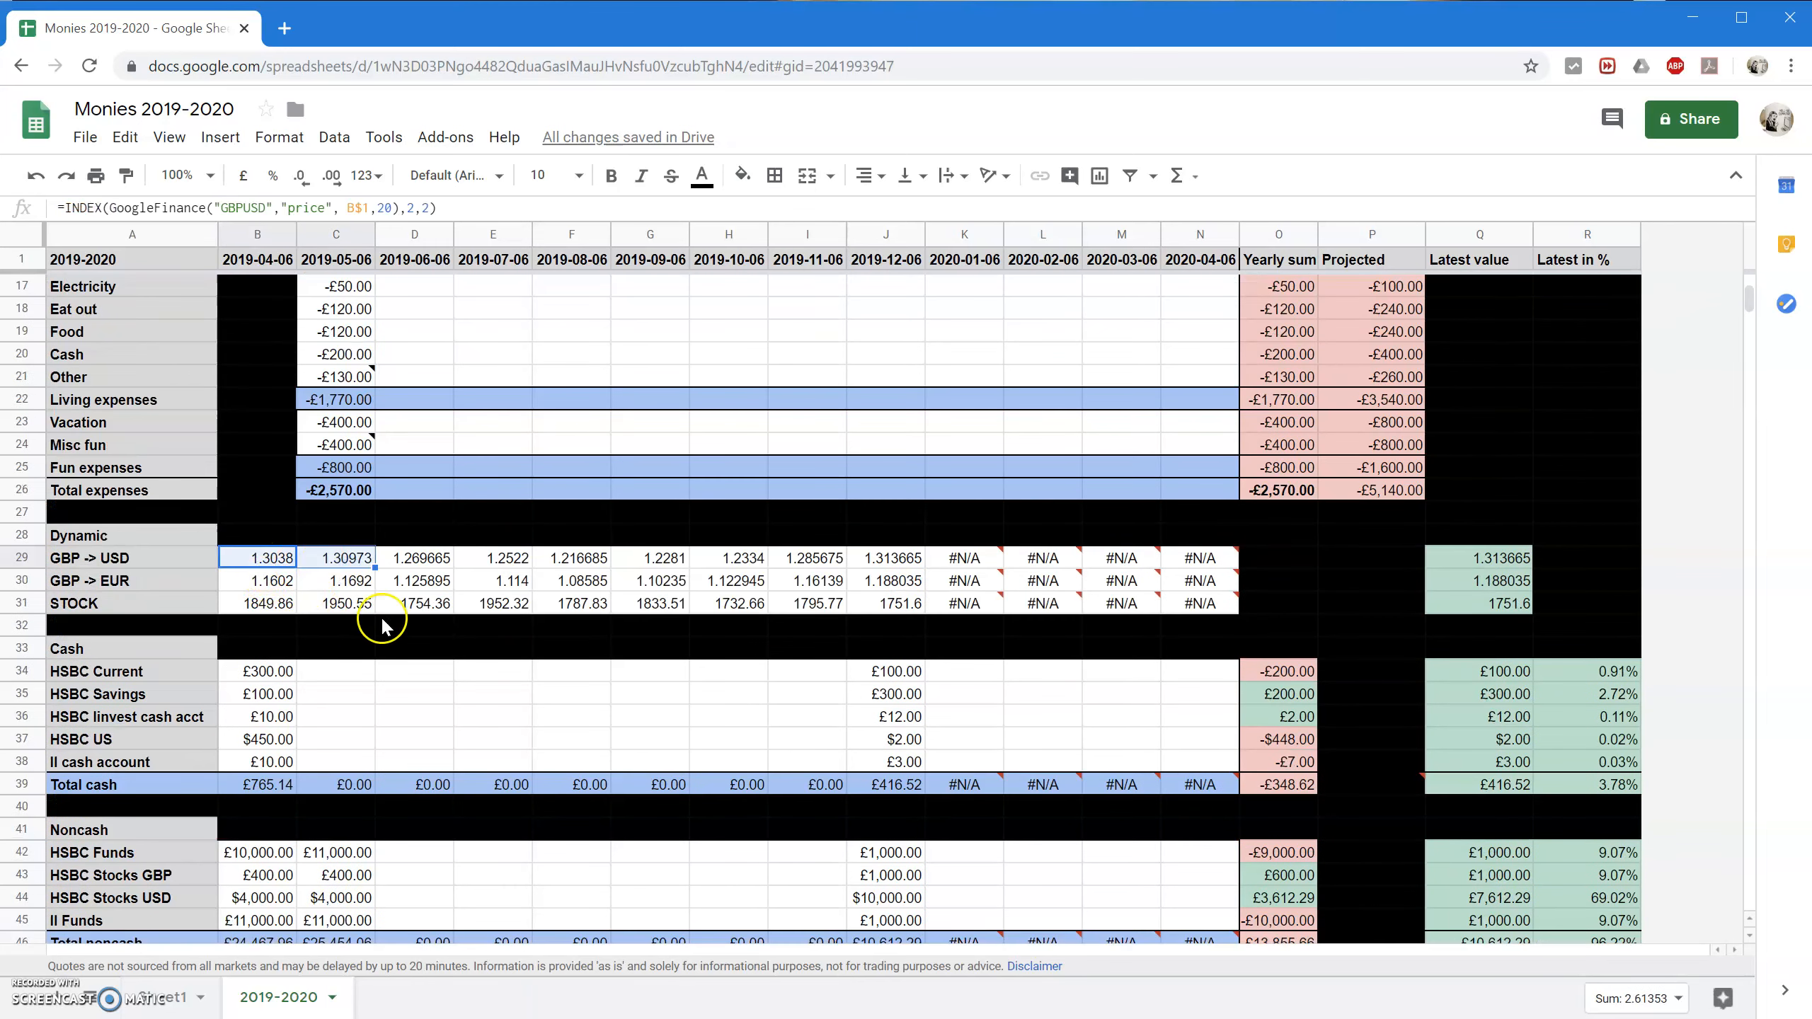
pyautogui.scroll(-10, 371, 685)
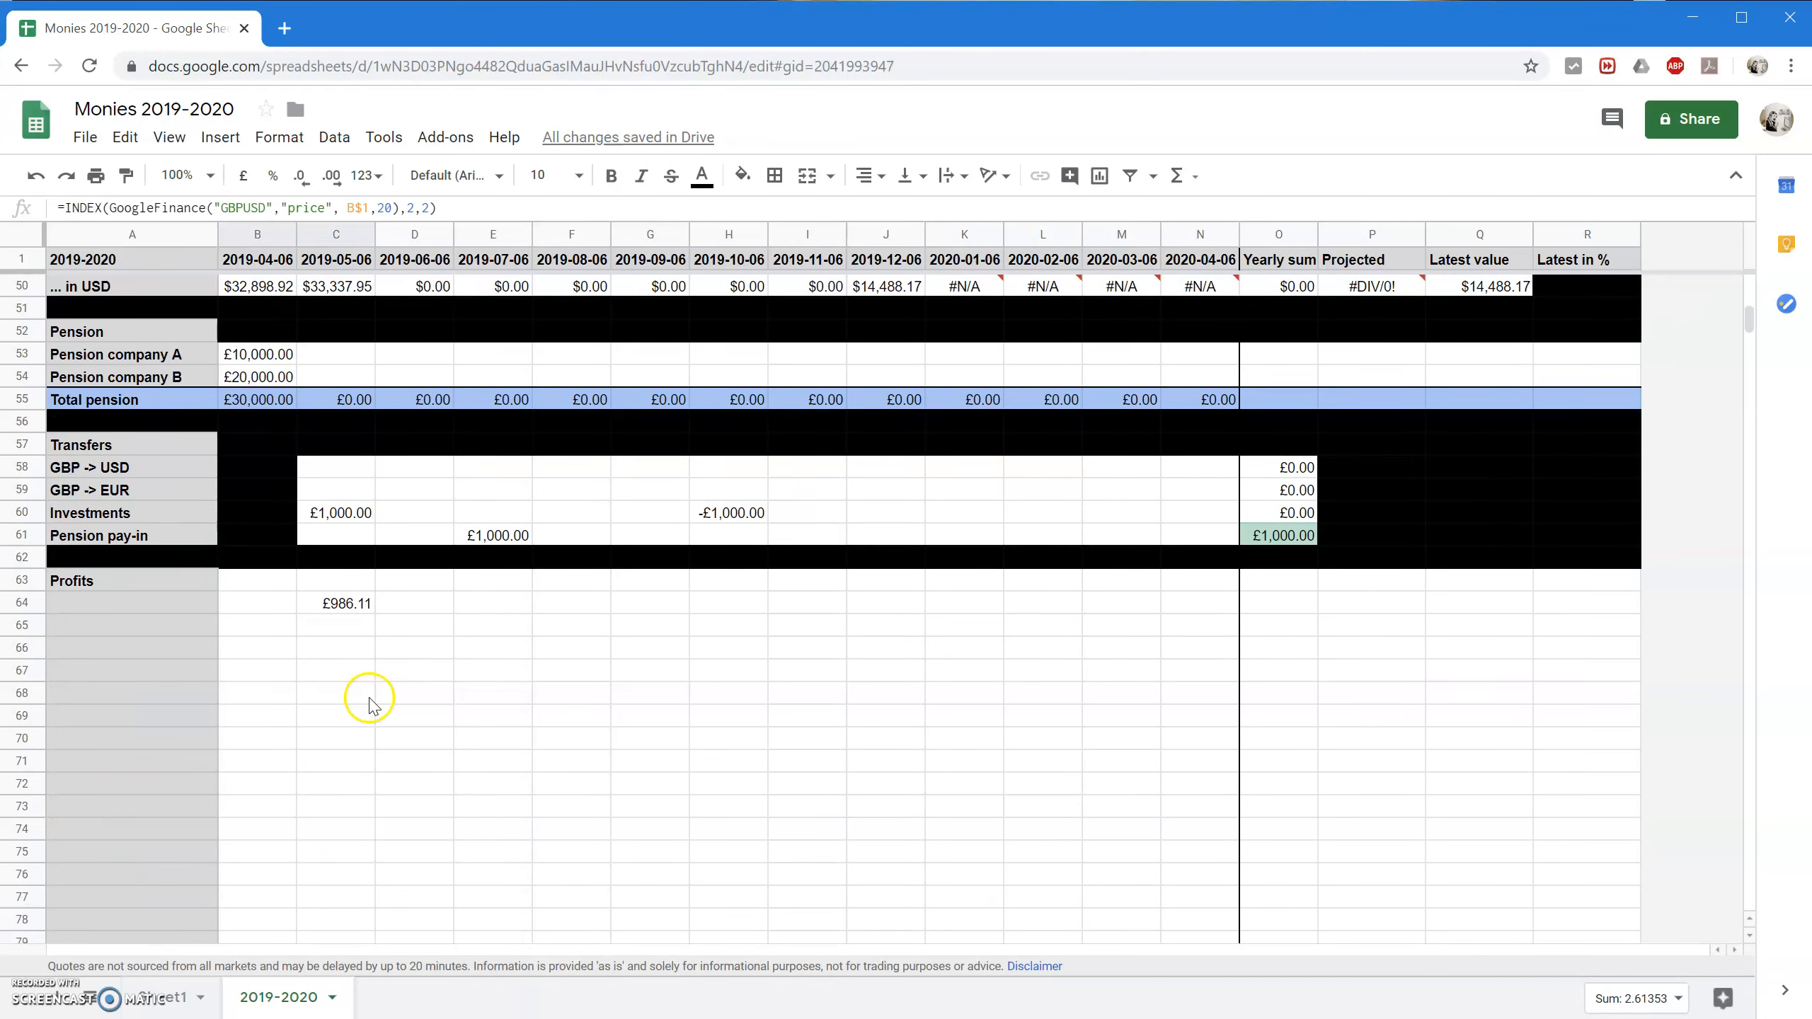
# Label the two rows under the Profits heading, A64 and A65, as "Noncash" and "Pension".
pyautogui.click(118, 603)
pyautogui.scroll(3, 292, 700)
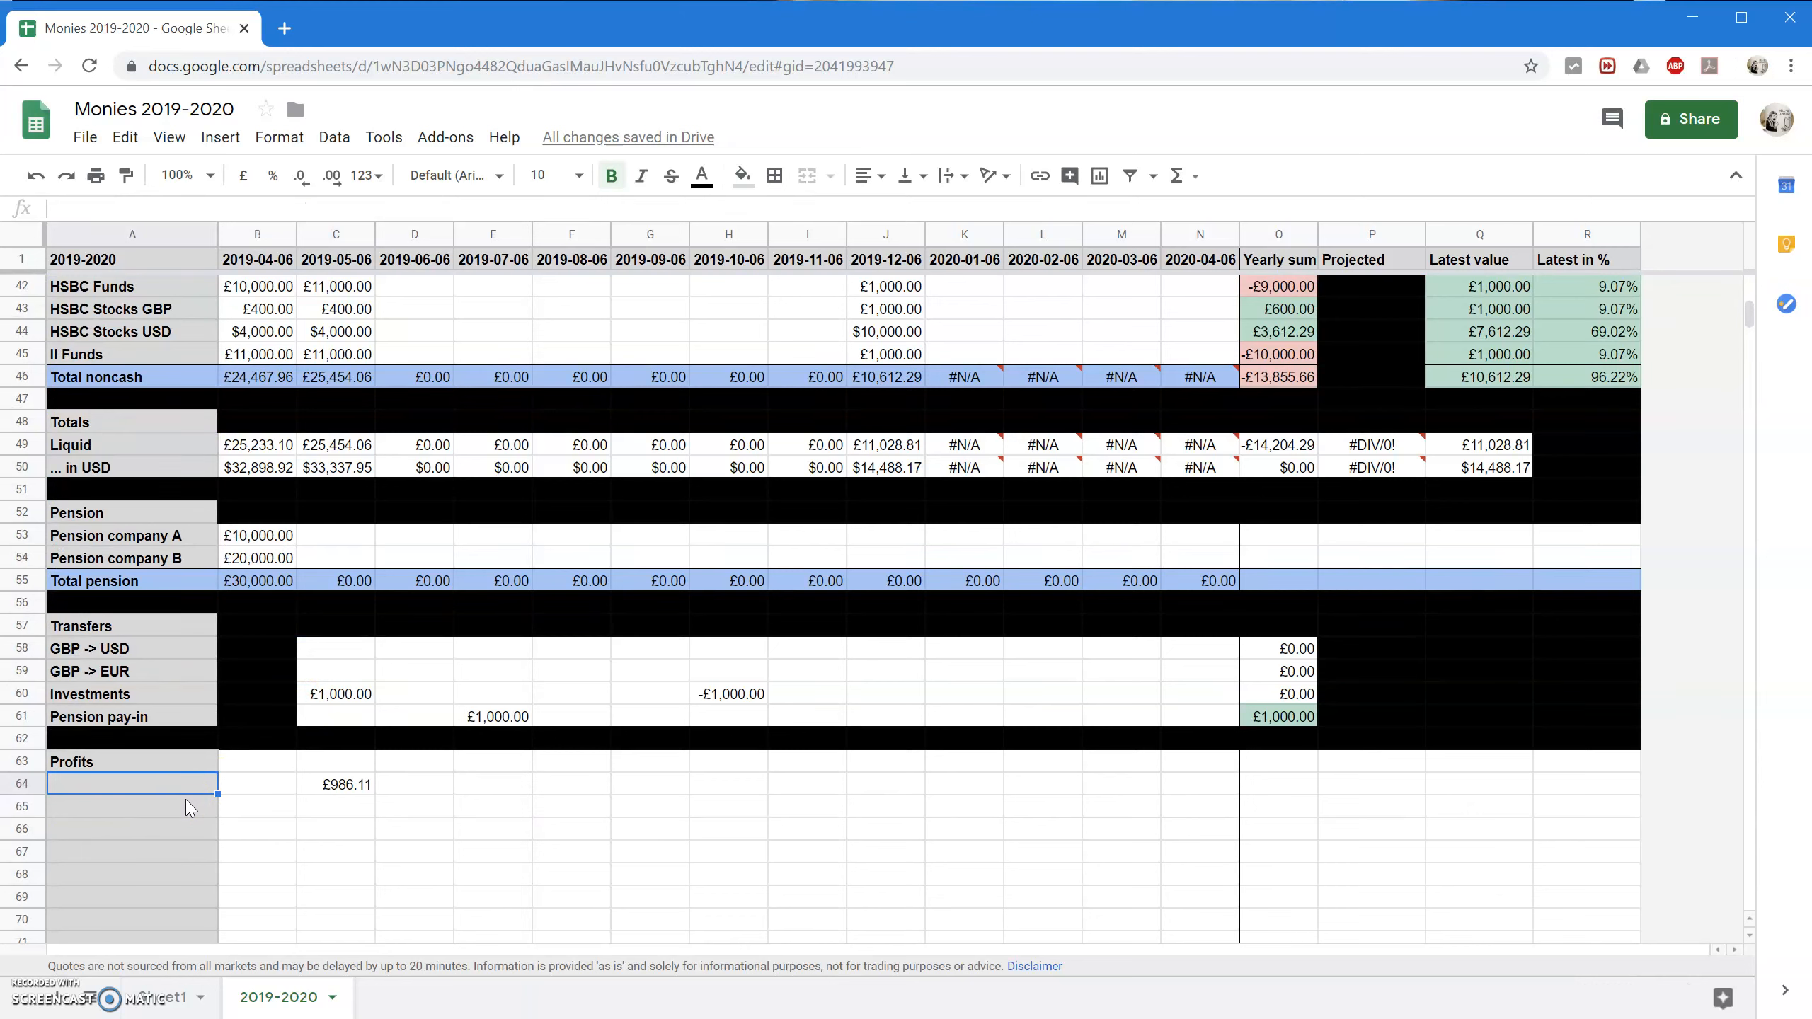
pyautogui.click(148, 785)
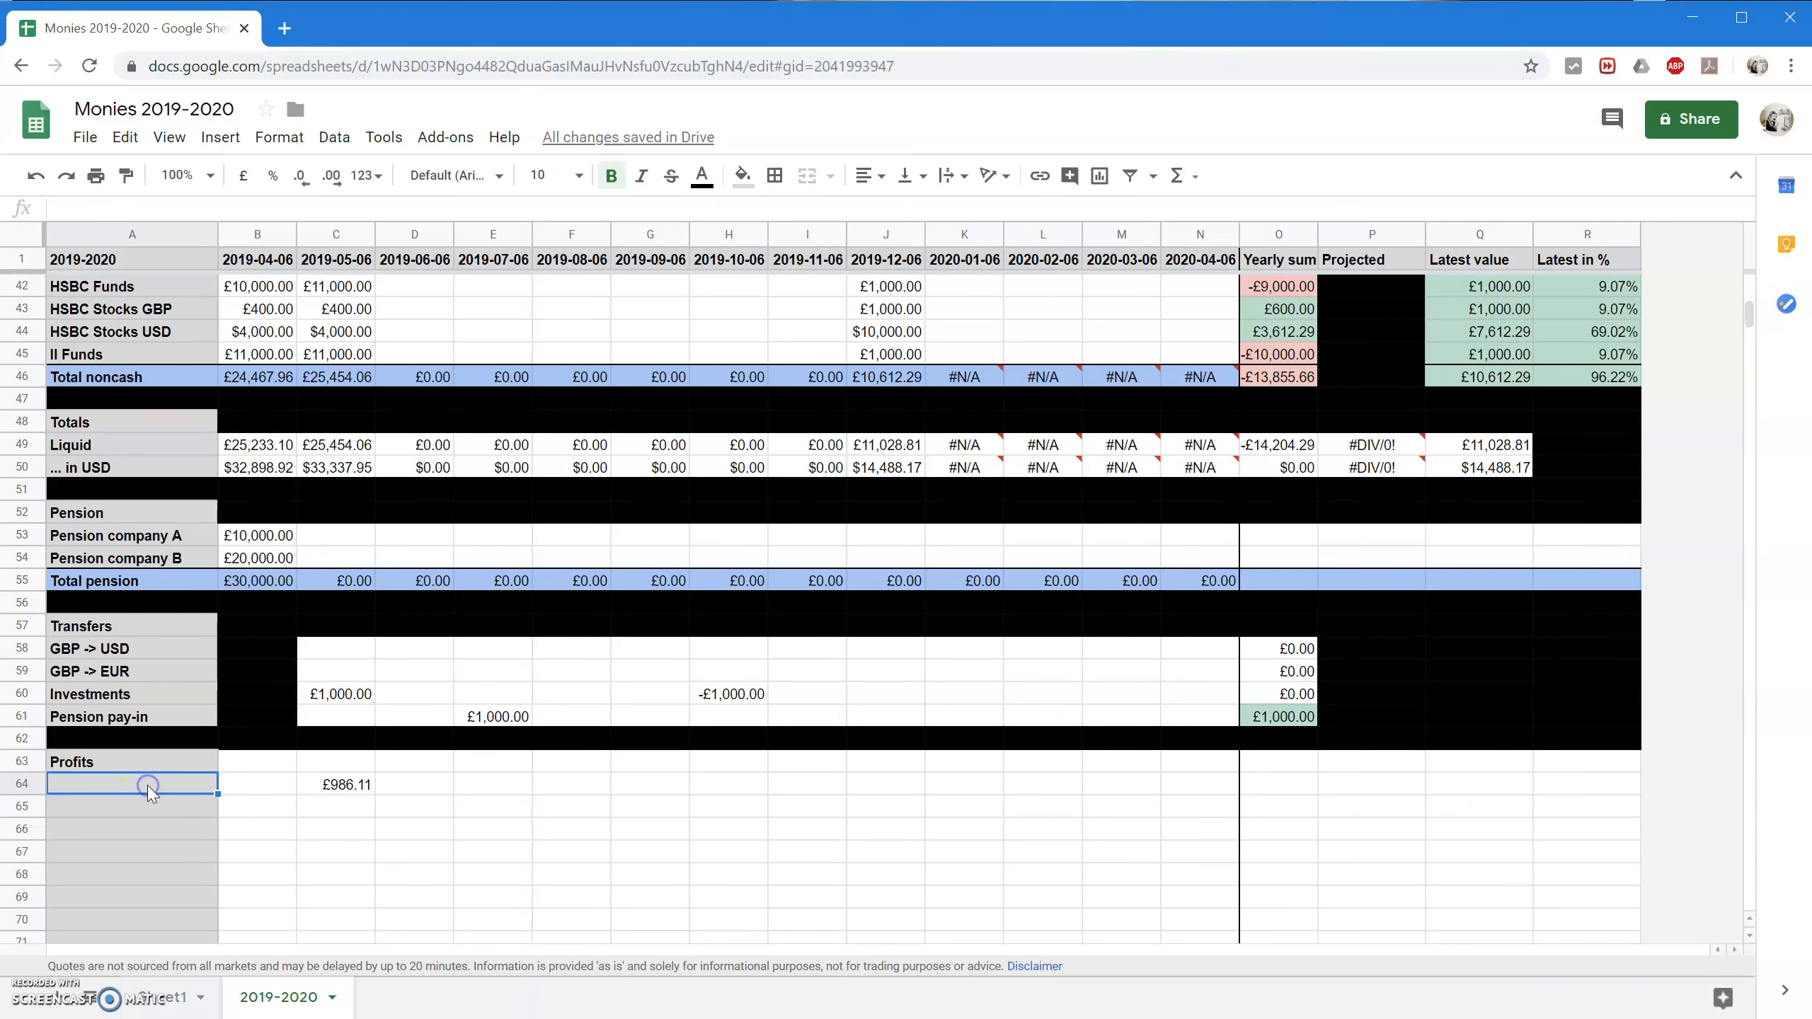
pyautogui.write('Noncash')
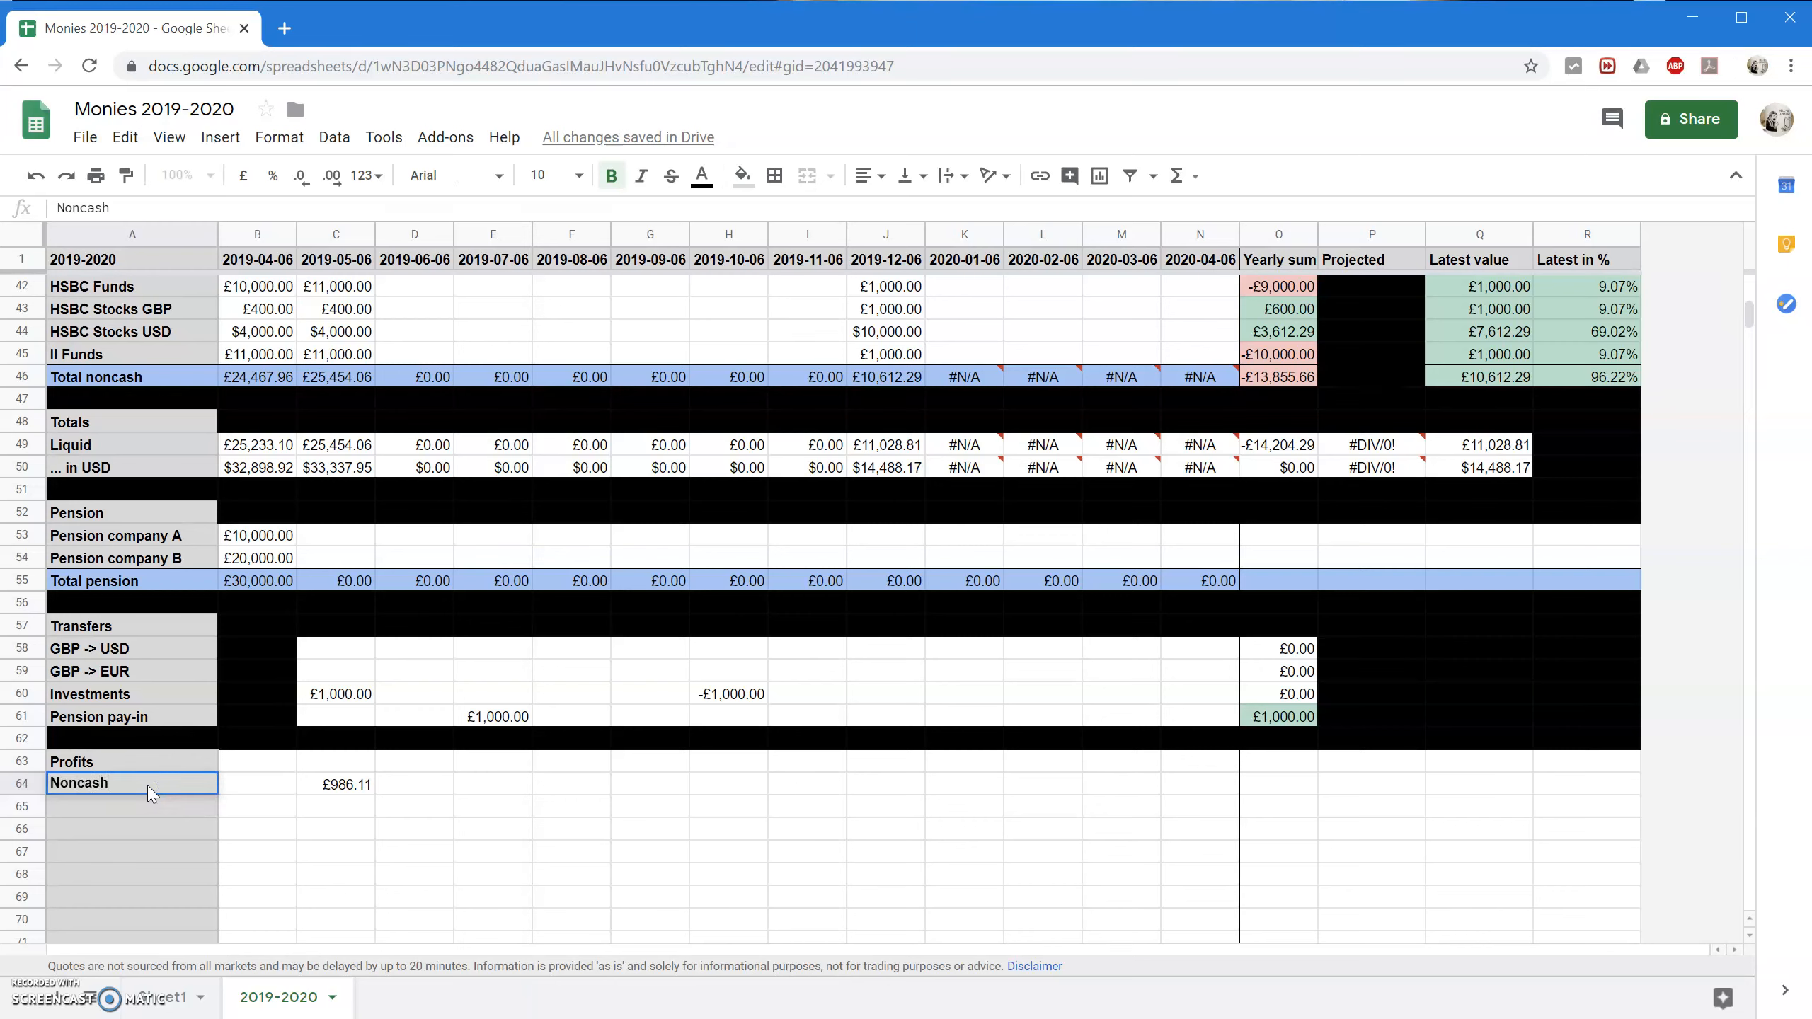
pyautogui.press('Return')
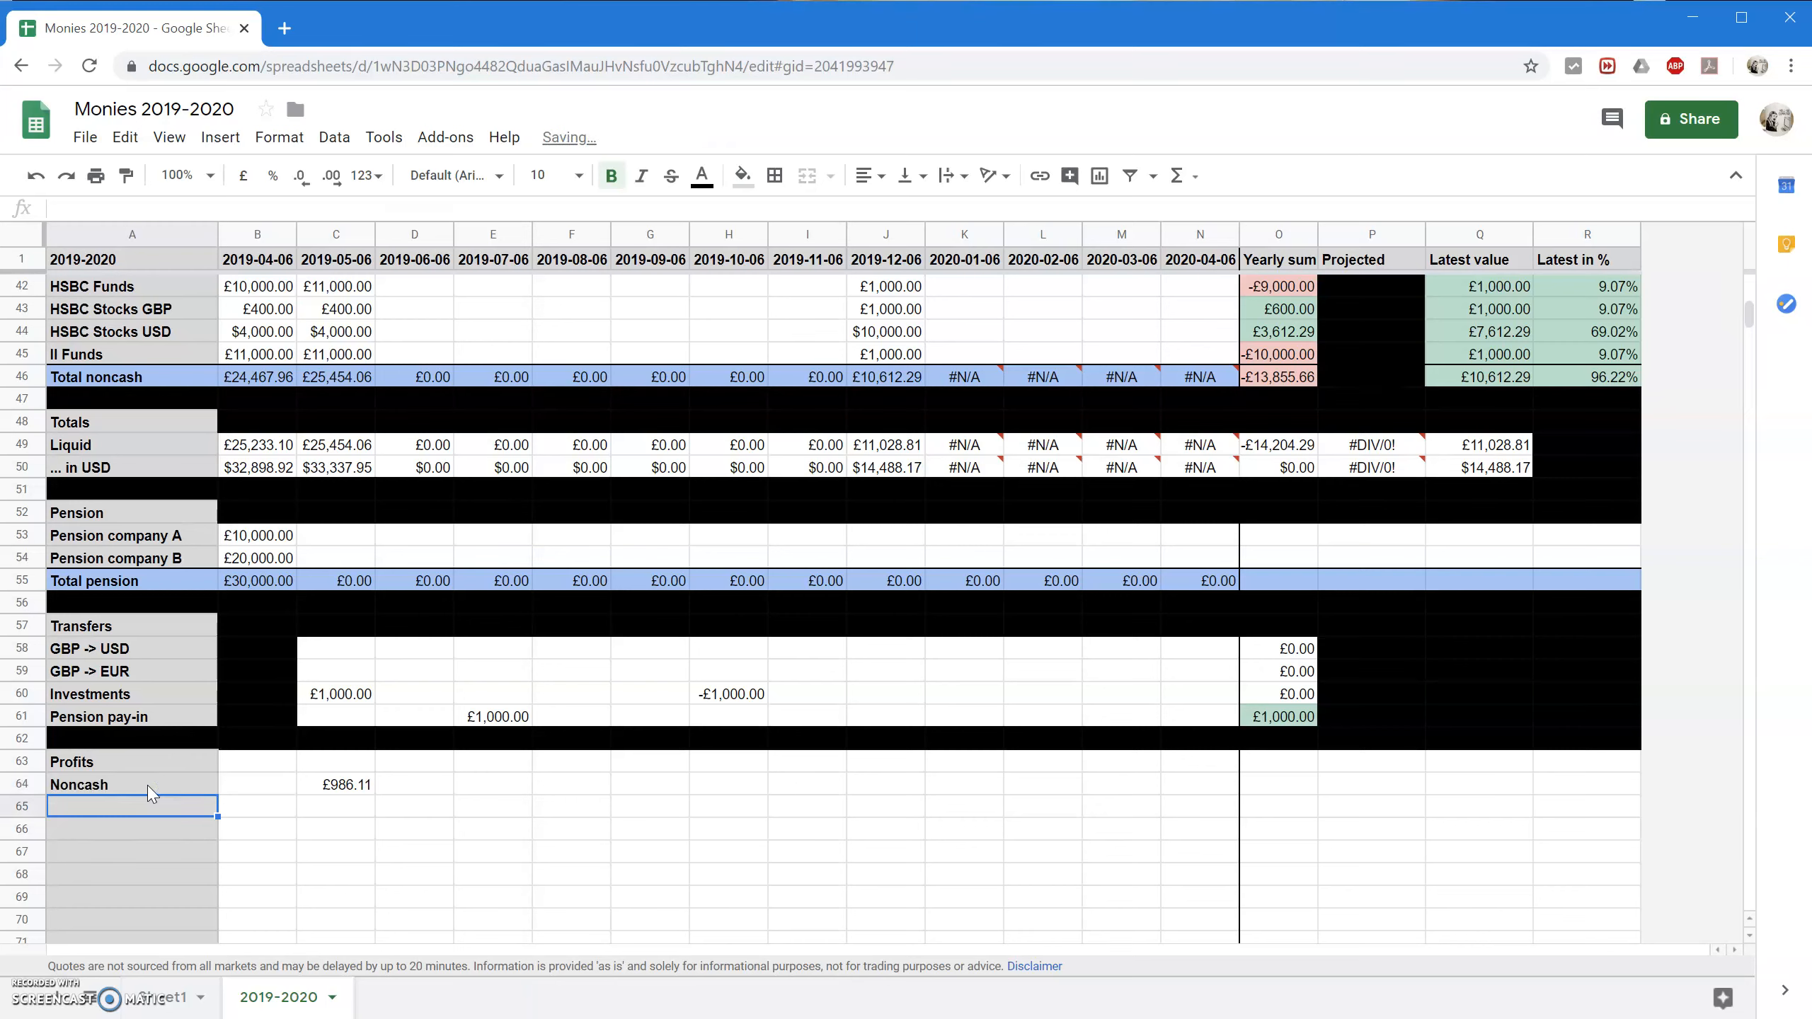
pyautogui.write('Pensio')
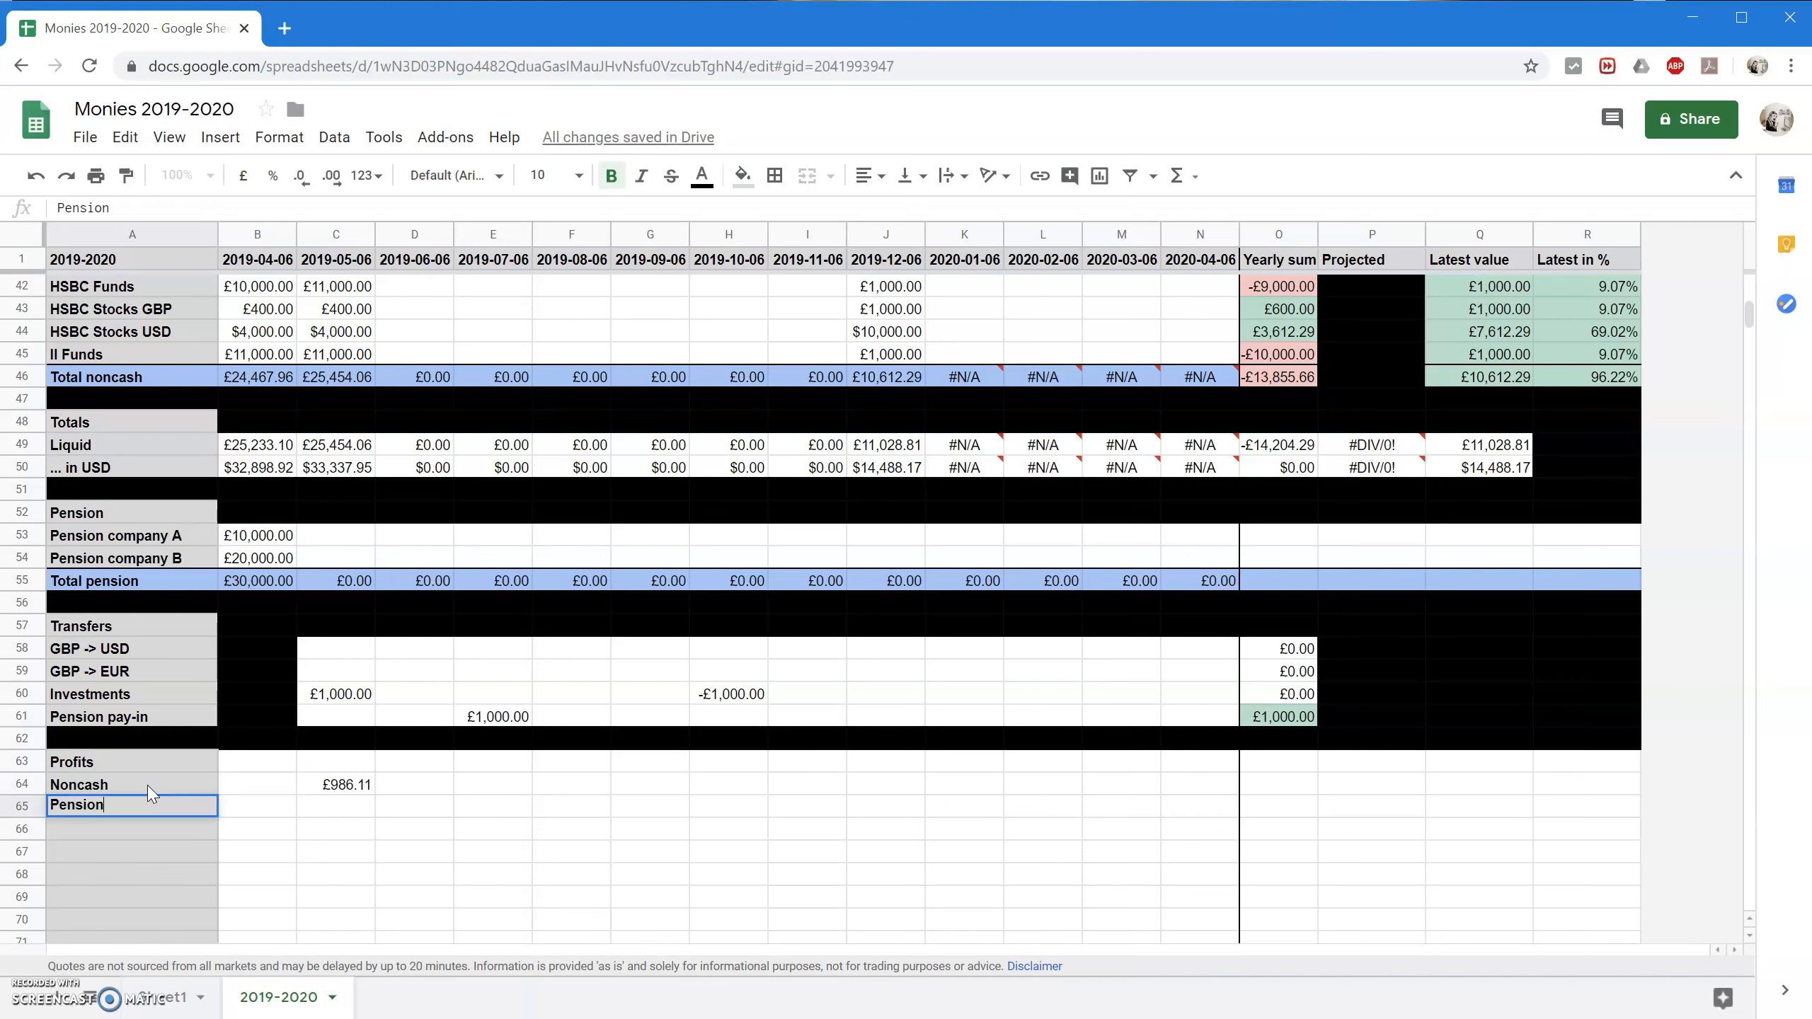
pyautogui.write('n')
# Enter the formula =C55-B55 in cell C65 to calculate the pension profit for 2019-05-06.
pyautogui.press('Tab')
pyautogui.press('Tab')
pyautogui.write('=')
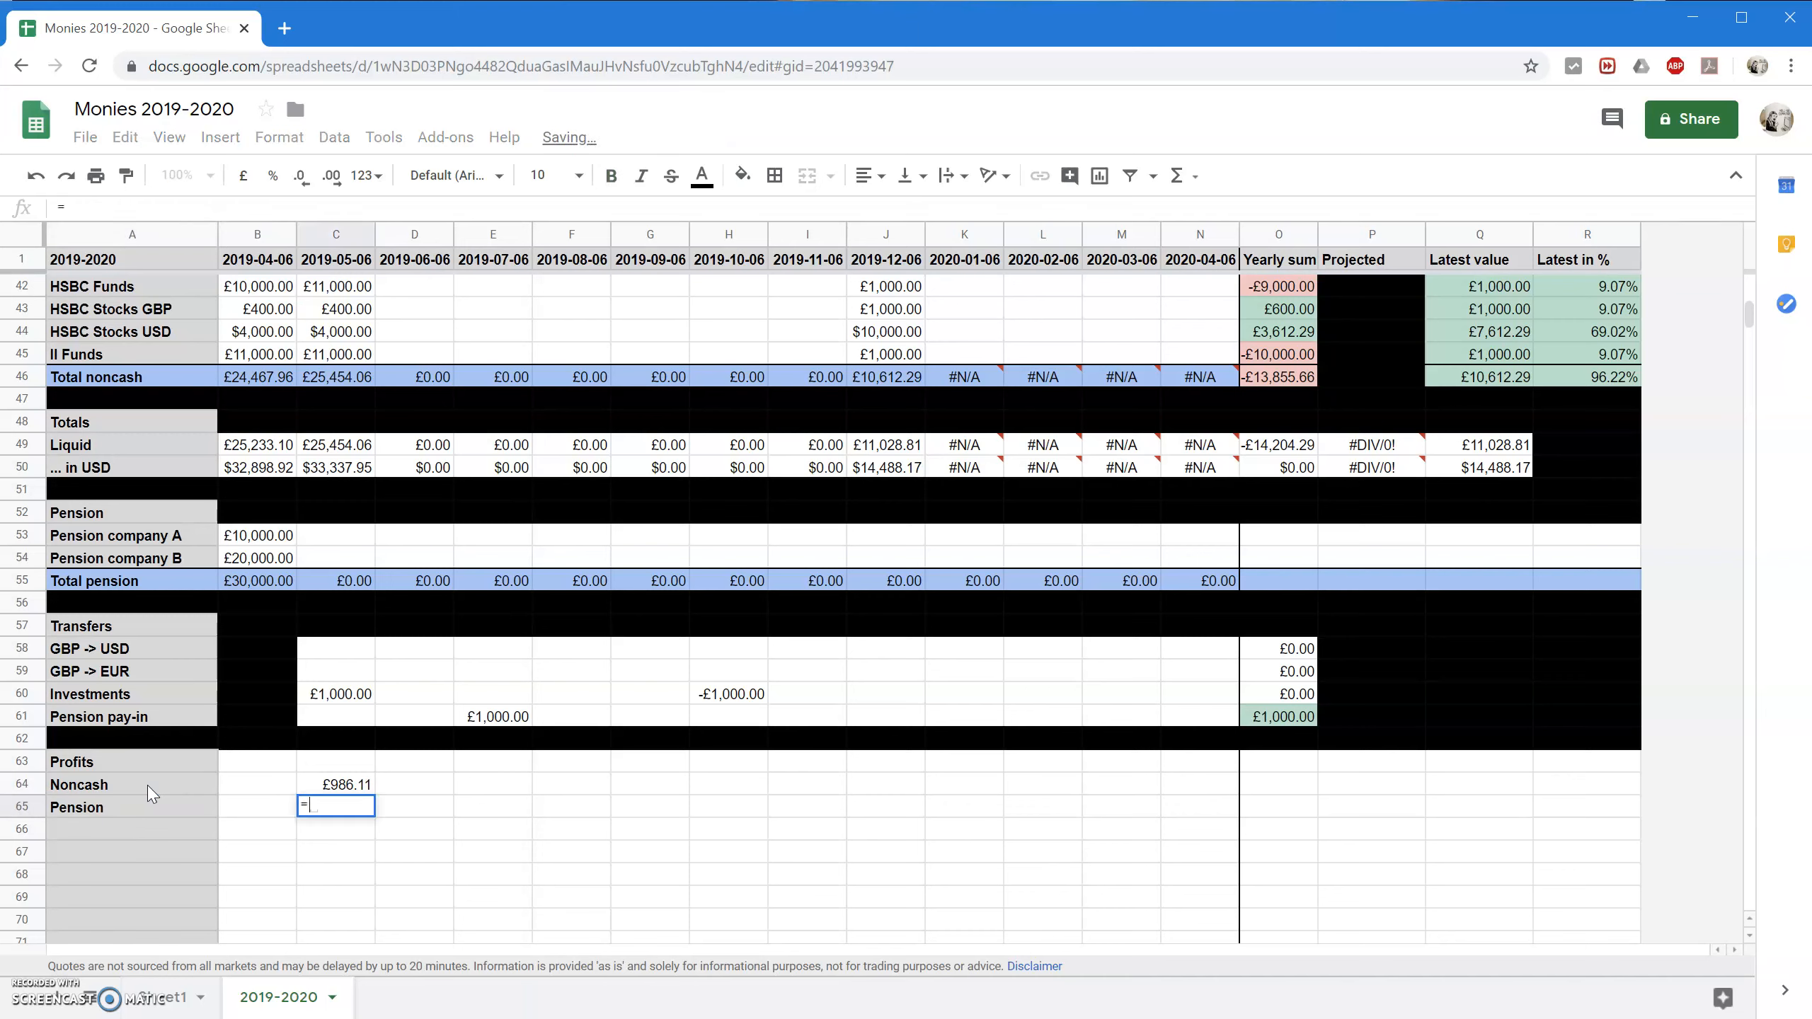
pyautogui.write('C55-')
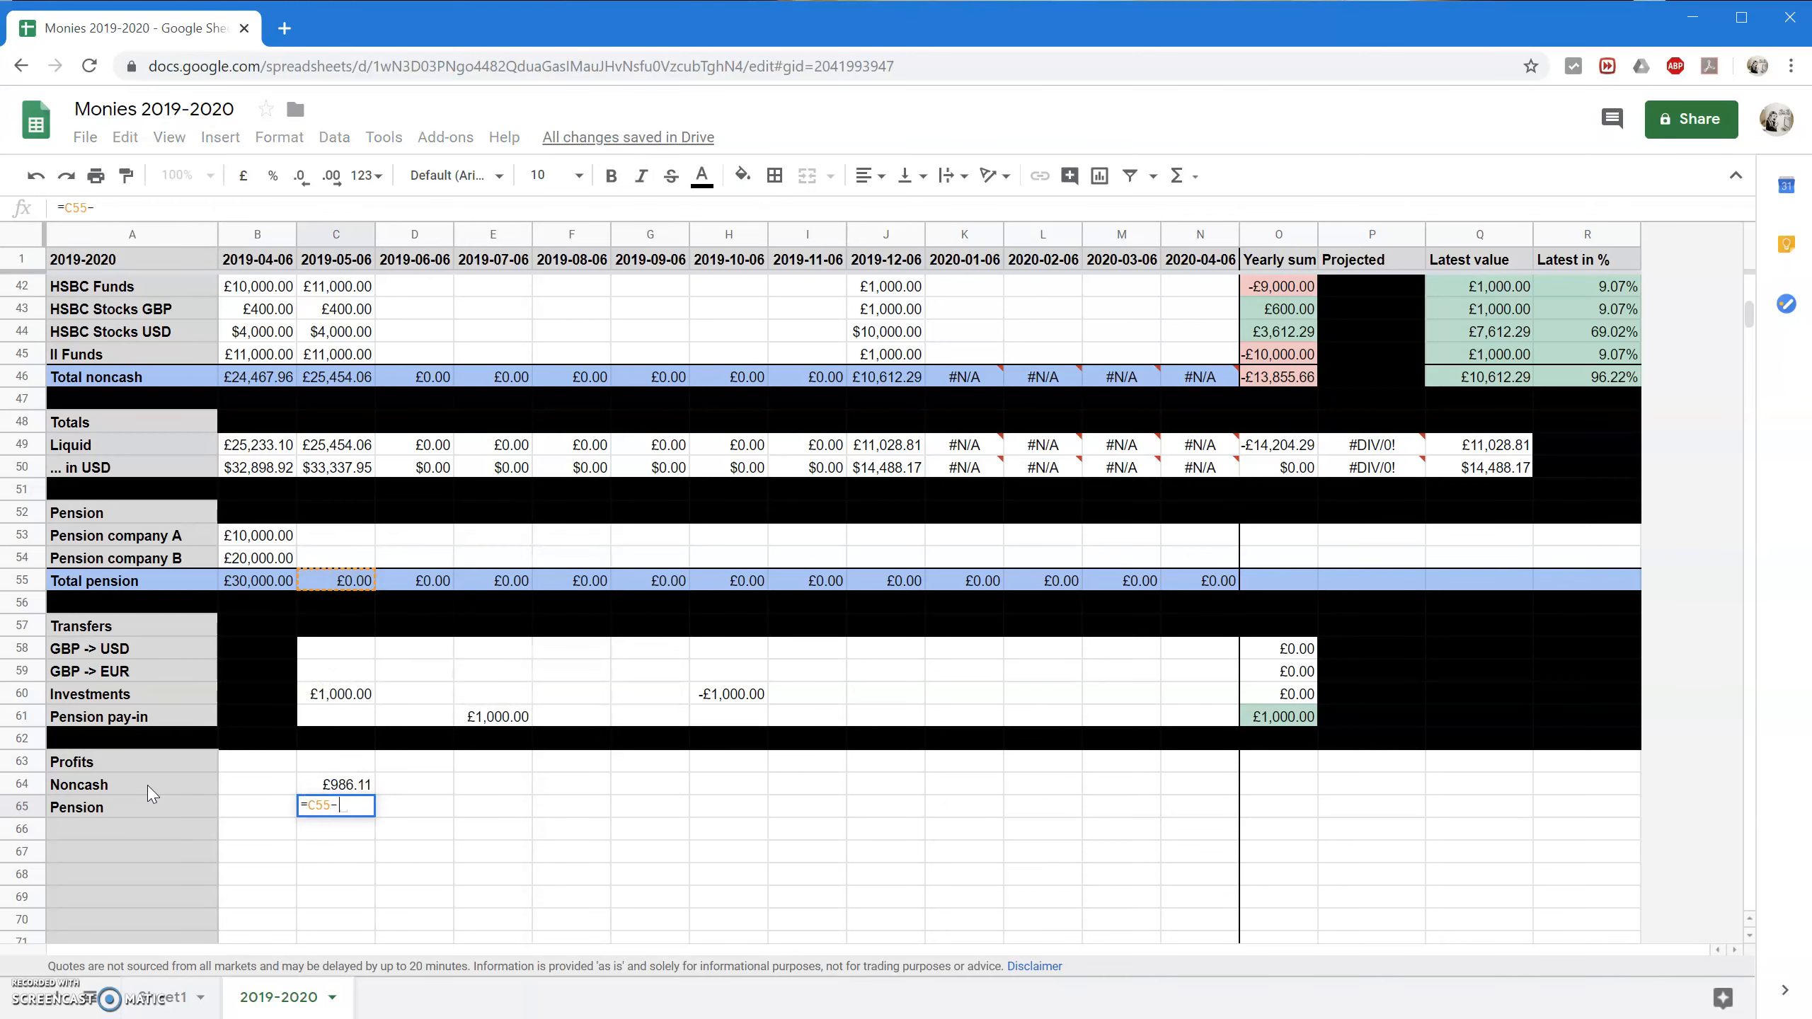
pyautogui.write('B55')
pyautogui.press('Return')
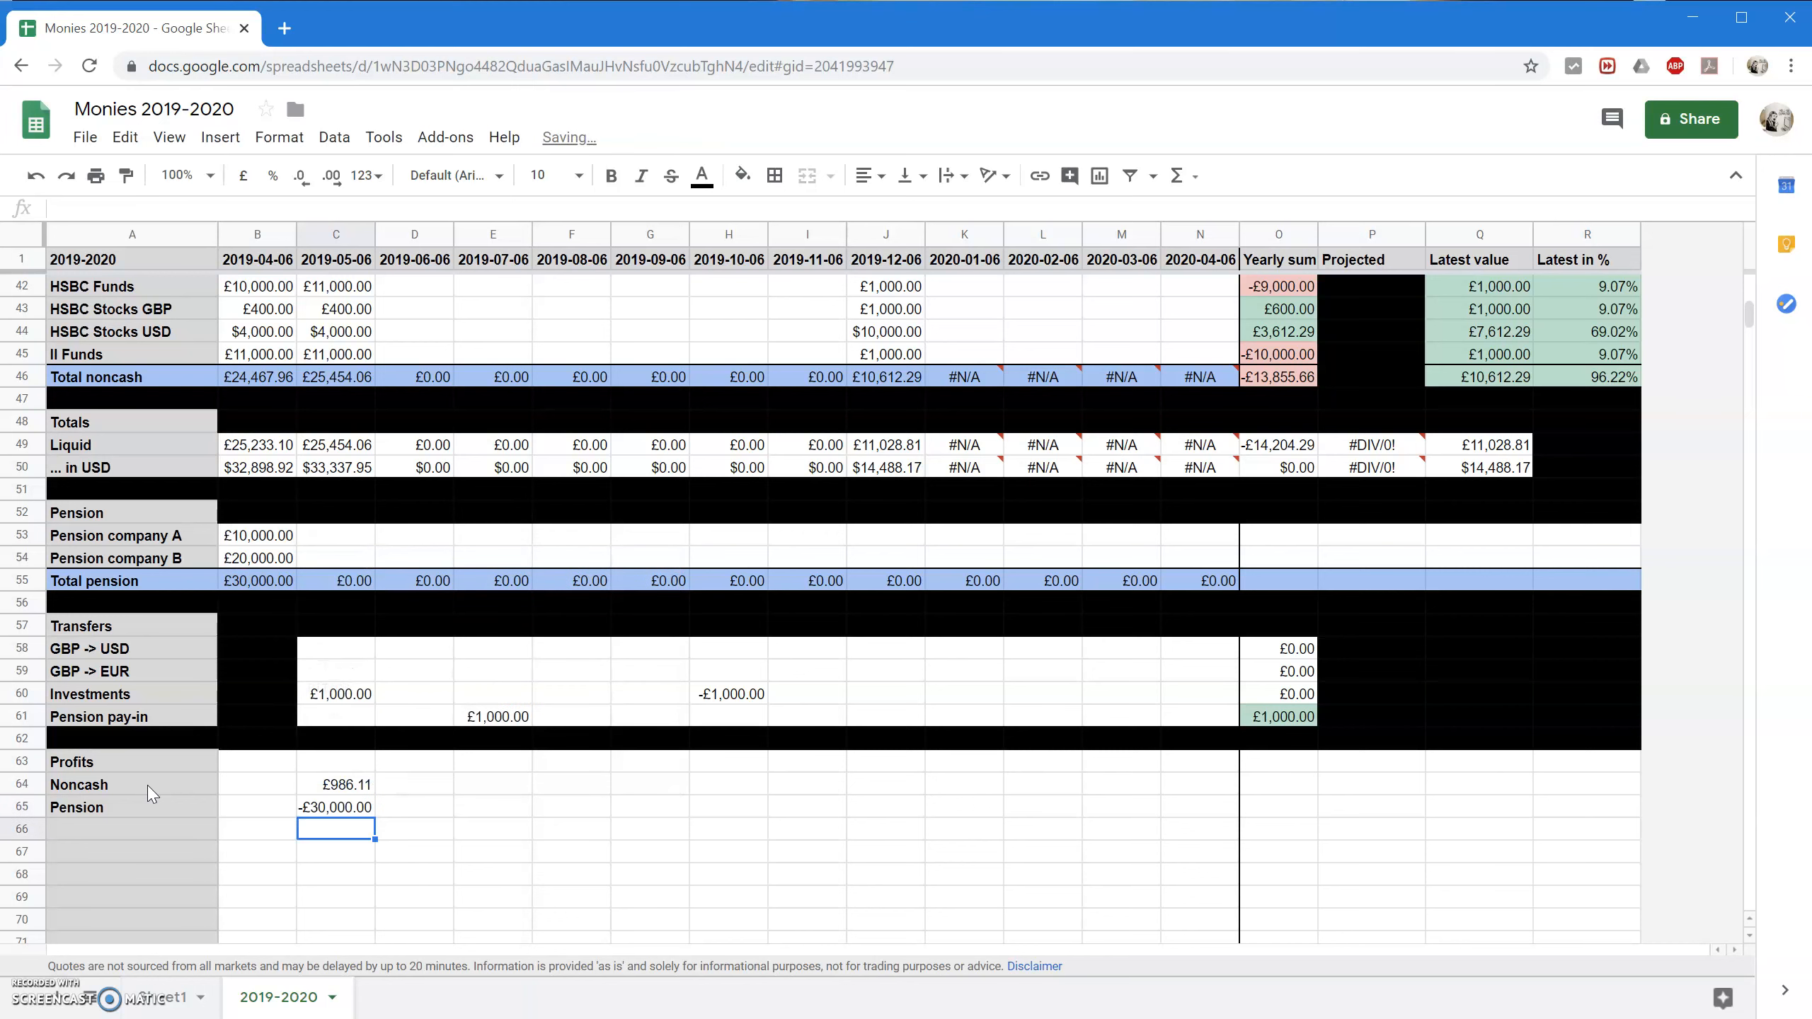
# Enter the 2019-05-06 pension values: 11000 for Pension company A and 20000 for Pension company B.
pyautogui.click(353, 540)
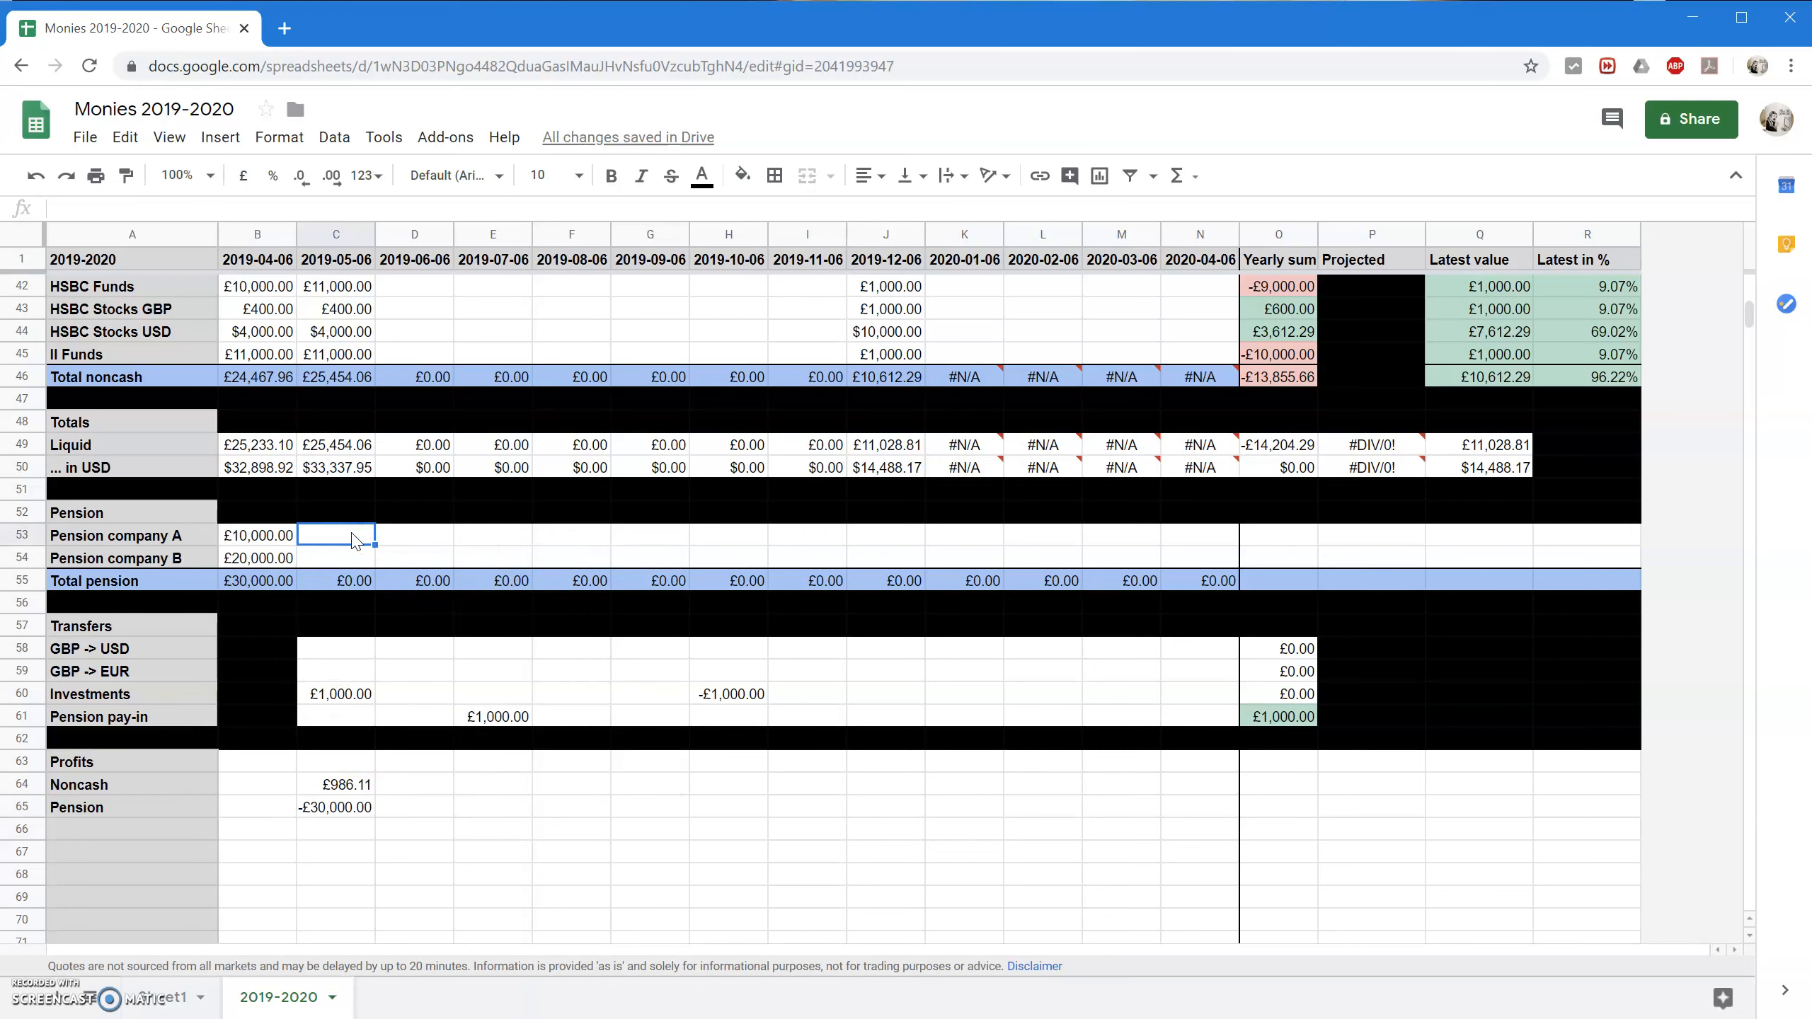
pyautogui.write('11000')
pyautogui.press('Return')
pyautogui.write('20000')
pyautogui.press('Return')
# Copy the Noncash and Pension profit formulas from C64:C65 across the remaining months to column N.
pyautogui.click(331, 784)
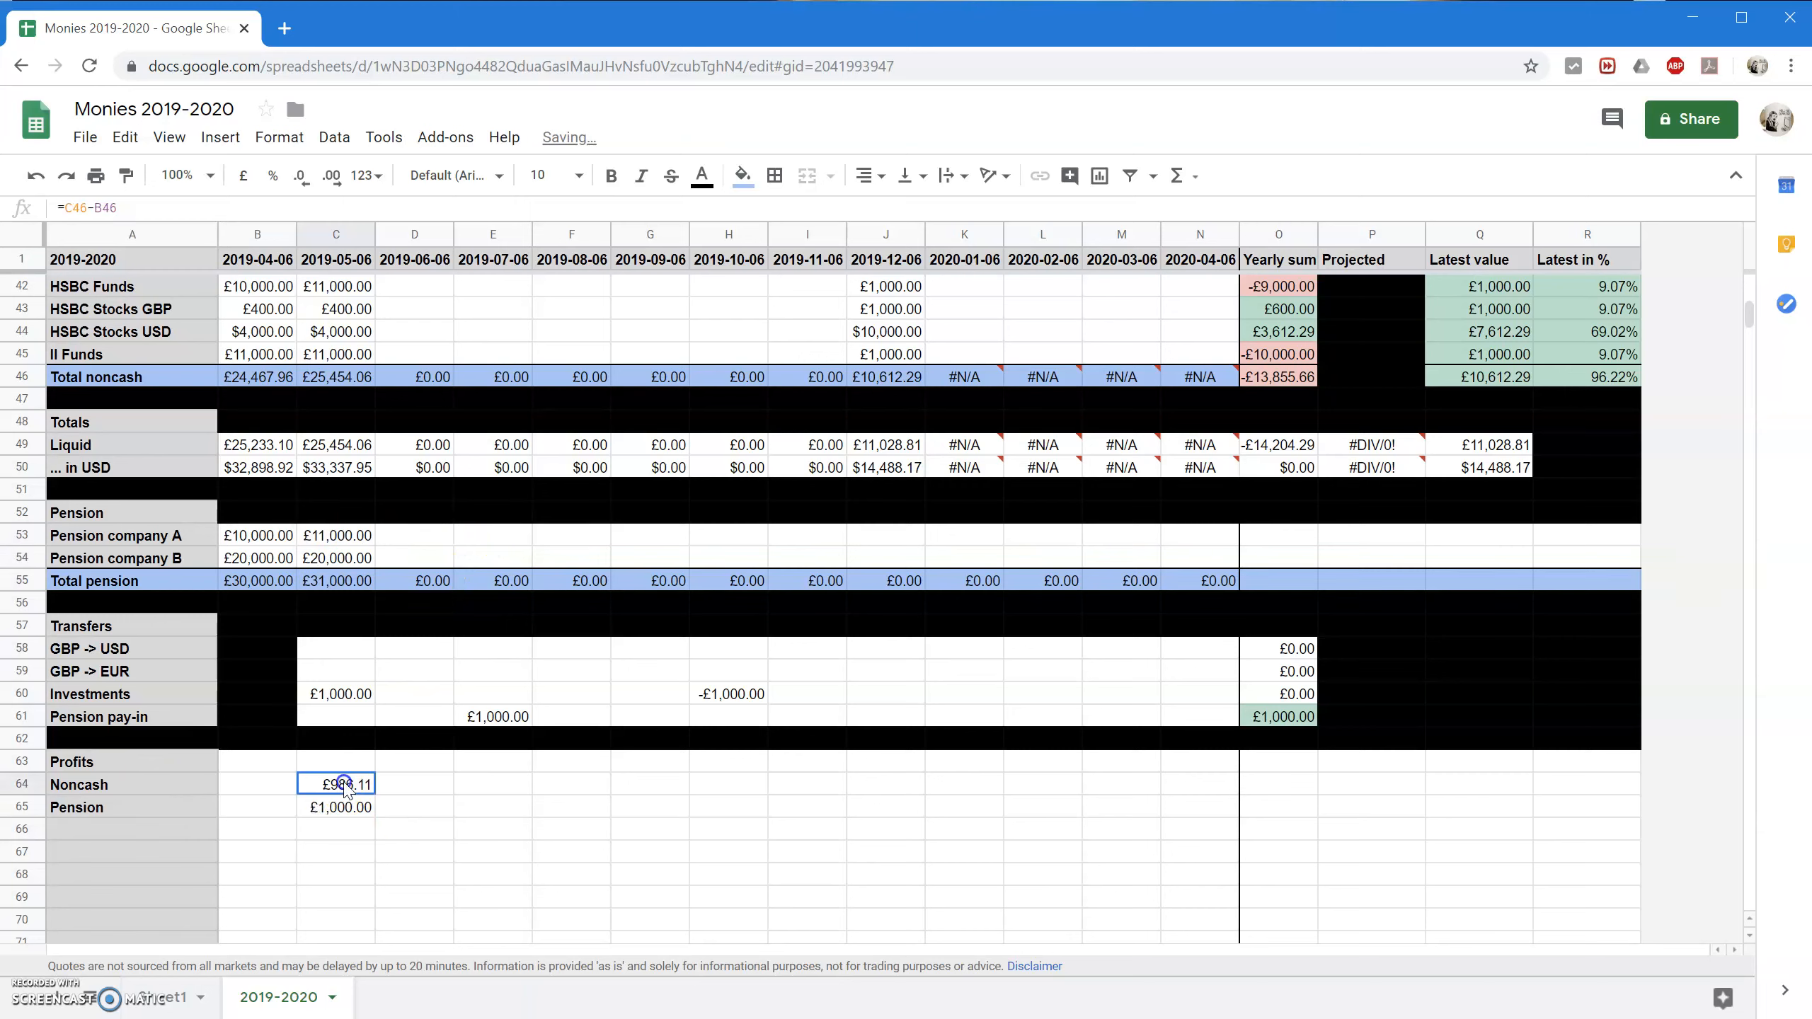
pyautogui.keyDown('shift'); pyautogui.click(350, 812); pyautogui.keyUp('shift')
pyautogui.moveTo(374, 817); pyautogui.dragTo(1205, 814)
# Fill the unused Profits cells B63:B65 and the heading row through column R with black.
pyautogui.click(247, 761)
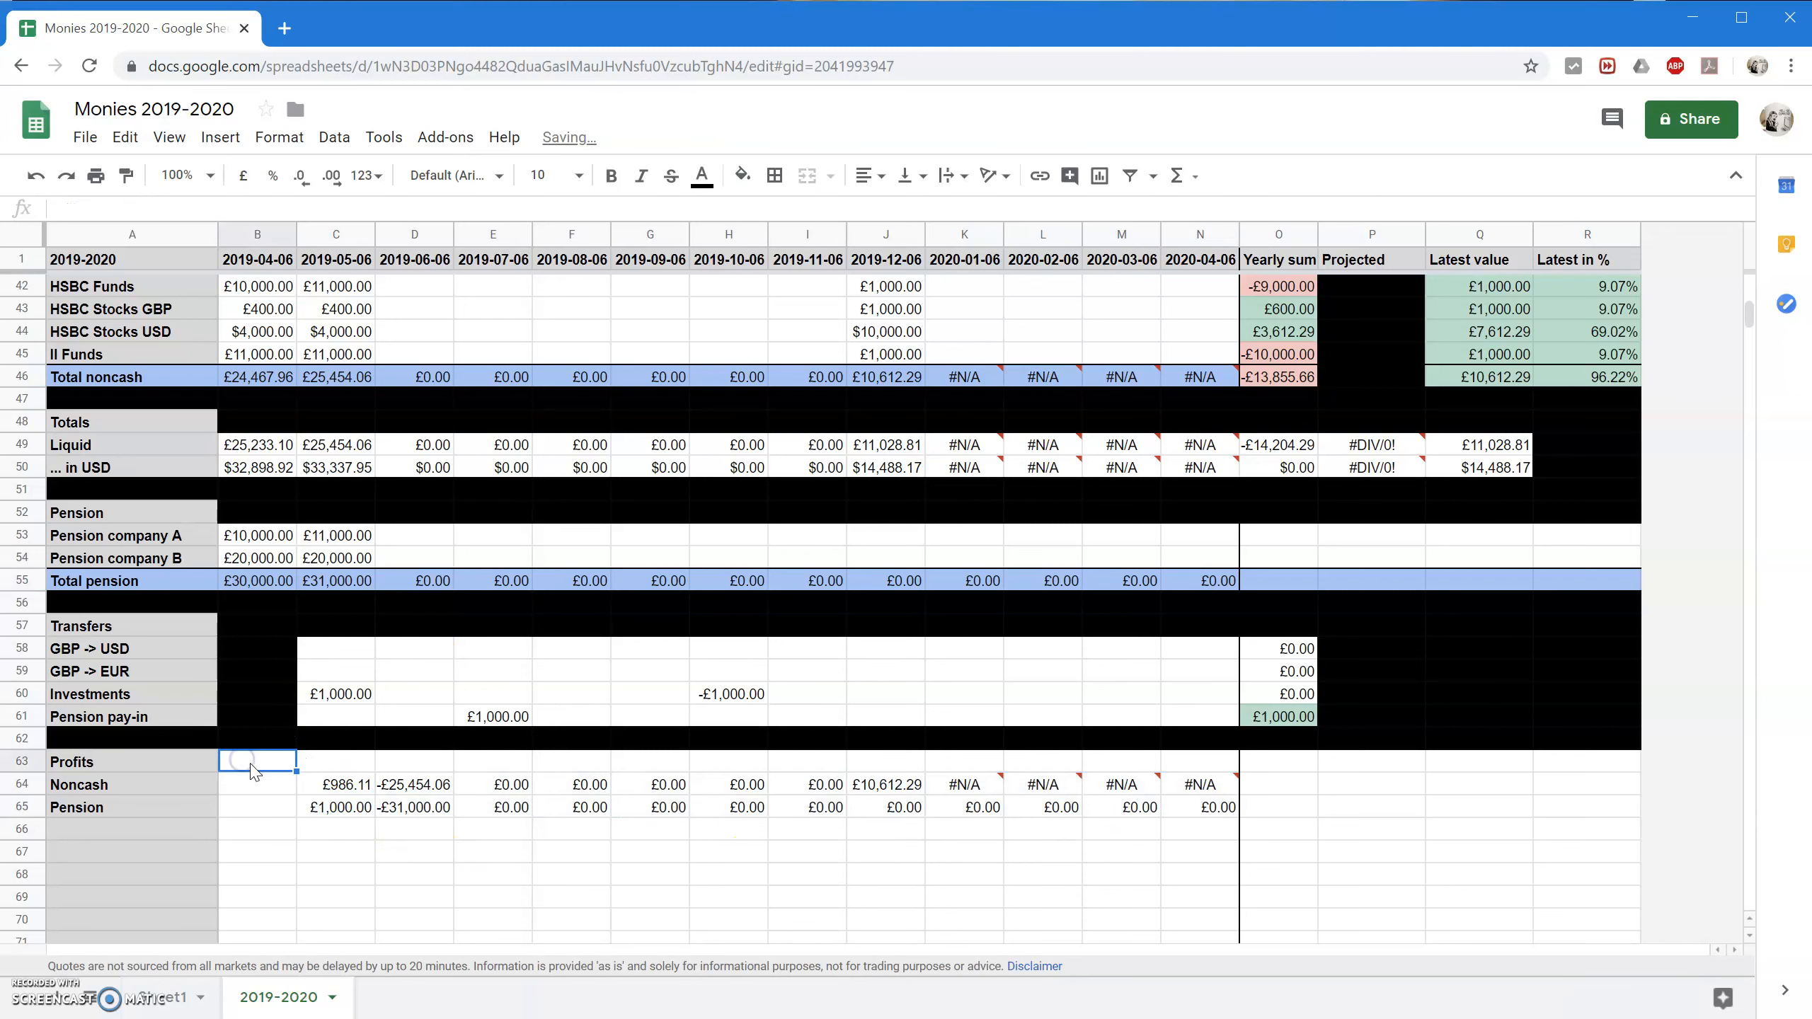
pyautogui.moveTo(243, 771); pyautogui.dragTo(257, 806)
pyautogui.moveTo(336, 761); pyautogui.dragTo(1544, 757)
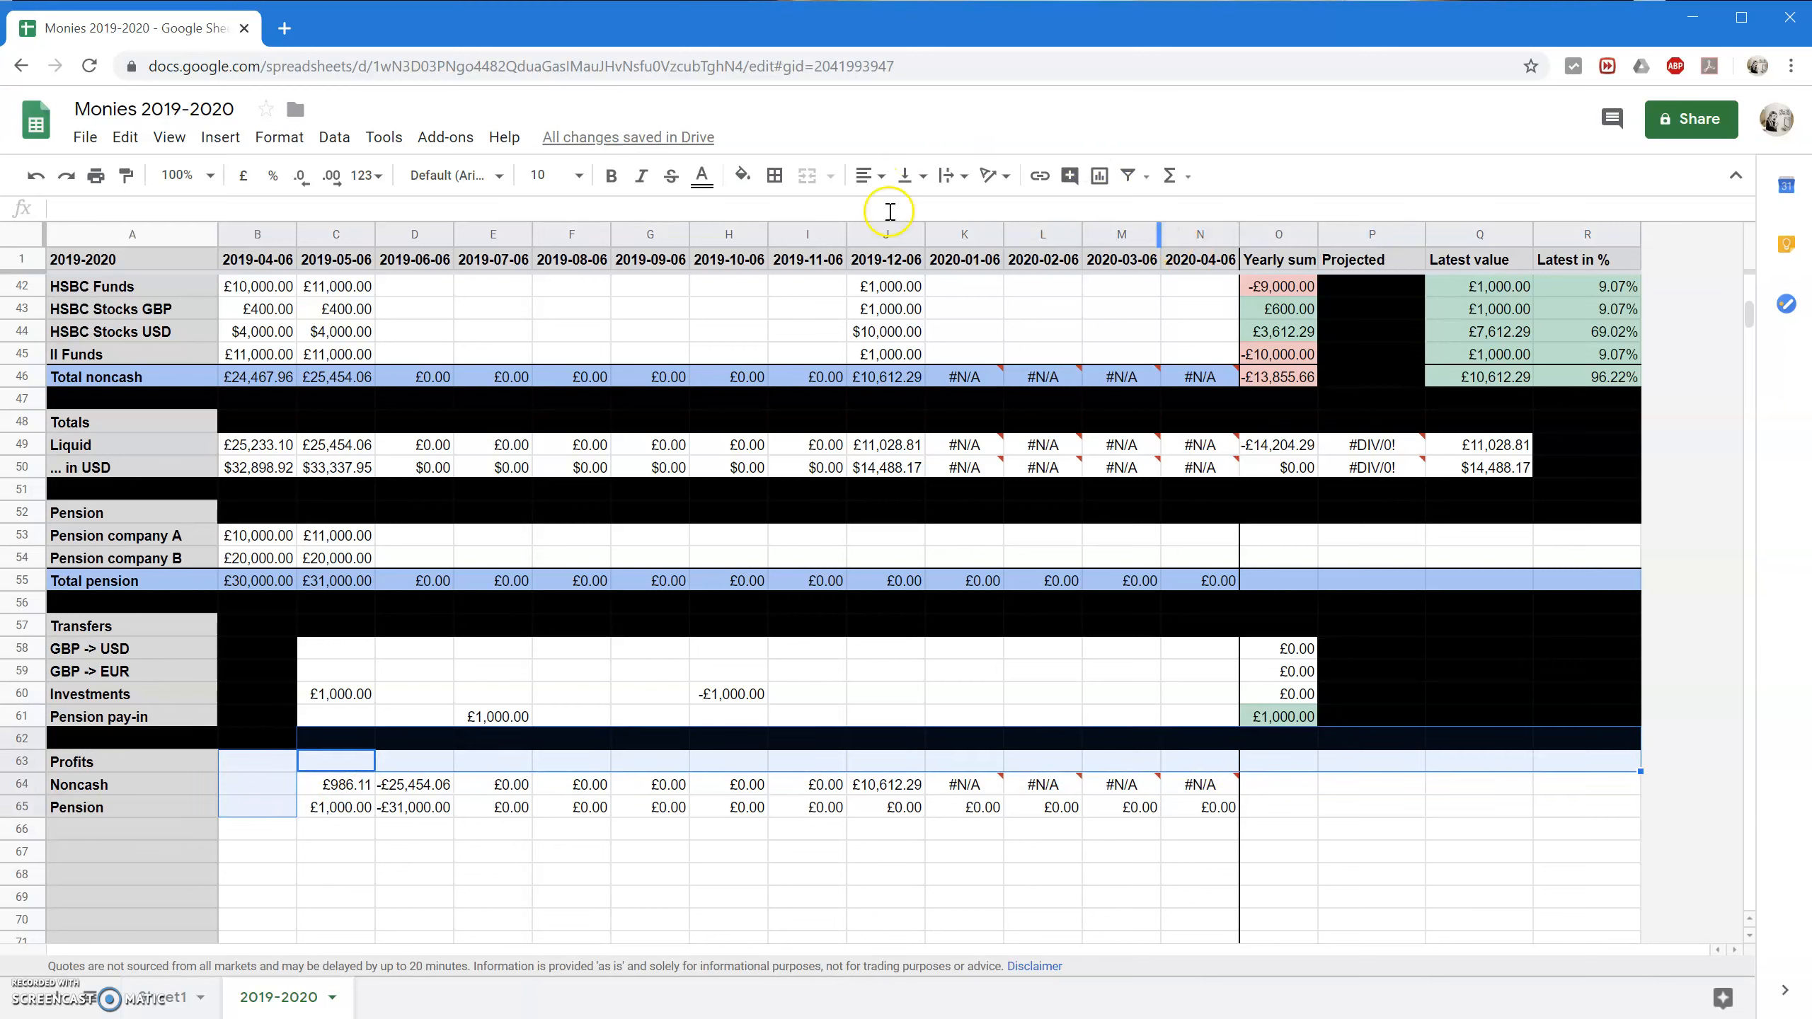
pyautogui.click(740, 173)
pyautogui.click(753, 248)
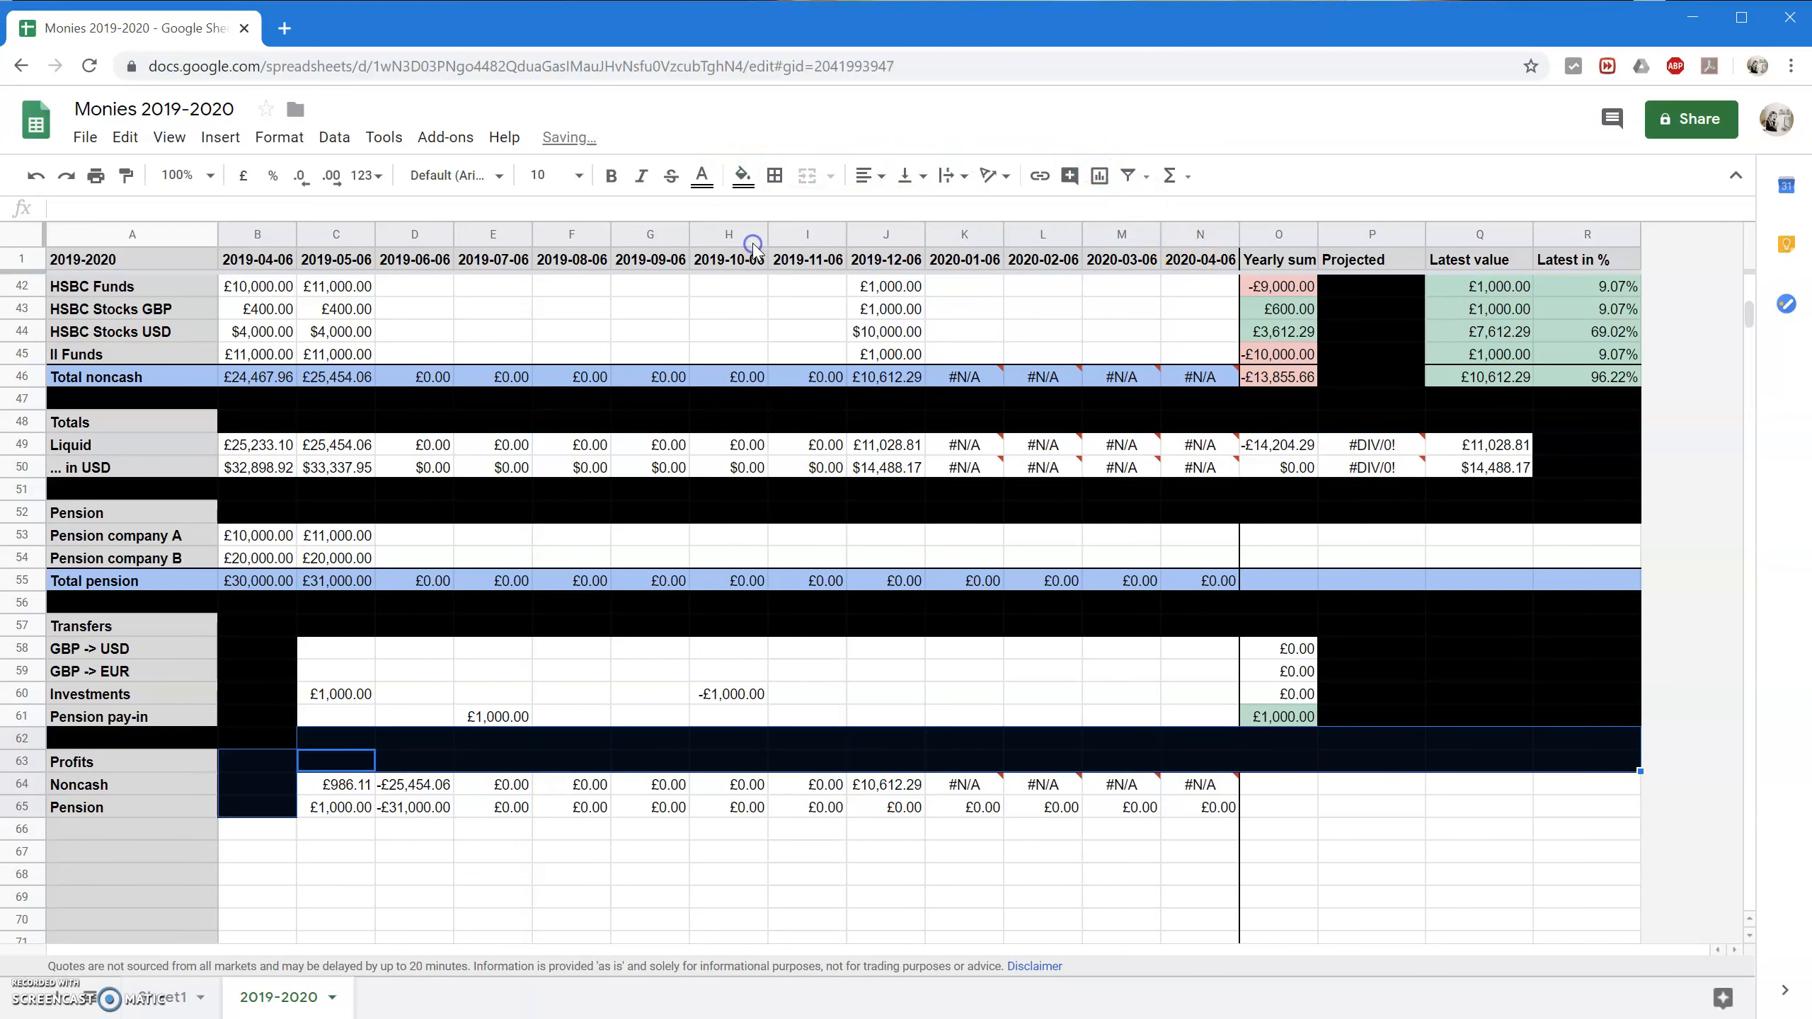
# Enter =SUM(C64:N64) as the Noncash profit's yearly sum in O64 and copy it down to the Pension row.
pyautogui.click(1294, 808)
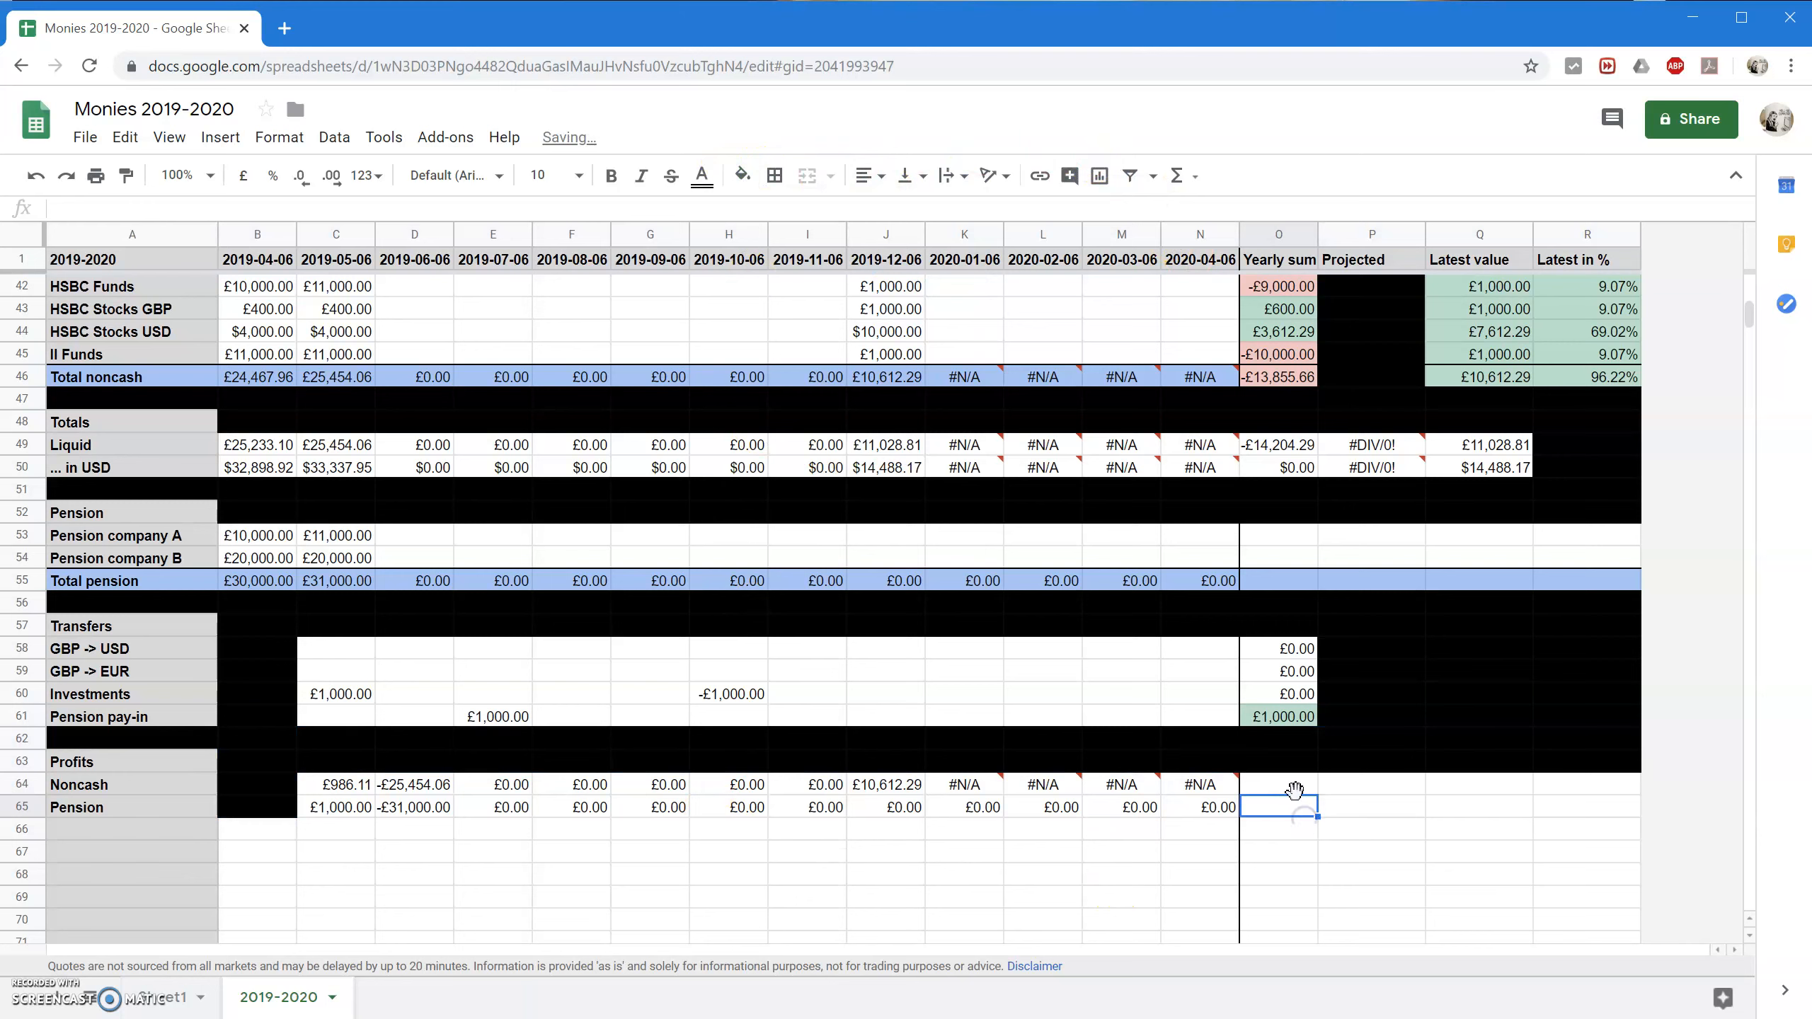
pyautogui.click(1294, 787)
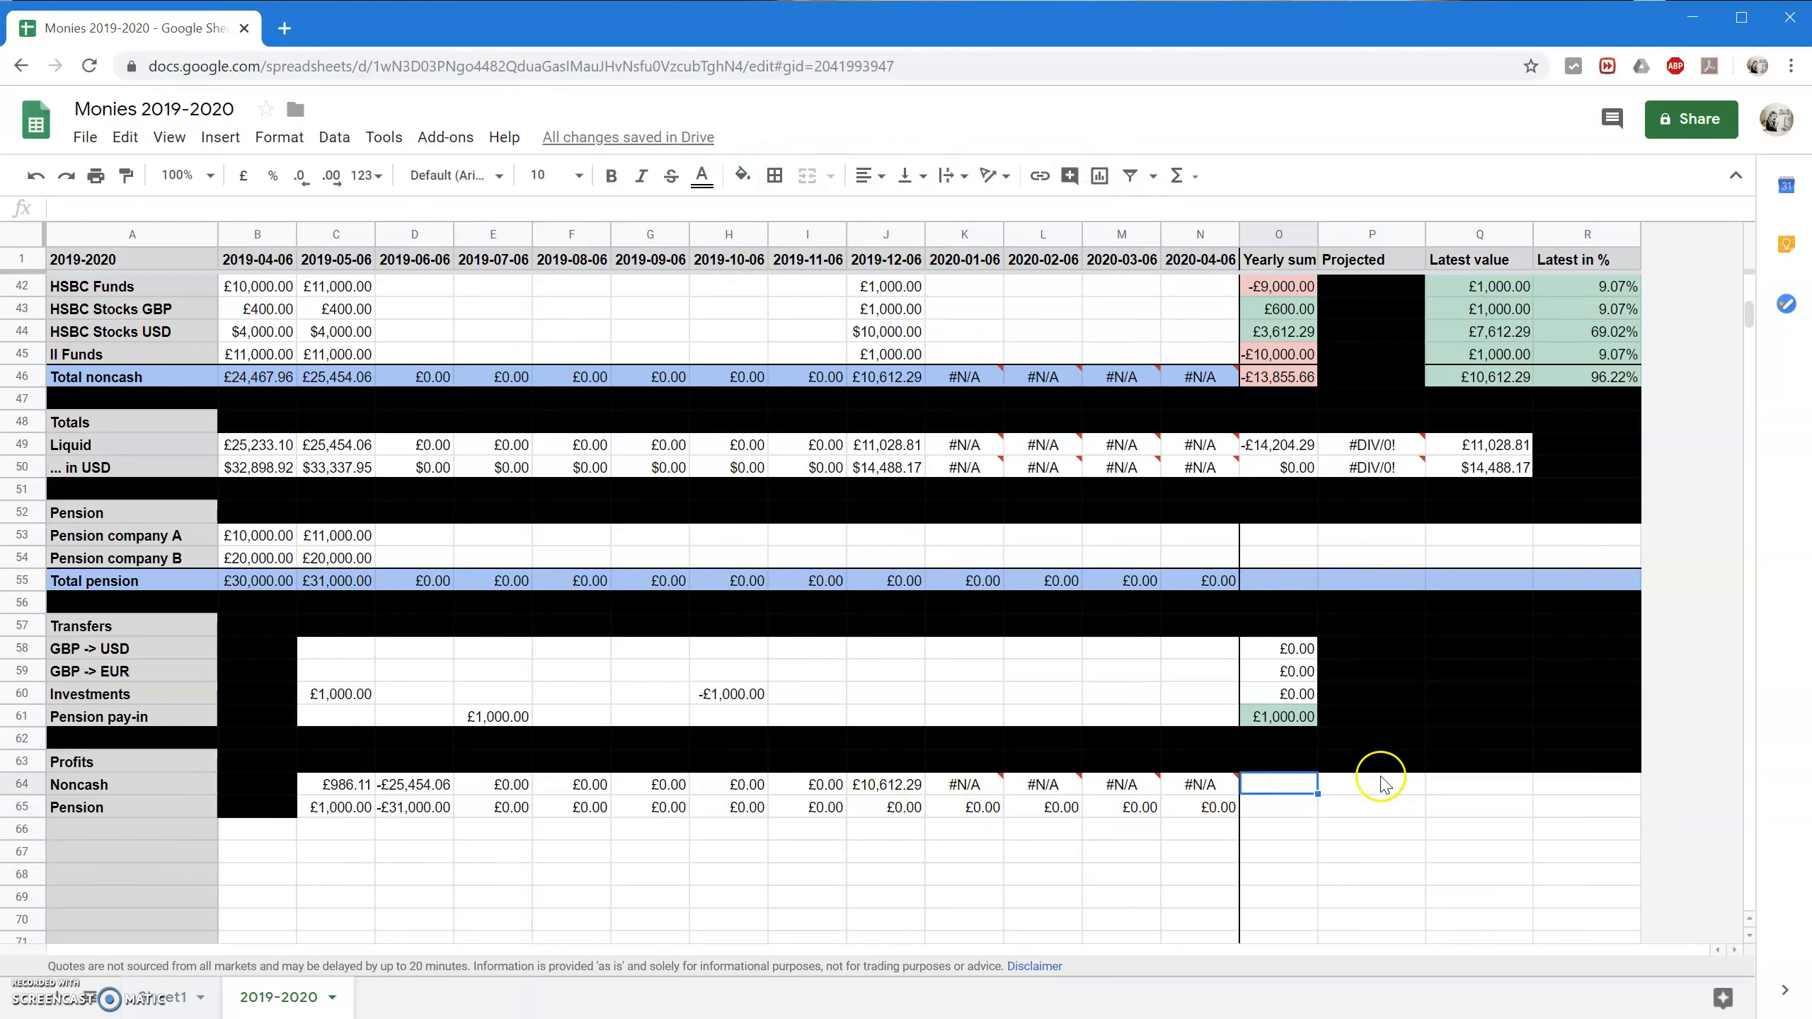
pyautogui.click(1287, 783)
pyautogui.write('=SUM(')
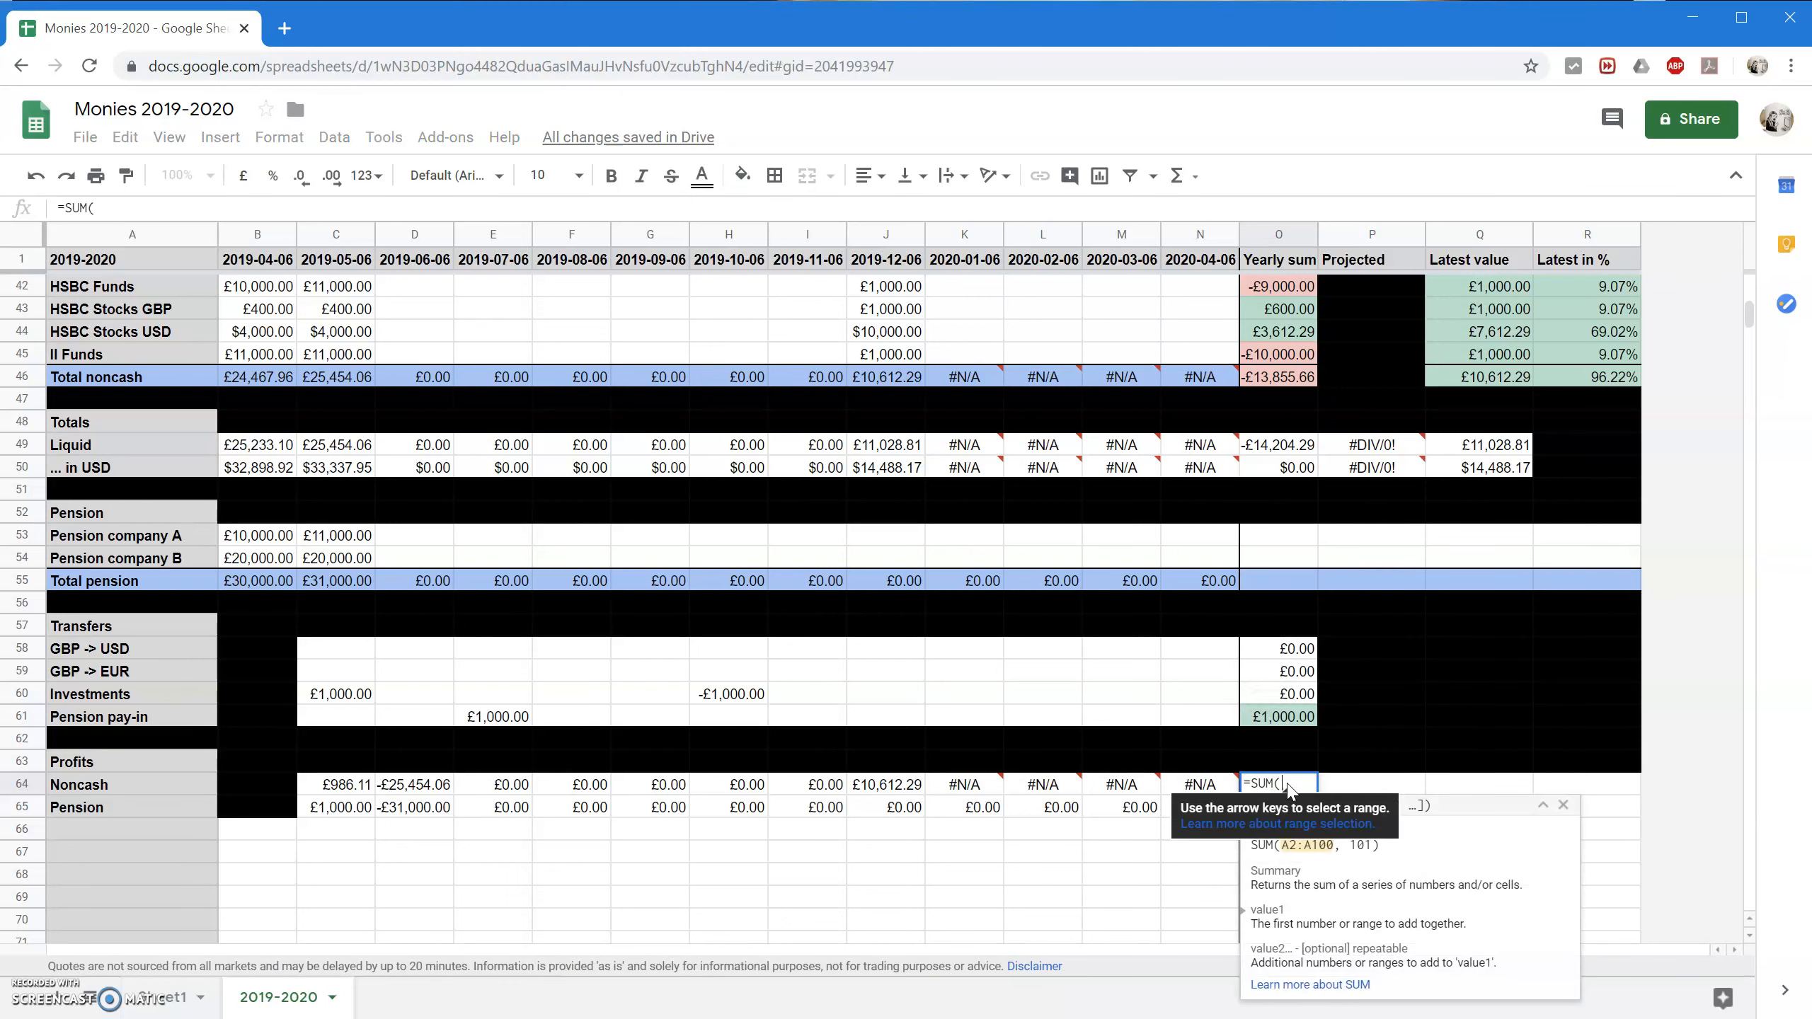
pyautogui.write('C5')
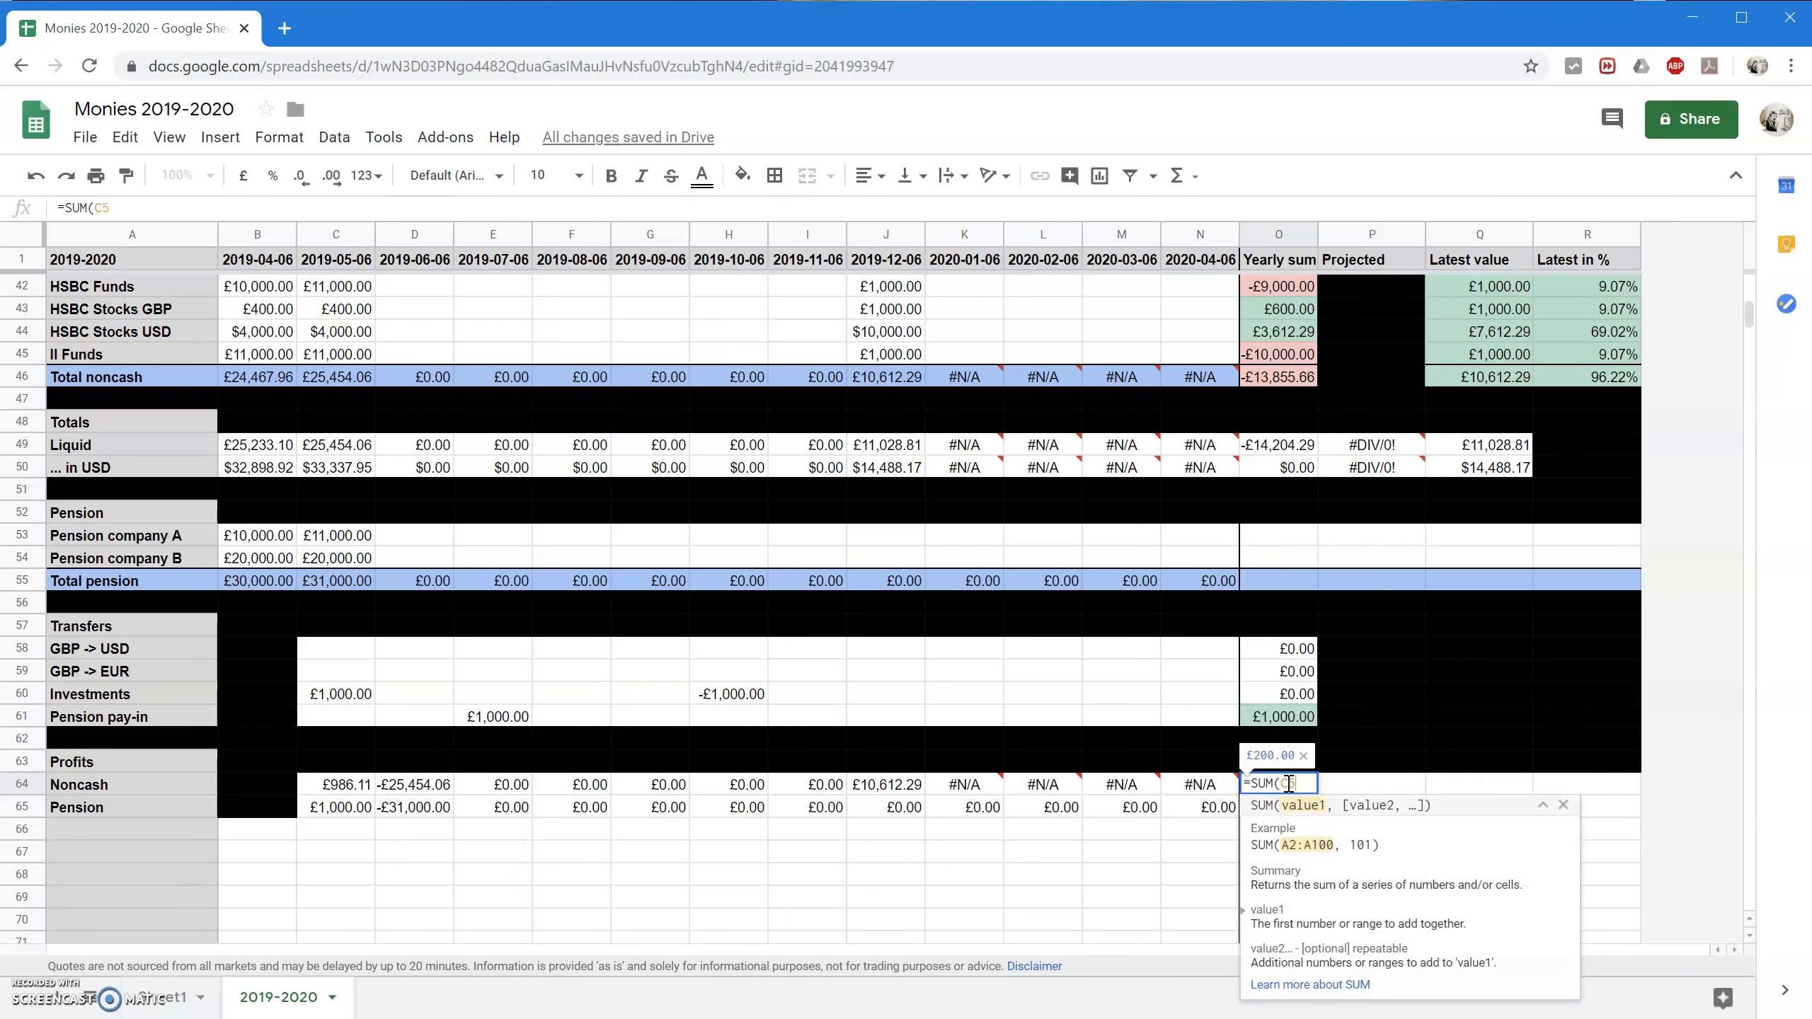
pyautogui.press('BackSpace')
pyautogui.write('64:')
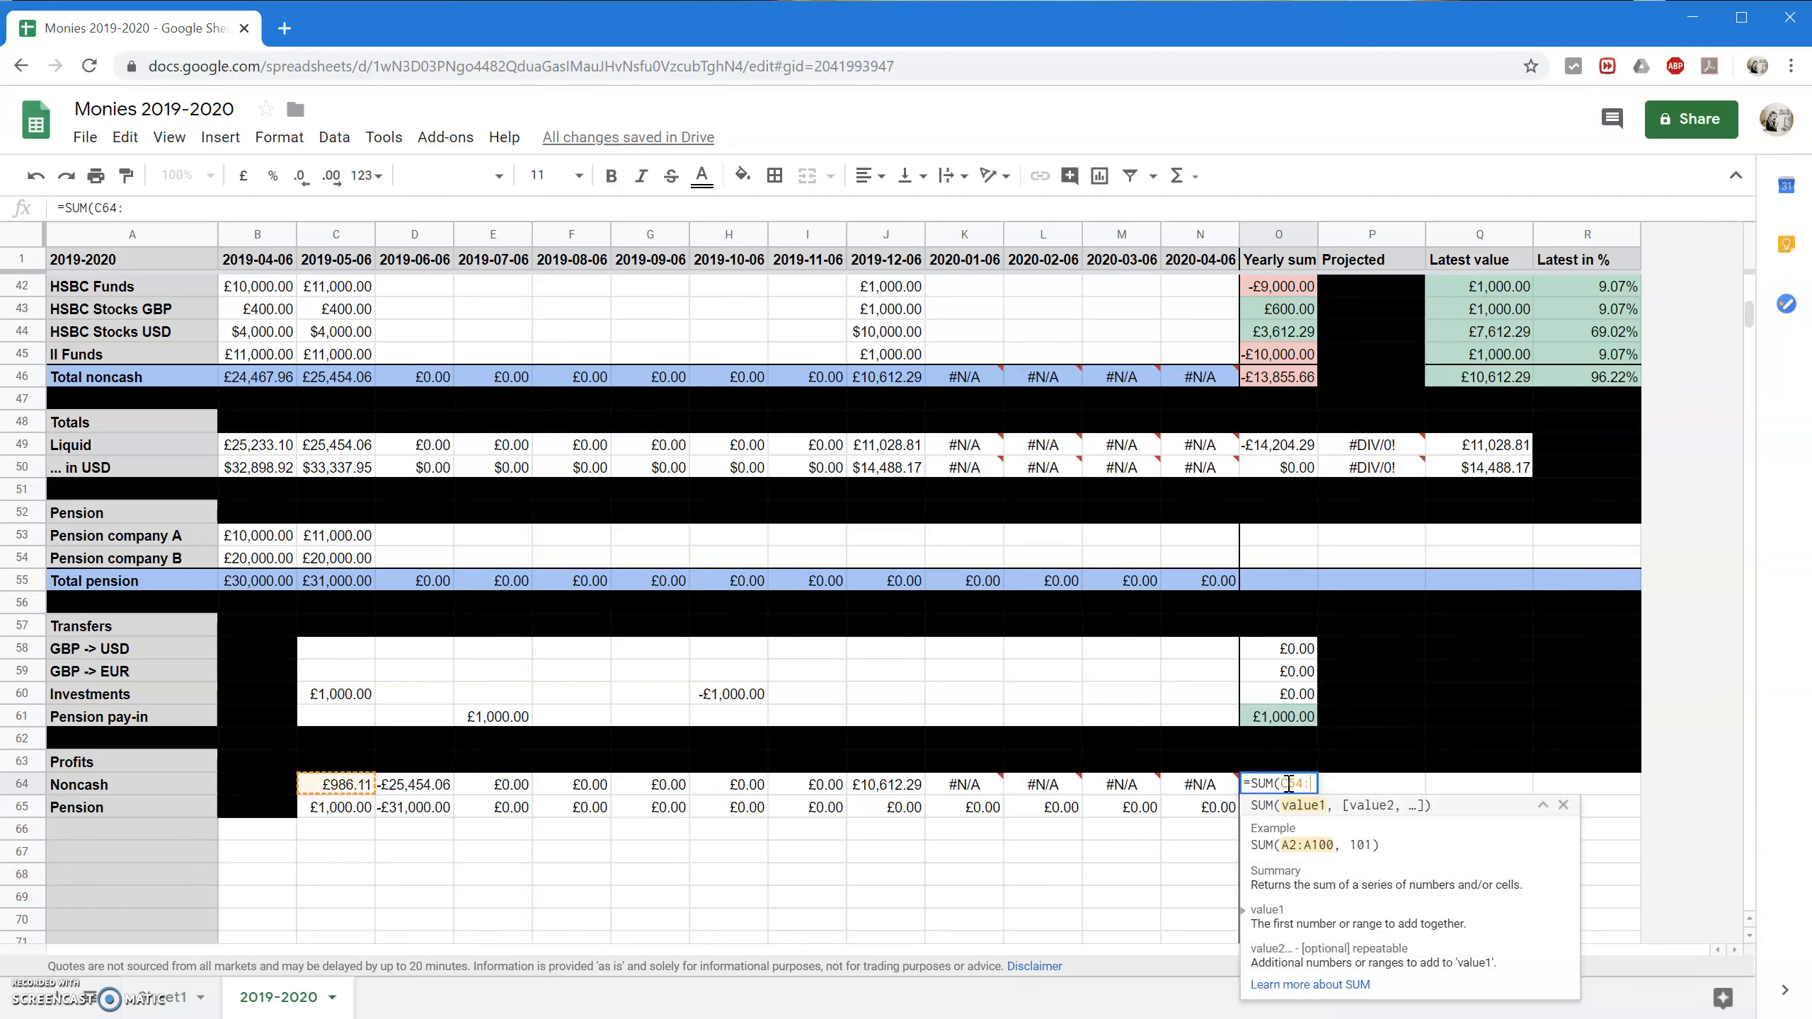
pyautogui.write('N64')
pyautogui.press('Return')
pyautogui.click(1289, 788)
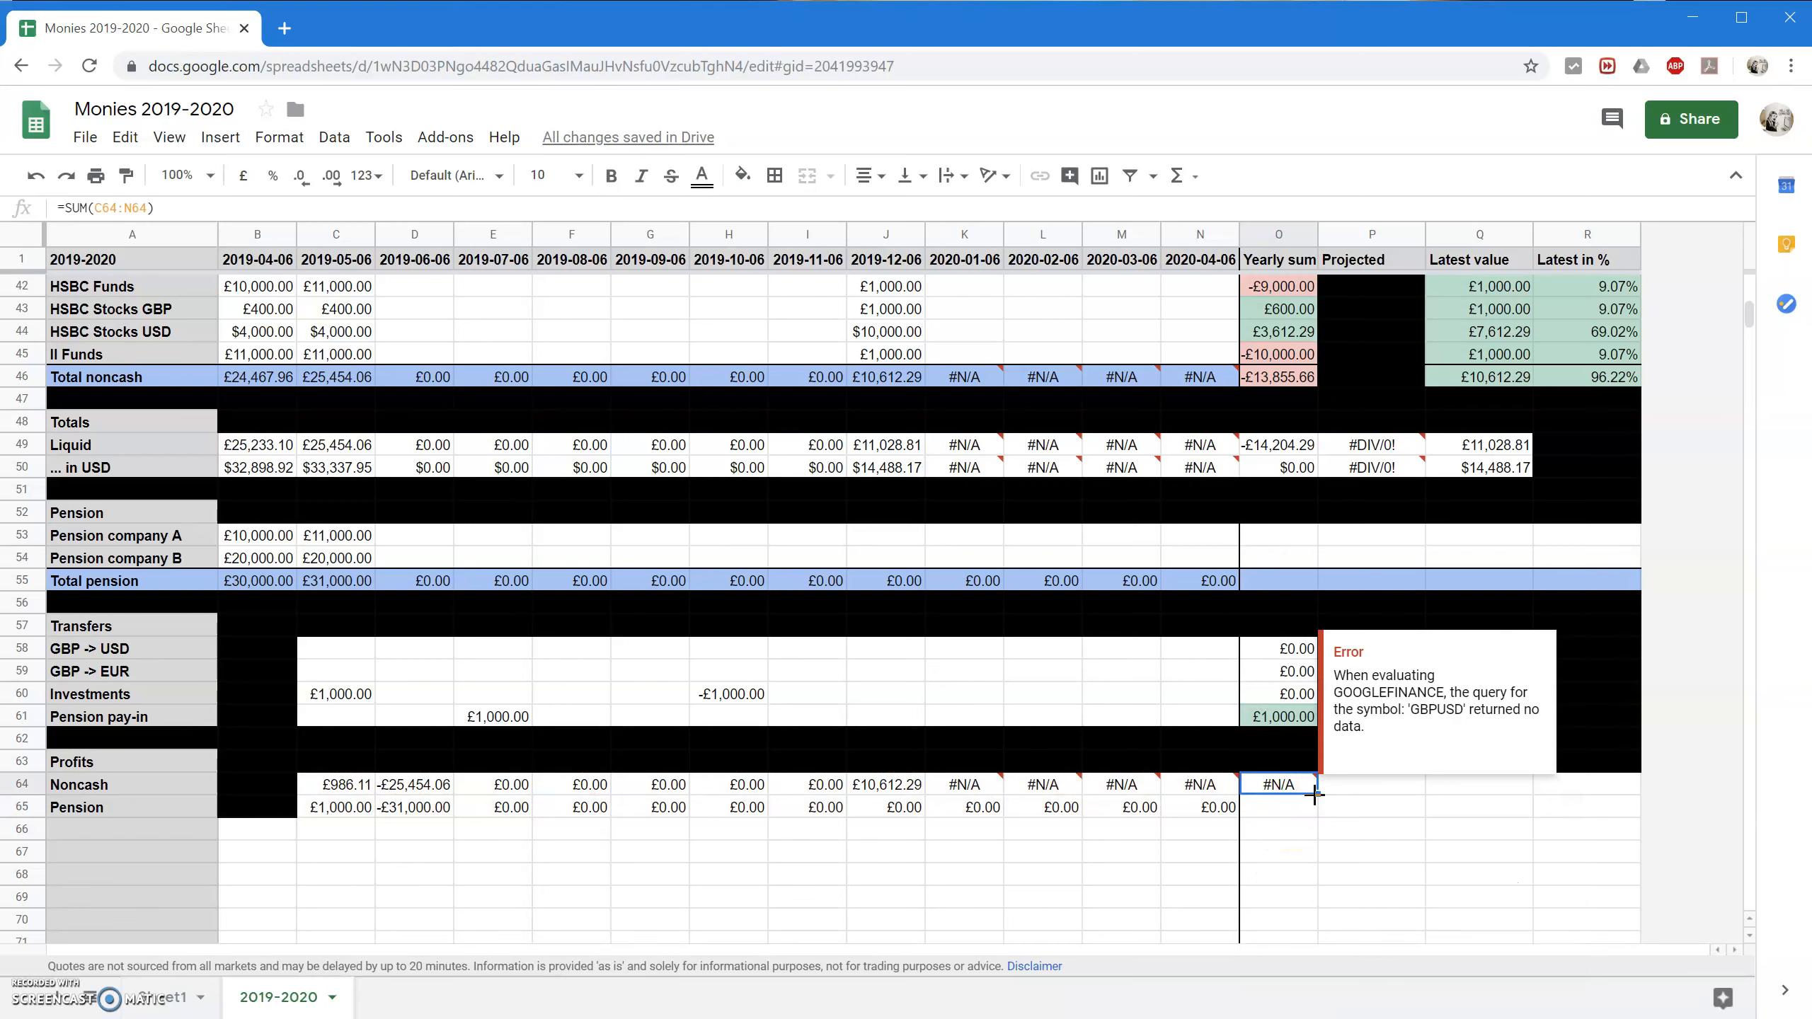
pyautogui.moveTo(1317, 795); pyautogui.dragTo(1310, 811)
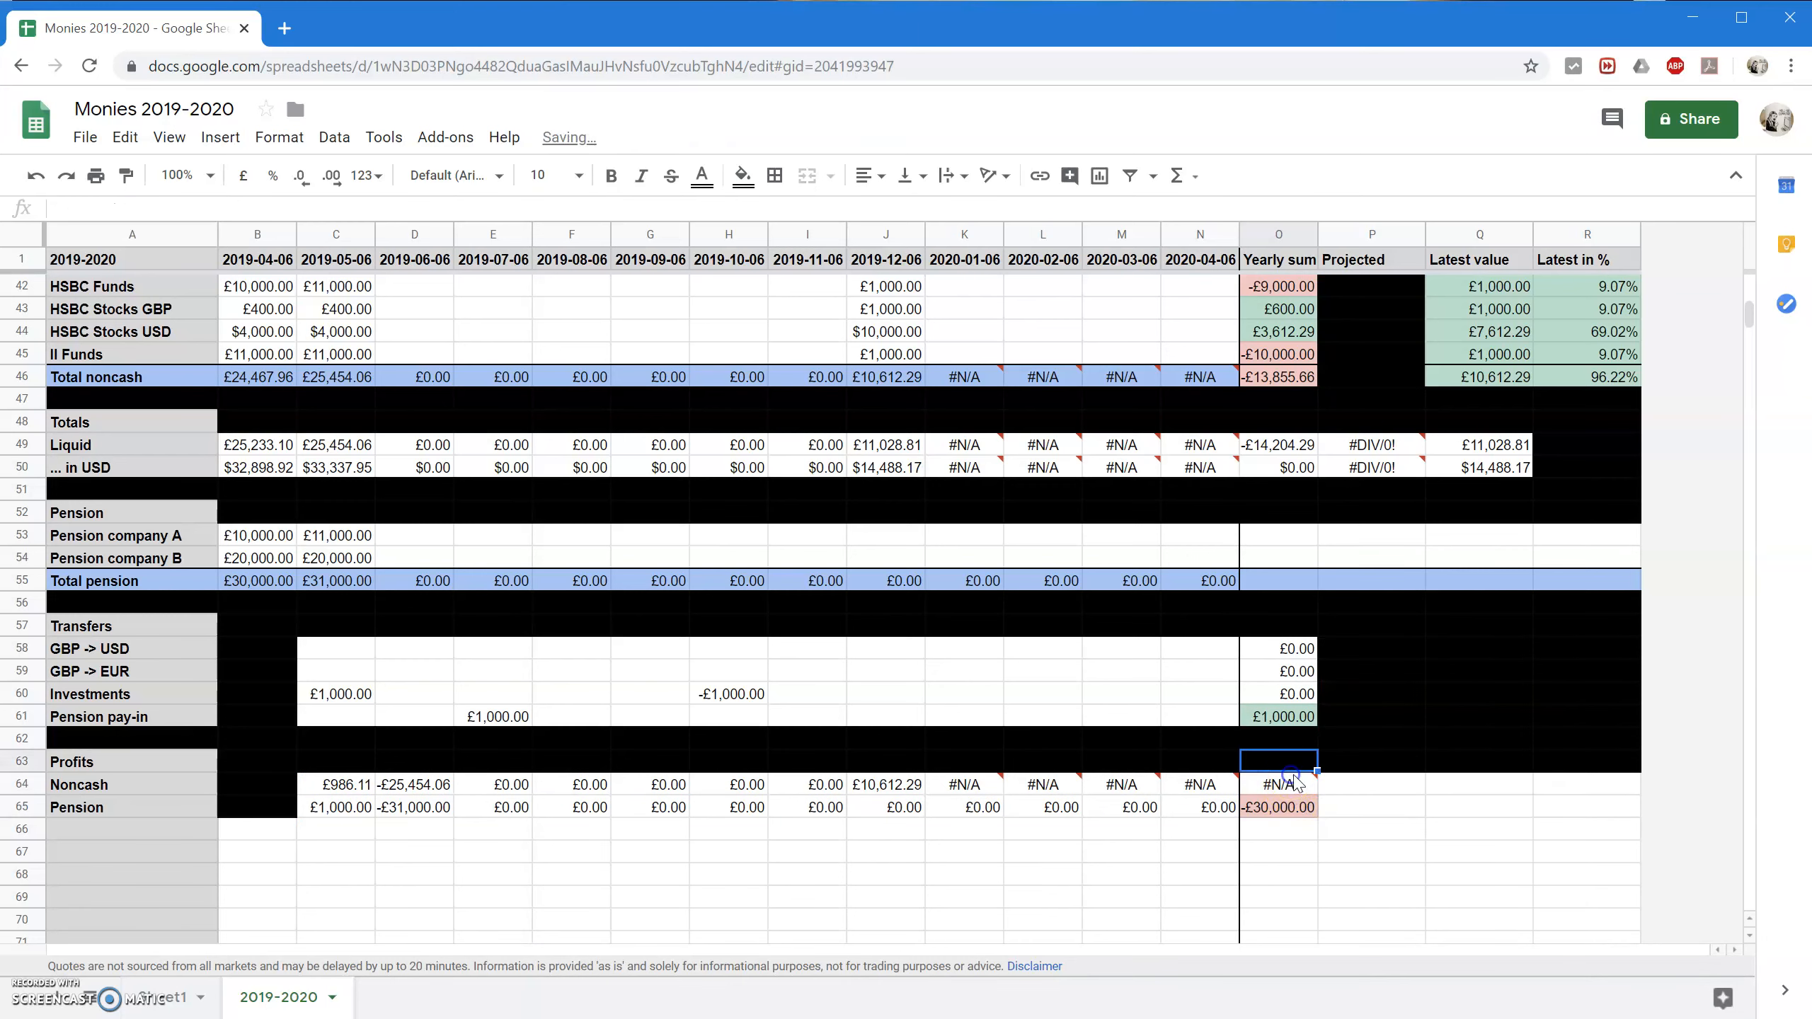
# Change the Noncash profit's yearly sum in O64 to ignore errors, using =SUM(IFERROR(C64:N64)).
pyautogui.click(1295, 788)
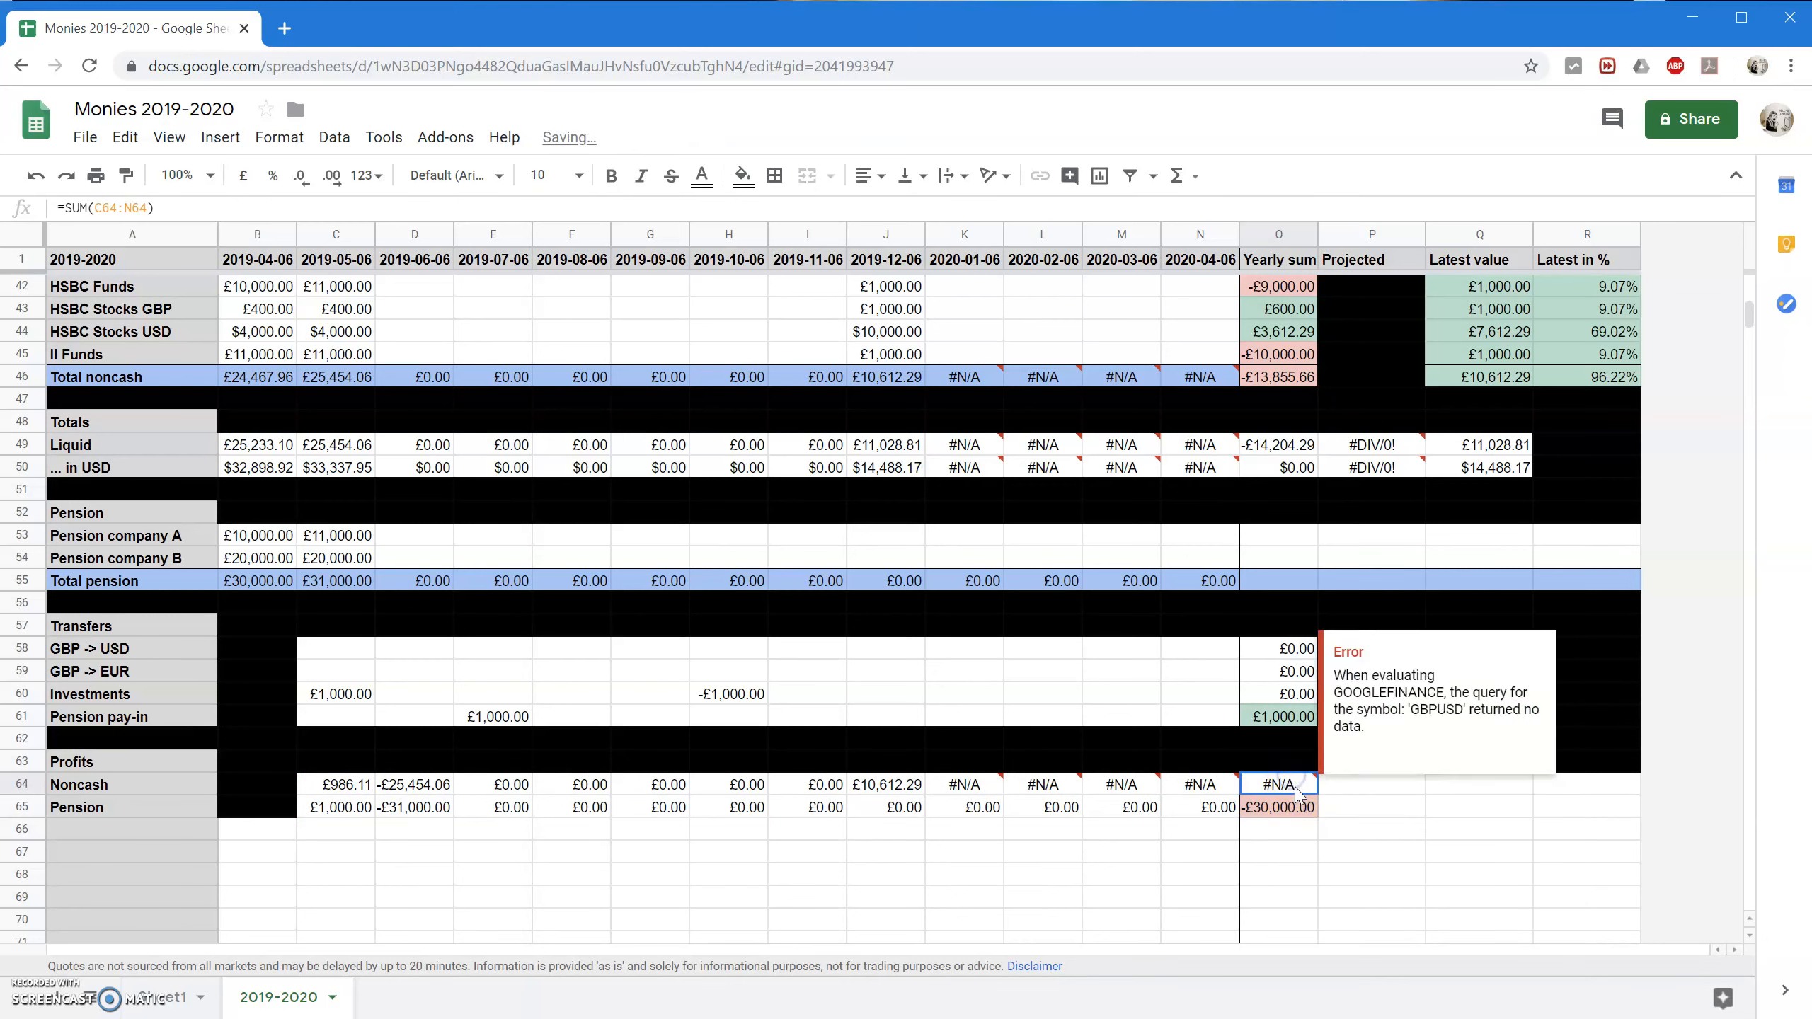
pyautogui.click(93, 207)
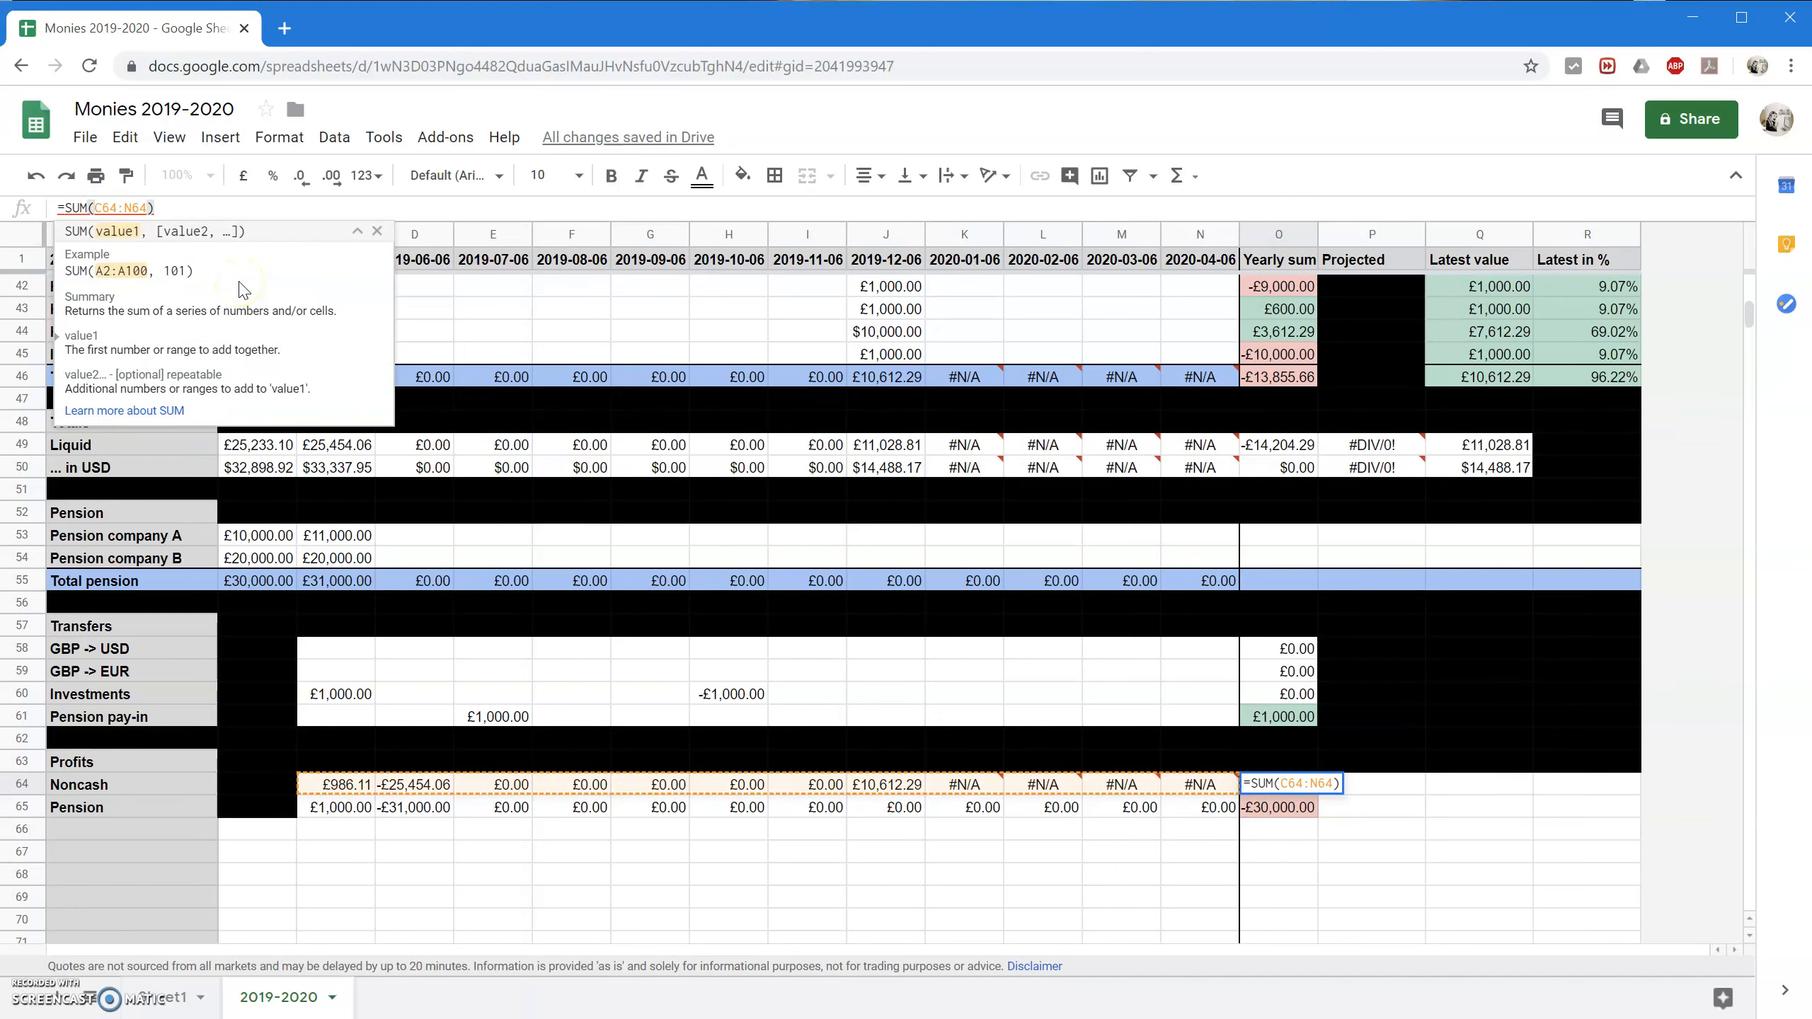
pyautogui.write('IFERROR(')
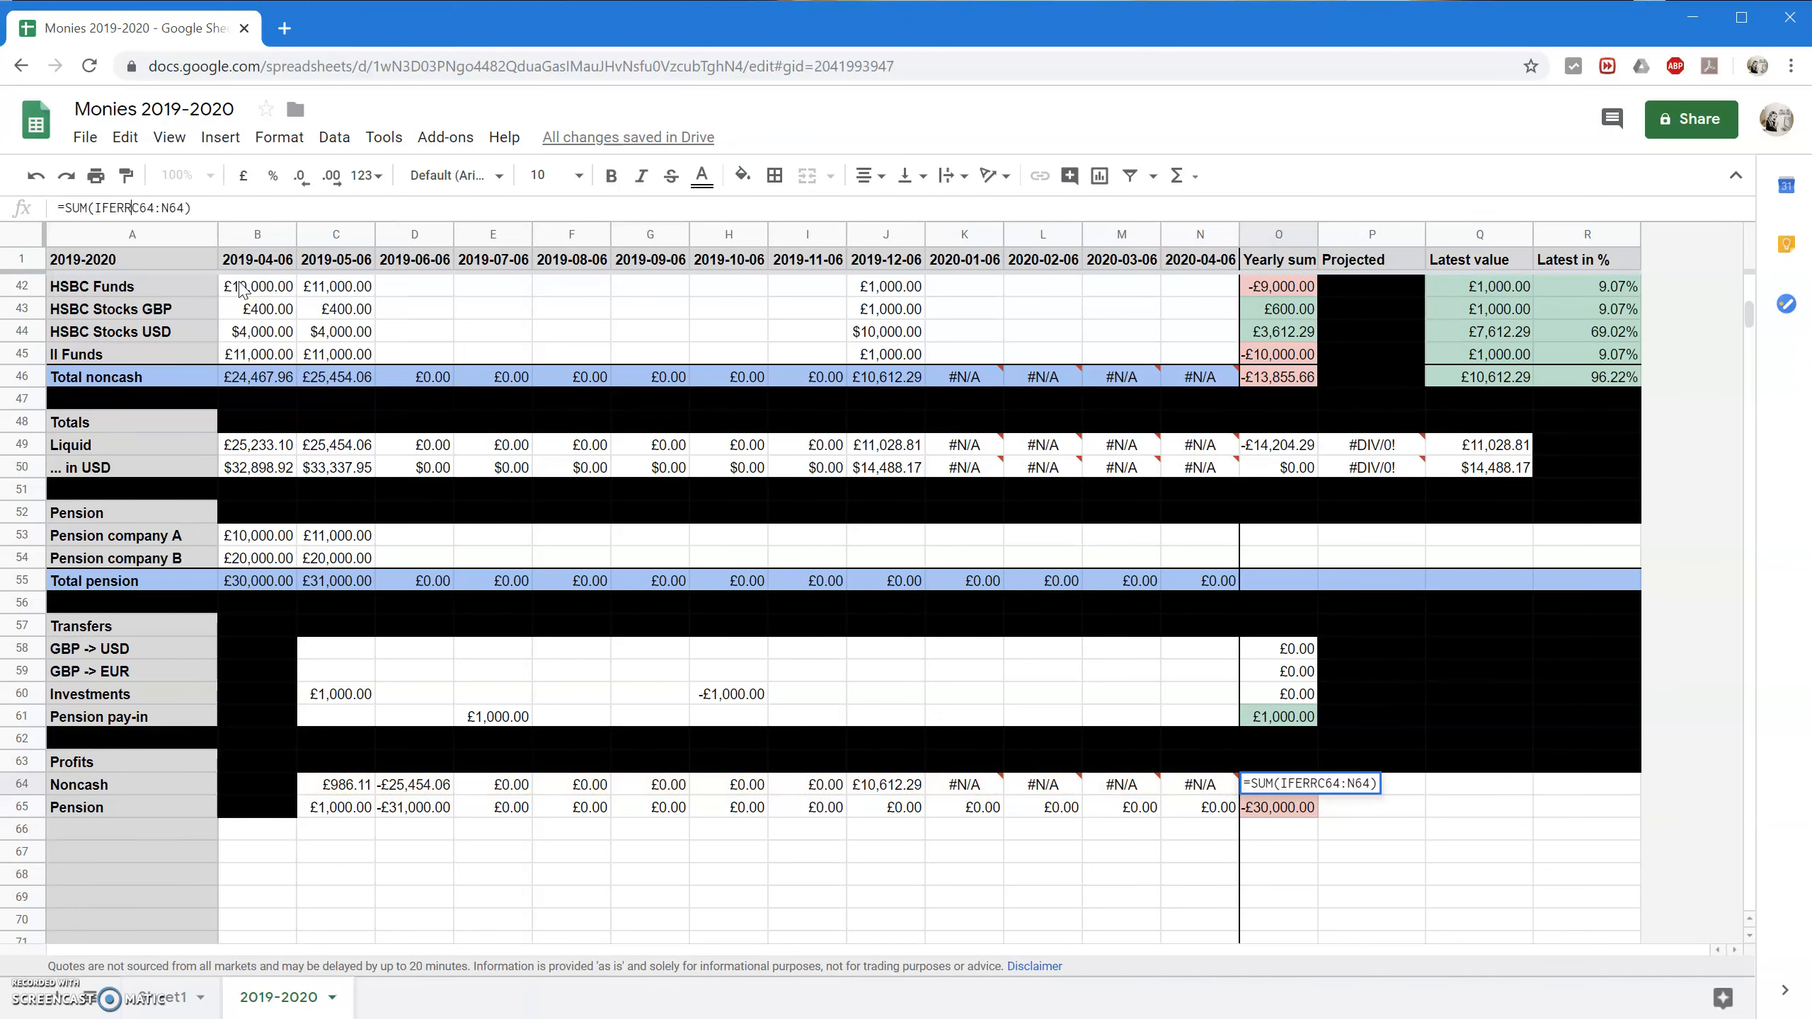
pyautogui.press('End')
pyautogui.write(')')
pyautogui.press('Return')
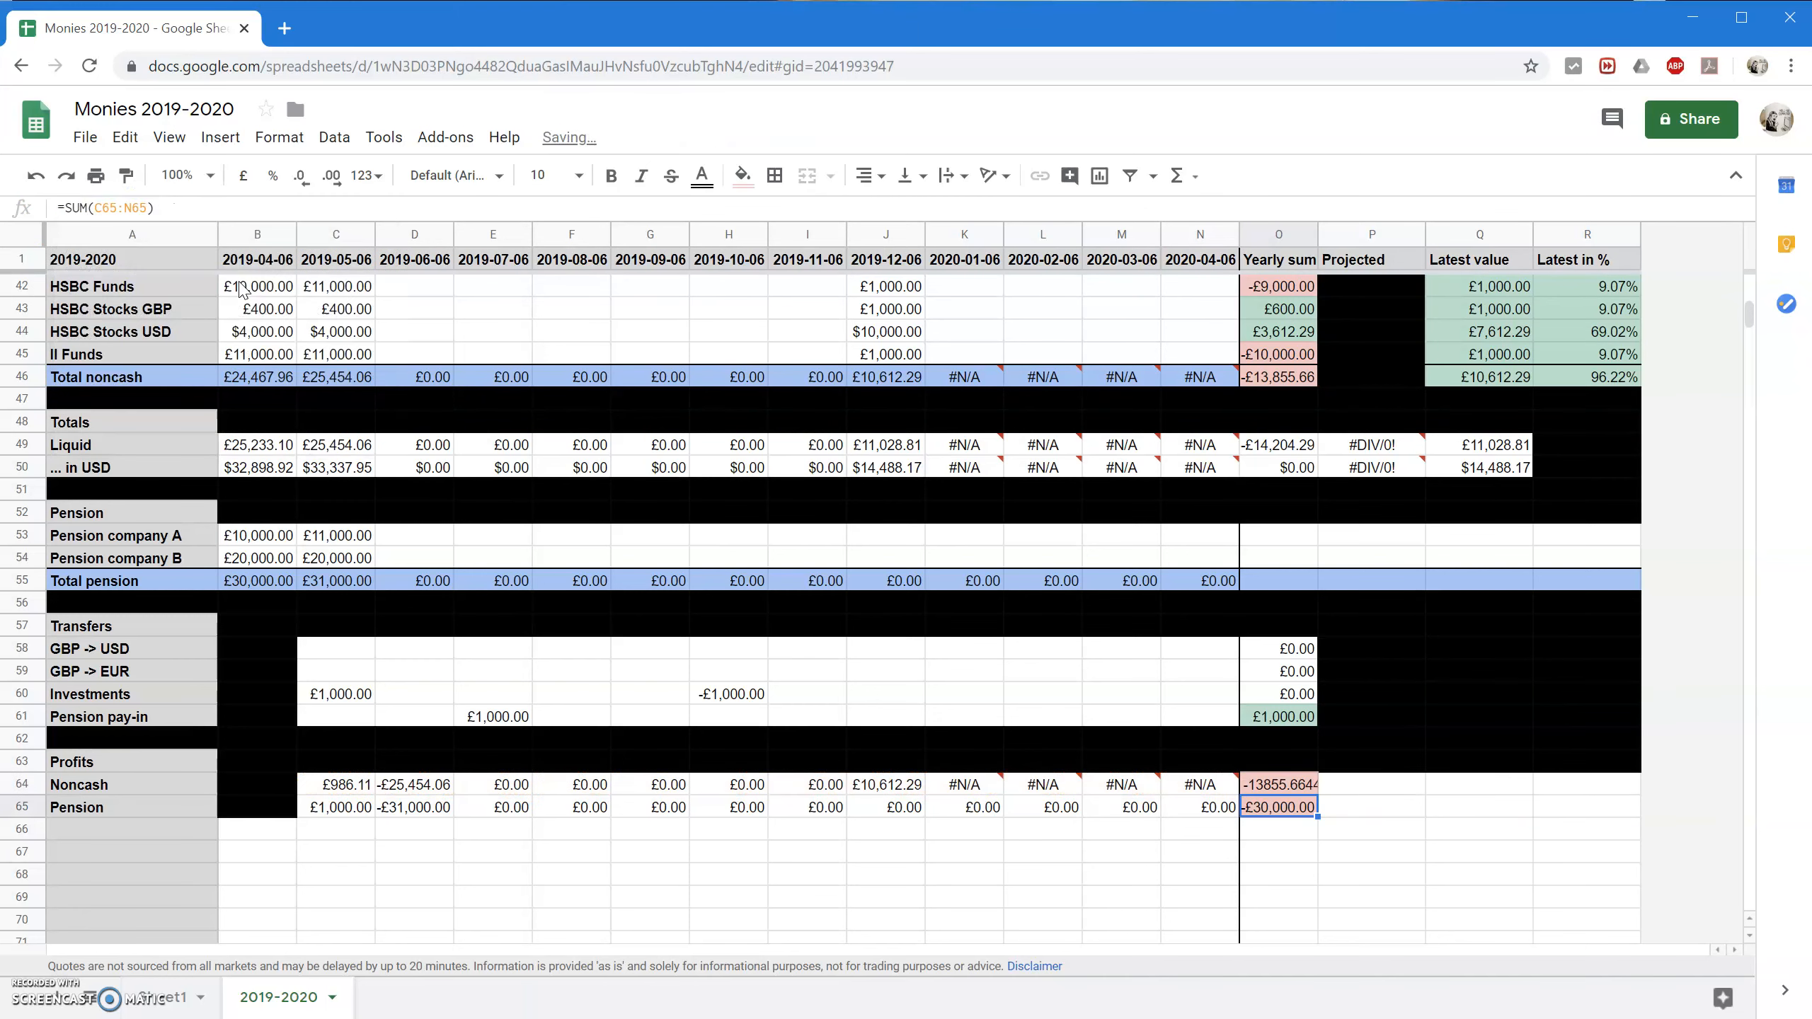
pyautogui.click(1297, 785)
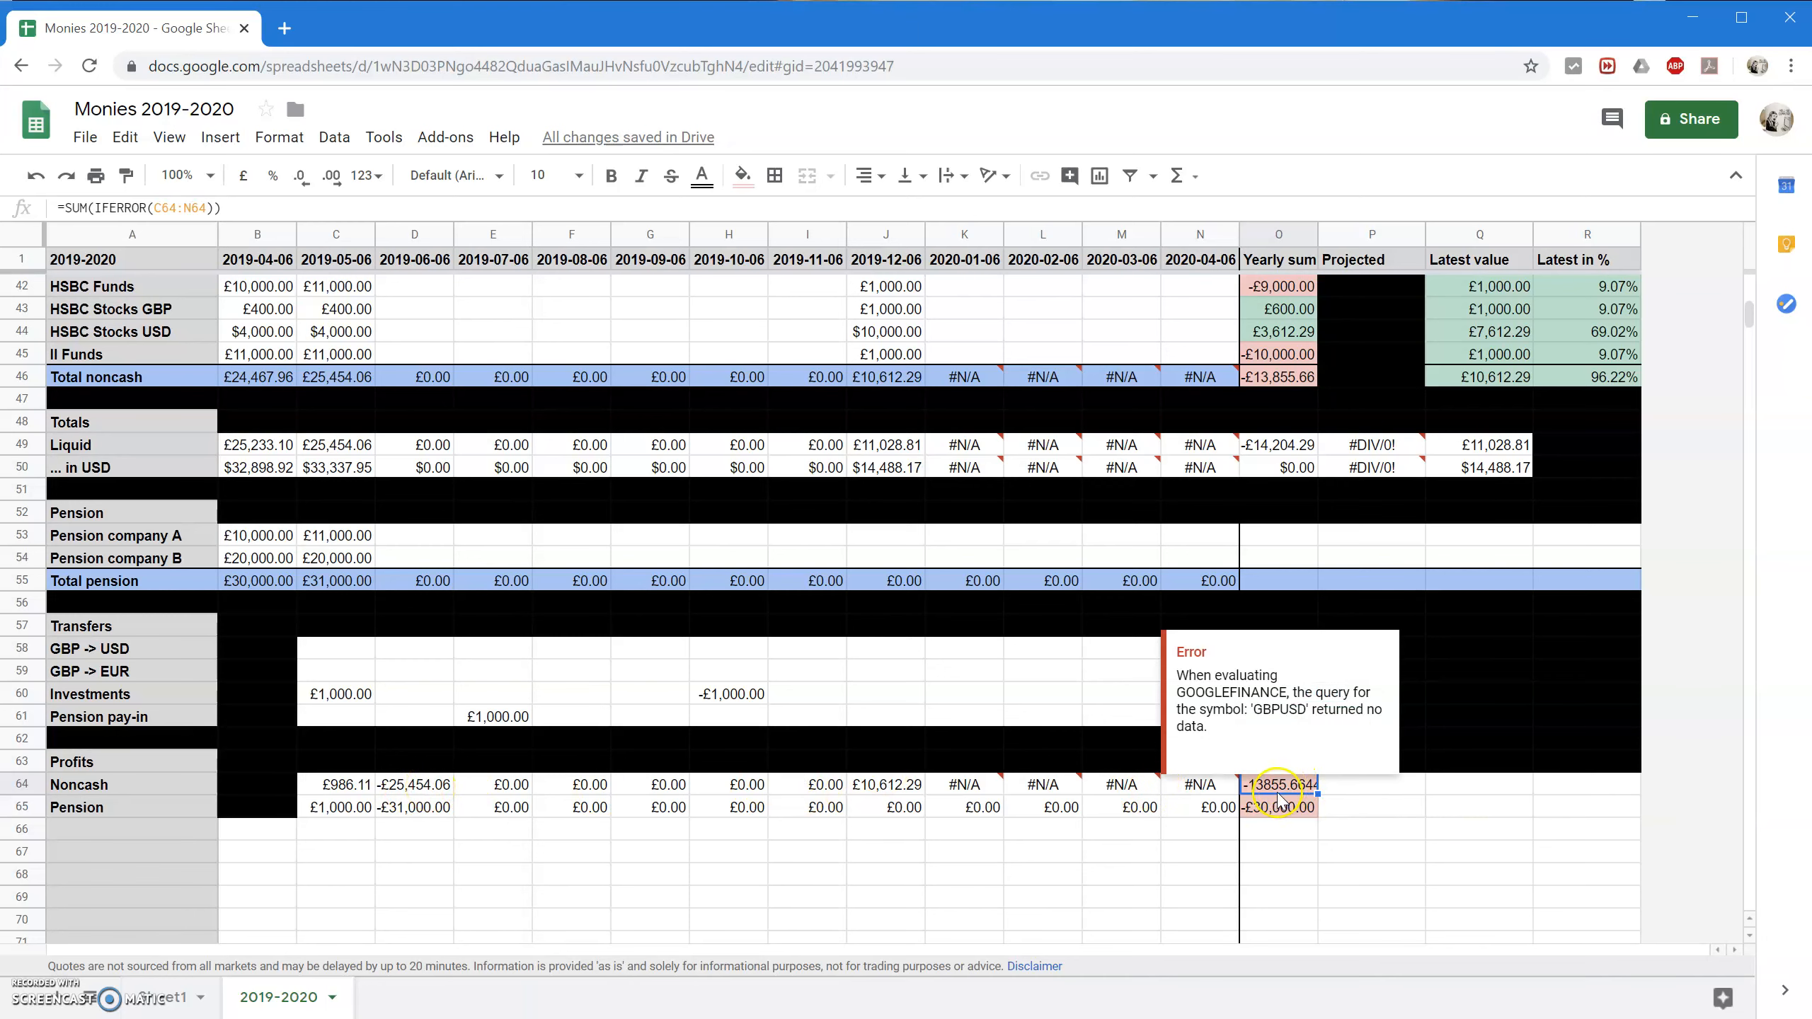
# Add the row label Total in cell A66, beneath the Noncash and Pension profits.
pyautogui.scroll(5, 560, 667)
pyautogui.scroll(-2, 559, 668)
pyautogui.scroll(-2, 559, 668)
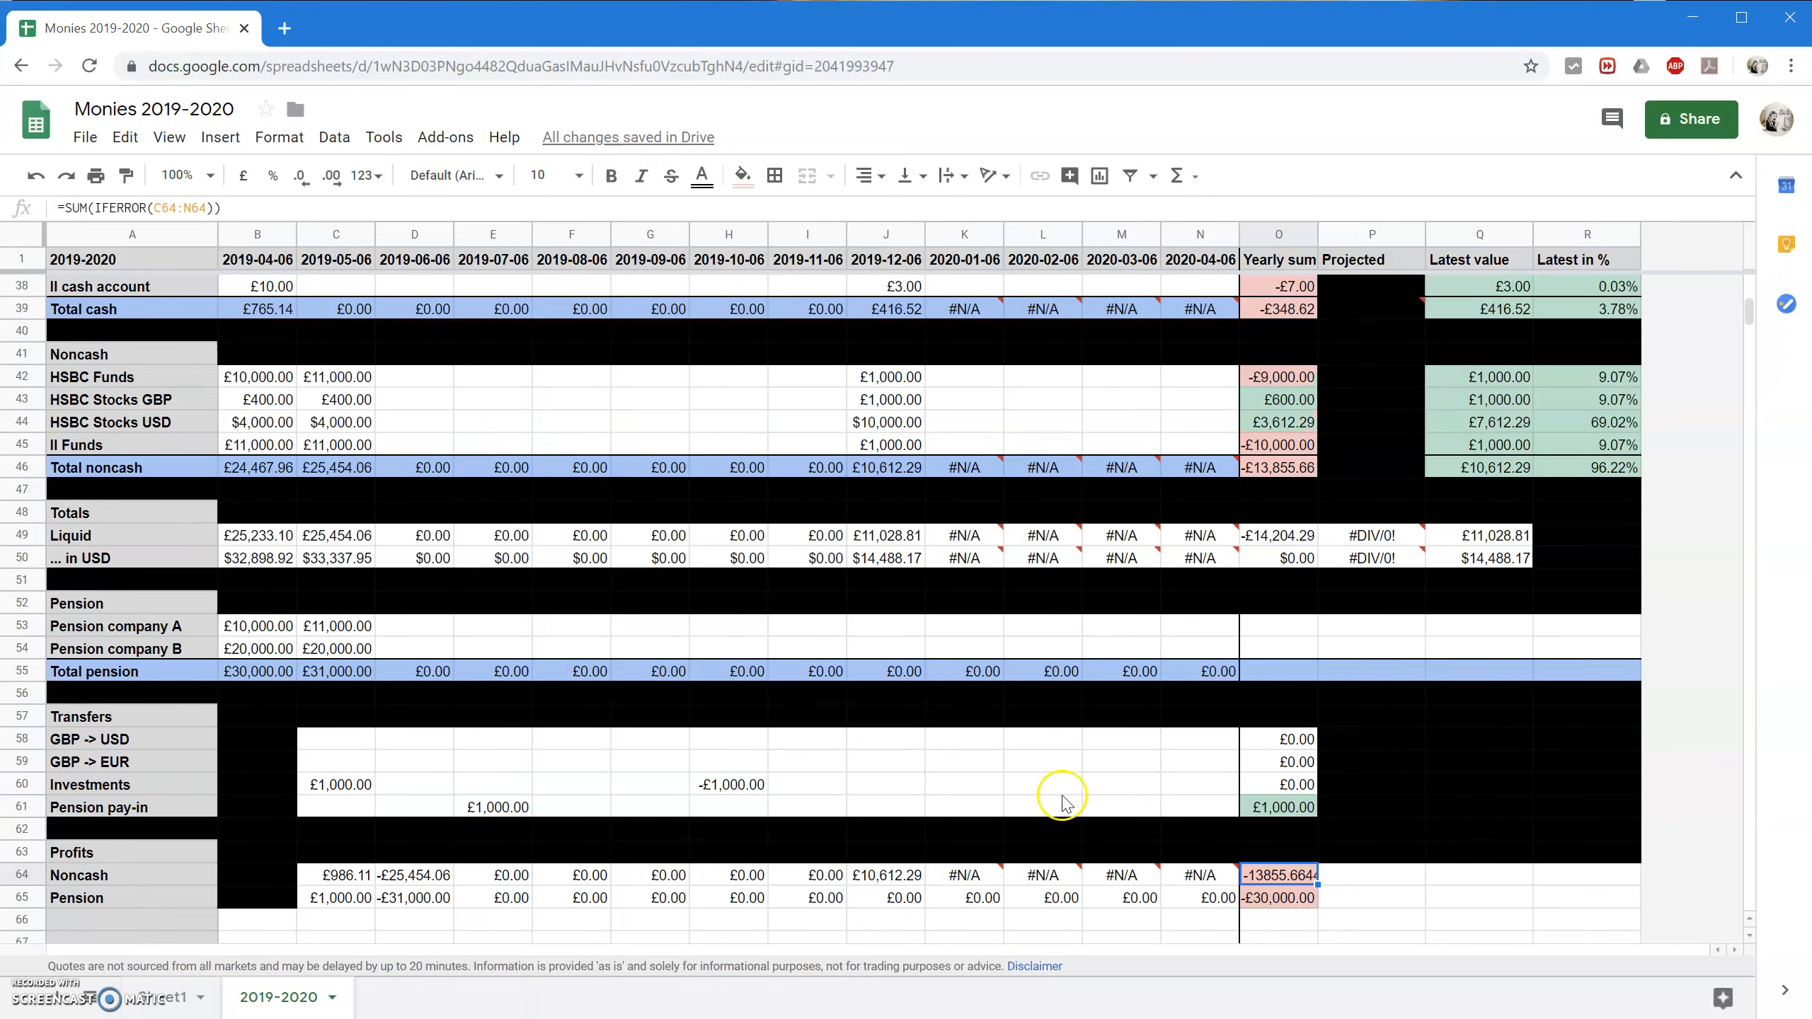
pyautogui.moveTo(1280, 883)
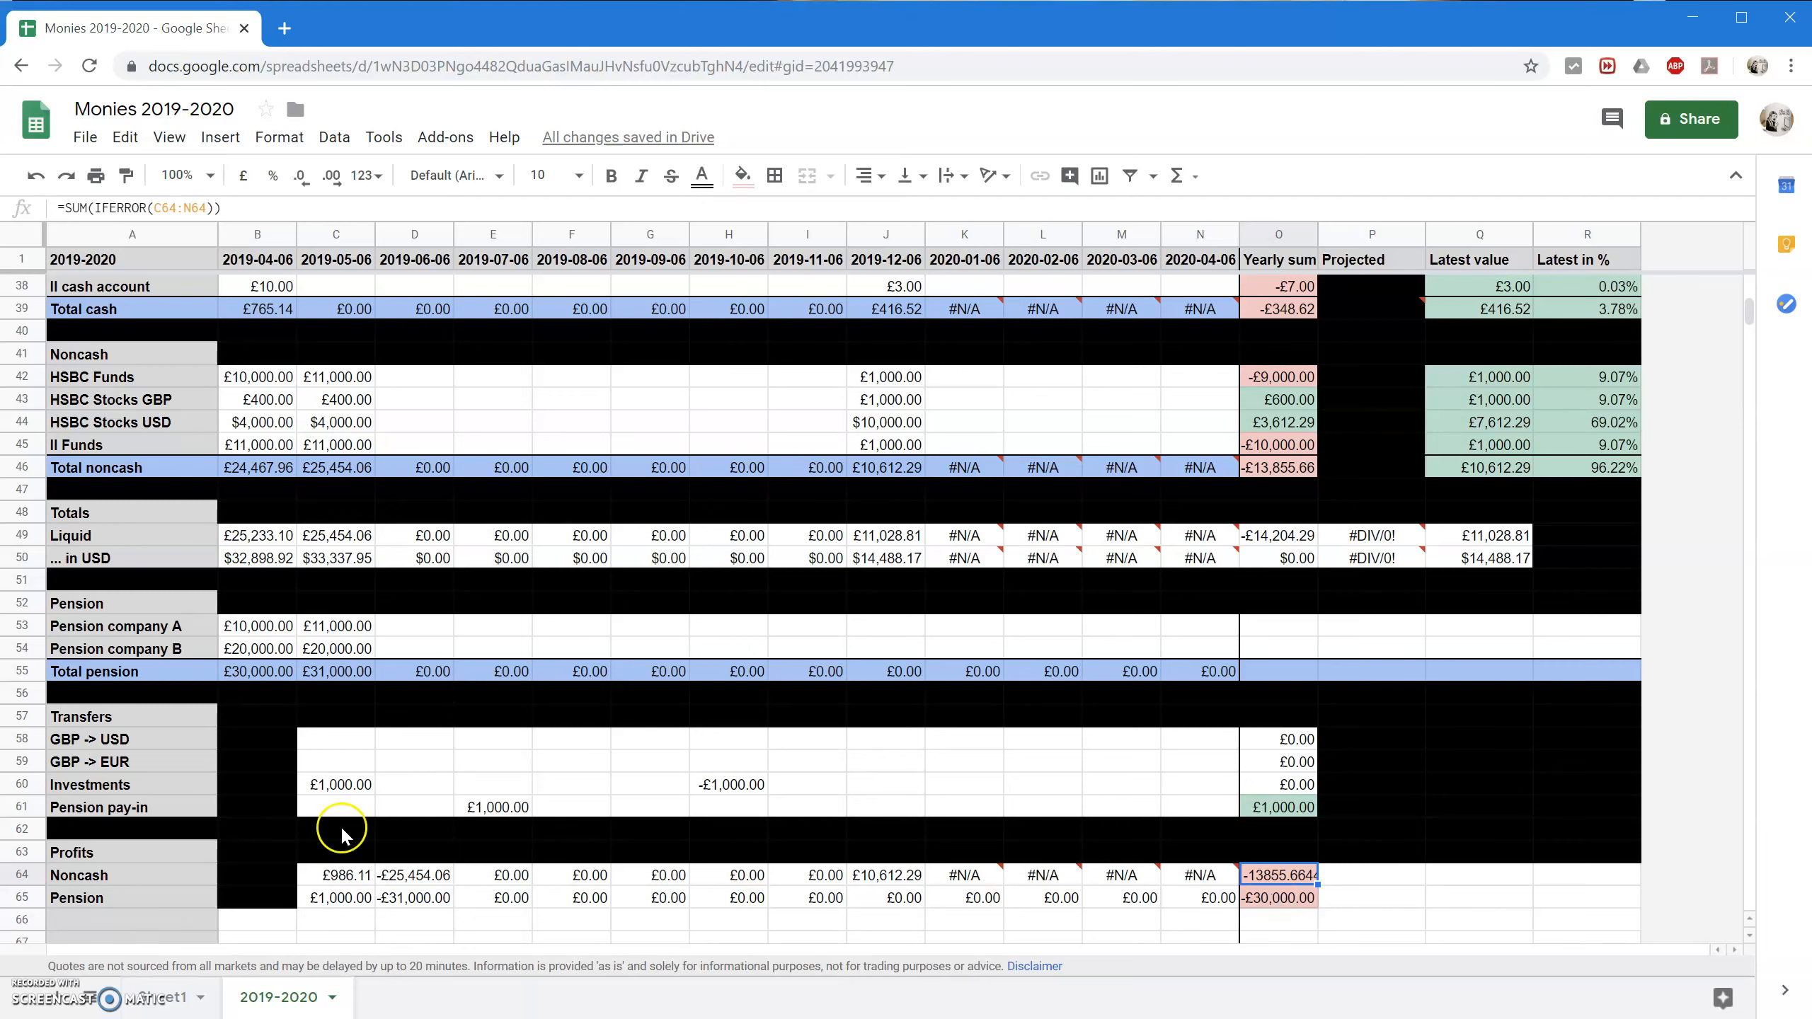
pyautogui.scroll(-2, 344, 862)
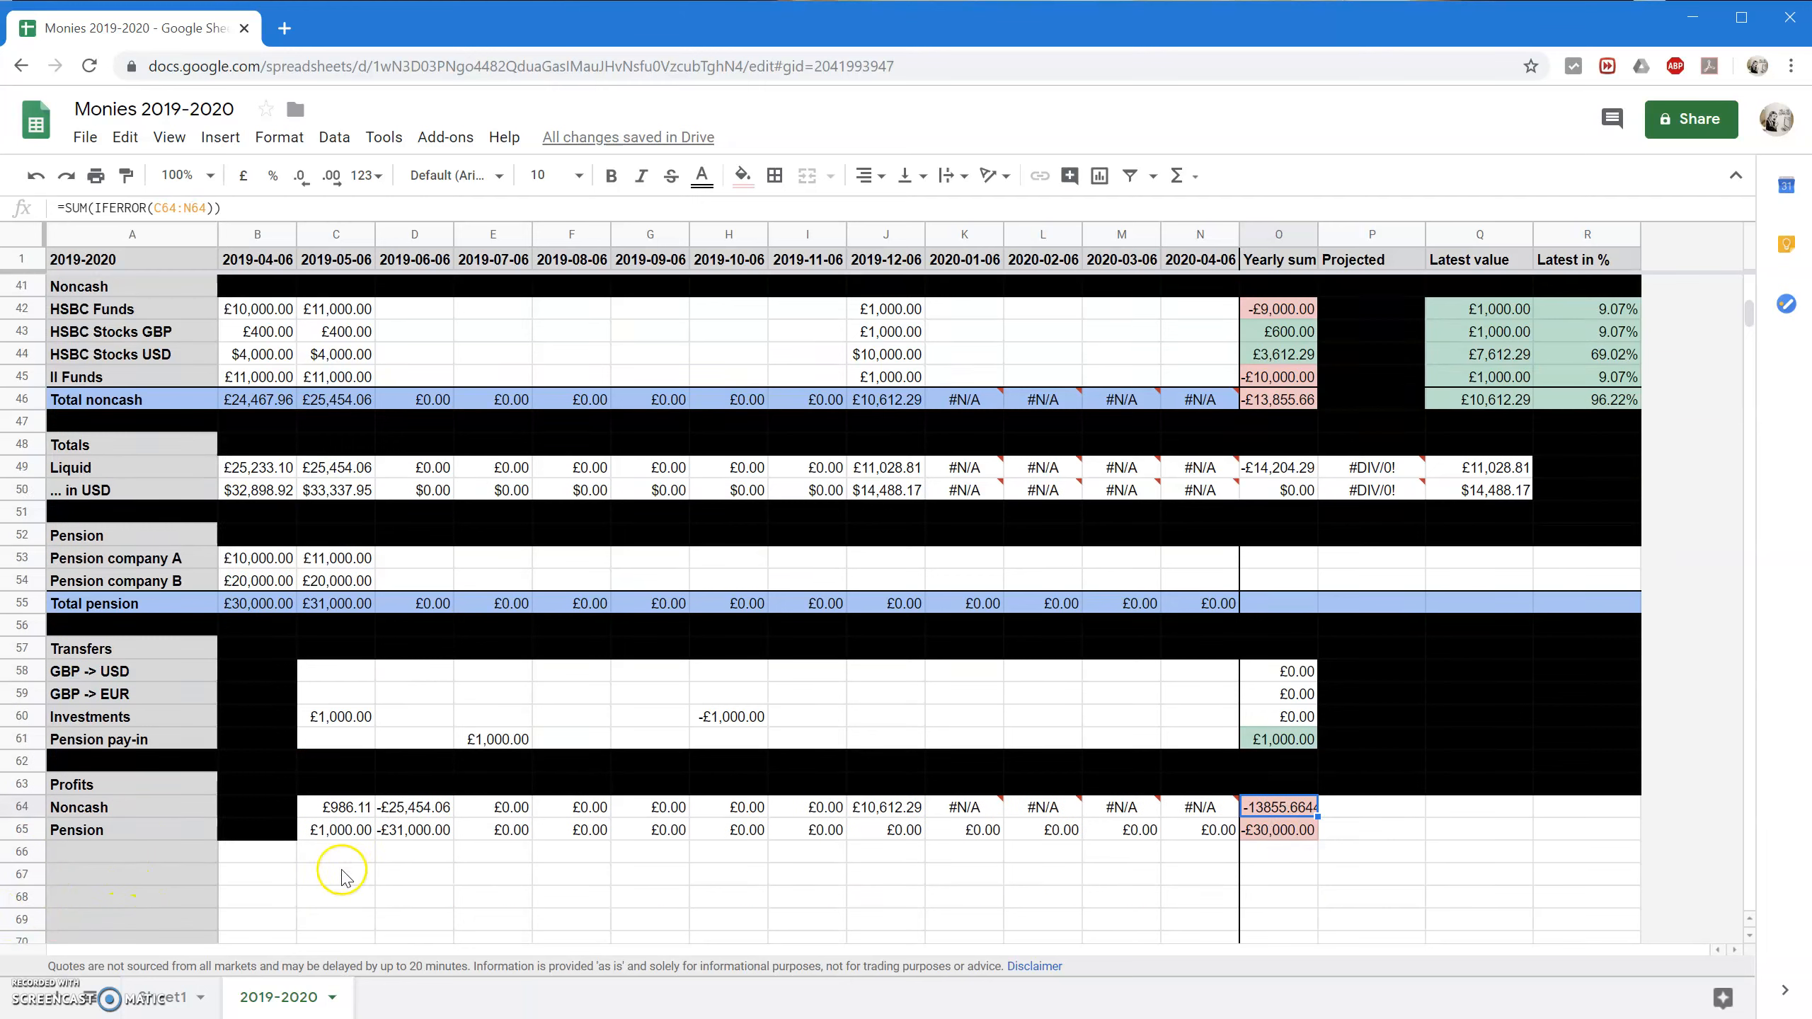
pyautogui.click(97, 764)
pyautogui.write('Non')
pyautogui.write('Total')
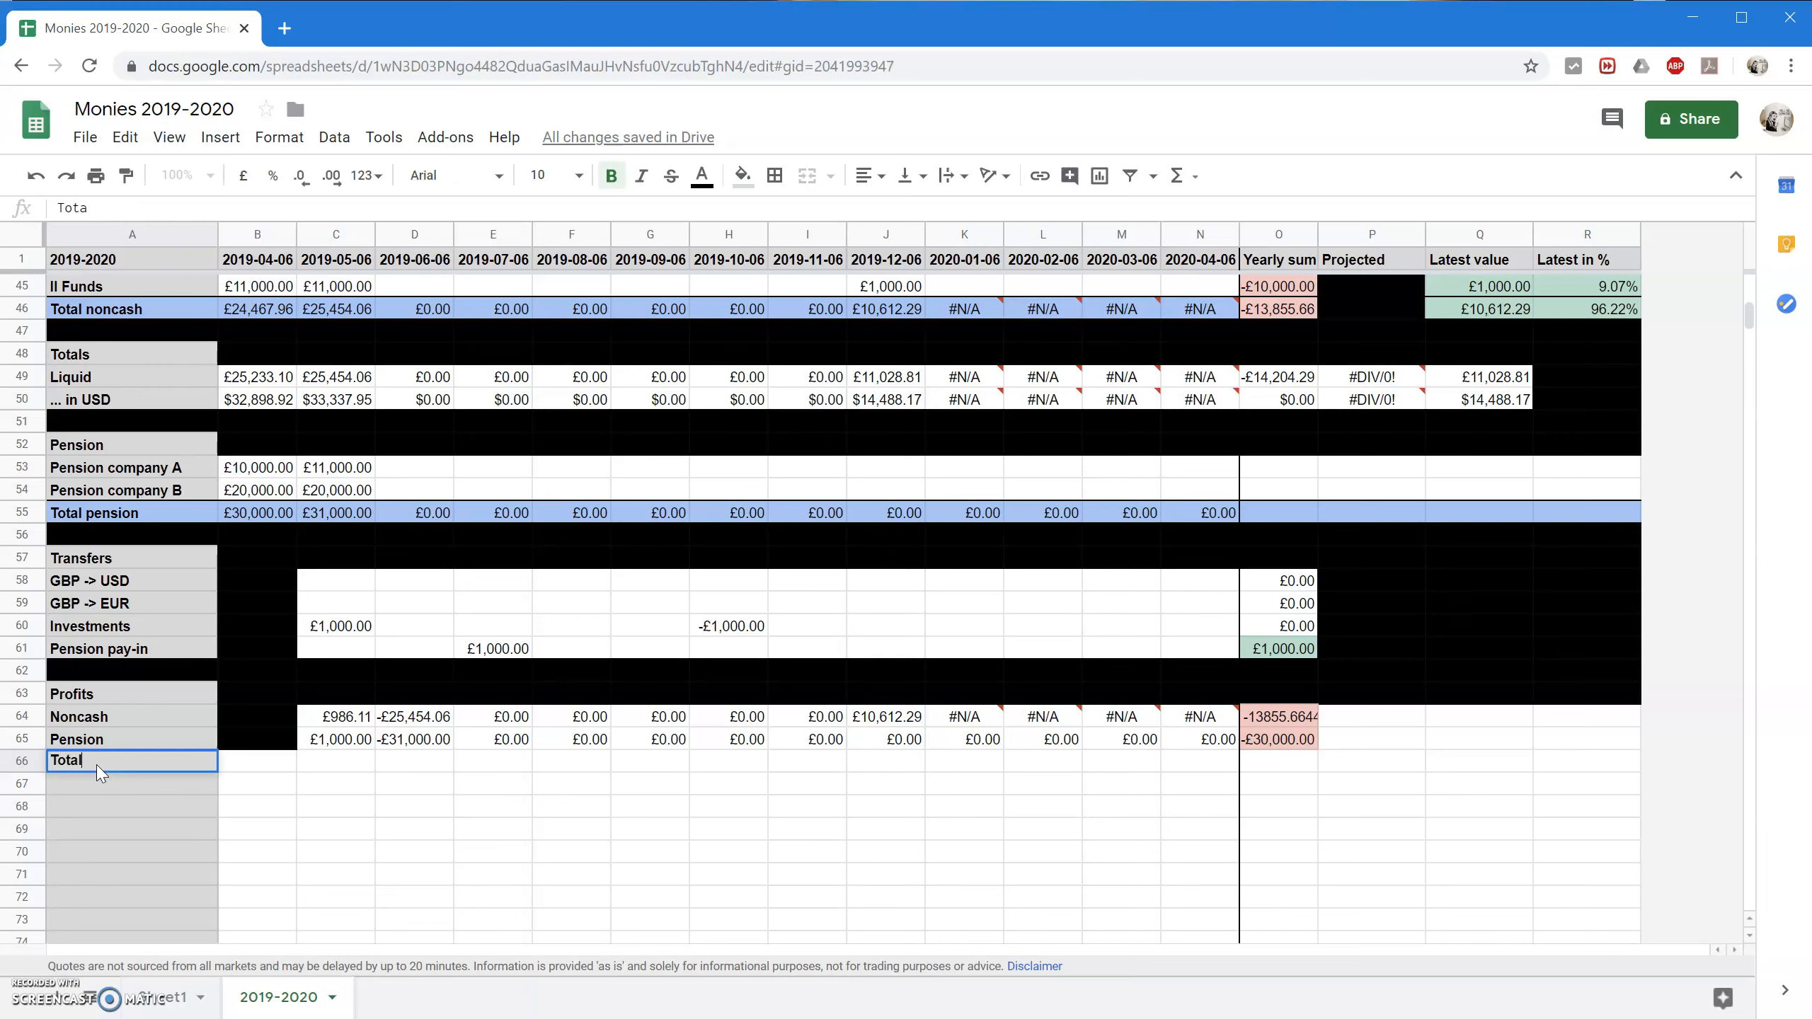
pyautogui.press('Tab')
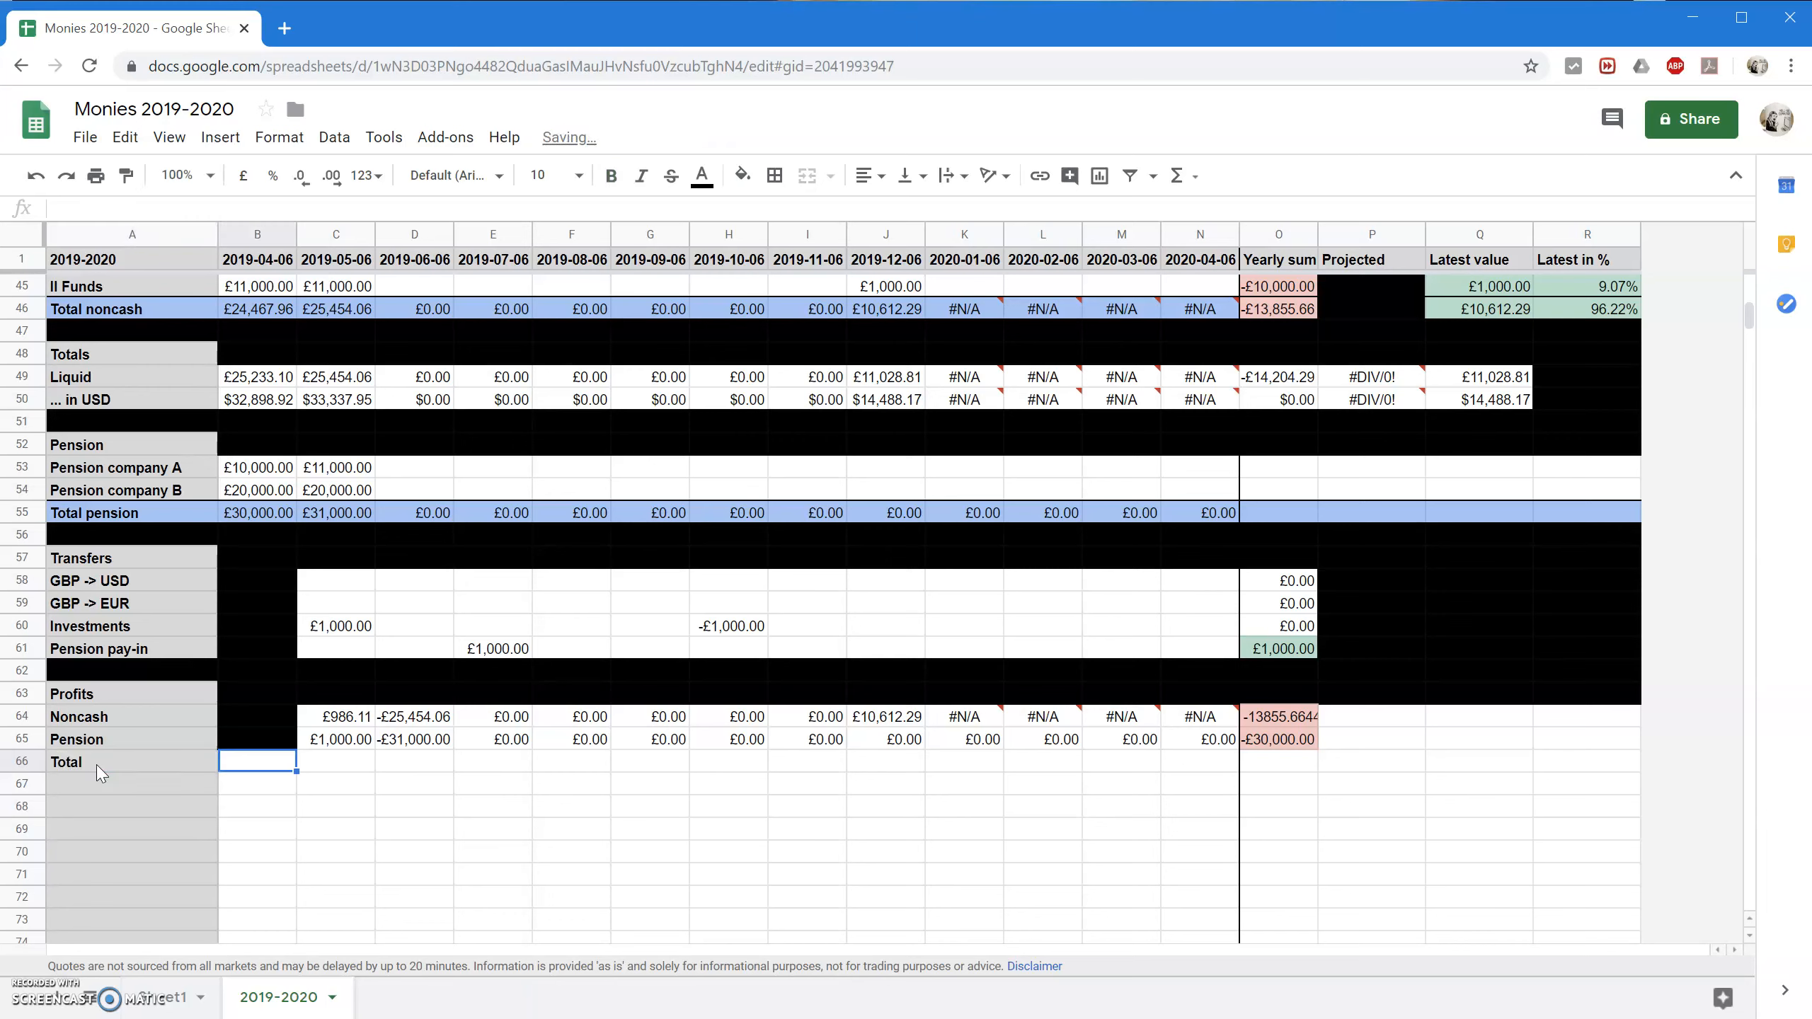
# Enter =C64+C65 in C66 to total the 2019-05-06 profits and copy it across through the Yearly sum column.
pyautogui.click(326, 762)
pyautogui.write('=S')
pyautogui.press('BackSpace')
pyautogui.write('B64')
pyautogui.press('BackSpace')
pyautogui.press('BackSpace')
pyautogui.write('C64+')
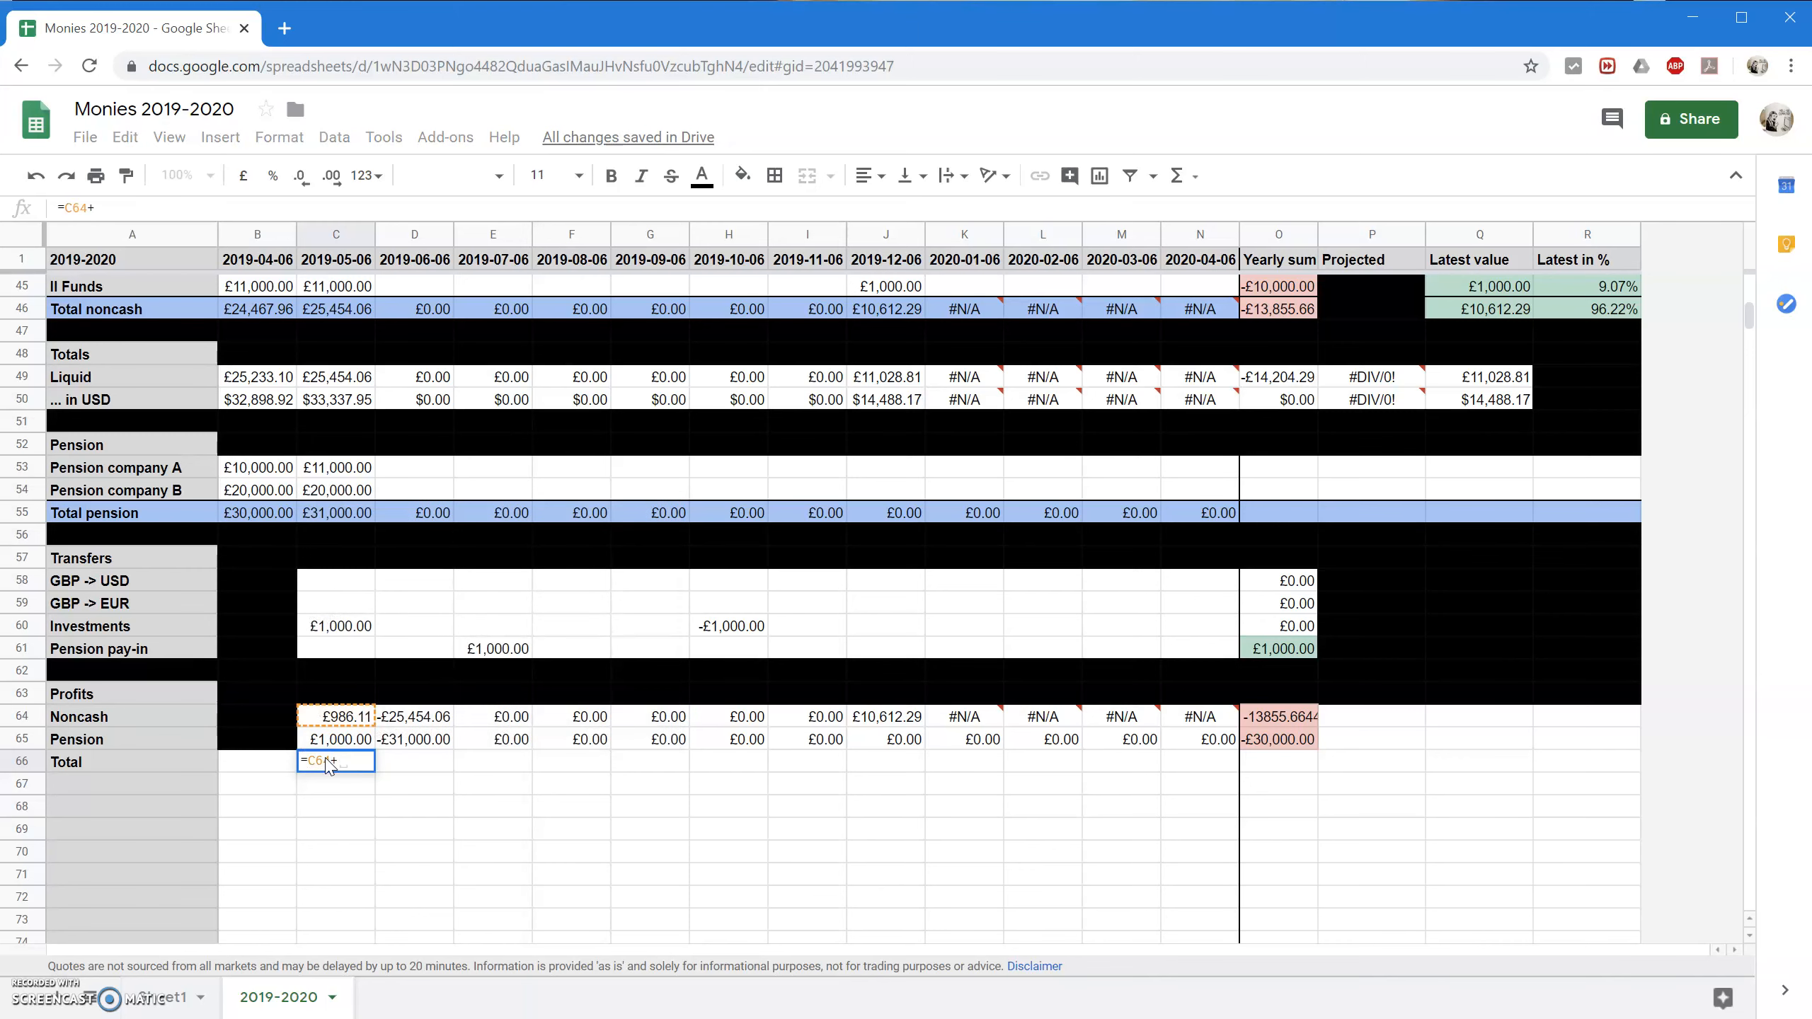
pyautogui.write('C65')
pyautogui.press('Return')
pyautogui.click(327, 762)
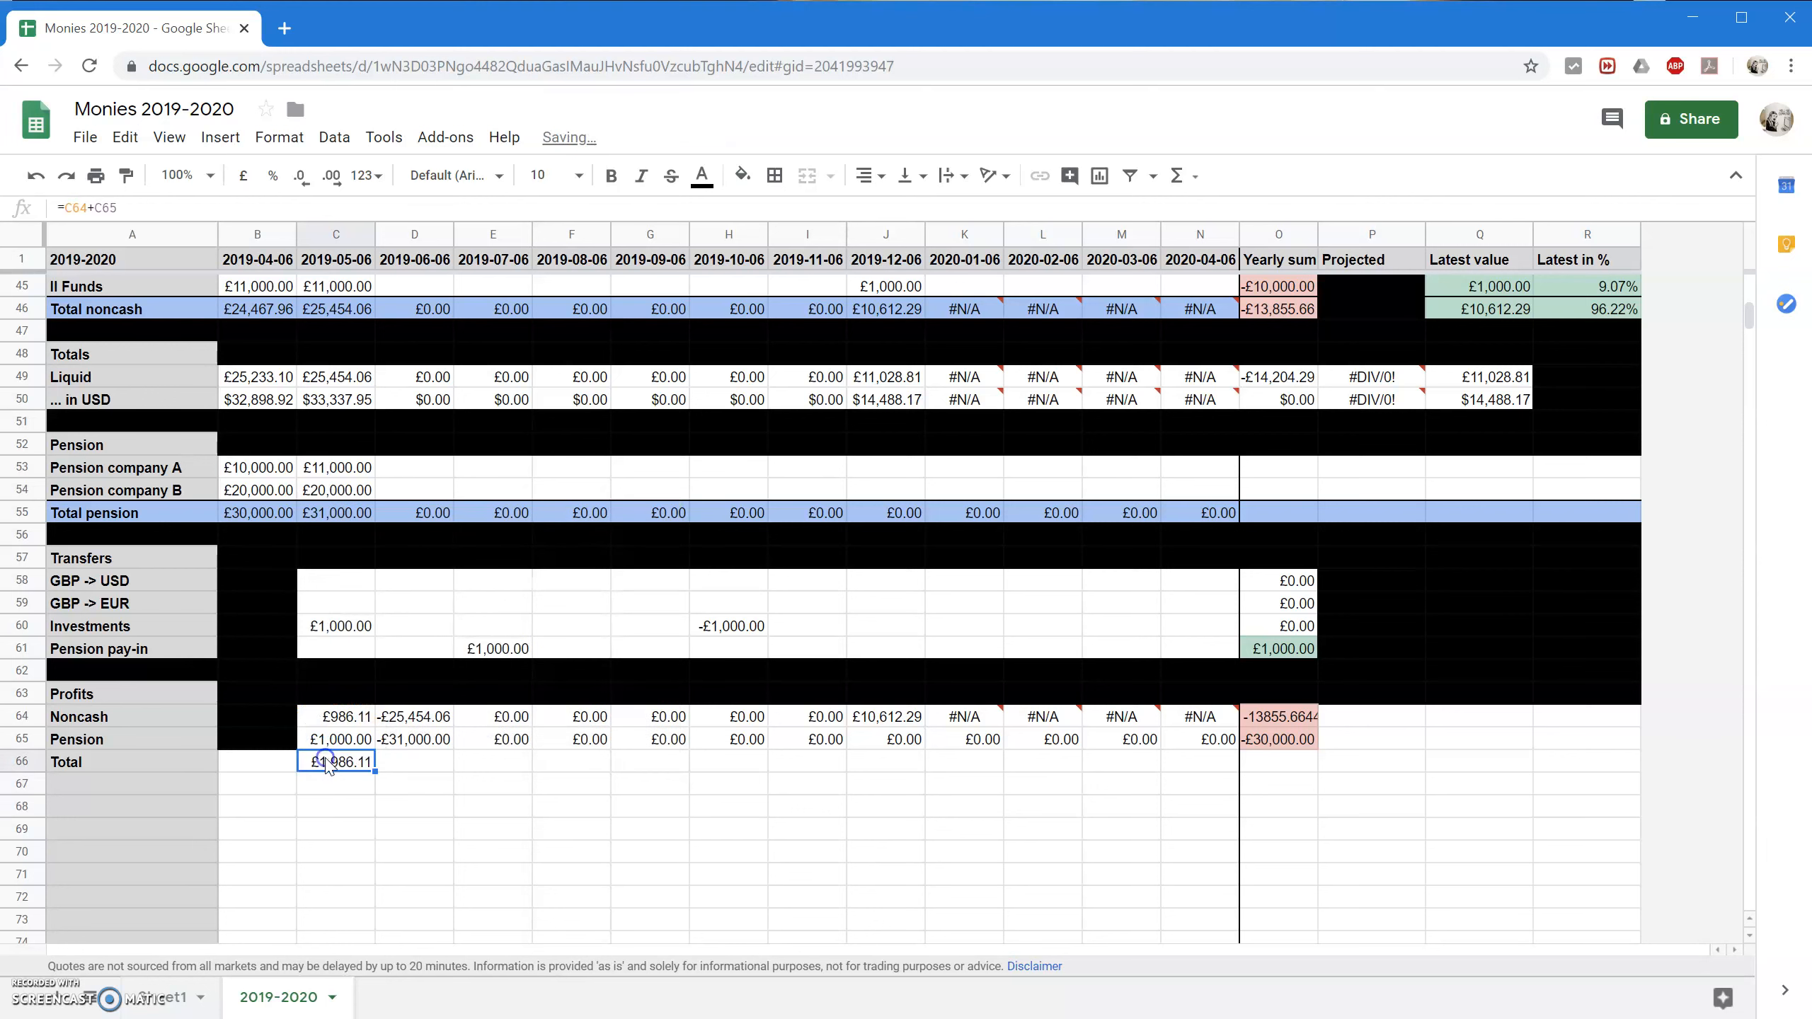
pyautogui.moveTo(374, 771); pyautogui.dragTo(1556, 765)
# Fill the unused cells P64:R66, row 67 through column R, and cell B66 with black.
pyautogui.click(1370, 761)
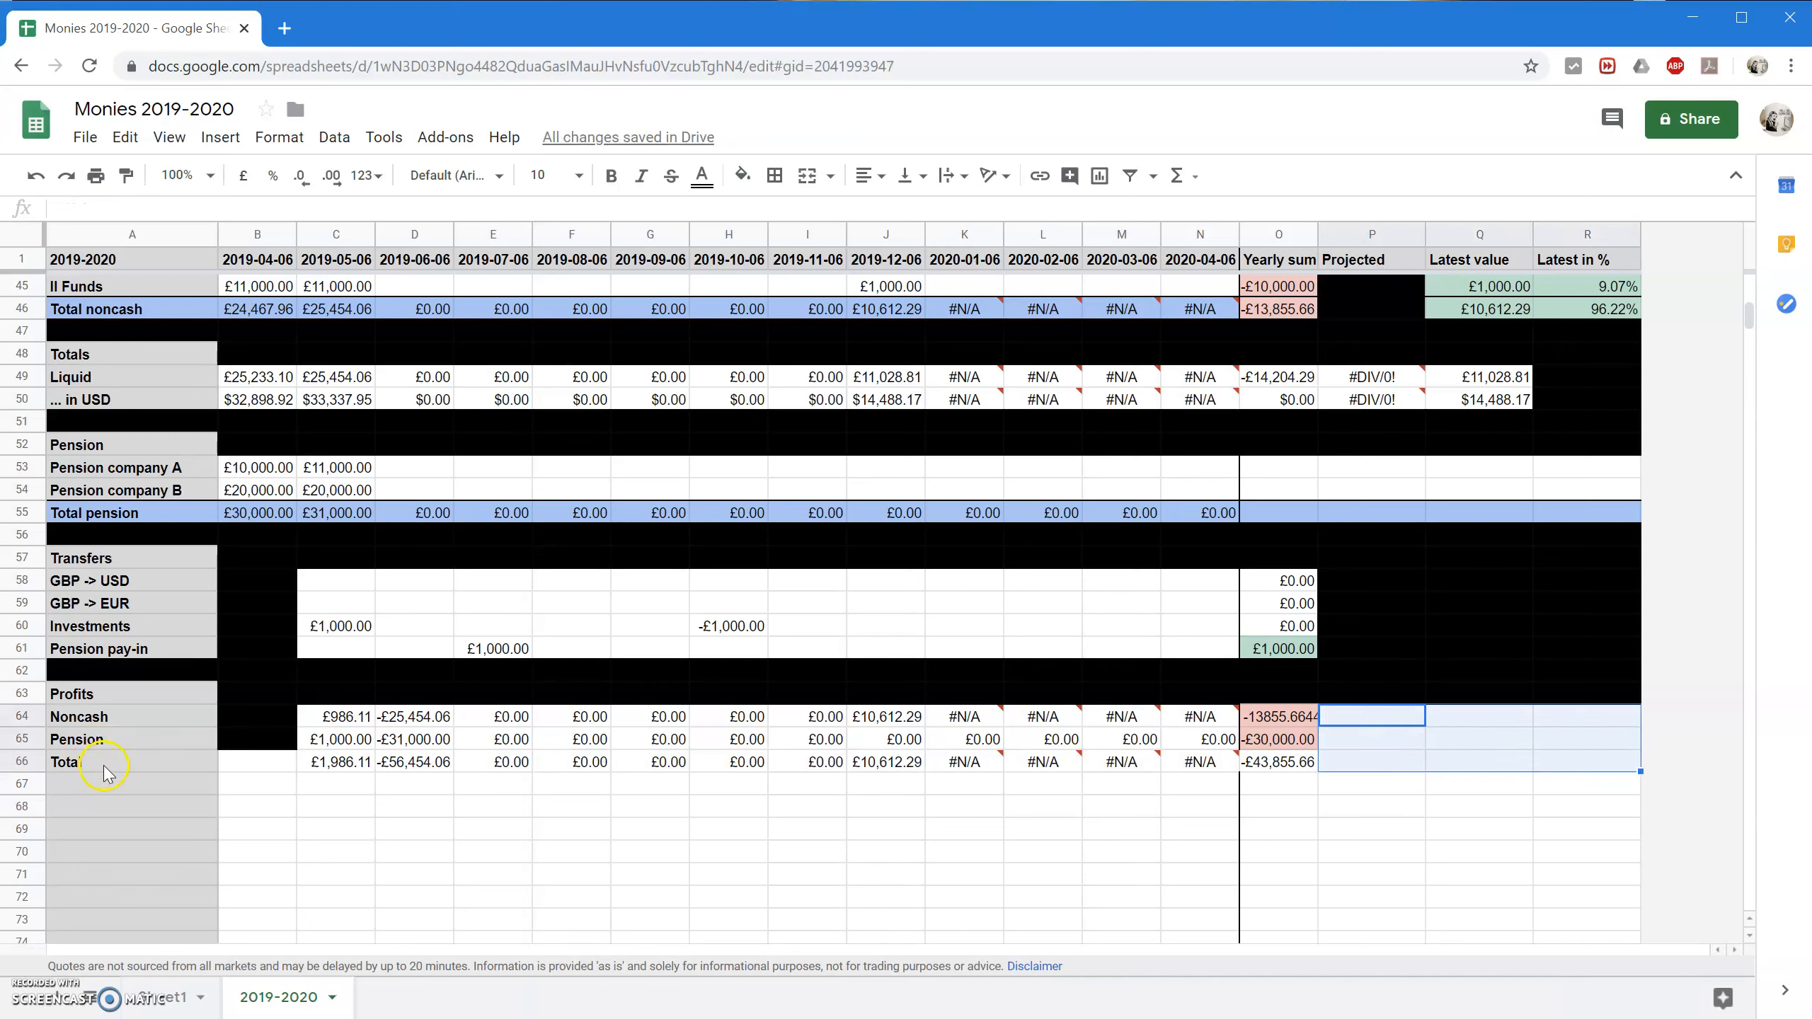
pyautogui.click(21, 784)
pyautogui.click(739, 179)
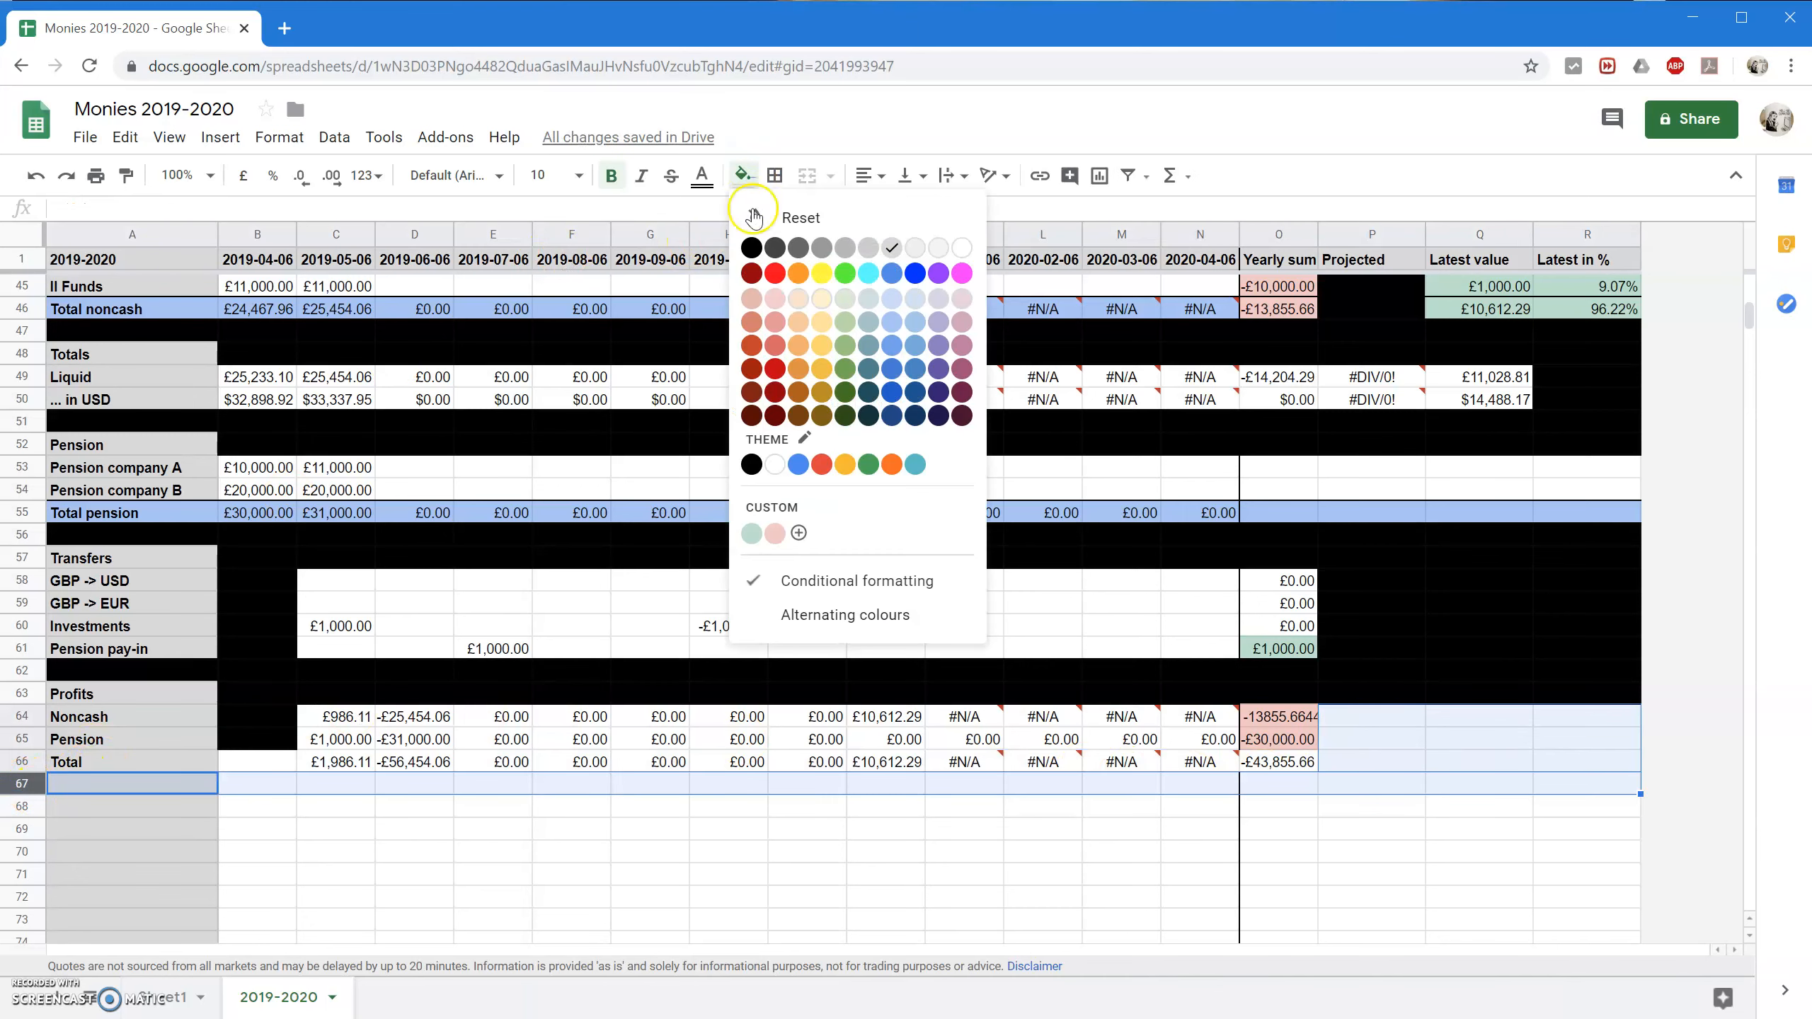
pyautogui.click(753, 360)
pyautogui.click(239, 762)
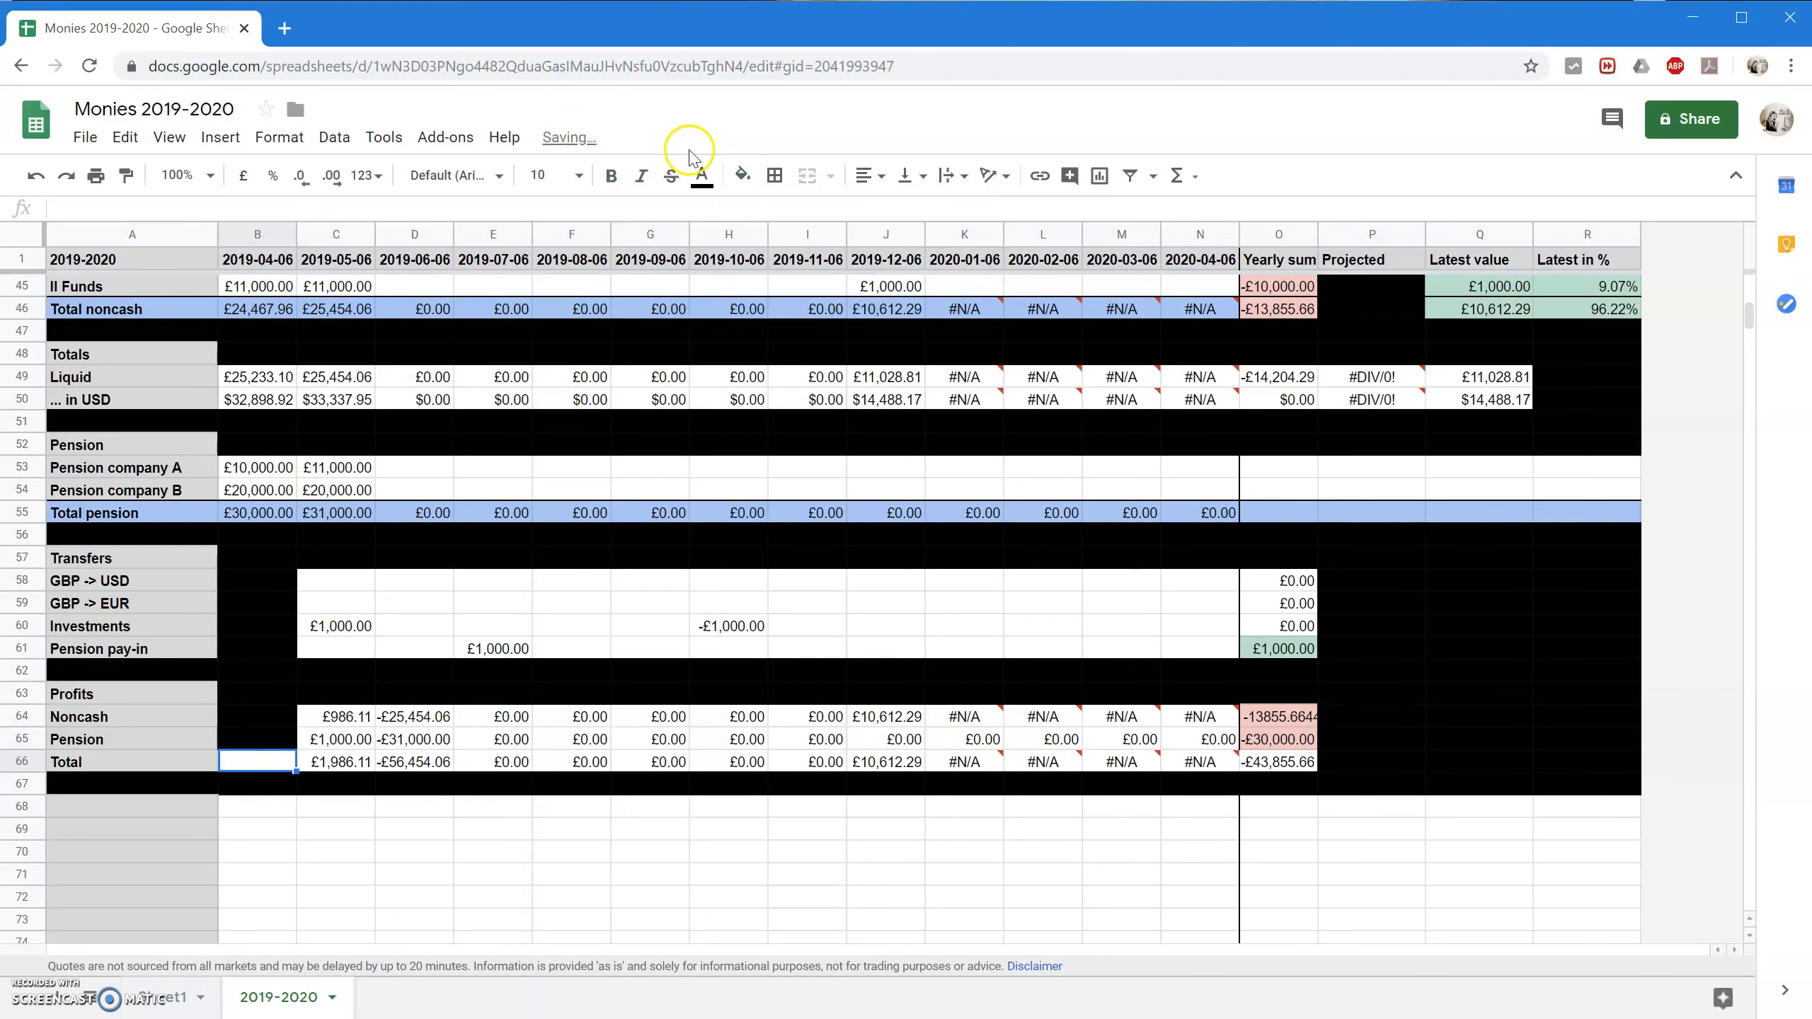
pyautogui.click(742, 176)
pyautogui.click(748, 244)
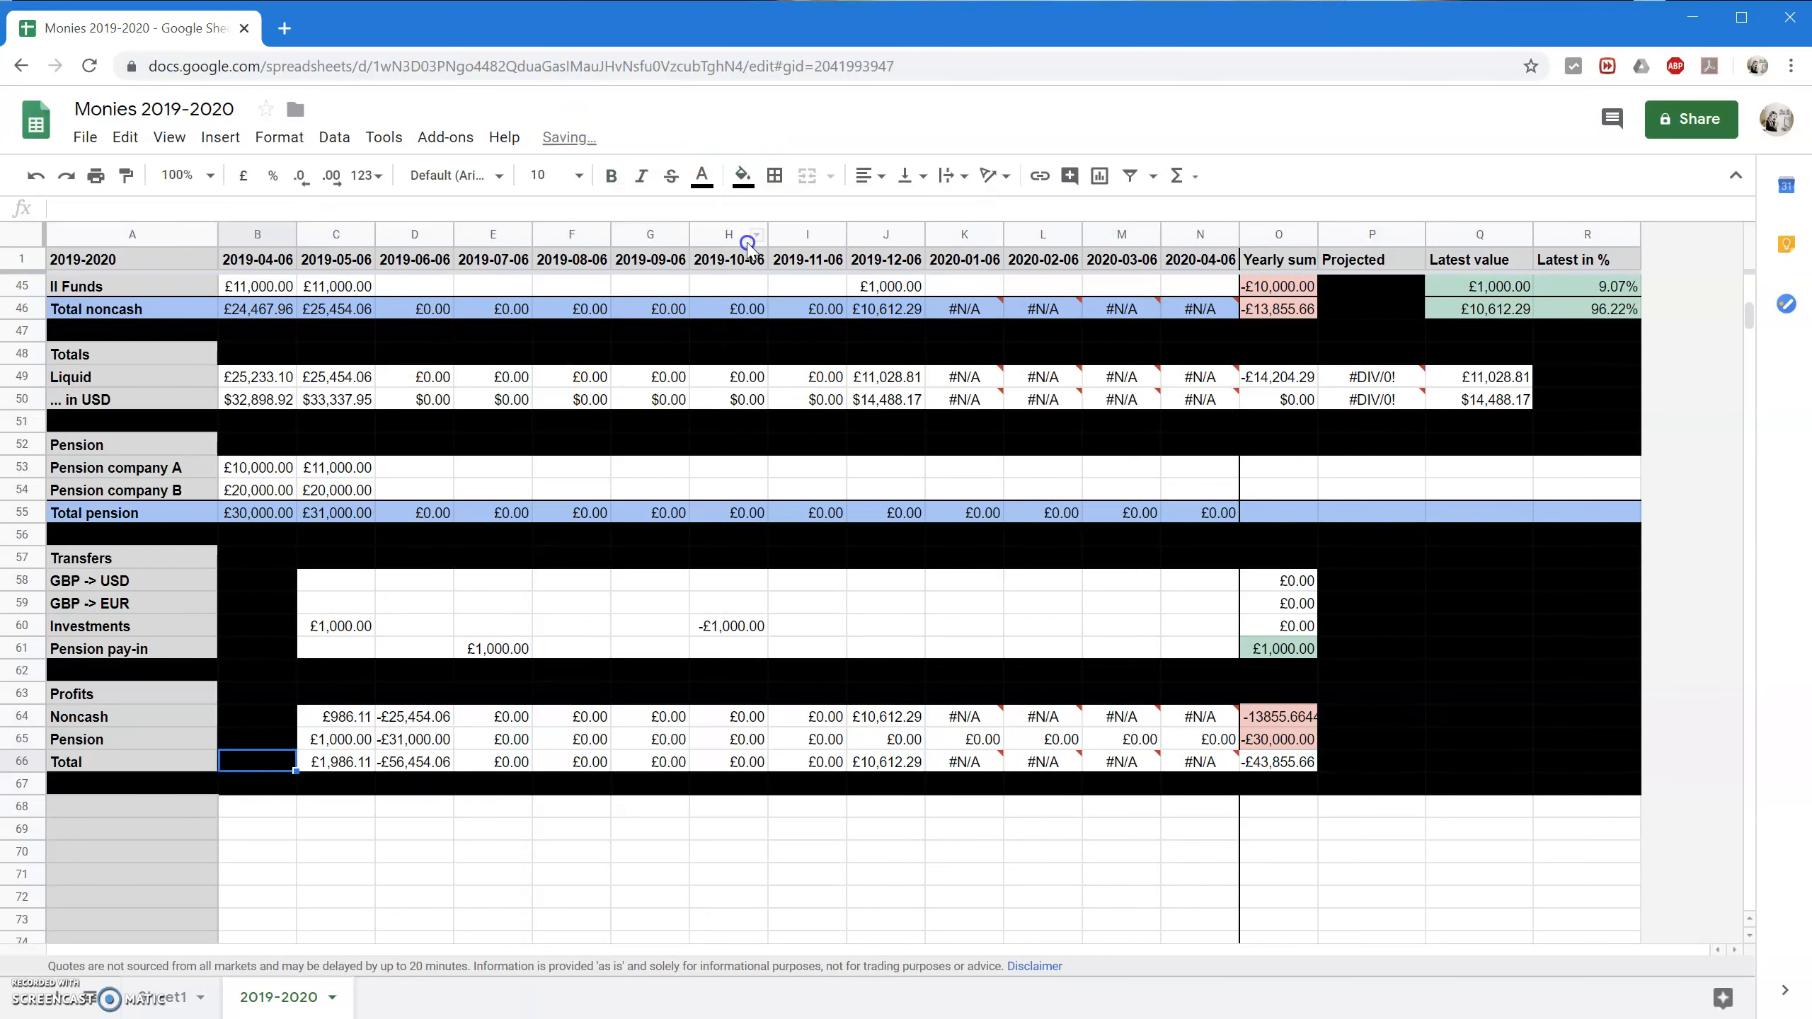
# Give the profit totals in C66:O66 a top border and make them bold.
pyautogui.click(339, 763)
pyautogui.keyDown('shift'); pyautogui.click(1289, 753); pyautogui.keyUp('shift')
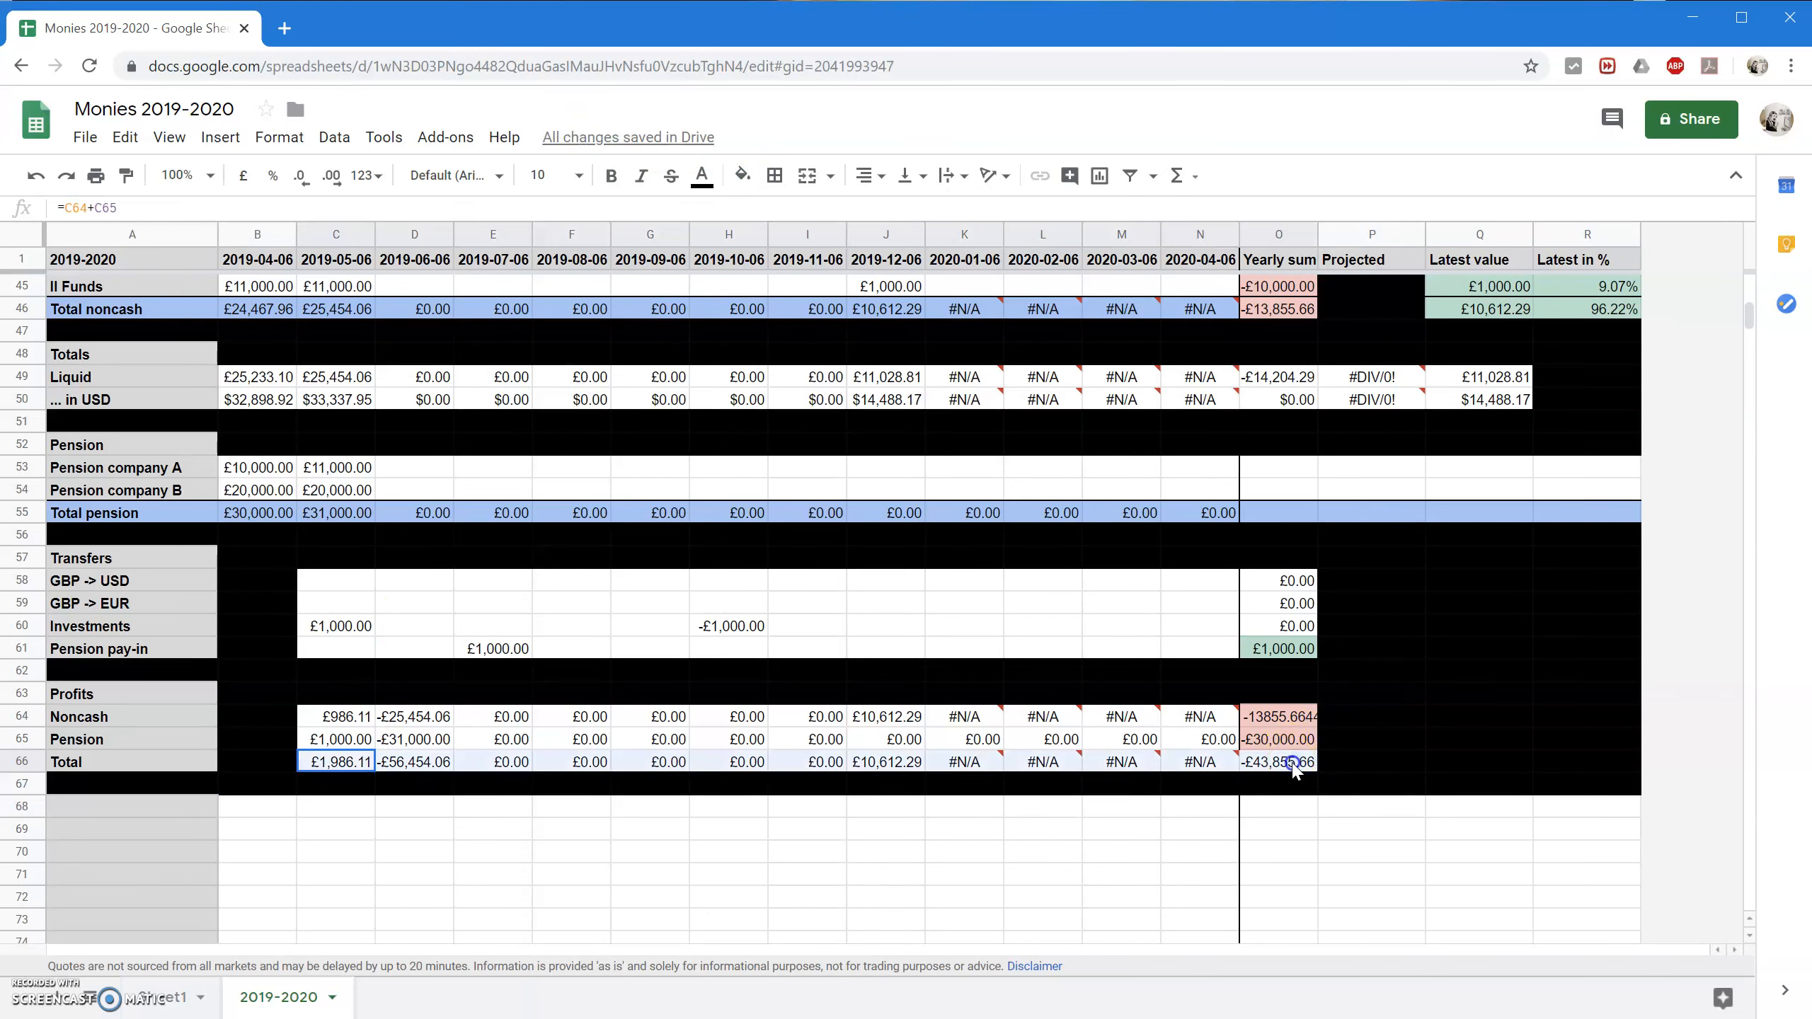
pyautogui.click(775, 176)
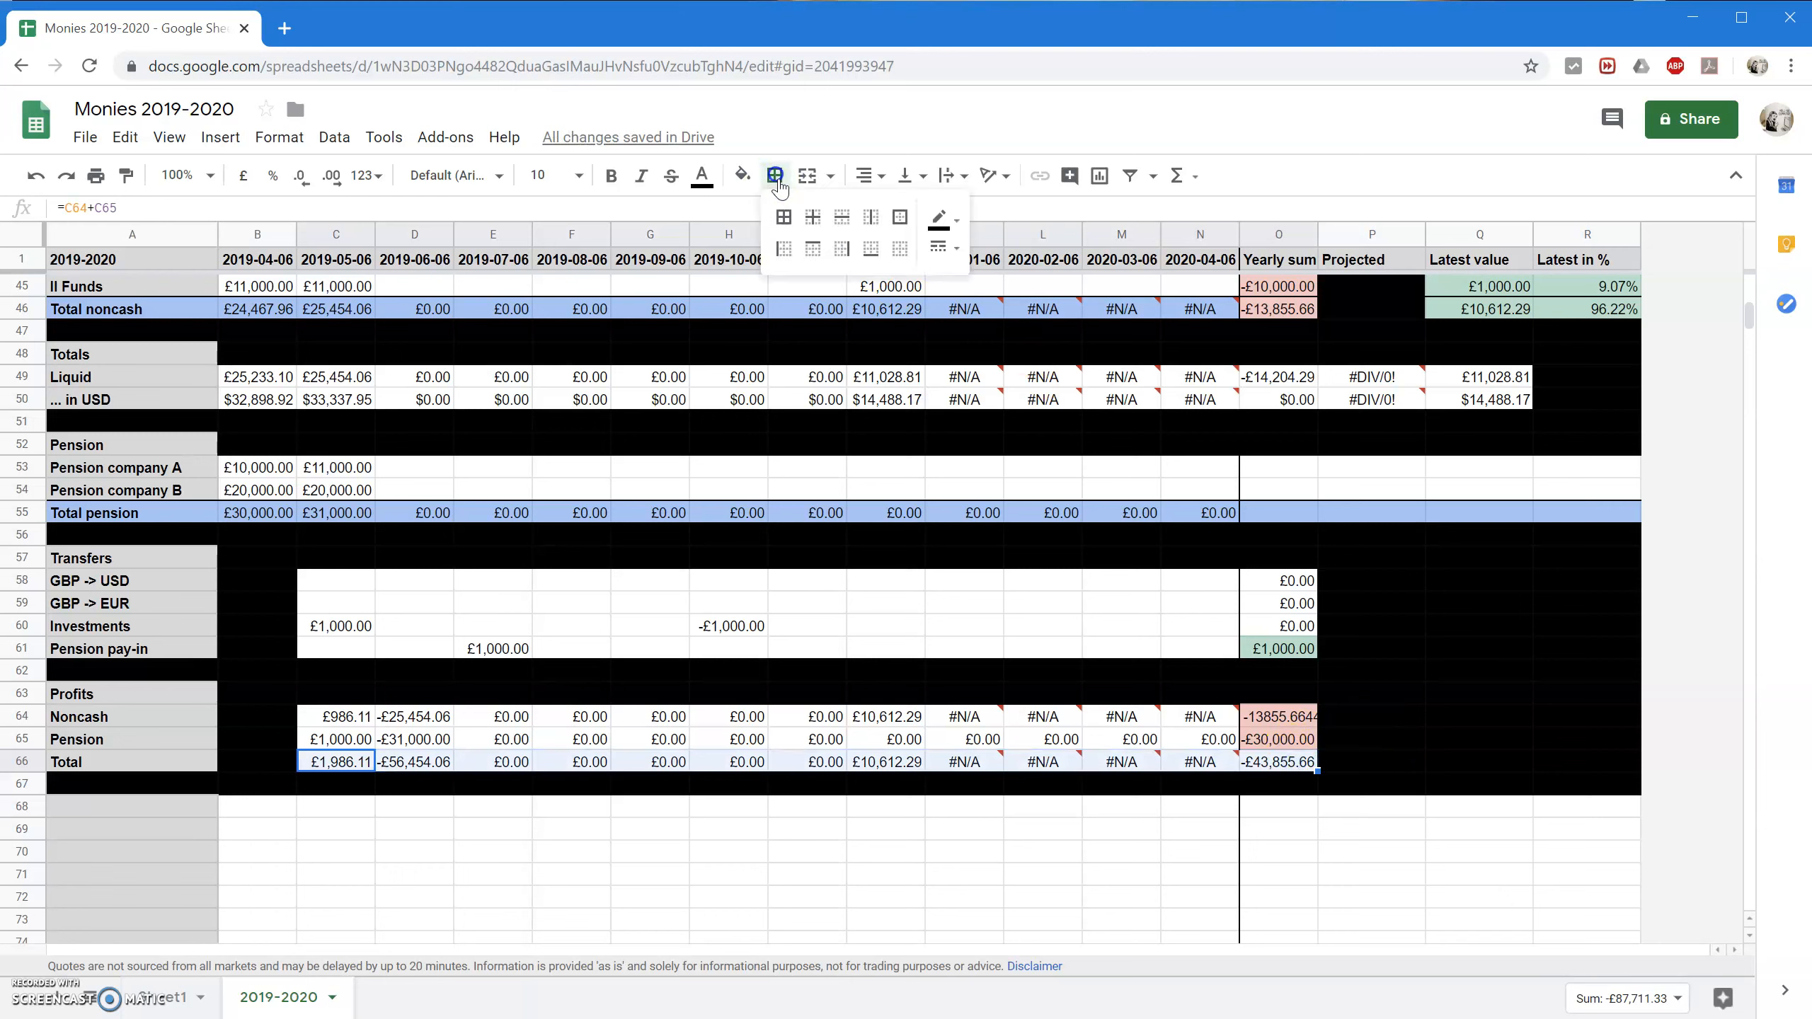
pyautogui.click(811, 250)
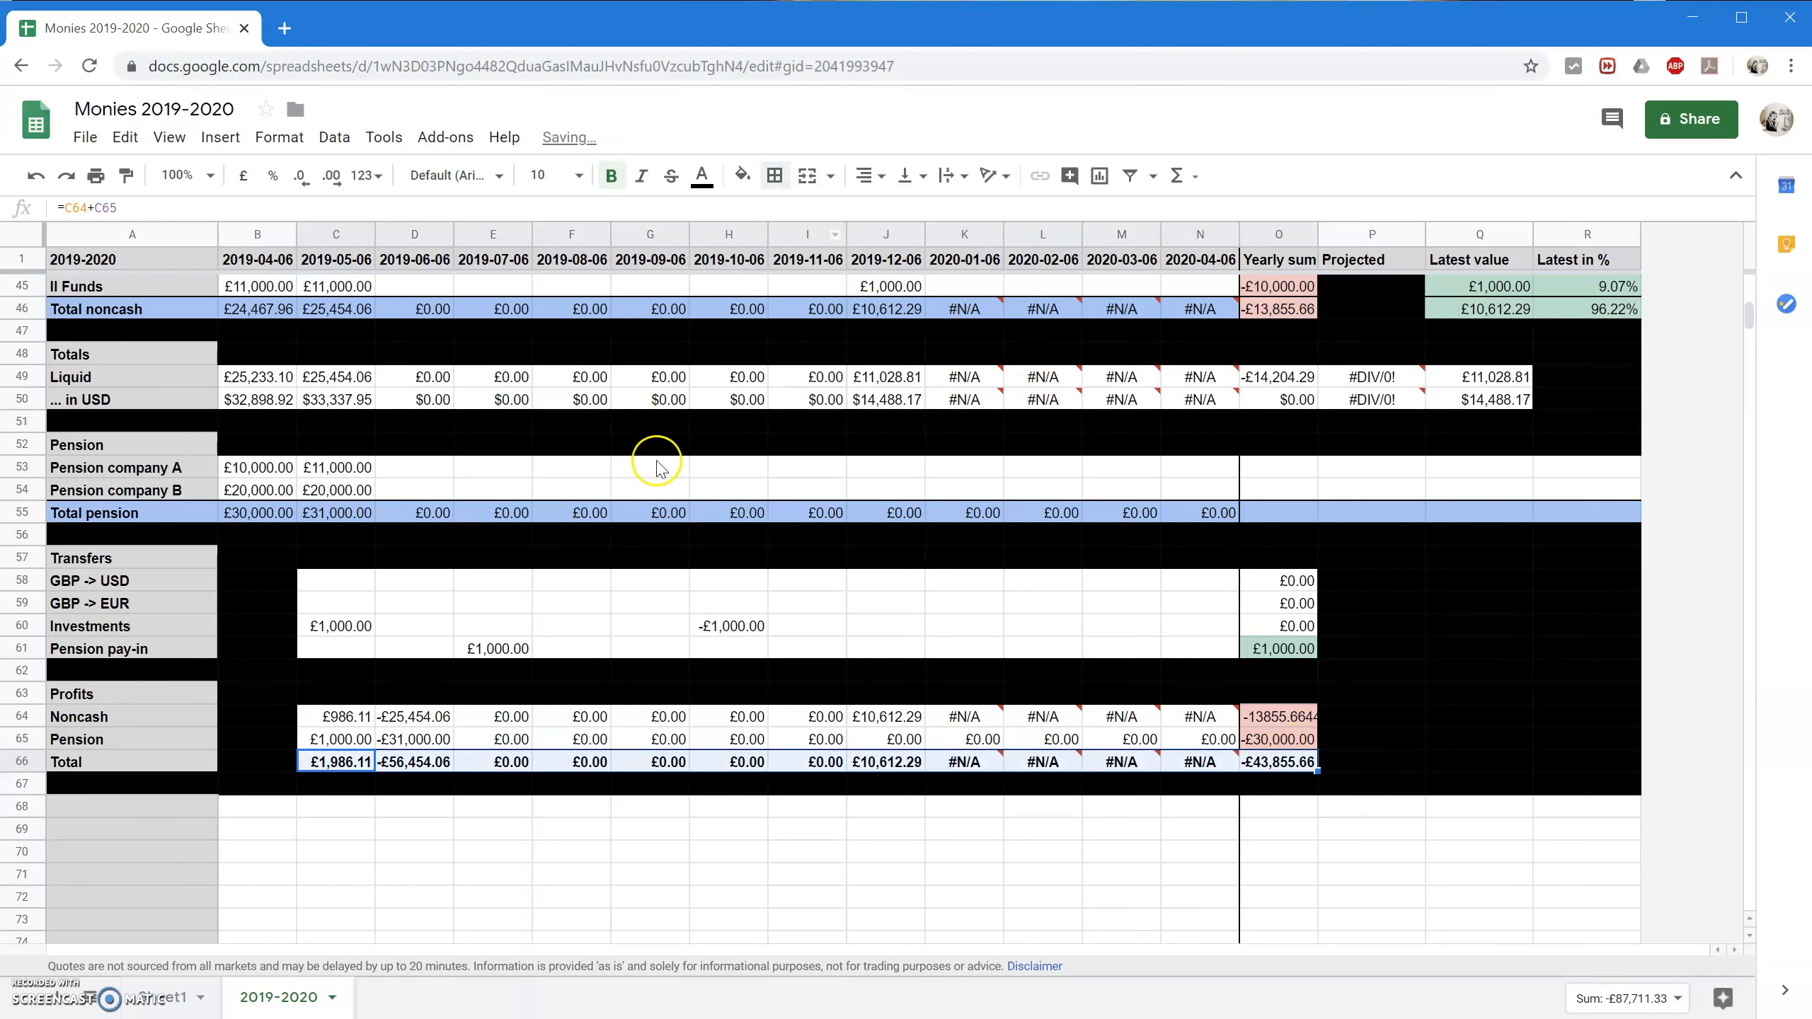
pyautogui.hotkey('ctrl', 'b')
pyautogui.click(401, 828)
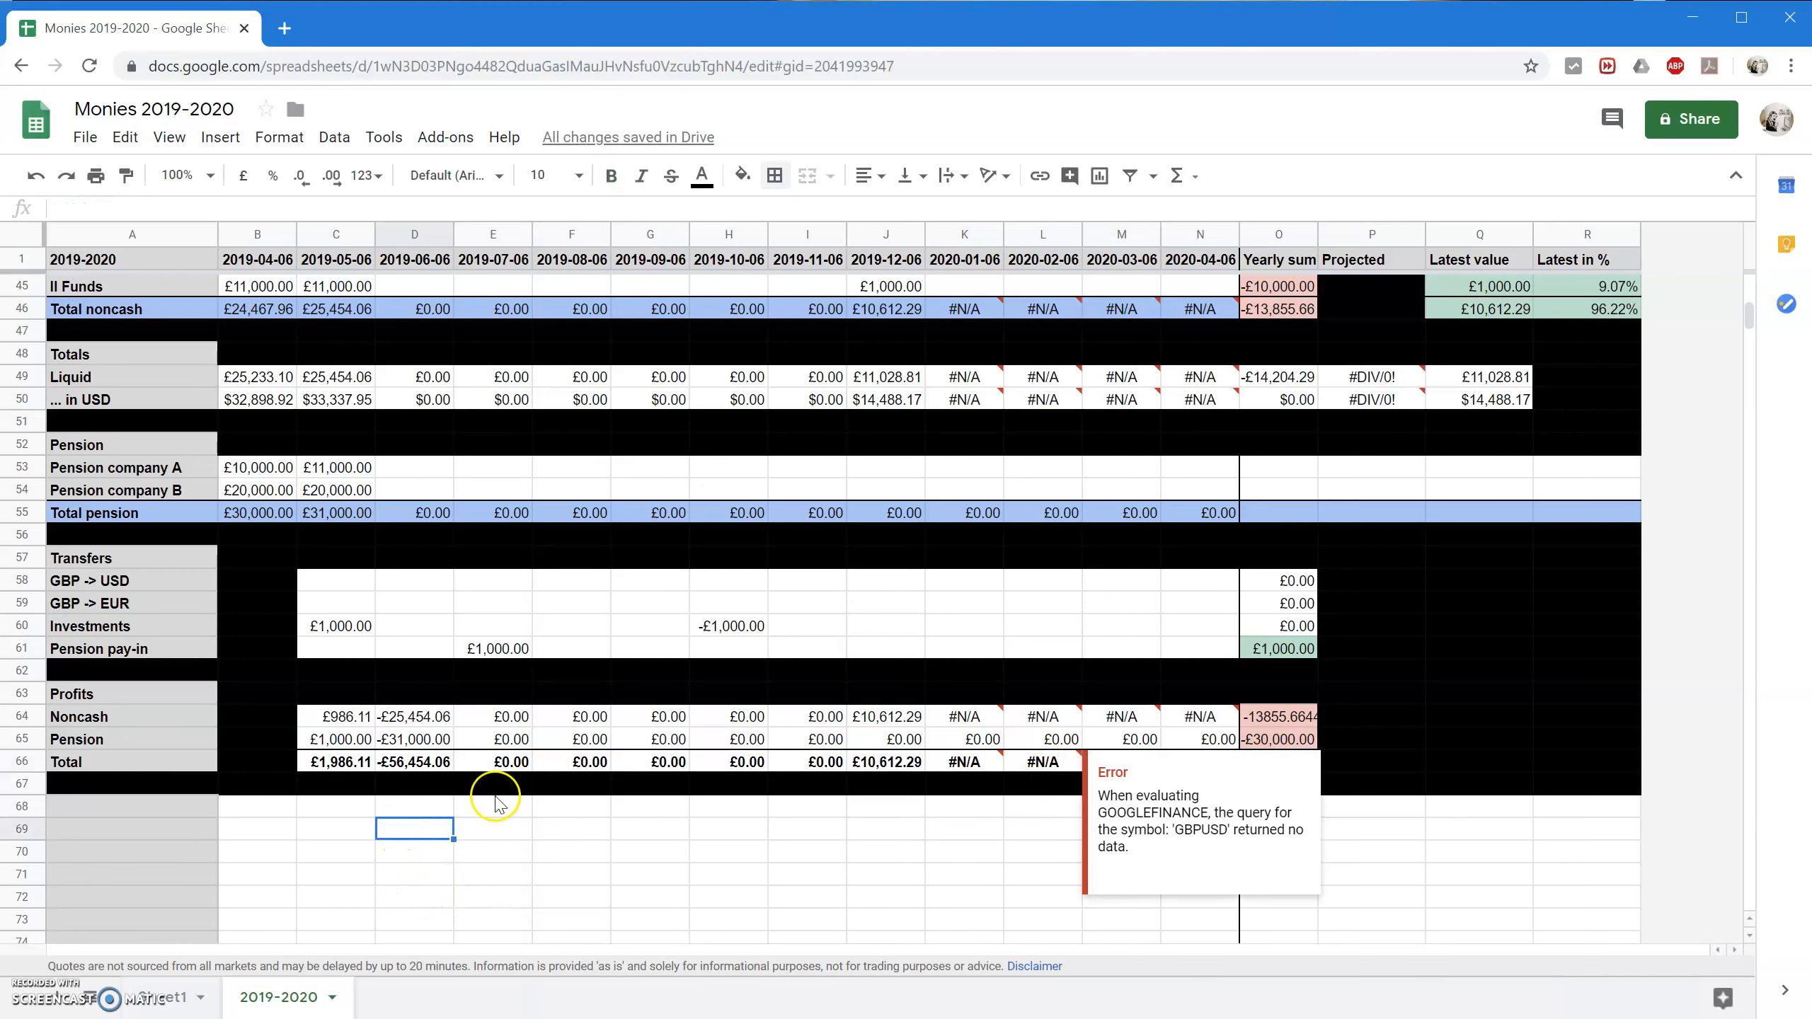
# Add the range C64:N66 to the green conditional format rule for values greater than 0.
pyautogui.click(1482, 307)
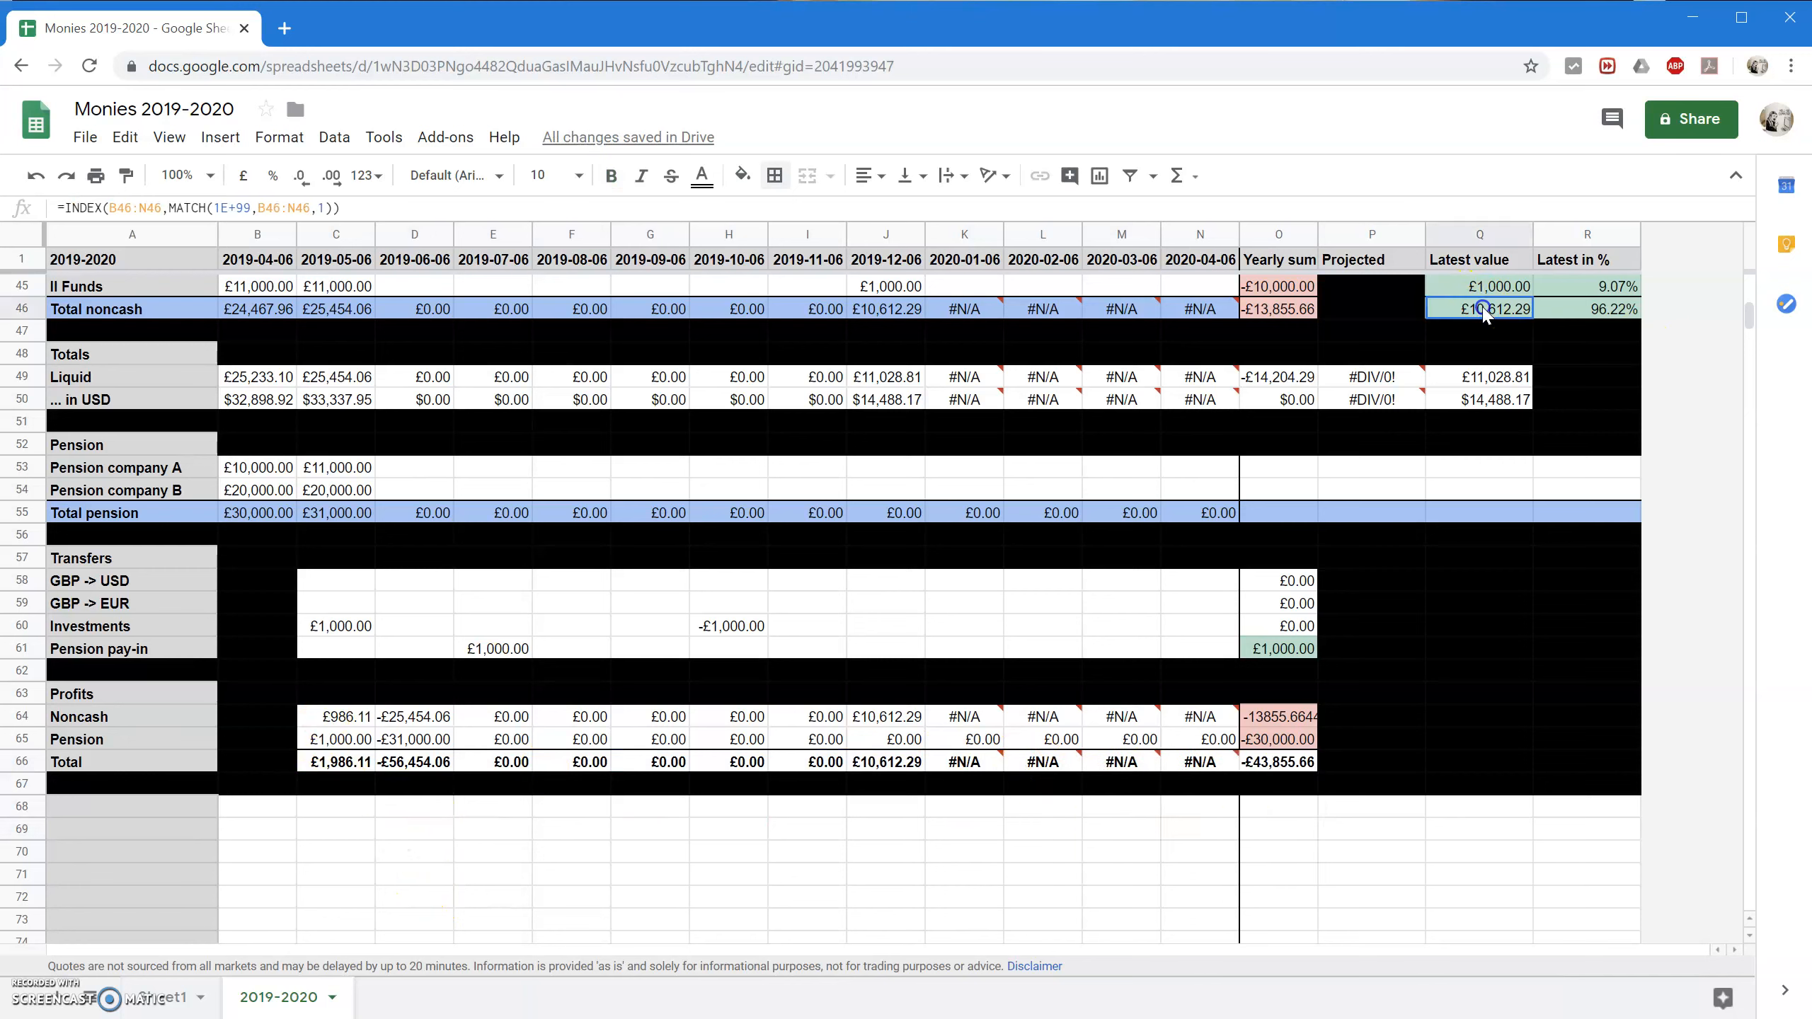
pyautogui.click(275, 139)
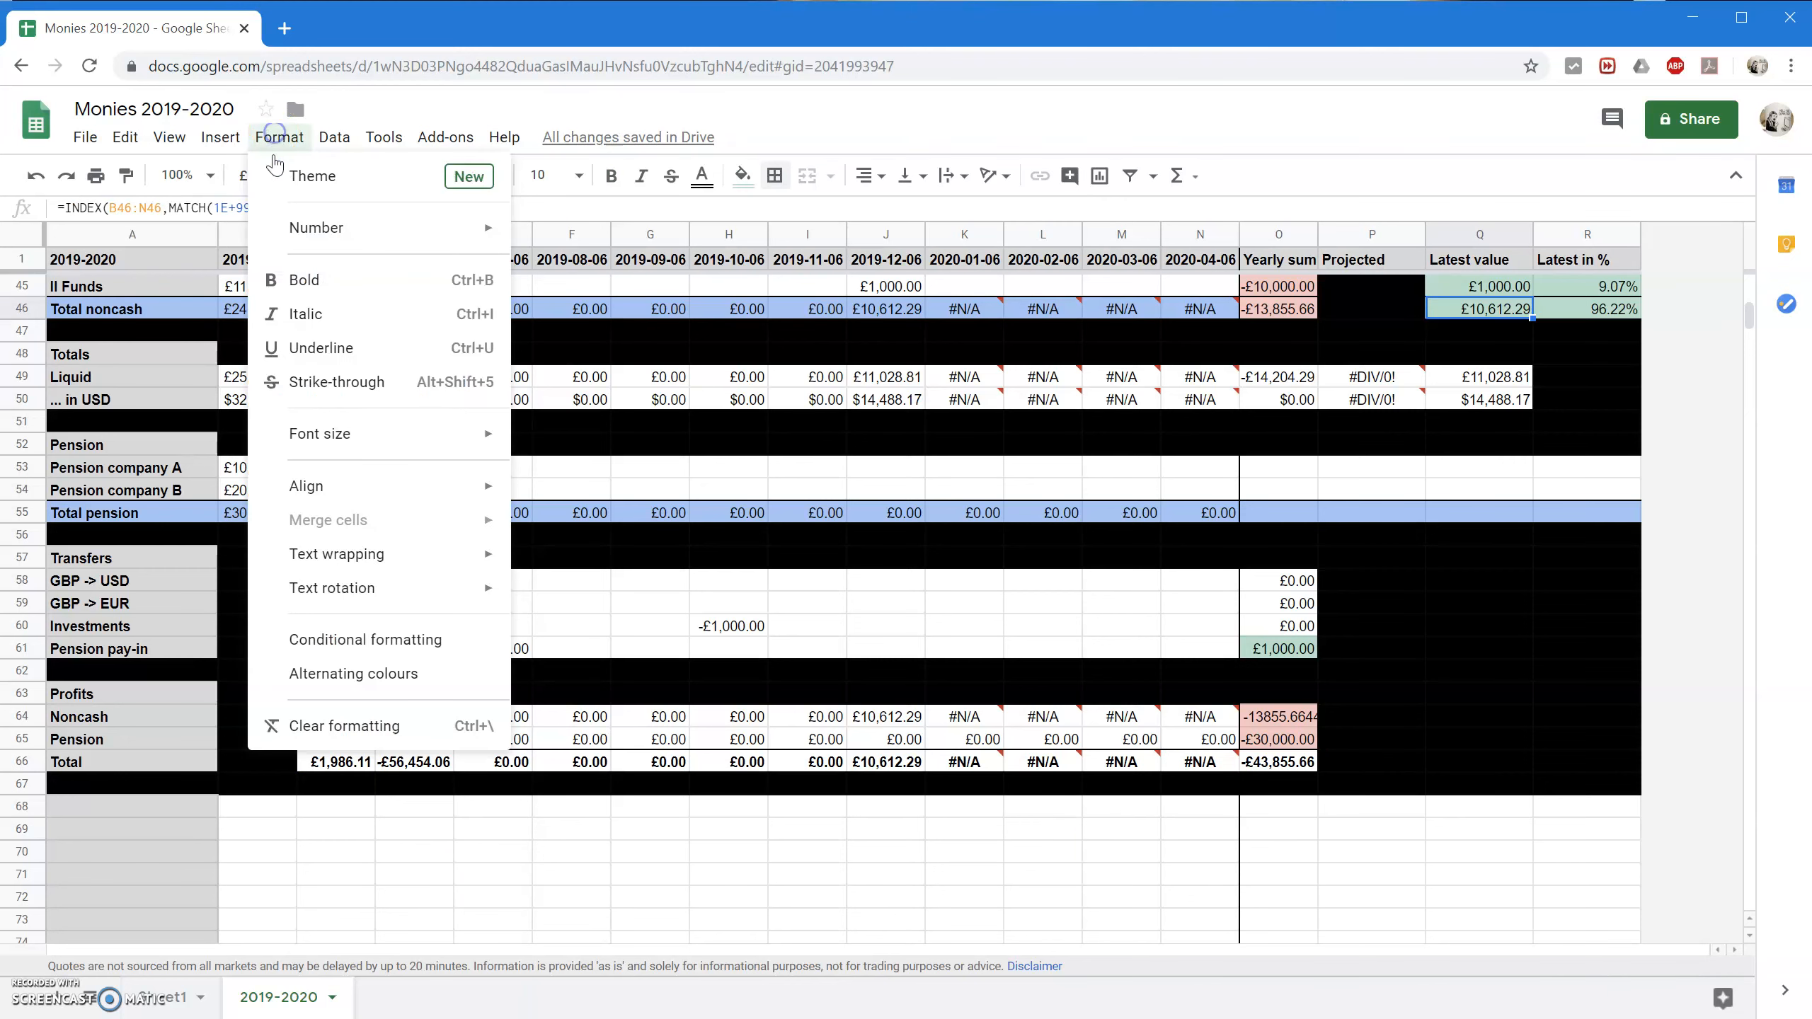
pyautogui.click(373, 634)
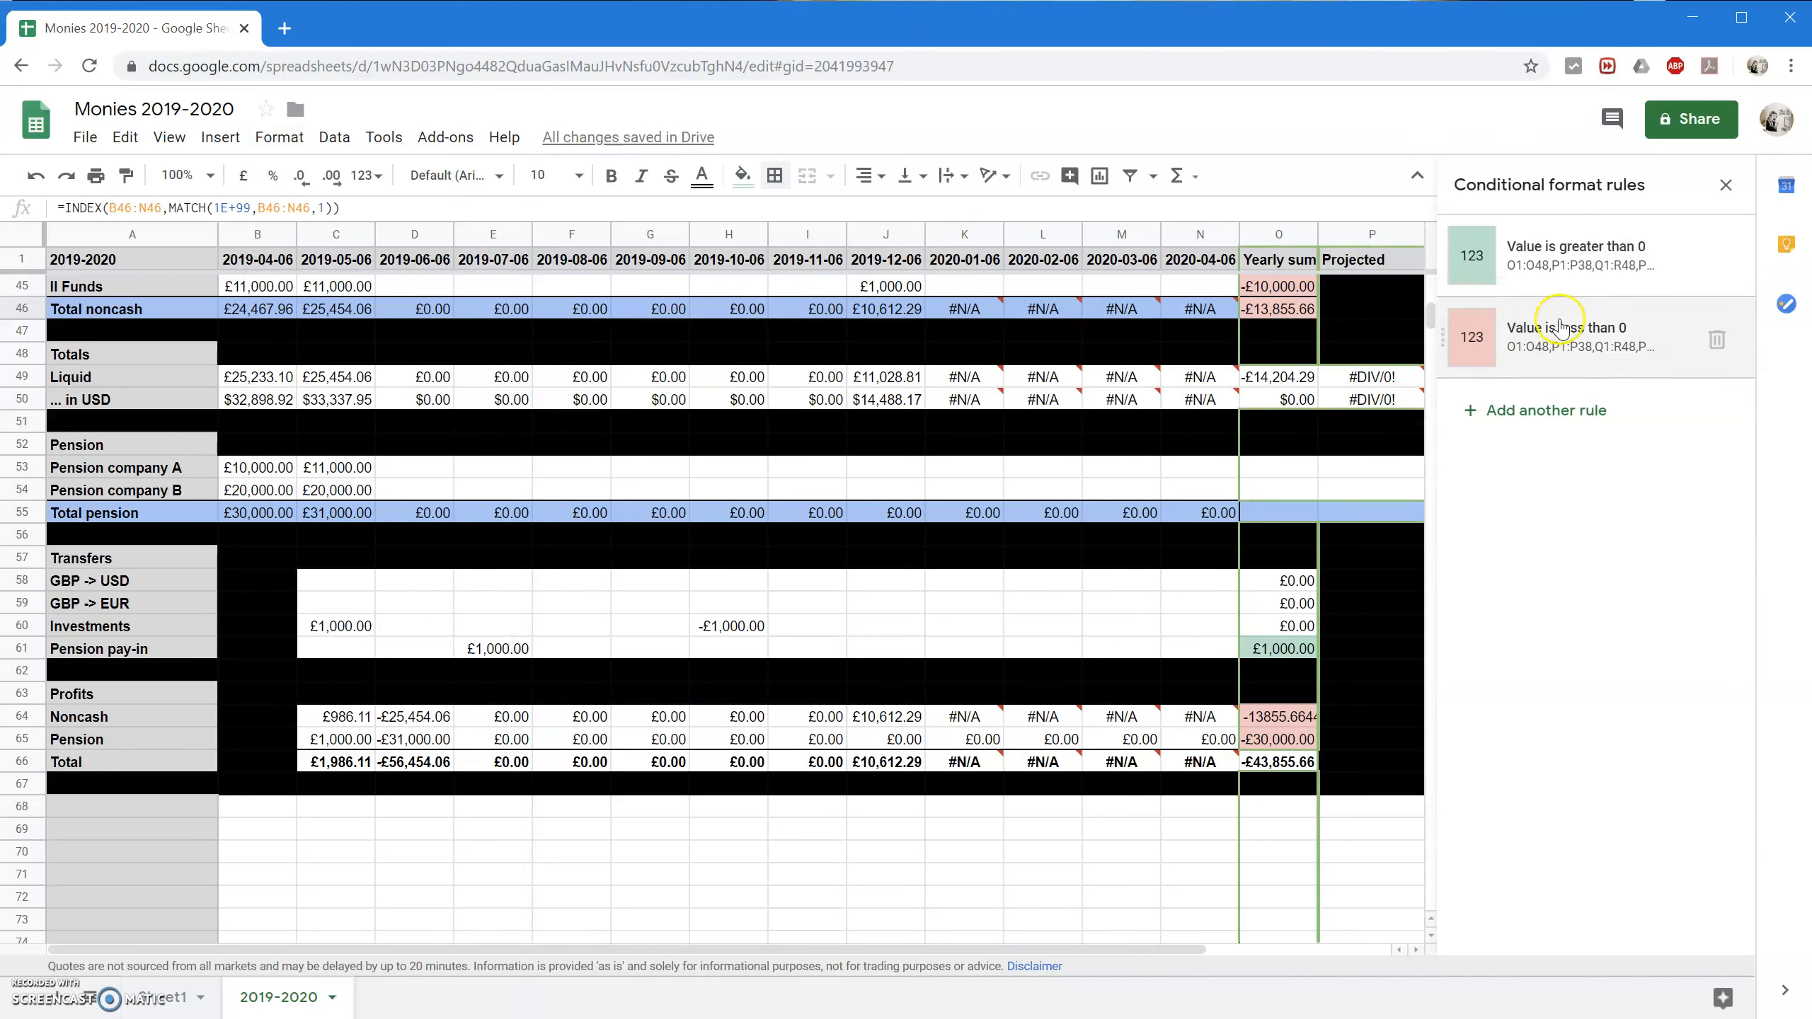
pyautogui.click(1569, 256)
pyautogui.click(1605, 341)
pyautogui.press('End')
pyautogui.write(',')
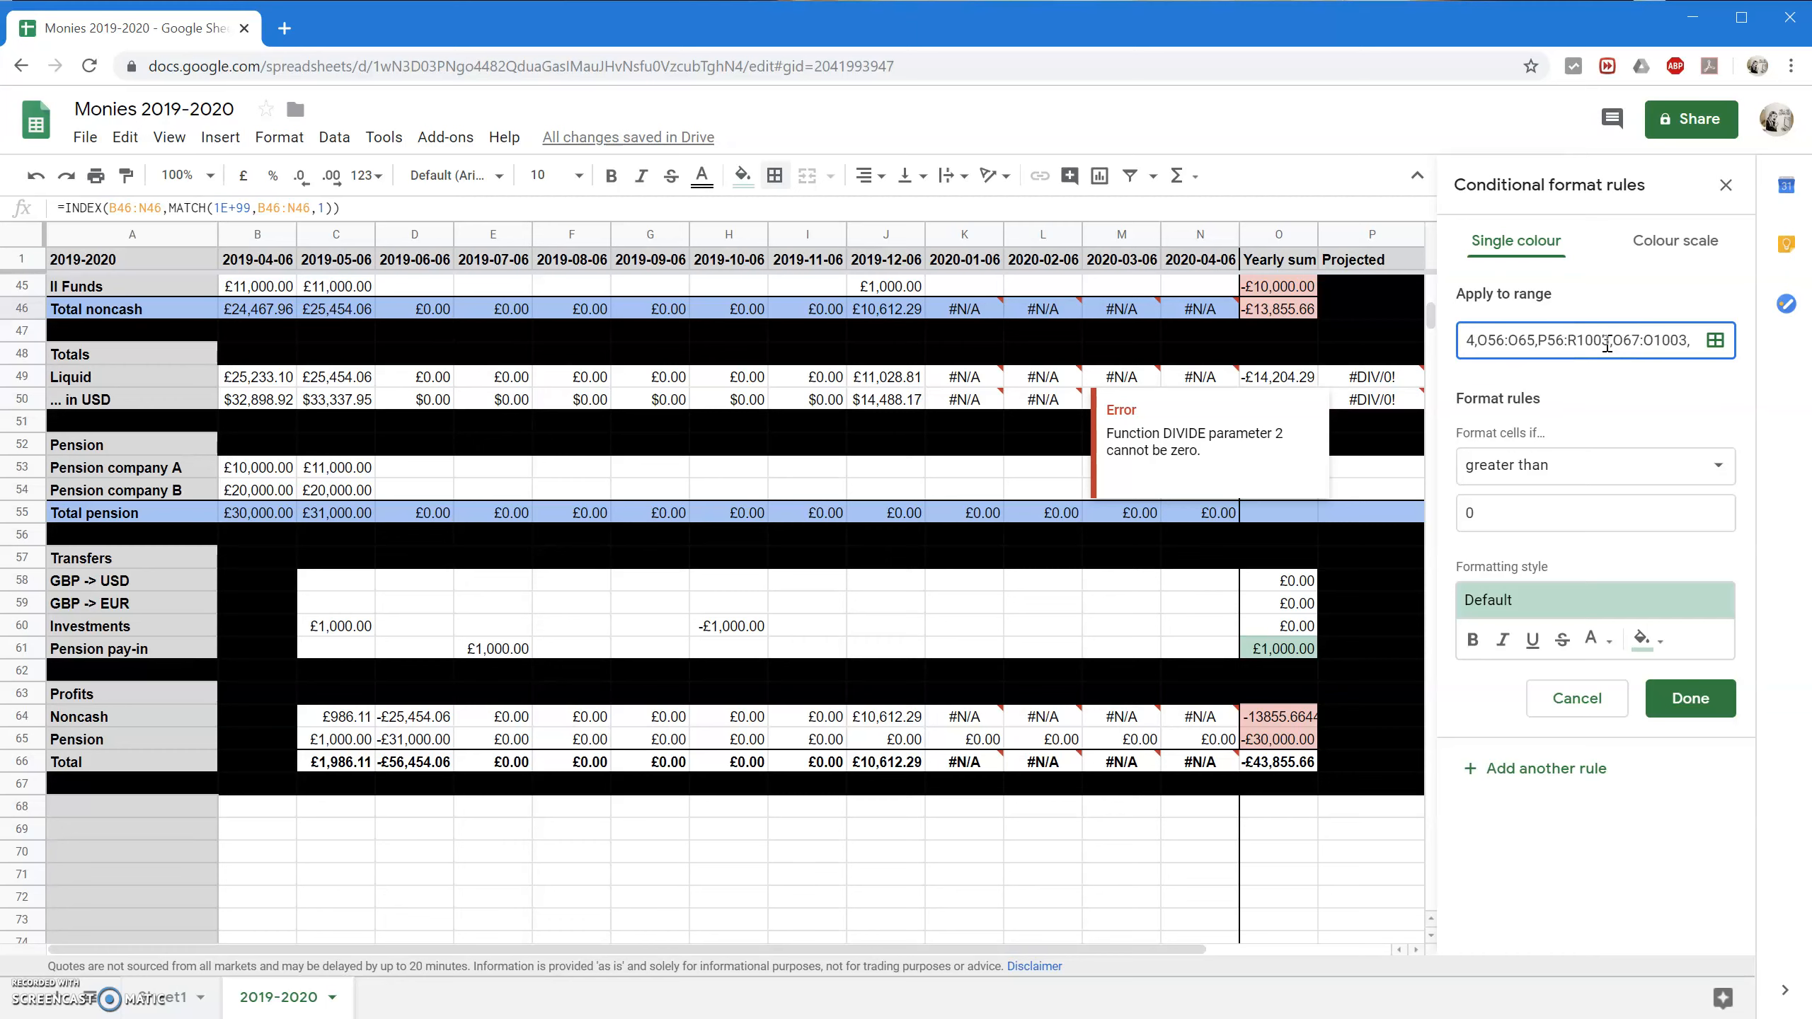
pyautogui.write('C64:N')
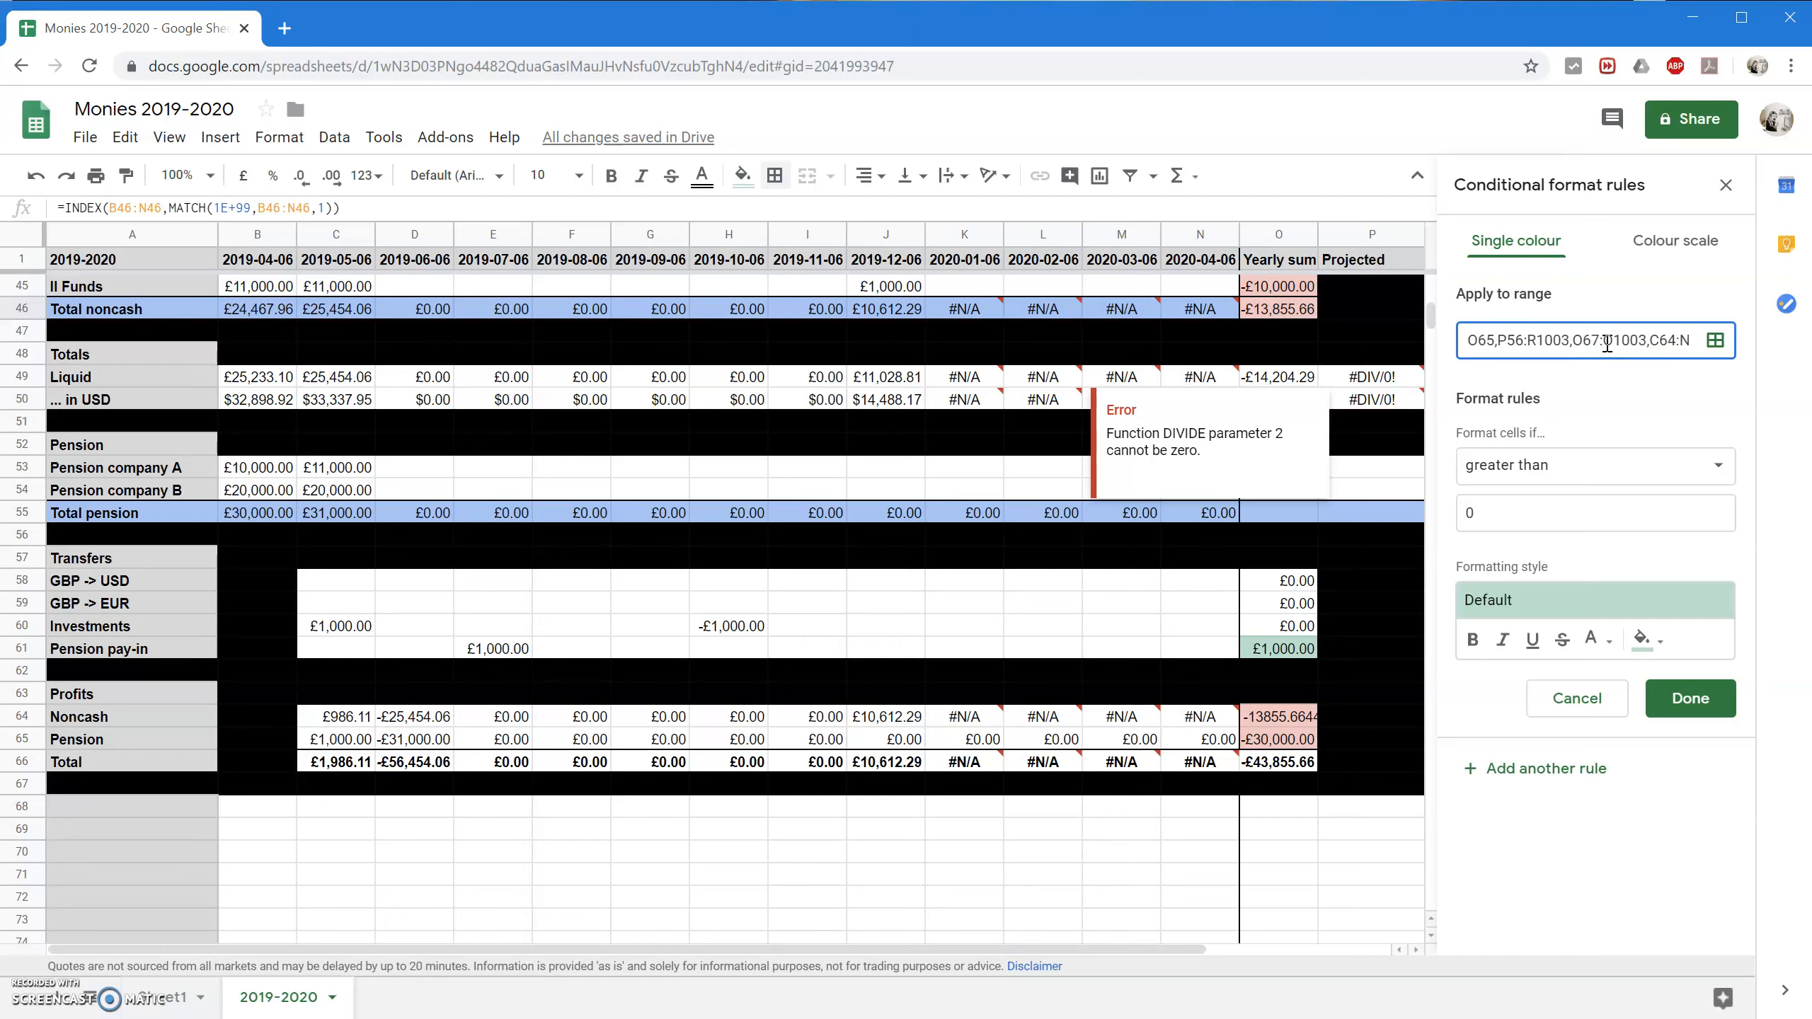
pyautogui.write('66')
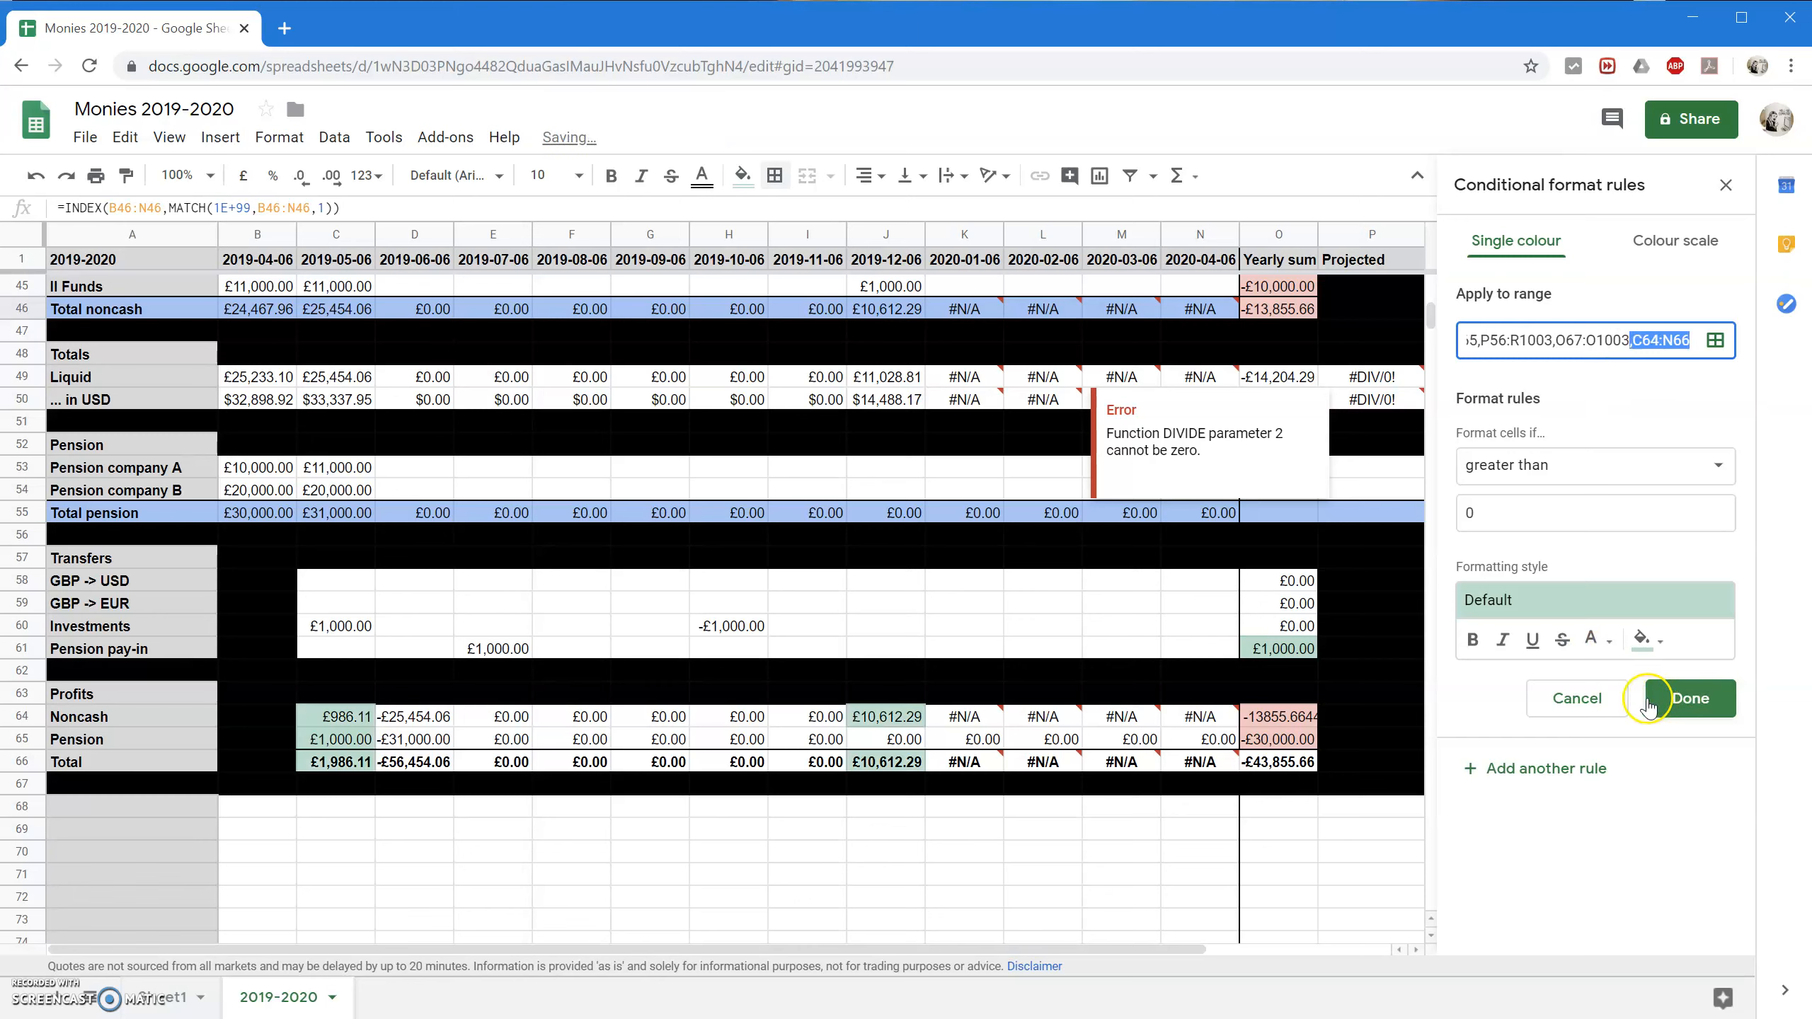
pyautogui.click(1676, 698)
# Add the range C64:N66 to the red conditional format rule for values less than 0.
pyautogui.click(1591, 337)
pyautogui.click(1644, 341)
pyautogui.press('End')
pyautogui.write(',')
pyautogui.write(',C64:N66')
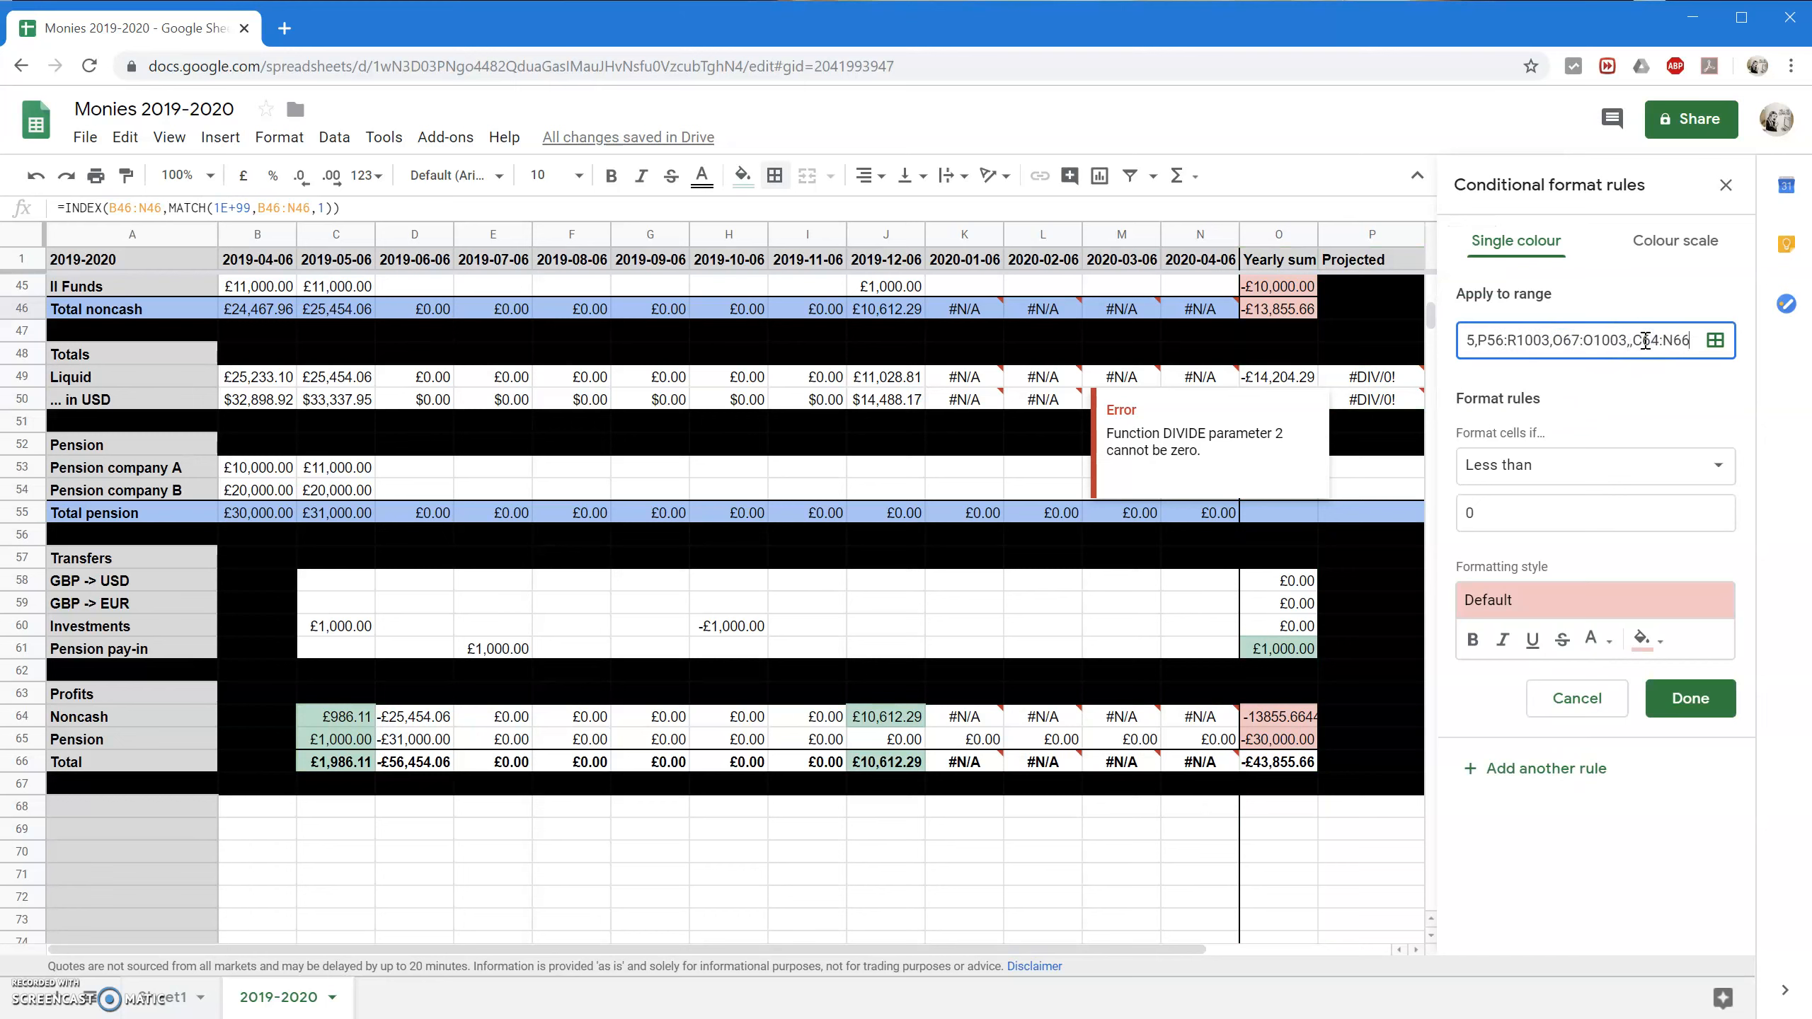
pyautogui.click(649, 761)
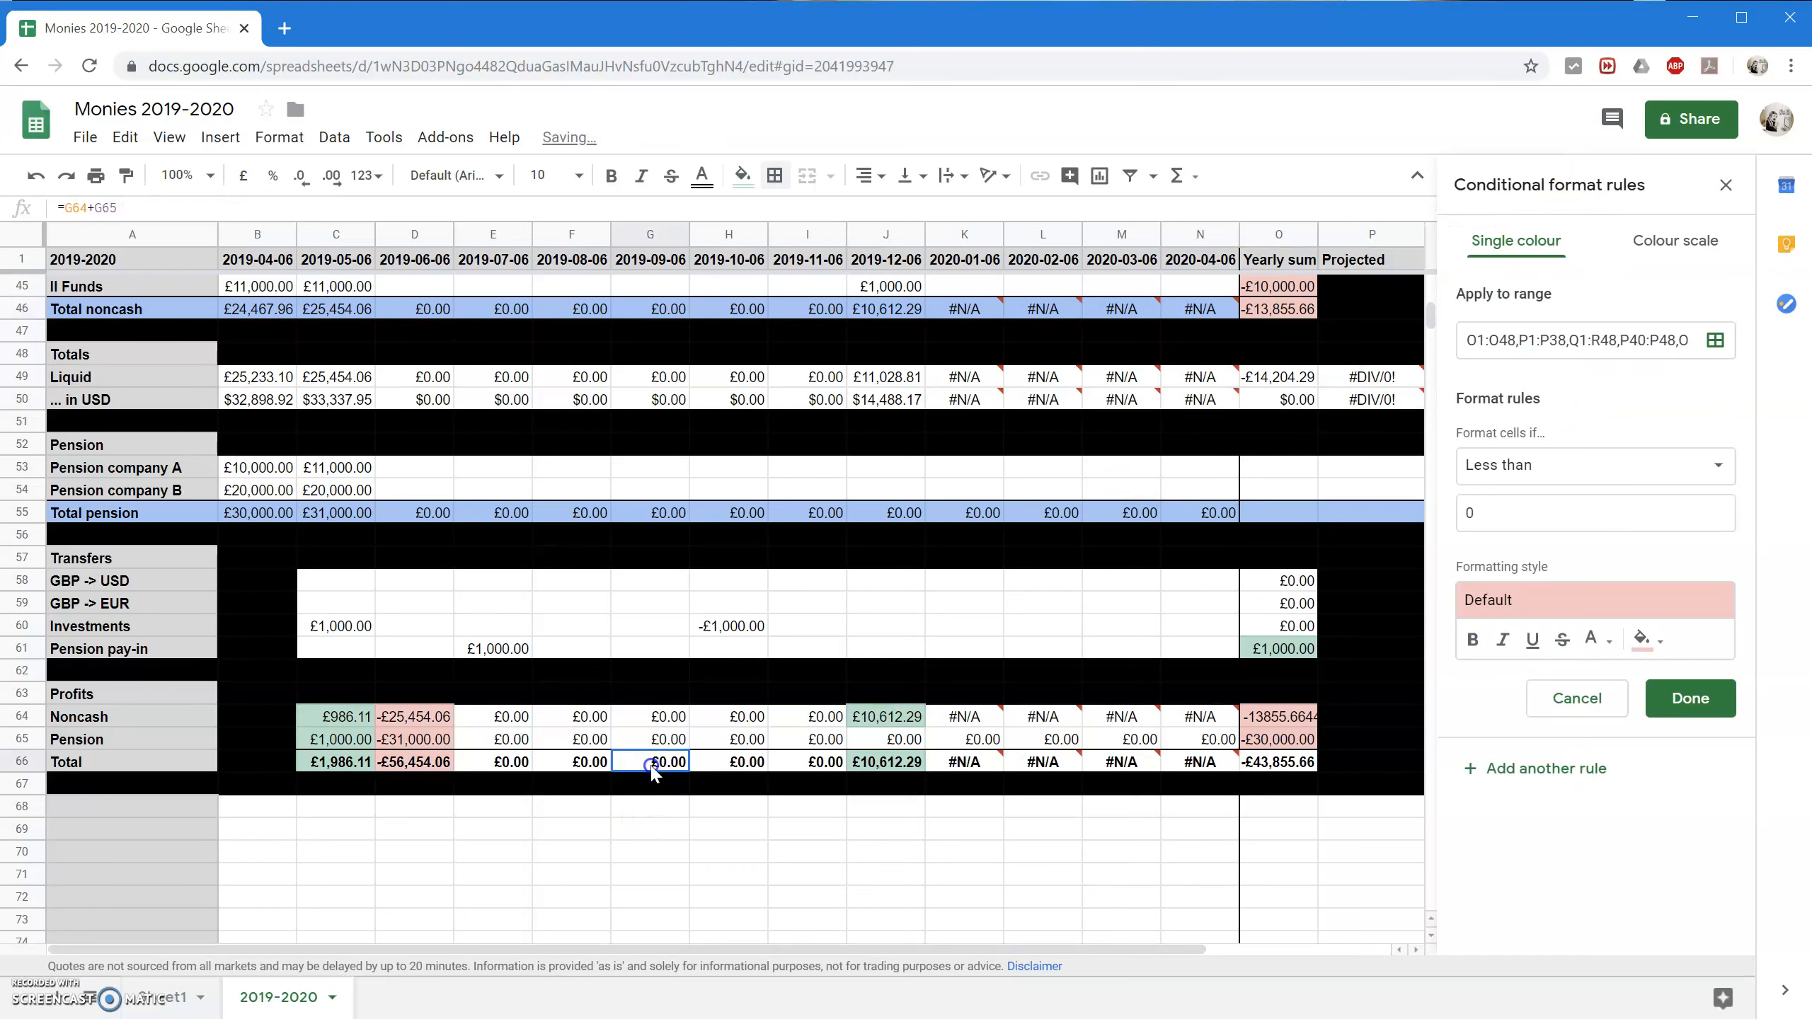
# Fill the profit cells C64:O66 with the same light blue as the total rows, keeping the red rule's range as is.
pyautogui.click(485, 716)
pyautogui.moveTo(340, 716); pyautogui.dragTo(1284, 761)
pyautogui.click(742, 175)
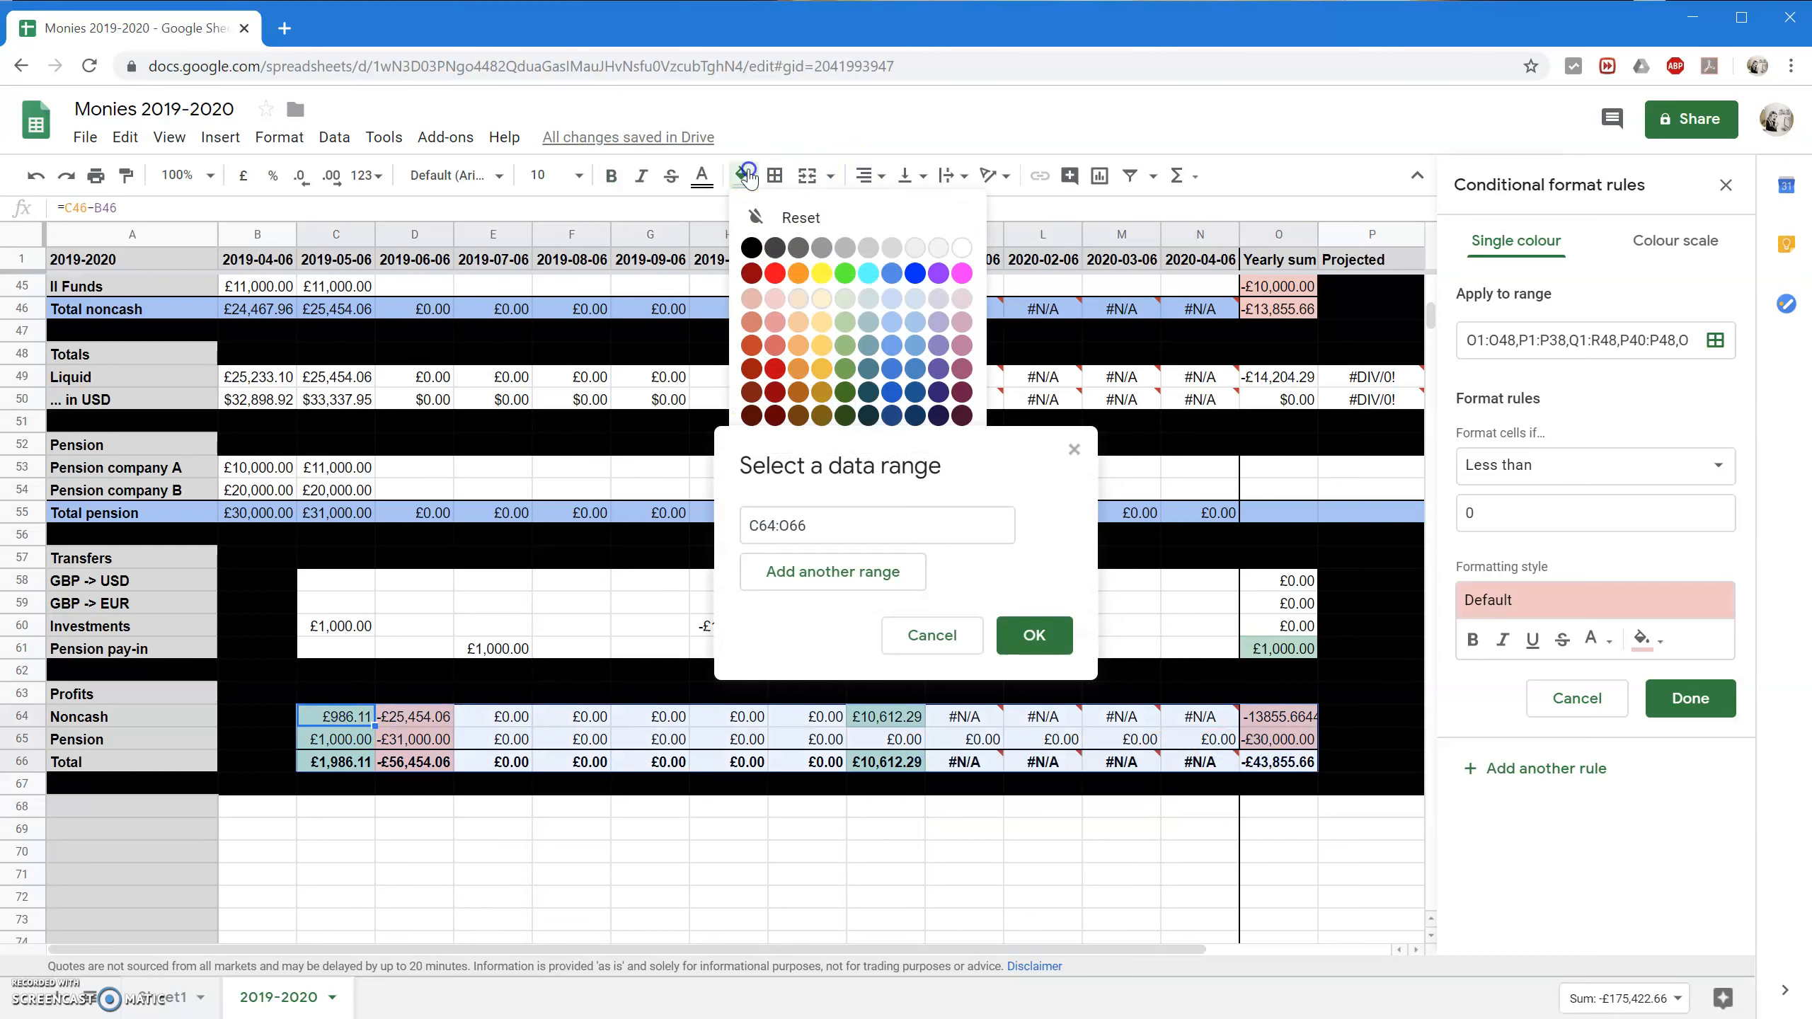
pyautogui.click(894, 325)
pyautogui.click(396, 634)
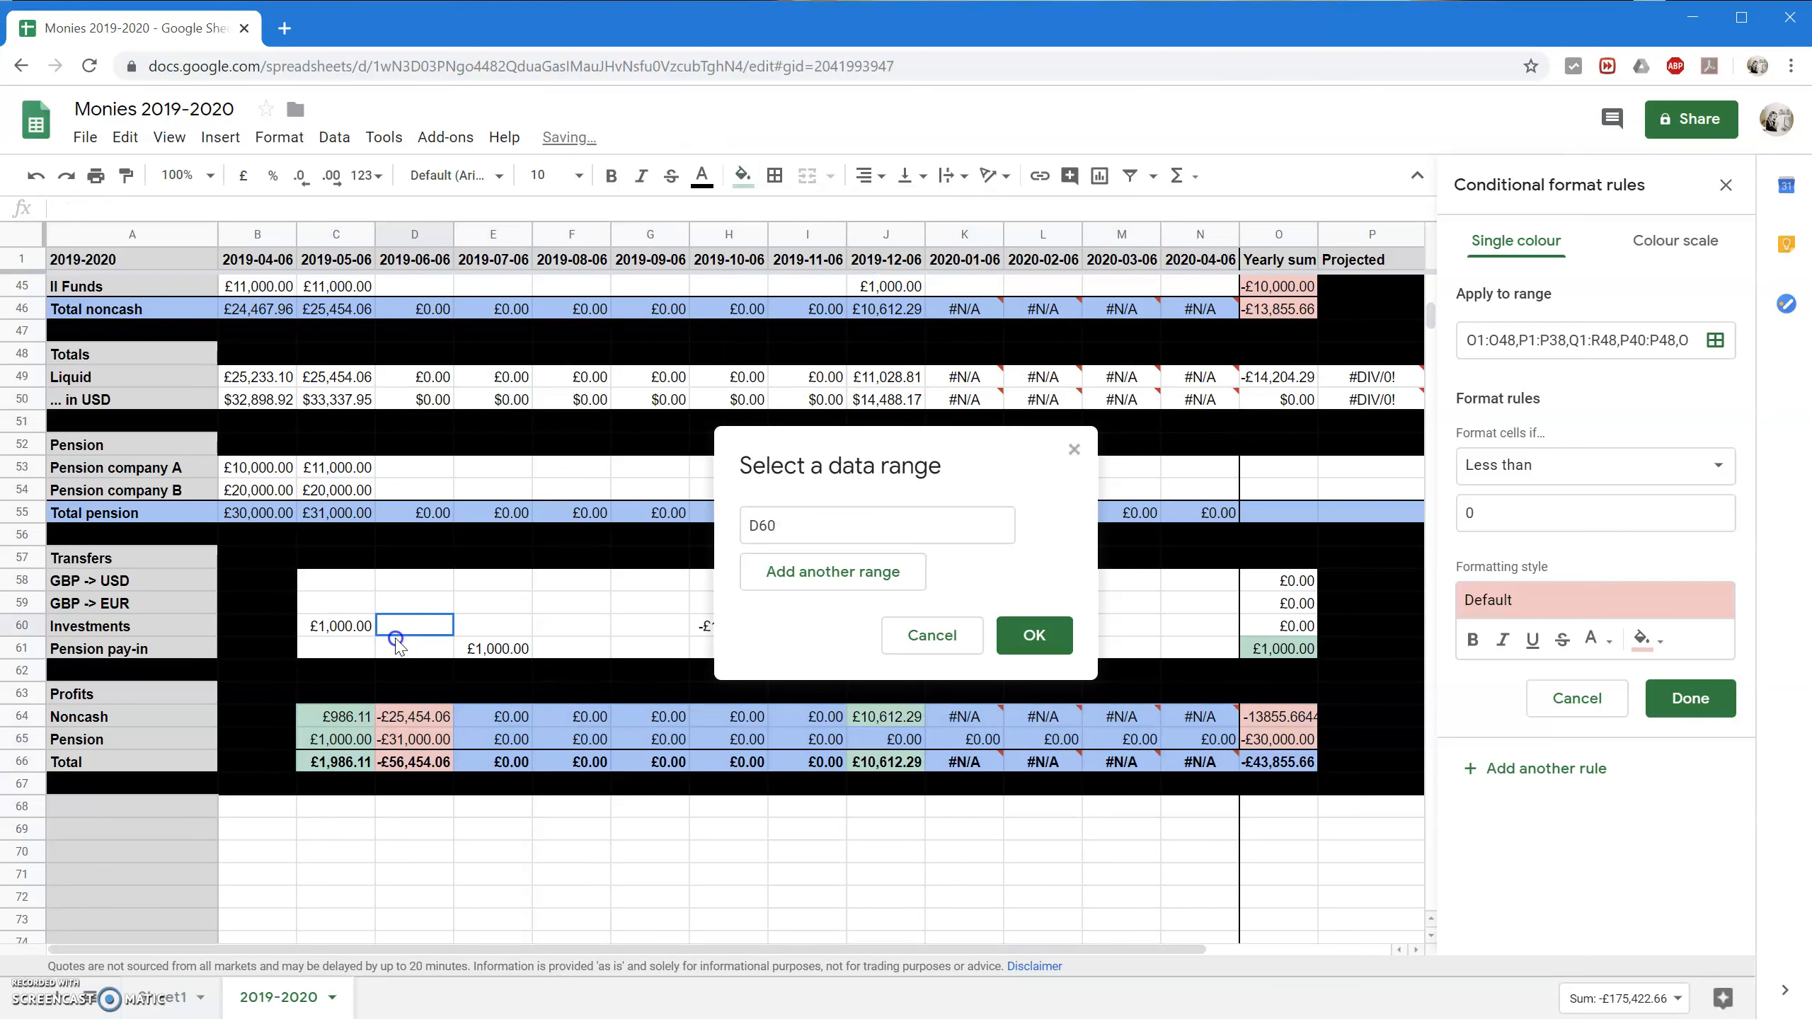
pyautogui.click(738, 784)
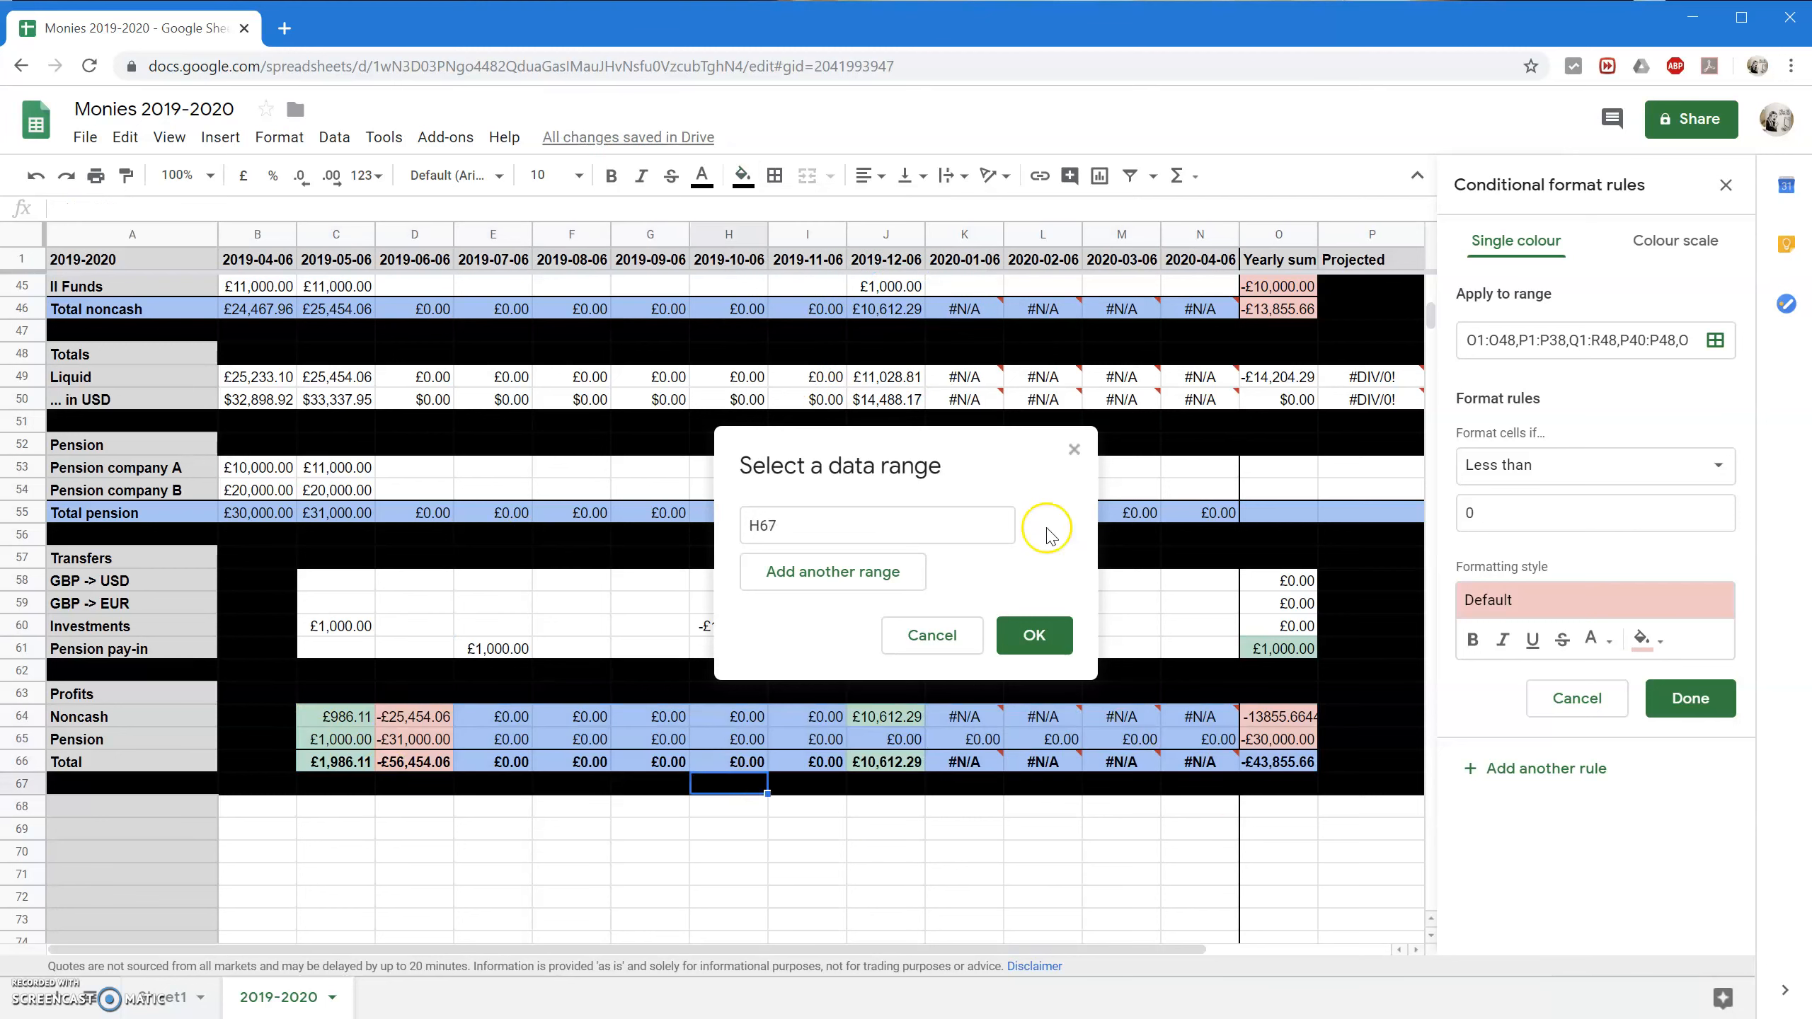
pyautogui.click(1072, 452)
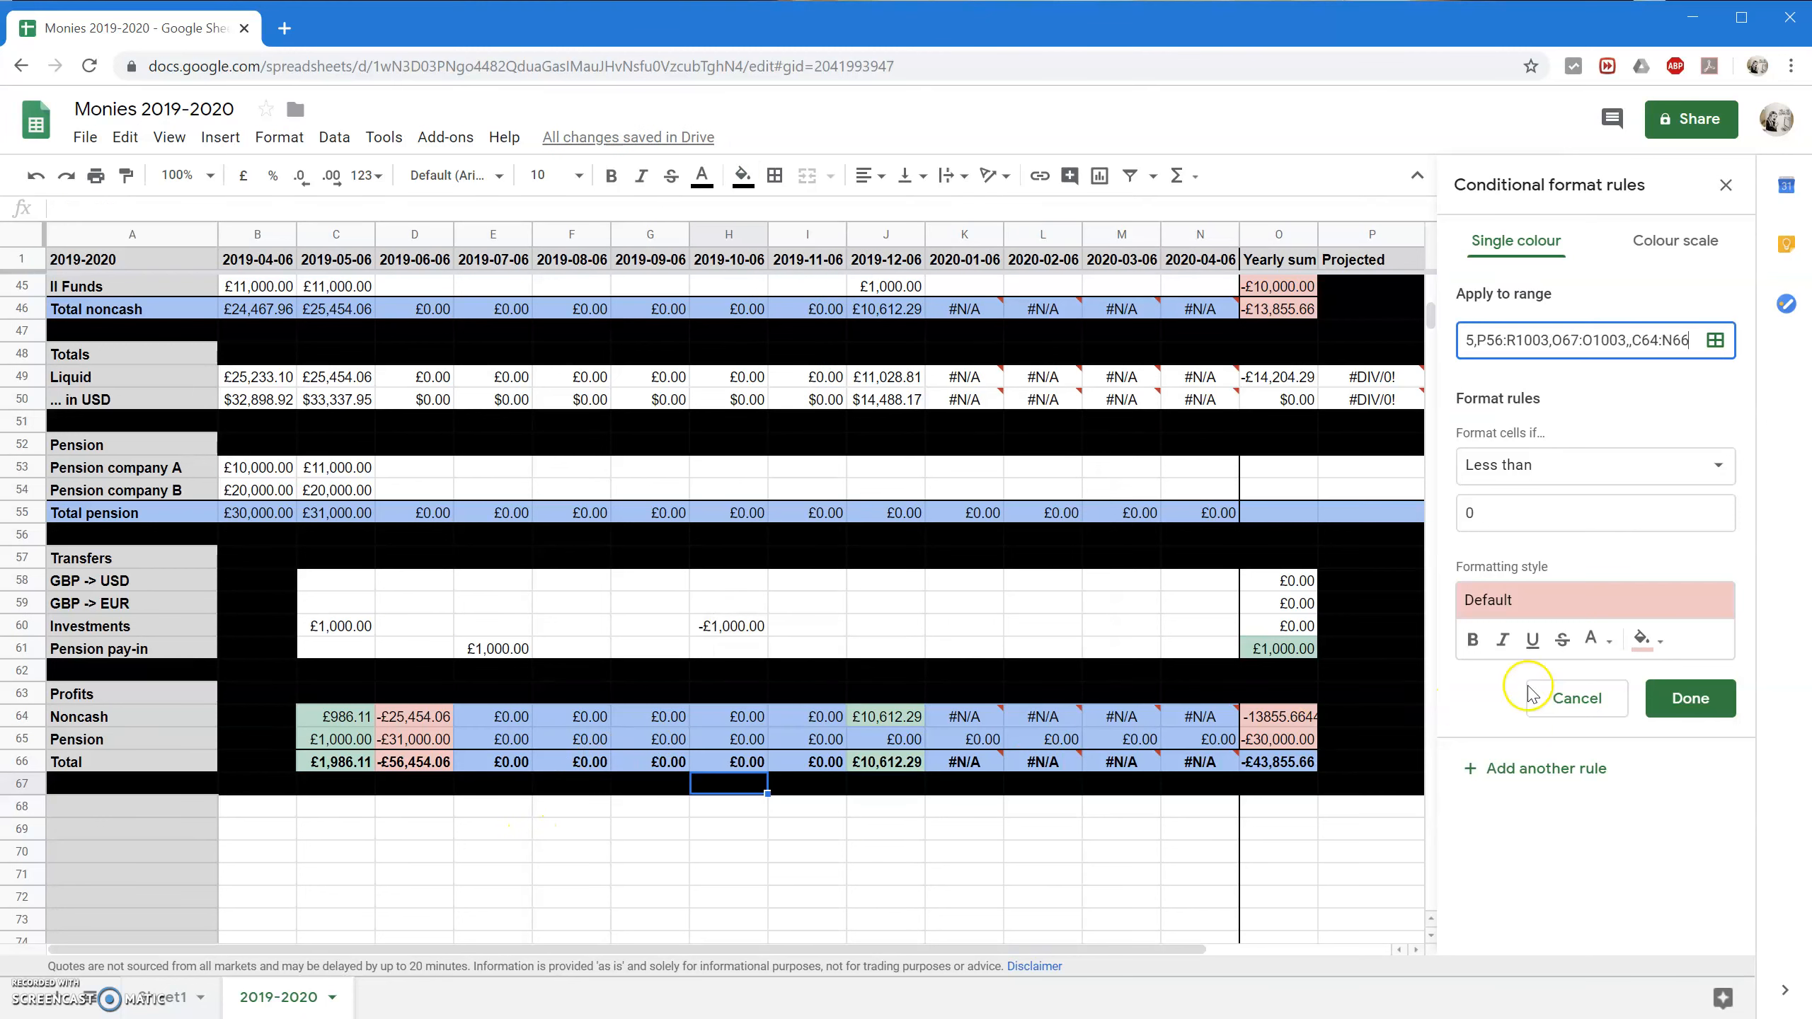
pyautogui.click(1690, 698)
pyautogui.click(1283, 805)
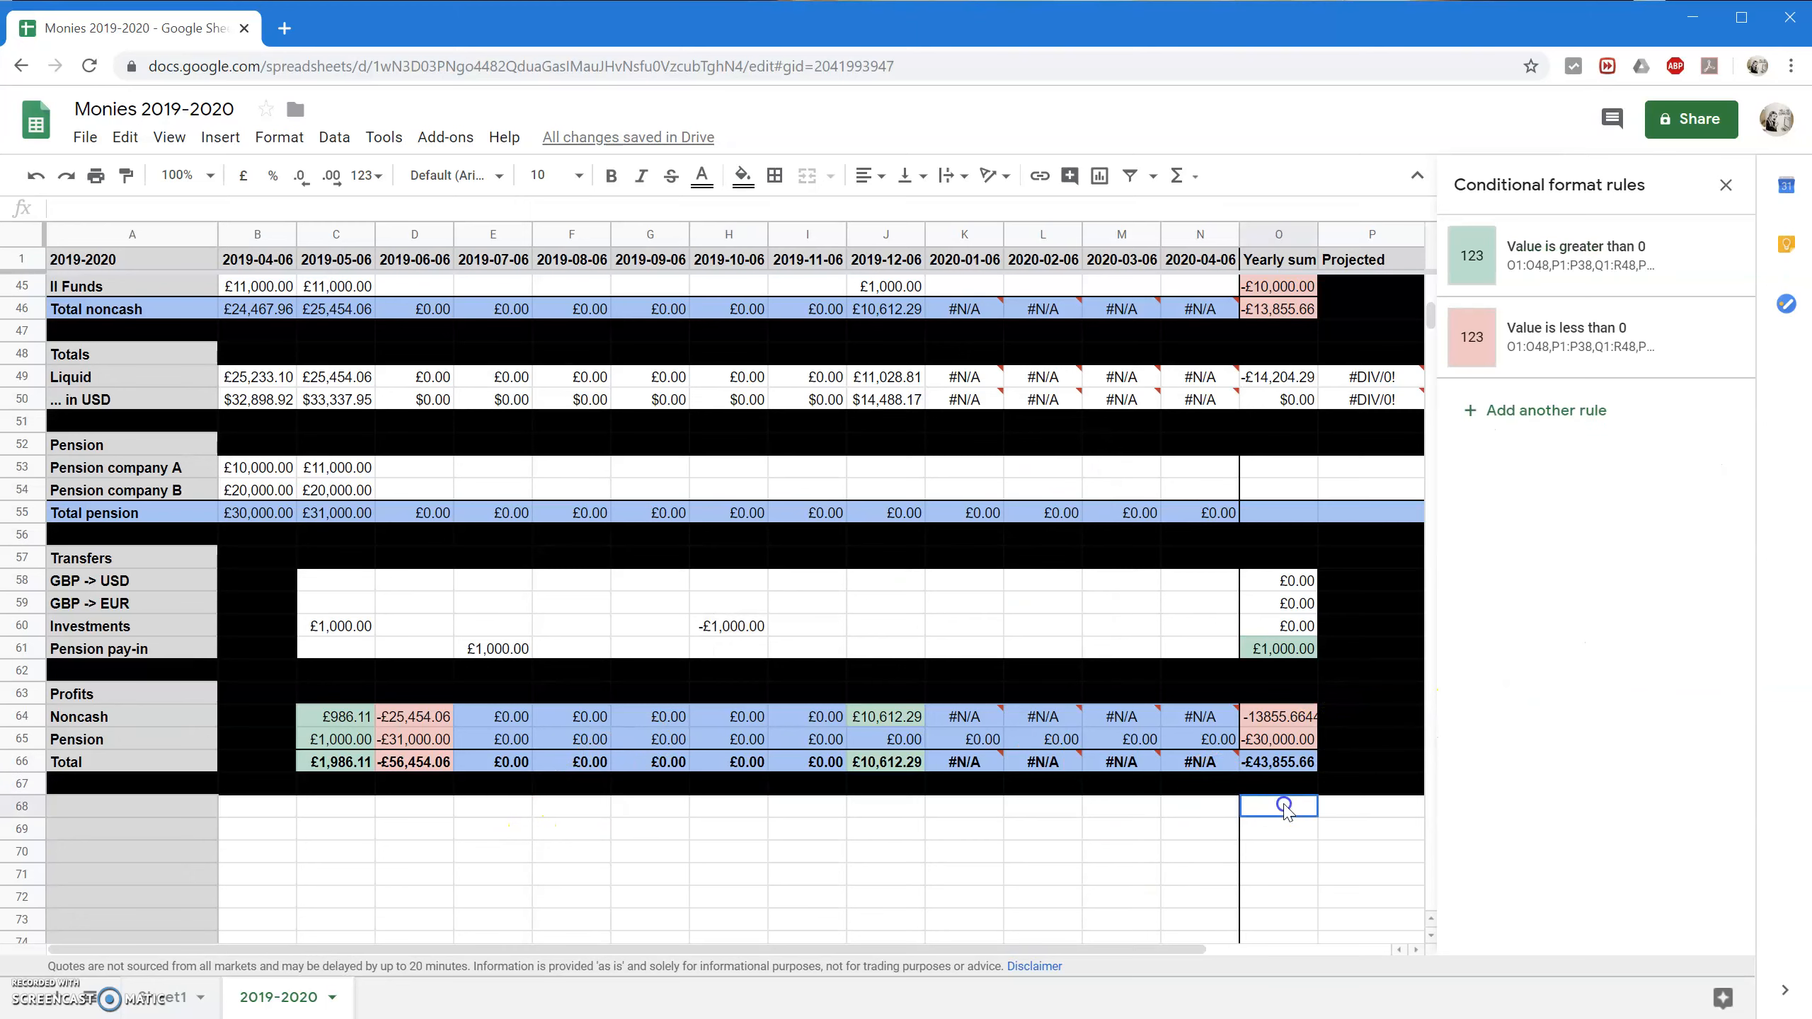
pyautogui.click(1277, 739)
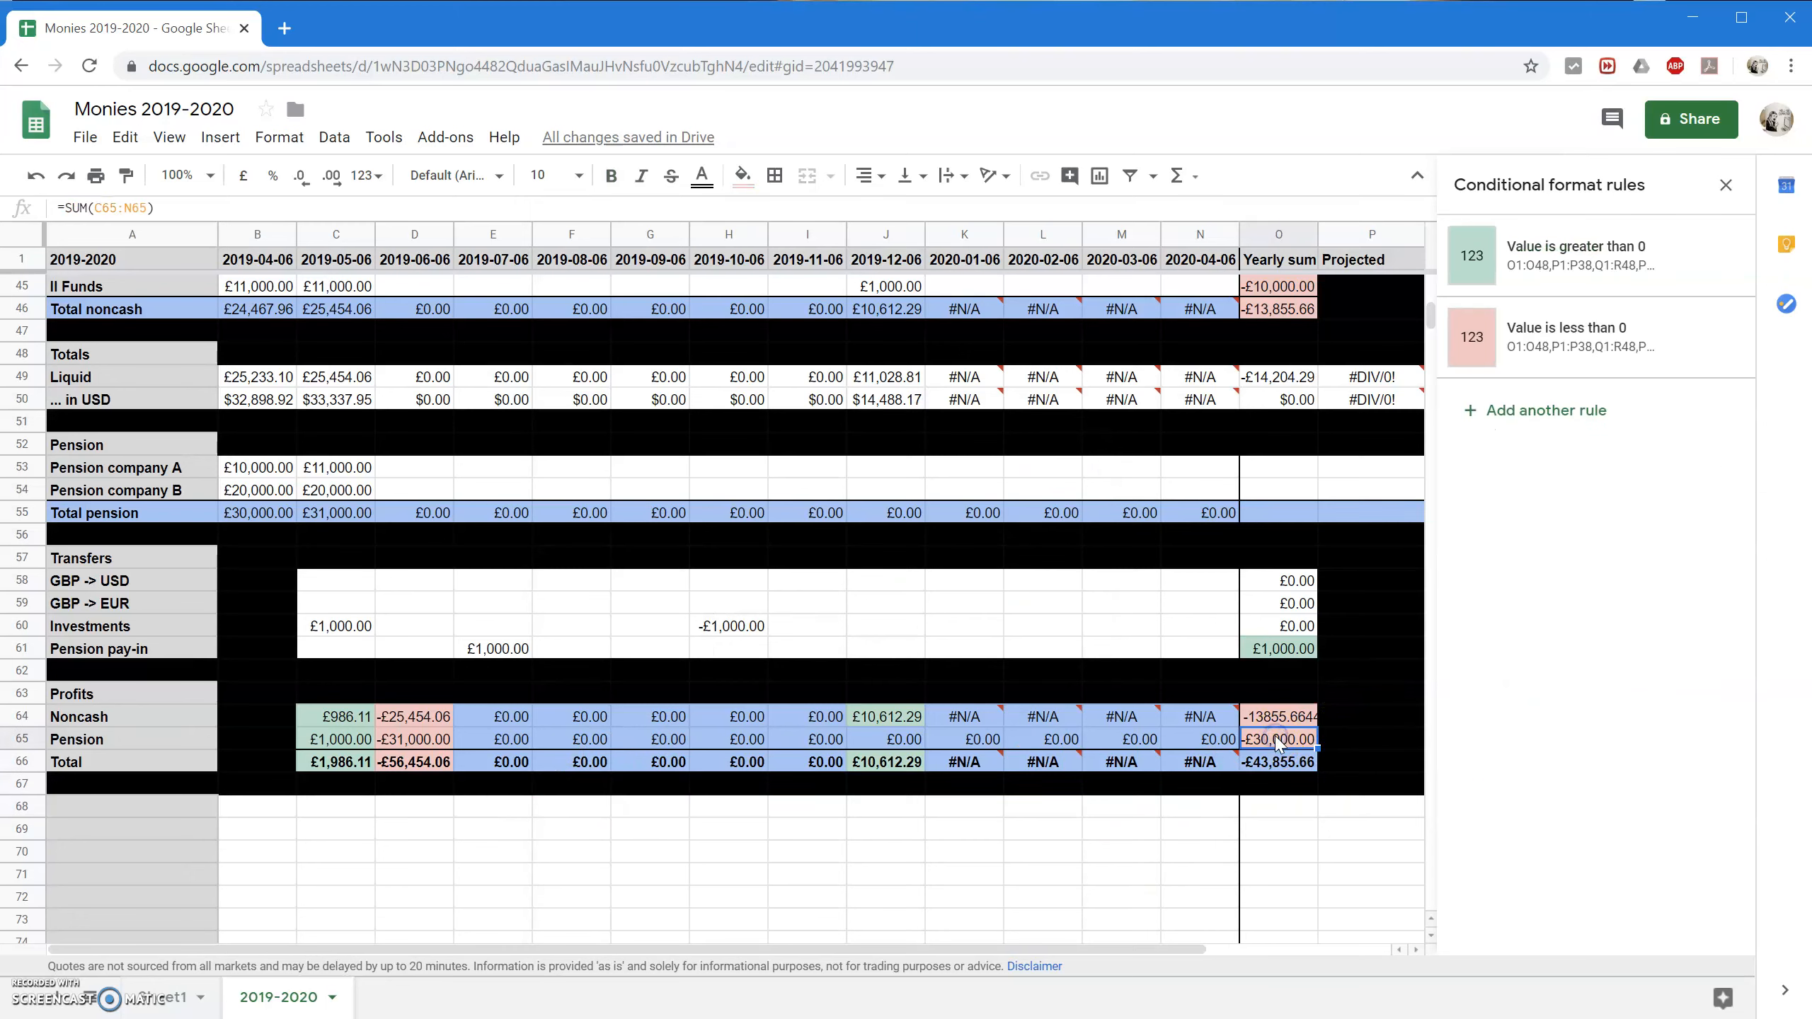
# Extend the red less-than-0 conditional format rule's last range to C64:O66.
pyautogui.click(1661, 339)
pyautogui.click(1674, 341)
pyautogui.press('End')
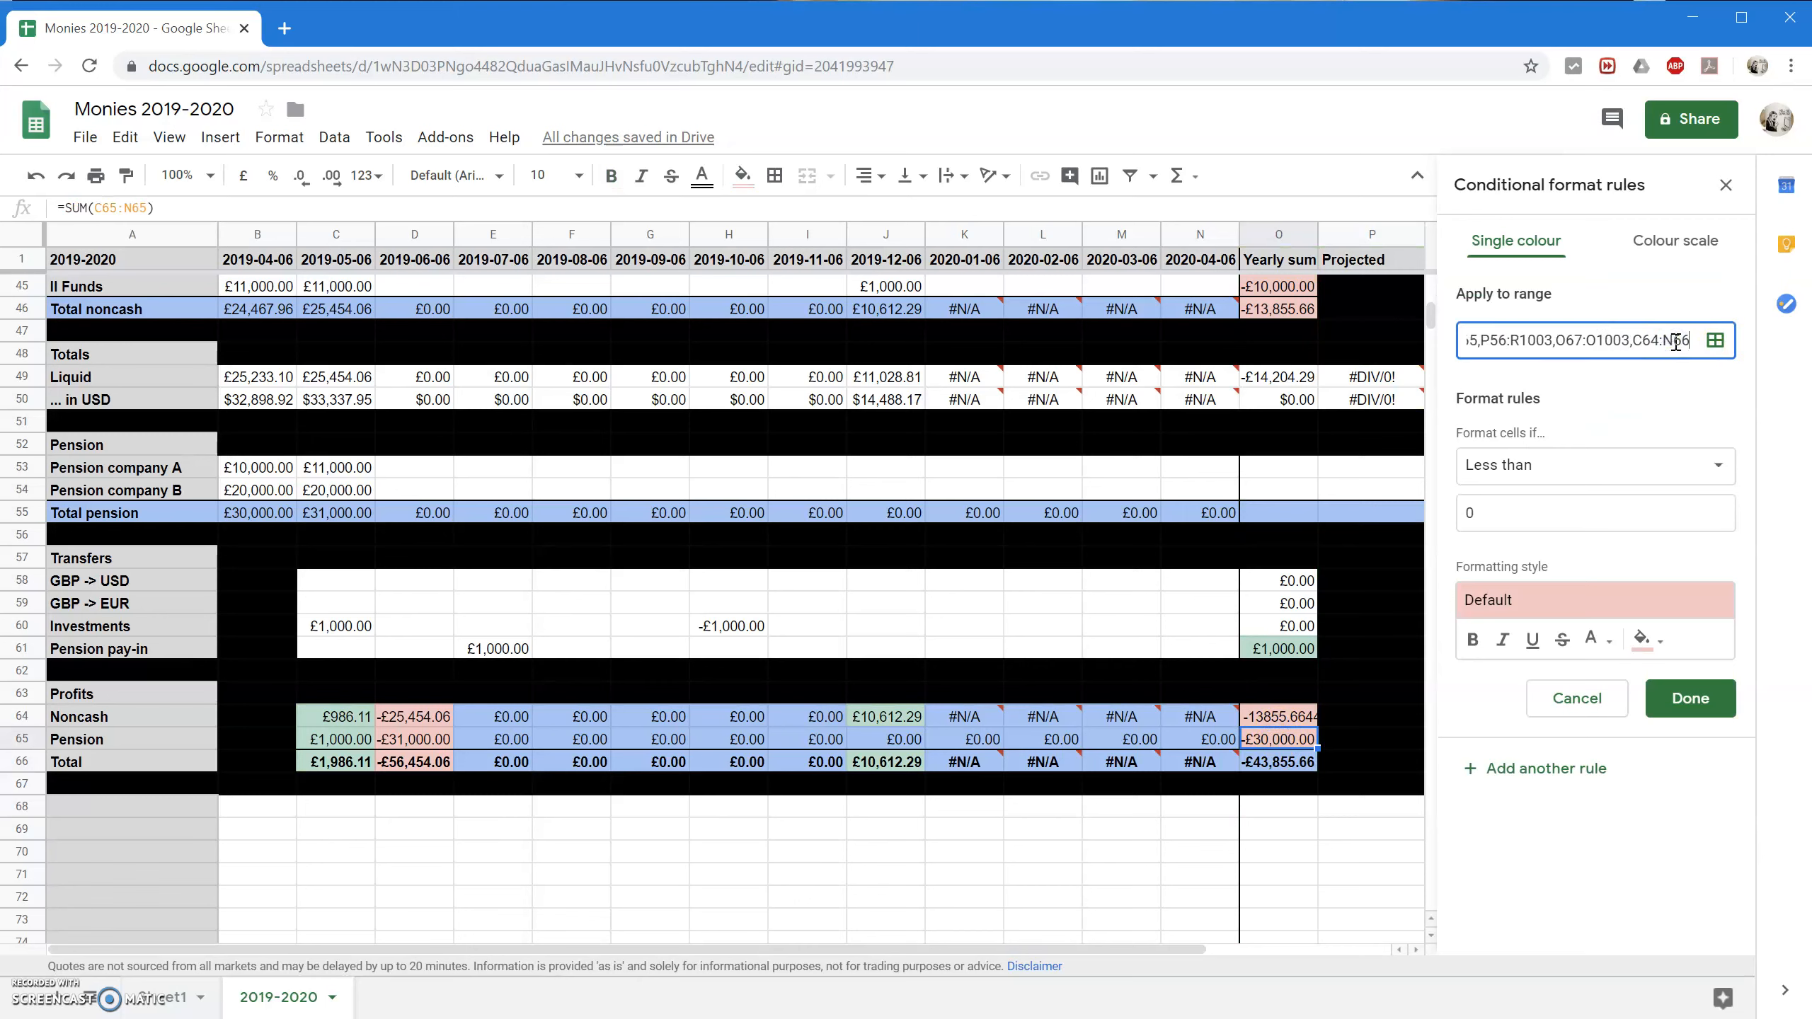
pyautogui.press('BackSpace')
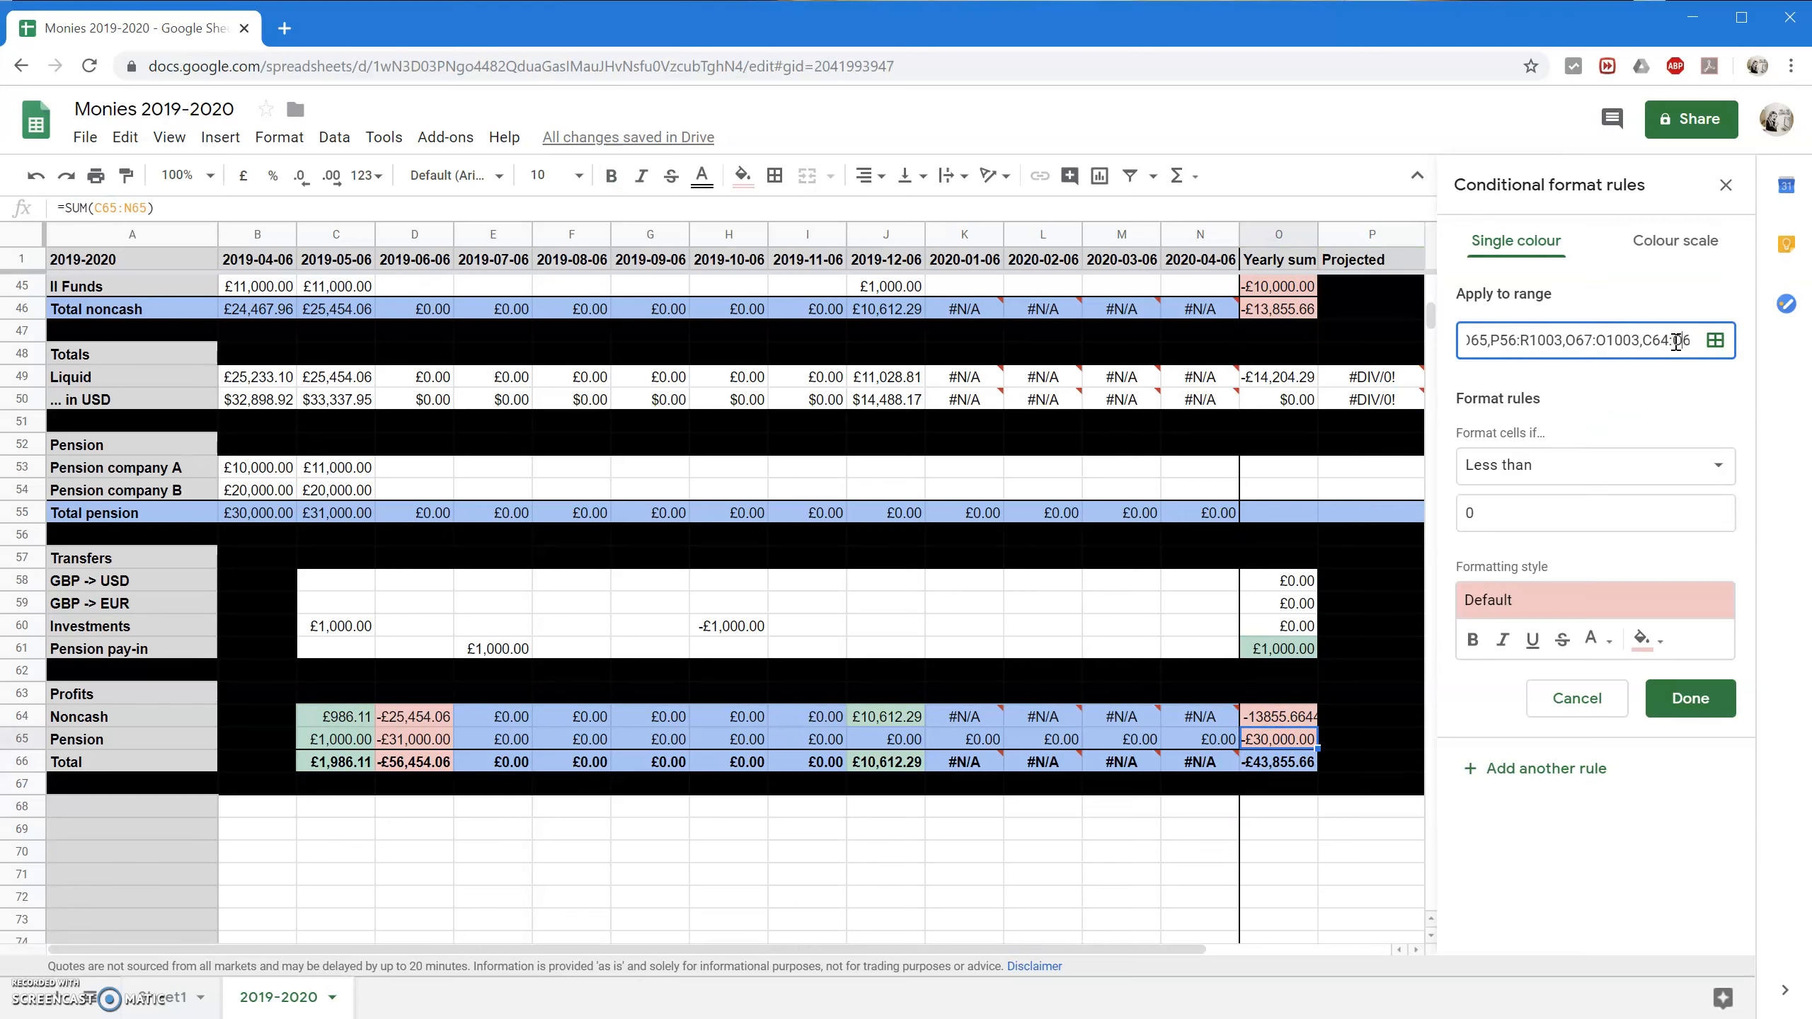
pyautogui.click(1689, 700)
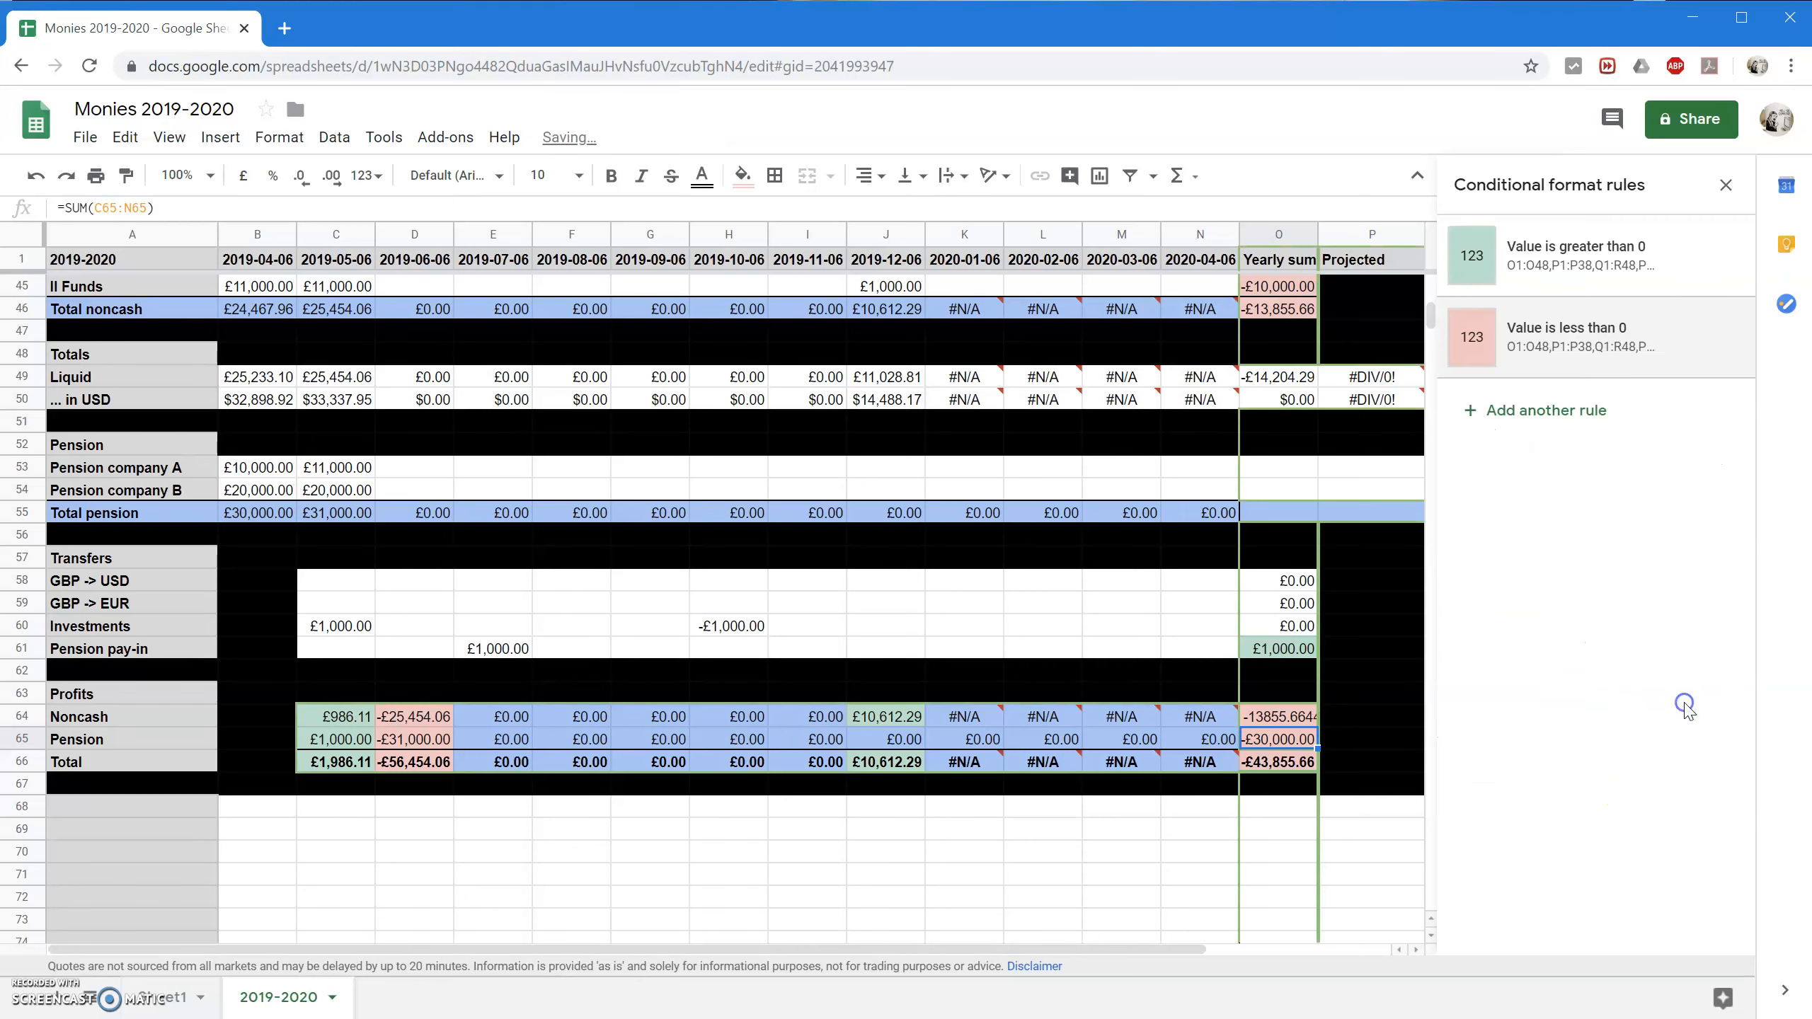
# Extend the green greater-than-0 conditional format rule's last range to C64:O66.
pyautogui.click(1611, 285)
pyautogui.click(1638, 342)
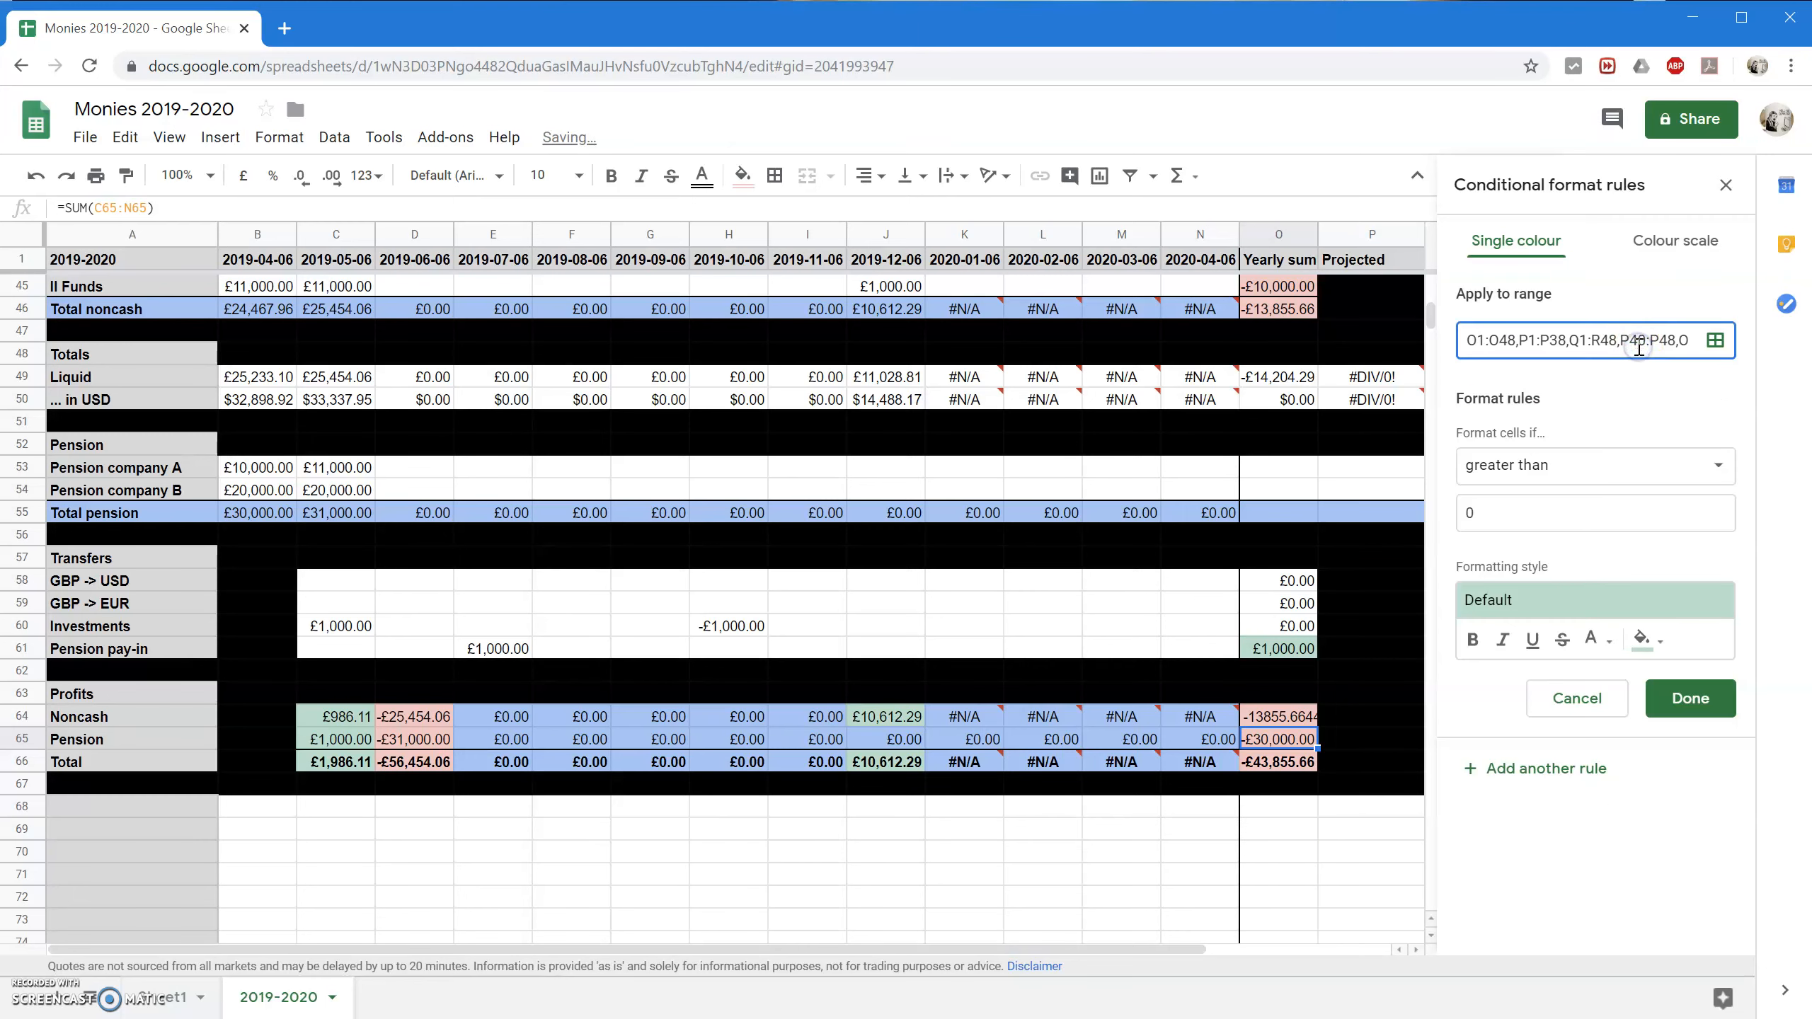
pyautogui.press('End')
pyautogui.press('Left')
pyautogui.press('Left')
pyautogui.press('BackSpace')
pyautogui.write('O')
pyautogui.click(1691, 697)
pyautogui.click(276, 841)
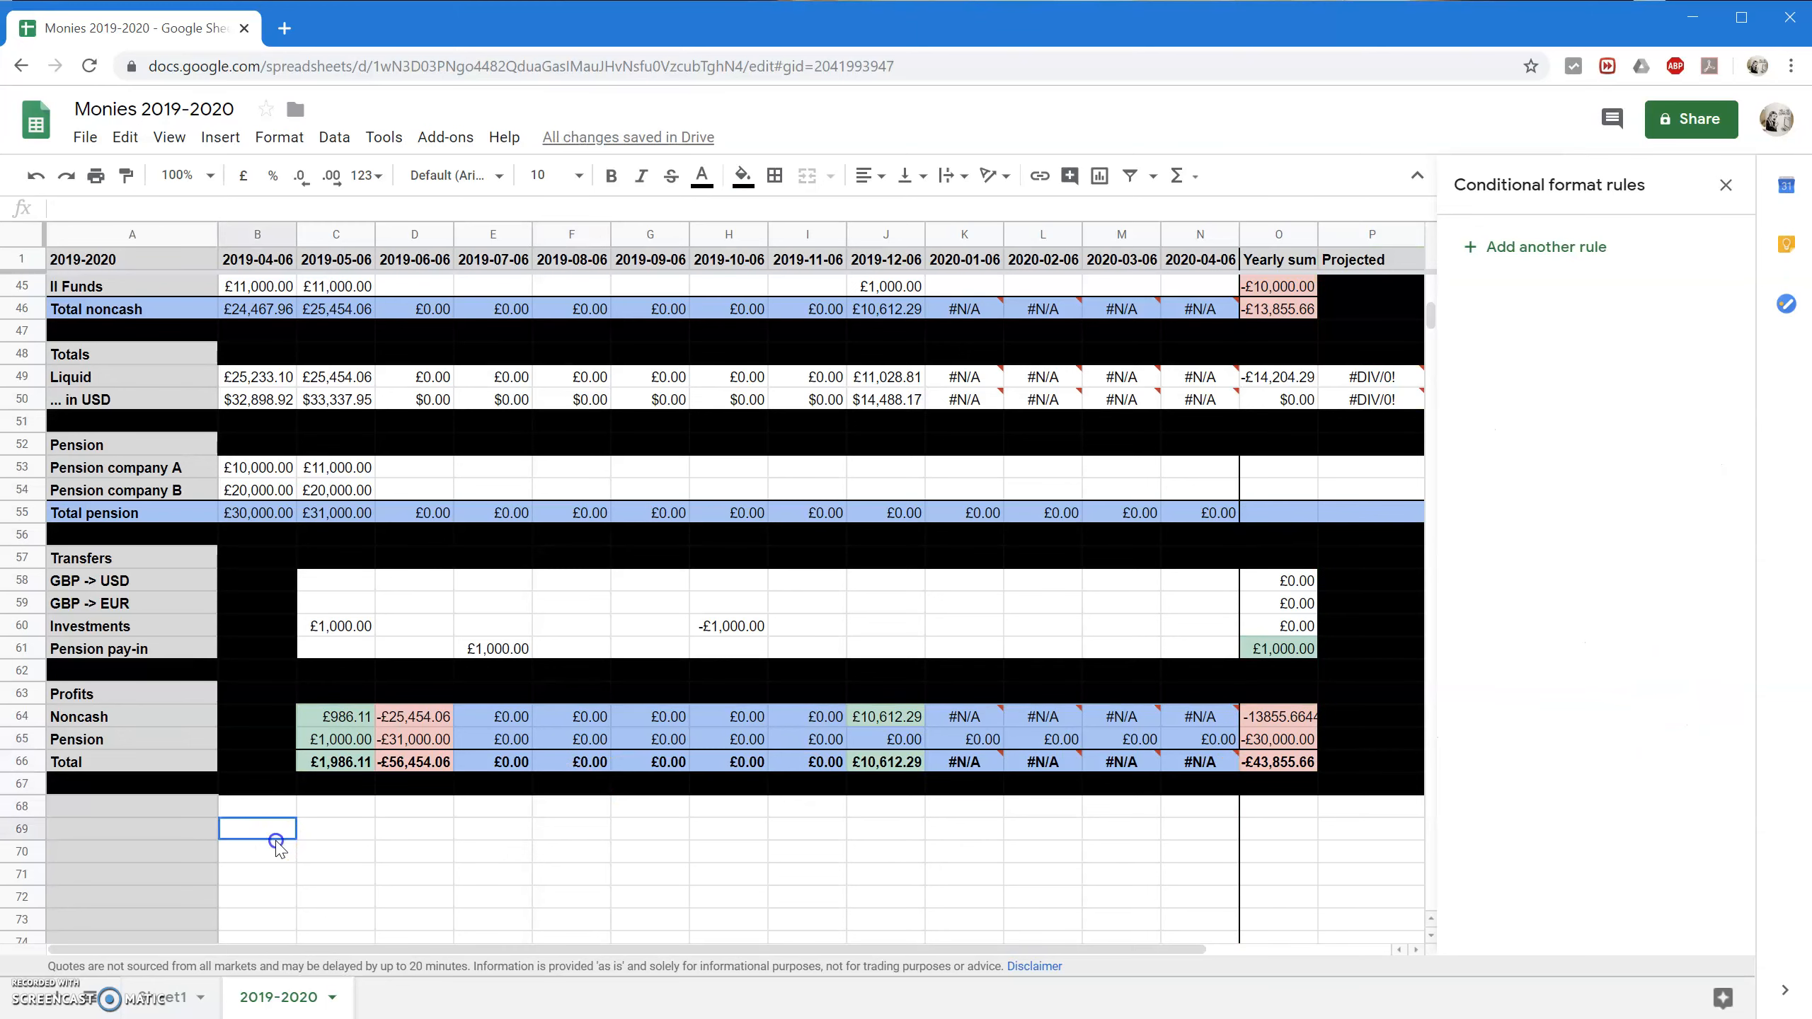
# Rename the section heading in A63 to Totals and enter a new heading Profits in A68.
pyautogui.click(121, 805)
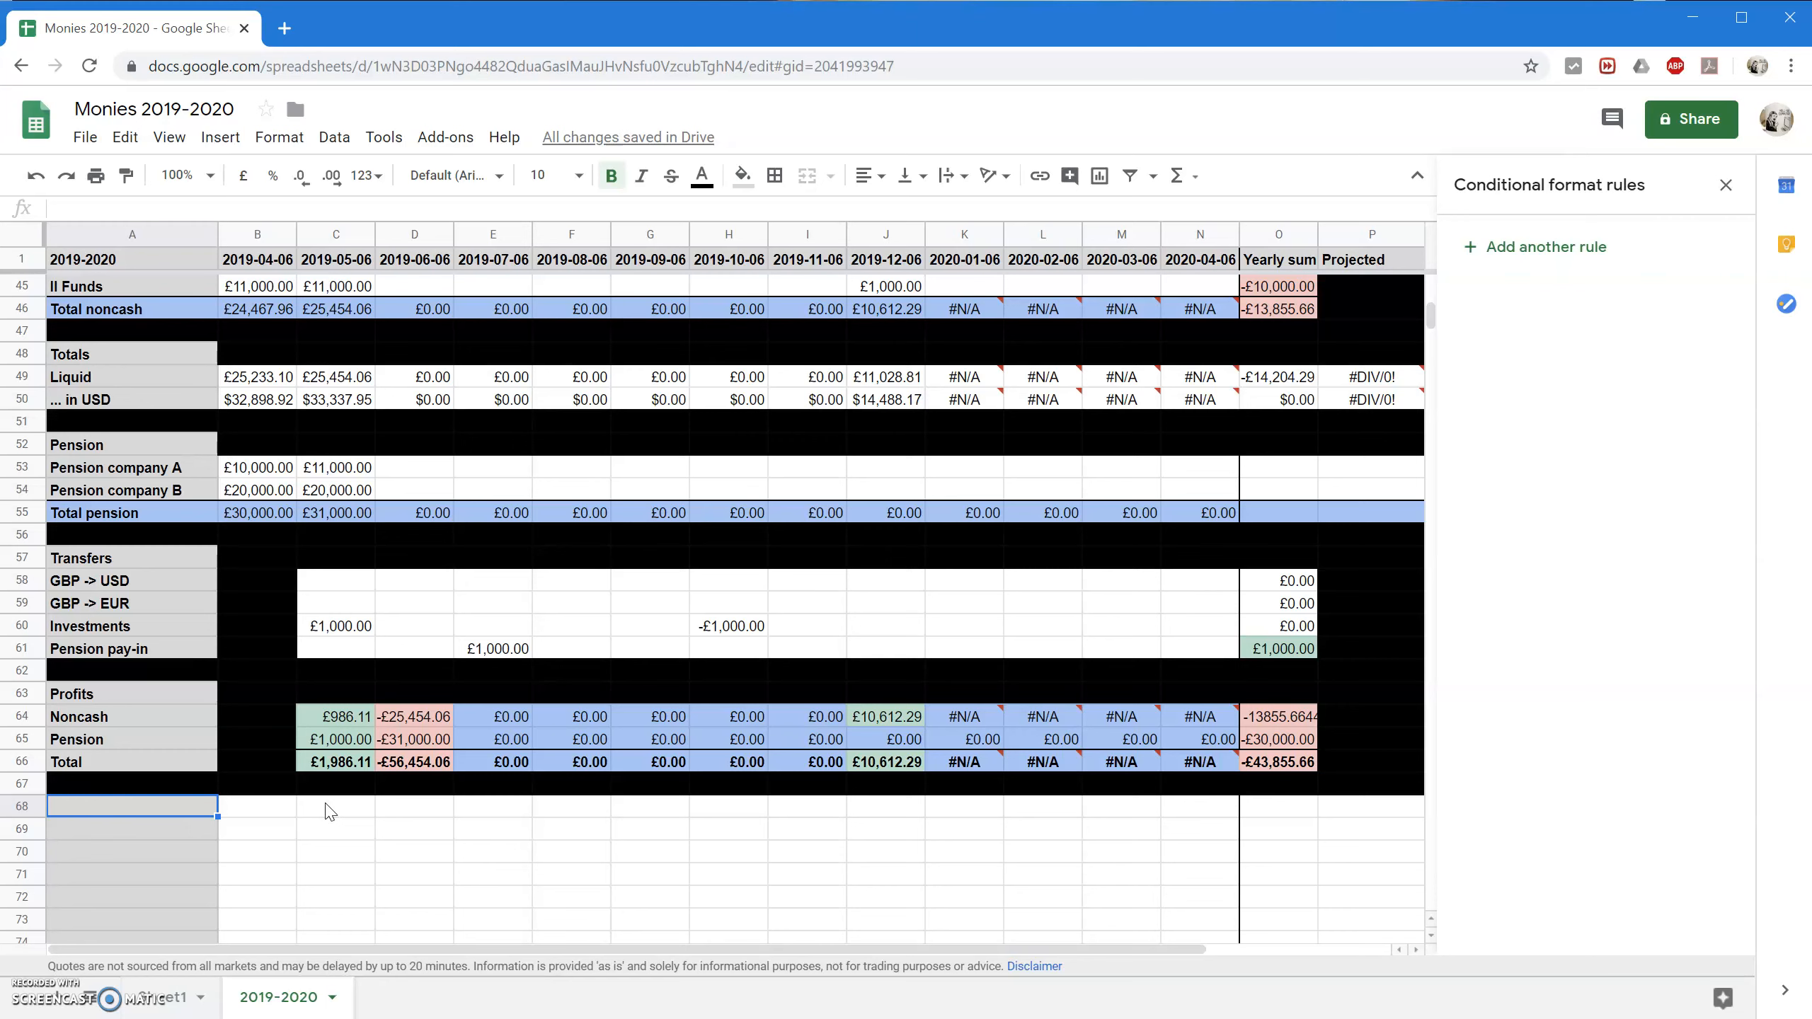
pyautogui.click(72, 991)
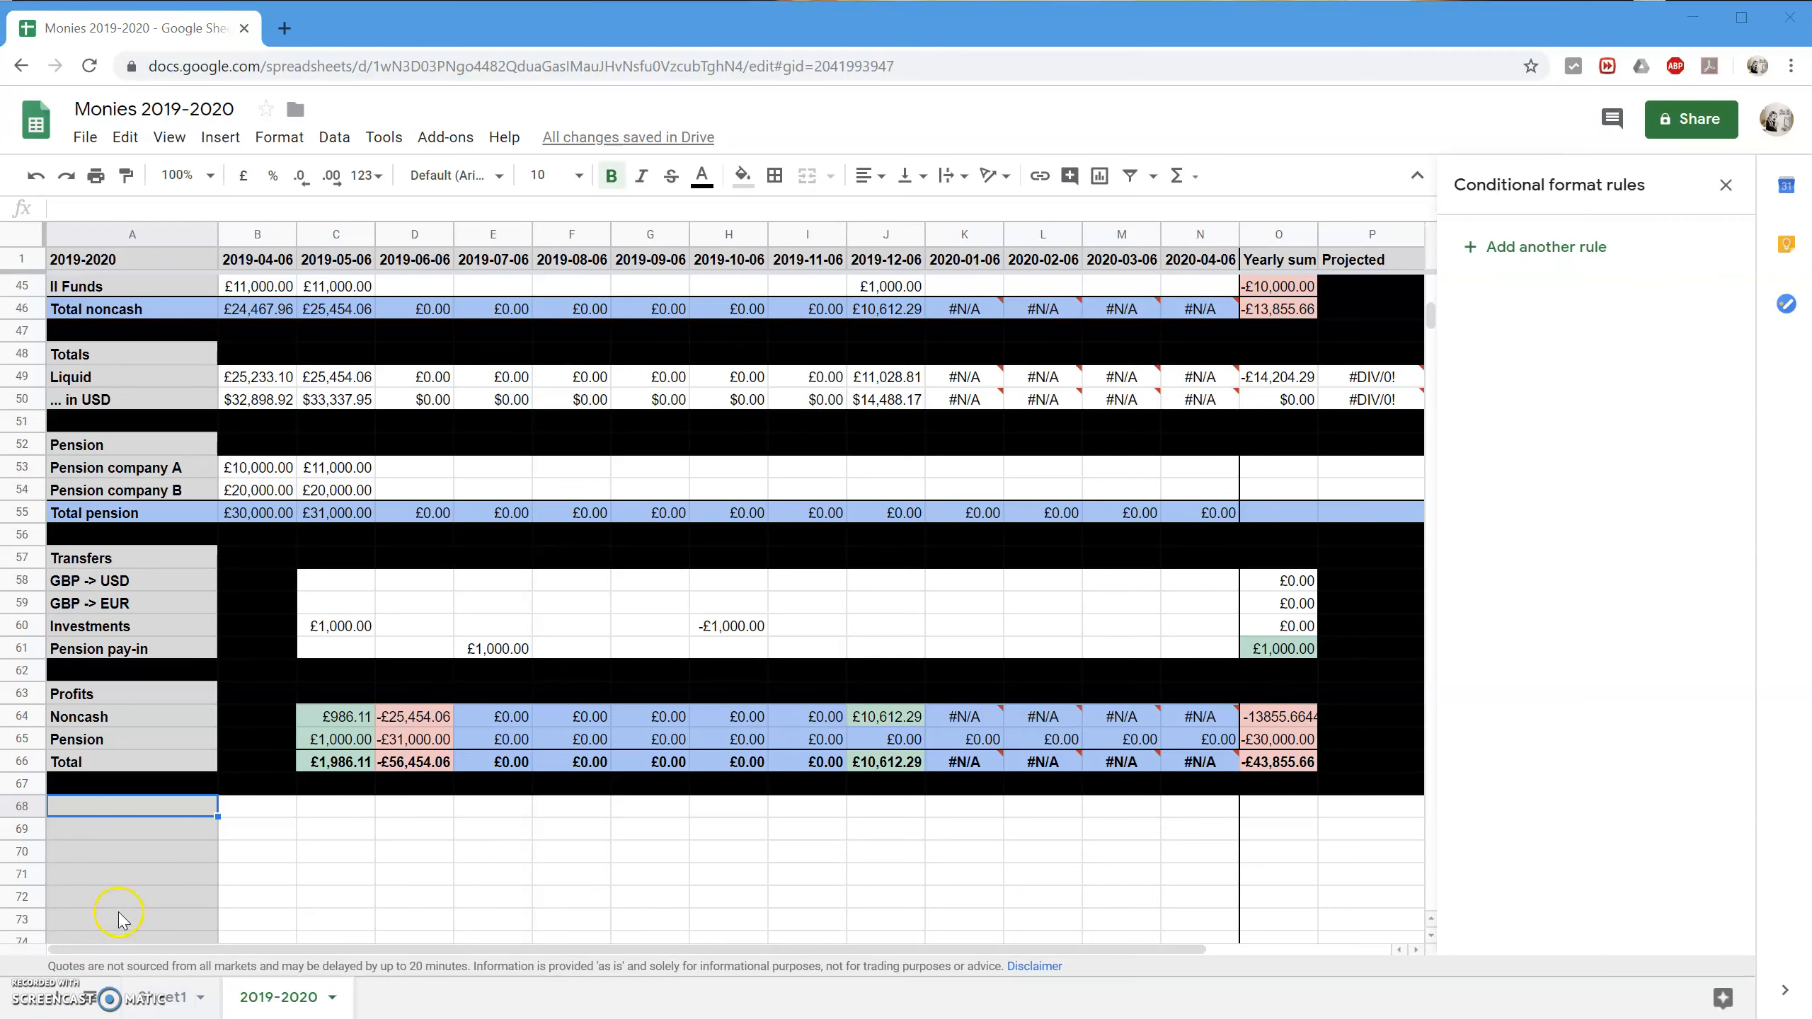
pyautogui.click(148, 690)
pyautogui.write('Totals')
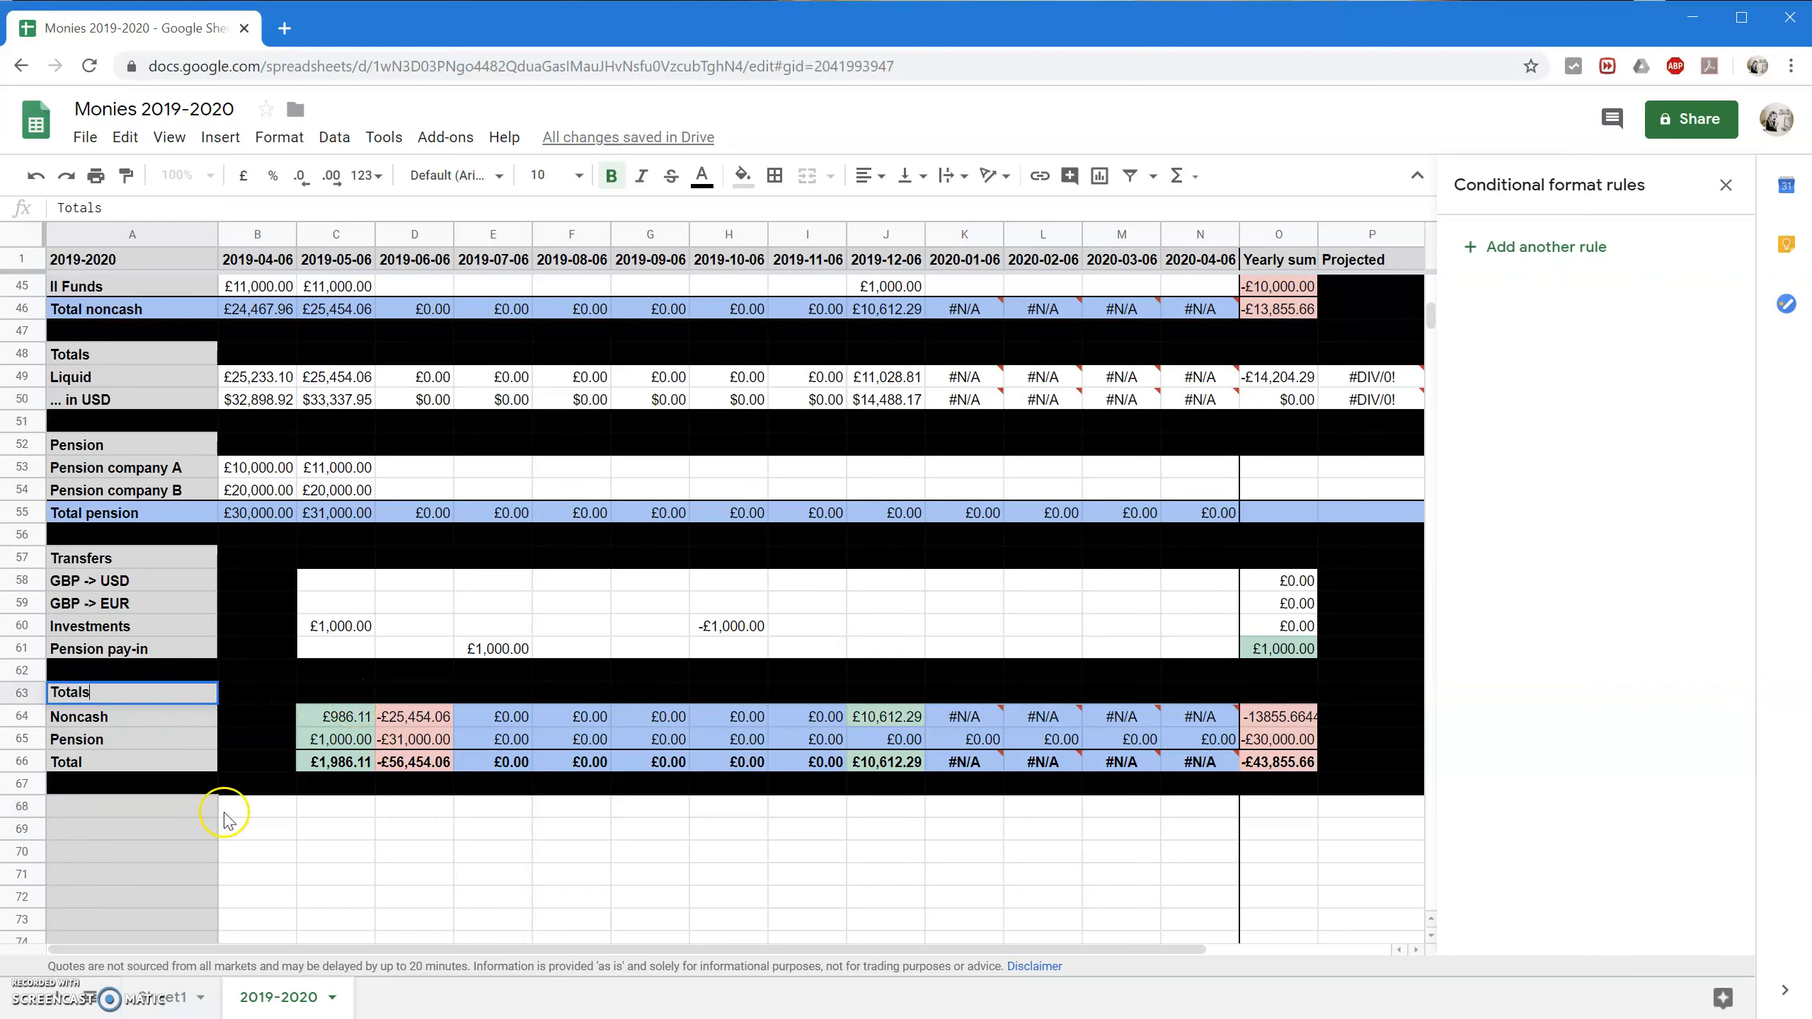
pyautogui.click(199, 813)
pyautogui.write('Prof')
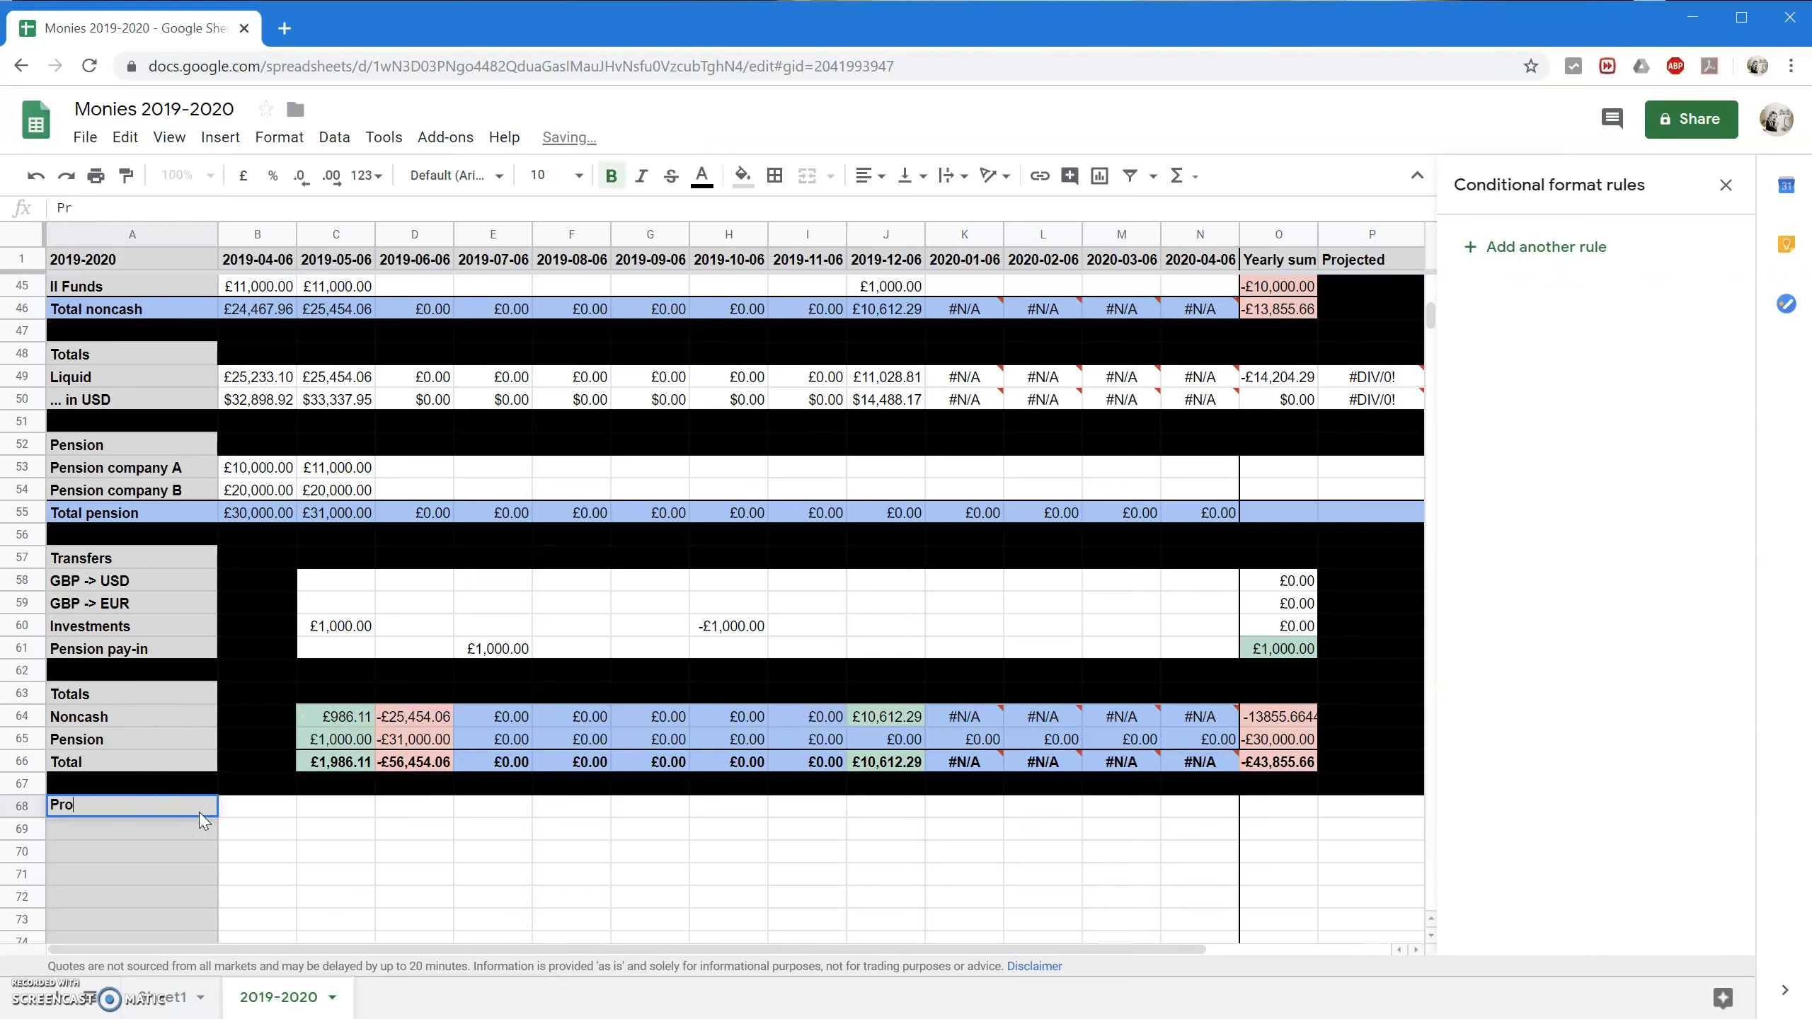
pyautogui.press('Return')
pyautogui.press('Right')
pyautogui.press('Right')
pyautogui.press('Up')
pyautogui.press('Up')
pyautogui.press('Up')
pyautogui.press('Up')
pyautogui.press('Up')
pyautogui.press('Left')
pyautogui.press('Left')
pyautogui.hotkey('shift', 'Down')
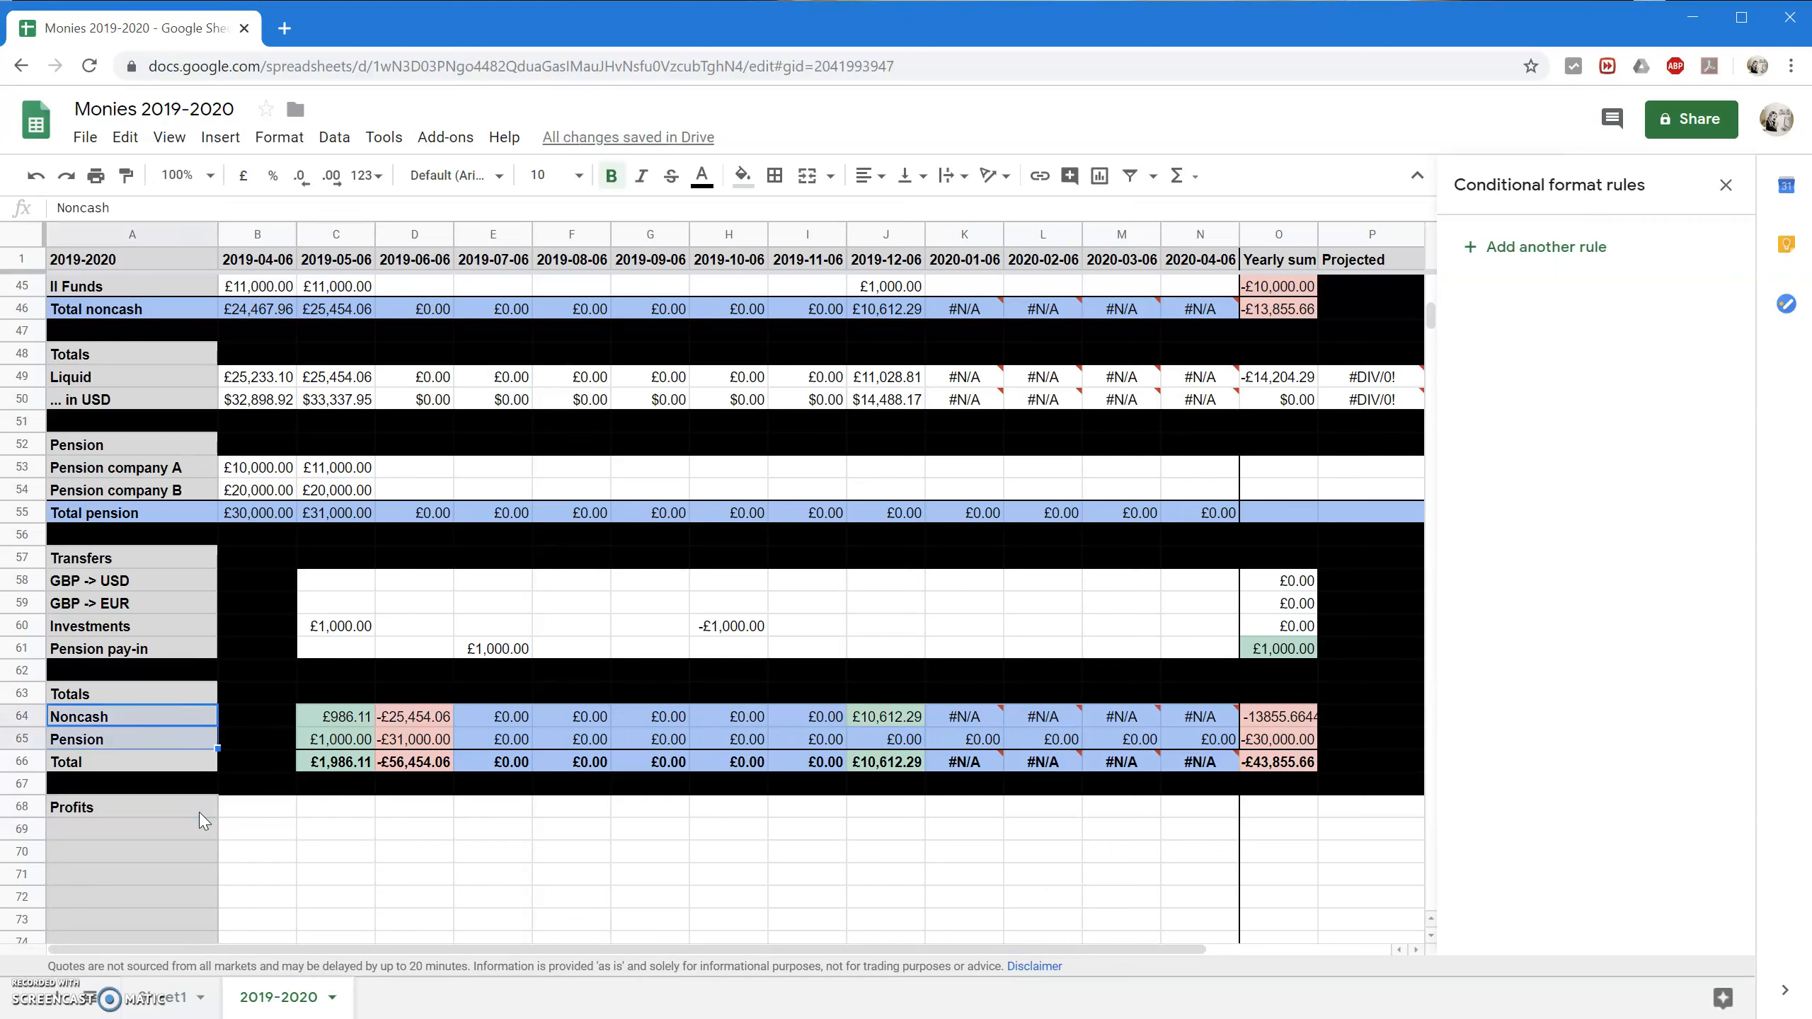
pyautogui.press('Right')
pyautogui.press('Right')
pyautogui.press('Down')
pyautogui.press('Down')
pyautogui.press('Down')
pyautogui.press('Down')
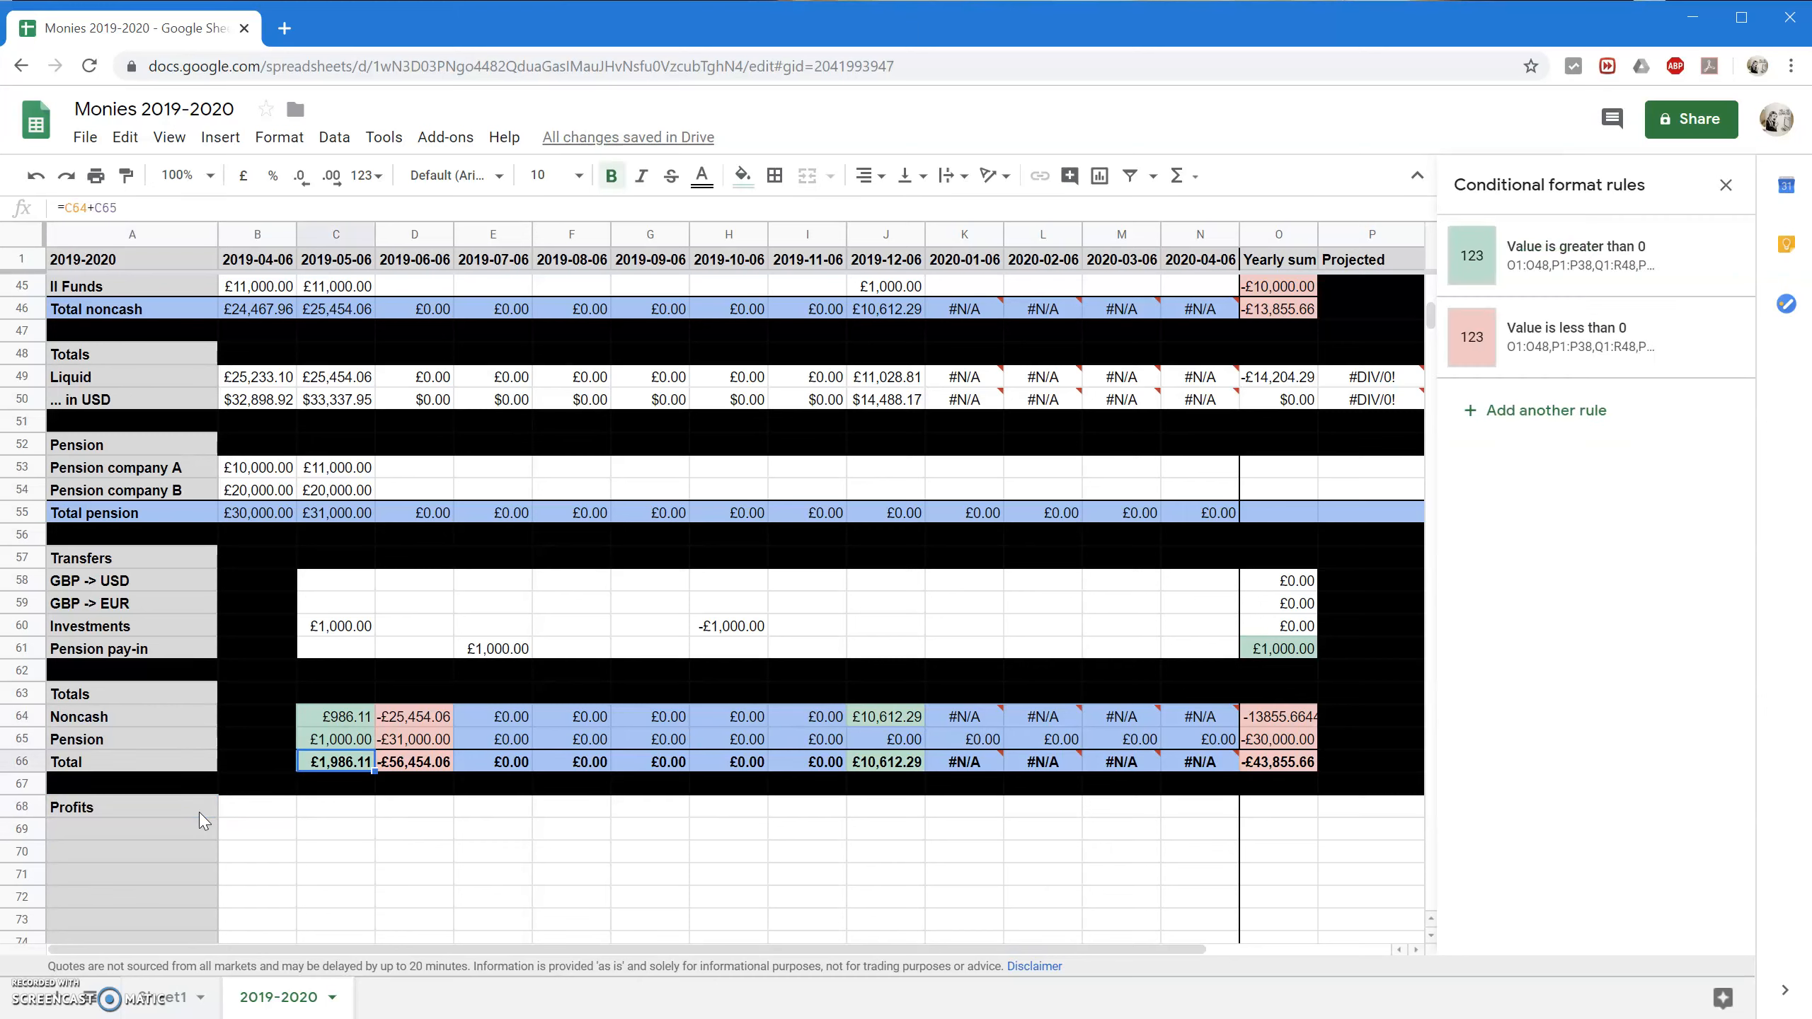
pyautogui.press('Left')
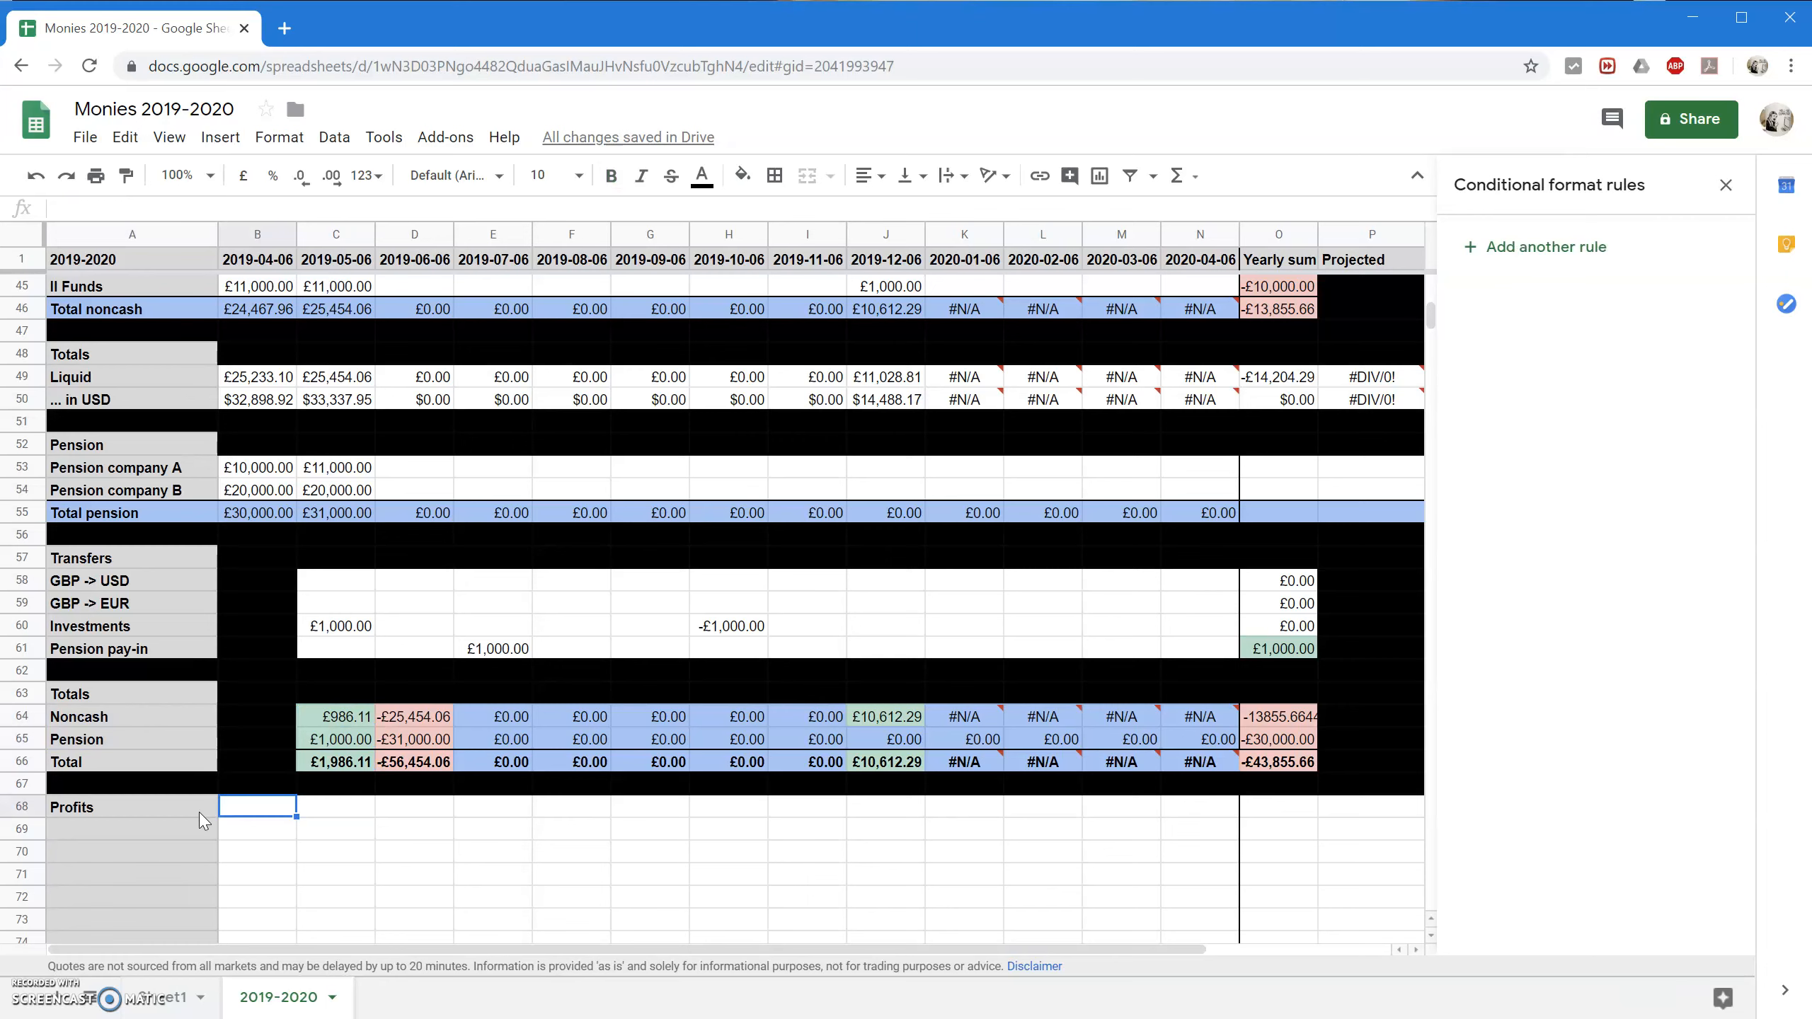
# Copy the formula text =C46-B46 from C64 and enter it unchanged in C69 under Profits.
pyautogui.click(353, 716)
pyautogui.tripleClick(141, 208)
pyautogui.hotkey('ctrl', 'c')
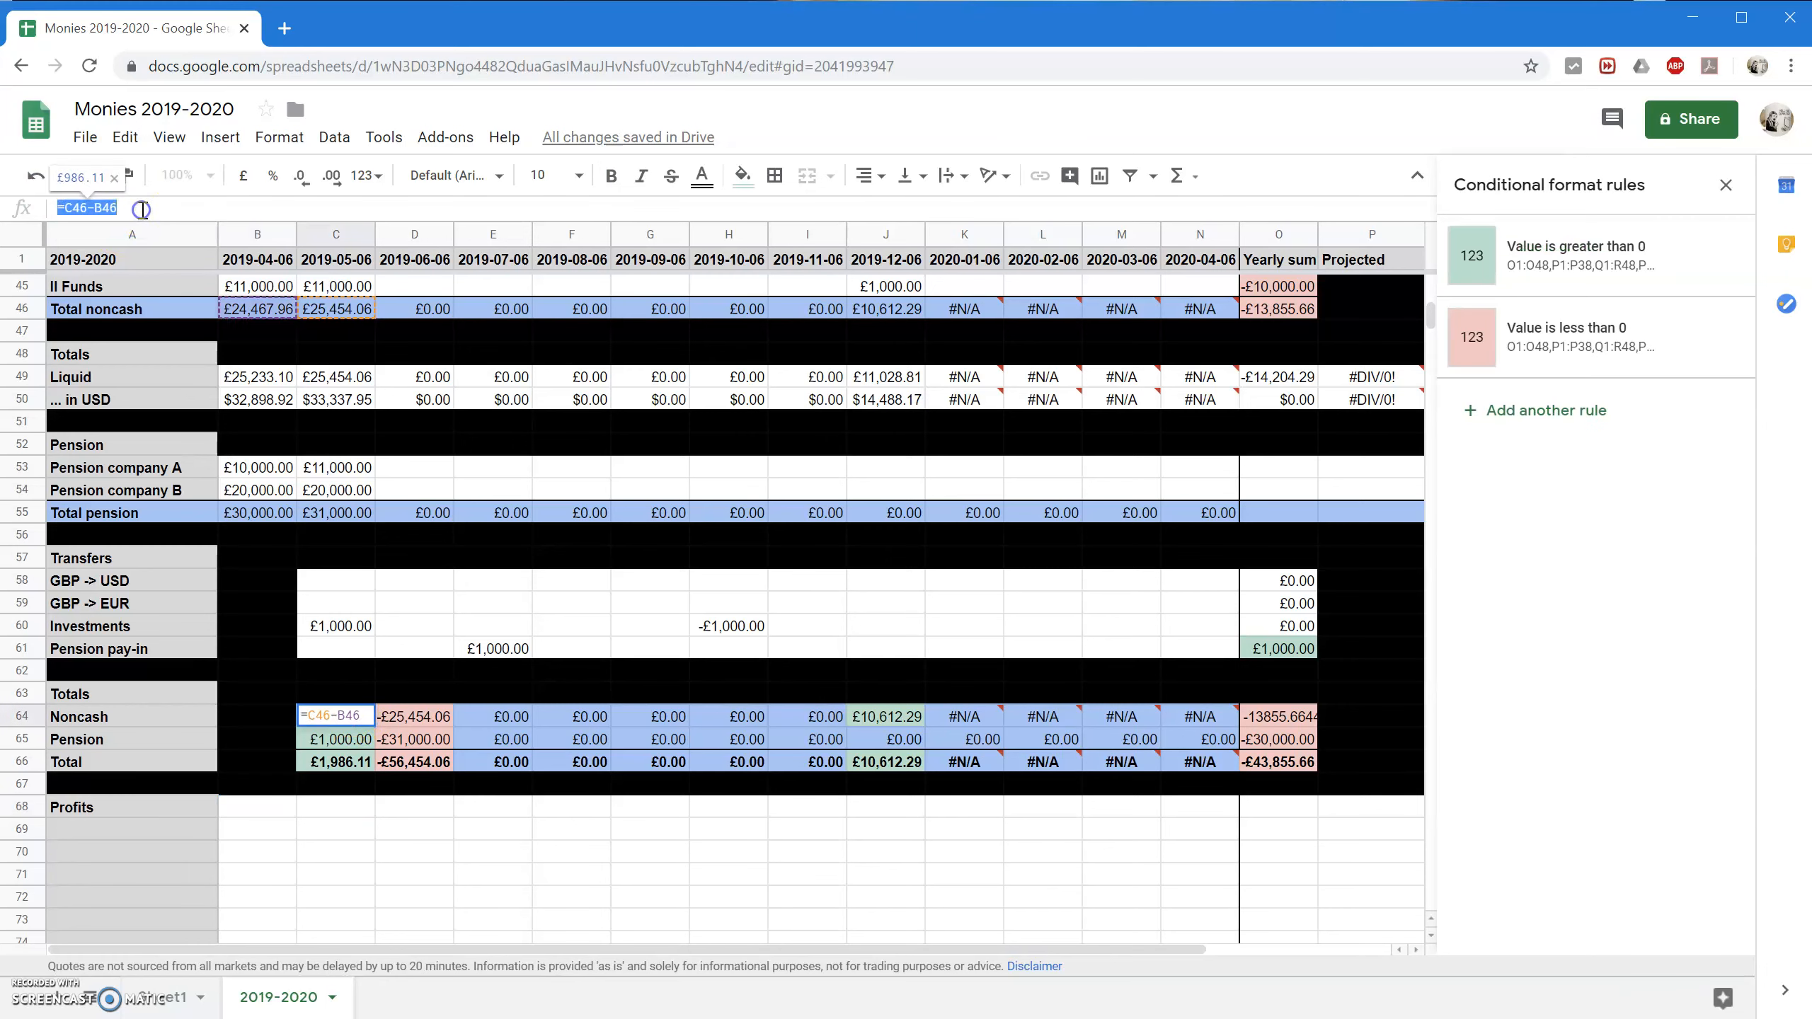
pyautogui.press('Escape')
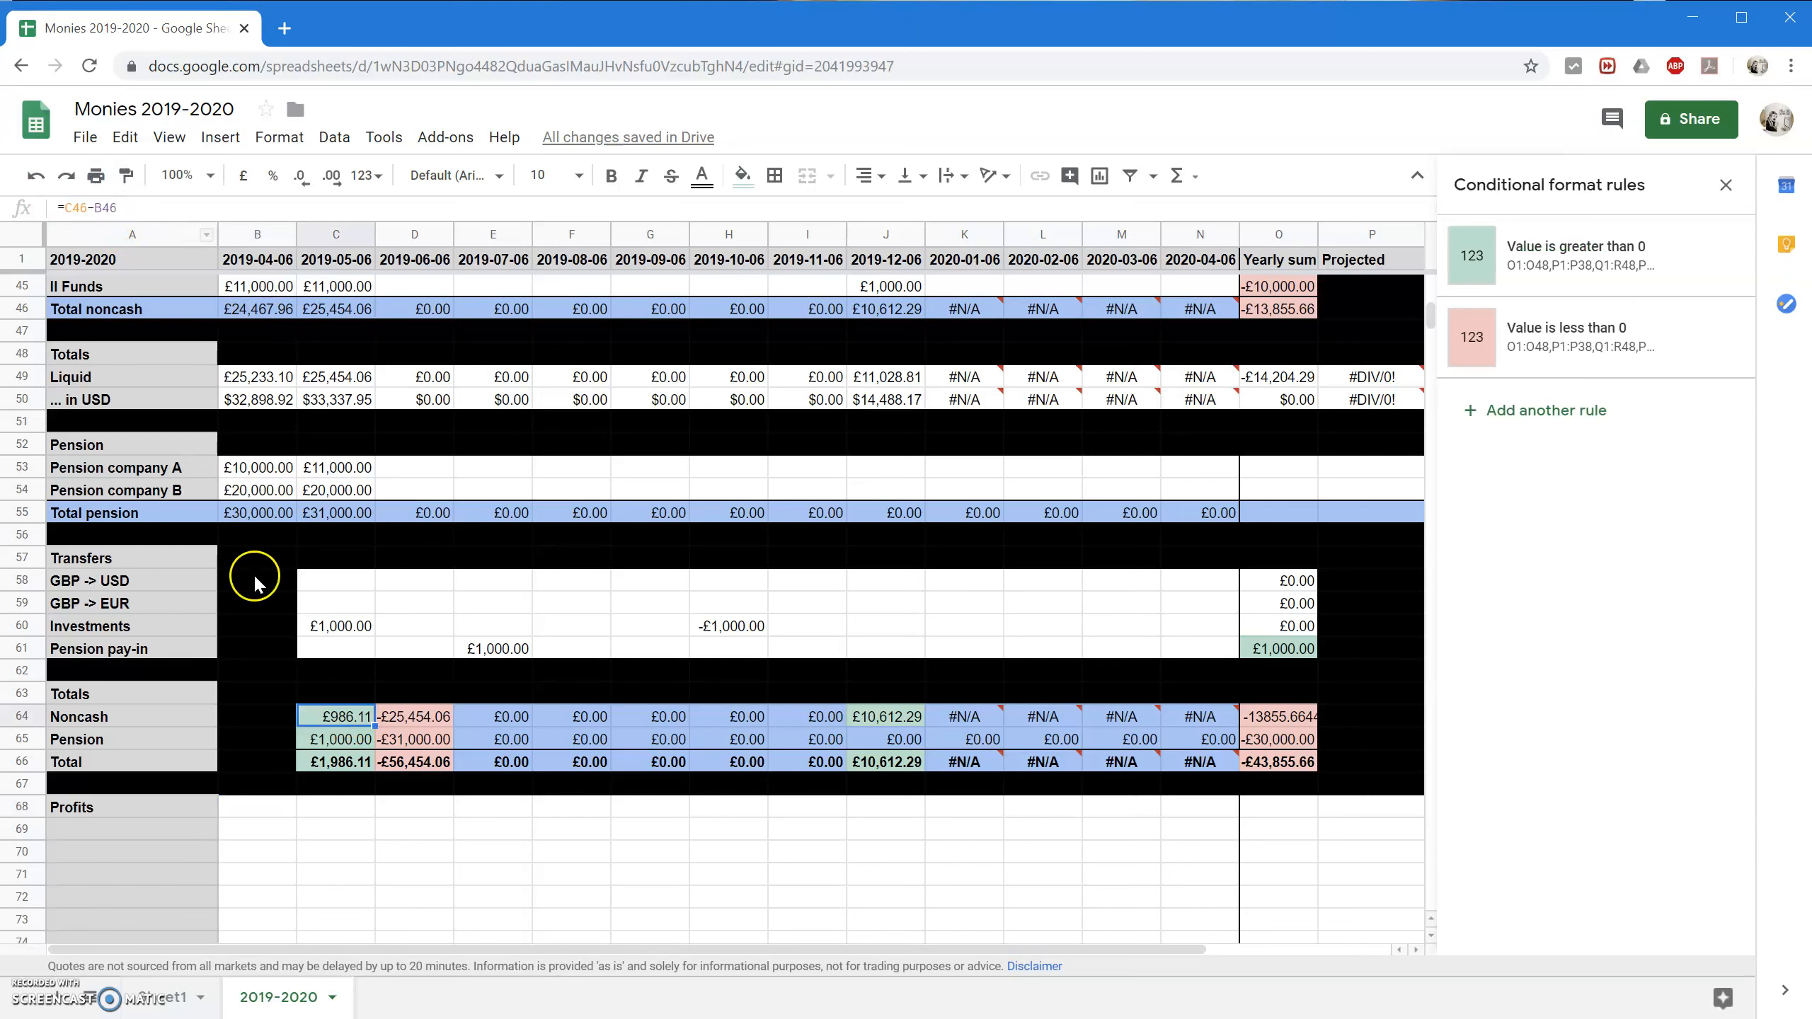
pyautogui.click(342, 826)
pyautogui.click(184, 203)
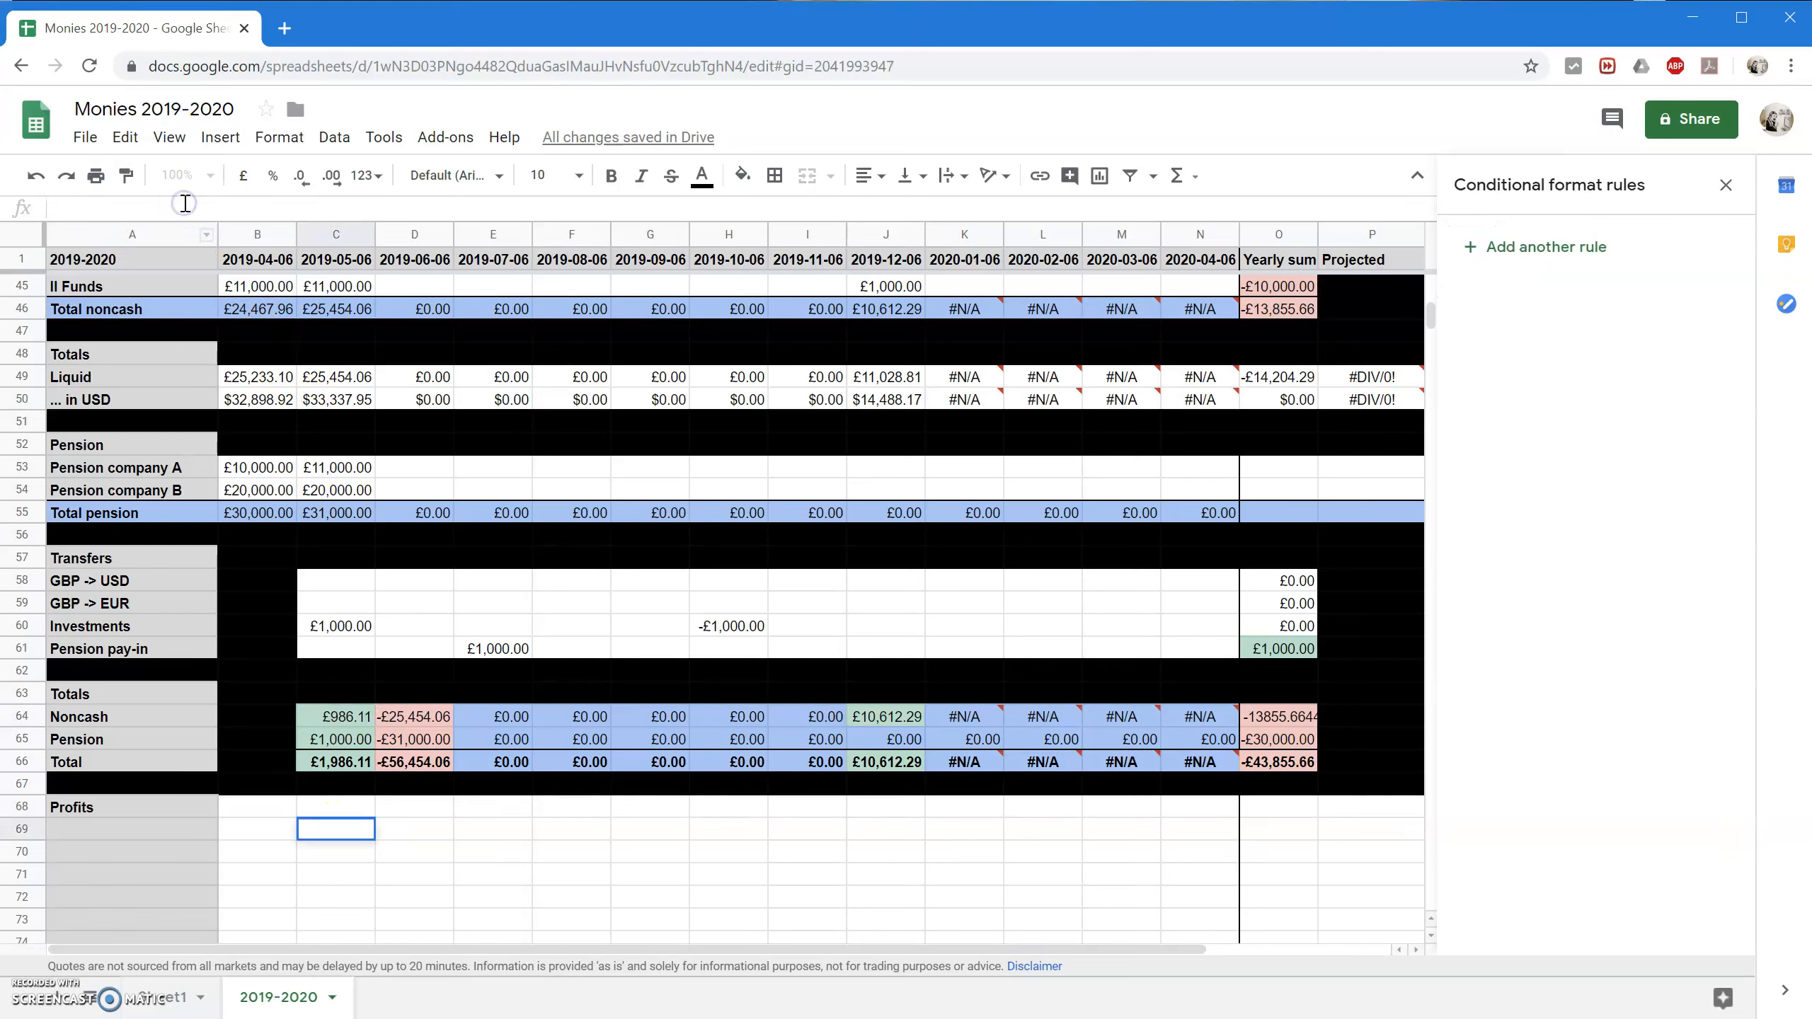
pyautogui.hotkey('ctrl', 'v')
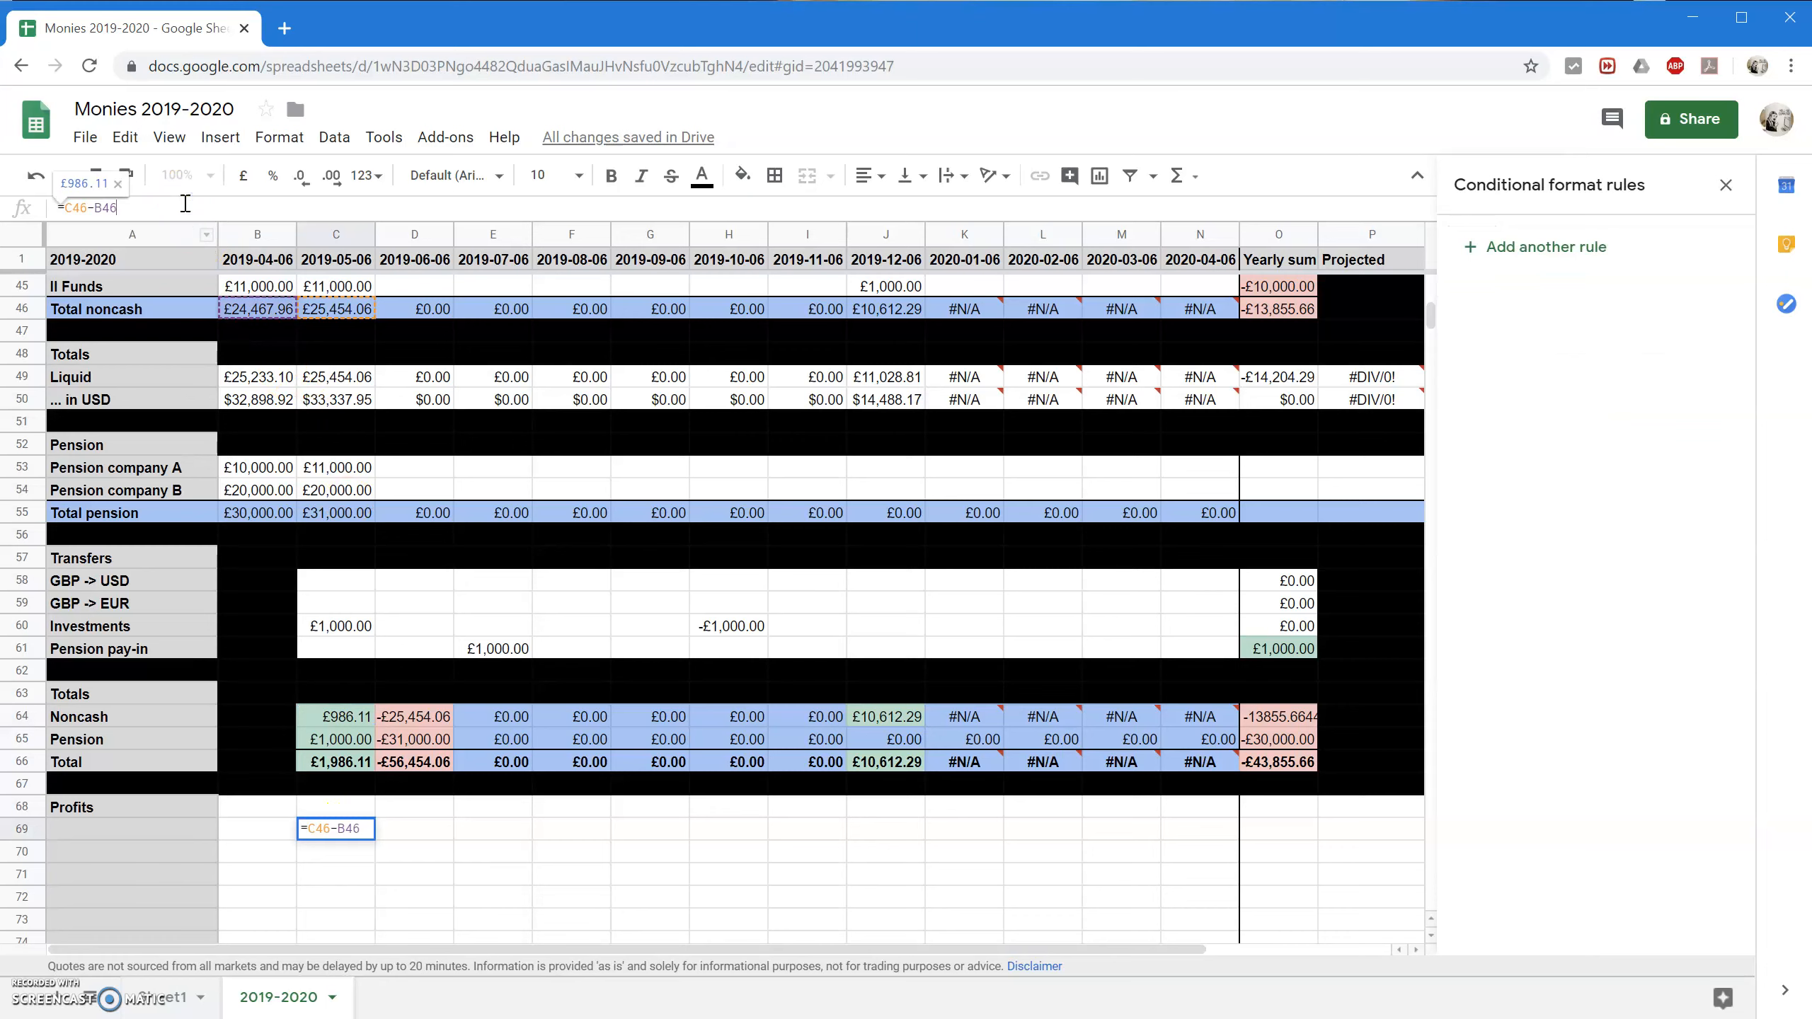
pyautogui.press('Return')
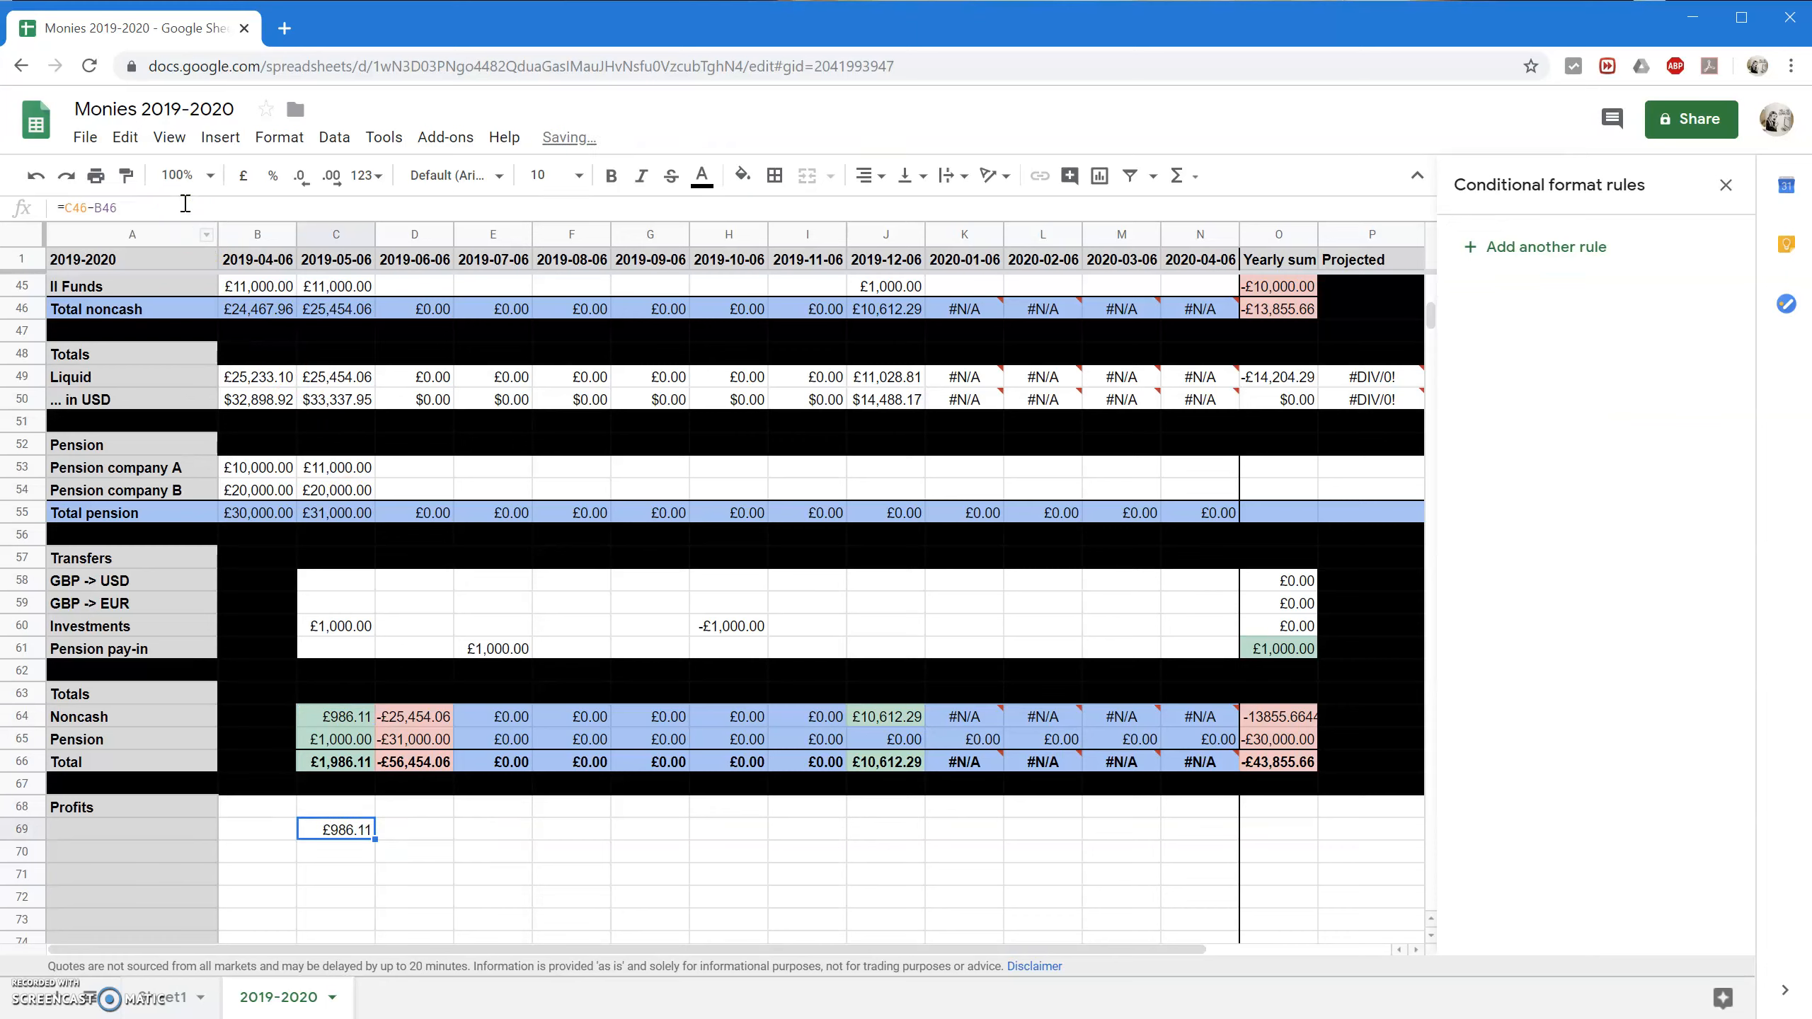
# Subtract the month's investment transfer in C69 by changing its formula to =C46-B46-C60.
pyautogui.click(361, 831)
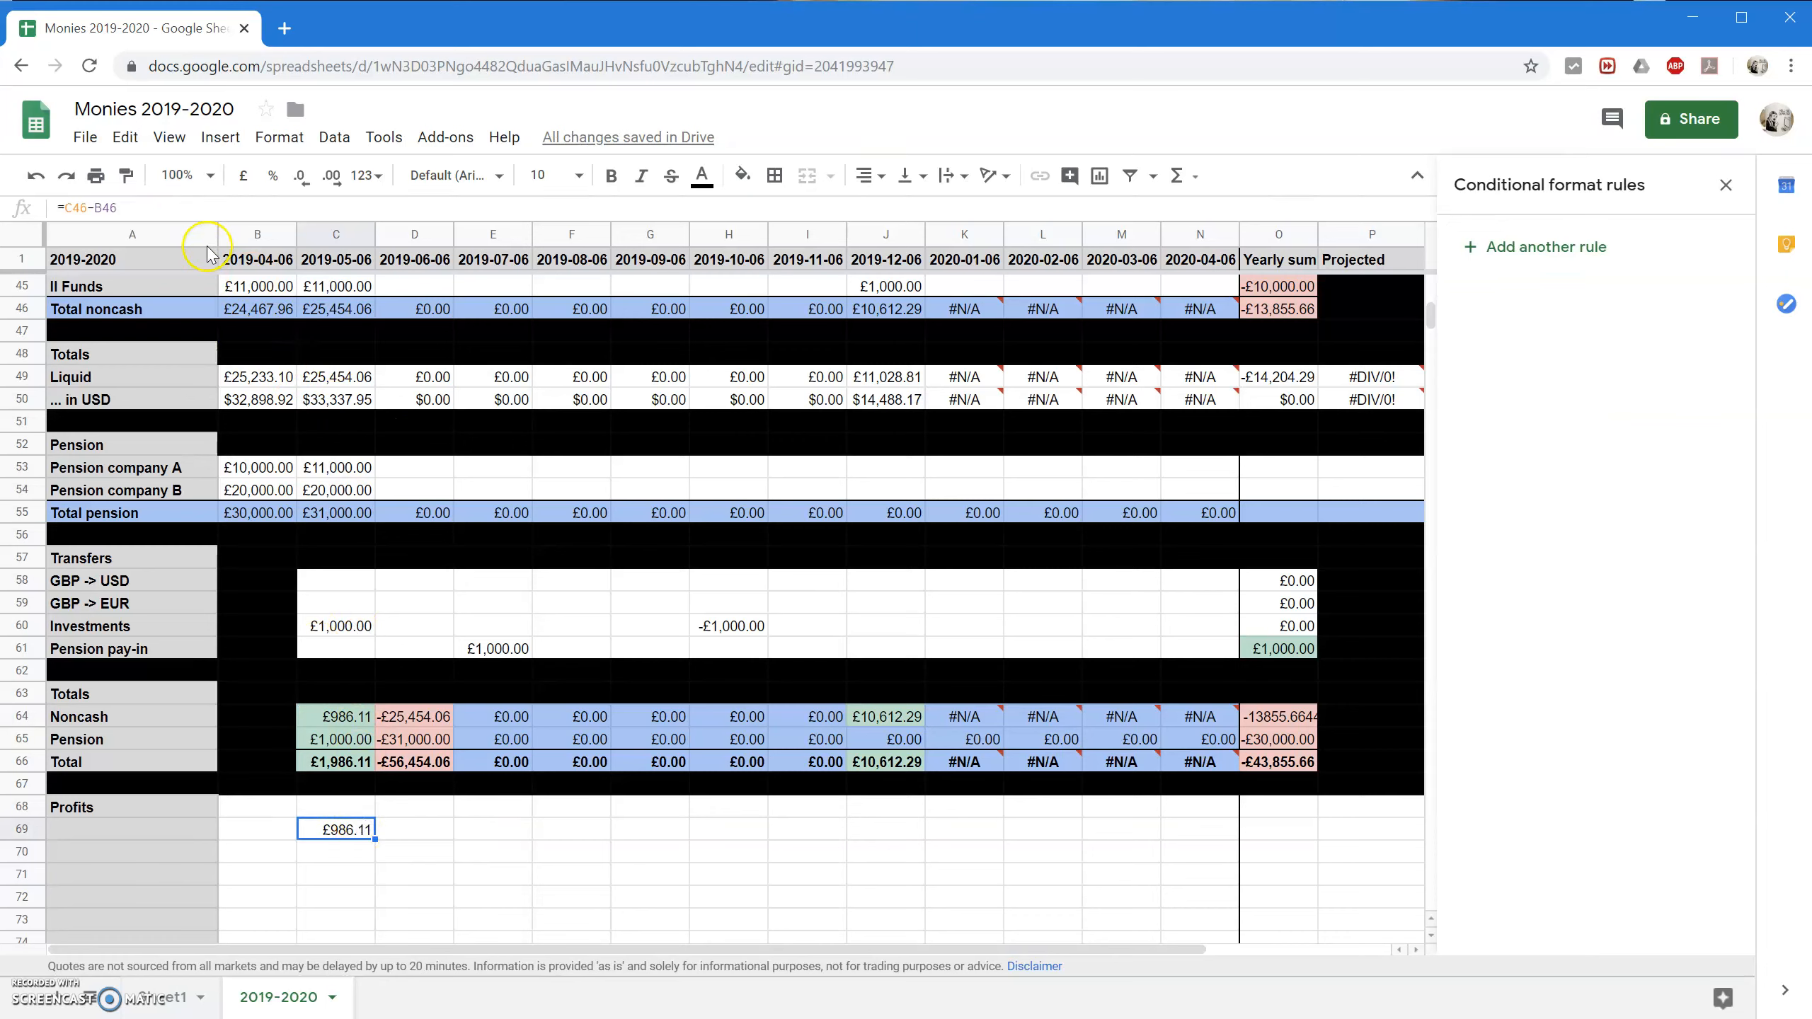
pyautogui.click(177, 208)
pyautogui.write('-')
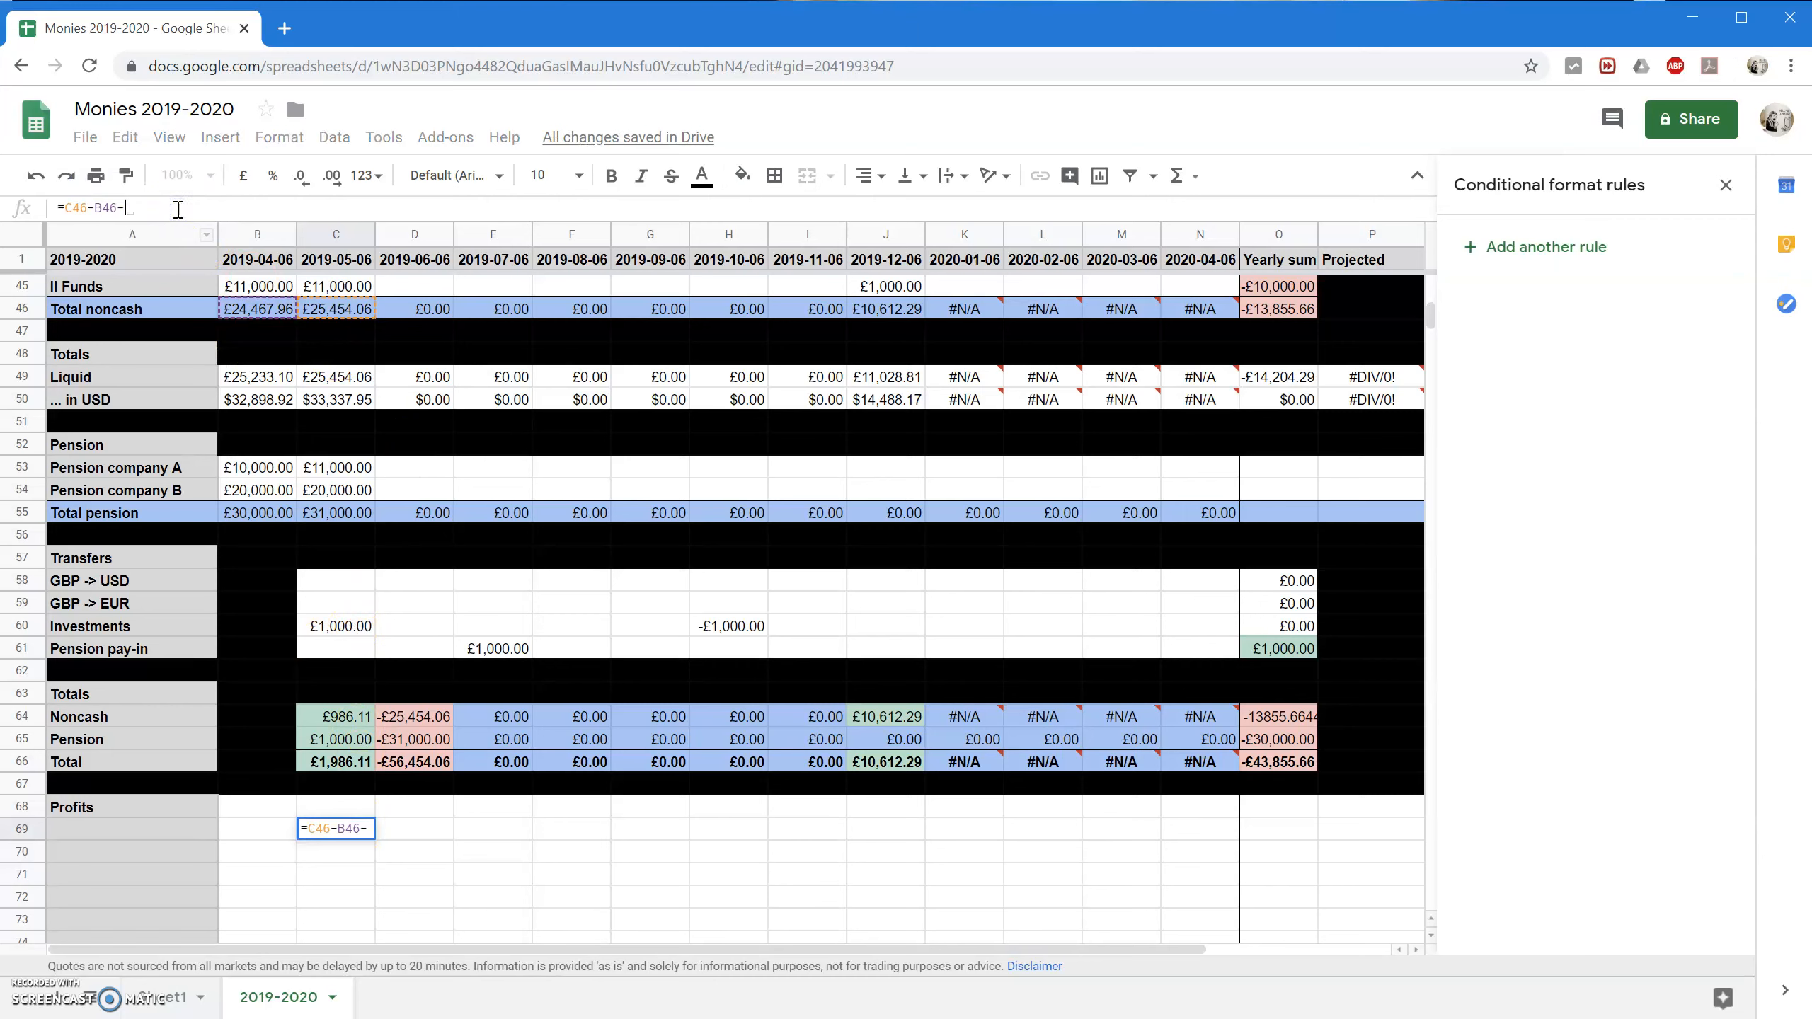
pyautogui.write('C60')
pyautogui.press('Return')
pyautogui.click(357, 836)
pyautogui.click(374, 841)
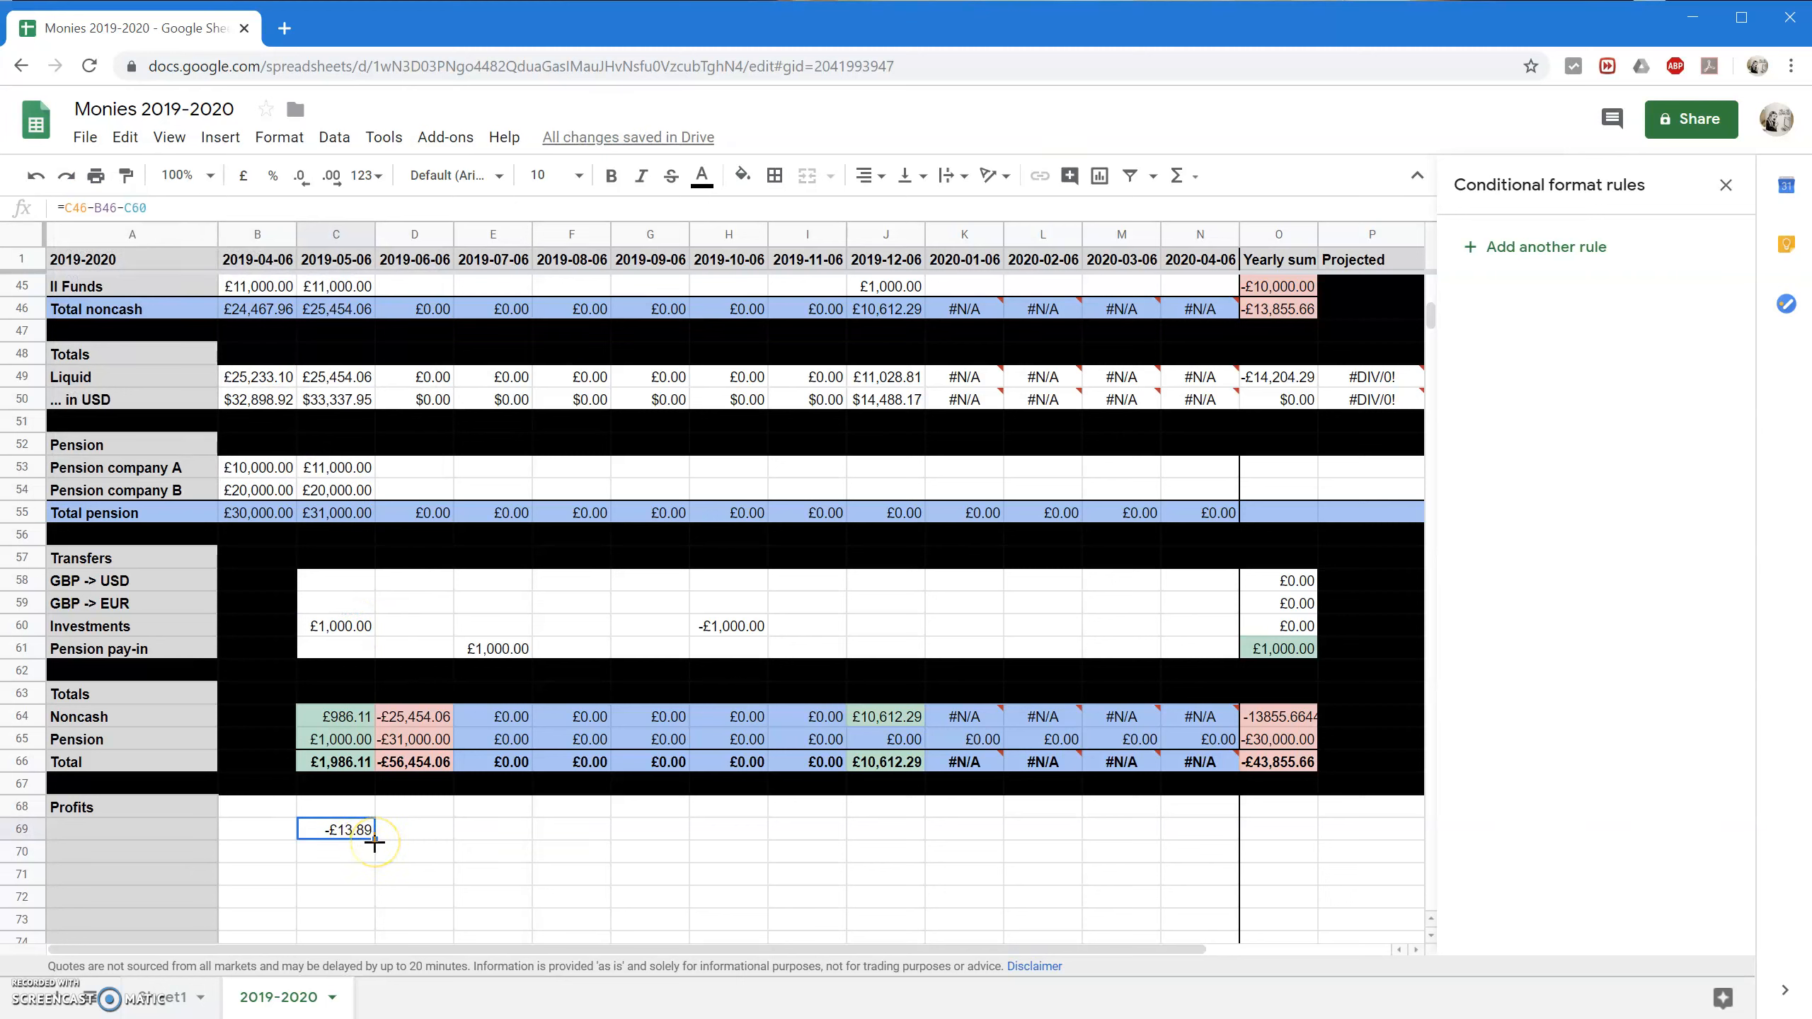
# Label the first row under the Profits heading Noncash in A69.
pyautogui.click(164, 827)
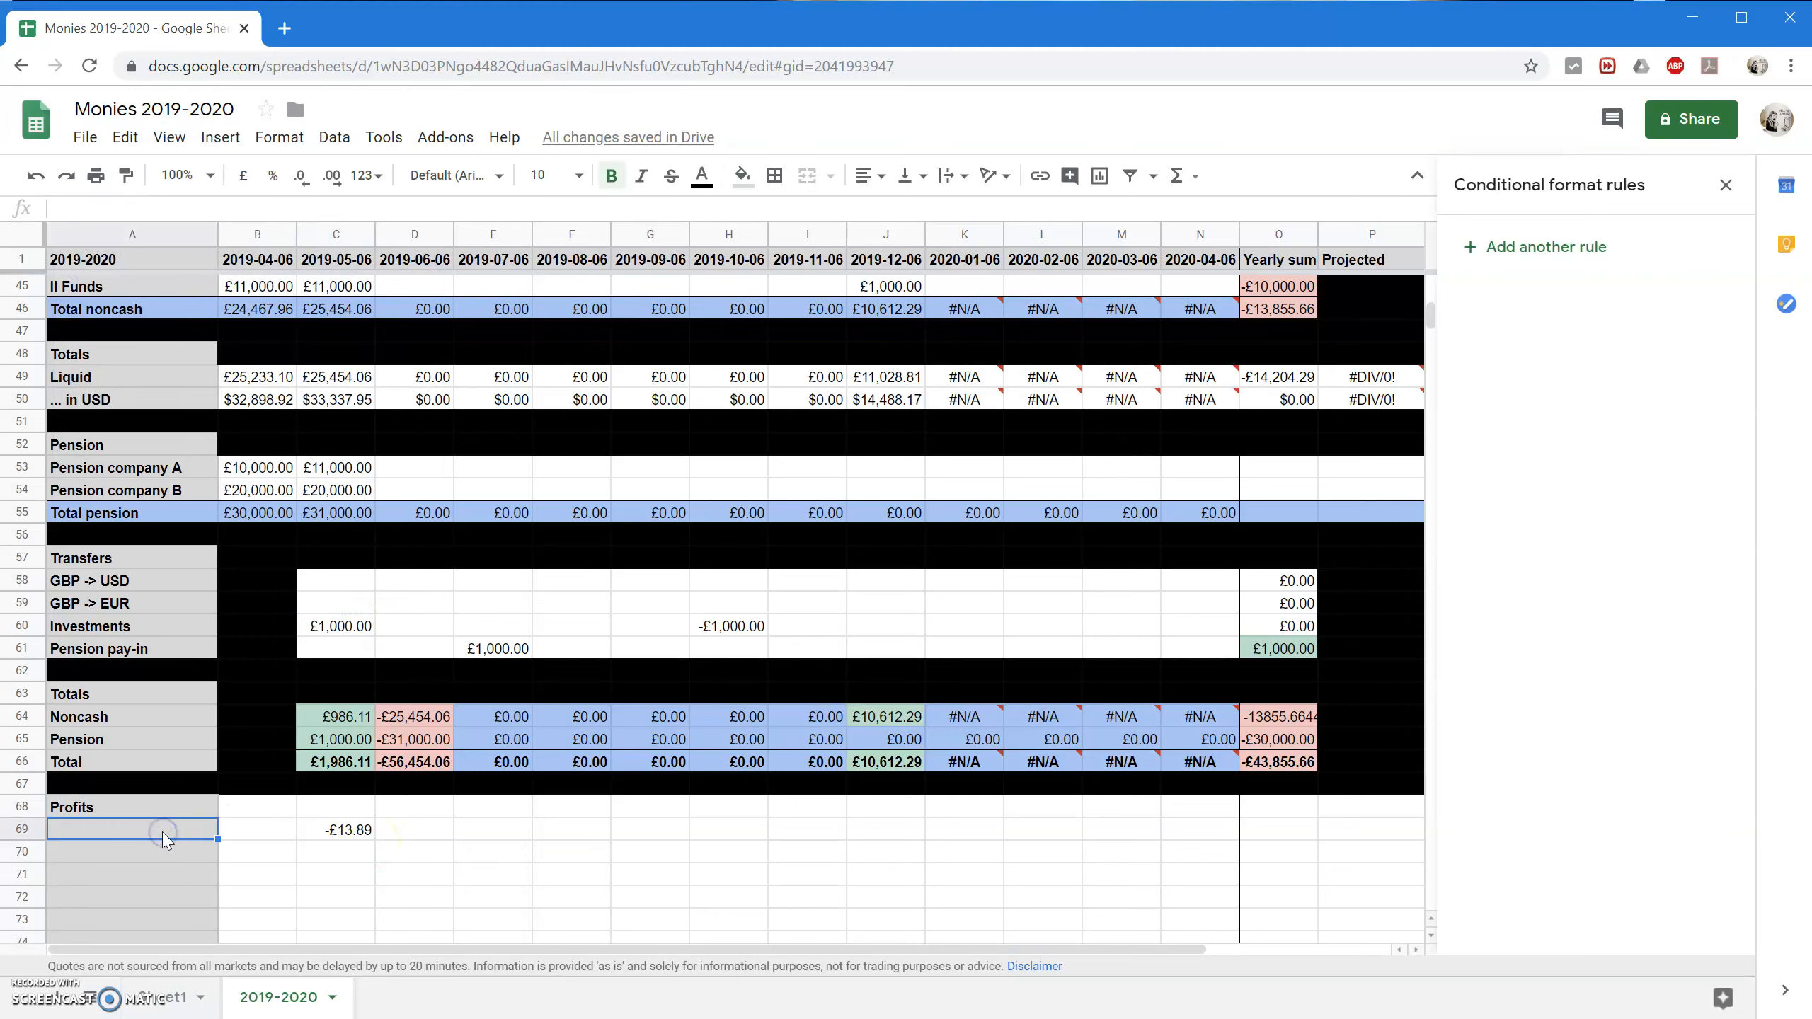
pyautogui.write('Noncash')
pyautogui.press('Return')
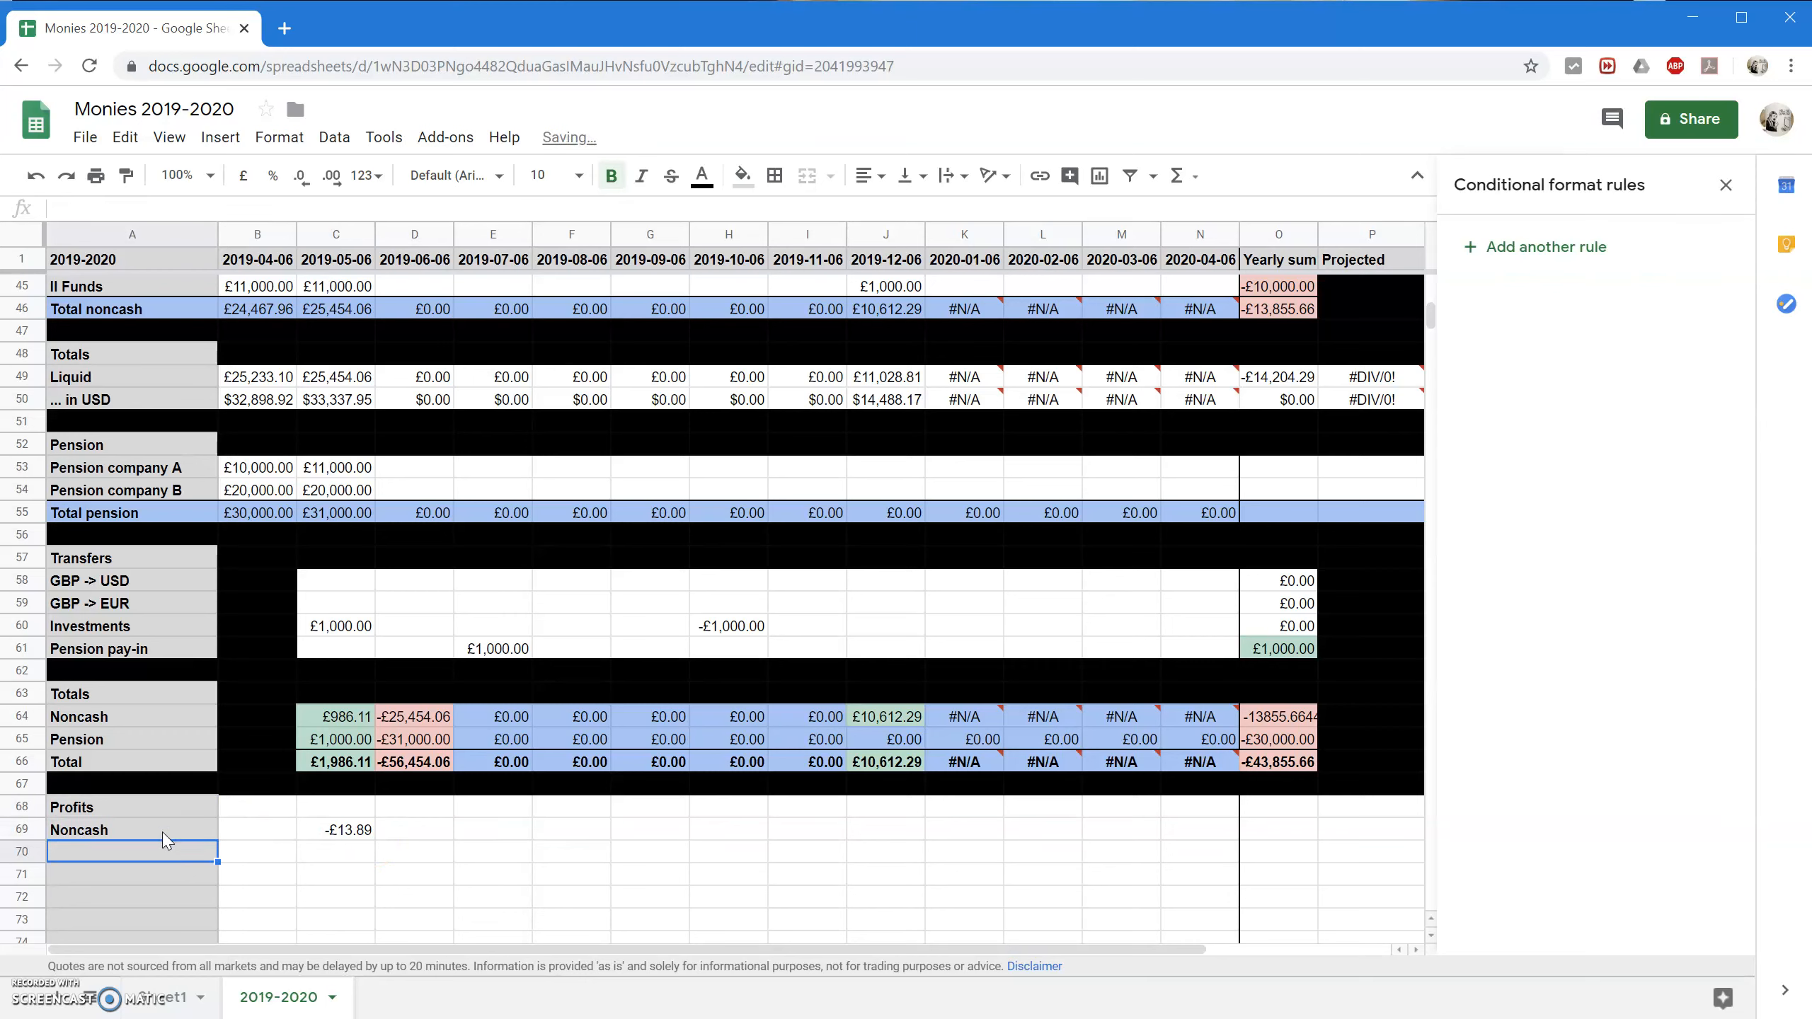
# Insert a row above Noncash in the Totals section at row 63 and label it Cash.
pyautogui.rightClick(21, 716)
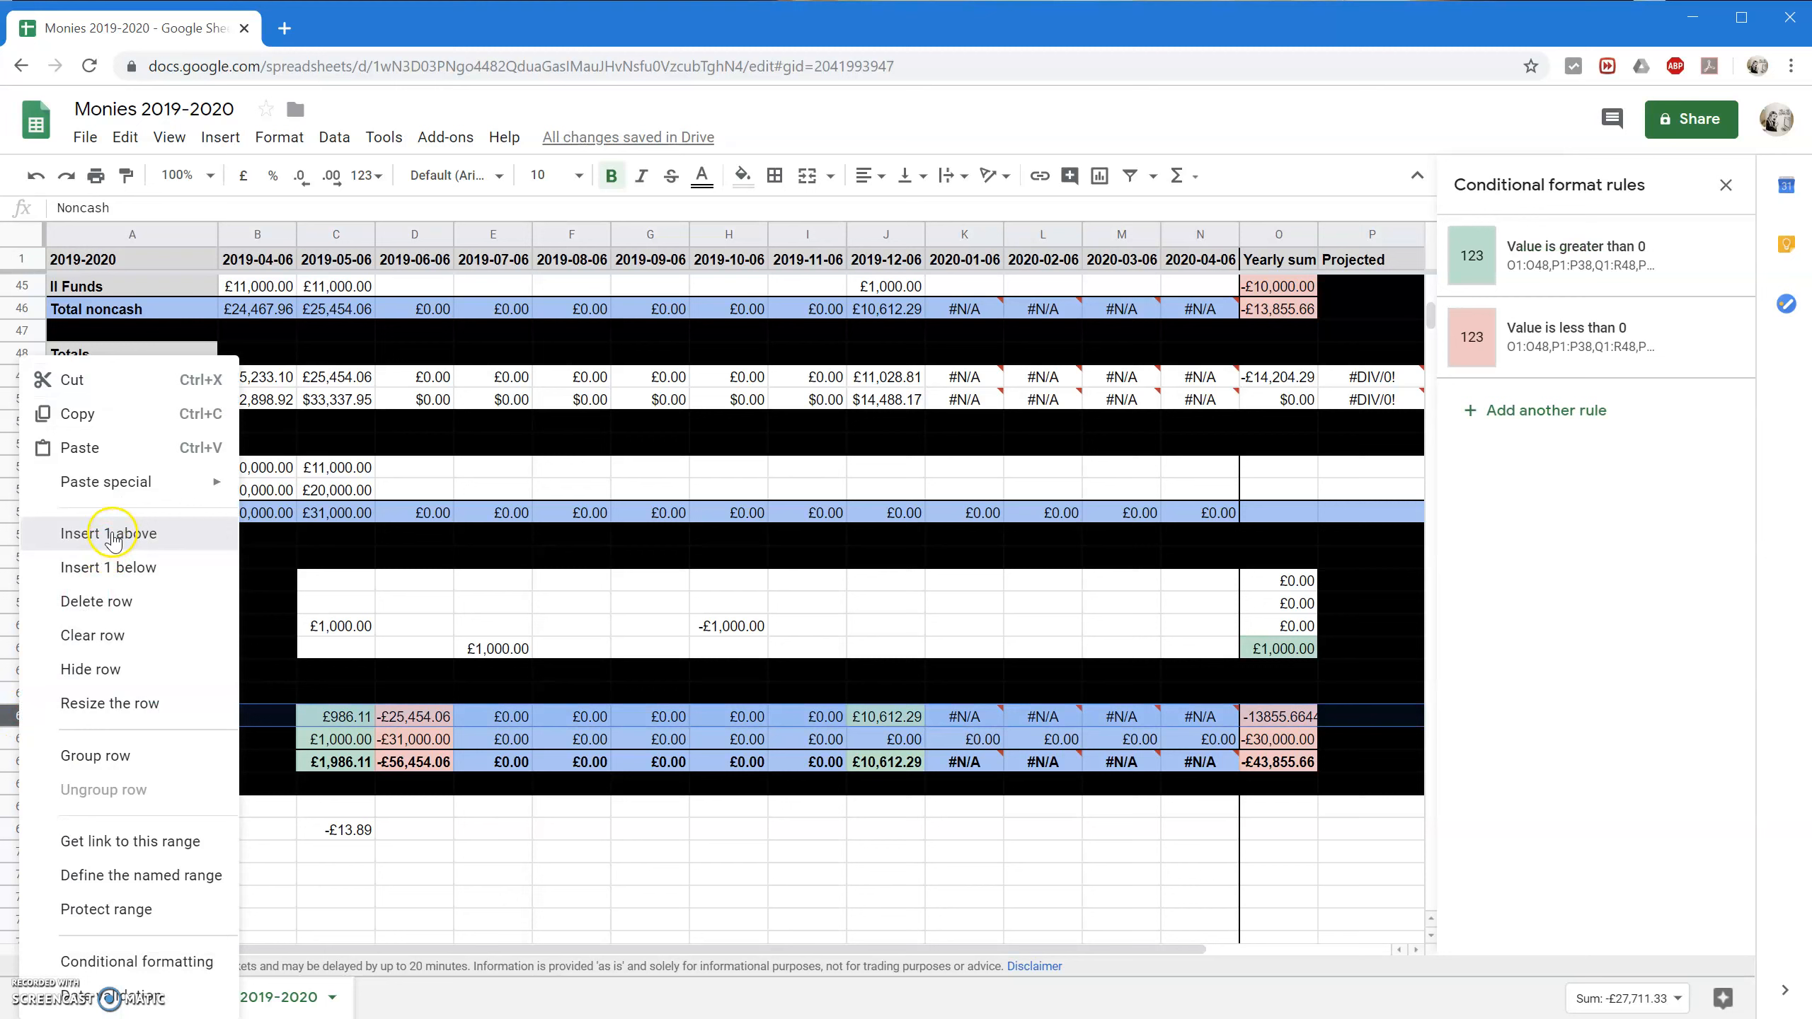
pyautogui.click(107, 533)
pyautogui.click(155, 717)
pyautogui.write('Cash')
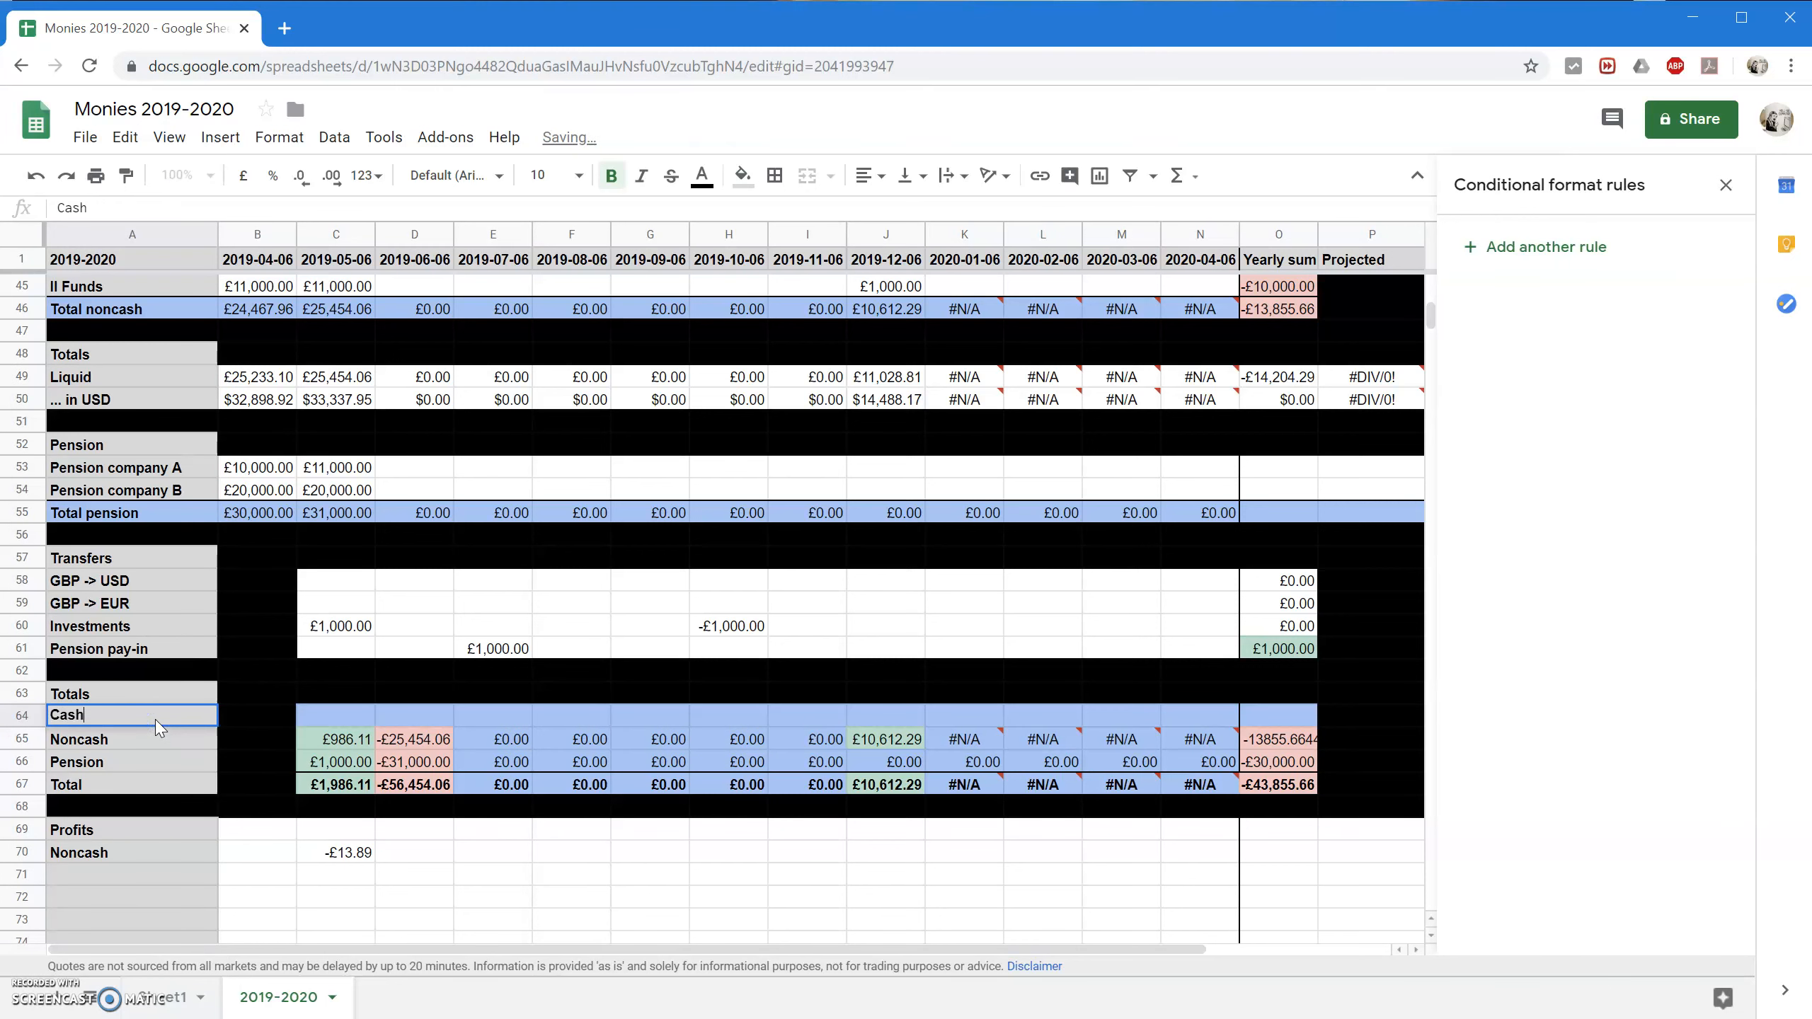
pyautogui.press('Tab')
pyautogui.press('Tab')
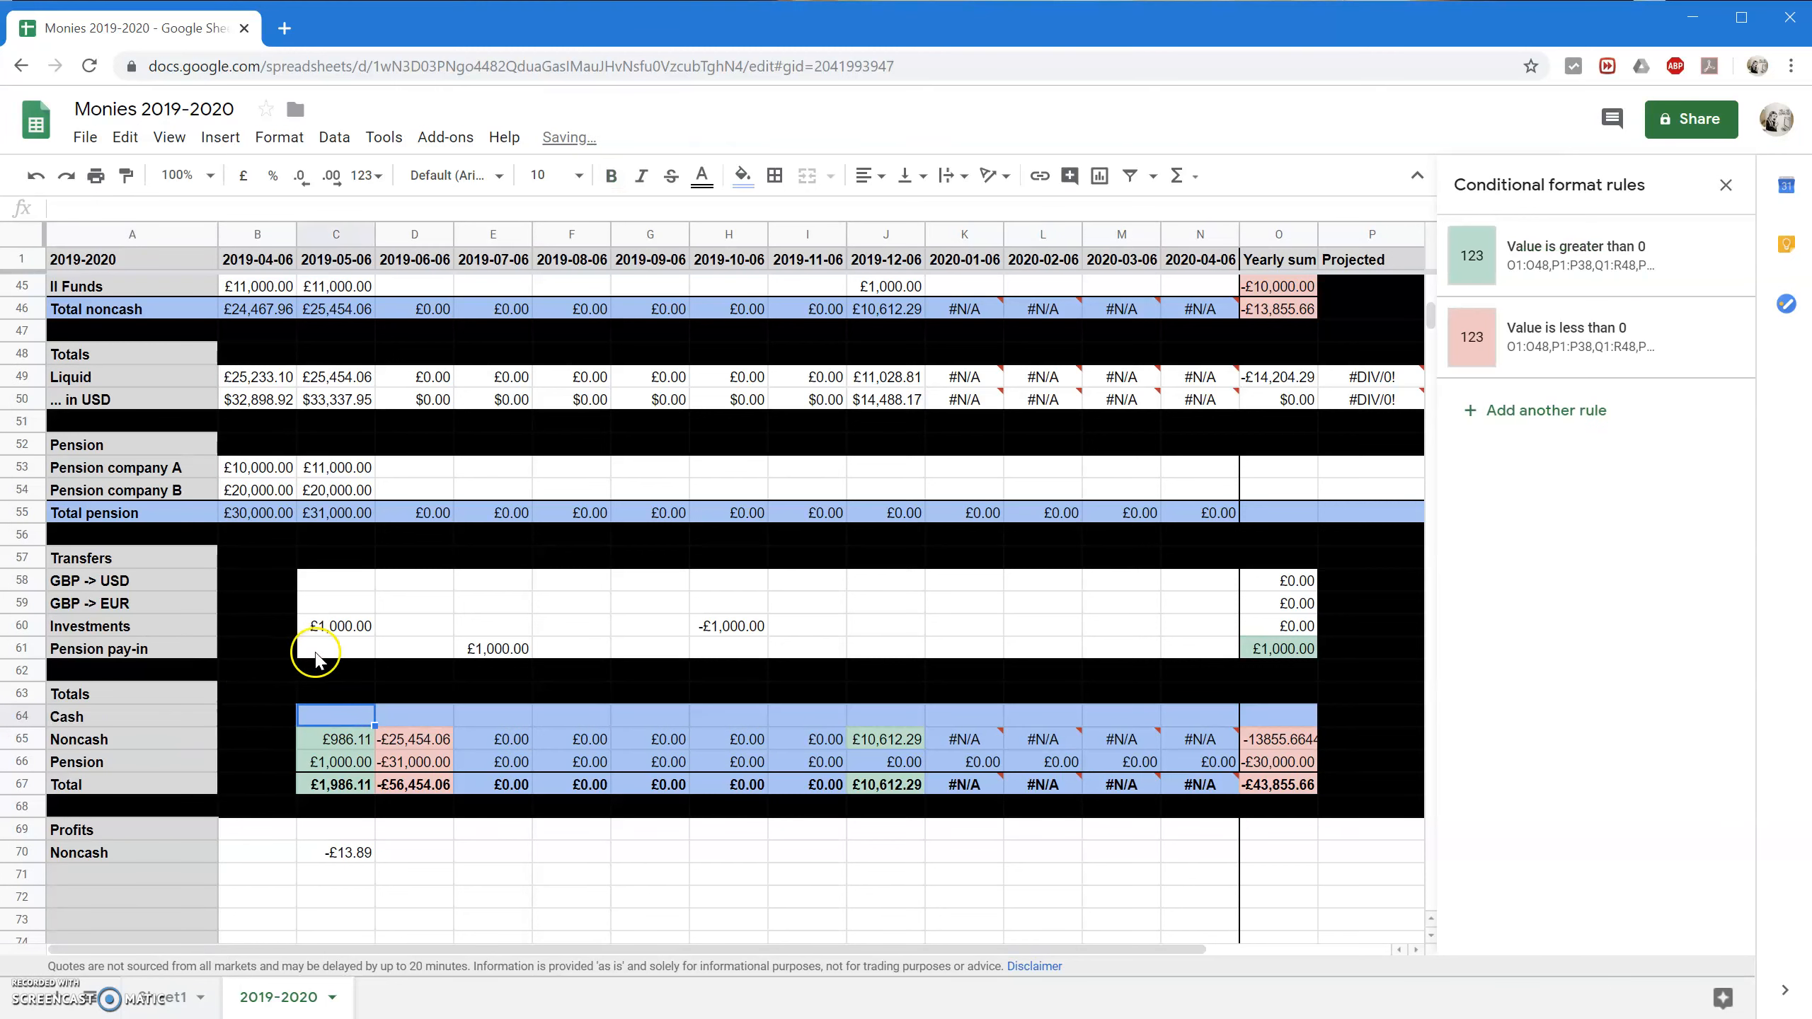
# Rename the section heading in A63 to Deltas and select the empty Cash cell C64.
pyautogui.click(163, 693)
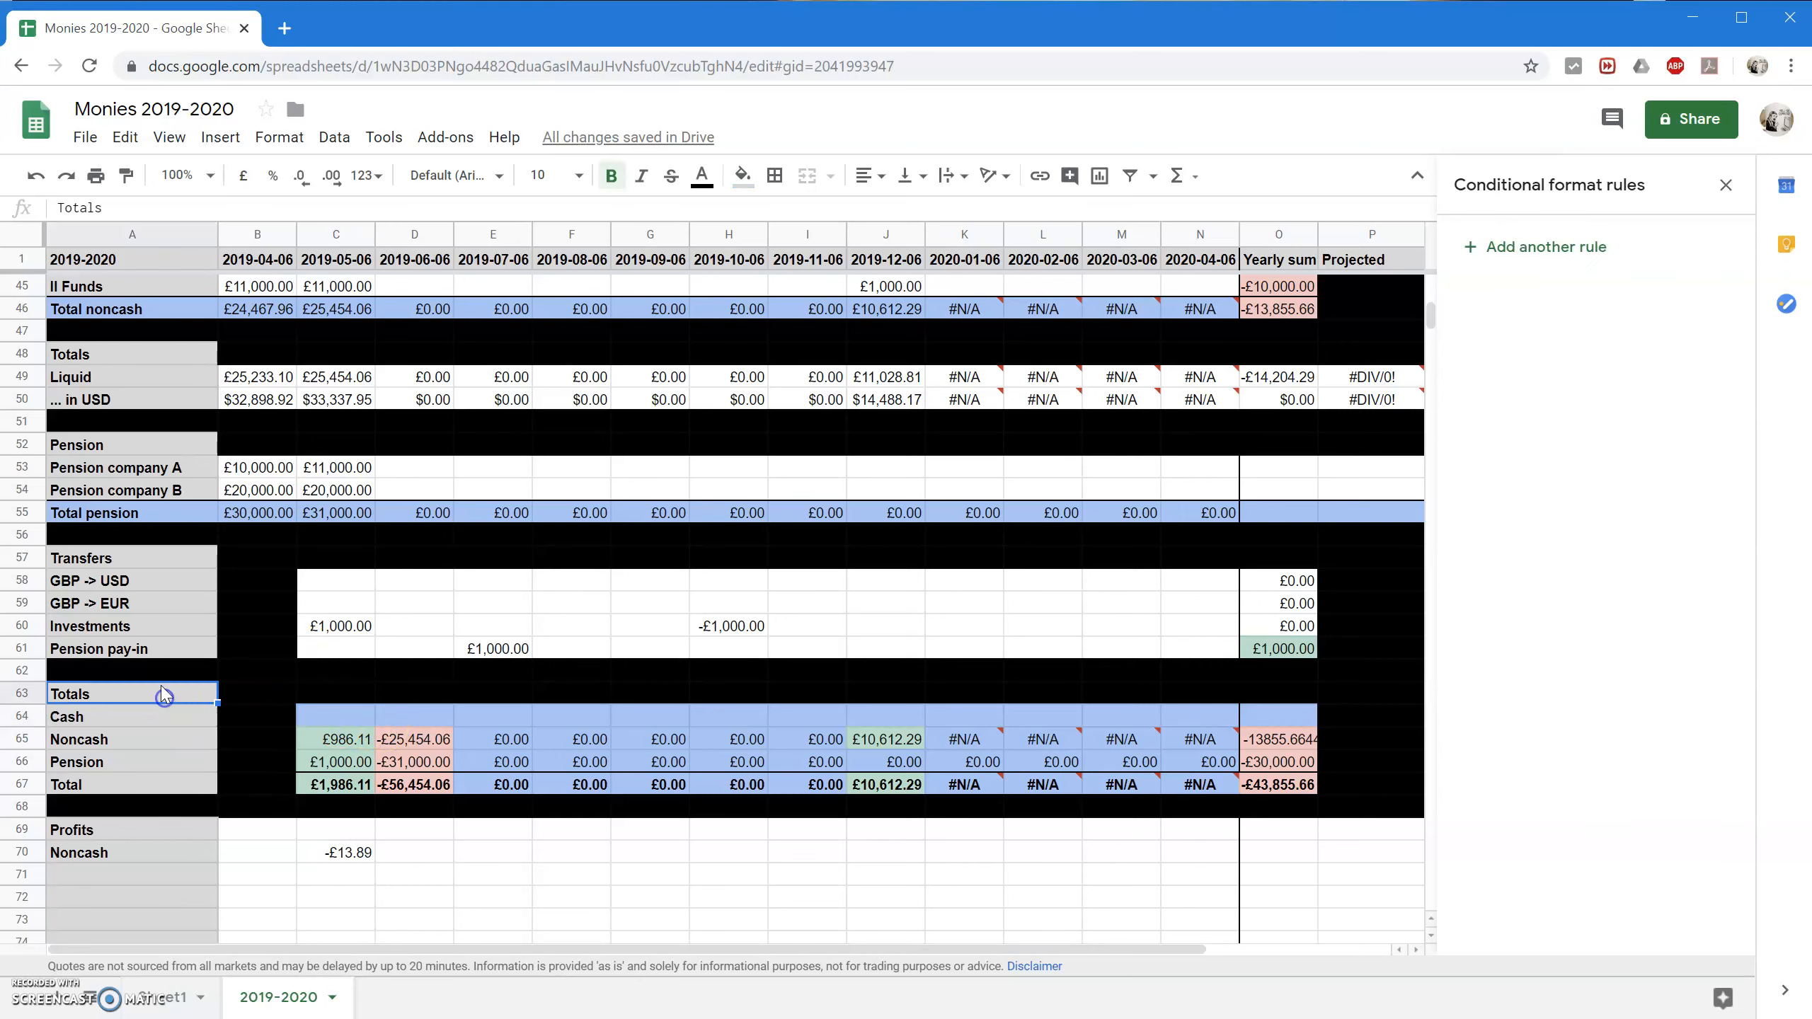
pyautogui.doubleClick(98, 208)
pyautogui.write('Deltas')
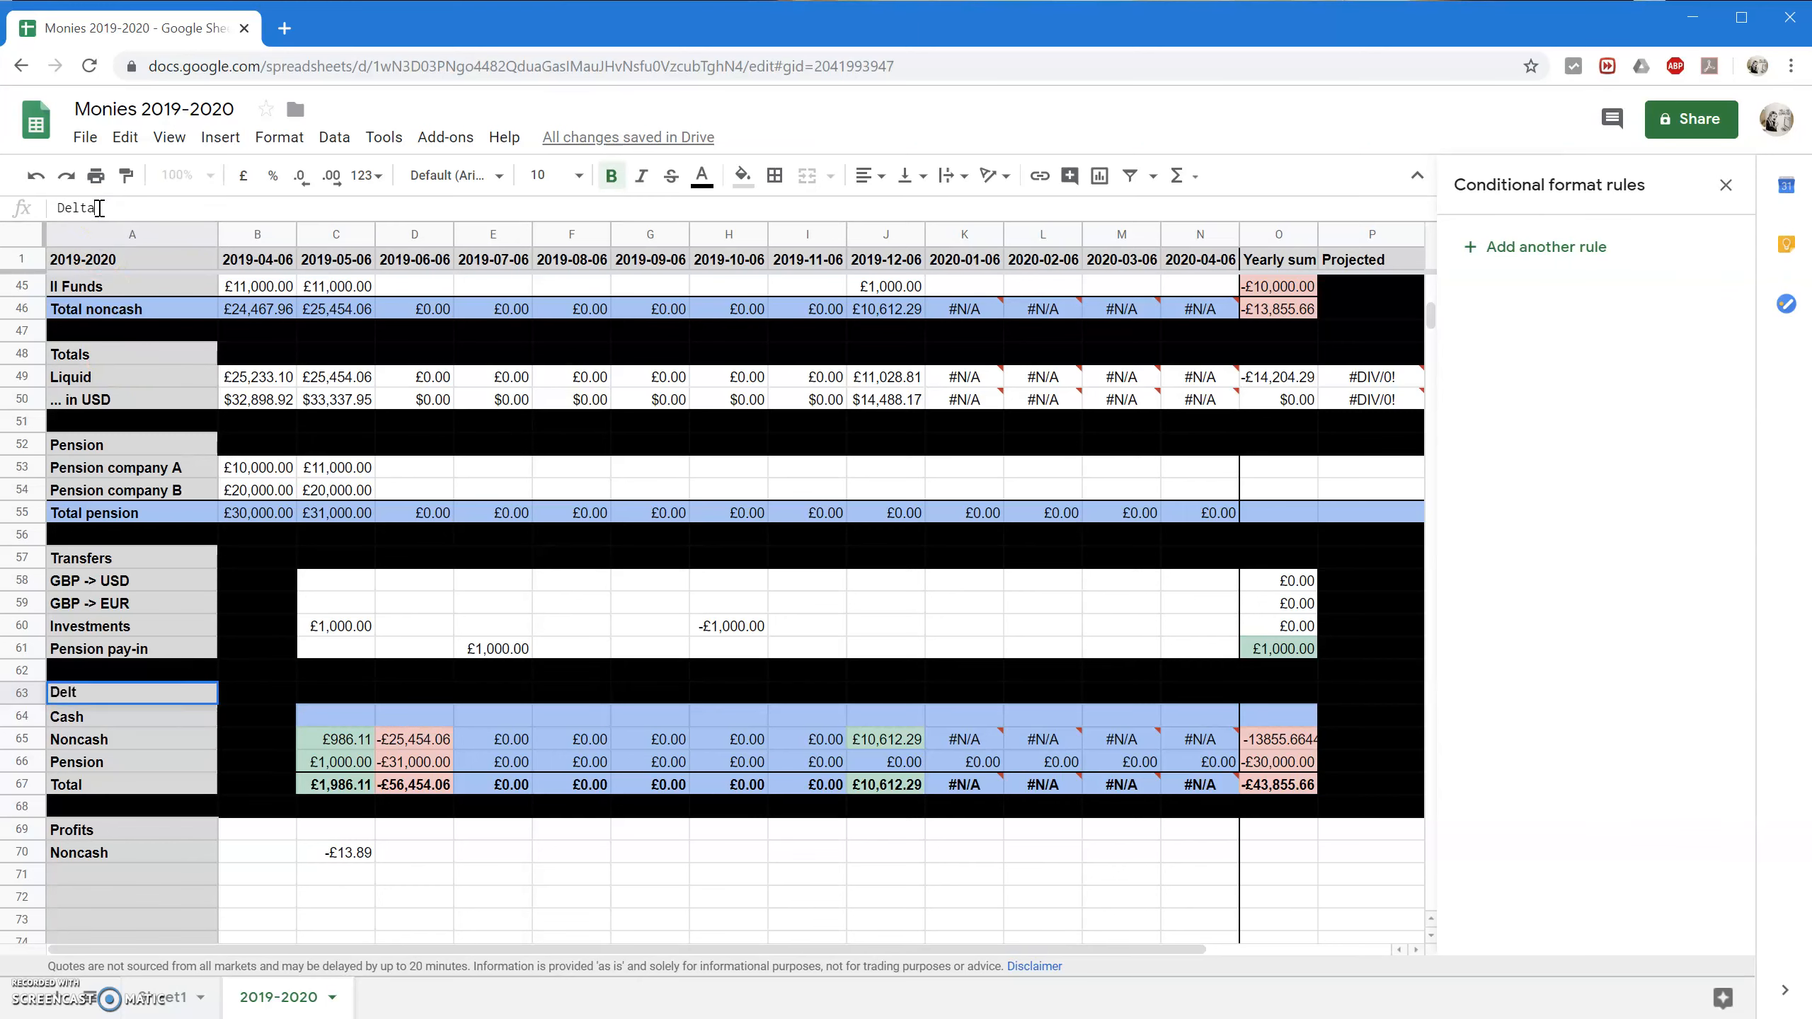
pyautogui.press('Return')
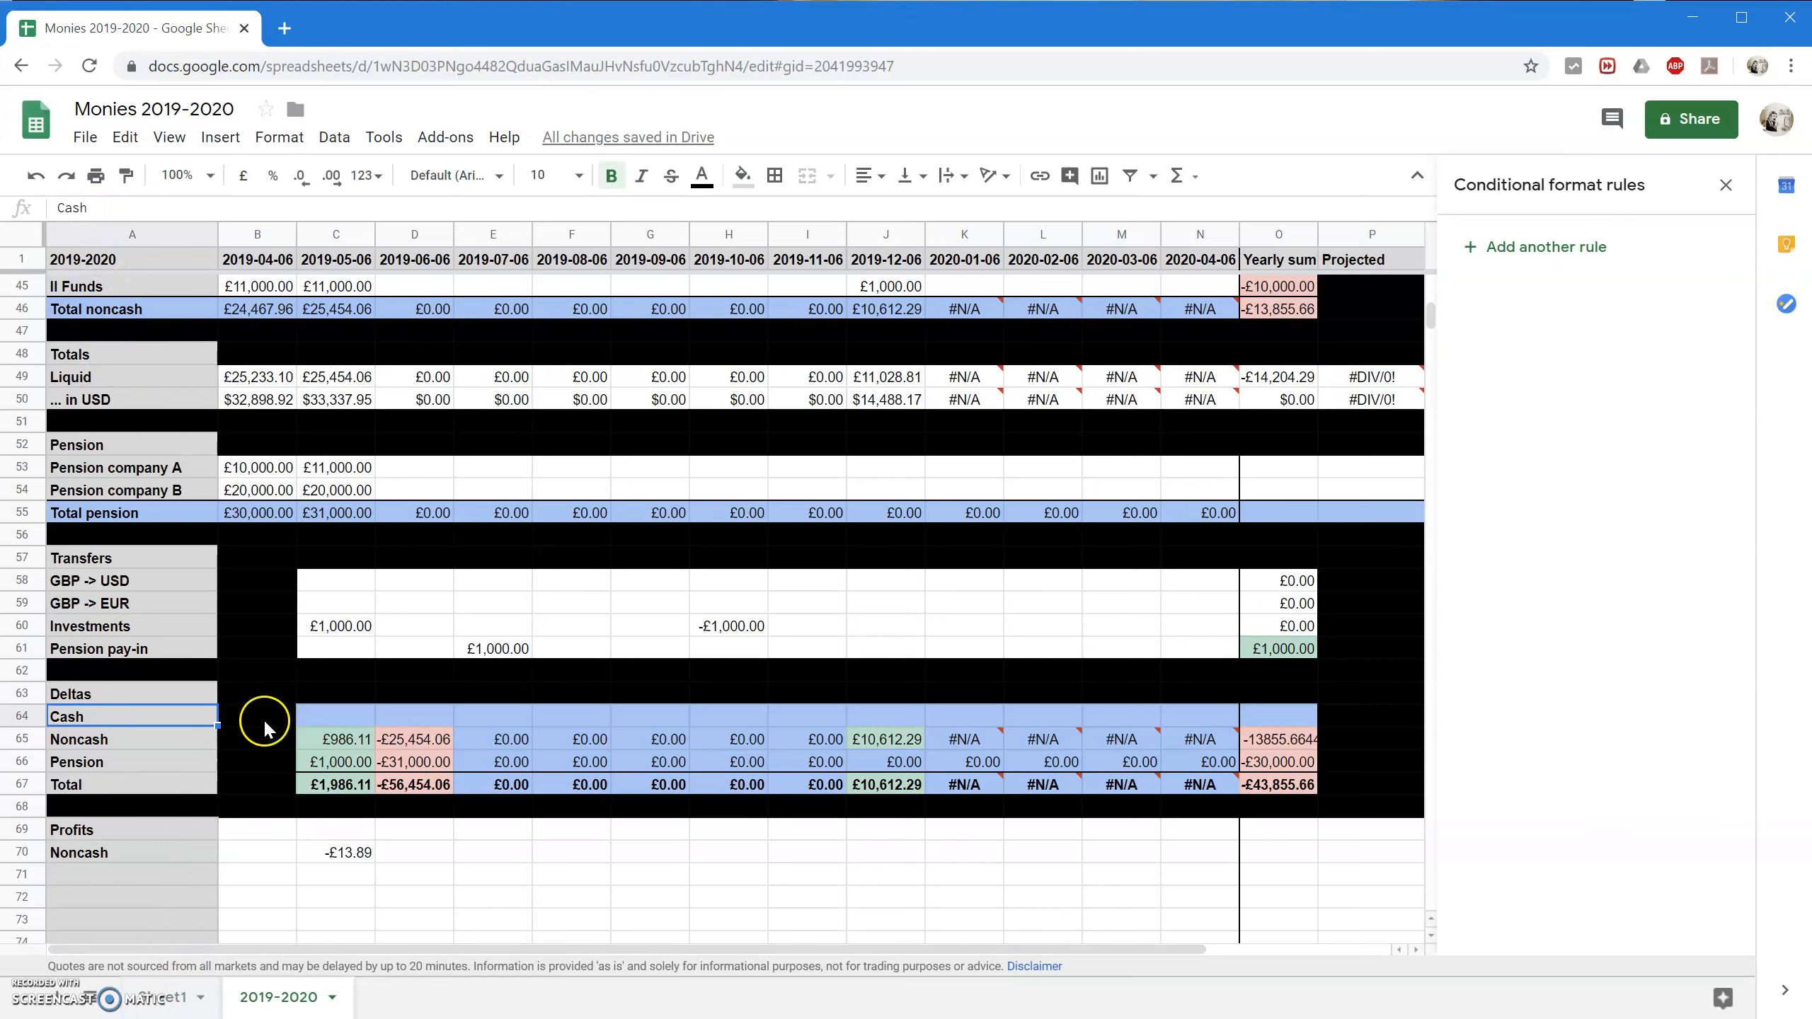
pyautogui.click(347, 717)
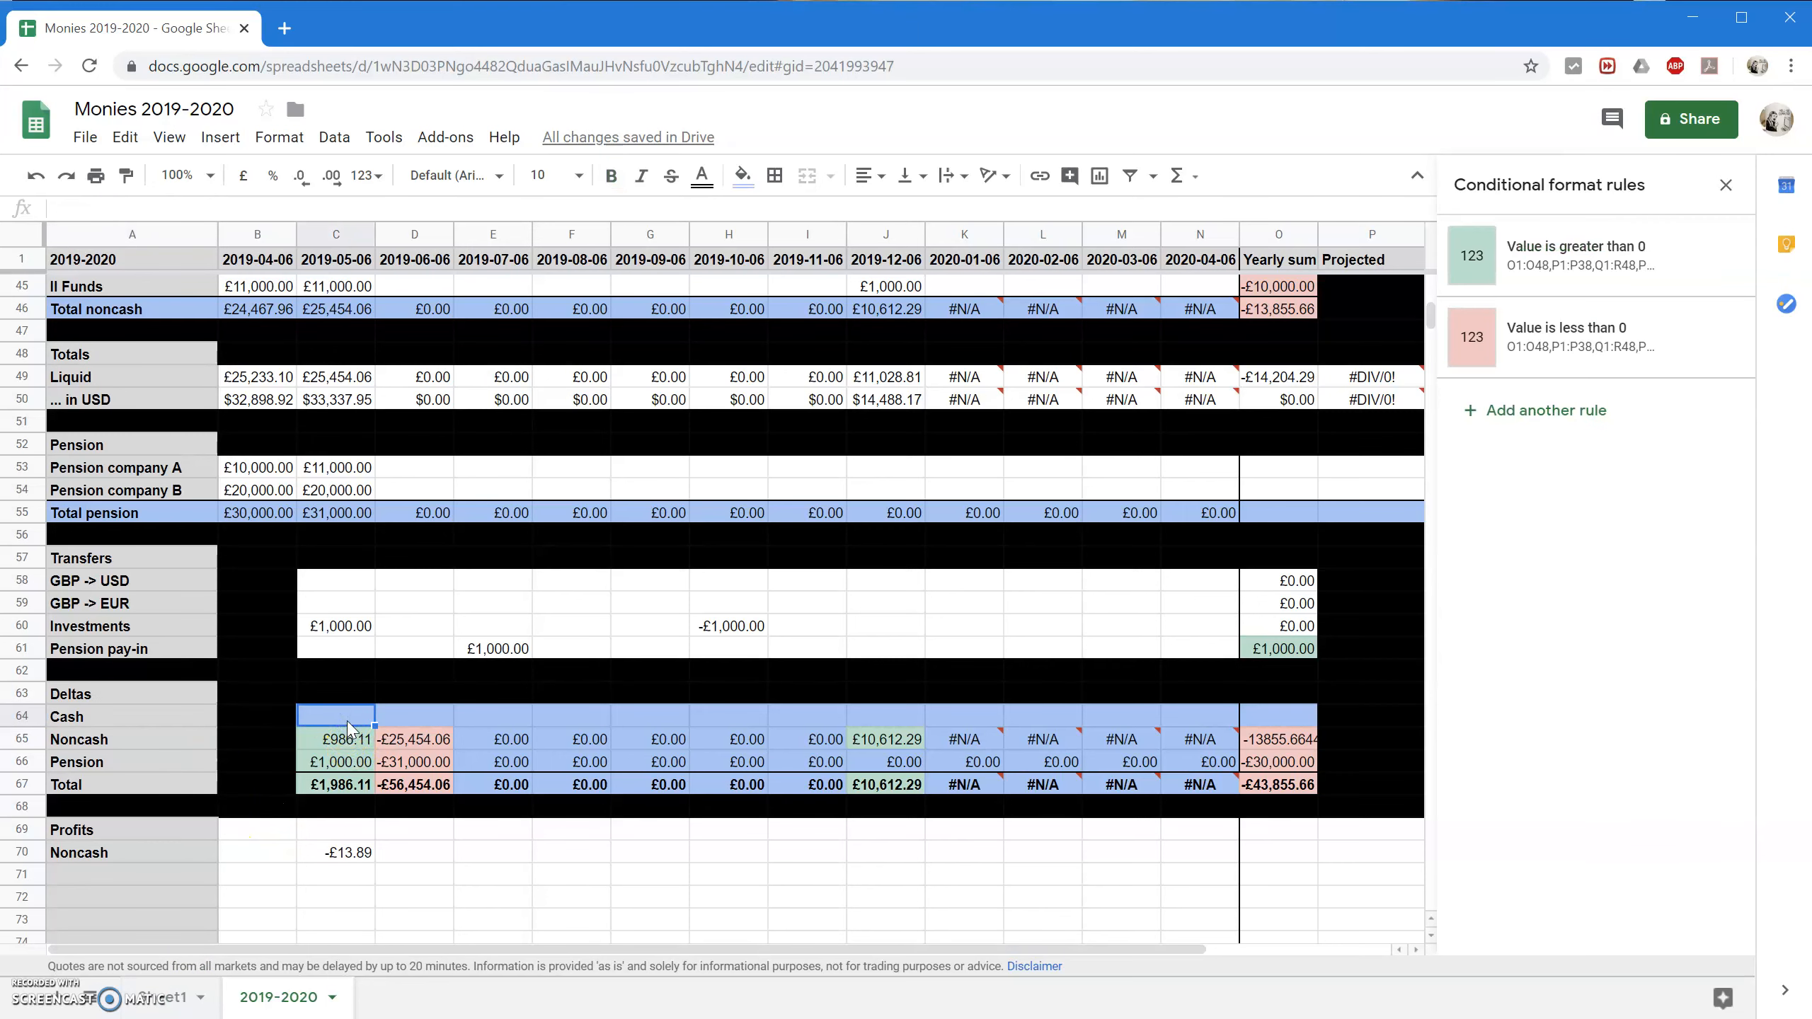
# Calculate the Cash delta in C64 with =C39-B39 and fill the formula across the row through the Yearly sum column.
pyautogui.scroll(4, 347, 728)
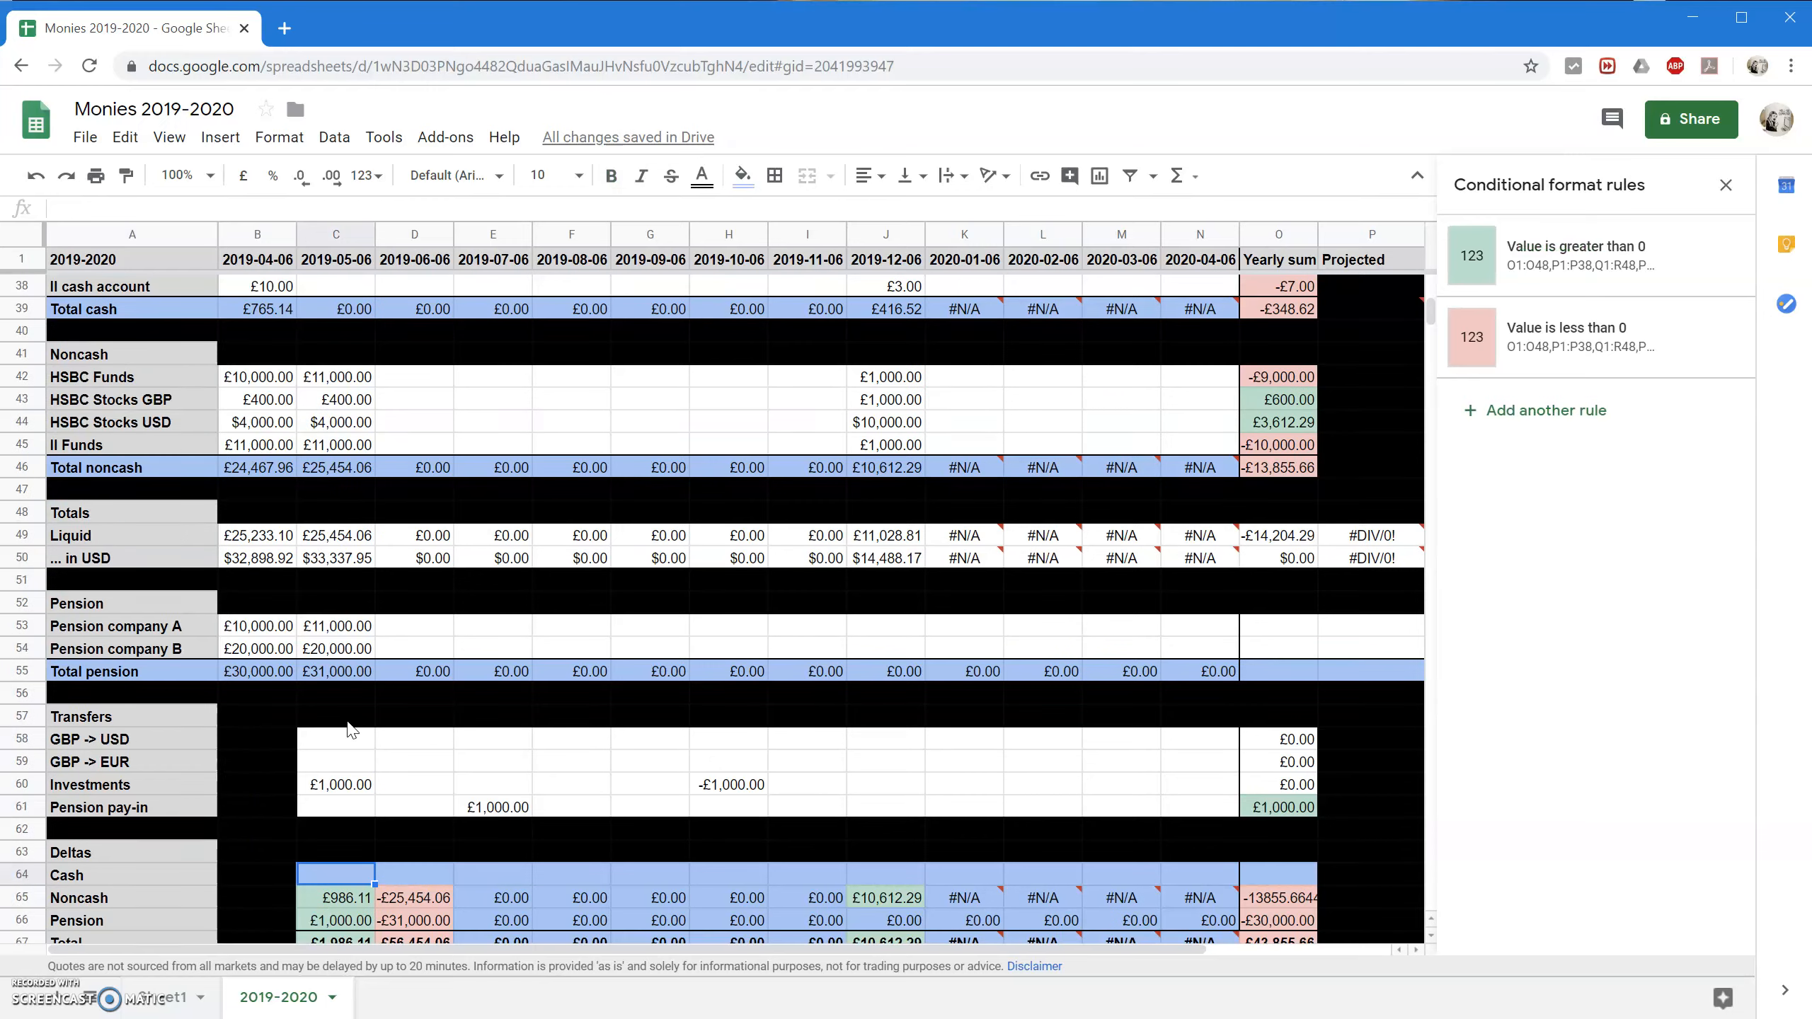
pyautogui.scroll(-4, 341, 612)
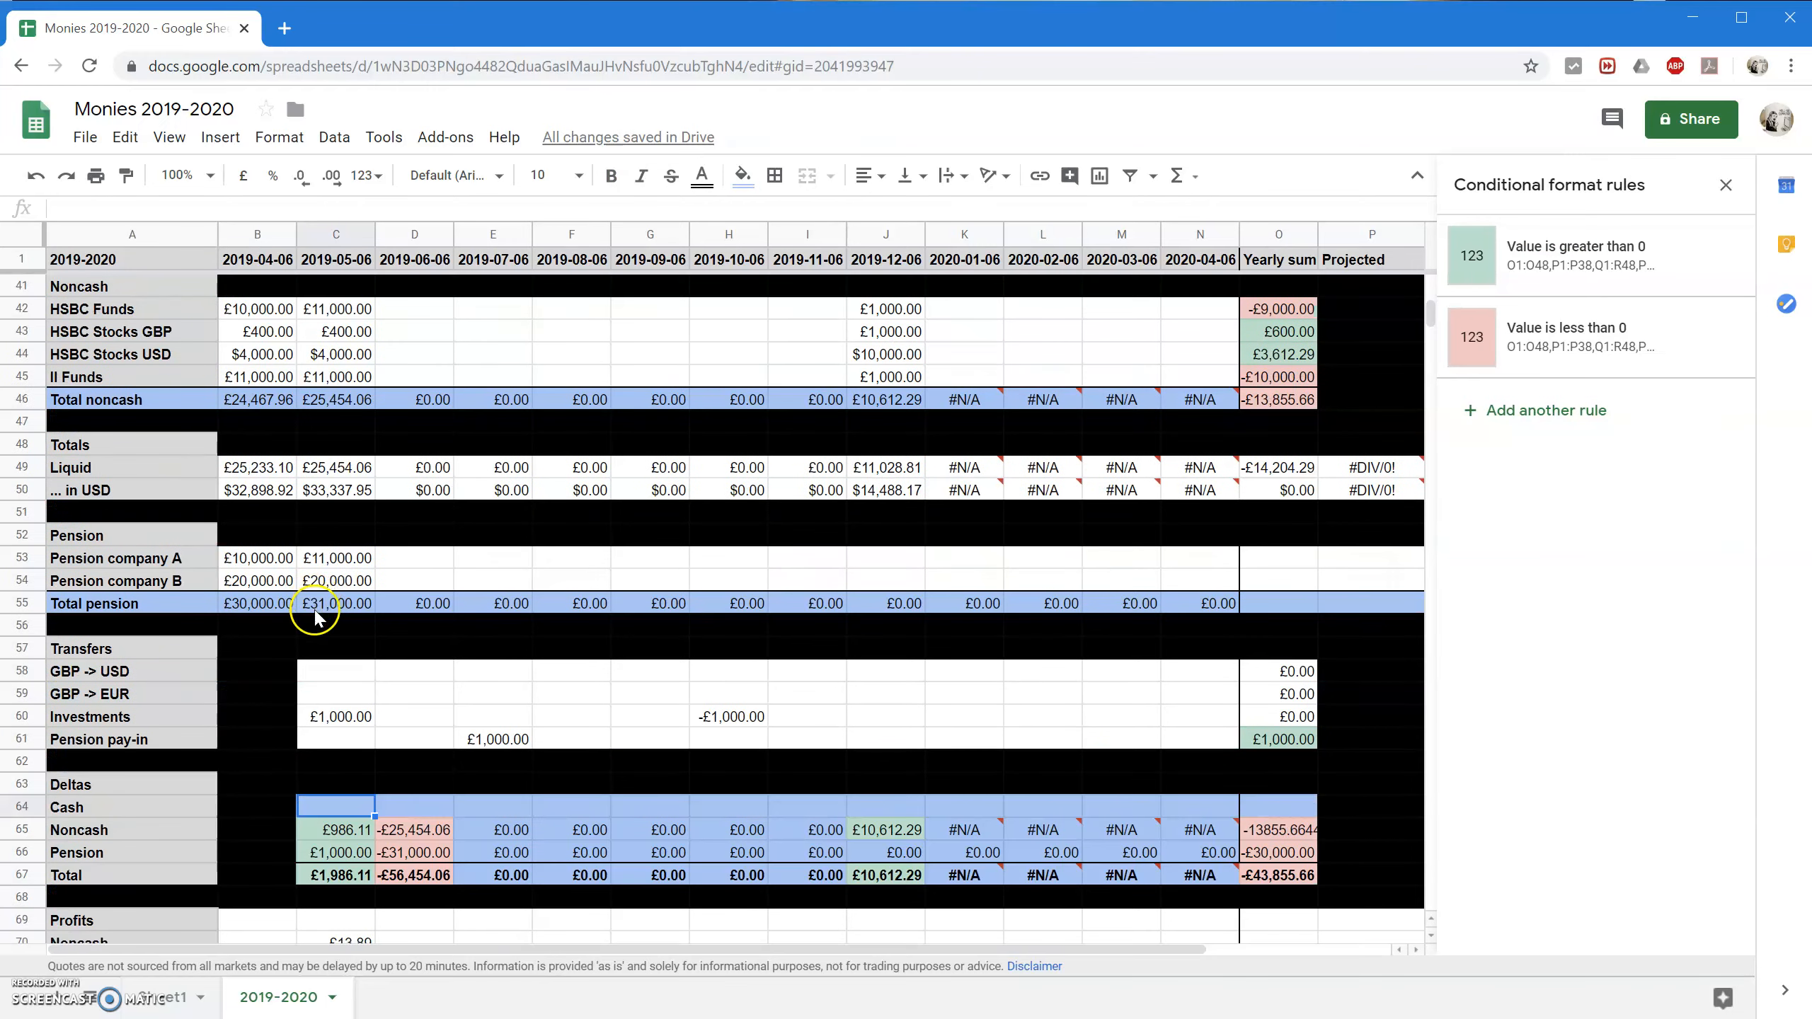
pyautogui.write('=')
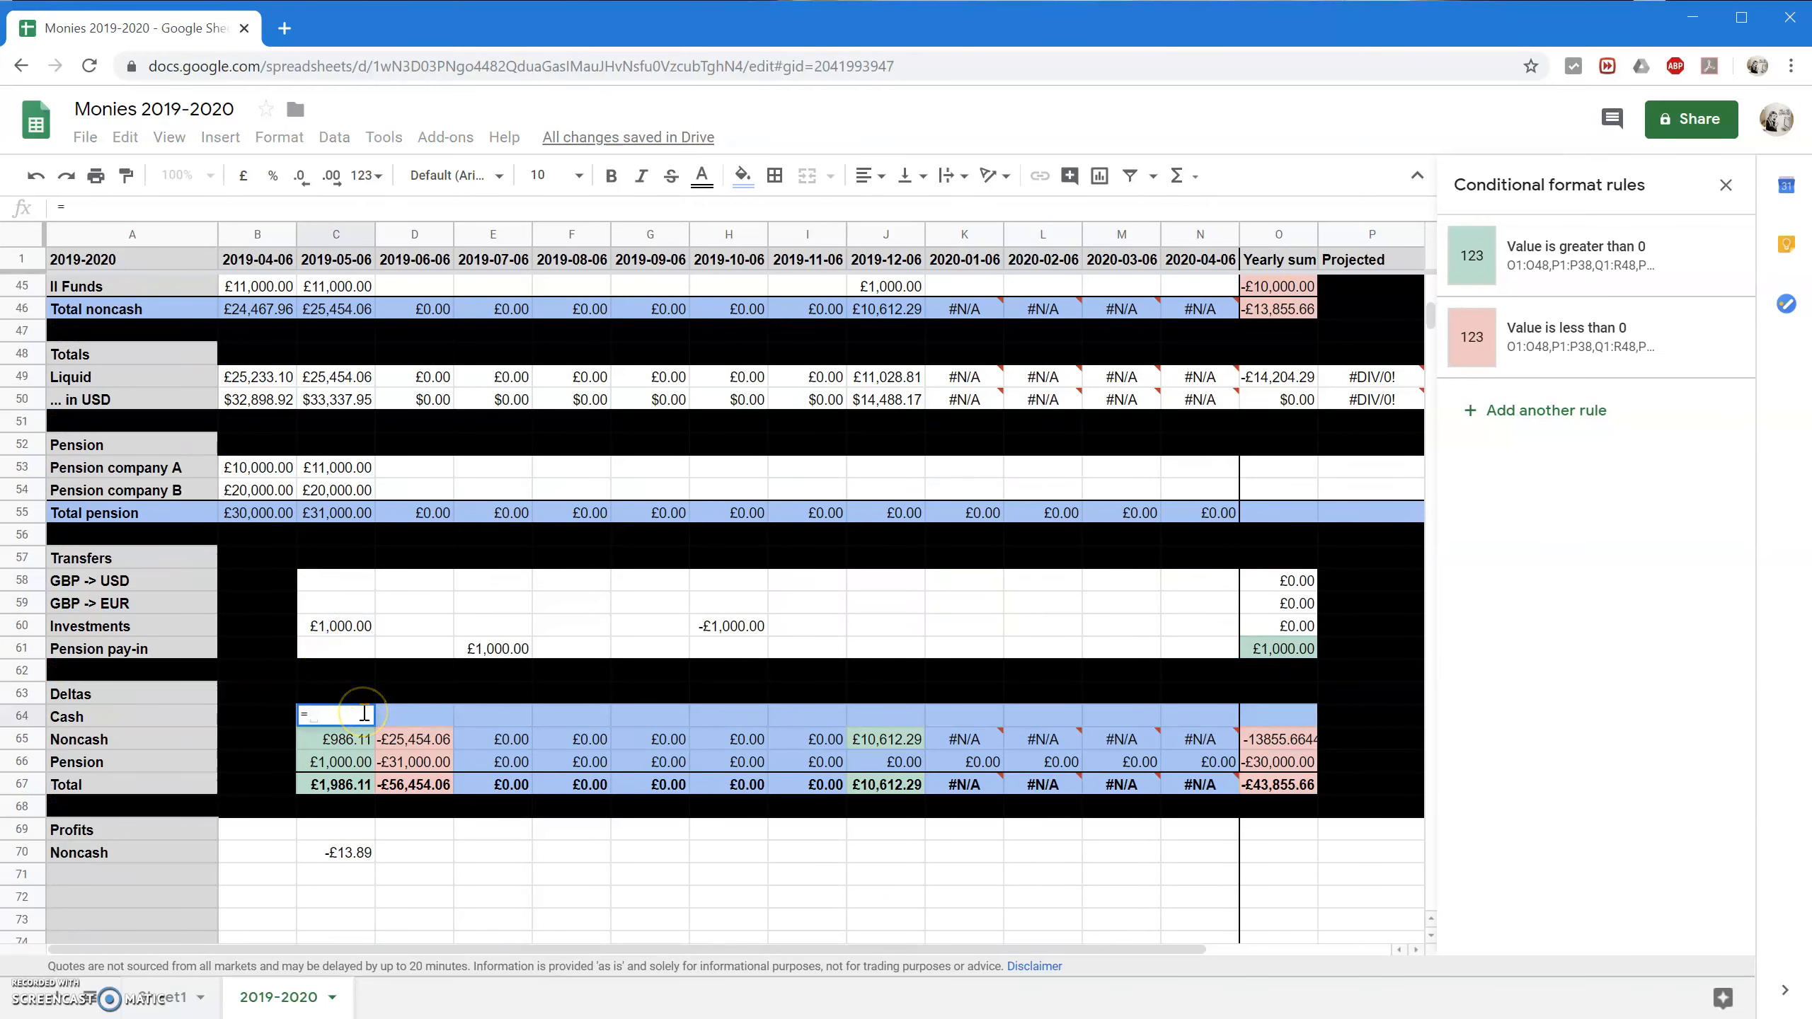
pyautogui.write('C39-B39')
pyautogui.press('Return')
pyautogui.click(362, 714)
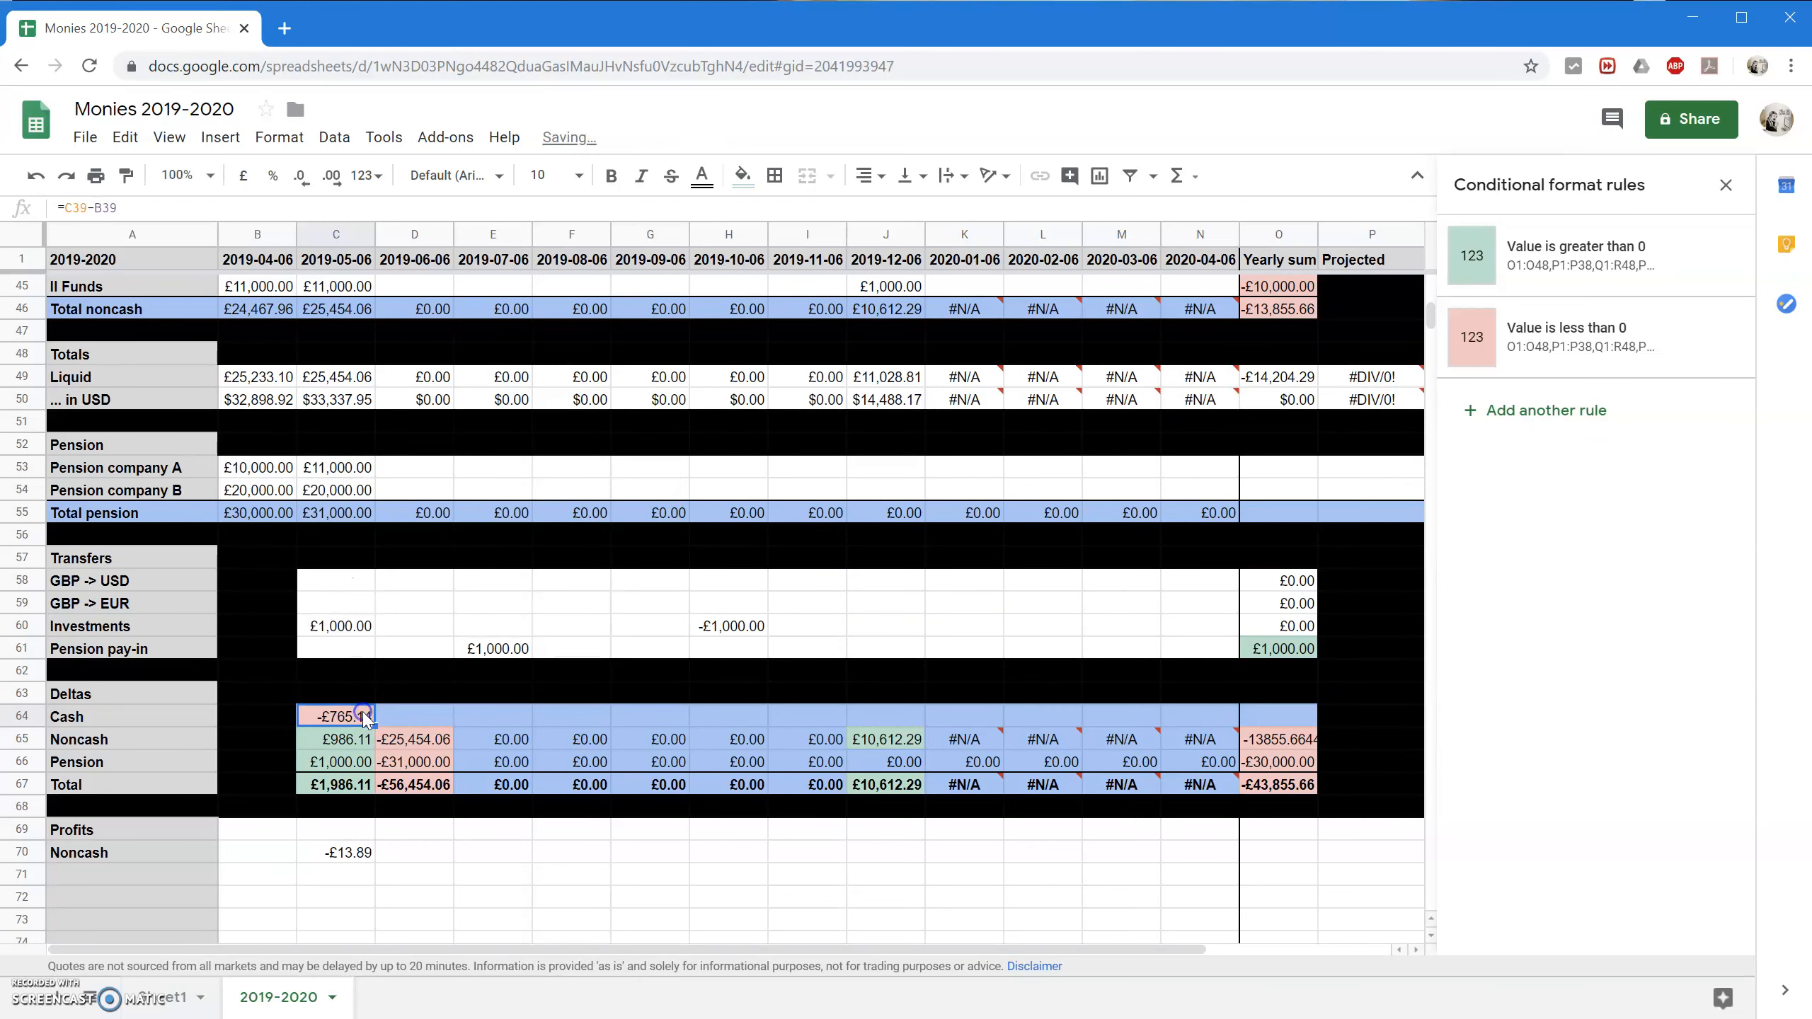
pyautogui.moveTo(374, 723); pyautogui.dragTo(1300, 713)
pyautogui.click(1277, 741)
pyautogui.click(1229, 742)
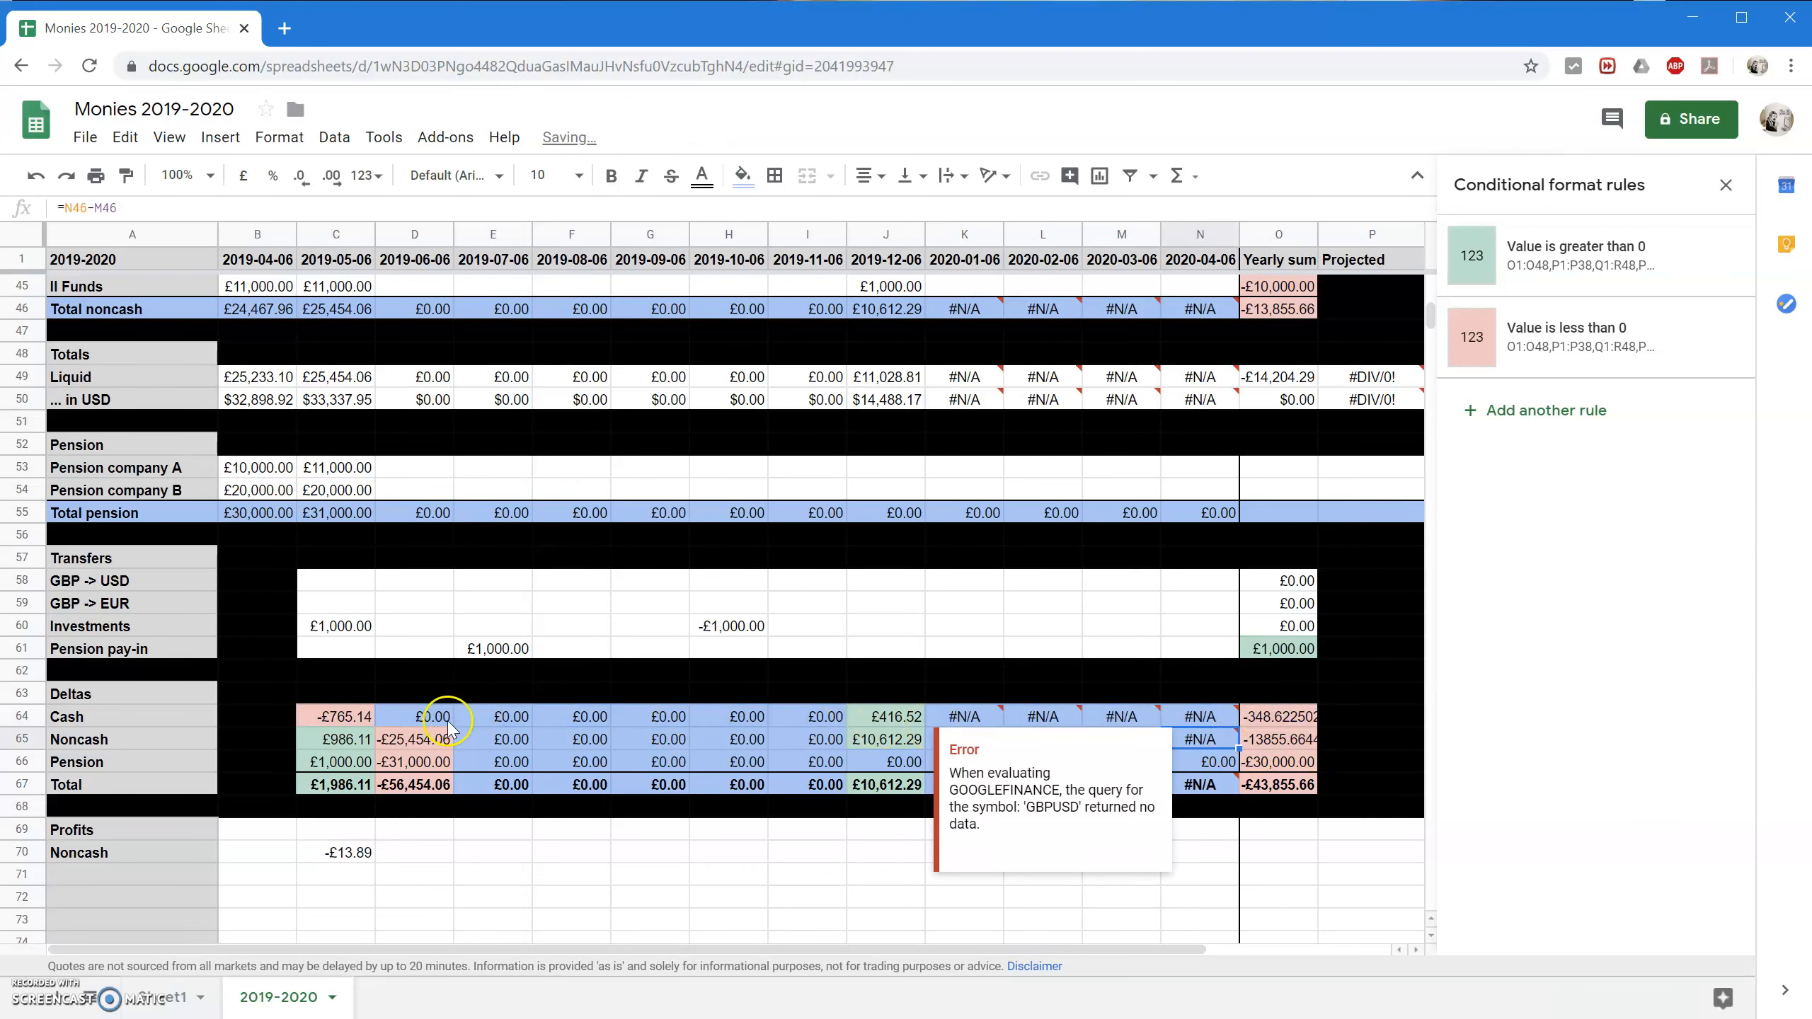
# Replace the formula in C70 under Profits with =C64-C60.
pyautogui.click(353, 853)
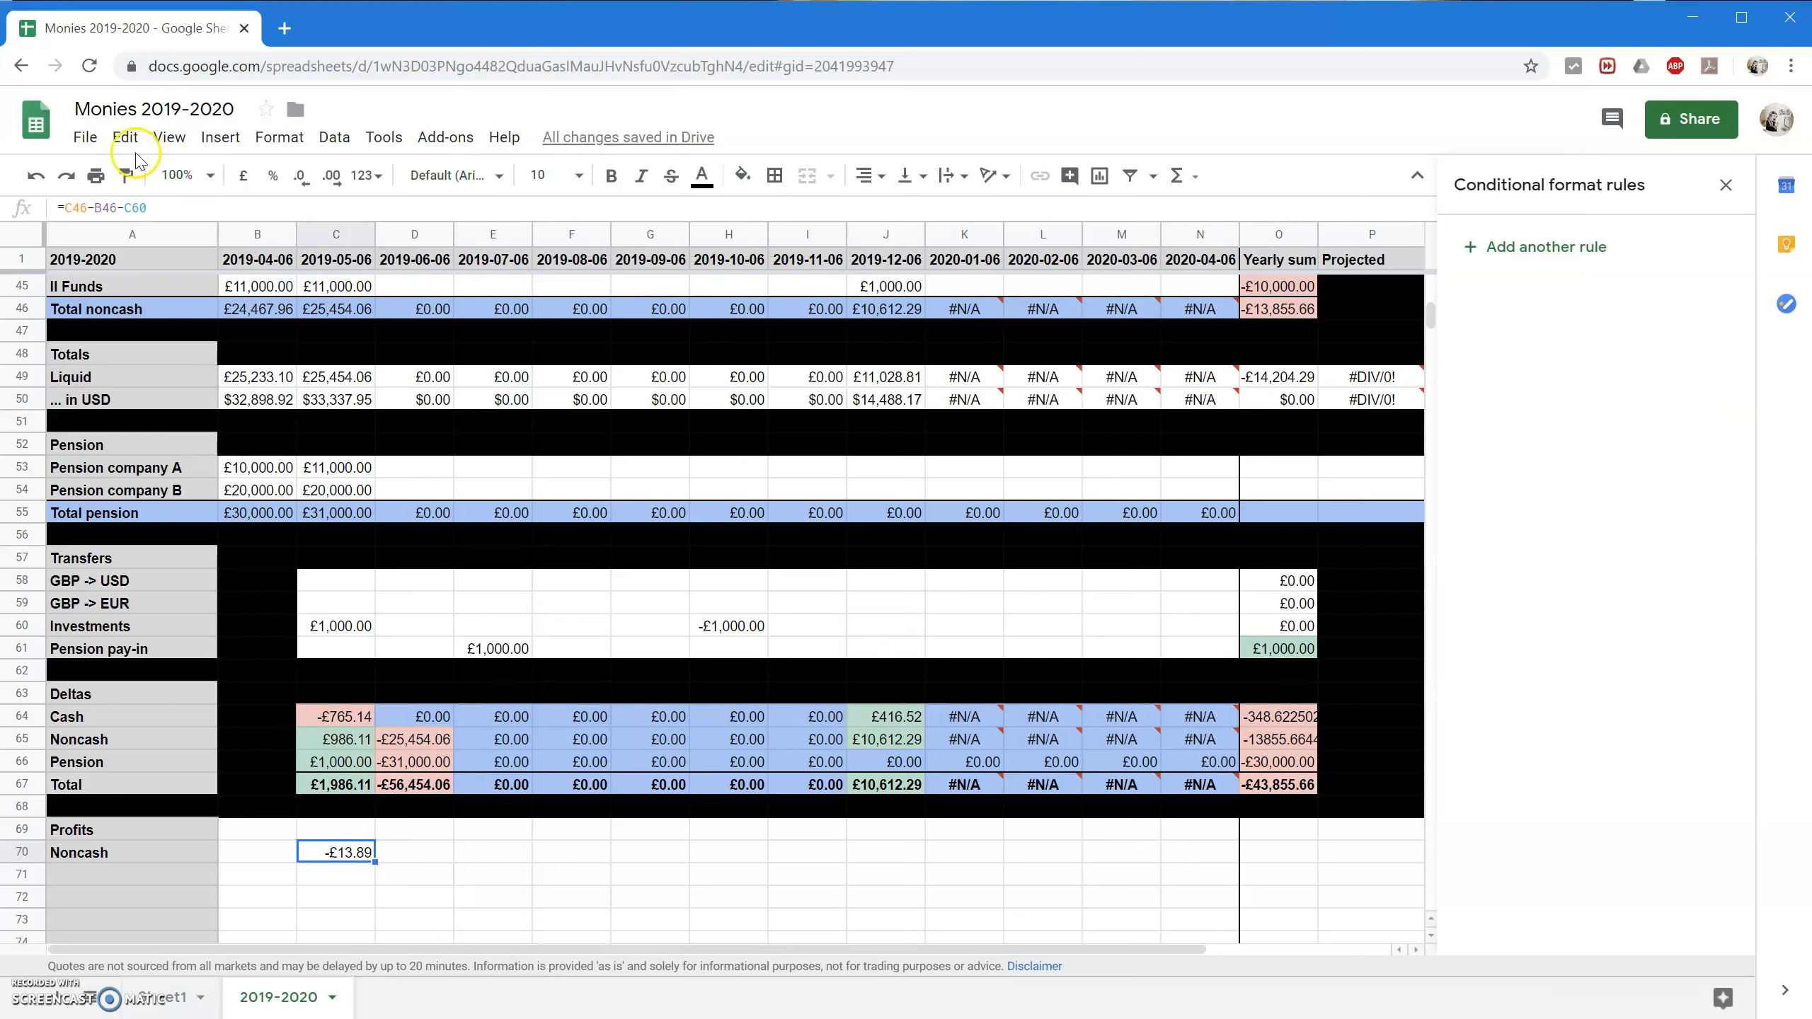
pyautogui.moveTo(63, 207); pyautogui.dragTo(207, 214)
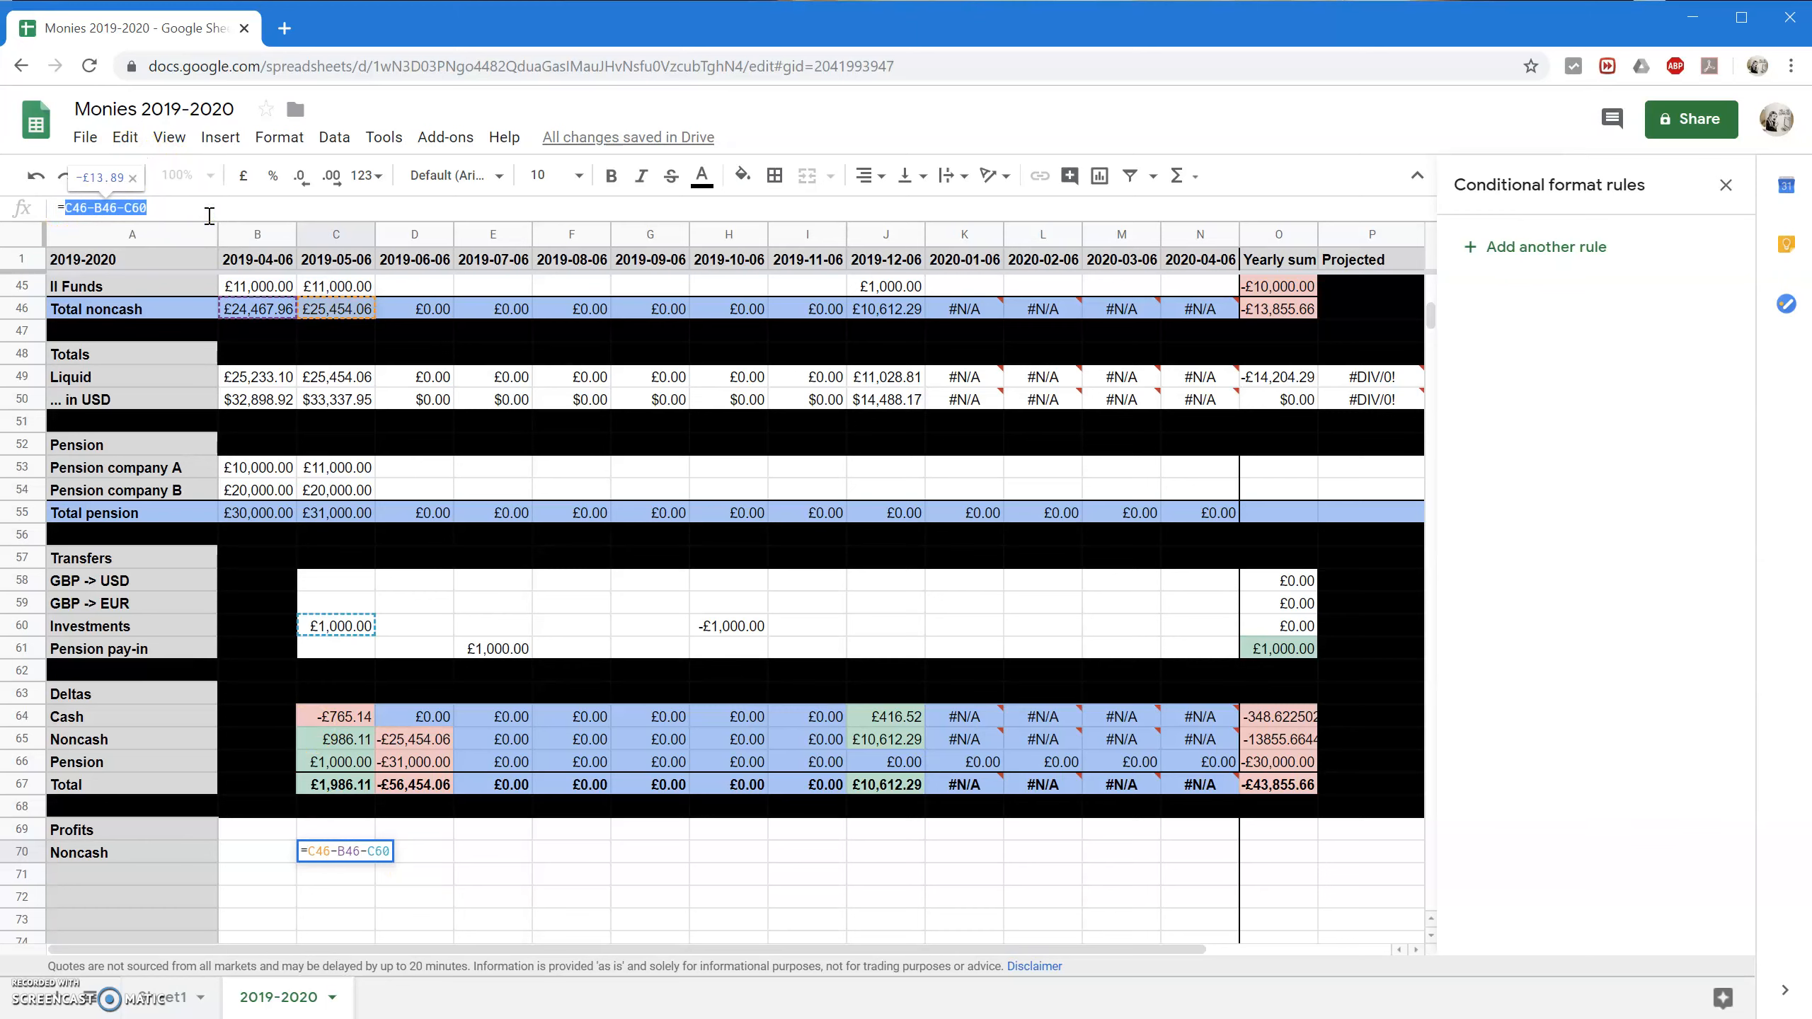
pyautogui.write('C')
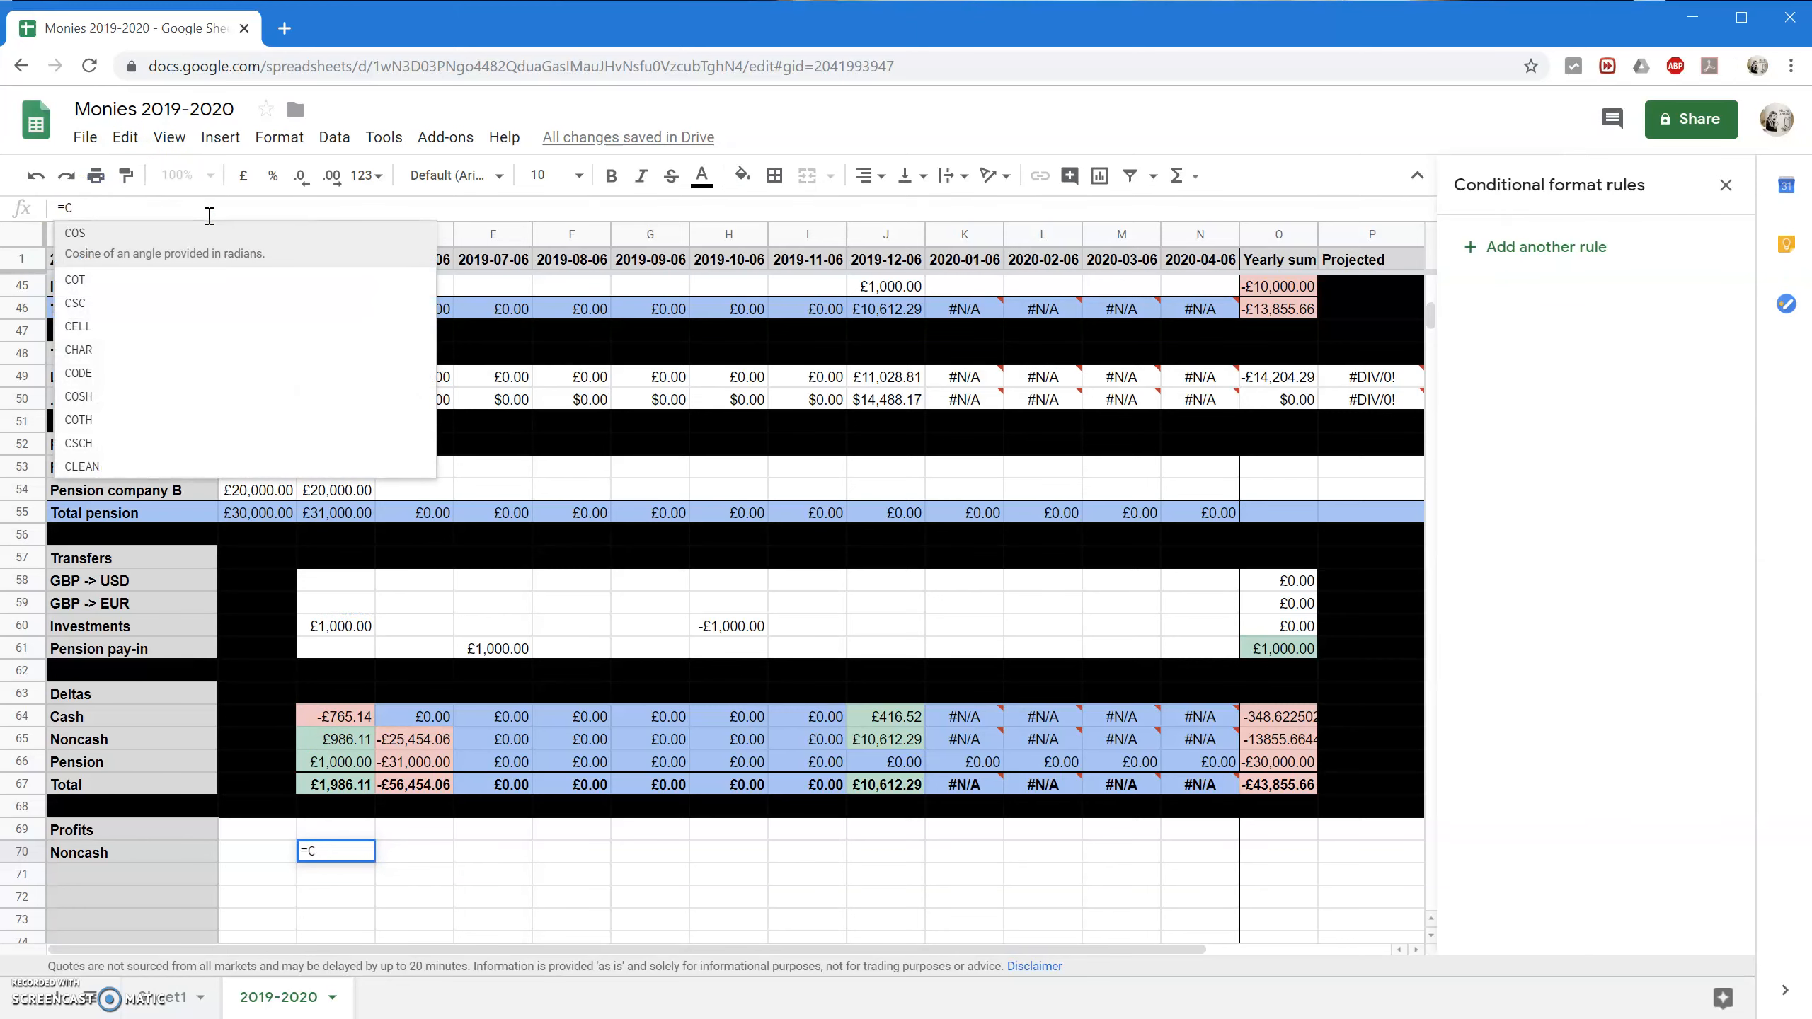
pyautogui.write('64-C60')
pyautogui.press('Return')
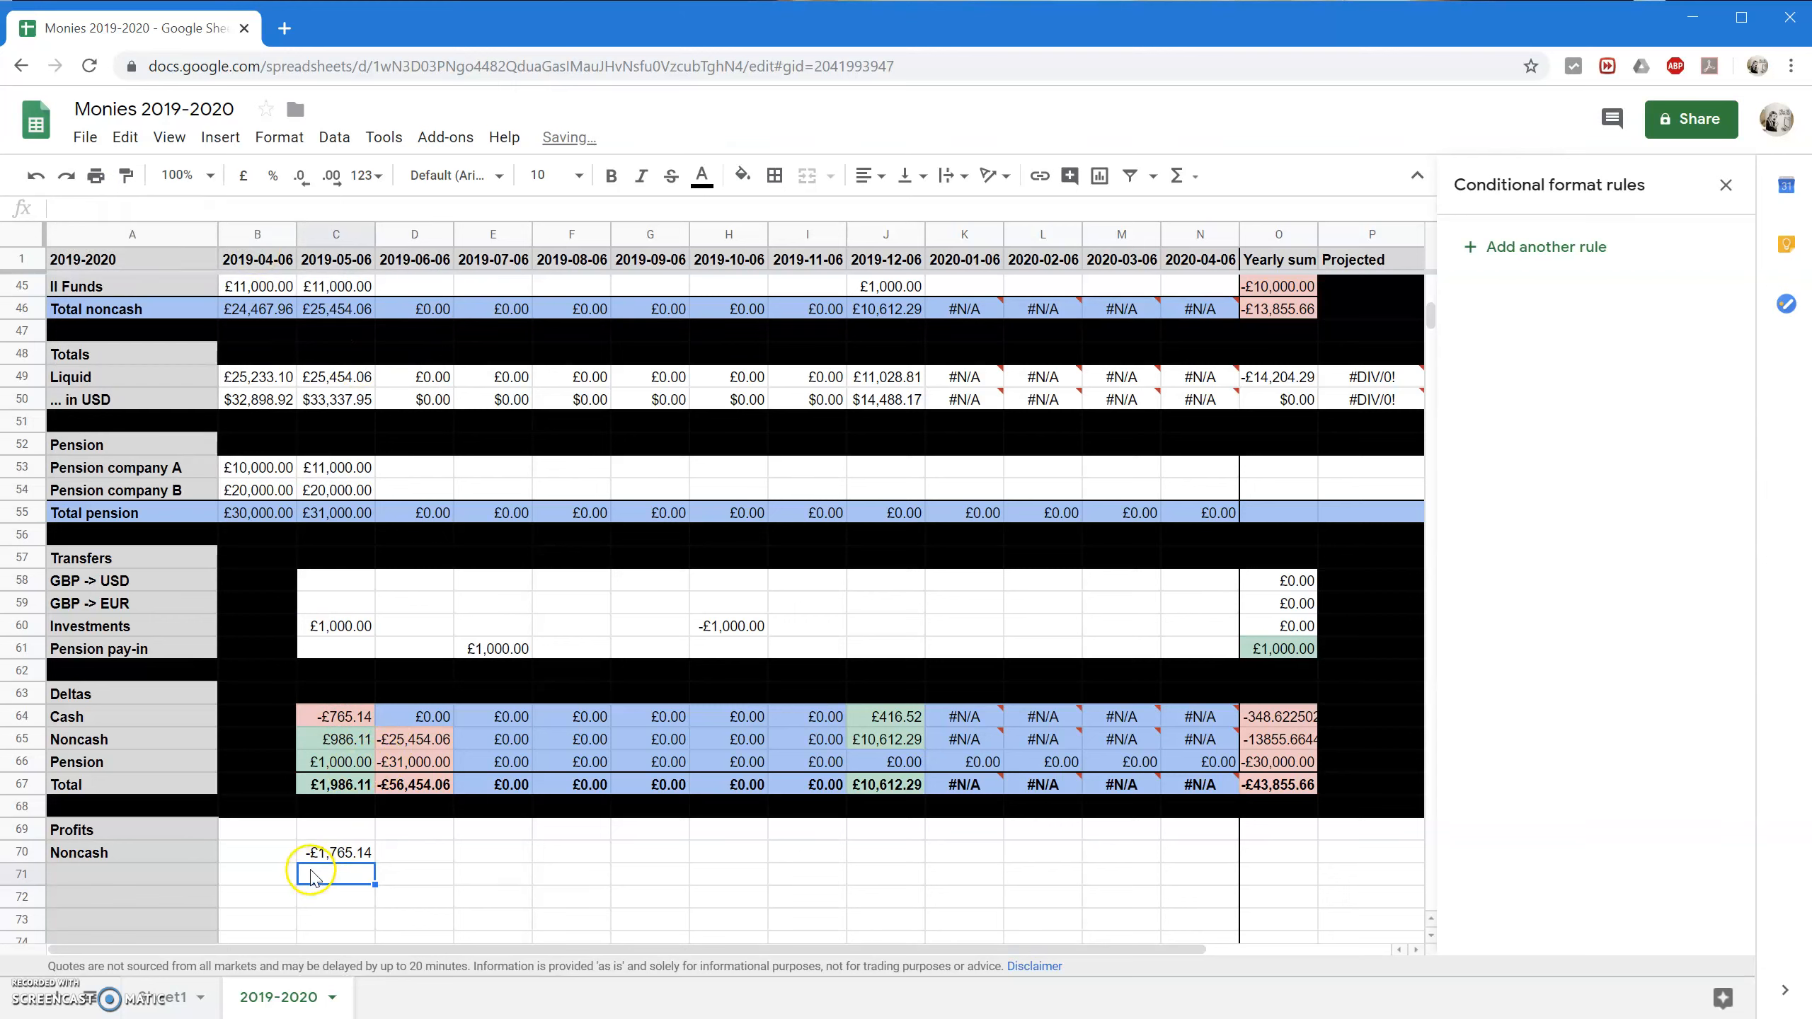
# Change the formula in C70 to add the investment transfer instead, as =C64+C60.
pyautogui.click(163, 852)
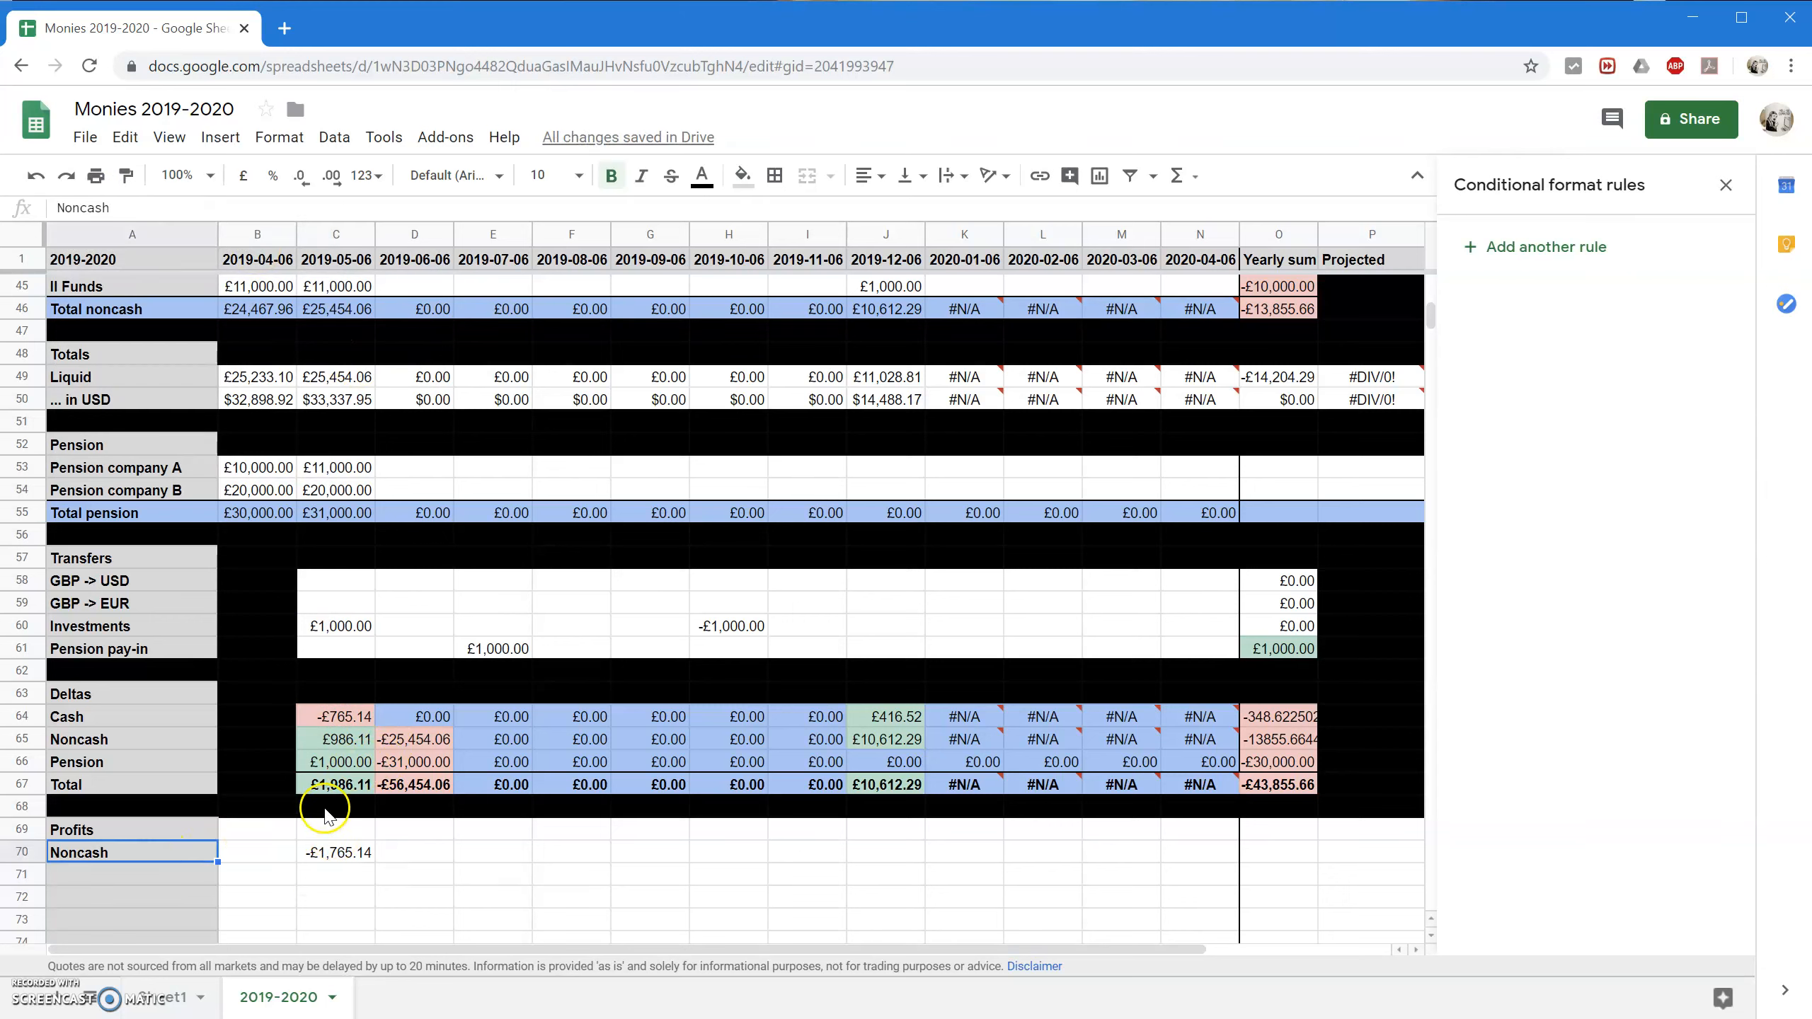
pyautogui.click(330, 852)
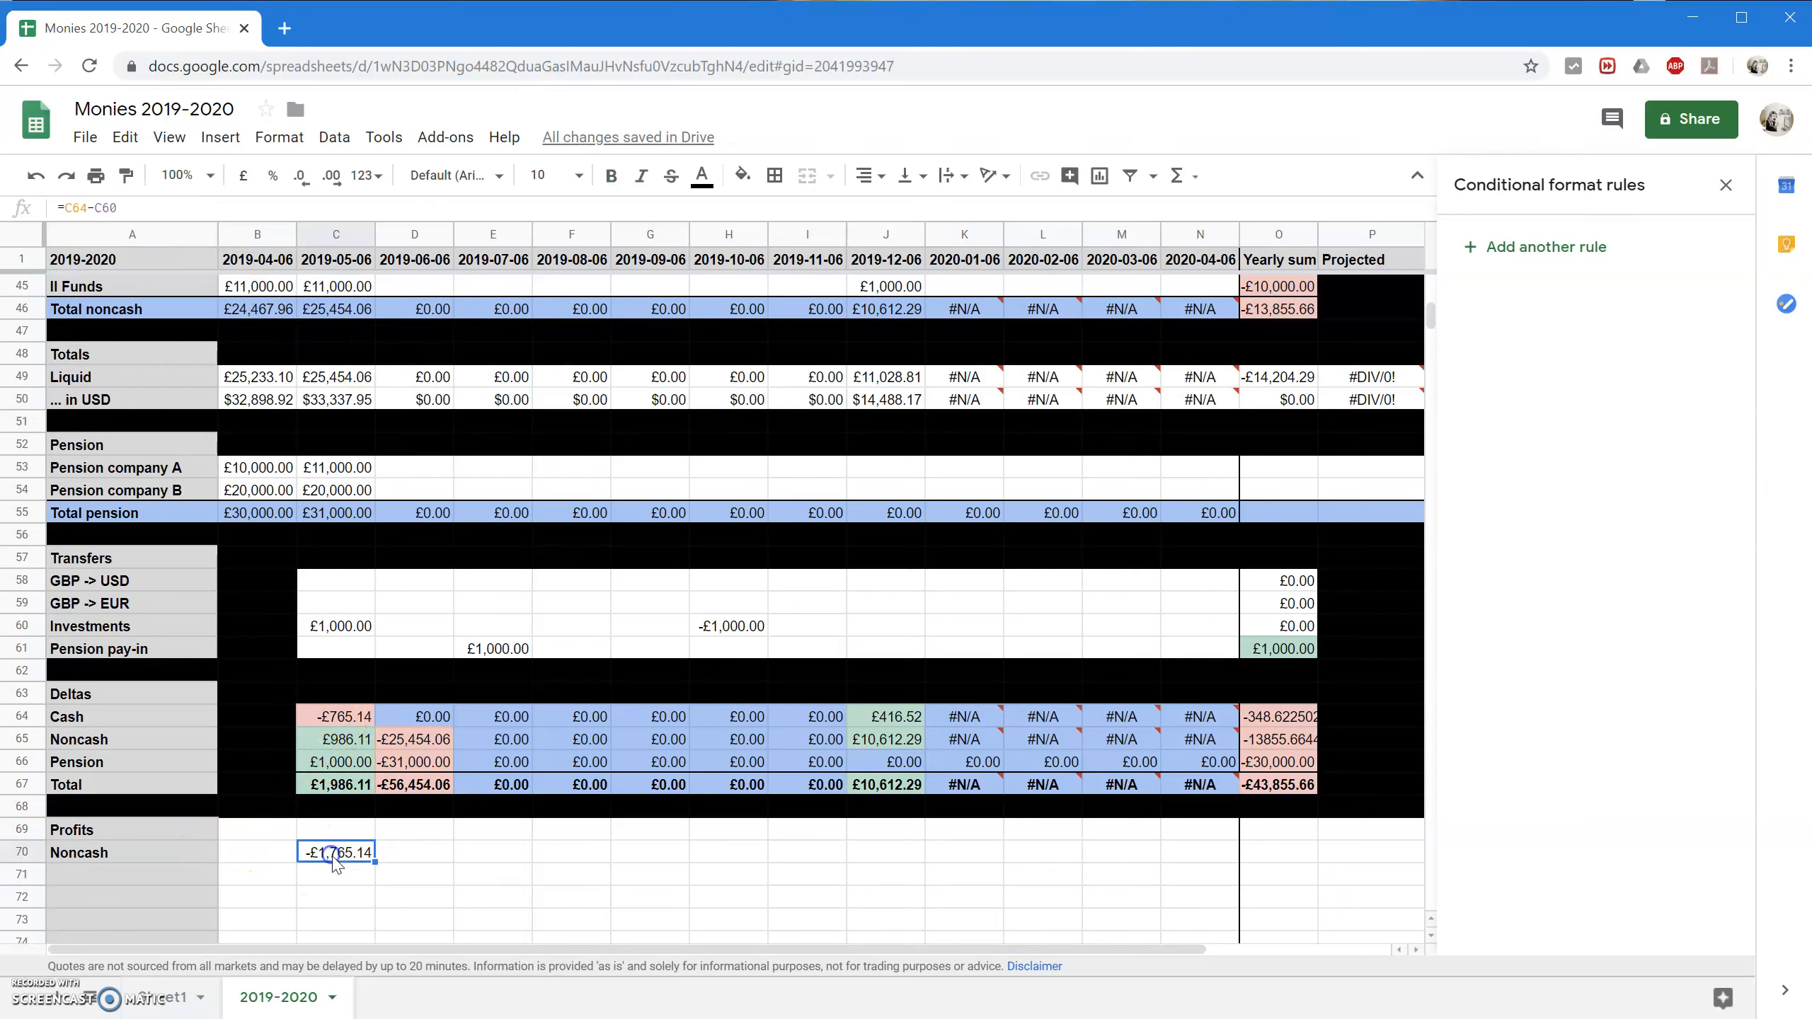
pyautogui.click(94, 206)
pyautogui.press('BackSpace')
pyautogui.write('+')
pyautogui.press('Return')
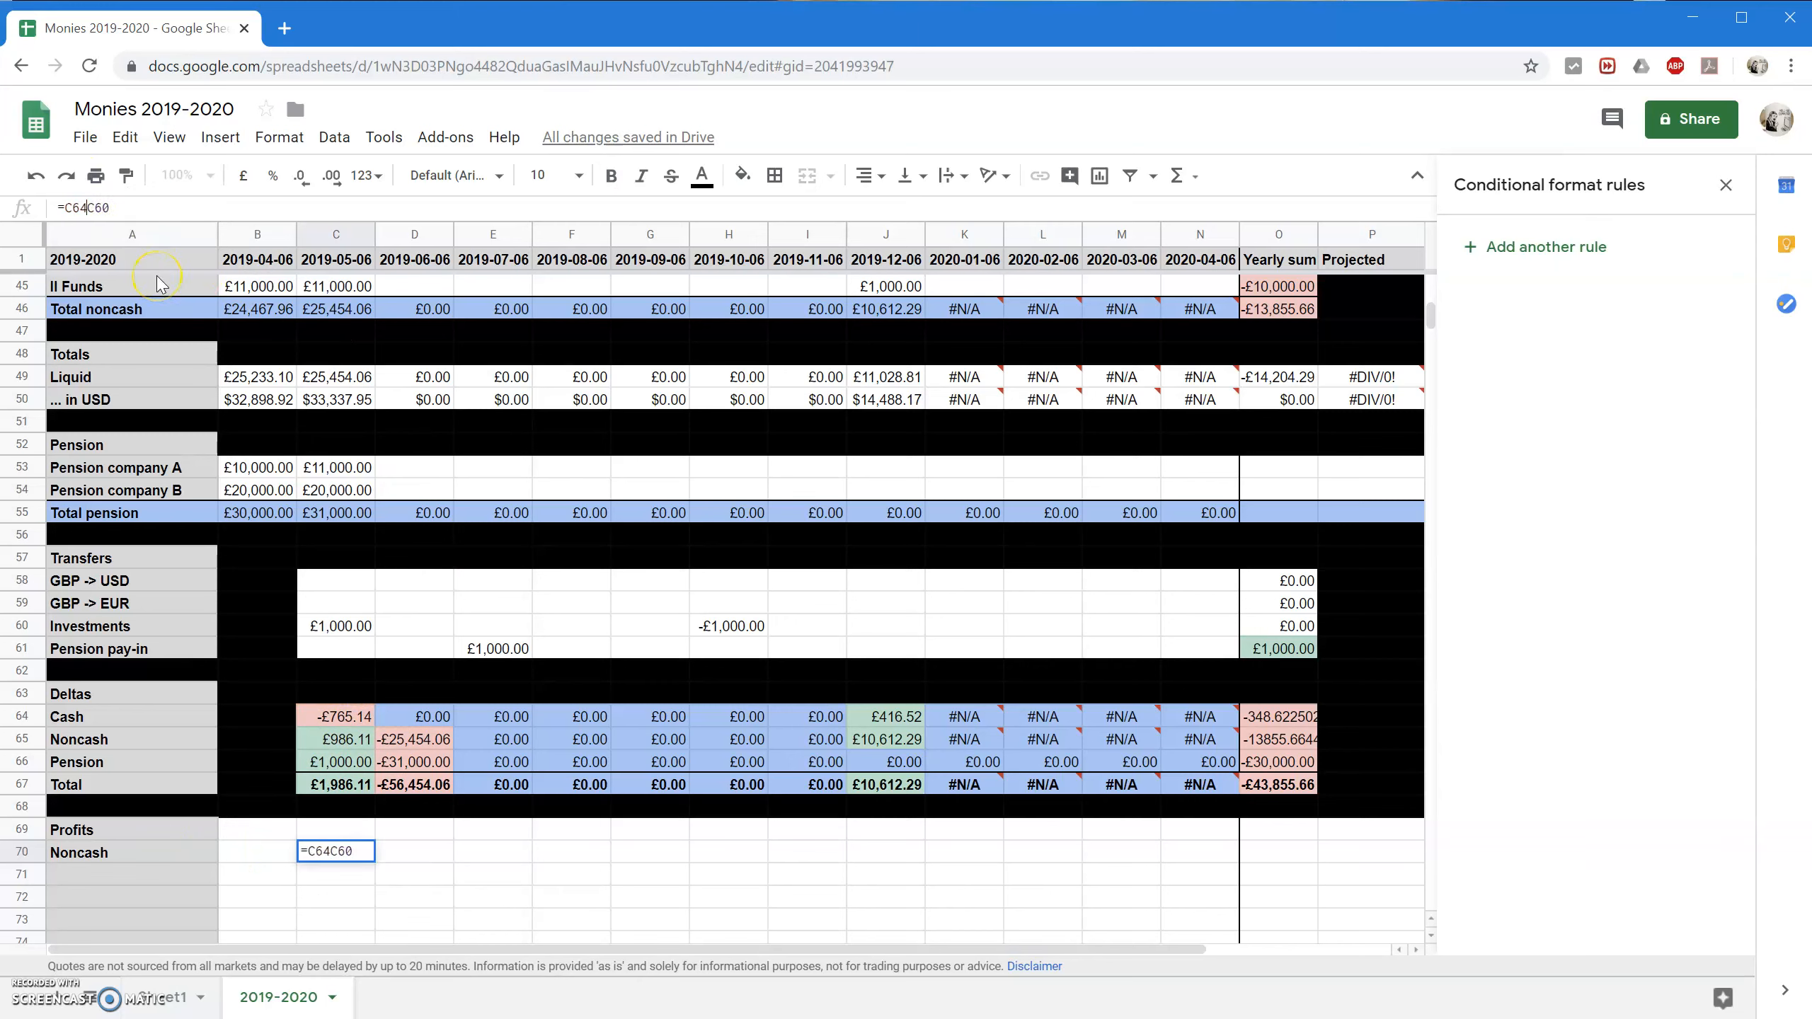
# Enter the formula =C64-C60 in C71 under Profits.
pyautogui.write('=C64-')
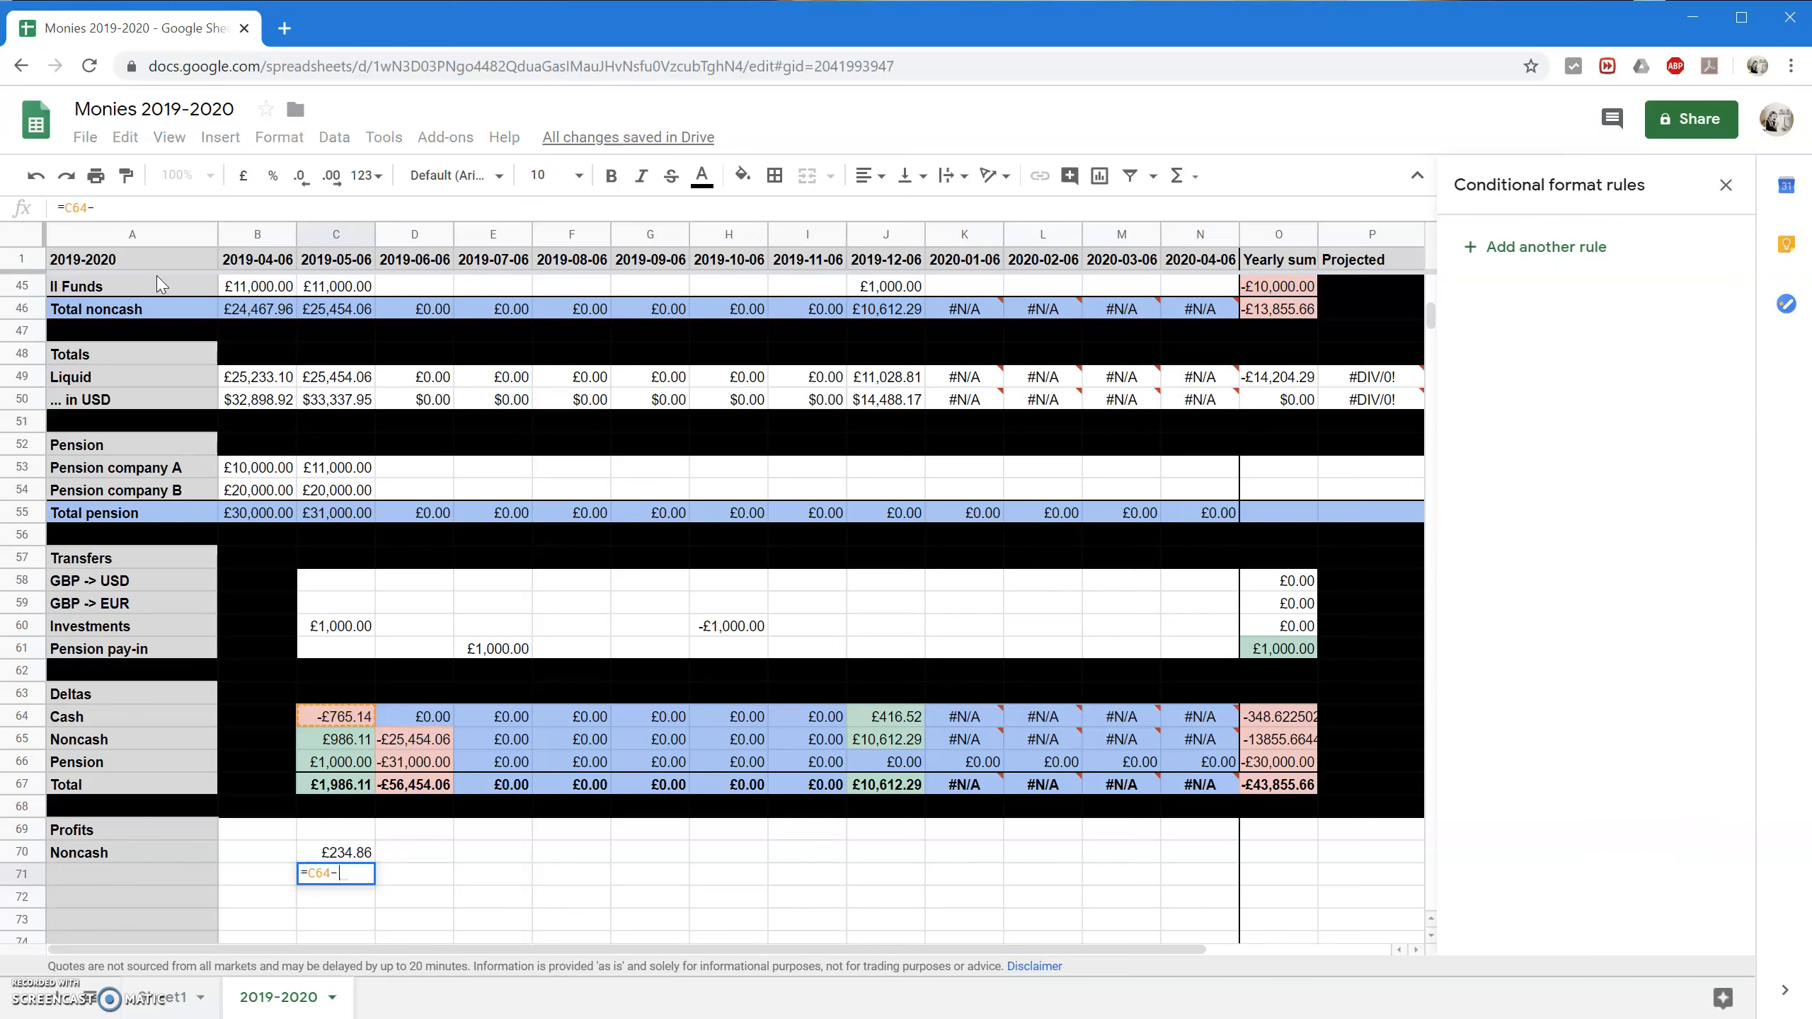
pyautogui.write('C66')
pyautogui.press('Return')
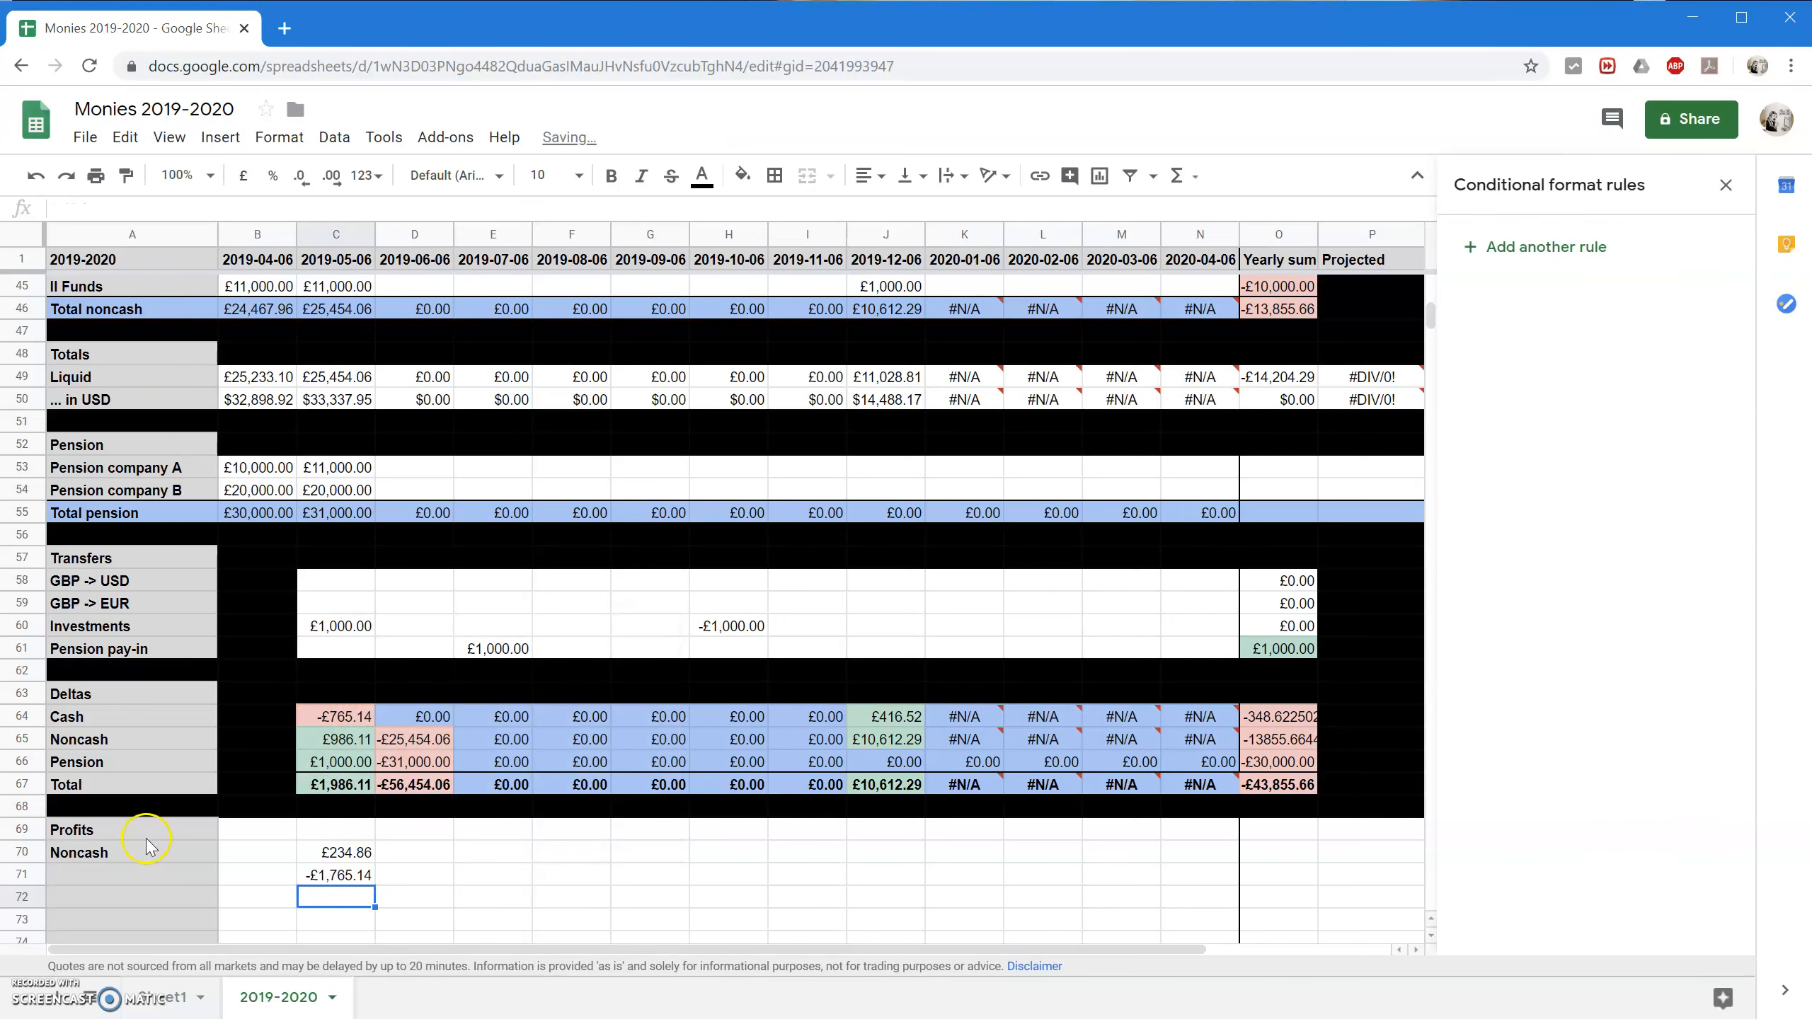
# Label the three rows under the Profits heading Cash, Noncash and Pension in A70:A72.
pyautogui.click(161, 857)
pyautogui.write('Cash')
pyautogui.press('Return')
pyautogui.write('Noncash')
pyautogui.press('Return')
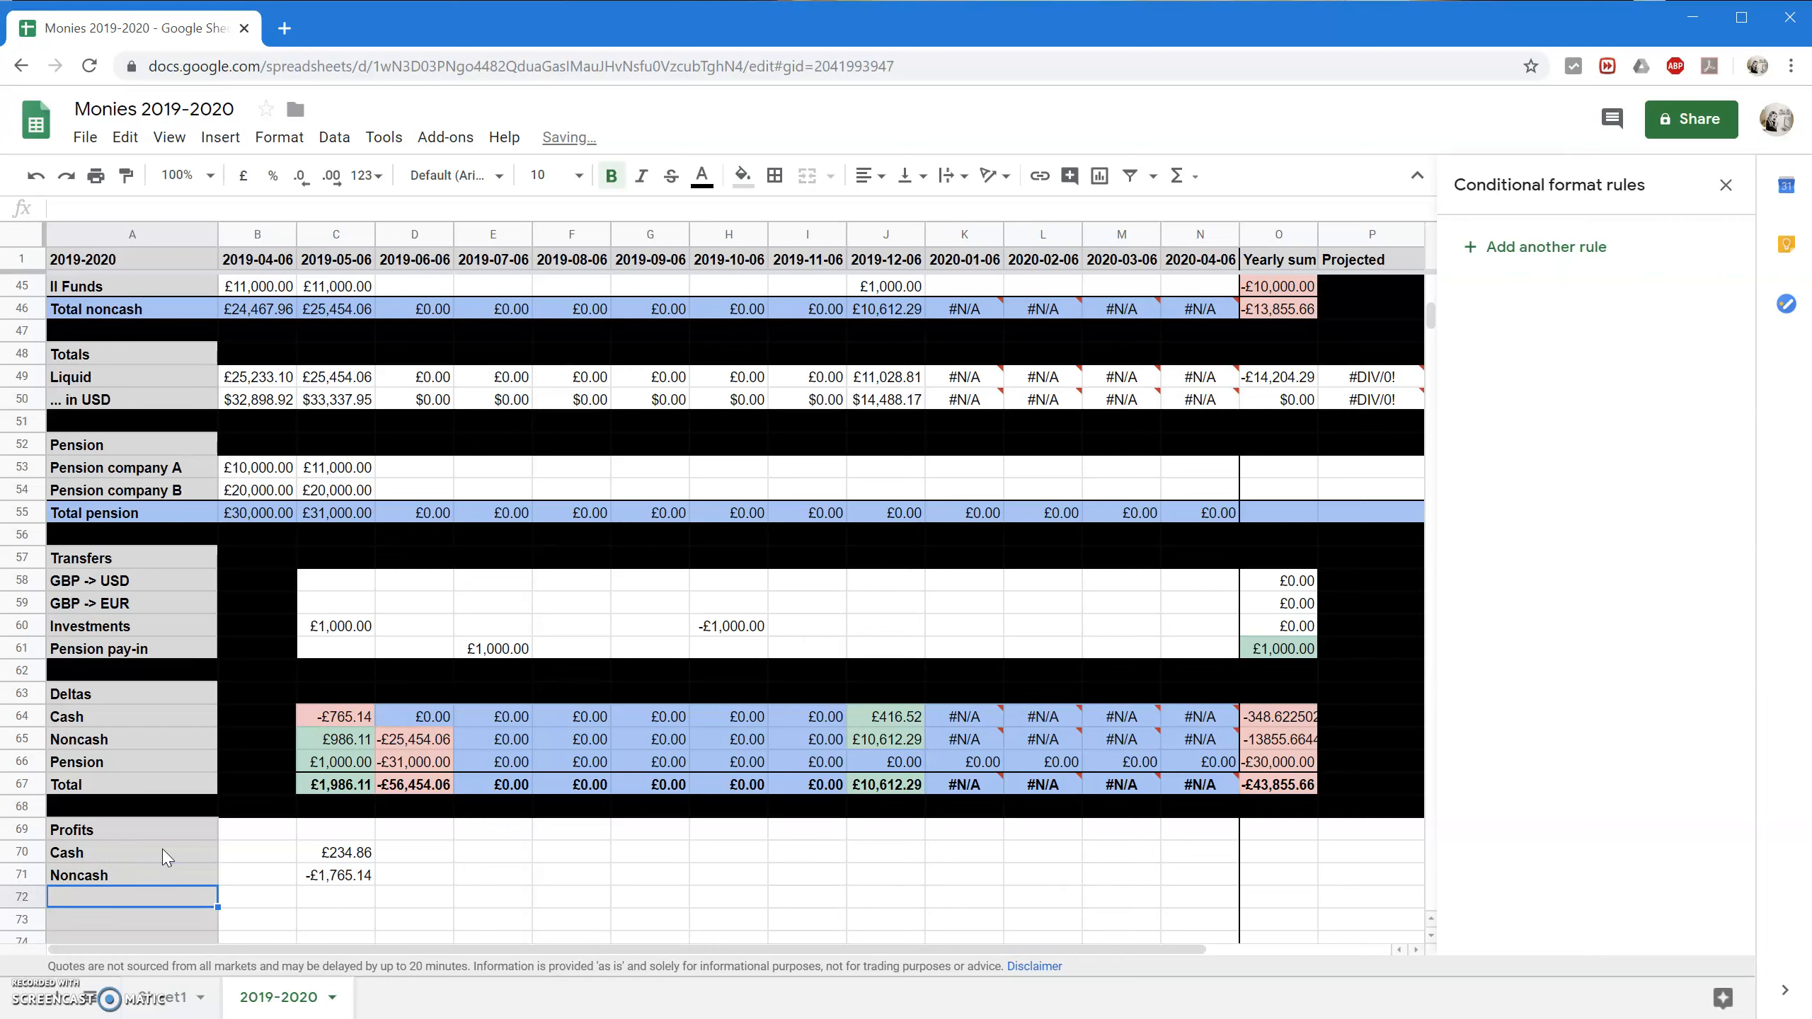
pyautogui.write('Pen')
pyautogui.press('Return')
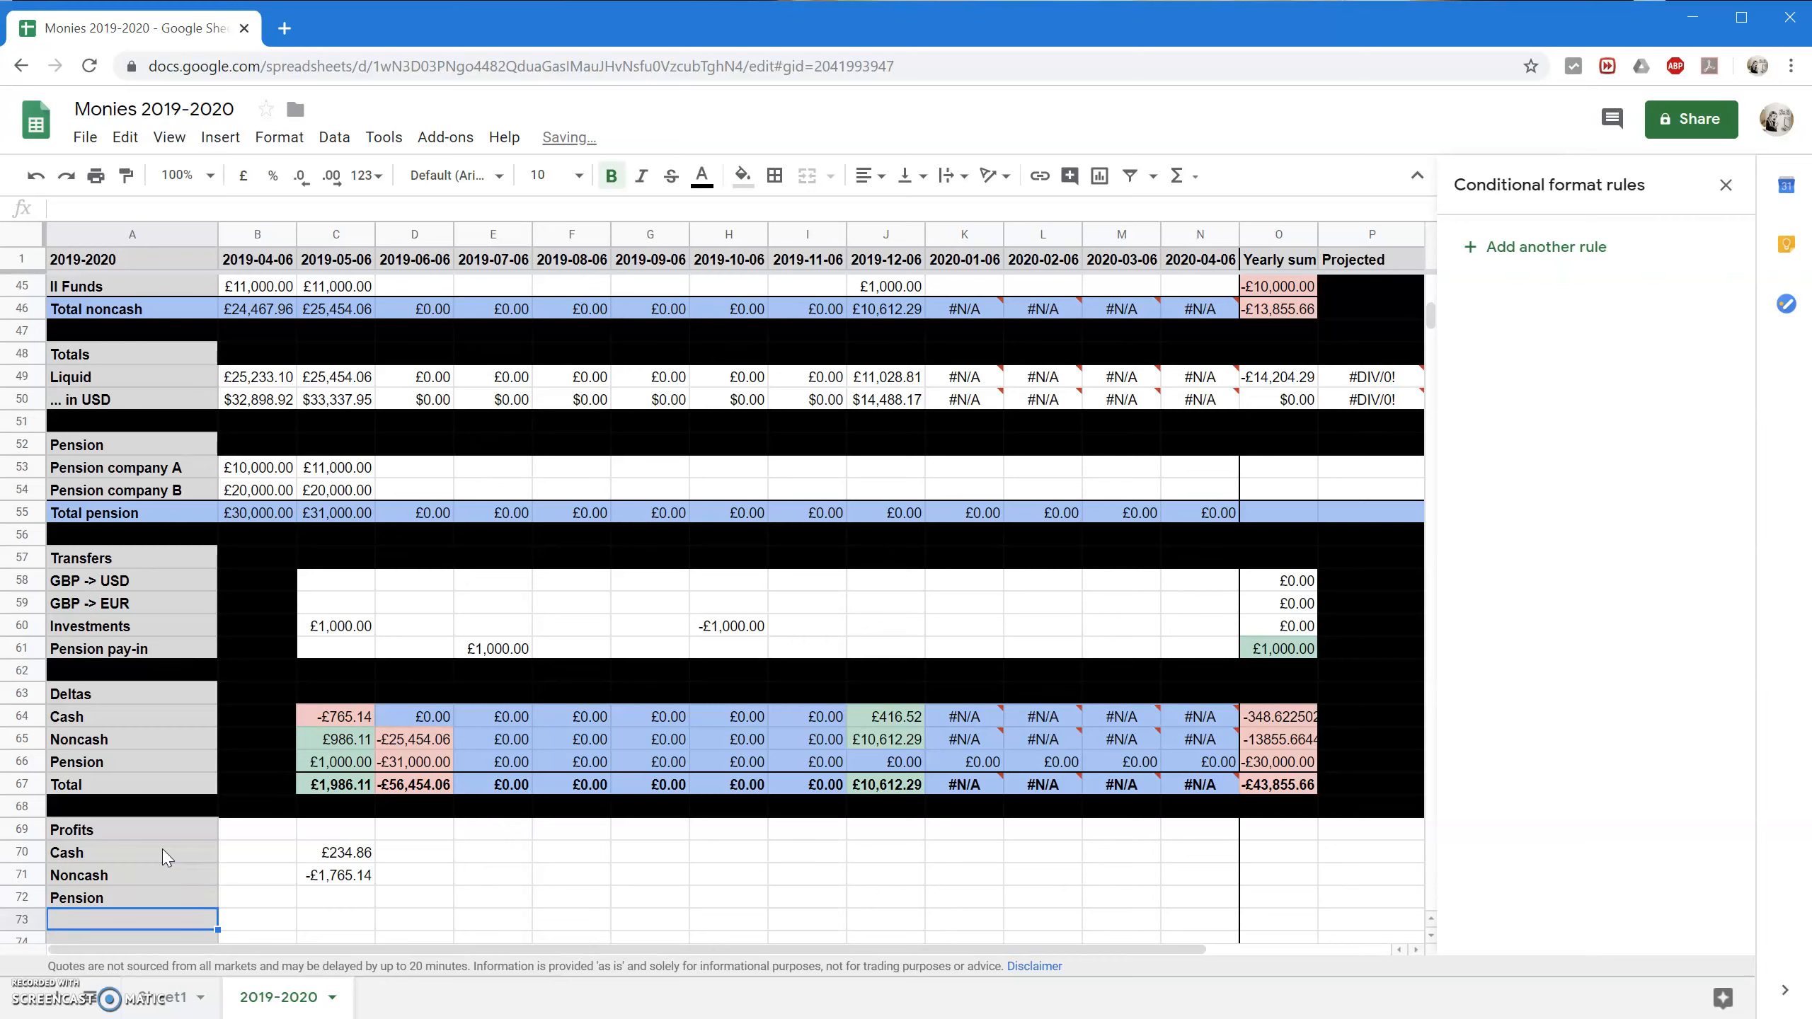
# Calculate the Pension profit in C72 with =C66-C61.
pyautogui.press('Up')
pyautogui.press('Right')
pyautogui.press('Right')
pyautogui.write('=')
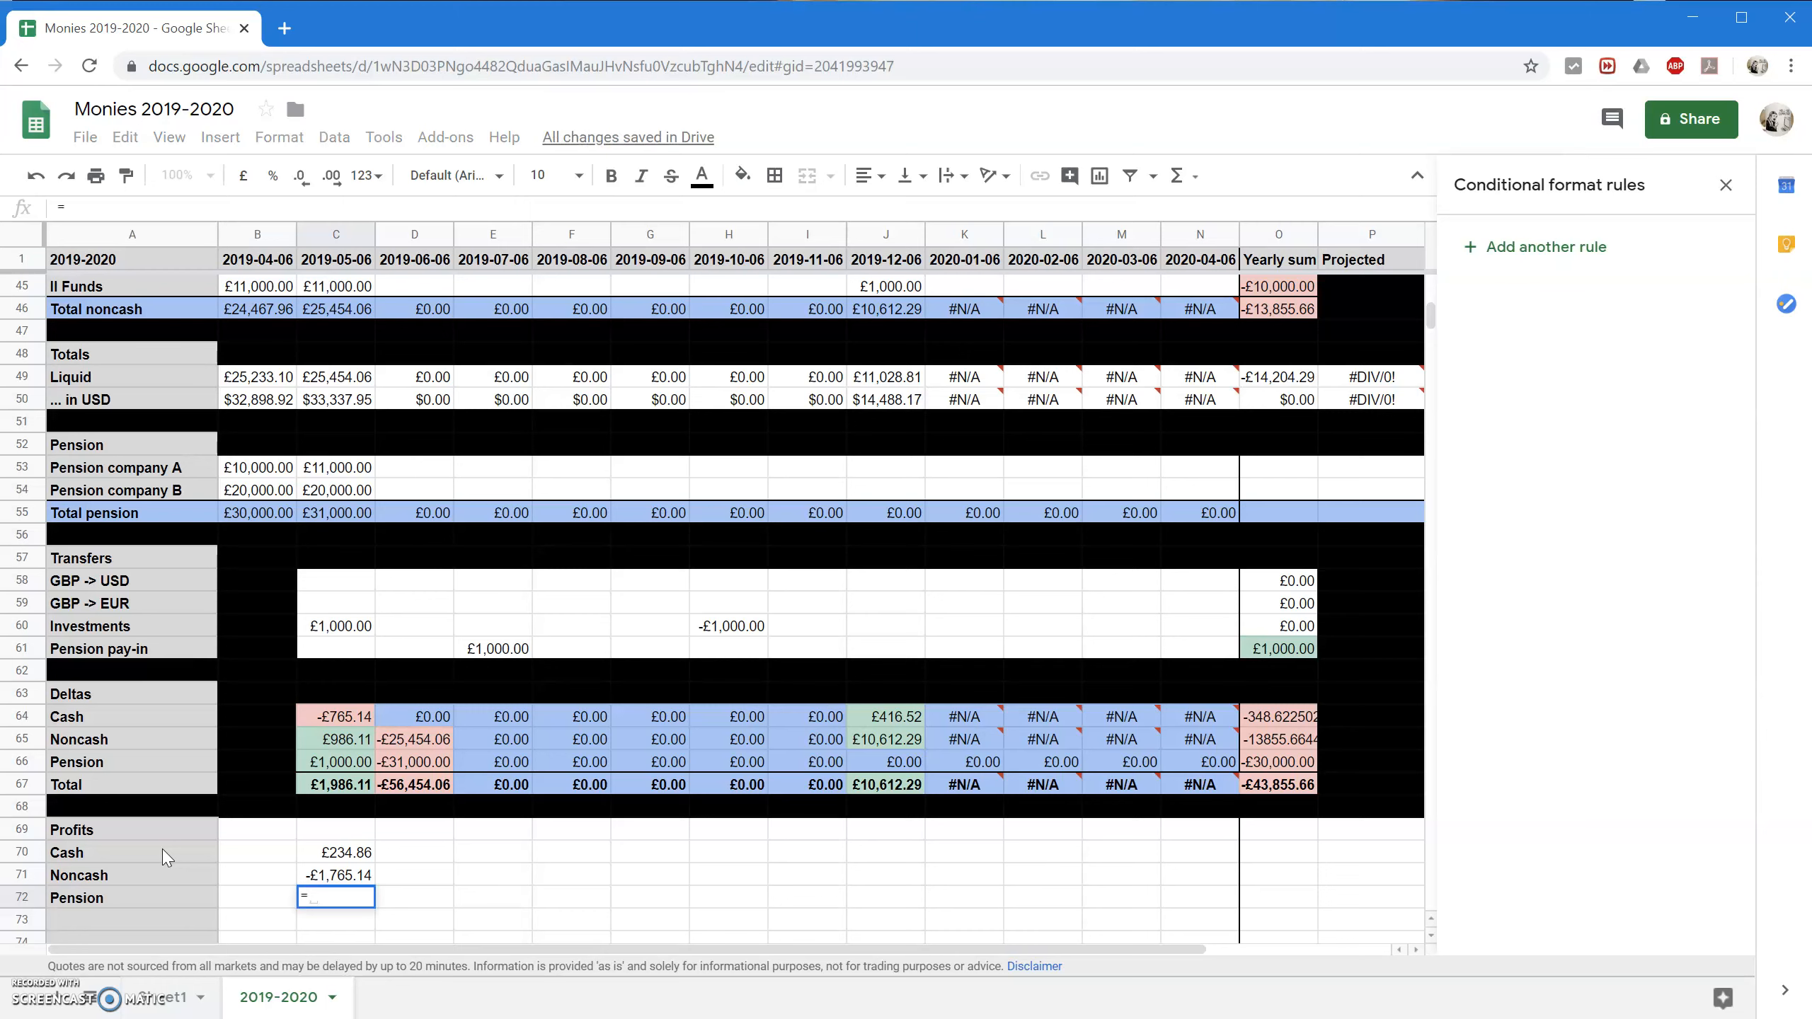
pyautogui.write('C6')
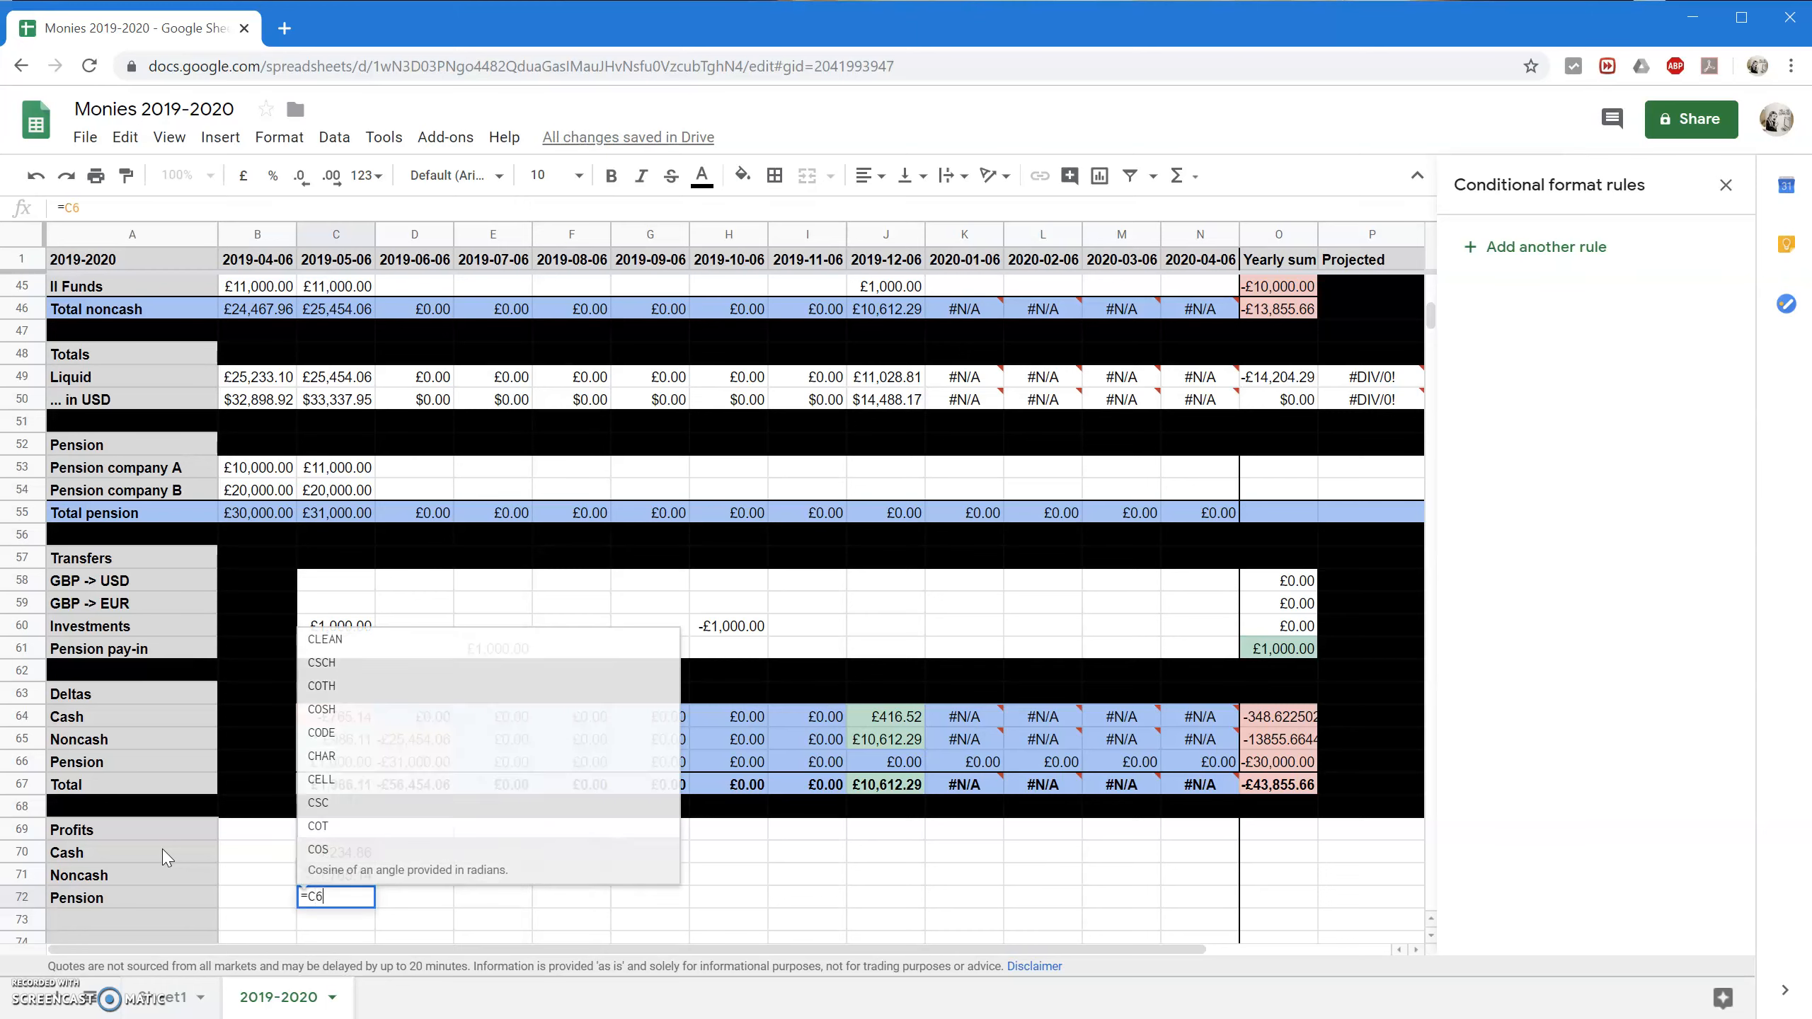
pyautogui.write('6-')
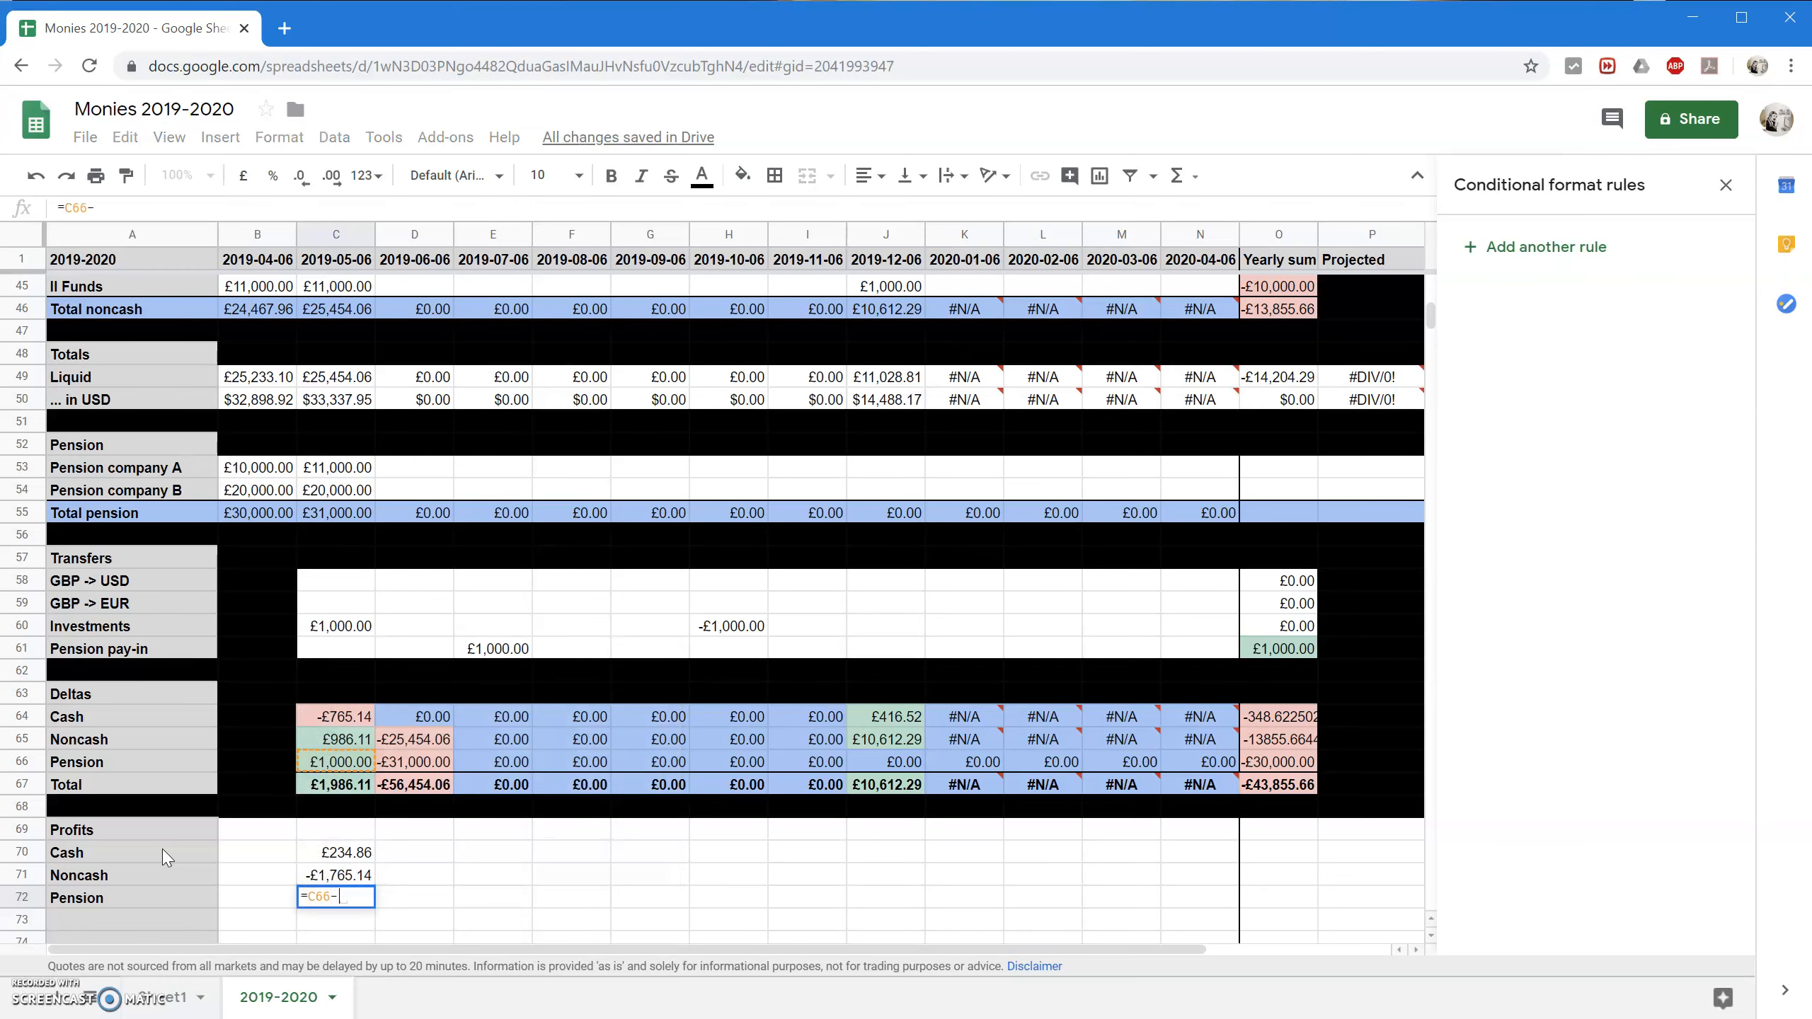
pyautogui.write('C61')
pyautogui.press('Return')
pyautogui.press('Up')
# Fill the empty cells B69:B72 beside the Profits labels and the whole of row 73 with black.
pyautogui.moveTo(253, 828); pyautogui.dragTo(257, 898)
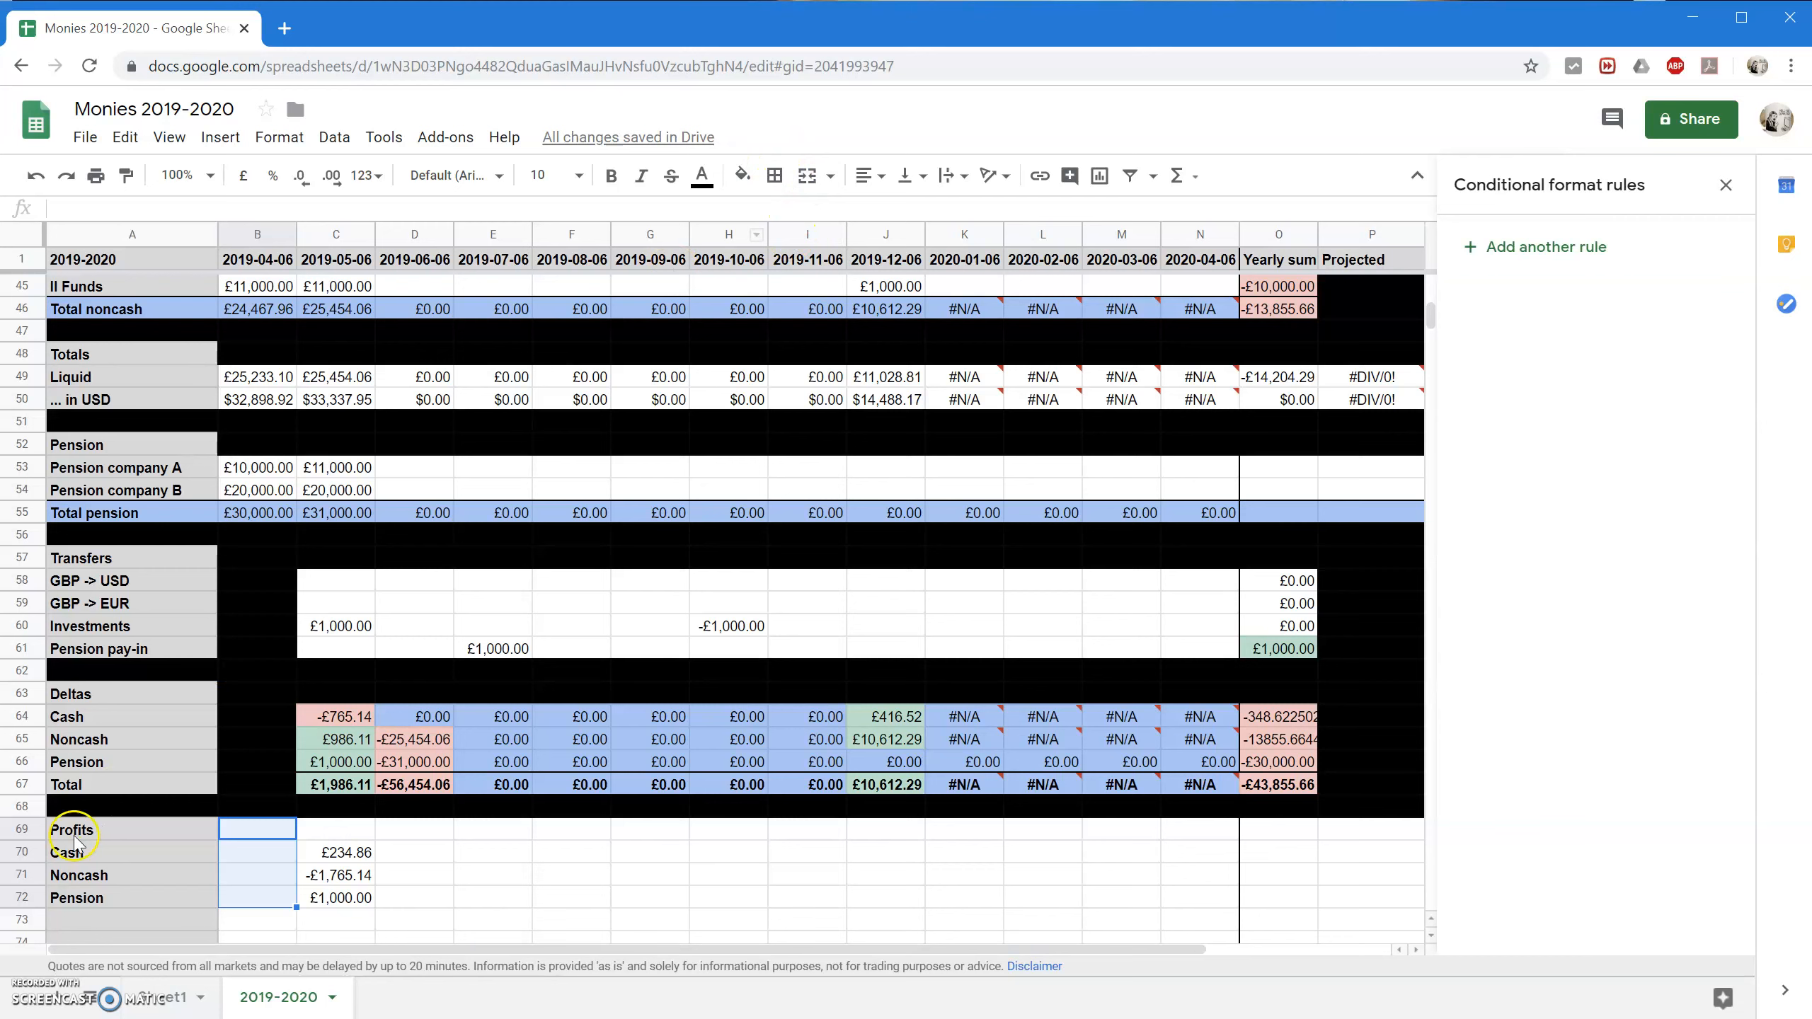
pyautogui.click(28, 921)
pyautogui.click(742, 175)
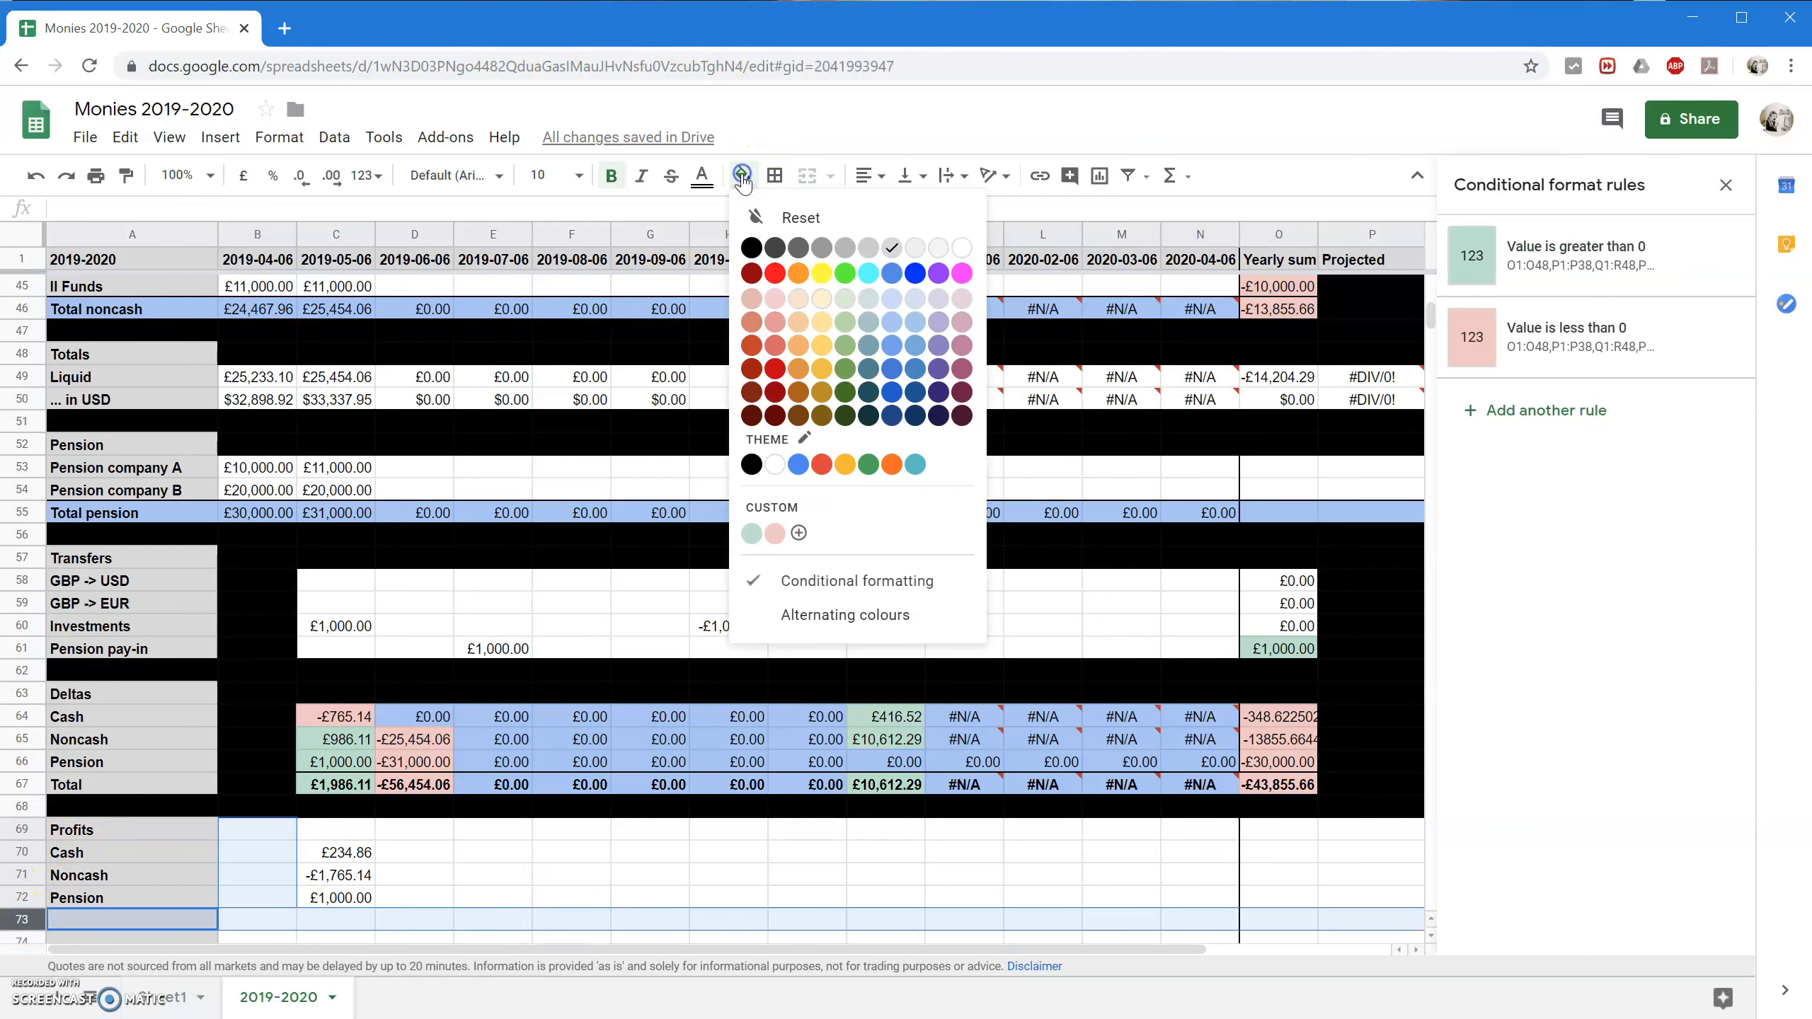
pyautogui.click(752, 248)
# Fill the Profits heading row with black from C69 to the end of the row.
pyautogui.doubleClick(355, 830)
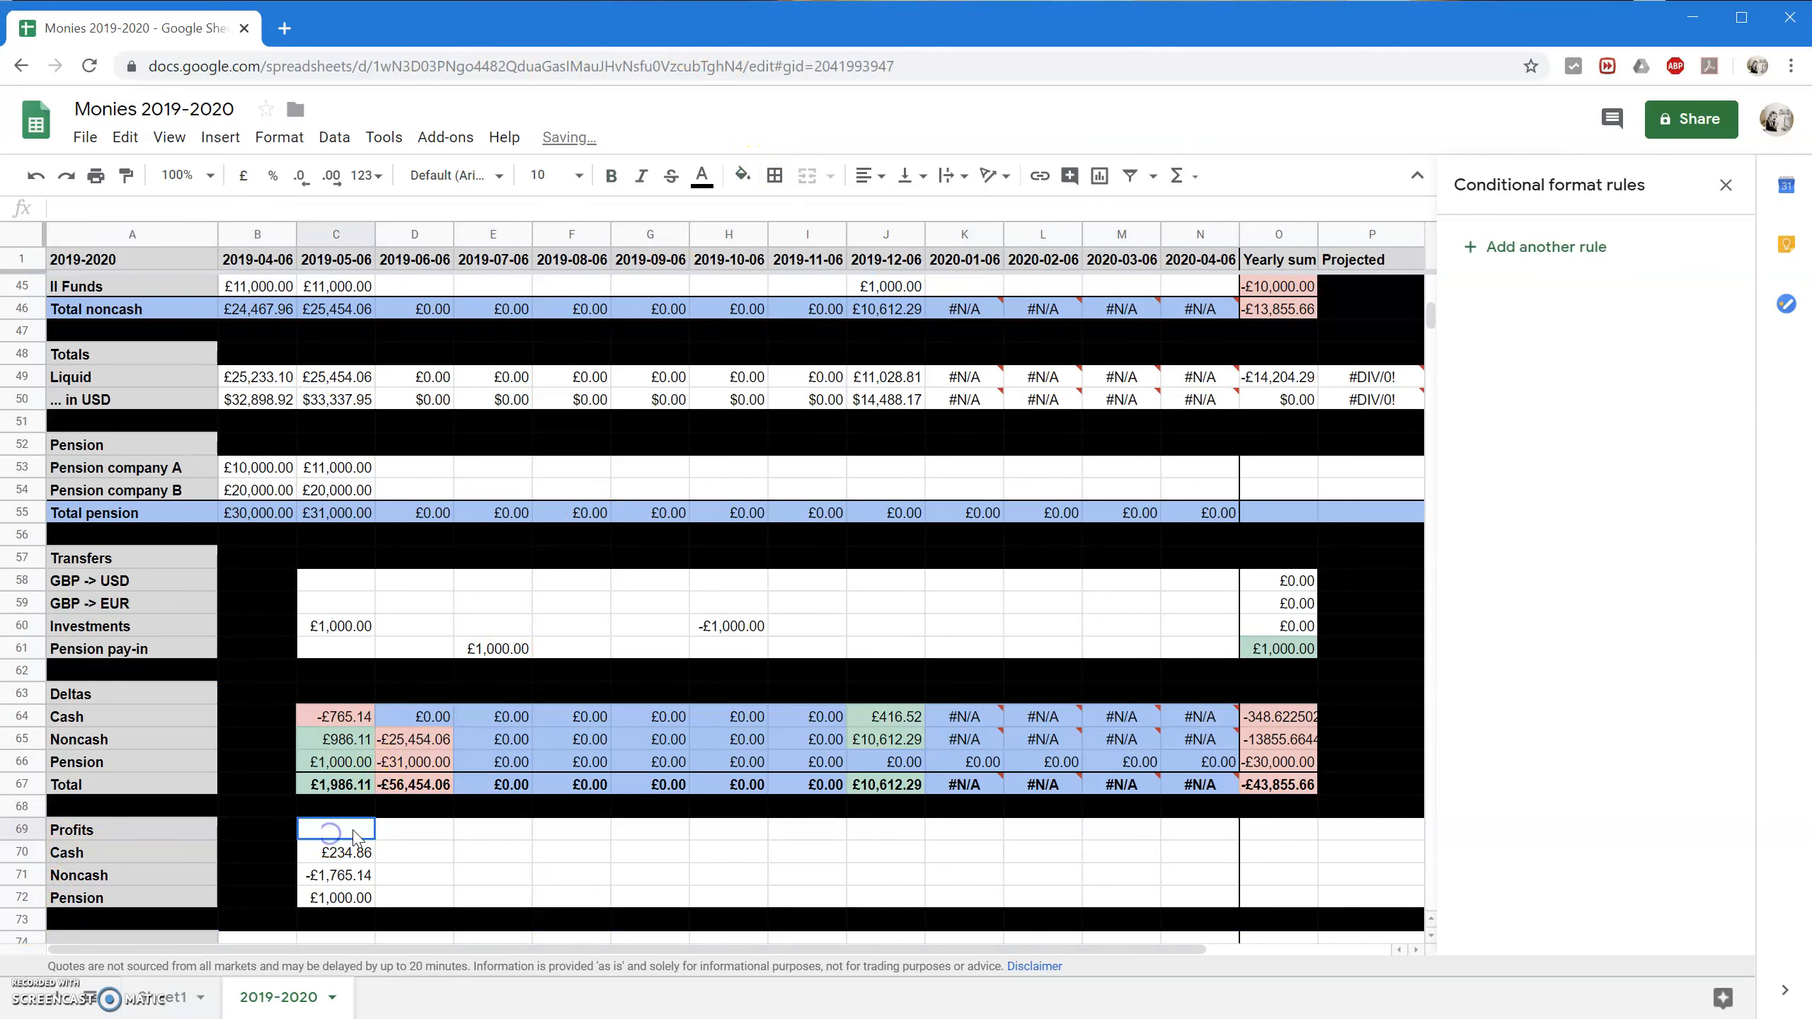
pyautogui.press('Escape')
pyautogui.hotkey('shift', 'Right')
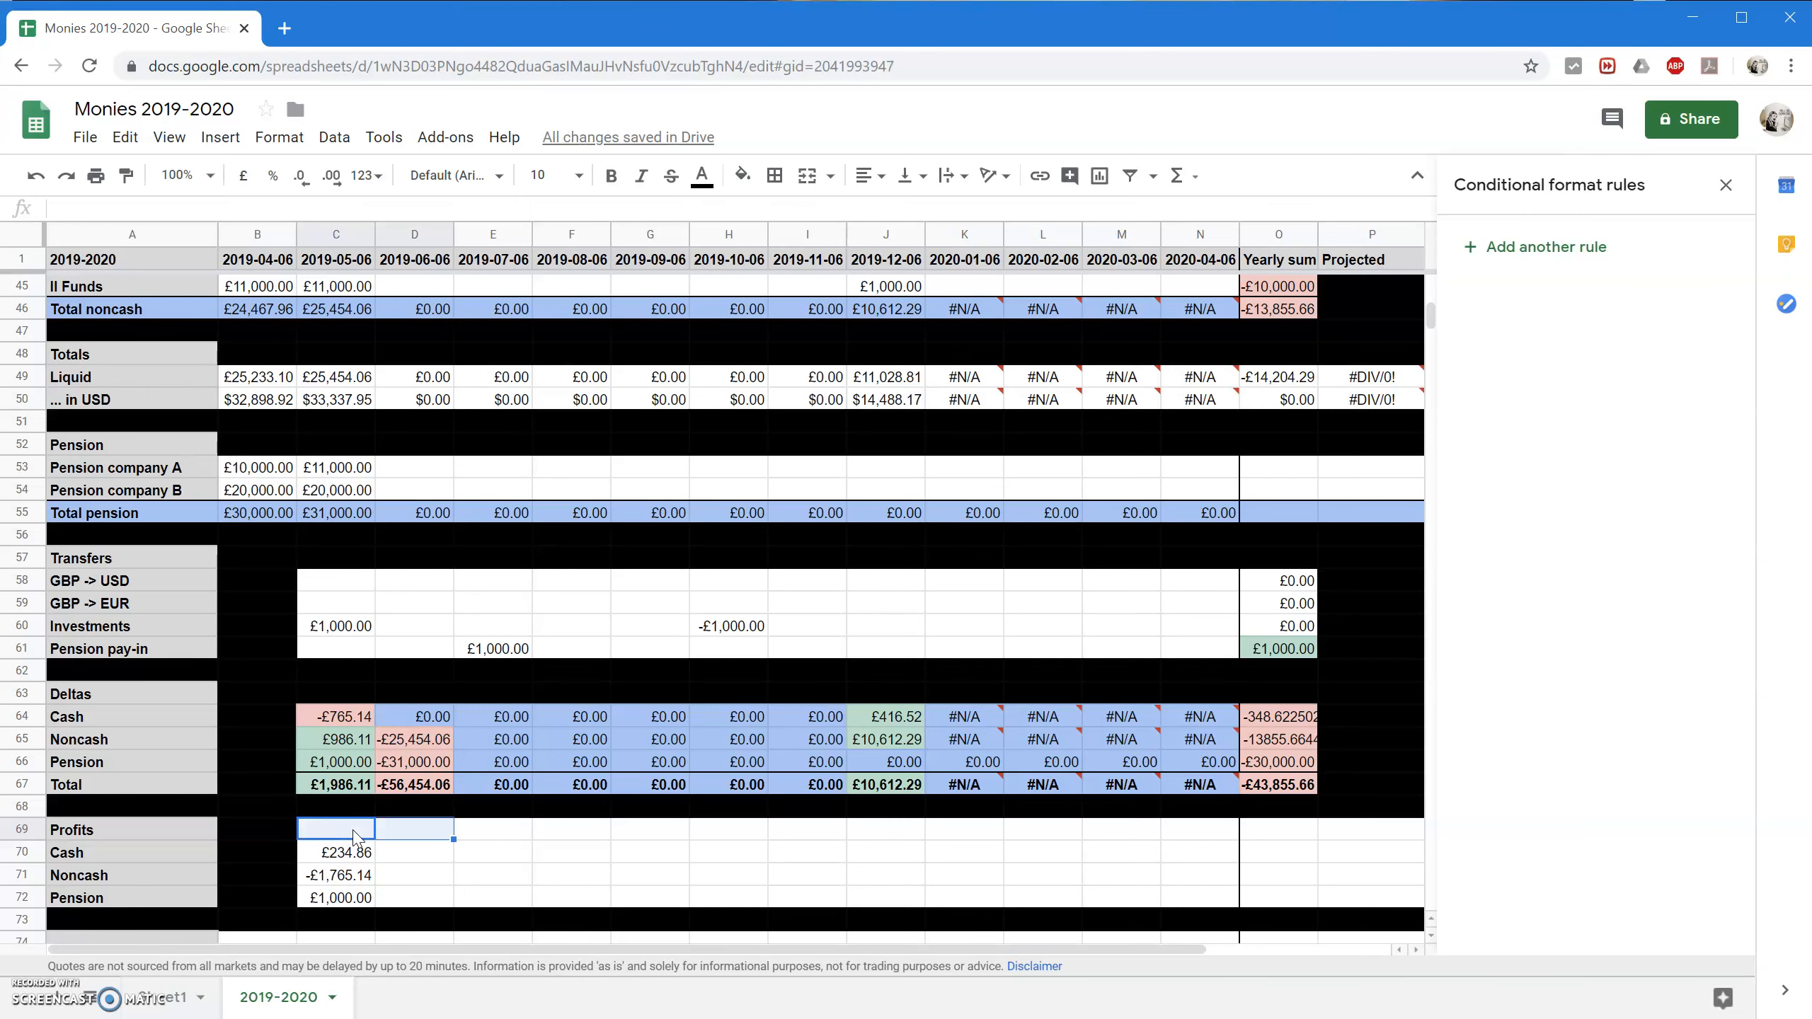
pyautogui.hotkey('ctrl', 'shift', 'Right')
pyautogui.click(742, 175)
pyautogui.click(752, 247)
# Freeze column A so the row labels stay in place.
pyautogui.click(350, 758)
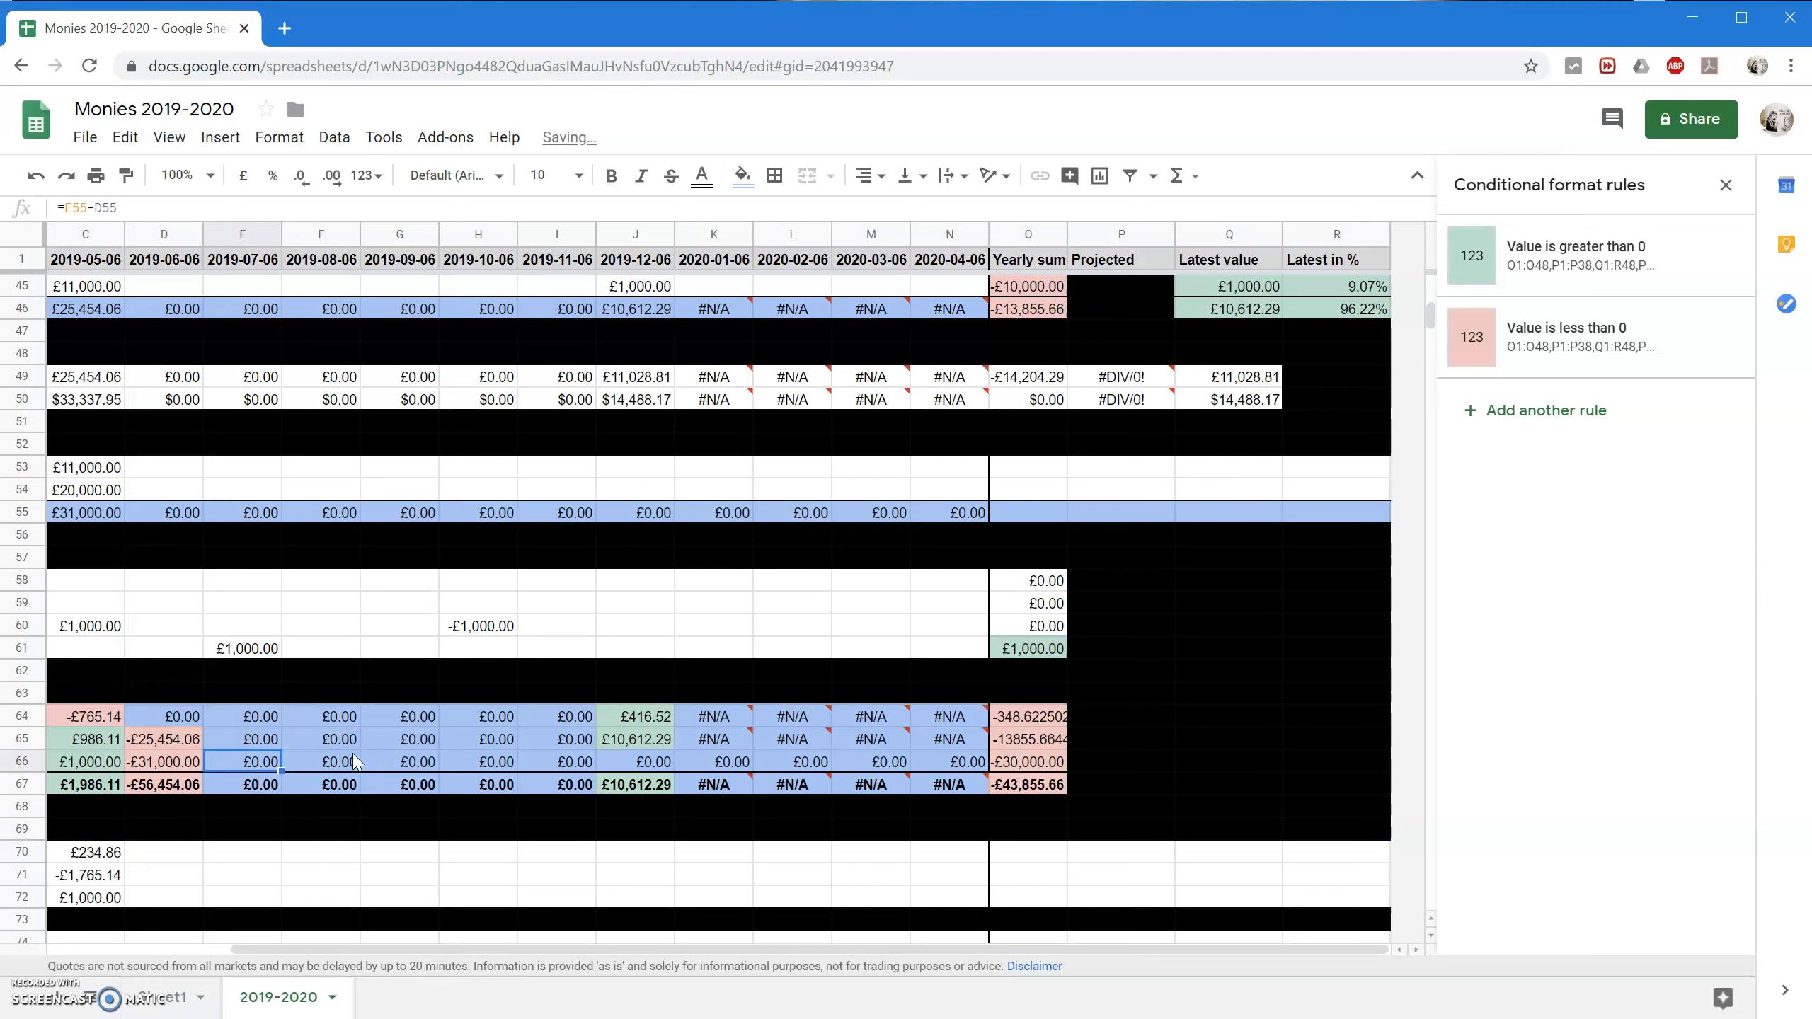
pyautogui.press('Home')
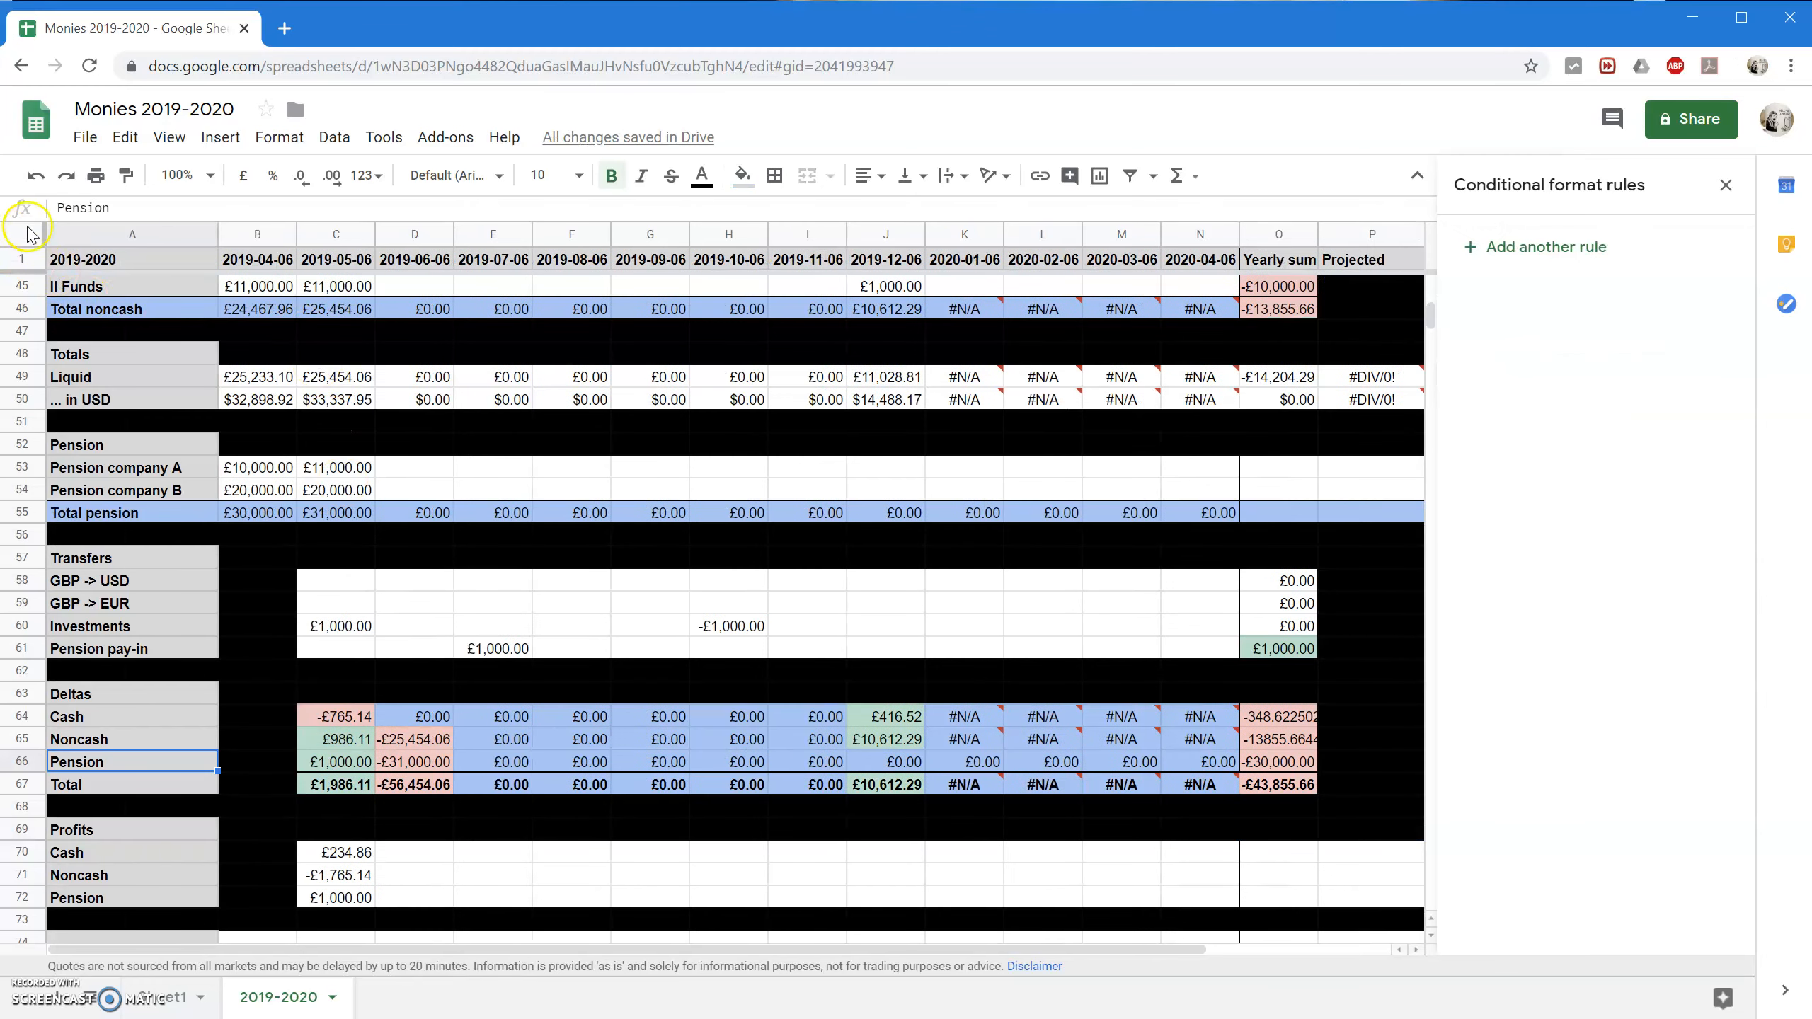
pyautogui.moveTo(42, 233); pyautogui.dragTo(219, 233)
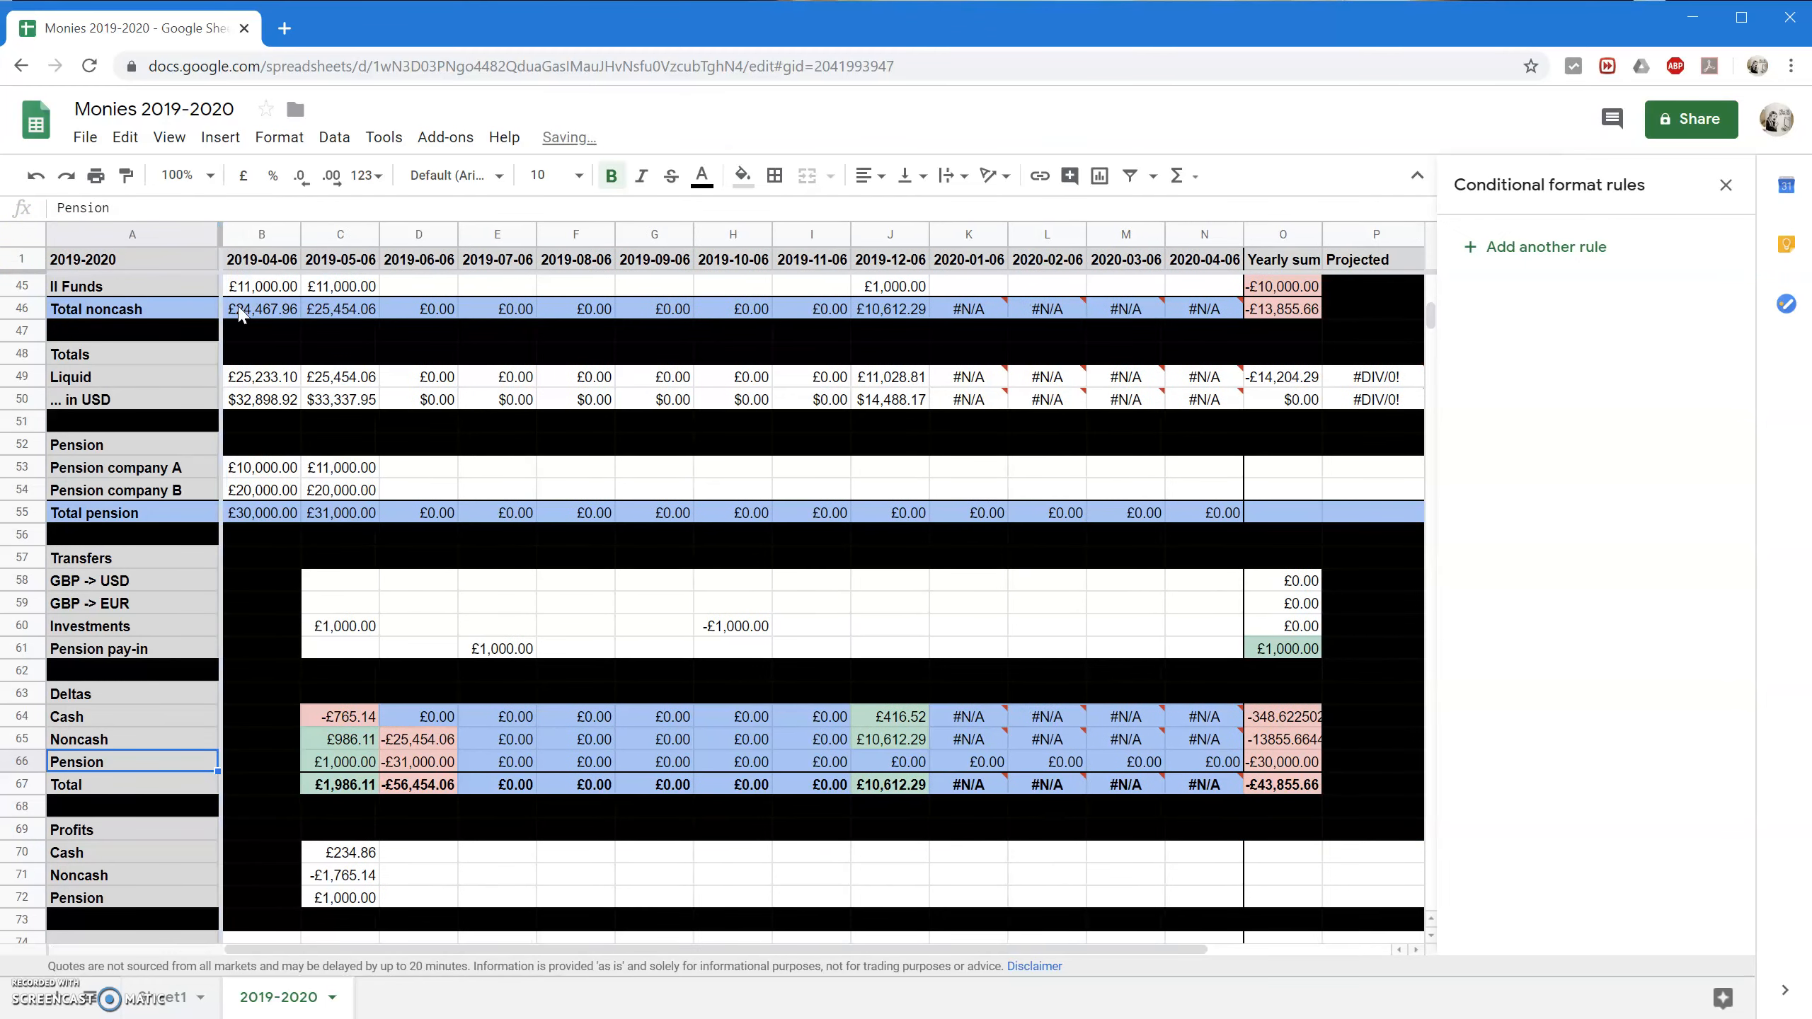
# Fill the Profits values from C70 through the Projected column in row 72 with the light blue used for the deltas.
pyautogui.click(346, 853)
pyautogui.keyDown('shift'); pyautogui.click(323, 901); pyautogui.keyUp('shift')
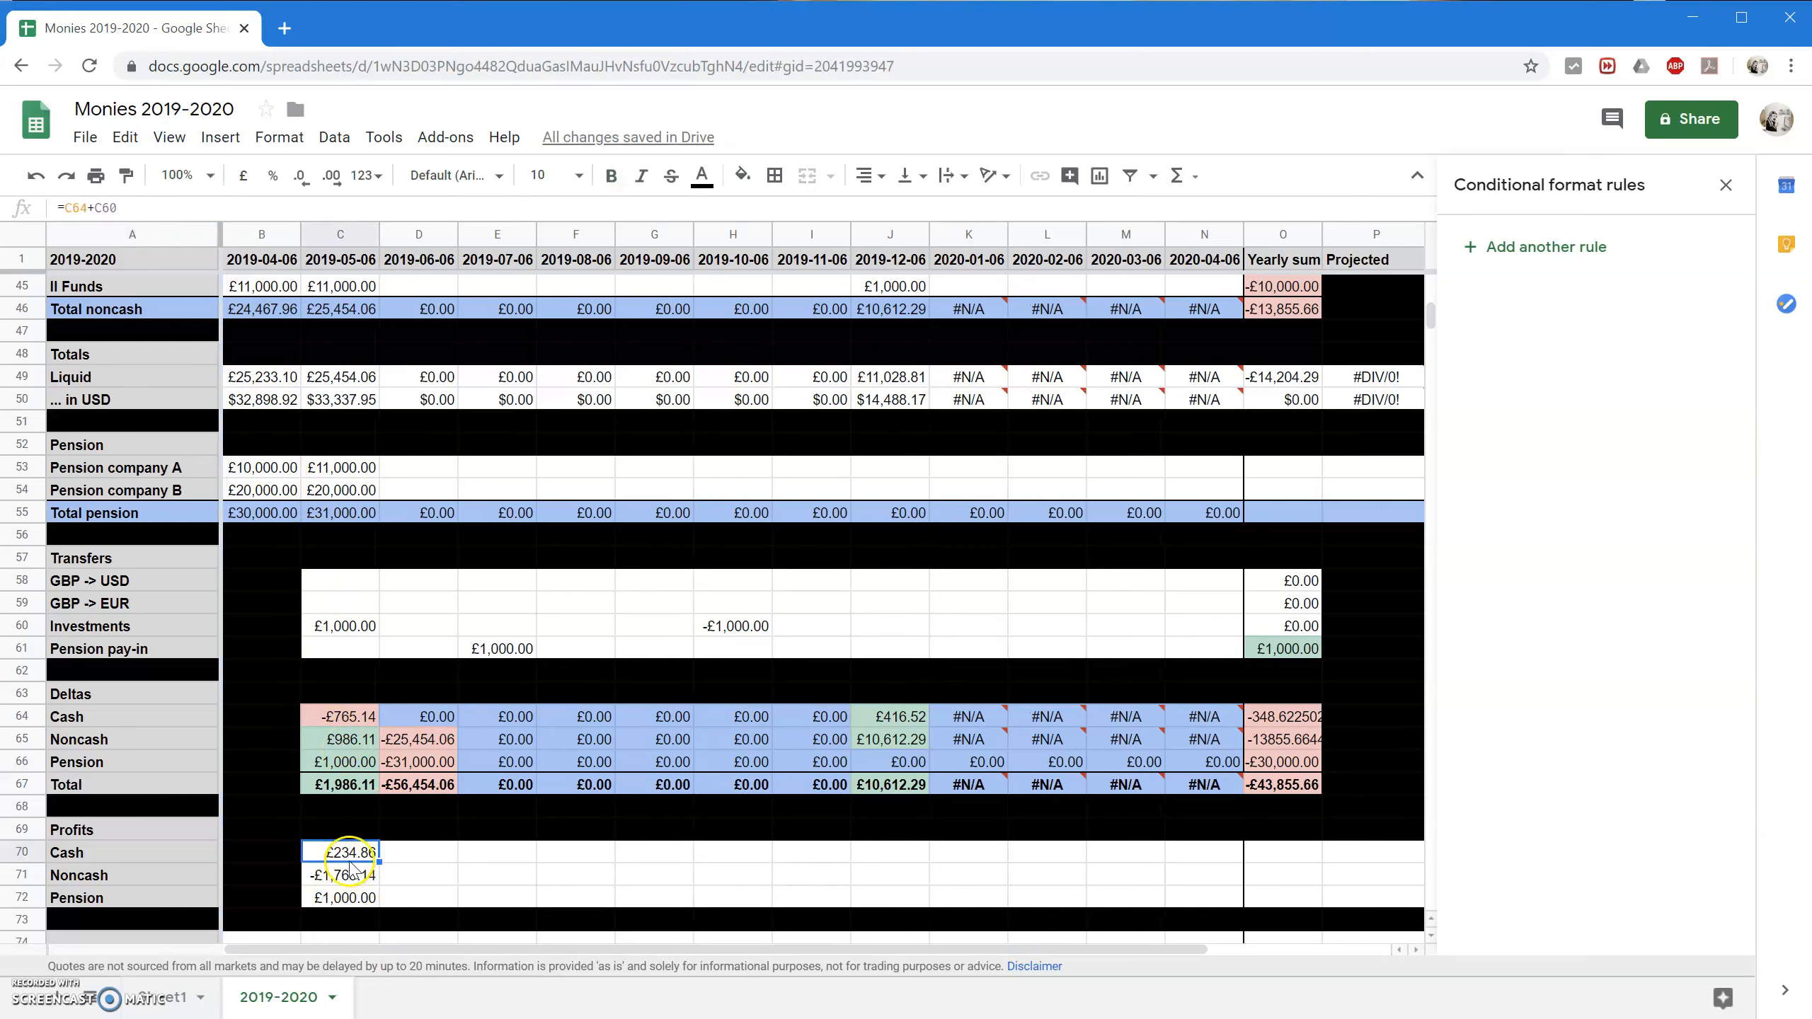
pyautogui.keyDown('shift'); pyautogui.click(1385, 898); pyautogui.keyUp('shift')
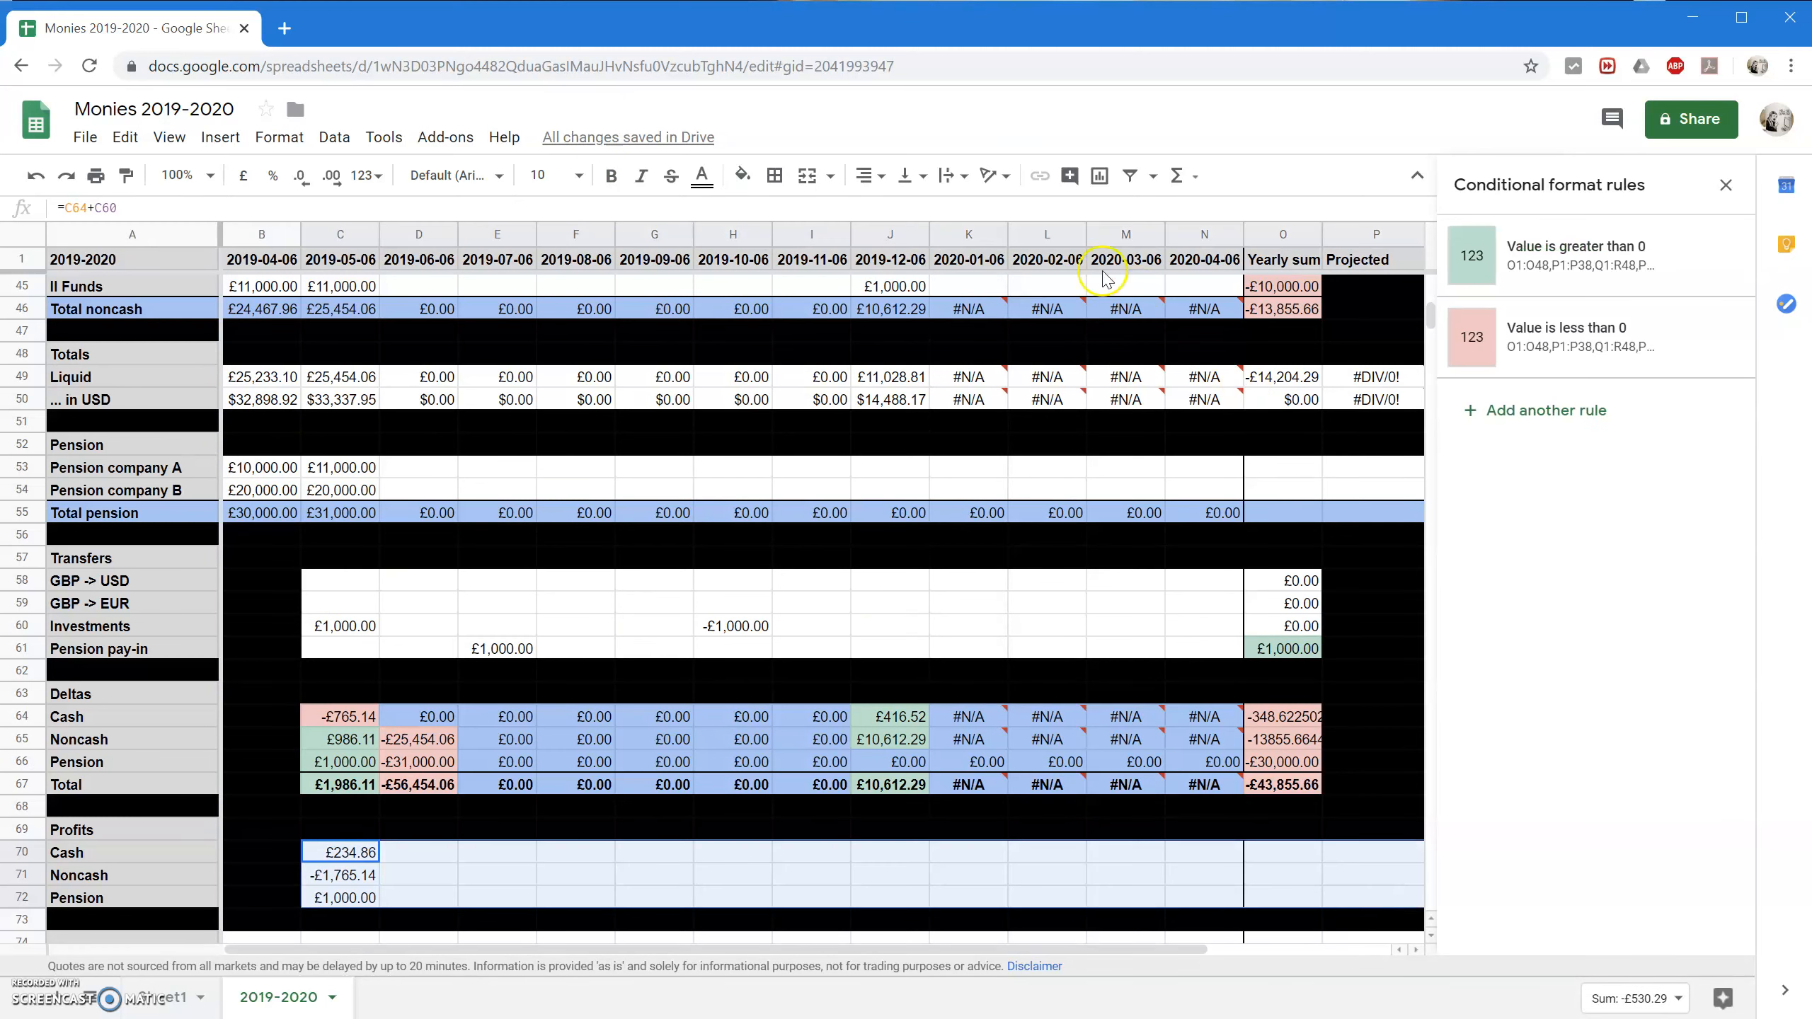
pyautogui.click(741, 175)
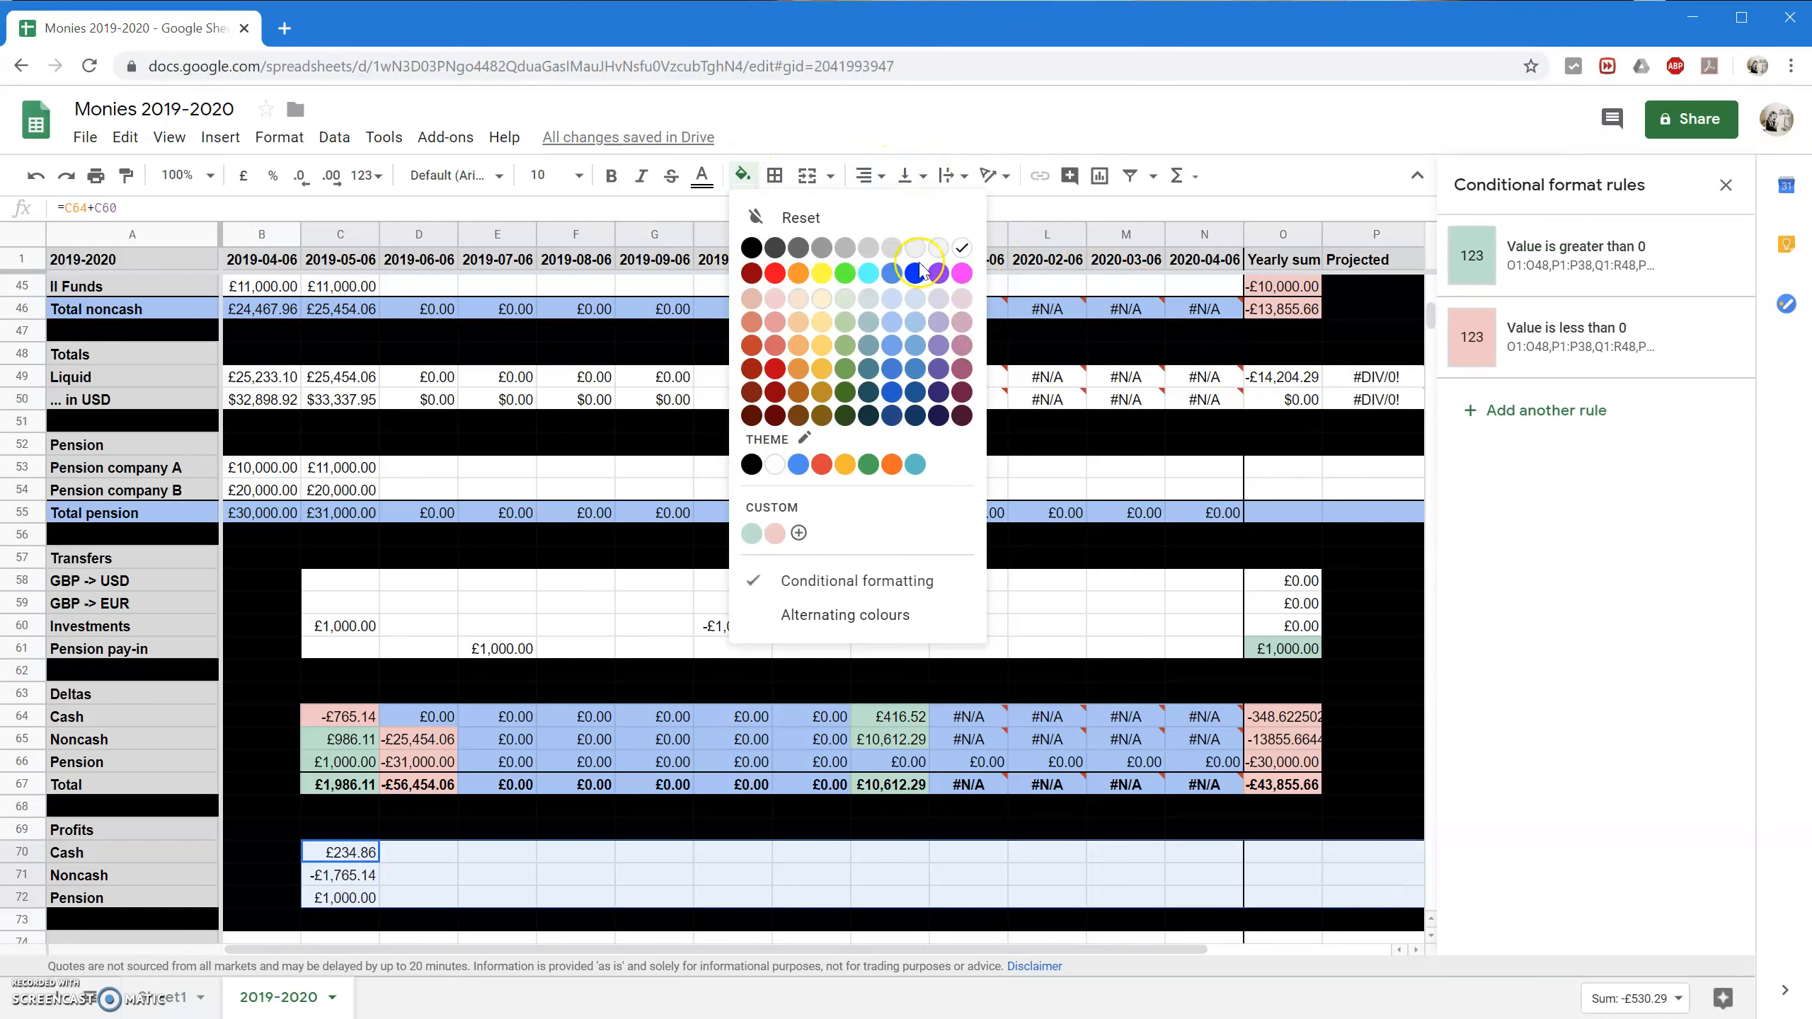
pyautogui.click(891, 322)
pyautogui.click(417, 784)
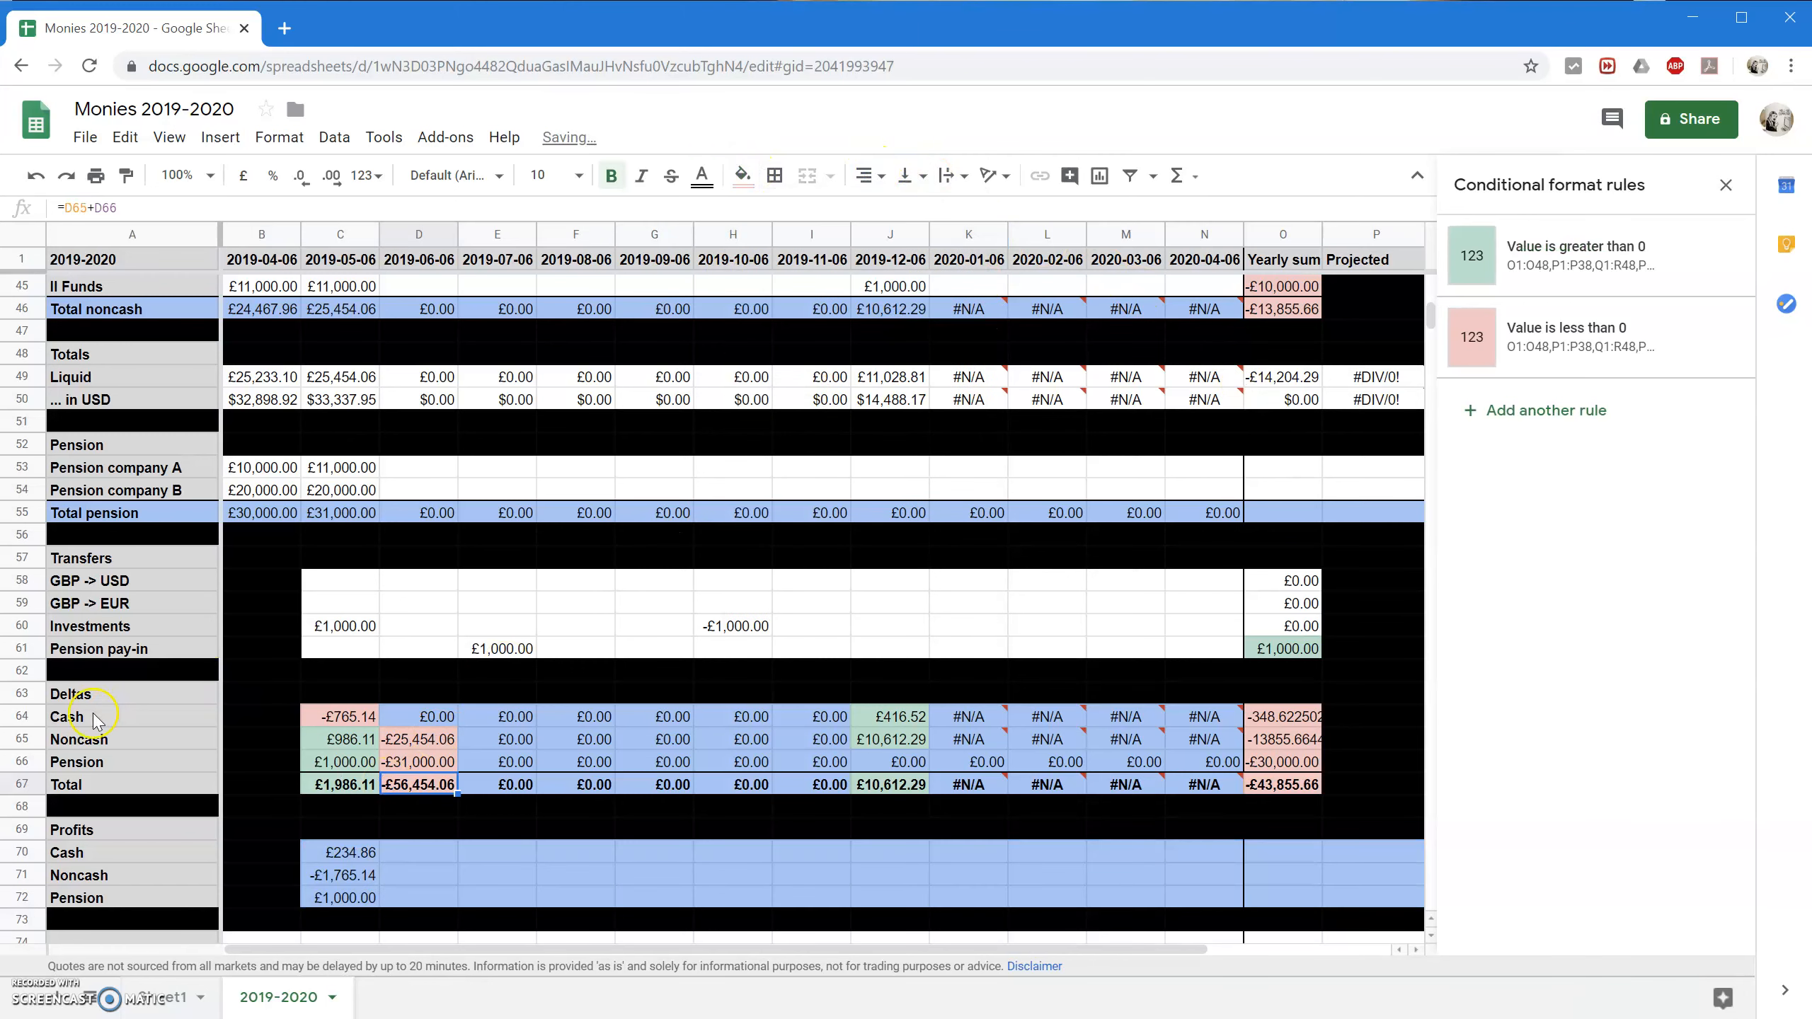
# Add a bottom border to the Pension, Transfers, Deltas and Profits section headings in column A.
pyautogui.click(80, 694)
pyautogui.click(106, 830)
pyautogui.keyDown('ctrl'); pyautogui.click(127, 560); pyautogui.keyUp('ctrl')
pyautogui.keyDown('ctrl'); pyautogui.click(99, 444); pyautogui.keyUp('ctrl')
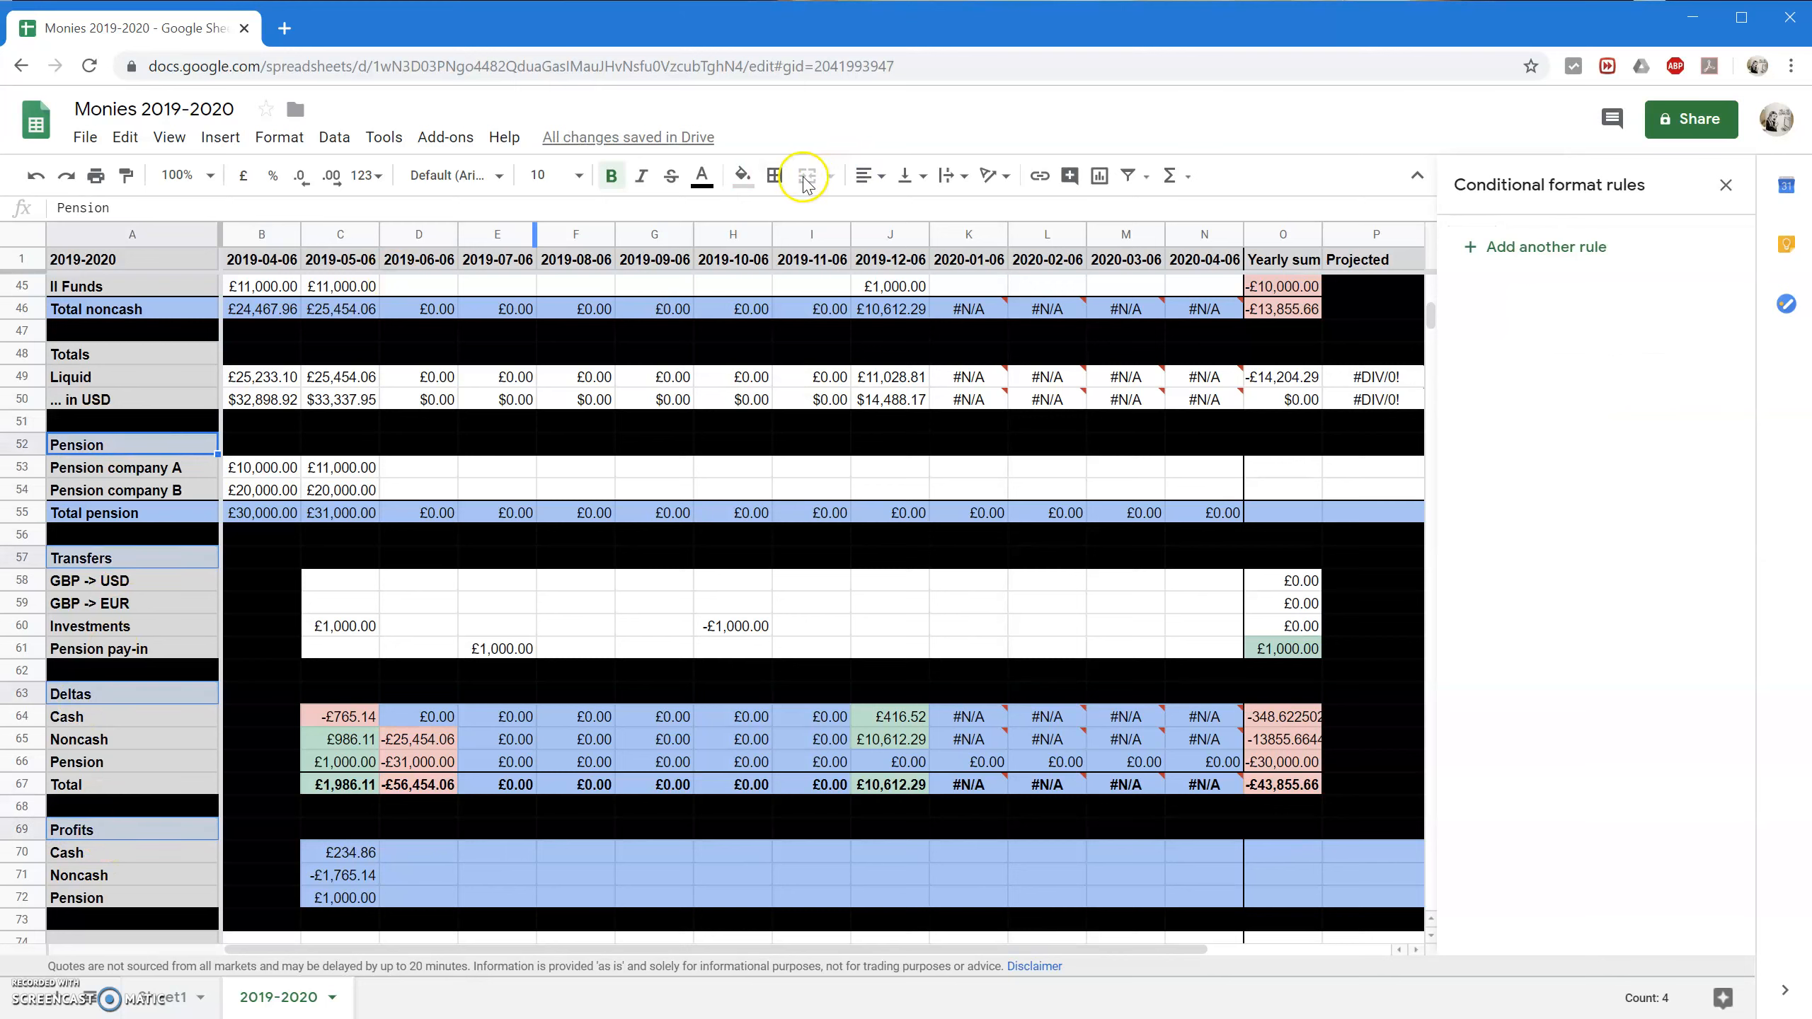
pyautogui.click(774, 176)
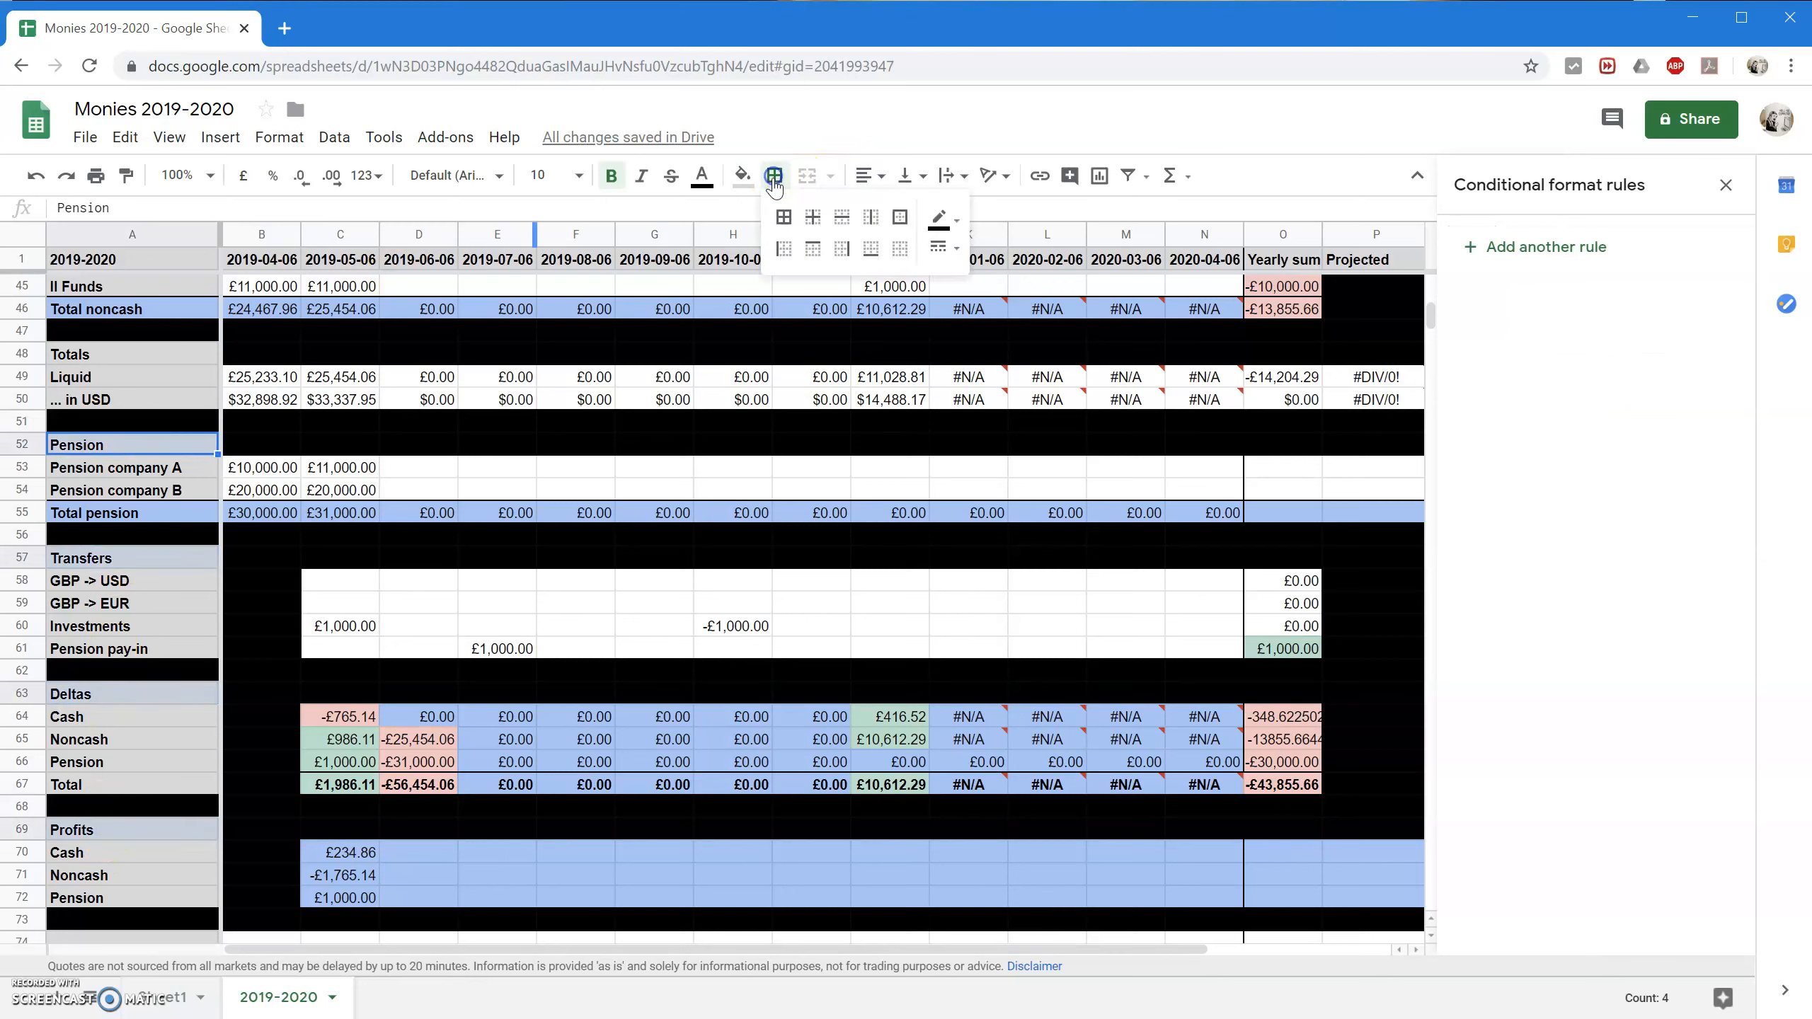
pyautogui.click(872, 250)
pyautogui.click(418, 784)
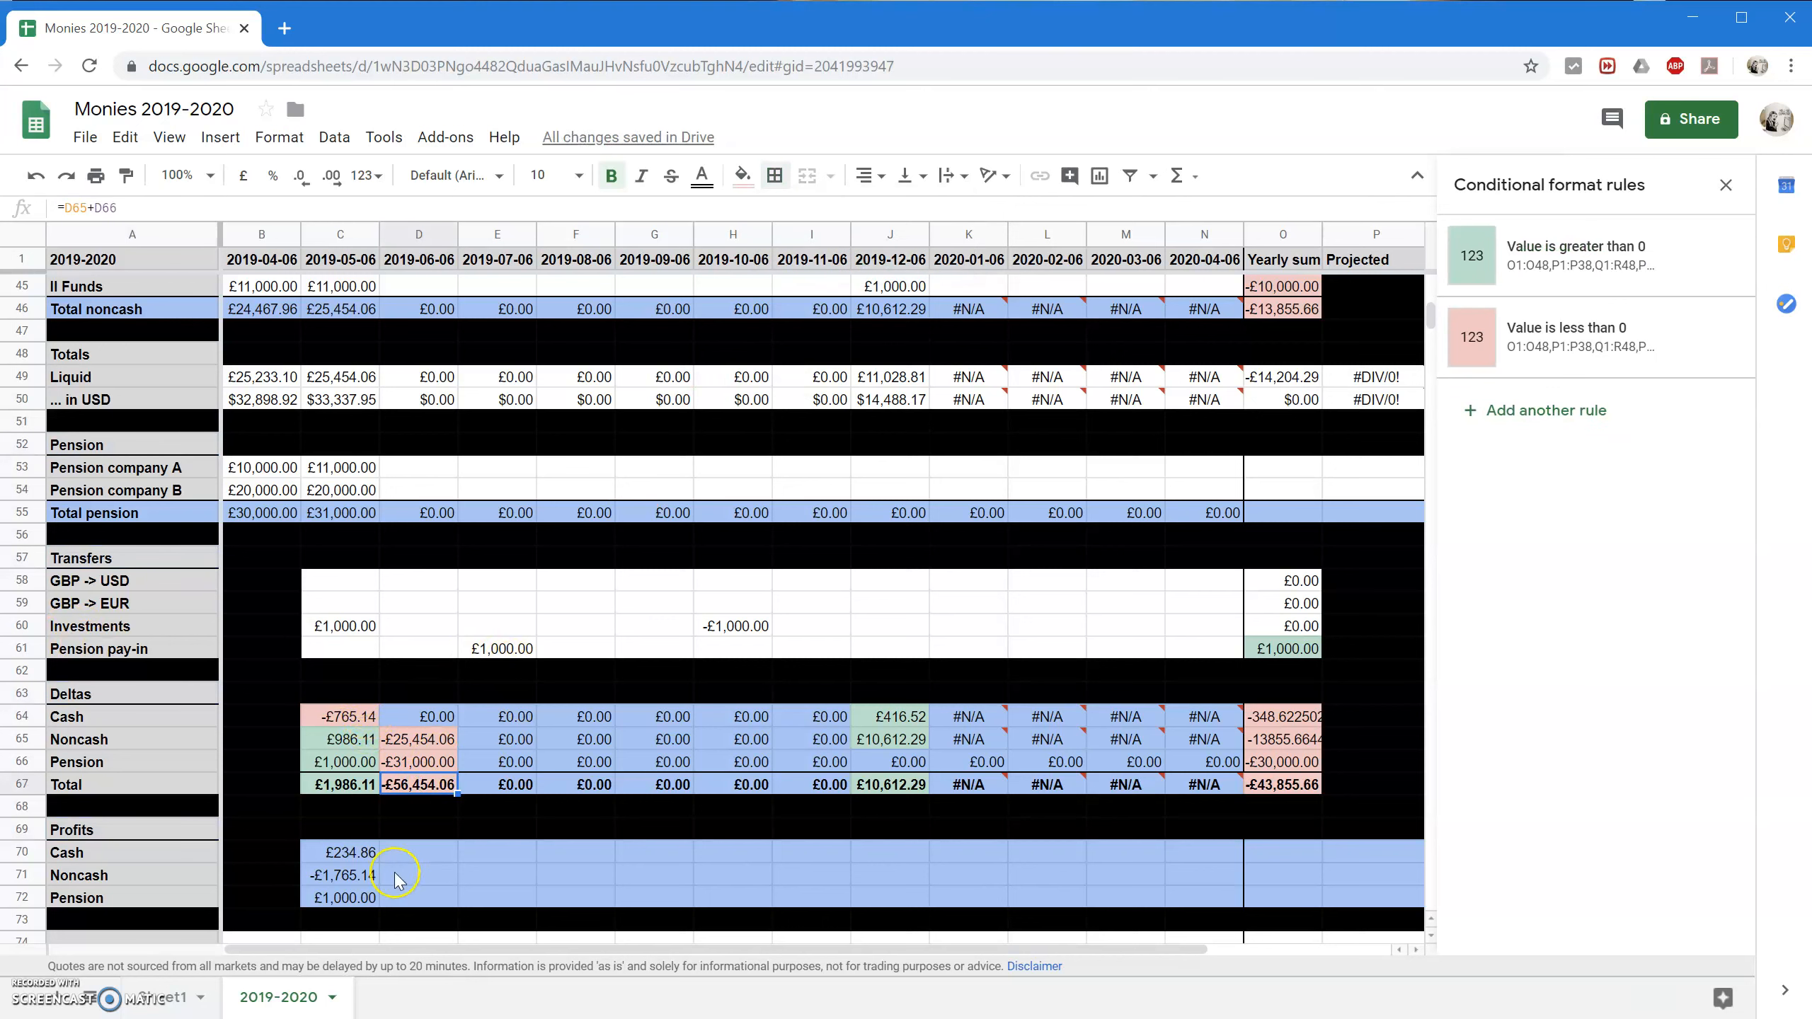
# Fill the Profits formulas in C70:C72 across the months through 2020-04-06 in column N.
pyautogui.moveTo(350, 853); pyautogui.dragTo(1242, 901)
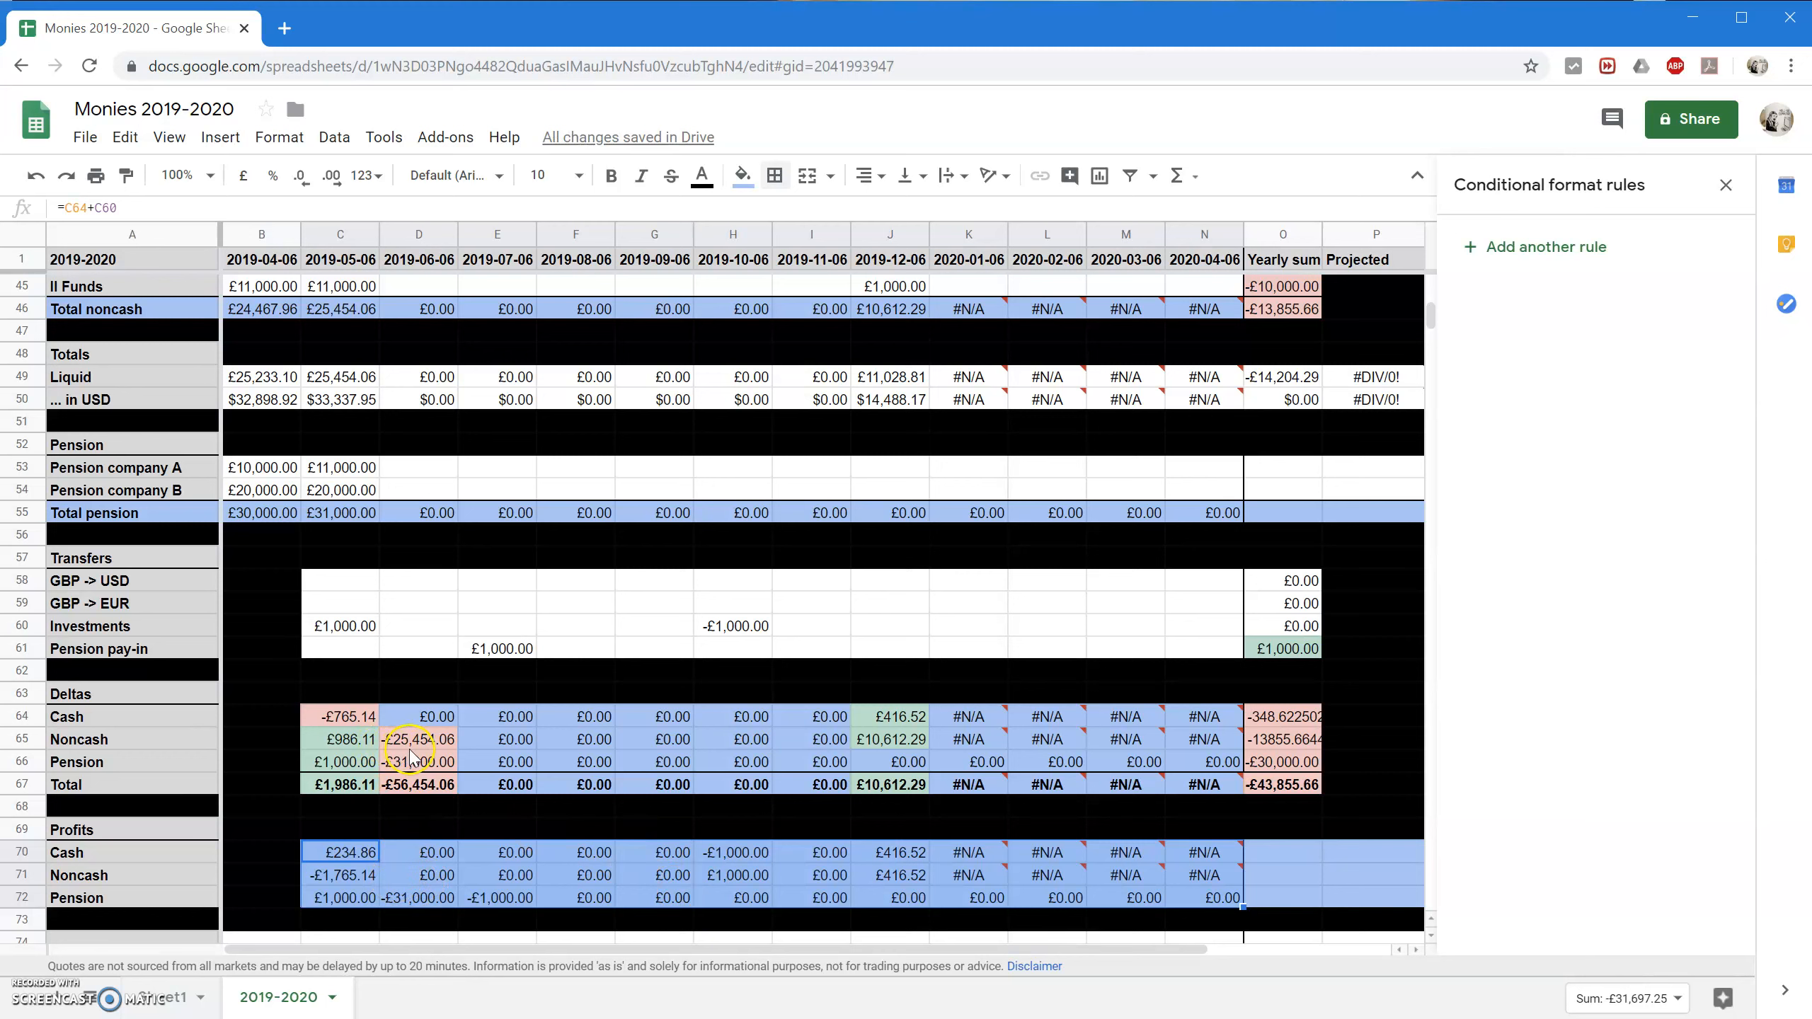
pyautogui.click(445, 770)
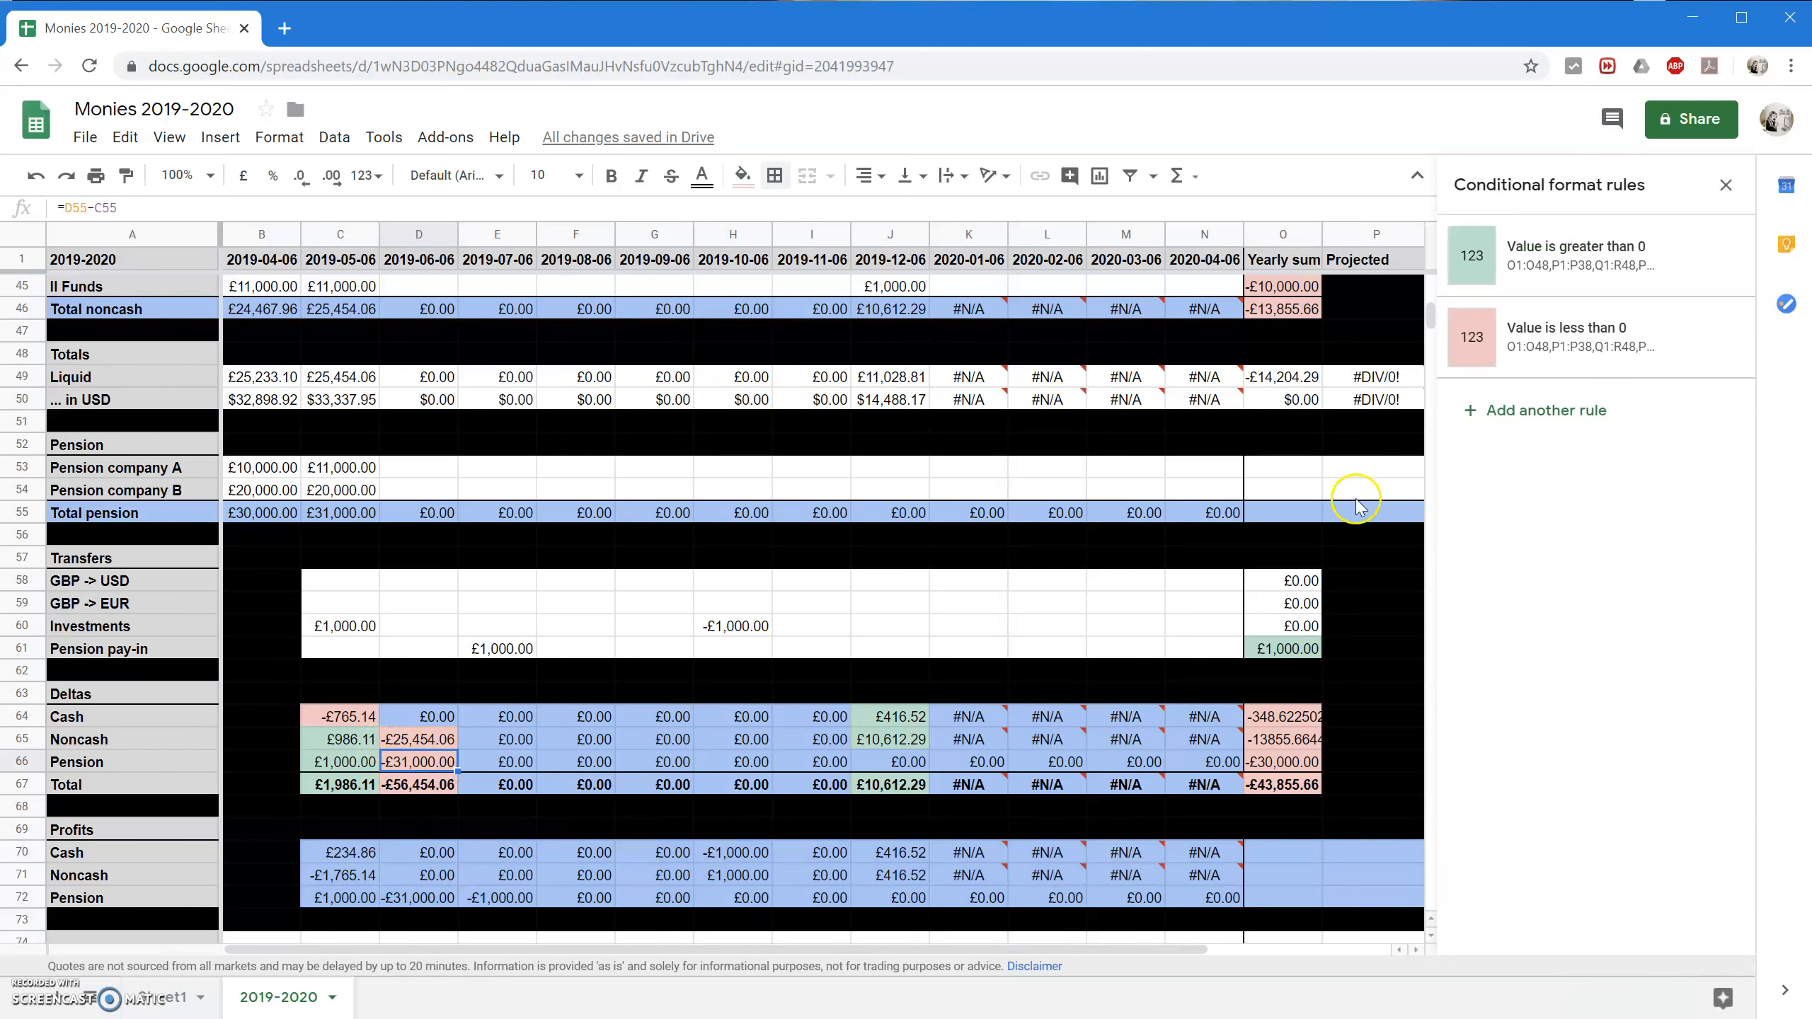
# Extend the less-than-0 conditional format rule so its range covers C64:N72, including the Profits rows.
pyautogui.click(1653, 336)
pyautogui.click(1669, 341)
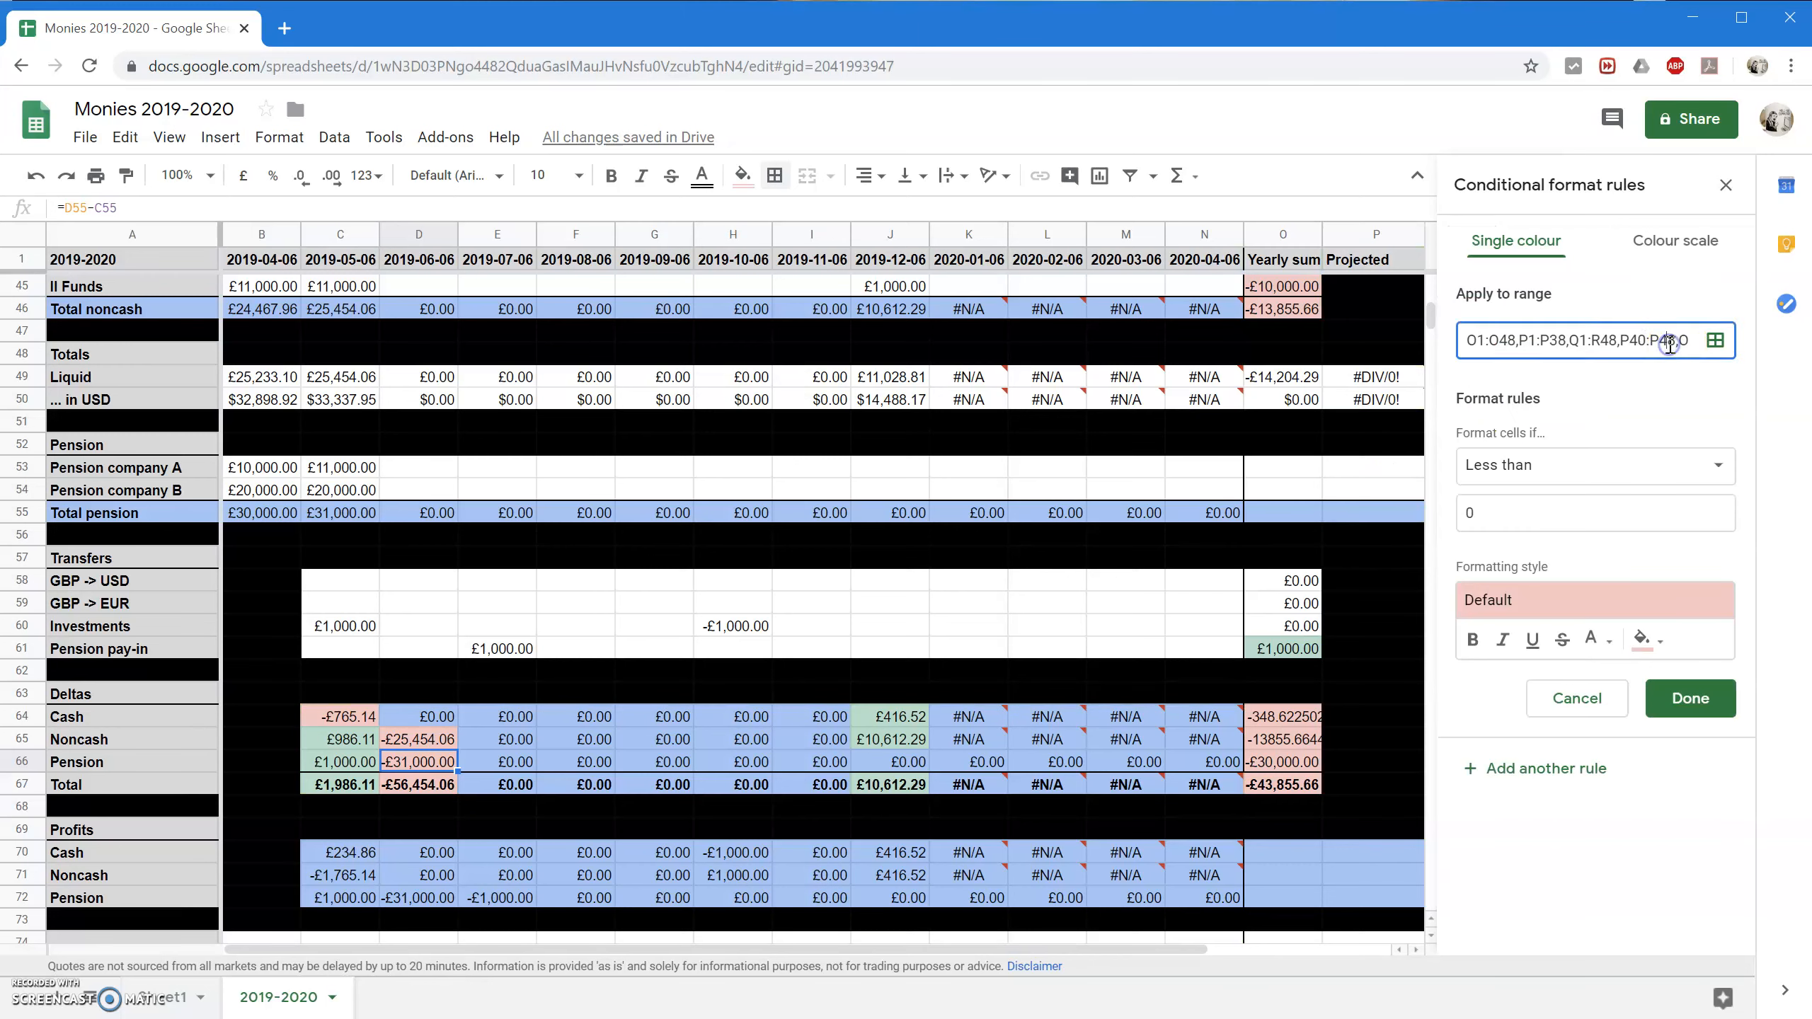
pyautogui.press('BackSpace')
pyautogui.press('BackSpace')
pyautogui.write('72')
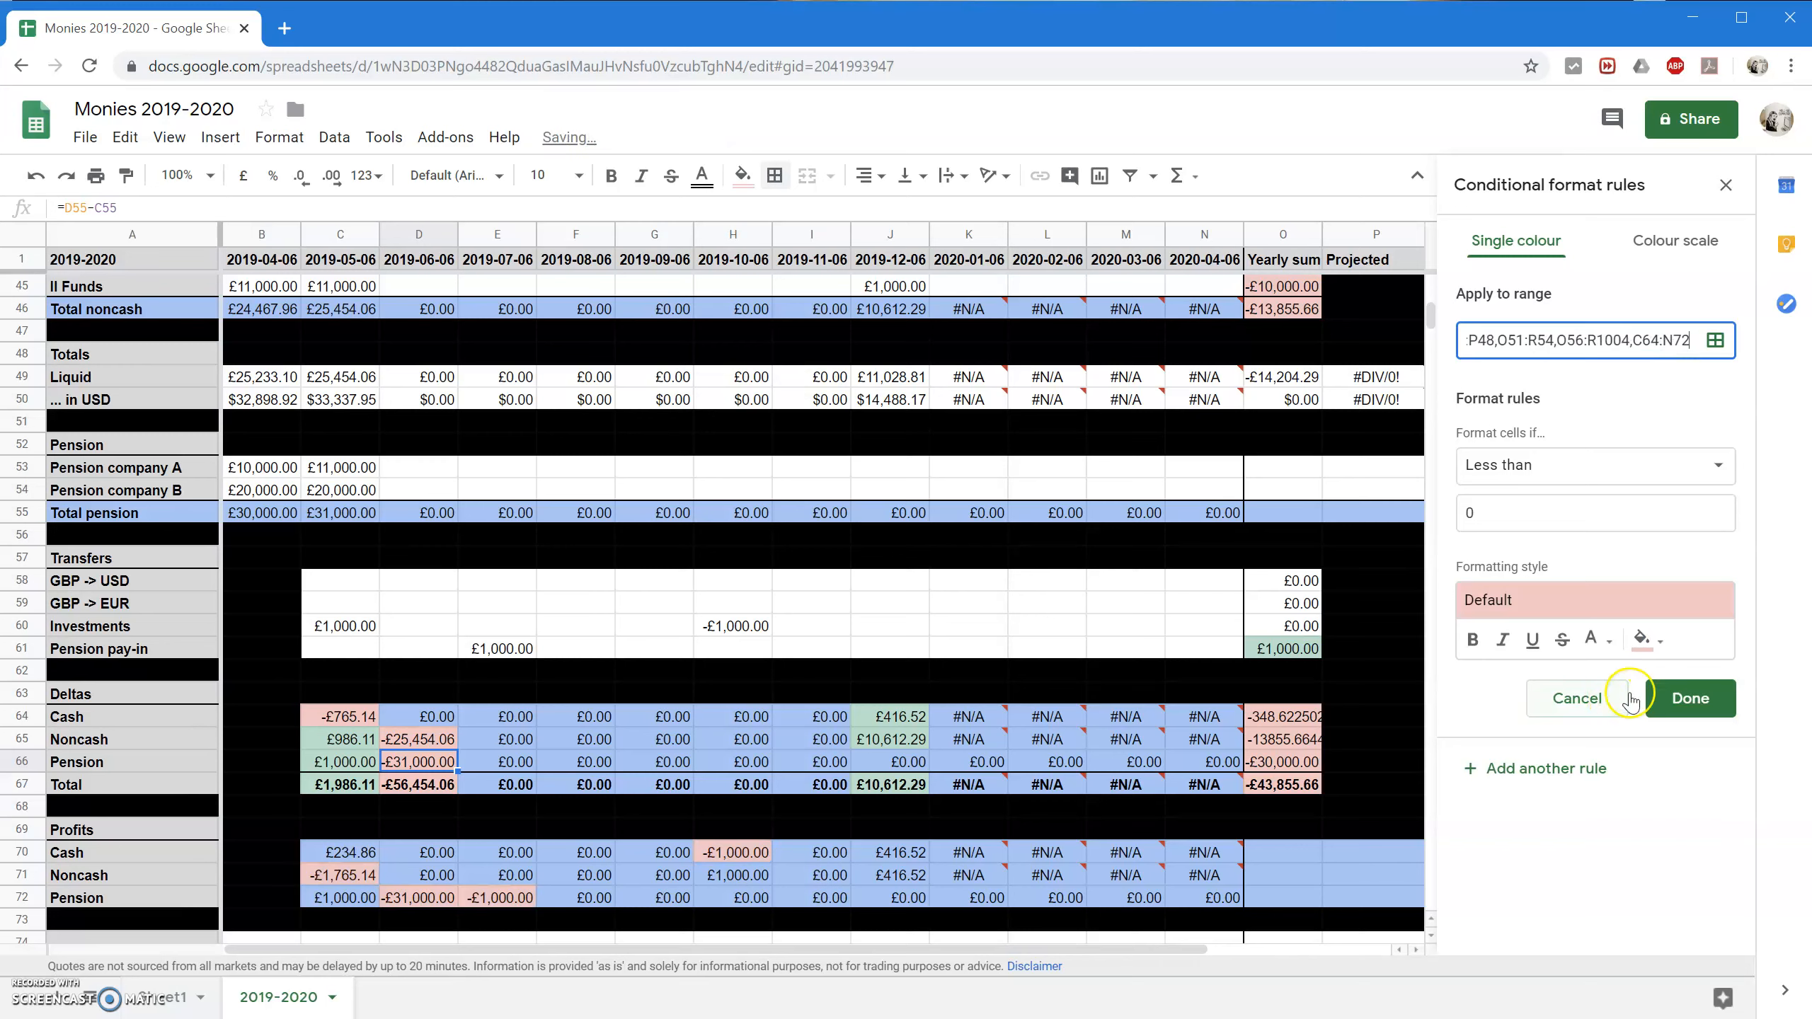
pyautogui.click(1652, 699)
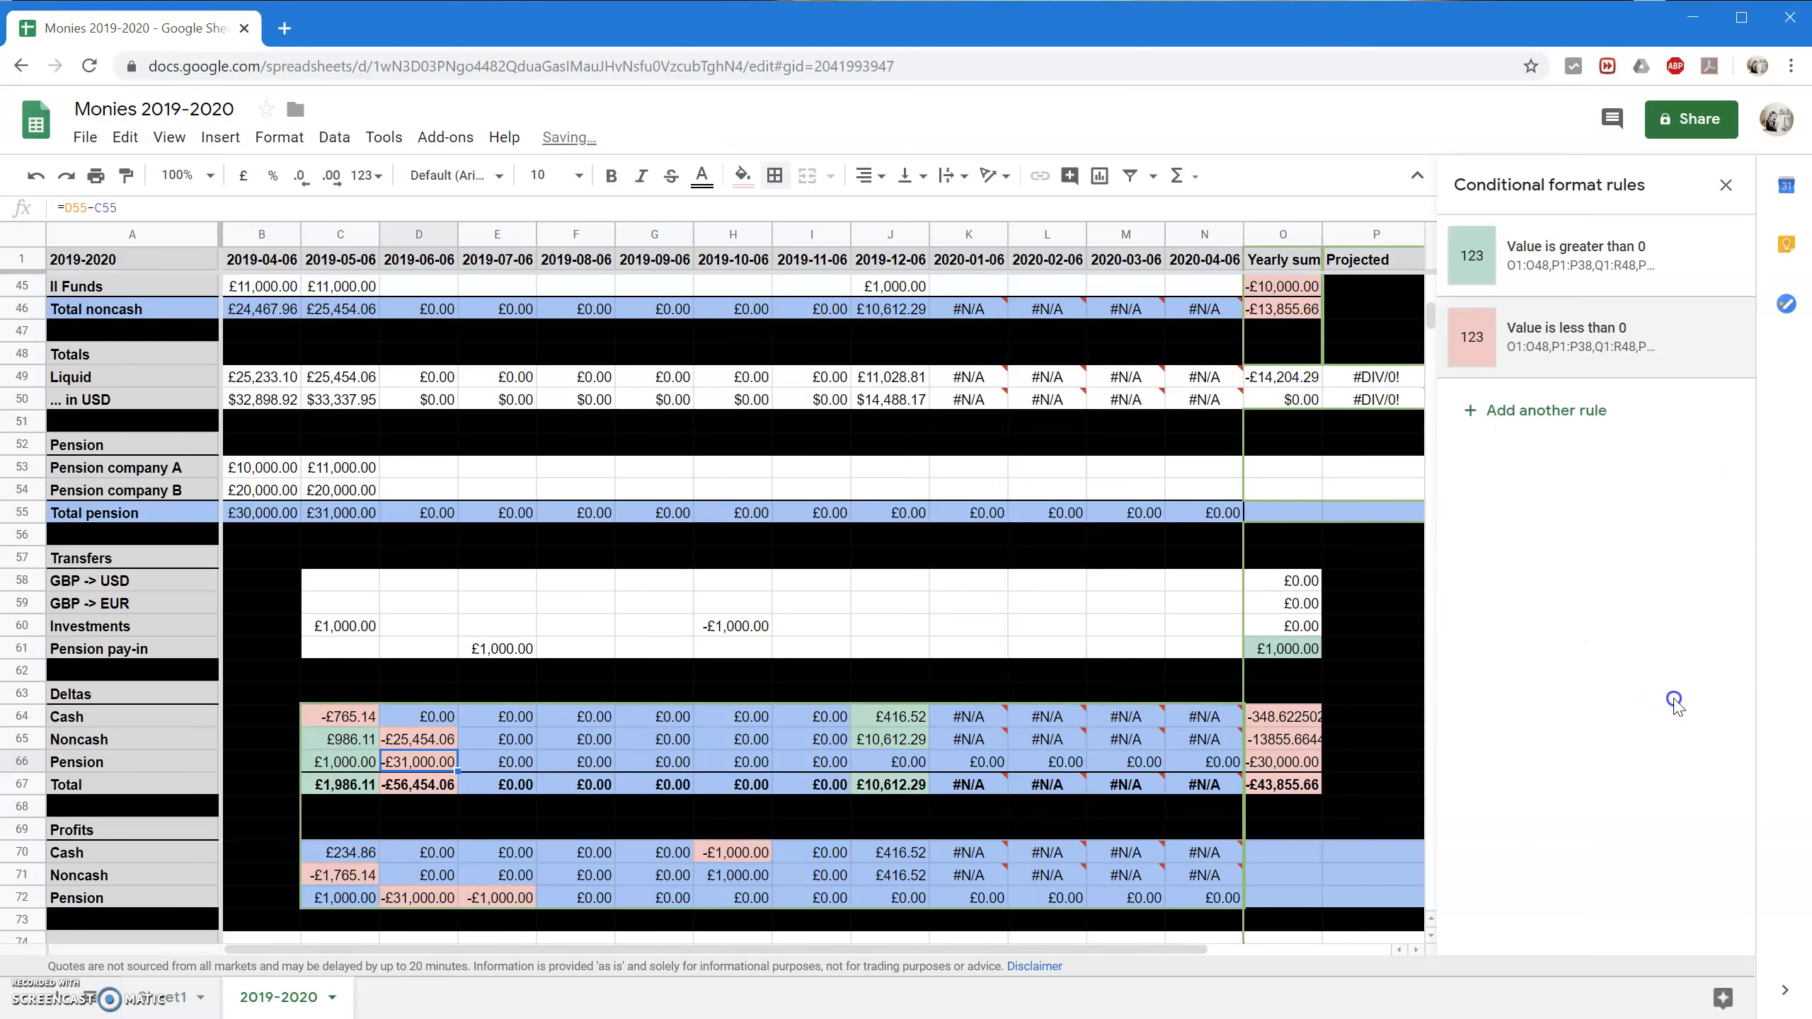
# Extend the greater-than-0 conditional format rule to cover C64:N72 as well.
pyautogui.click(1632, 282)
pyautogui.click(1645, 339)
pyautogui.press('BackSpace')
pyautogui.press('BackSpace')
pyautogui.write('72')
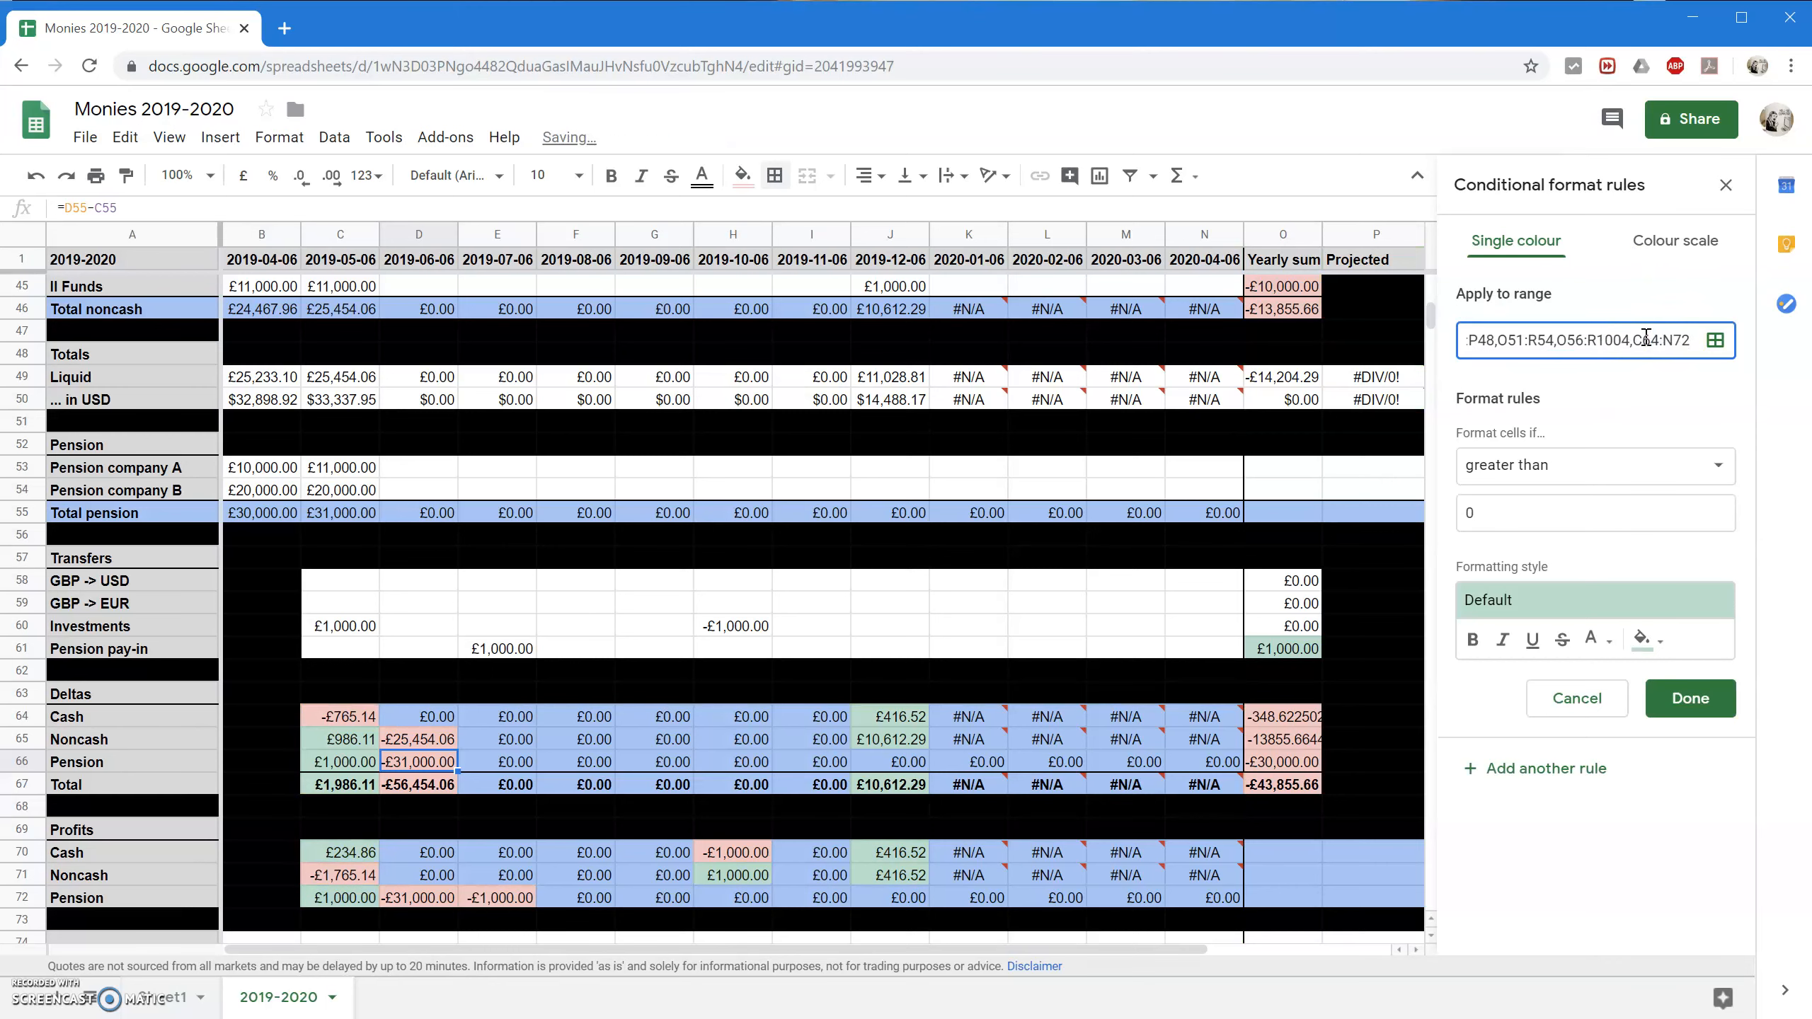
pyautogui.click(1690, 698)
pyautogui.click(654, 875)
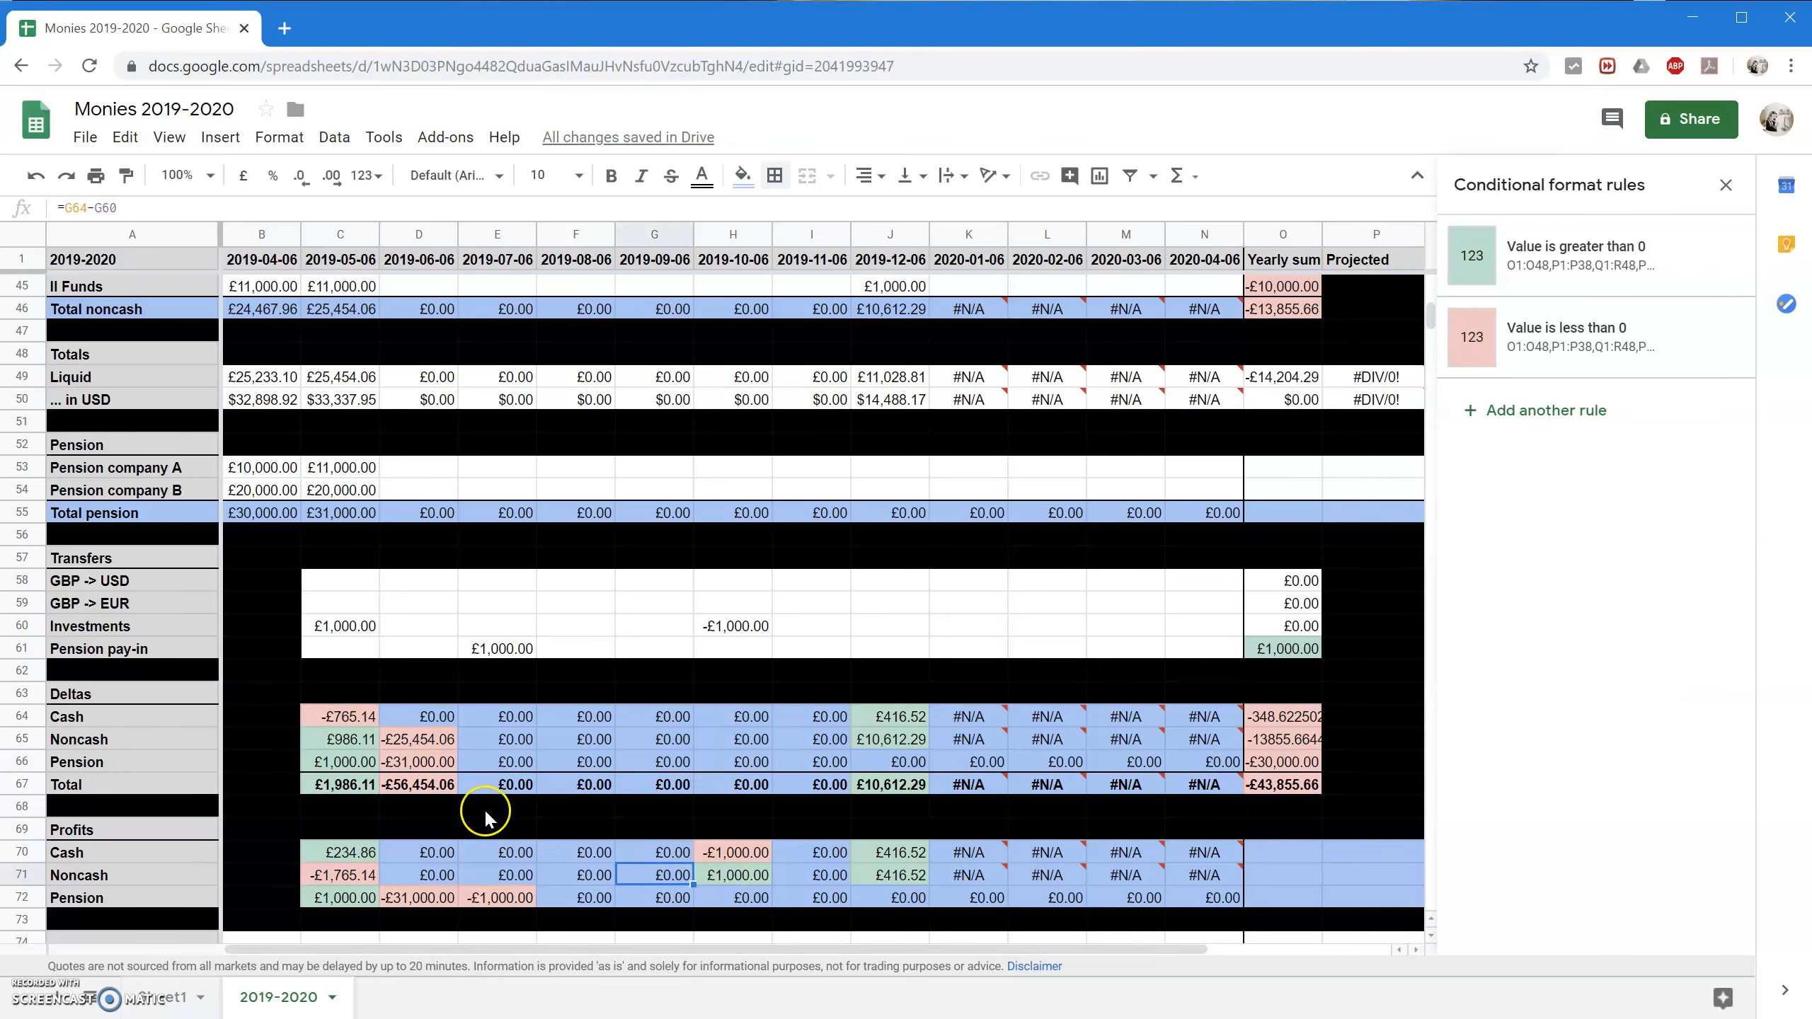
# Copy the Deltas Total yearly sum cell O67 down through O72, and return O68:O69 to empty black cells.
pyautogui.scroll(-1, 1077, 814)
pyautogui.moveTo(1014, 949); pyautogui.dragTo(1197, 950)
pyautogui.click(1074, 694)
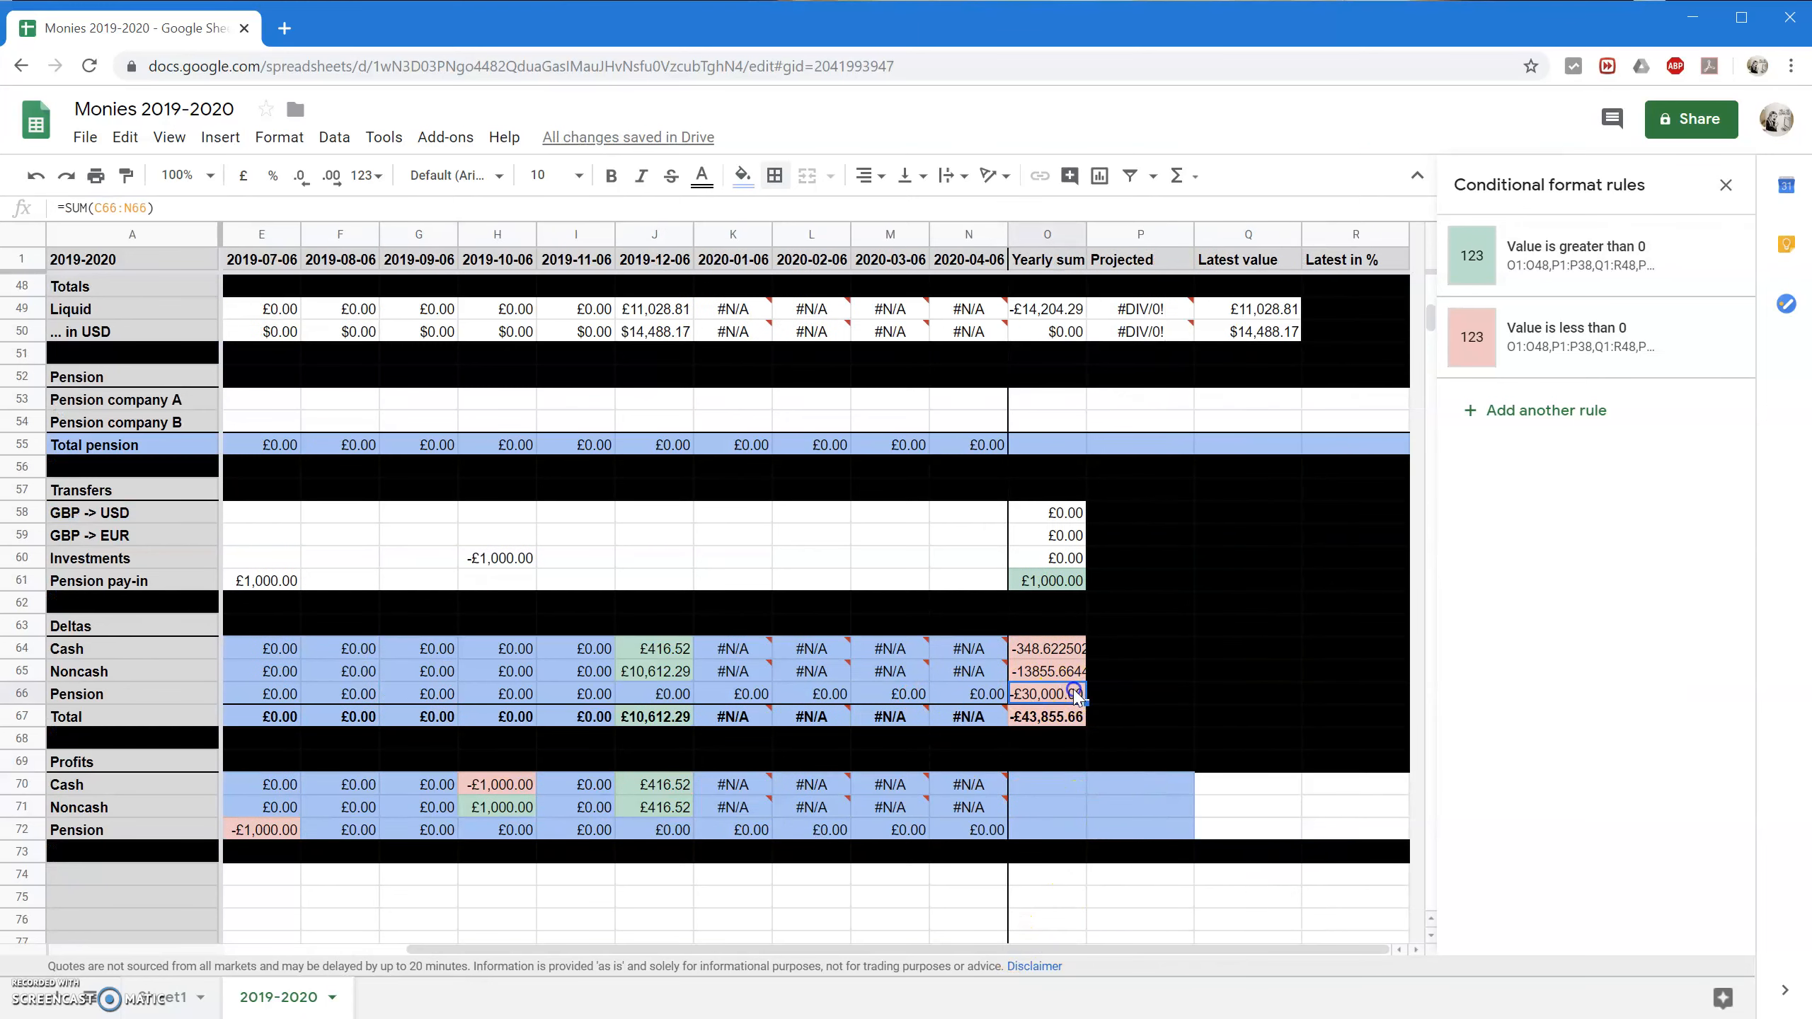
pyautogui.click(1078, 717)
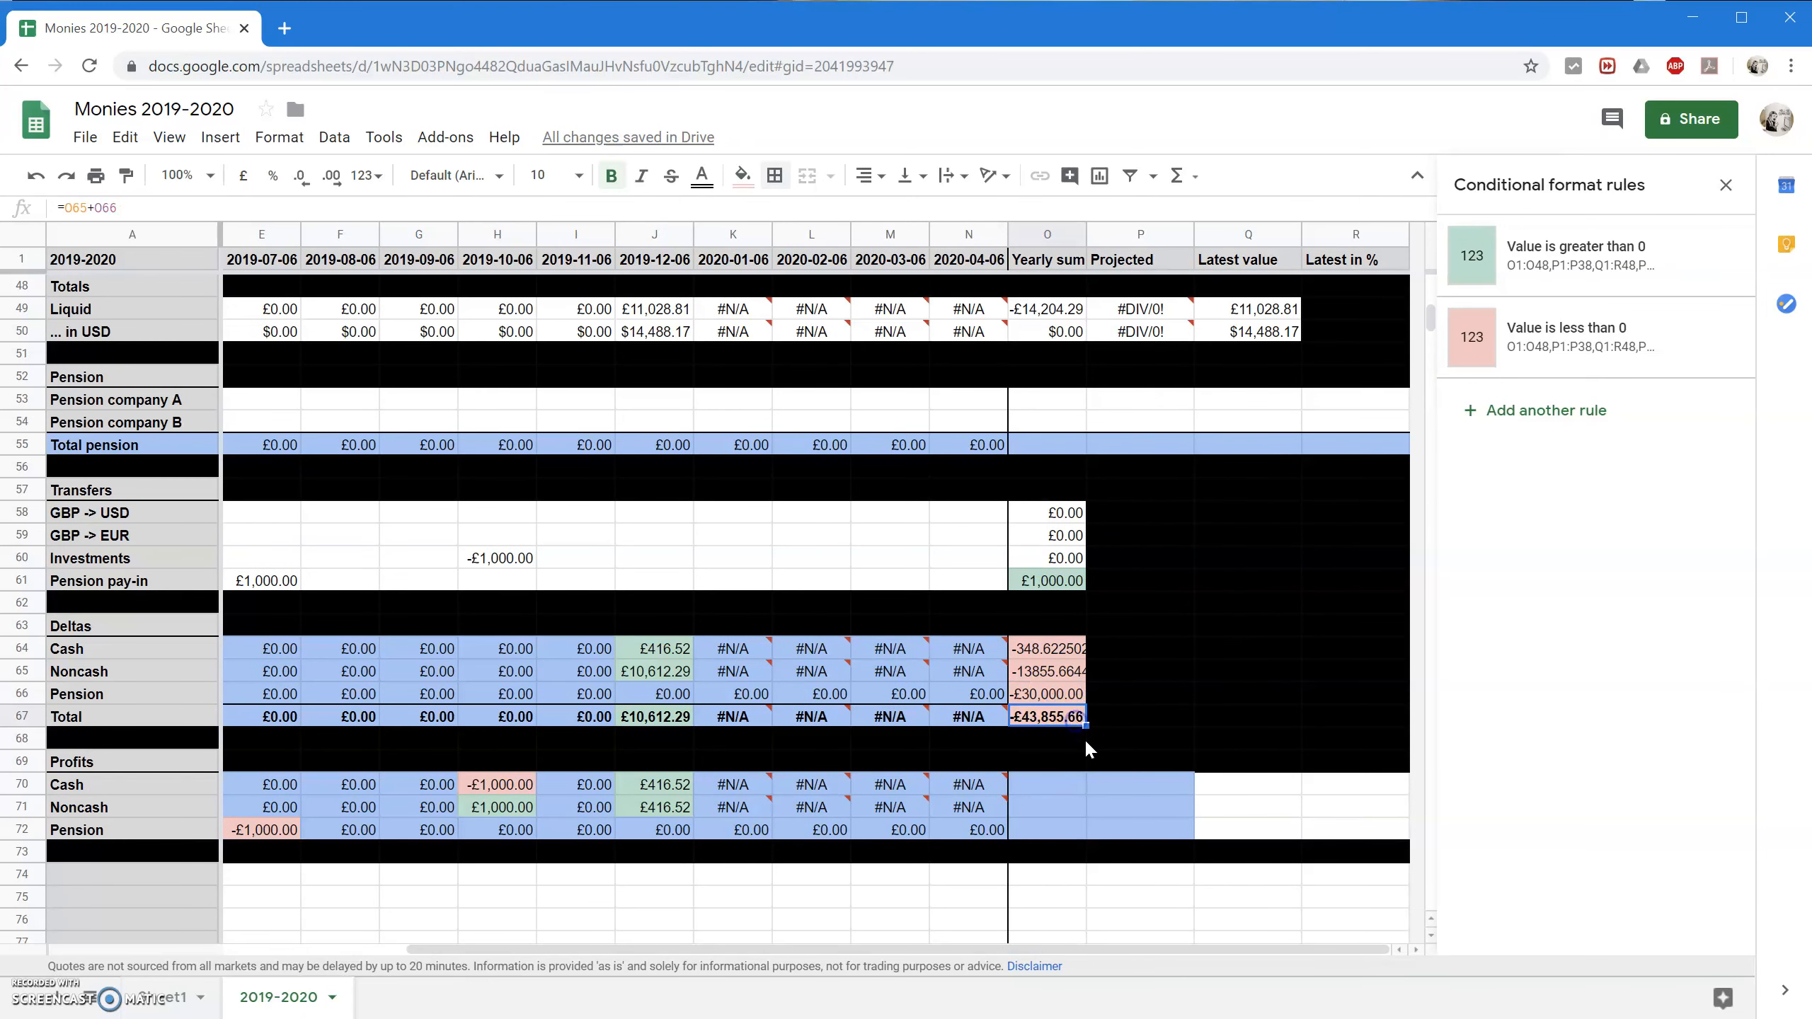
pyautogui.moveTo(1086, 729); pyautogui.dragTo(1086, 832)
pyautogui.click(1034, 742)
pyautogui.keyDown('shift'); pyautogui.click(1034, 761); pyautogui.keyUp('shift')
pyautogui.press('Delete')
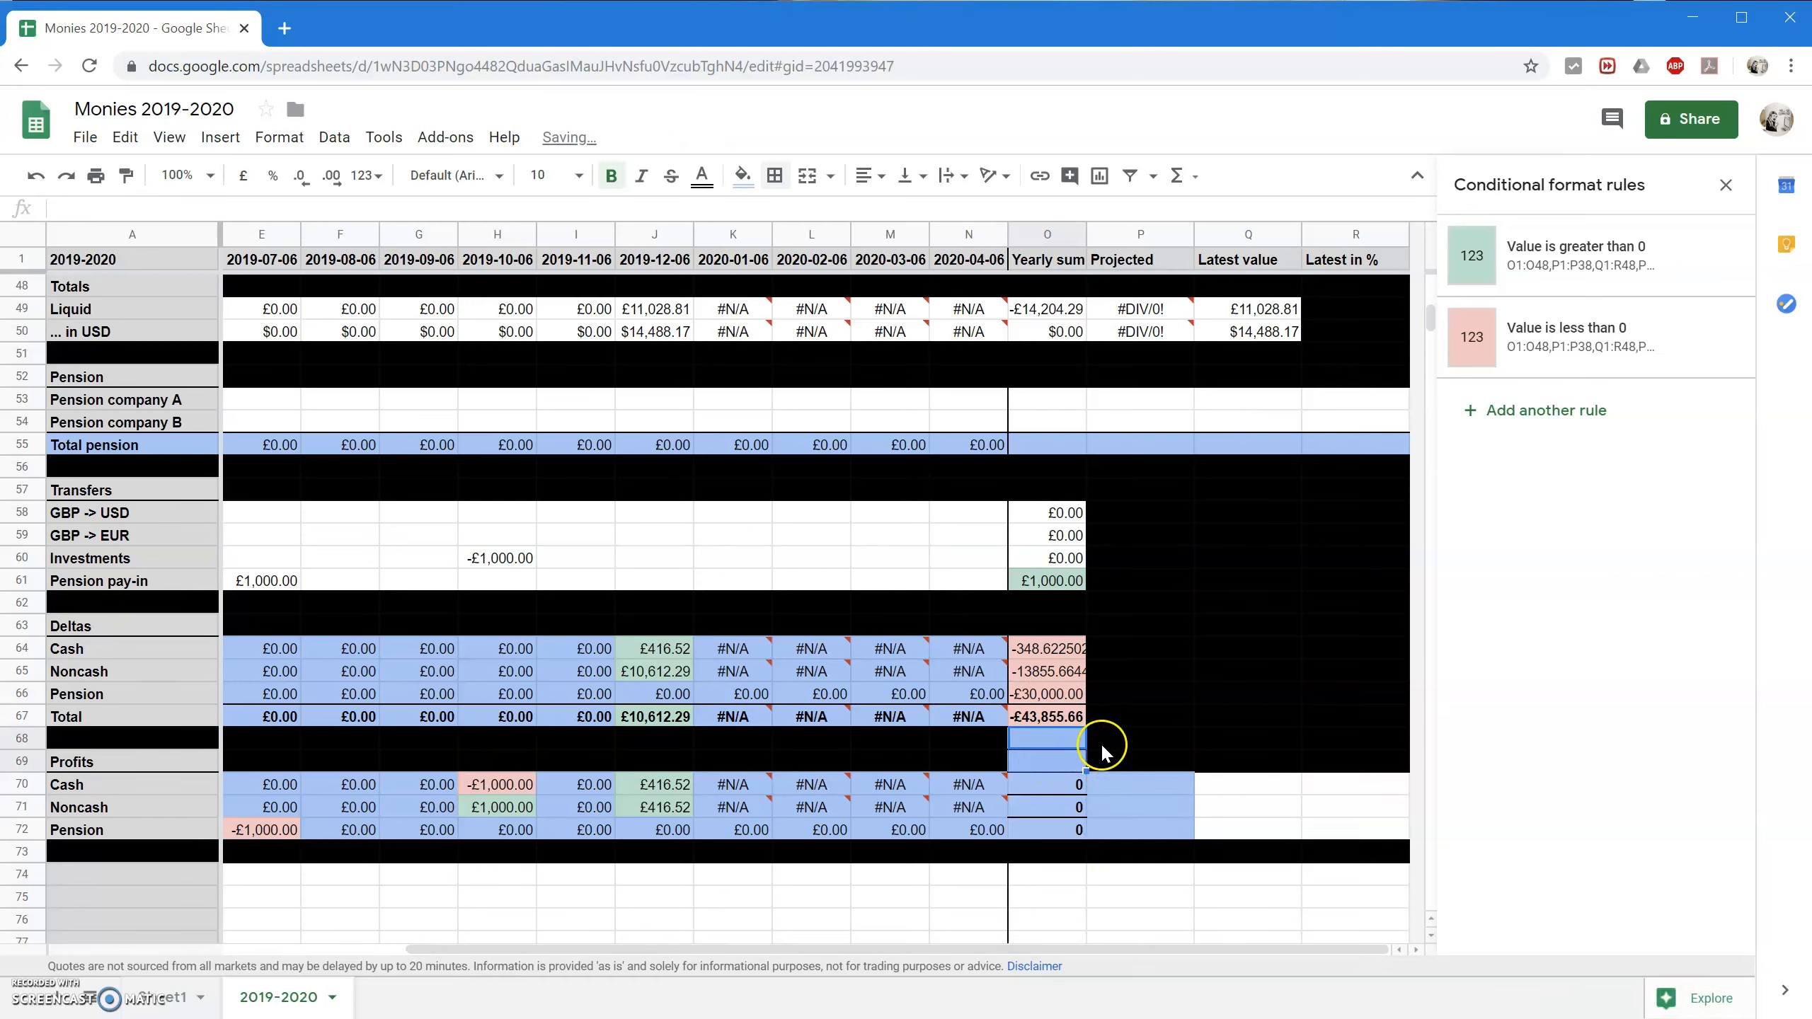
pyautogui.click(1117, 746)
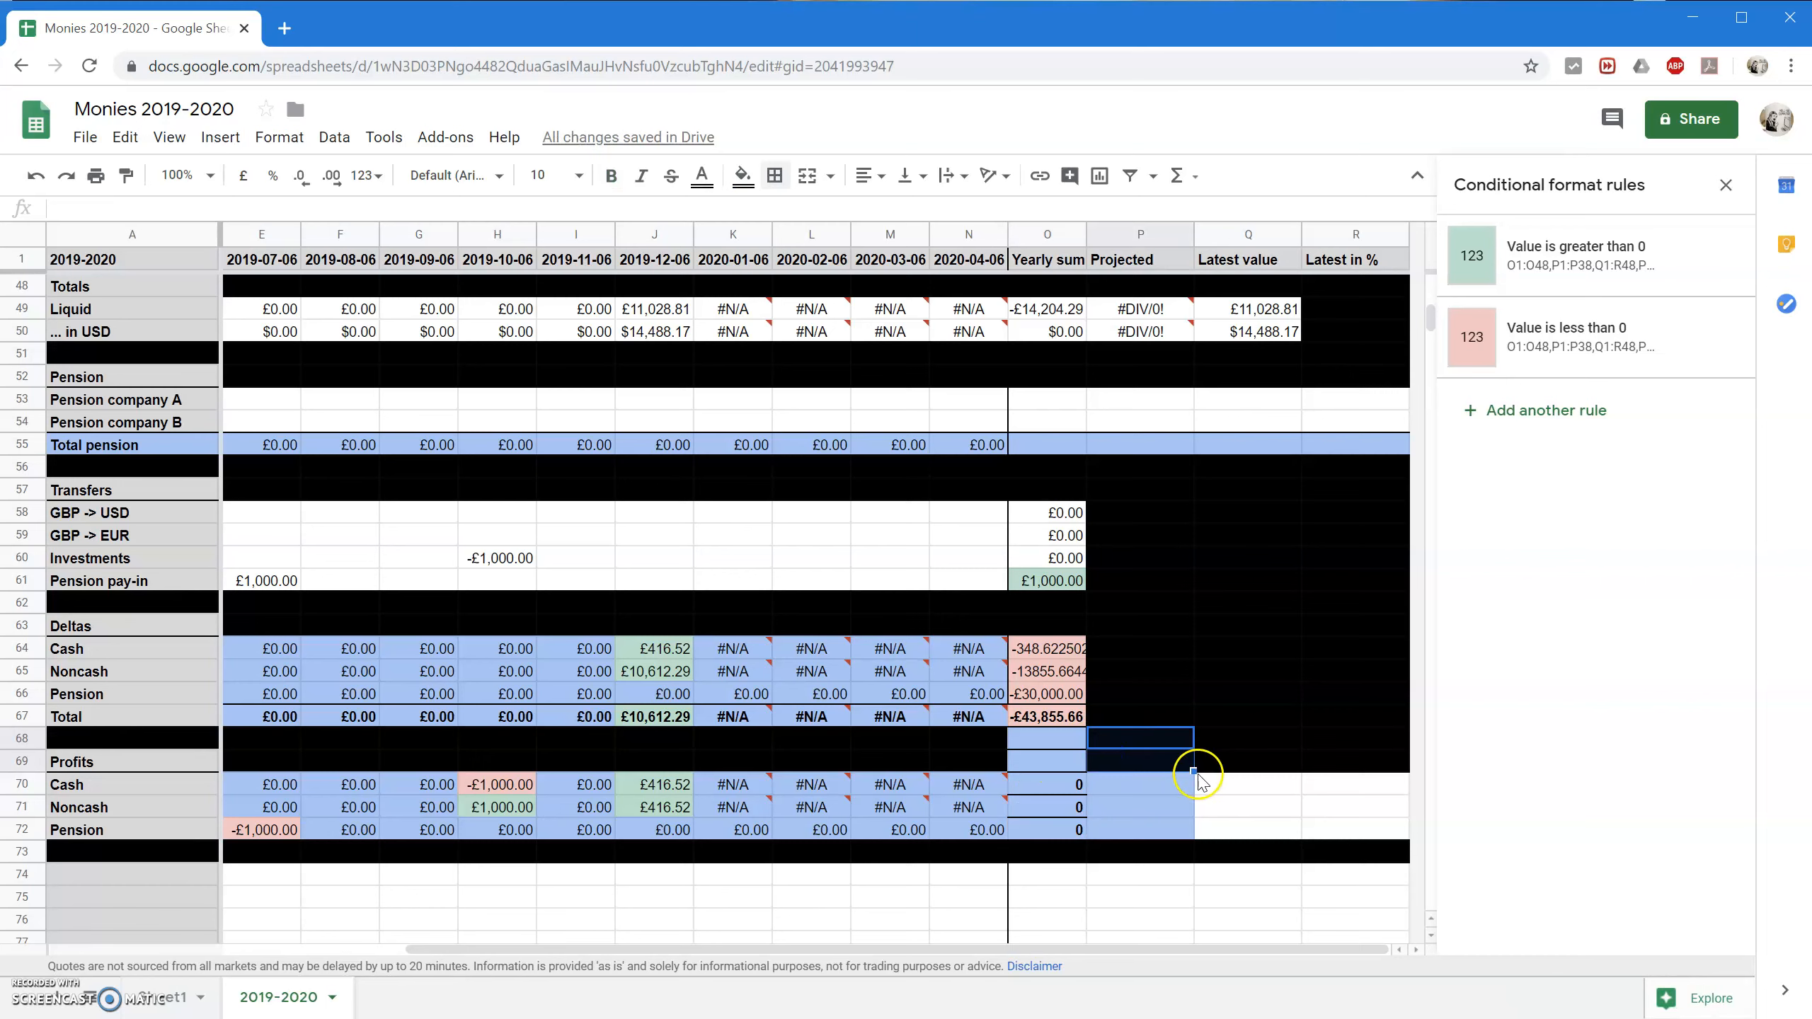
# Clear the borders from the Profits yearly sum cells O70:O72.
pyautogui.click(1051, 793)
pyautogui.moveTo(1051, 797); pyautogui.dragTo(1049, 828)
pyautogui.click(777, 177)
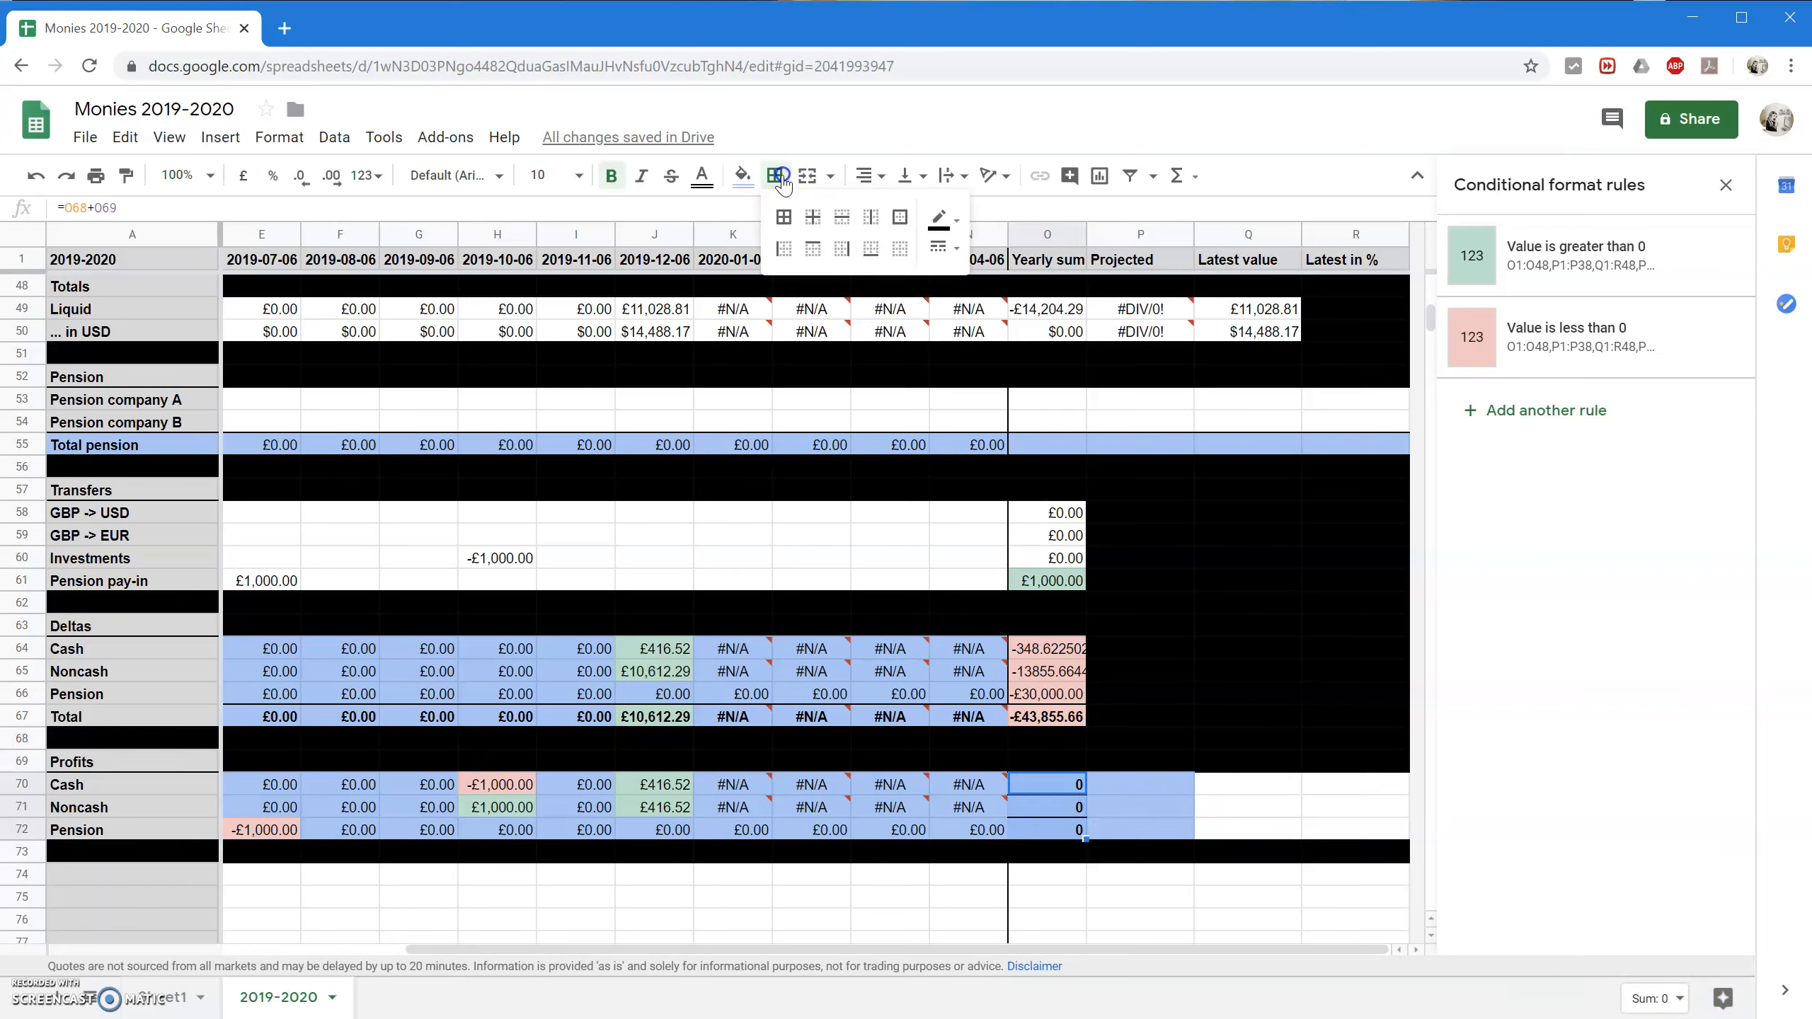
pyautogui.click(898, 250)
pyautogui.click(1160, 804)
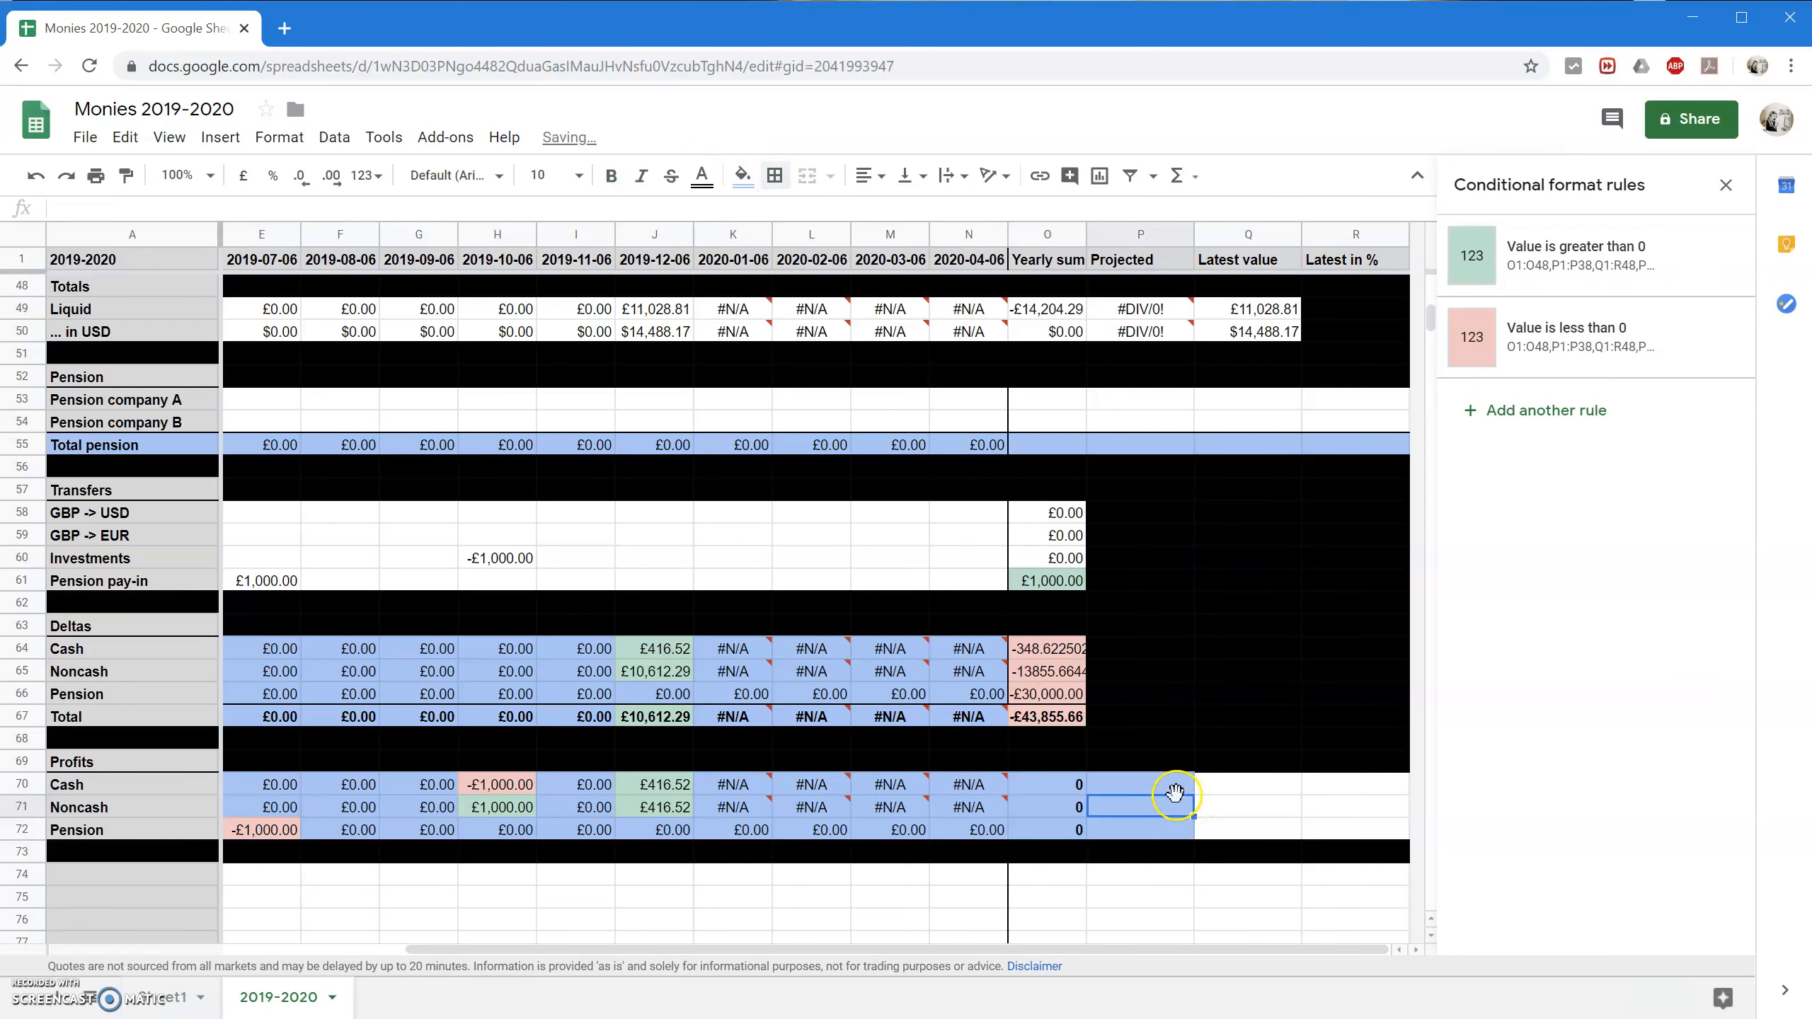
# Fill the unused cells beside the Profits yearly sums, P70:R72, with black.
pyautogui.click(1175, 792)
pyautogui.hotkey('shift', 'Down')
pyautogui.hotkey('shift', 'Down')
pyautogui.hotkey('shift', 'Right')
pyautogui.hotkey('shift', 'Right')
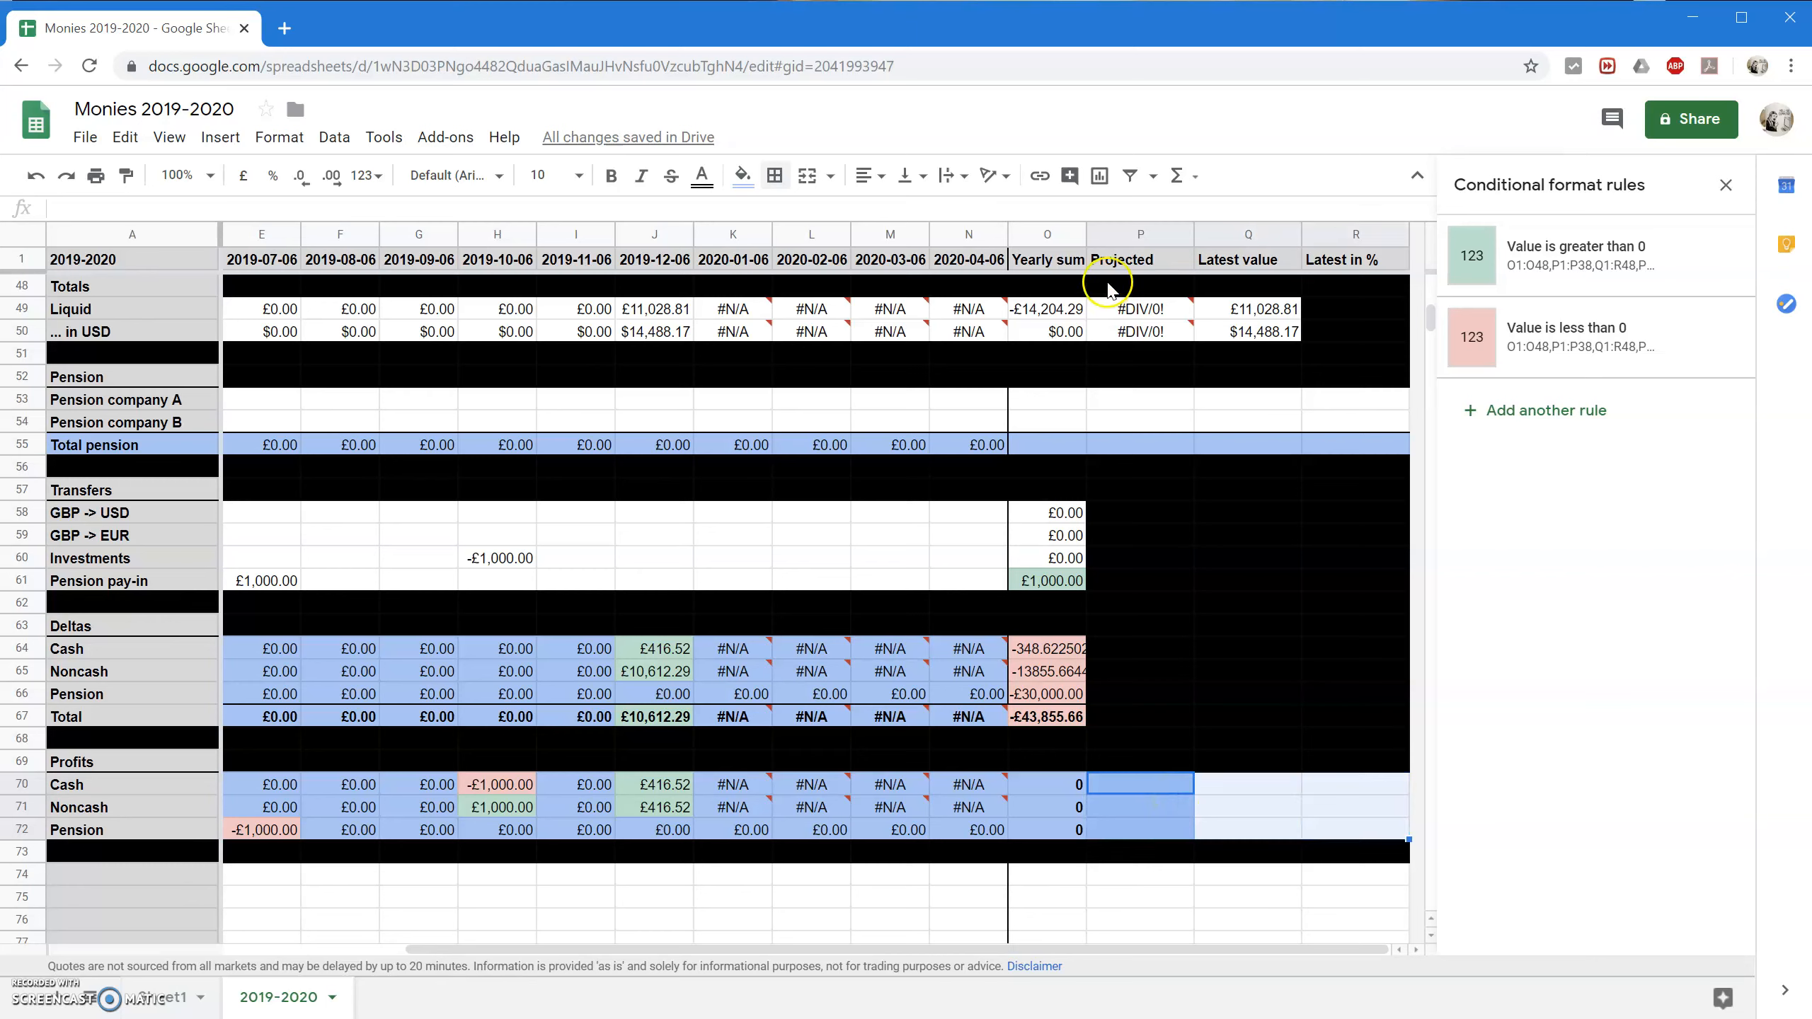
pyautogui.click(739, 177)
pyautogui.click(751, 248)
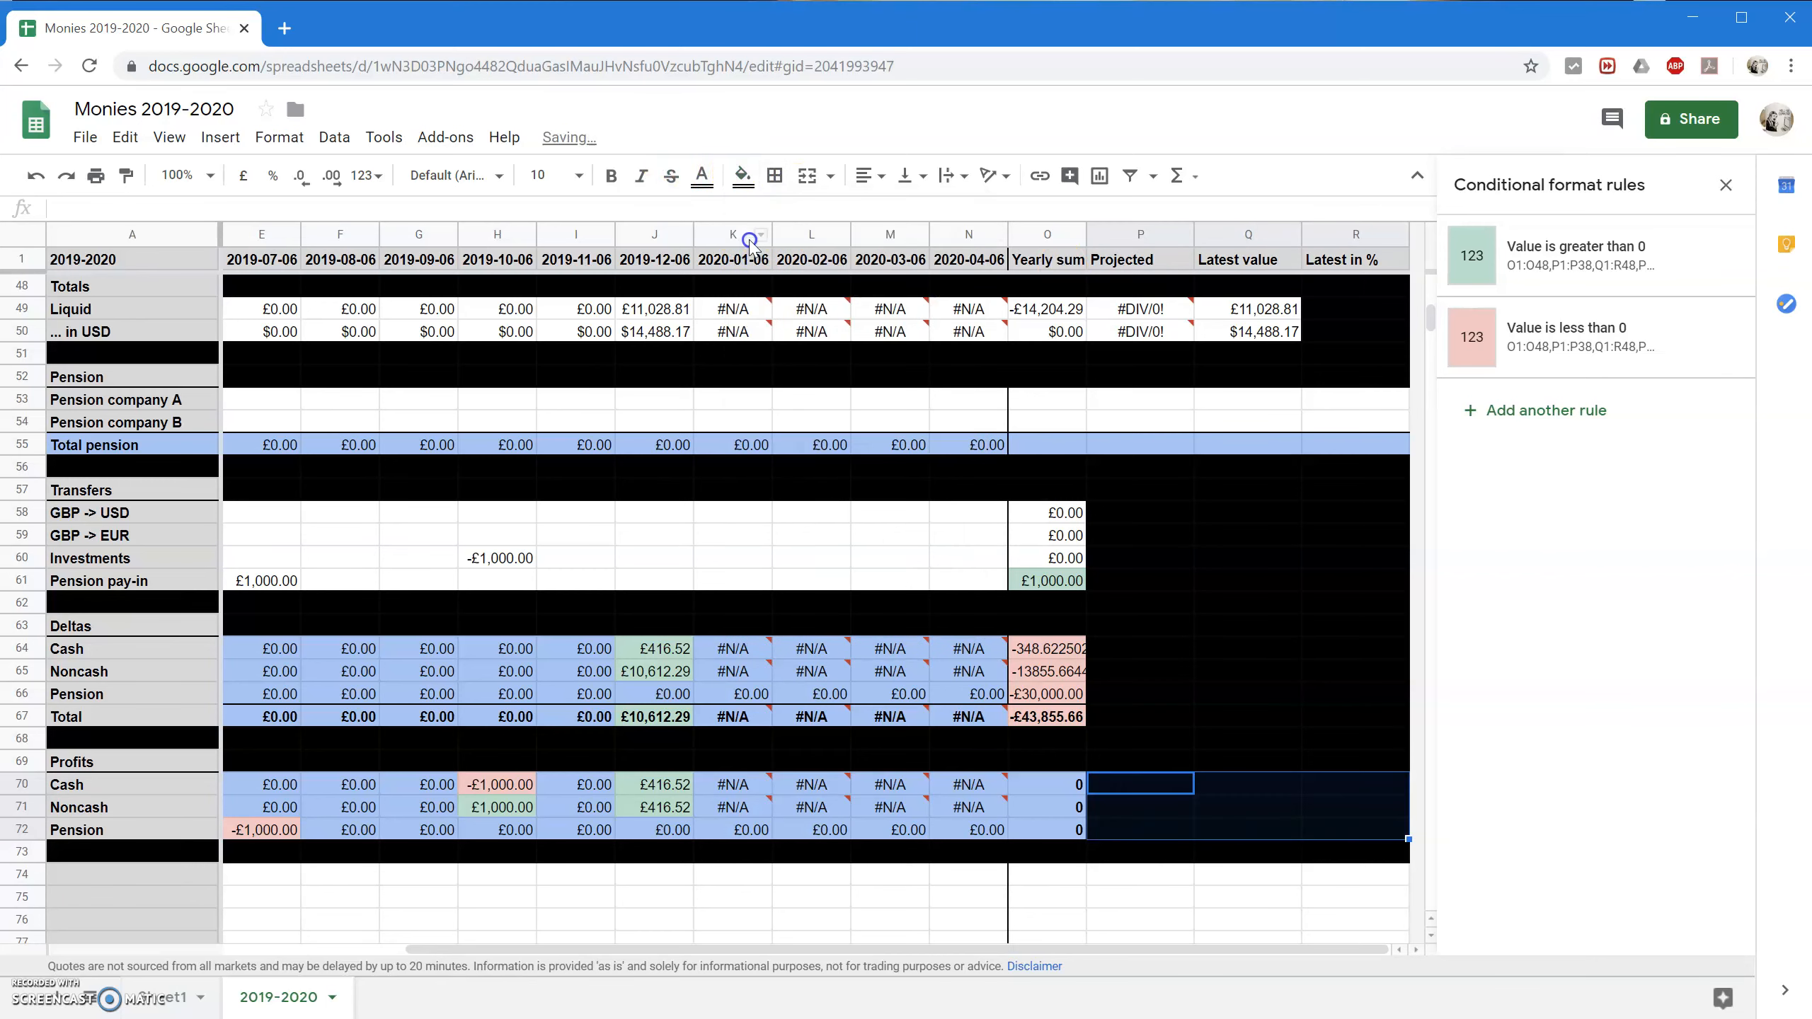
pyautogui.click(1121, 691)
# Replace the Cash profit yearly sum formula in O70 with =SUM(C70:N70).
pyautogui.click(1056, 785)
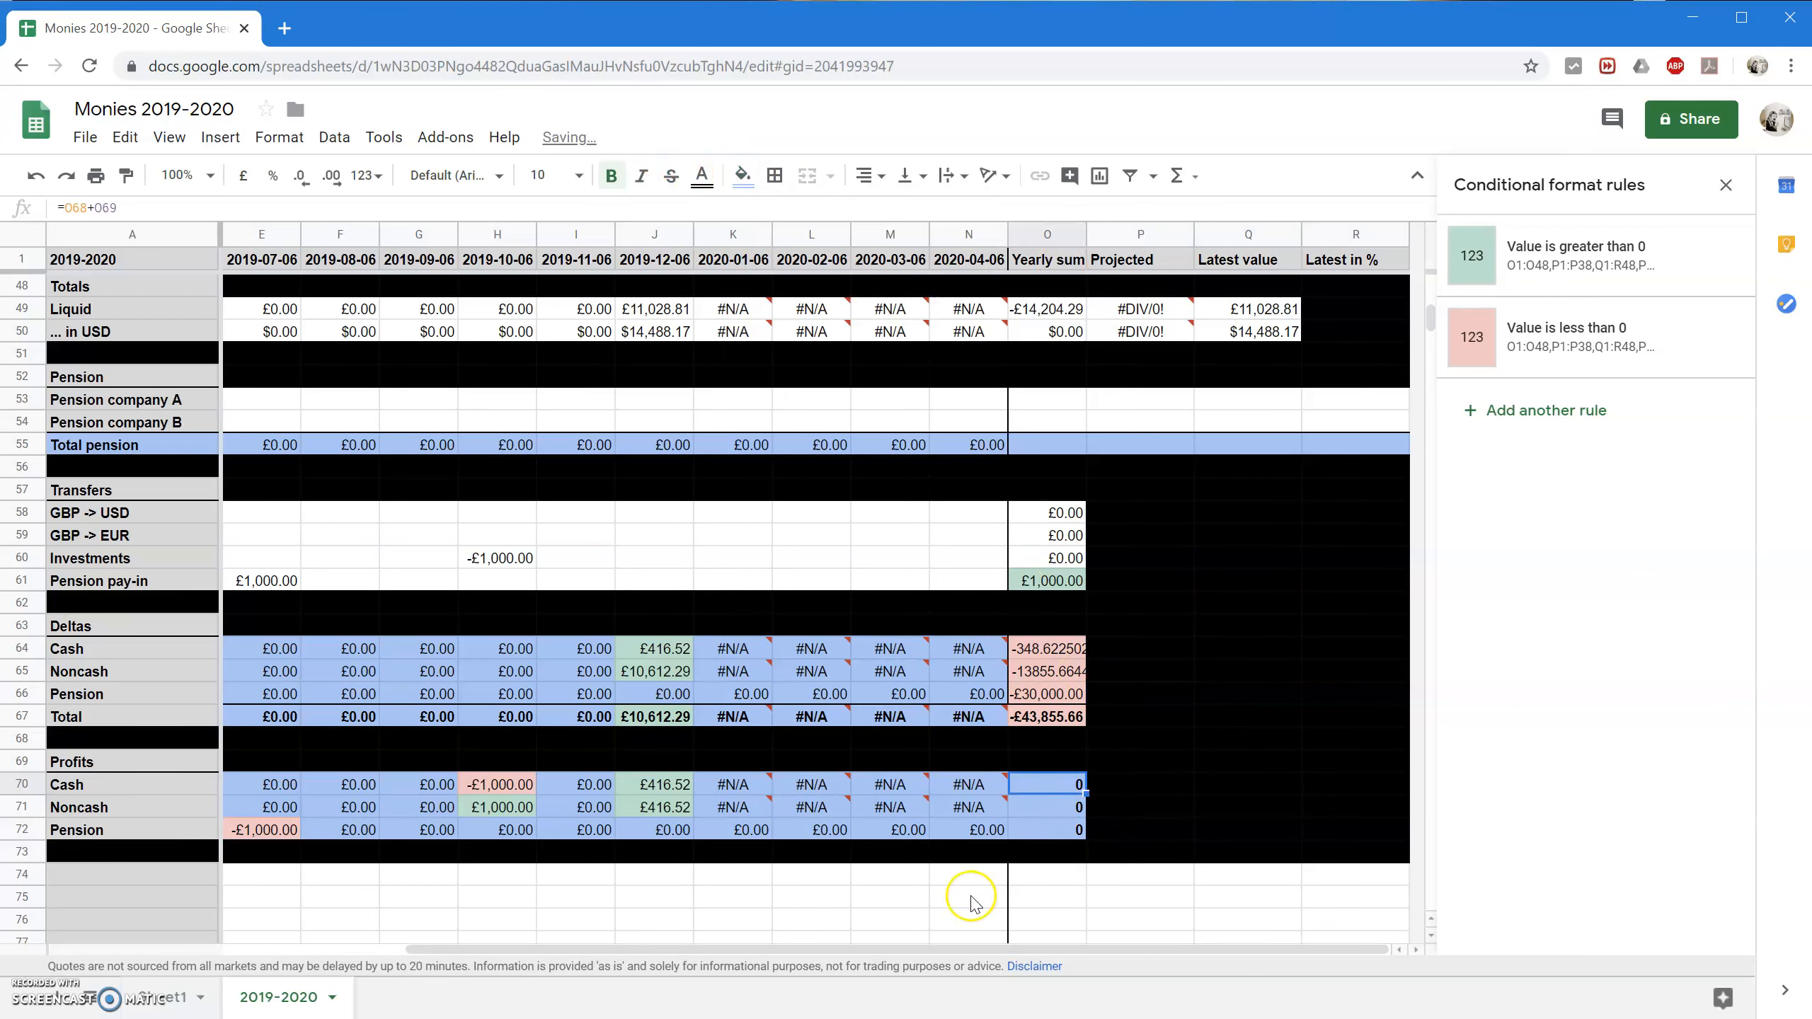
pyautogui.moveTo(859, 949); pyautogui.dragTo(644, 949)
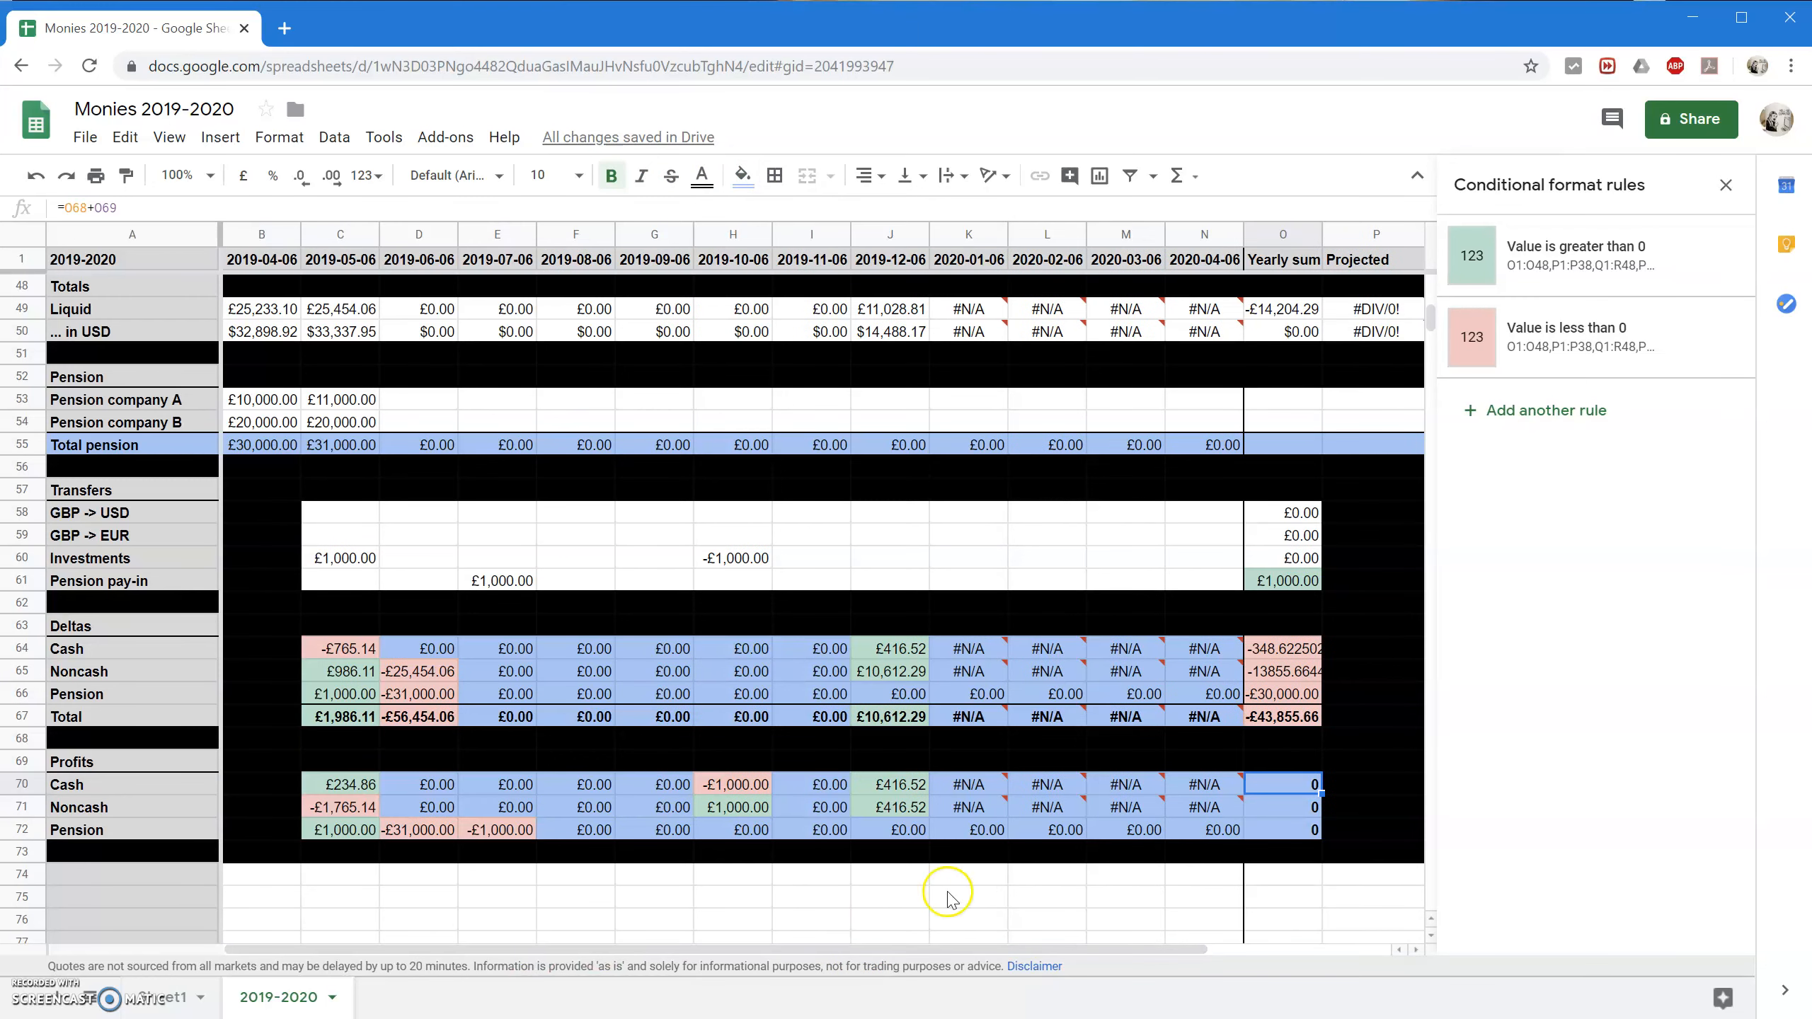
pyautogui.click(1294, 783)
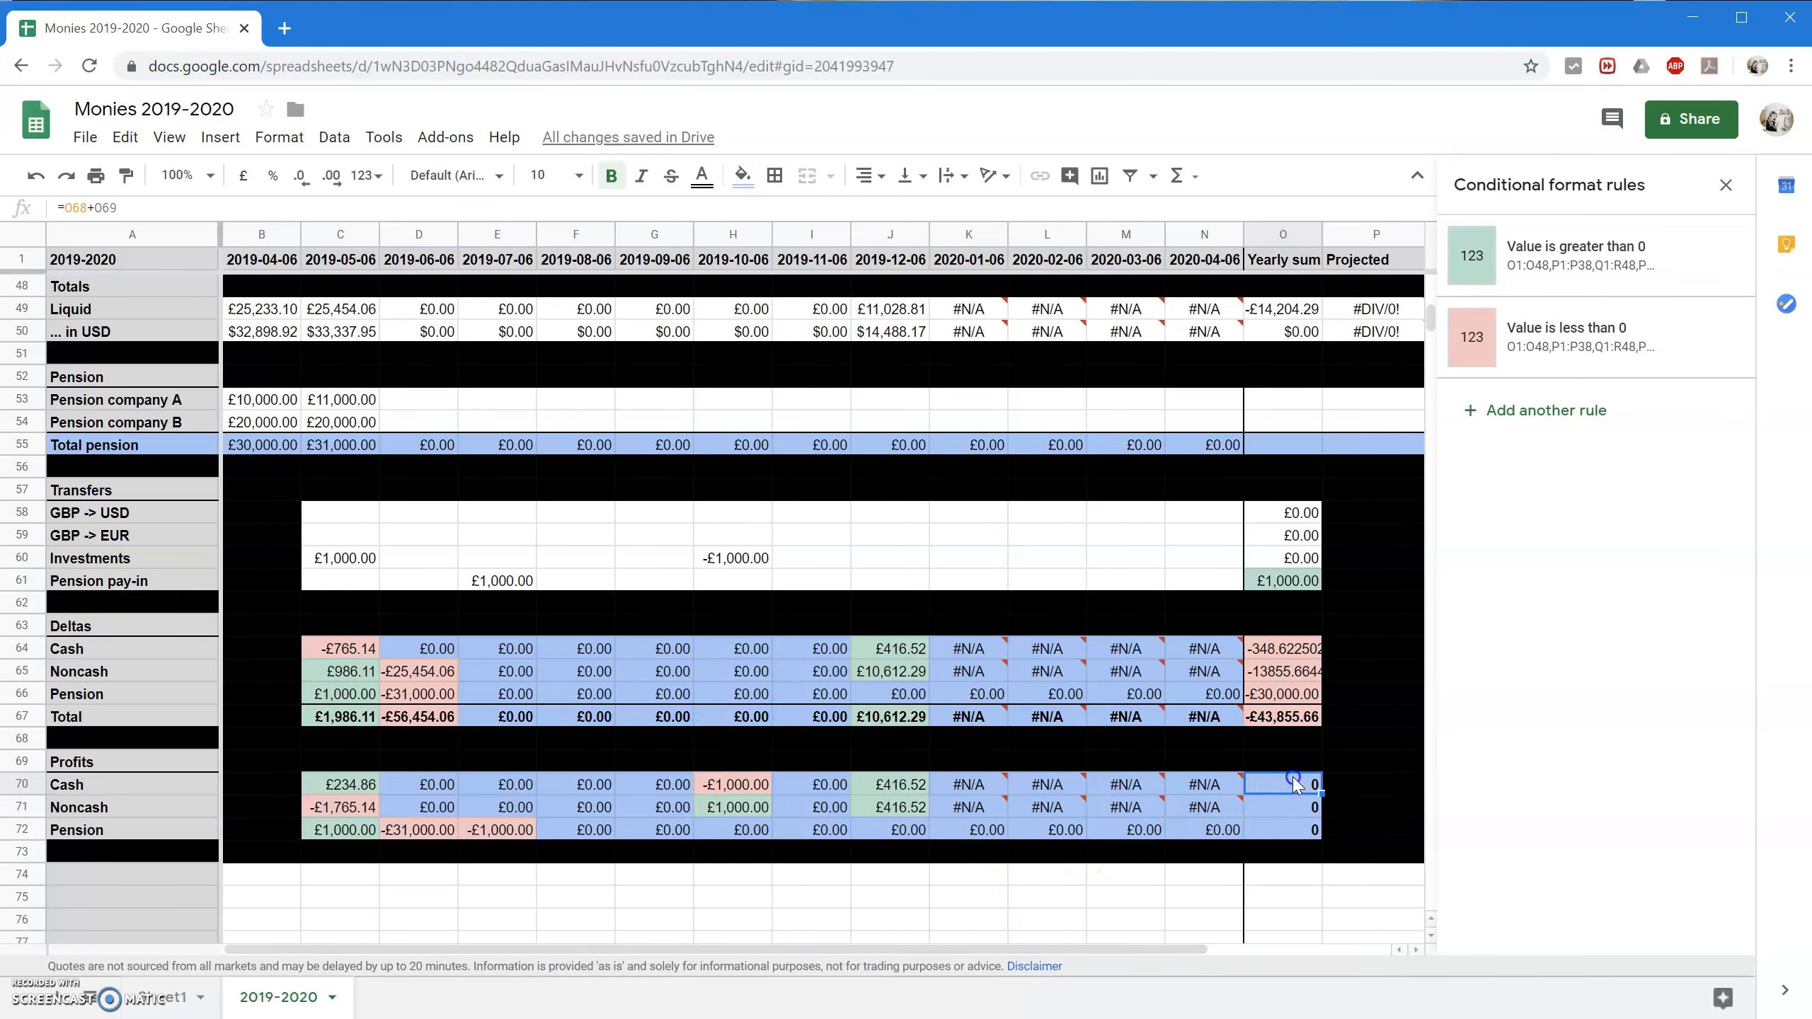
pyautogui.click(164, 211)
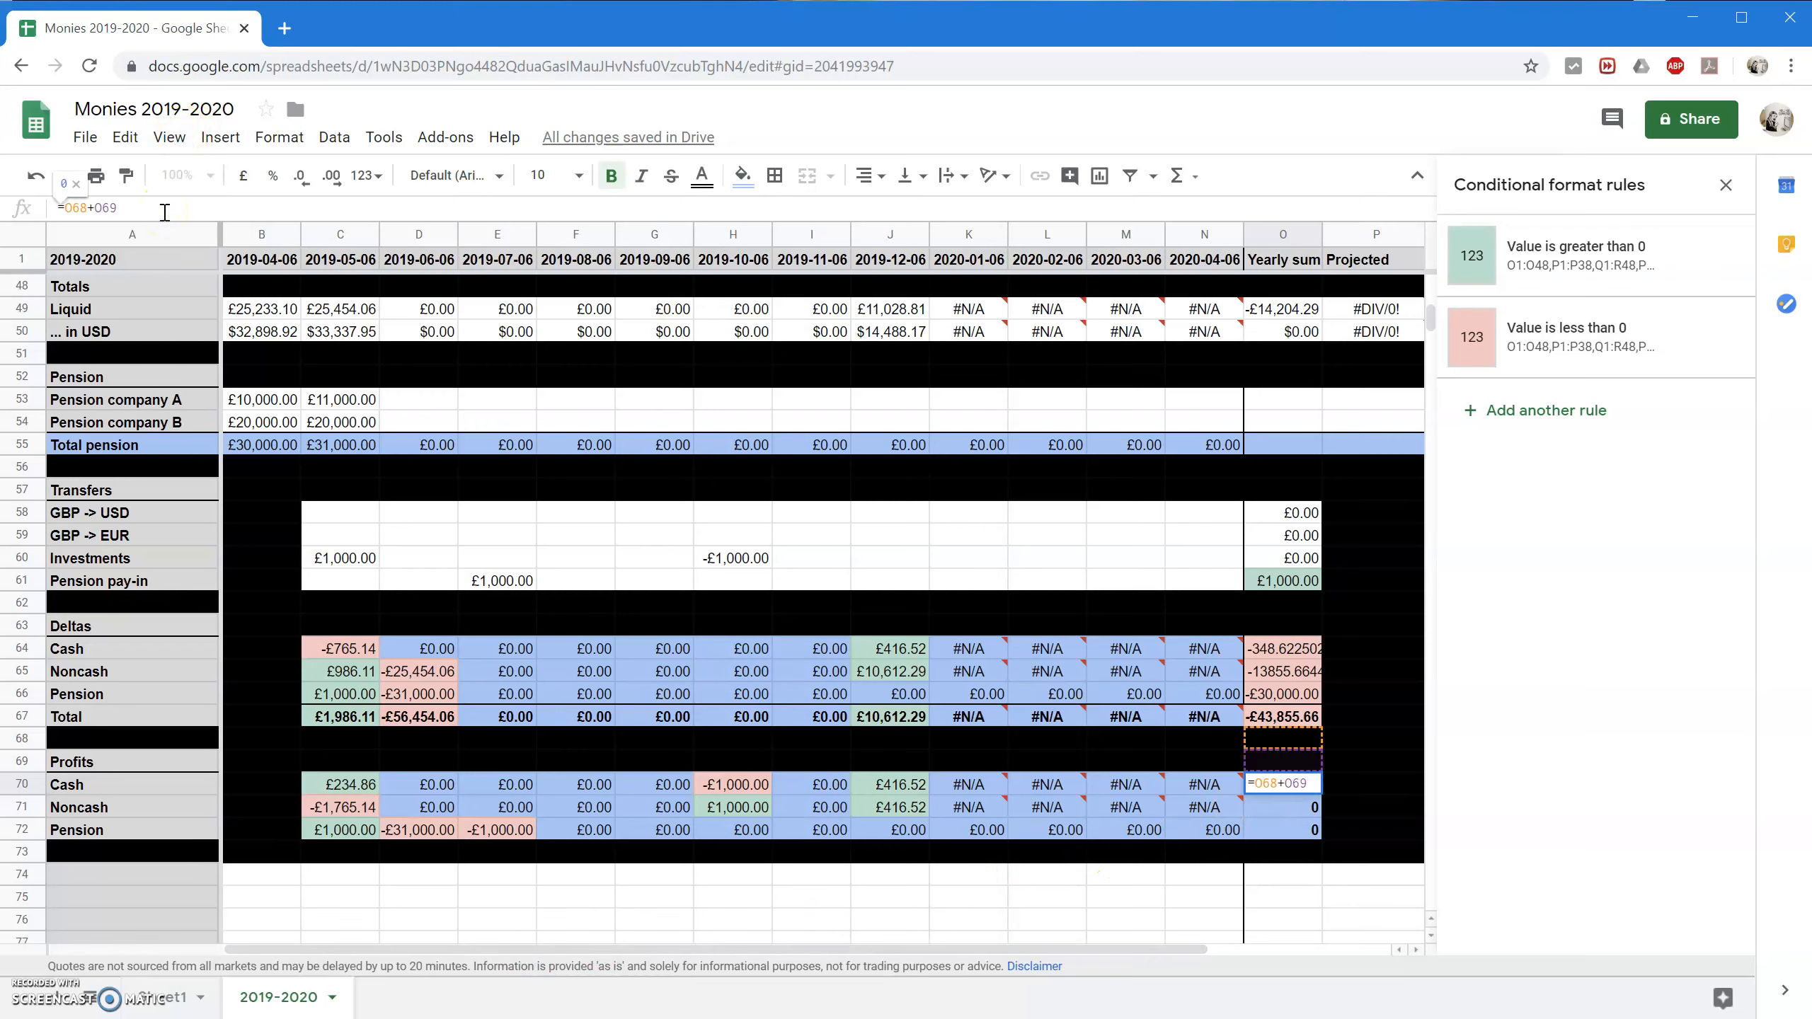
pyautogui.press('BackSpace')
pyautogui.press('BackSpace')
pyautogui.press('BackSpace')
pyautogui.press('BackSpace')
pyautogui.press('BackSpace')
pyautogui.press('BackSpace')
pyautogui.press('BackSpace')
pyautogui.write('SUM')
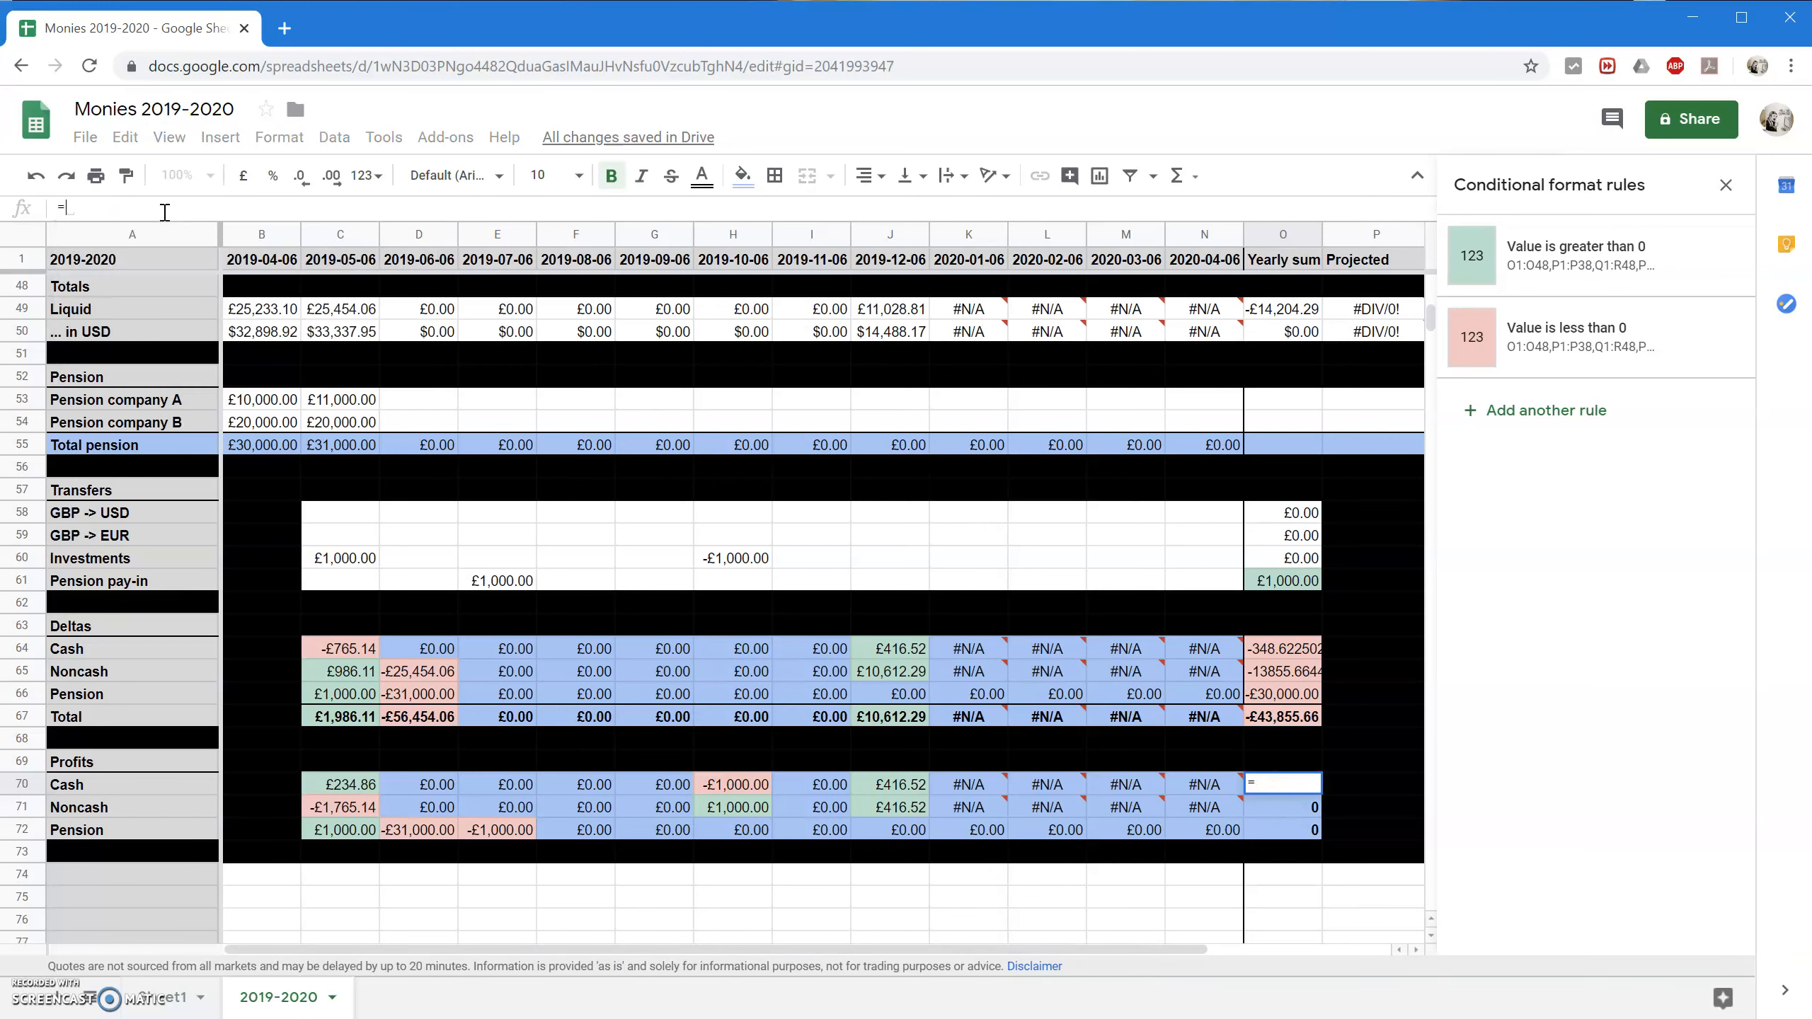
pyautogui.write('(')
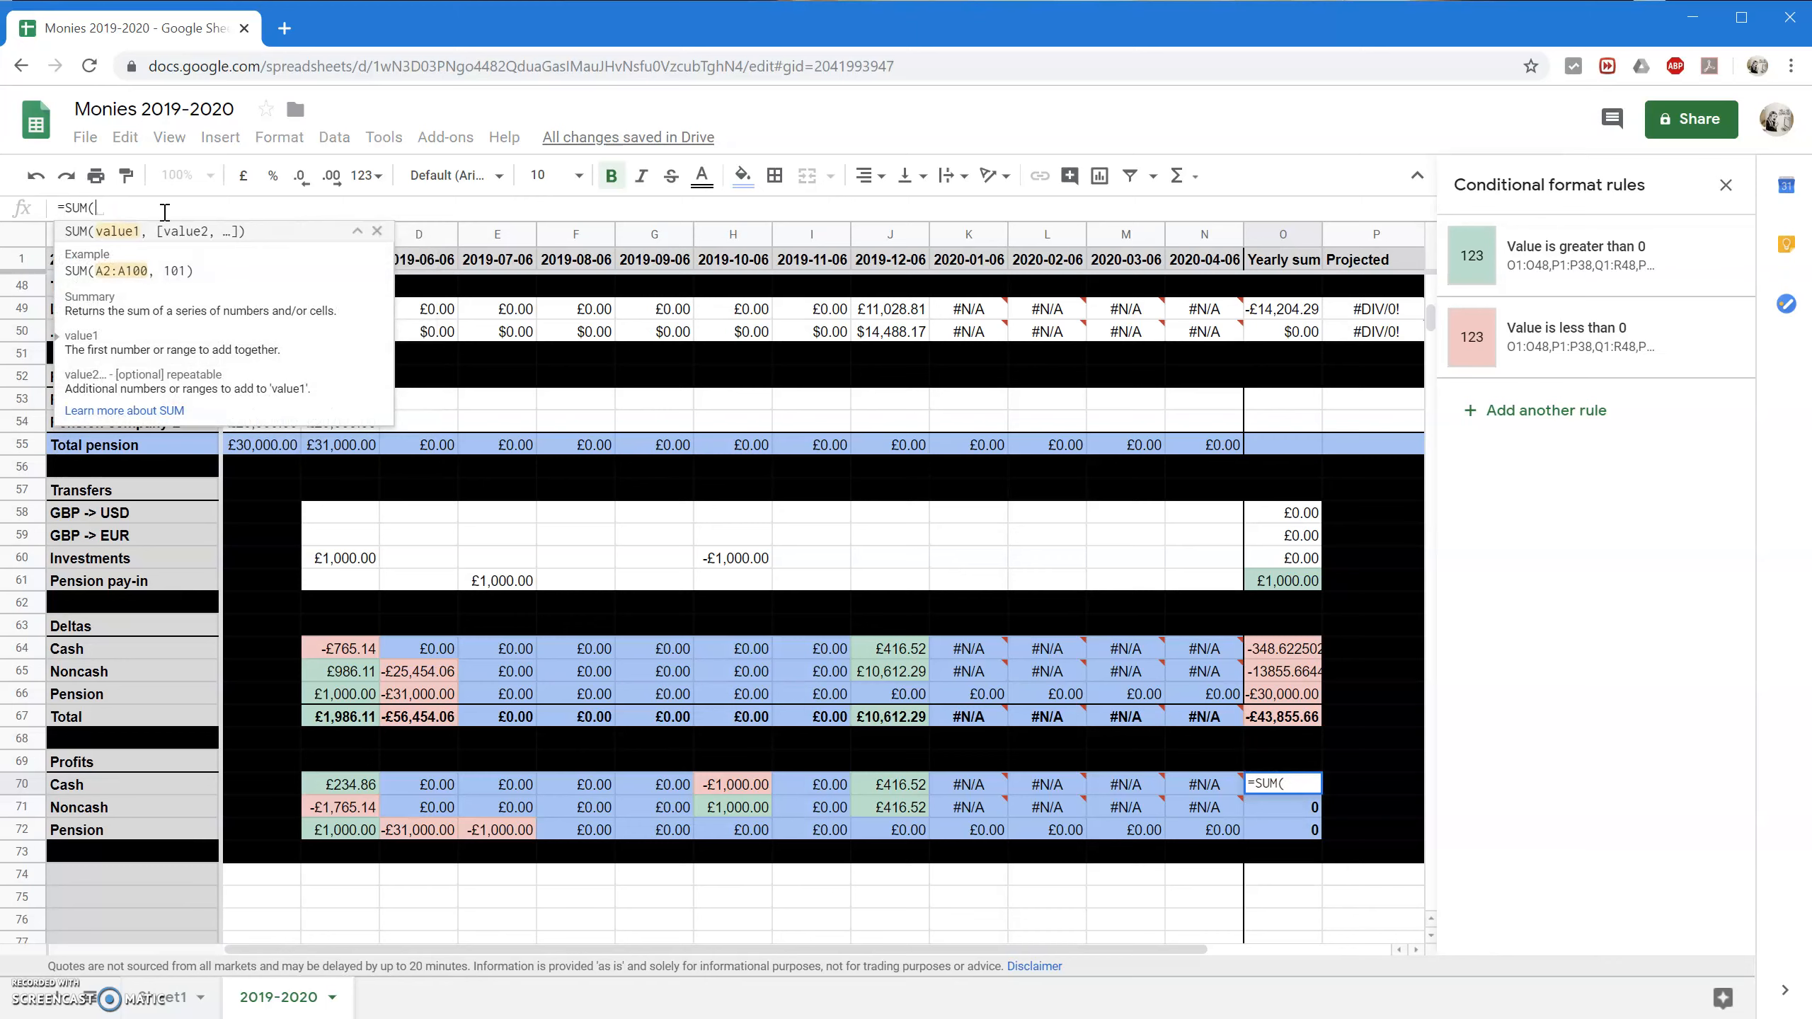
pyautogui.write('C70')
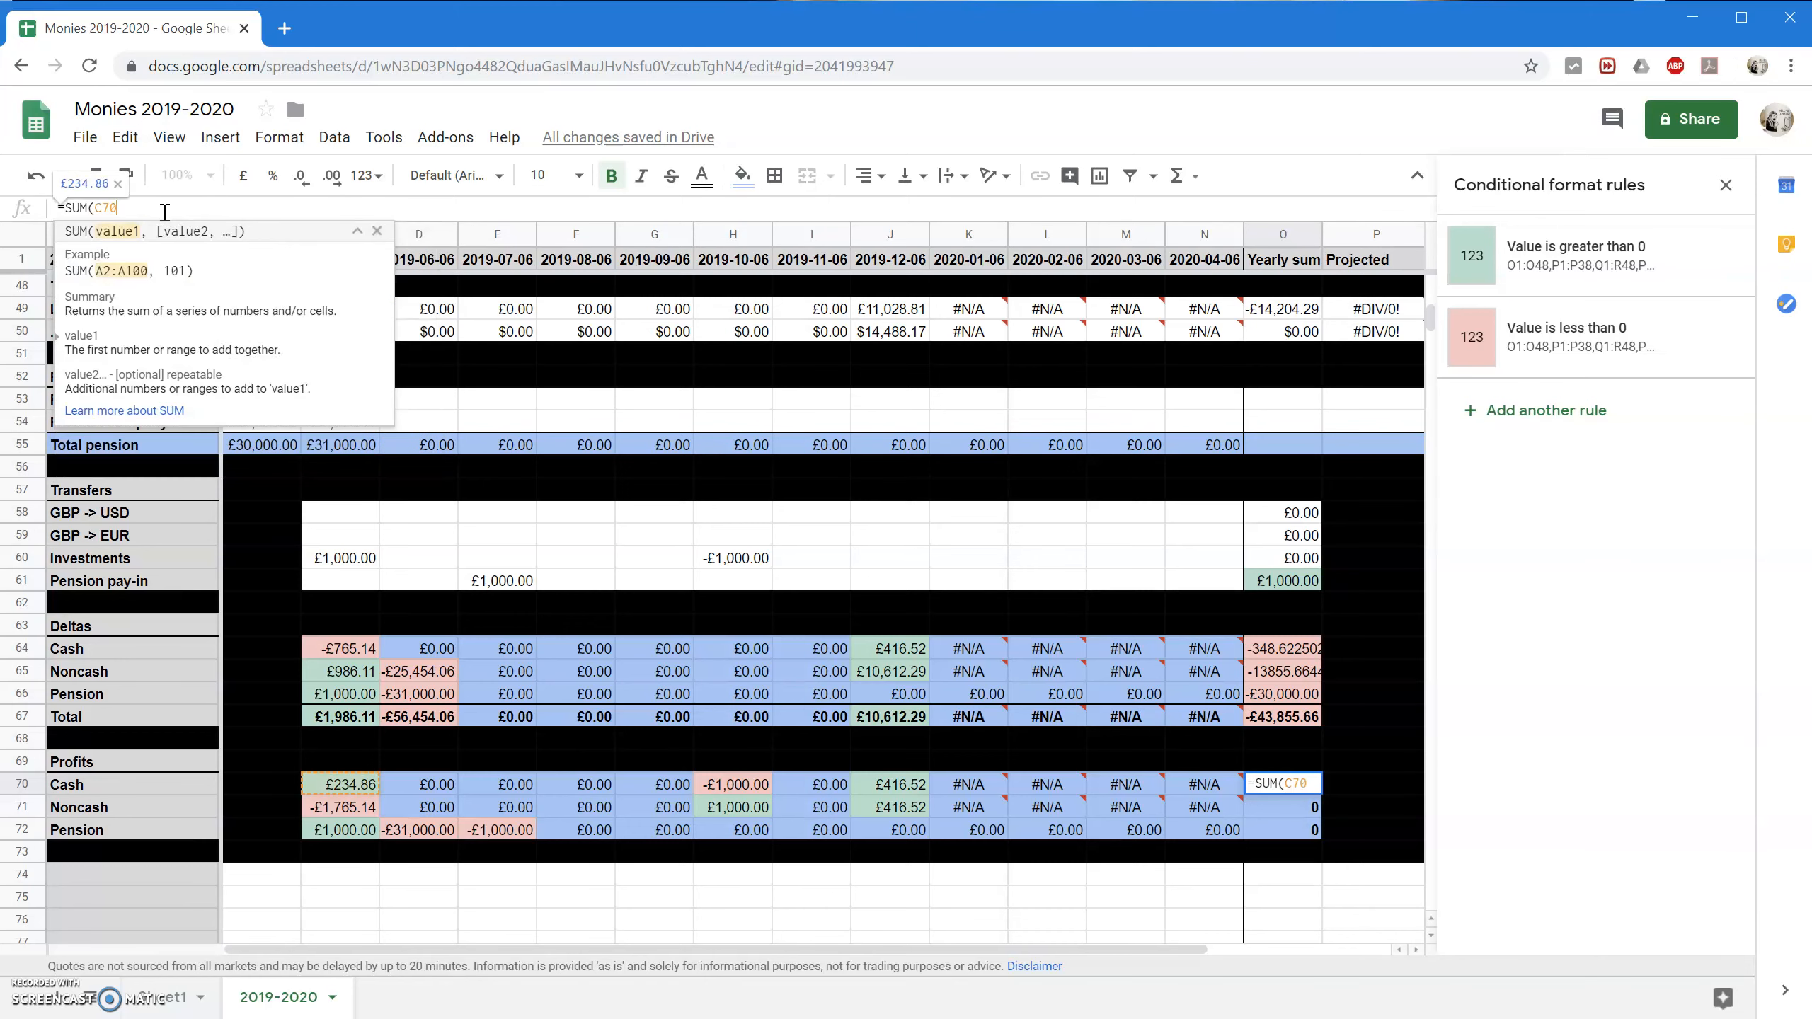
pyautogui.write(':N70)')
pyautogui.hotkey('shift', 'Return')
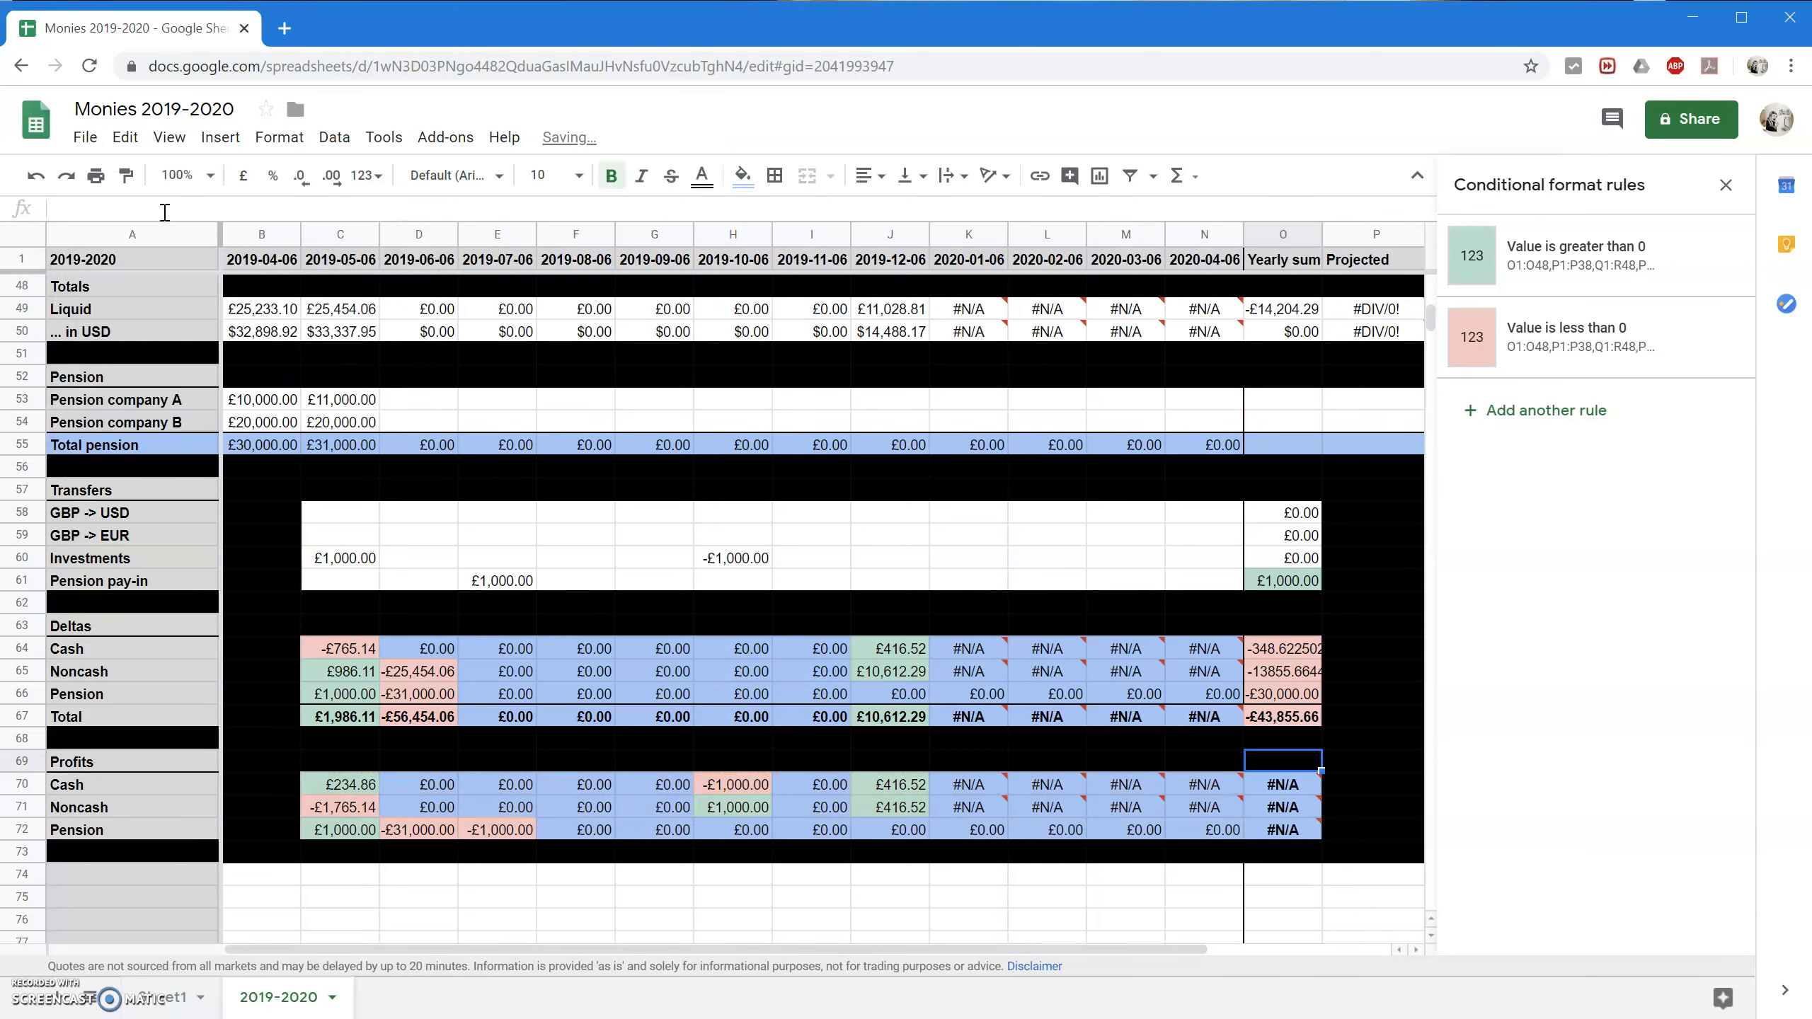
pyautogui.press('Down')
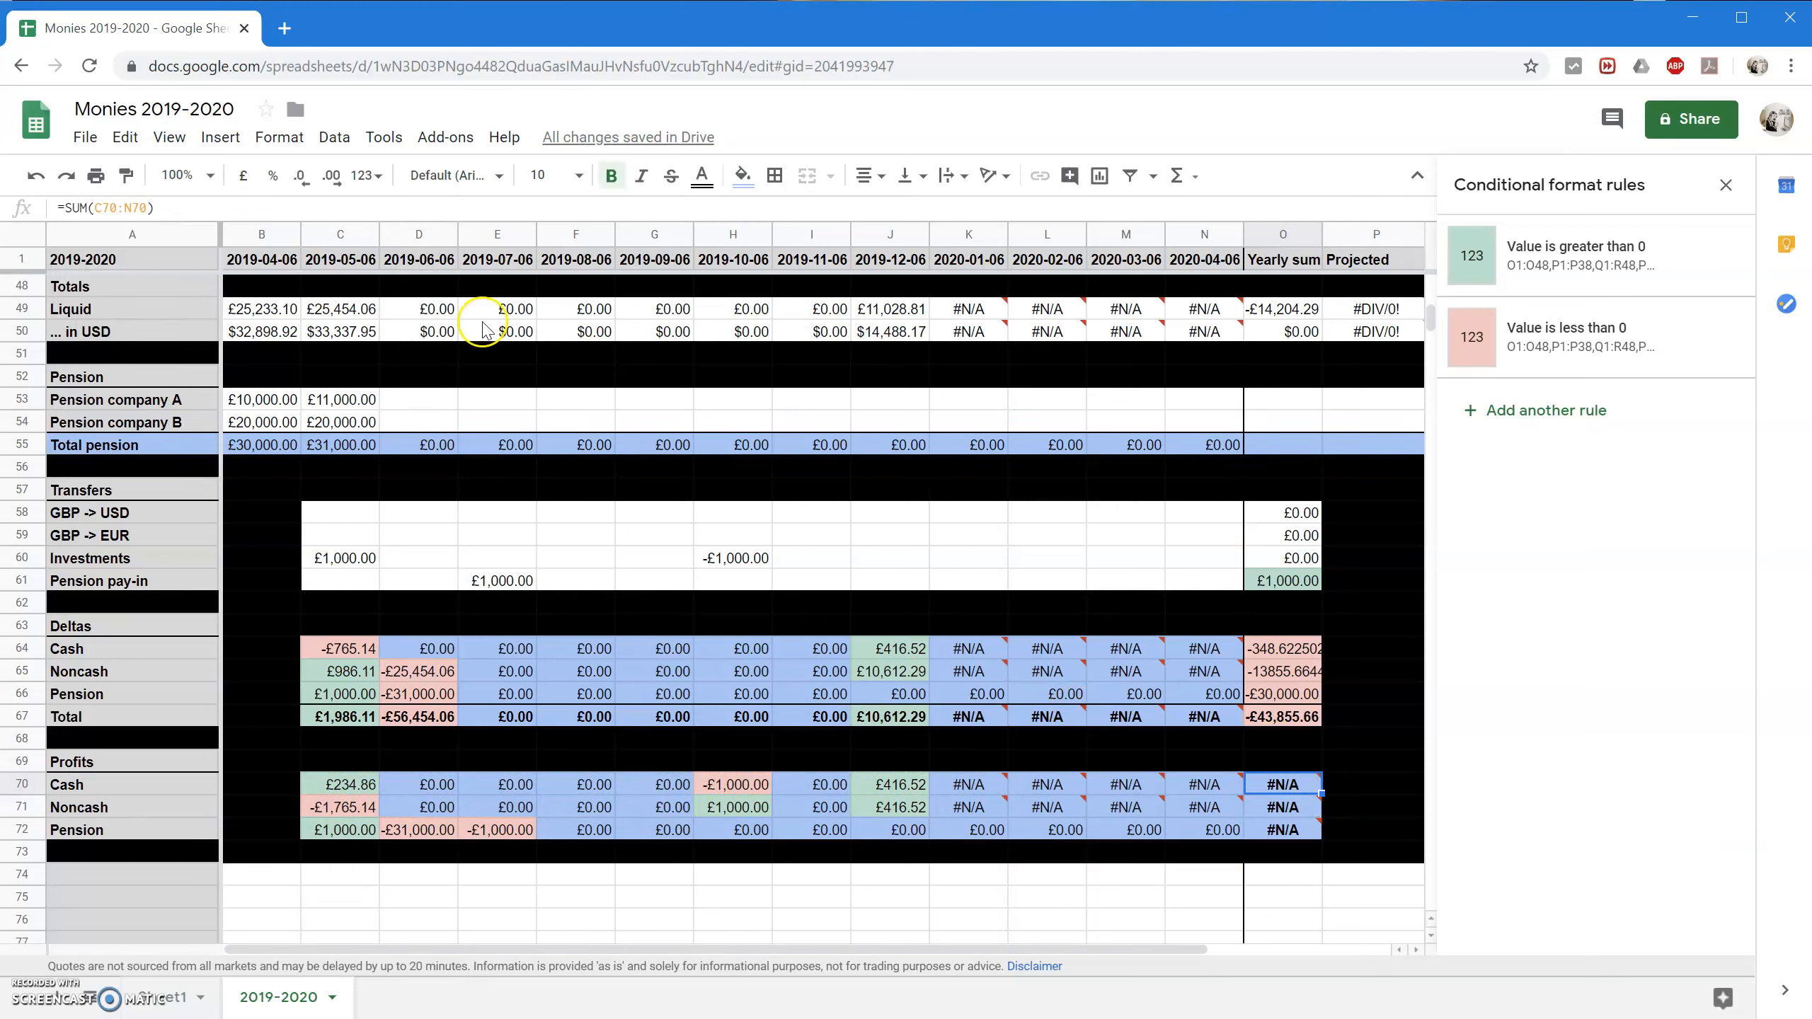
# Wrap the range in O70 with IFERROR inside the SUM and fill the formula down through O72.
pyautogui.click(95, 208)
pyautogui.write('IFERROR(')
pyautogui.press('Return')
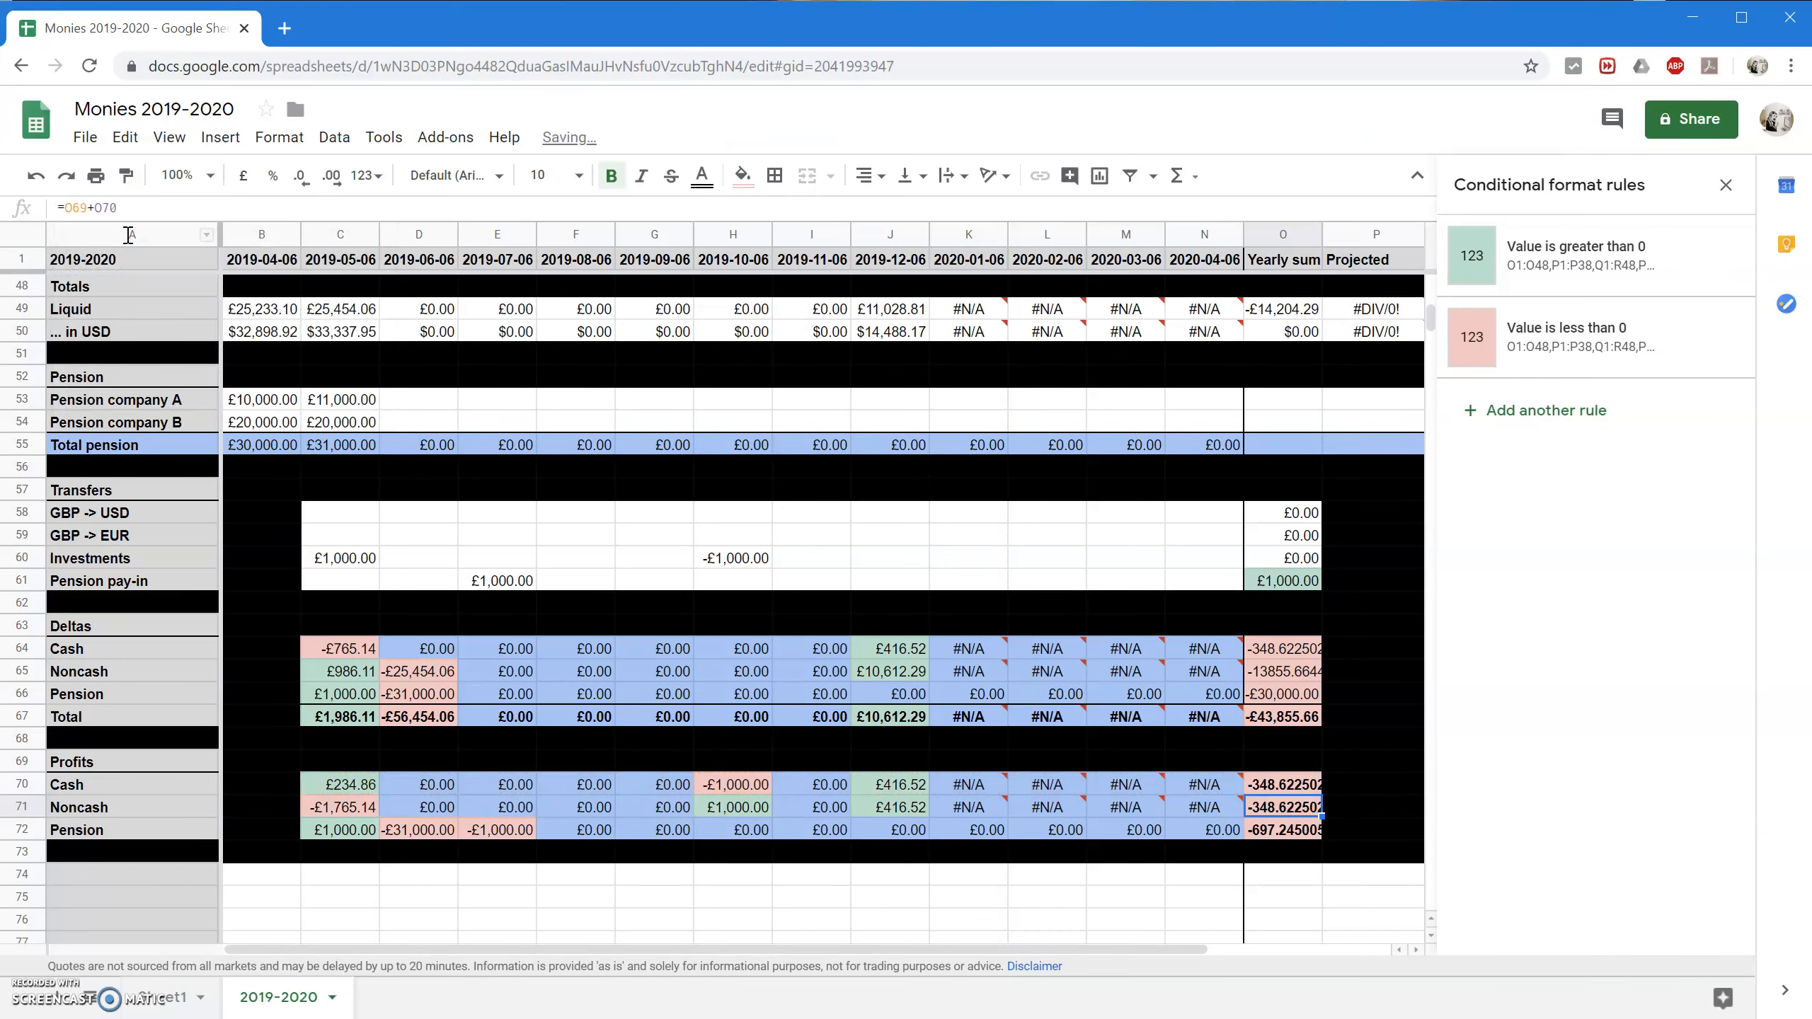
pyautogui.click(1287, 784)
pyautogui.moveTo(1324, 792); pyautogui.dragTo(1301, 838)
# Format the Pension profit yearly sum in O72 as pounds and widen the Yearly sum column slightly.
pyautogui.click(1301, 831)
pyautogui.click(244, 176)
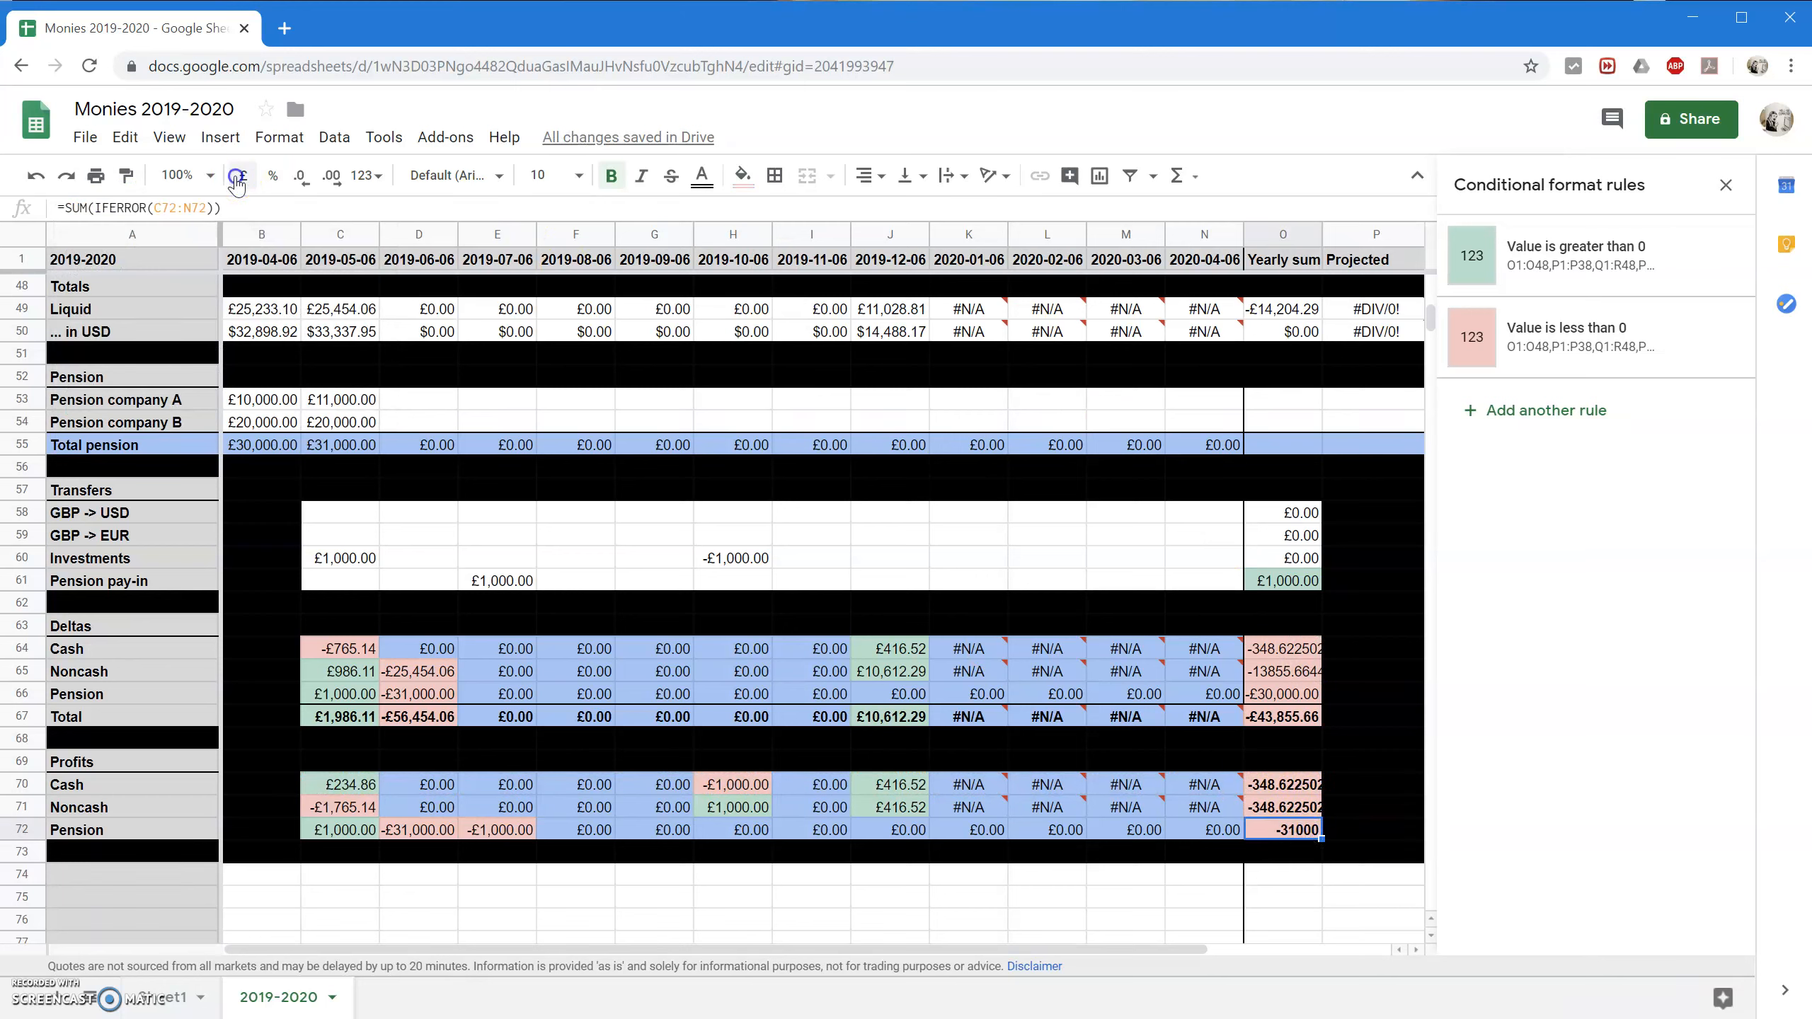
pyautogui.click(1297, 804)
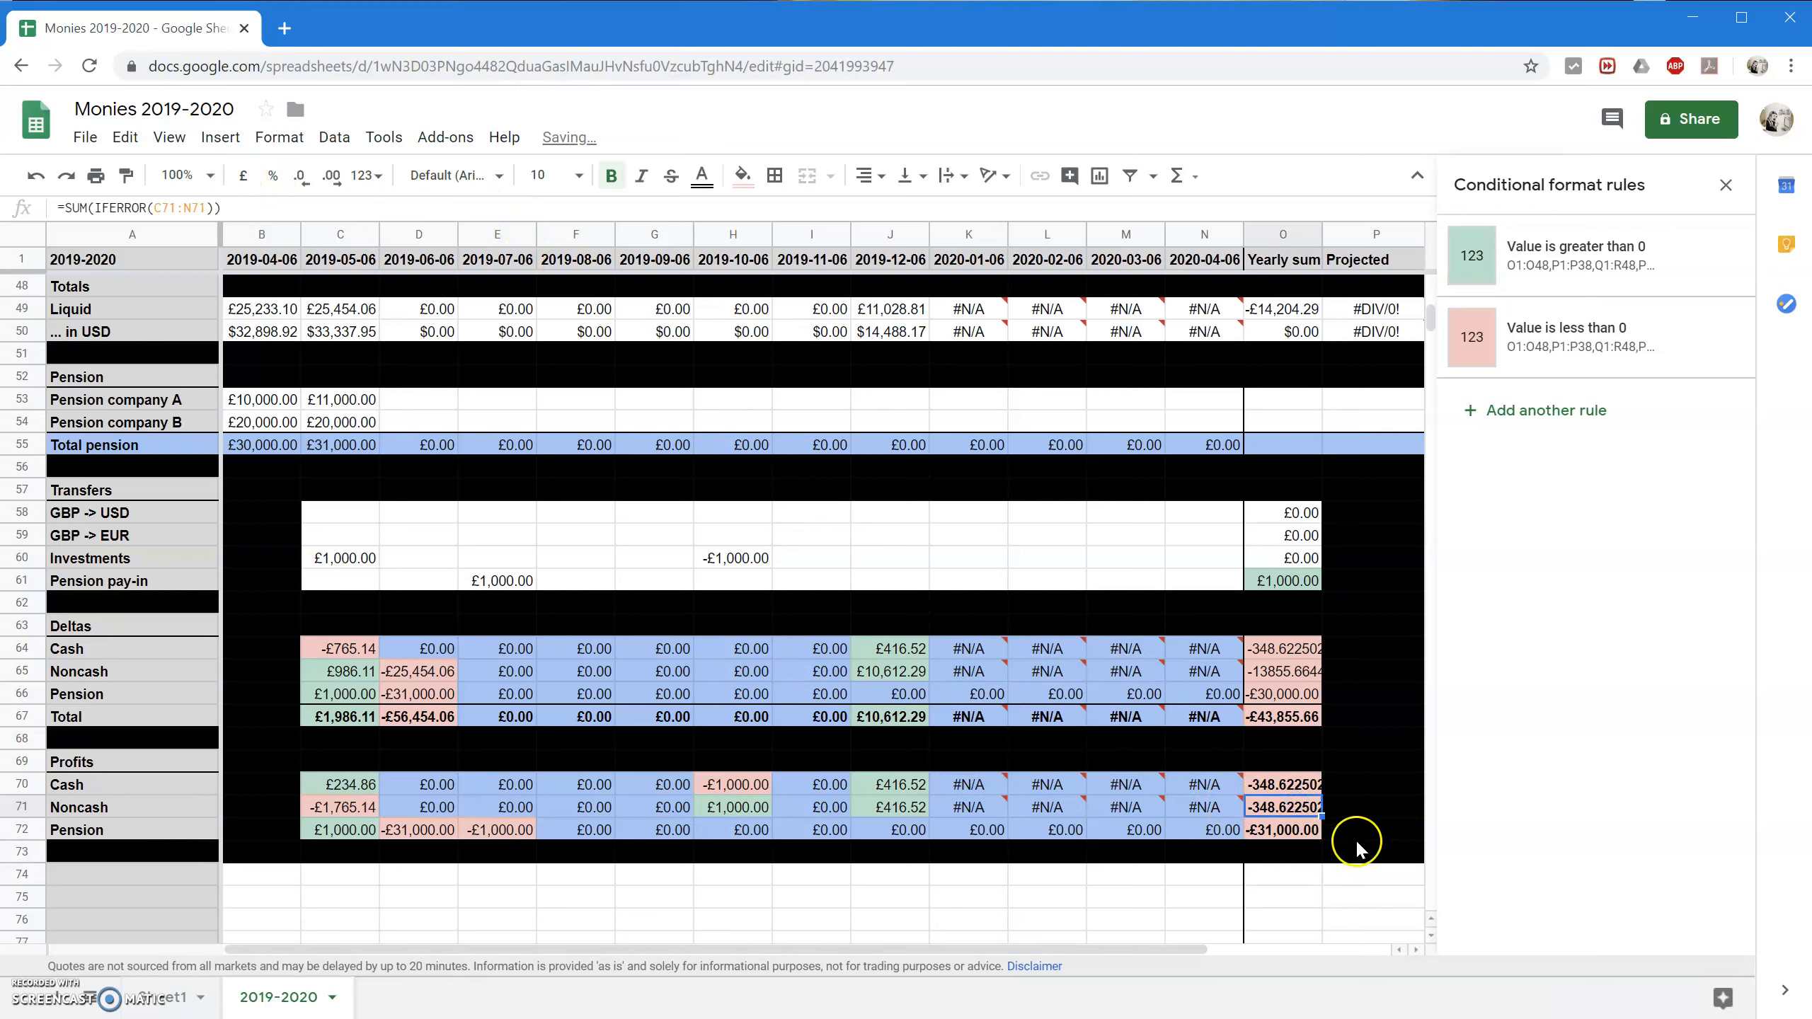
pyautogui.moveTo(1320, 238); pyautogui.dragTo(1336, 238)
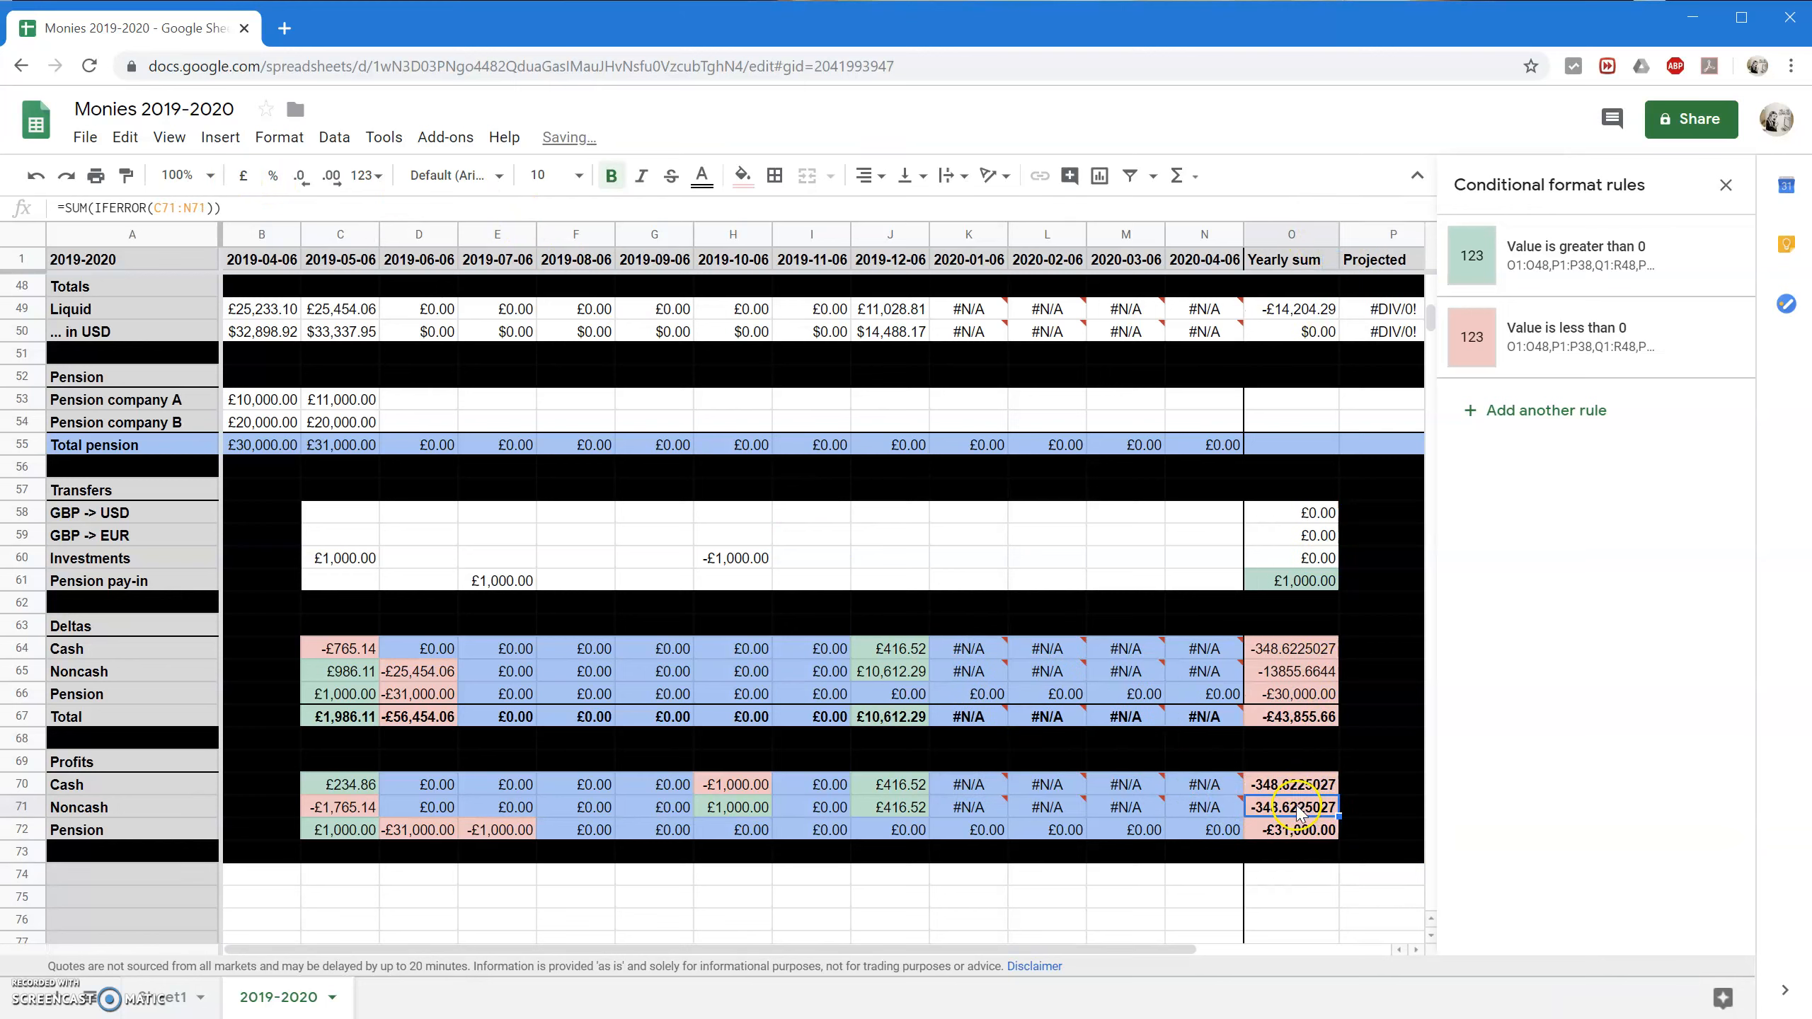
# Review the Profits formulas in the Yearly sum column and across the Noncash months.
pyautogui.click(1288, 875)
pyautogui.press('Up')
pyautogui.press('Up')
pyautogui.press('Up')
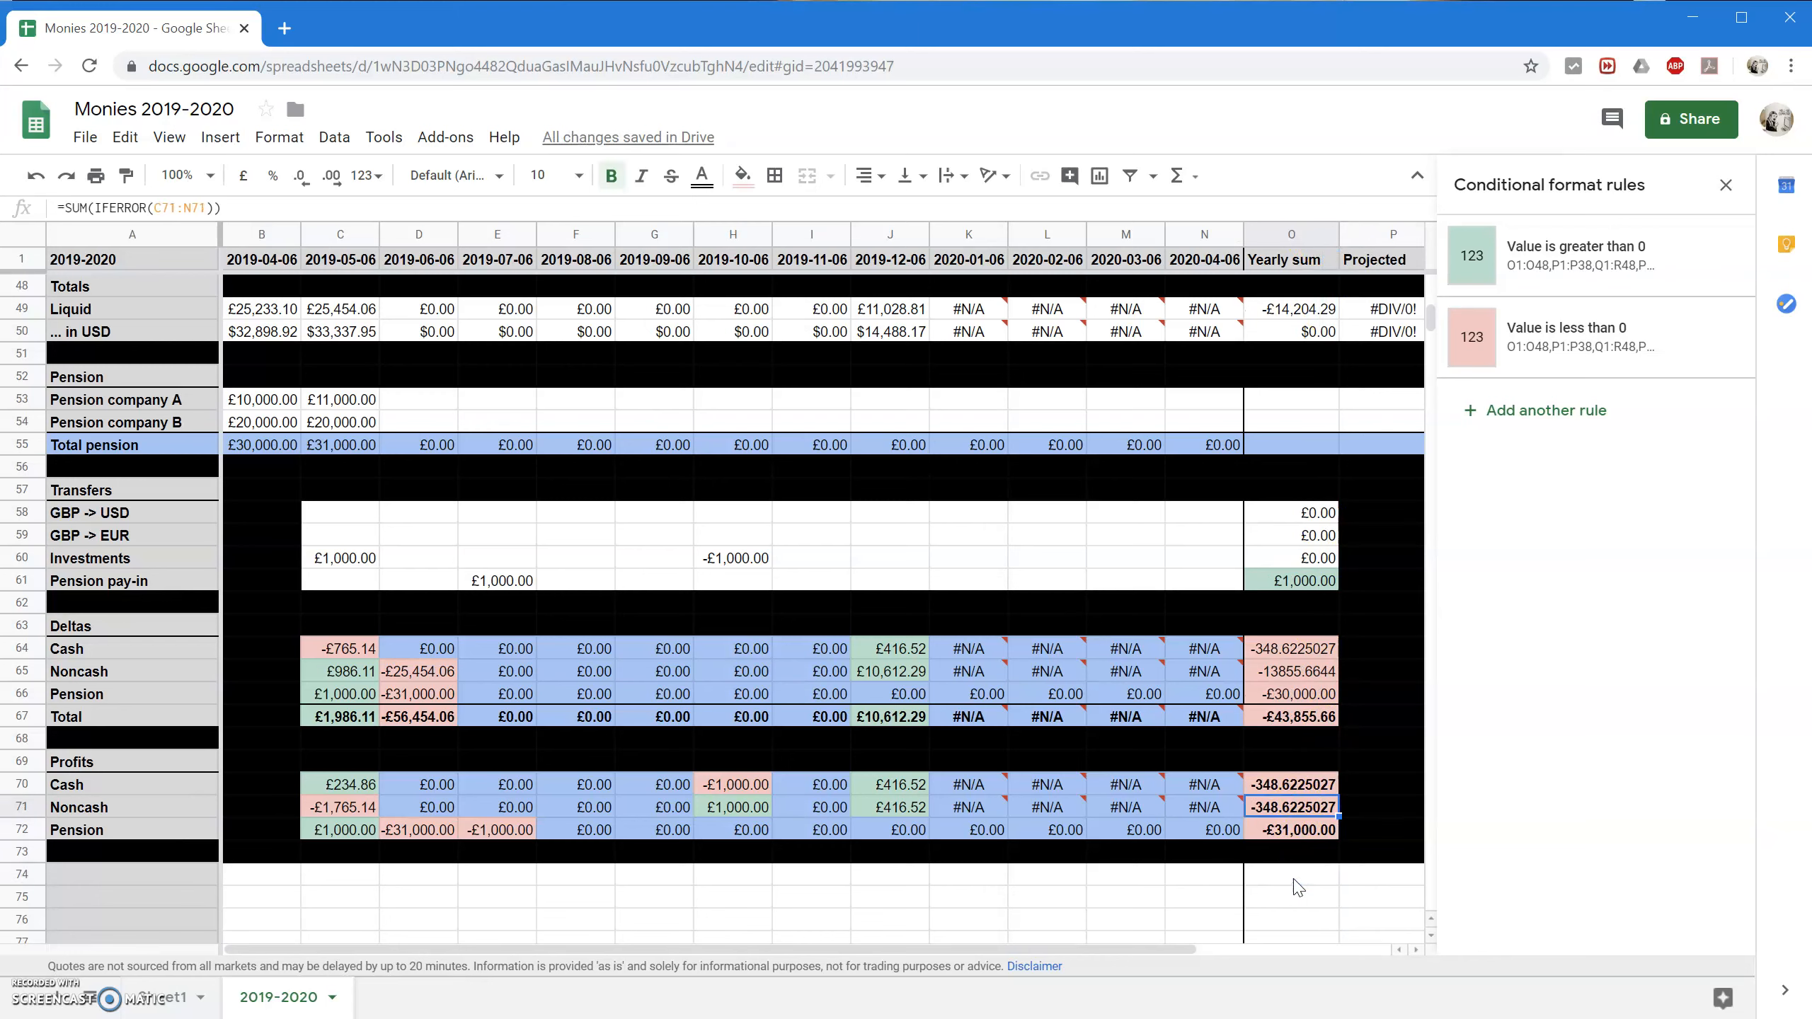
pyautogui.press('Down')
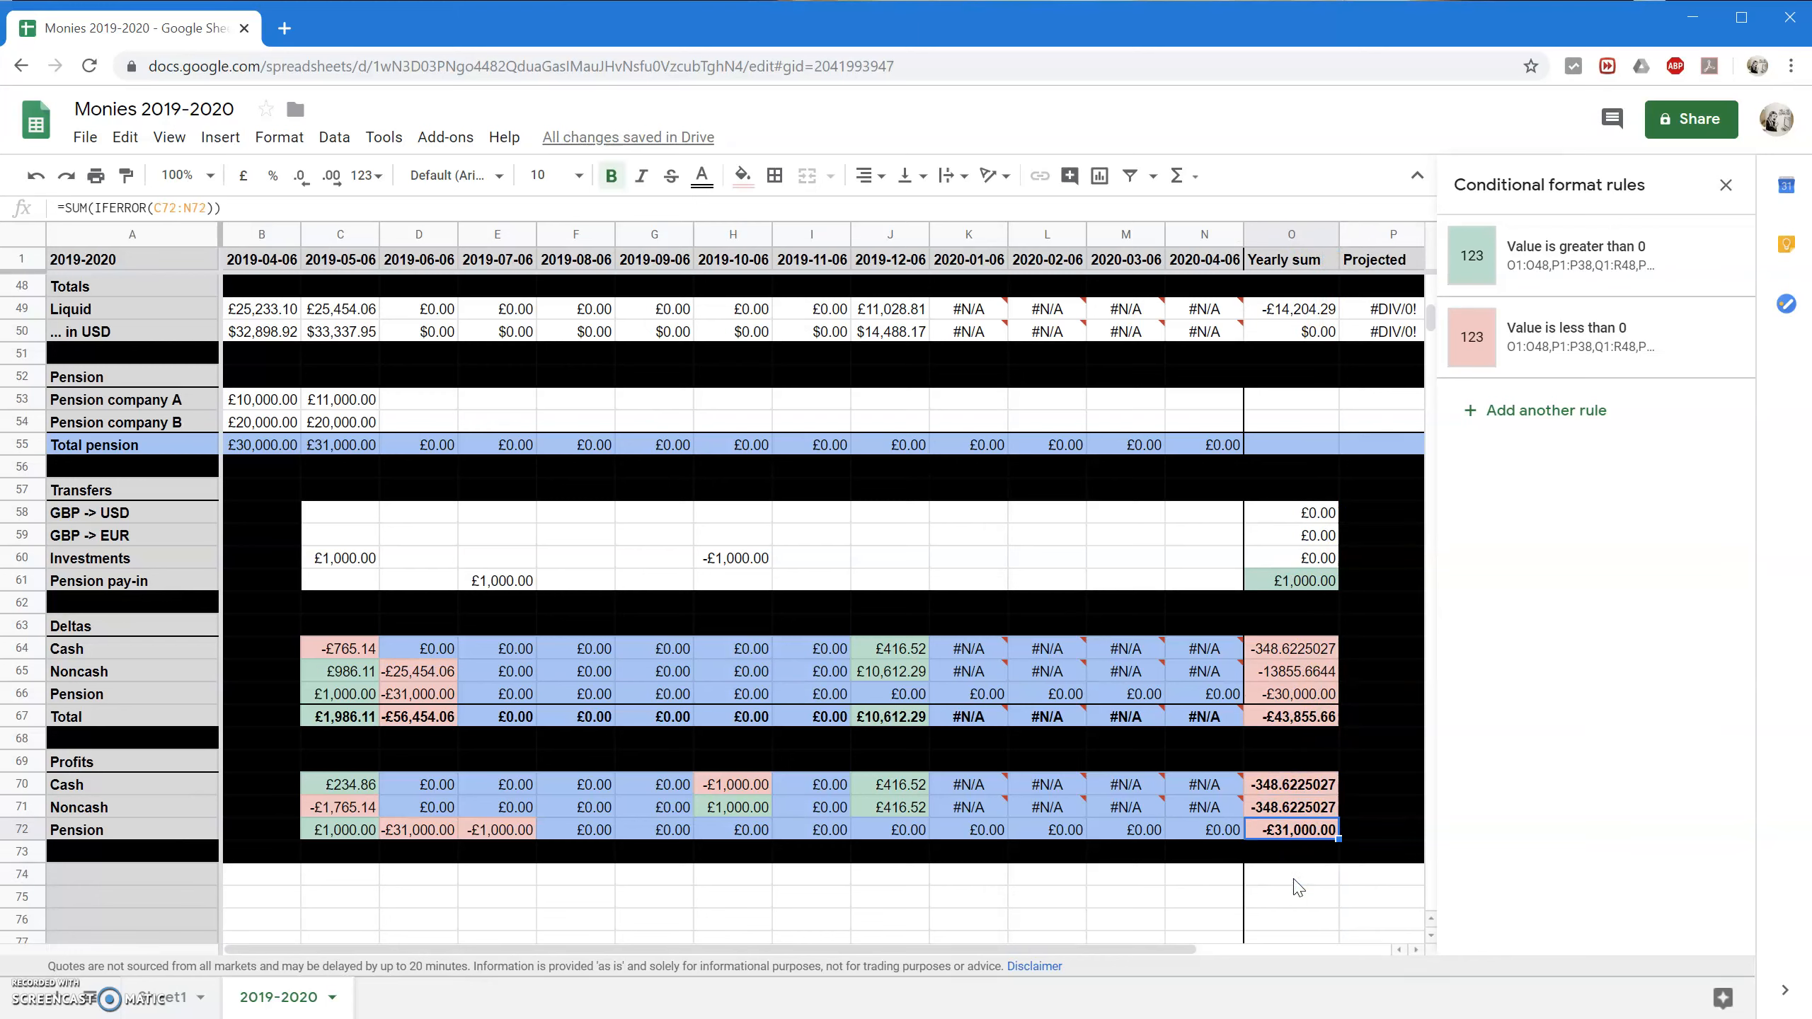
pyautogui.click(441, 807)
pyautogui.press('Right')
pyautogui.press('Right')
pyautogui.press('Right')
pyautogui.press('Right')
pyautogui.press('Right')
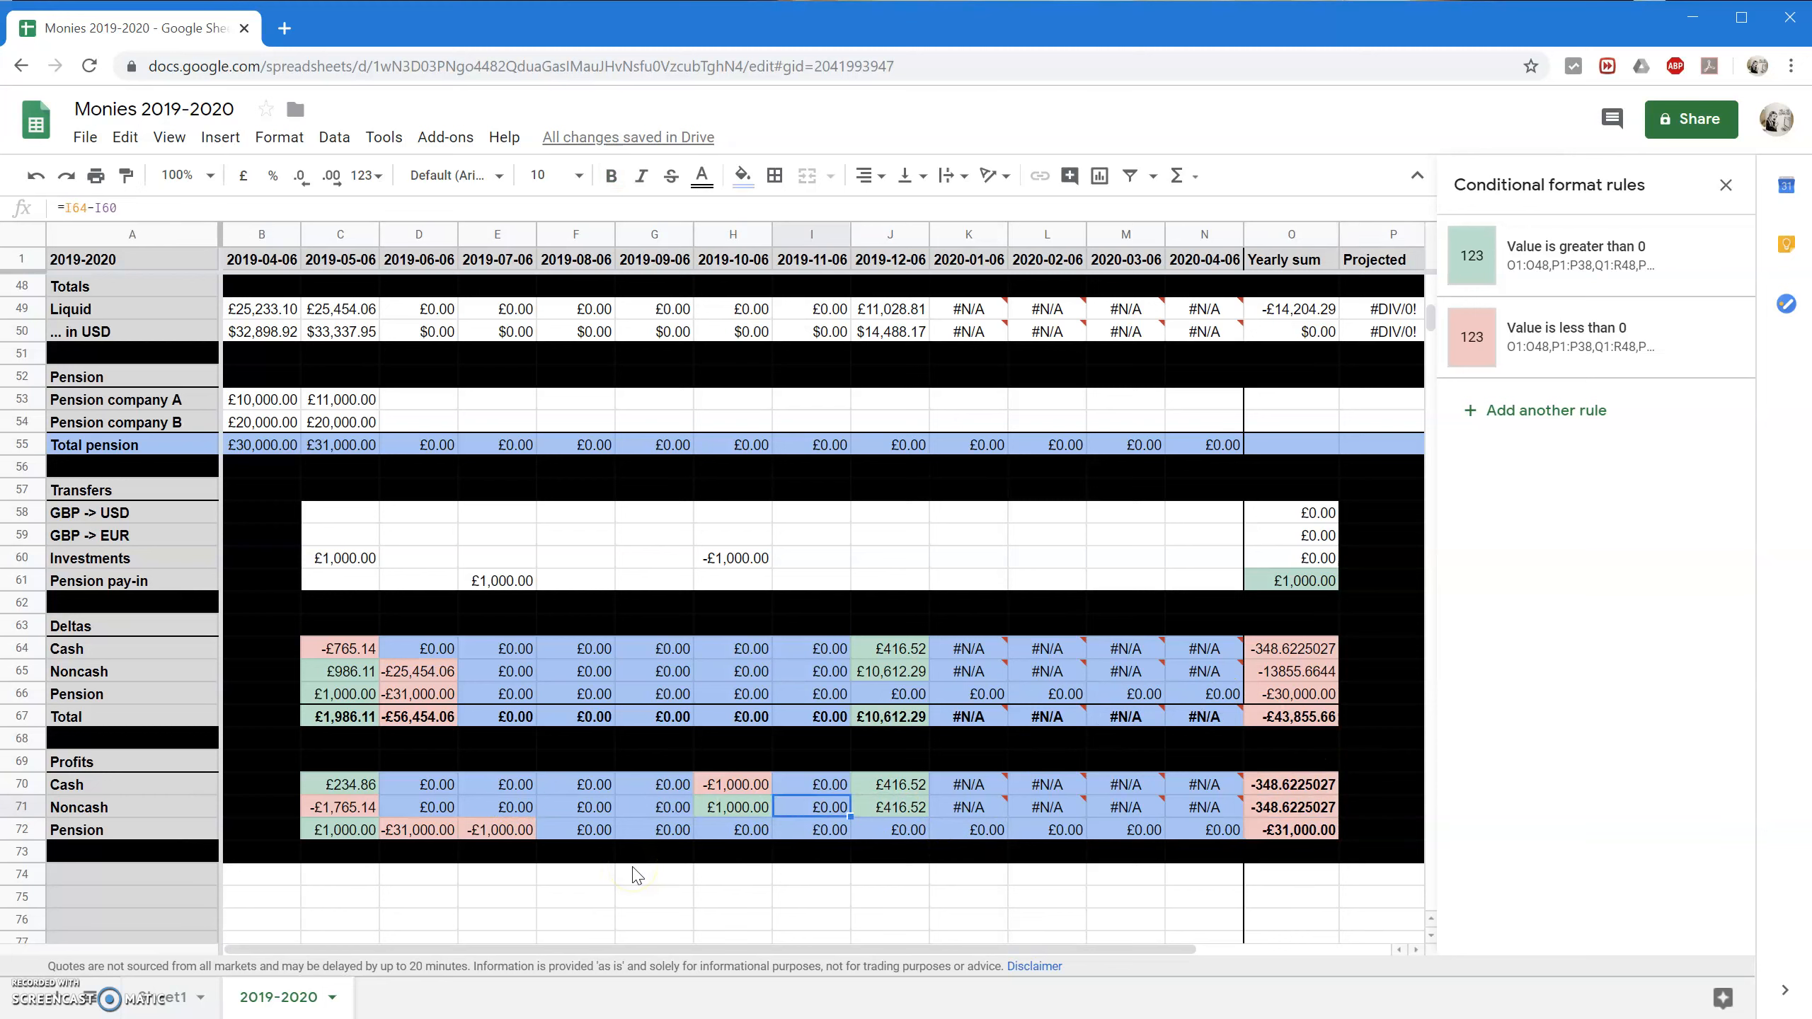
pyautogui.click(317, 997)
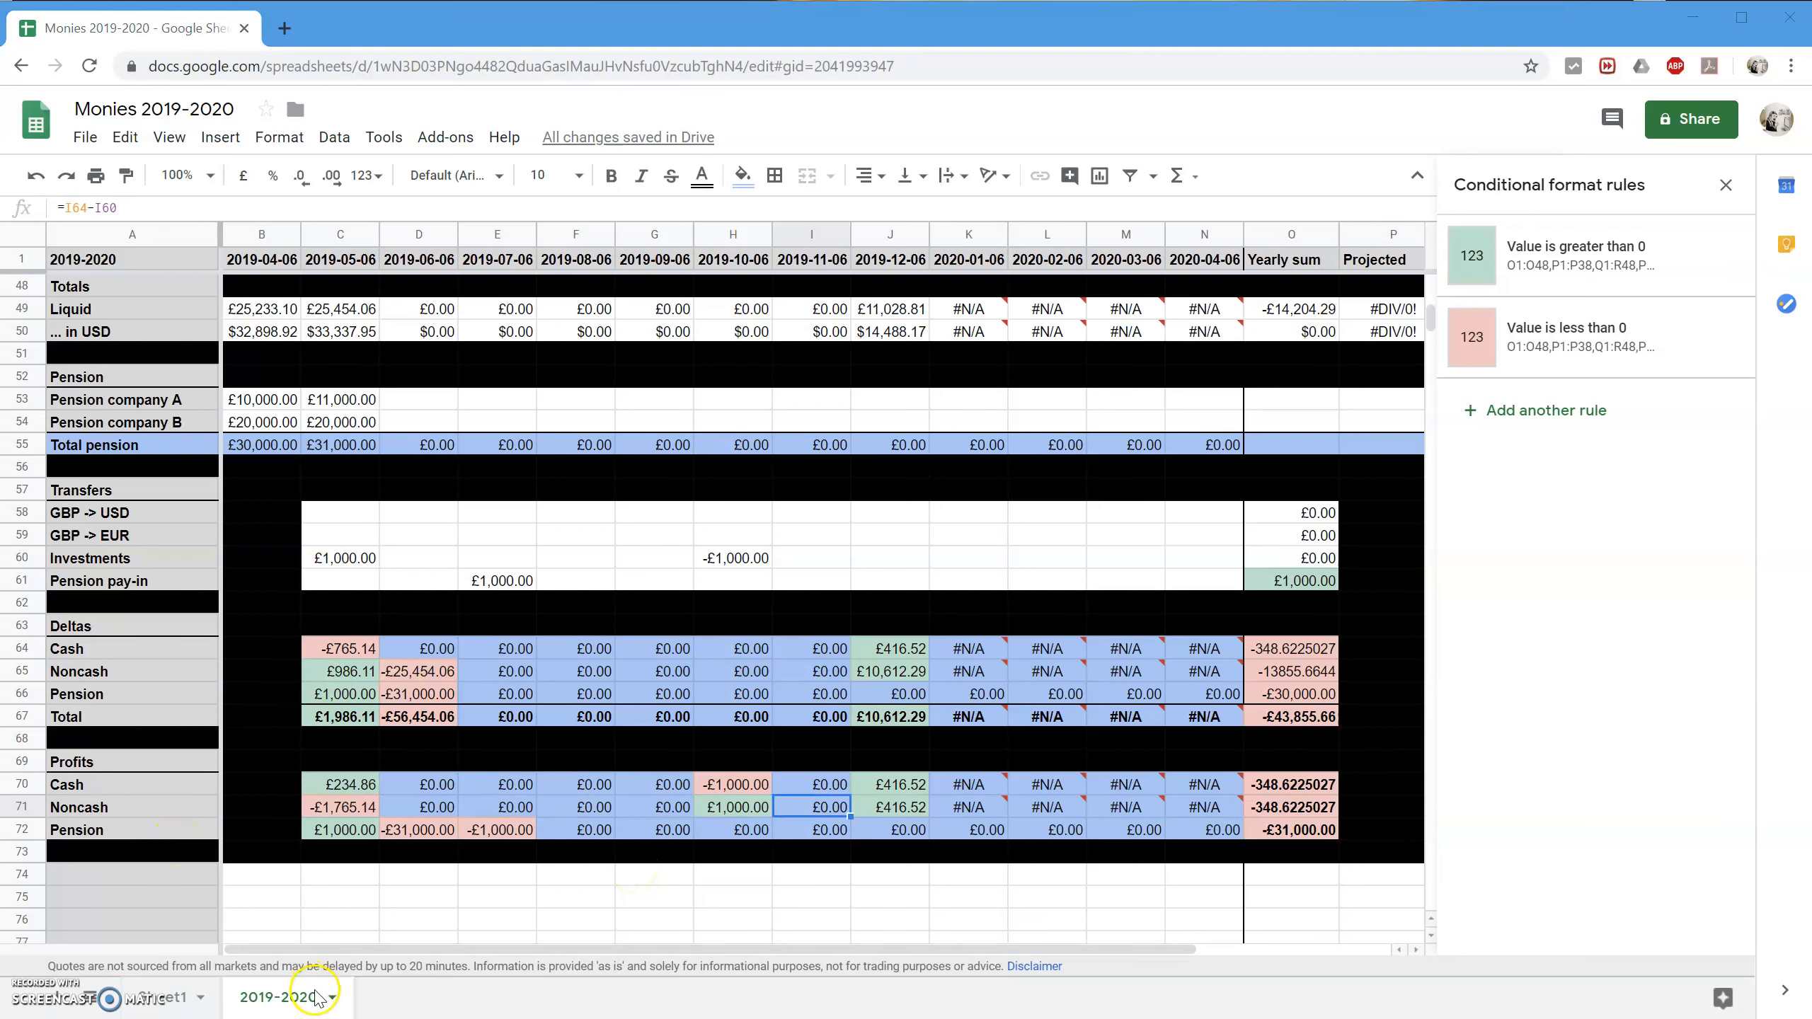
pyautogui.moveTo(364, 949); pyautogui.dragTo(555, 949)
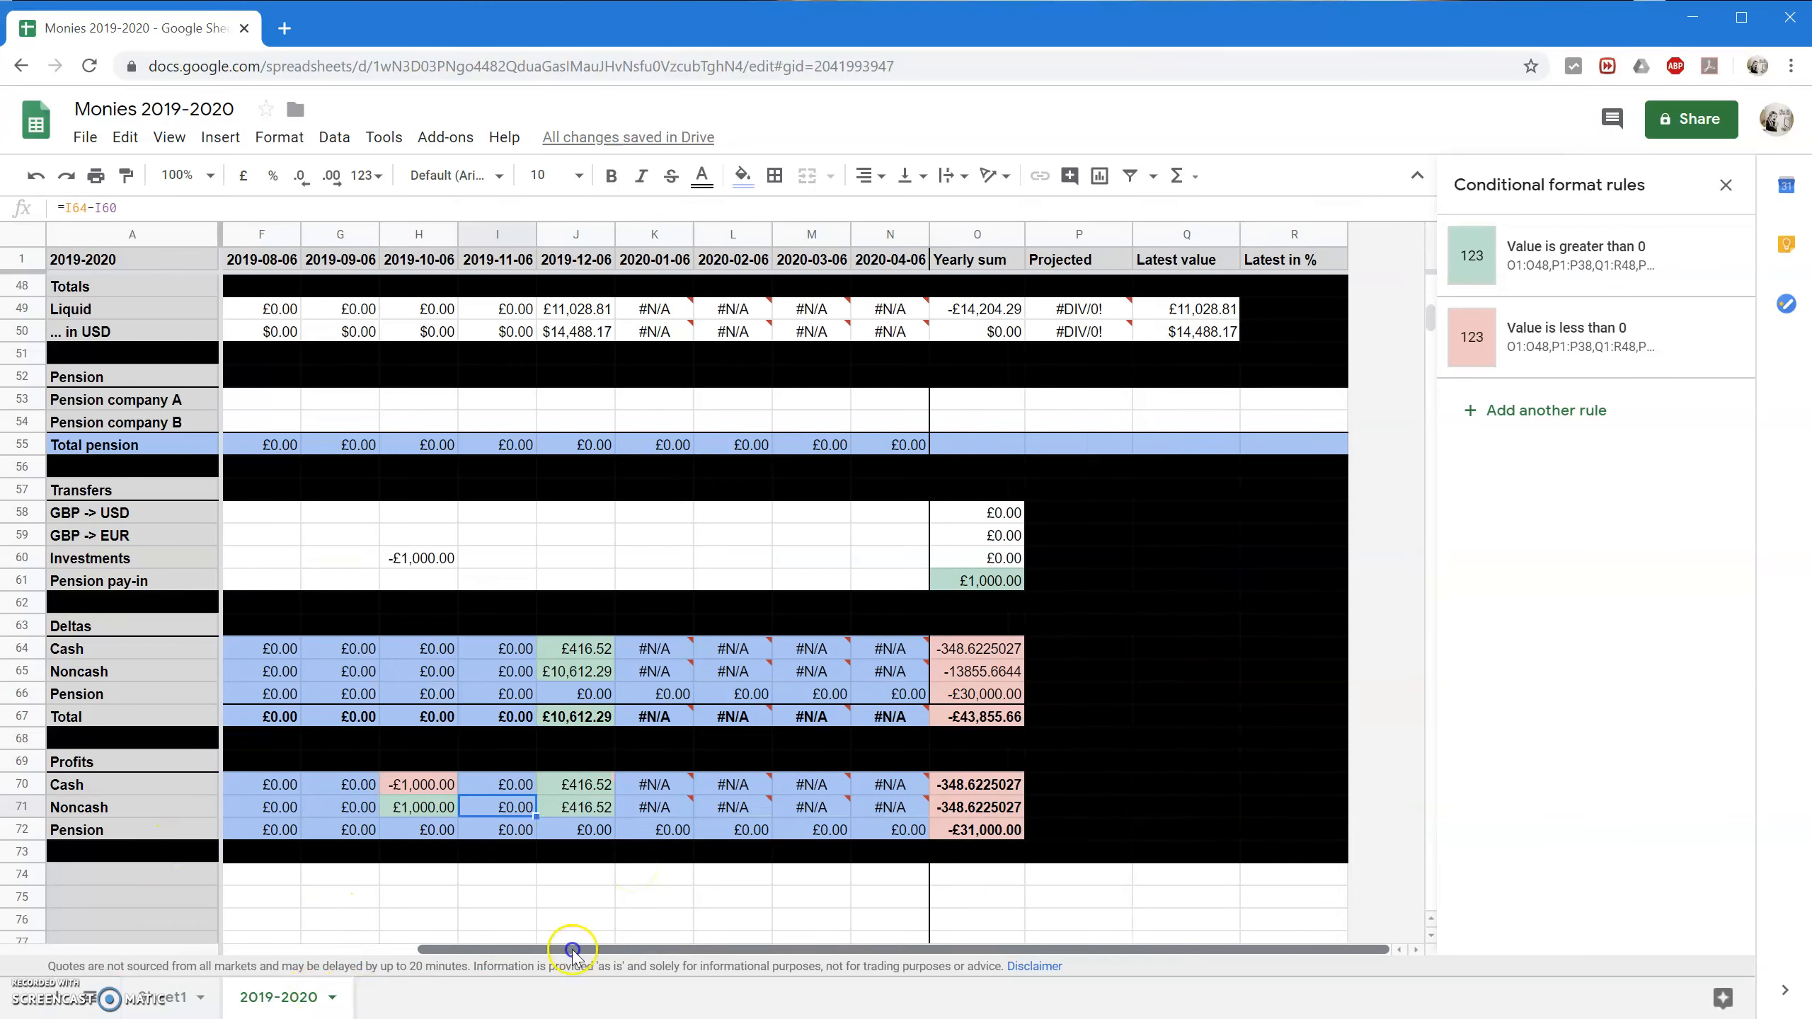
pyautogui.click(1077, 787)
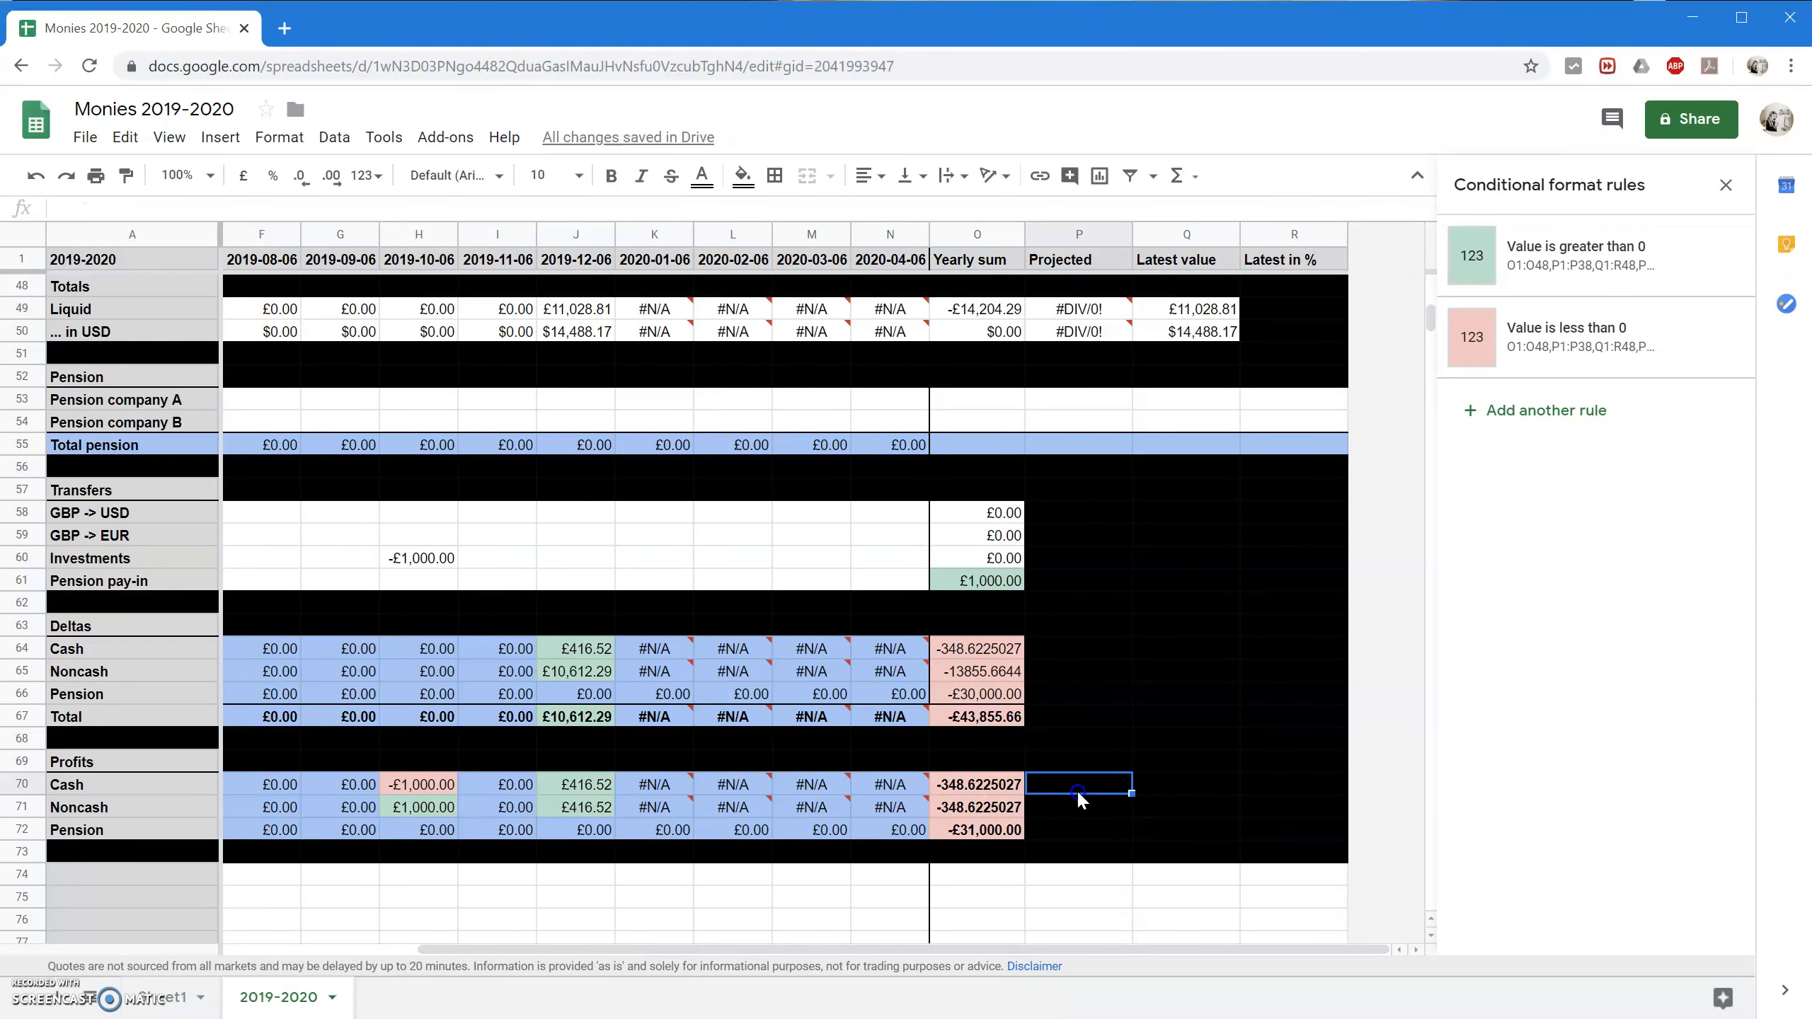
# Fill the empty separator cell A12 above the Expenses heading with black.
pyautogui.click(941, 949)
pyautogui.scroll(2, 1108, 717)
pyautogui.scroll(4, 1109, 716)
pyautogui.scroll(4, 1088, 710)
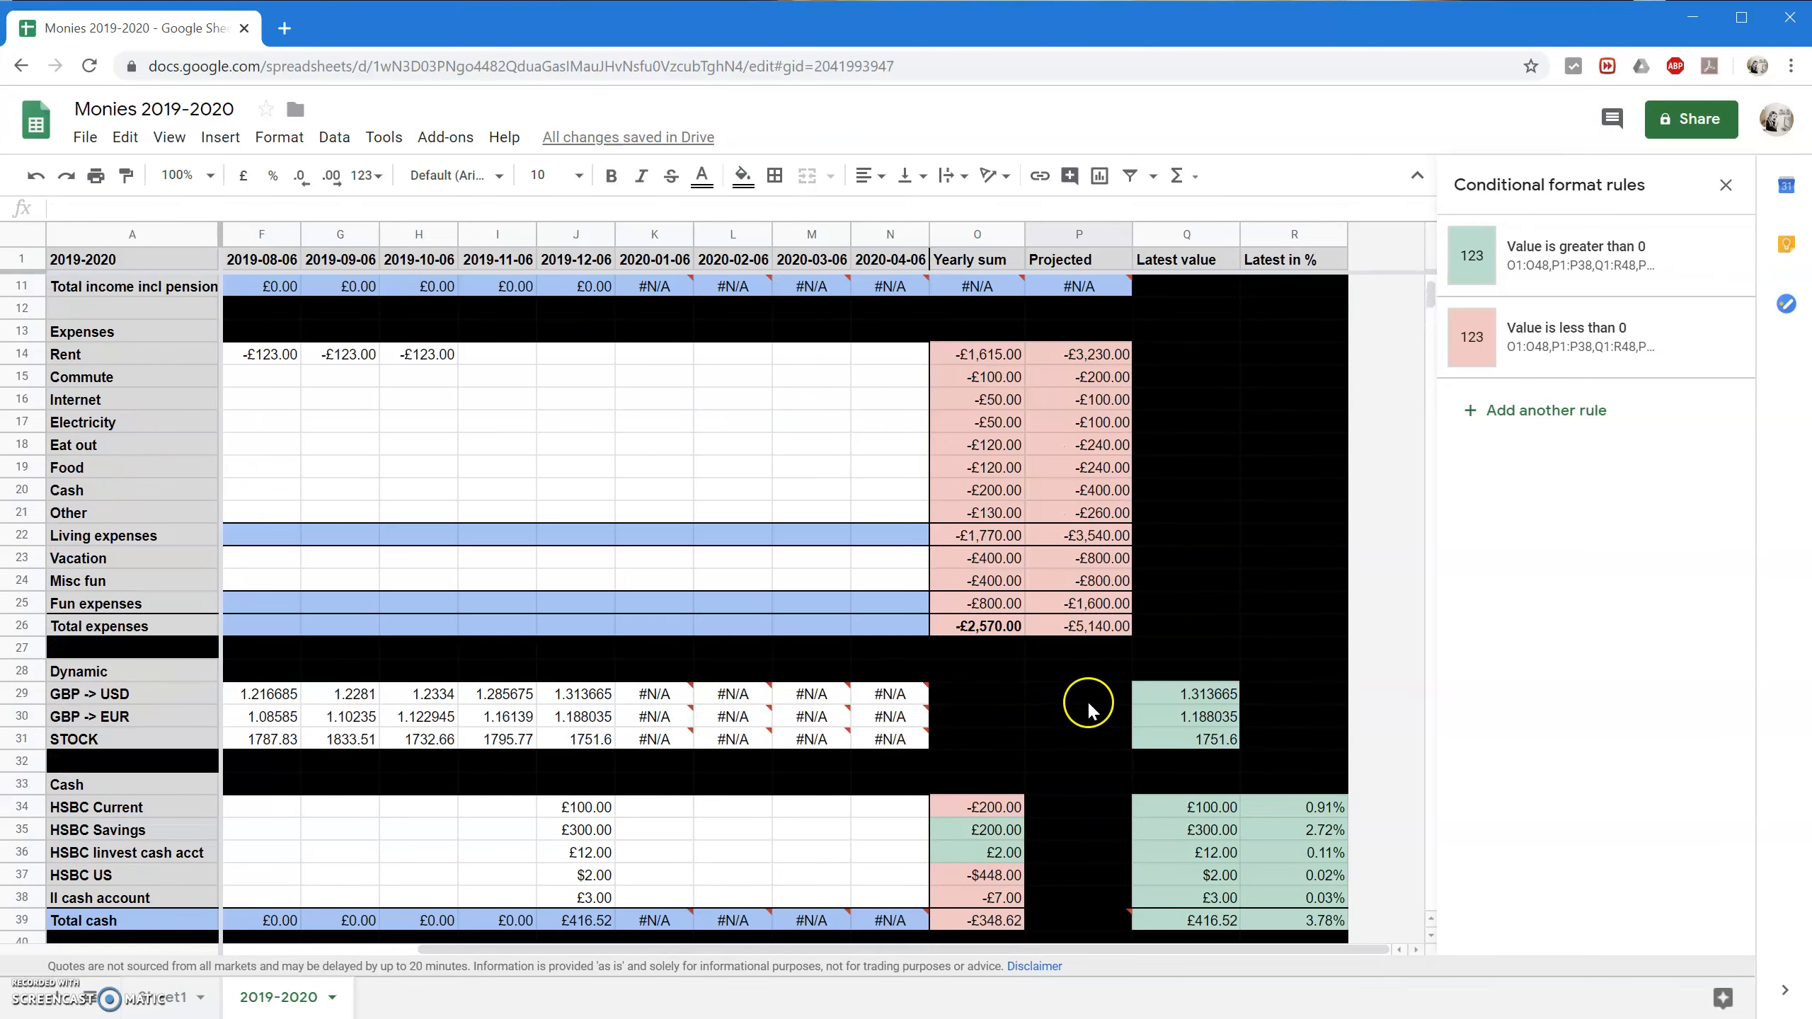
pyautogui.scroll(2, 1122, 683)
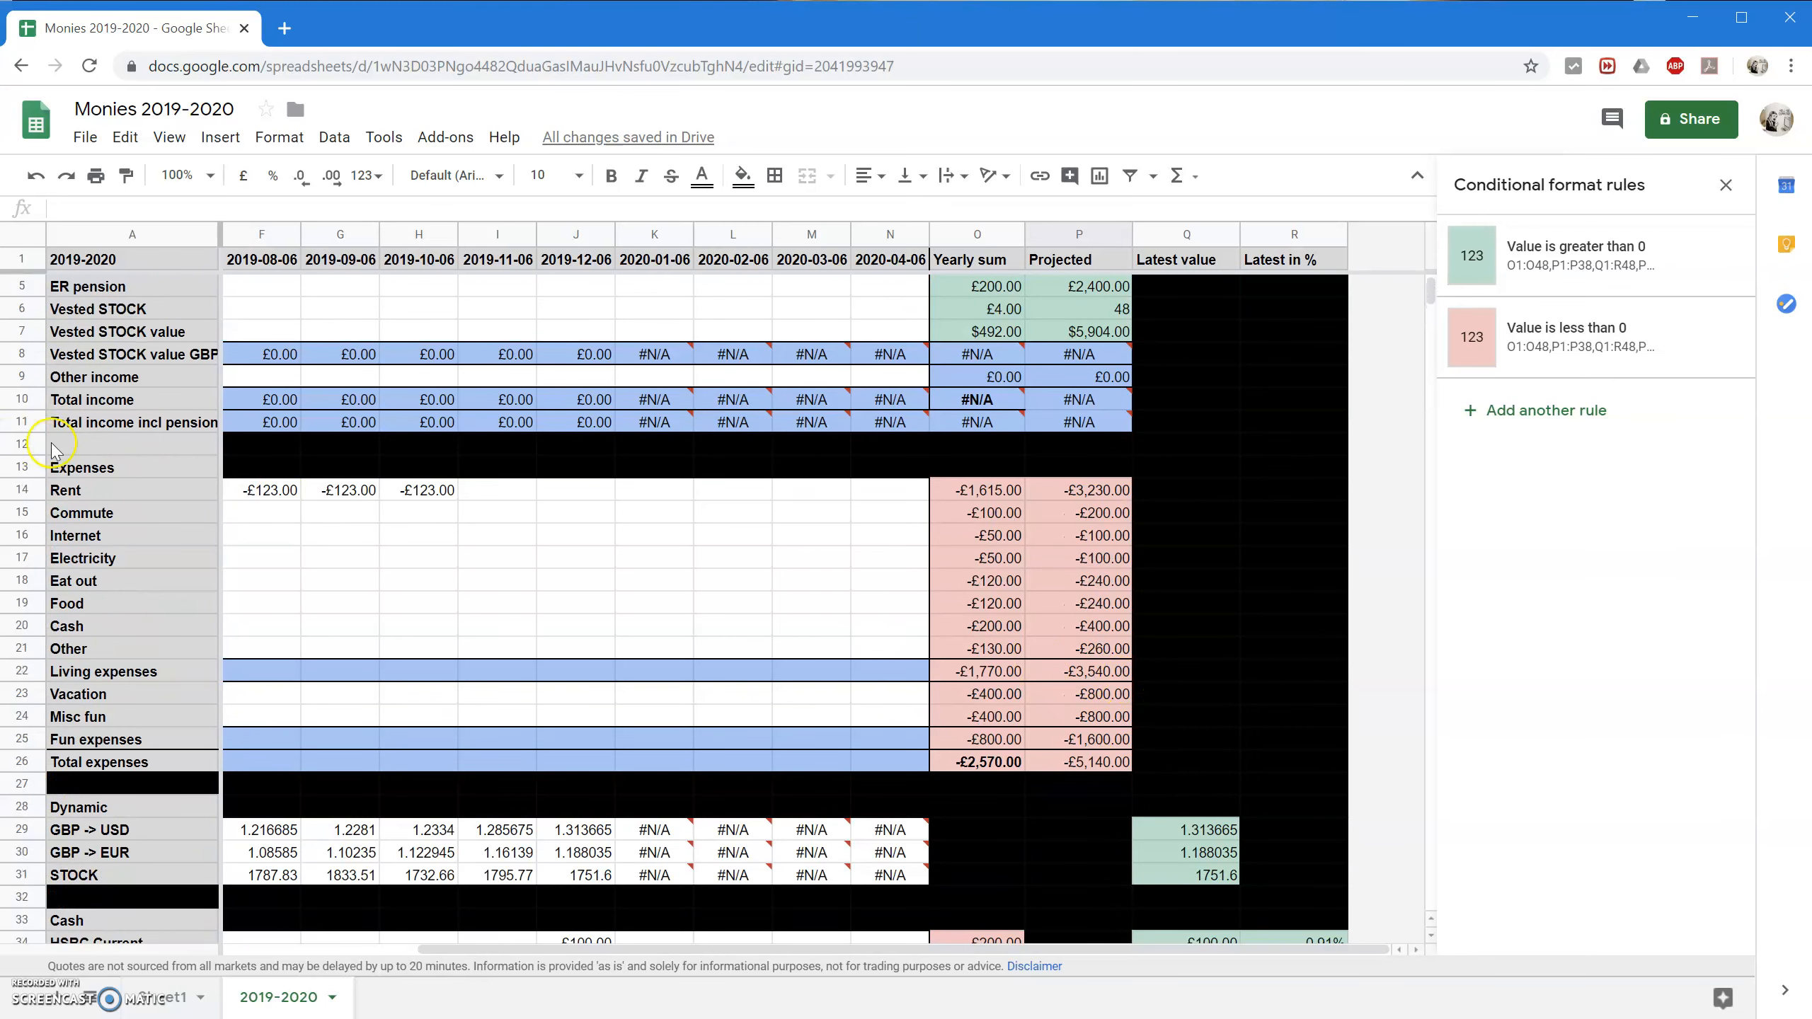
pyautogui.click(59, 443)
pyautogui.click(742, 175)
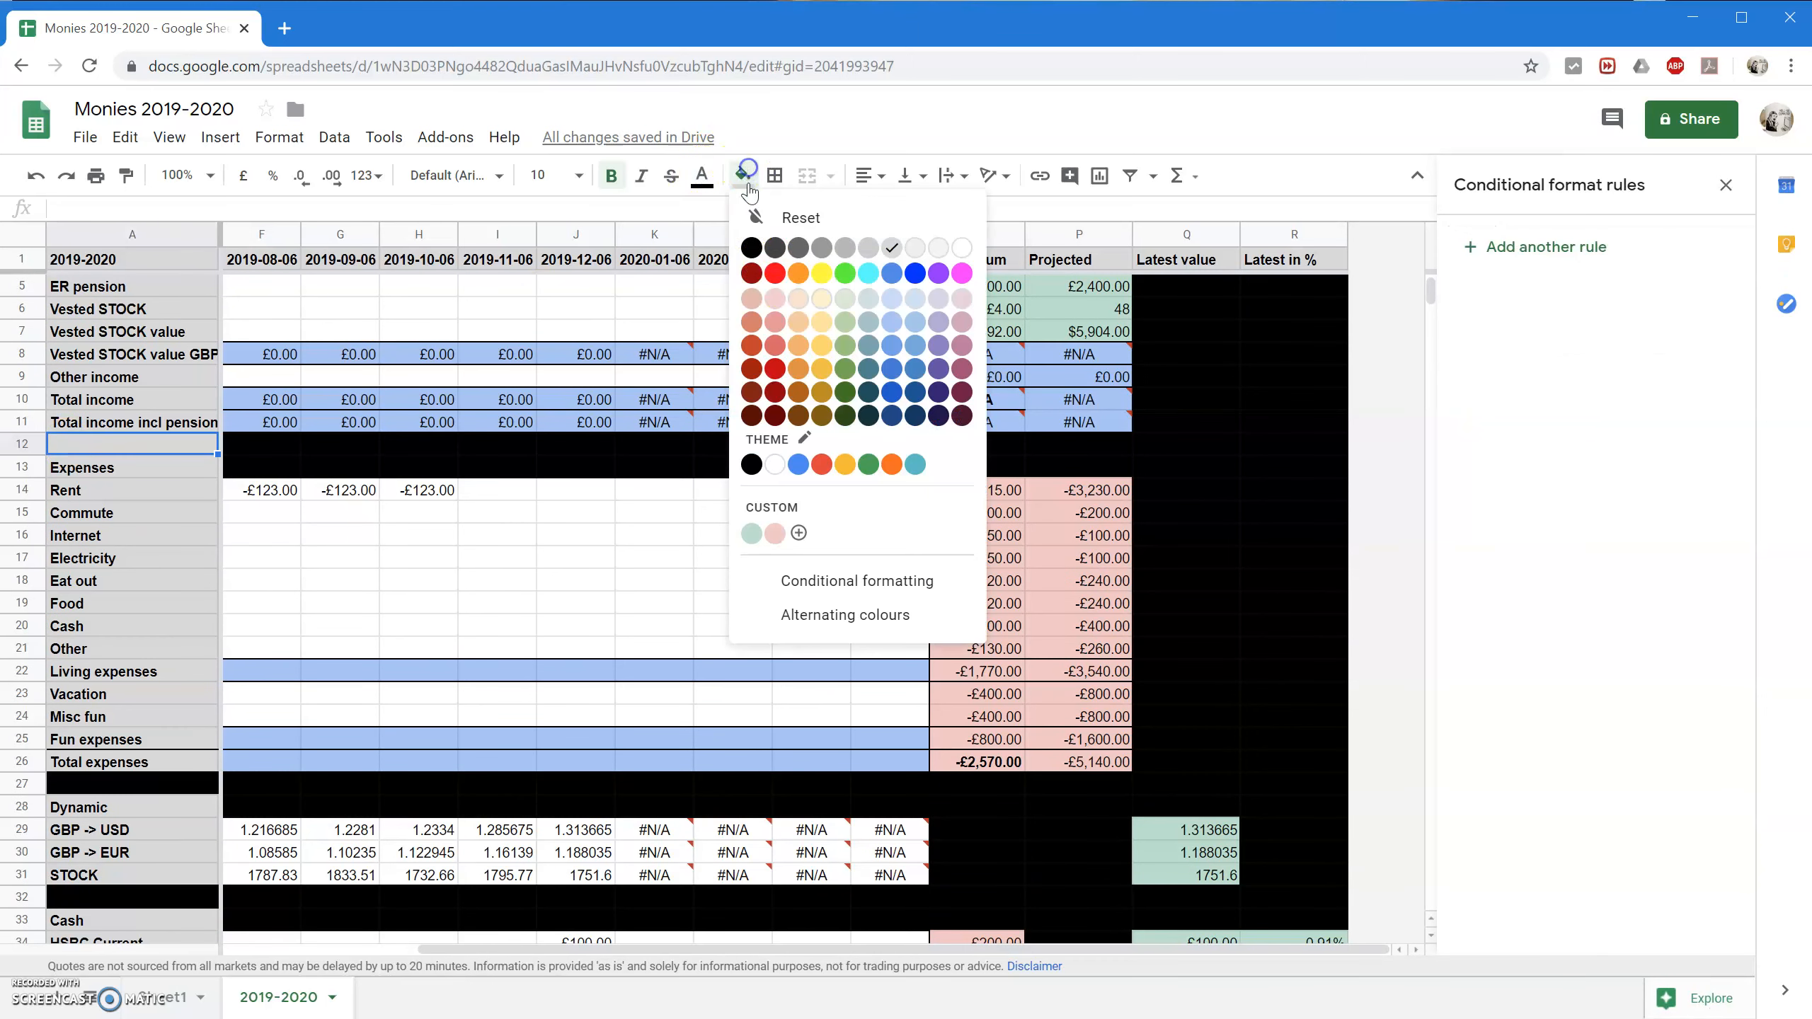
pyautogui.click(746, 247)
# Inspect the Latest value formula for Total cash in Q39 and the sections below it.
pyautogui.scroll(-6, 500, 578)
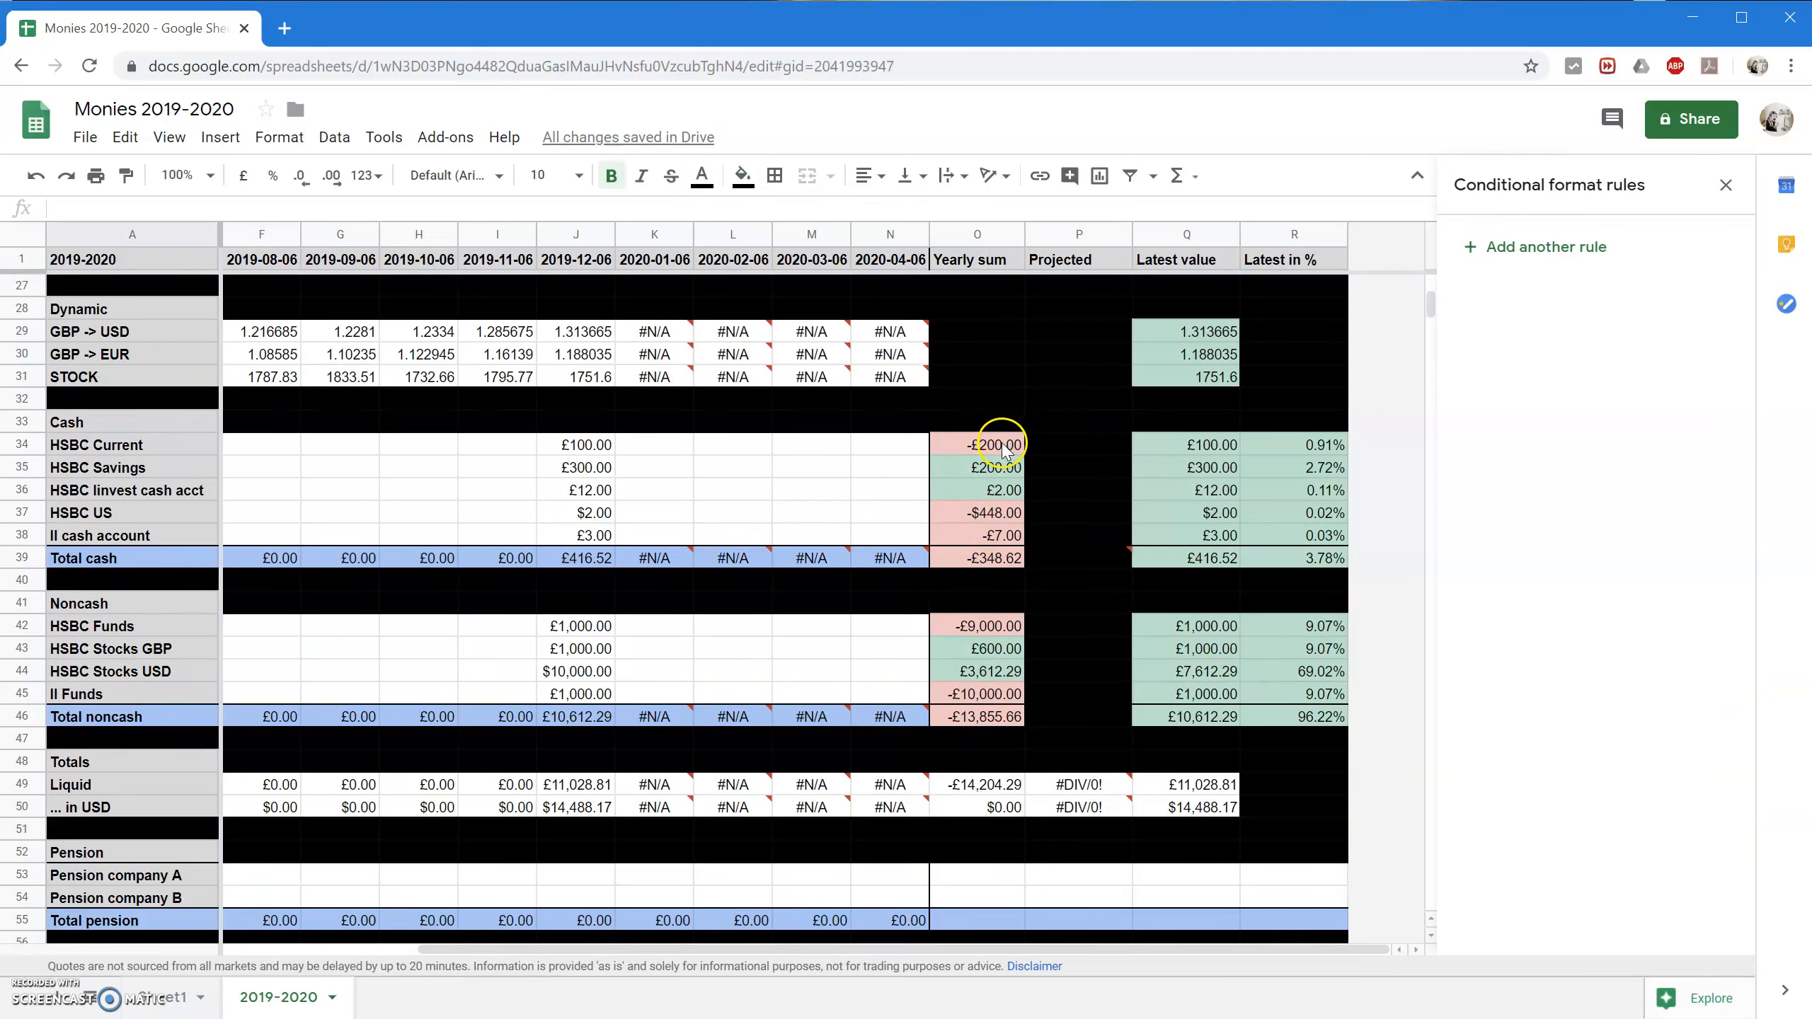
pyautogui.click(1211, 562)
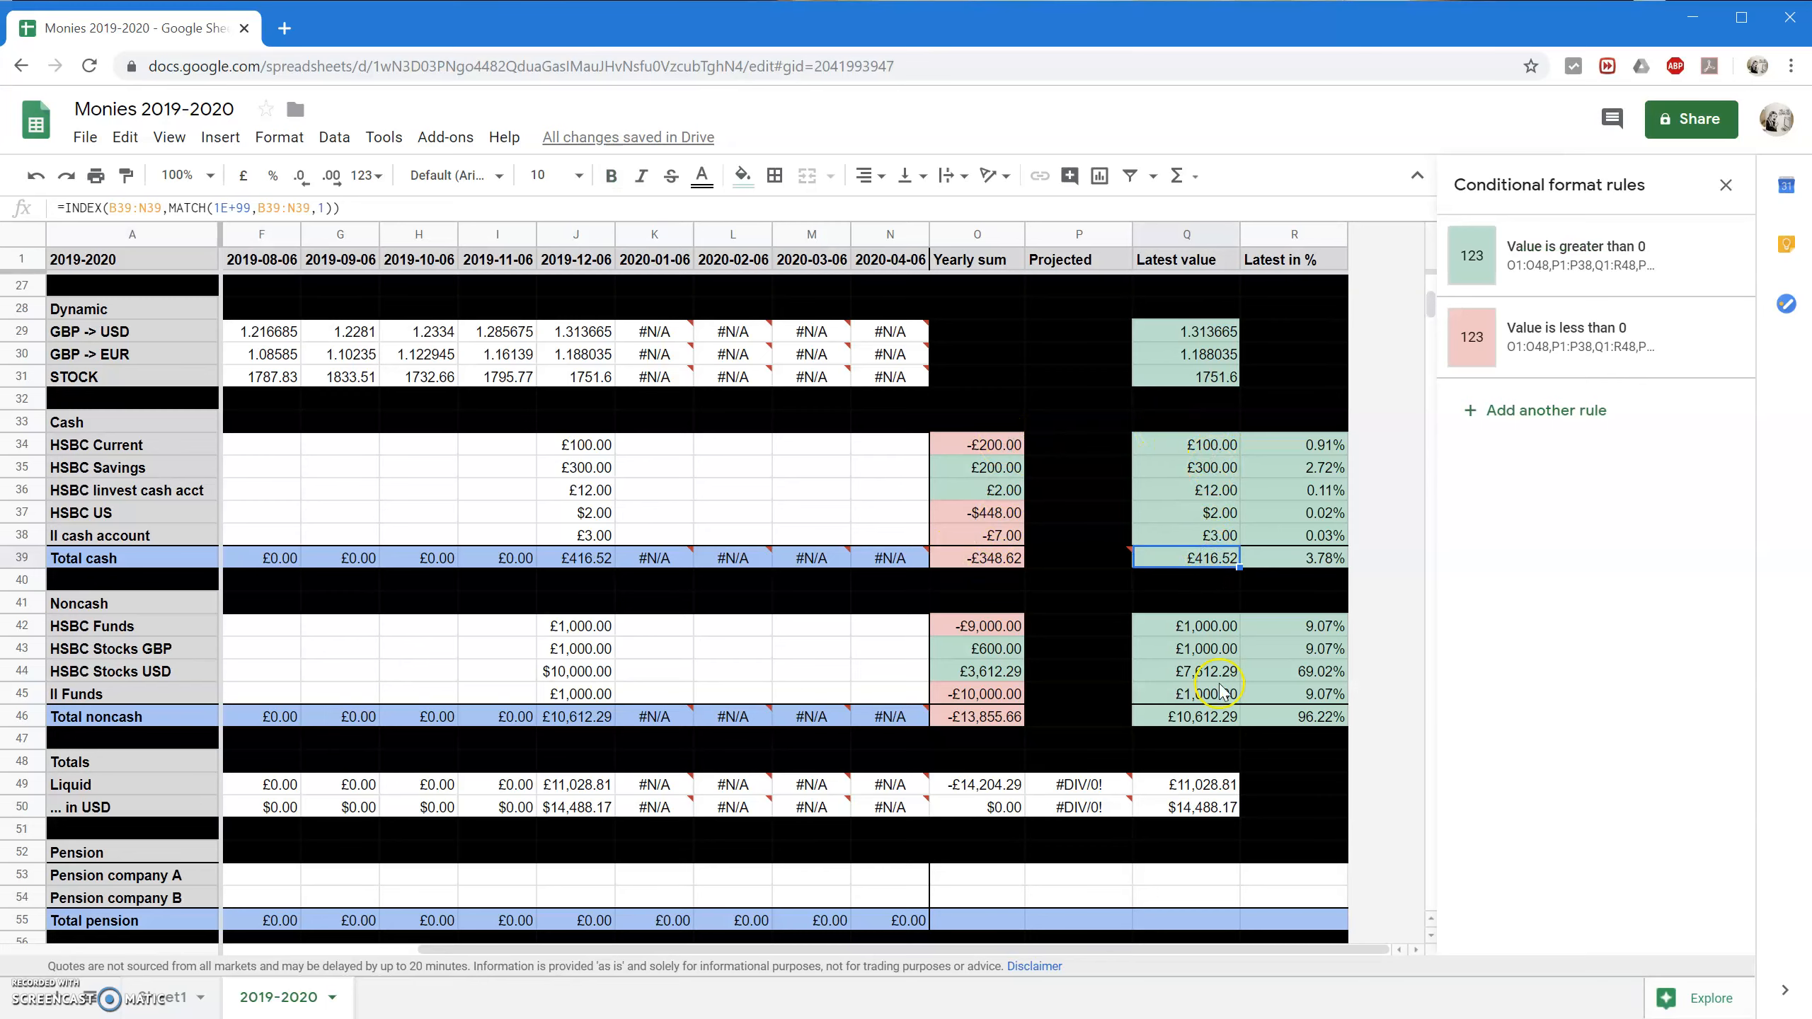
pyautogui.scroll(-5, 1220, 763)
pyautogui.scroll(5, 1194, 720)
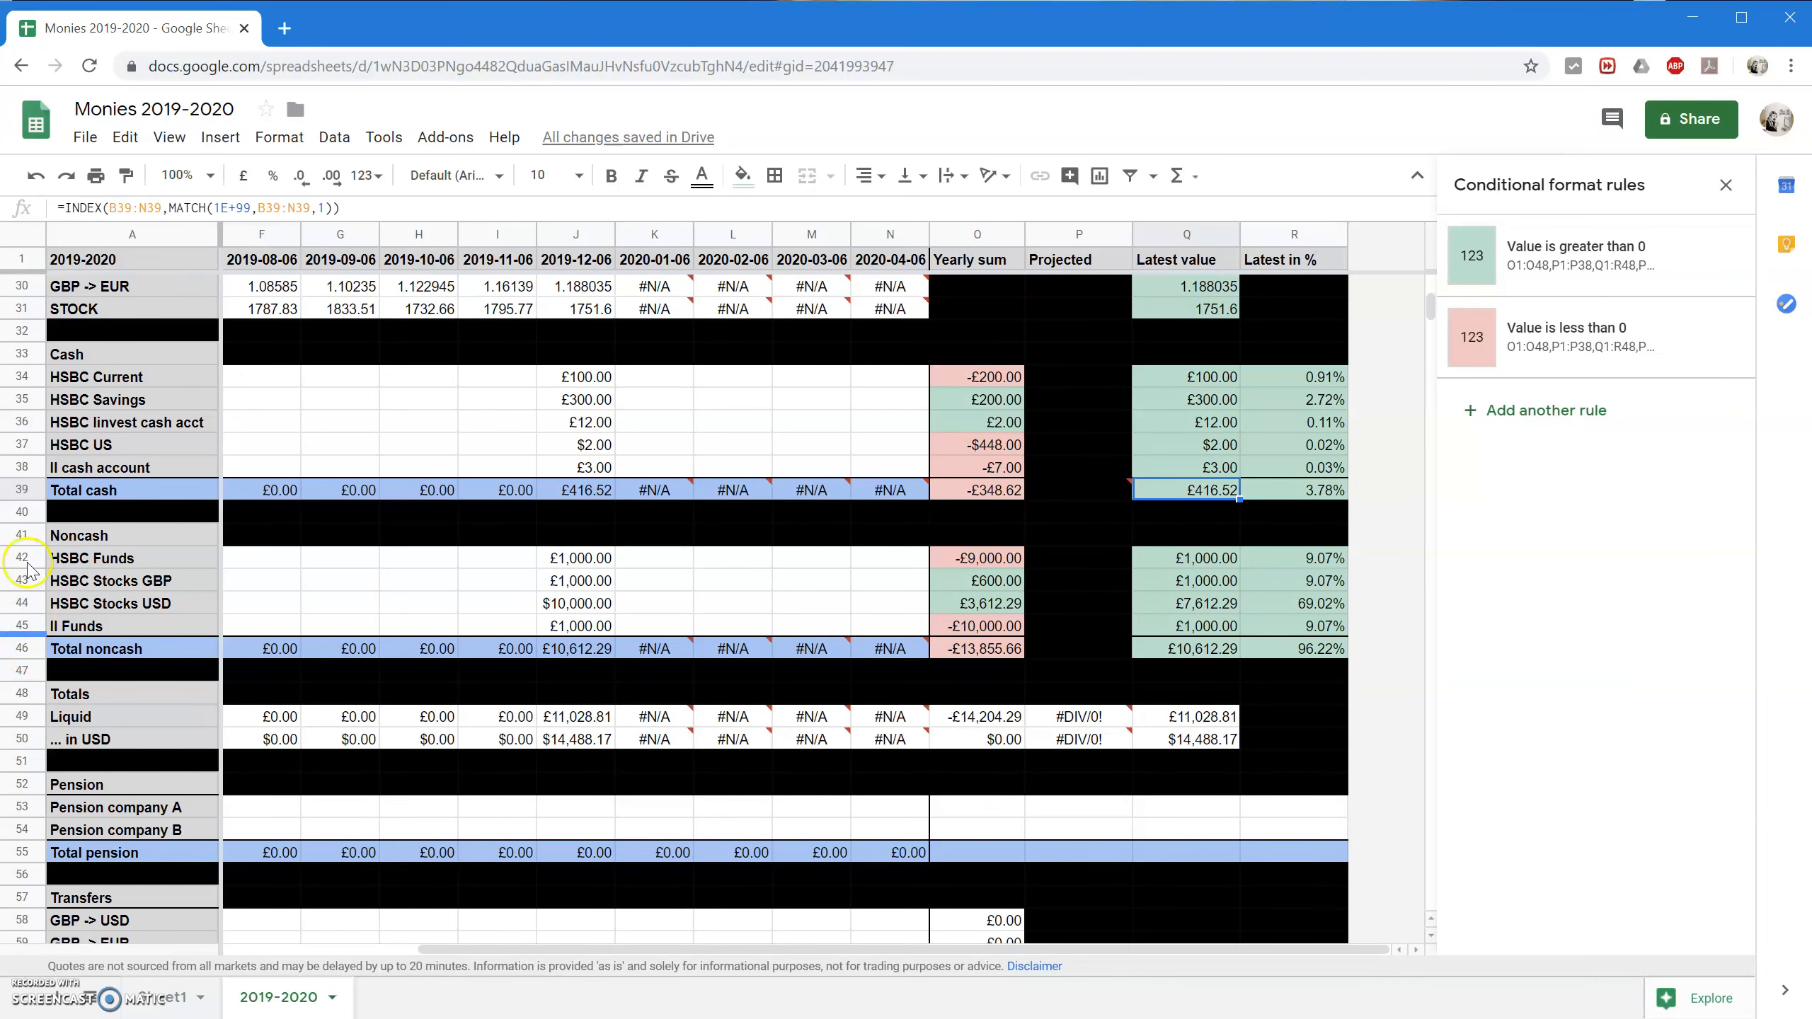
# Reset the fill colour of the Projected cells P70:P72 in the Profits section.
pyautogui.scroll(-8, 1268, 835)
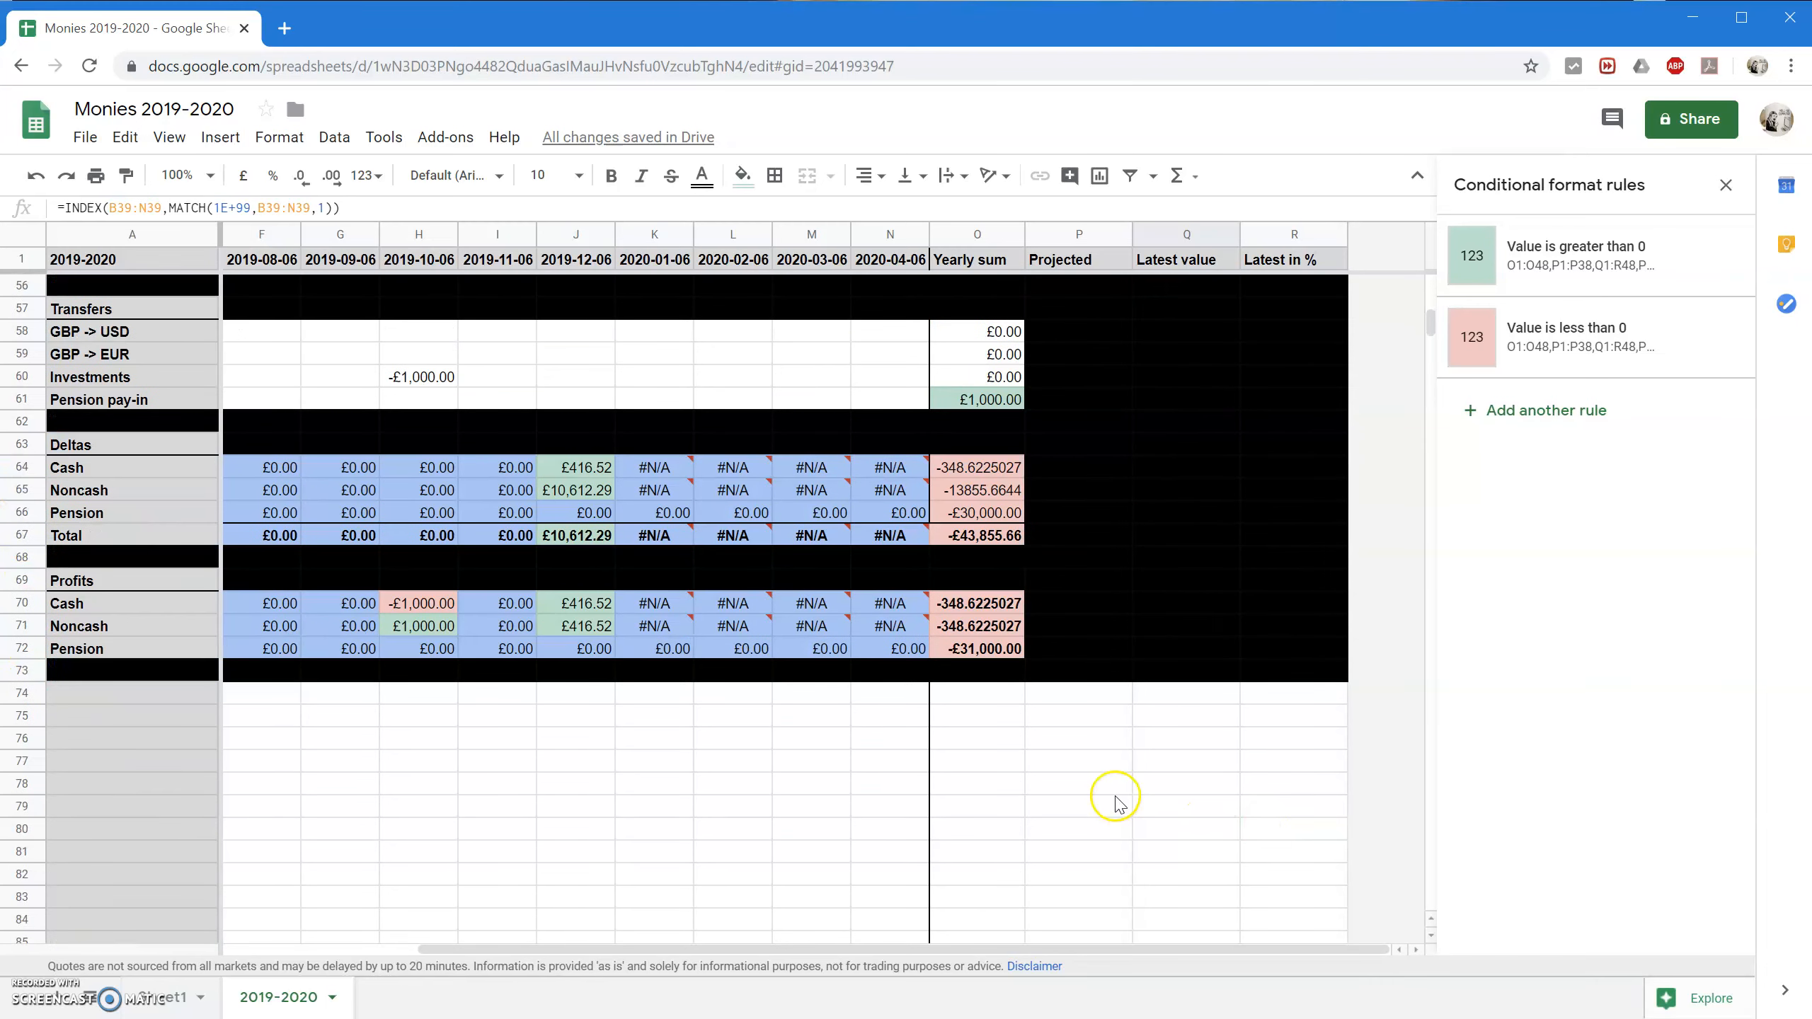
pyautogui.scroll(3, 1112, 797)
pyautogui.click(1096, 762)
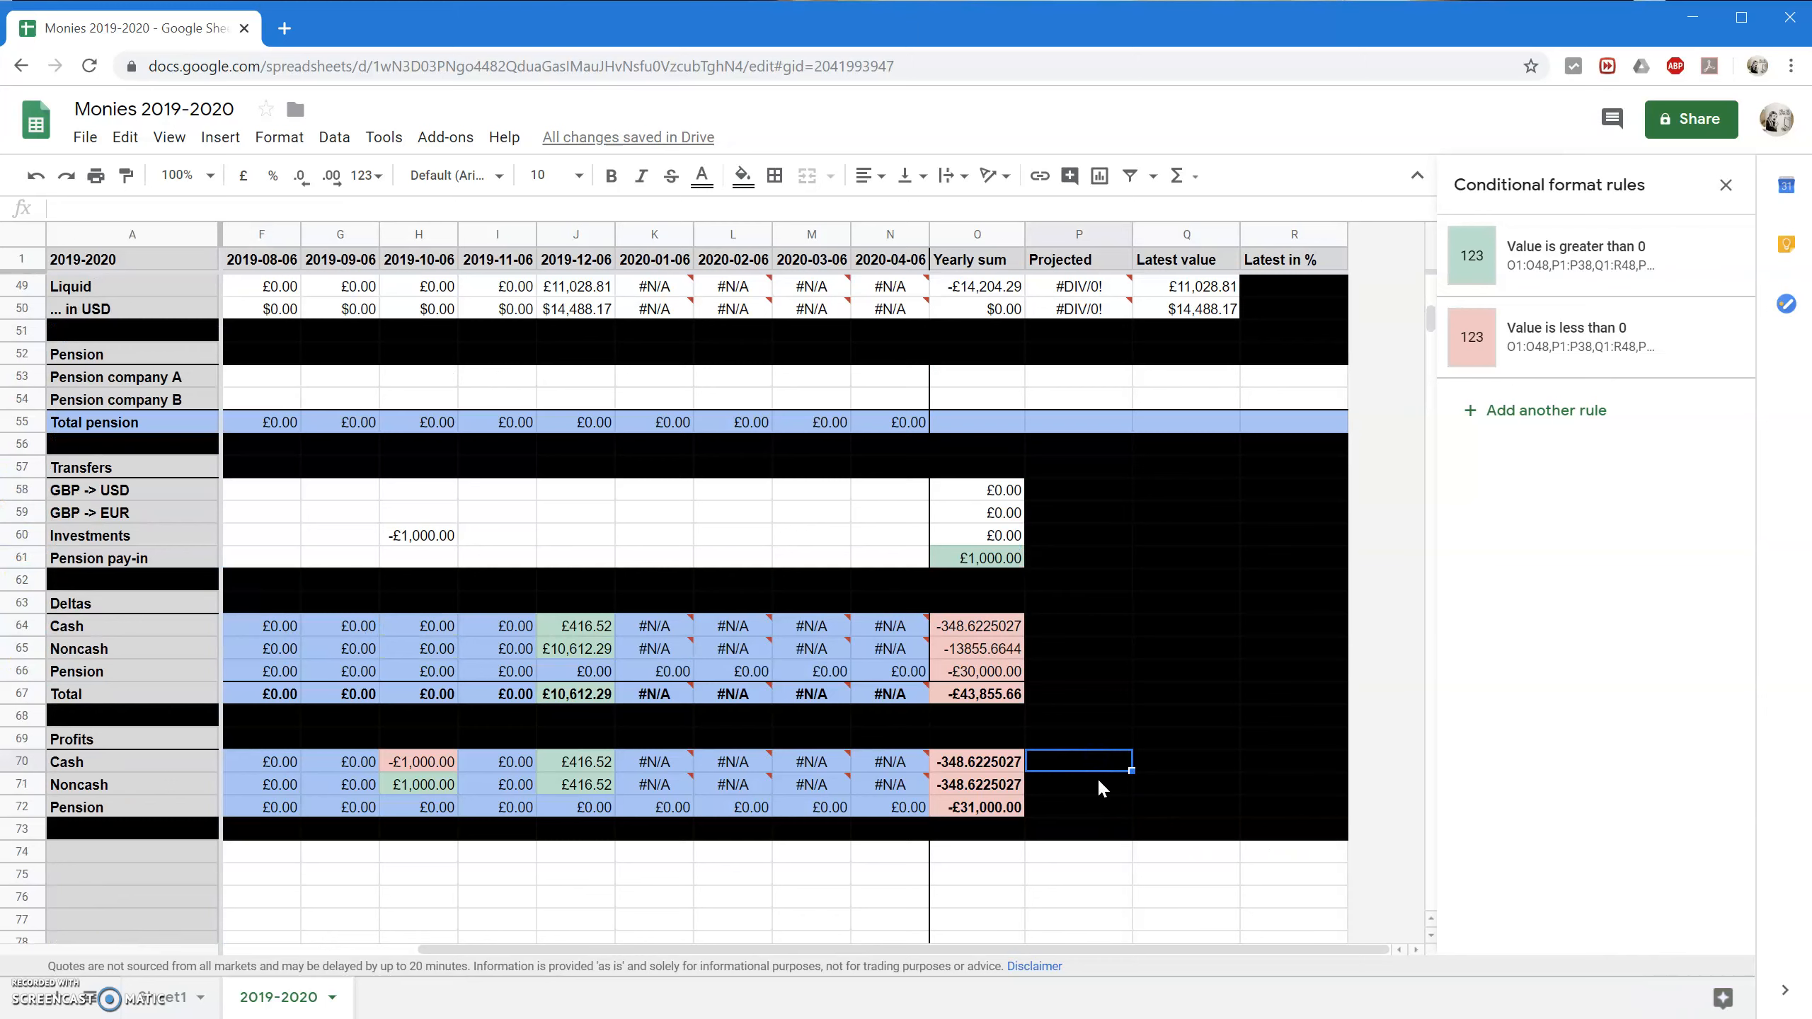
pyautogui.hotkey('shift', 'Down')
pyautogui.hotkey('shift', 'Down')
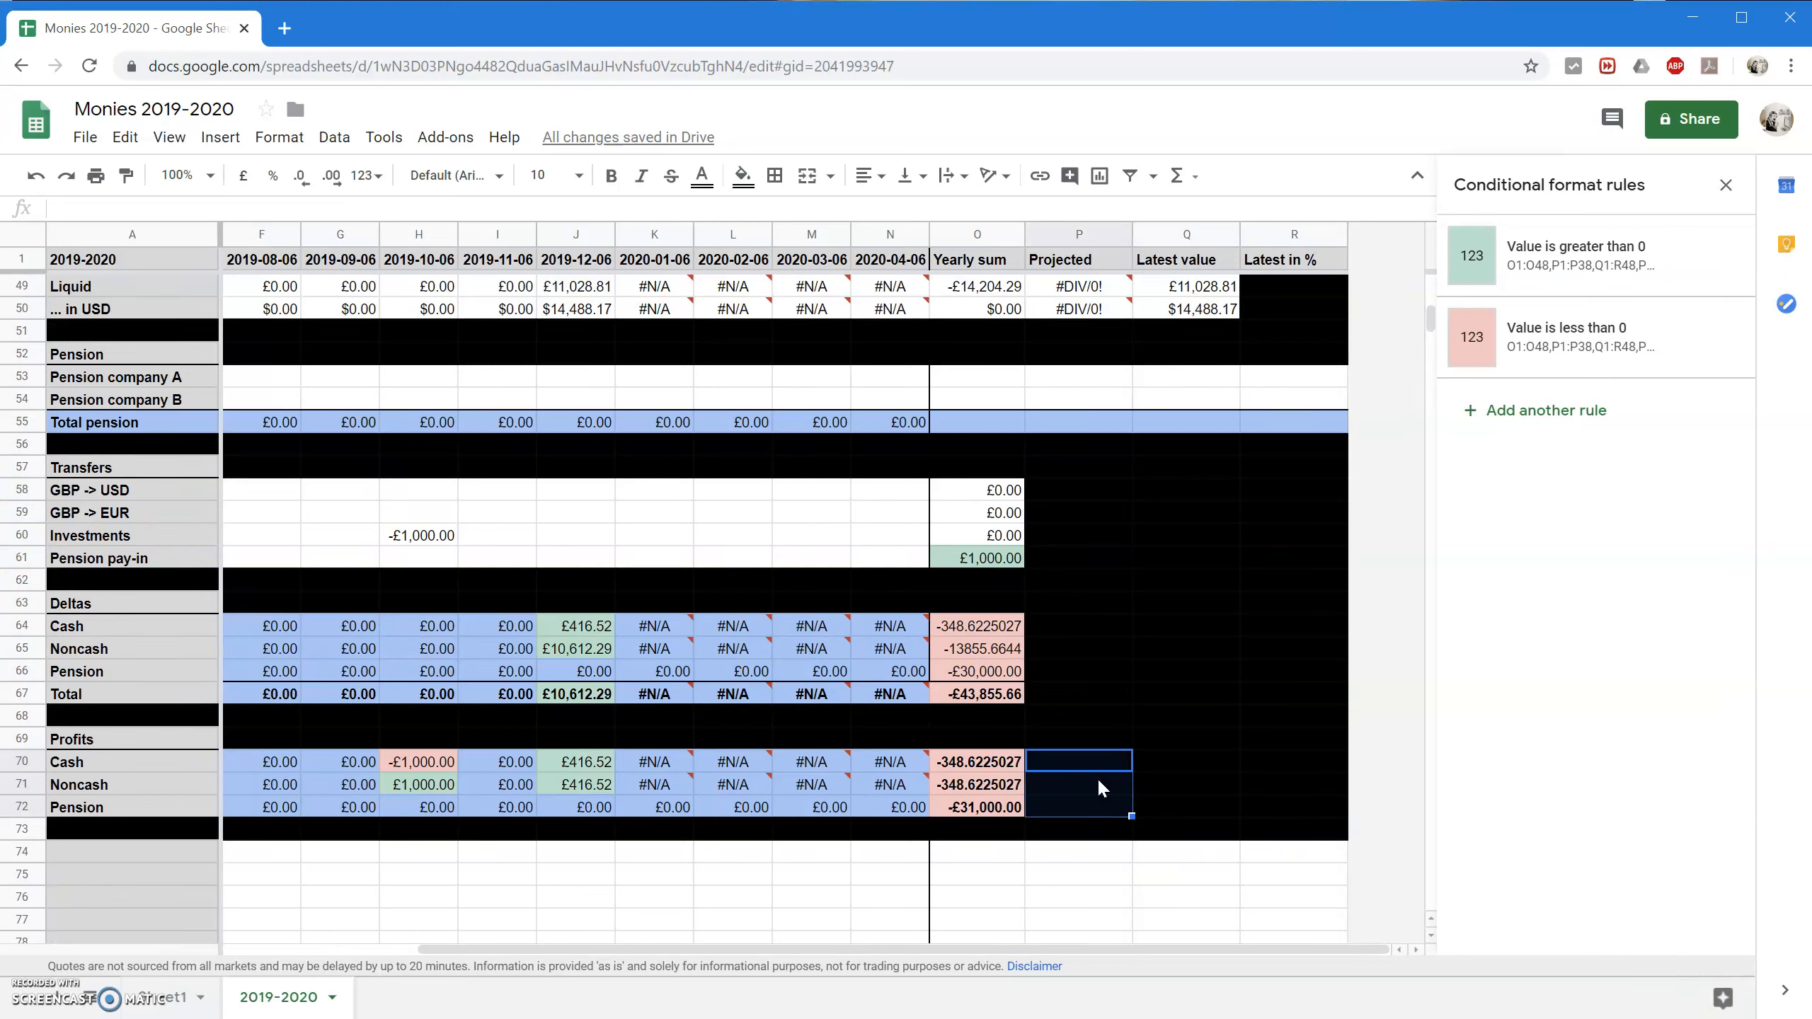
pyautogui.click(742, 175)
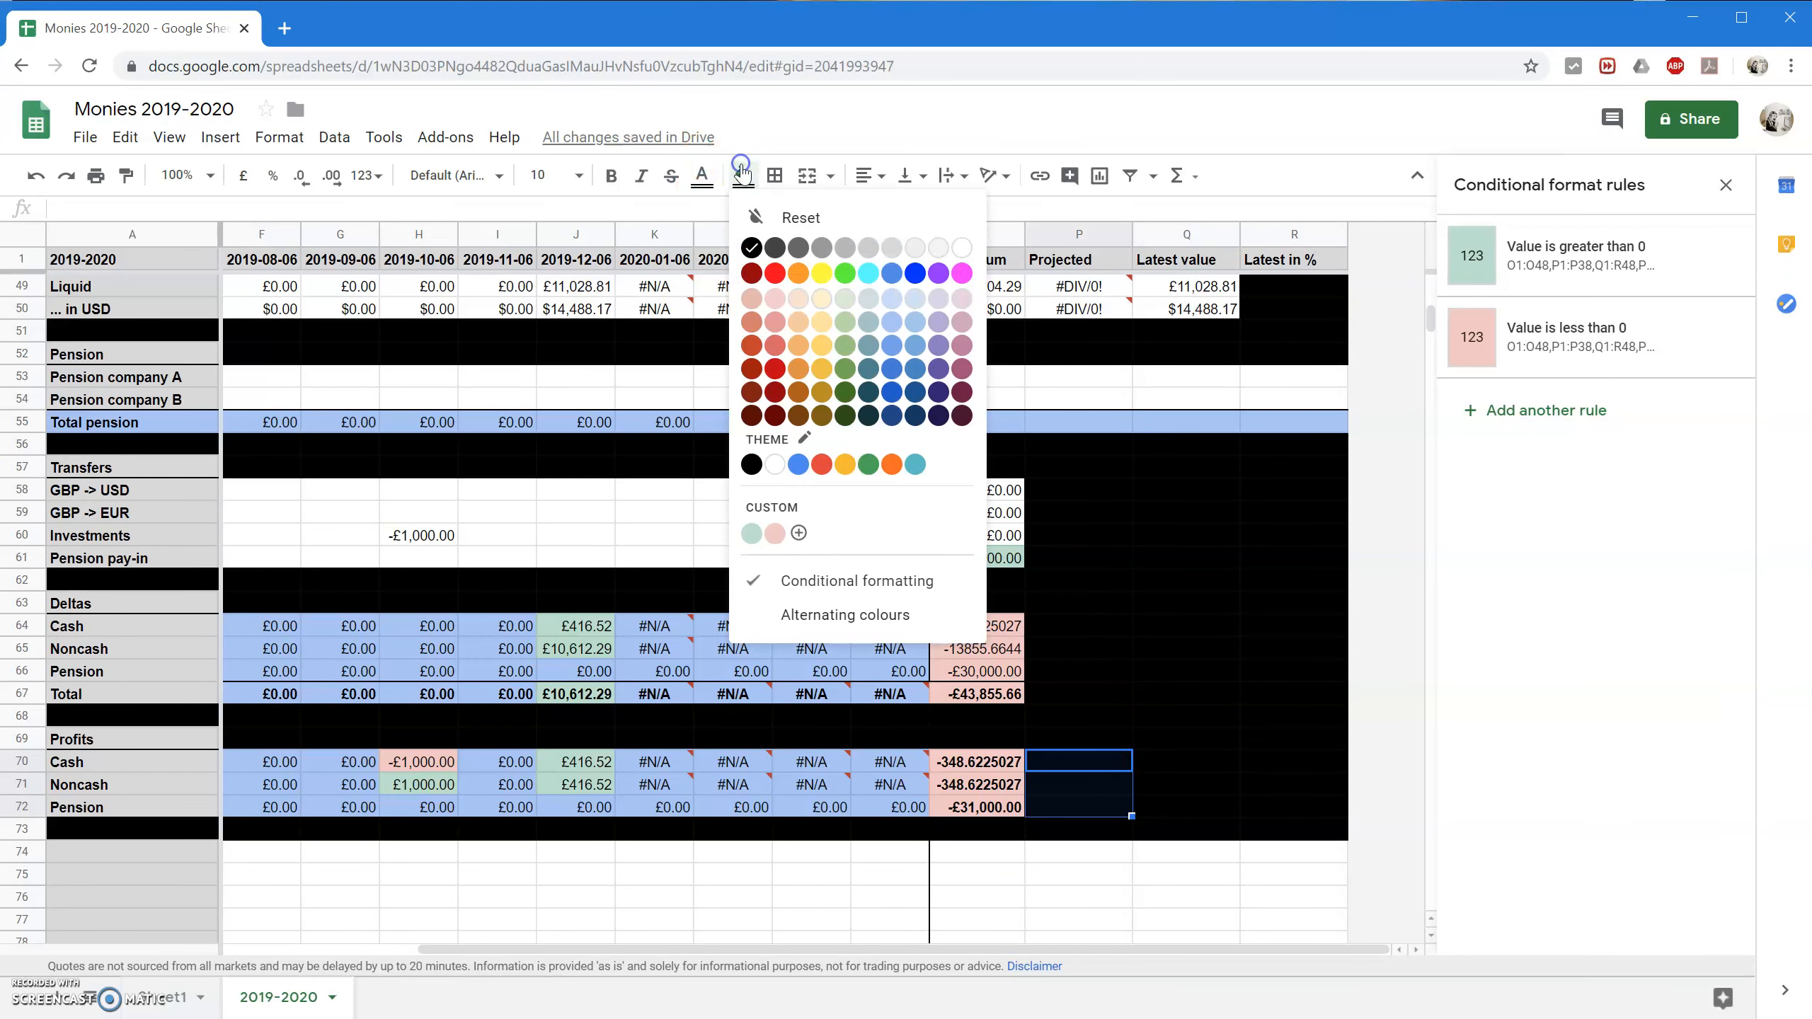
pyautogui.click(796, 218)
# Enter the formula =O70/Q39 in the Projected cell of the Profits Cash row.
pyautogui.click(1072, 765)
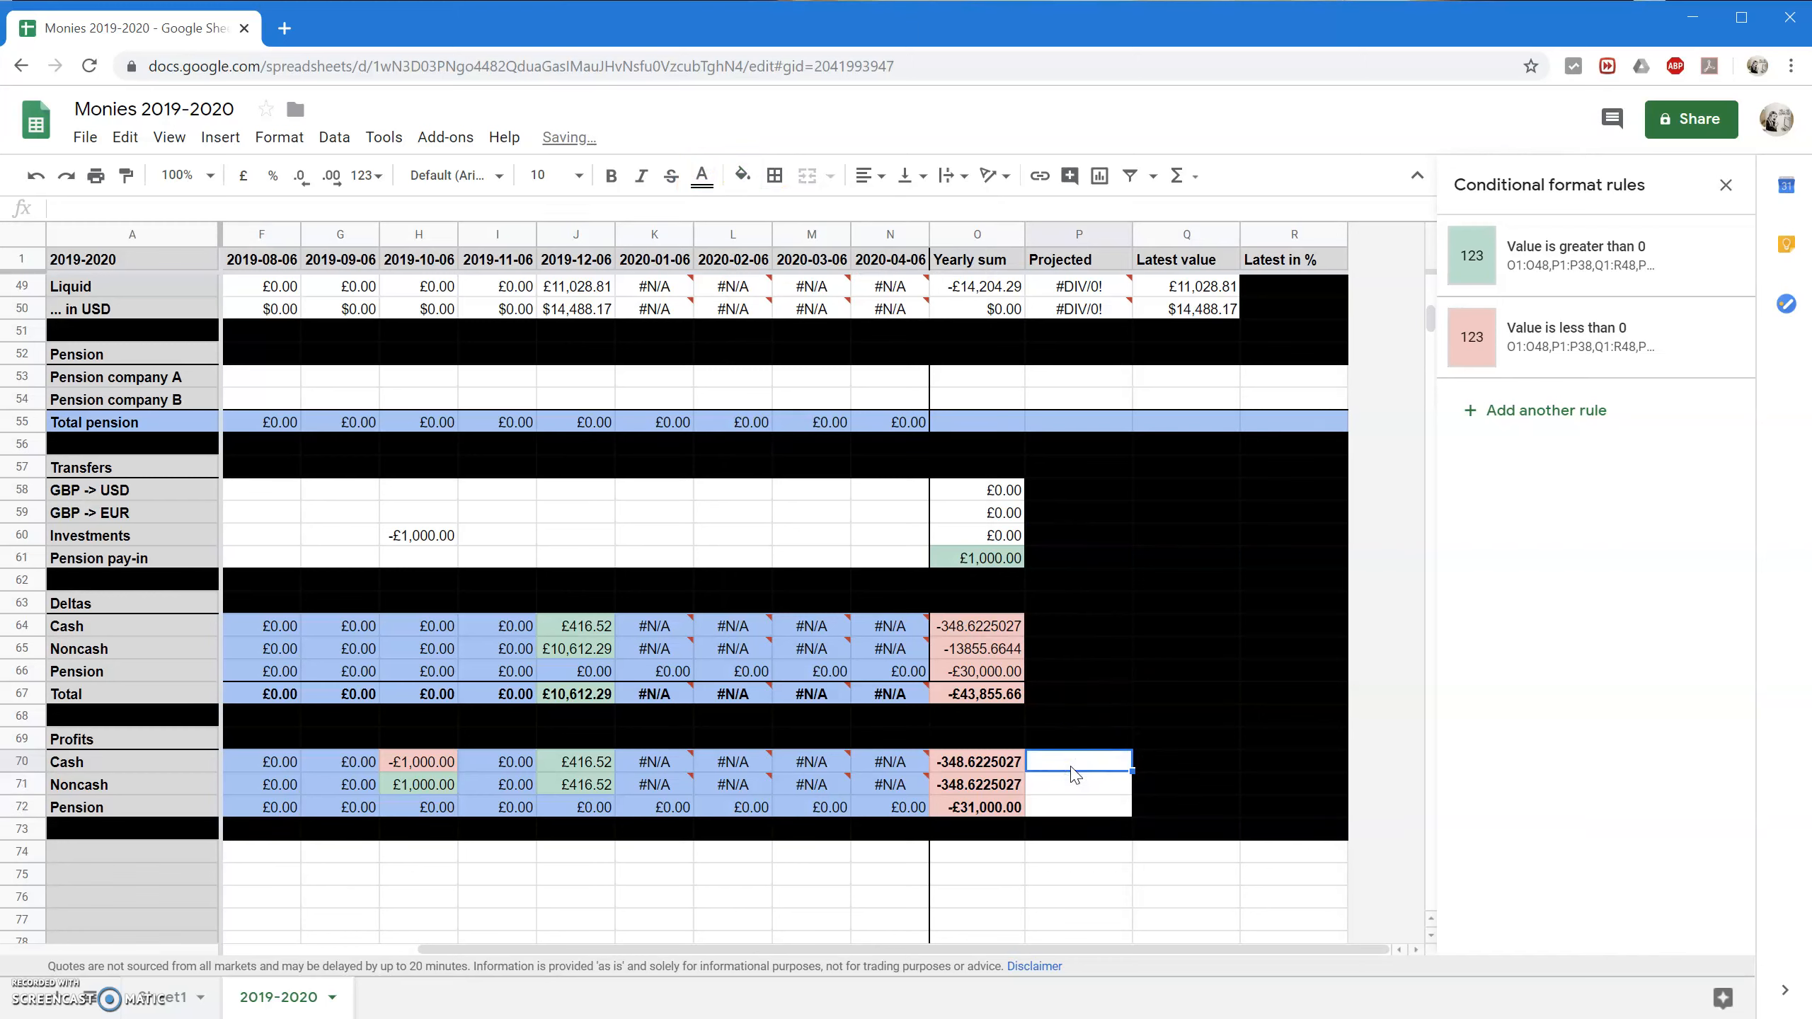
pyautogui.write('=O')
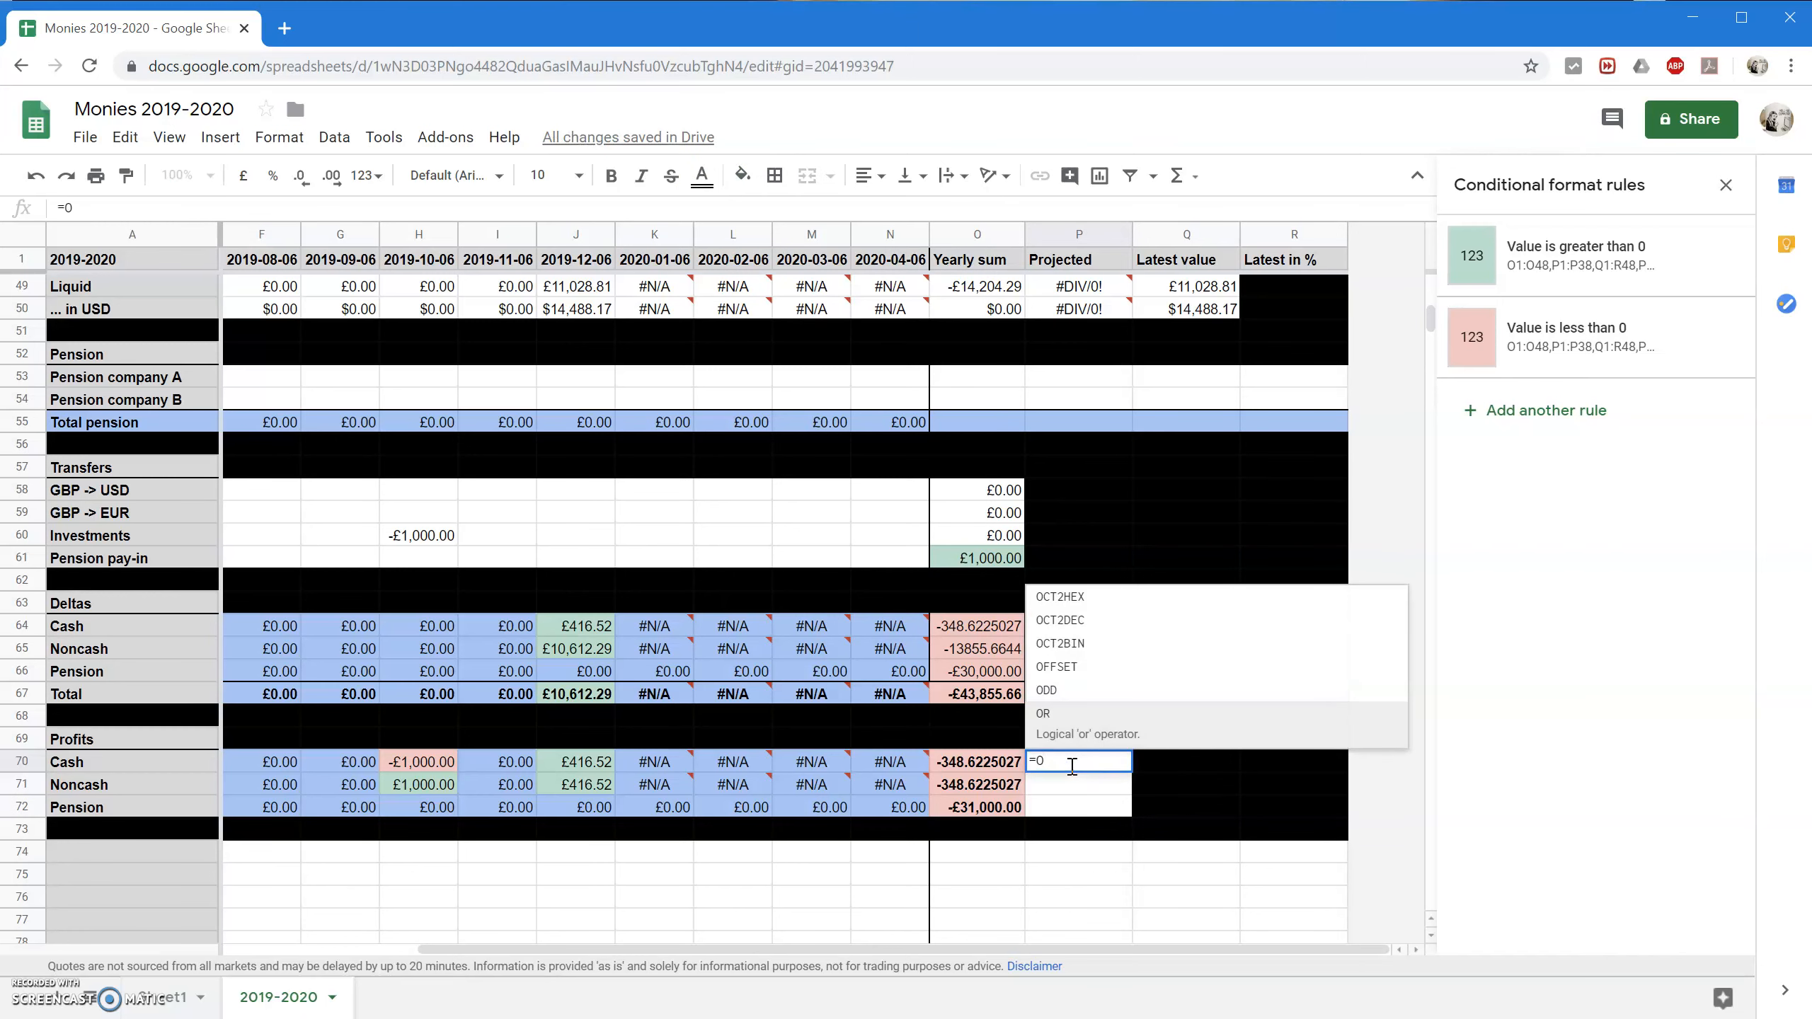
pyautogui.write('70/')
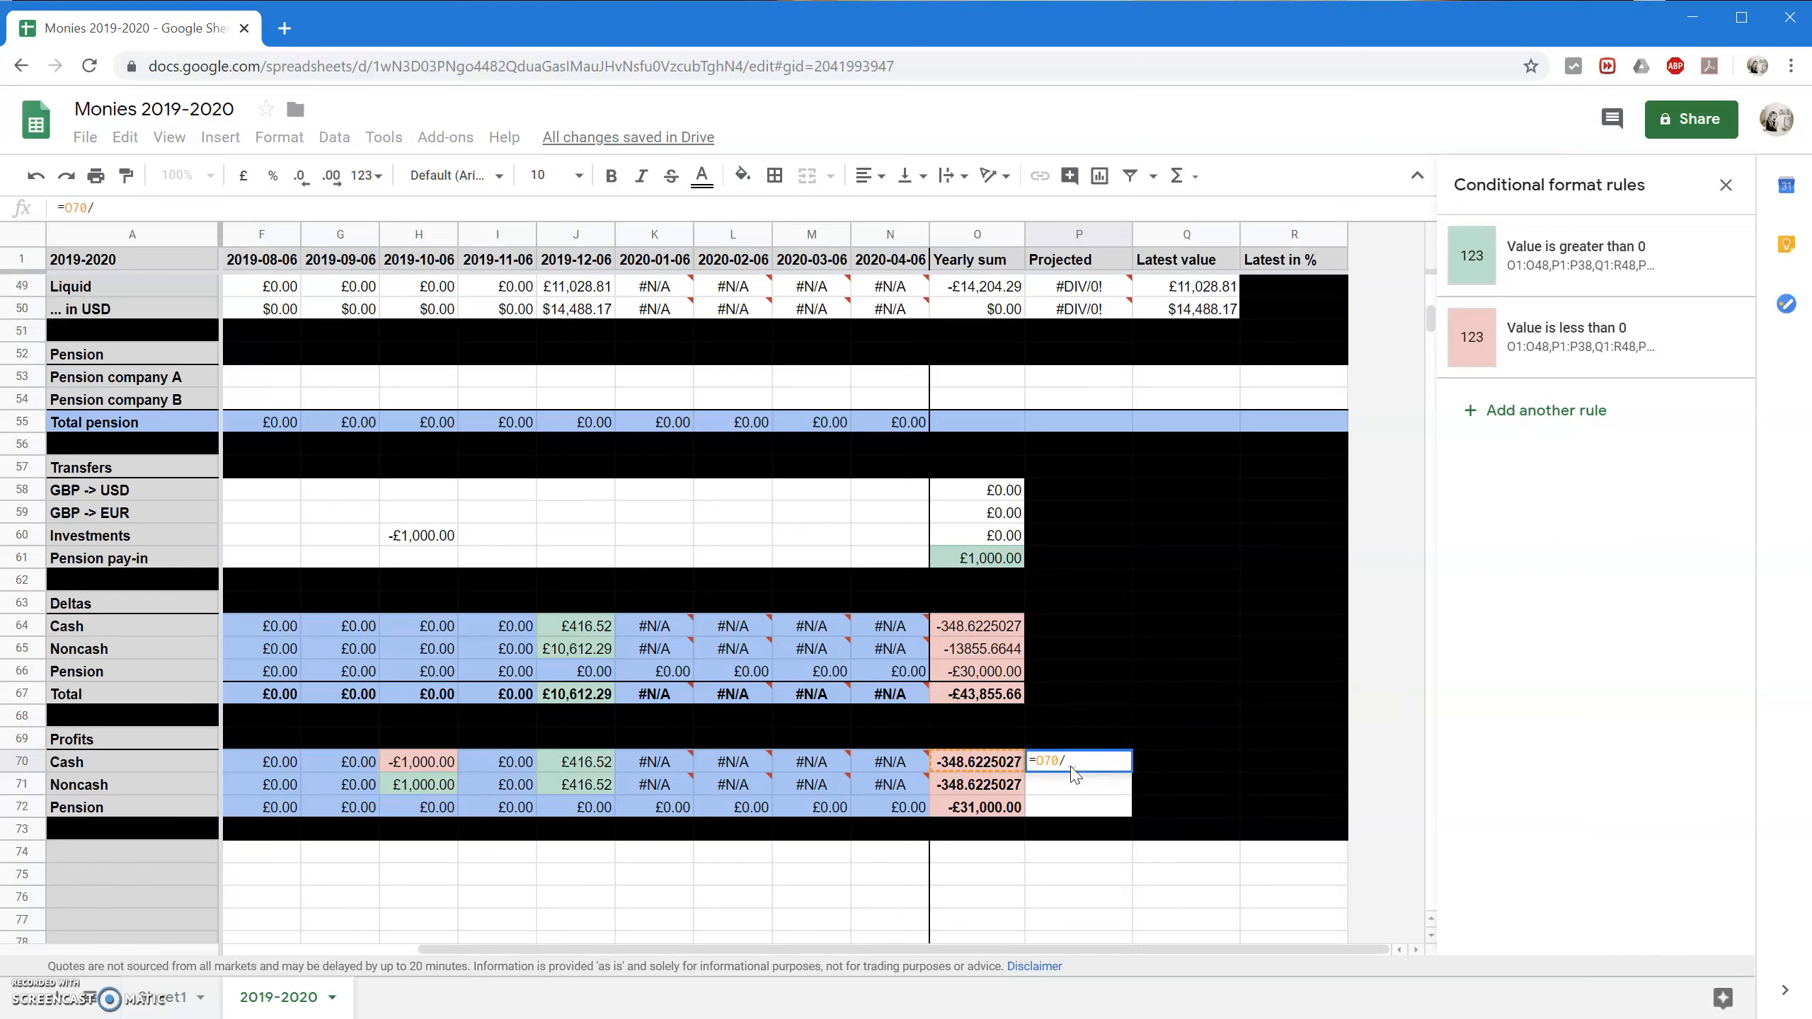
pyautogui.write('Q')
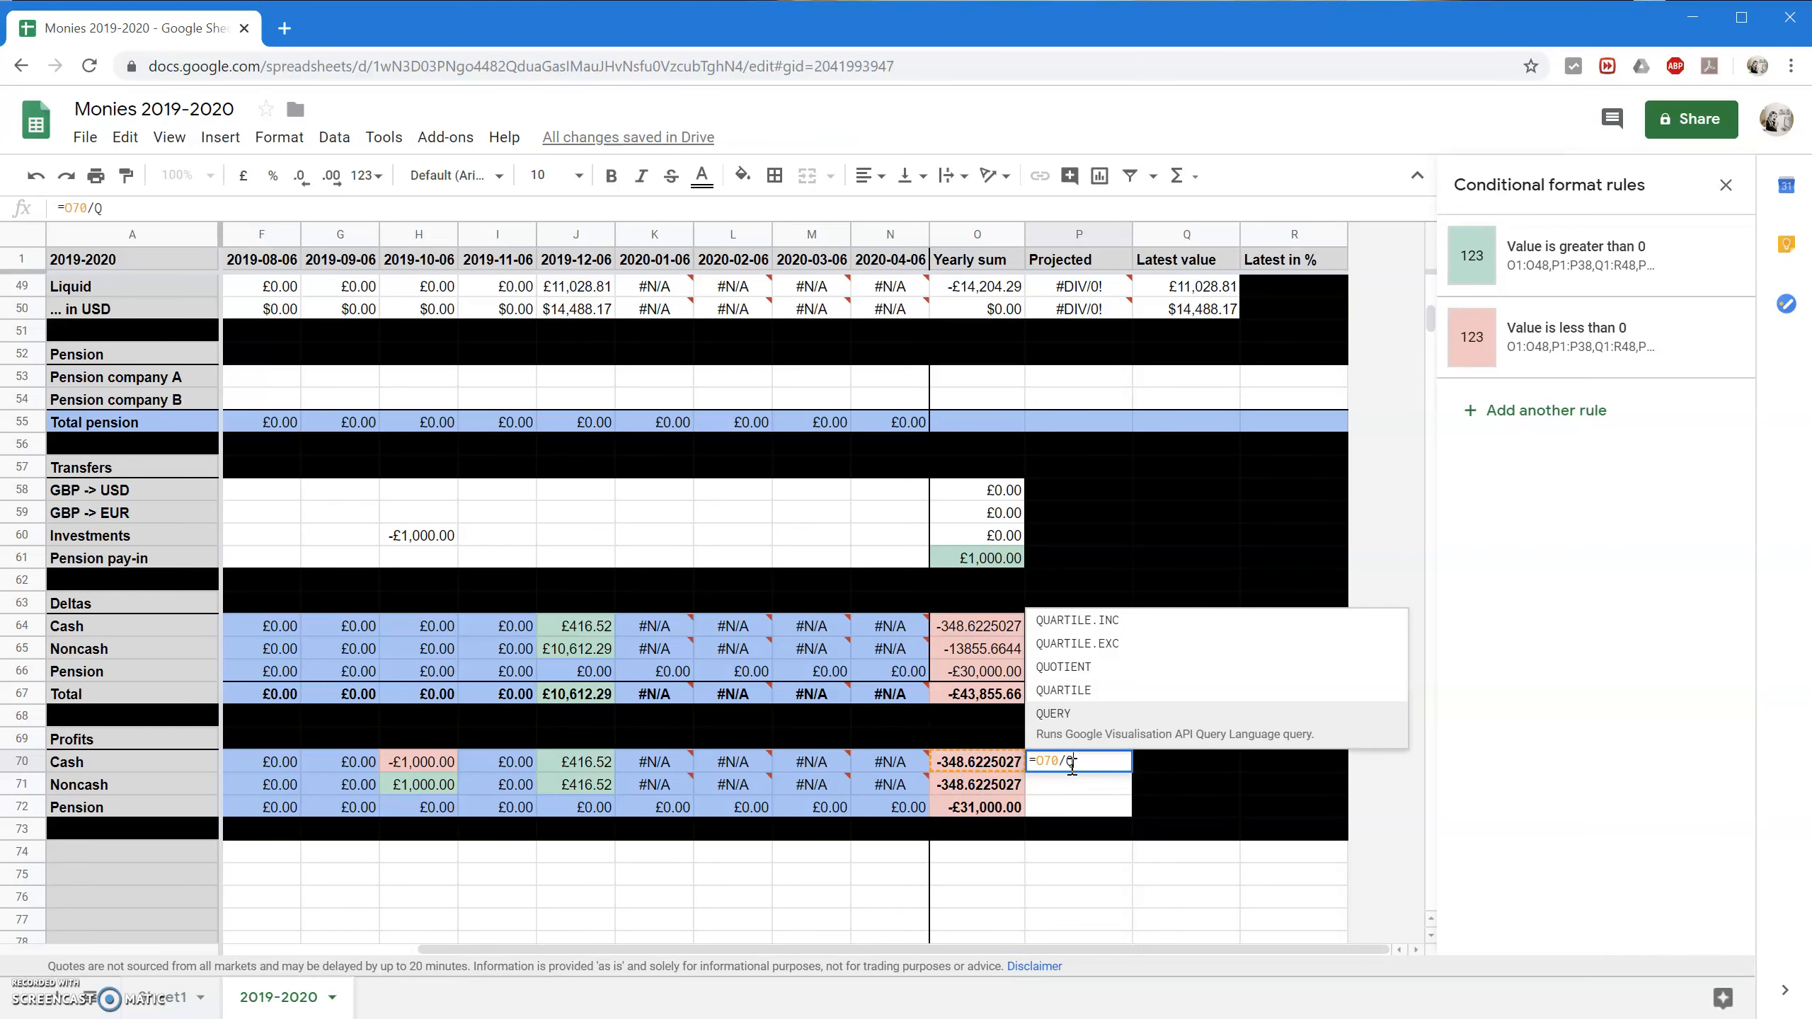
pyautogui.write('70')
pyautogui.press('Return')
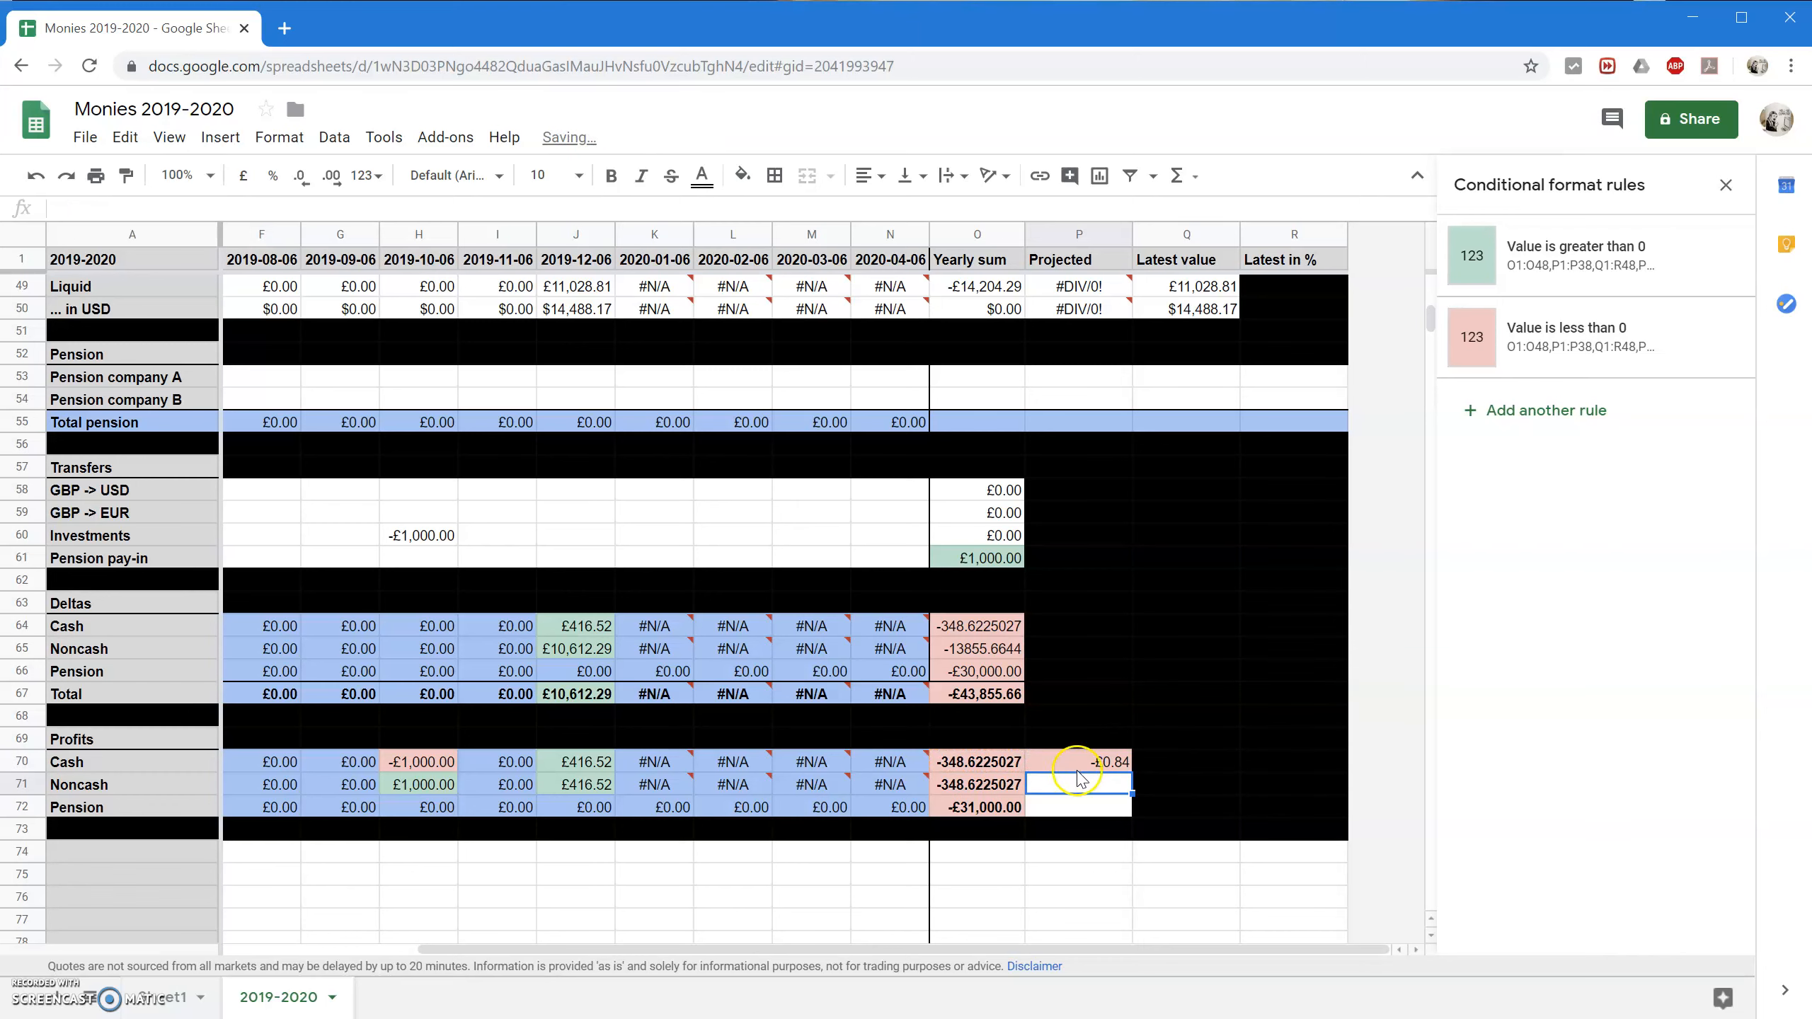
# Enter the formula =O71/Q46 in the Projected cell of the Profits Noncash row.
pyautogui.write('=')
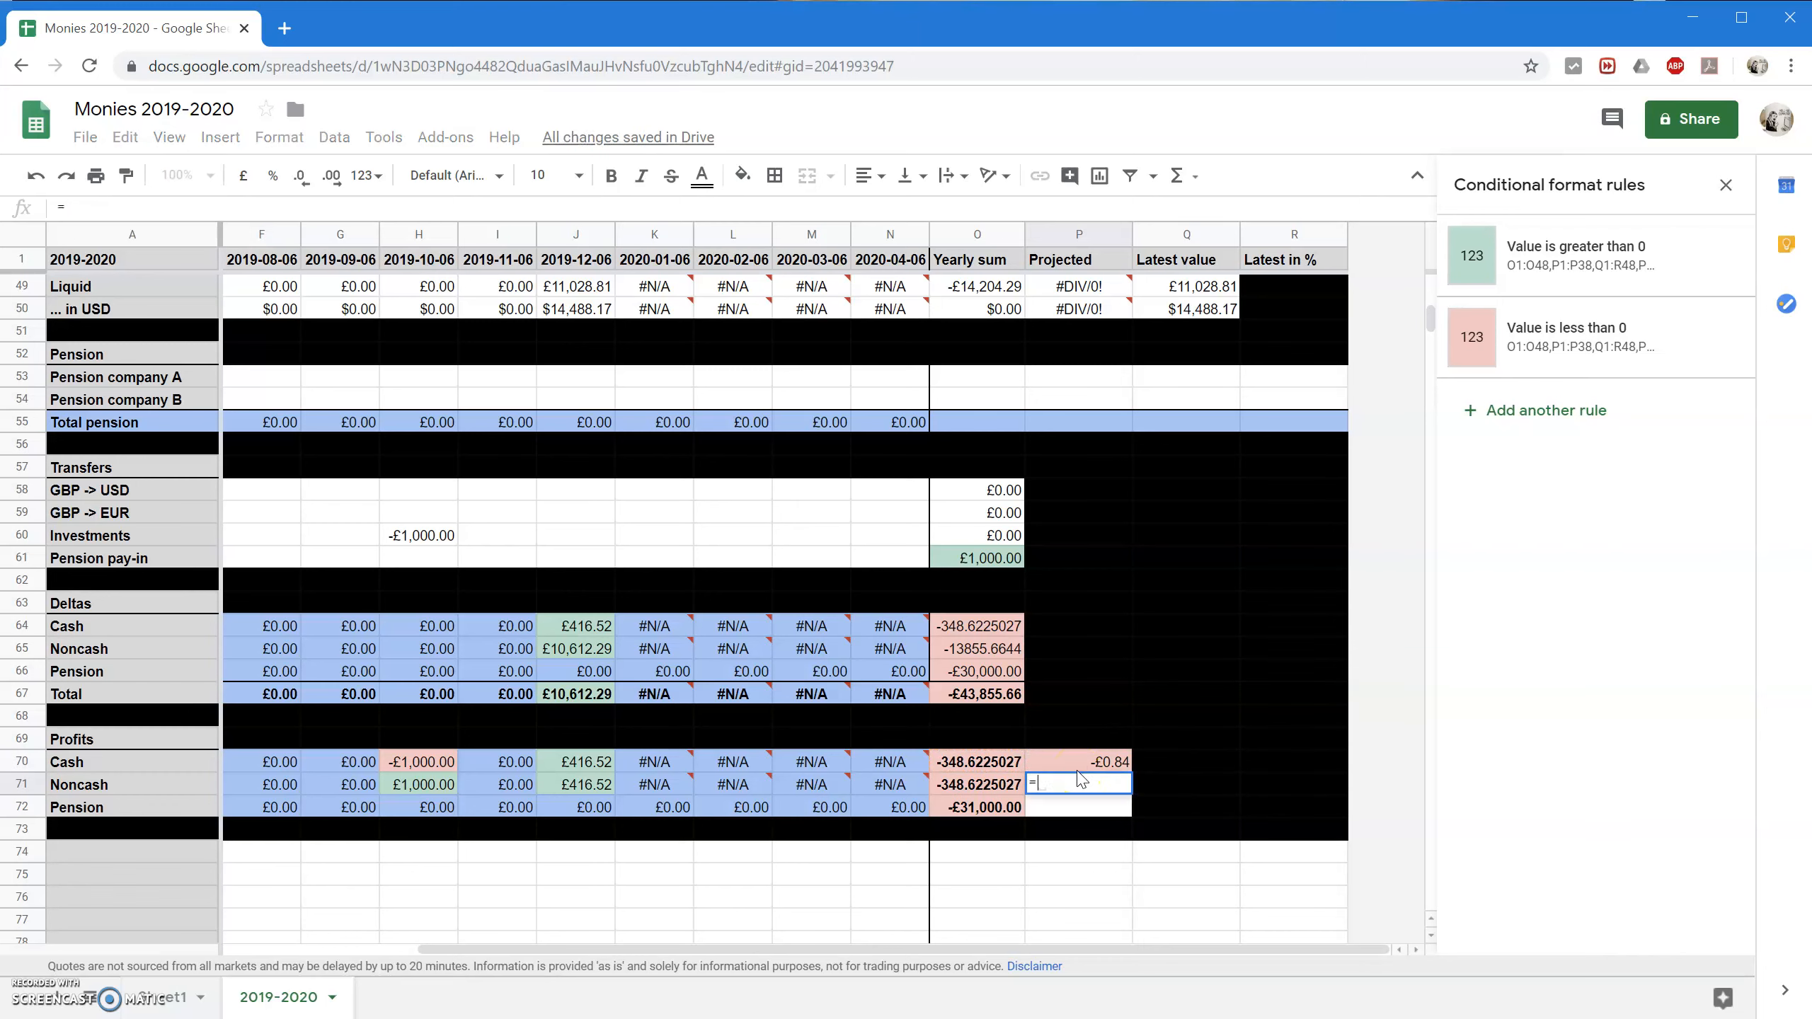
pyautogui.write('O71/')
pyautogui.write('Q')
pyautogui.write('9')
pyautogui.press('Return')
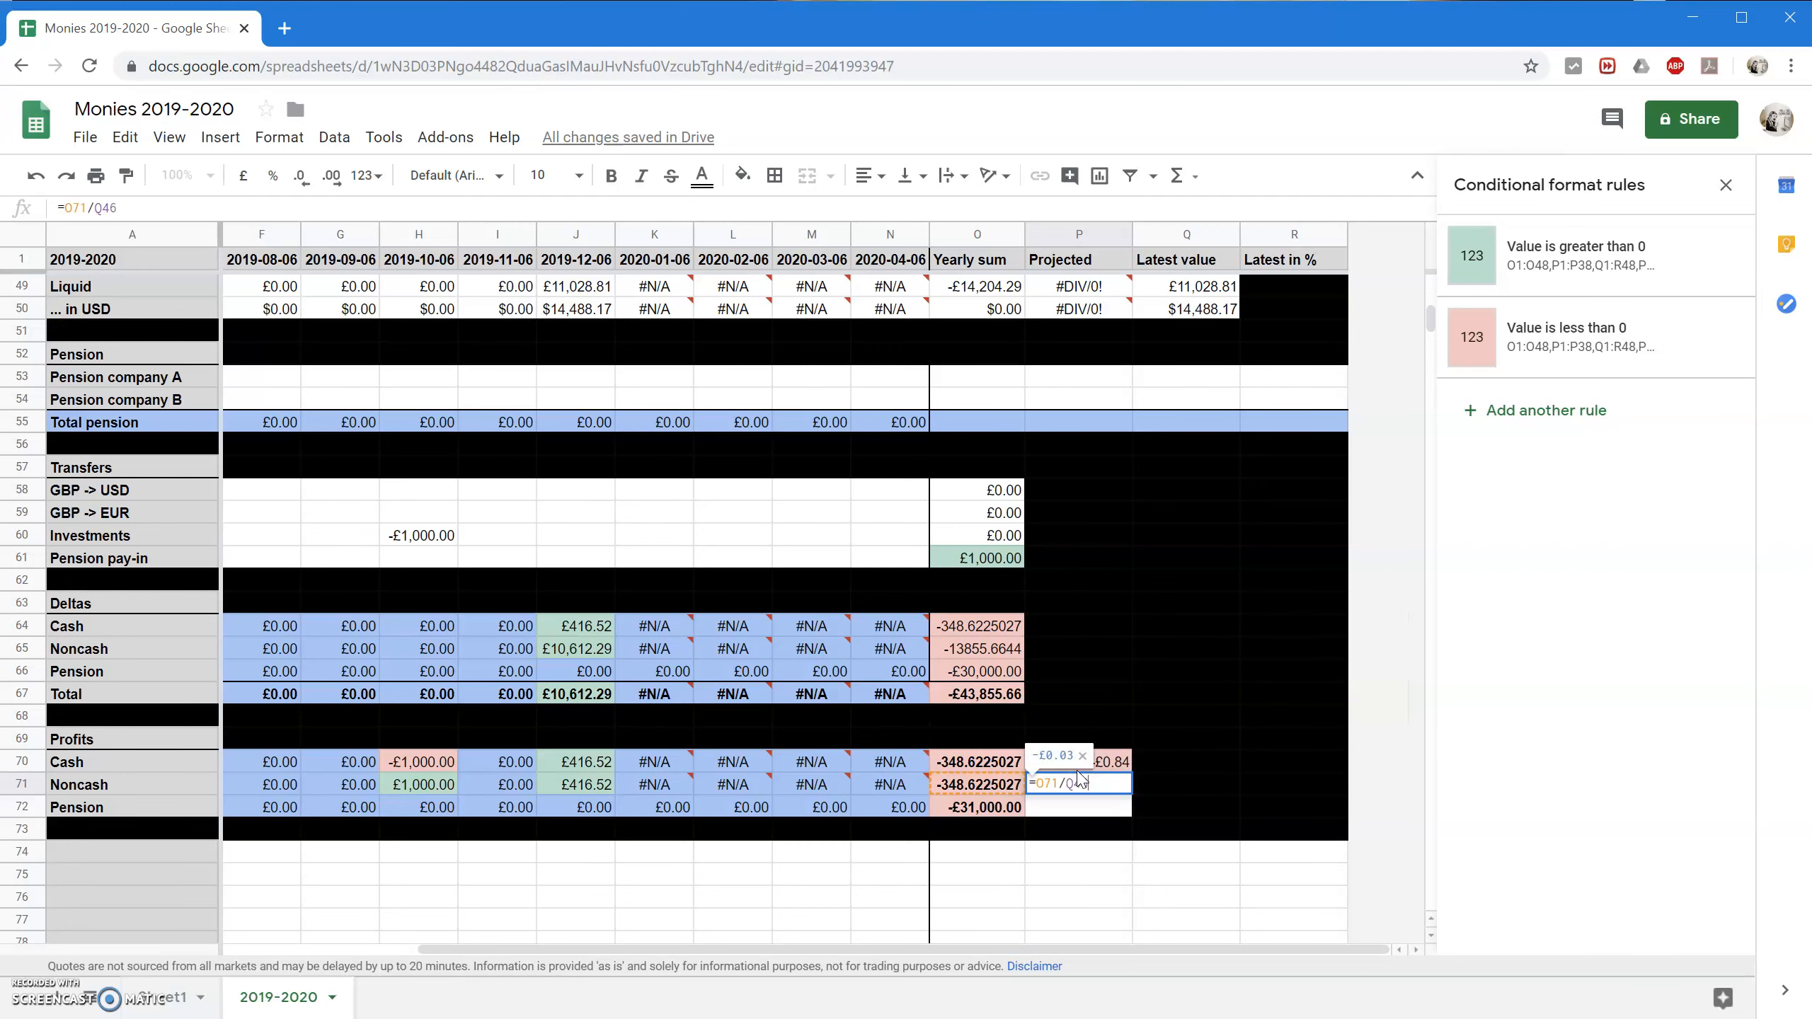
# Format the Cash and Noncash projected profit cells P70:P71 as percentages.
pyautogui.press('Up')
pyautogui.press('Up')
pyautogui.hotkey('shift', 'Down')
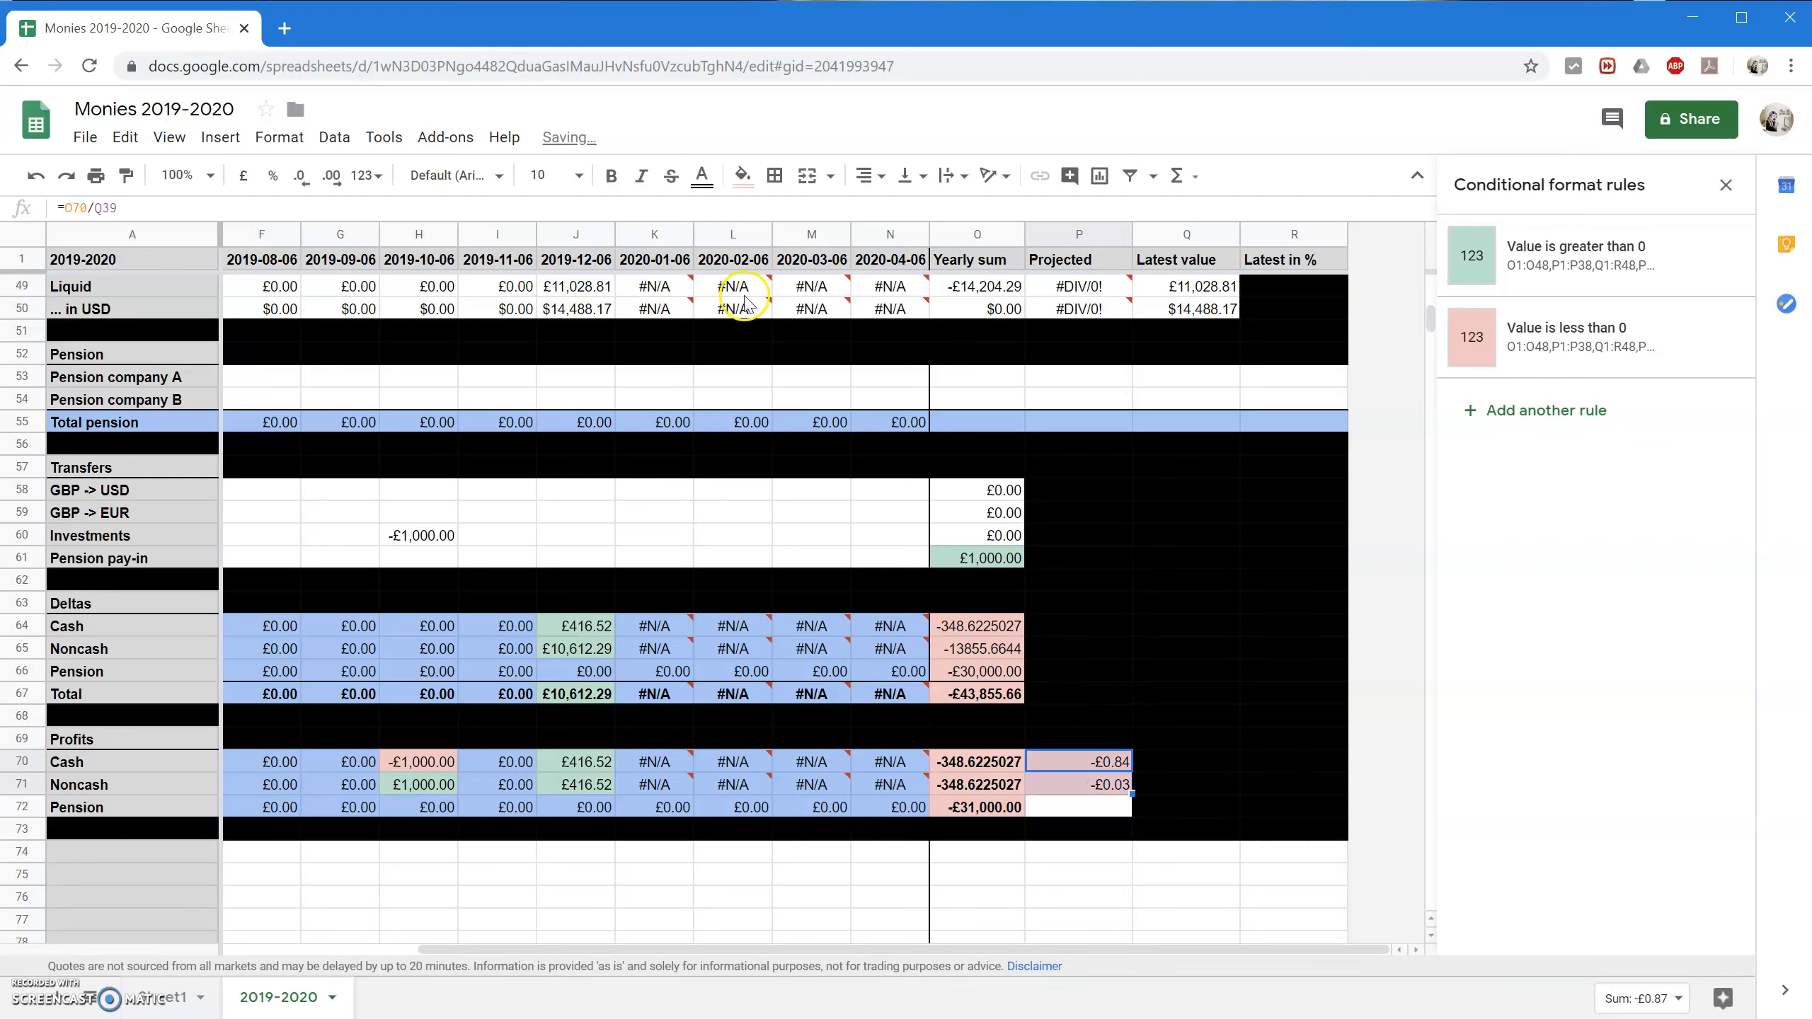
pyautogui.click(273, 175)
# Enter the formula =O72/Q55 in the Projected cell of the Profits Pension row.
pyautogui.click(1099, 810)
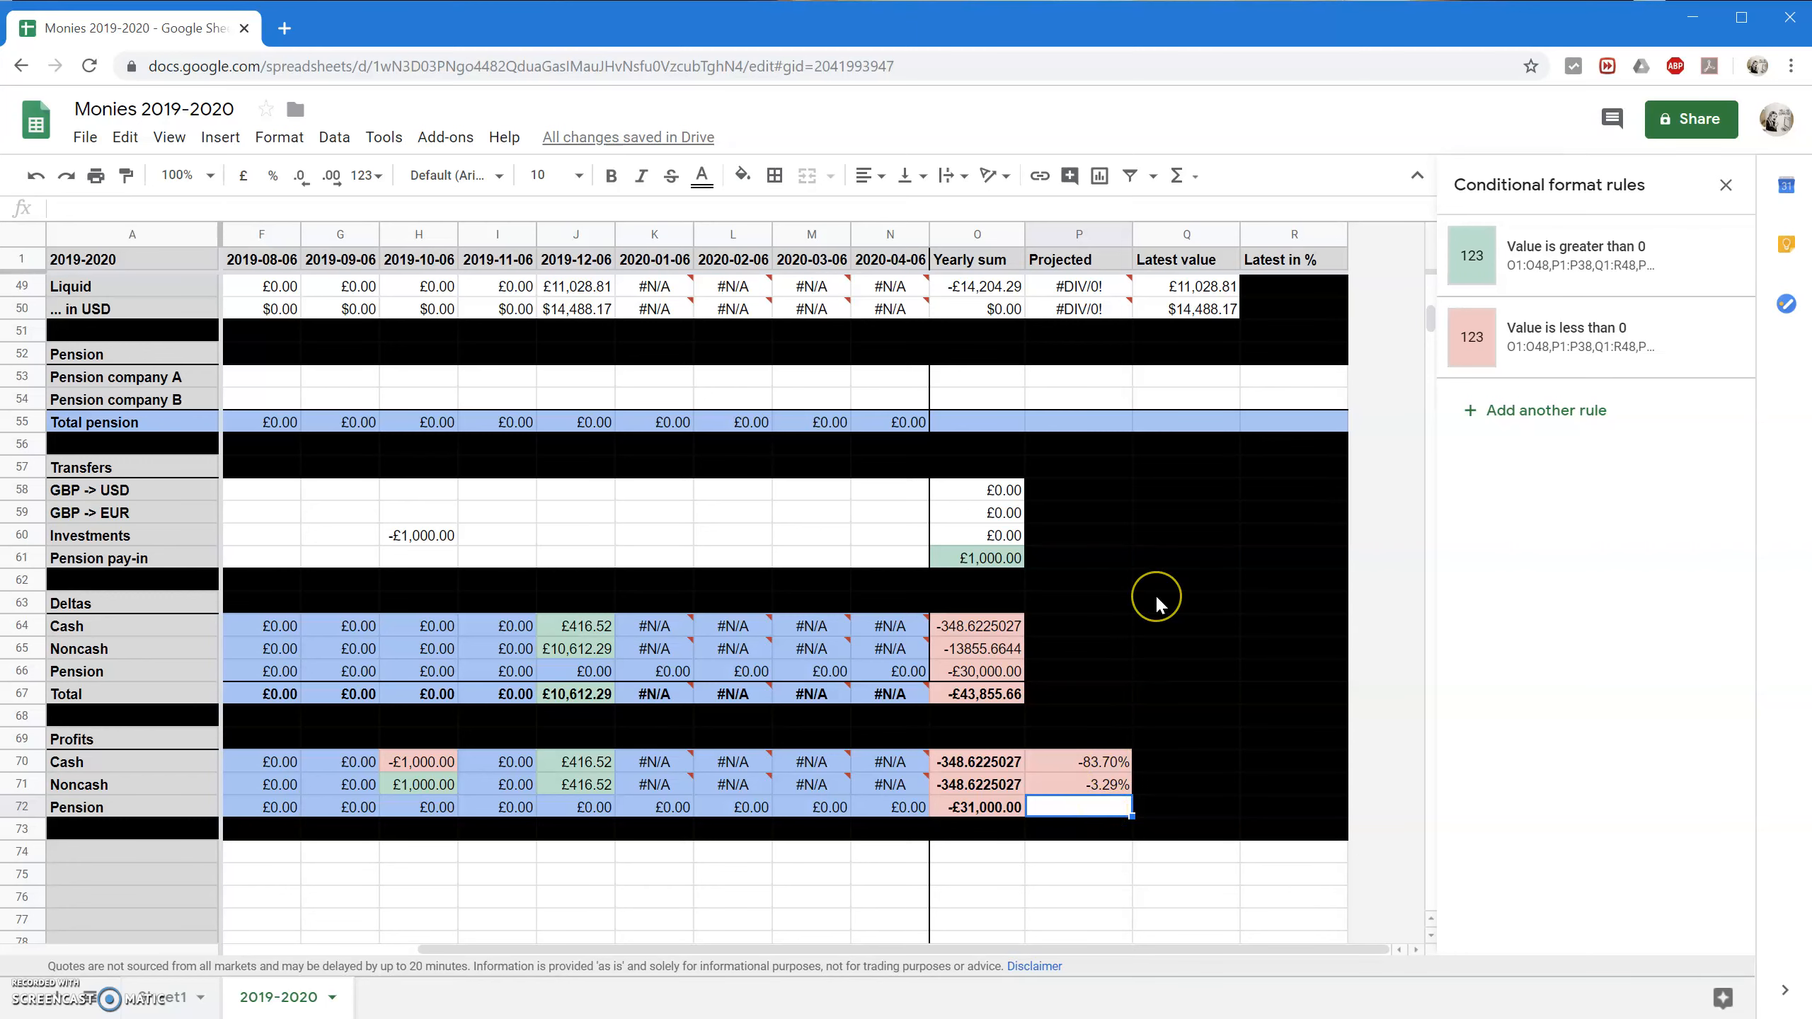
pyautogui.scroll(6, 1159, 603)
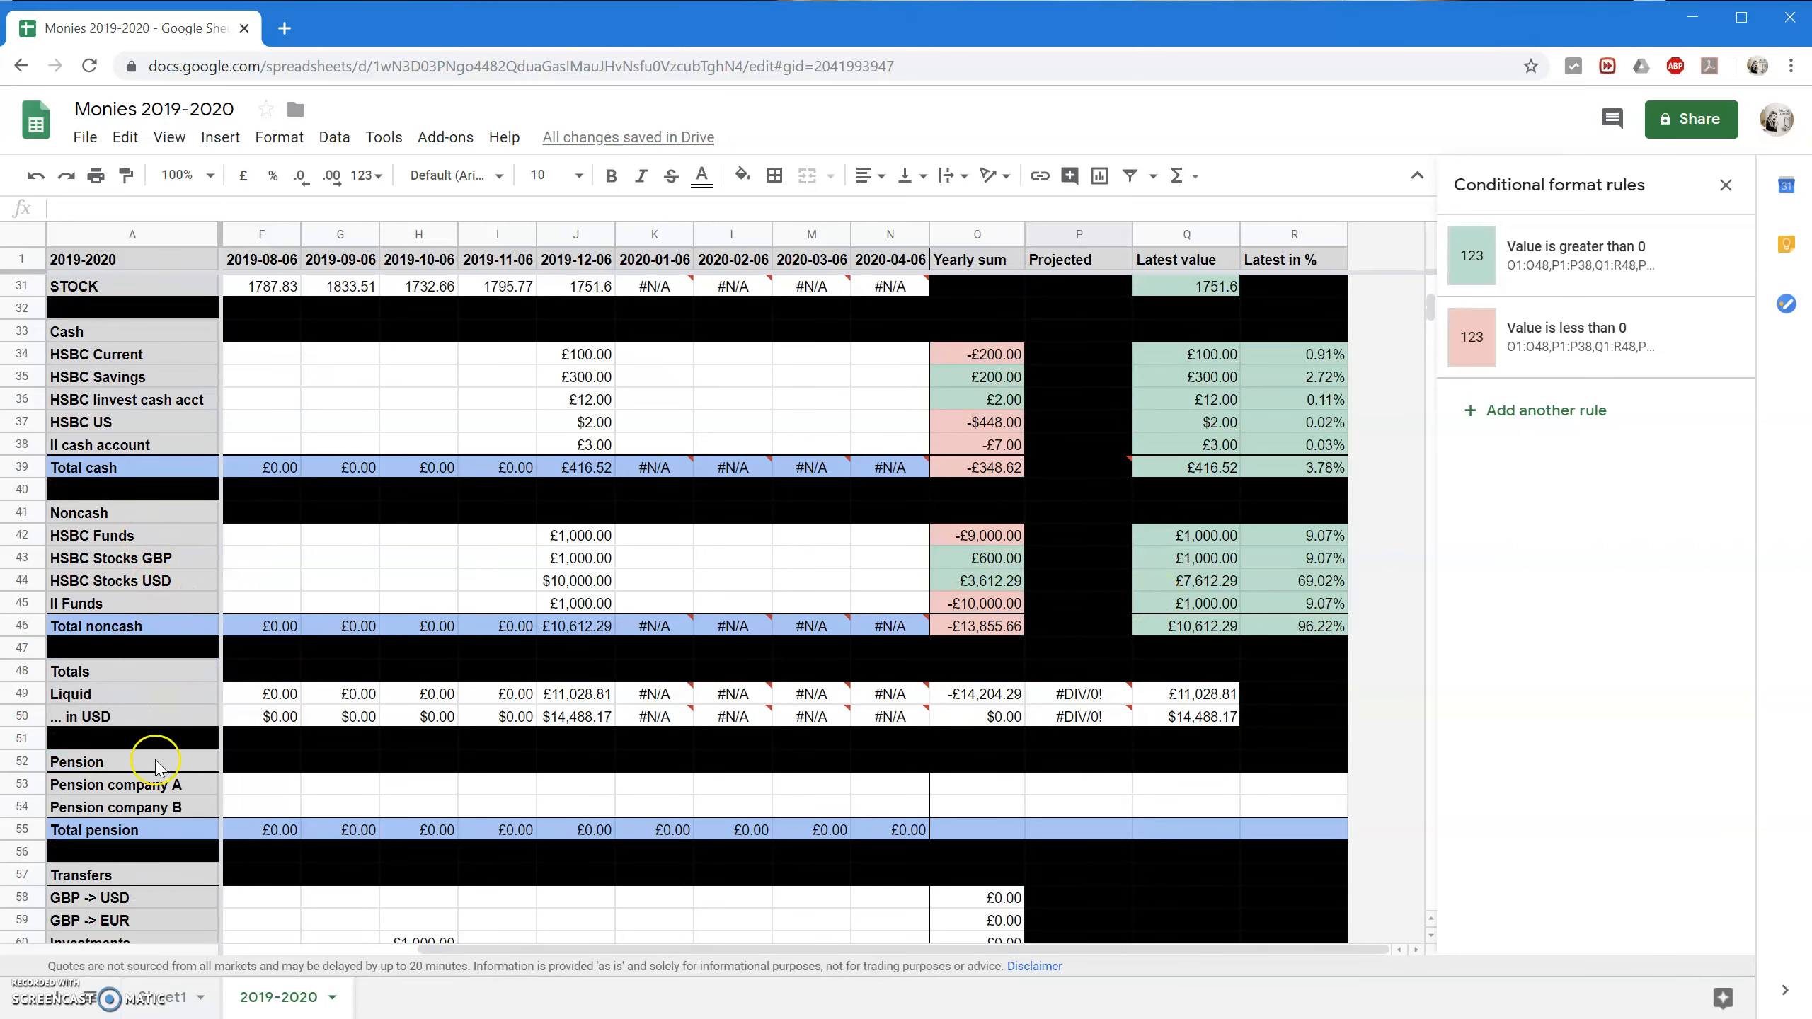
pyautogui.scroll(-4, 150, 795)
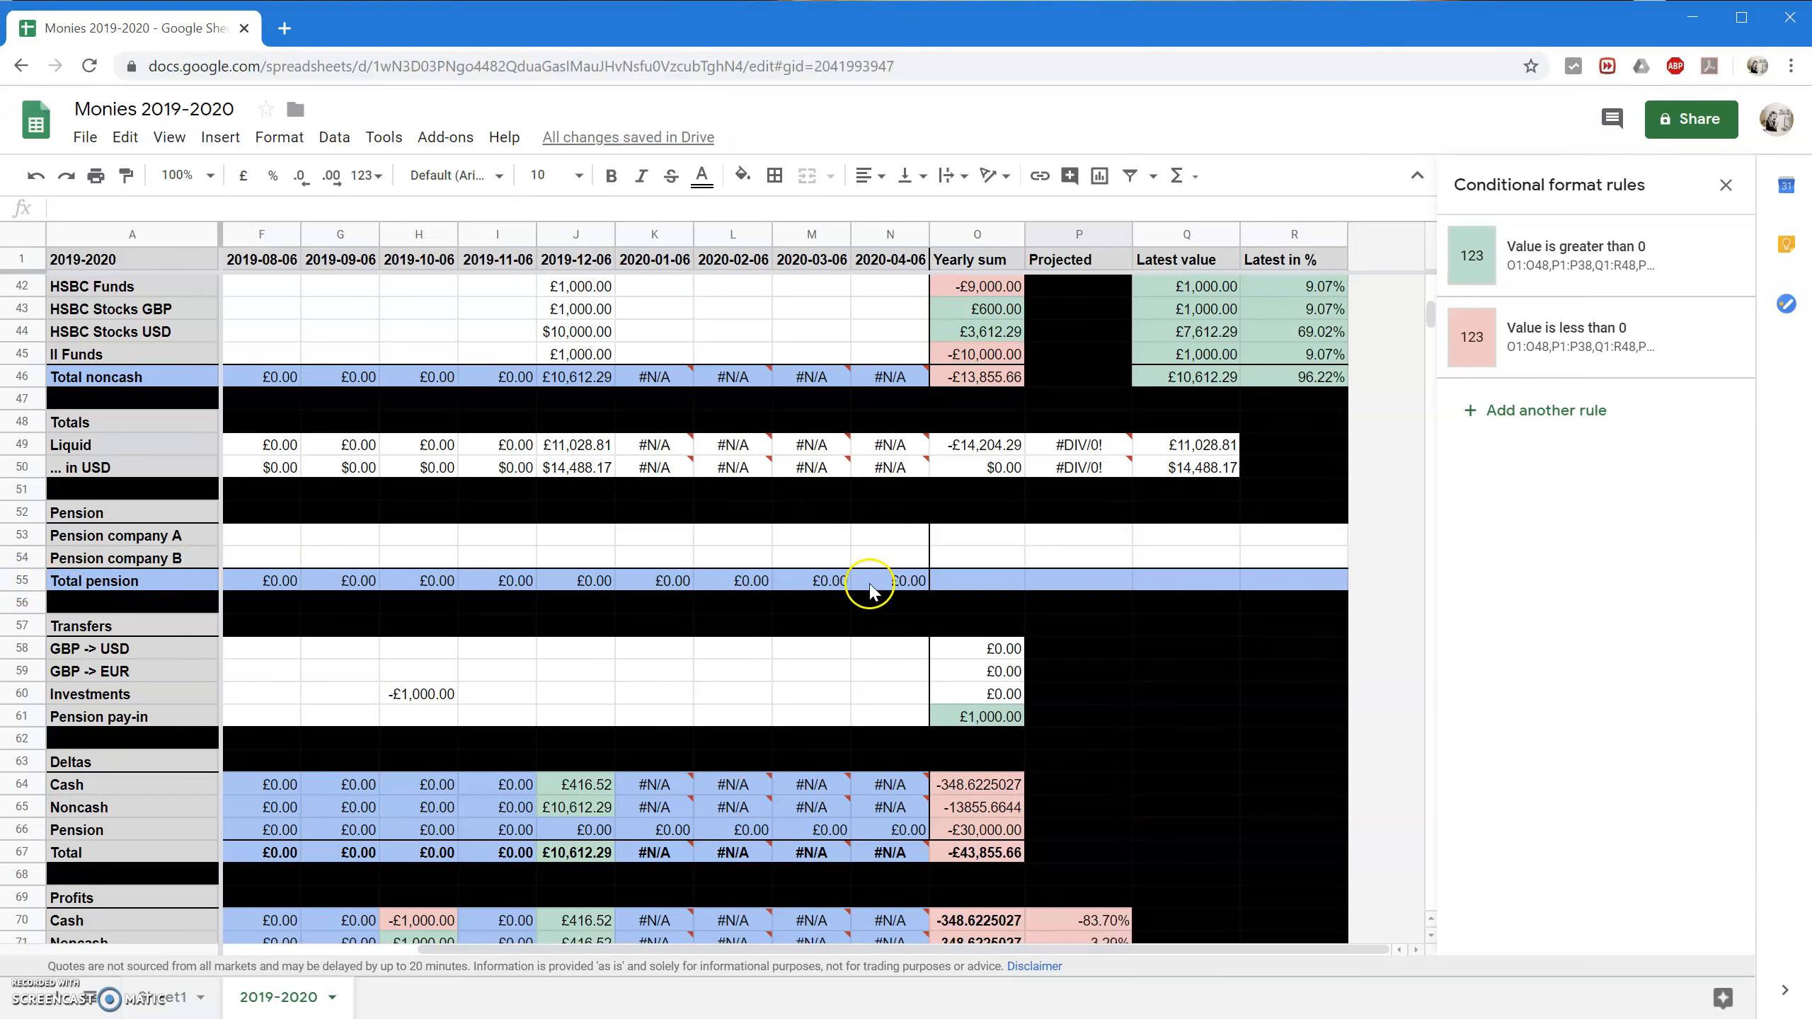
pyautogui.scroll(-5, 1161, 728)
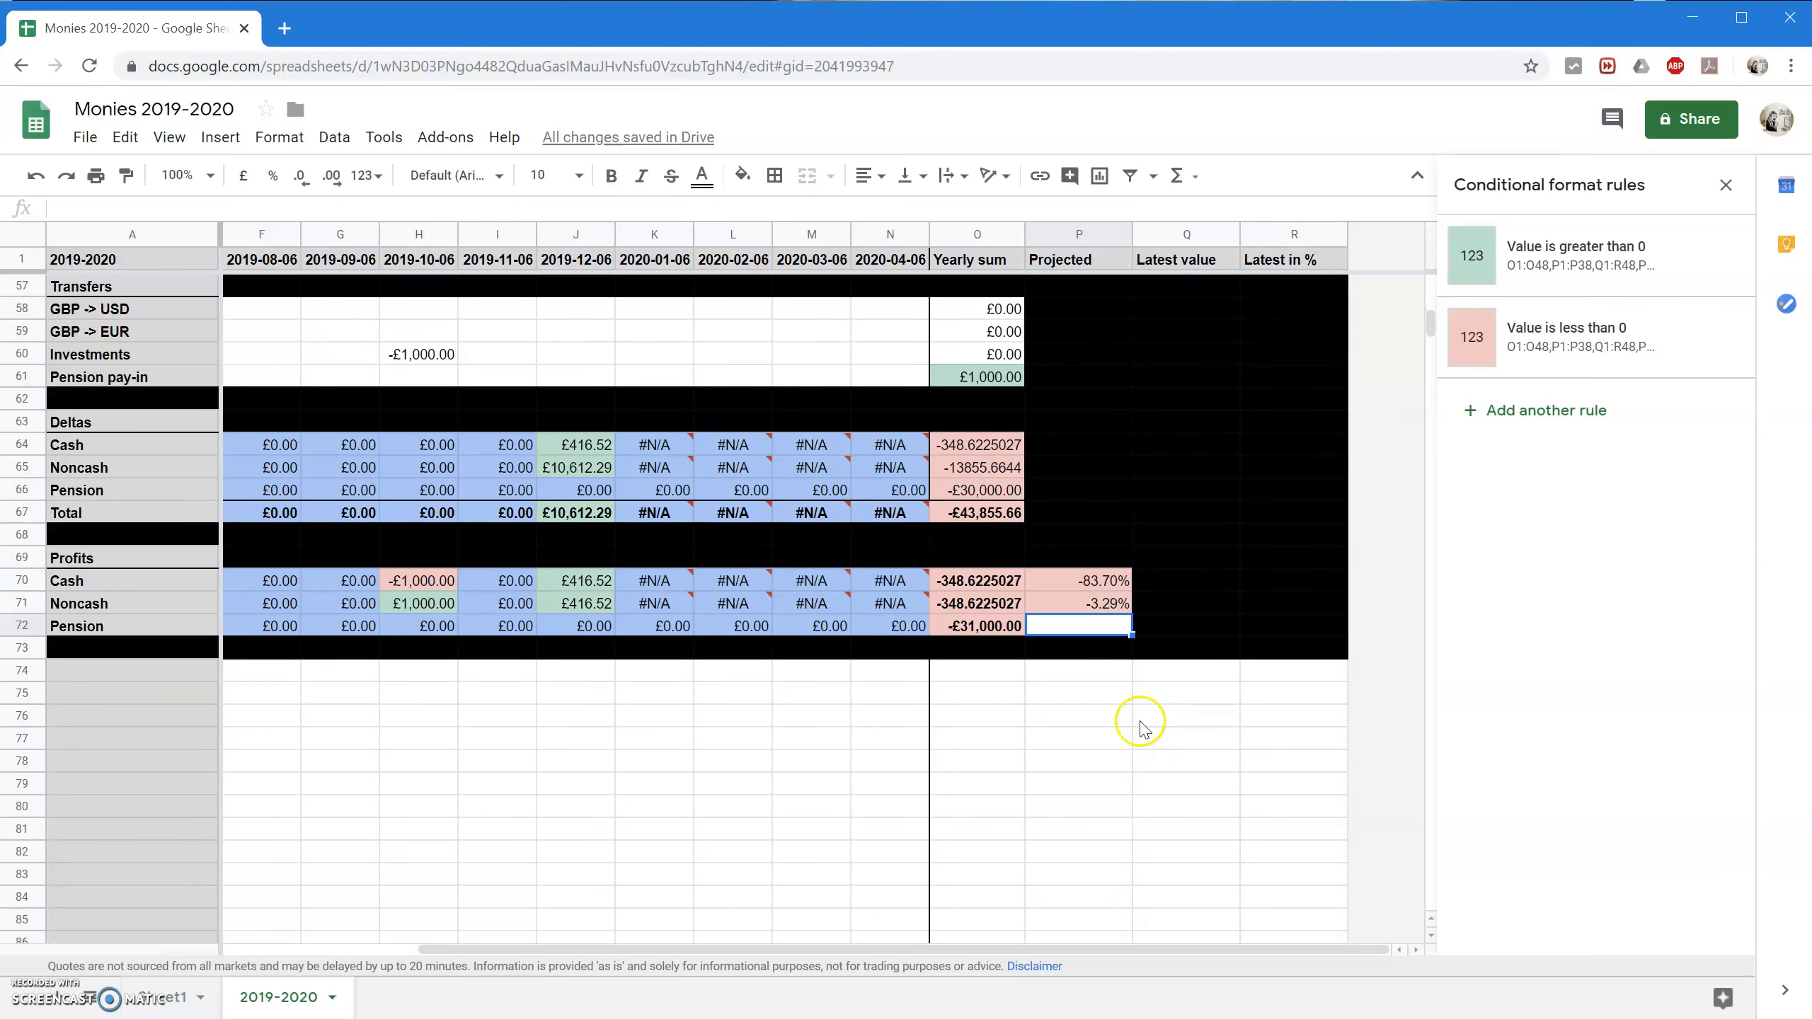
pyautogui.click(1082, 626)
pyautogui.write('=')
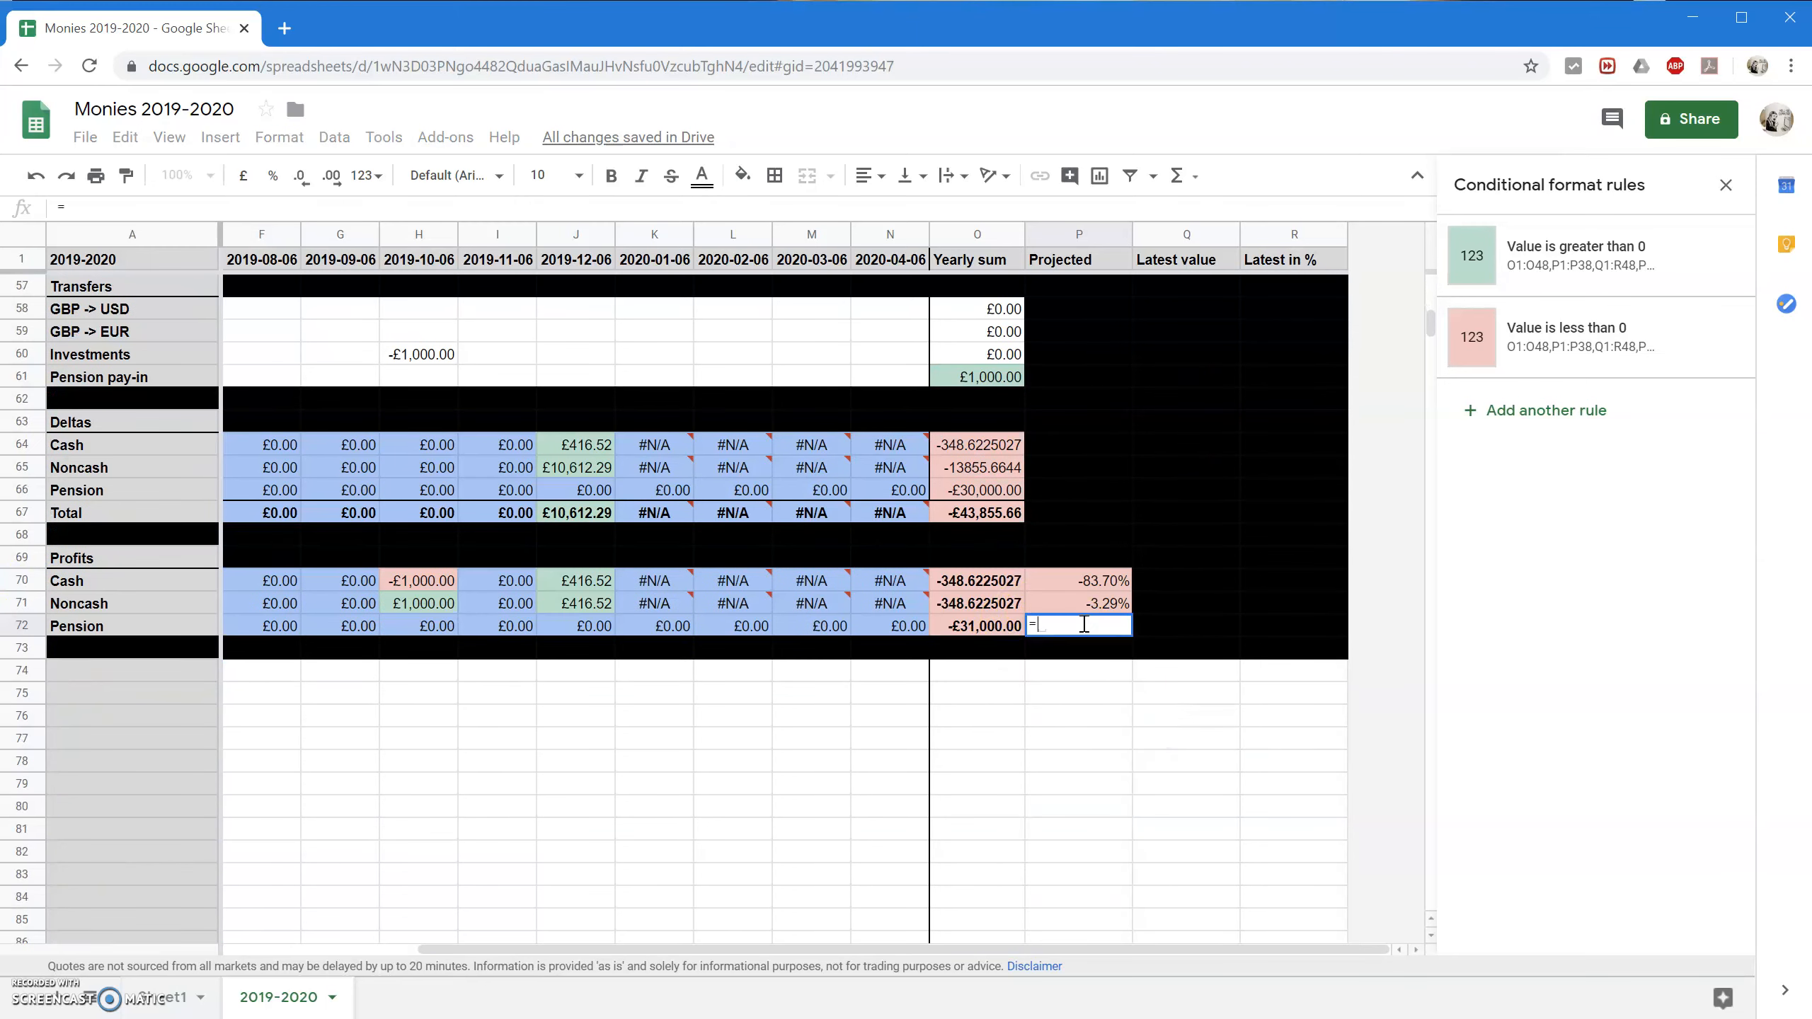
pyautogui.write('O7')
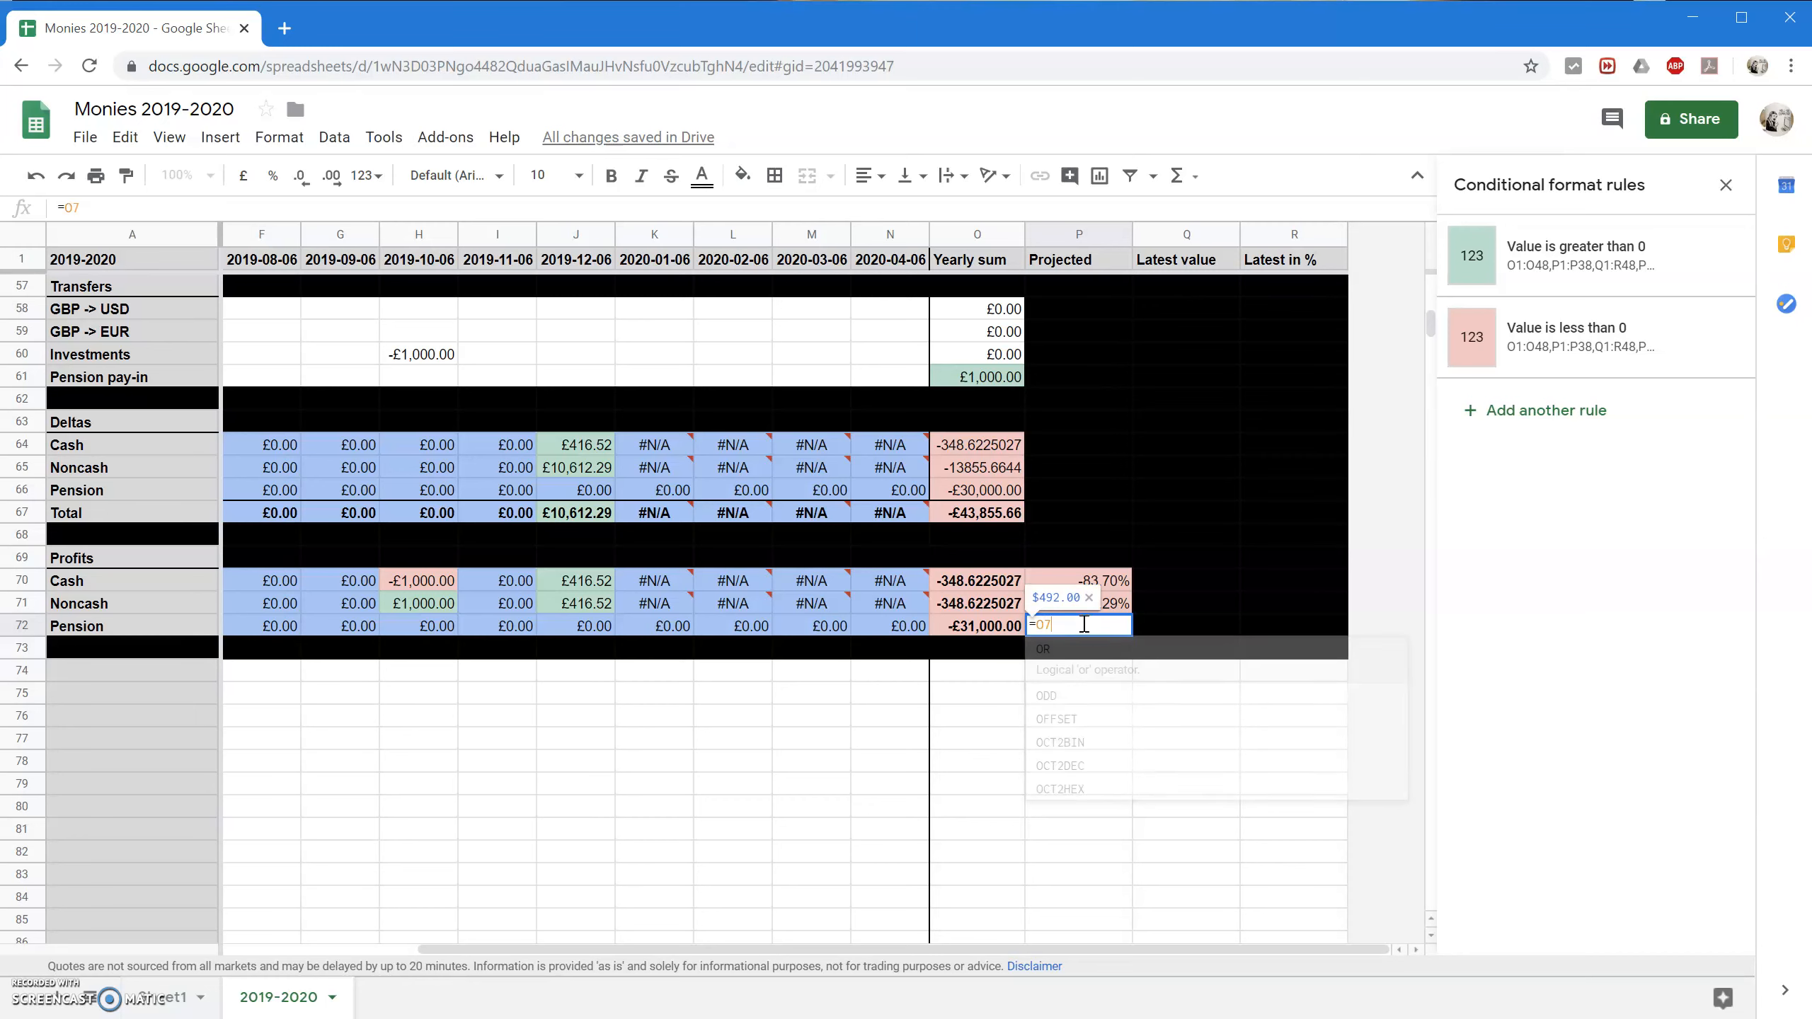
pyautogui.write('2/O55')
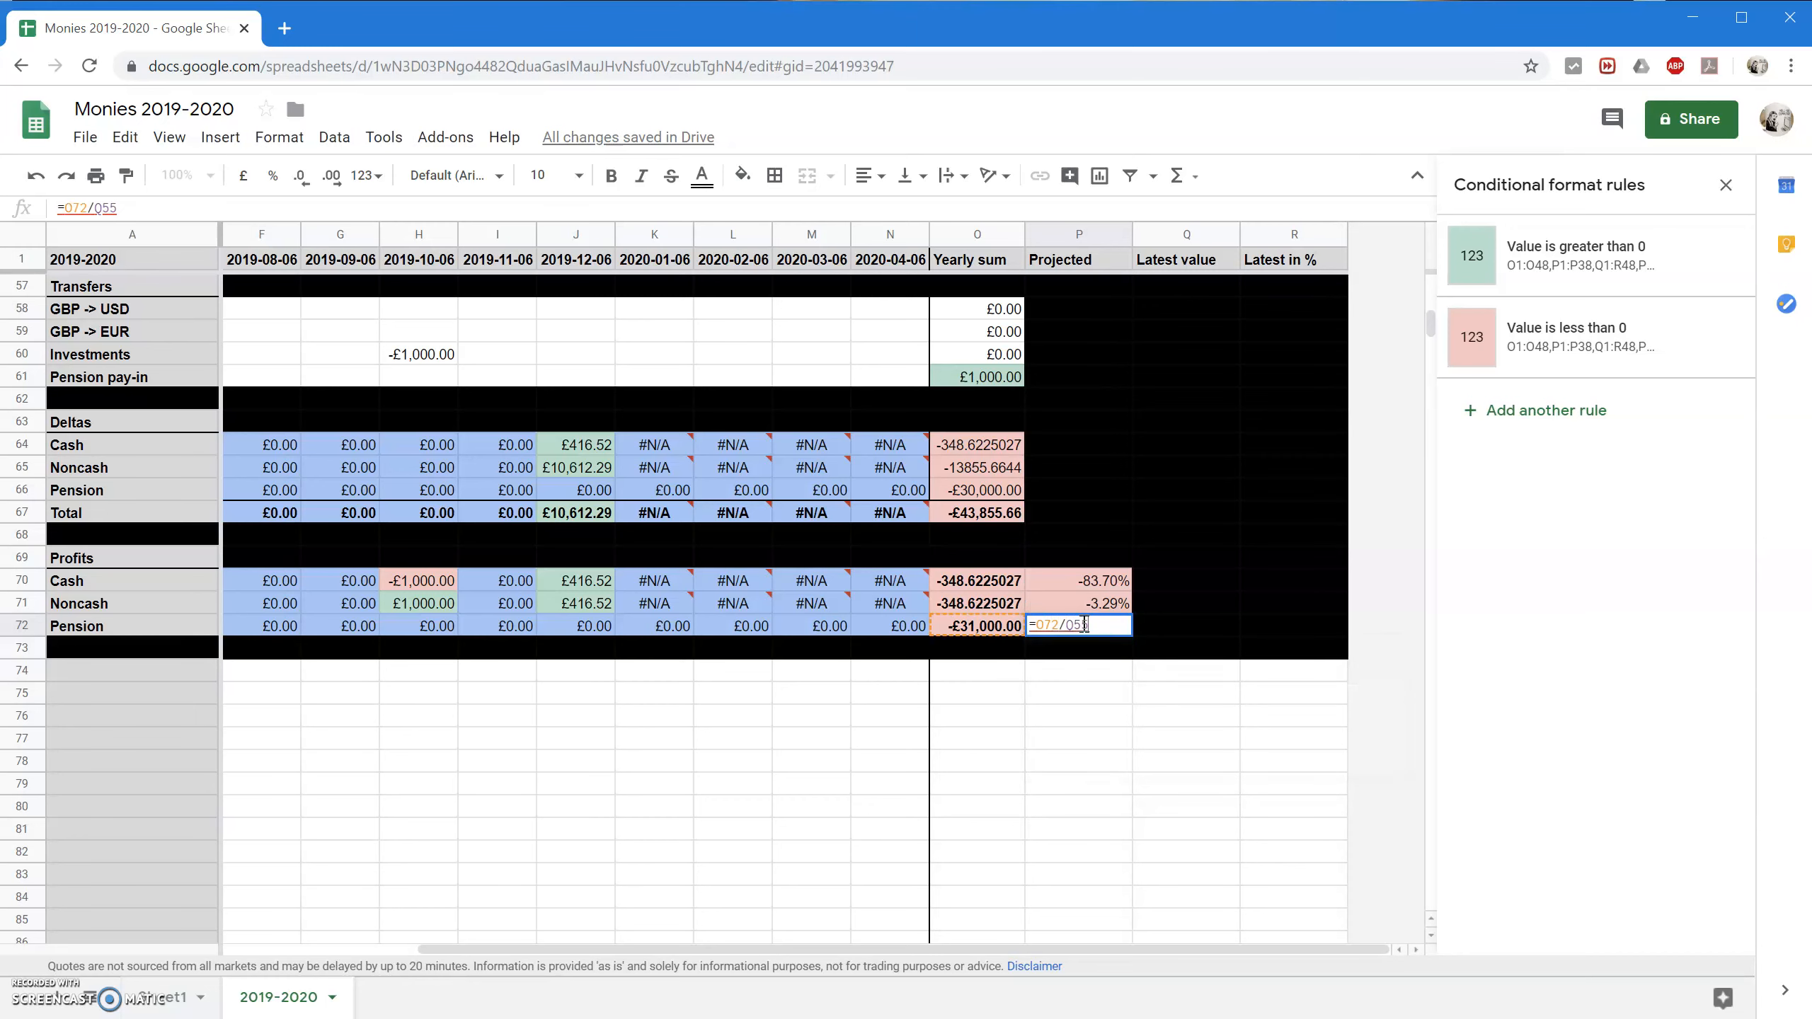
pyautogui.press('Return')
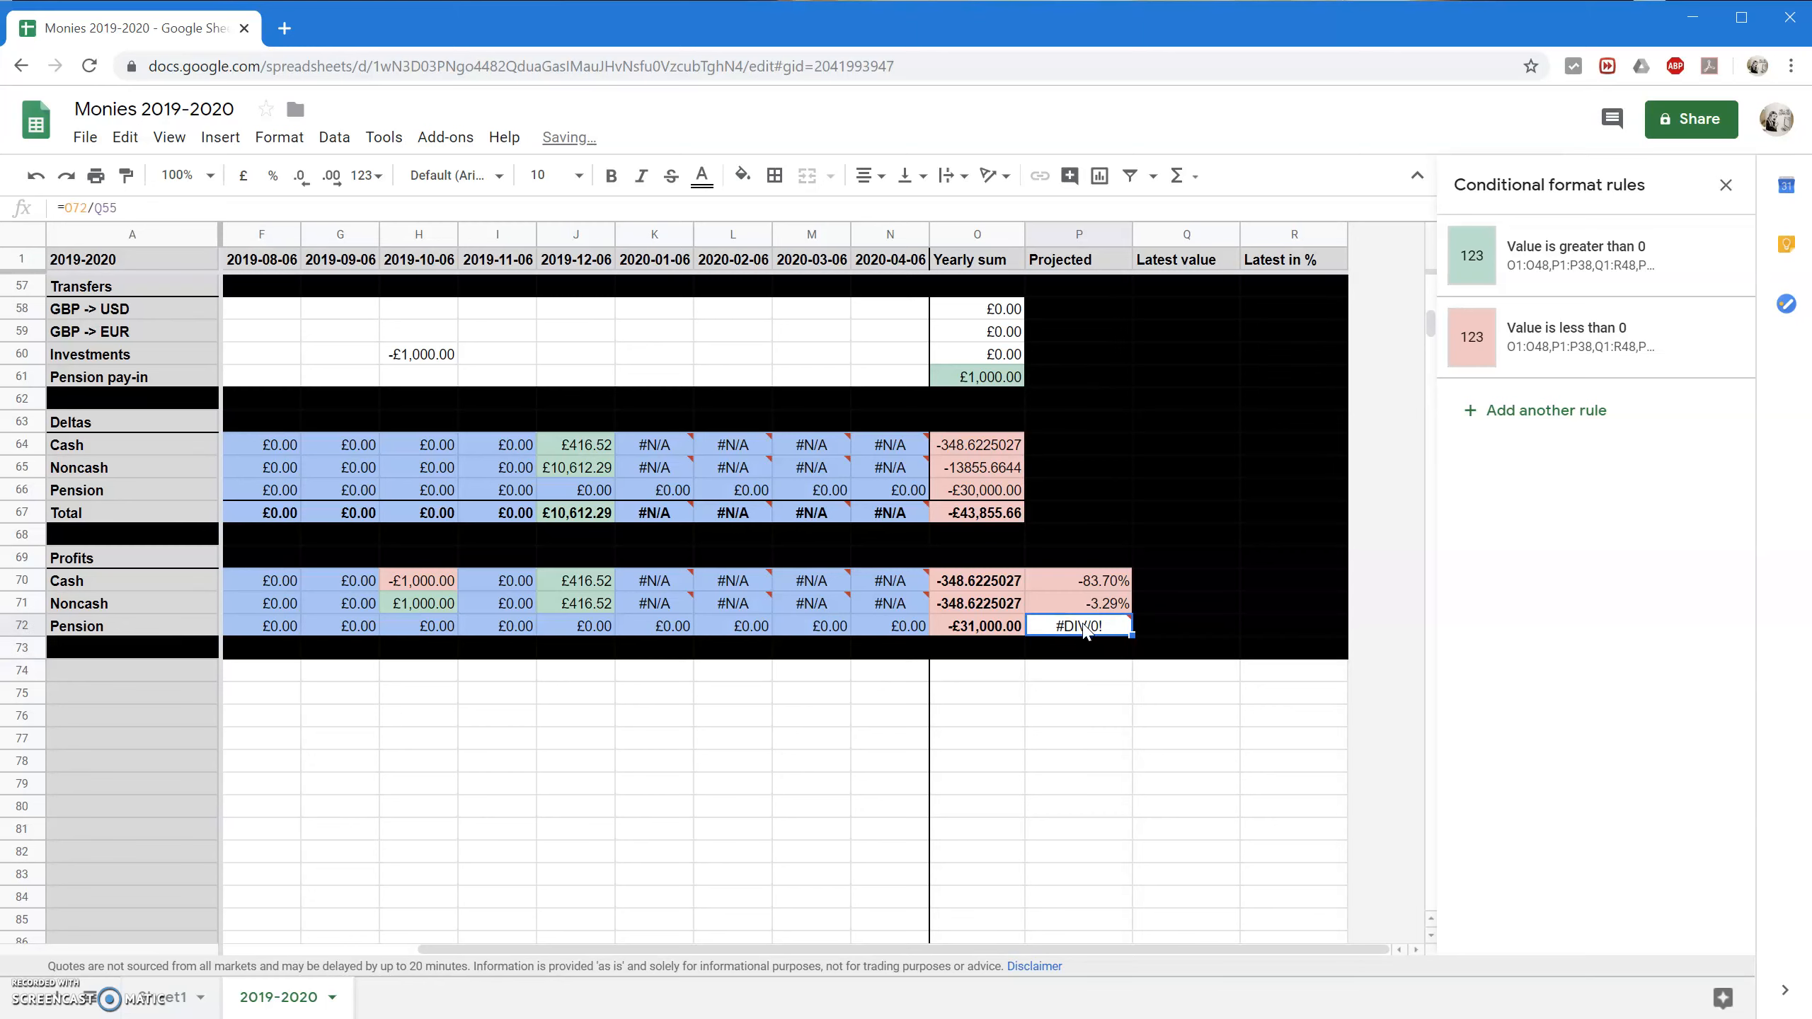
# Copy the Total noncash row's Latest value formula text into the Total pension row's Latest value cell, Q55.
pyautogui.scroll(5, 1116, 528)
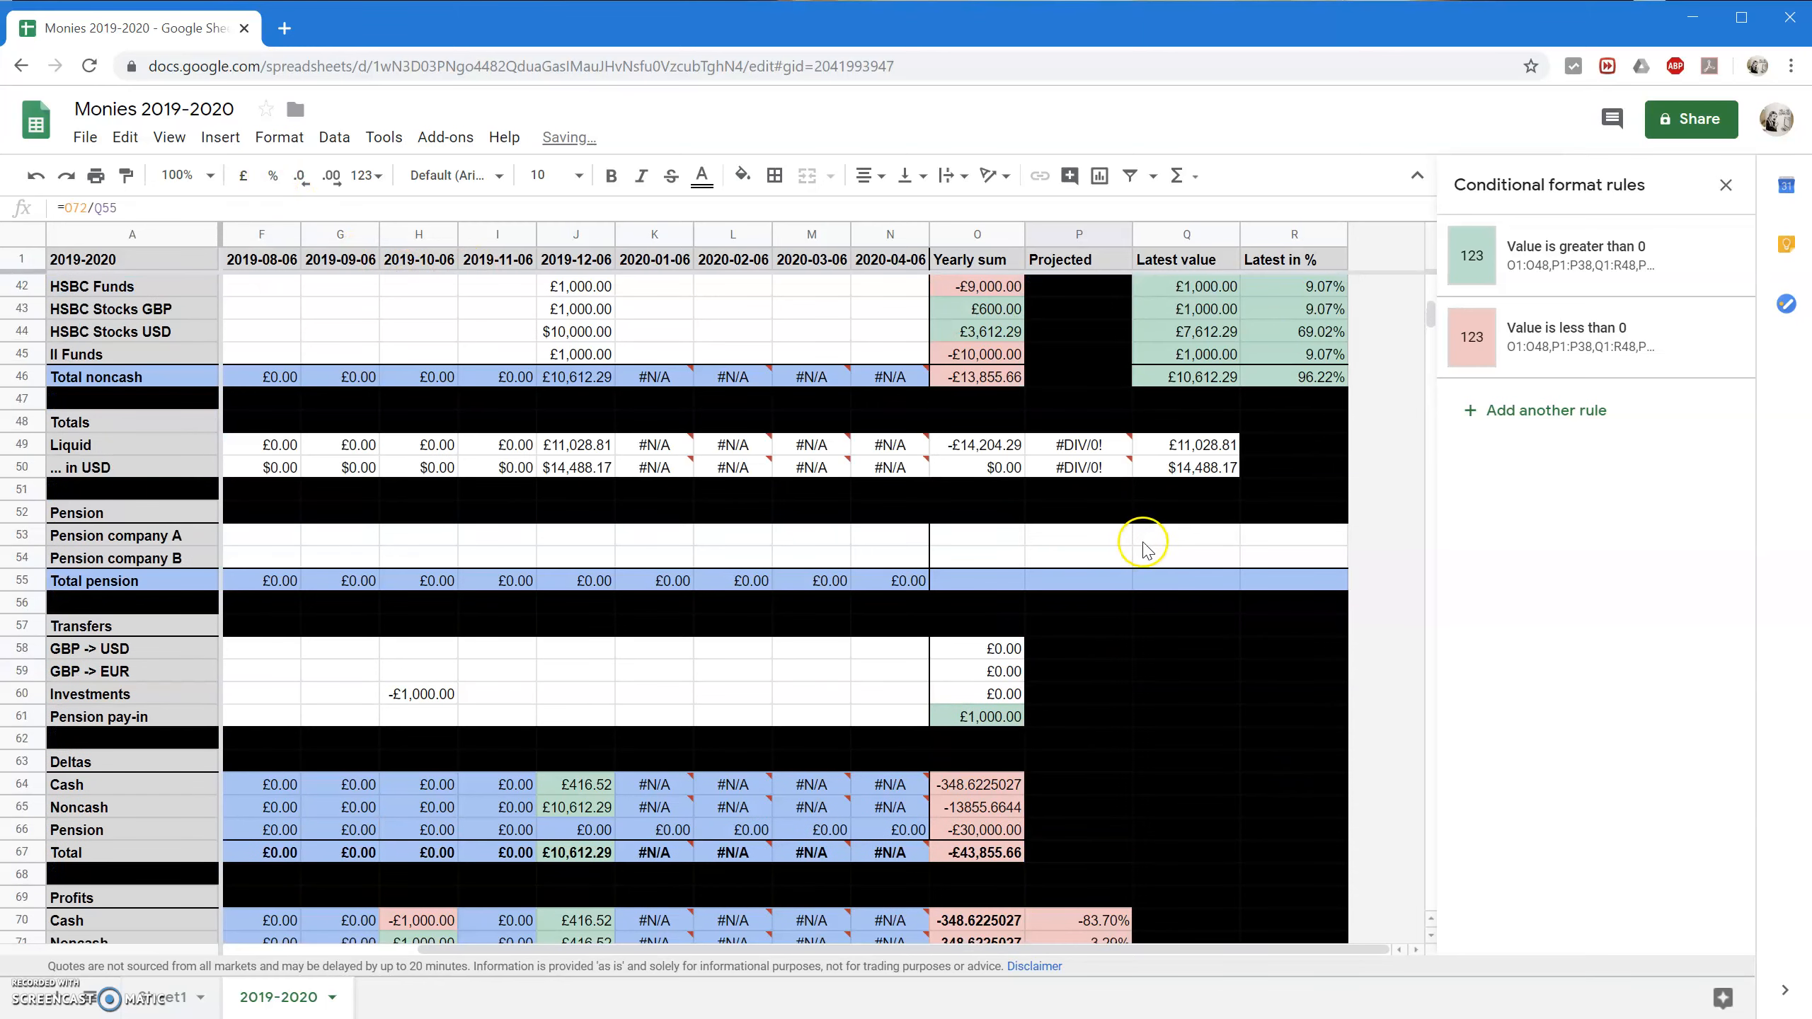
pyautogui.click(1177, 582)
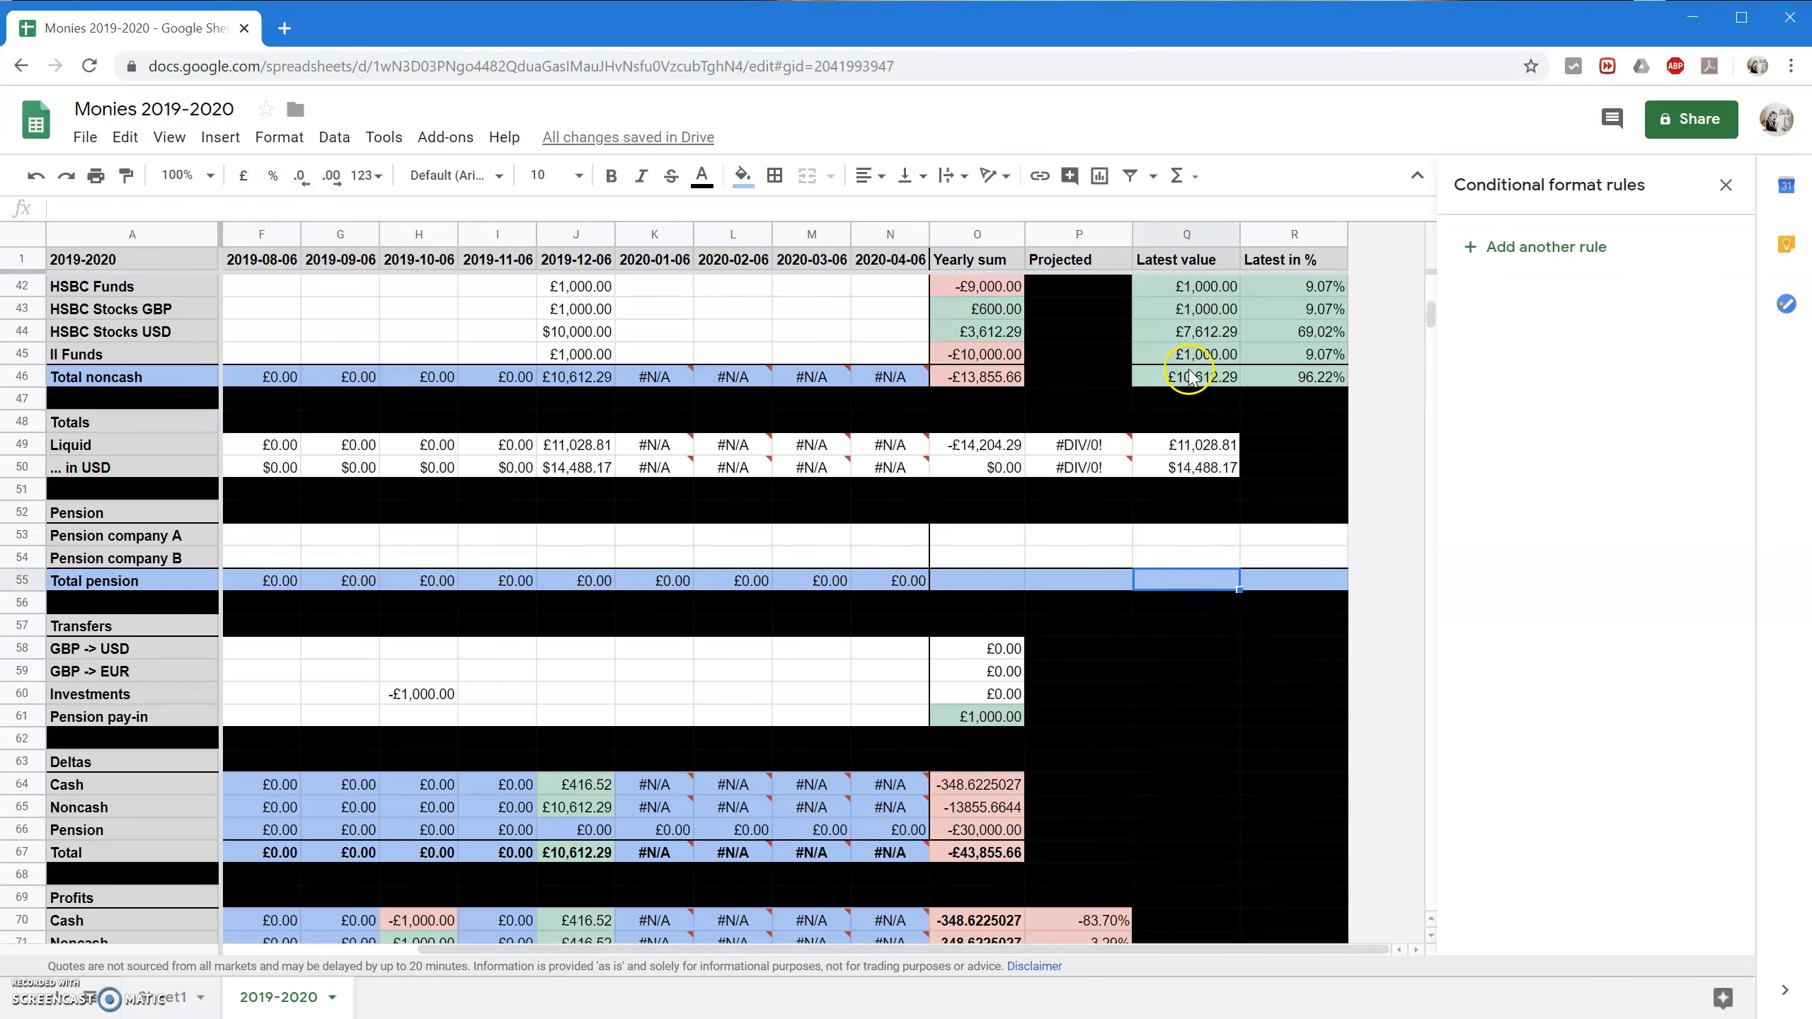
pyautogui.click(1209, 380)
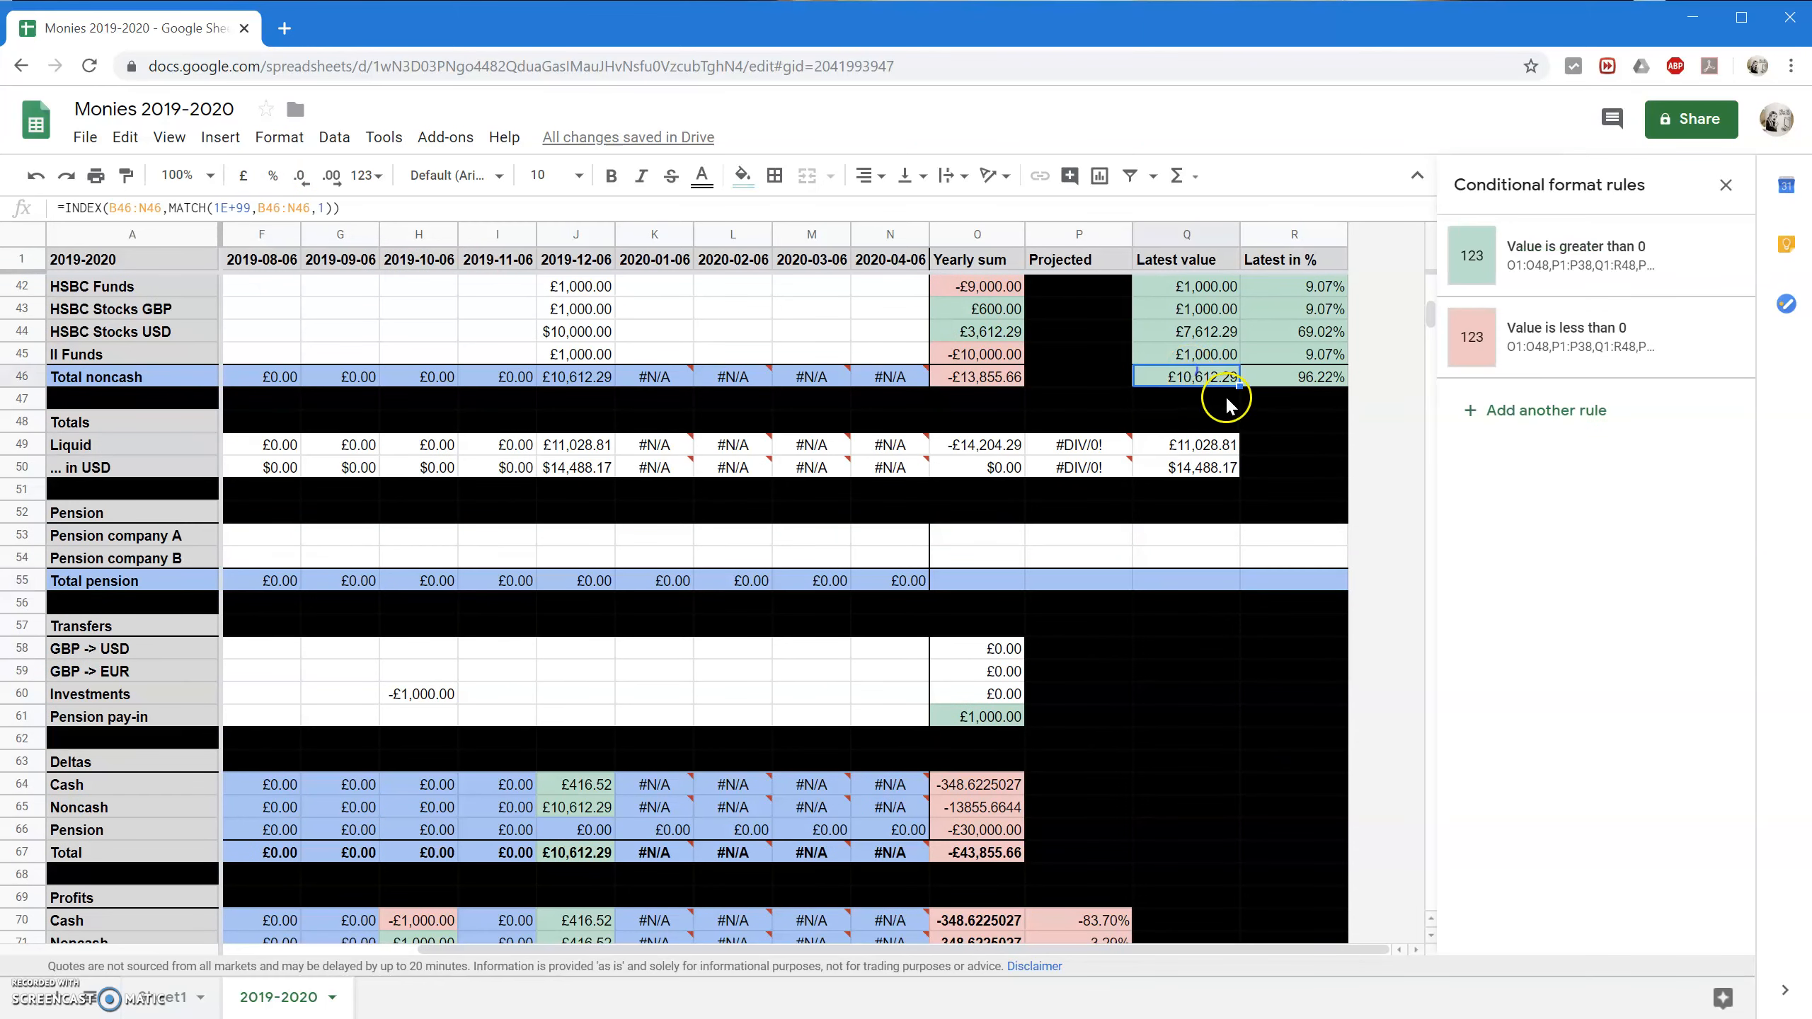
pyautogui.click(348, 205)
pyautogui.hotkey('ctrl', 'a')
pyautogui.hotkey('ctrl', 'c')
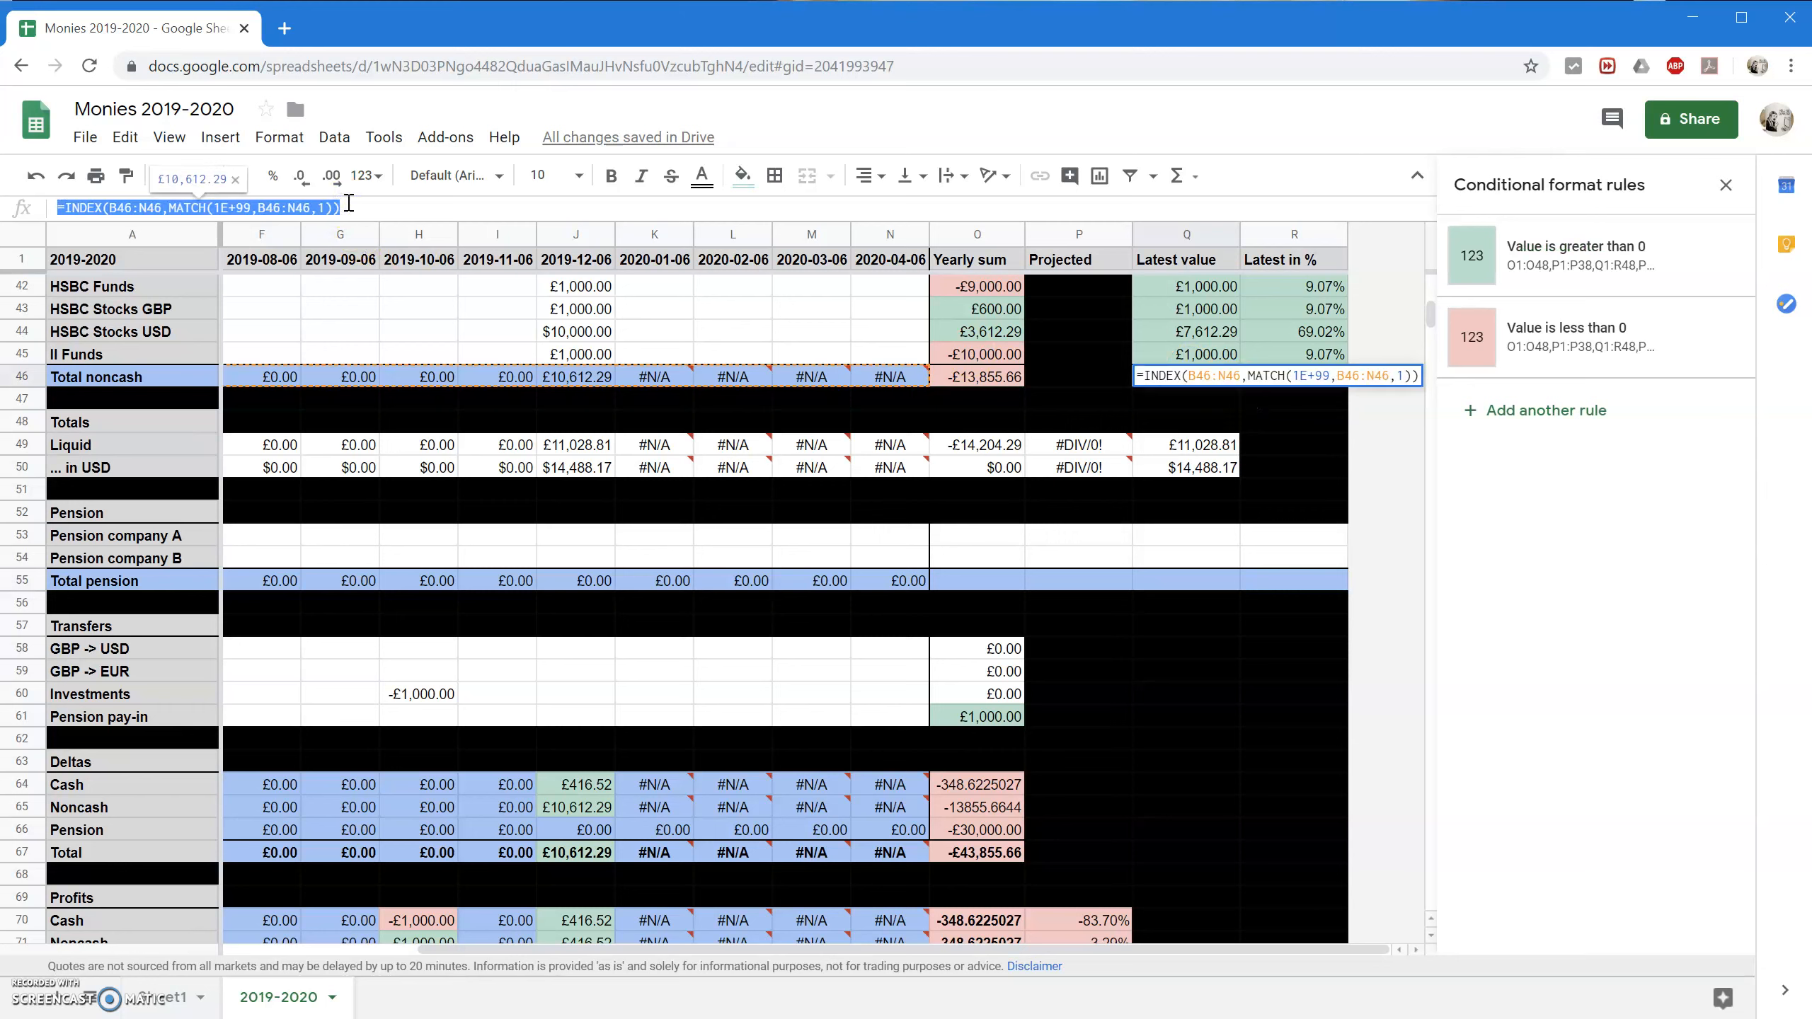
pyautogui.click(1211, 581)
pyautogui.hotkey('ctrl', 'v')
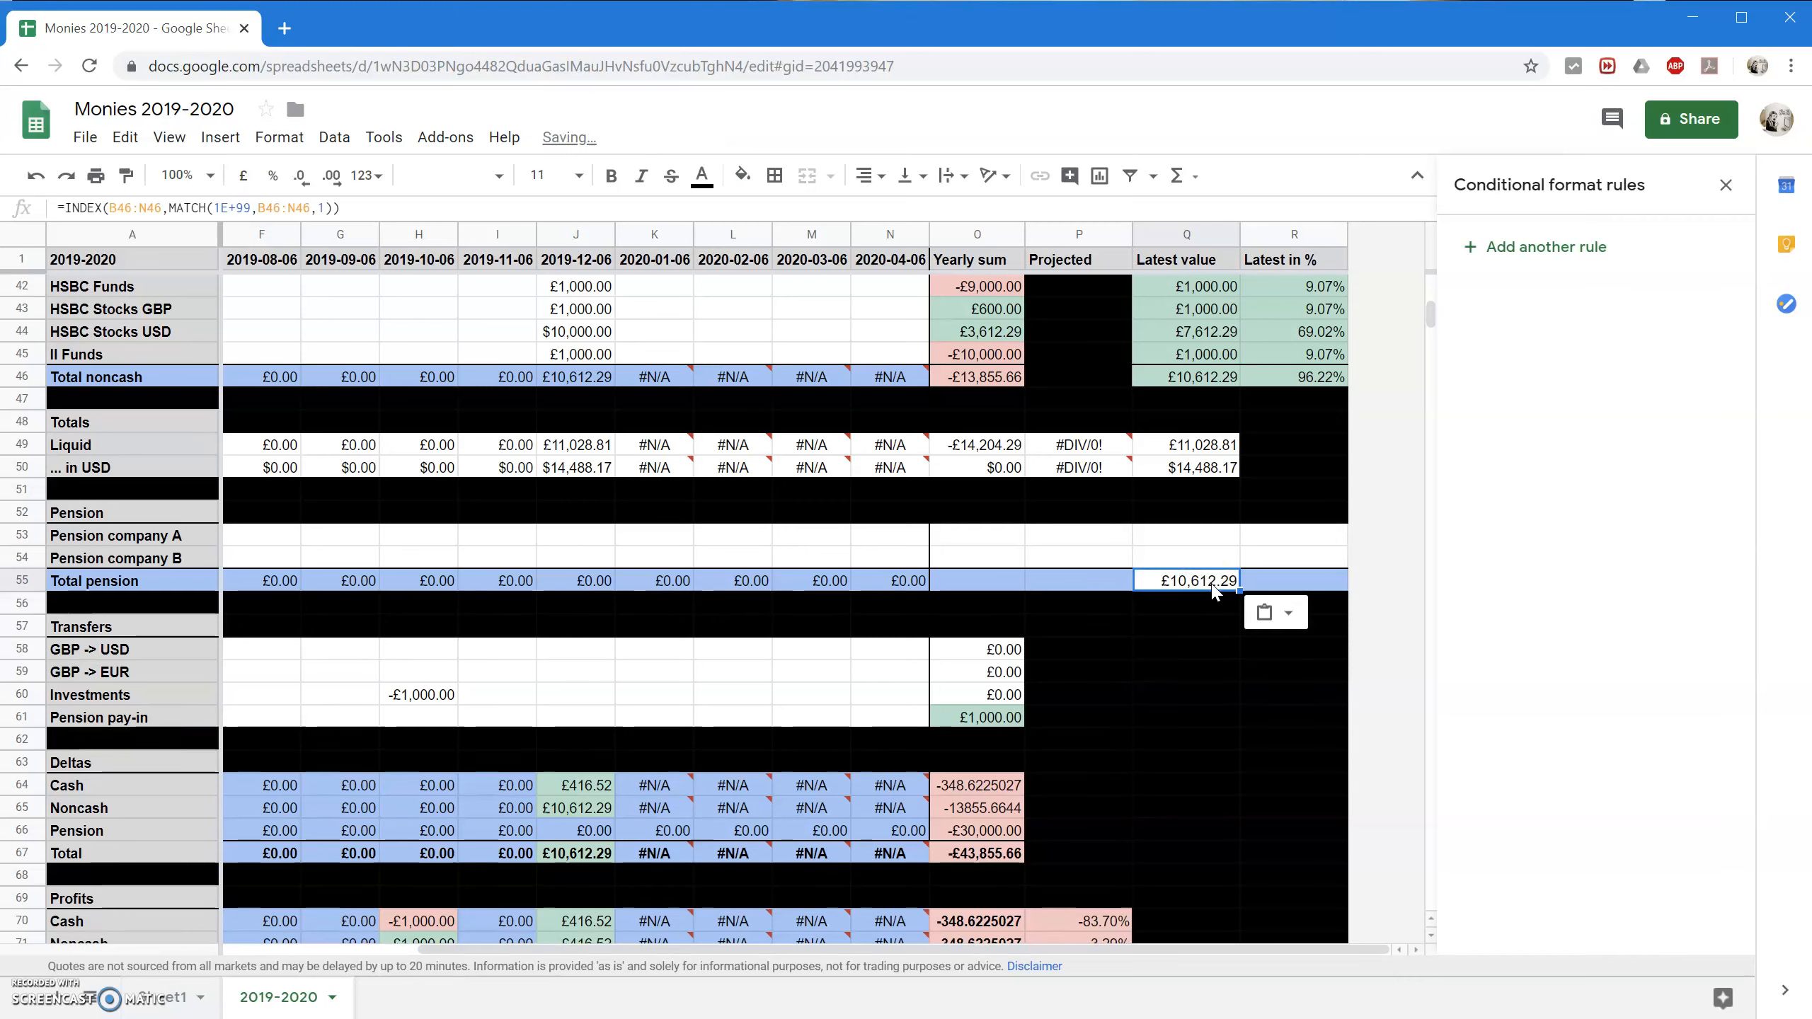
# Change both ranges in the Q55 formula to row 55, giving =INDEX(B55:N55,MATCH(1E+99,B55:N55,1)).
pyautogui.click(310, 207)
pyautogui.press('BackSpace')
pyautogui.press('BackSpace')
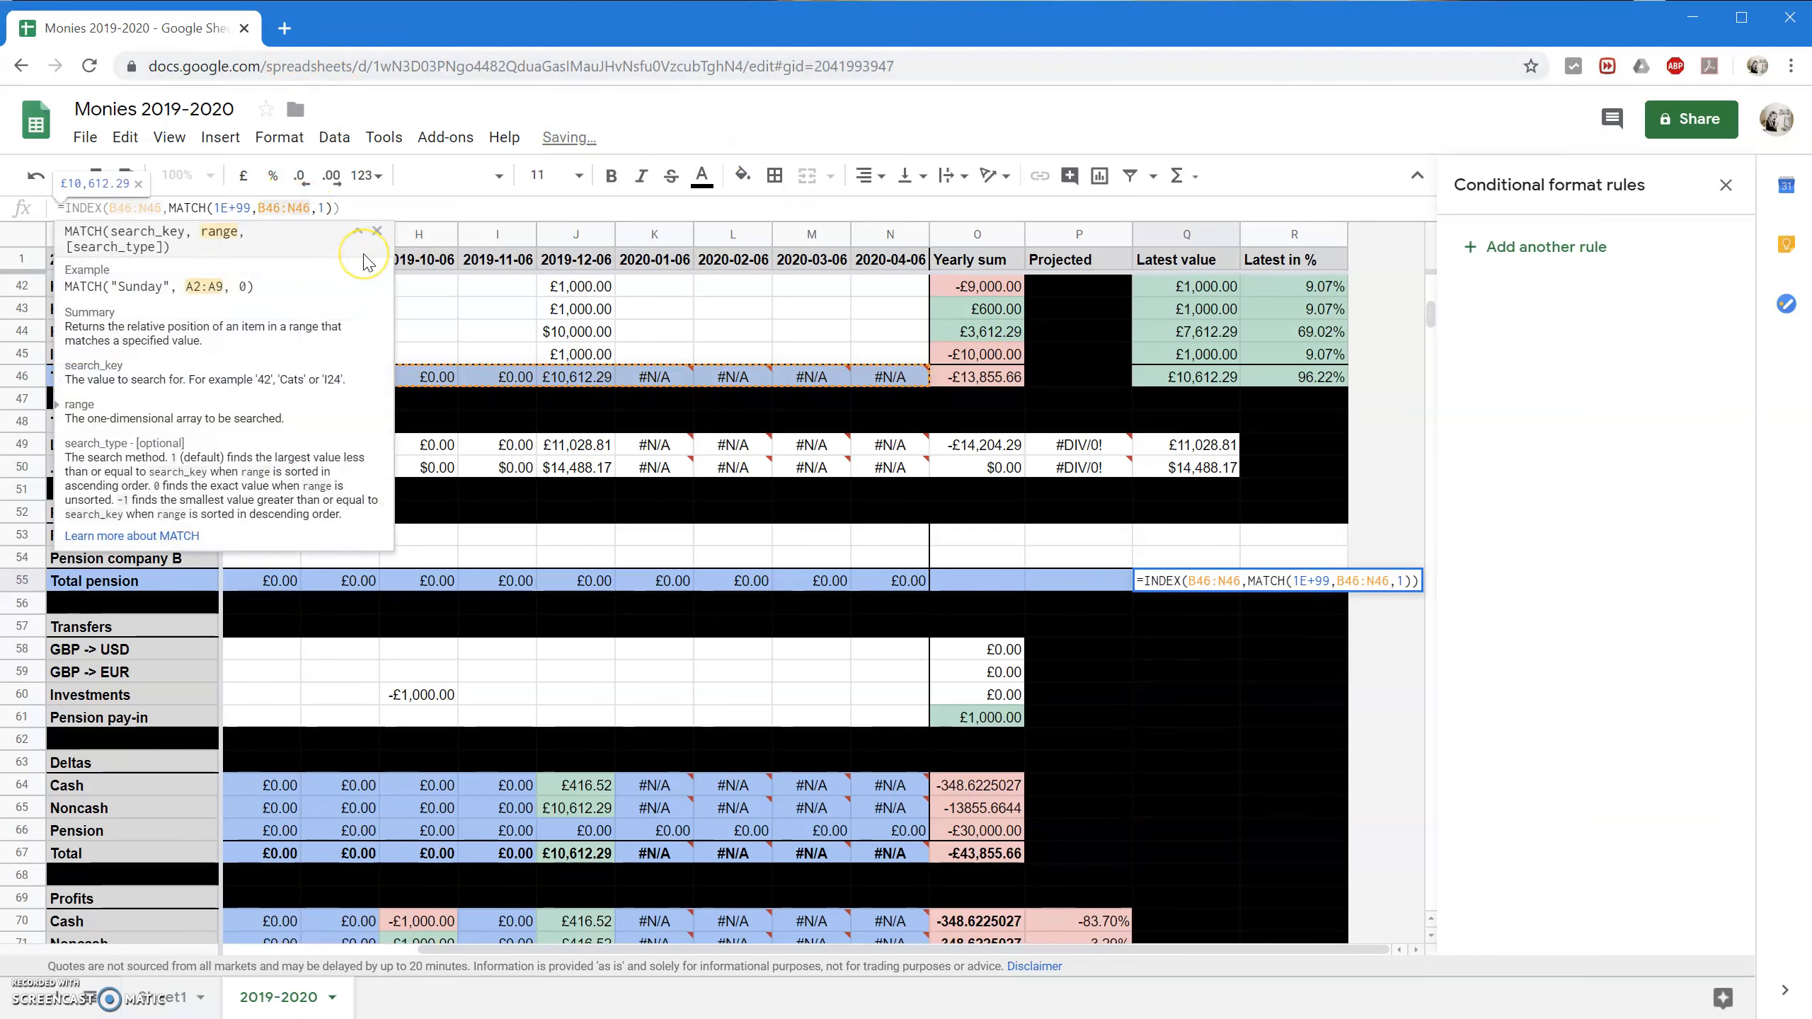
pyautogui.write('55')
pyautogui.press('BackSpace')
pyautogui.press('BackSpace')
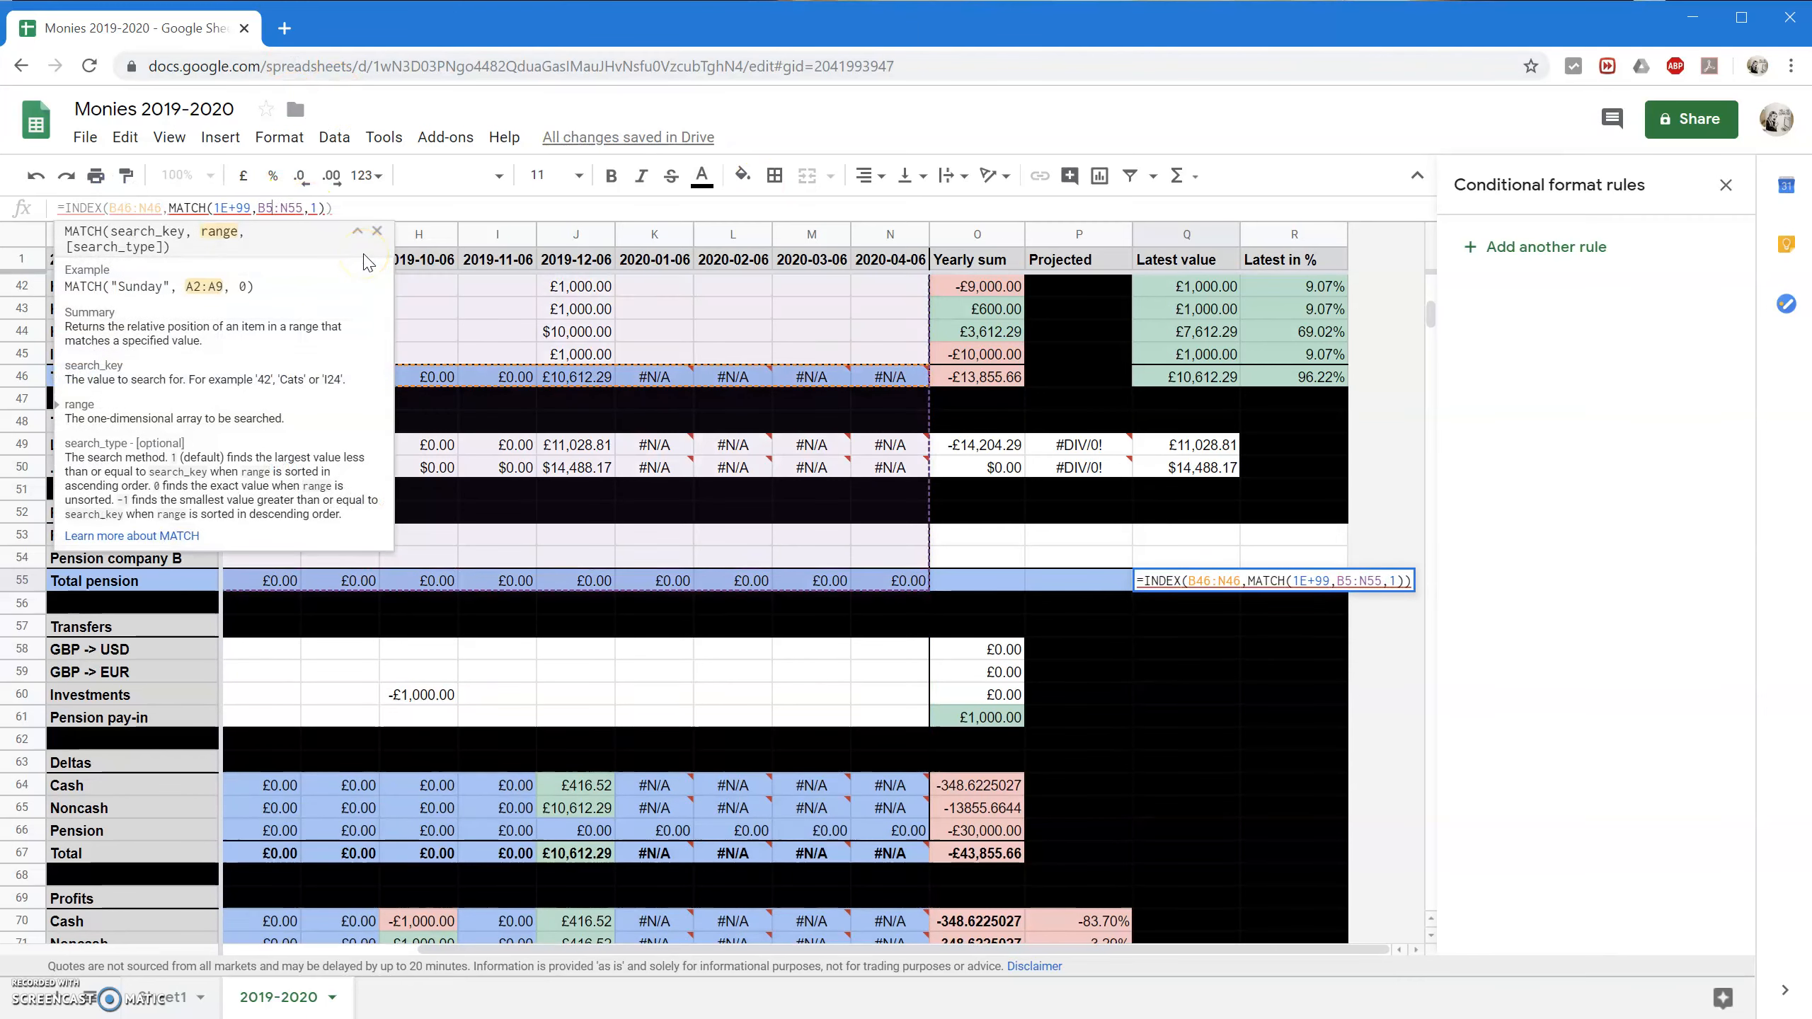
pyautogui.write('55')
pyautogui.press('Left')
pyautogui.press('Left')
pyautogui.press('Left')
pyautogui.press('Left')
pyautogui.press('Left')
pyautogui.press('Left')
pyautogui.press('Left')
pyautogui.press('Left')
pyautogui.press('Left')
pyautogui.press('Left')
pyautogui.press('Left')
pyautogui.press('Left')
pyautogui.press('Left')
pyautogui.press('Left')
pyautogui.press('Left')
pyautogui.press('Left')
pyautogui.press('BackSpace')
pyautogui.press('BackSpace')
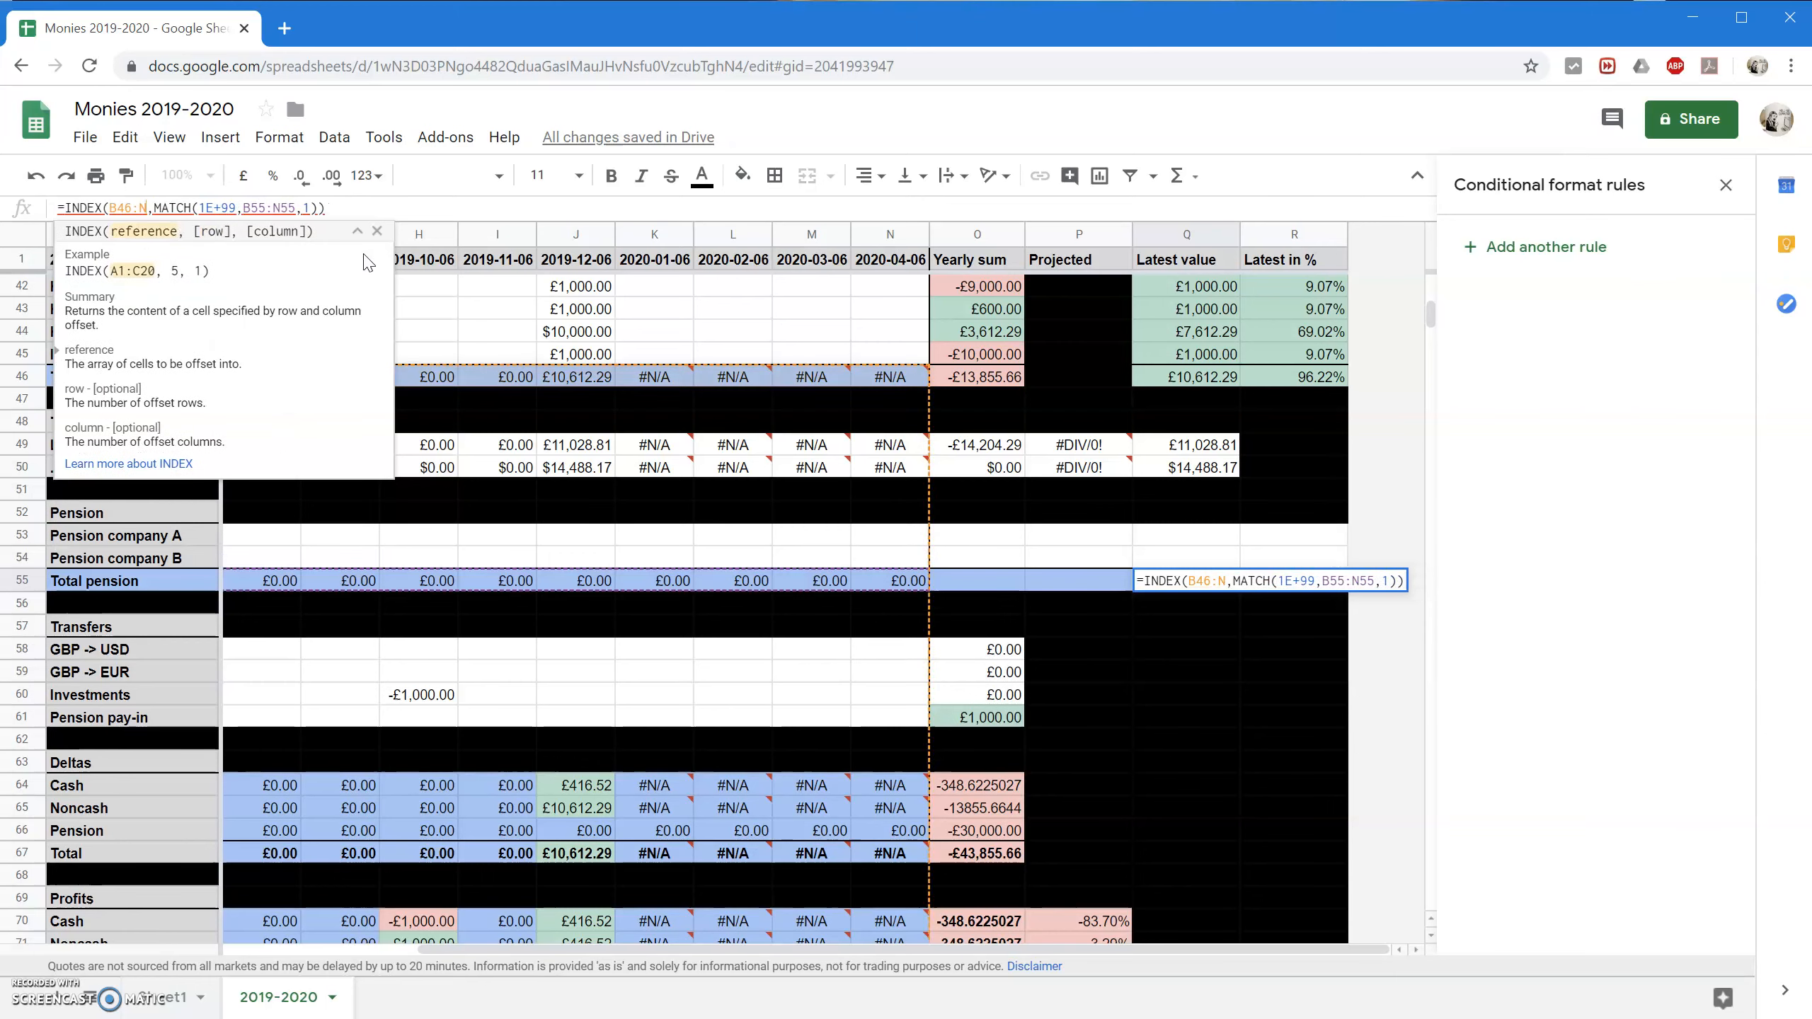
pyautogui.write('55')
pyautogui.press('Return')
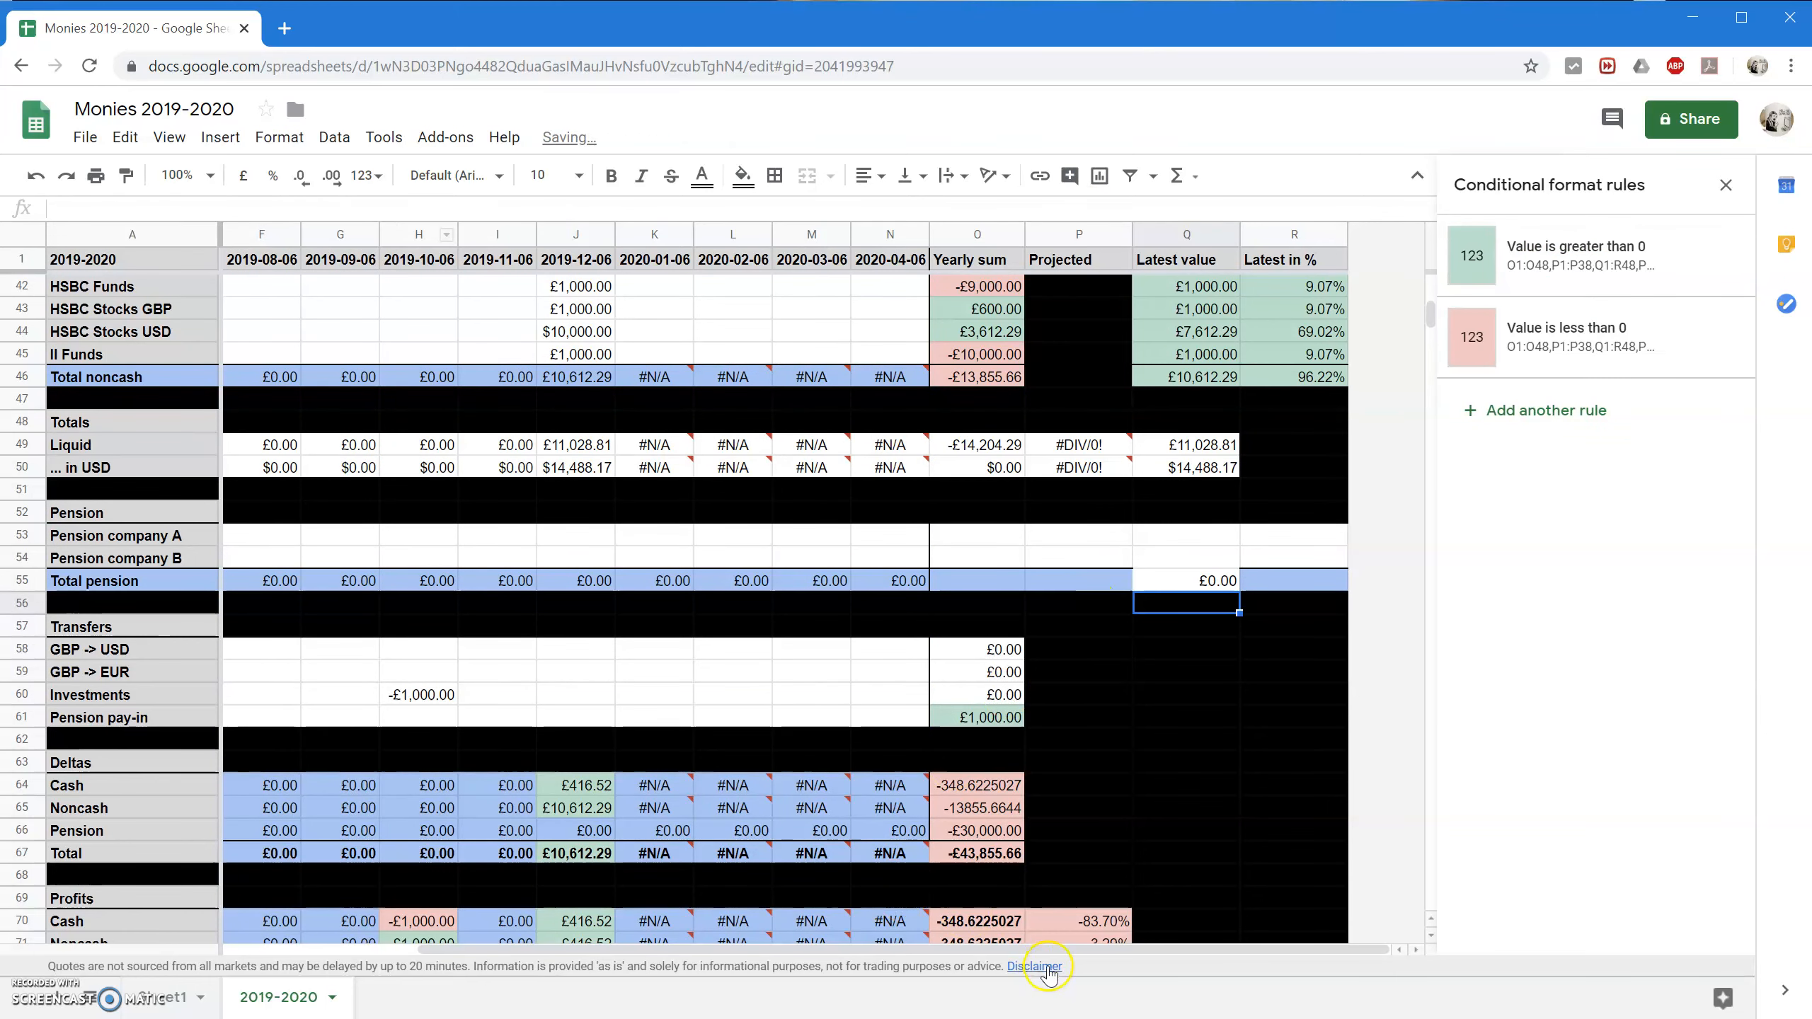
# Apply a top border to the Total pension row's Latest value cell.
pyautogui.moveTo(1059, 954); pyautogui.dragTo(683, 953)
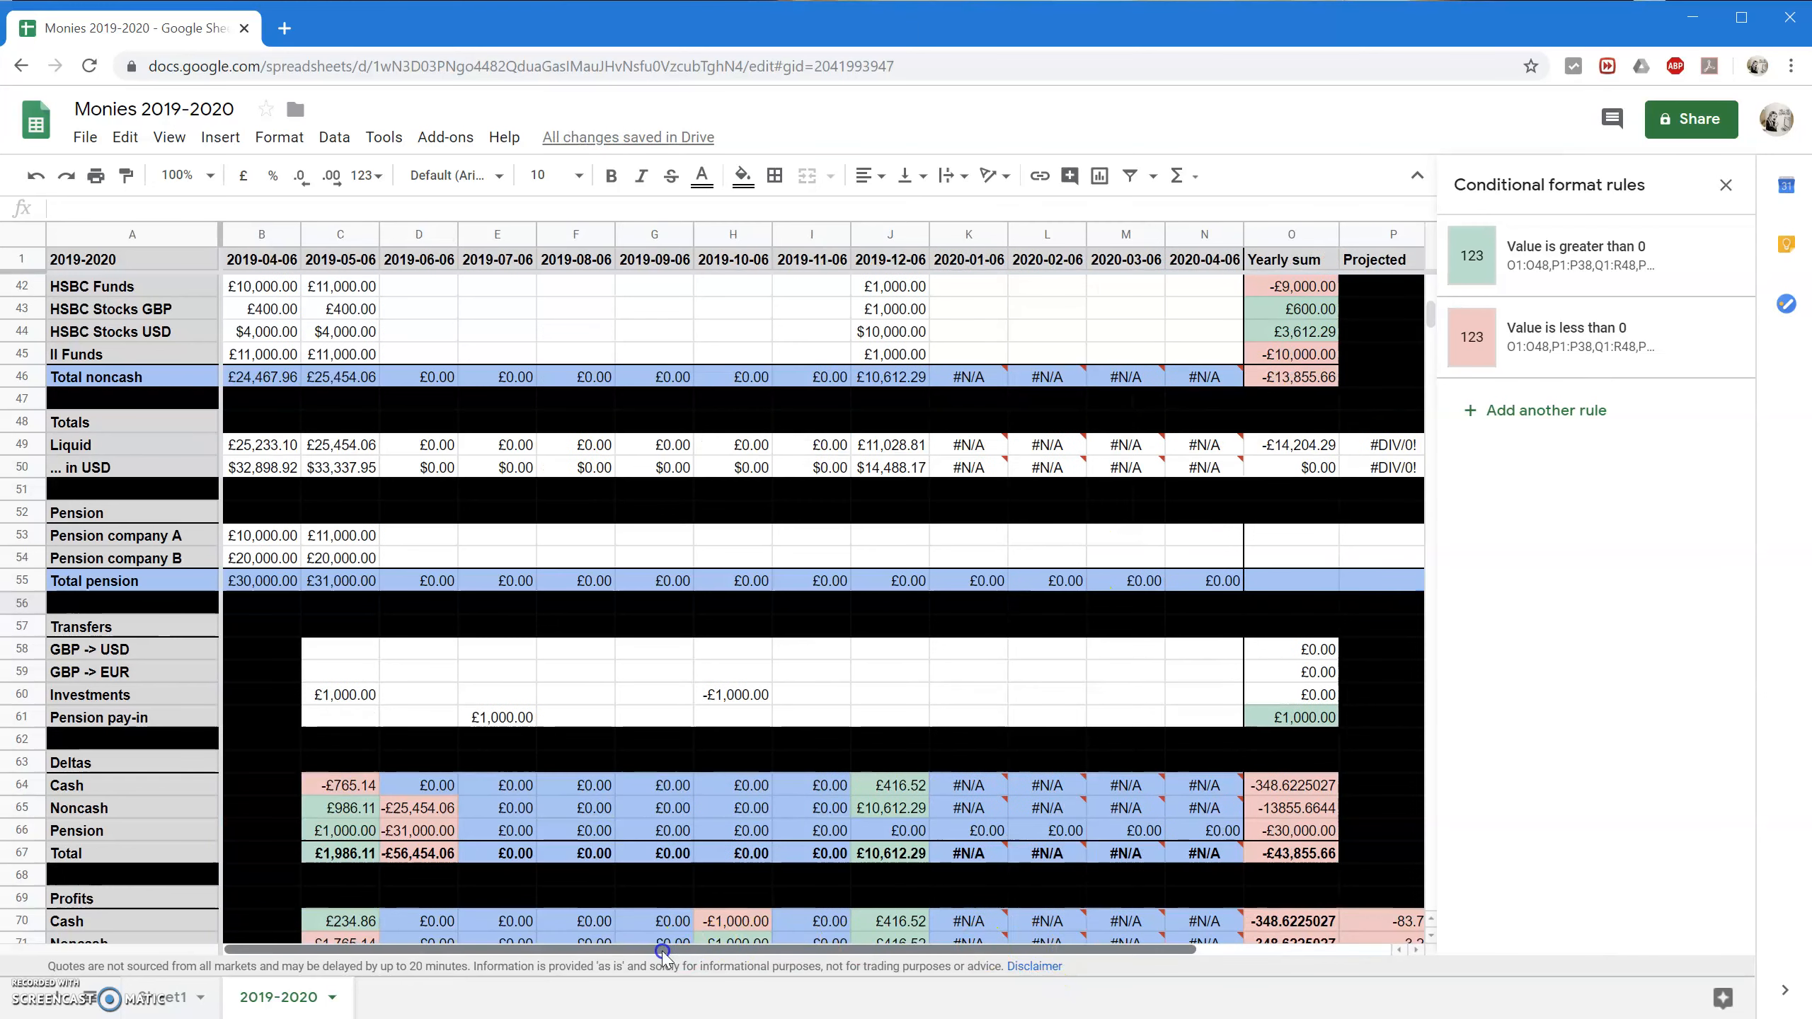
pyautogui.moveTo(875, 956); pyautogui.dragTo(1063, 943)
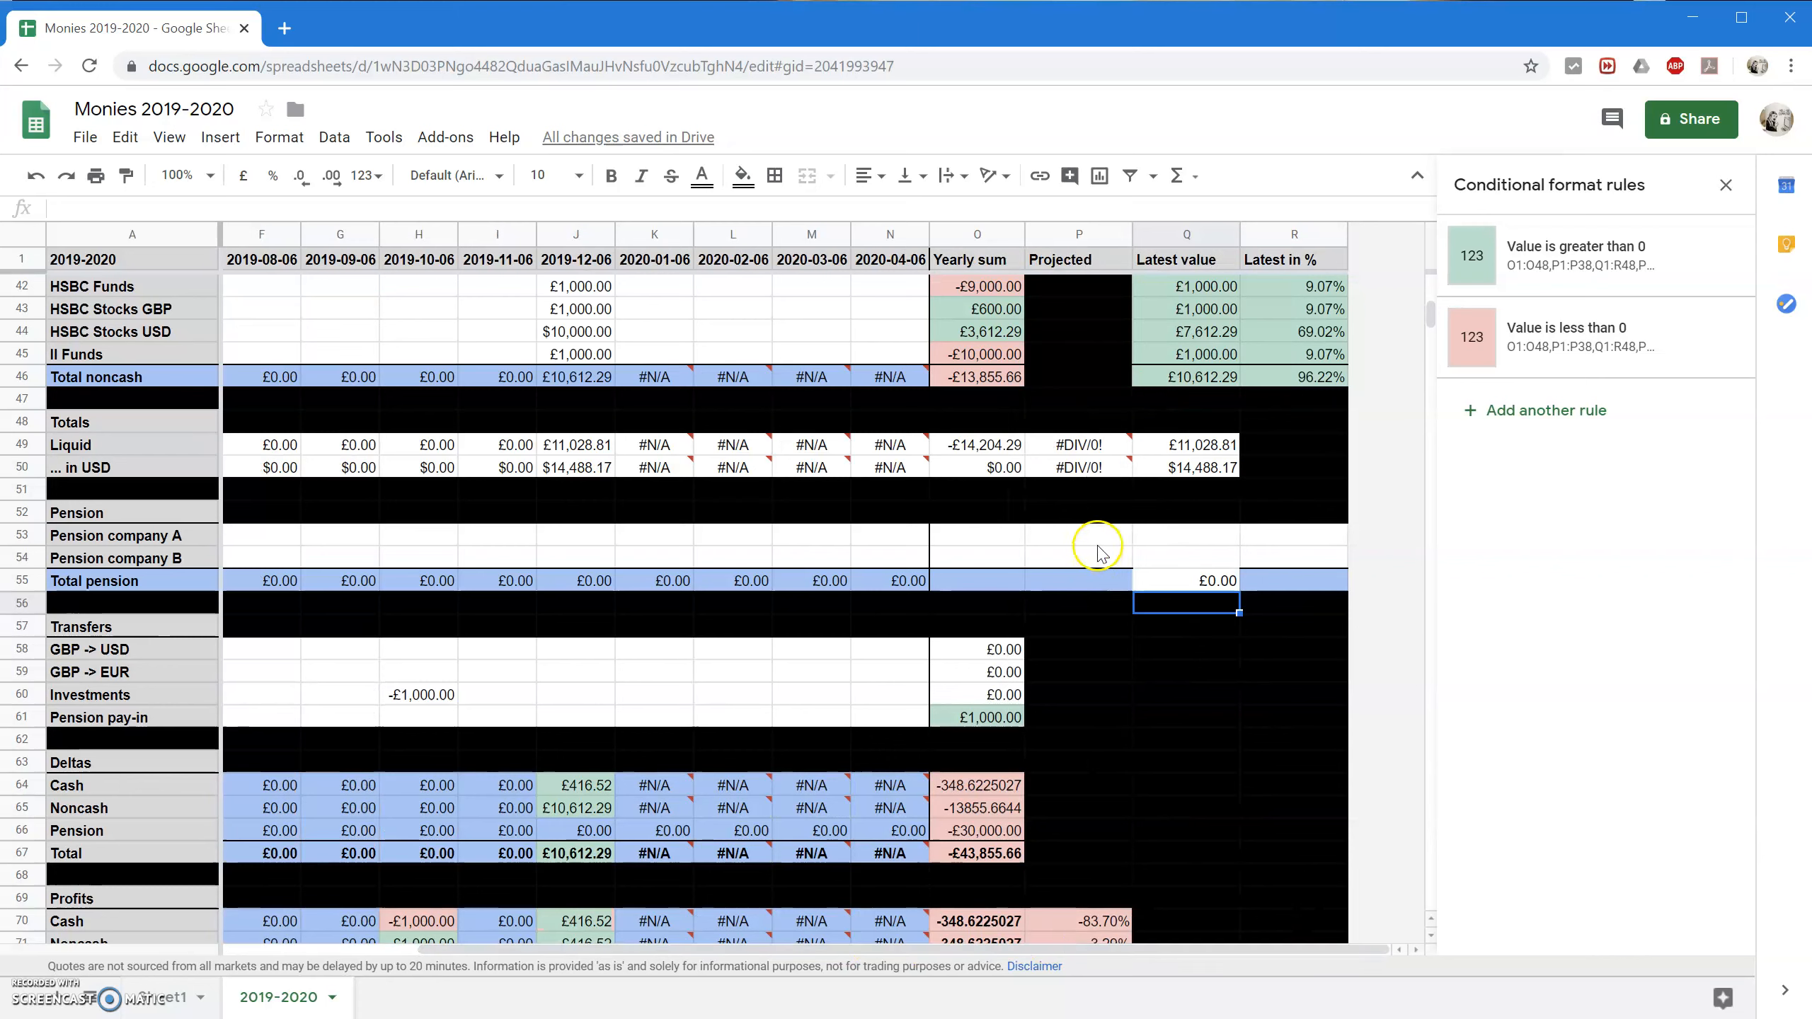
pyautogui.click(1179, 581)
pyautogui.click(742, 175)
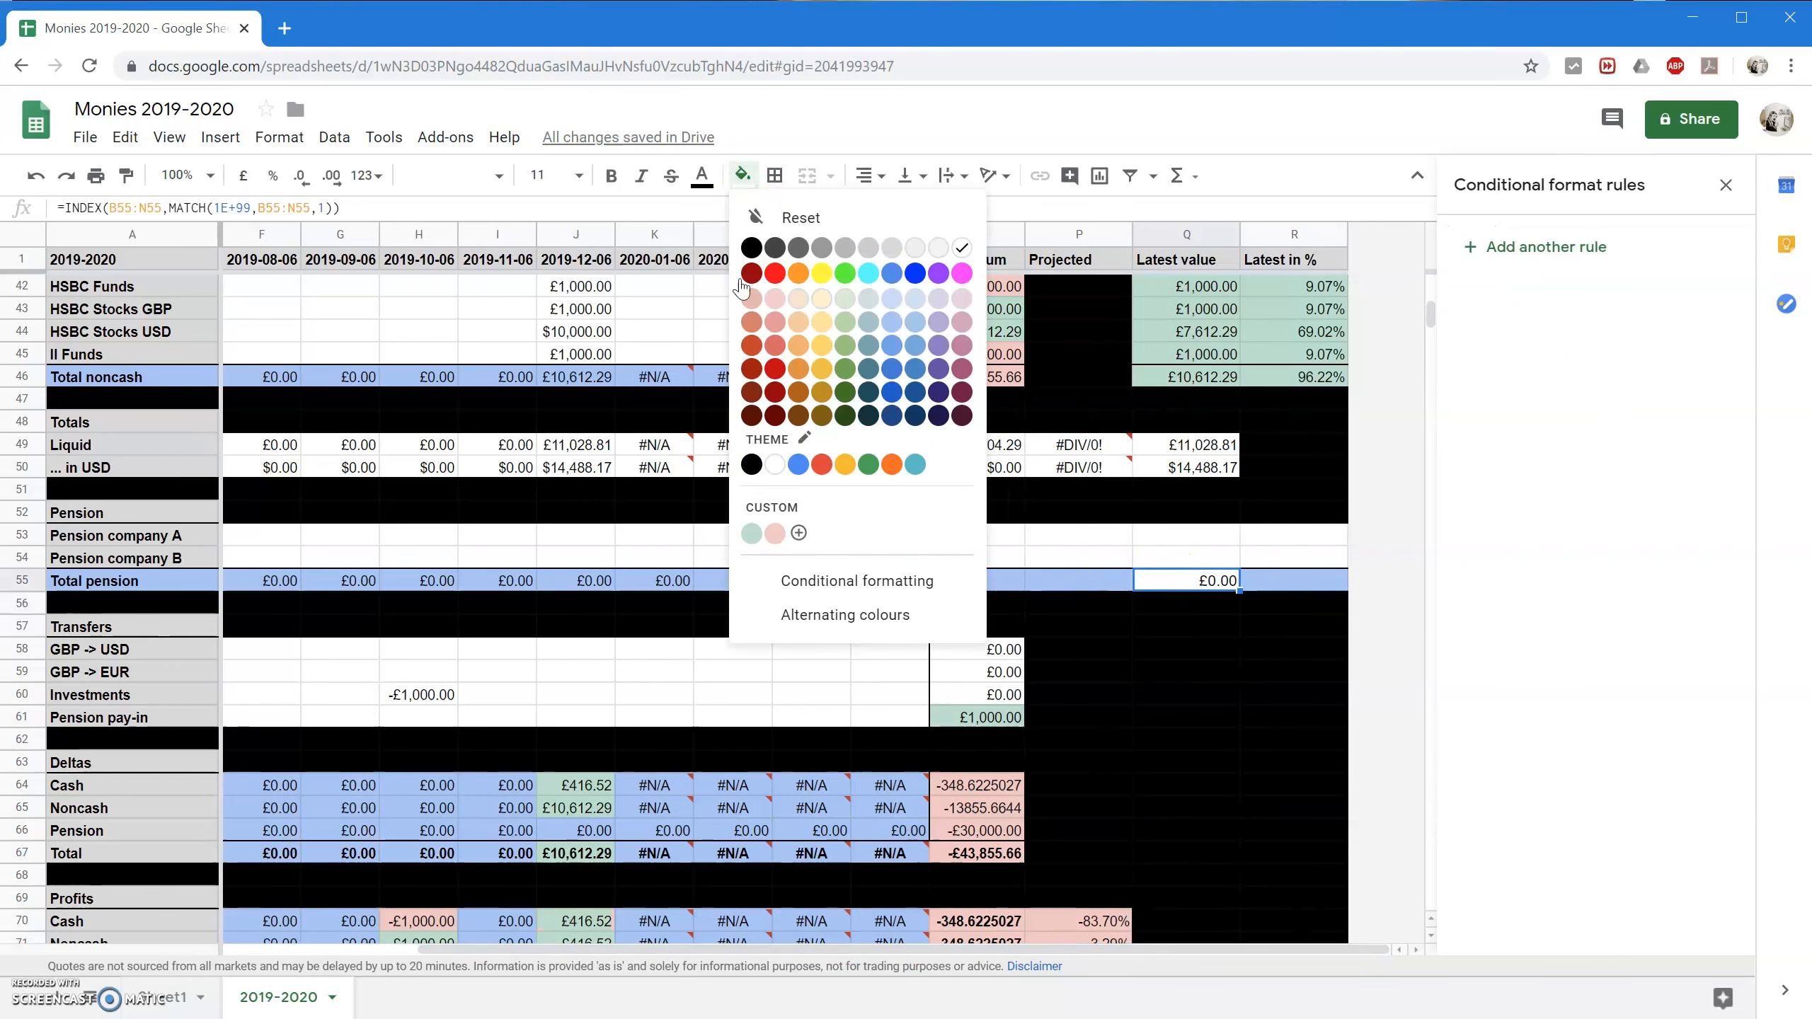
pyautogui.click(776, 176)
pyautogui.click(813, 249)
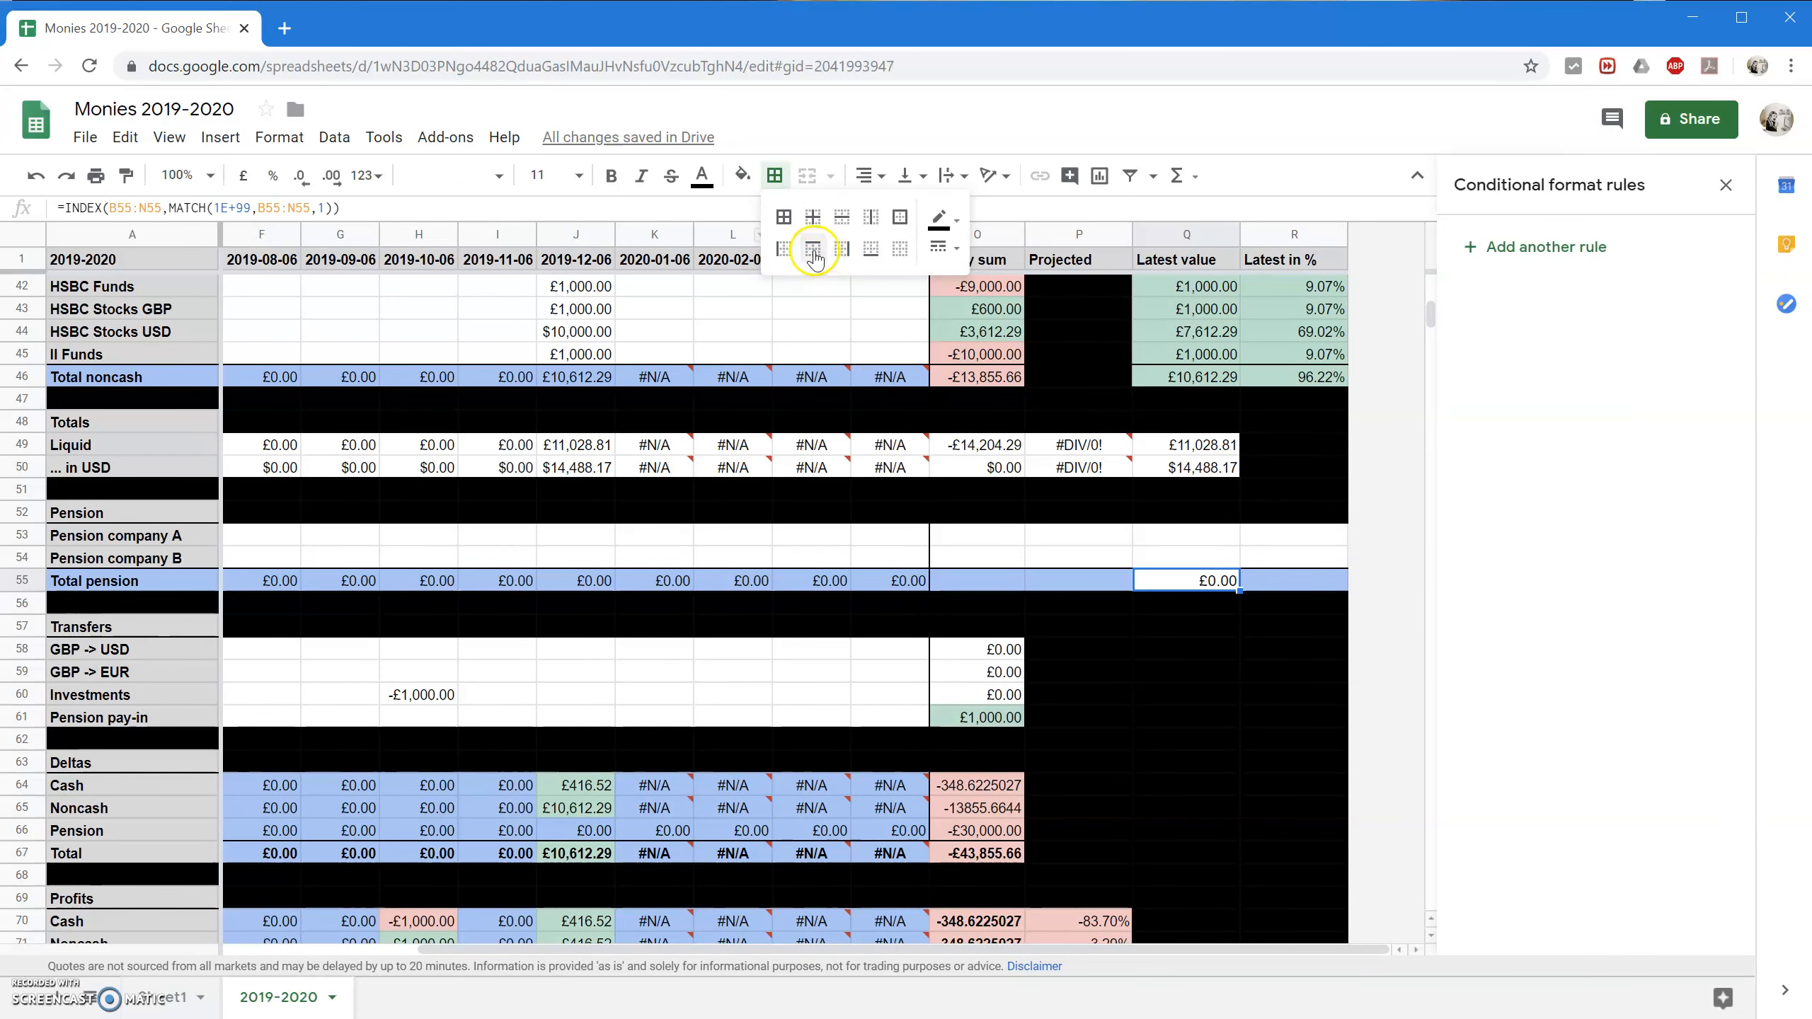
# Change the MATCH range in the Total pension row's Latest value formula to B2:N2.
pyautogui.click(1212, 582)
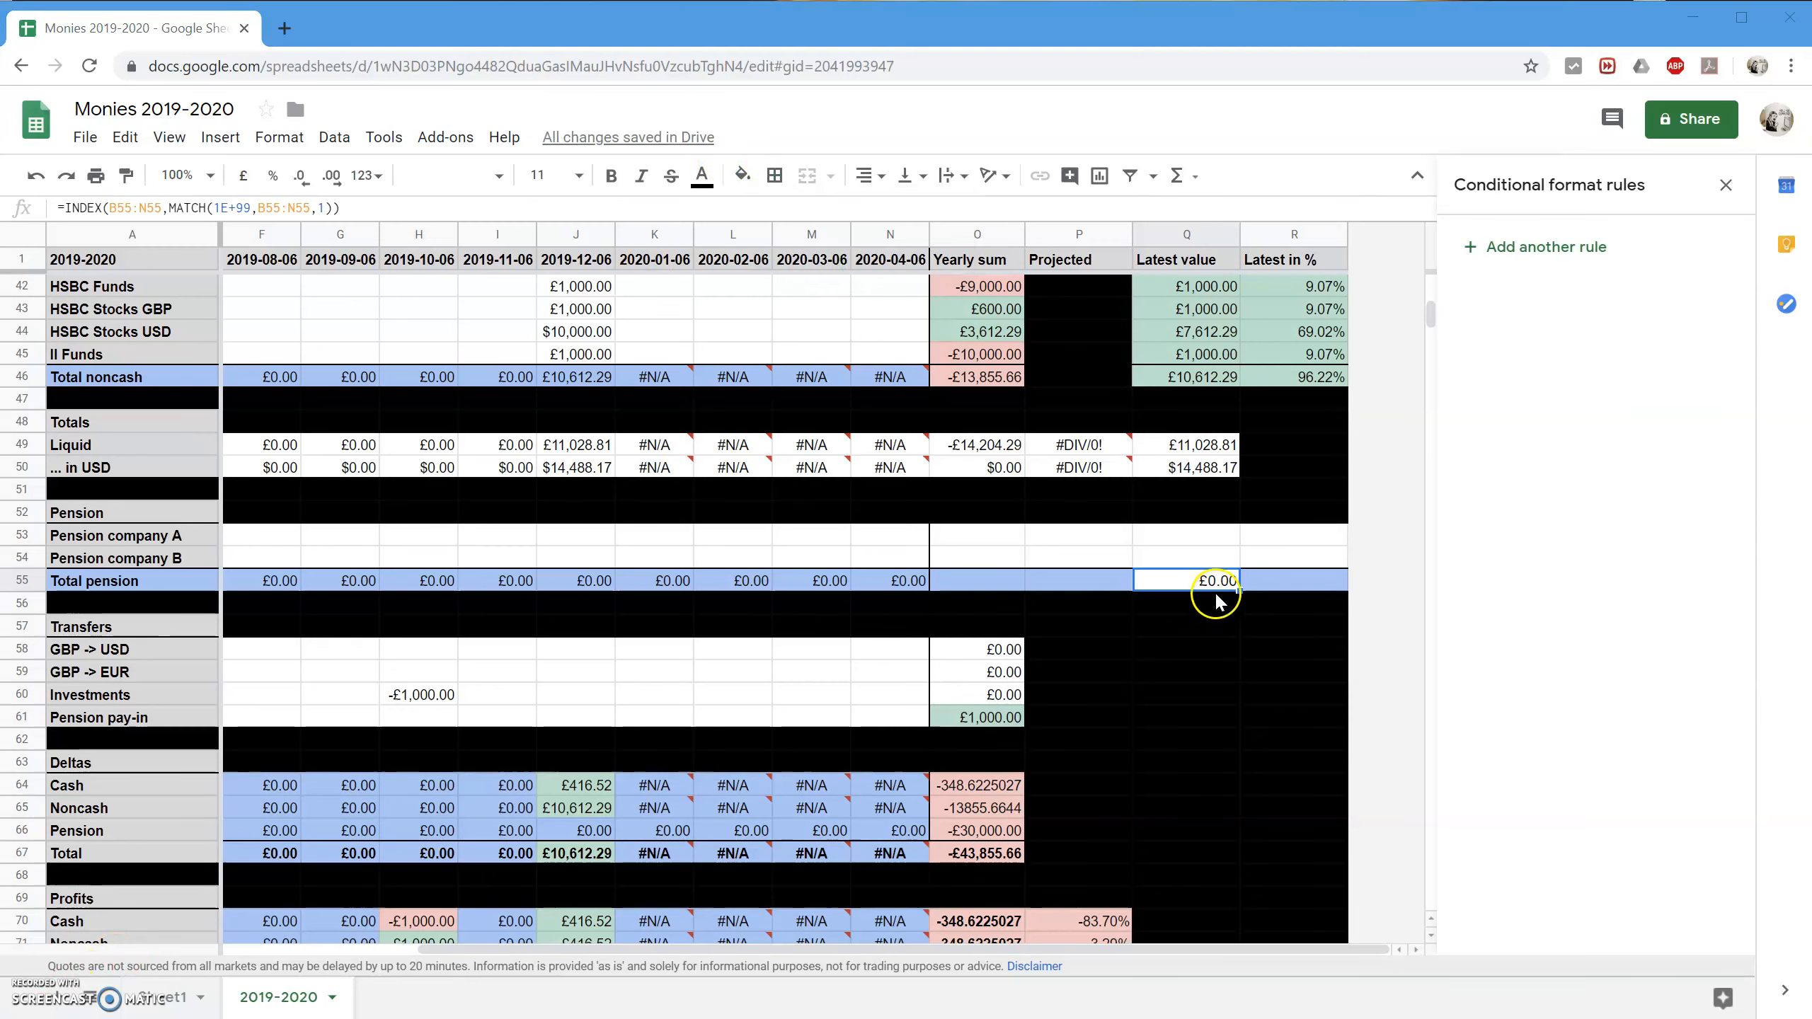
pyautogui.press('Return')
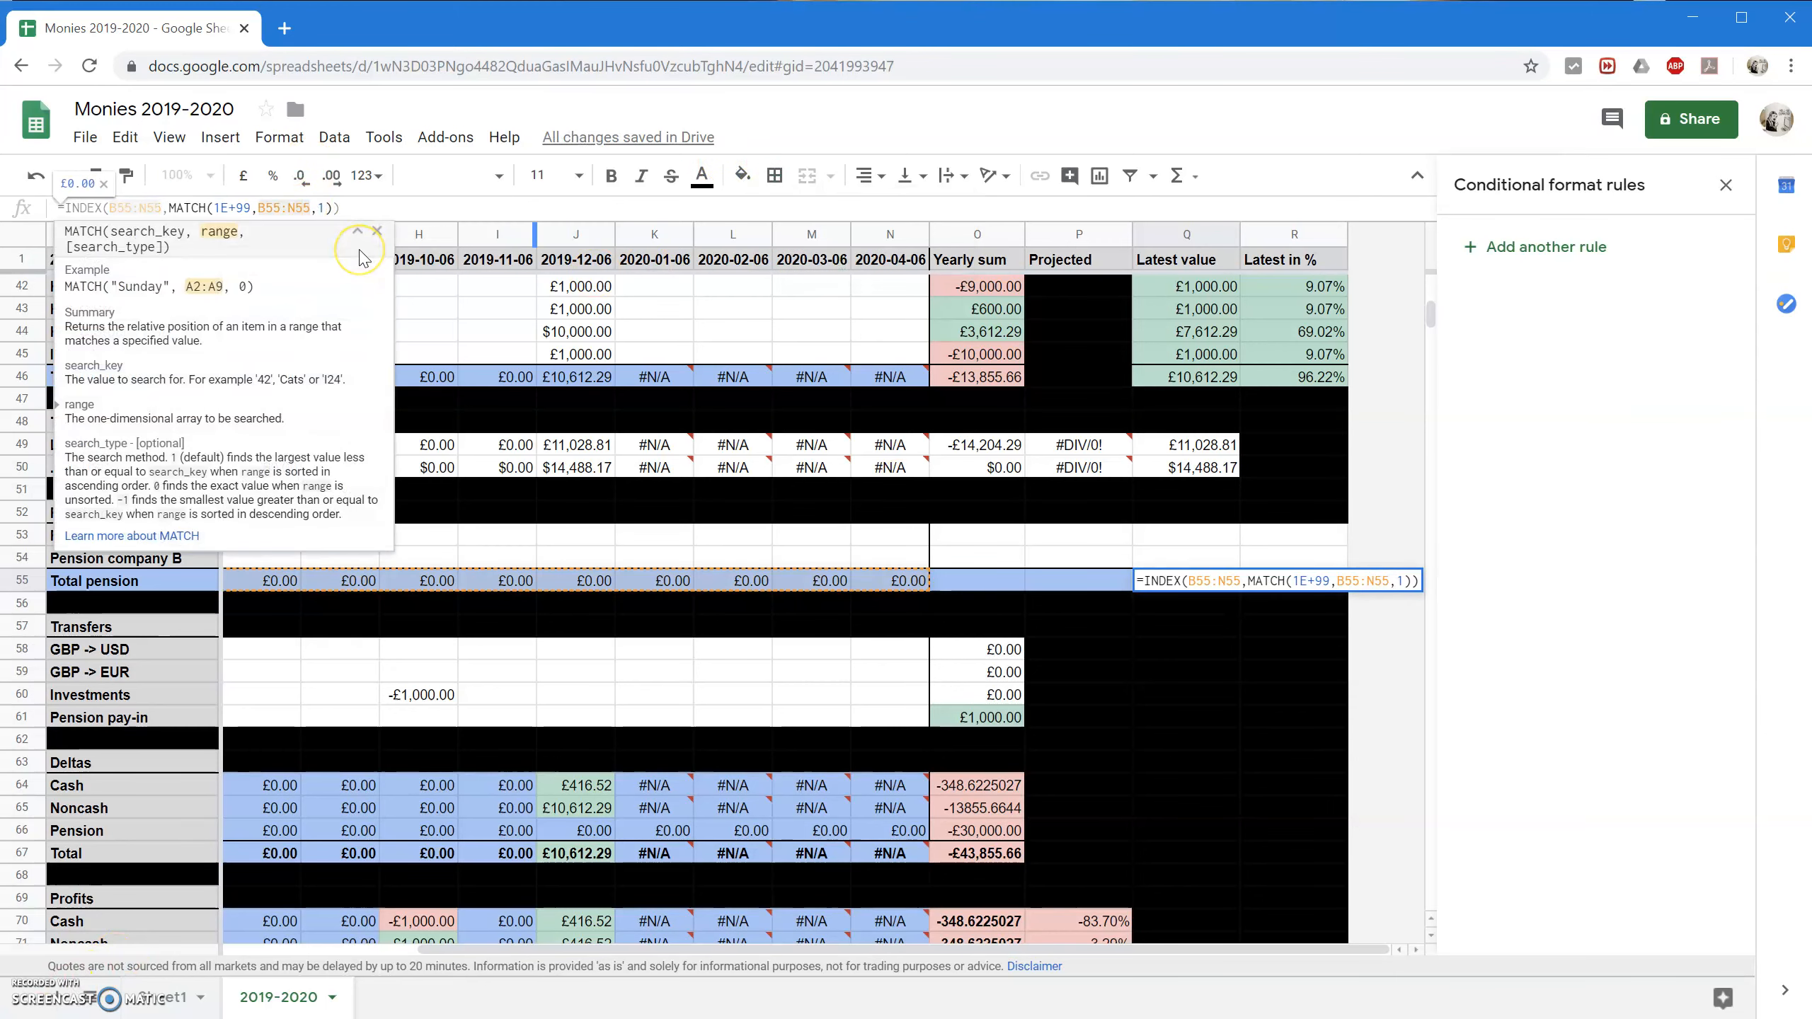
pyautogui.press('BackSpace')
pyautogui.press('BackSpace')
pyautogui.write('2')
pyautogui.press('Delete')
pyautogui.press('Delete')
pyautogui.write('22')
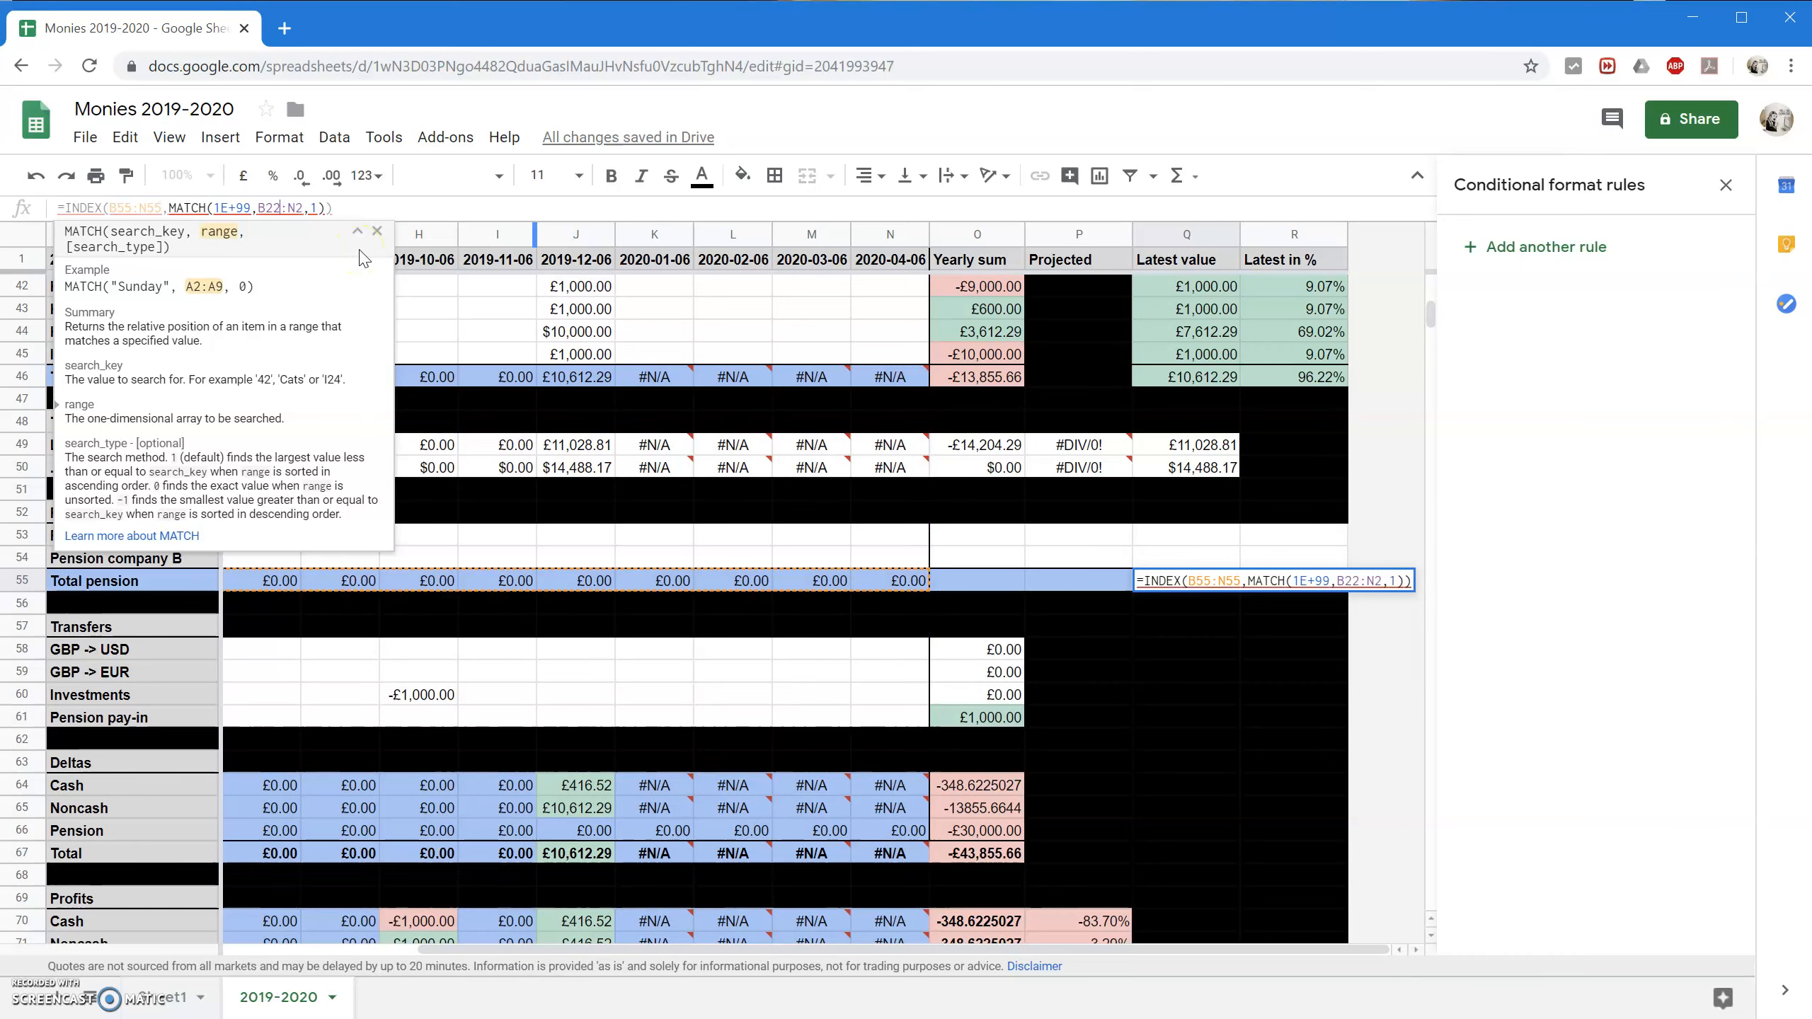
pyautogui.press('BackSpace')
pyautogui.press('Return')
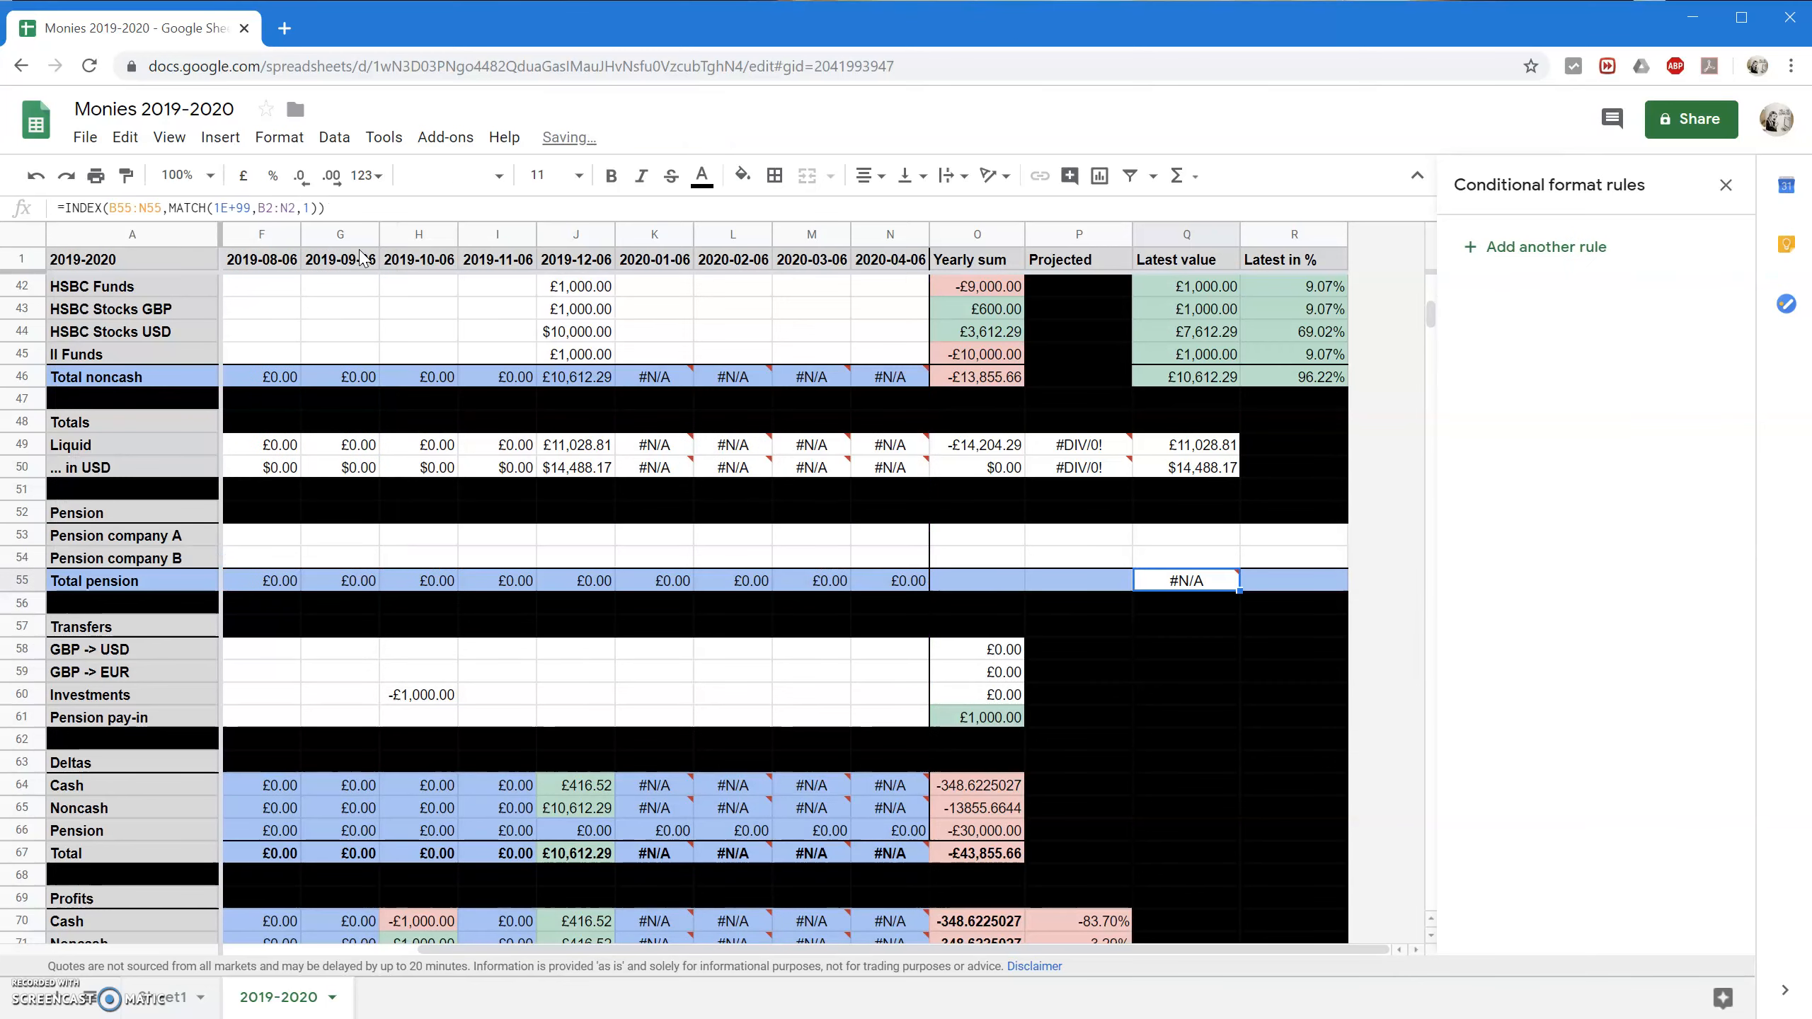
# Change the MATCH range in the Total pension row's Latest value formula to B3:N3, the Salary row.
pyautogui.scroll(13, 484, 500)
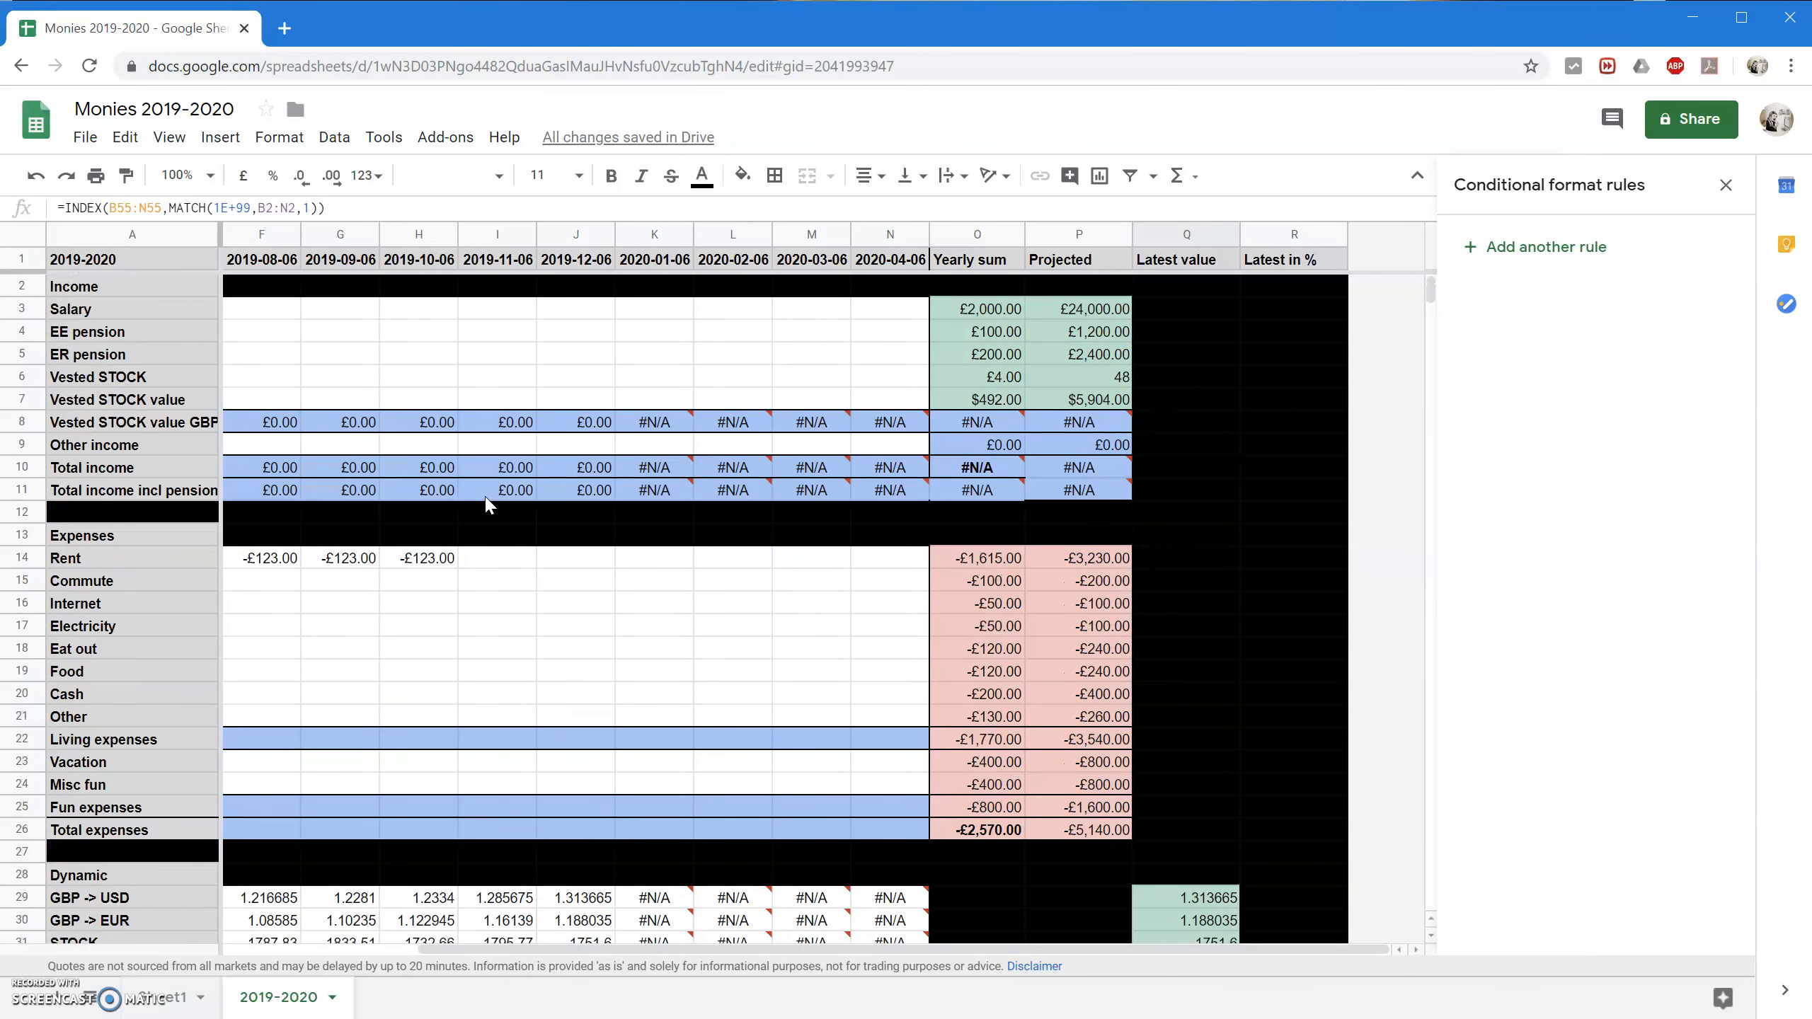
pyautogui.moveTo(733, 954); pyautogui.dragTo(130, 931)
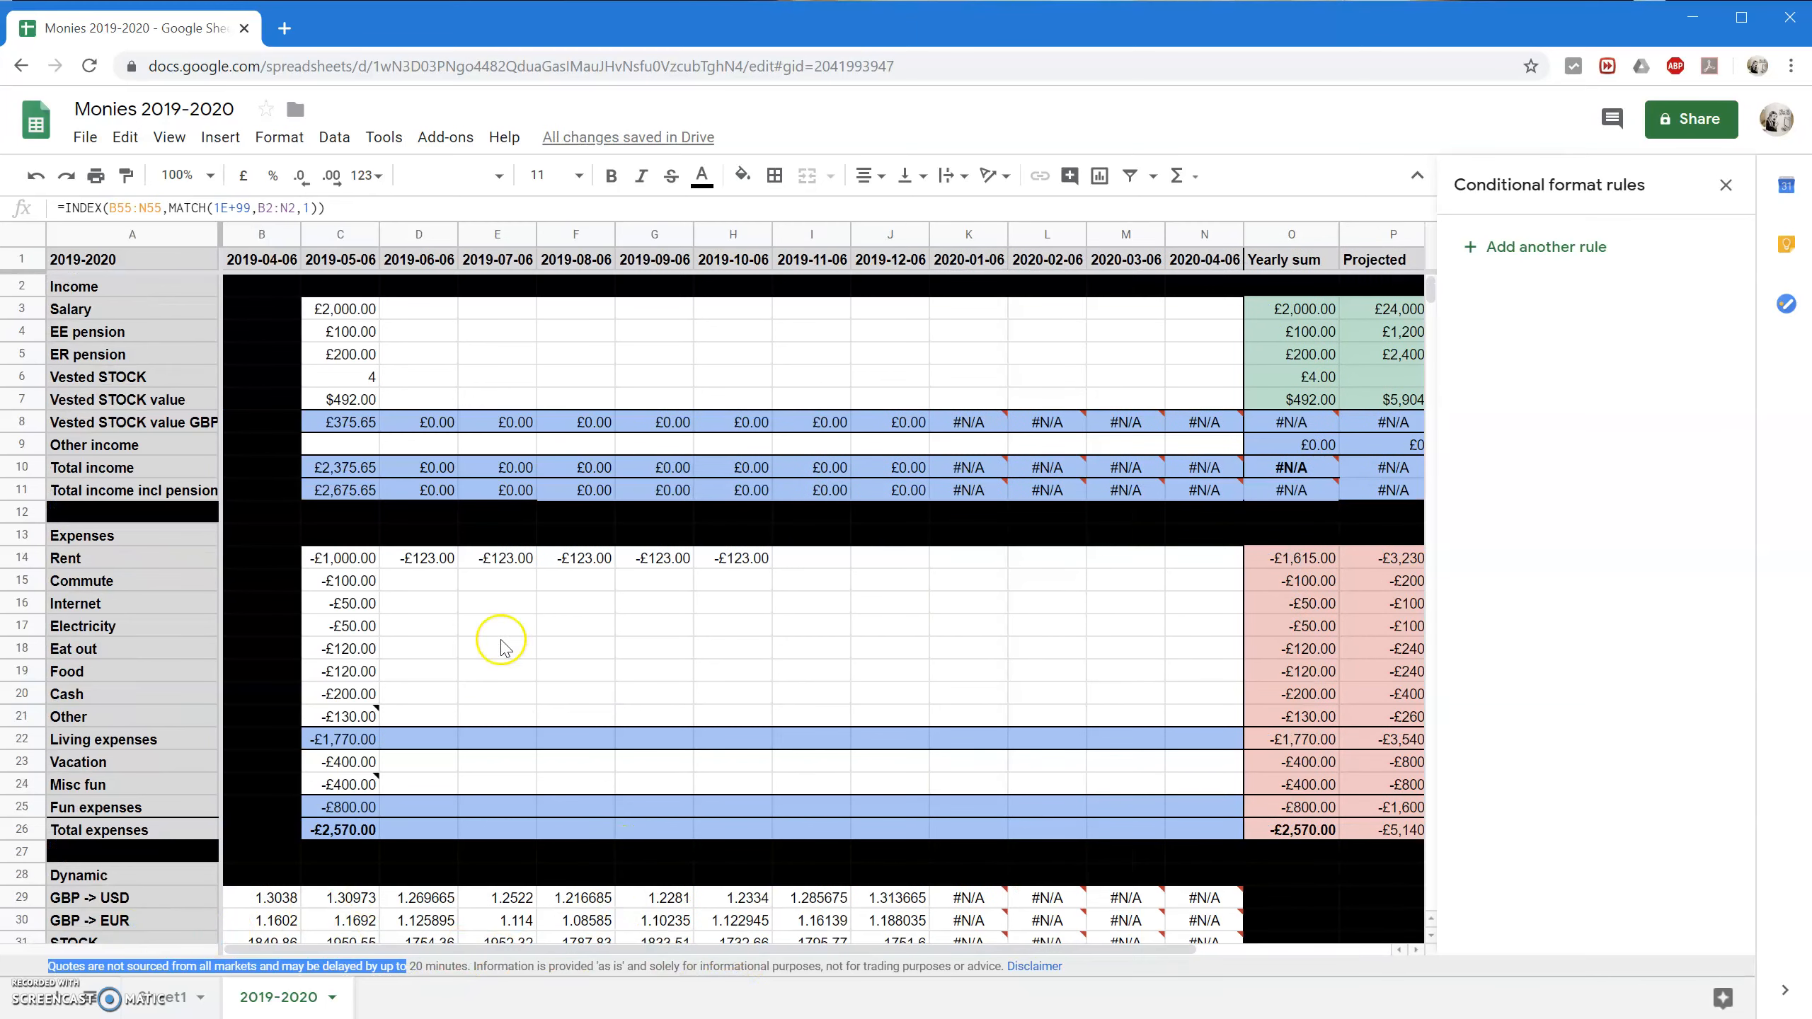
pyautogui.scroll(-4, 946, 705)
pyautogui.scroll(-9, 947, 705)
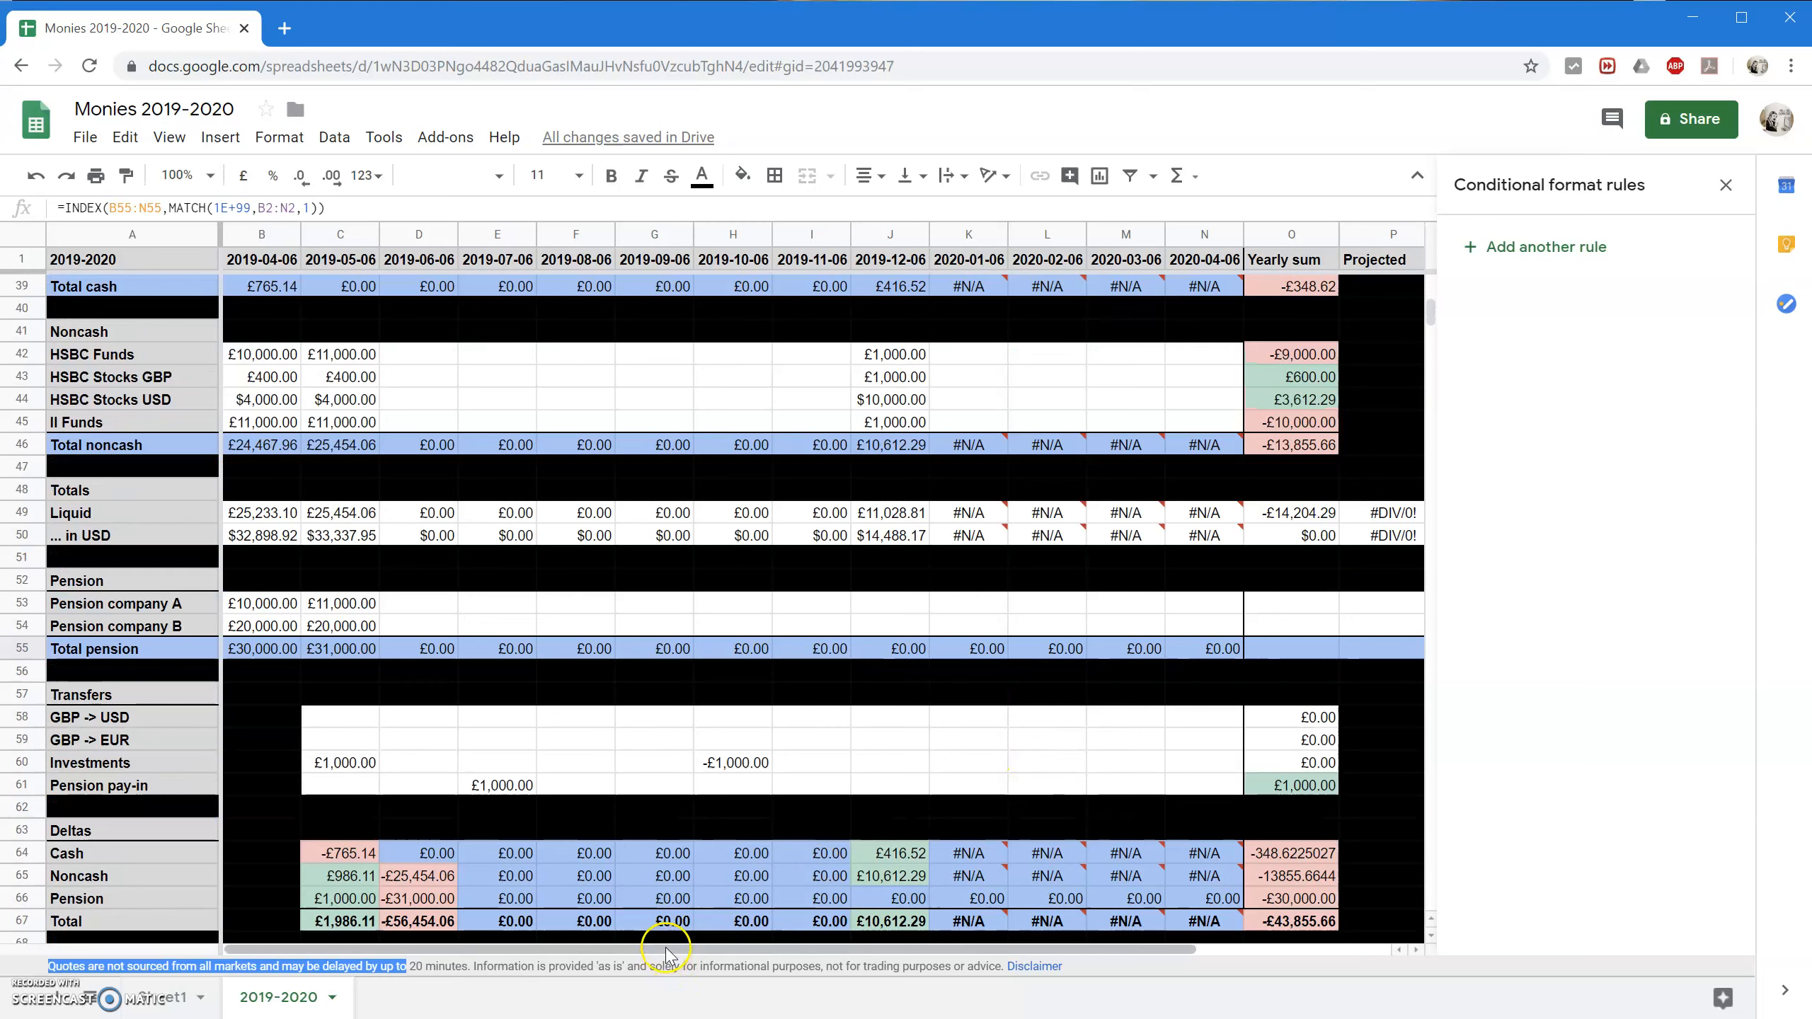
pyautogui.moveTo(666, 949); pyautogui.dragTo(1004, 945)
pyautogui.scroll(-1, 1026, 725)
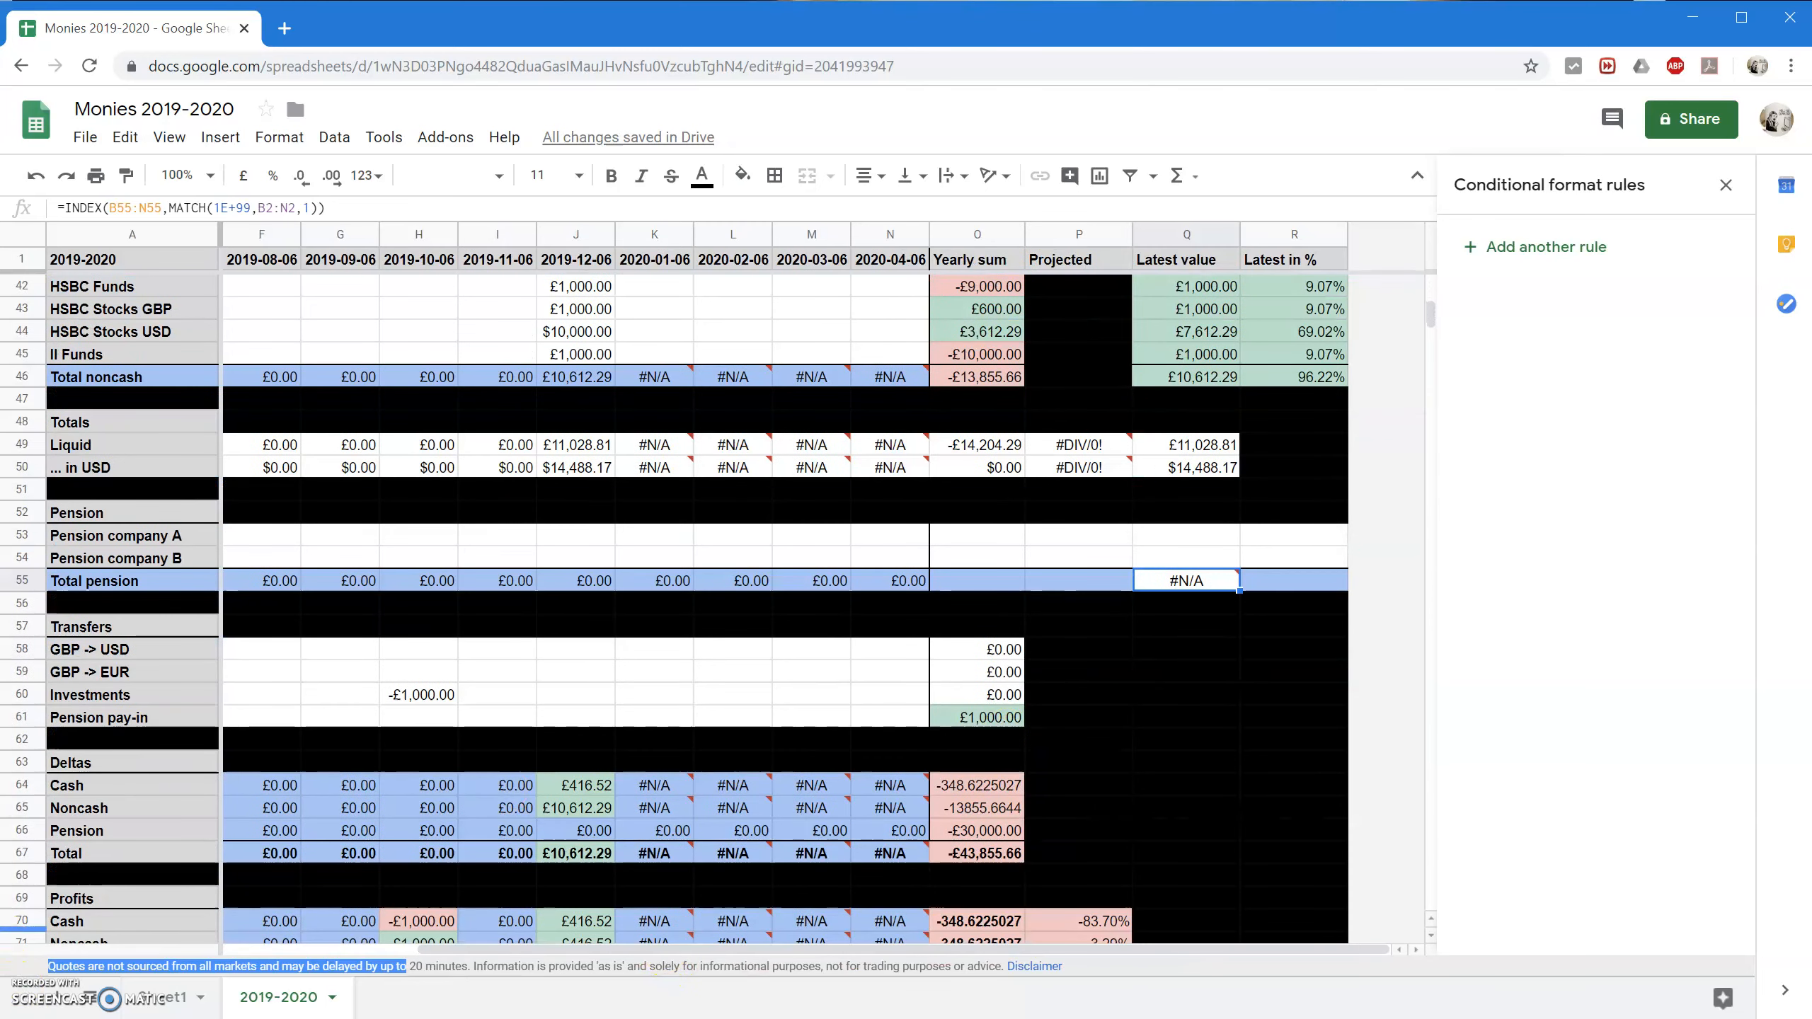
pyautogui.click(296, 208)
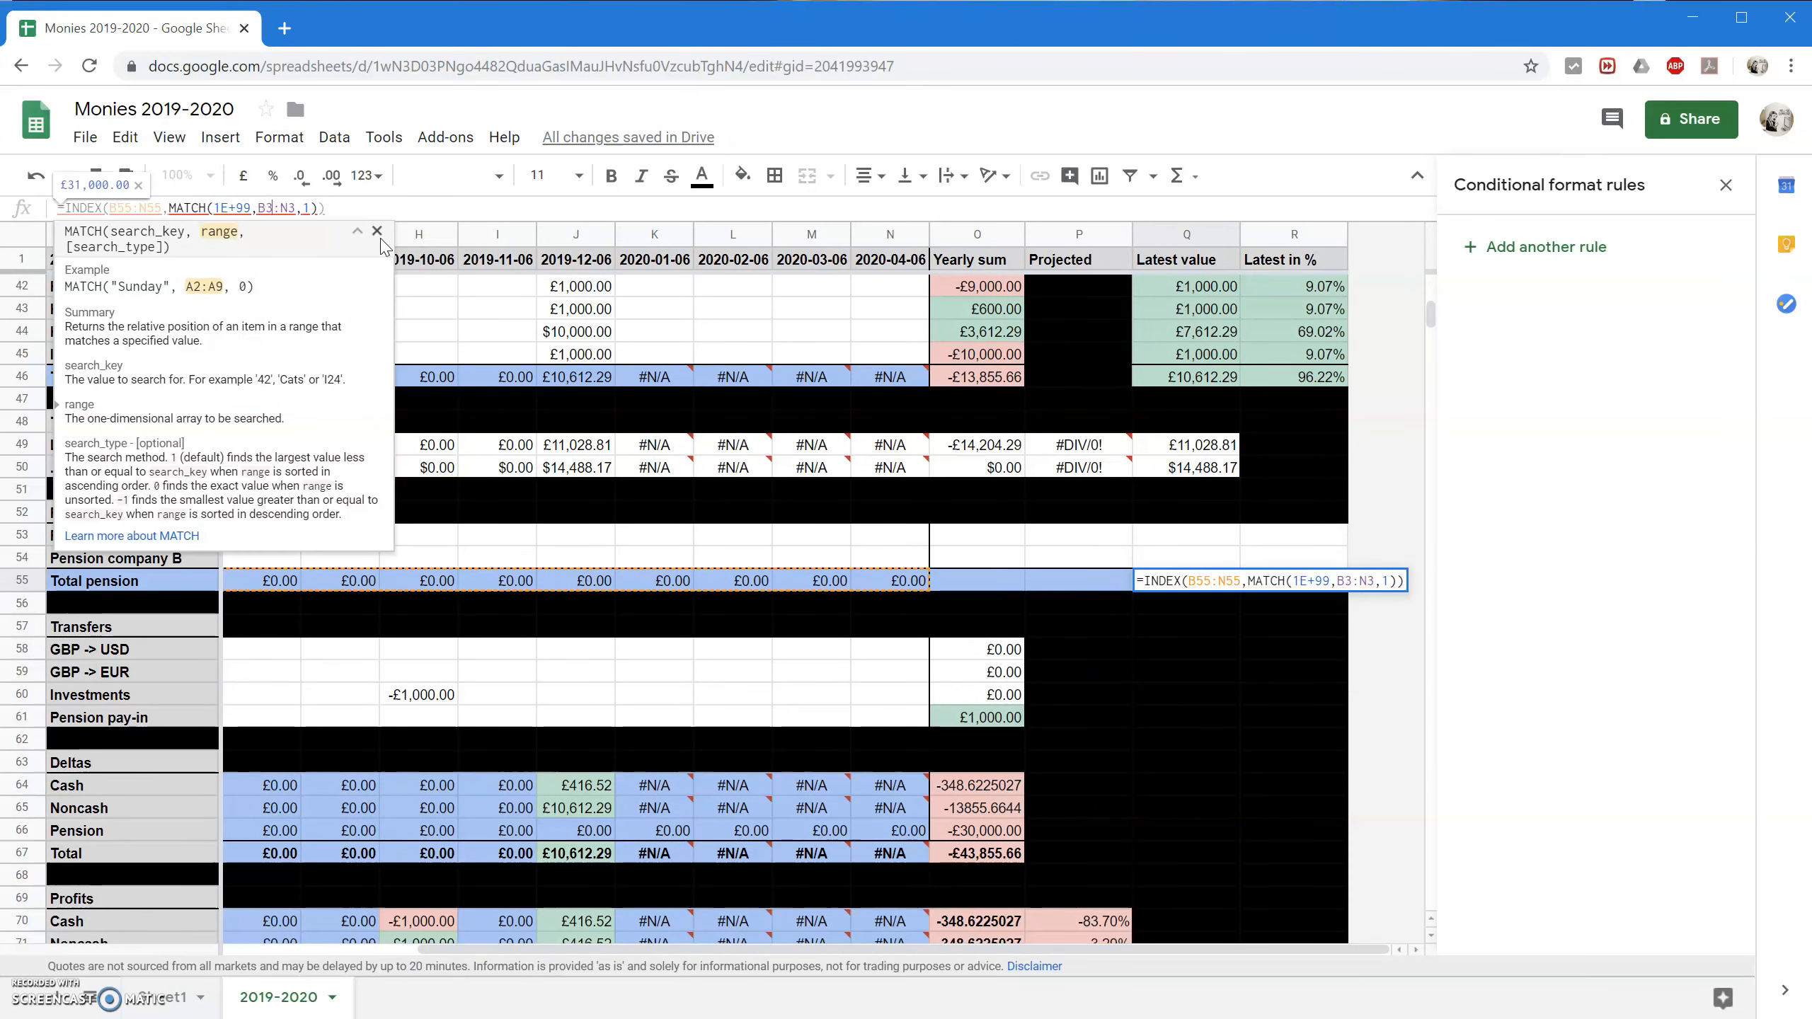
pyautogui.press('Return')
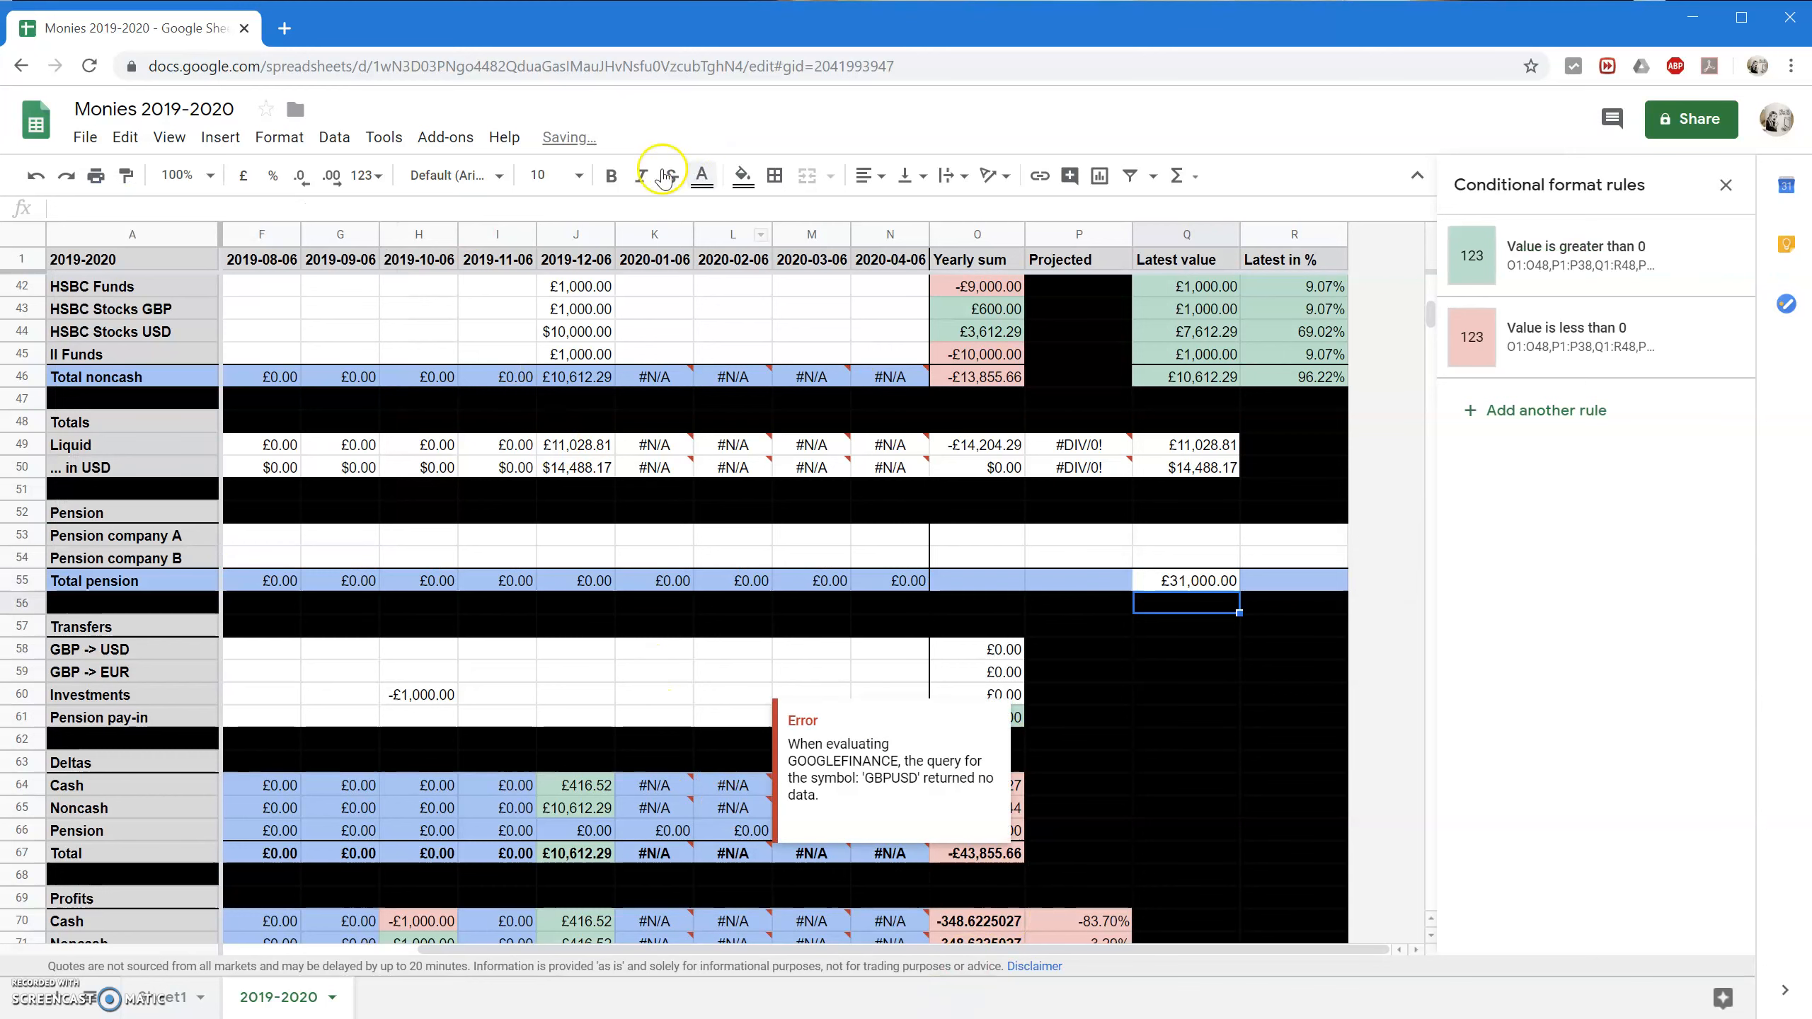
pyautogui.click(743, 177)
pyautogui.click(893, 323)
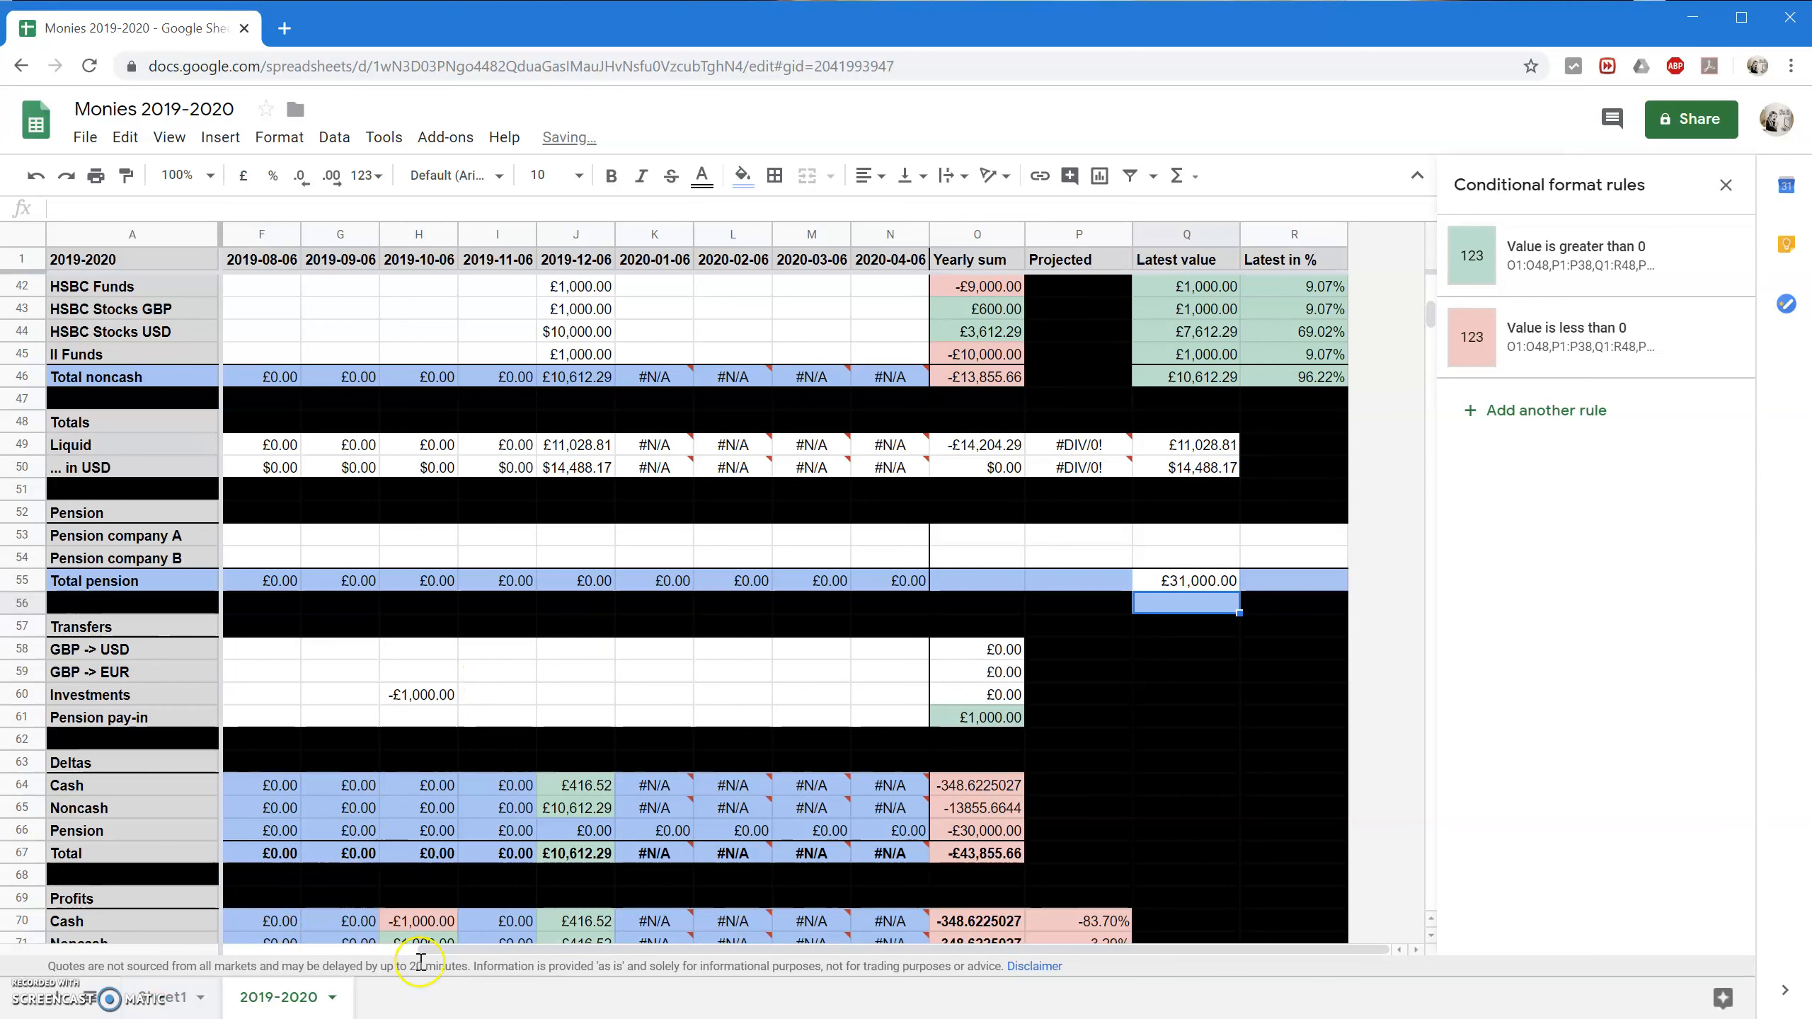
pyautogui.click(1205, 580)
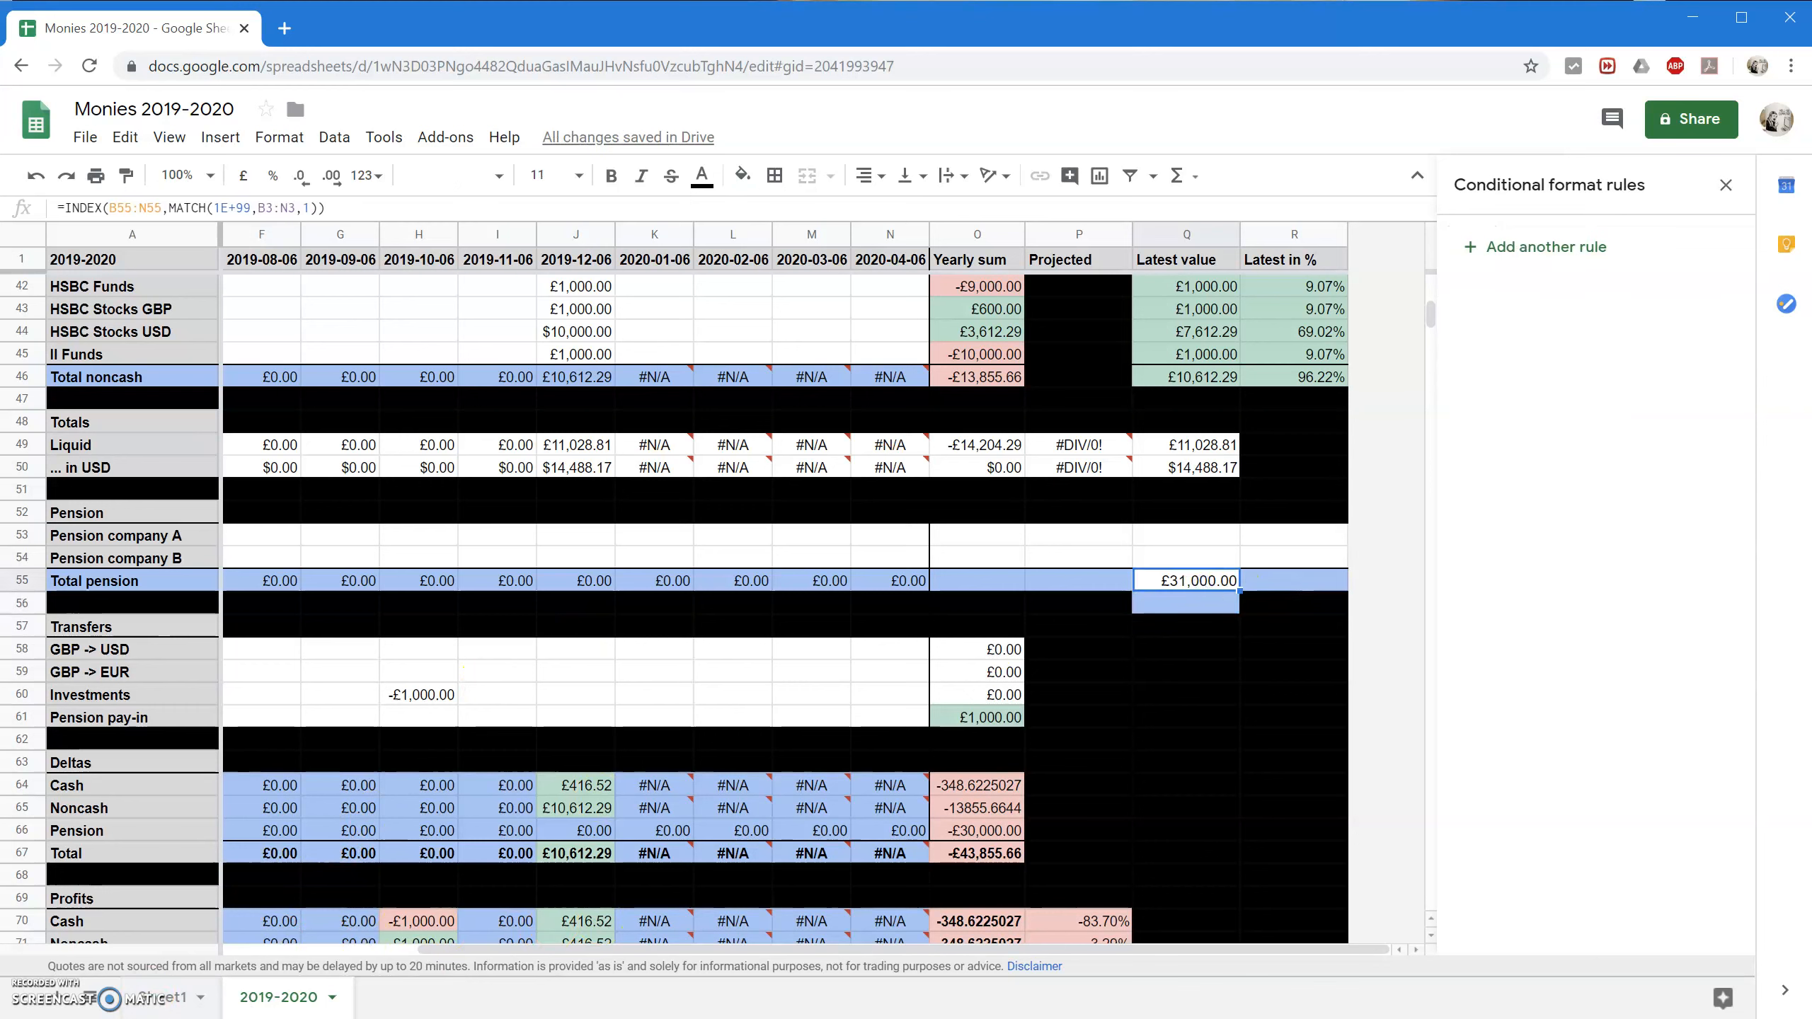
pyautogui.click(1205, 601)
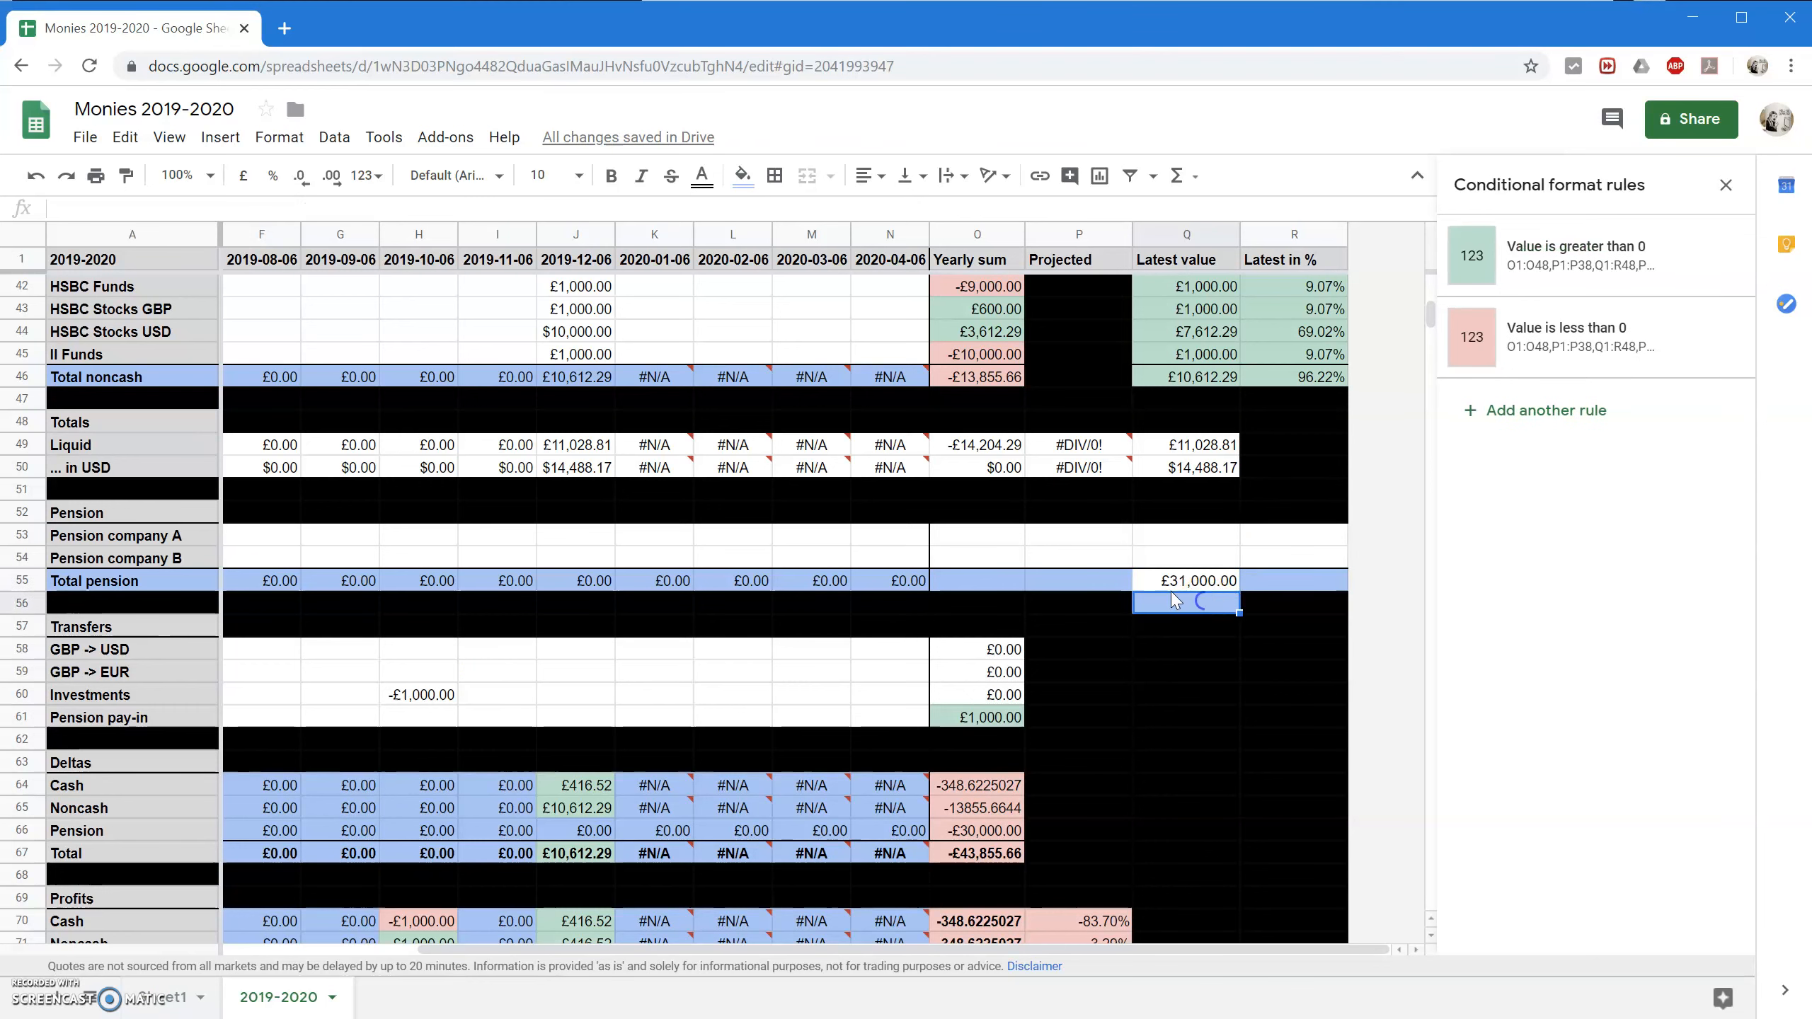
pyautogui.click(742, 176)
pyautogui.click(757, 250)
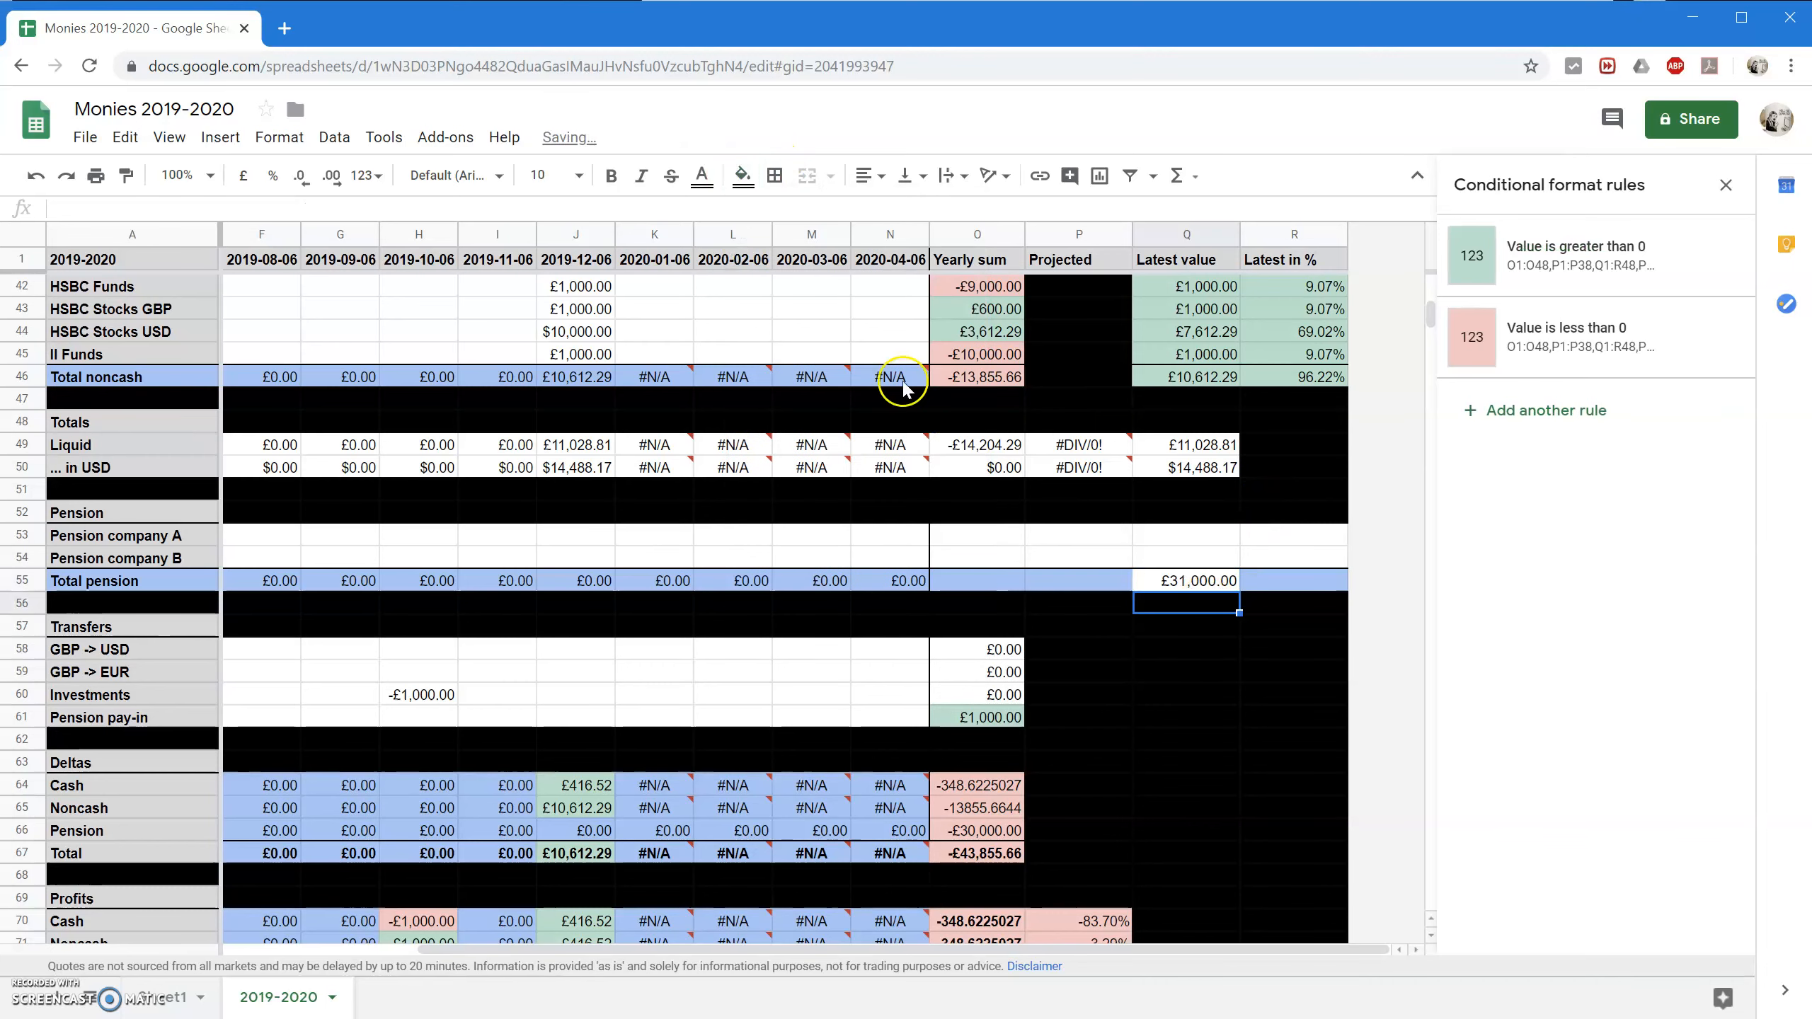
# Fill the Total pension row's Latest value cell, Q55, with the light blue of the rest of the row.
pyautogui.click(1181, 580)
pyautogui.click(742, 176)
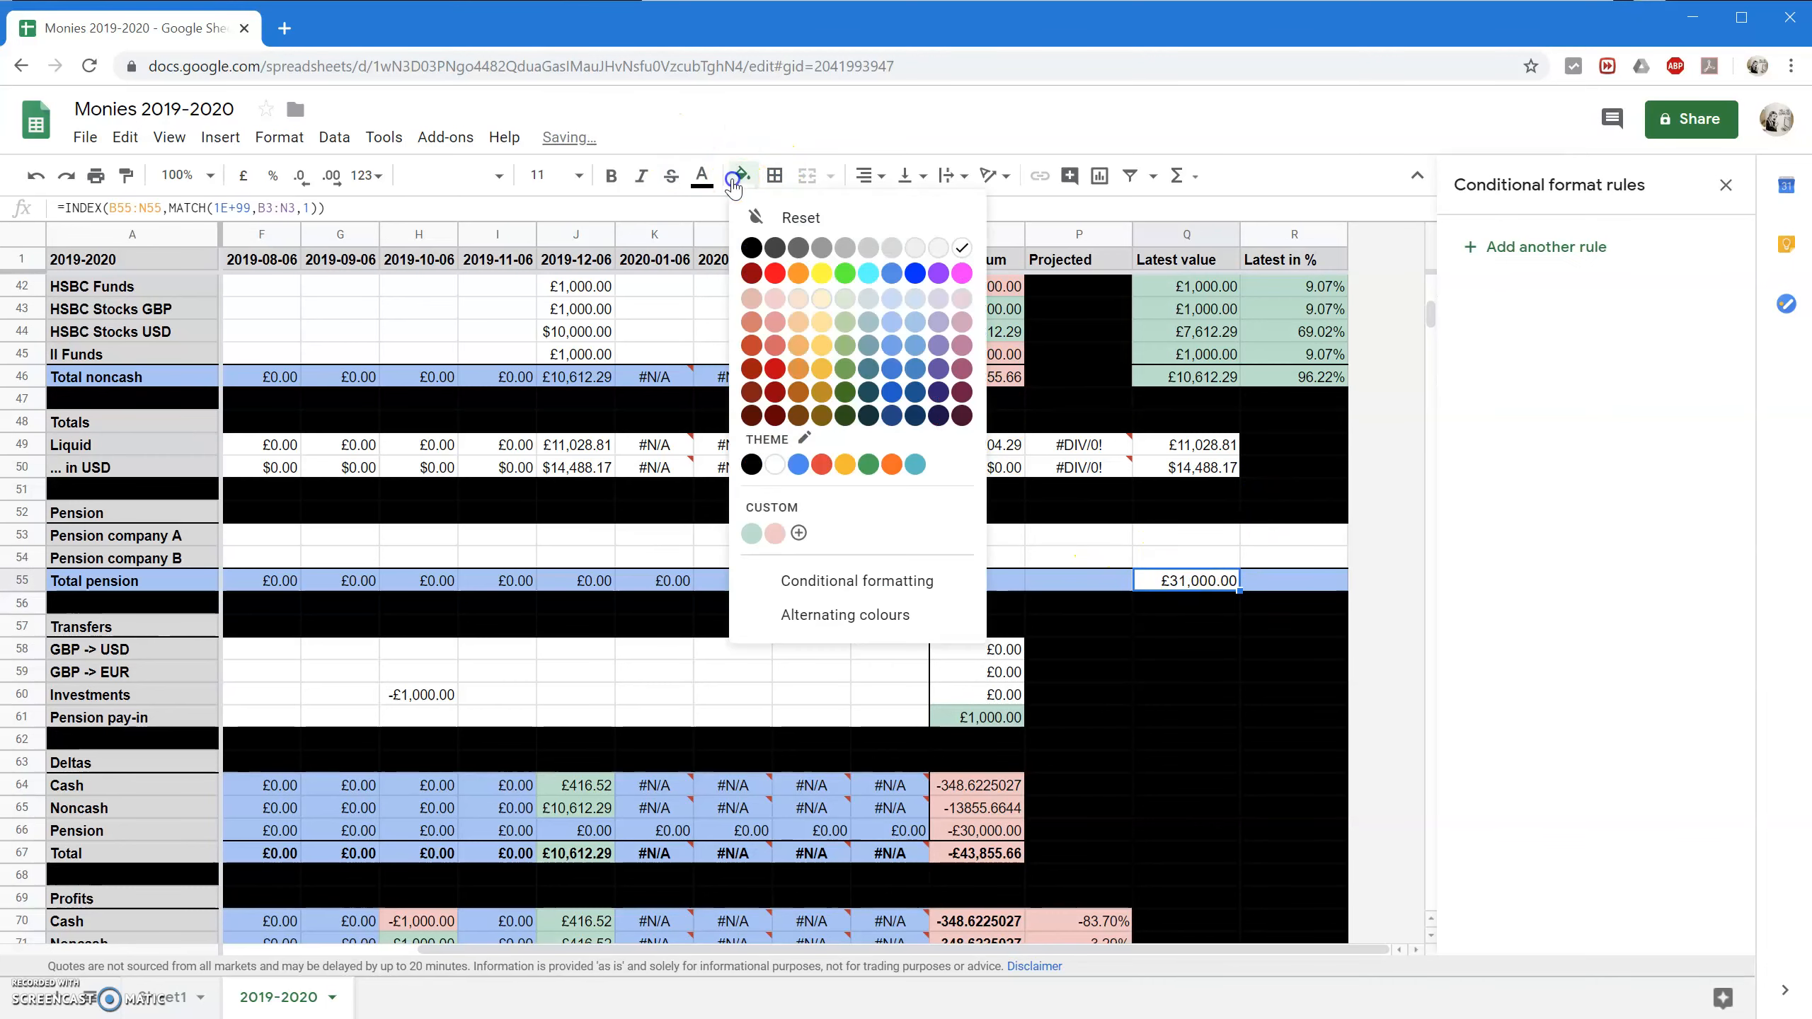
pyautogui.click(905, 327)
pyautogui.click(1121, 695)
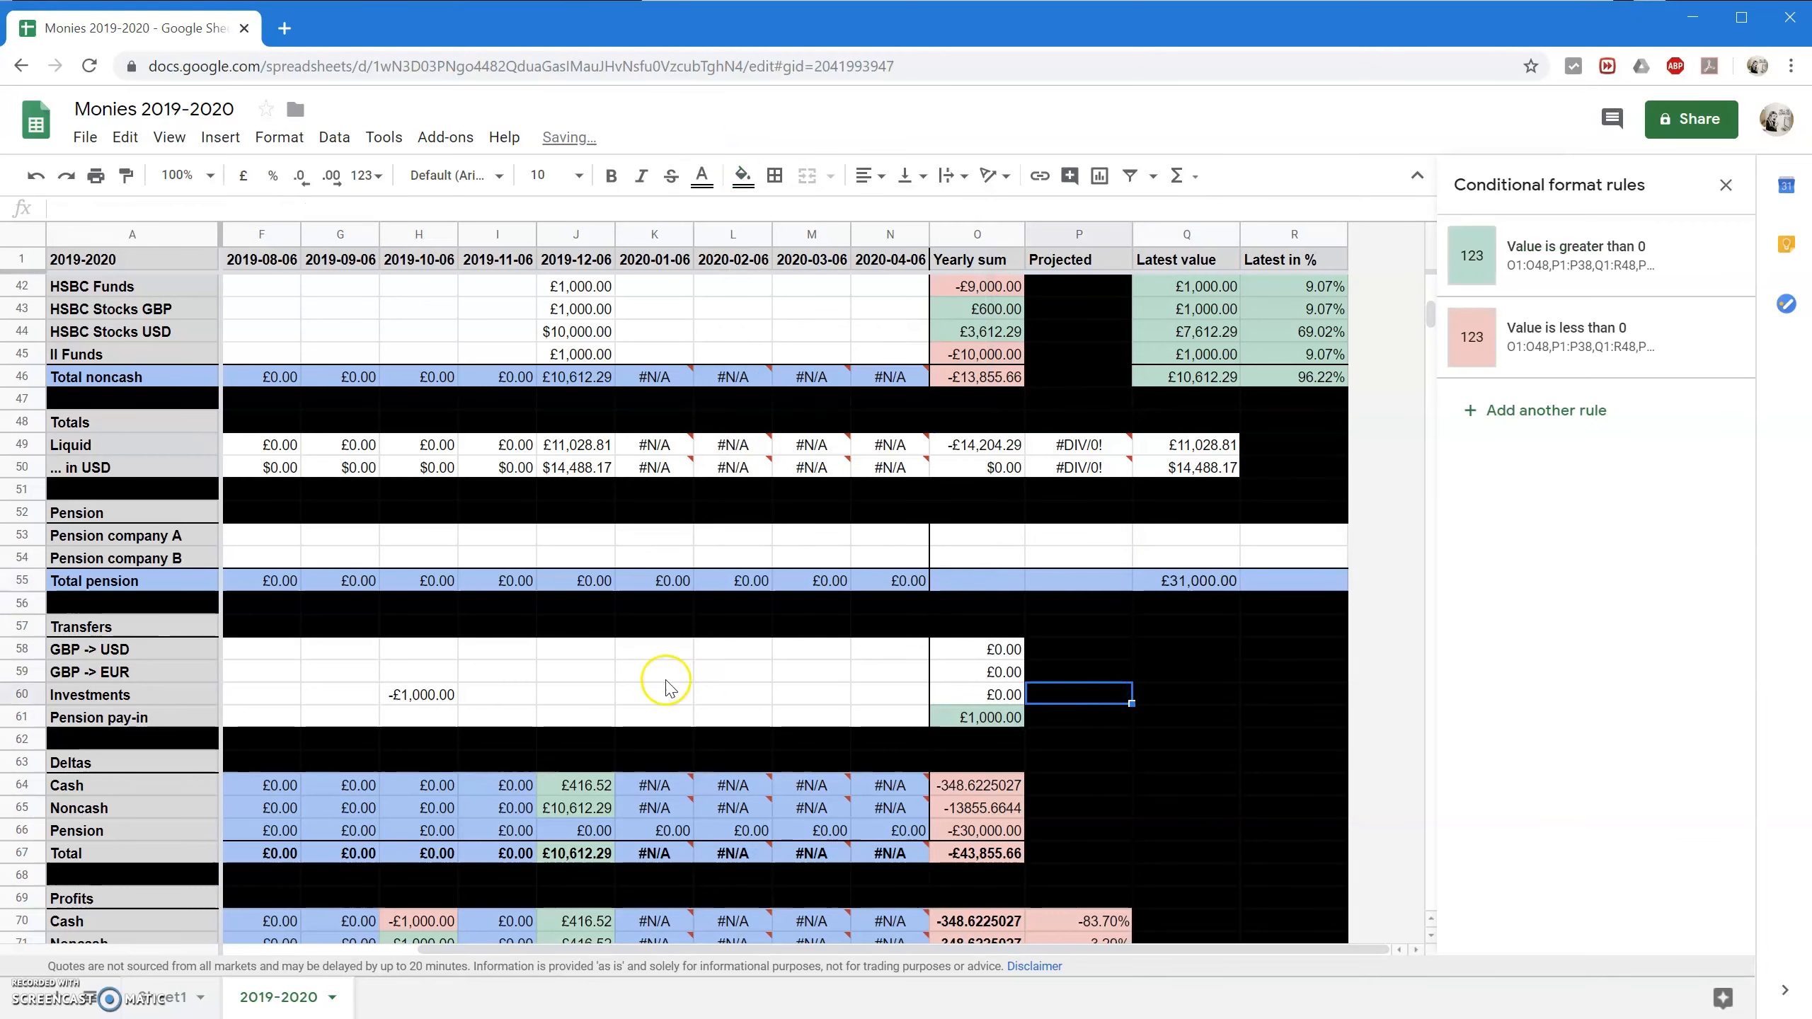
# Insert one row below the Total expenses row.
pyautogui.scroll(-7, 628, 671)
pyautogui.scroll(2, 323, 579)
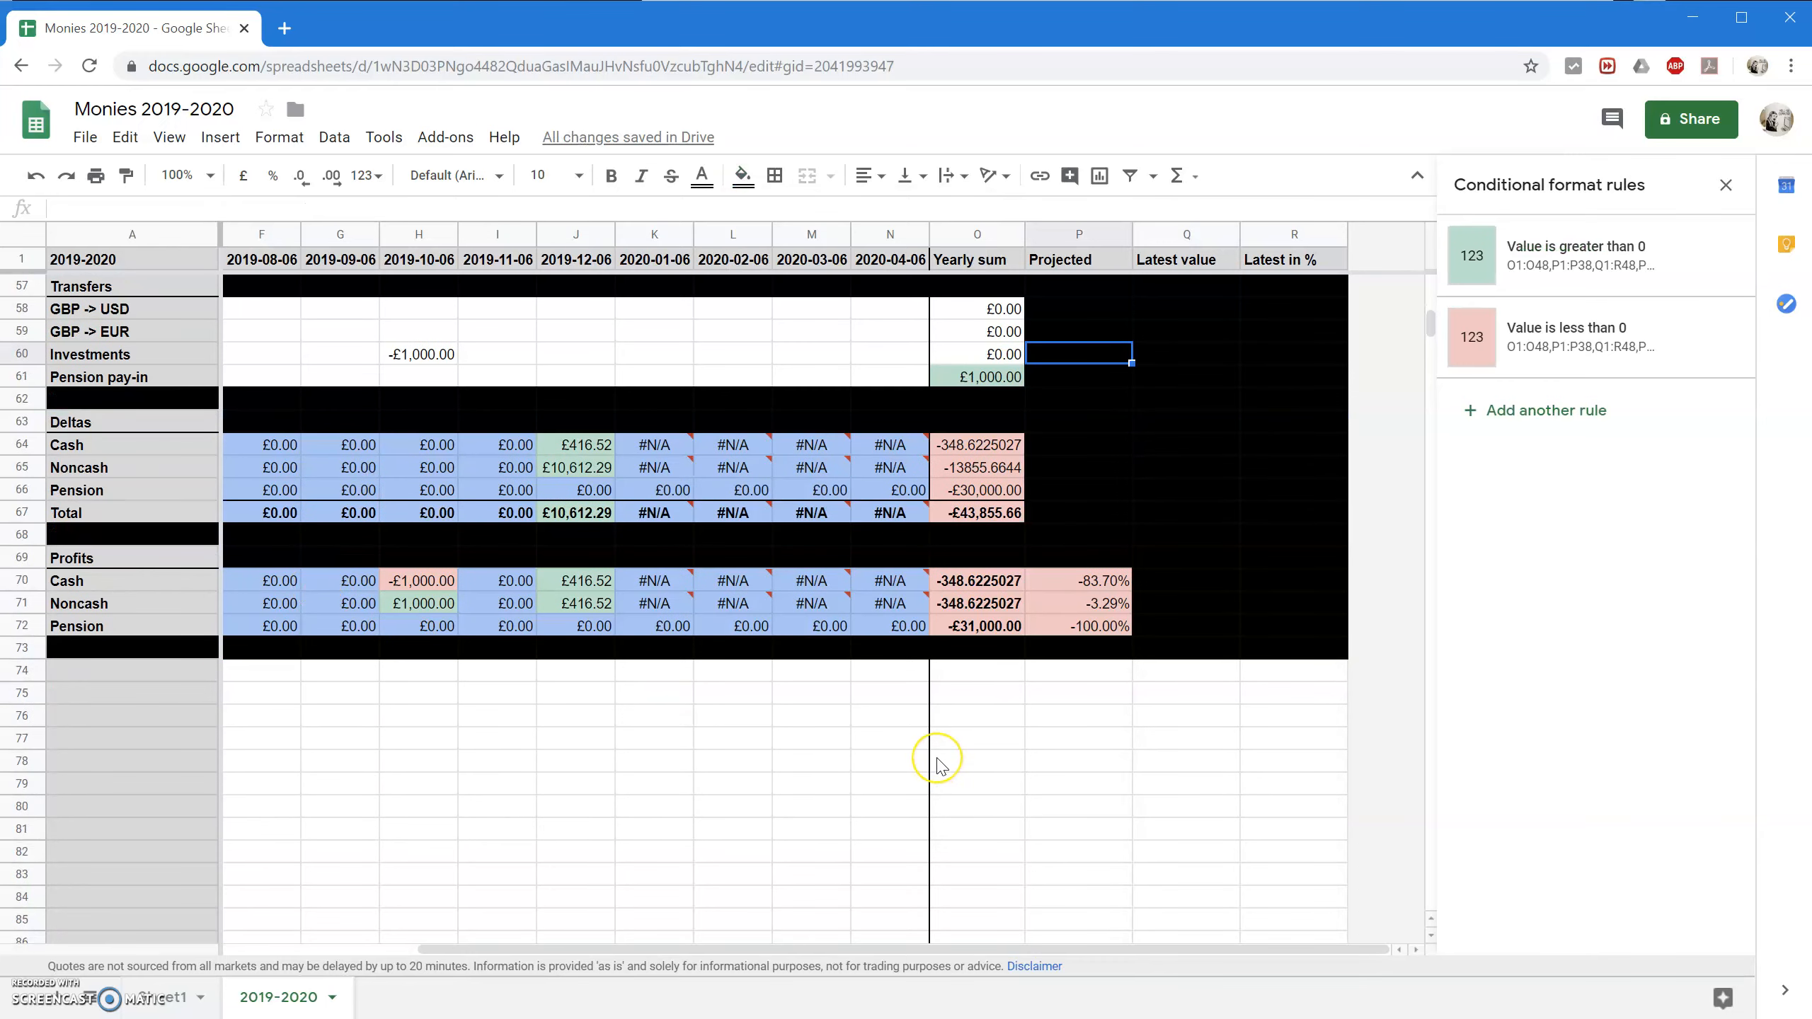
pyautogui.click(140, 677)
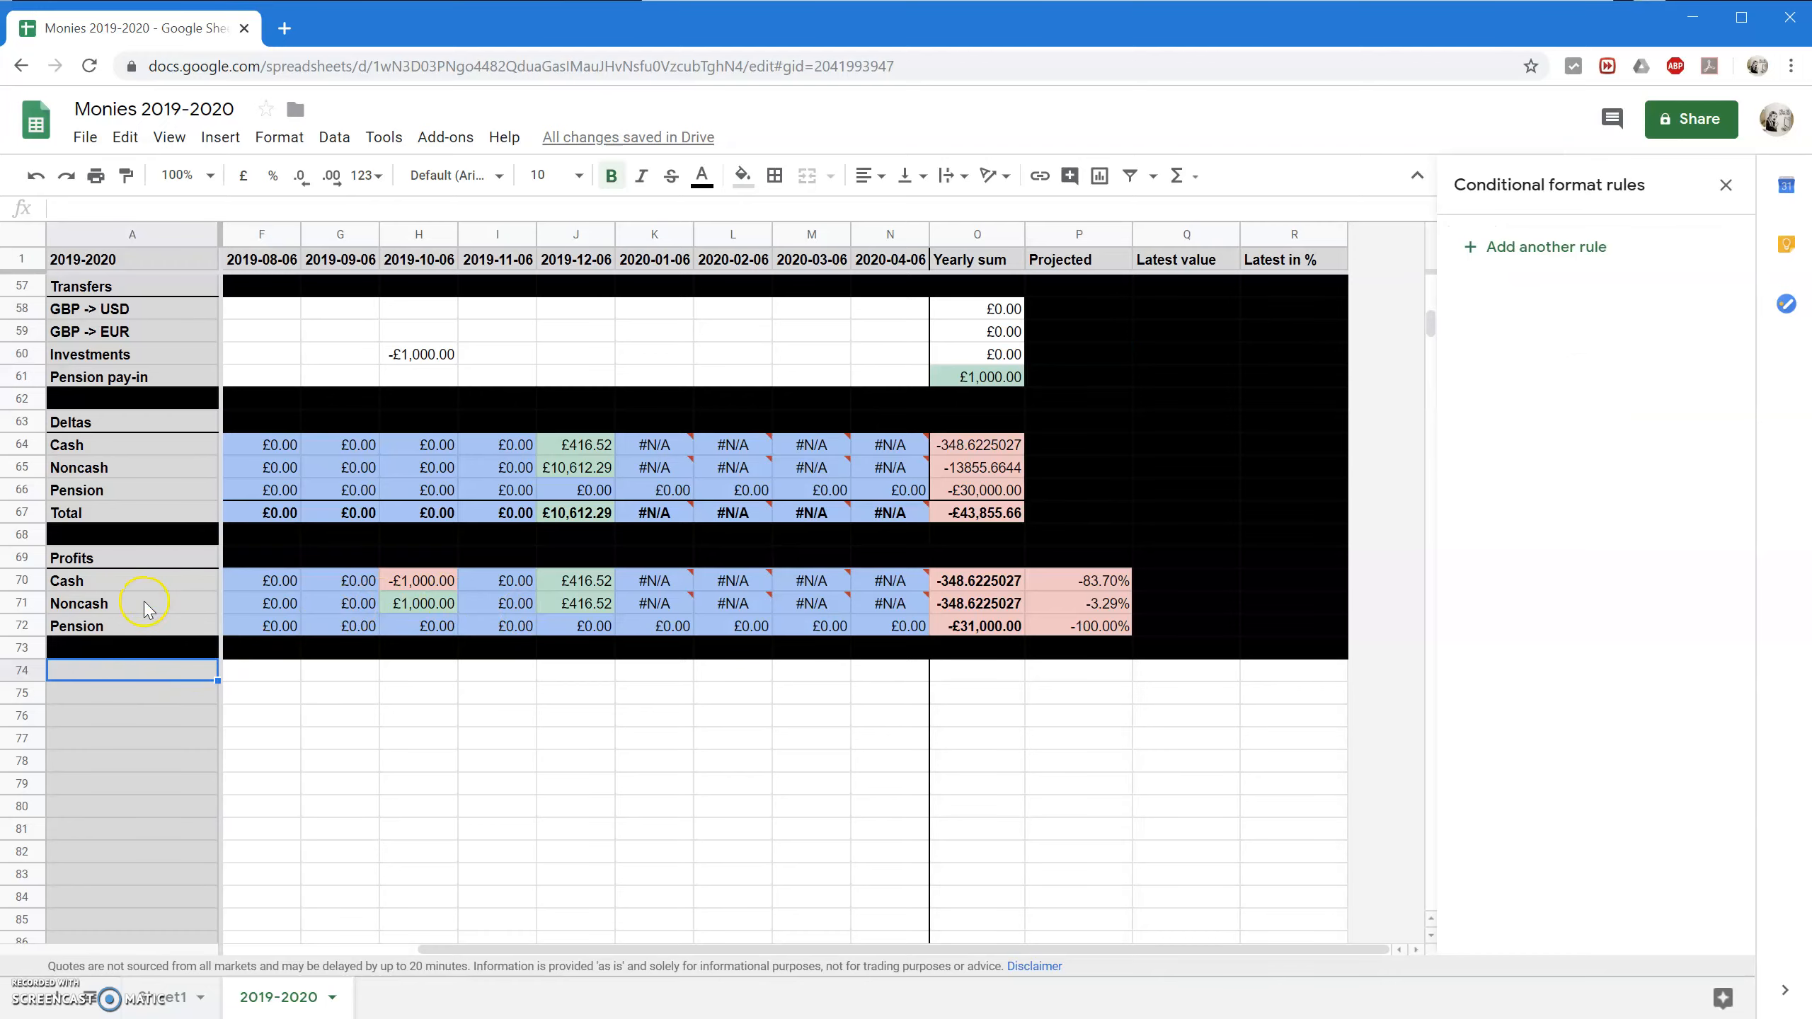
pyautogui.scroll(15, 250, 560)
pyautogui.scroll(4, 250, 561)
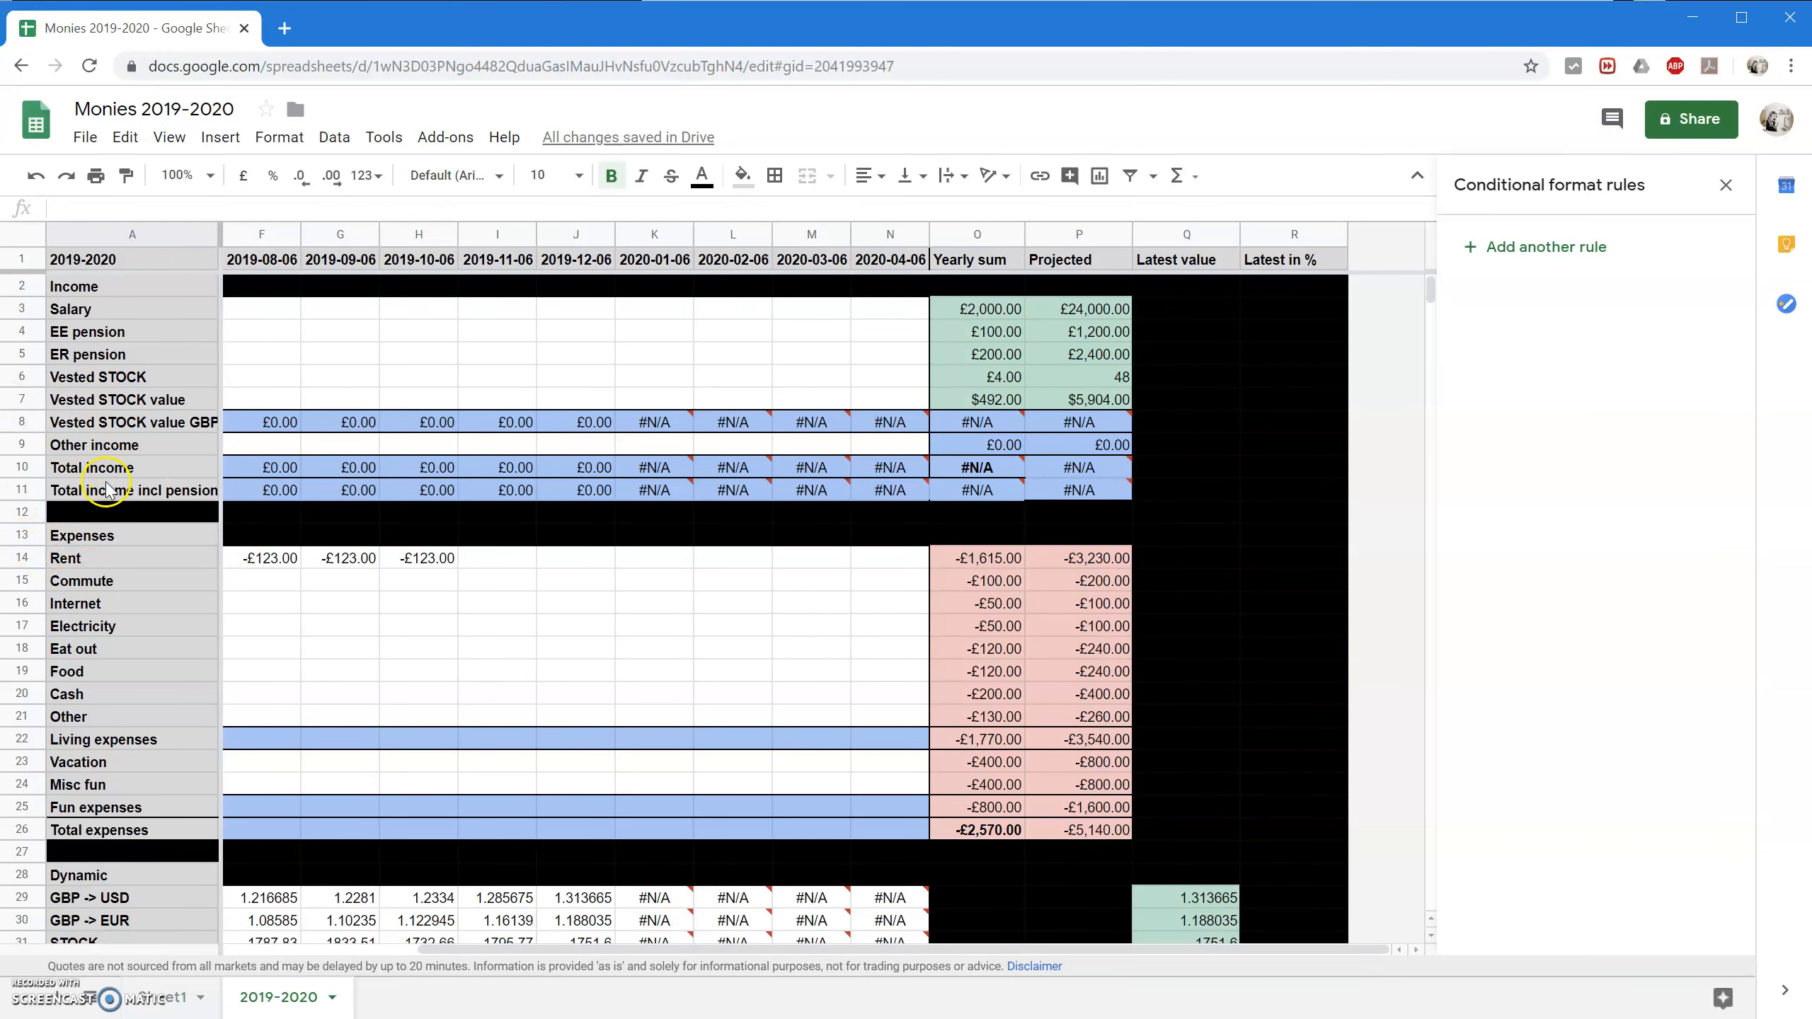
pyautogui.scroll(-1, 169, 798)
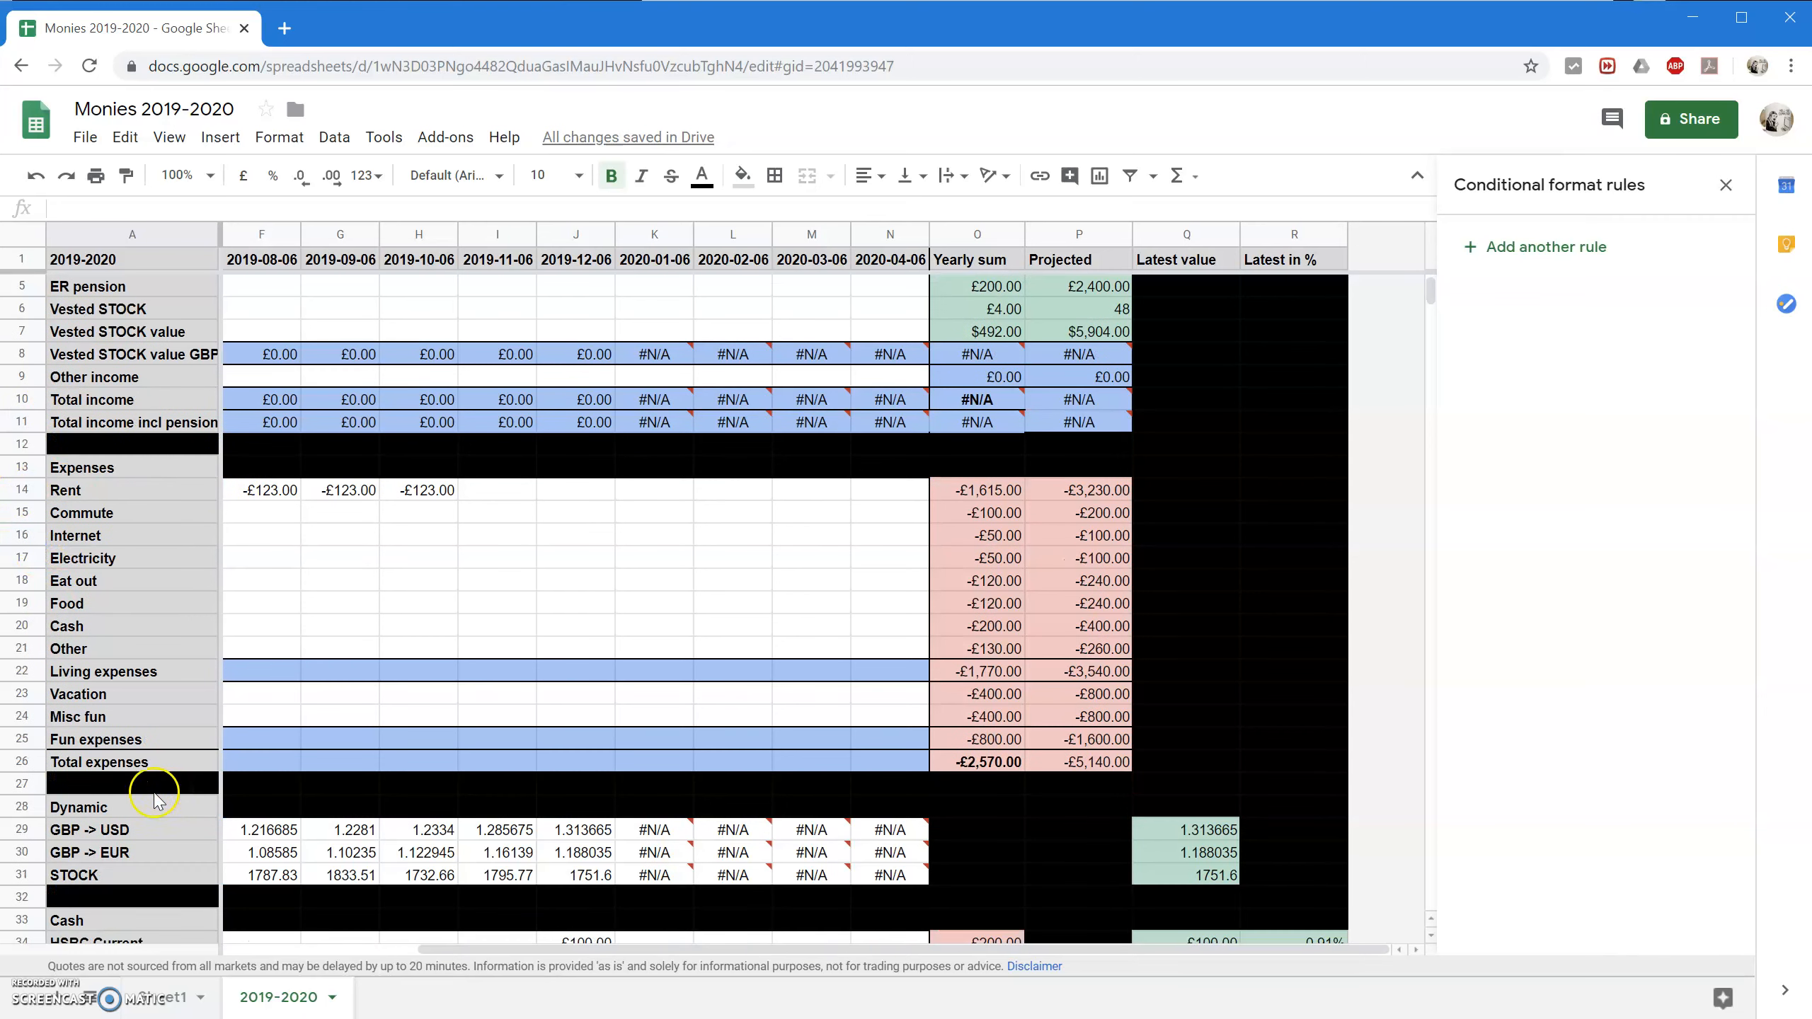
pyautogui.rightClick(21, 761)
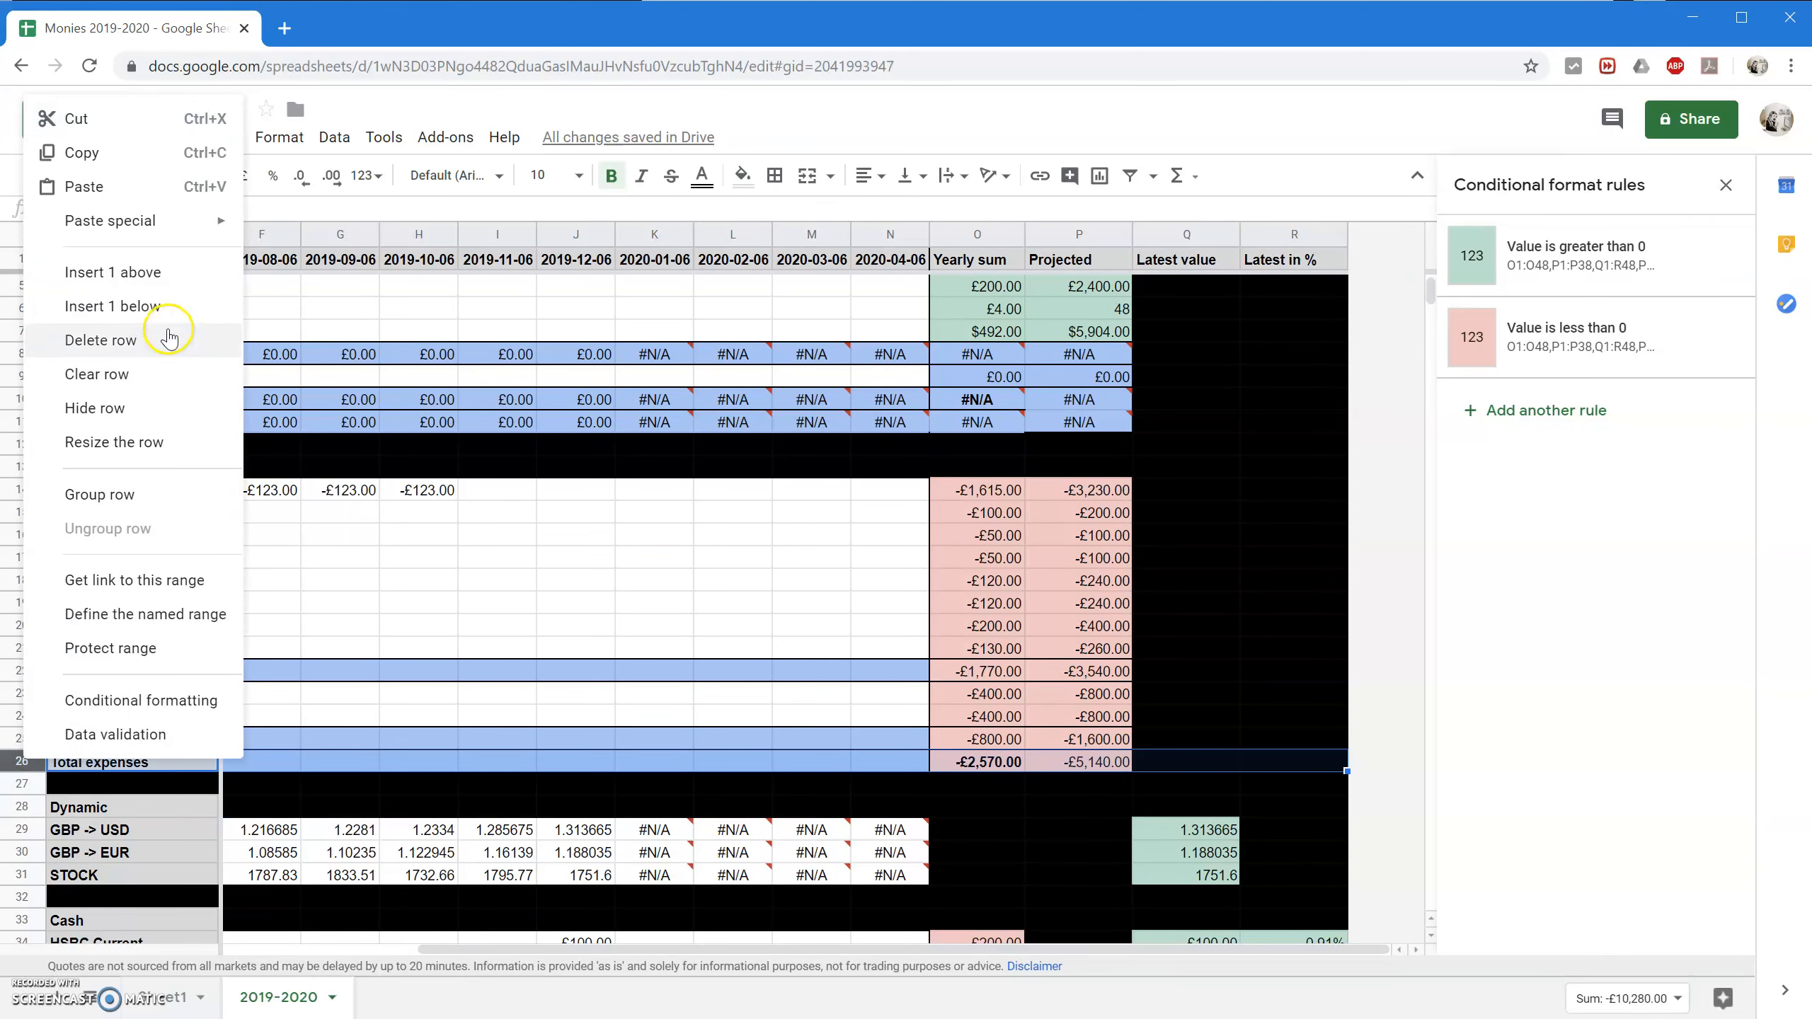
pyautogui.click(143, 306)
# Label the new row 27 below Total expenses as "Cash flow".
pyautogui.click(282, 783)
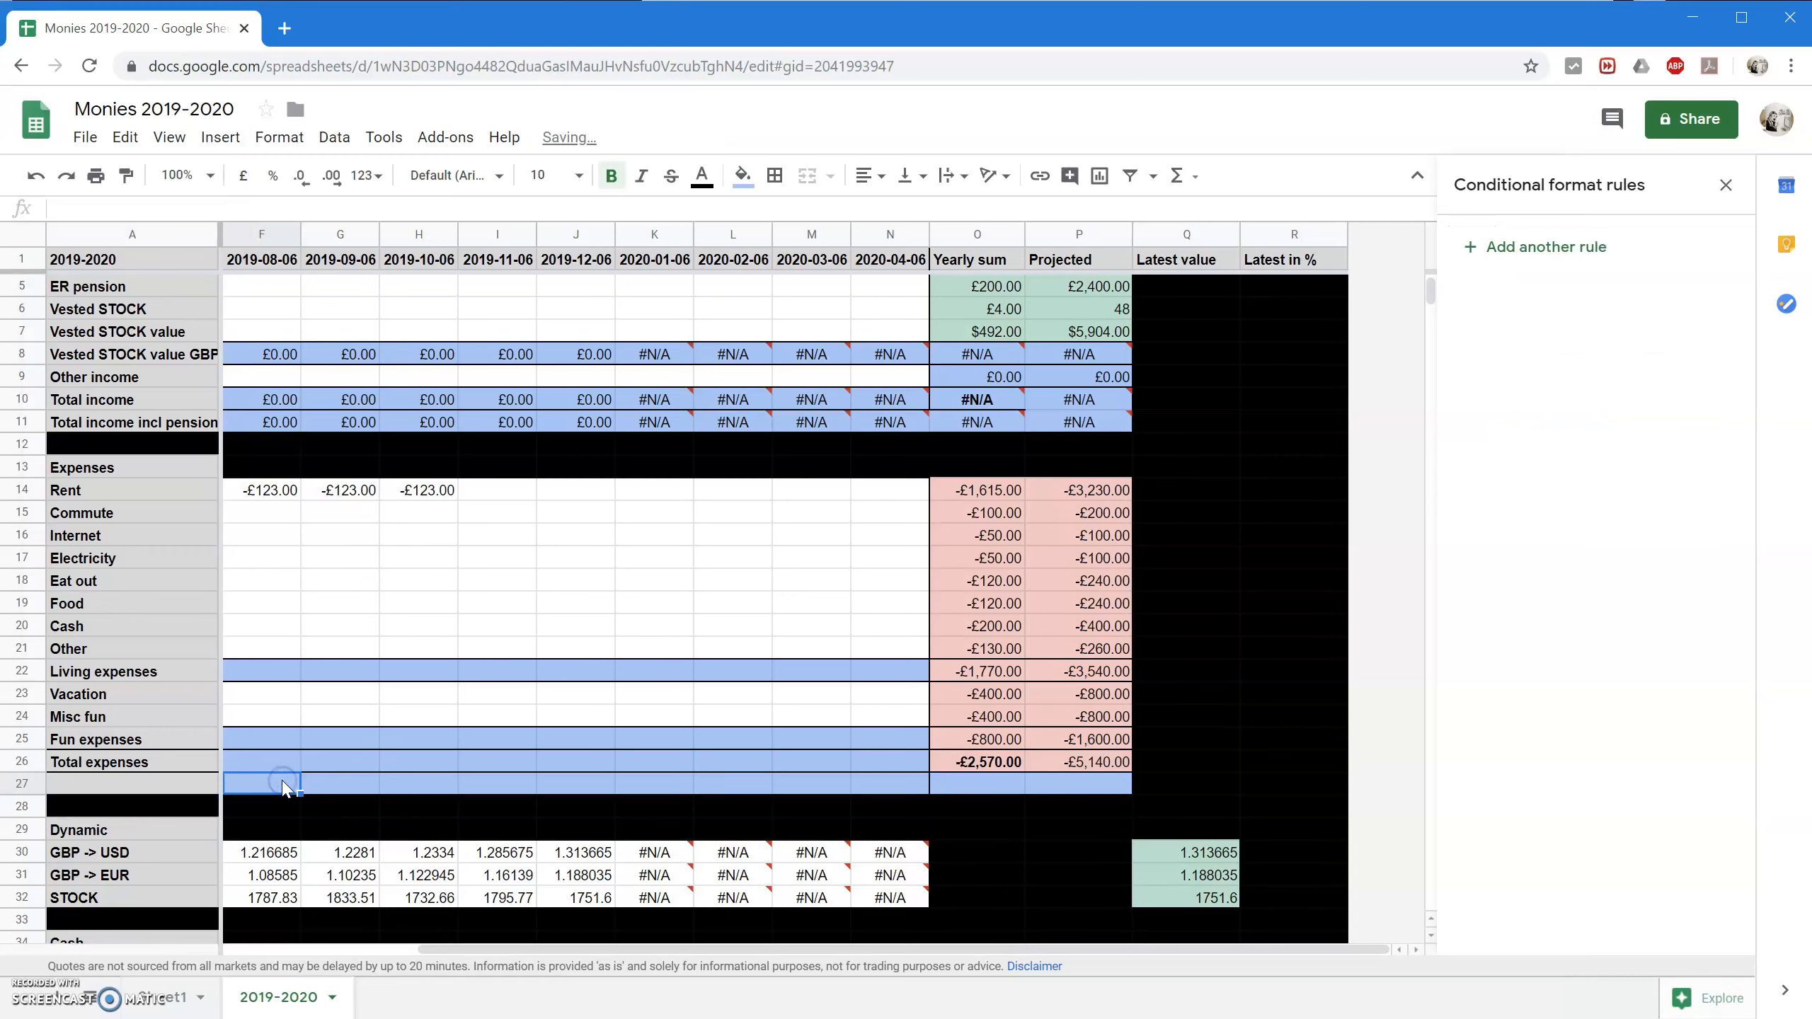
pyautogui.scroll(-5, 284, 787)
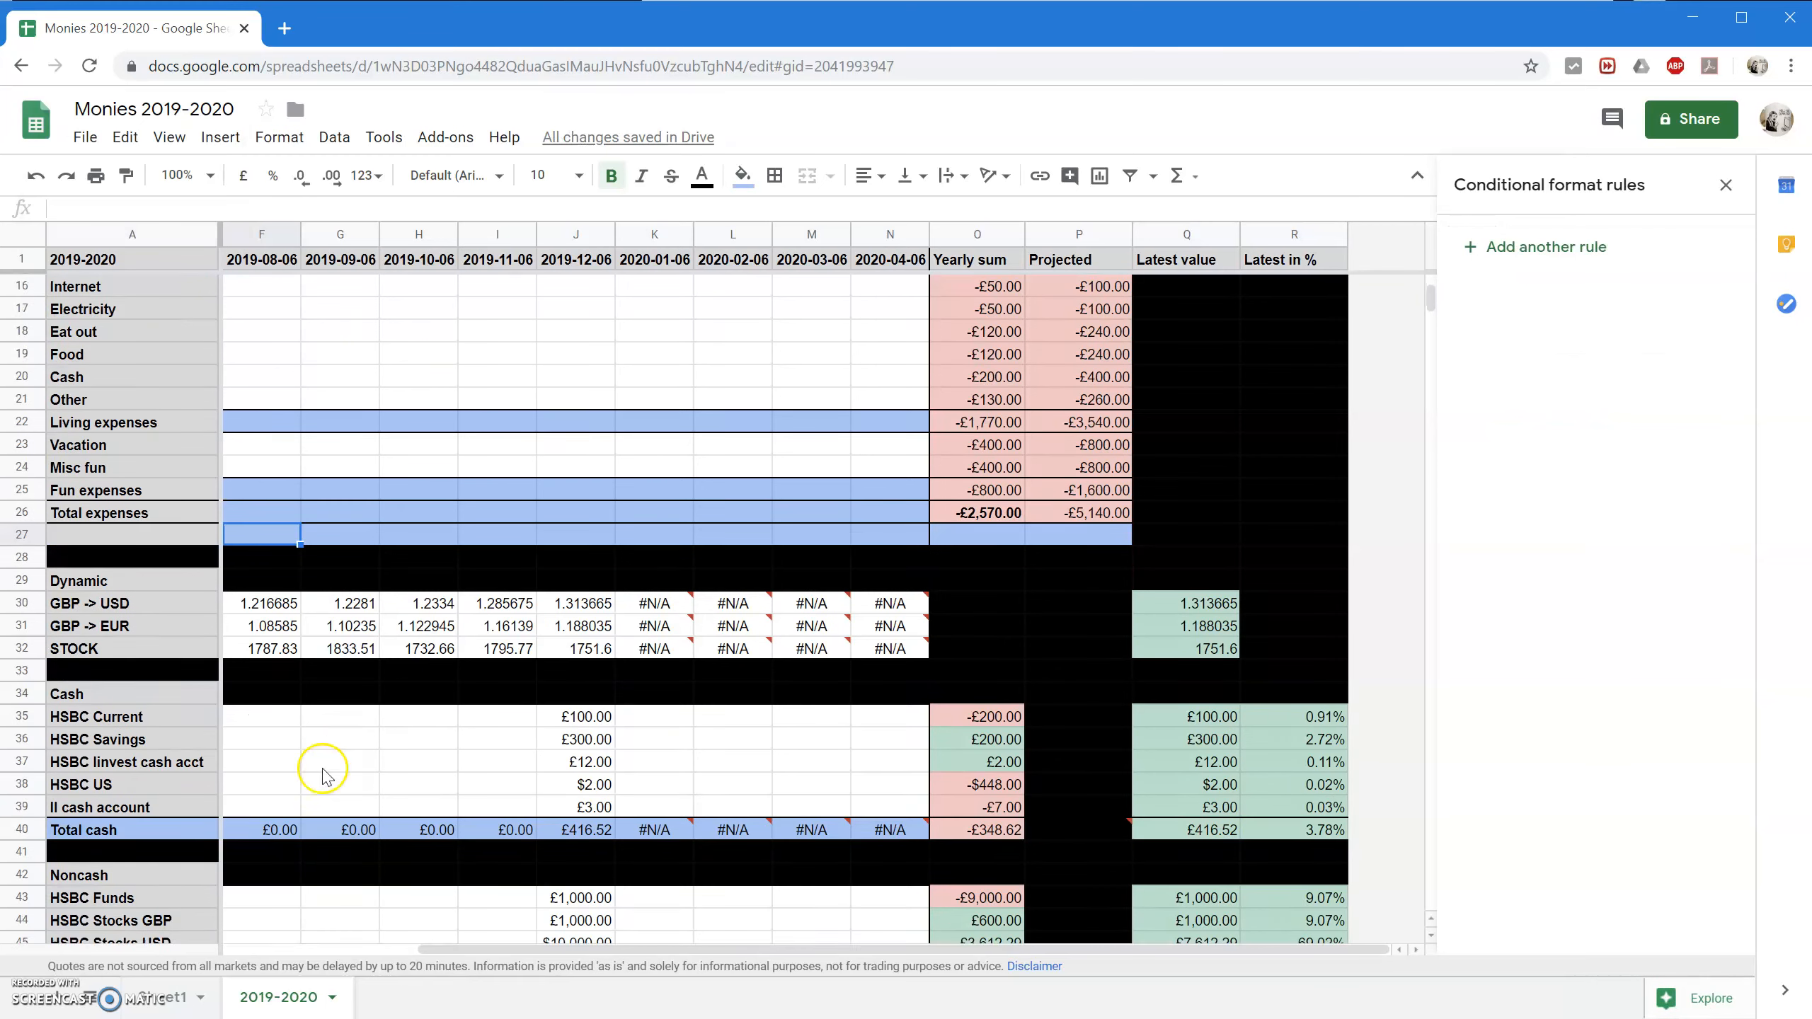
pyautogui.scroll(1, 292, 742)
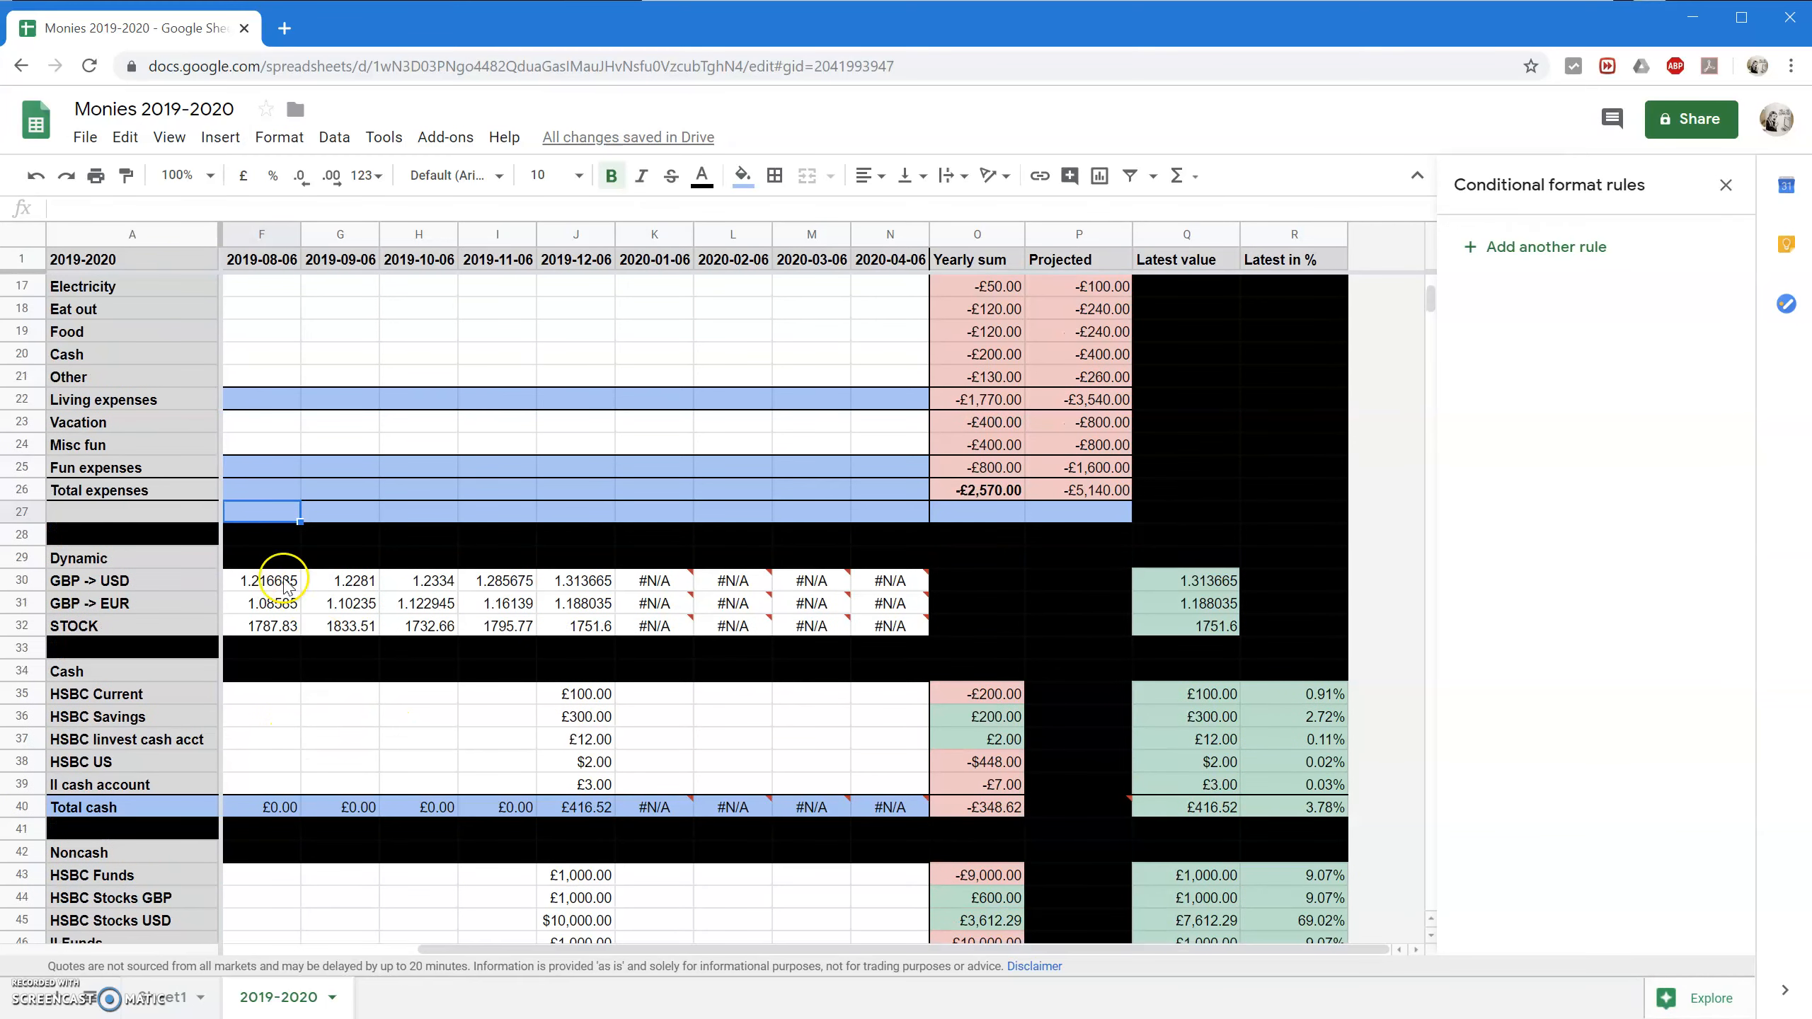
pyautogui.doubleClick(121, 512)
pyautogui.write('Cash')
# Enter the formula =C40-B40 in the Cash flow row's 2019-05-06 cell, C27.
pyautogui.press('Tab')
pyautogui.press('Tab')
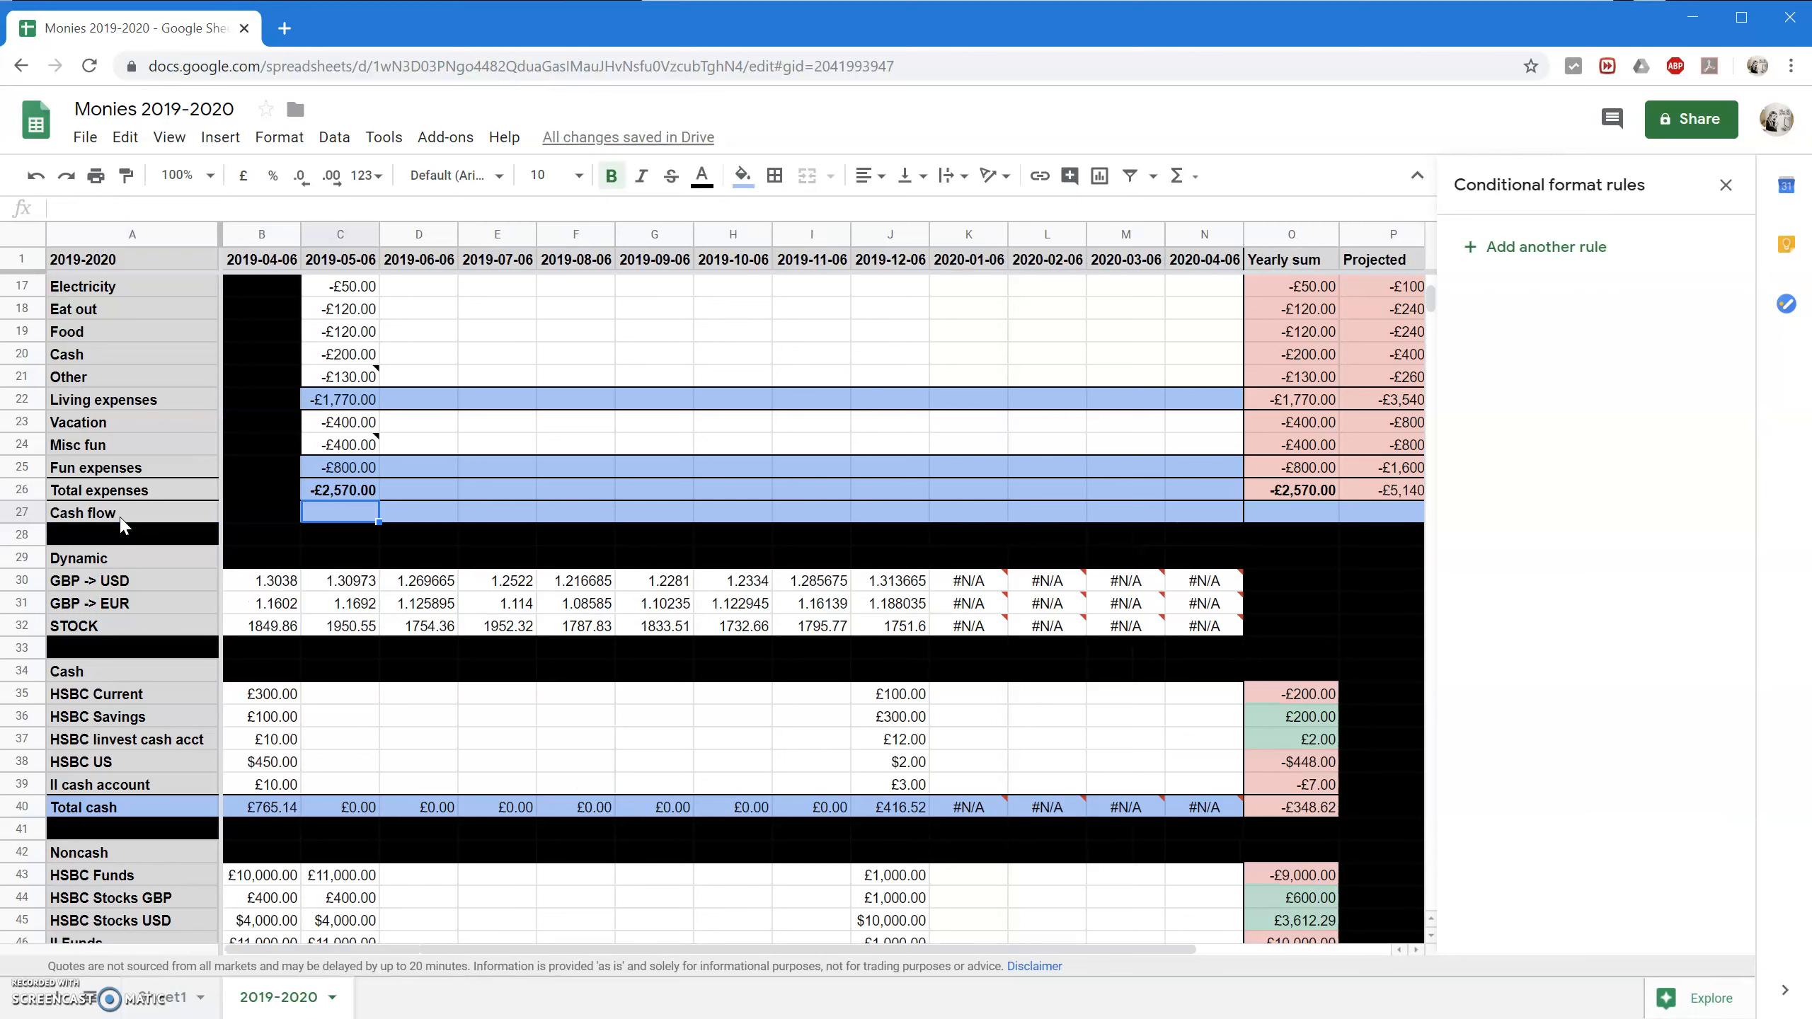
pyautogui.write('=C')
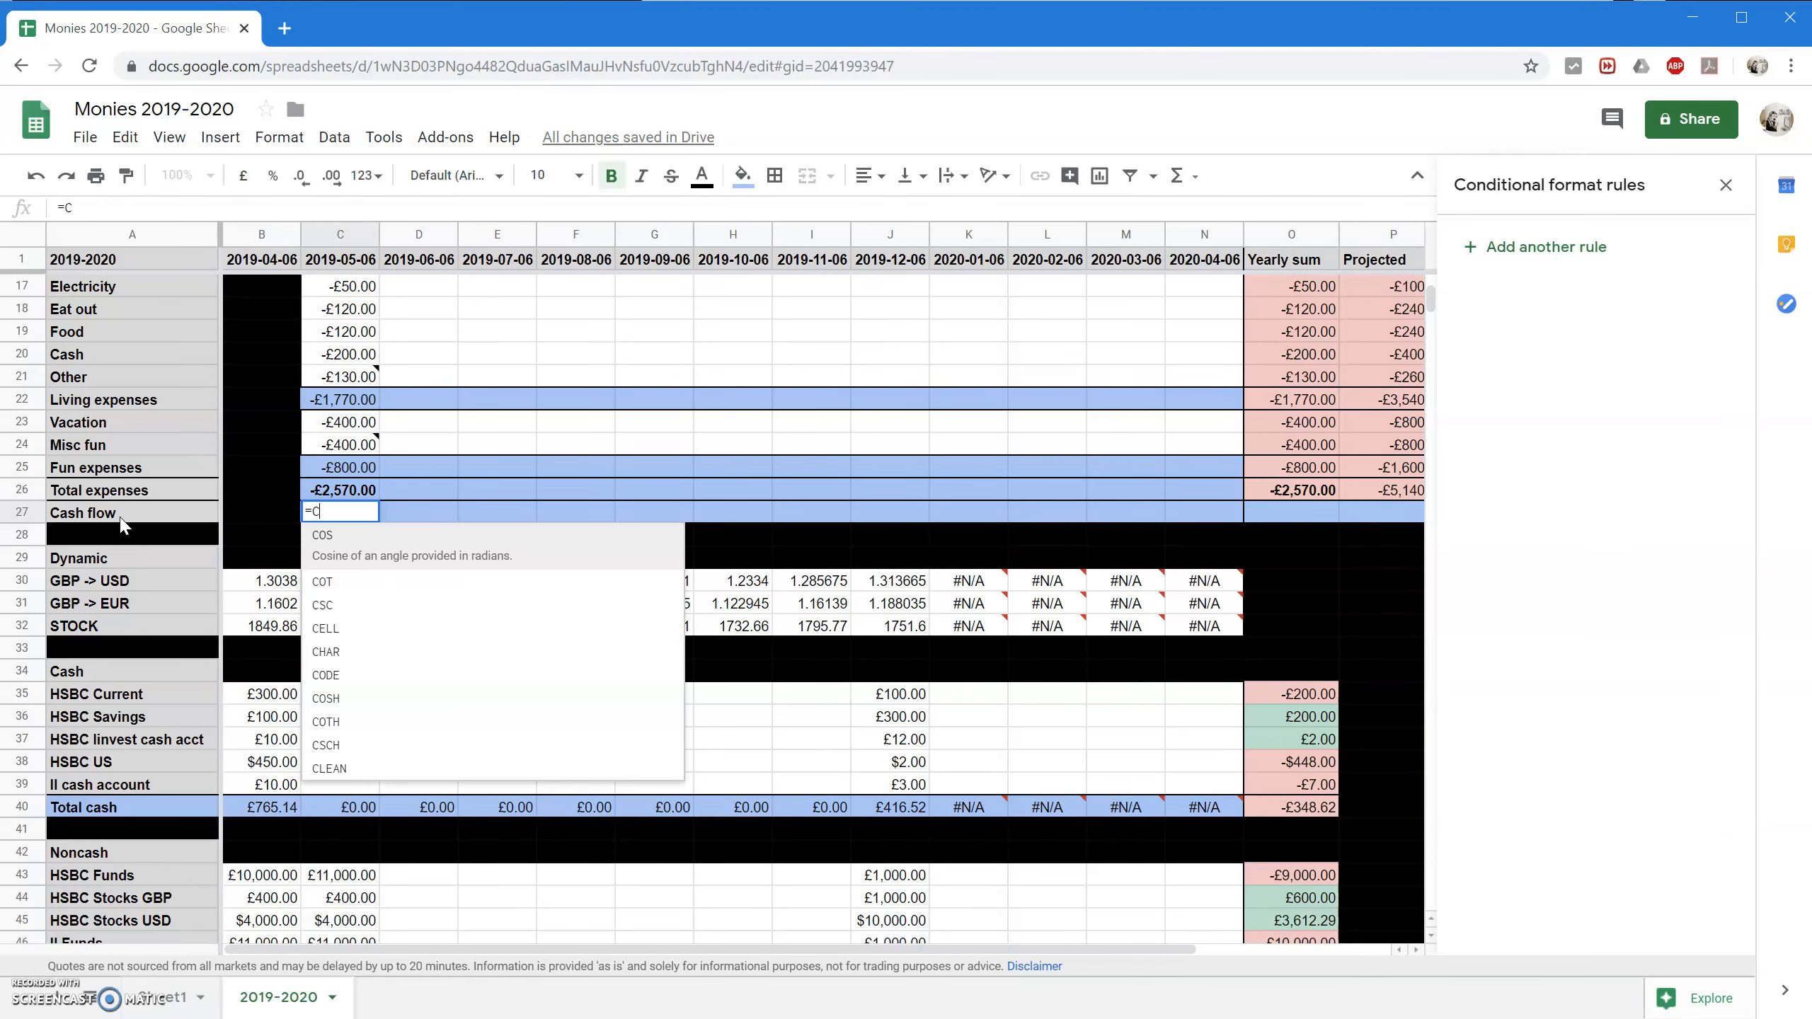
pyautogui.write('40-')
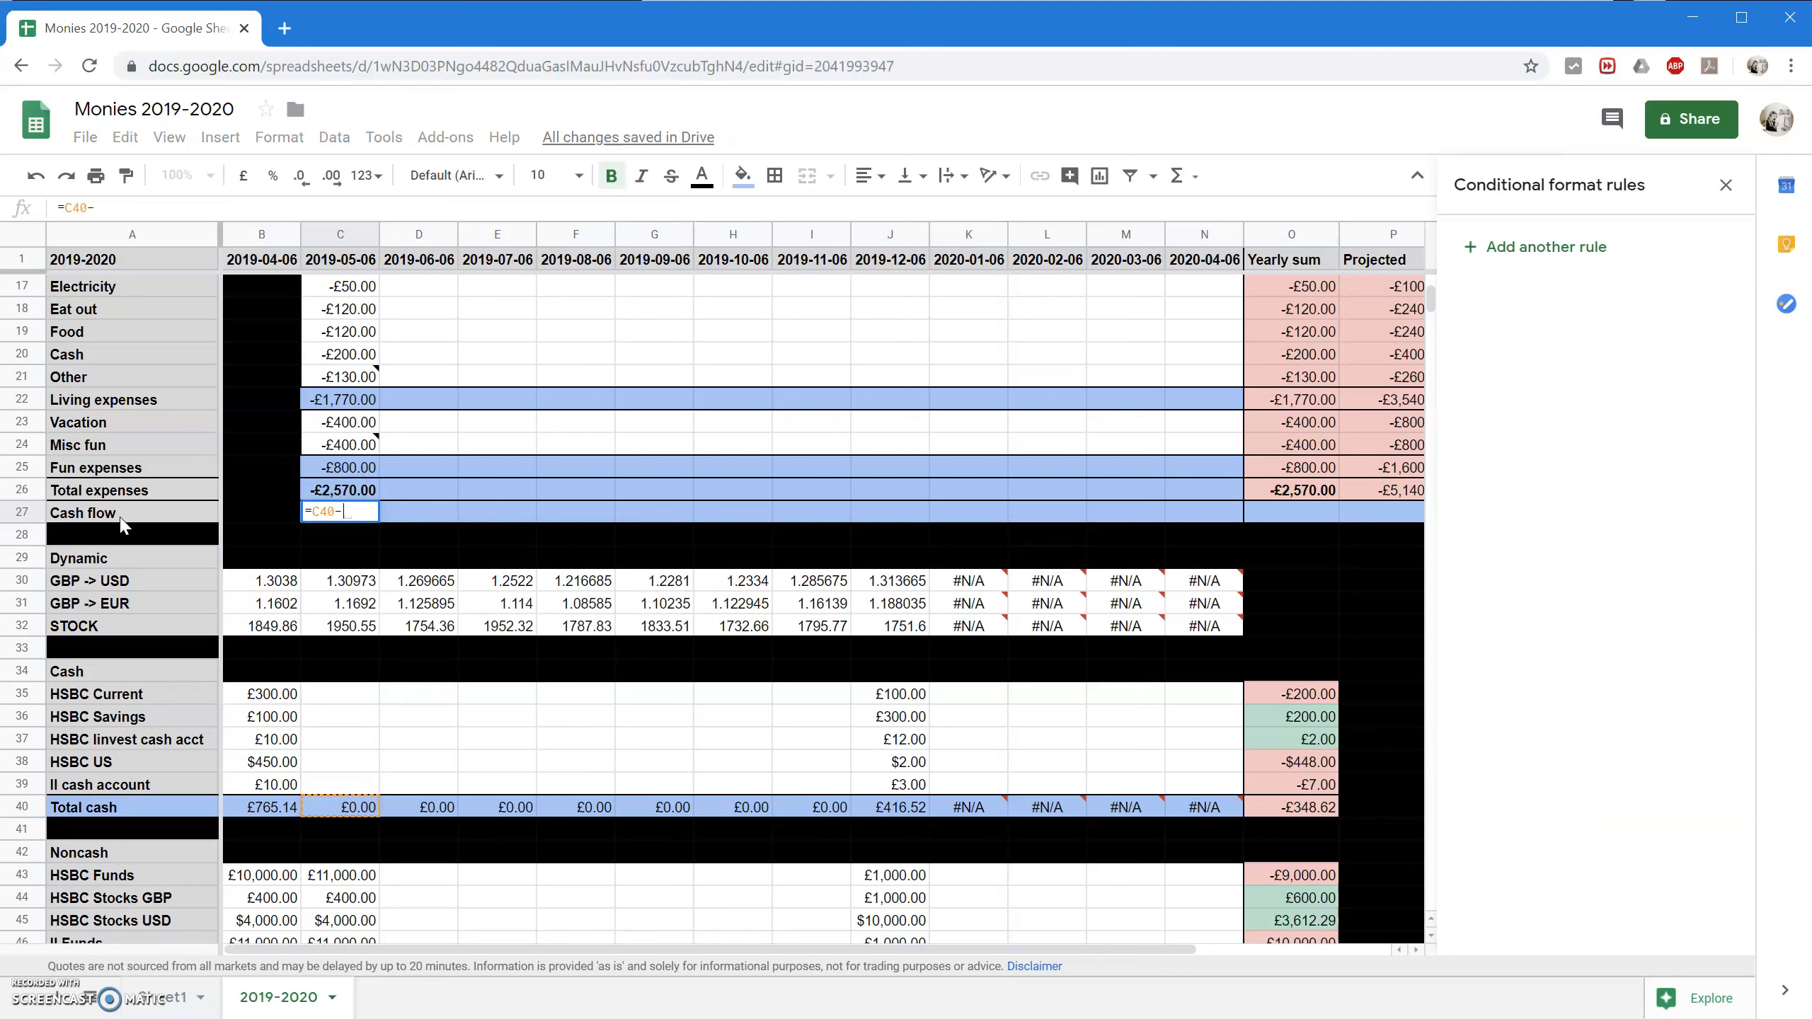
pyautogui.write('B40')
pyautogui.press('Return')
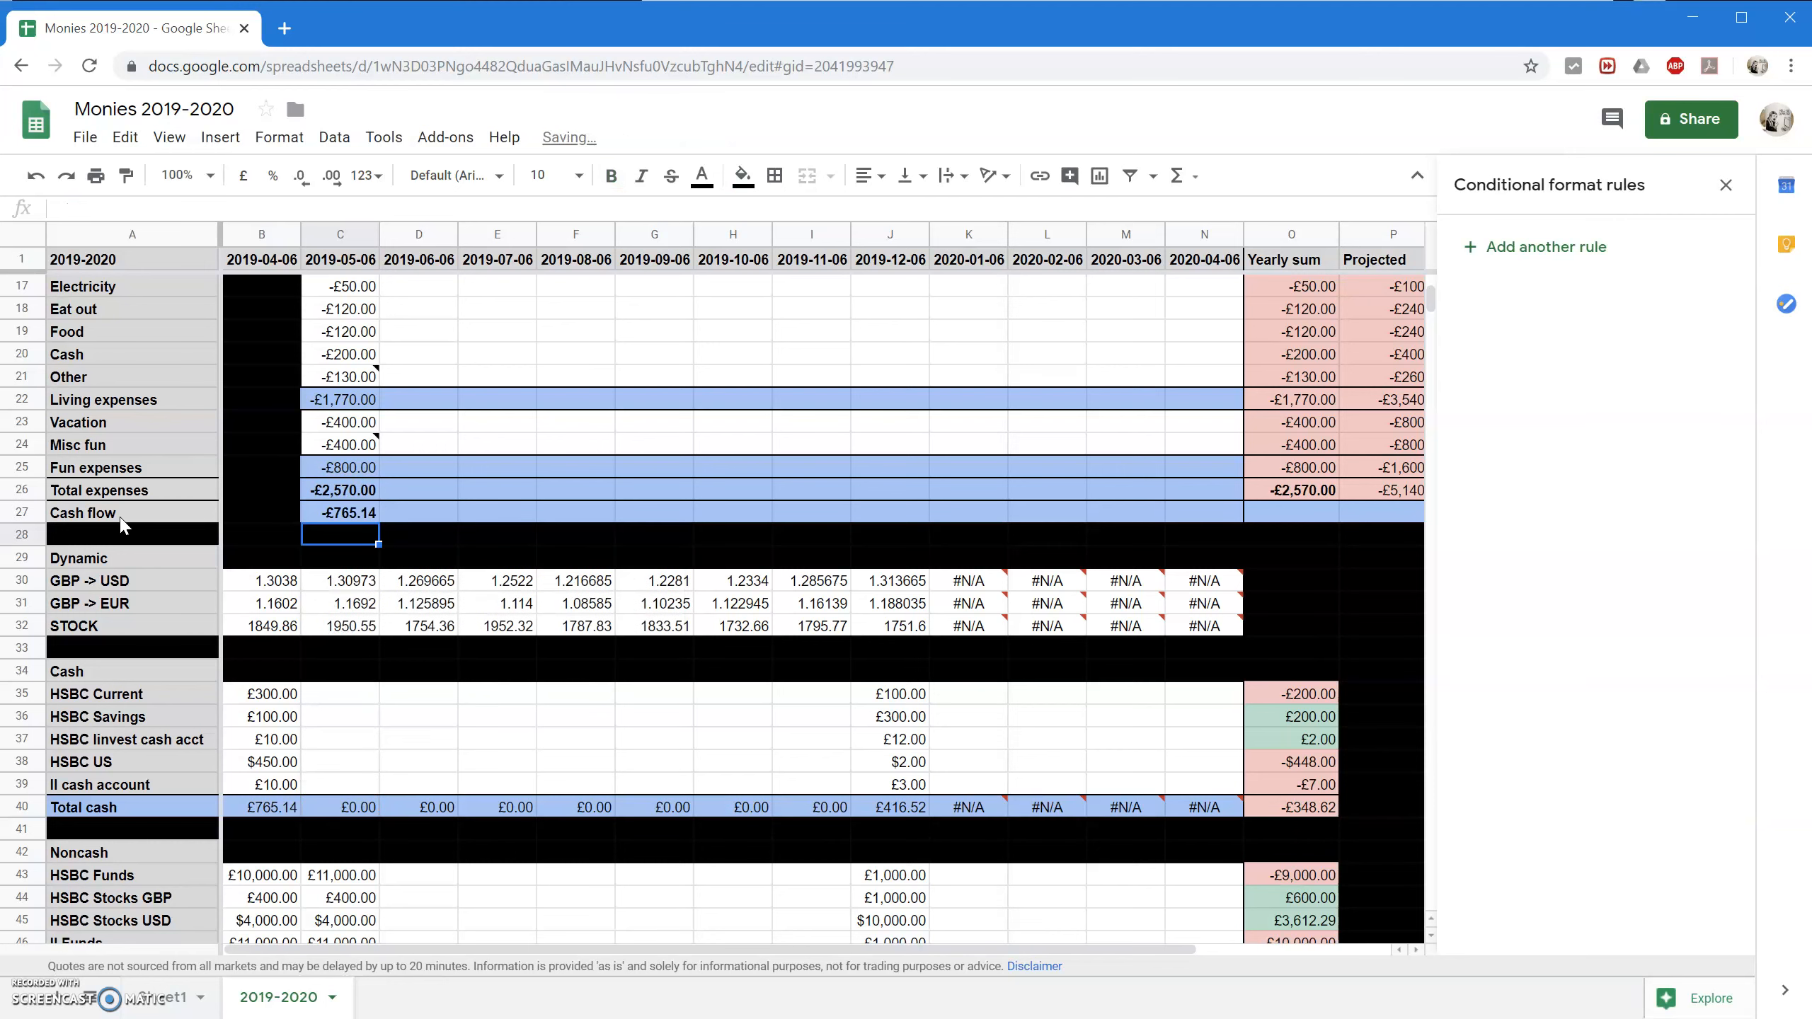
# Insert one row below the Cash flow row and label it "Cash flow - investments".
pyautogui.click(363, 513)
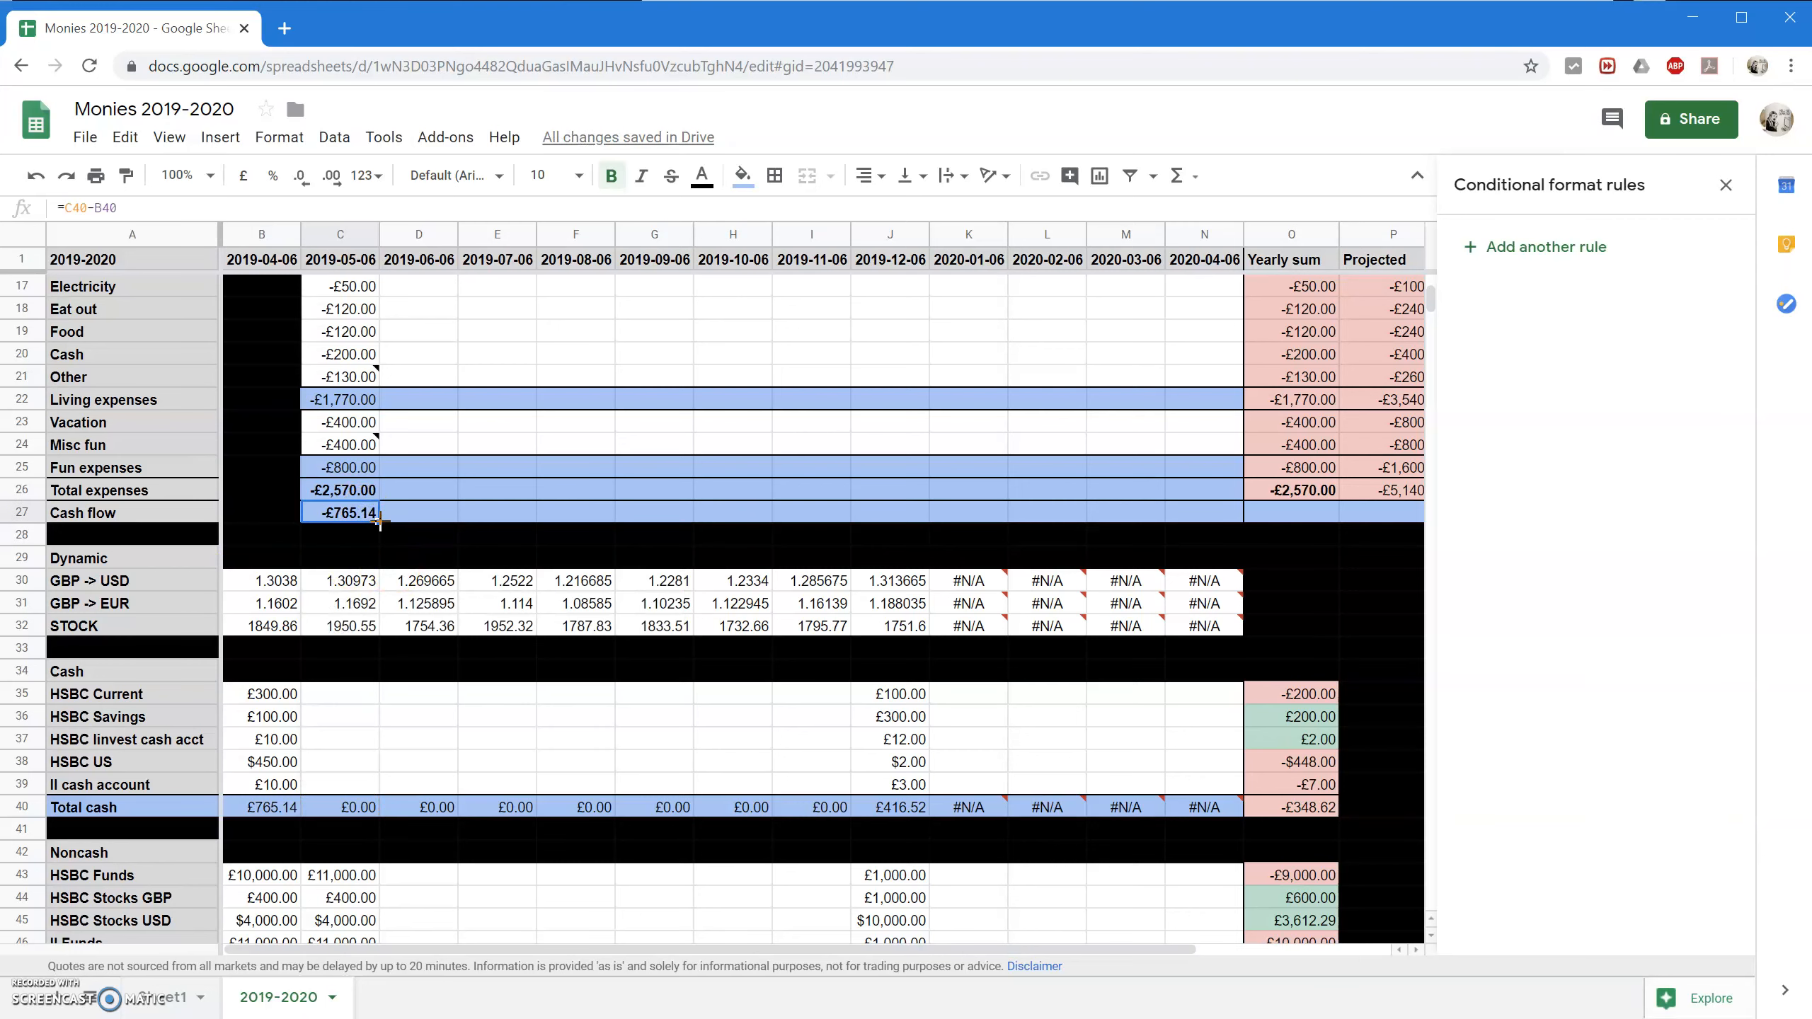
pyautogui.click(22, 512)
pyautogui.rightClick(21, 513)
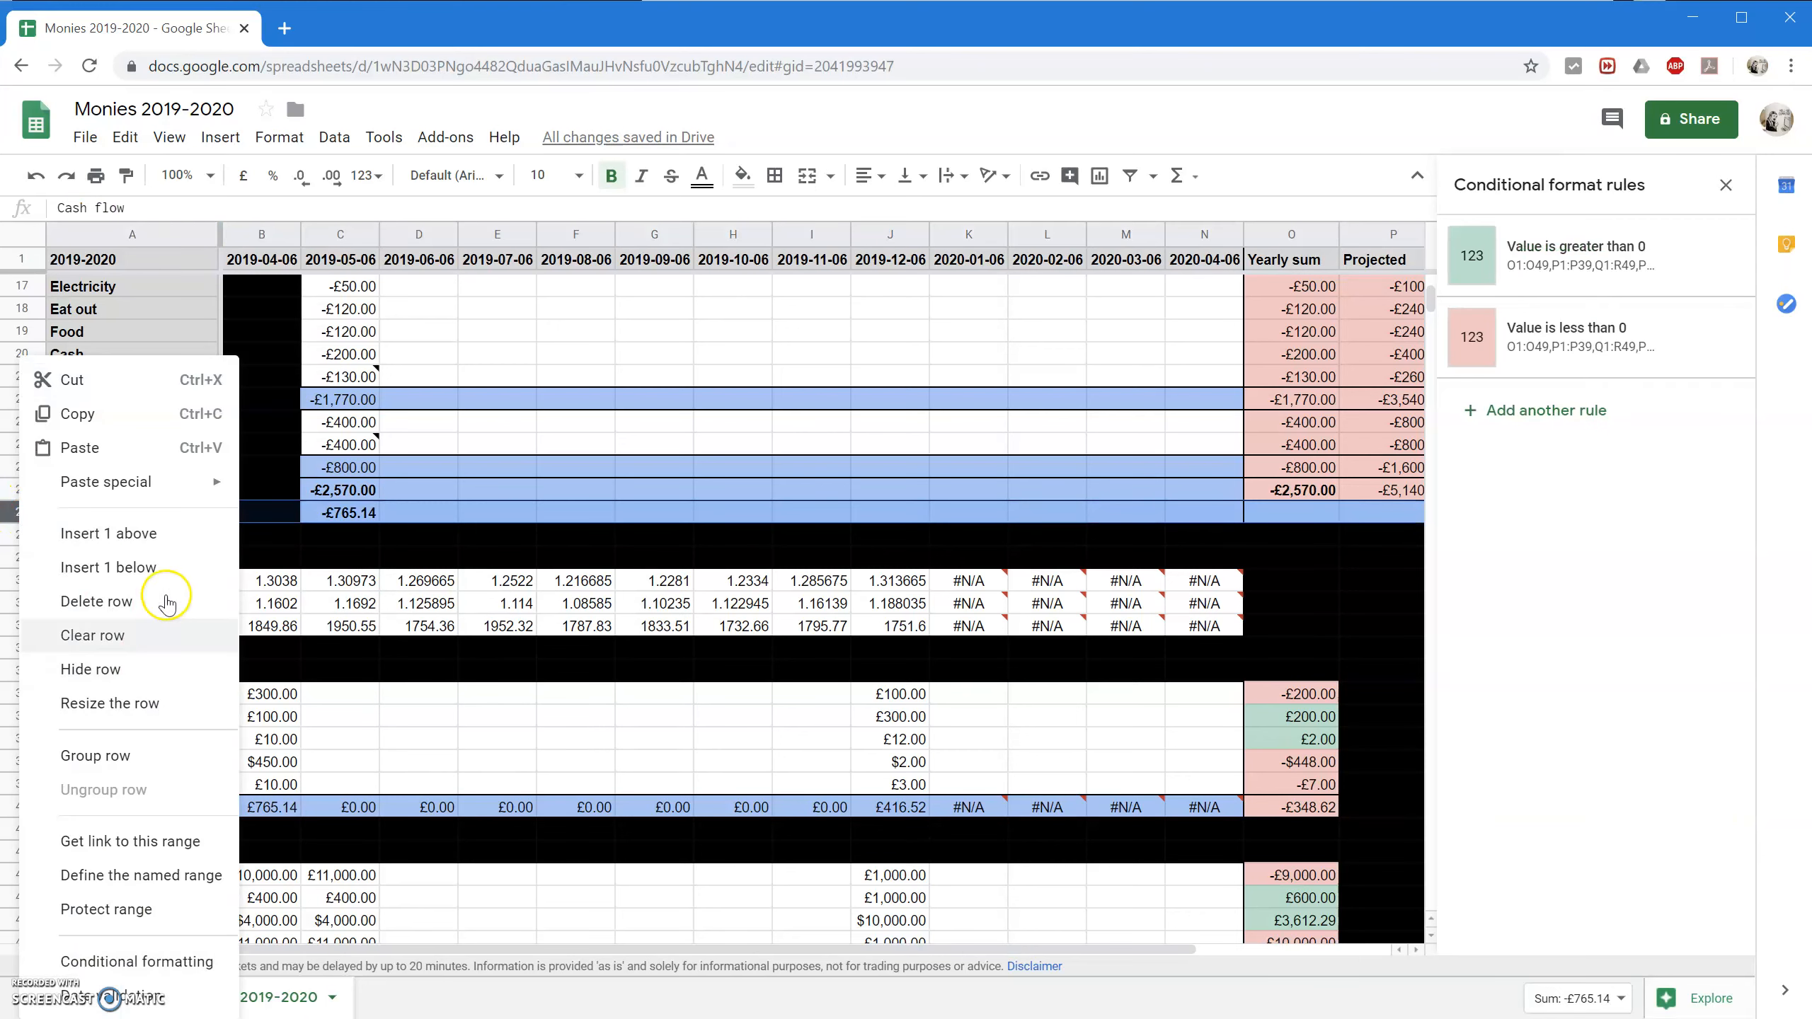
pyautogui.click(118, 568)
pyautogui.click(121, 536)
pyautogui.write('Cash flow - investments')
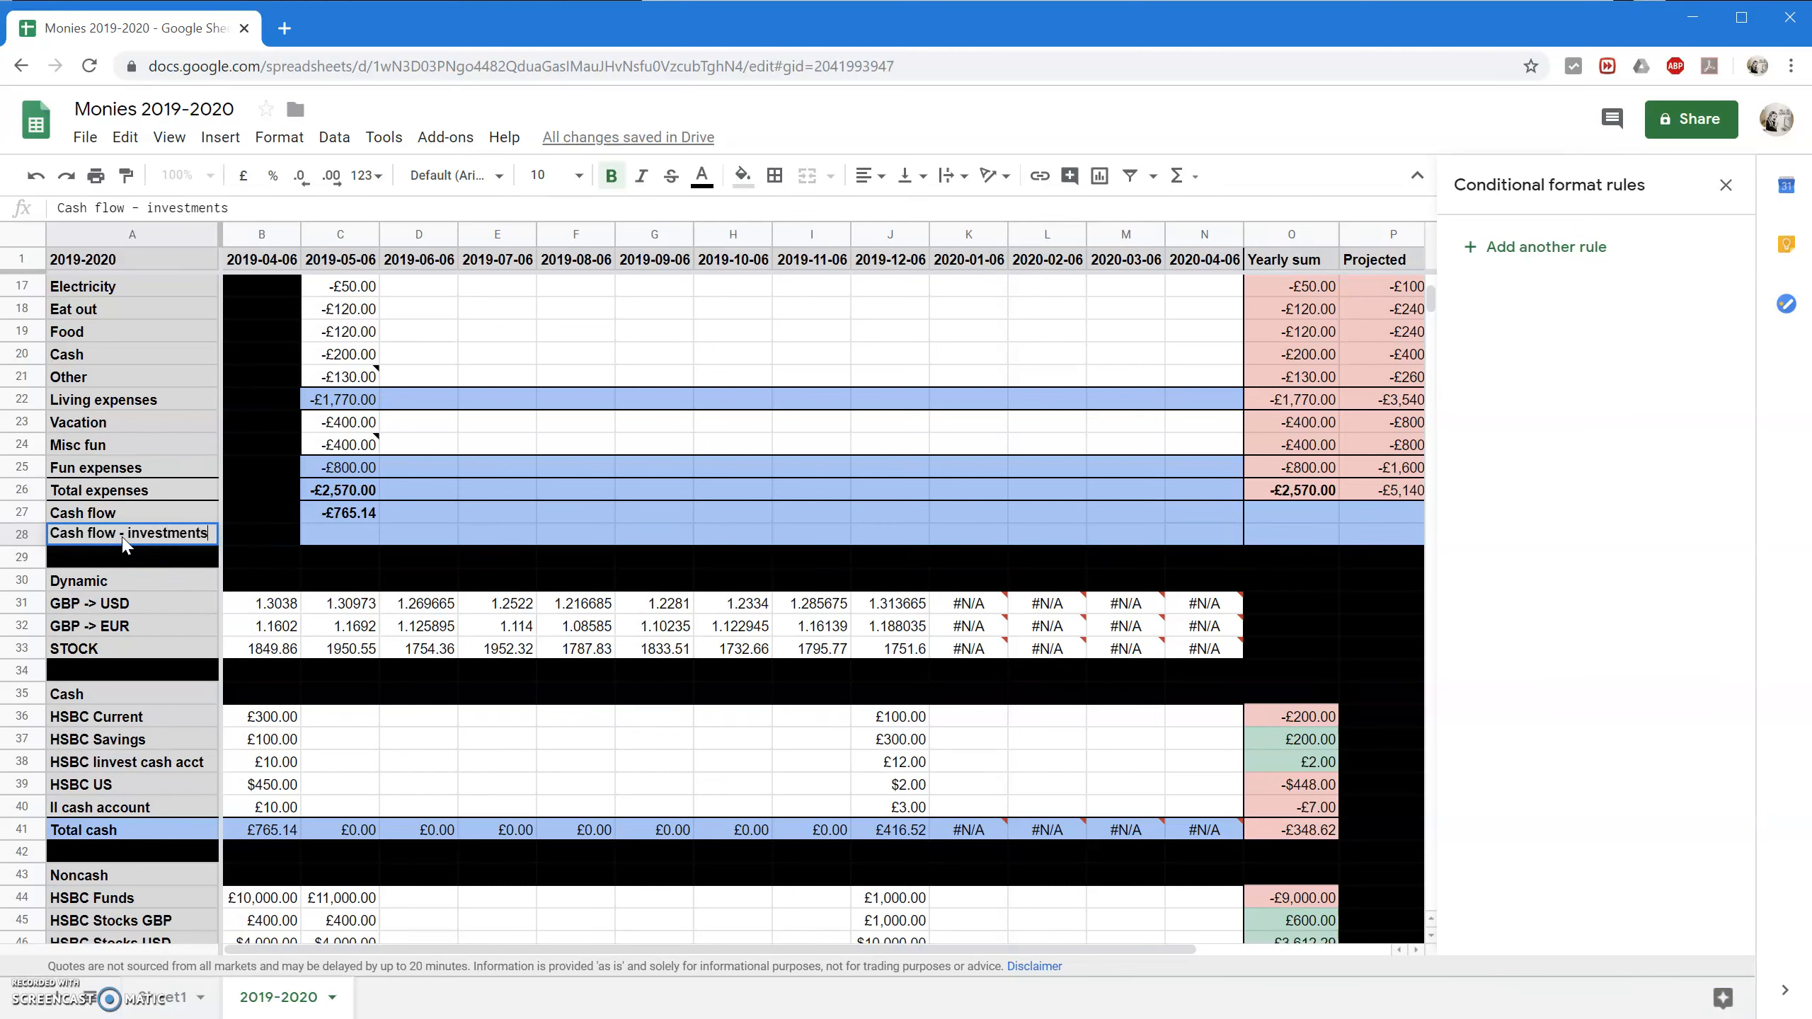
# Enter the formula =C27+C62 in the Cash flow - investments row's 2019-05-06 cell, C28.
pyautogui.press('Tab')
pyautogui.press('Tab')
pyautogui.write('=C27')
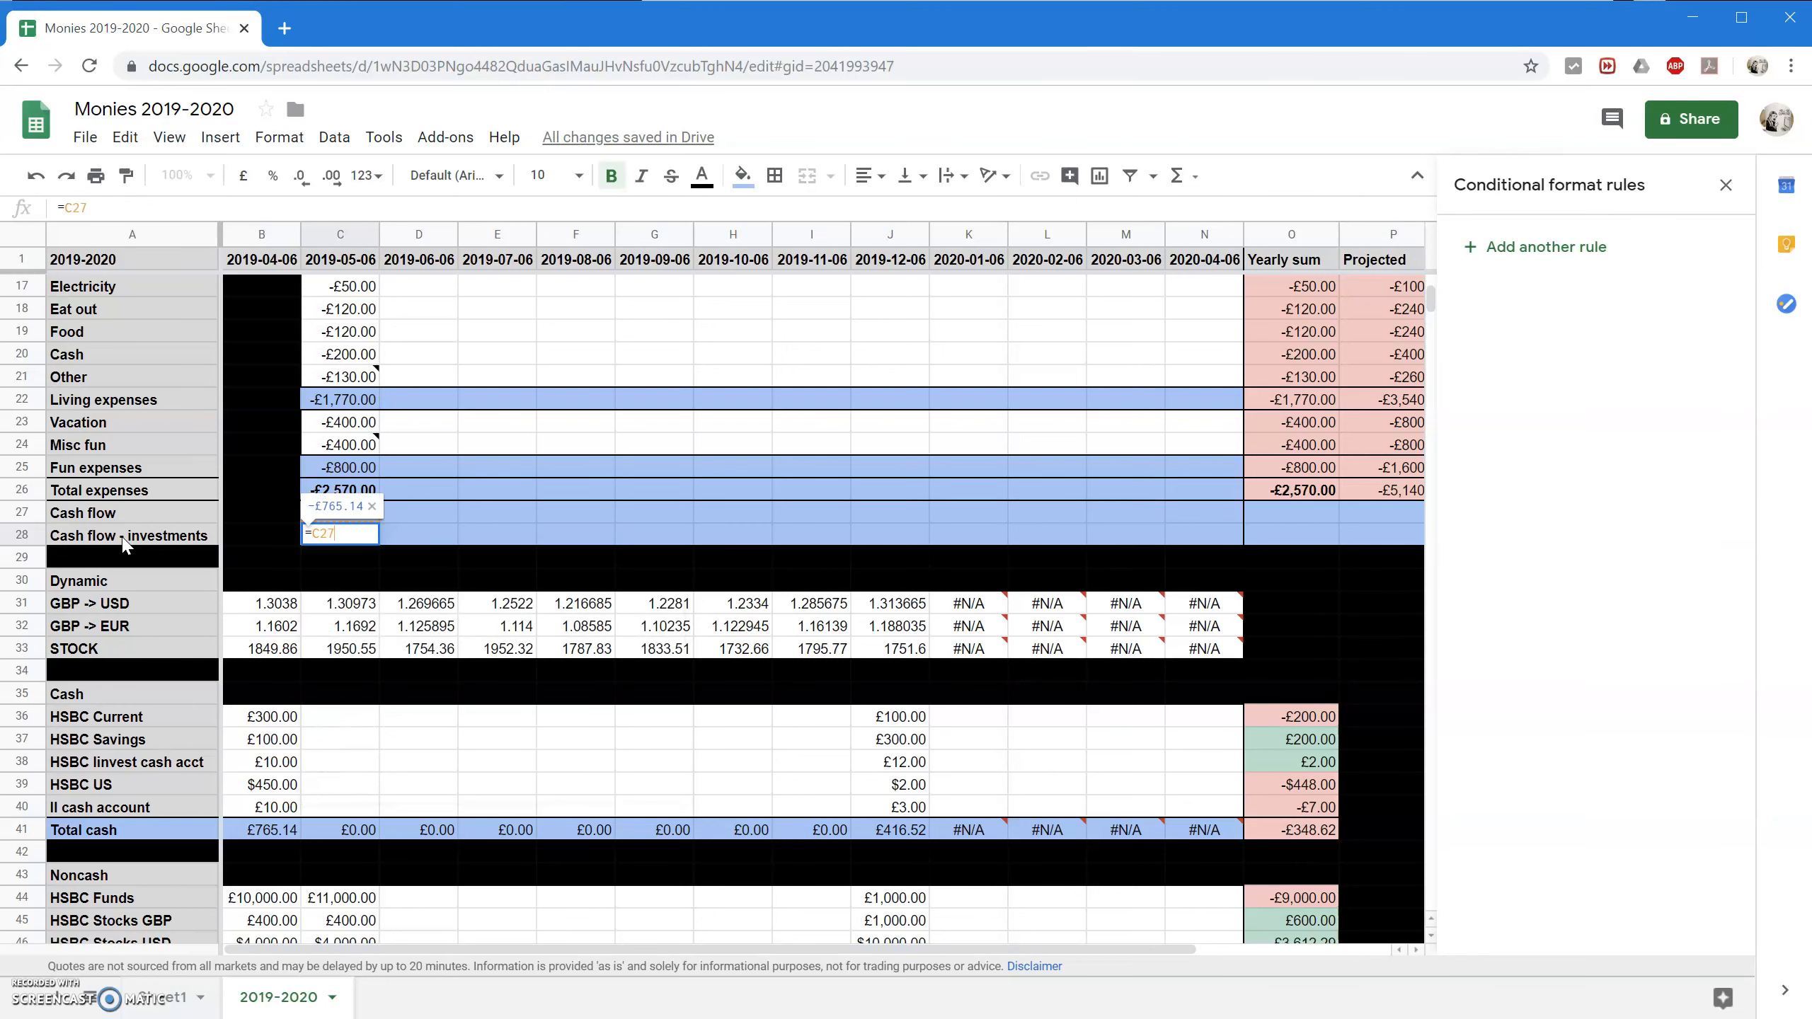
pyautogui.write('+')
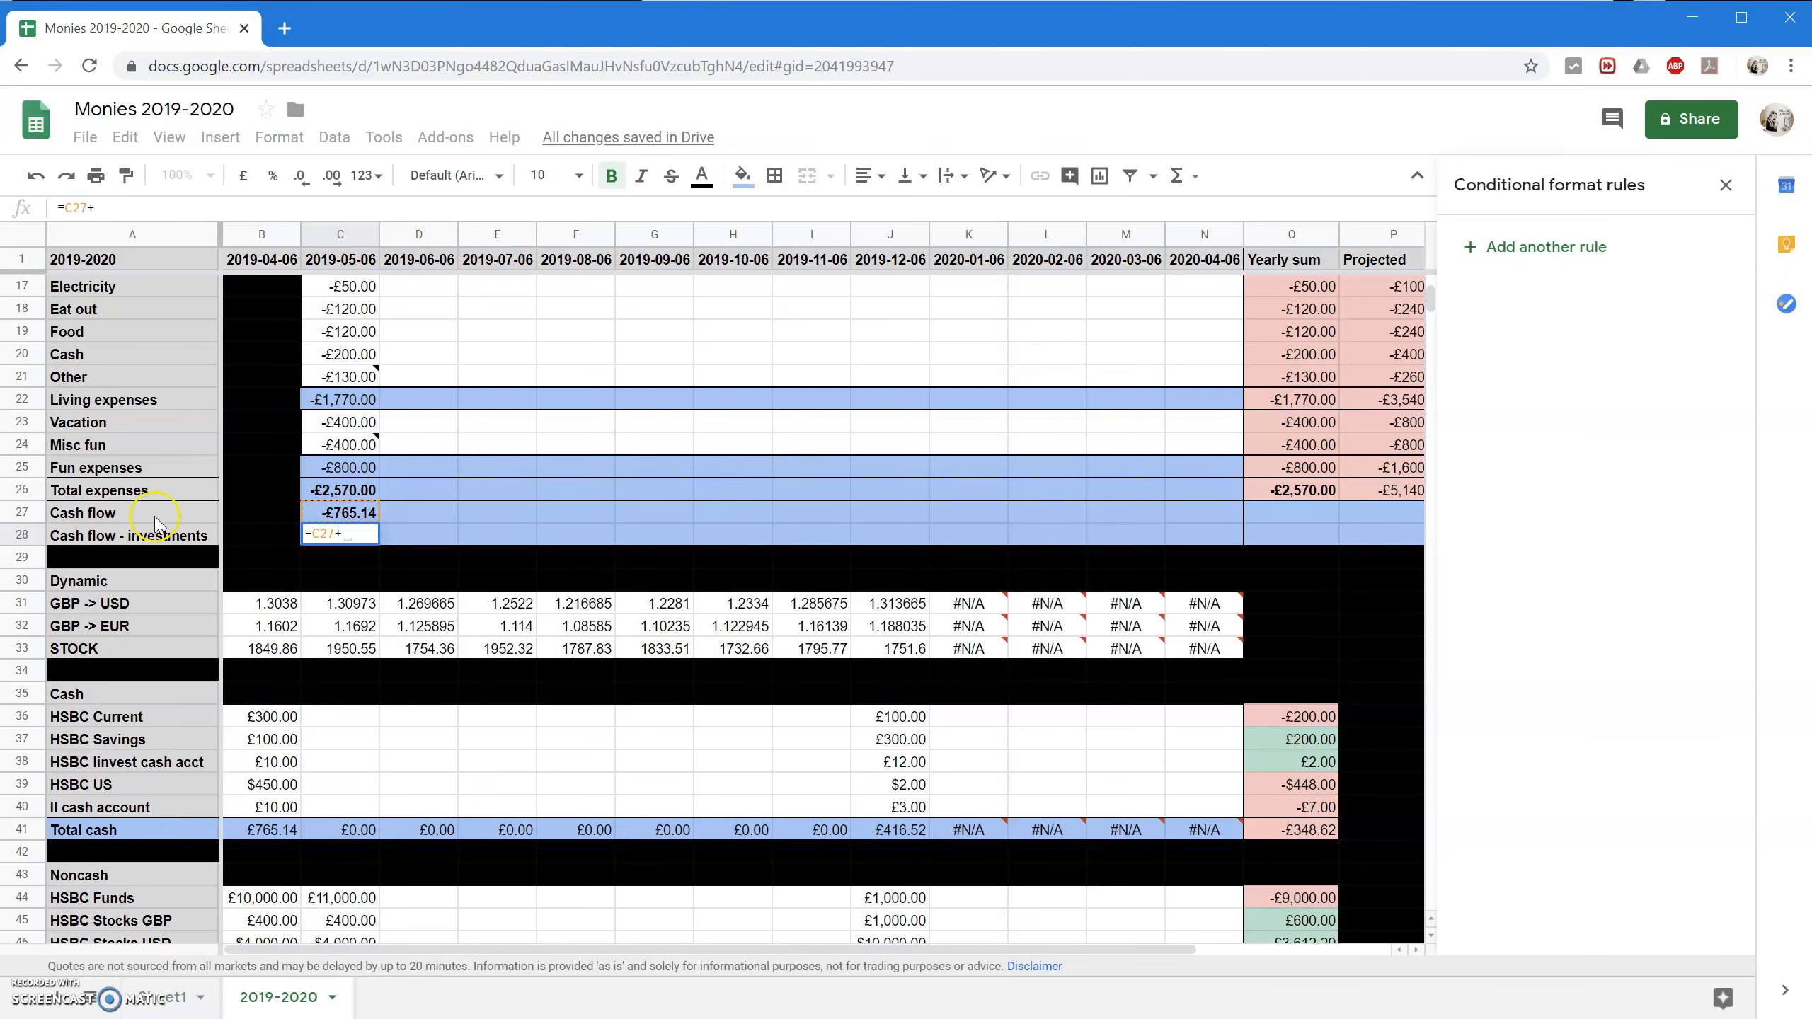
pyautogui.scroll(-6, 363, 598)
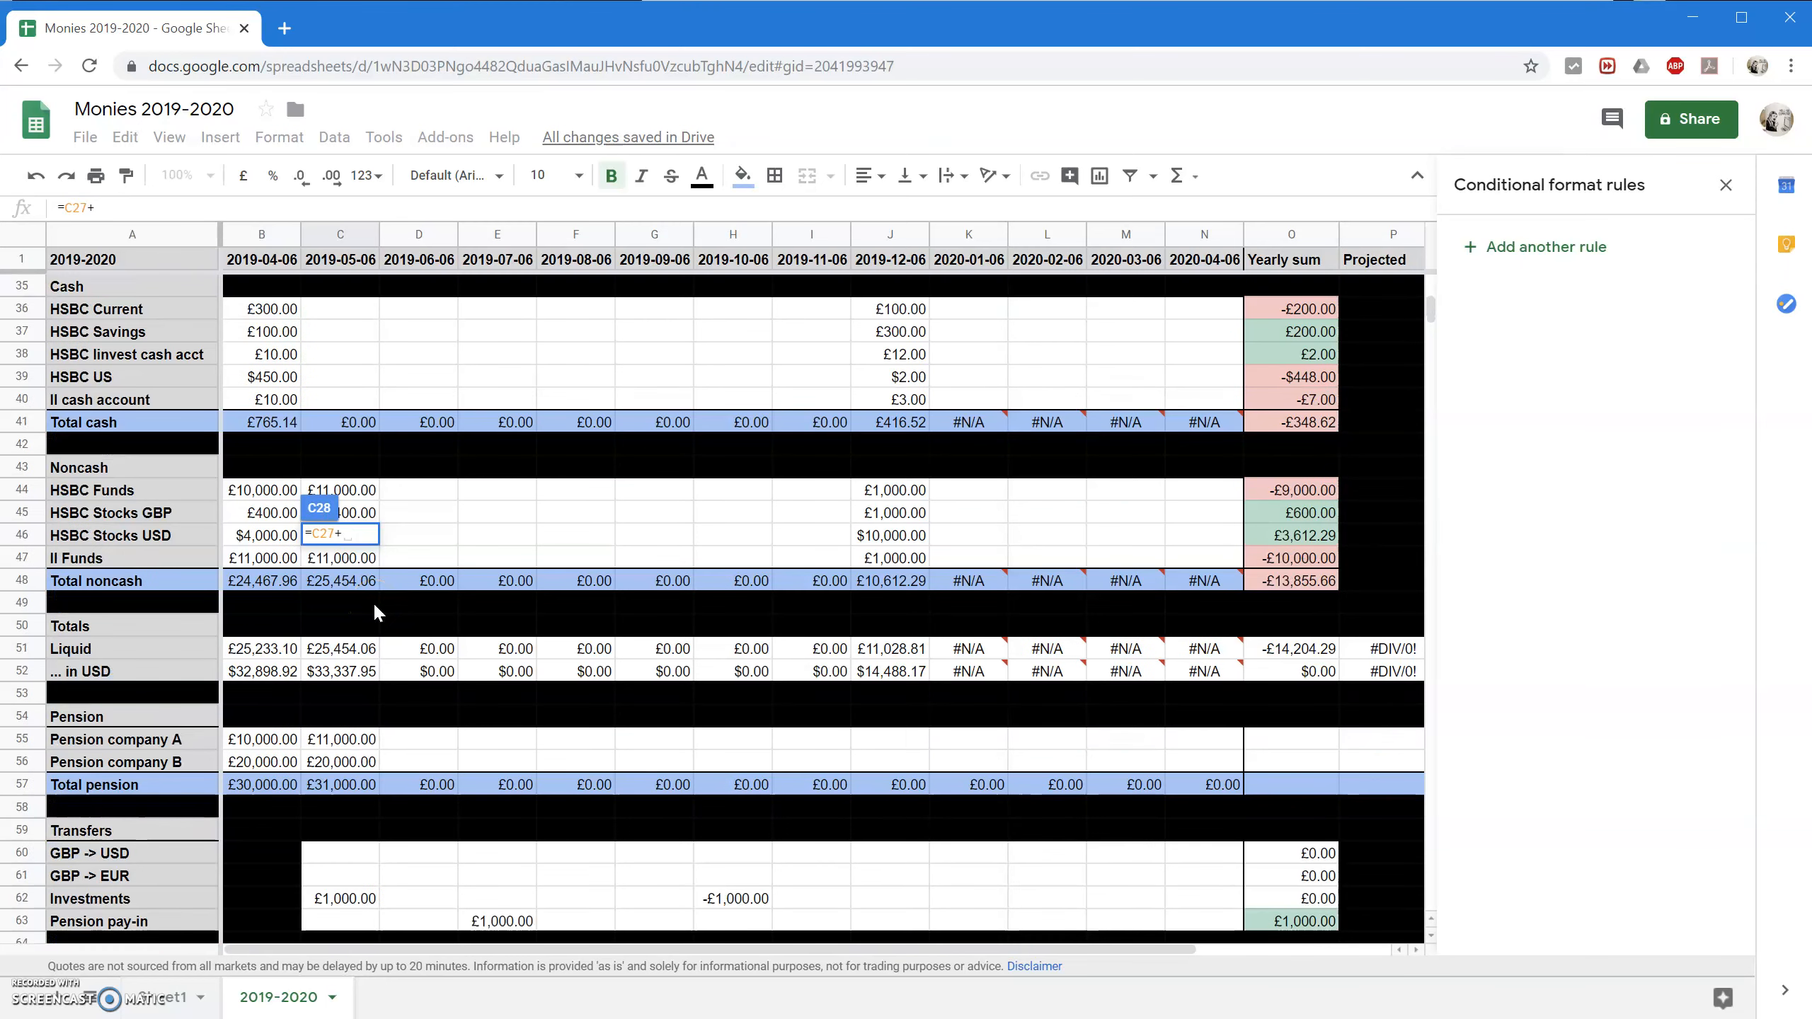
pyautogui.scroll(-2, 364, 703)
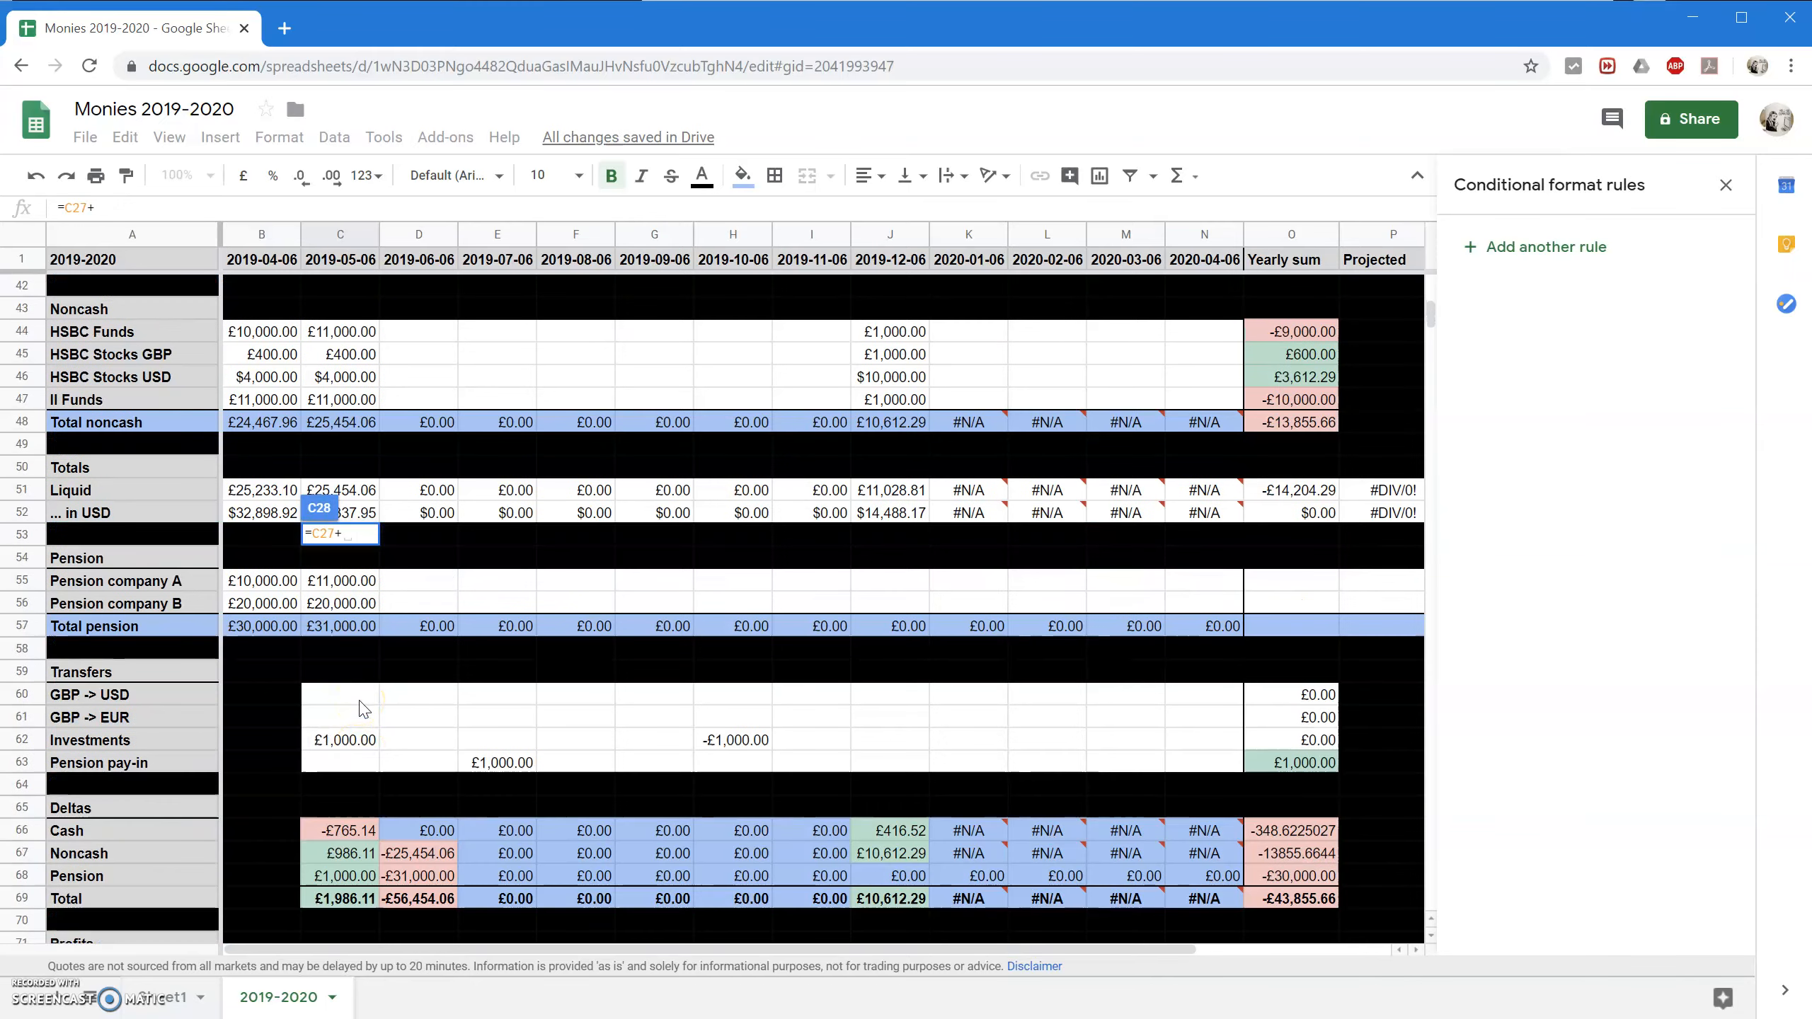
pyautogui.scroll(10, 364, 707)
pyautogui.write('1000')
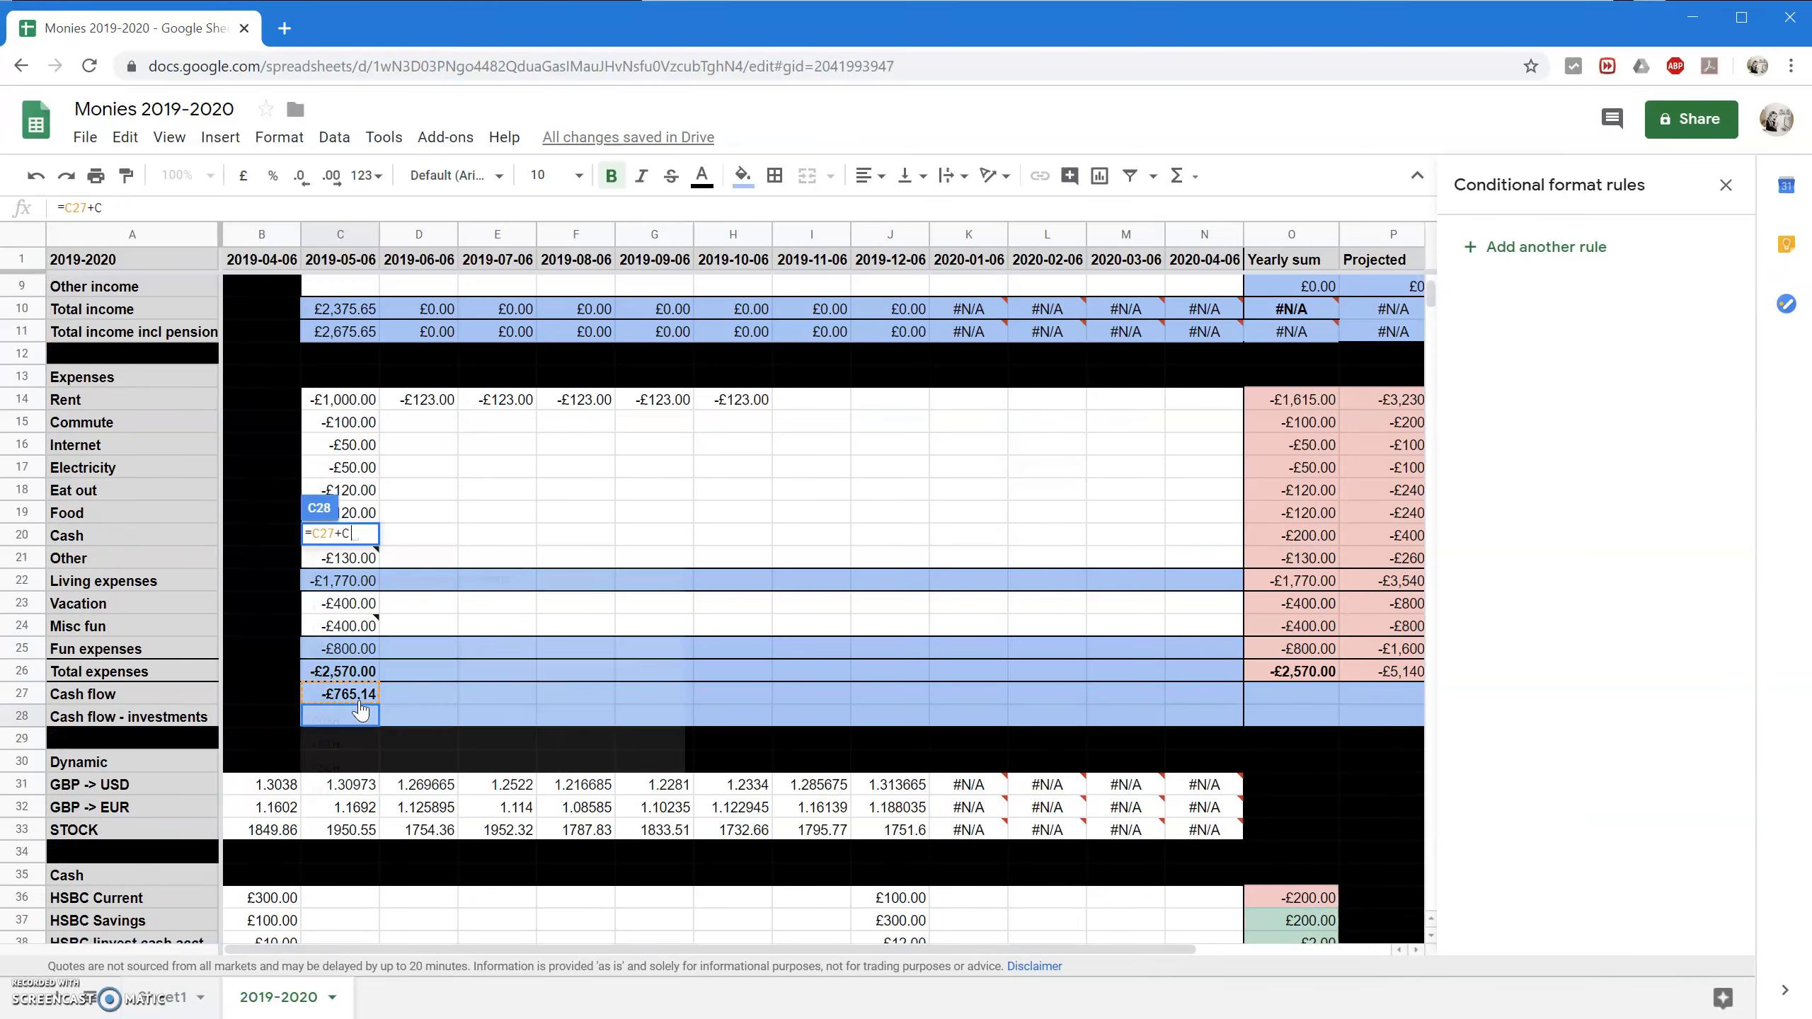
pyautogui.press('Return')
pyautogui.click(335, 716)
pyautogui.click(391, 718)
pyautogui.click(340, 713)
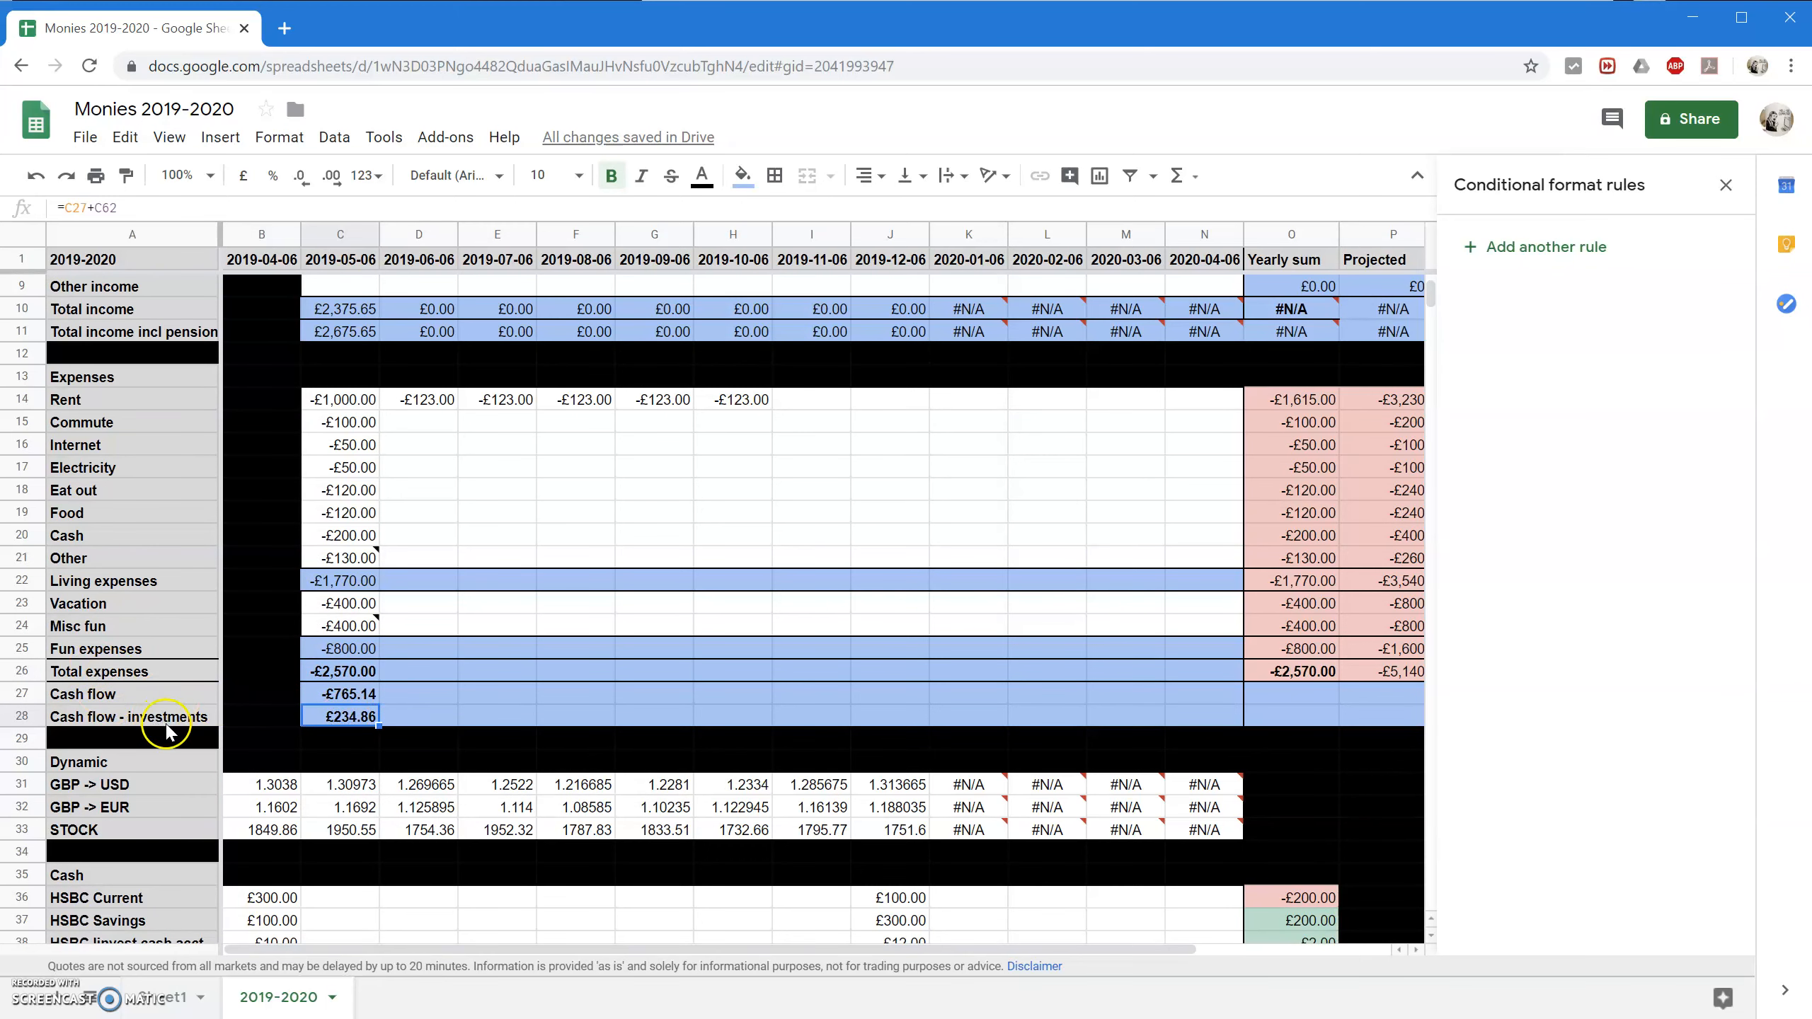
# Label row 76 below the Profits section as "Rate race" and row 77 as "SWR".
pyautogui.scroll(-2, 236, 736)
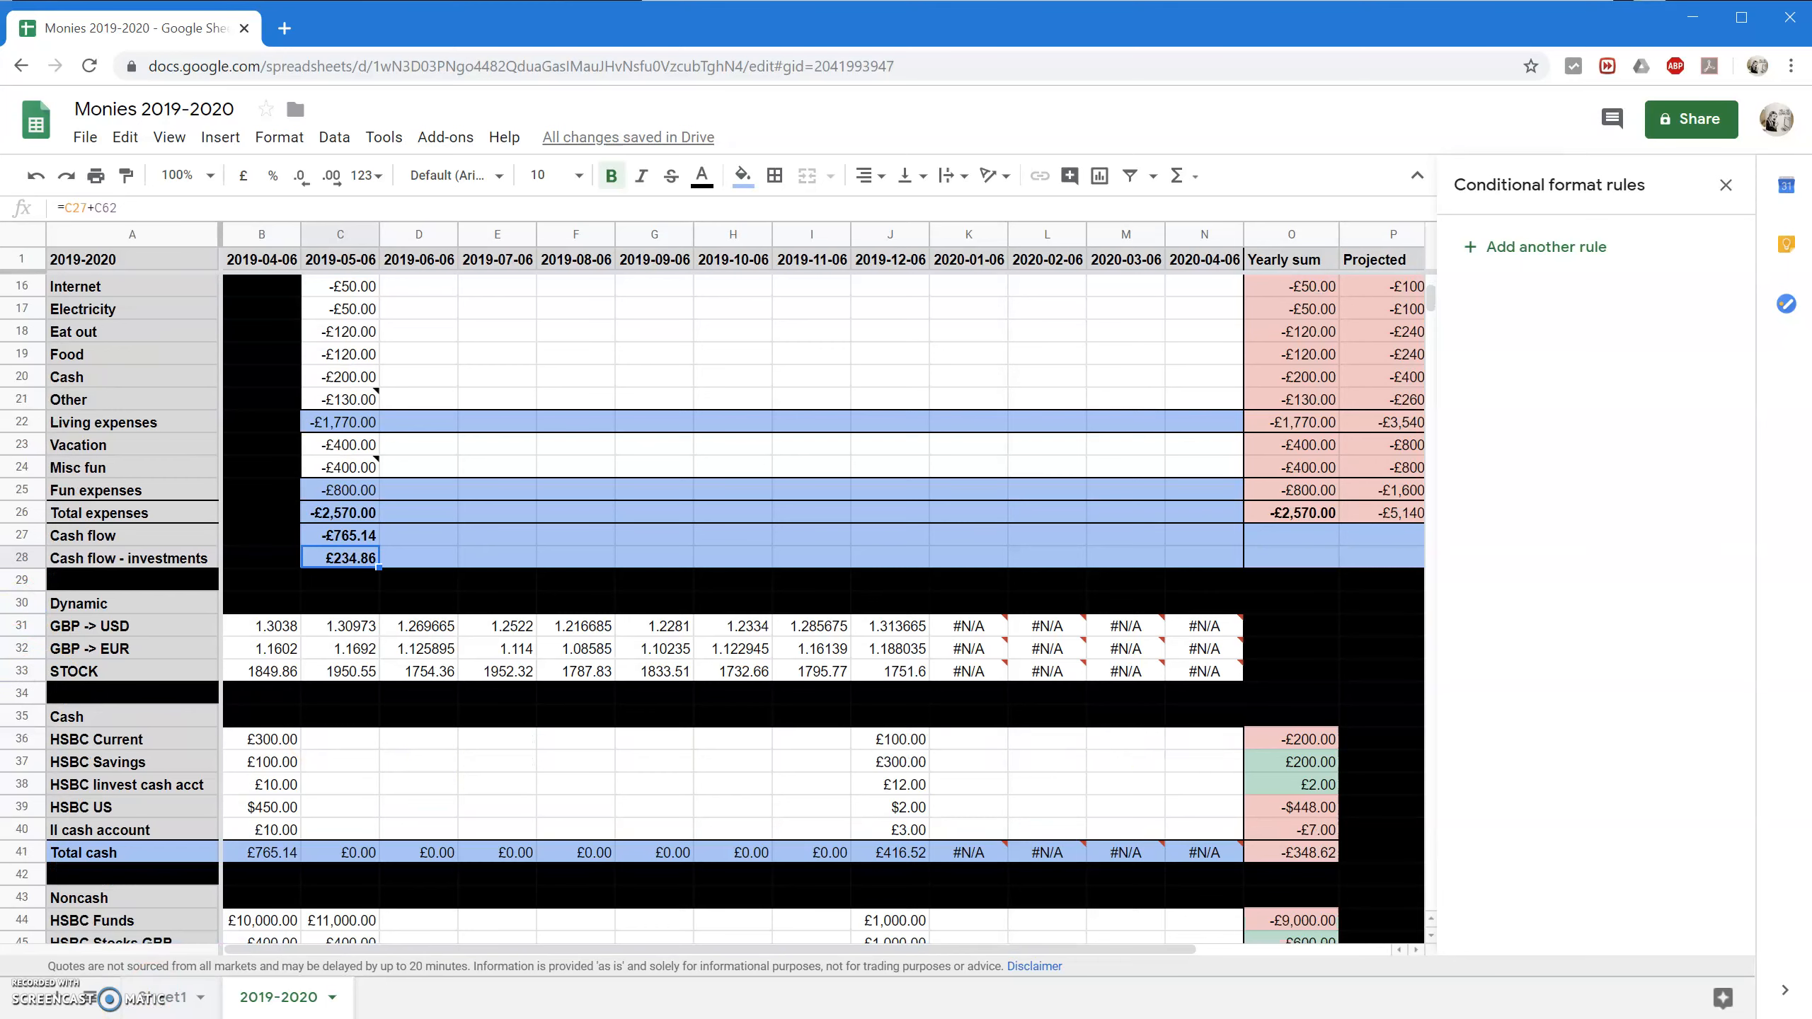
pyautogui.scroll(-12, 473, 769)
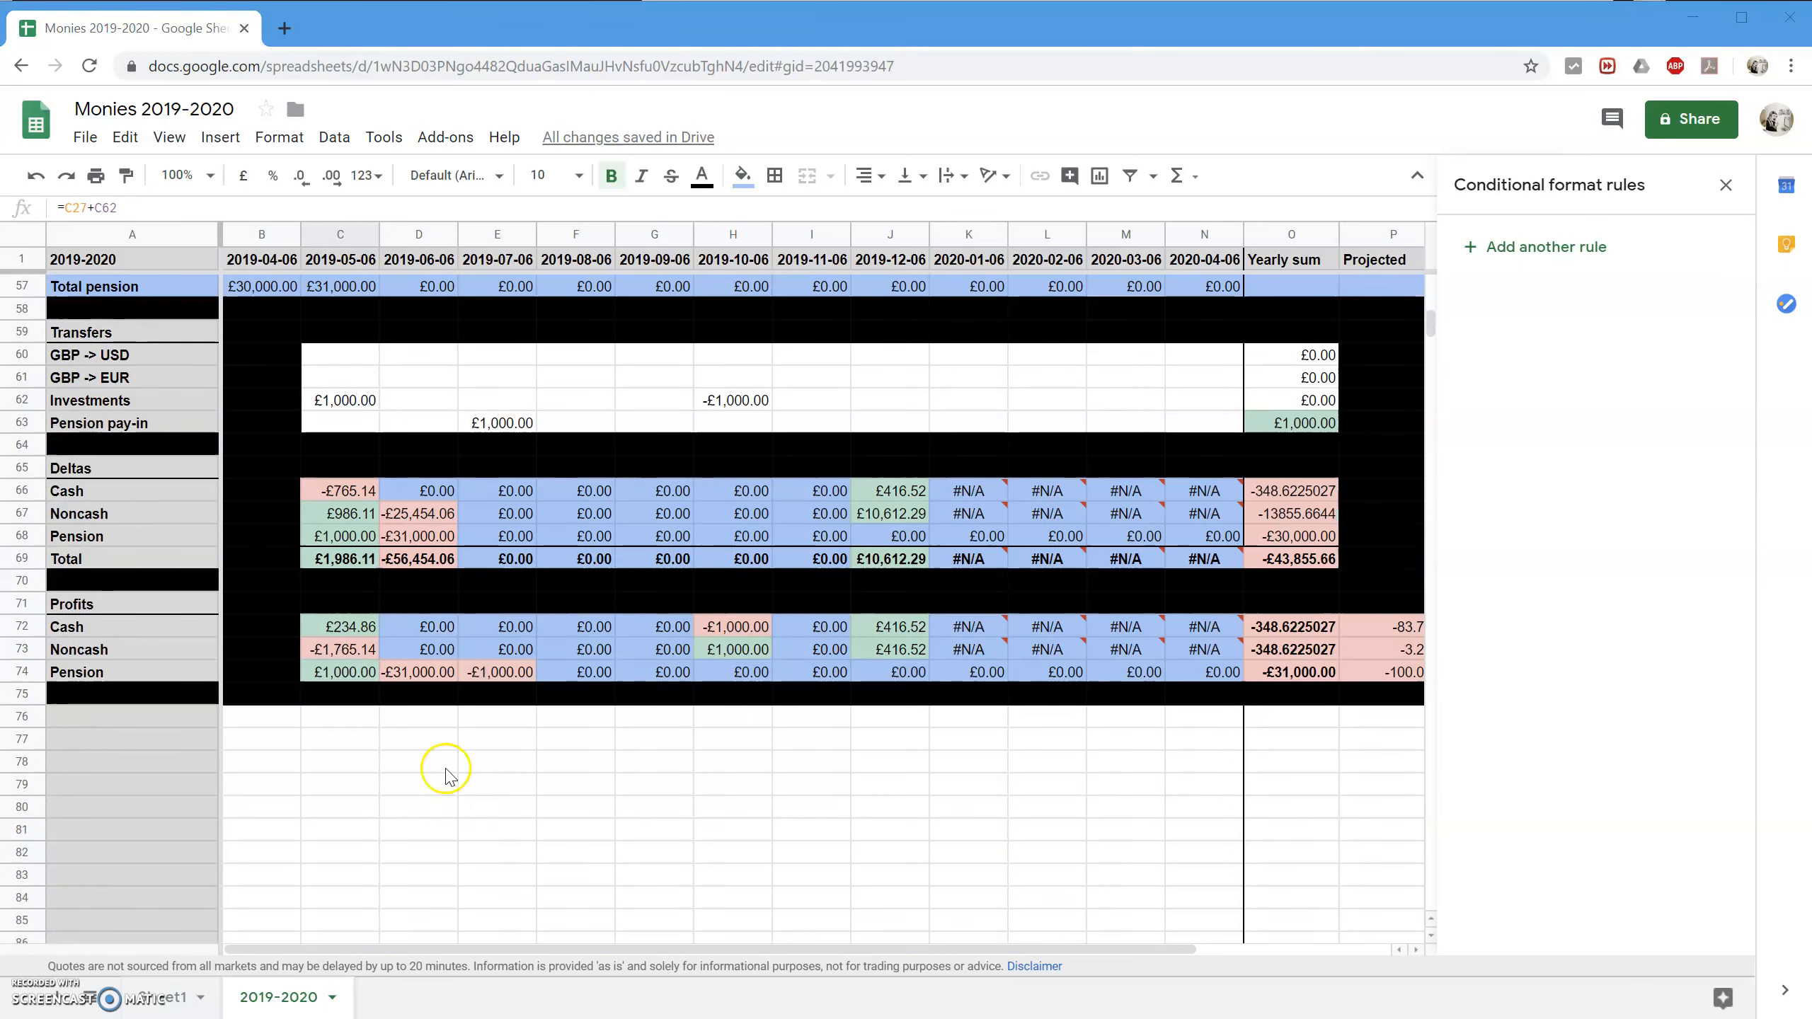
pyautogui.click(150, 716)
pyautogui.write('Rate race')
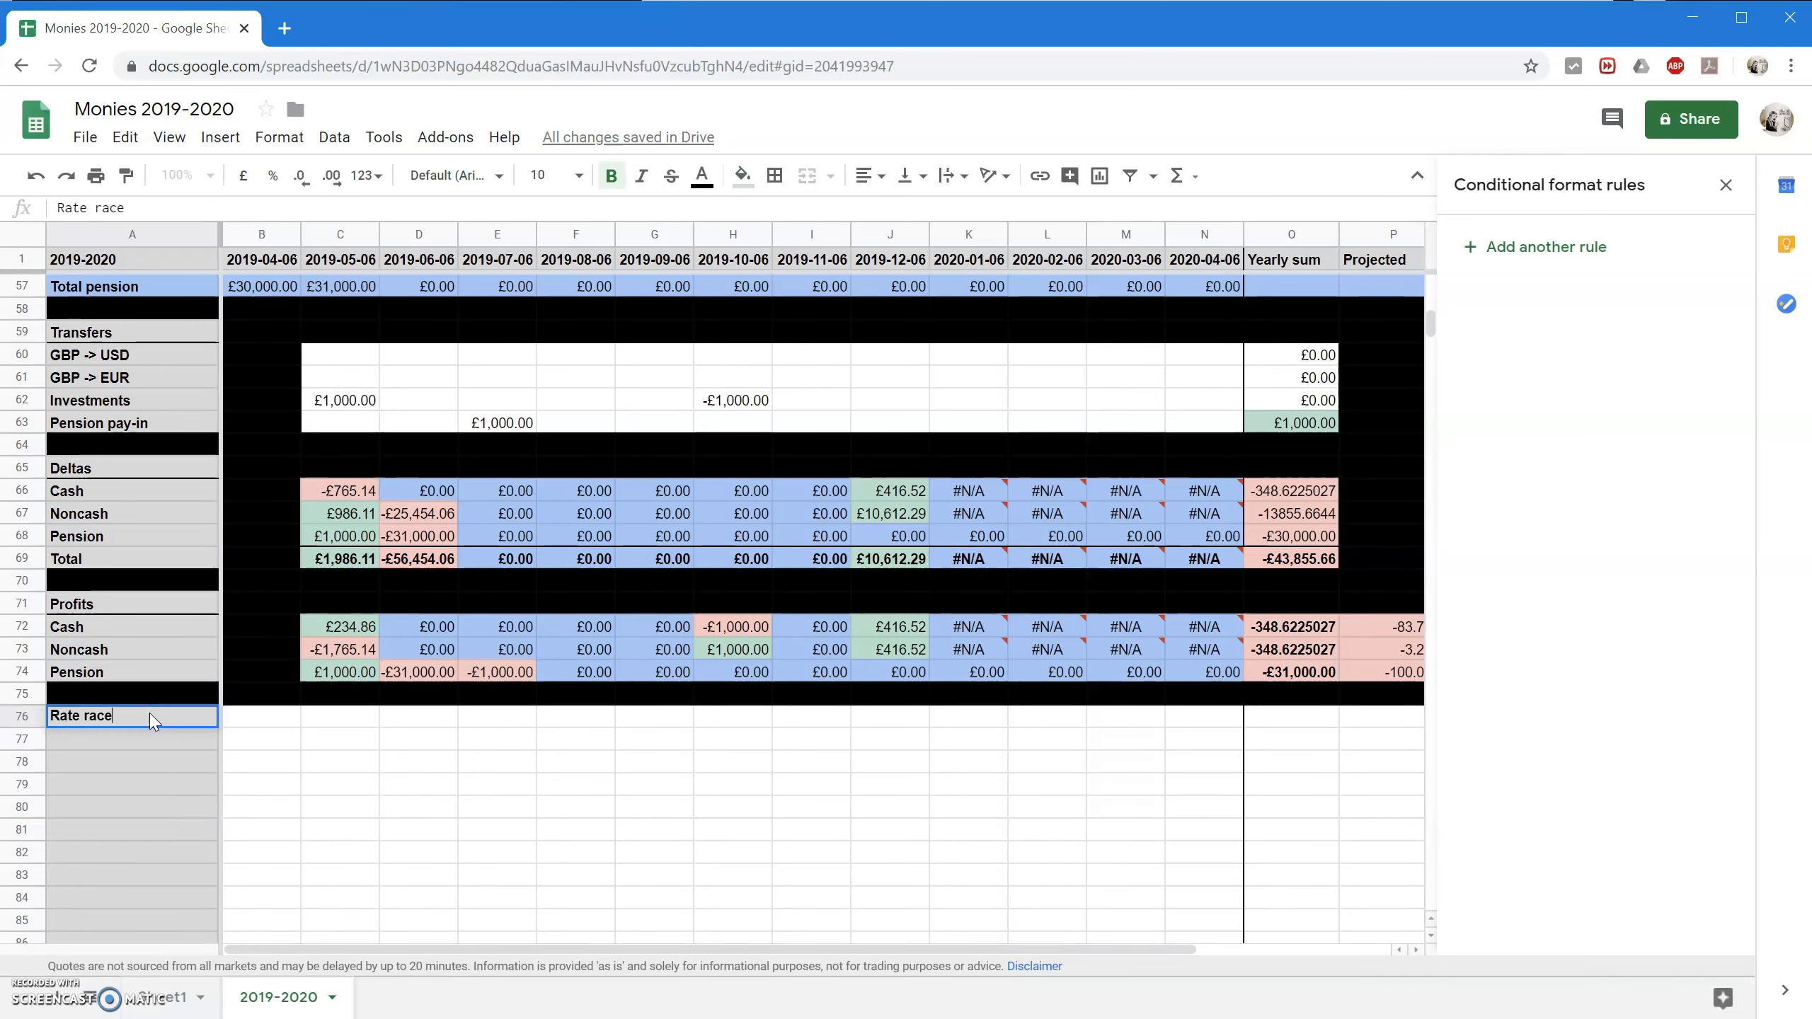
pyautogui.press('Return')
pyautogui.write('SWR')
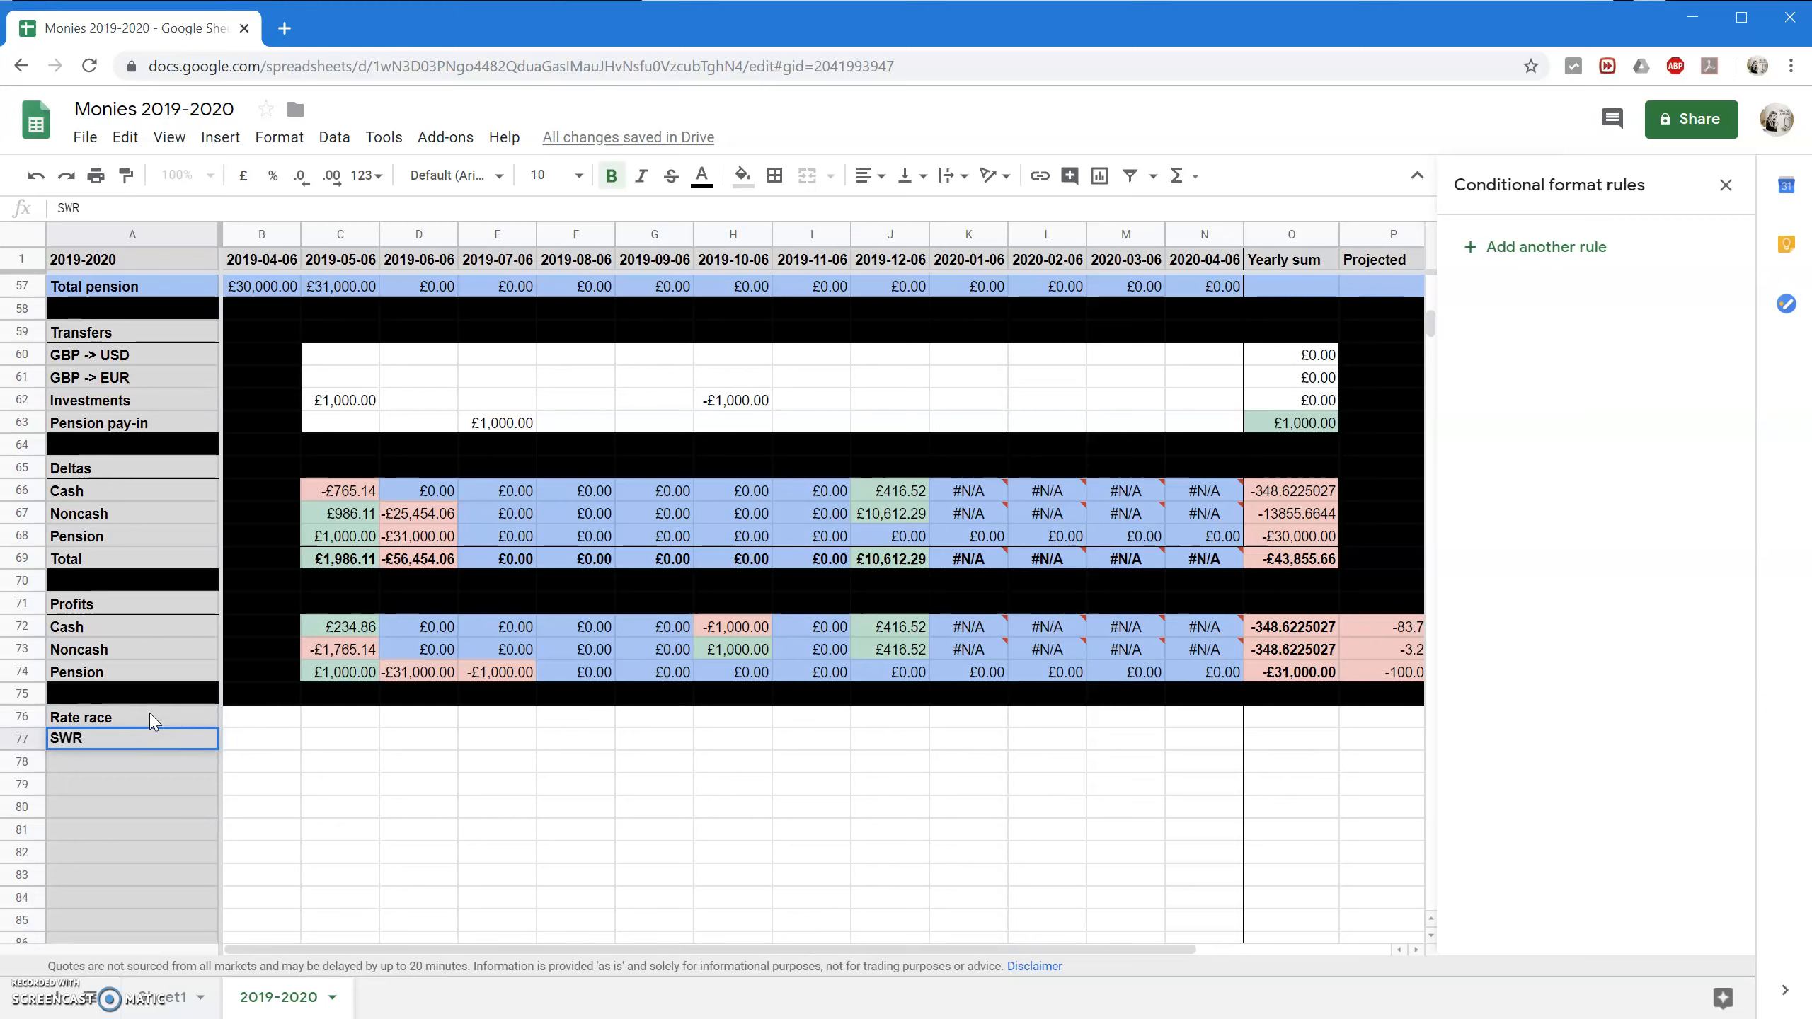
pyautogui.press('Tab')
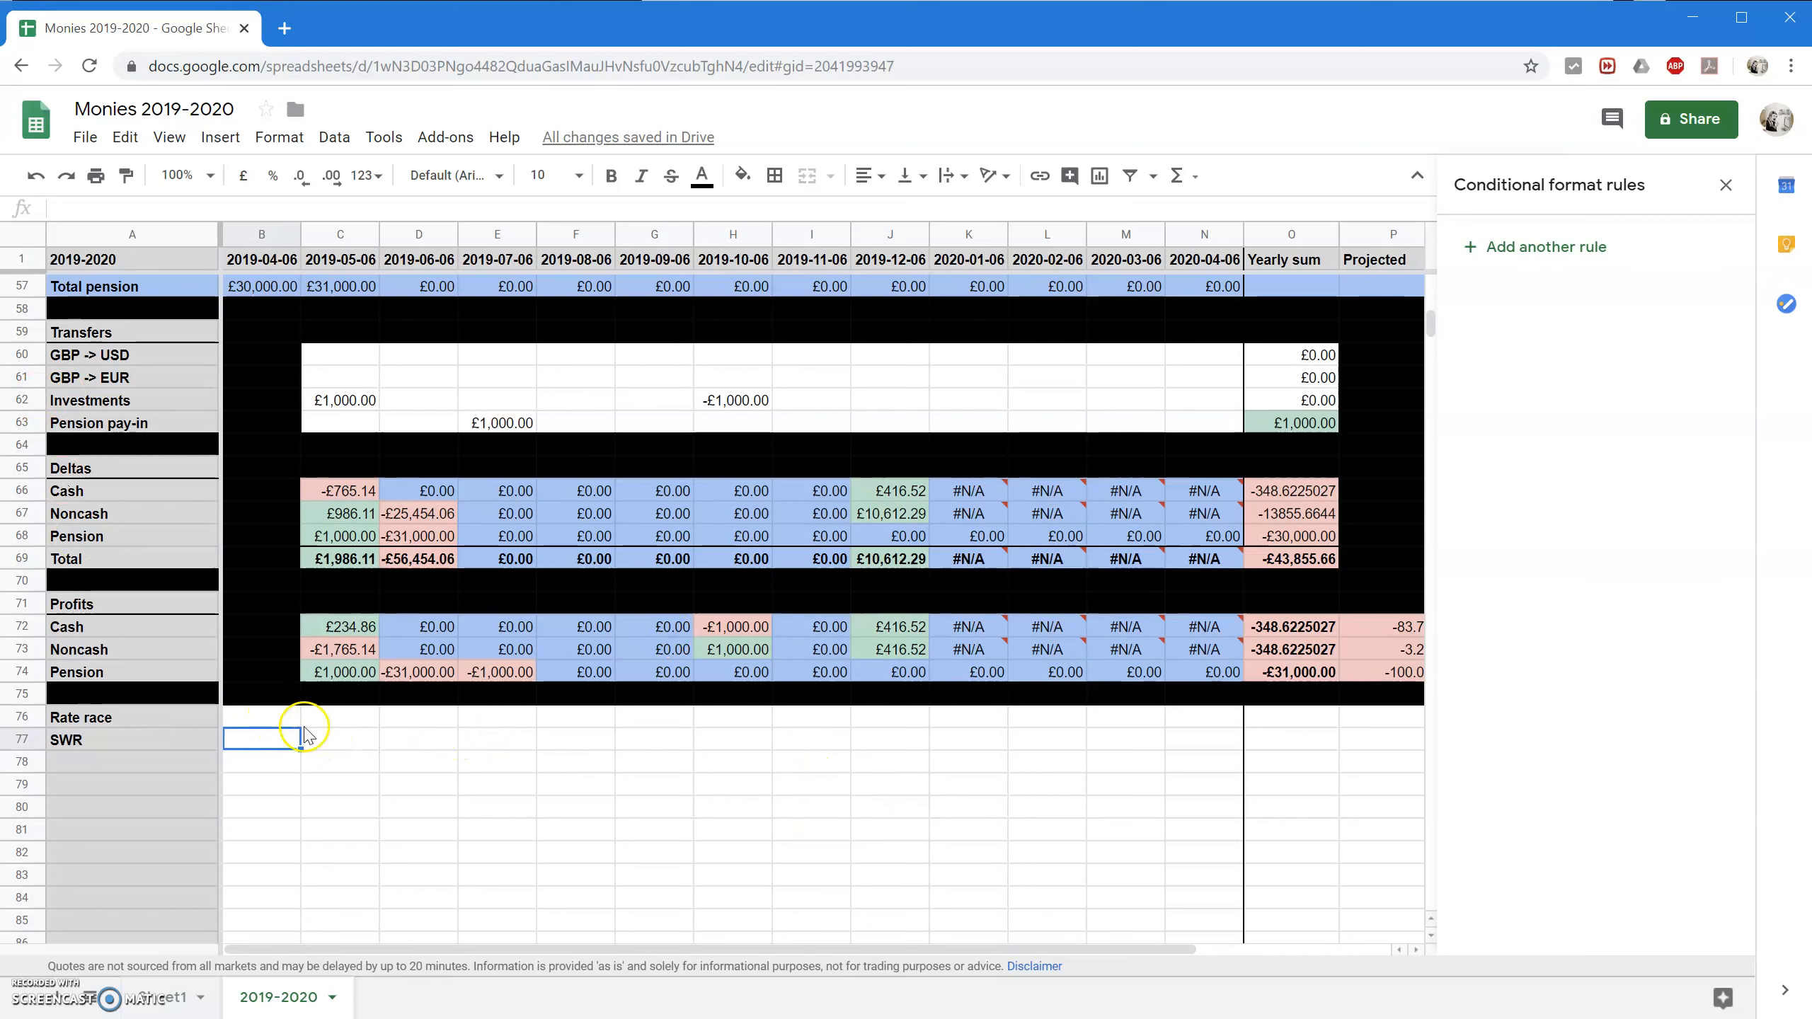
# Fill the Rate race header row with black from column B through column R.
pyautogui.click(270, 719)
pyautogui.moveTo(264, 720); pyautogui.dragTo(1320, 714)
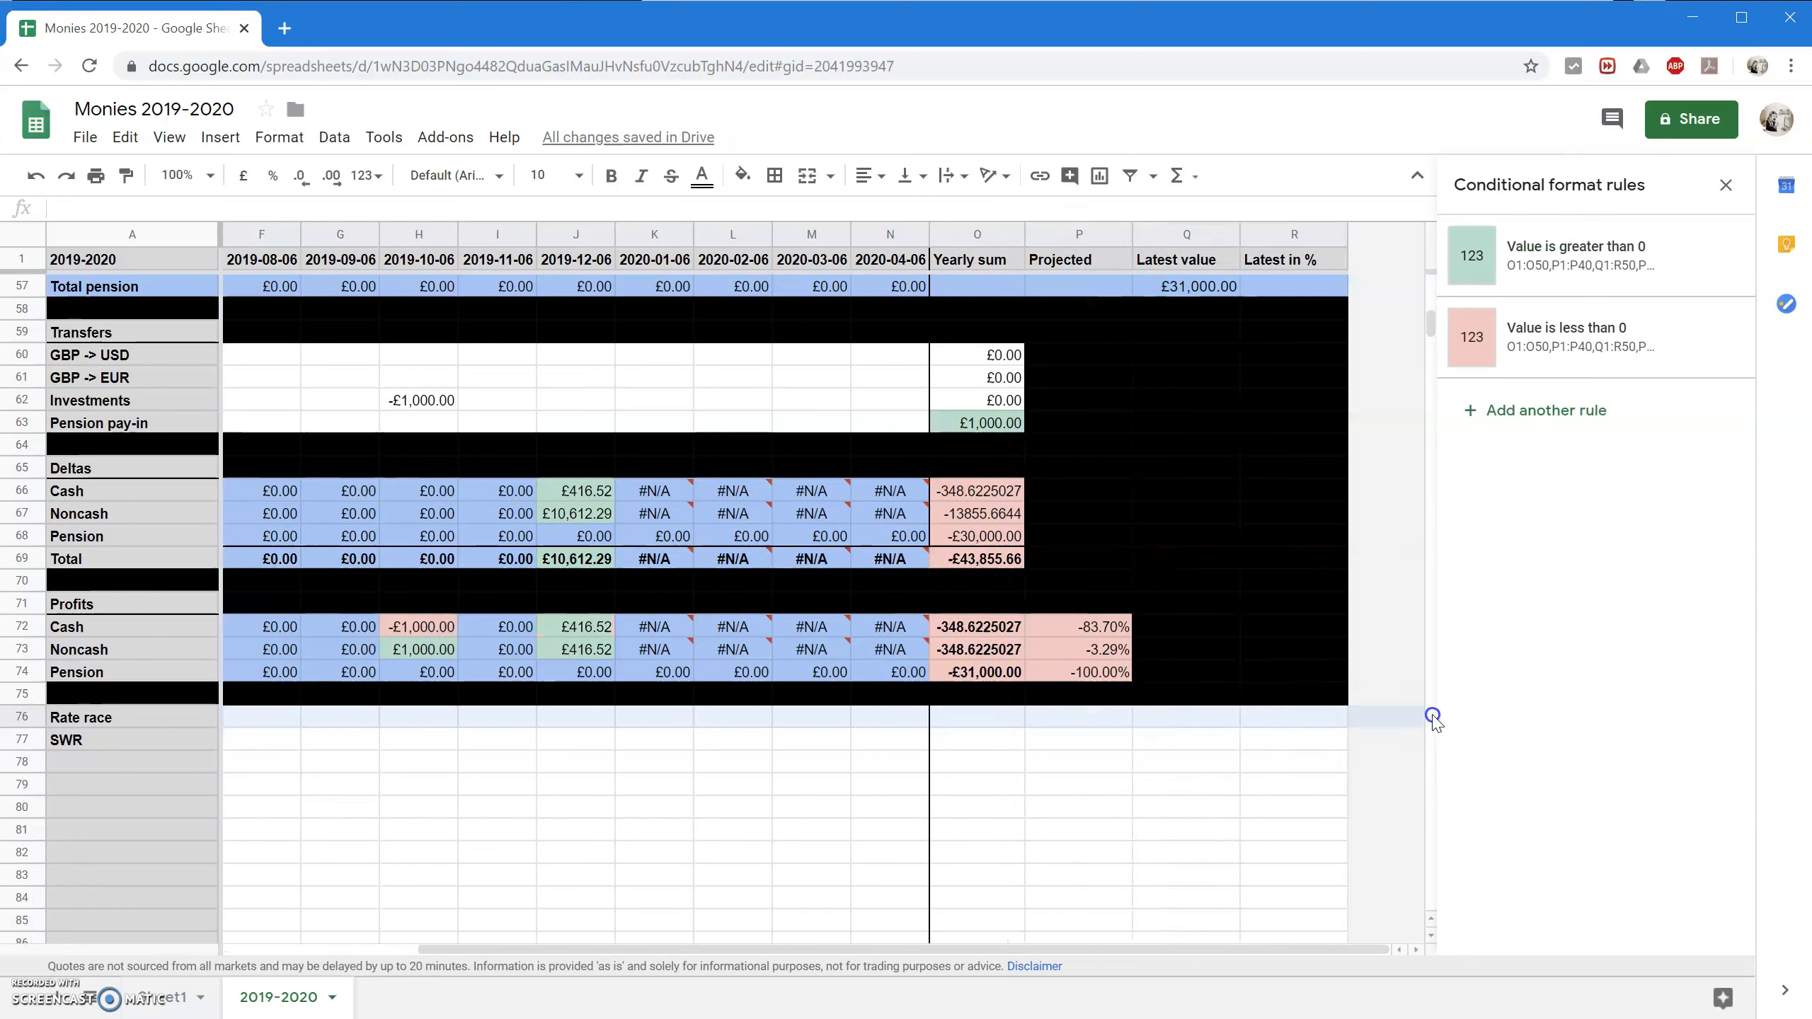
pyautogui.click(739, 177)
pyautogui.click(745, 245)
pyautogui.click(627, 771)
# Format the SWR row's 2019-04-06 cell, B77, as a percentage and set it to 4%.
pyautogui.press('Left')
pyautogui.press('Left')
pyautogui.press('Left')
pyautogui.press('Left')
pyautogui.press('Left')
pyautogui.press('Left')
pyautogui.press('Left')
pyautogui.press('Left')
pyautogui.press('Left')
pyautogui.press('Left')
pyautogui.press('Right')
pyautogui.press('Up')
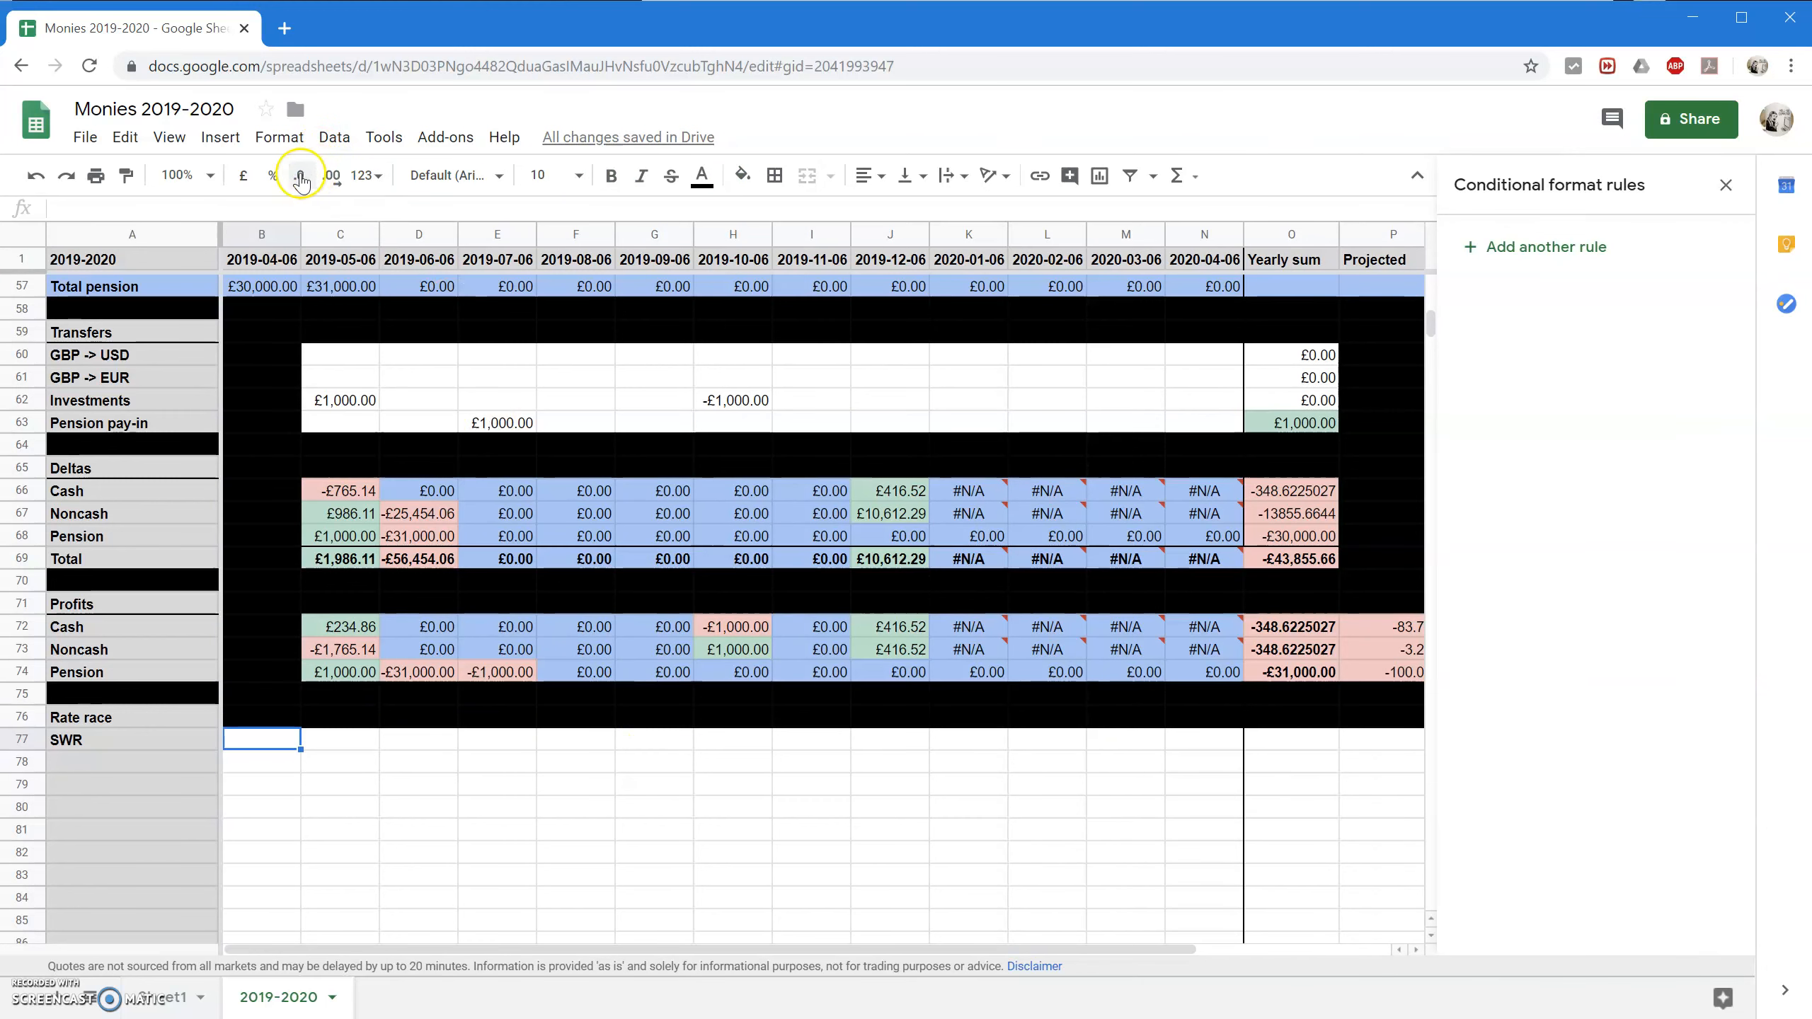
pyautogui.click(272, 176)
pyautogui.write('4')
pyautogui.press('Return')
pyautogui.press('Up')
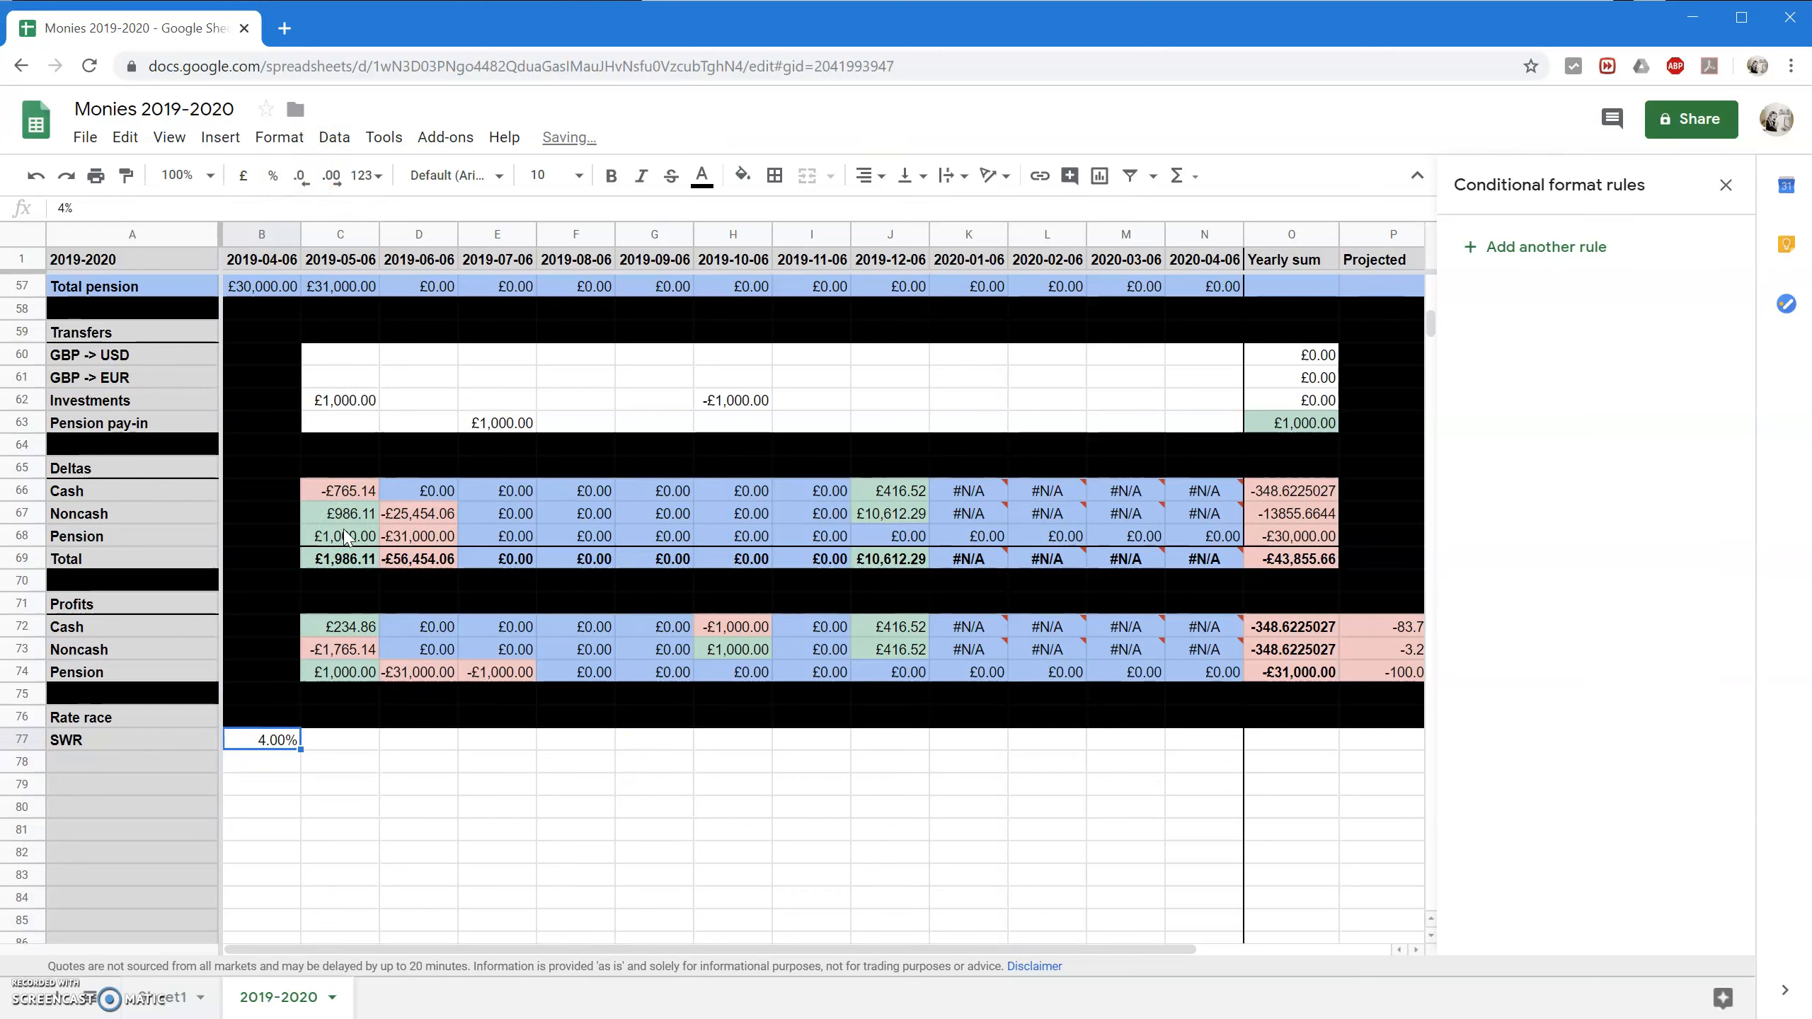
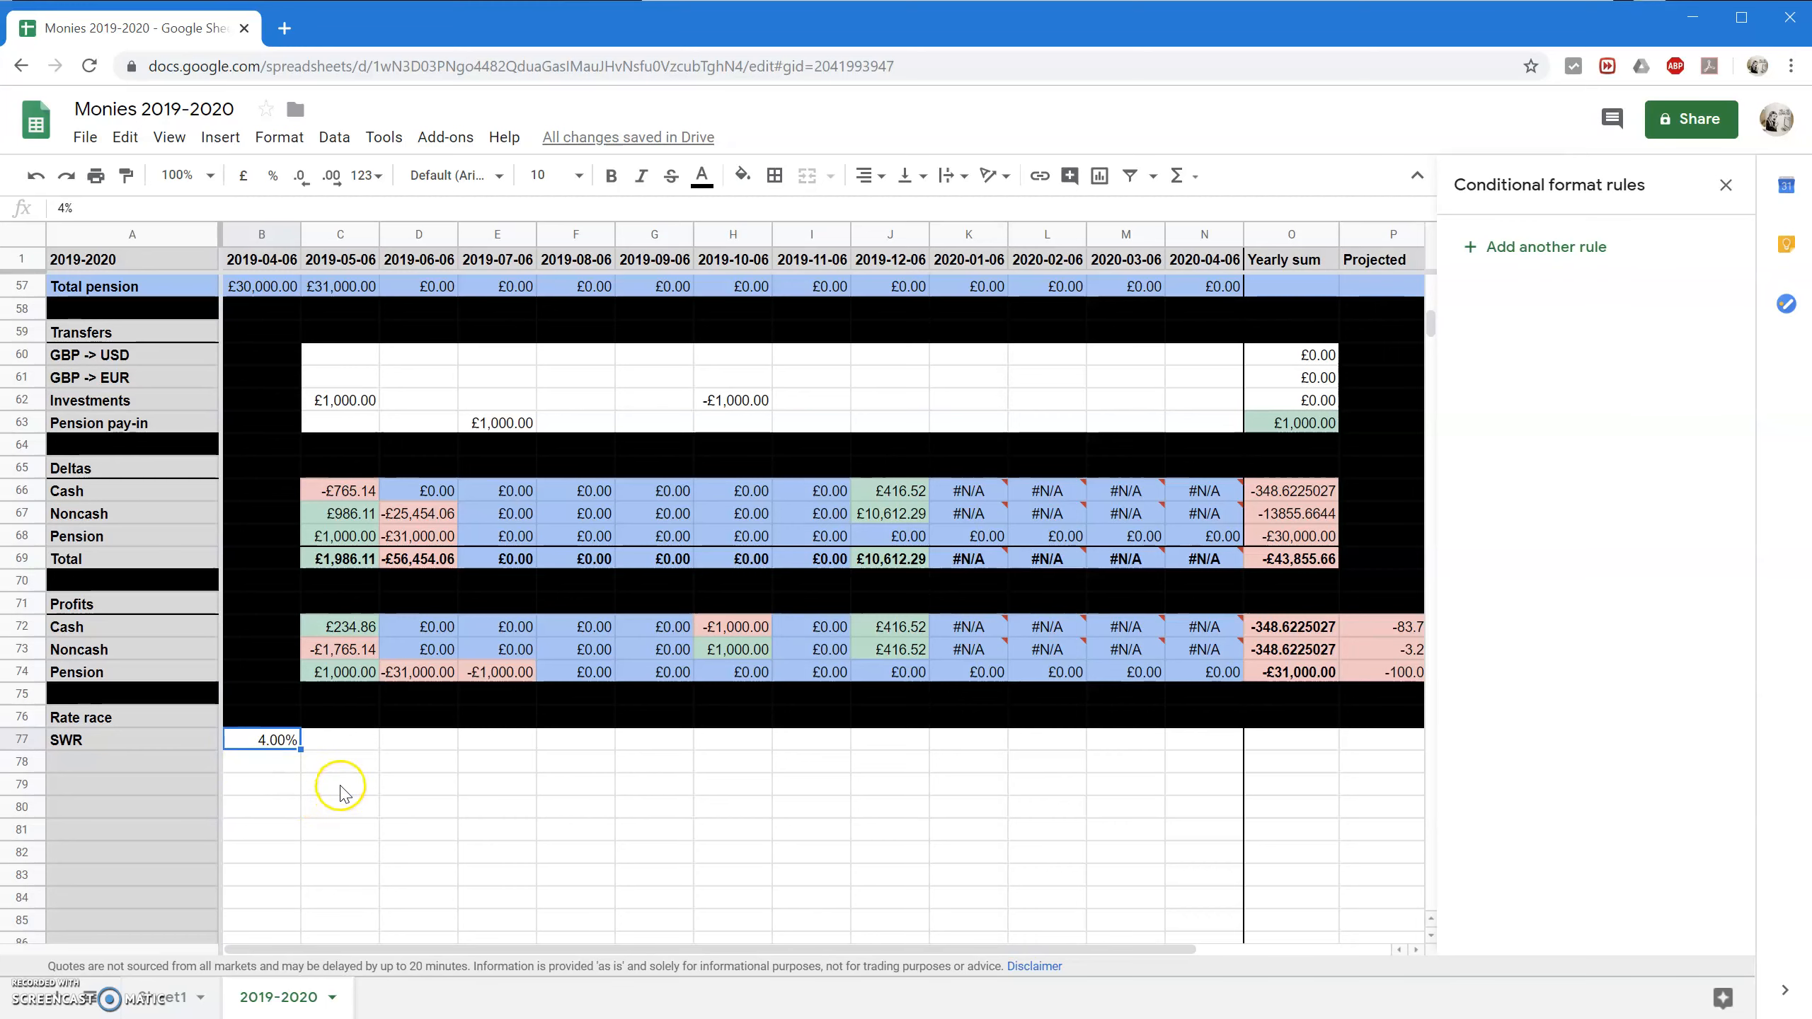
# Enter the formula =B52*B77 in cell B78 below the SWR percentage.
pyautogui.scroll(6, 315, 732)
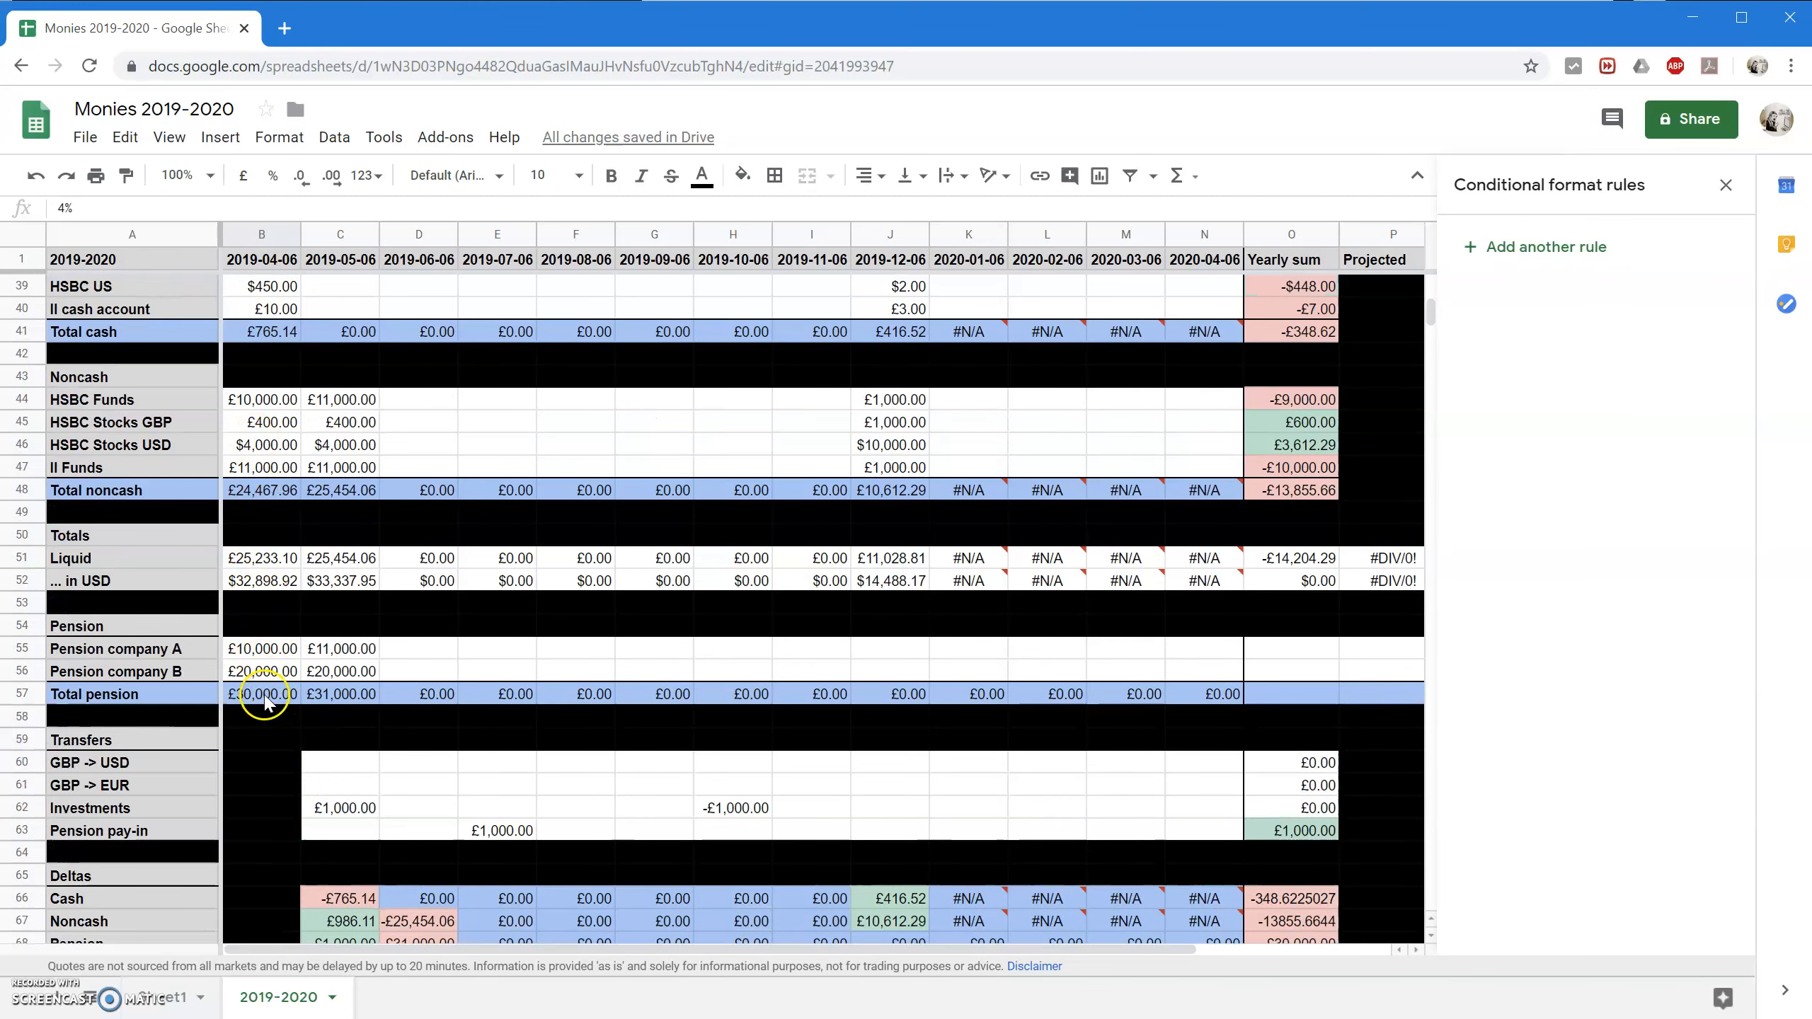
pyautogui.scroll(-1, 270, 699)
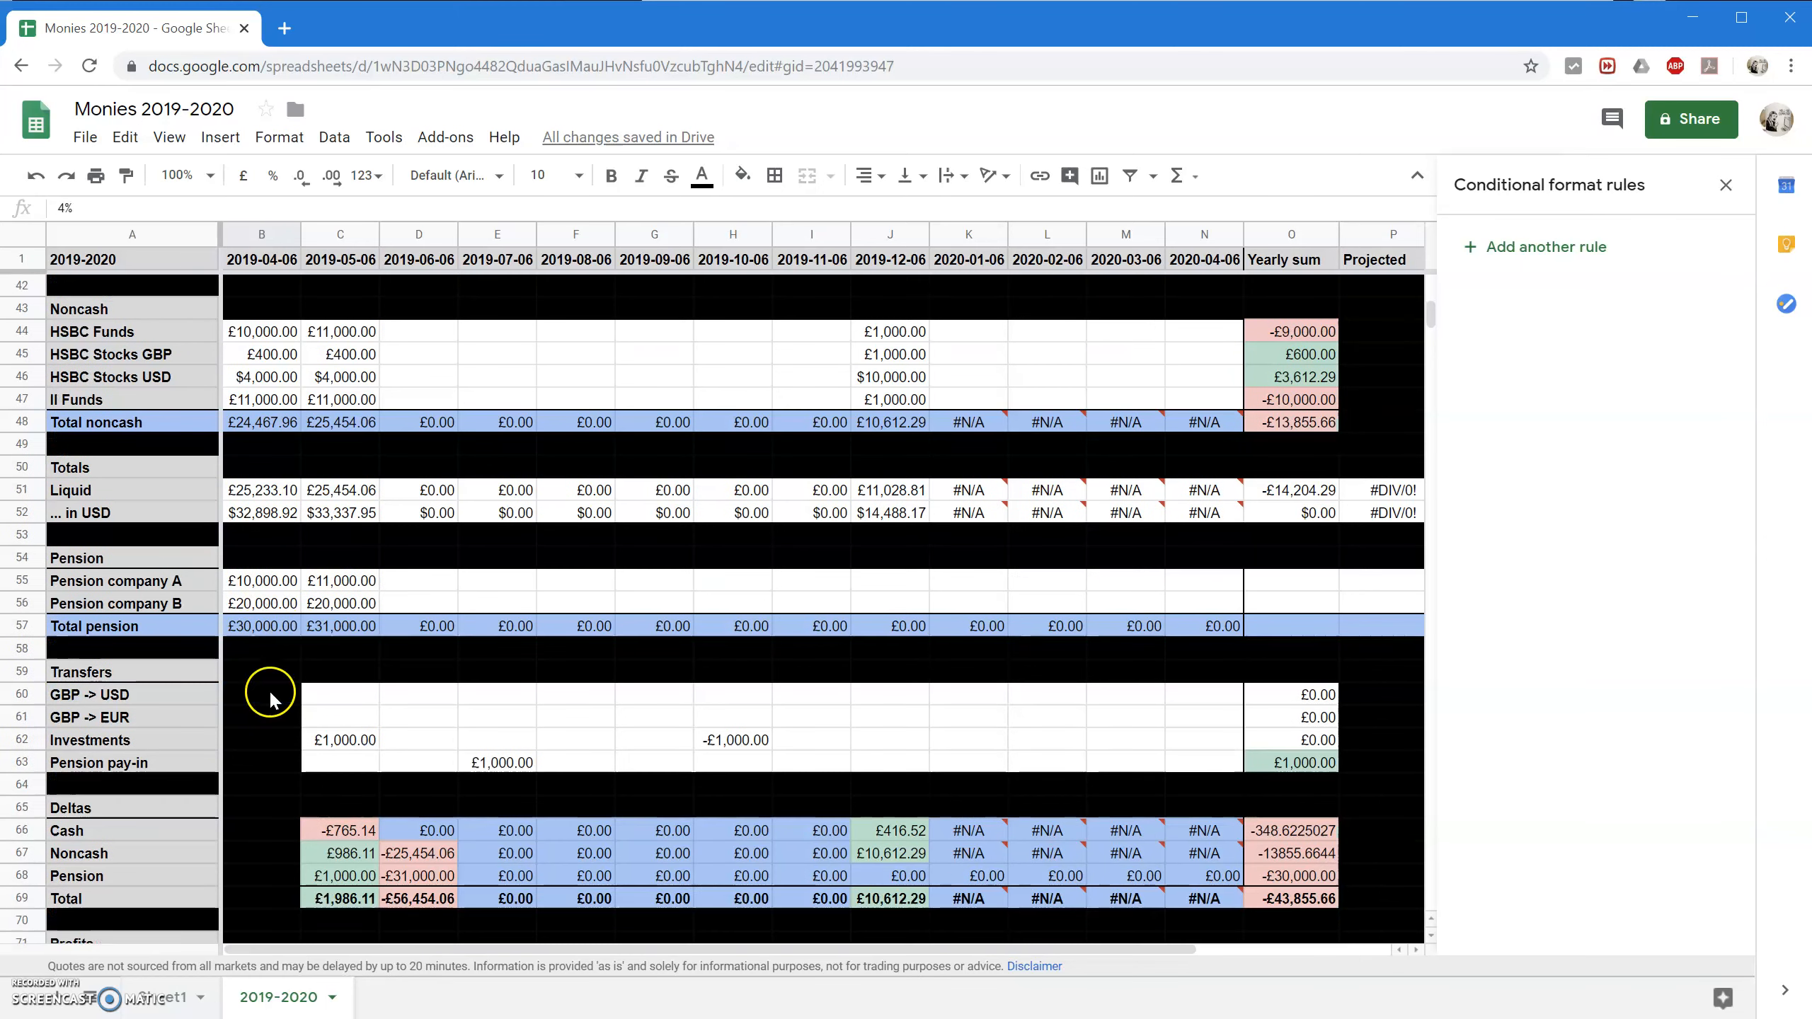
pyautogui.click(261, 494)
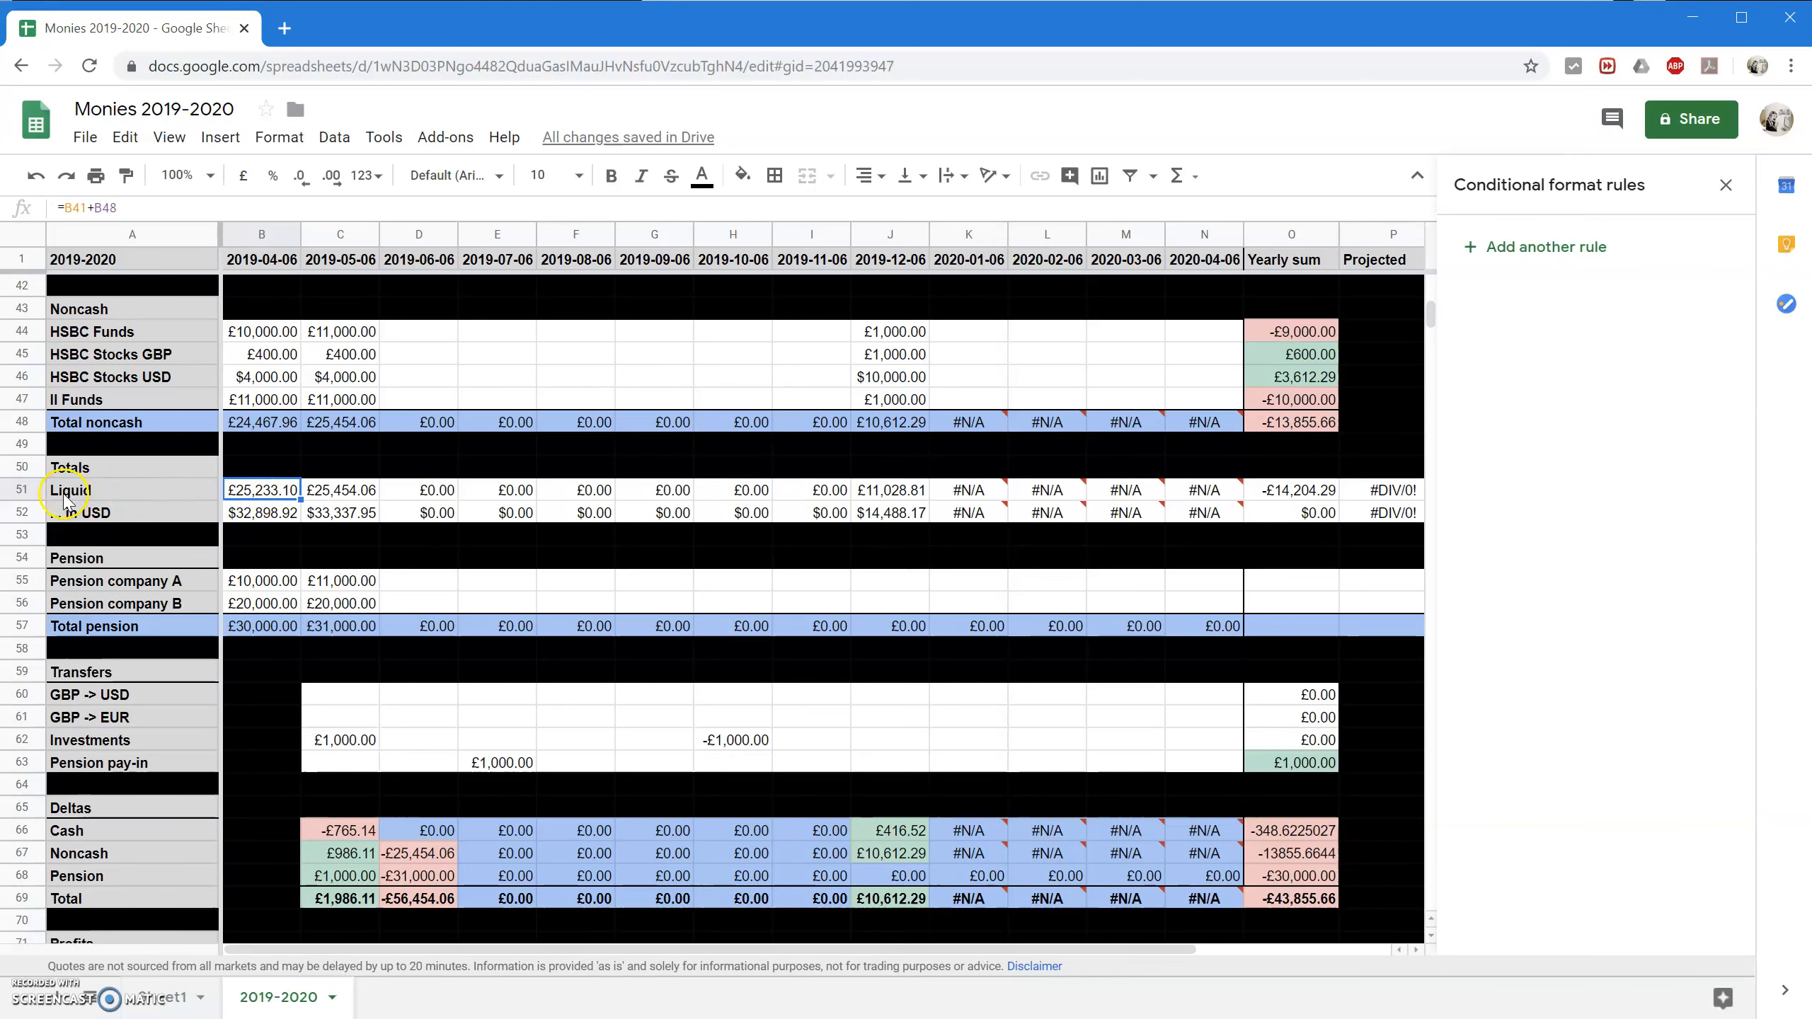
pyautogui.scroll(-6, 277, 741)
pyautogui.click(281, 693)
pyautogui.write('=B52*B')
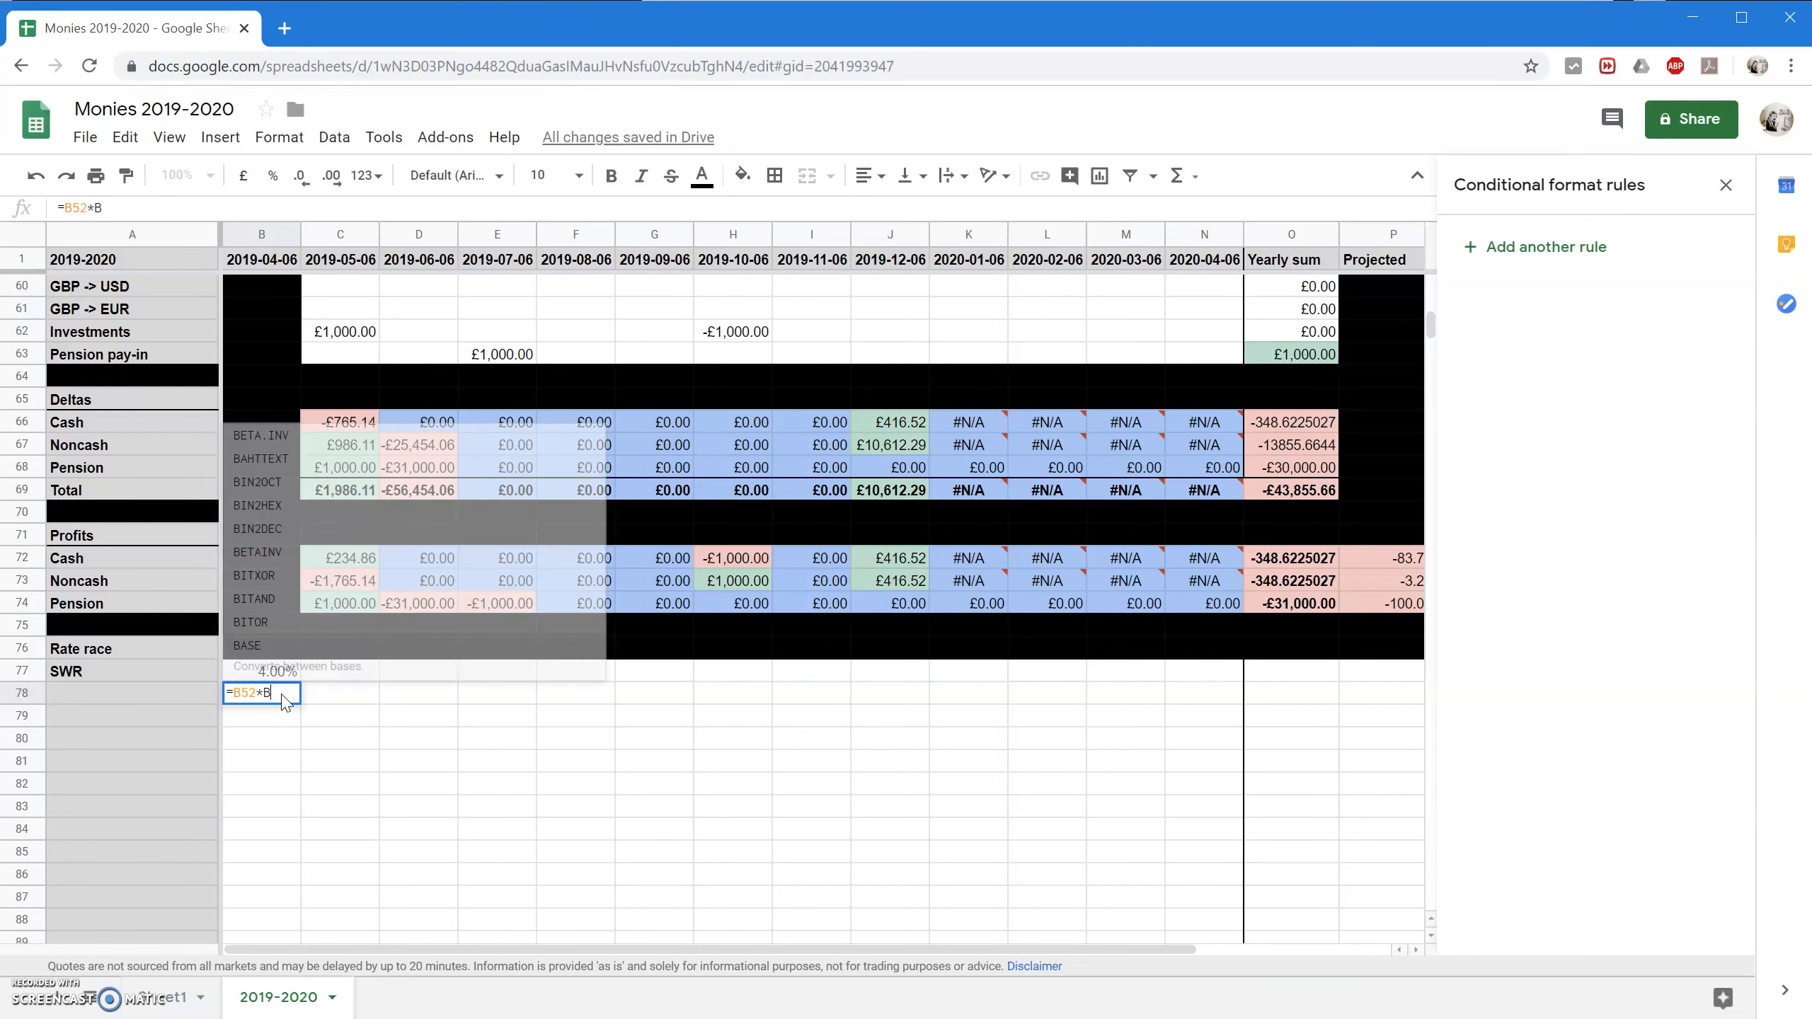
pyautogui.write('77')
pyautogui.press('Return')
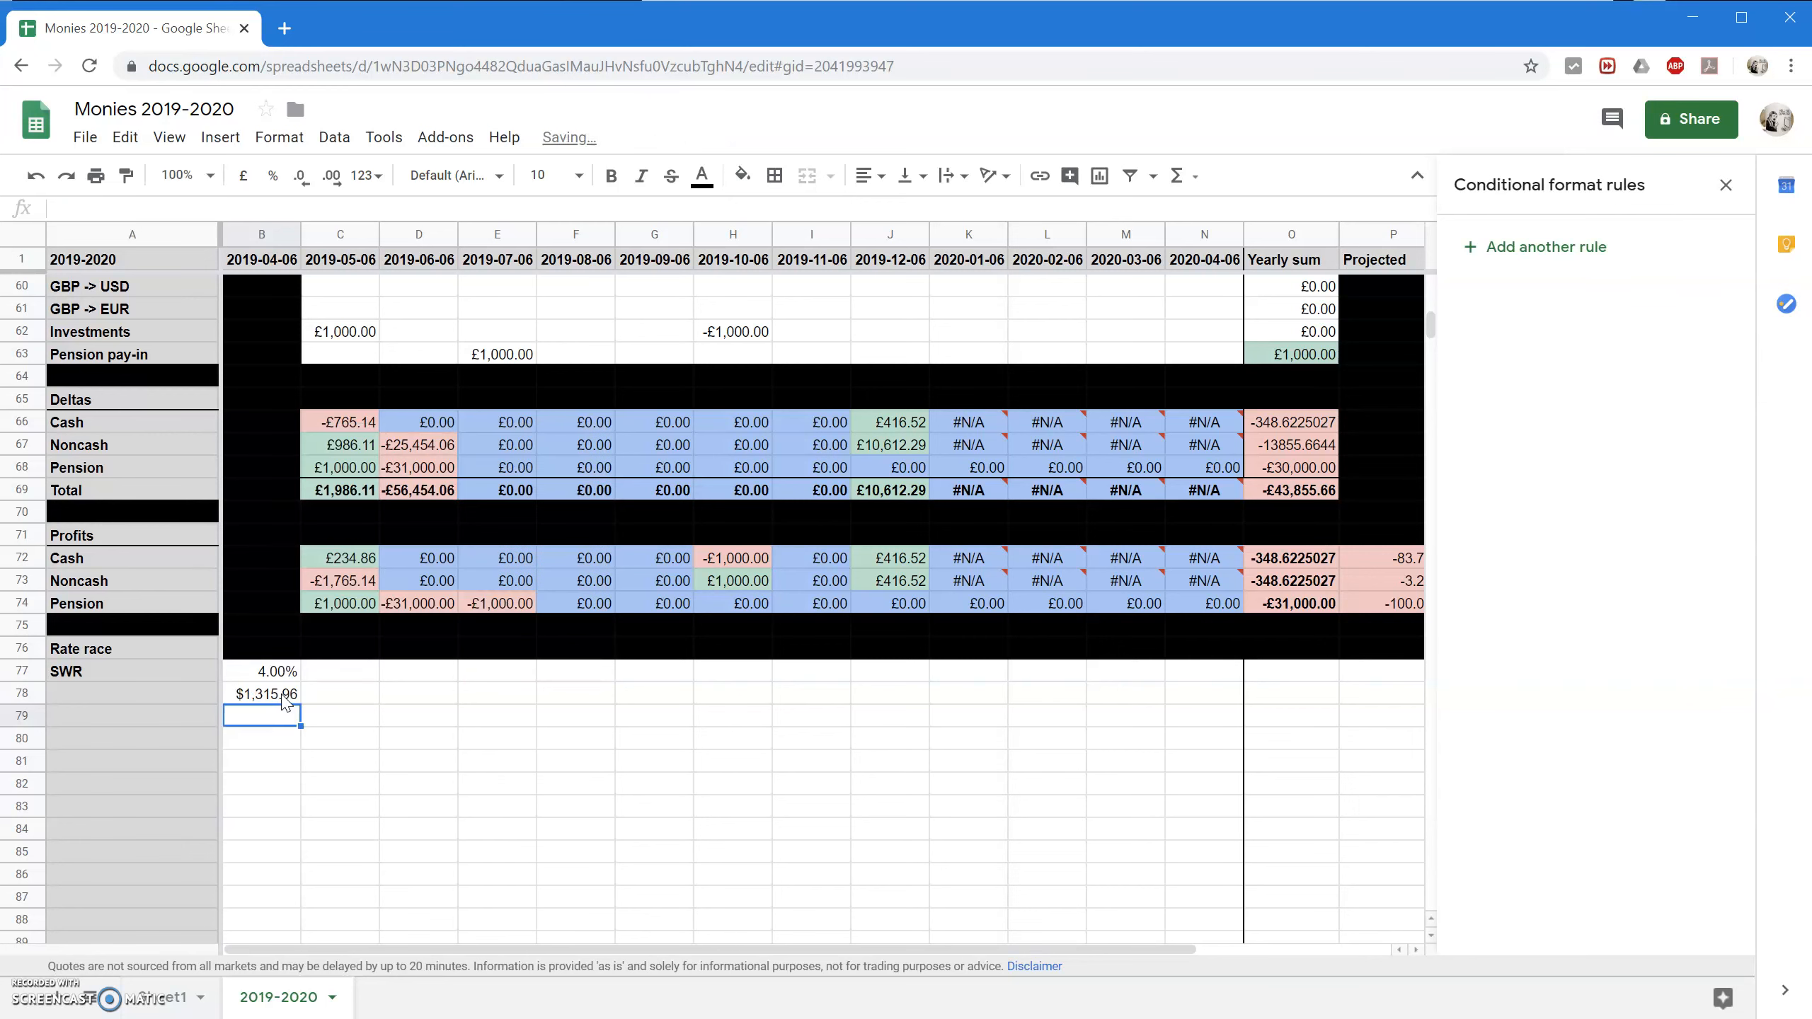
pyautogui.click(287, 698)
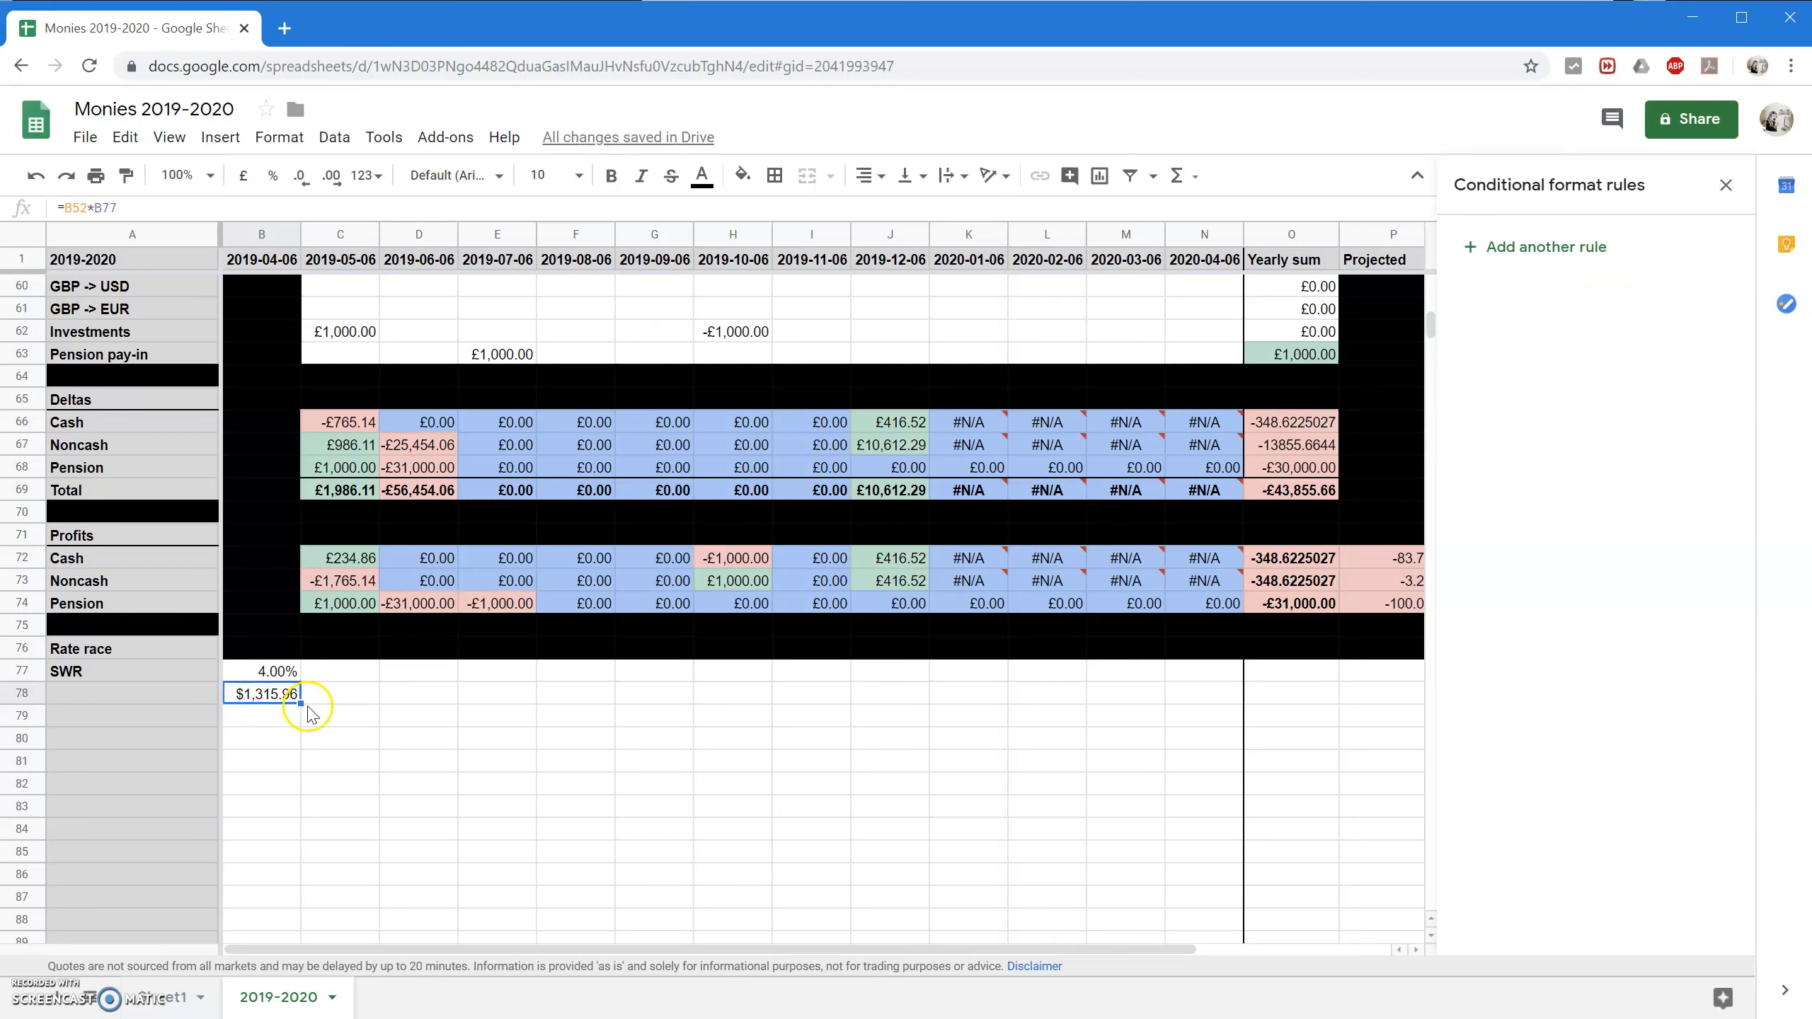
# Label row 78 as "Per year" and row 79 as "... per month".
pyautogui.click(131, 694)
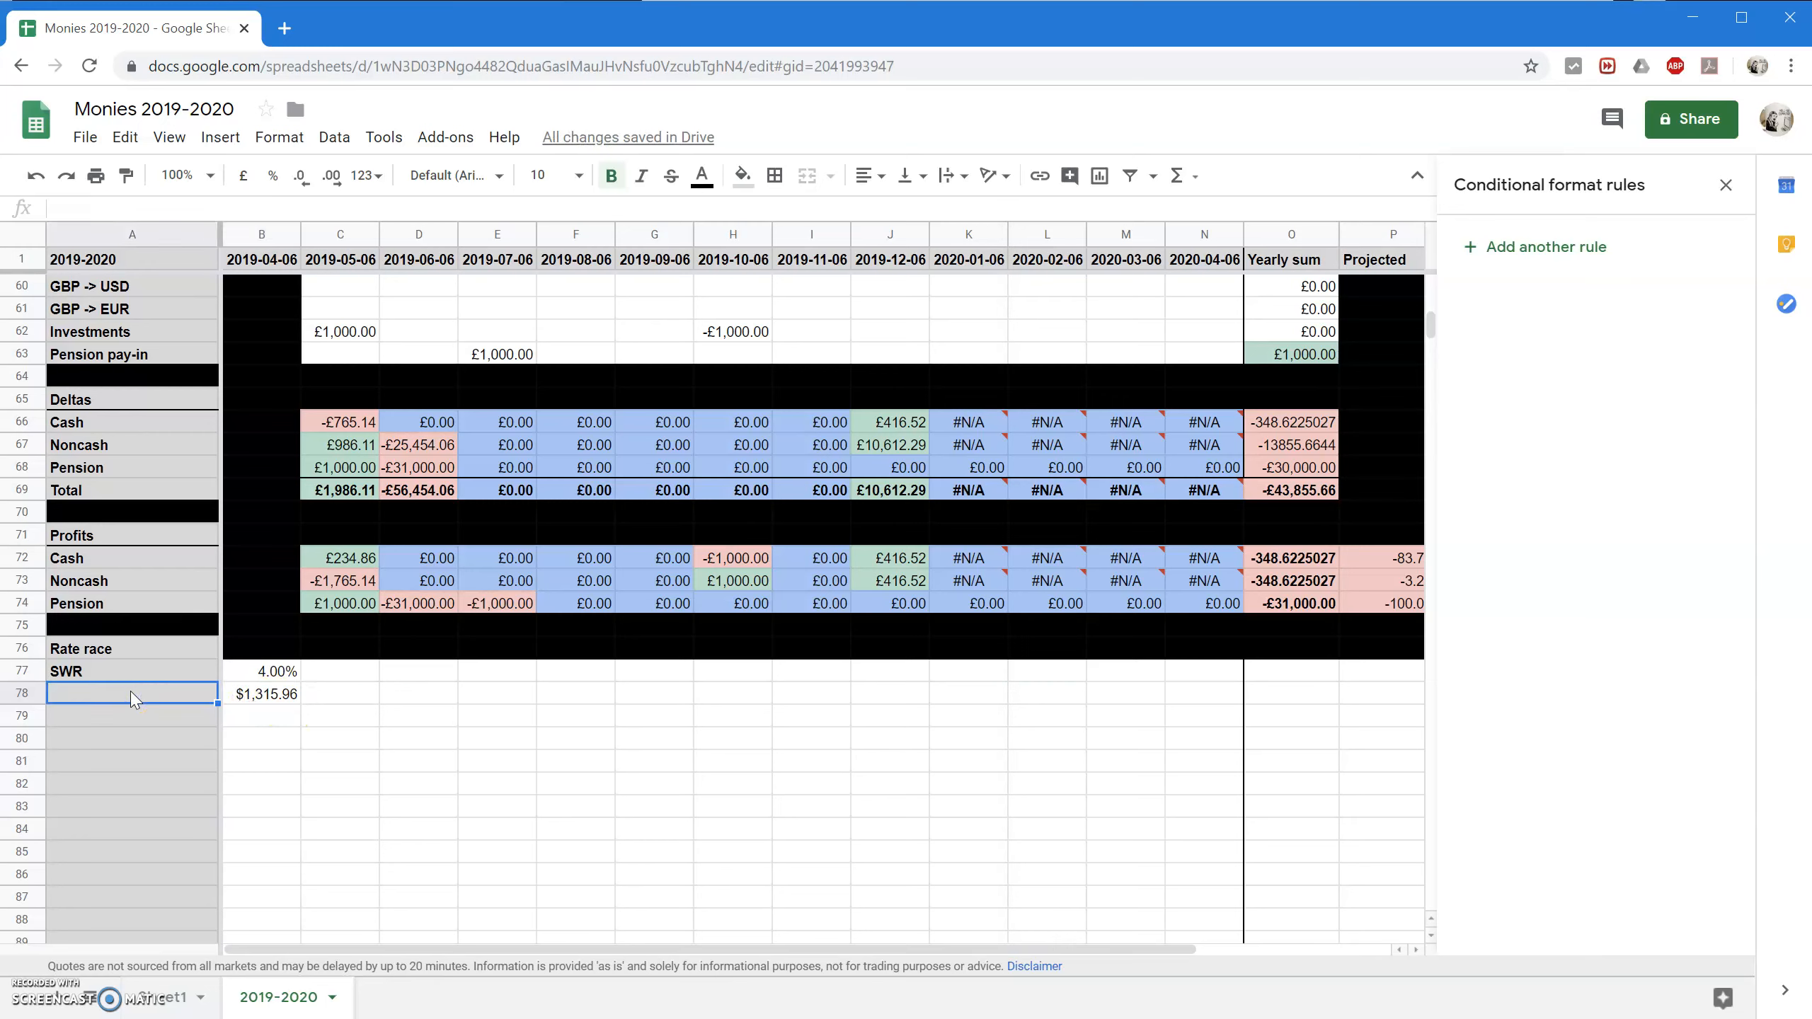
pyautogui.write('Per year')
pyautogui.press('Return')
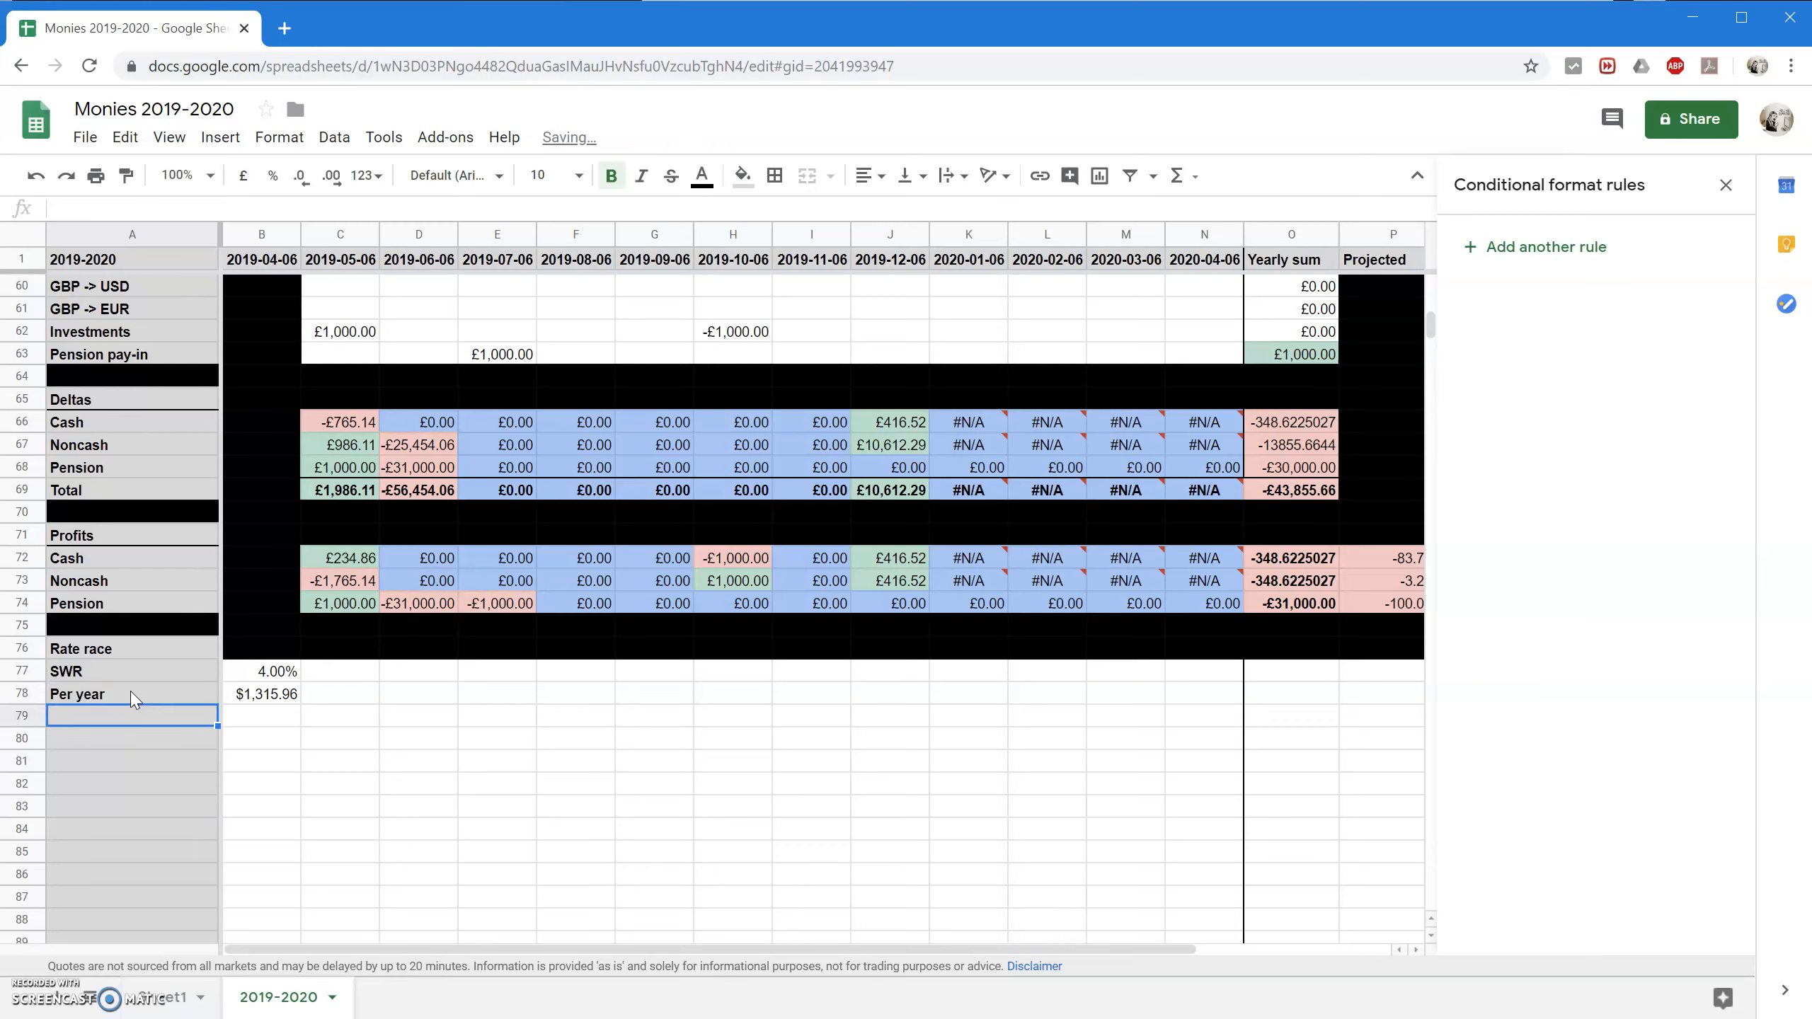
pyautogui.write('... per month')
# Enter the formula =B78/12 in the per-month row's 2019-04-06 cell, B79.
pyautogui.press('Tab')
pyautogui.write('=')
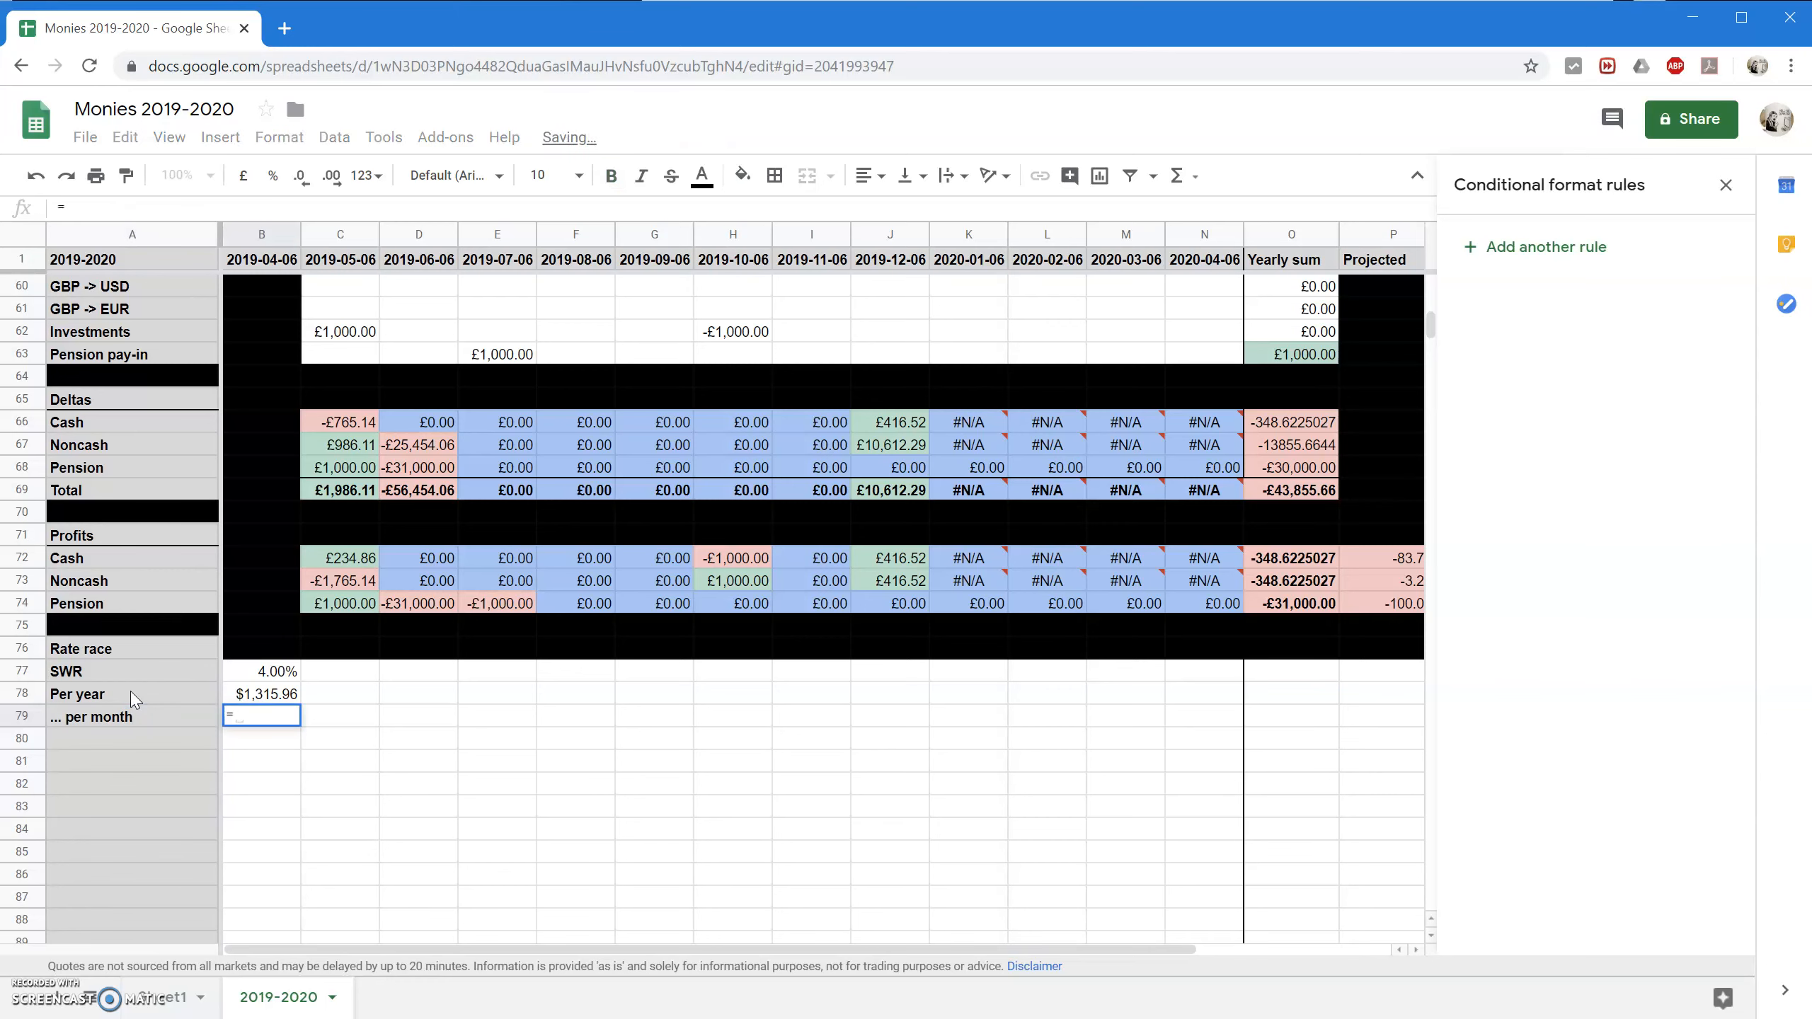
pyautogui.write('B78-')
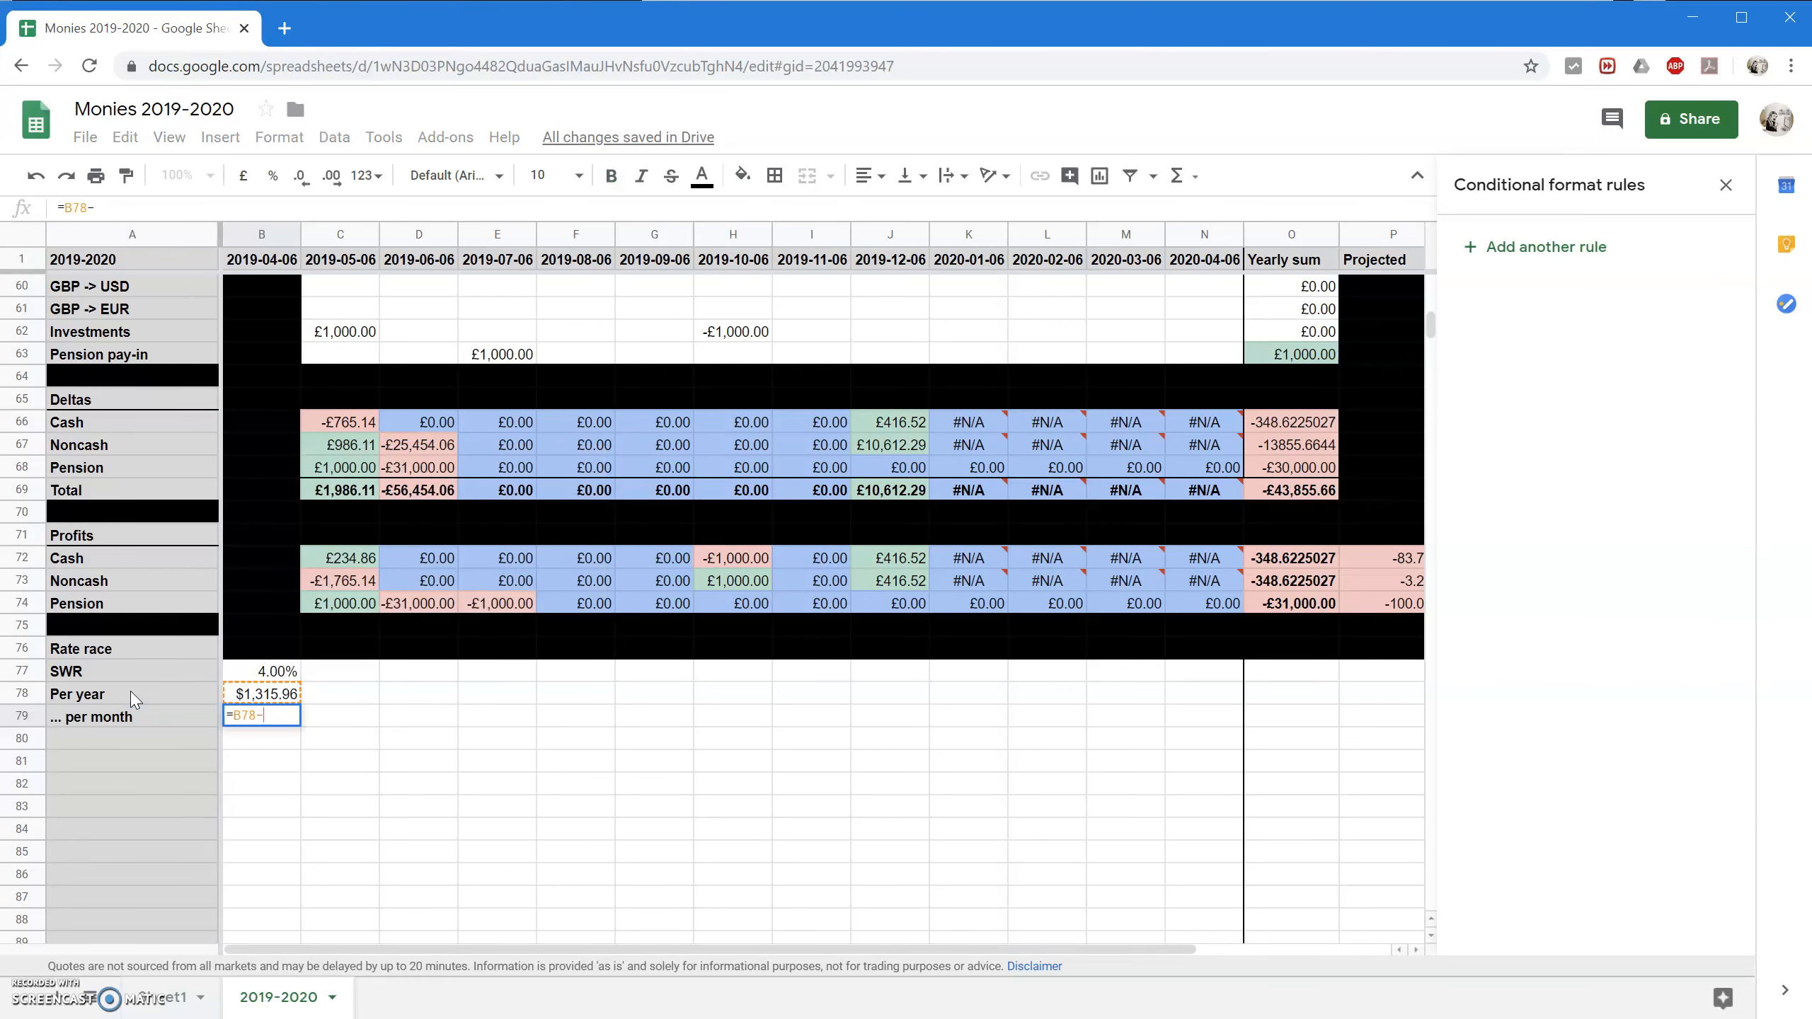
pyautogui.write('/12')
pyautogui.press('Return')
# Format the 2019-04-06 per-year and per-month amounts, B78:B79, as pounds.
pyautogui.press('Up')
pyautogui.hotkey('shift', 'Up')
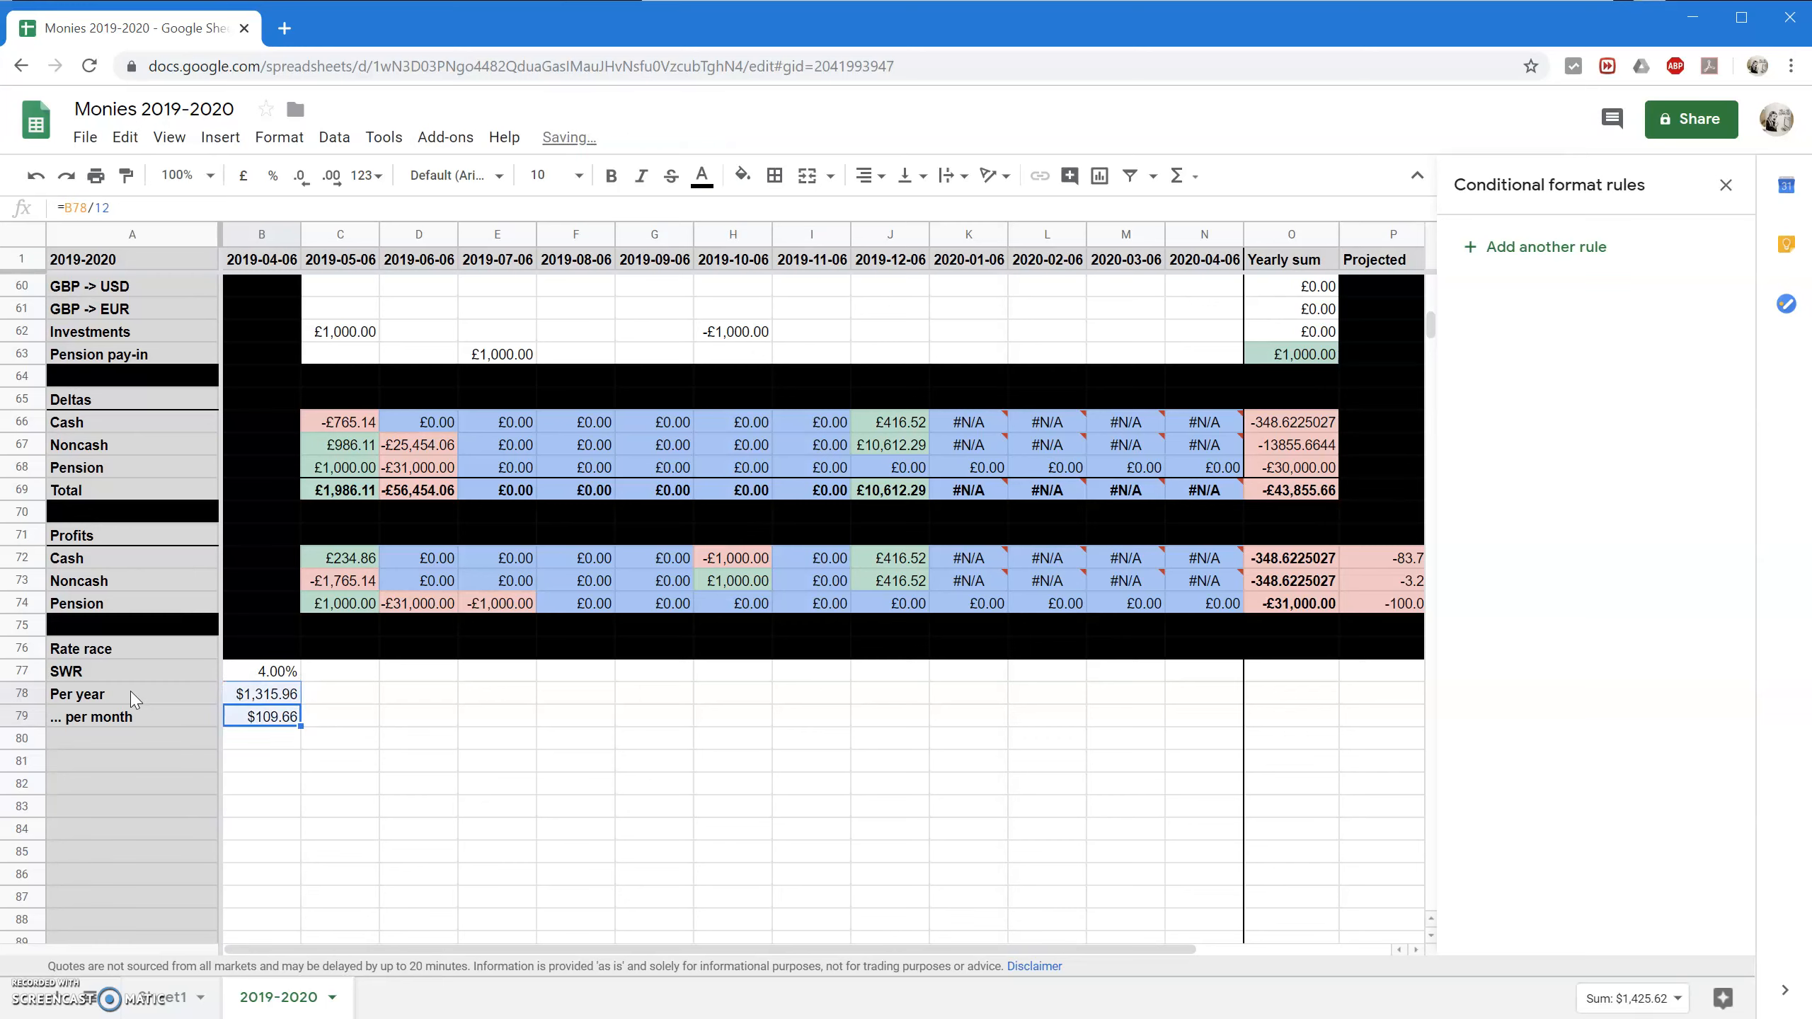
pyautogui.click(243, 175)
# Fill the SWR, Per year and per-month cells B77:B79 across the months through 2020-04-06 in column N.
pyautogui.hotkey('shift', 'Down')
pyautogui.moveTo(275, 681); pyautogui.dragTo(1201, 724)
pyautogui.click(863, 783)
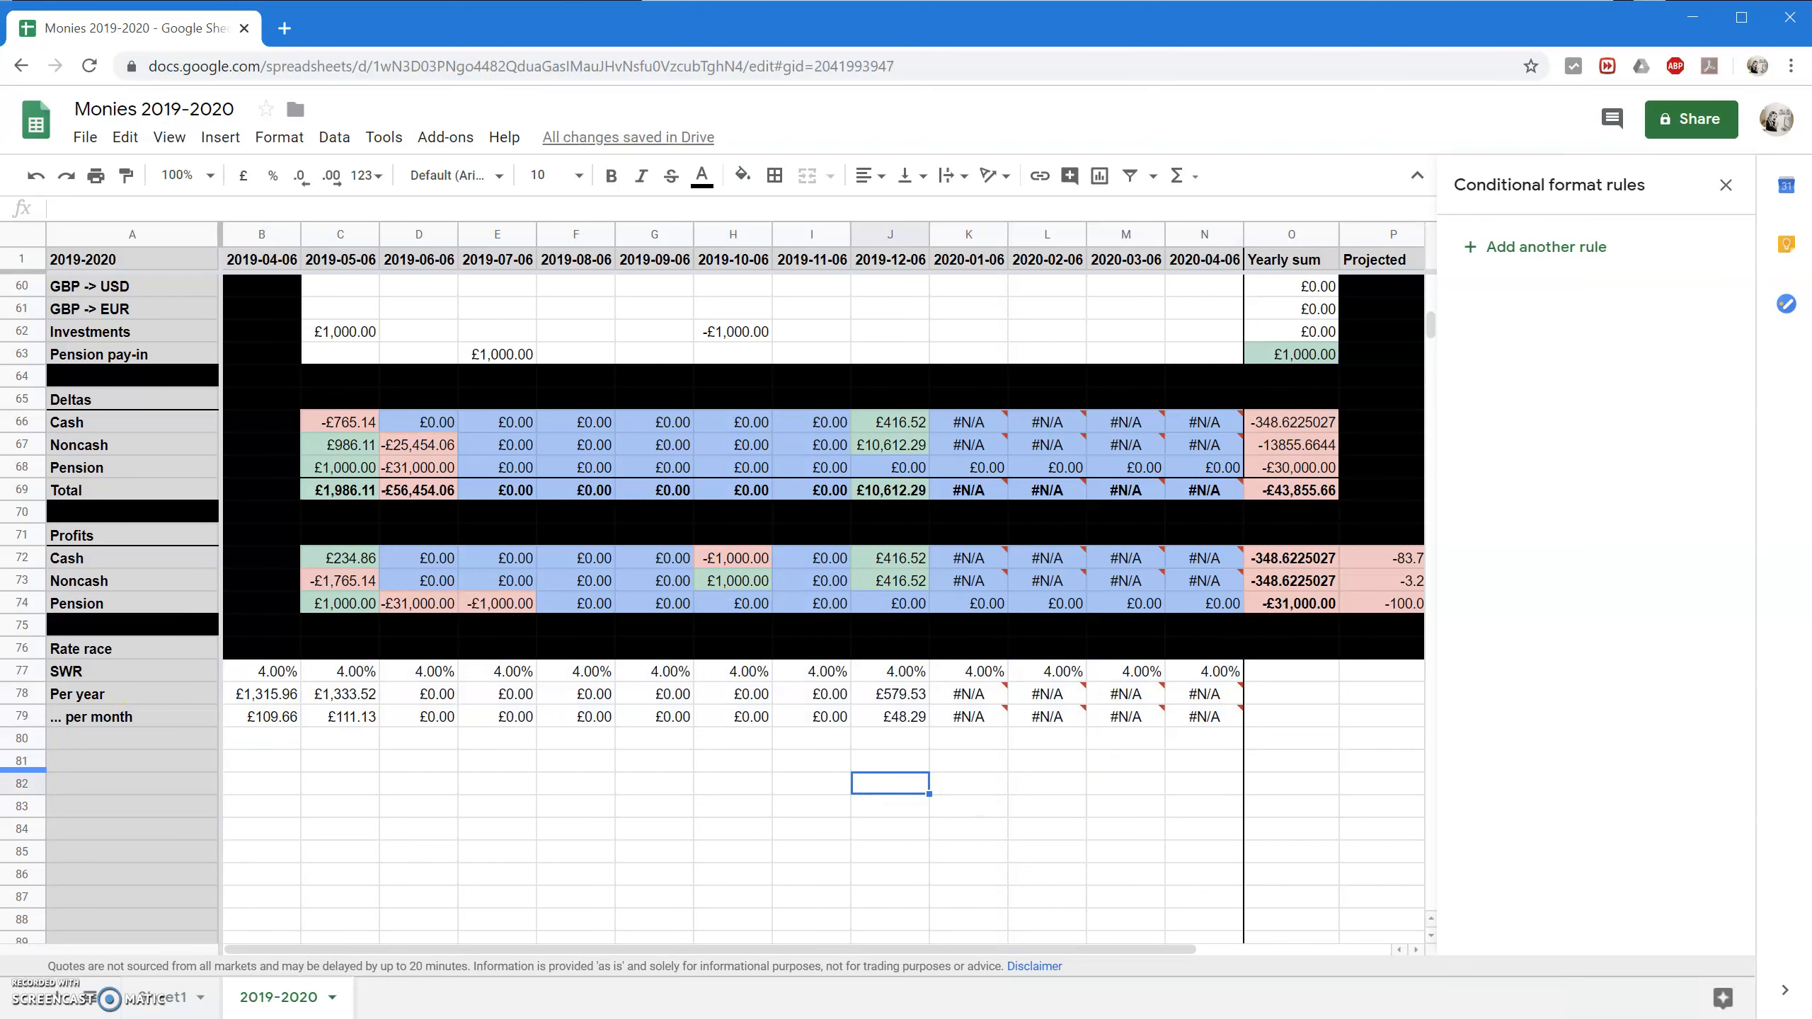
pyautogui.click(178, 717)
pyautogui.click(270, 696)
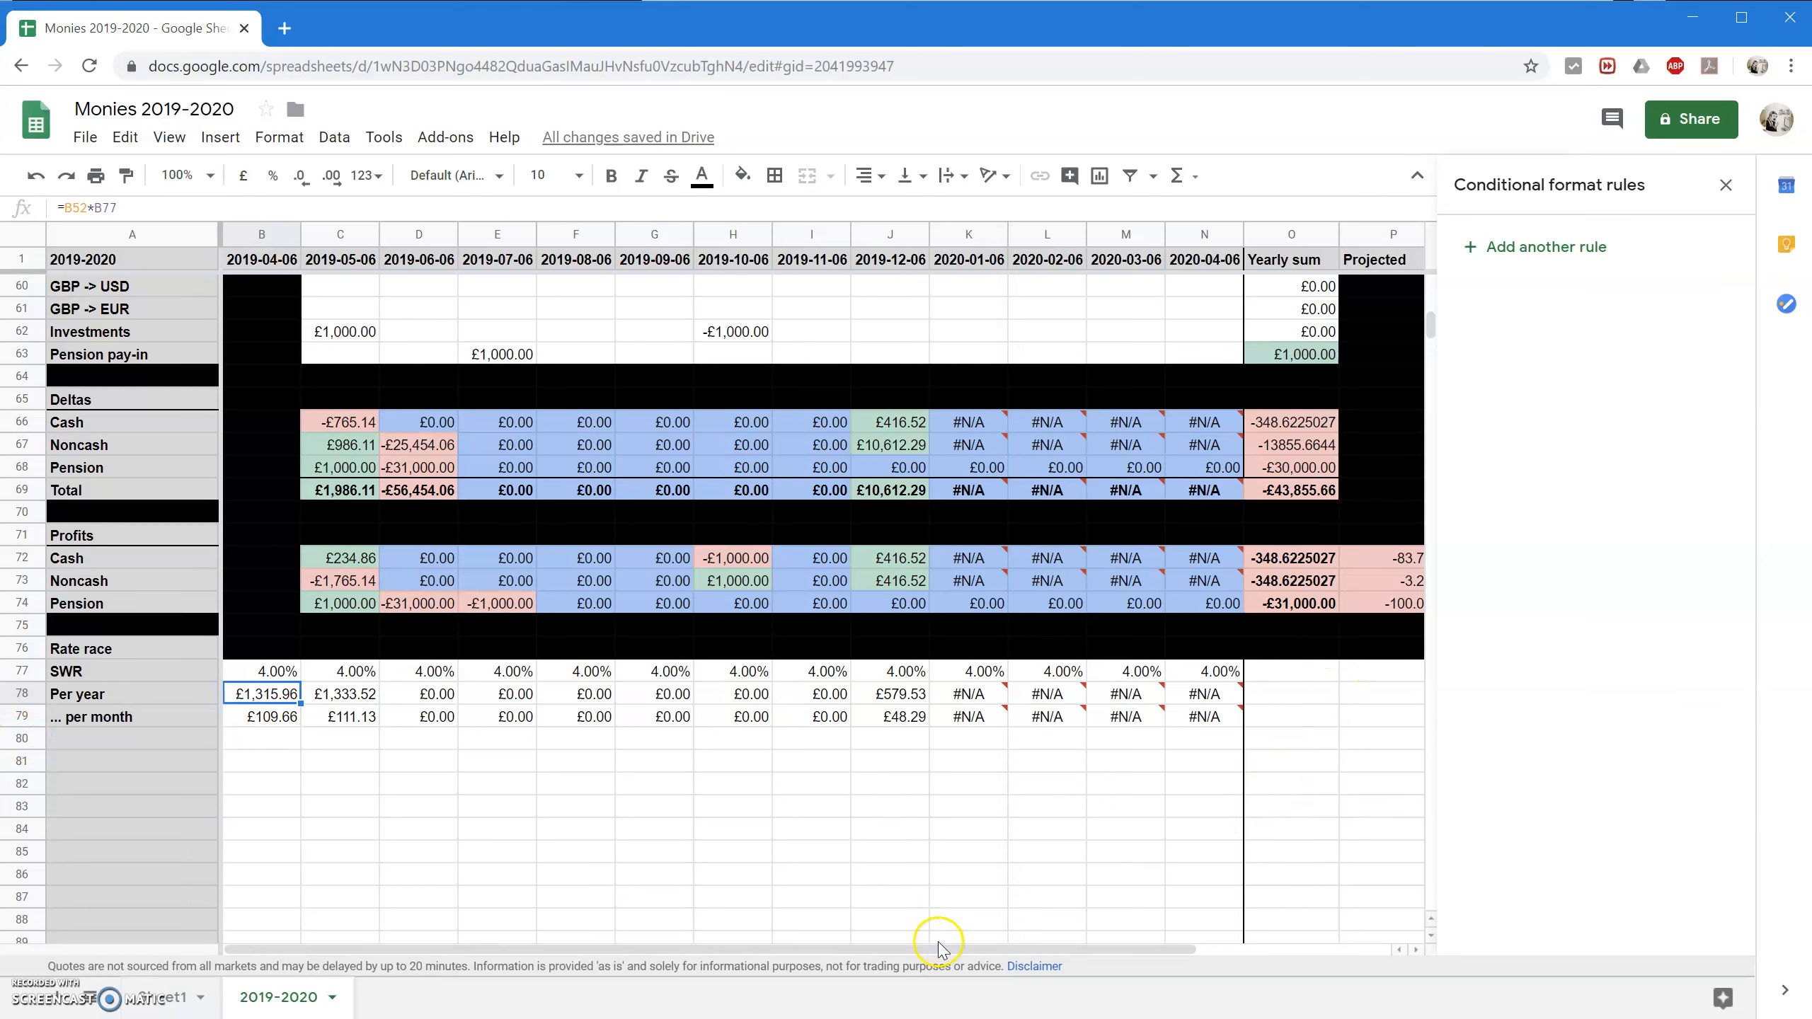
# Close the conditional format rules.
pyautogui.click(1725, 185)
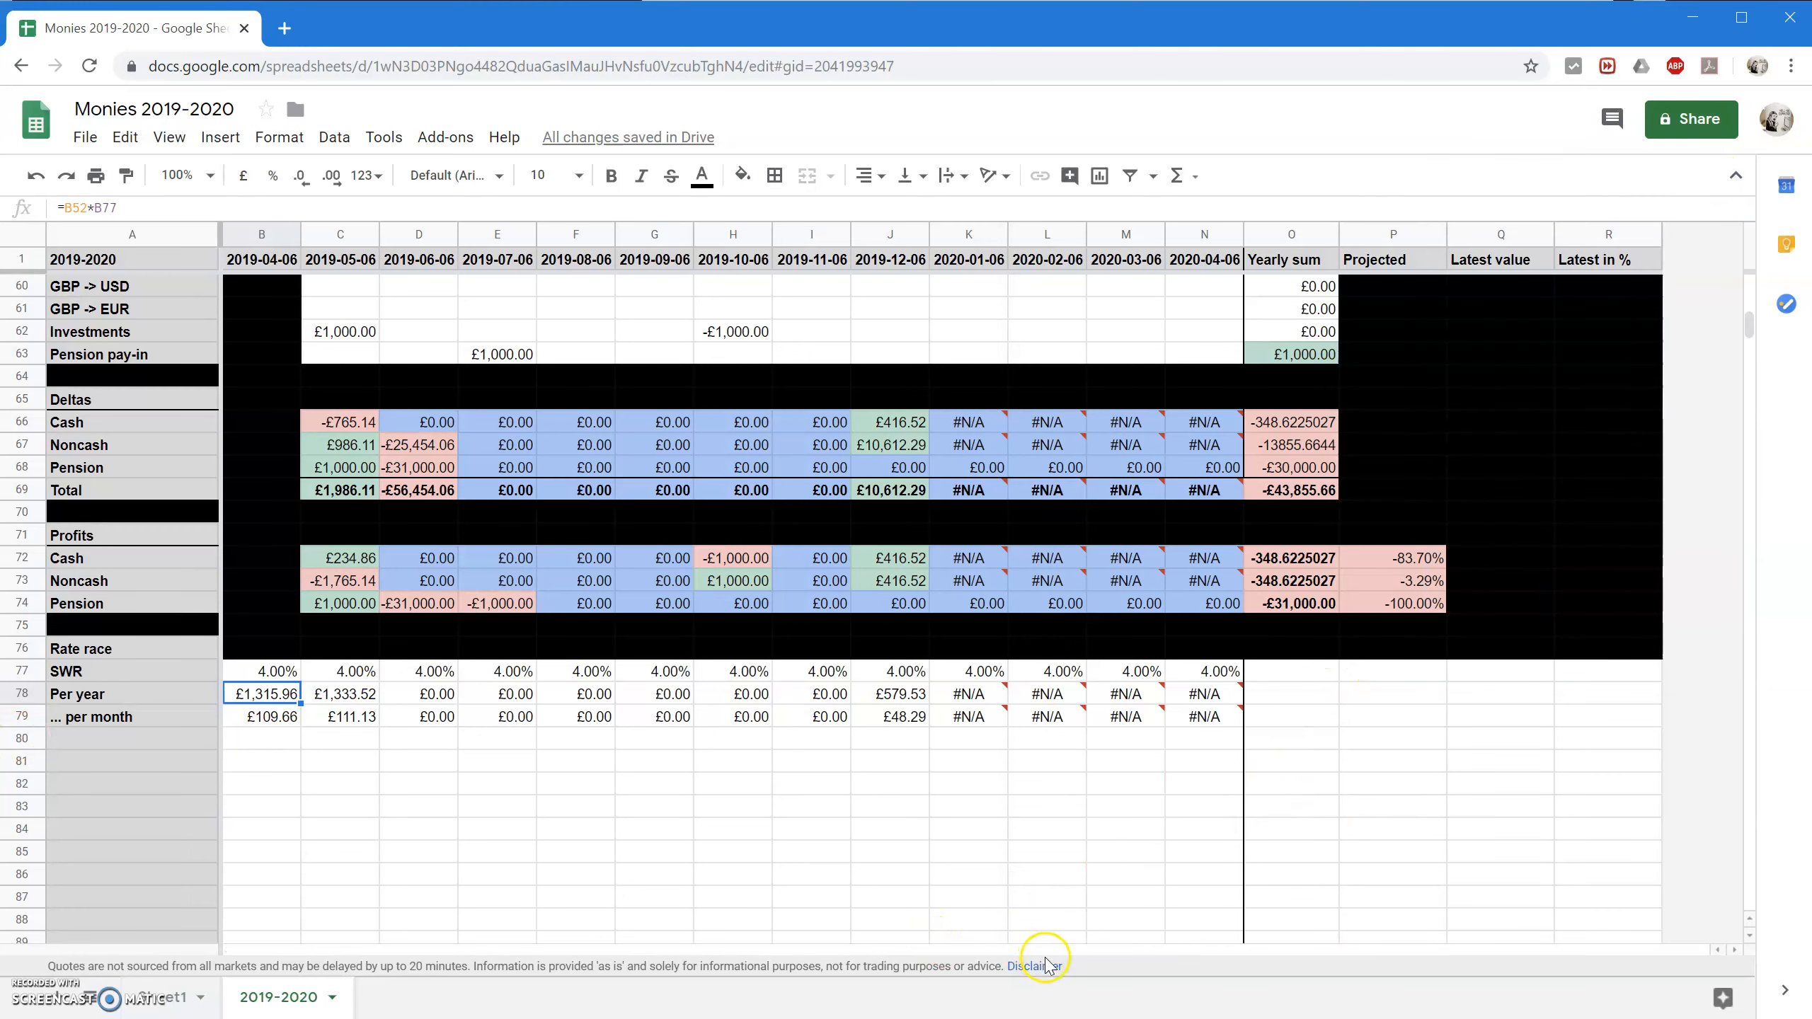
pyautogui.scroll(2, 1041, 628)
pyautogui.scroll(3, 1046, 618)
pyautogui.scroll(-3, 942, 719)
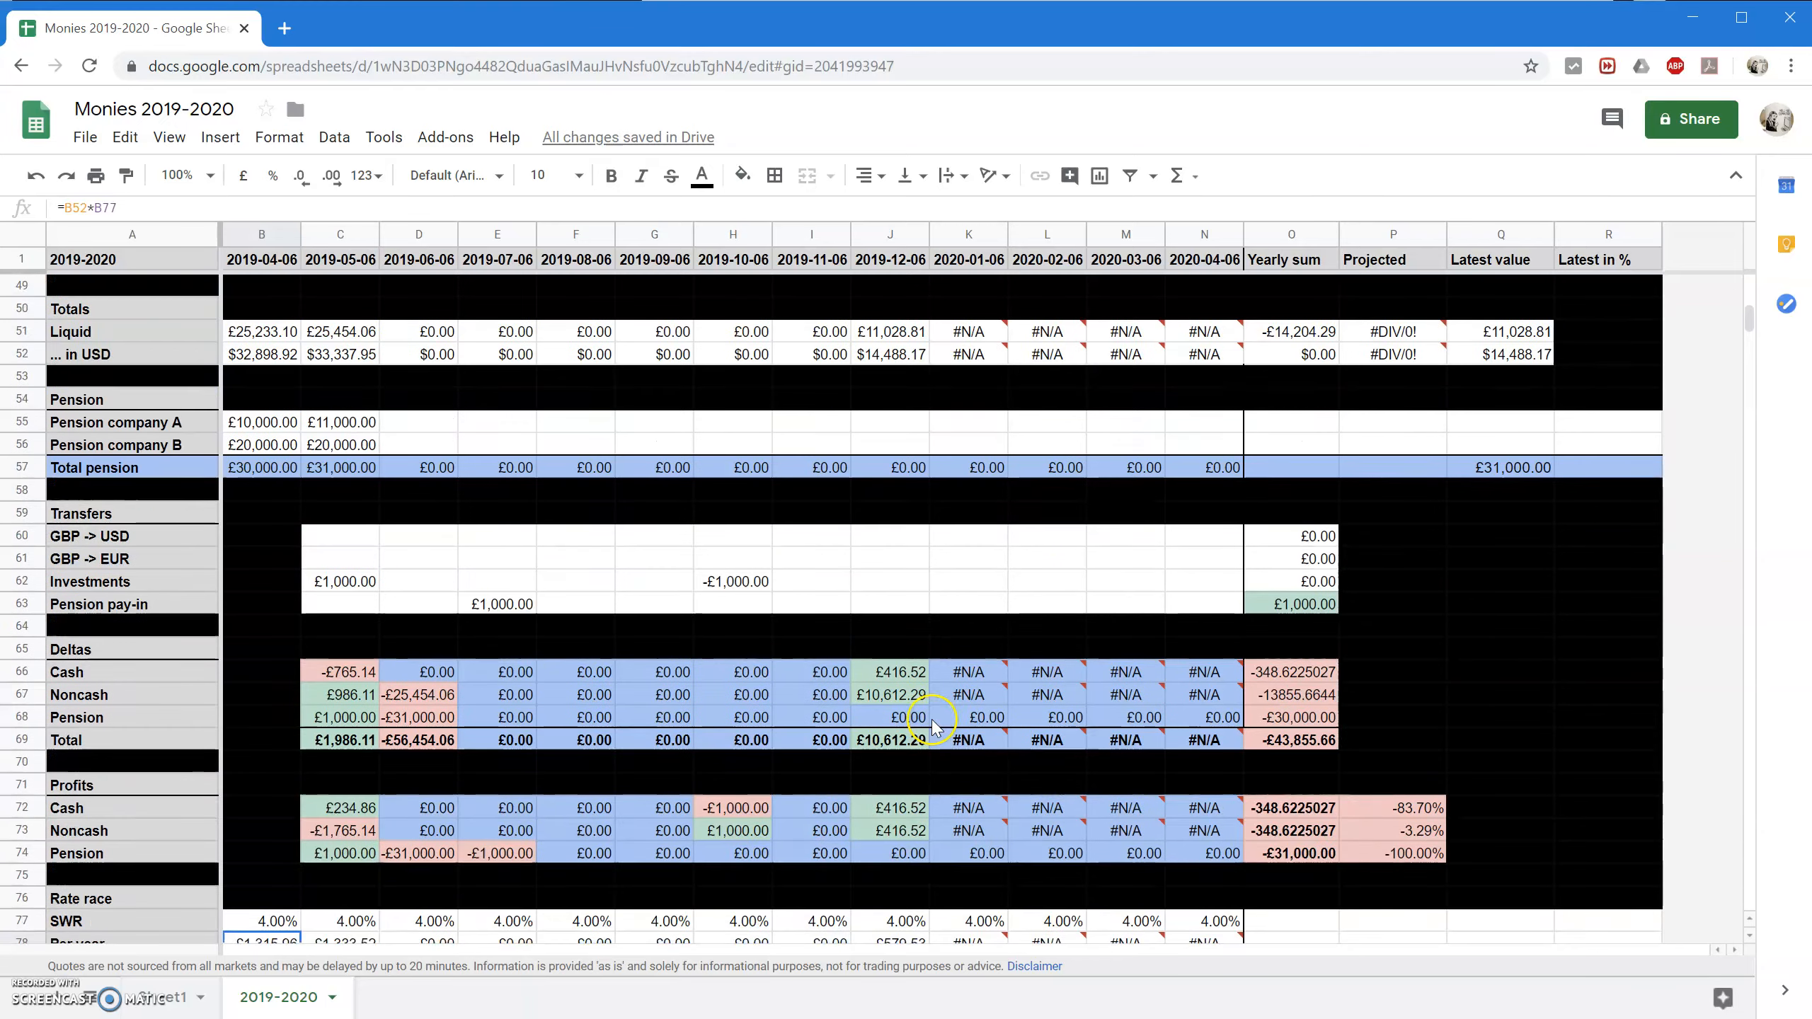
# Remove the black fill from cells Q65:R69 beside the Deltas section.
pyautogui.click(1481, 563)
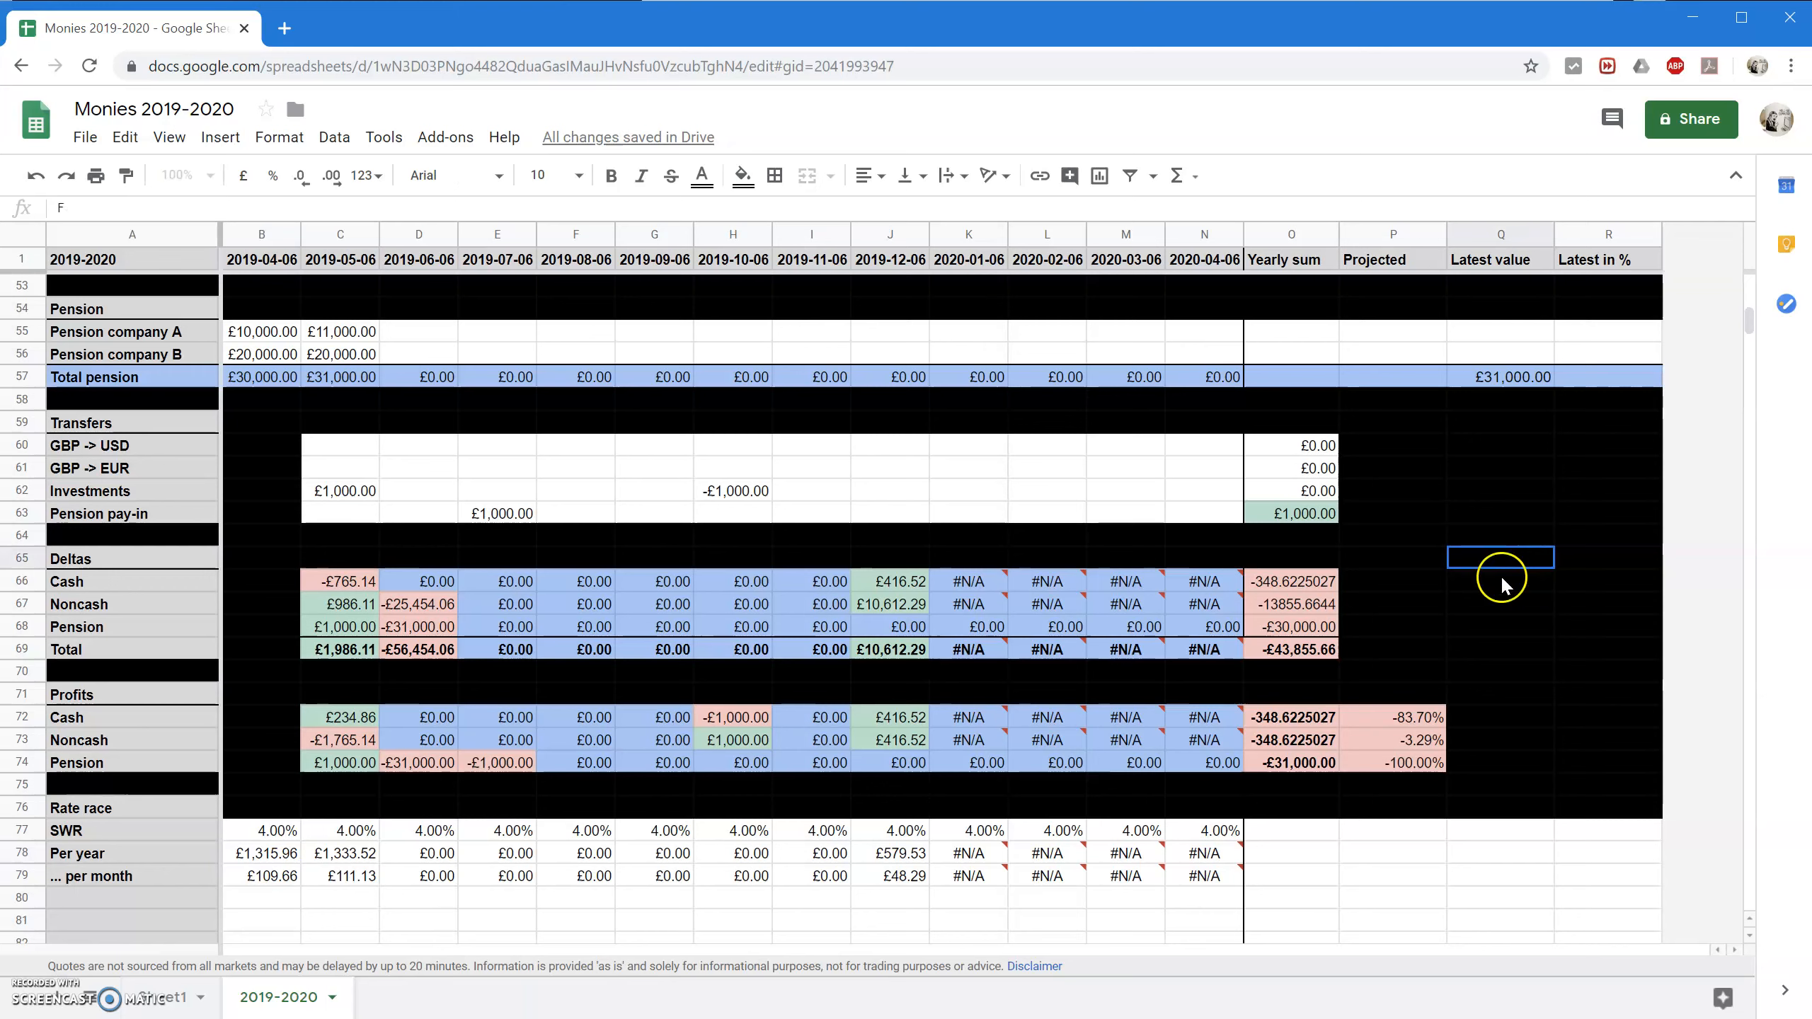
pyautogui.moveTo(1522, 564); pyautogui.dragTo(1640, 661)
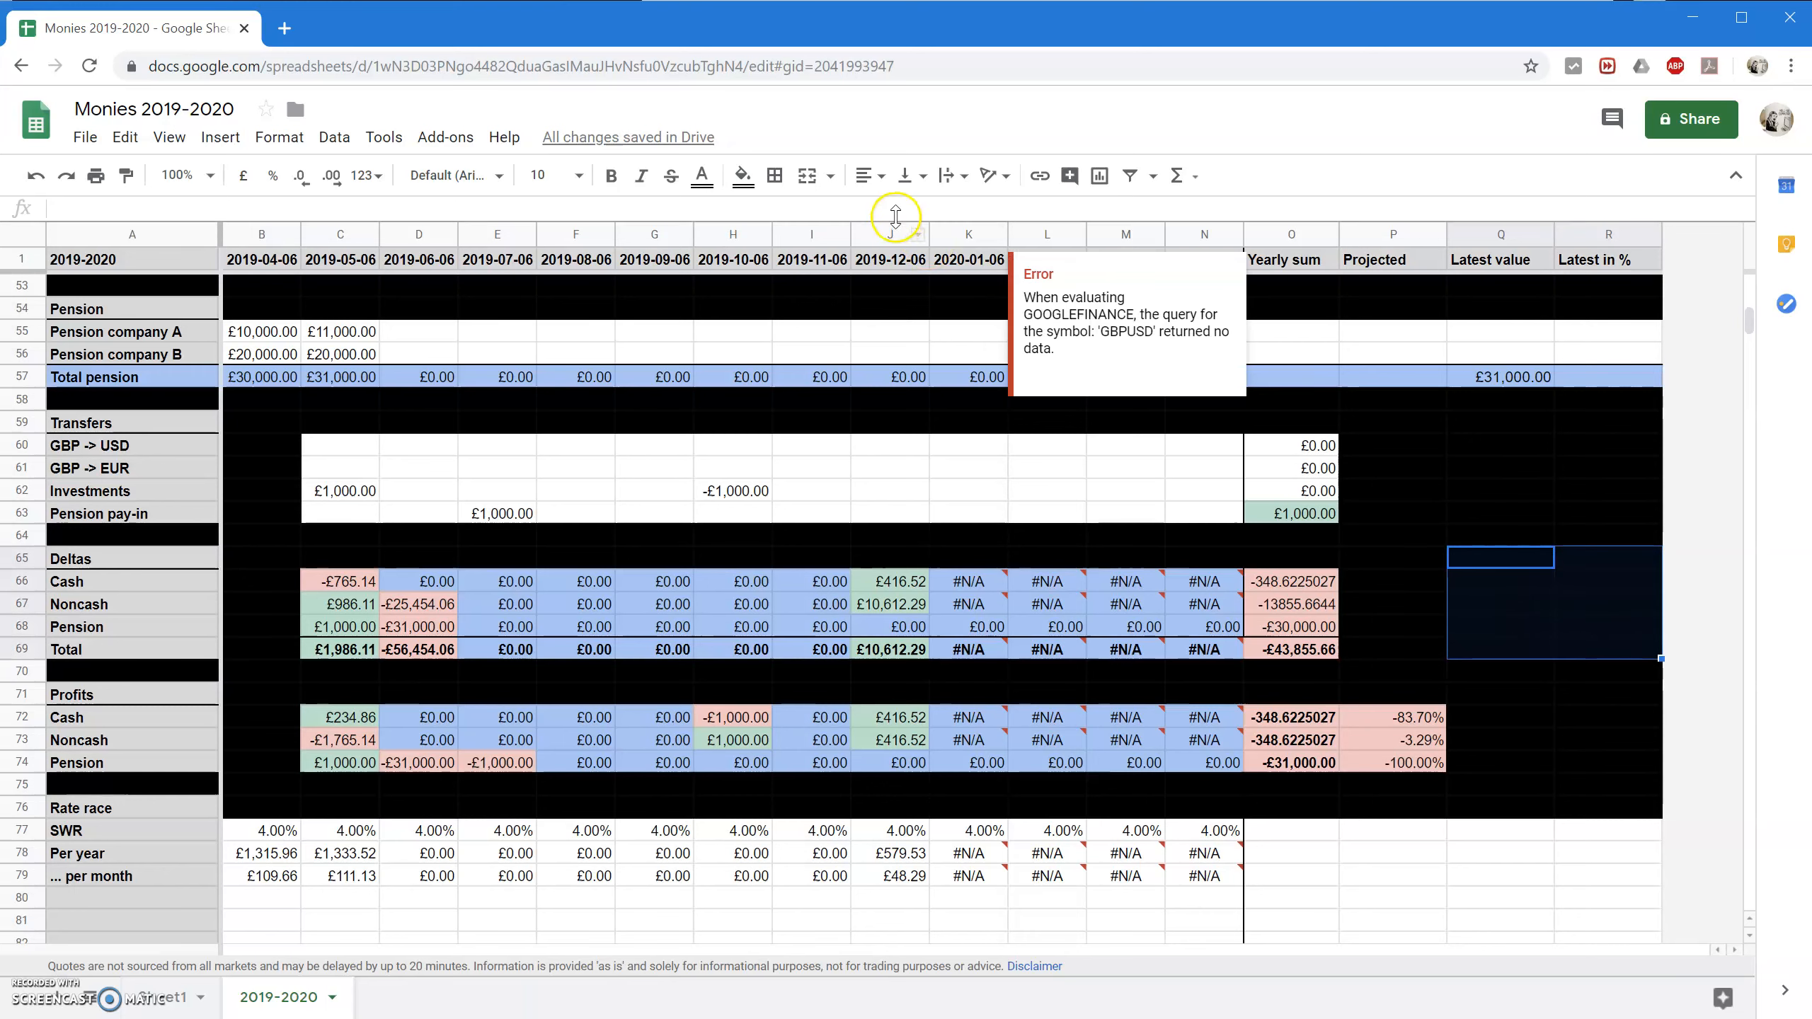
pyautogui.click(743, 175)
pyautogui.click(792, 218)
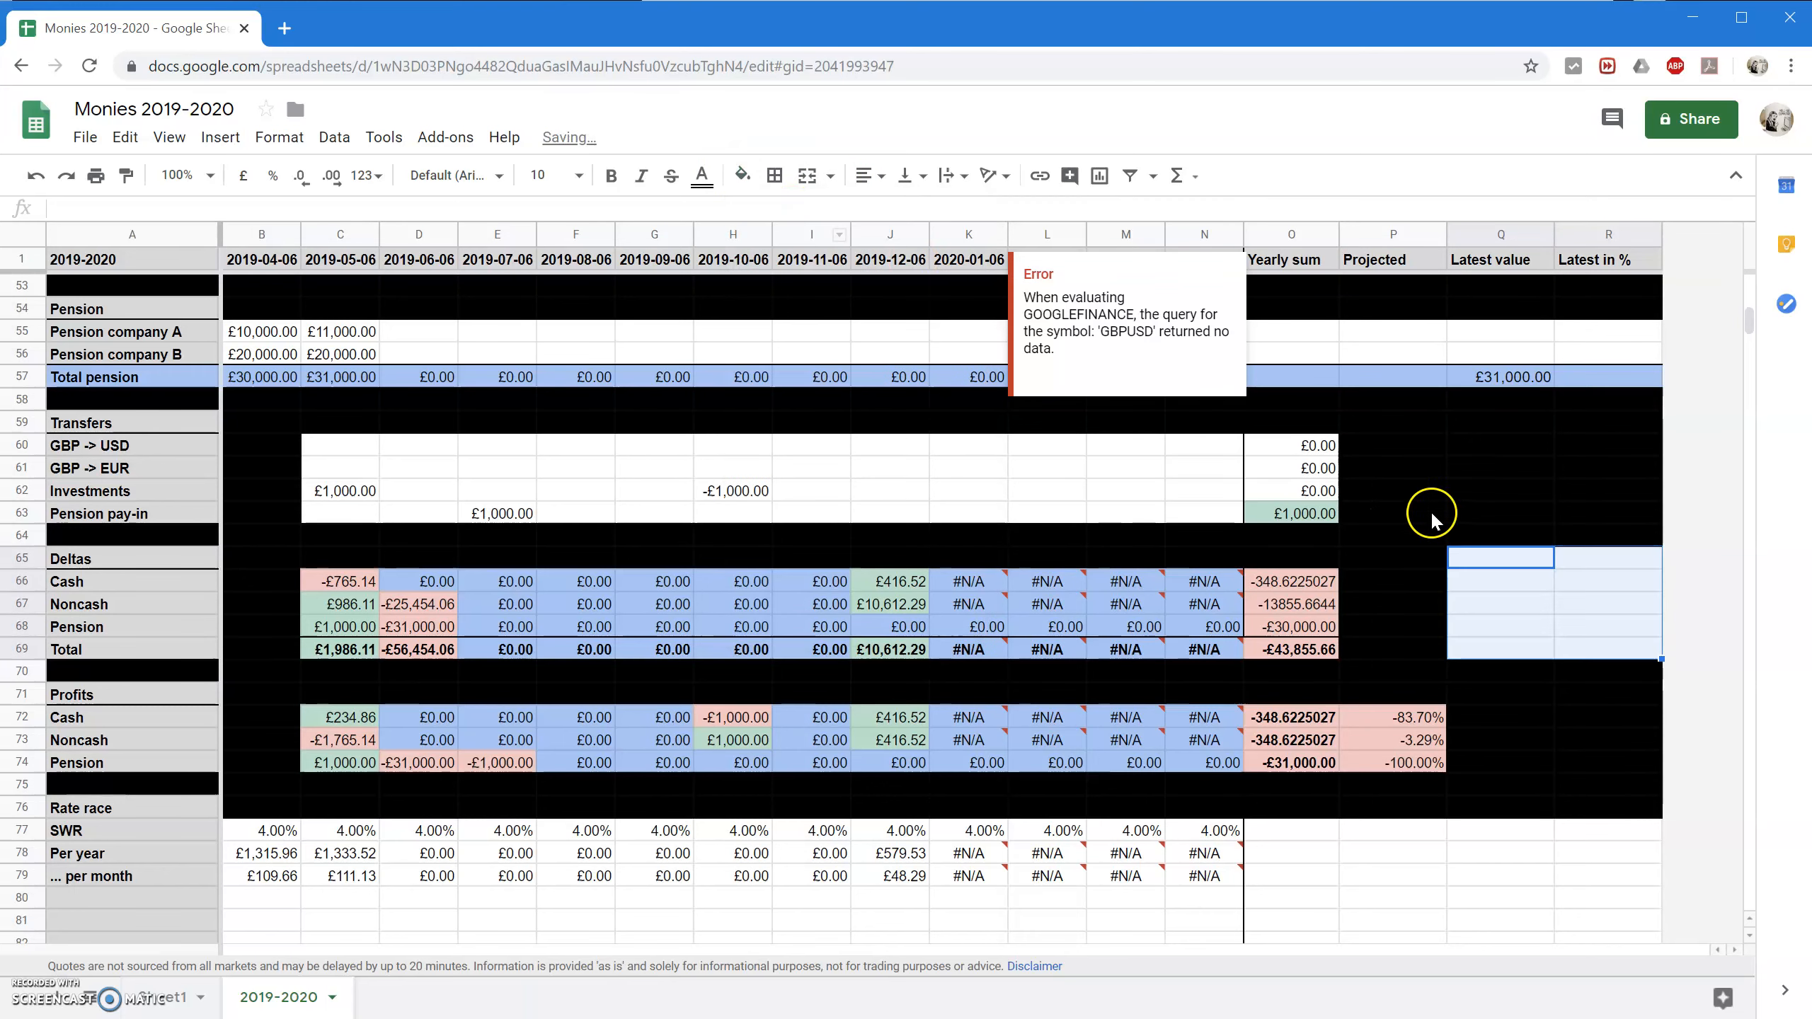
# Enter the label "From employer" in cell Q65 of the cleared block.
pyautogui.click(1502, 559)
pyautogui.doubleClick(1502, 560)
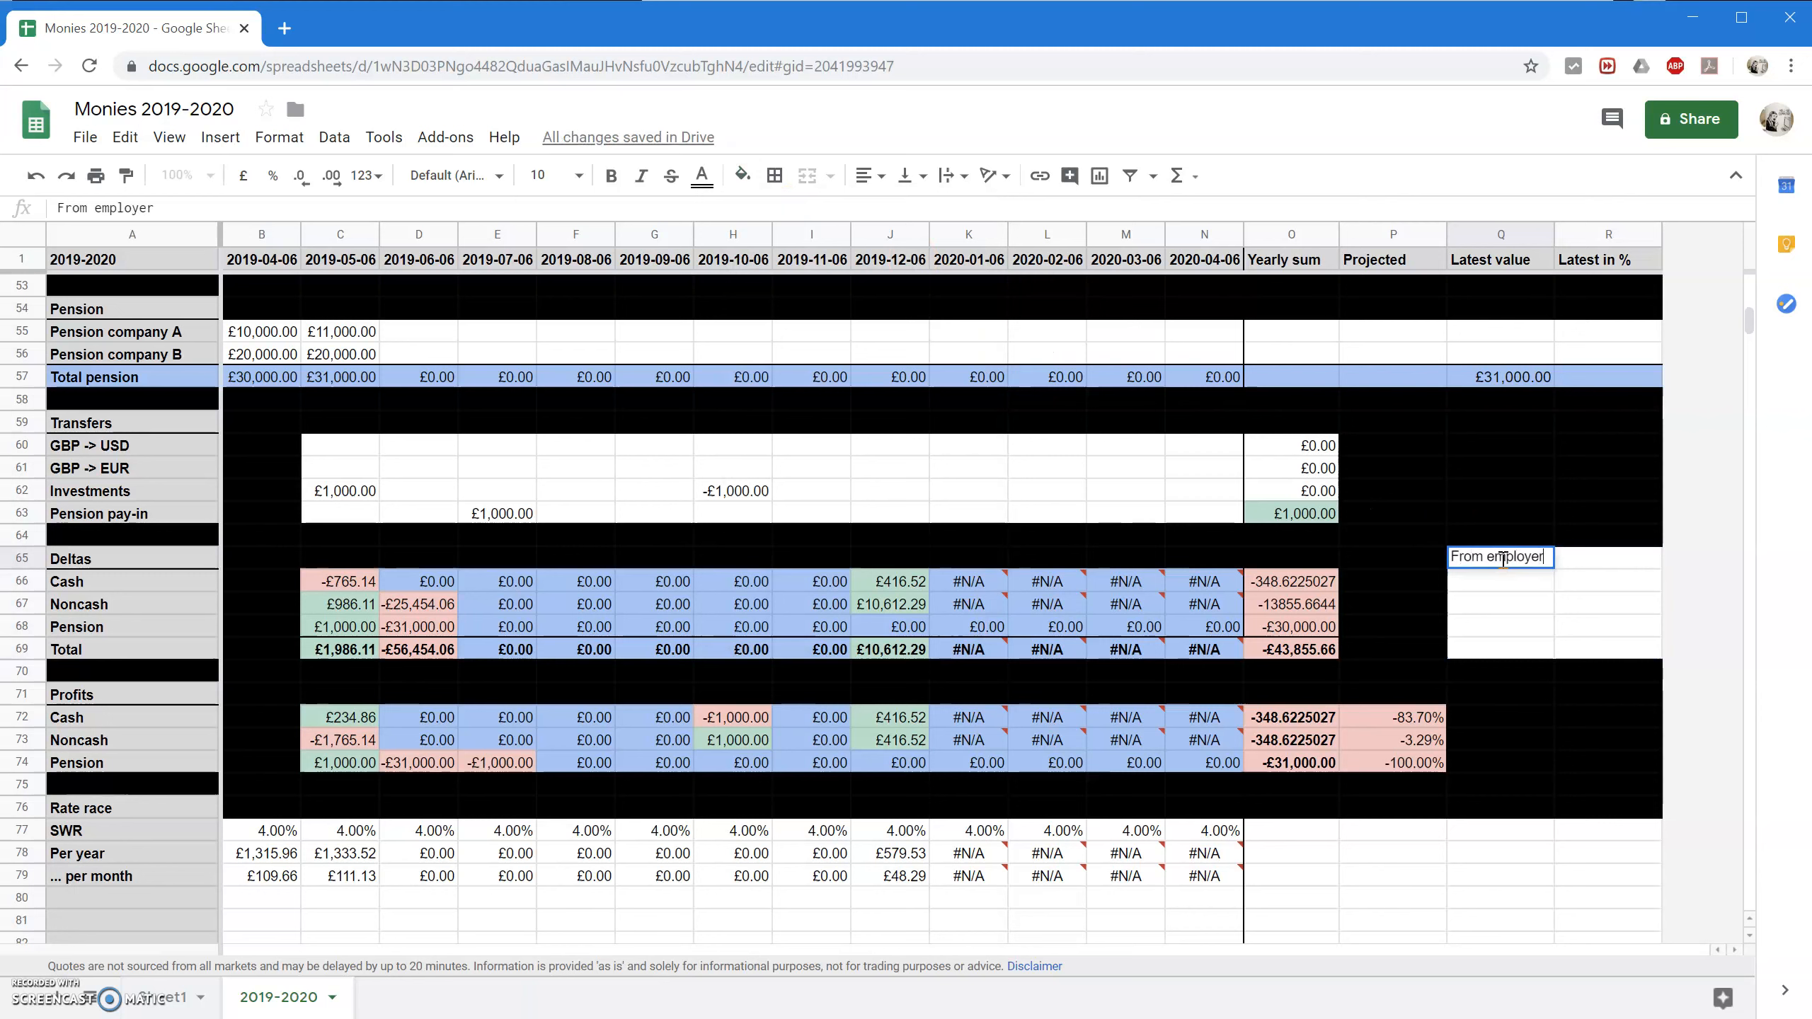
pyautogui.press('Return')
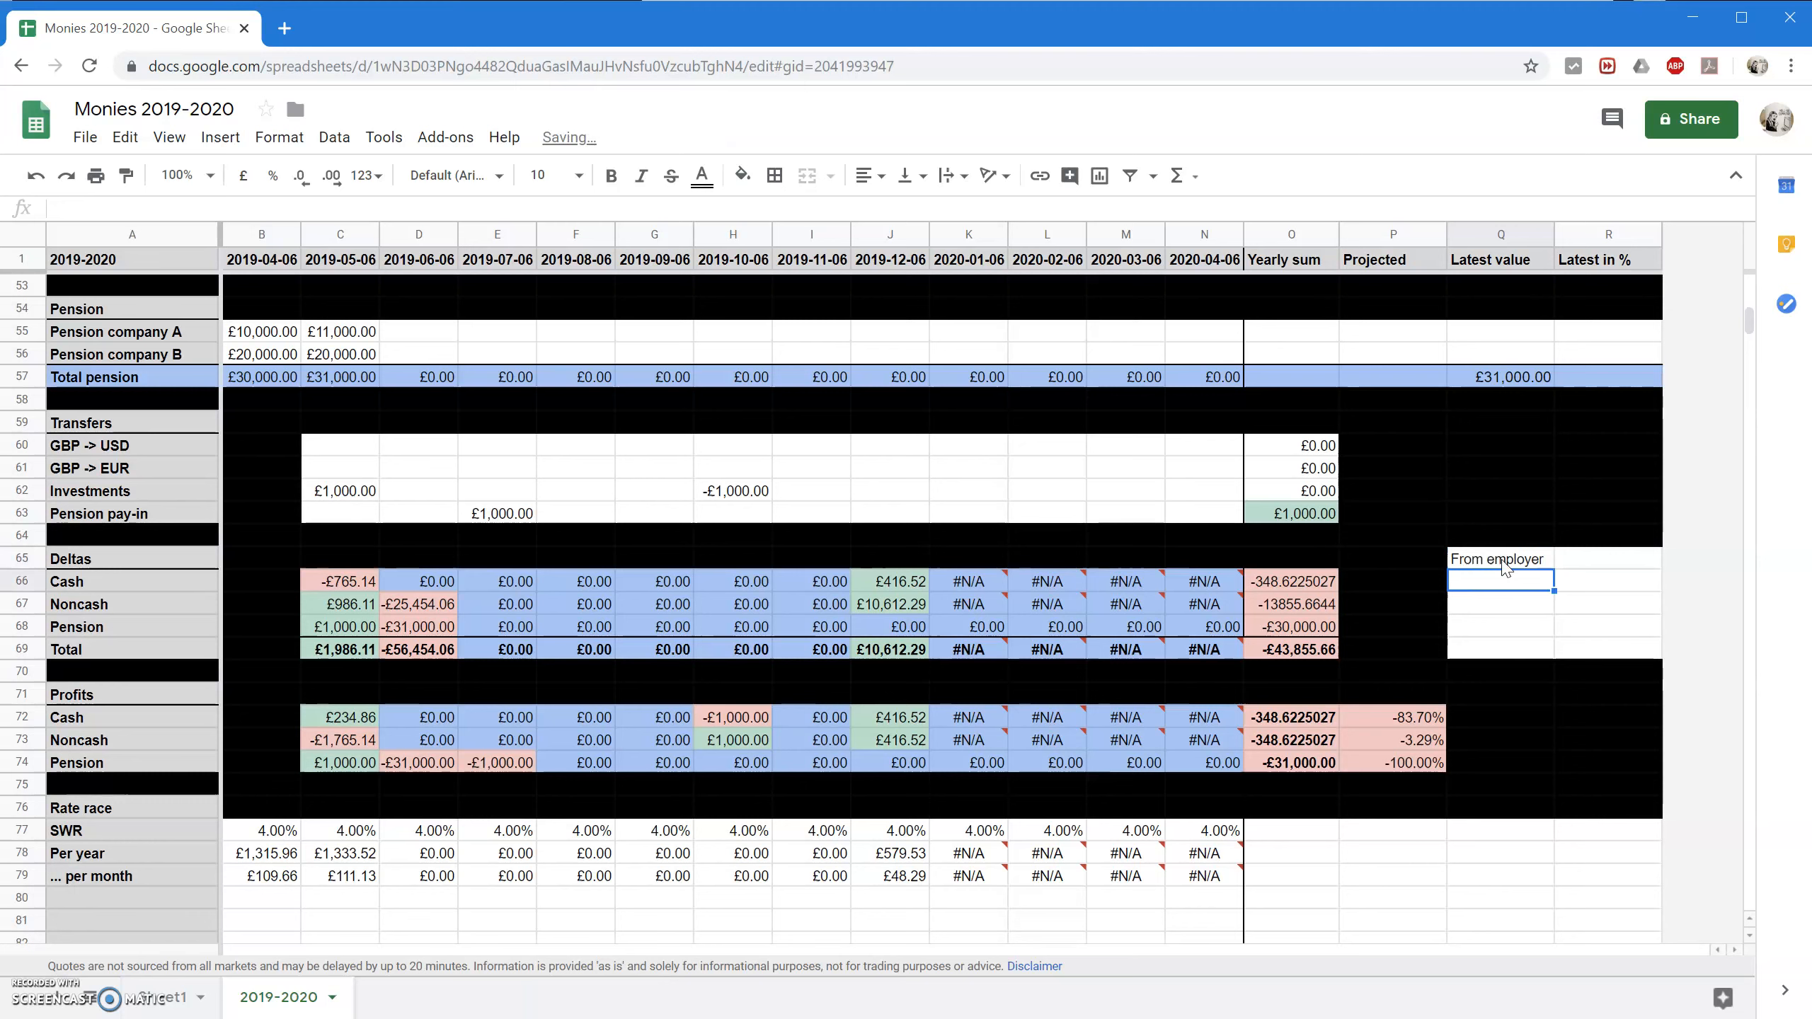
# Enter the label "Minus employer" in cell R65, beside the "From employer" label.
pyautogui.press('Up')
pyautogui.press('Right')
pyautogui.write('E')
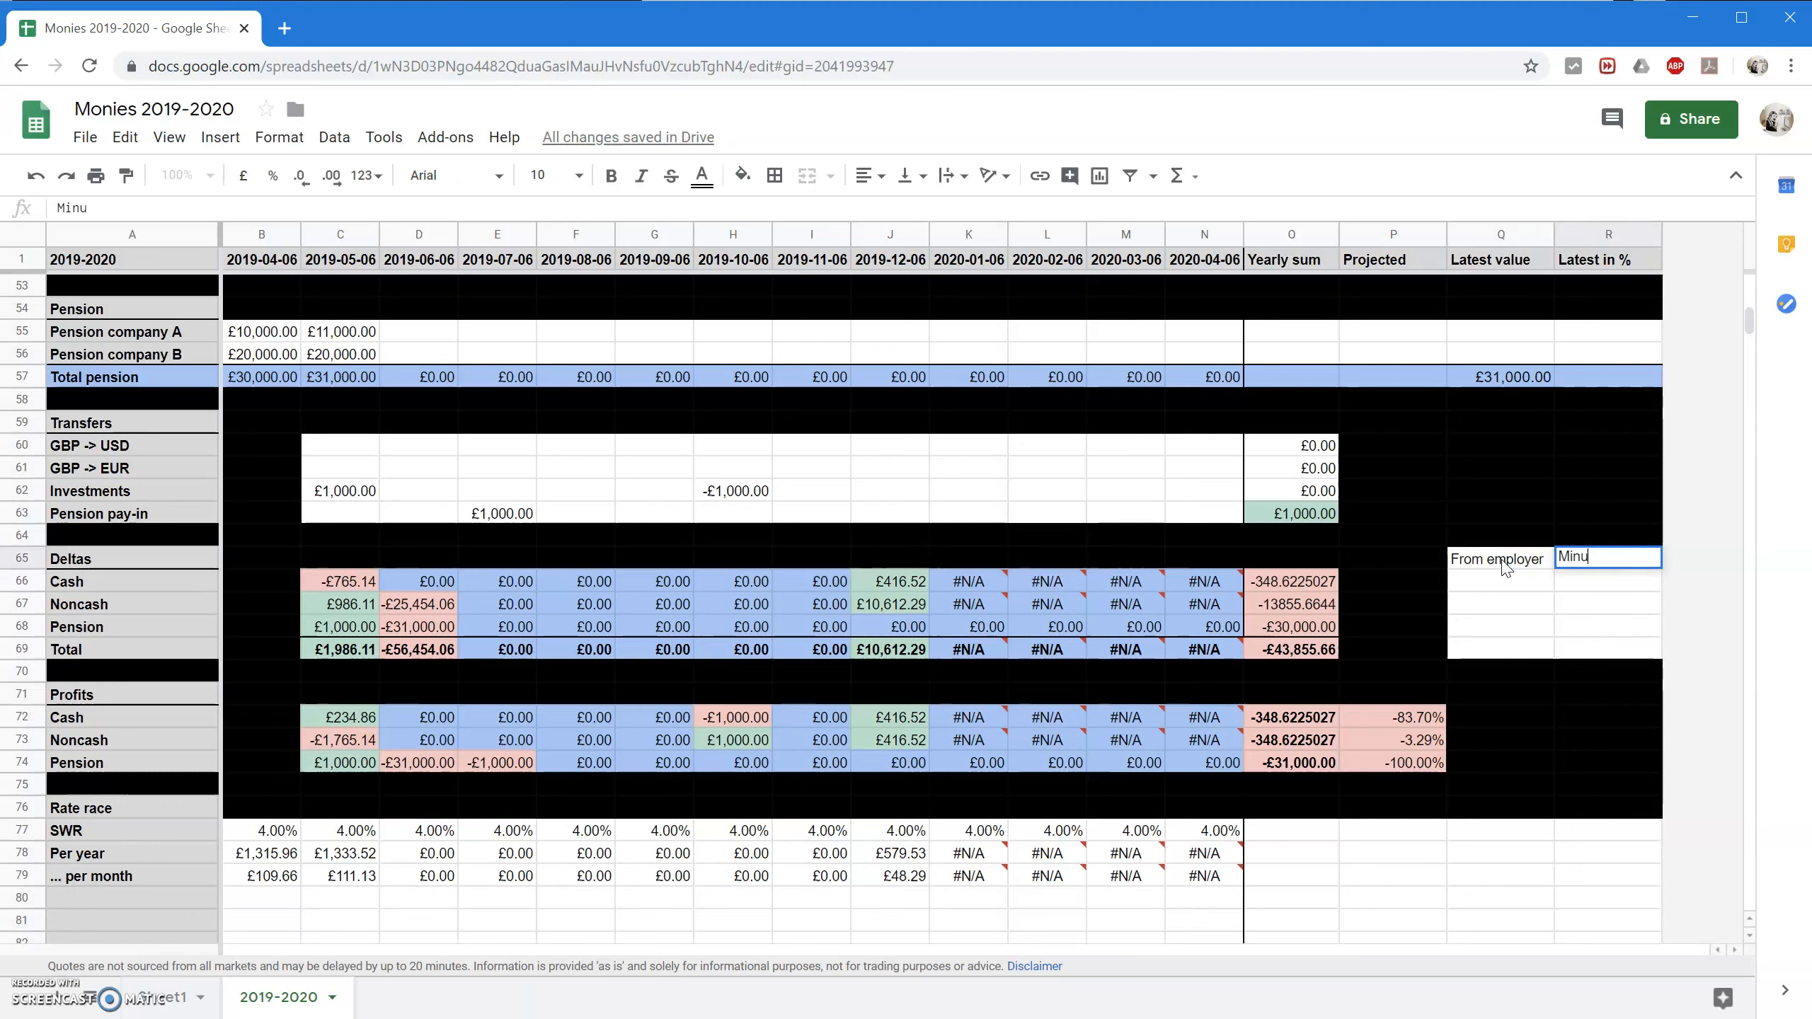
pyautogui.press('Return')
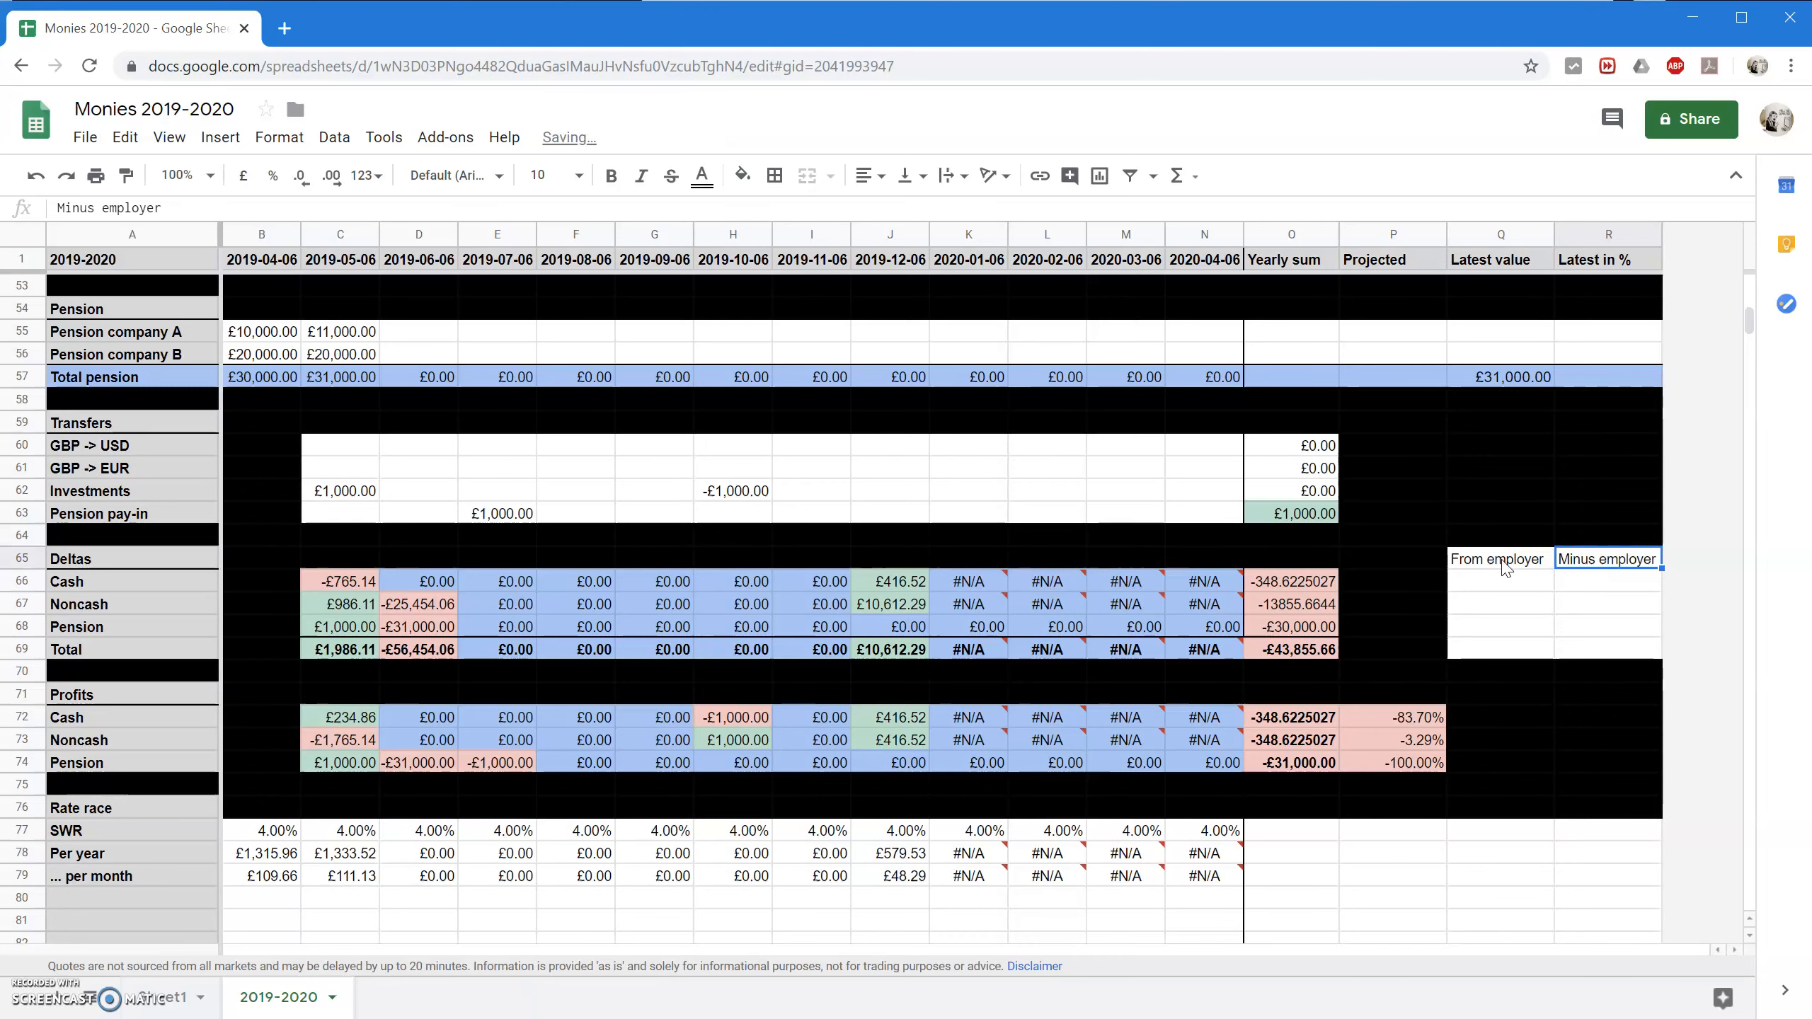
# Wrap the range C8:N8 in IFERROR inside the yearly SUM of Vested STOCK value GBP in cell O8.
pyautogui.click(1125, 628)
pyautogui.scroll(10, 1127, 643)
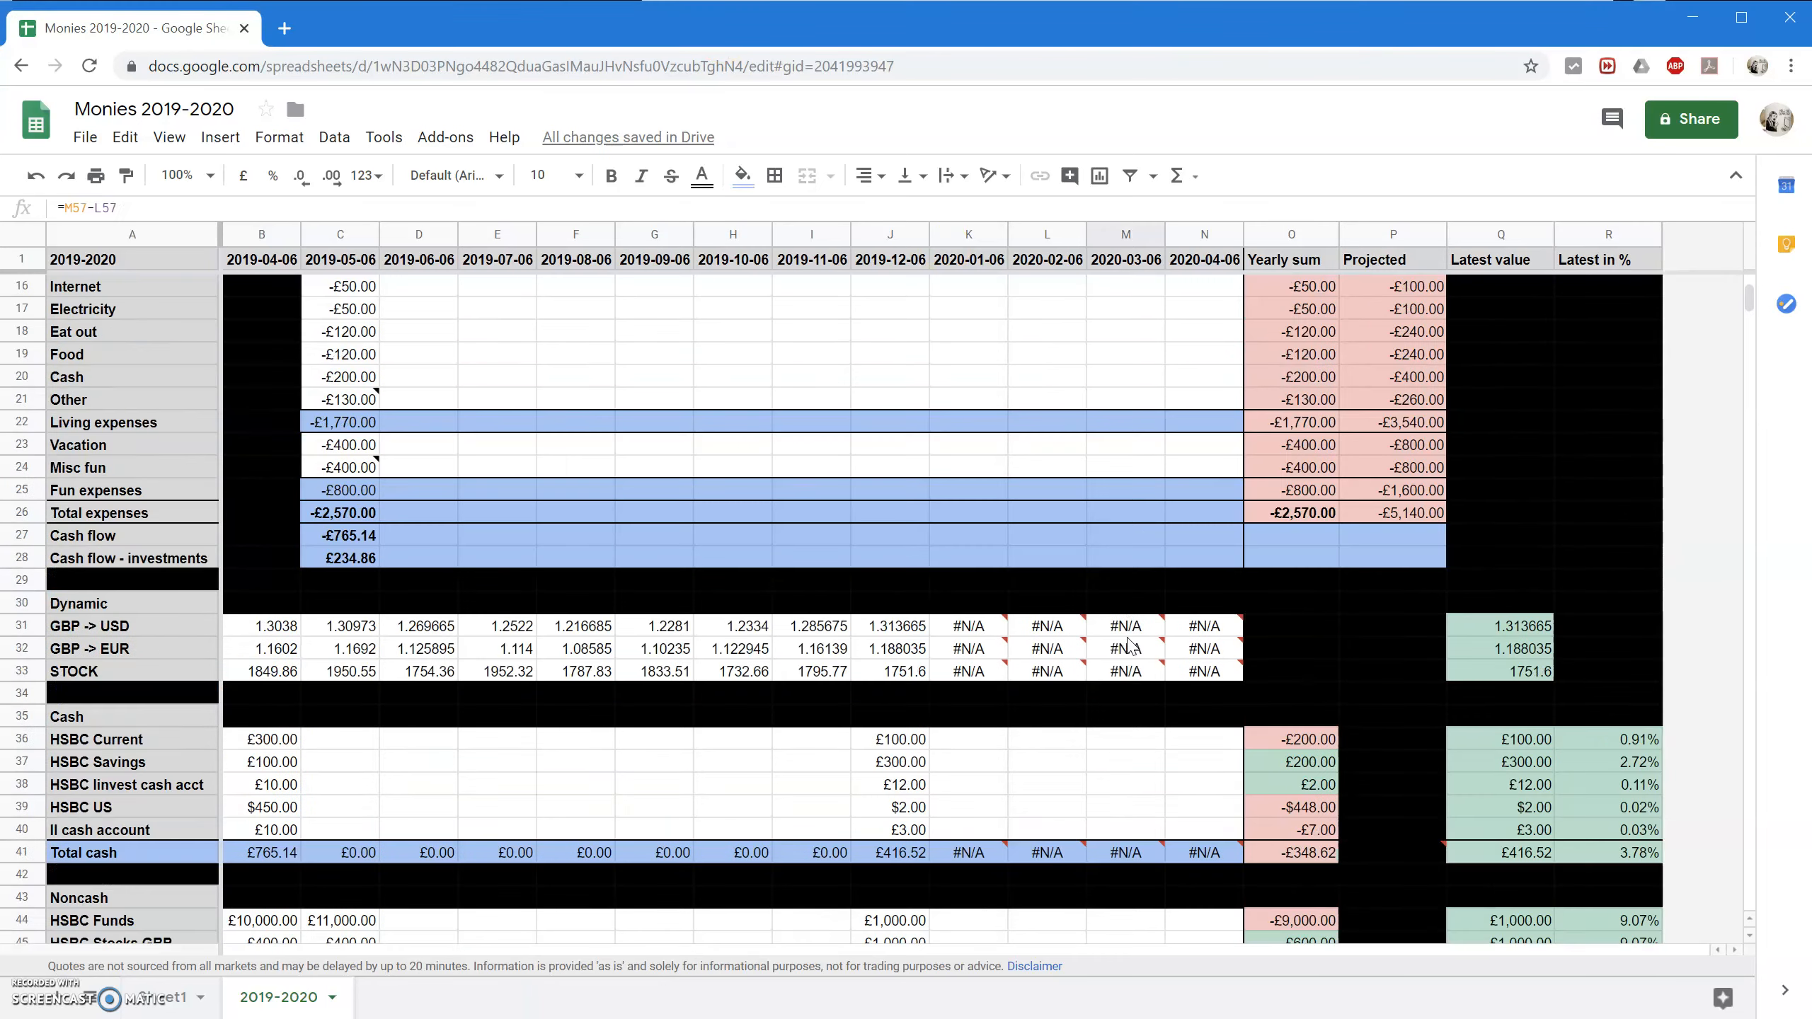
pyautogui.scroll(5, 1127, 642)
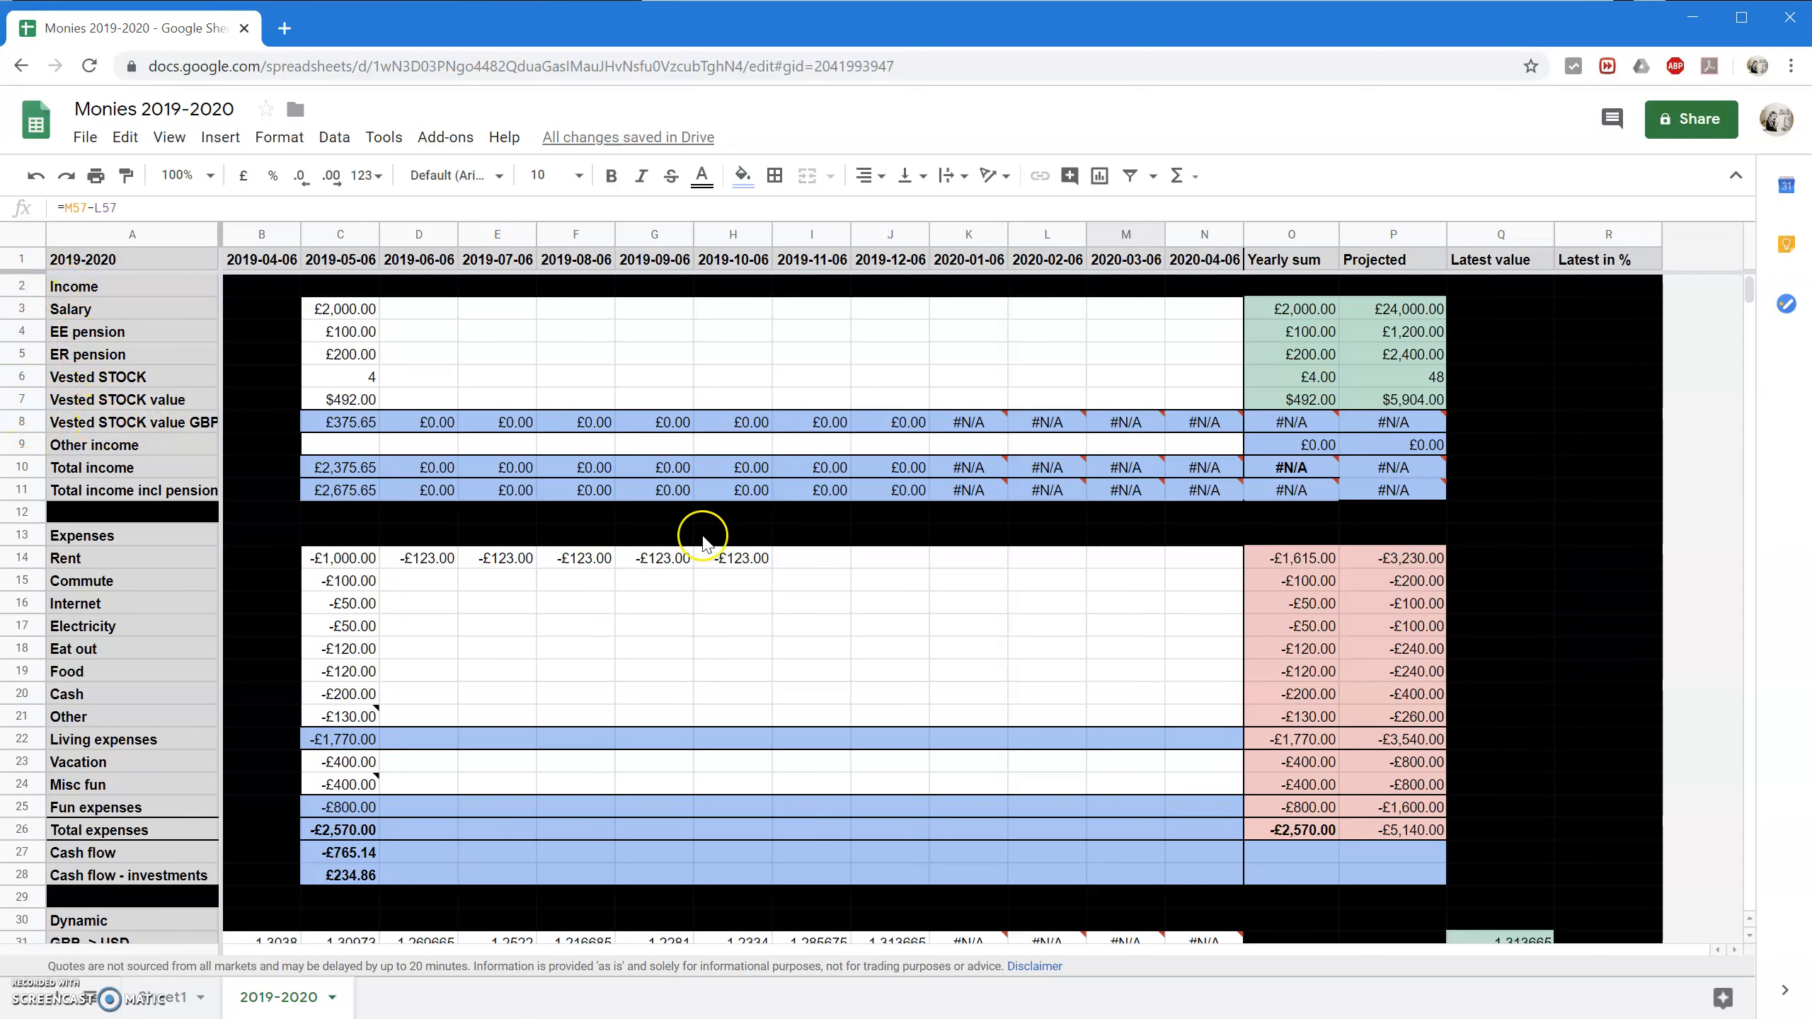
pyautogui.scroll(-20, 1271, 674)
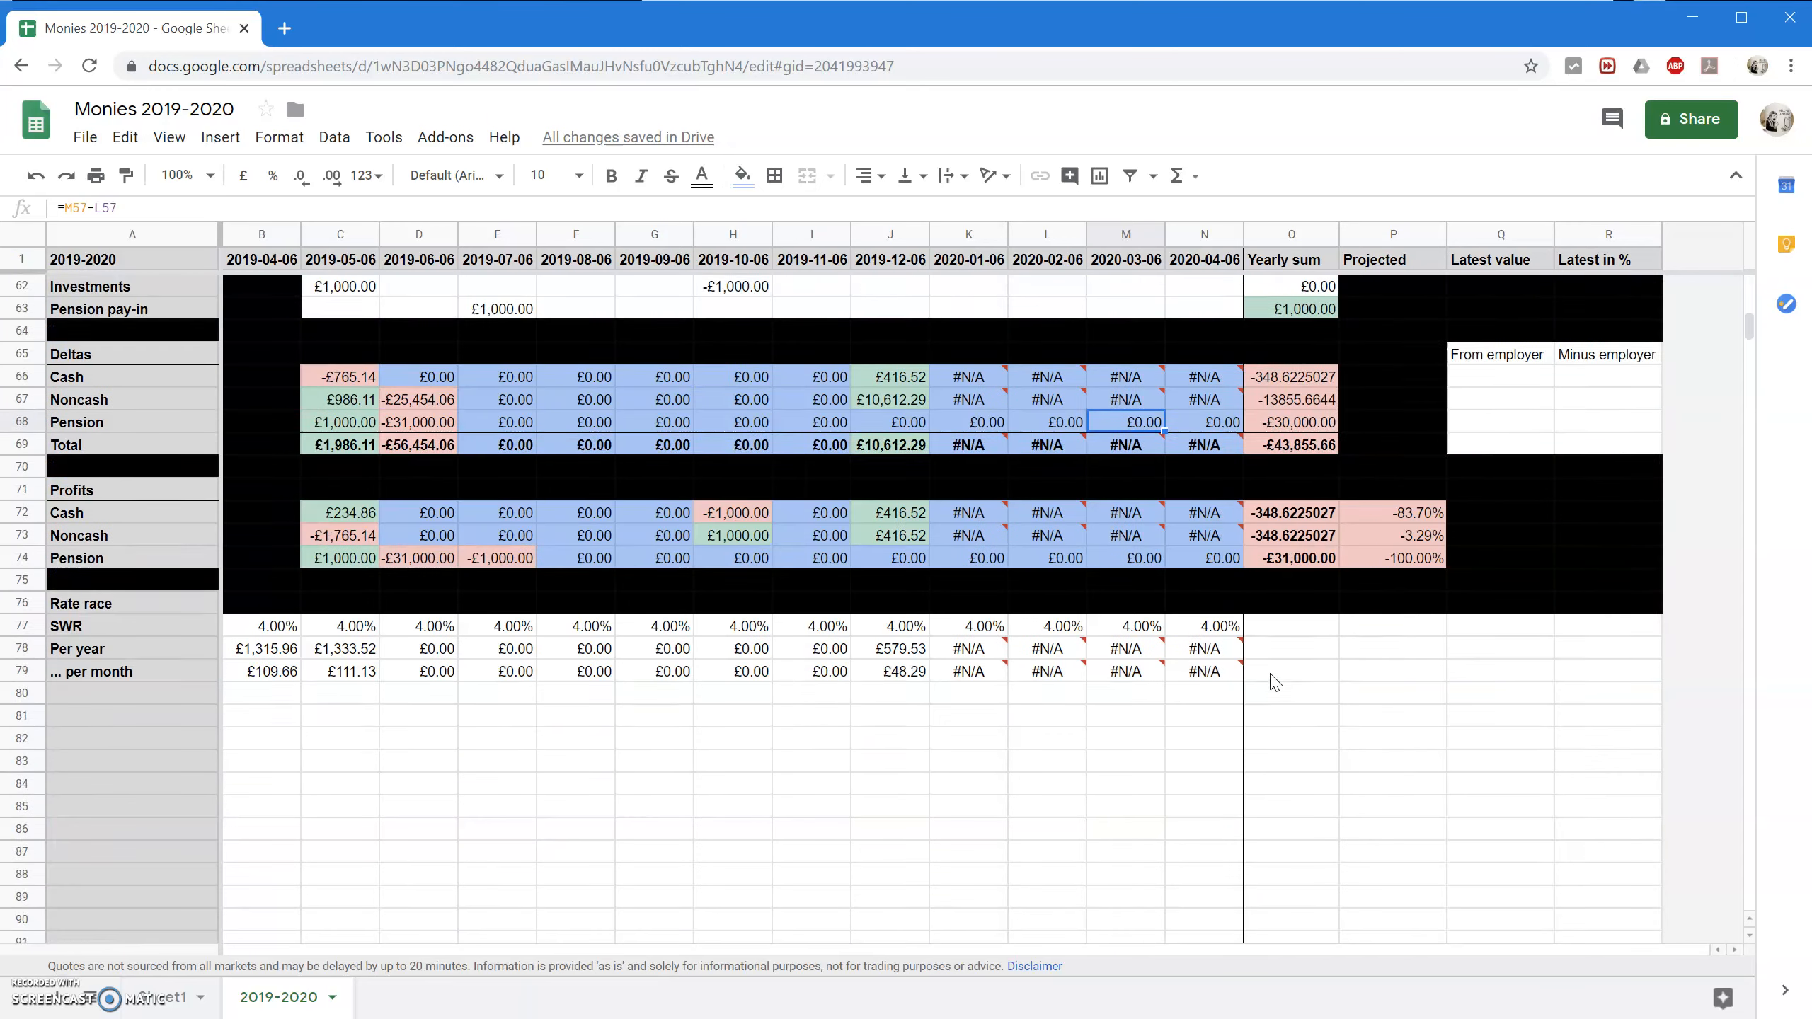
pyautogui.scroll(4, 1268, 684)
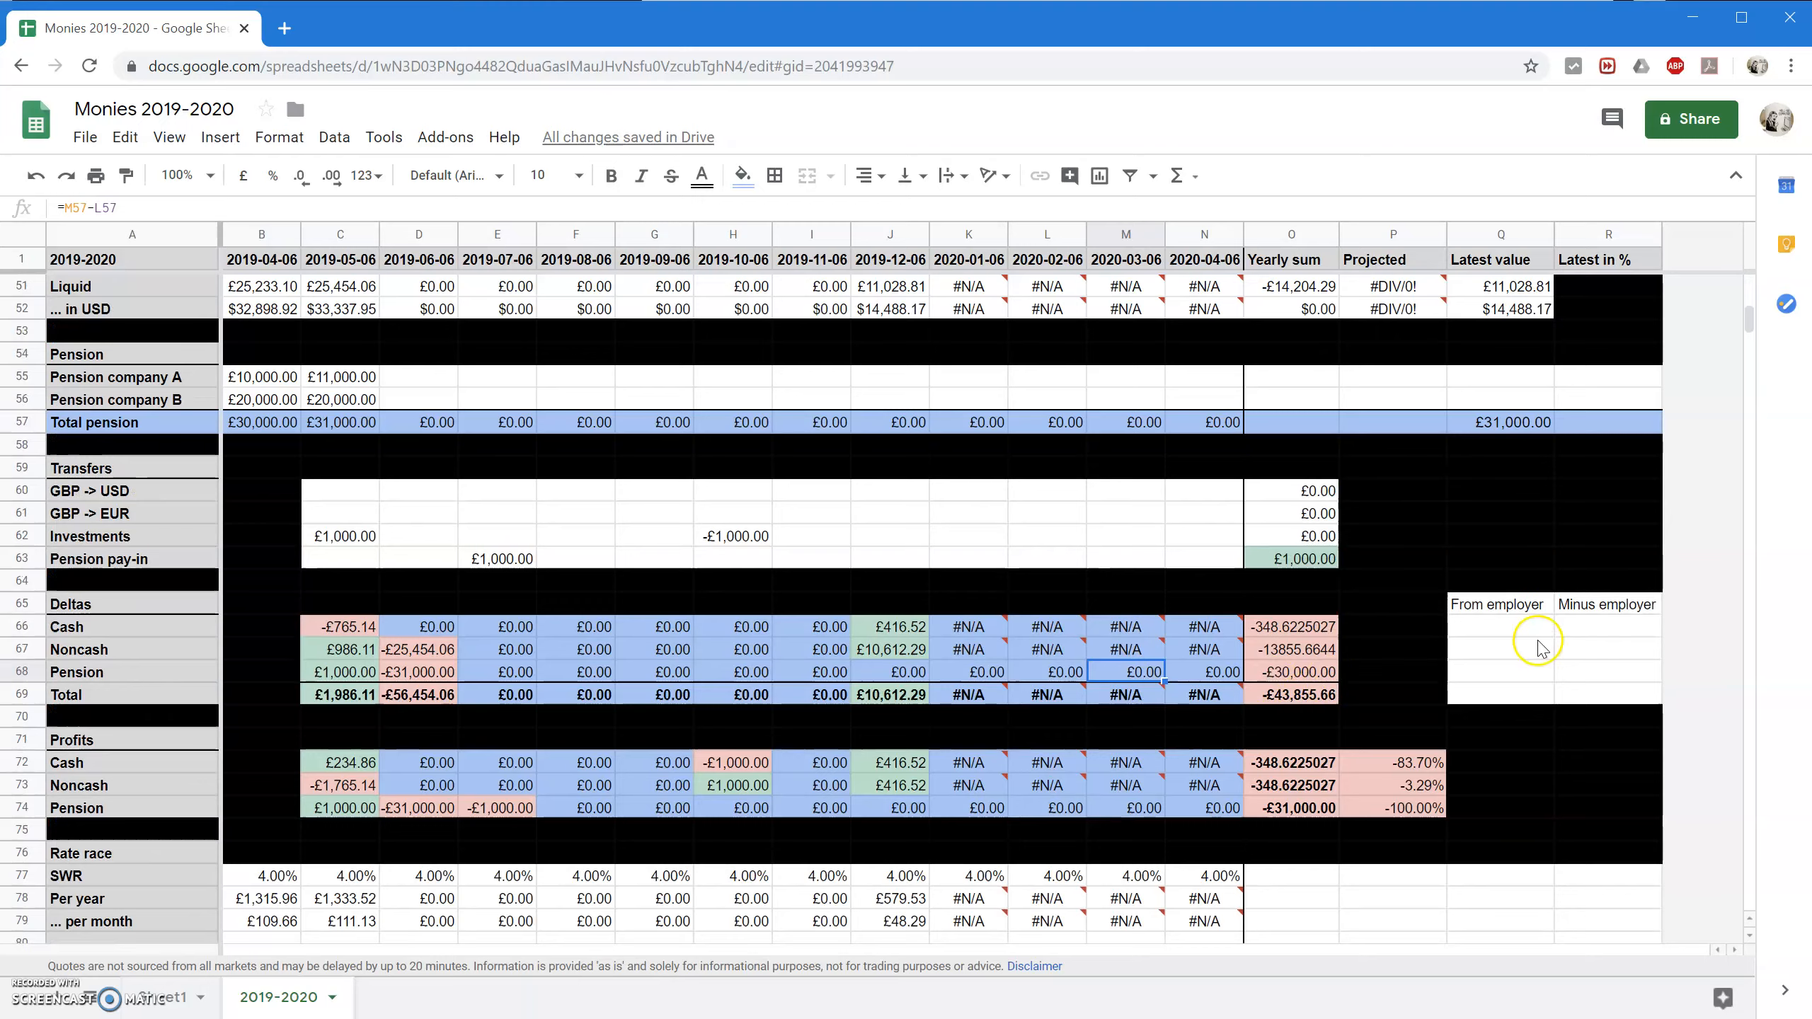
pyautogui.scroll(16, 1538, 646)
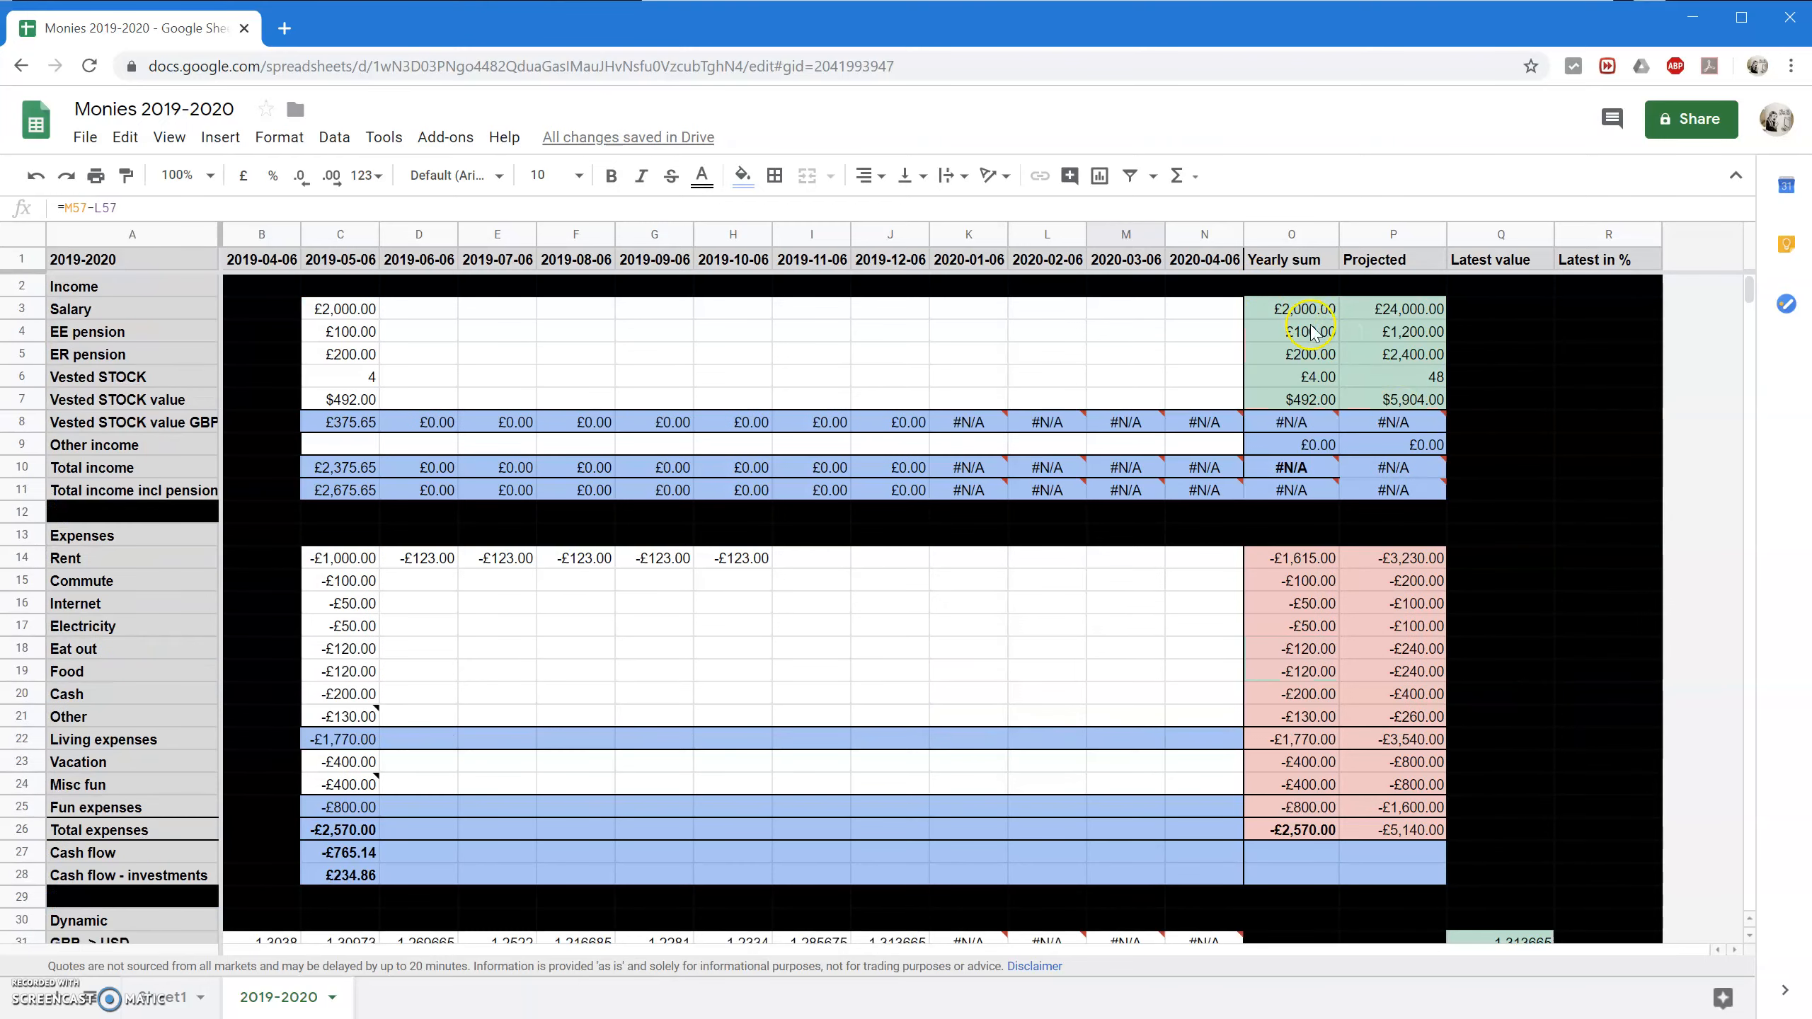
pyautogui.moveTo(1320, 428)
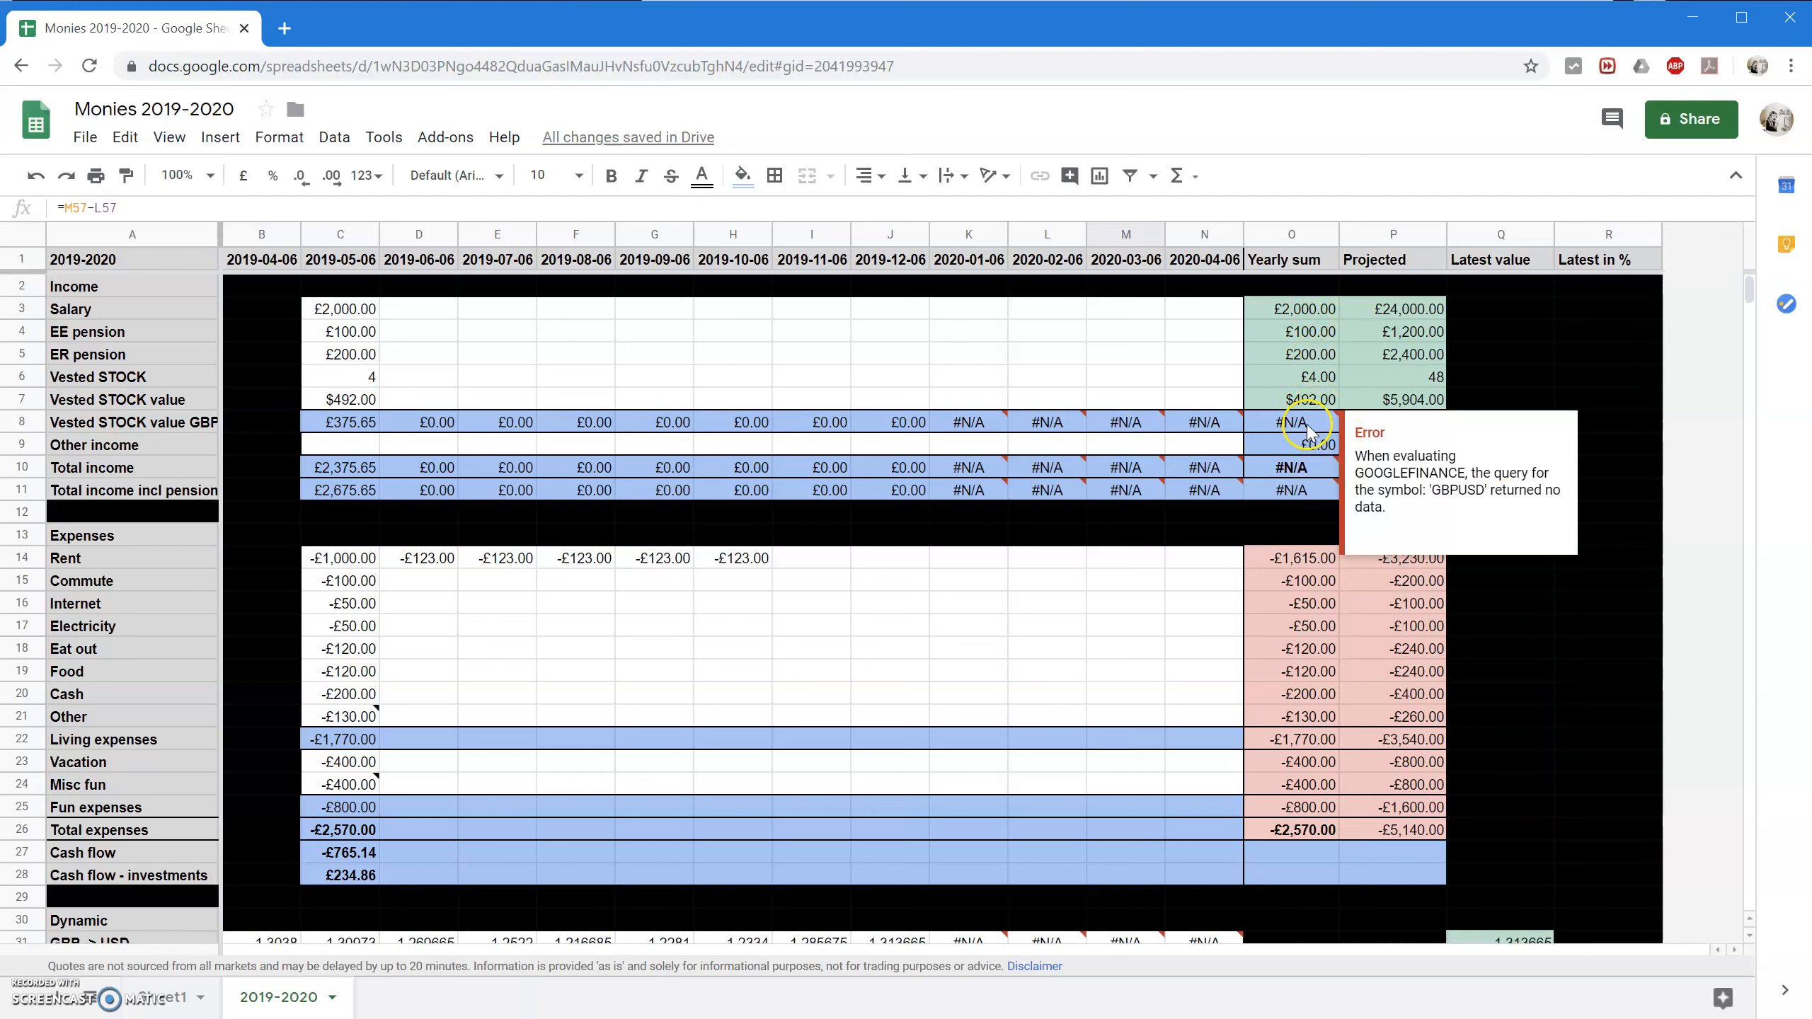
pyautogui.click(1307, 430)
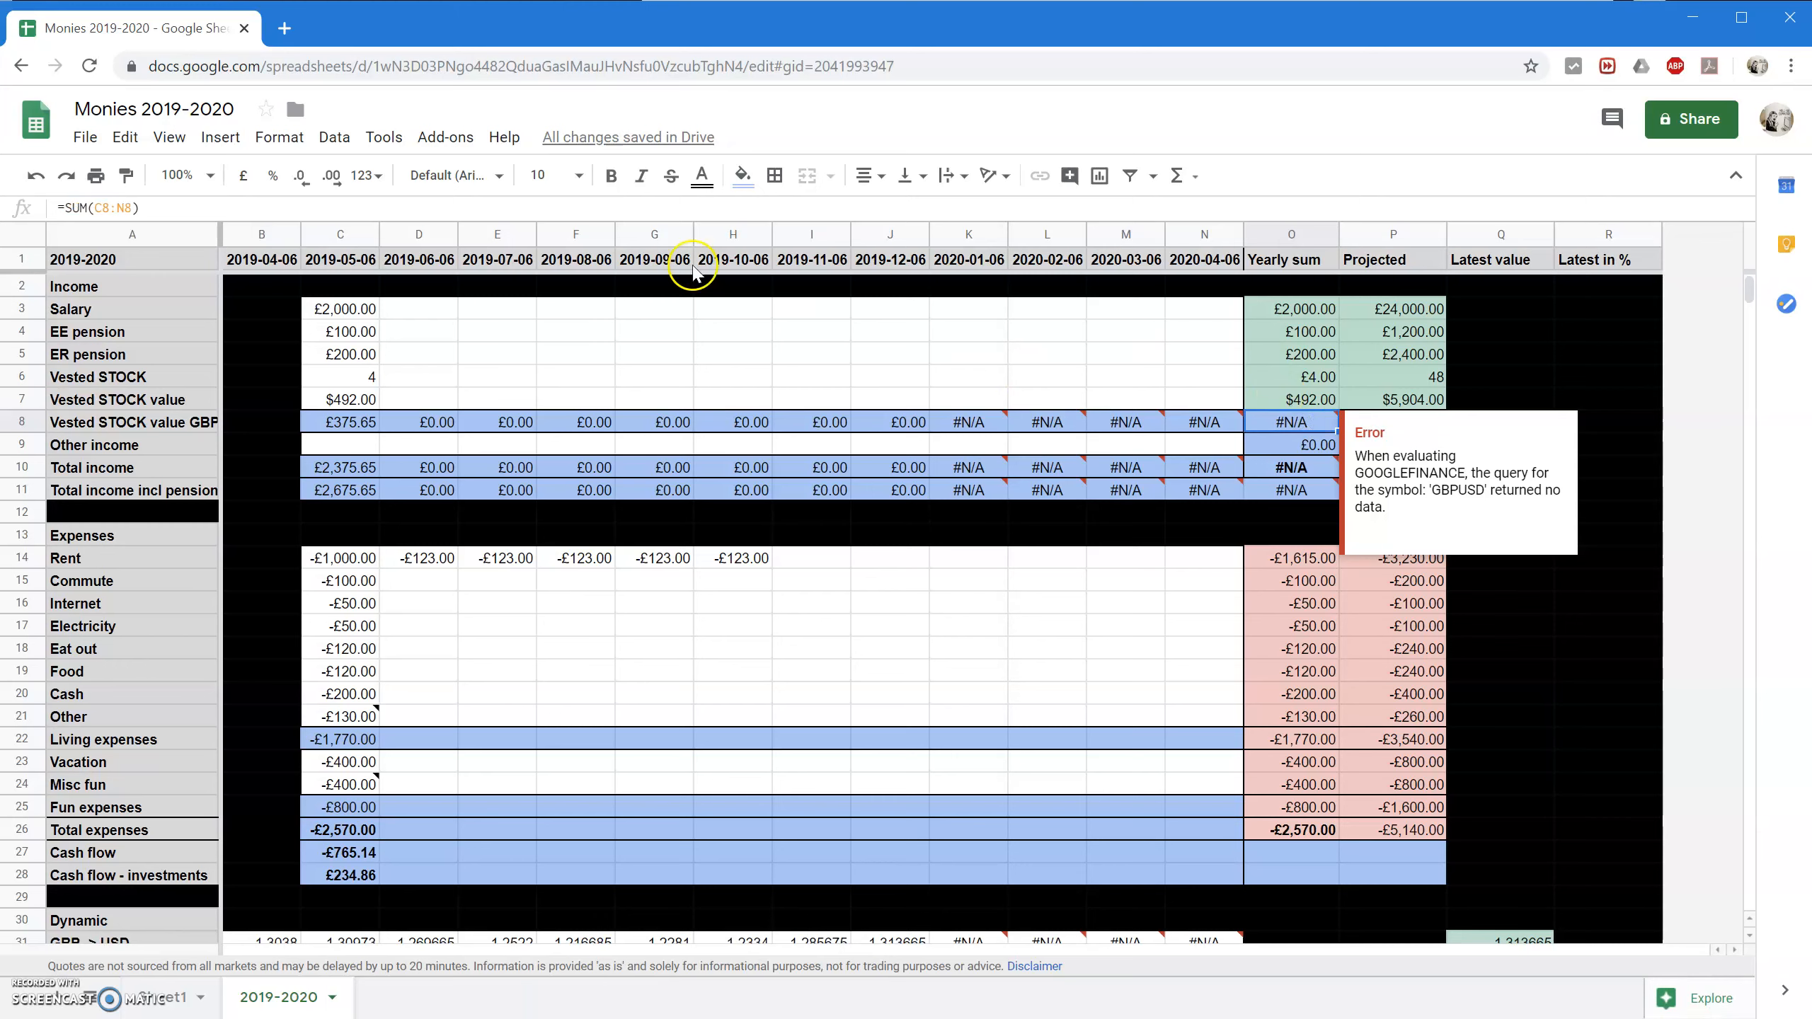
pyautogui.click(93, 210)
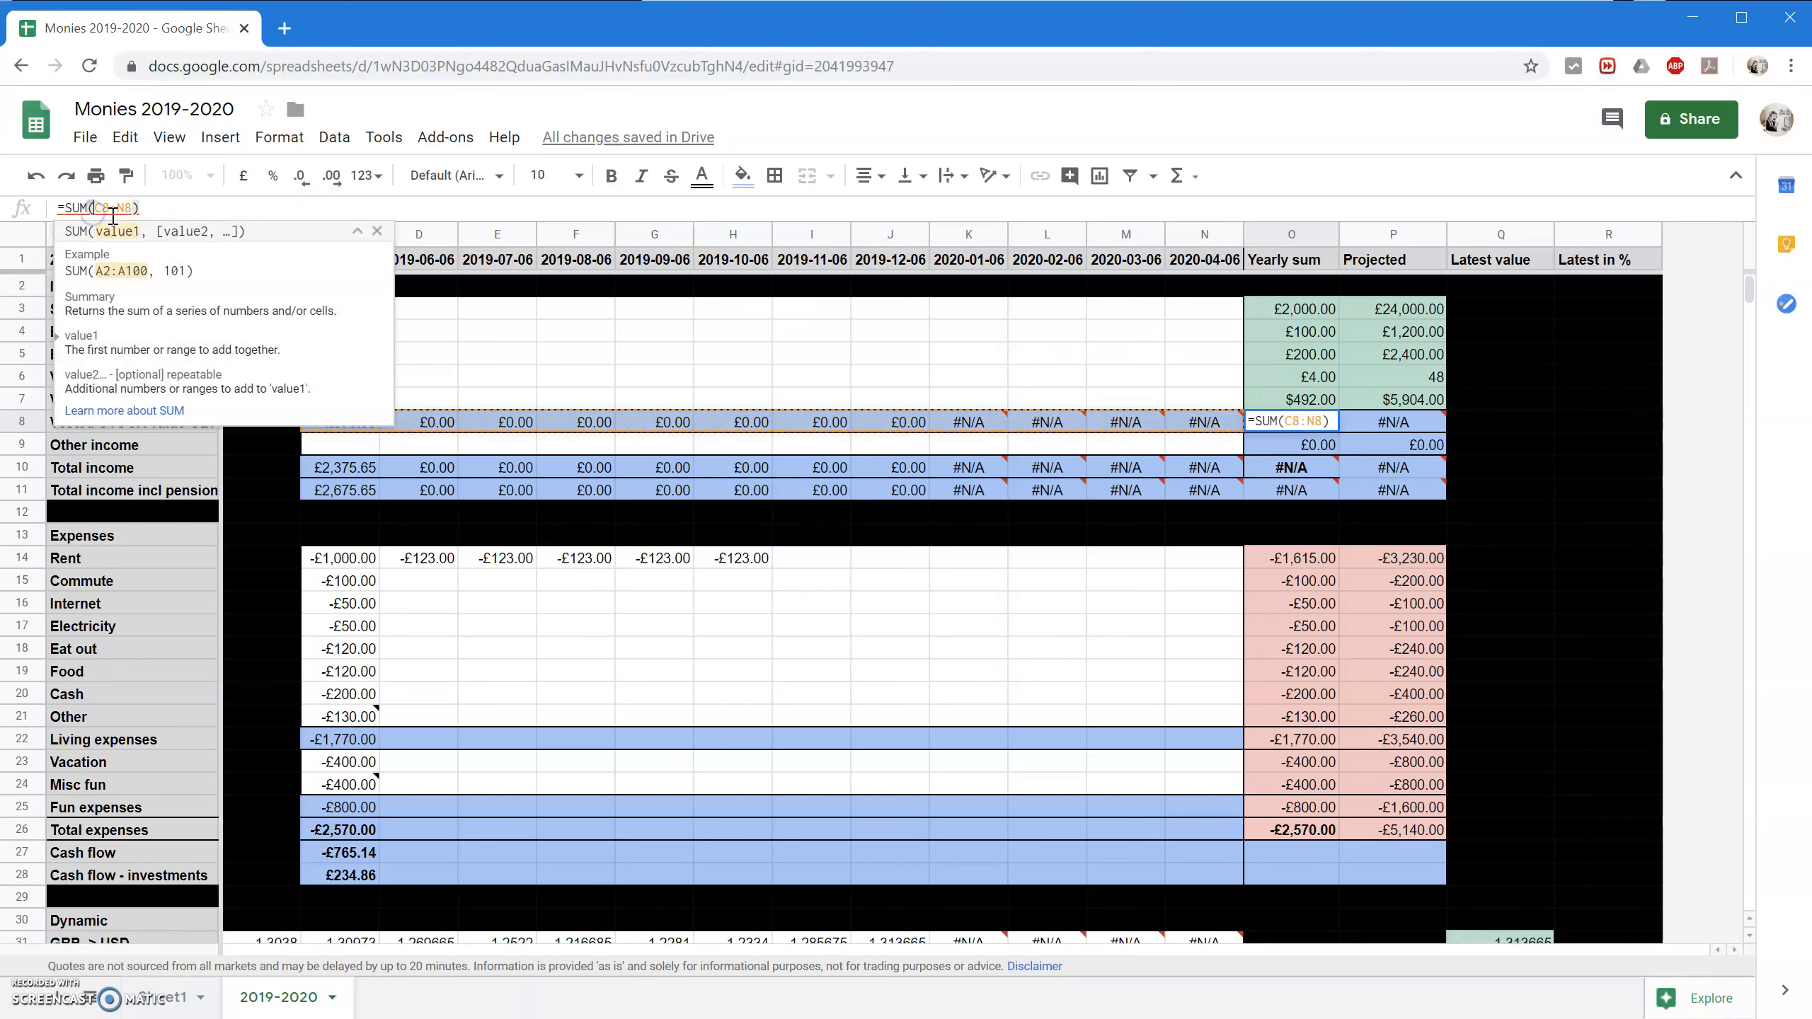
pyautogui.write('IFERROR(')
pyautogui.press('Return')
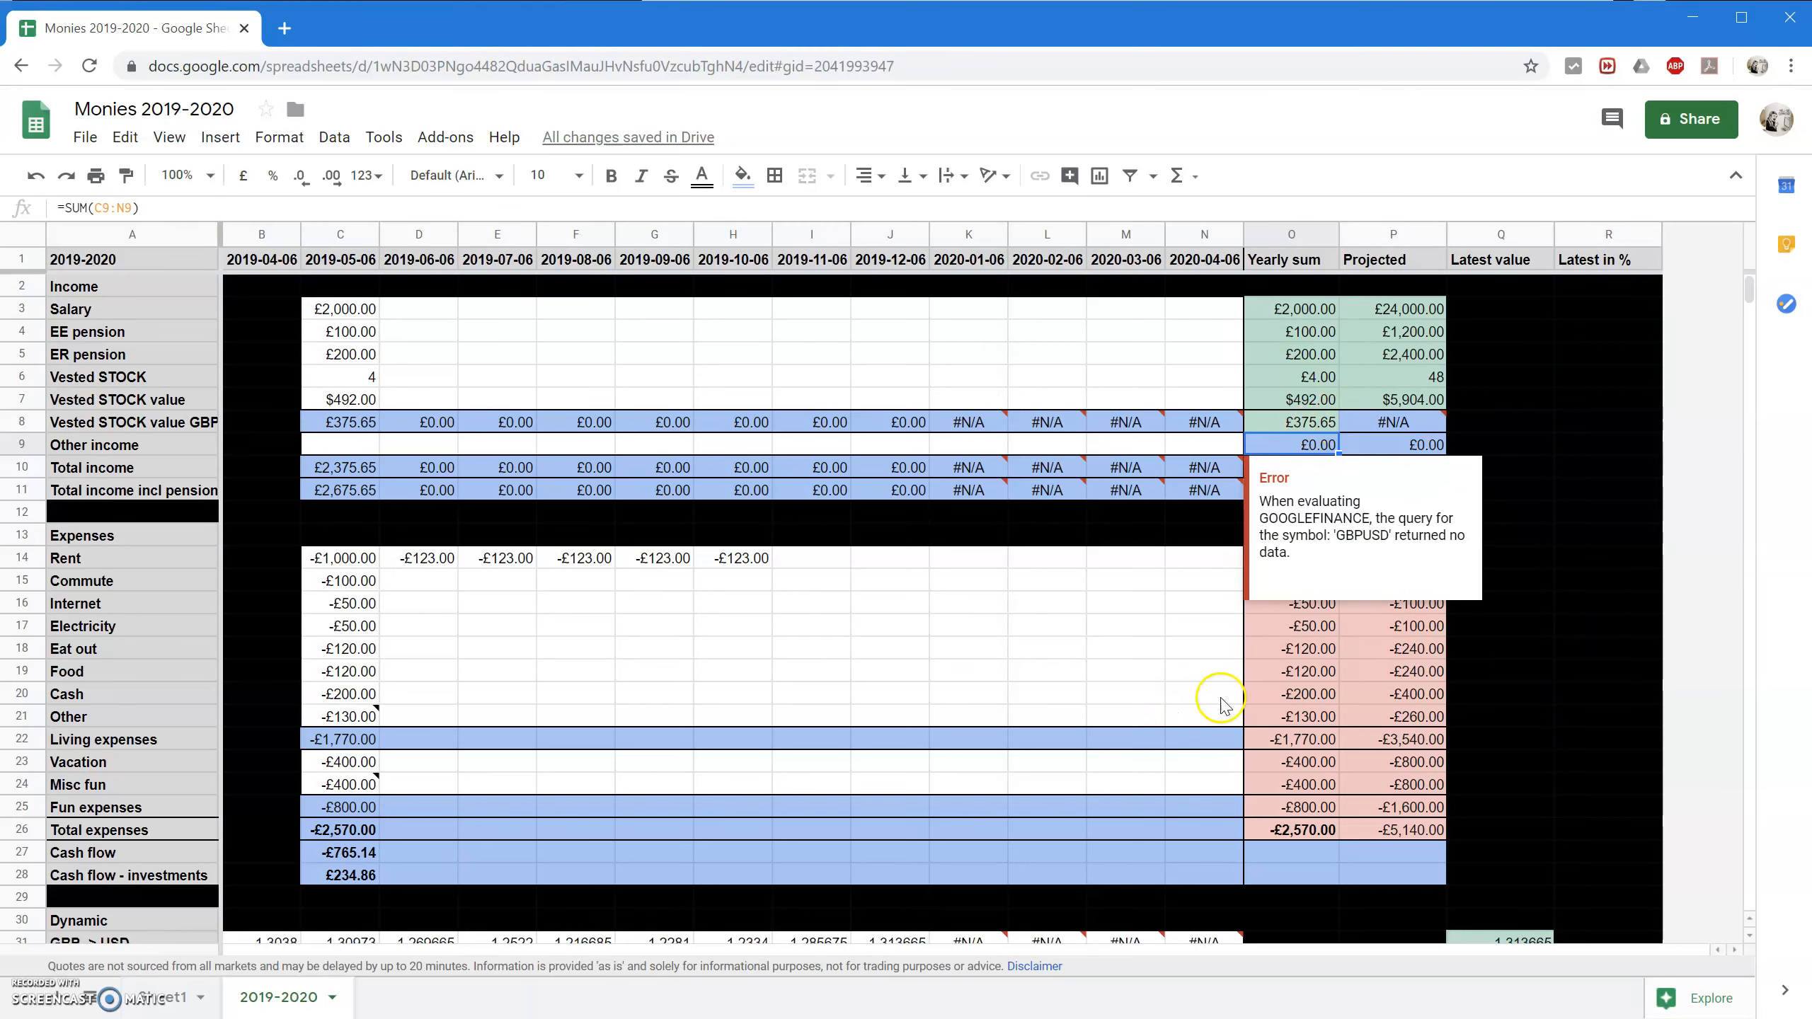
pyautogui.click(1287, 694)
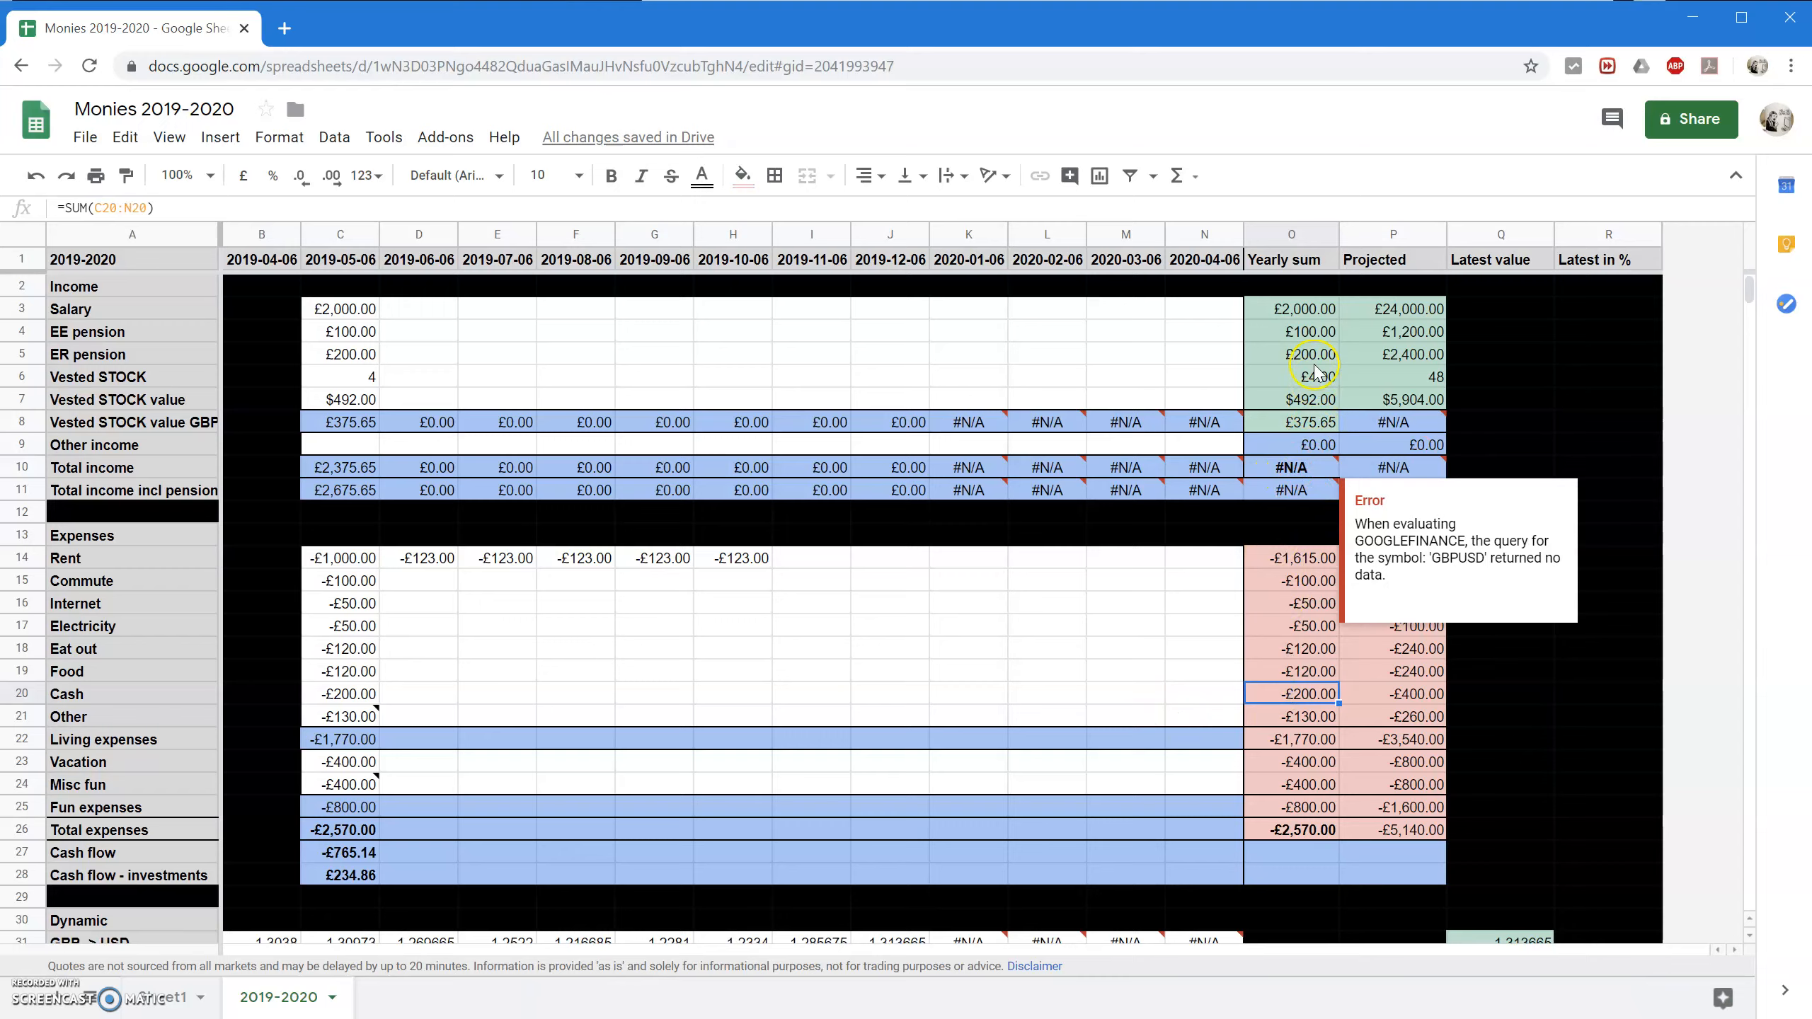
pyautogui.scroll(-17, 1380, 842)
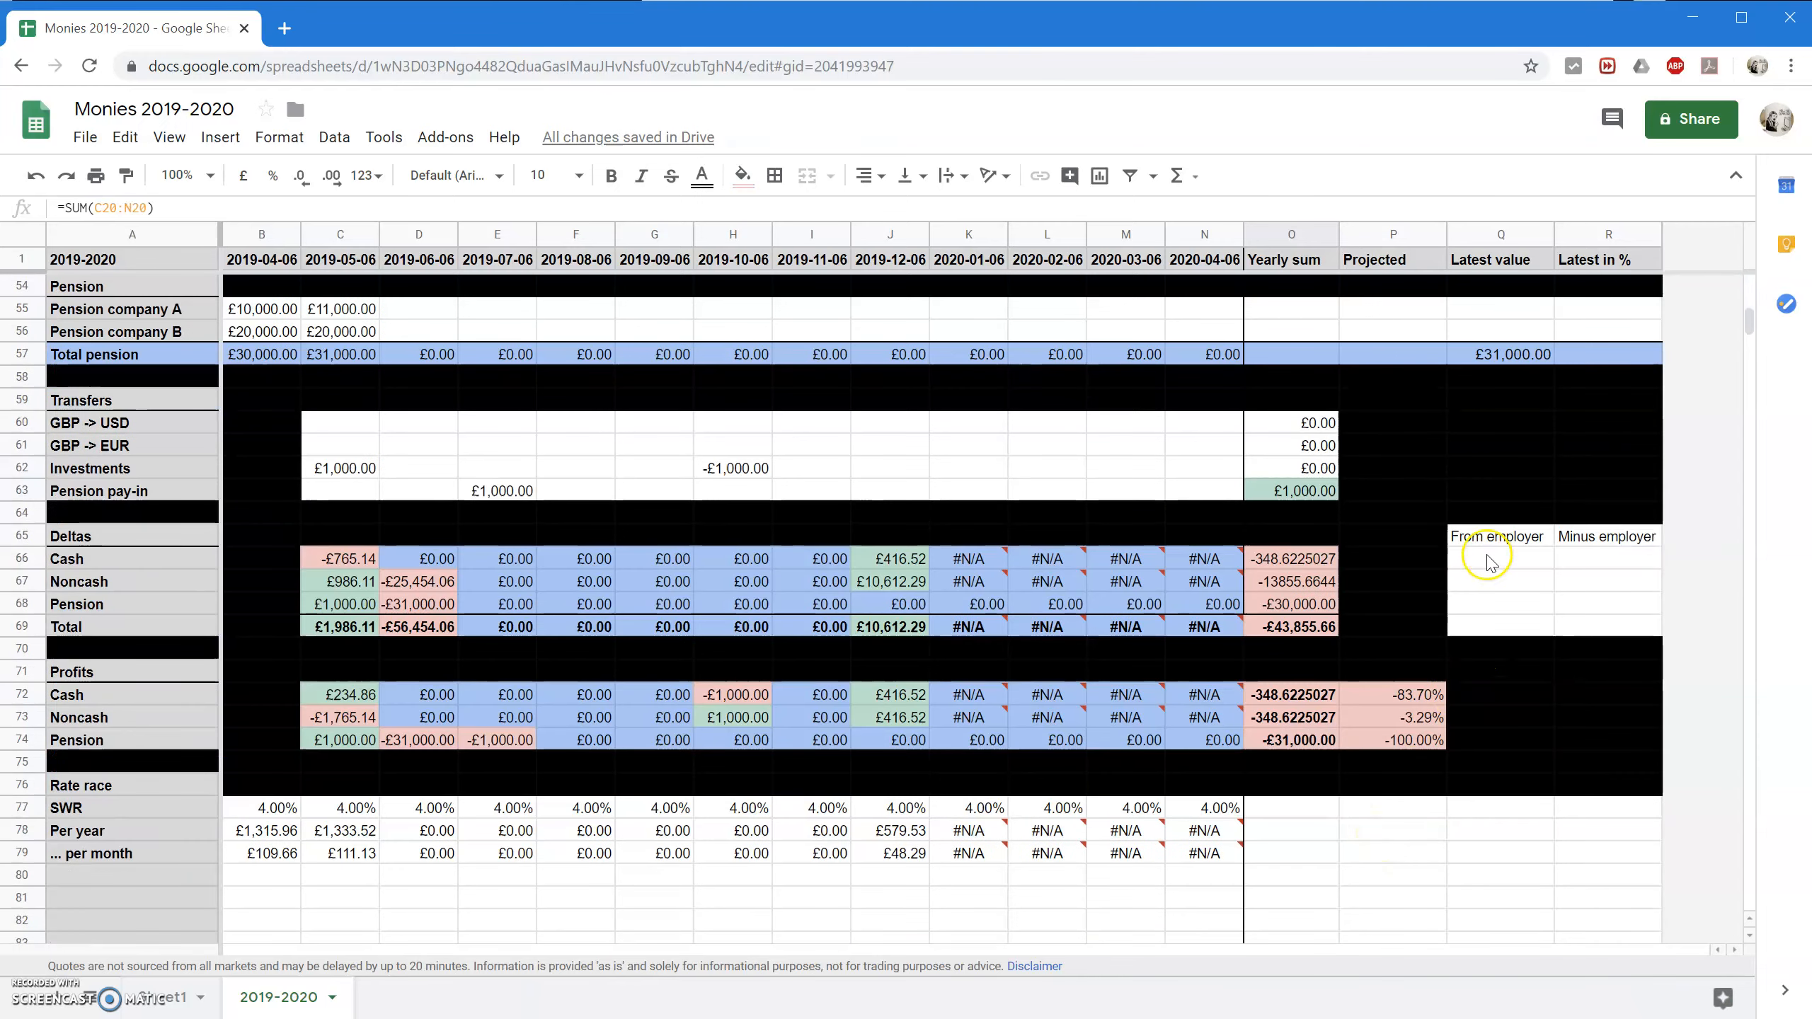
pyautogui.click(1491, 563)
pyautogui.write('=')
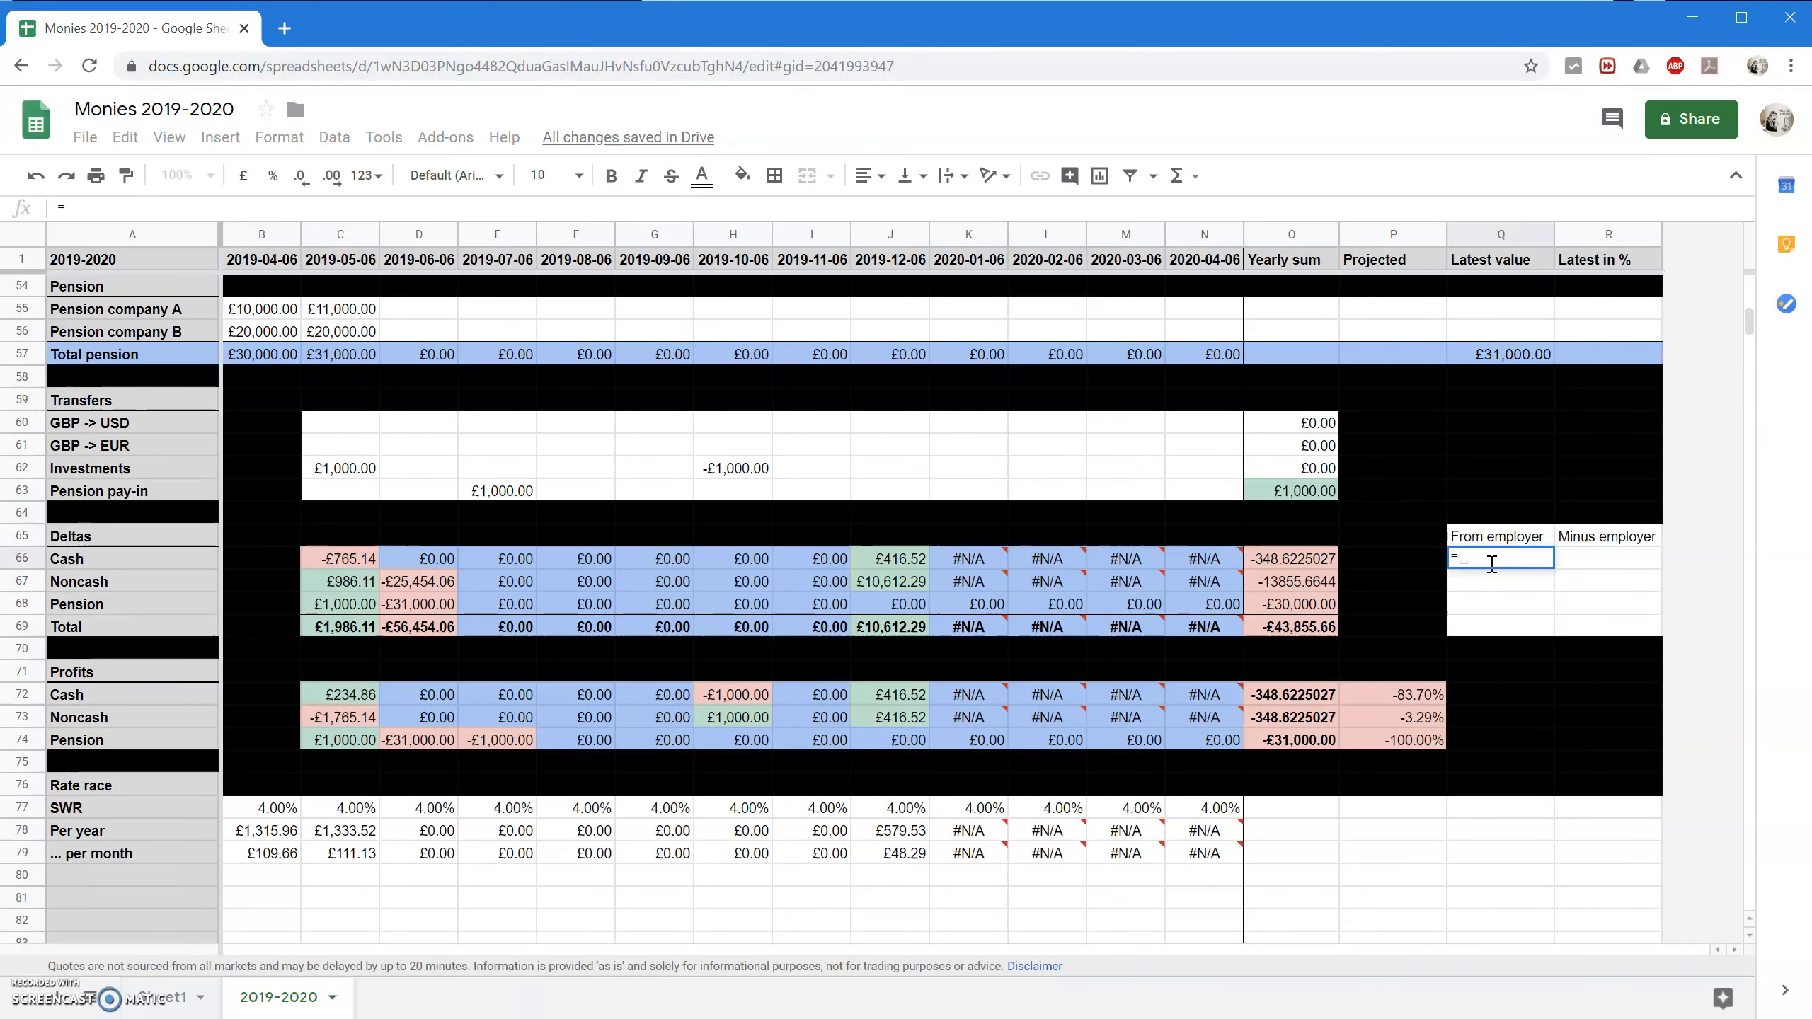
pyautogui.write('O2+O8')
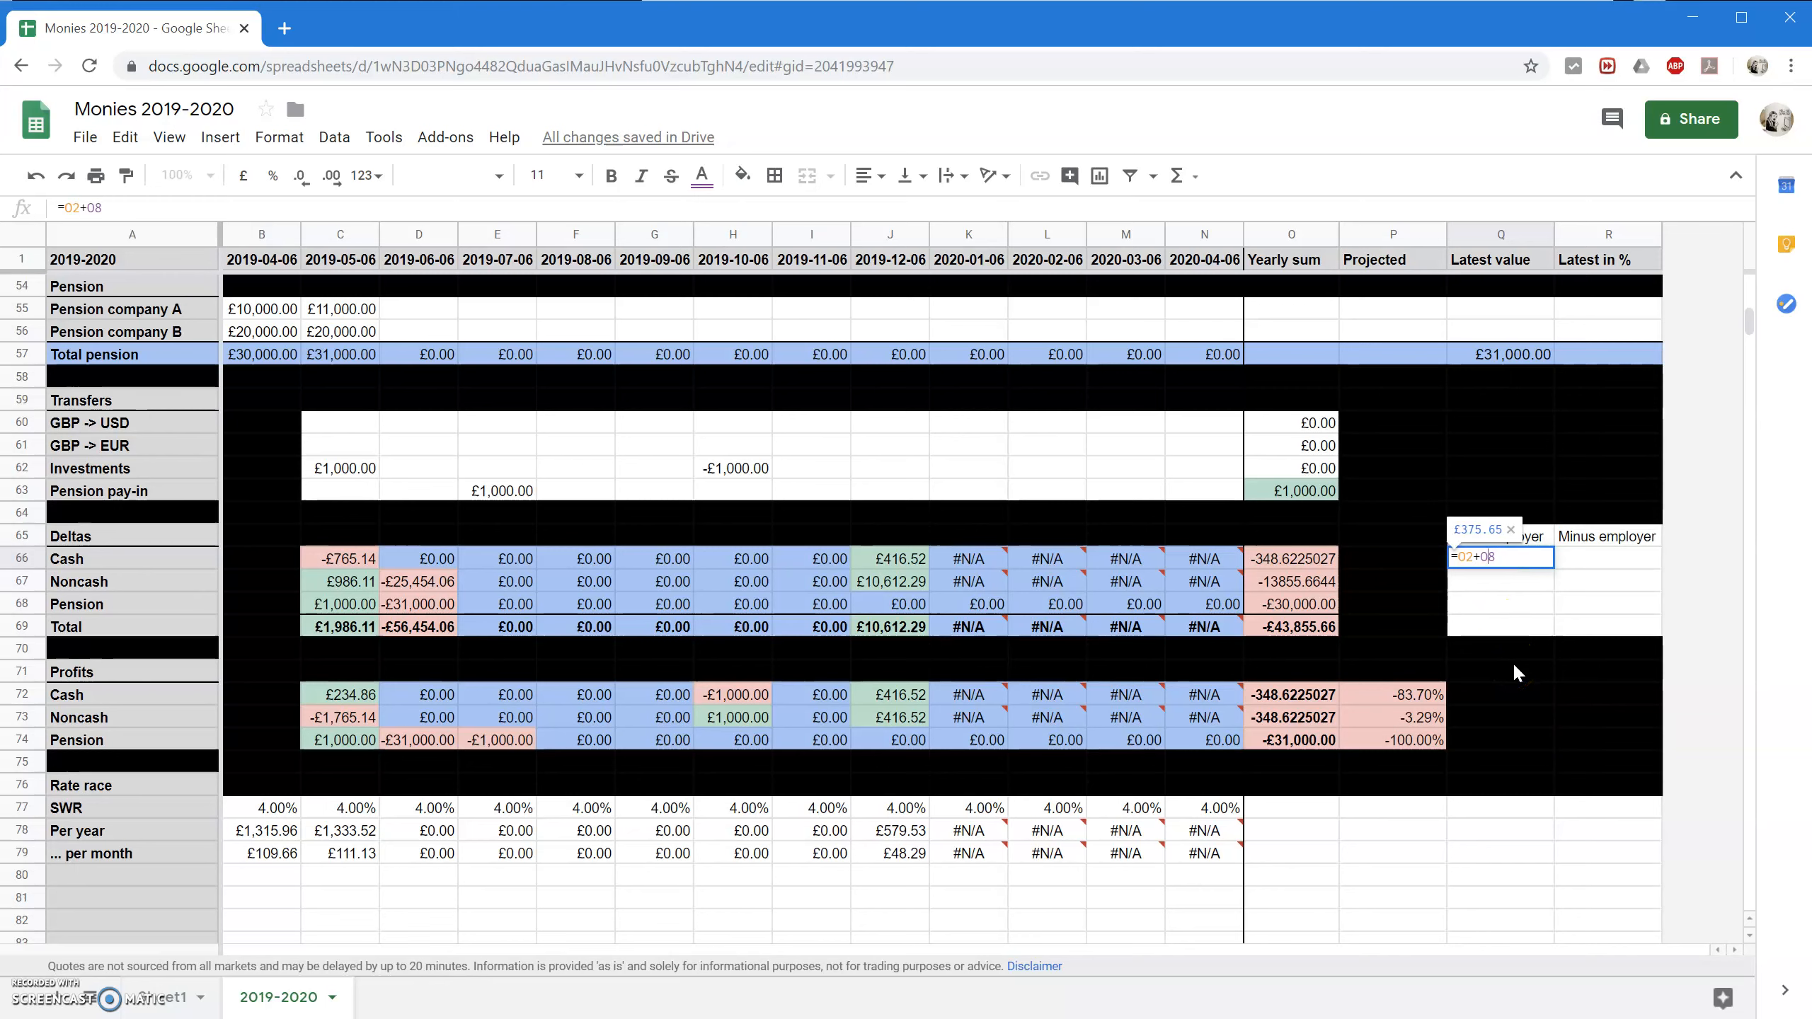
pyautogui.press('Escape')
# Enter the formula =O2+O8 in cell Q66 under the "From employer" label.
pyautogui.click(1516, 568)
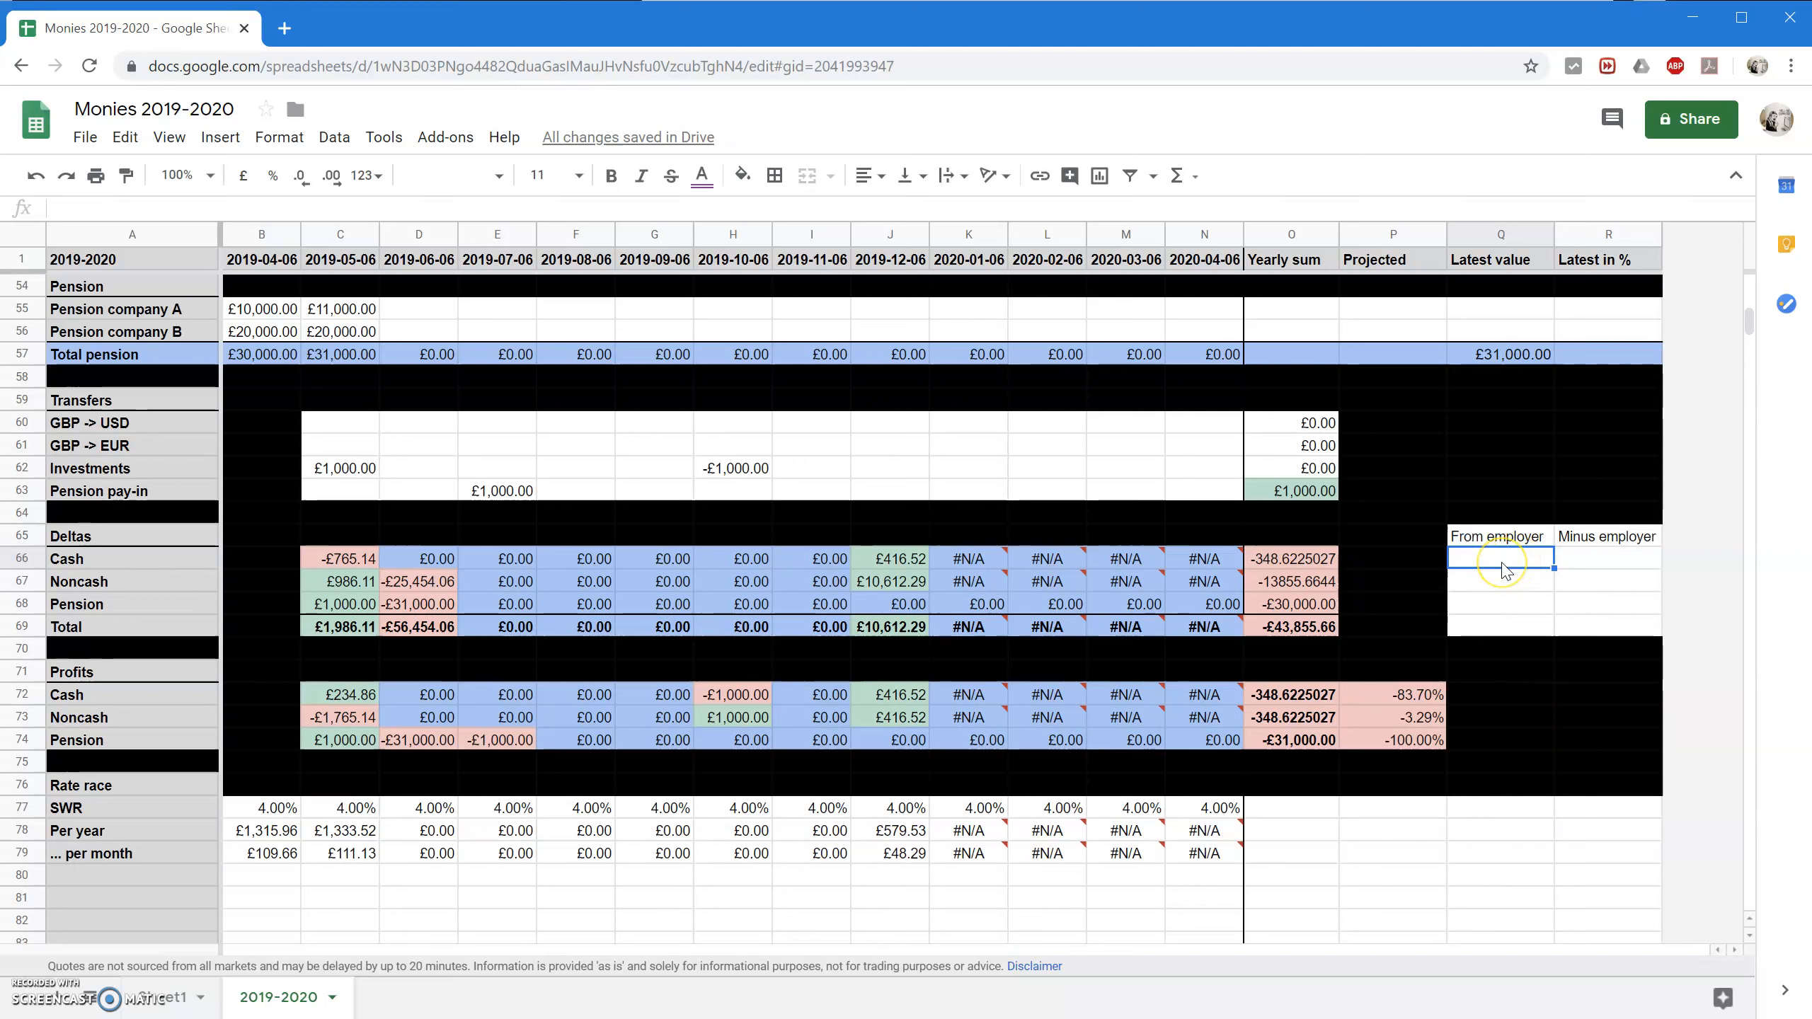
pyautogui.write('=')
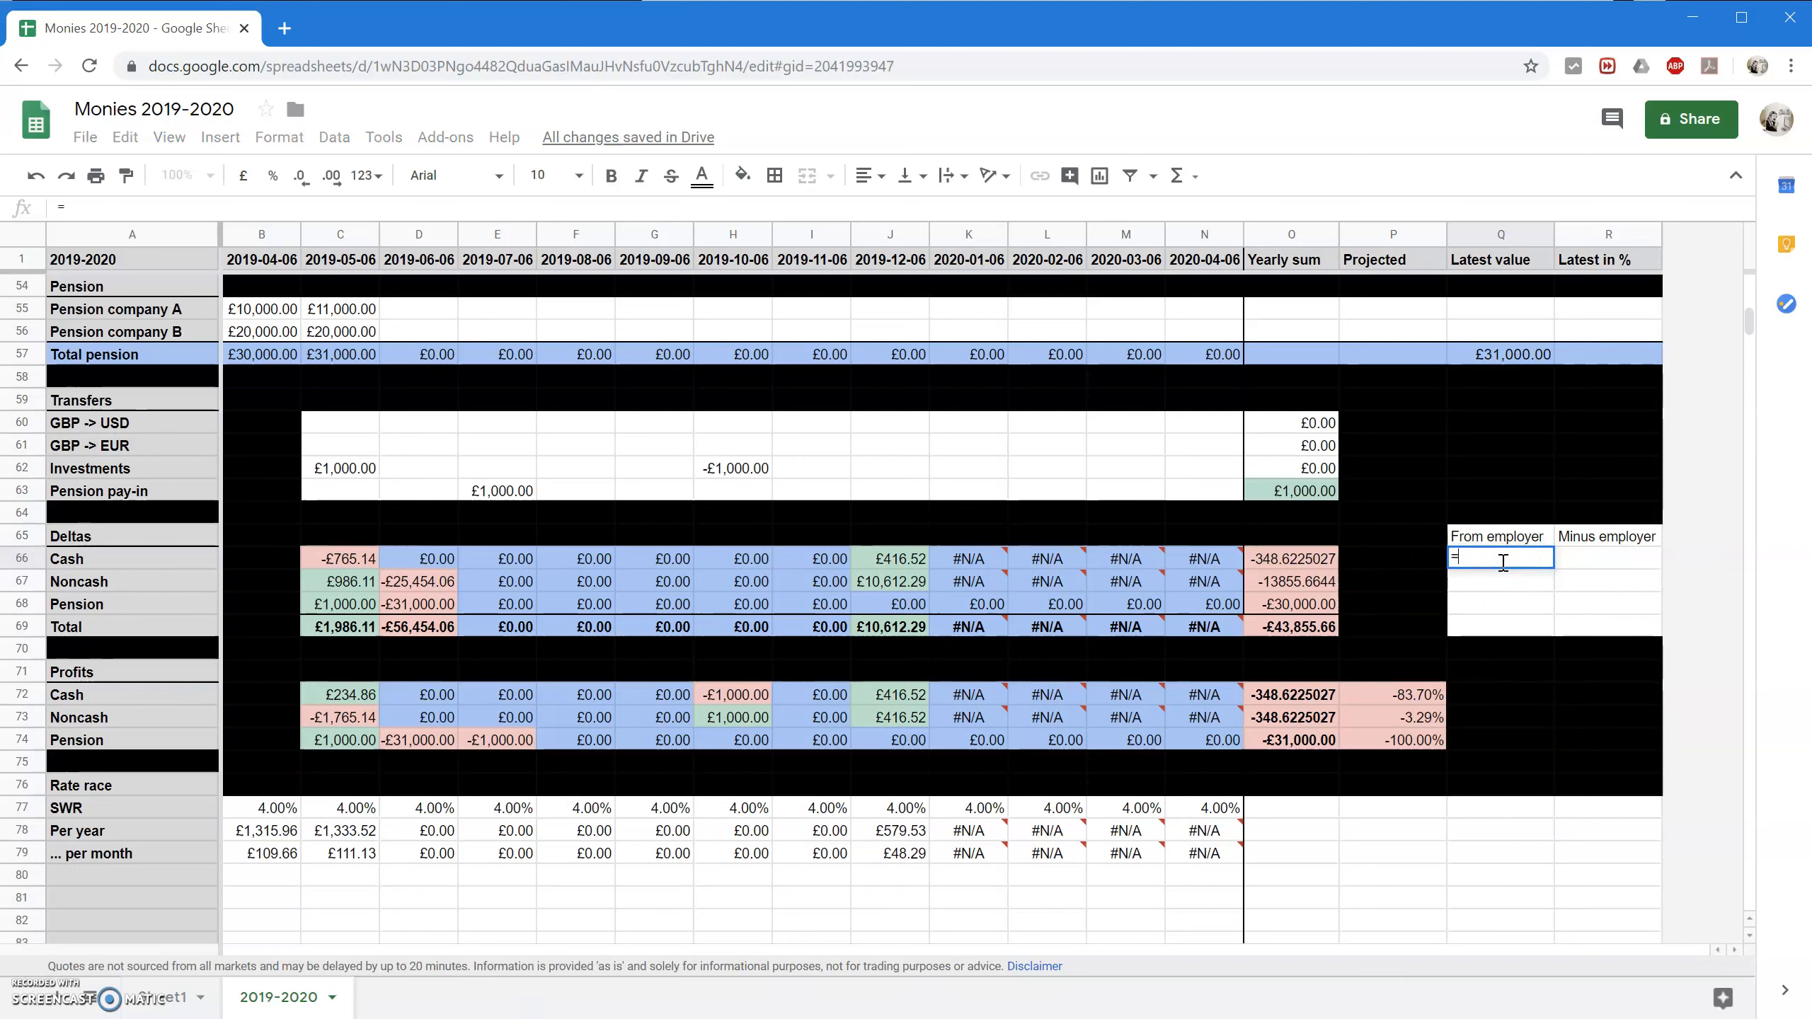
pyautogui.write('O2+O8')
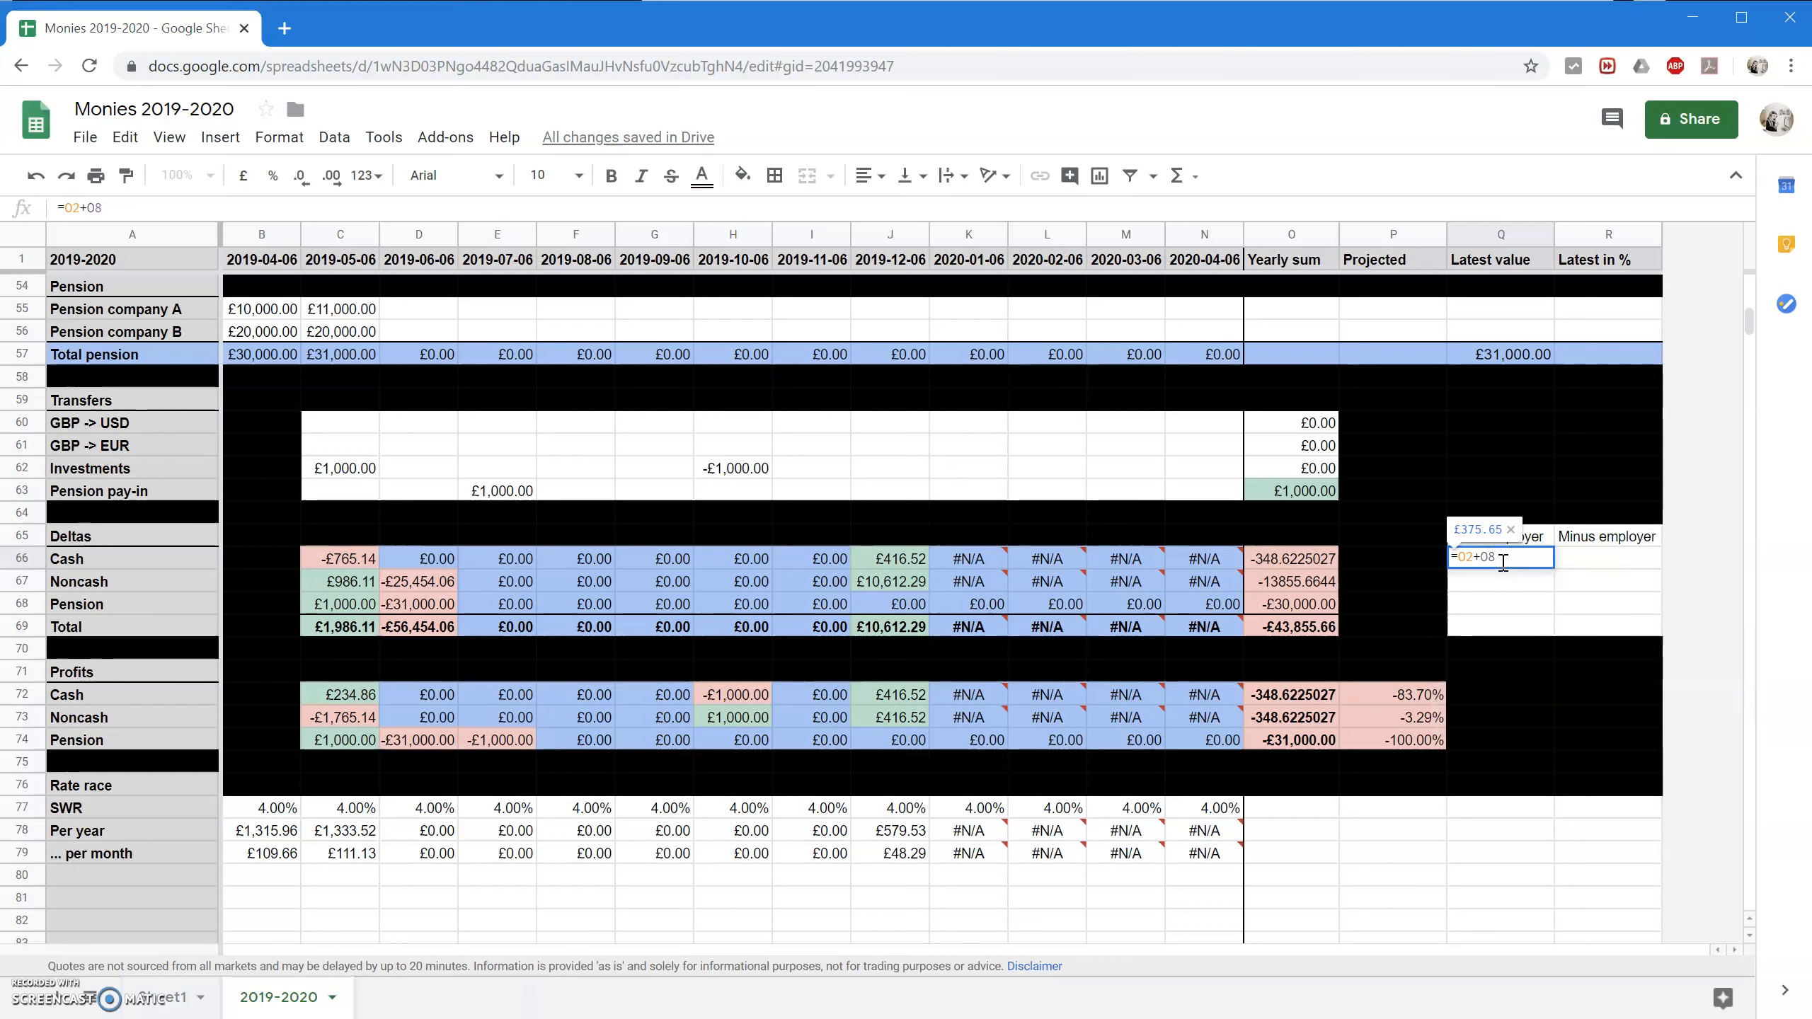
pyautogui.press('Return')
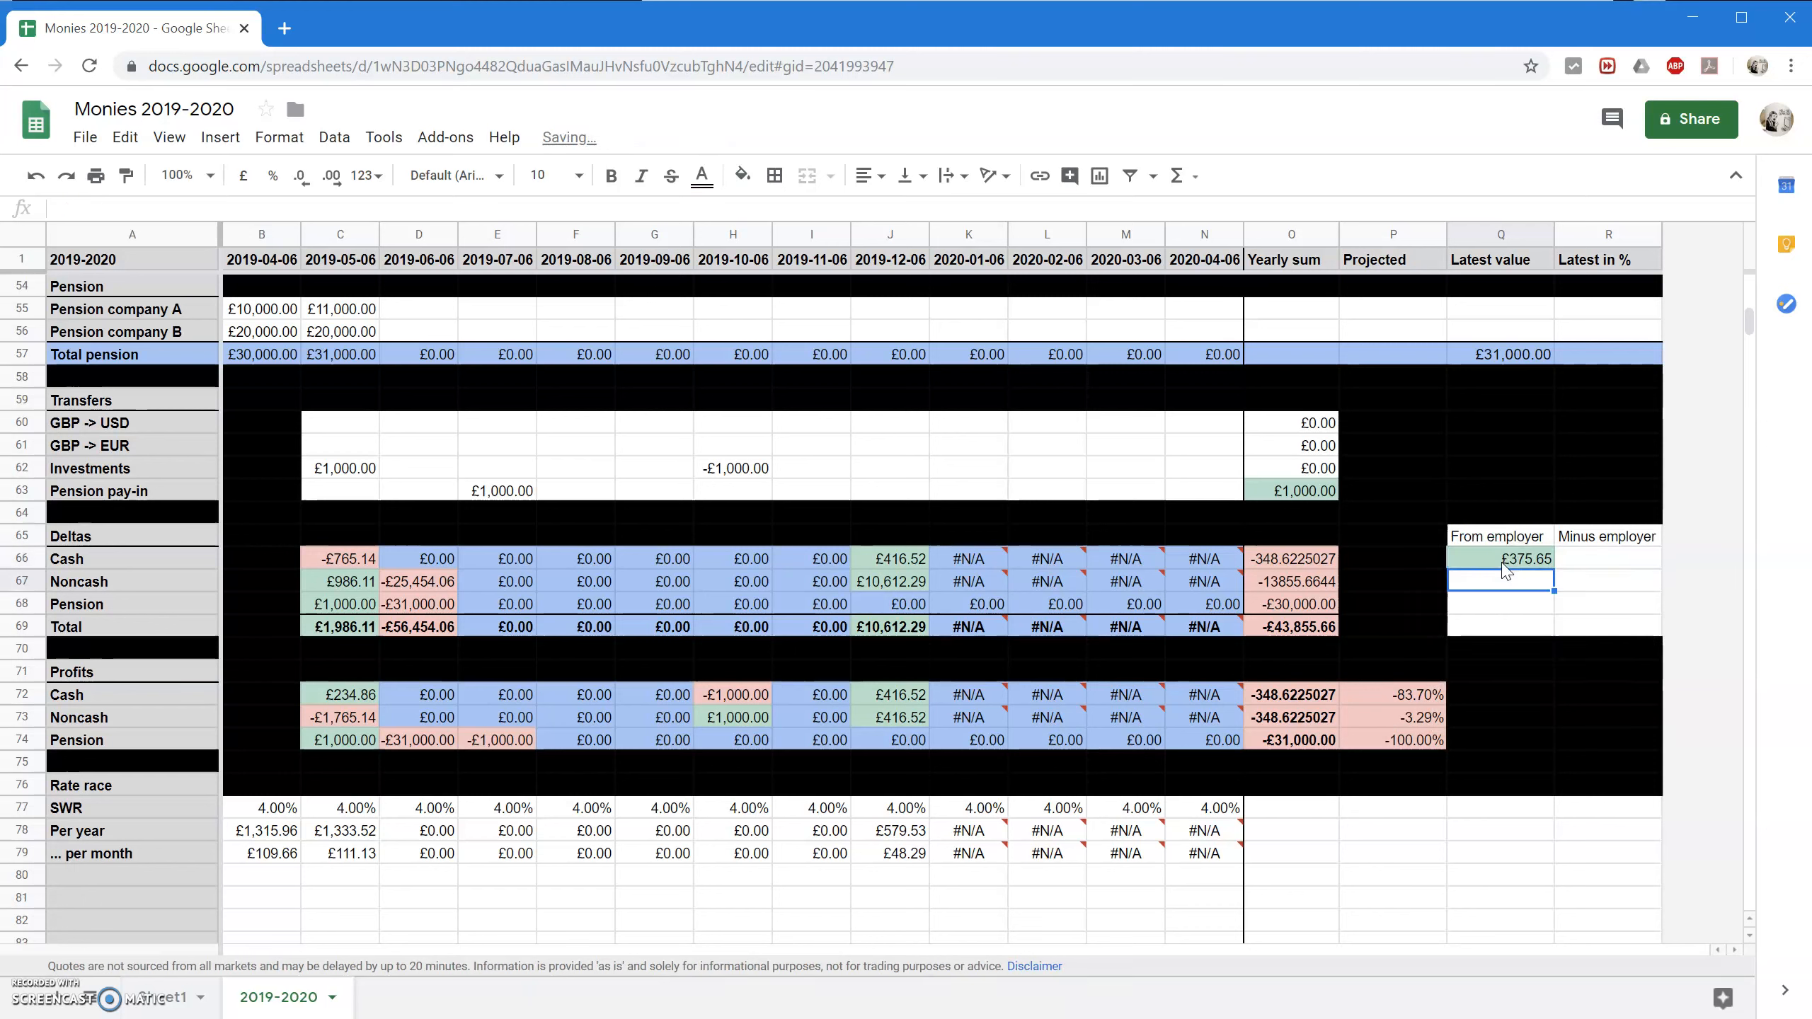
pyautogui.click(1502, 563)
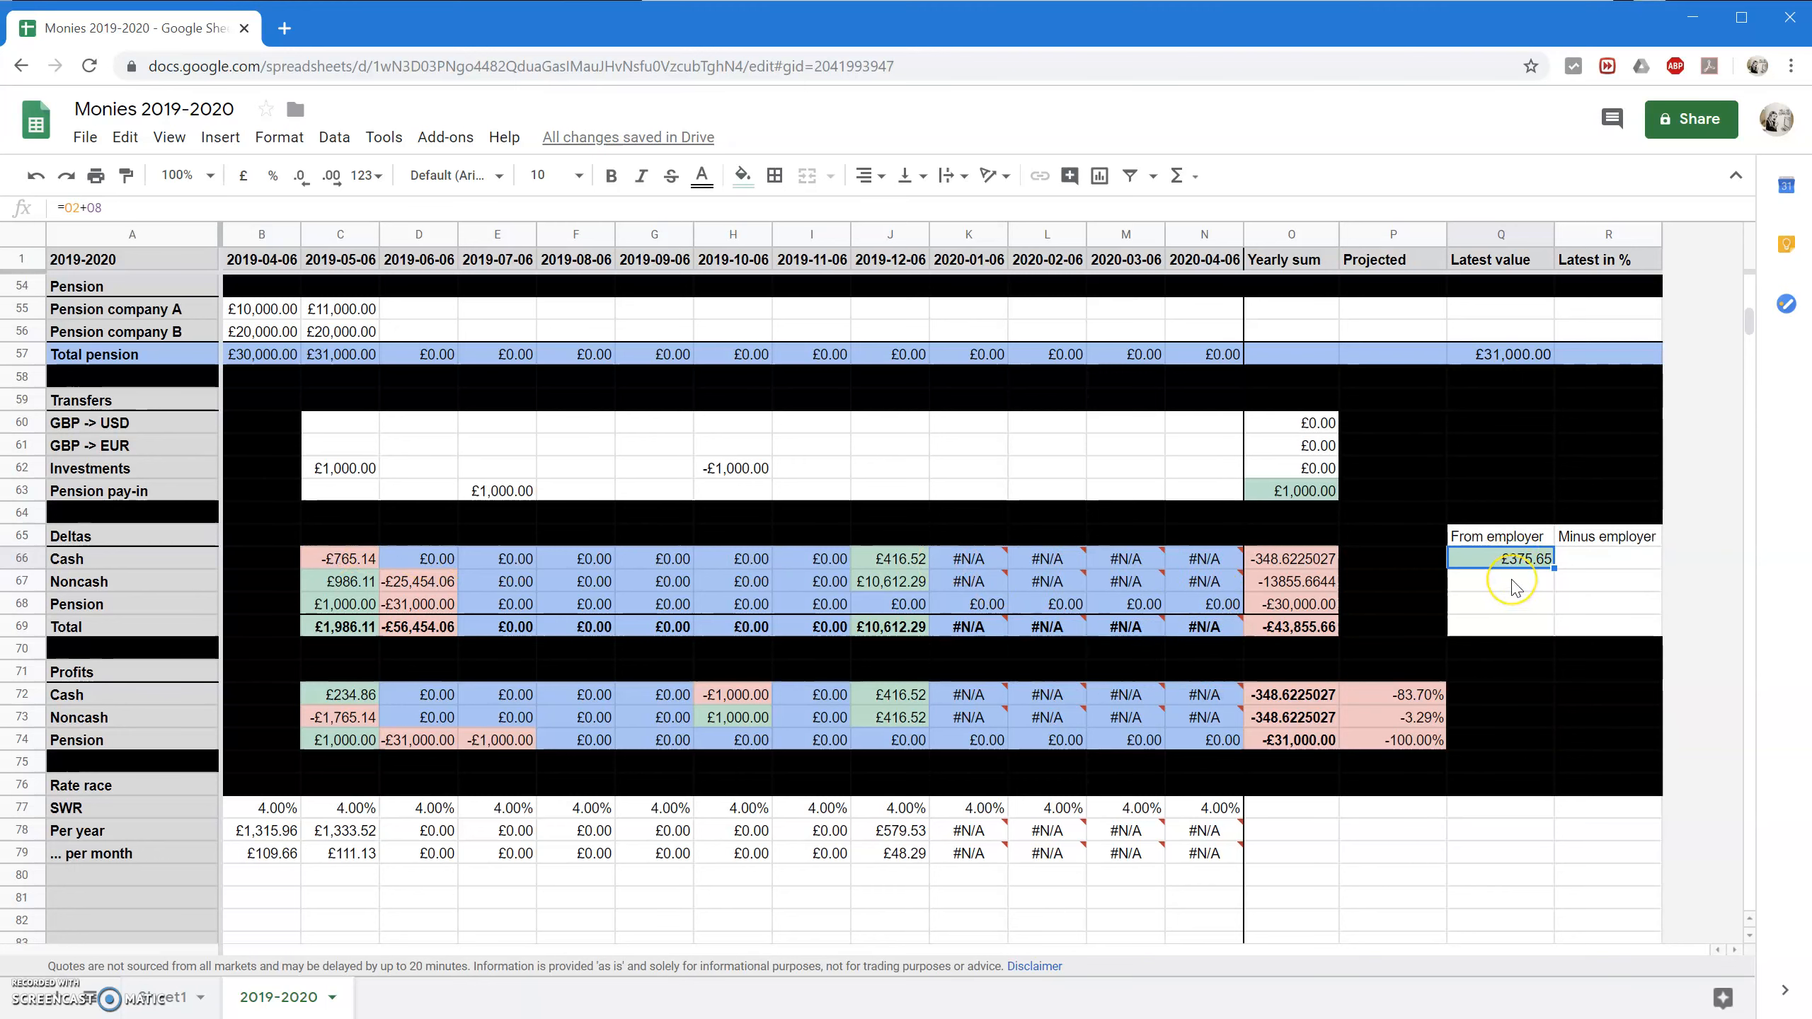
# Fill the unused cells Q67:R69 below the employer block with black.
pyautogui.moveTo(1515, 586); pyautogui.dragTo(1612, 628)
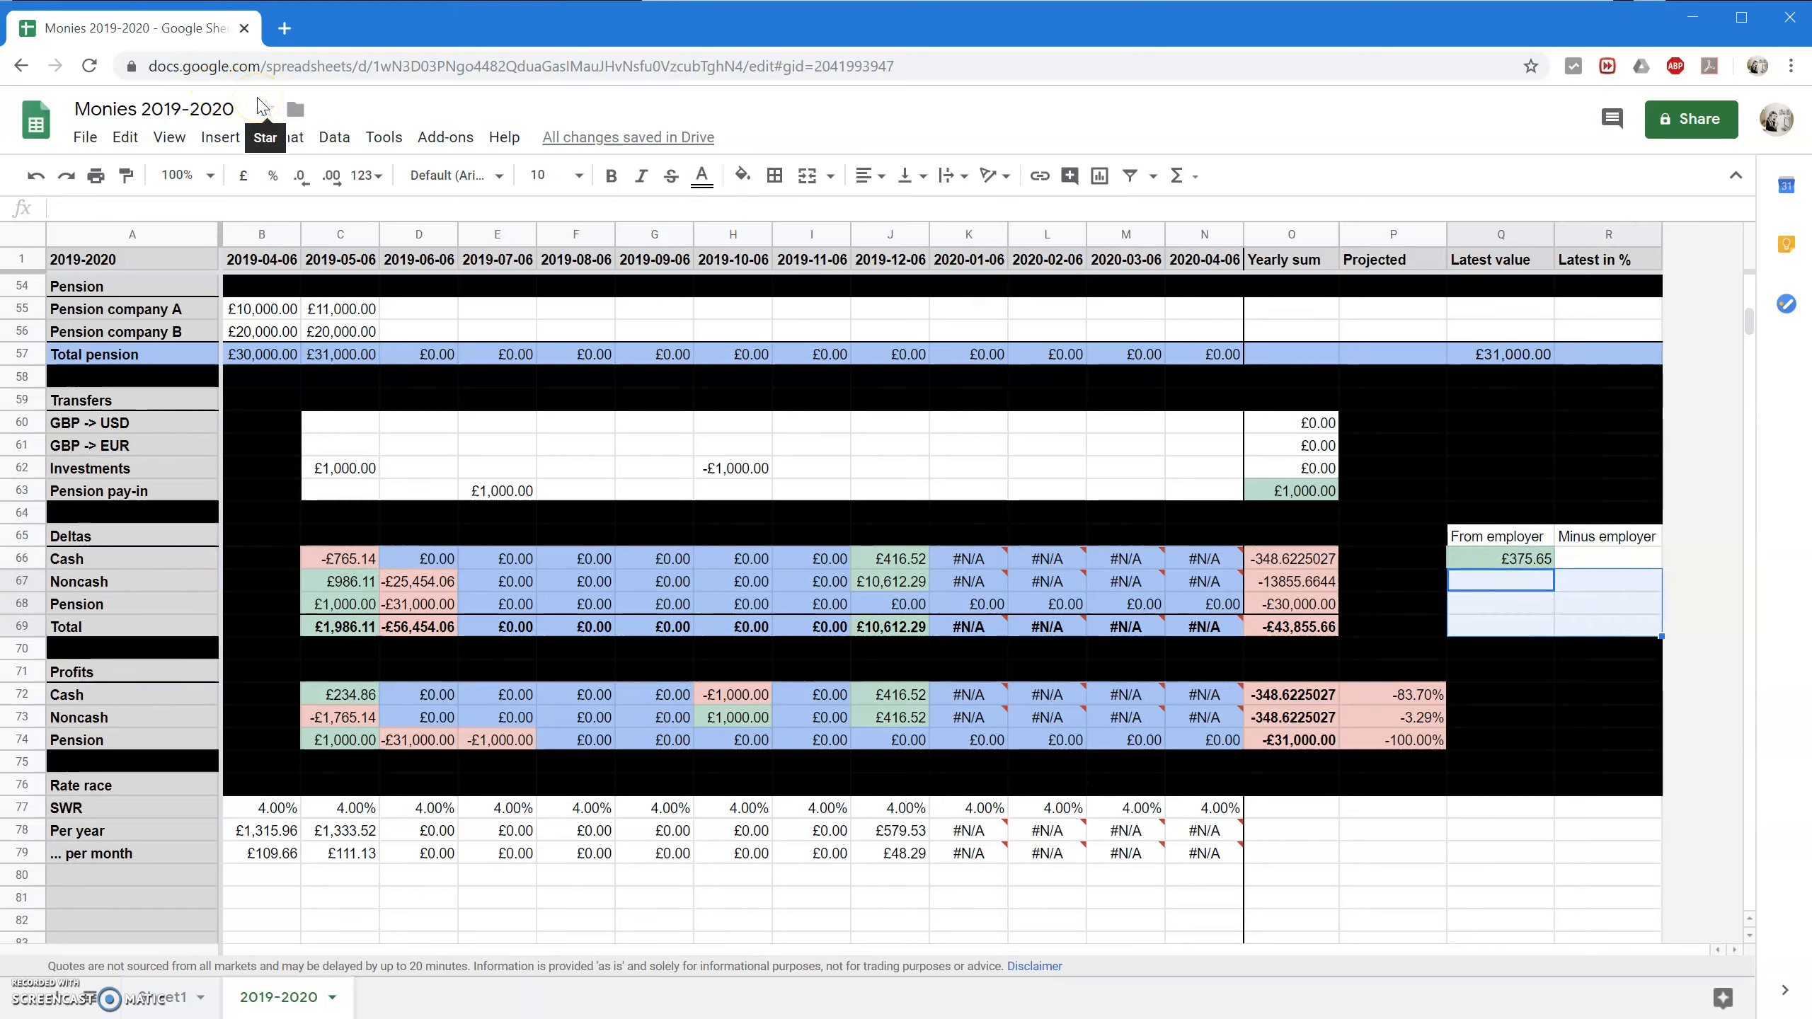
pyautogui.click(742, 175)
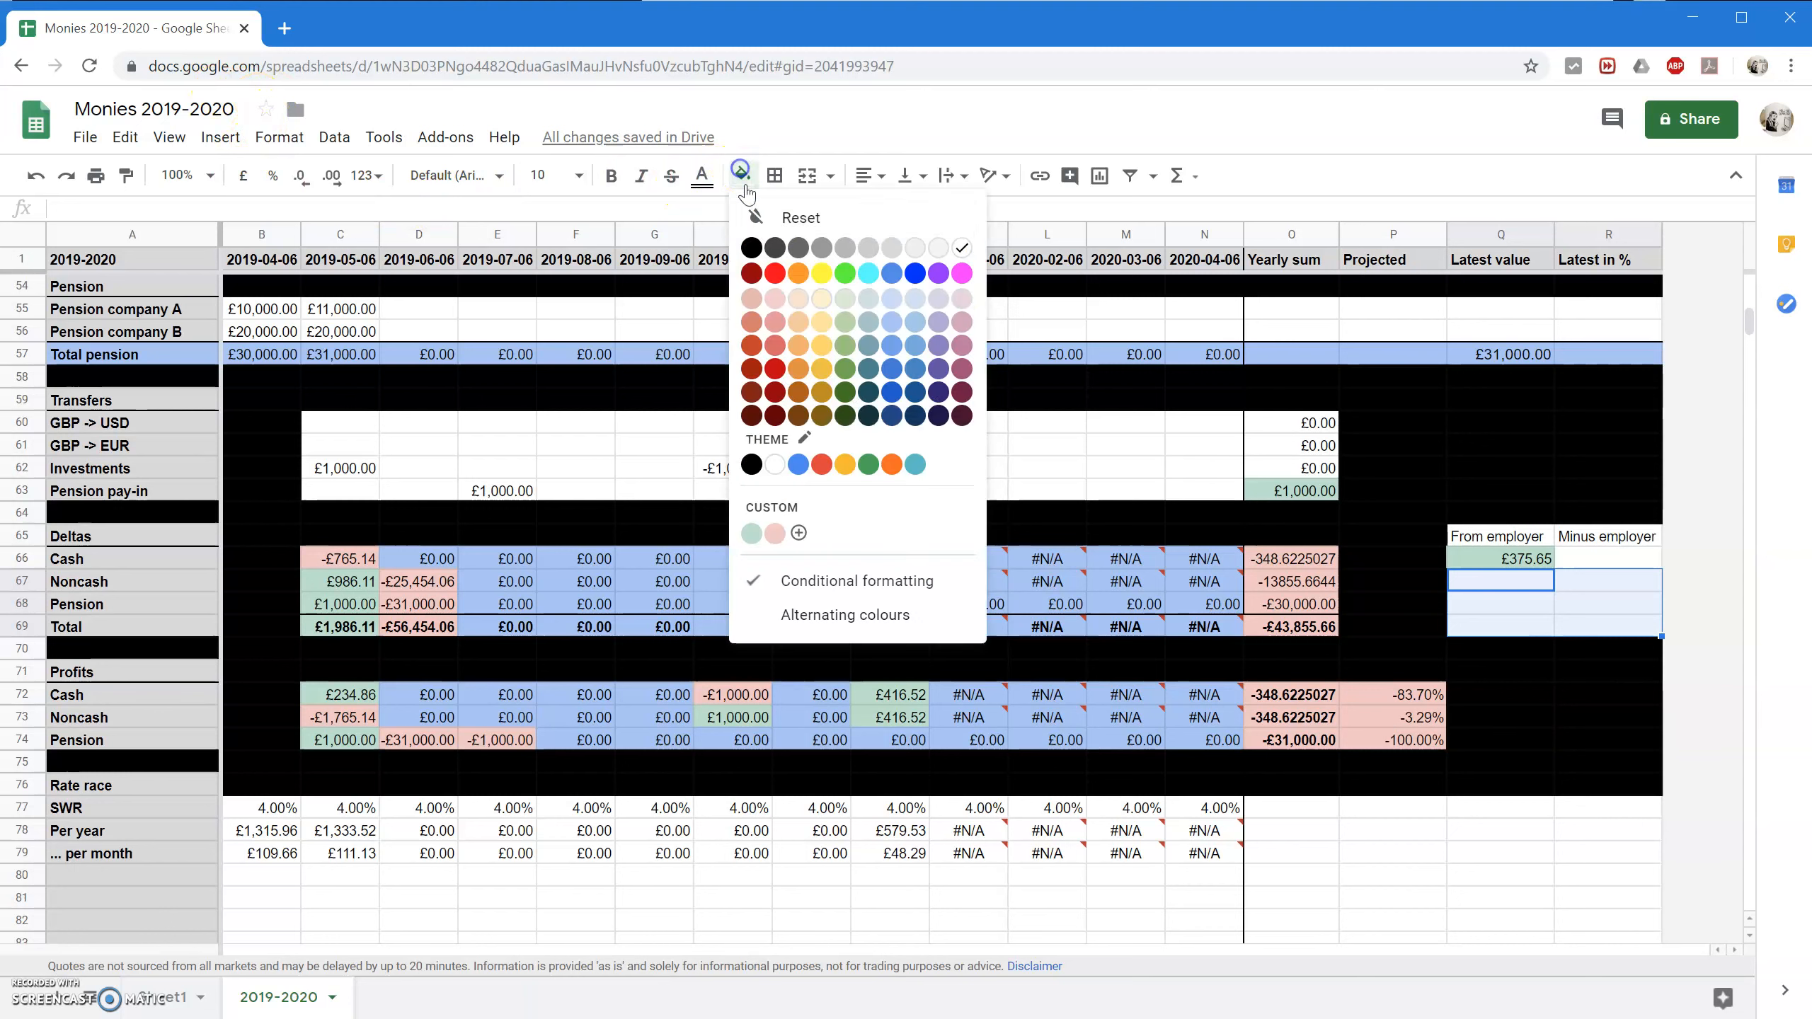
pyautogui.click(750, 248)
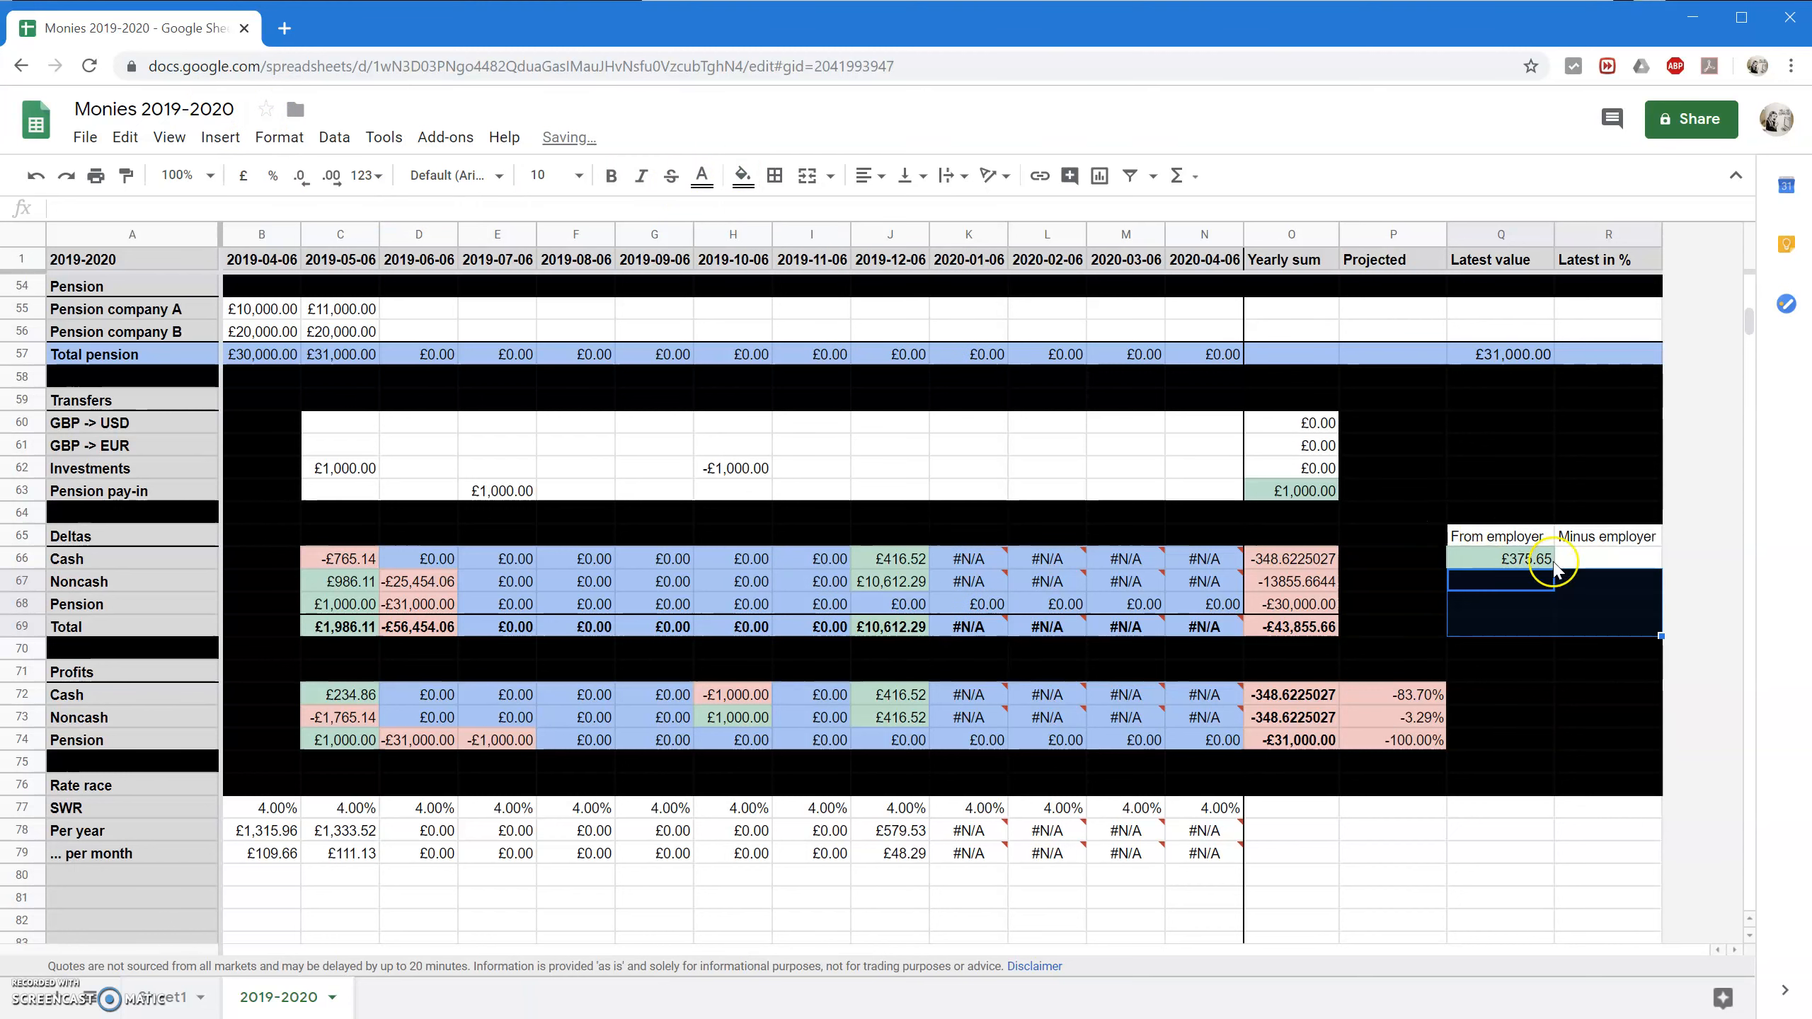
# Make the "From employer" and "Minus employer" labels in Q65:R65 bold.
pyautogui.click(1549, 560)
pyautogui.click(1579, 561)
pyautogui.click(1547, 561)
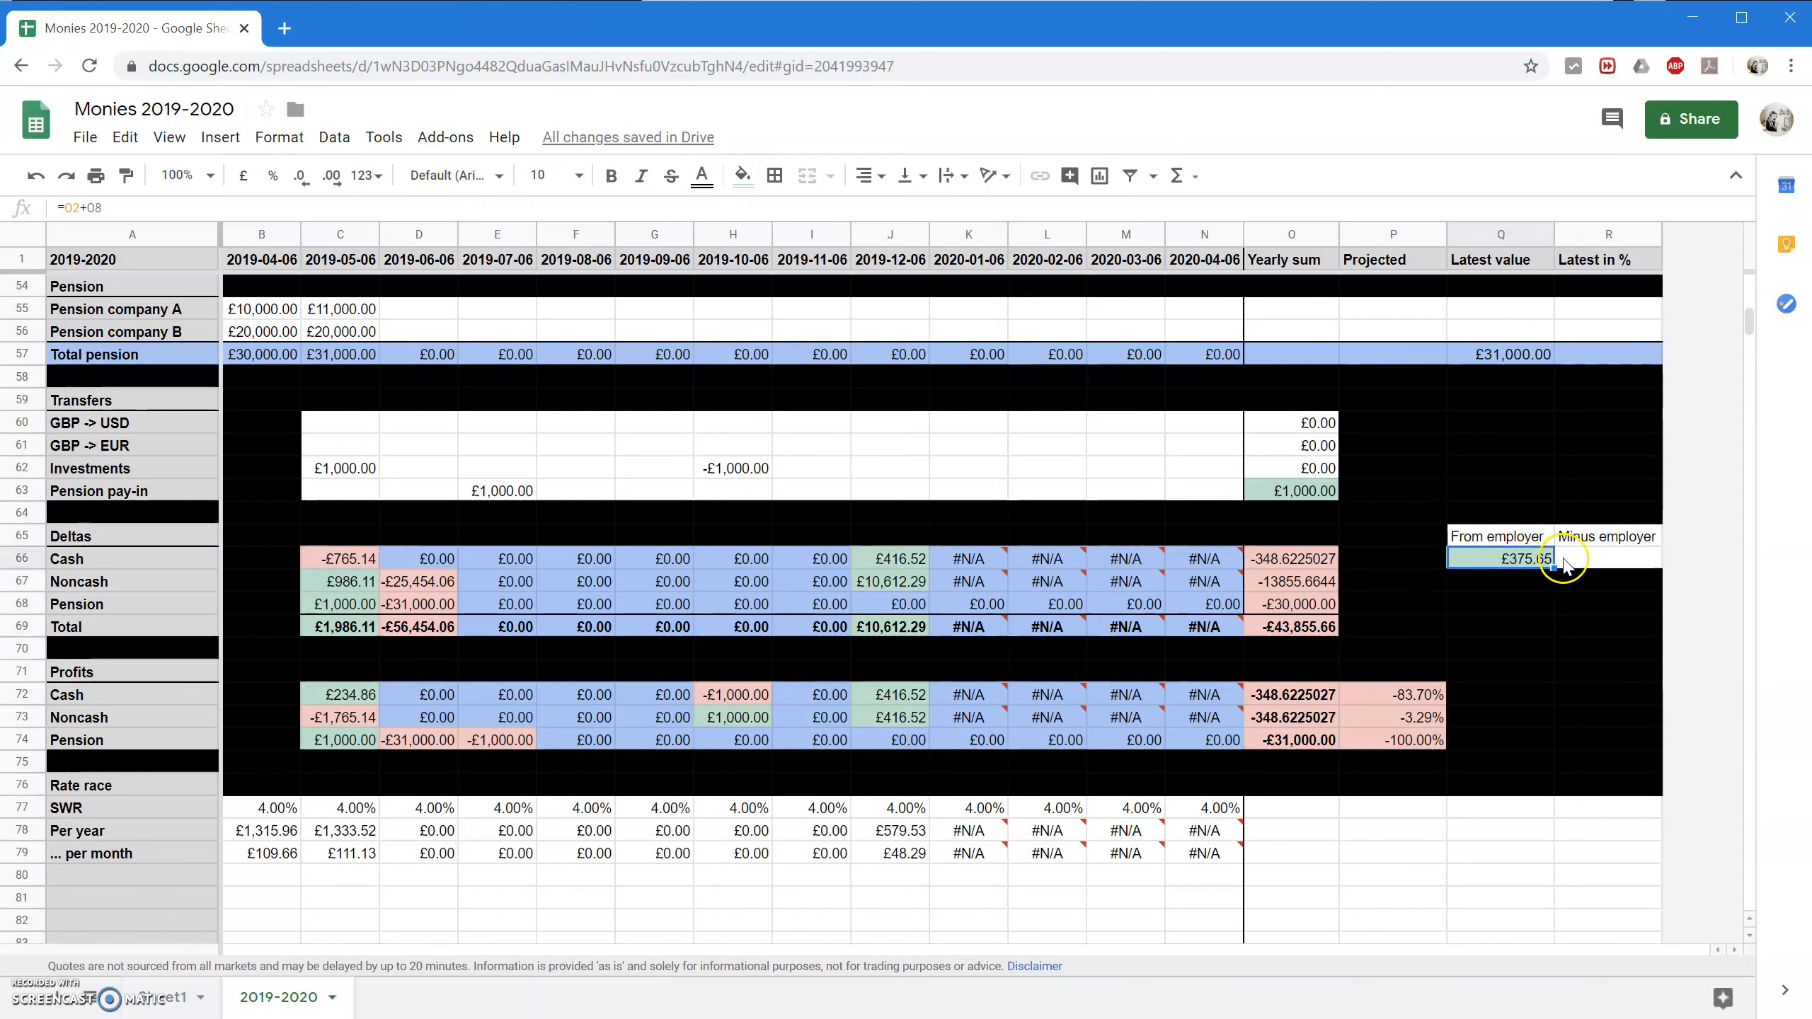
pyautogui.moveTo(1499, 537); pyautogui.dragTo(1590, 543)
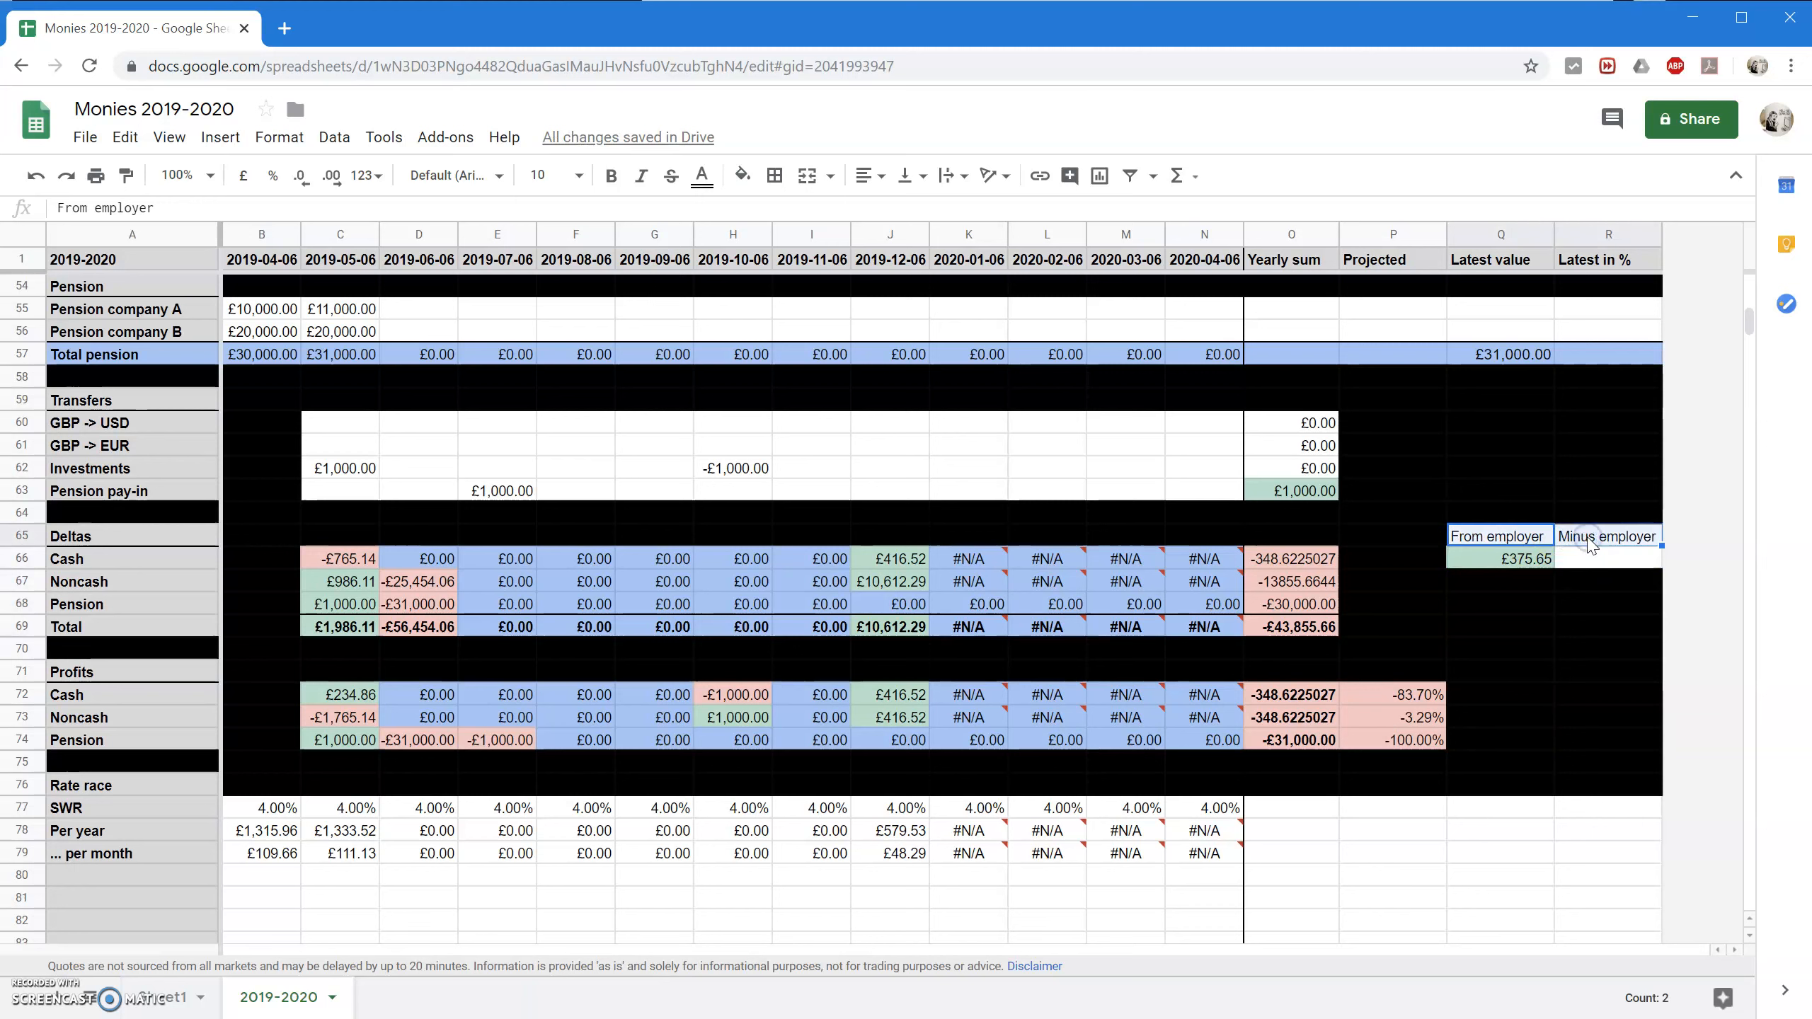
pyautogui.hotkey('ctrl', 'b')
# Enter the formula =O66+O67-Q66 in cell R66 under the "Minus employer" label.
pyautogui.click(1595, 558)
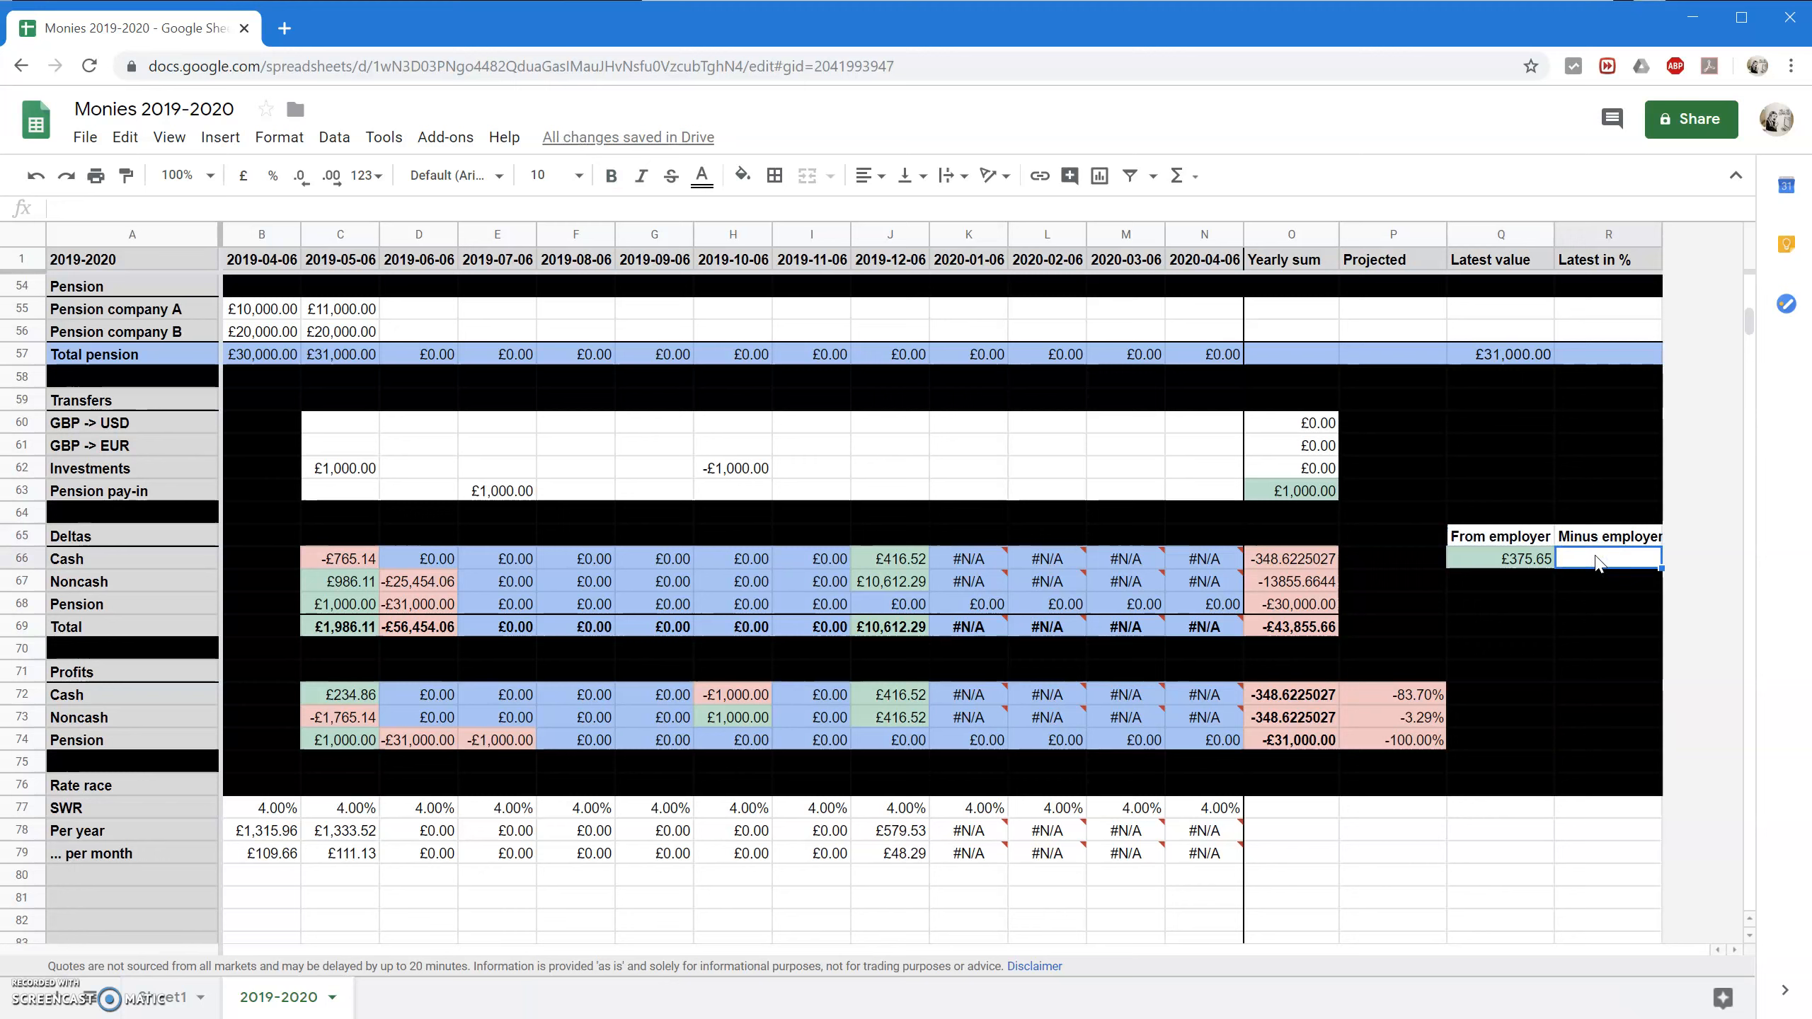
pyautogui.write('=')
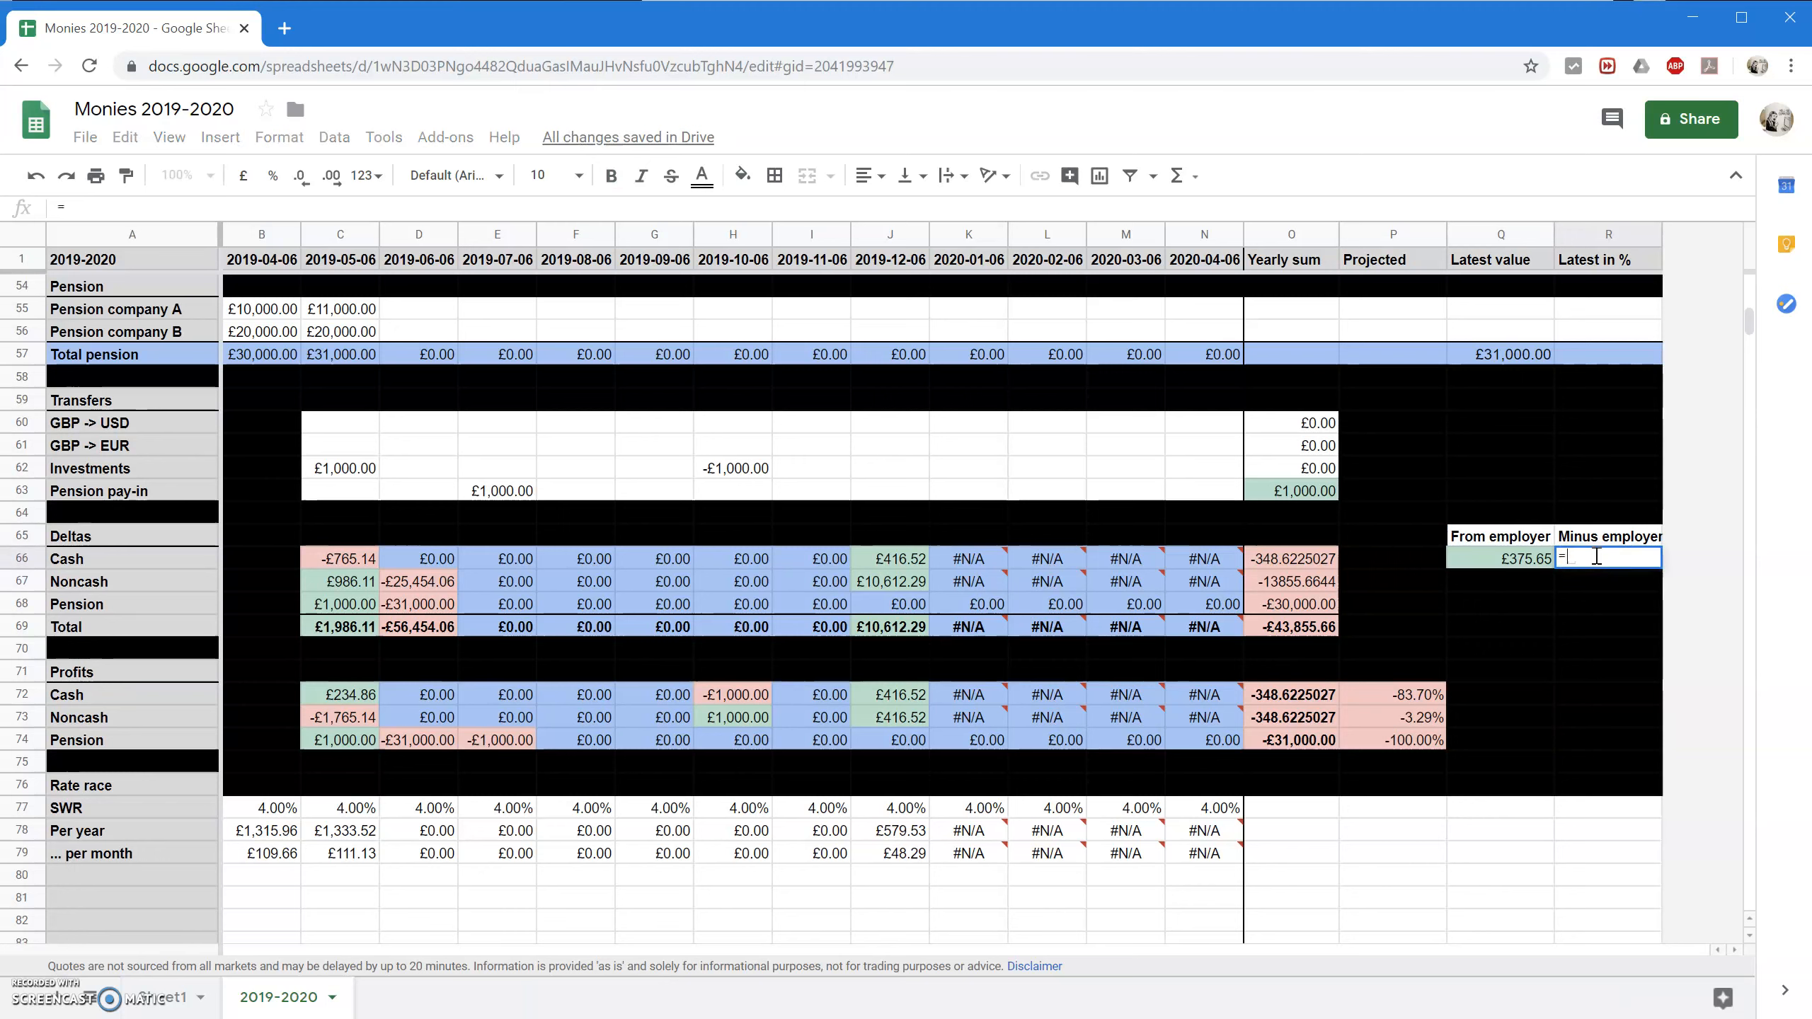
pyautogui.write('O6')
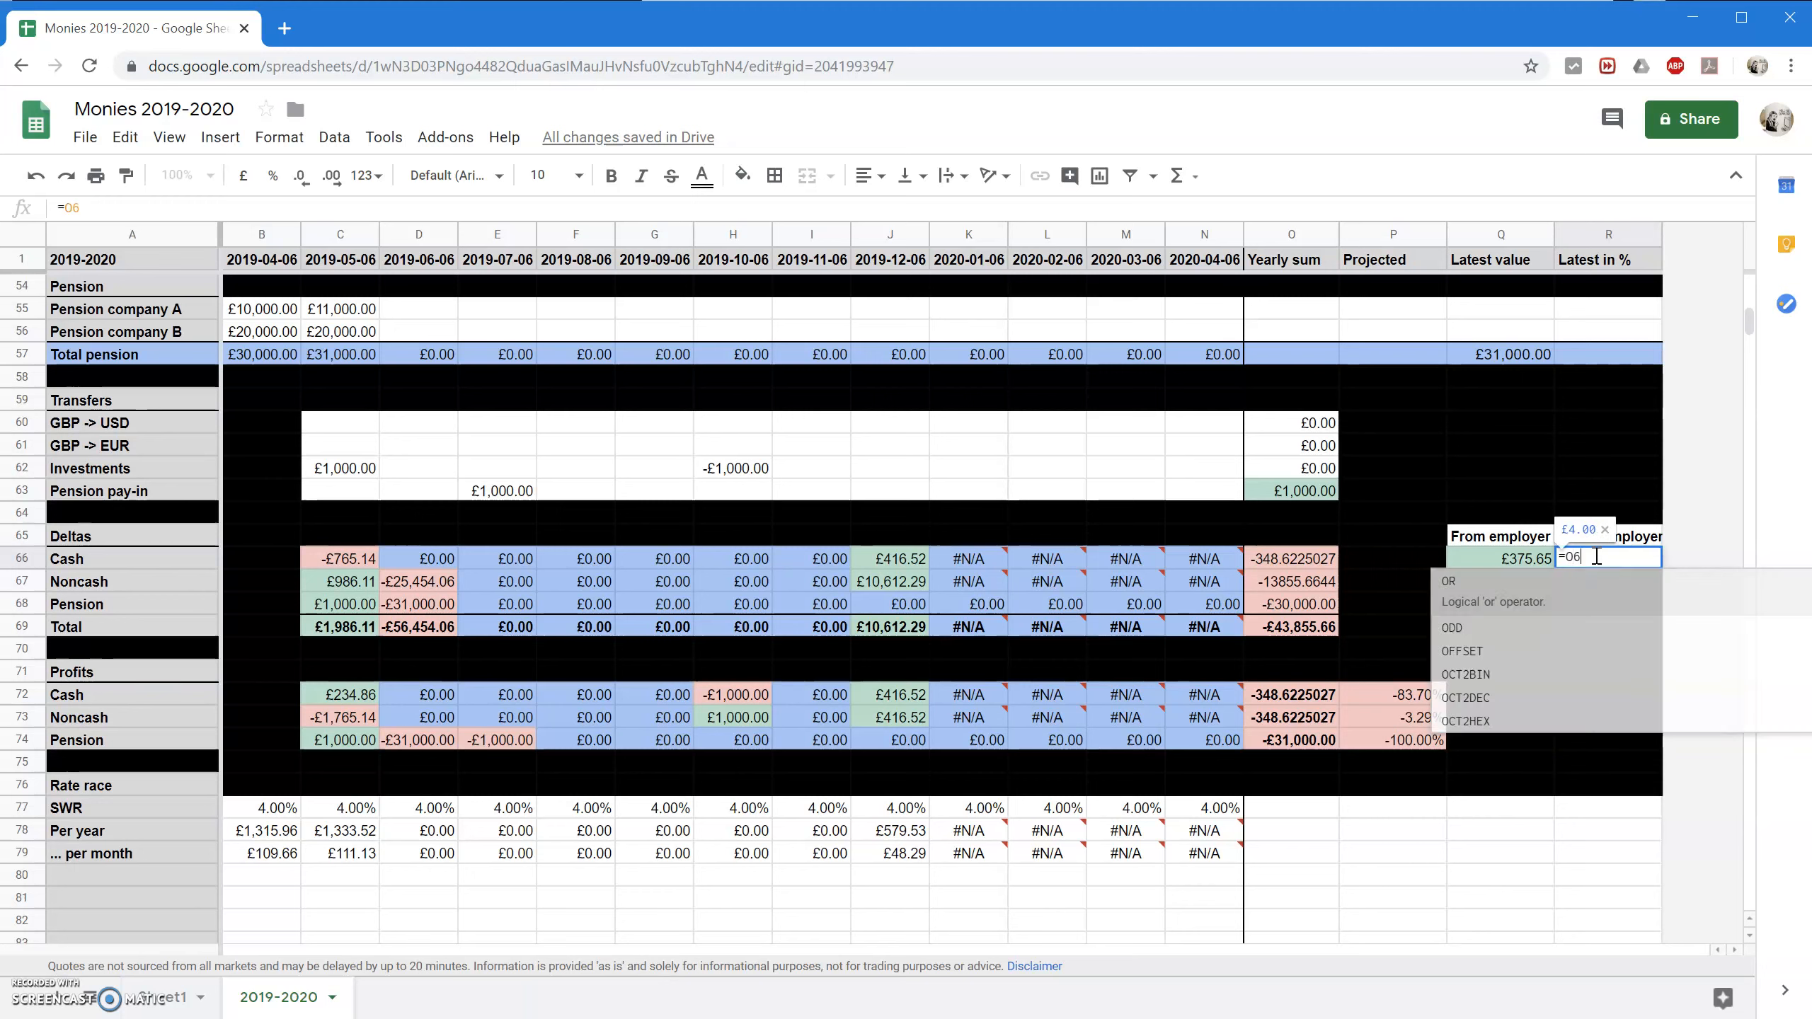
pyautogui.write('6+')
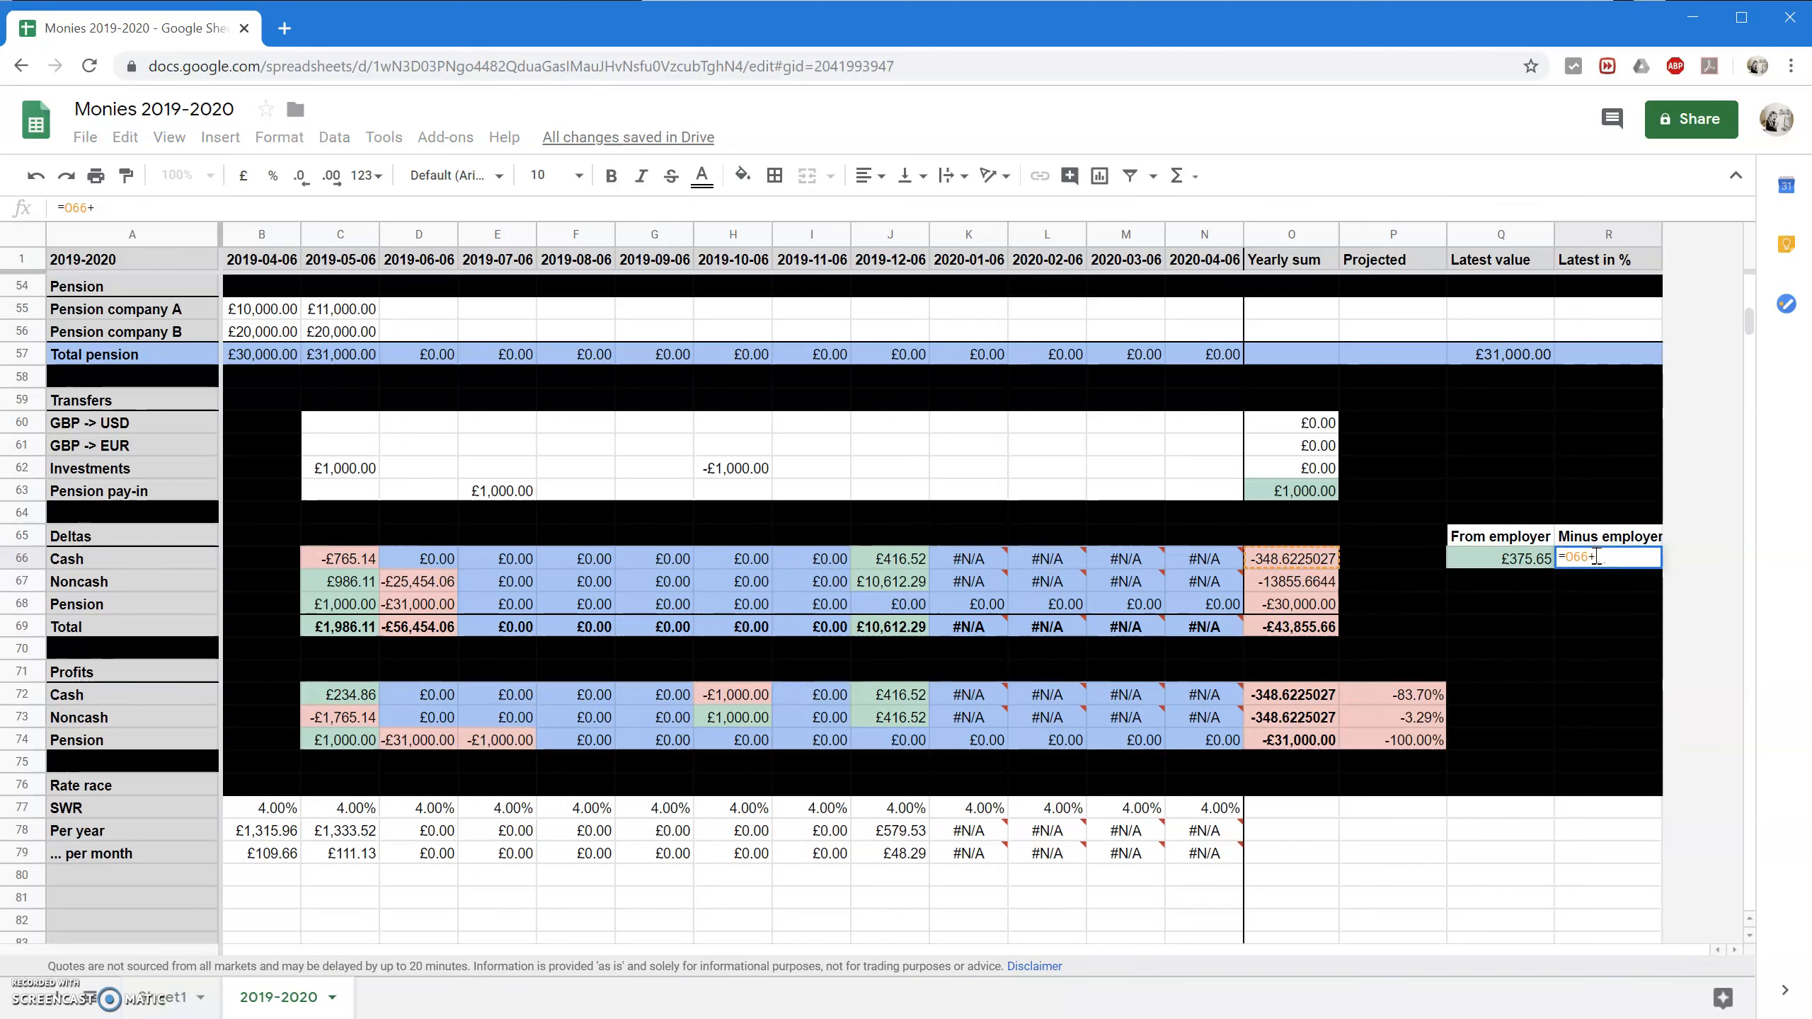
pyautogui.write('O67')
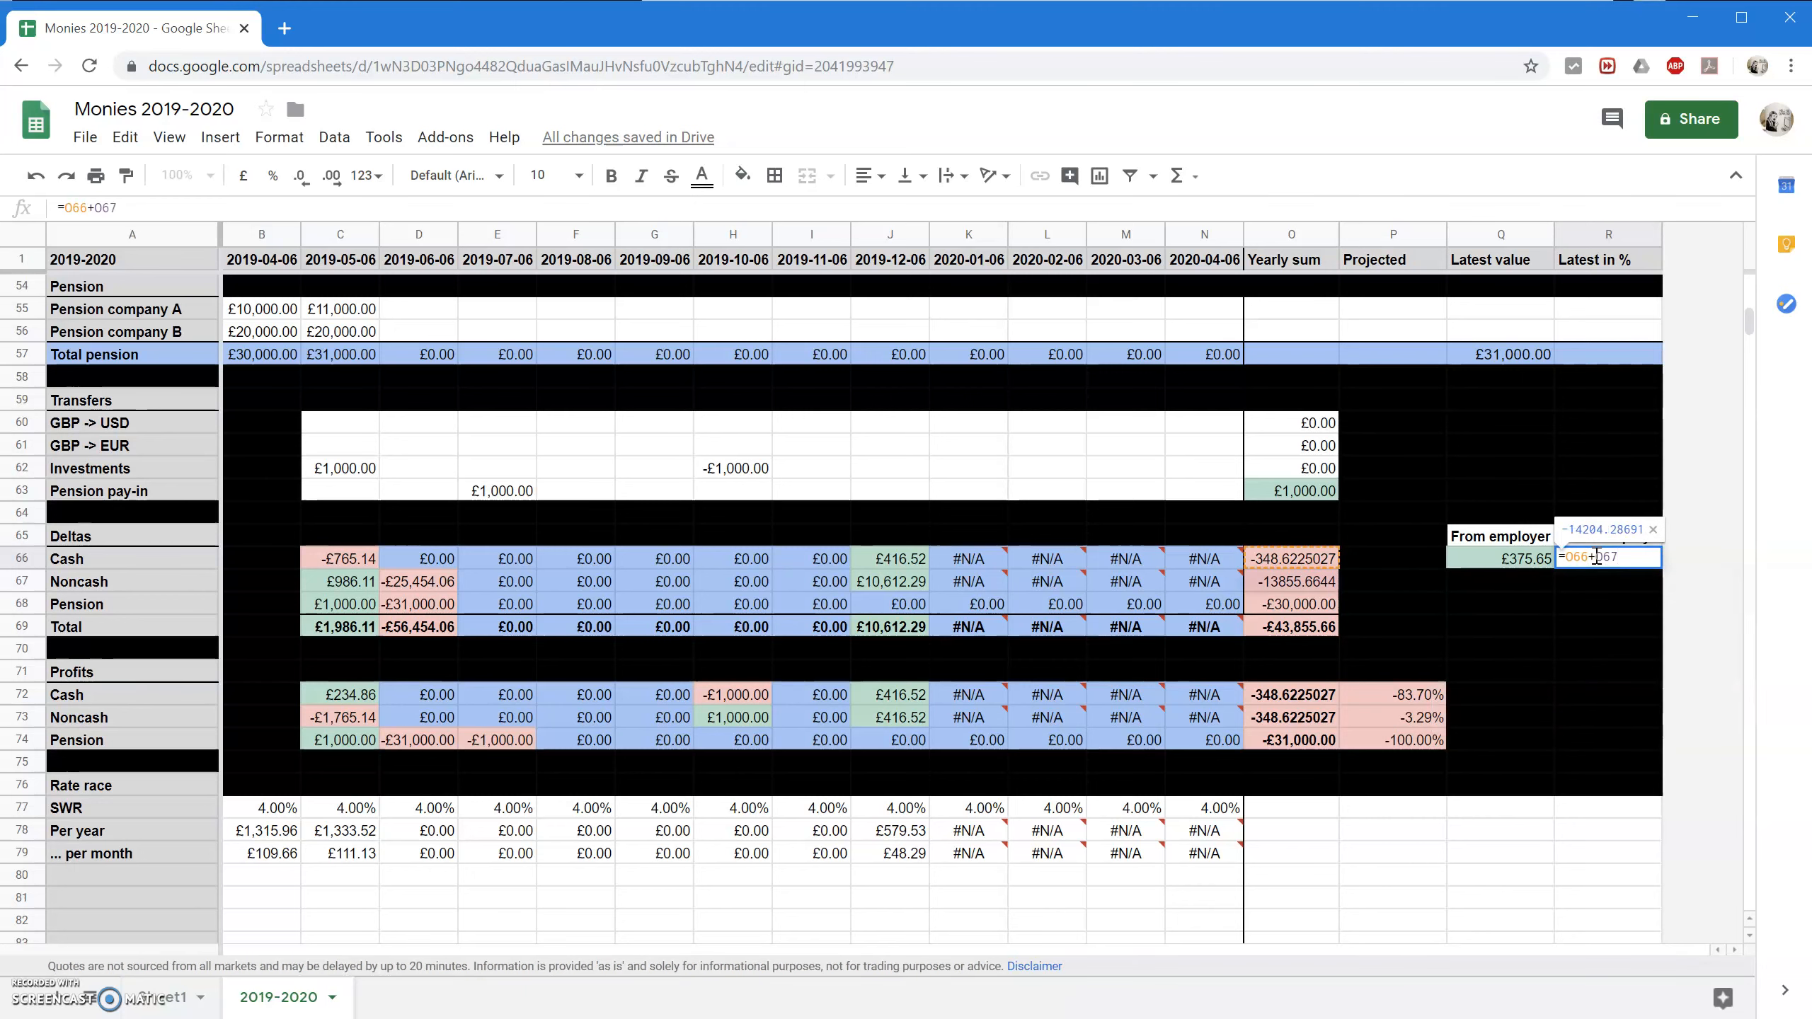
pyautogui.write('-')
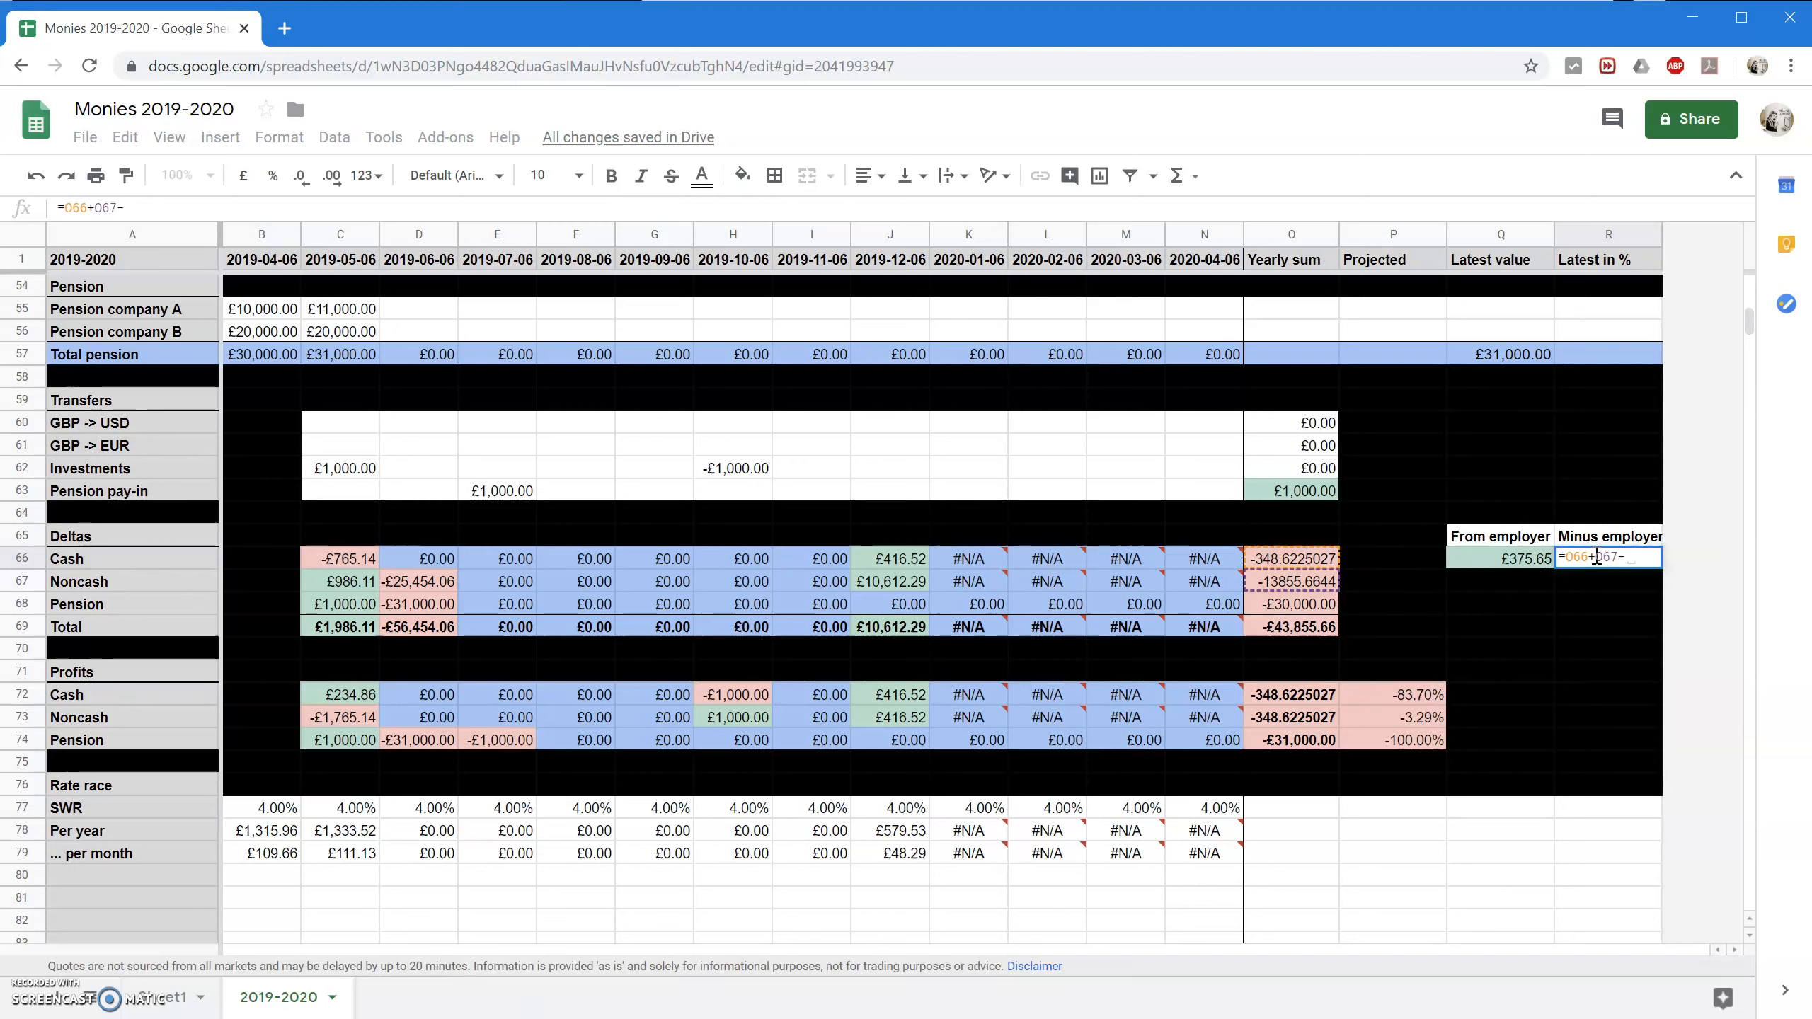
pyautogui.write('Q66')
pyautogui.press('Return')
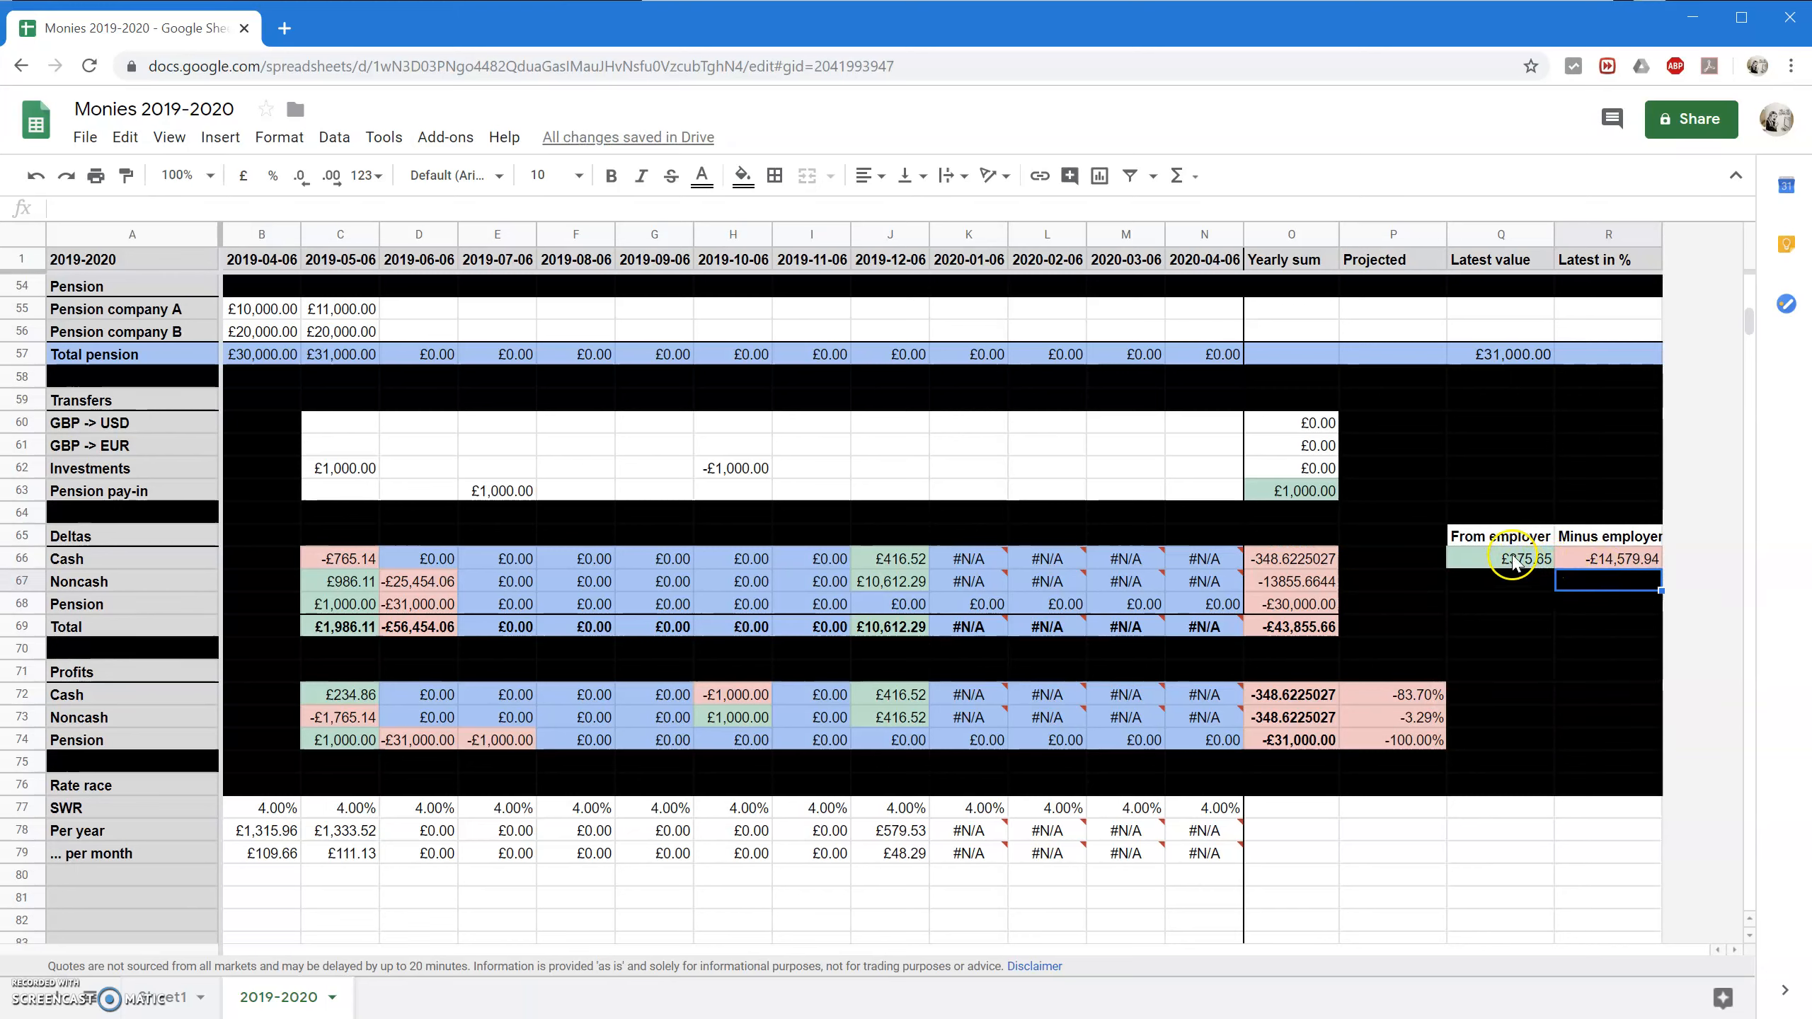
# Apply a border to the employer label cells Q65:R65.
pyautogui.moveTo(1502, 536); pyautogui.dragTo(1609, 537)
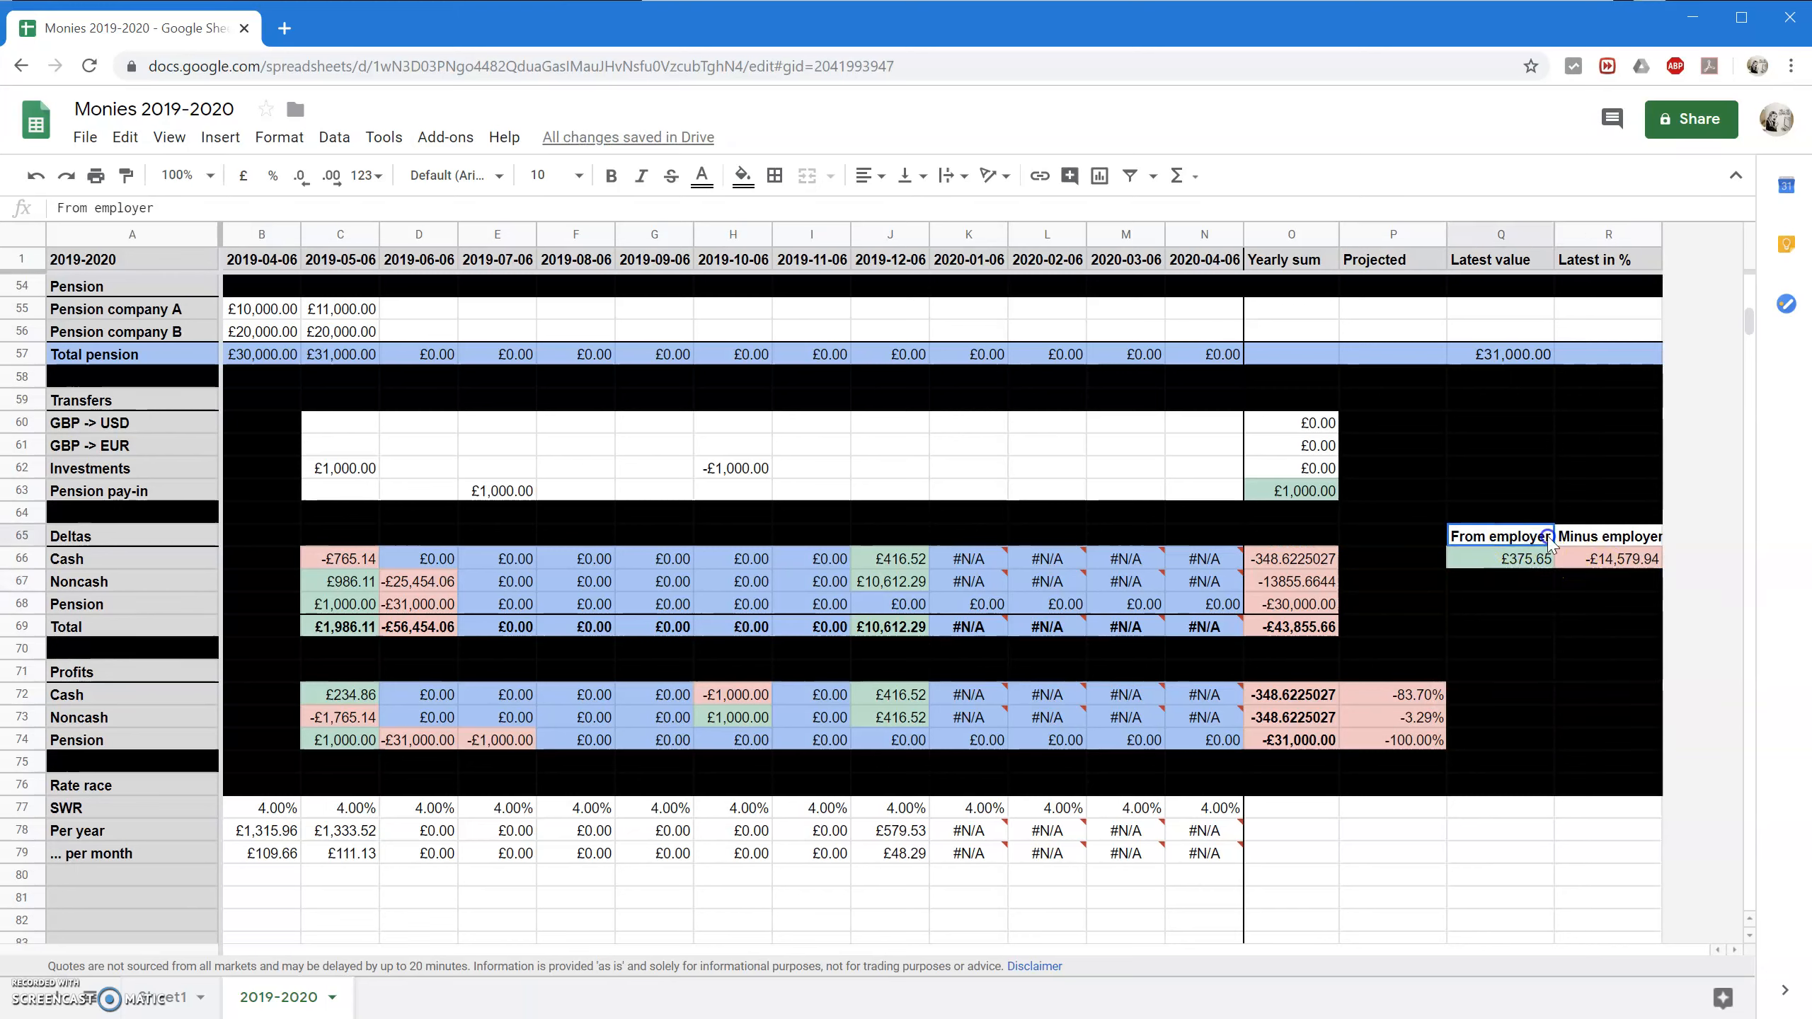
pyautogui.click(774, 175)
pyautogui.click(870, 247)
pyautogui.click(1608, 603)
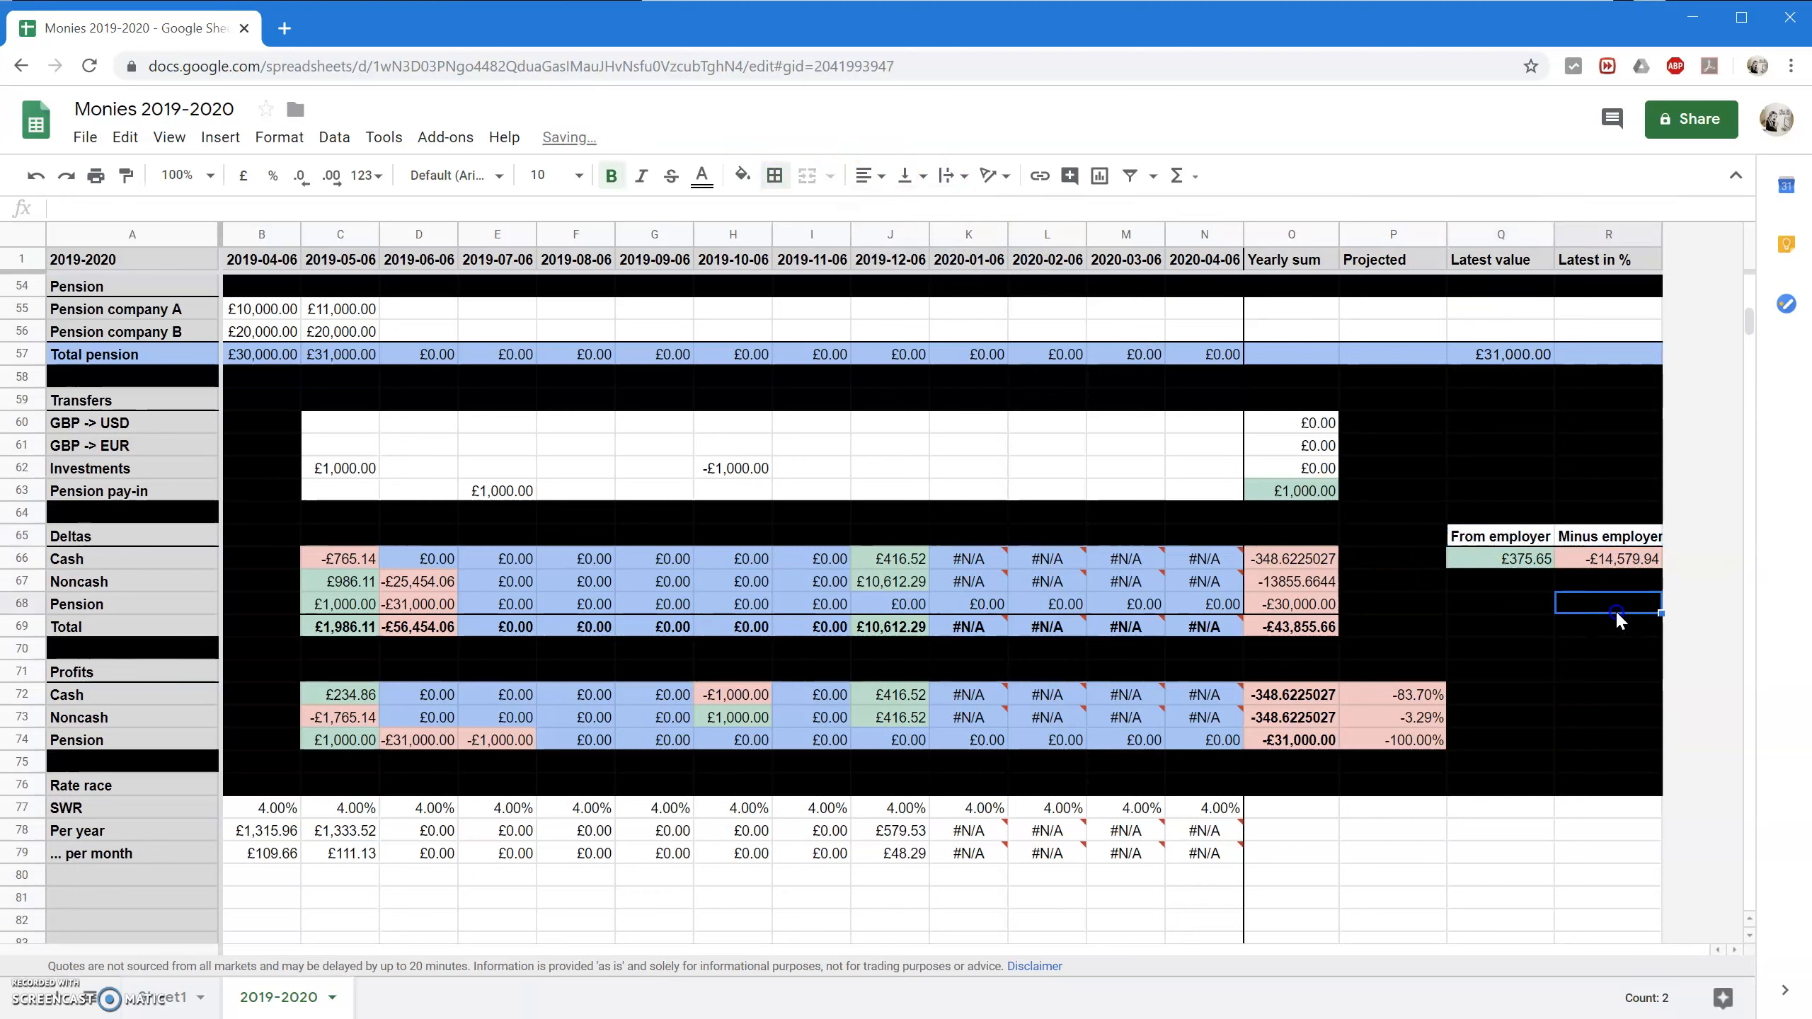
pyautogui.click(1615, 563)
pyautogui.click(1545, 567)
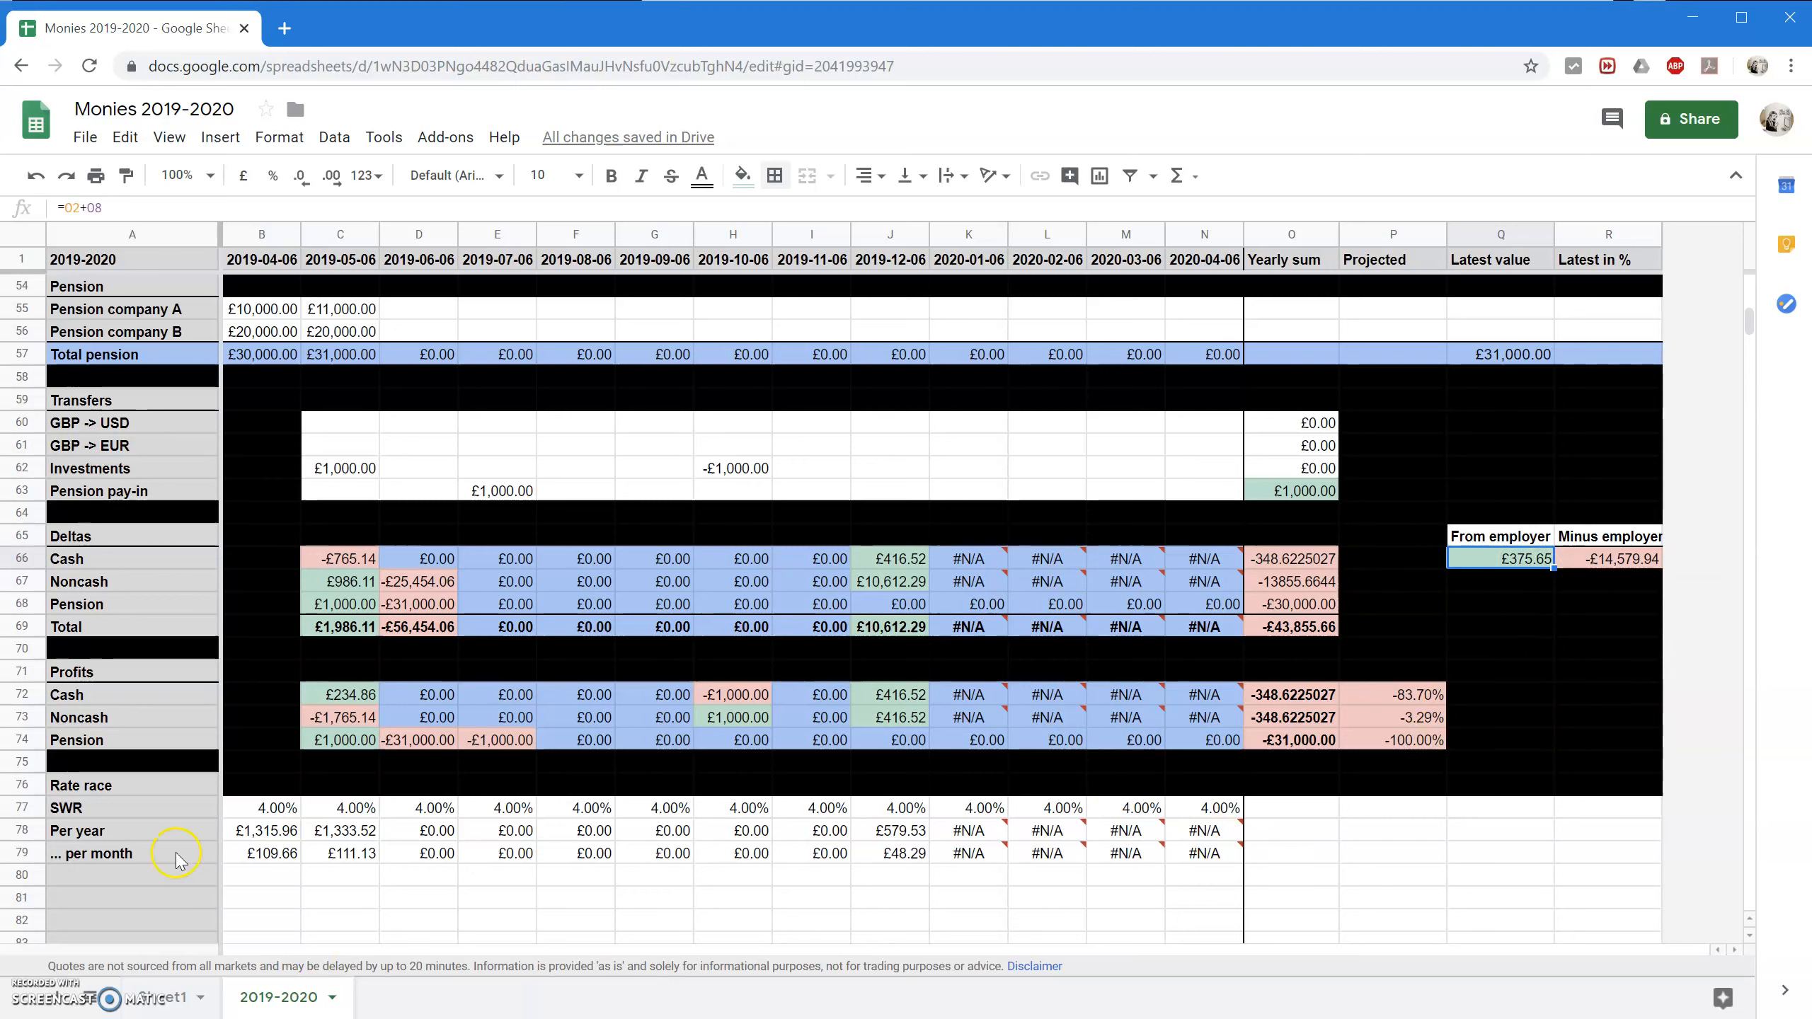
# Fill the SWR, Per year and per month cells B77:N79 in the Rate race section with light blue.
pyautogui.moveTo(275, 806); pyautogui.dragTo(1221, 857)
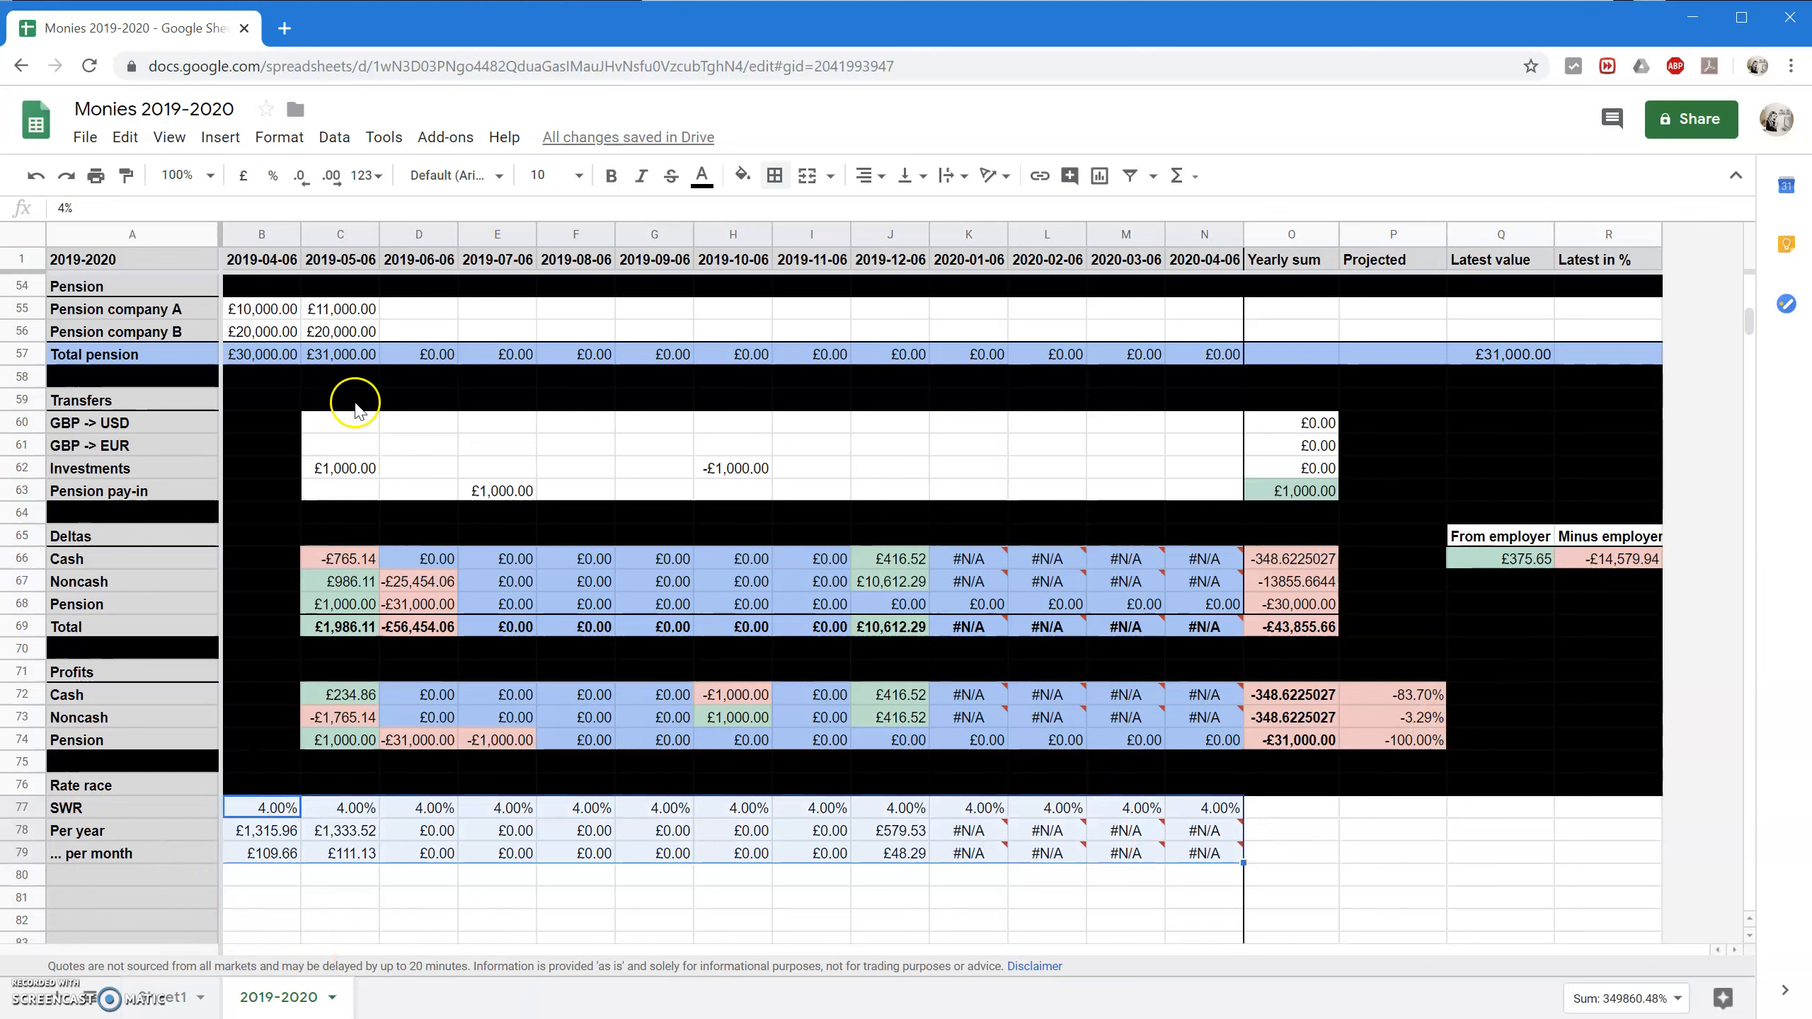
pyautogui.click(741, 175)
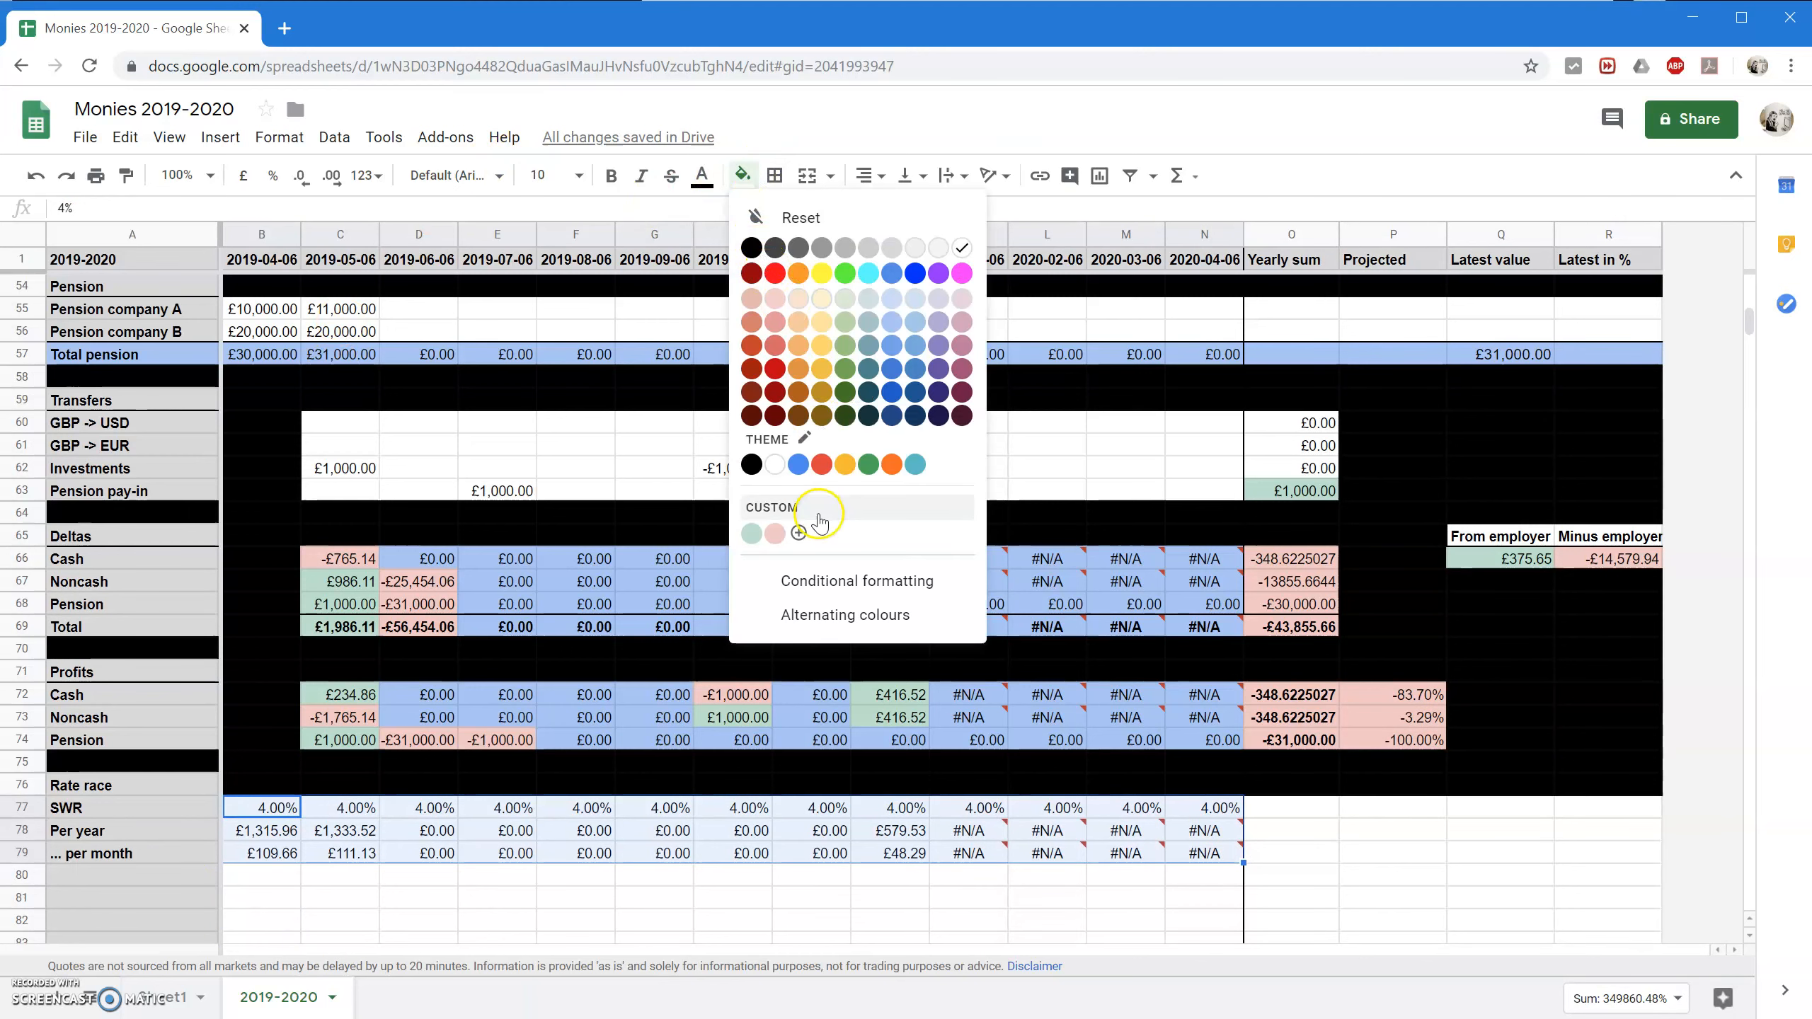
pyautogui.click(892, 322)
pyautogui.click(135, 831)
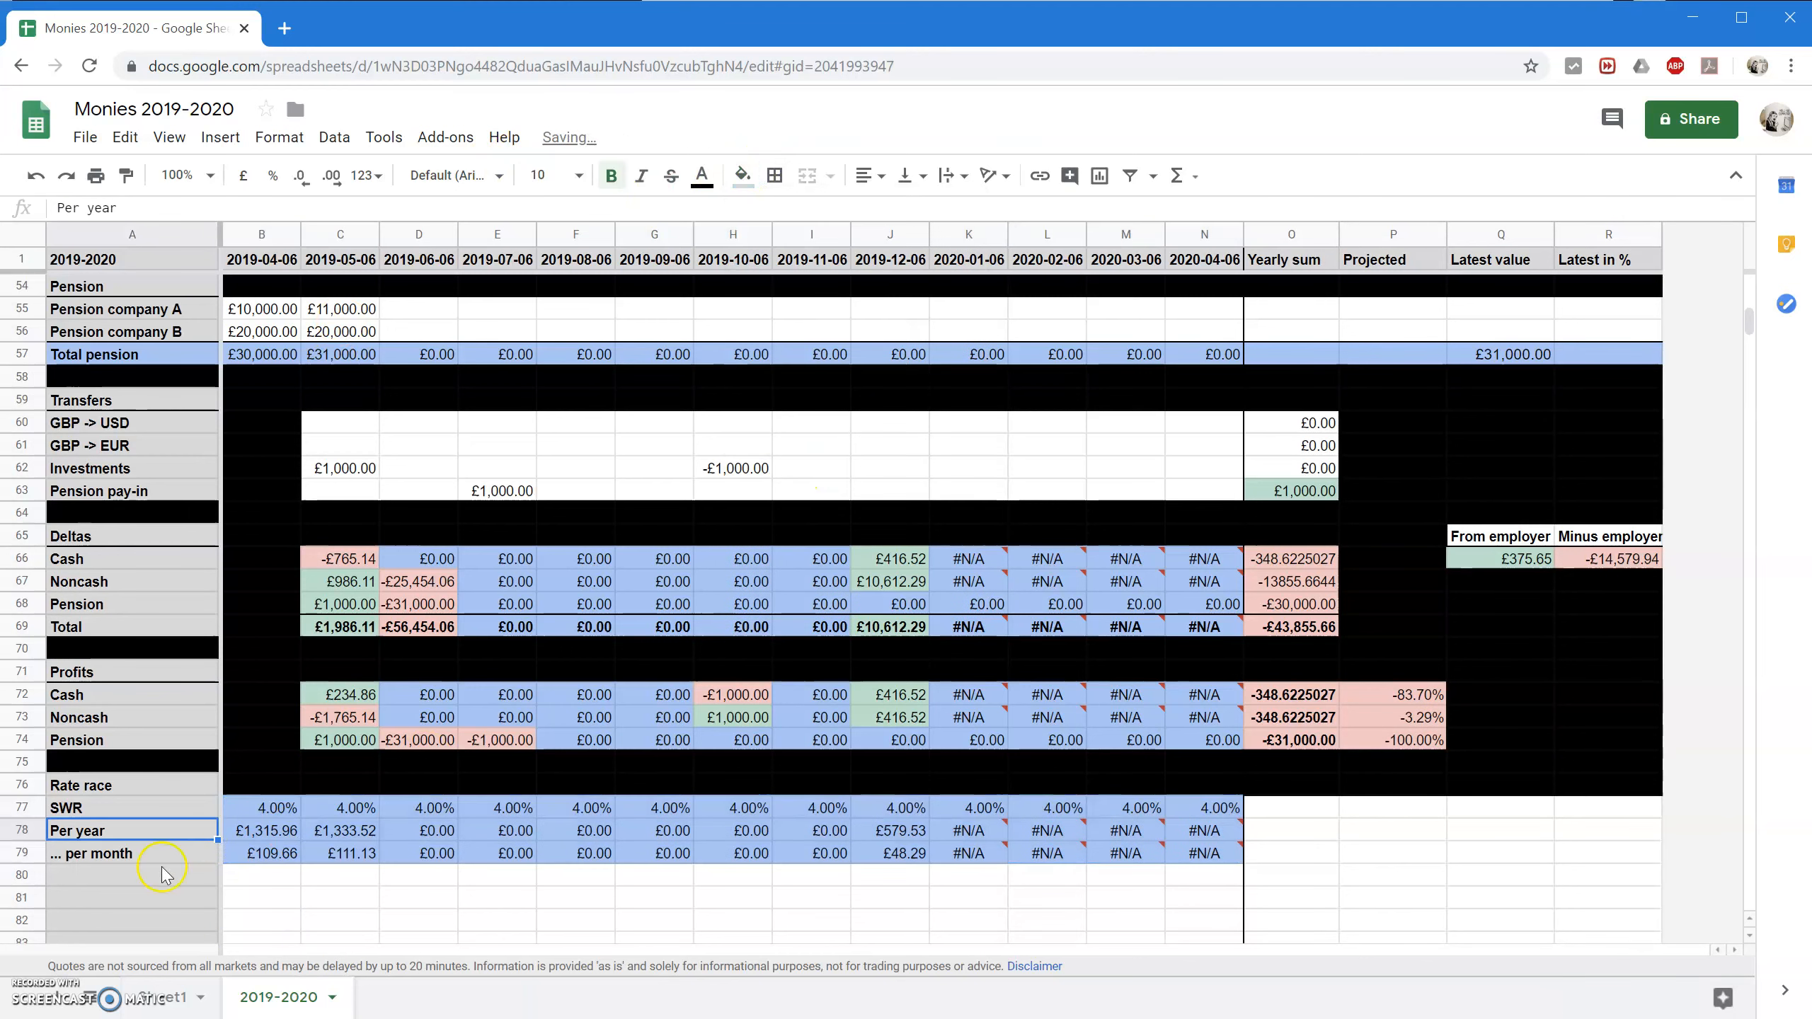
# Fill row 80 below the Rate race section with black.
pyautogui.click(23, 877)
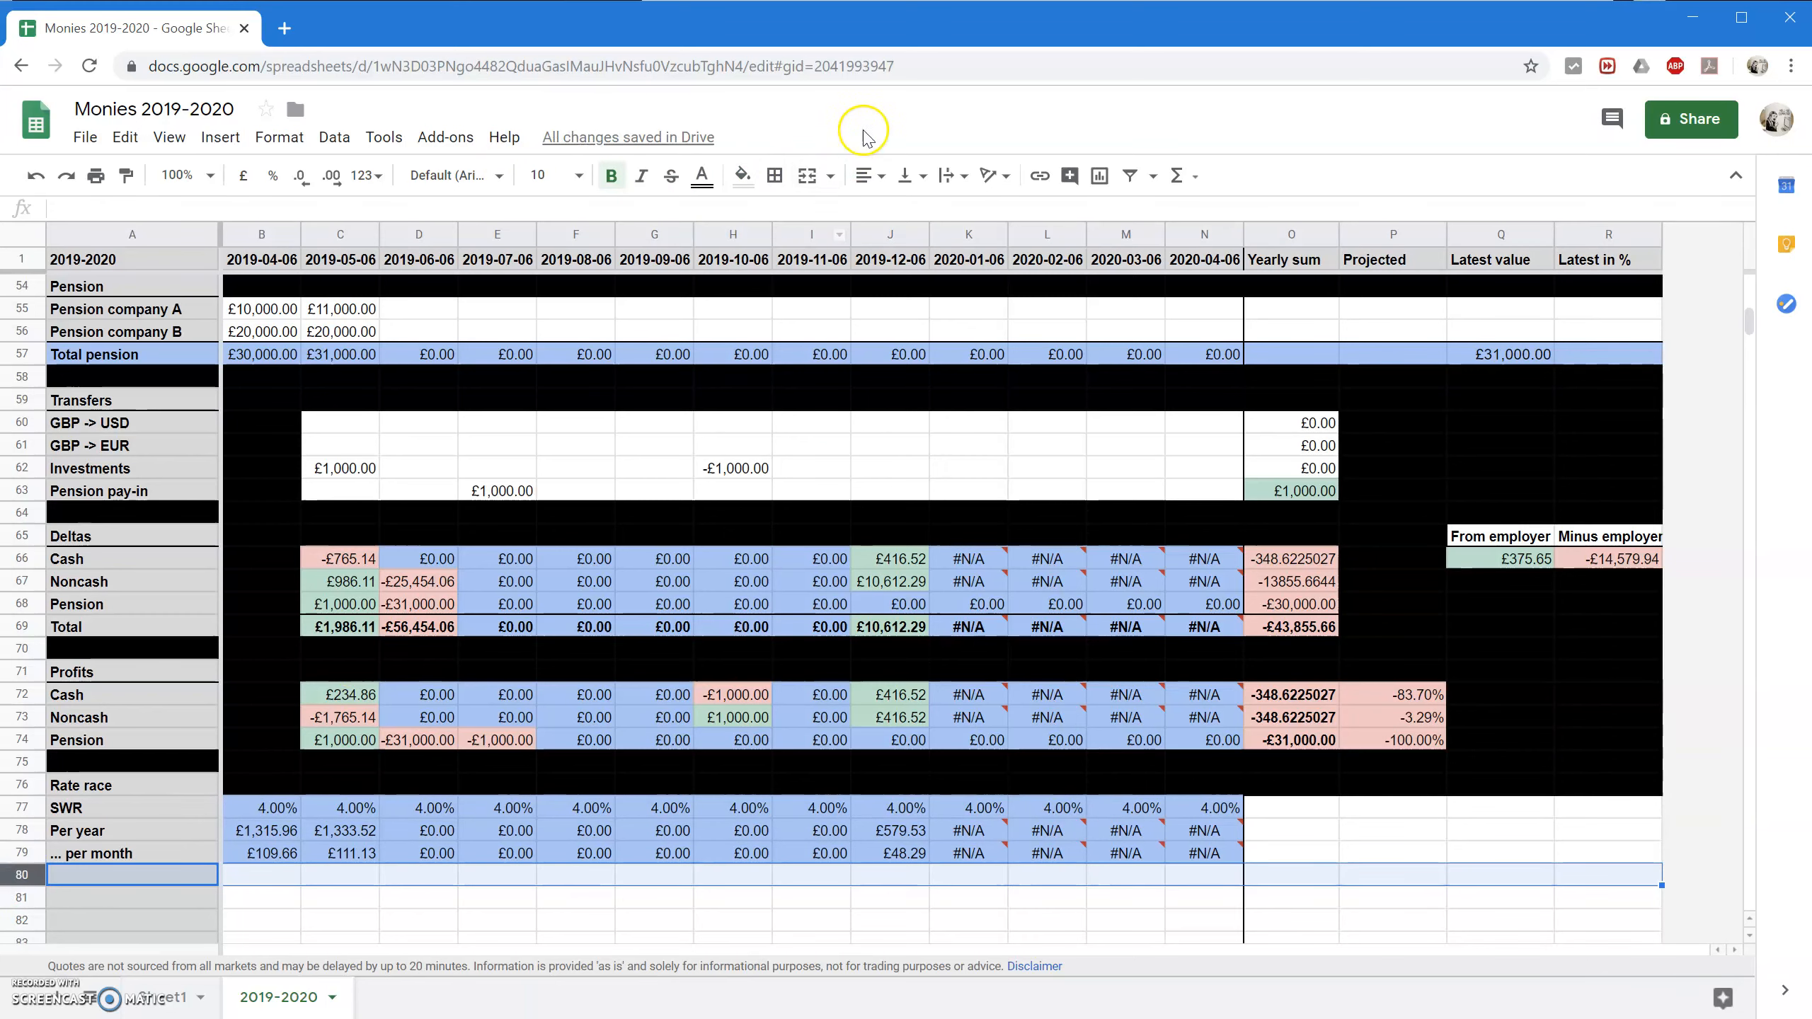
pyautogui.click(744, 176)
pyautogui.click(751, 248)
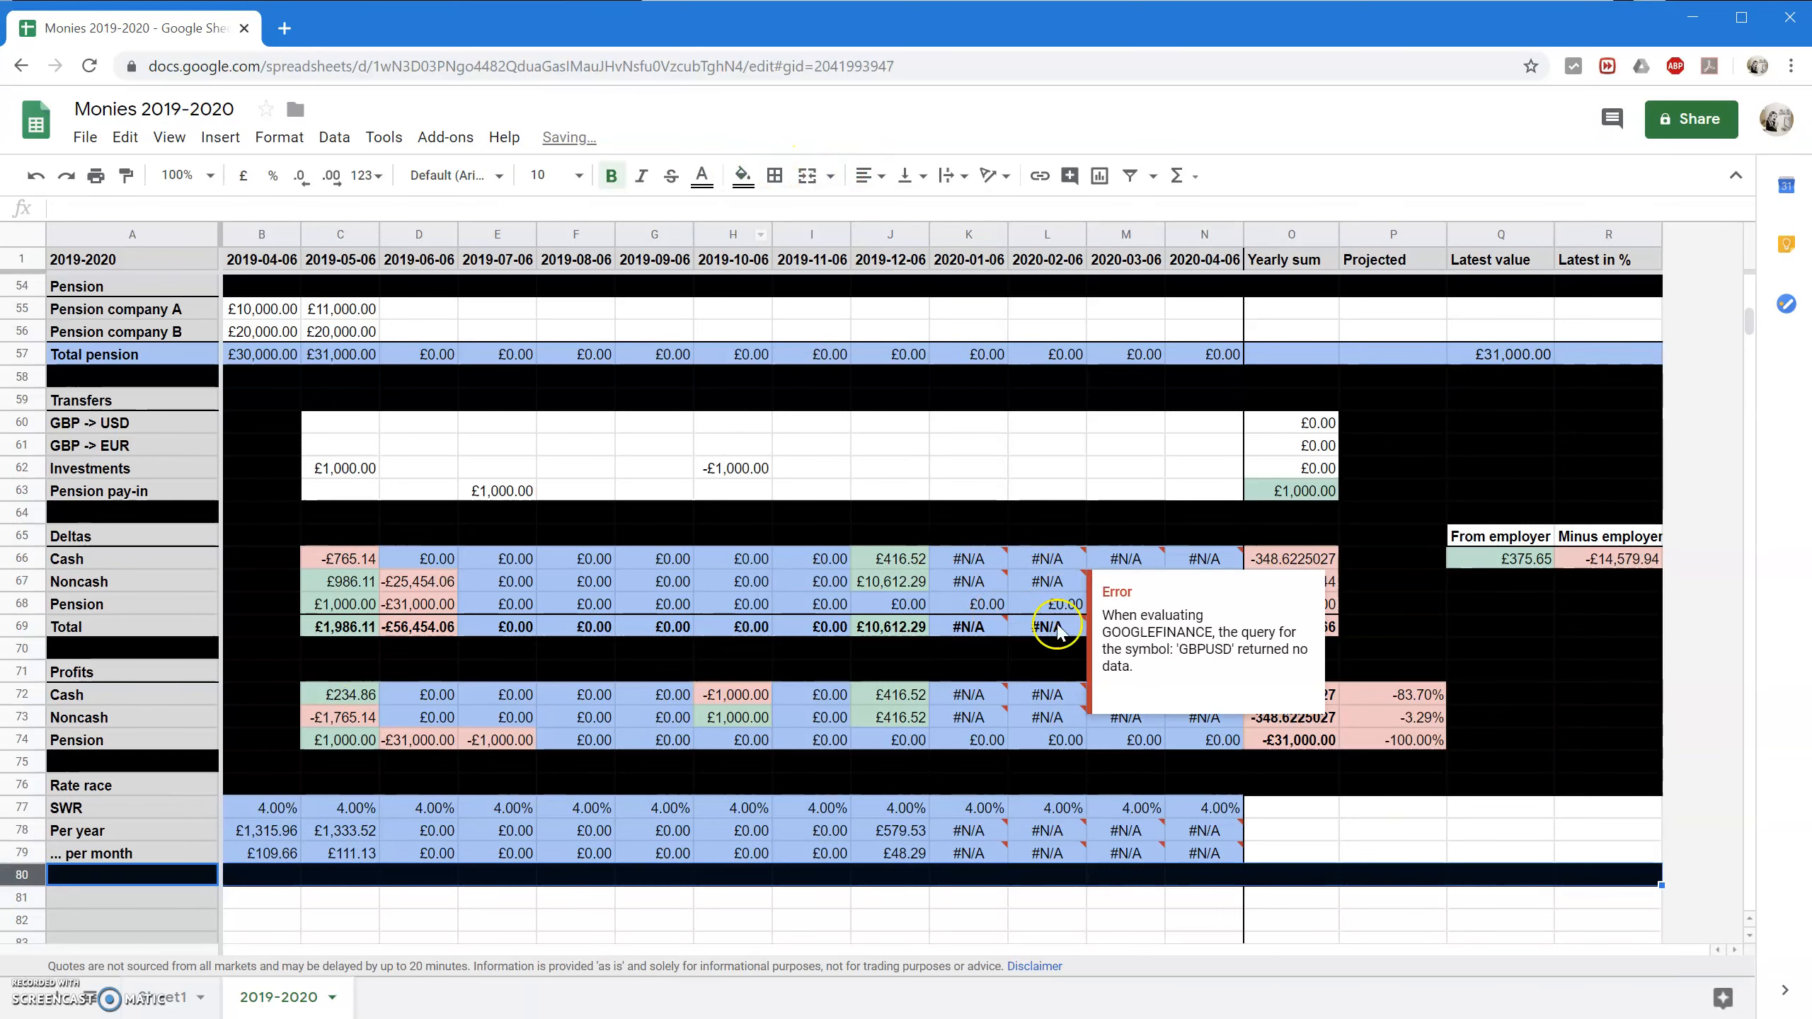
pyautogui.click(1047, 701)
pyautogui.click(1350, 788)
# Fill the unused Rate race cells O77:R79 with black.
pyautogui.moveTo(1310, 810); pyautogui.dragTo(1610, 853)
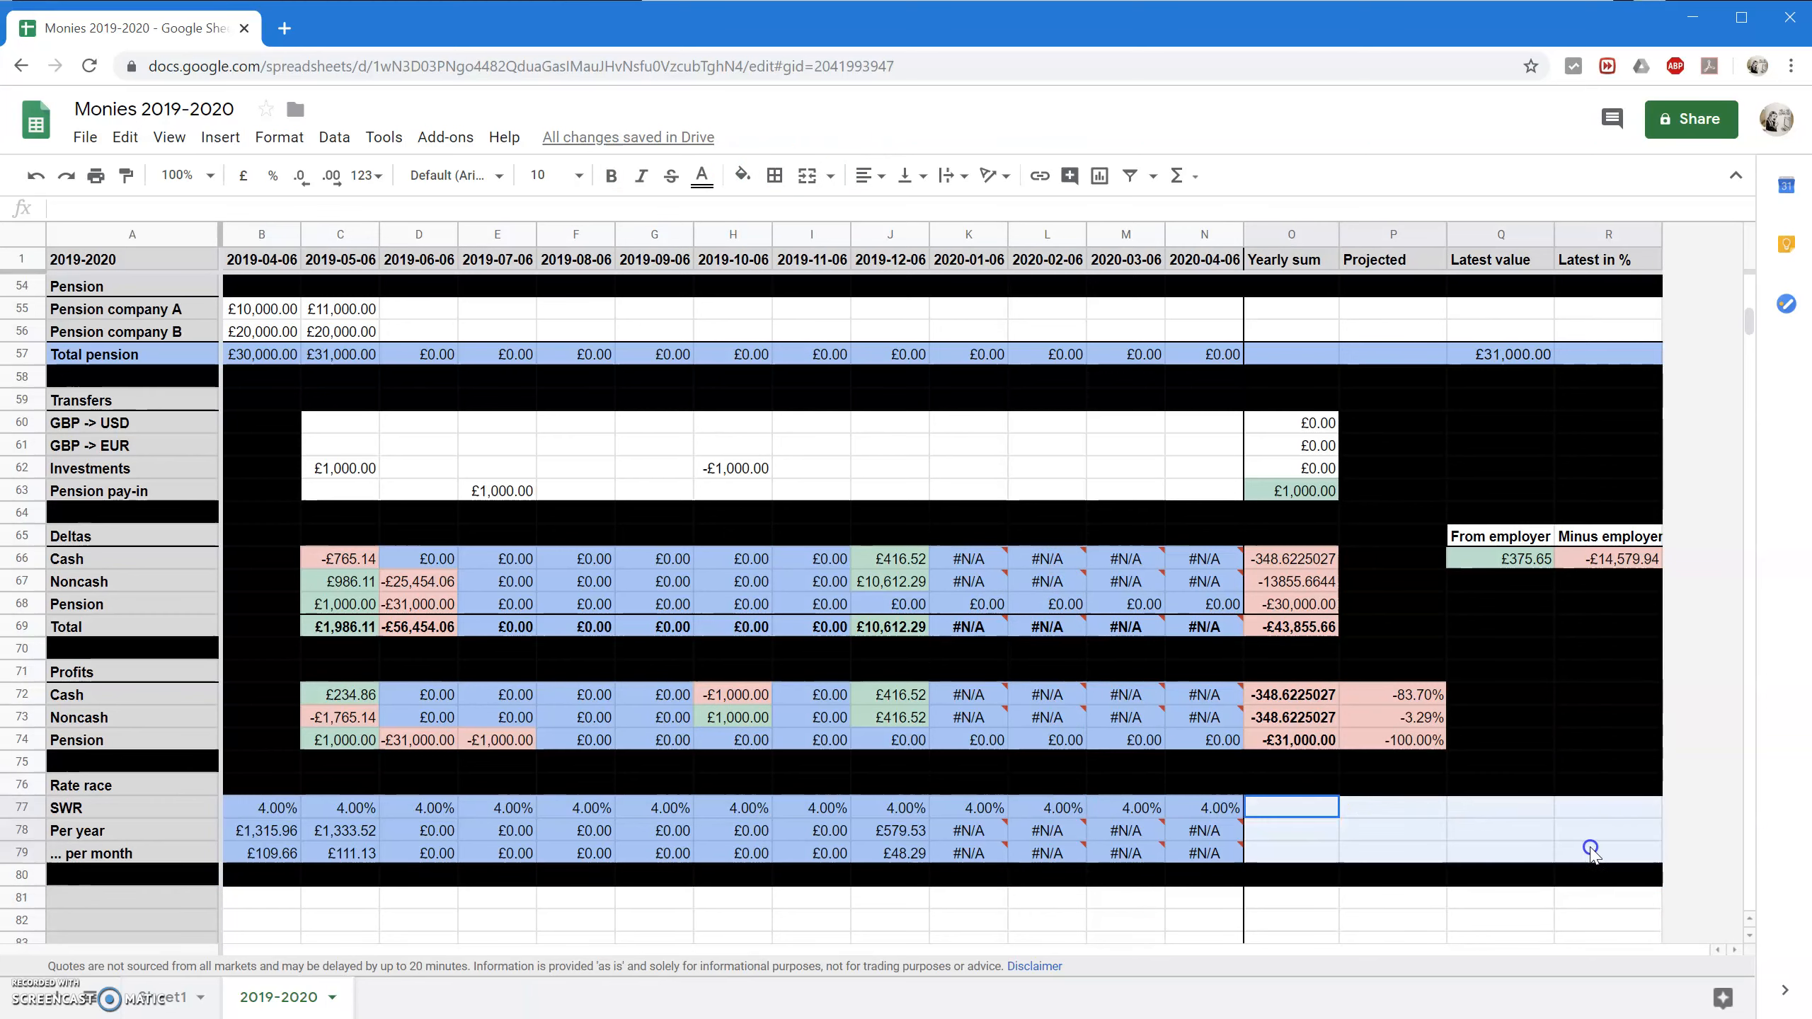
pyautogui.click(743, 175)
pyautogui.click(749, 248)
pyautogui.click(1291, 831)
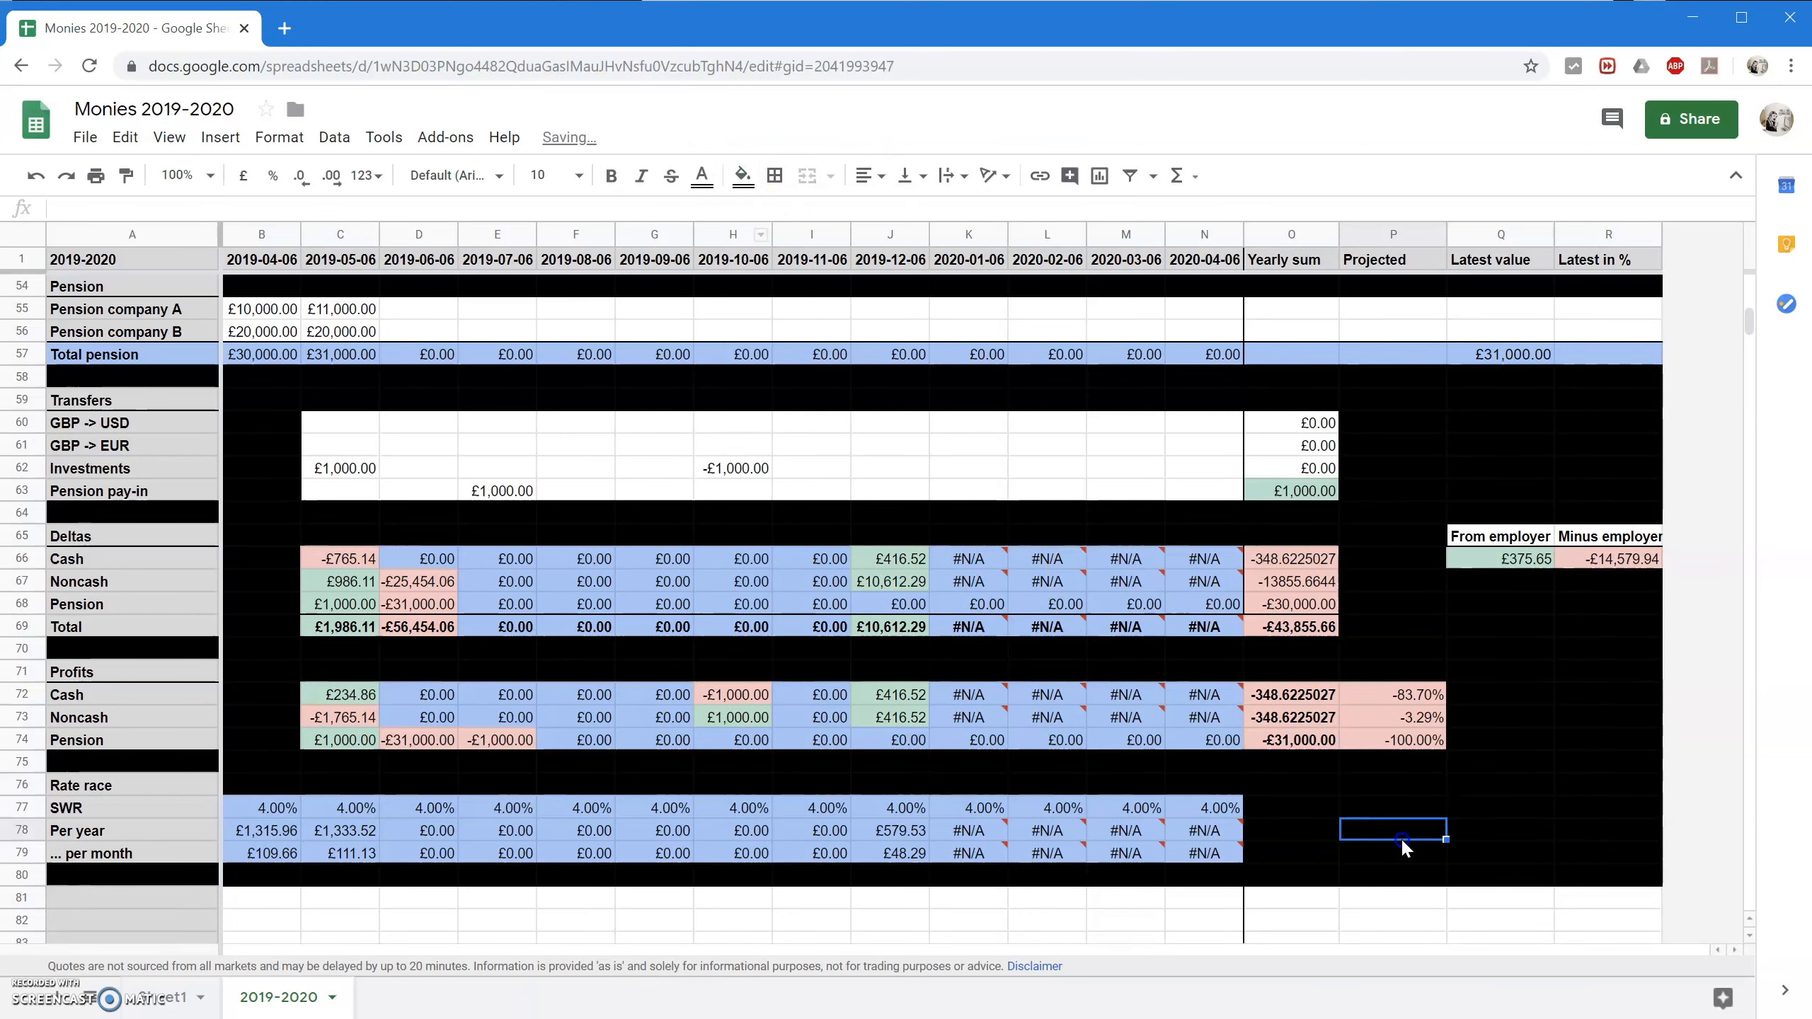
# Delete the empty rows 84 to 1006 below the Rate race section.
pyautogui.click(563, 893)
pyautogui.scroll(-6, 564, 893)
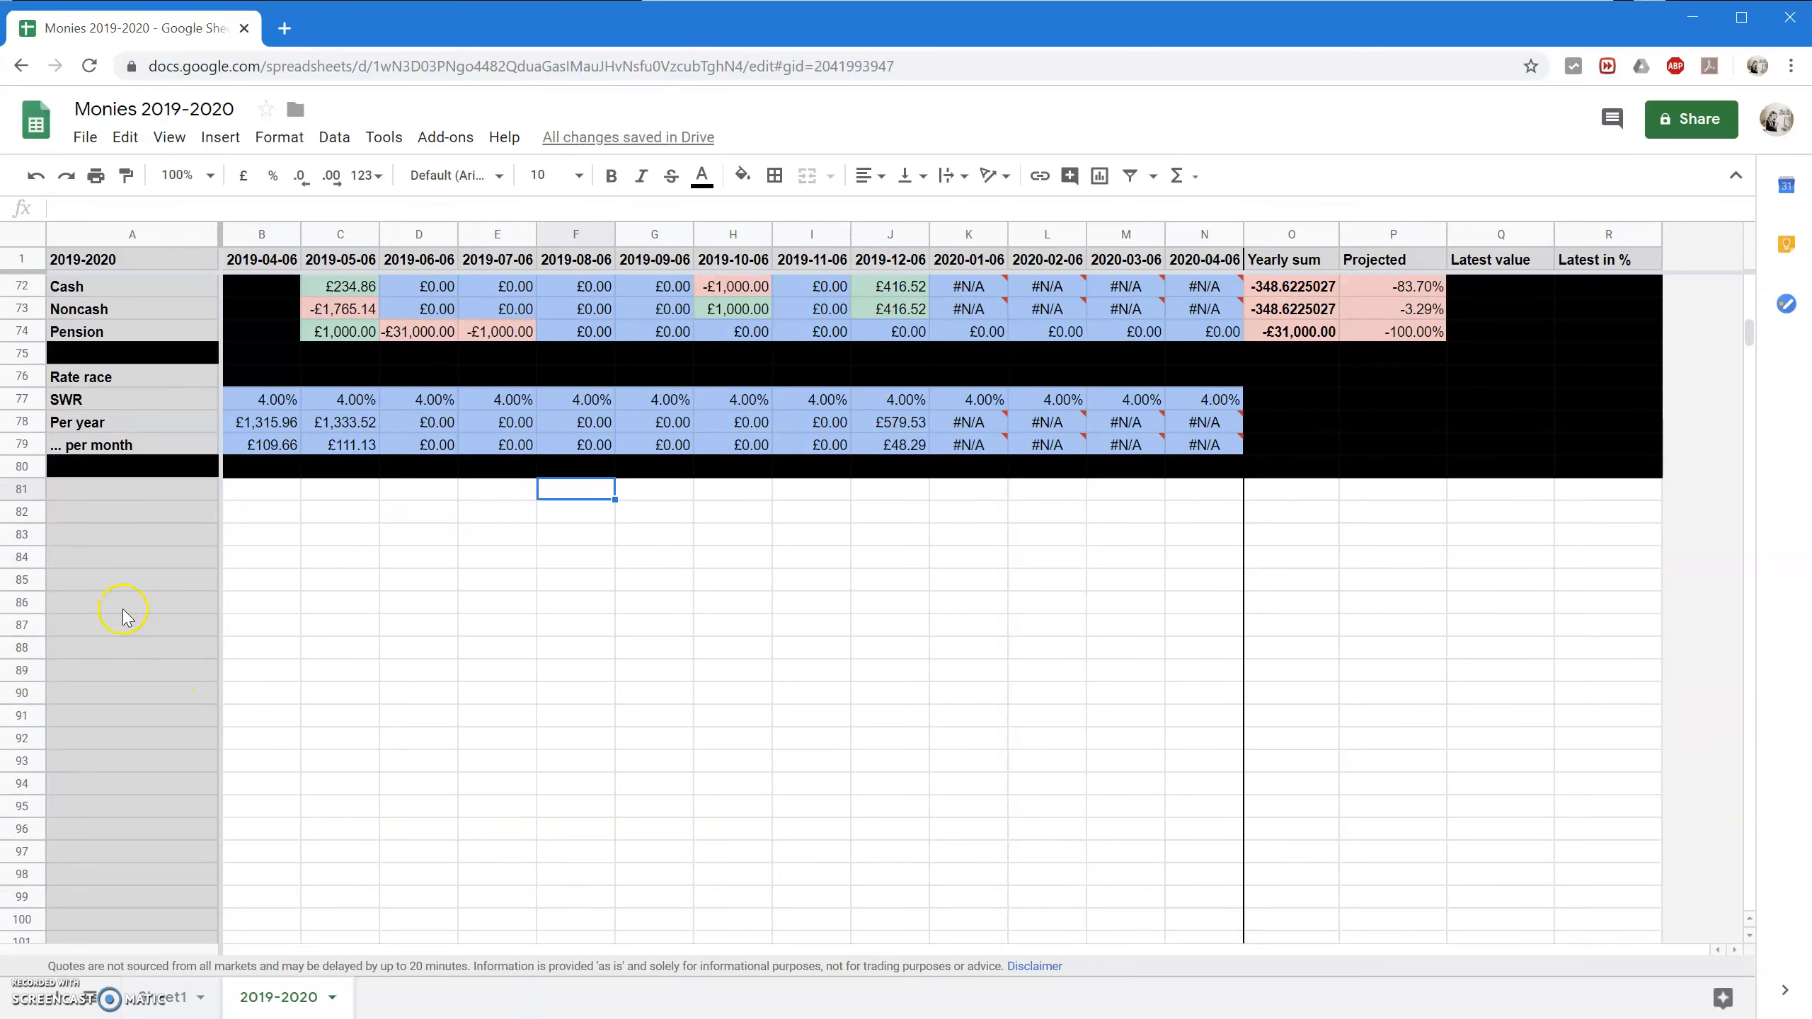
pyautogui.moveTo(40, 570); pyautogui.dragTo(28, 956)
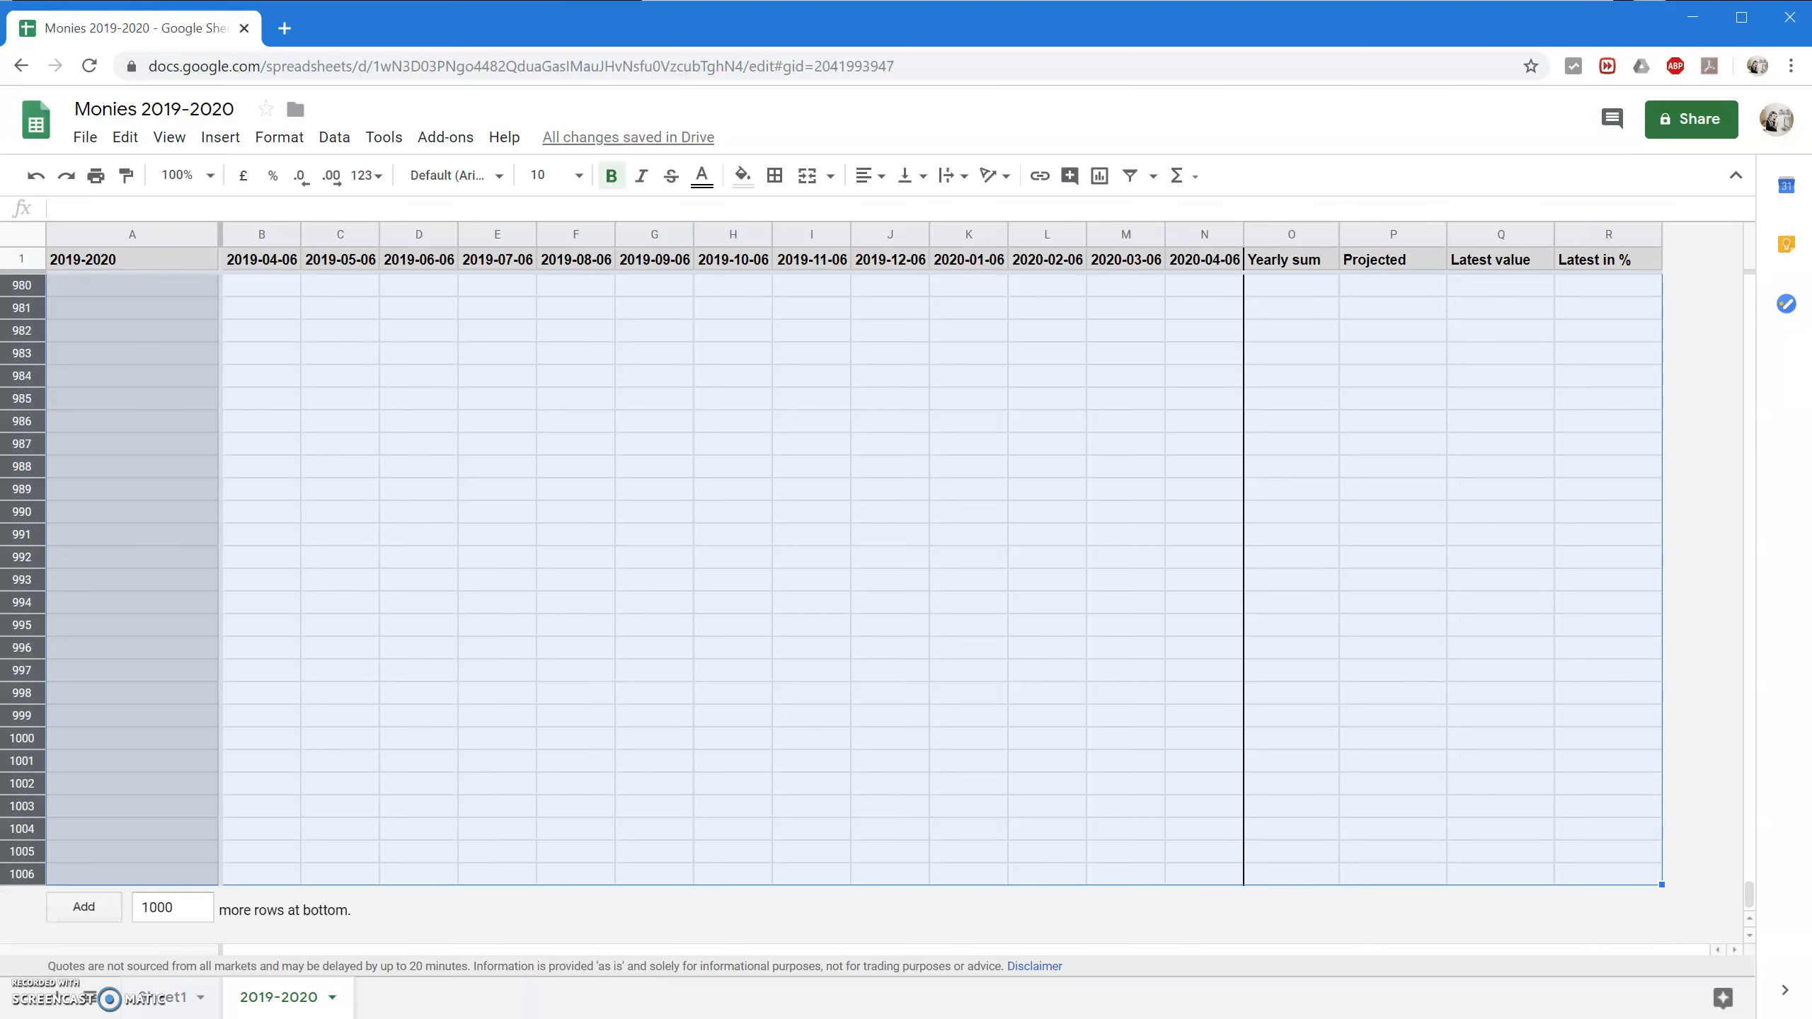
pyautogui.rightClick(22, 514)
pyautogui.click(133, 485)
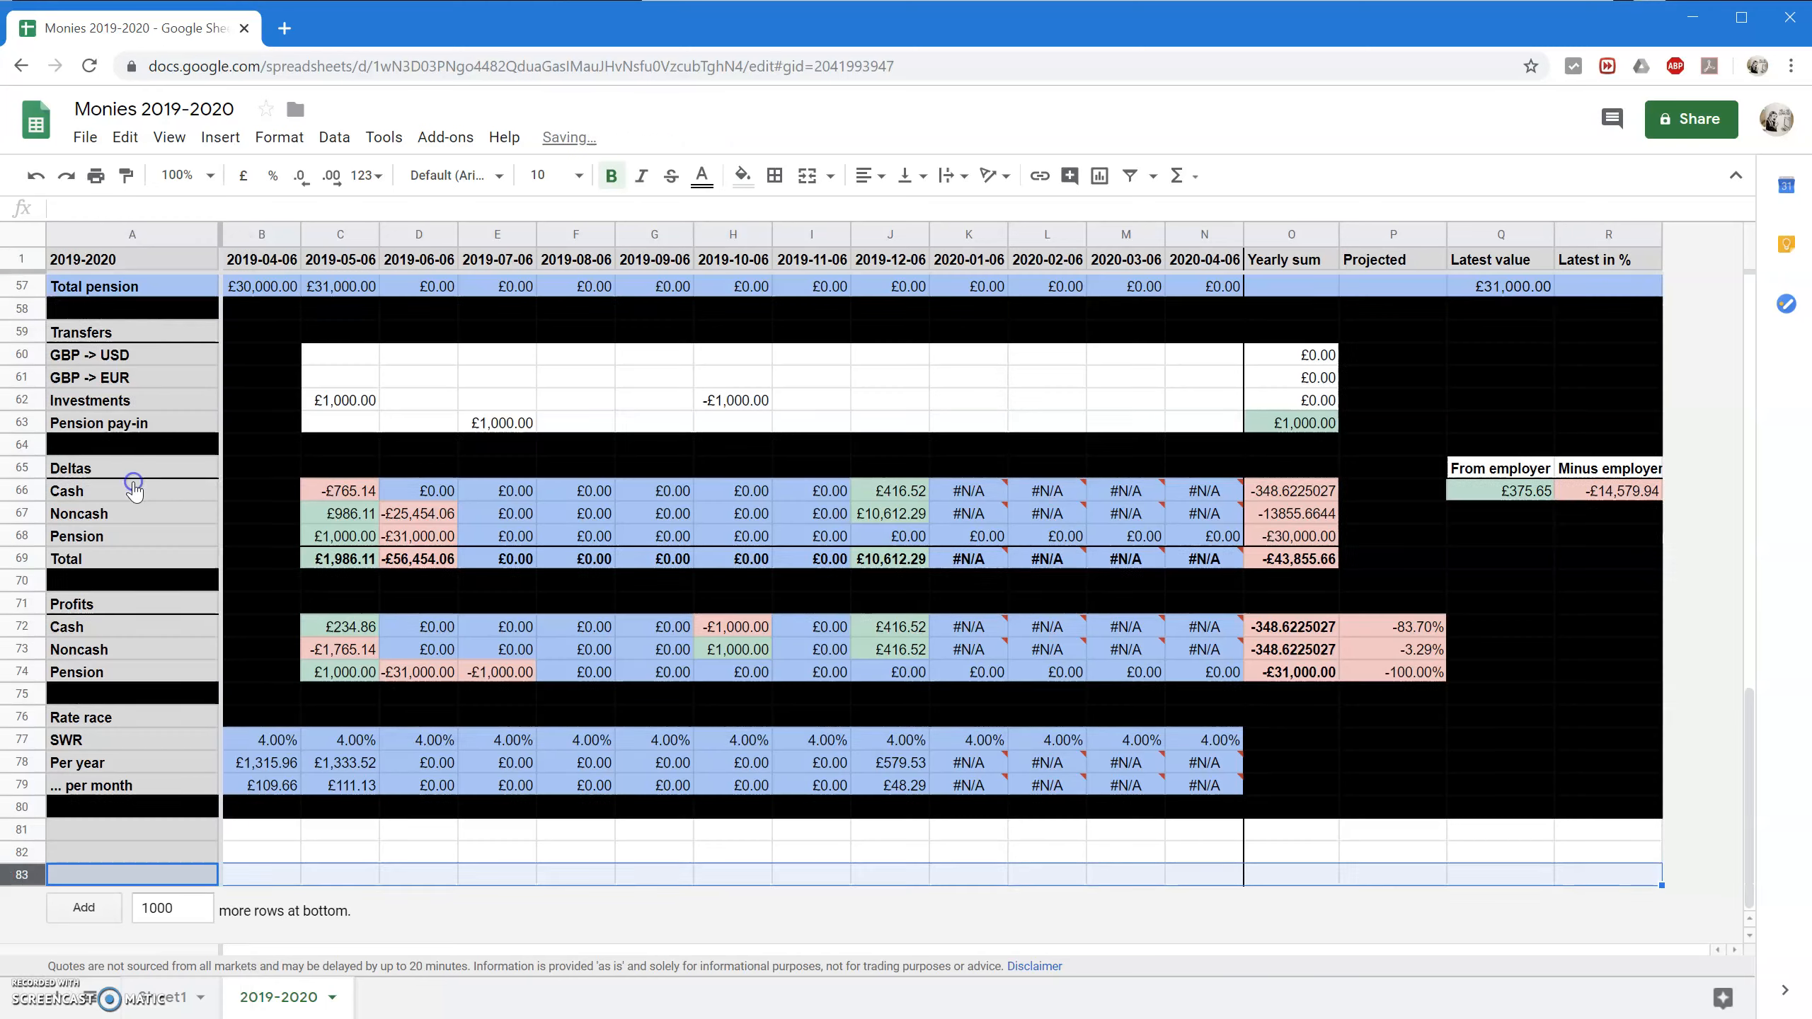
pyautogui.click(785, 831)
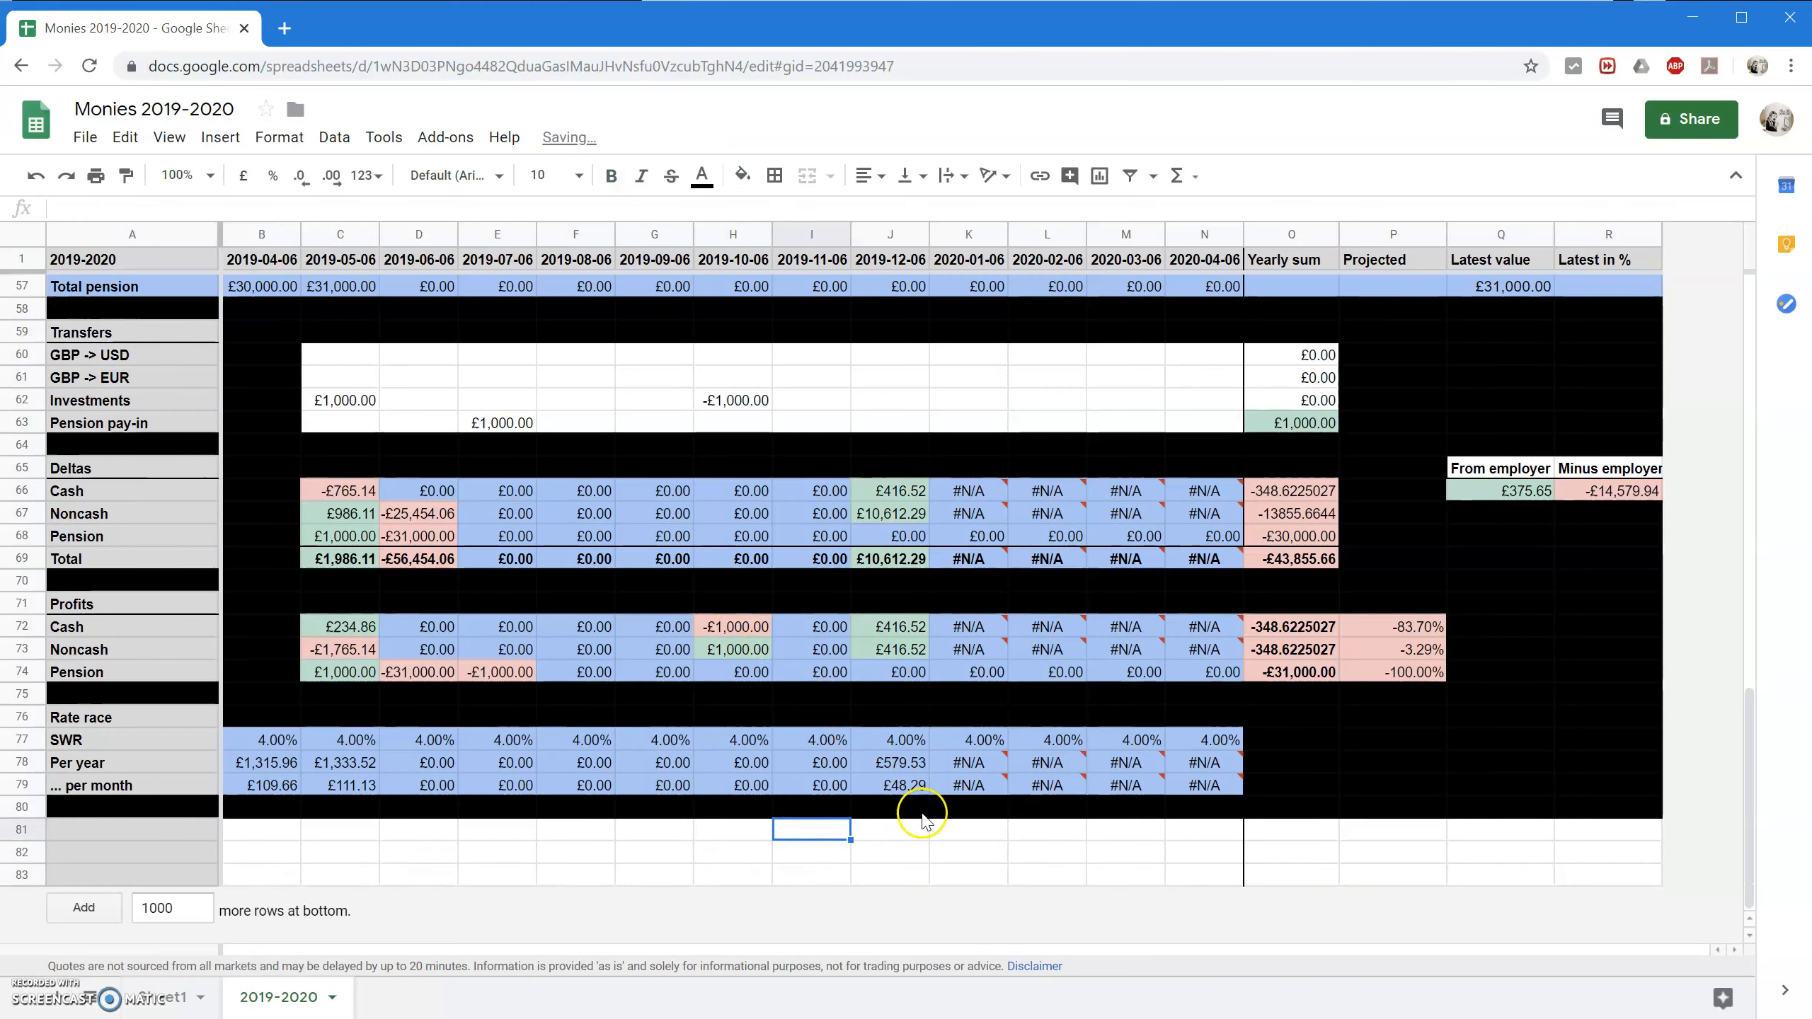
# Paste sample income, expense, account balance, pension and transfer figures into the monthly columns through 2019-11-06.
pyautogui.scroll(8, 1577, 788)
pyautogui.scroll(9, 1253, 760)
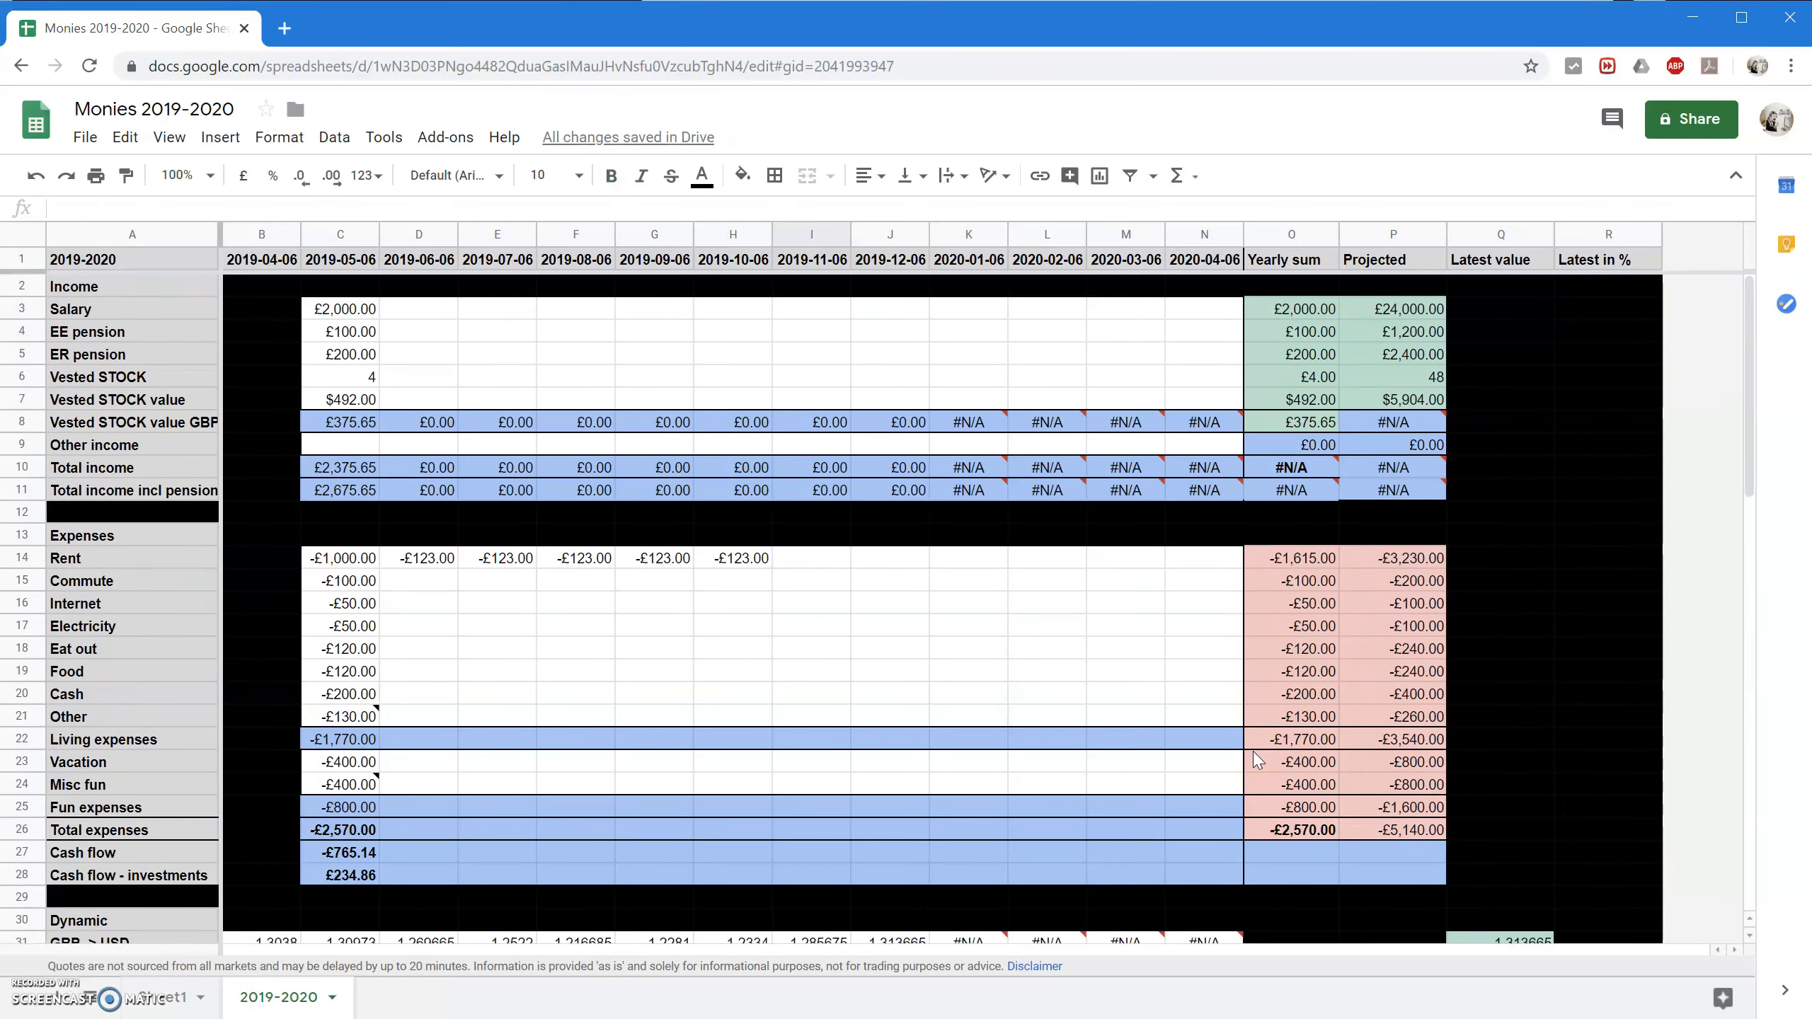
pyautogui.scroll(-9, 1253, 754)
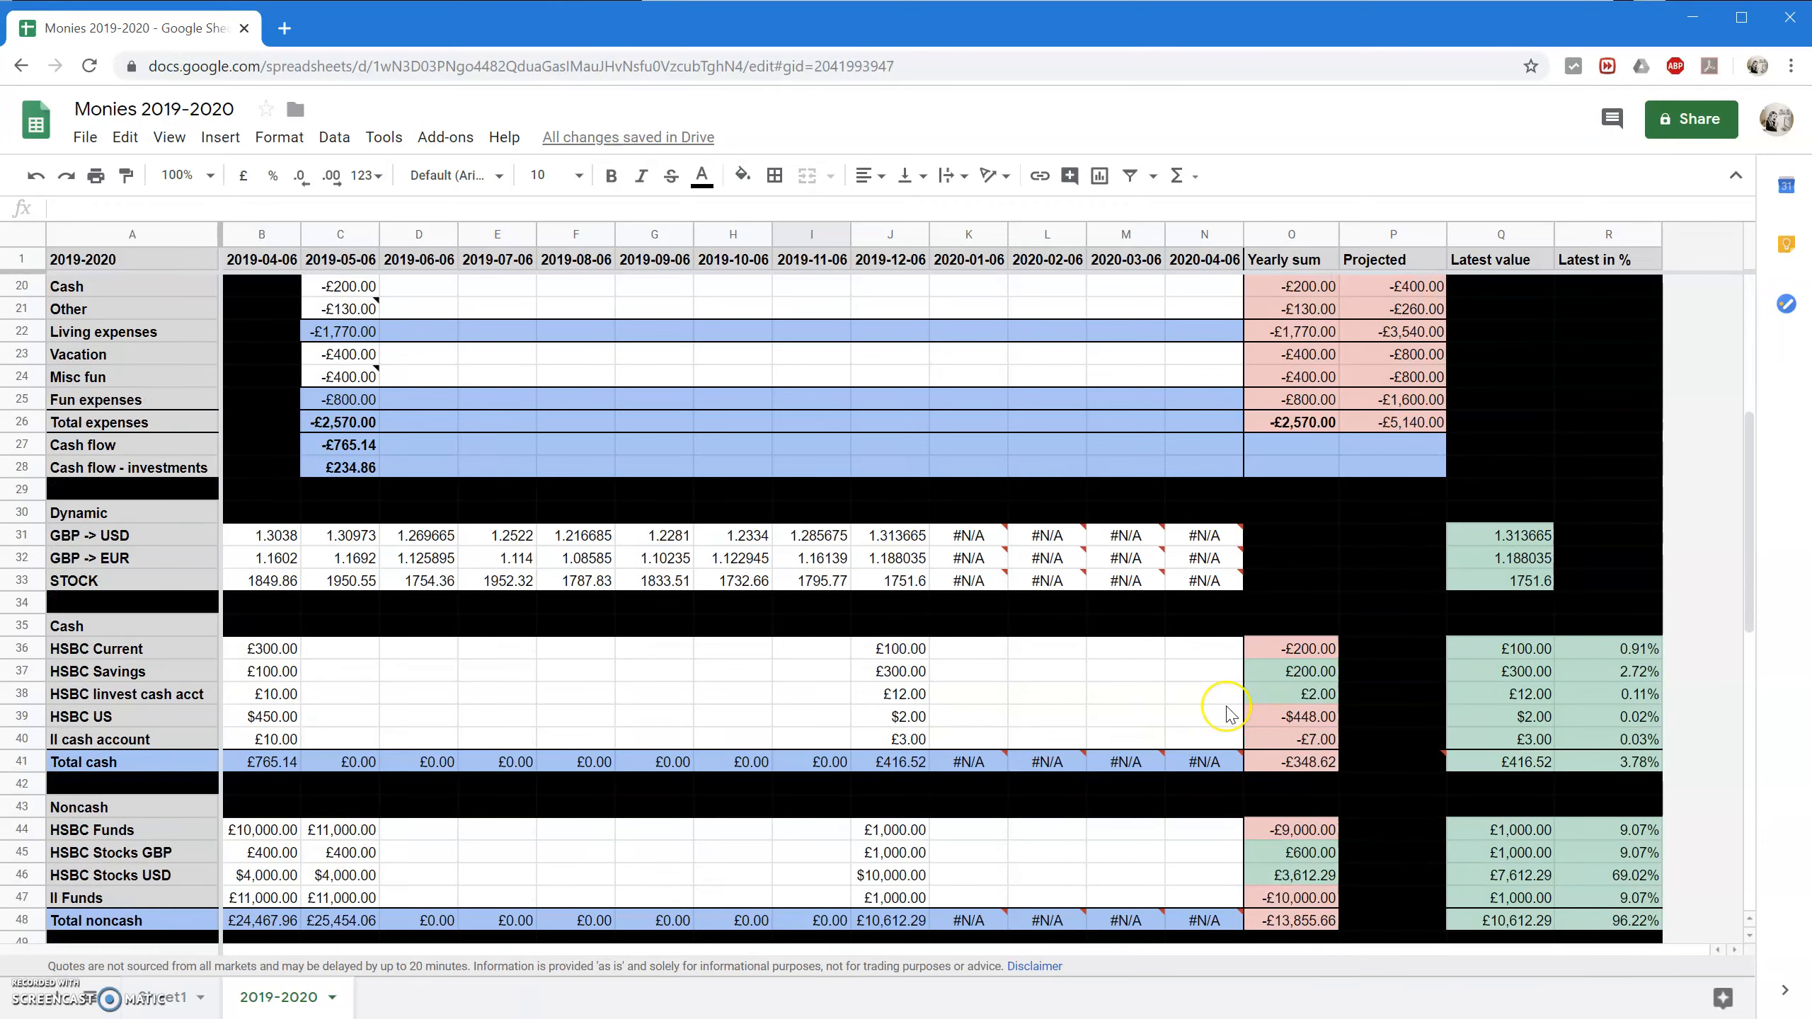
pyautogui.scroll(-5, 1231, 714)
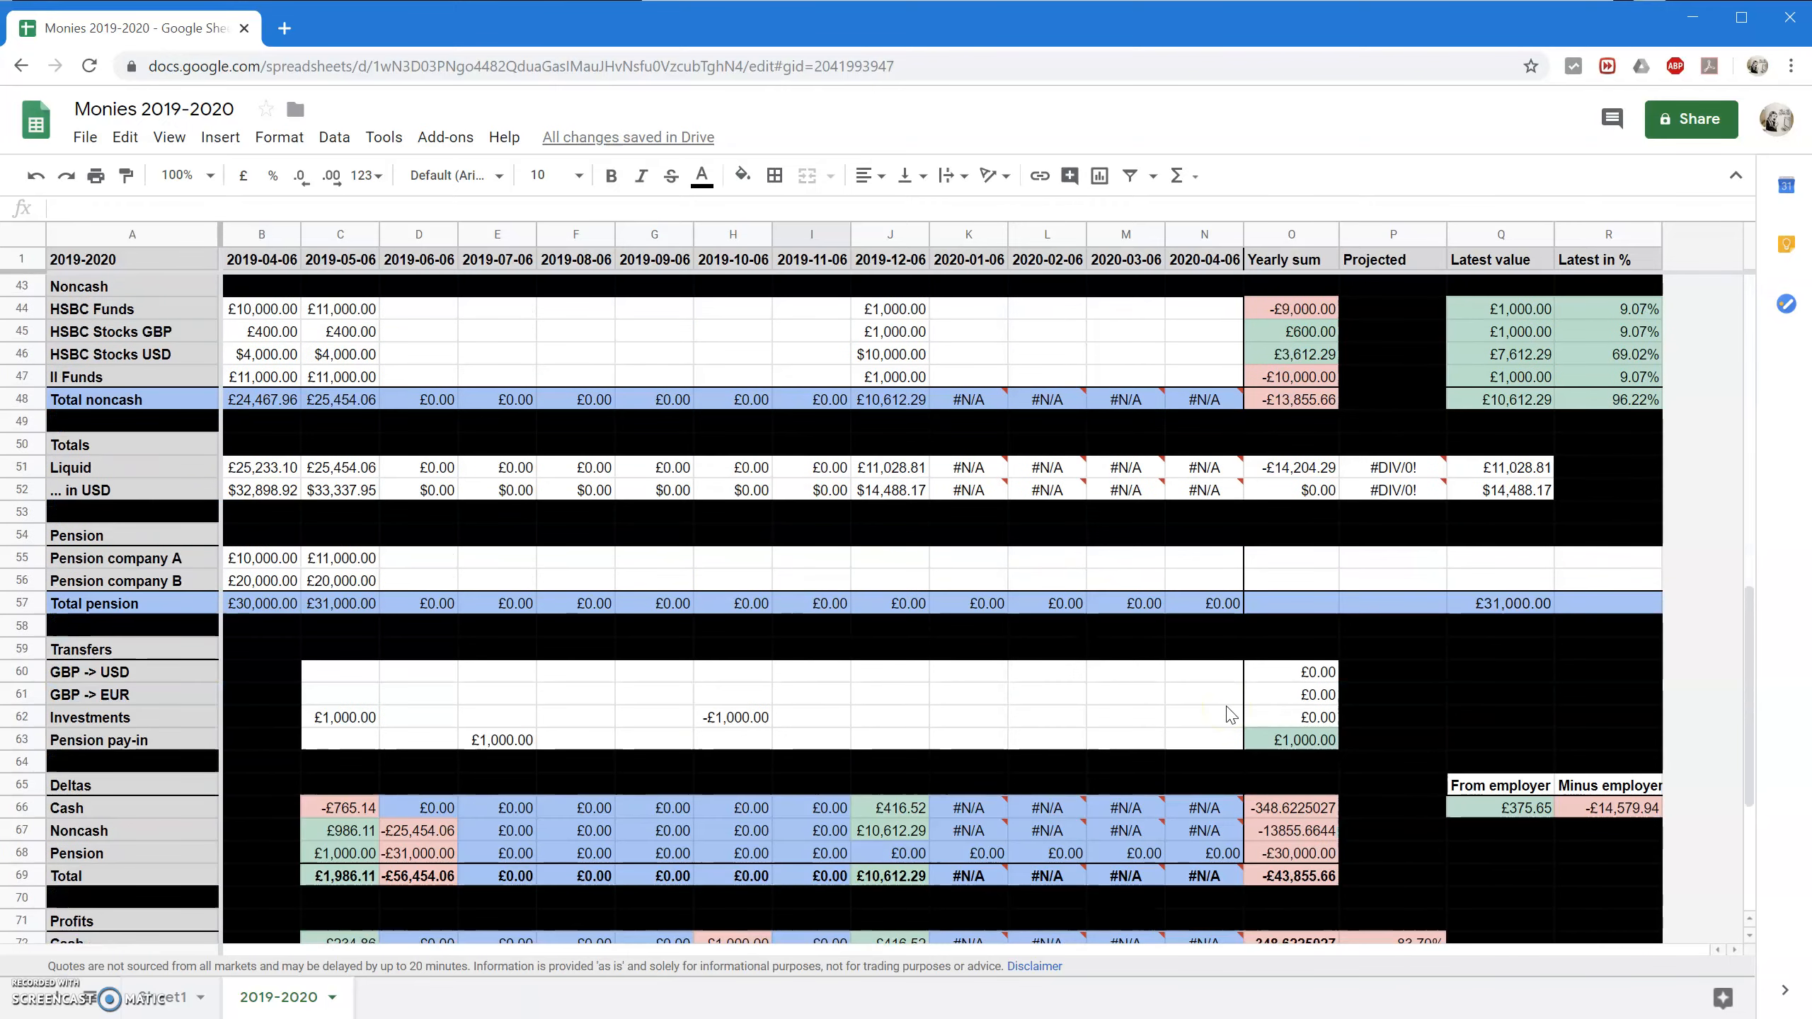
pyautogui.scroll(-5, 1230, 714)
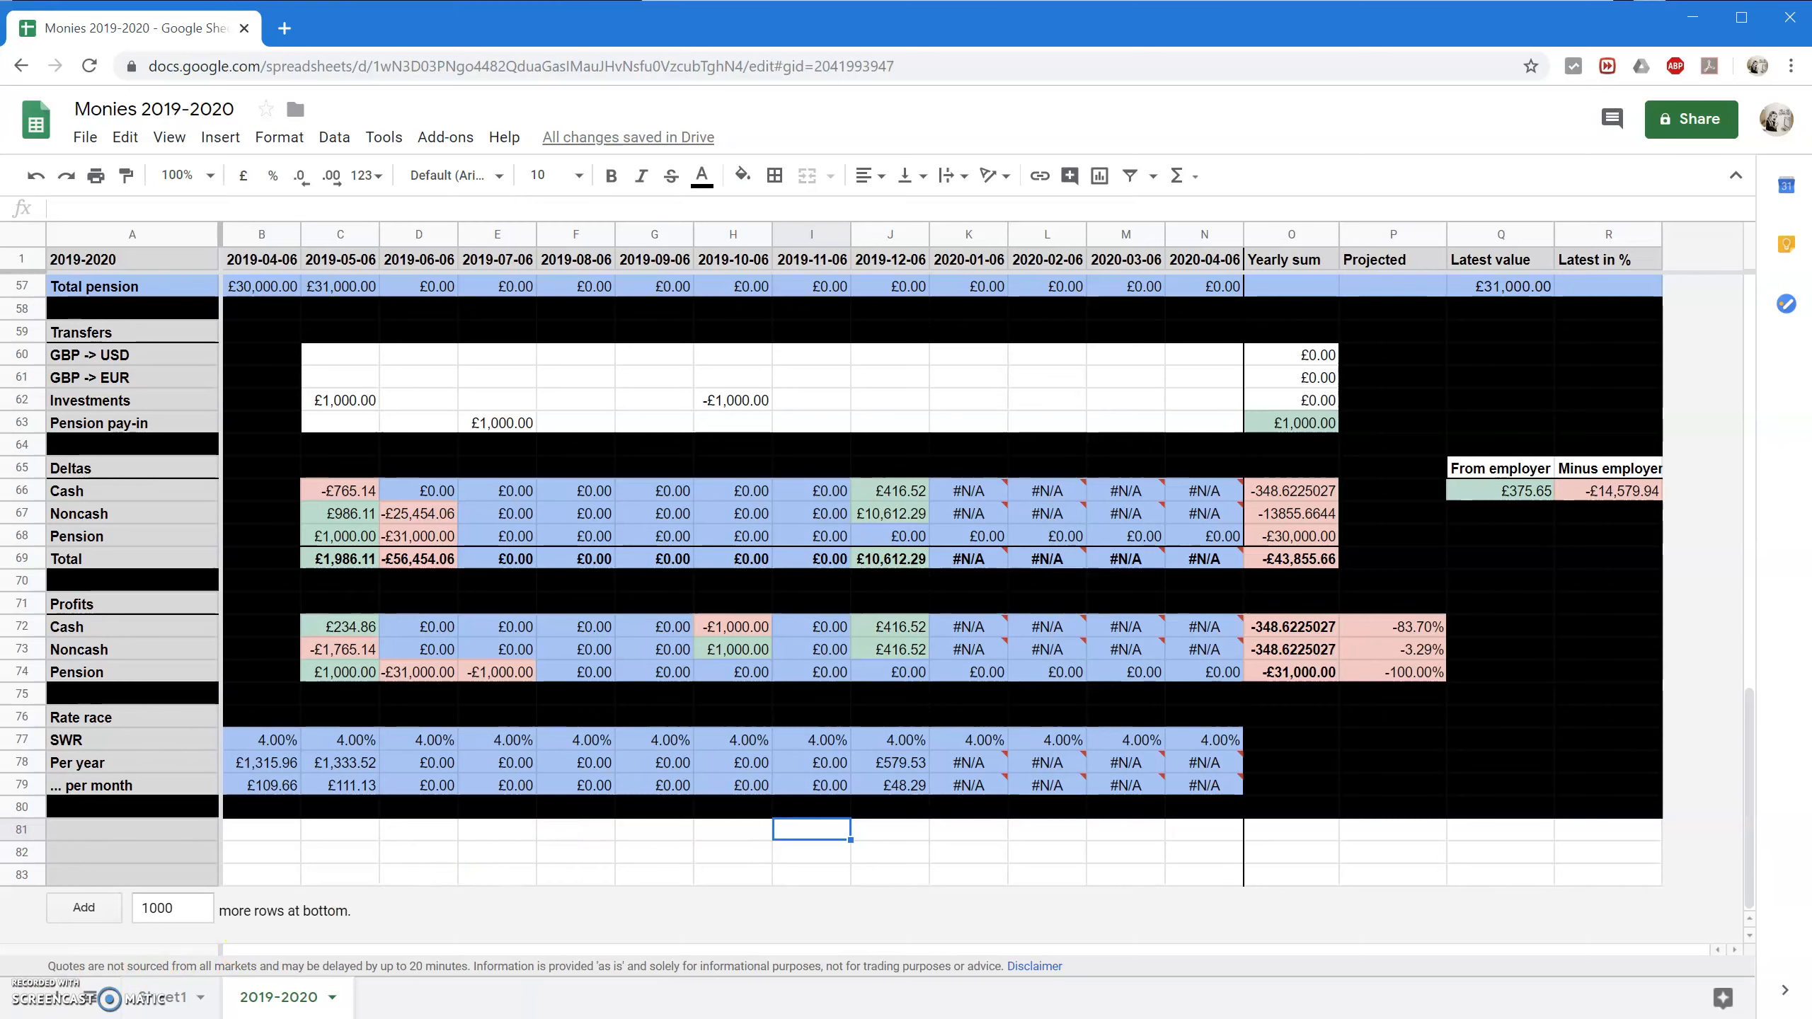
pyautogui.hotkey('ctrl', 'Home')
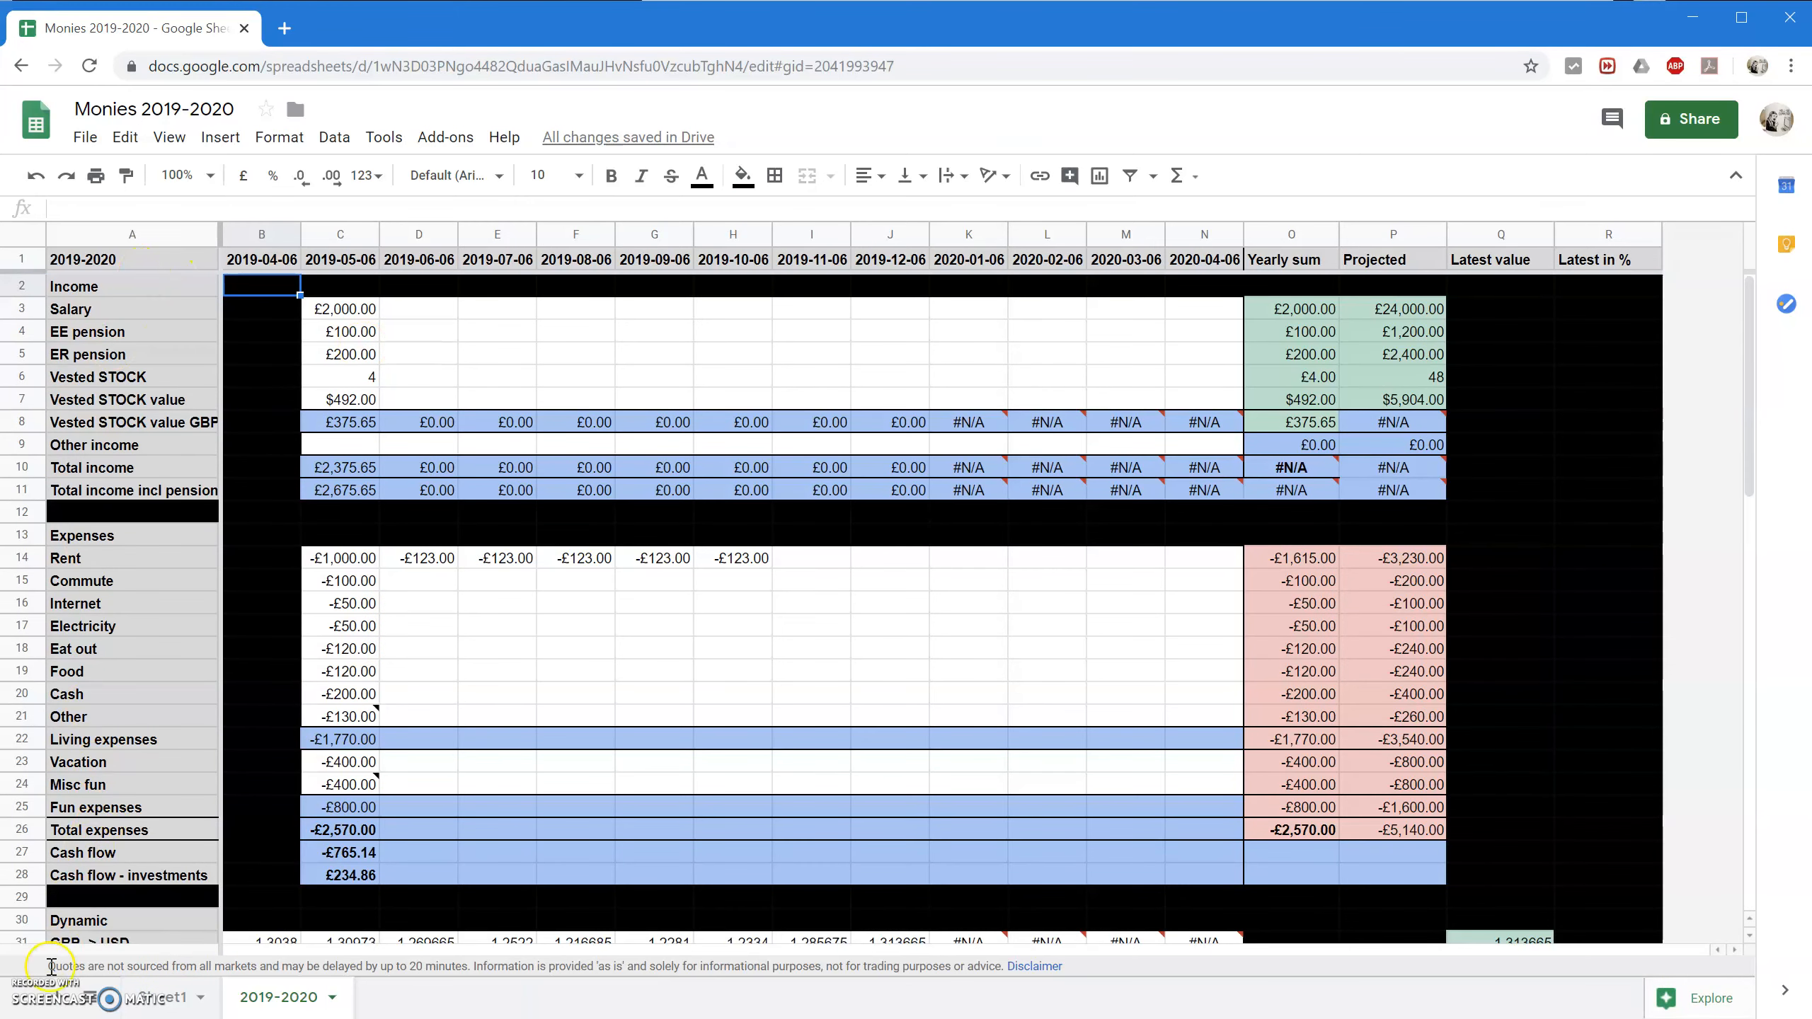
pyautogui.hotkey('ctrl', 'v')
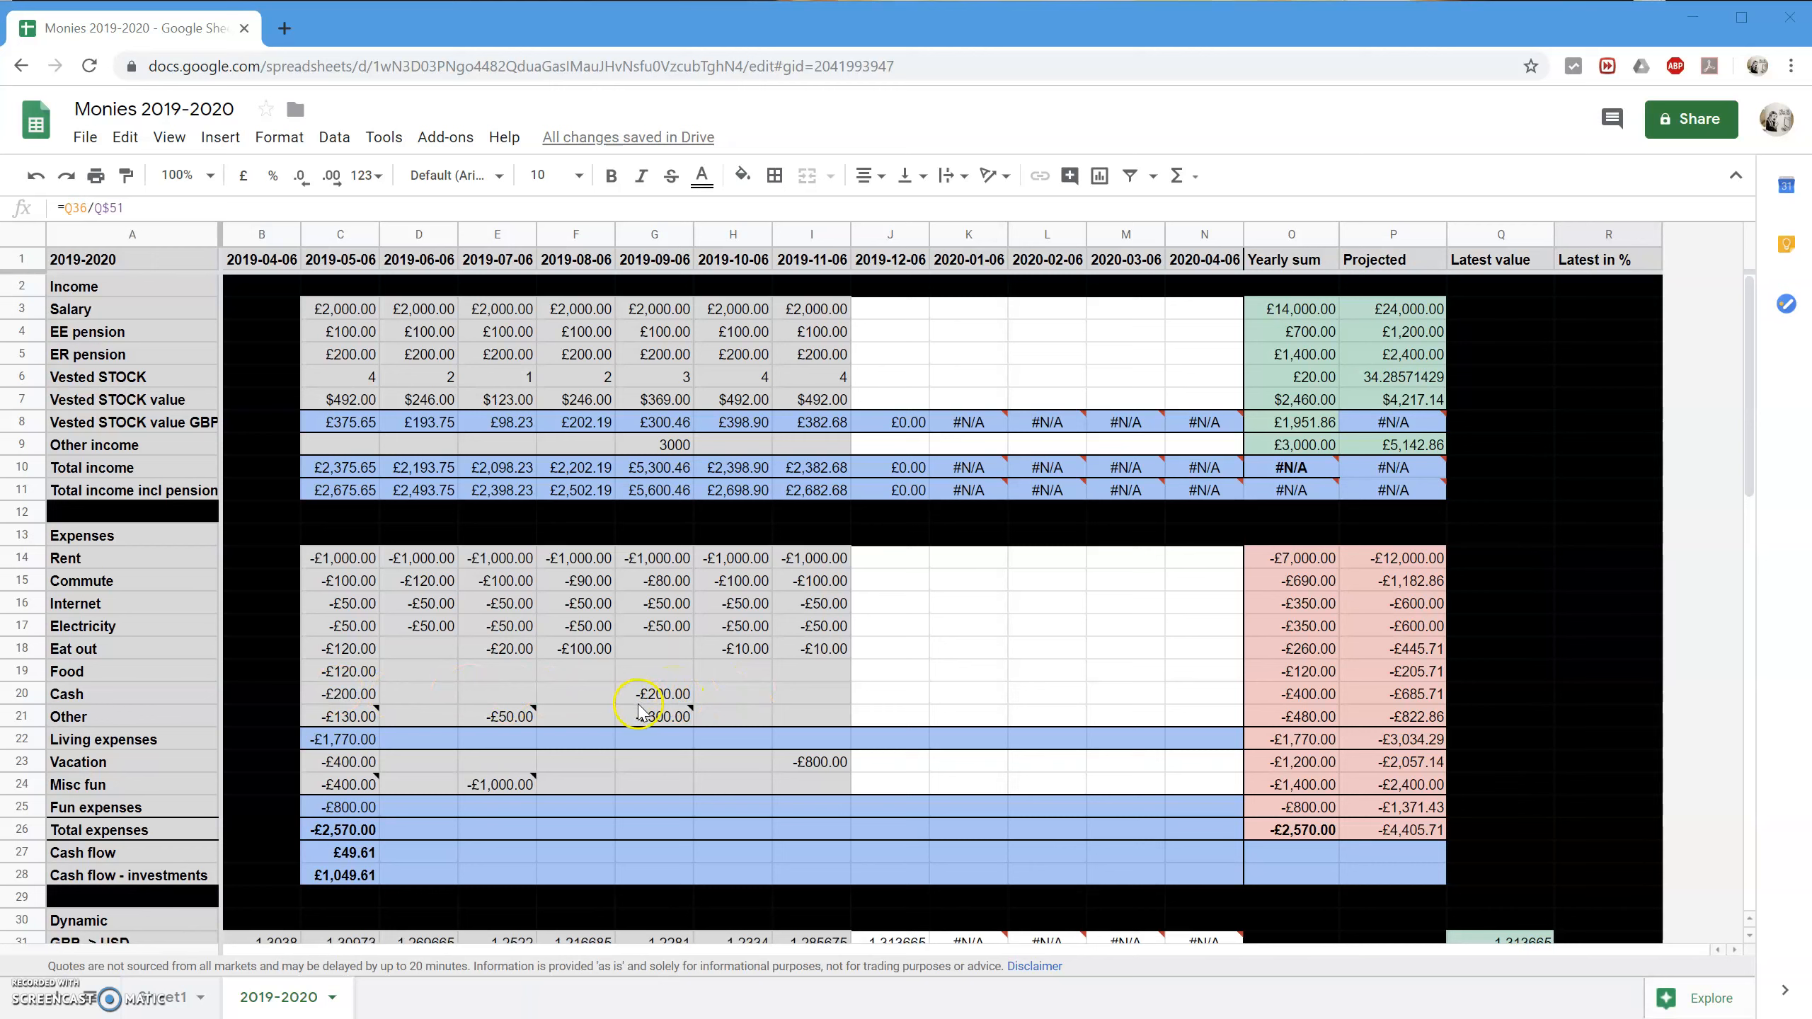
# Extend the column C formulas for Living expenses and for the Fun expenses to Cash flow - investments rows across to column N.
pyautogui.click(366, 744)
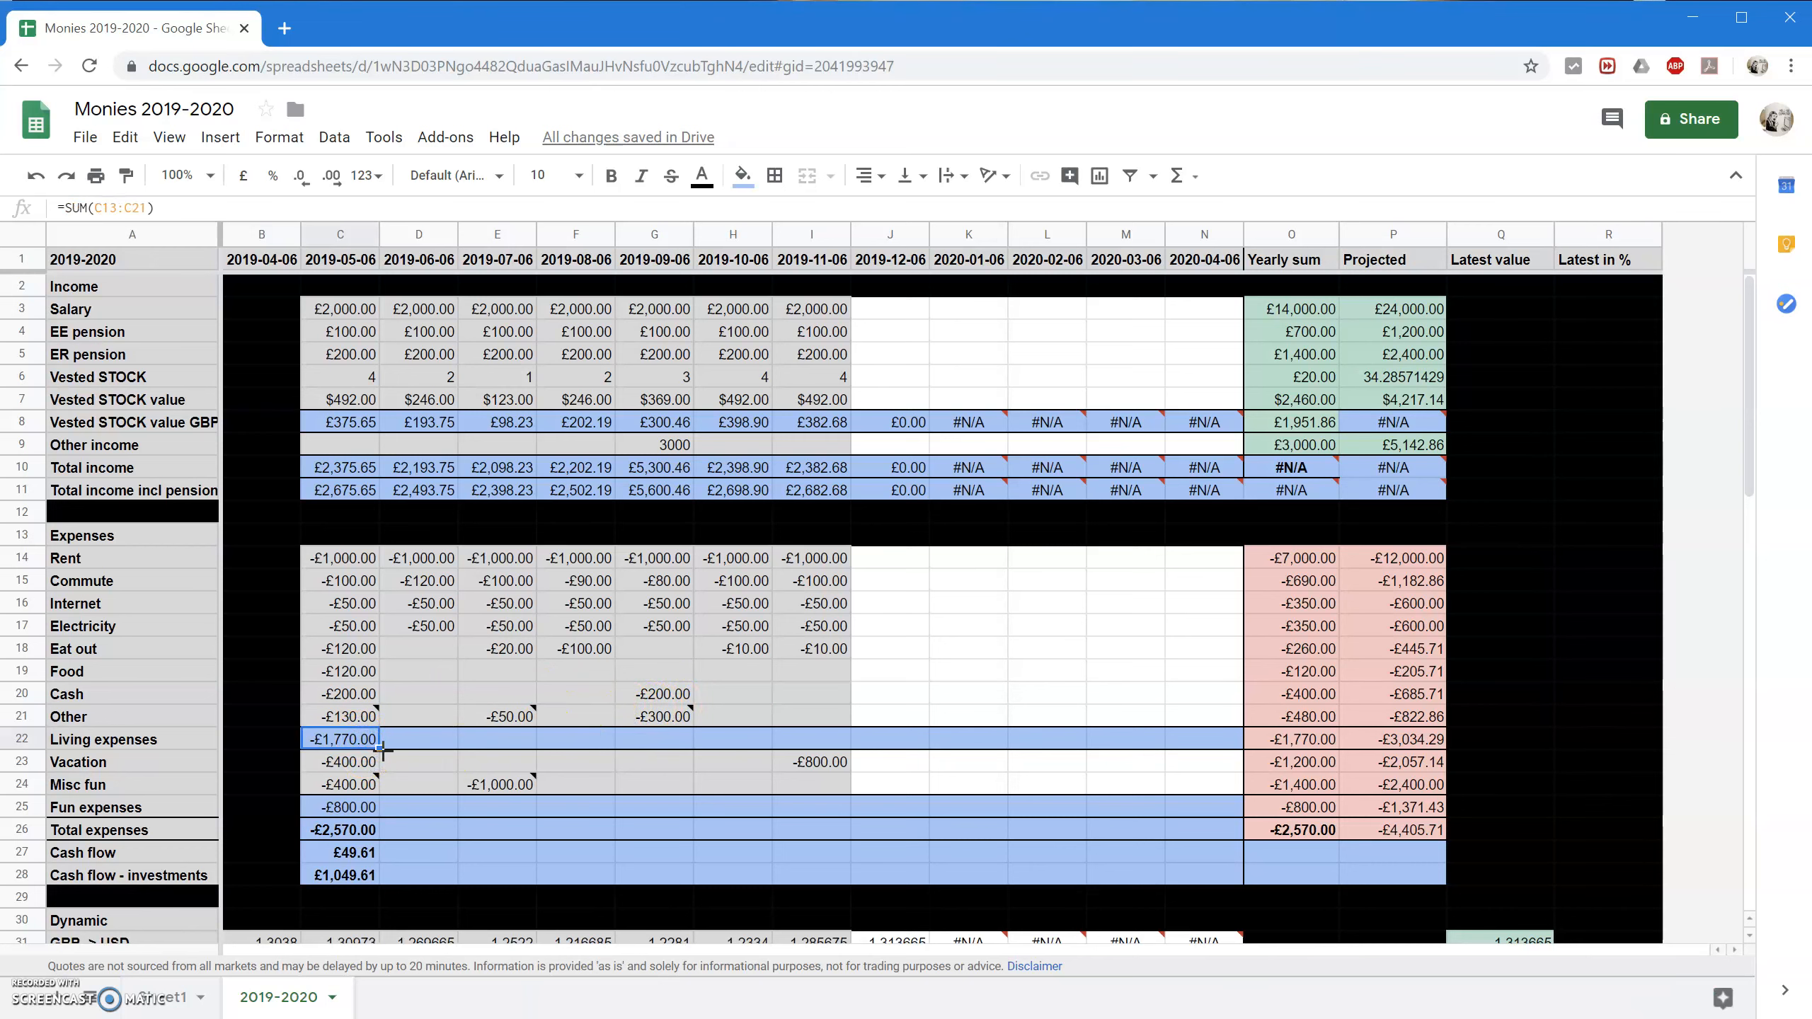
pyautogui.moveTo(536, 737); pyautogui.dragTo(1196, 743)
pyautogui.click(497, 829)
pyautogui.moveTo(343, 814); pyautogui.dragTo(1233, 875)
# Fill the Totals cells B51:Q52 and the Pension rows 55 to 57, columns B to R, with light blue.
pyautogui.scroll(-10, 806, 801)
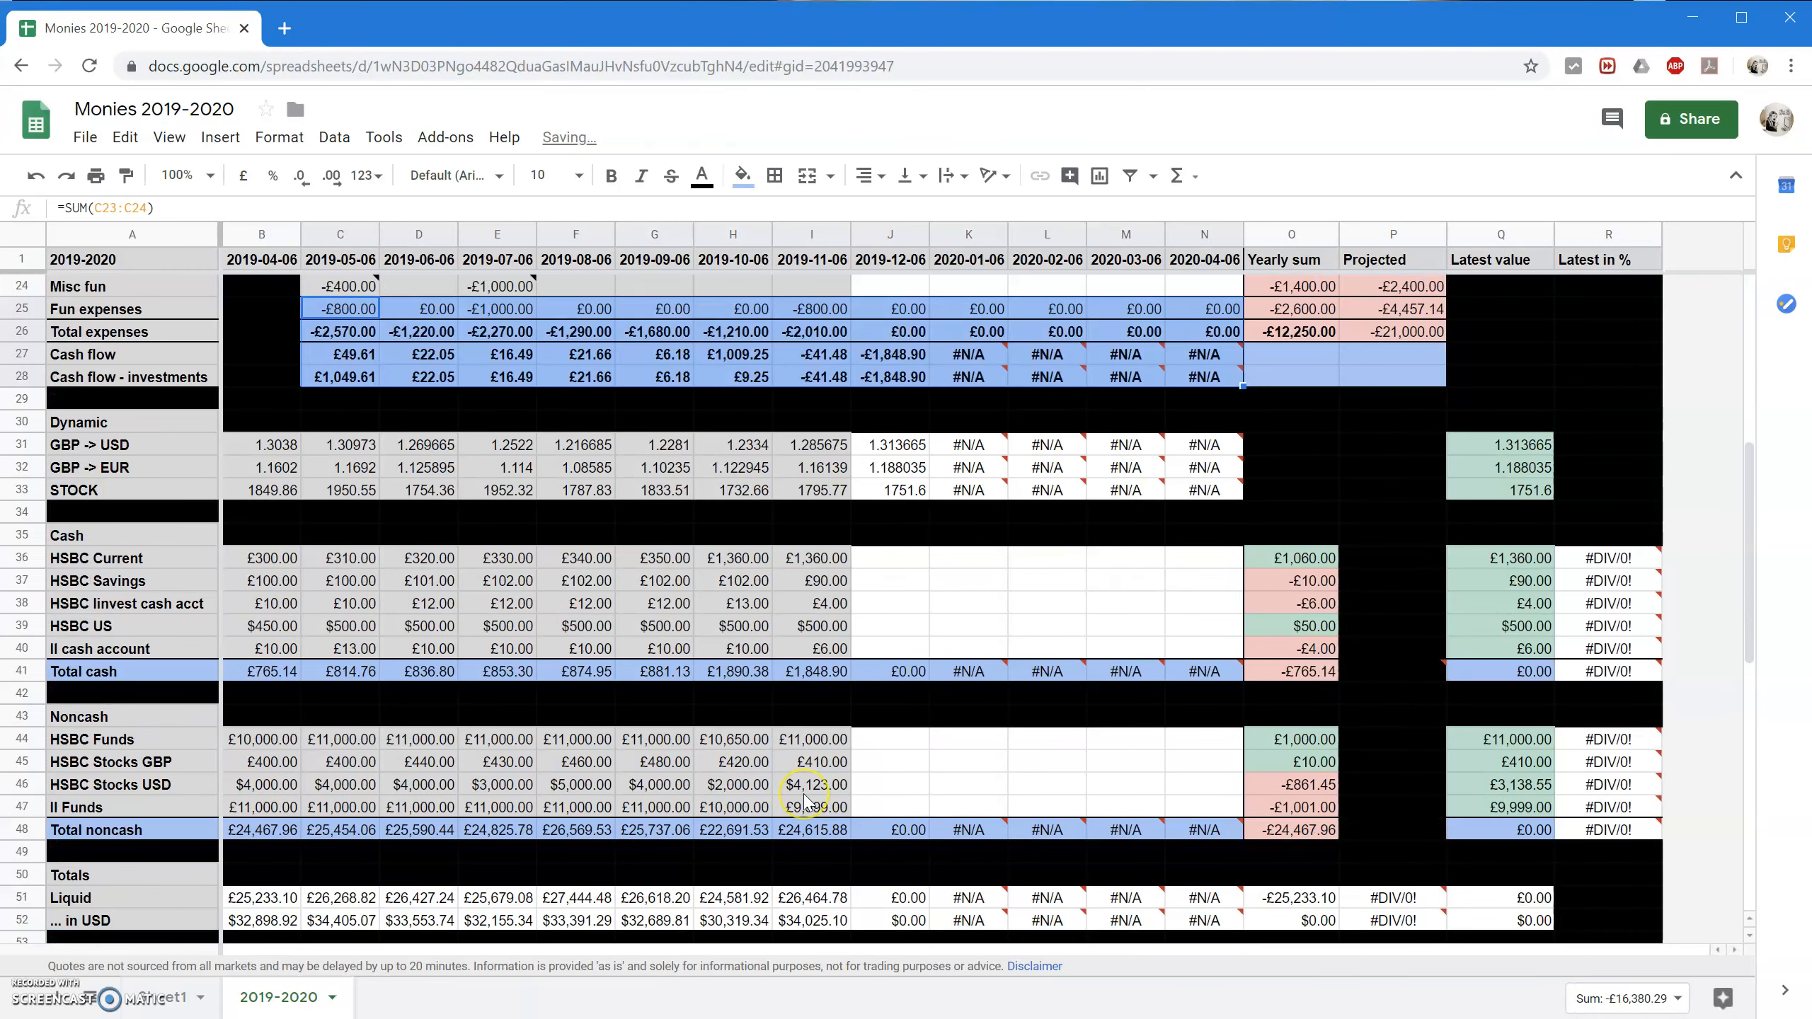
pyautogui.scroll(-5, 804, 793)
pyautogui.scroll(4, 803, 792)
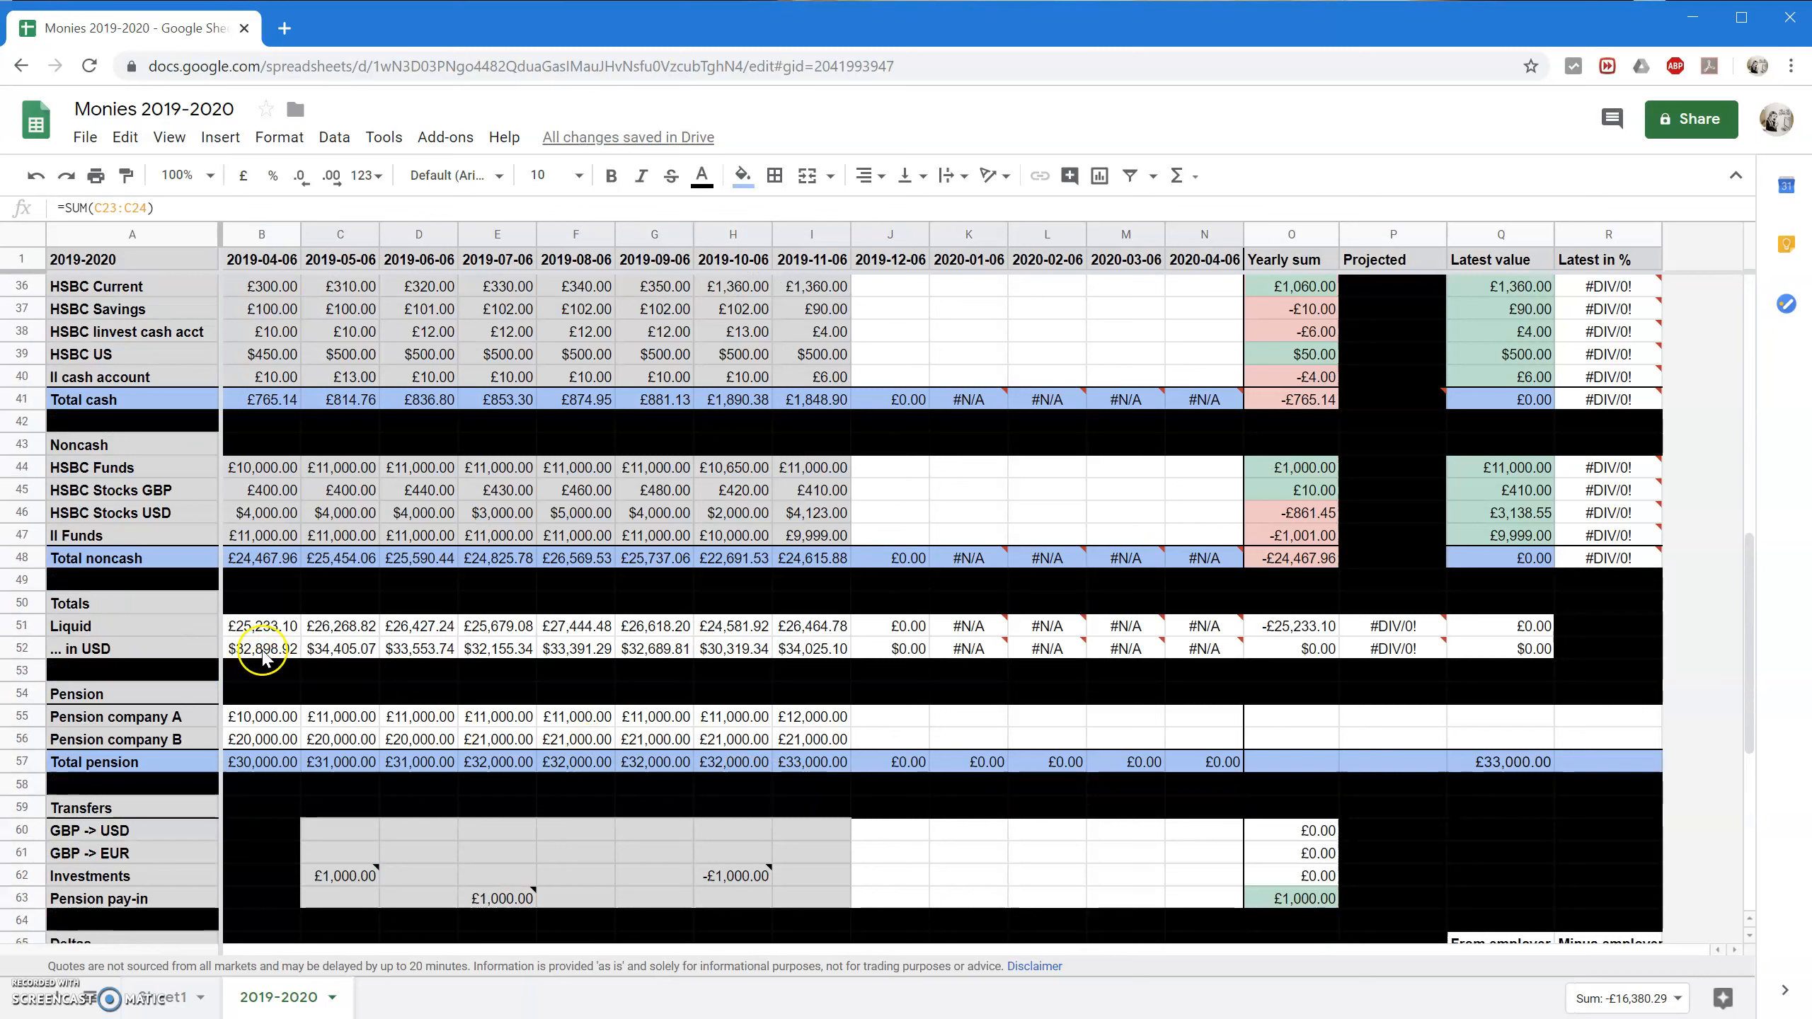
pyautogui.moveTo(259, 626); pyautogui.dragTo(1505, 653)
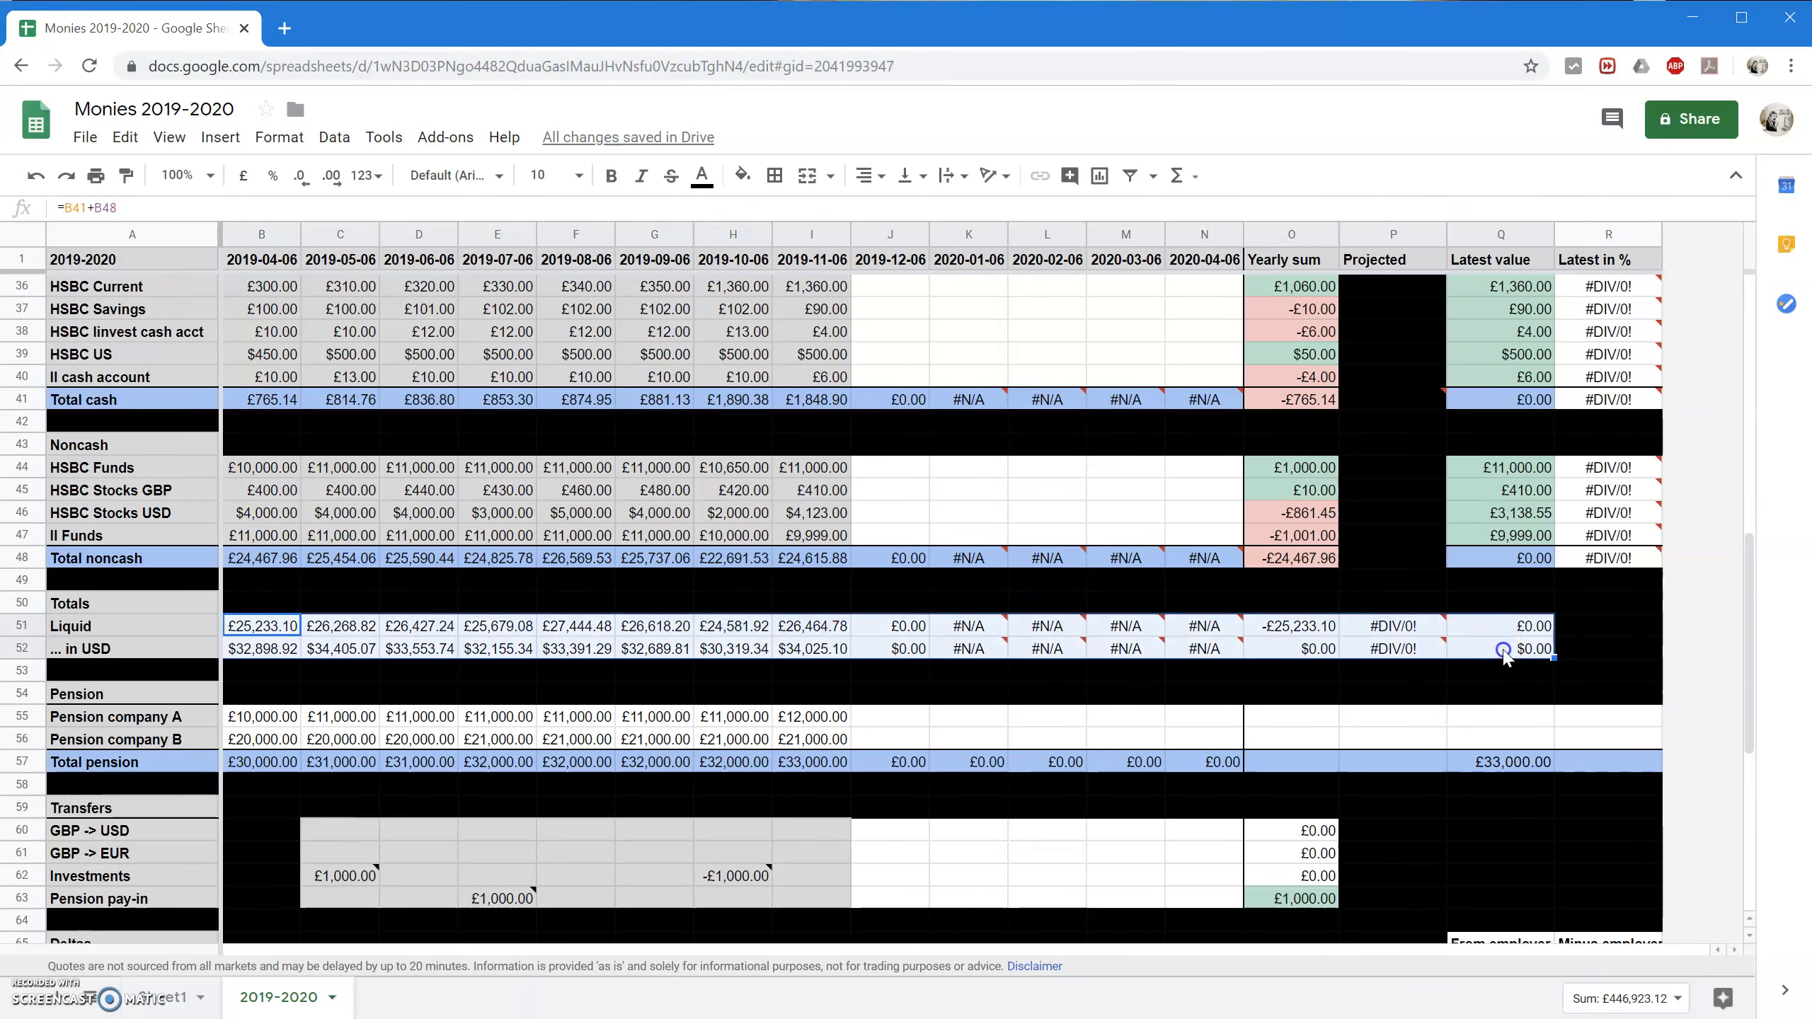
pyautogui.moveTo(261, 717); pyautogui.dragTo(1613, 735)
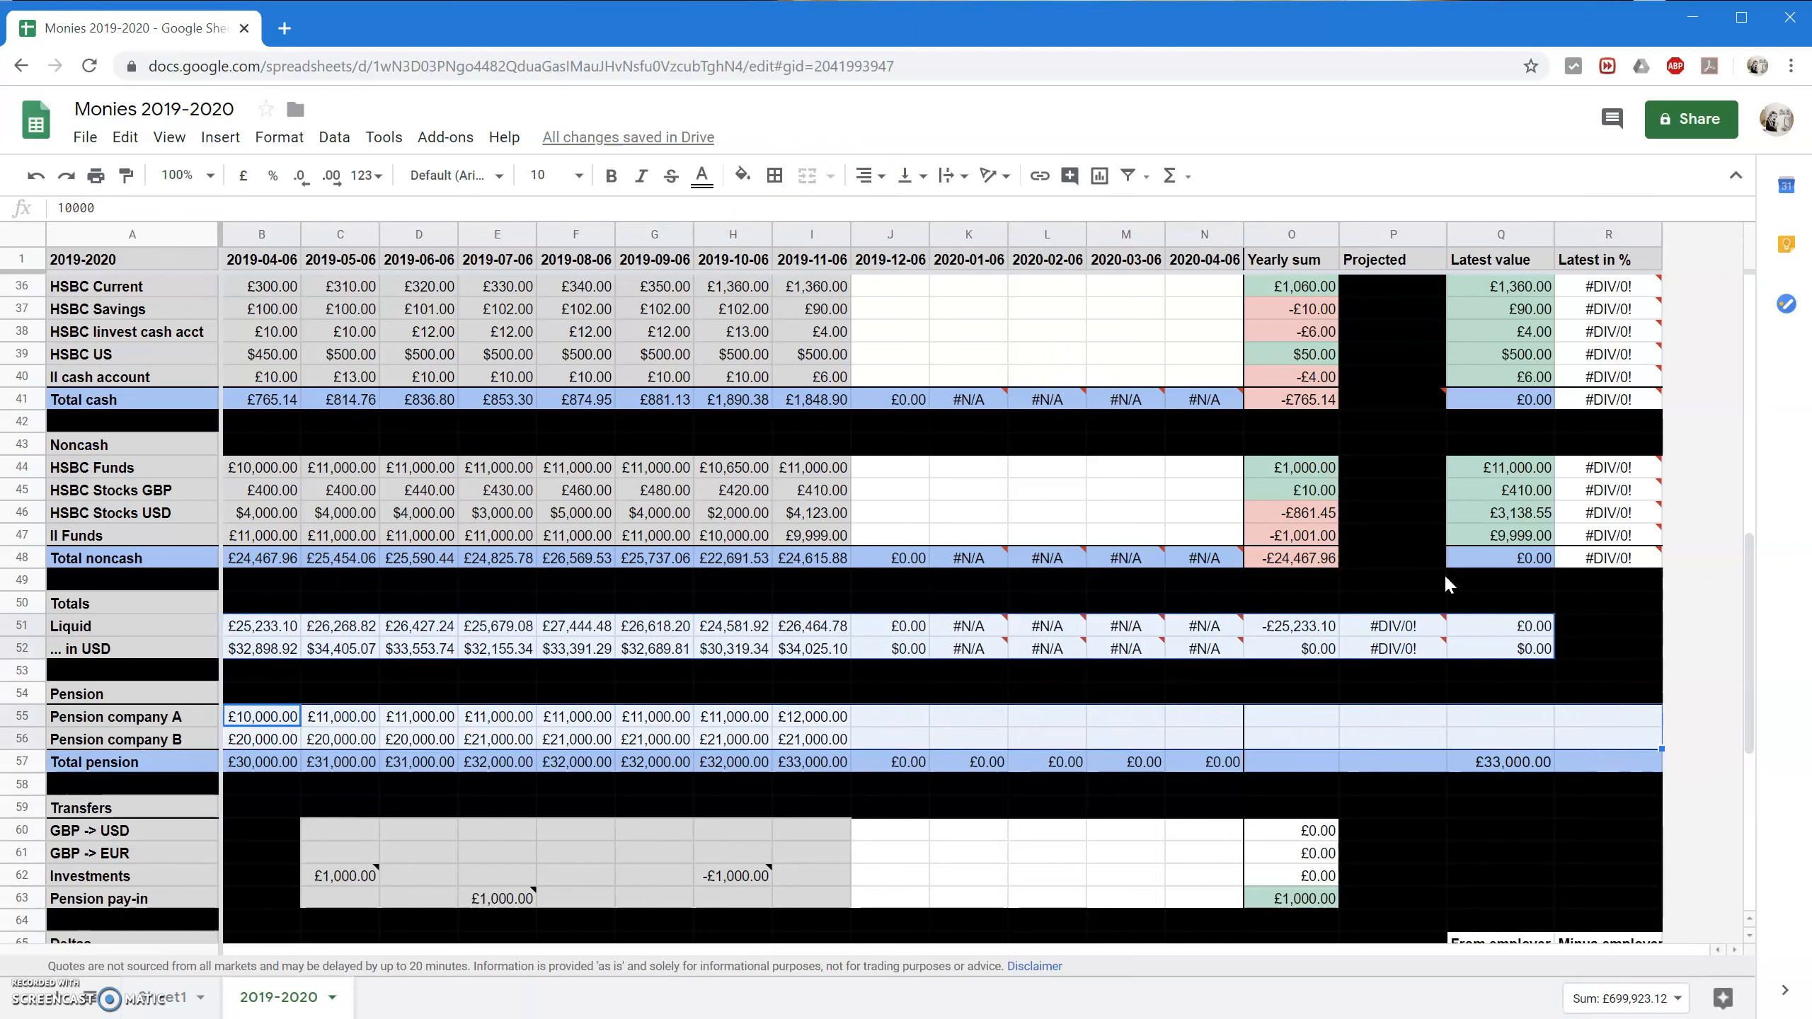
pyautogui.click(742, 175)
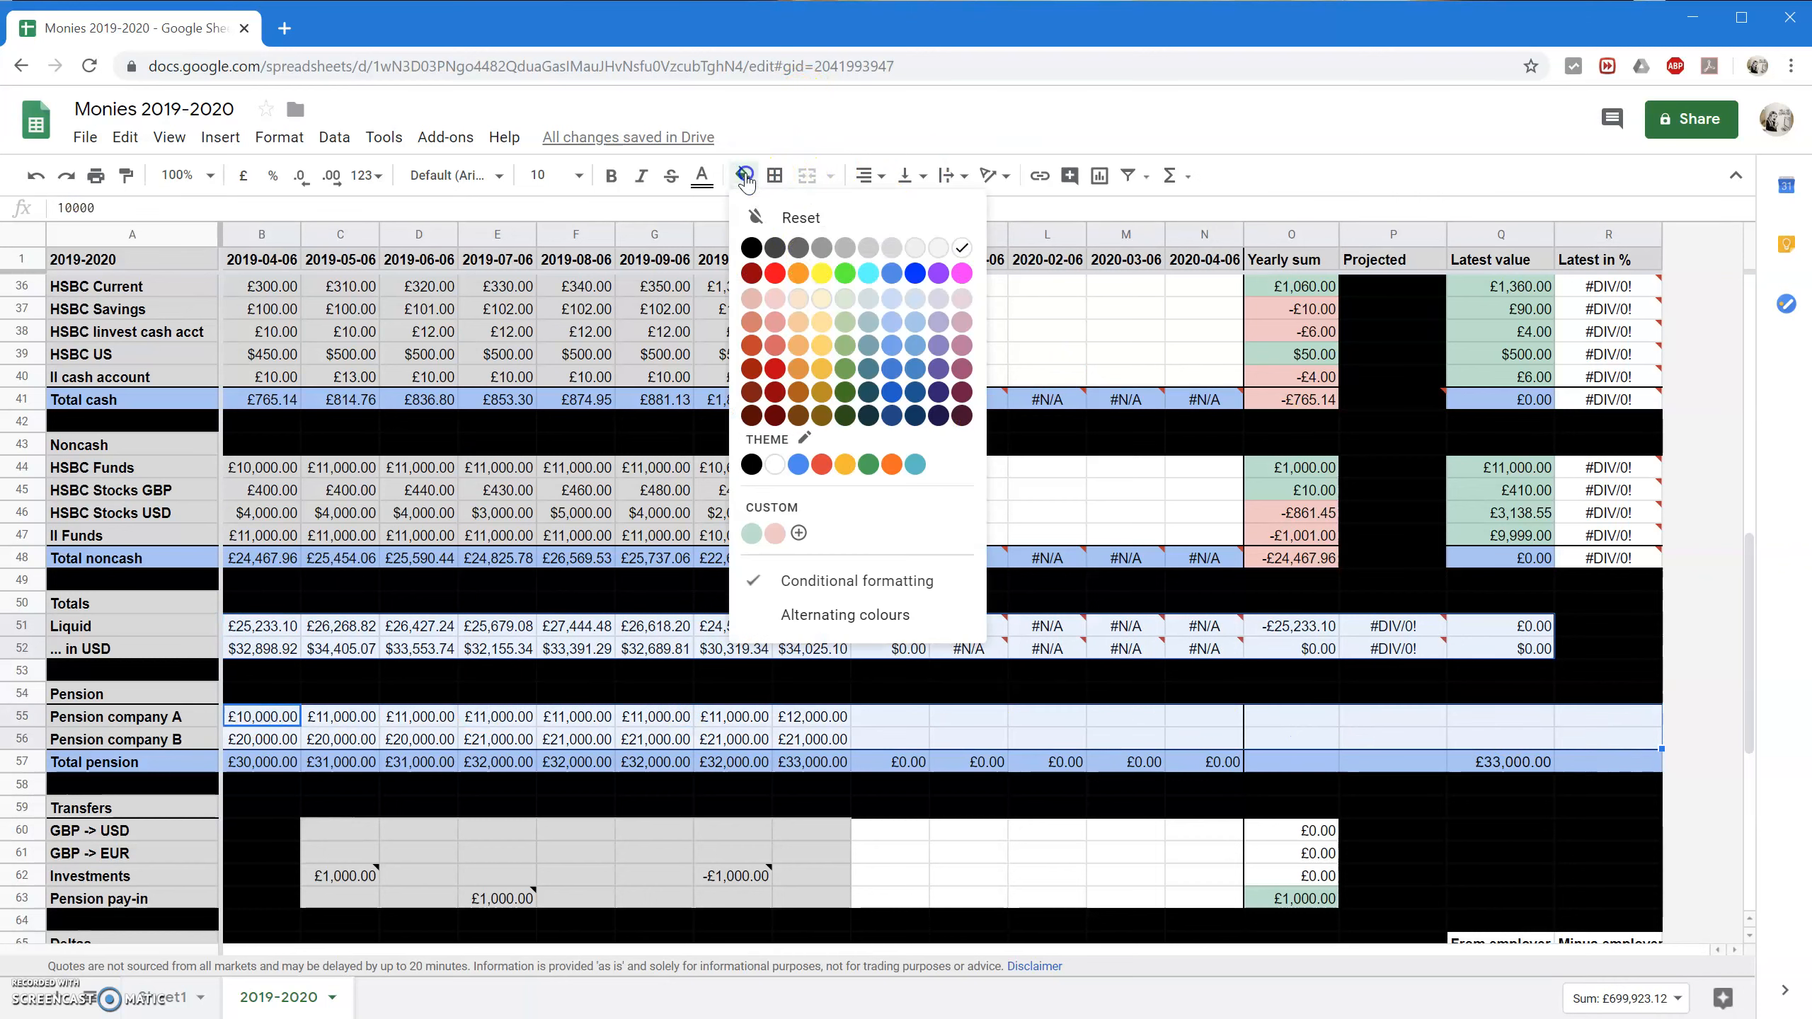
pyautogui.click(895, 327)
pyautogui.click(701, 760)
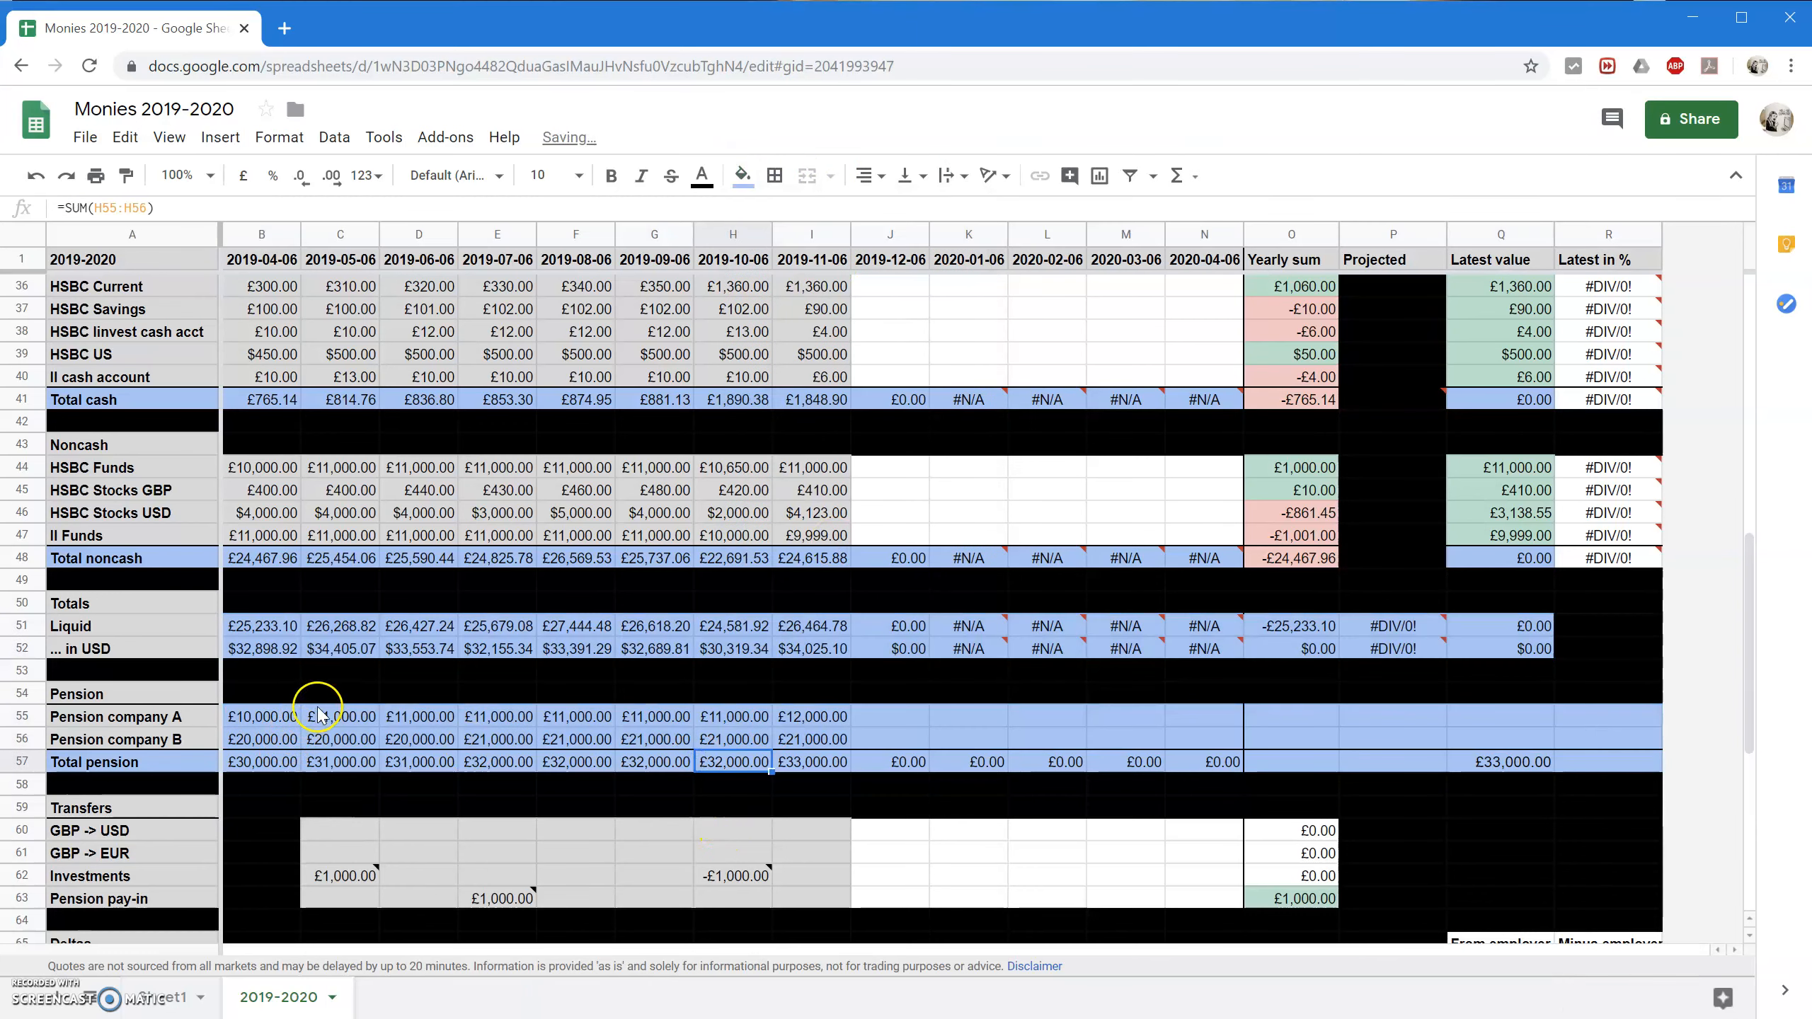
# Fill the "From employer" and "Minus employer" label cells Q65:R65 with light grey.
pyautogui.scroll(1, 721, 652)
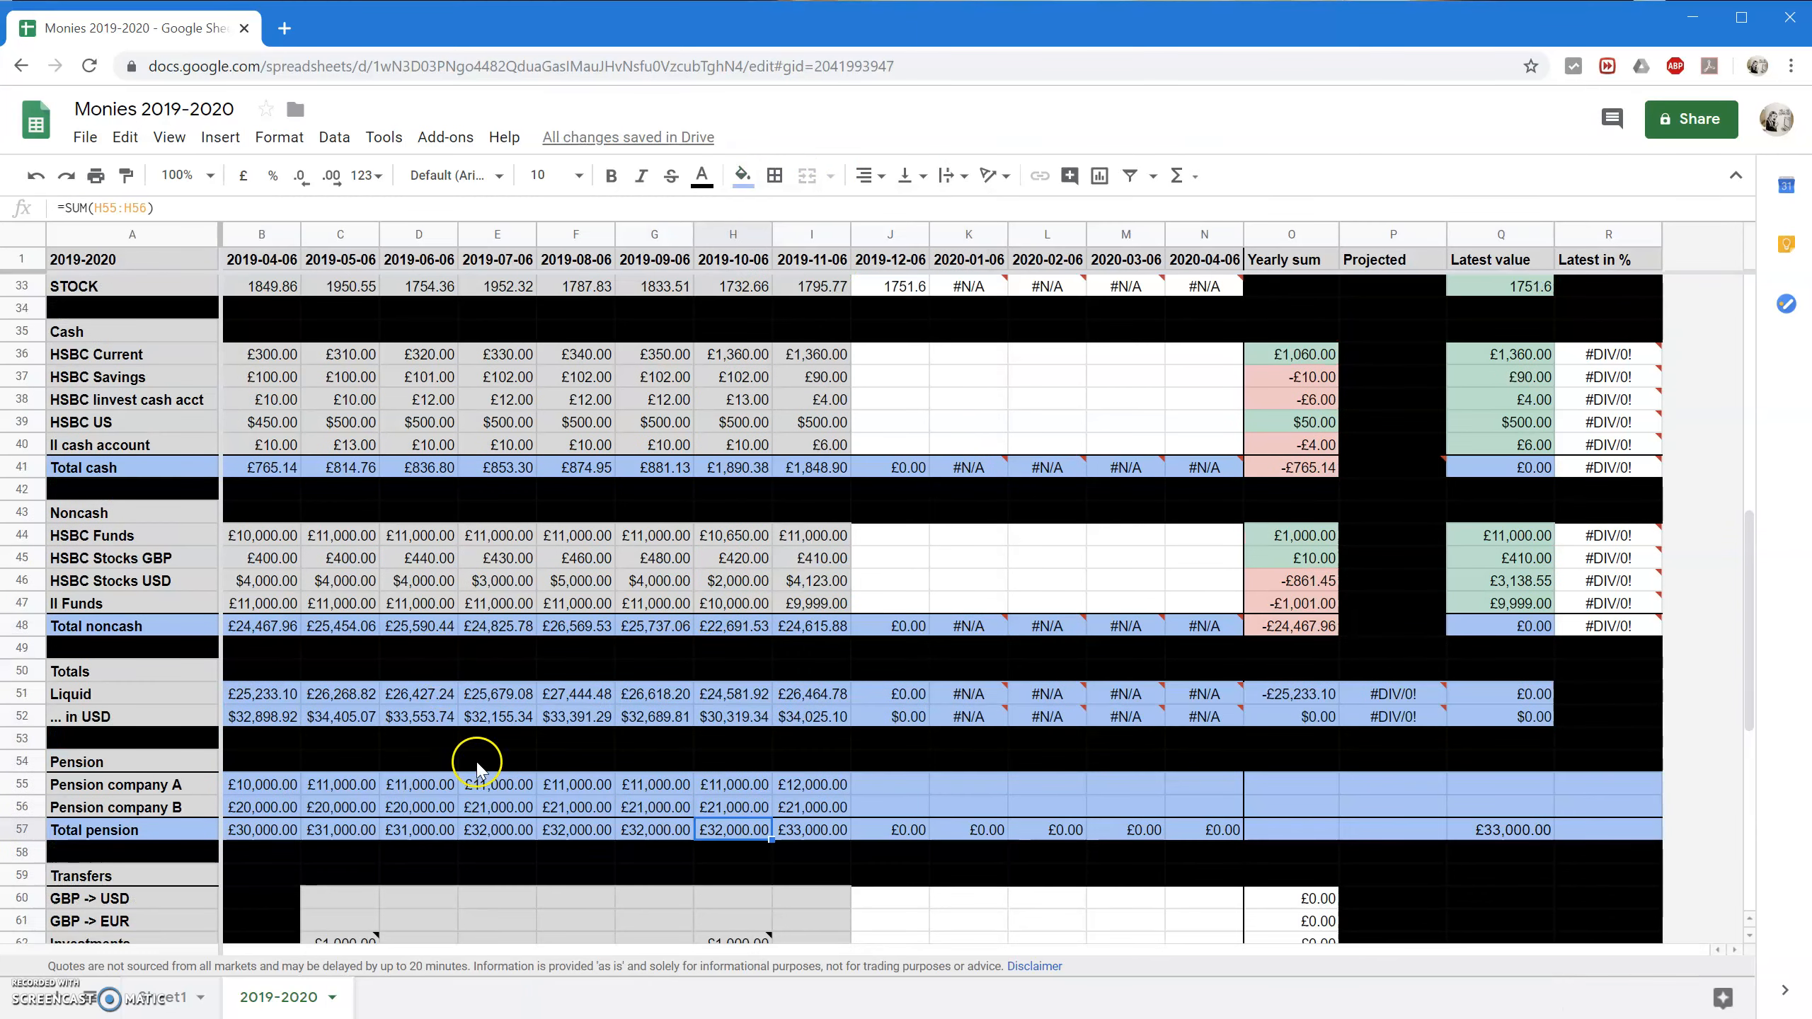
pyautogui.scroll(-1, 472, 766)
pyautogui.scroll(-6, 471, 774)
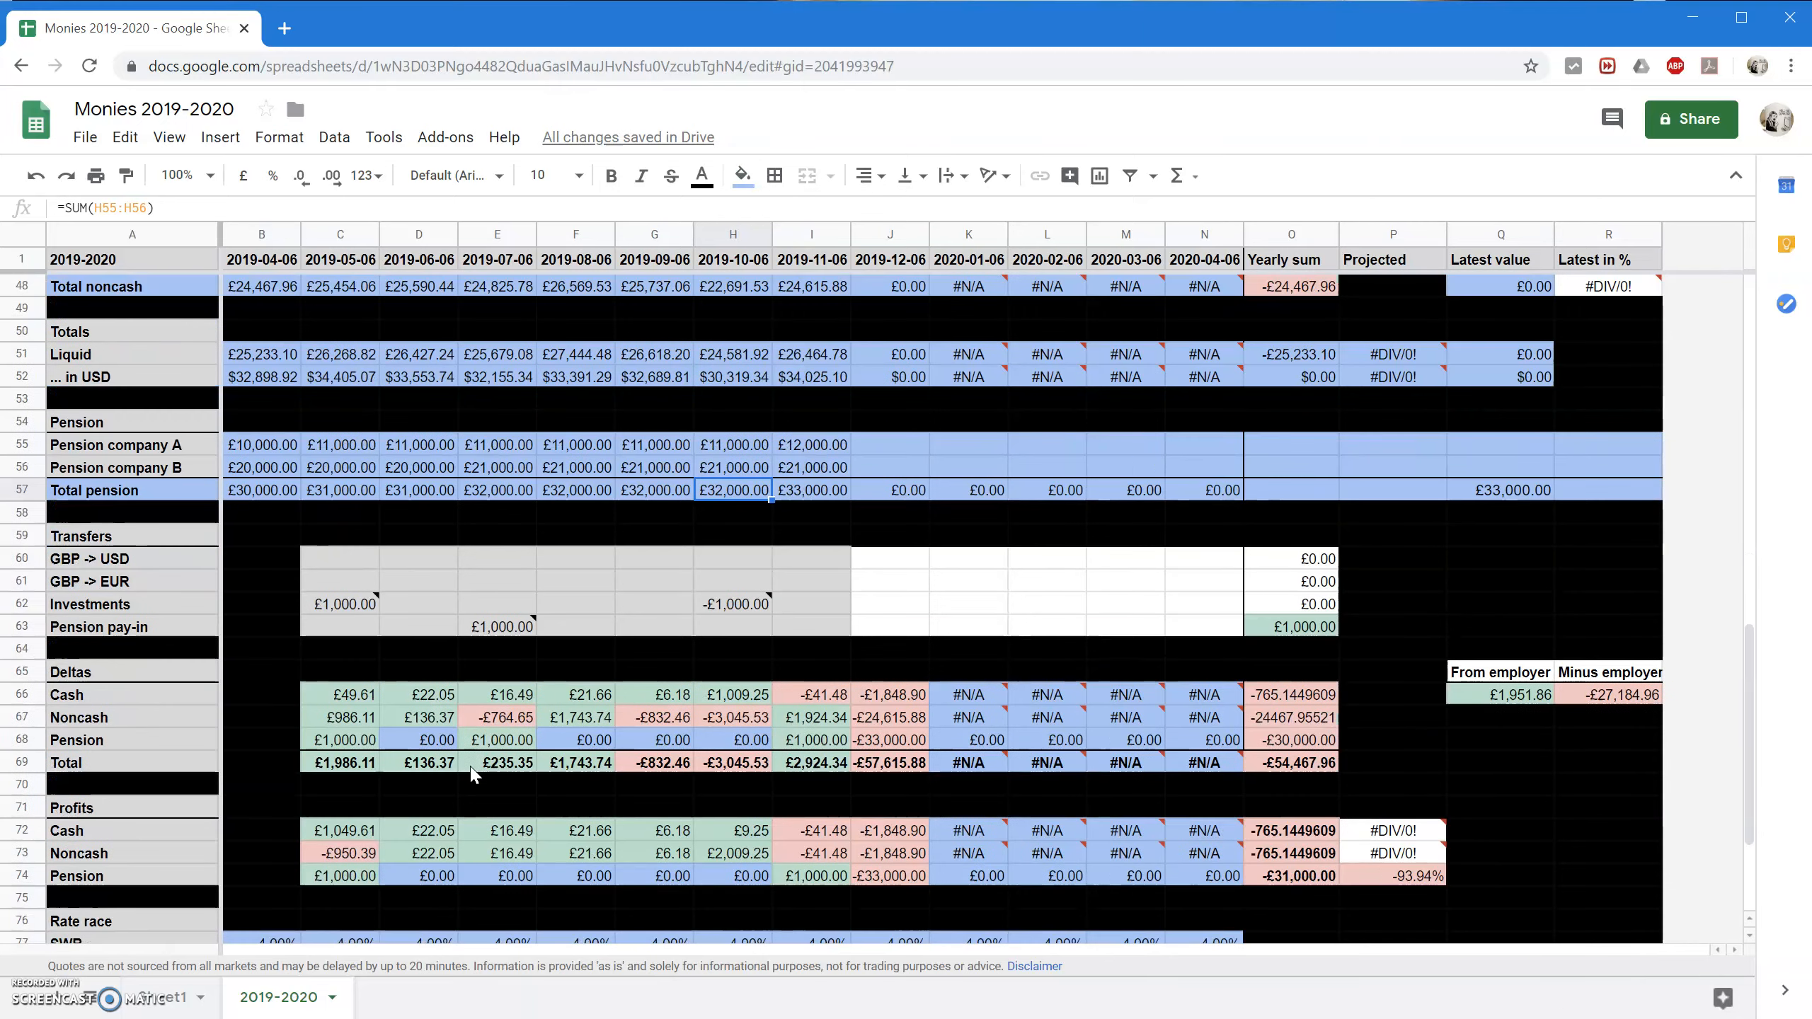
pyautogui.scroll(1, 473, 774)
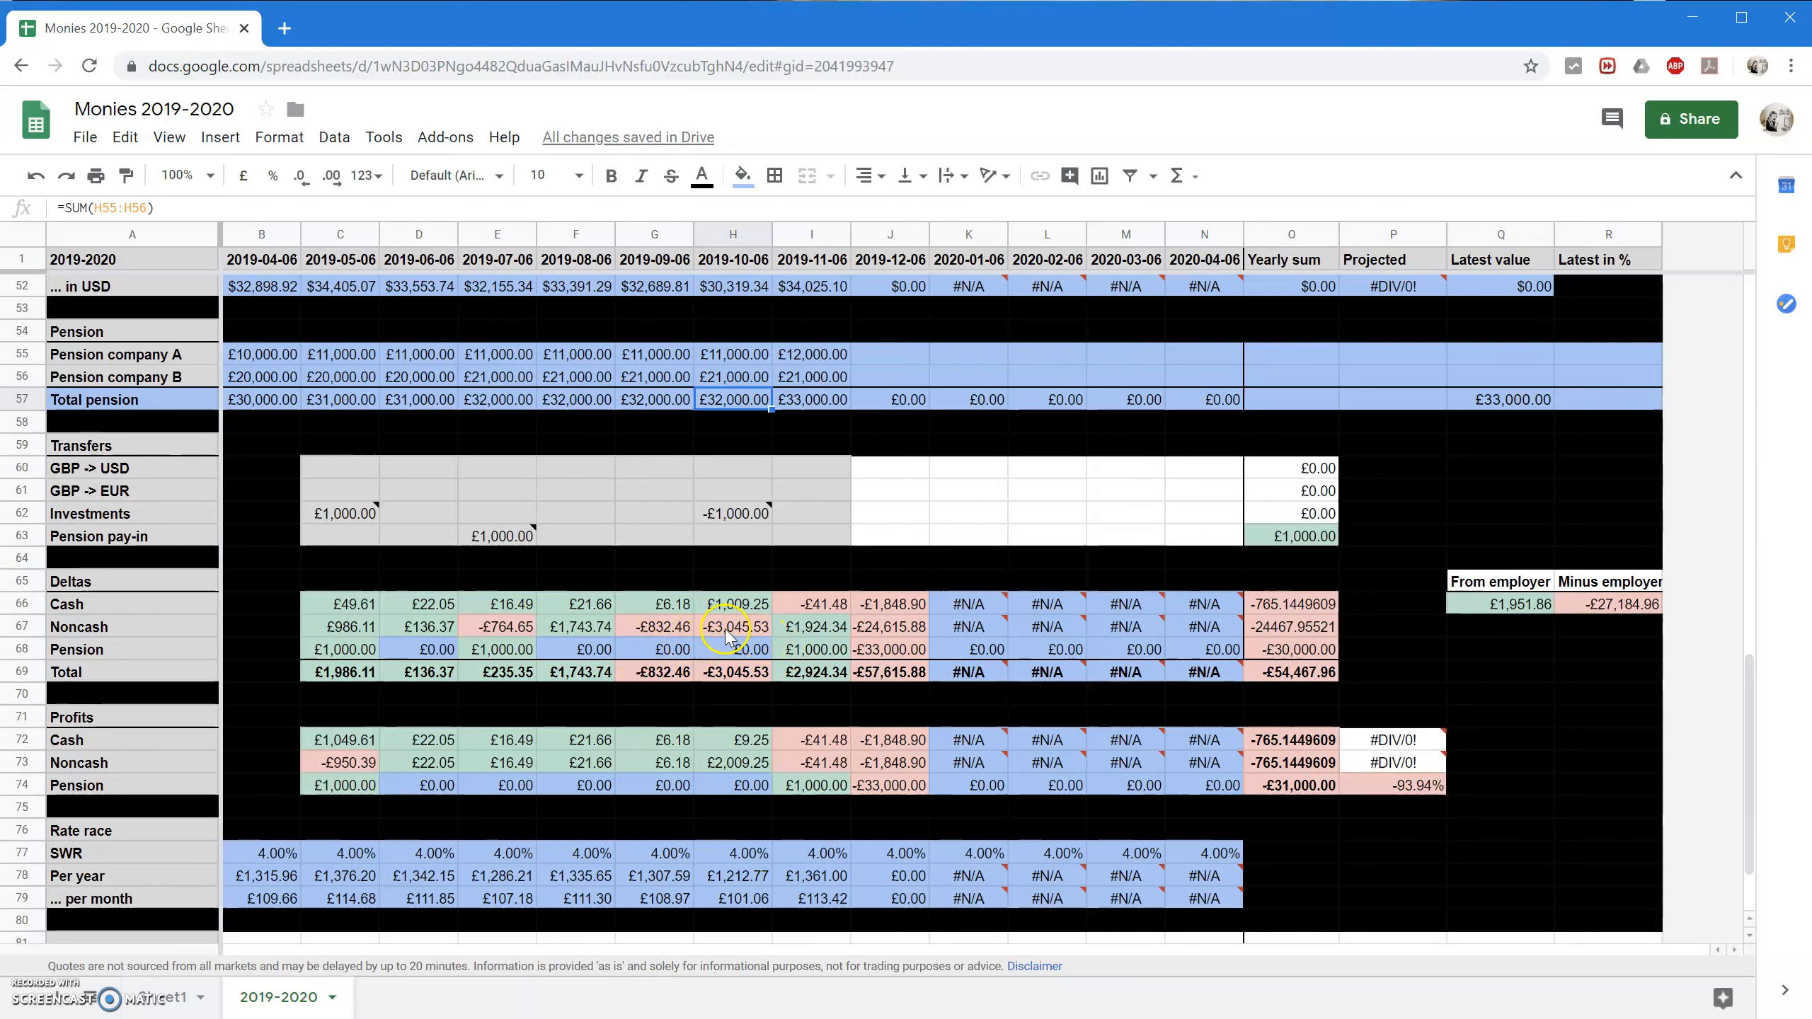
pyautogui.click(724, 763)
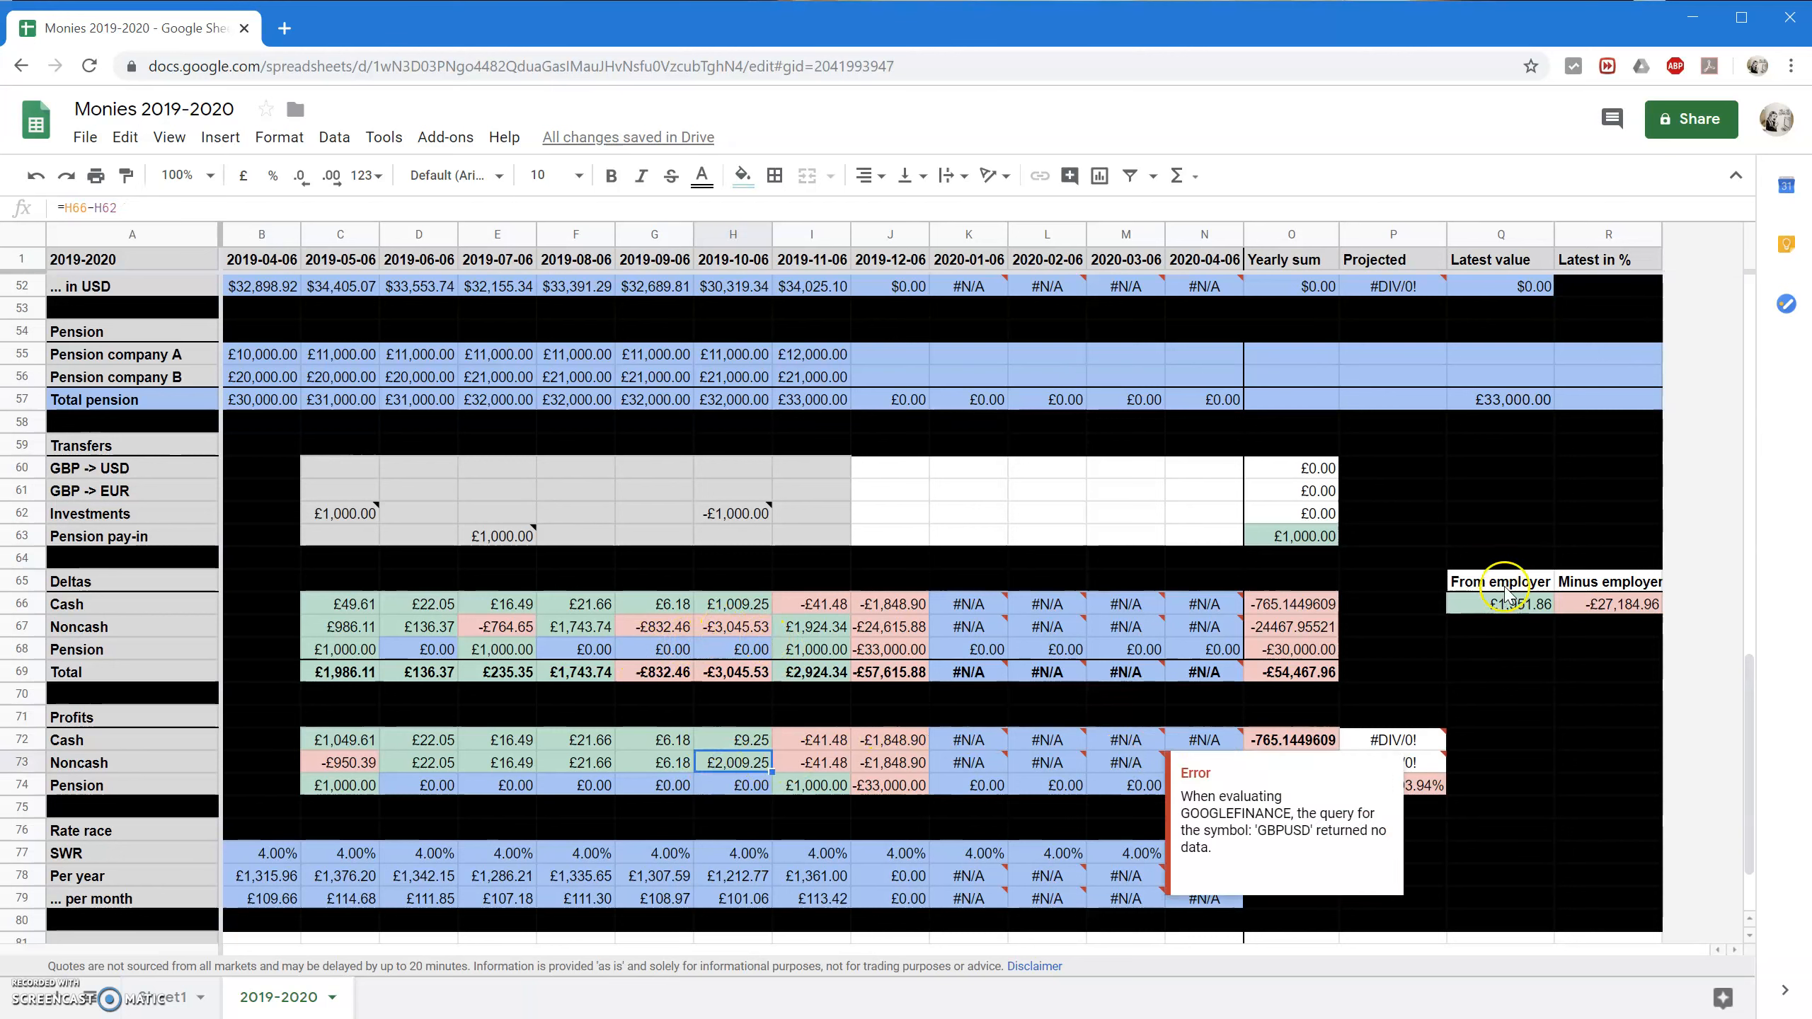
pyautogui.moveTo(1503, 582); pyautogui.dragTo(1608, 582)
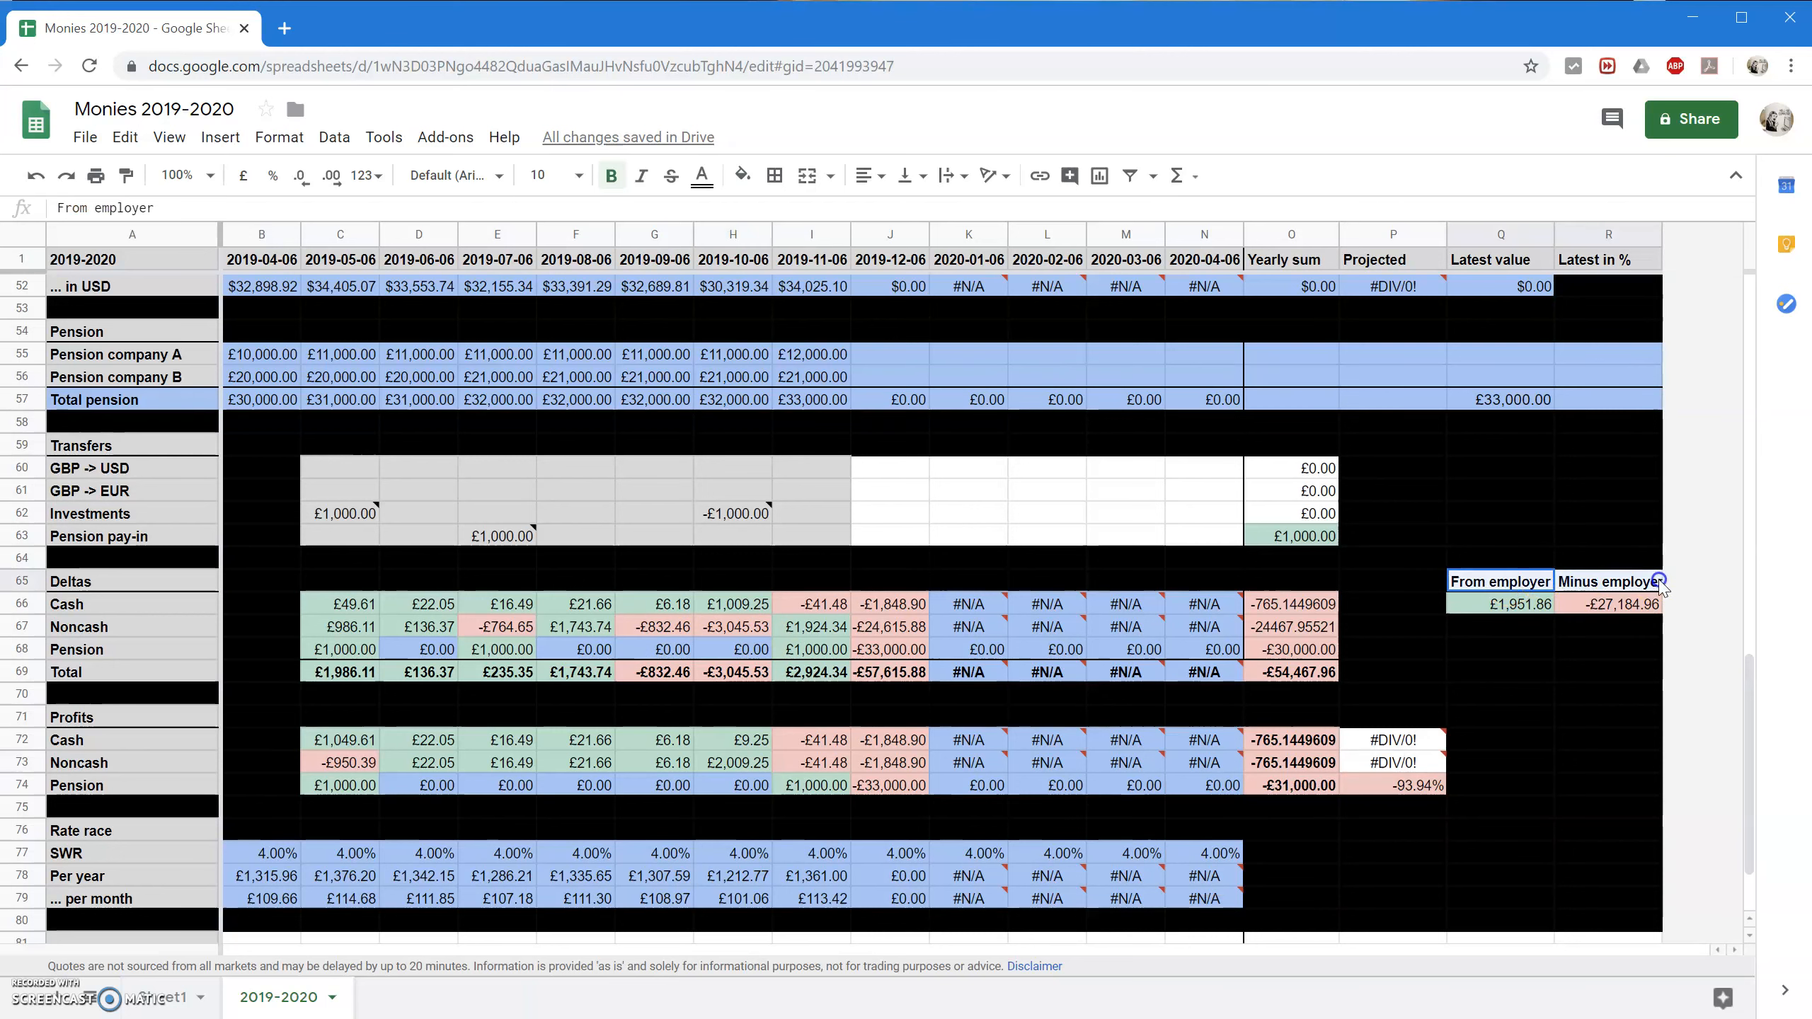
pyautogui.click(743, 175)
pyautogui.click(893, 251)
pyautogui.click(1343, 627)
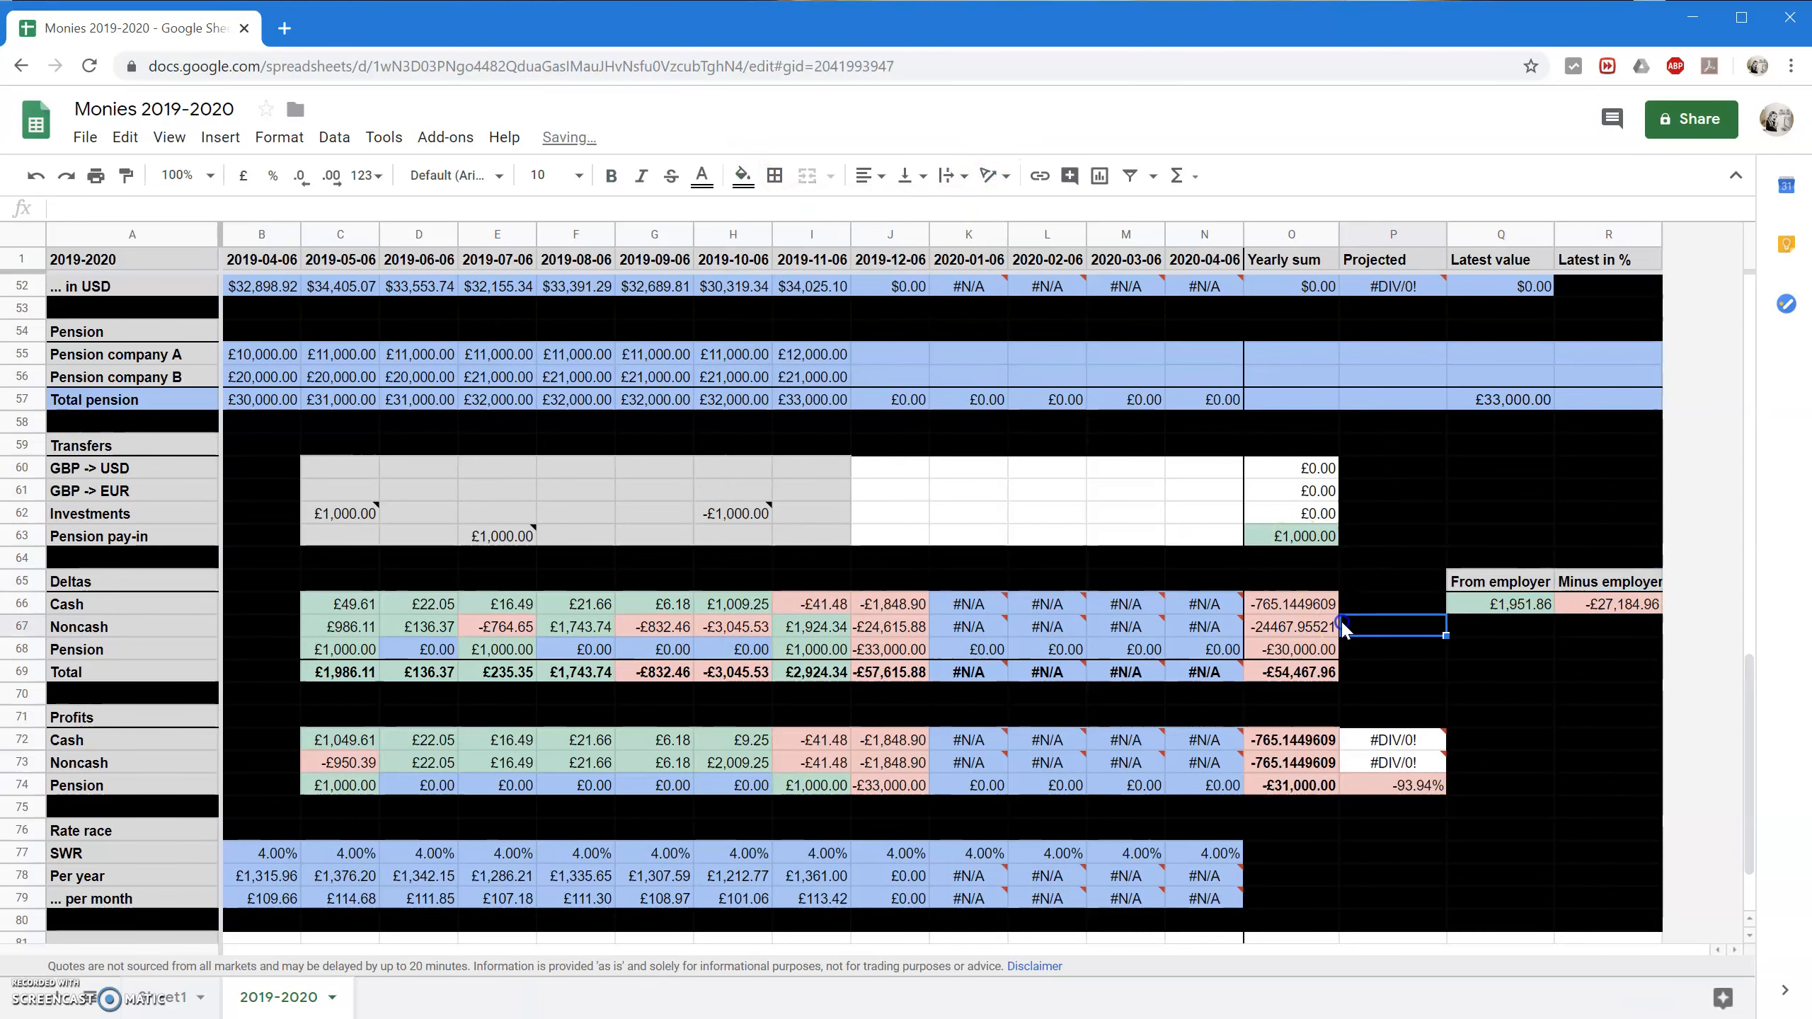
# Format the projected Vested STOCK value in cell P6 as pounds currency.
pyautogui.scroll(2, 1343, 628)
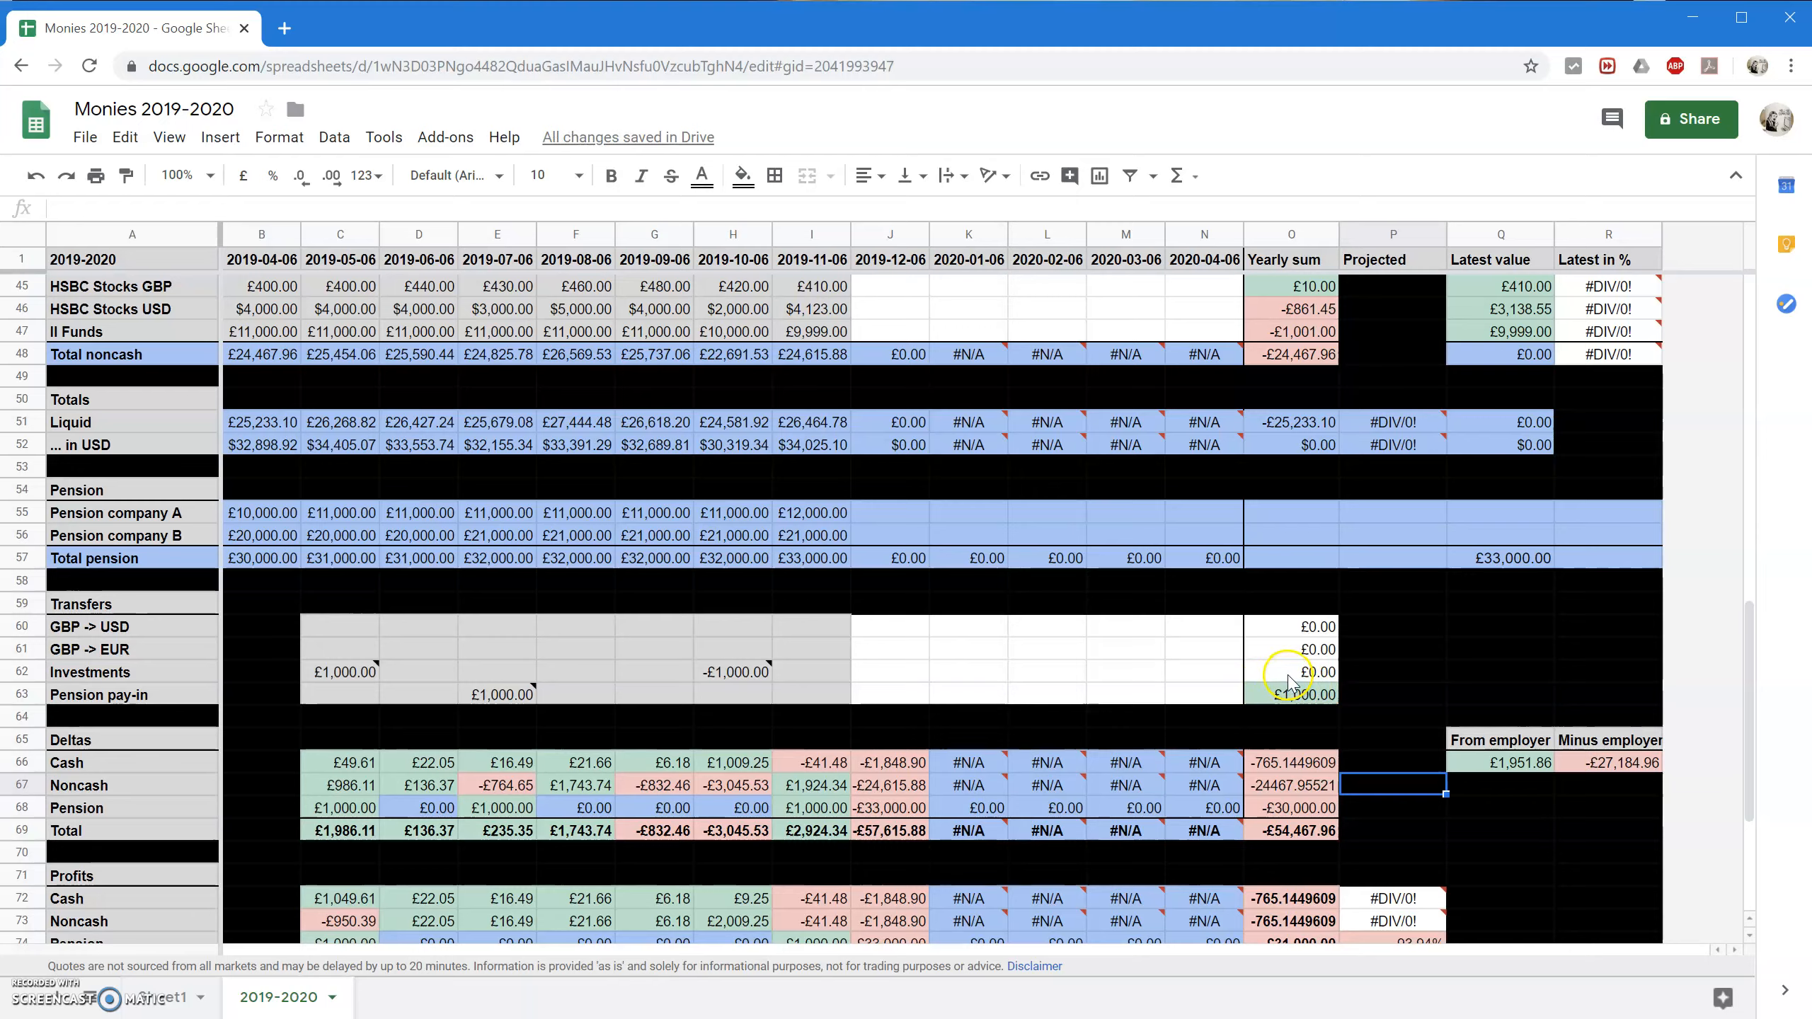
pyautogui.scroll(10, 1288, 681)
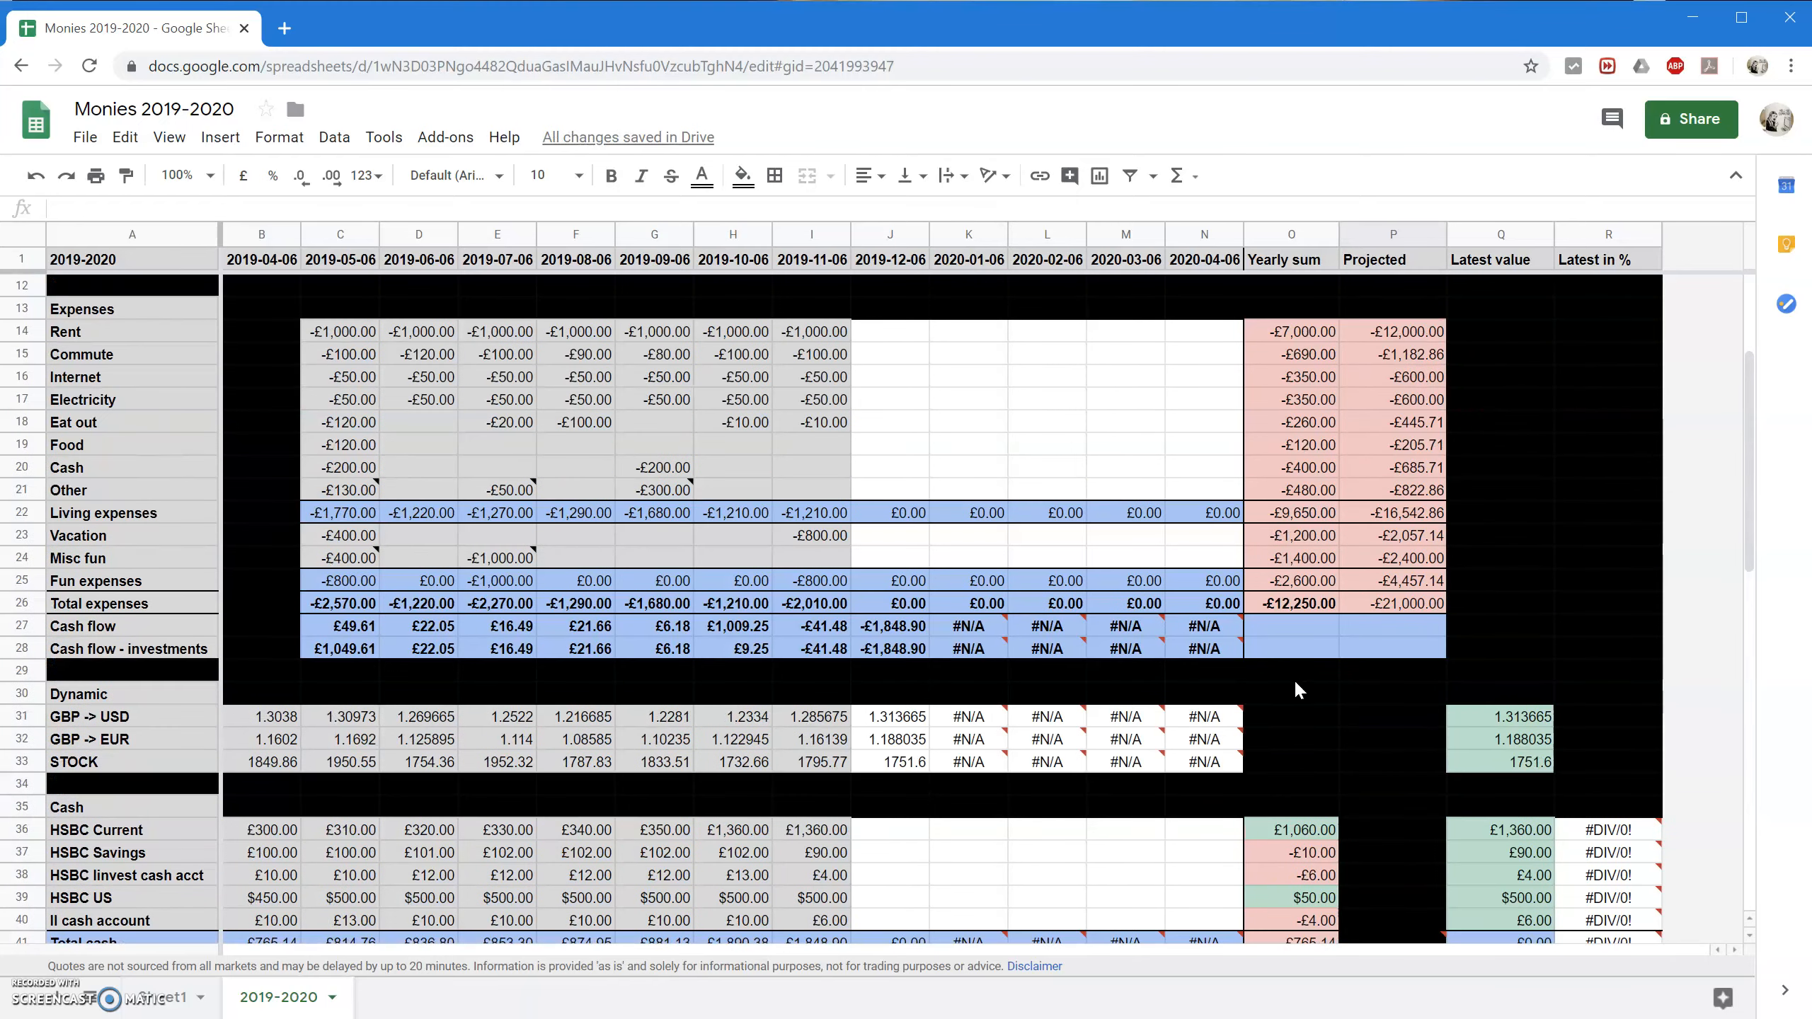
pyautogui.scroll(3, 1296, 684)
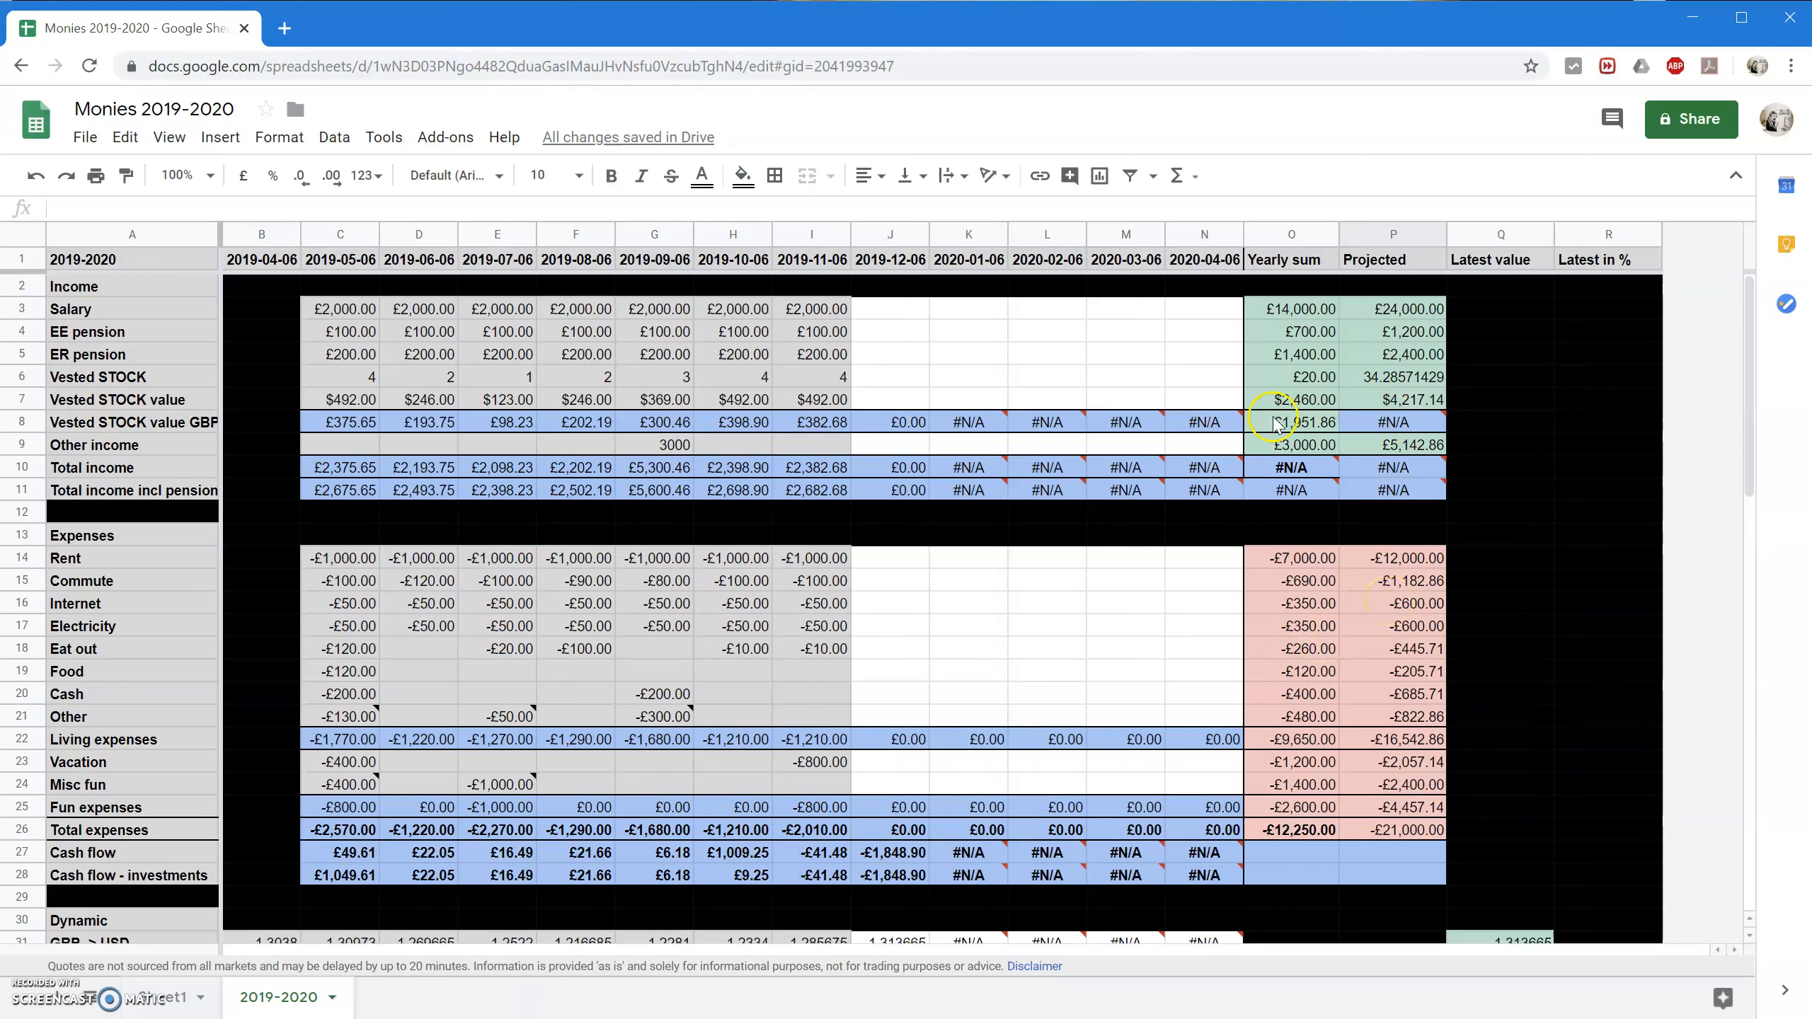
pyautogui.click(1402, 381)
pyautogui.click(243, 176)
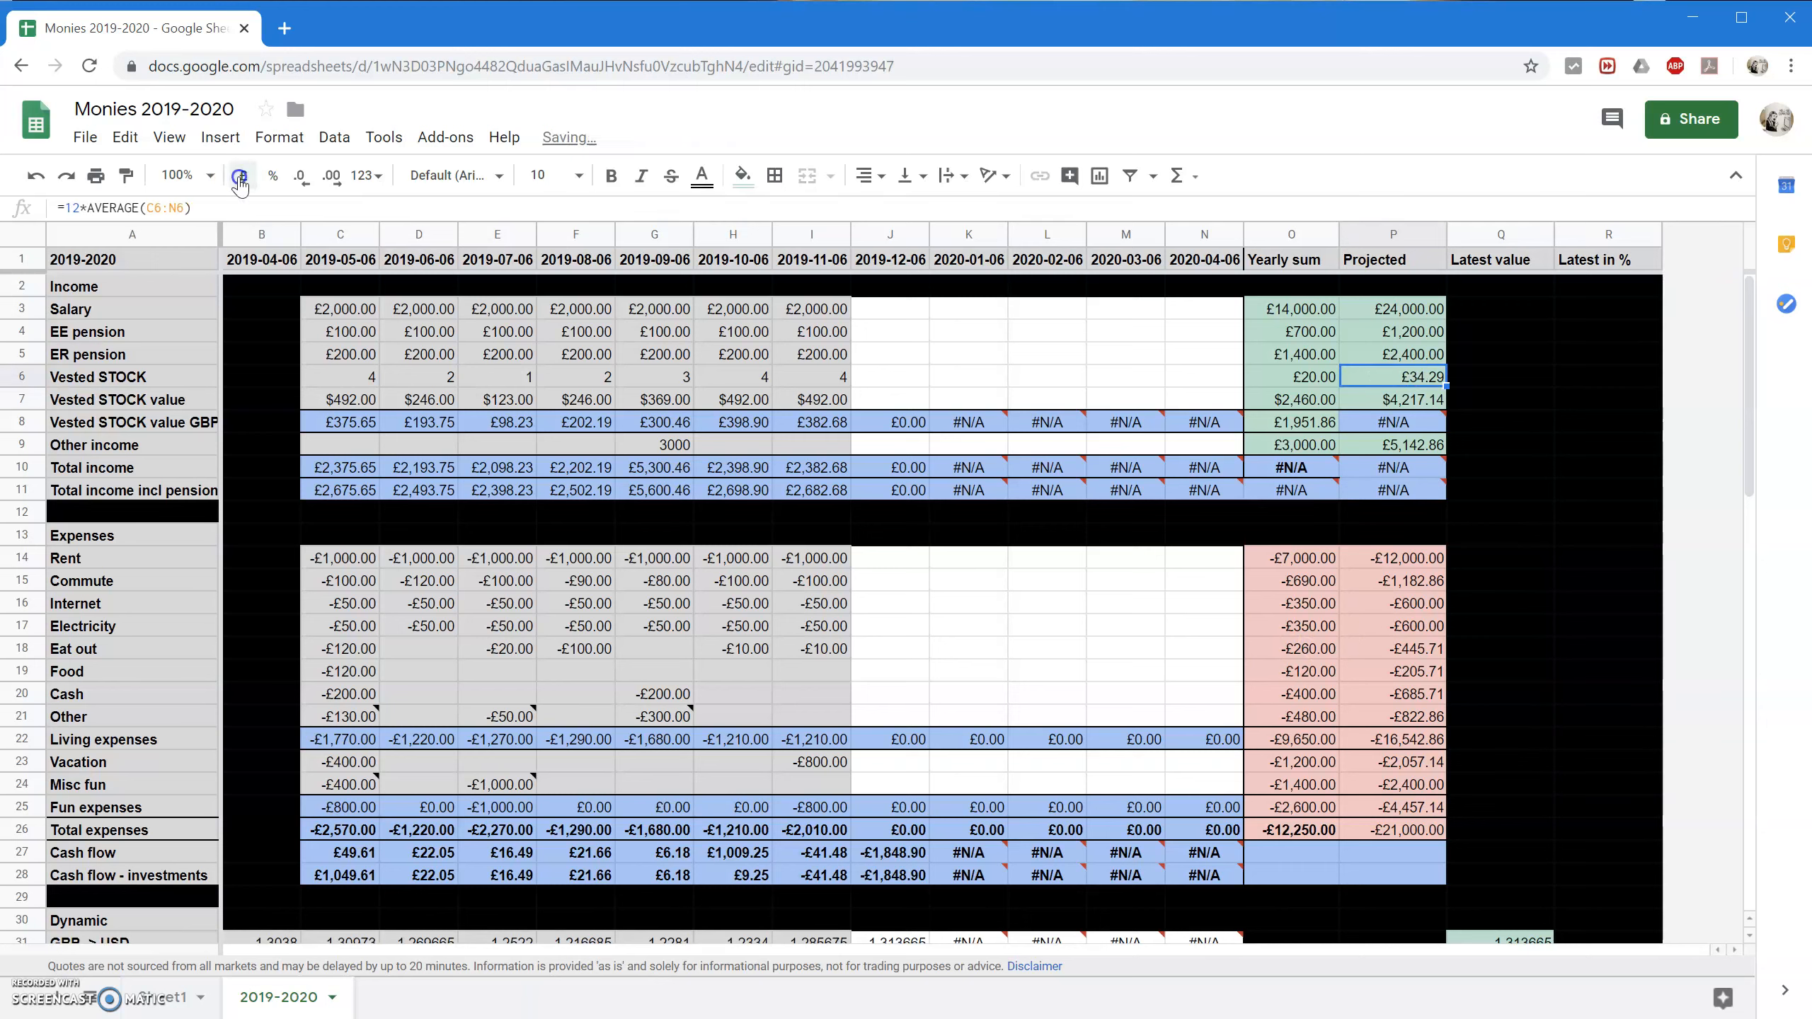
pyautogui.click(1100, 386)
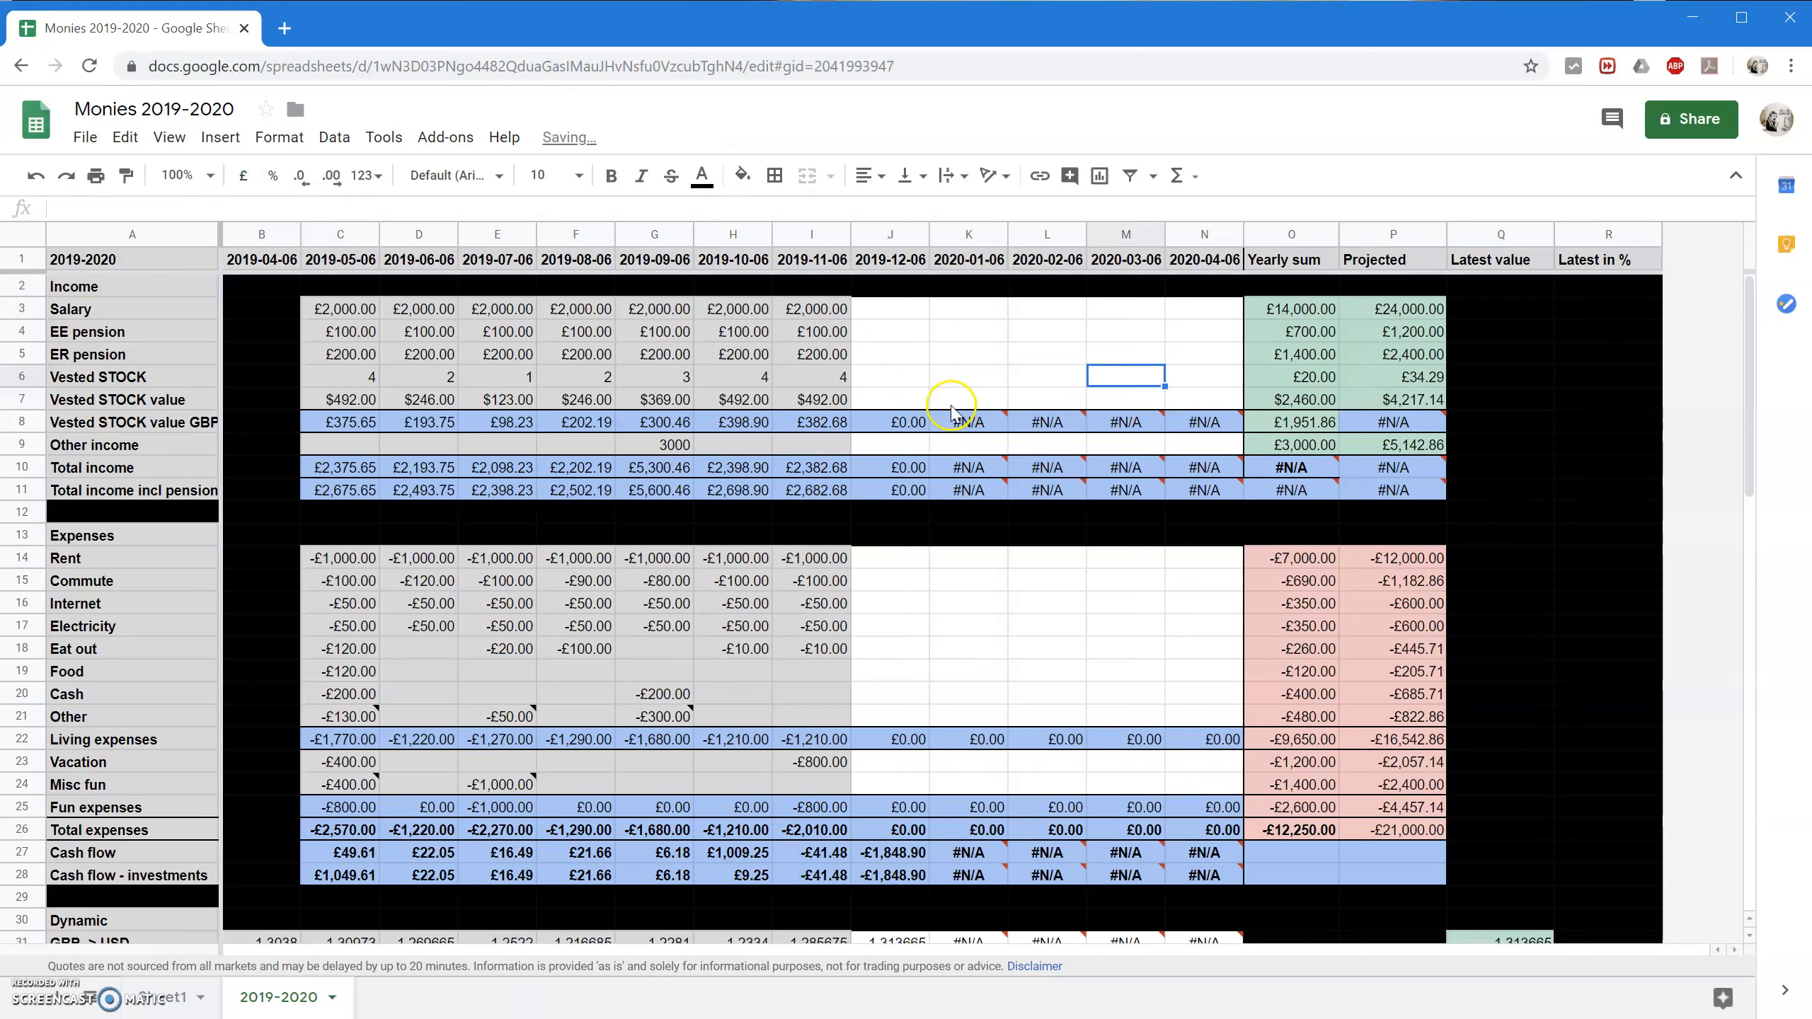
# Format the Vested STOCK Yearly sum and Projected cells O6:P6 as plain numbers without decimals.
pyautogui.click(1426, 380)
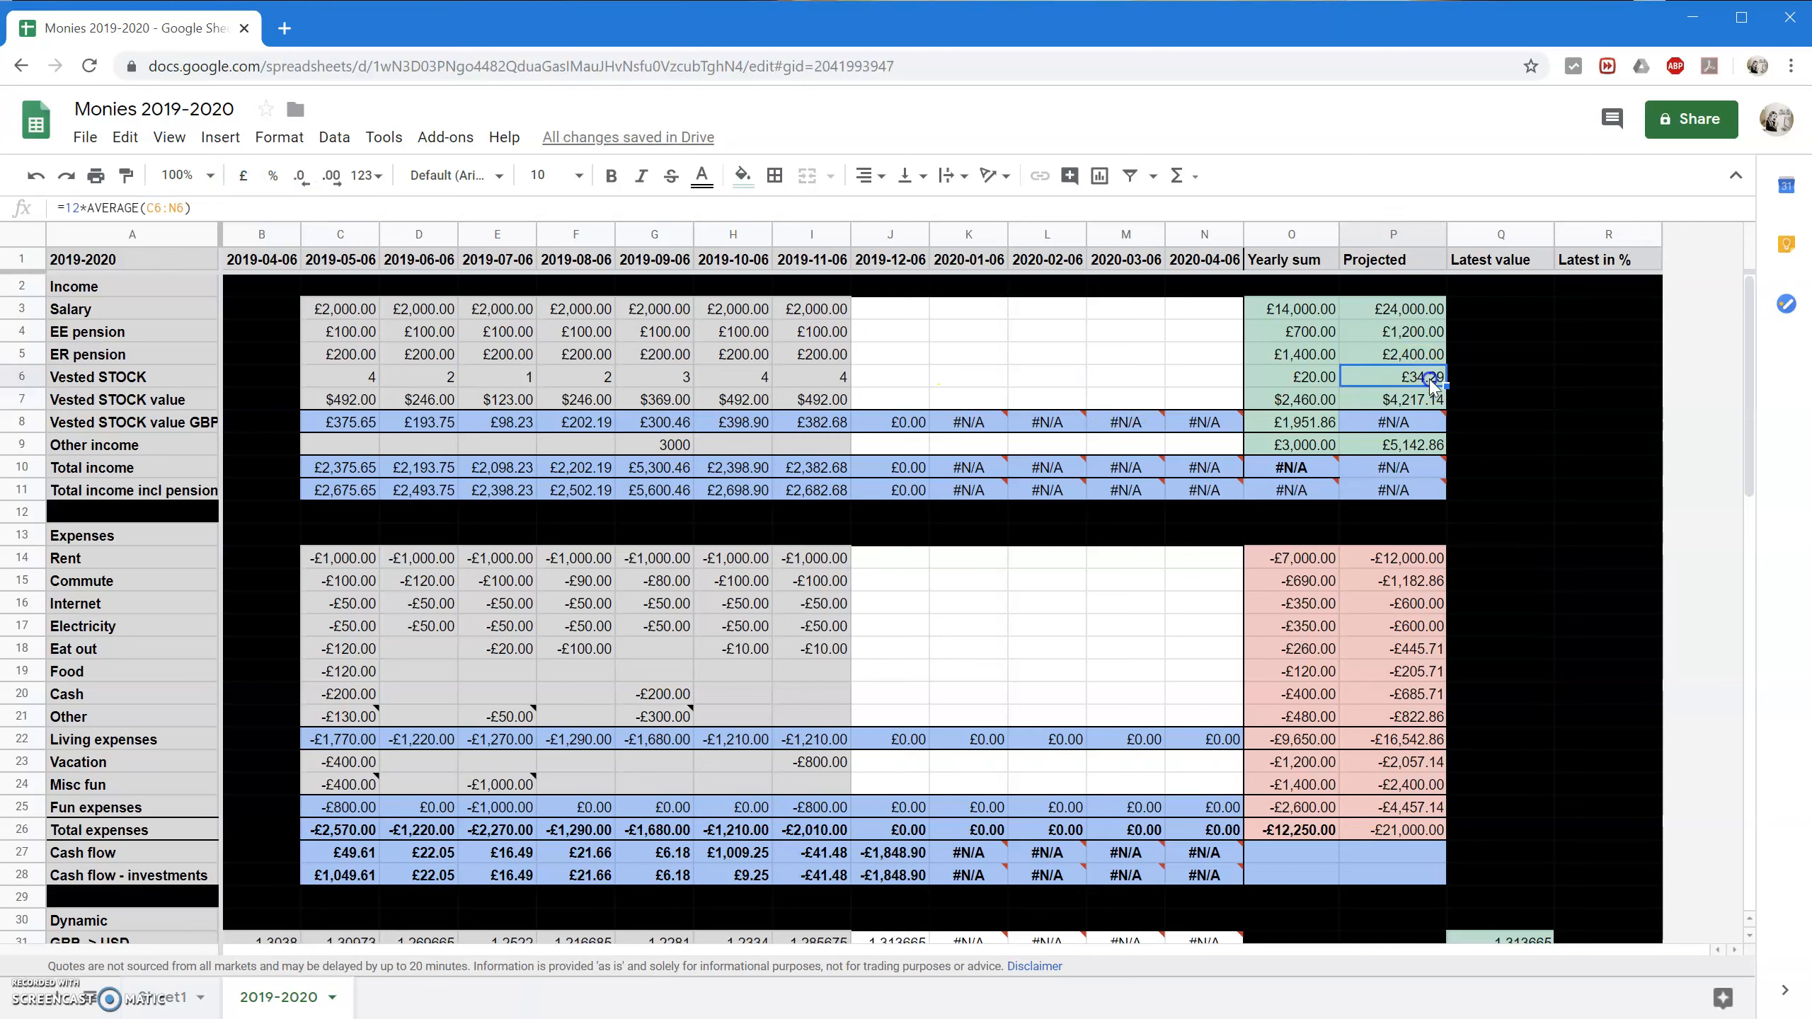
pyautogui.keyDown('shift'); pyautogui.click(1302, 380); pyautogui.keyUp('shift')
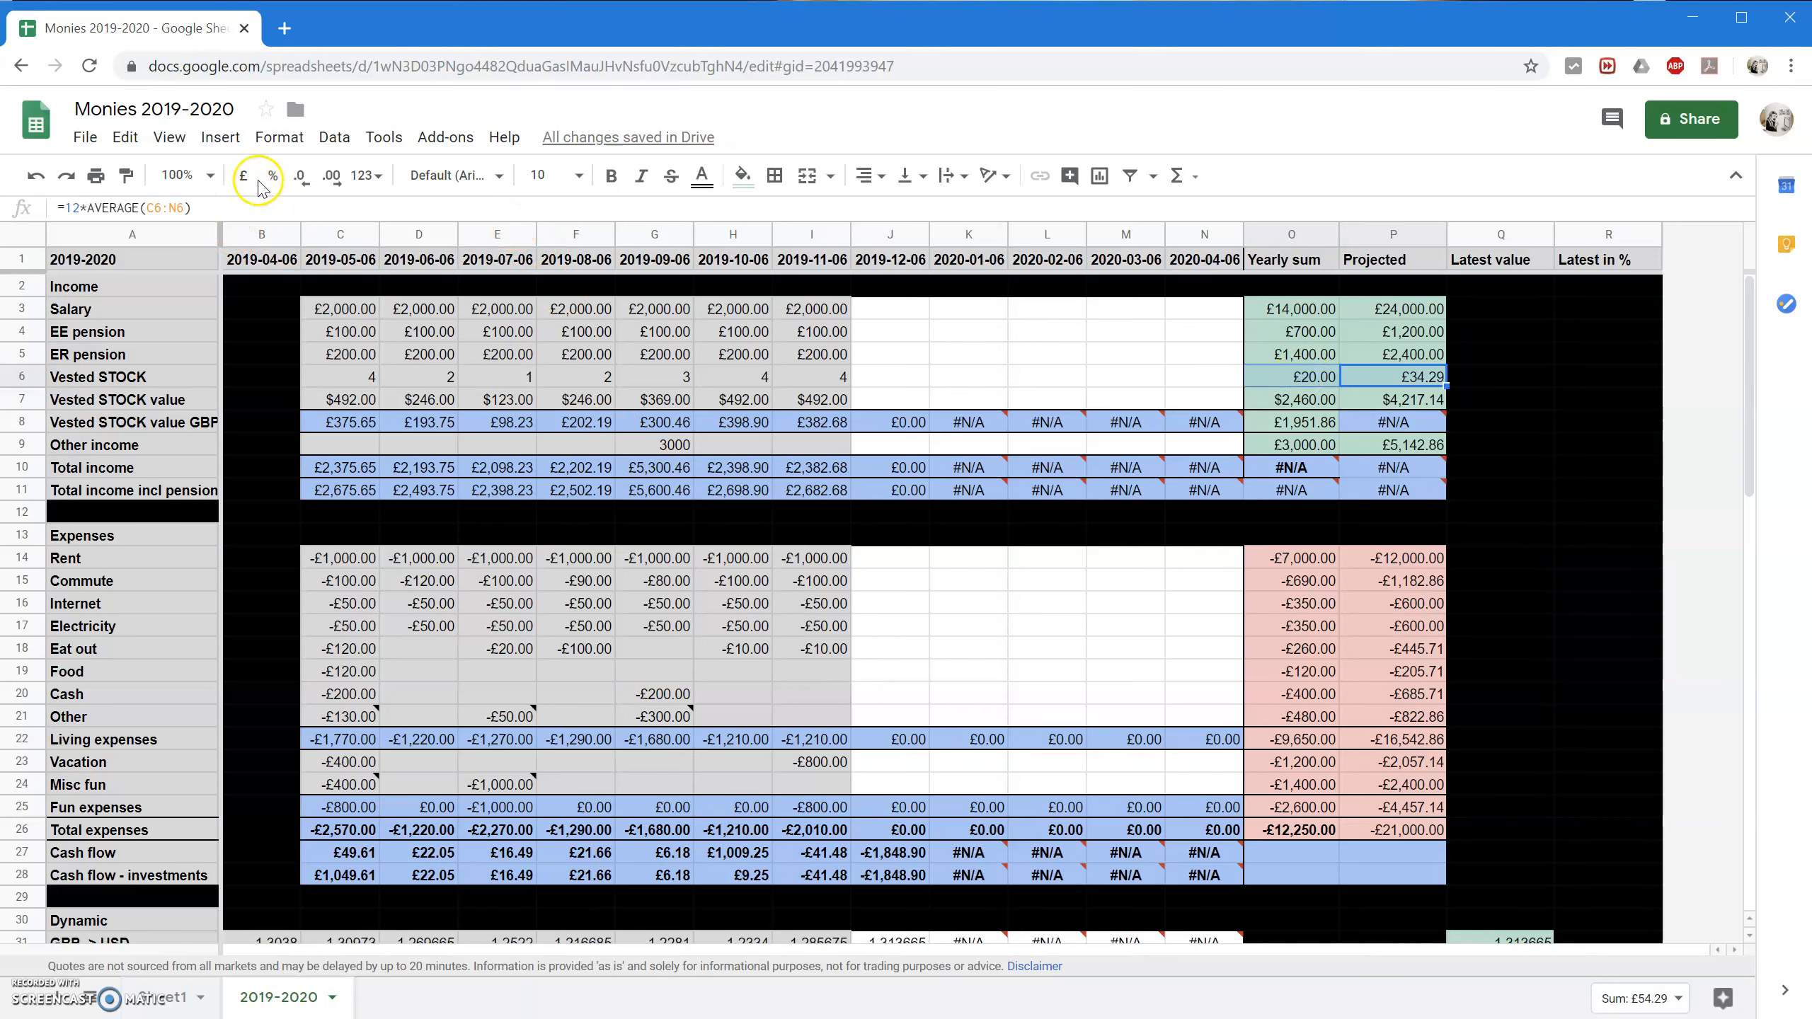
pyautogui.click(365, 175)
pyautogui.click(457, 249)
pyautogui.click(295, 177)
pyautogui.click(296, 177)
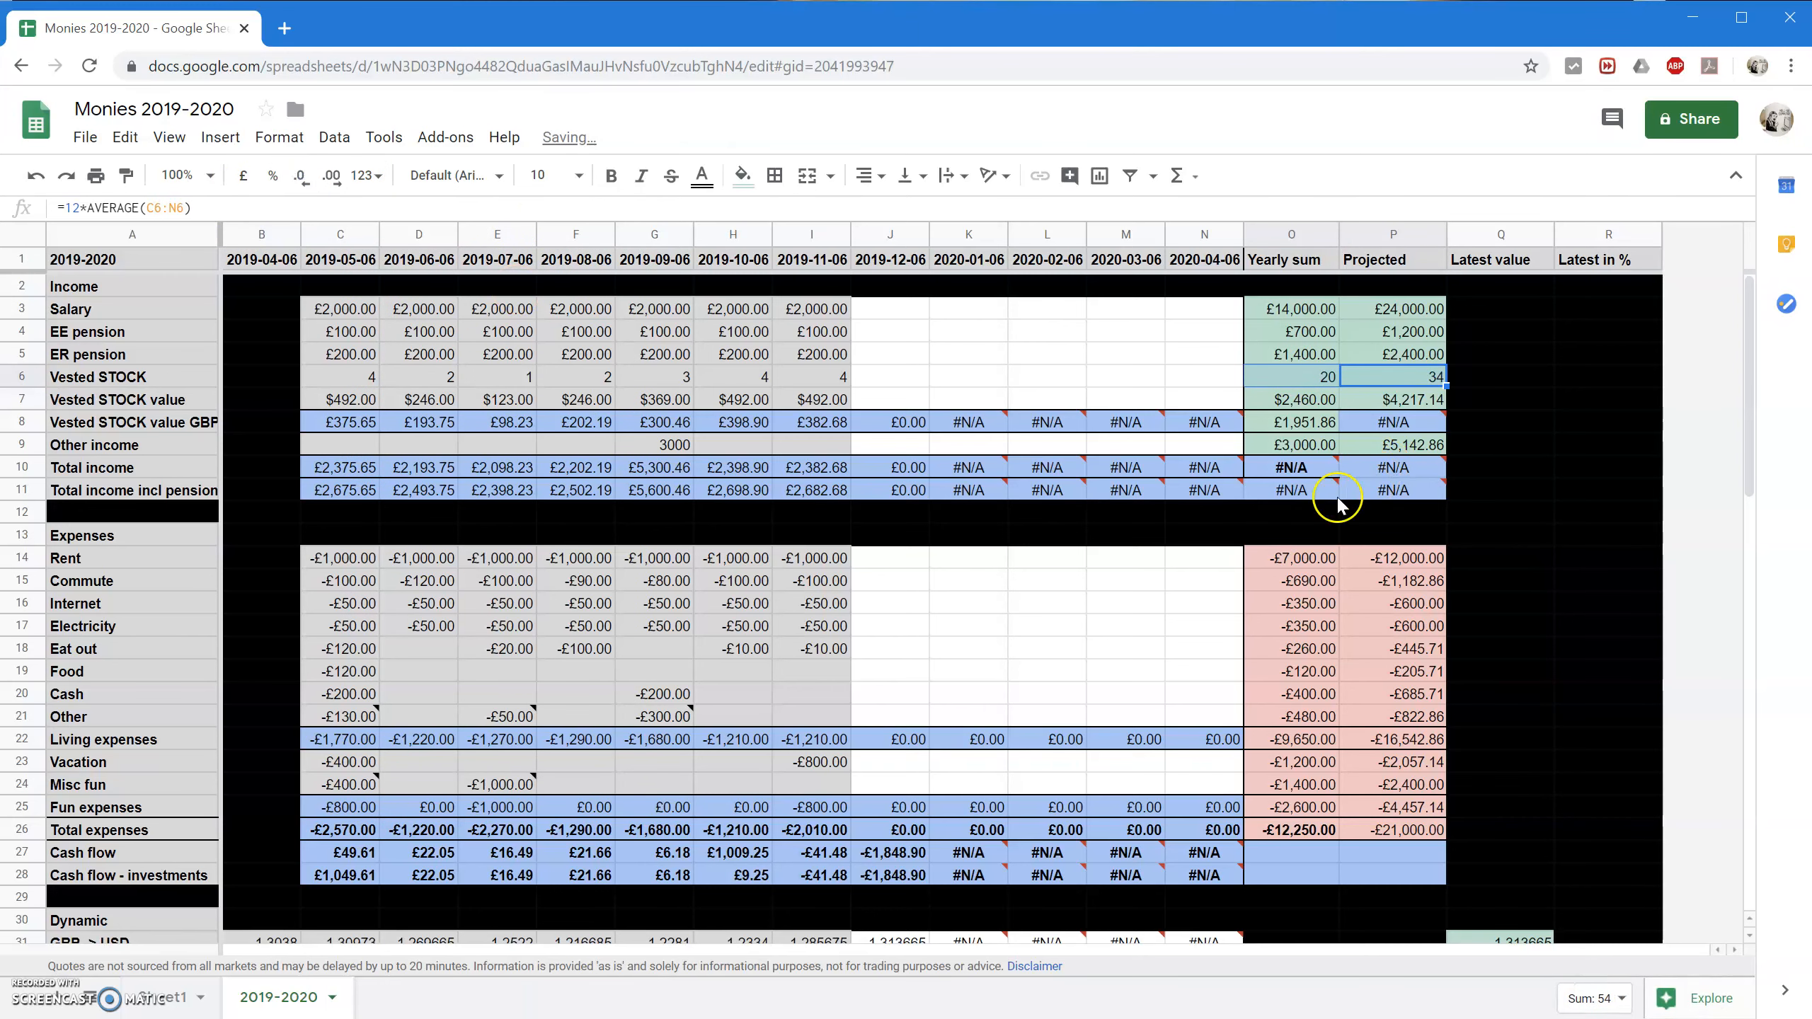
pyautogui.click(1186, 398)
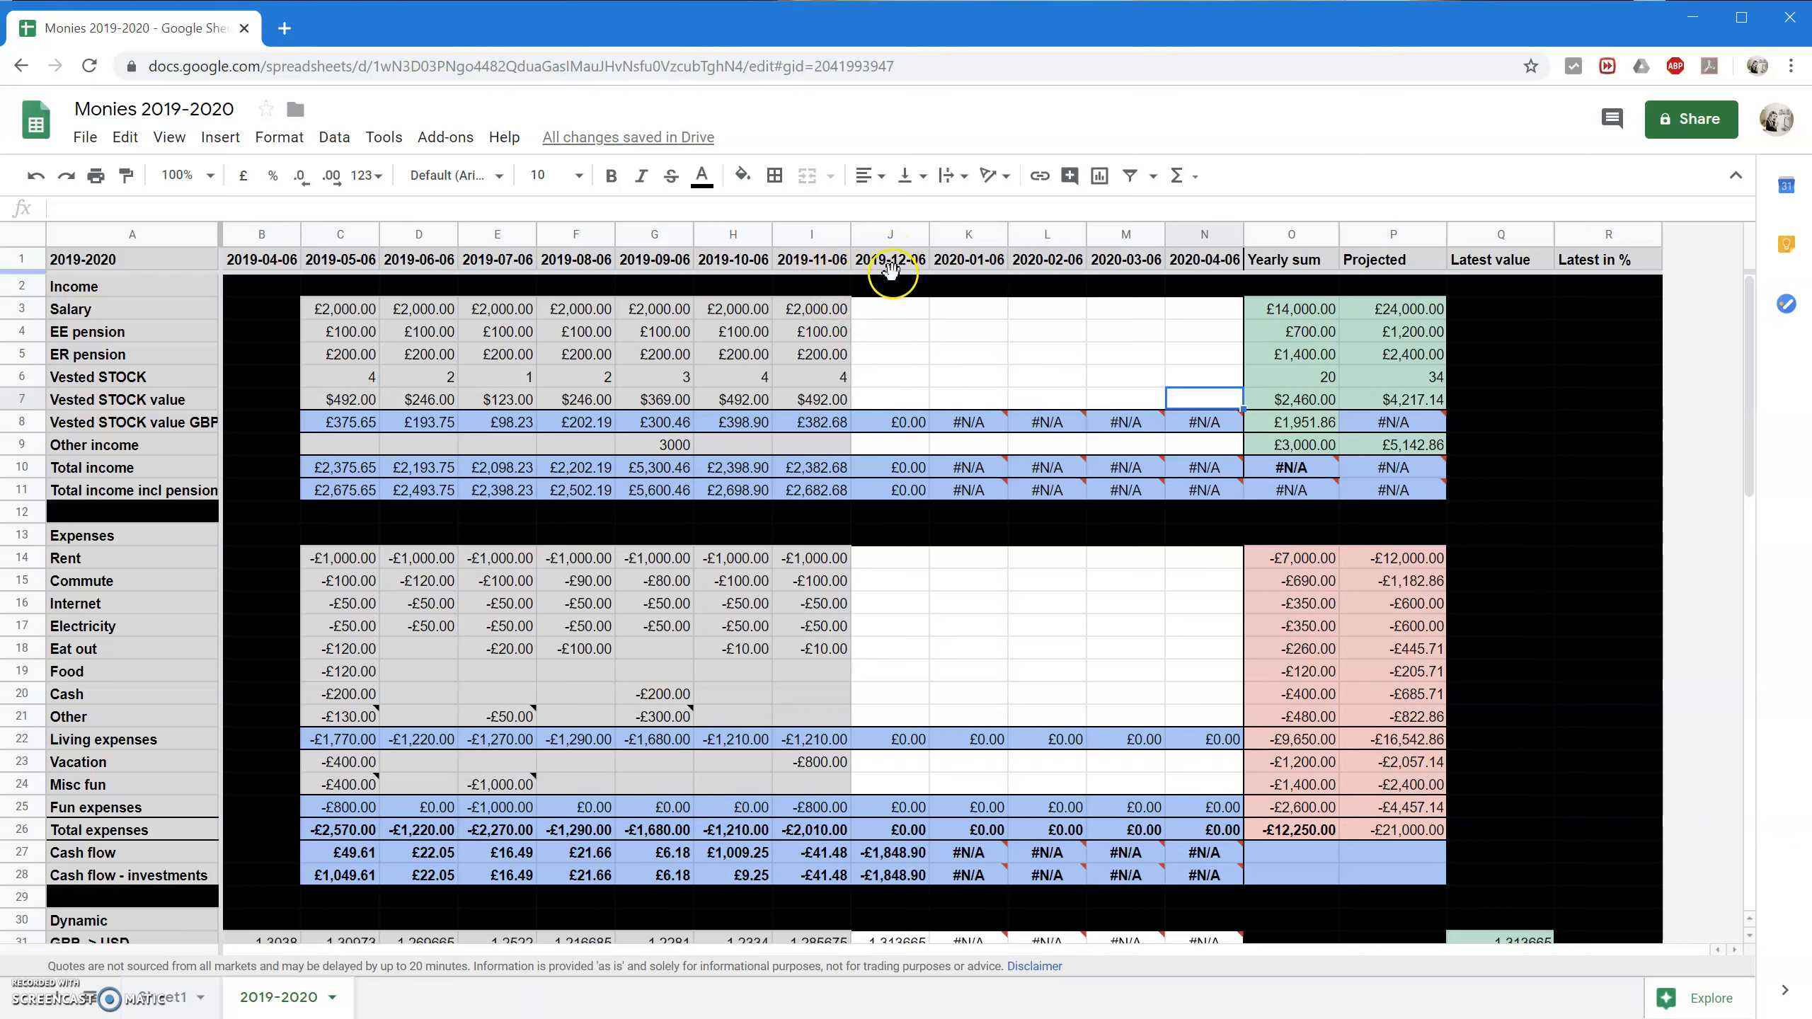
# Enter the 2019-12-06 income in column J: Salary 2000, EE pension 100, ER pension 200 and Vested STOCK 10.
pyautogui.click(900, 311)
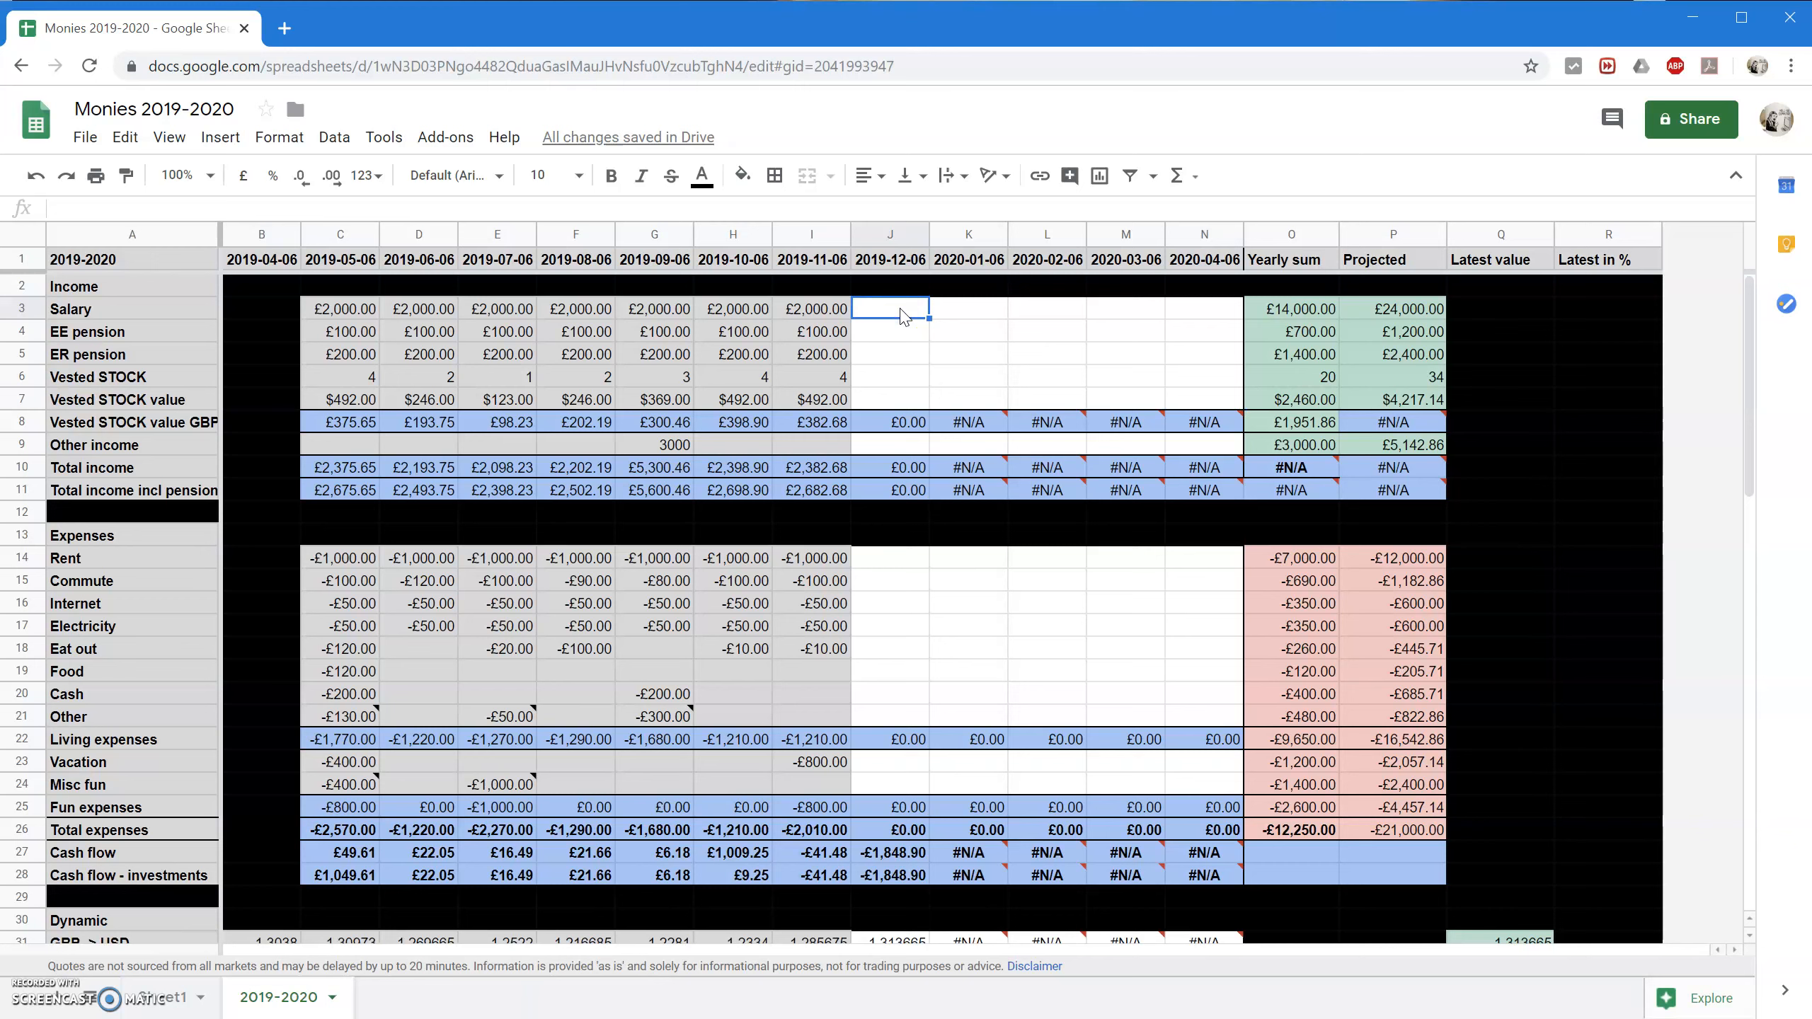
pyautogui.write('2000')
pyautogui.press('Return')
pyautogui.write('100')
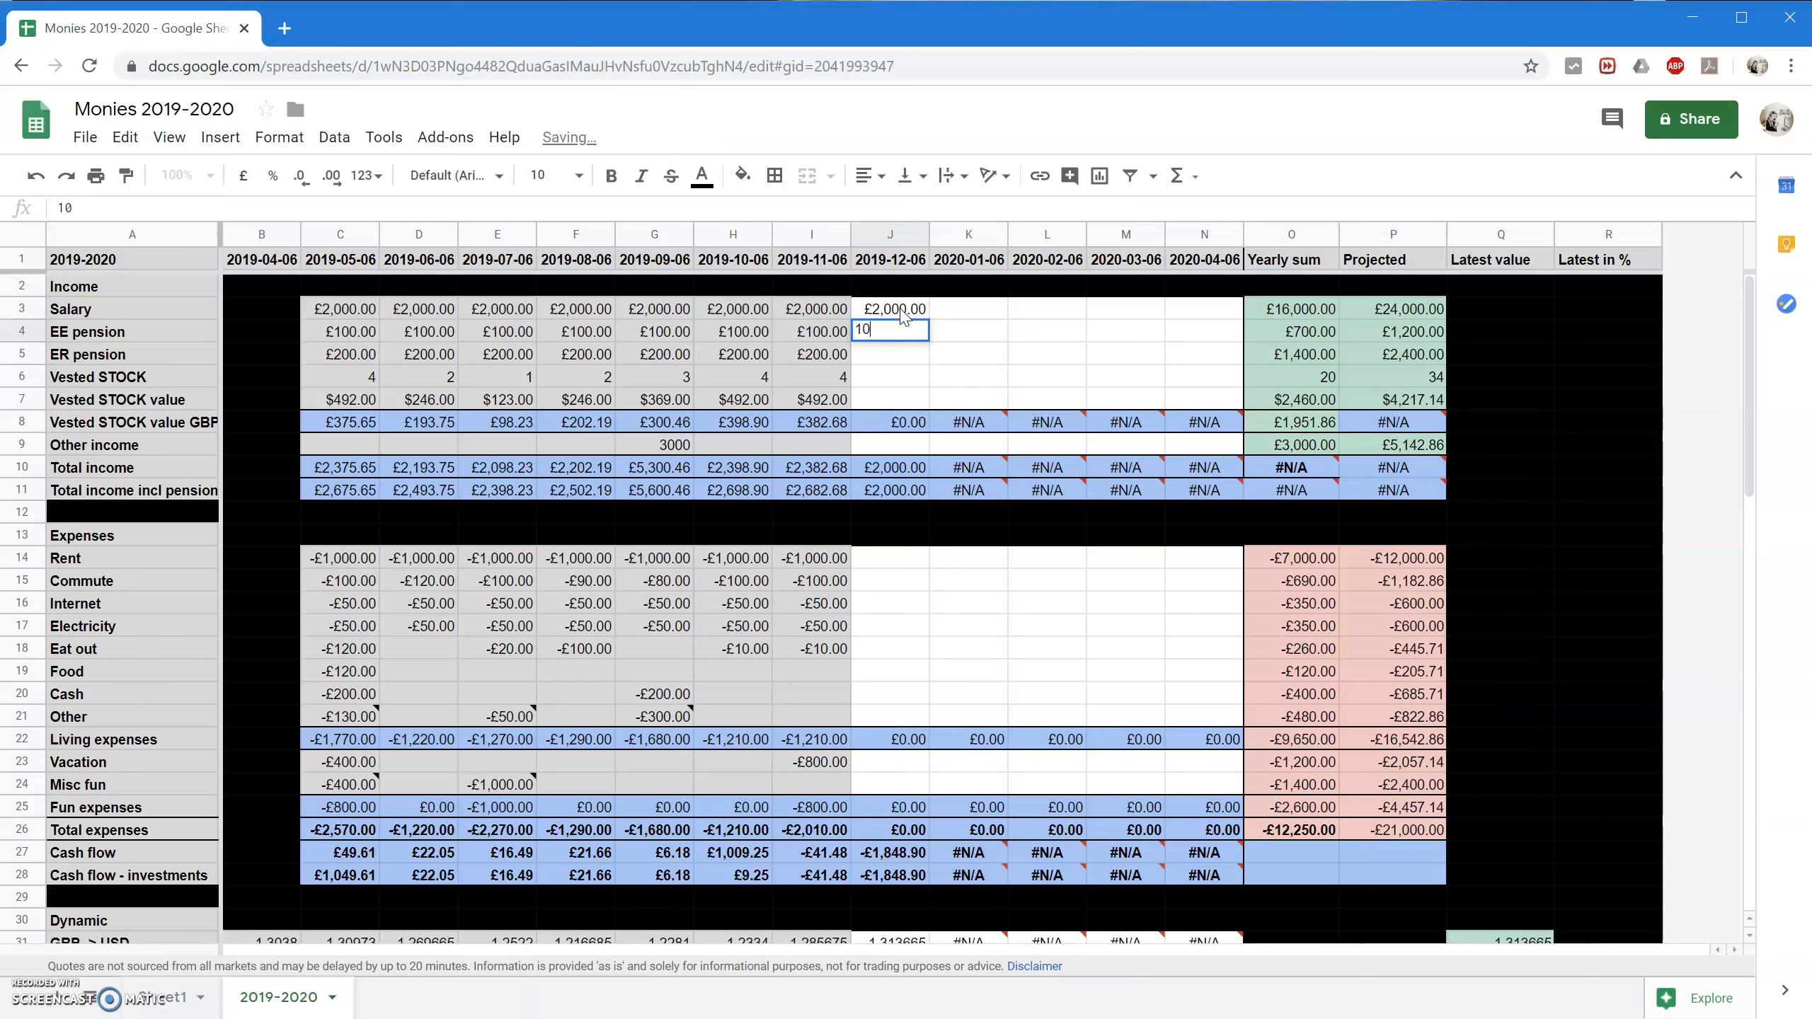
pyautogui.press('Return')
pyautogui.write('200')
pyautogui.press('Return')
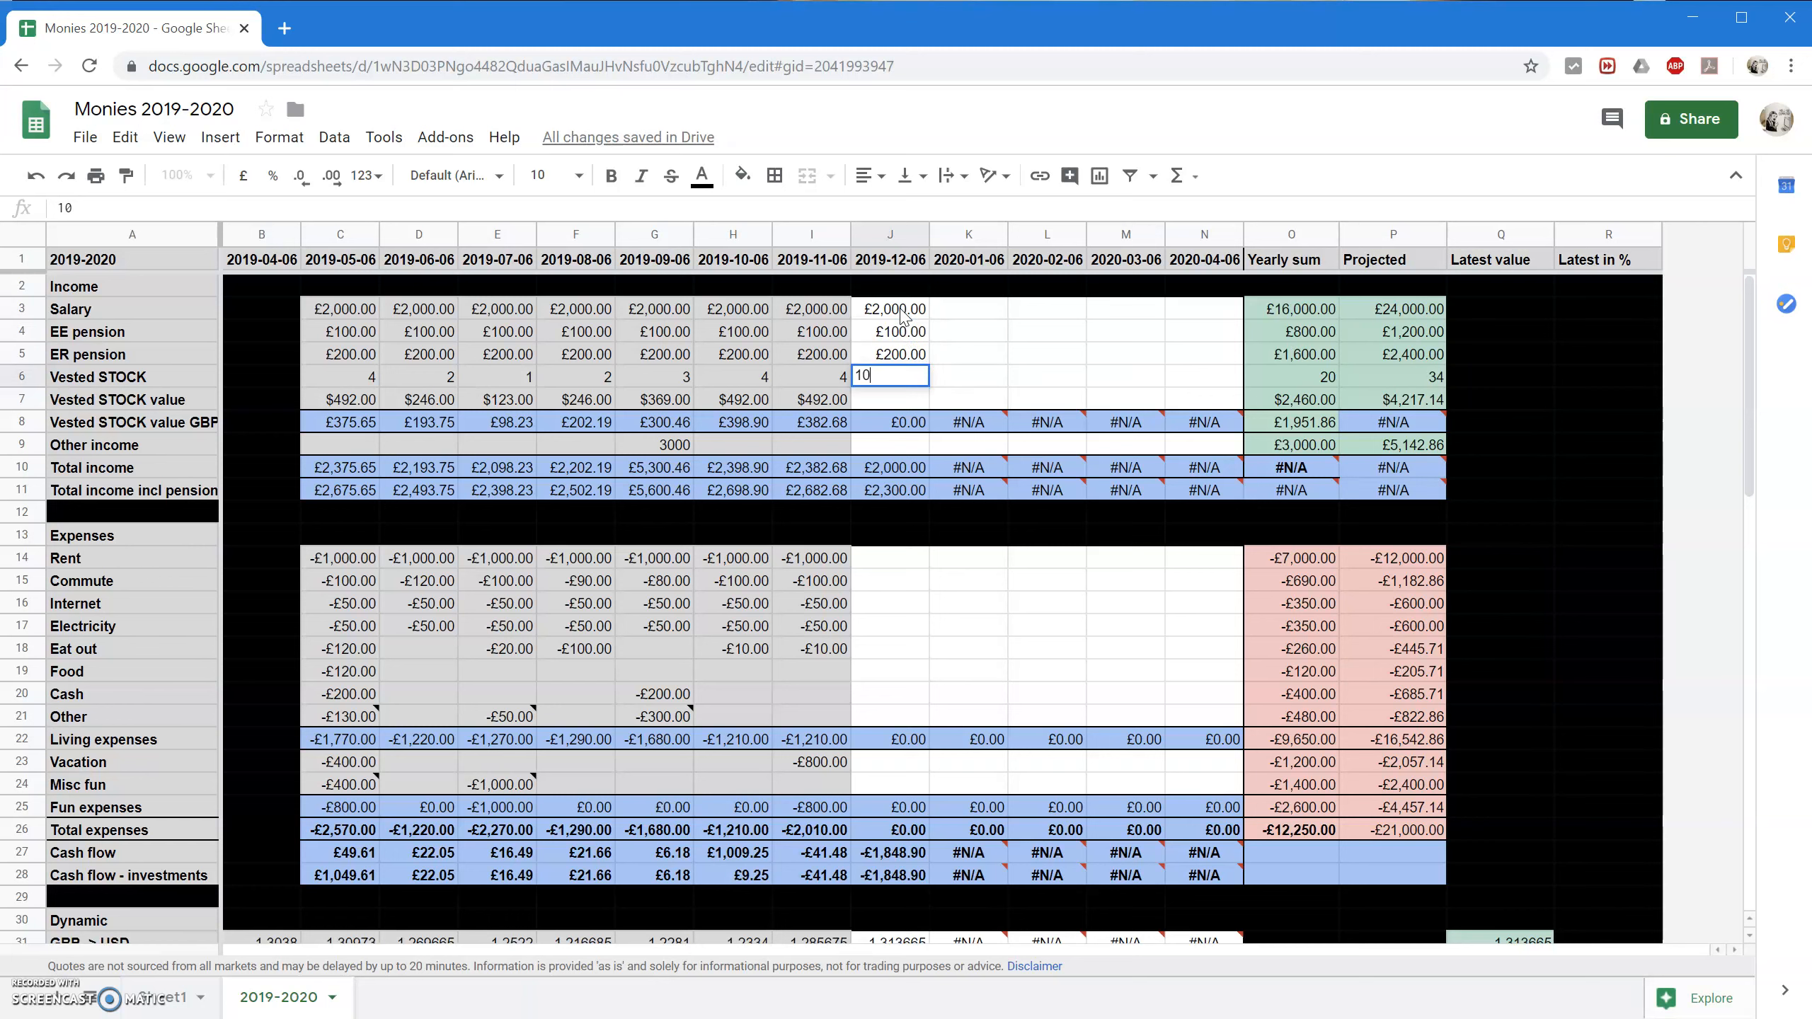
pyautogui.press('Return')
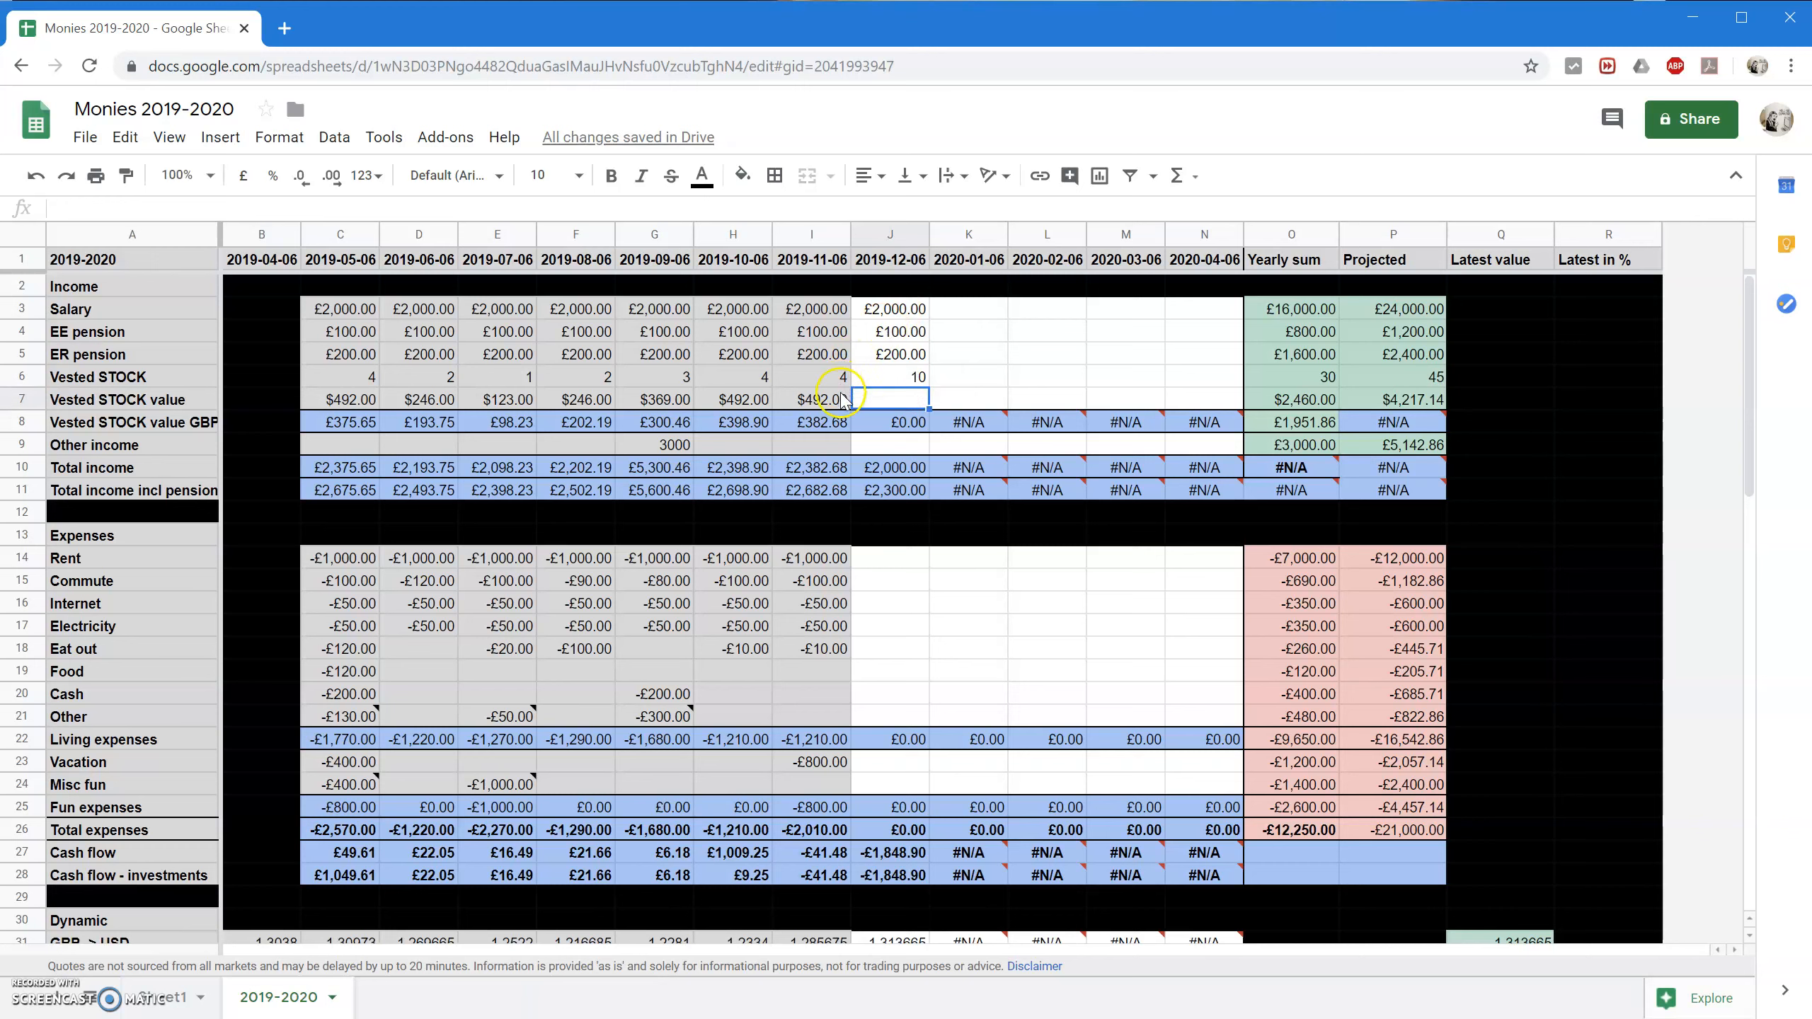
# Enter =10*123 as the 2019-12-06 Vested STOCK value in J7 and 1000 as Other income in J9.
pyautogui.write('10*(')
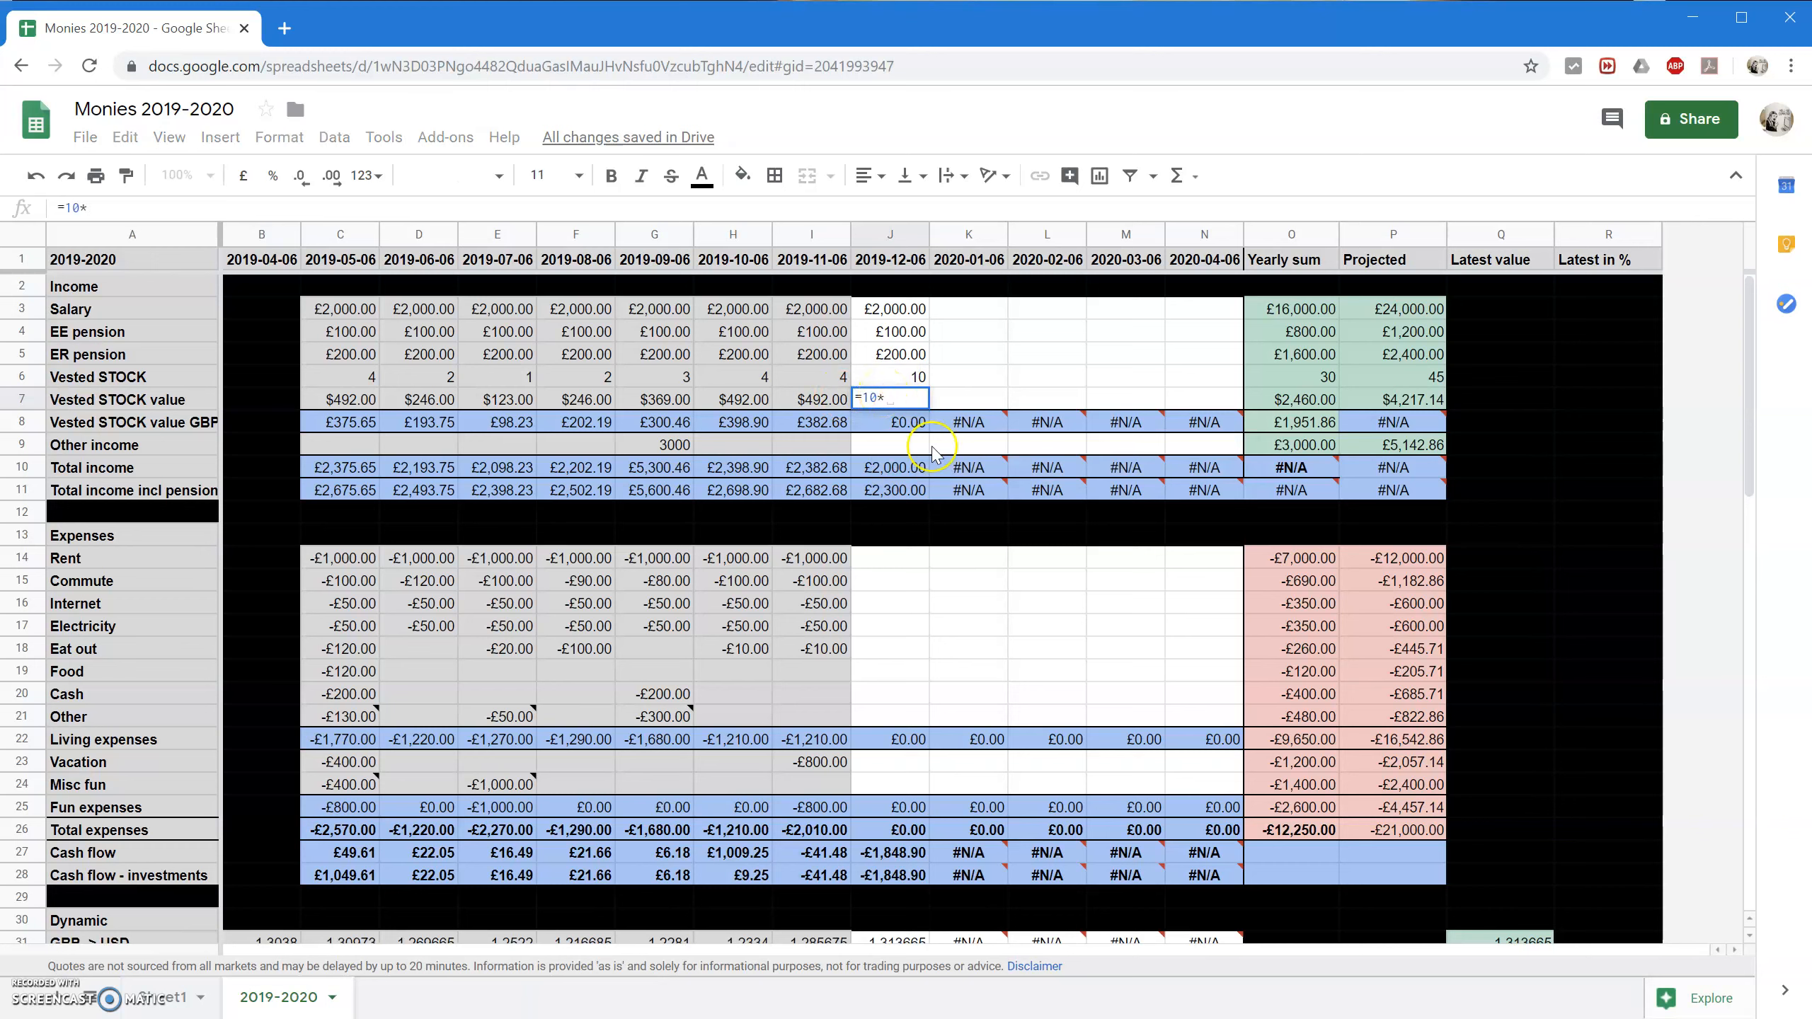
pyautogui.moveTo(970, 486)
pyautogui.write('123')
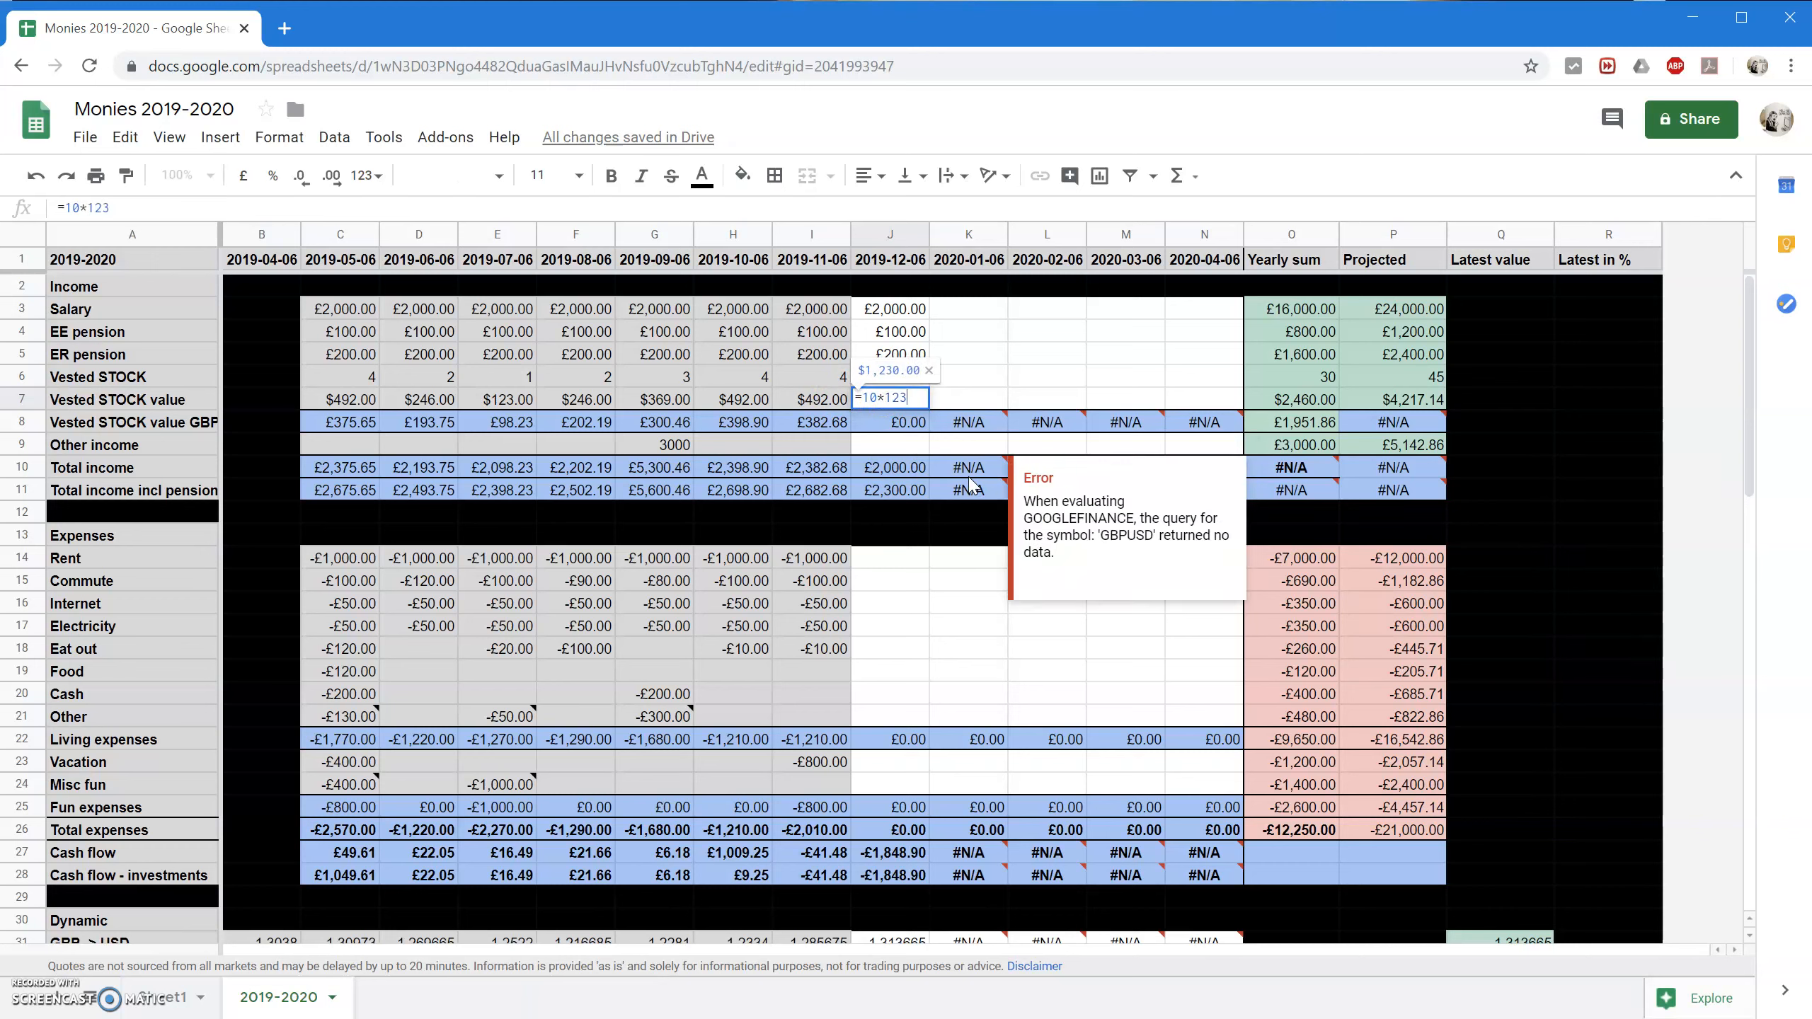
pyautogui.press('Return')
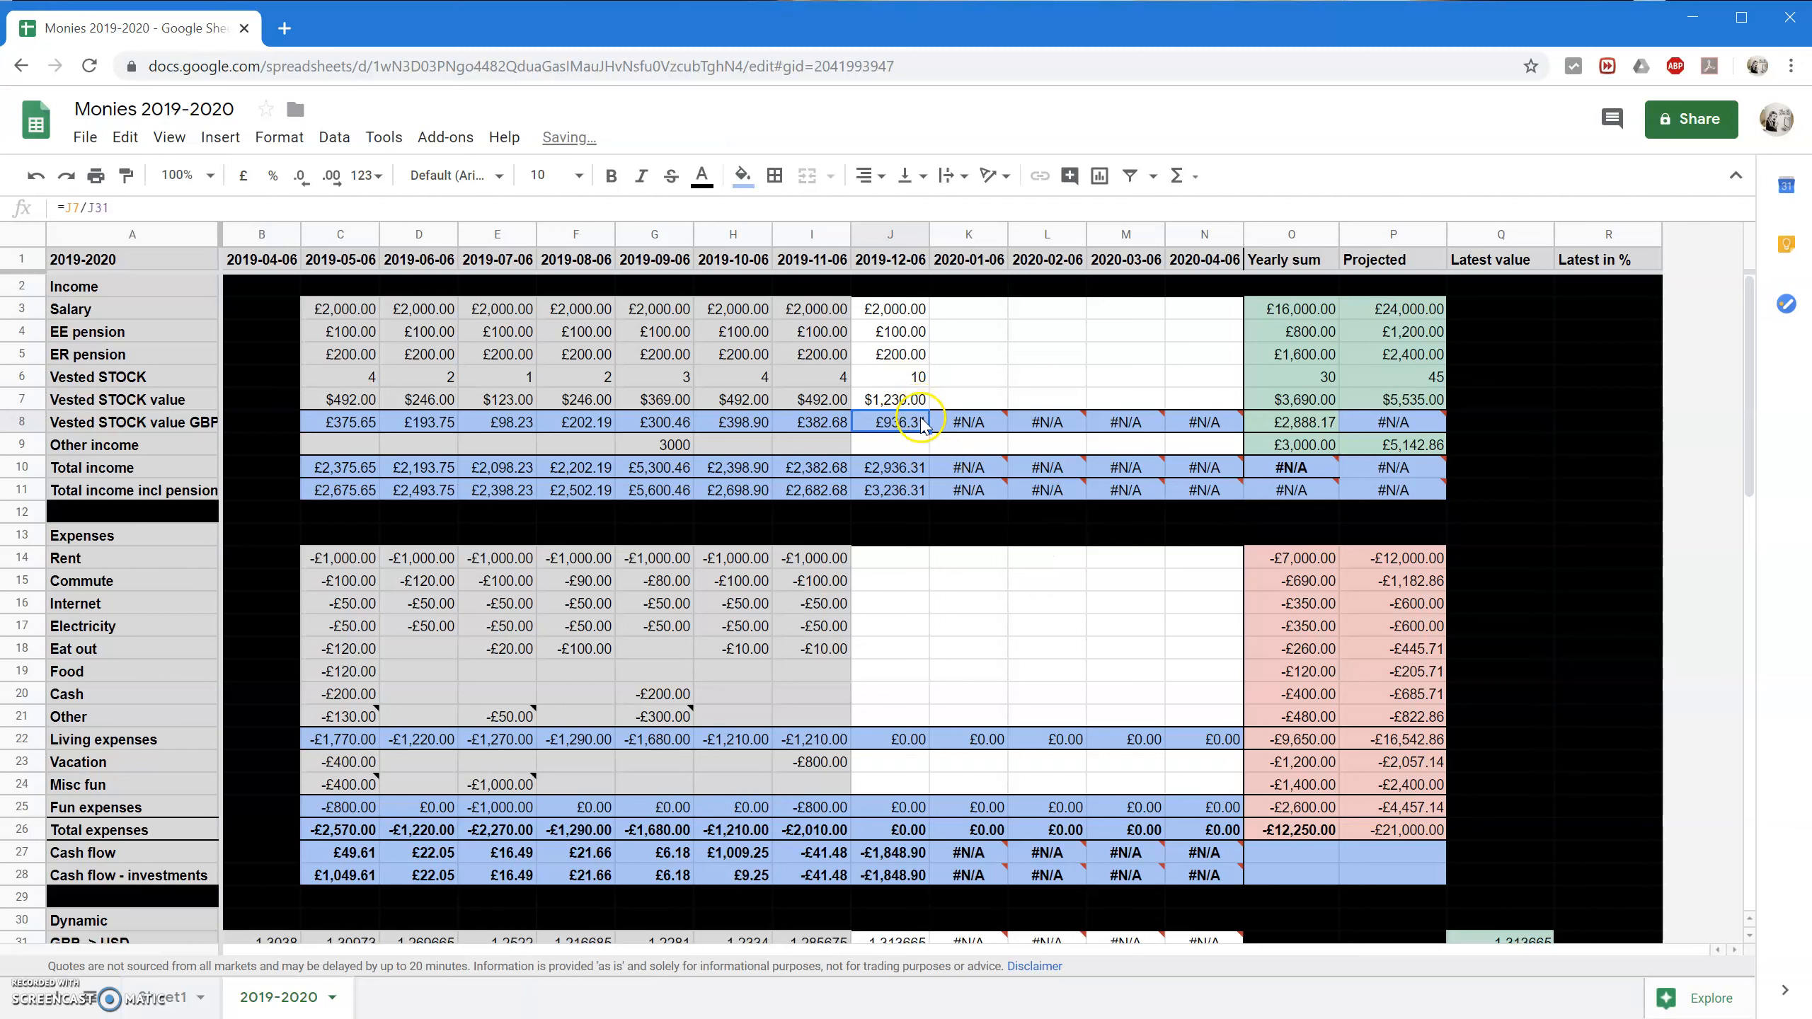
pyautogui.click(907, 445)
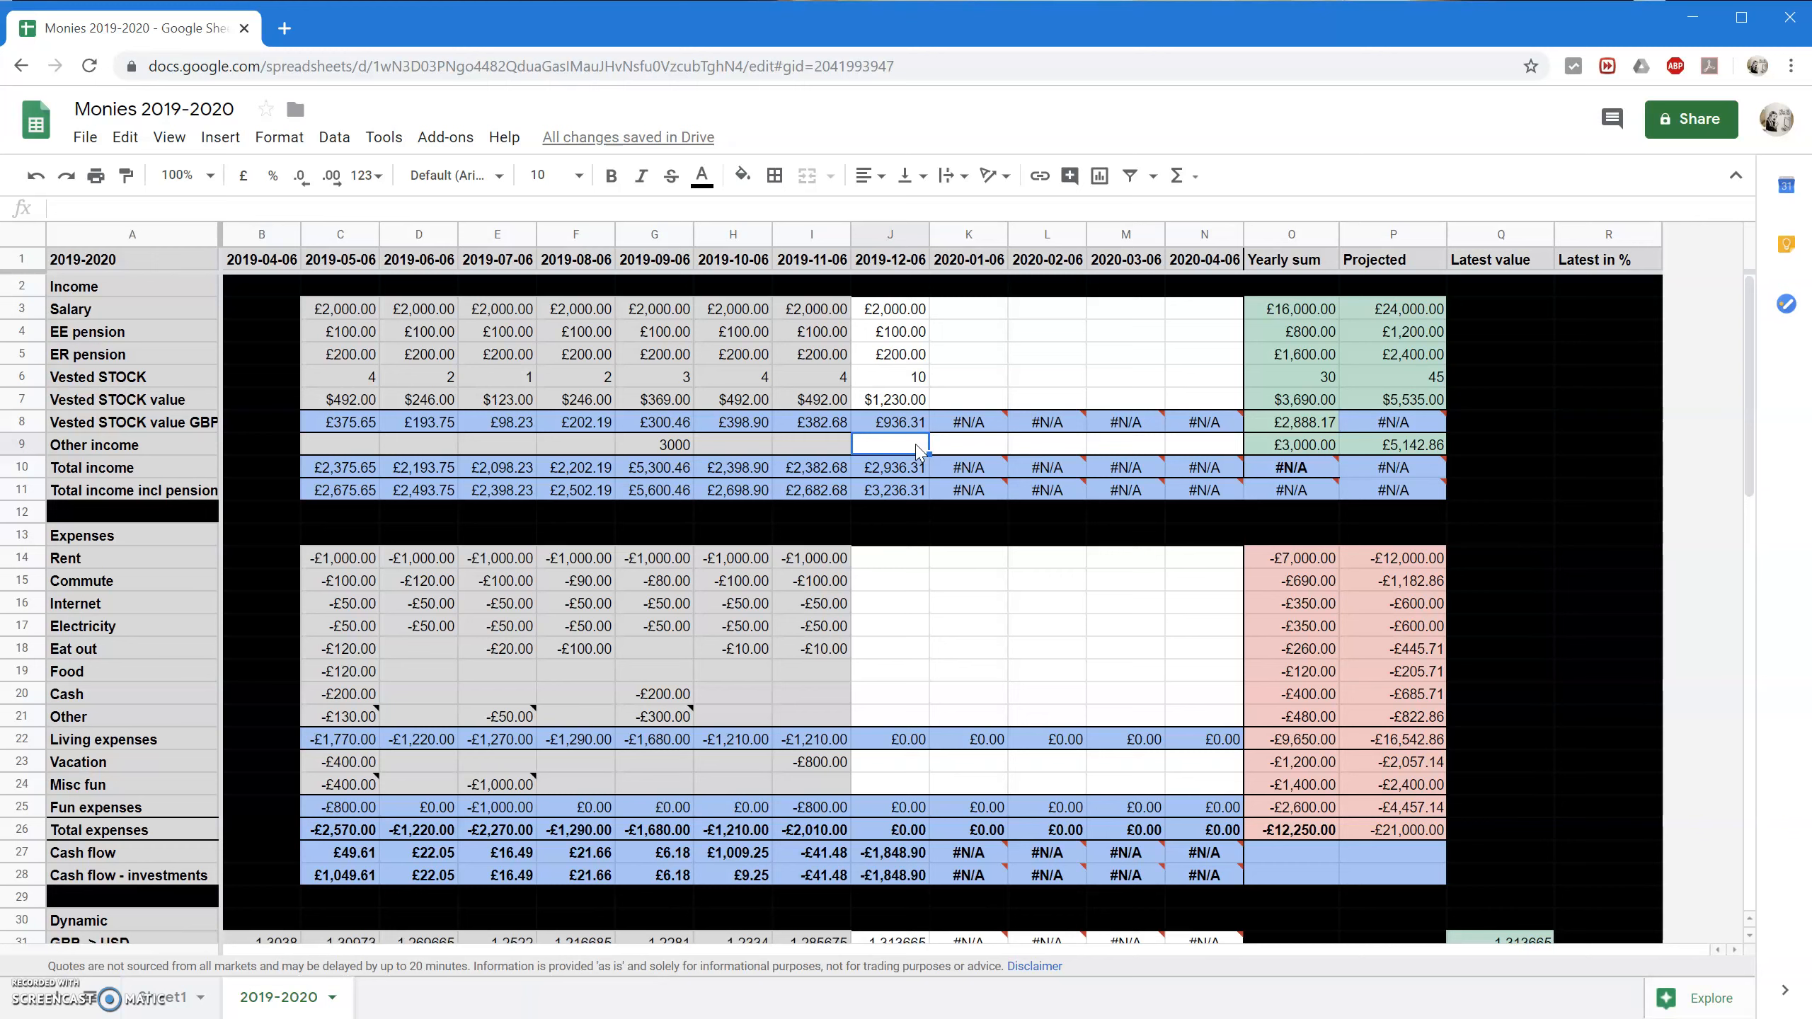
pyautogui.write('1000')
pyautogui.press('Return')
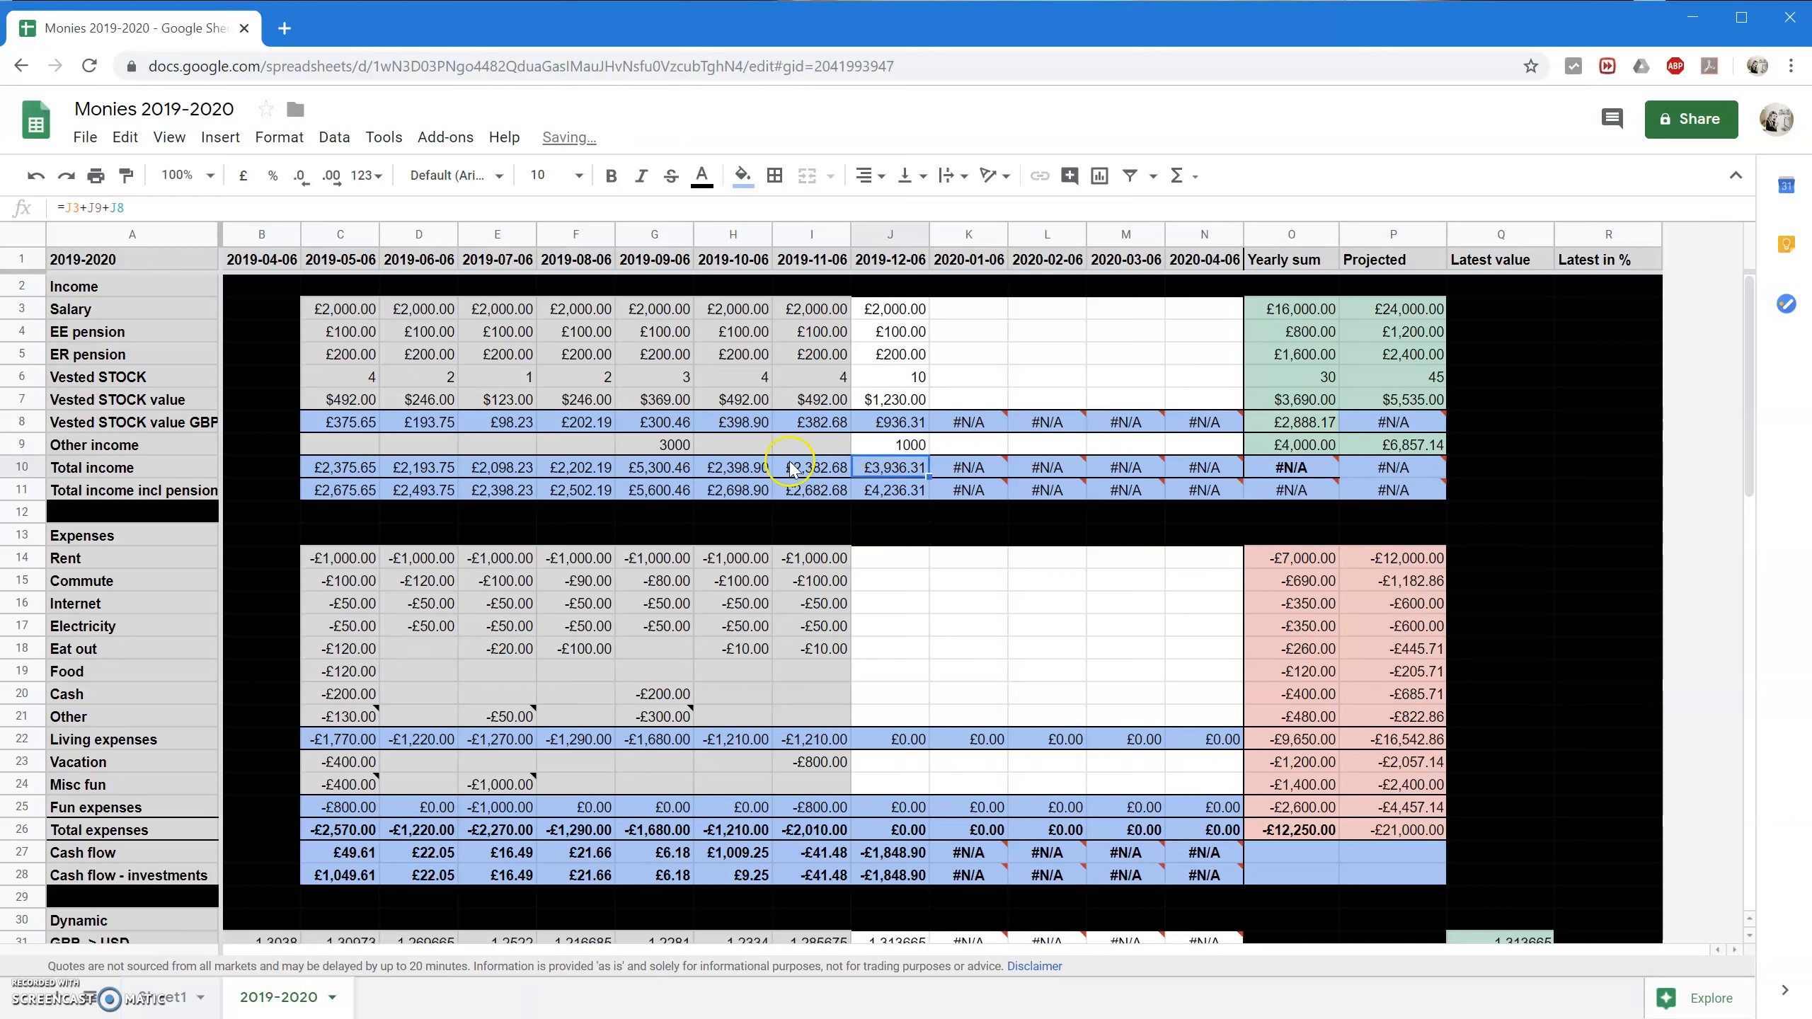
# Format the Other income row from C9 to N9 as pounds currency.
pyautogui.moveTo(339, 444); pyautogui.dragTo(1220, 448)
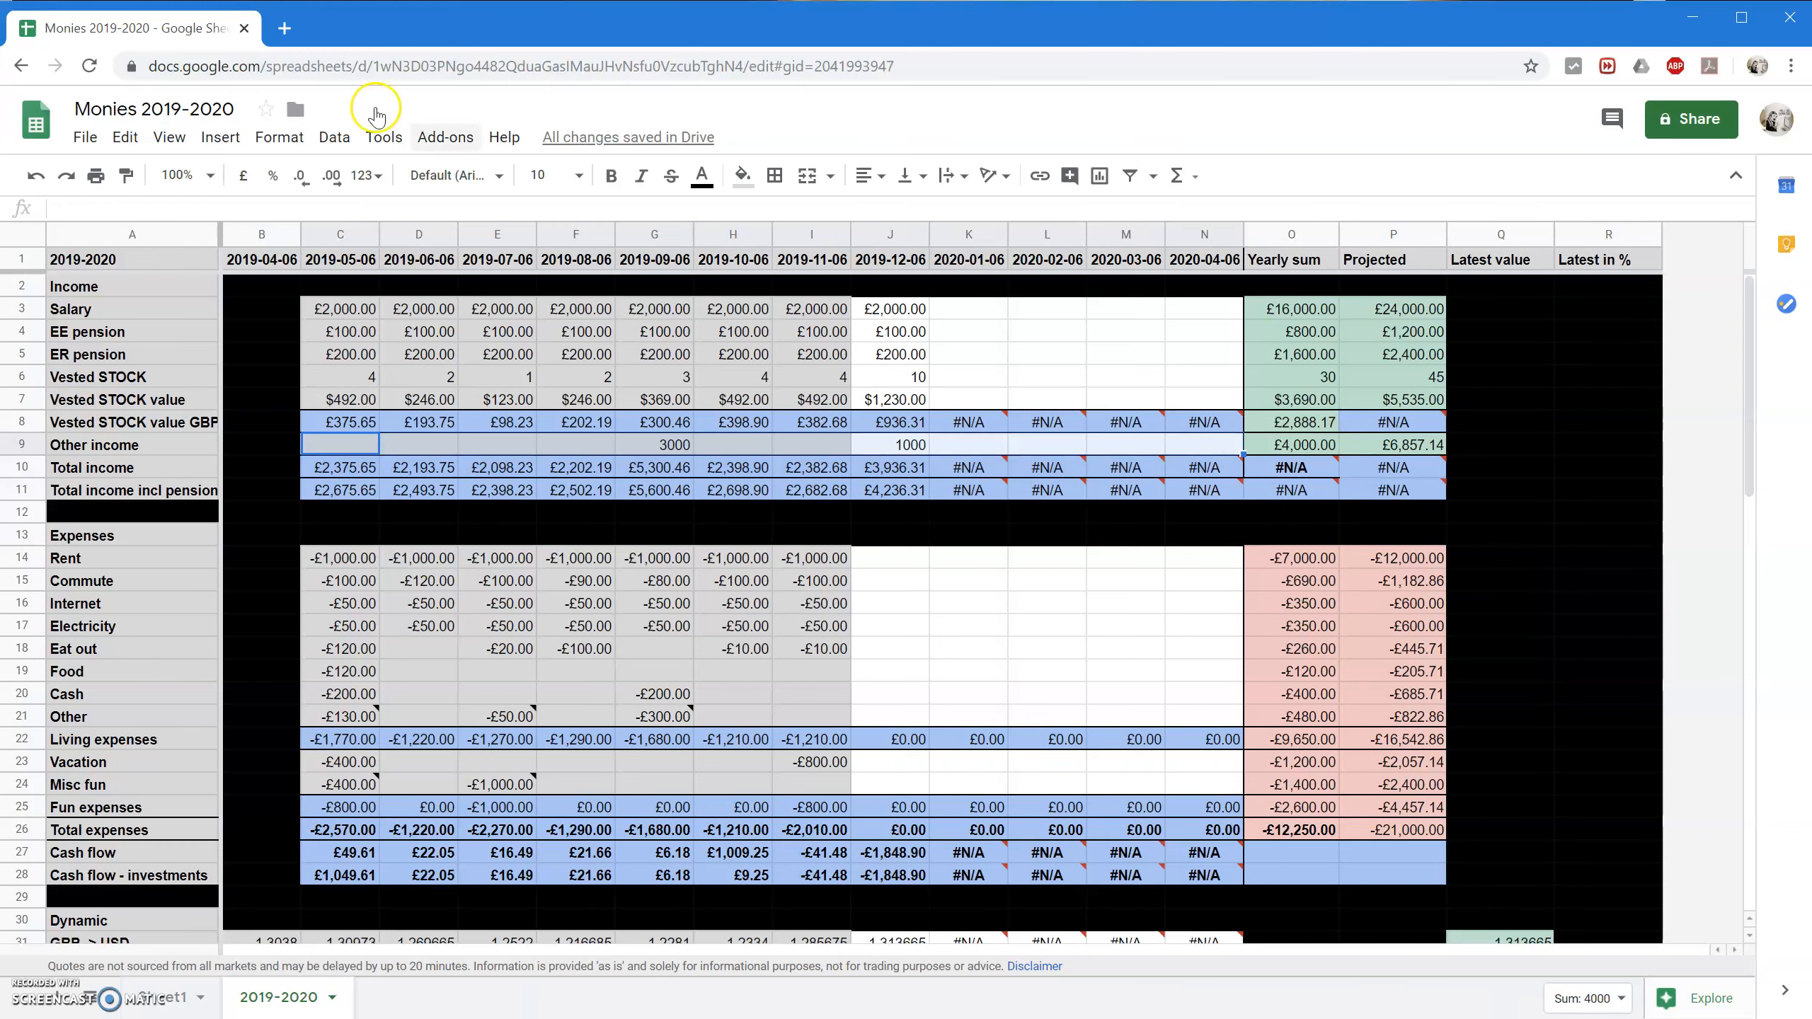
pyautogui.click(242, 175)
pyautogui.click(963, 647)
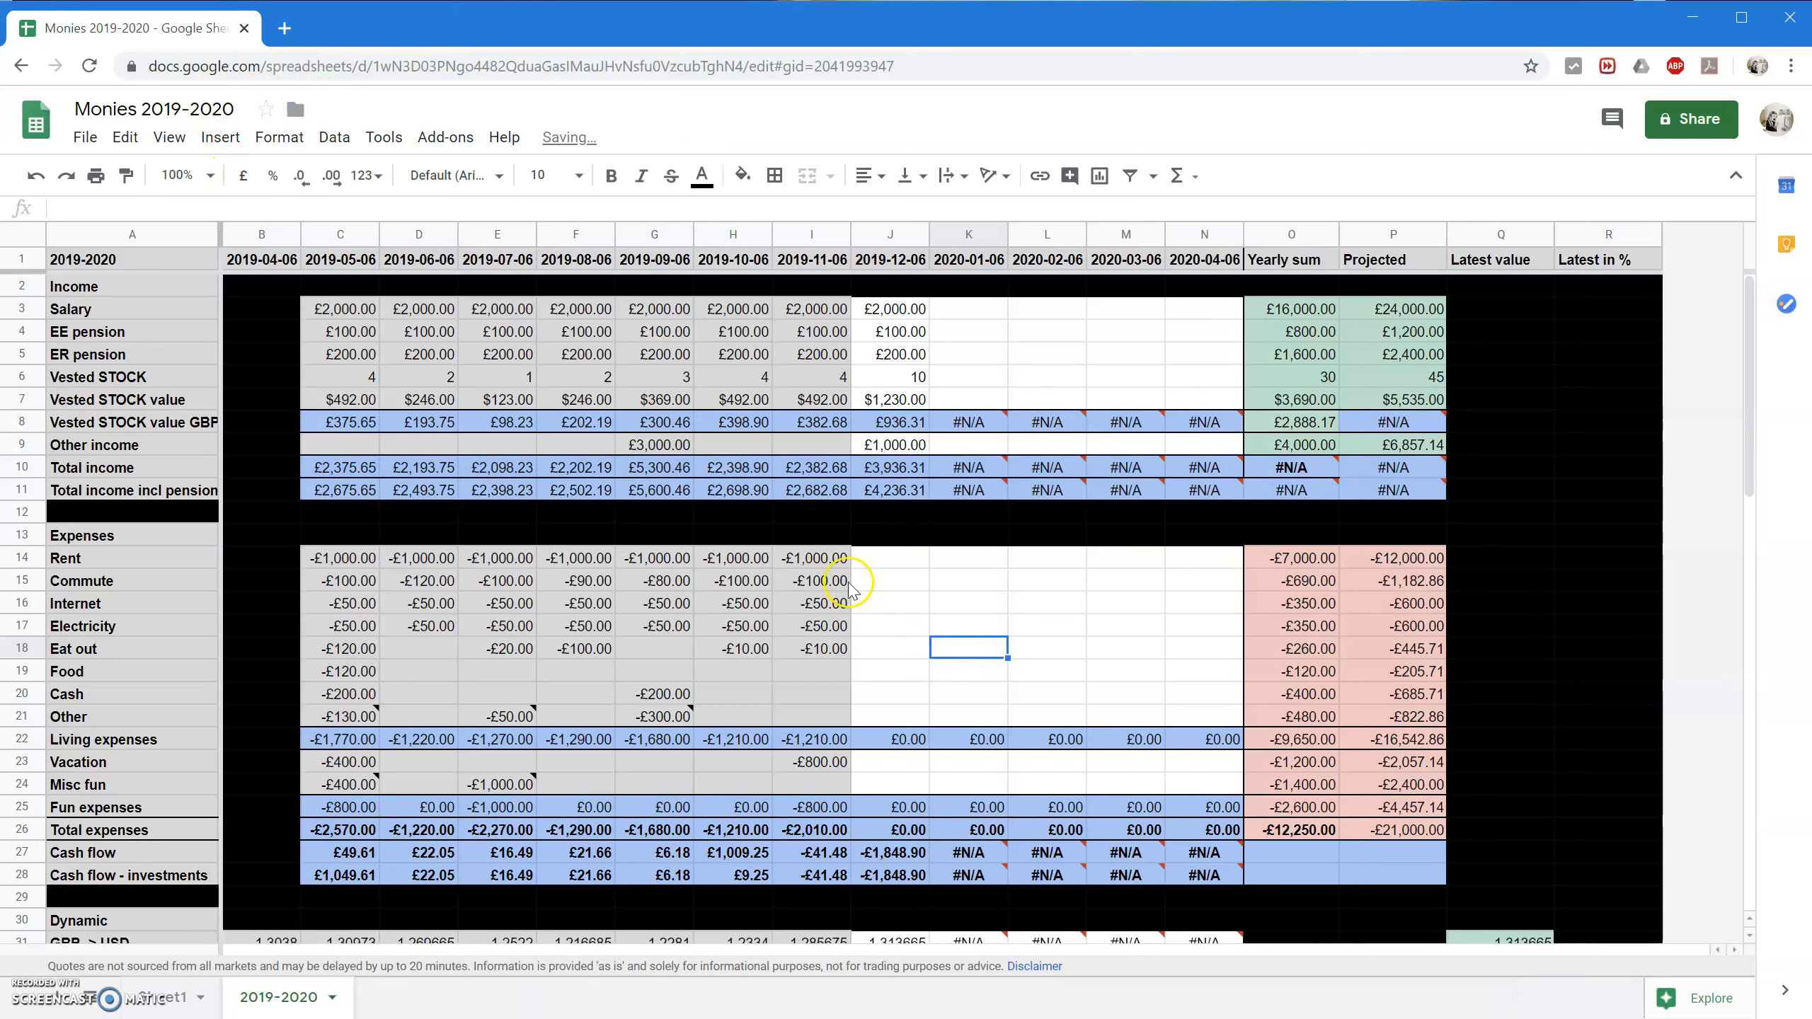
# Extend the November Rent to Other expenses in I14:I21 across into the 2019-12-06 column.
pyautogui.click(876, 558)
pyautogui.scroll(-2, 907, 627)
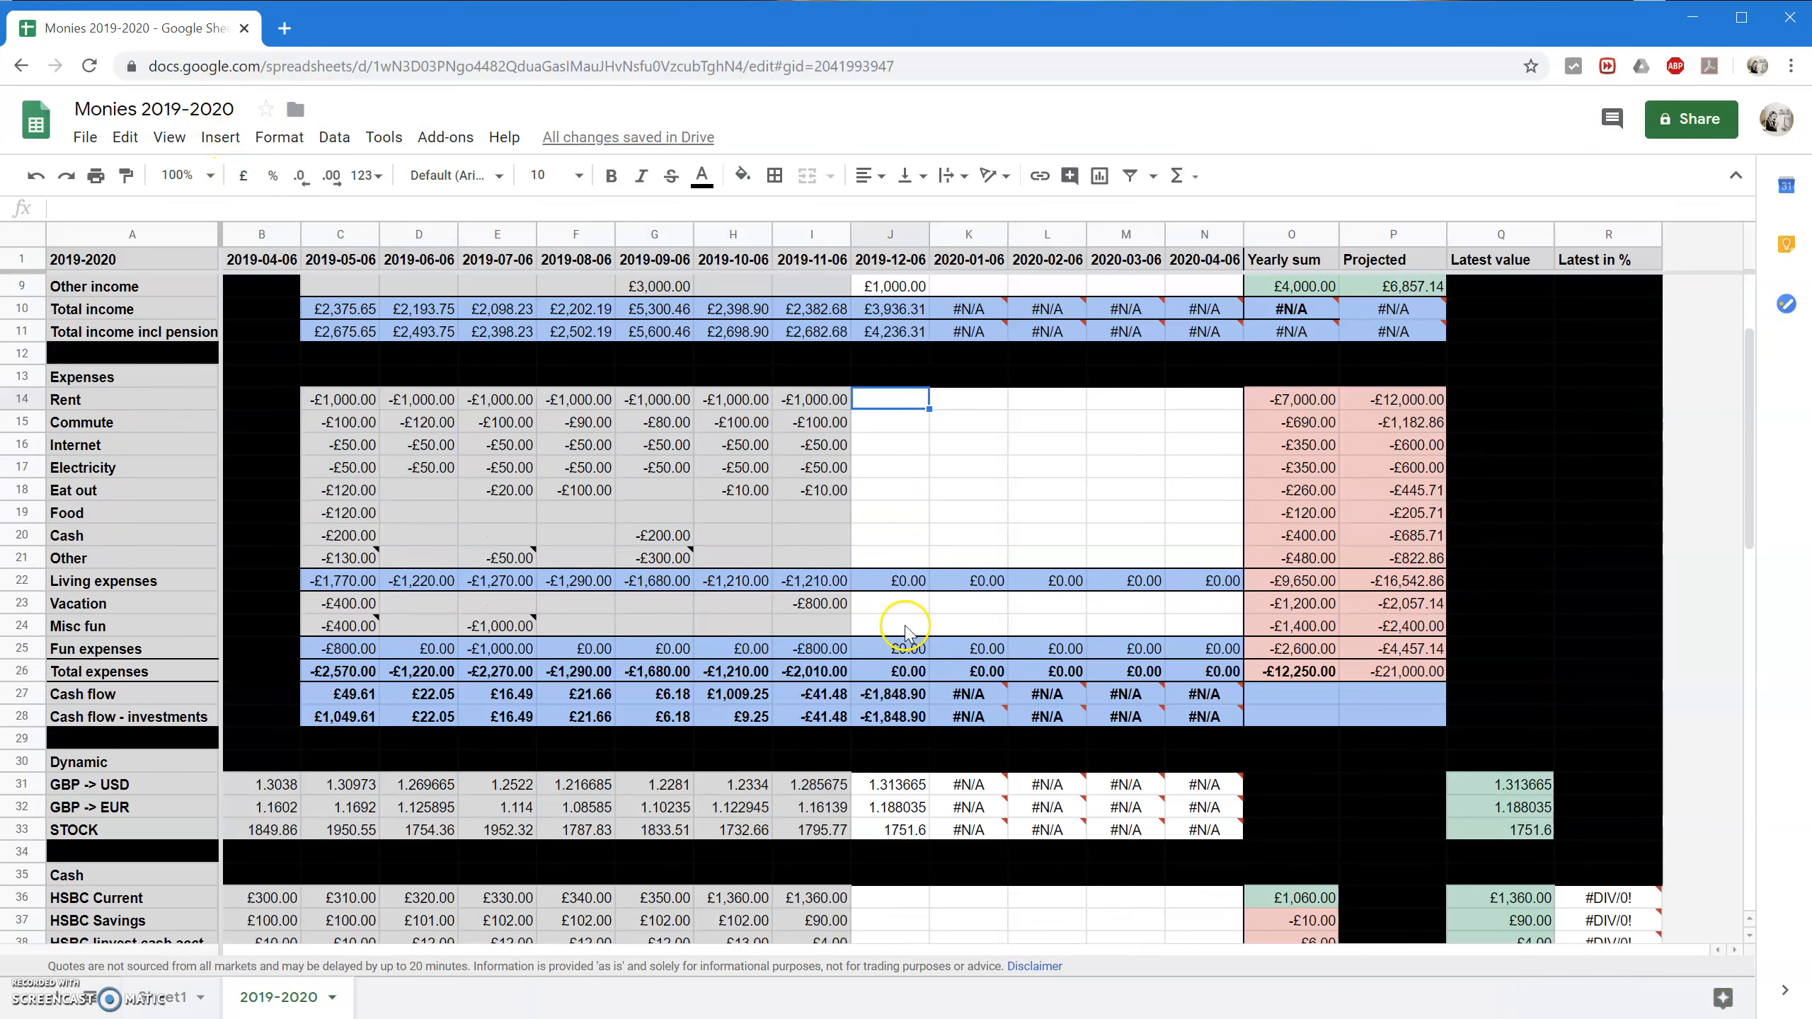
pyautogui.moveTo(827, 402); pyautogui.dragTo(926, 560)
pyautogui.click(963, 512)
# Fill the December income cells J3:J7 and J9 and the Vacation and Misc fun cells J23:J24 with light grey.
pyautogui.scroll(2, 978, 558)
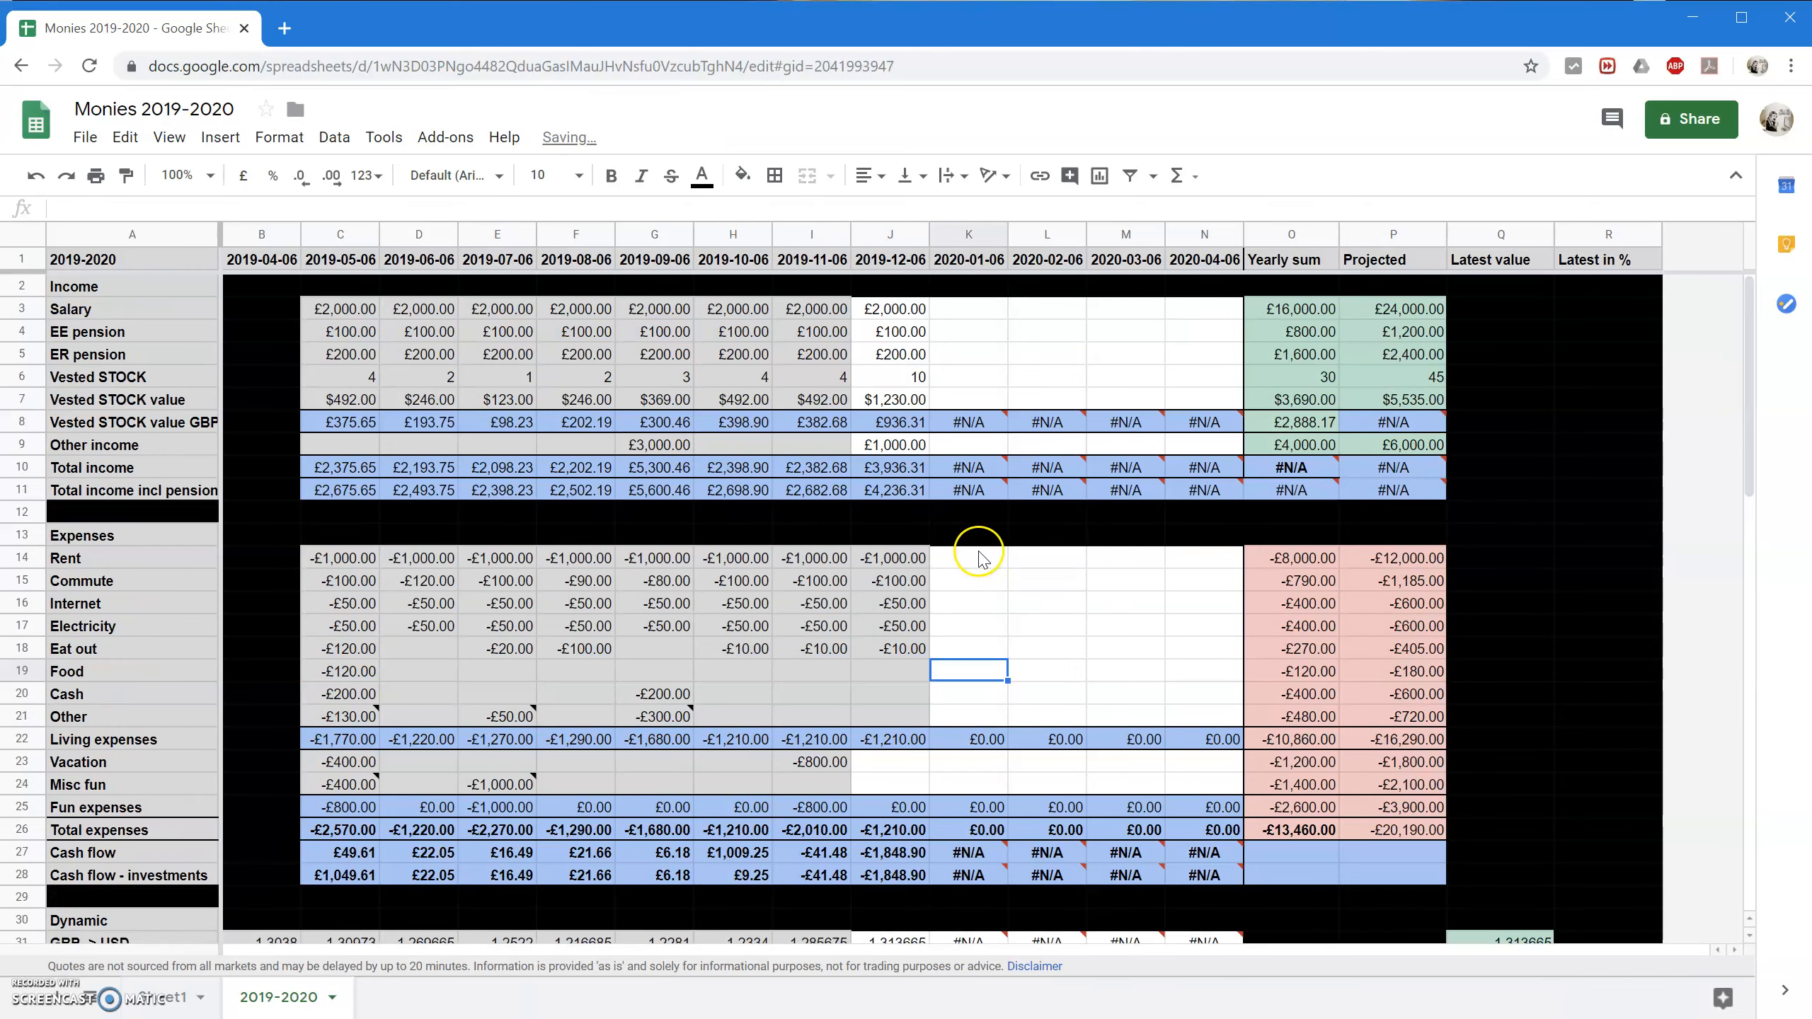
pyautogui.moveTo(897, 310); pyautogui.dragTo(900, 400)
pyautogui.keyDown('ctrl'); pyautogui.click(892, 445); pyautogui.keyUp('ctrl')
pyautogui.scroll(-2, 1077, 593)
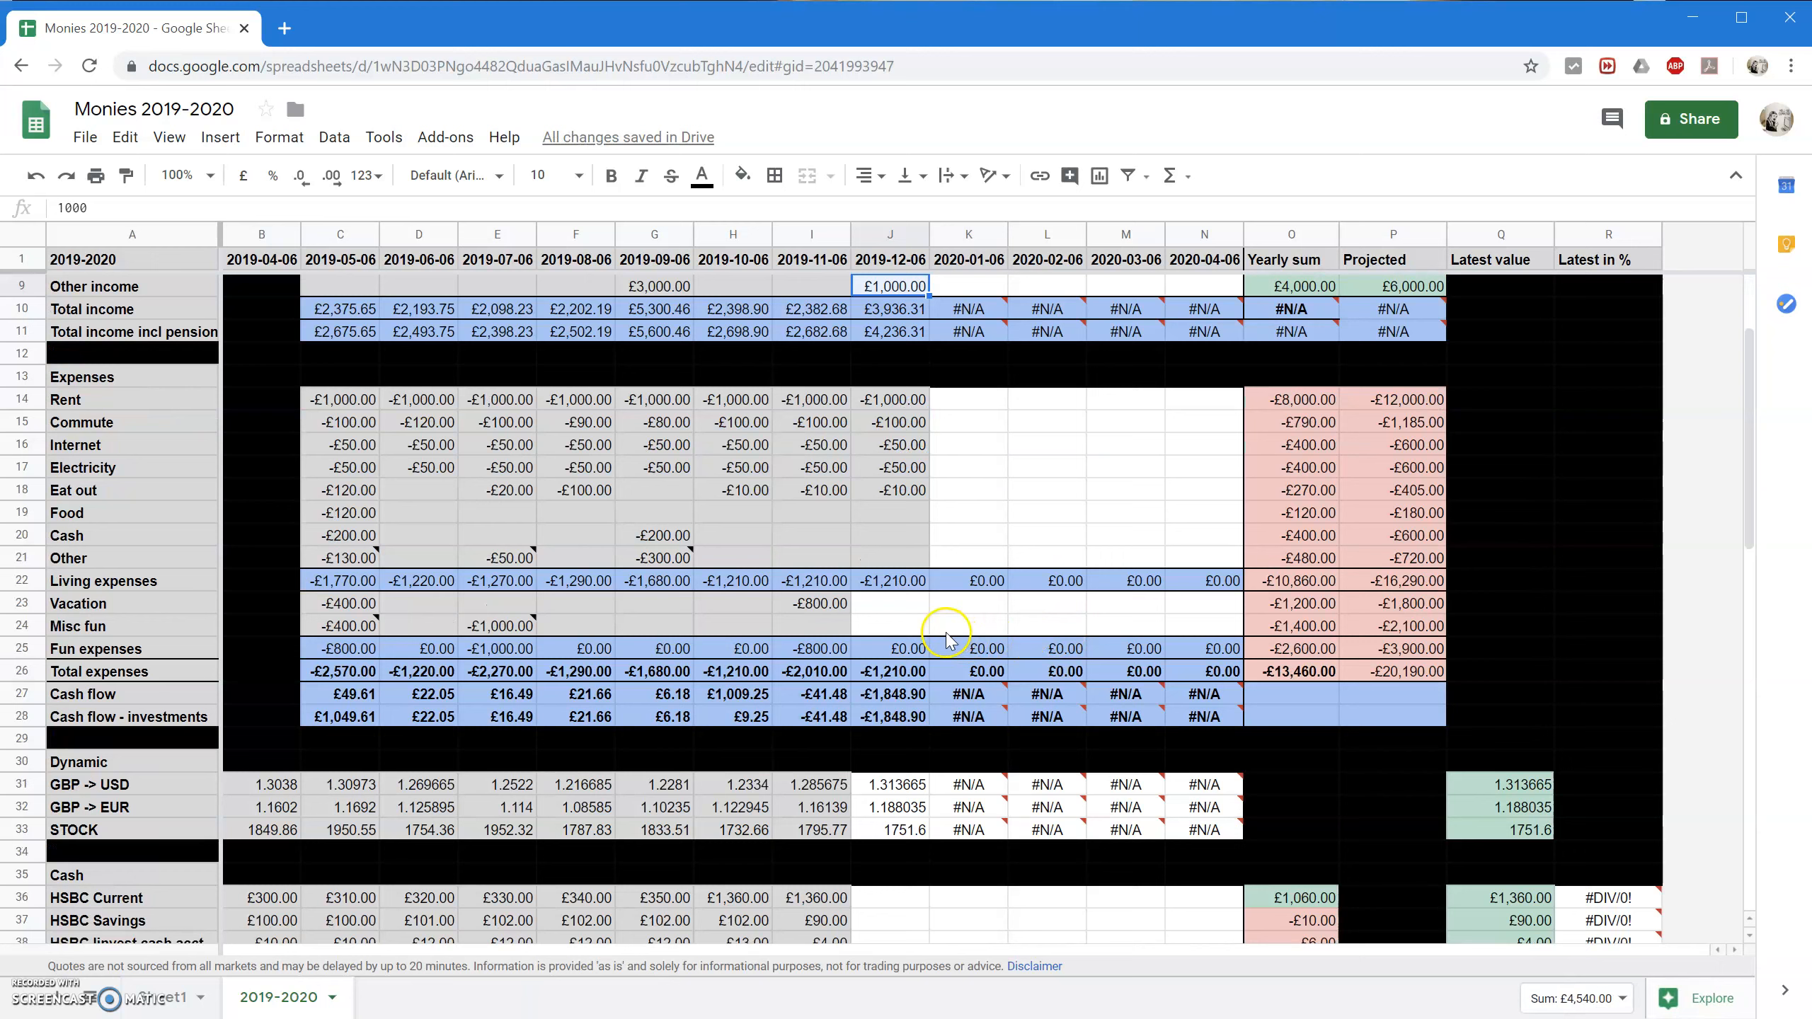
pyautogui.keyDown('ctrl'); pyautogui.click(898, 599); pyautogui.keyUp('ctrl')
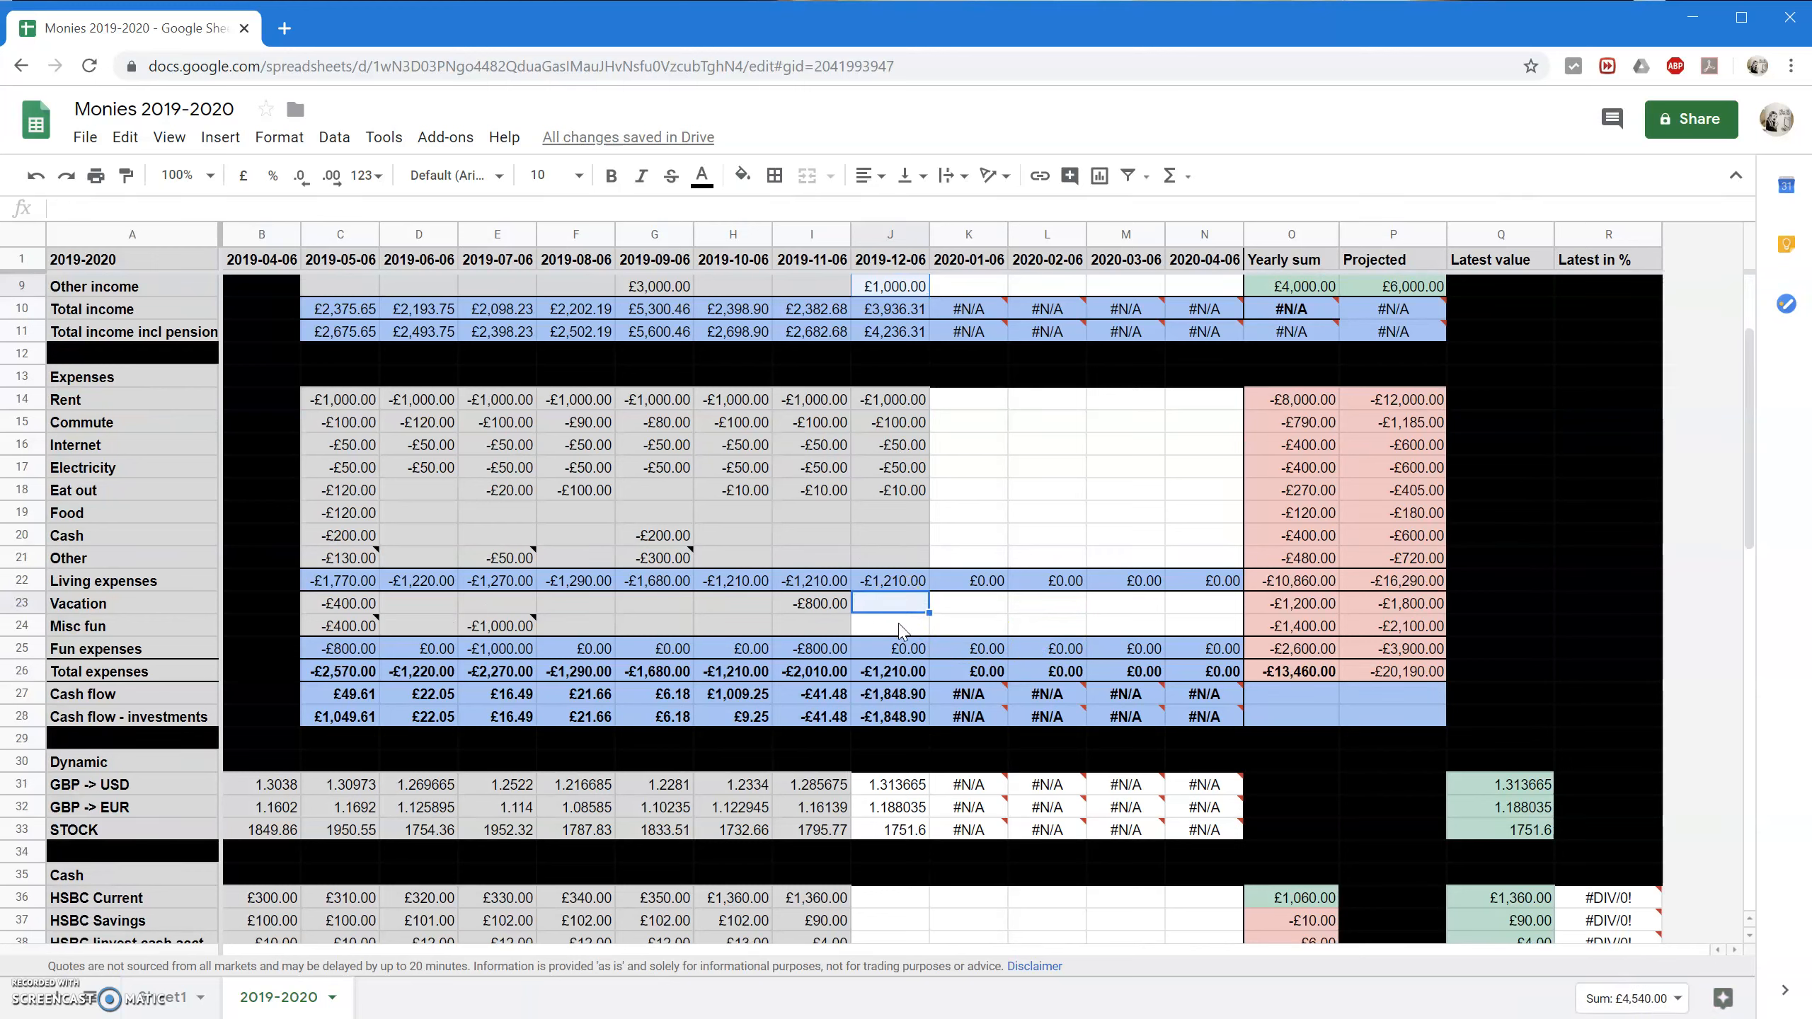
pyautogui.keyDown('shift'); pyautogui.click(898, 624); pyautogui.keyUp('shift')
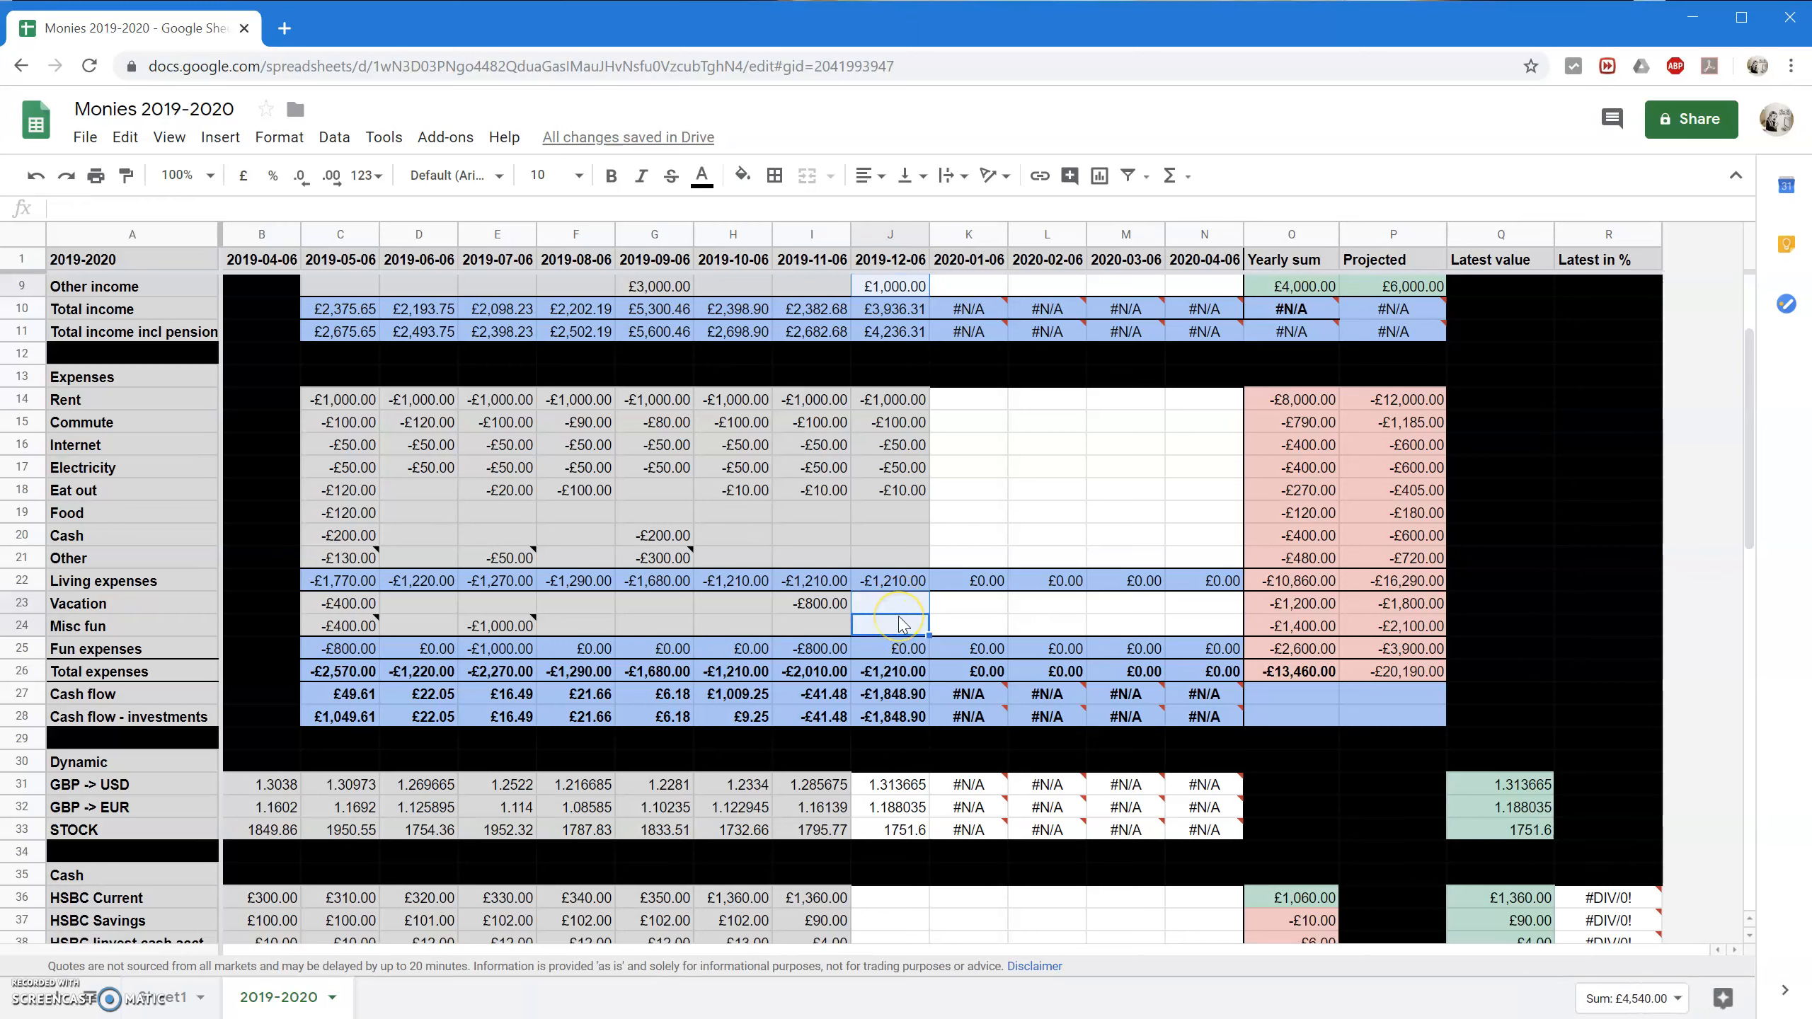
pyautogui.click(742, 175)
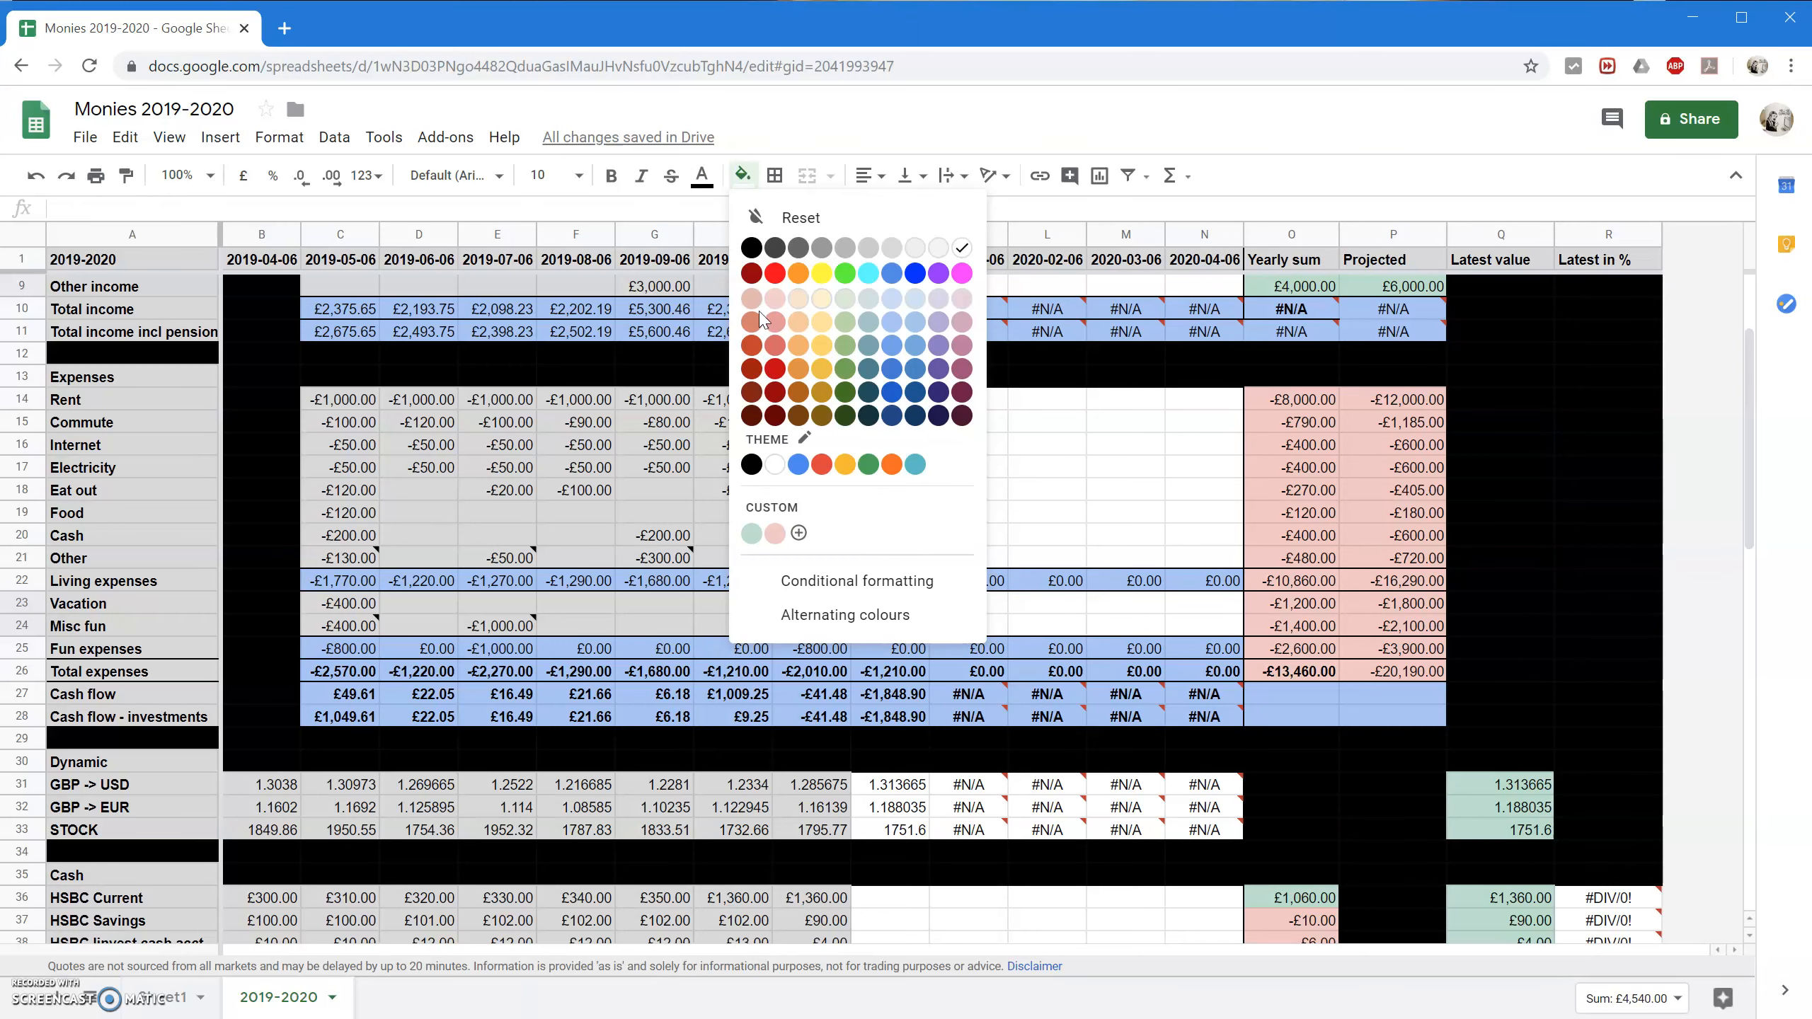
pyautogui.click(894, 247)
pyautogui.click(1027, 491)
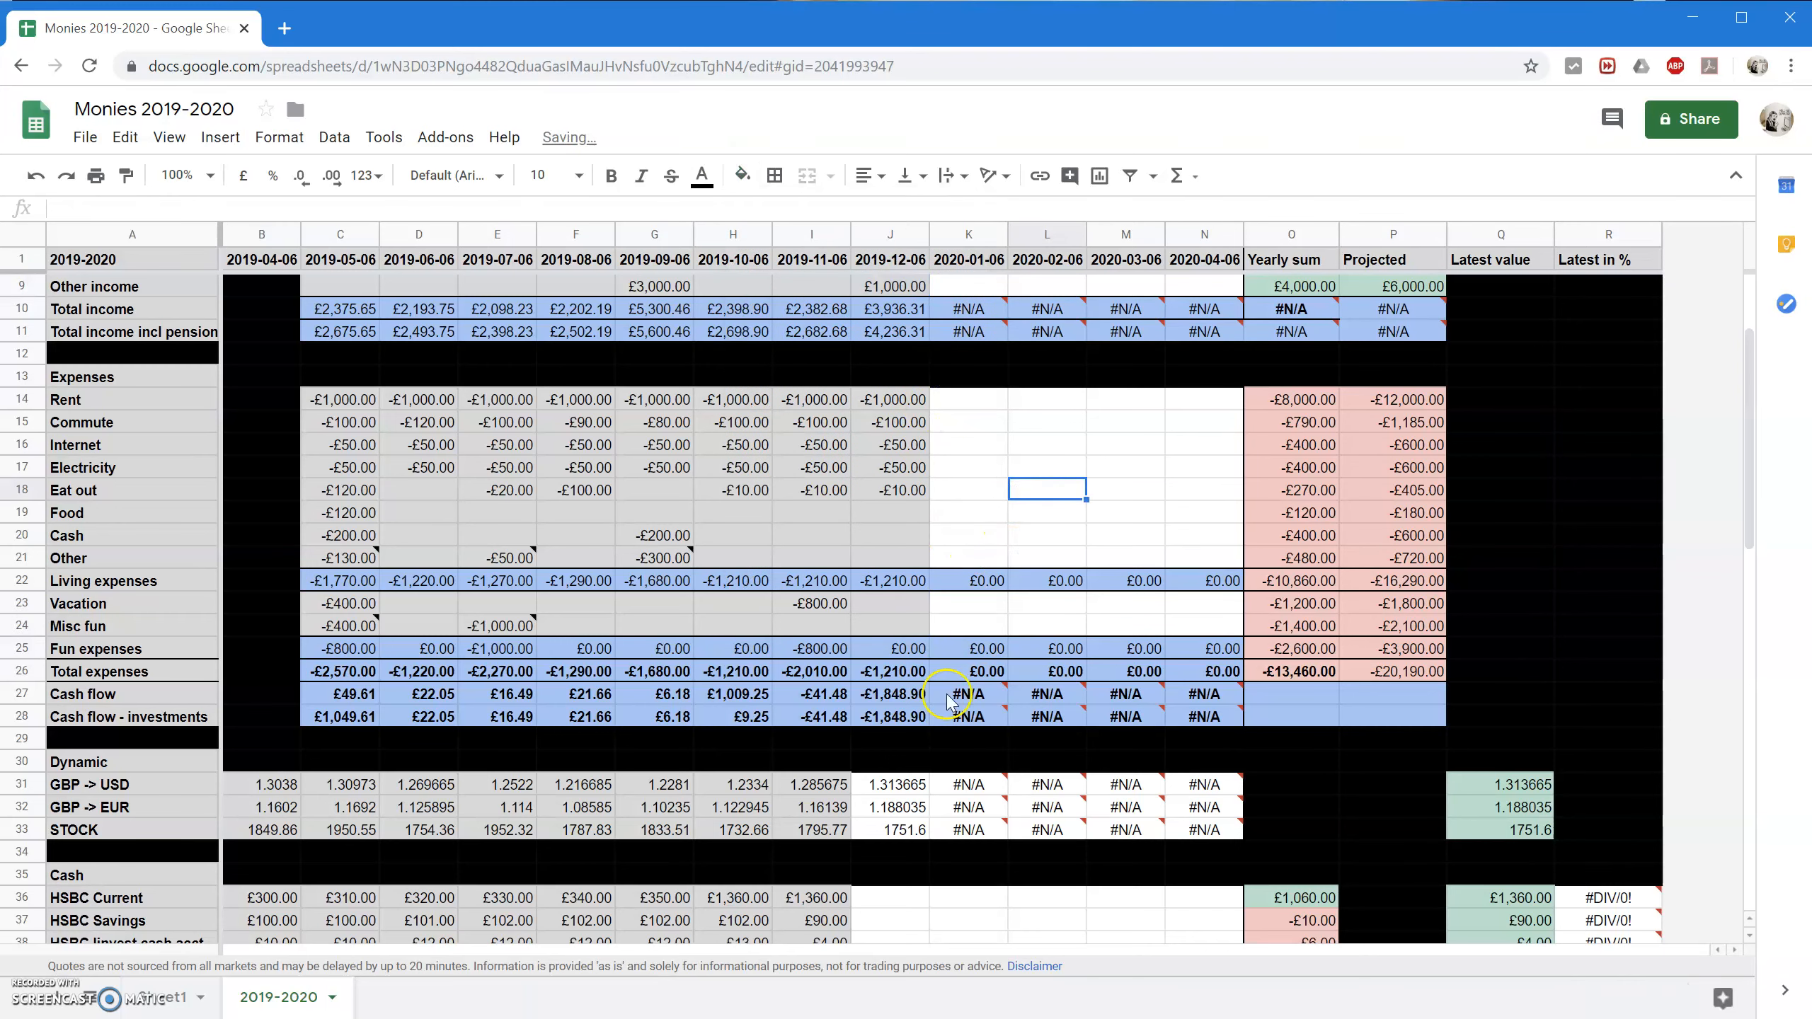
# Compare the contents of the November and December GBP -> USD cells, I31 and J31, in the Dynamic section.
pyautogui.moveTo(951, 699)
pyautogui.scroll(-2, 951, 703)
pyautogui.scroll(3, 950, 702)
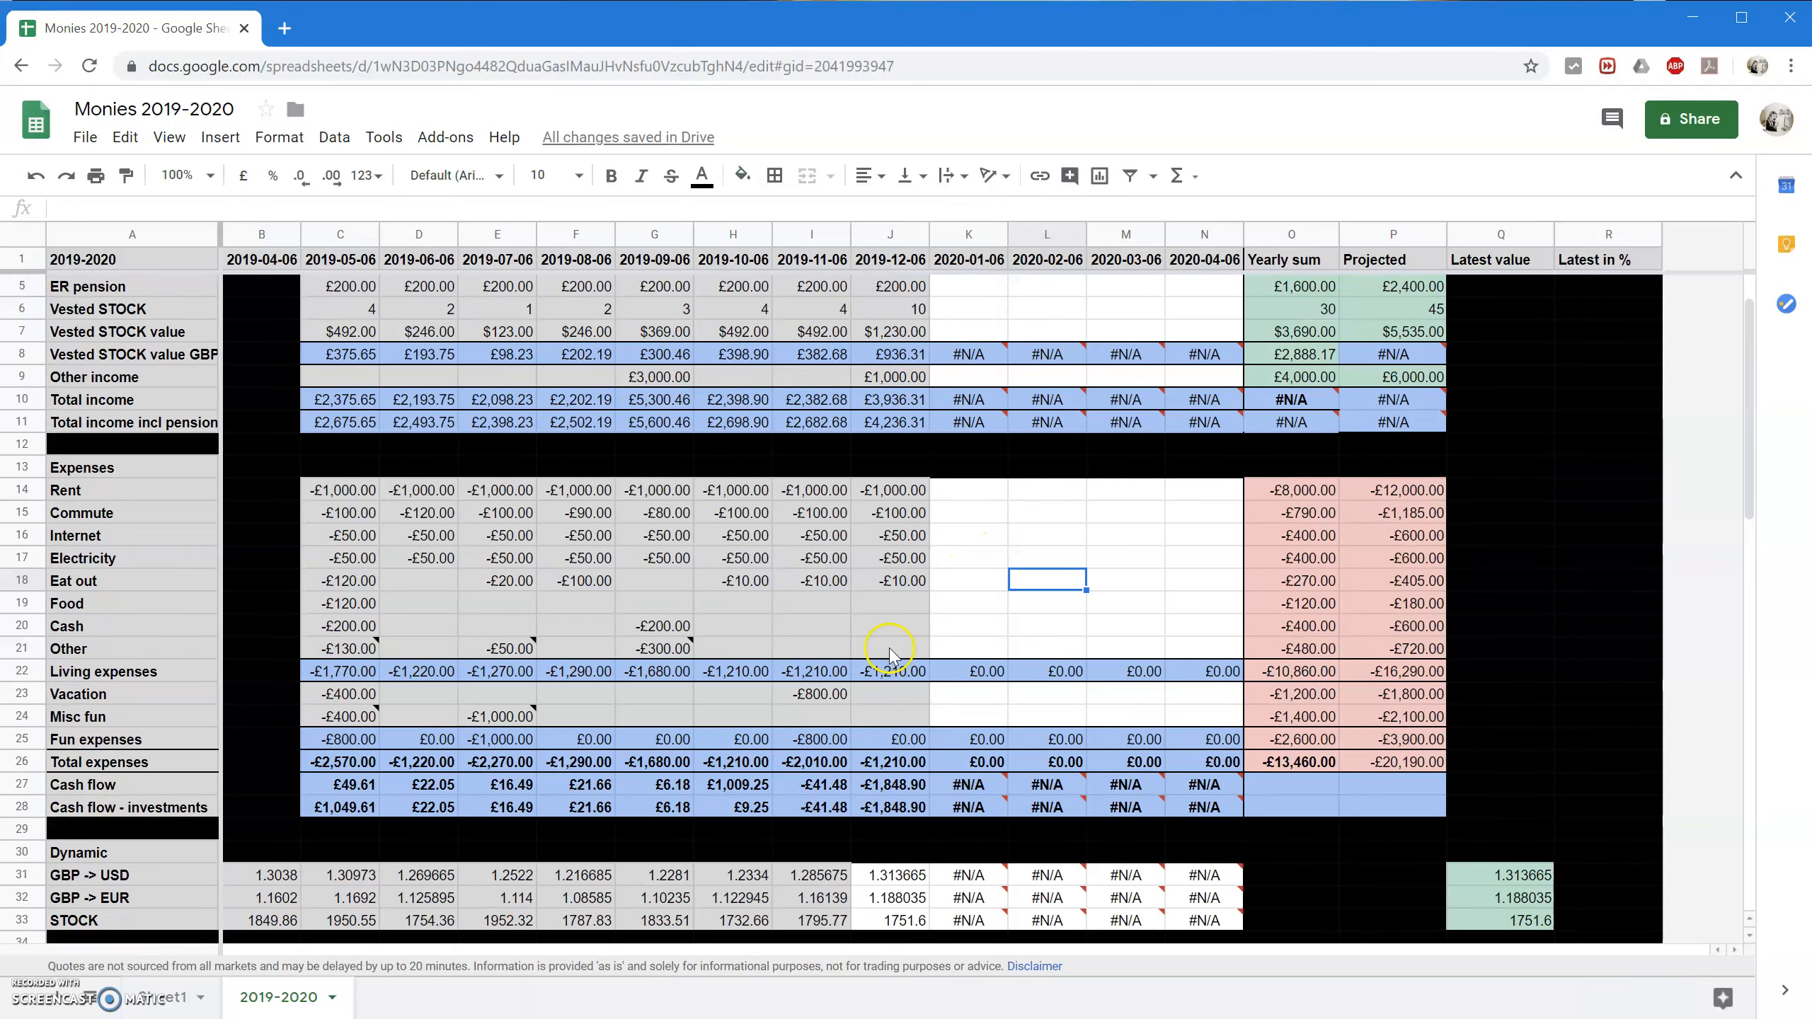
pyautogui.scroll(-3, 890, 654)
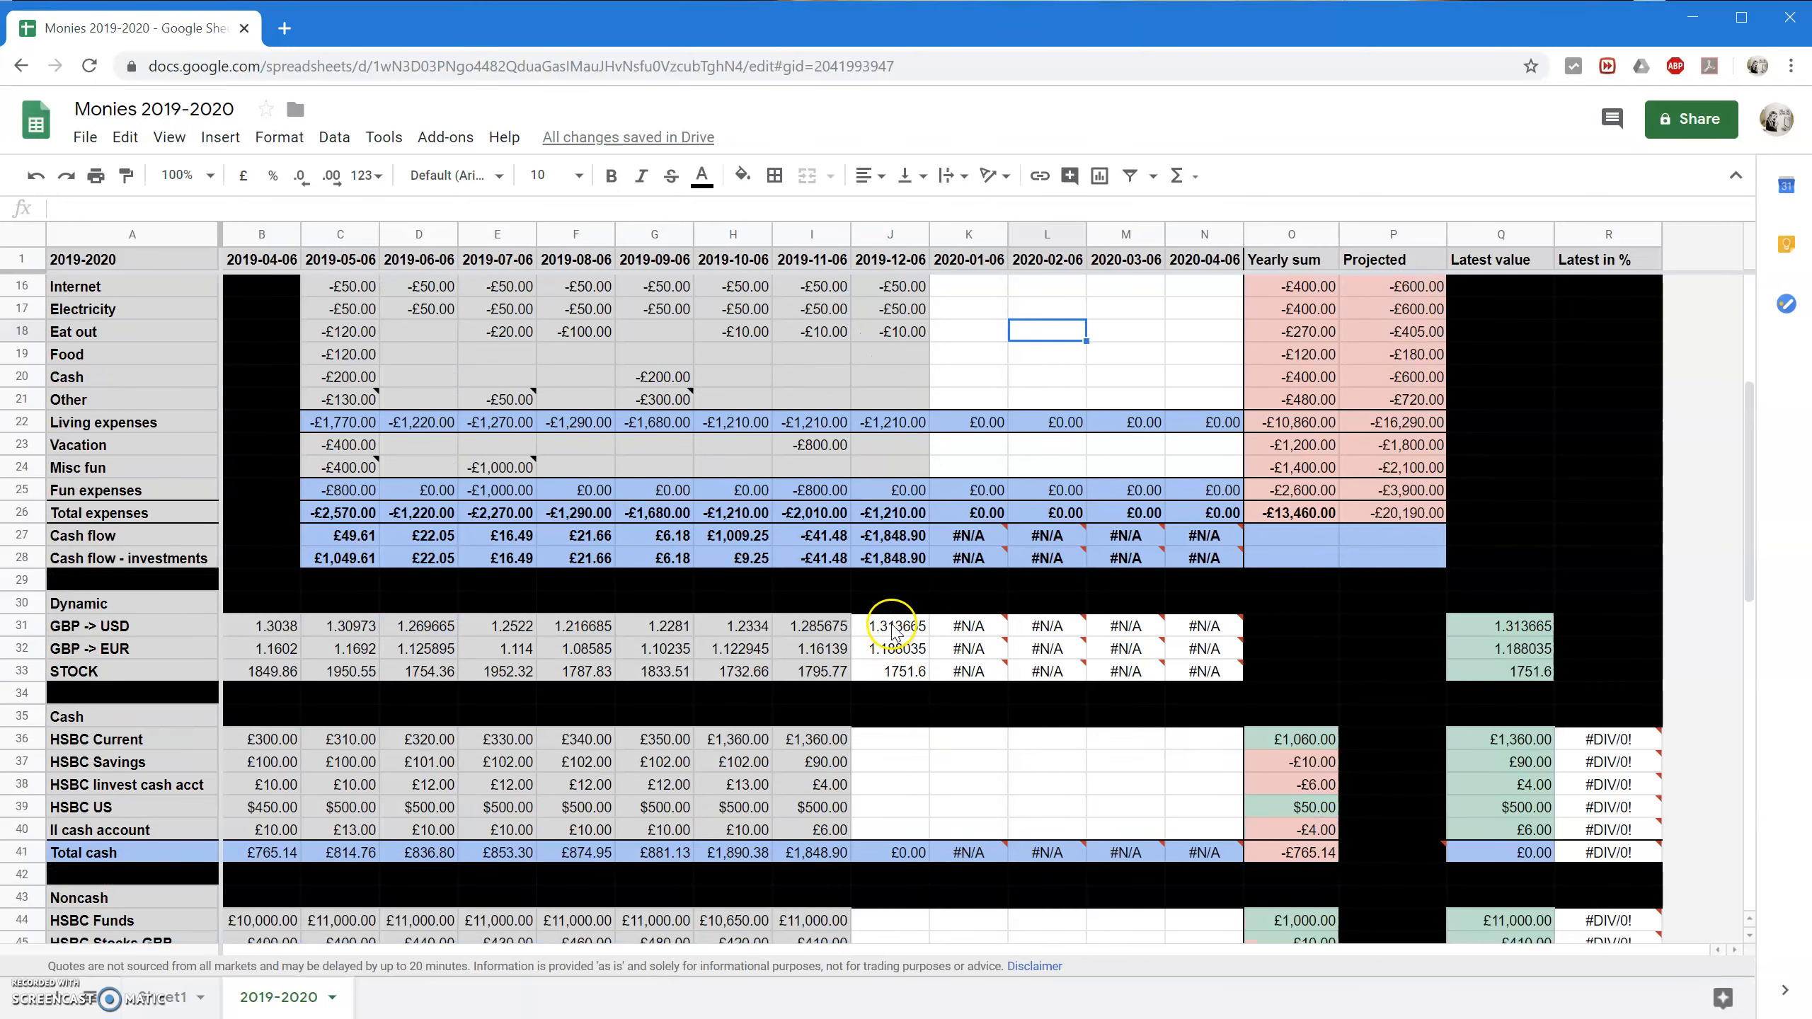
pyautogui.scroll(-1, 892, 628)
pyautogui.click(810, 561)
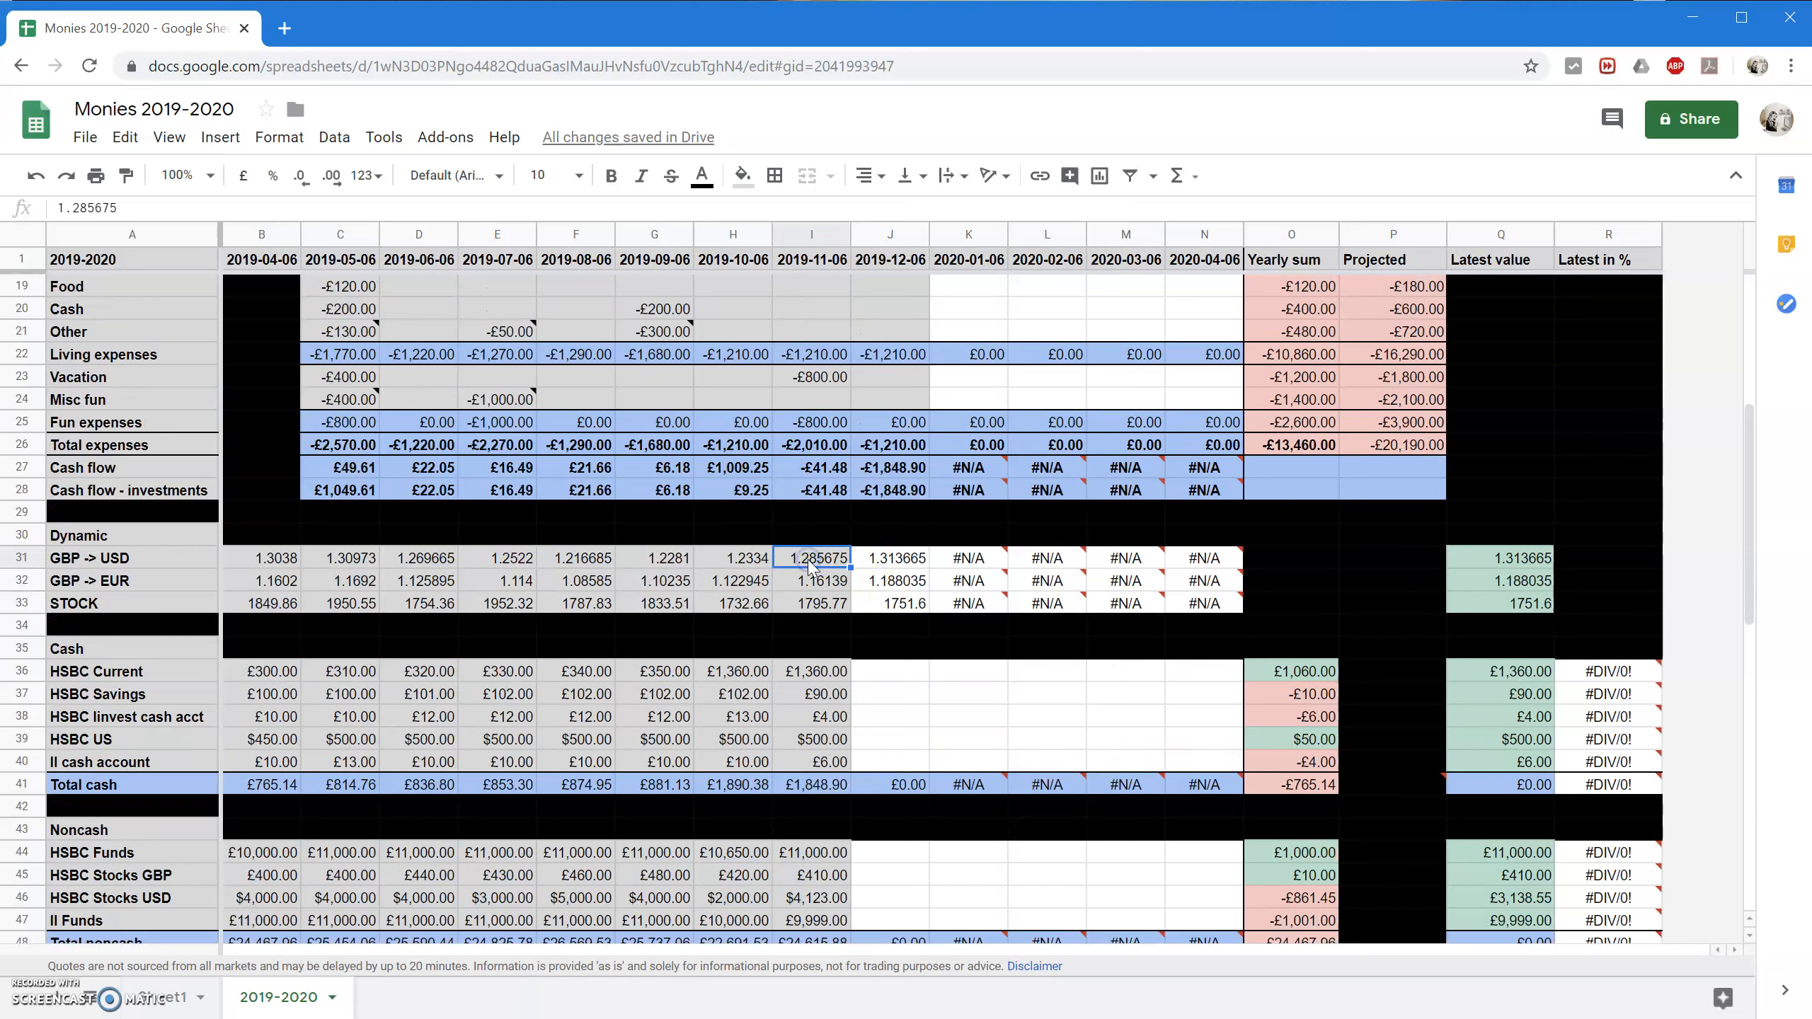
pyautogui.click(67, 208)
pyautogui.click(911, 559)
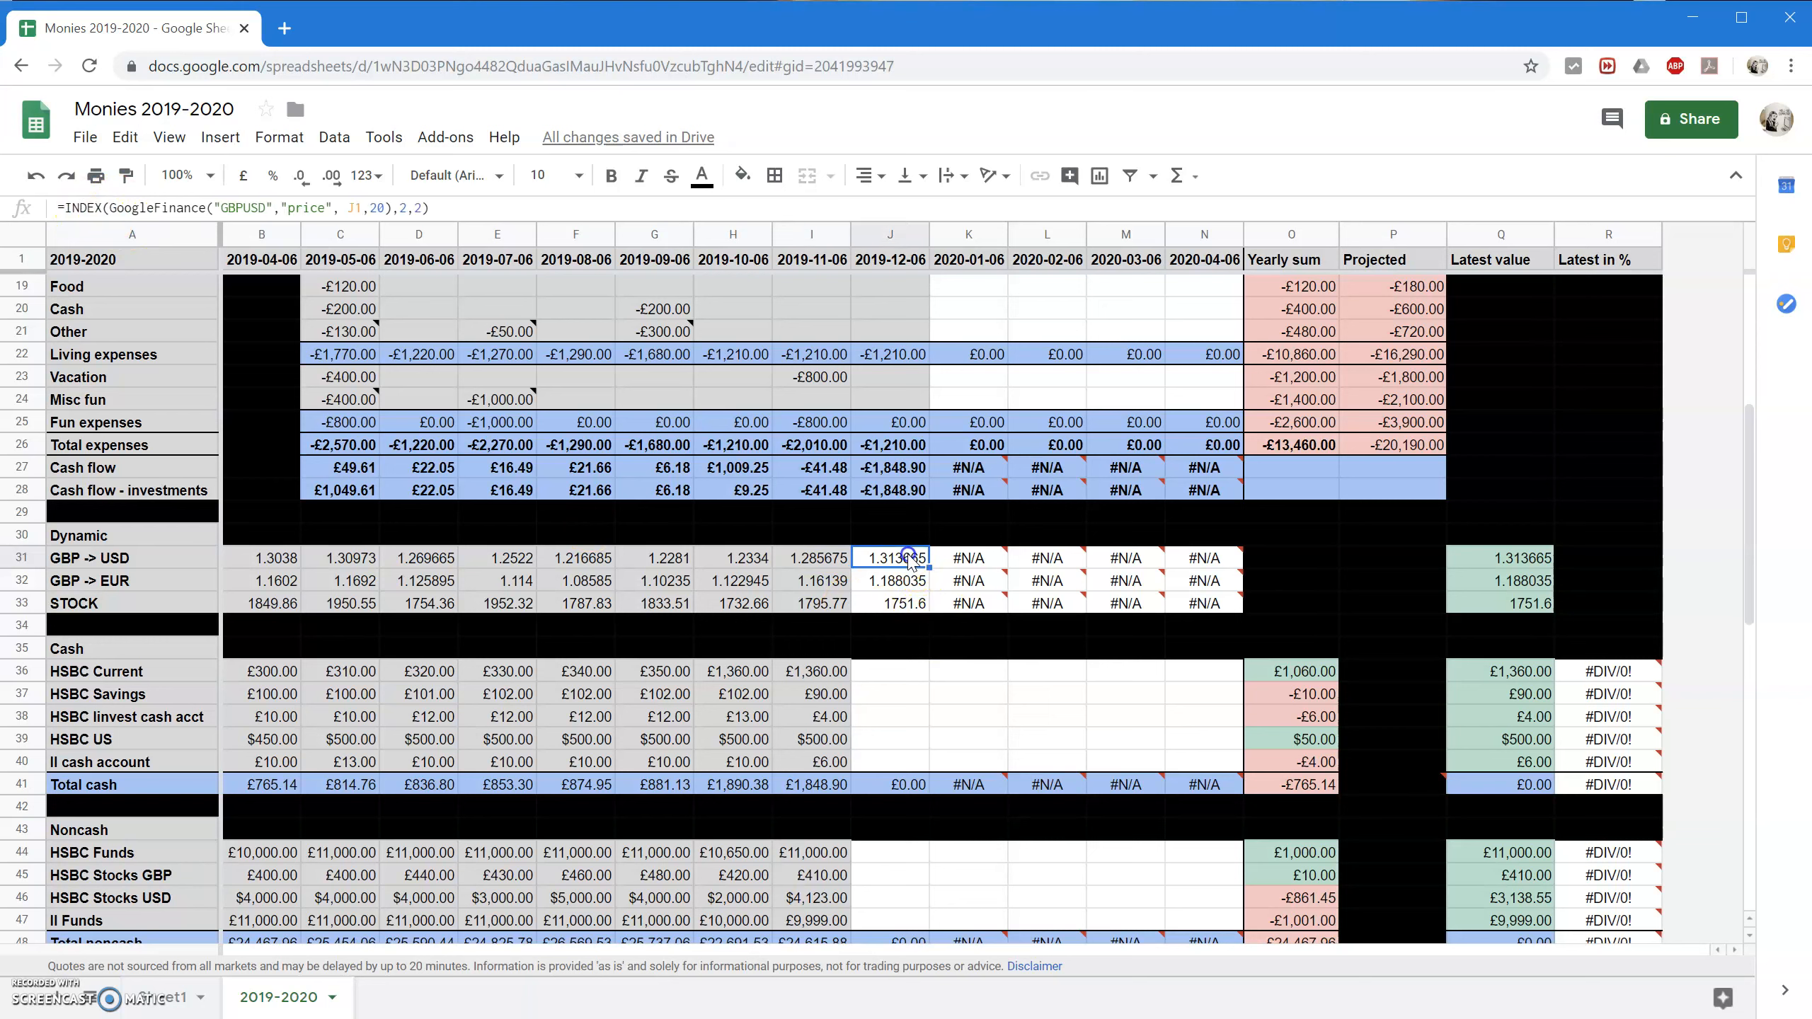
pyautogui.click(413, 212)
pyautogui.click(814, 560)
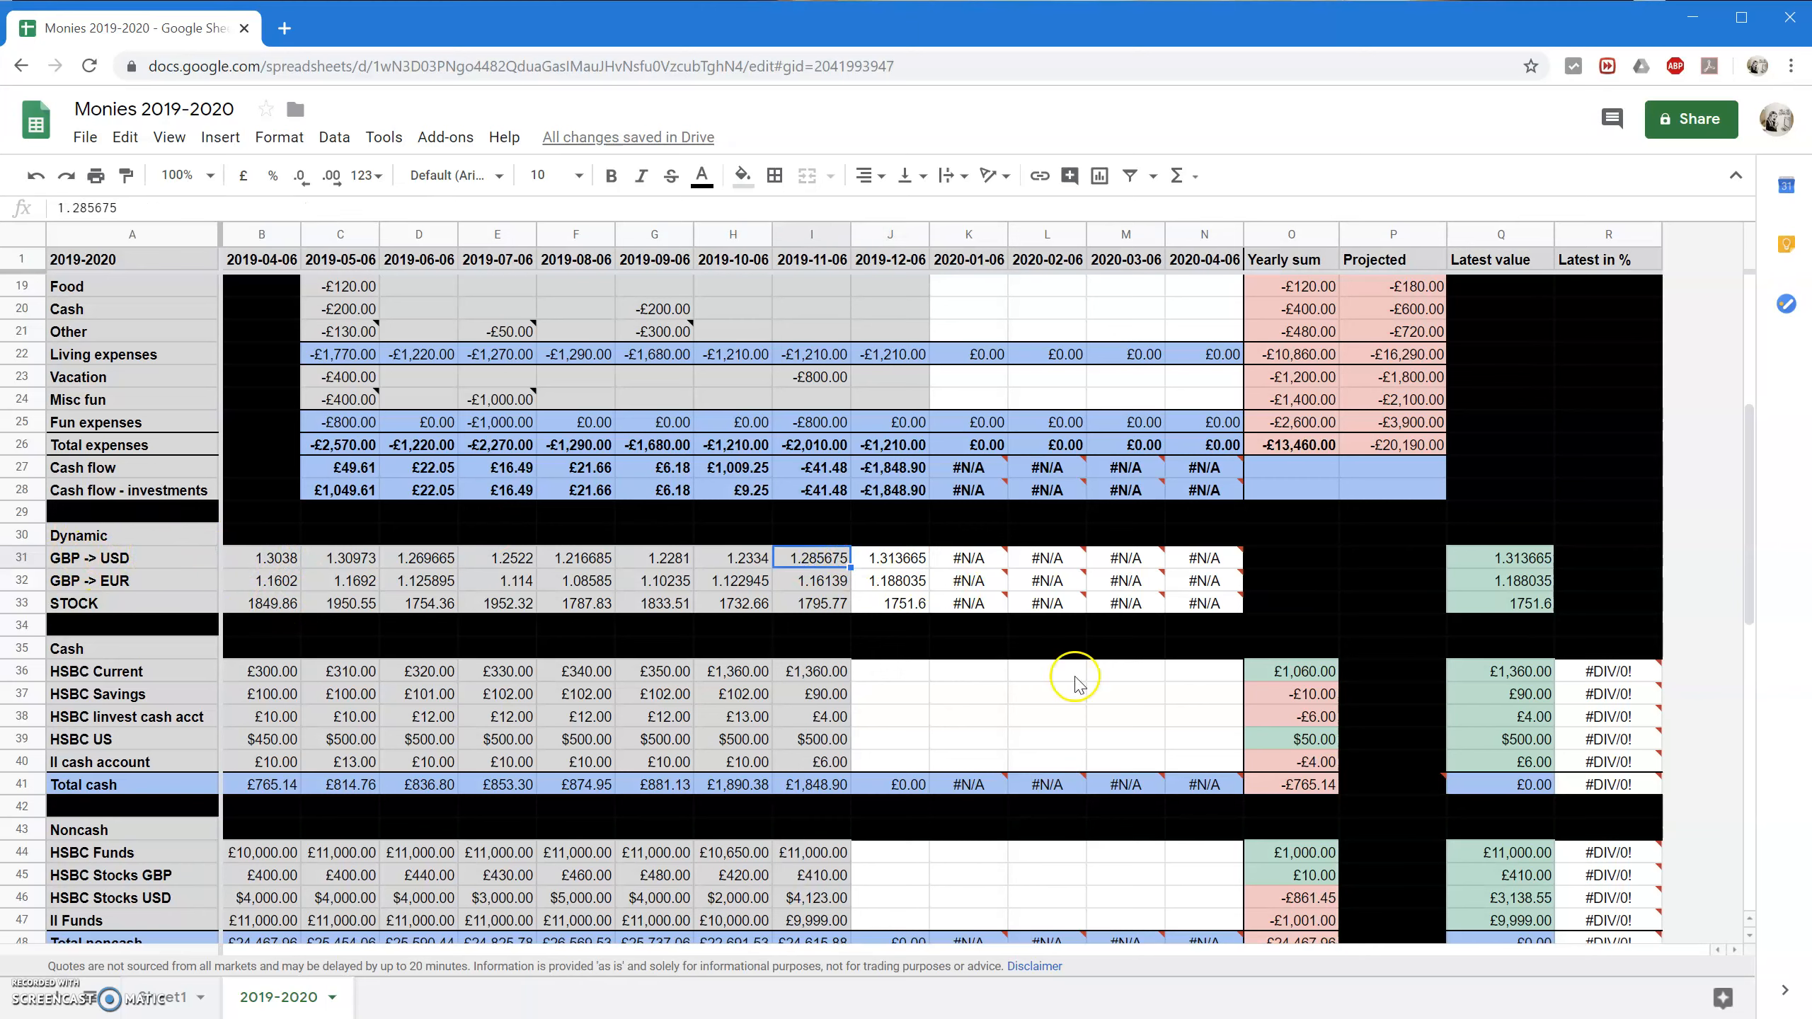
# Replace the December GBP -> USD, GBP -> EUR and STOCK formulas in J31:J33 with their static values.
pyautogui.click(914, 564)
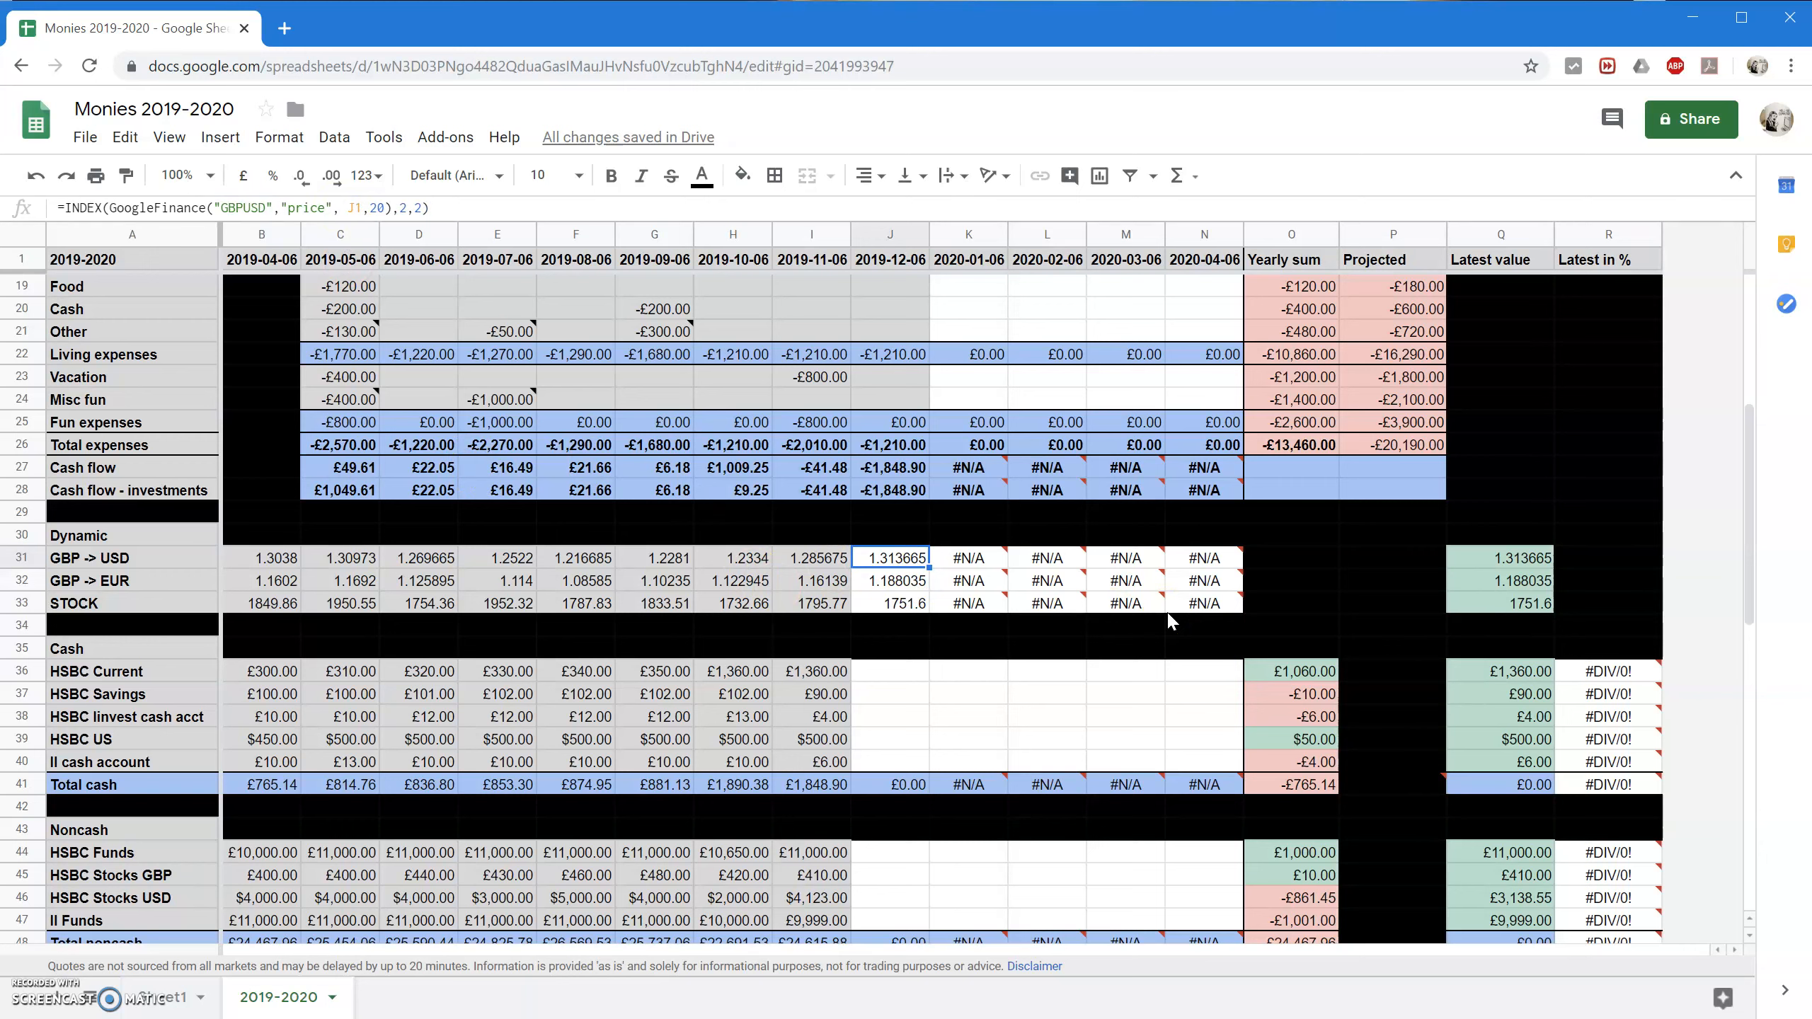
pyautogui.hotkey('shift', 'Down')
pyautogui.hotkey('shift', 'Down')
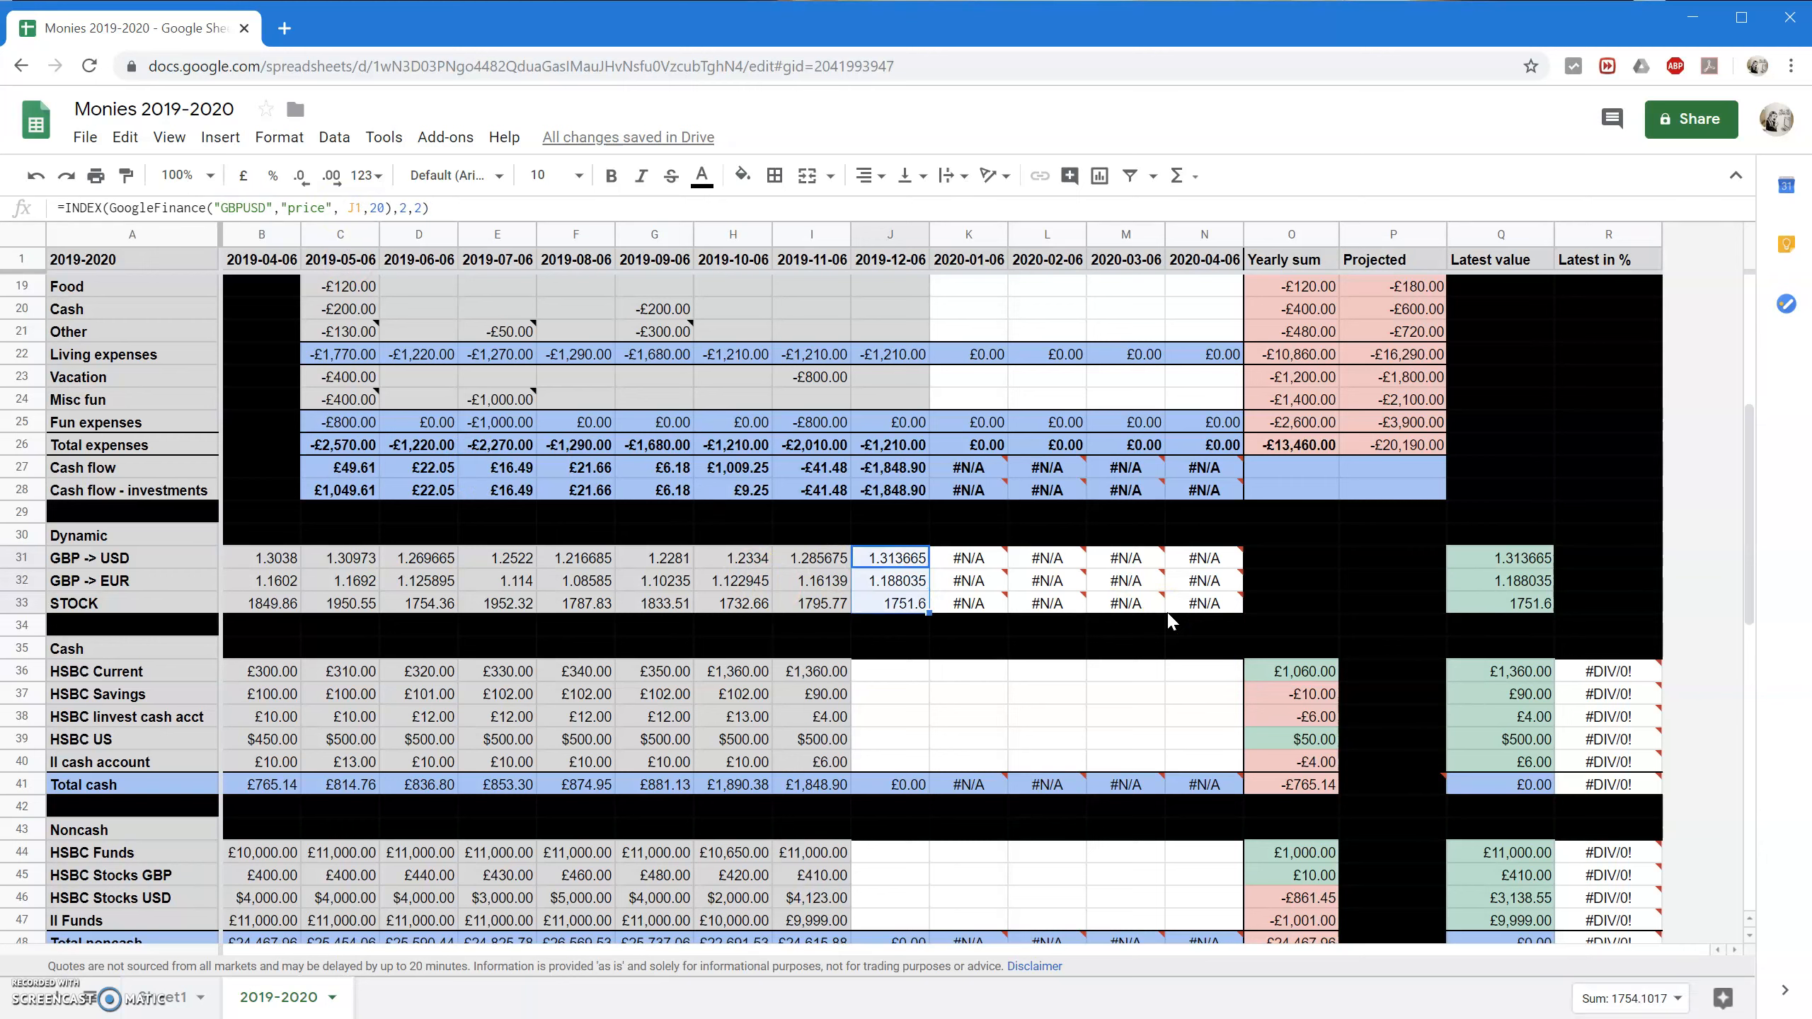
pyautogui.hotkey('ctrl', 'c')
pyautogui.hotkey('ctrl', 'shift', 'v')
pyautogui.press('Down')
pyautogui.press('Up')
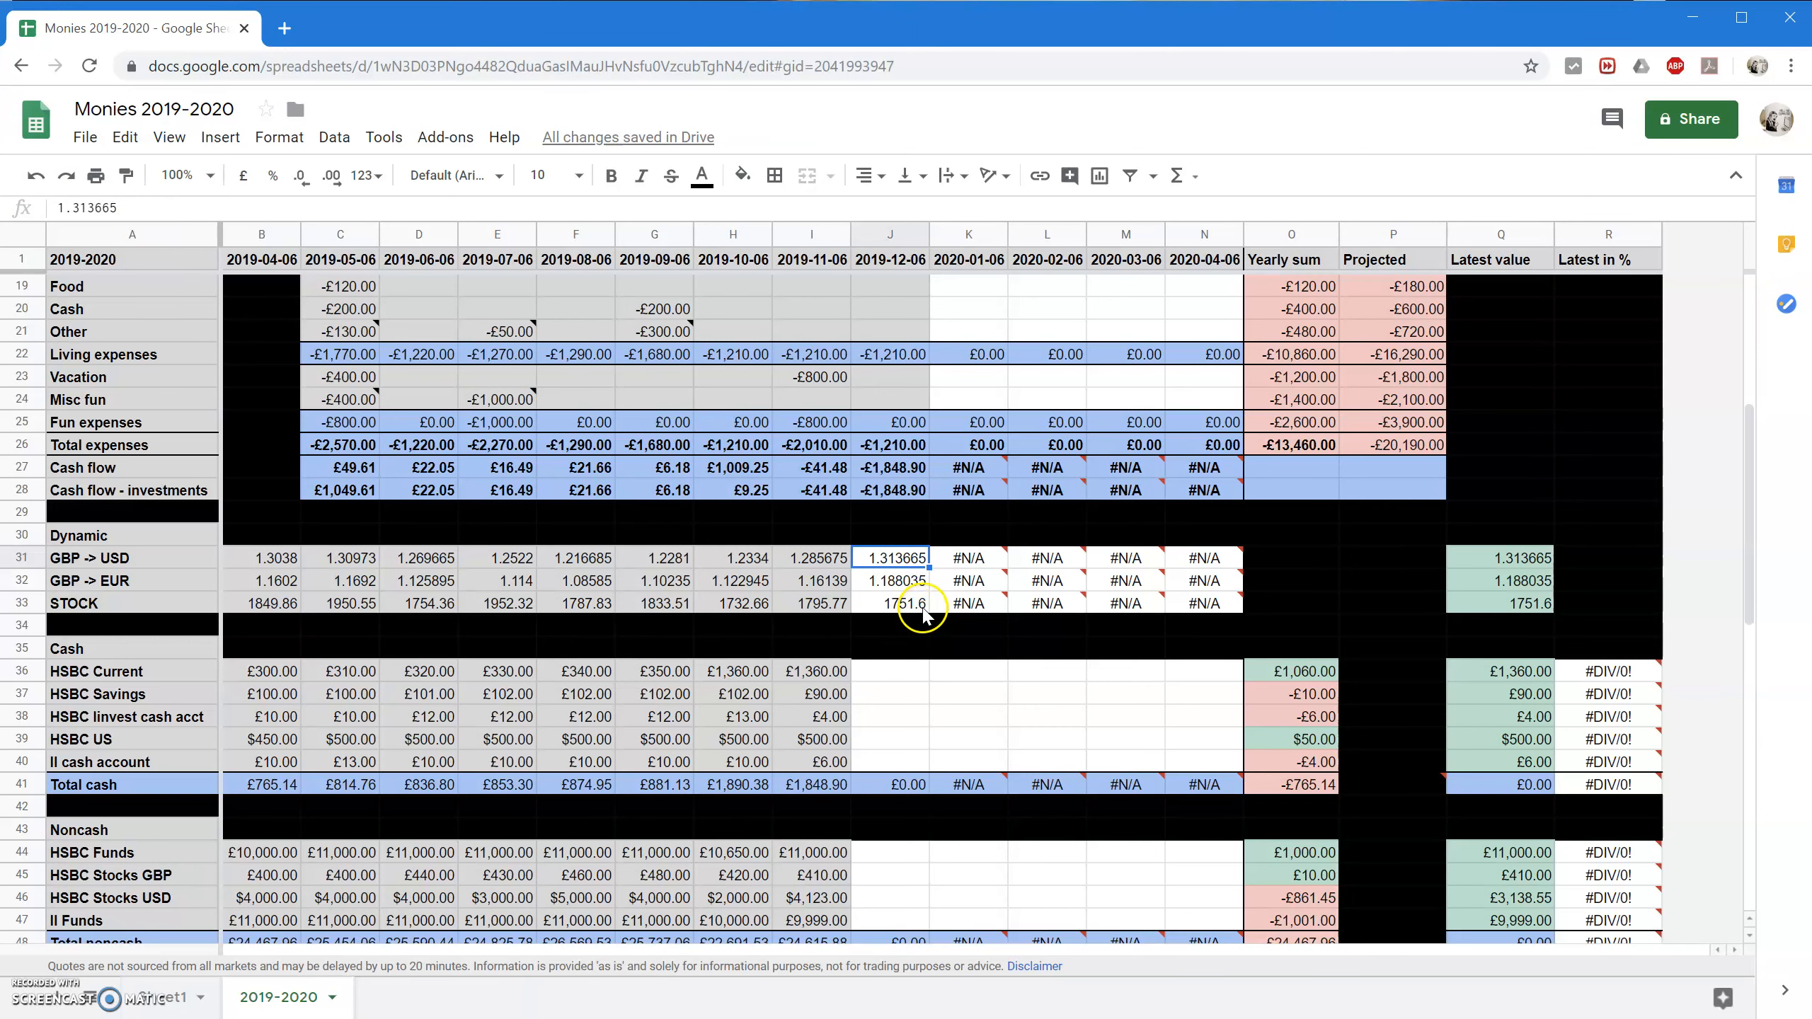
# Enter the December cash balances in J36:J40: HSBC Current 1,500, HSBC Savings 90, HSBC Iinvest 4, HSBC US 500 and II cash account 6.
pyautogui.scroll(-3, 912, 615)
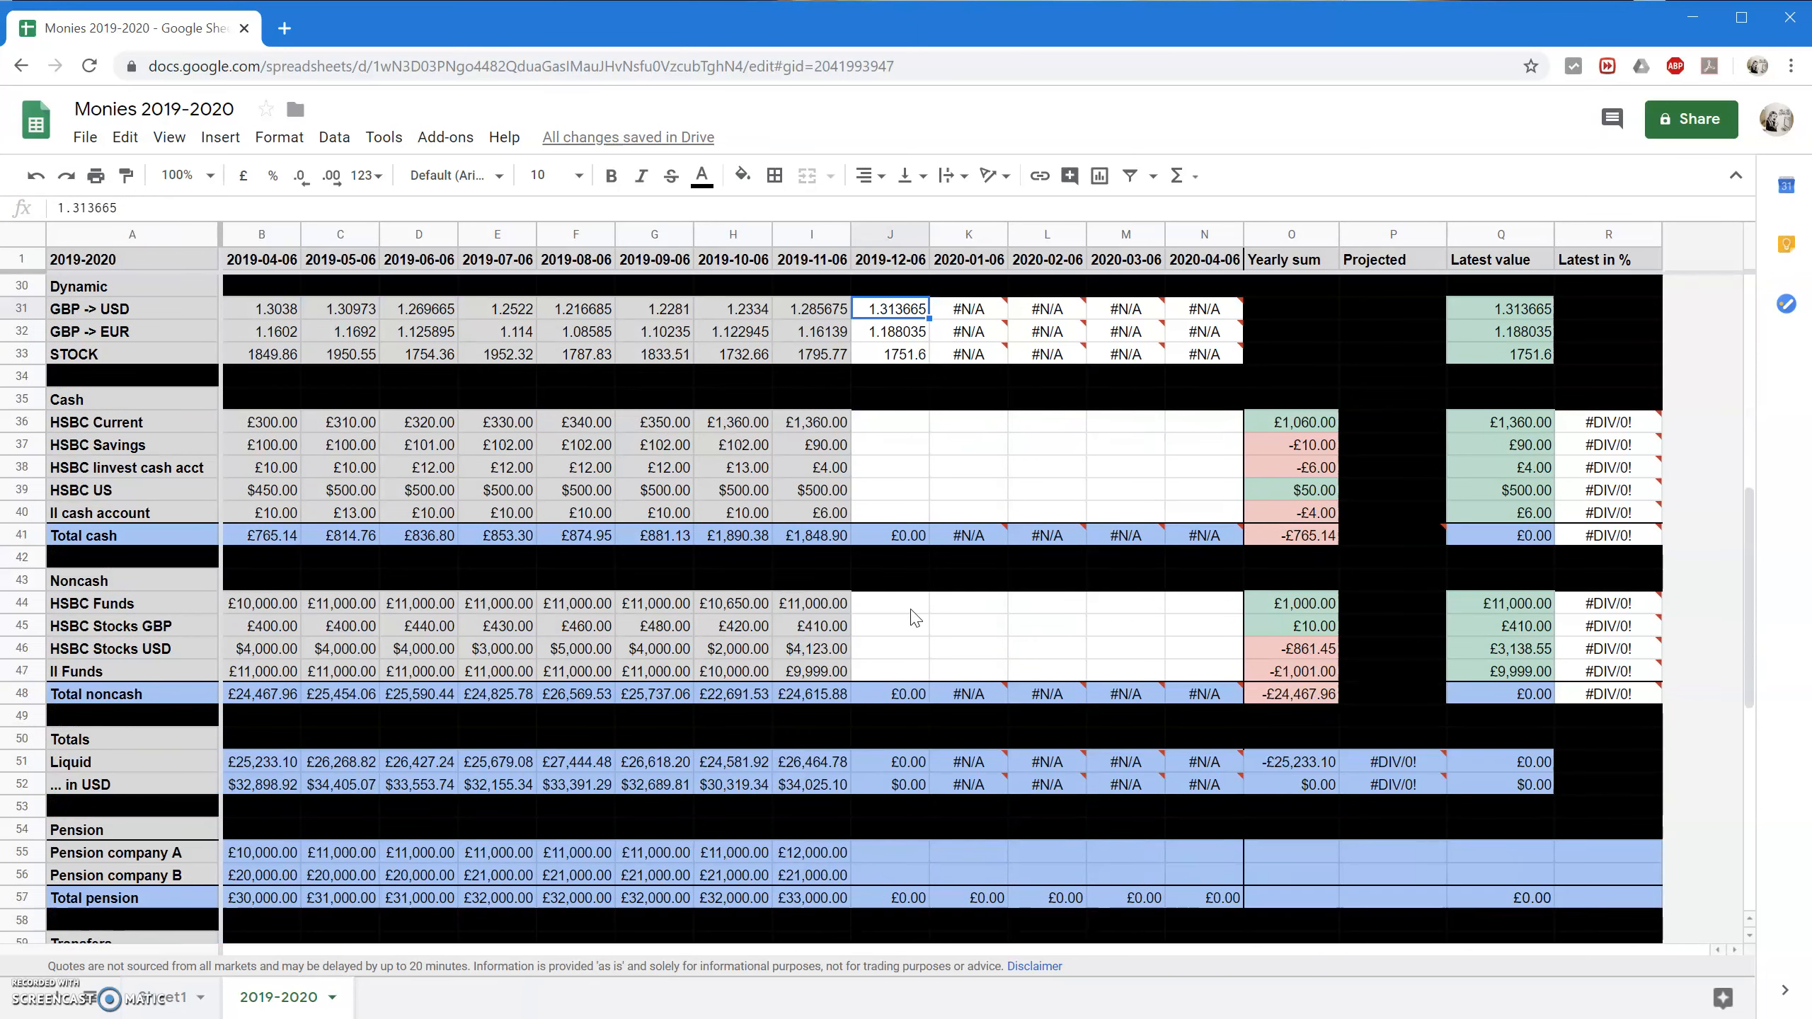
pyautogui.click(896, 436)
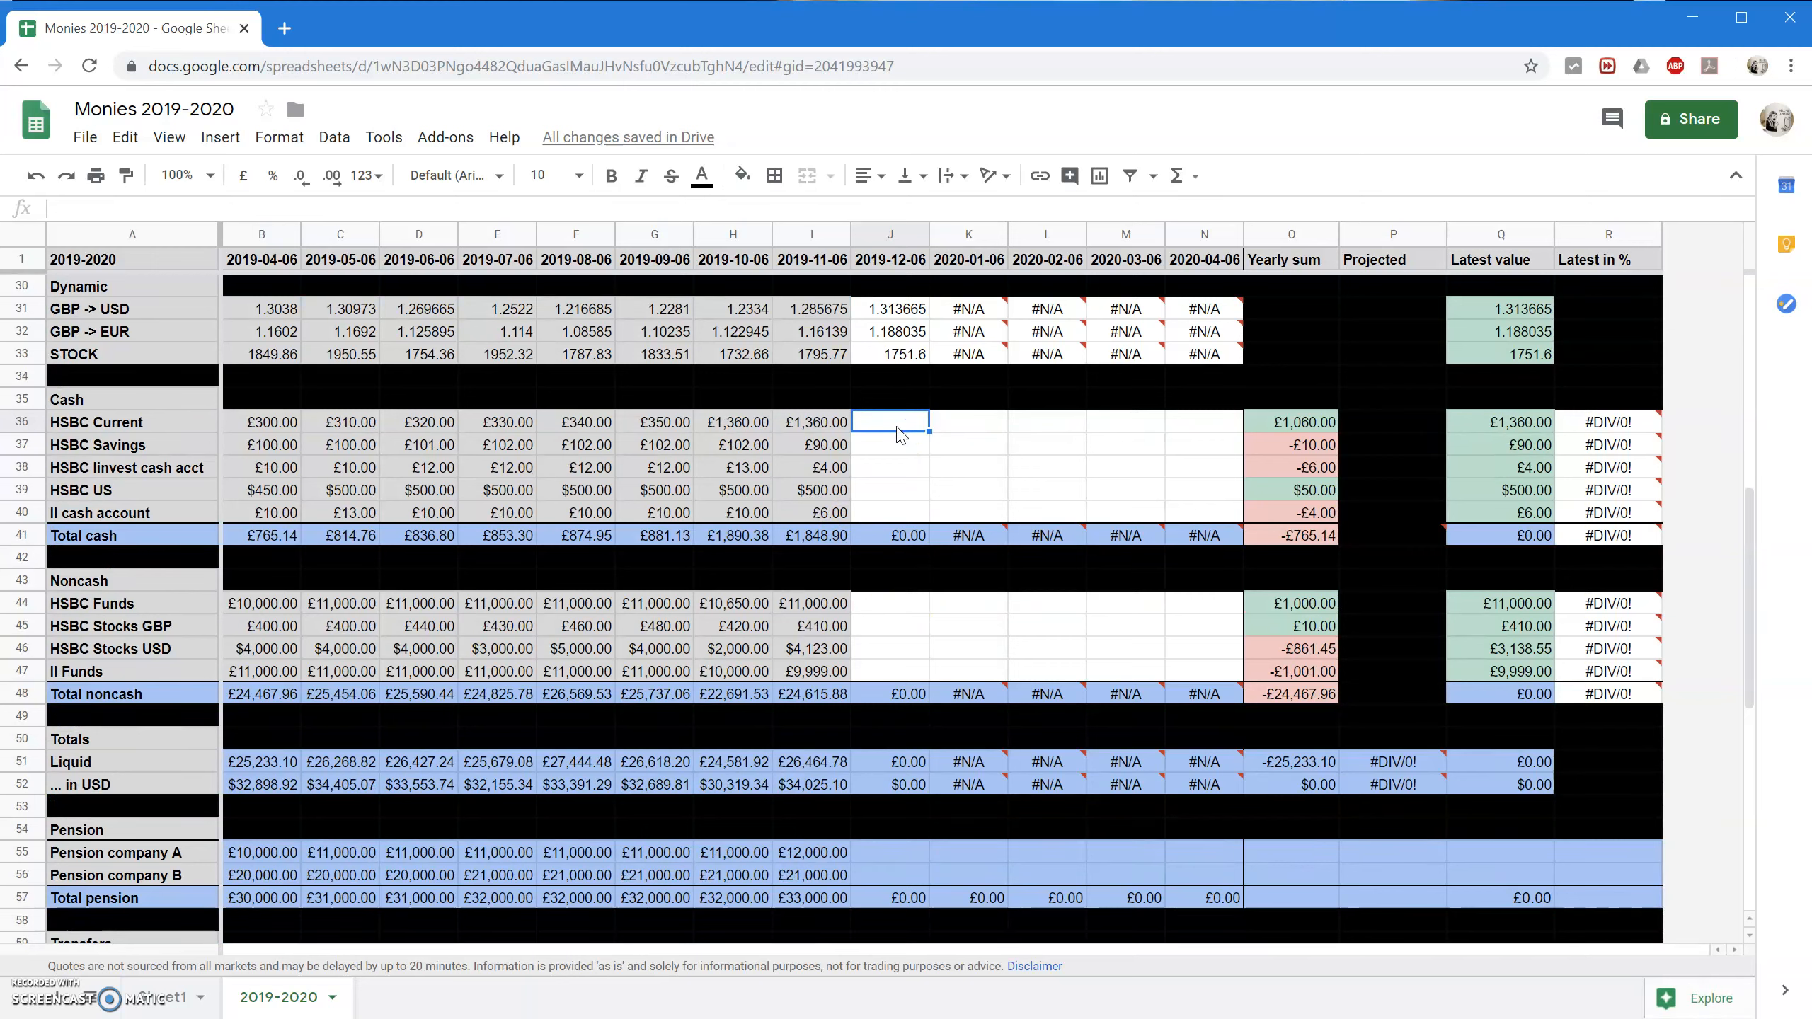
pyautogui.write('1,')
pyautogui.write('500')
pyautogui.press('Return')
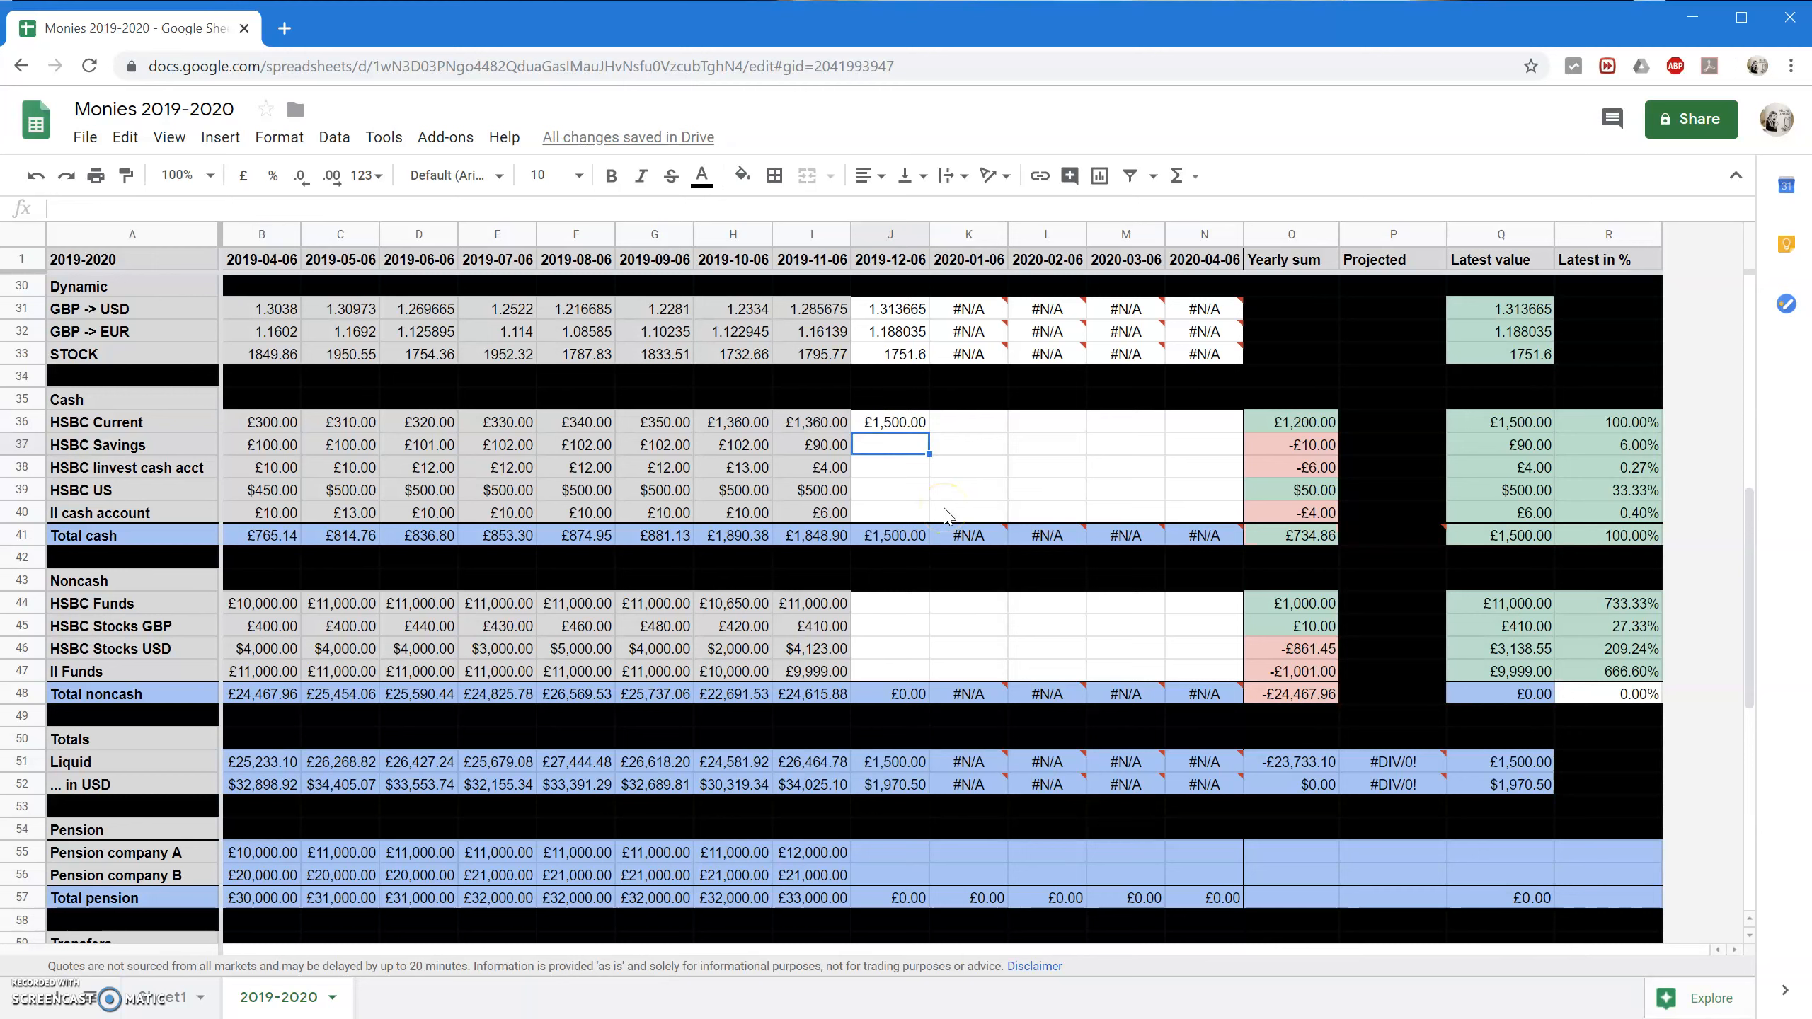
pyautogui.write('90')
pyautogui.press('Return')
pyautogui.write('4')
pyautogui.press('Return')
pyautogui.write('500')
pyautogui.press('Return')
pyautogui.write('6')
pyautogui.press('Return')
# Enter the December noncash balances in J44:J47: HSBC Funds 12,000, HSBC Stocks GBP 410, HSBC Stocks USD 5,000 and II Funds 10,500.
pyautogui.press('Down')
pyautogui.press('Down')
pyautogui.press('Down')
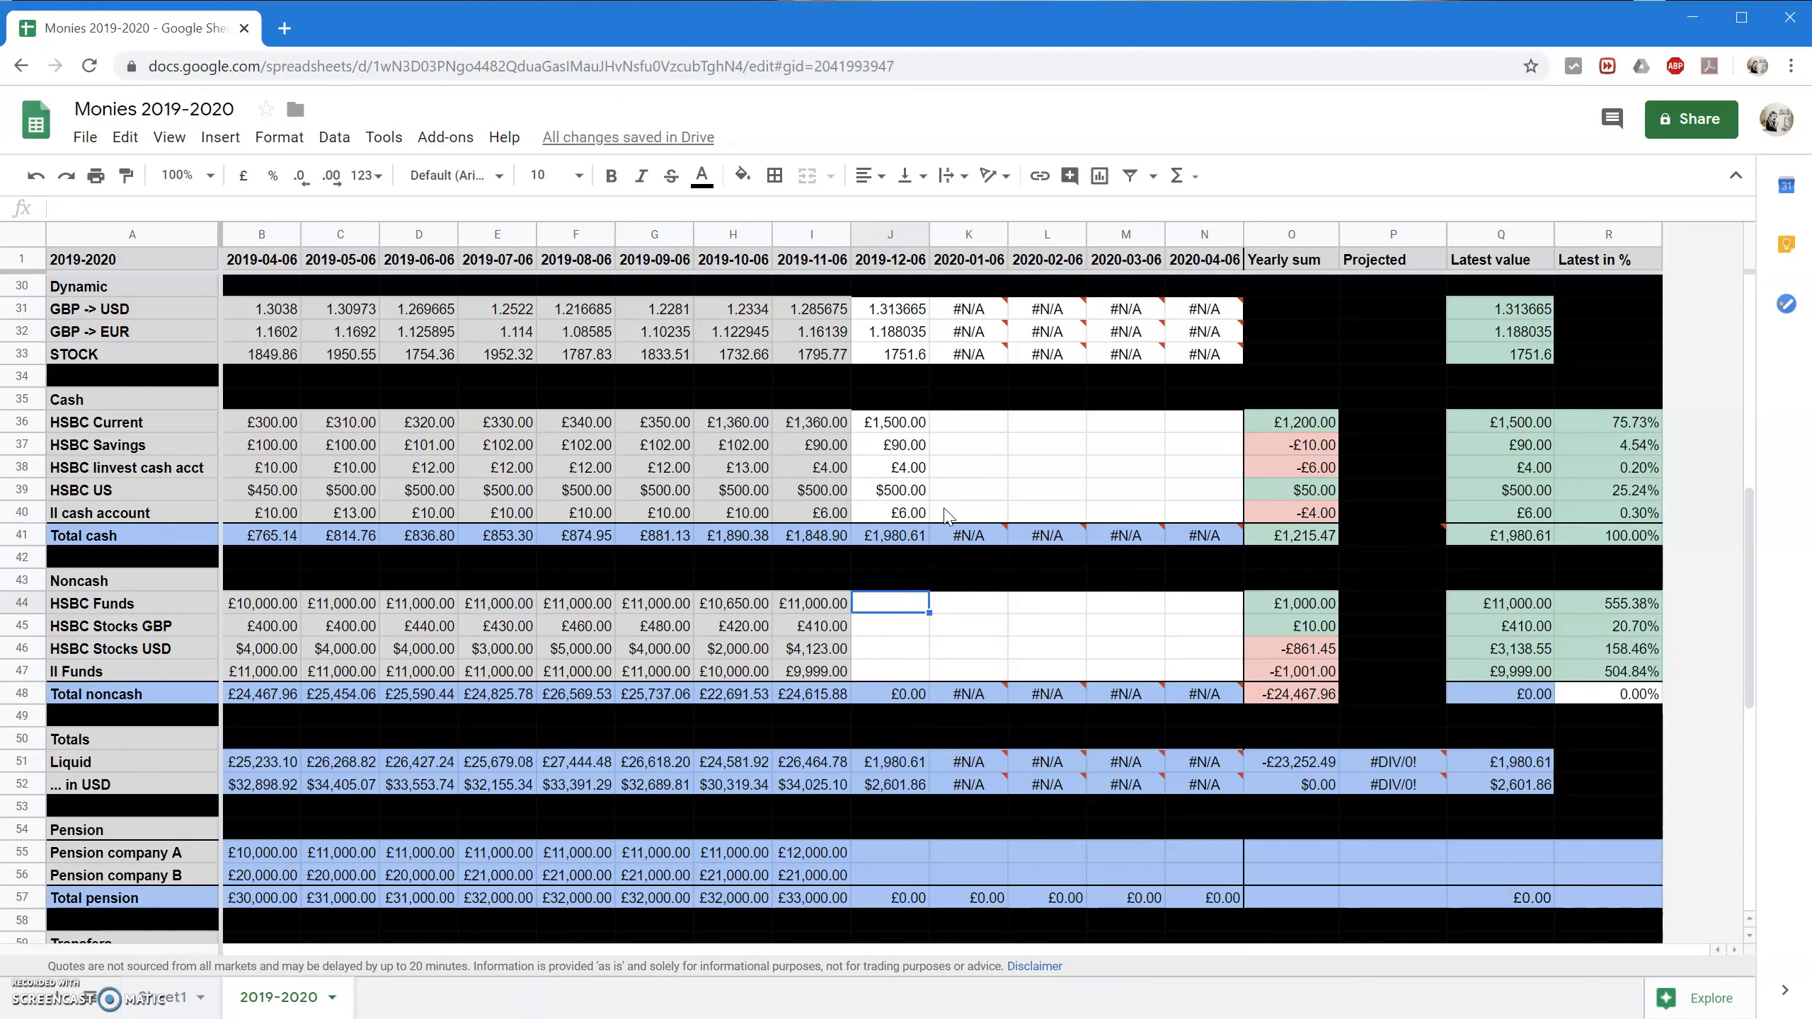
pyautogui.write('12')
pyautogui.press('Return')
pyautogui.write('410')
pyautogui.press('Return')
pyautogui.write('5000')
pyautogui.press('Tab')
pyautogui.press('Return')
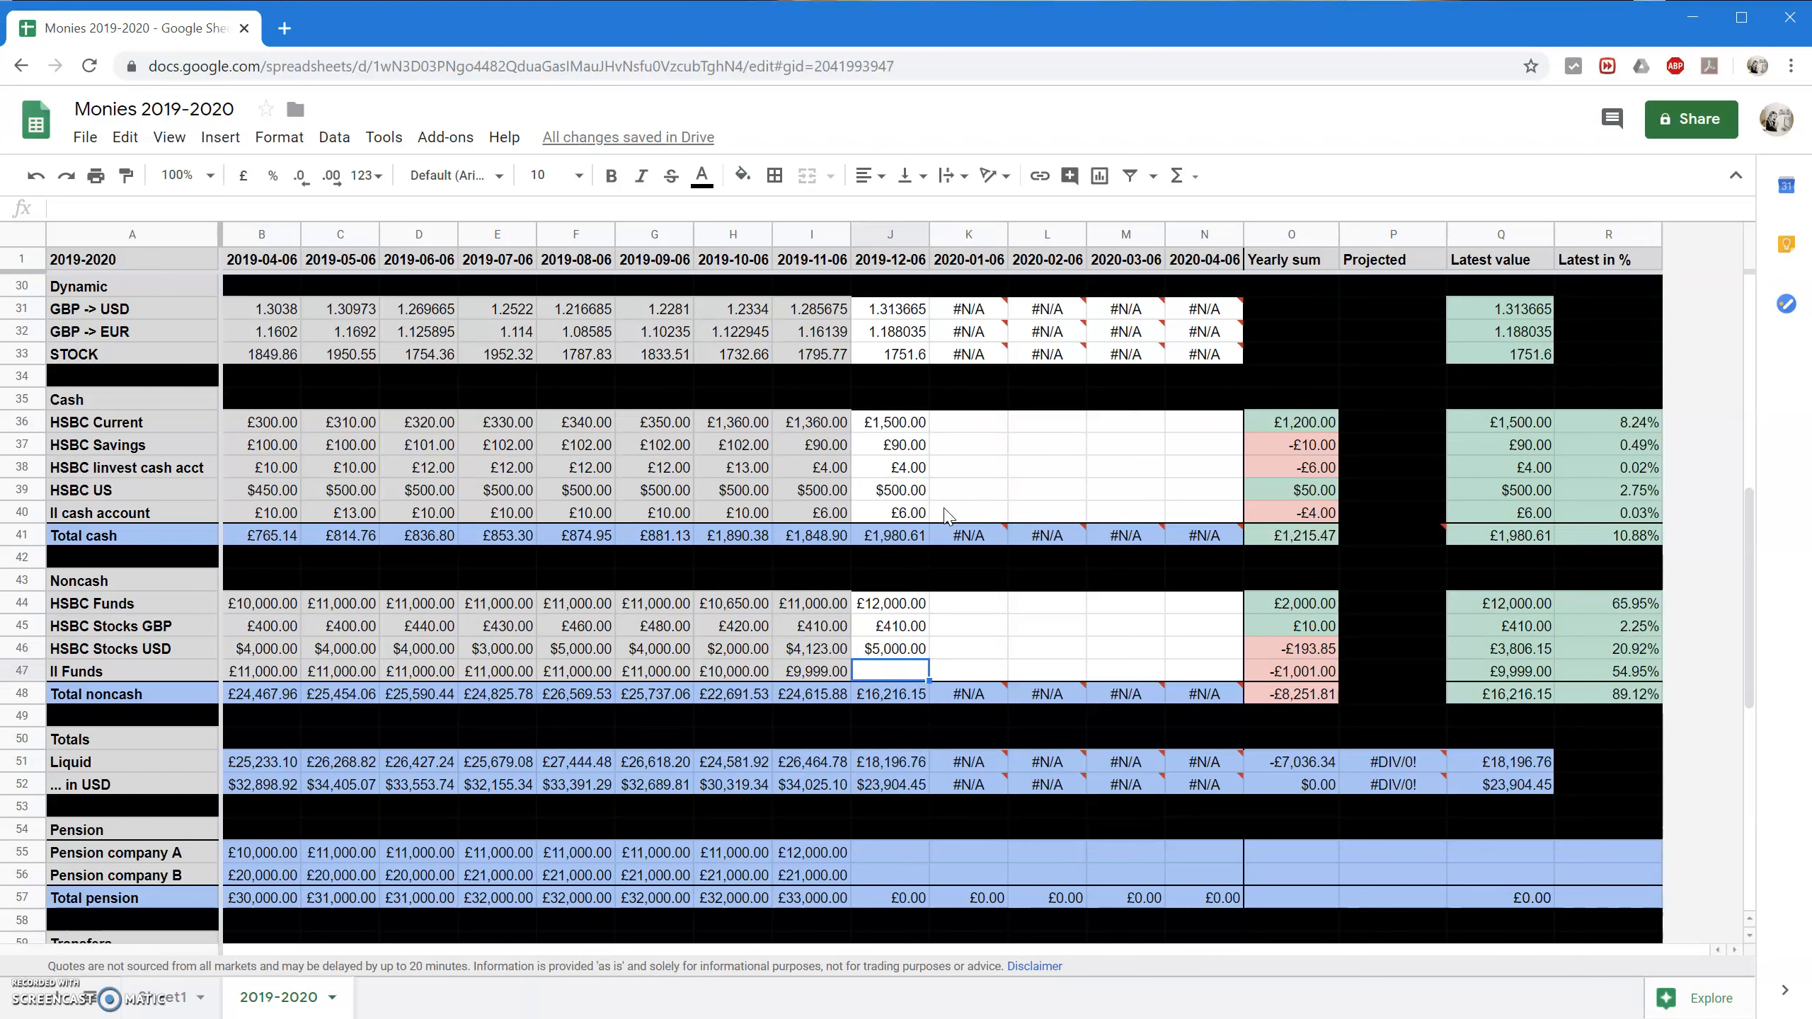
pyautogui.write('10,500')
# Fill the December noncash cells J44:J47, cash cells J36:J40 and Dynamic cells J31:J33 with light grey.
pyautogui.hotkey('shift', 'Up')
pyautogui.hotkey('shift', 'Up')
pyautogui.hotkey('shift', 'Up')
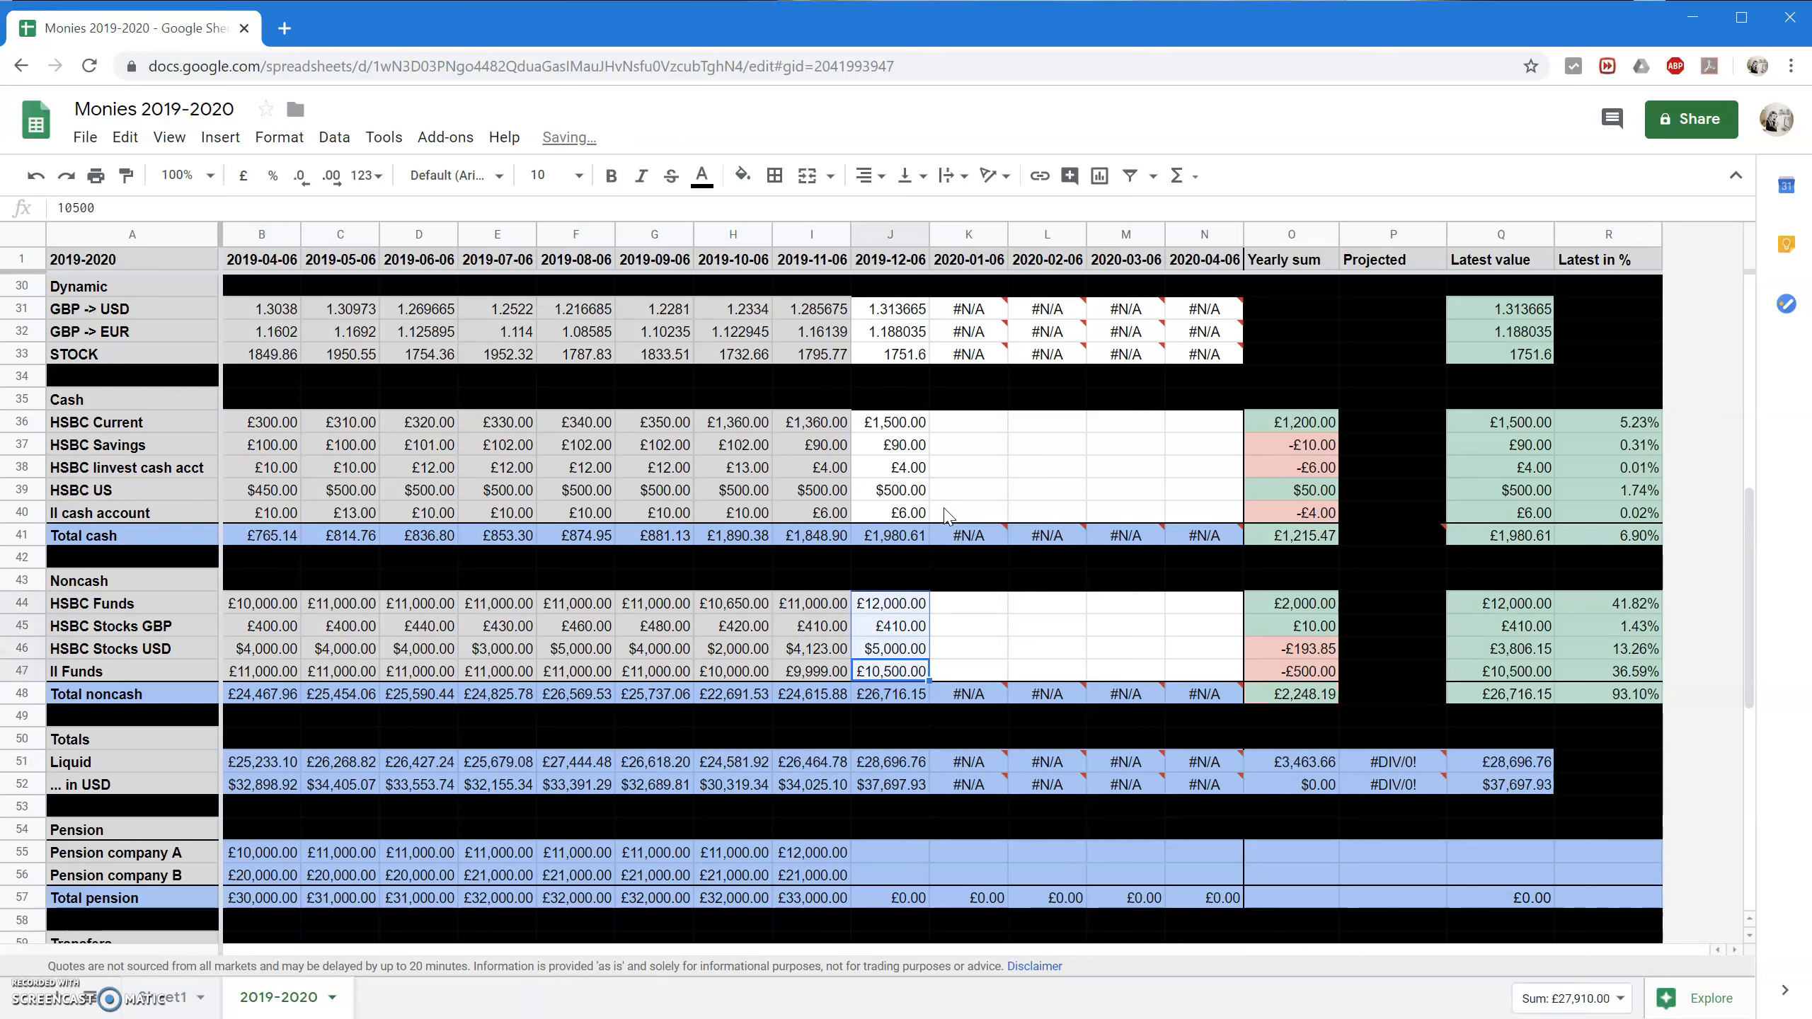
pyautogui.keyDown('ctrl'); pyautogui.moveTo(884, 423); pyautogui.dragTo(897, 514); pyautogui.keyUp('ctrl')
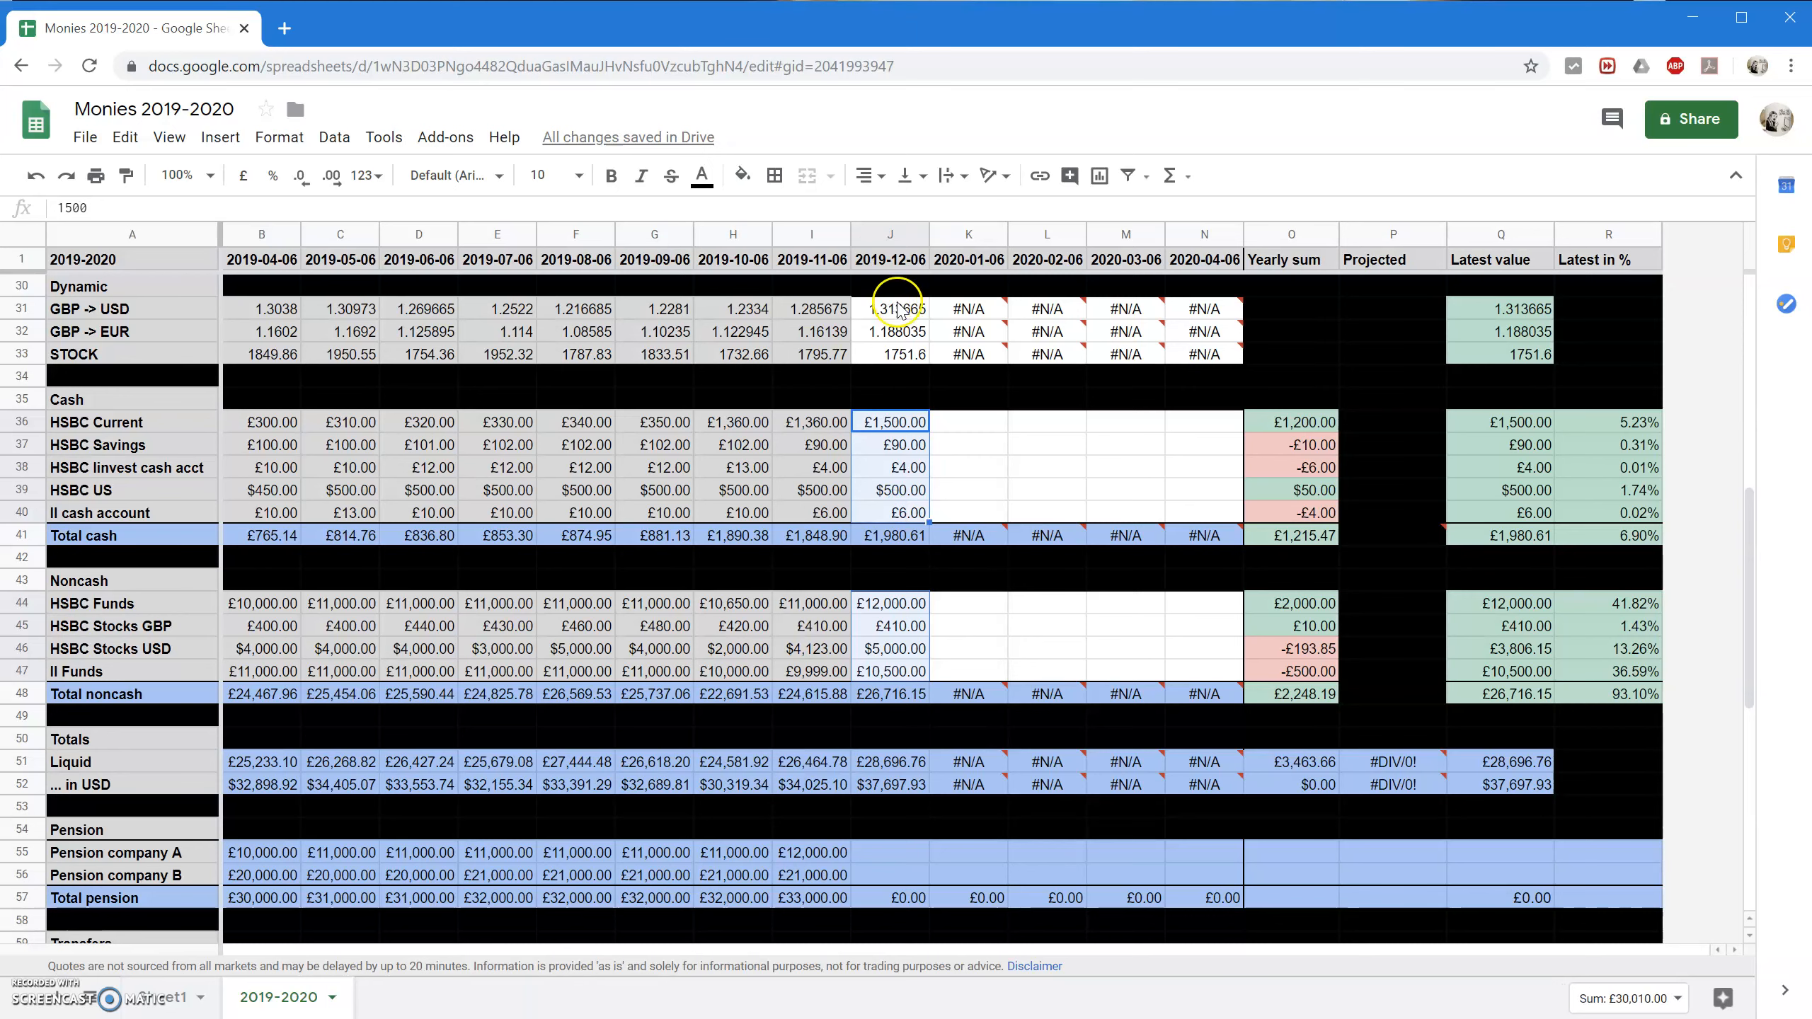
pyautogui.keyDown('ctrl'); pyautogui.moveTo(897, 308); pyautogui.dragTo(900, 355); pyautogui.keyUp('ctrl')
pyautogui.click(741, 175)
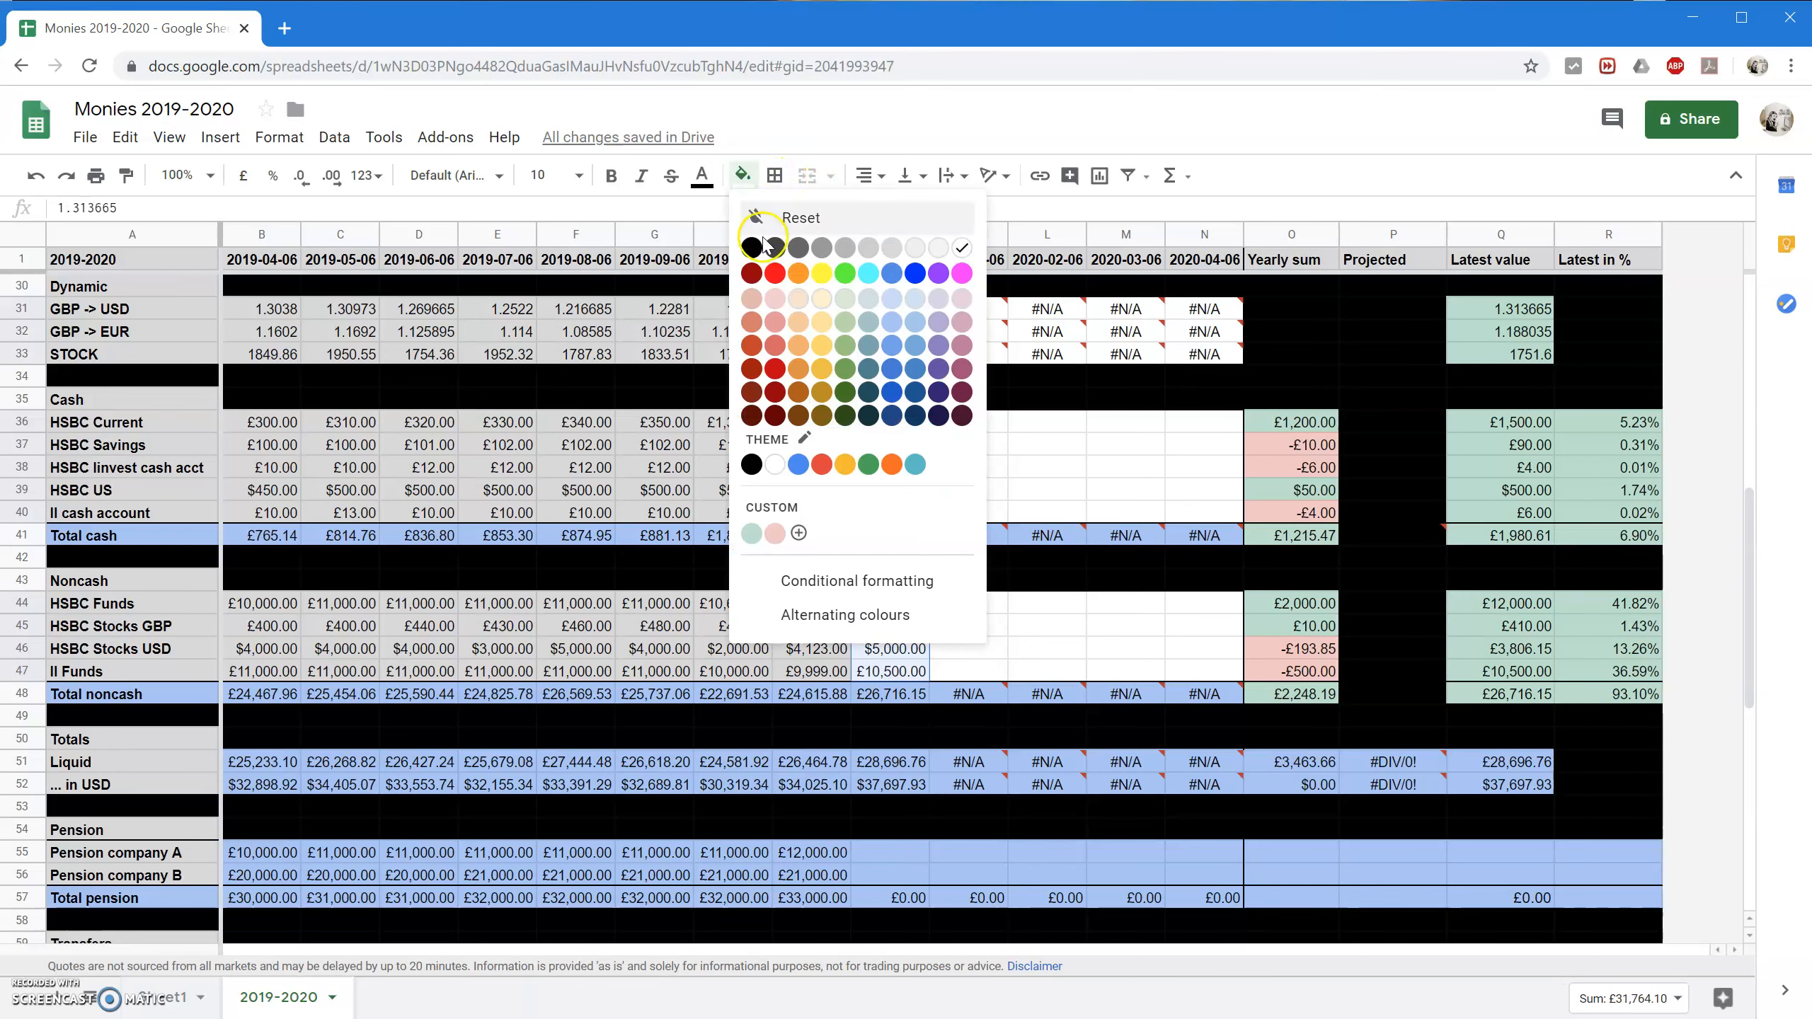
pyautogui.click(891, 248)
pyautogui.click(1011, 493)
# Fill the December Transfers cells J60:J63 with light grey.
pyautogui.scroll(-3, 942, 611)
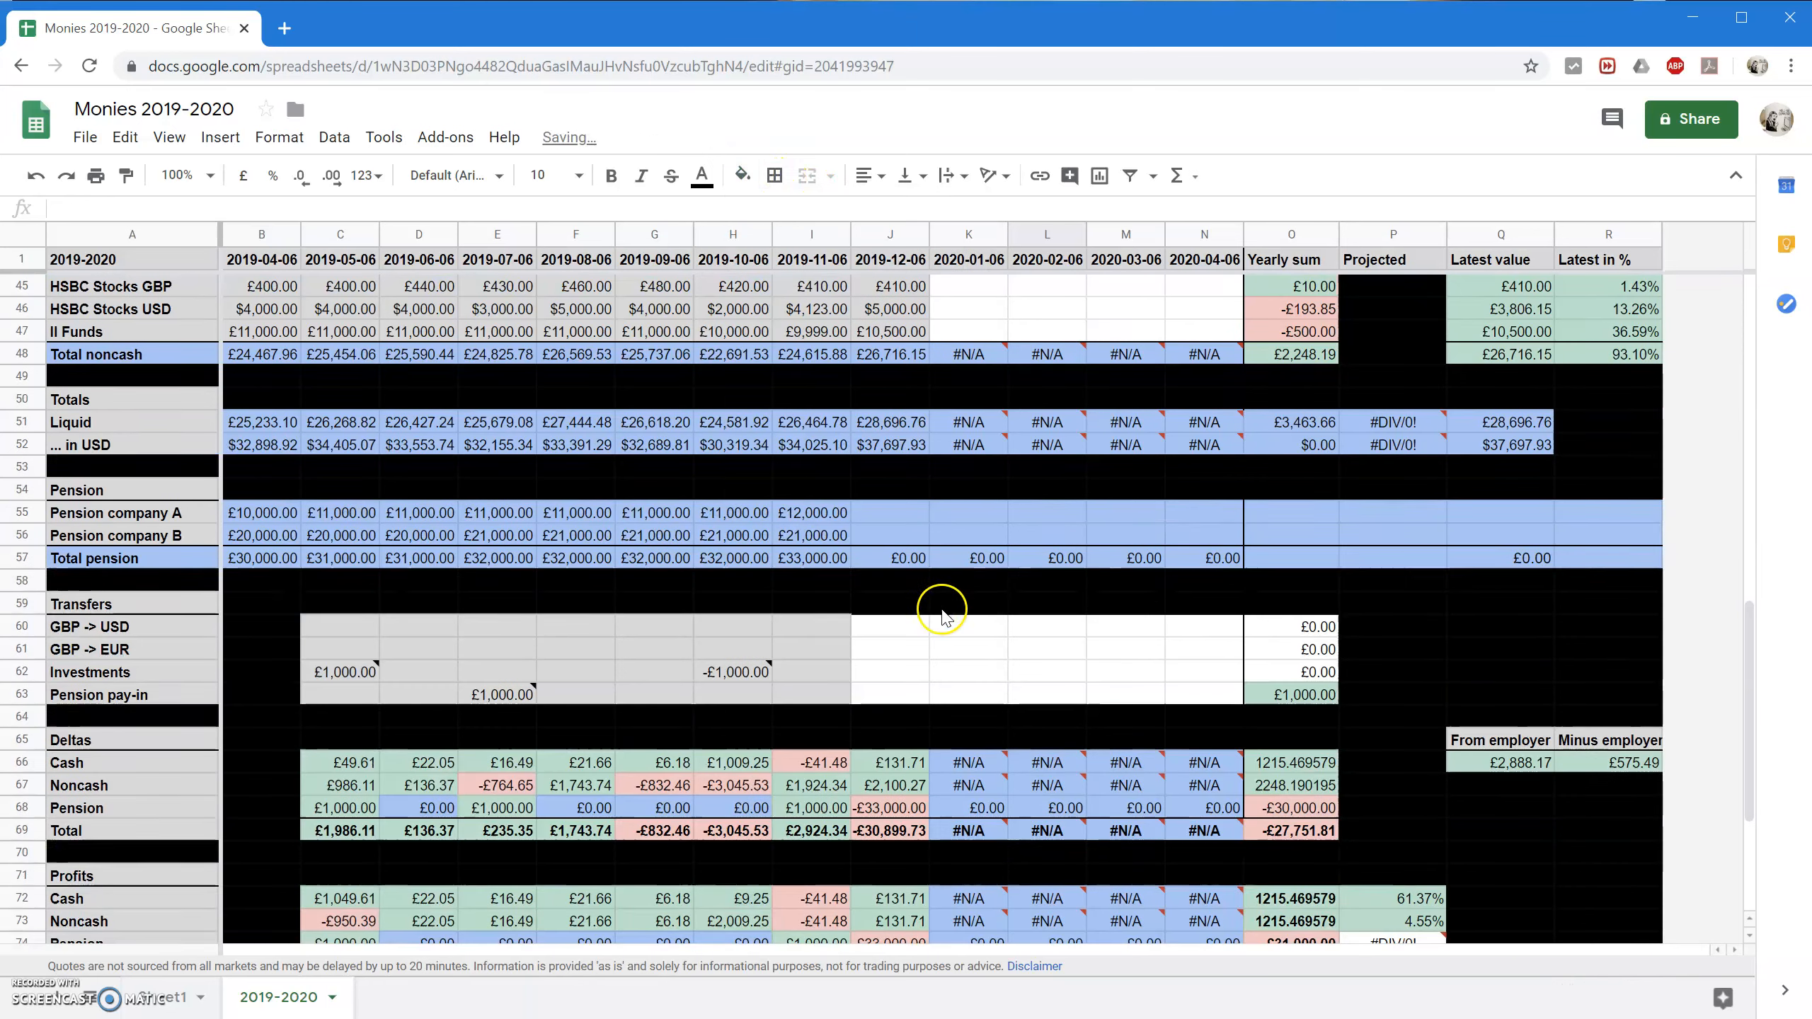
pyautogui.scroll(-2, 941, 613)
pyautogui.click(890, 471)
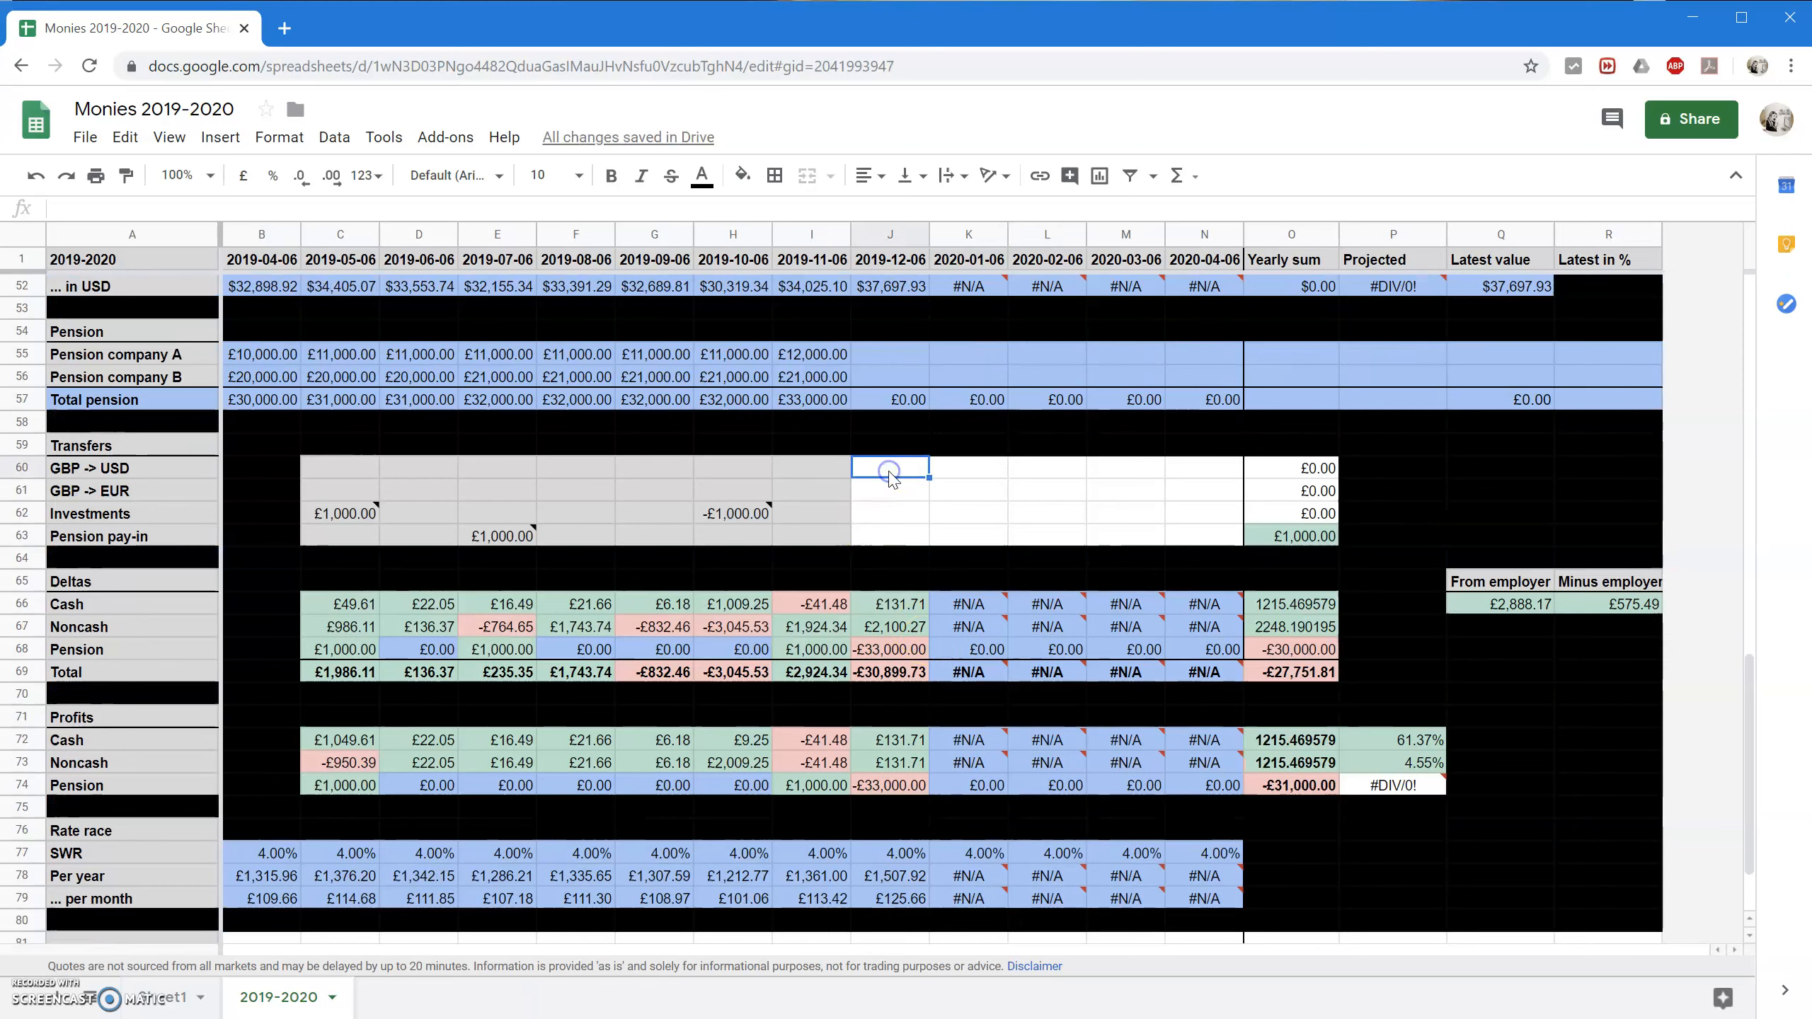
pyautogui.moveTo(892, 477); pyautogui.dragTo(911, 536)
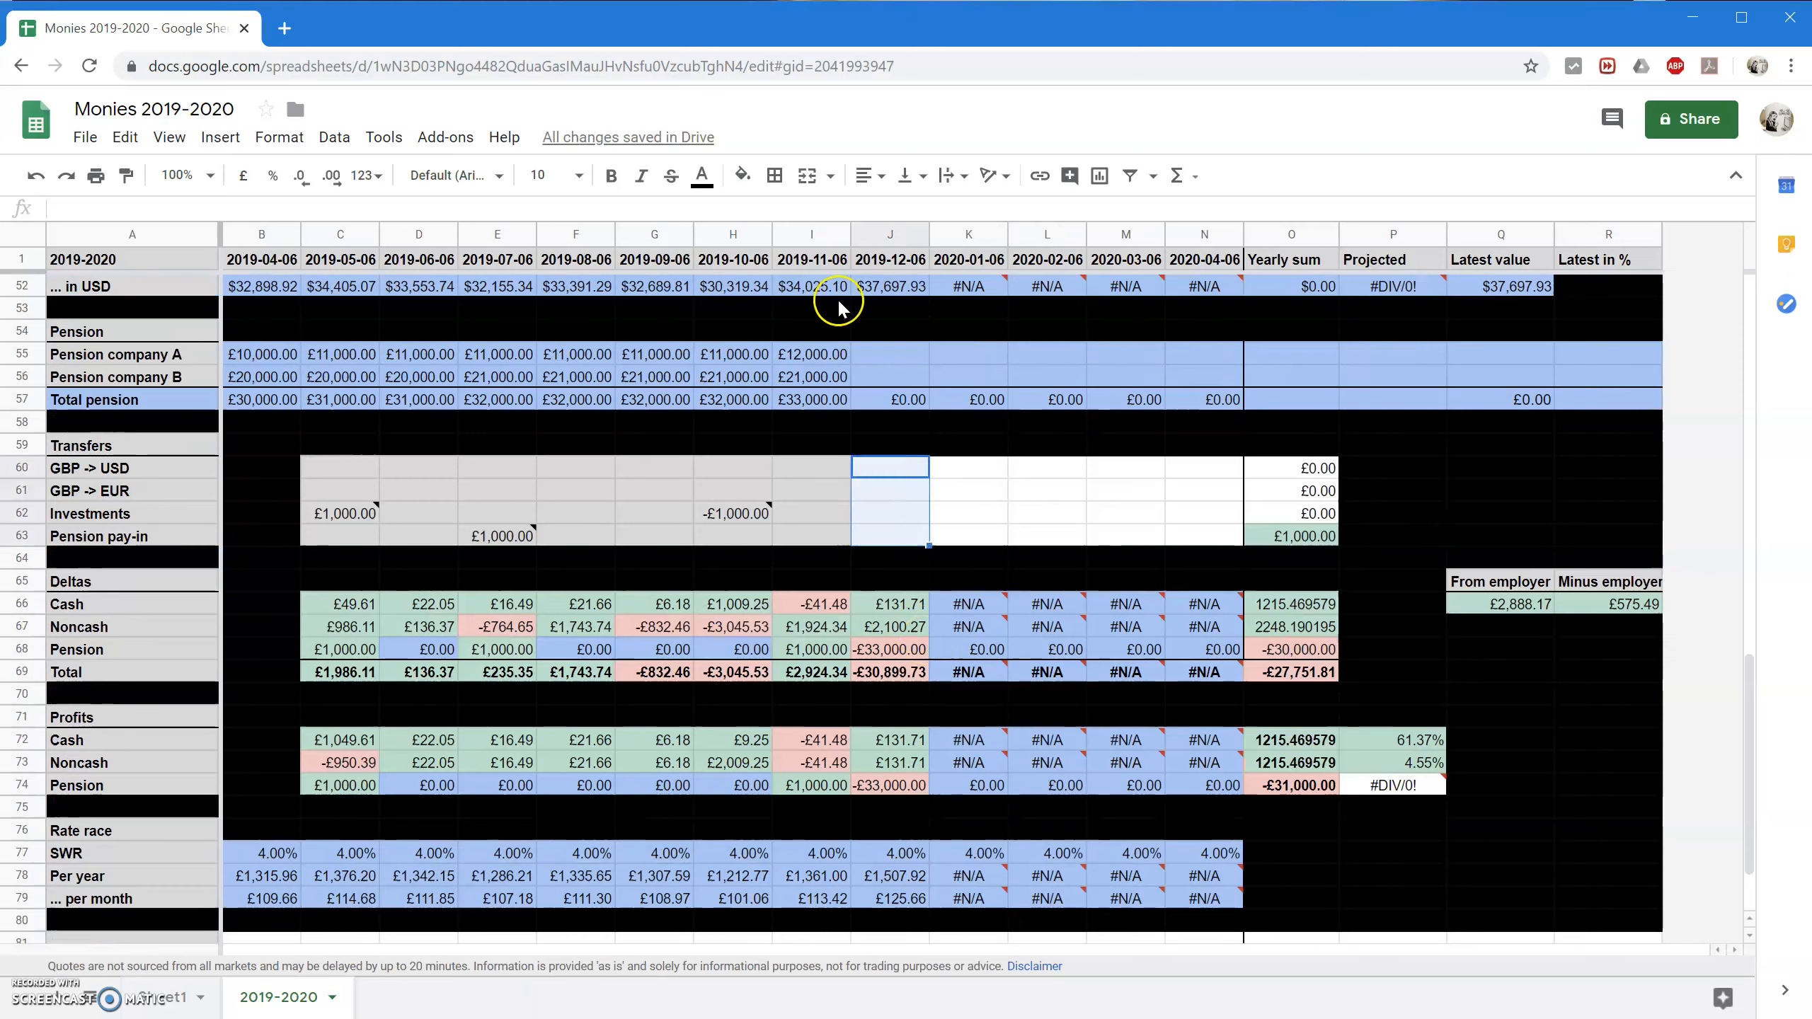
pyautogui.click(742, 176)
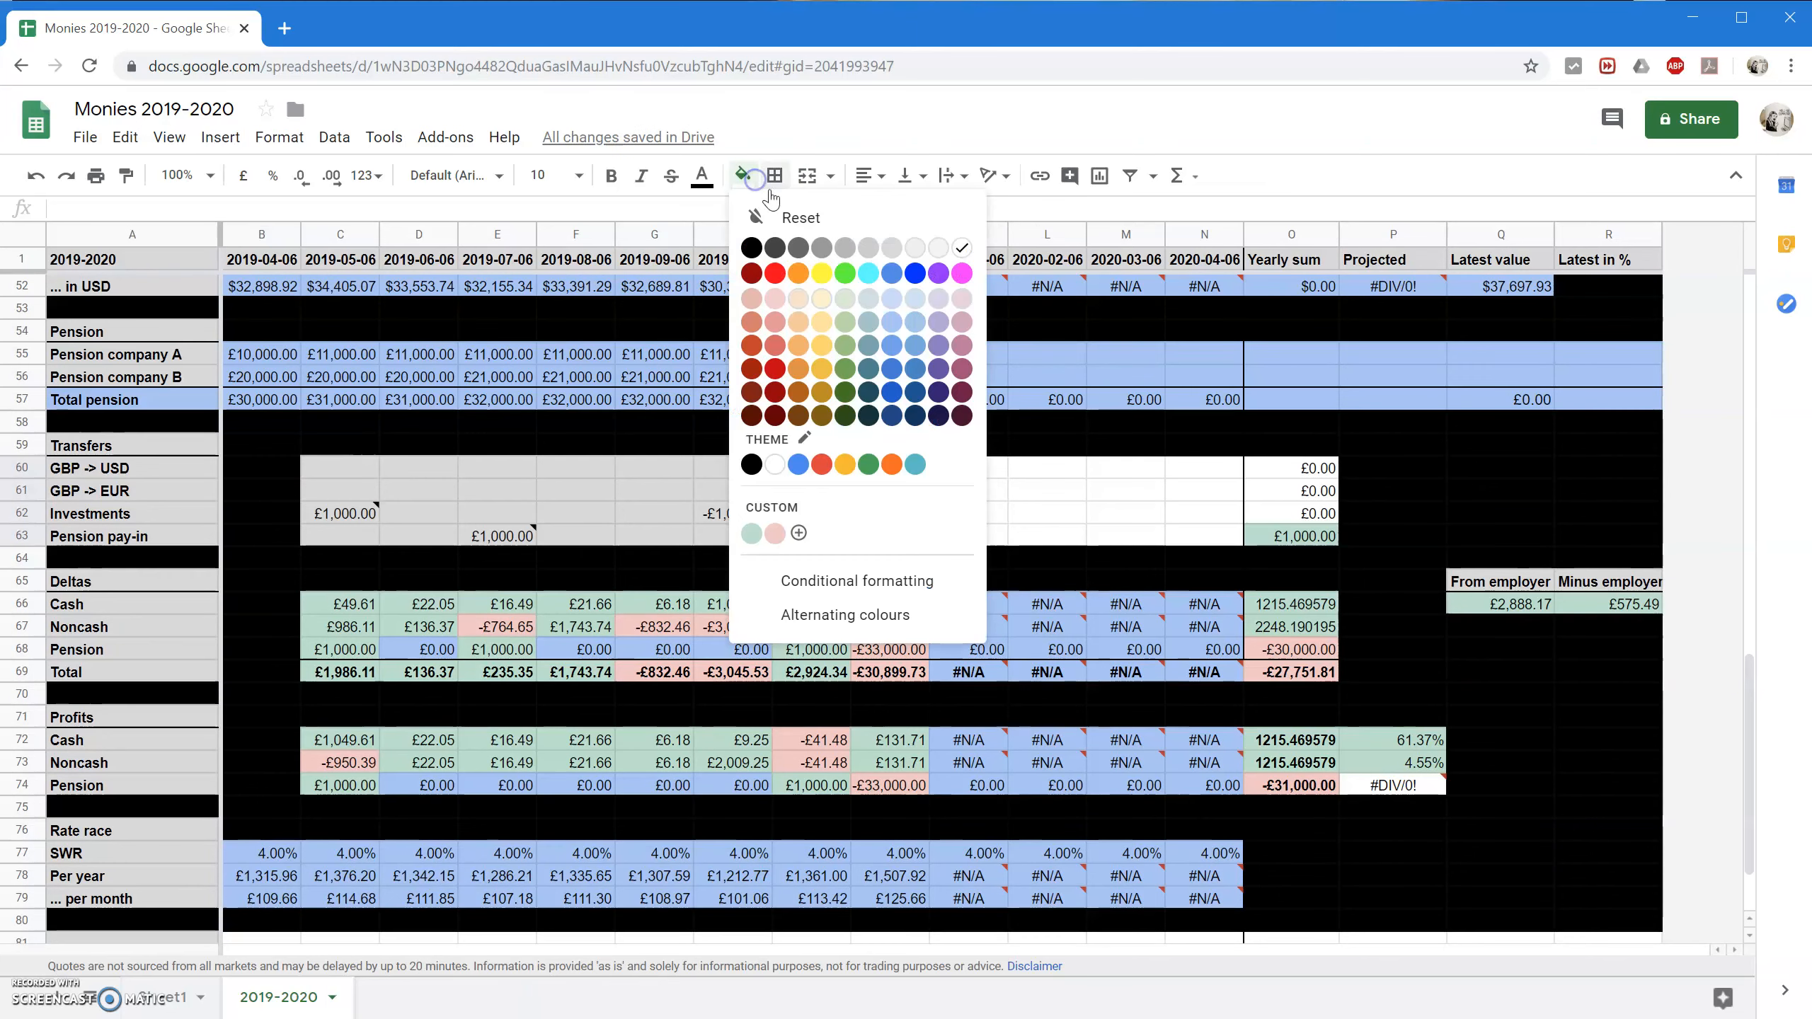
pyautogui.click(900, 252)
# Add the note "Australia" to the May Vacation expense in C23.
pyautogui.scroll(-2, 966, 627)
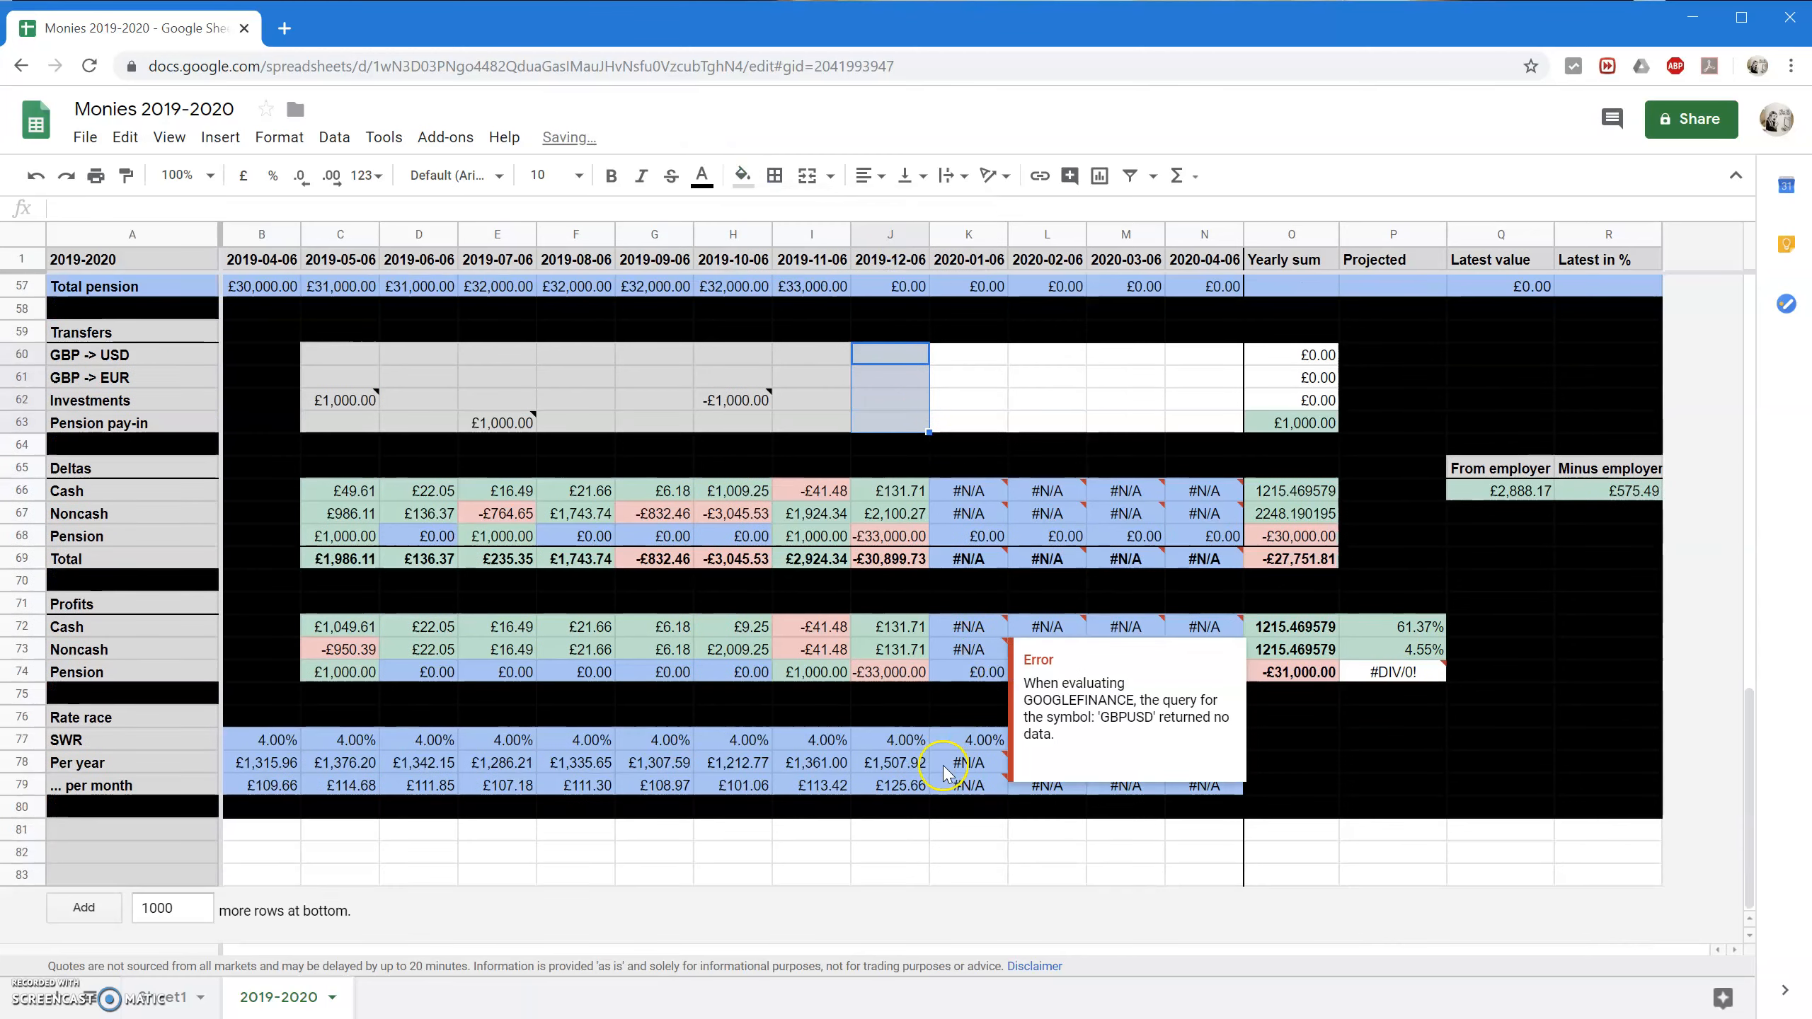
pyautogui.scroll(2, 920, 767)
pyautogui.scroll(15, 898, 775)
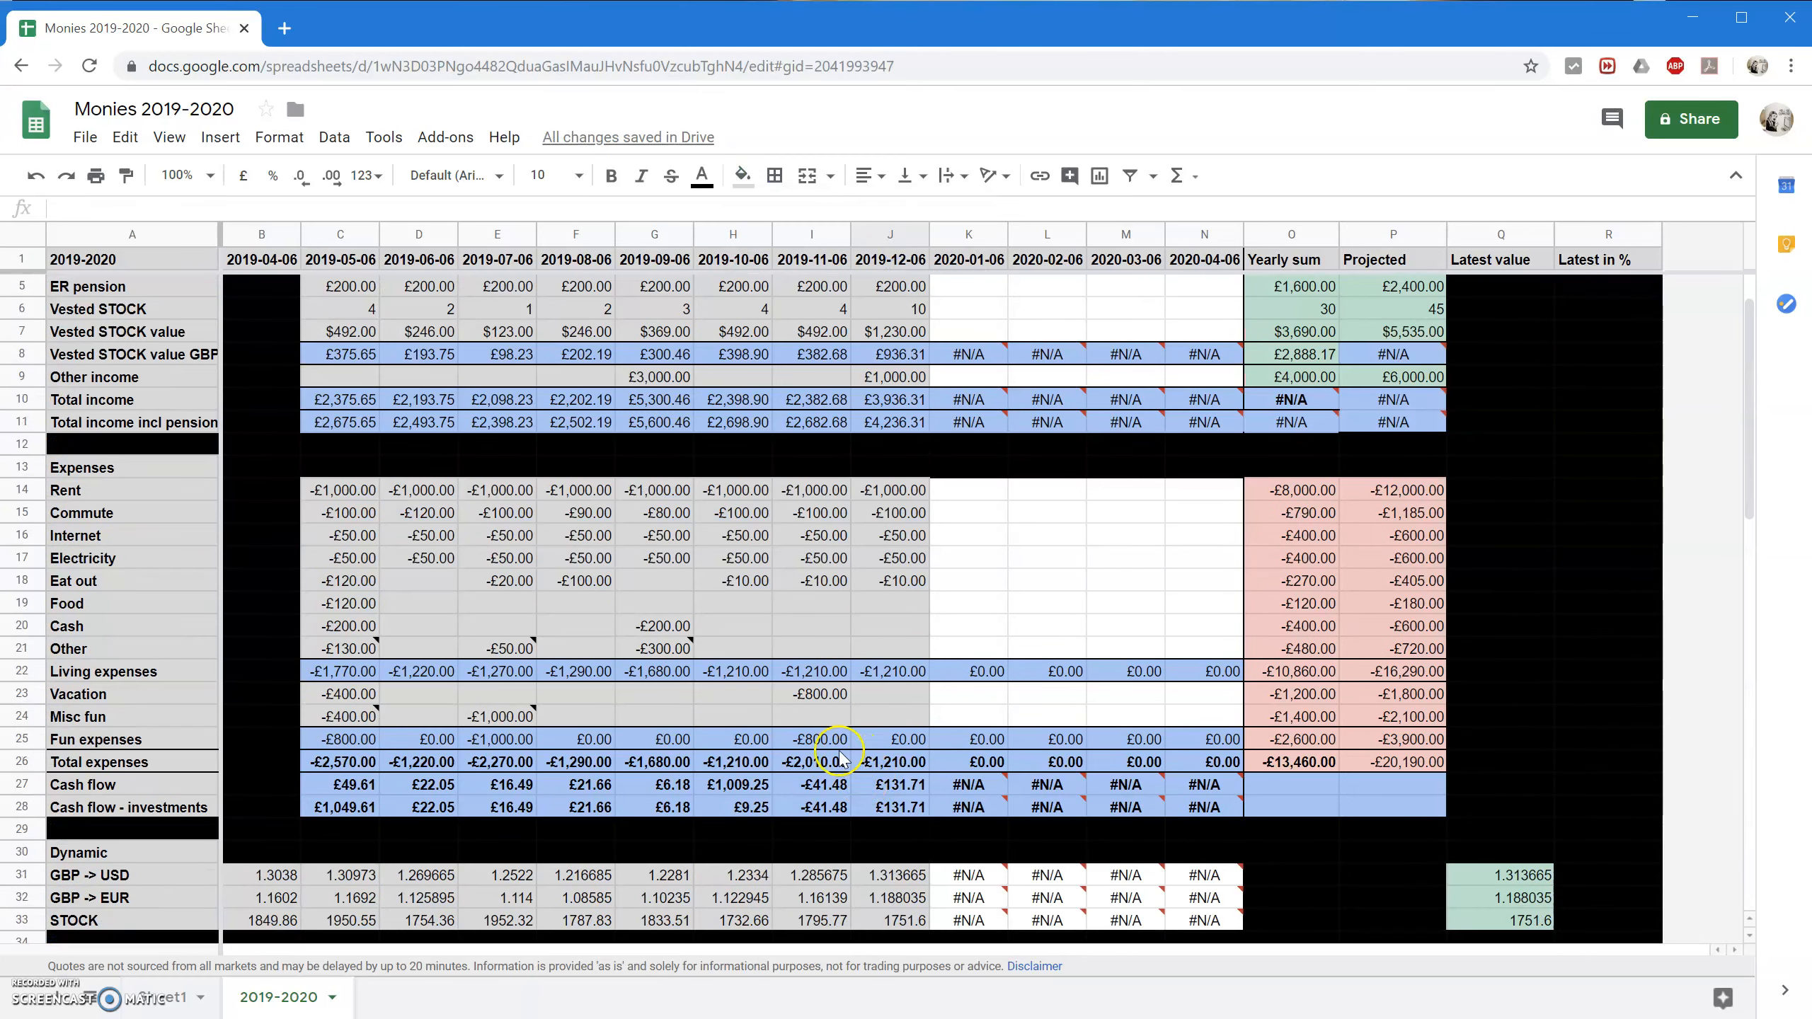
pyautogui.click(345, 696)
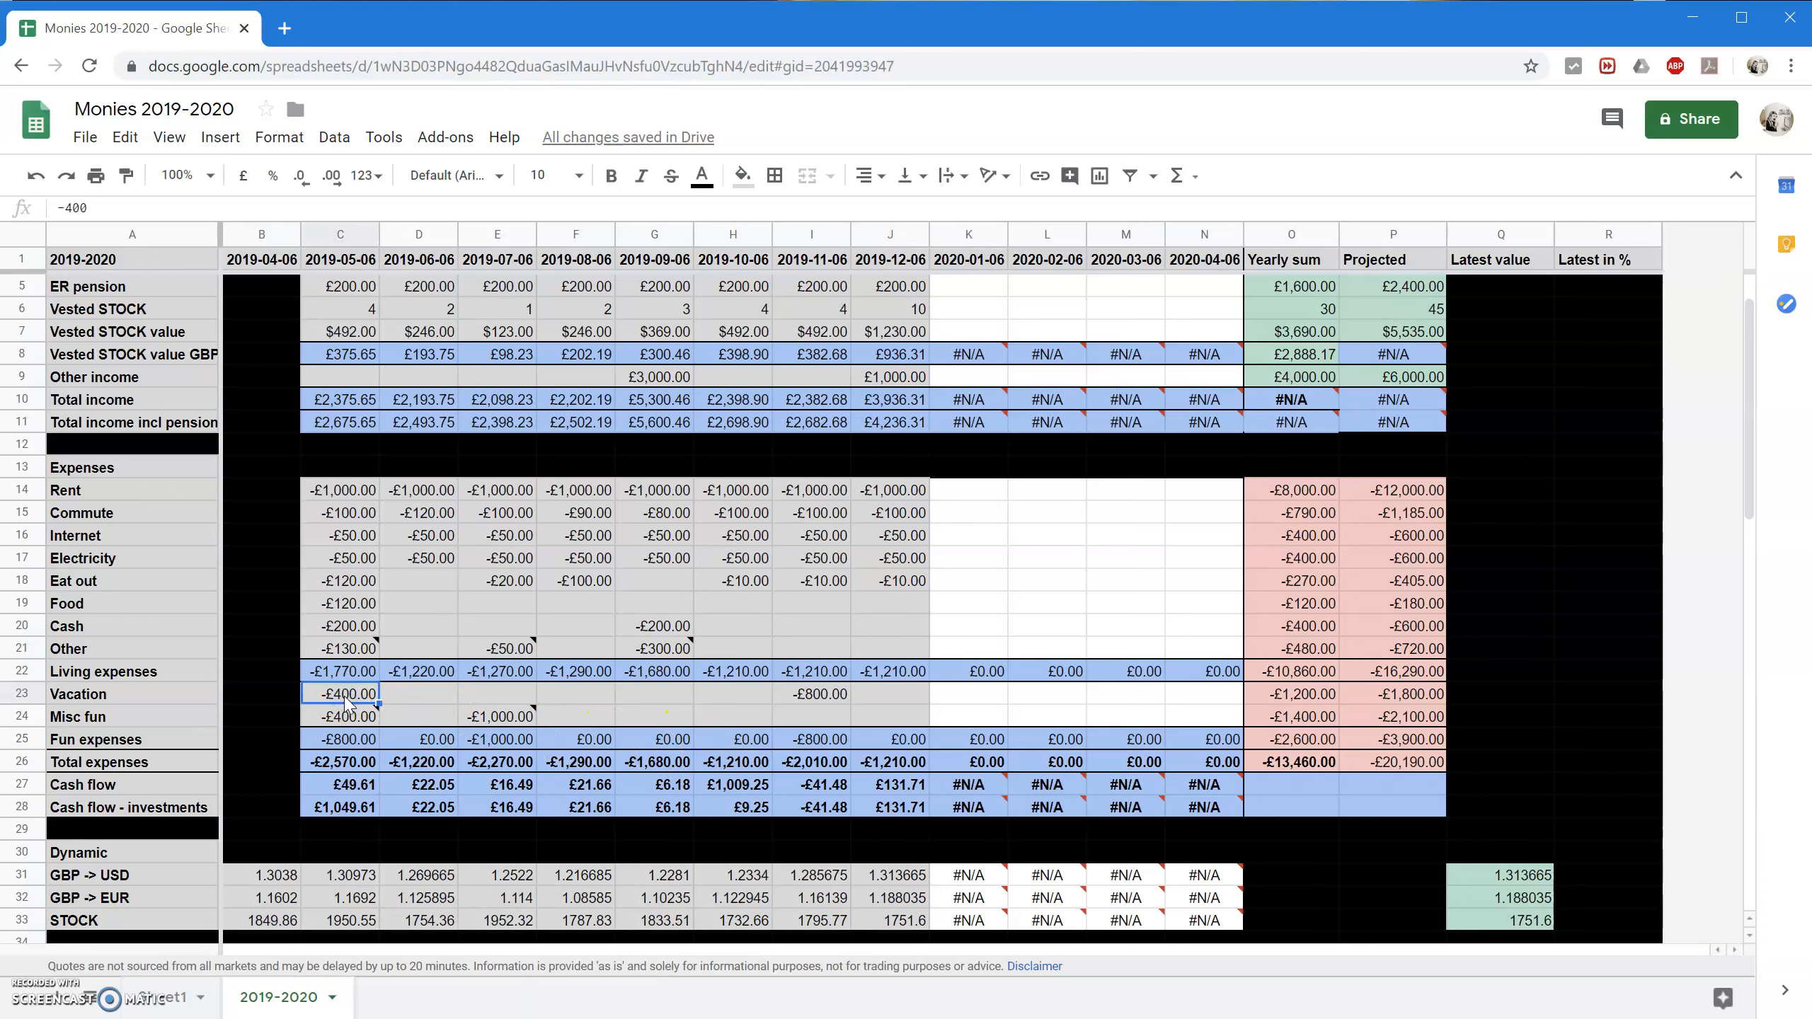
pyautogui.press('Right')
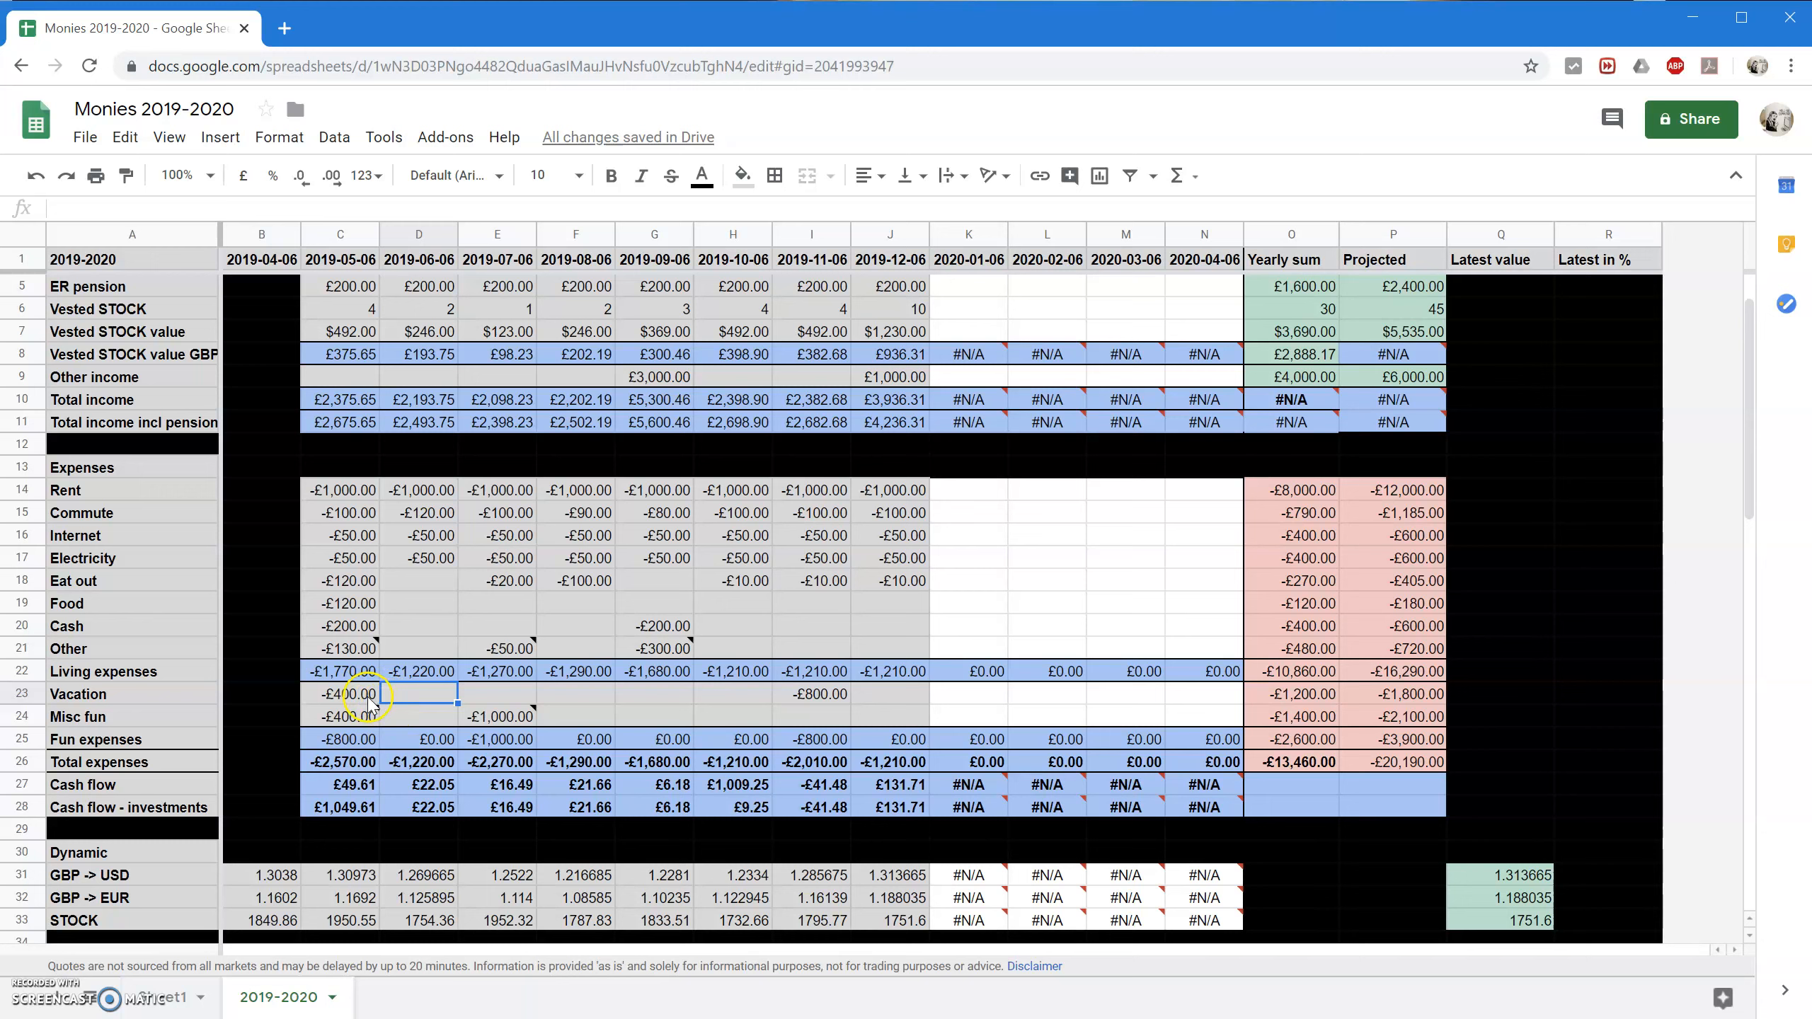
pyautogui.click(368, 701)
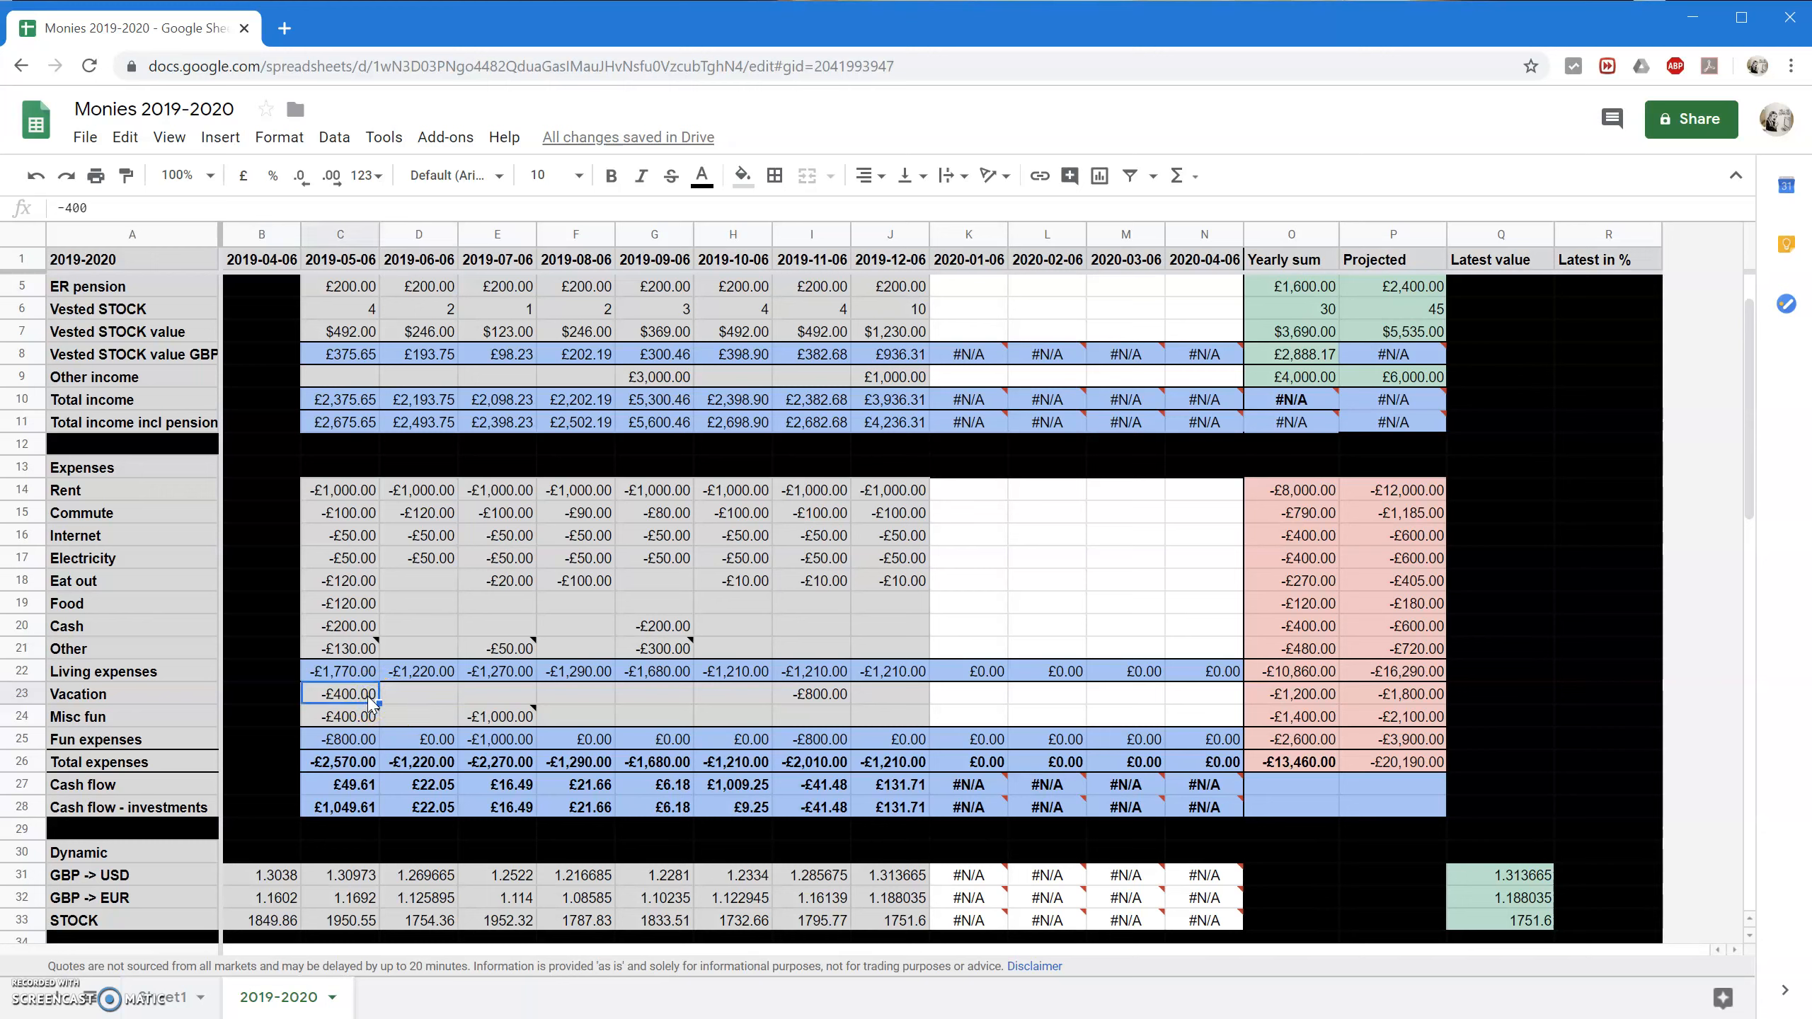
pyautogui.hotkey('shift', 'F2')
pyautogui.click(422, 696)
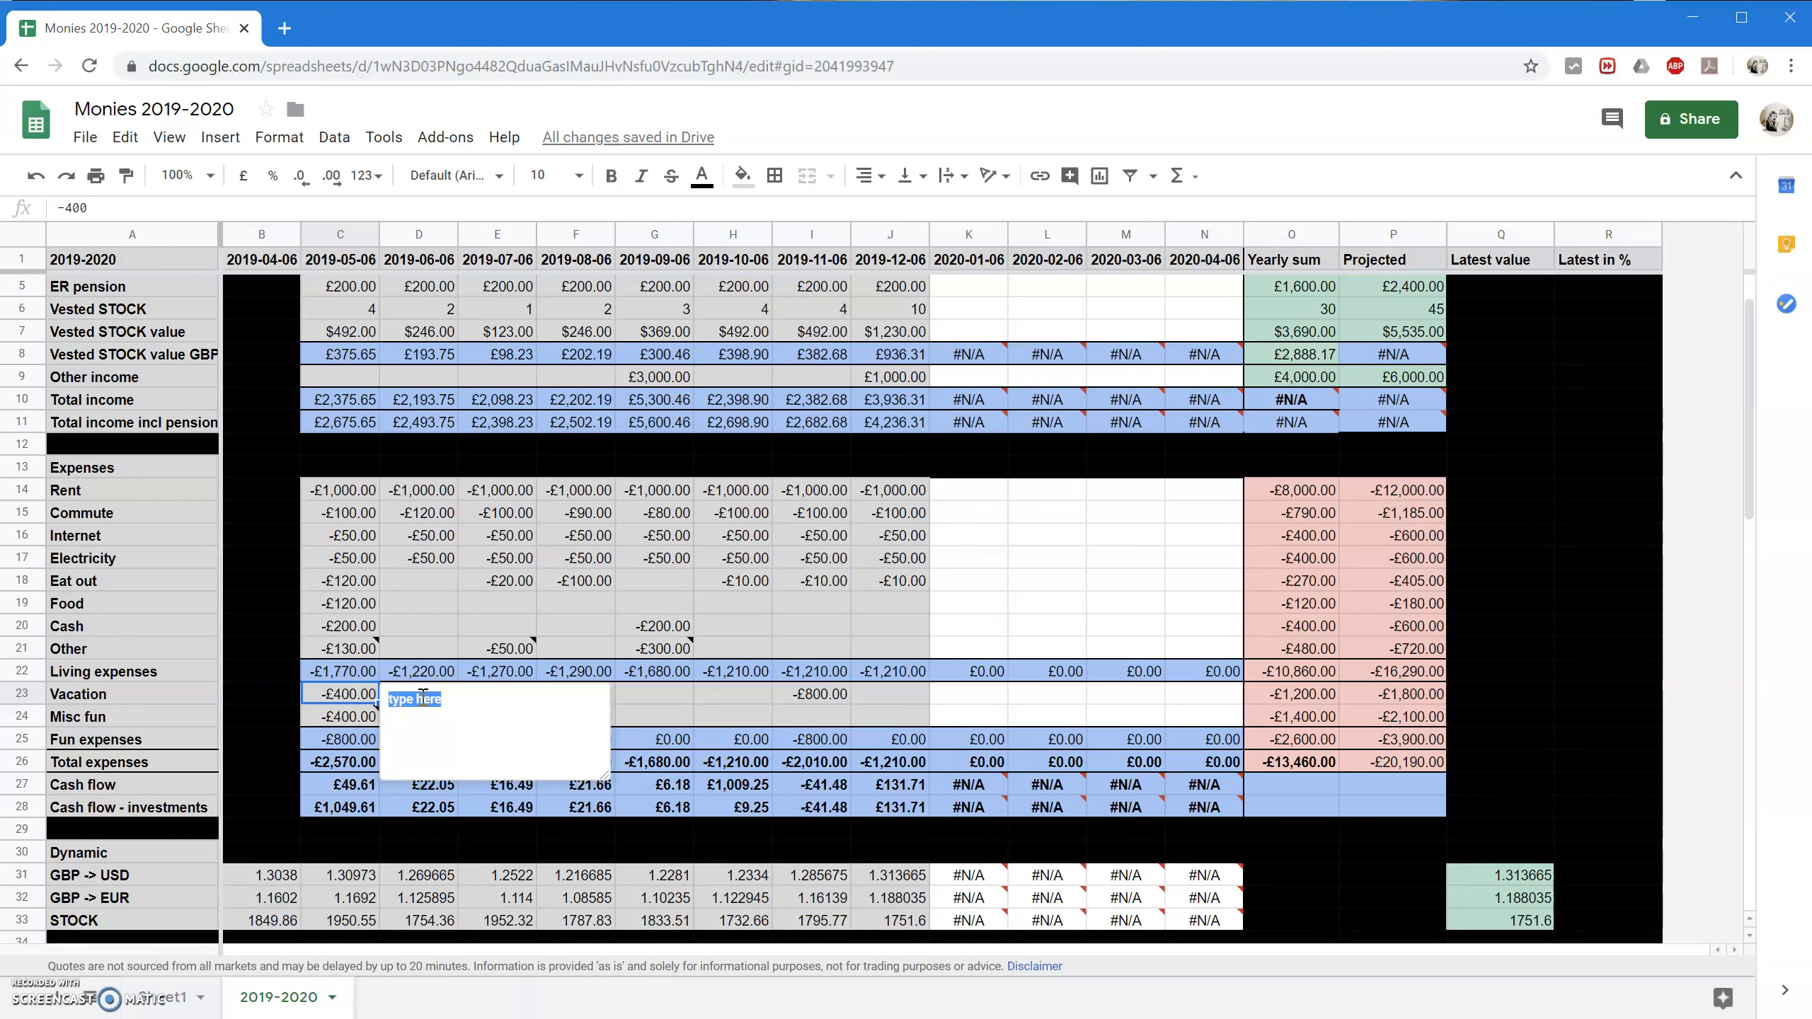
pyautogui.write('A')
pyautogui.click(417, 627)
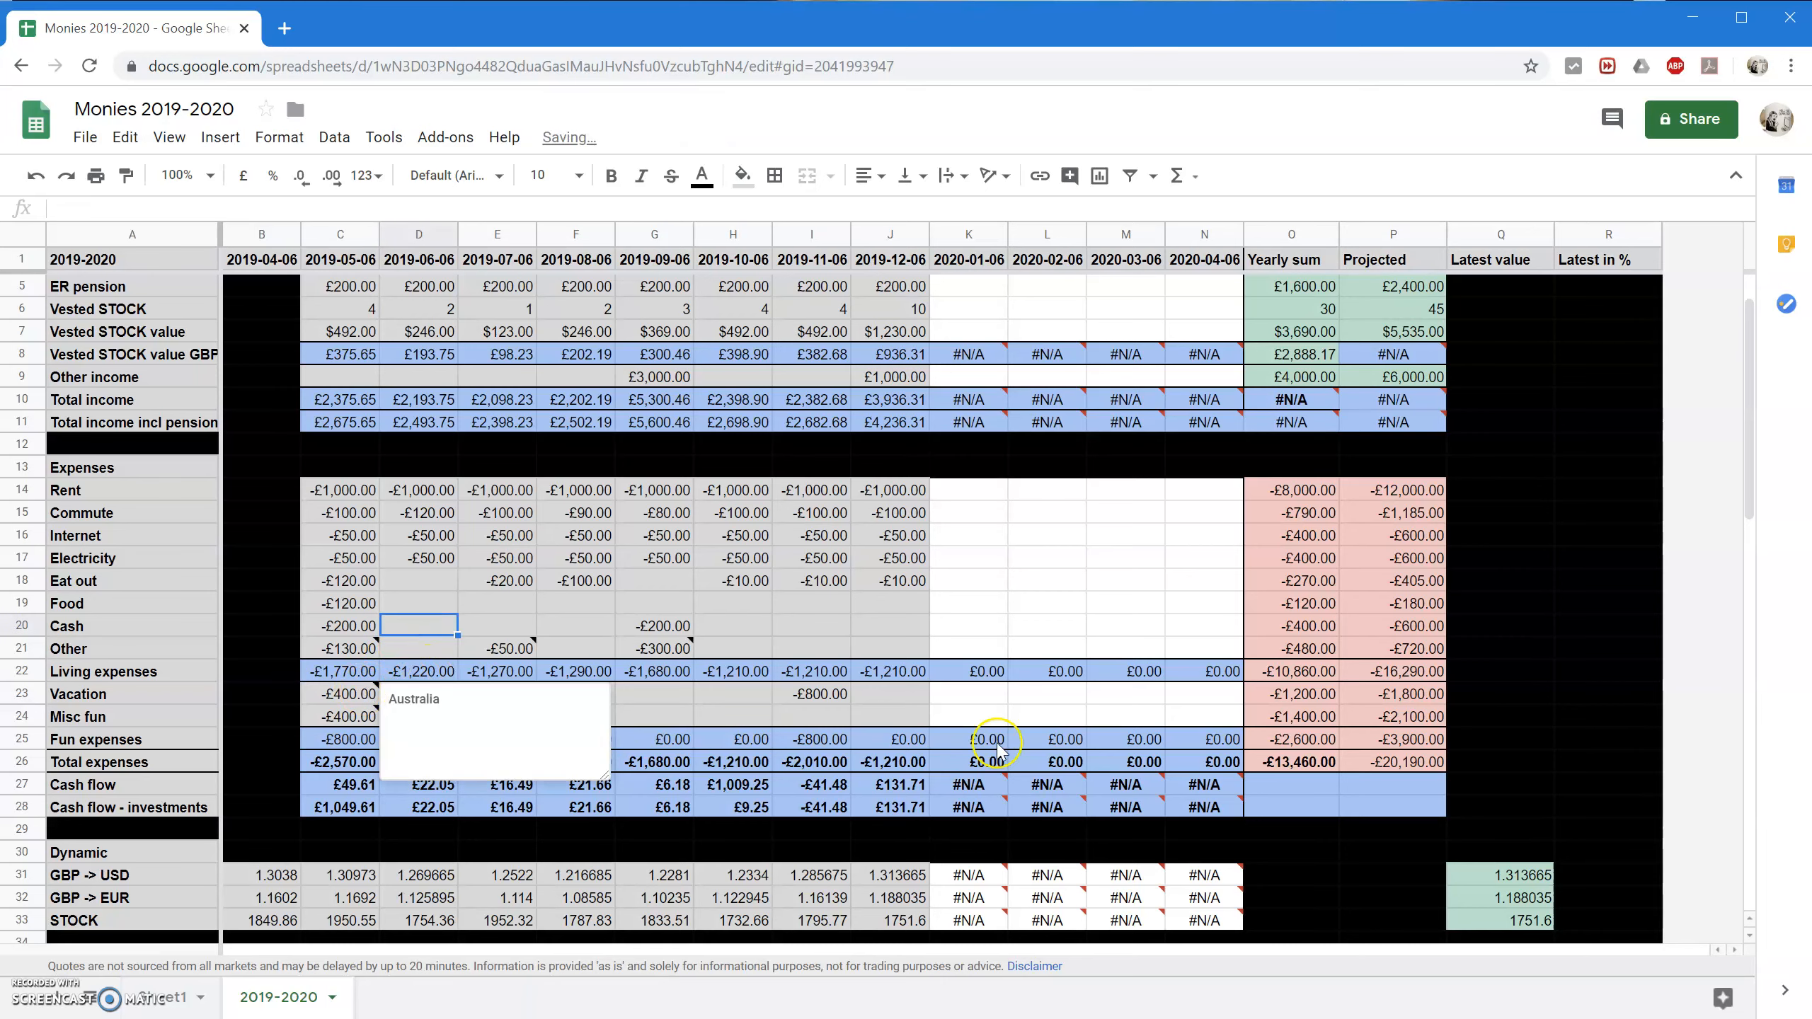
# Reset the fill colour of the Pension company A and B cells B55:N56.
pyautogui.scroll(-1, 820, 728)
pyautogui.scroll(-13, 819, 725)
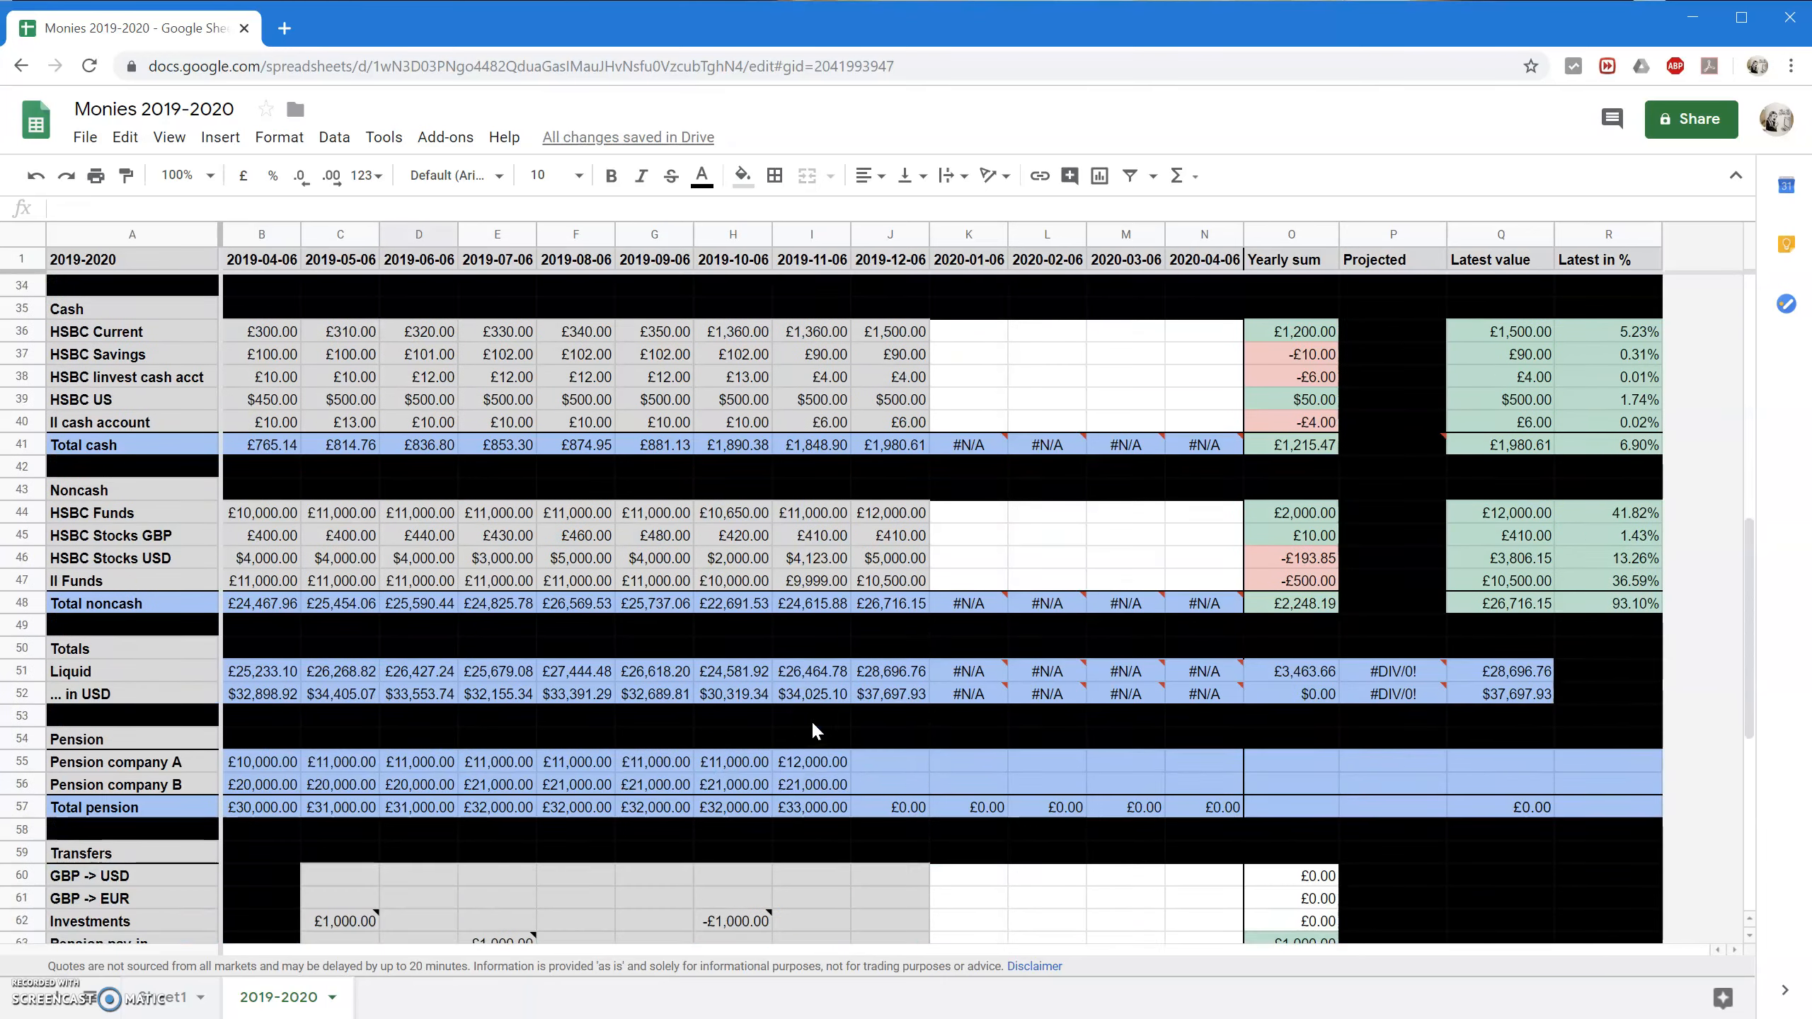
pyautogui.scroll(4, 816, 696)
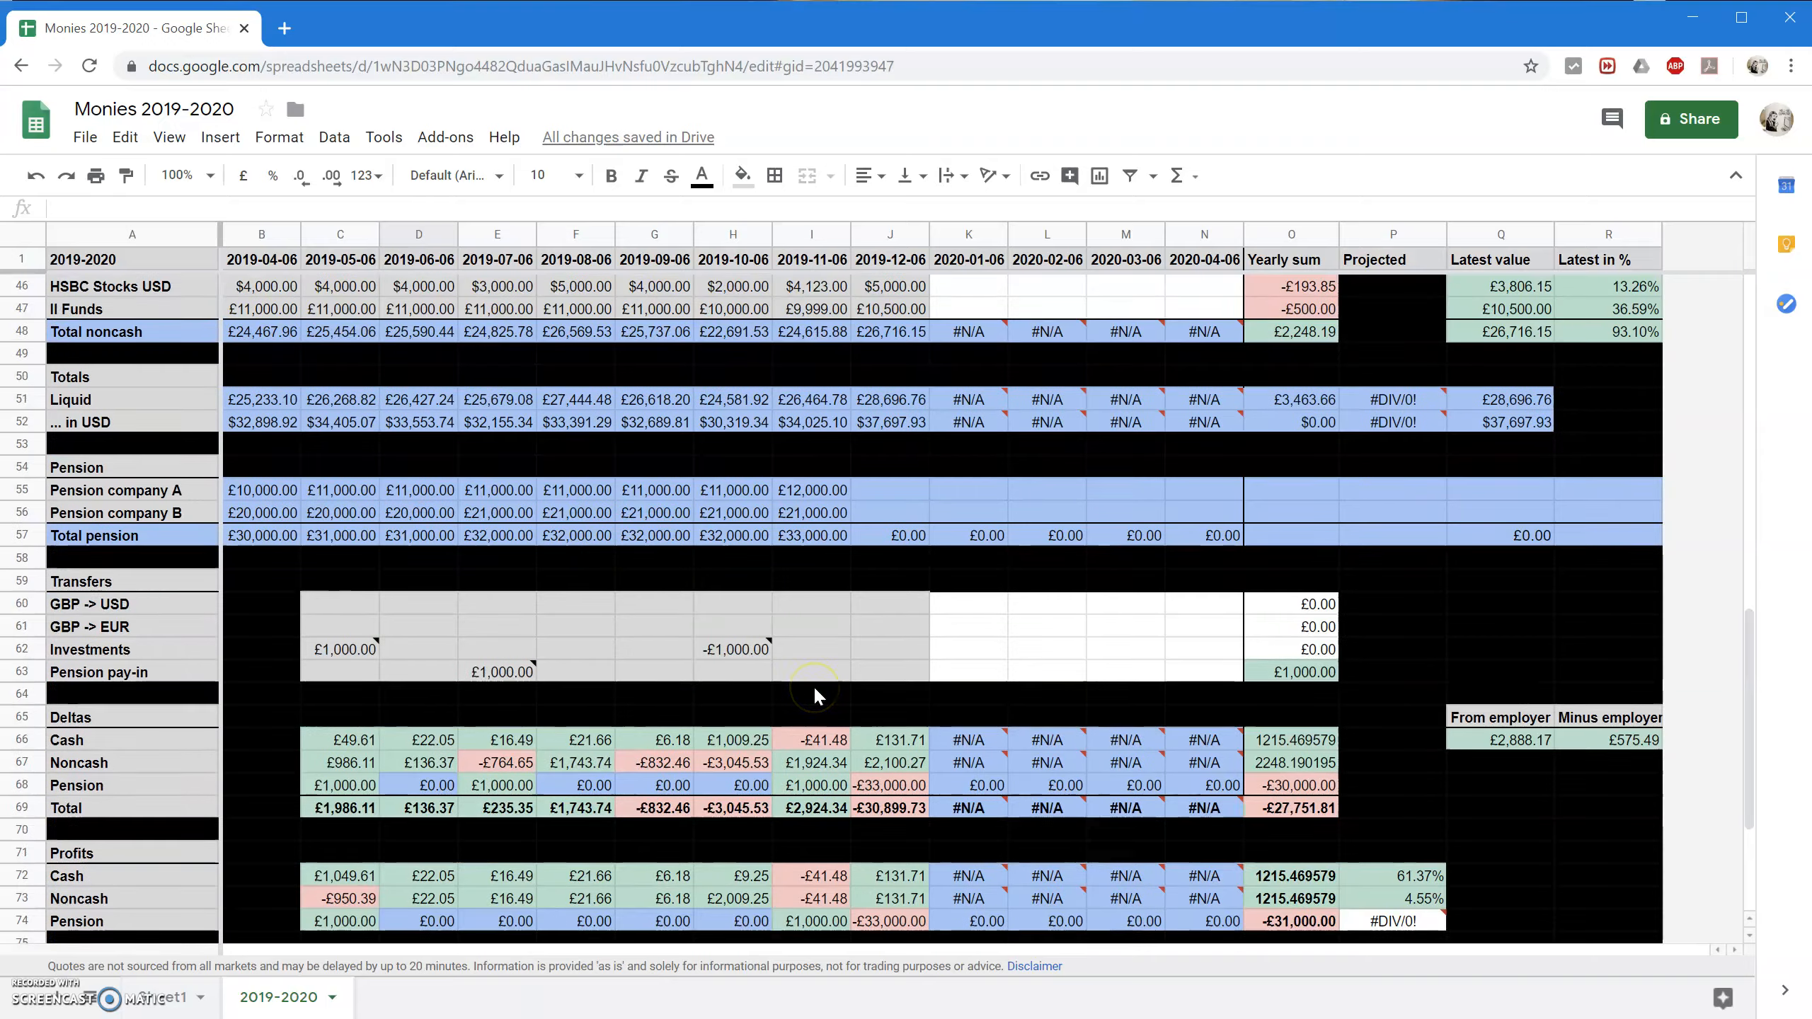
pyautogui.click(904, 672)
pyautogui.moveTo(904, 672); pyautogui.dragTo(1205, 696)
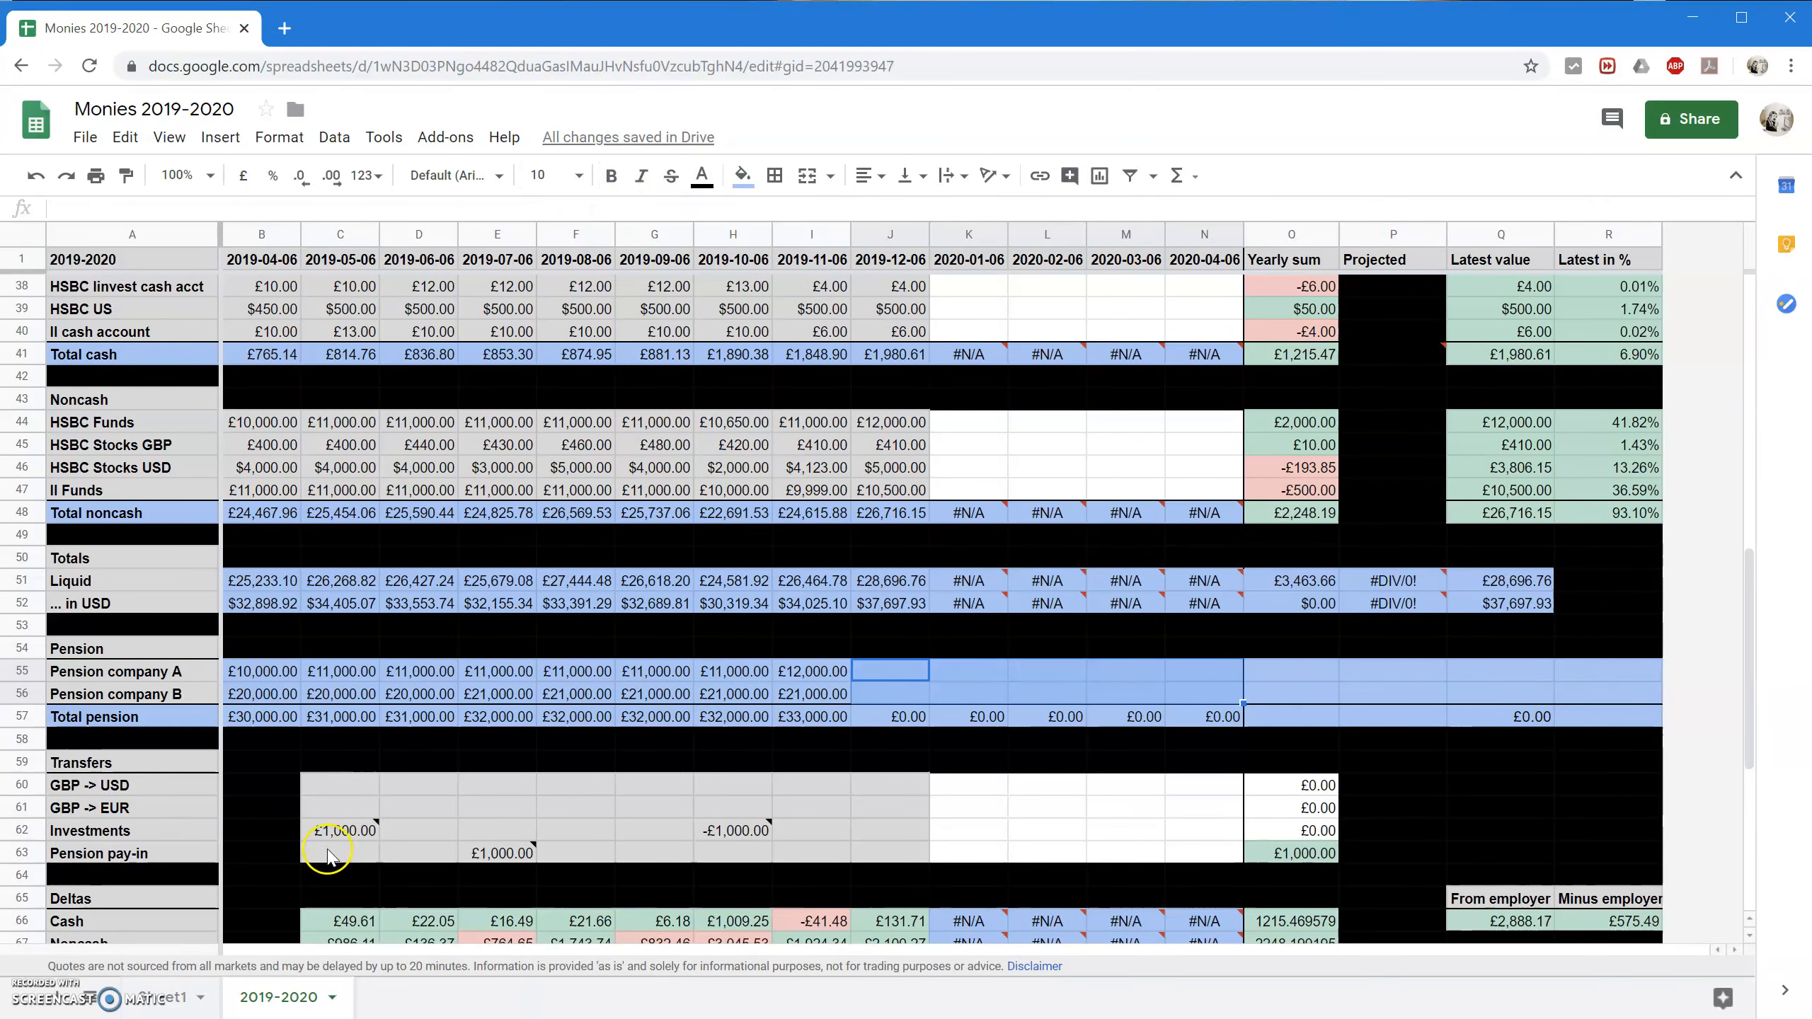
pyautogui.moveTo(282, 674); pyautogui.dragTo(1180, 692)
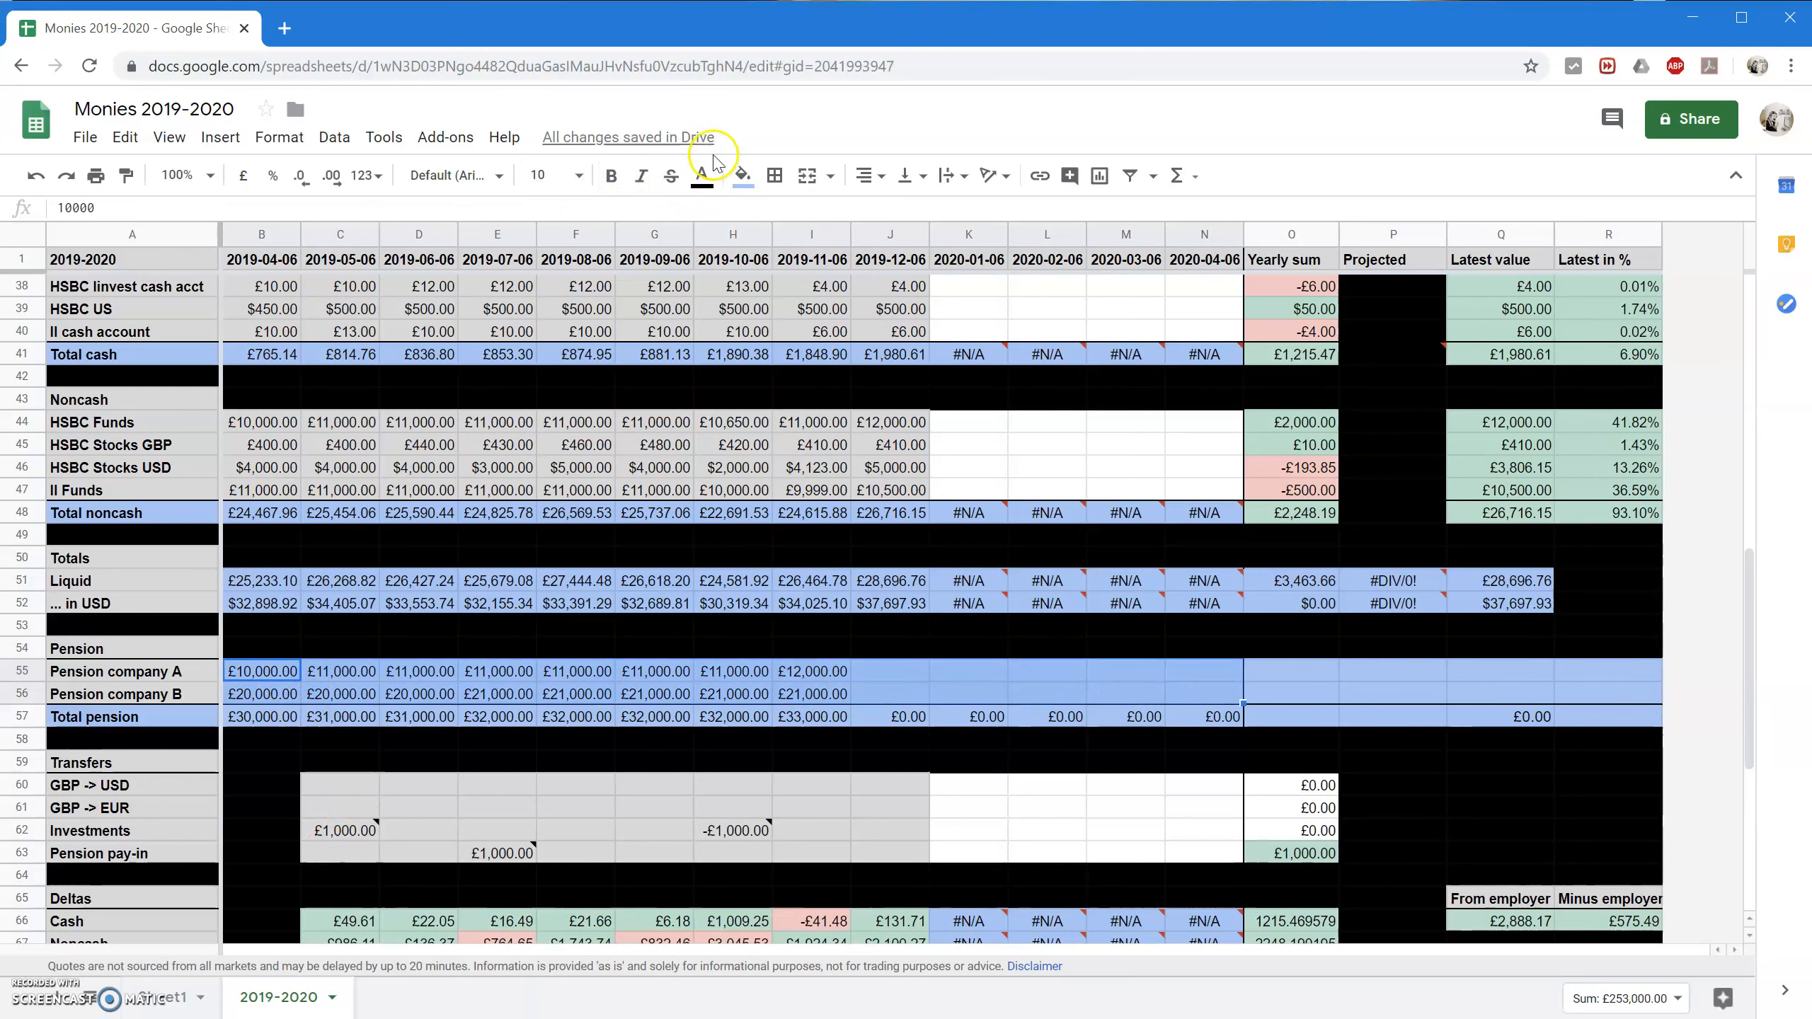
pyautogui.click(741, 175)
pyautogui.click(790, 207)
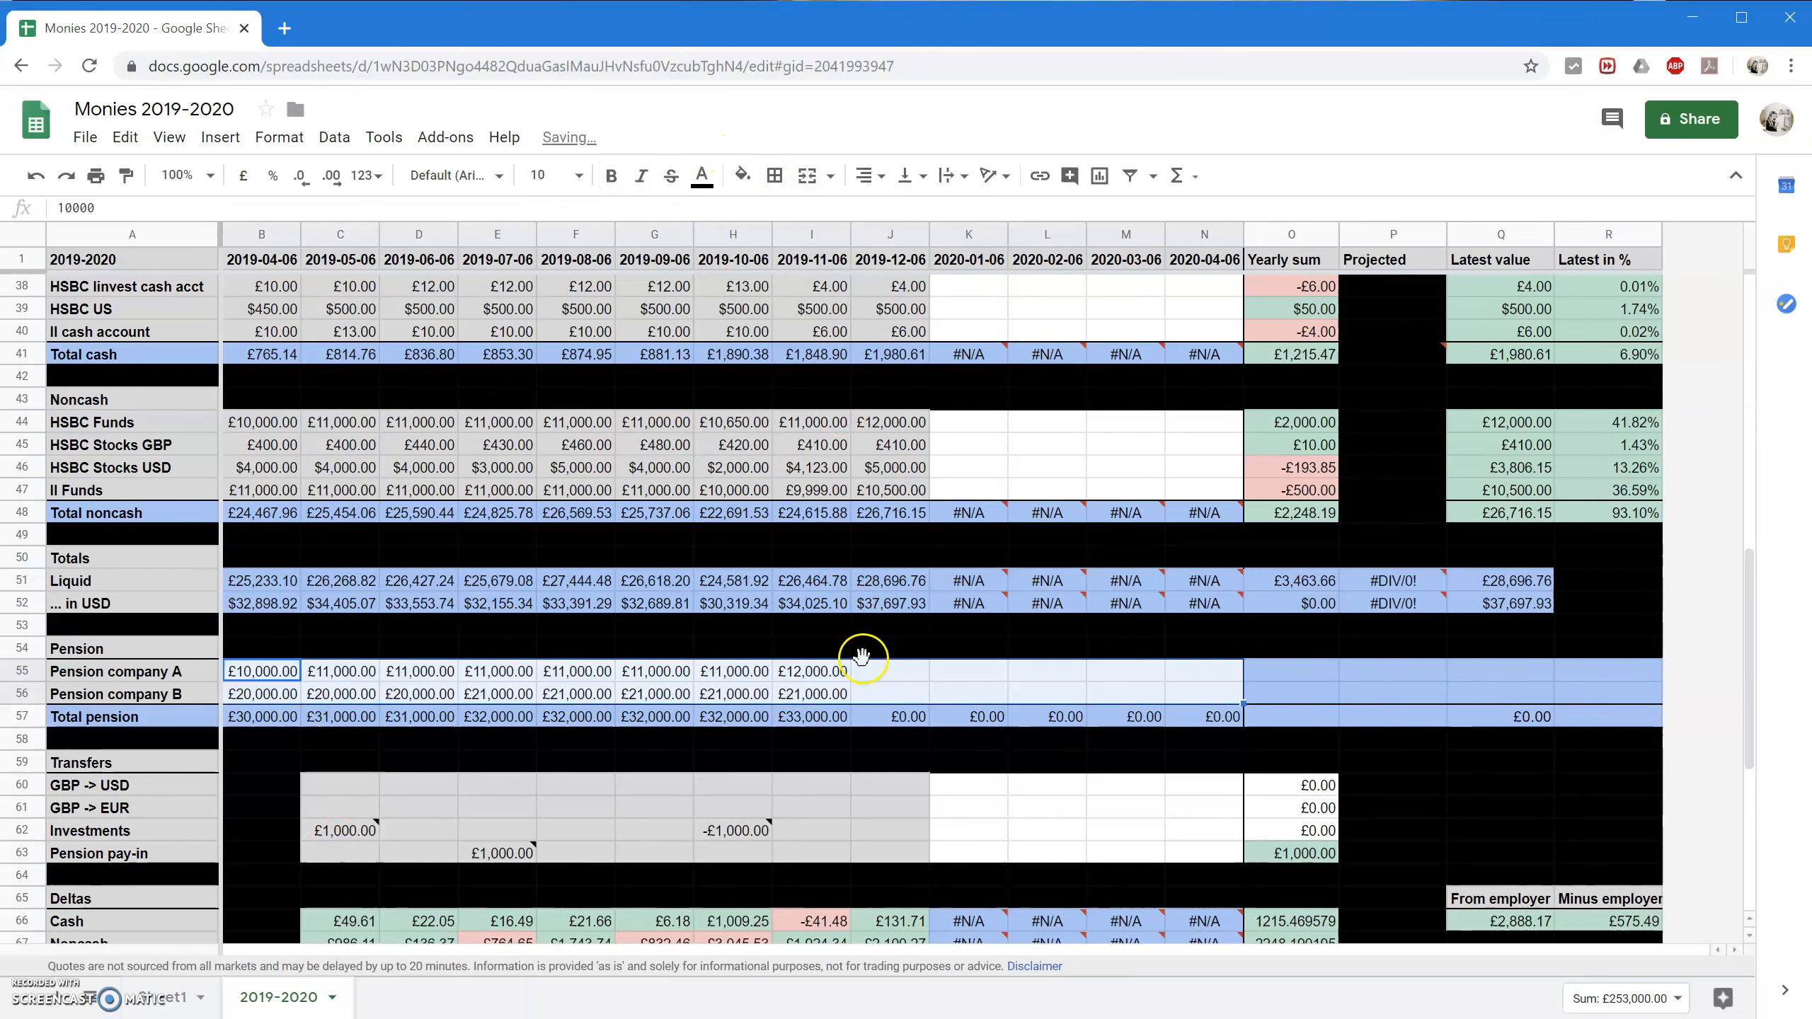
# Enter the December pension balances in J55:J56: Pension company A 12,000 and Pension company B 21,000.
pyautogui.click(874, 674)
pyautogui.write('1')
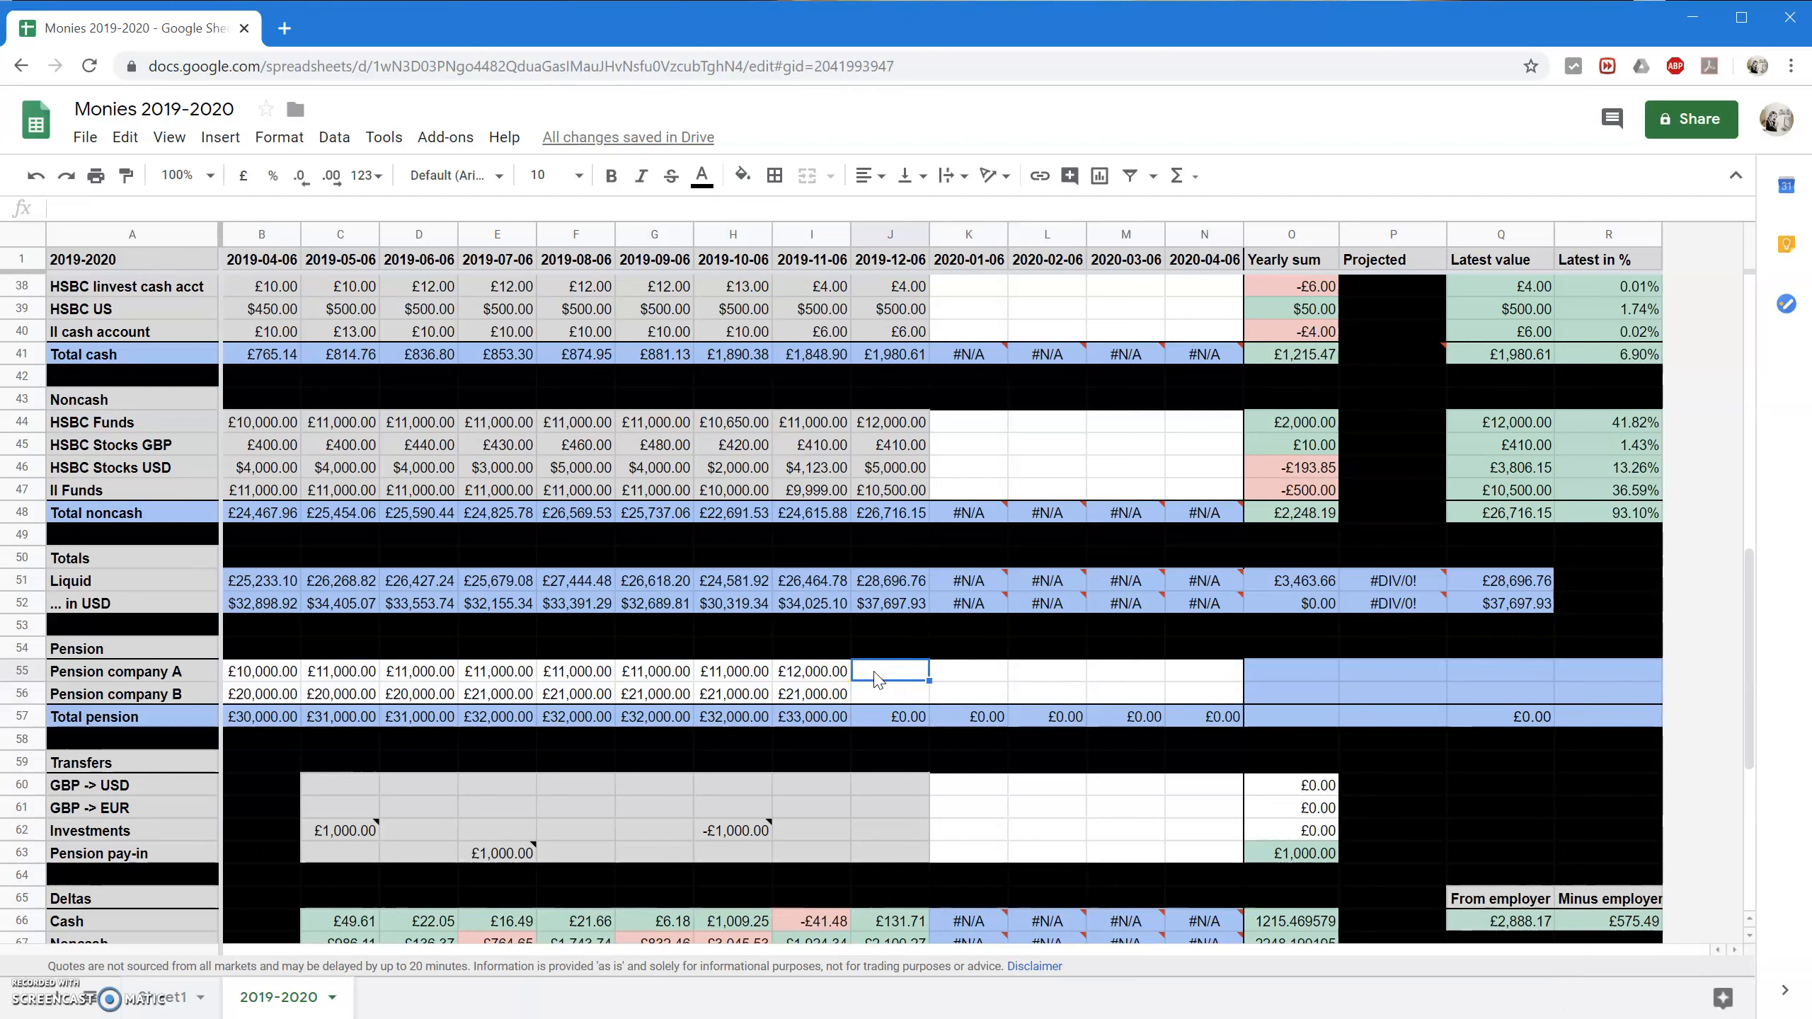
pyautogui.write('2,000.0')
pyautogui.press('Return')
pyautogui.write('21000')
pyautogui.press('Return')
# Fill the completed Pension company A and B cells B55:J56 with light grey.
pyautogui.press('Up')
pyautogui.hotkey('shift', 'Up')
pyautogui.hotkey('shift', 'Left')
pyautogui.hotkey('shift', 'Left')
pyautogui.hotkey('shift', 'Left')
pyautogui.hotkey('shift', 'Left')
pyautogui.hotkey('shift', 'Left')
pyautogui.hotkey('shift', 'Left')
pyautogui.hotkey('shift', 'Left')
pyautogui.hotkey('shift', 'Left')
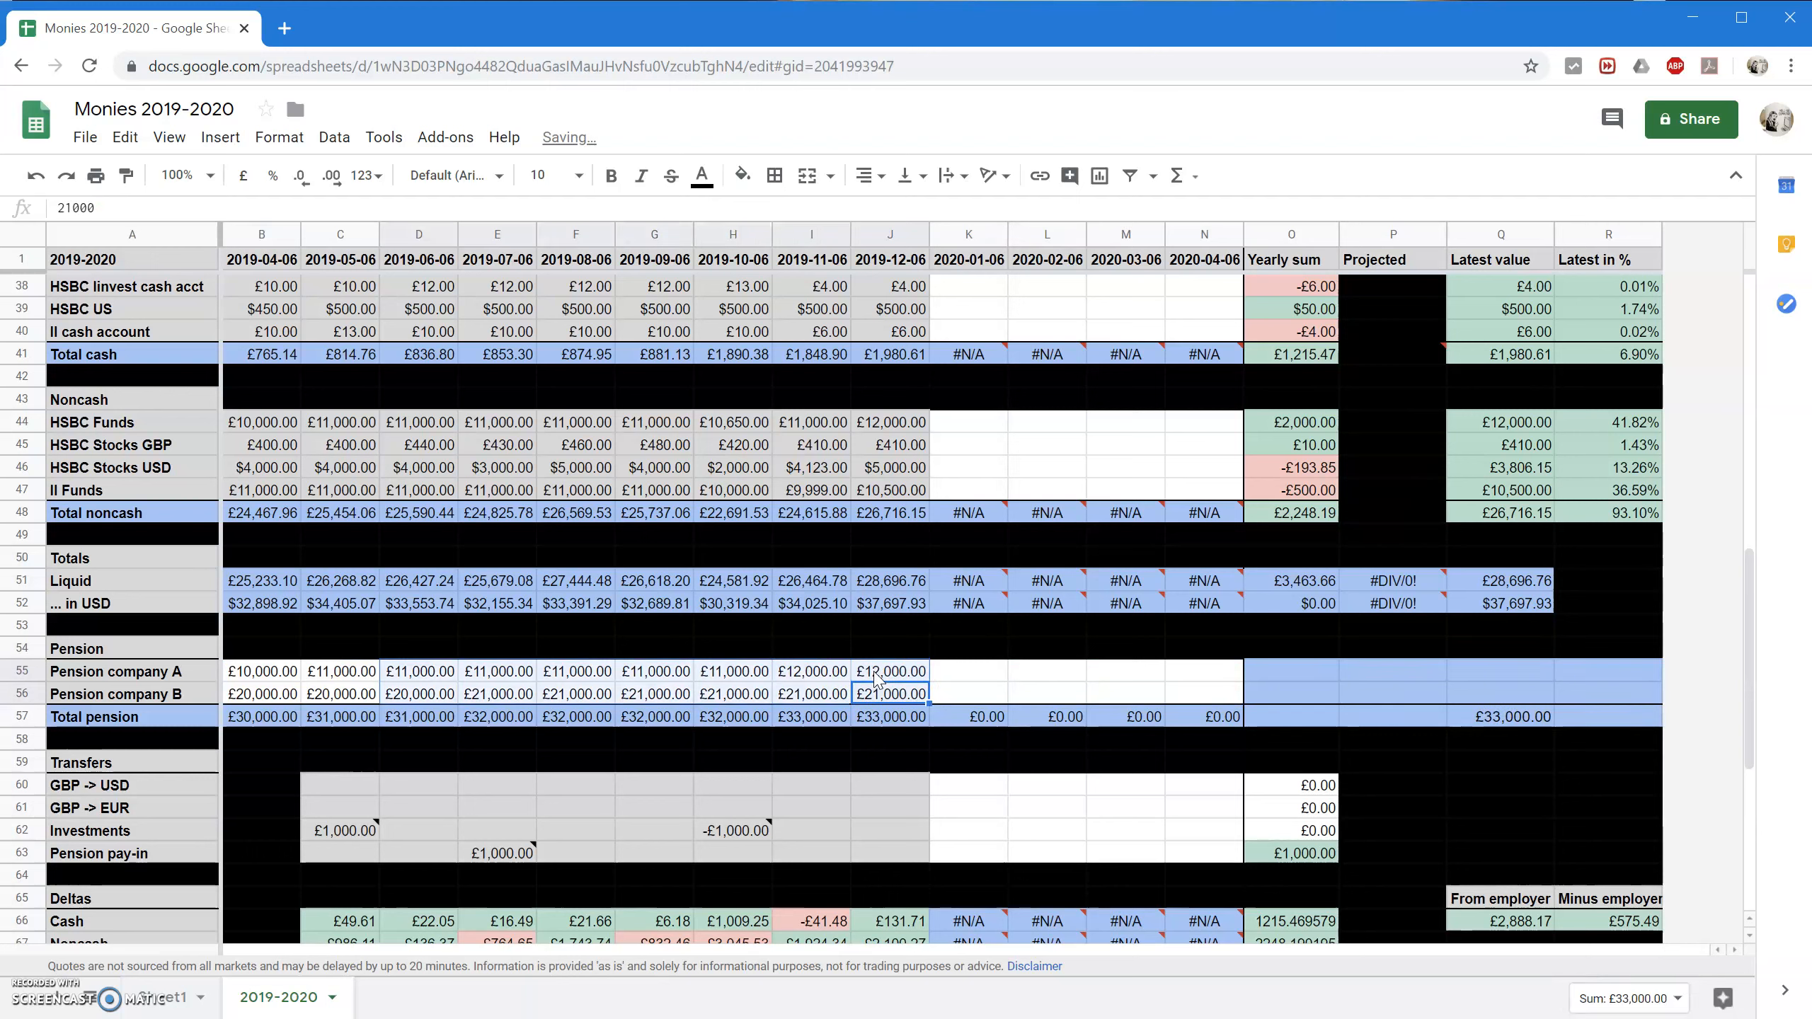
pyautogui.click(741, 175)
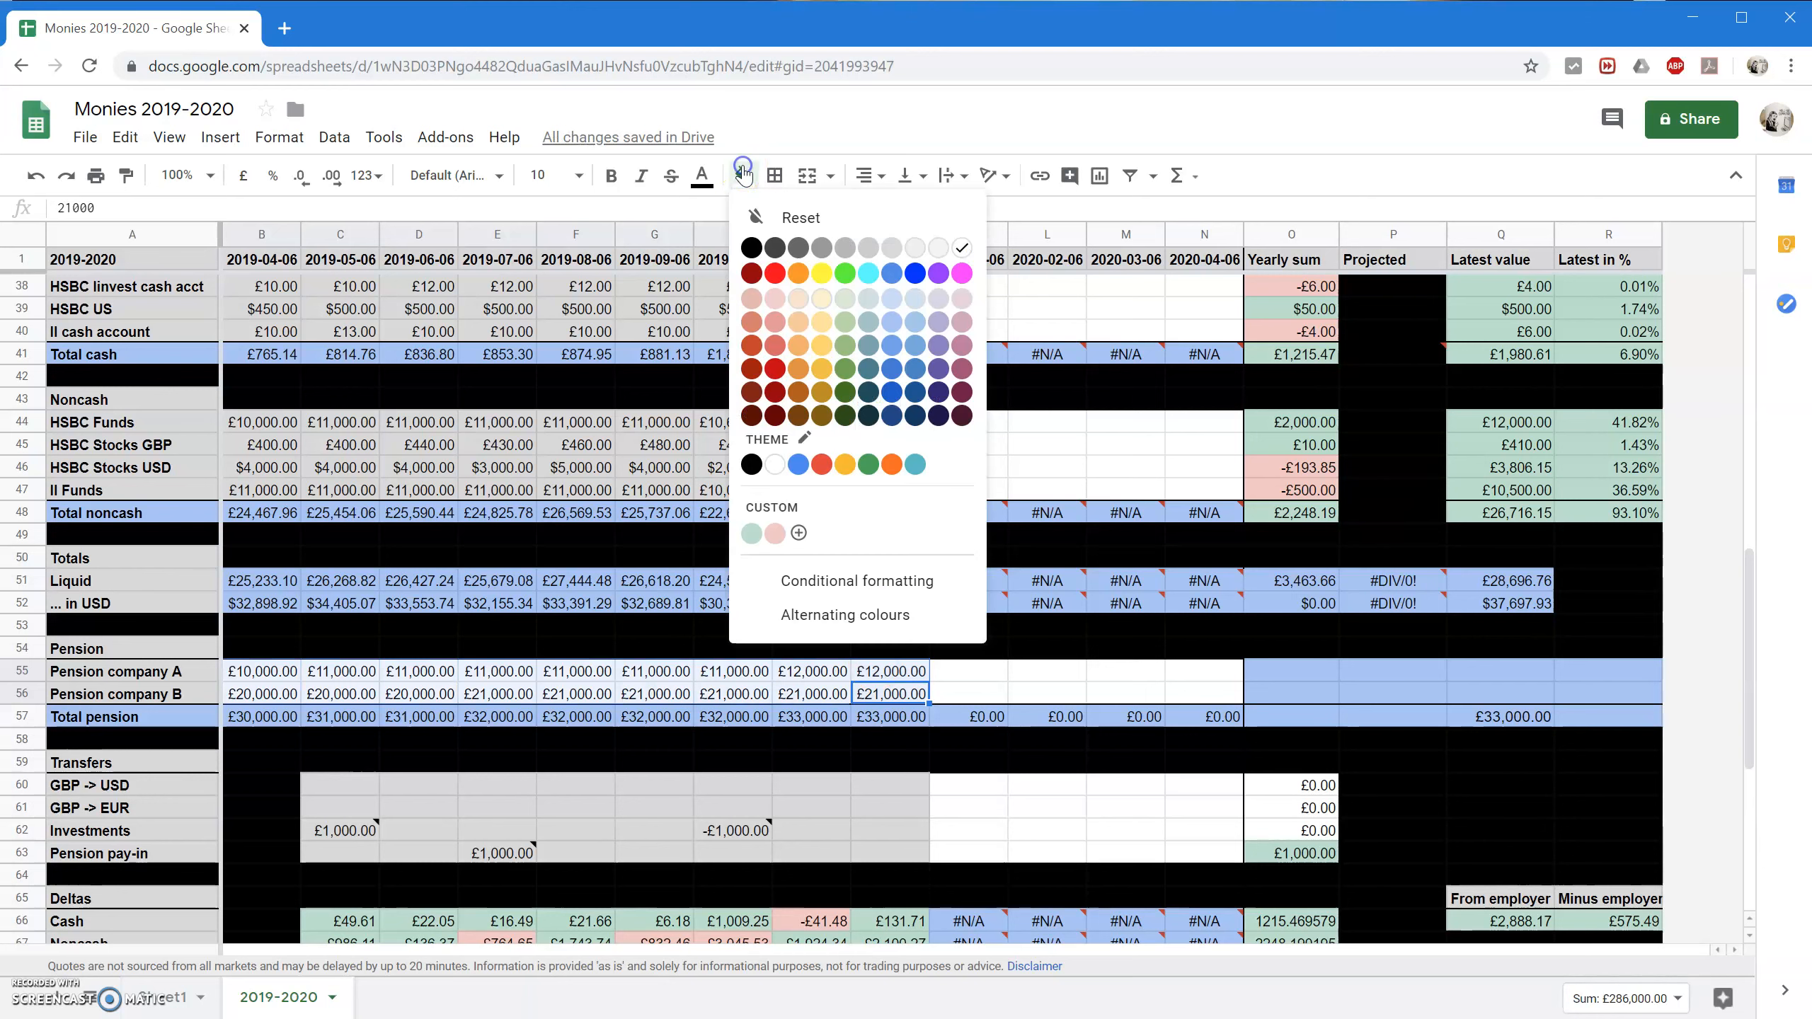
pyautogui.click(885, 250)
# Extend the May Pension profit formula in C74 to also subtract the EE and ER pension contributions in C4 and C5.
pyautogui.scroll(-6, 988, 739)
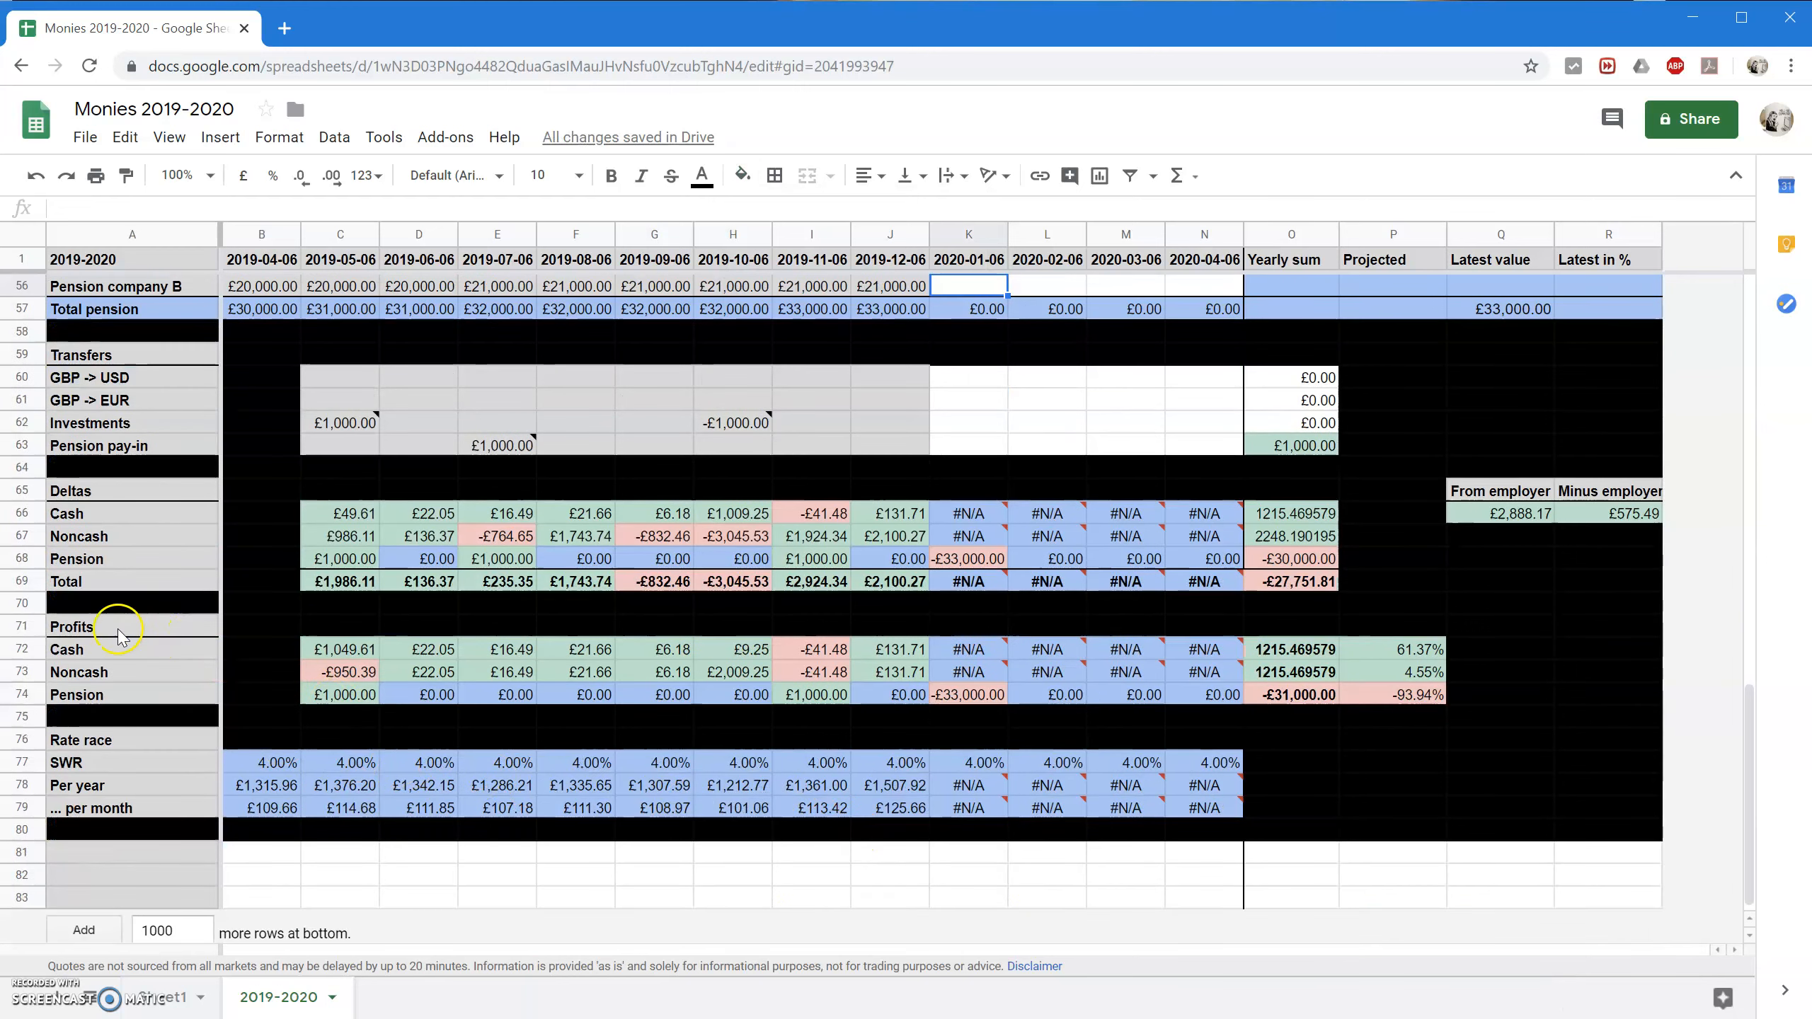
pyautogui.click(333, 694)
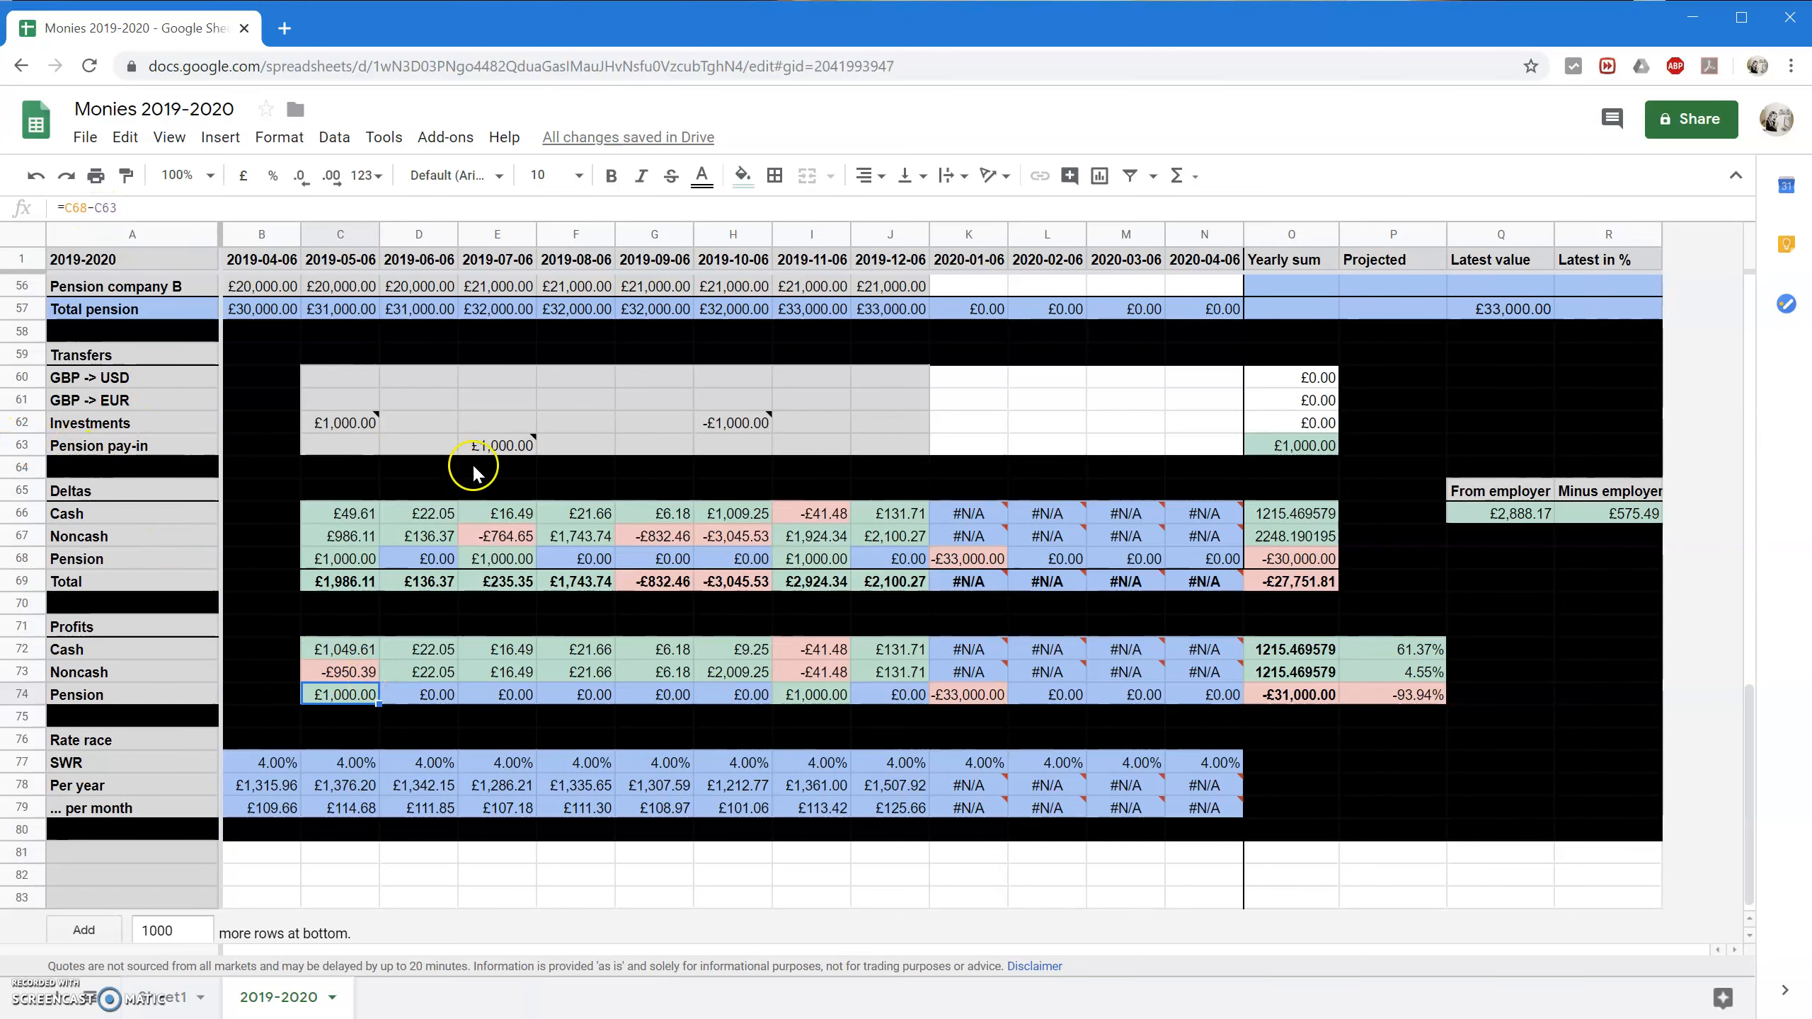
pyautogui.scroll(15, 492, 499)
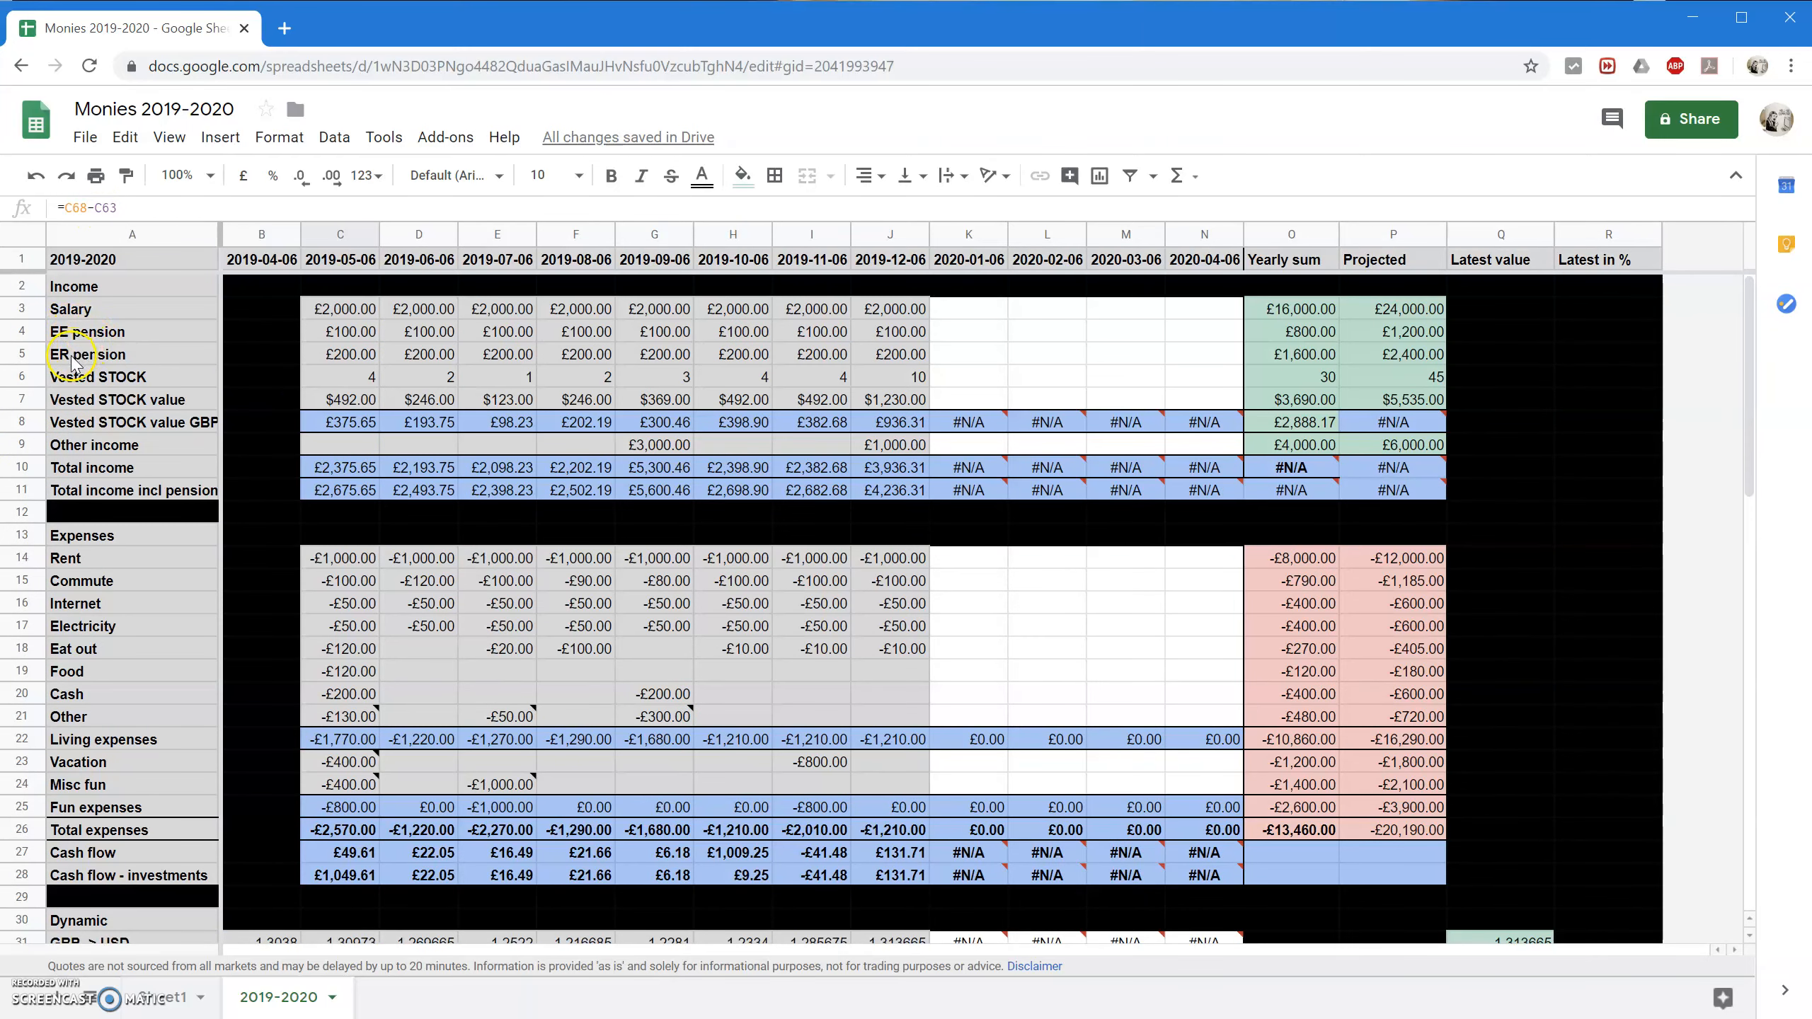
pyautogui.scroll(-15, 474, 617)
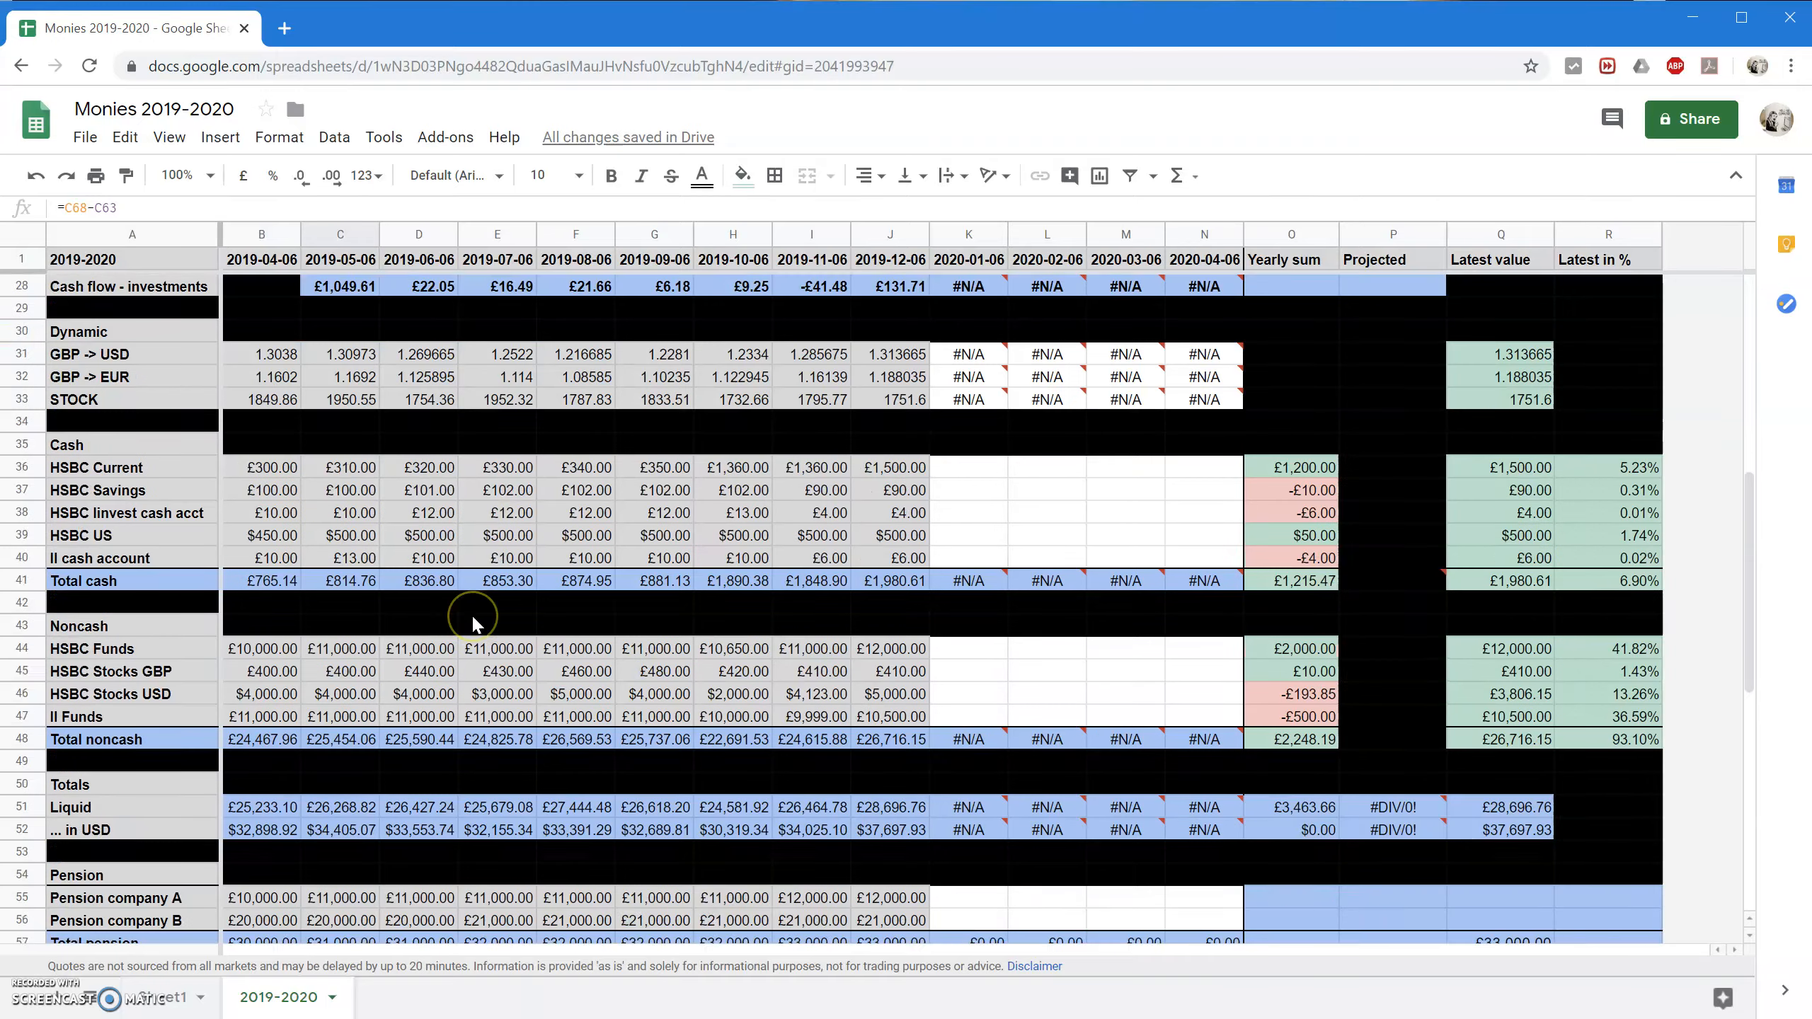
pyautogui.scroll(-1, 476, 625)
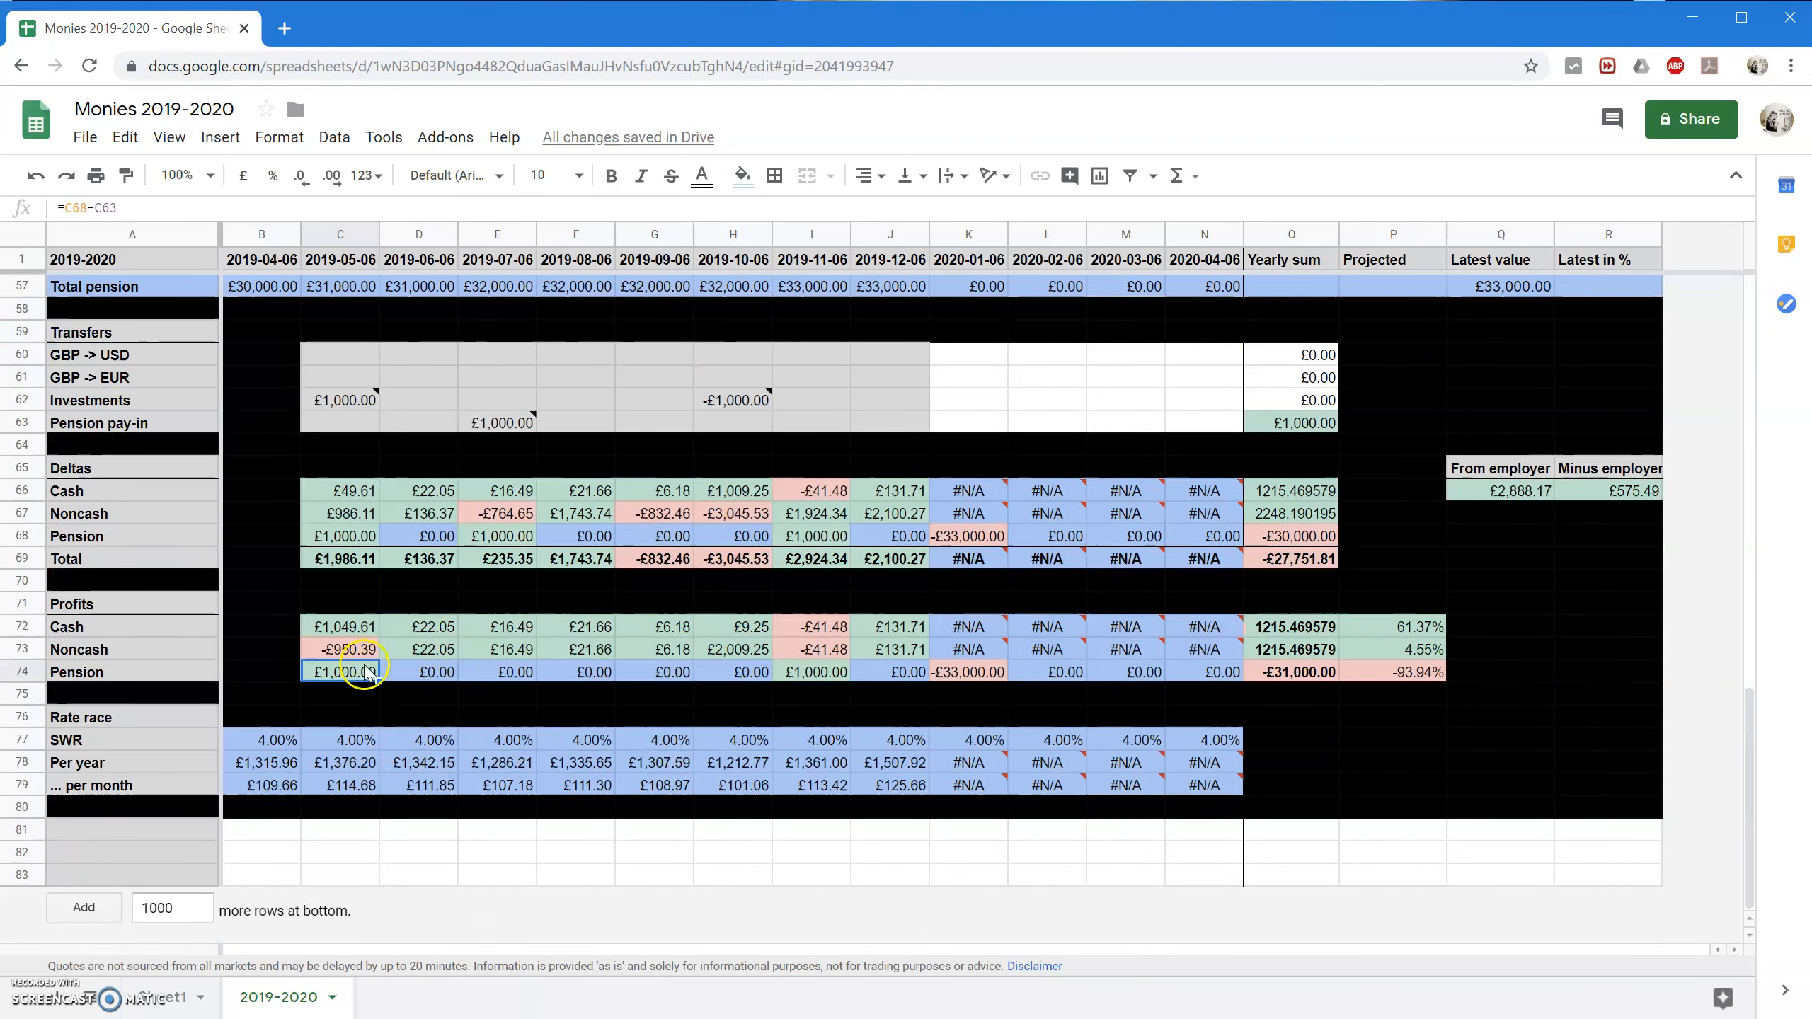
pyautogui.click(182, 207)
pyautogui.write('-C')
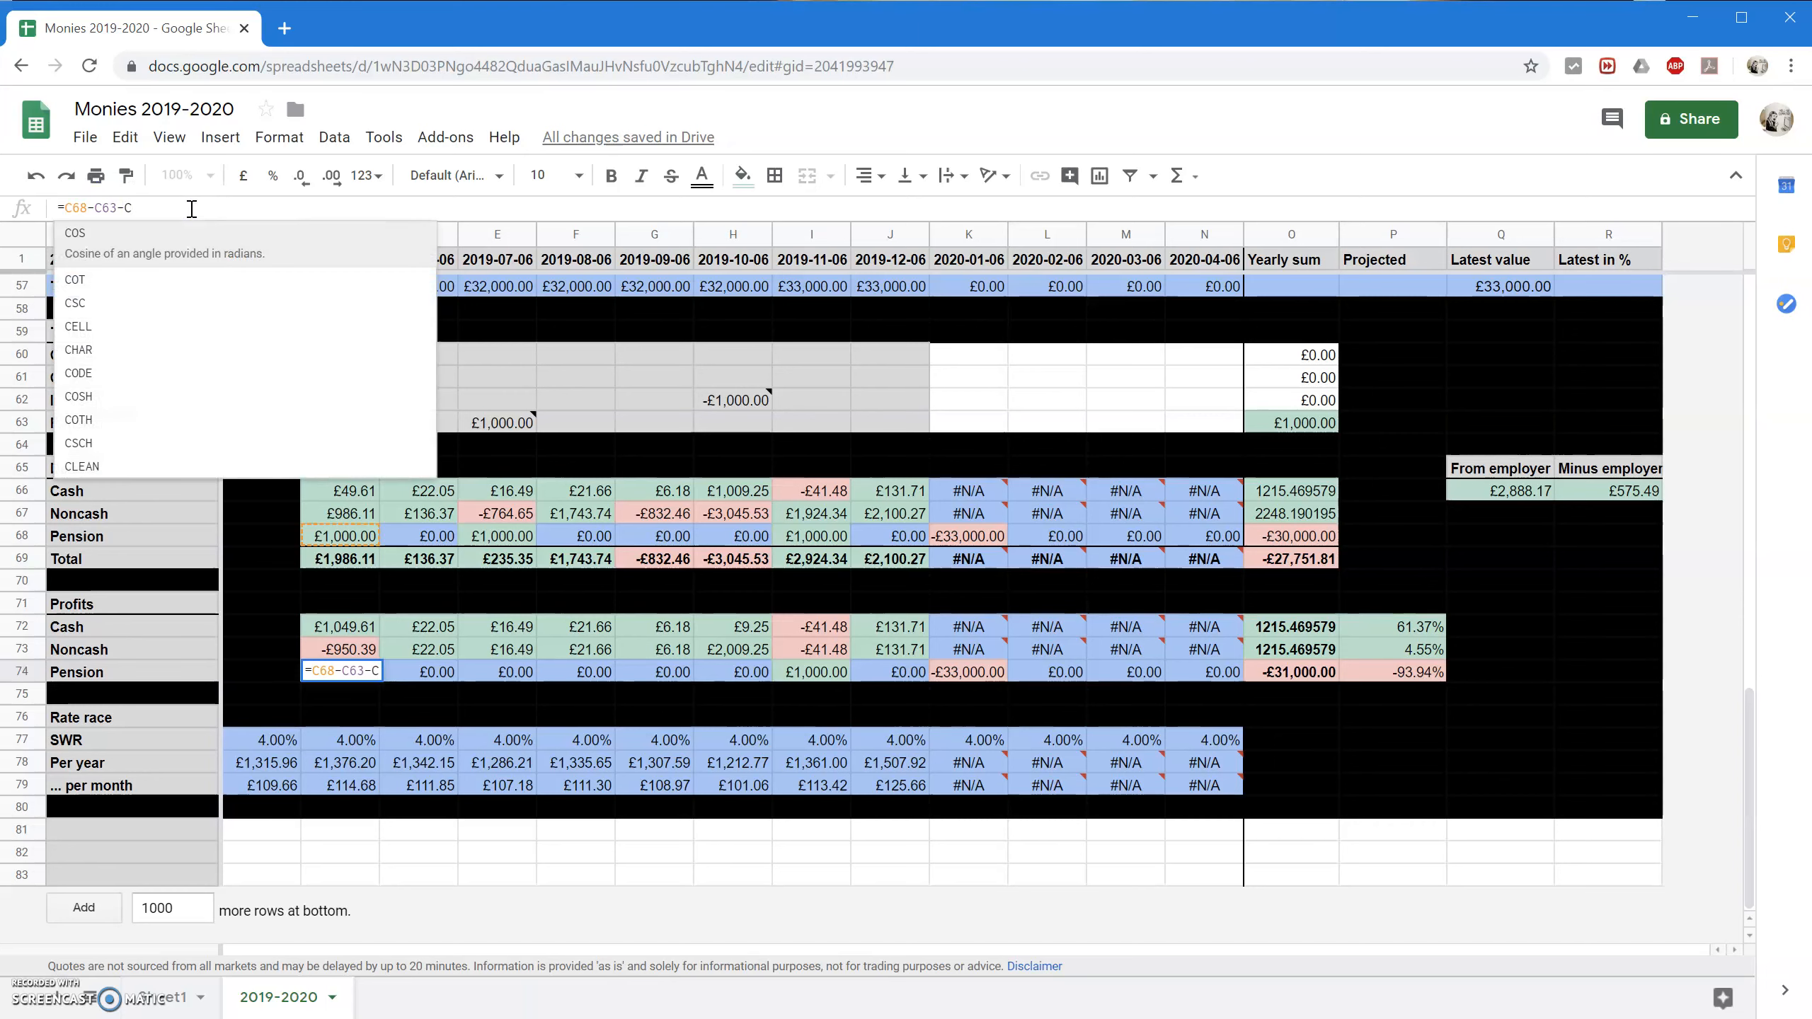
pyautogui.write('4-C')
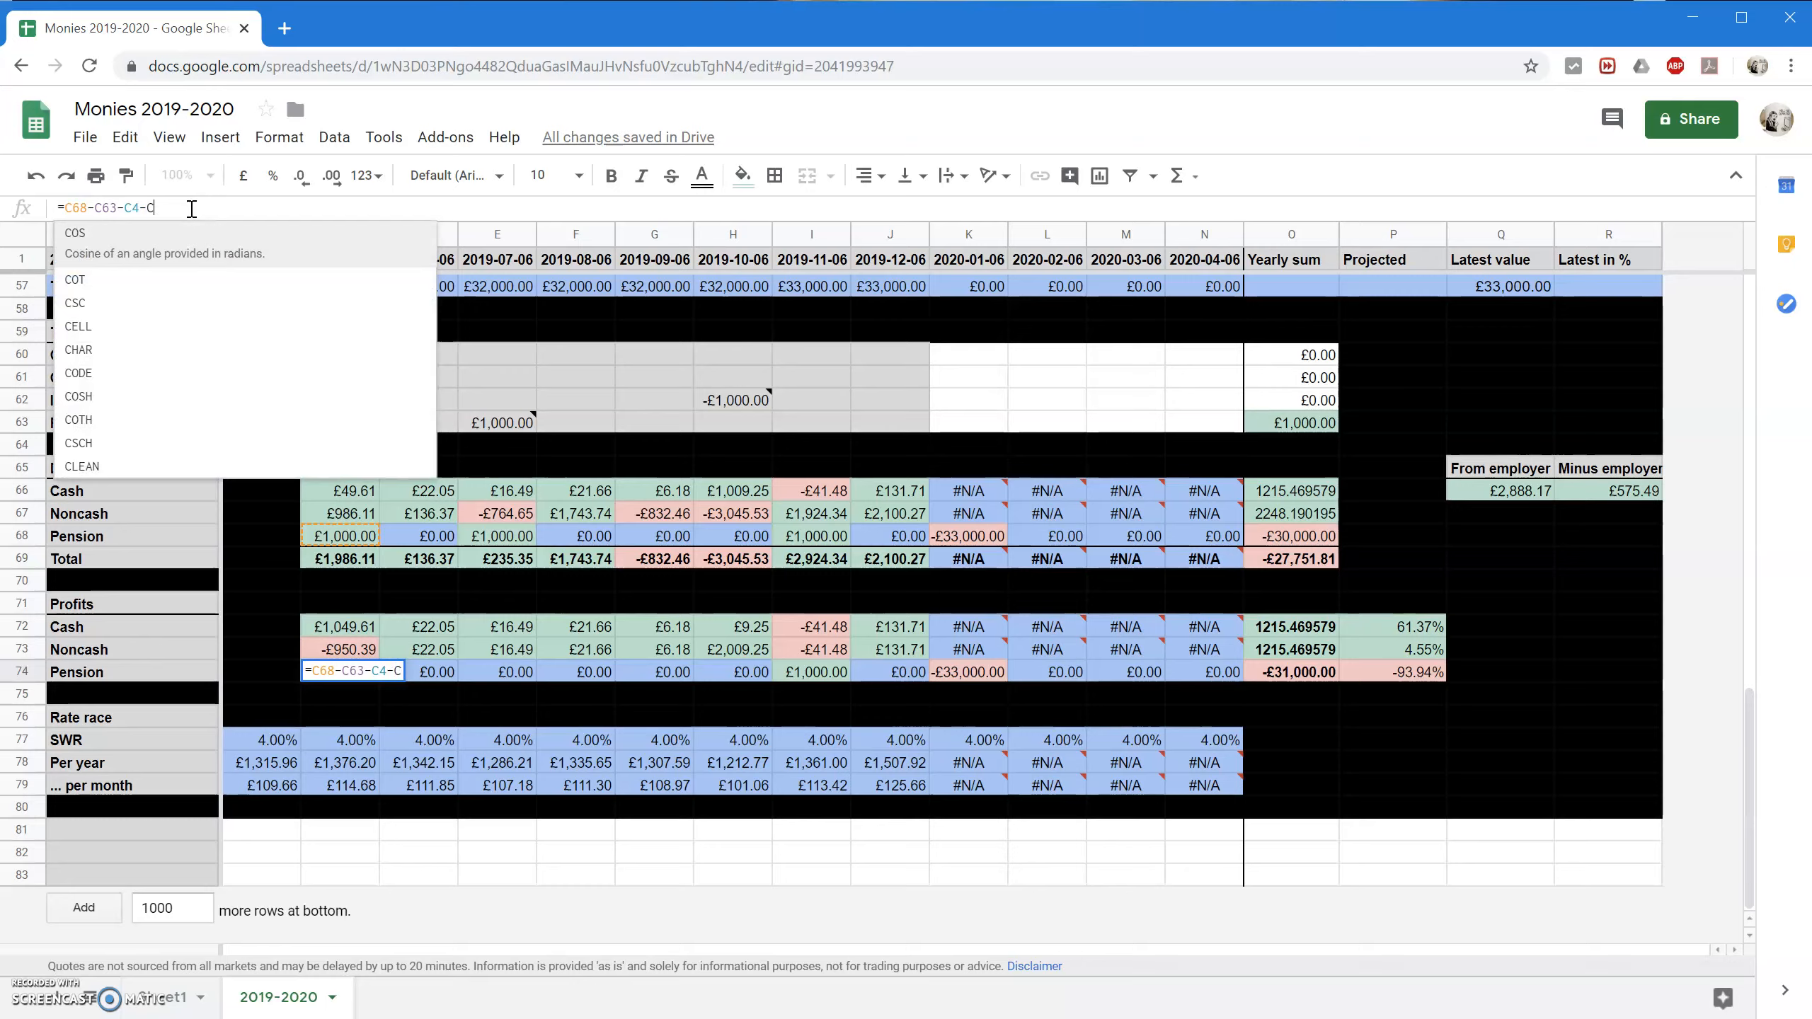
pyautogui.press('Return')
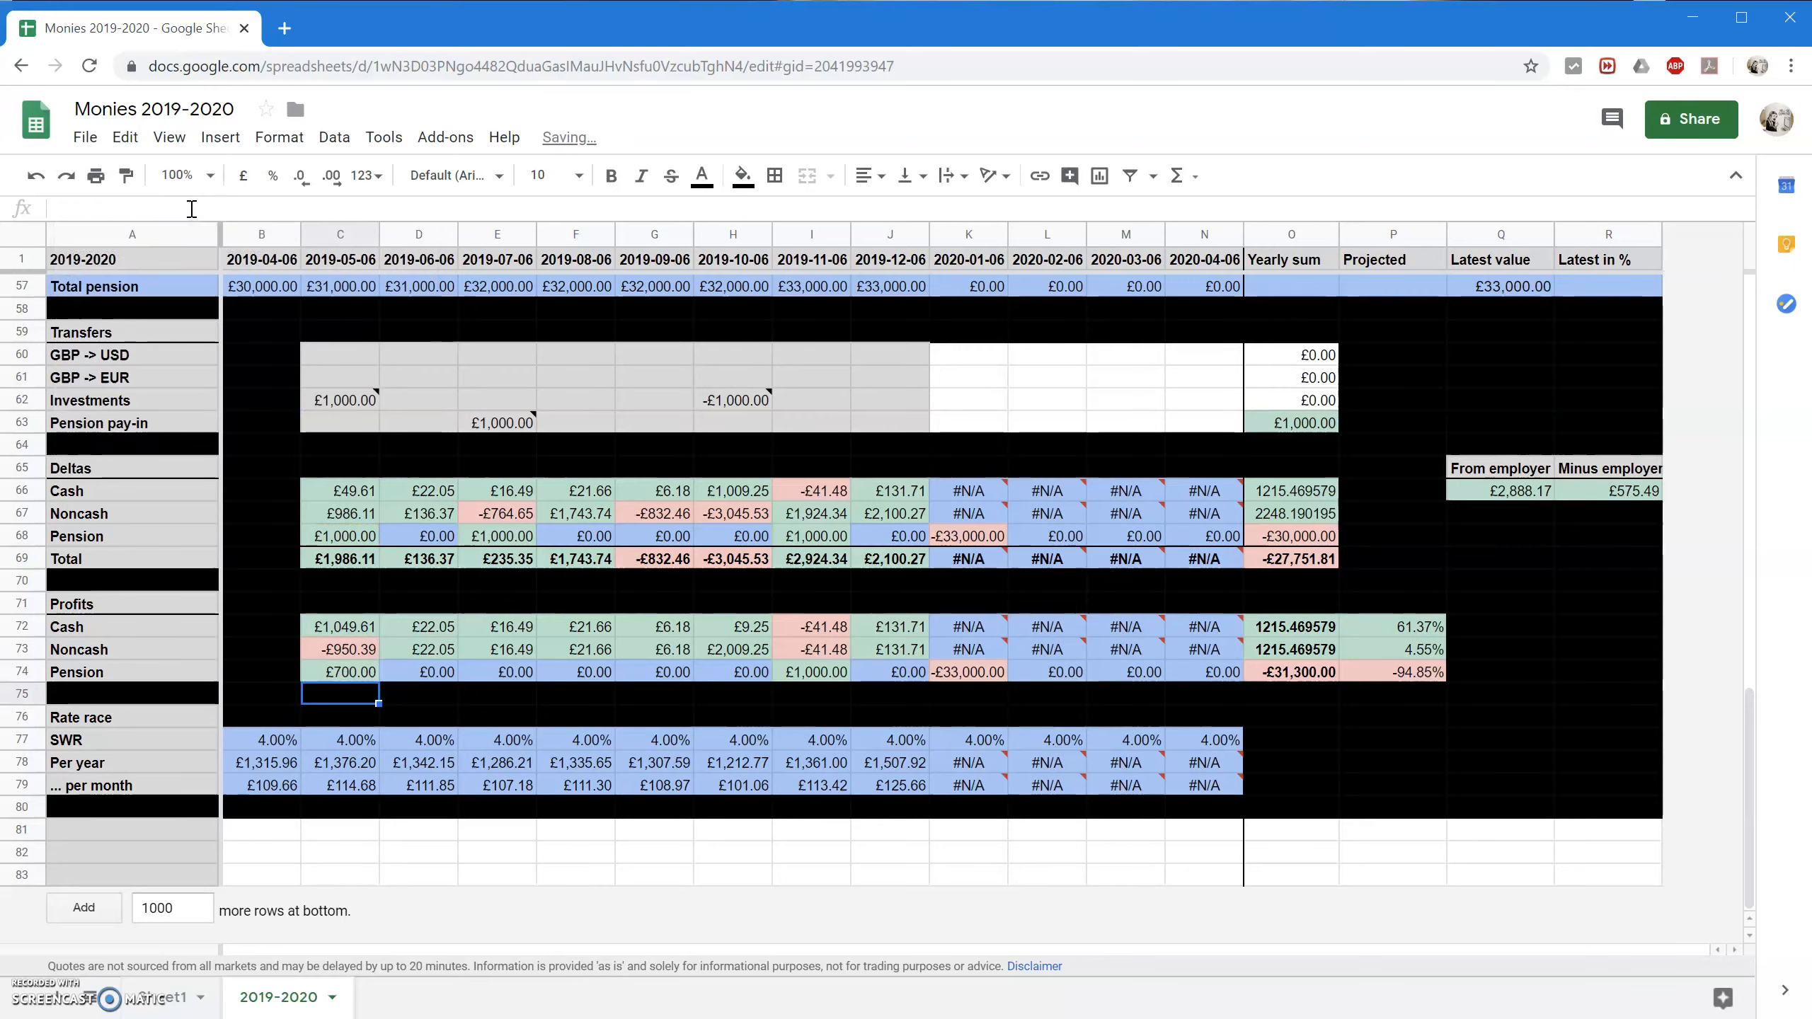
# Copy the Pension profit formula from C74 across the remaining months to N74.
pyautogui.scroll(15, 467, 639)
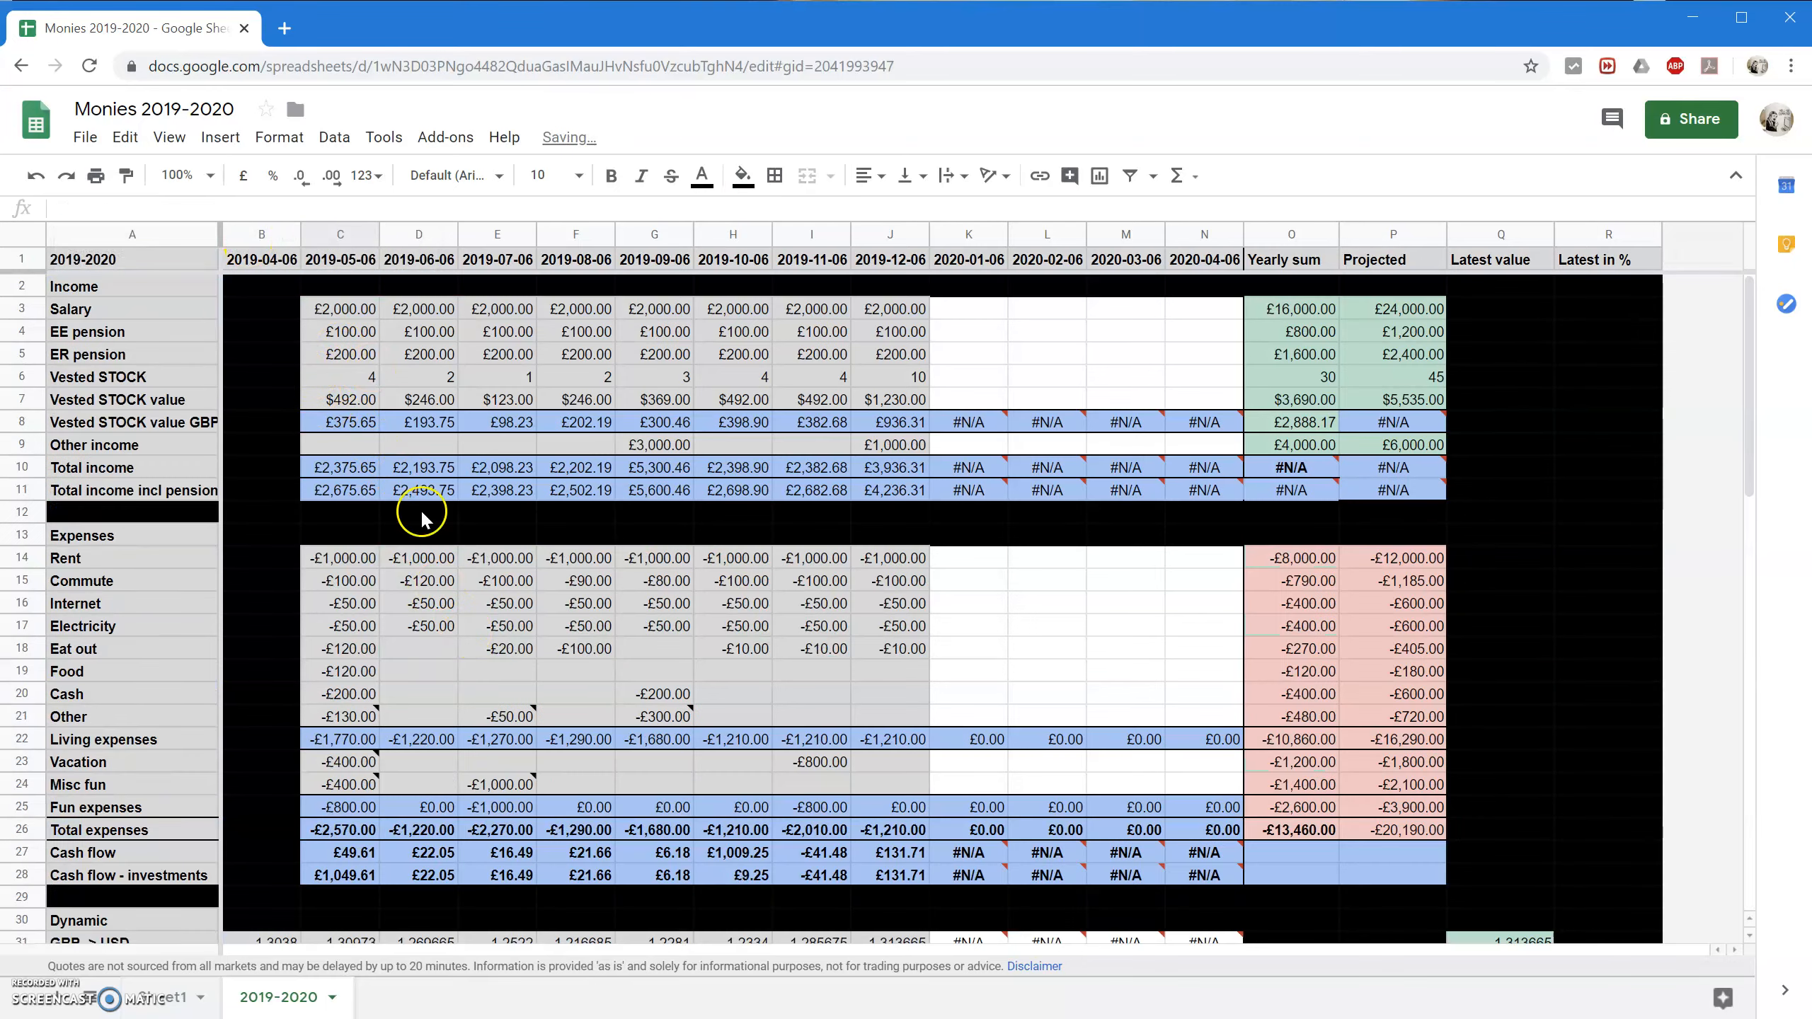
pyautogui.scroll(-15, 421, 519)
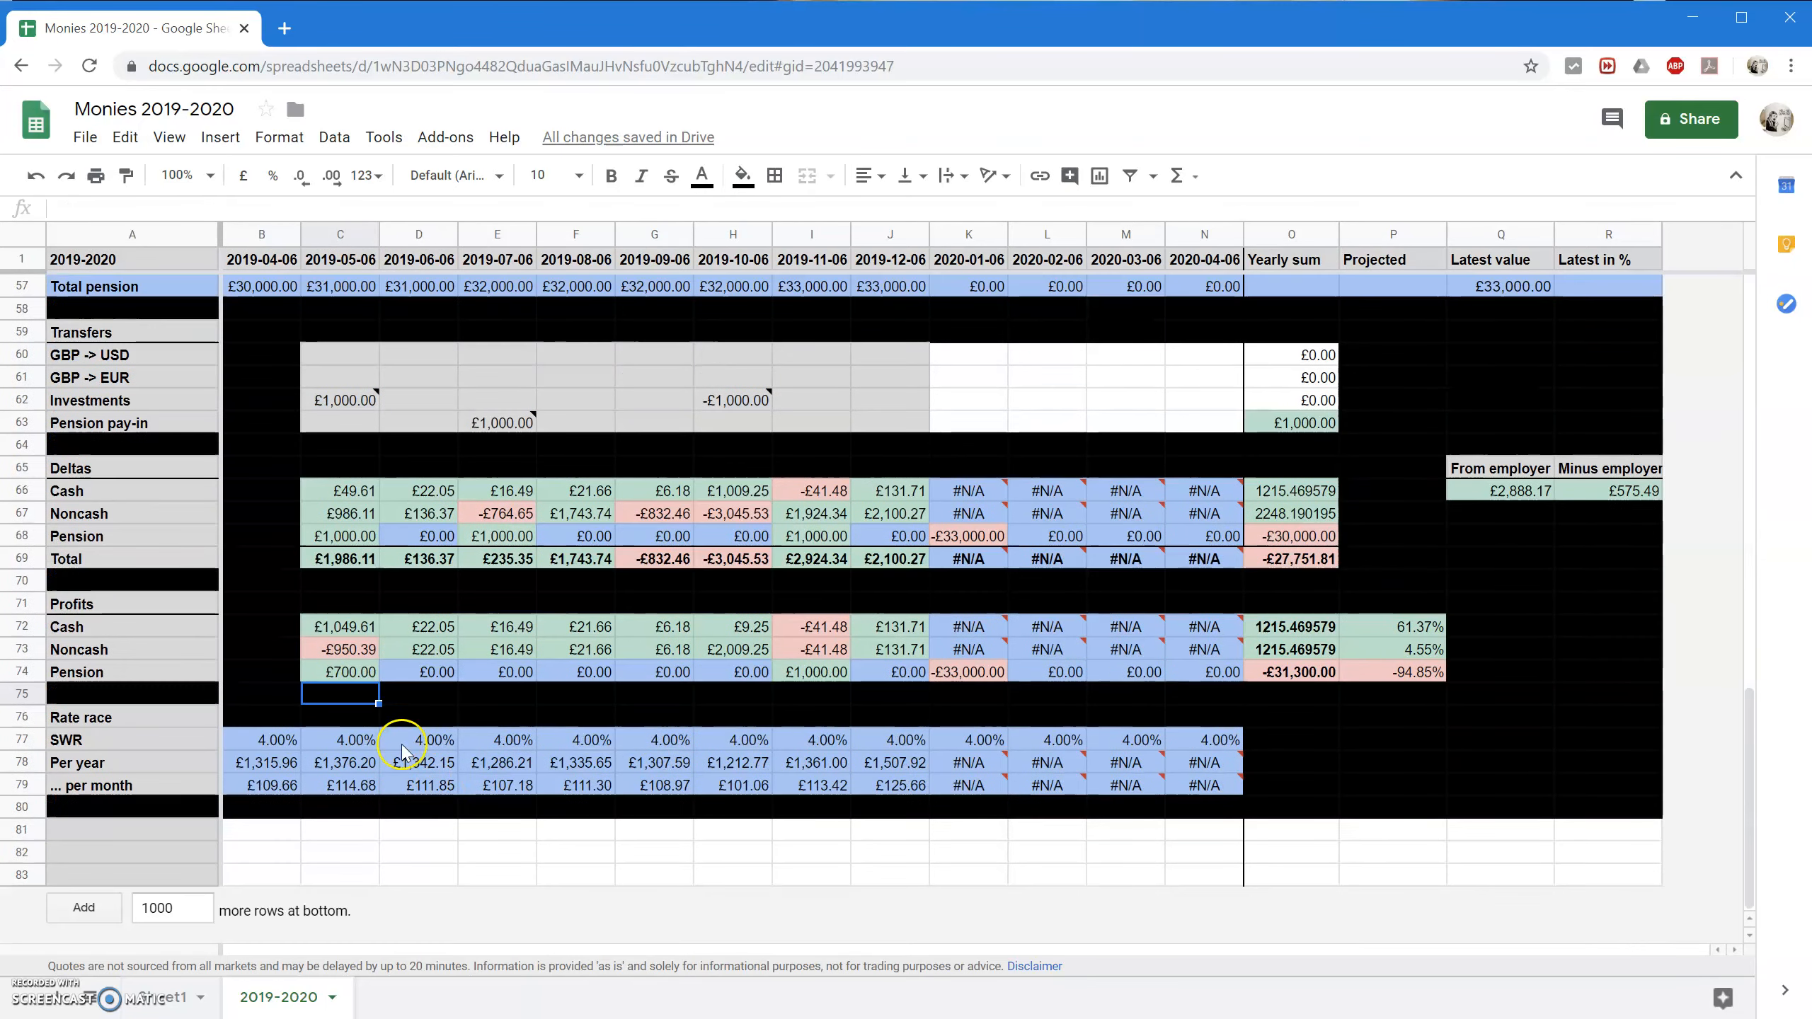
pyautogui.click(376, 676)
pyautogui.moveTo(380, 681); pyautogui.dragTo(1228, 679)
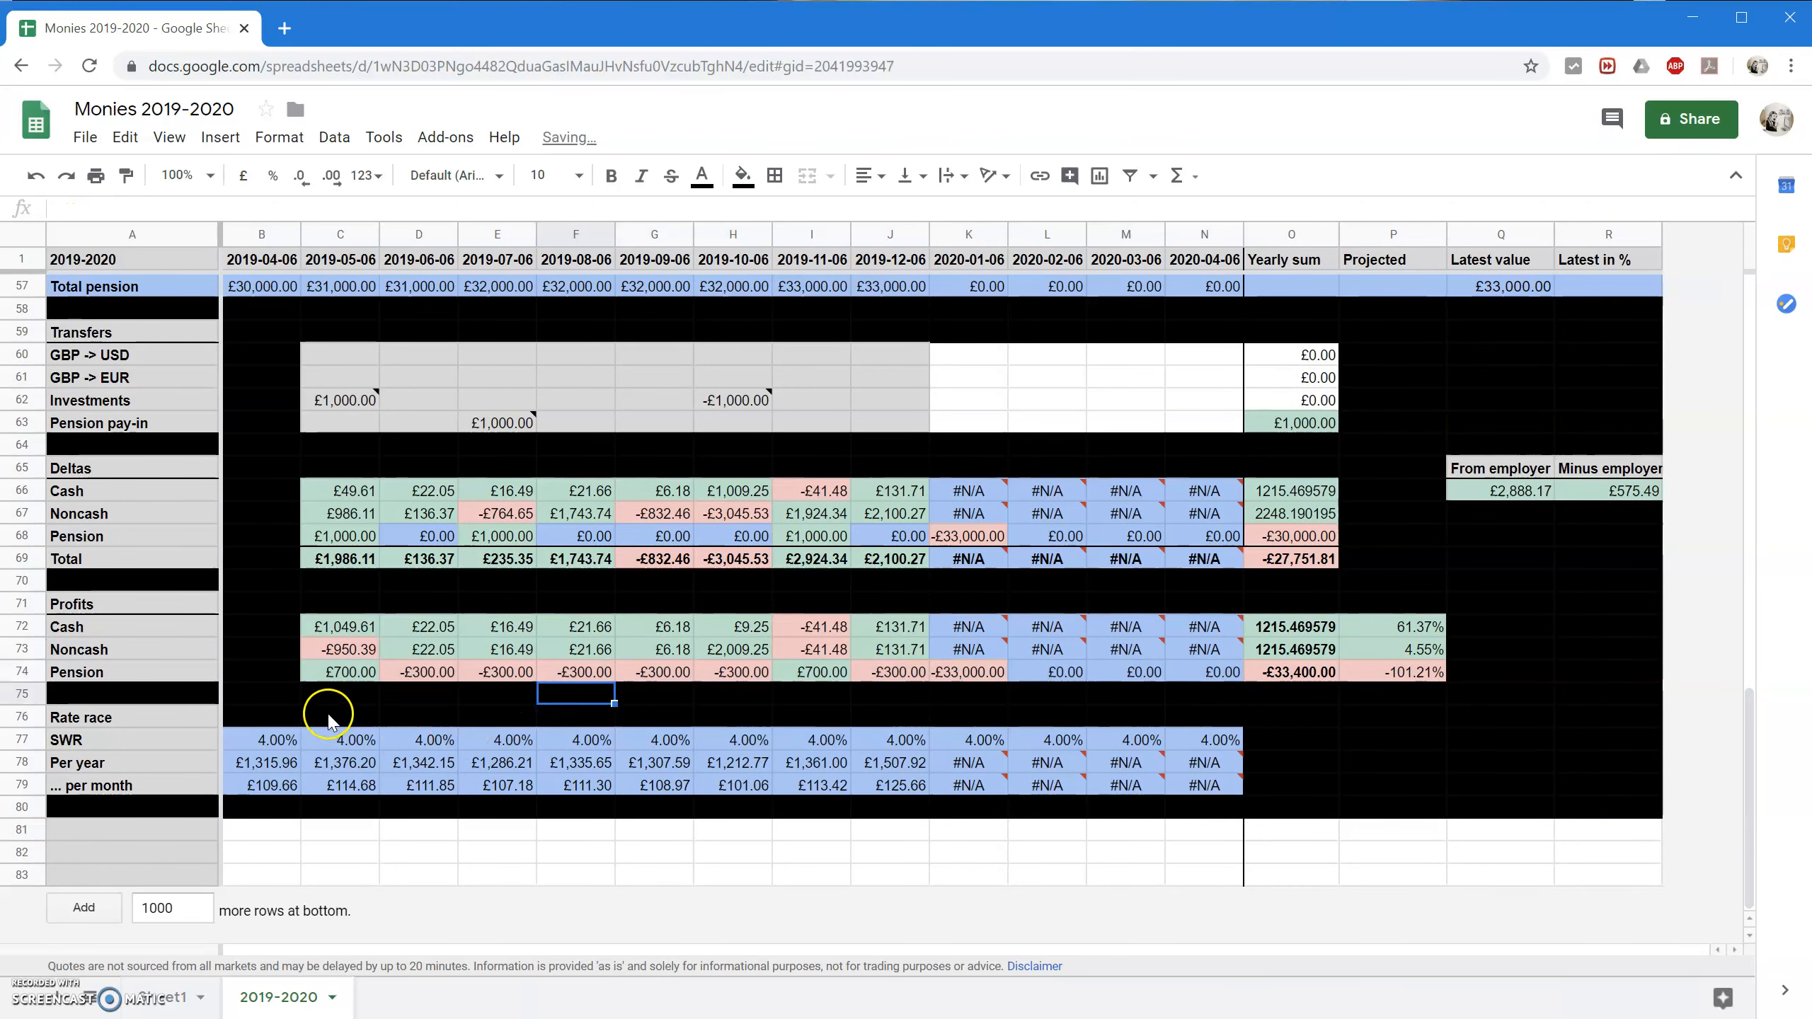
# Compare the monthly Pension profits in row 74 with the EE and ER pension contributions and the Pension deltas in row 68.
pyautogui.click(427, 673)
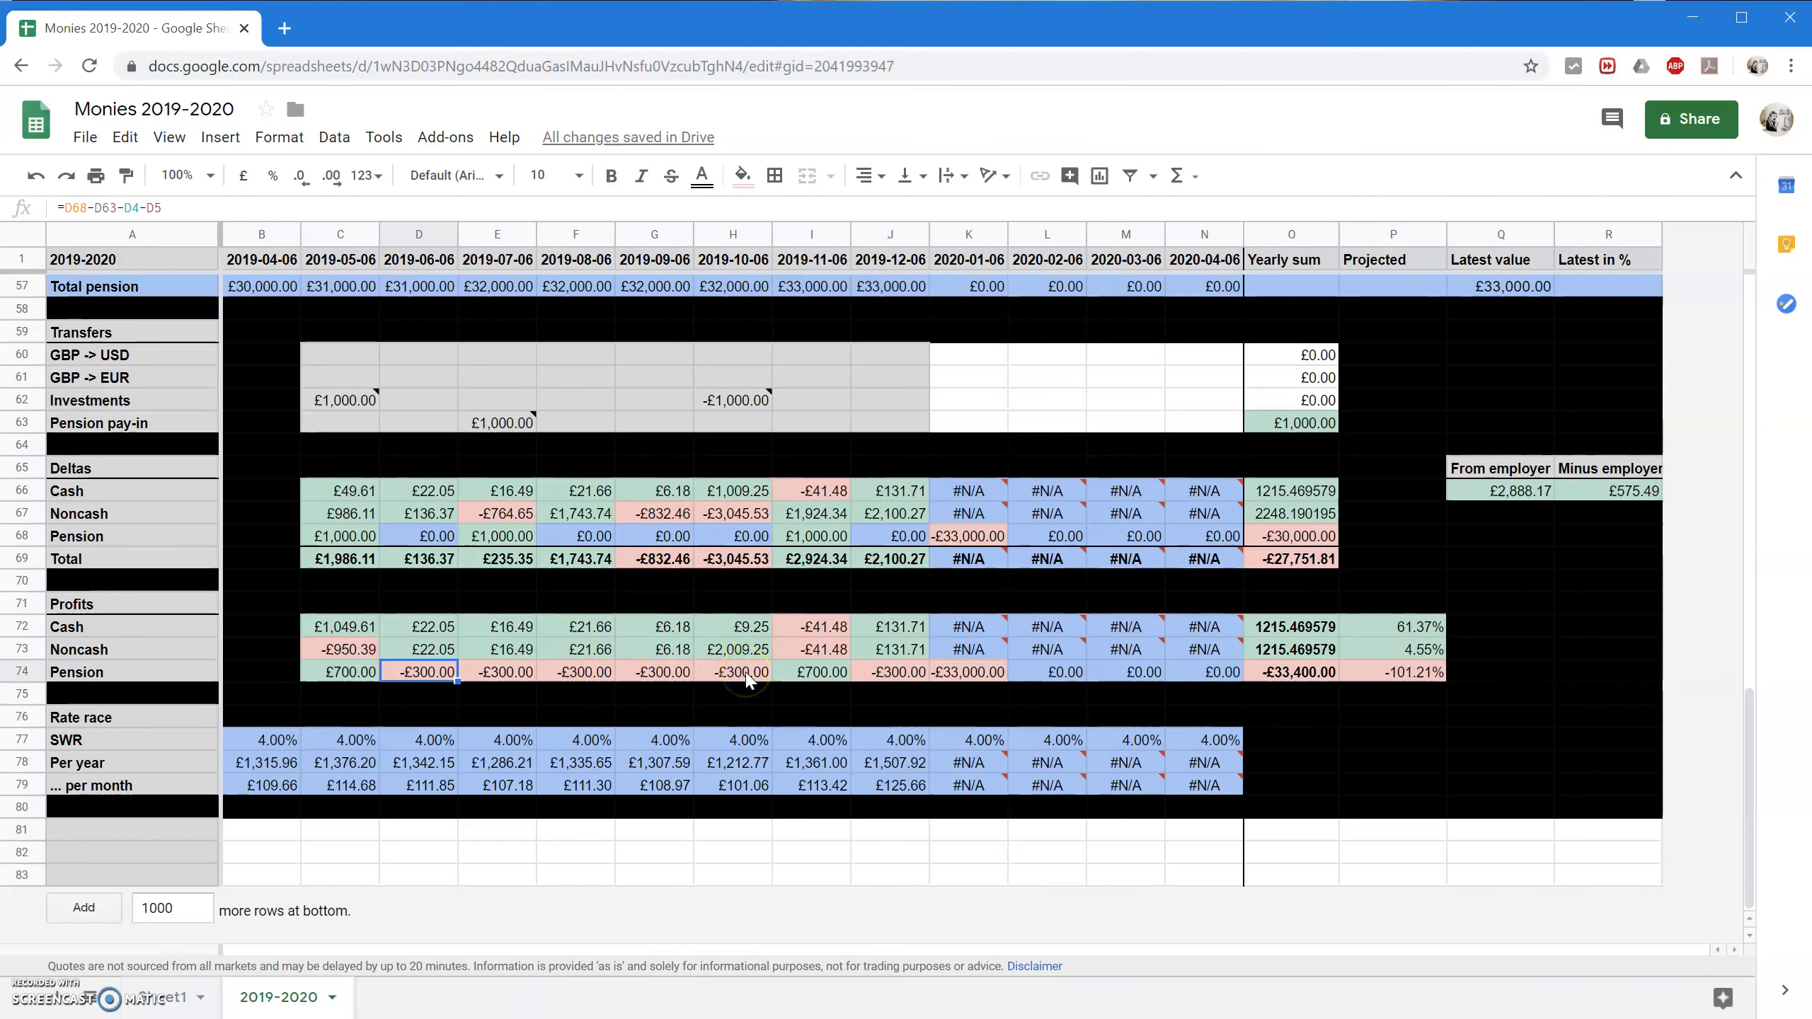
pyautogui.scroll(15, 542, 823)
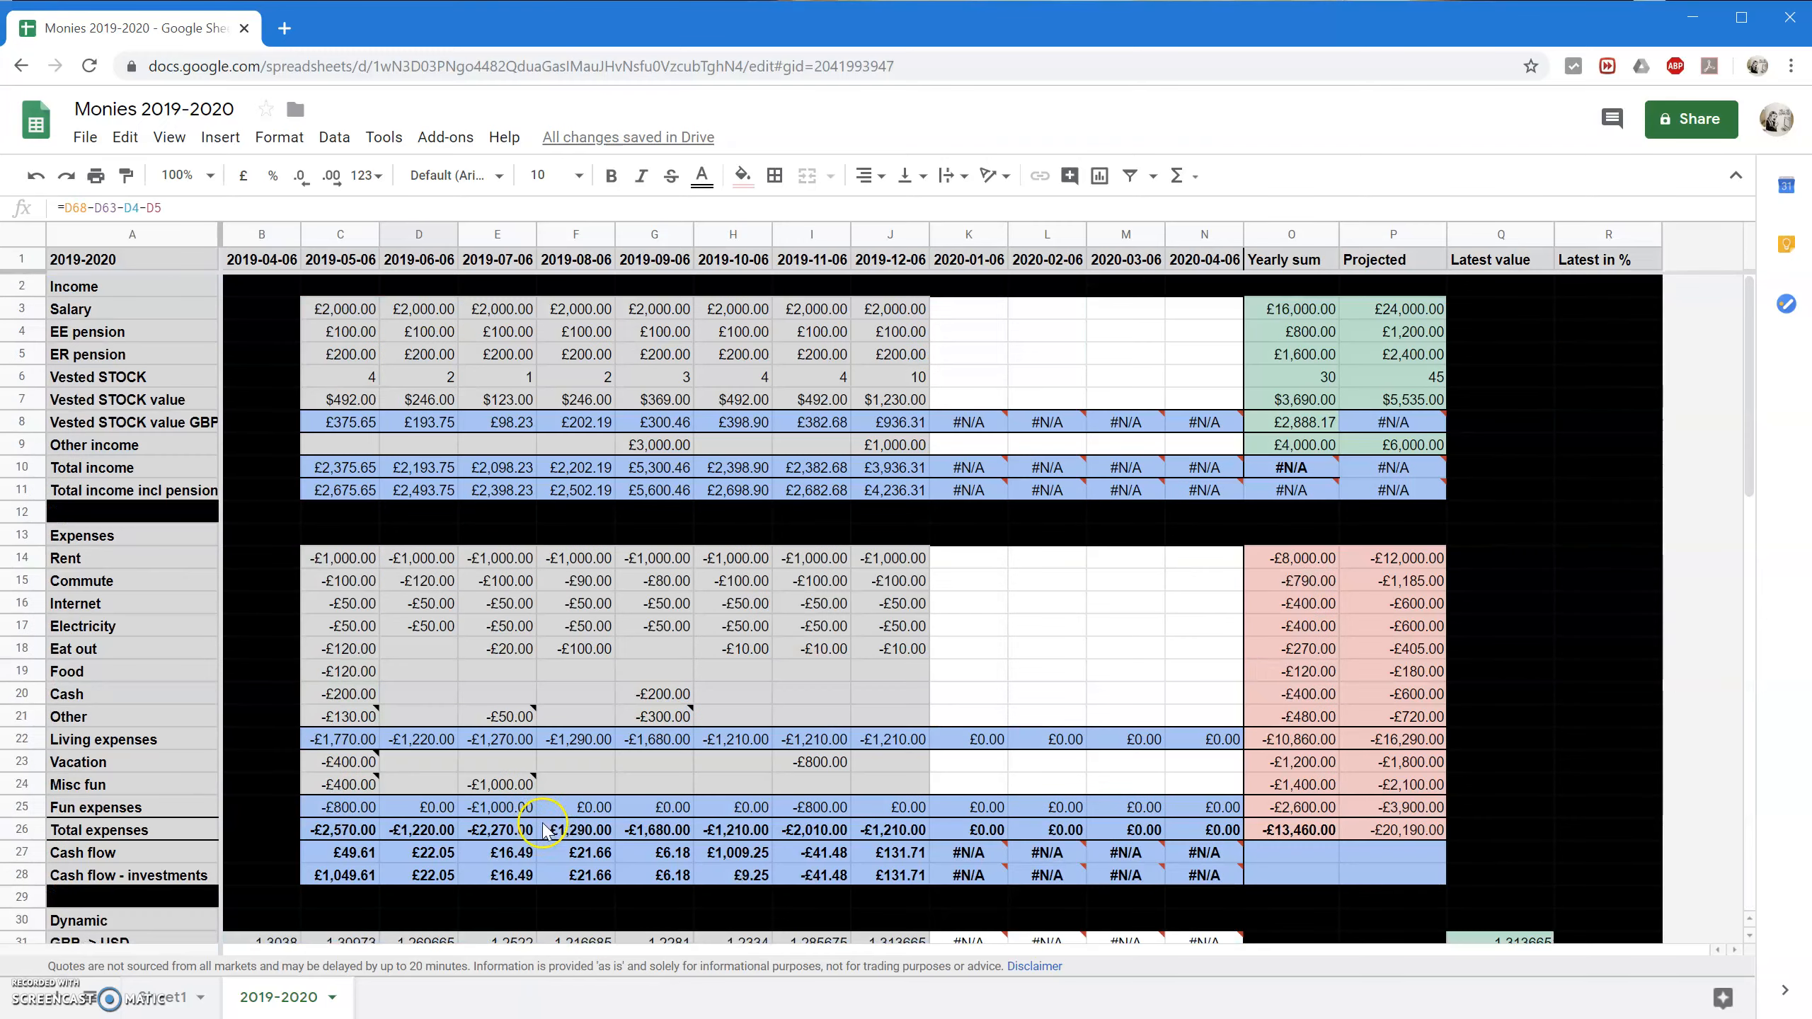
pyautogui.moveTo(361, 341); pyautogui.dragTo(364, 354)
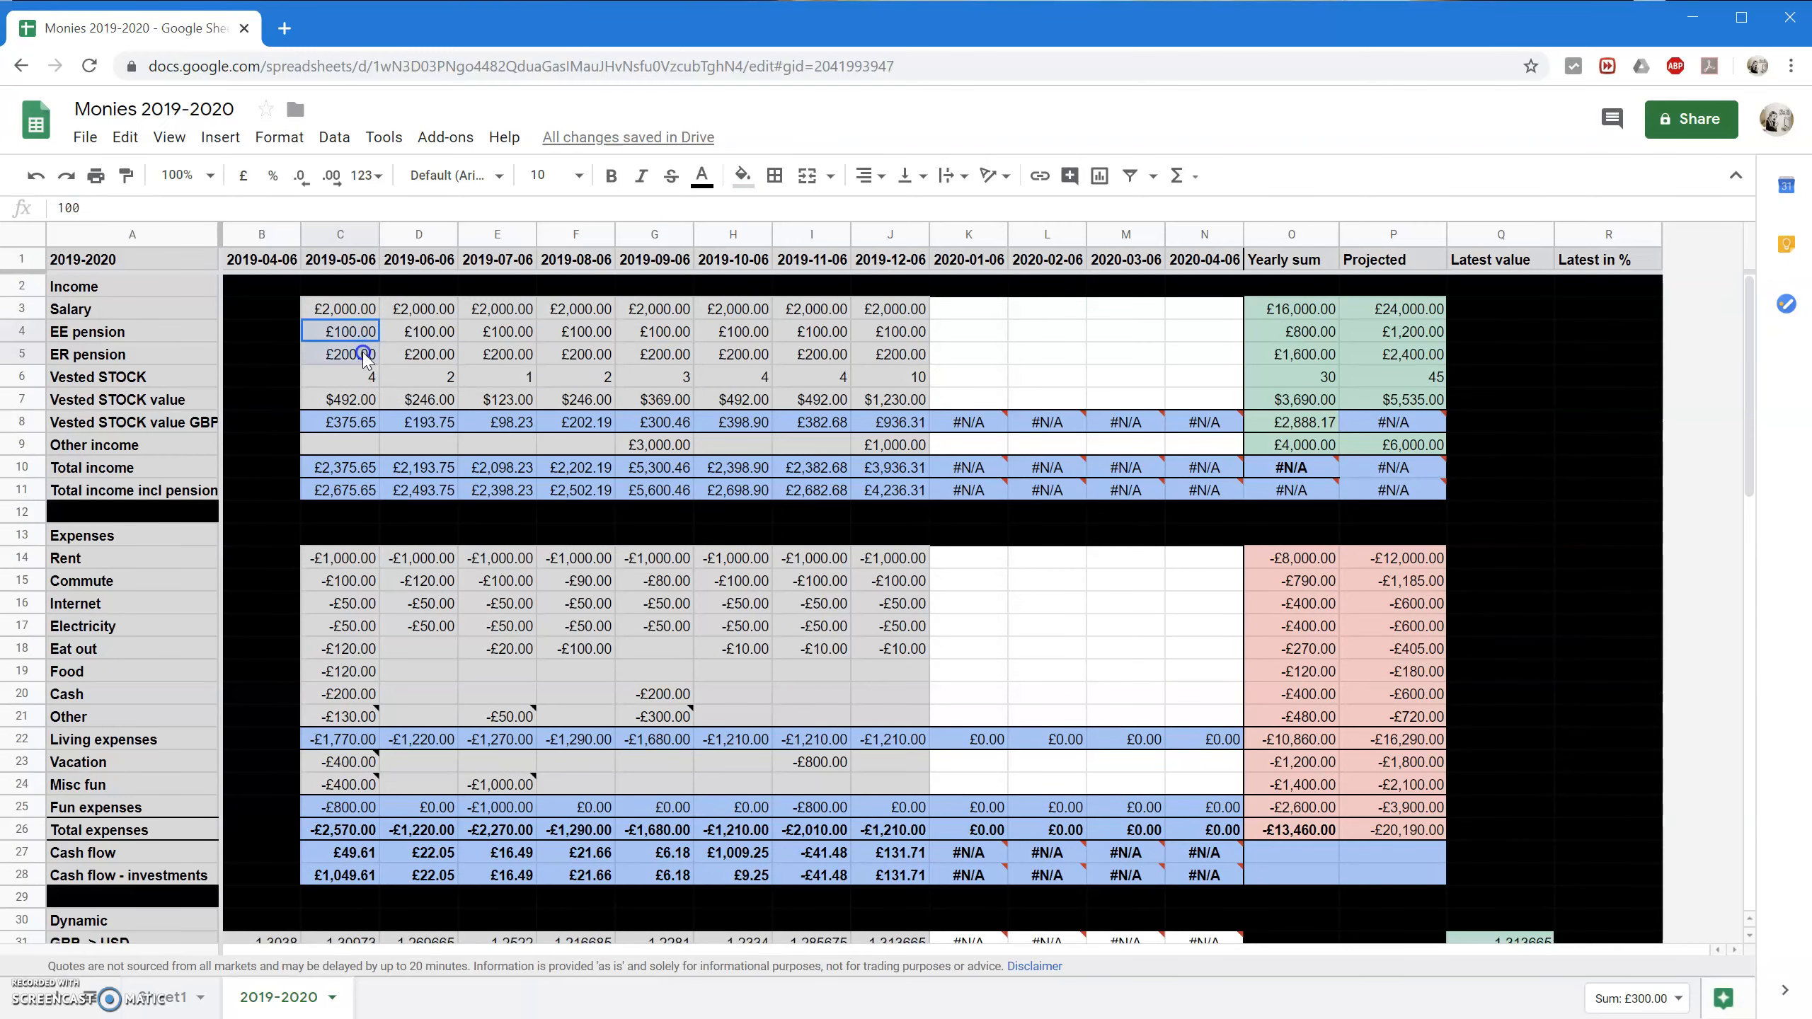
pyautogui.scroll(-11, 601, 714)
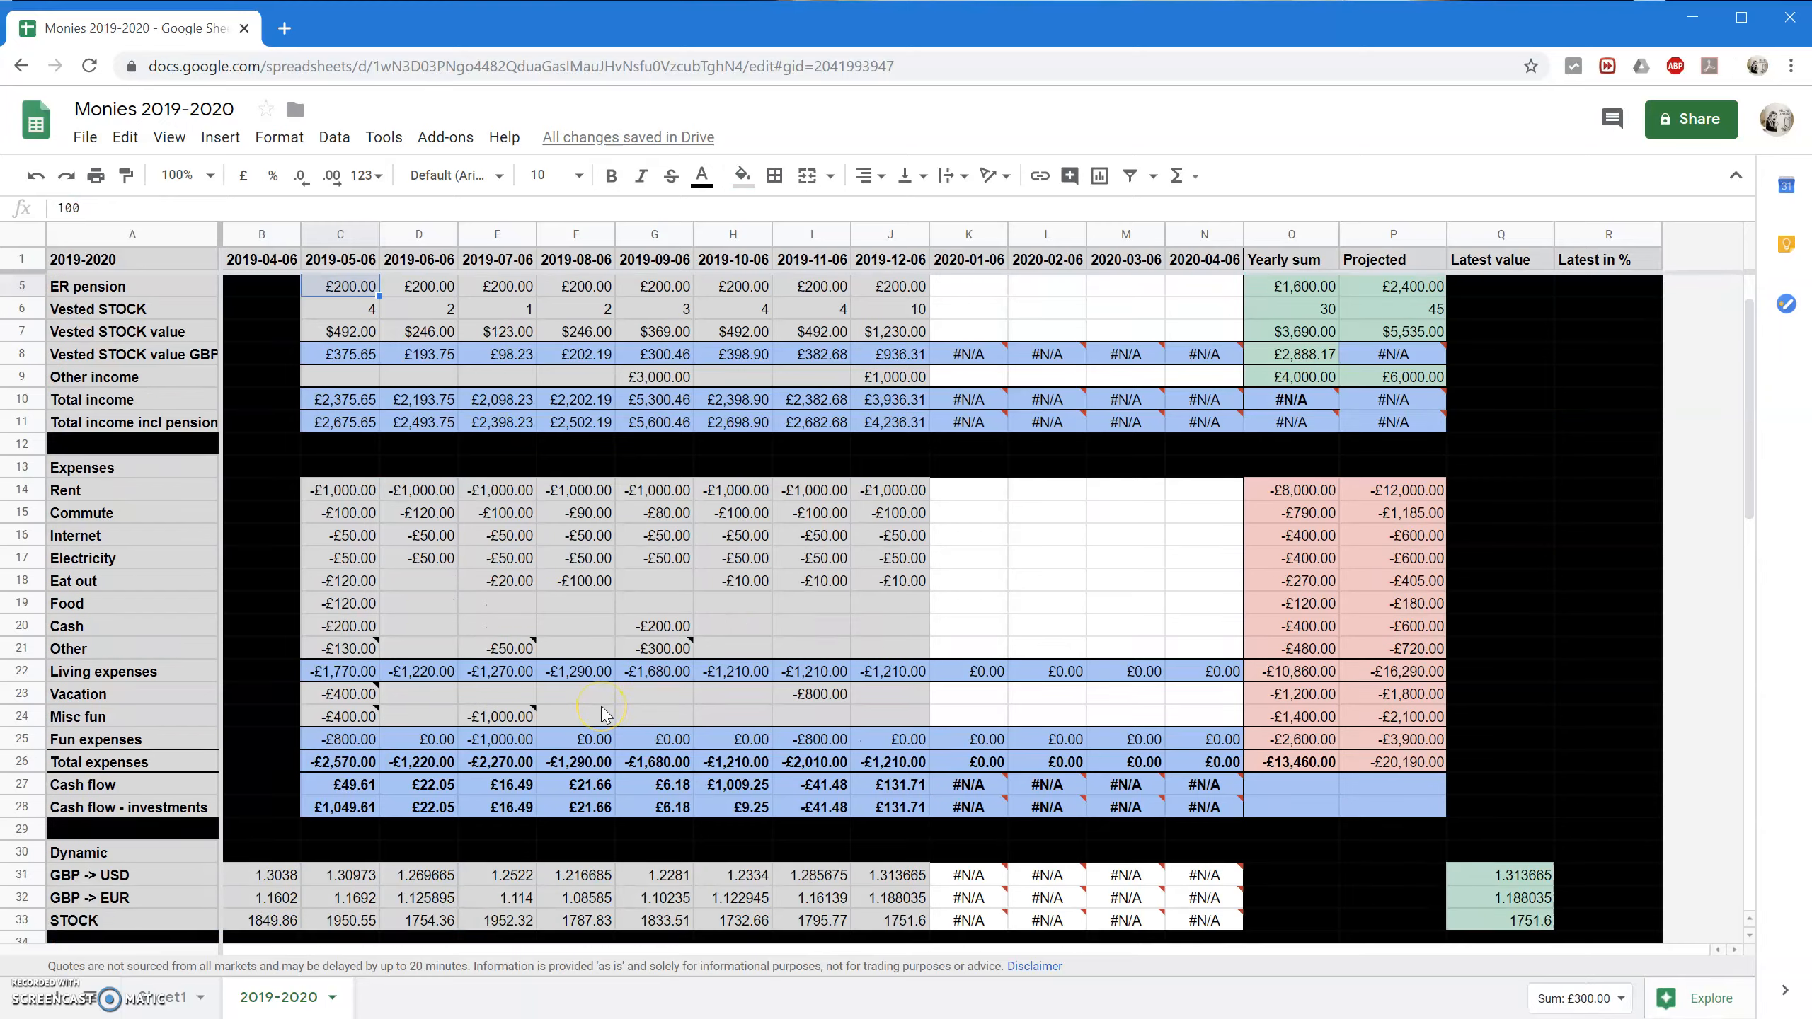
pyautogui.scroll(-4, 600, 714)
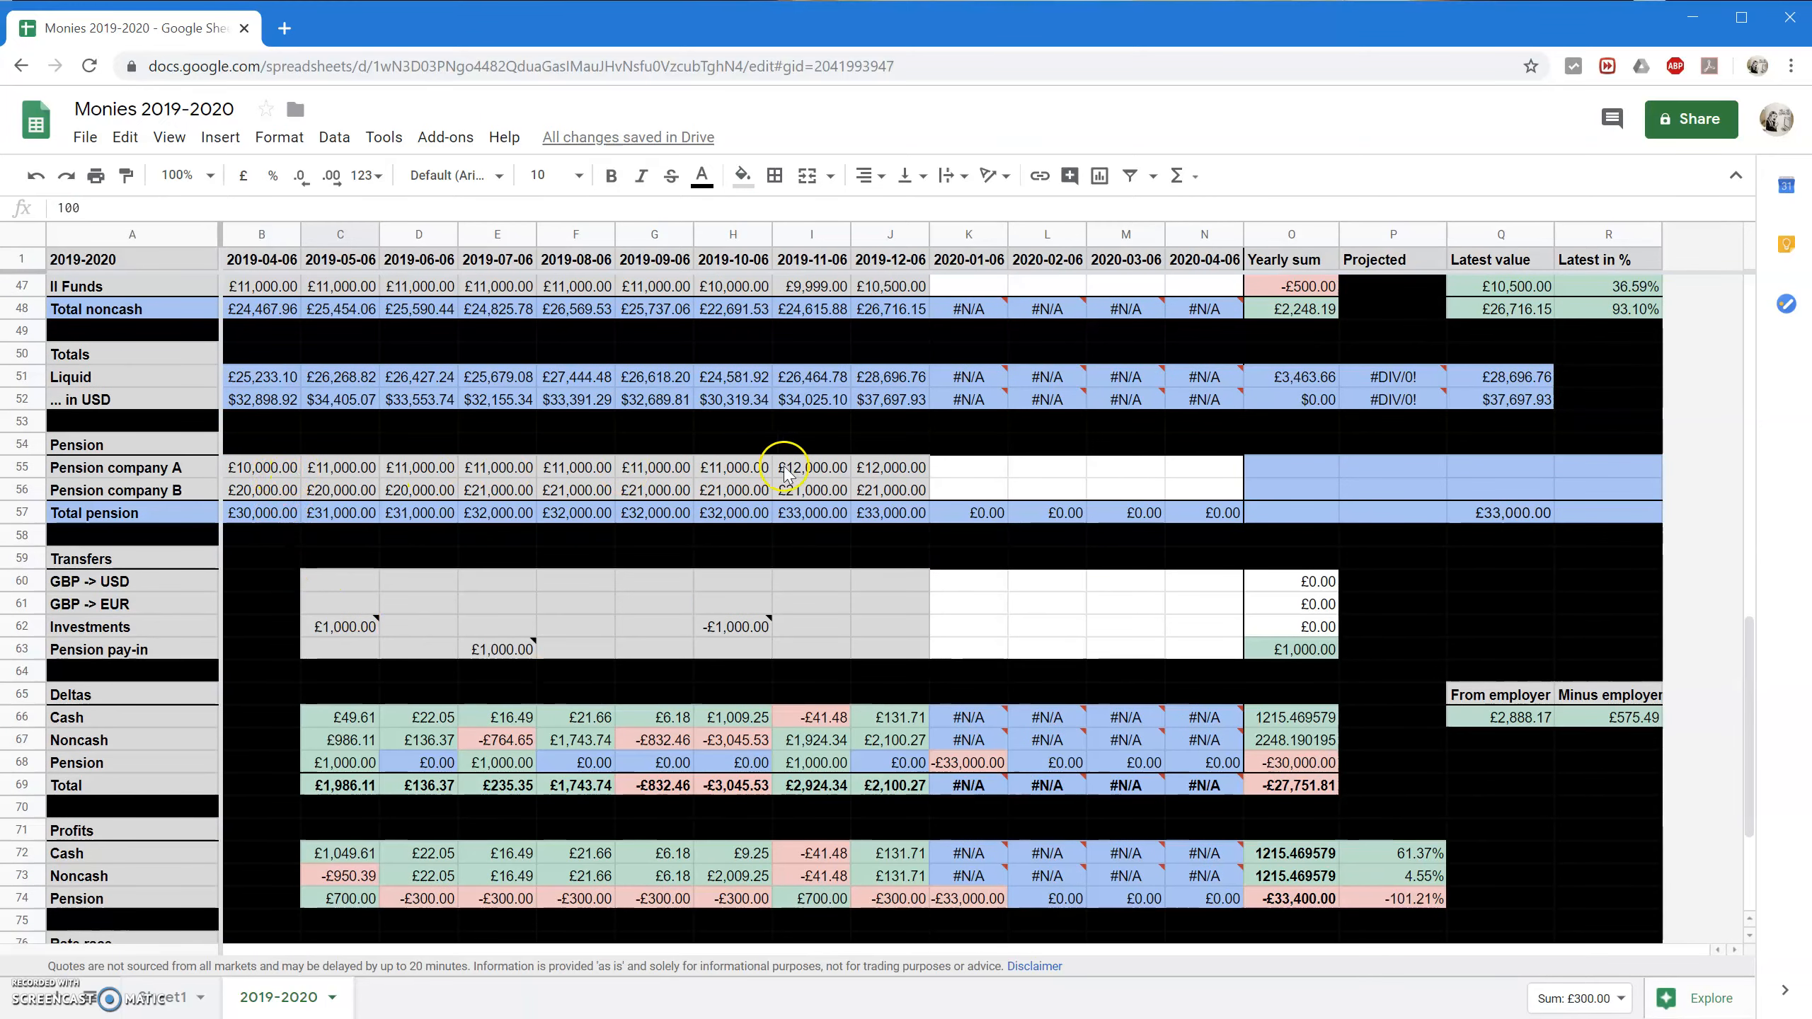
pyautogui.scroll(-3, 621, 767)
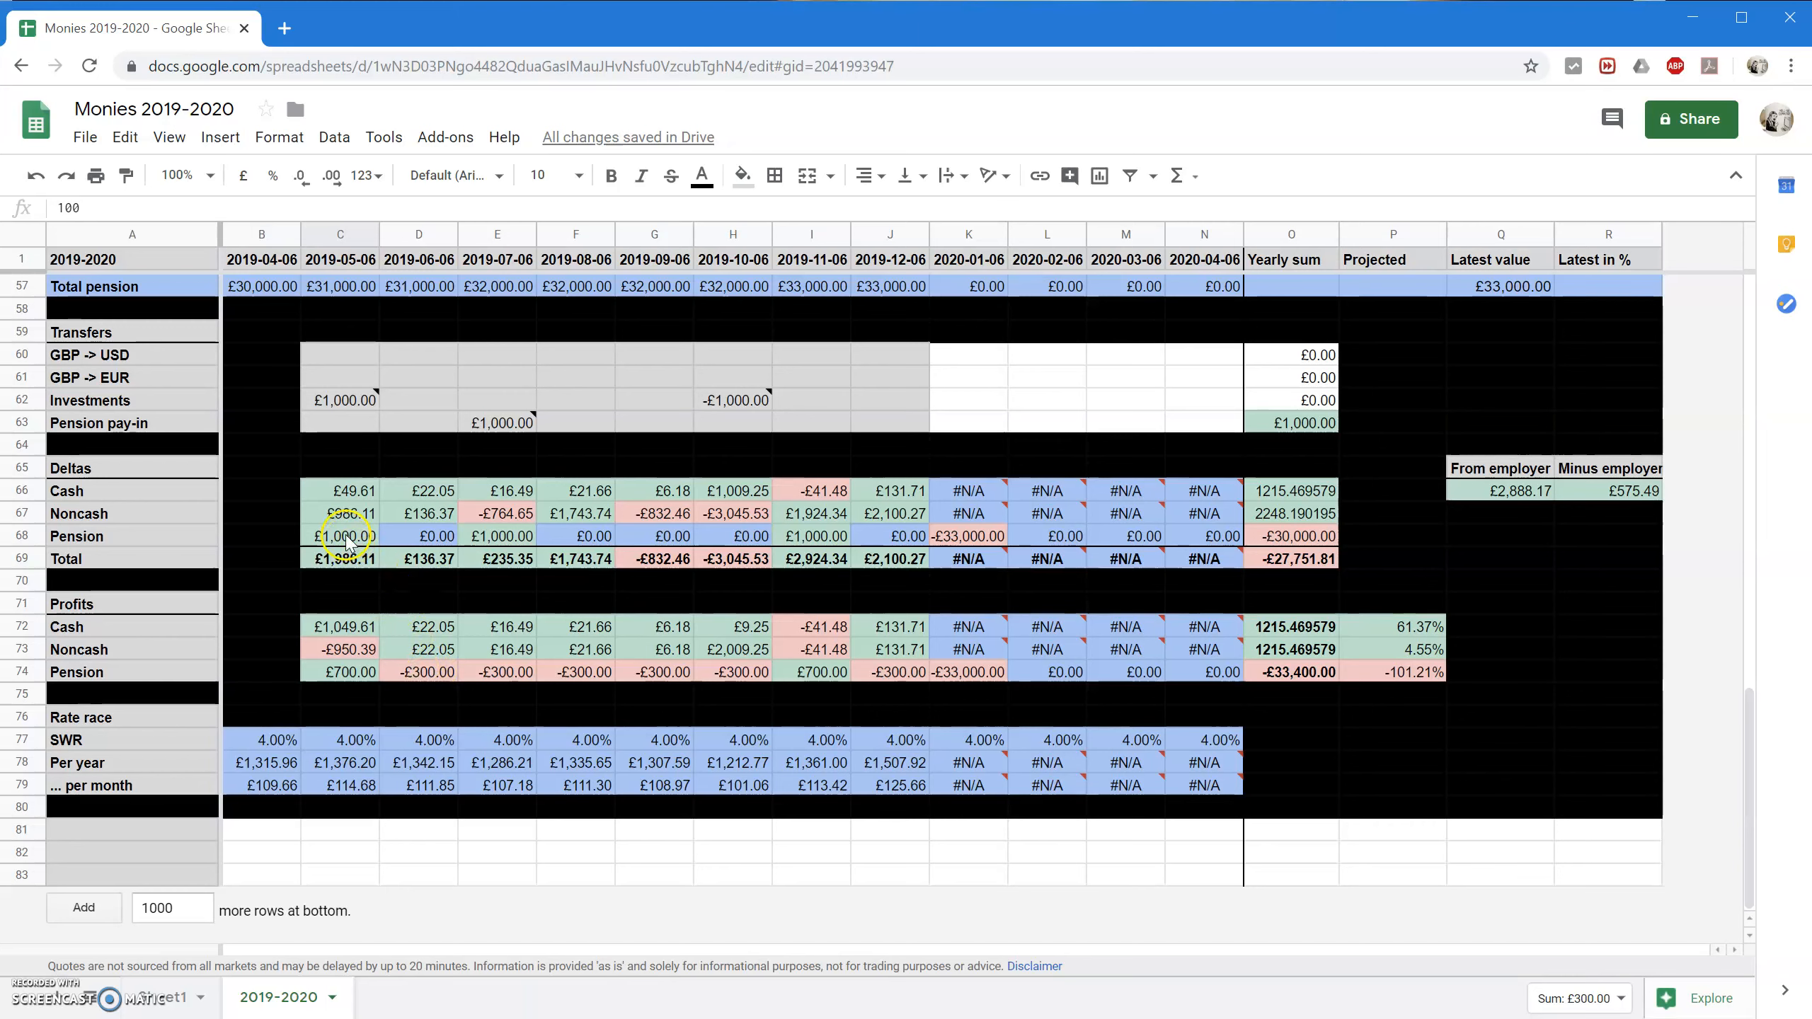
pyautogui.click(415, 531)
pyautogui.click(594, 535)
pyautogui.click(664, 535)
pyautogui.click(723, 537)
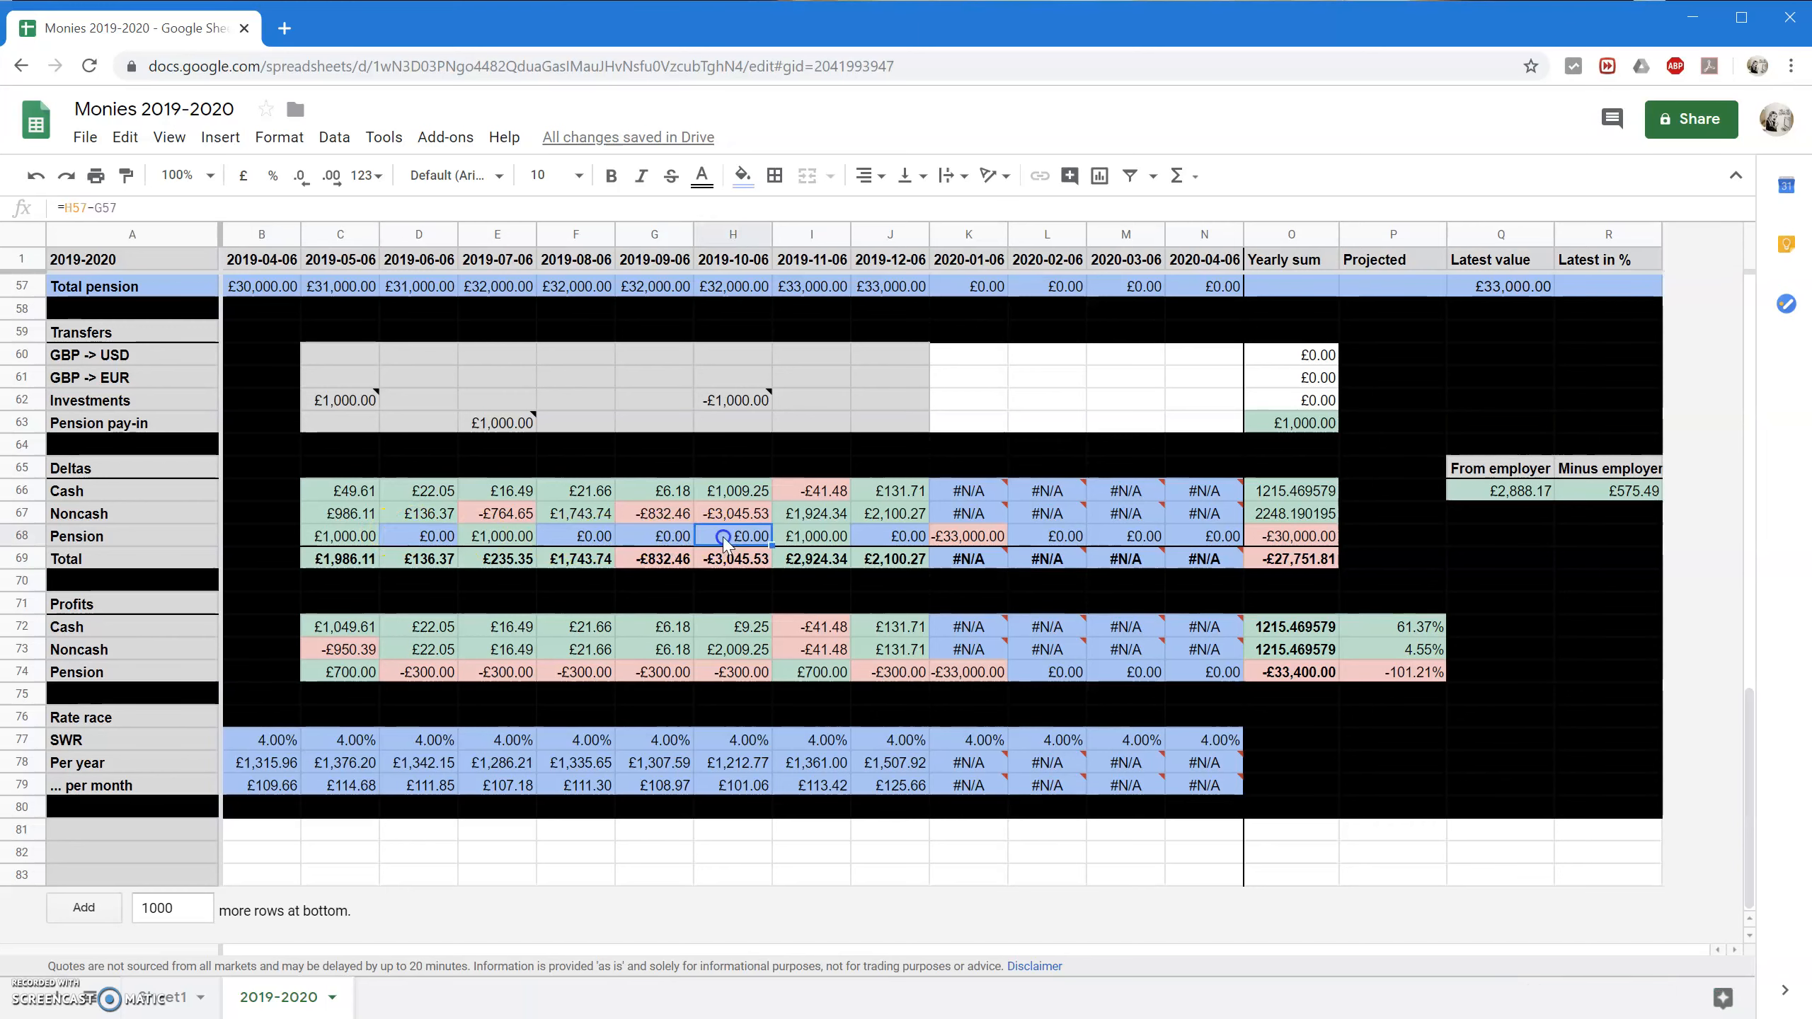
pyautogui.moveTo(346, 675); pyautogui.dragTo(749, 687)
pyautogui.click(791, 678)
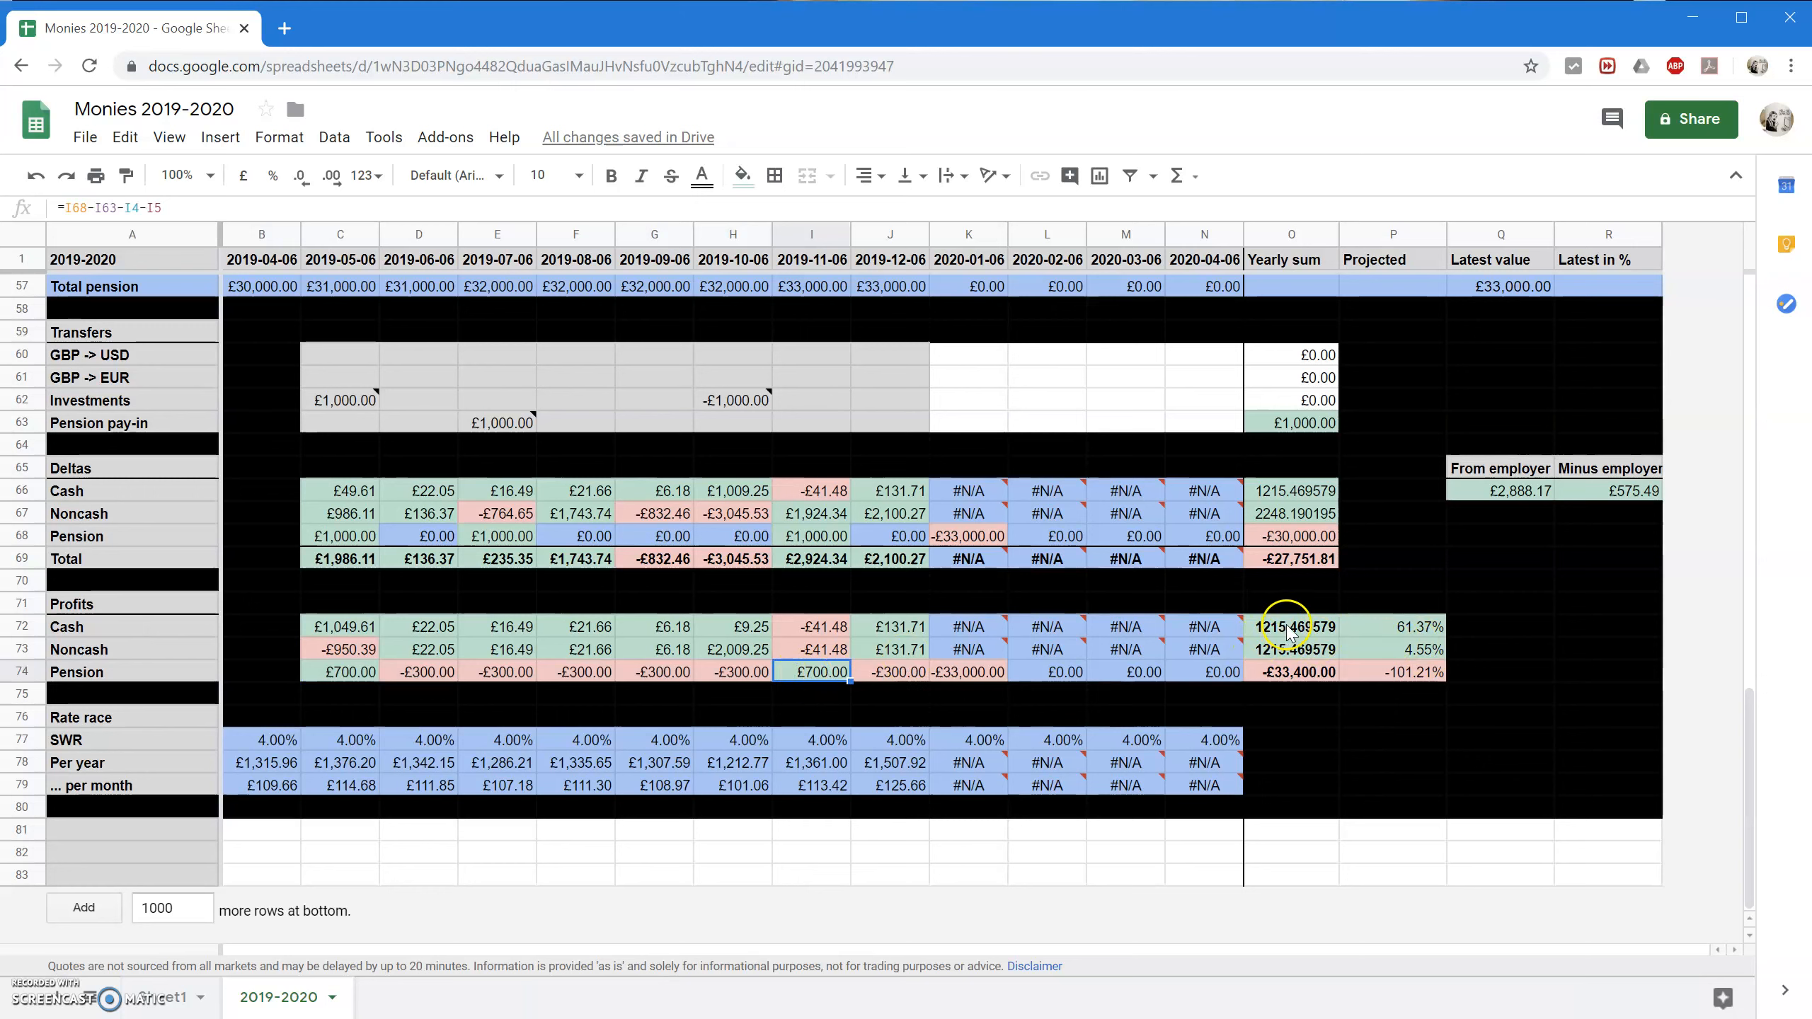
# Format the yearly sums of the Cash and Noncash profits in O72:O73 as pound currency.
pyautogui.moveTo(1269, 626); pyautogui.dragTo(1276, 649)
pyautogui.click(241, 177)
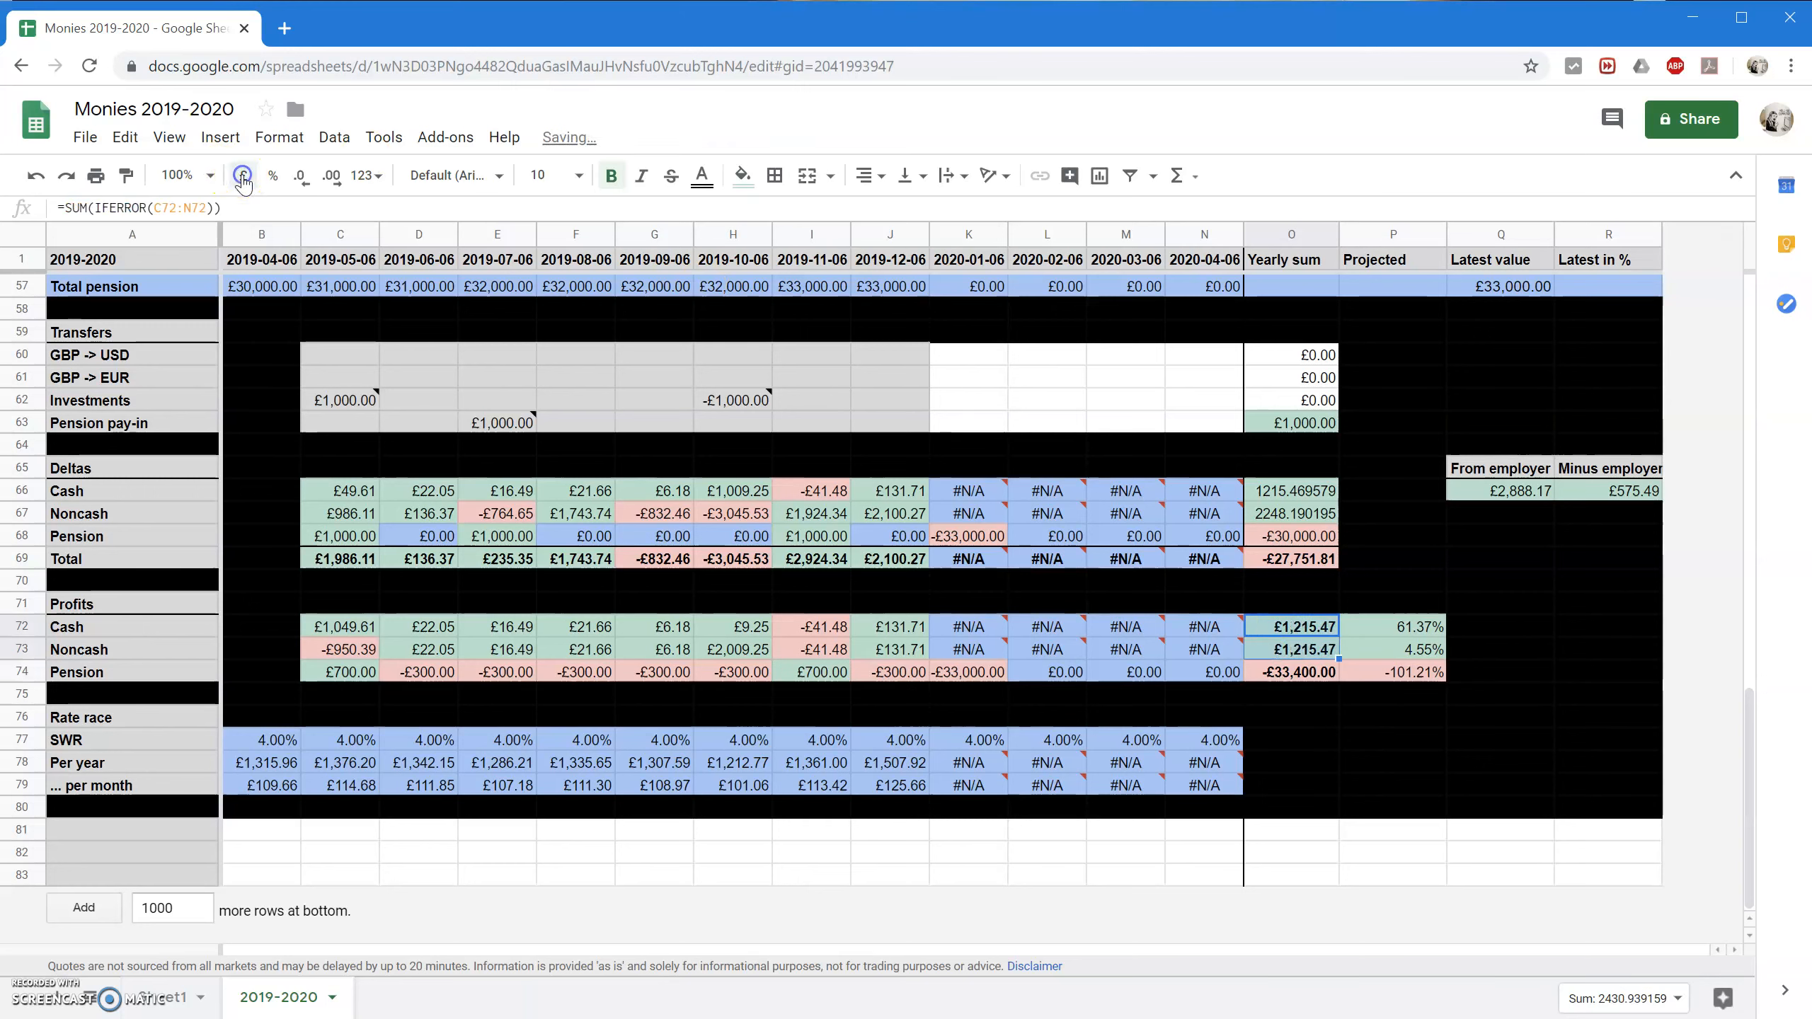
pyautogui.click(988, 650)
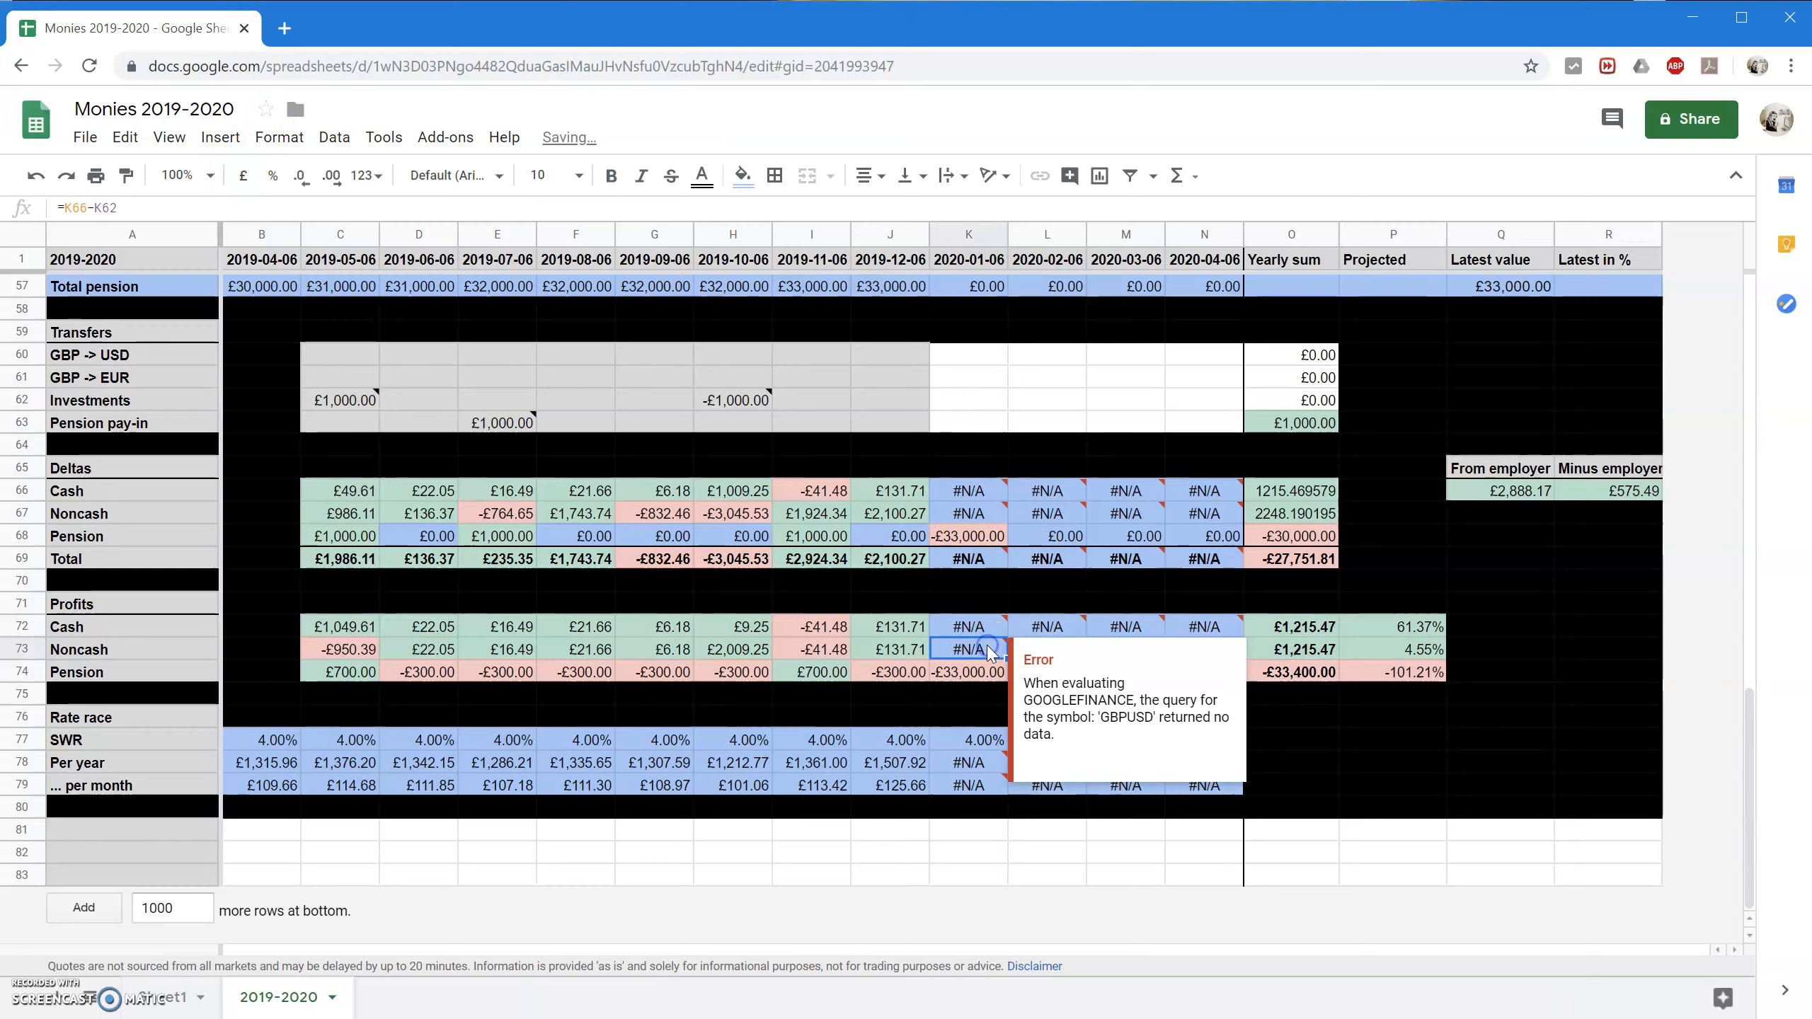
pyautogui.click(438, 808)
# Review the sheet from the income rows down to the Transfers section, including the note on the May Investments entry.
pyautogui.scroll(12, 763, 798)
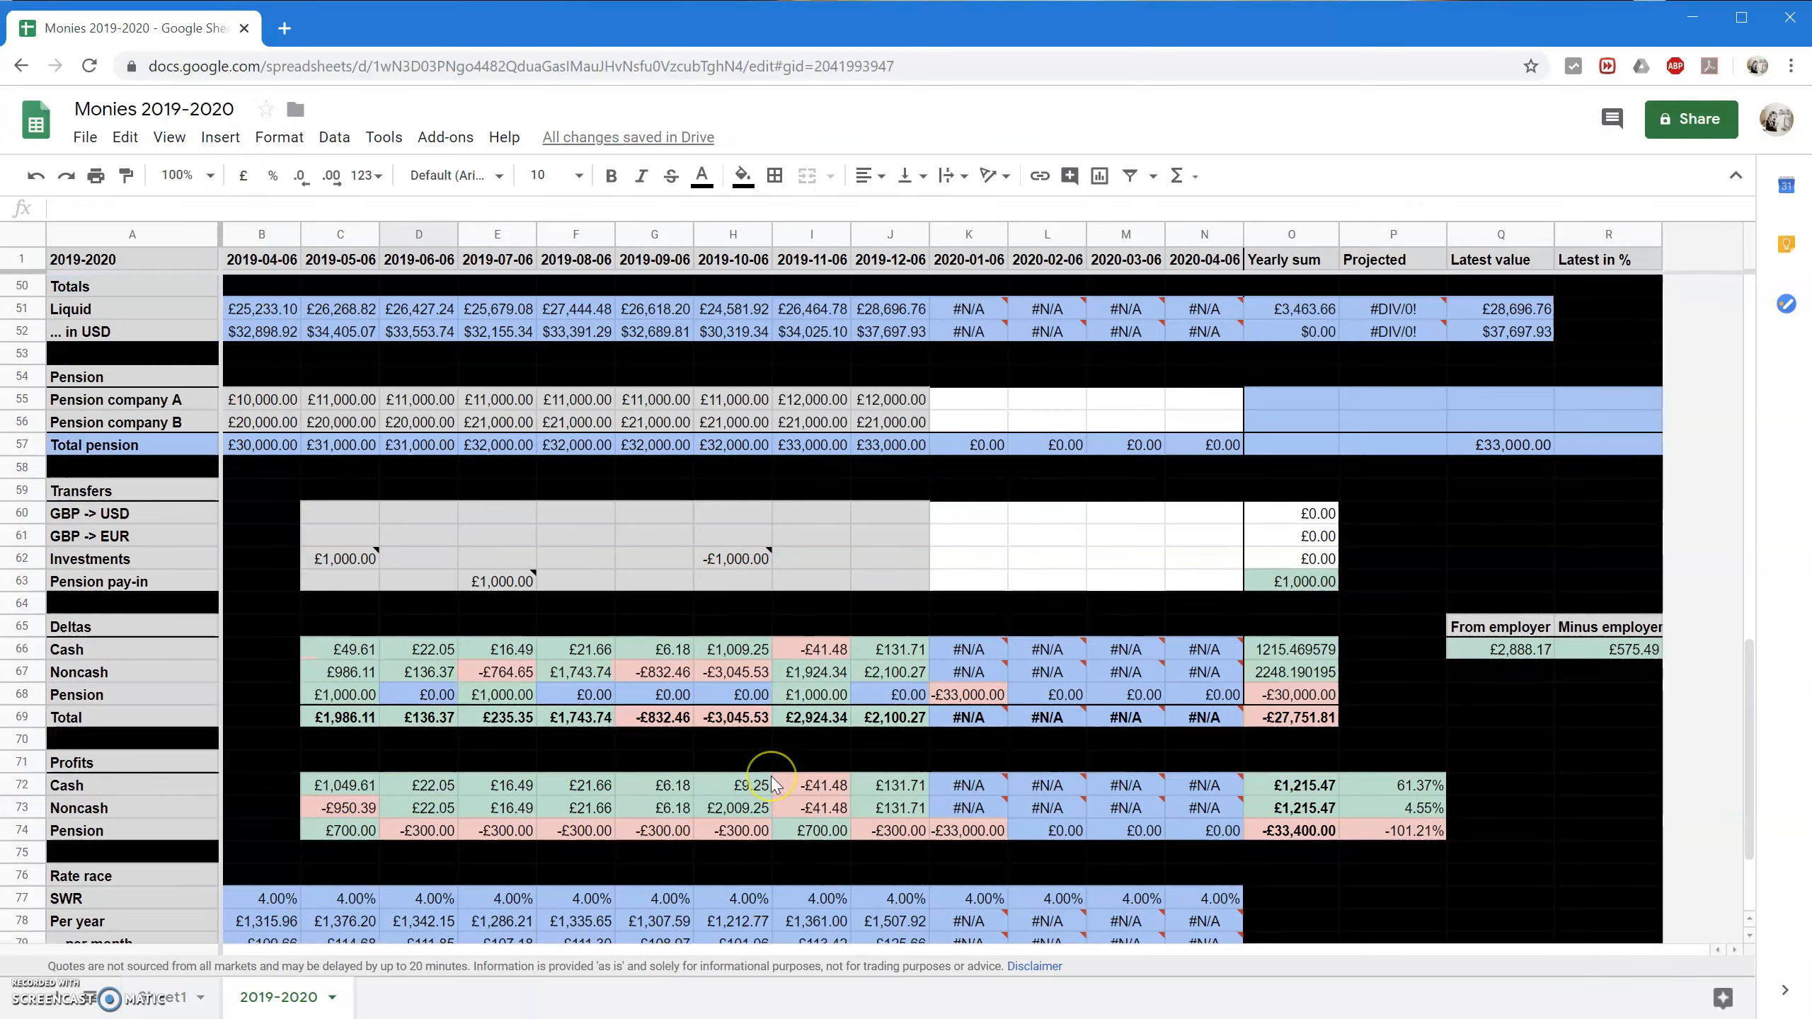
pyautogui.scroll(5, 776, 785)
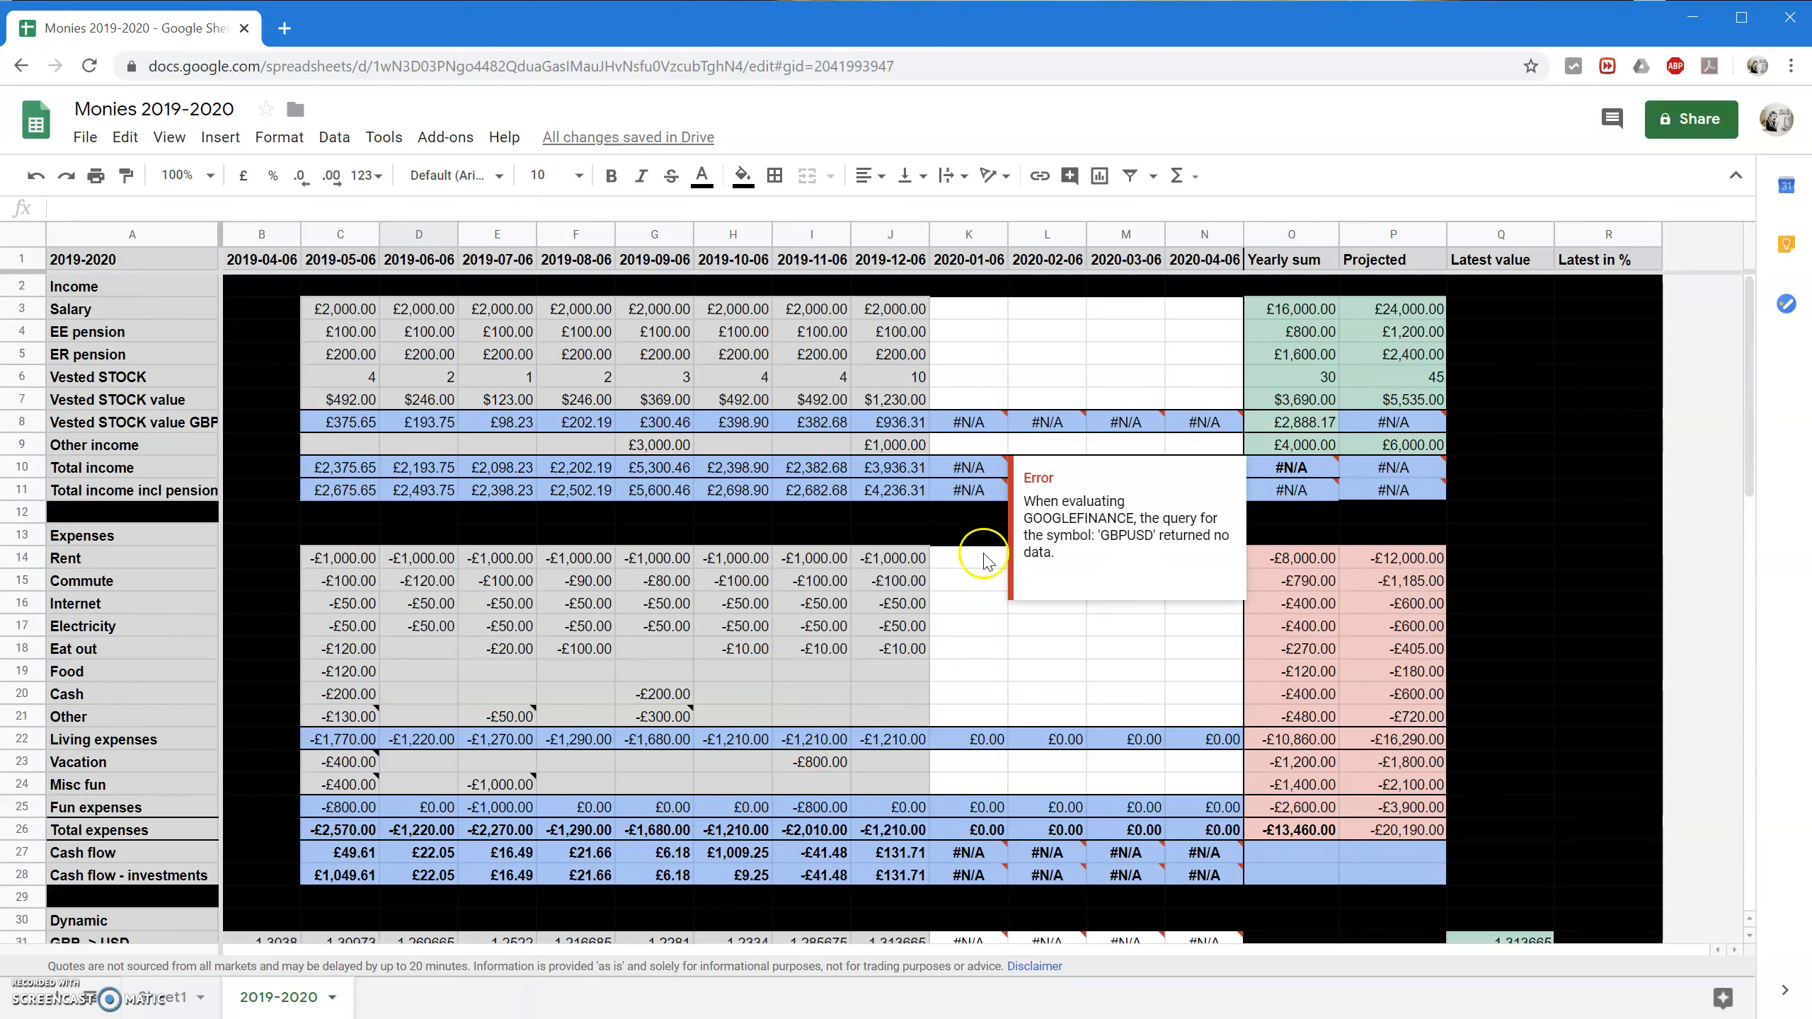
pyautogui.click(1365, 428)
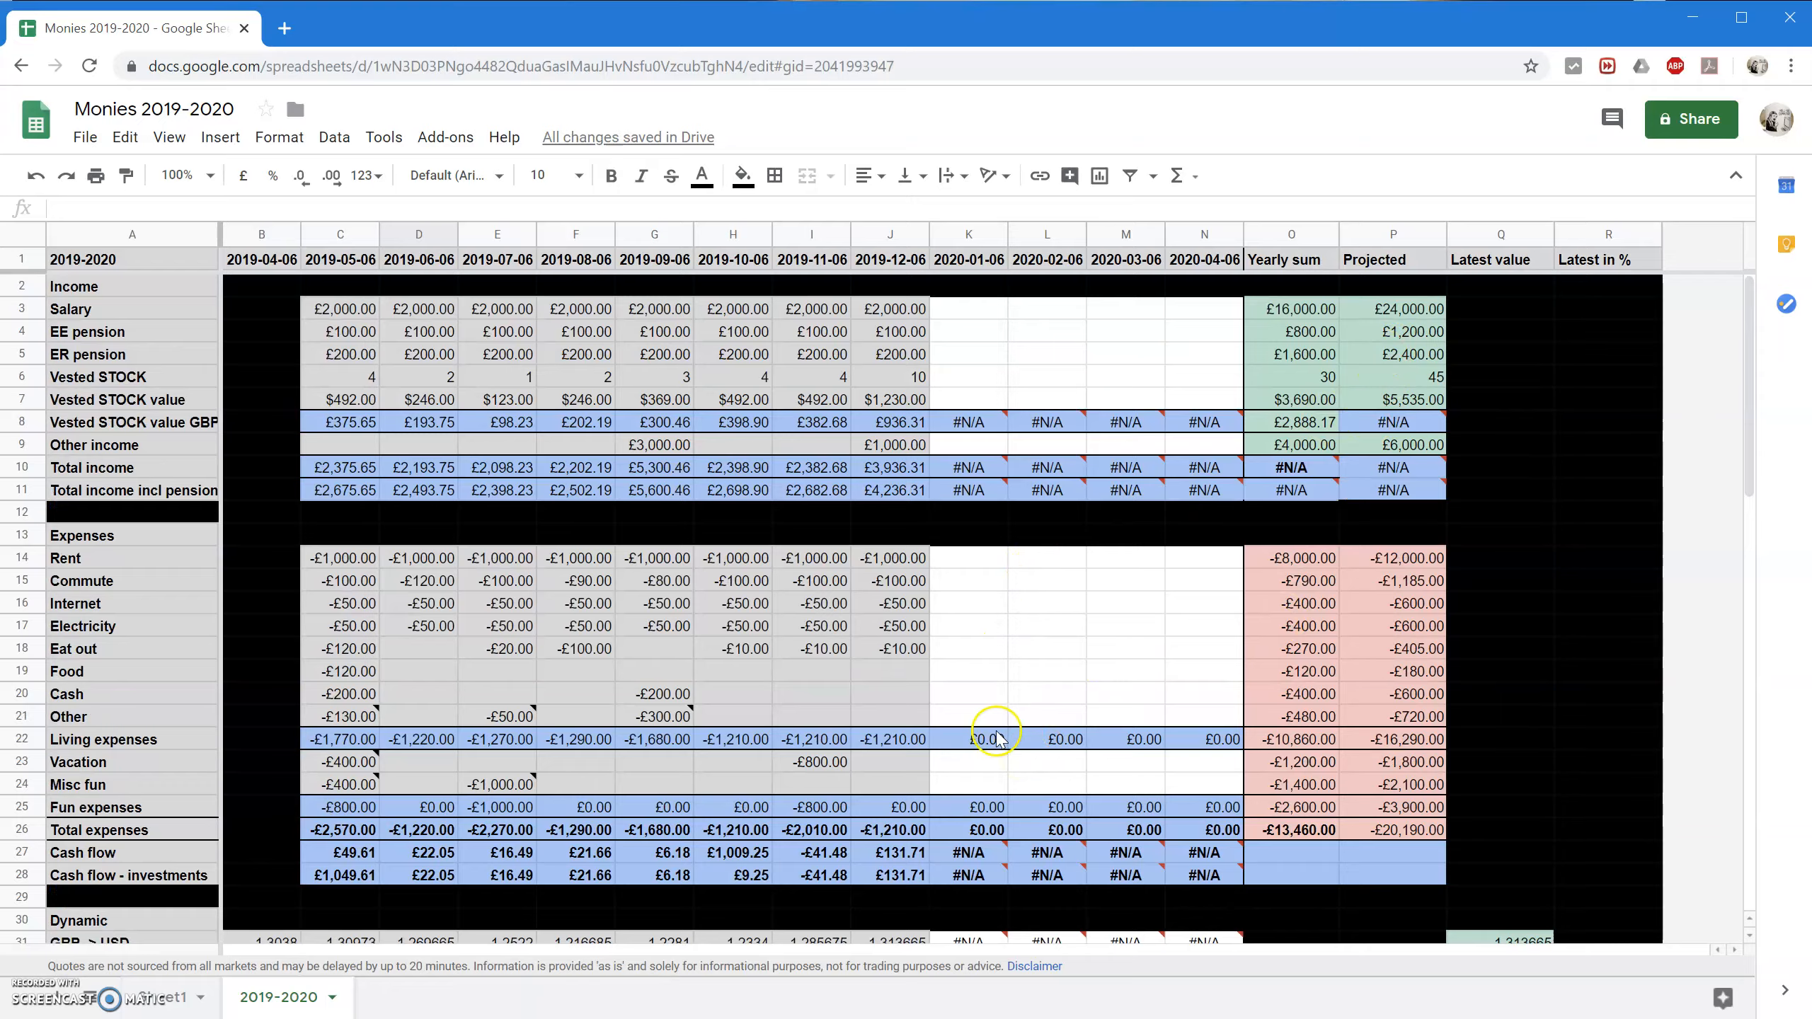
pyautogui.scroll(-6, 995, 735)
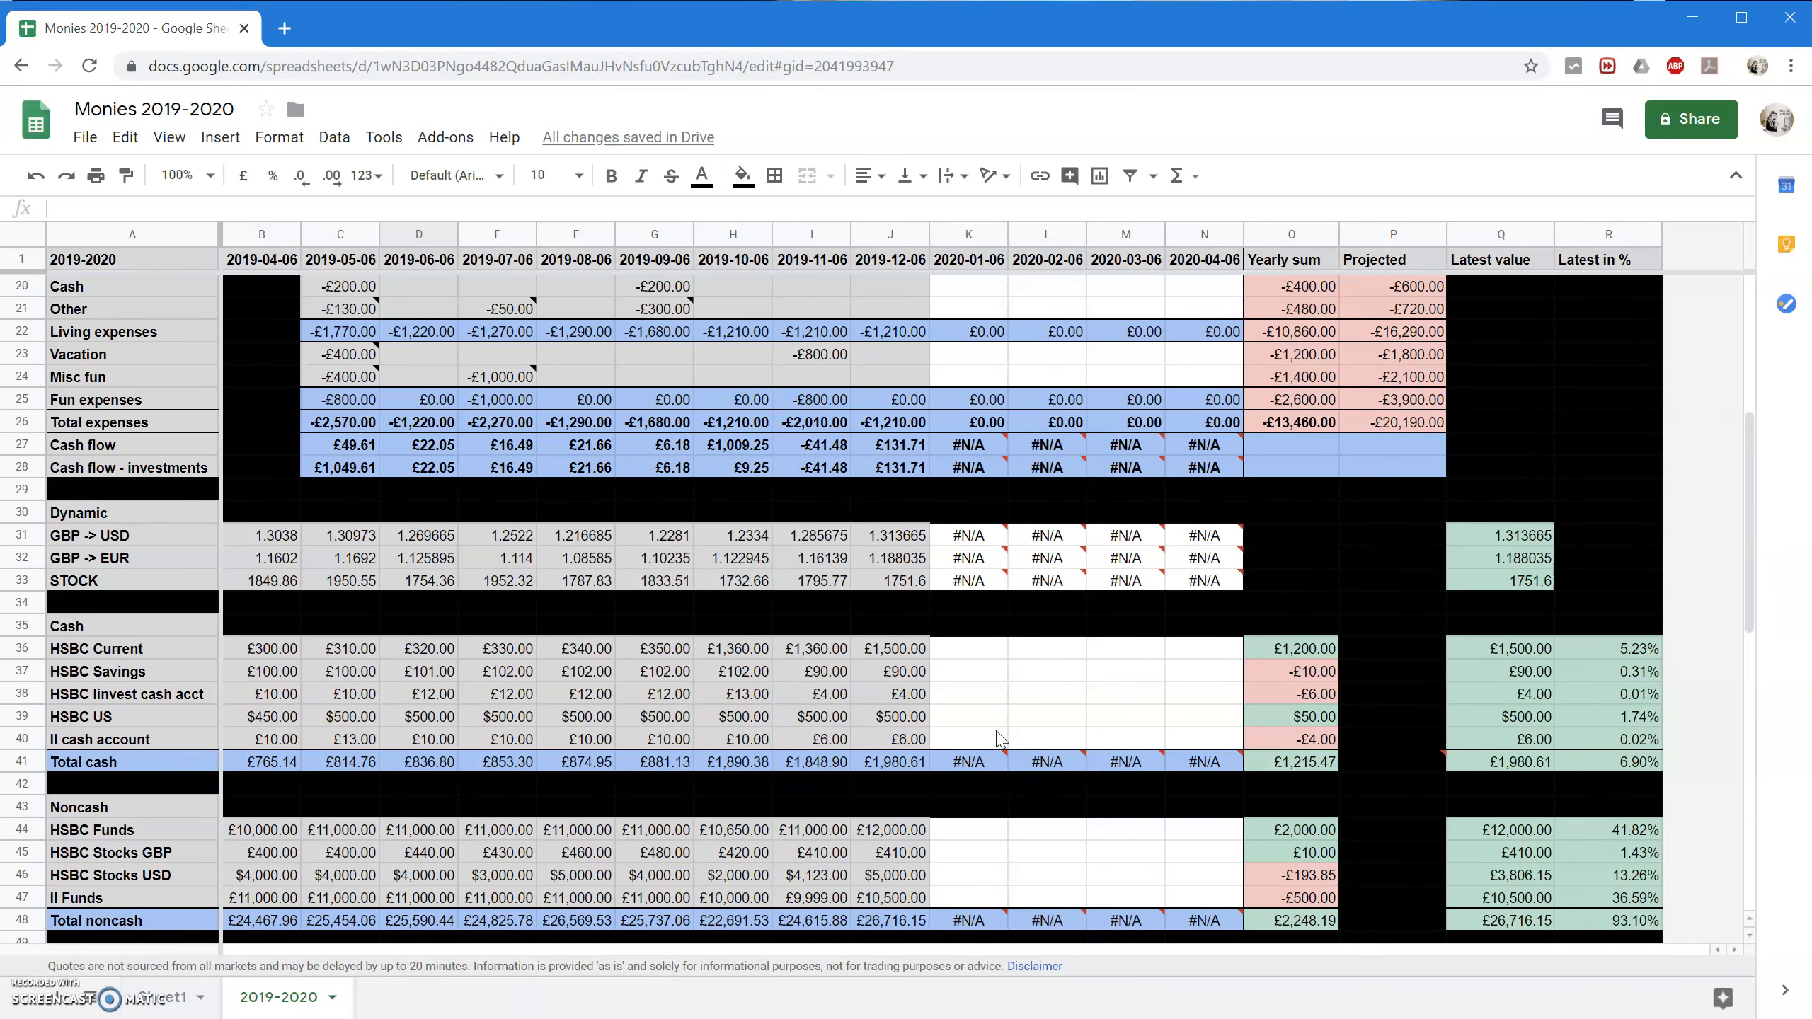
pyautogui.click(900, 631)
pyautogui.scroll(-6, 218, 706)
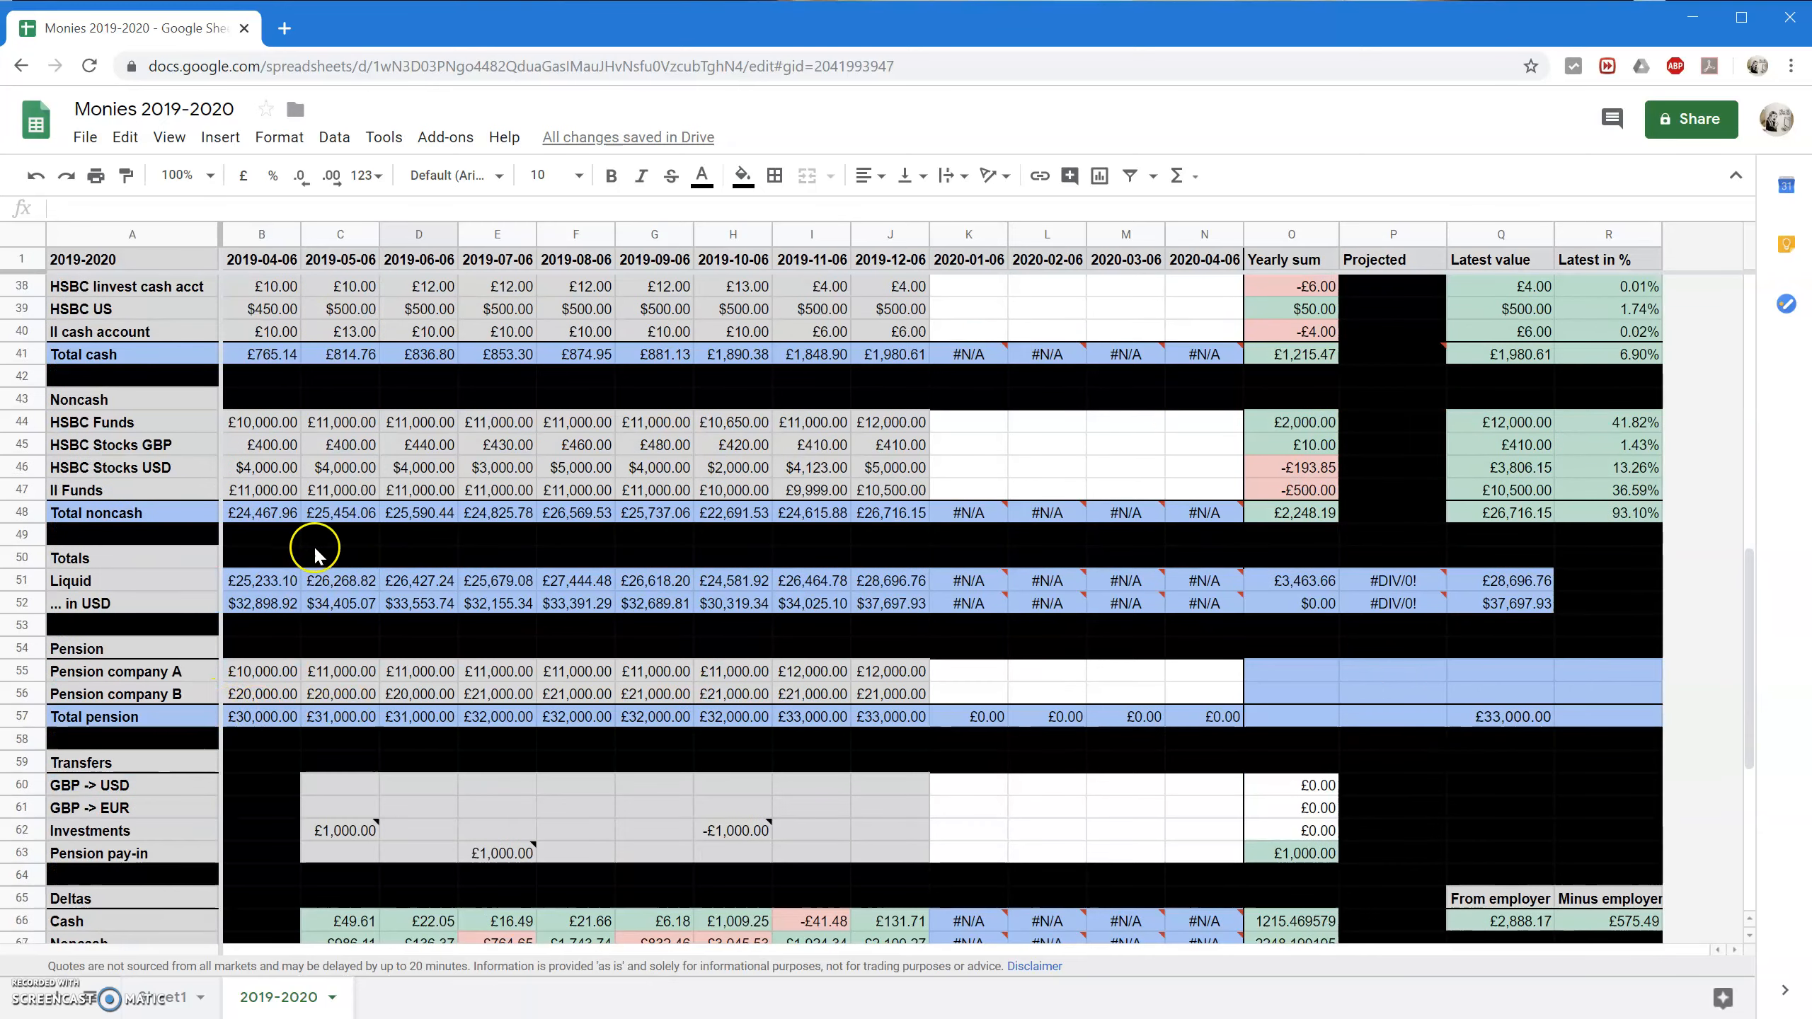
pyautogui.scroll(-4, 133, 848)
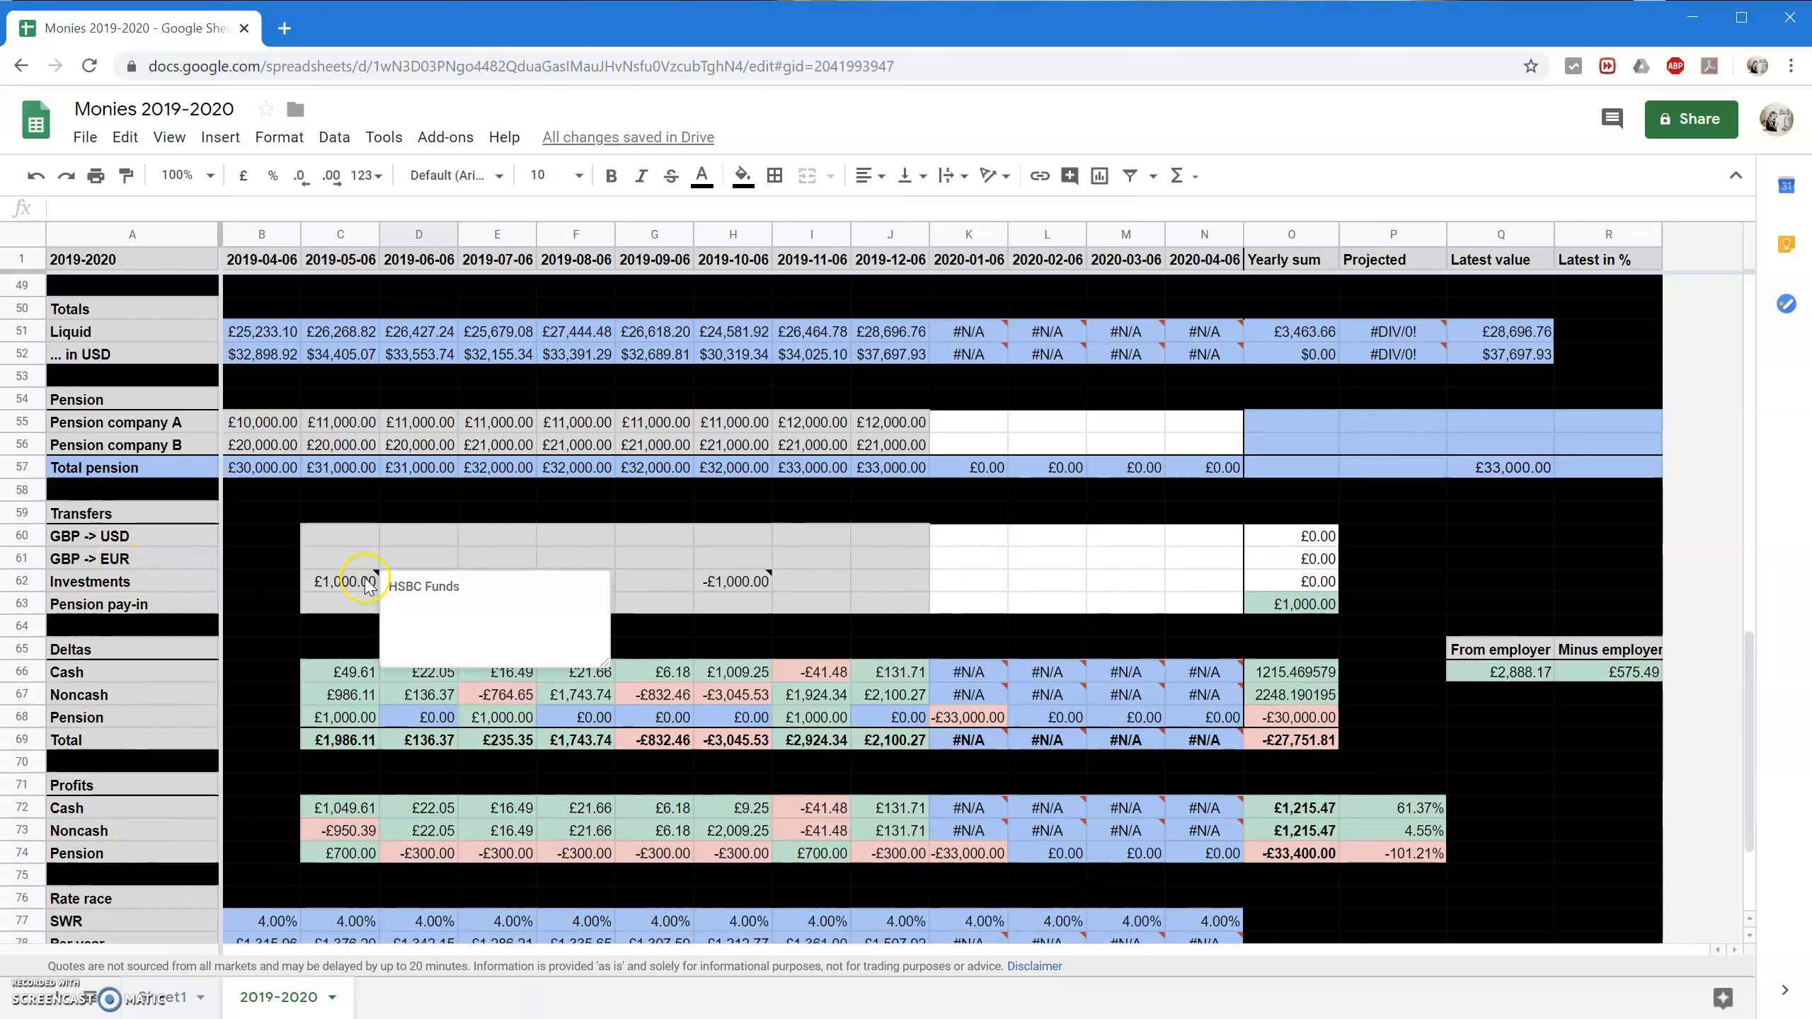
pyautogui.click(356, 560)
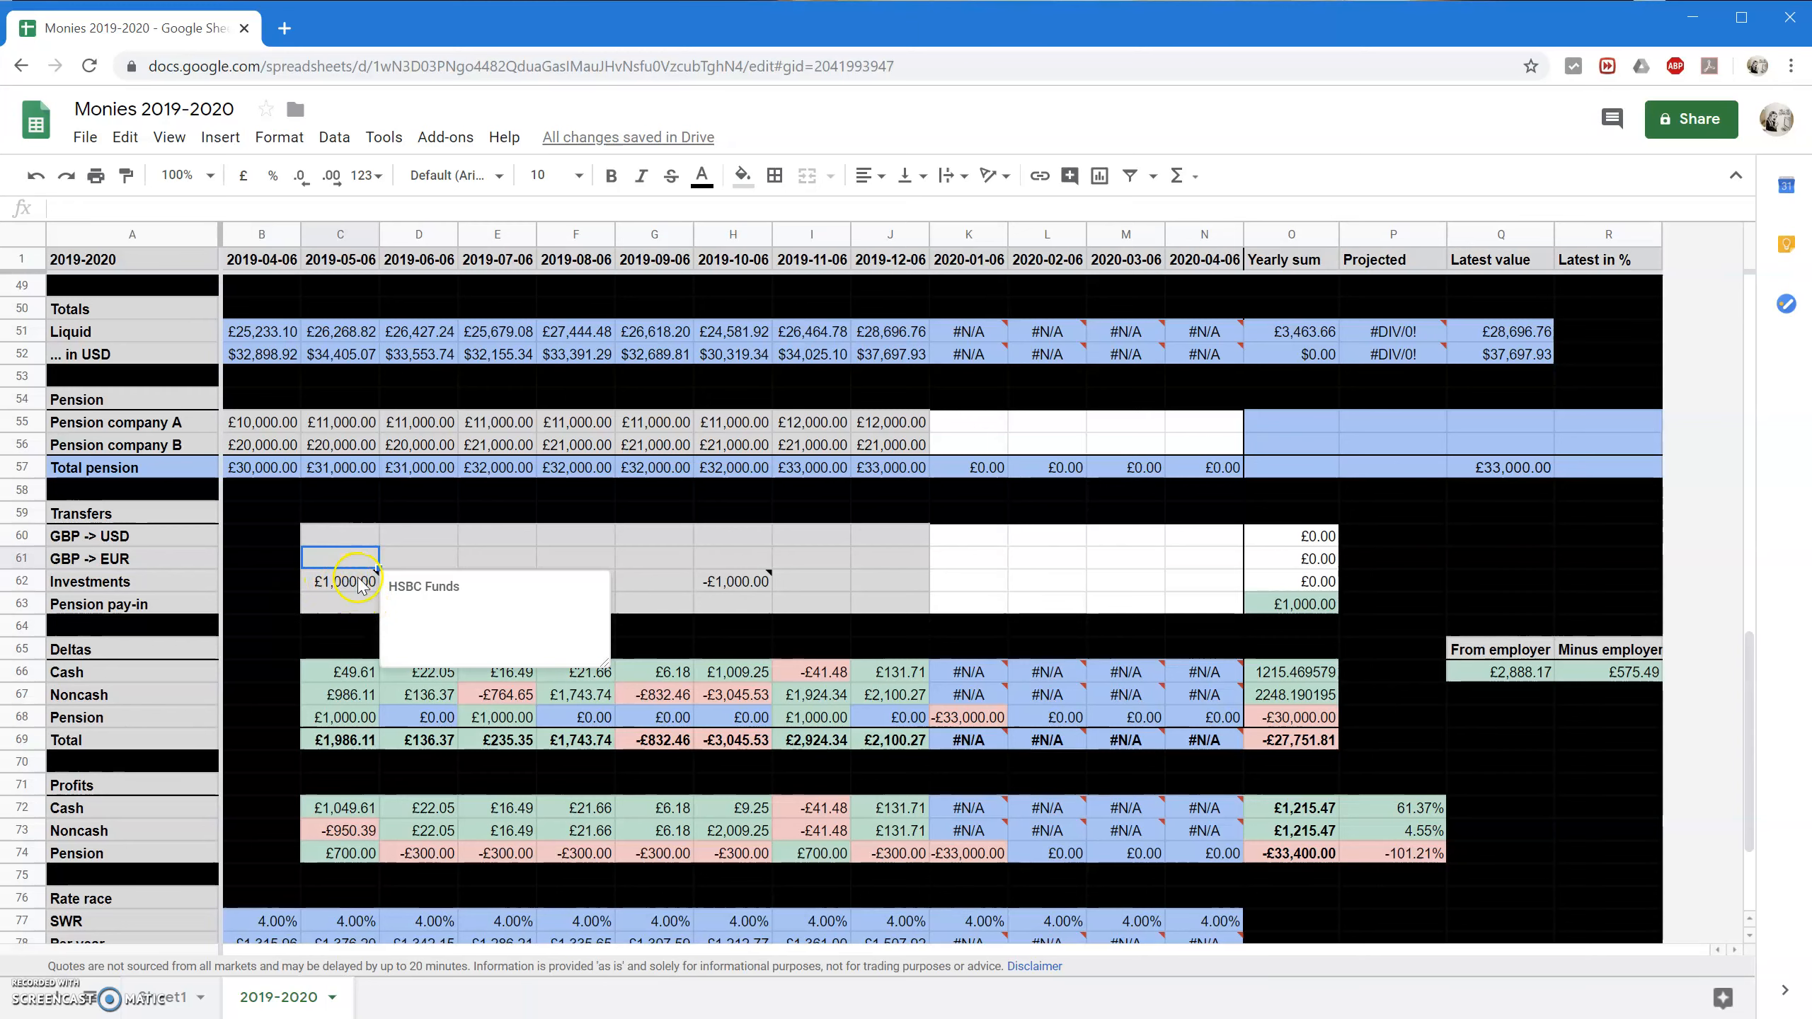
# Insert a row below Investments in the Transfers section and label it Capital gains.
pyautogui.click(19, 584)
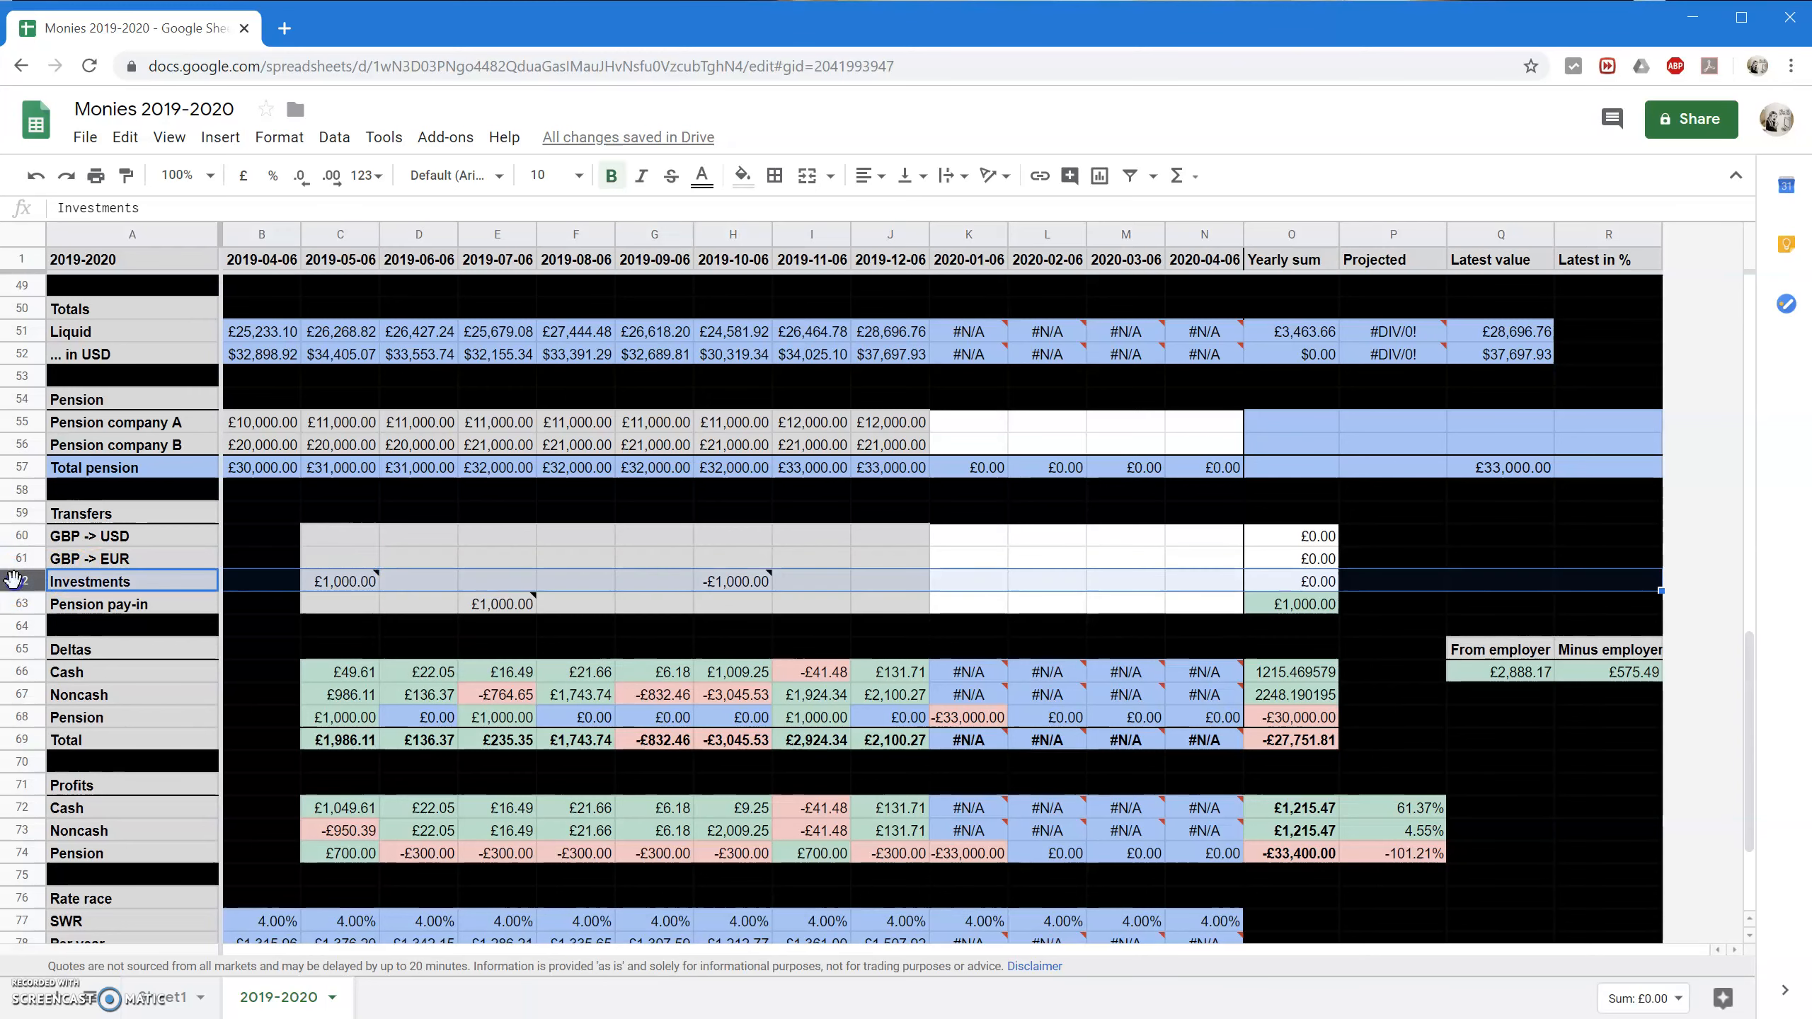
pyautogui.rightClick(15, 580)
pyautogui.click(171, 564)
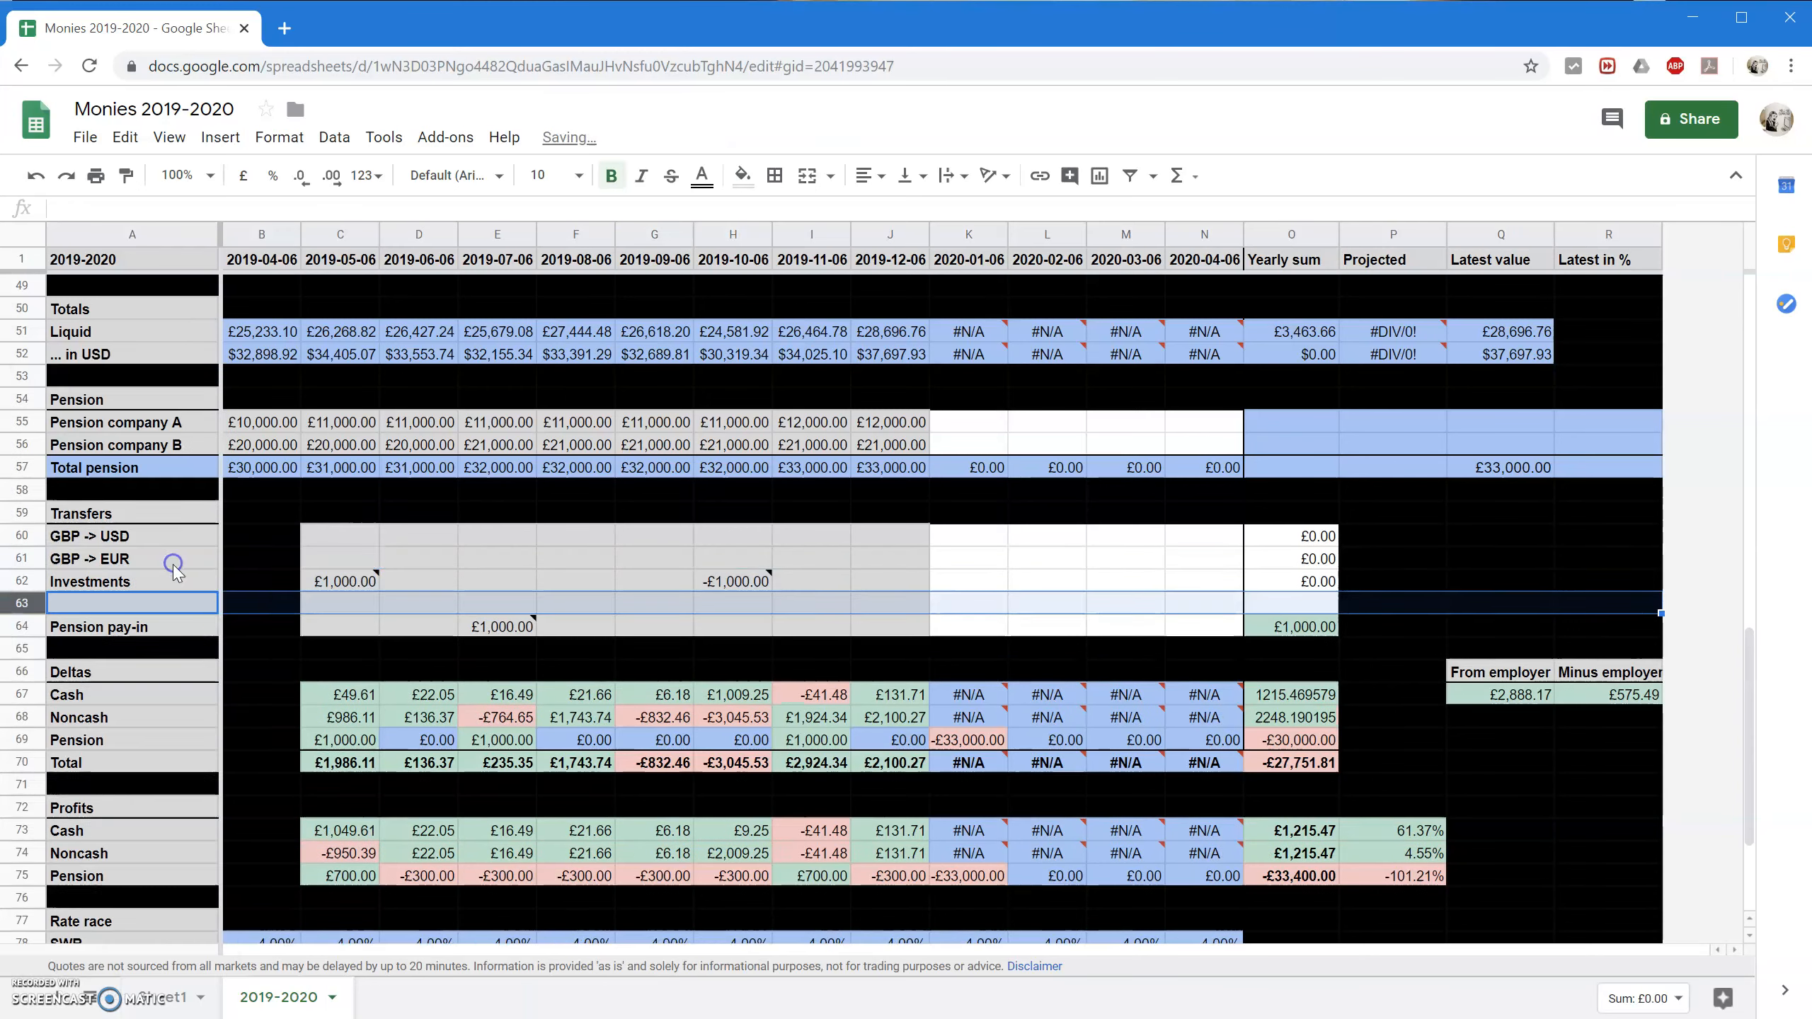
pyautogui.write('Capital')
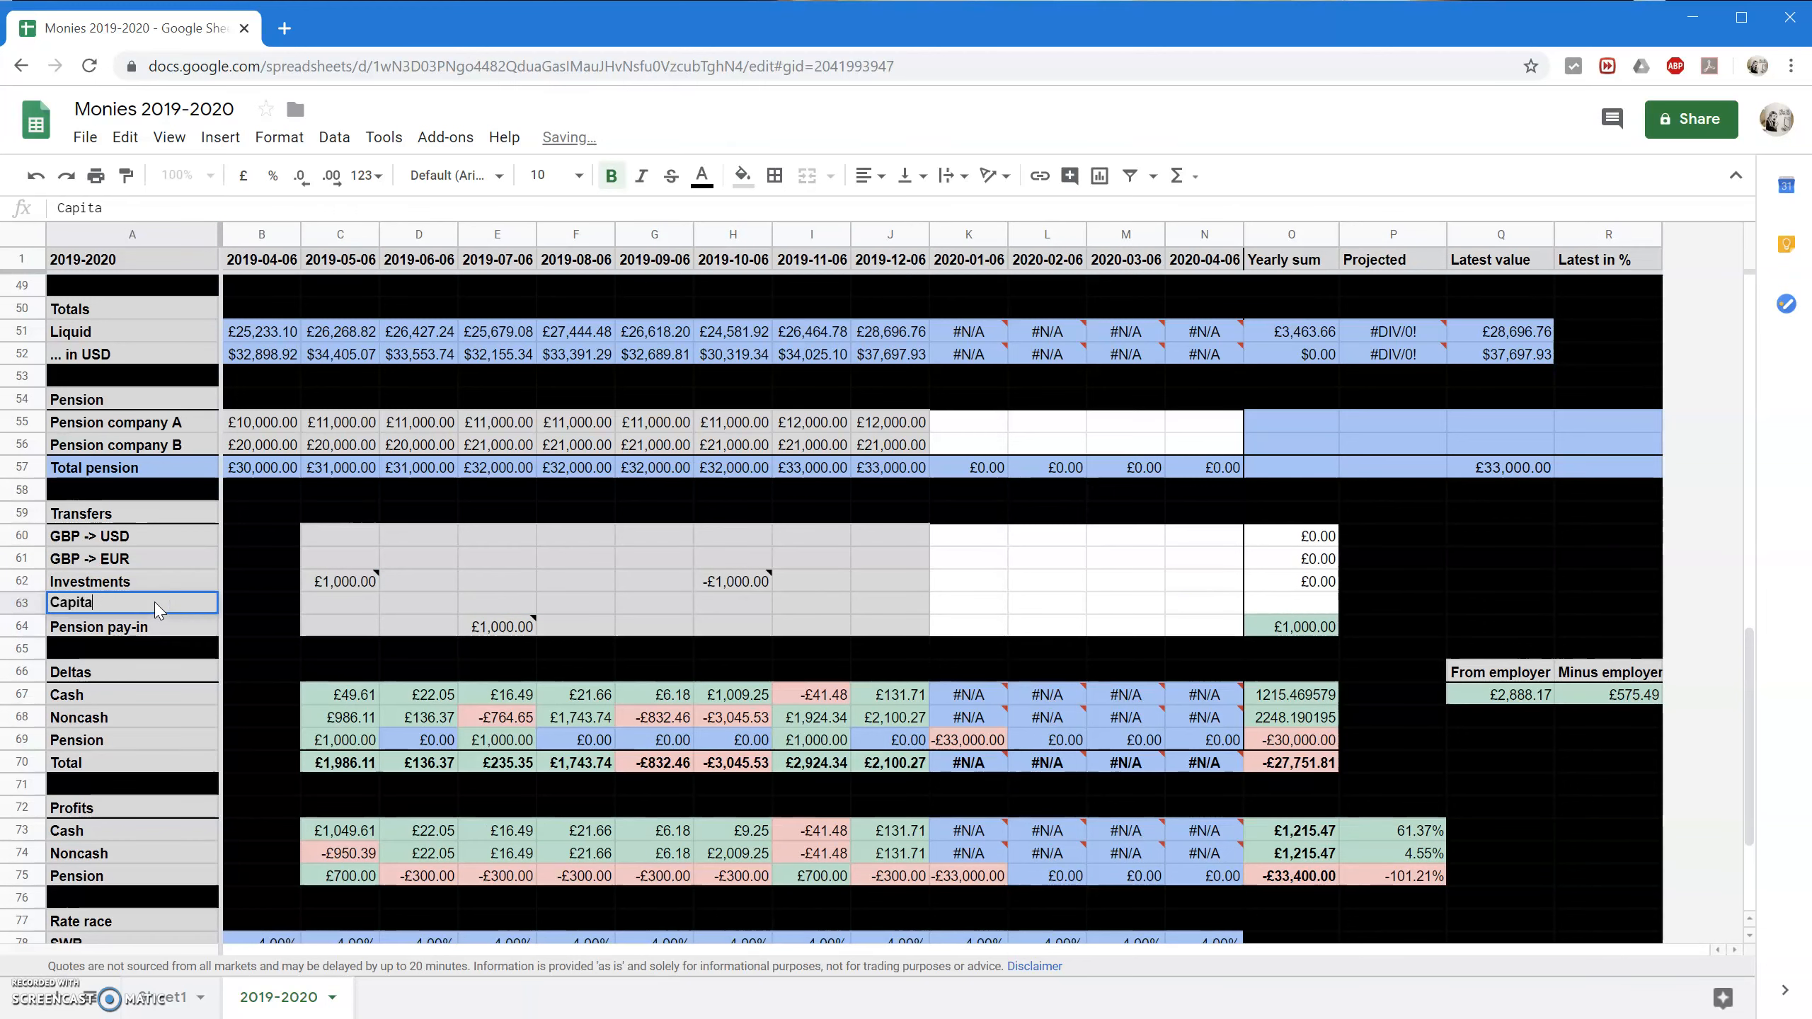
pyautogui.press('Tab')
pyautogui.press('Tab')
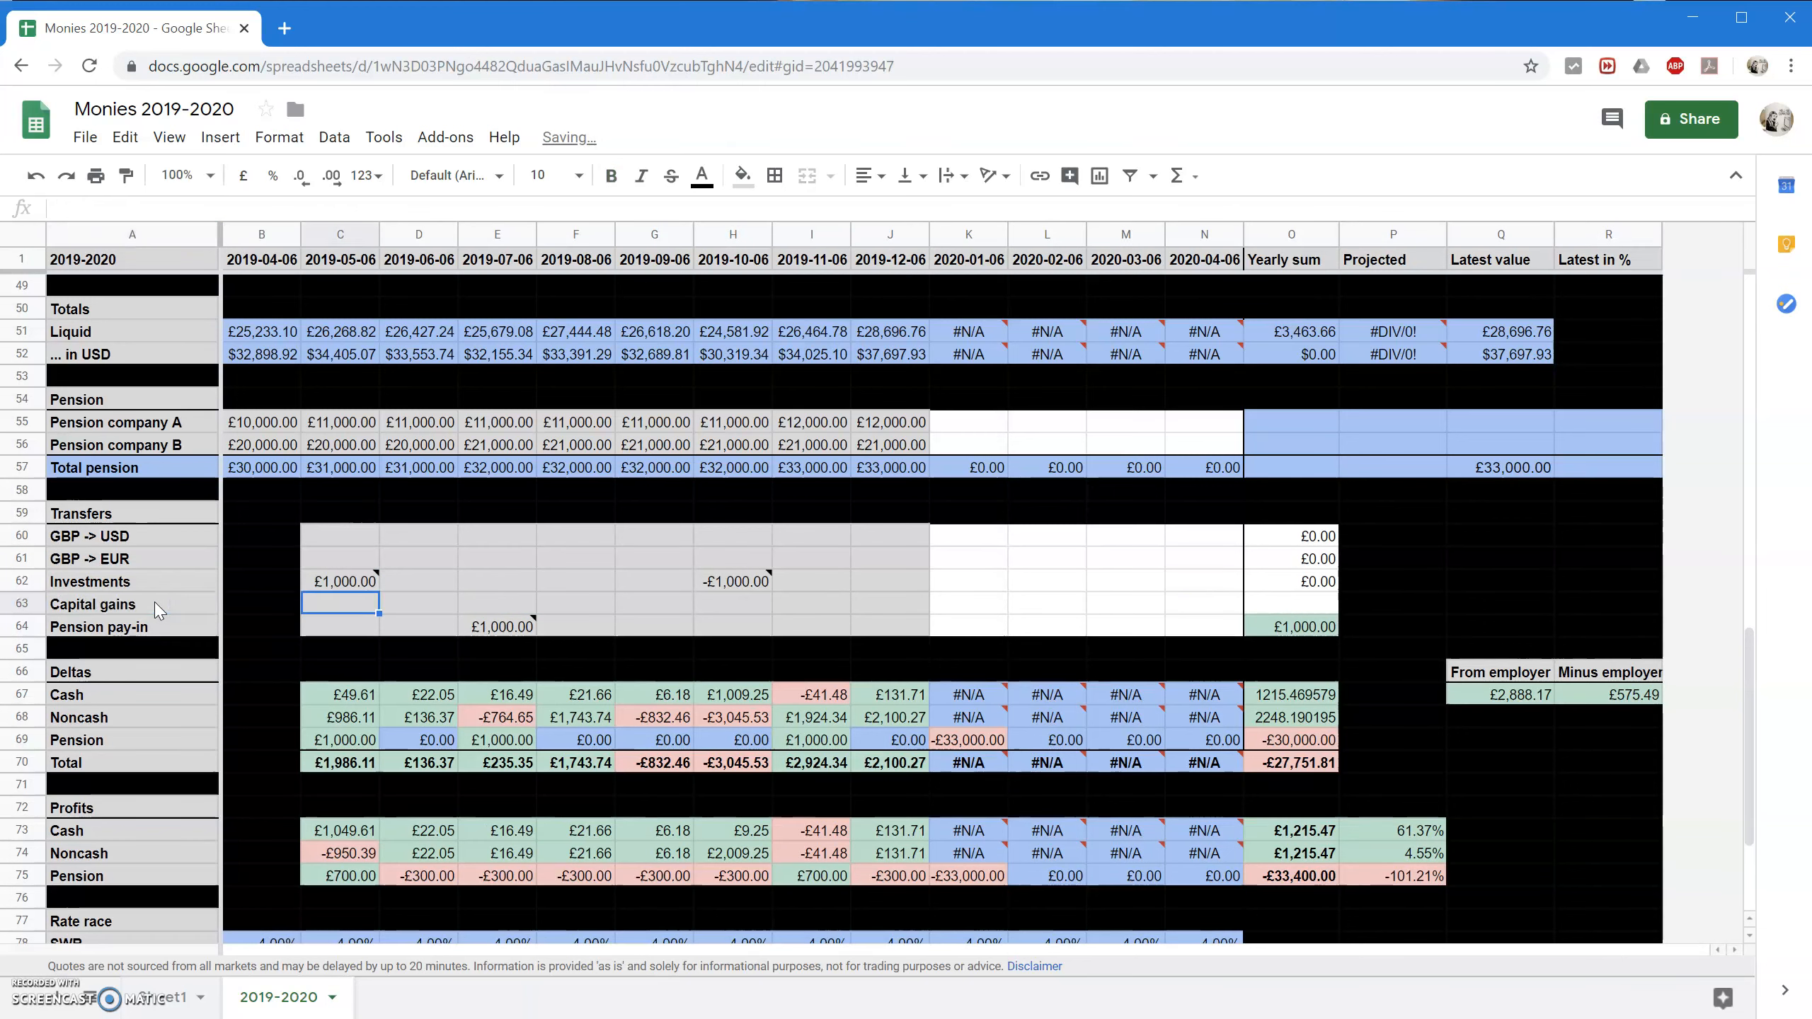
# Enter a capital gain of 50 for 2019-10-06 in H63, beneath the October Investments entry.
pyautogui.press('Up')
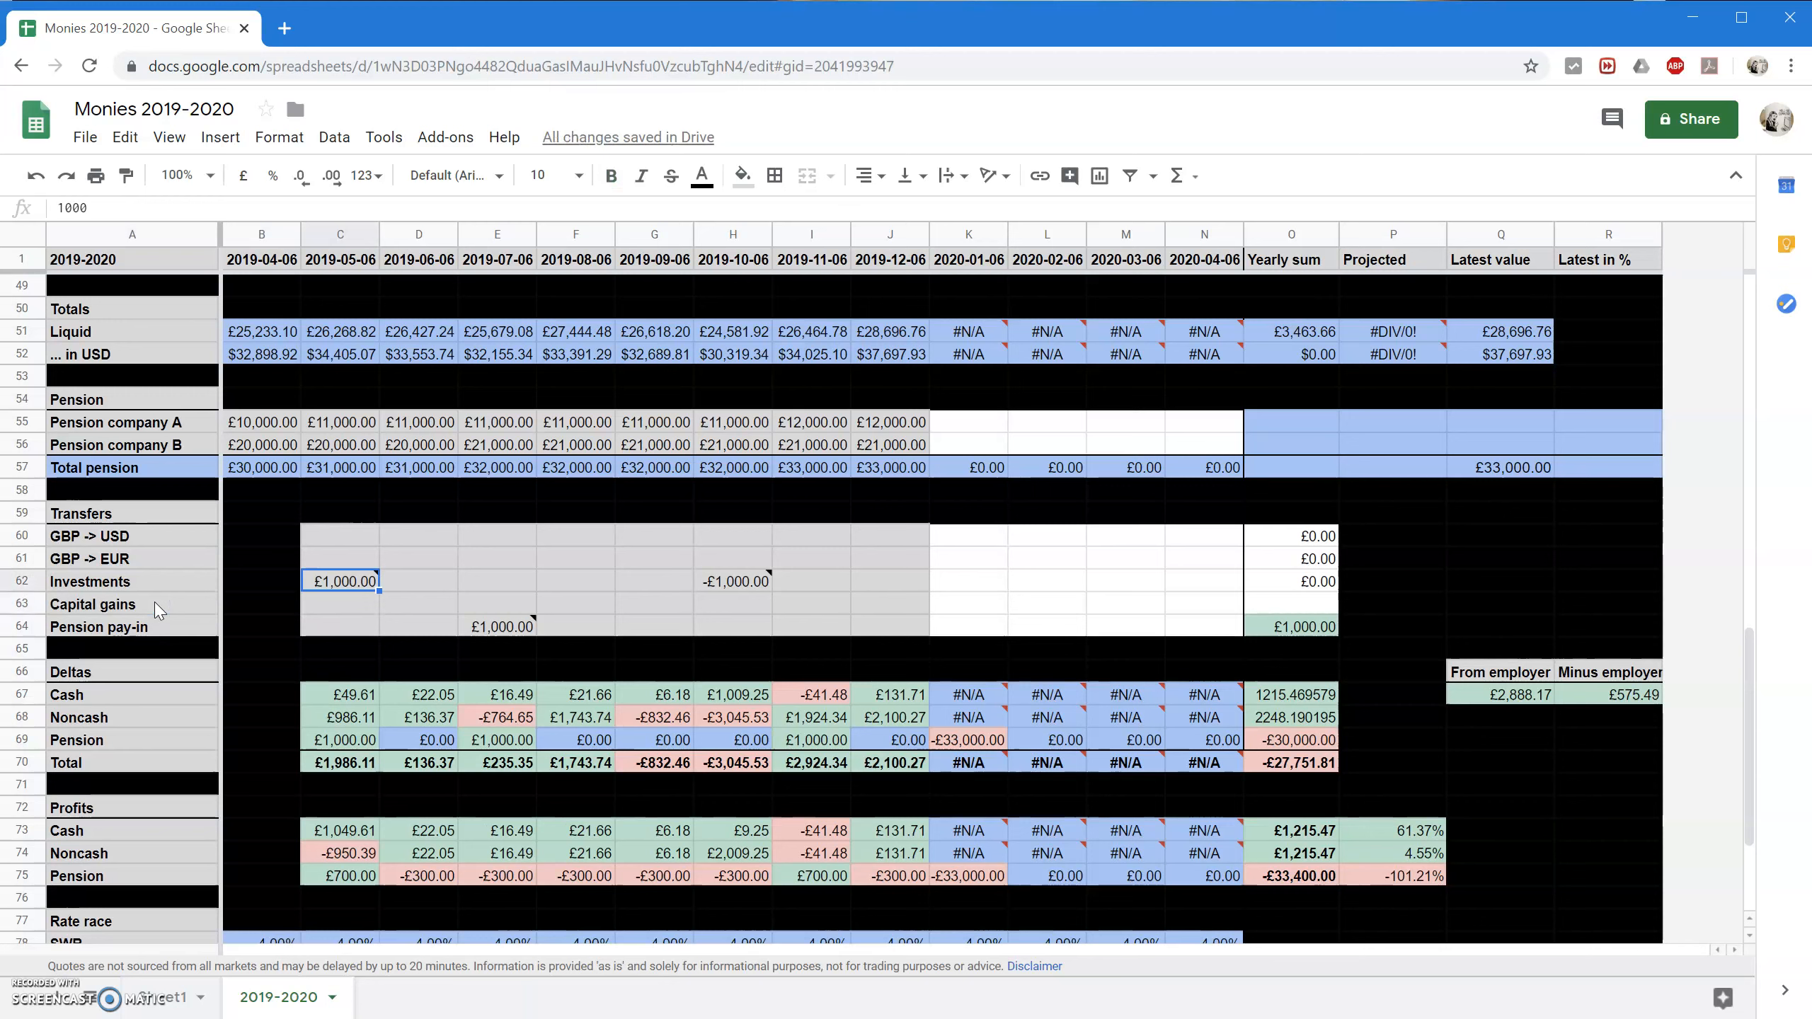
pyautogui.press('Right')
pyautogui.press('Right')
pyautogui.press('Right')
pyautogui.press('Right')
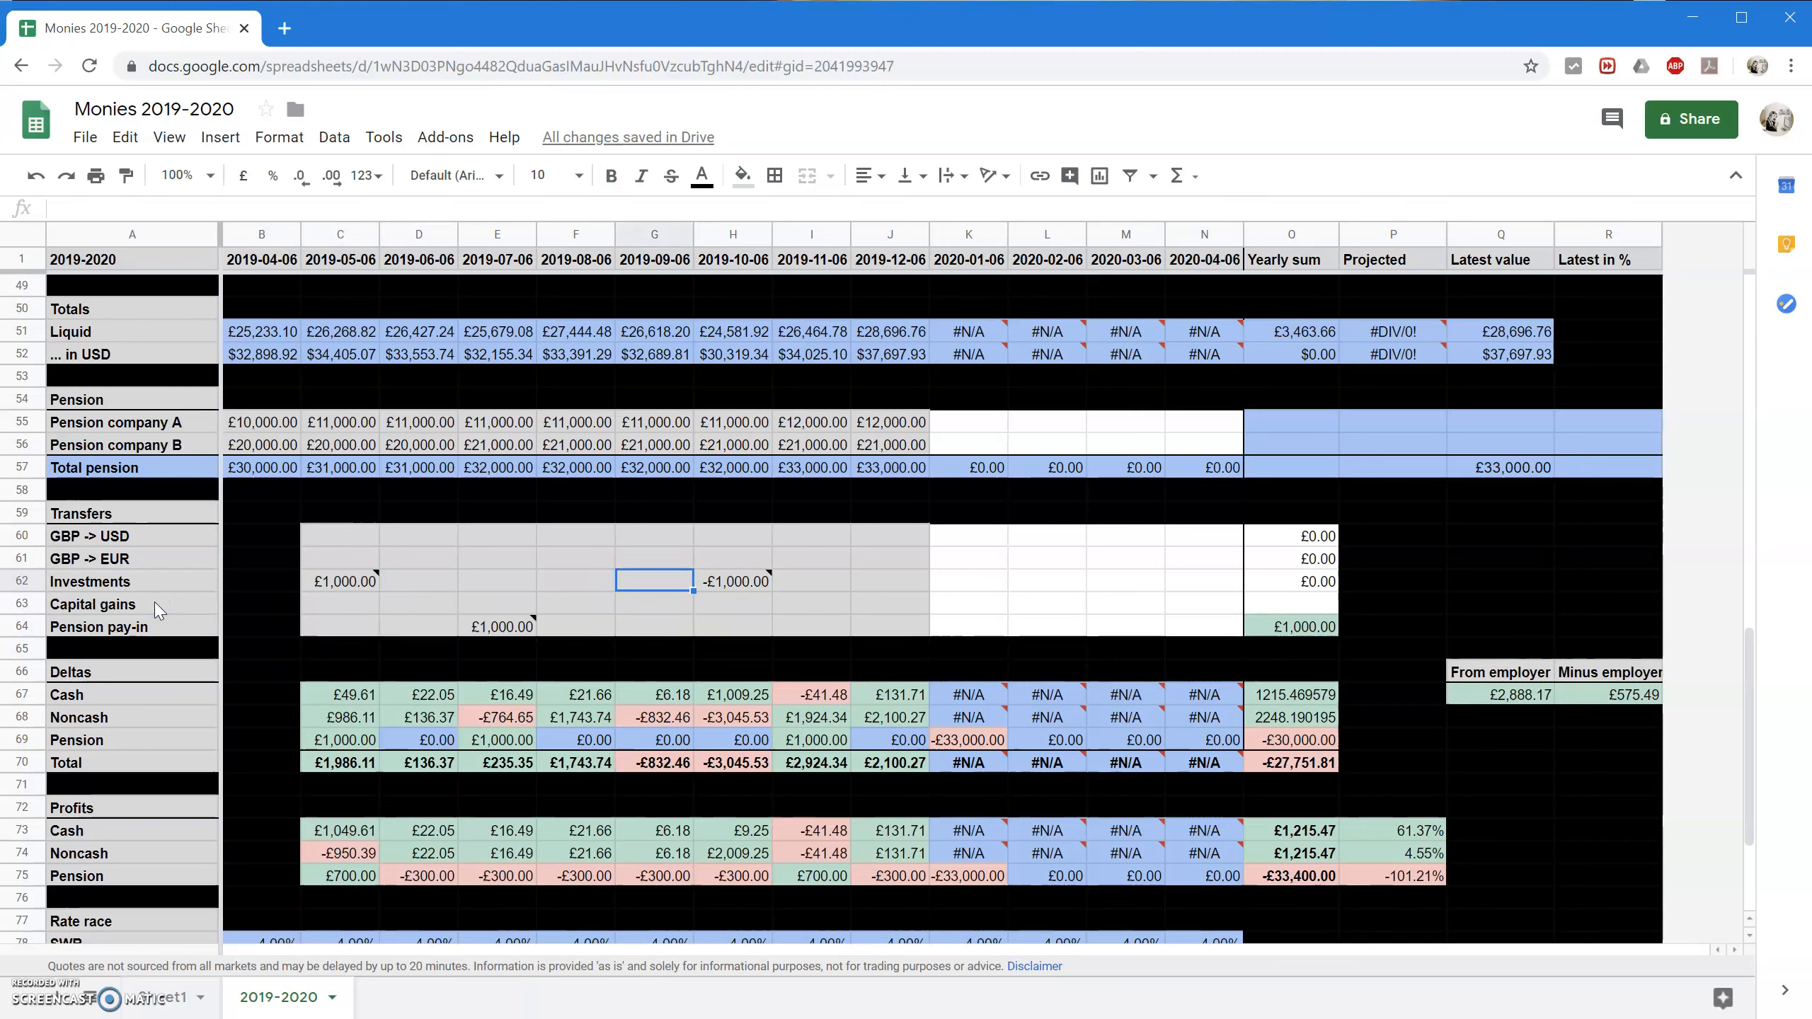
pyautogui.press('Right')
pyautogui.press('Down')
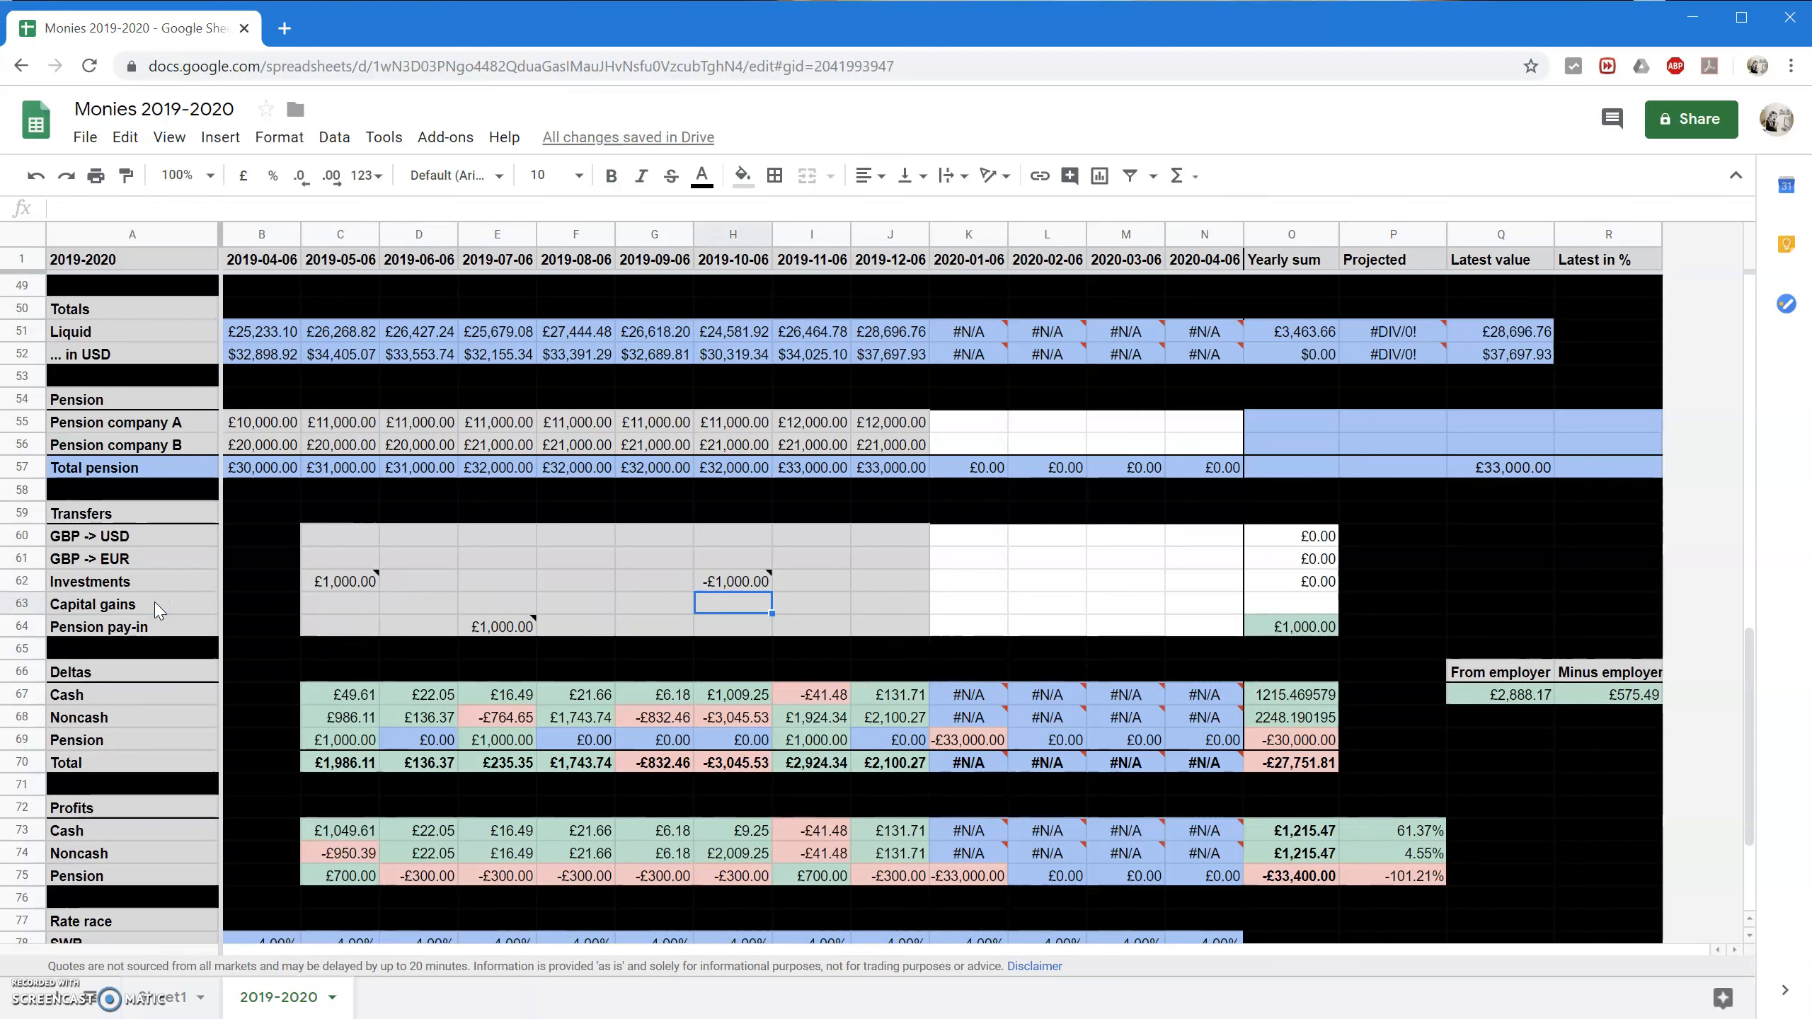
pyautogui.write('-')
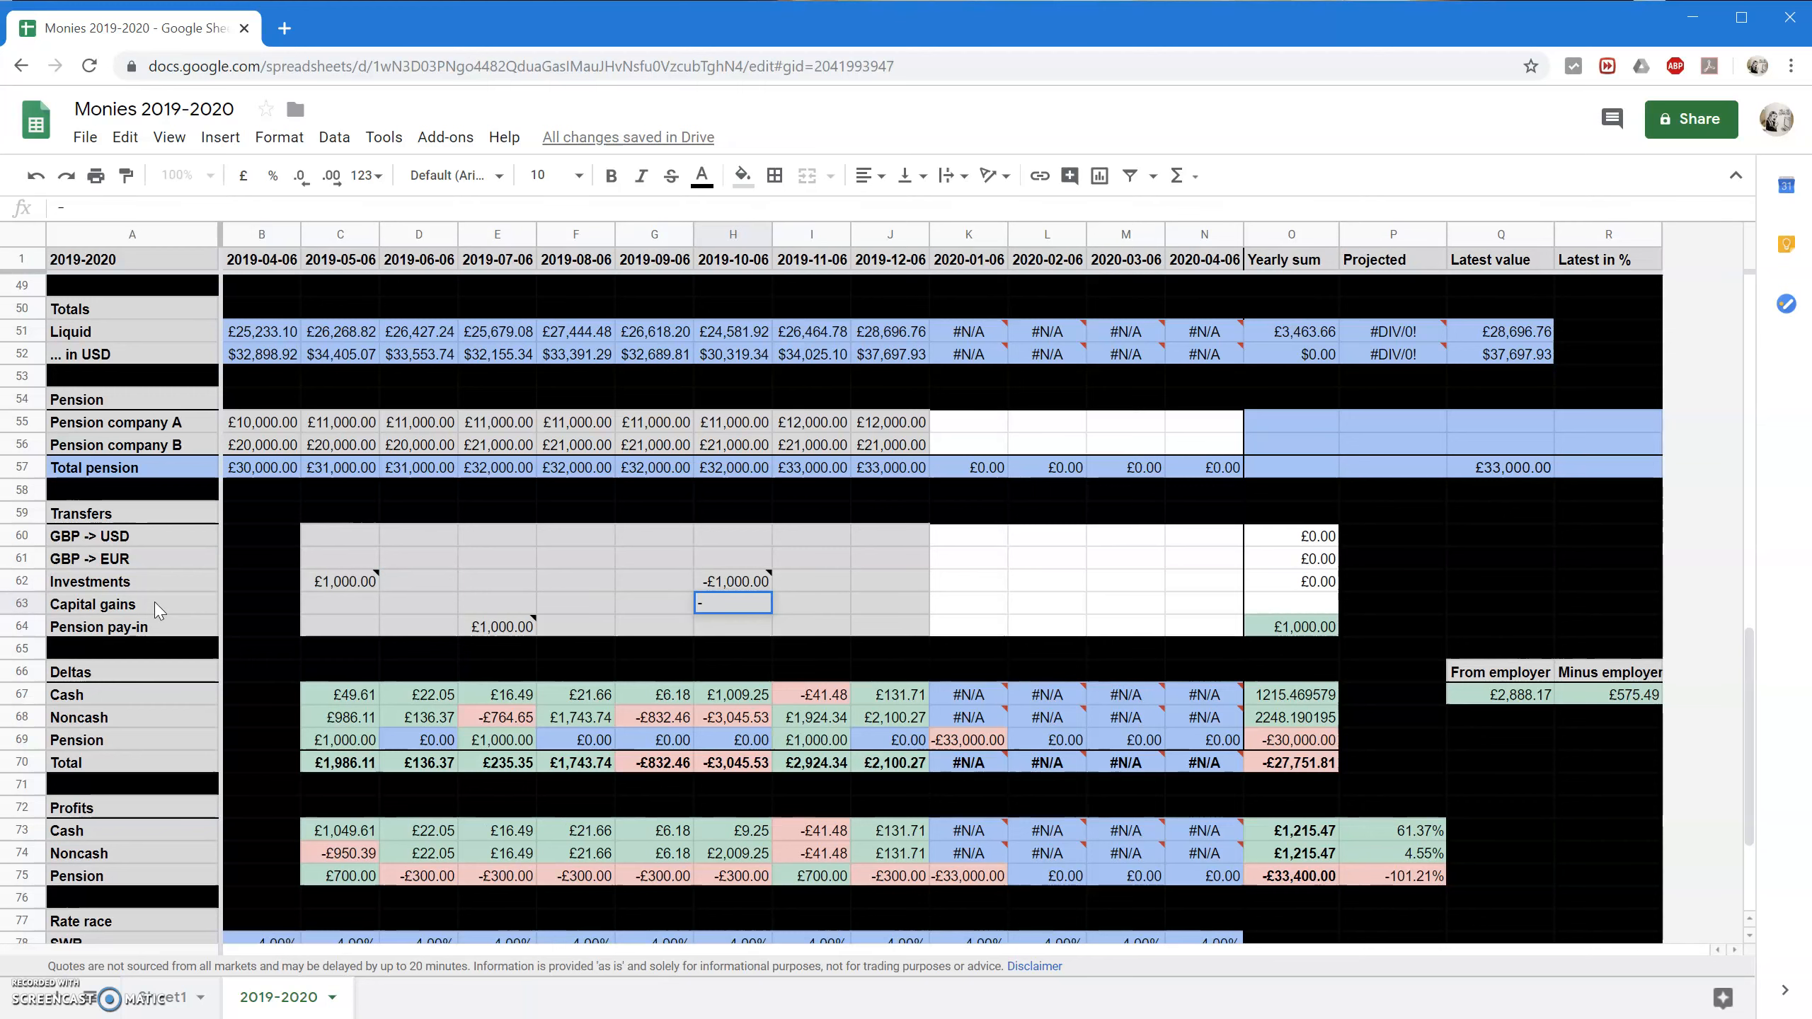
pyautogui.press('Return')
pyautogui.press('Up')
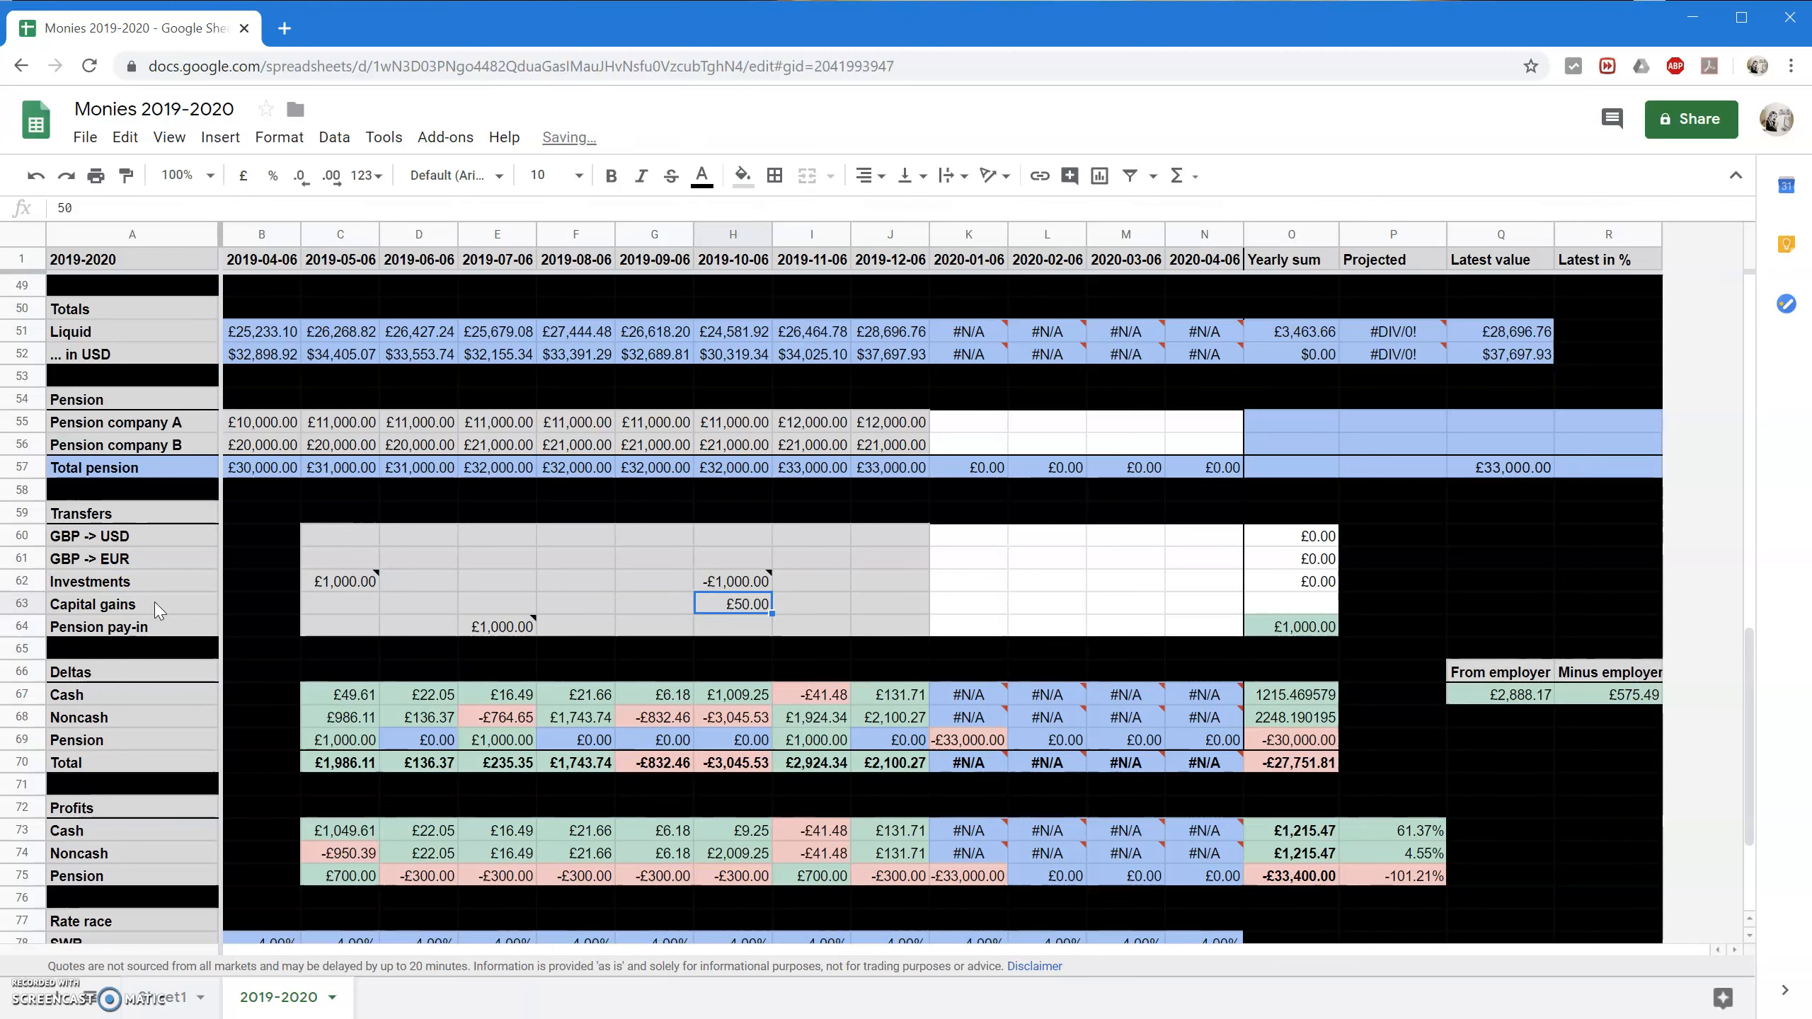
# Highlight the October Capital gains cell H63 with a magenta fill.
pyautogui.rightClick(723, 605)
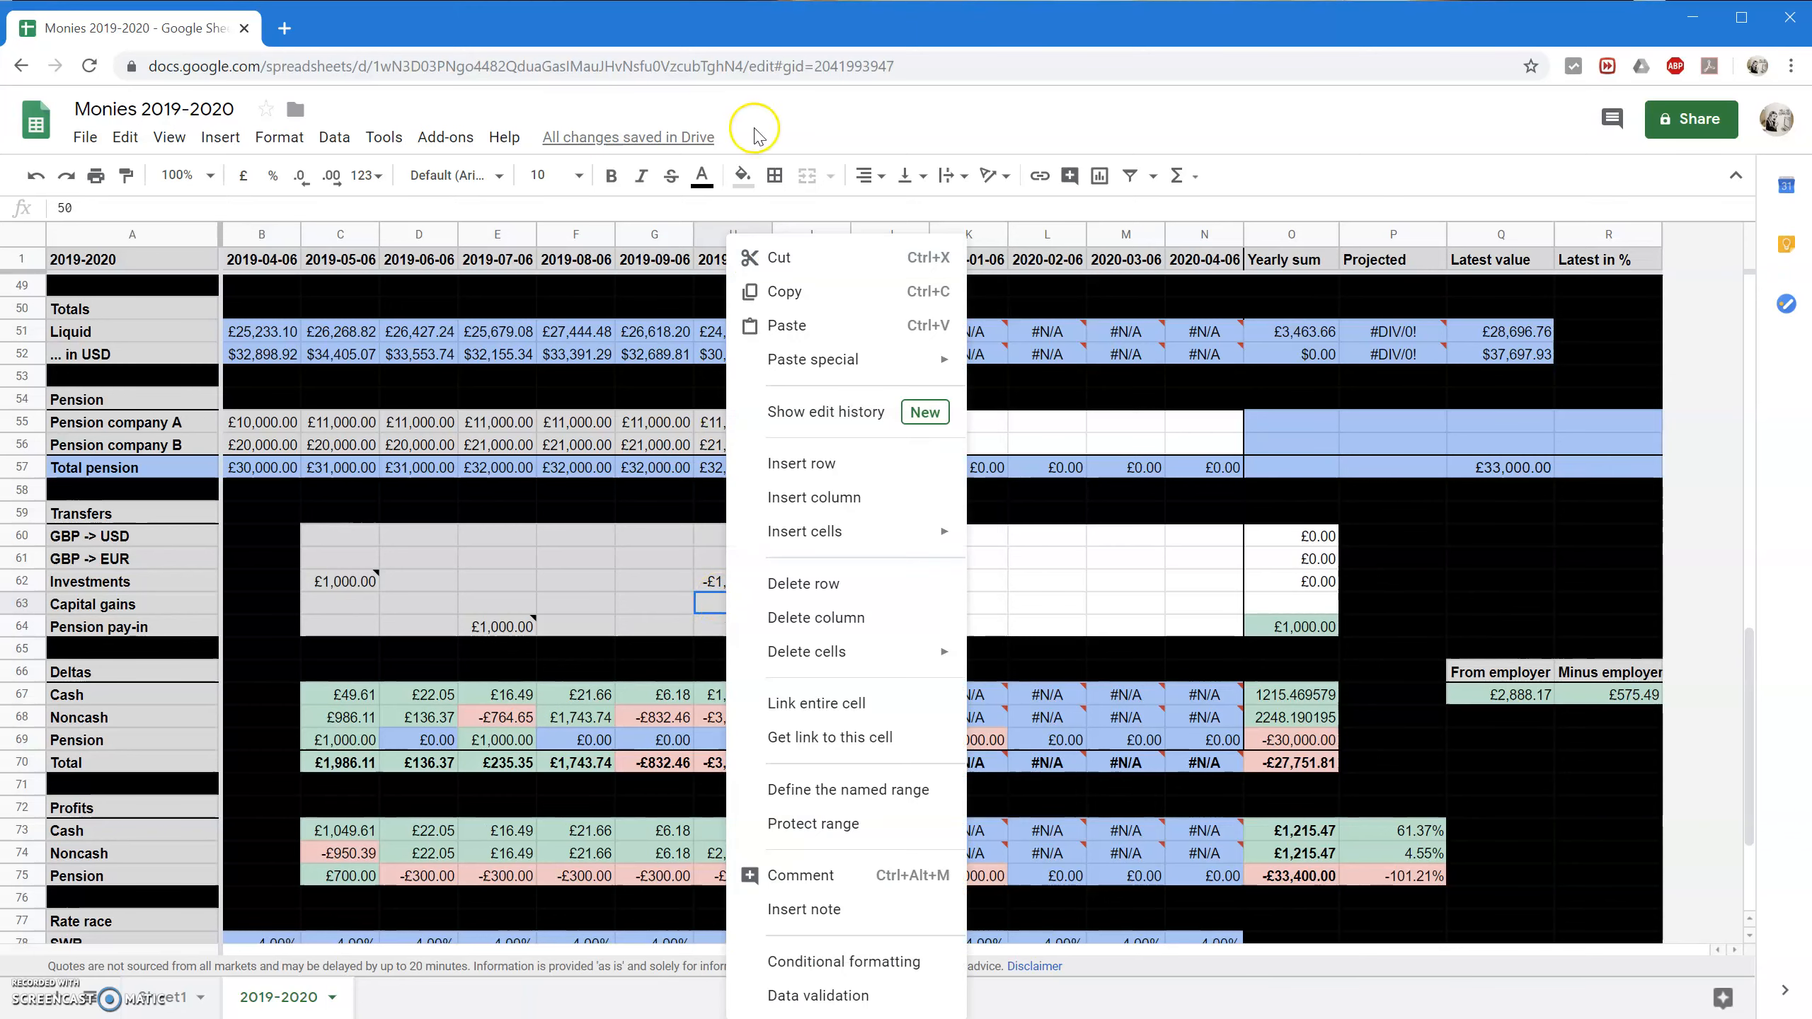
pyautogui.click(742, 175)
pyautogui.click(961, 268)
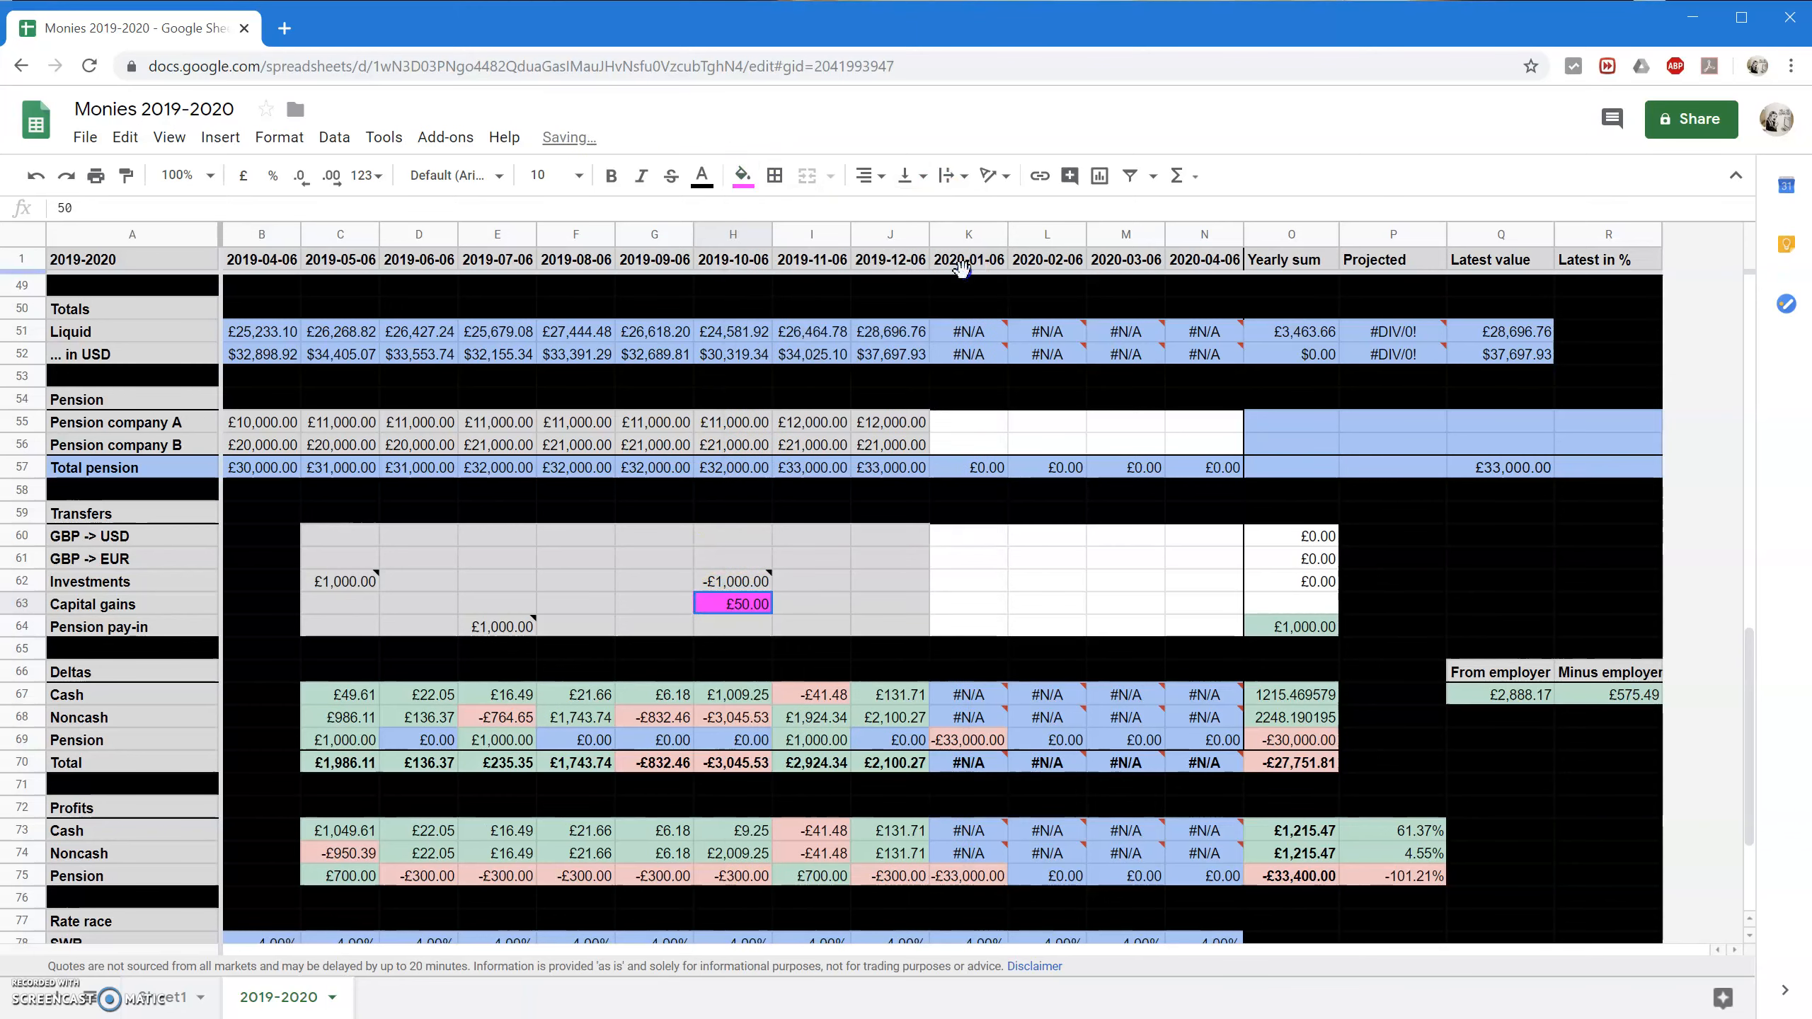
pyautogui.click(981, 555)
pyautogui.click(750, 604)
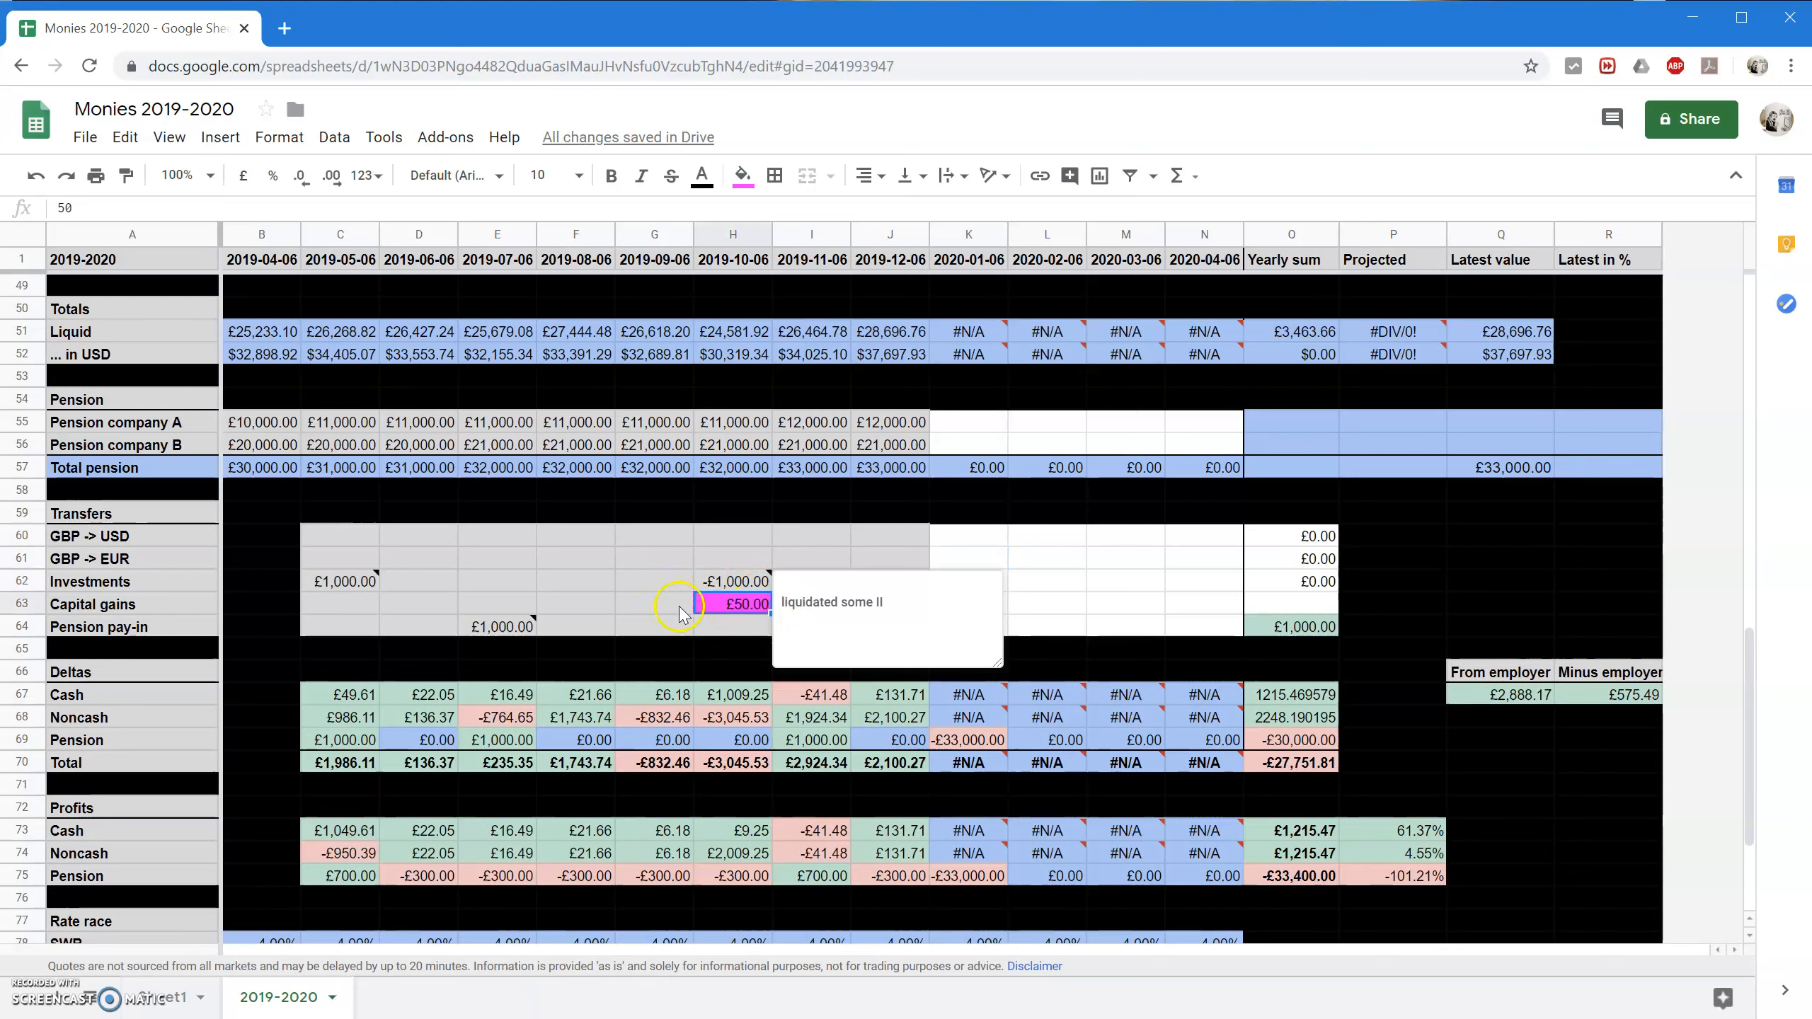
pyautogui.click(717, 605)
pyautogui.click(887, 609)
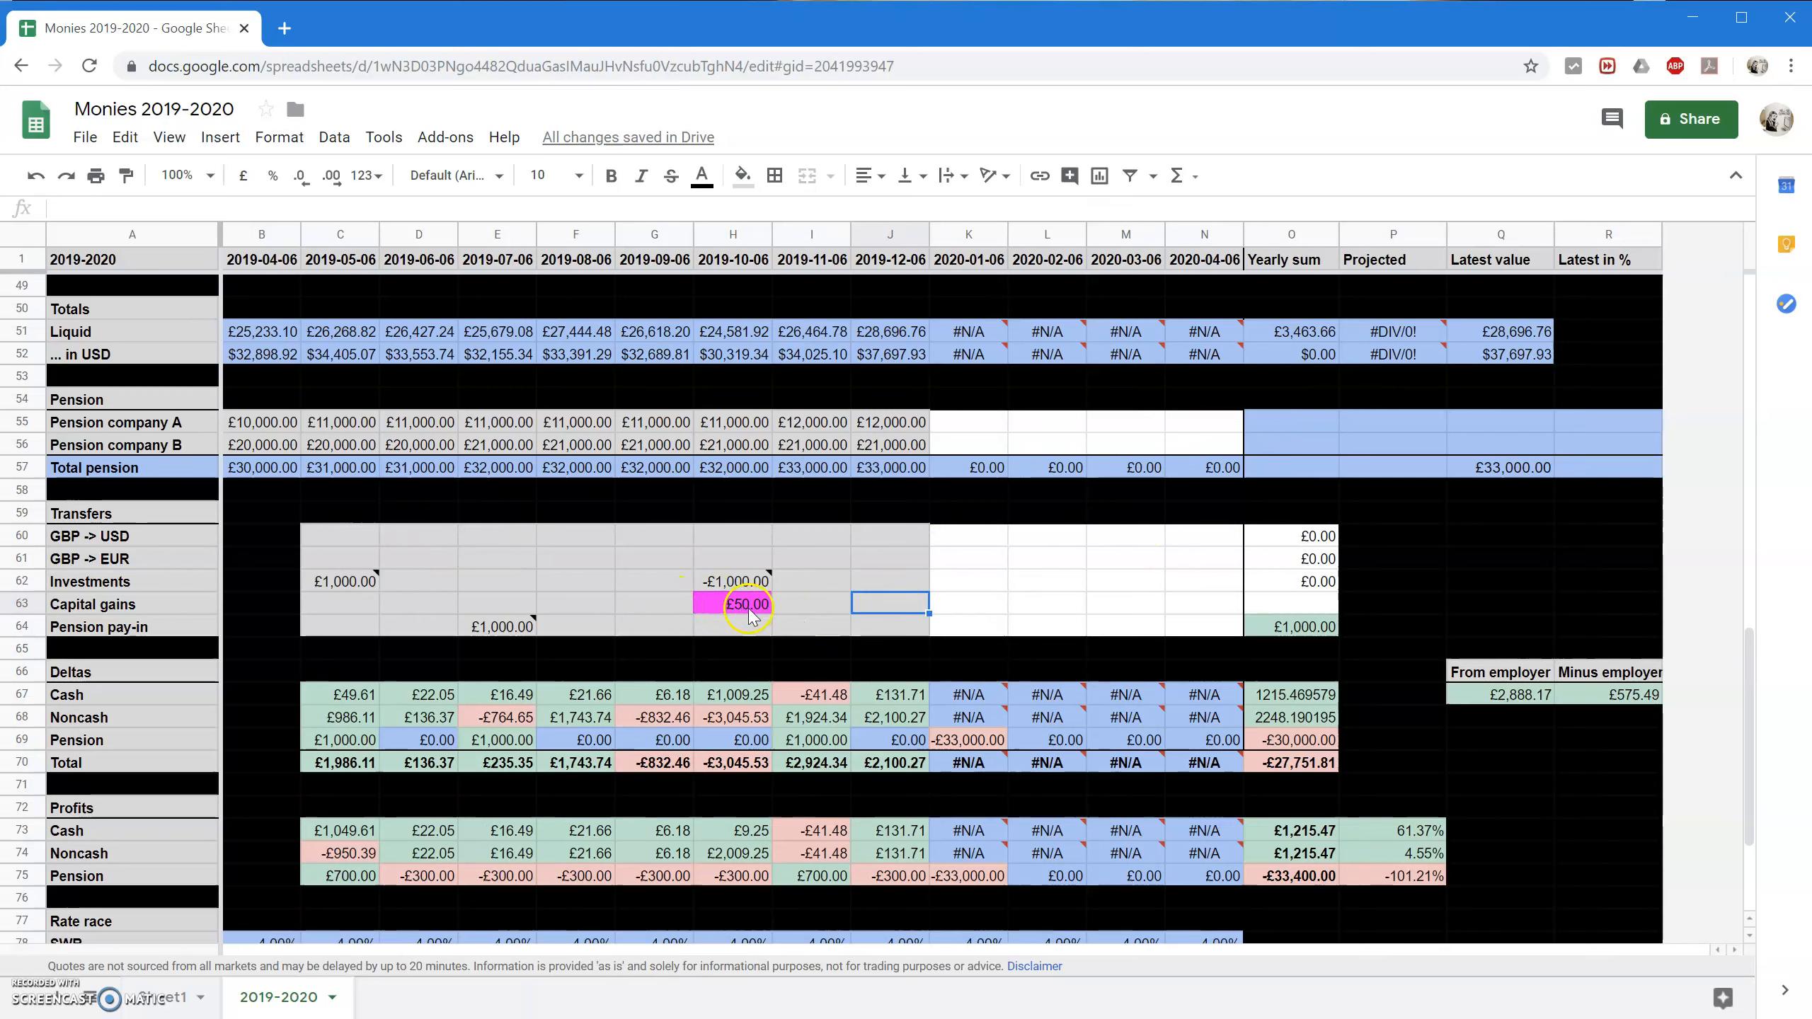
# Fill the Transfers yearly sum cells O60:O64 with light cornflower blue 1.
pyautogui.click(1297, 534)
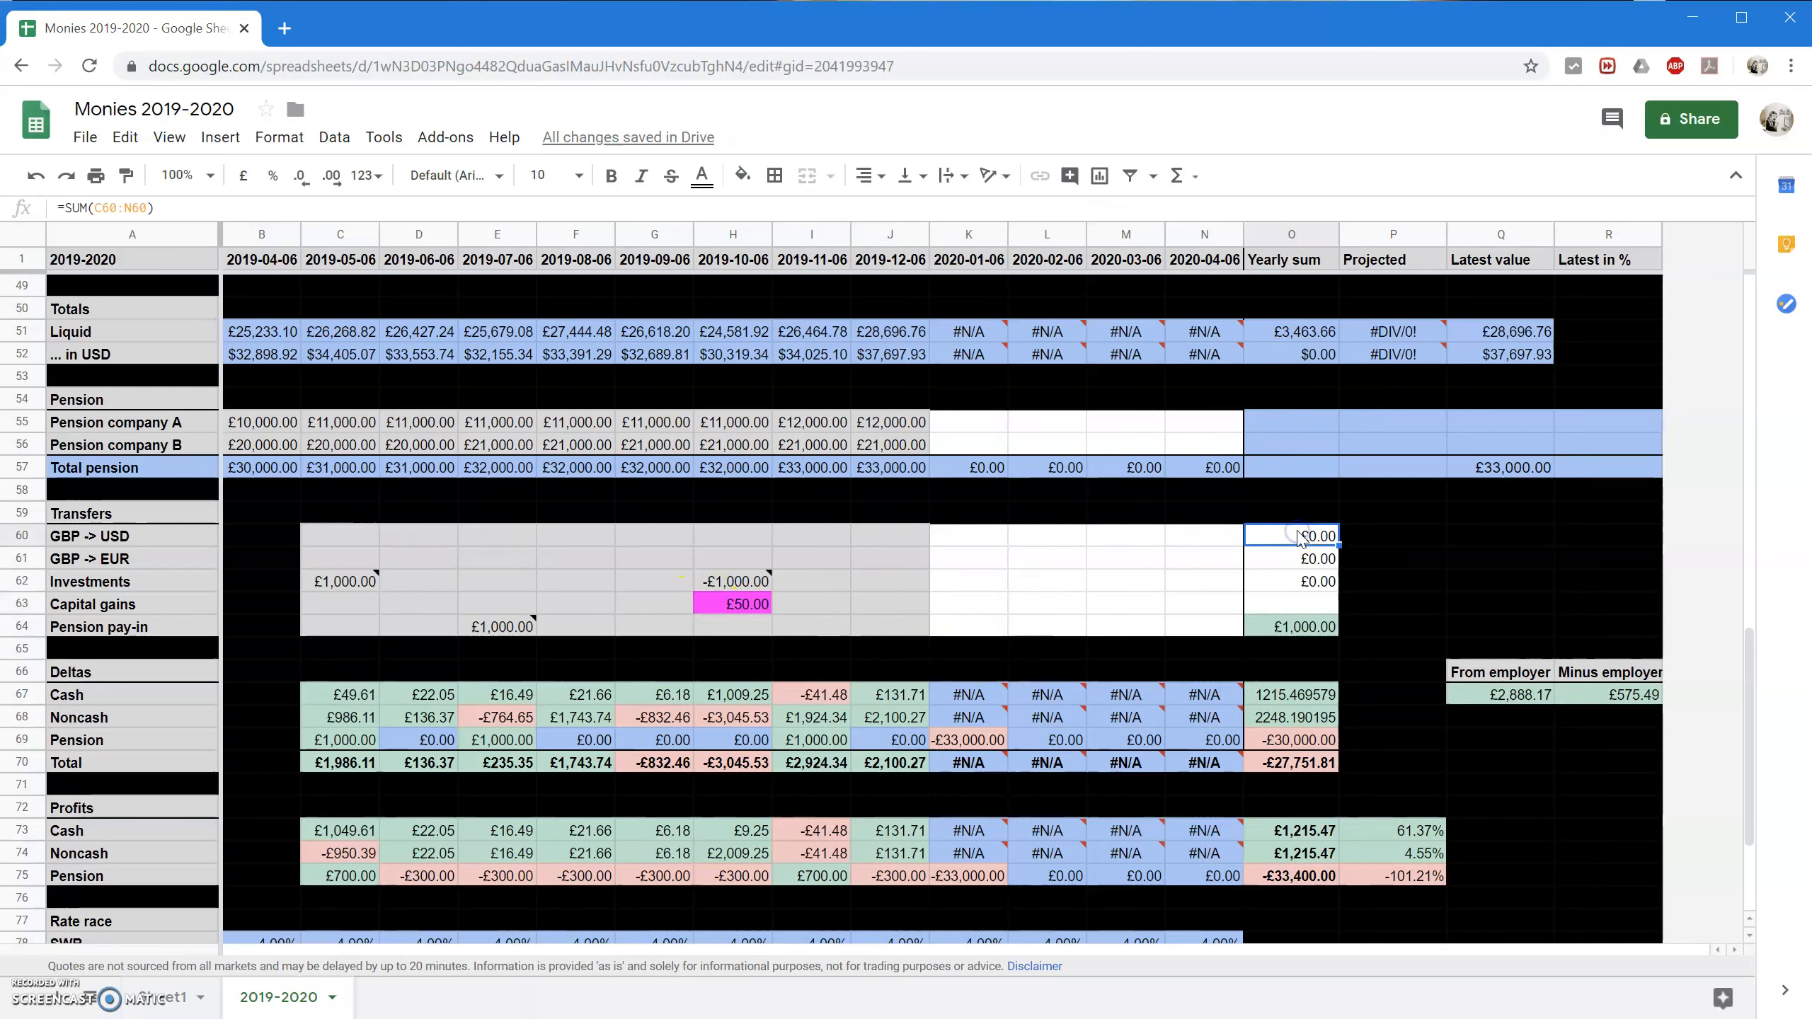
pyautogui.moveTo(1310, 543); pyautogui.dragTo(1299, 626)
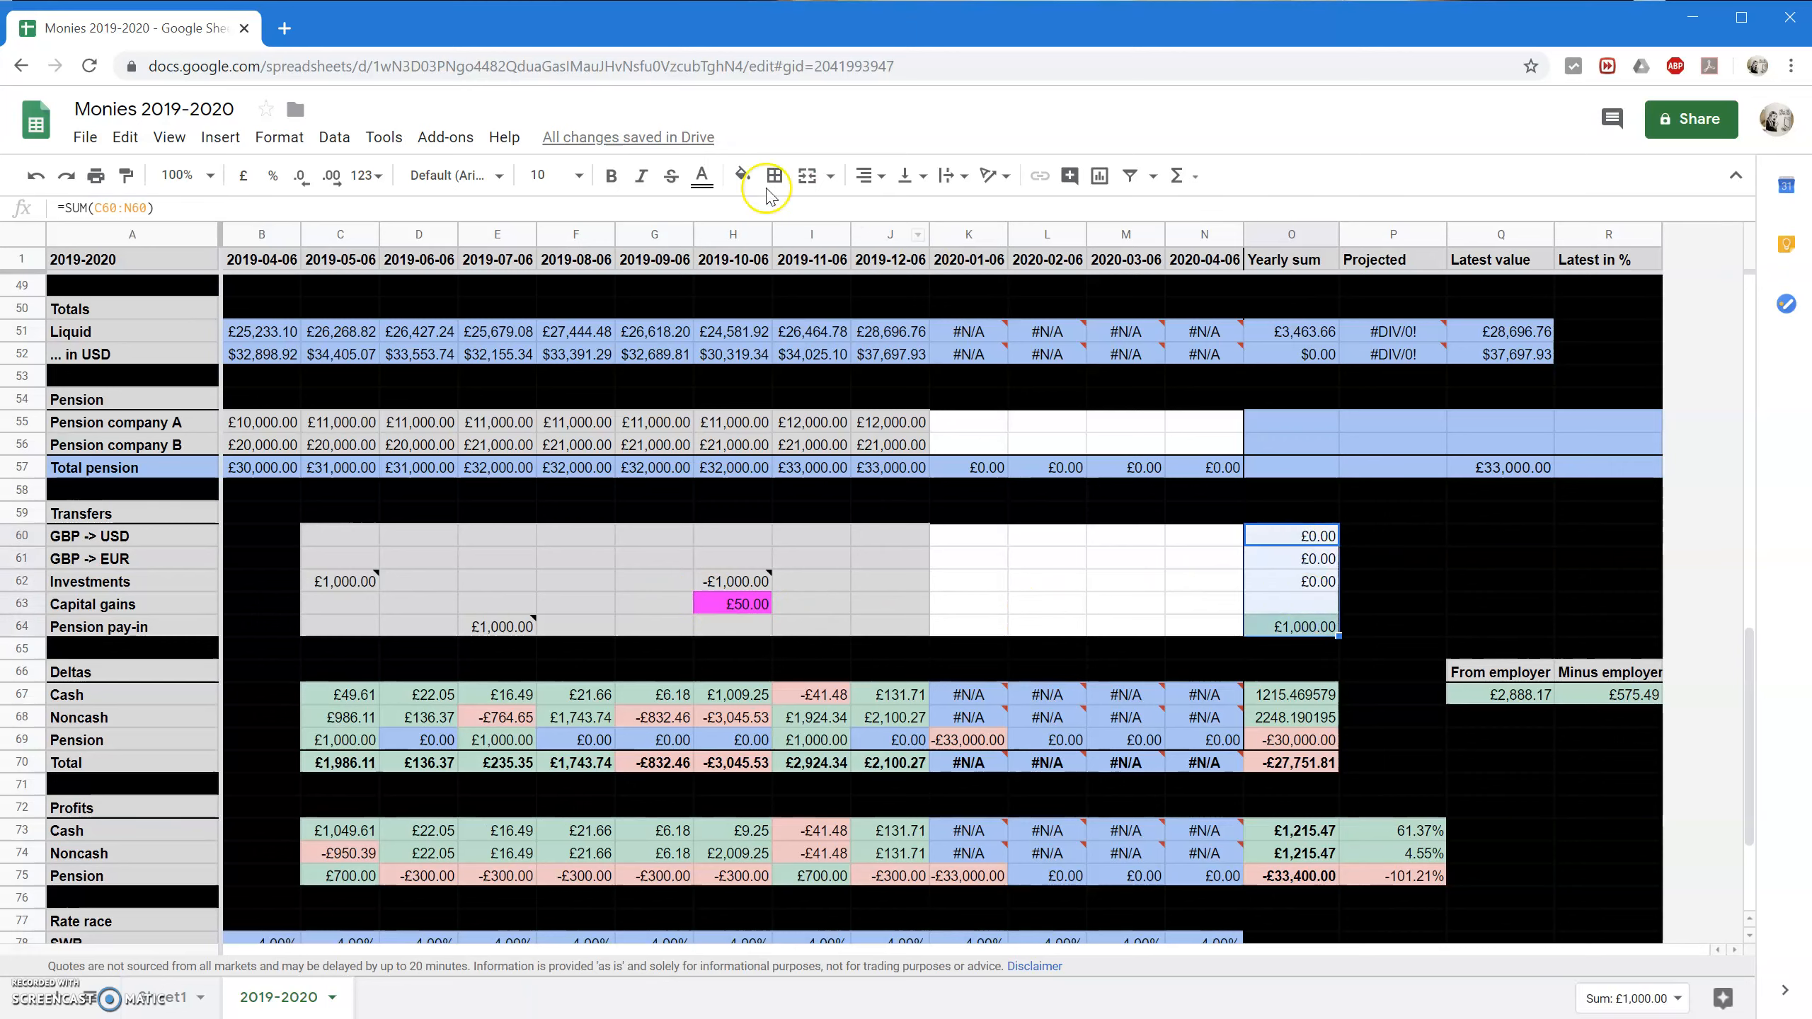
pyautogui.click(741, 175)
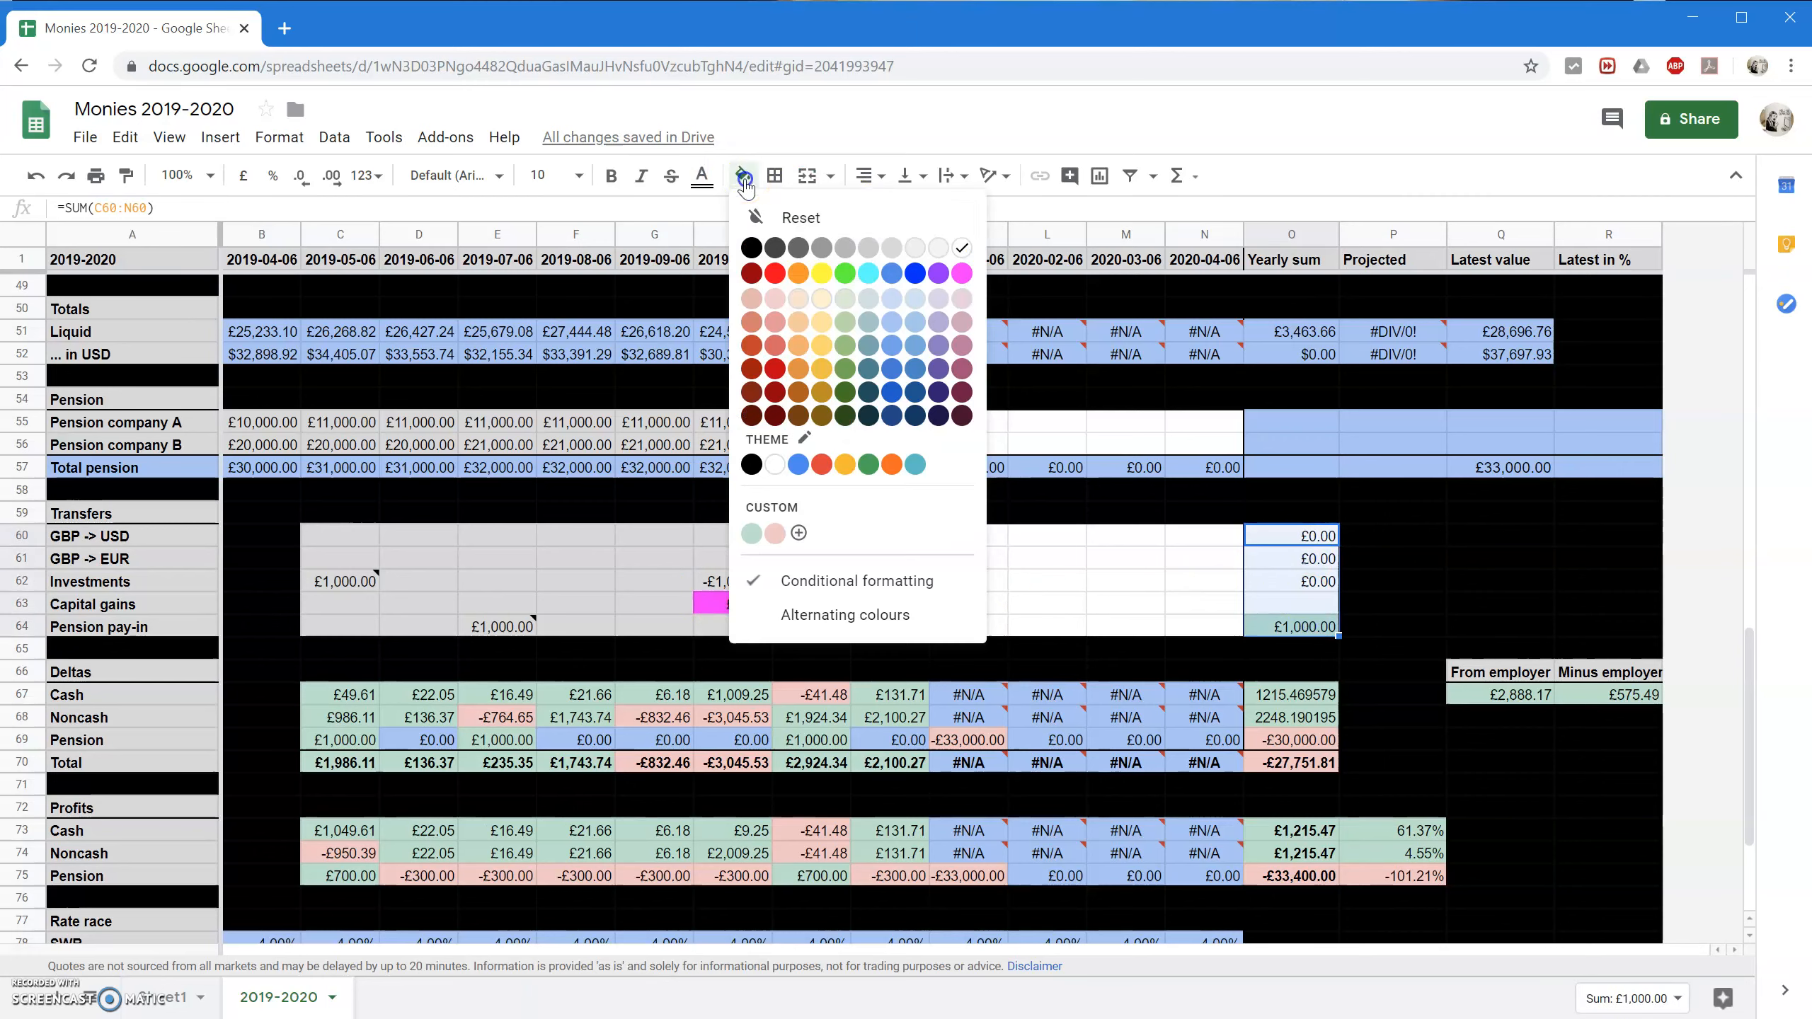
pyautogui.click(892, 344)
# Total the Capital gains row for the year in O63 with =SUM(C63:N63).
pyautogui.click(1295, 606)
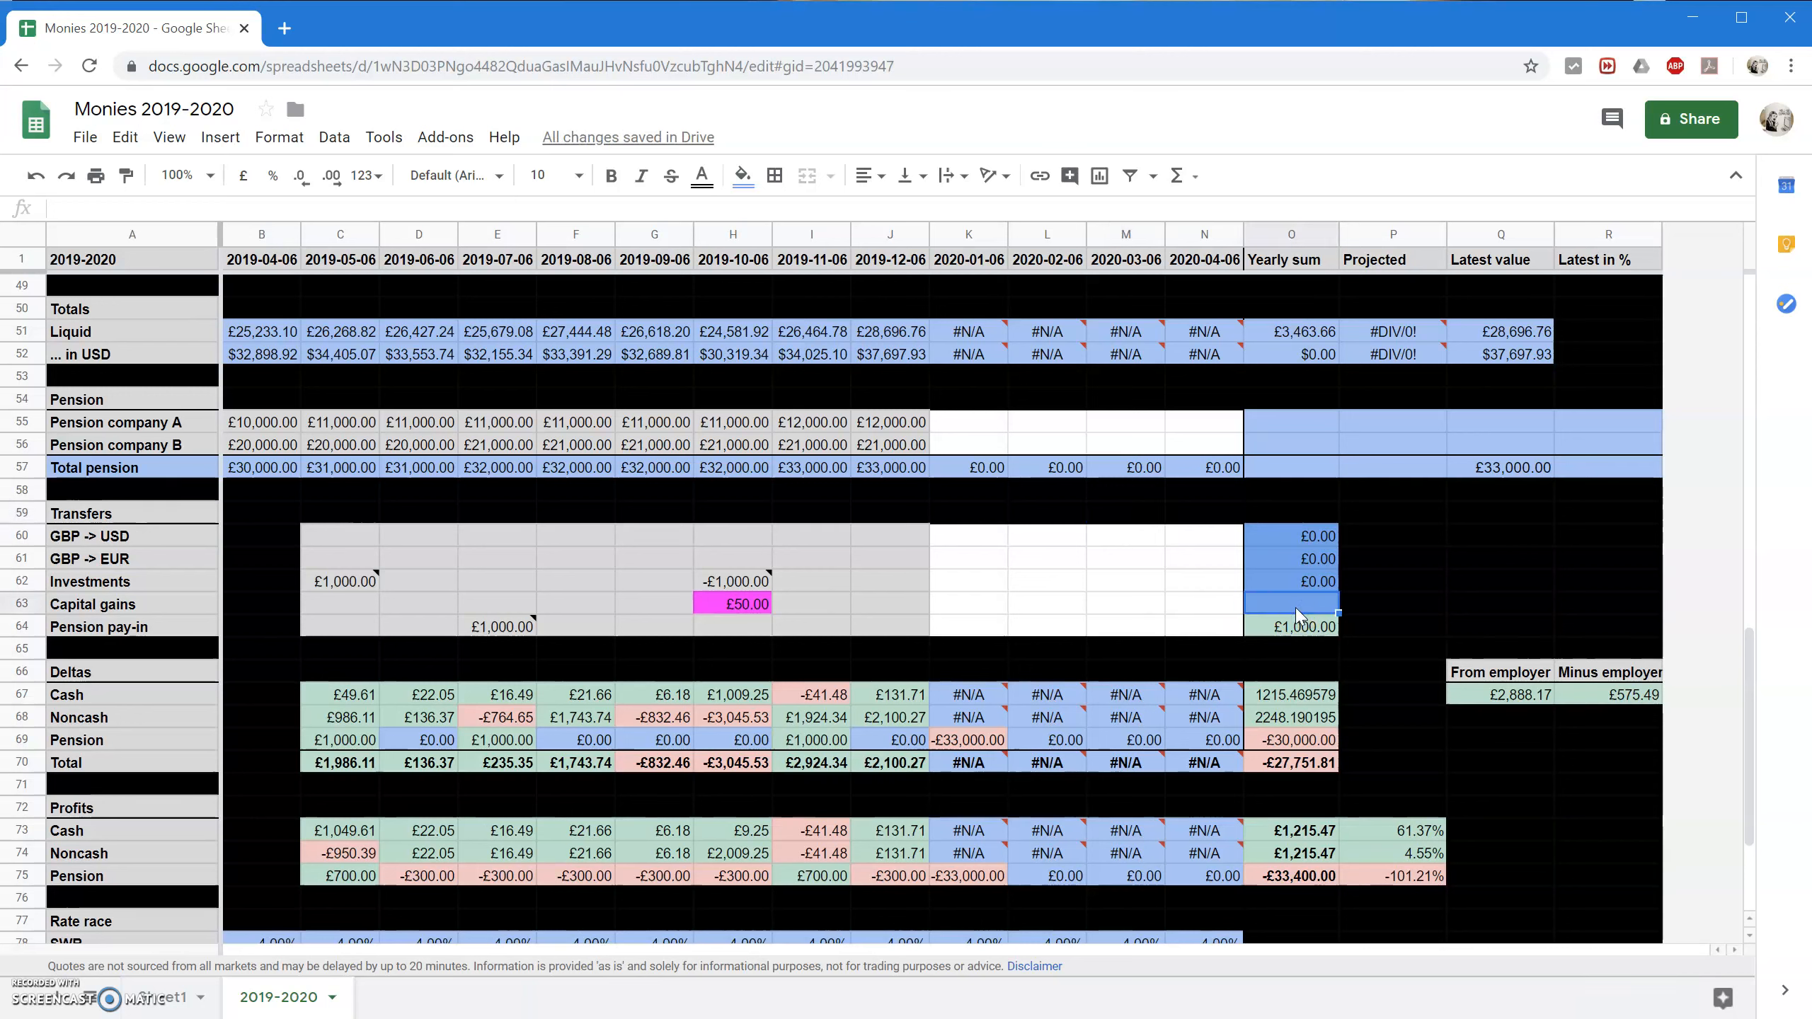
pyautogui.write('=SUM(')
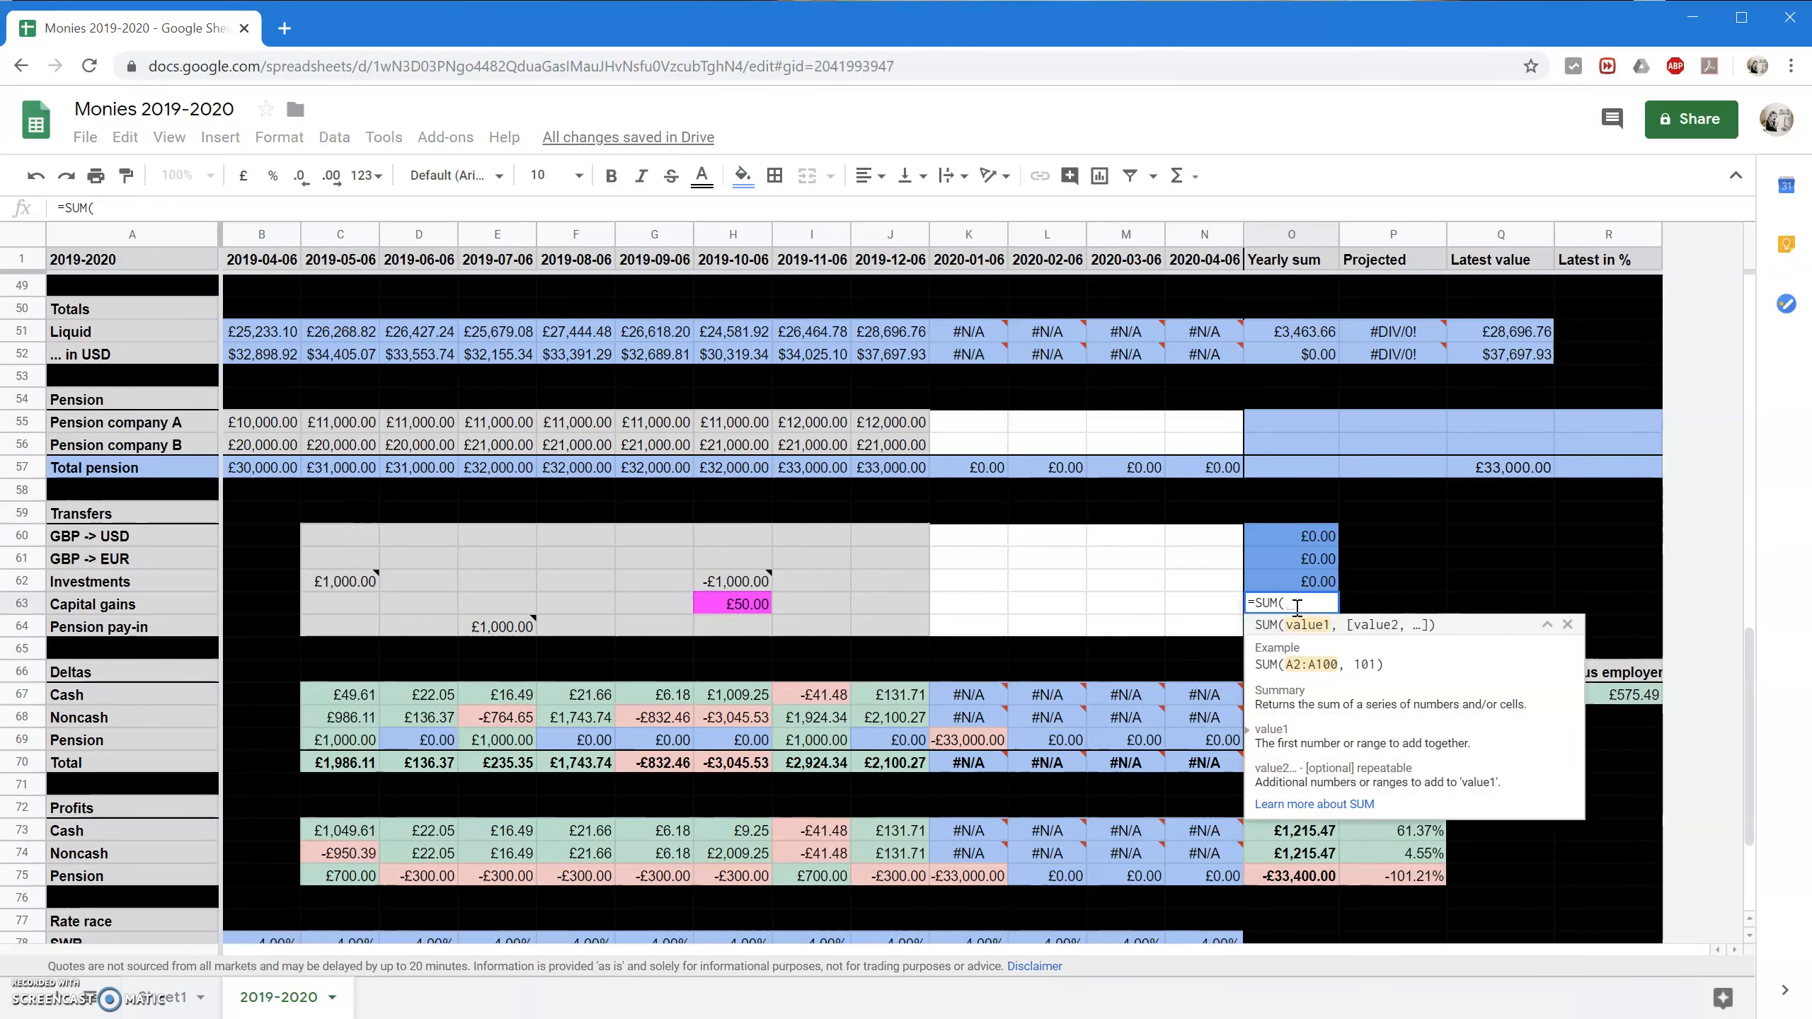
pyautogui.write('C')
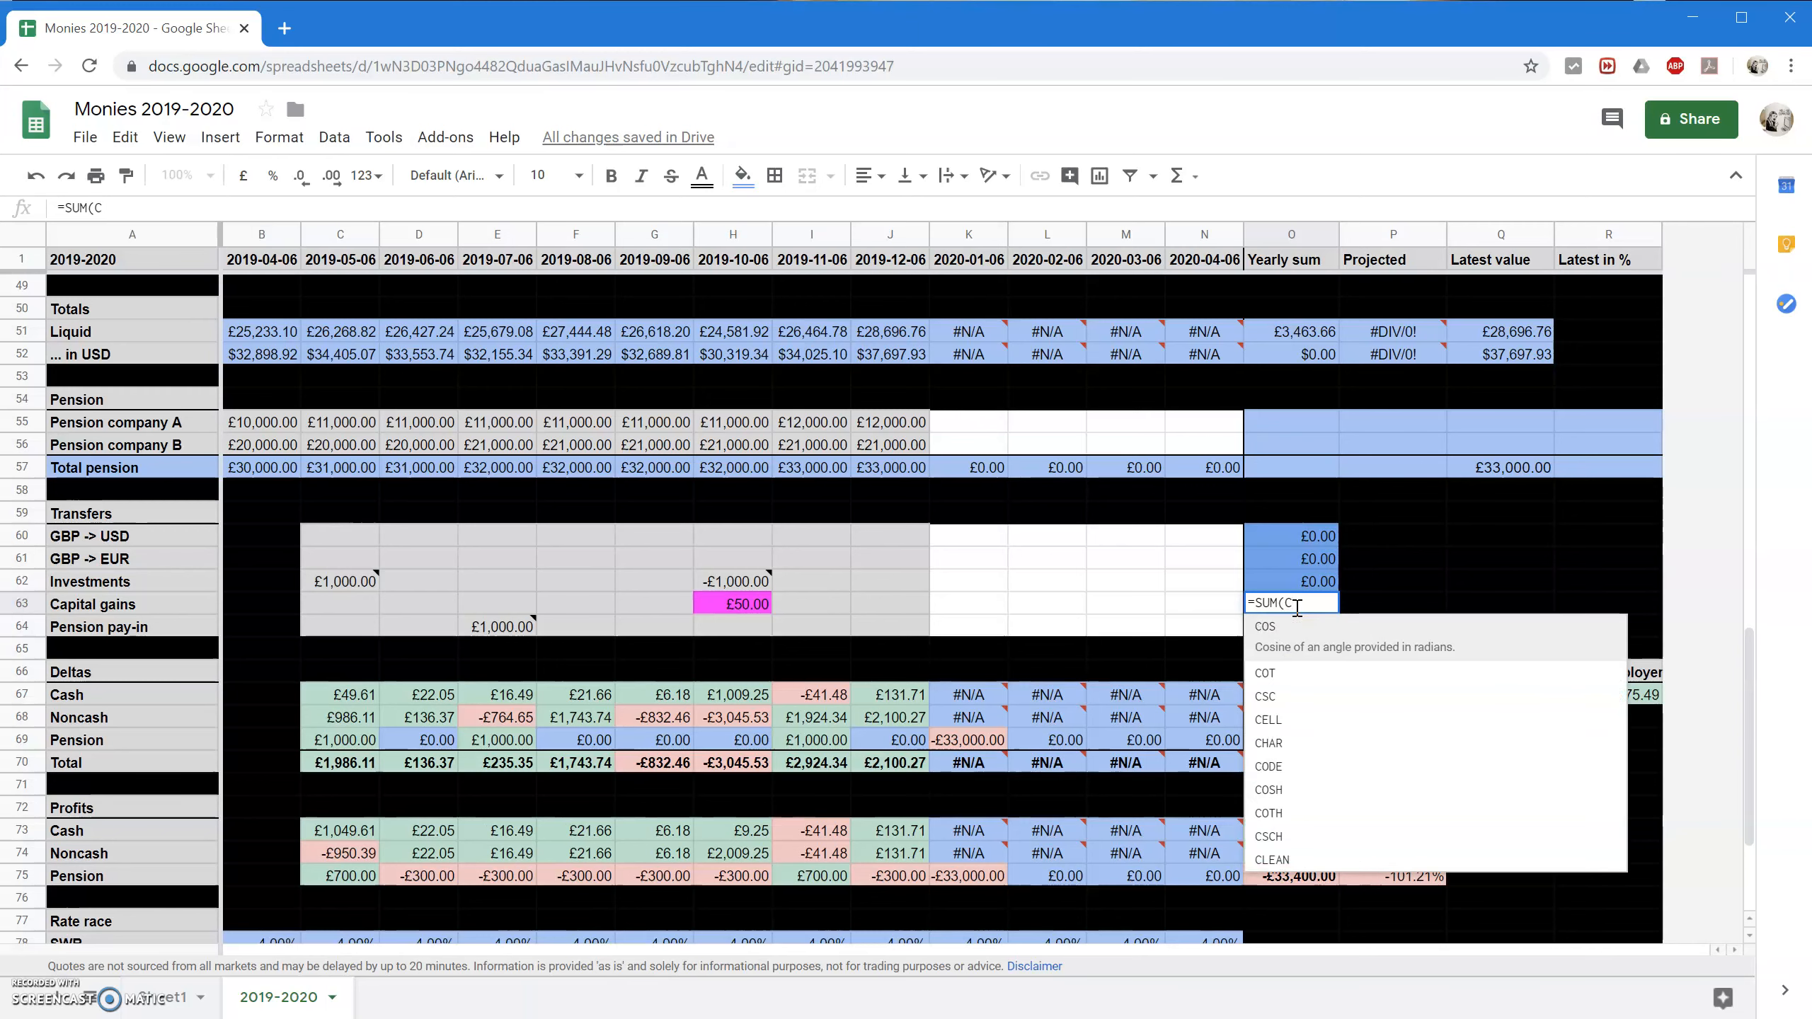
pyautogui.write('63:N63')
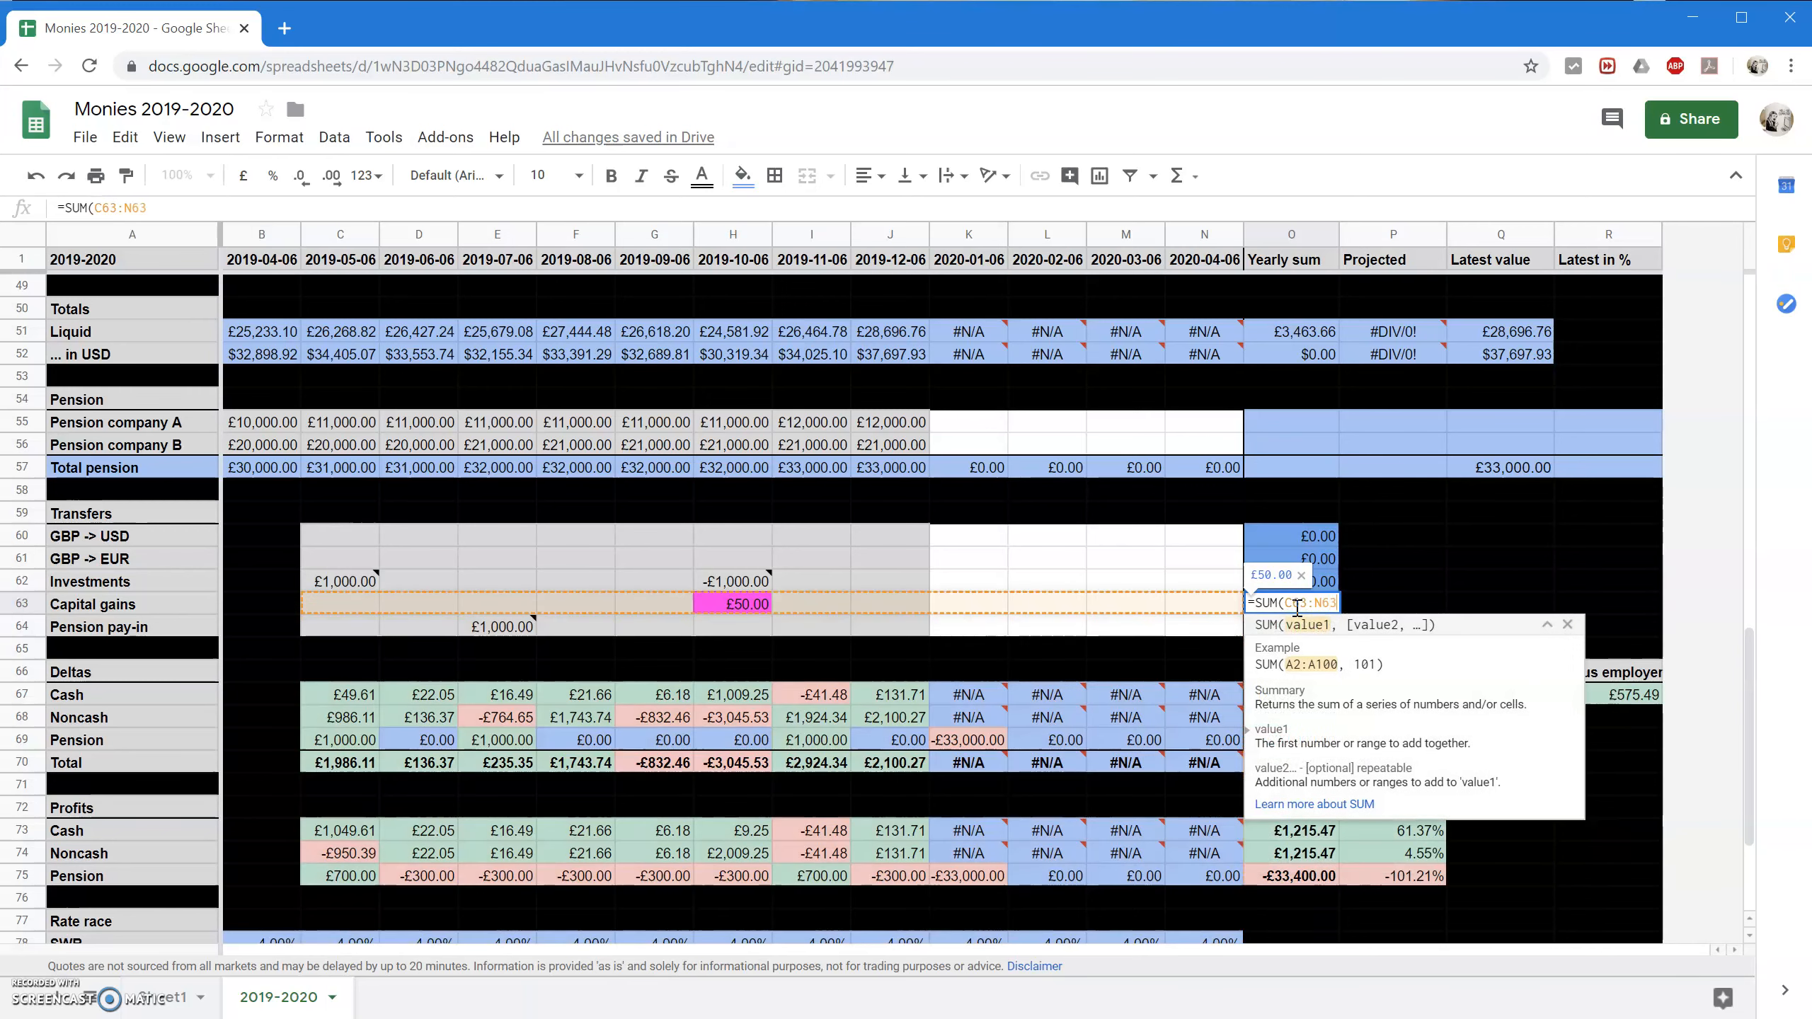
pyautogui.press('Return')
pyautogui.click(1296, 605)
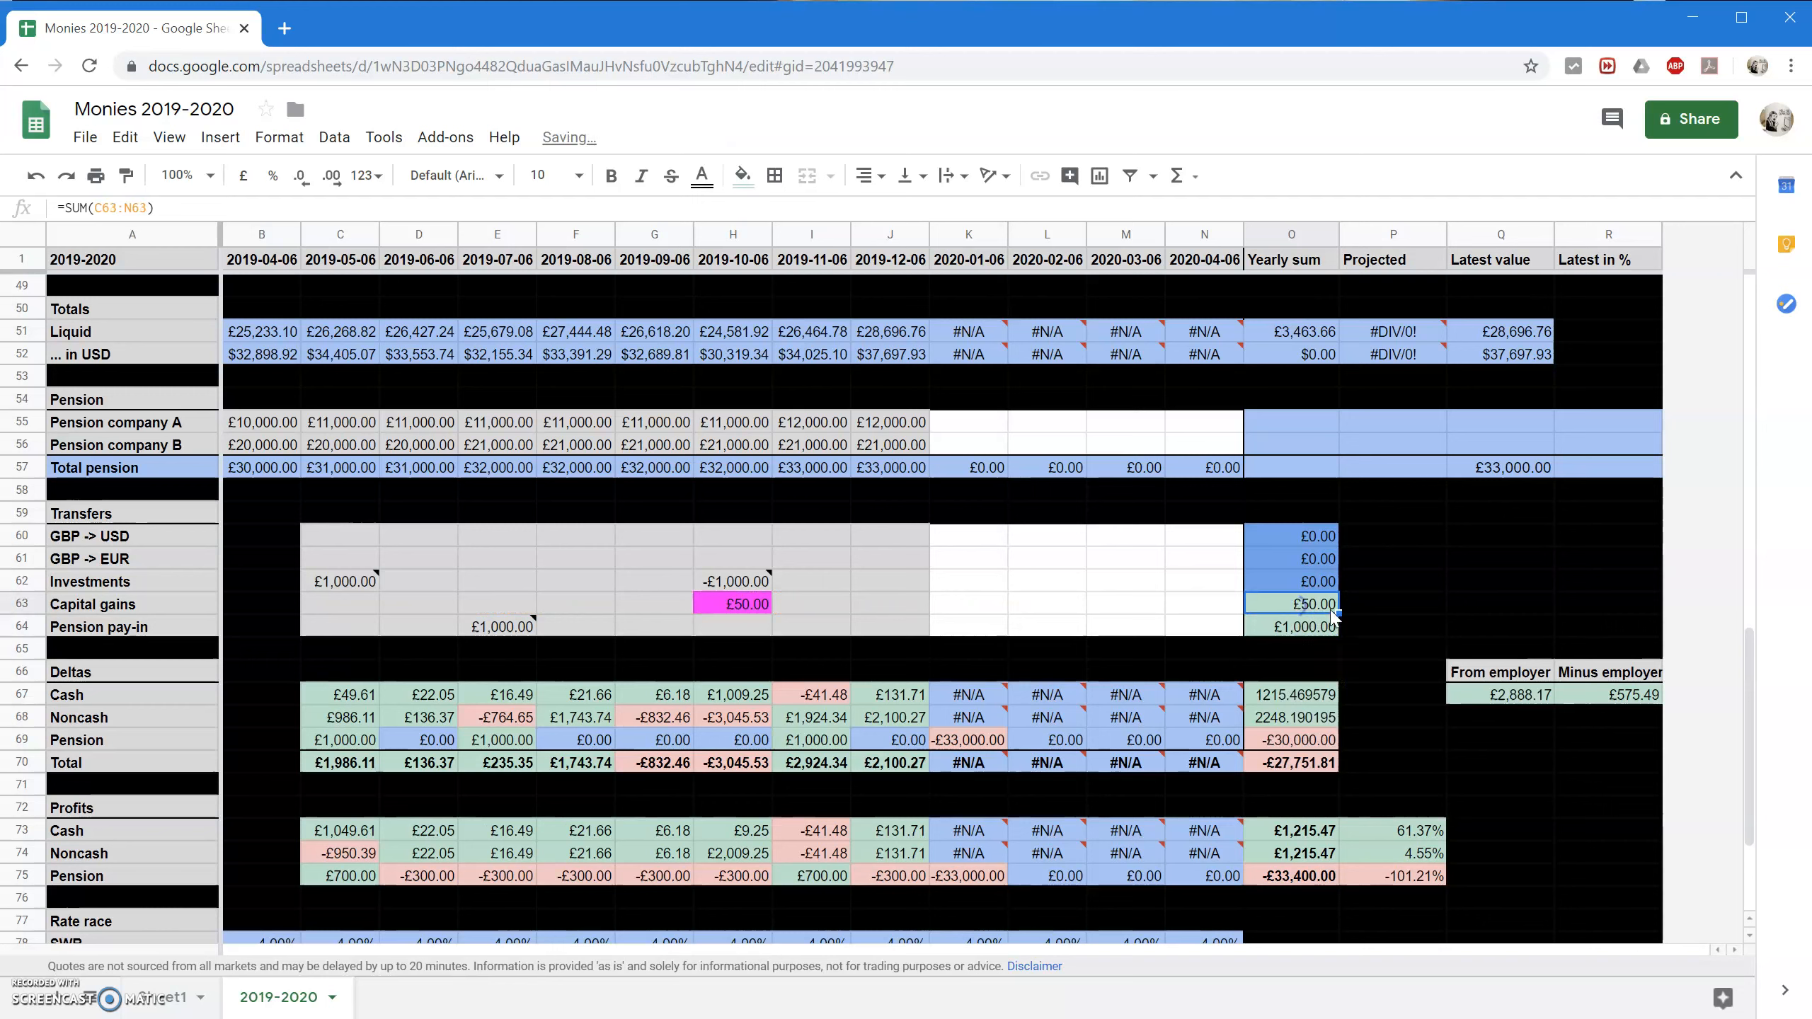
pyautogui.click(1267, 606)
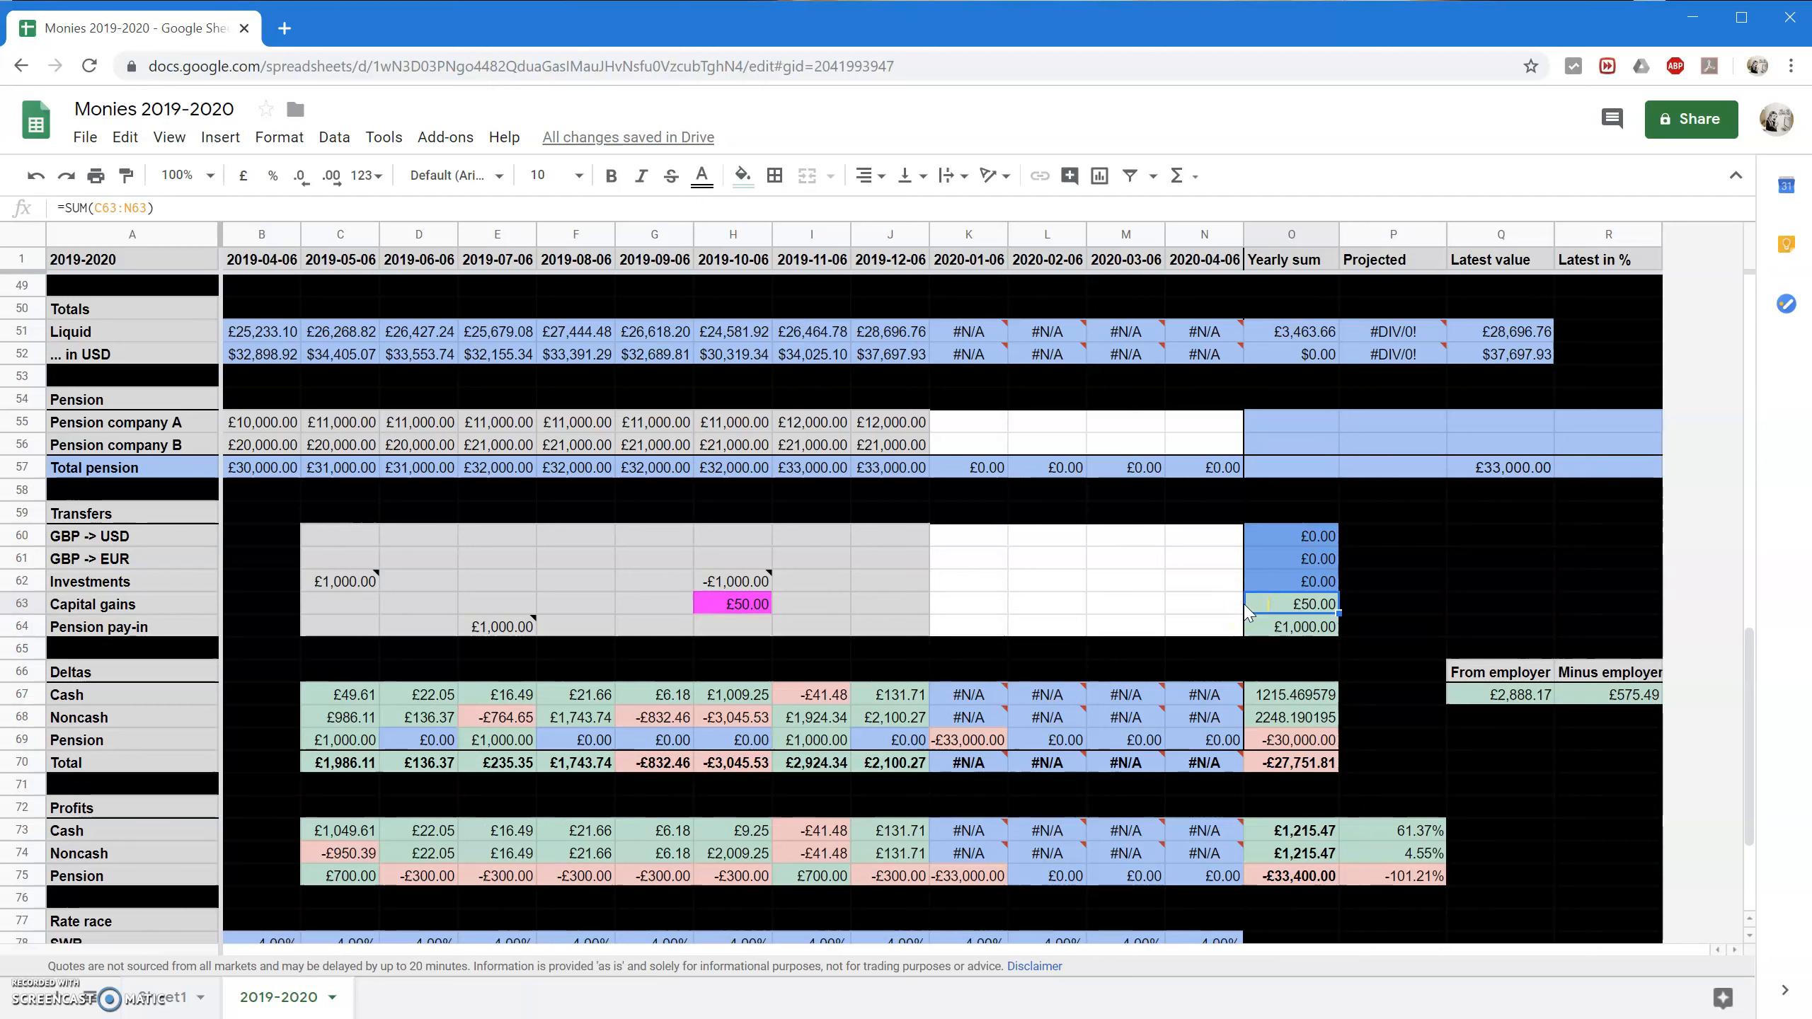
pyautogui.click(1278, 583)
pyautogui.click(1271, 608)
# Check the From employer formula in Q67 against the Salary and Vested STOCK value GBP yearly sums in the Income section.
pyautogui.scroll(-1, 1184, 678)
pyautogui.moveTo(1206, 631)
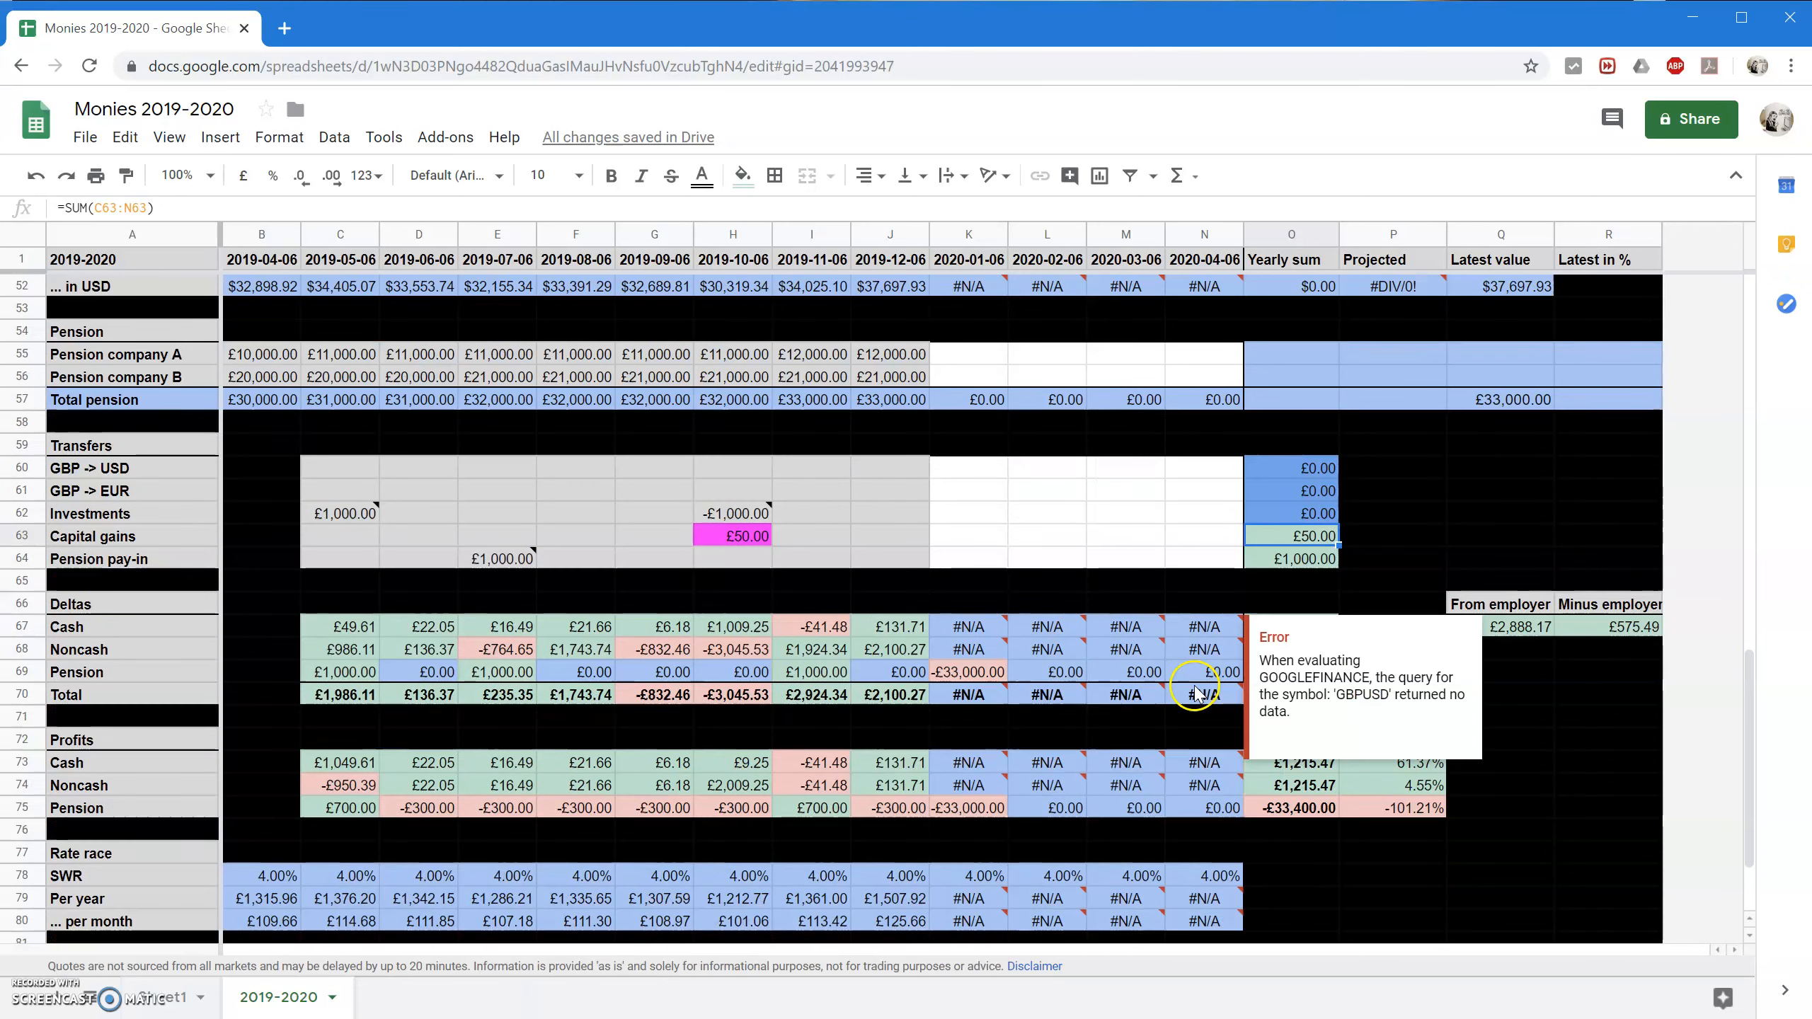
pyautogui.click(1550, 674)
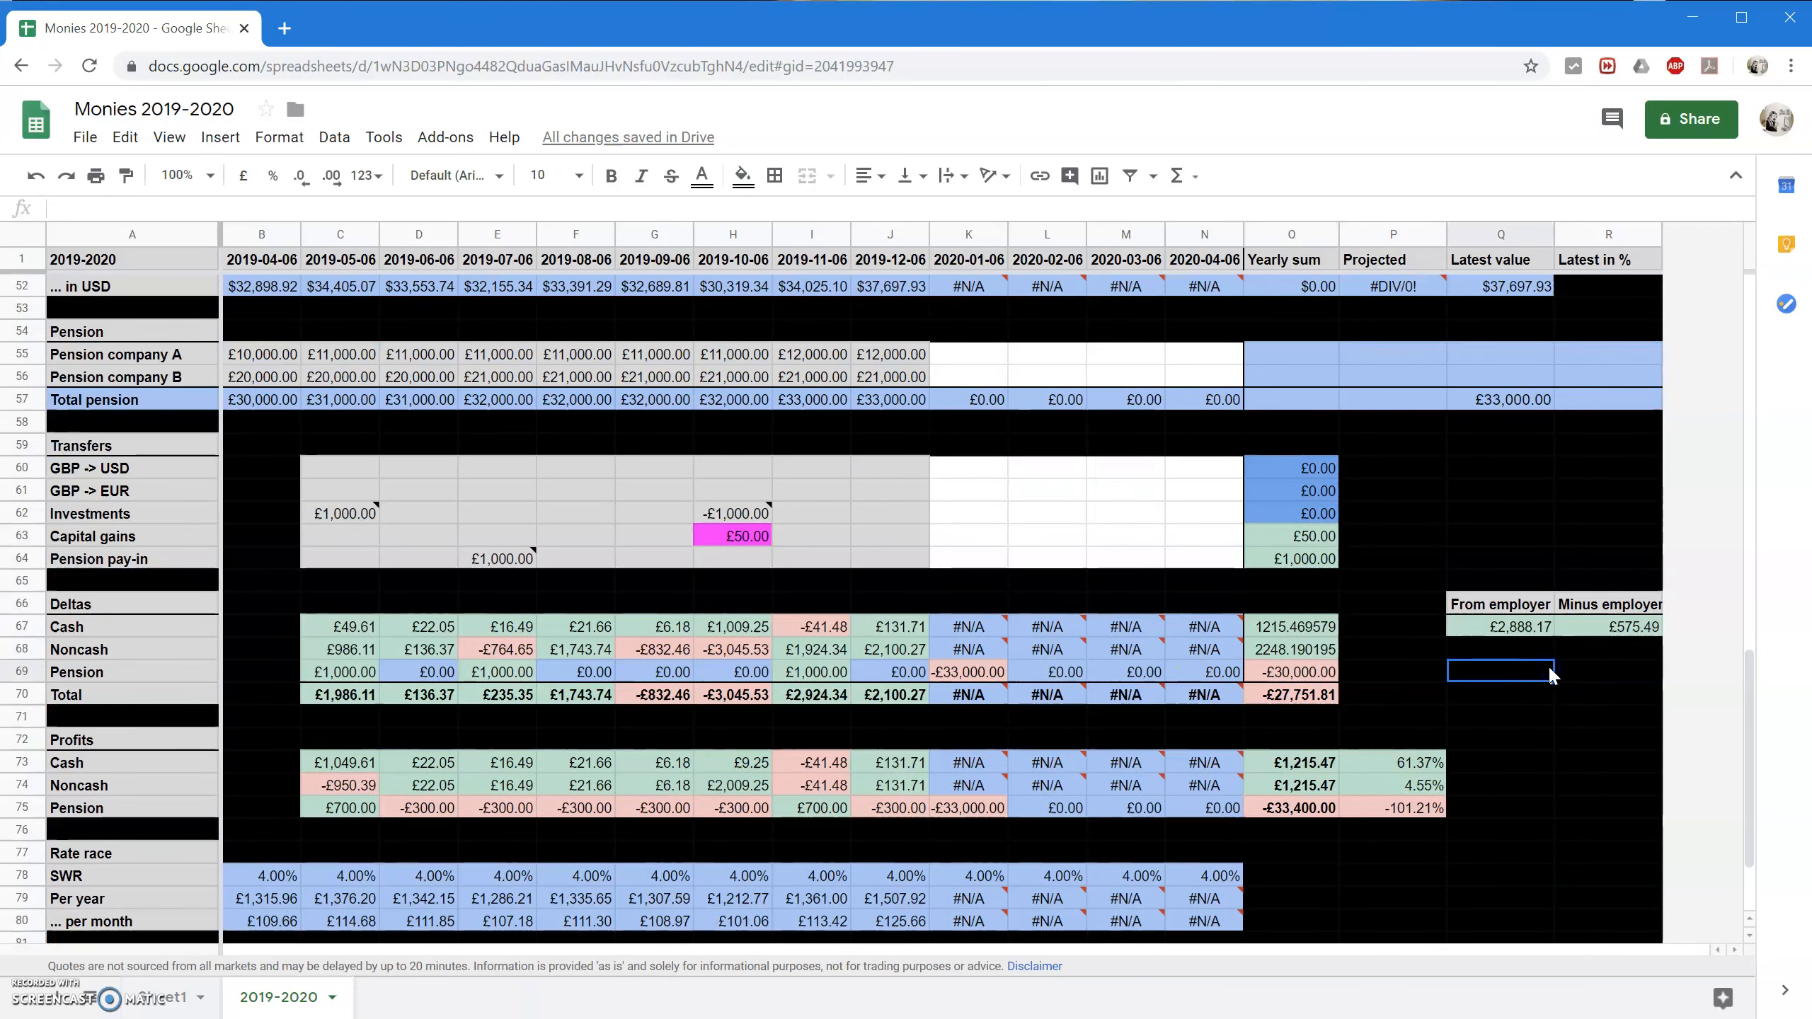
pyautogui.click(1527, 628)
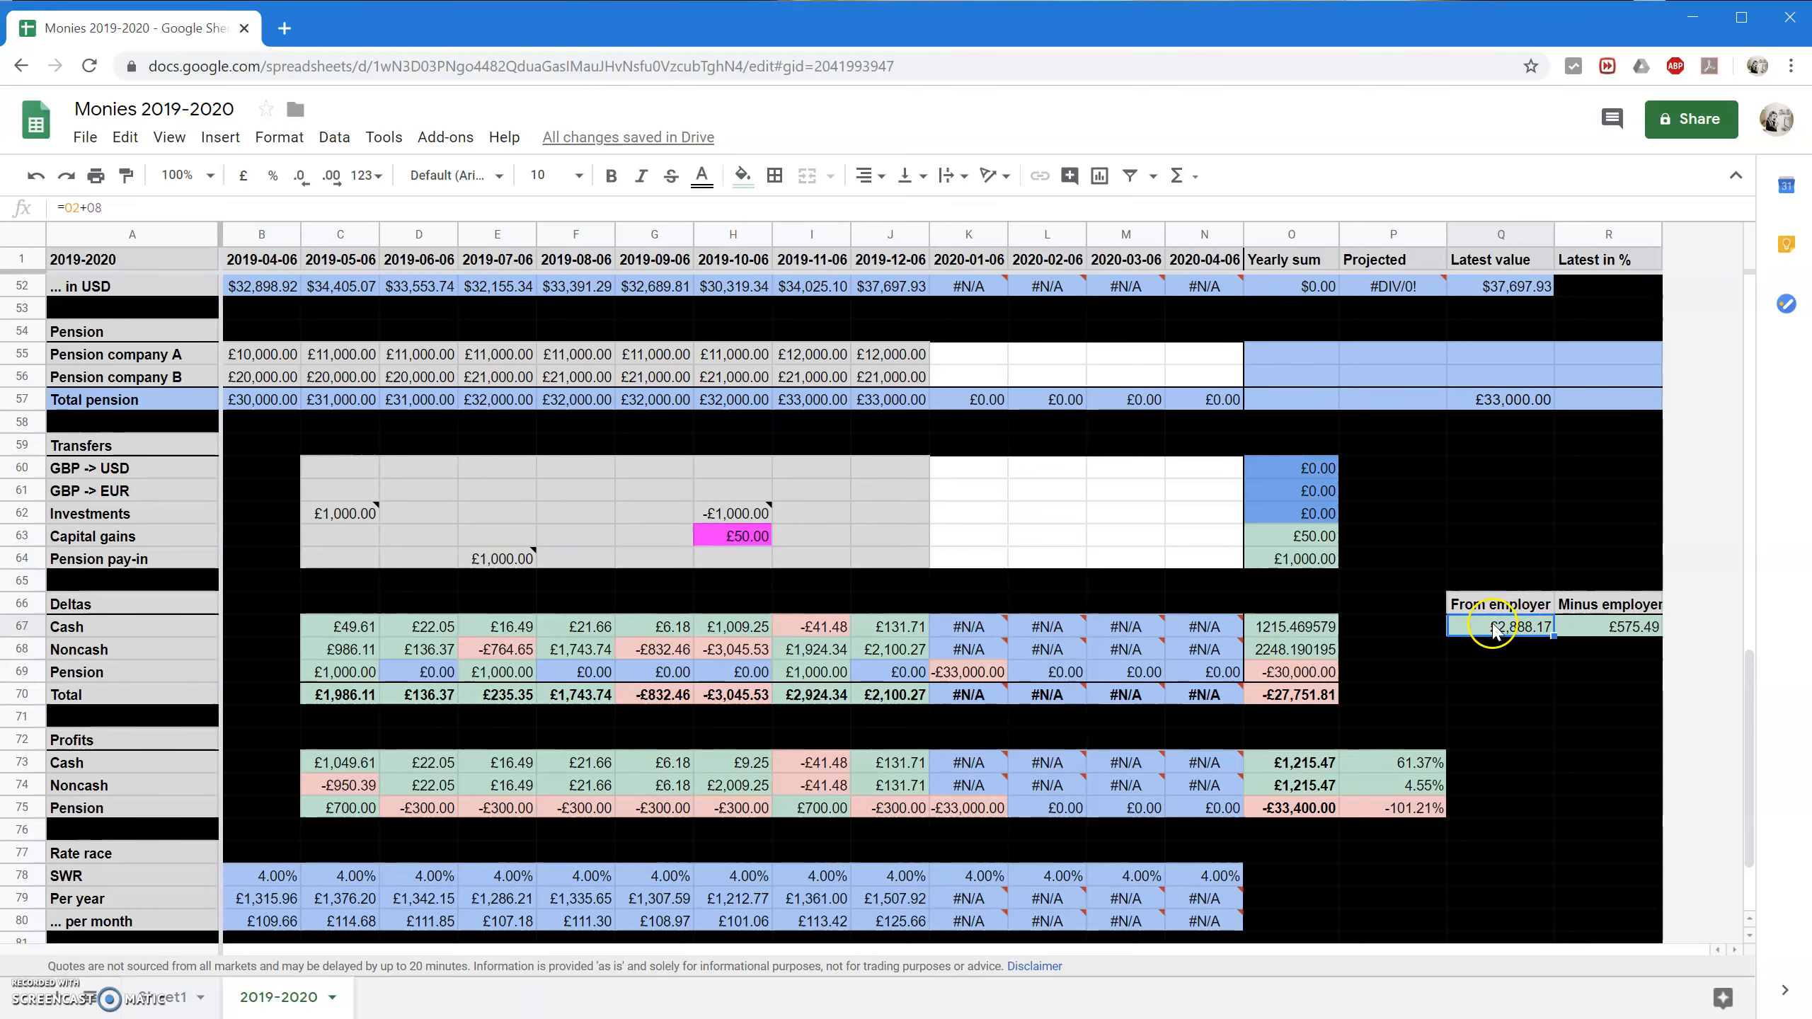
pyautogui.scroll(9, 1427, 696)
pyautogui.scroll(-8, 1436, 706)
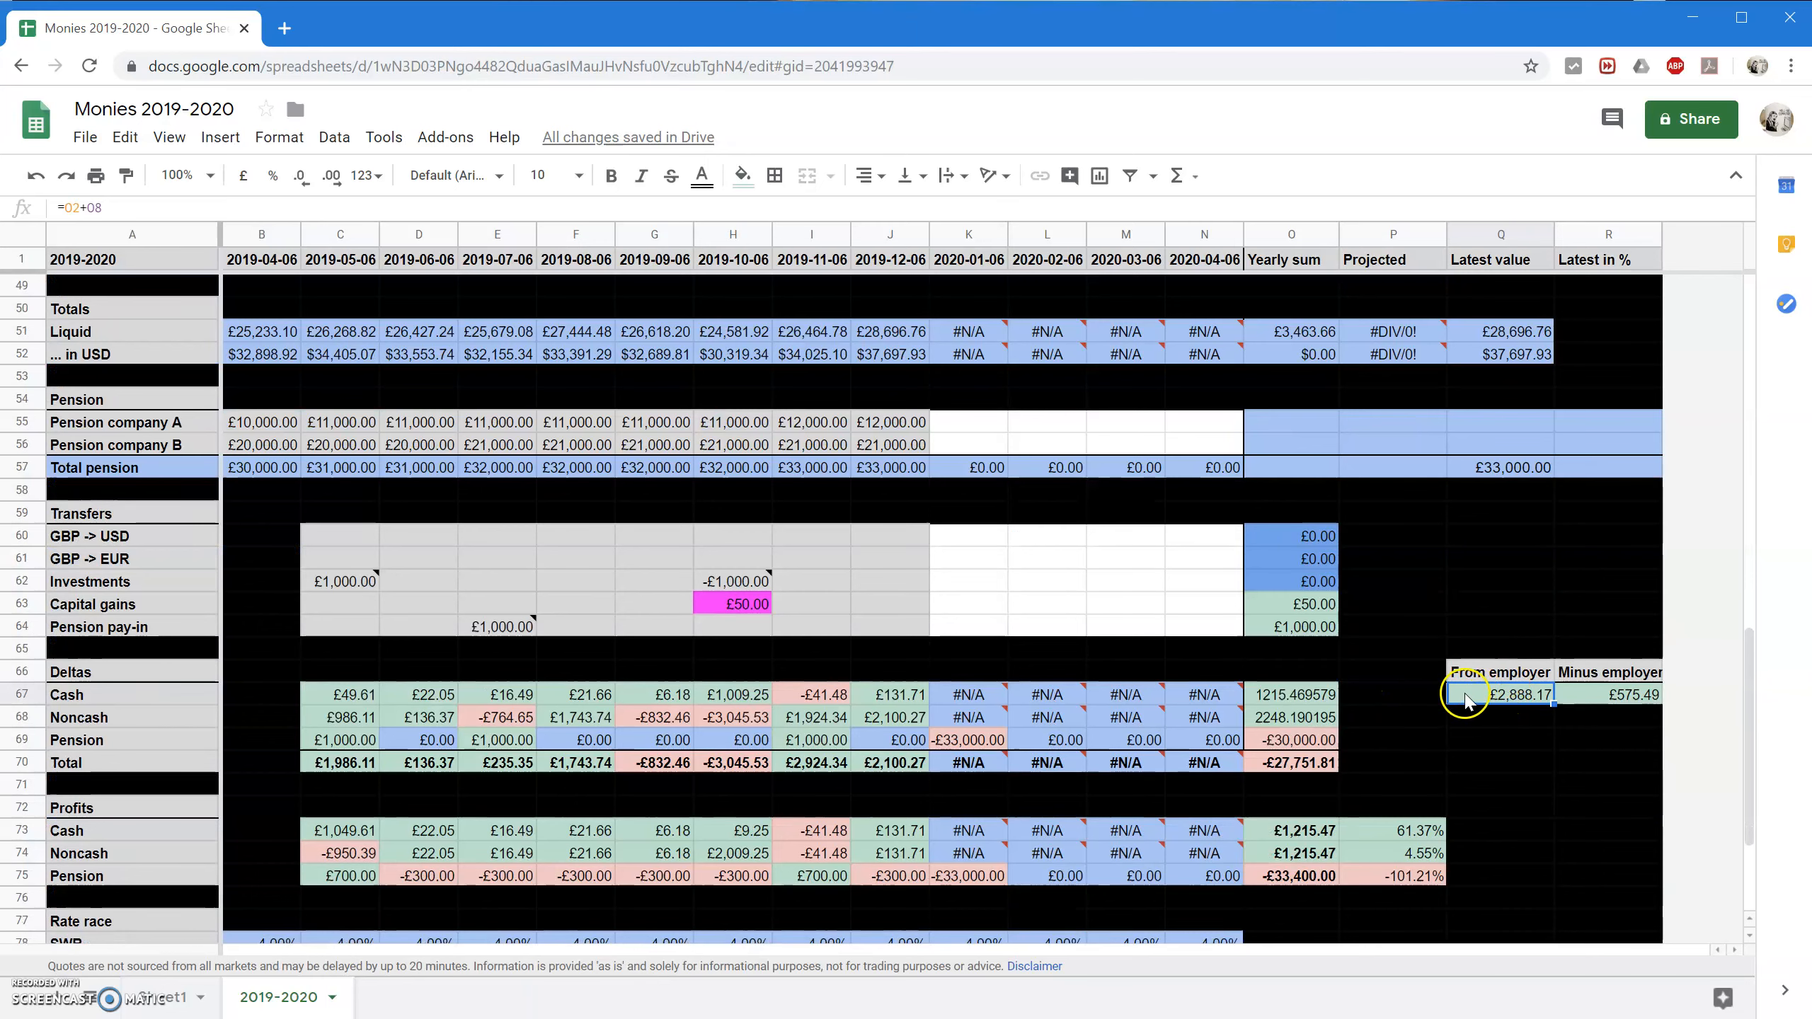
pyautogui.scroll(10, 1255, 638)
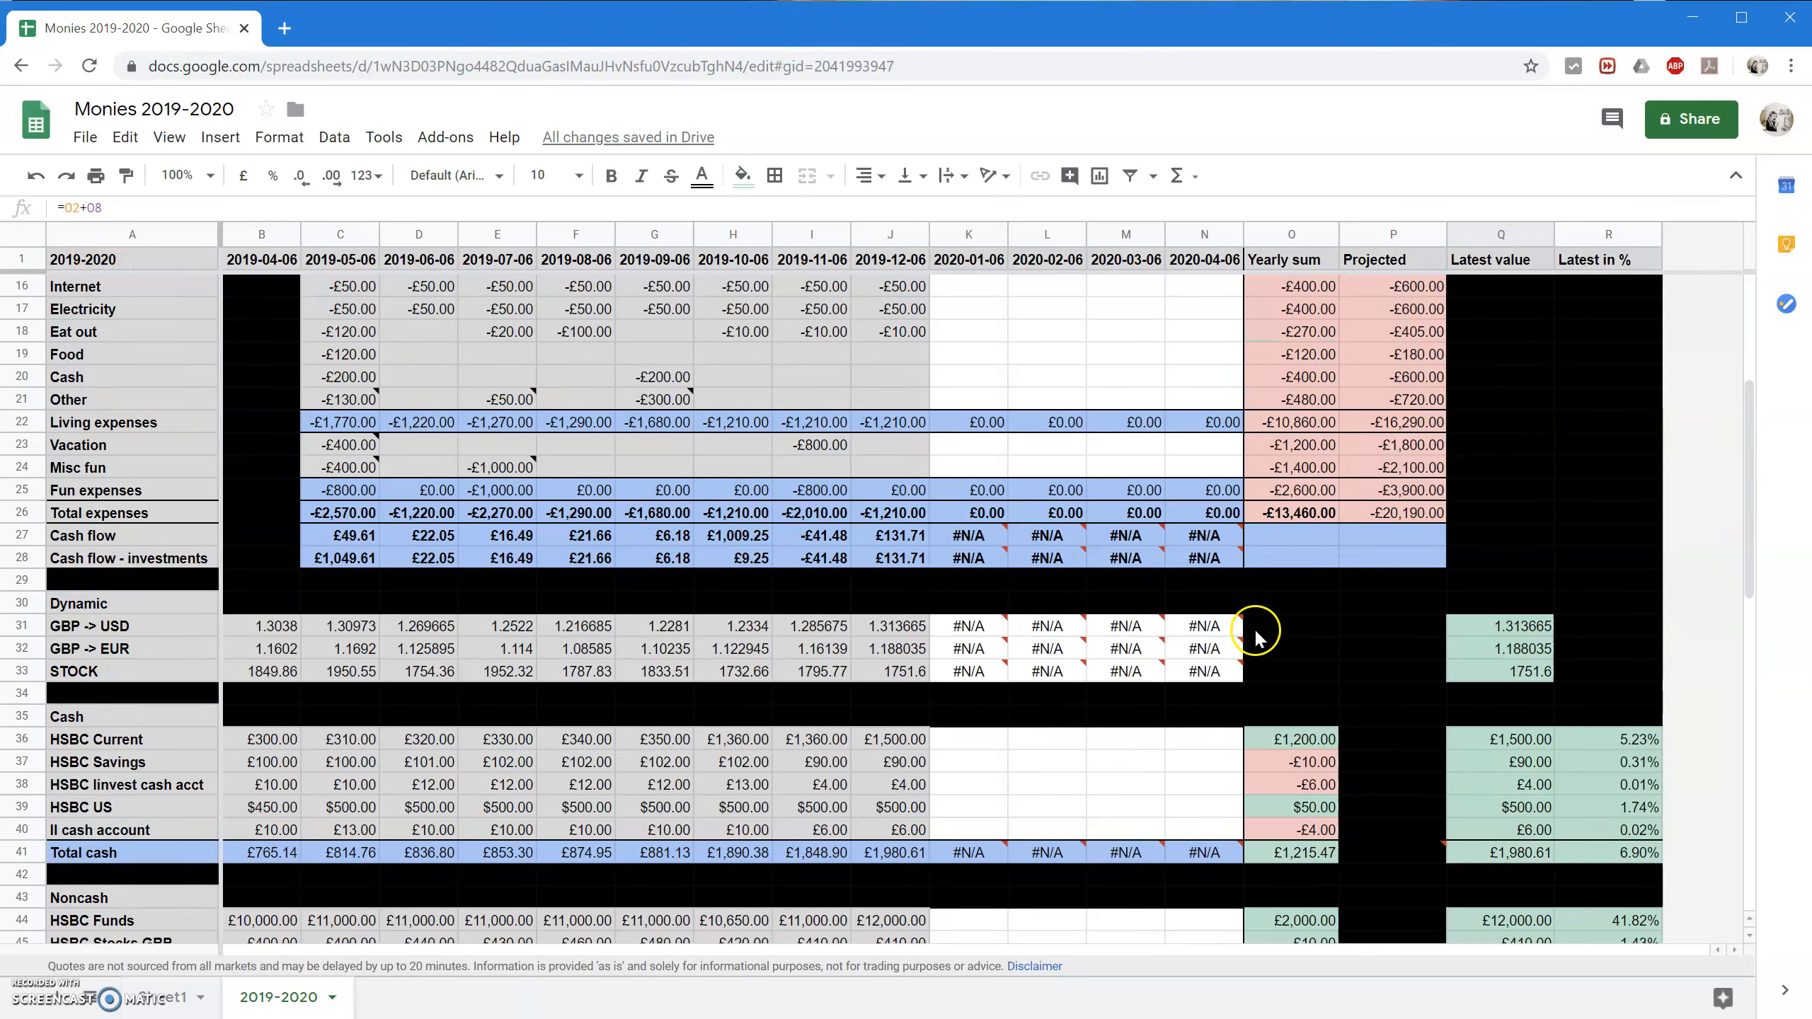
pyautogui.scroll(5, 1256, 638)
pyautogui.click(1311, 309)
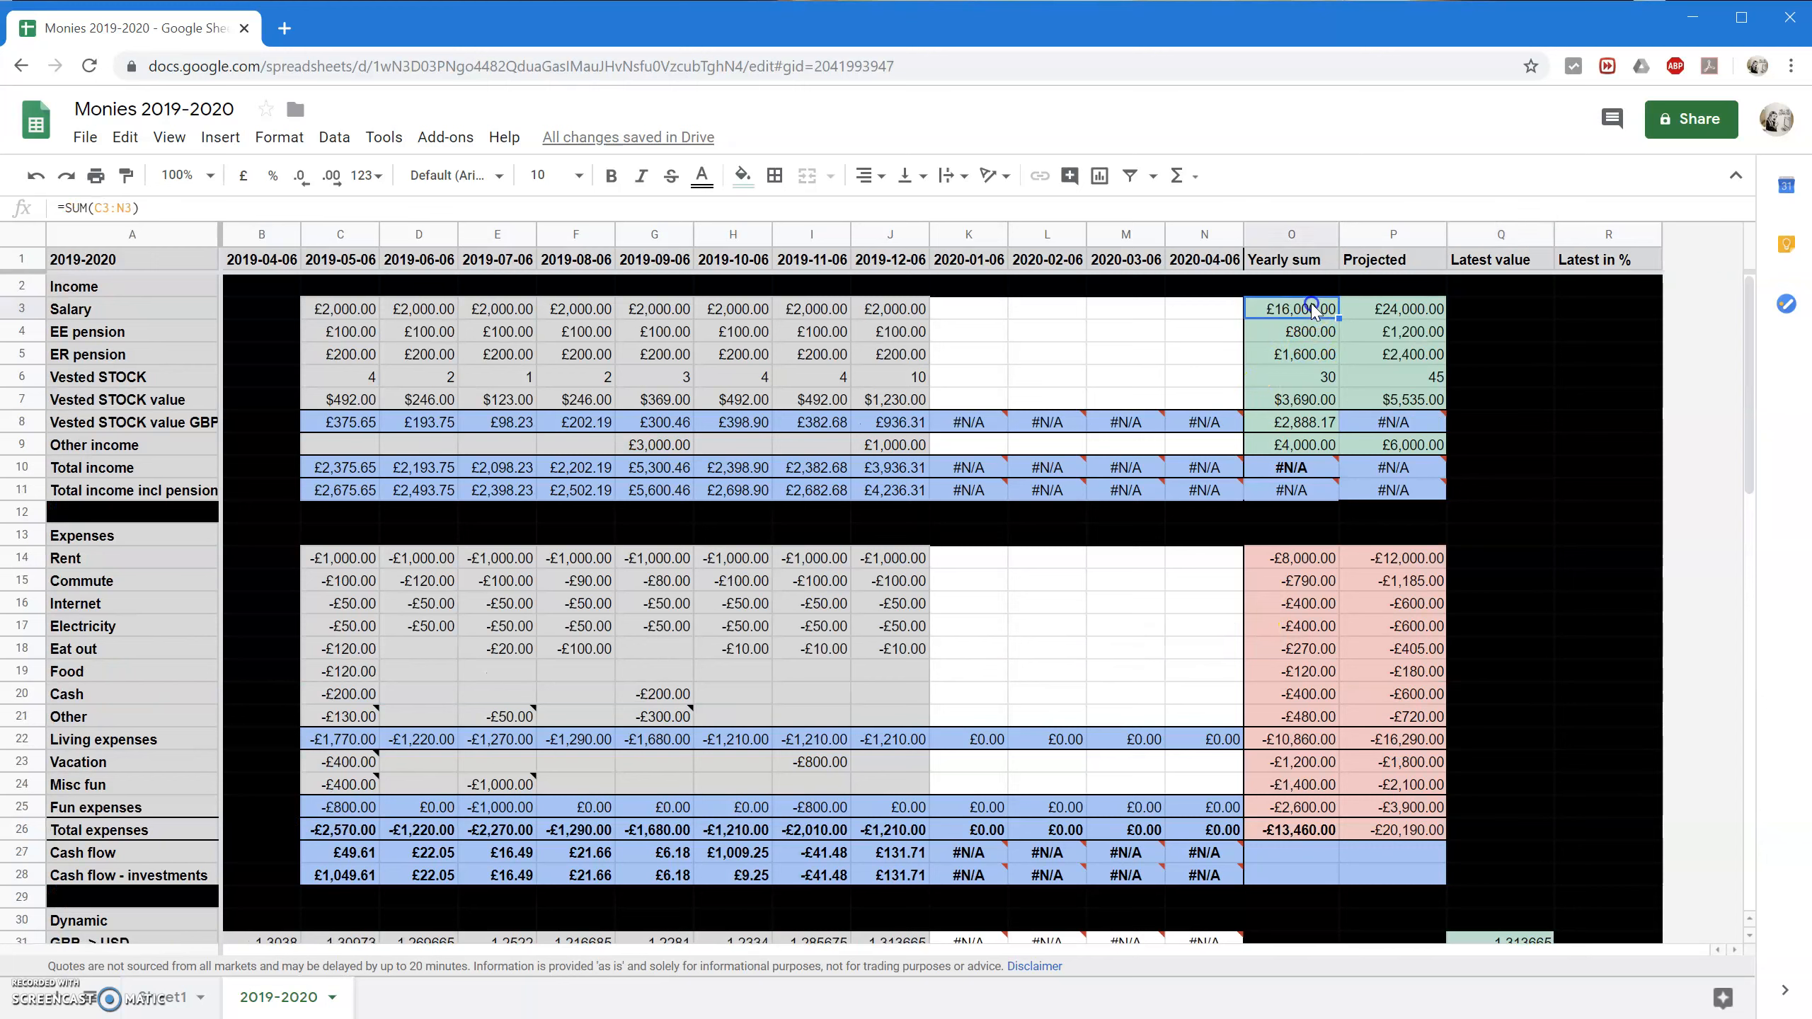
pyautogui.click(1311, 423)
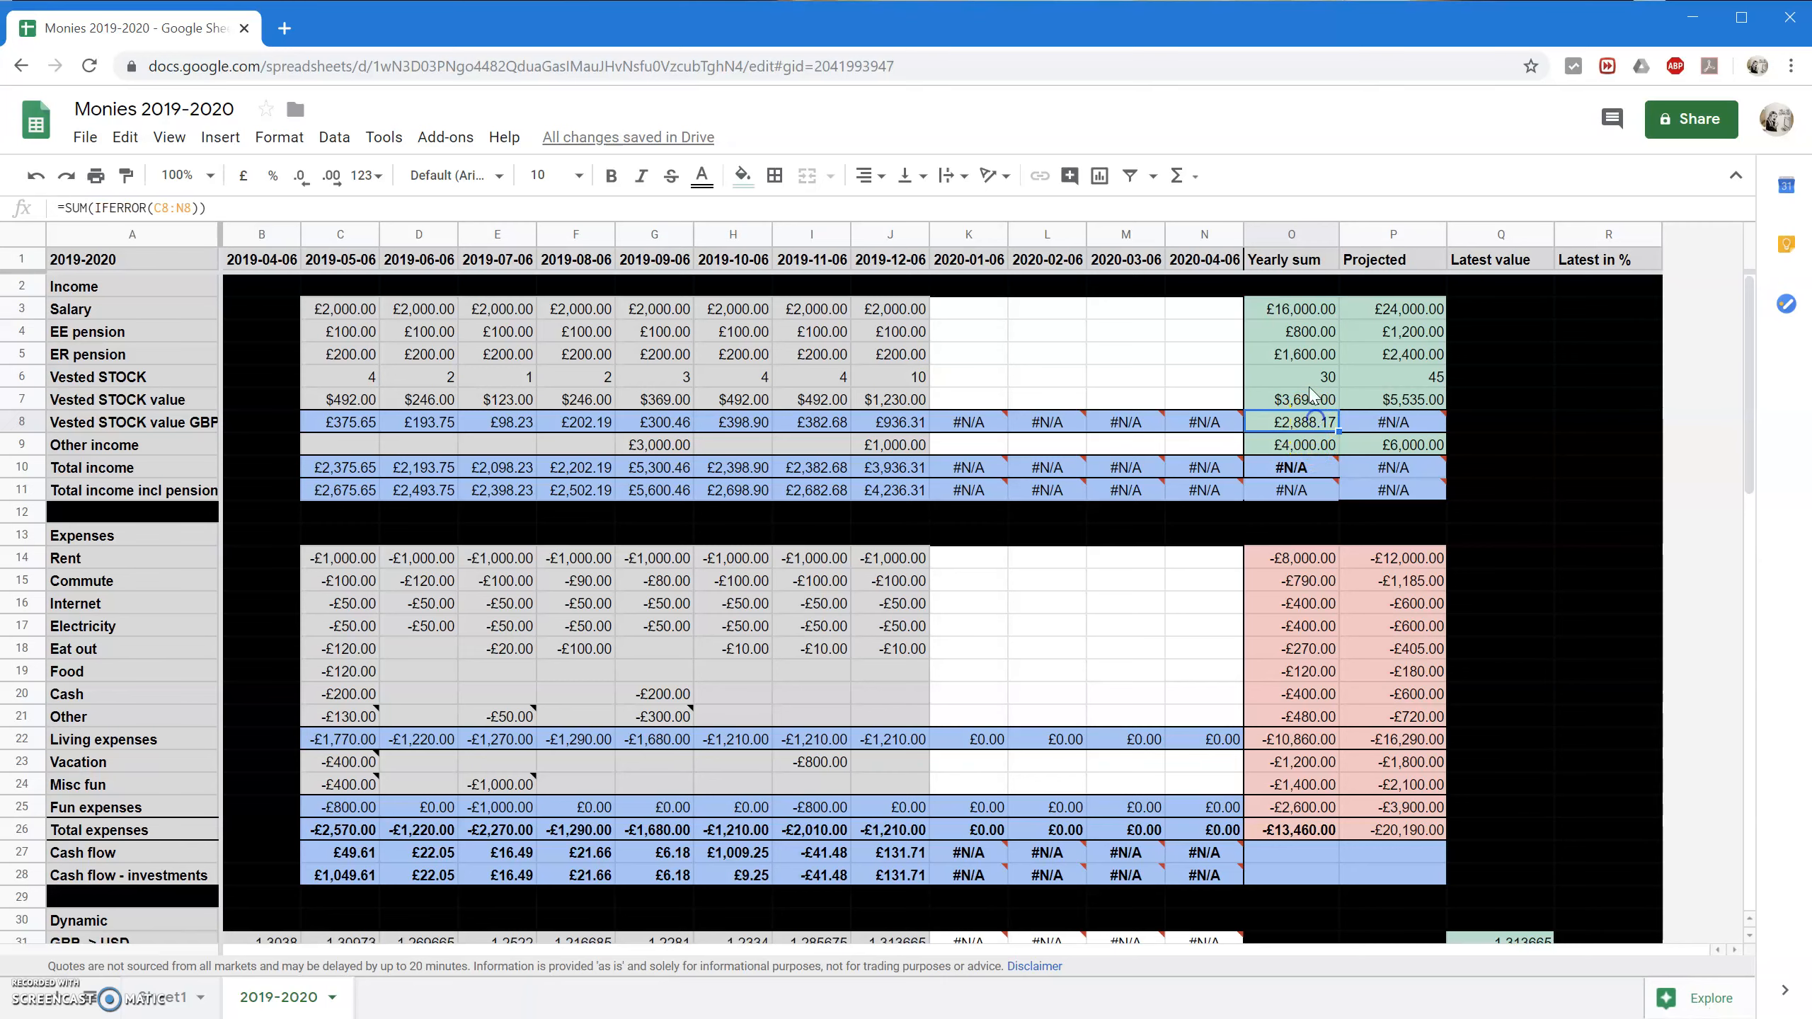
pyautogui.scroll(-17, 1504, 729)
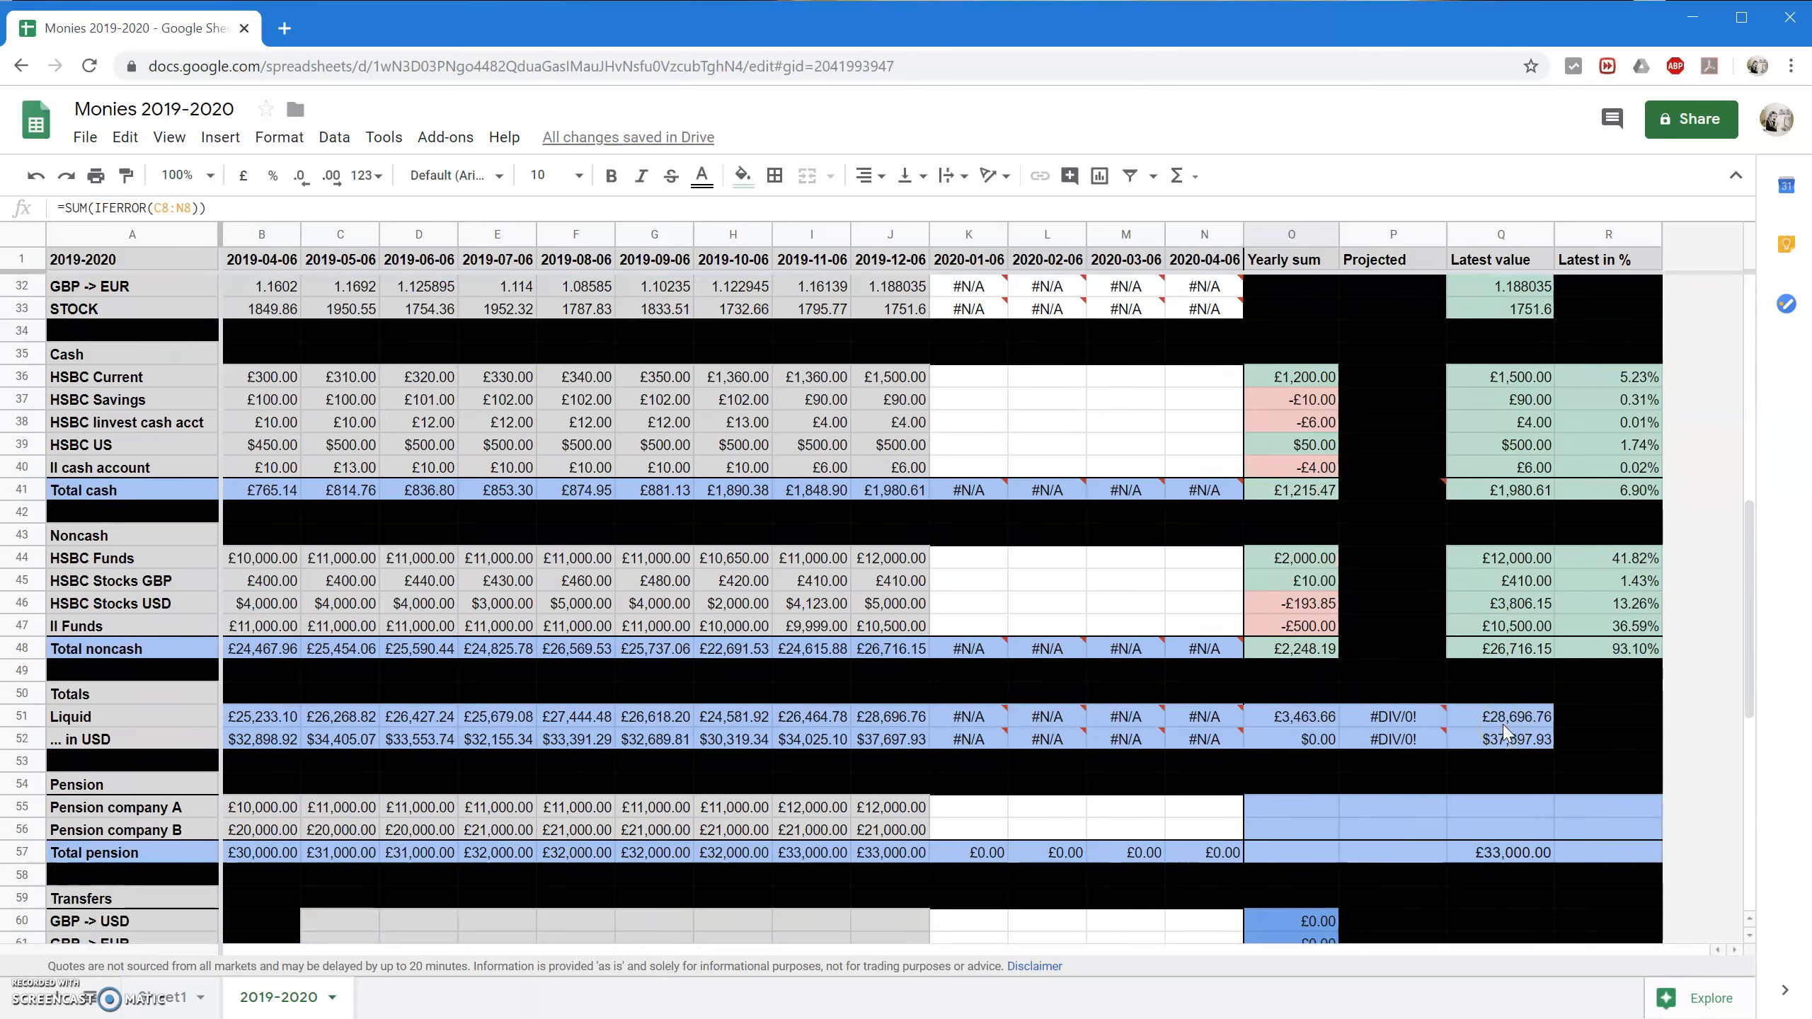
pyautogui.scroll(17, 1503, 727)
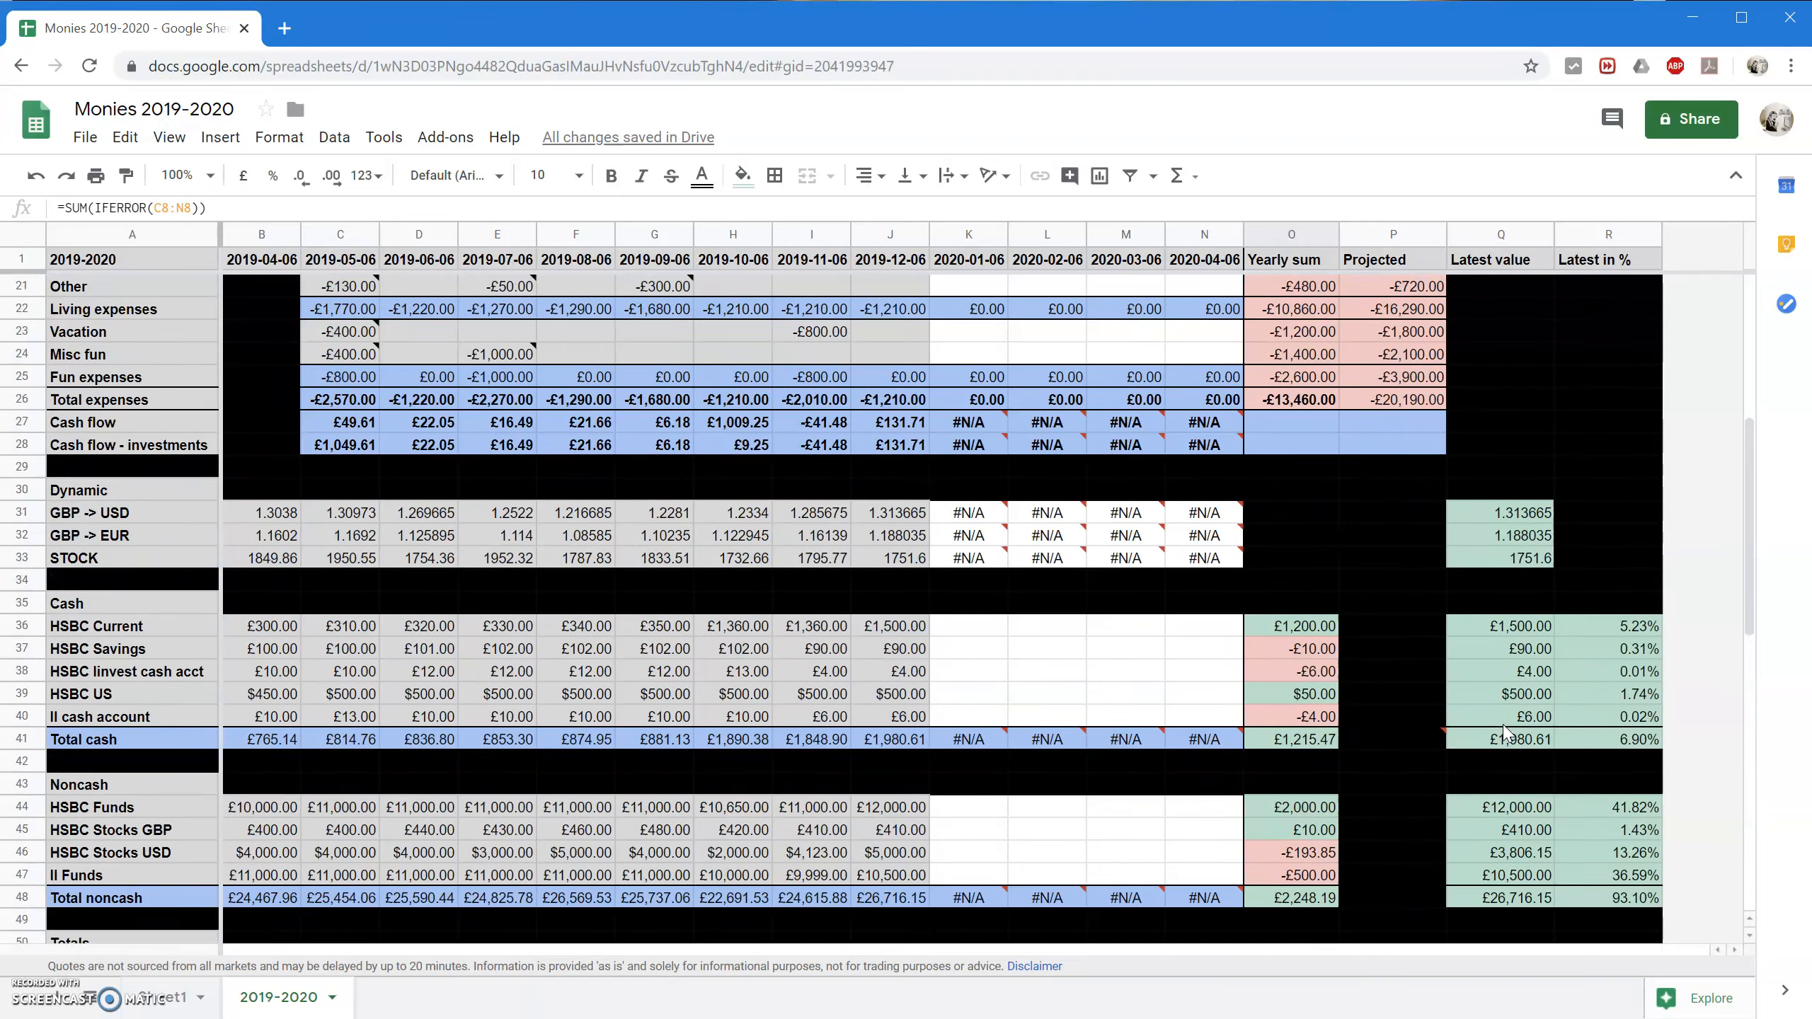
pyautogui.scroll(-5, 1504, 727)
pyautogui.scroll(-8, 1503, 732)
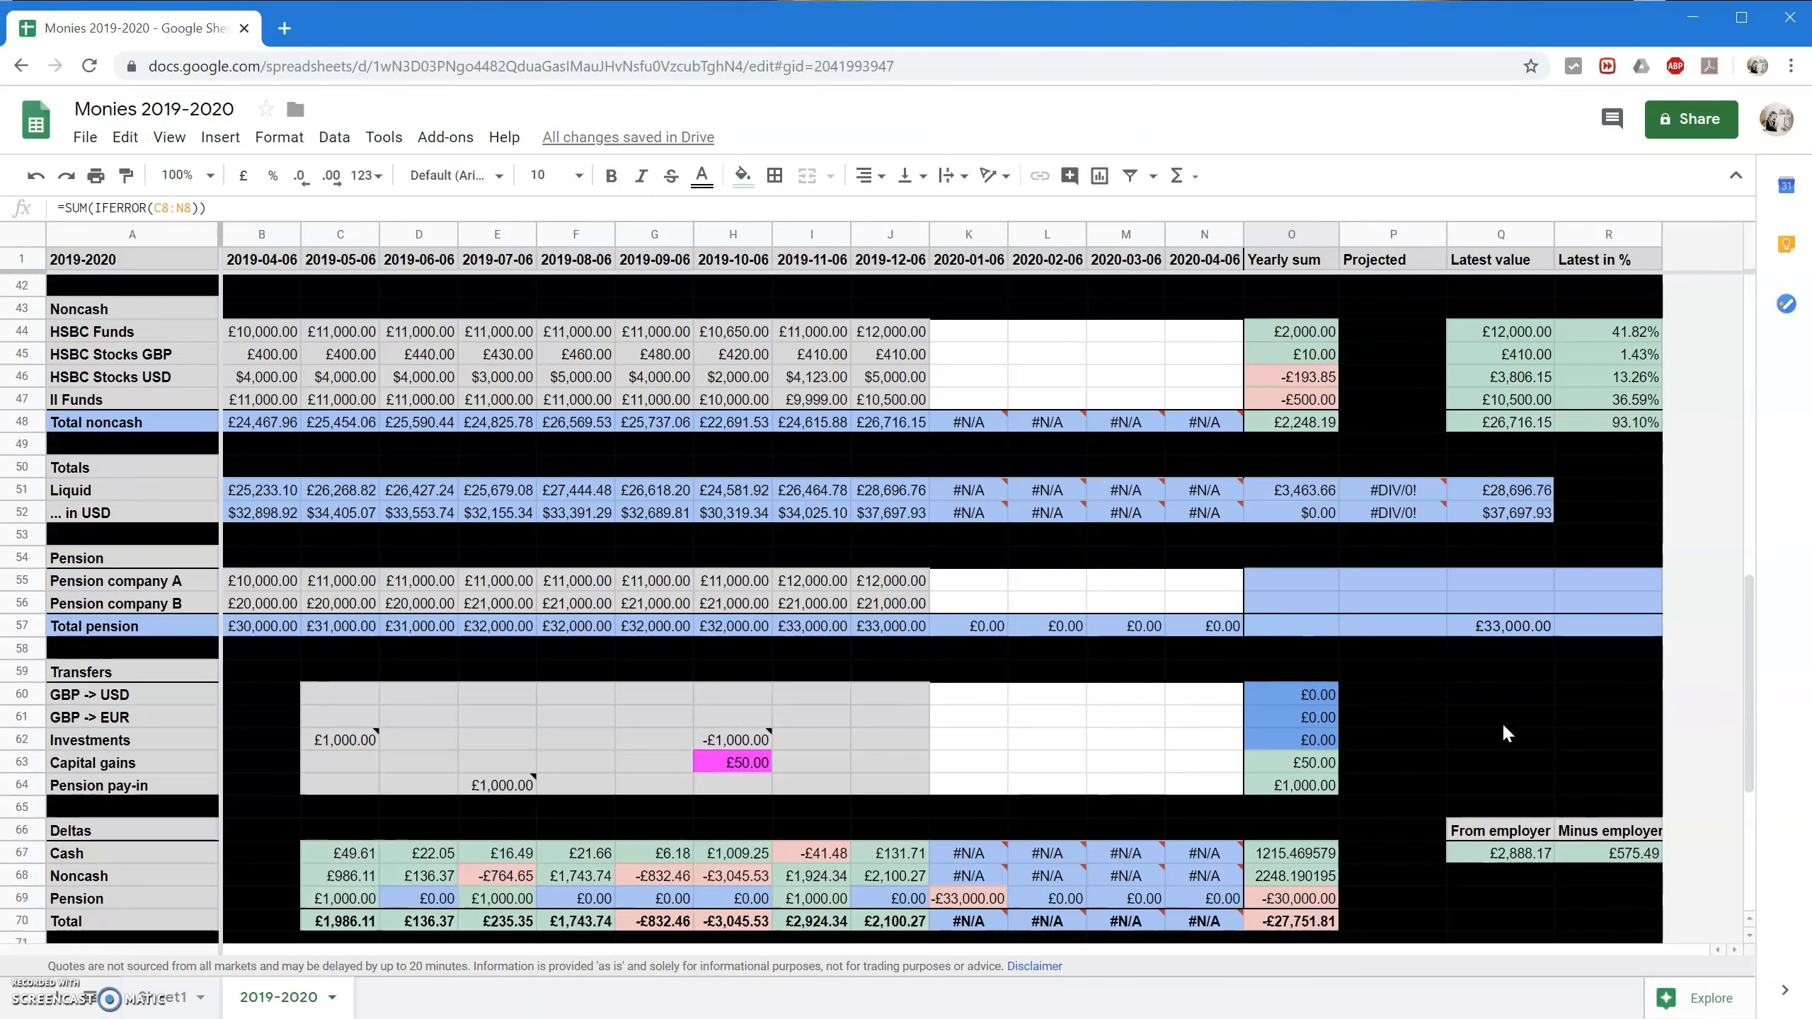
# Correct the From employer formula in Q67 to =O3+O8 so it includes the yearly salary.
pyautogui.click(1514, 853)
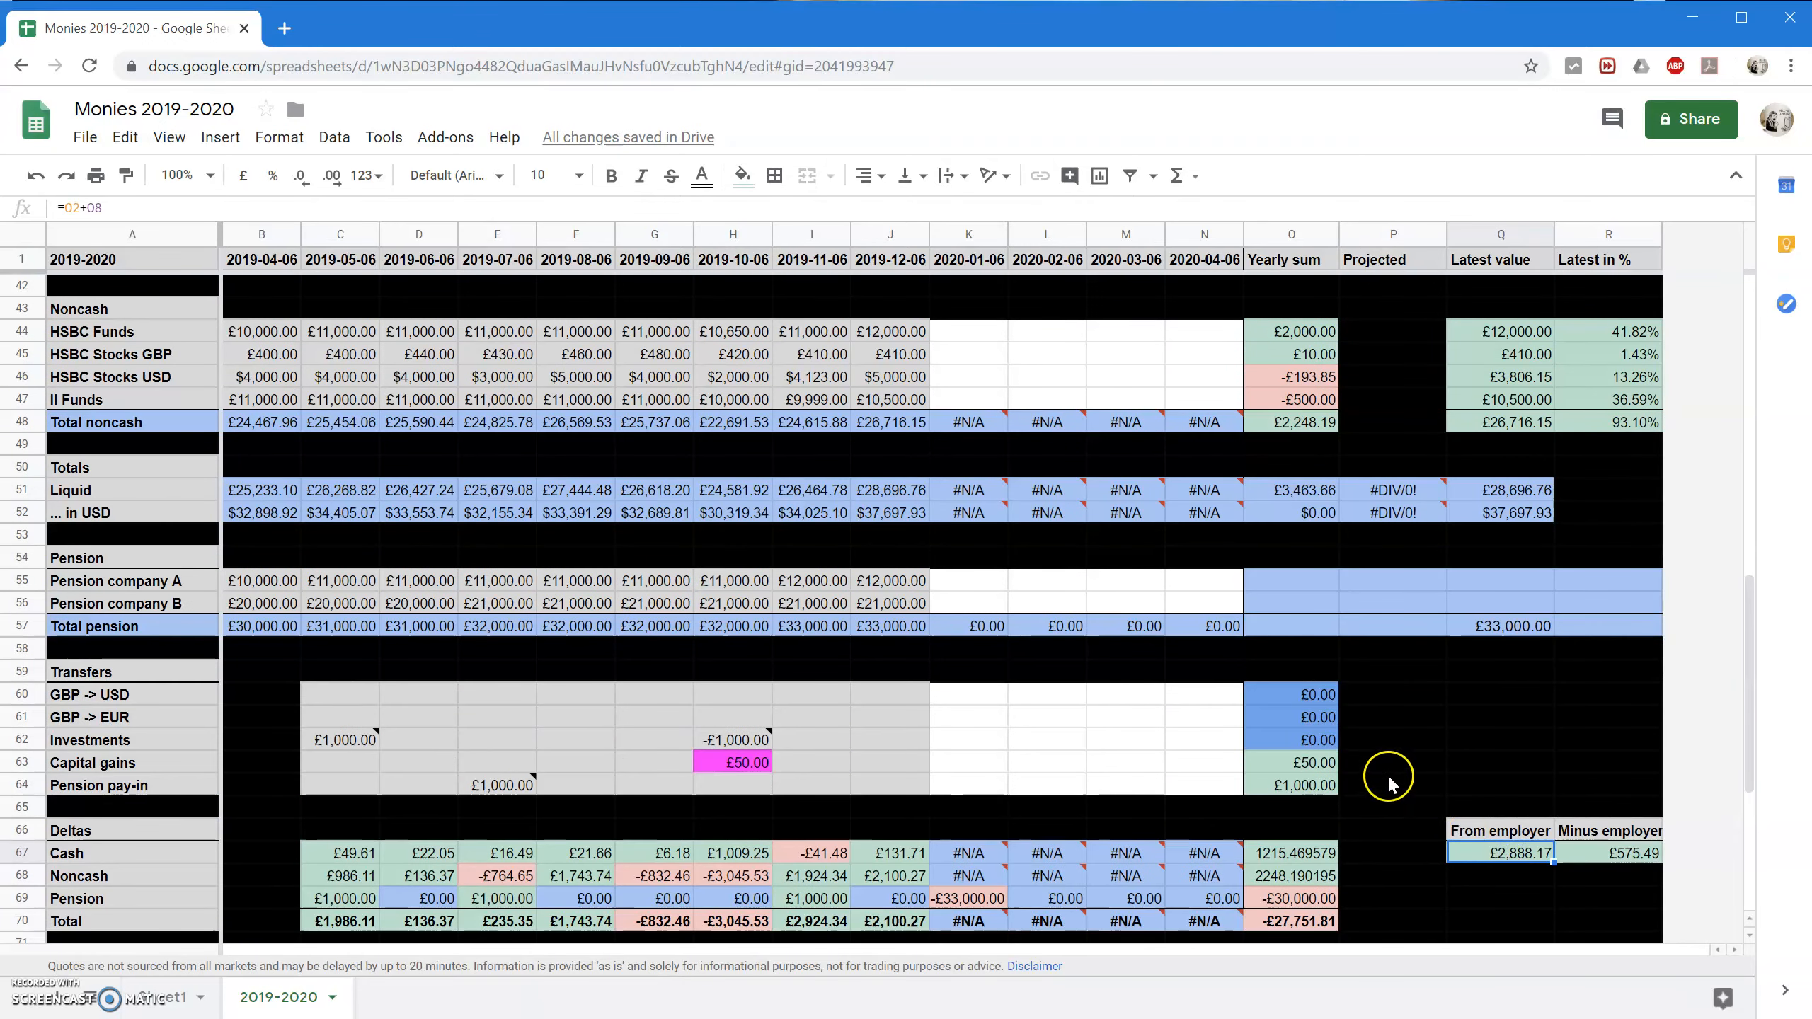
pyautogui.scroll(11, 1387, 772)
pyautogui.scroll(3, 1387, 773)
pyautogui.click(1414, 393)
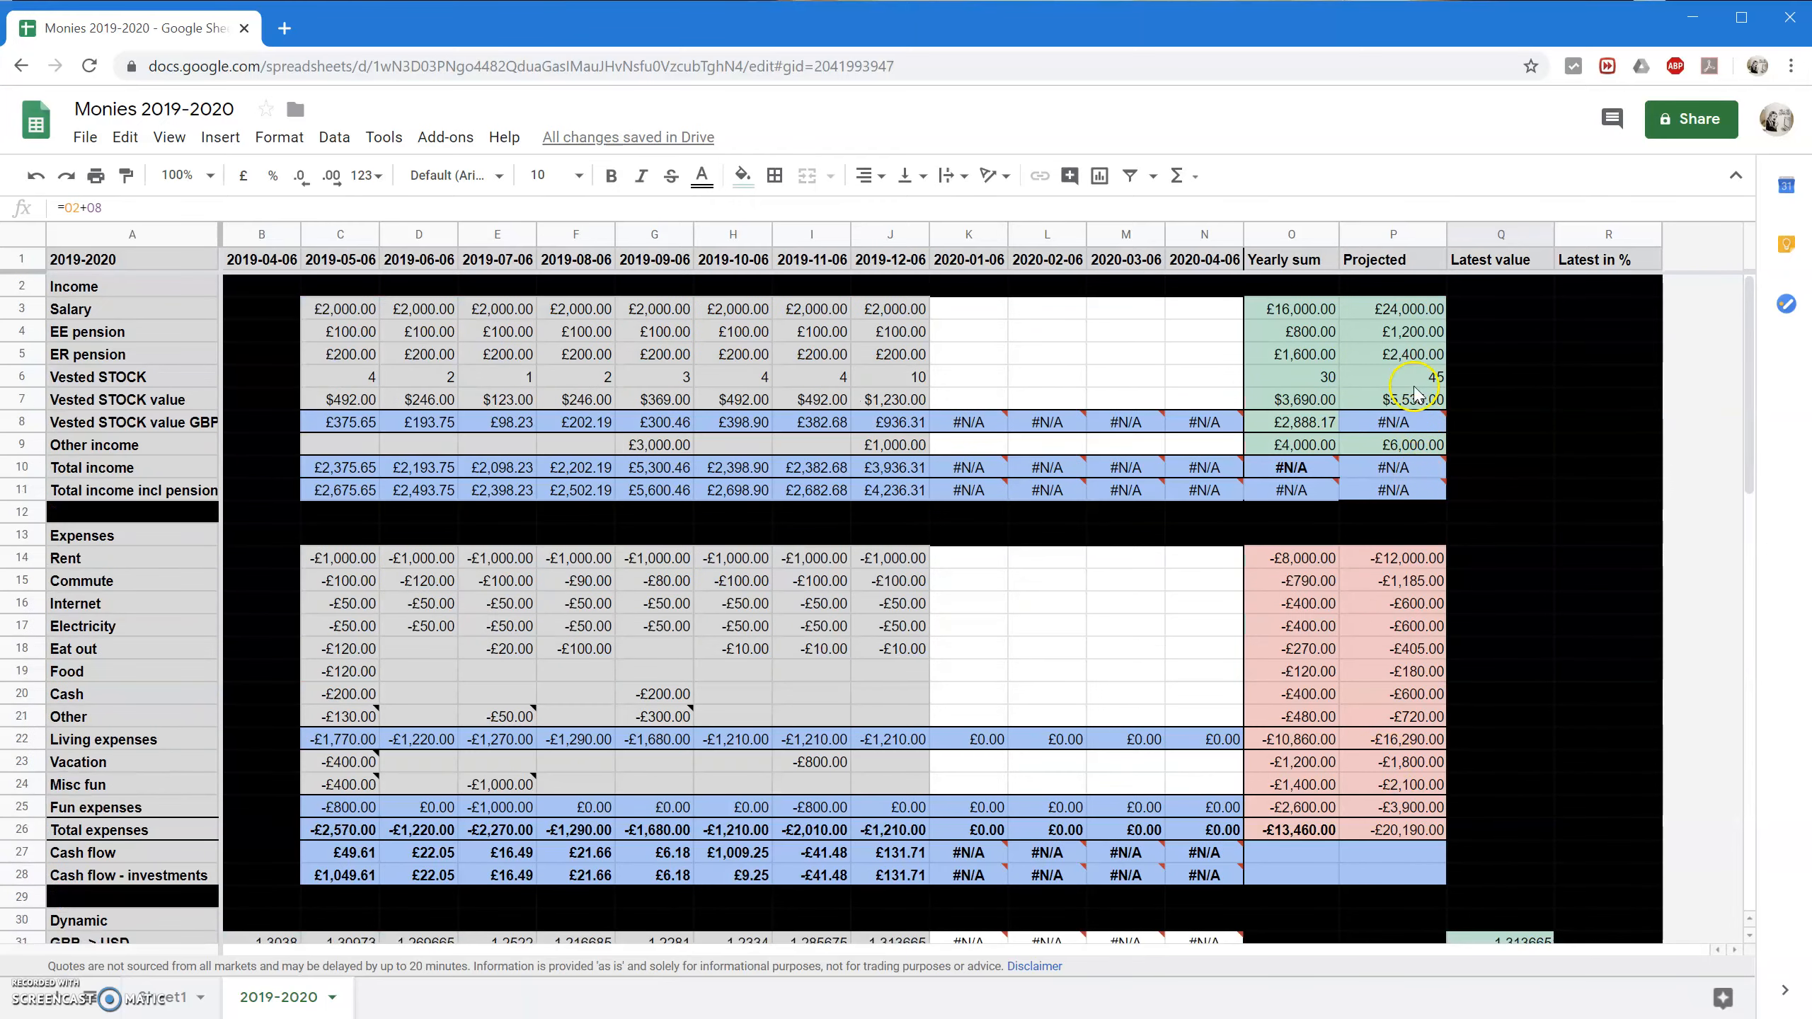
pyautogui.click(1309, 308)
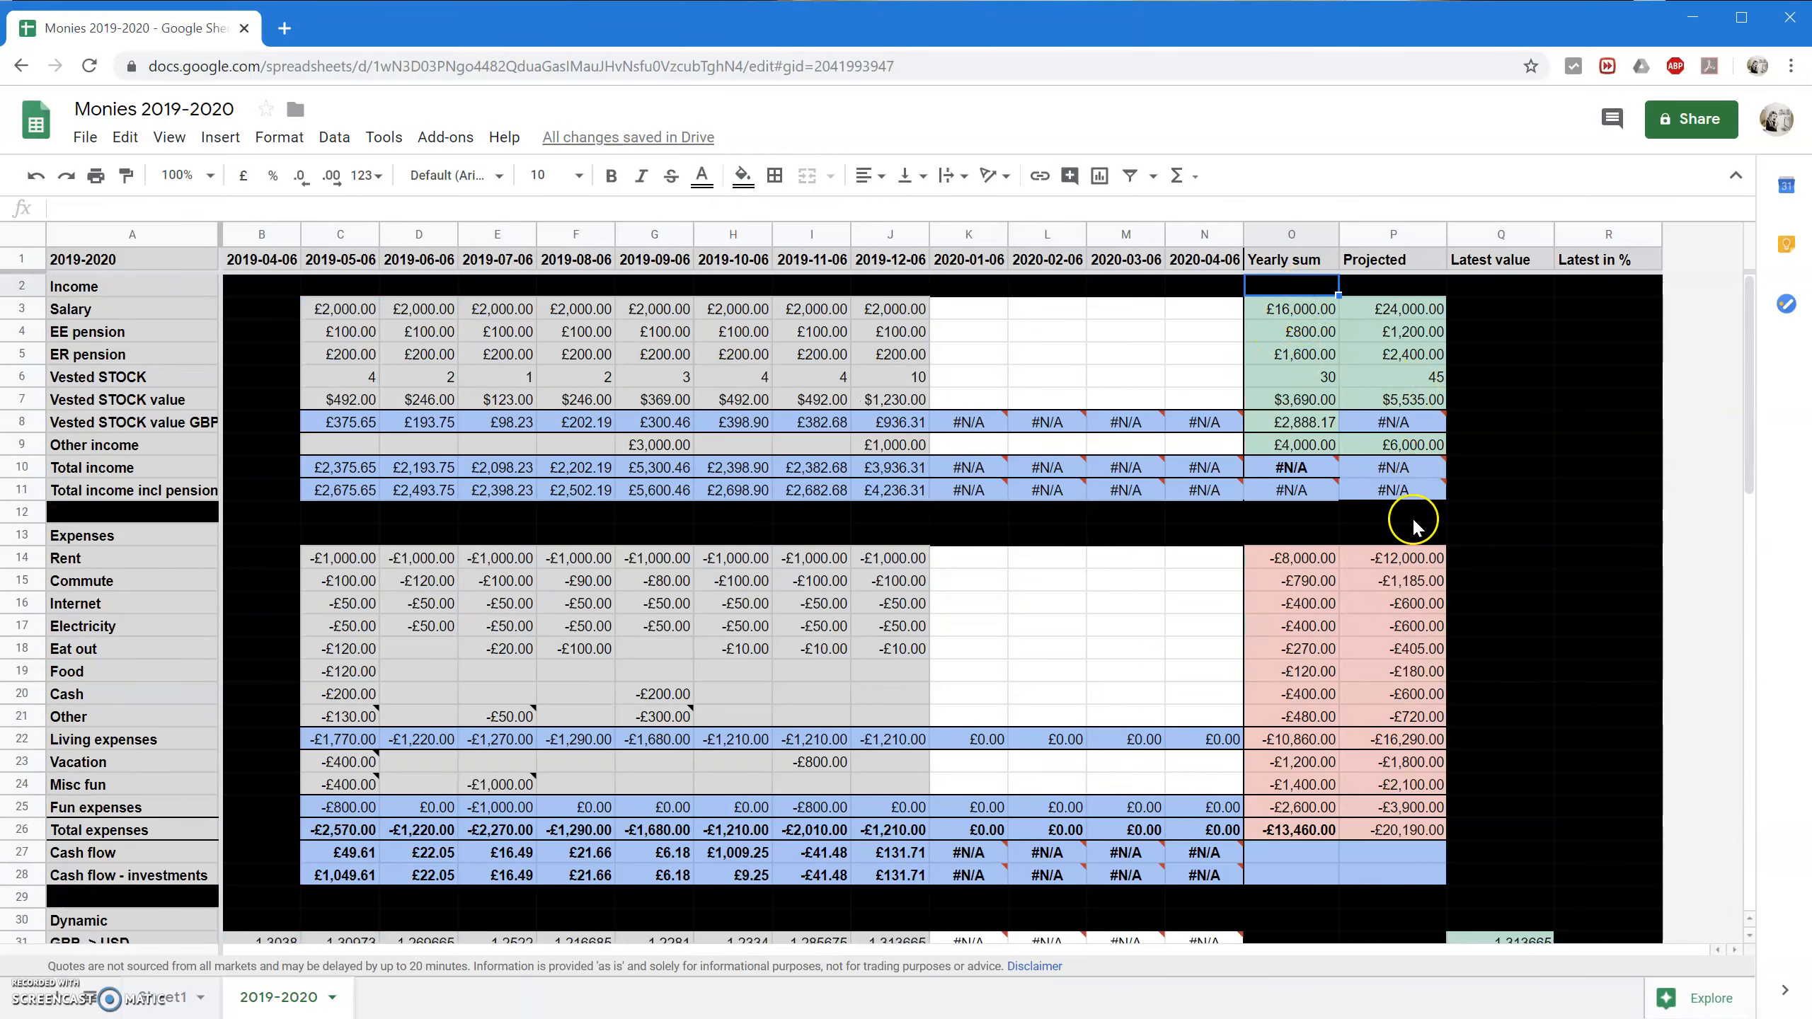
pyautogui.scroll(-7, 1414, 520)
pyautogui.scroll(-6, 1477, 646)
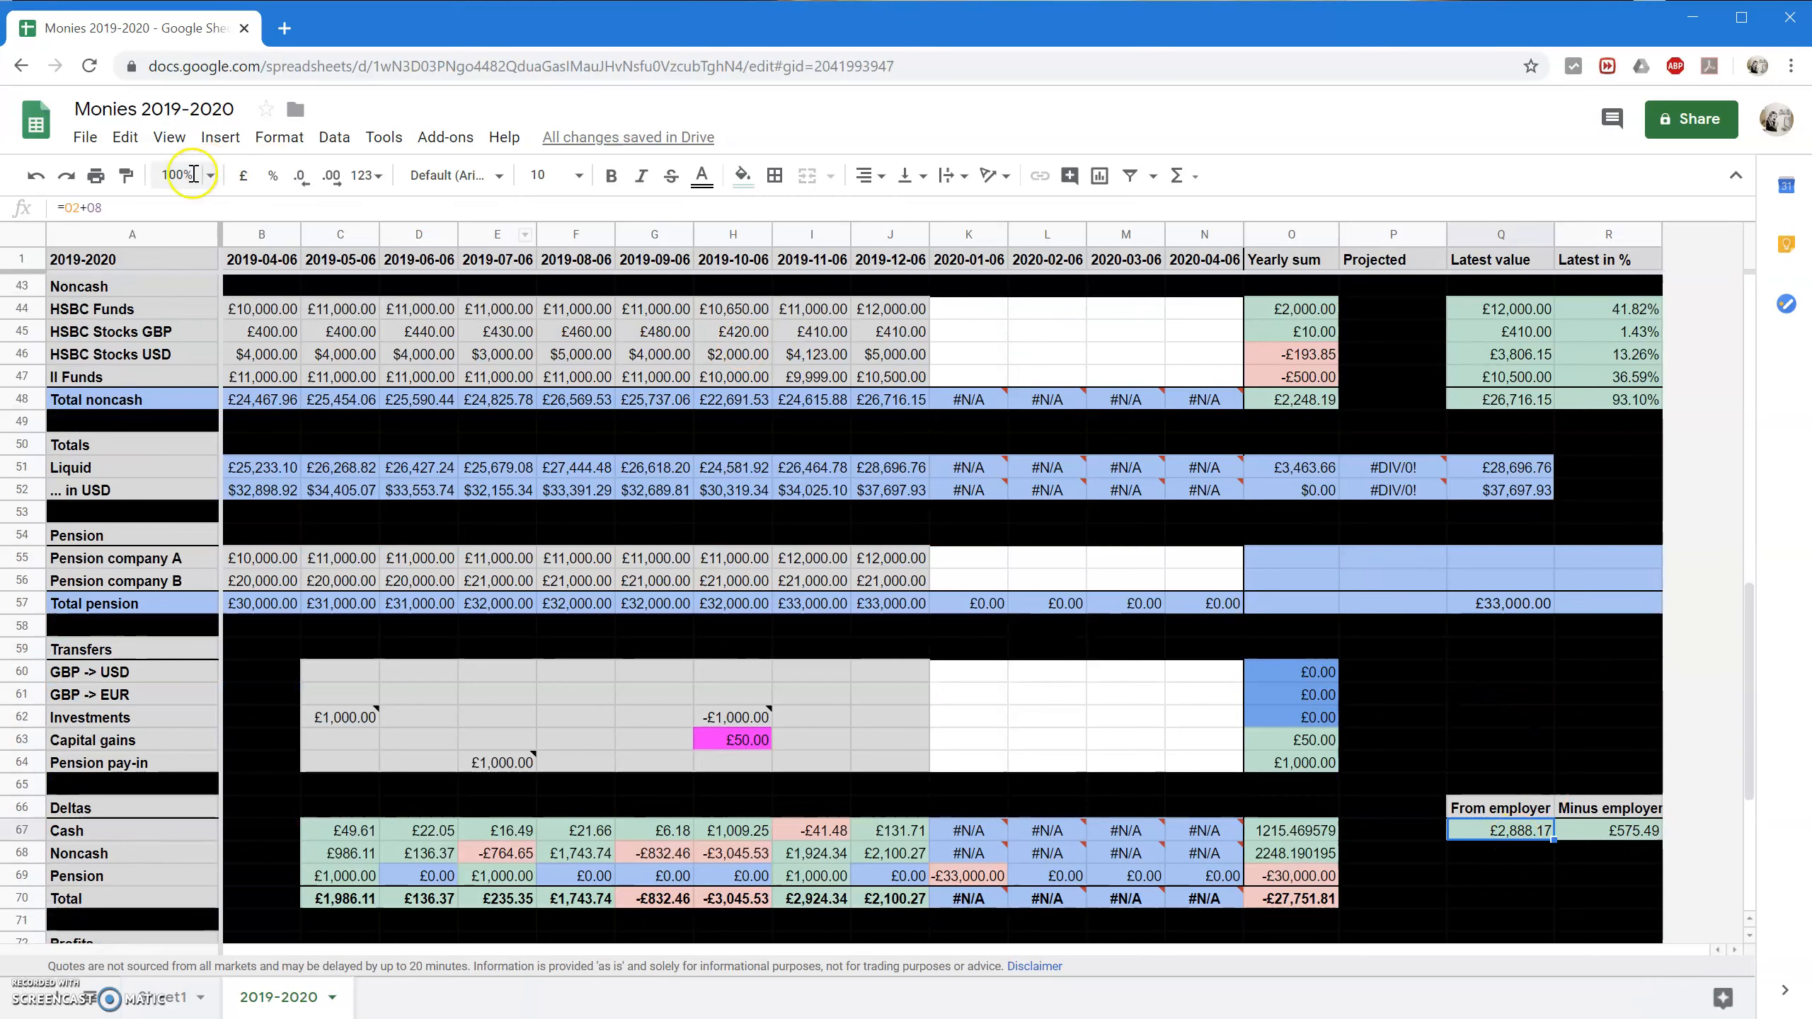
pyautogui.click(80, 207)
pyautogui.press('BackSpace')
pyautogui.write('3')
pyautogui.press('Return')
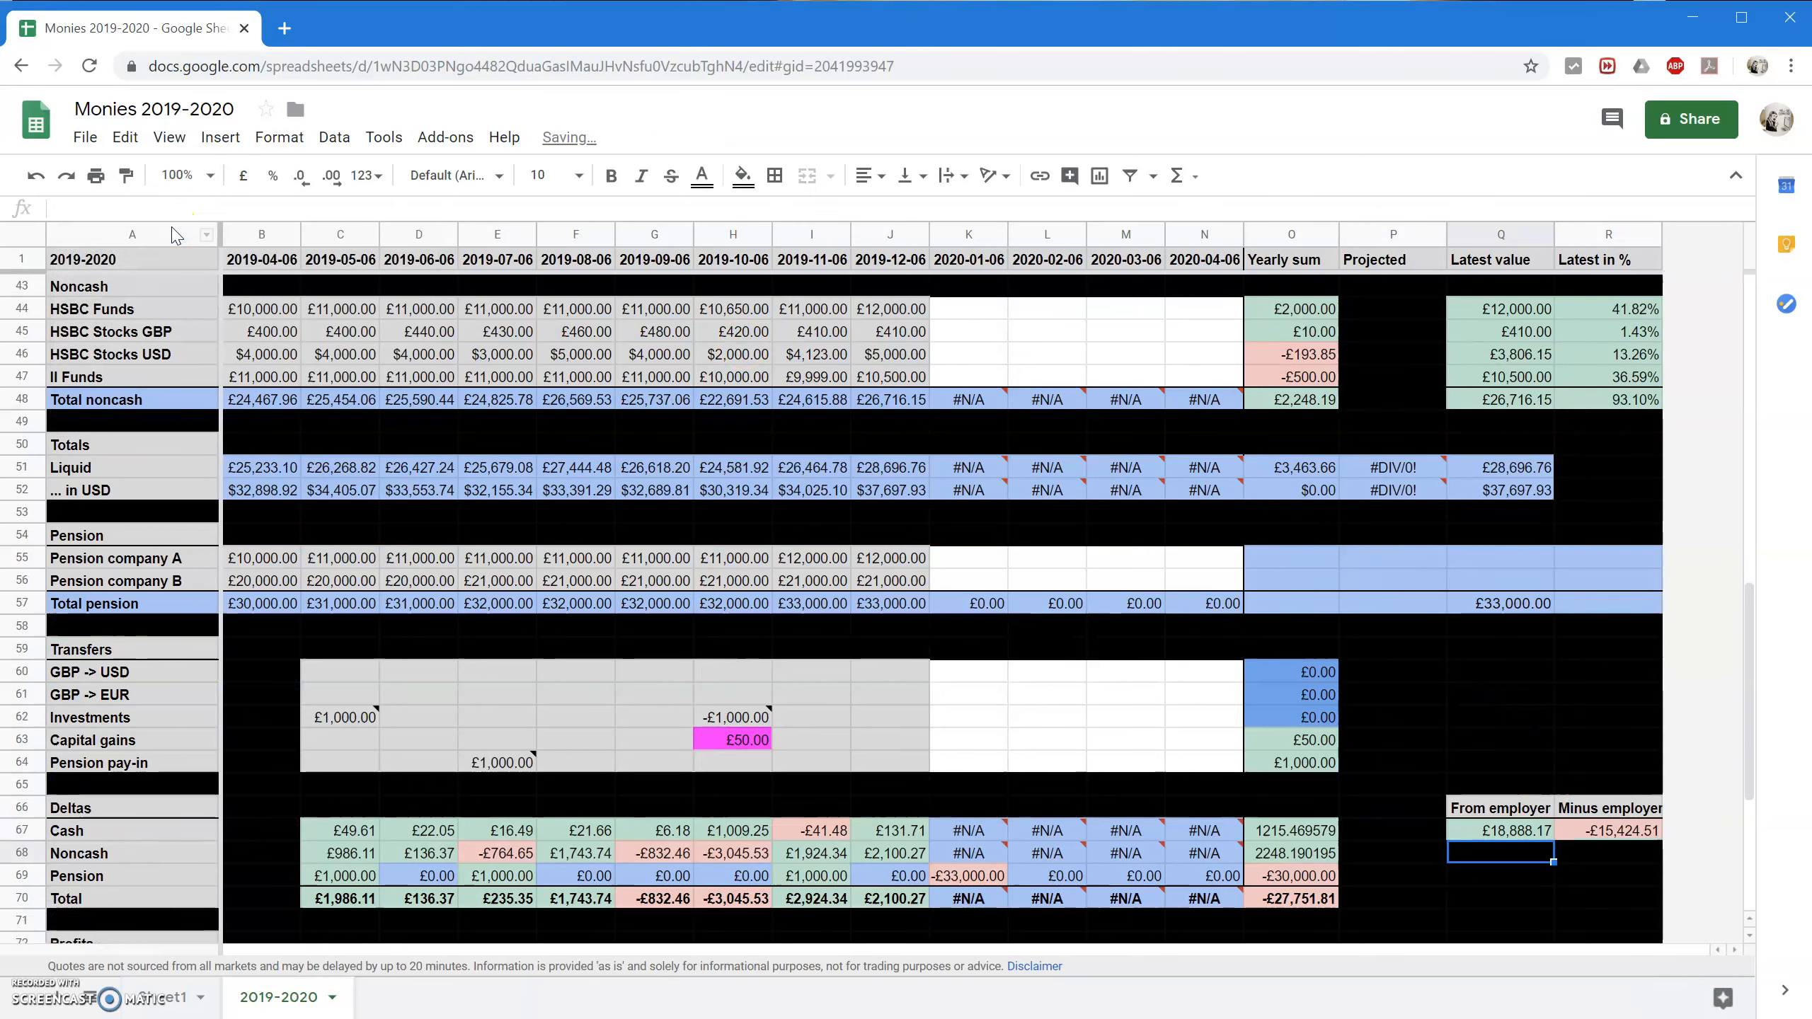
pyautogui.click(1521, 832)
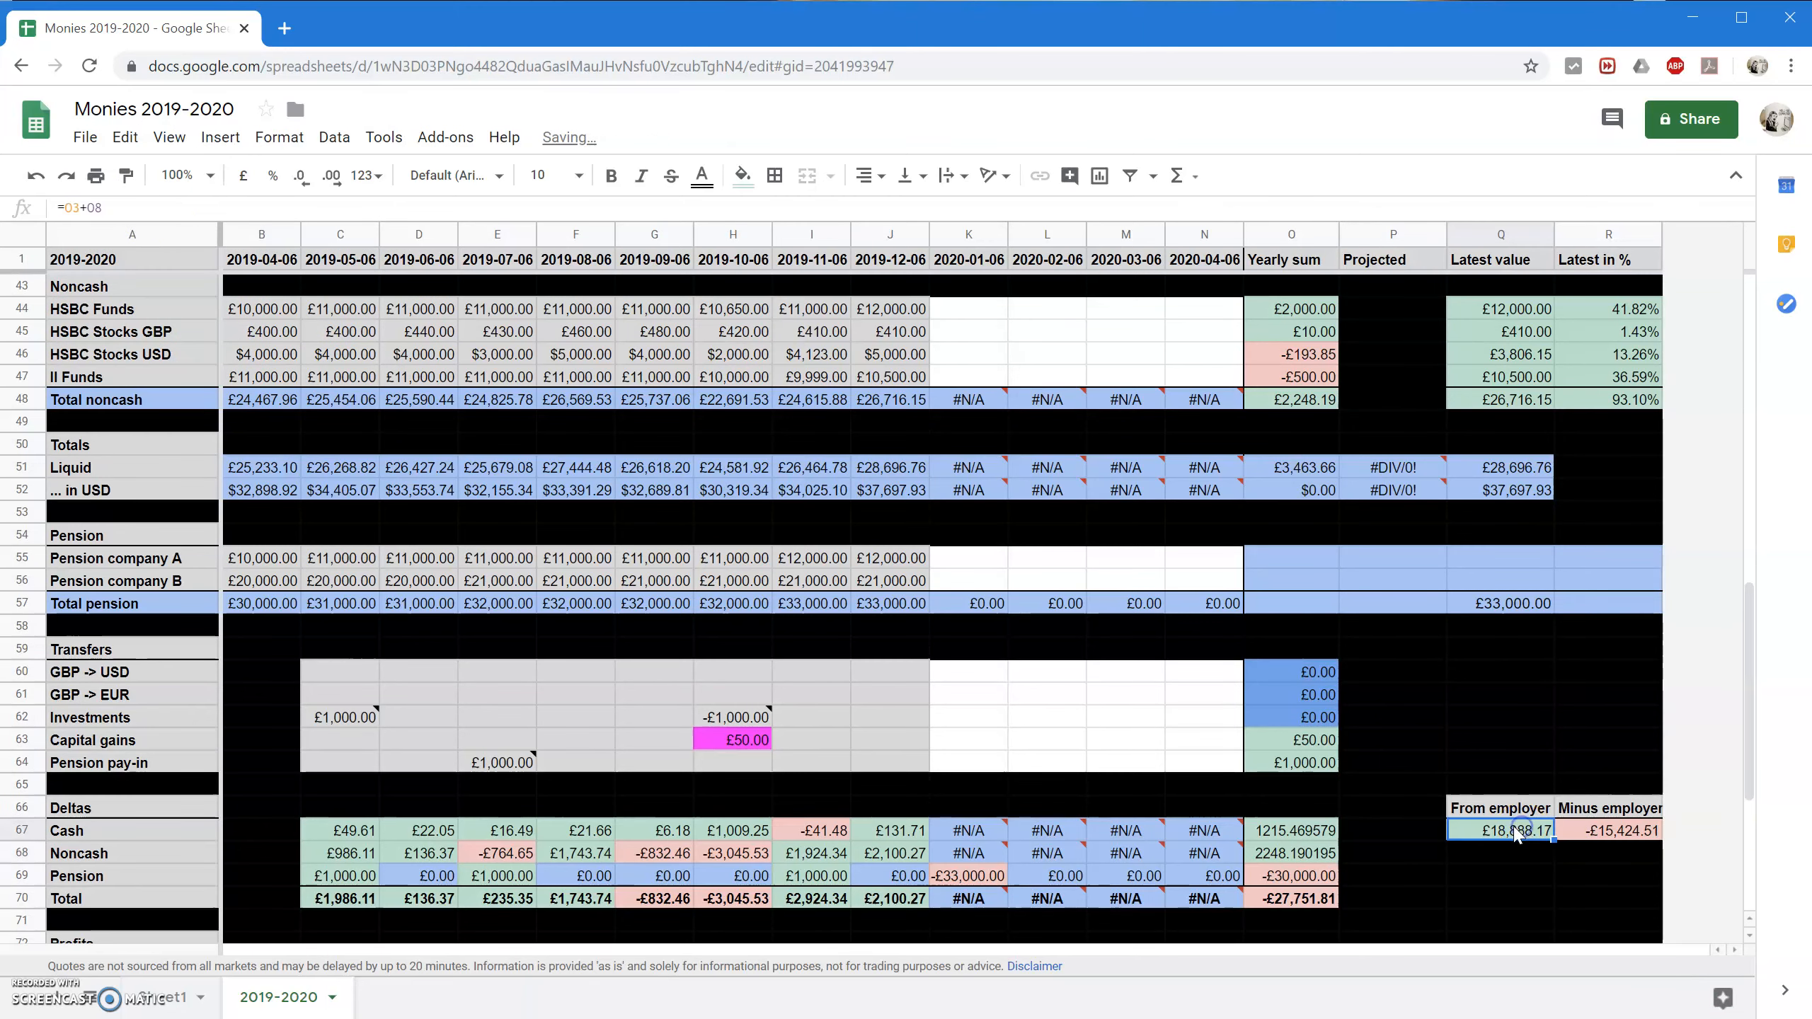
# Format the Cash and Noncash yearly sums in the Deltas section, O67:O68, as pound currency.
pyautogui.scroll(-3, 1505, 678)
pyautogui.click(1518, 703)
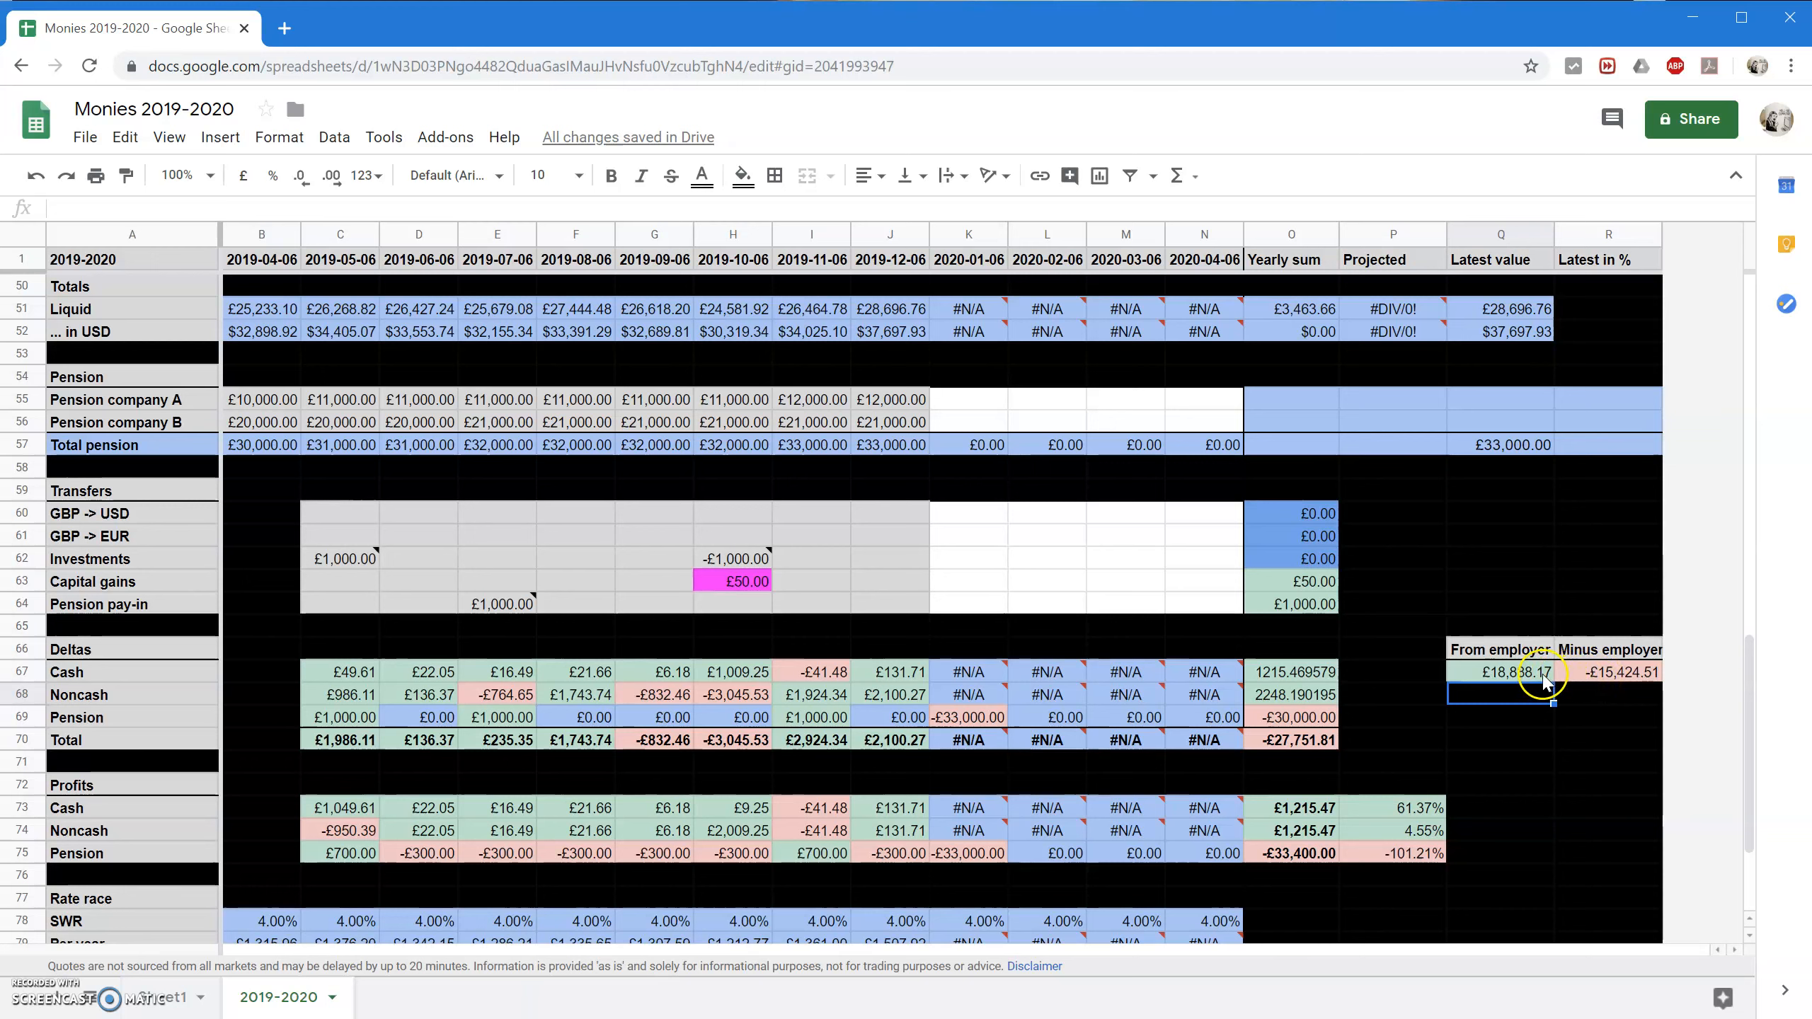
pyautogui.moveTo(1305, 677)
pyautogui.mouseDown()
pyautogui.moveTo(1312, 713)
pyautogui.moveTo(1312, 698)
pyautogui.mouseUp()
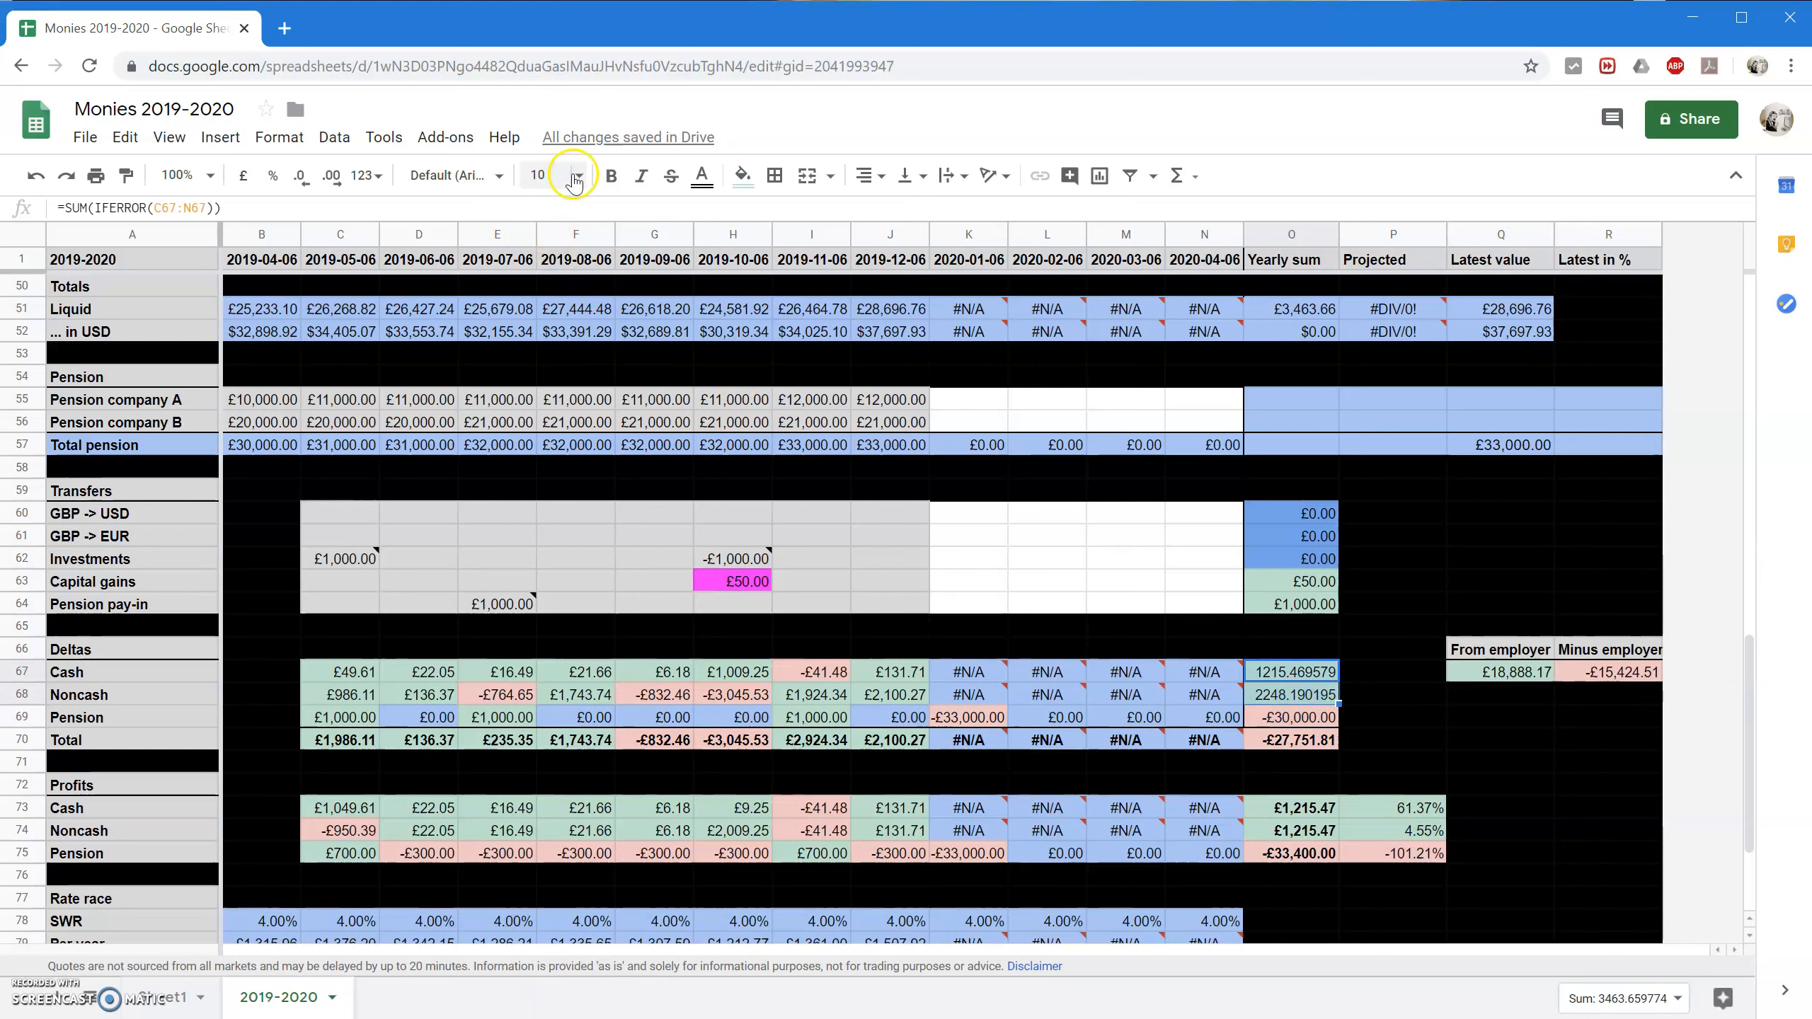
pyautogui.click(247, 177)
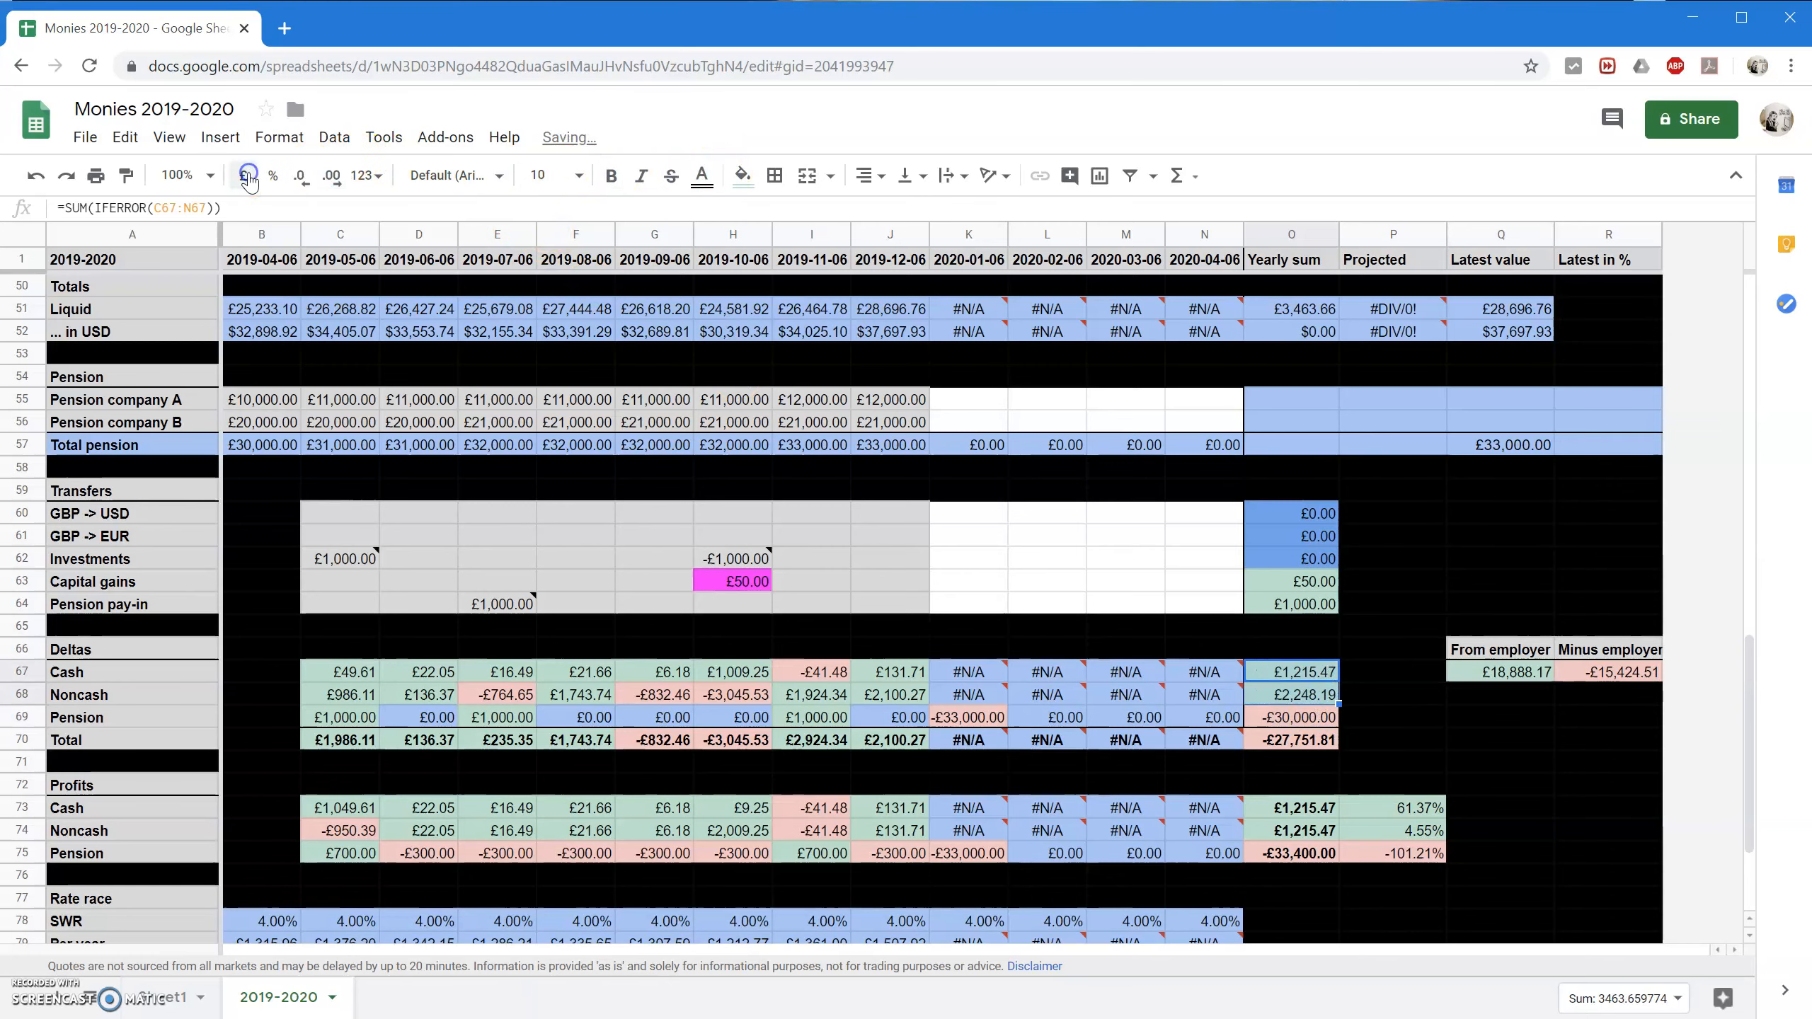
pyautogui.click(1352, 740)
# Replace the yearly sum of the Deltas Total row in O70 with =SUM(C70:N70).
pyautogui.scroll(-1, 729, 613)
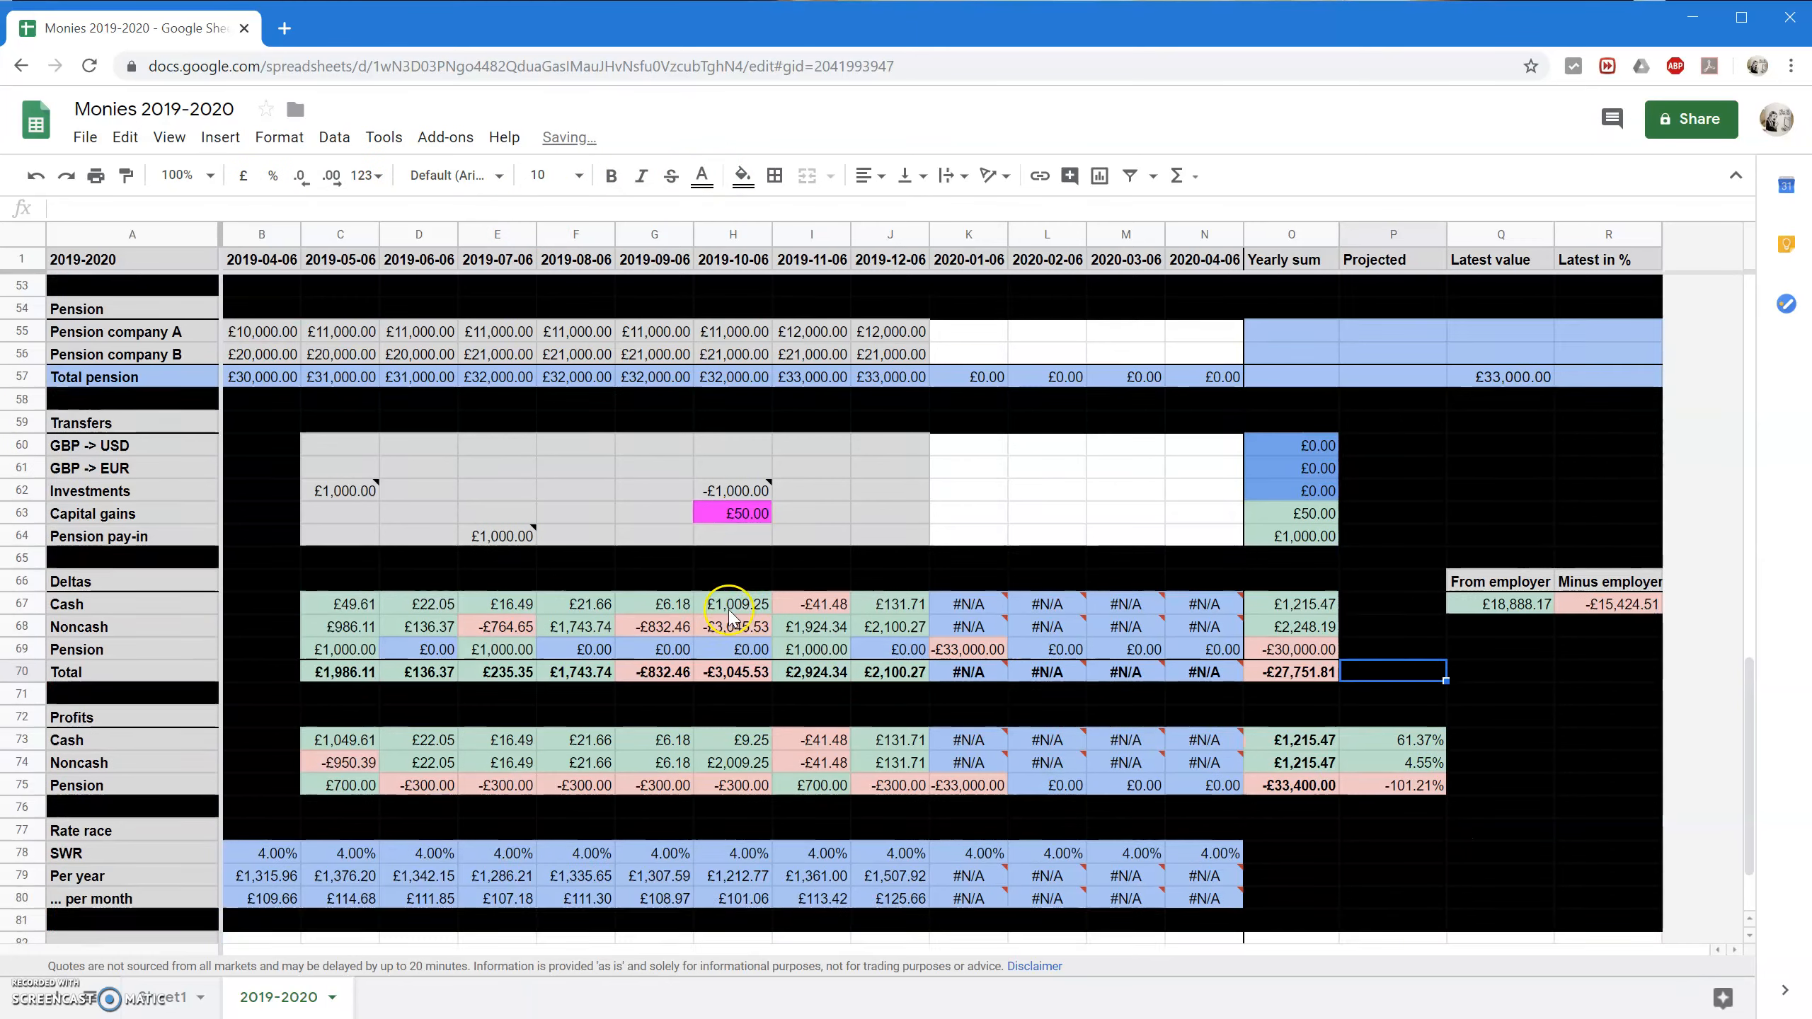
pyautogui.scroll(-1, 729, 612)
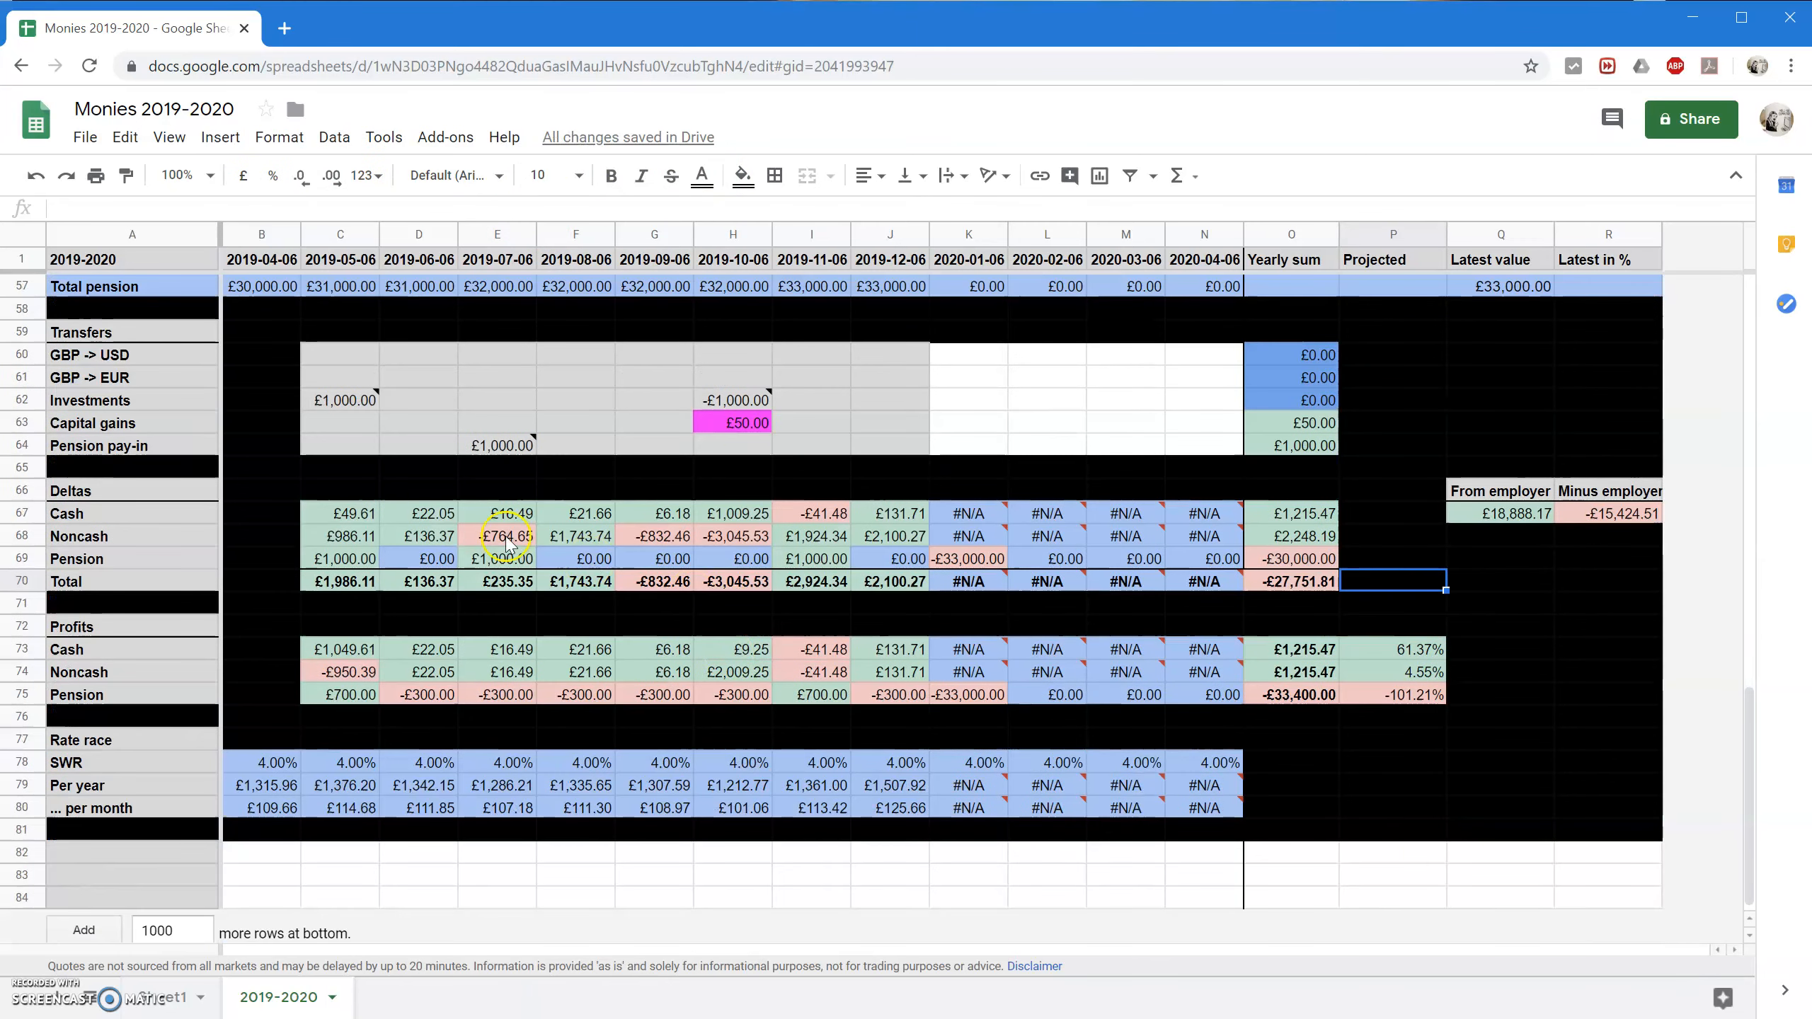
pyautogui.click(1295, 588)
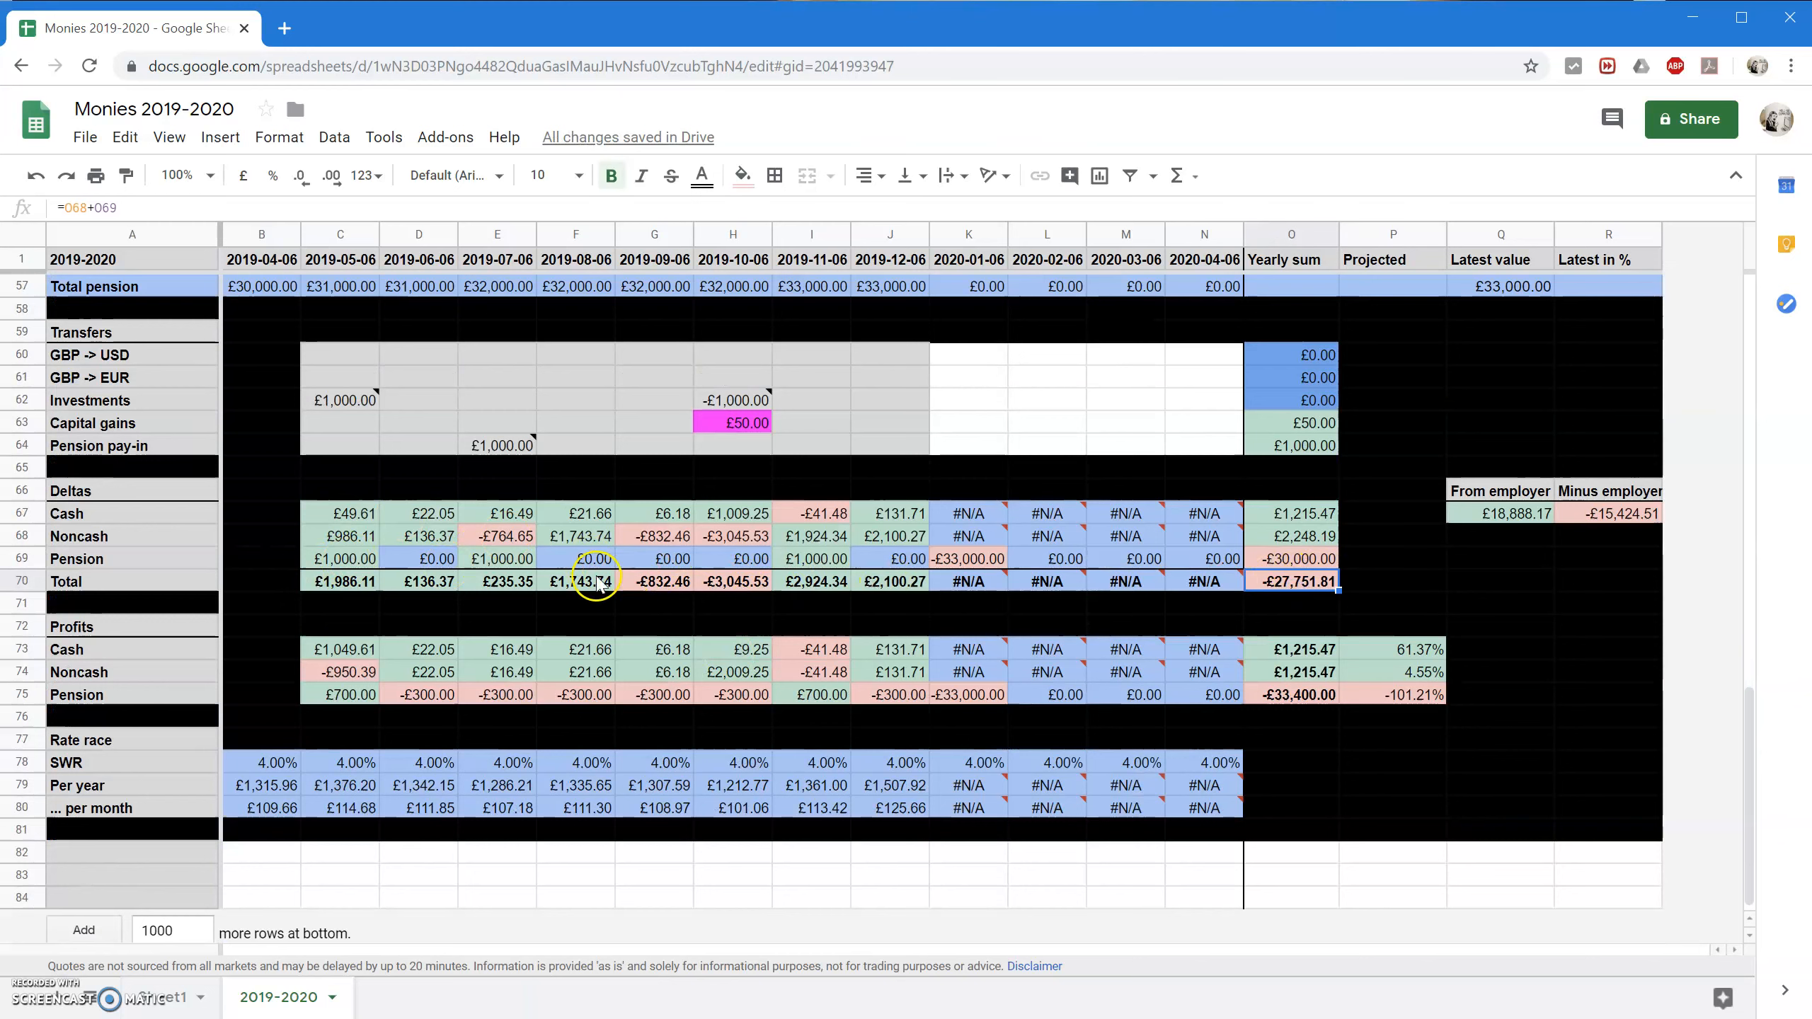
pyautogui.click(1299, 582)
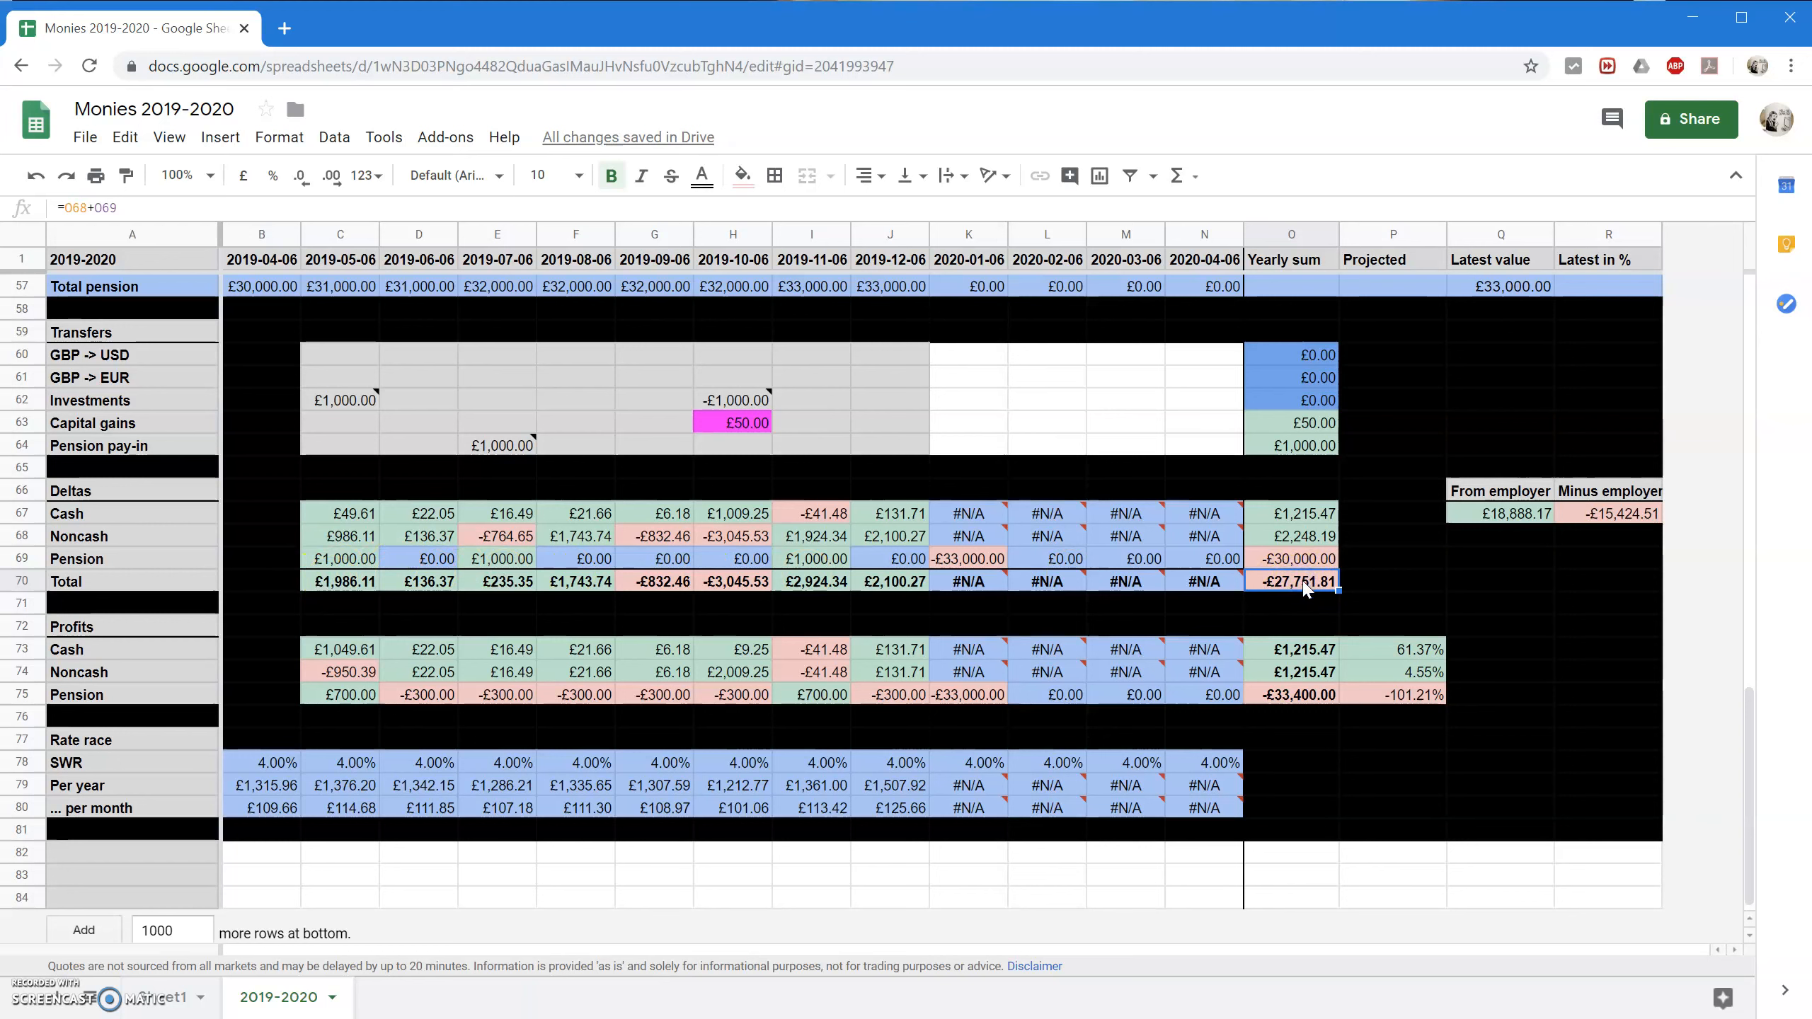
pyautogui.click(1299, 538)
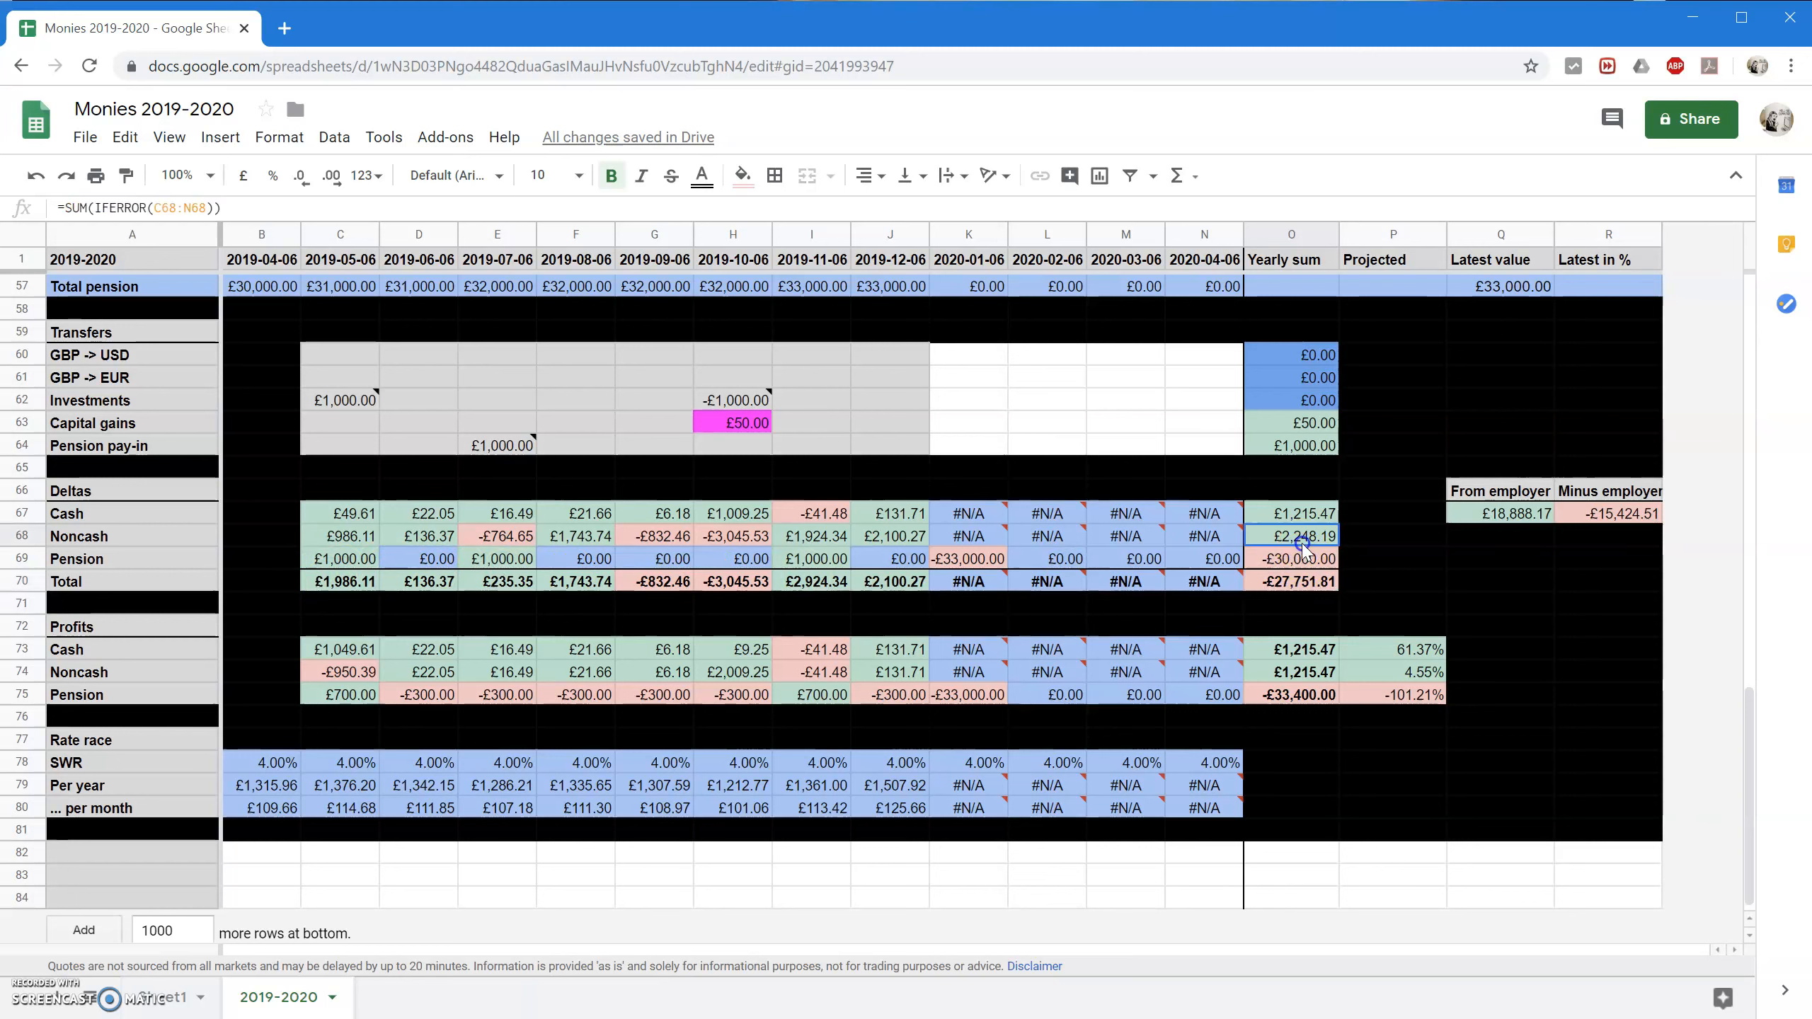
pyautogui.click(1299, 585)
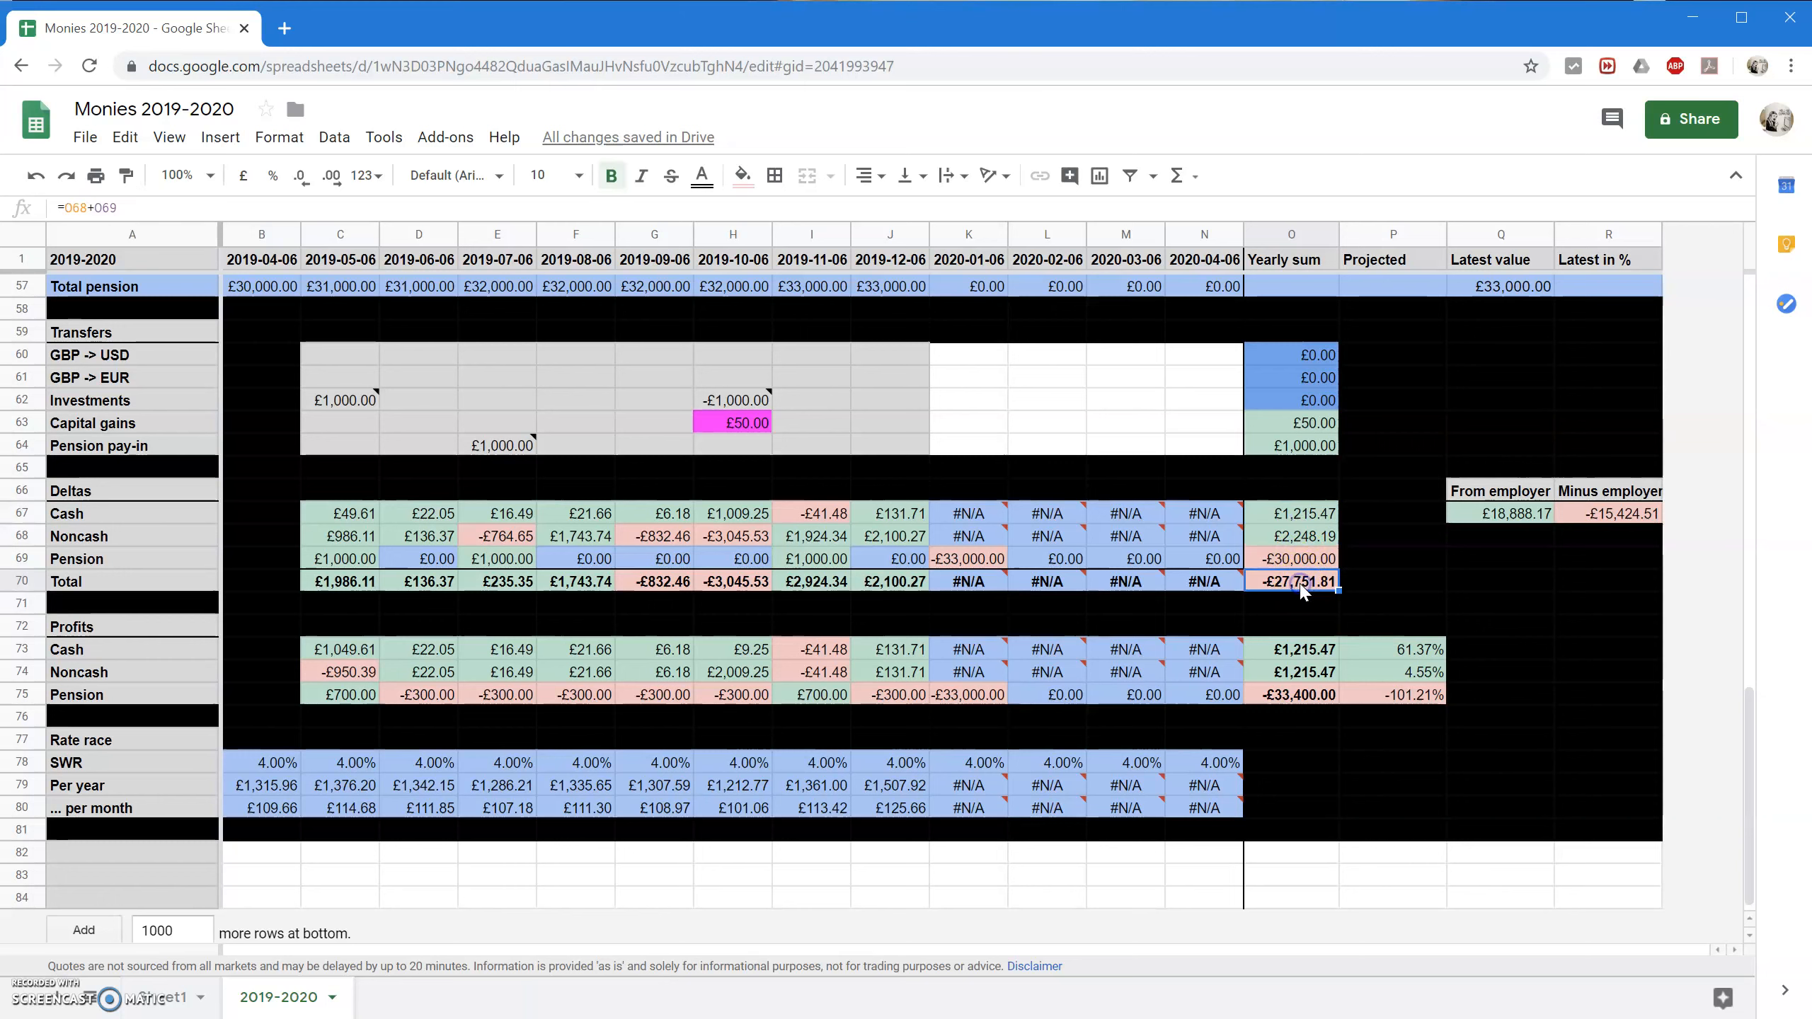
pyautogui.write('S')
pyautogui.write('U')
pyautogui.write('=SUM(')
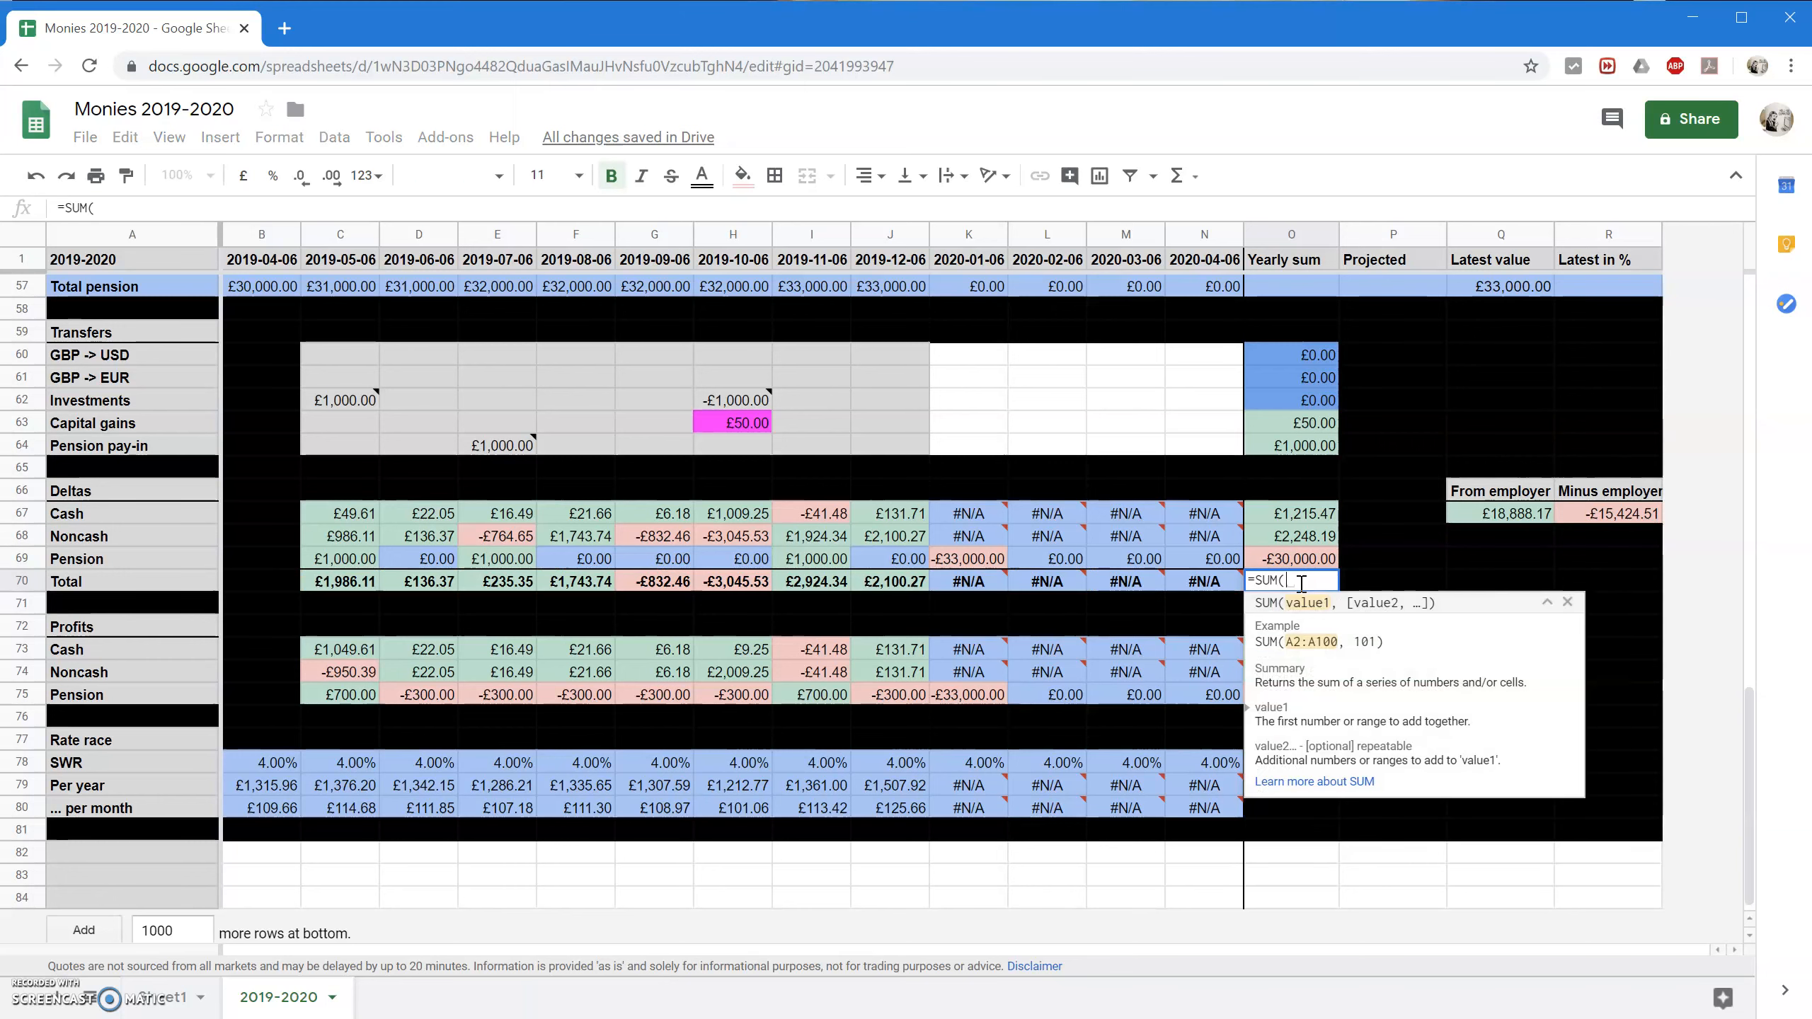
pyautogui.write('C')
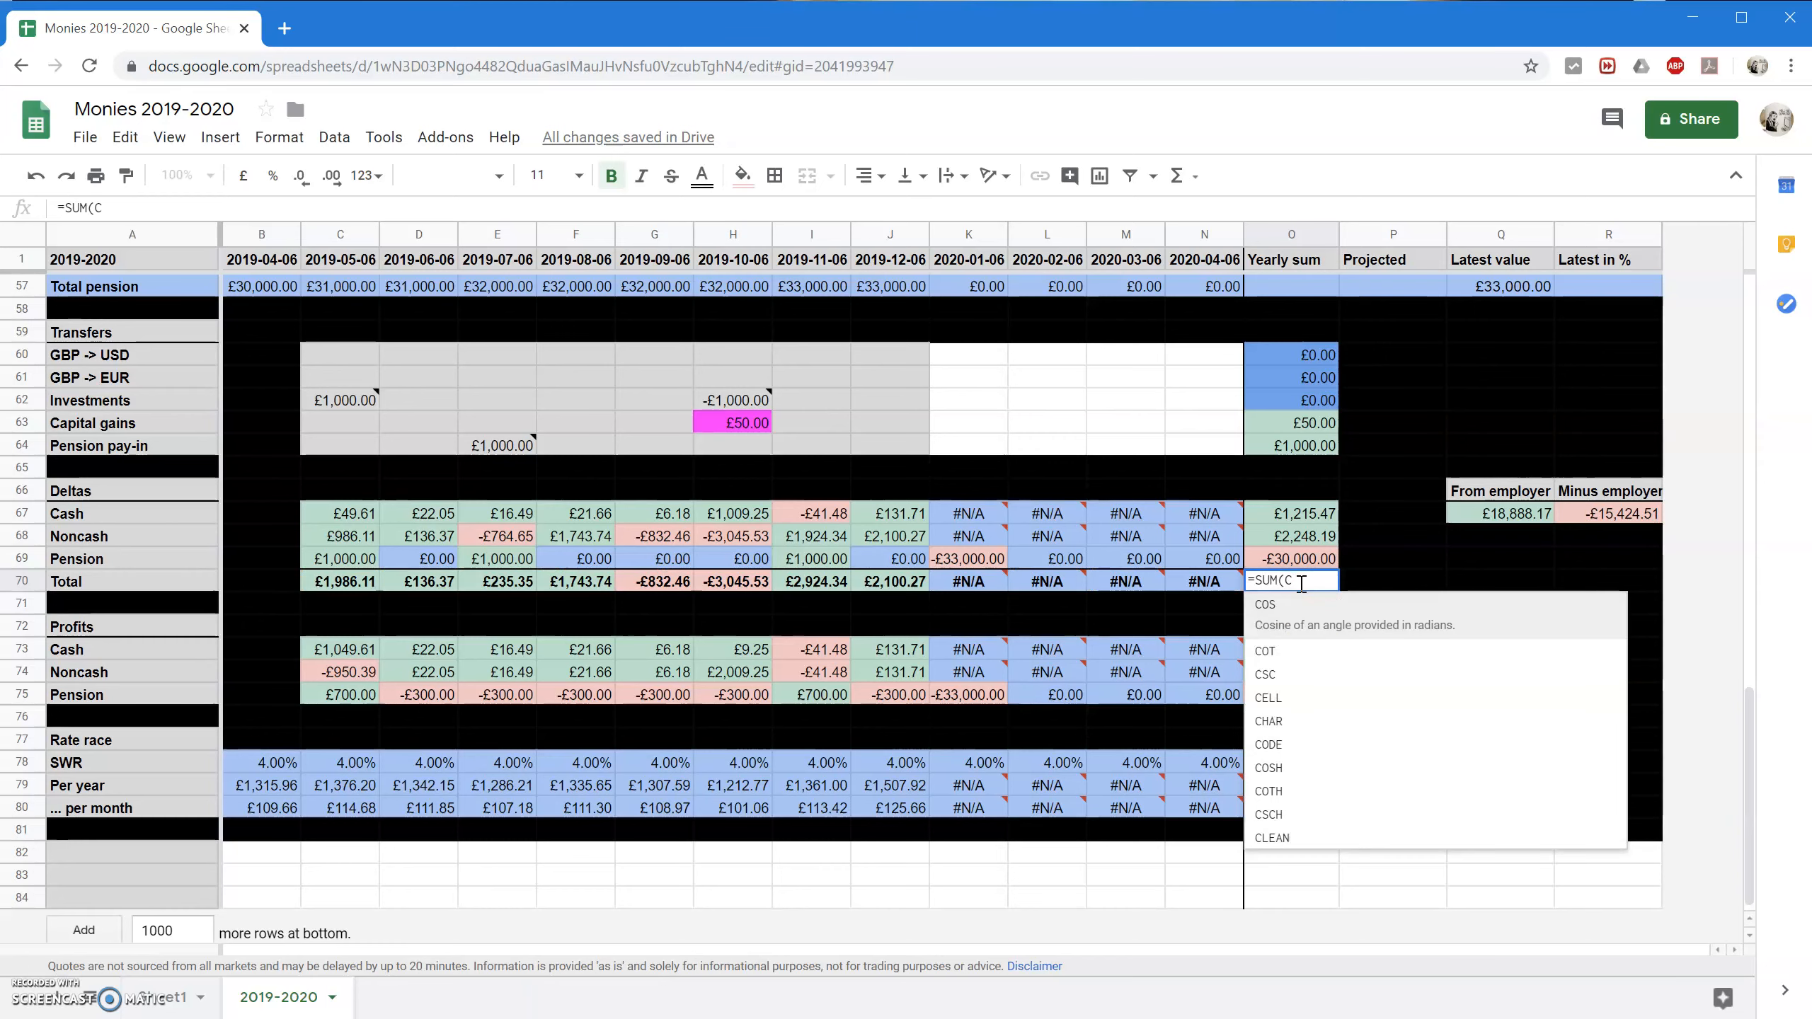
pyautogui.write('70:N70)')
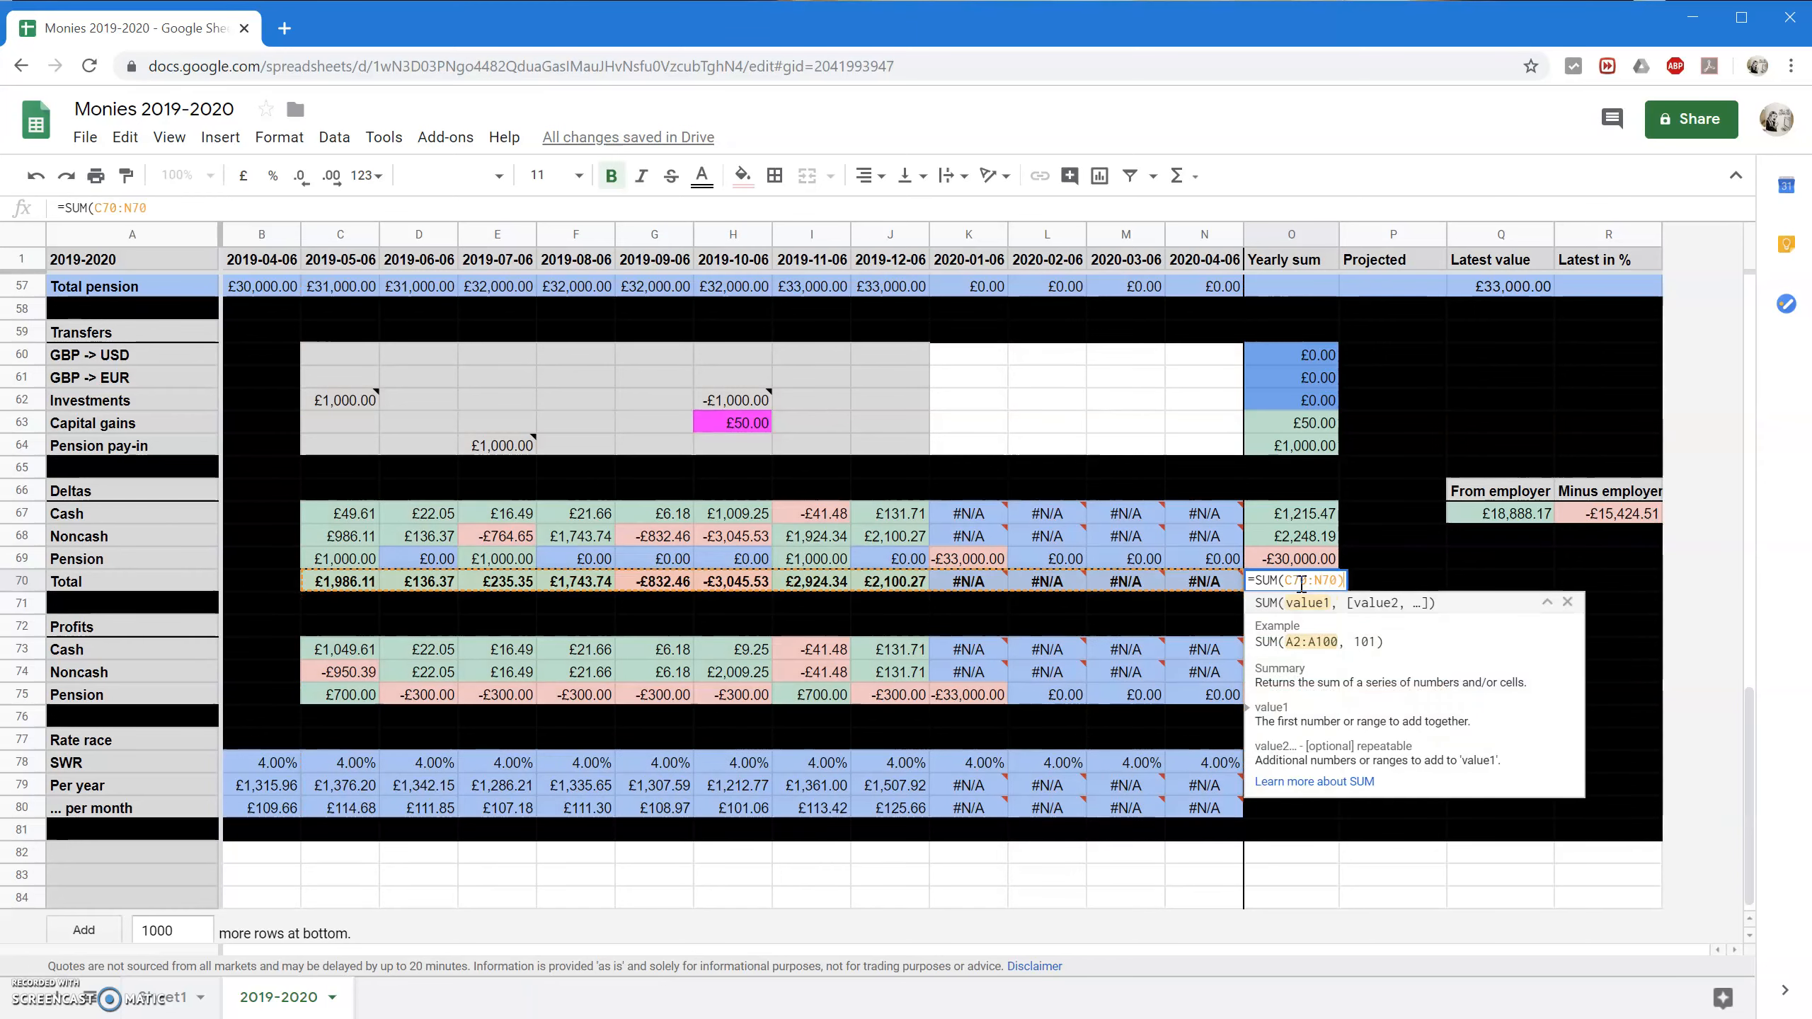
pyautogui.press('Return')
pyautogui.click(1299, 585)
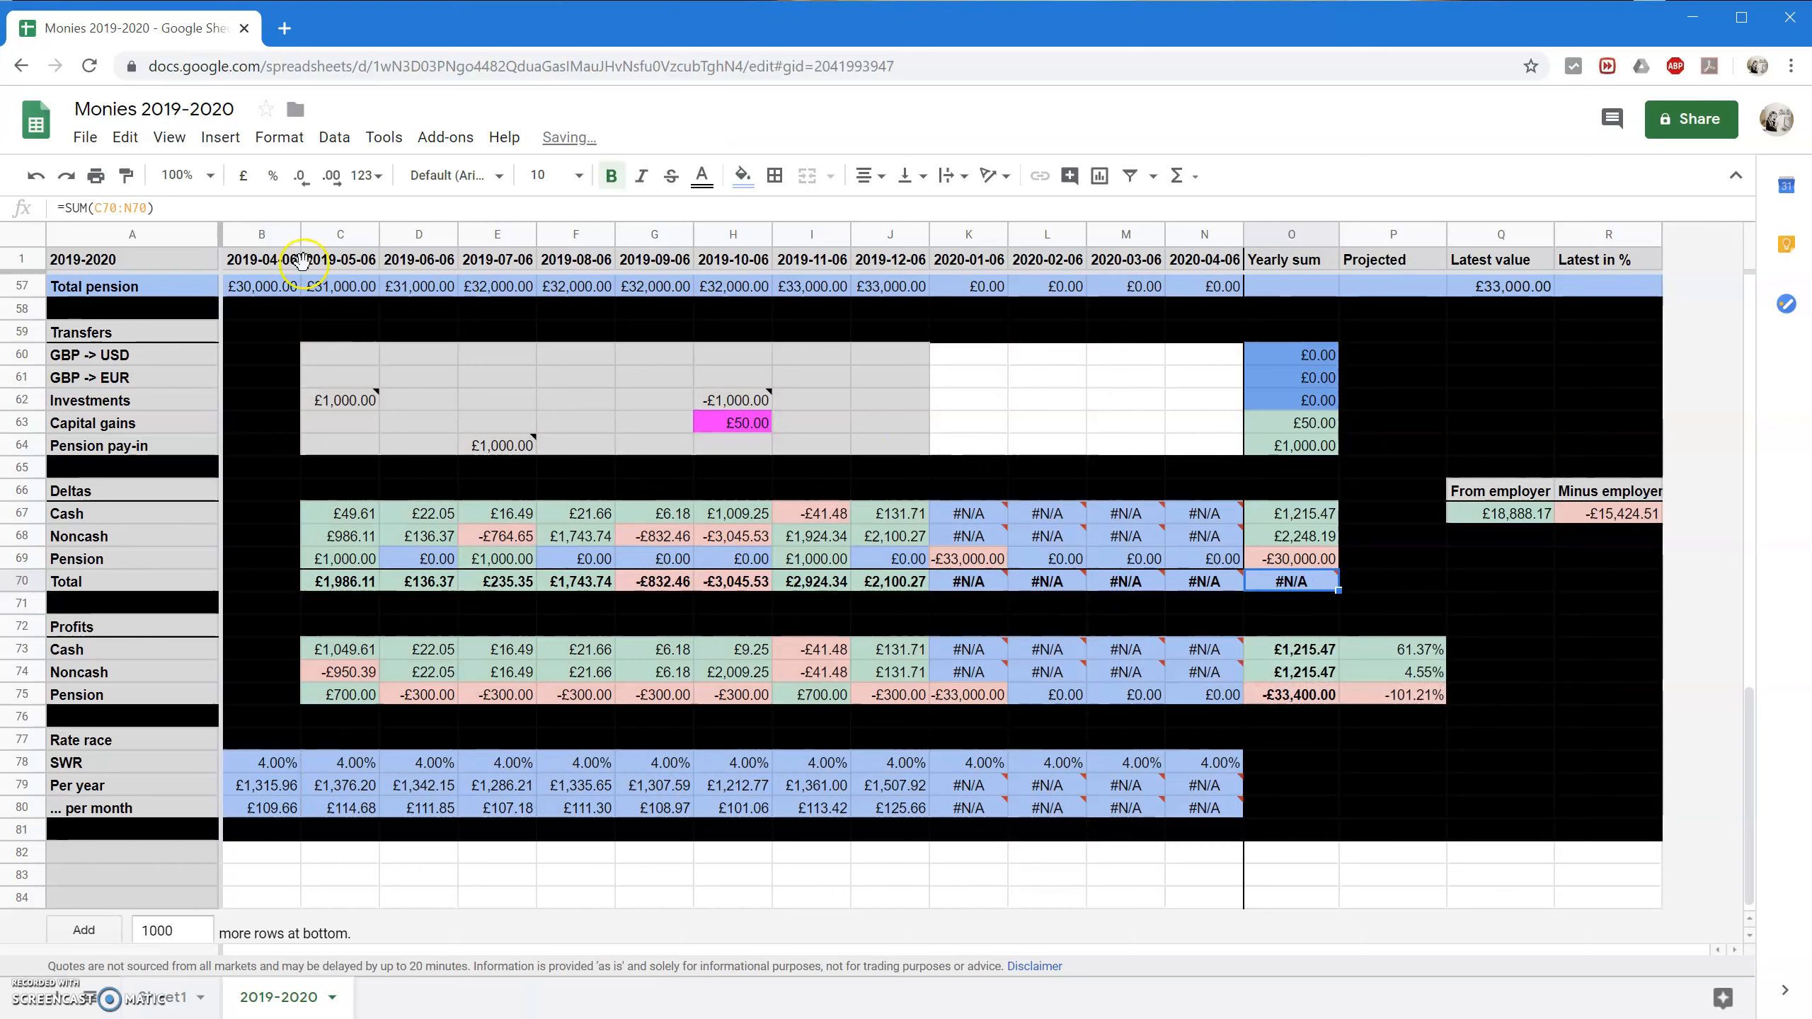
# Change the Deltas Total yearly sum in O70 to =SUM(IFERROR(C70:N70)) and format it as pound currency.
pyautogui.click(96, 207)
pyautogui.write('IFERROR')
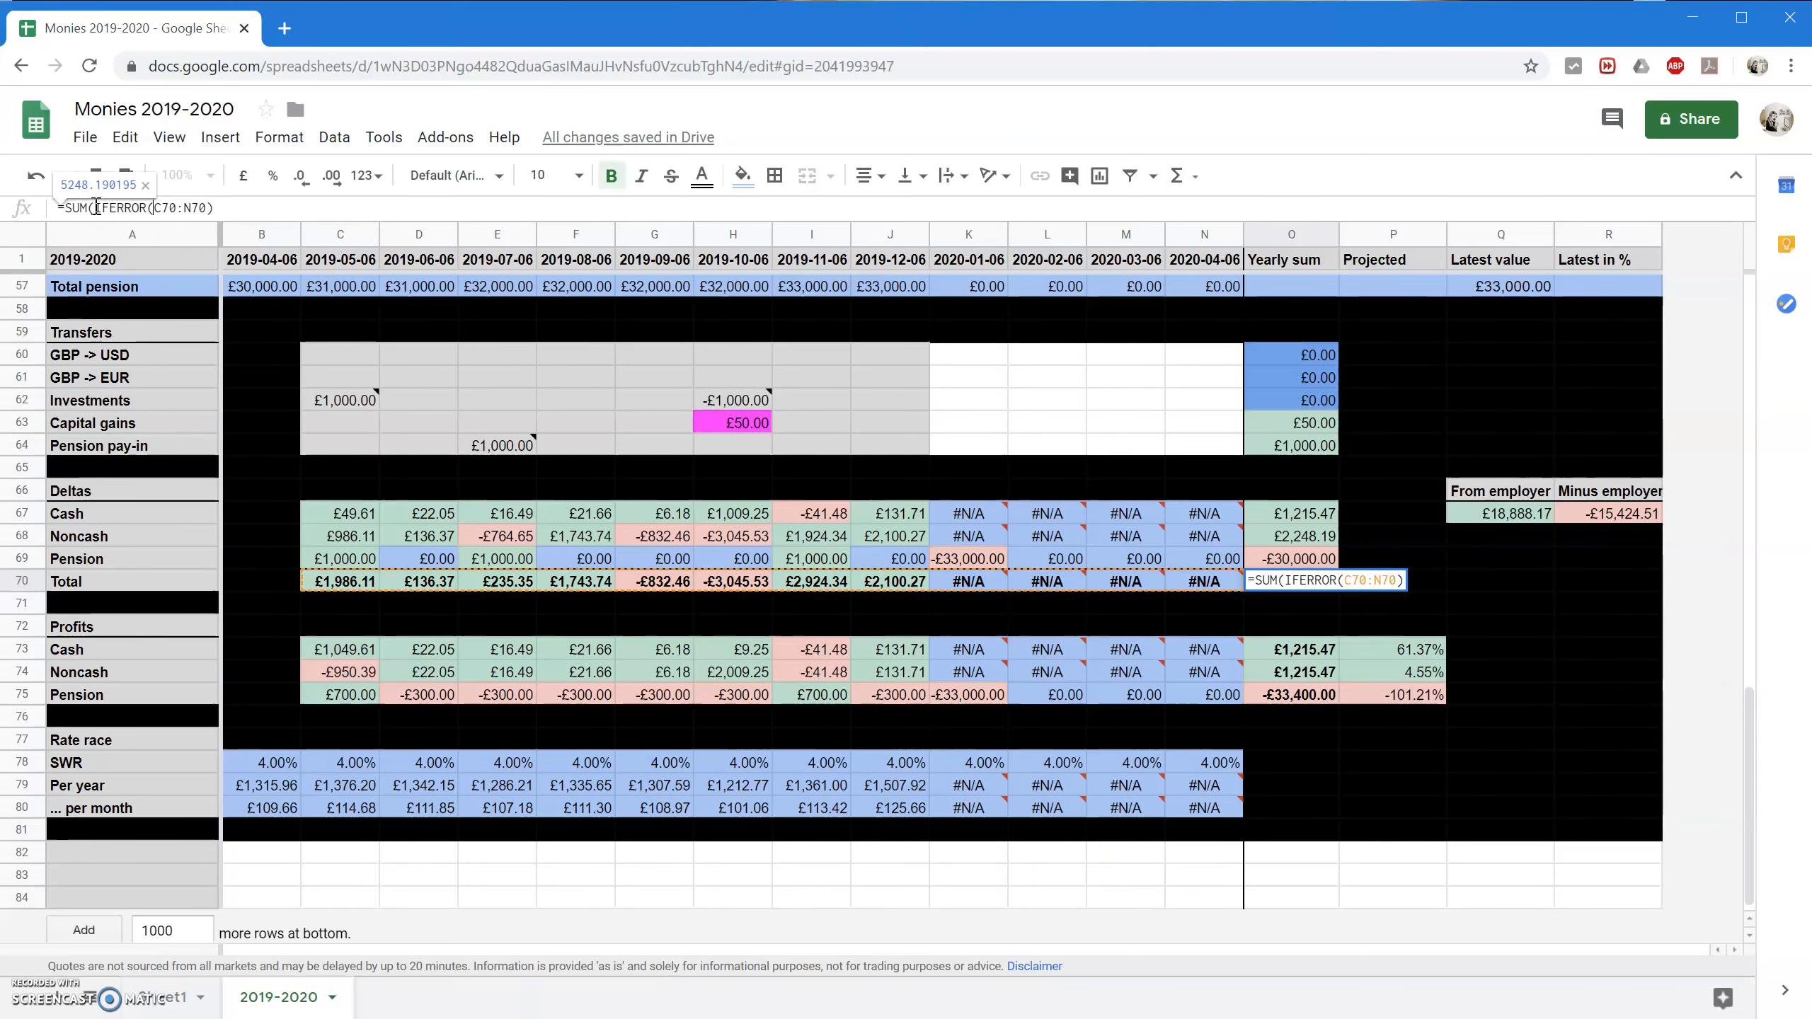
pyautogui.press('Tab')
pyautogui.press('Return')
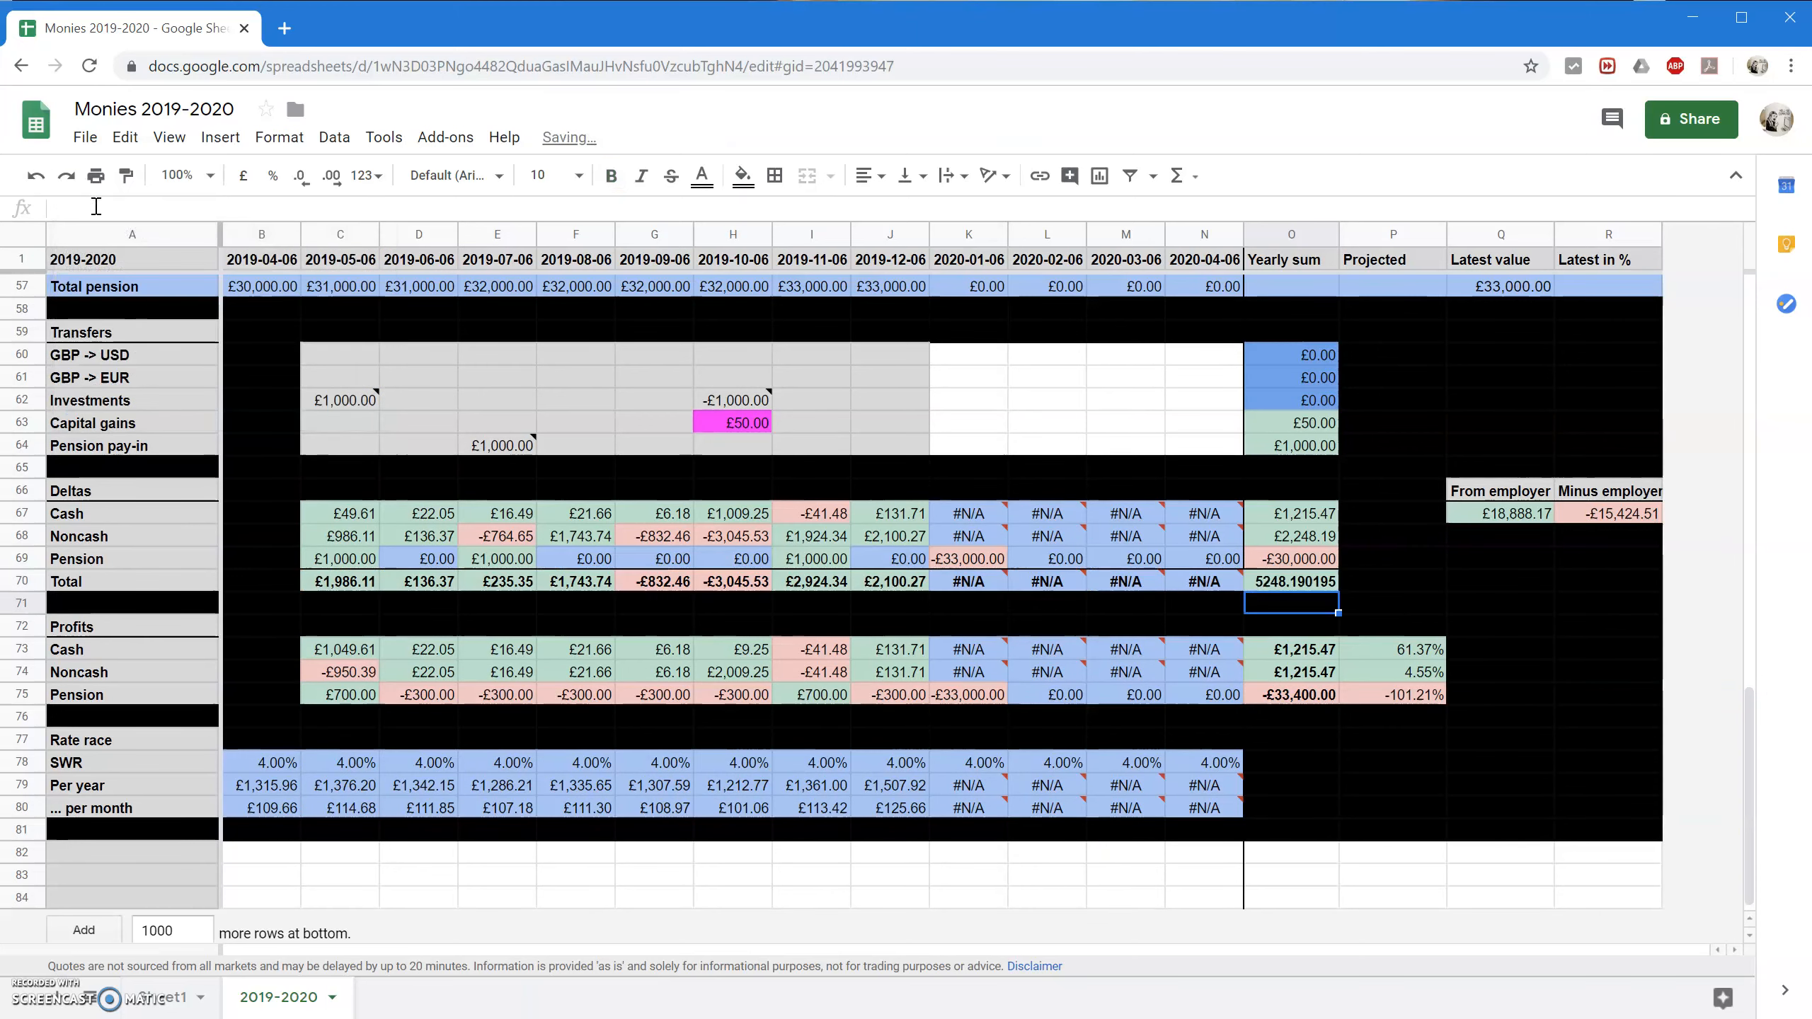
pyautogui.click(1287, 584)
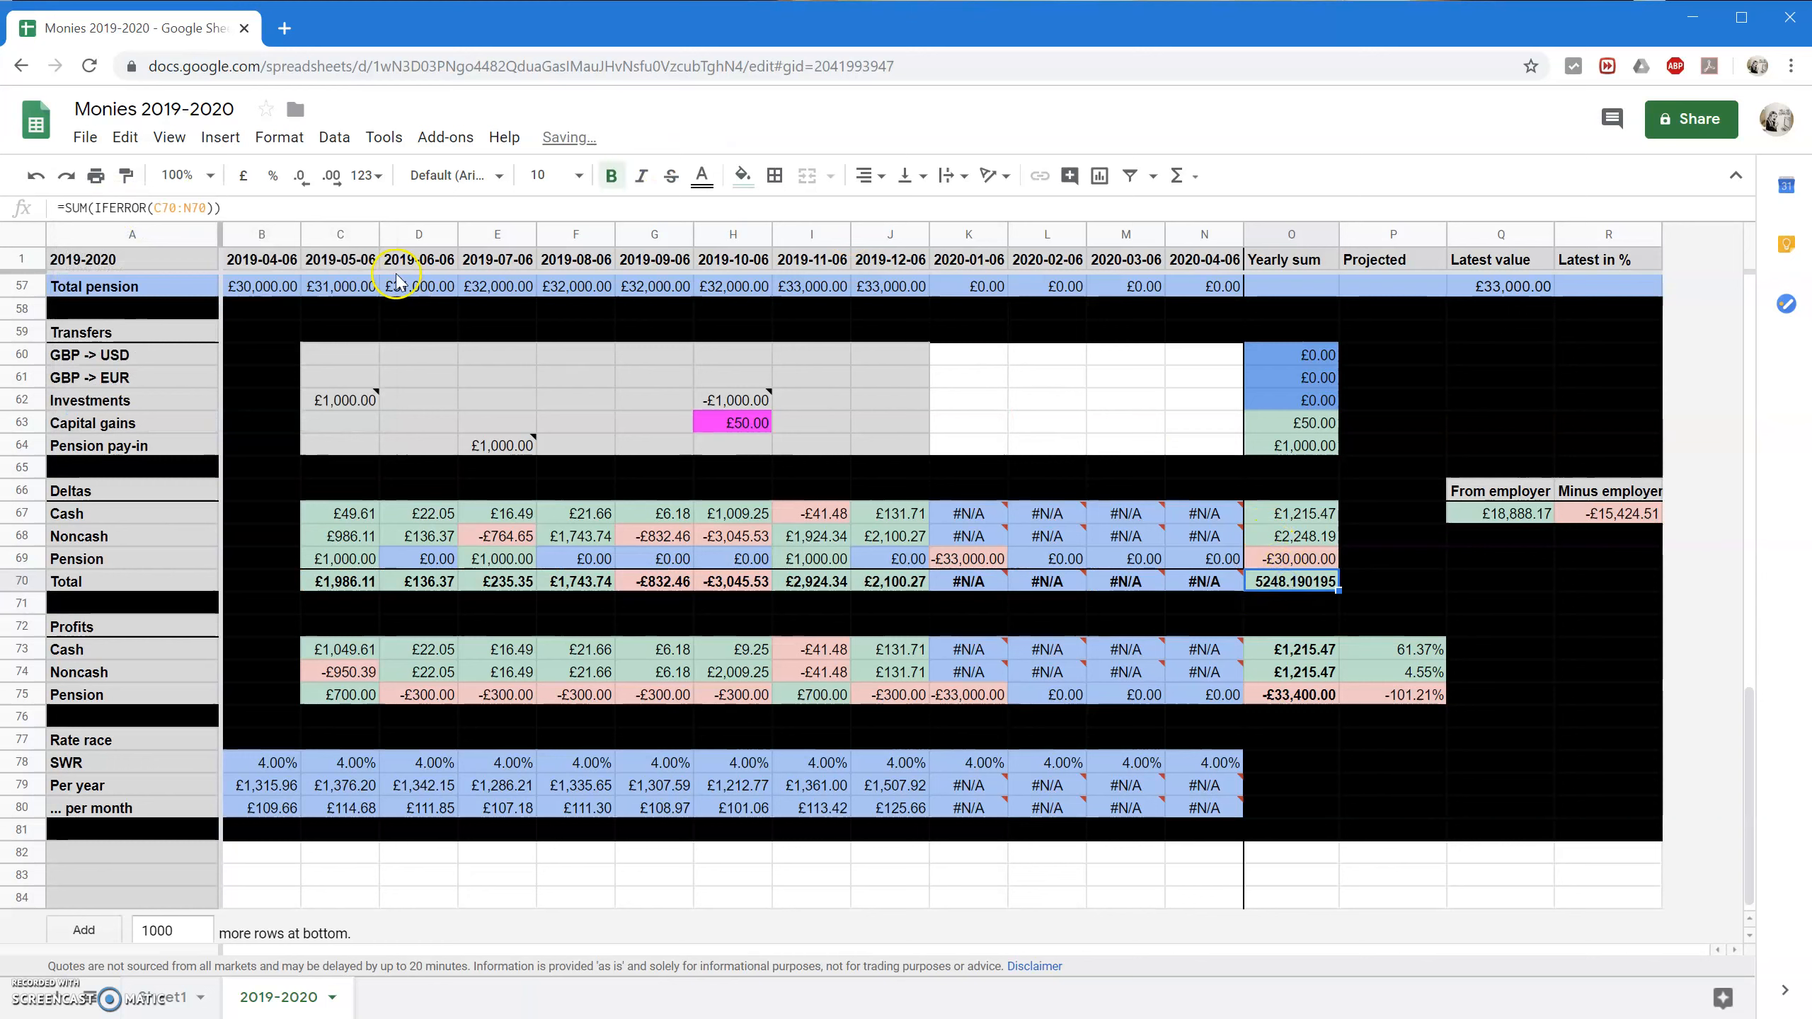
pyautogui.click(243, 175)
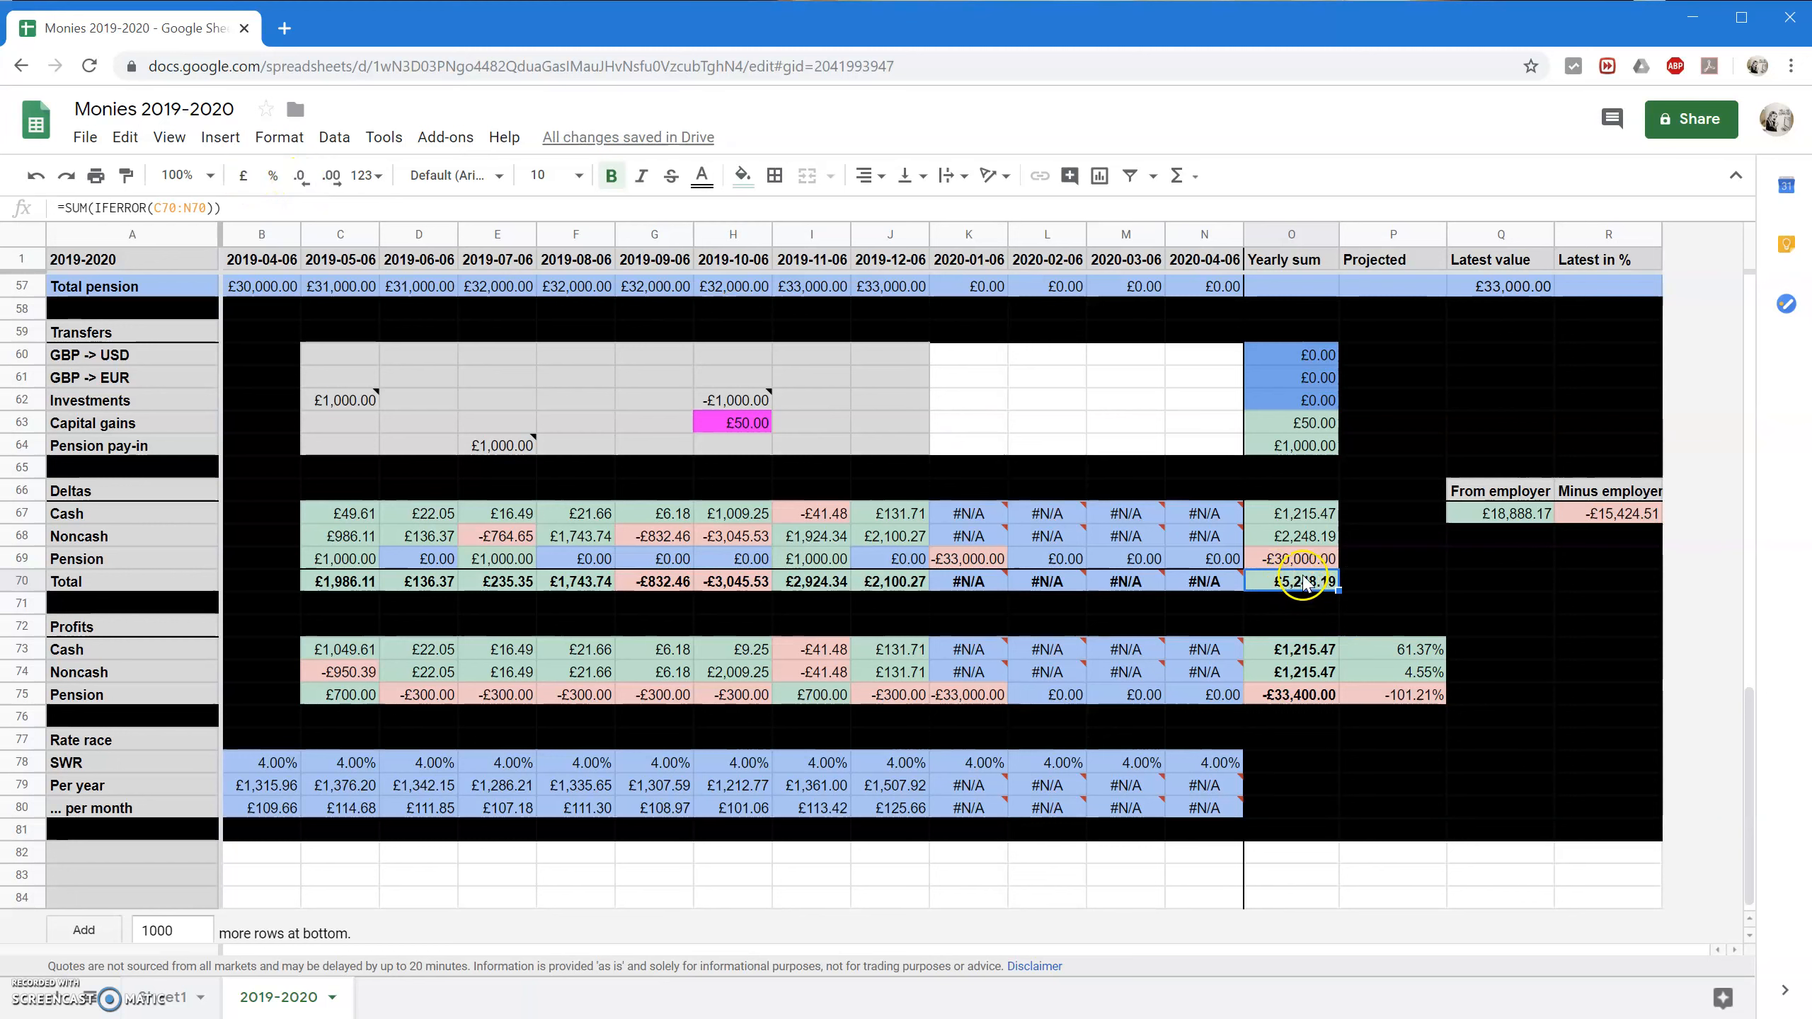
pyautogui.click(1299, 599)
pyautogui.click(1294, 583)
# Try adding the From employer amount in the Minus employer cell R67, using =O67+O68+Q67.
pyautogui.click(1508, 520)
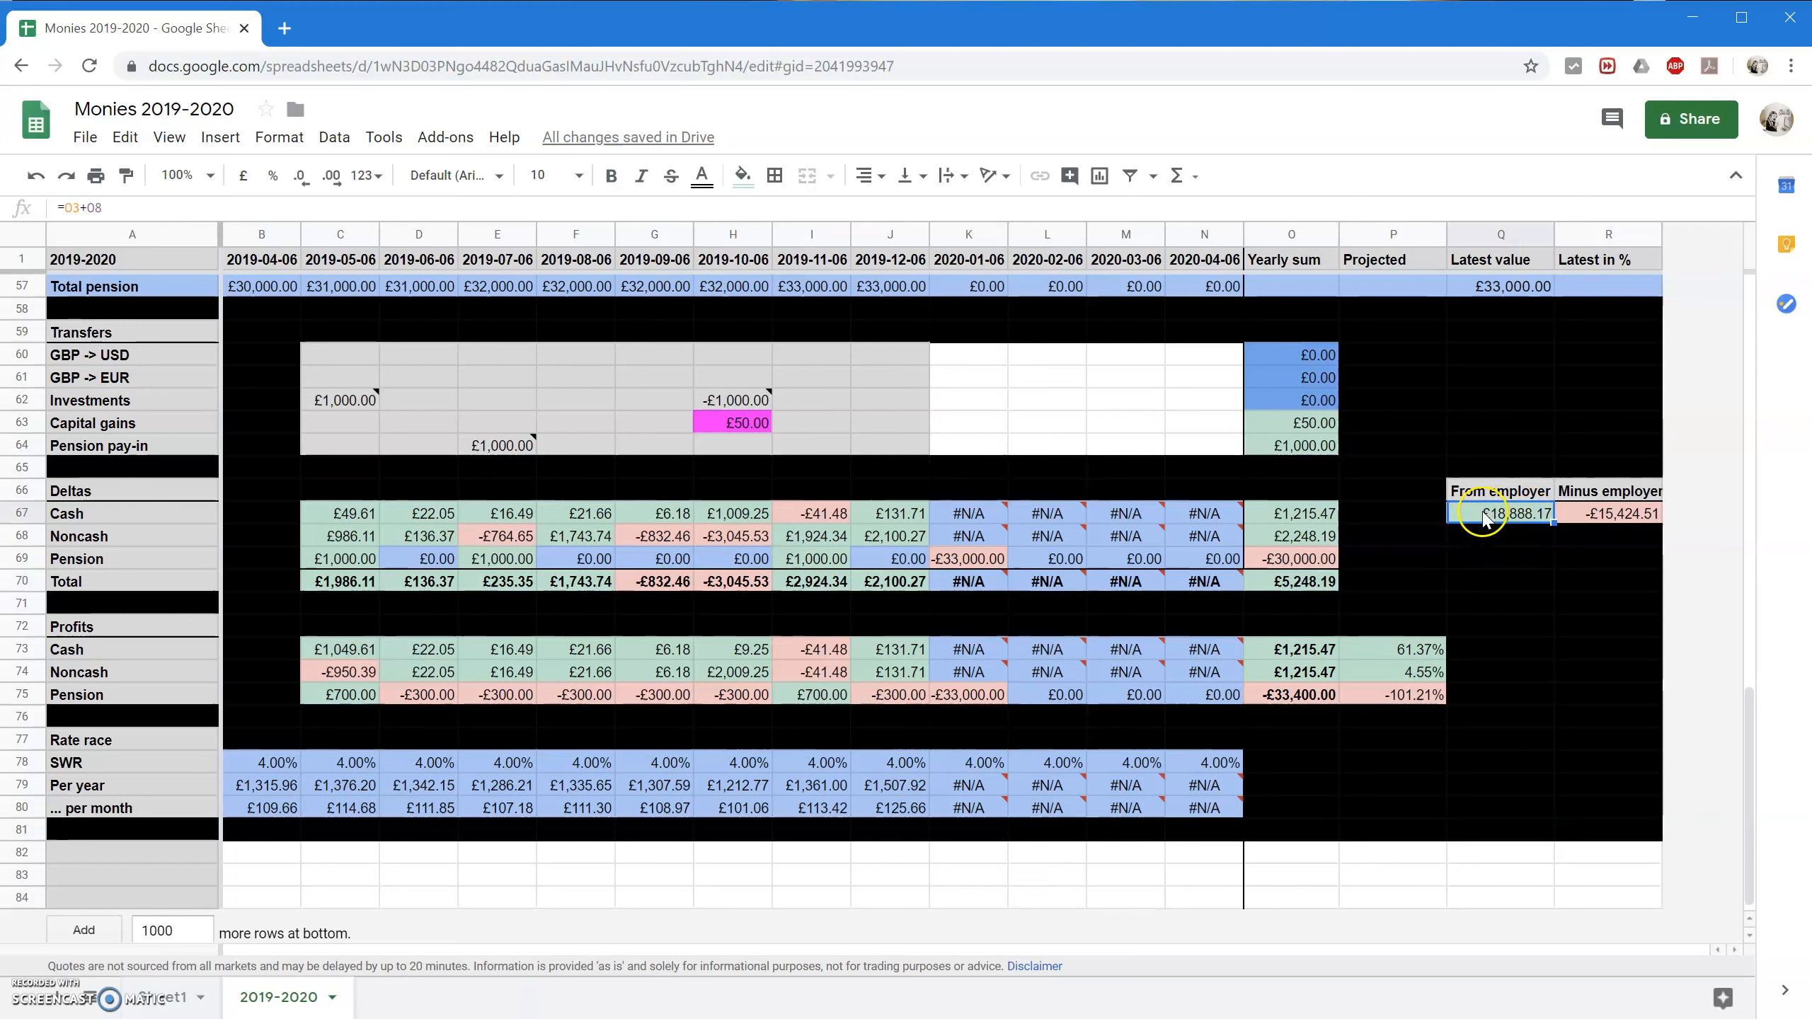
pyautogui.click(1606, 514)
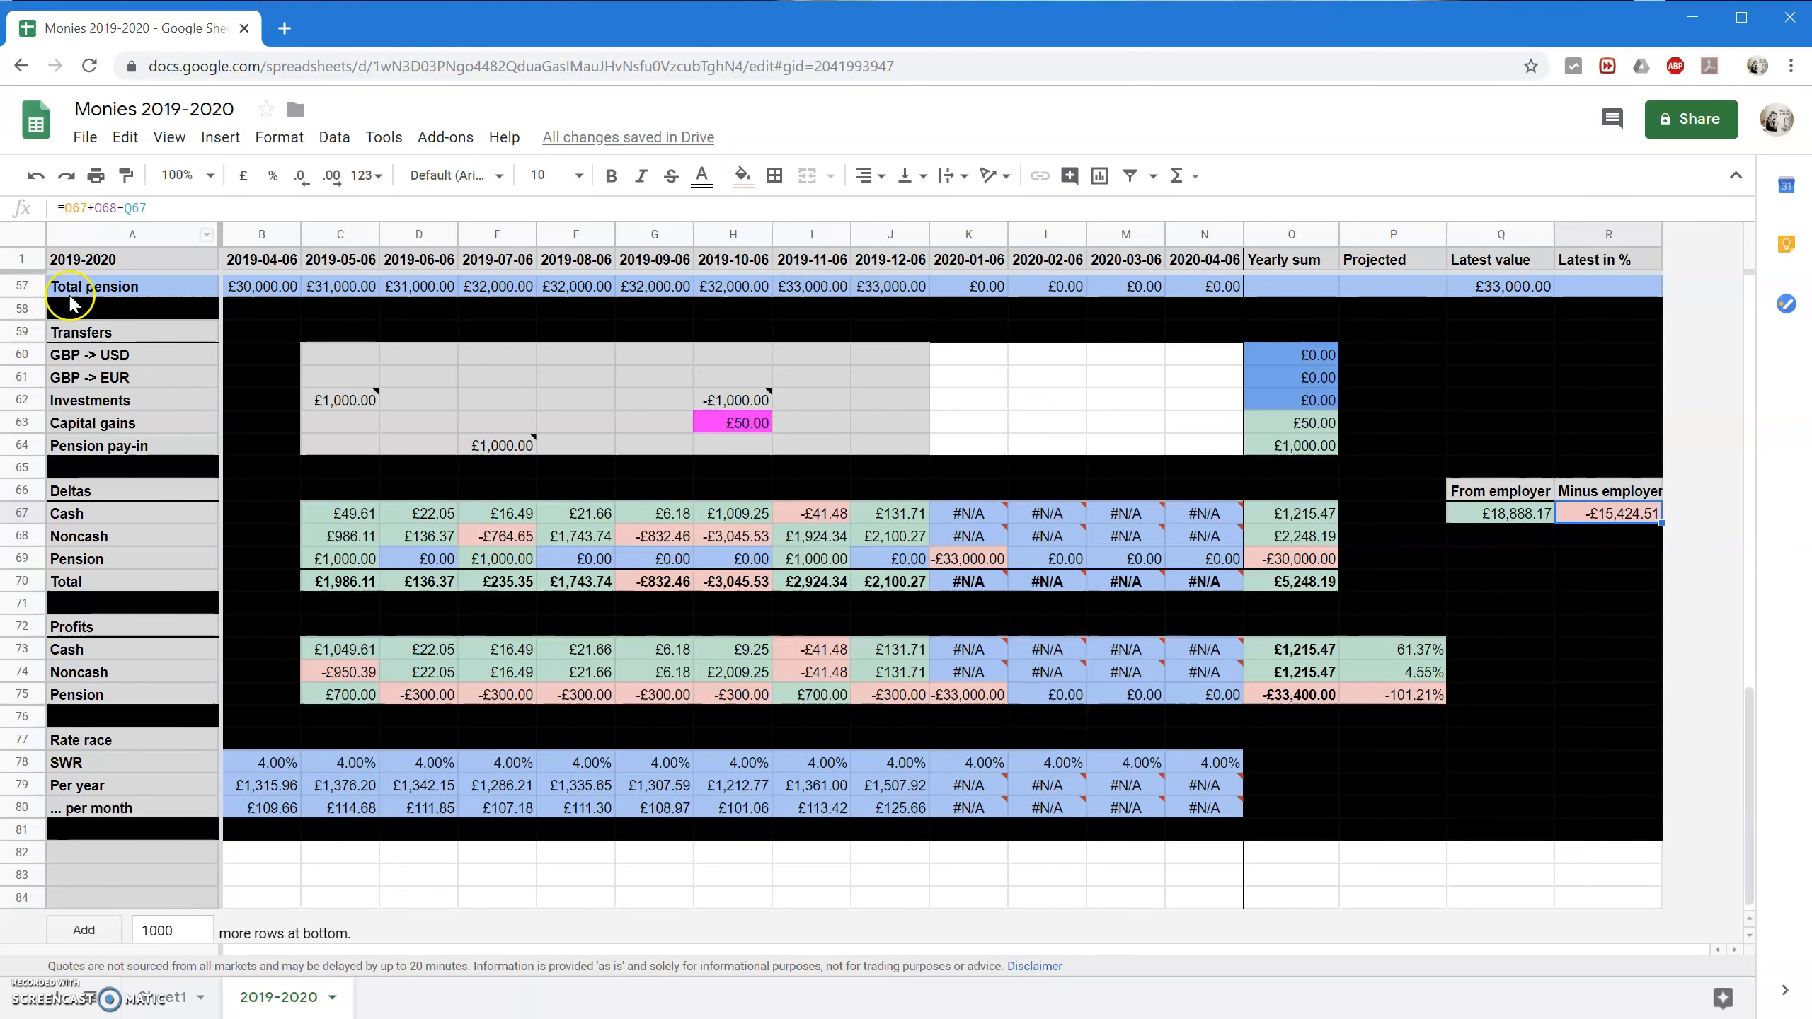
pyautogui.click(123, 207)
pyautogui.press('BackSpace')
pyautogui.write('+')
pyautogui.press('Return')
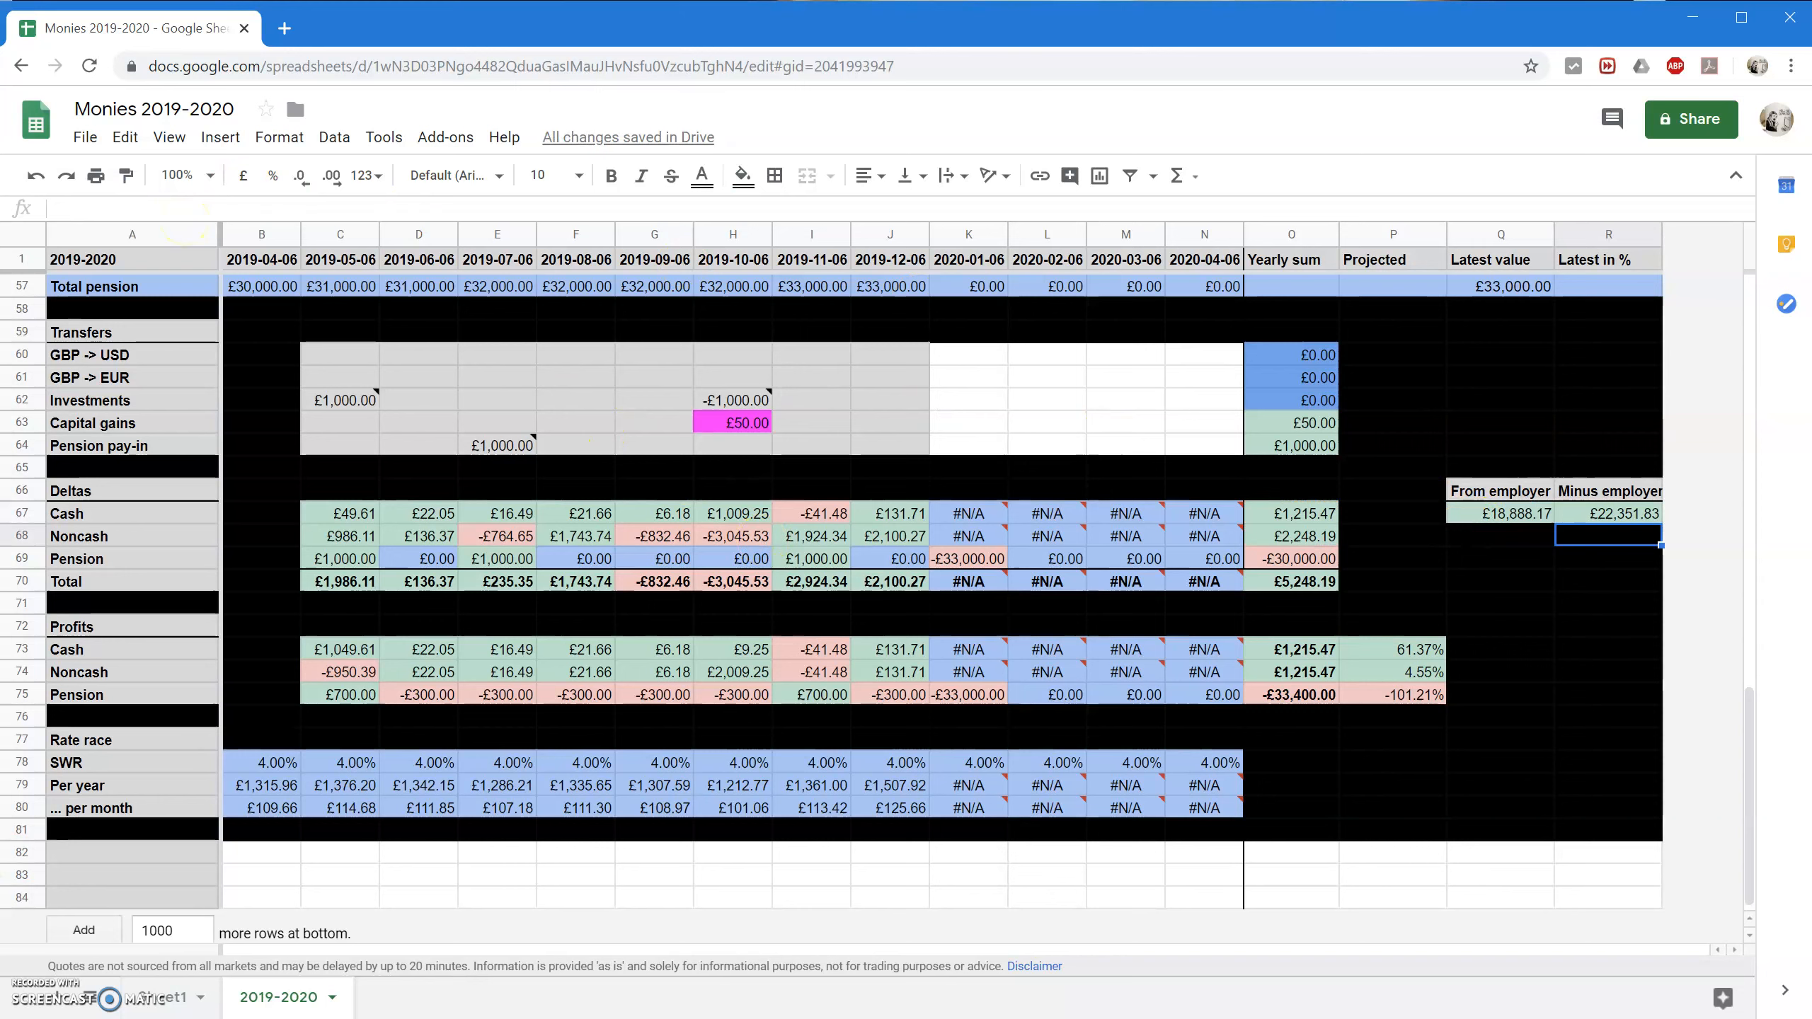
# Restore the subtraction of Q67 in the Minus employer cell so R67 reads =O67+O68-Q67.
pyautogui.click(1519, 515)
pyautogui.click(1628, 518)
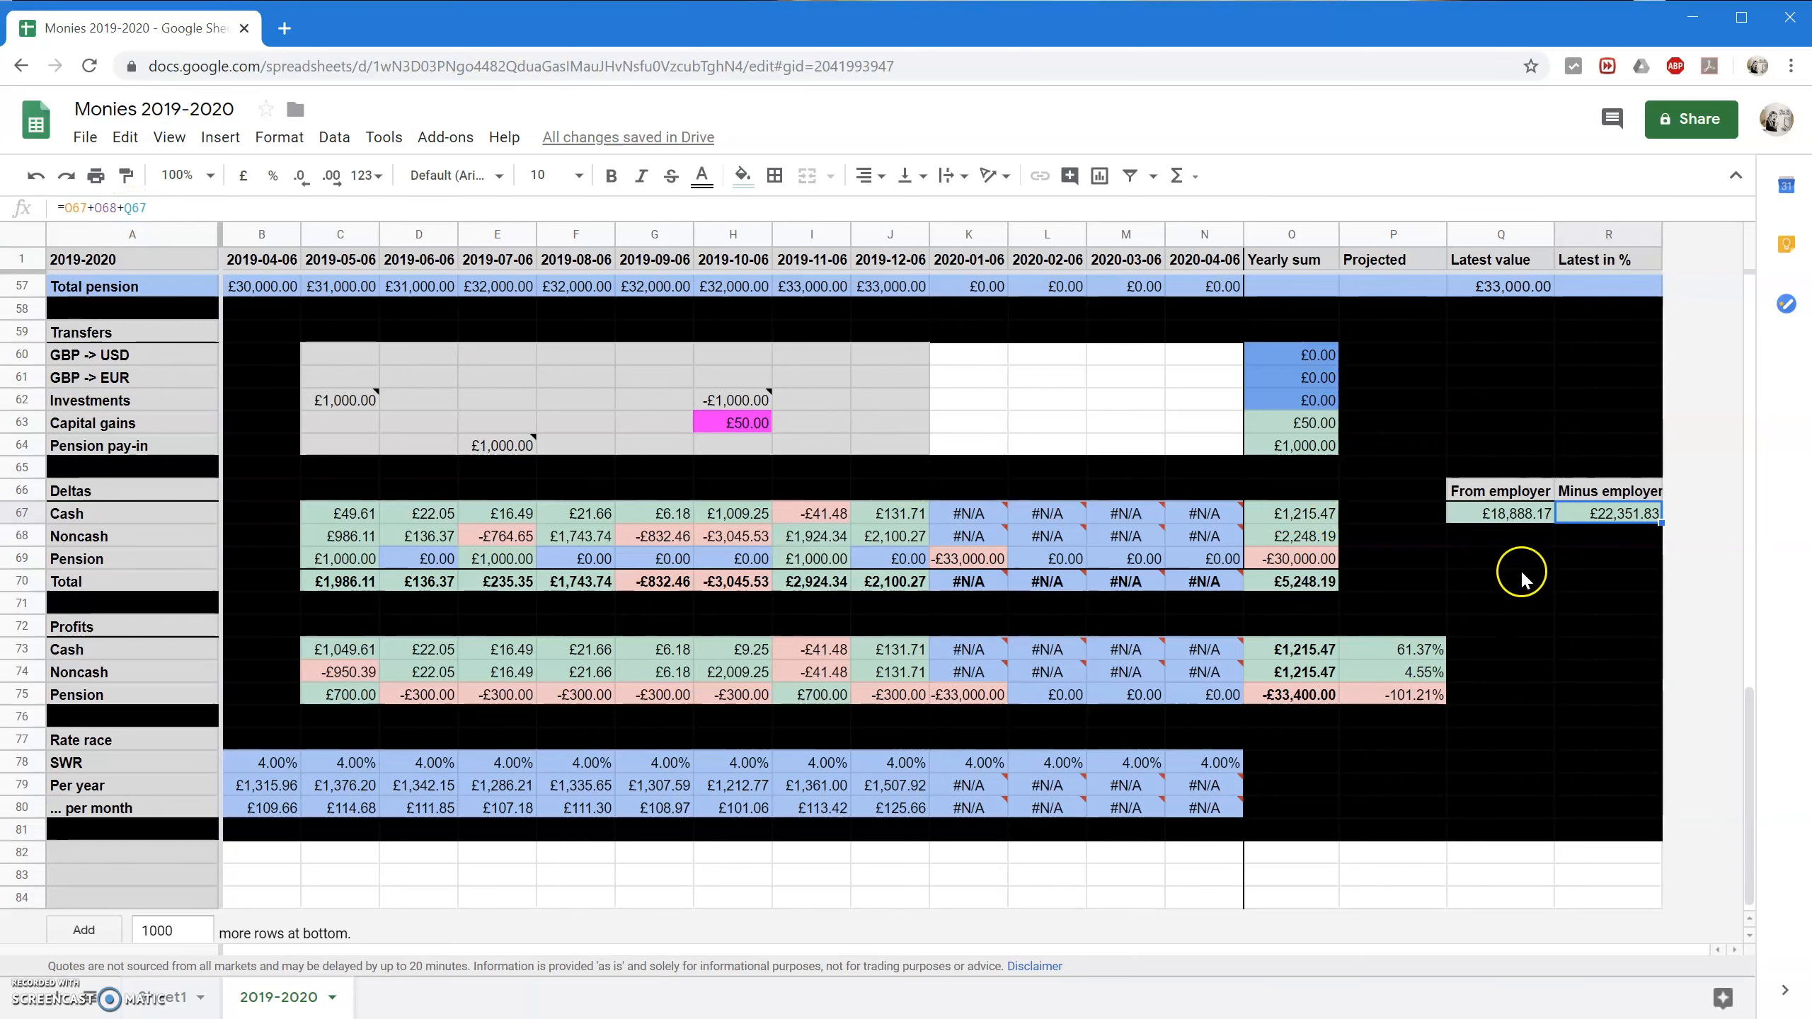
pyautogui.click(119, 211)
pyautogui.press('BackSpace')
pyautogui.write('-')
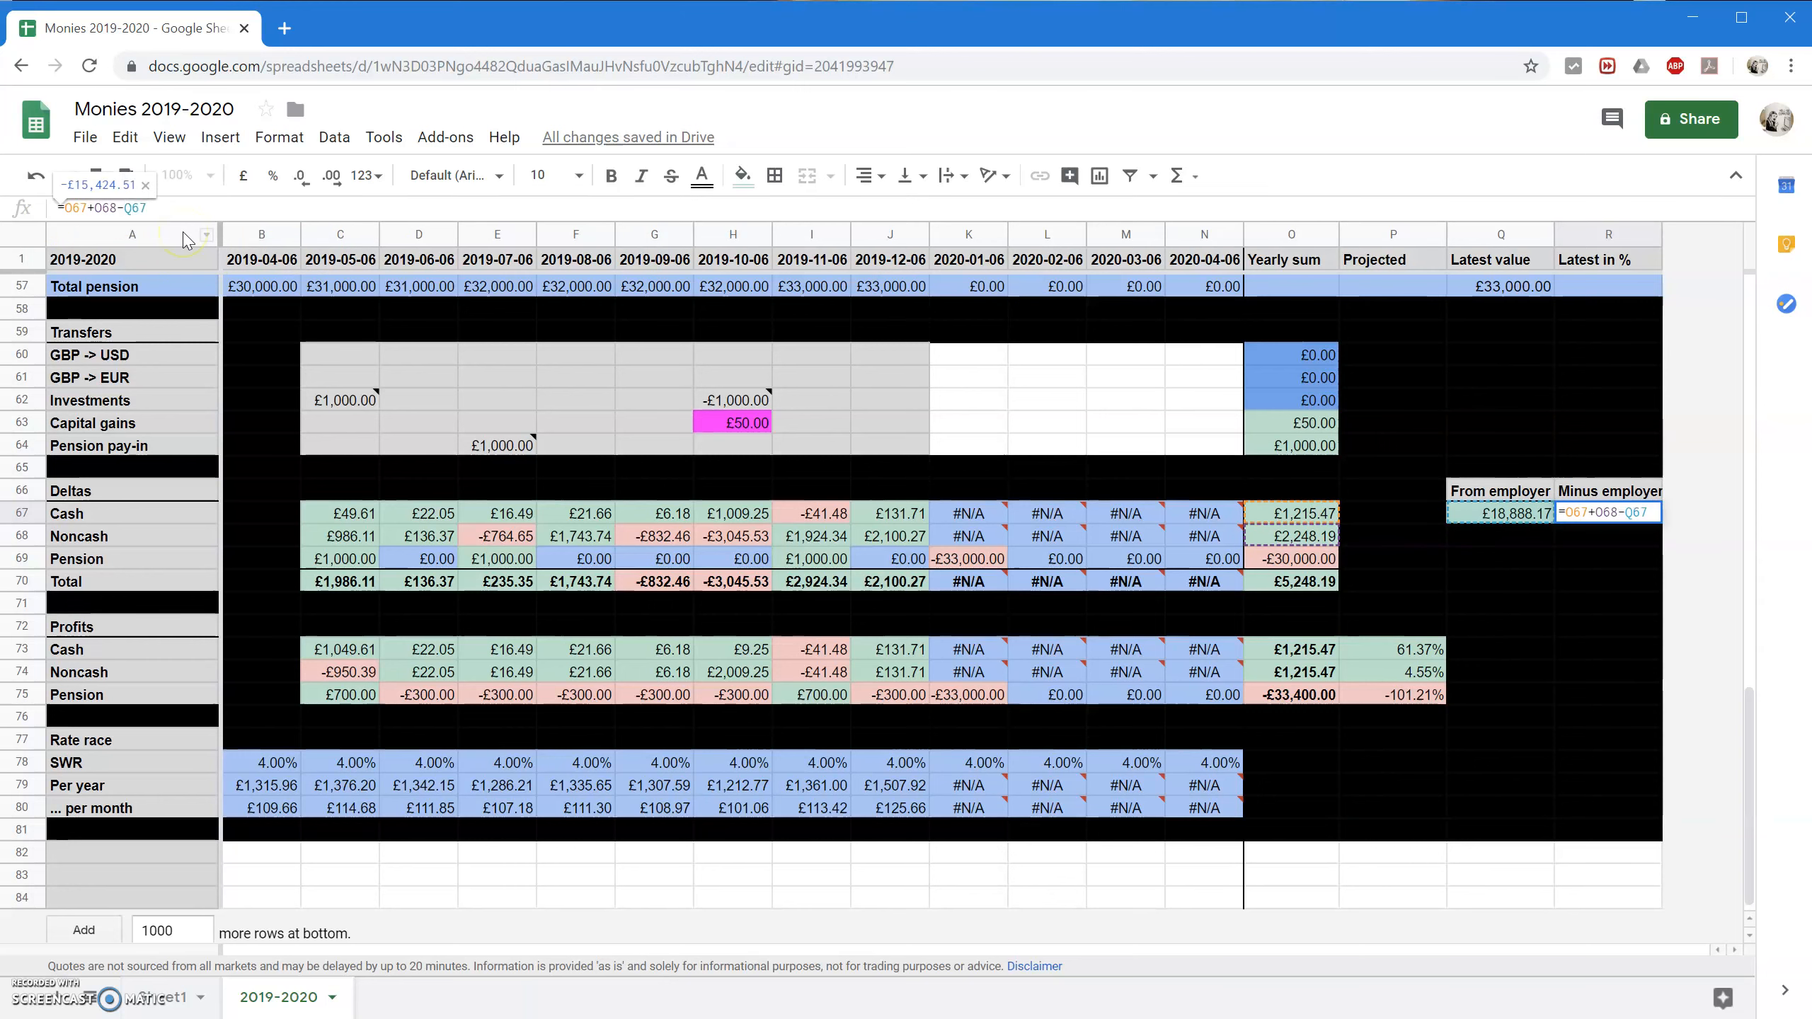
pyautogui.press('Return')
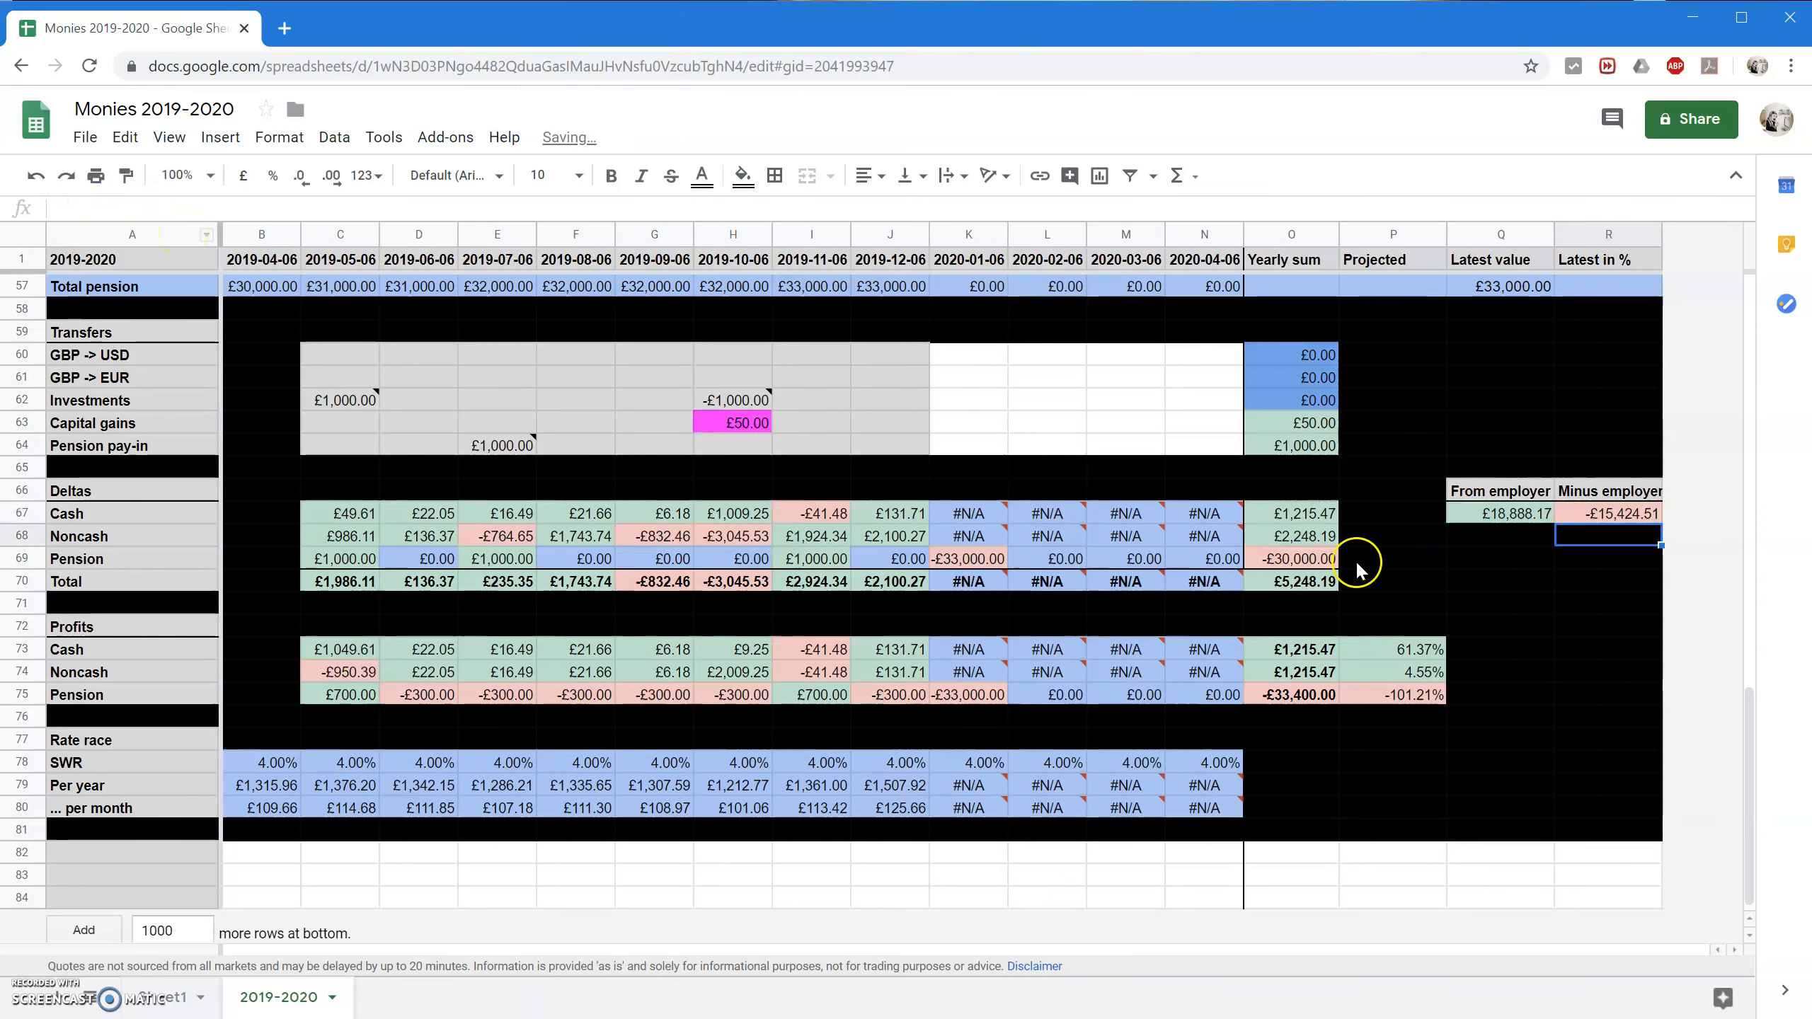
# Check the Minus employer formula in R67 against the Cash, Noncash and Total yearly sums in Deltas.
pyautogui.click(1588, 511)
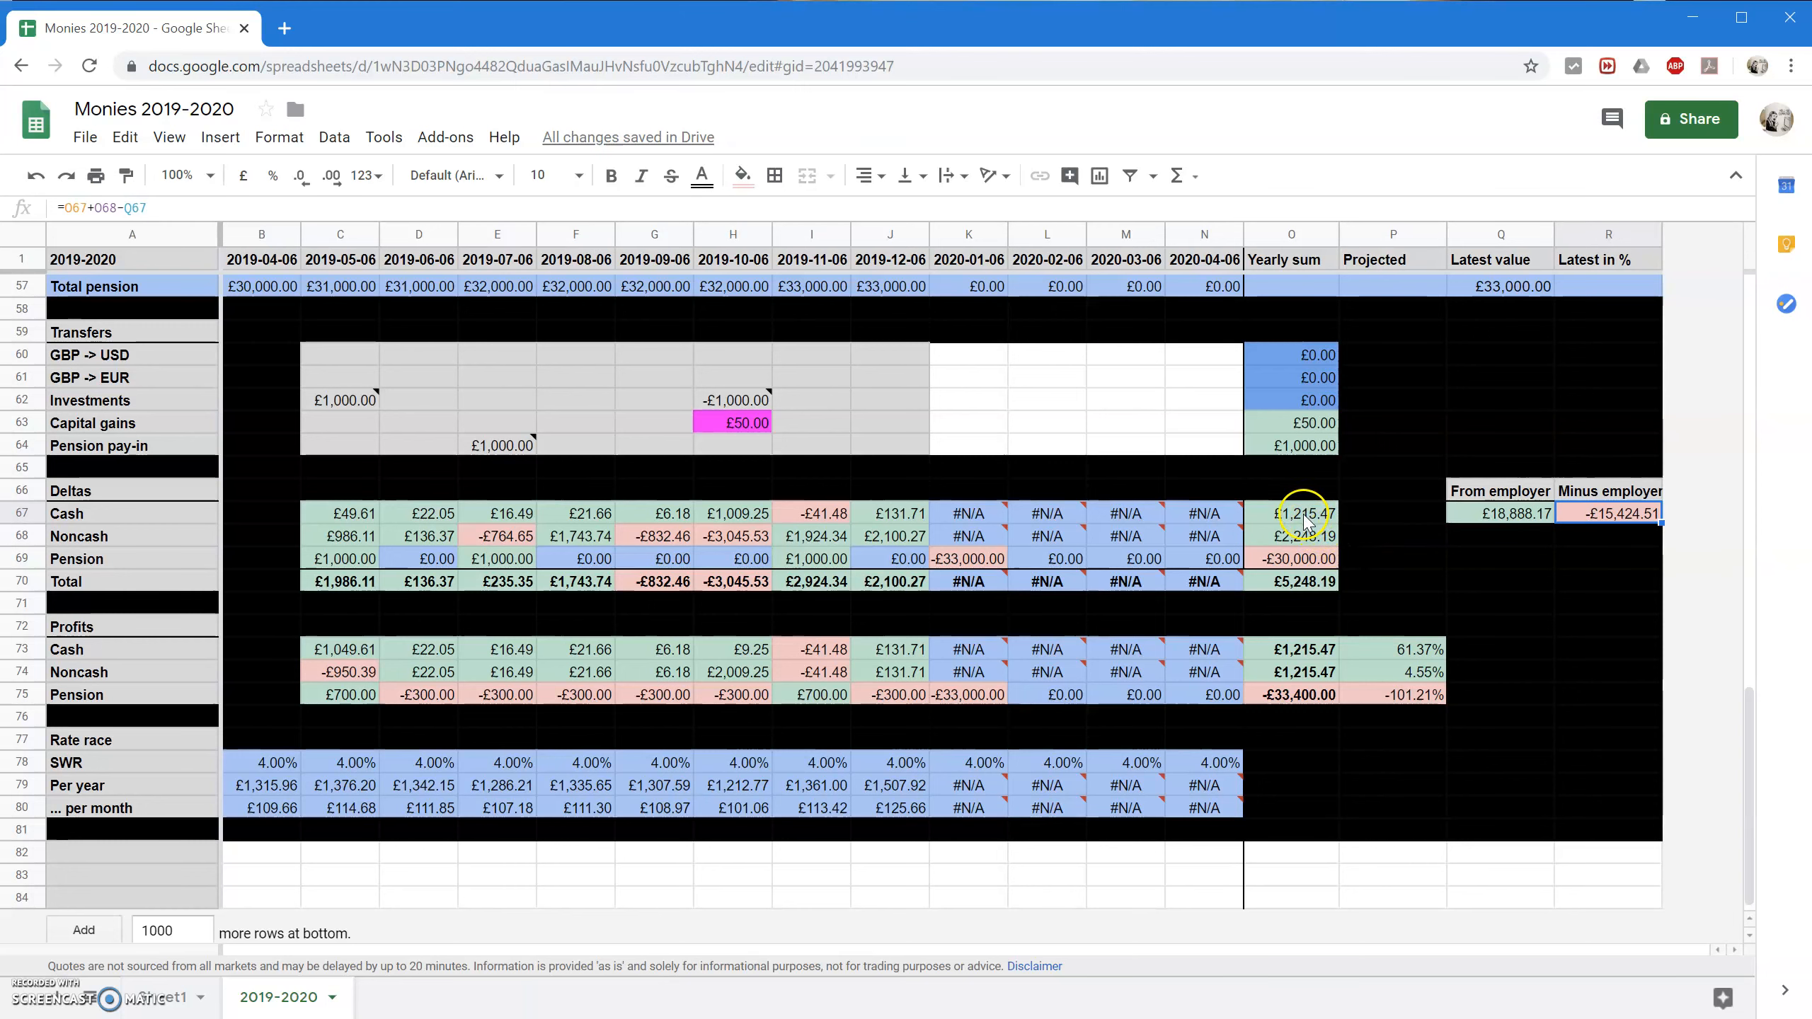
pyautogui.moveTo(1305, 519); pyautogui.dragTo(1307, 538)
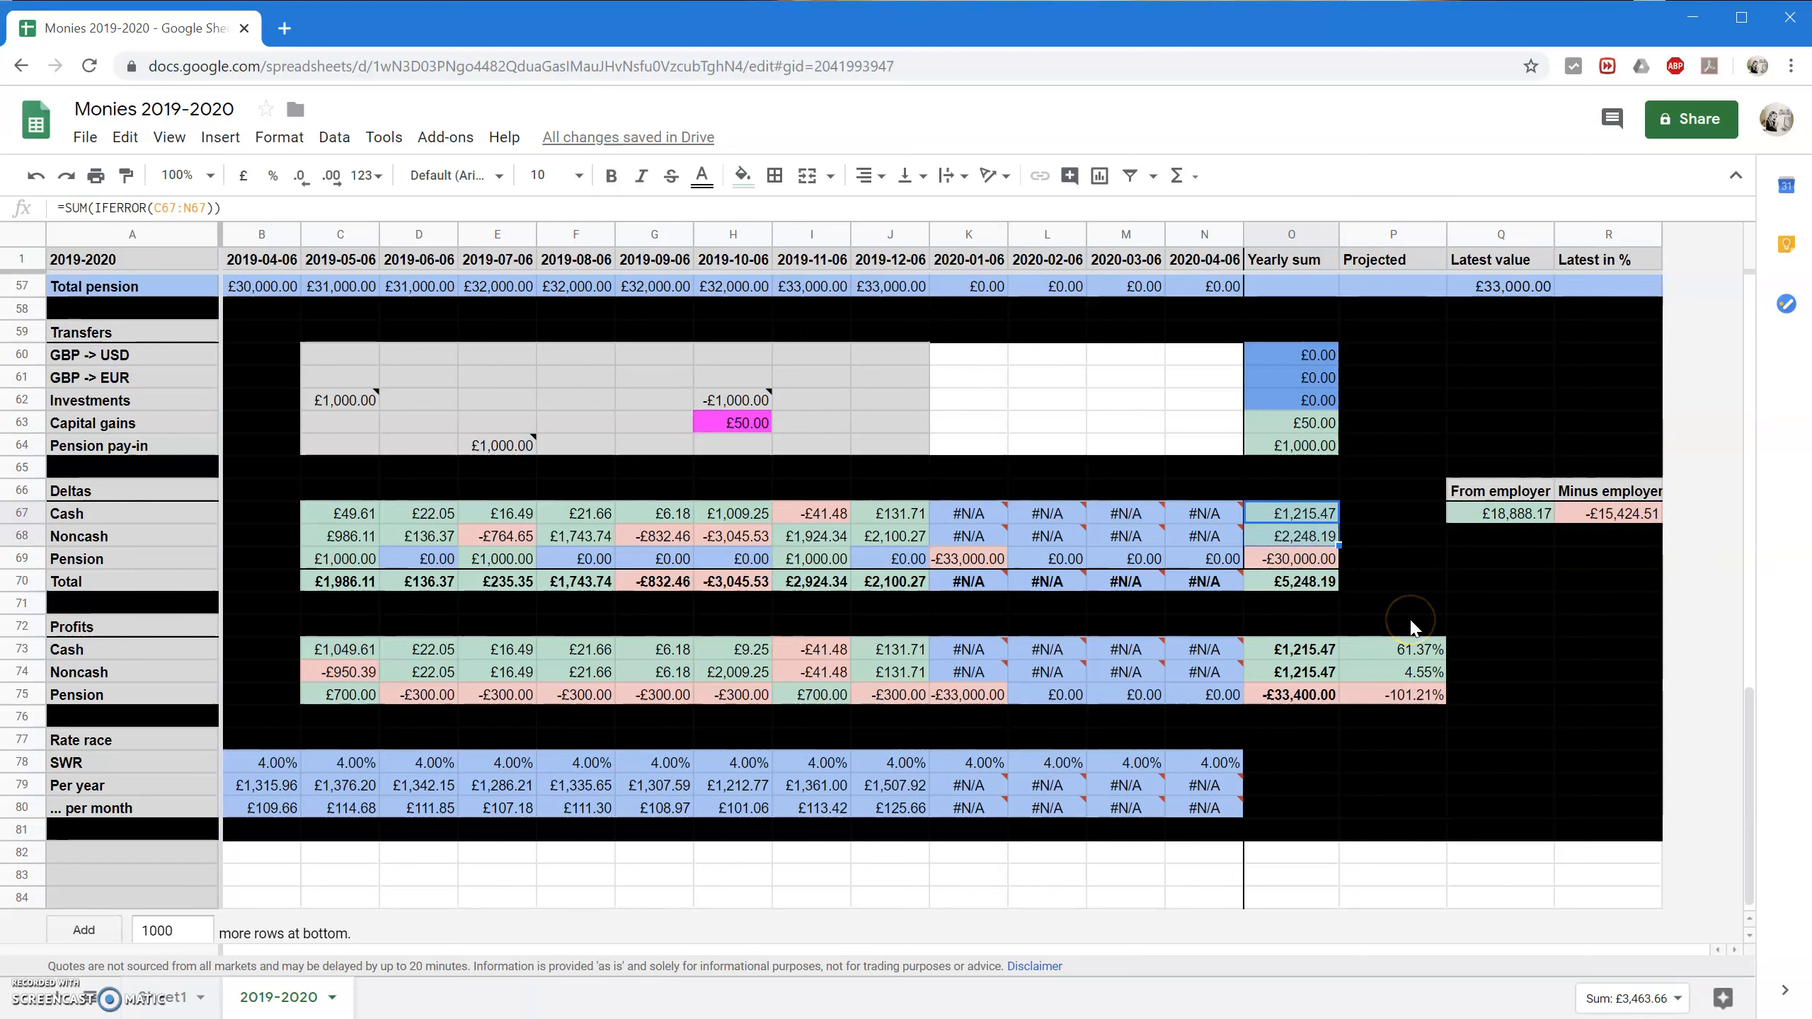
pyautogui.click(1303, 584)
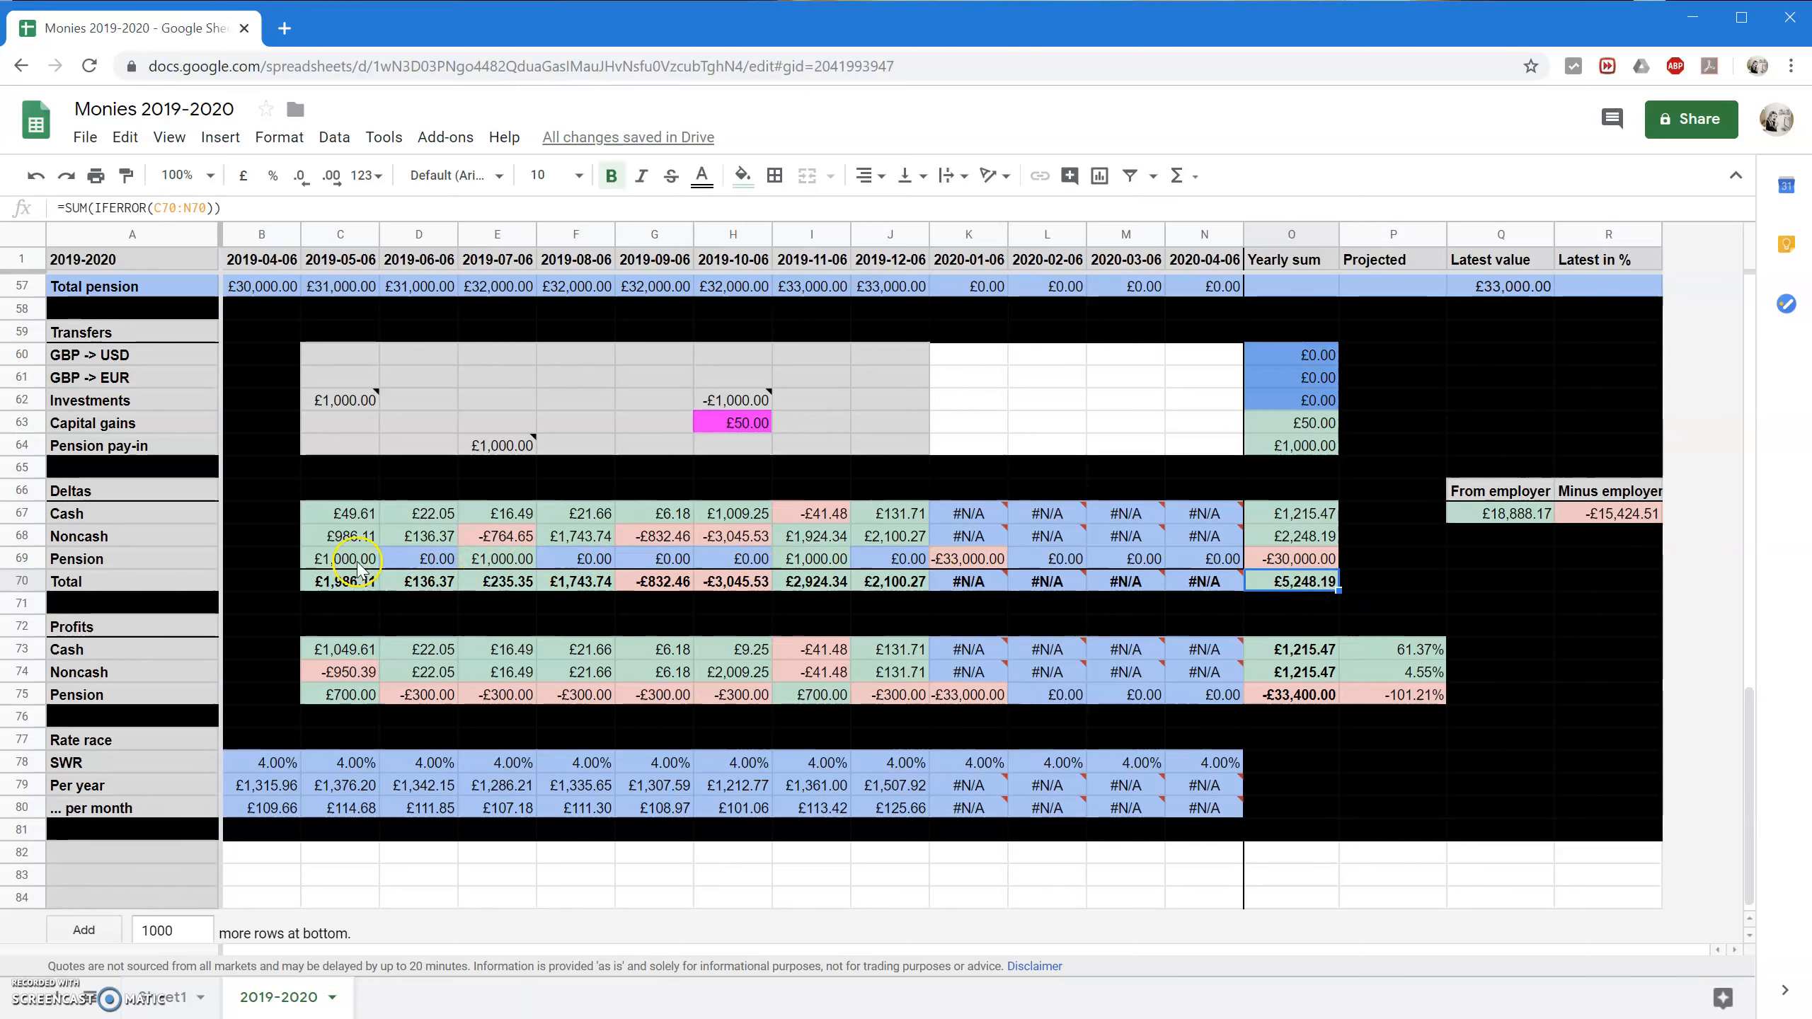
pyautogui.click(1601, 513)
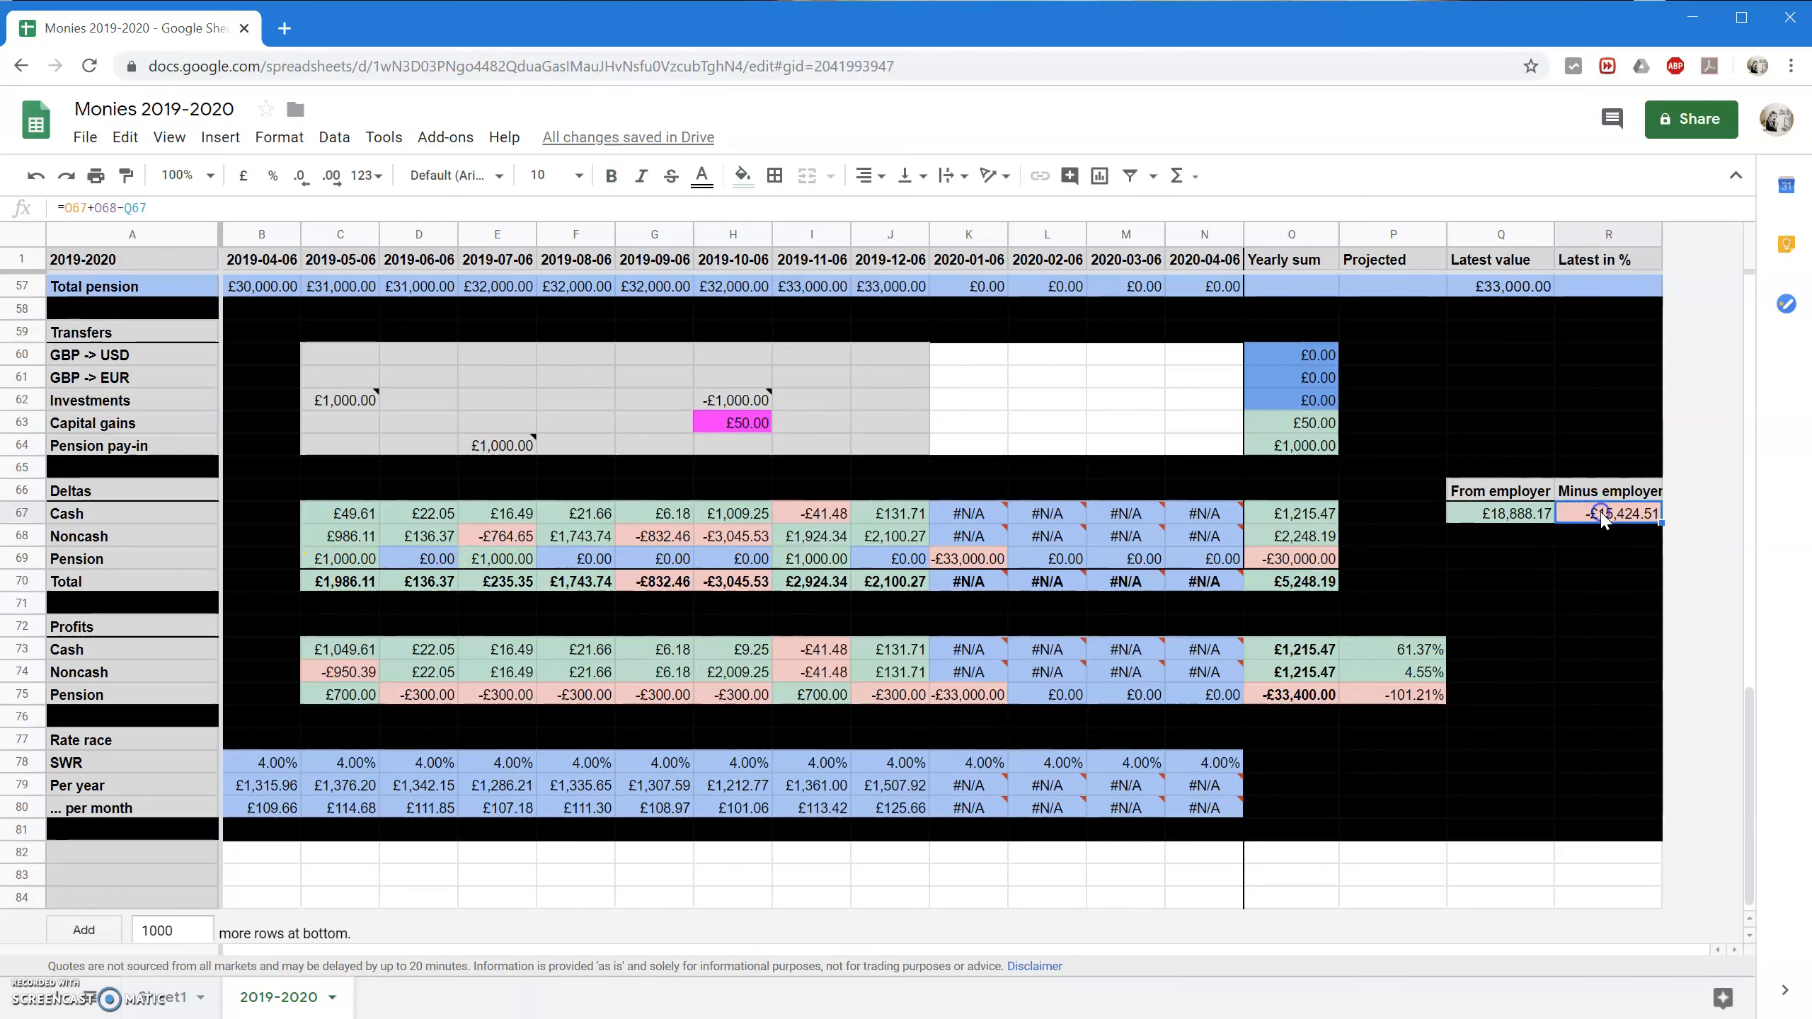
pyautogui.click(1311, 584)
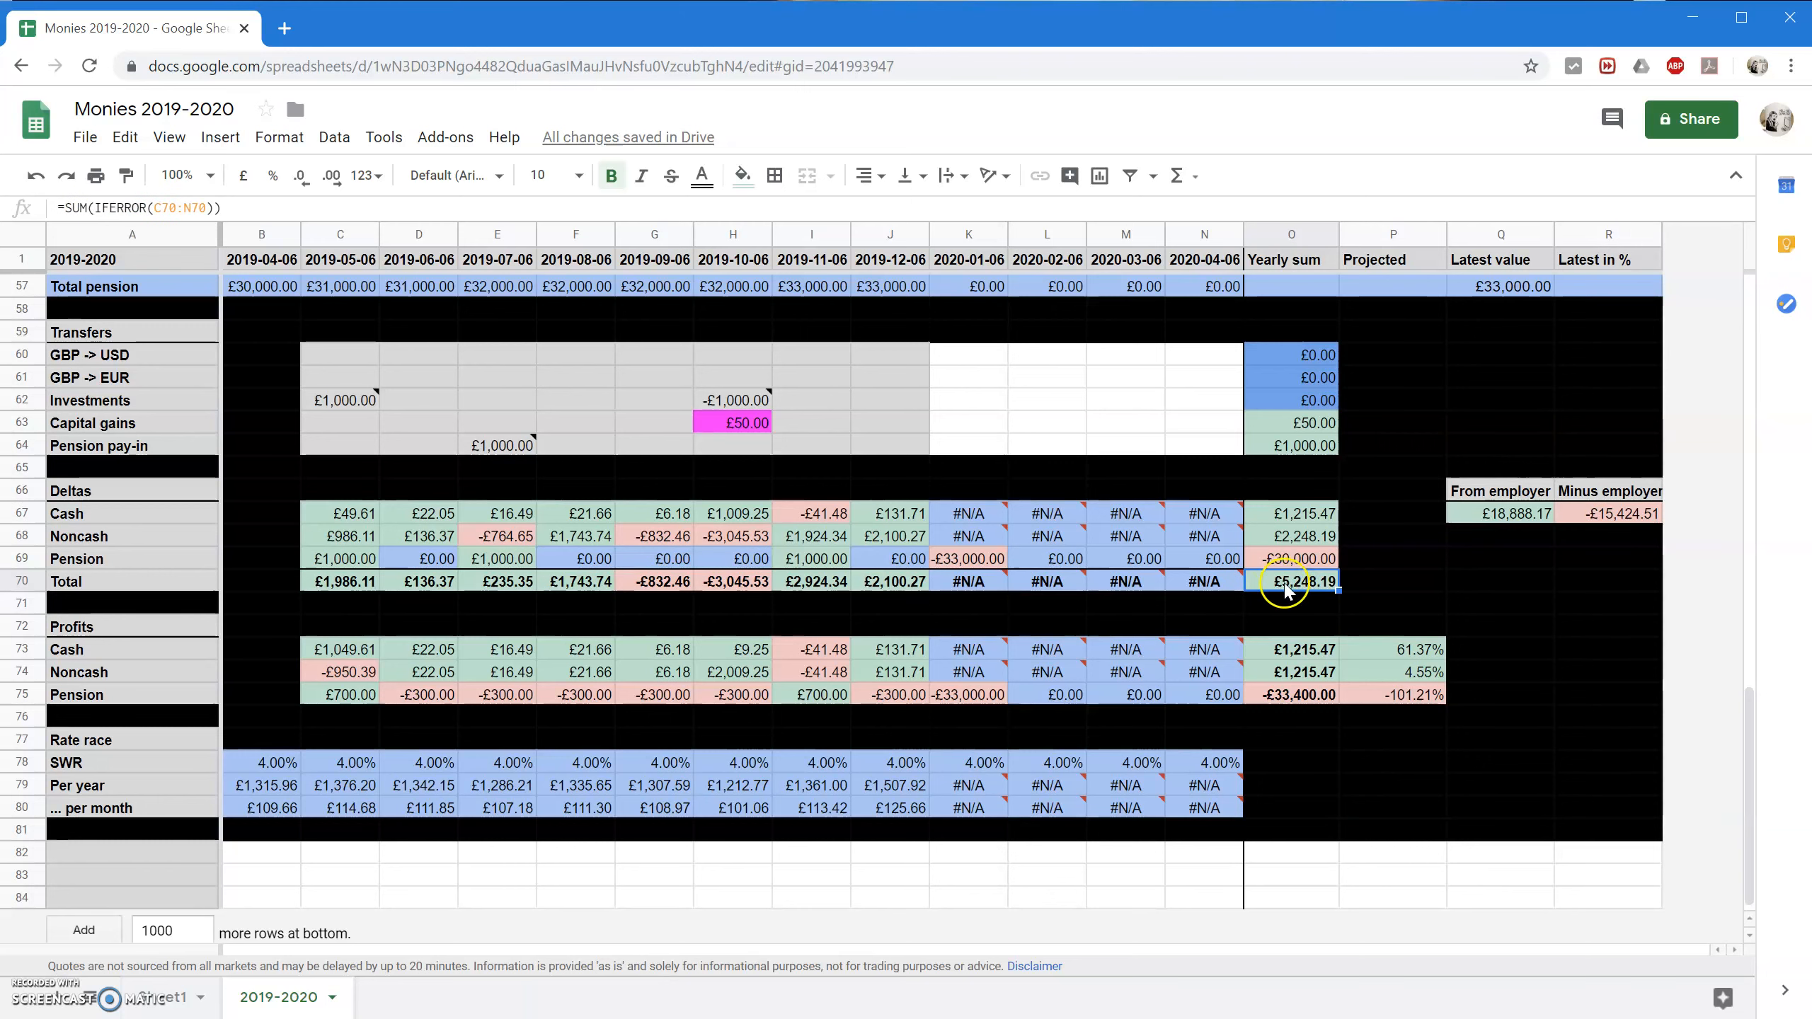
pyautogui.keyDown('shift'); pyautogui.click(1316, 519); pyautogui.keyUp('shift')
pyautogui.click(1371, 551)
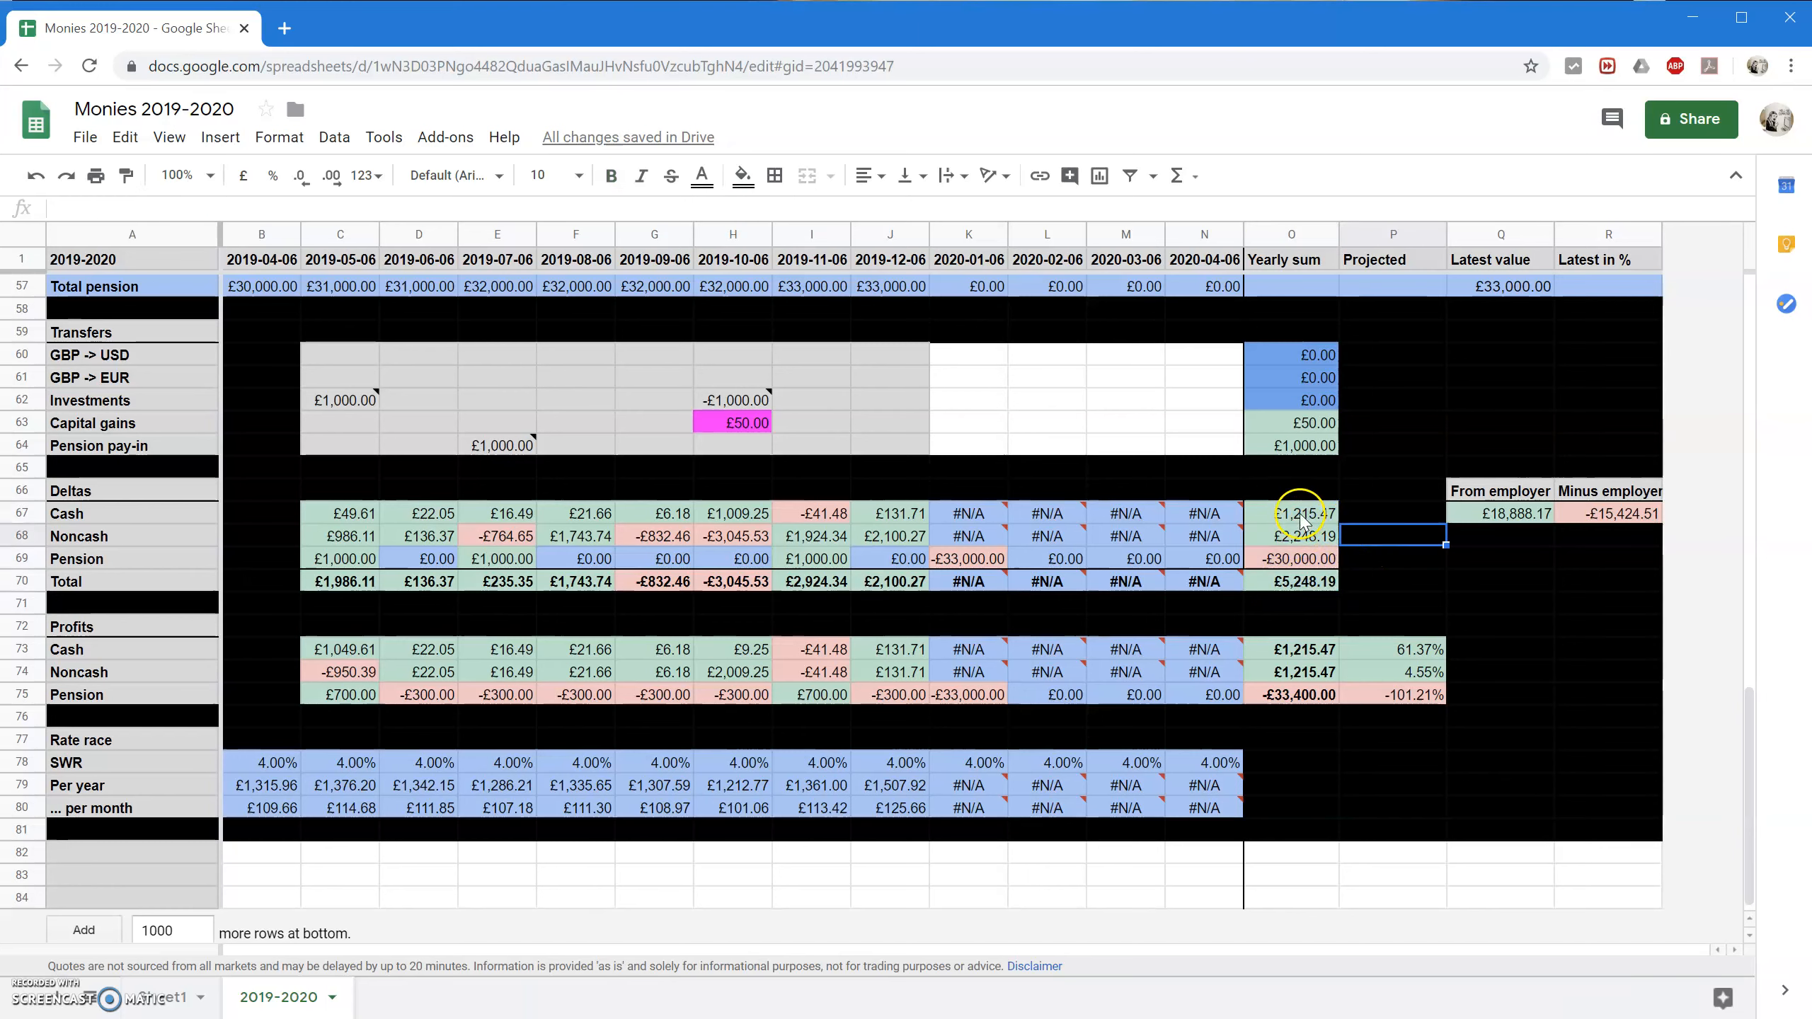
# Insert a row above Pension in the Deltas section and label it Total nonpension.
pyautogui.rightClick(22, 557)
pyautogui.click(72, 530)
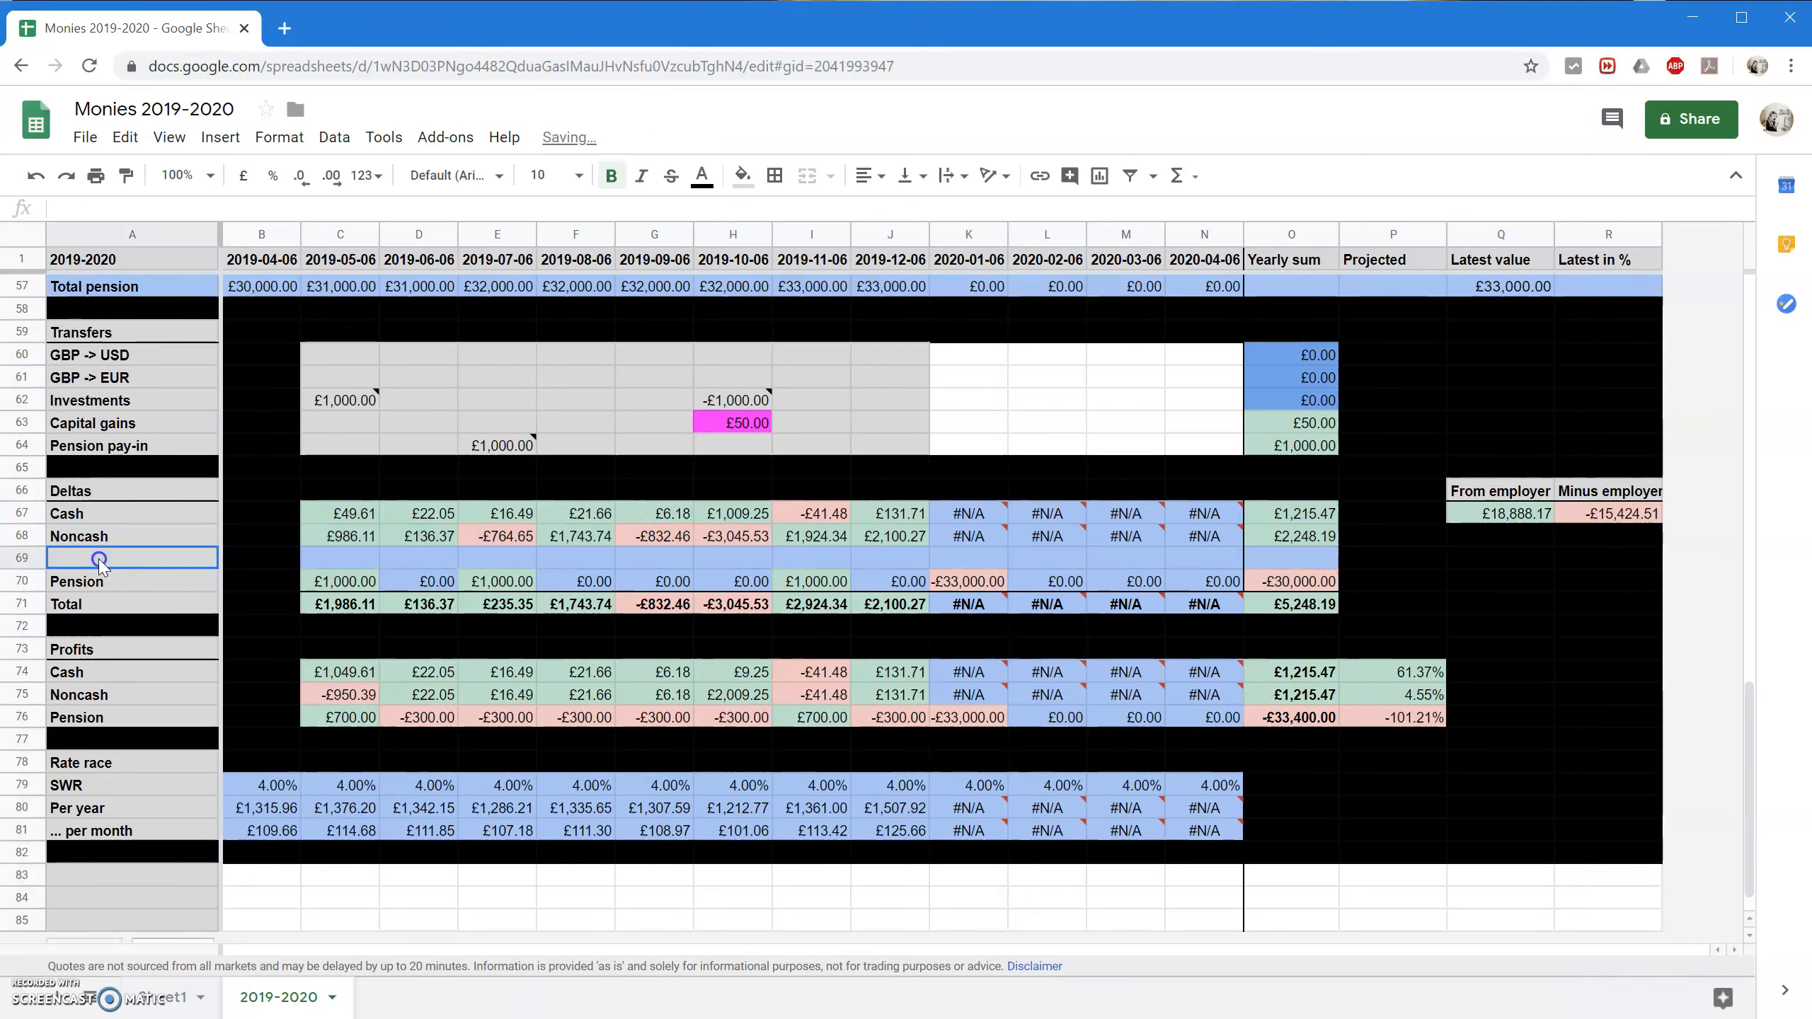
pyautogui.write('Total nonpens')
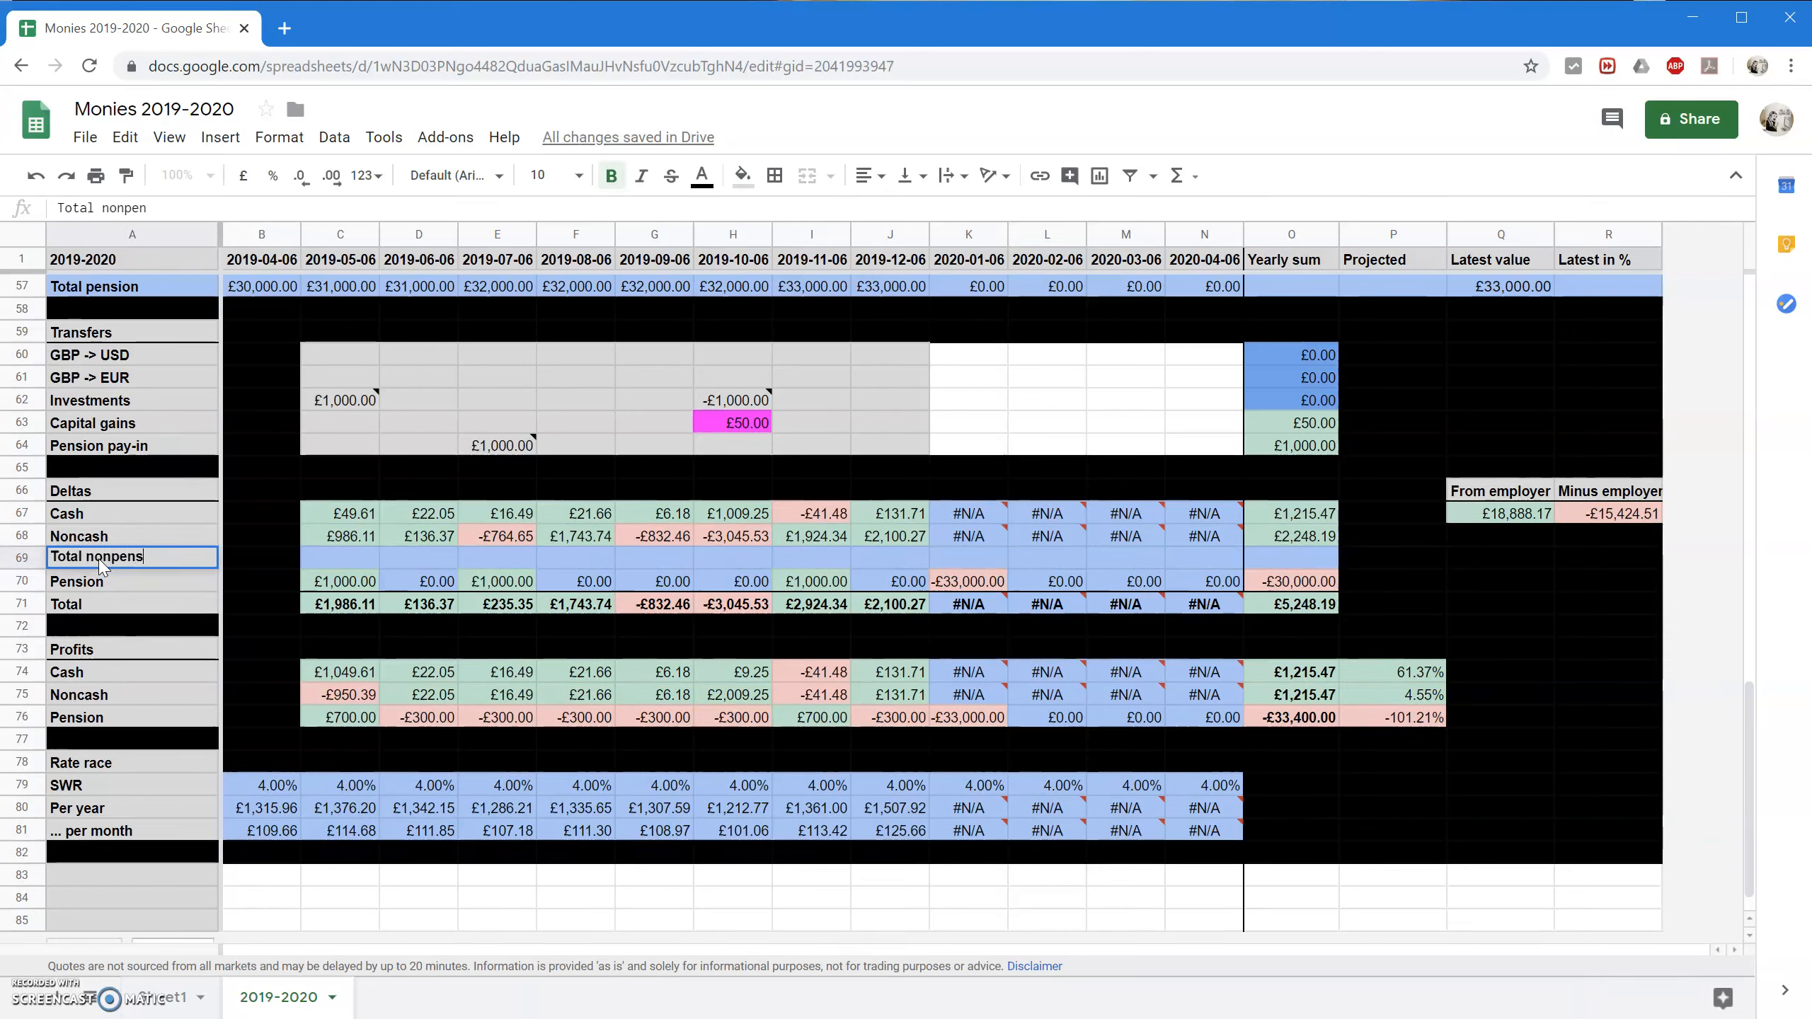
pyautogui.write('ion')
# Fill C69:N69 of the Total nonpension row with =SUM(C67:C68) and its column equivalents, and copy the Noncash yearly sum formula into O69.
pyautogui.click(369, 561)
pyautogui.write('=SUM(')
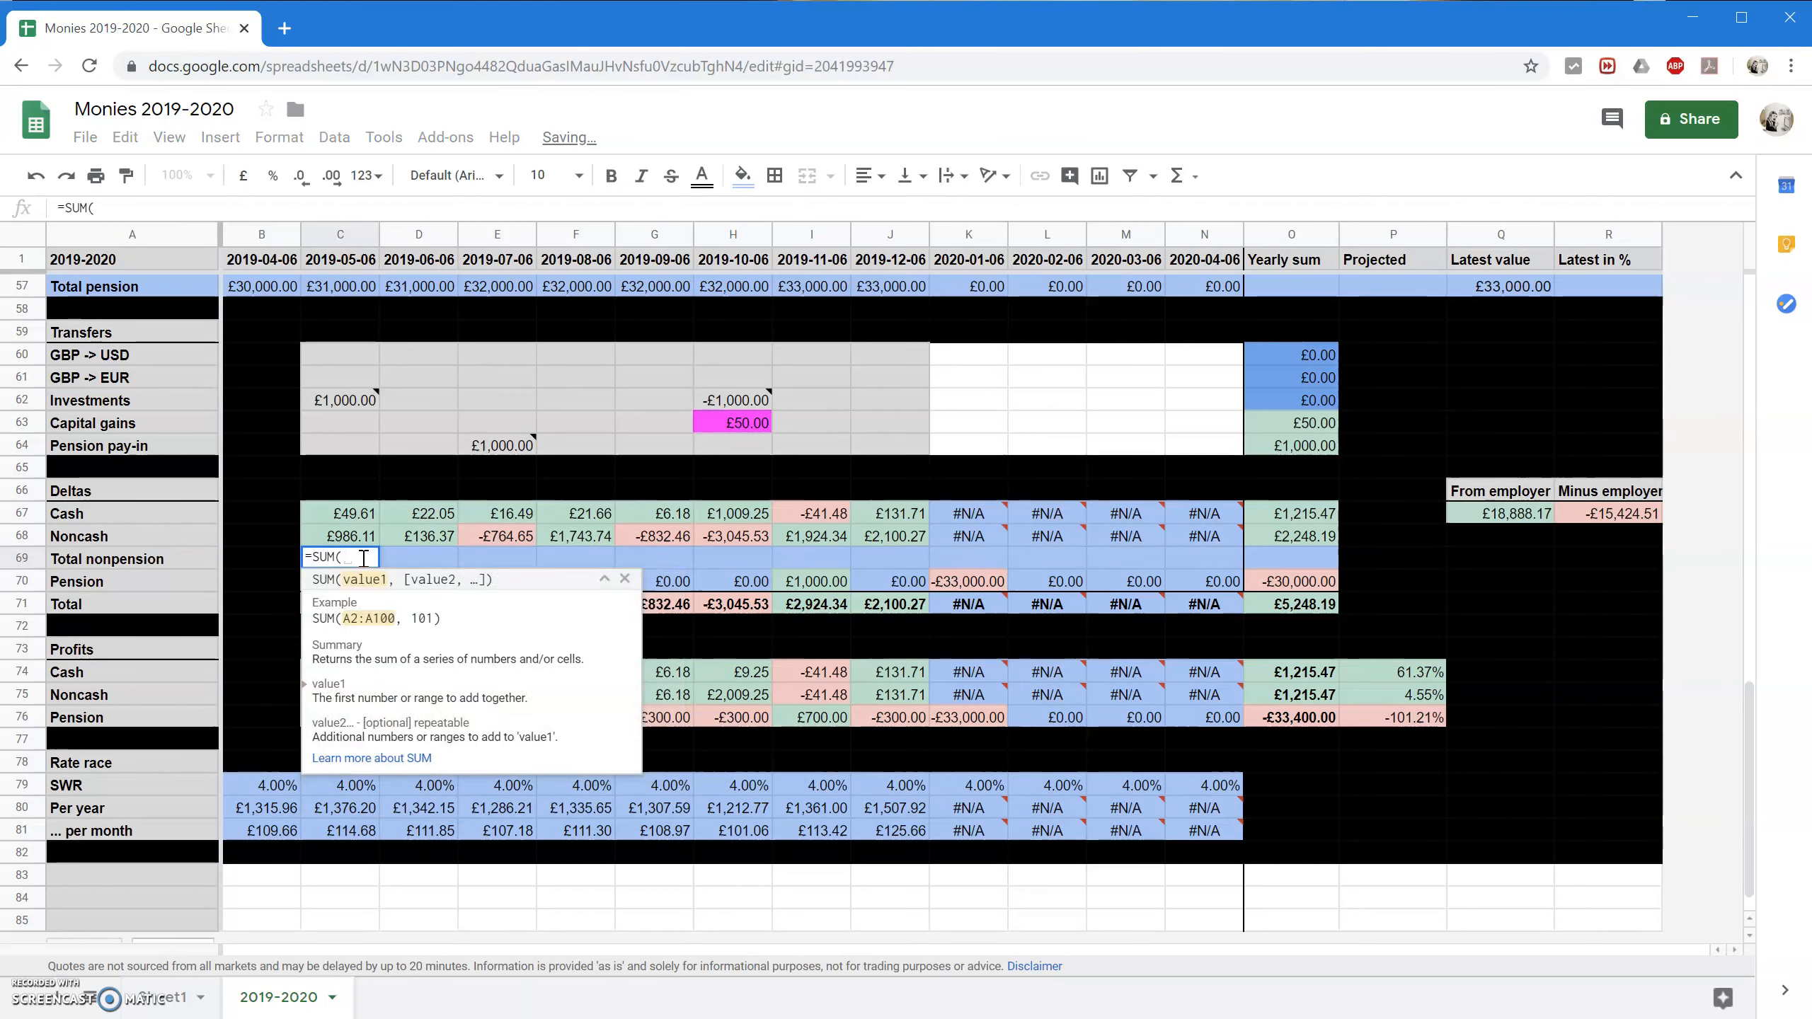
pyautogui.write('C67:C68)')
pyautogui.press('Return')
pyautogui.click(367, 561)
pyautogui.moveTo(946, 566); pyautogui.dragTo(1187, 567)
pyautogui.click(1312, 537)
pyautogui.moveTo(1336, 543); pyautogui.dragTo(1328, 567)
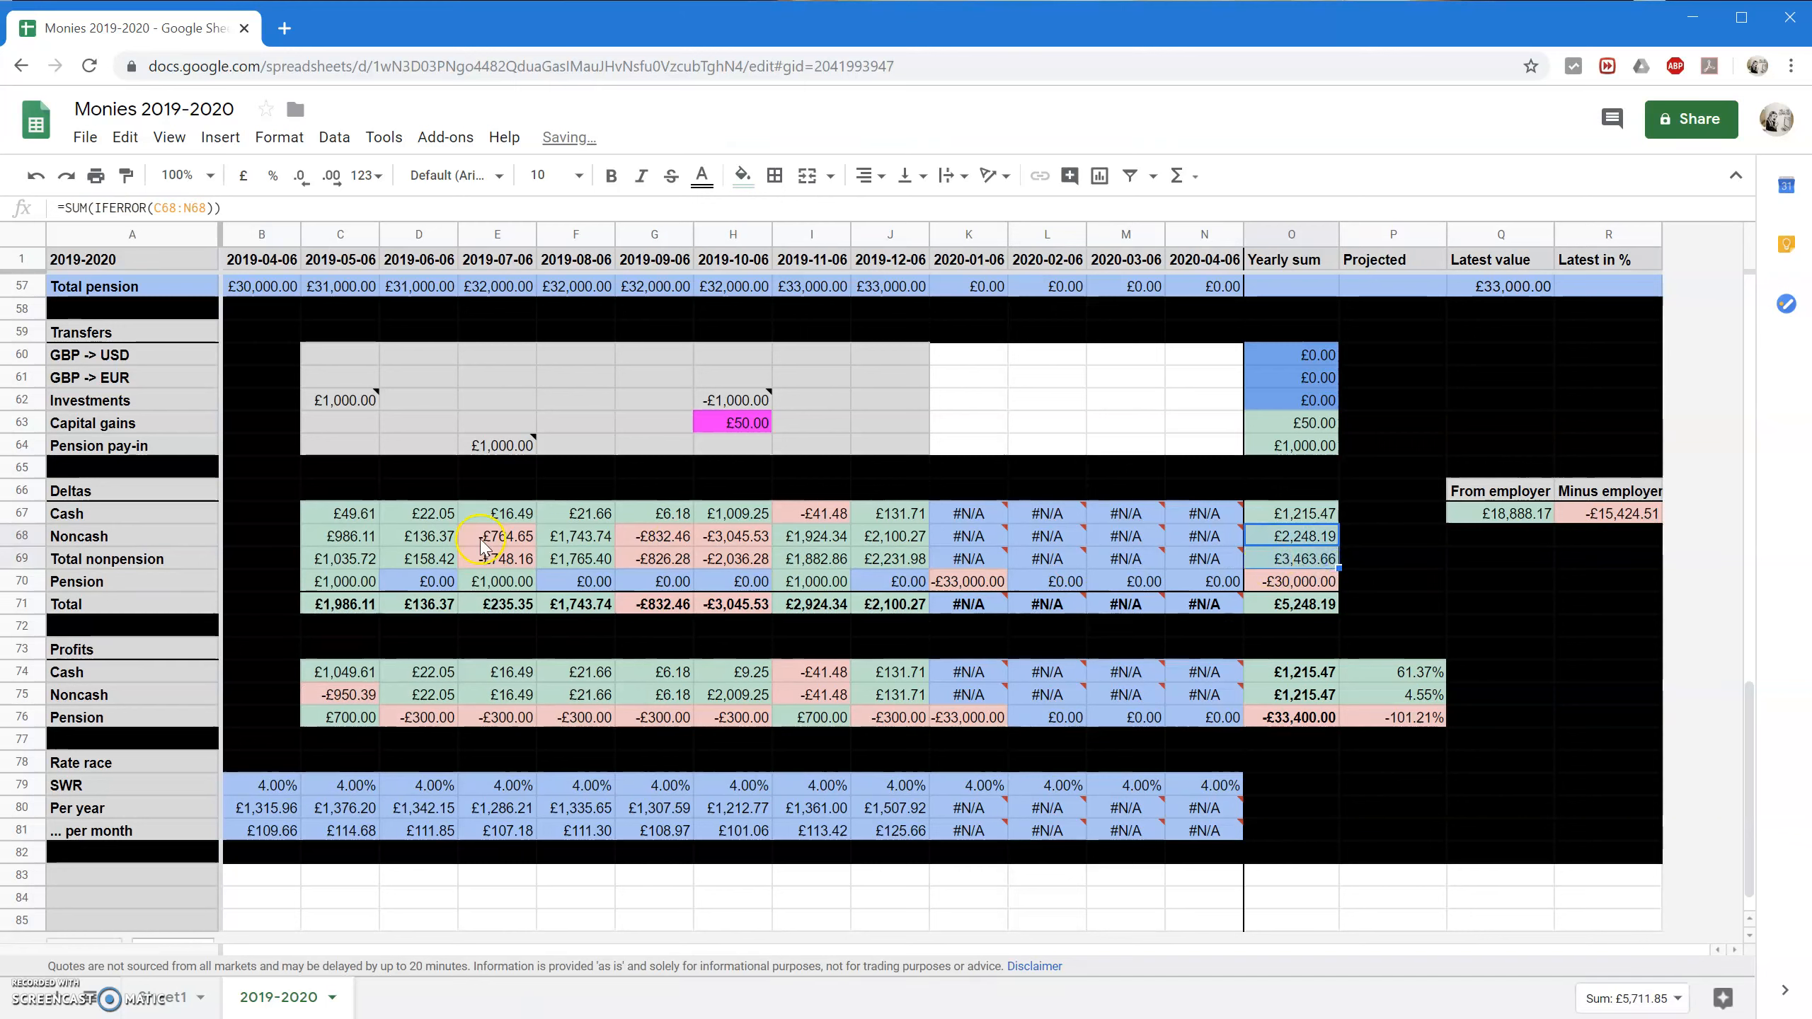
# Give the Total nonpension row 69 top and bottom borders and bold text.
pyautogui.click(9, 560)
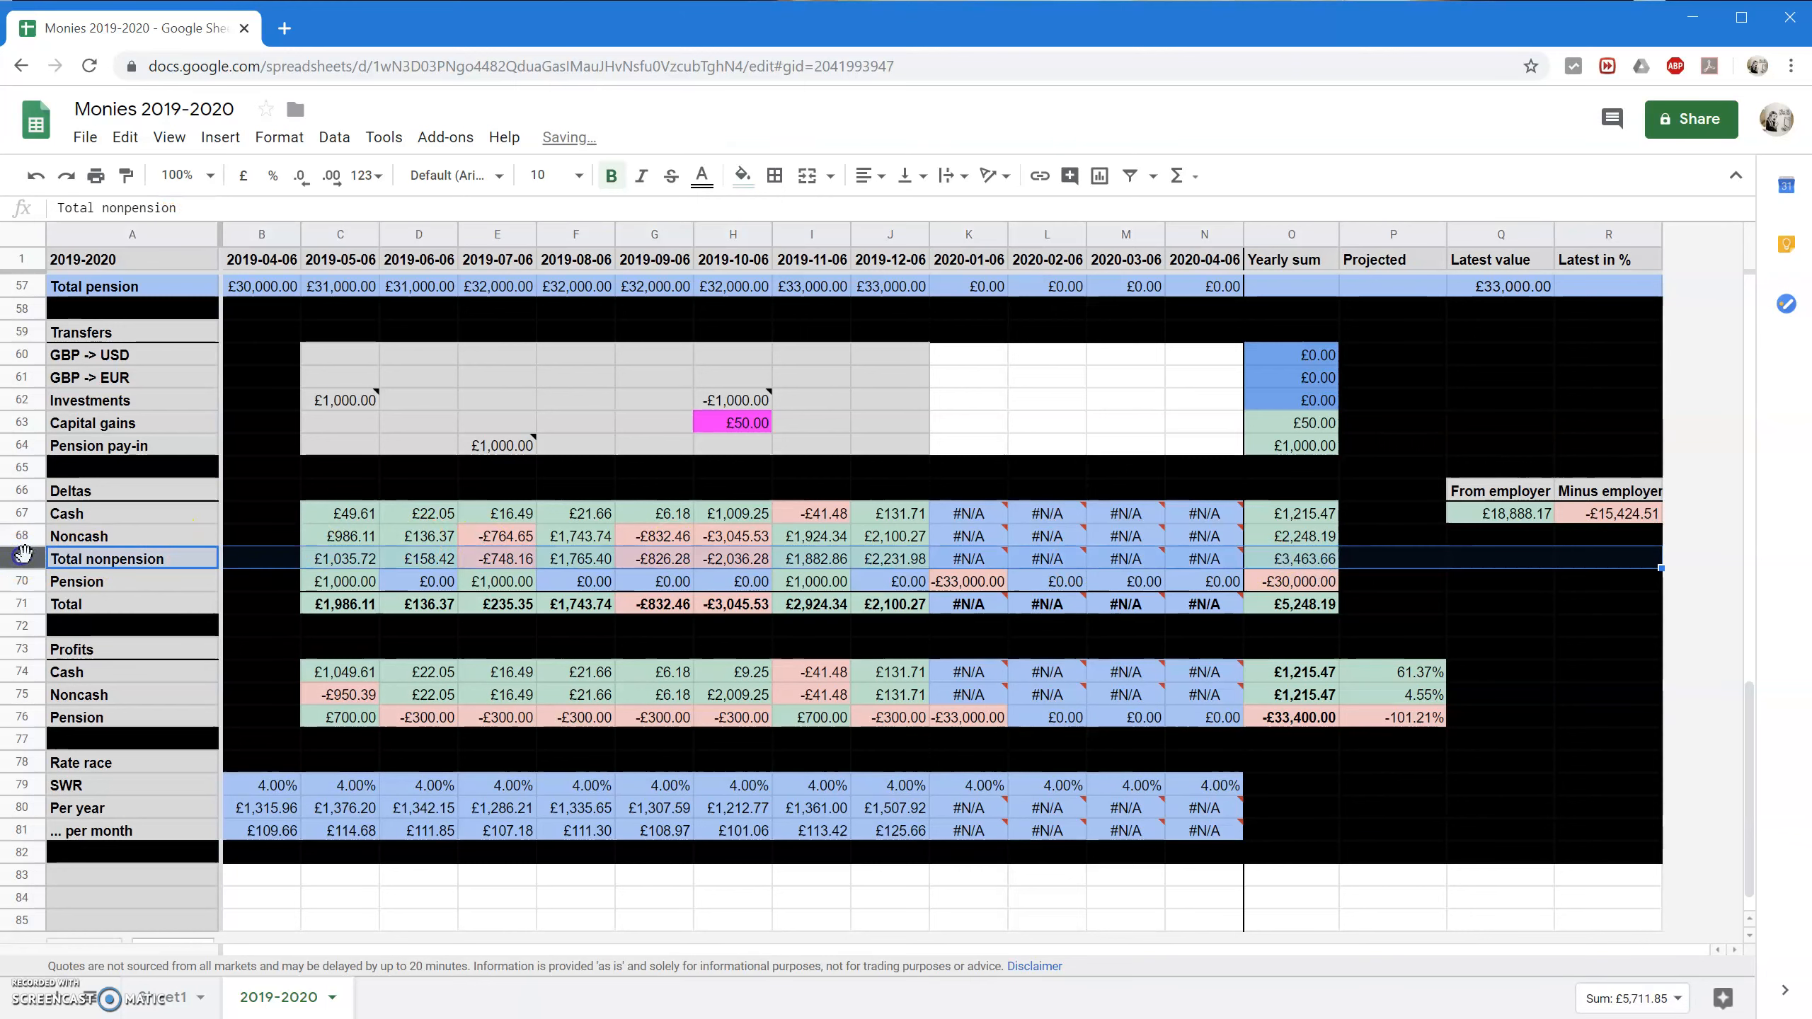
pyautogui.click(777, 179)
pyautogui.click(812, 248)
pyautogui.click(872, 250)
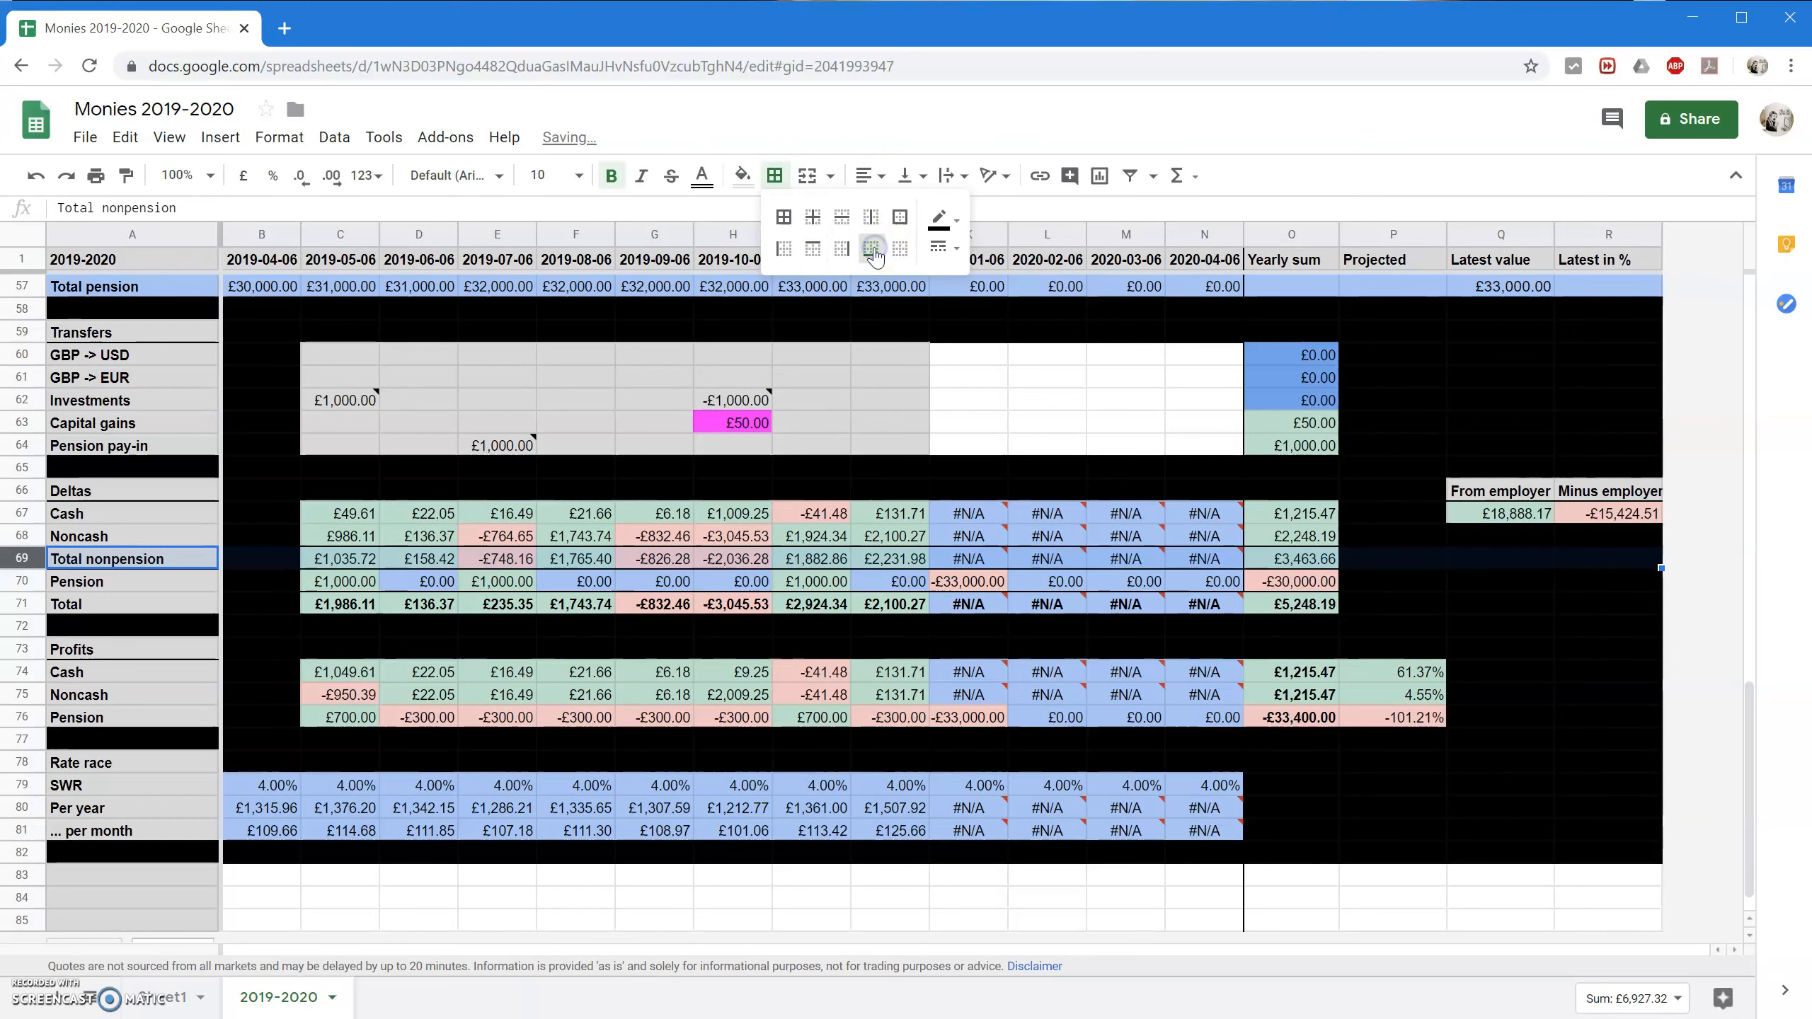
pyautogui.click(621, 178)
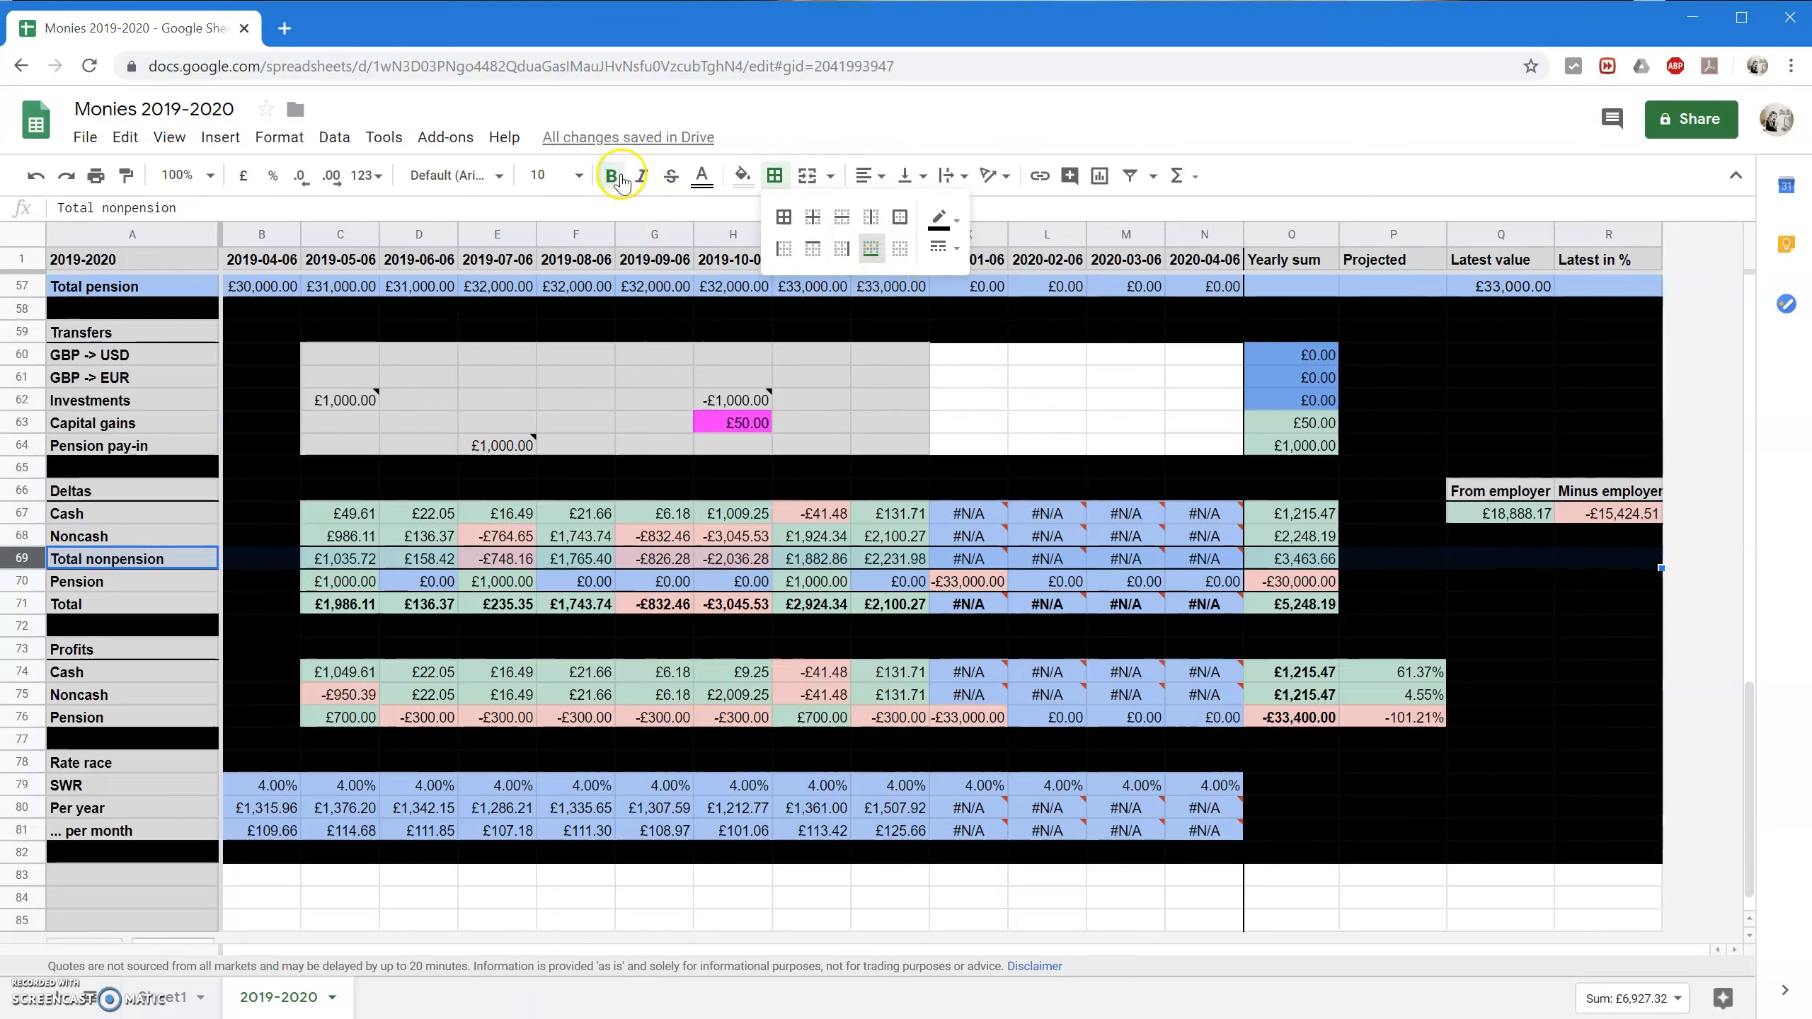
pyautogui.click(1339, 674)
# Compare the Total nonpension yearly sum in O69 with the From employer and Minus employer values.
pyautogui.click(1288, 560)
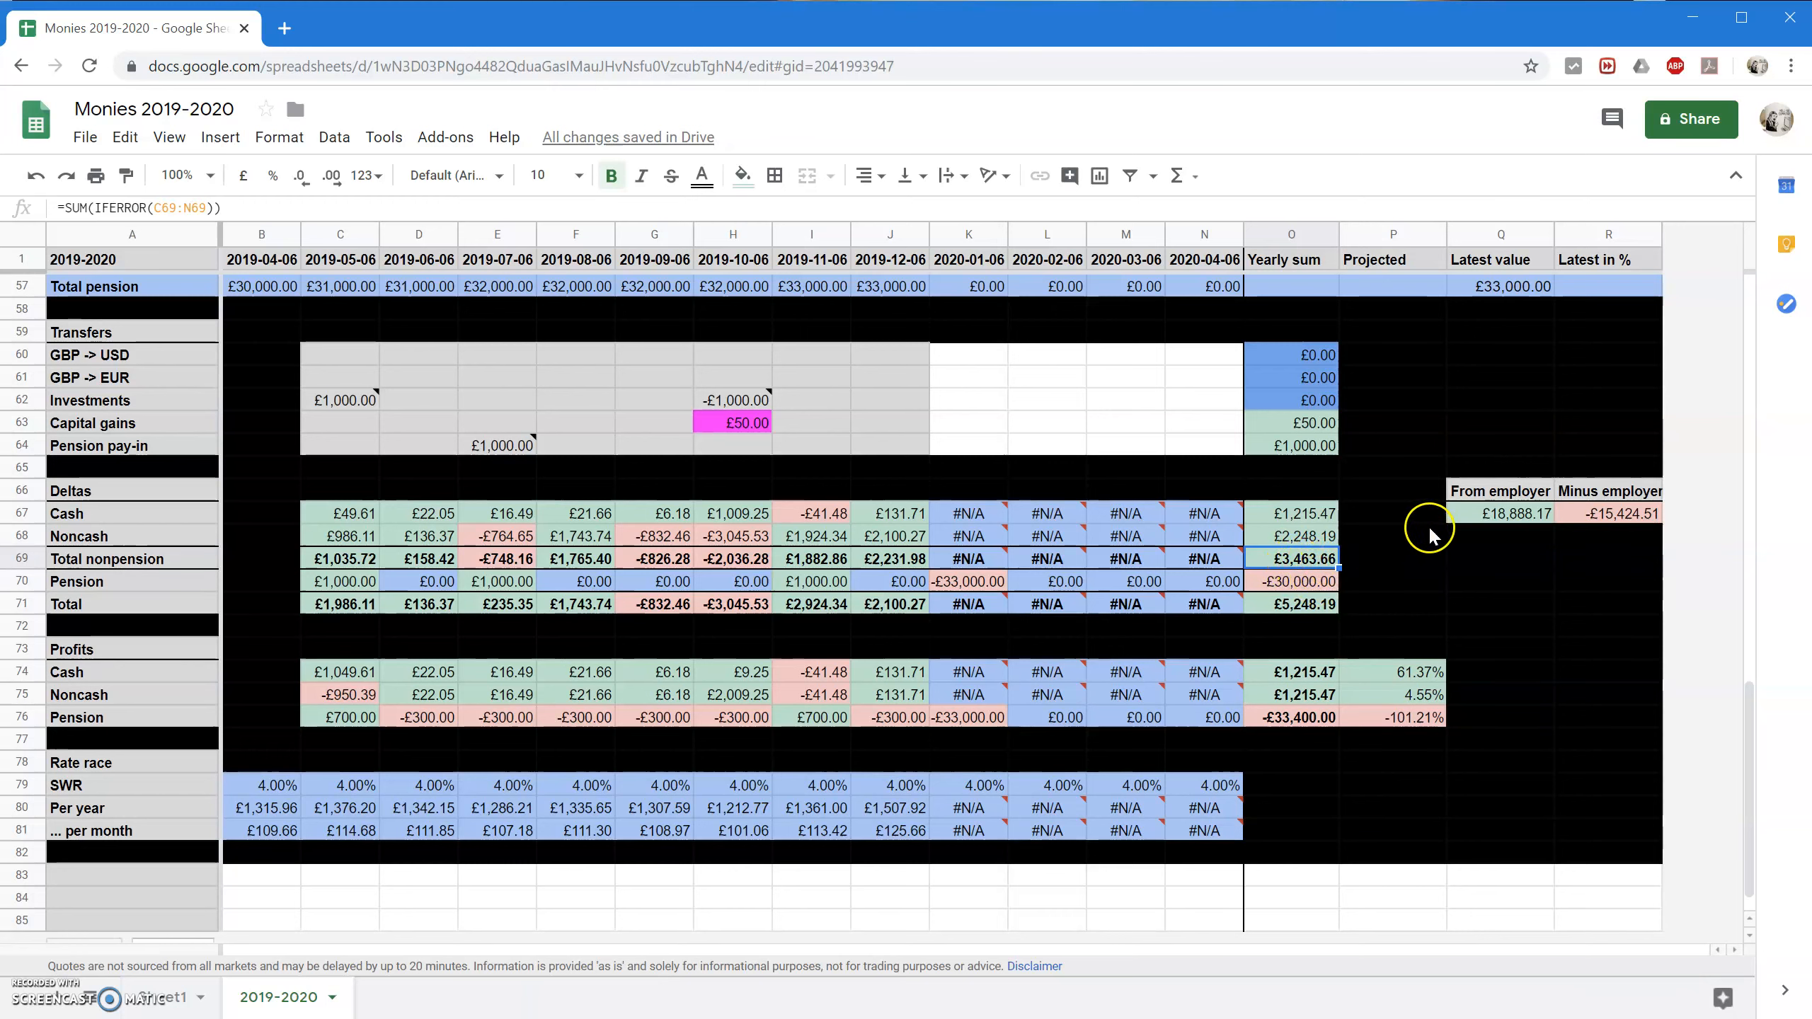
pyautogui.click(1498, 513)
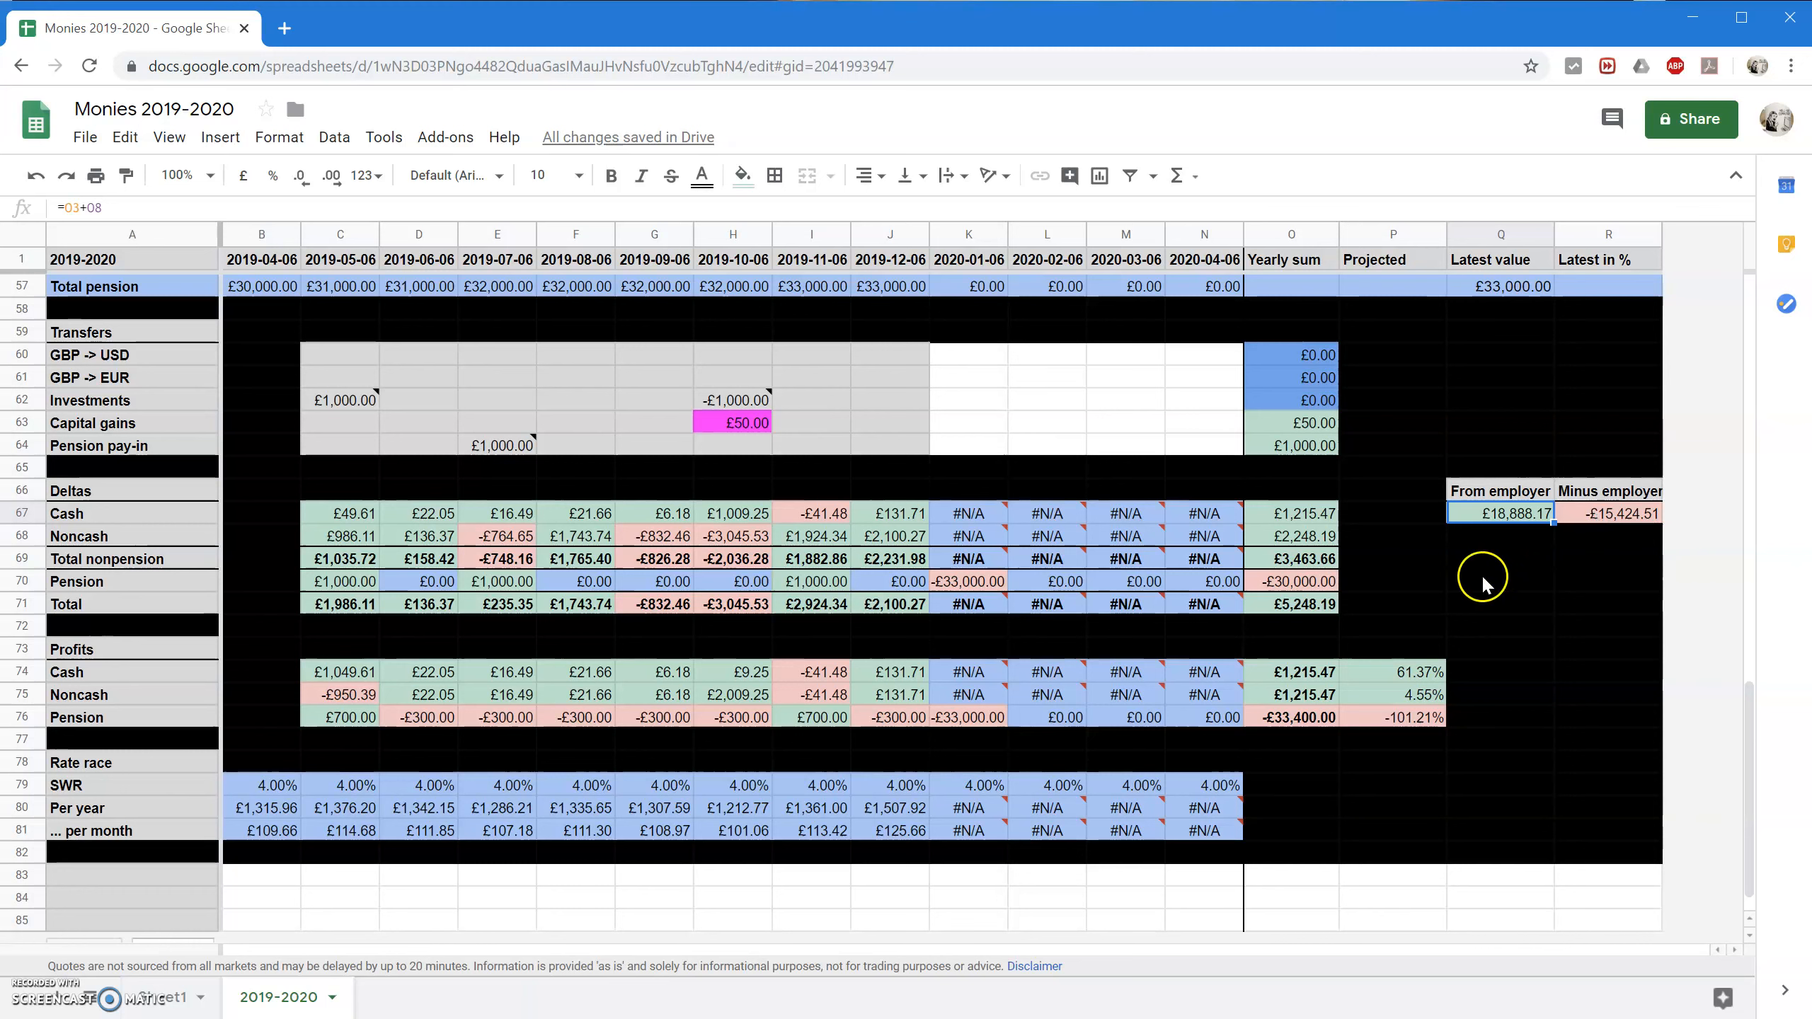
pyautogui.click(1617, 521)
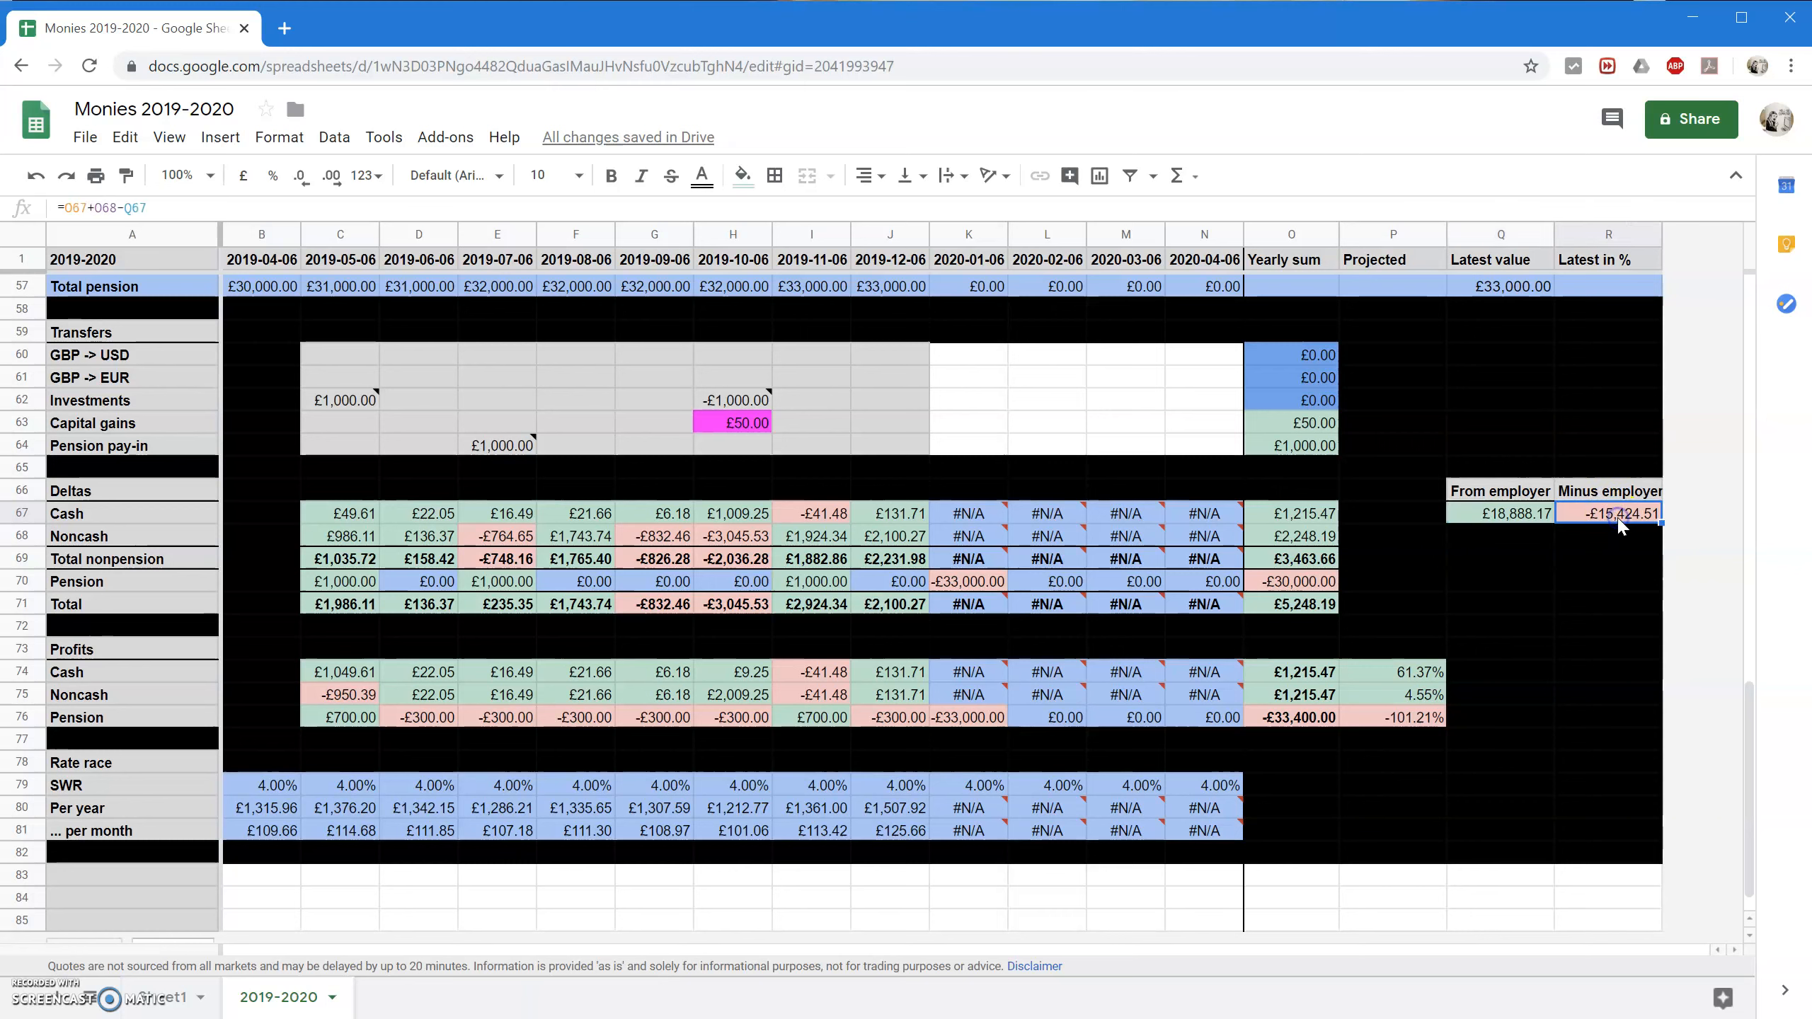
# Compare the Rate race per-month amount for 2019-12-06 with that month's Living expenses.
pyautogui.click(908, 832)
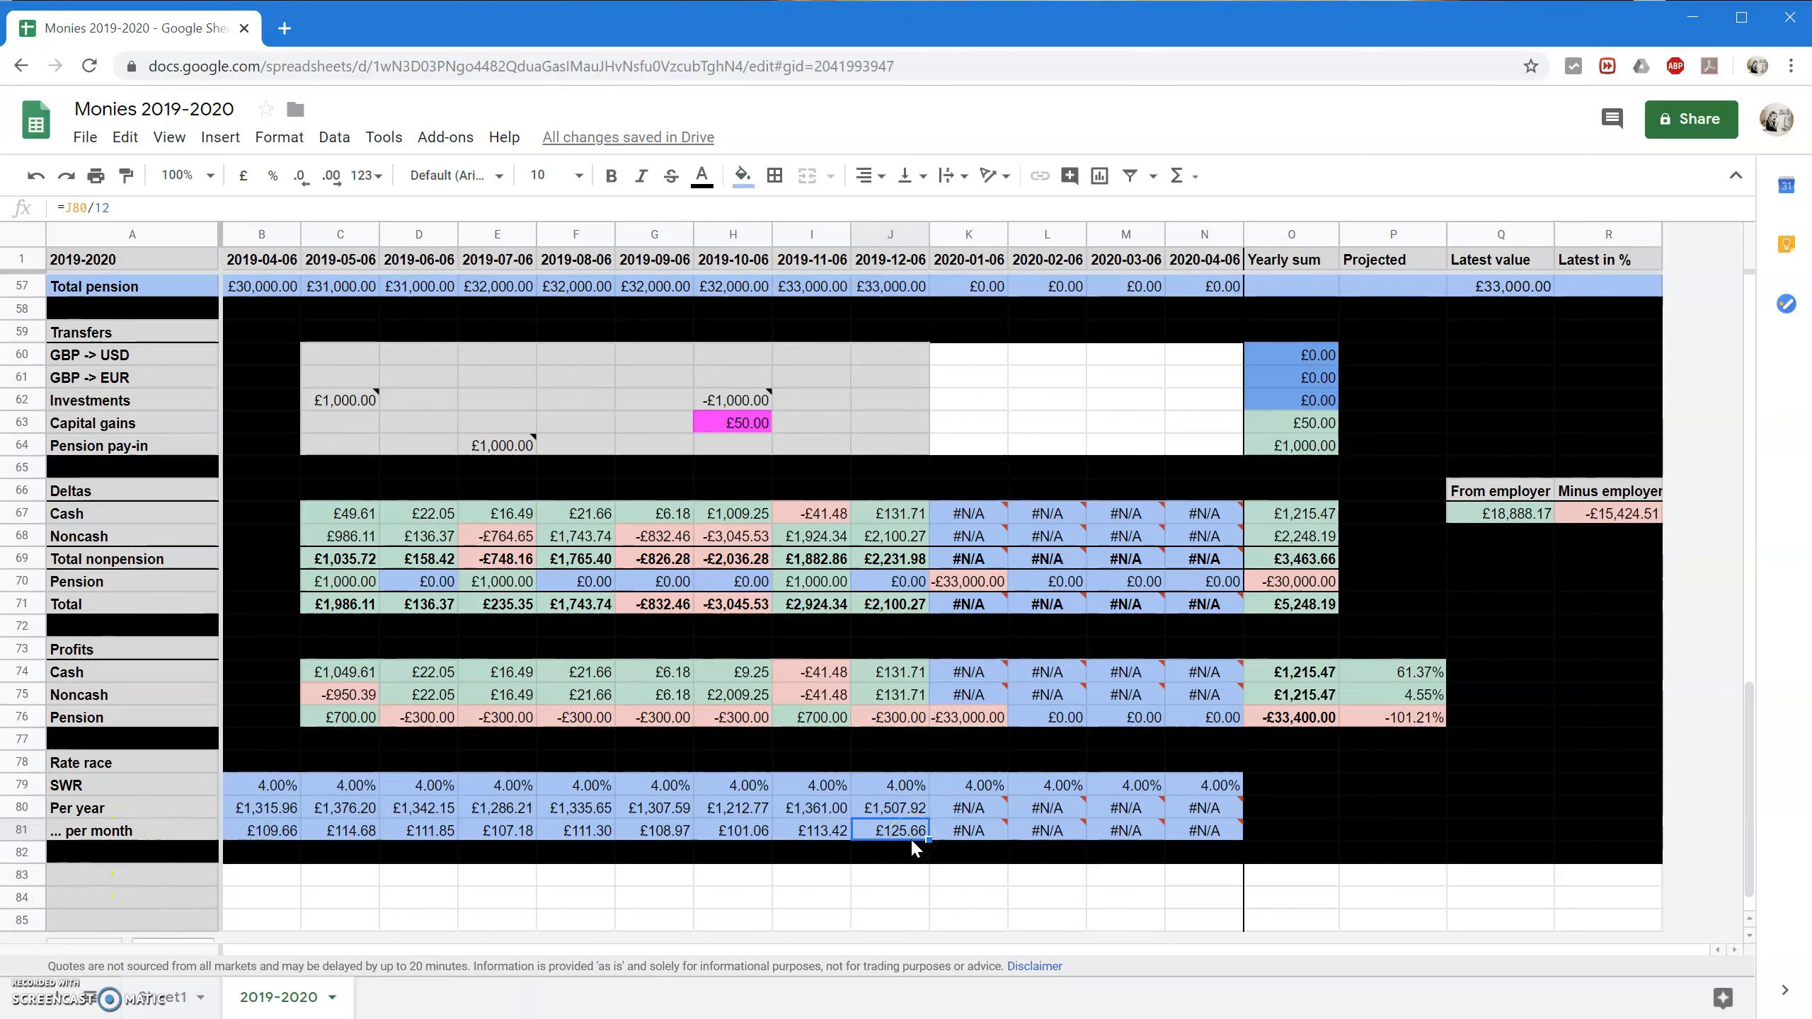
pyautogui.scroll(12, 891, 812)
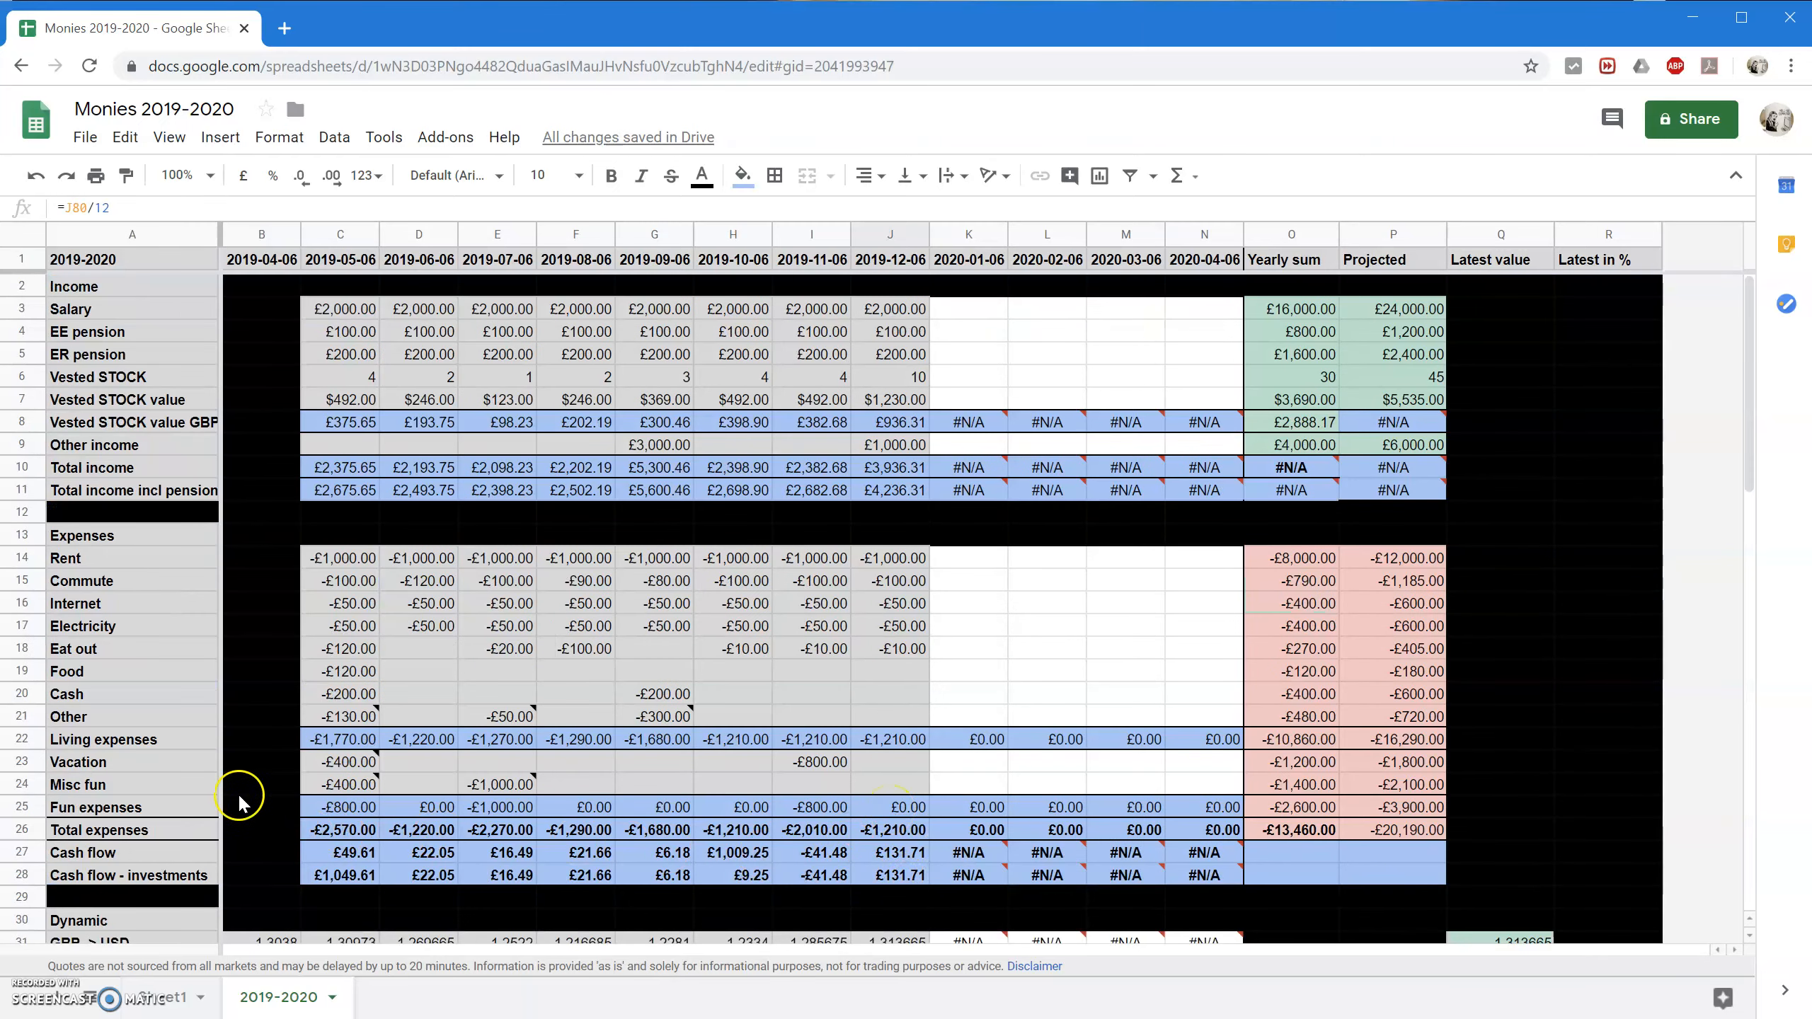
pyautogui.click(906, 744)
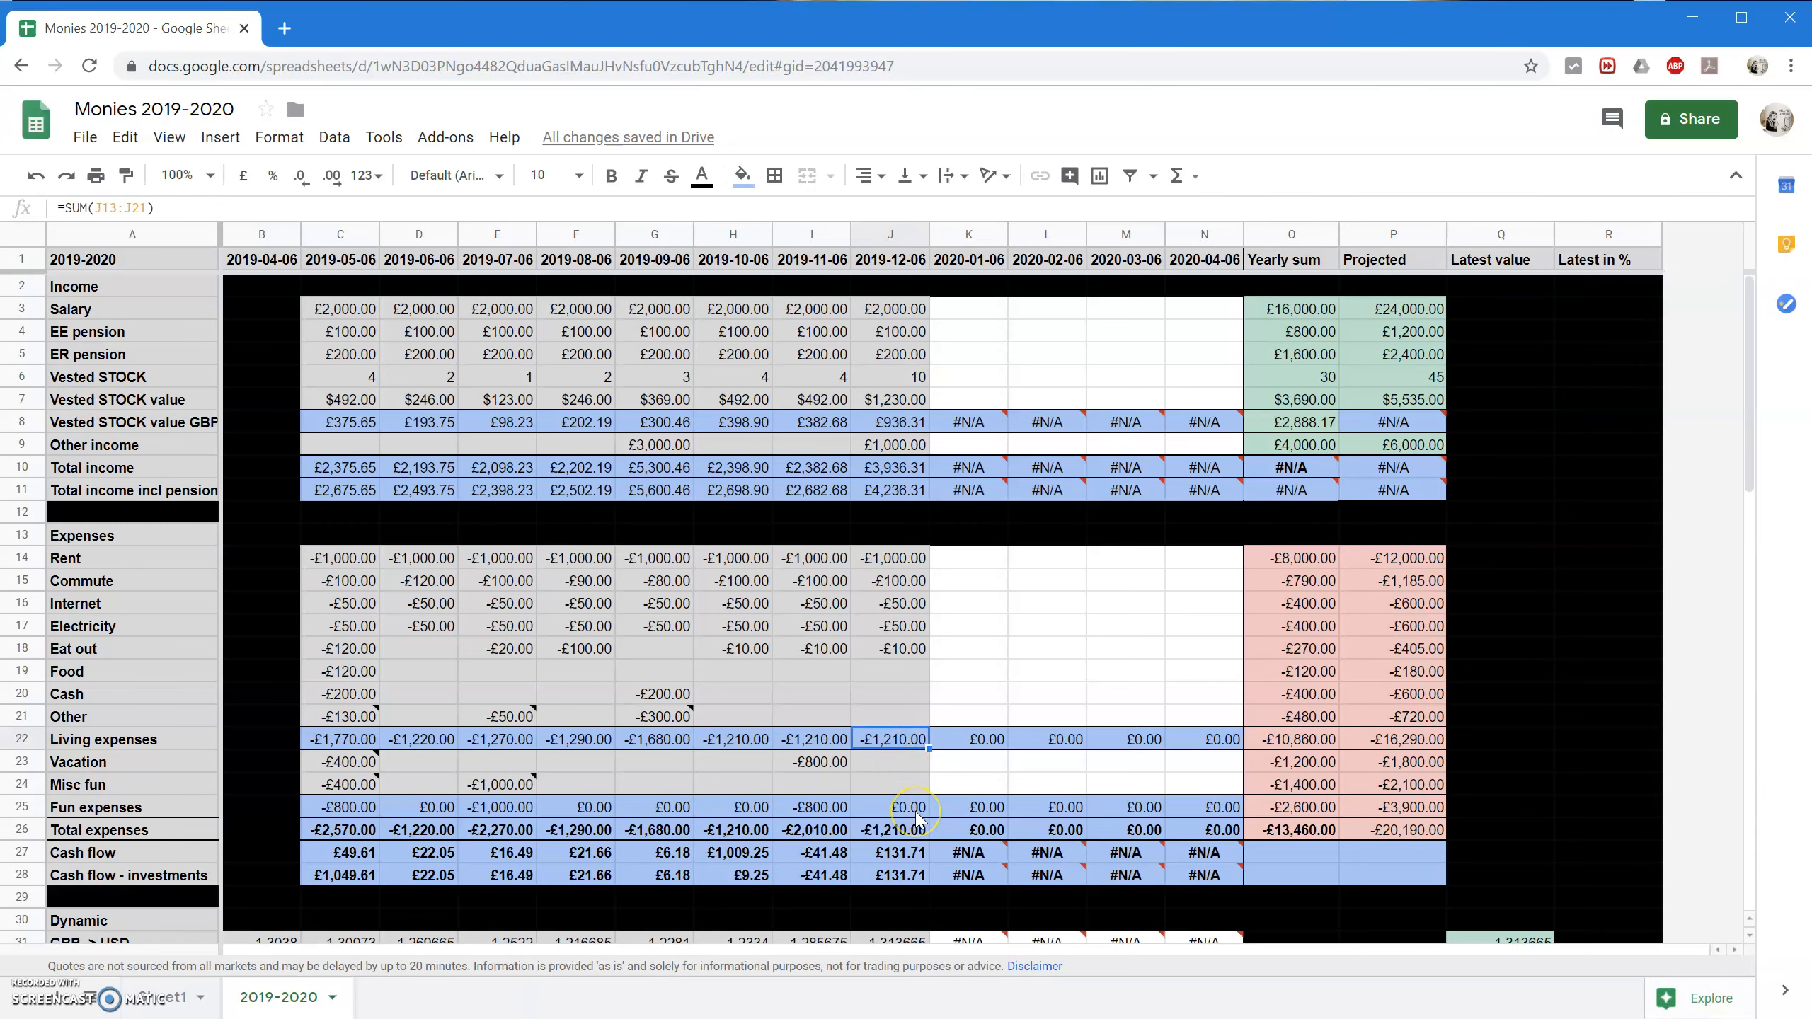
# Set the HSBC Funds value for 2019-12-06 in J44 to 1,200,000.
pyautogui.scroll(-20, 917, 820)
pyautogui.scroll(19, 917, 819)
pyautogui.scroll(-15, 916, 820)
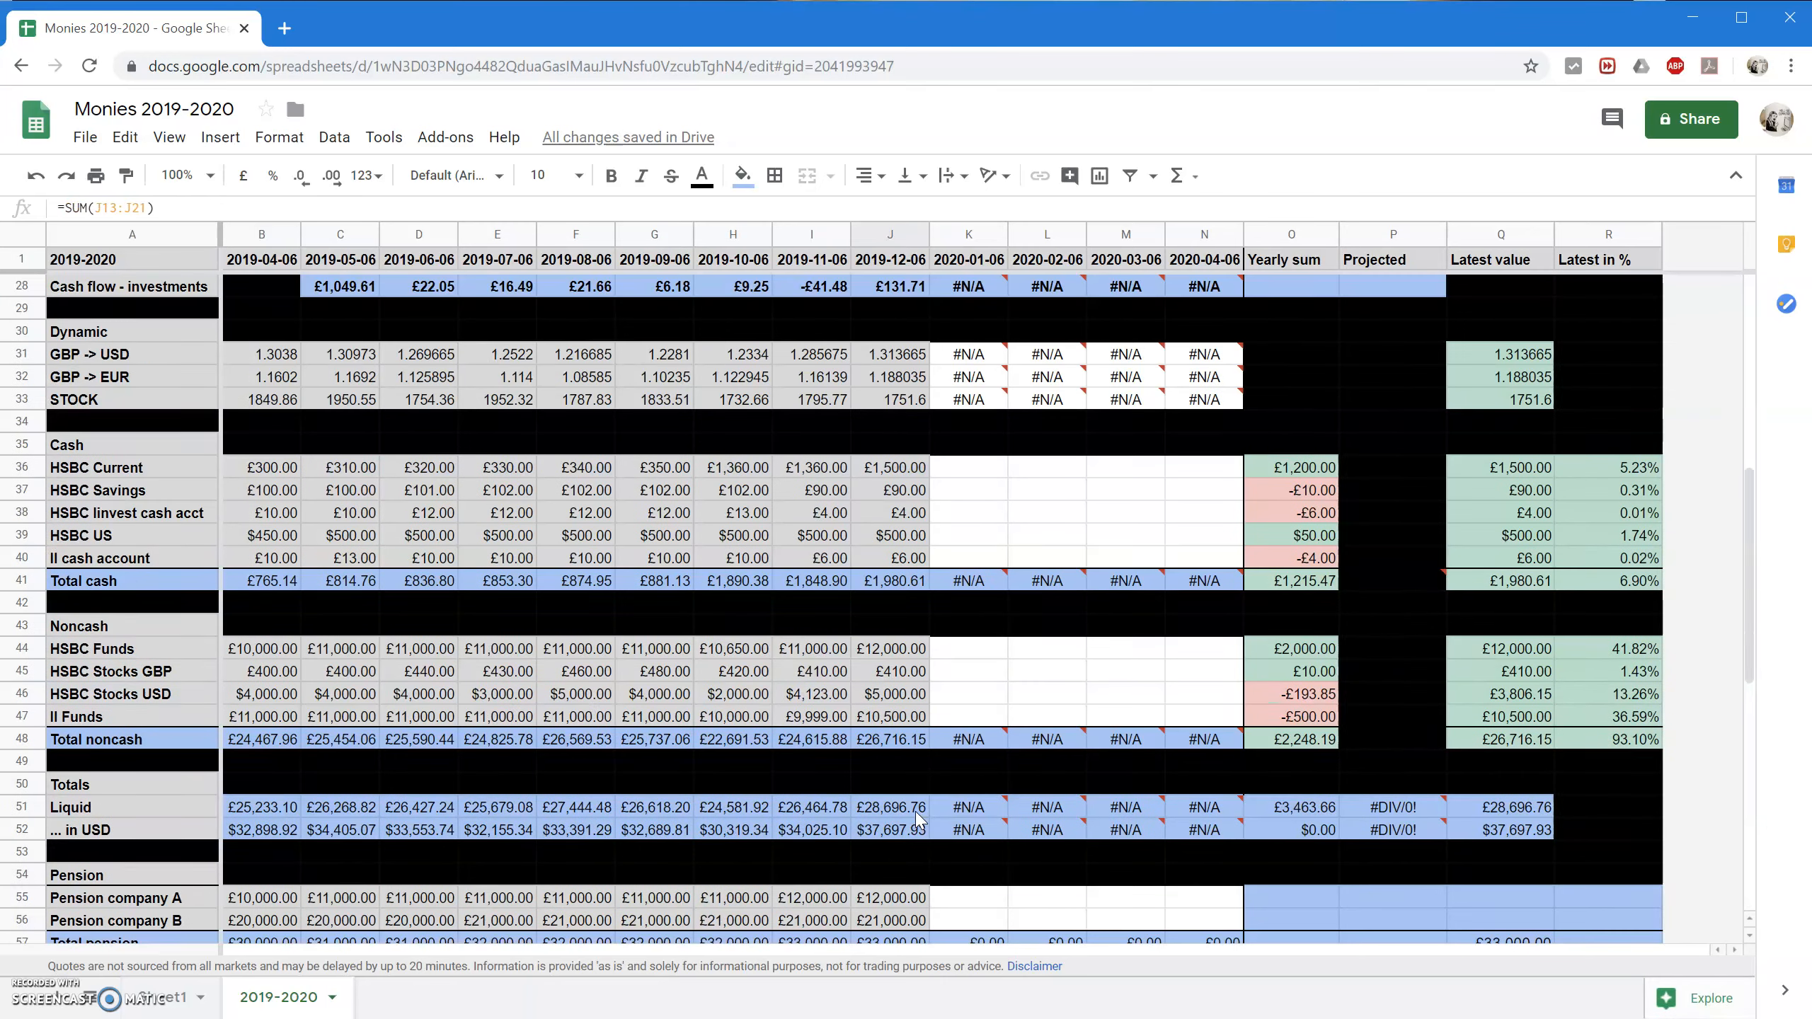
pyautogui.scroll(-2, 918, 820)
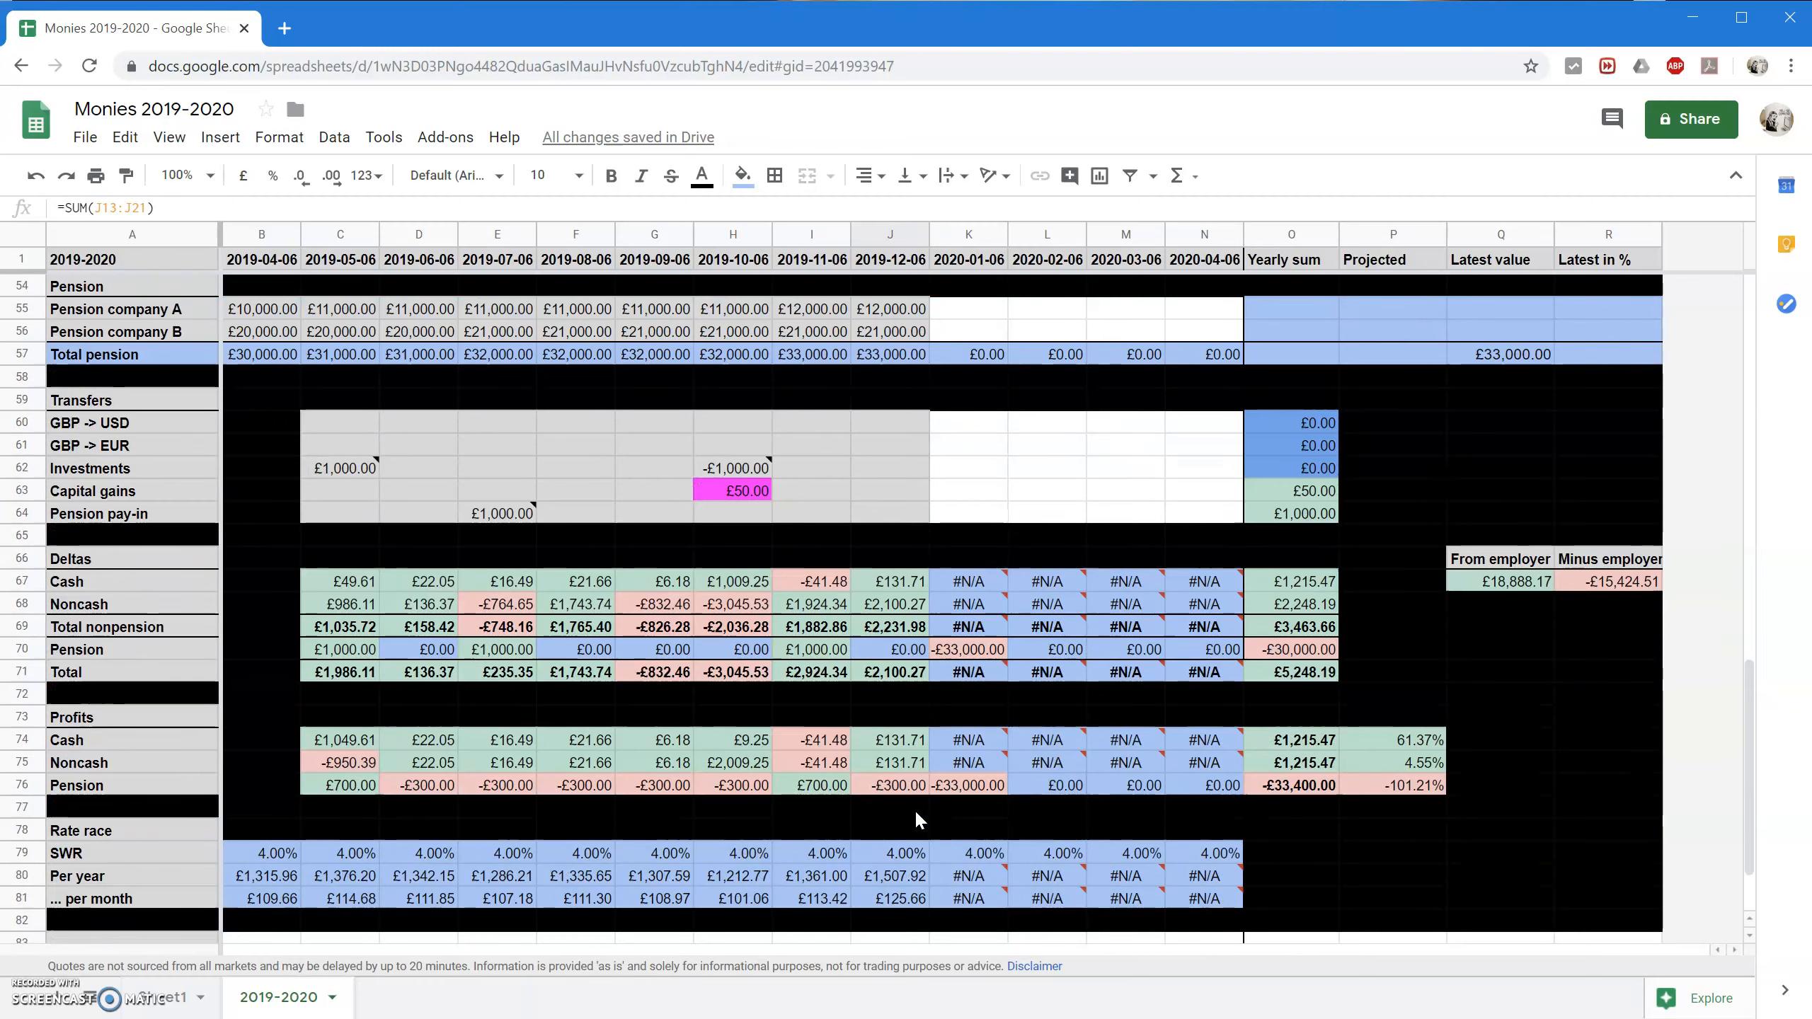
pyautogui.scroll(9, 918, 819)
pyautogui.scroll(-2, 918, 820)
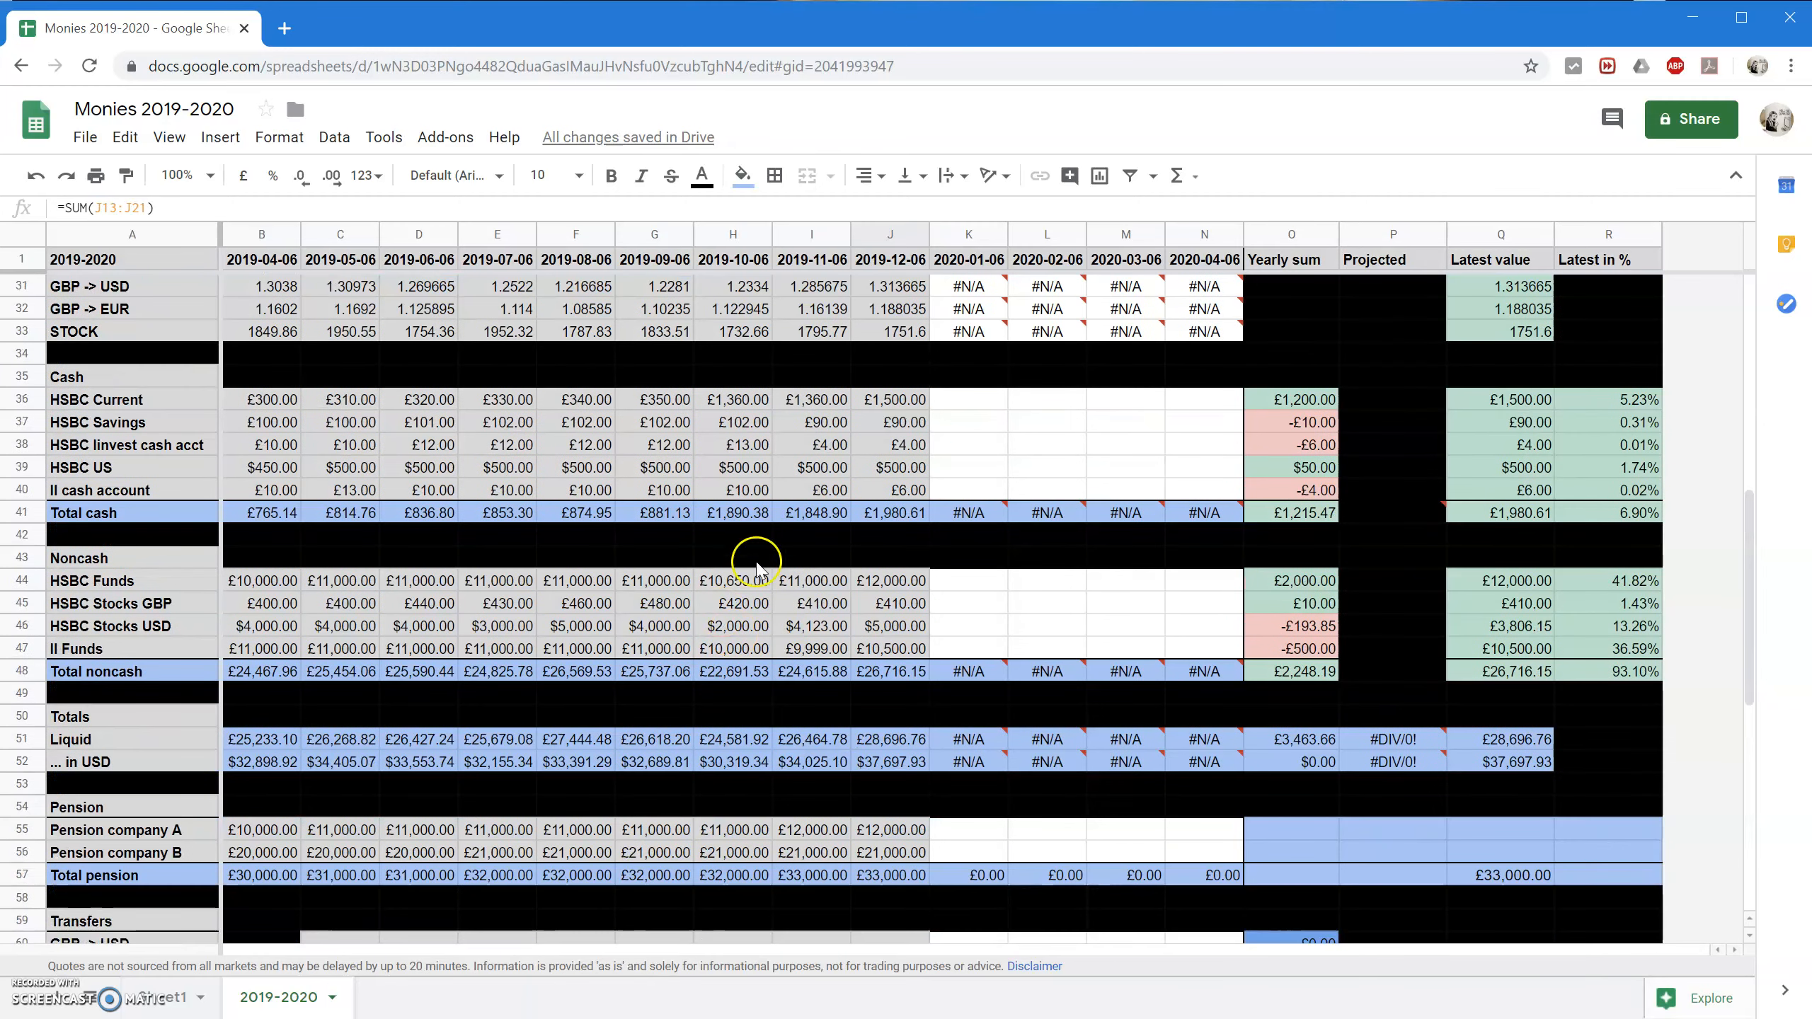
pyautogui.click(910, 580)
pyautogui.write('1,200,000')
pyautogui.press('Return')
# Examine the Rate race per-month amount in J81 and the From employer value in Q67.
pyautogui.scroll(-9, 910, 582)
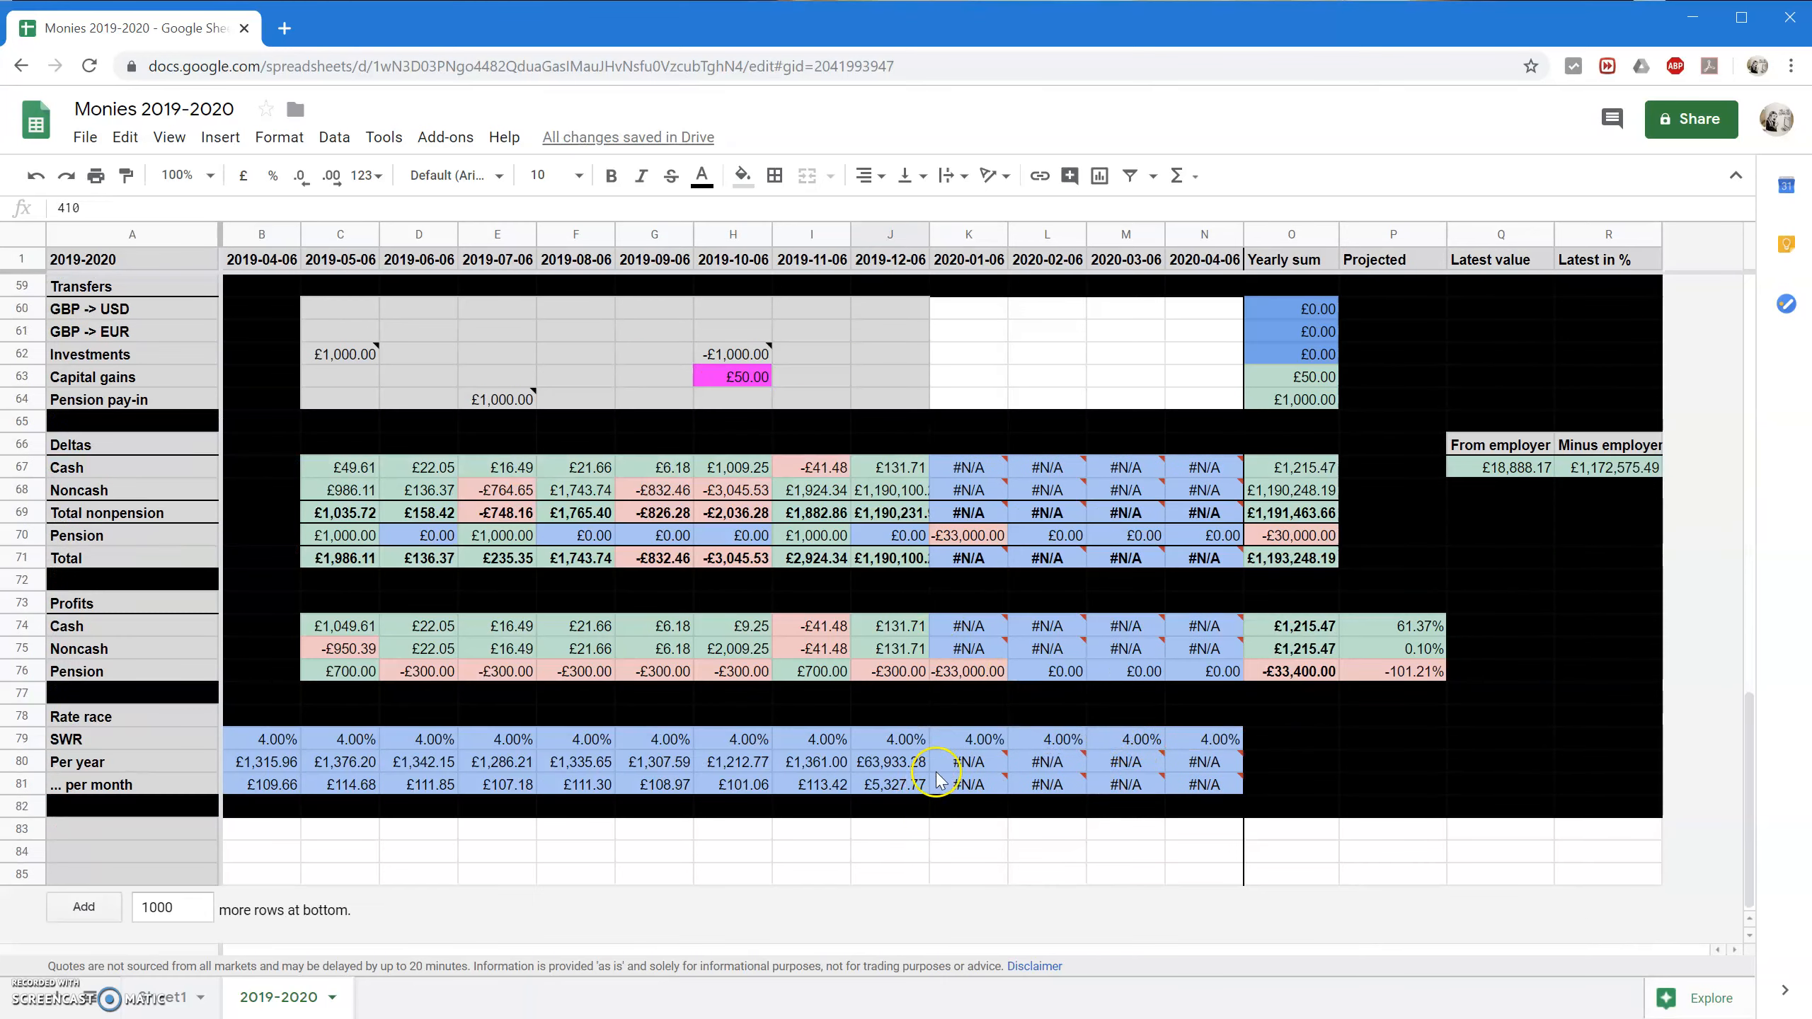
pyautogui.click(891, 784)
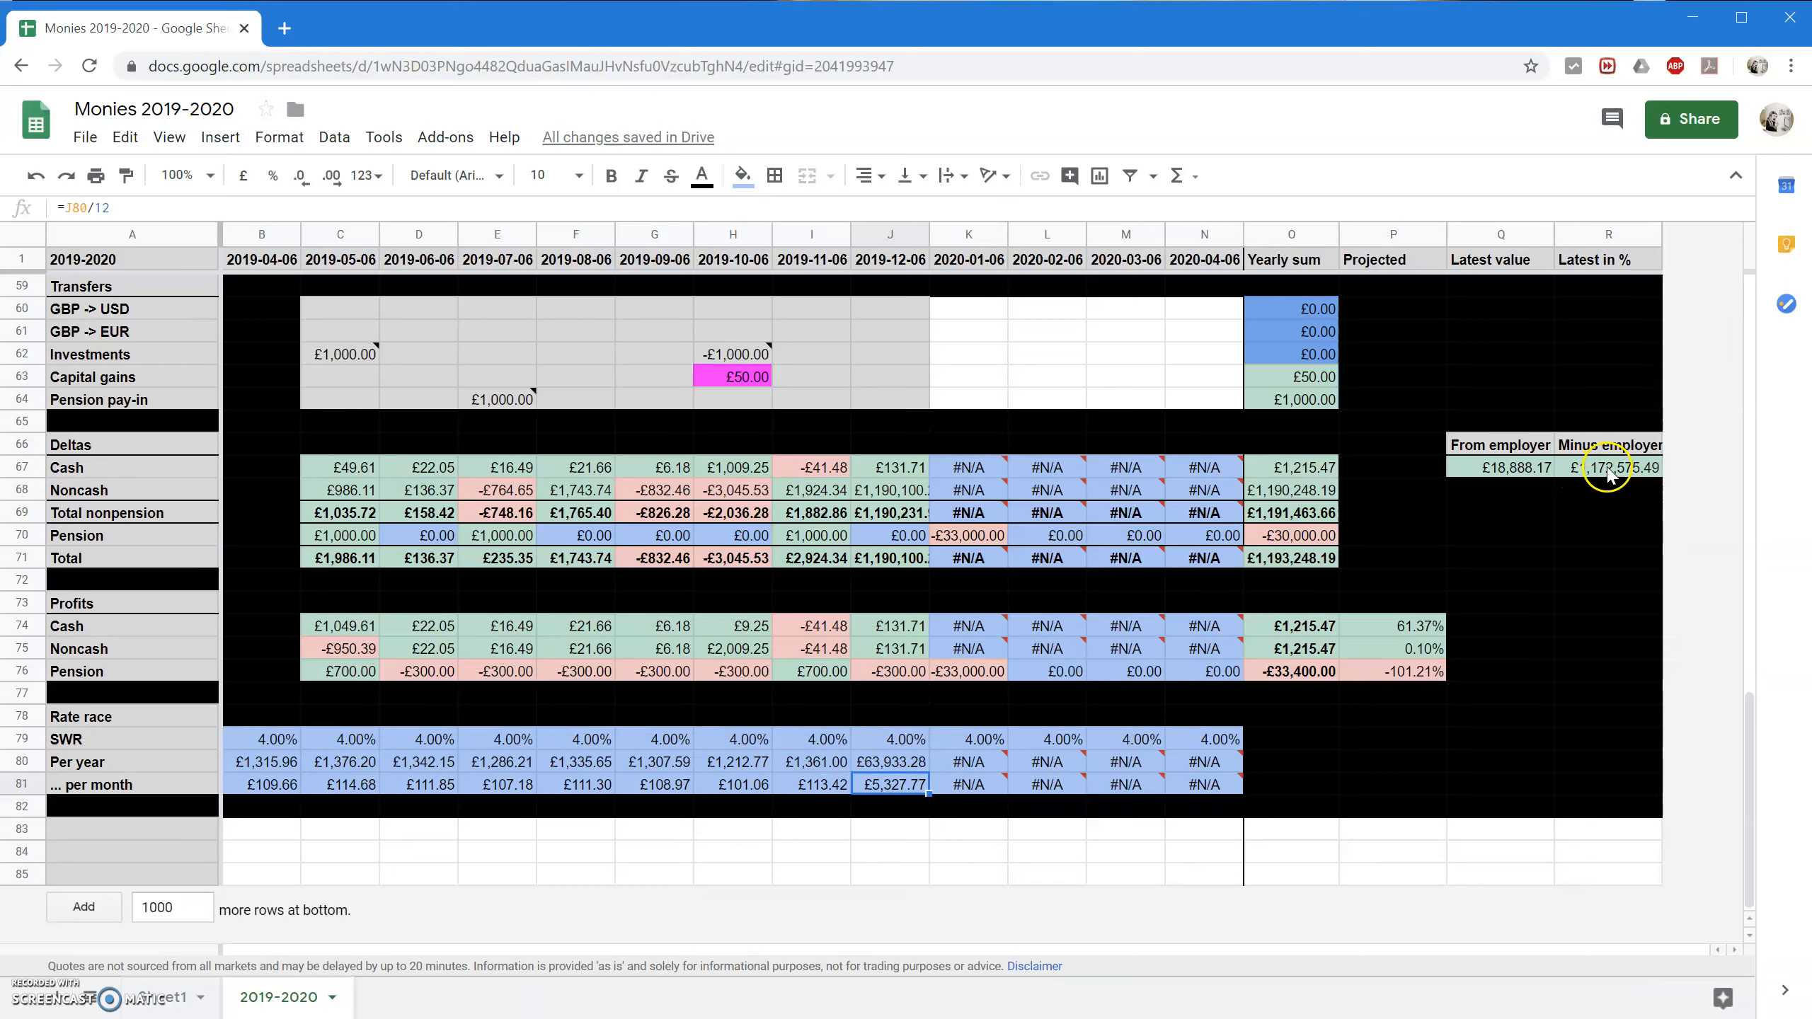
pyautogui.click(1503, 470)
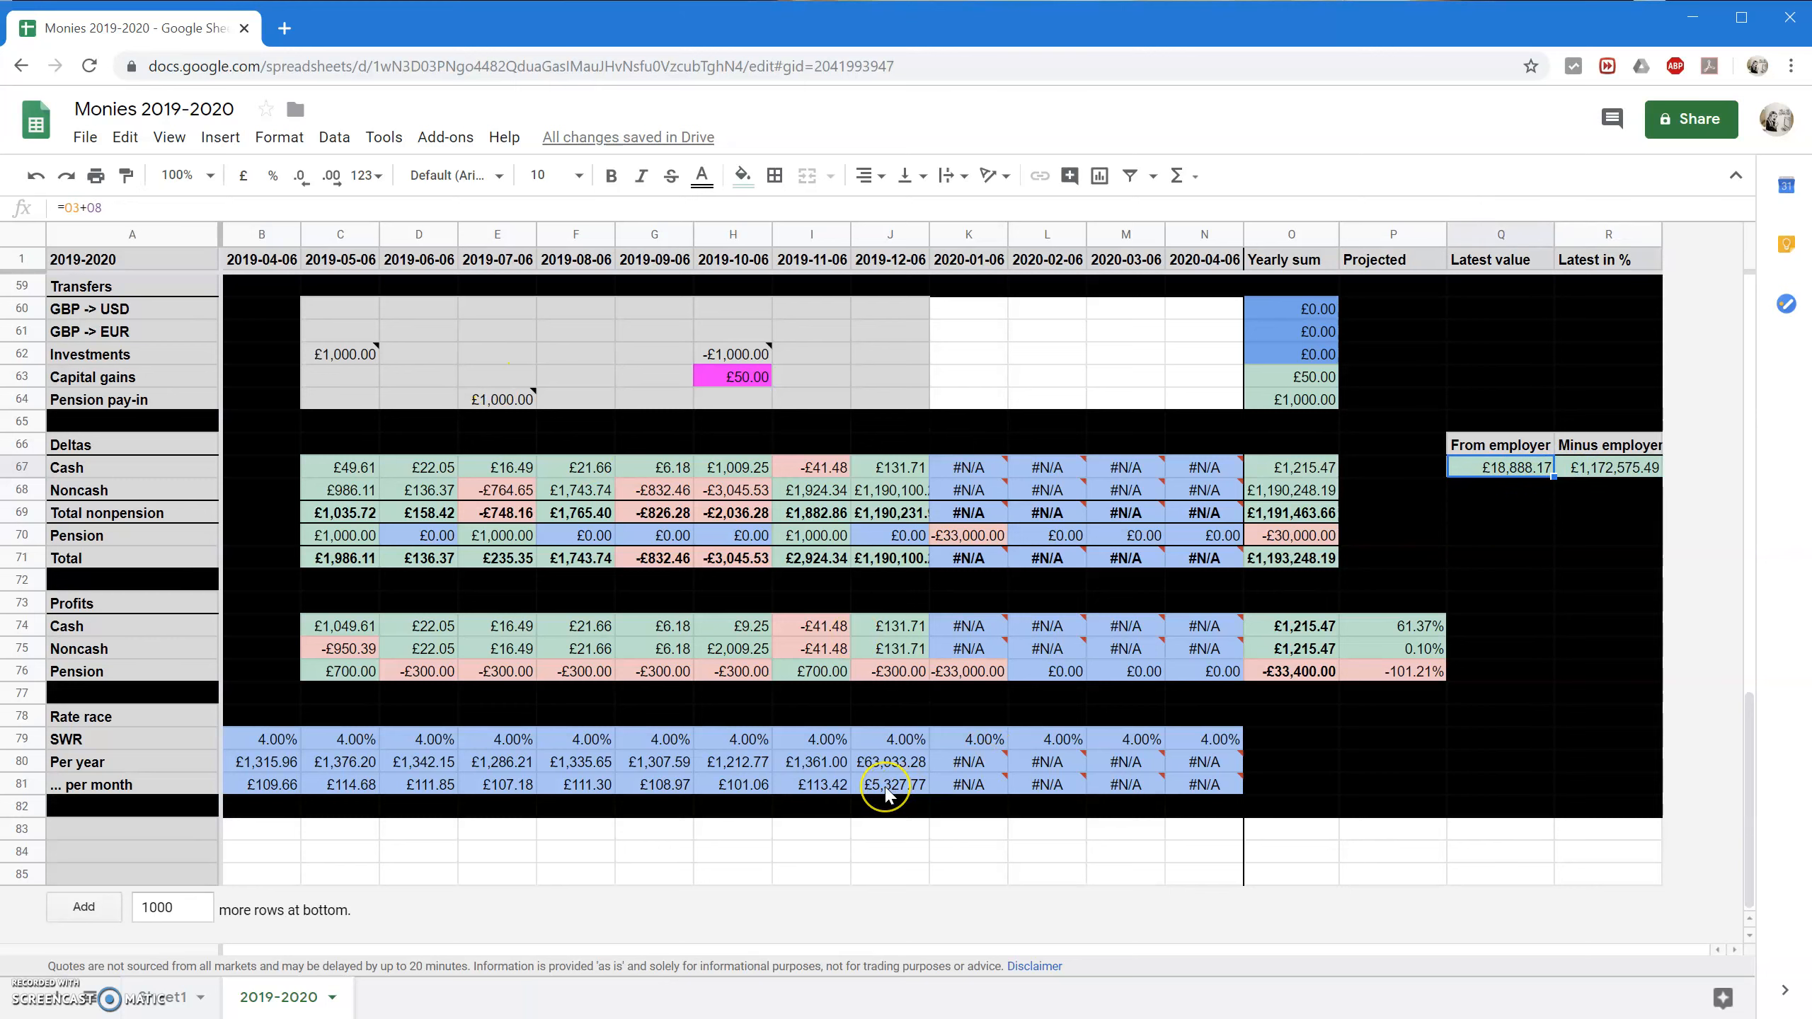
# Review the sheet's sections from Income and Expenses down through Cash, Noncash, Pension, Deltas, Profits and Rate race.
pyautogui.scroll(20, 885, 791)
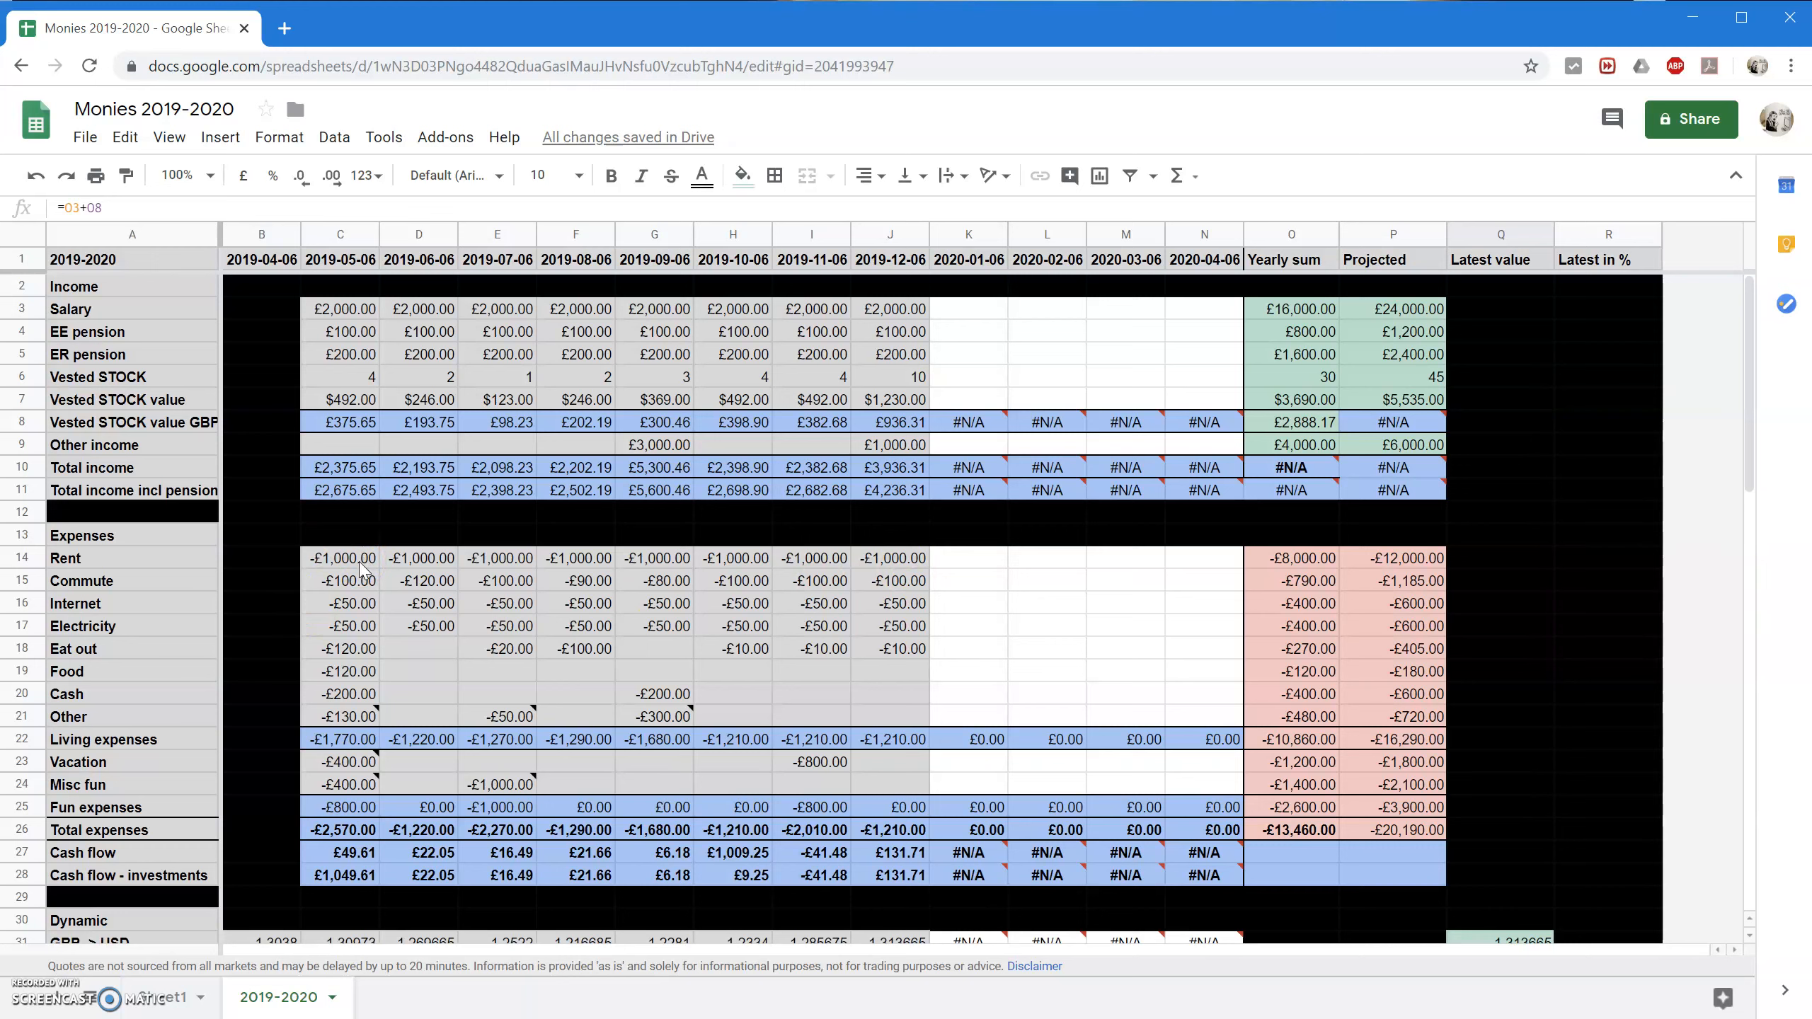
pyautogui.scroll(-10, 849, 671)
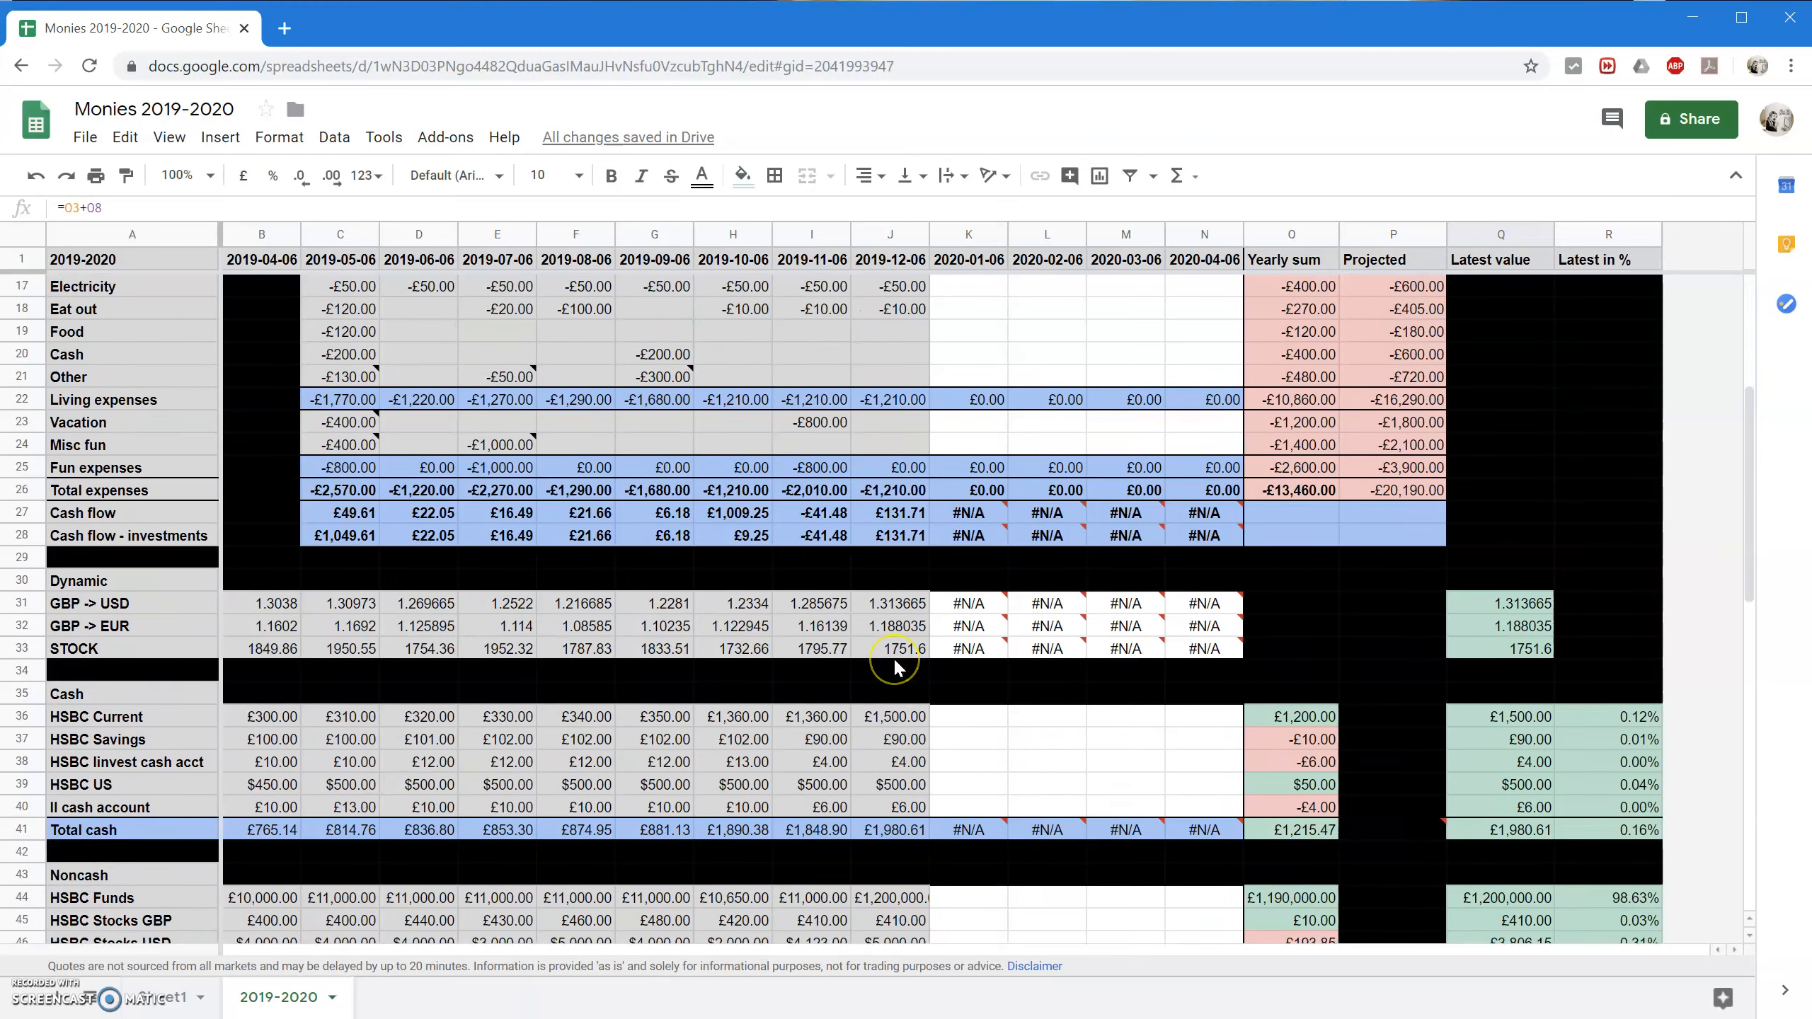
pyautogui.scroll(9, 897, 668)
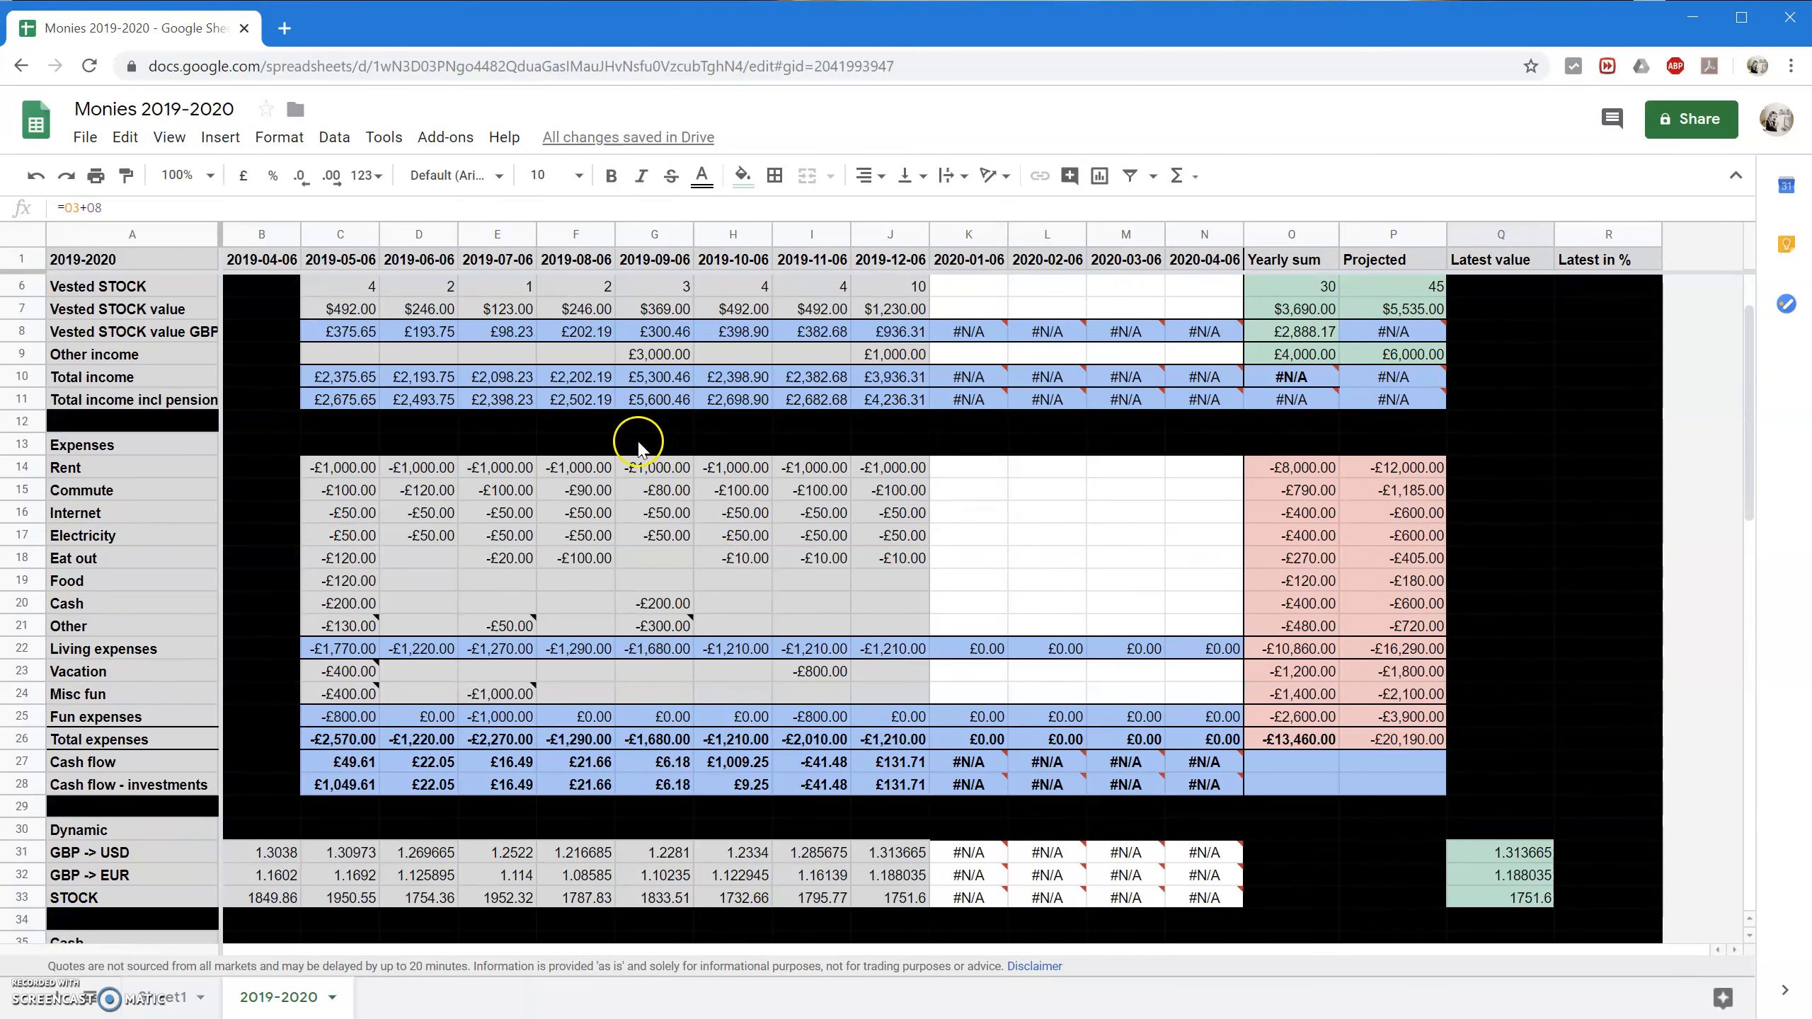
pyautogui.click(580, 514)
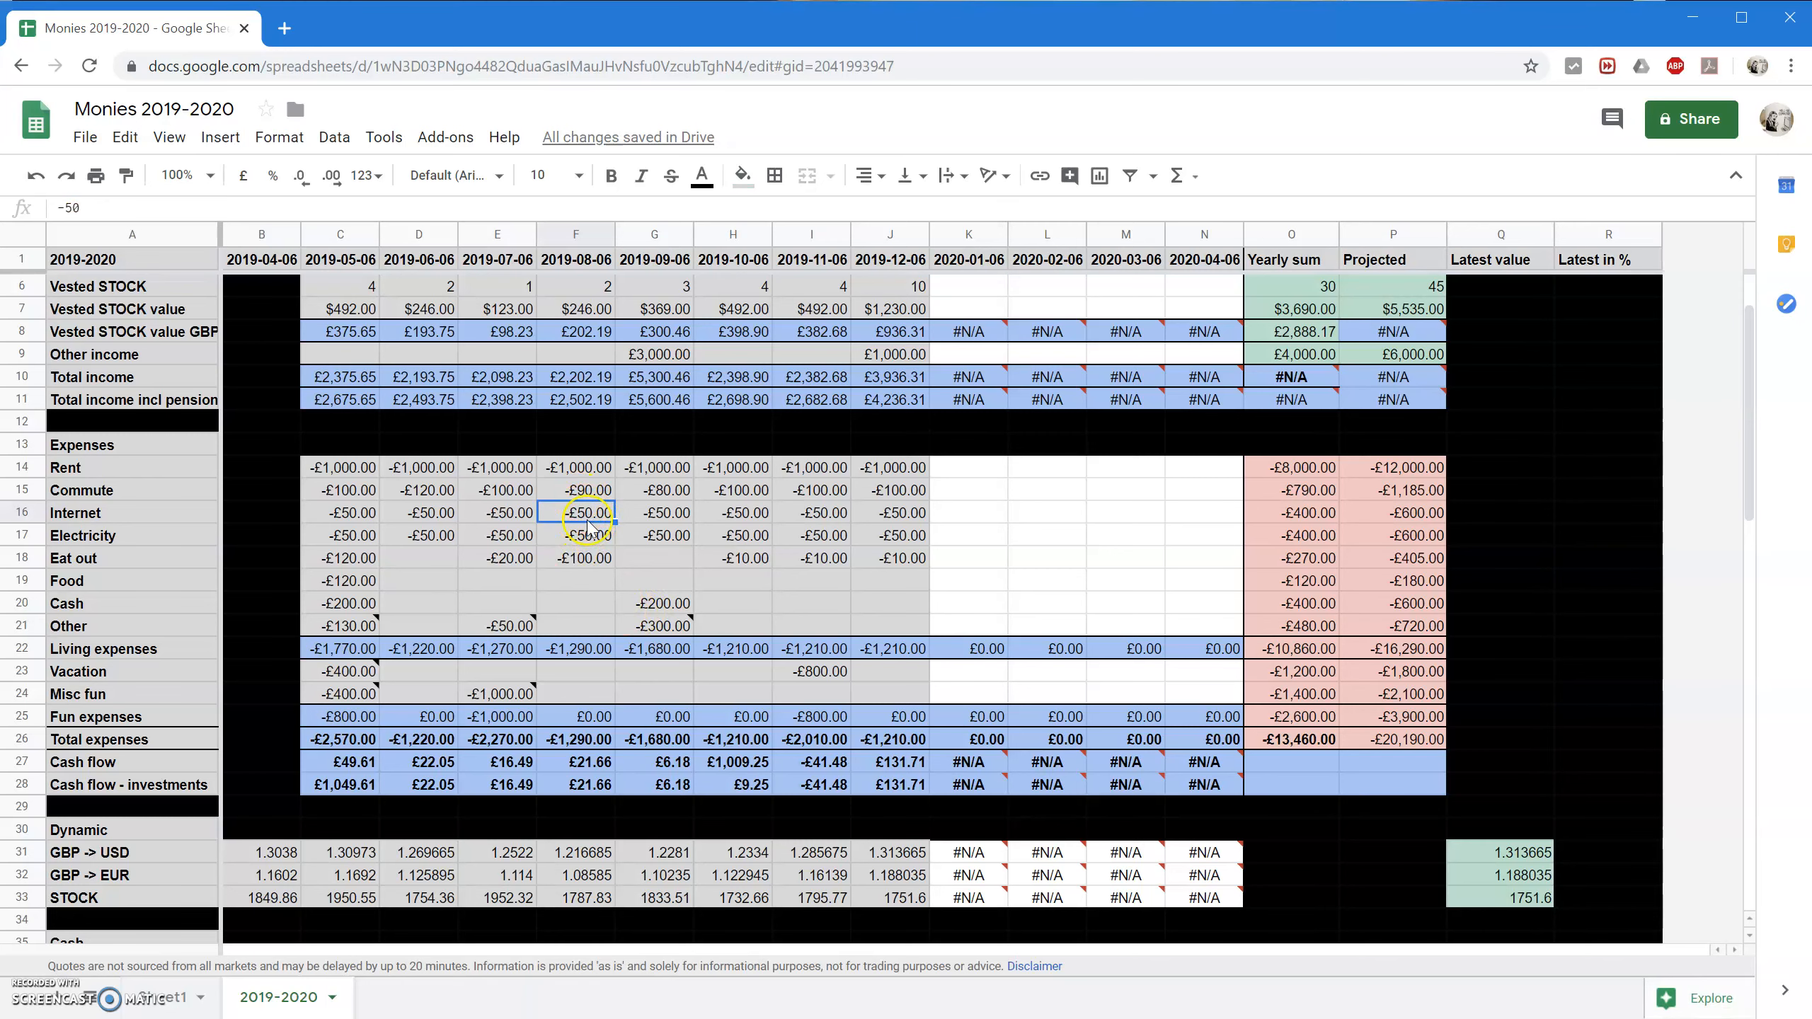
pyautogui.scroll(-6, 587, 528)
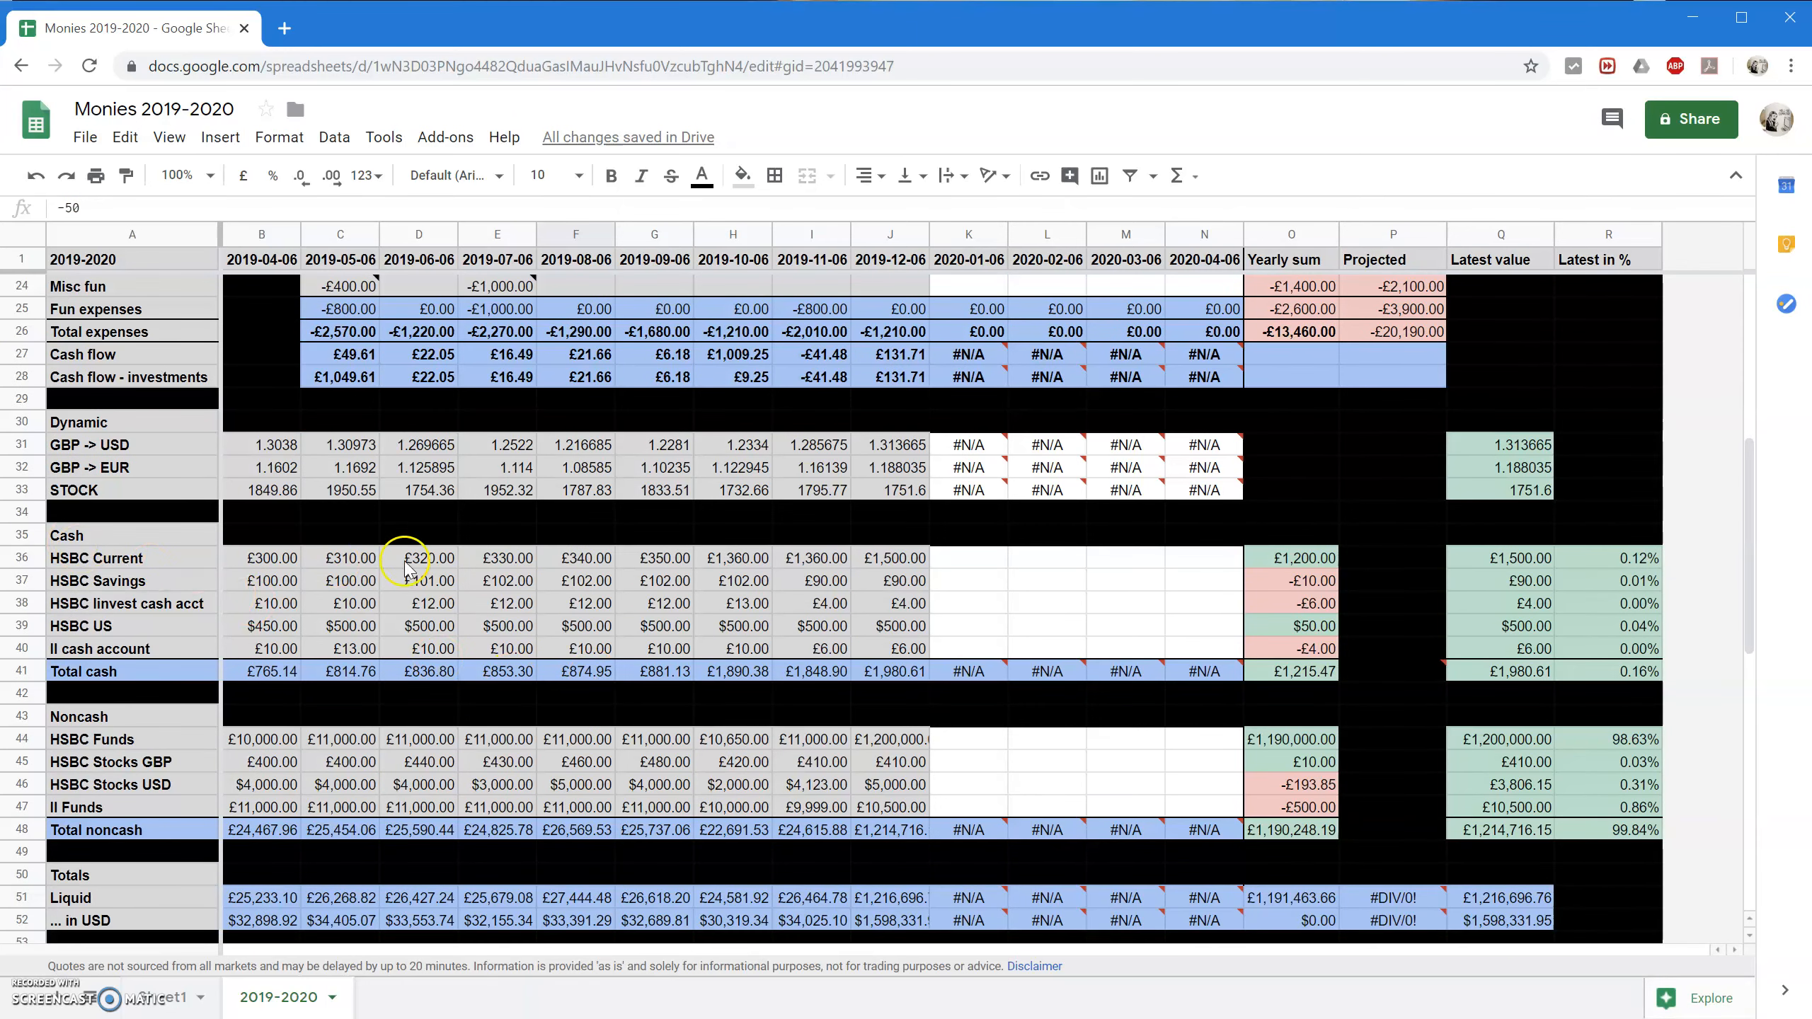
pyautogui.scroll(-1, 783, 714)
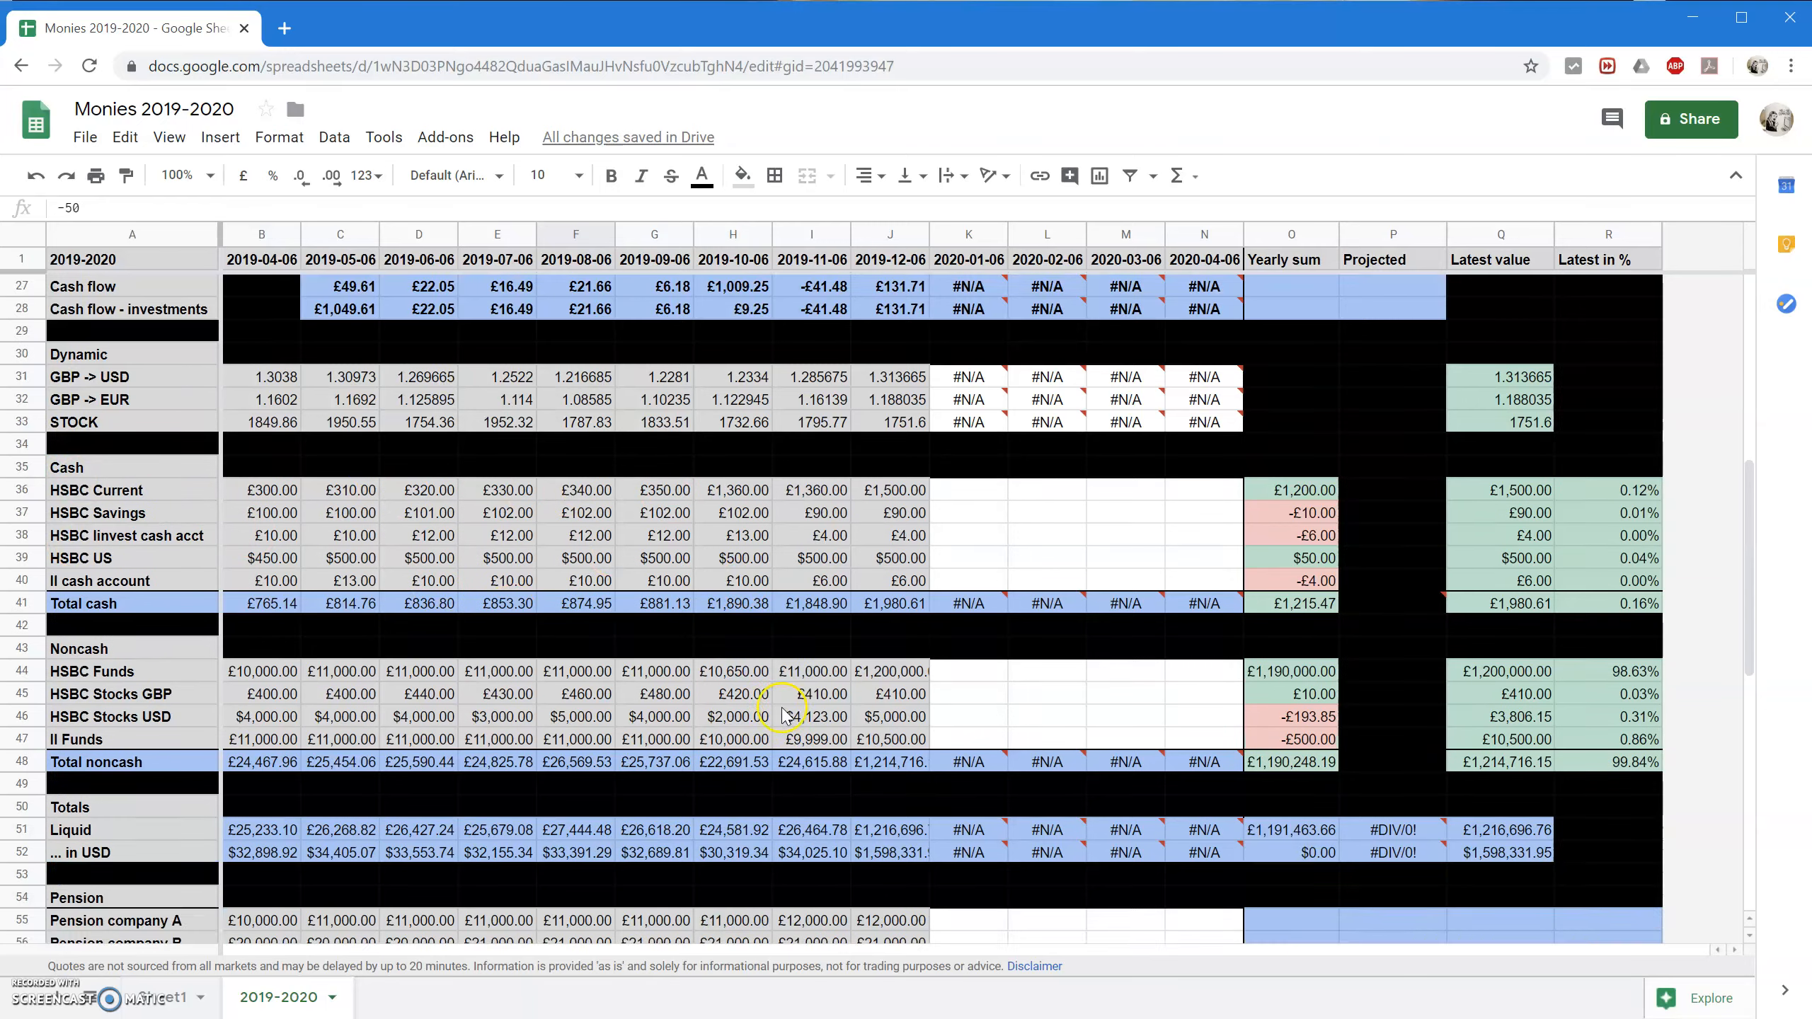
pyautogui.scroll(-7, 1146, 741)
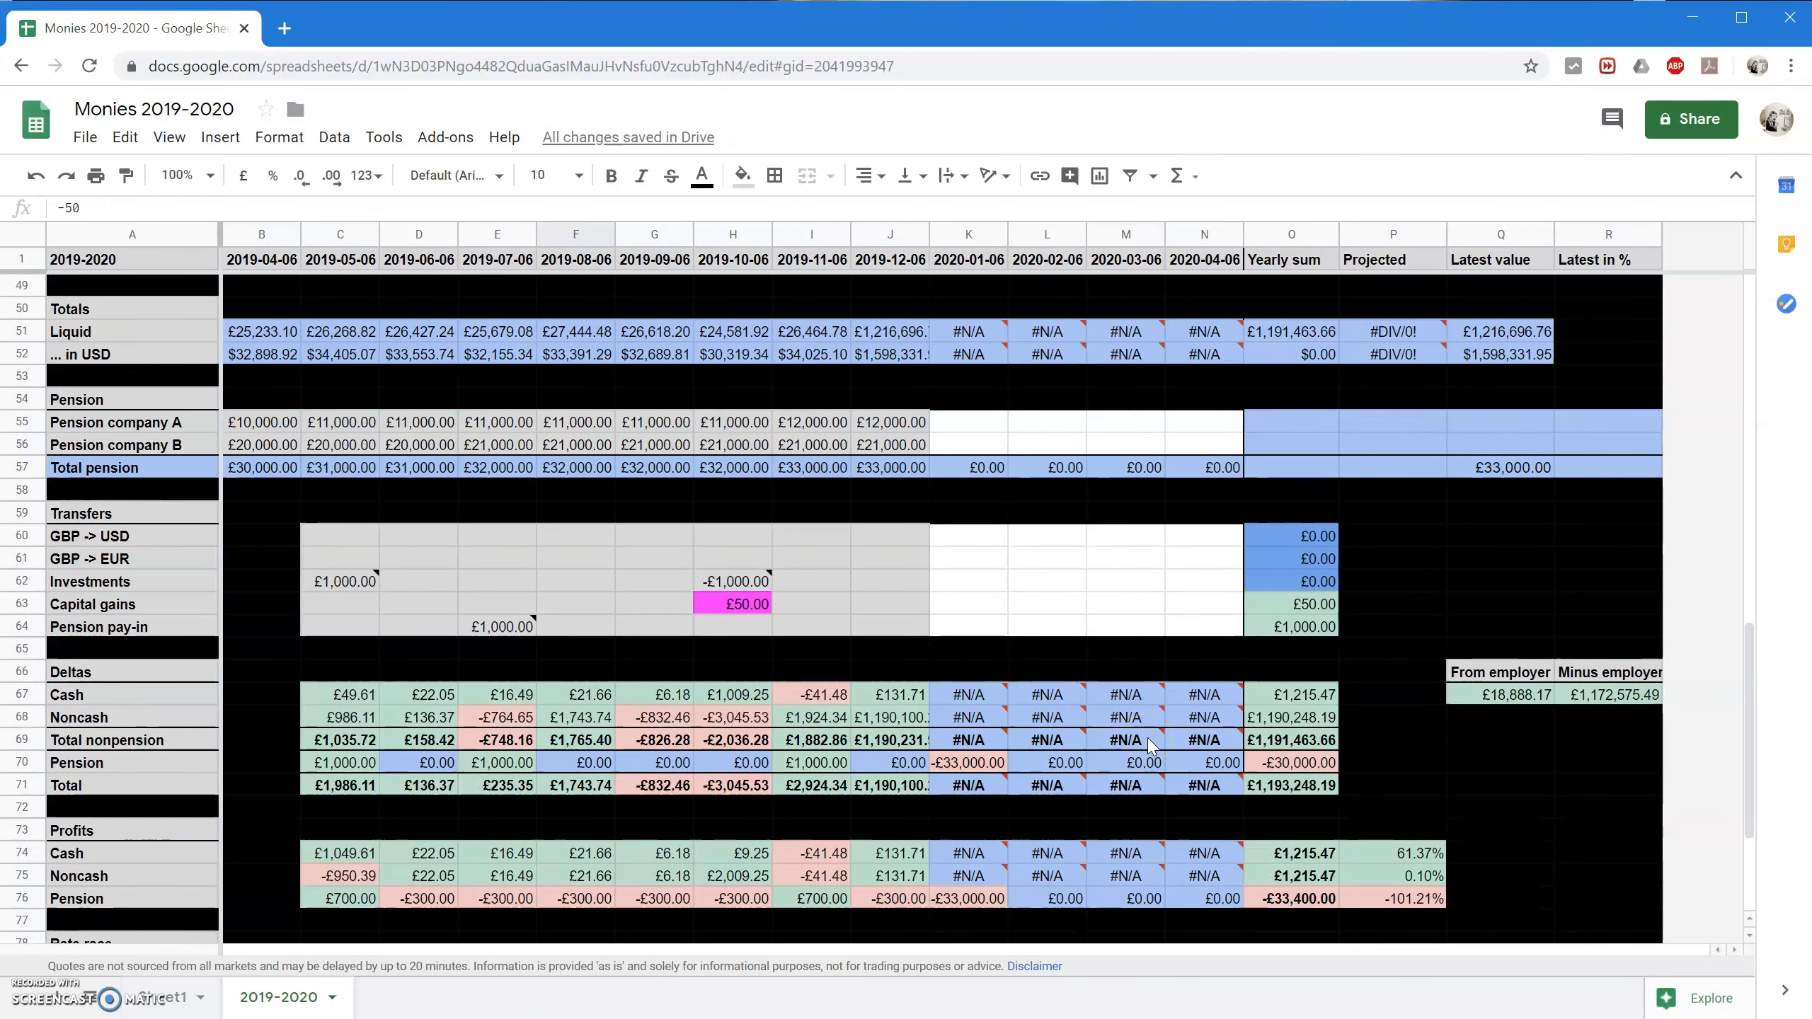
pyautogui.scroll(-4, 1146, 738)
pyautogui.click(1259, 685)
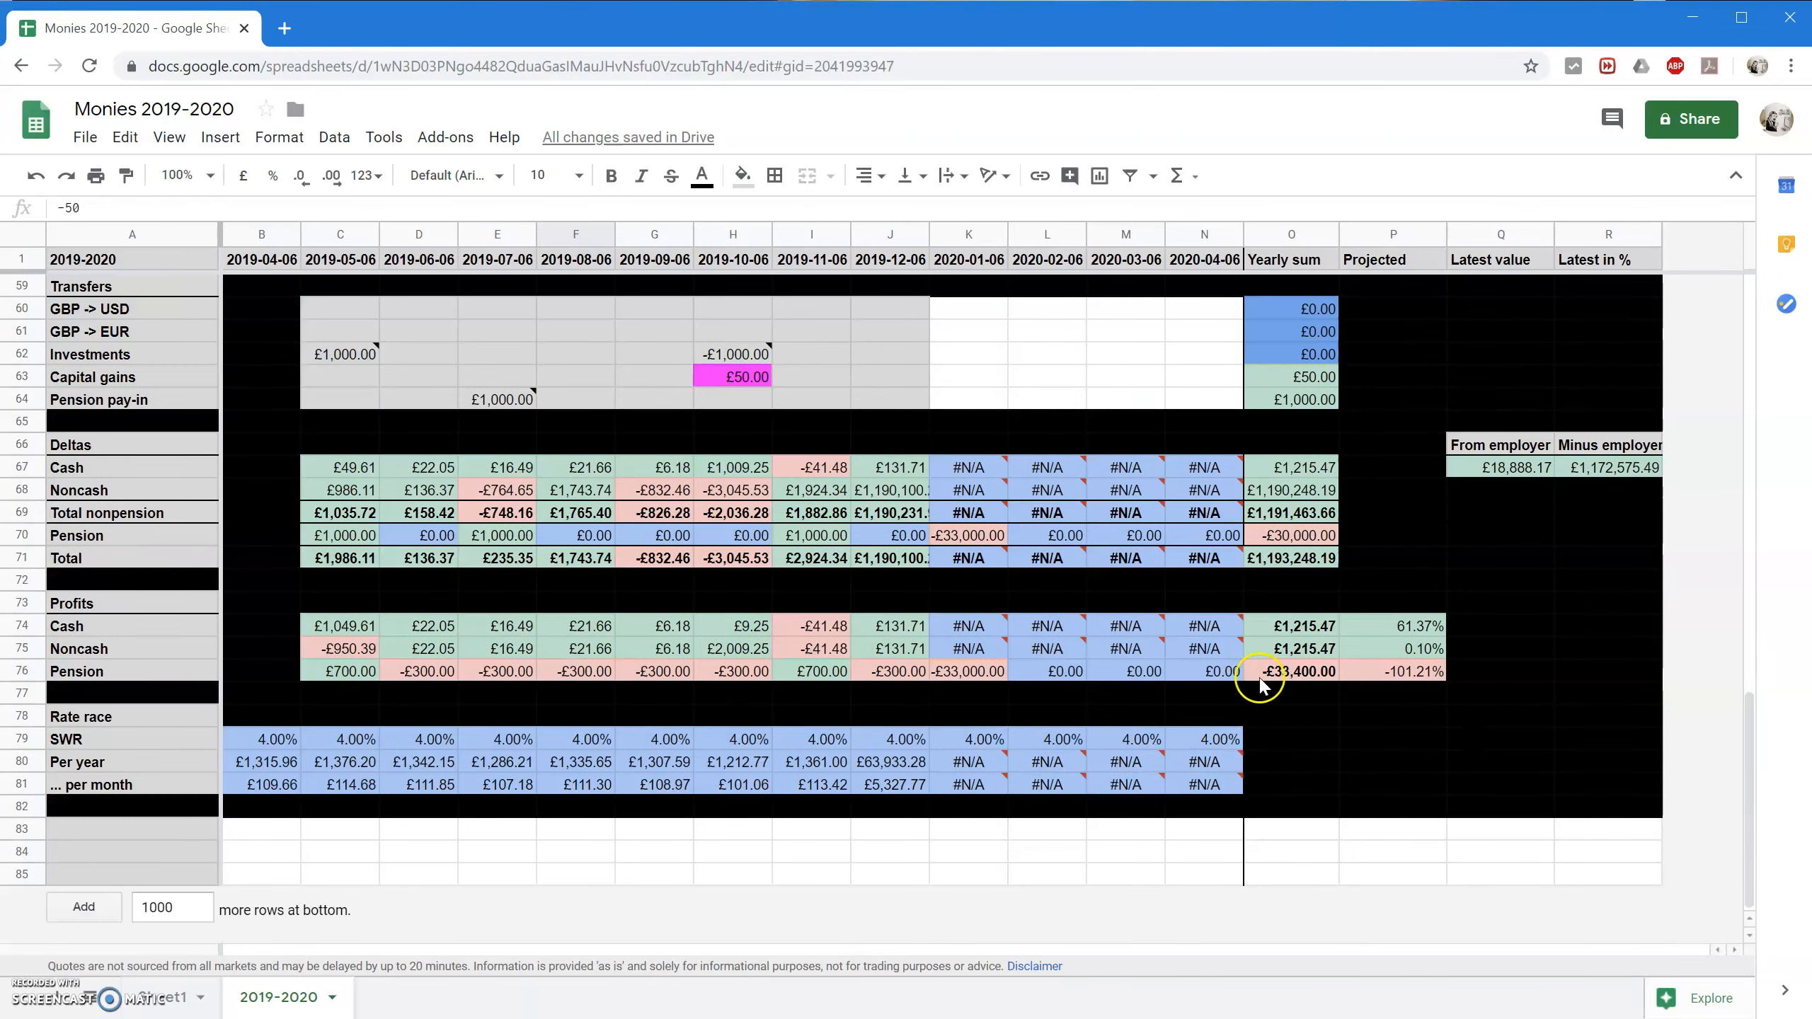
# Examine the Projected percentage formulas for the Cash and Noncash rows of Profits in P74 and P75.
pyautogui.scroll(1, 1277, 681)
pyautogui.click(1328, 582)
pyautogui.click(1382, 561)
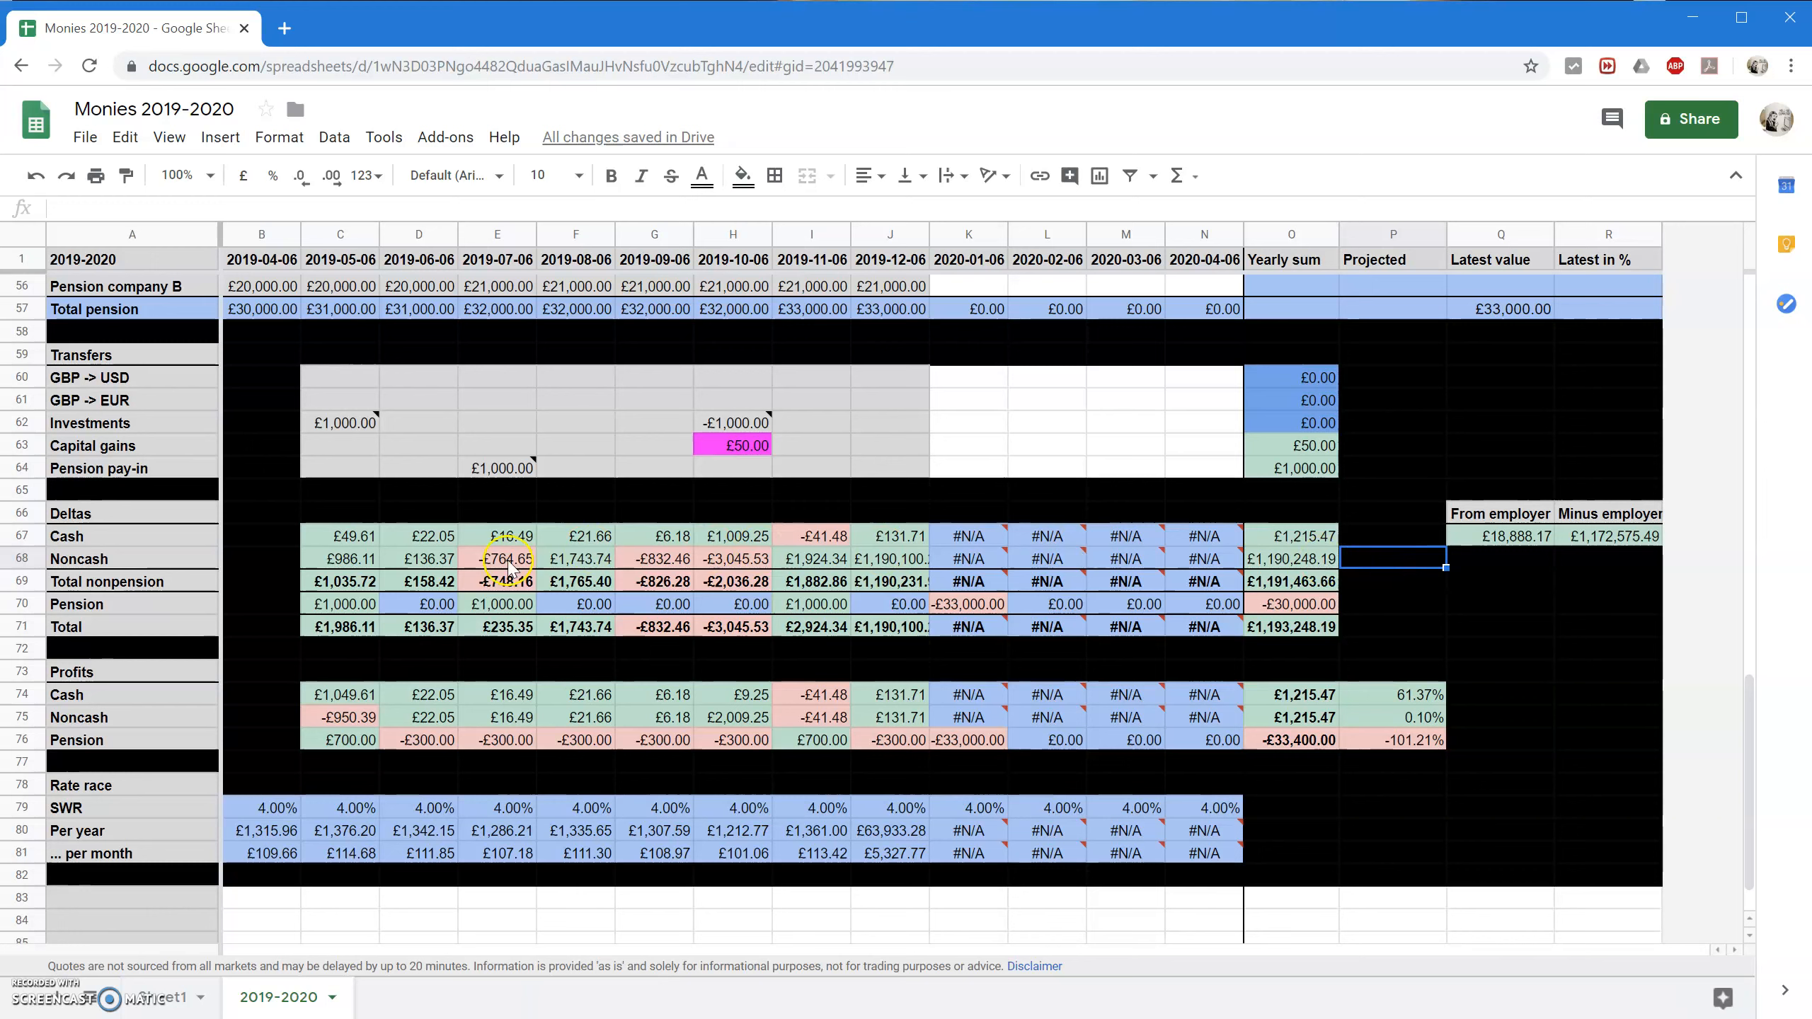
pyautogui.click(1396, 717)
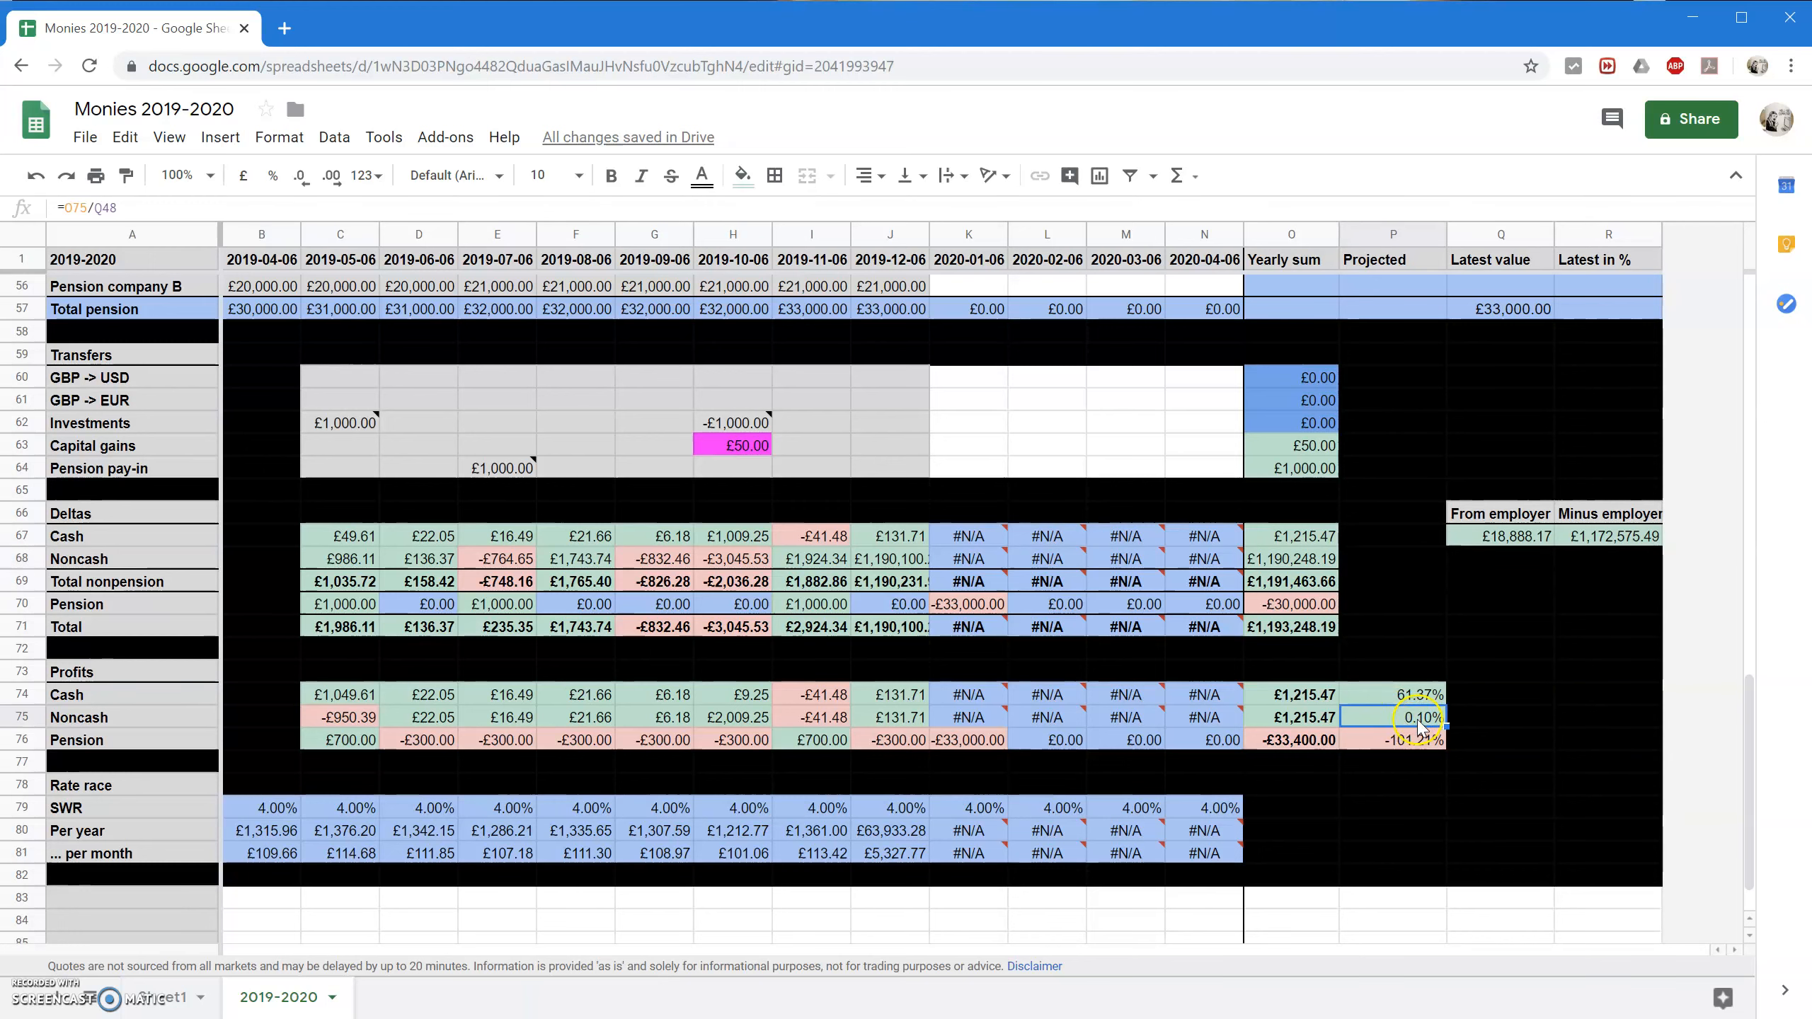
pyautogui.click(1420, 693)
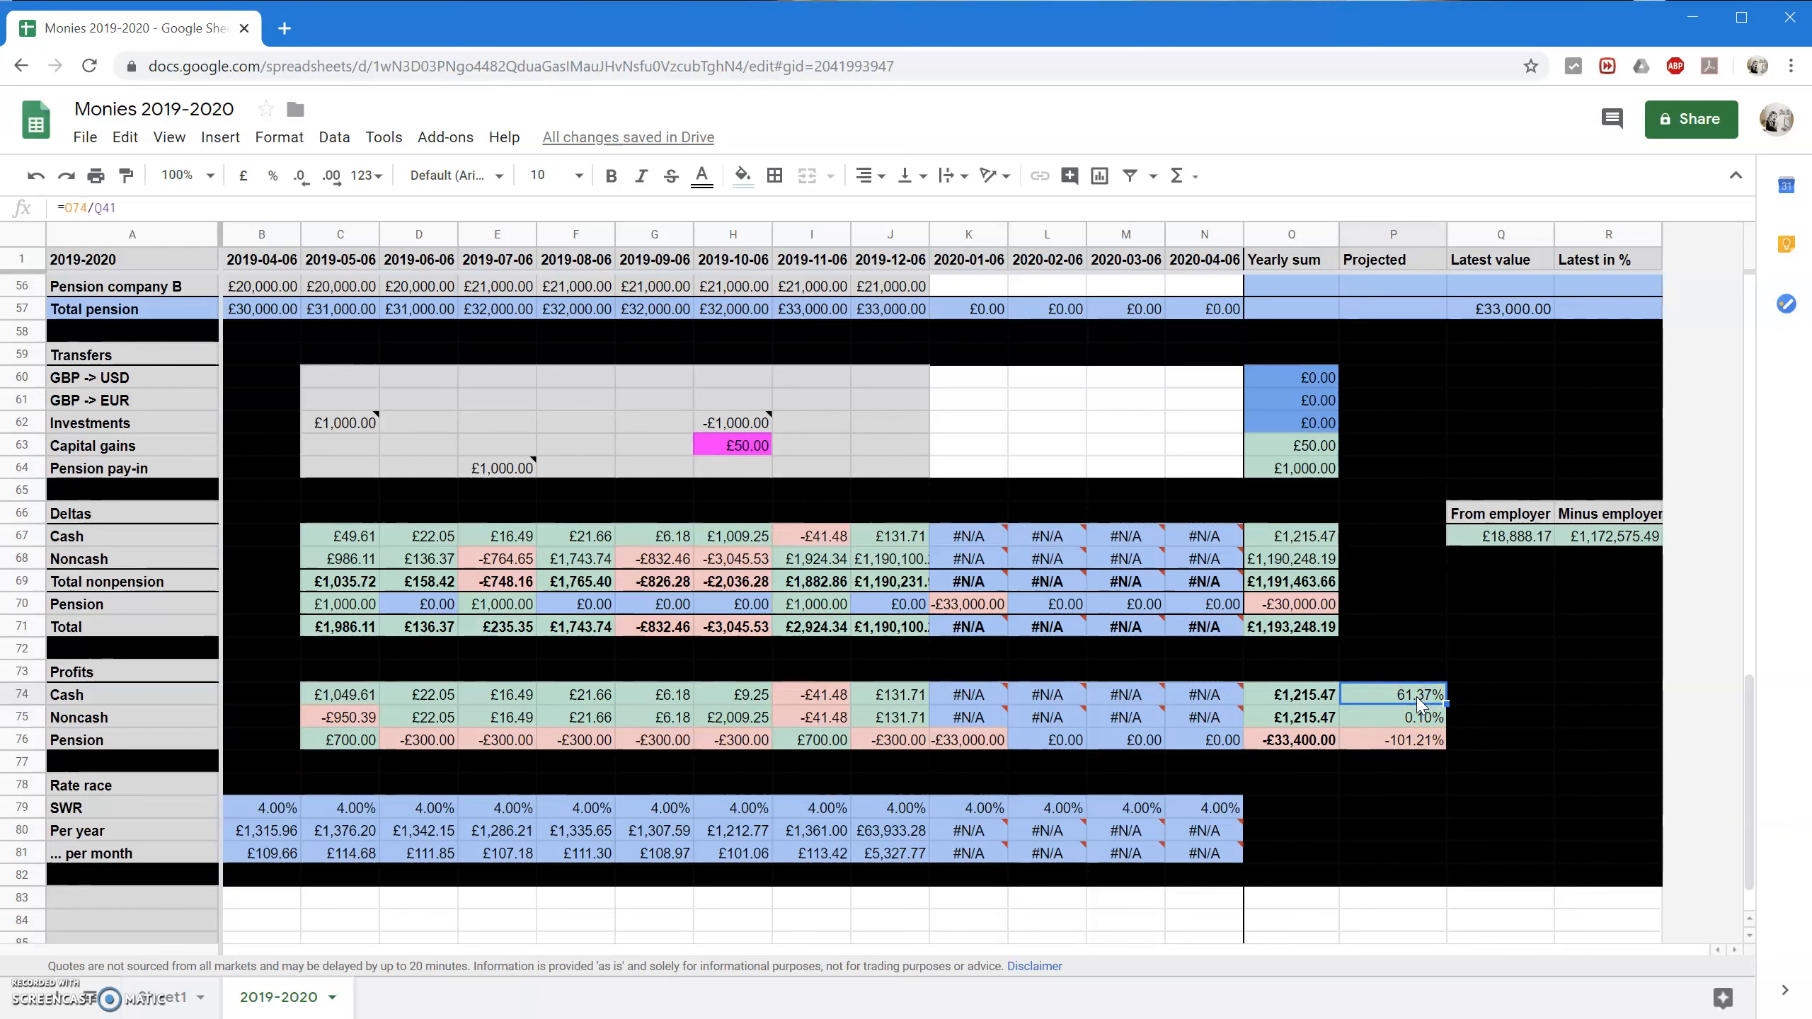
pyautogui.click(1418, 715)
pyautogui.click(1419, 723)
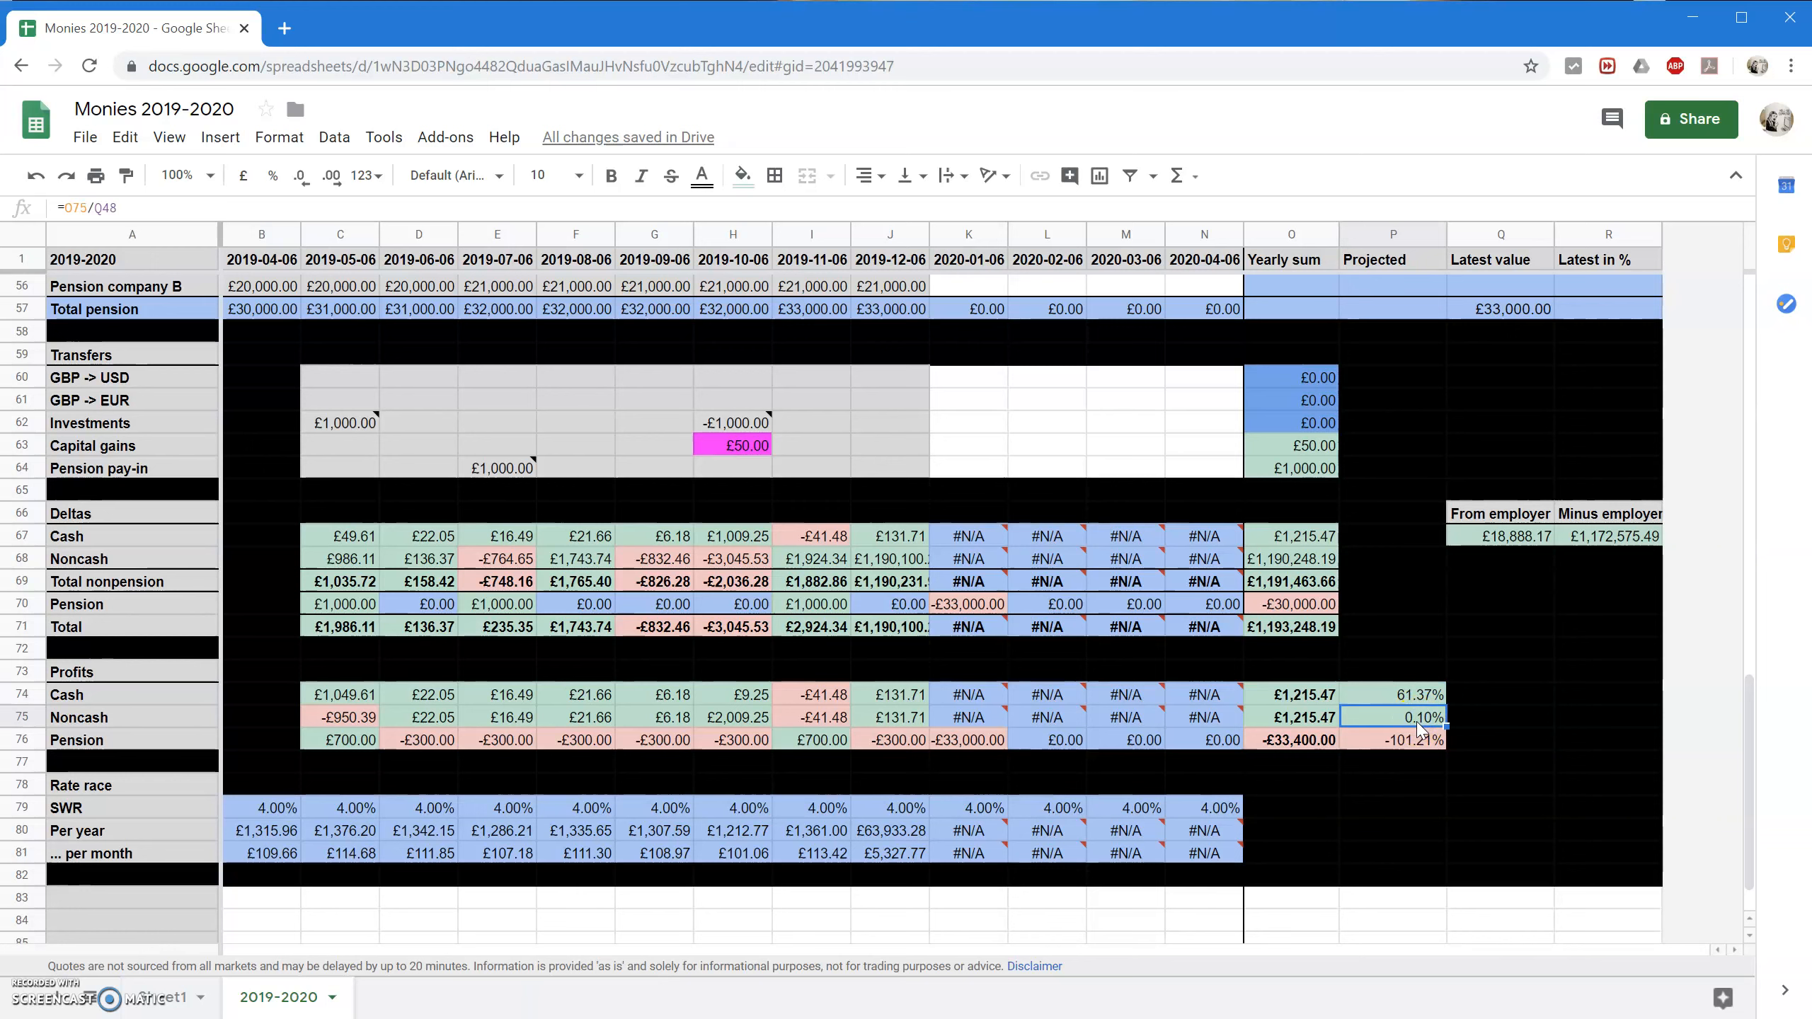
pyautogui.moveTo(963, 723)
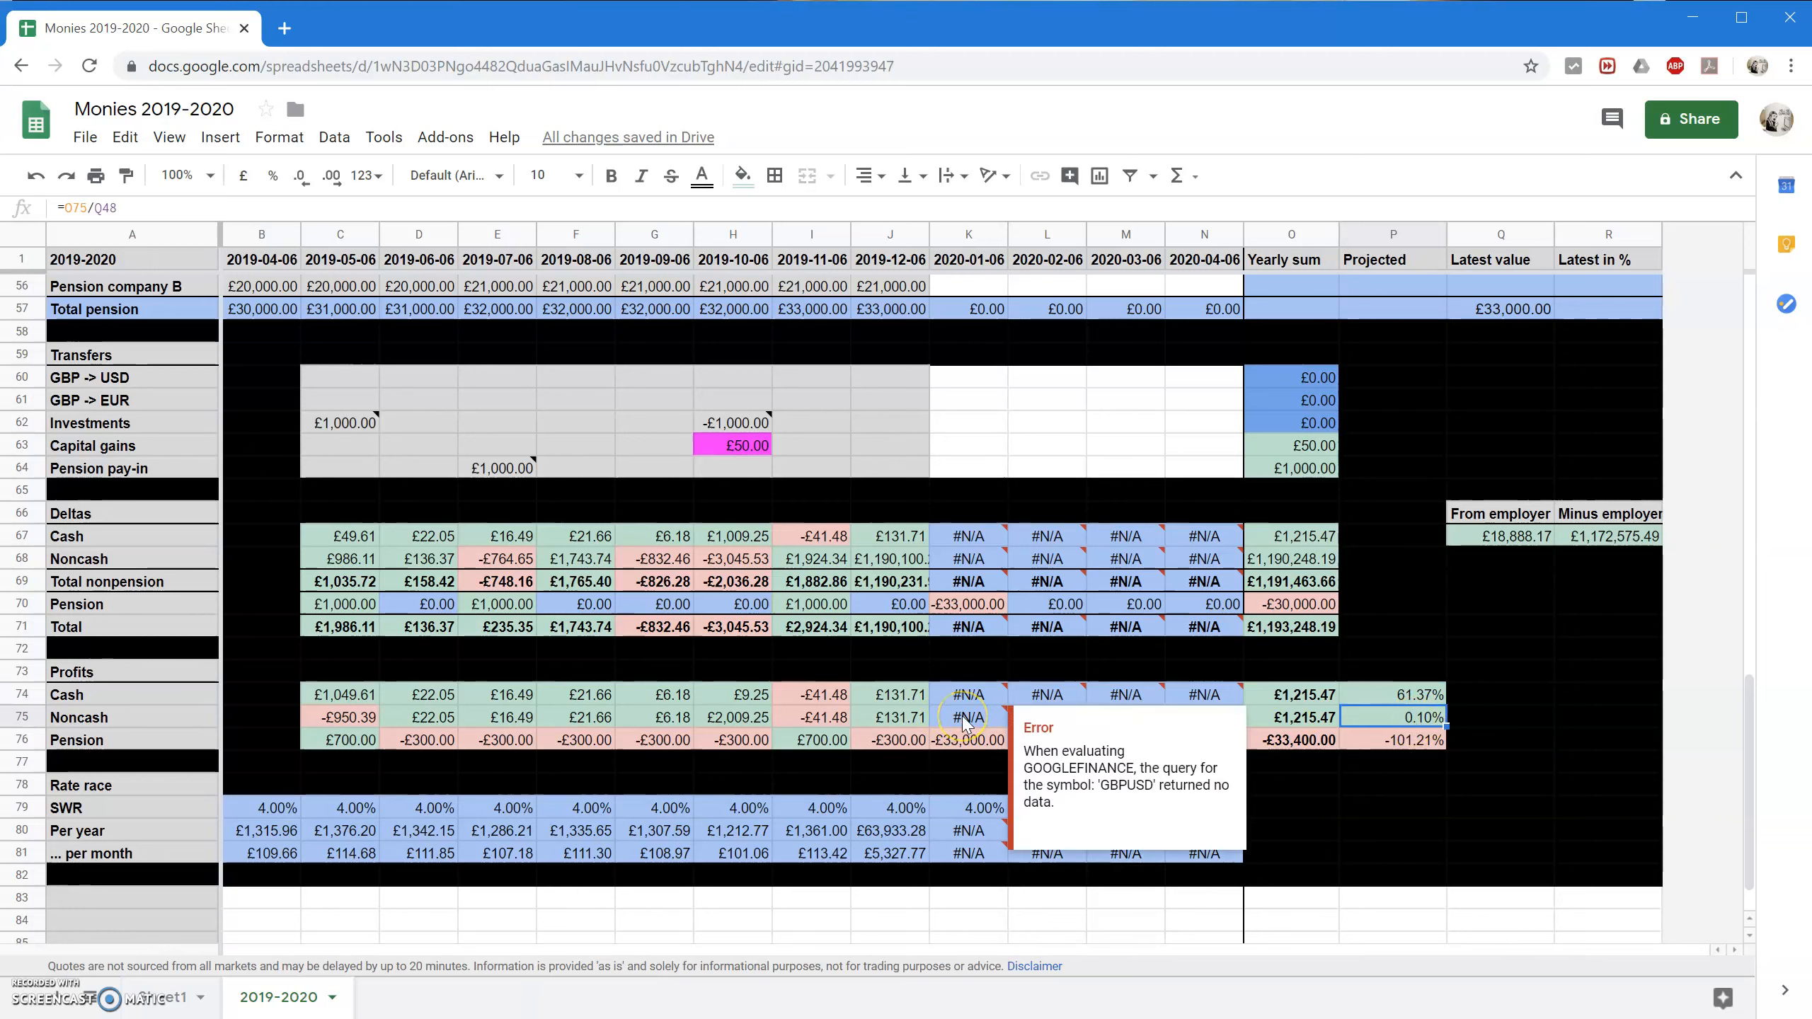
pyautogui.click(1288, 833)
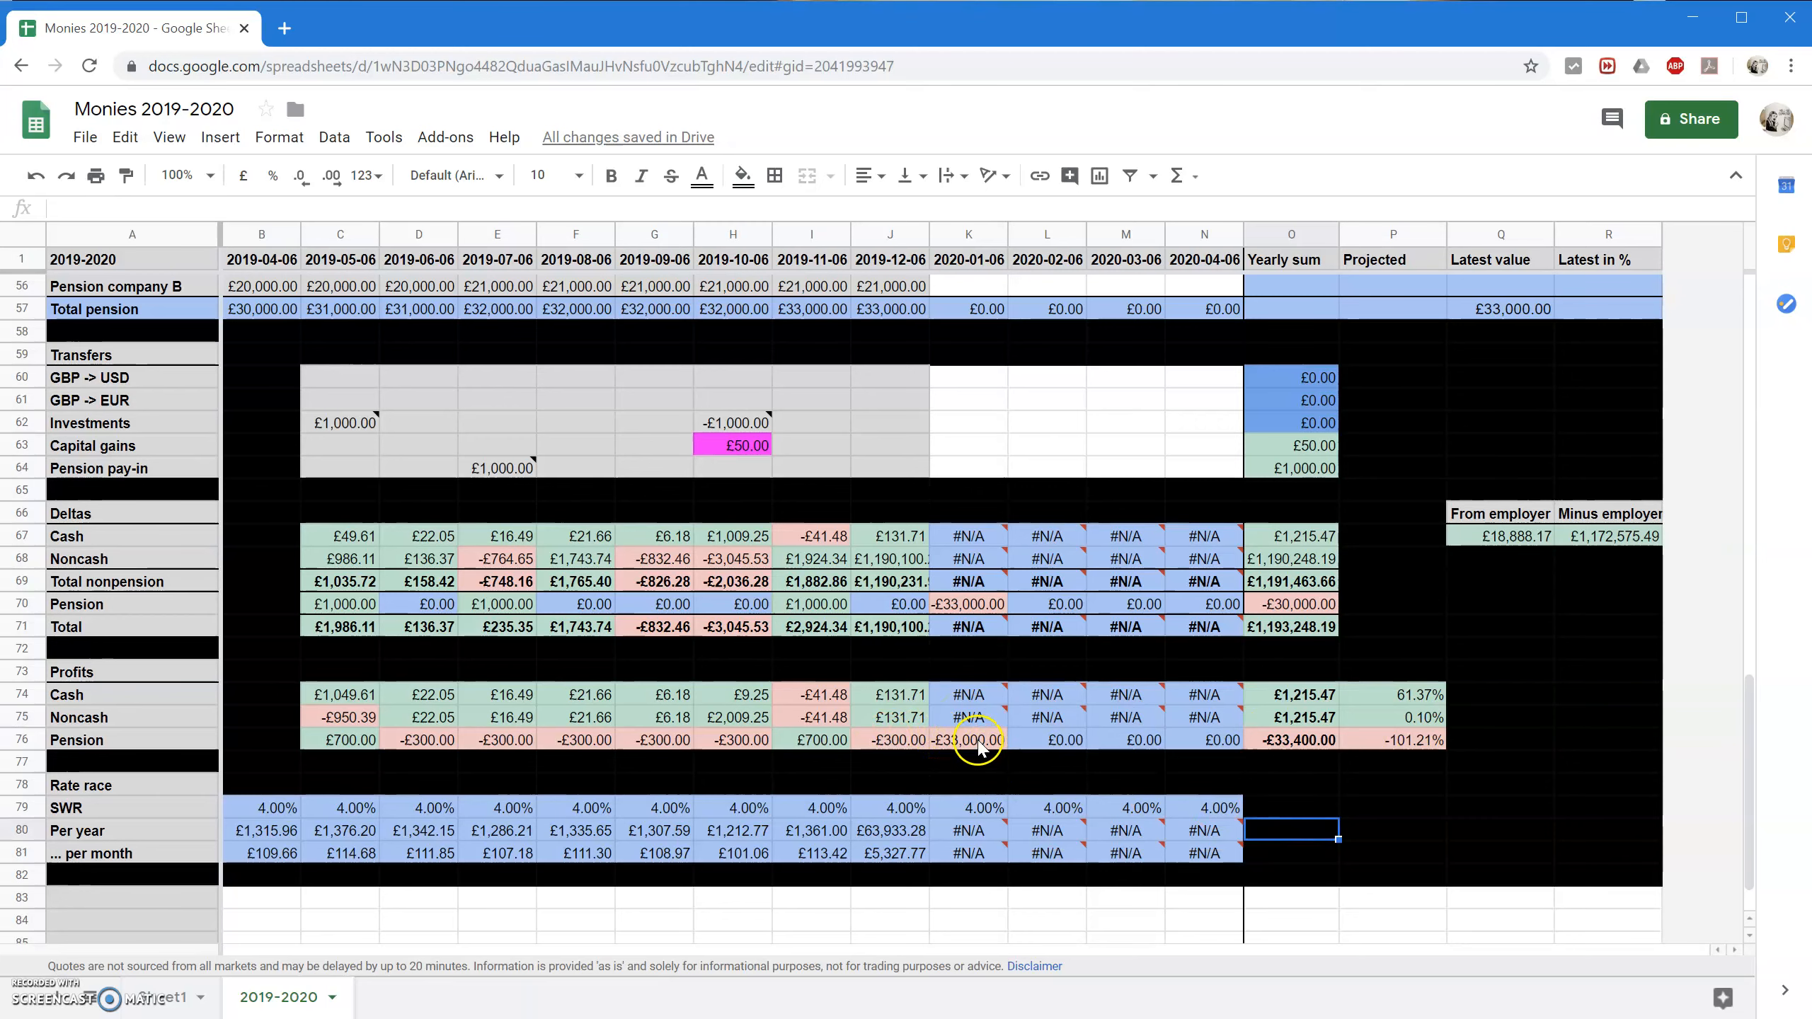
# Examine the 2020-01-06 pension formulas under Deltas in K70 and Profits in K76 against the Total pension row.
pyautogui.scroll(7, 981, 617)
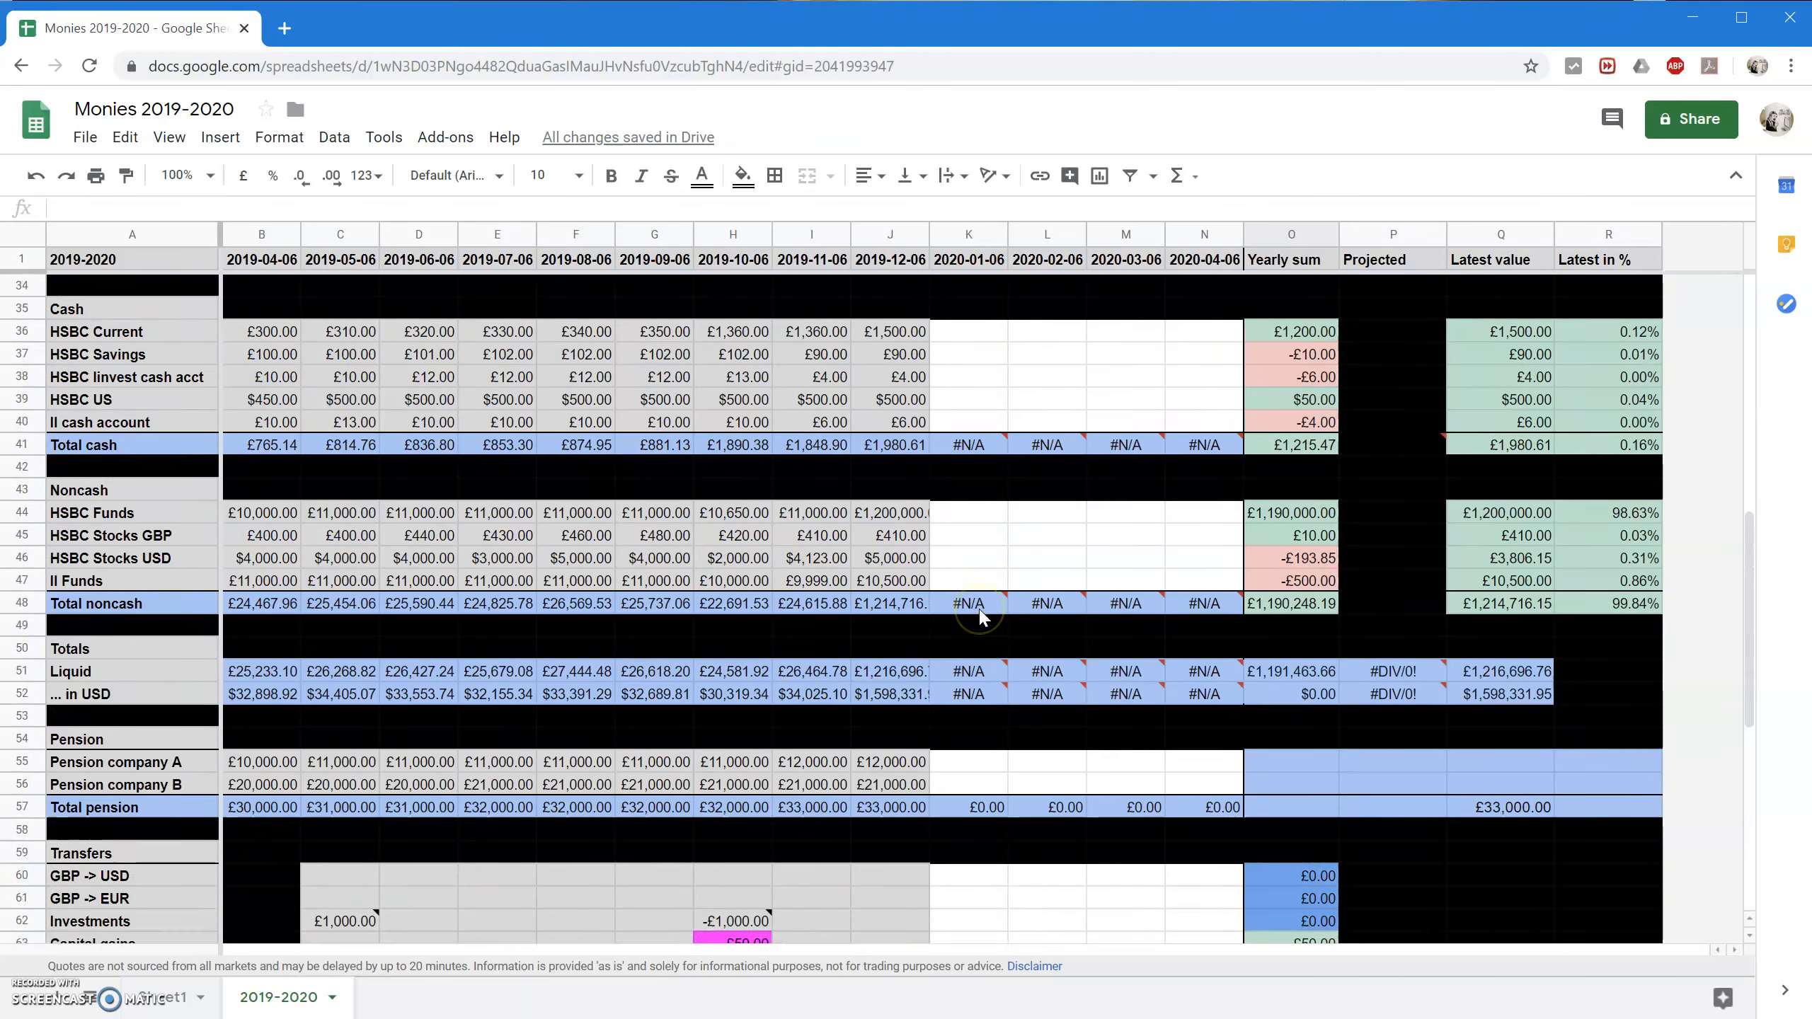
pyautogui.scroll(8, 981, 617)
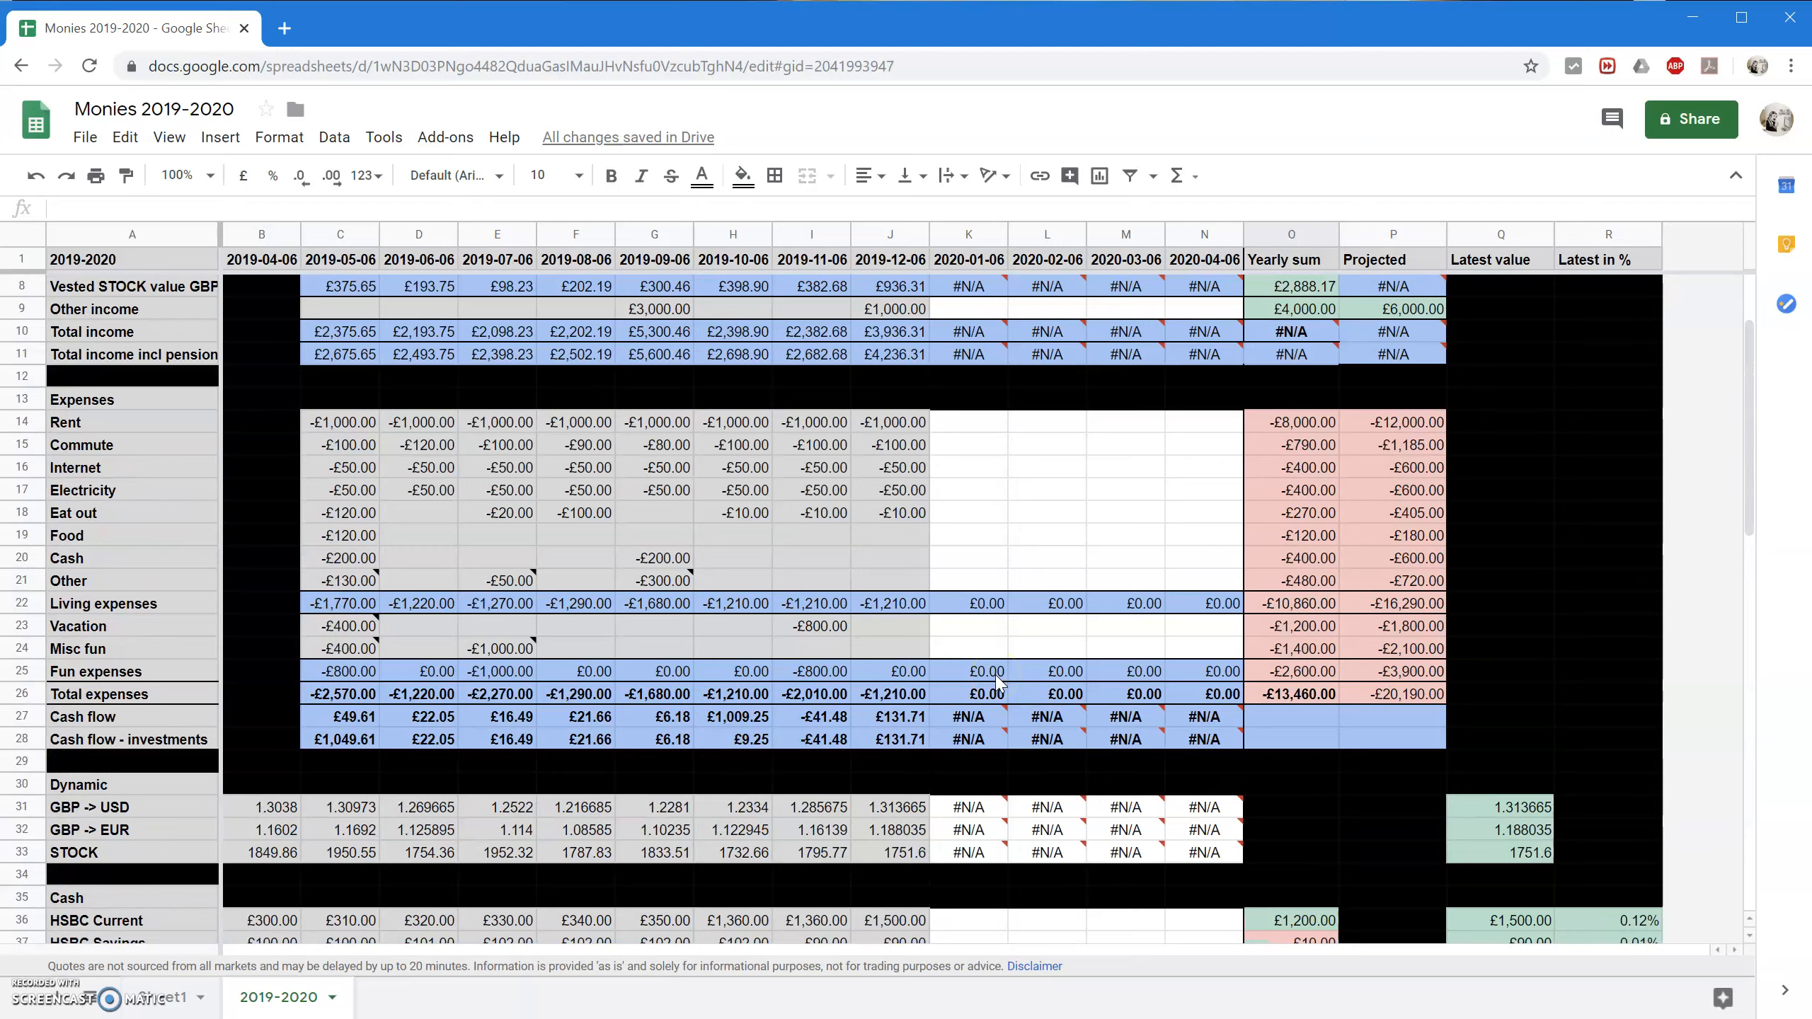
pyautogui.scroll(-16, 997, 681)
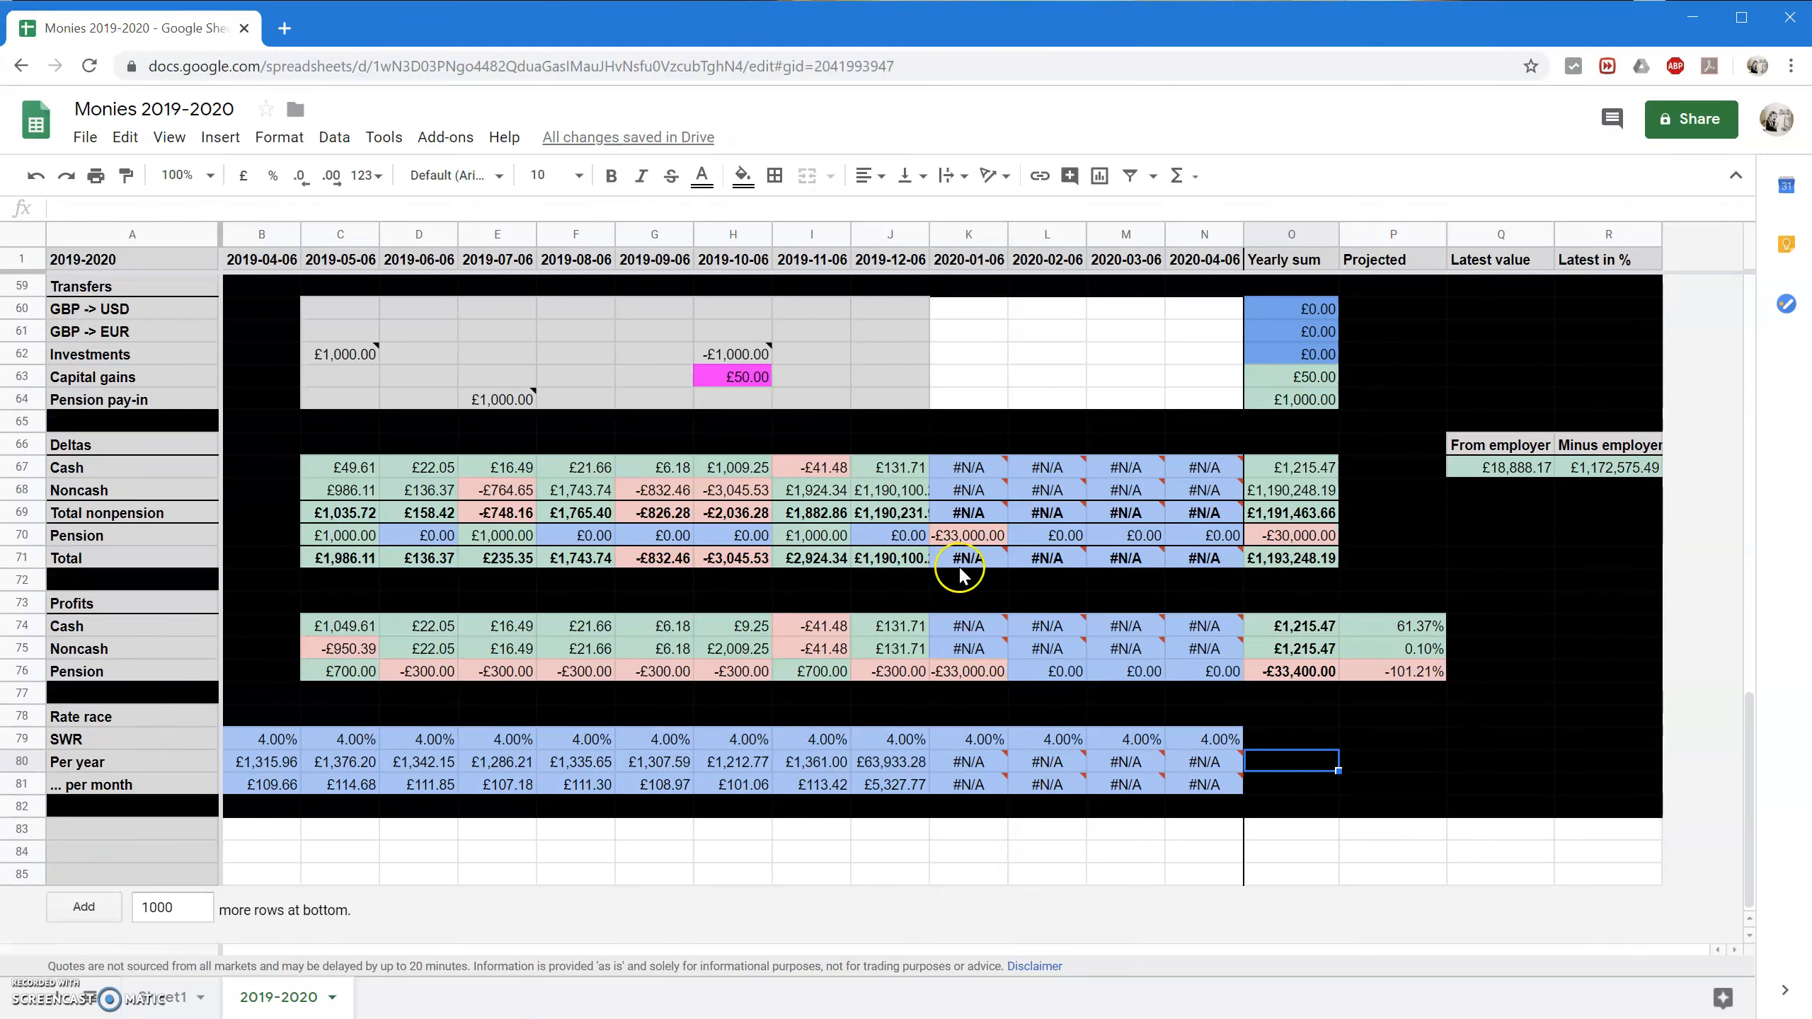
pyautogui.click(963, 537)
pyautogui.click(962, 673)
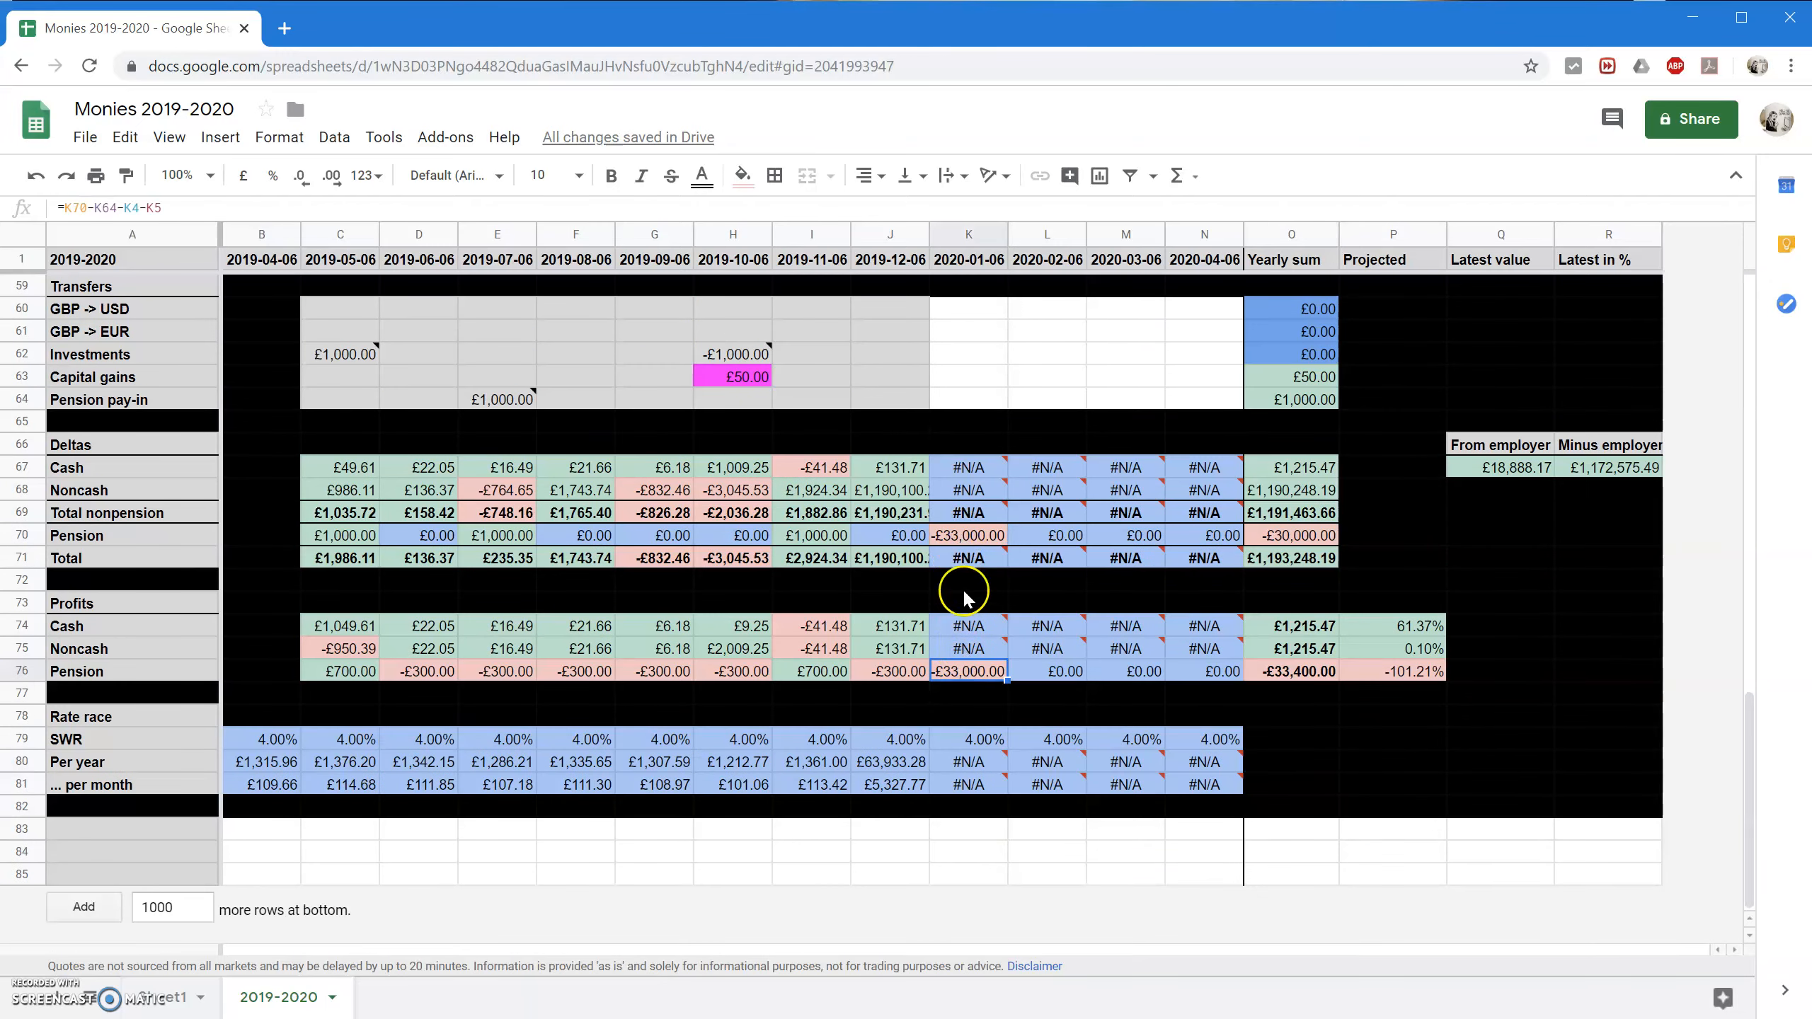
pyautogui.click(965, 537)
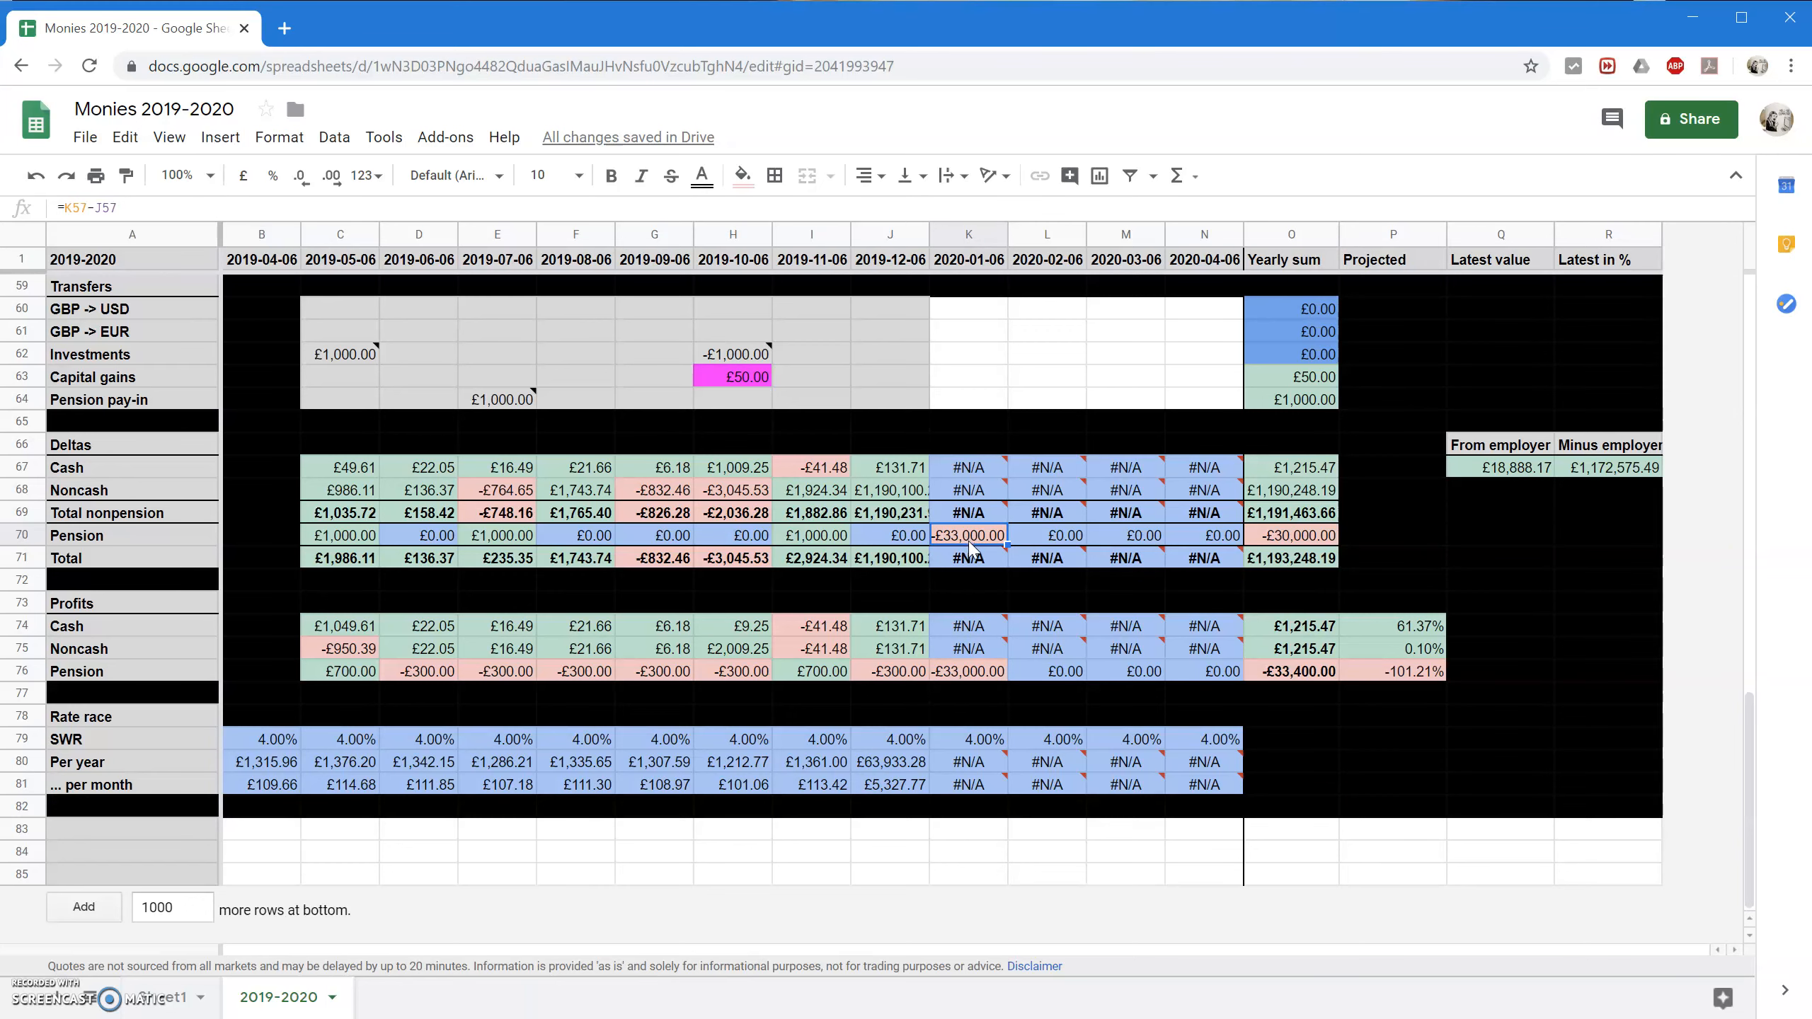
pyautogui.scroll(6, 967, 549)
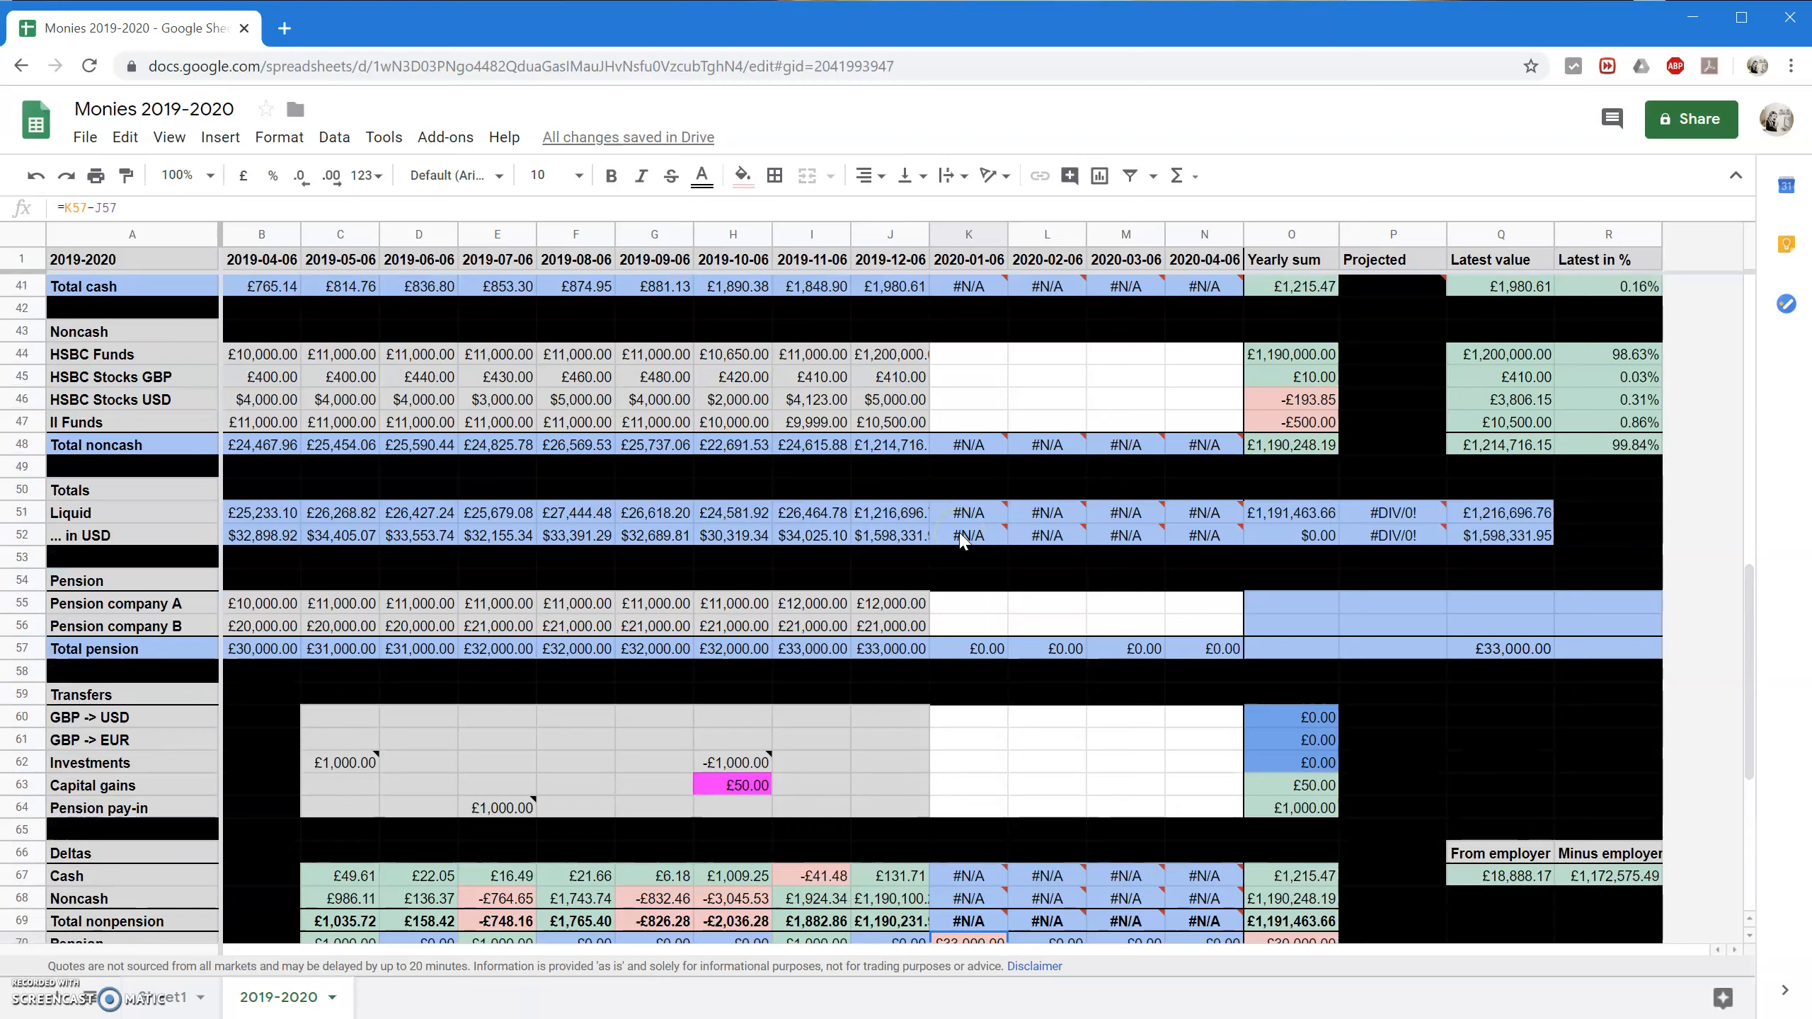
pyautogui.scroll(-2, 961, 545)
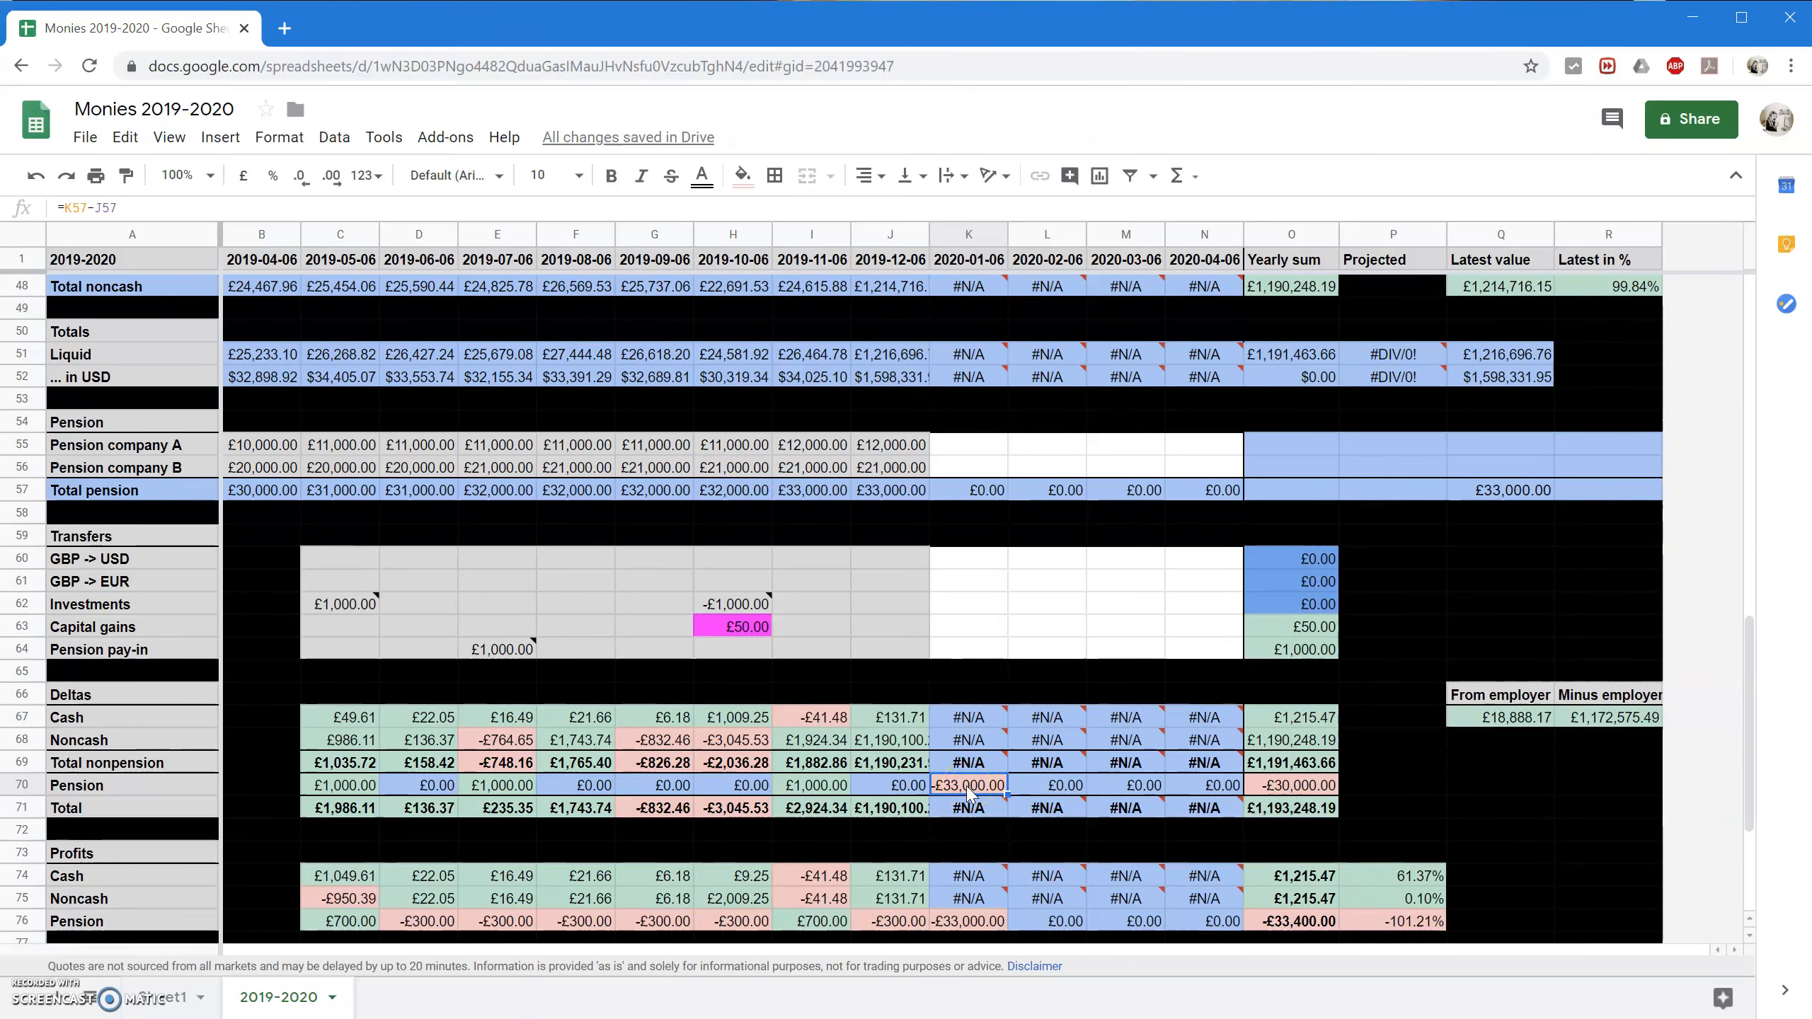
pyautogui.scroll(-2, 968, 792)
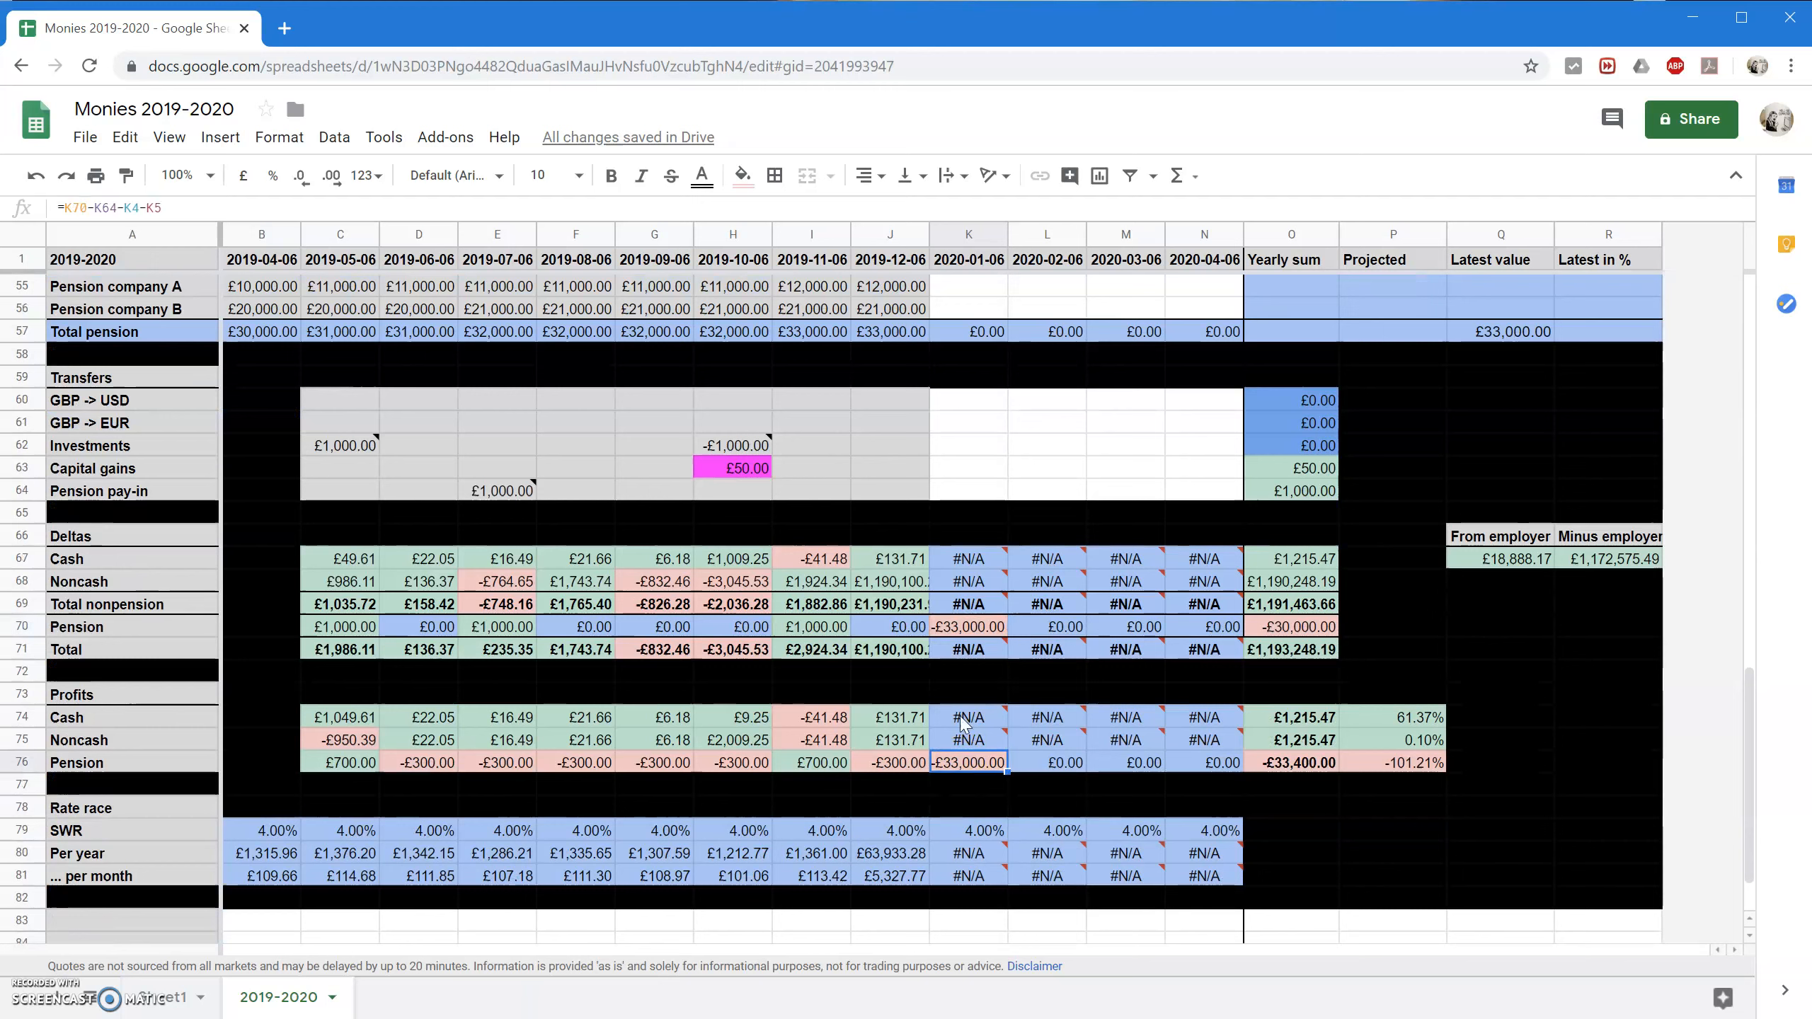
pyautogui.click(970, 762)
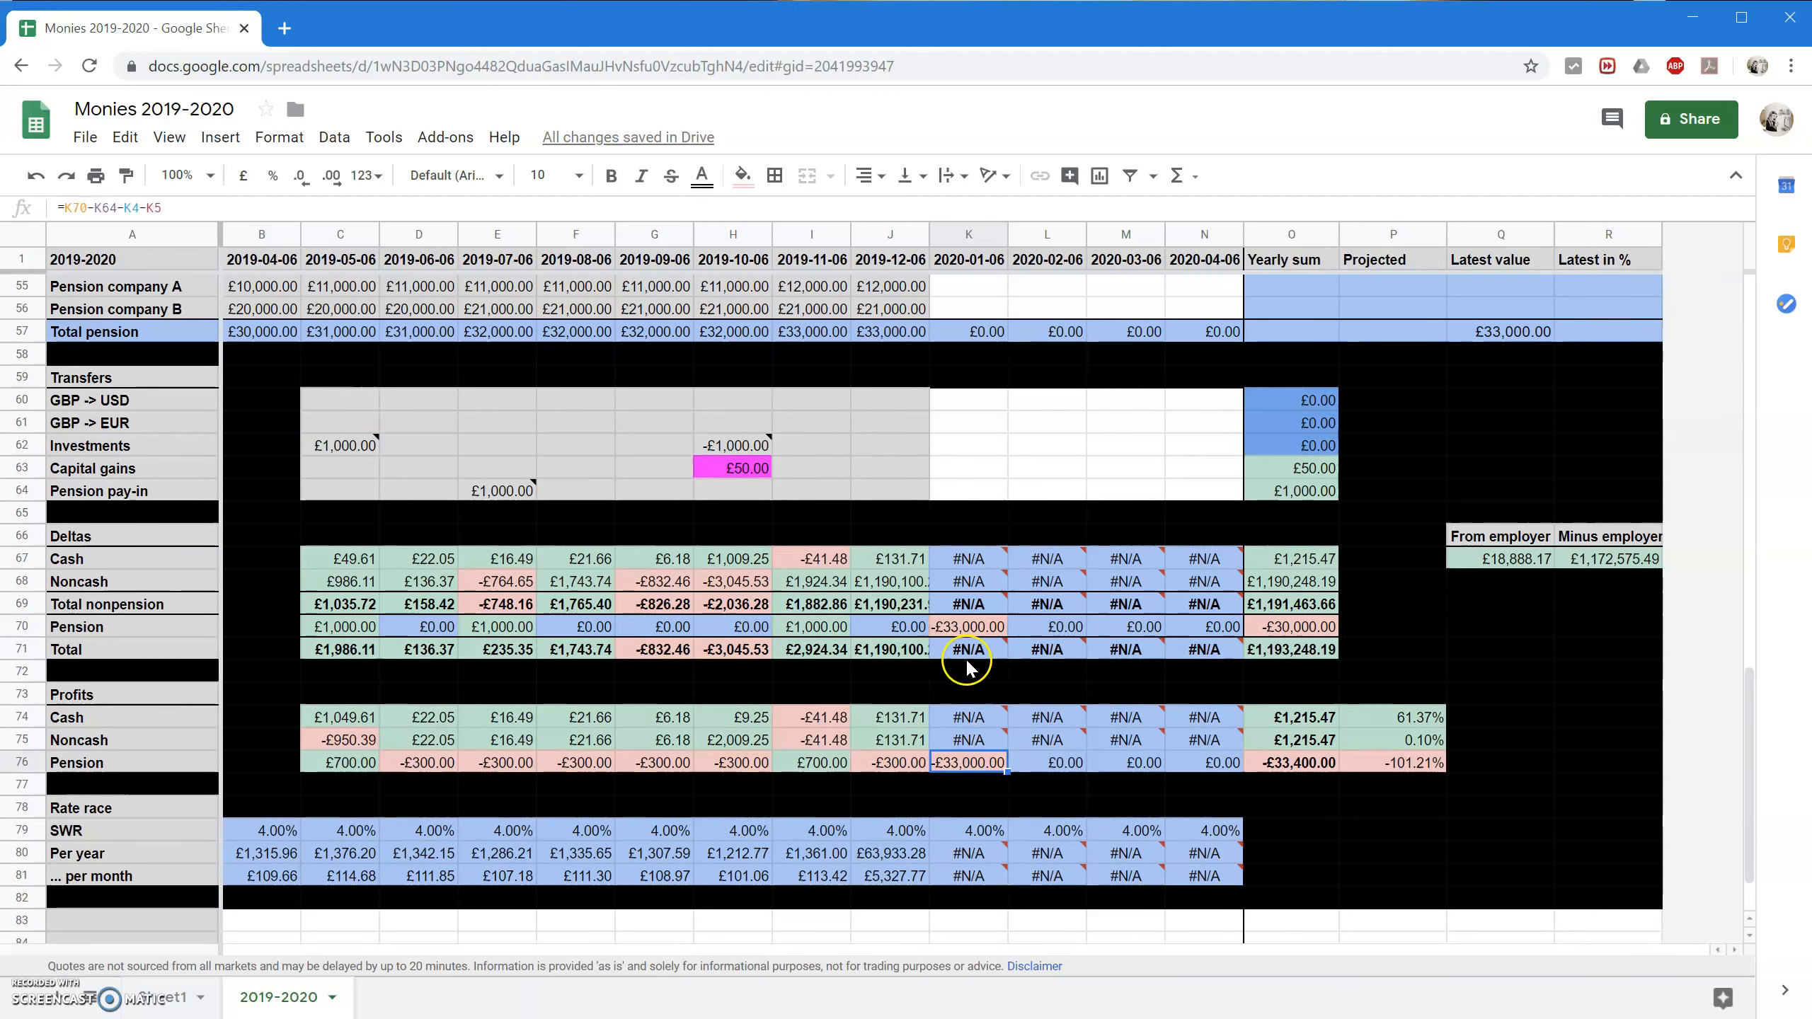
pyautogui.click(975, 632)
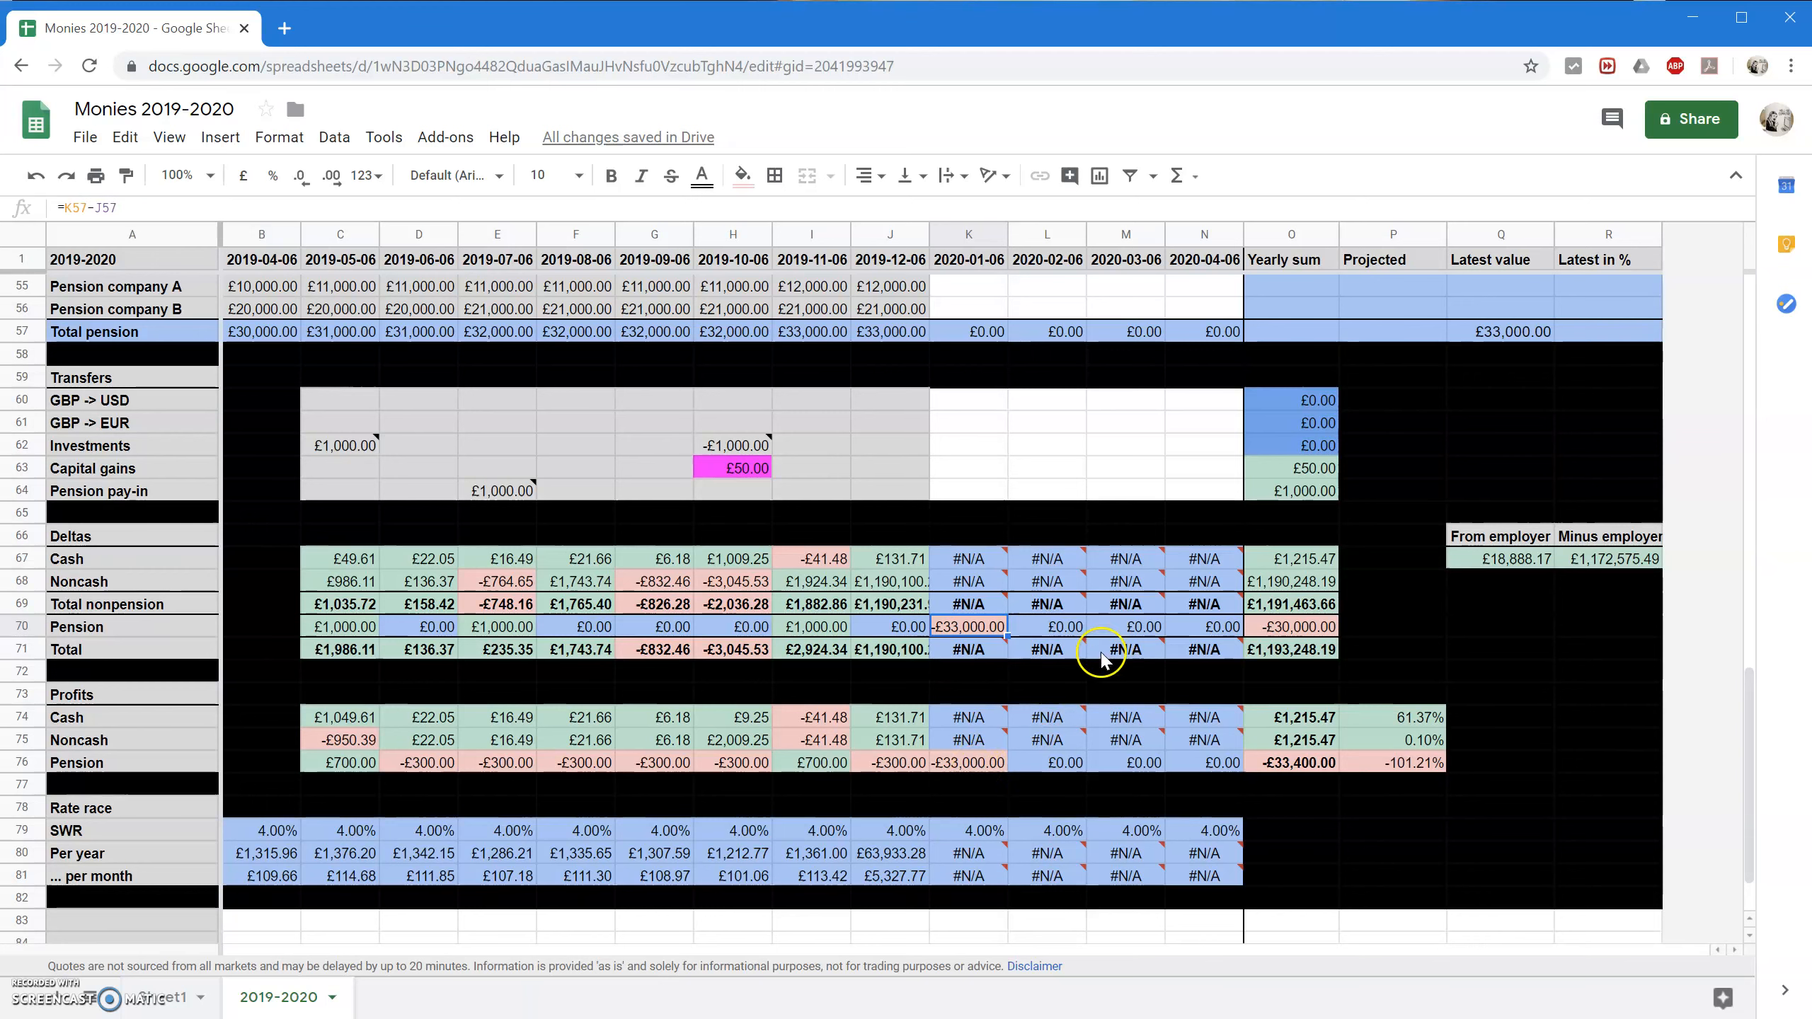
pyautogui.moveTo(1019, 590)
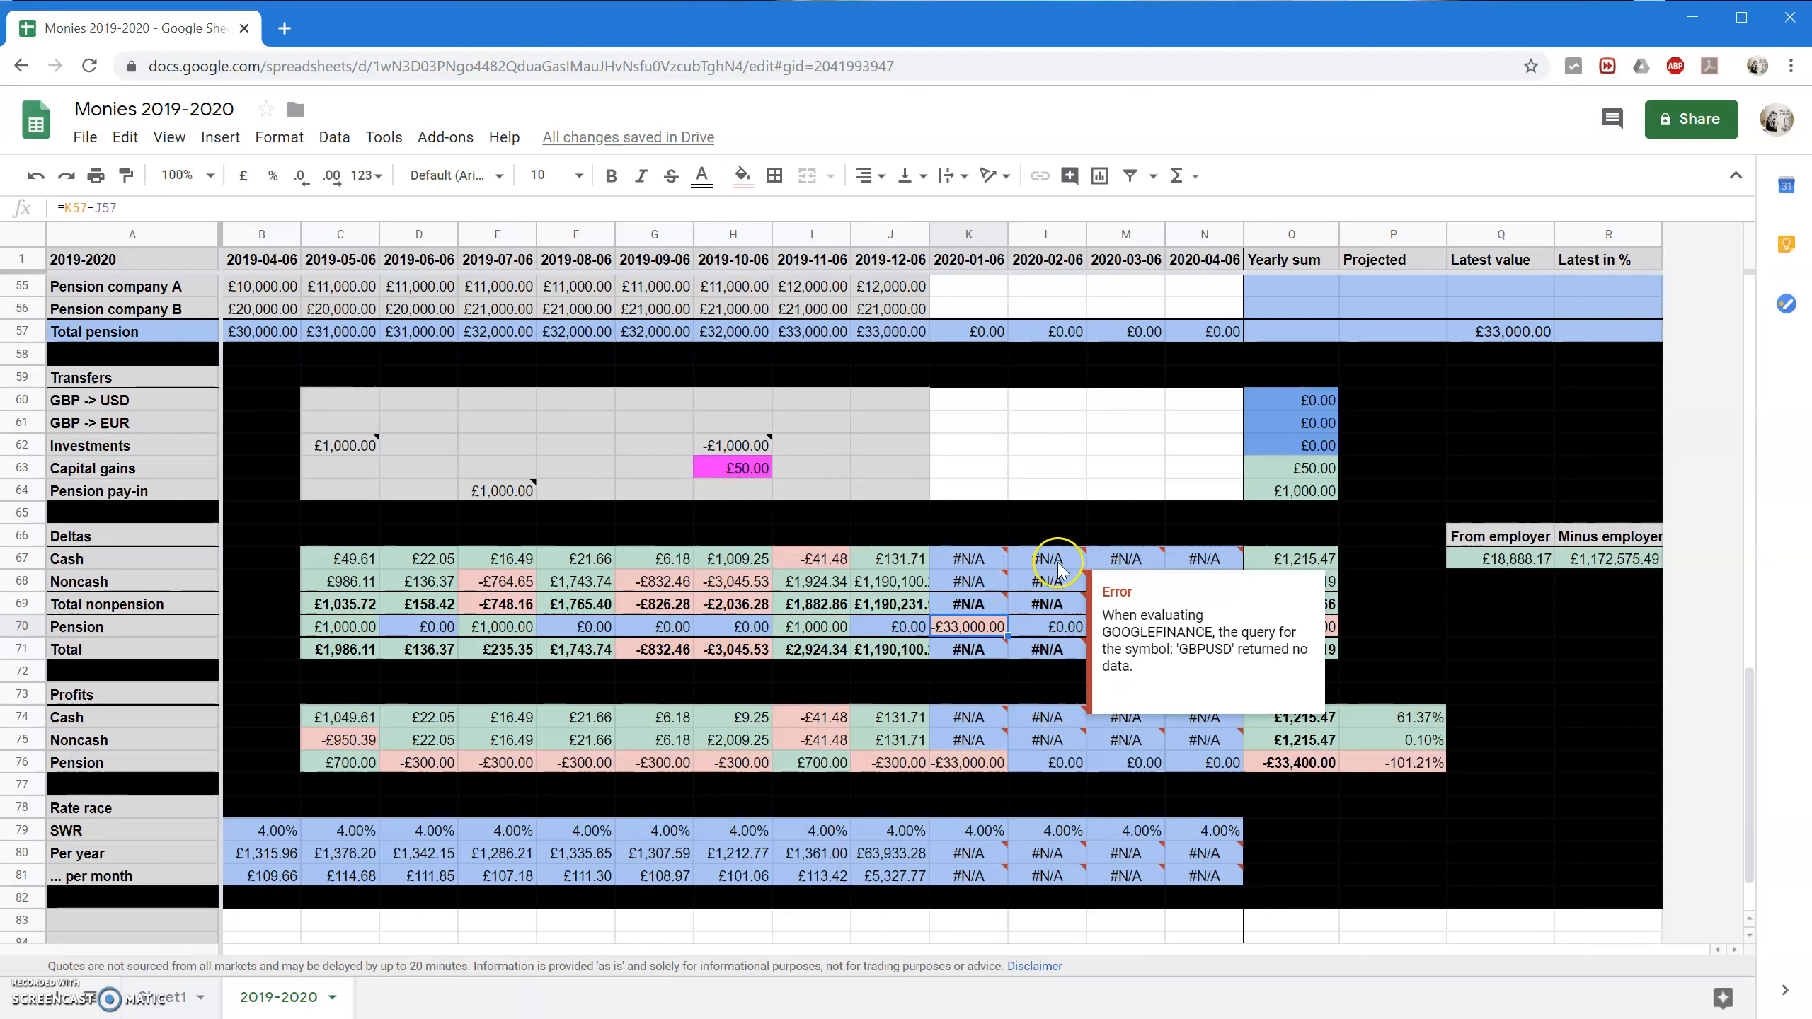
# Rename the spreadsheet file as Monies by removing the year range from its title.
pyautogui.scroll(15, 950, 701)
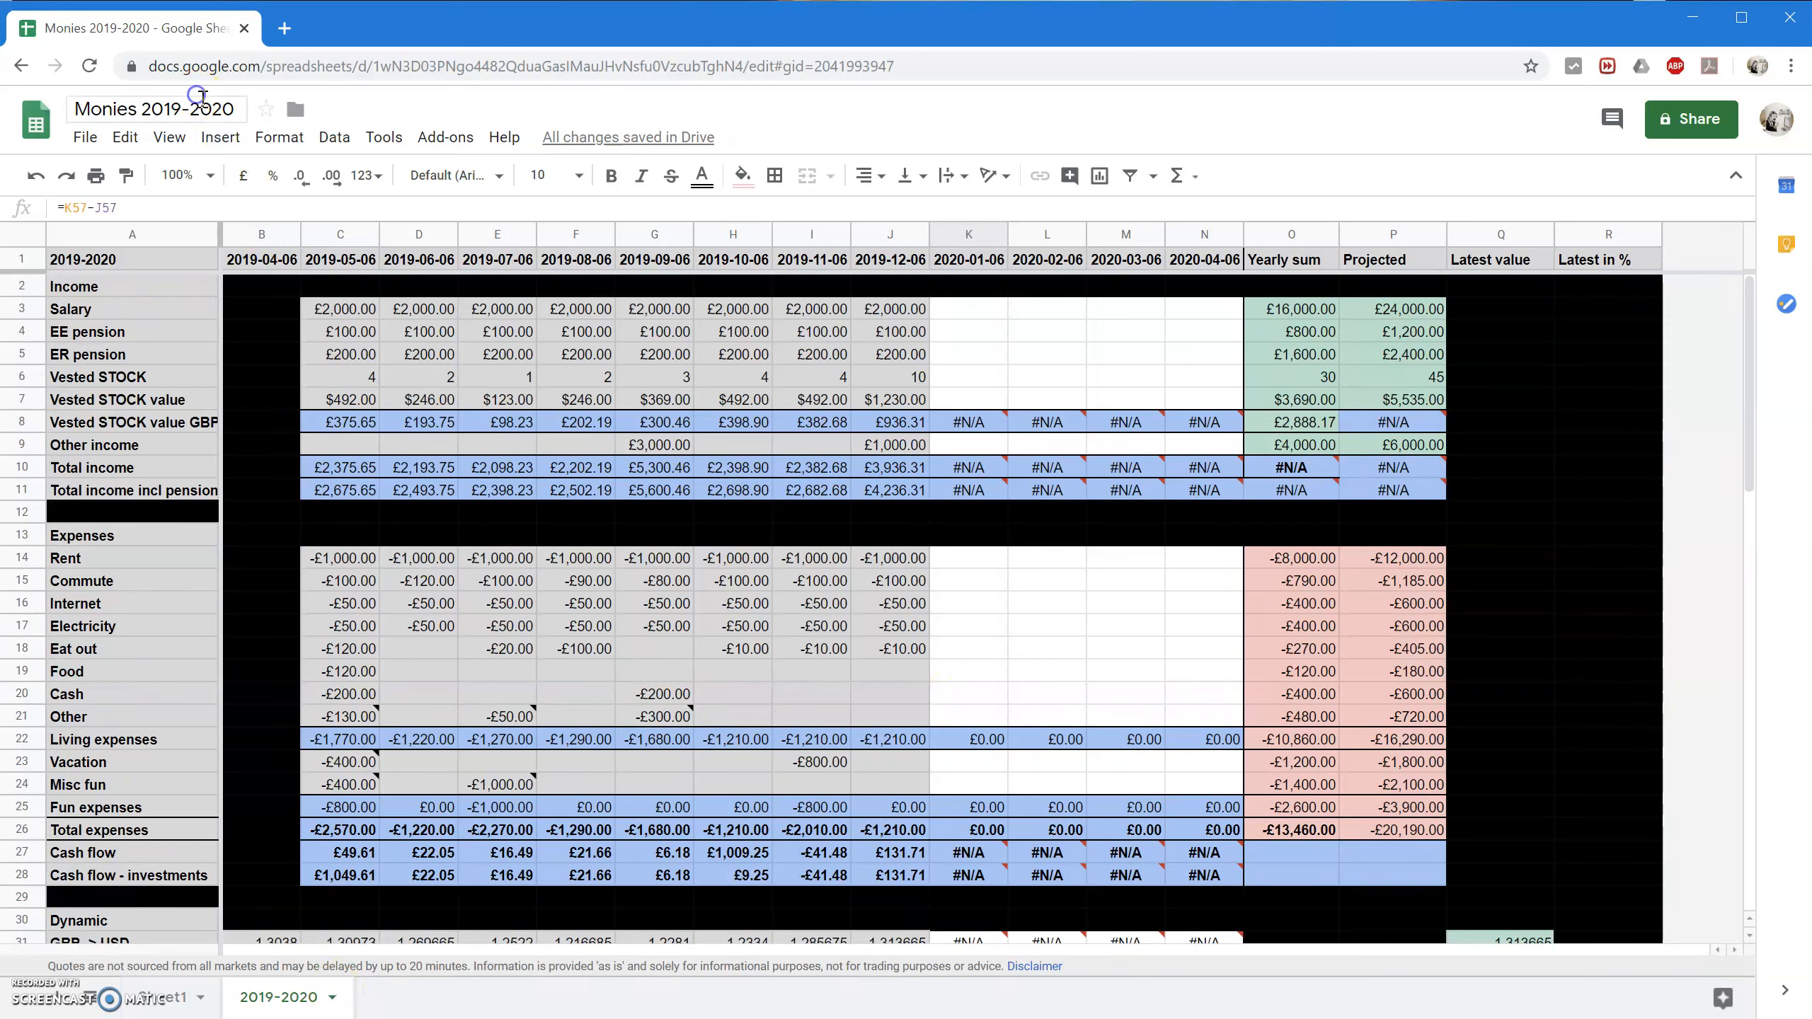
pyautogui.click(206, 109)
pyautogui.keyDown('shift'); pyautogui.click(140, 109); pyautogui.keyUp('shift')
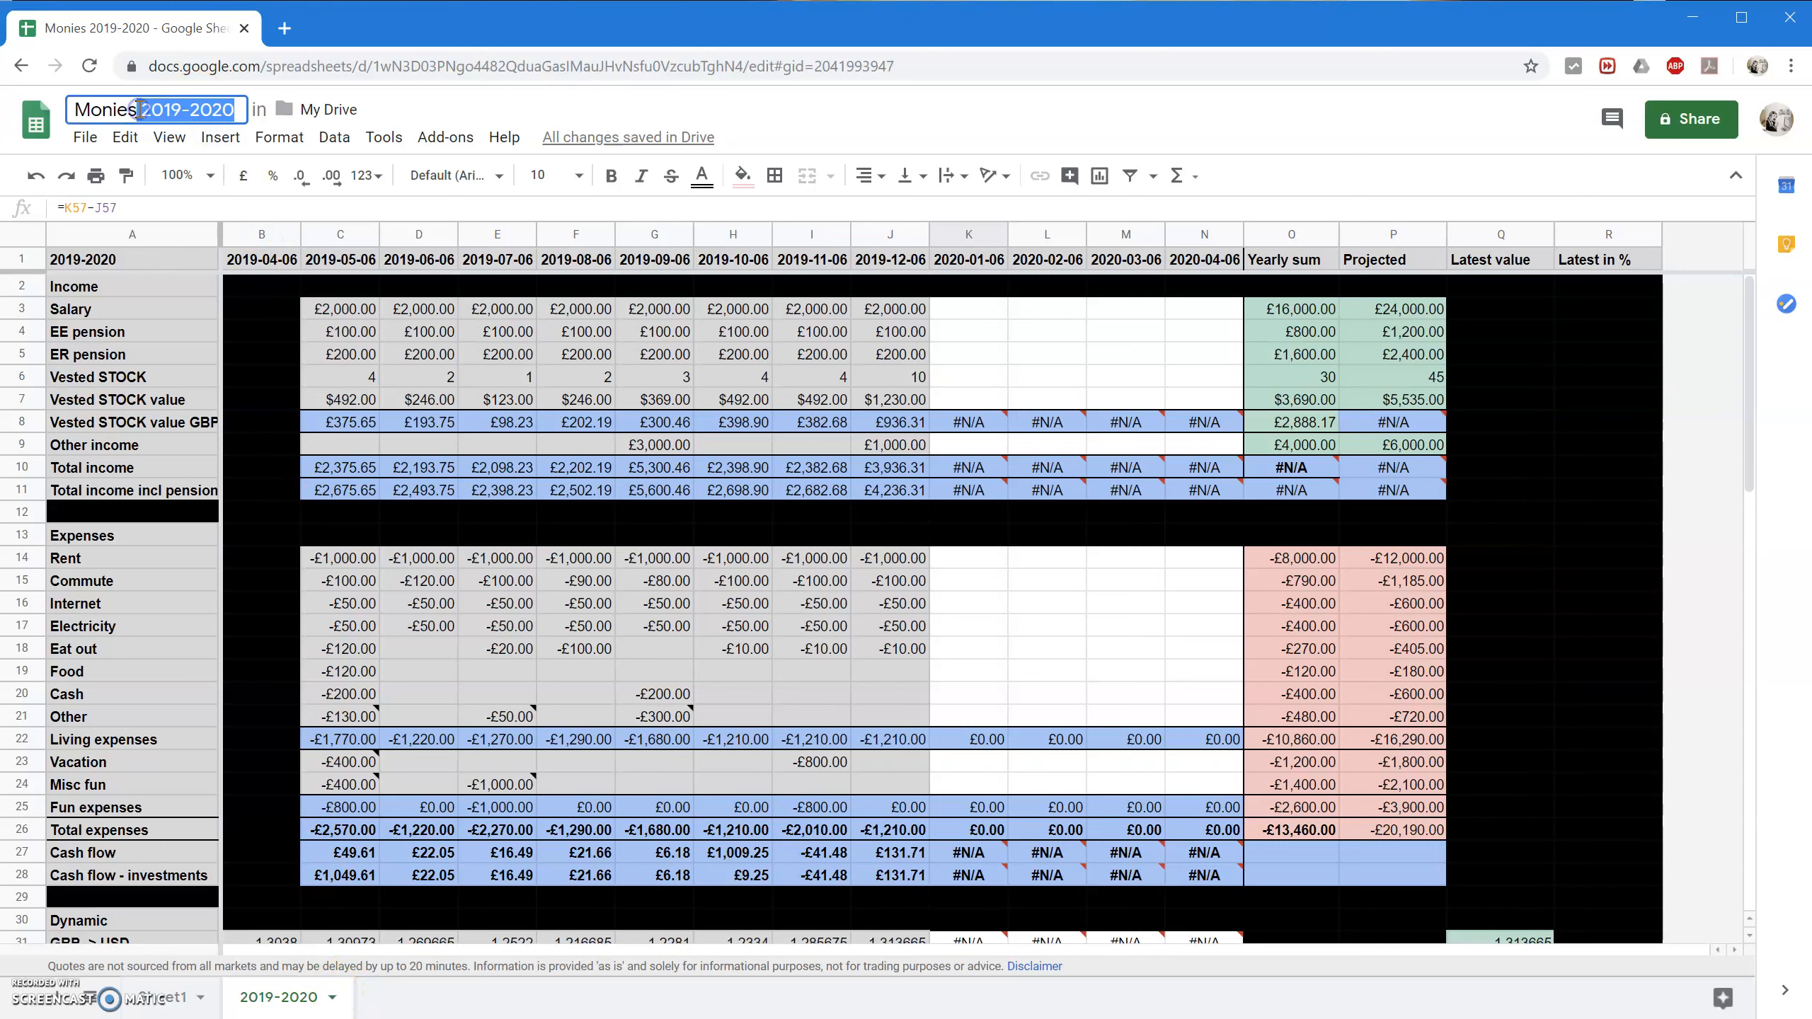
pyautogui.press('BackSpace')
pyautogui.press('Return')
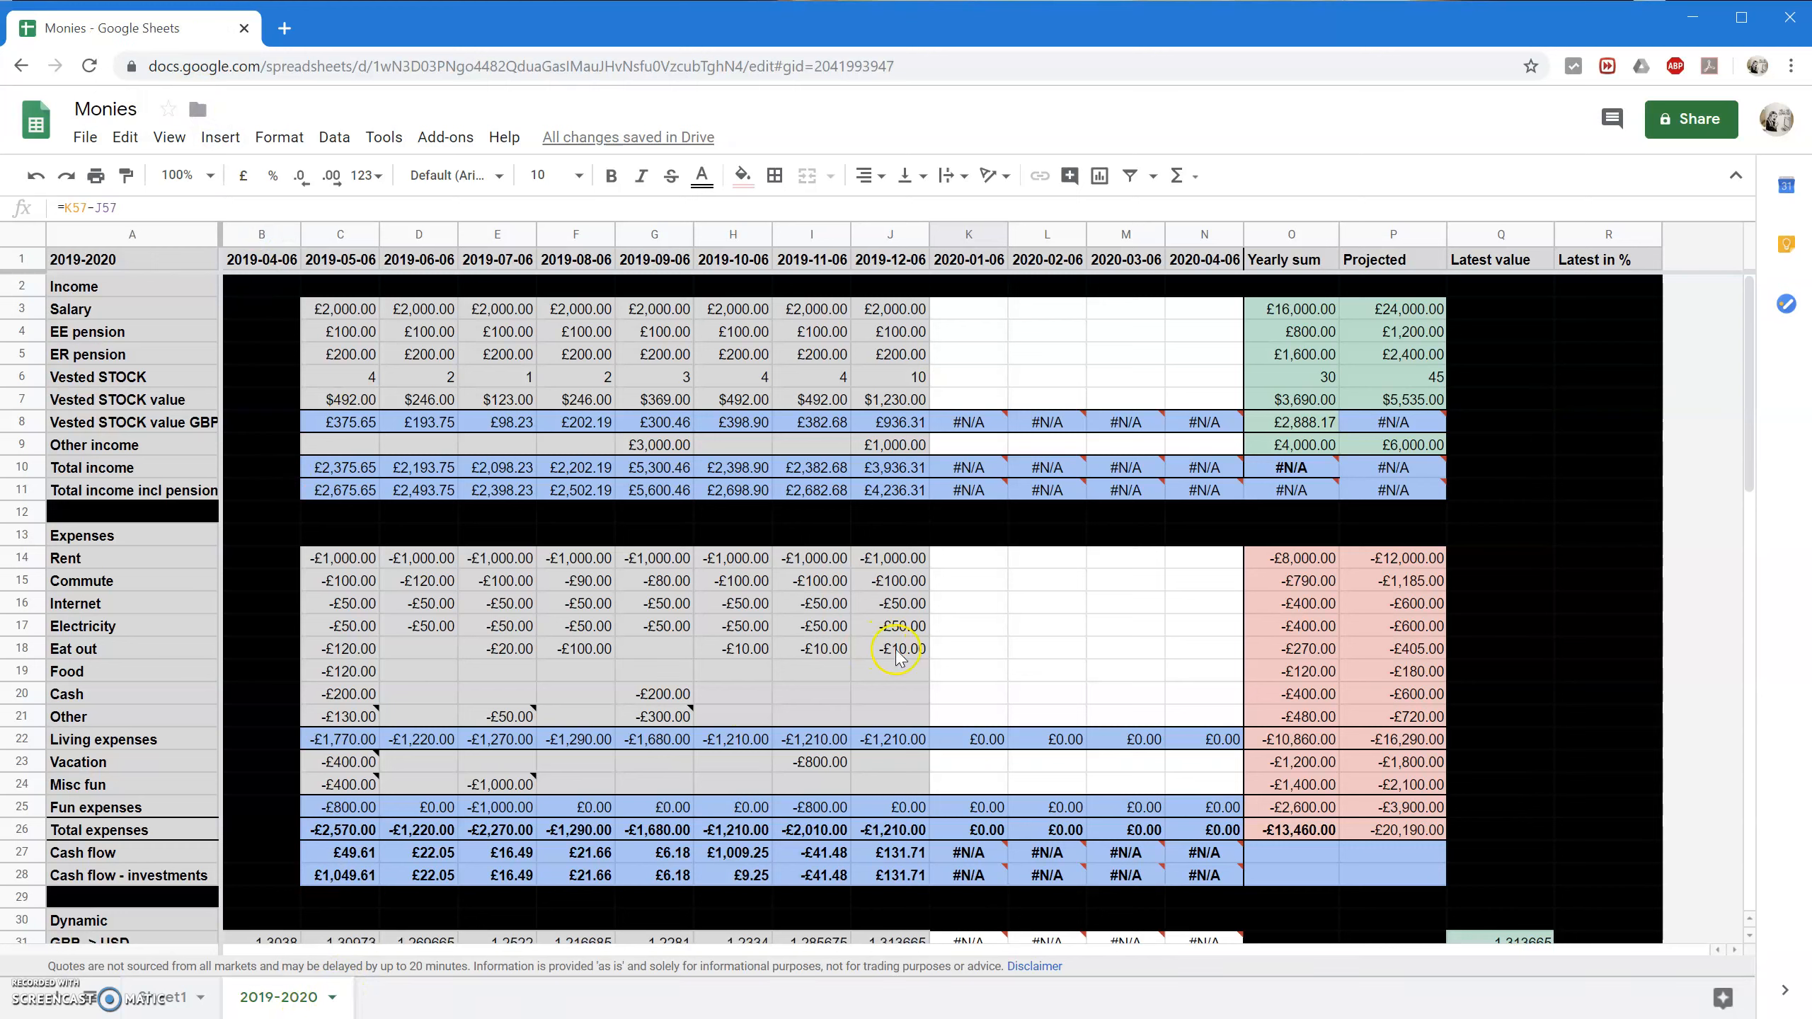
# Protect the 2019-2020 sheet with the description "tax year done", restricting editing to only you.
pyautogui.click(332, 997)
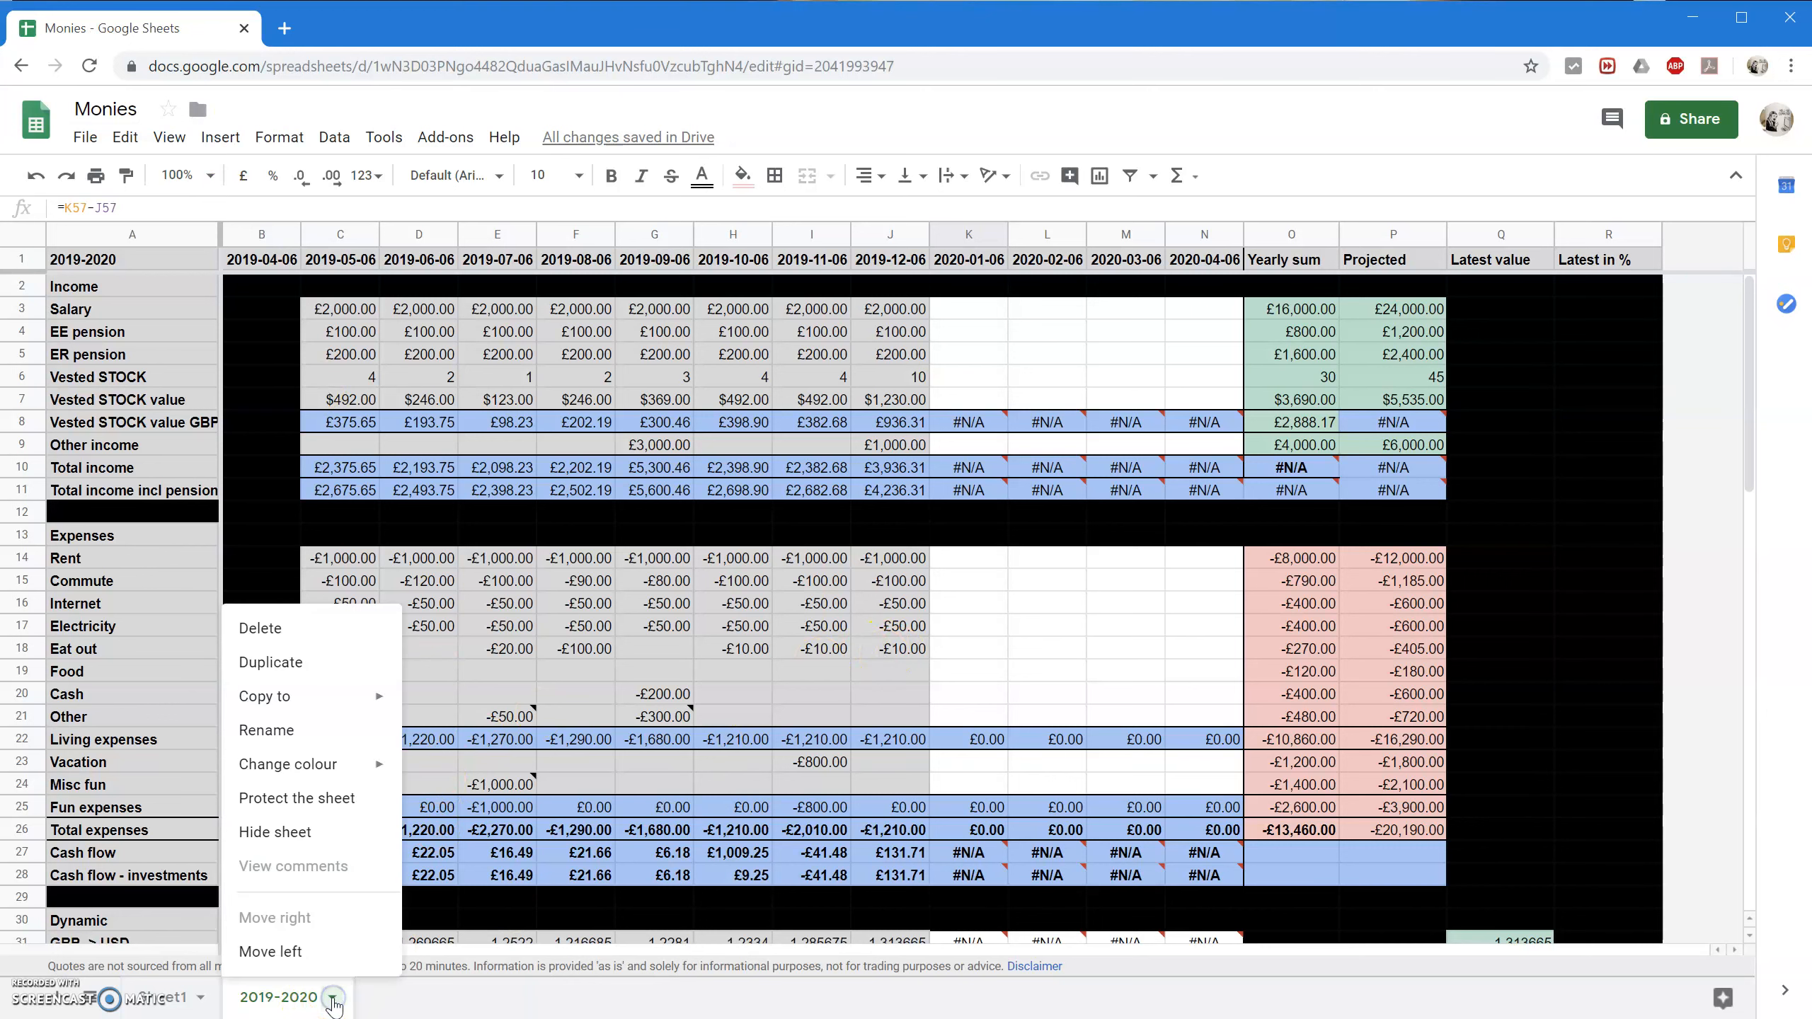
pyautogui.click(333, 799)
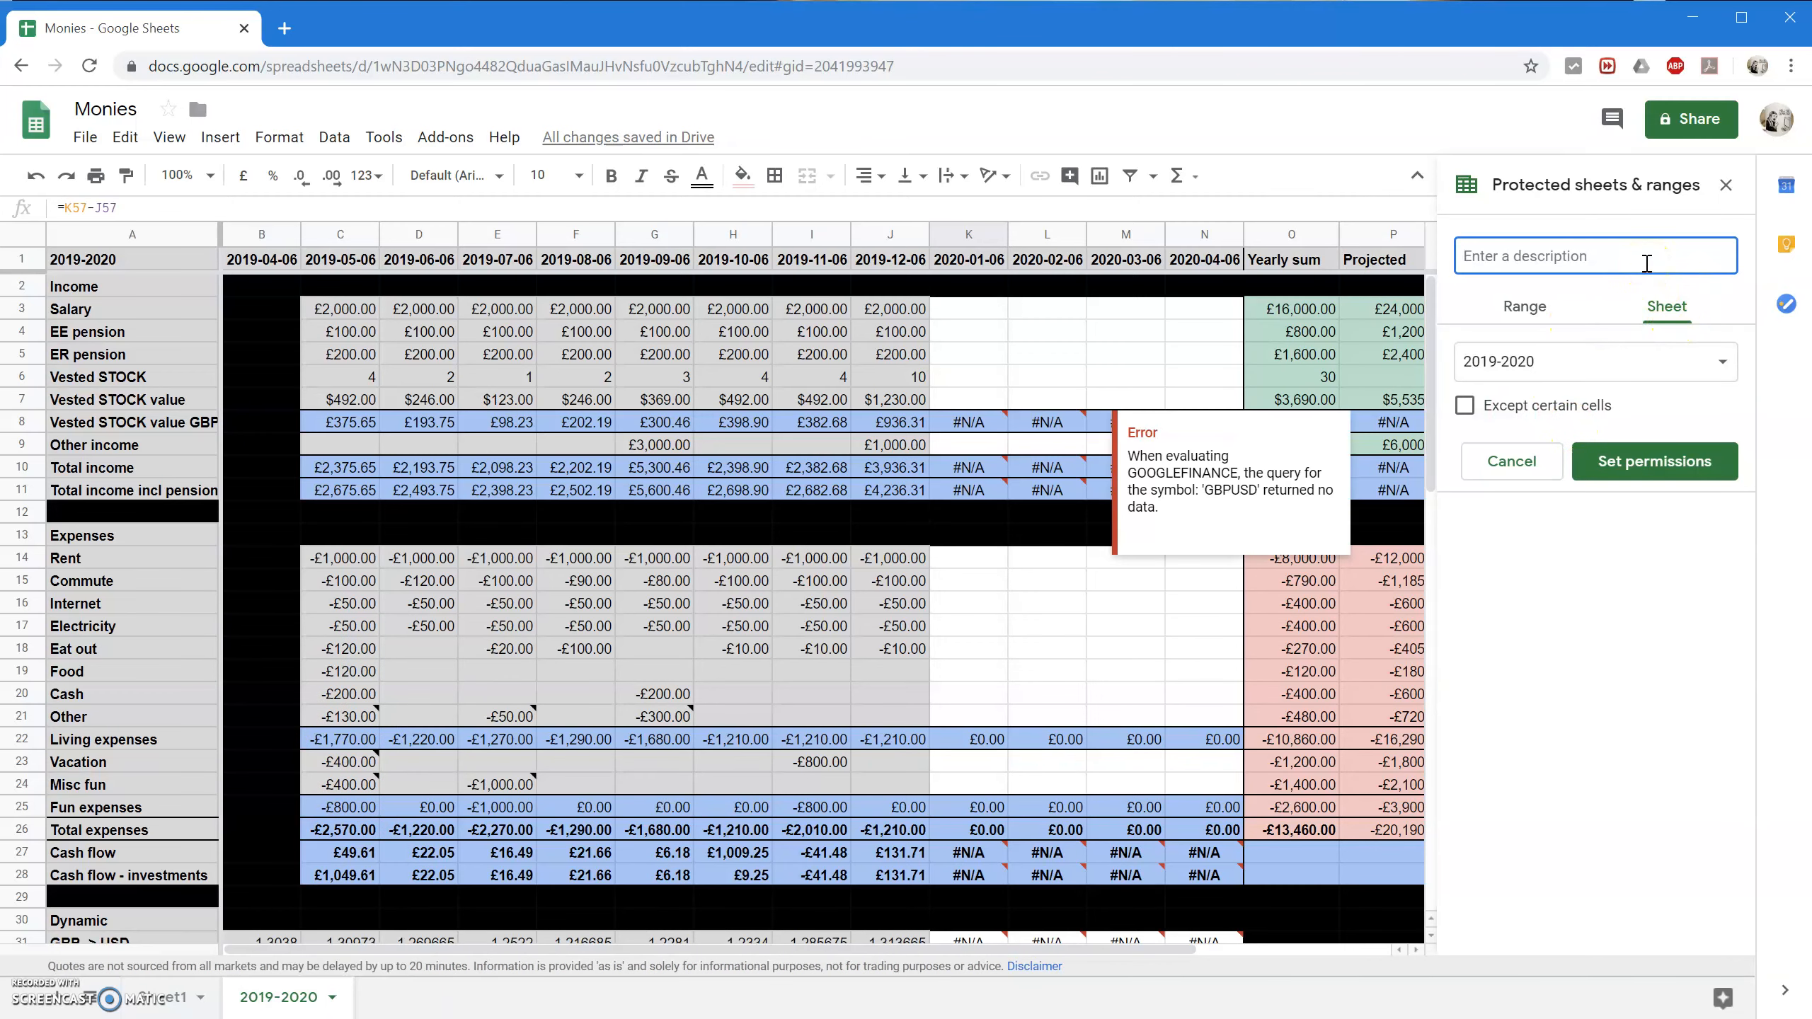
pyautogui.write('tax year done')
pyautogui.click(1647, 462)
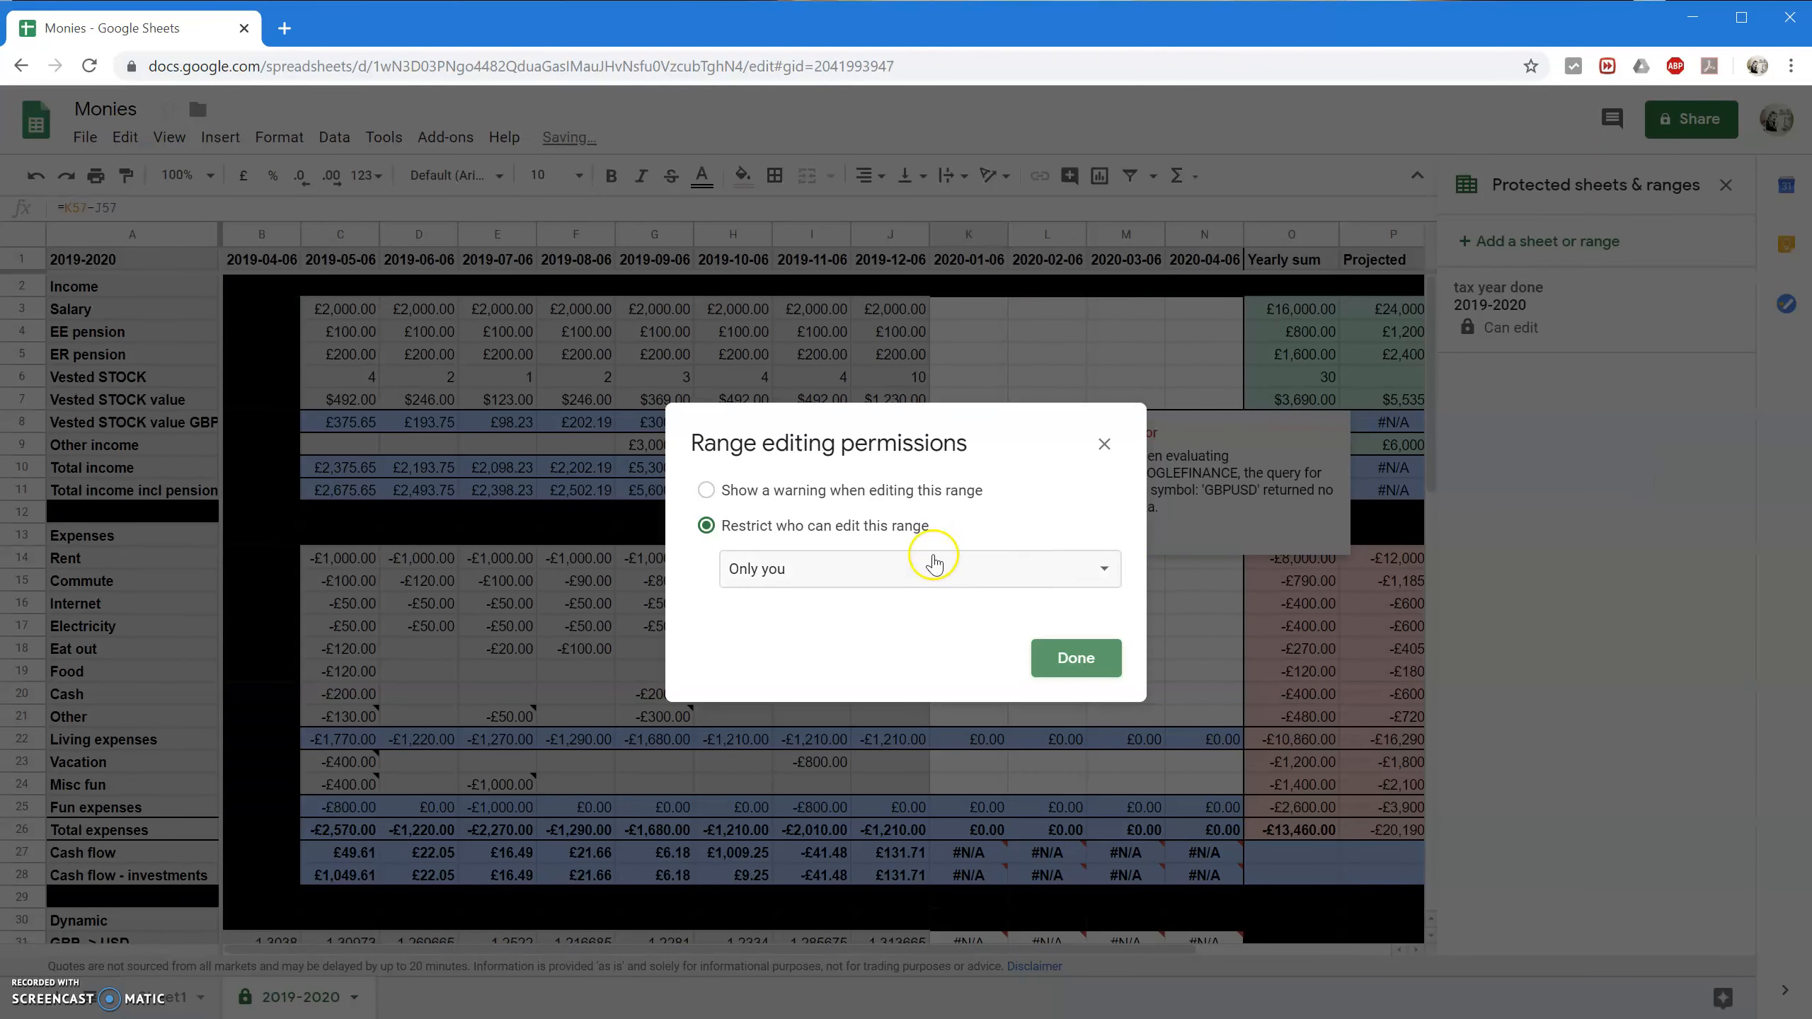
pyautogui.click(805, 494)
pyautogui.click(806, 524)
pyautogui.click(1067, 653)
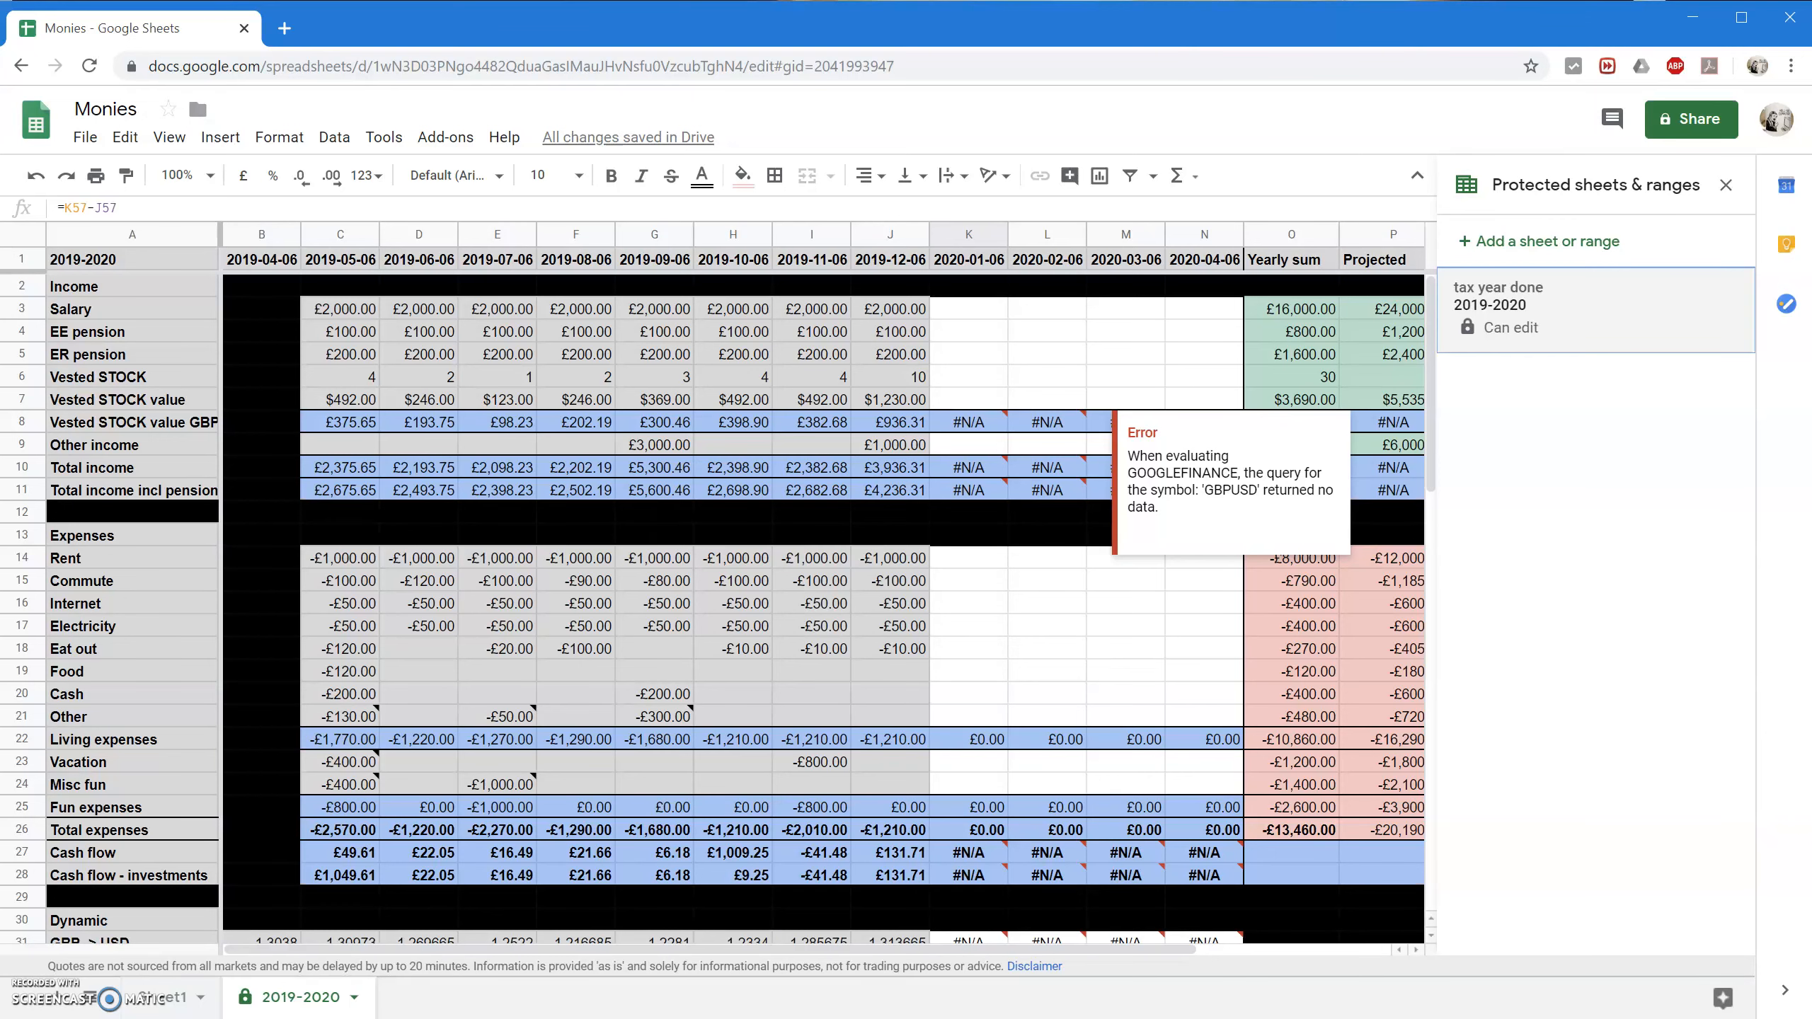
# Change the permissions of the "tax year done" protection to show a warning when editing the range.
pyautogui.click(1527, 318)
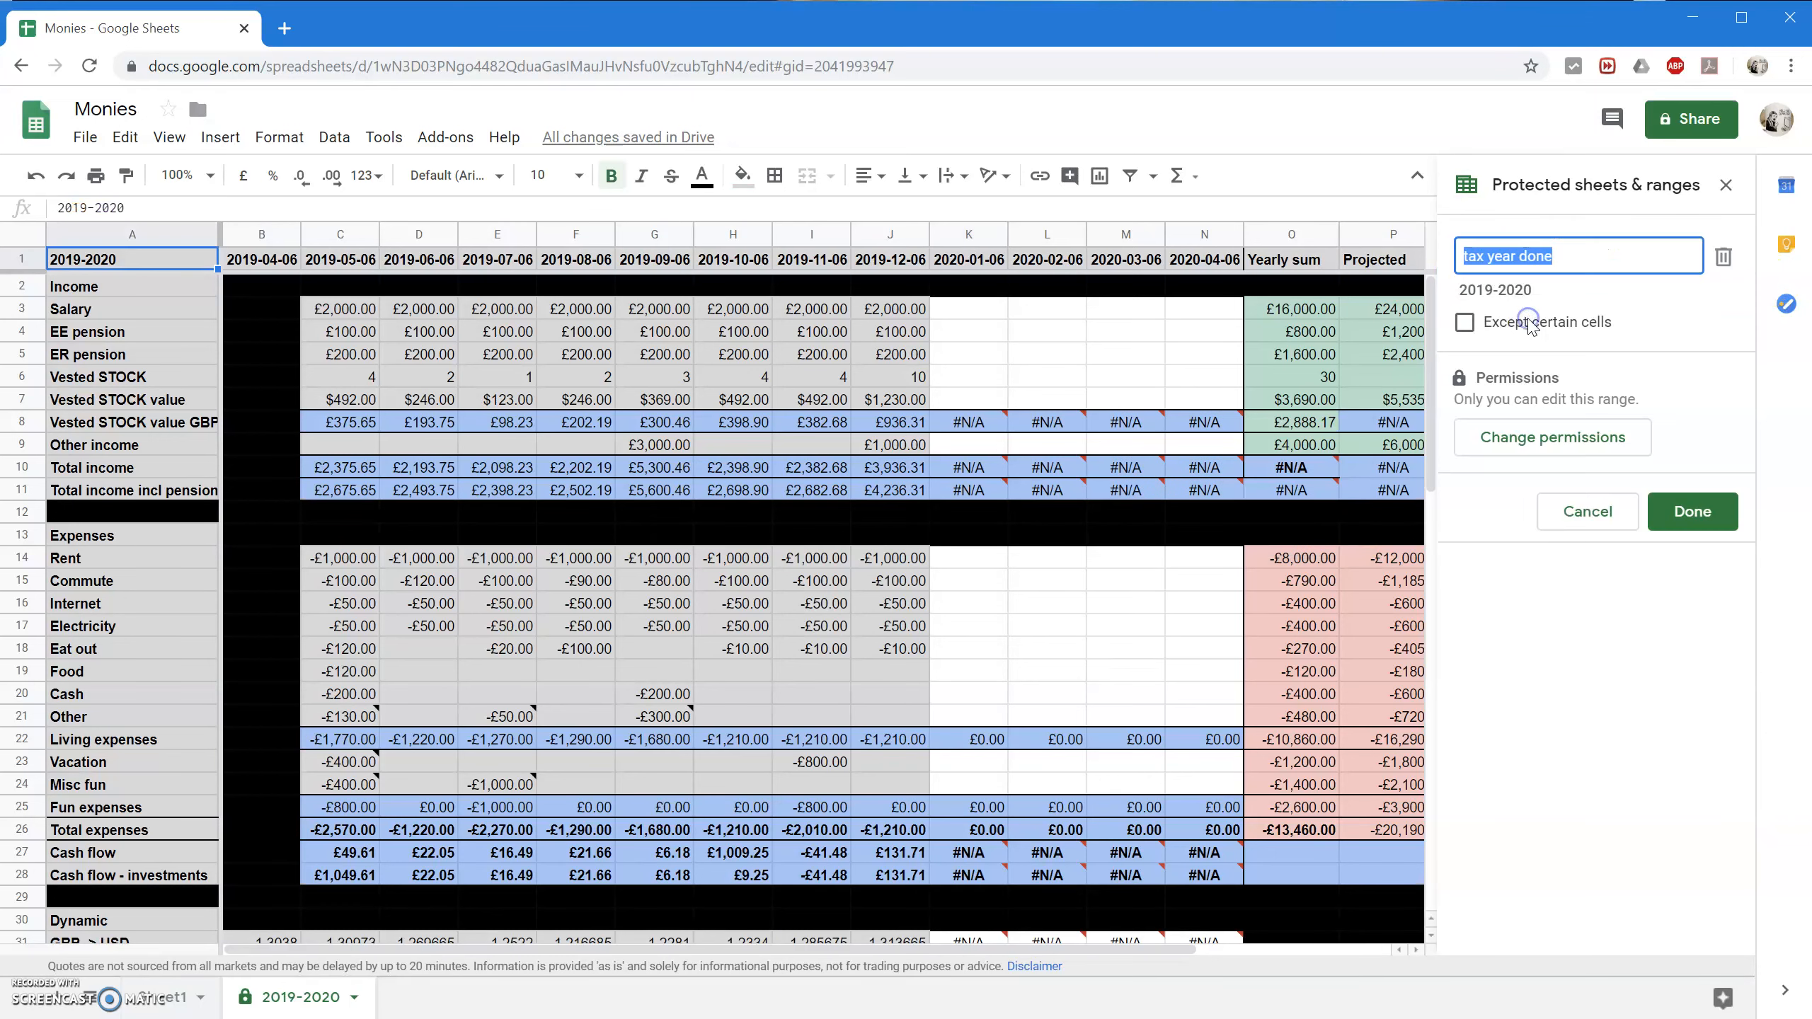
pyautogui.click(1589, 436)
pyautogui.click(783, 488)
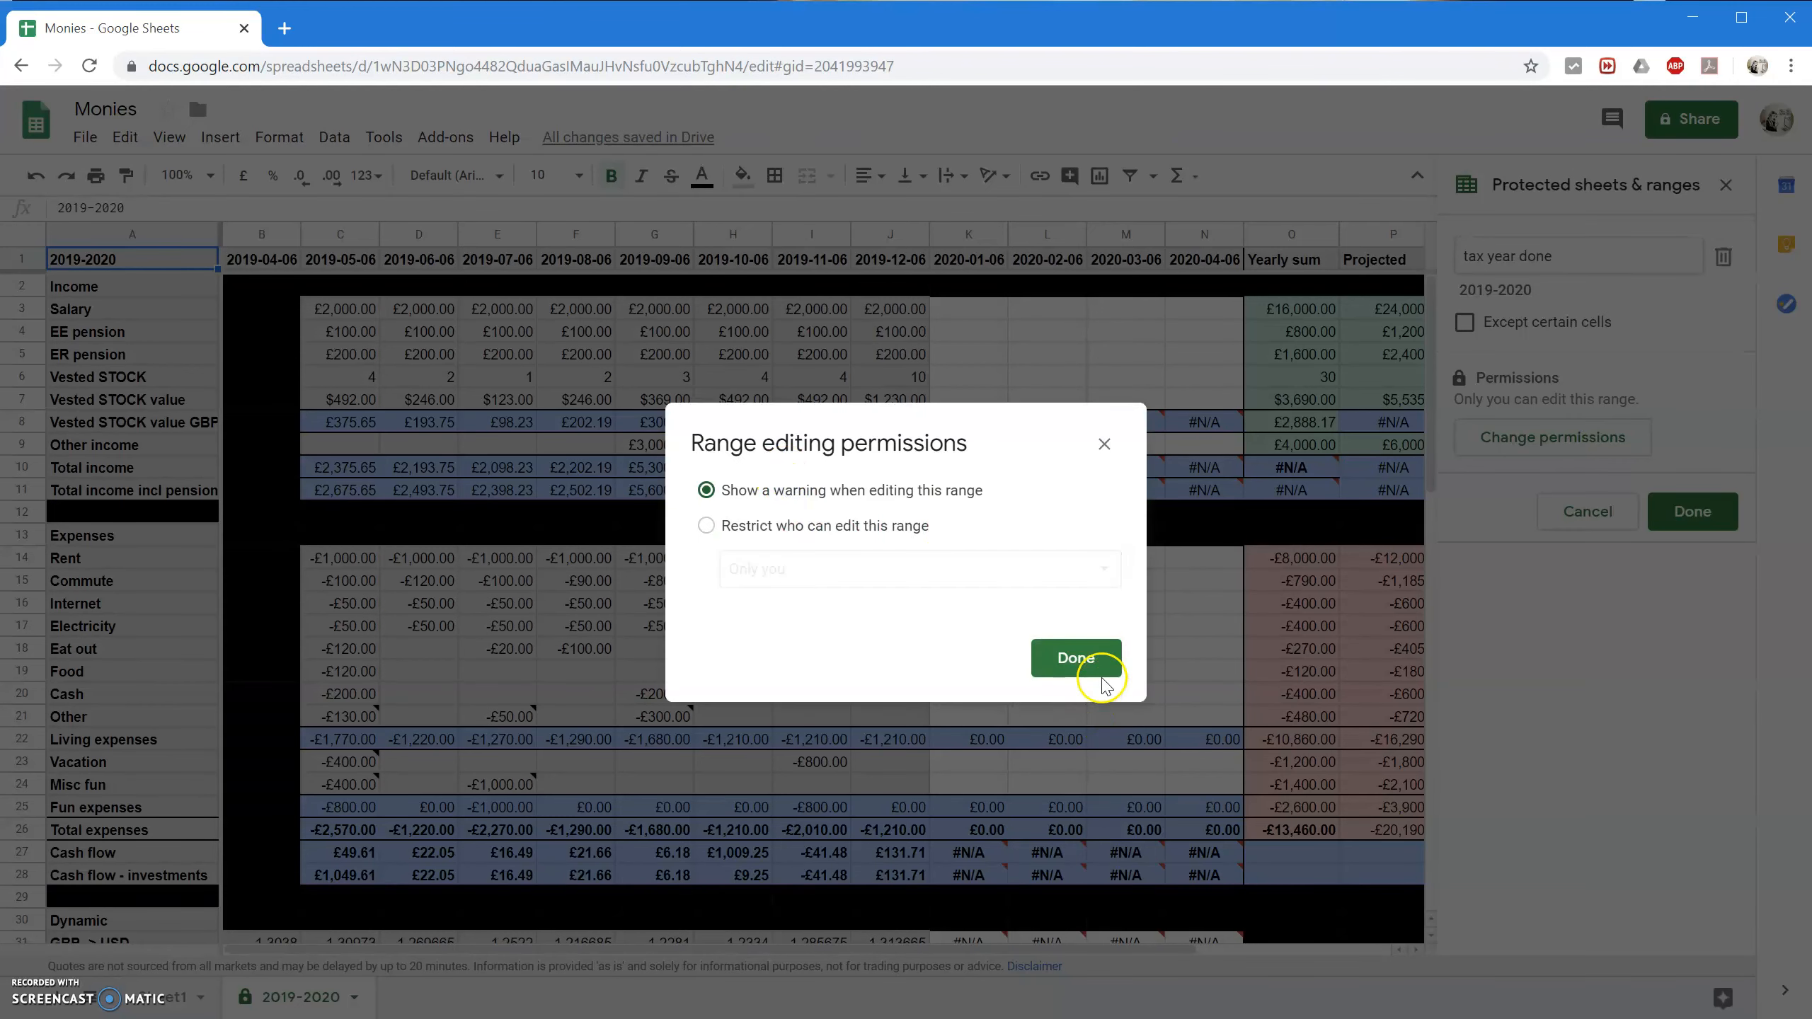
pyautogui.click(1092, 660)
# Try to enter "sdfs" in the protected cell L16, and cancel the edit at the warning.
pyautogui.click(1016, 605)
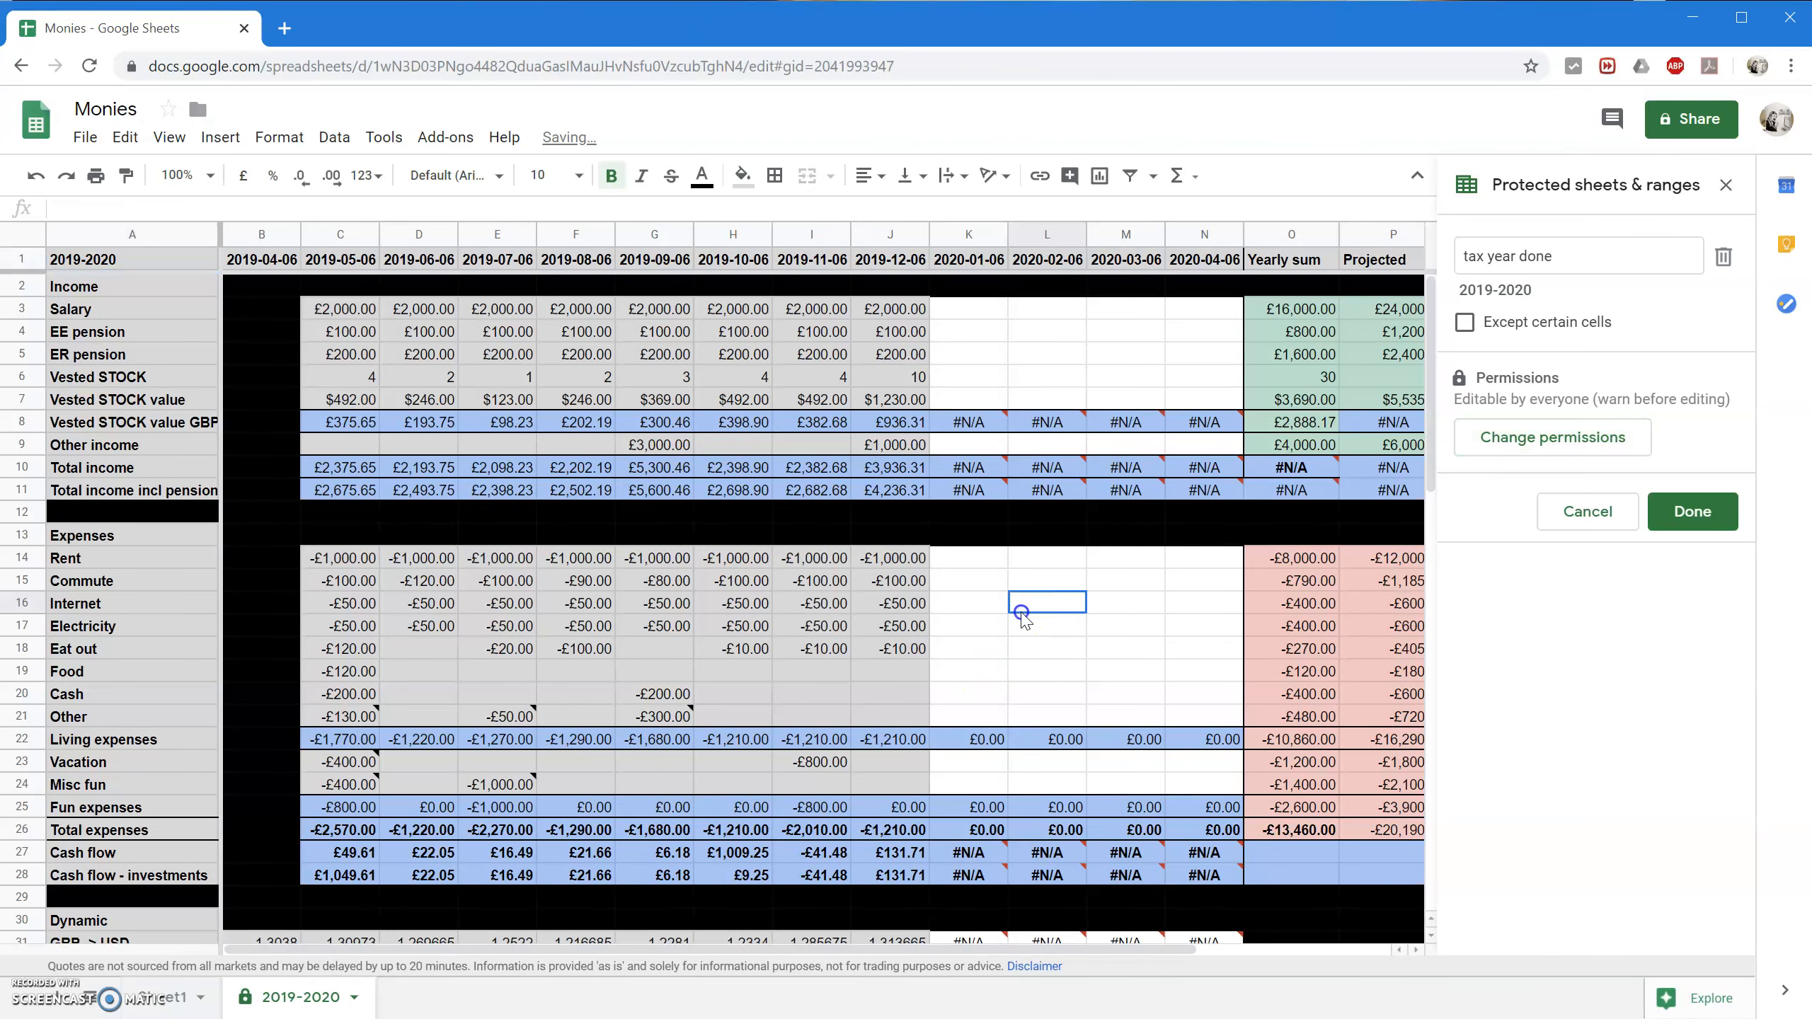
pyautogui.write('sdfs')
pyautogui.click(1093, 624)
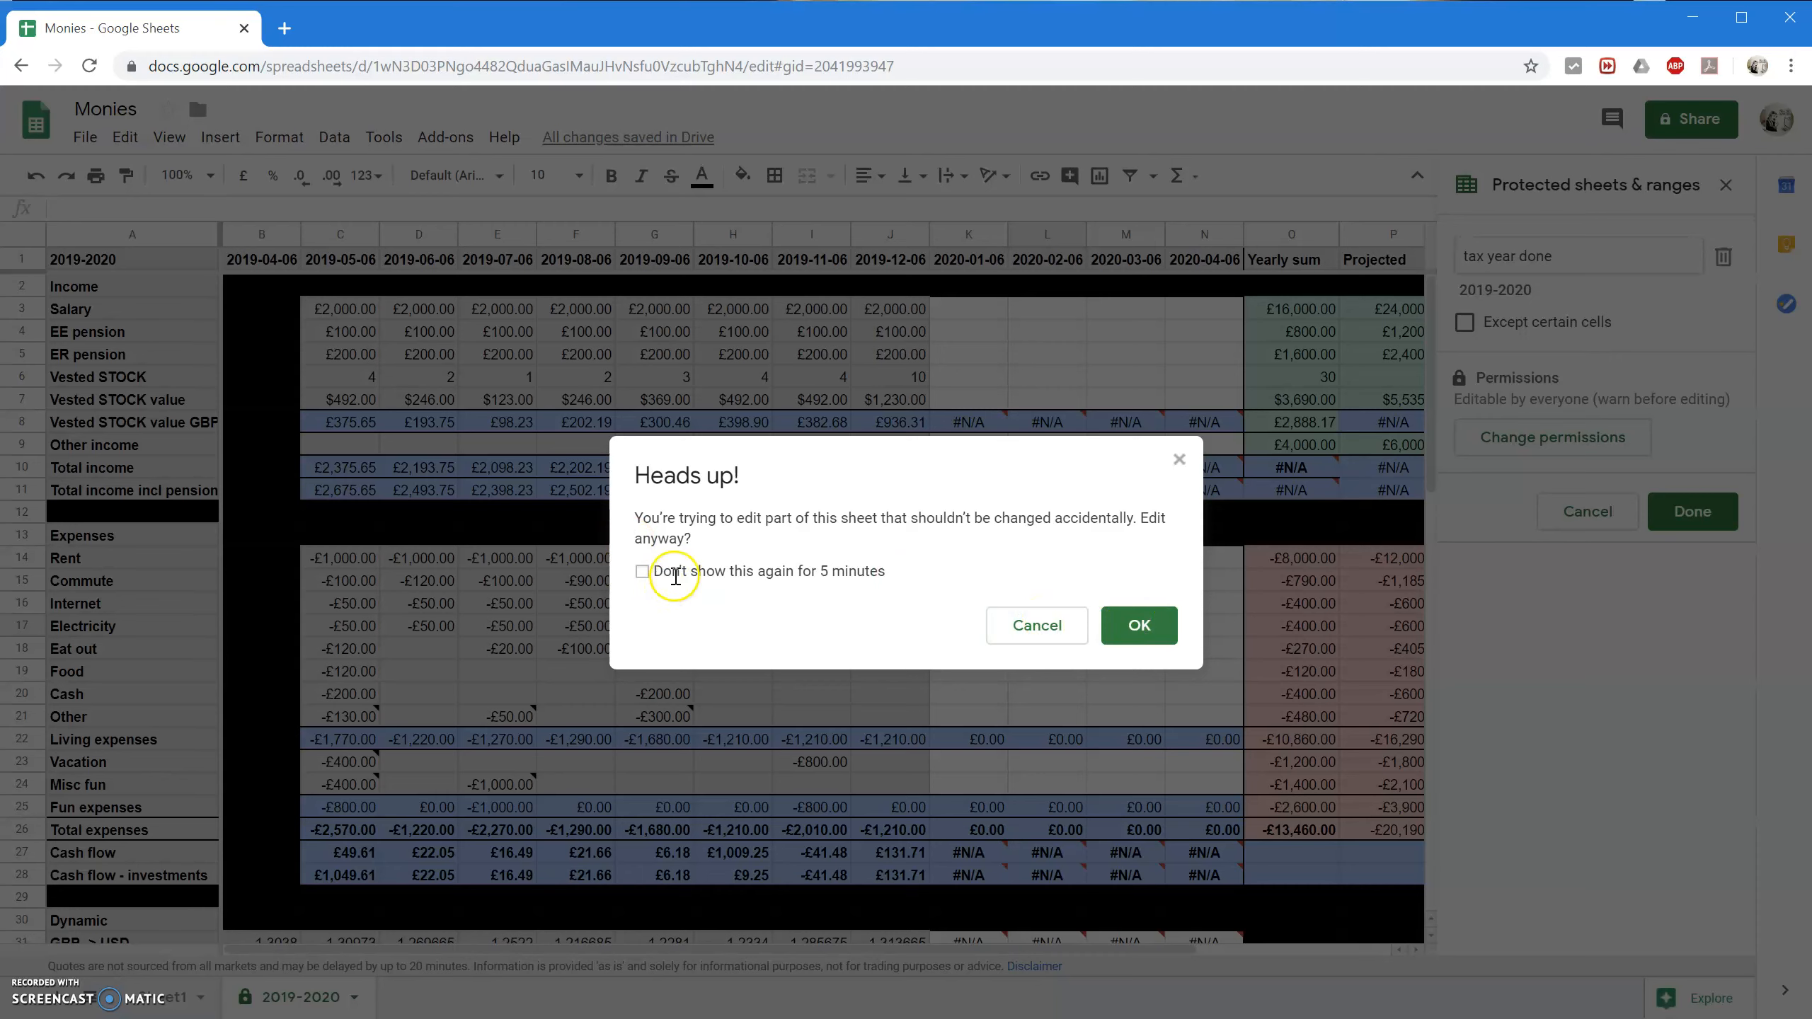
pyautogui.click(1039, 634)
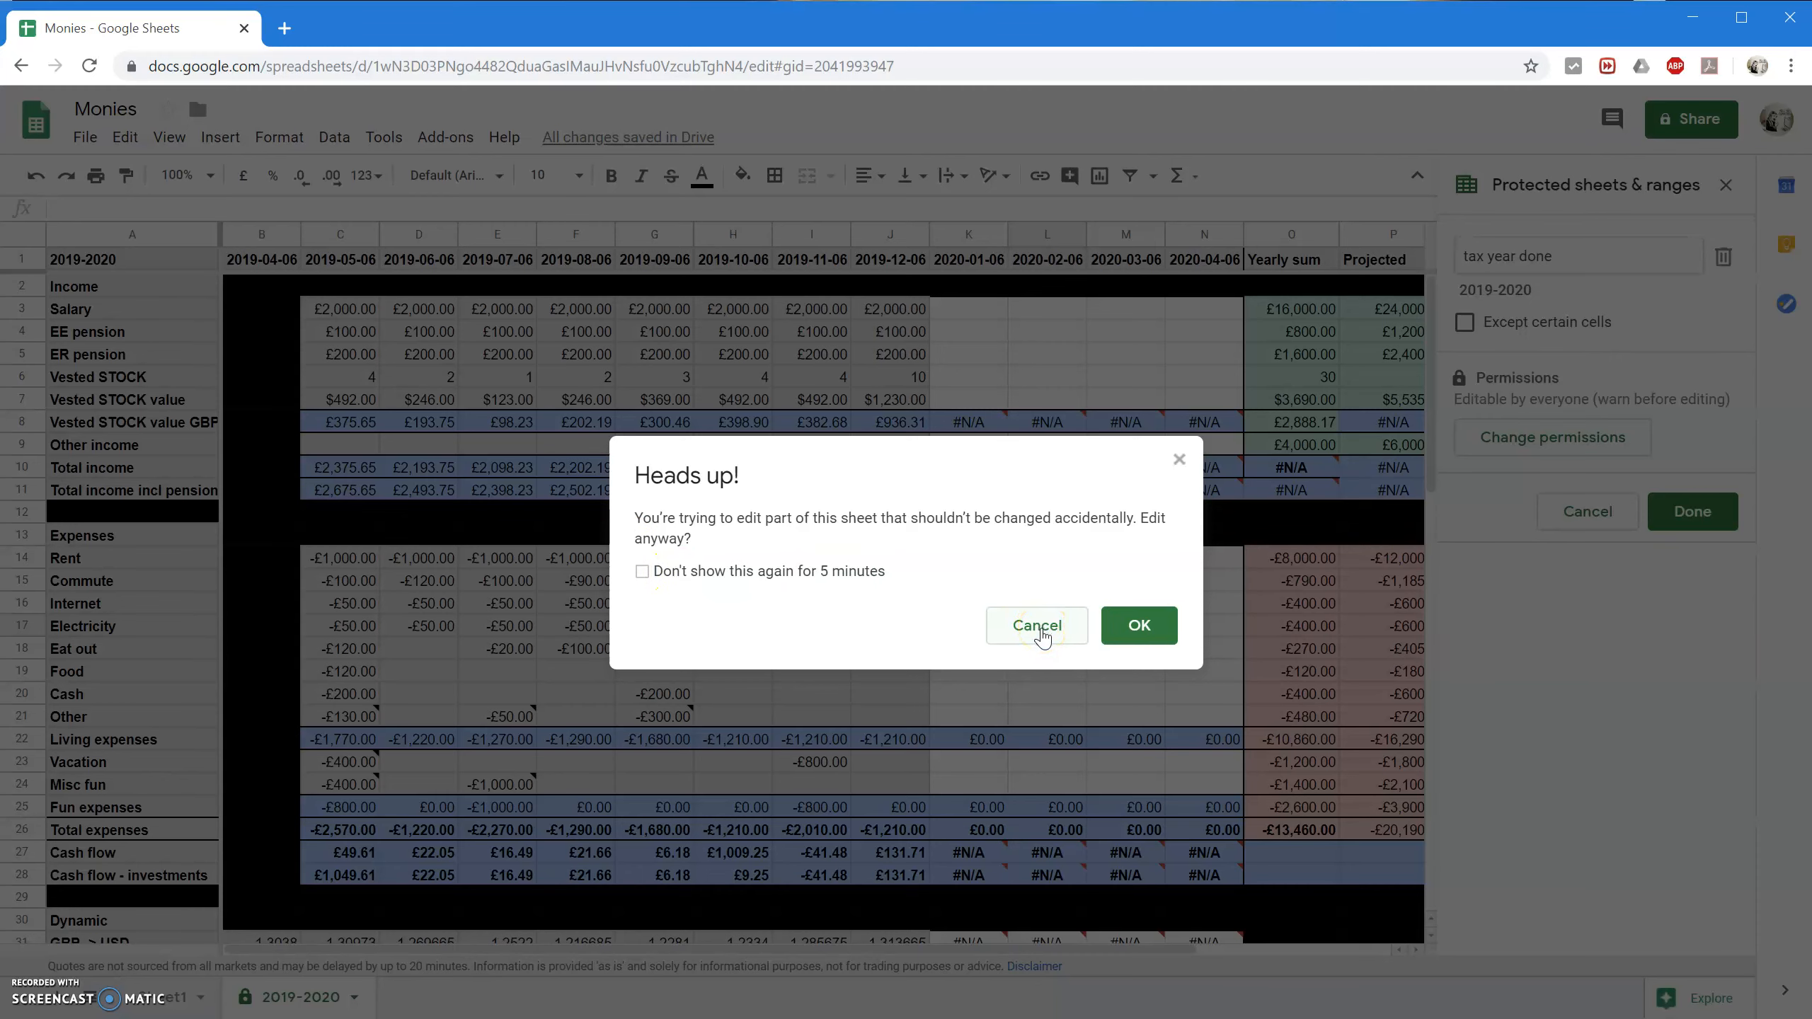